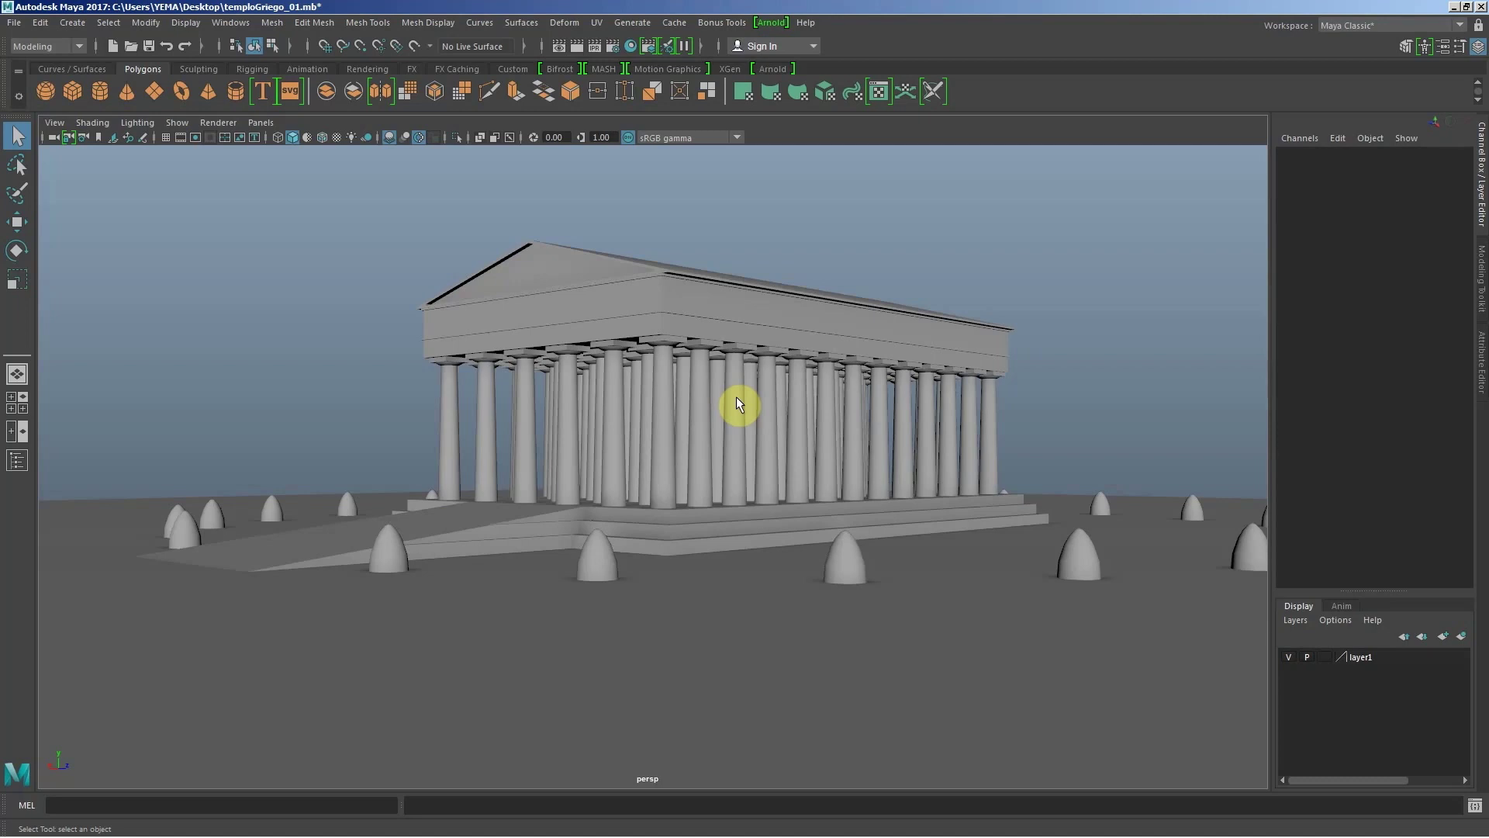
Step: Orbit, pan and zoom around the finished temple to inspect it from several angles
mouse_move(736, 398)
alt+mouse_down()
mouse_move(784, 416)
mouse_move(761, 426)
mouse_move(747, 376)
mouse_move(773, 409)
mouse_move(802, 399)
mouse_move(775, 401)
alt+mouse_up()
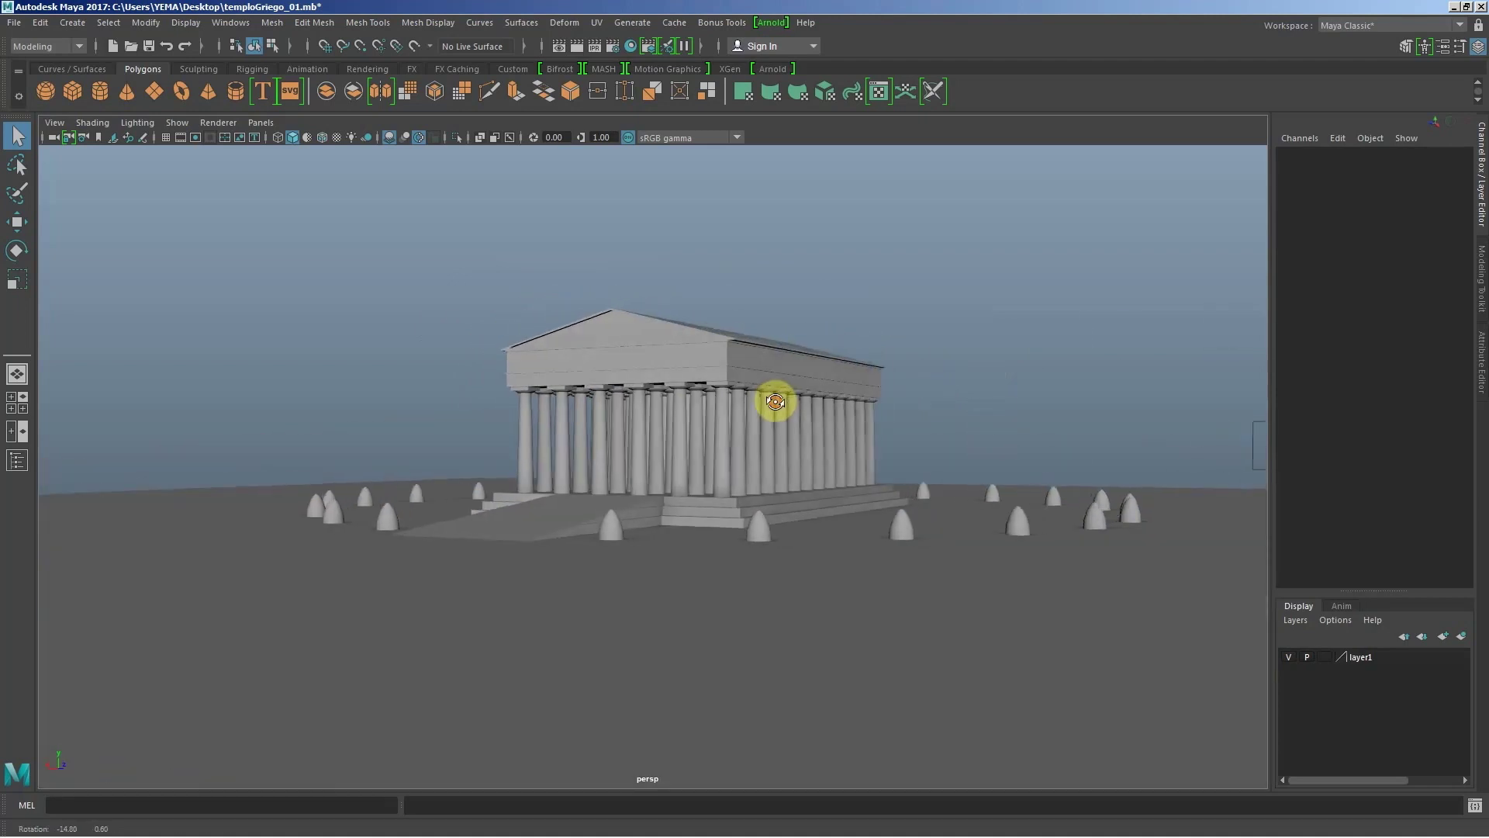
scroll(775, 401, up, 1)
scroll(814, 432, up, 2)
scroll(891, 472, up, 1)
scroll(804, 442, up, 2)
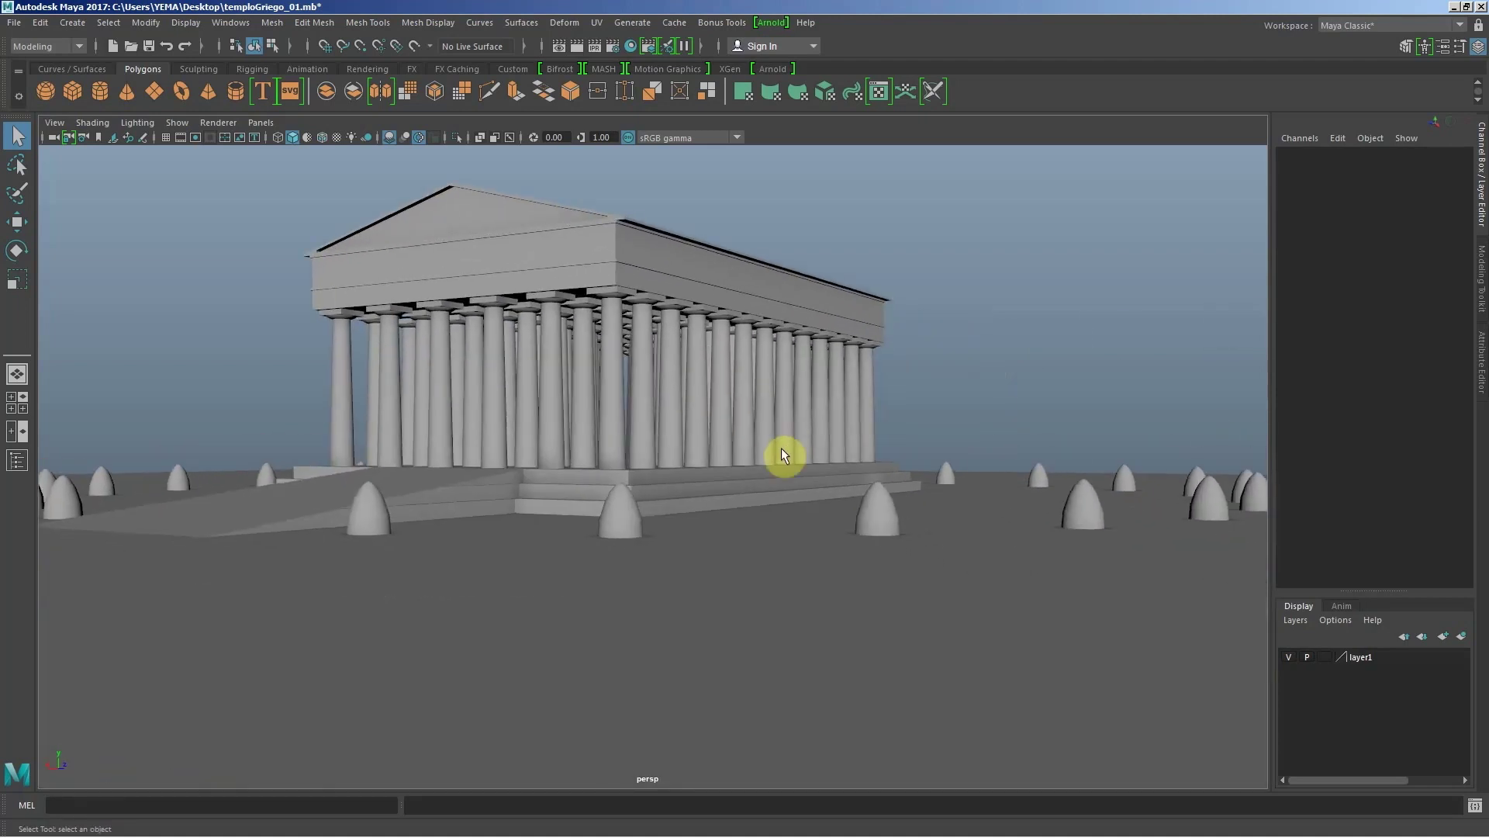
mouse_move(781, 456)
alt+mouse_down()
mouse_move(811, 455)
mouse_move(672, 462)
mouse_move(891, 445)
mouse_move(815, 462)
alt+mouse_up()
alt+middle_drag(864, 466, 786, 435)
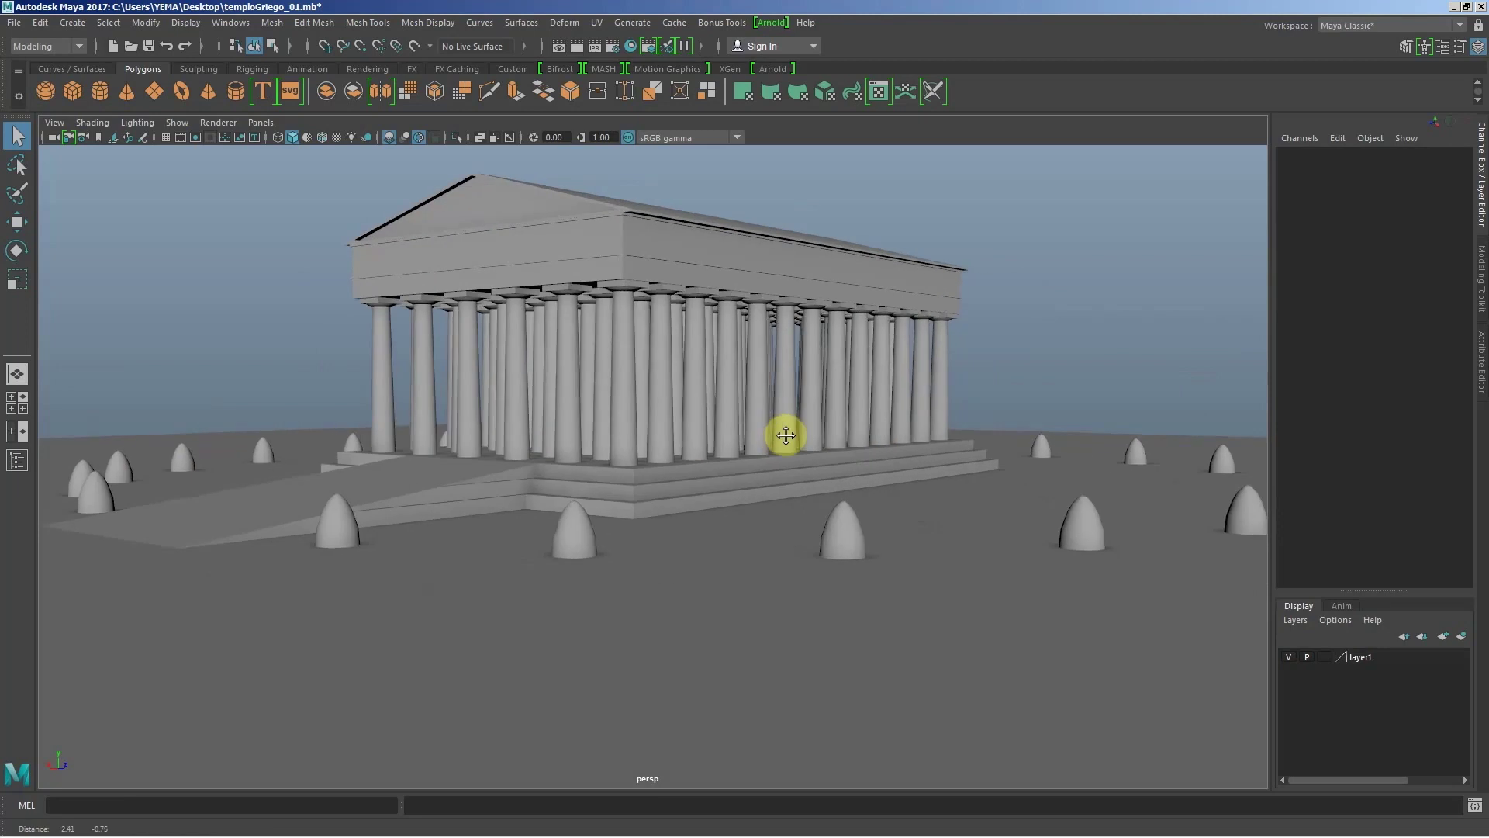
mouse_move(798, 449)
alt+mouse_down()
mouse_move(892, 442)
mouse_move(728, 455)
mouse_move(767, 459)
mouse_move(751, 502)
mouse_move(785, 489)
mouse_move(682, 476)
alt+mouse_up()
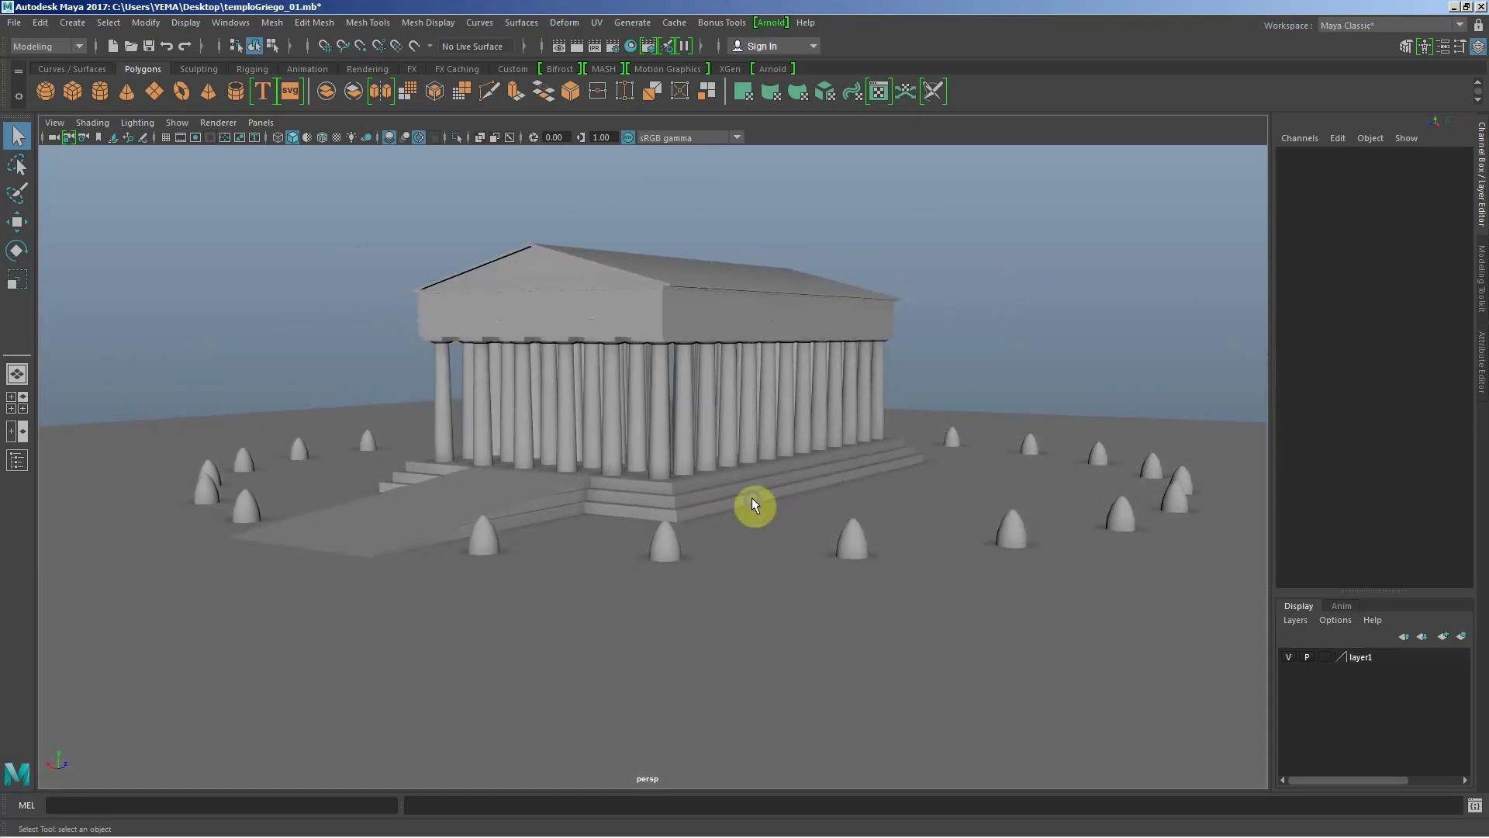
mouse_move(754, 505)
alt+mouse_down()
mouse_move(649, 473)
mouse_move(618, 486)
mouse_move(658, 475)
mouse_move(488, 402)
mouse_move(442, 366)
alt+mouse_up()
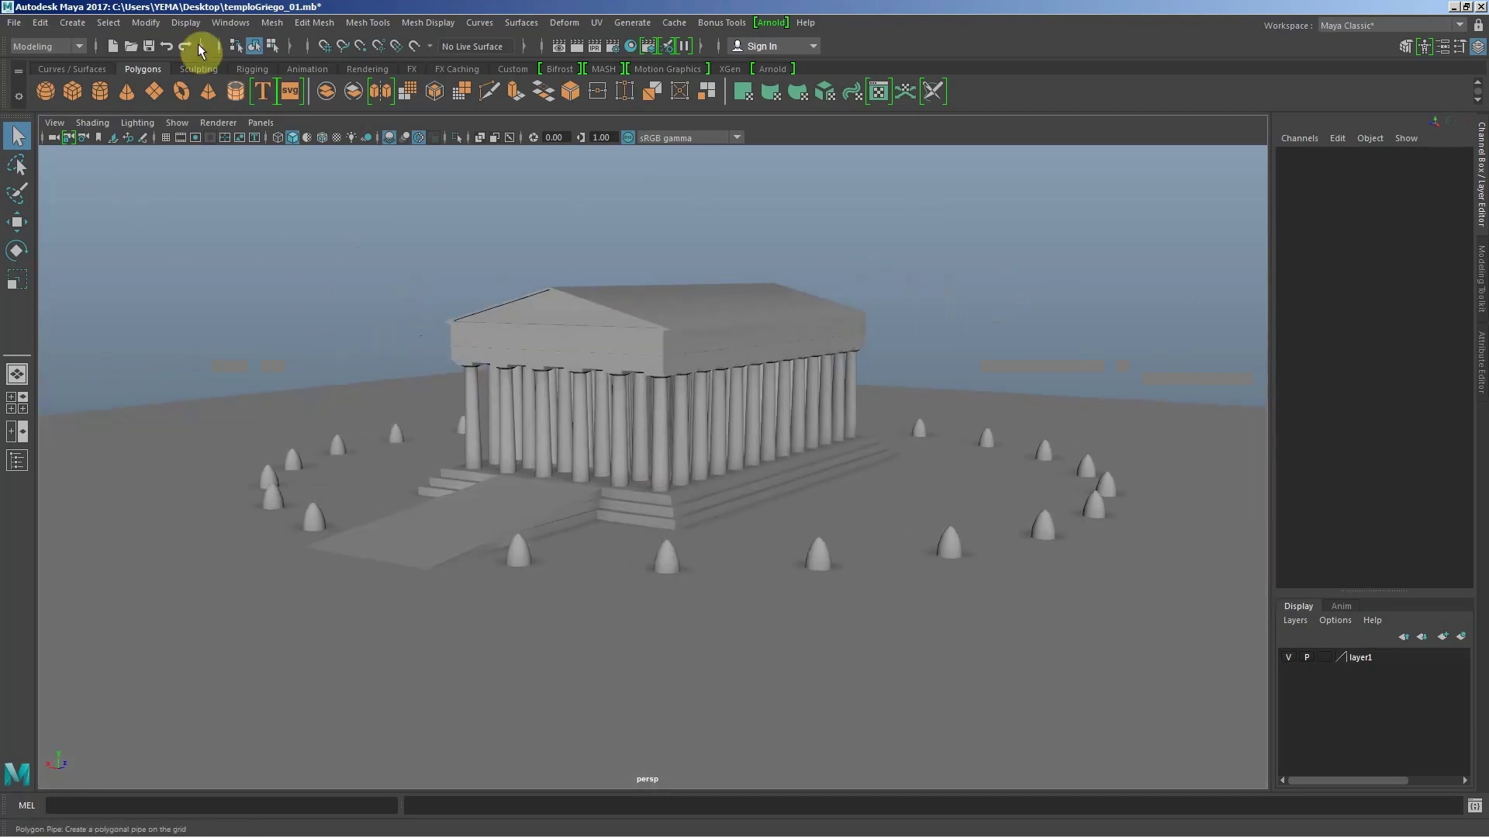
Step: Delete mojonesGrupo_01, terreno and templo_01 in the Outliner, then start a new empty scene
click(224, 24)
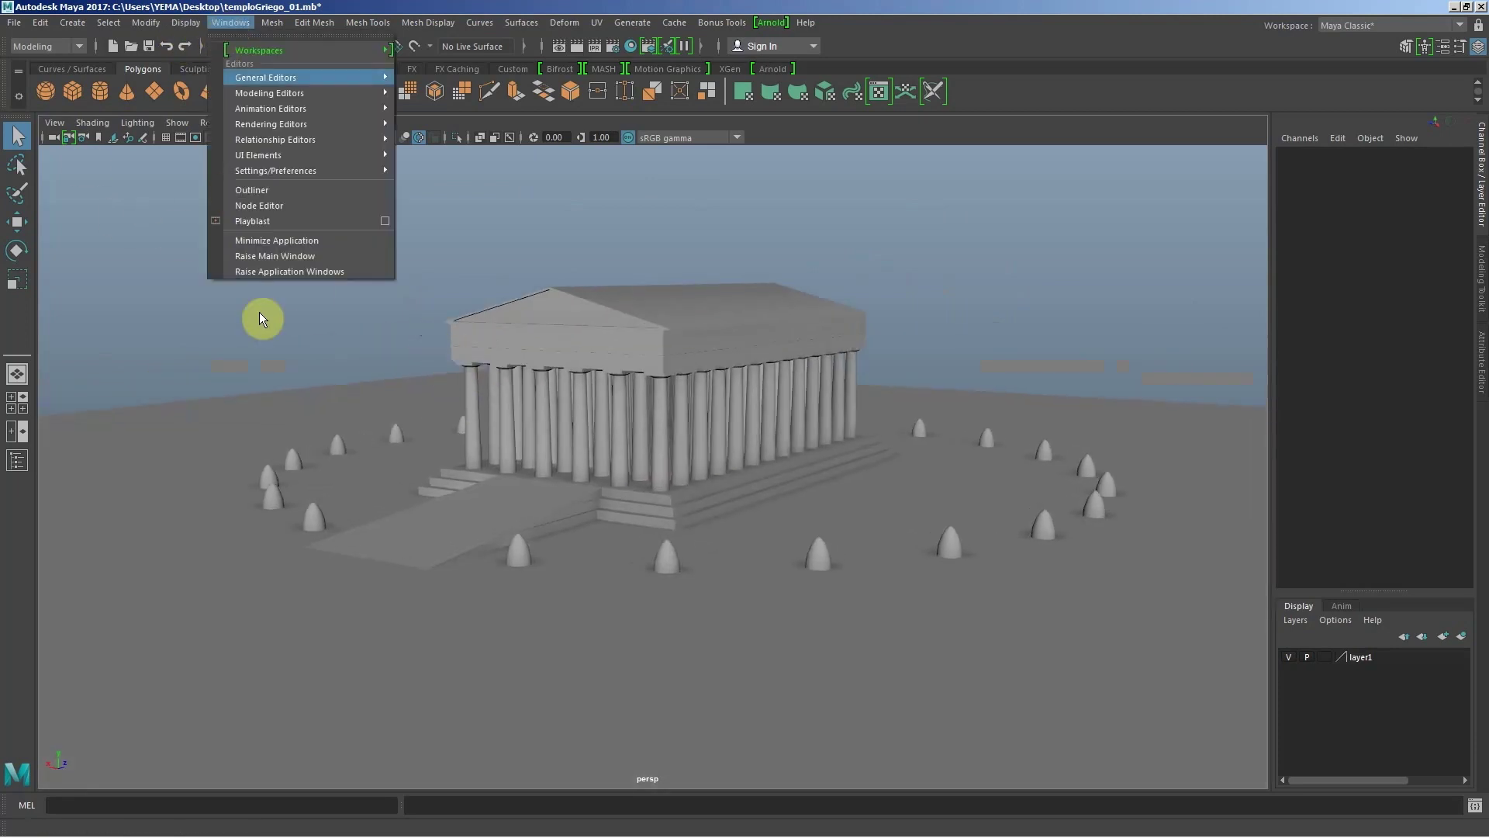
click(256, 191)
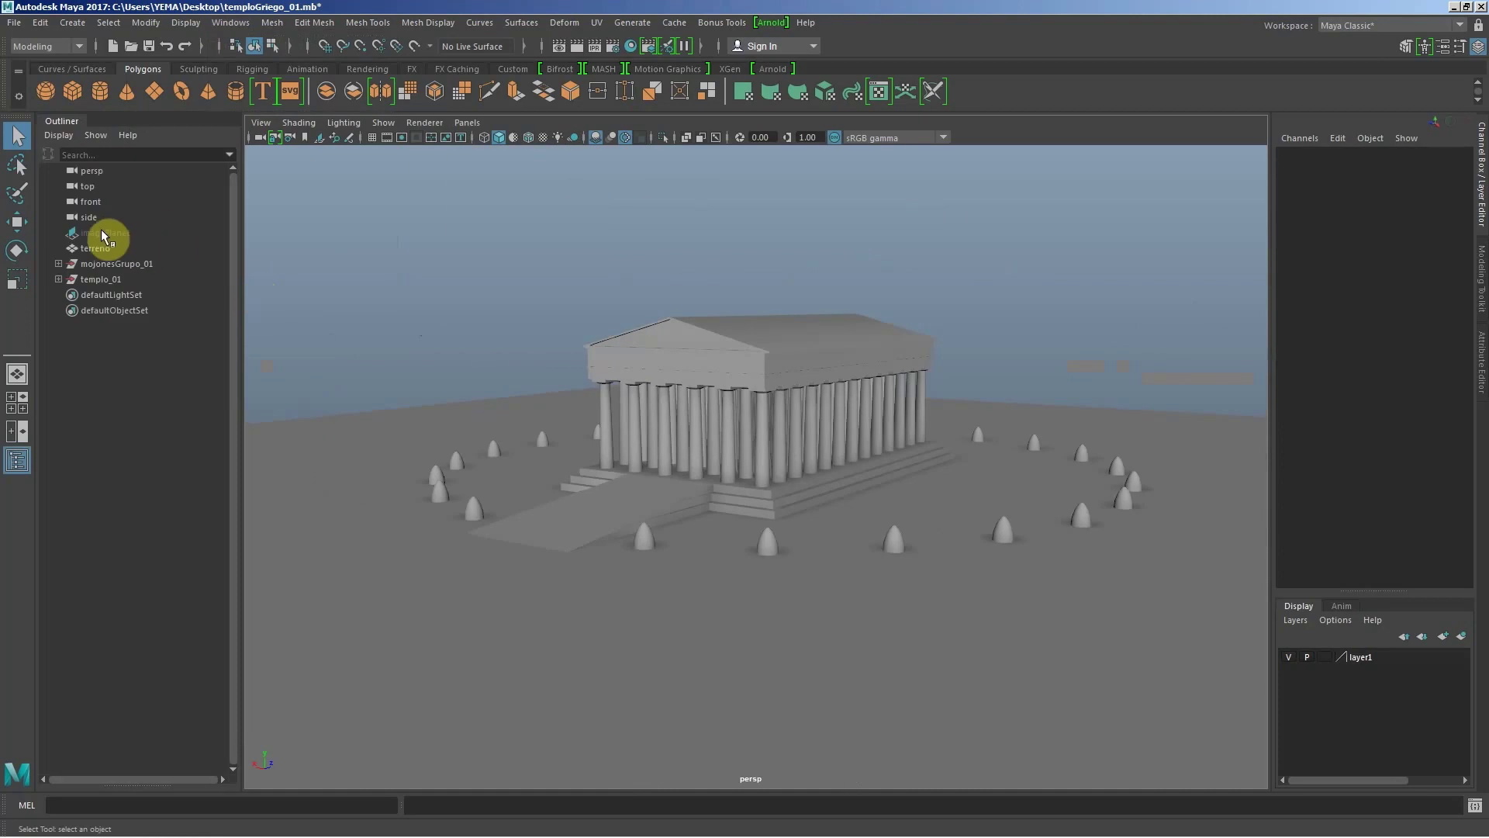
click(106, 264)
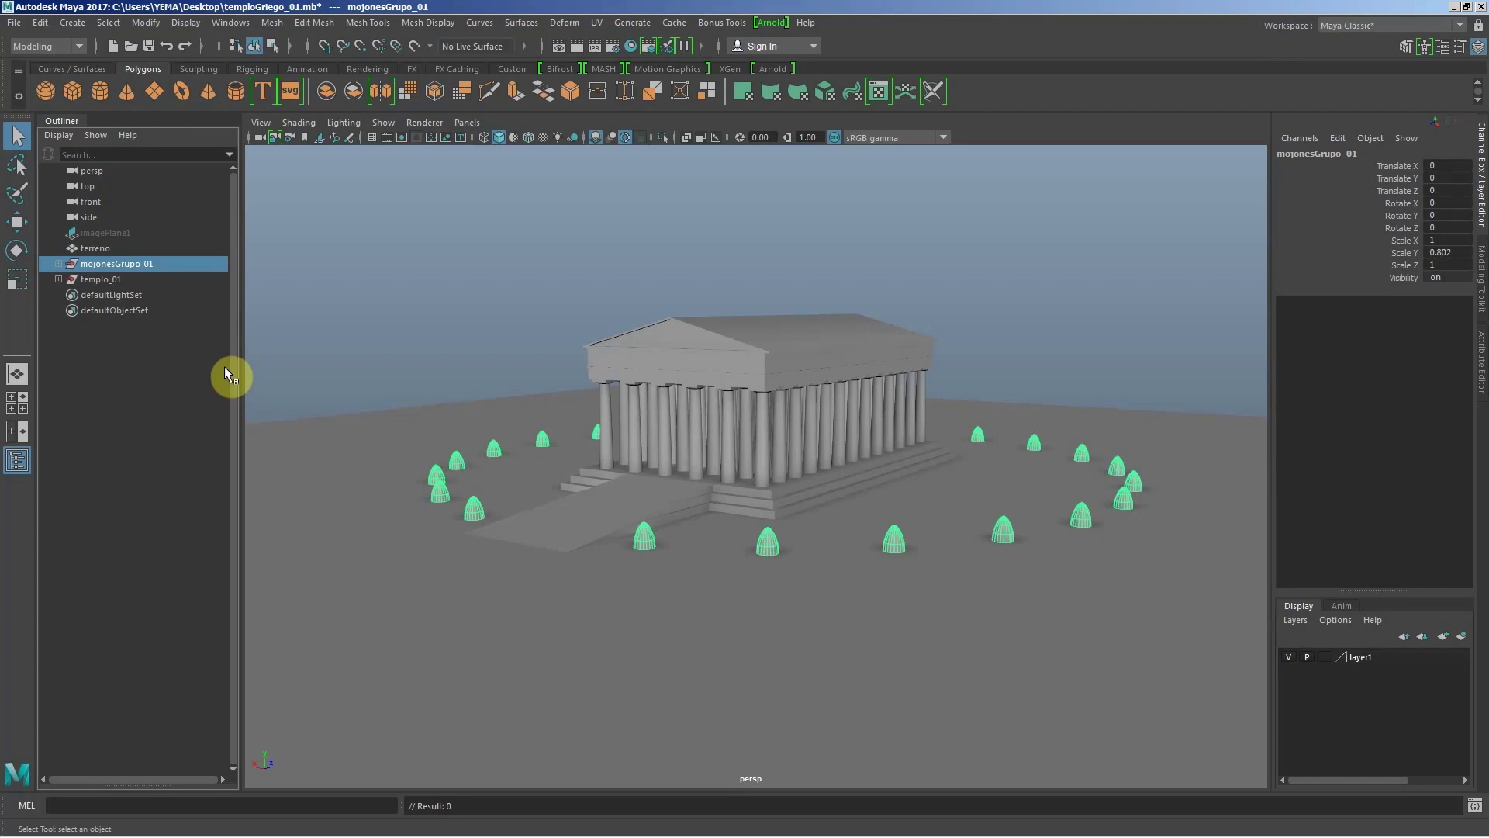
key(Delete)
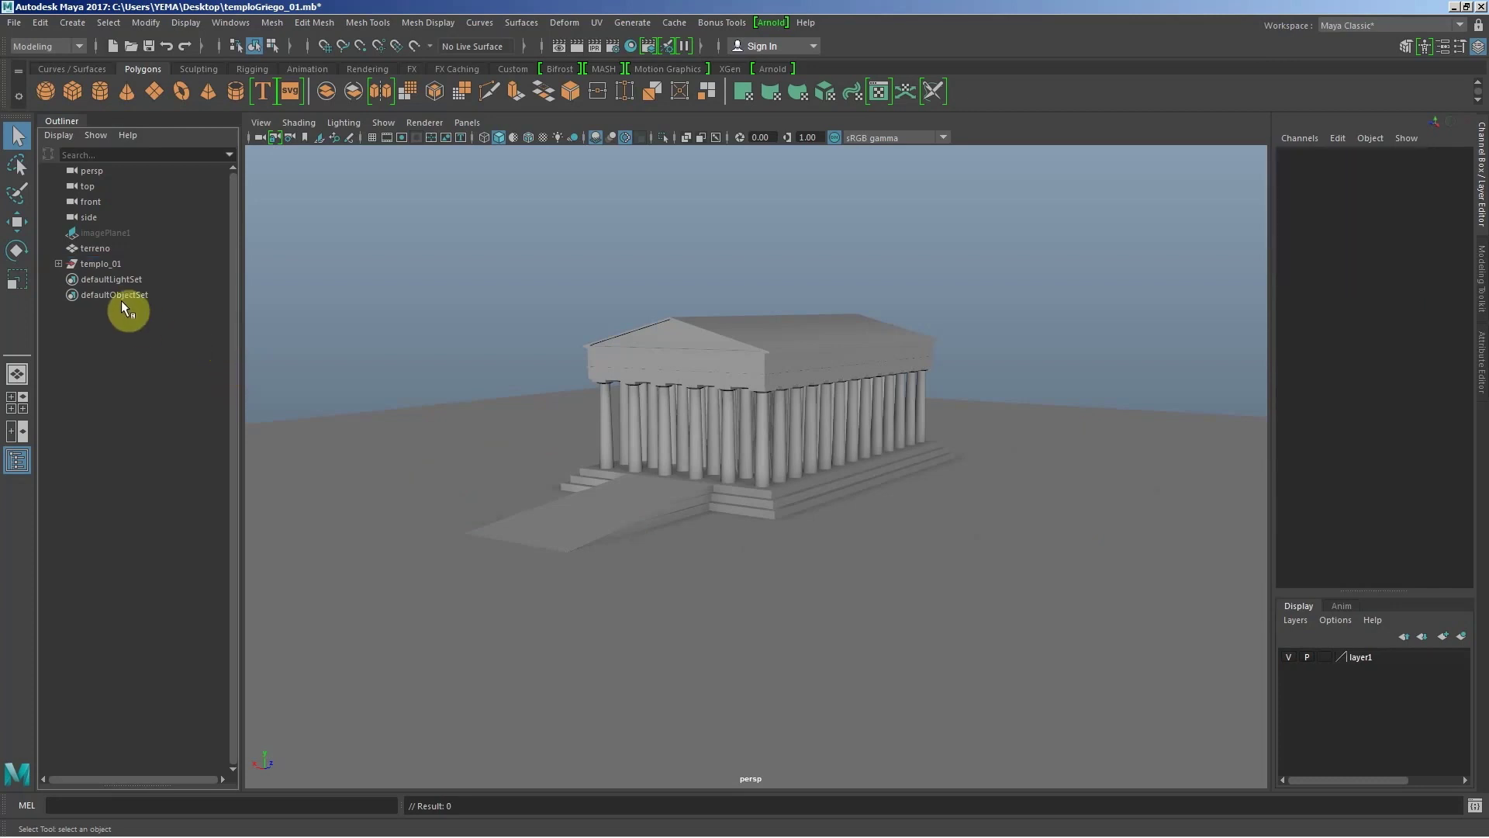
click(102, 249)
key(Delete)
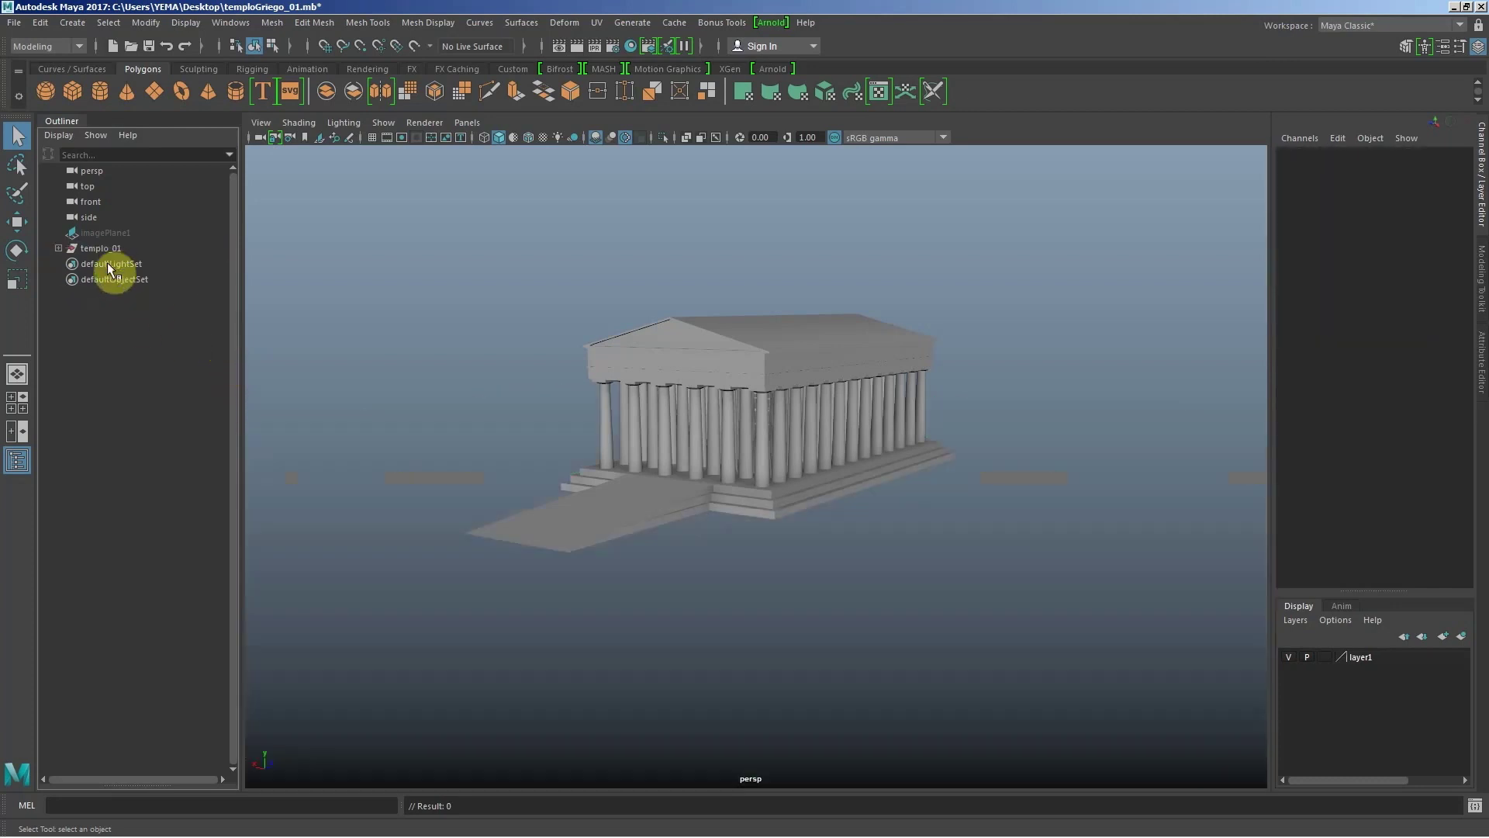
click(106, 250)
key(Delete)
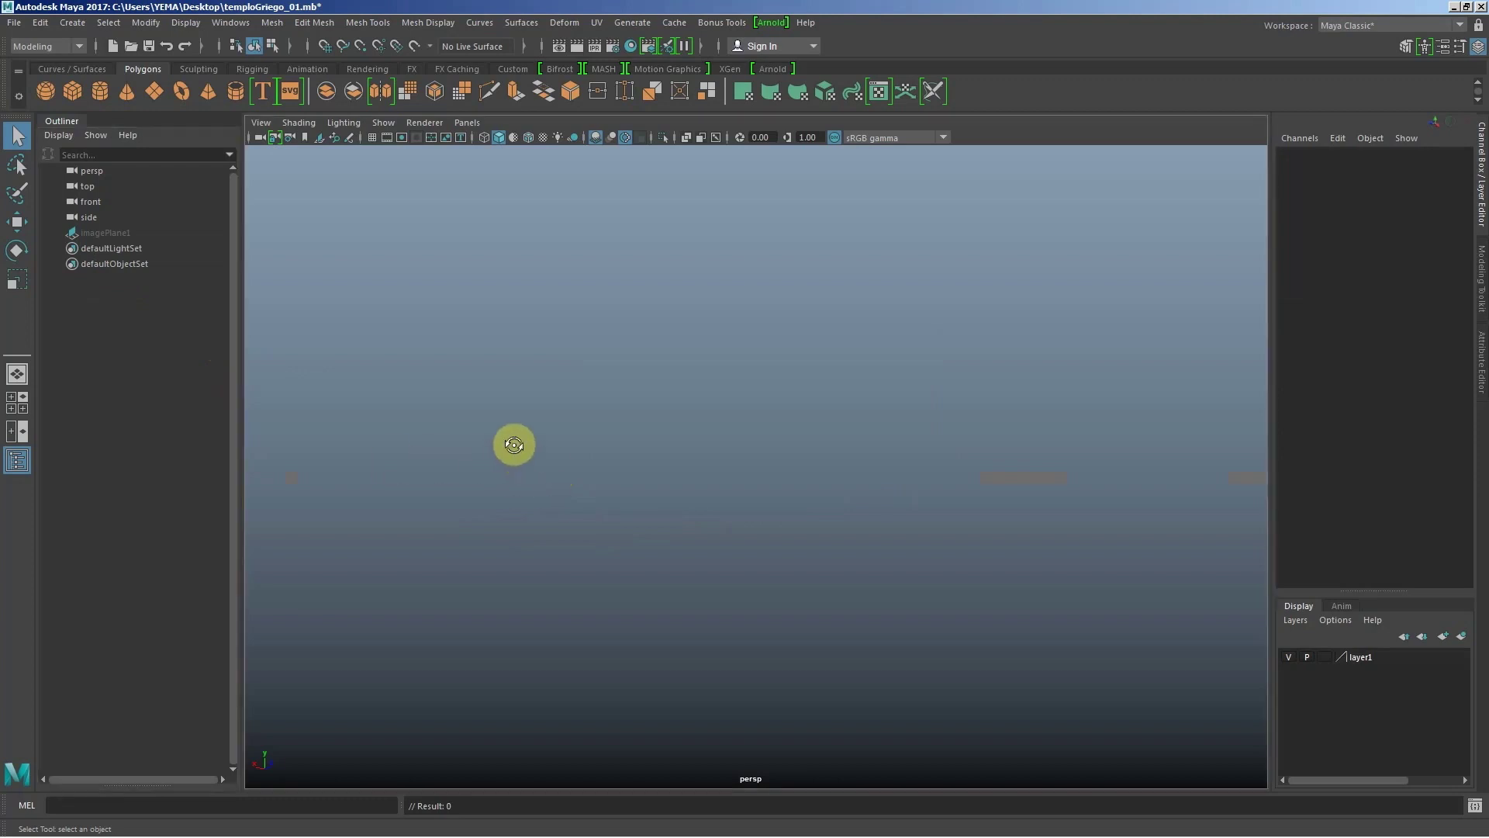
click(372, 138)
alt+drag(694, 512, 697, 525)
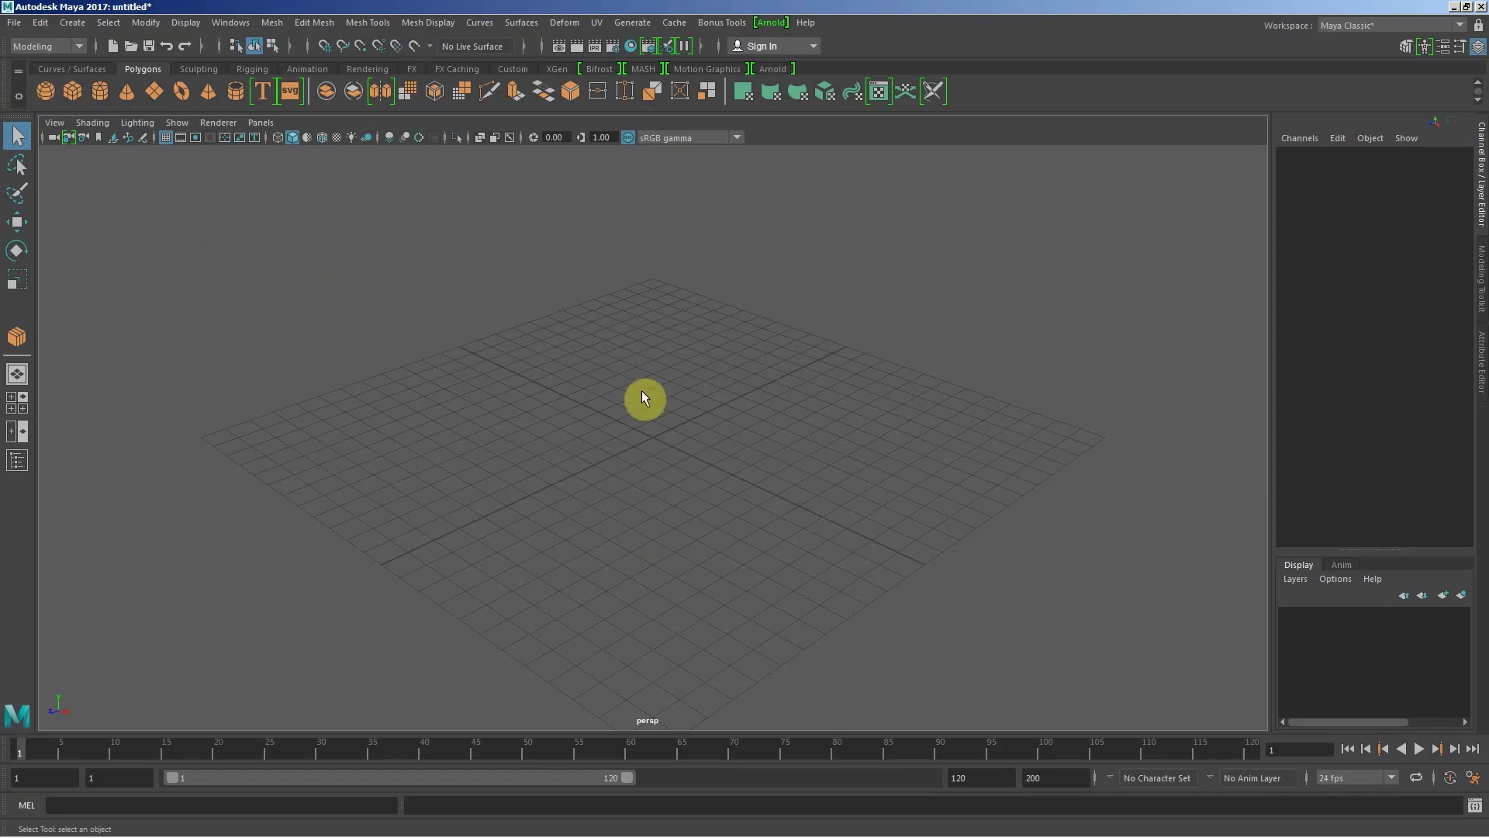
Step: Switch to four views and import Desktop's temploGriego_01.jpg as the front view's image plane
key(space)
key(space)
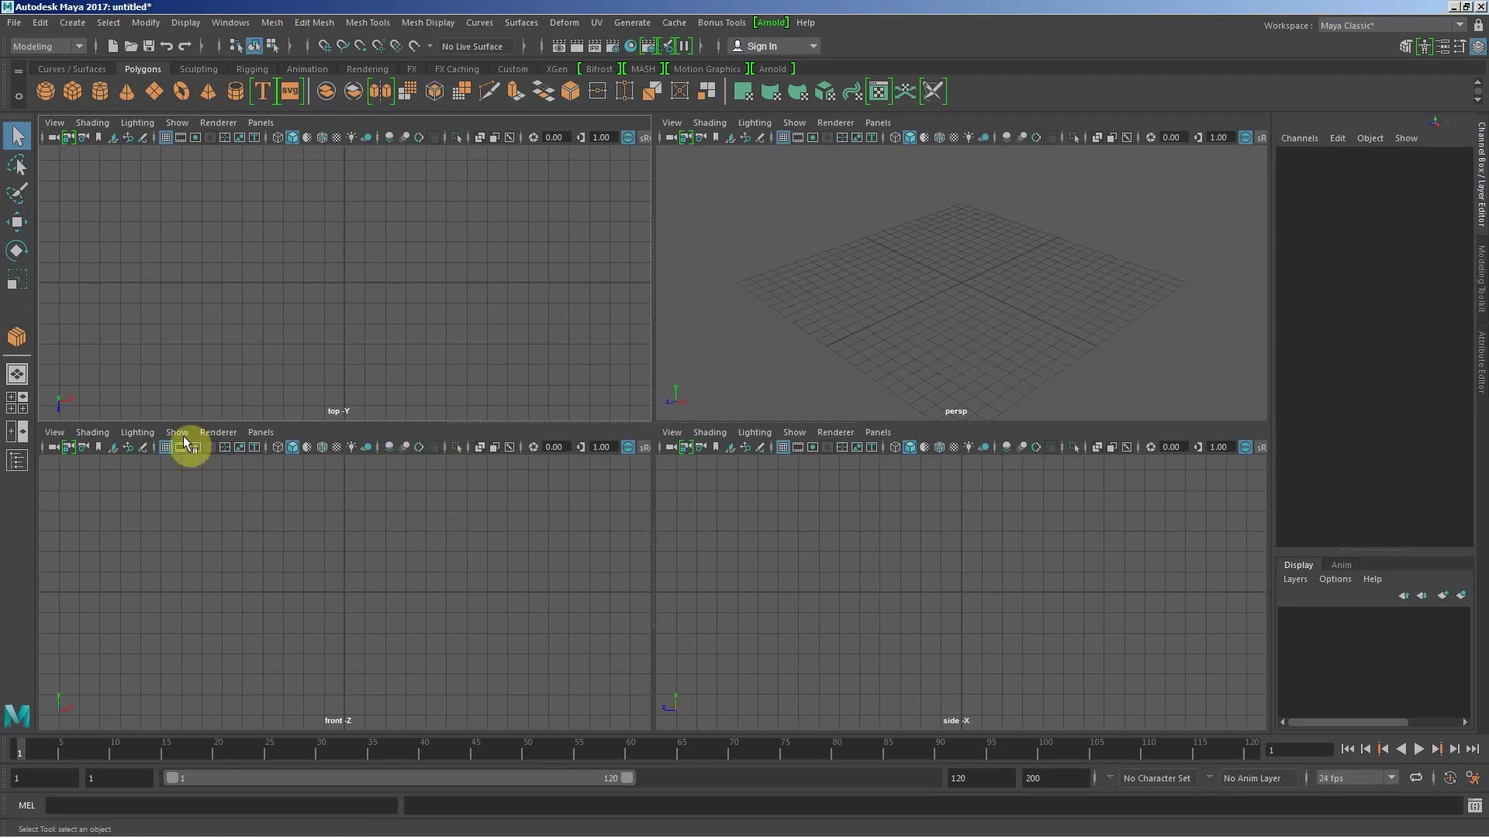
click(56, 433)
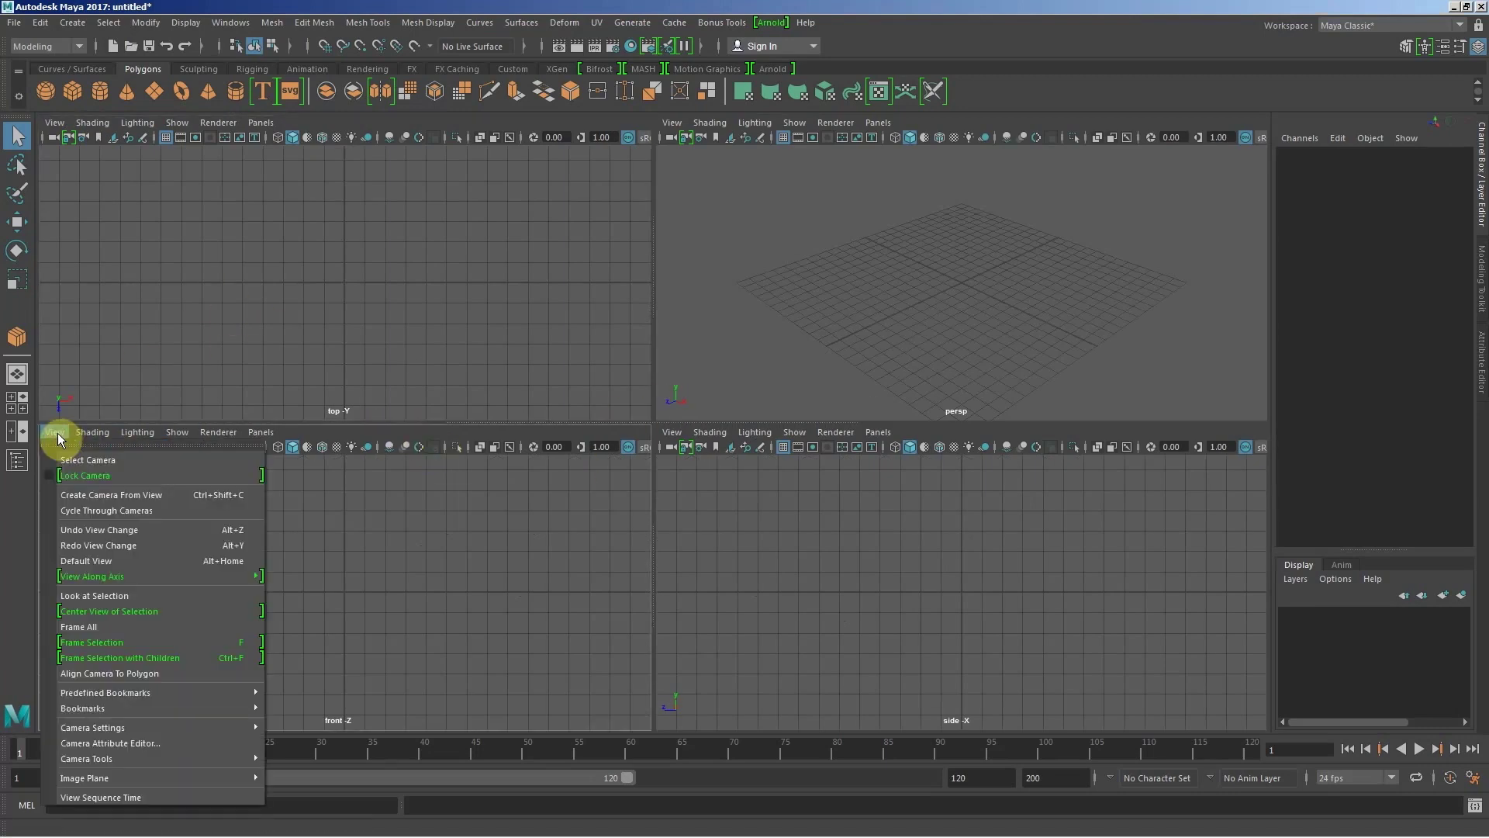
mouse_move(85, 777)
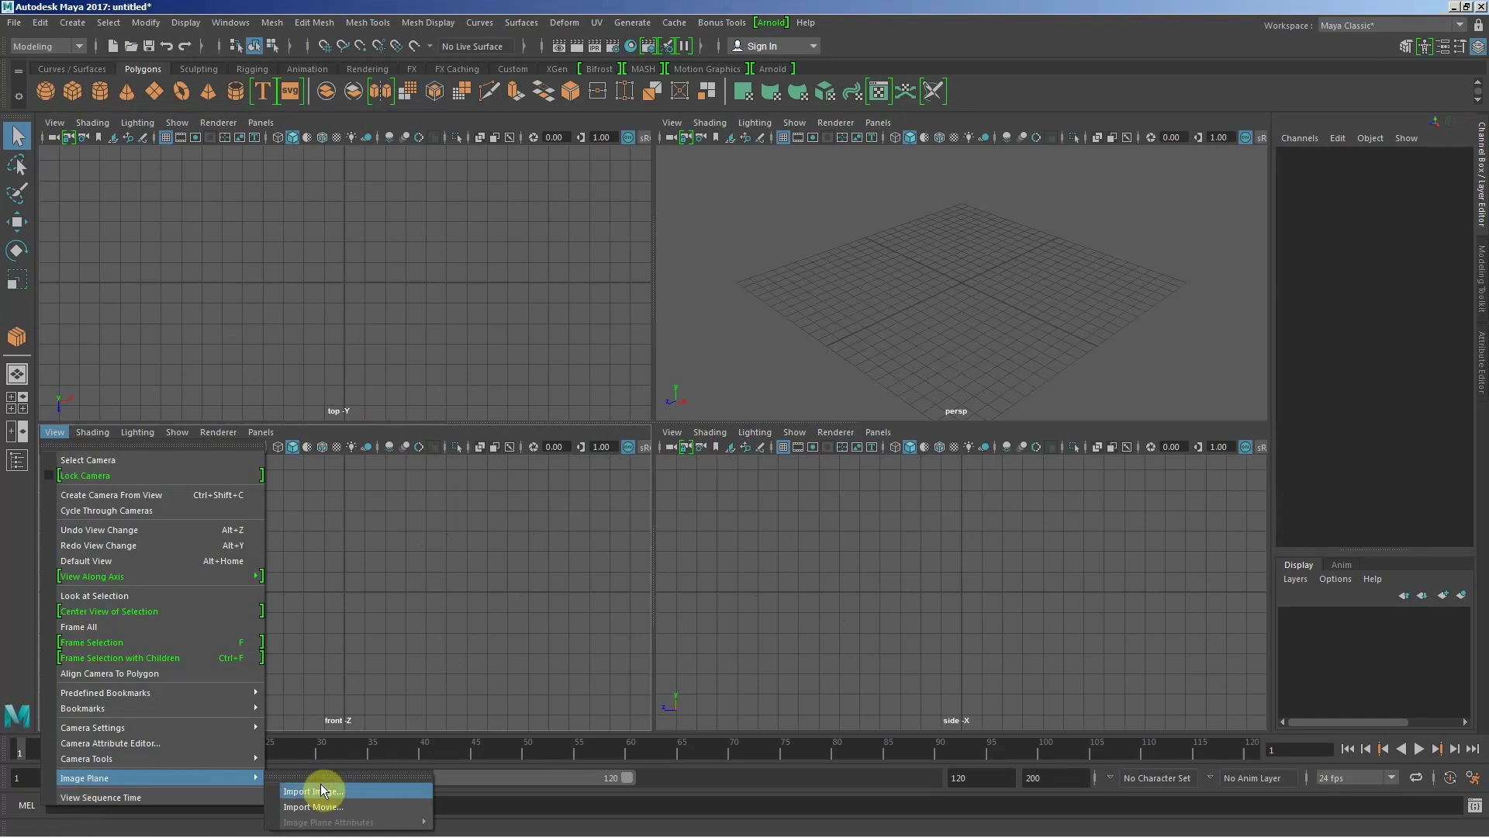
click(319, 789)
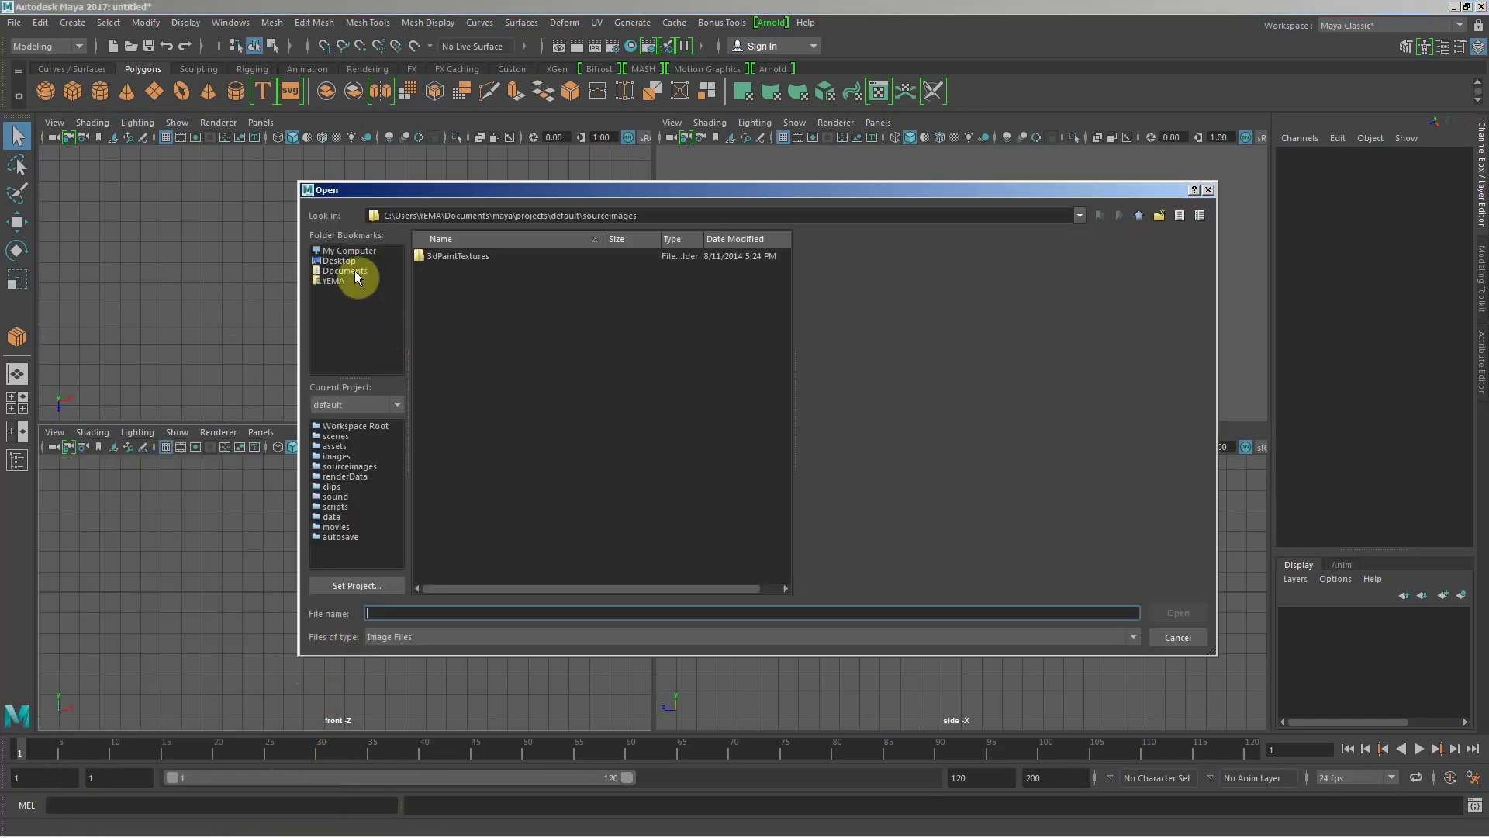
click(349, 250)
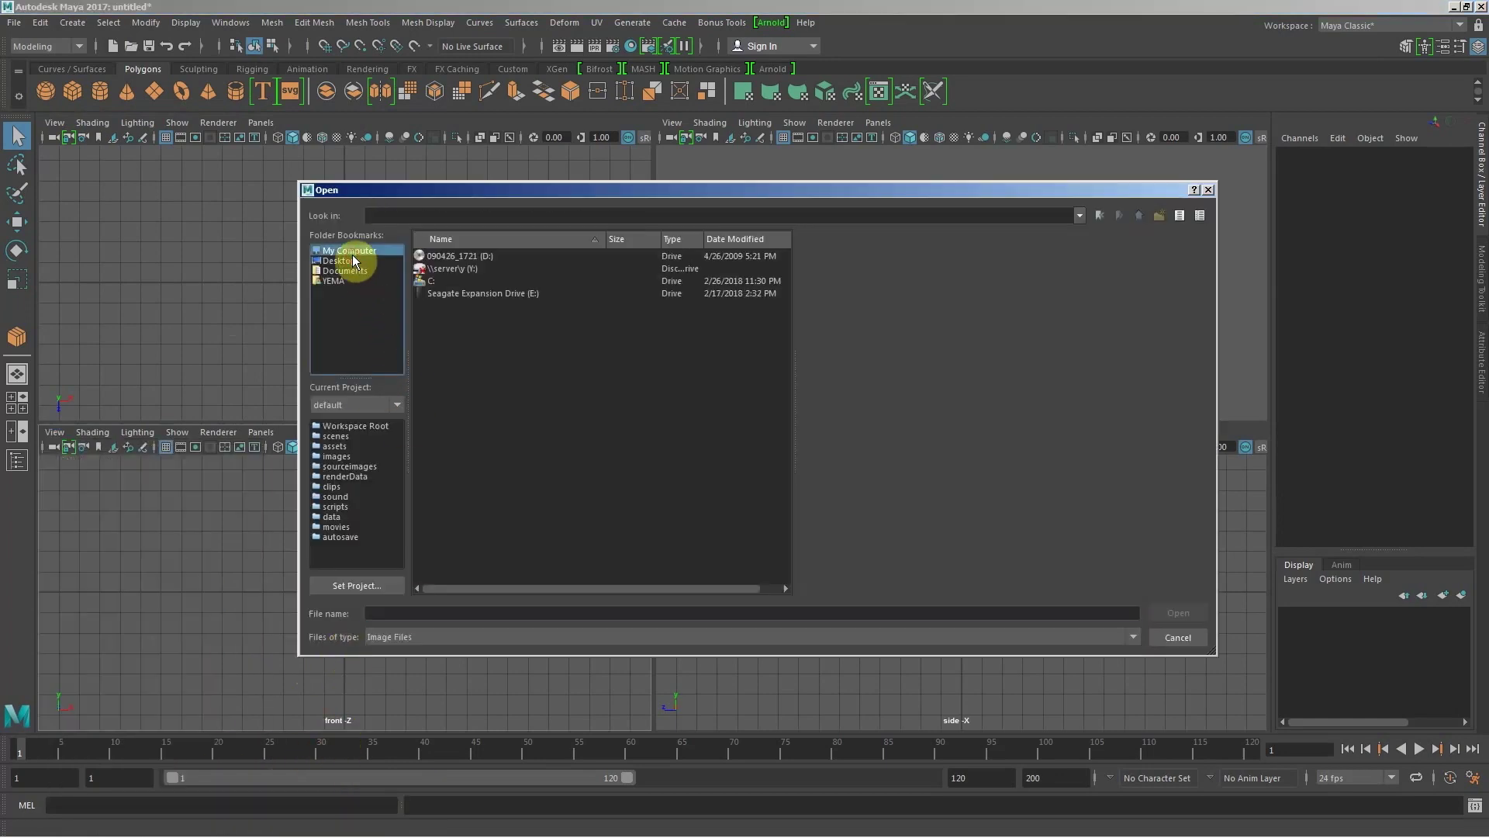
click(349, 262)
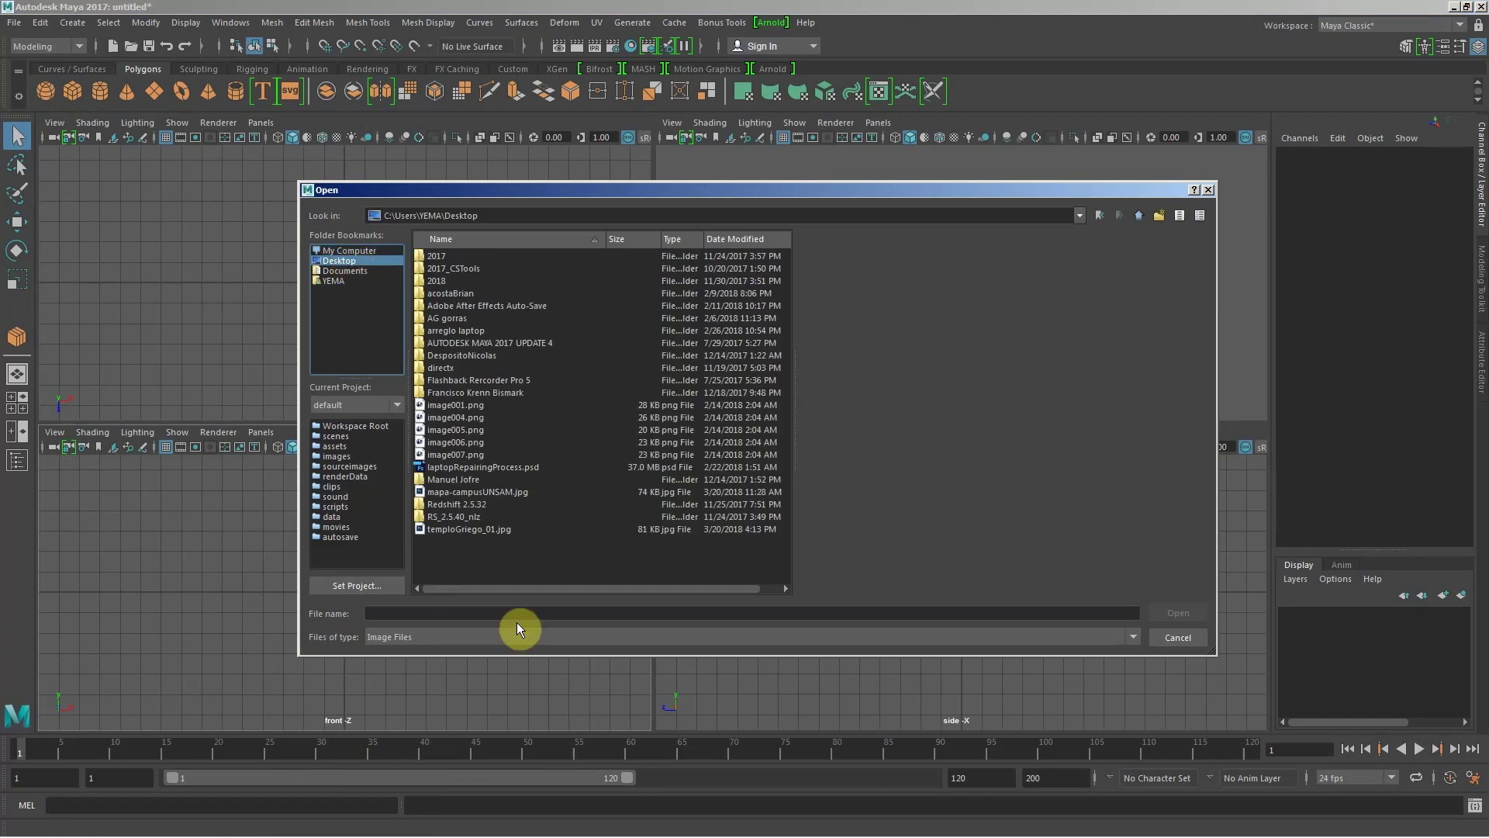
click(467, 530)
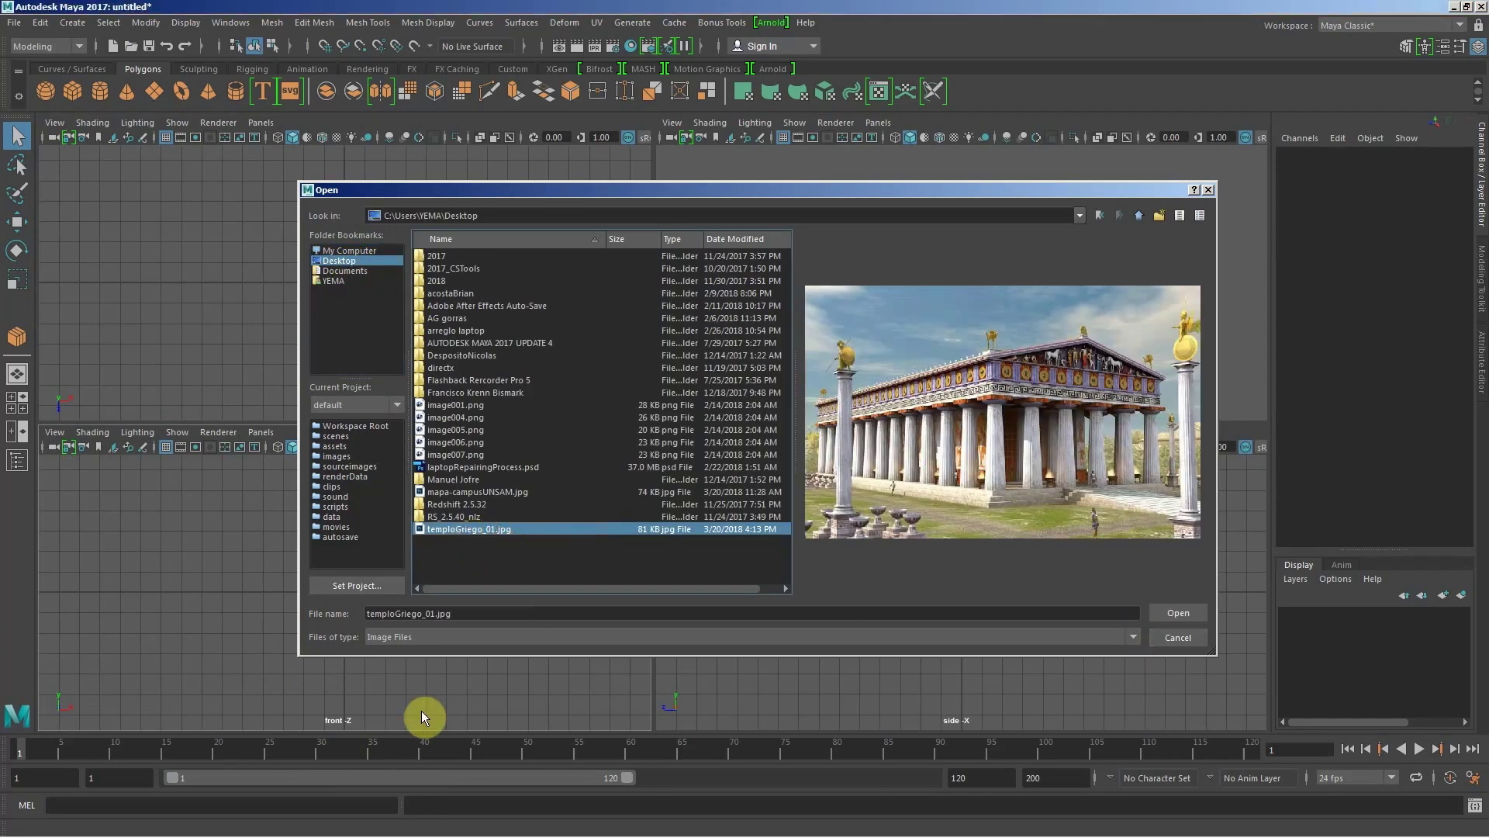
key(Return)
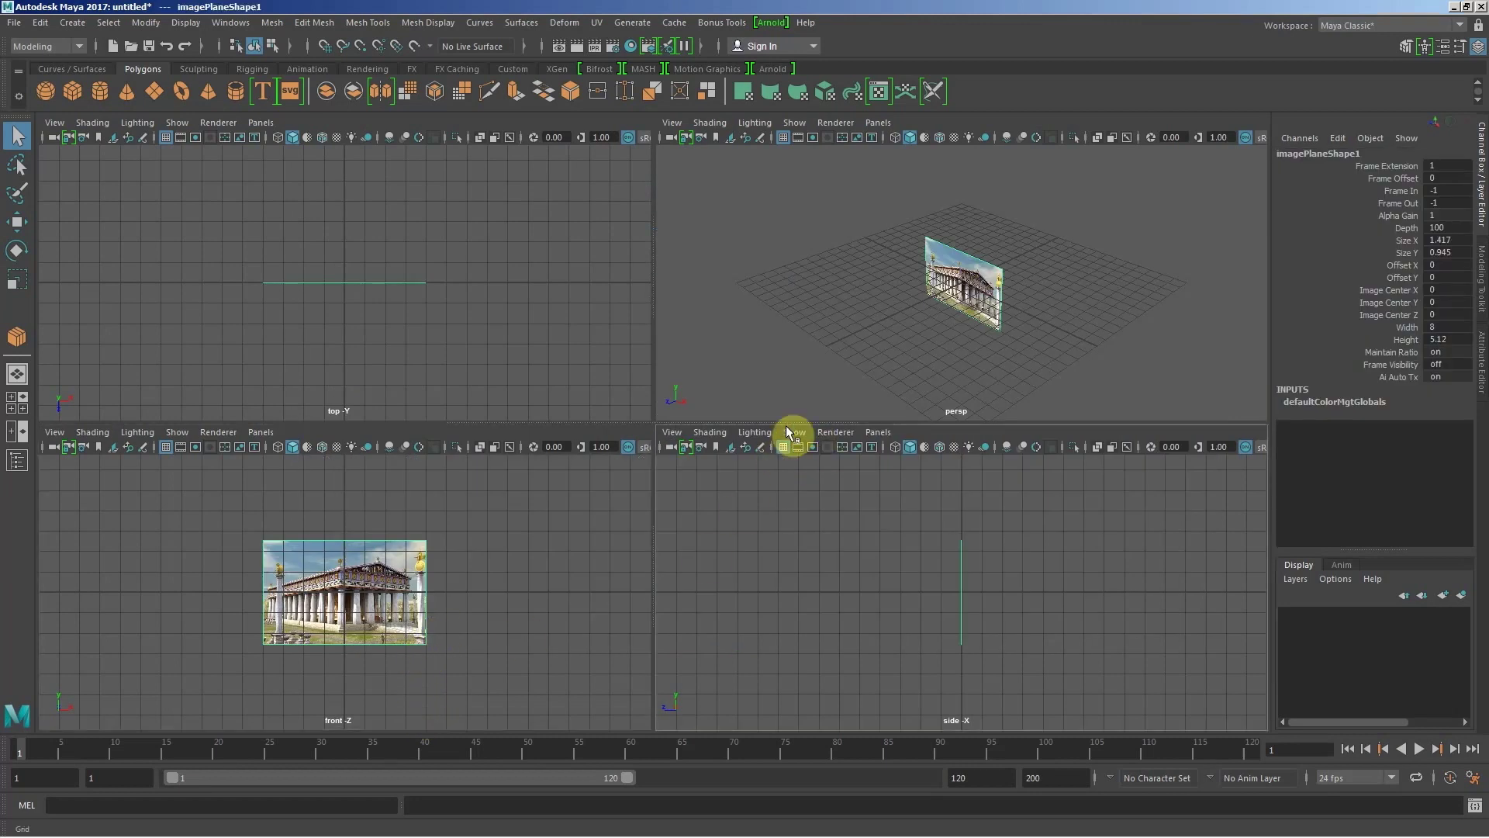
Step: Move the image plane's centre to depth 50 and height 7
key(ctrl+a)
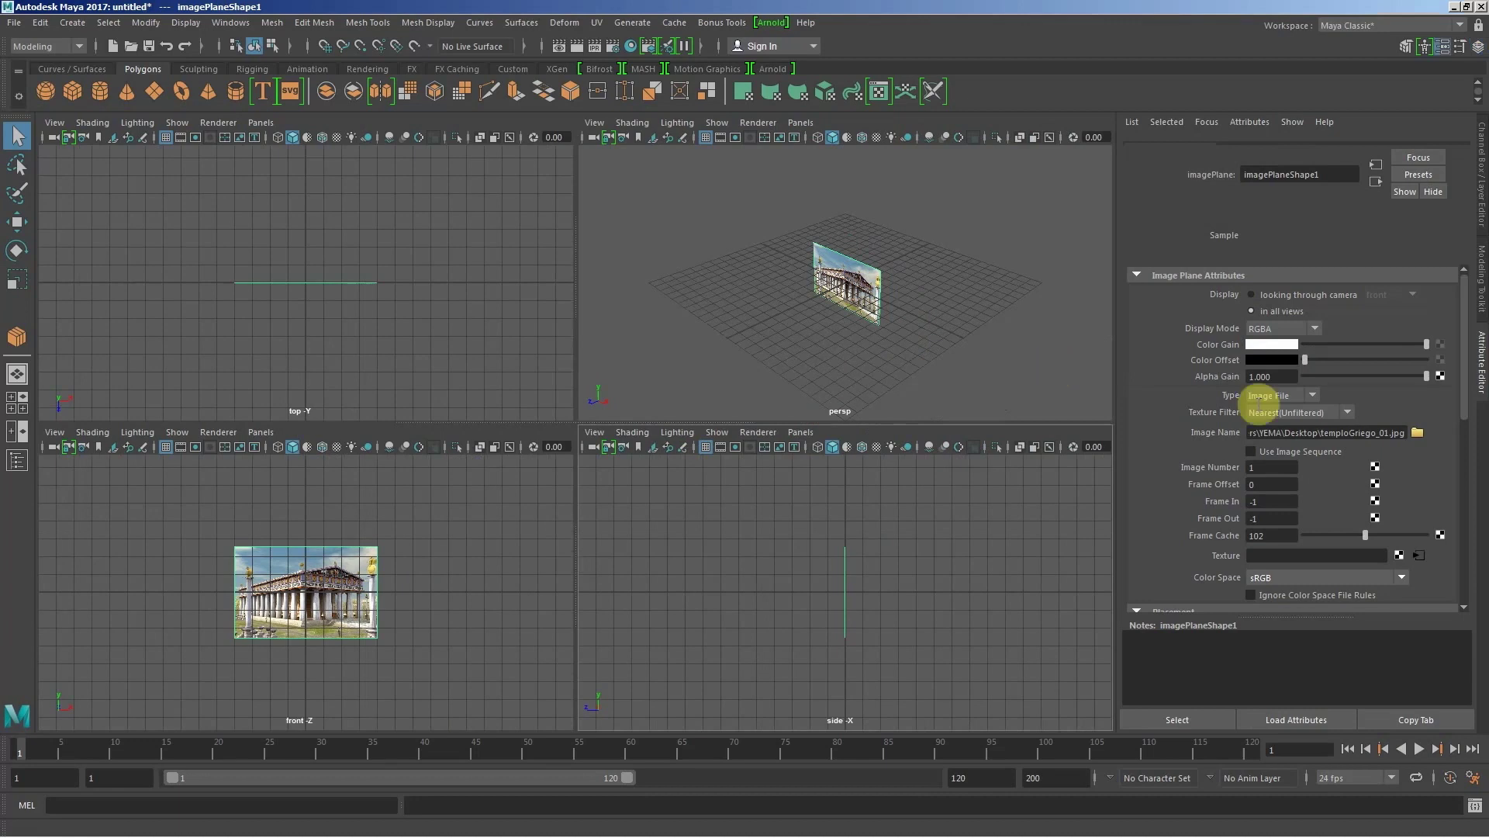
mouse_move(1465, 335)
mouse_down()
mouse_move(1465, 428)
mouse_move(1442, 445)
mouse_up()
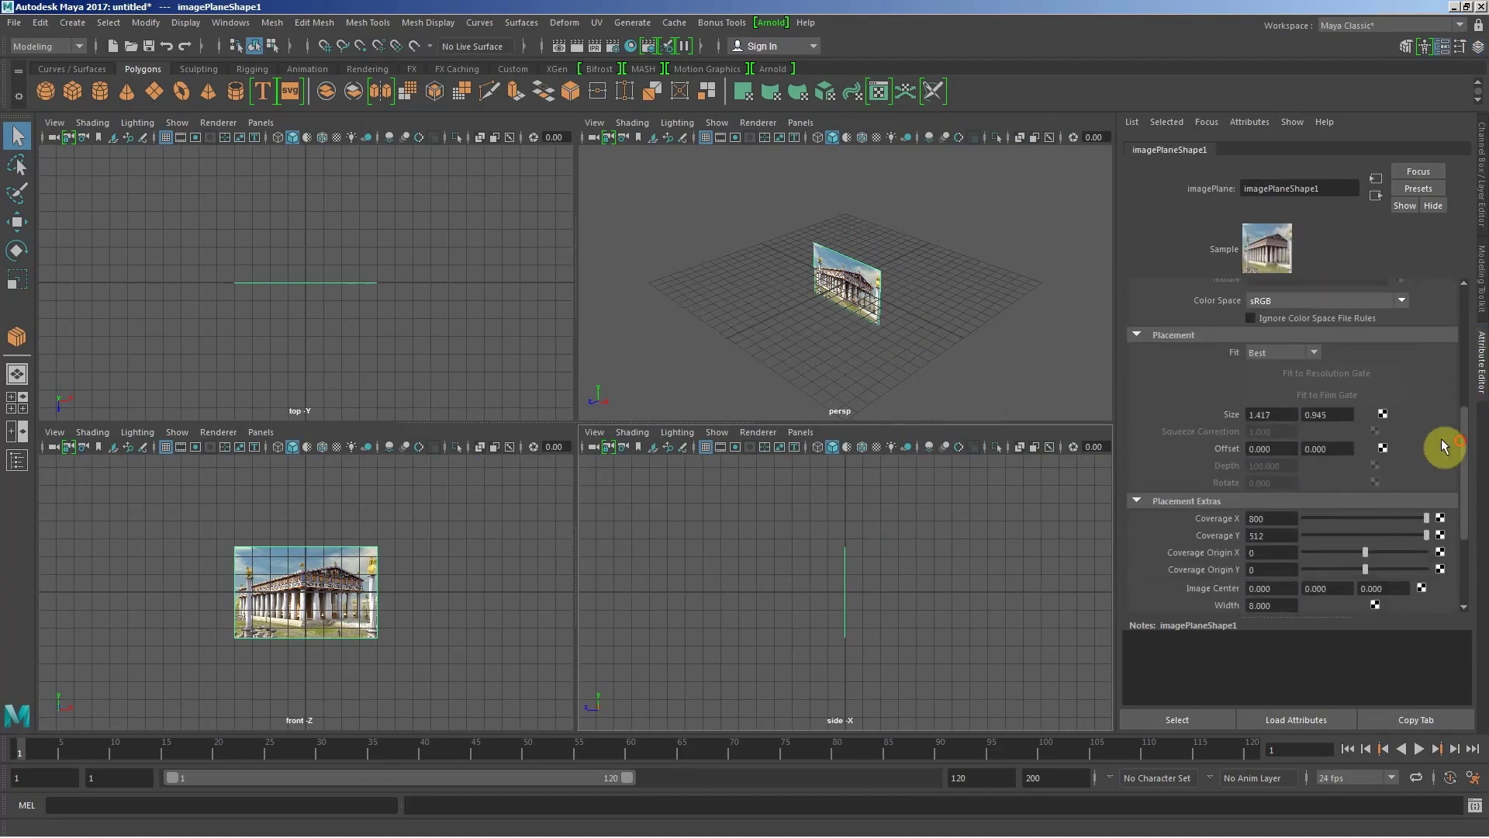
click(1136, 334)
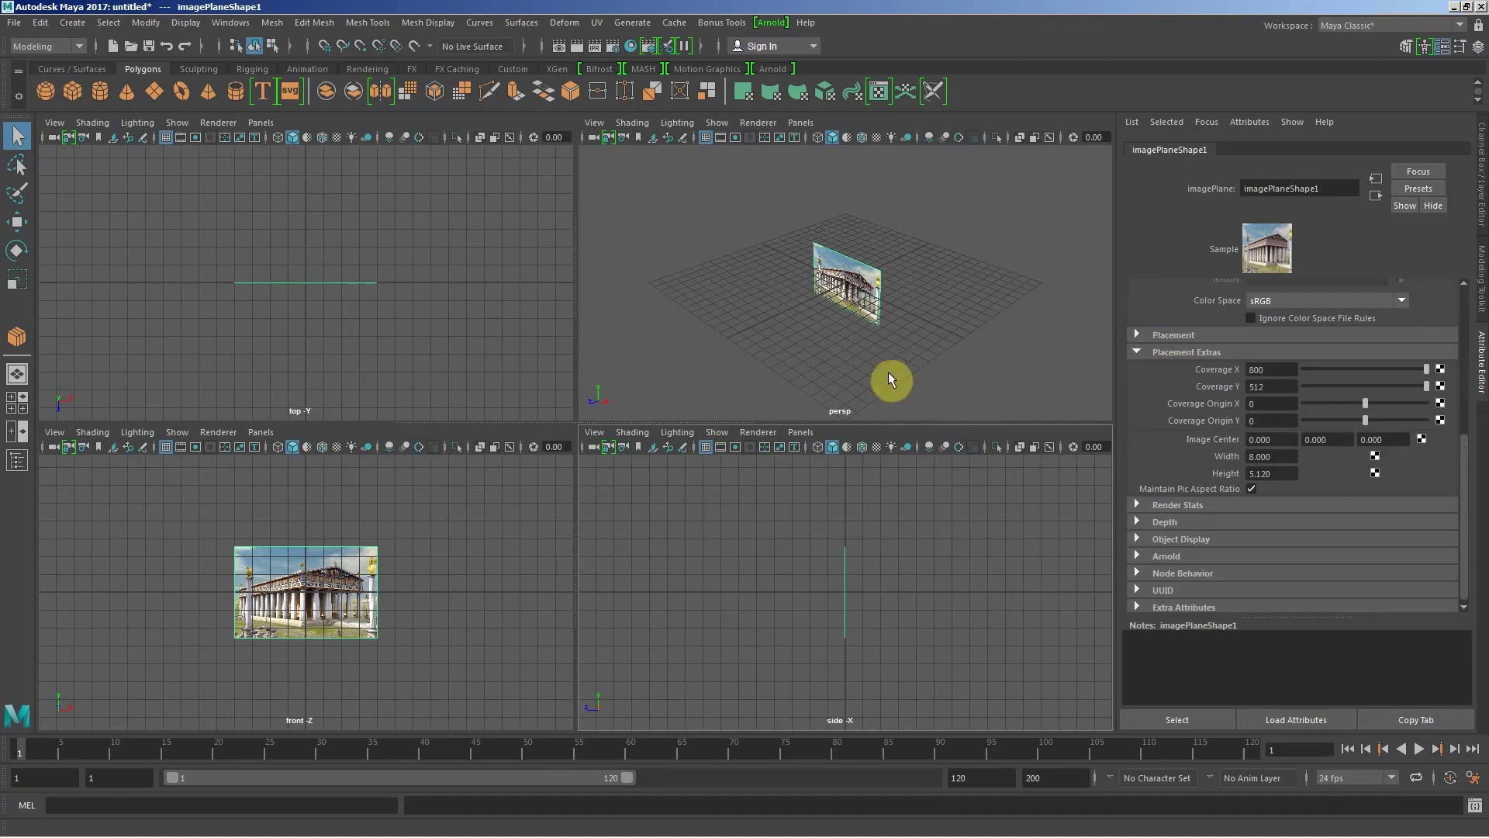
mouse_move(920, 354)
alt+mouse_down()
mouse_move(898, 356)
mouse_move(951, 365)
alt+mouse_up()
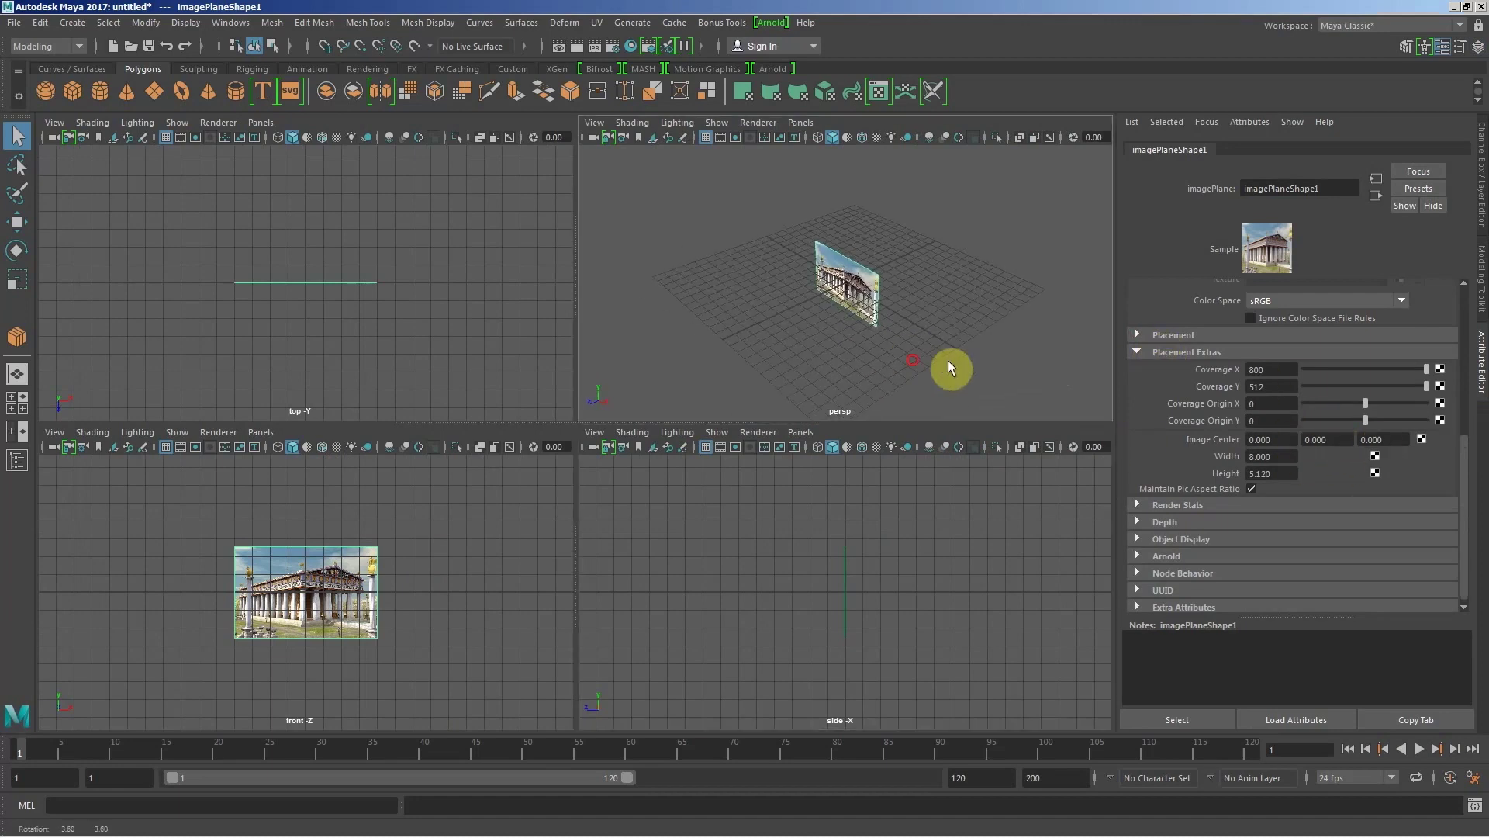
click(1382, 440)
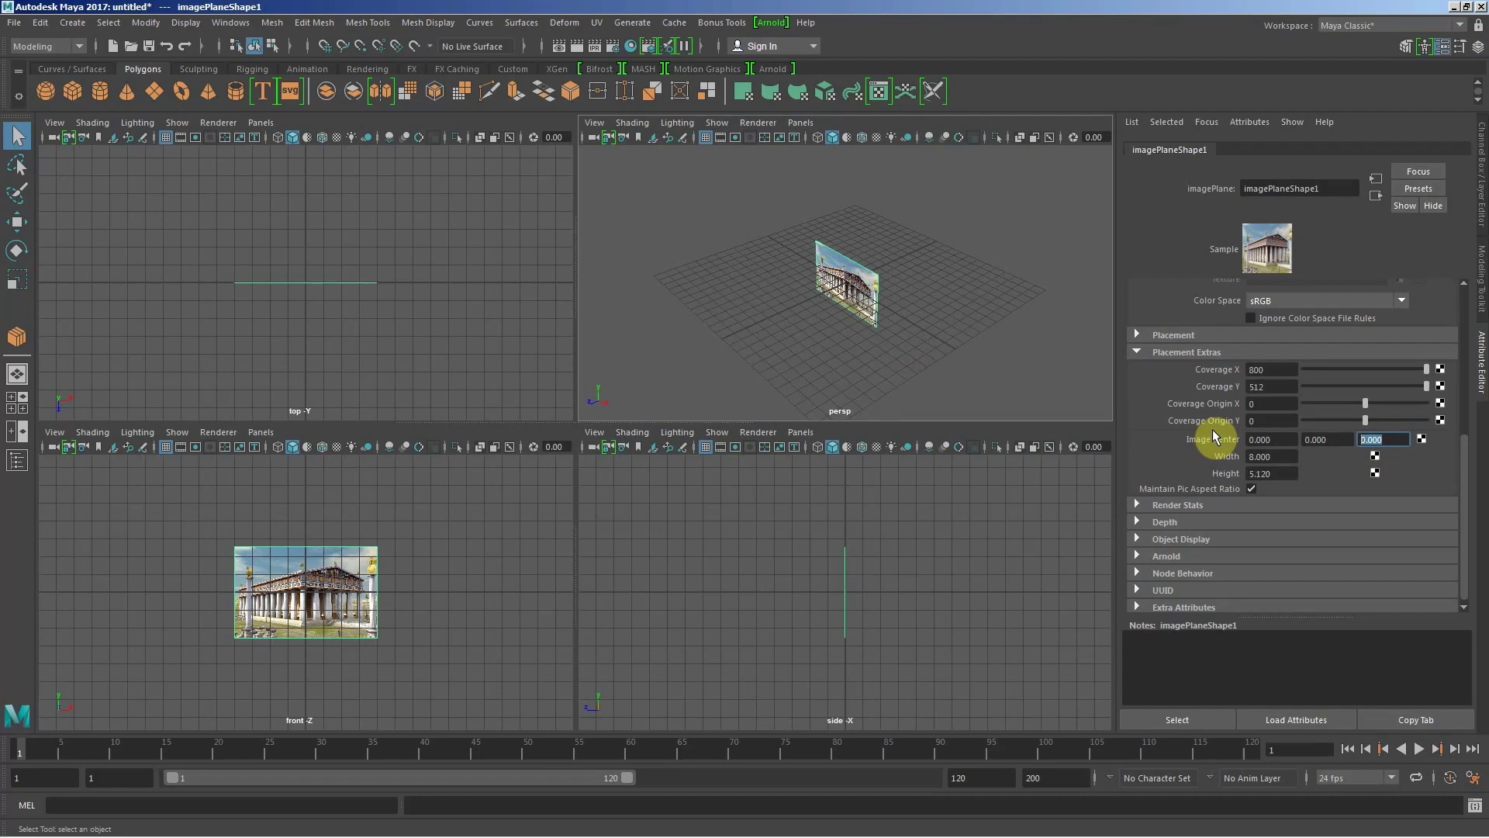
text(50)
key(Return)
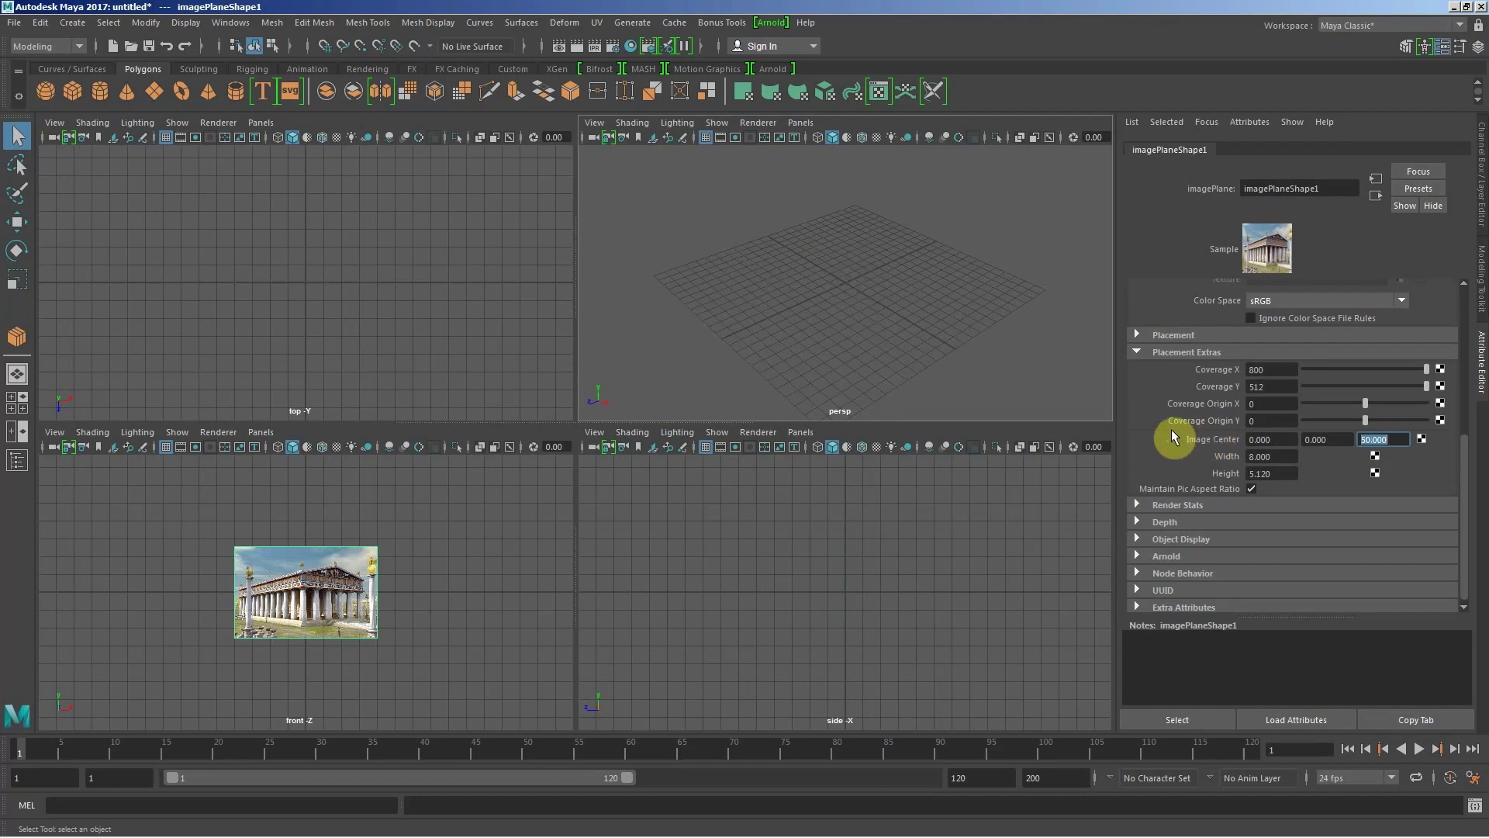
alt+right_drag(909, 333, 688, 209)
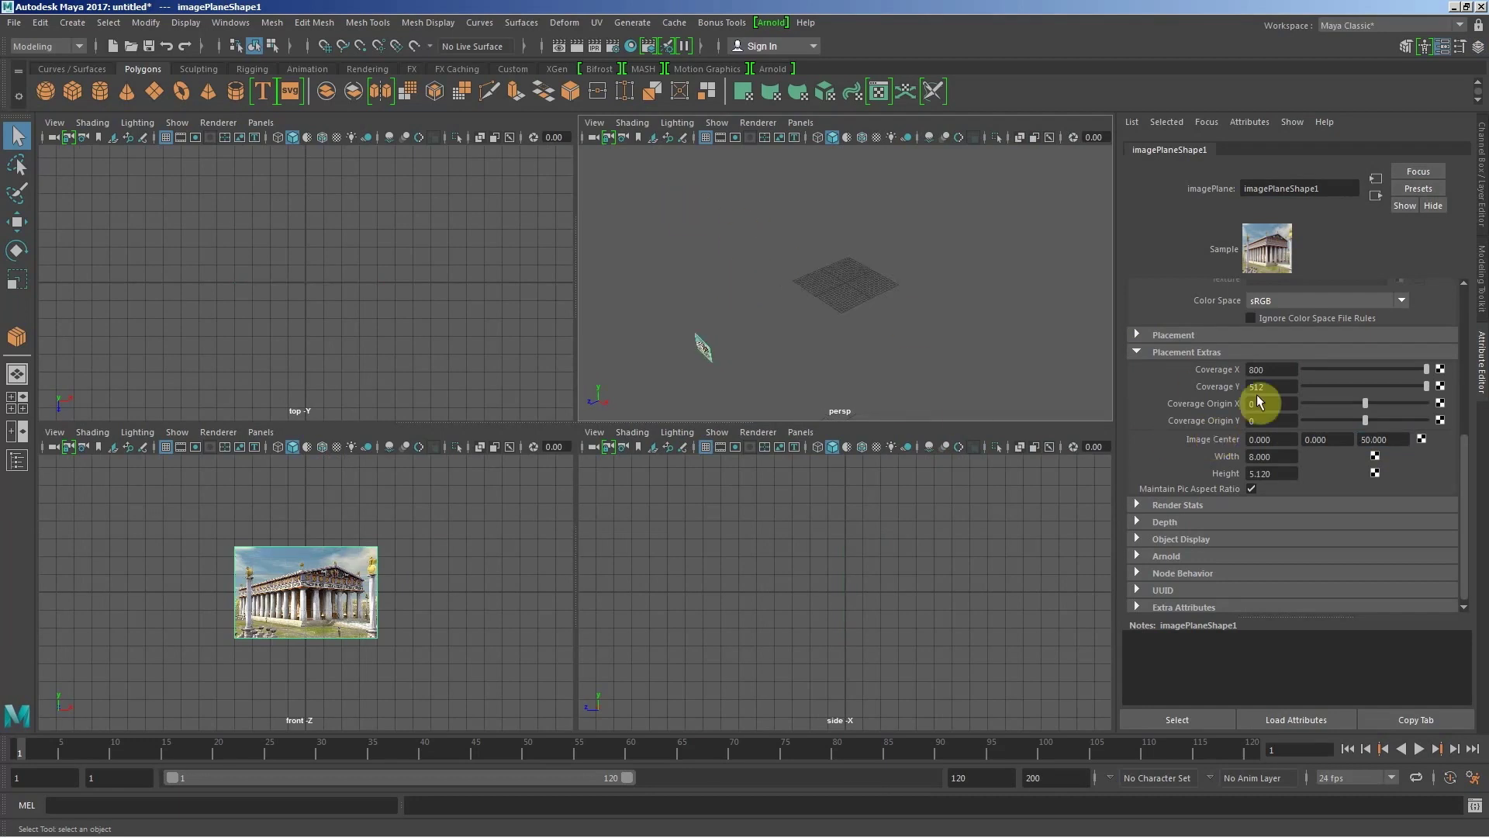
mouse_move(870, 341)
alt+mouse_down()
mouse_move(801, 364)
mouse_move(831, 349)
alt+mouse_up()
click(1328, 439)
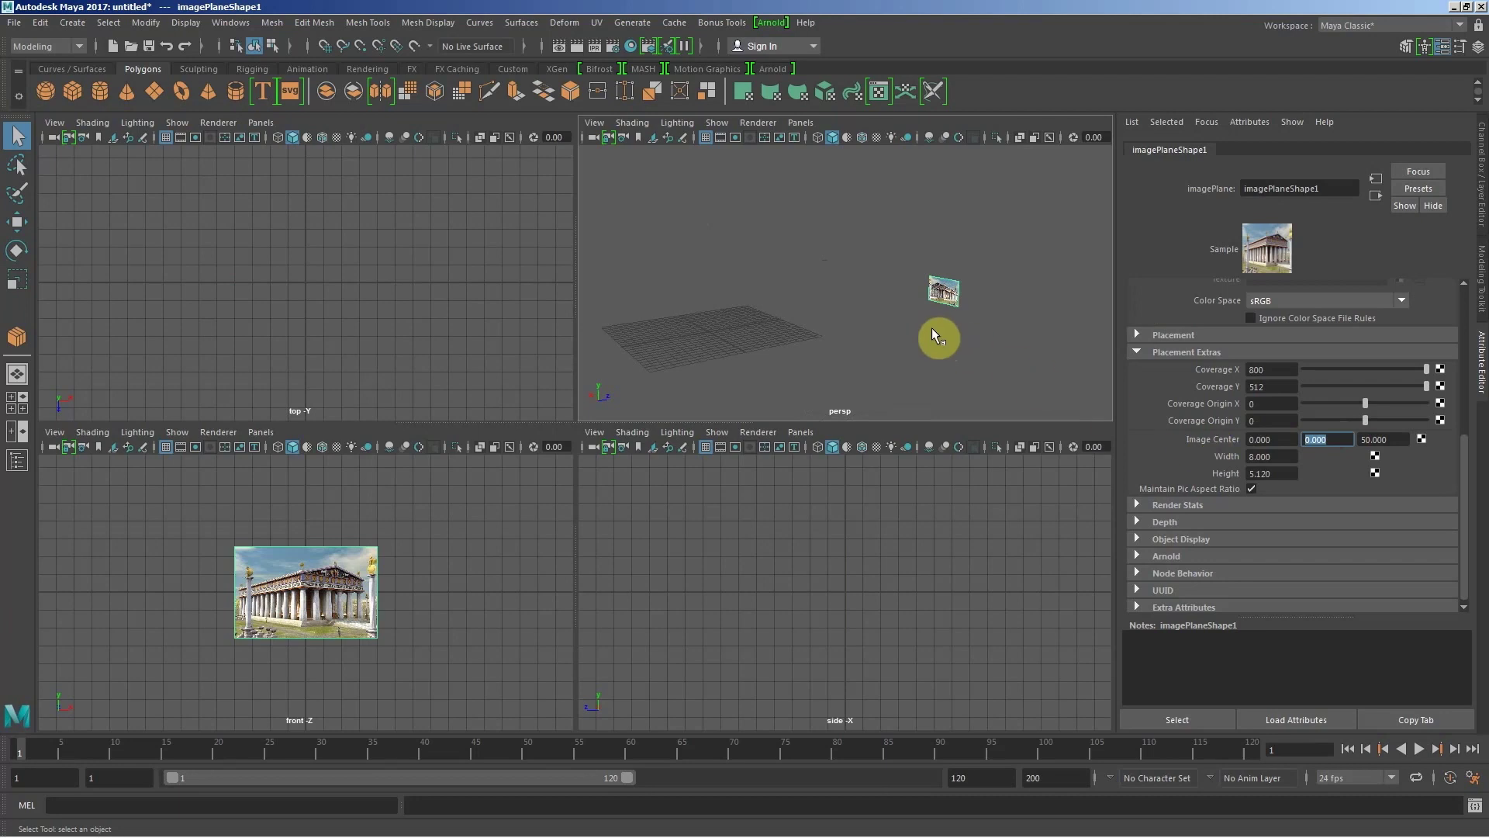
text(7)
key(Return)
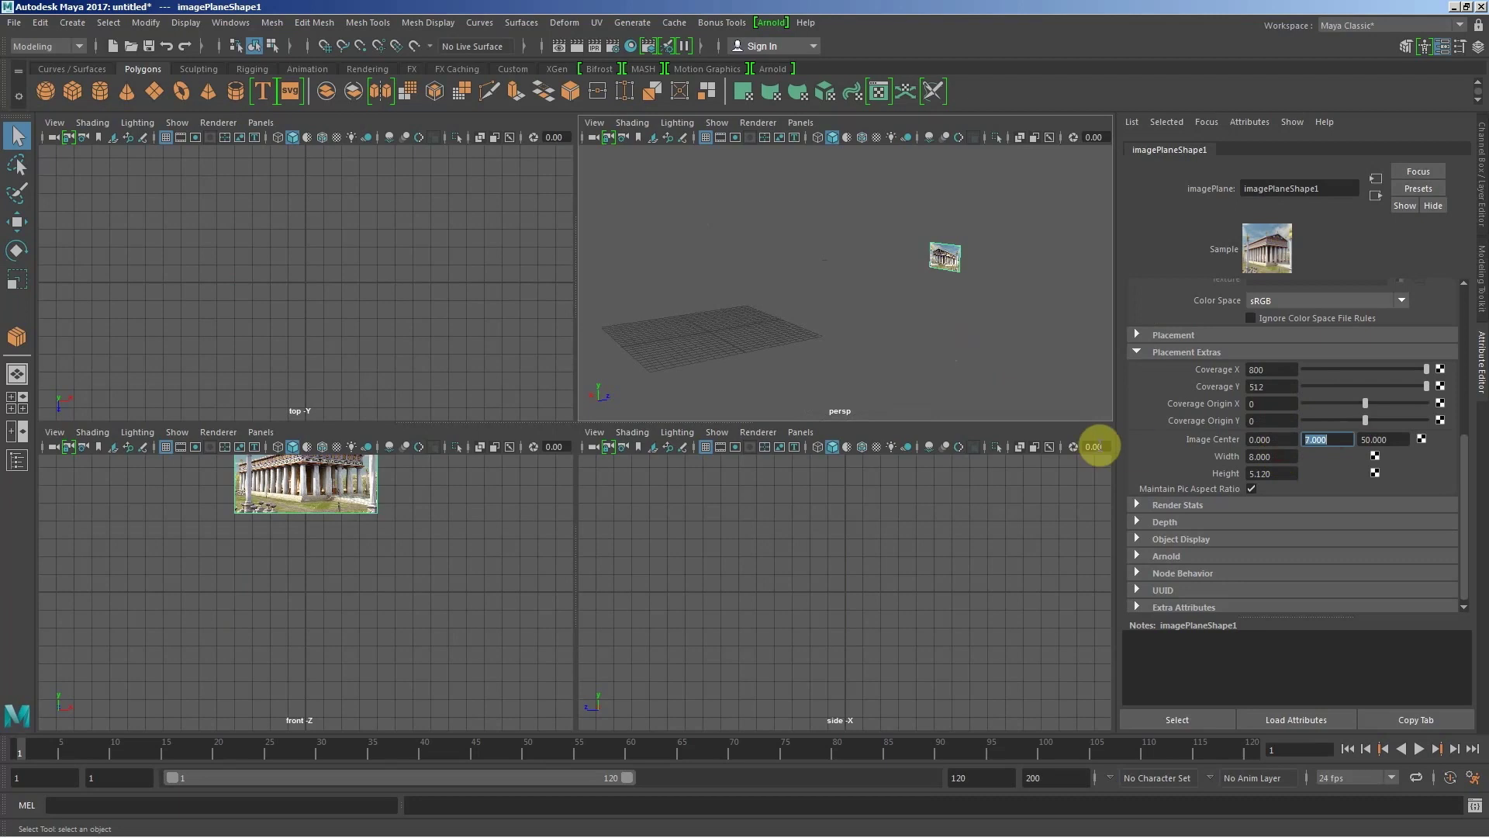
Step: Set the image plane width to 30, compare with 35, and settle on 35
key(Tab)
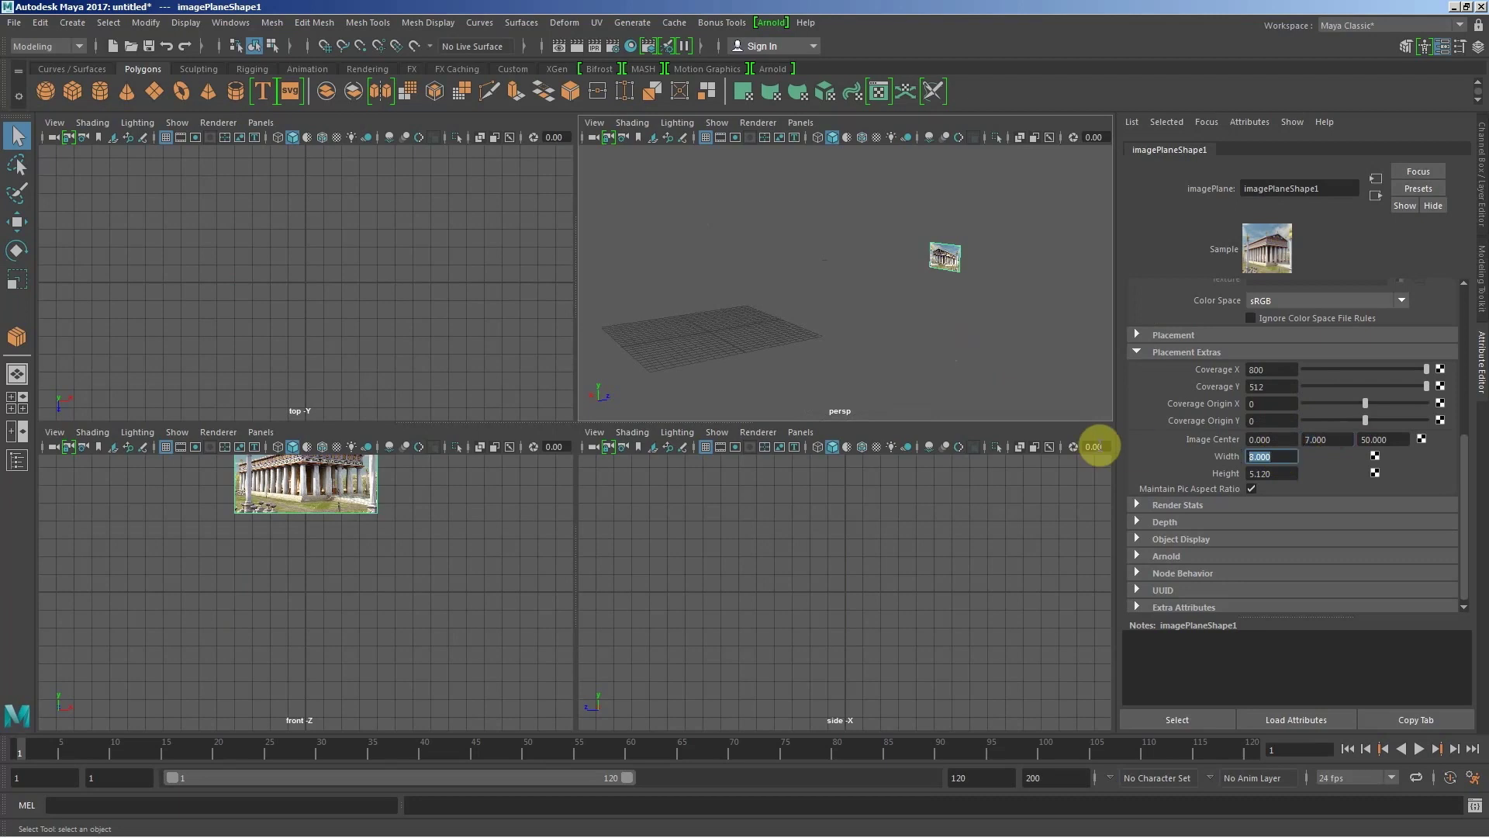
text(30)
key(Return)
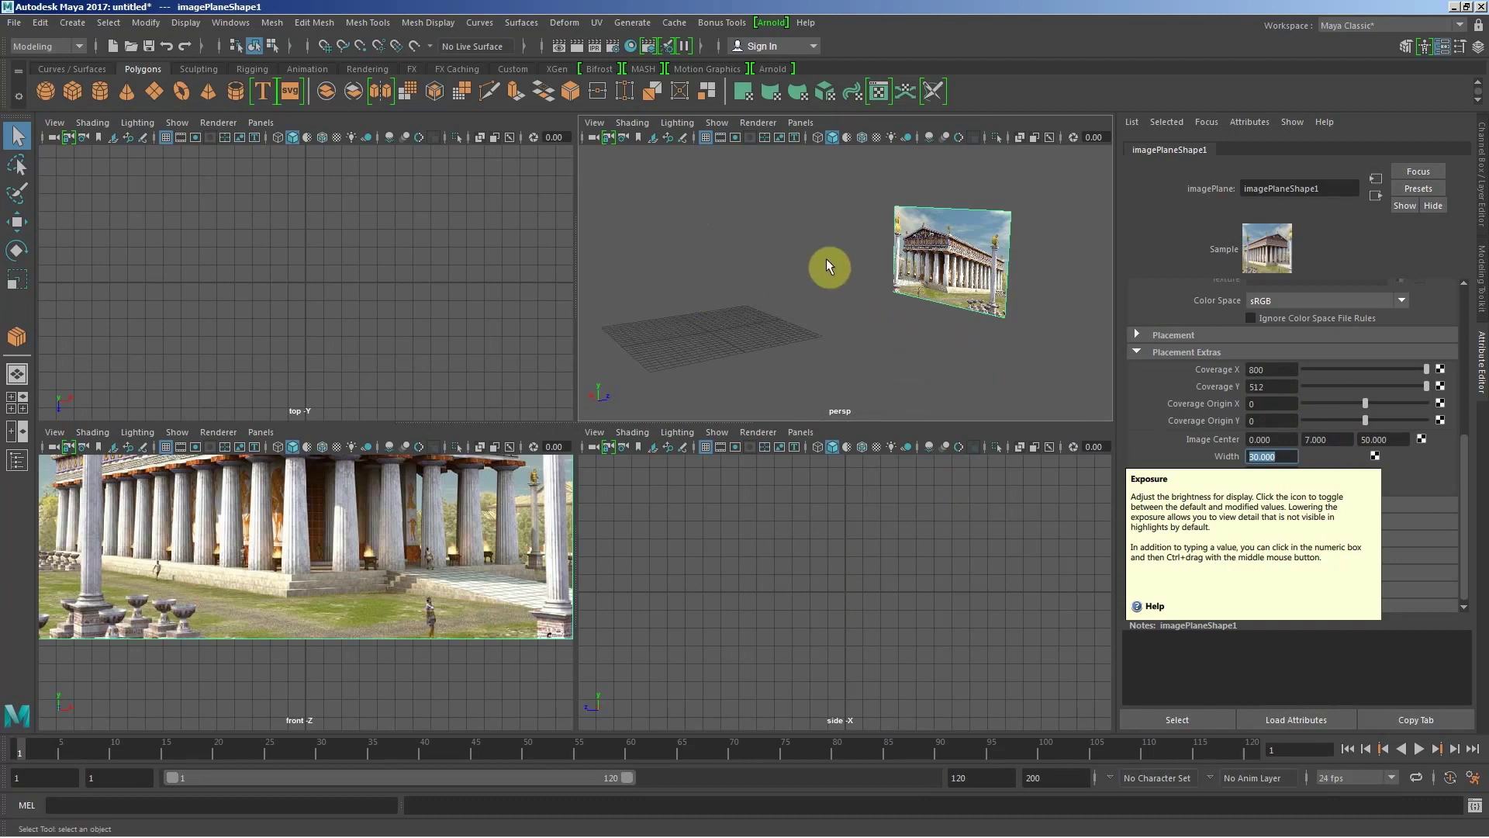
mouse_move(785, 286)
alt+mouse_down()
mouse_move(811, 286)
mouse_move(754, 243)
mouse_move(924, 289)
mouse_move(1094, 256)
mouse_move(1047, 279)
mouse_move(714, 290)
mouse_move(842, 283)
alt+mouse_up()
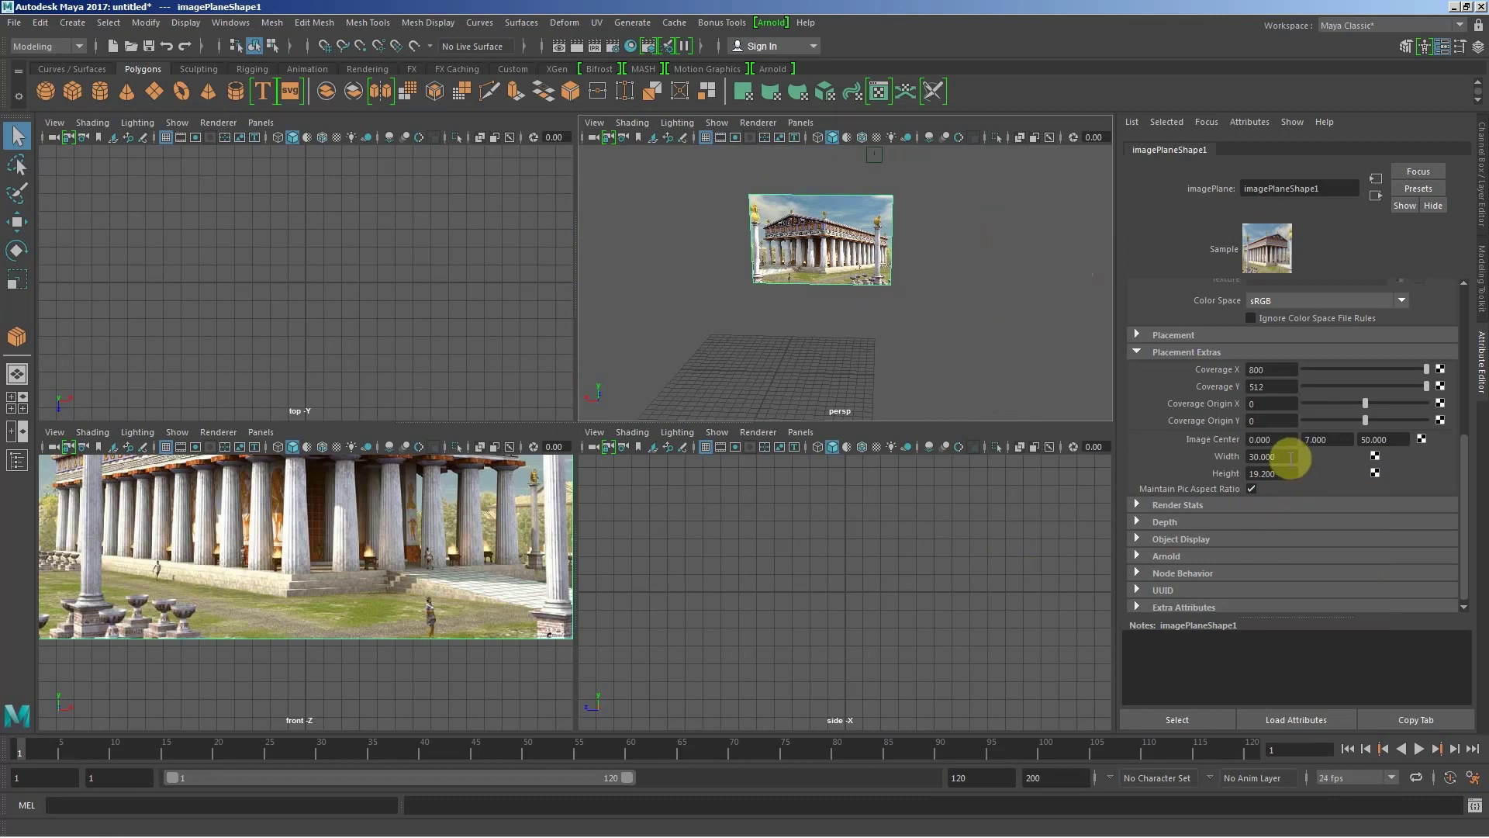
drag(1291, 464, 1136, 434)
text(35)
key(Return)
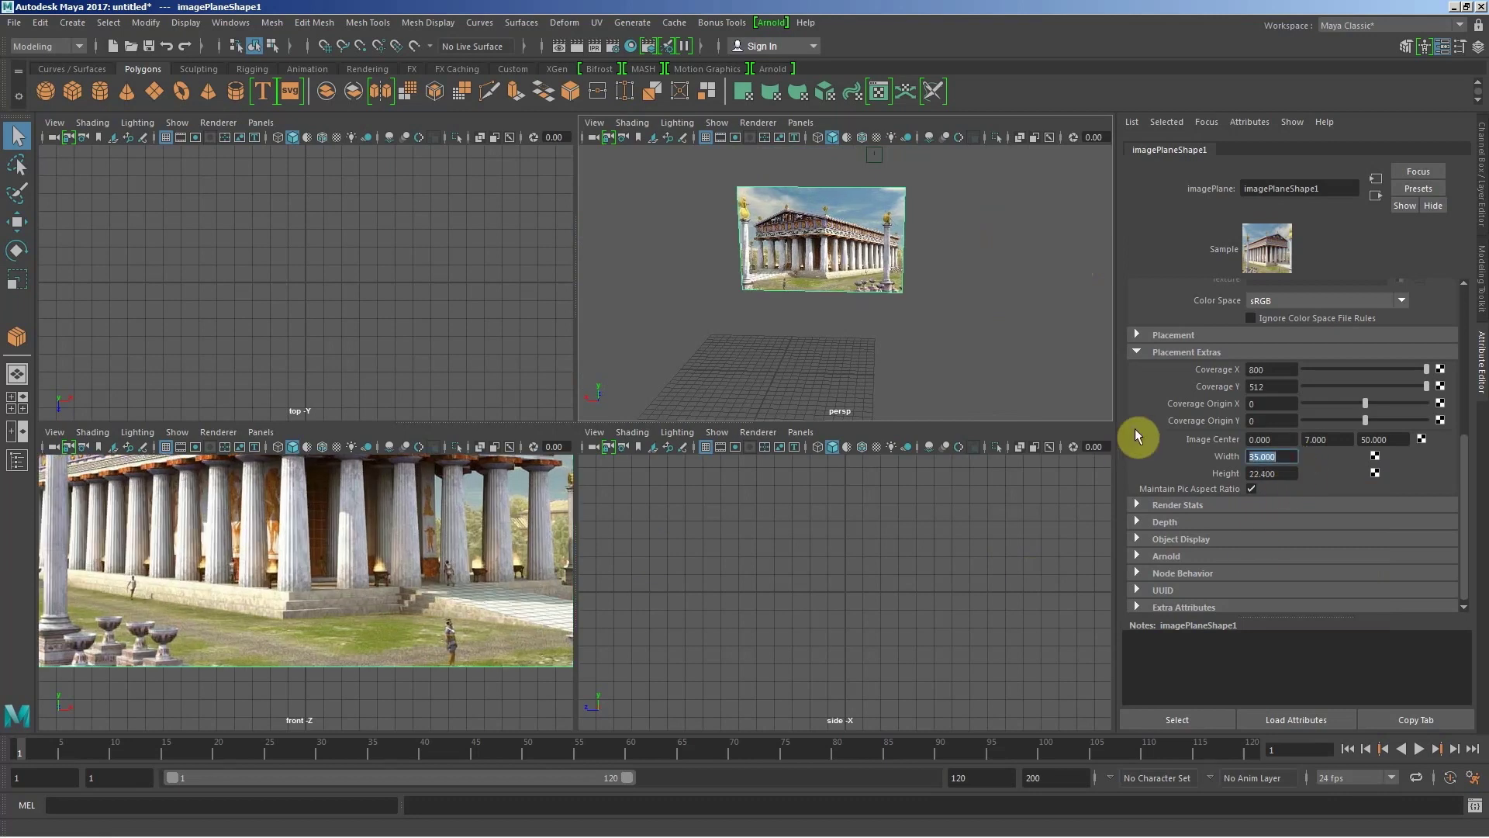
text(30)
key(Return)
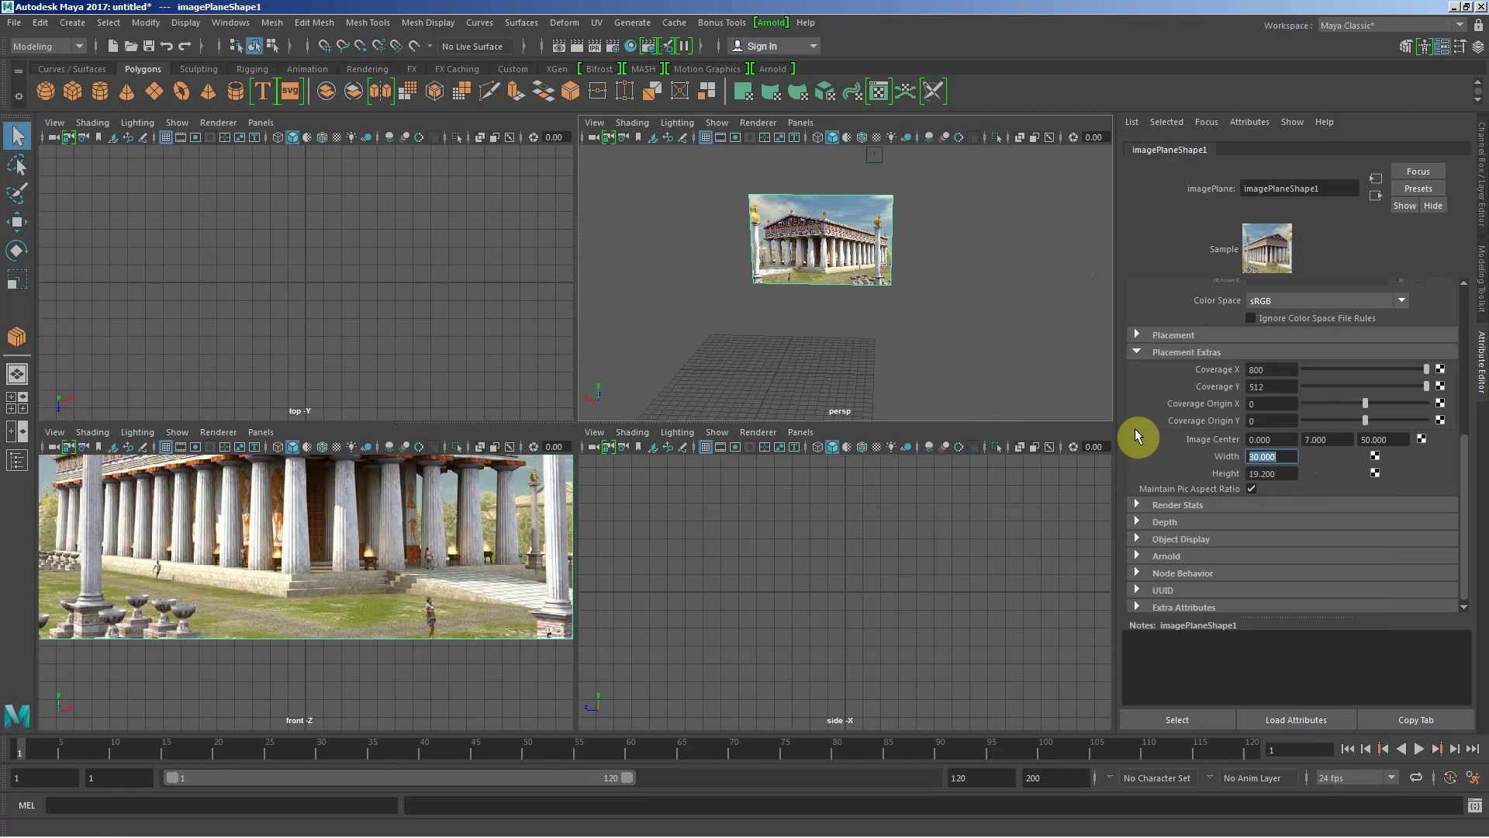
text(35)
key(Return)
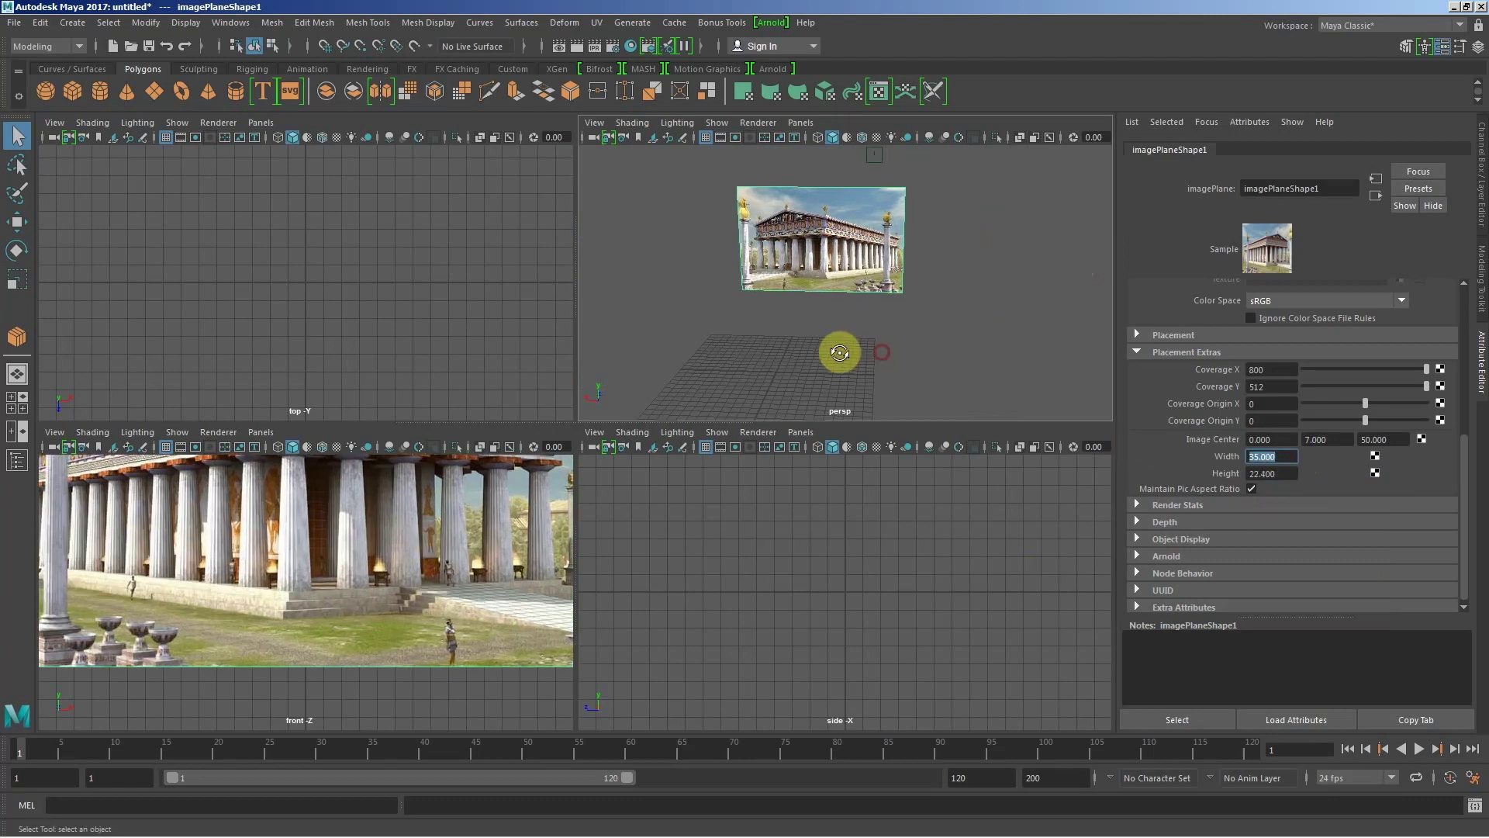
mouse_move(838, 346)
alt+mouse_down()
mouse_move(765, 328)
mouse_move(788, 399)
mouse_move(922, 381)
alt+mouse_up()
Step: Zoom the front view out to show the whole reference image, then pan and tumble the perspective view
click(342, 655)
scroll(341, 617, down, 5)
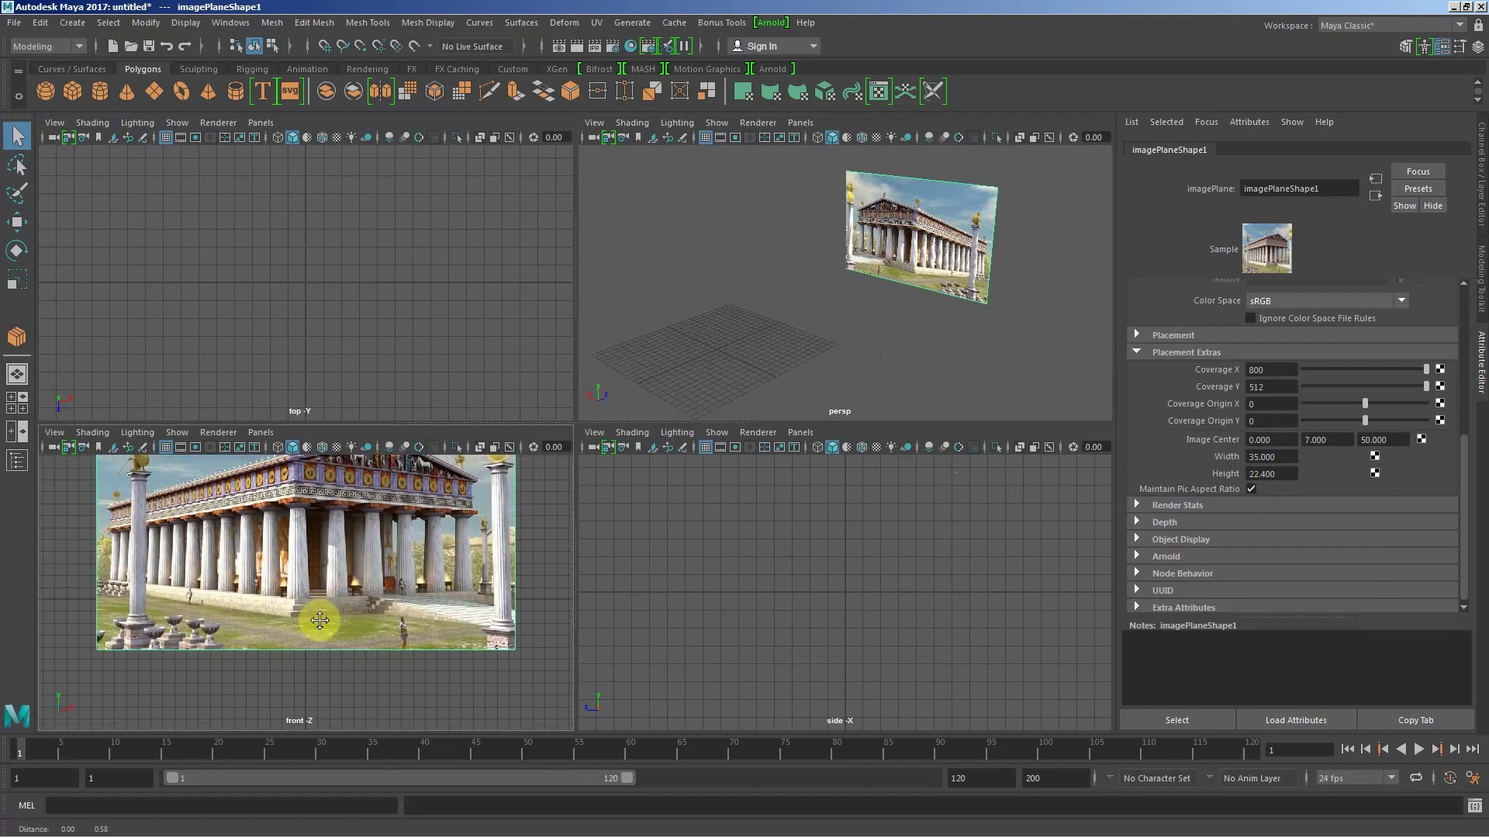
scroll(292, 615, down, 2)
scroll(272, 619, down, 2)
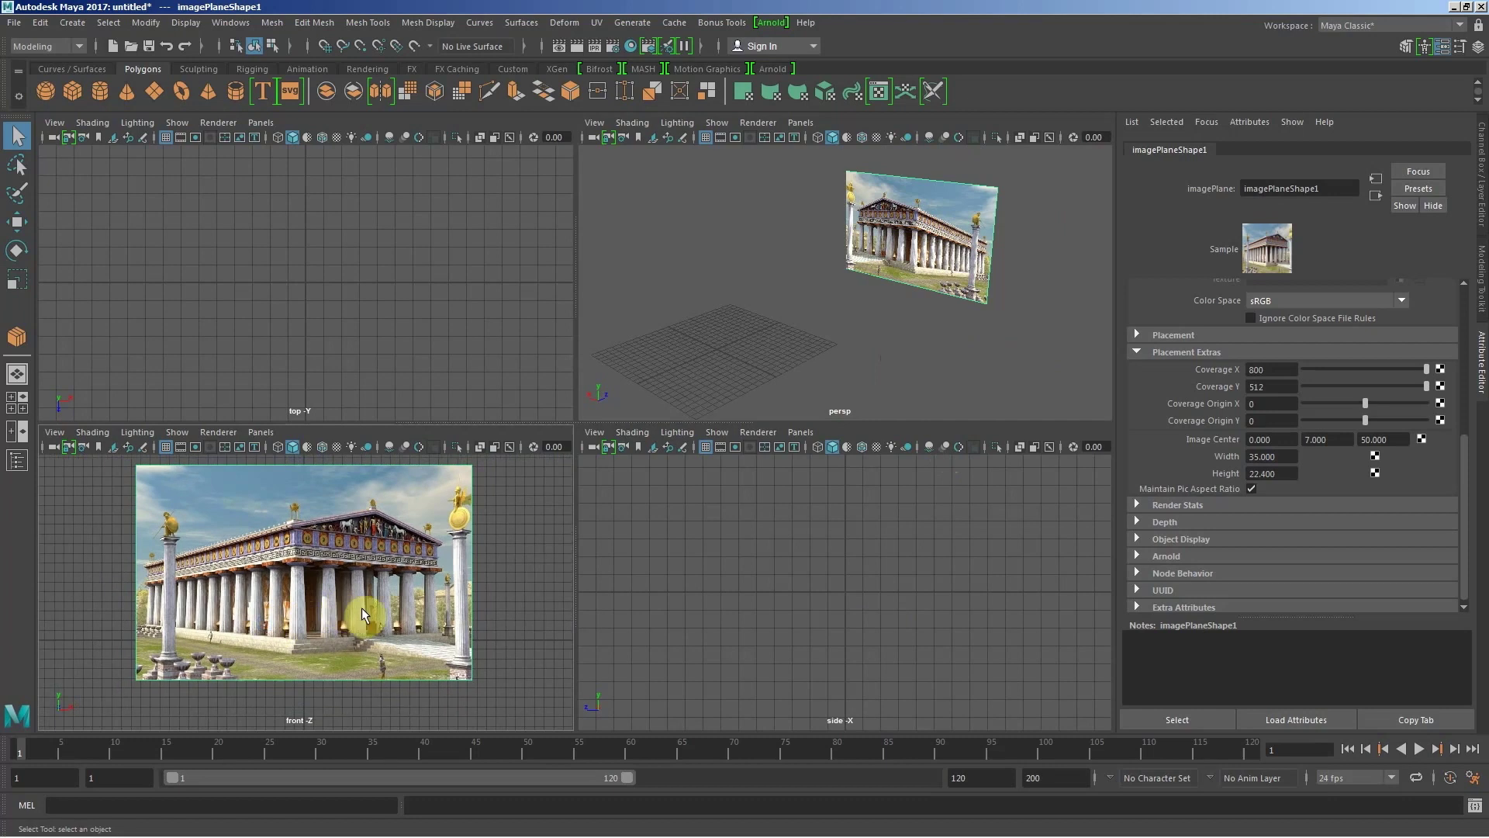
alt+drag(732, 332, 713, 333)
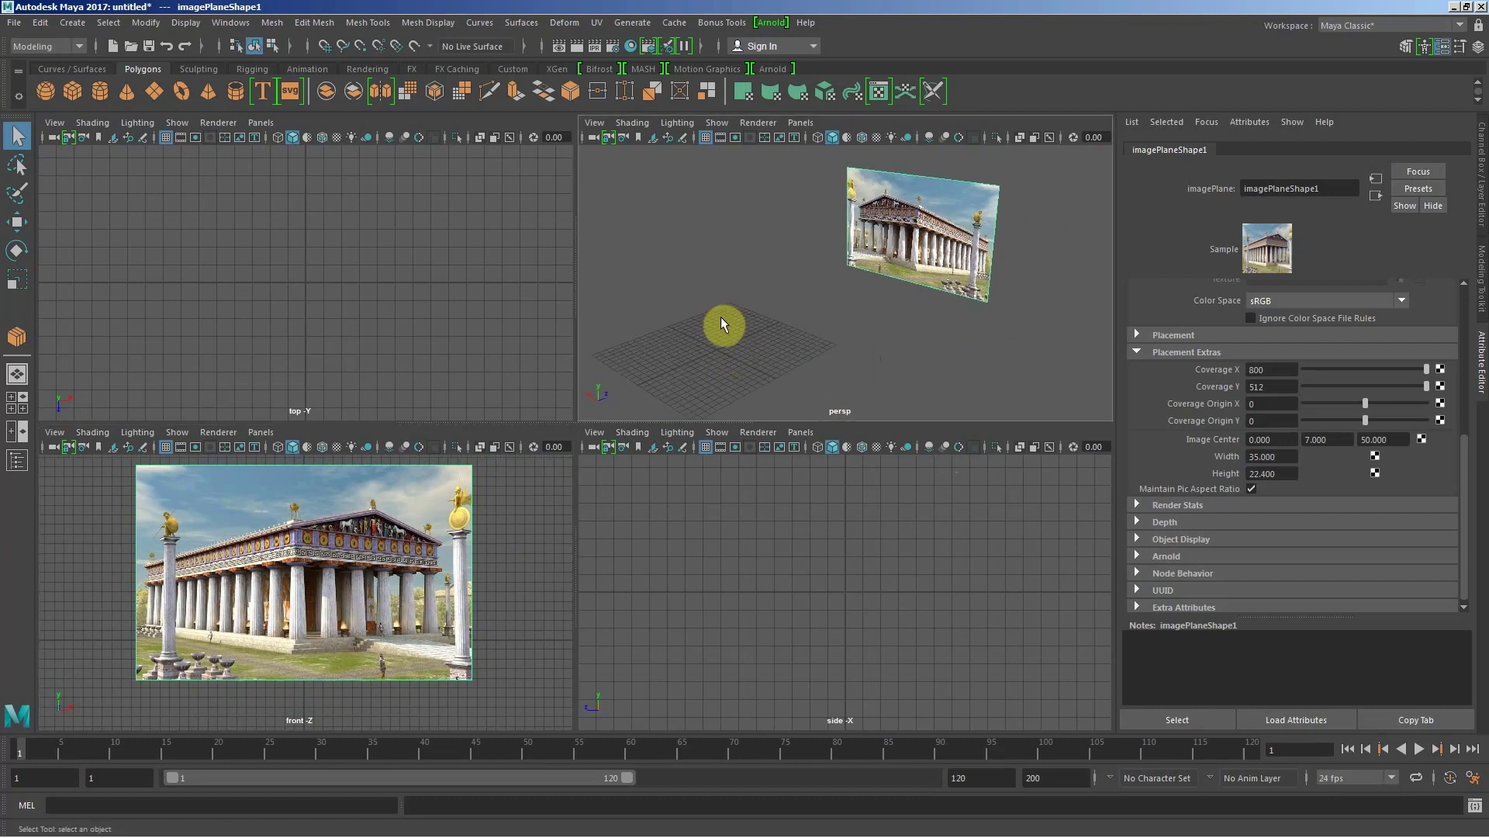
alt+middle_drag(751, 334, 883, 314)
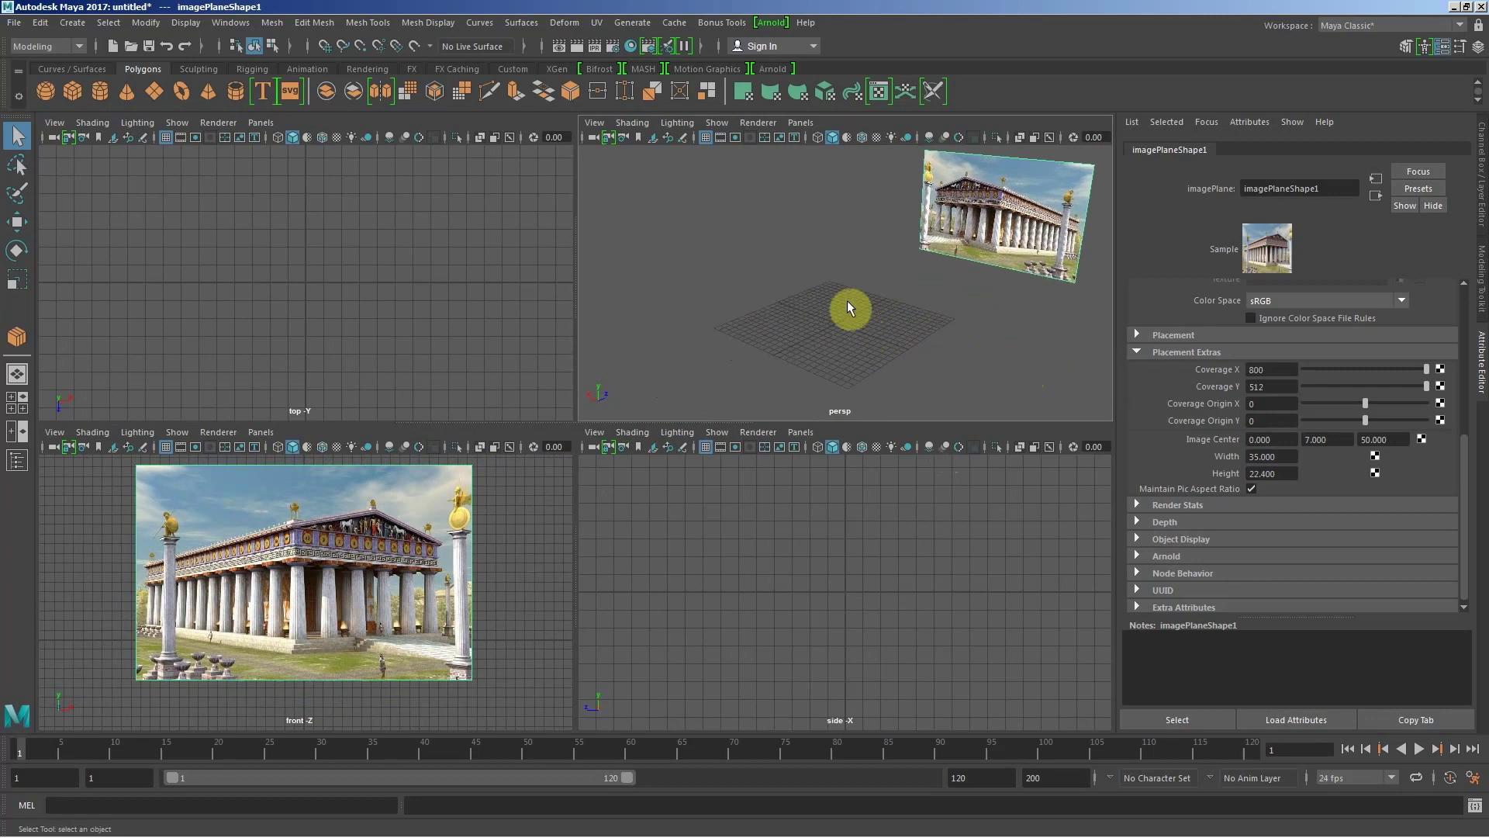
alt+drag(824, 305, 743, 248)
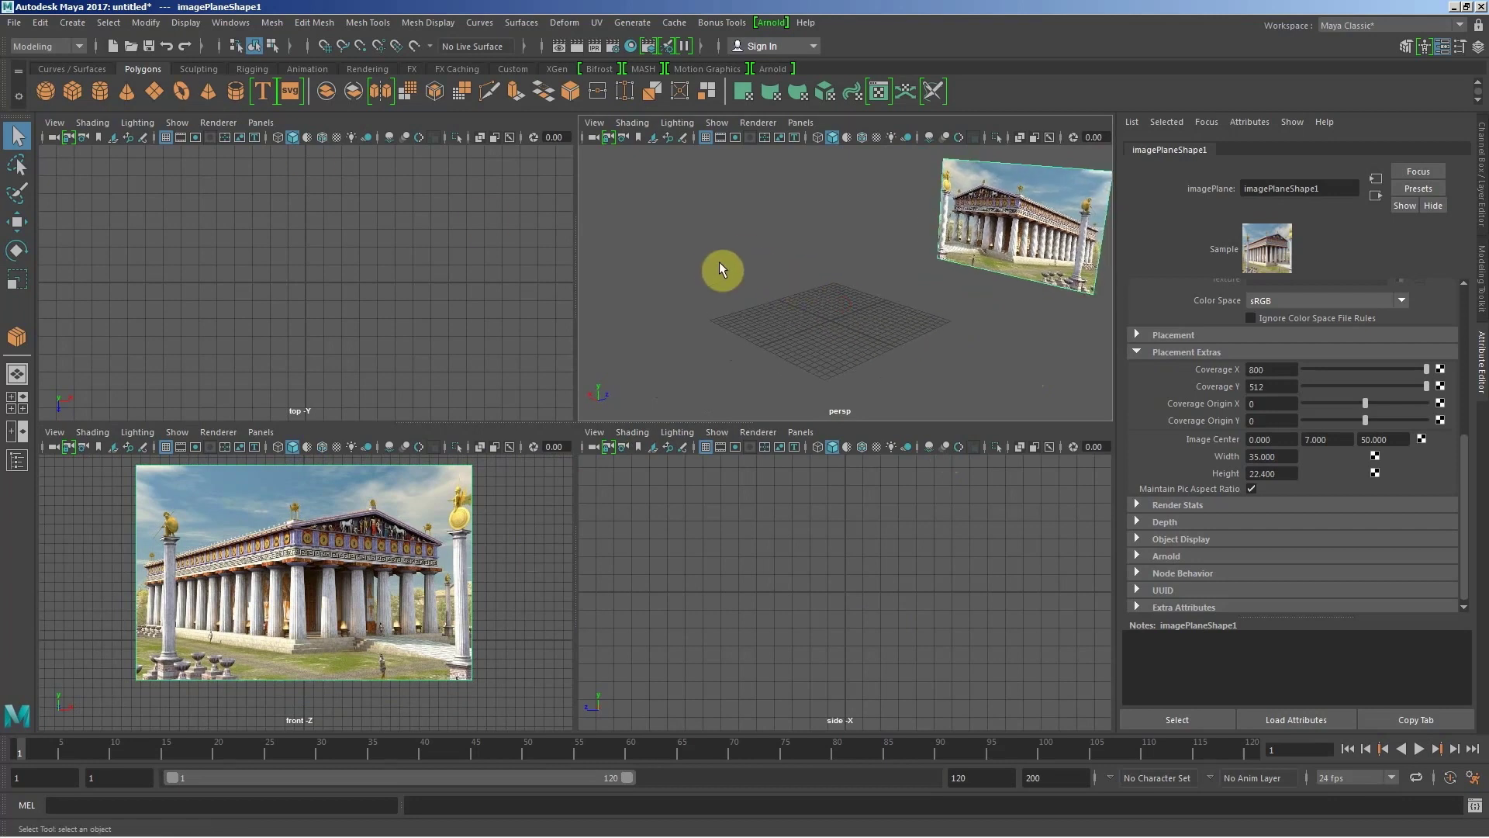
Step: Create a polygon plane at the origin and frame it in the perspective view
click(72, 23)
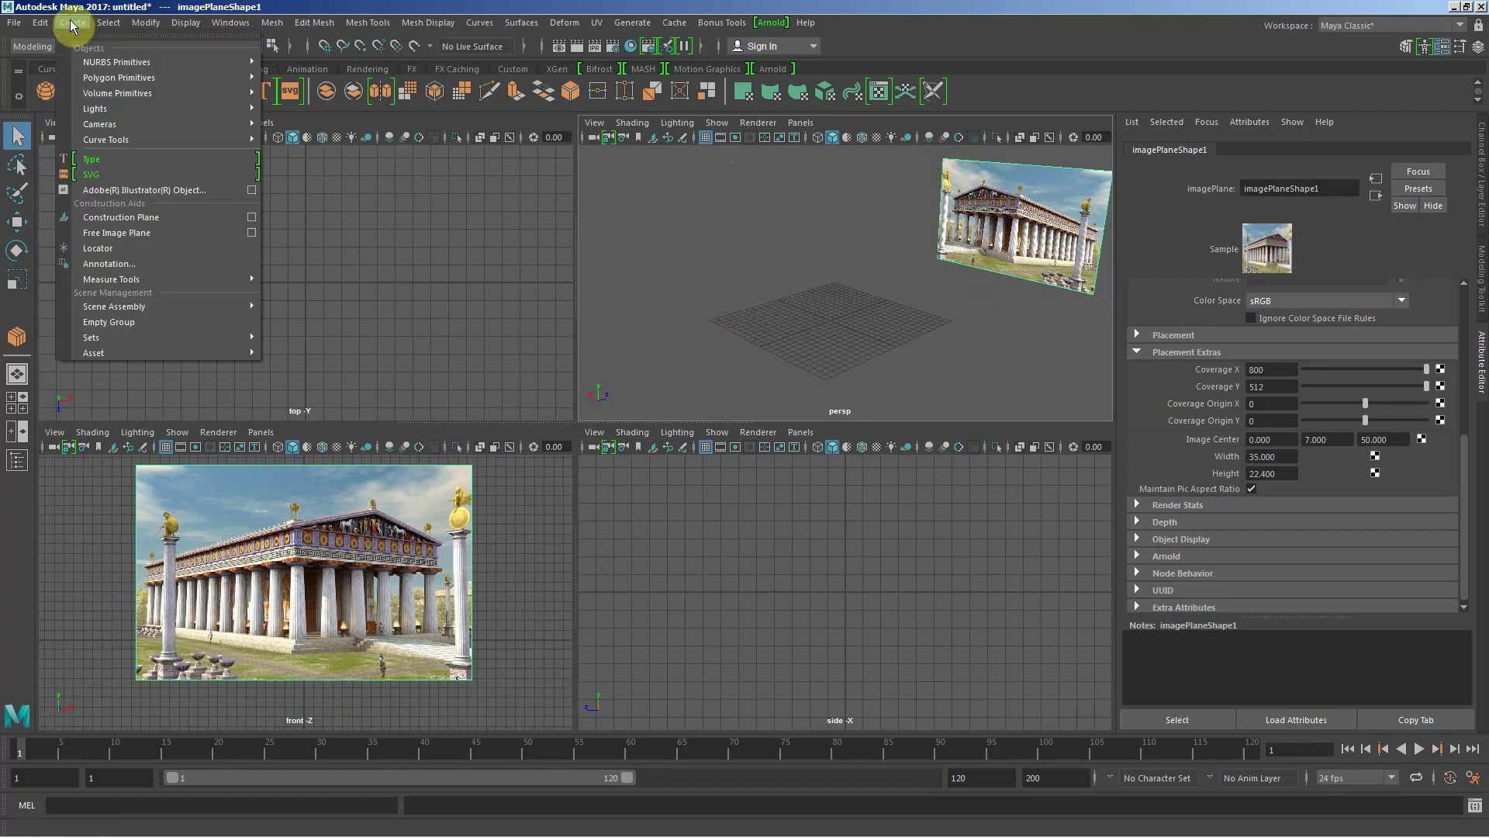
mouse_move(118, 77)
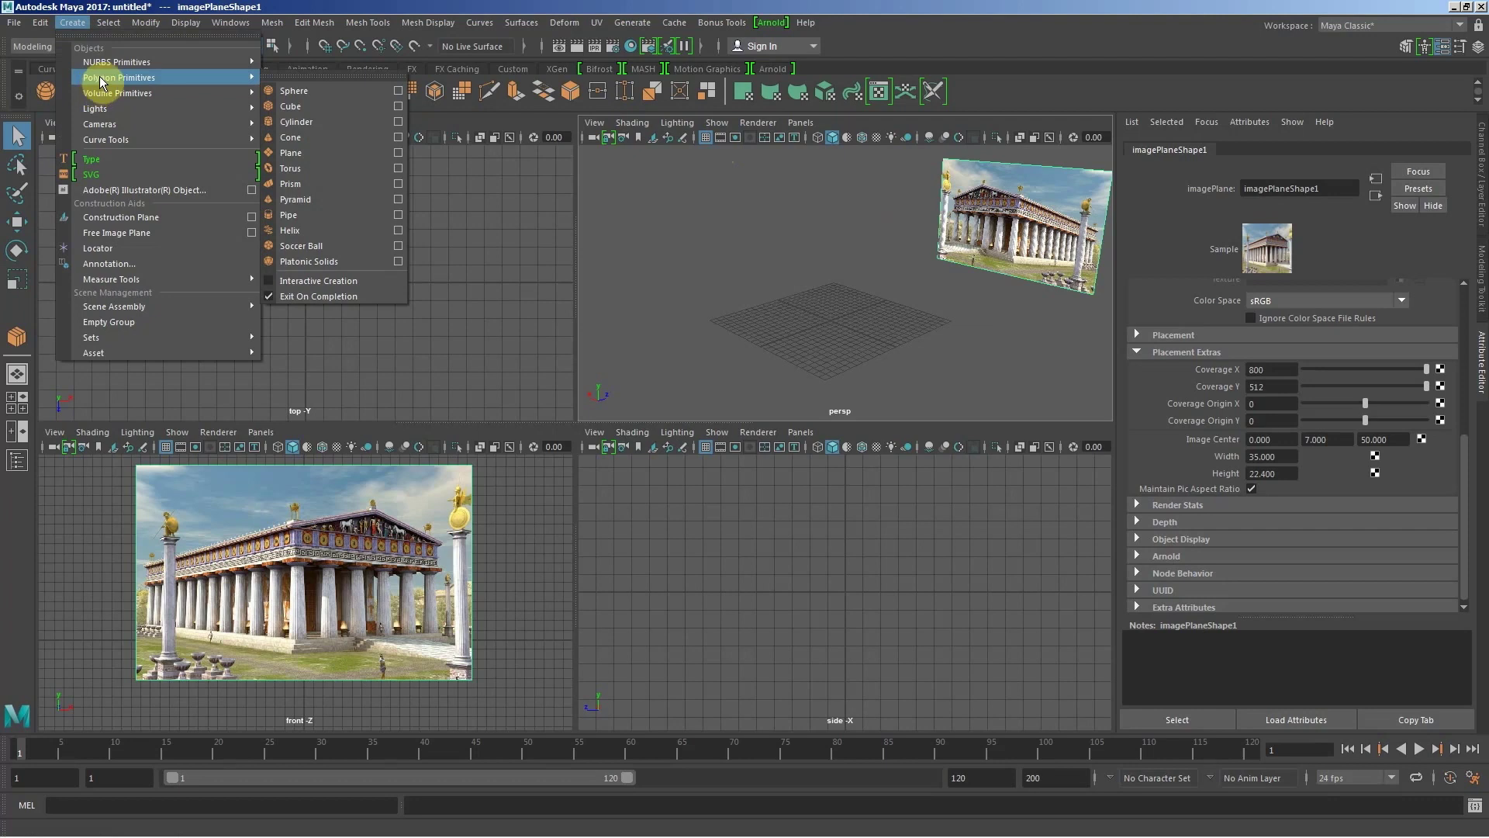
click(291, 155)
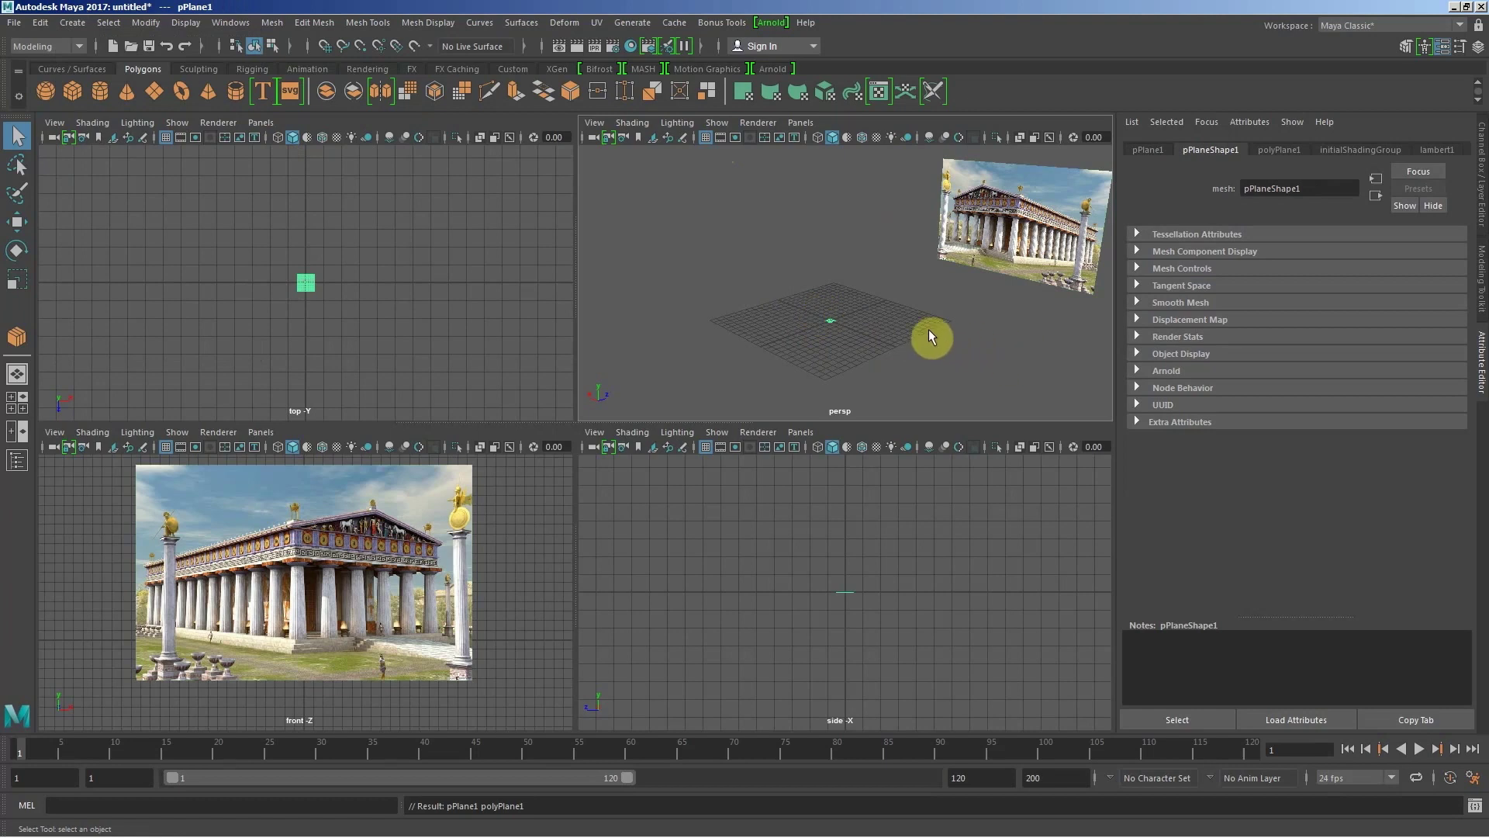
key(f)
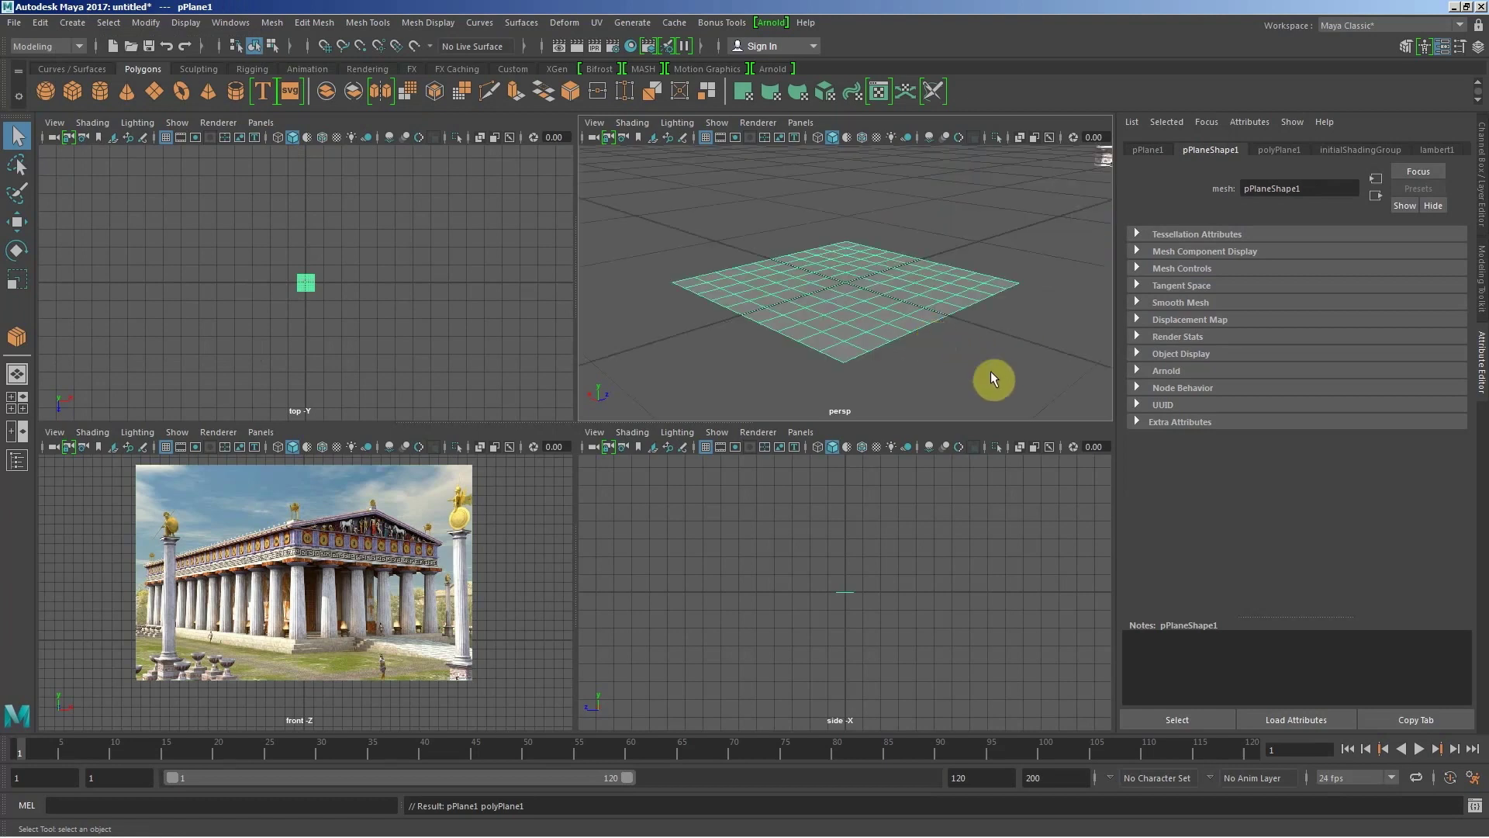
alt+right_drag(972, 342, 754, 267)
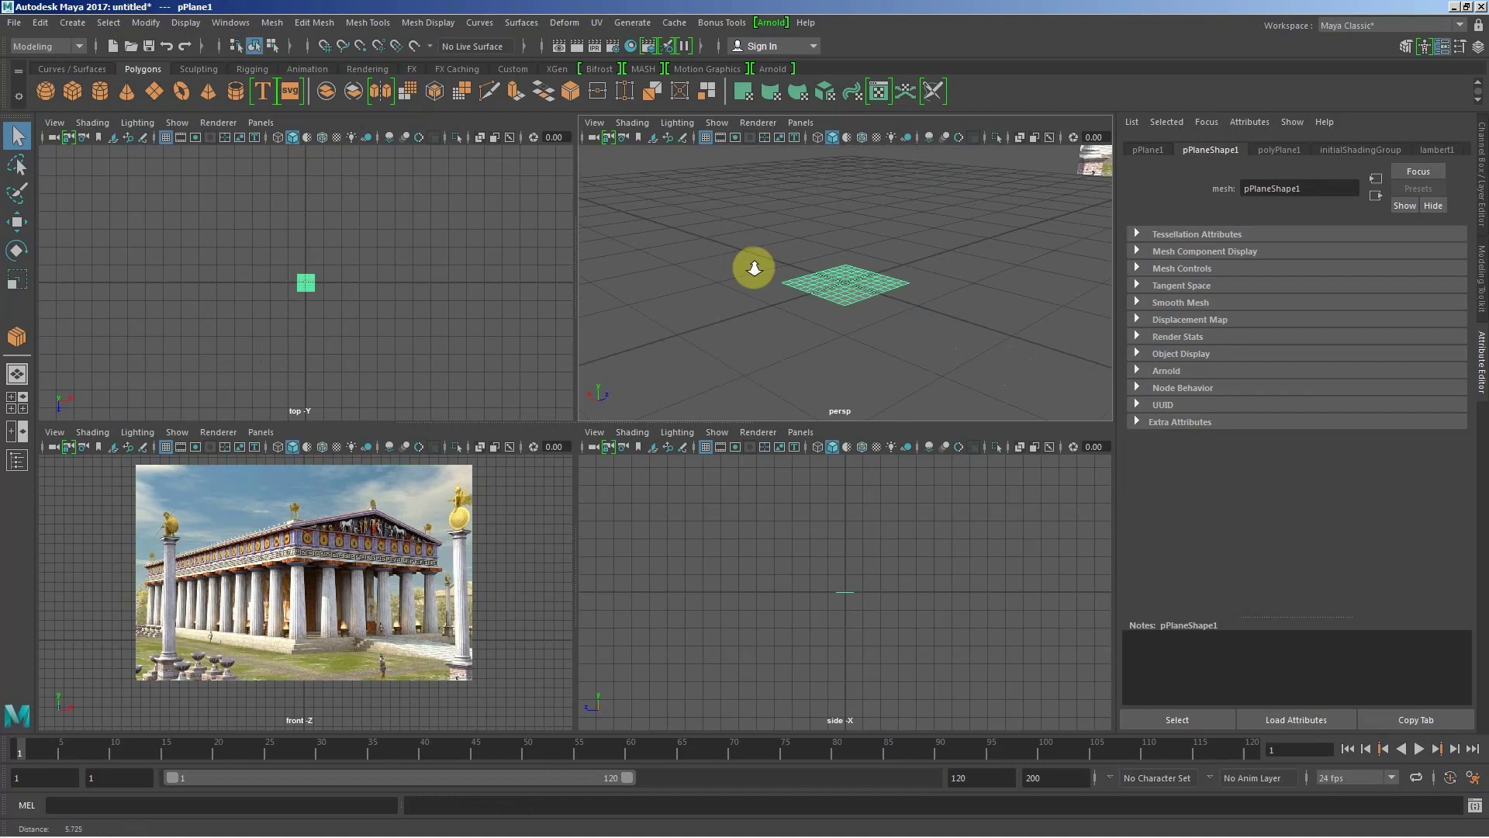
mouse_move(976, 343)
alt+right_down()
mouse_move(622, 222)
mouse_move(855, 323)
mouse_move(718, 329)
alt+right_up()
mouse_move(717, 328)
alt+mouse_down()
mouse_move(868, 329)
mouse_move(778, 339)
mouse_move(808, 346)
mouse_move(797, 339)
mouse_move(842, 326)
mouse_move(792, 316)
mouse_move(826, 318)
alt+mouse_up()
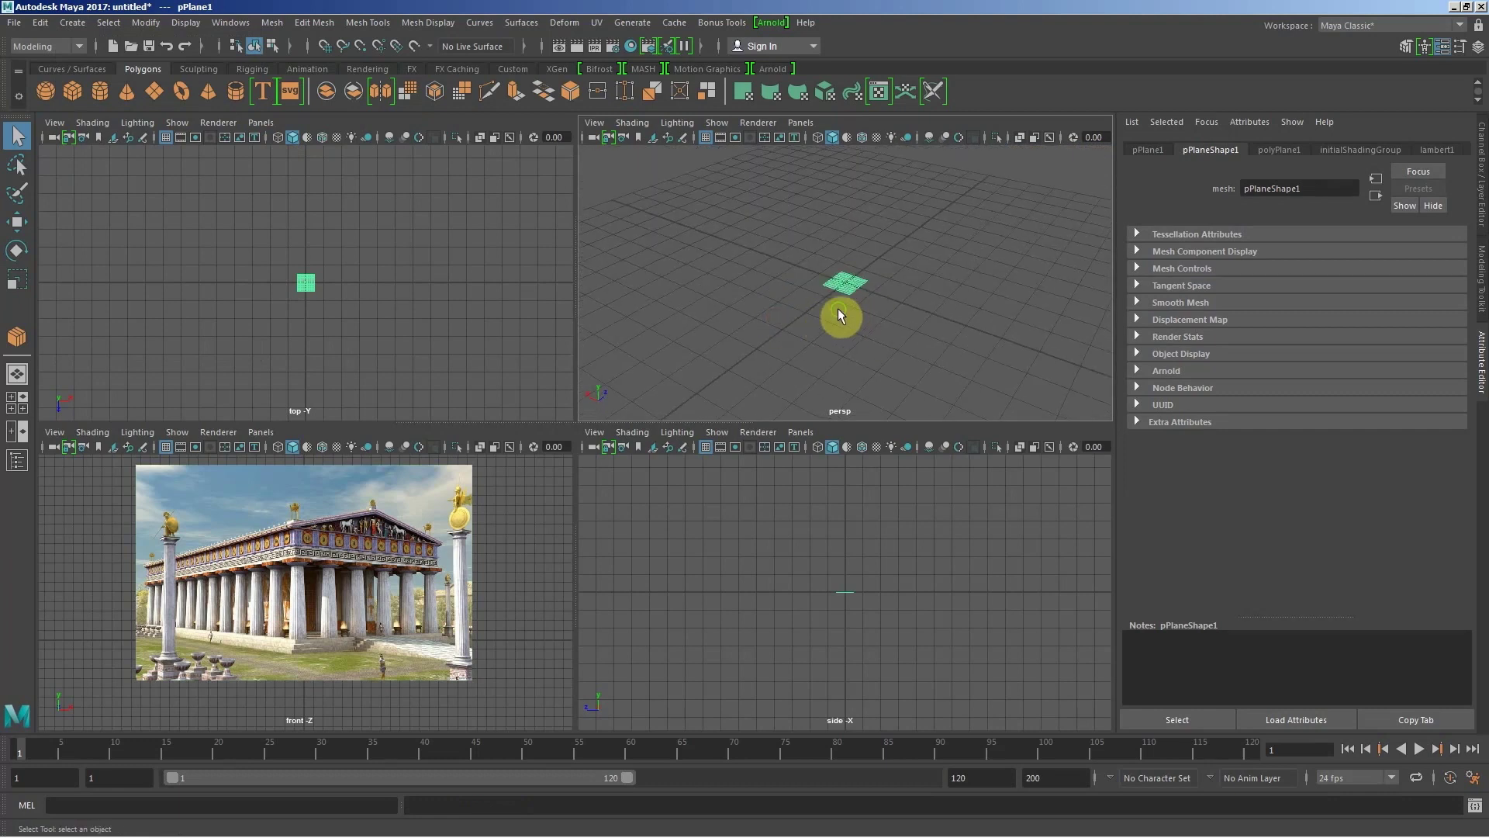
Step: Pan and dolly the perspective camera to frame the plane against the grid
mouse_move(948, 301)
alt+middle_down()
mouse_move(990, 305)
mouse_move(711, 300)
mouse_move(915, 300)
mouse_move(904, 362)
alt+middle_up()
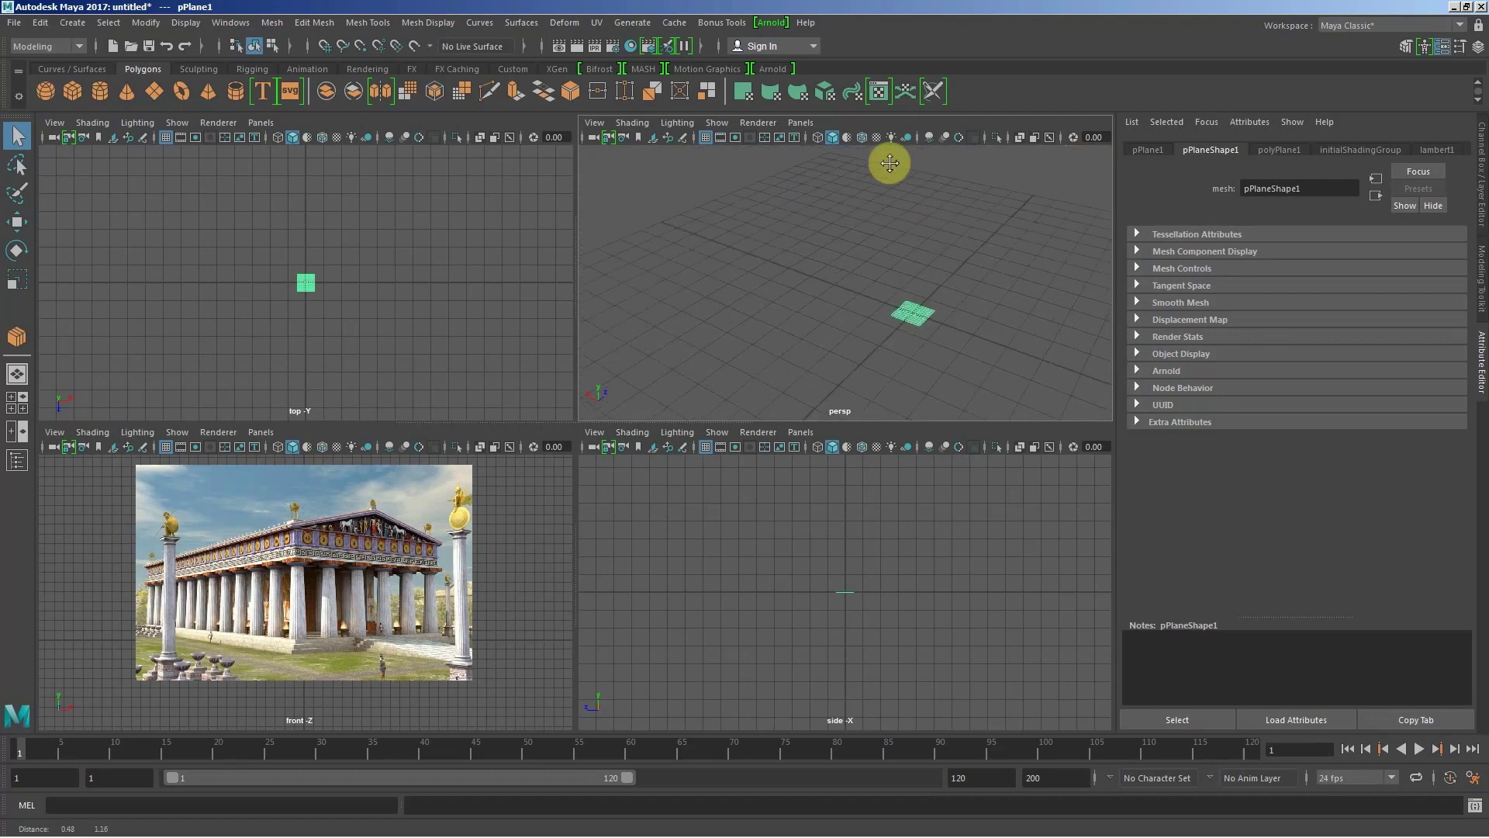
alt+middle_drag(887, 163, 871, 342)
mouse_move(847, 127)
alt+middle_down()
mouse_move(851, 226)
mouse_move(742, 249)
mouse_move(904, 152)
mouse_move(745, 126)
mouse_move(739, 188)
mouse_move(938, 375)
mouse_move(895, 233)
mouse_move(837, 223)
mouse_move(740, 302)
alt+middle_up()
mouse_move(741, 301)
alt+right_down()
mouse_move(851, 176)
mouse_move(987, 415)
mouse_move(781, 217)
mouse_move(953, 387)
mouse_move(911, 409)
mouse_move(811, 292)
mouse_move(908, 392)
mouse_move(887, 295)
alt+right_up()
alt+middle_drag(888, 295, 954, 245)
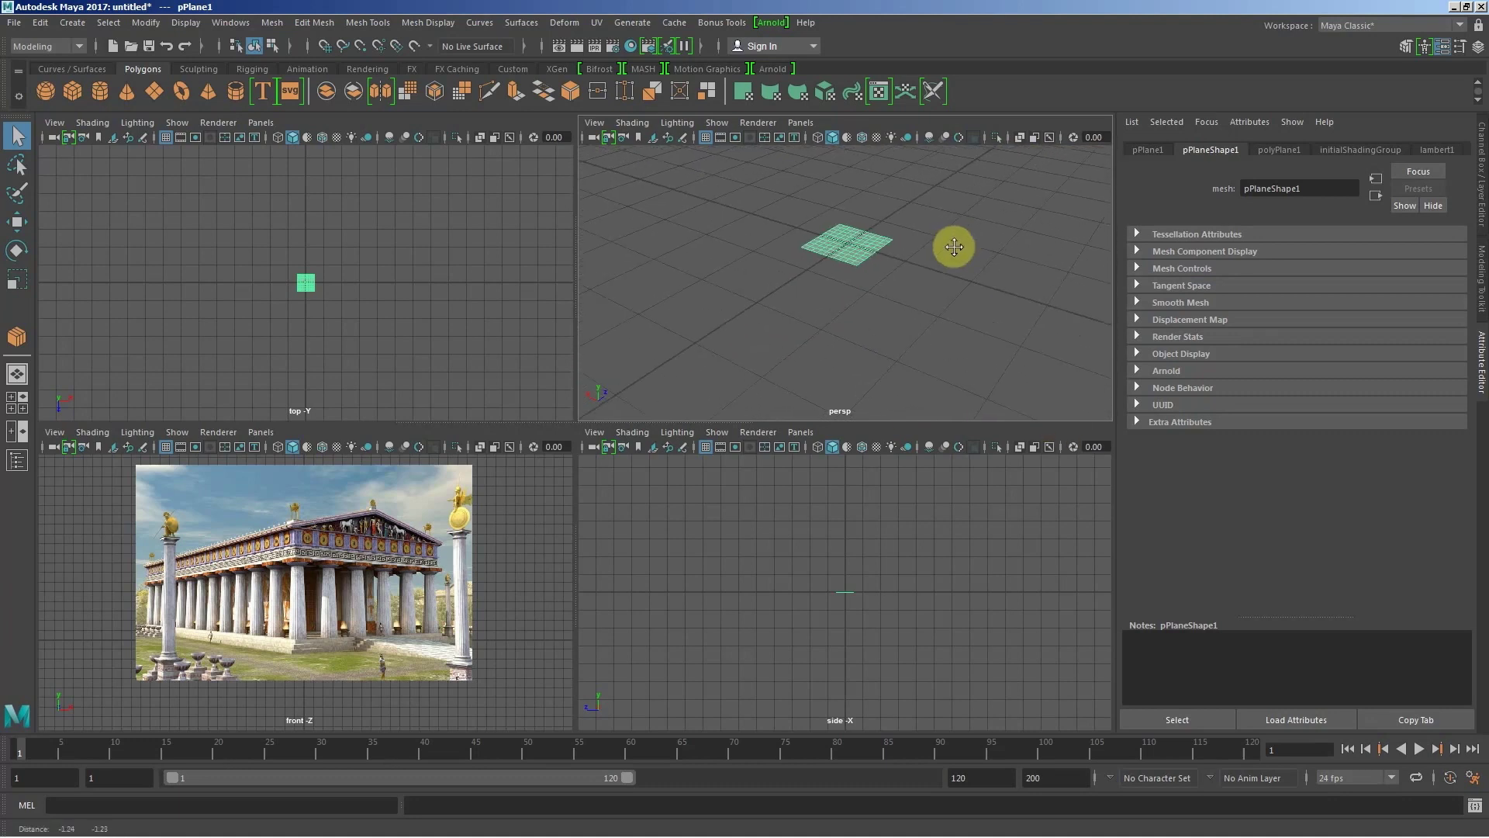
mouse_move(954, 245)
alt+right_down()
mouse_move(1094, 375)
mouse_move(1012, 362)
mouse_move(775, 210)
mouse_move(952, 315)
mouse_move(868, 346)
mouse_move(858, 333)
mouse_move(947, 365)
mouse_move(778, 309)
alt+right_up()
alt+right_drag(913, 332, 857, 326)
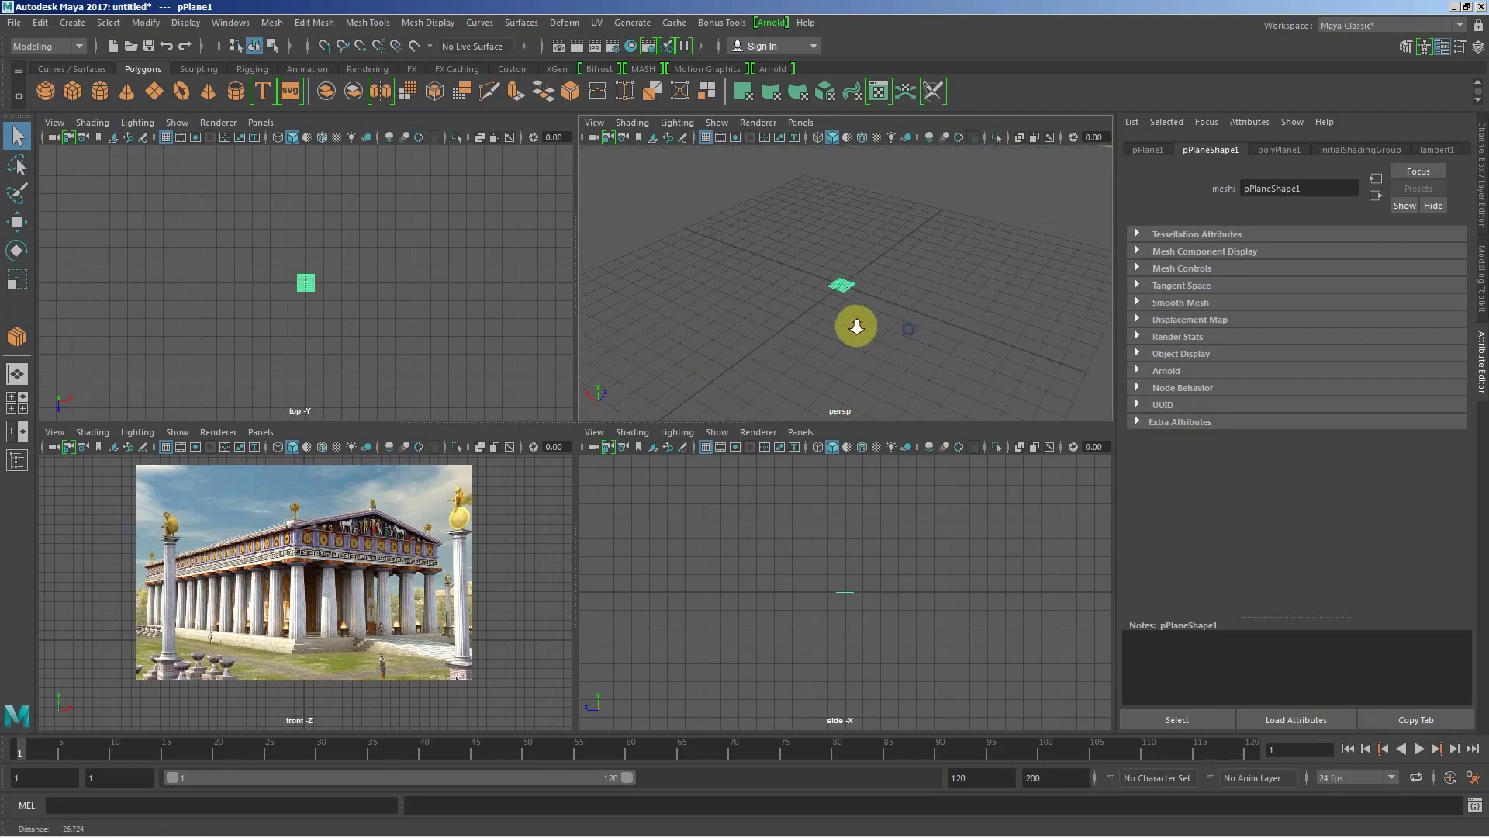
alt+middle_drag(902, 320, 809, 328)
mouse_move(854, 336)
alt+mouse_down()
mouse_move(798, 316)
mouse_move(816, 295)
alt+mouse_up()
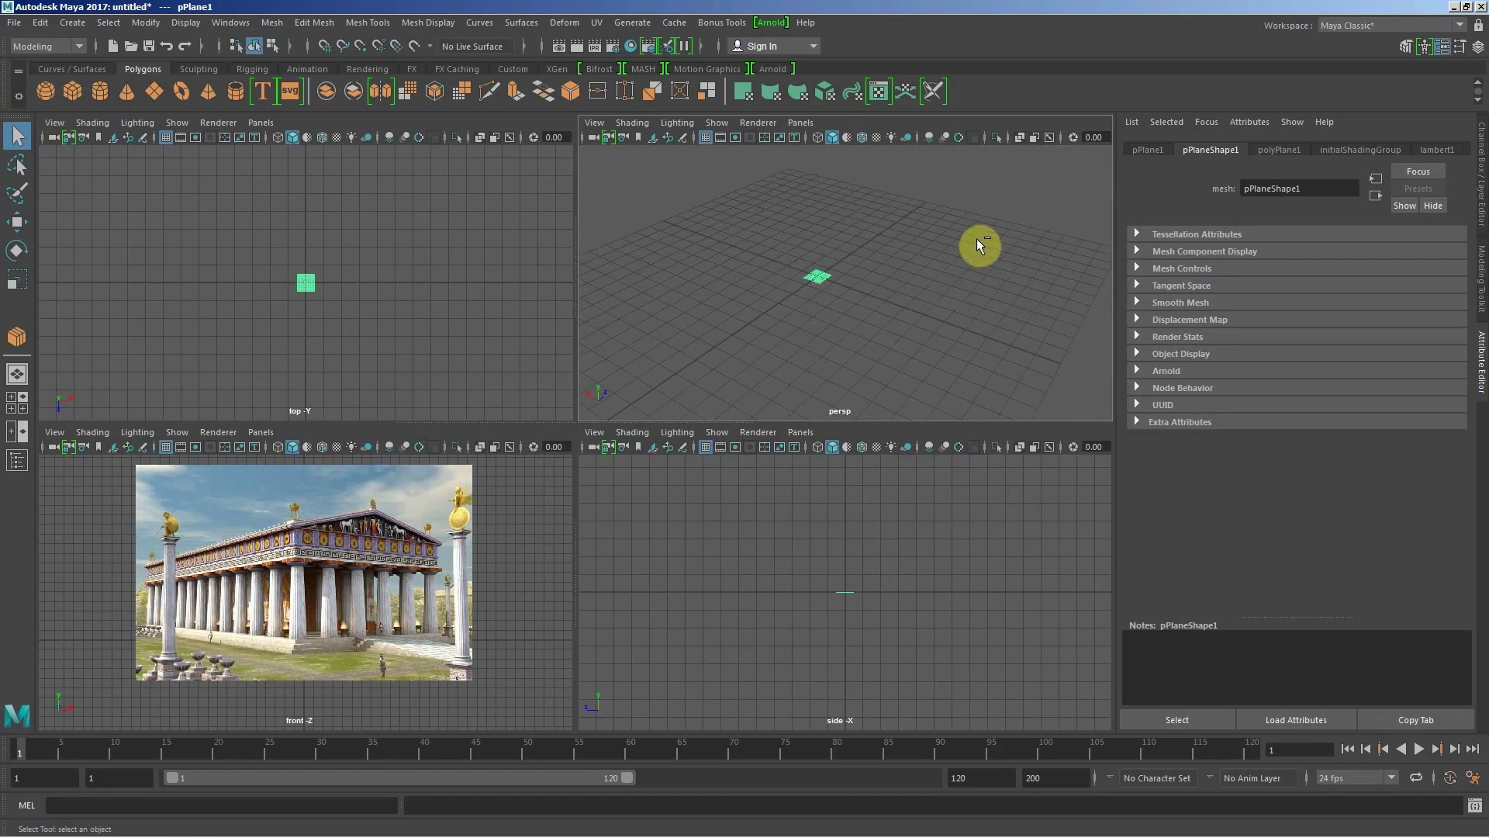
Step: Show pPlane1's channels and select its translate and rotate channels
key(ctrl+a)
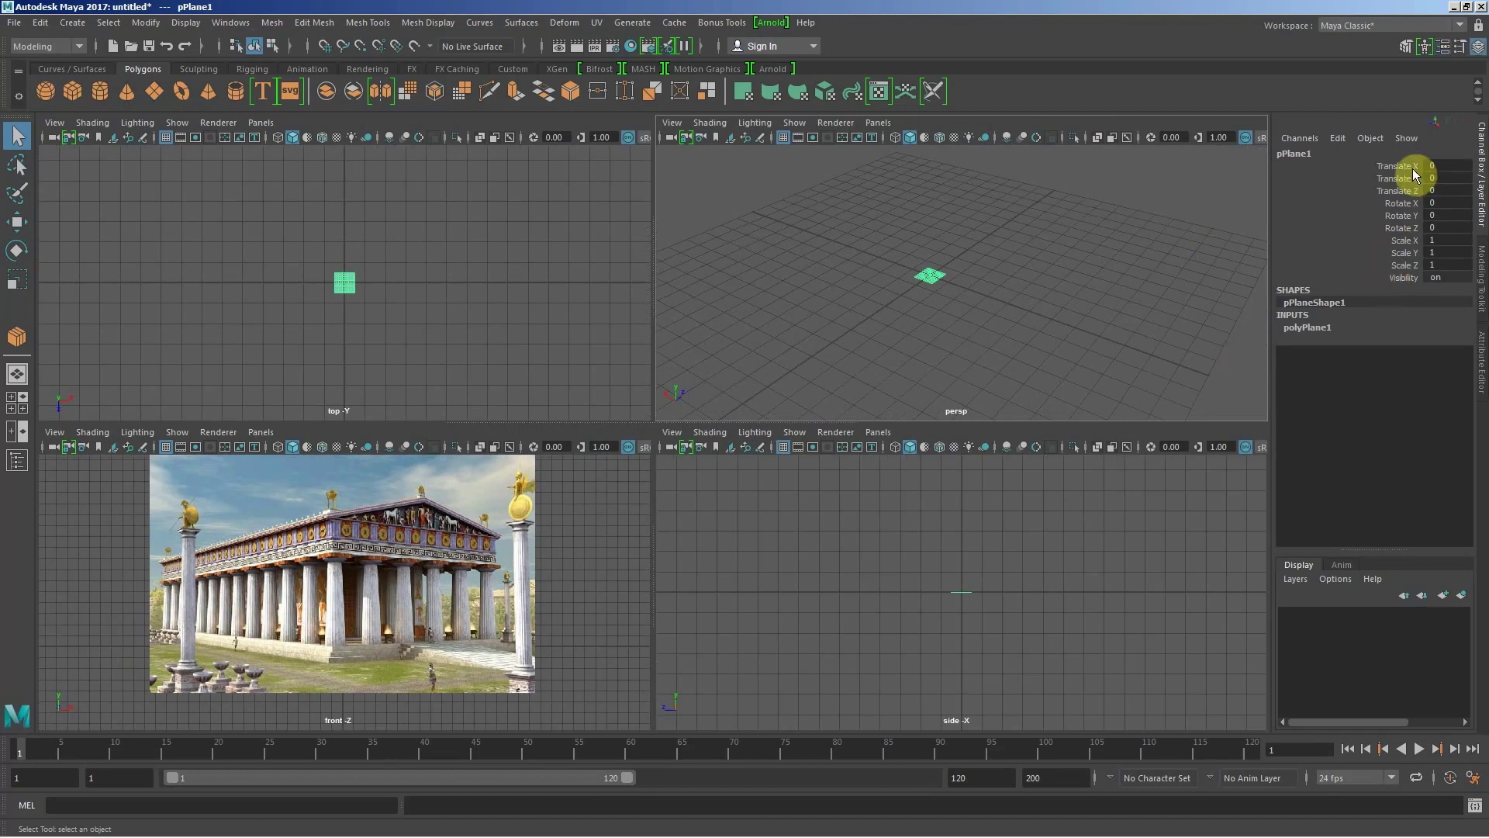
drag(1407, 165, 1412, 196)
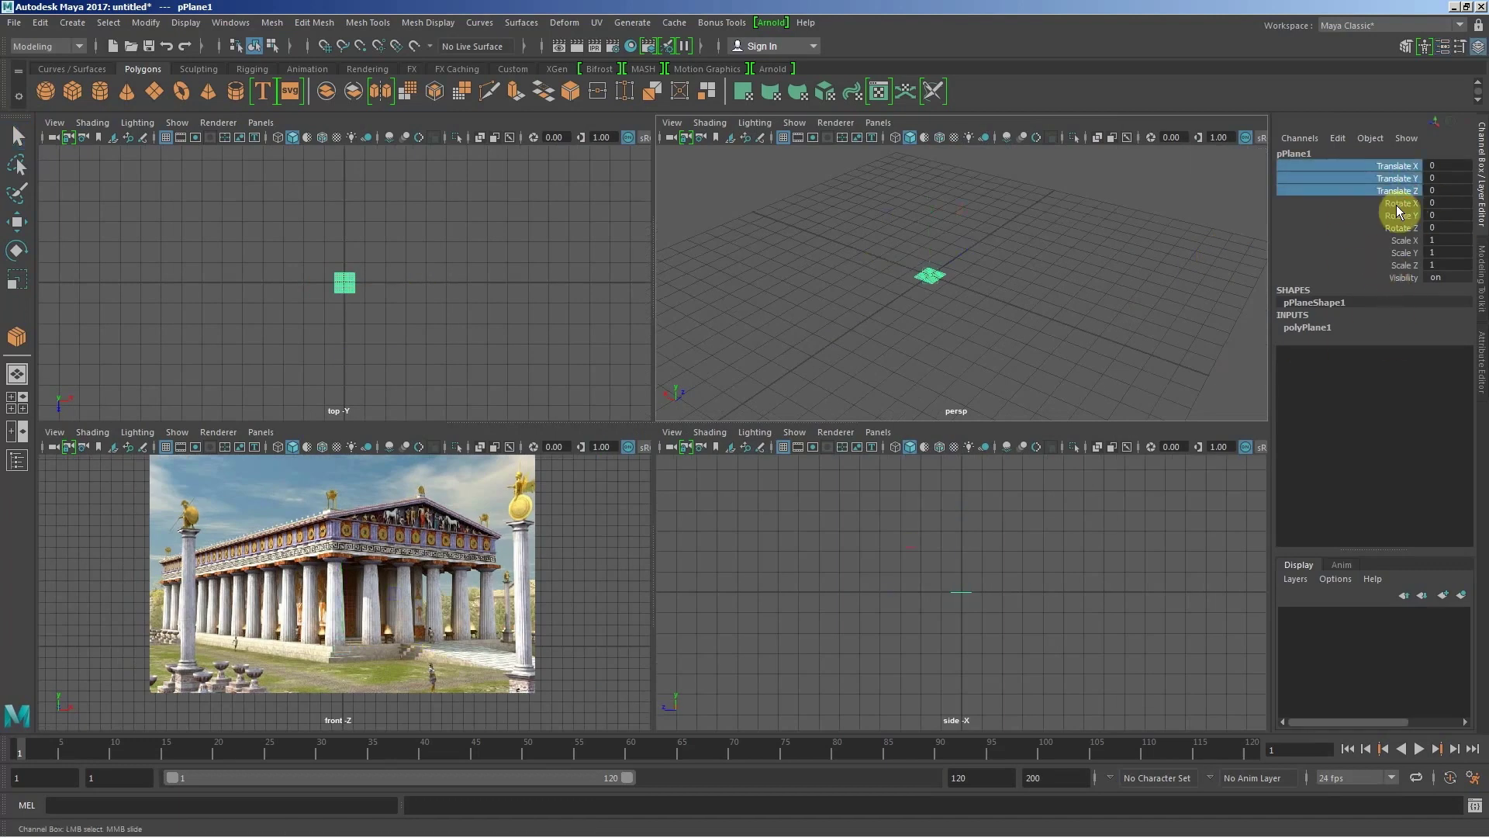
click(1400, 205)
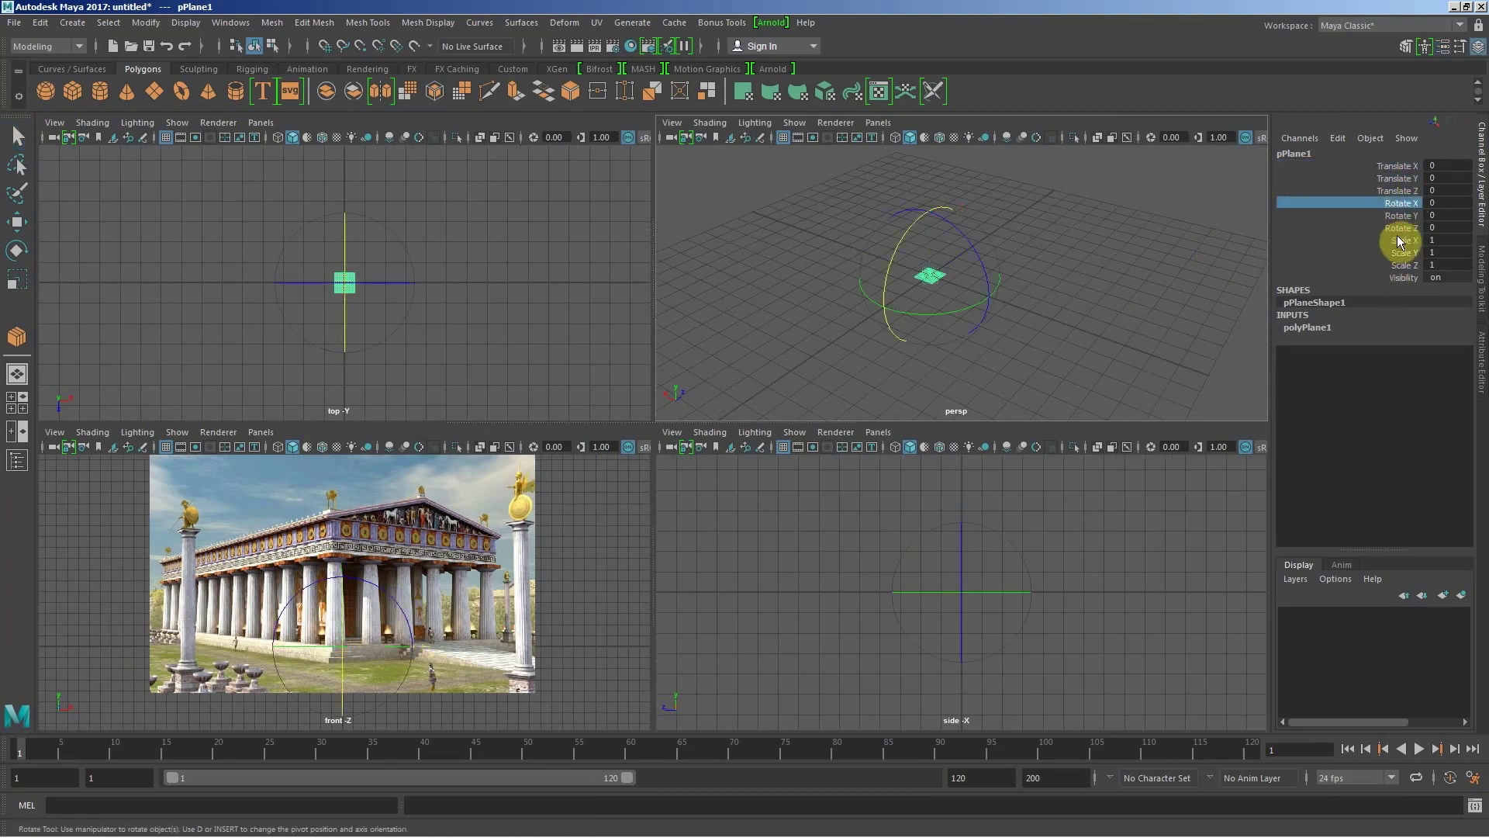
drag(1403, 214, 1409, 268)
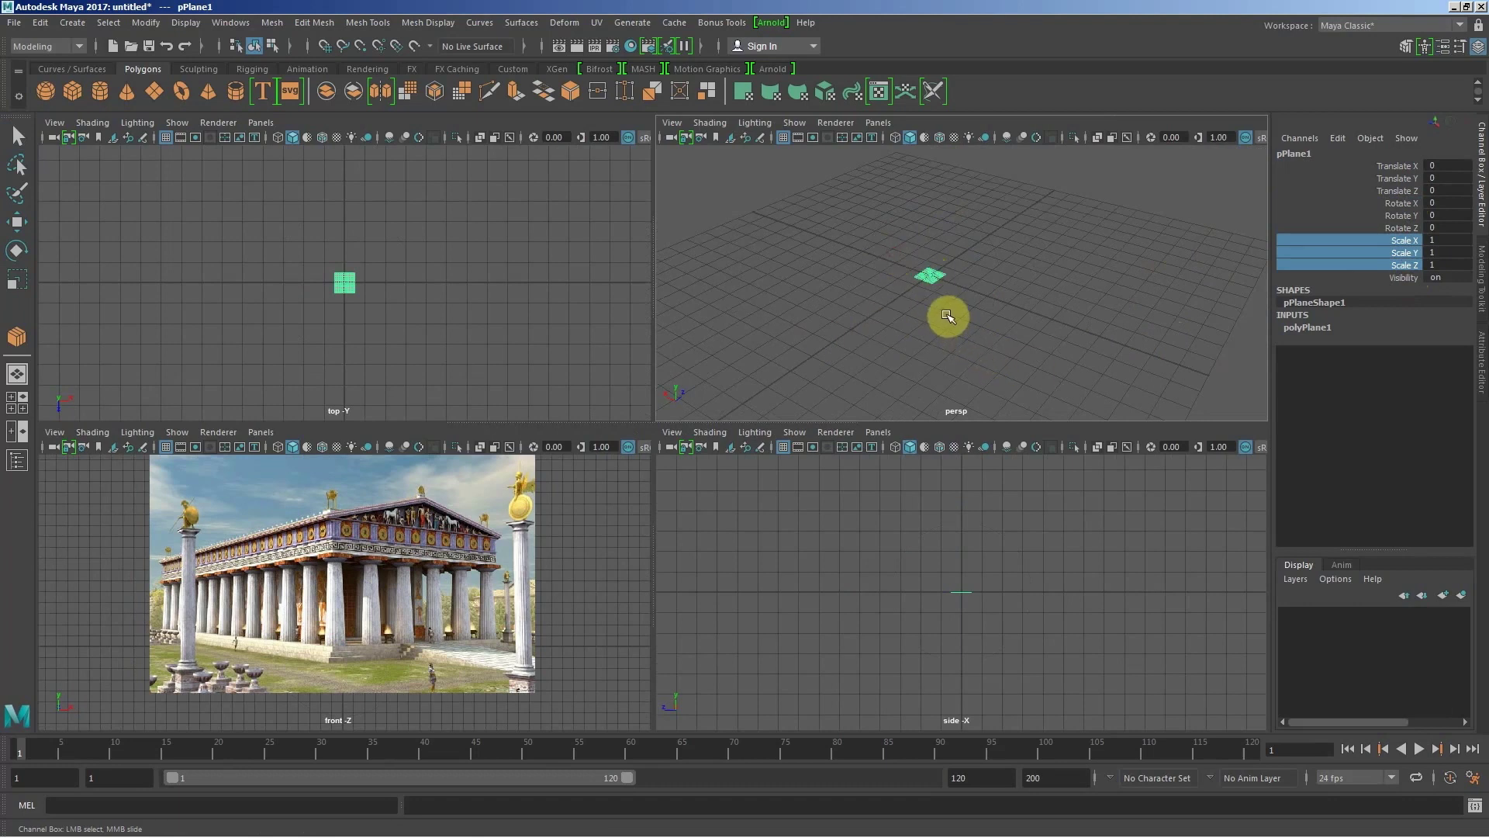
Step: Scale pPlane1 uniformly to 13.504 on X, Y and Z
key(r)
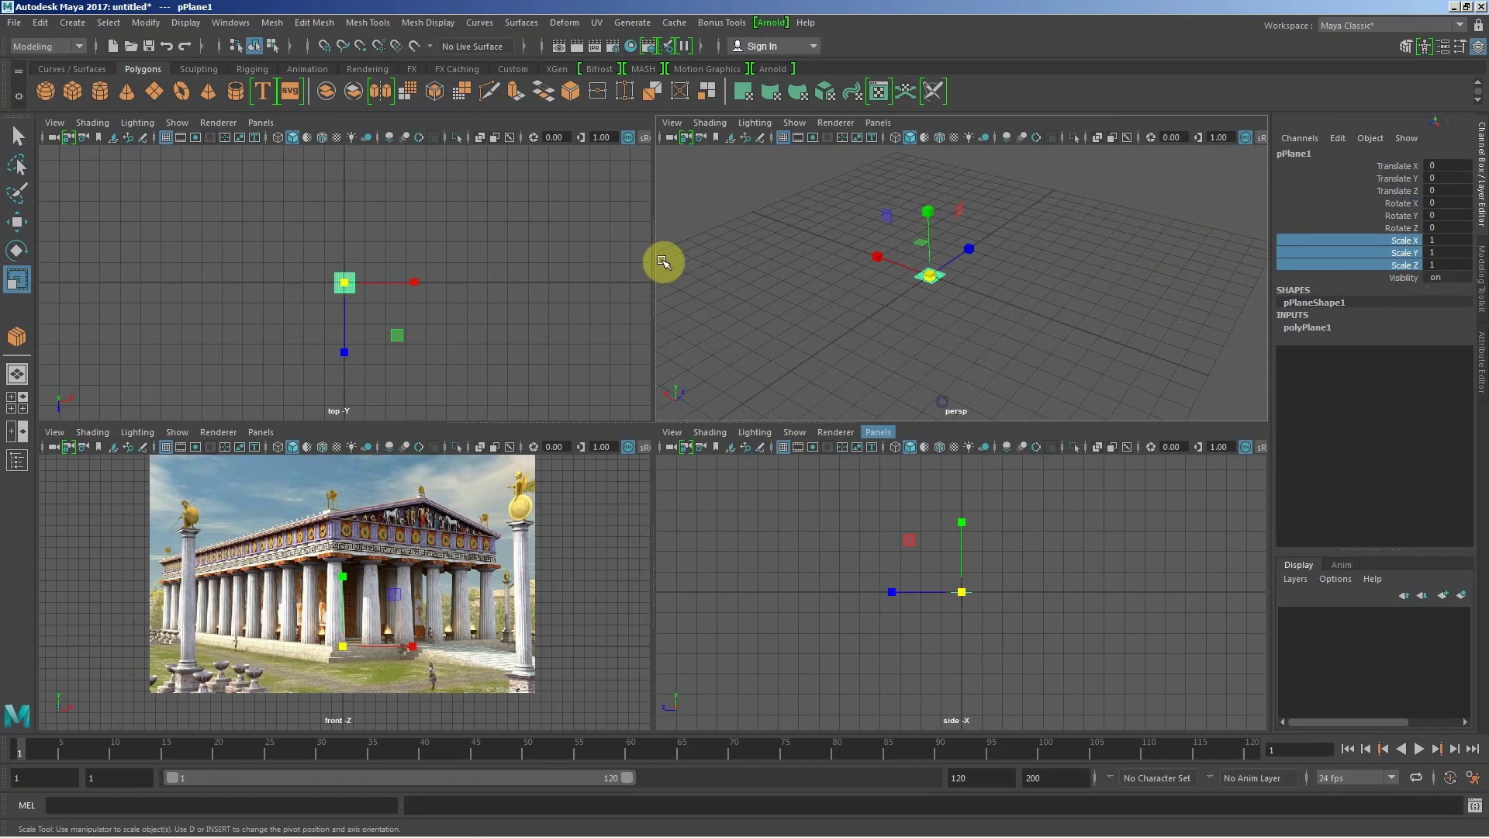
key(f)
mouse_move(890, 329)
alt+mouse_down()
mouse_move(864, 305)
mouse_move(798, 356)
mouse_move(988, 376)
mouse_move(927, 334)
mouse_move(956, 319)
alt+mouse_up()
mouse_move(996, 343)
middle_down()
mouse_move(1140, 335)
mouse_move(1035, 348)
middle_up()
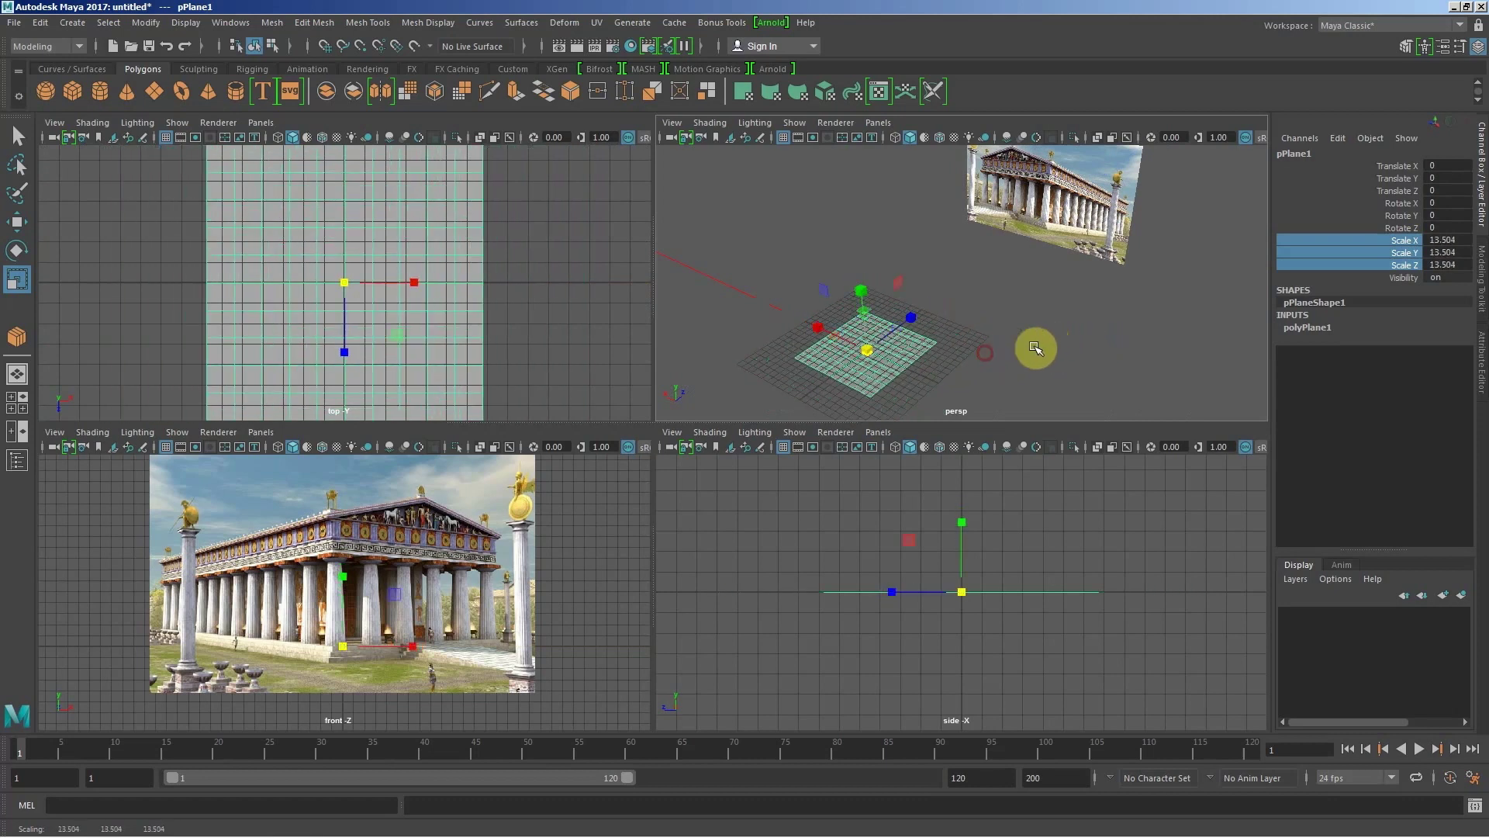
mouse_move(1035, 348)
alt+mouse_down()
mouse_move(1093, 328)
mouse_move(1020, 352)
mouse_move(1140, 266)
mouse_move(1053, 278)
alt+mouse_up()
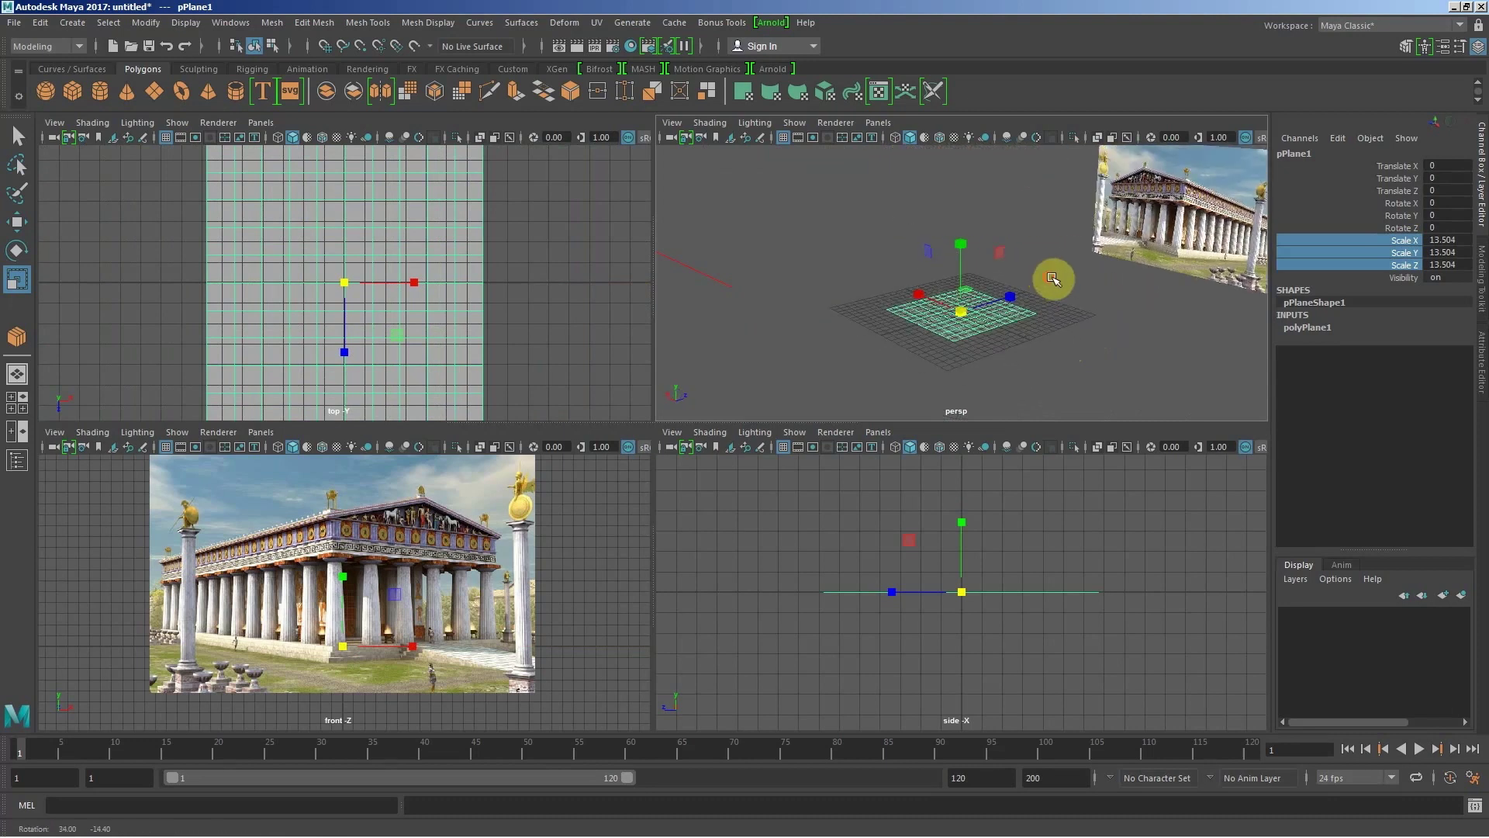
mouse_move(1052, 278)
alt+middle_down()
mouse_move(967, 300)
mouse_move(1003, 293)
alt+middle_up()
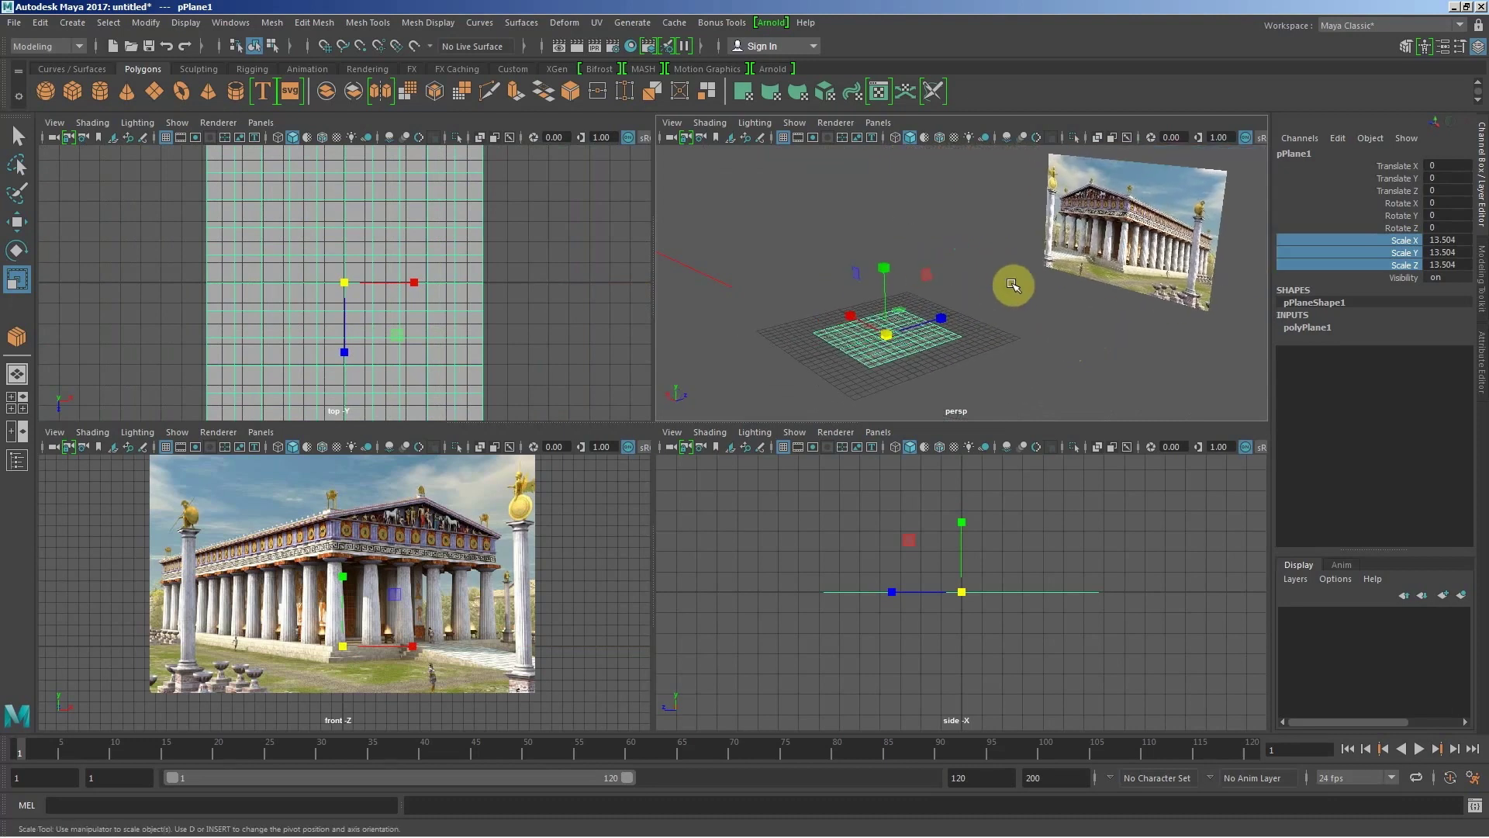
mouse_move(997, 310)
alt+mouse_down()
mouse_move(1127, 293)
mouse_move(981, 301)
mouse_move(1050, 280)
mouse_move(1044, 300)
mouse_move(1008, 293)
mouse_move(1040, 291)
alt+mouse_up()
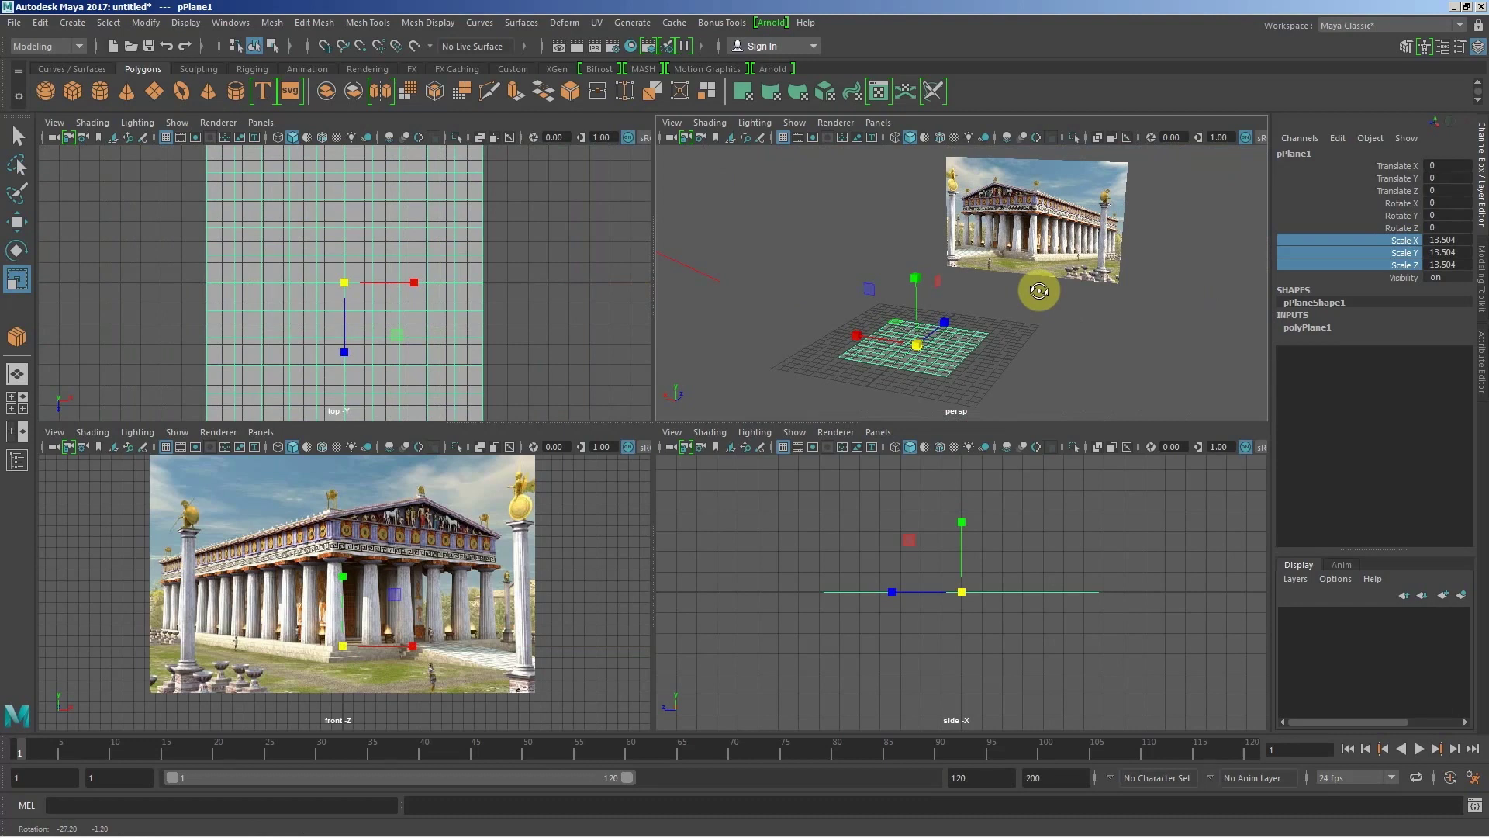
mouse_move(1039, 291)
alt+mouse_down()
mouse_move(1094, 272)
mouse_move(1176, 286)
mouse_move(952, 288)
mouse_move(930, 317)
mouse_move(1140, 279)
mouse_move(965, 300)
mouse_move(997, 315)
mouse_move(1024, 278)
alt+mouse_up()
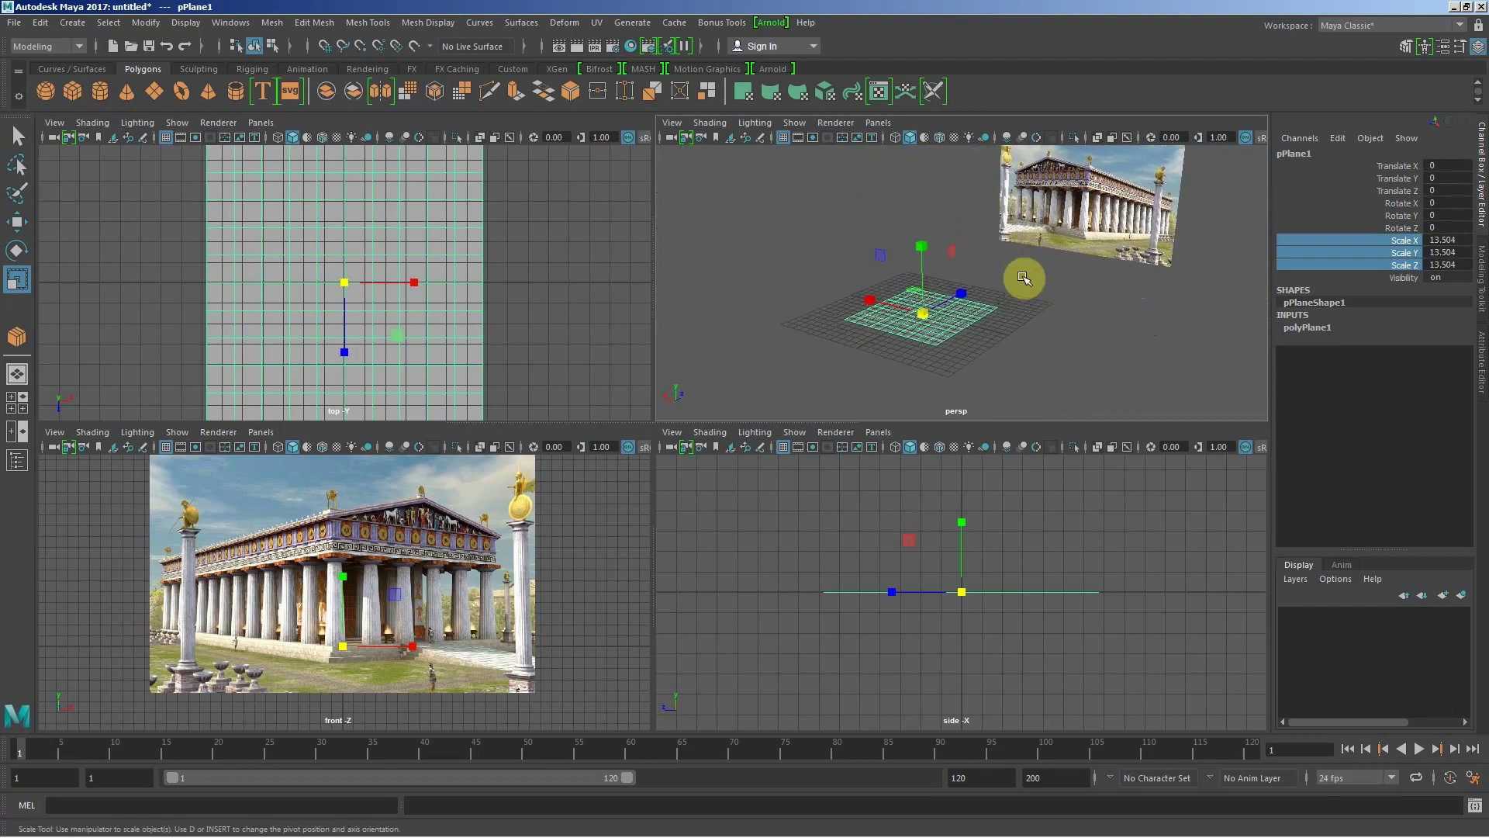
key(w)
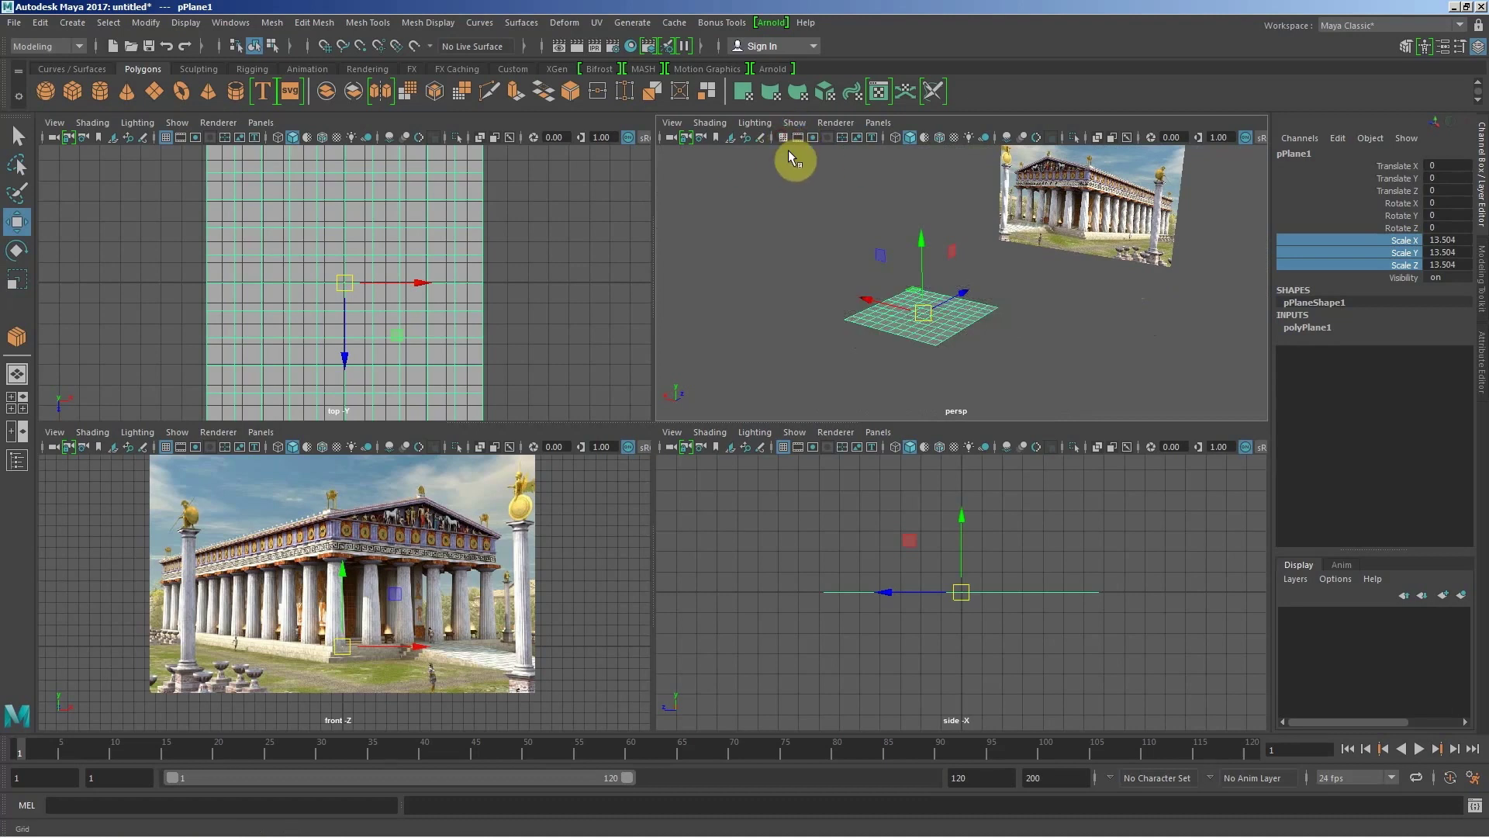
Step: Scale pPlane1 to 12.094 on X and 18.647 on Z, undoing an overscale
mouse_move(923, 340)
alt+mouse_down()
mouse_move(897, 332)
mouse_move(974, 325)
mouse_move(892, 285)
mouse_move(944, 302)
alt+mouse_up()
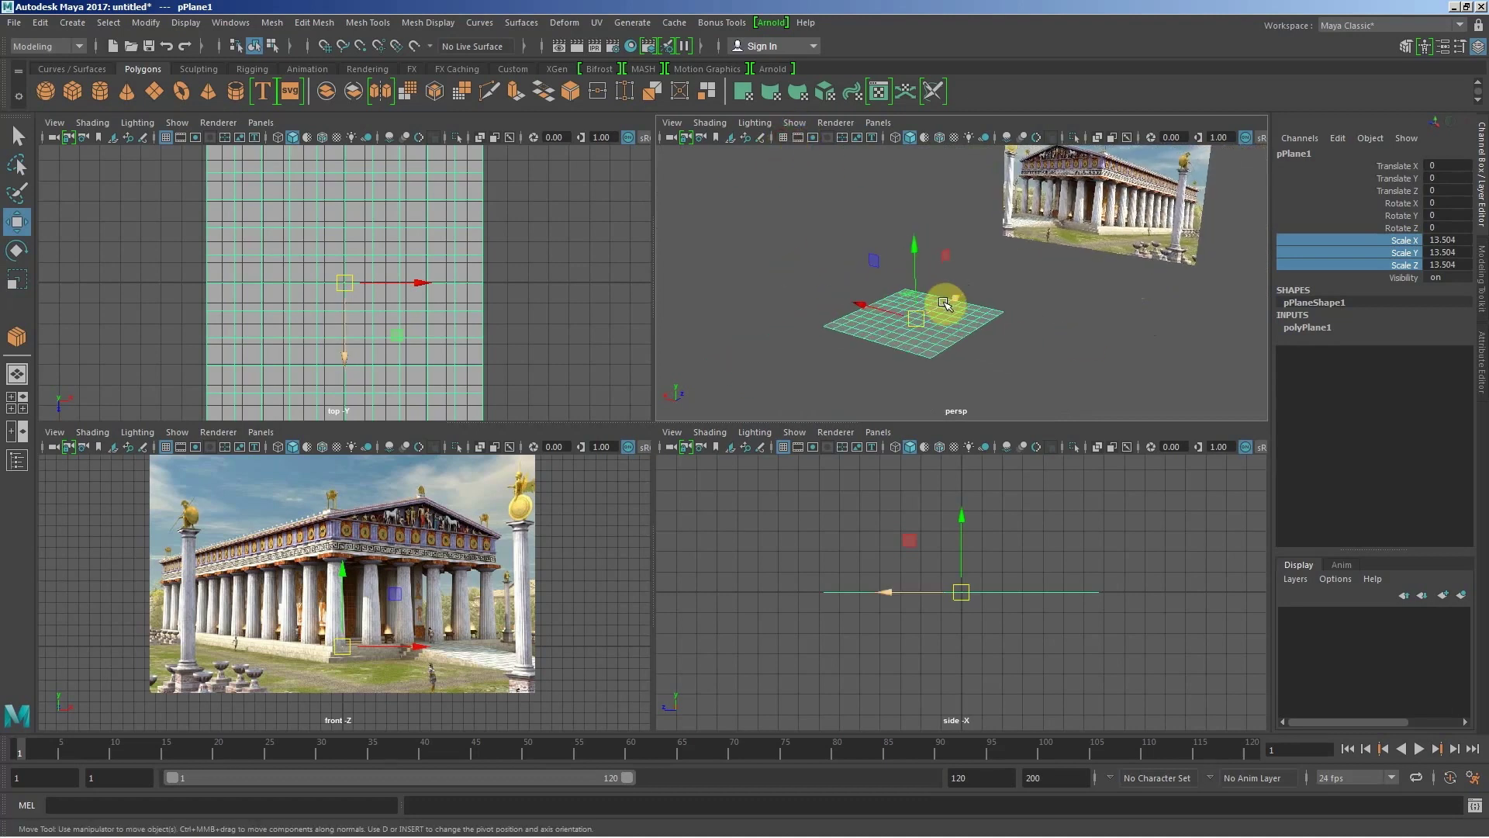
key(r)
alt+drag(861, 325, 927, 332)
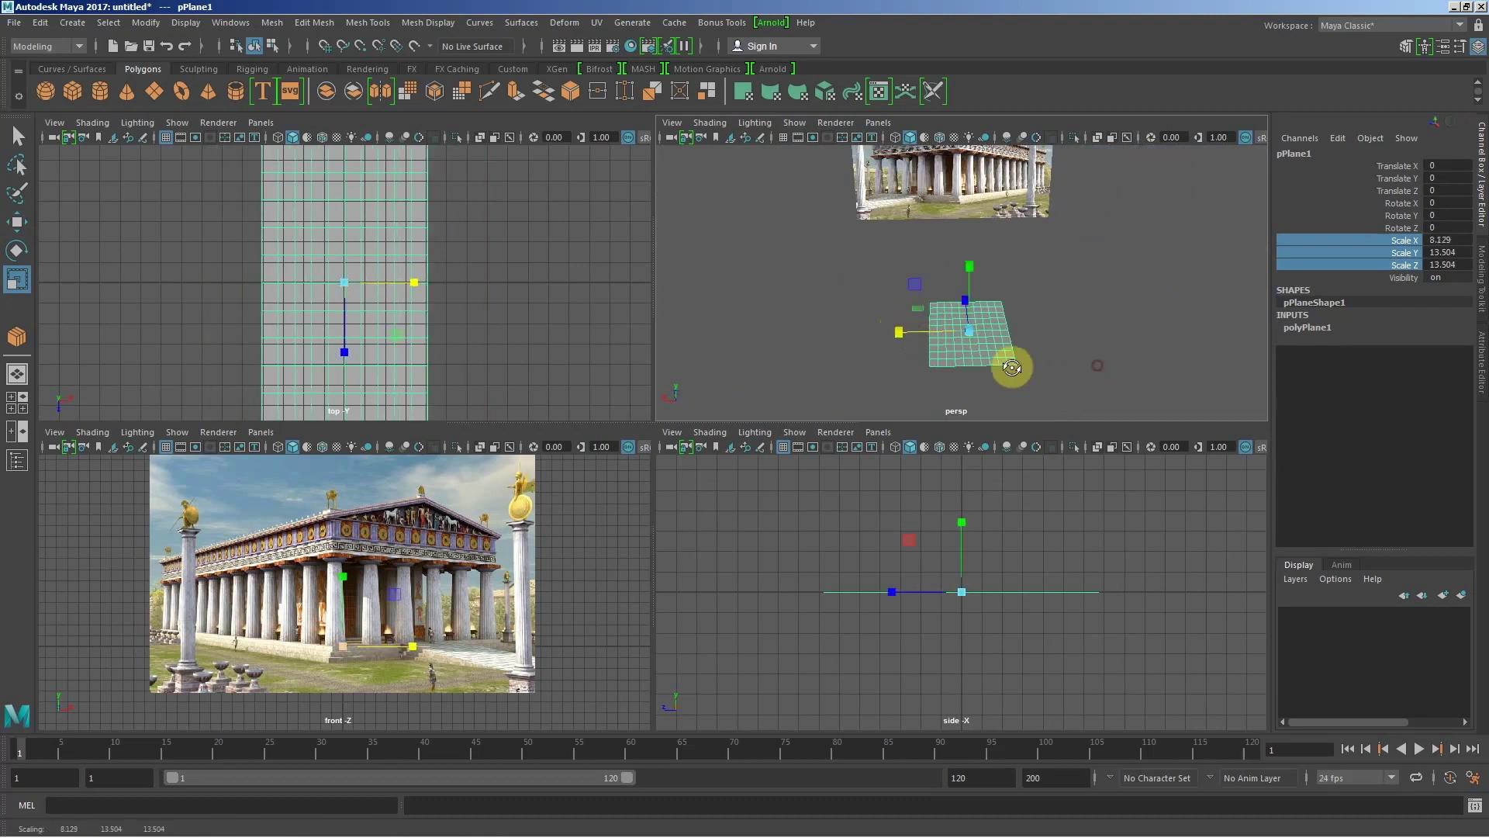
mouse_move(1011, 367)
alt+mouse_down()
mouse_move(971, 363)
mouse_move(1091, 359)
mouse_move(998, 376)
mouse_move(1010, 359)
mouse_move(886, 345)
alt+mouse_up()
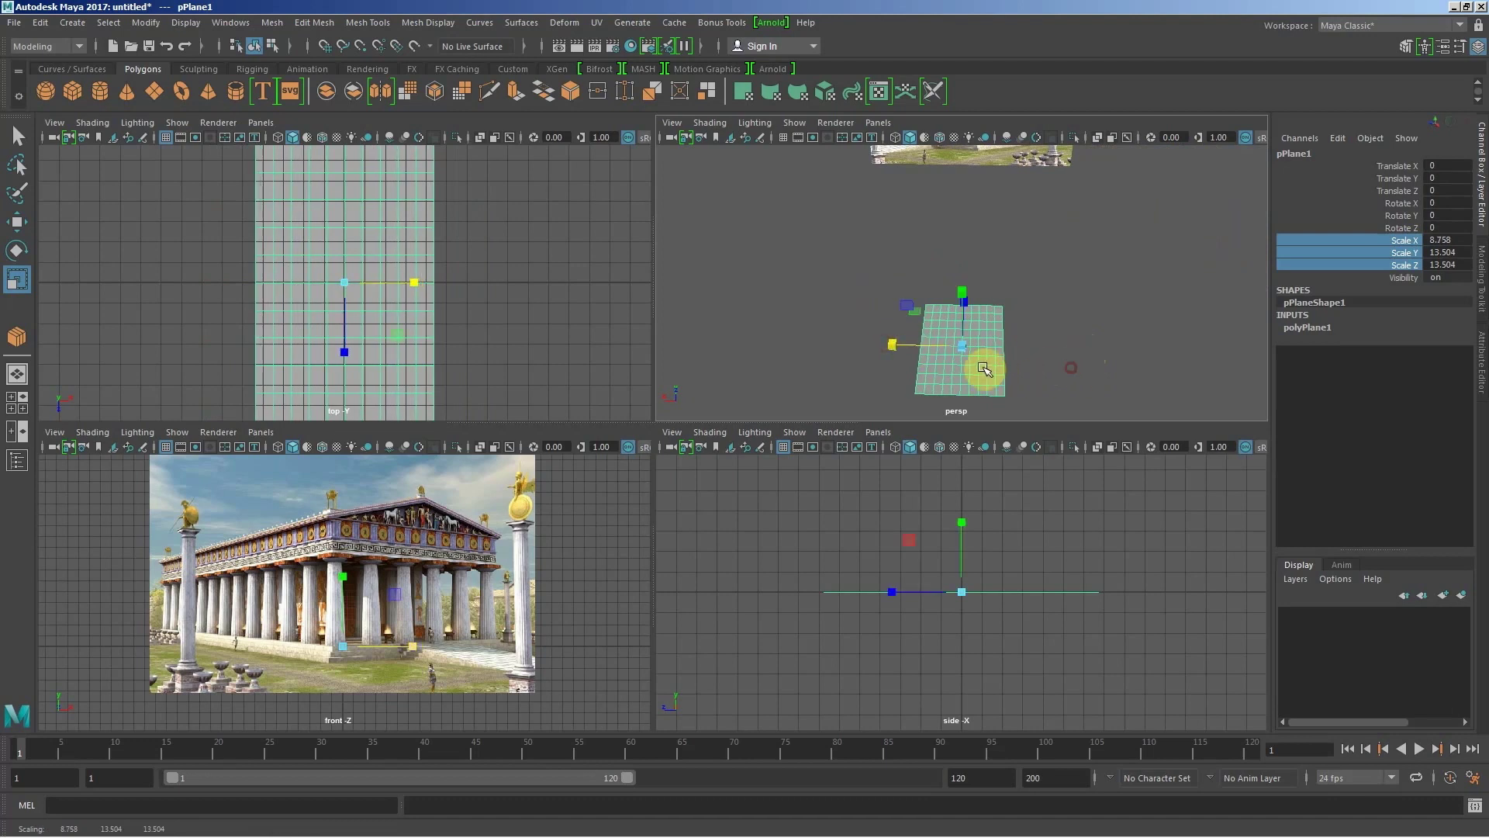
mouse_move(983, 368)
alt+mouse_down()
mouse_move(907, 318)
mouse_move(1054, 349)
alt+mouse_up()
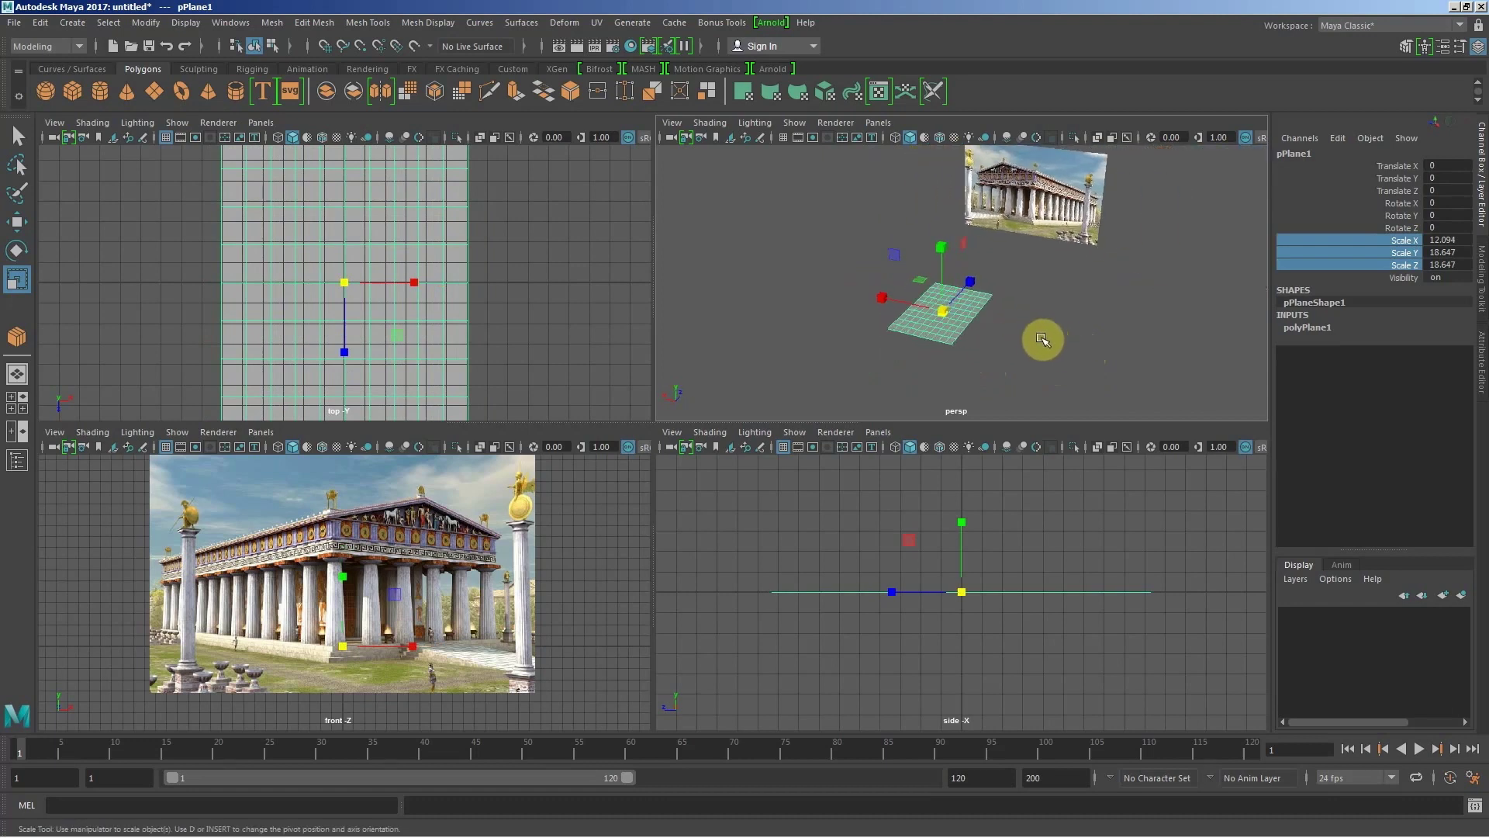
mouse_move(1041, 339)
alt+mouse_down()
mouse_move(964, 315)
mouse_move(941, 272)
mouse_move(1004, 252)
mouse_move(1093, 267)
mouse_move(1060, 332)
mouse_move(980, 336)
mouse_move(928, 310)
mouse_move(1185, 304)
alt+mouse_up()
key(ctrl+z)
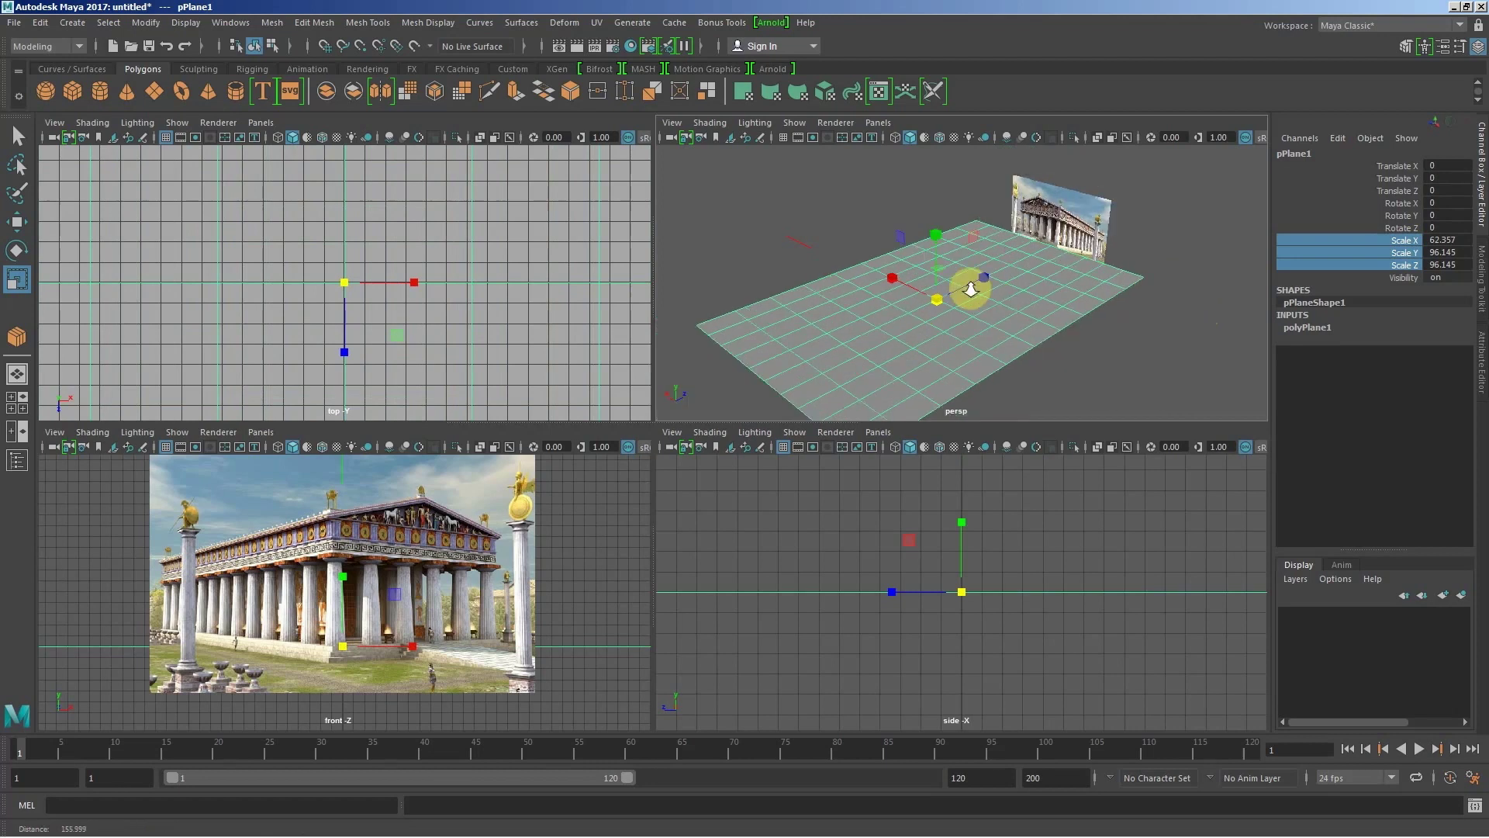
Step: Reframe the perspective view on the rectangular plane and deselect it
alt+drag(970, 292, 809, 249)
key(f)
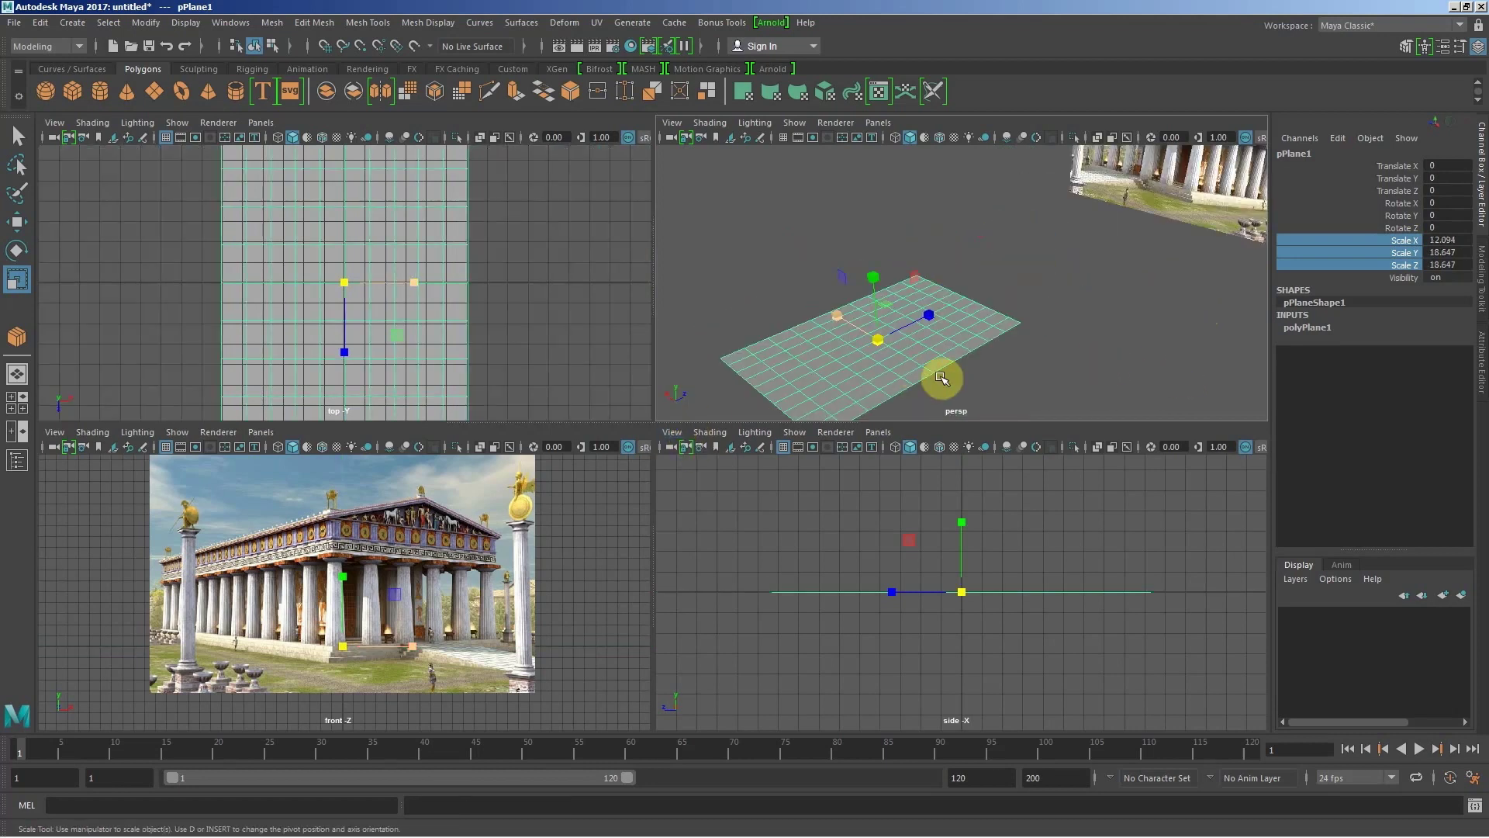
alt+right_drag(940, 378, 873, 339)
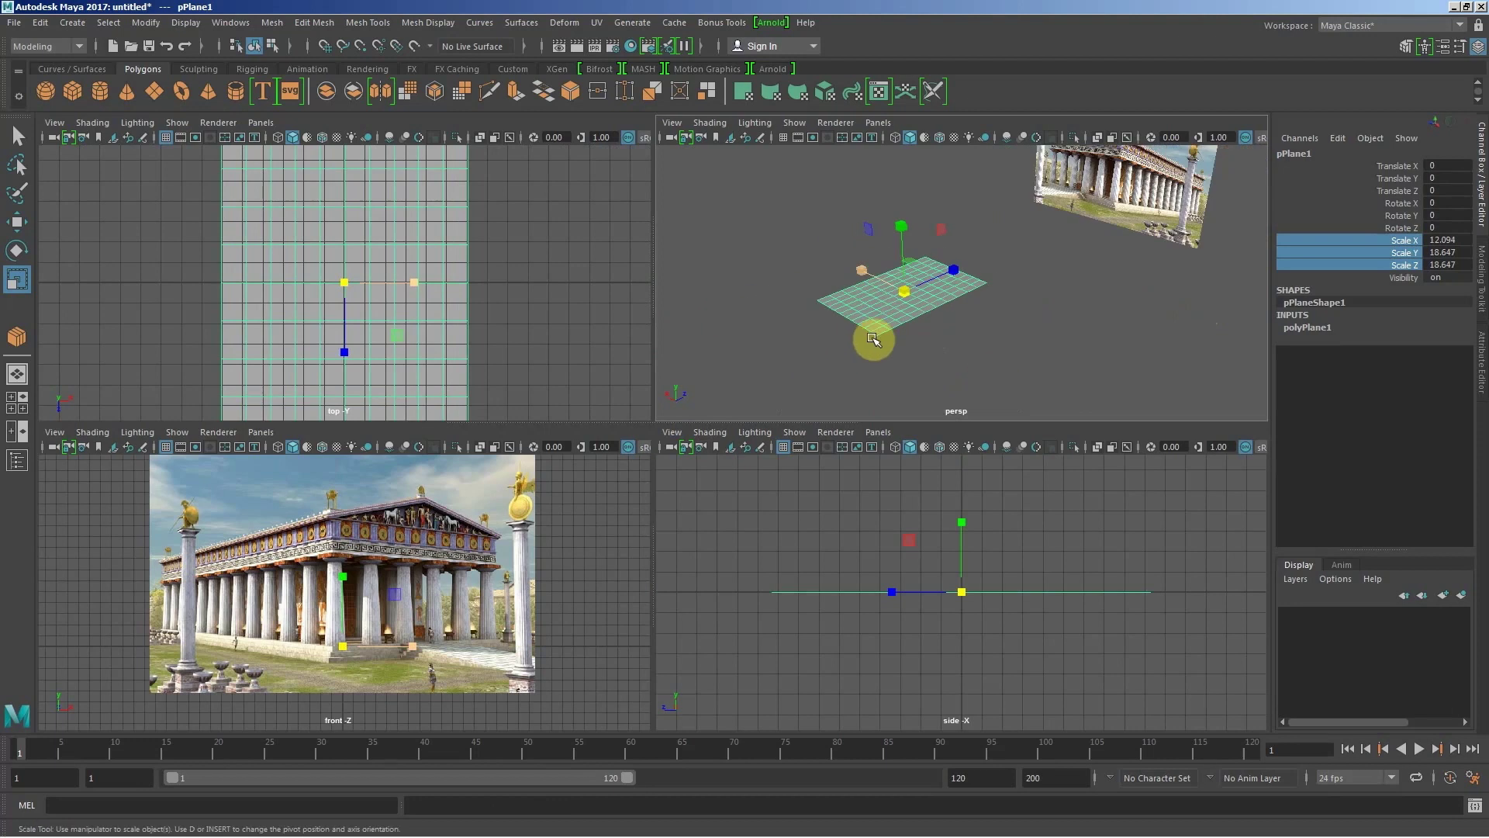
mouse_move(872, 339)
alt+mouse_down()
mouse_move(986, 324)
mouse_move(891, 315)
alt+mouse_up()
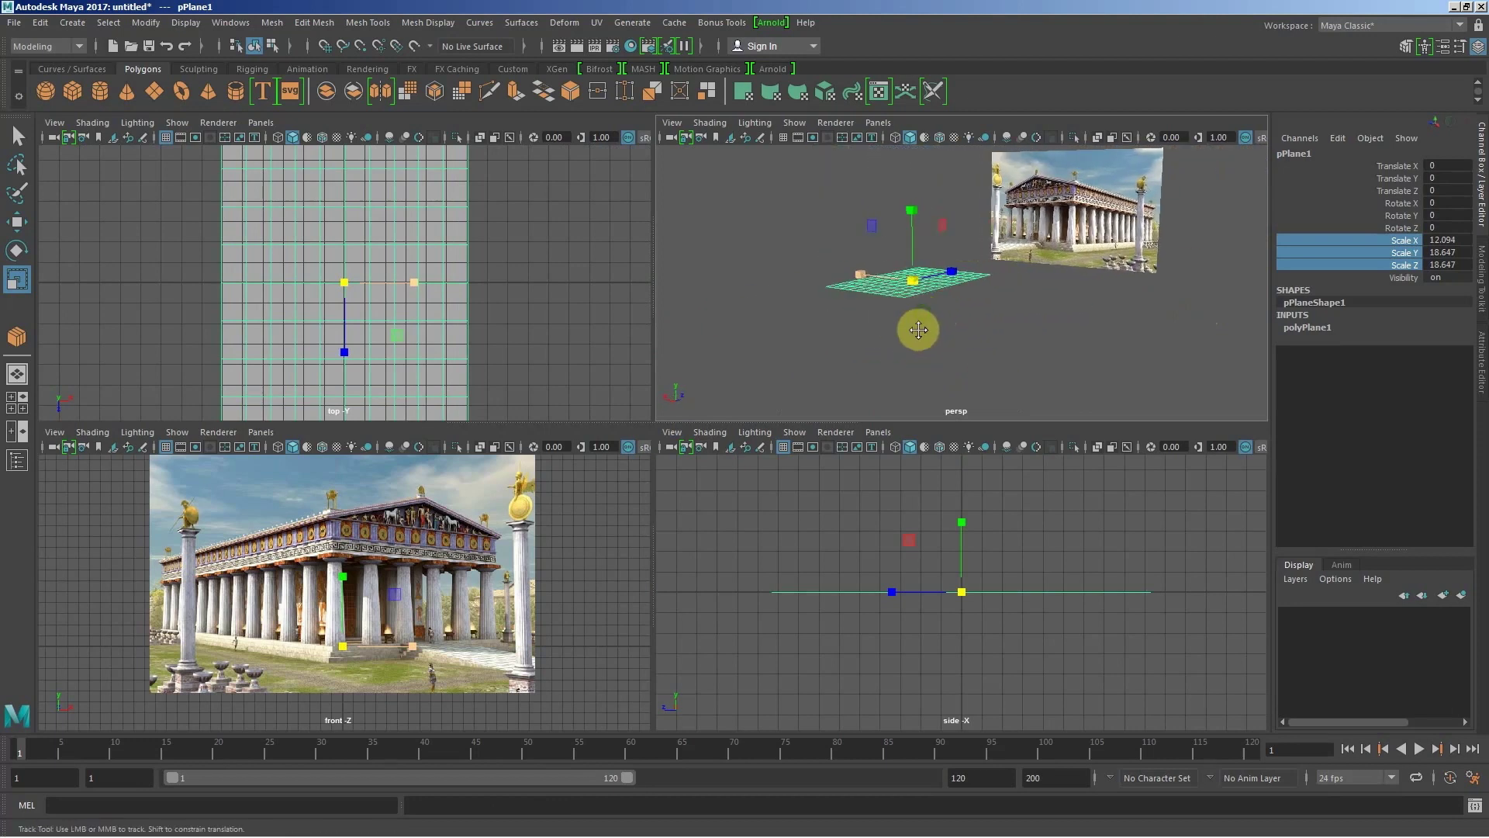
alt+middle_drag(921, 329, 895, 368)
mouse_move(924, 373)
alt+mouse_down()
mouse_move(908, 403)
mouse_move(987, 393)
mouse_move(925, 392)
alt+mouse_up()
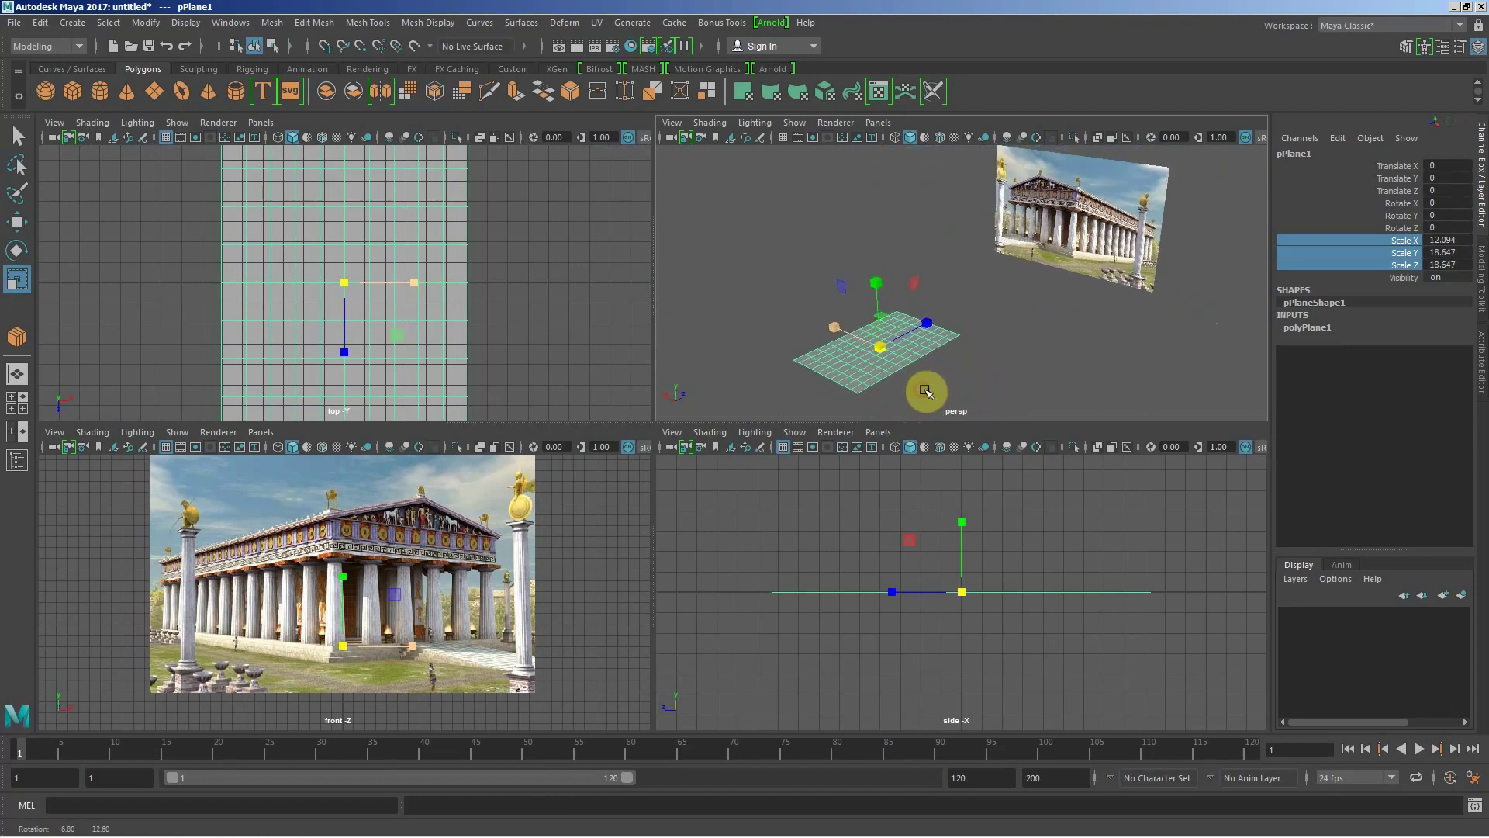
click(964, 356)
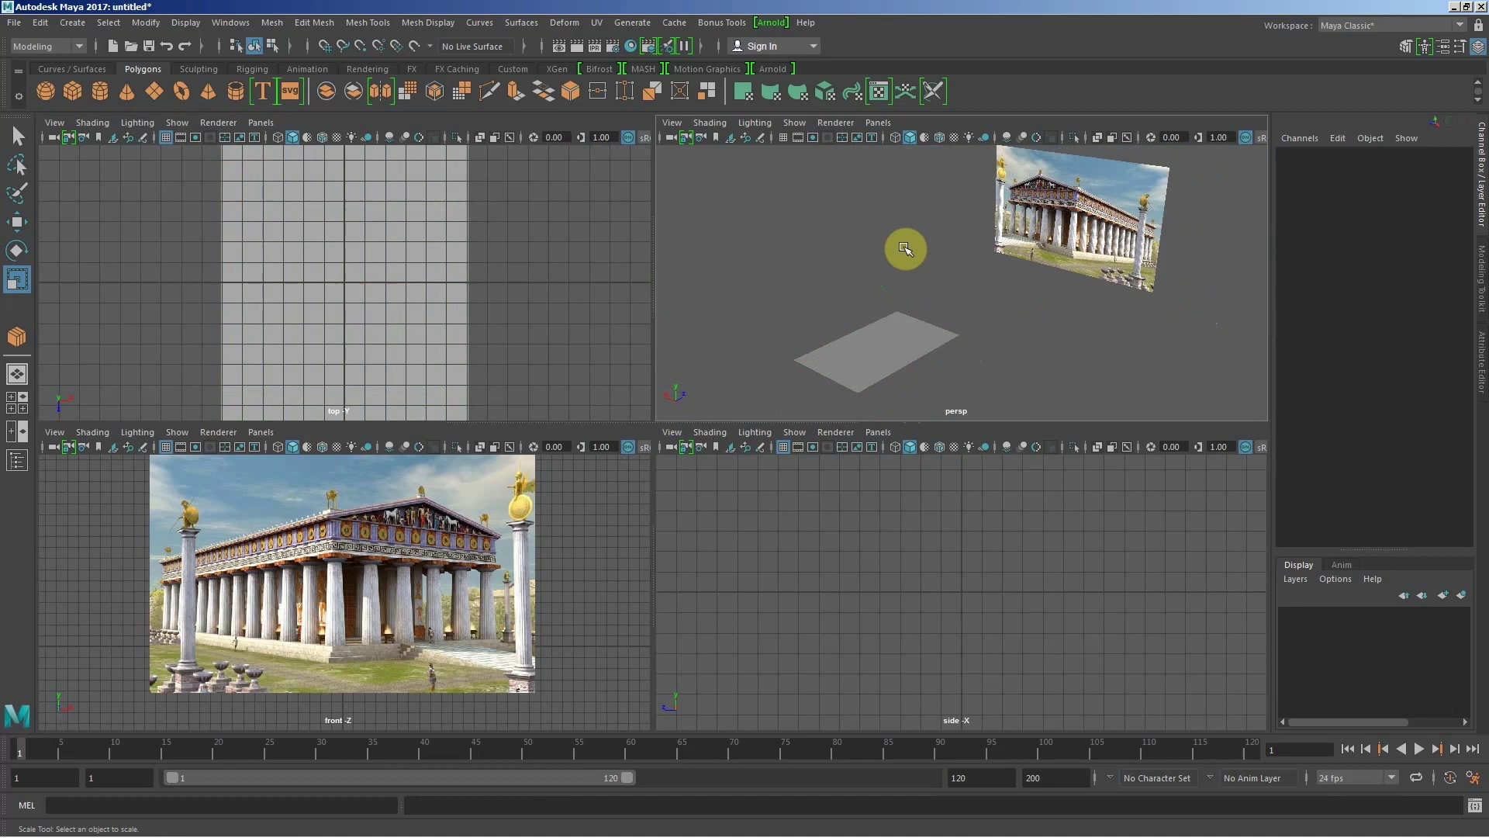
Step: Create a polygon cube at the origin and zoom the views in on it
click(72, 23)
mouse_move(119, 77)
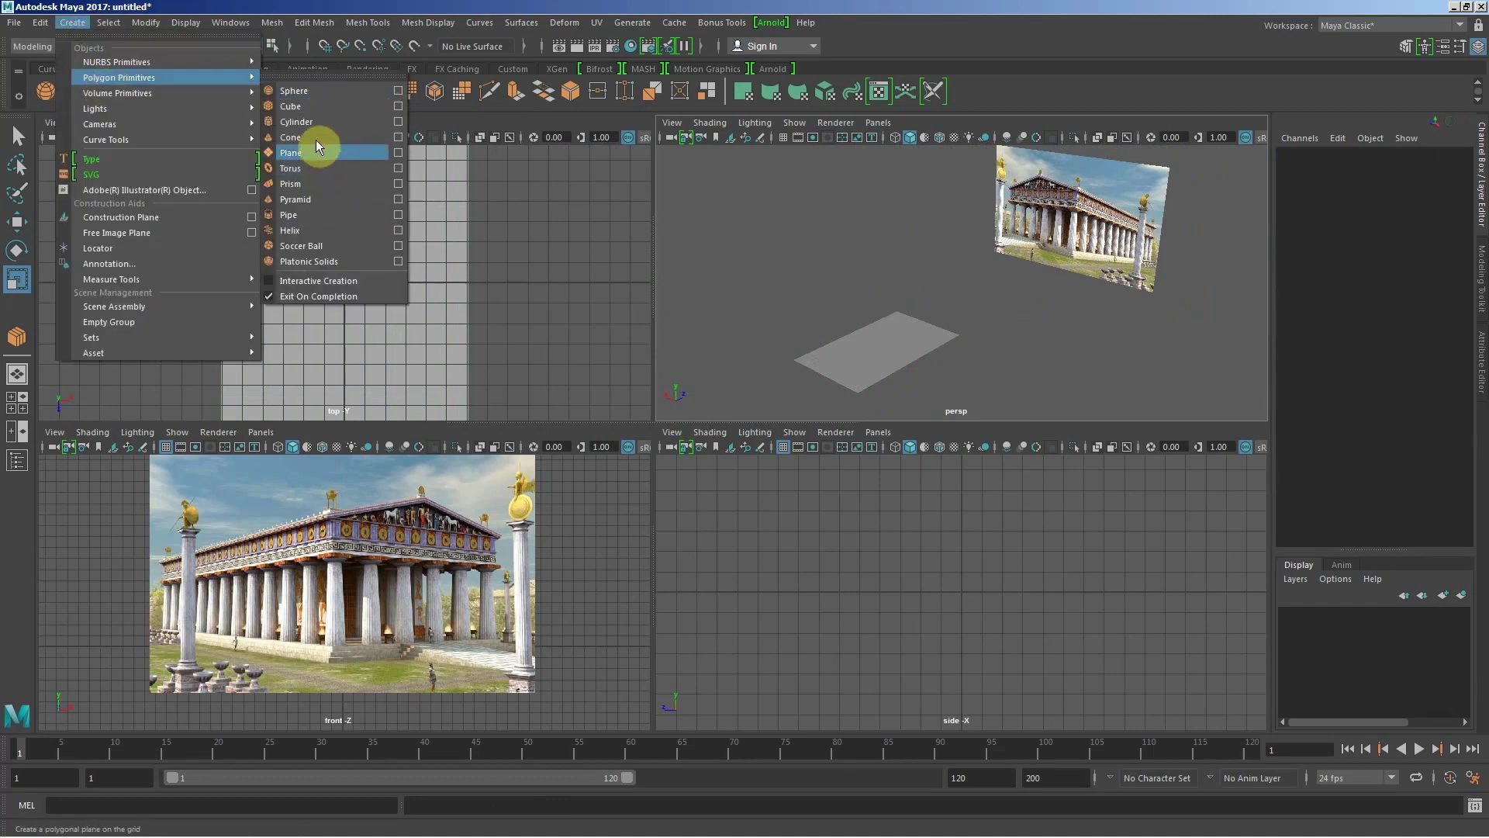
click(326, 106)
click(883, 312)
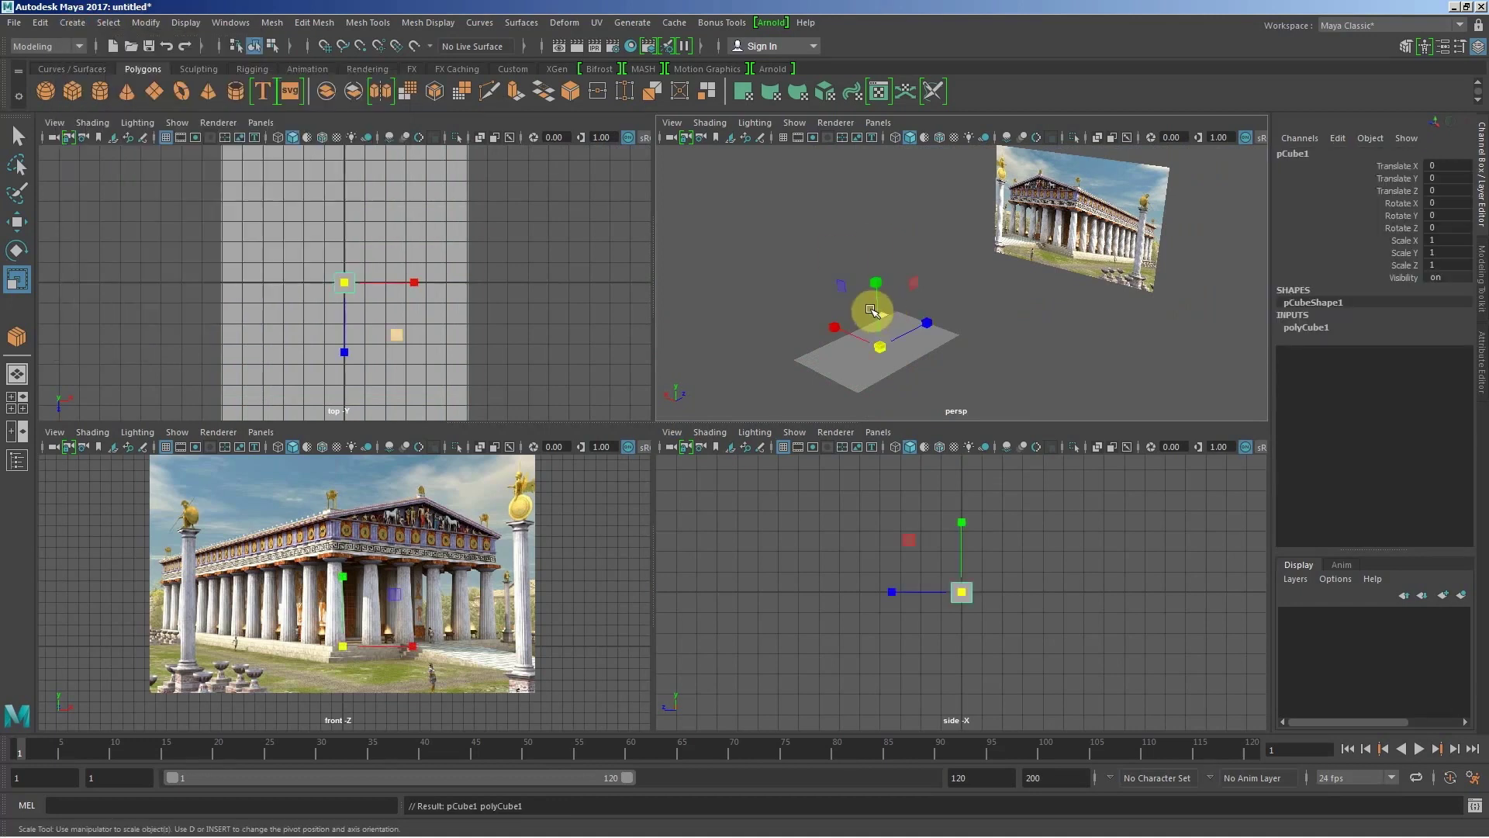
alt+right_drag(881, 342, 998, 389)
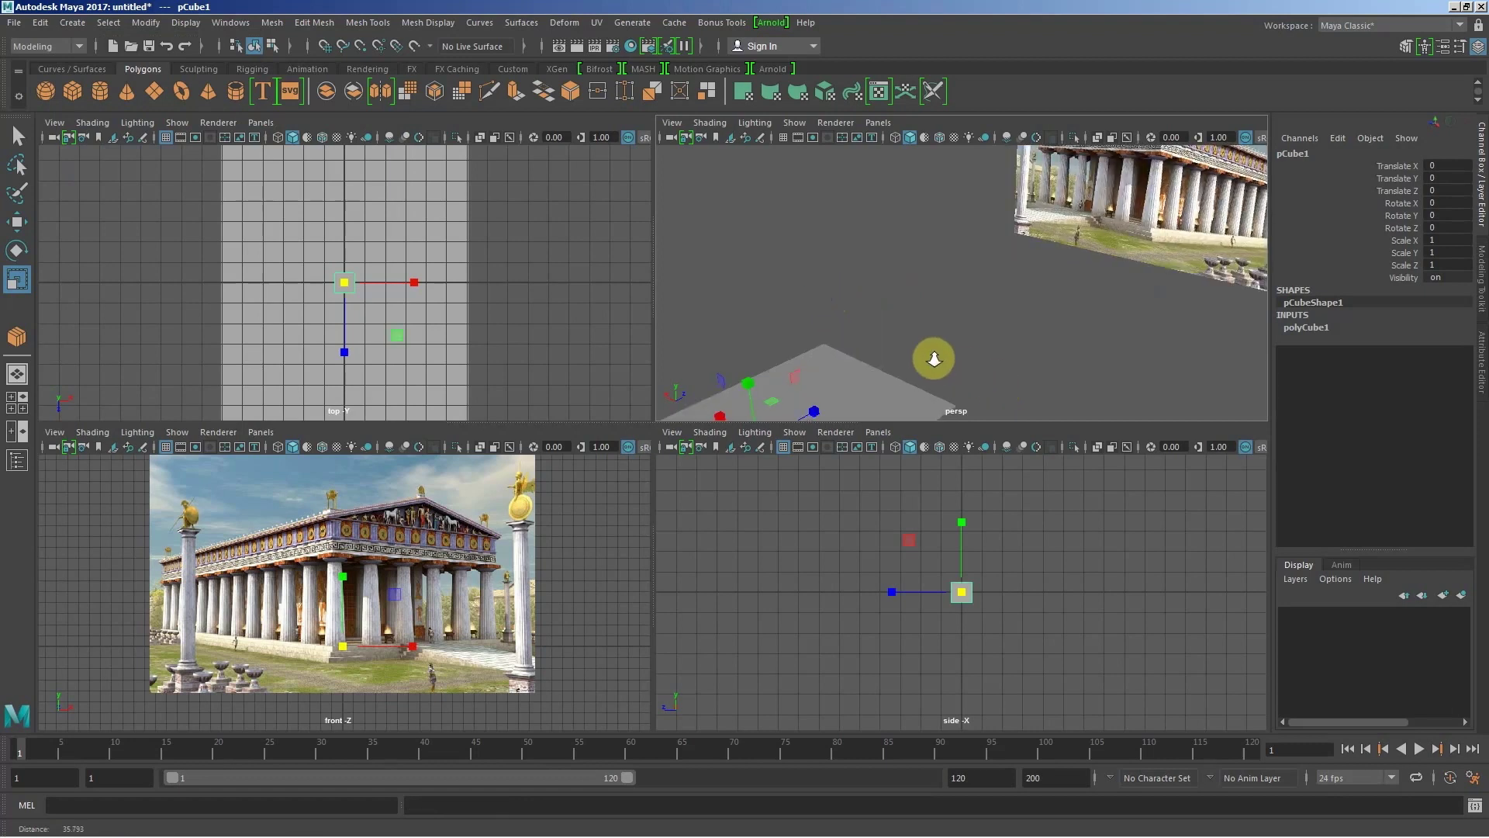
alt+right_drag(985, 585, 1028, 588)
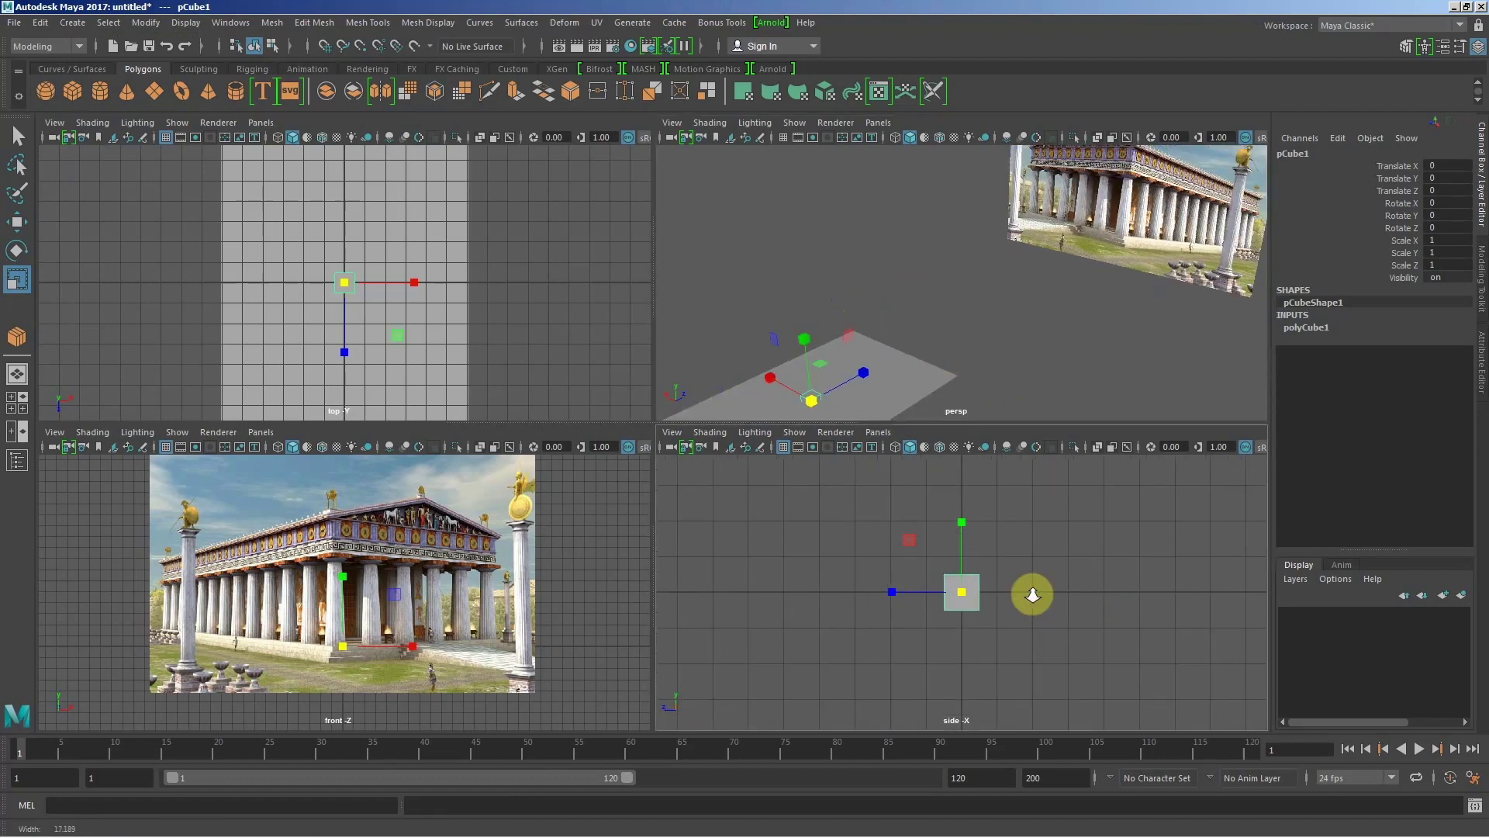
key(w)
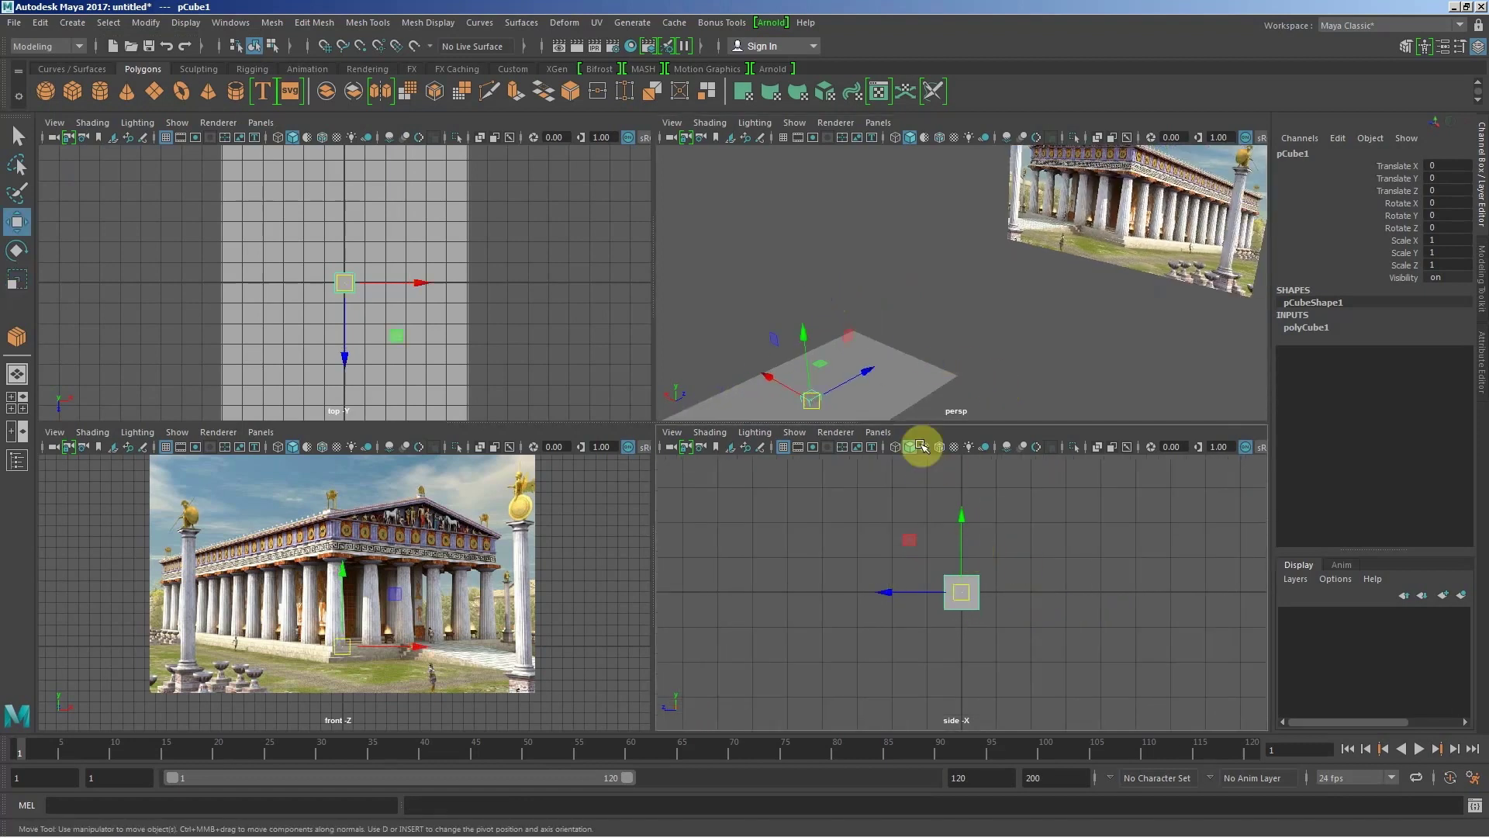
scroll(791, 330, down, 3)
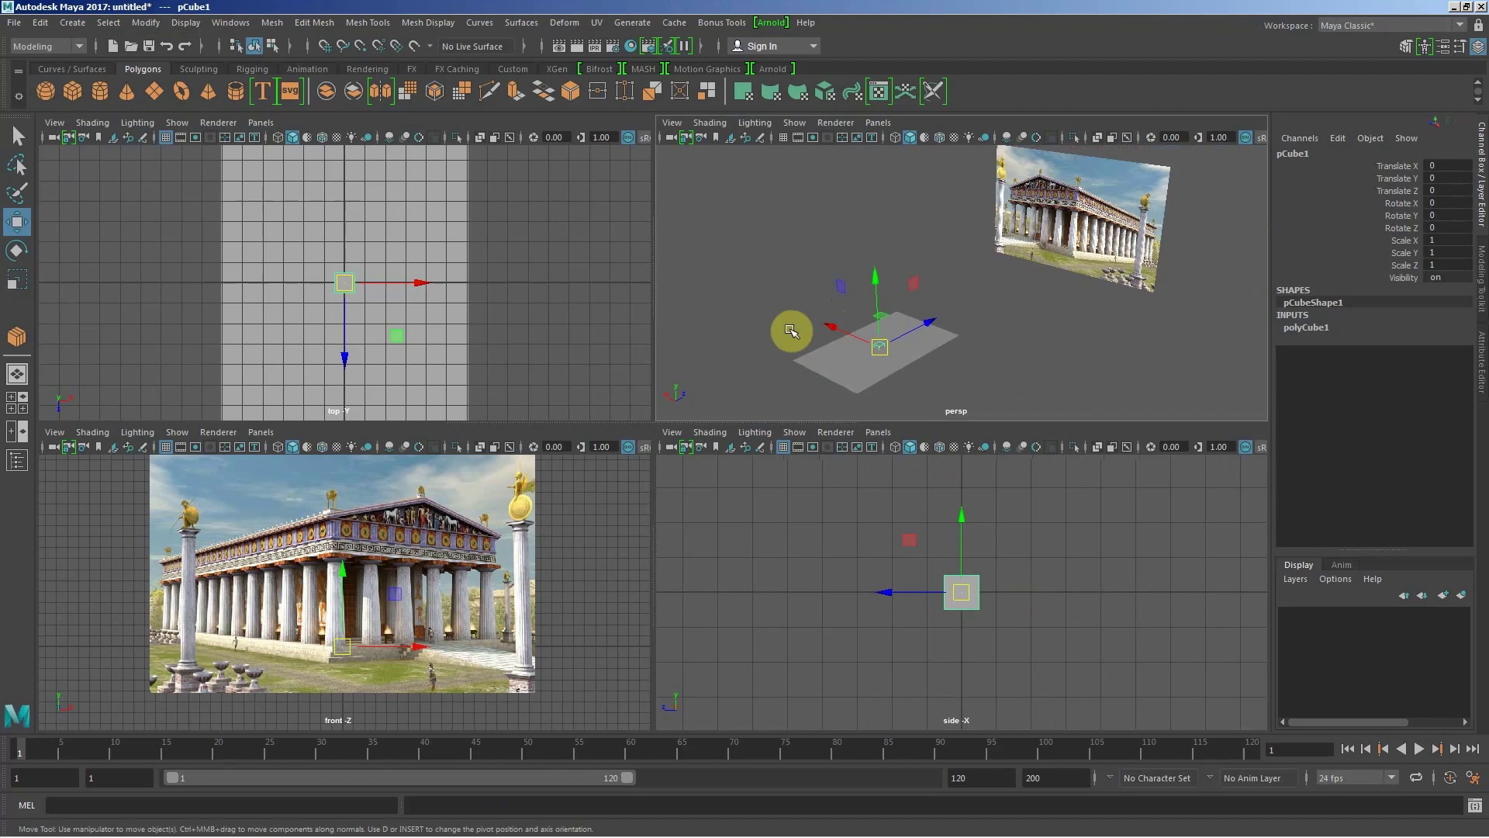
Step: Scale the cube to 18.347 along Z and 11.964 along X as the first base slab
key(r)
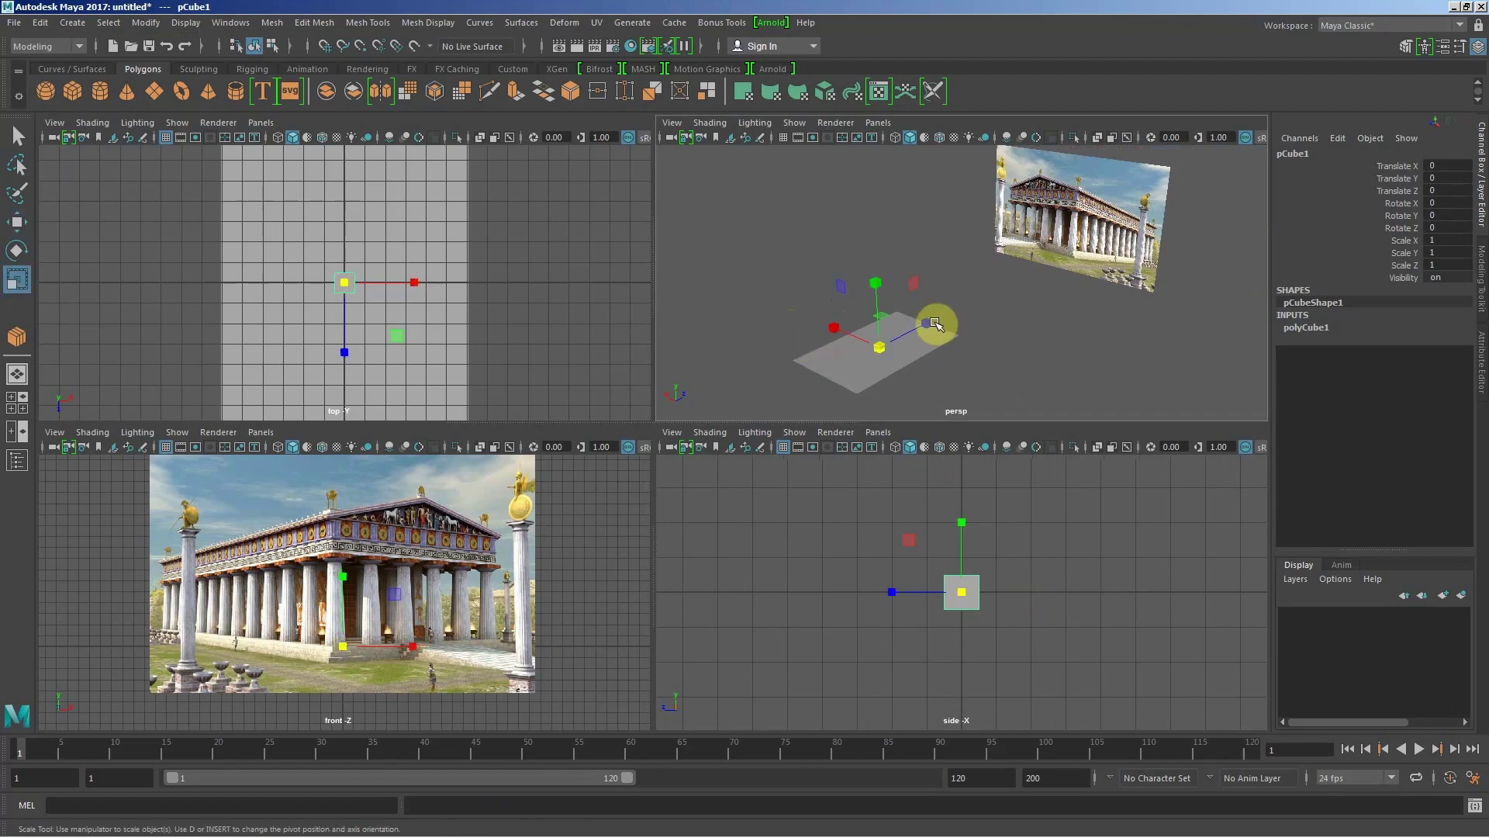
drag(929, 321, 1036, 287)
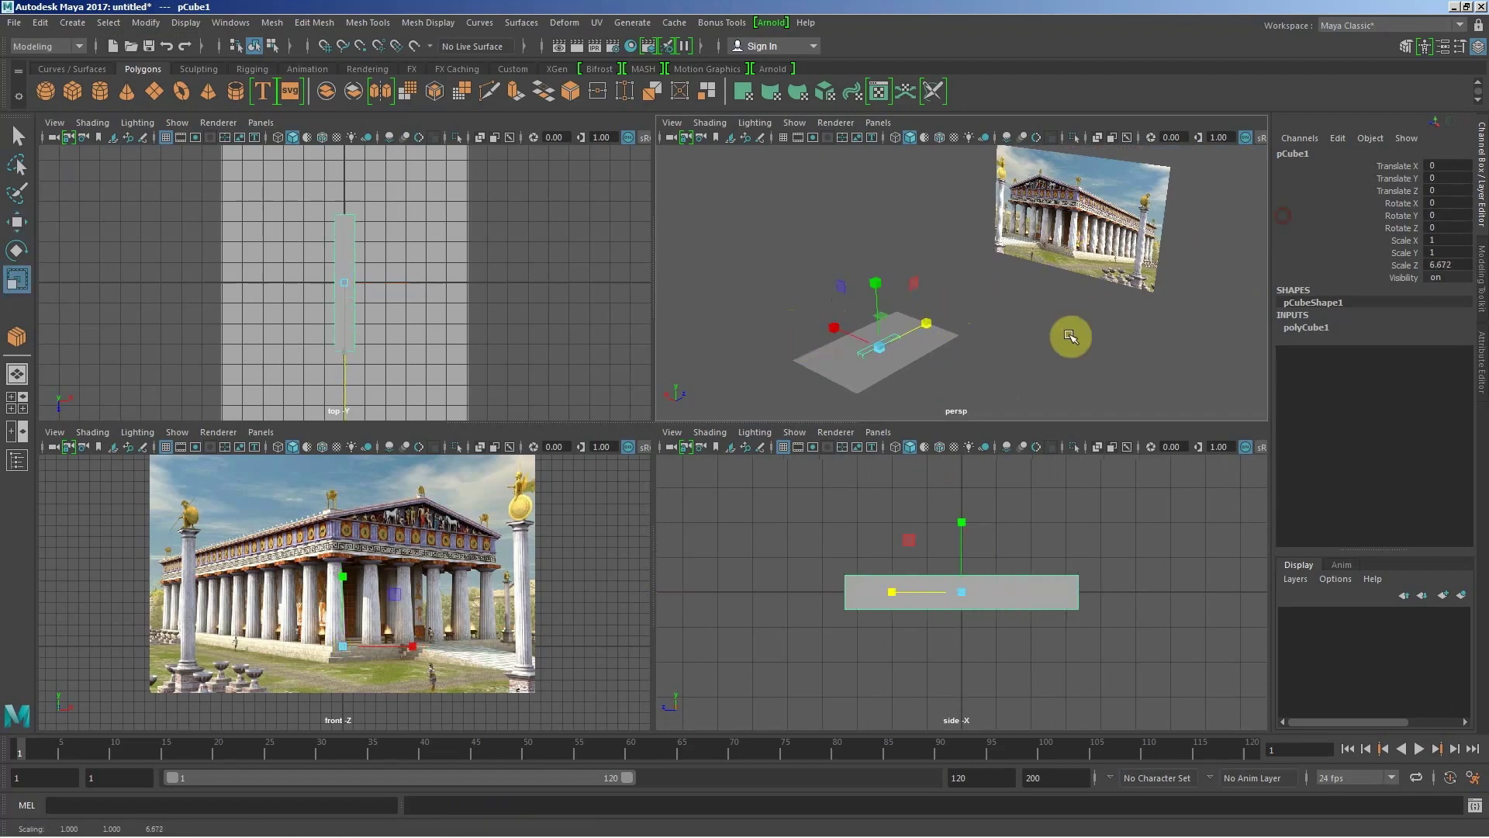
drag(991, 365, 1183, 298)
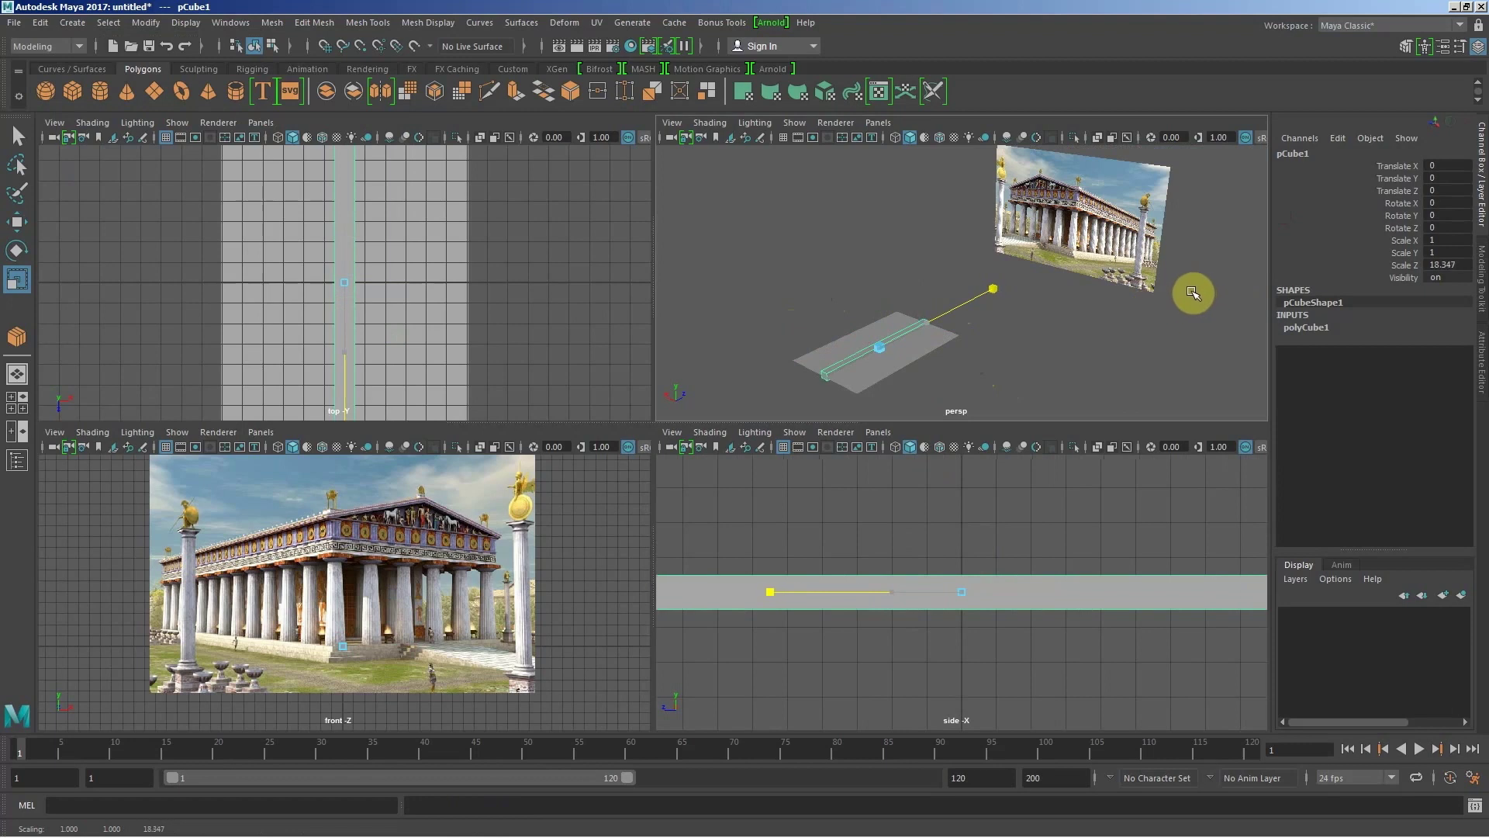
key(e)
mouse_move(1161, 342)
alt+mouse_down()
mouse_move(1174, 342)
mouse_move(1120, 342)
mouse_move(1147, 343)
alt+mouse_up()
mouse_move(913, 332)
mouse_down()
mouse_move(687, 333)
mouse_move(859, 354)
mouse_move(1014, 345)
mouse_up()
drag(854, 346, 837, 354)
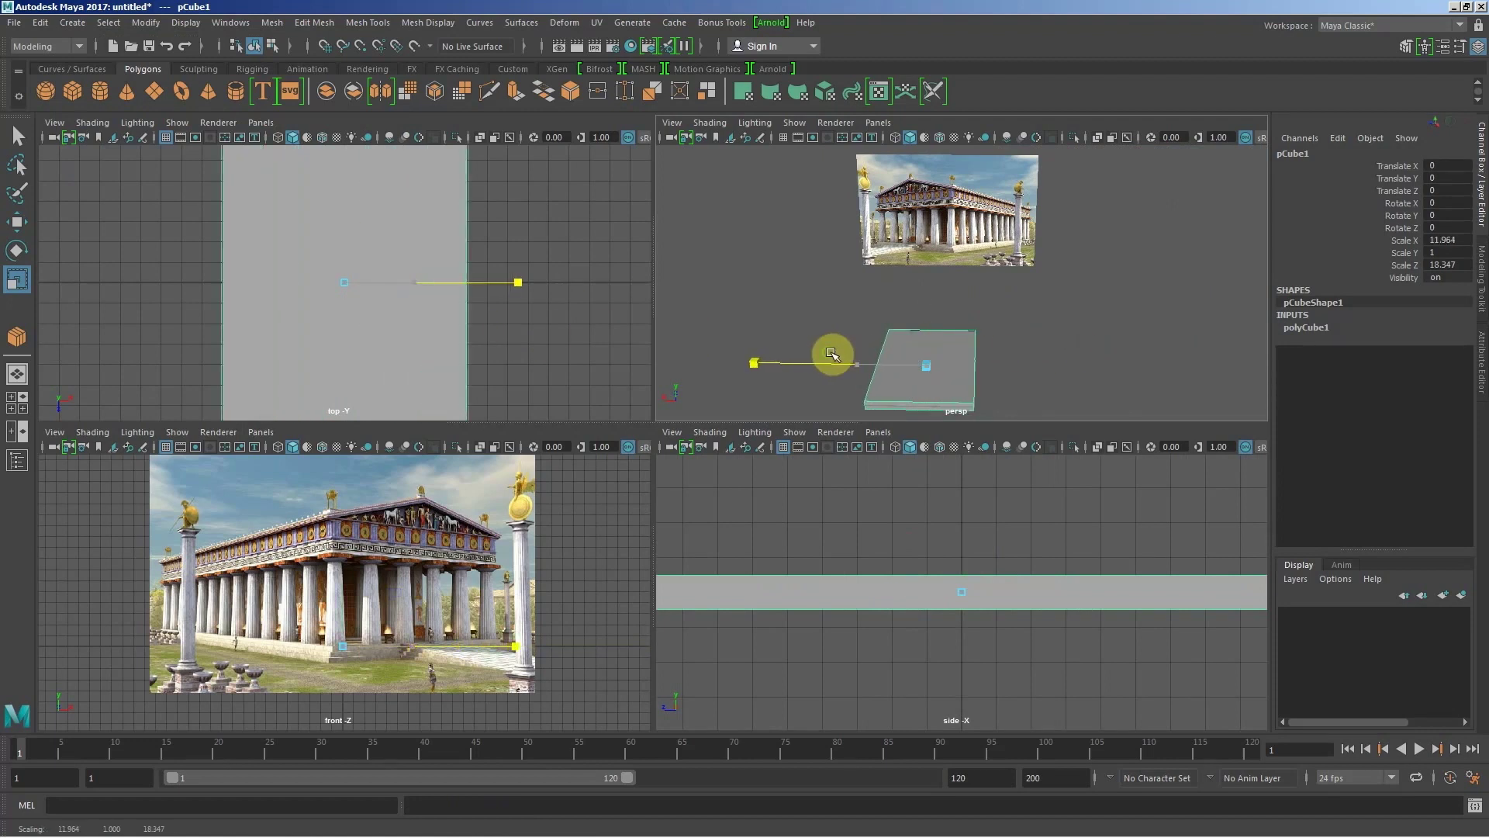
mouse_move(1000, 365)
alt+mouse_down()
mouse_move(897, 365)
mouse_move(1032, 376)
mouse_move(891, 356)
mouse_move(1133, 355)
alt+mouse_up()
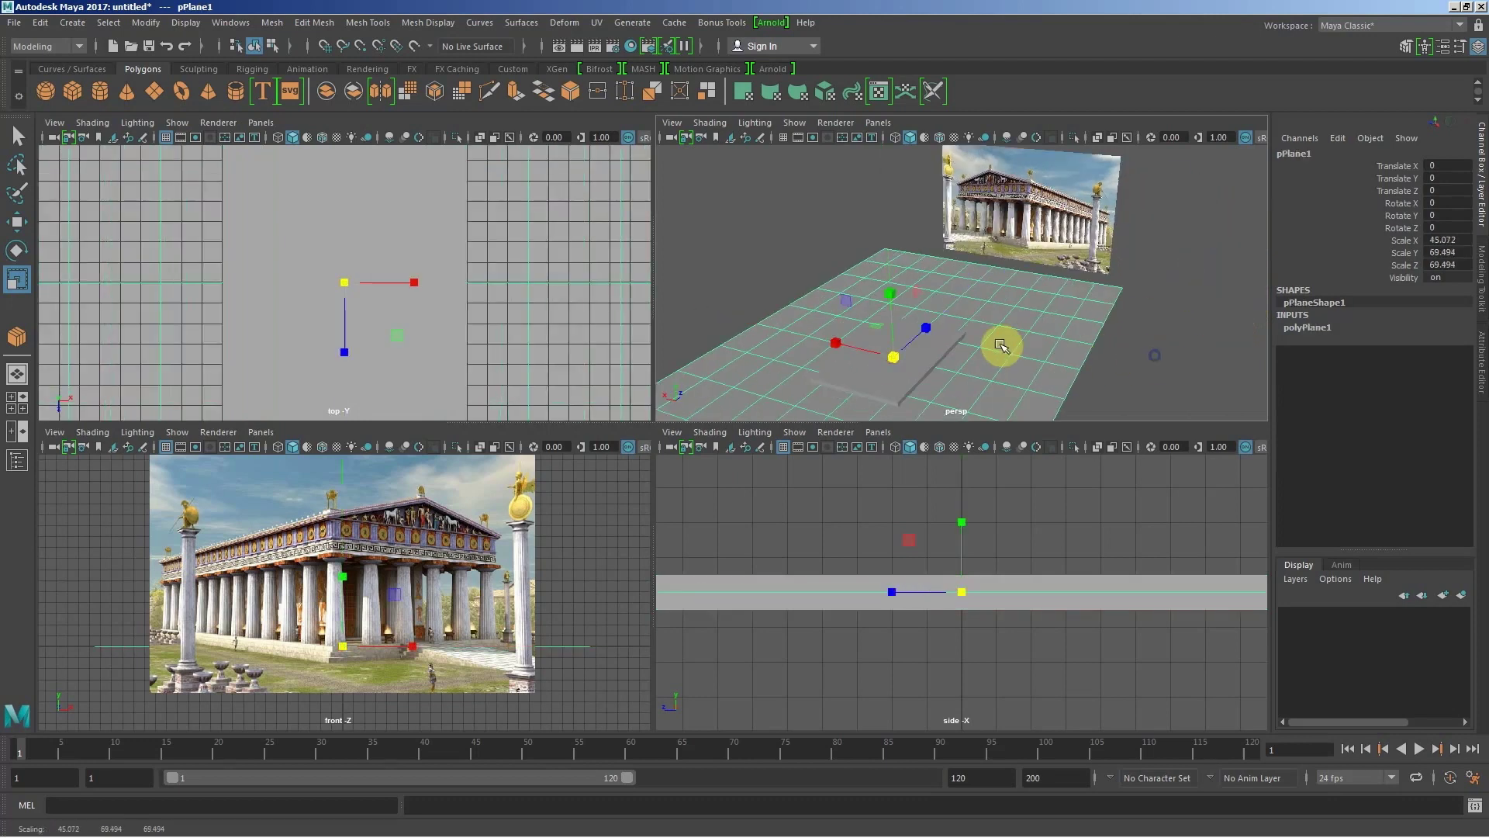
Step: Enlarge pPlane1 around the slab to about 45.072 by 69.494
mouse_move(1000, 342)
alt+mouse_down()
mouse_move(1044, 356)
mouse_move(897, 349)
mouse_move(1034, 355)
alt+mouse_up()
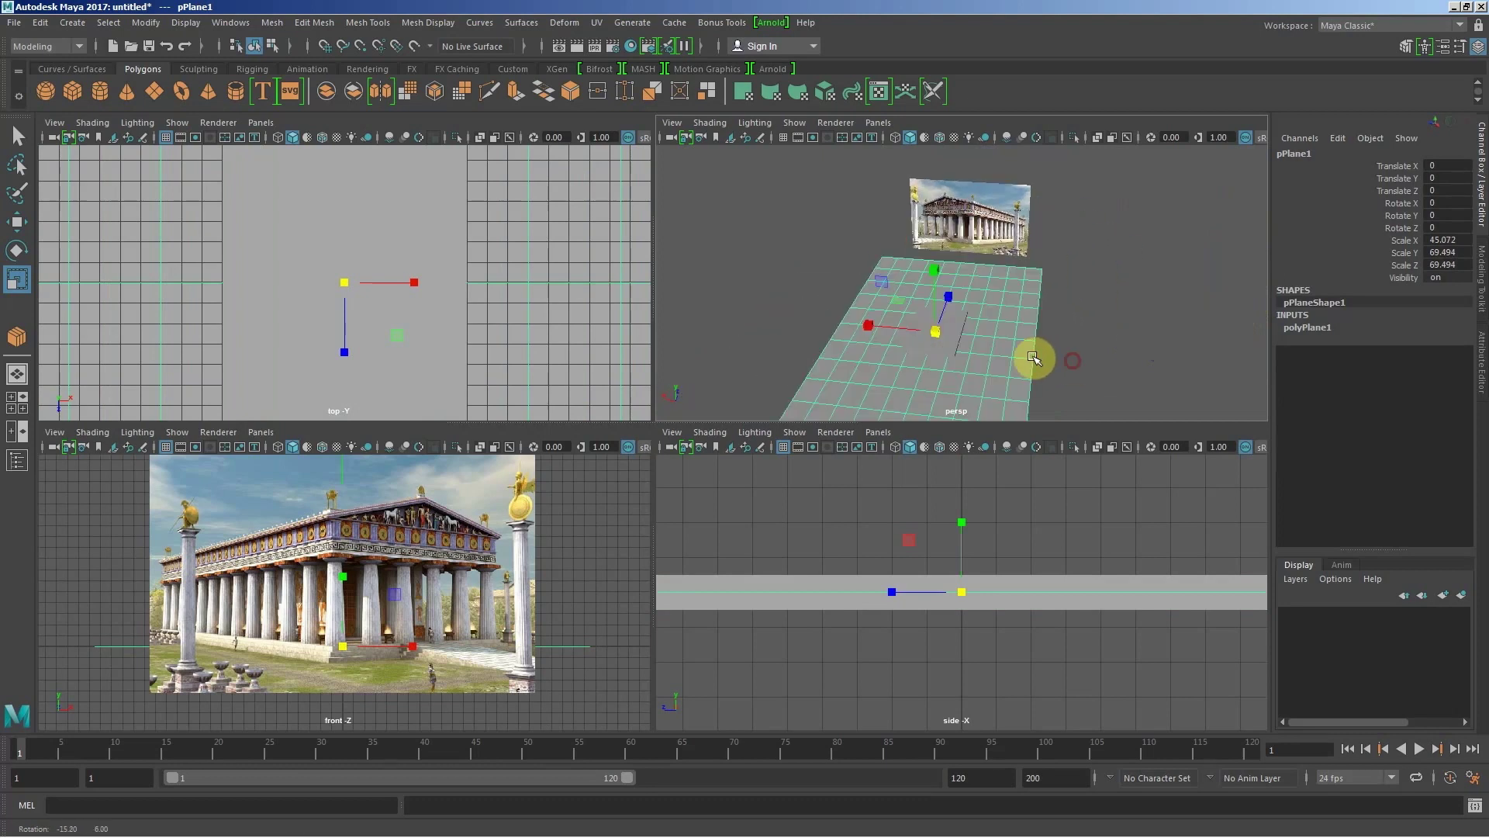
mouse_move(933, 328)
mouse_down()
mouse_move(1067, 335)
mouse_move(975, 335)
mouse_move(1075, 357)
mouse_move(784, 335)
mouse_move(1122, 356)
mouse_move(1140, 336)
mouse_move(1134, 356)
mouse_move(1178, 372)
mouse_up()
mouse_move(1188, 376)
alt+right_down()
mouse_move(890, 349)
mouse_move(870, 332)
alt+right_up()
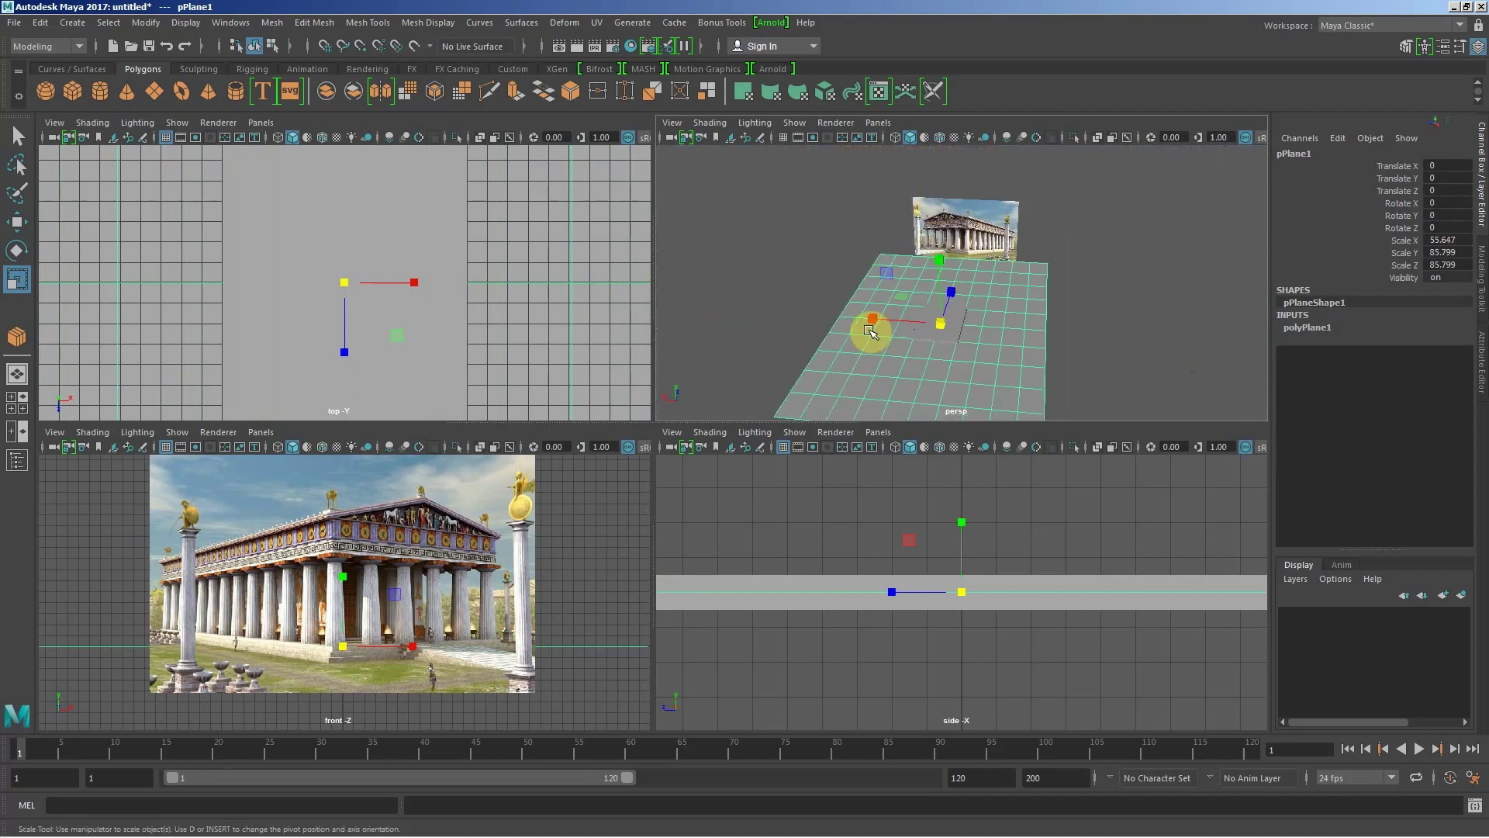
mouse_move(871, 320)
mouse_down()
mouse_move(831, 315)
mouse_move(1034, 336)
mouse_up()
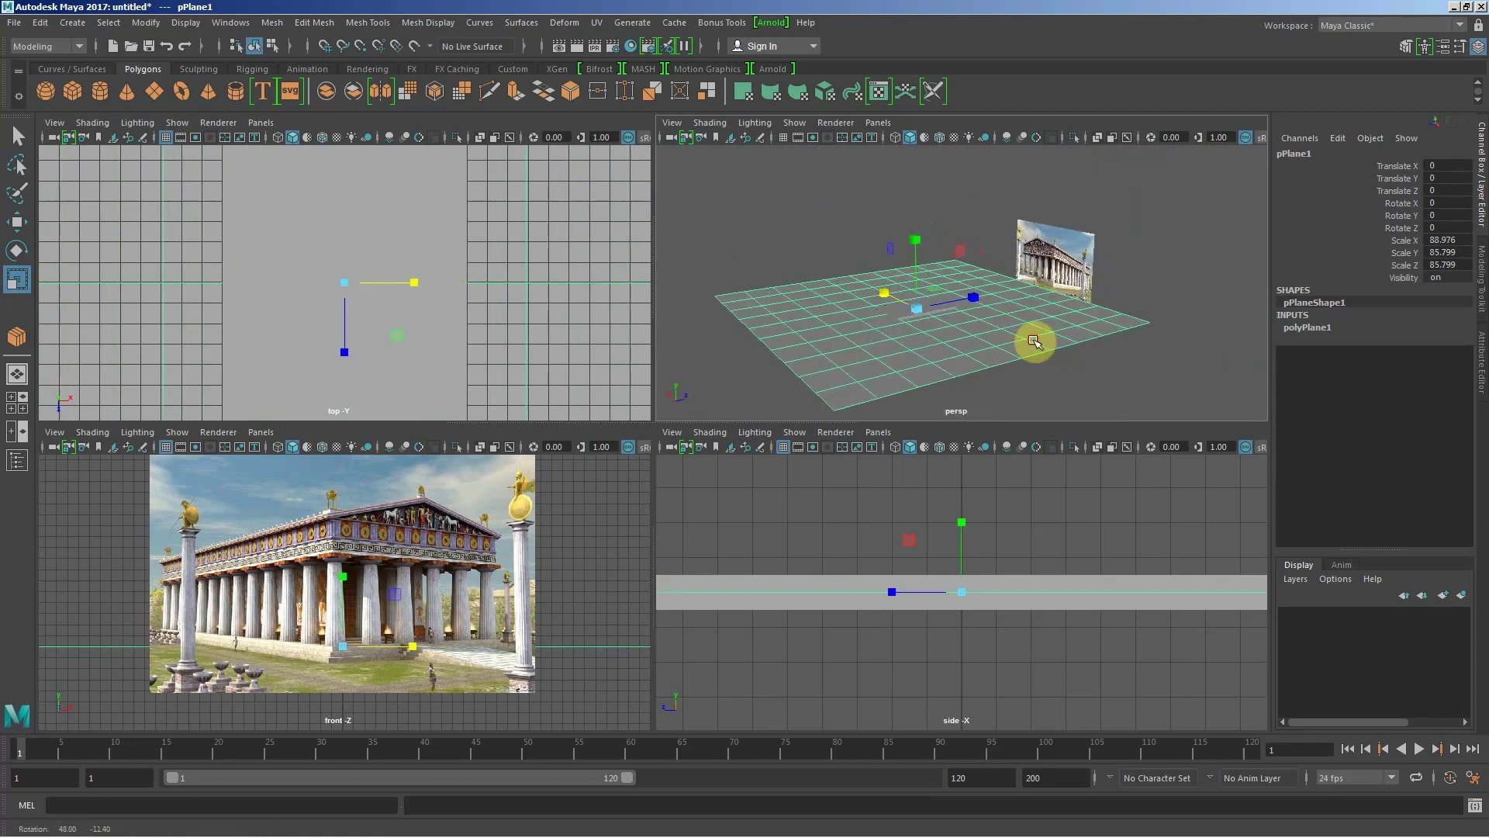
mouse_move(1034, 336)
alt+right_down()
mouse_move(1191, 391)
mouse_move(1024, 332)
alt+right_up()
alt+drag(1024, 332, 947, 249)
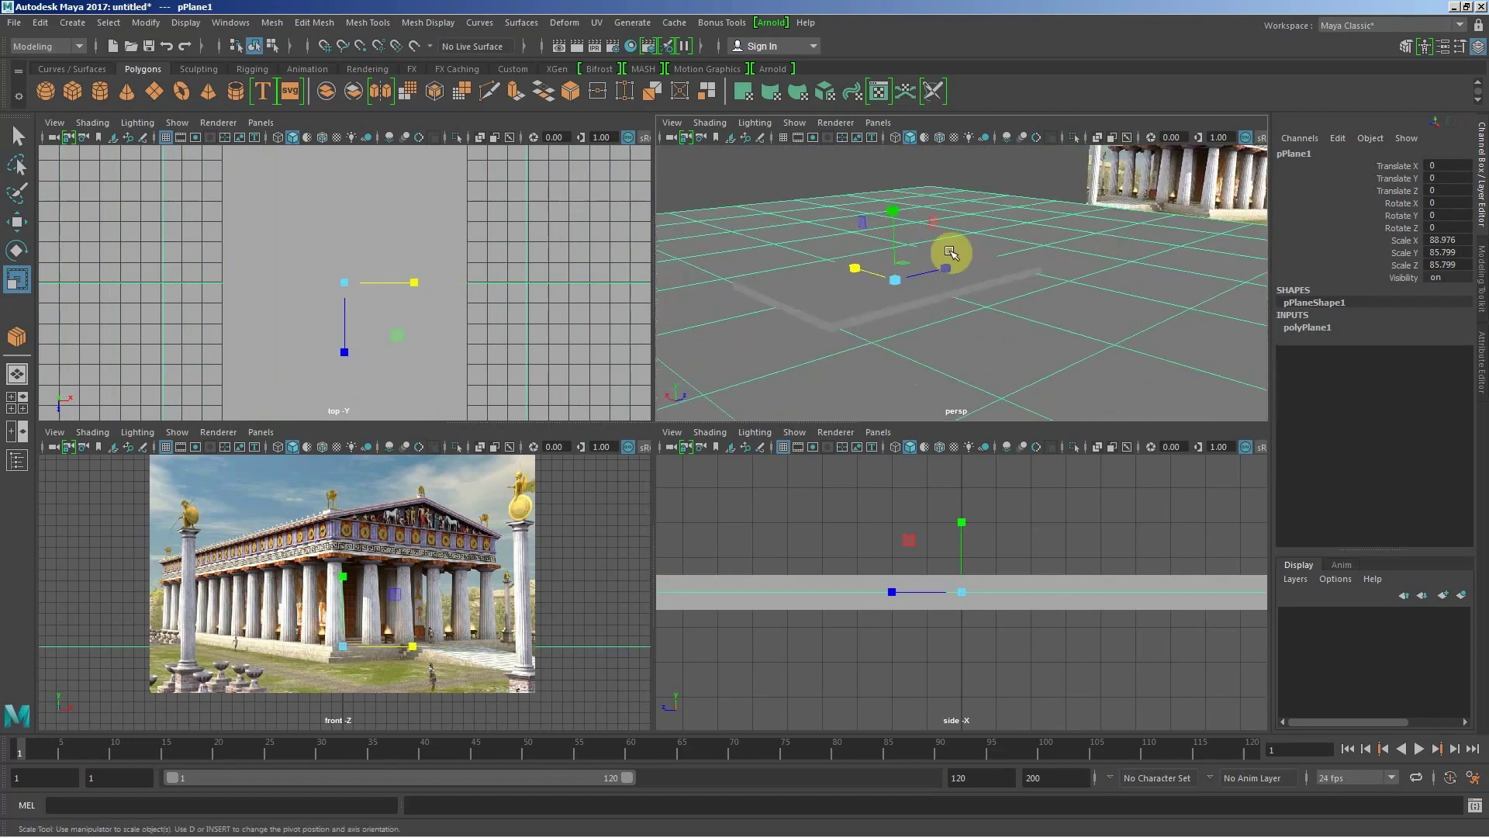
Step: Turn on Wireframe on Shaded in the perspective view and deselect the plane
click(718, 124)
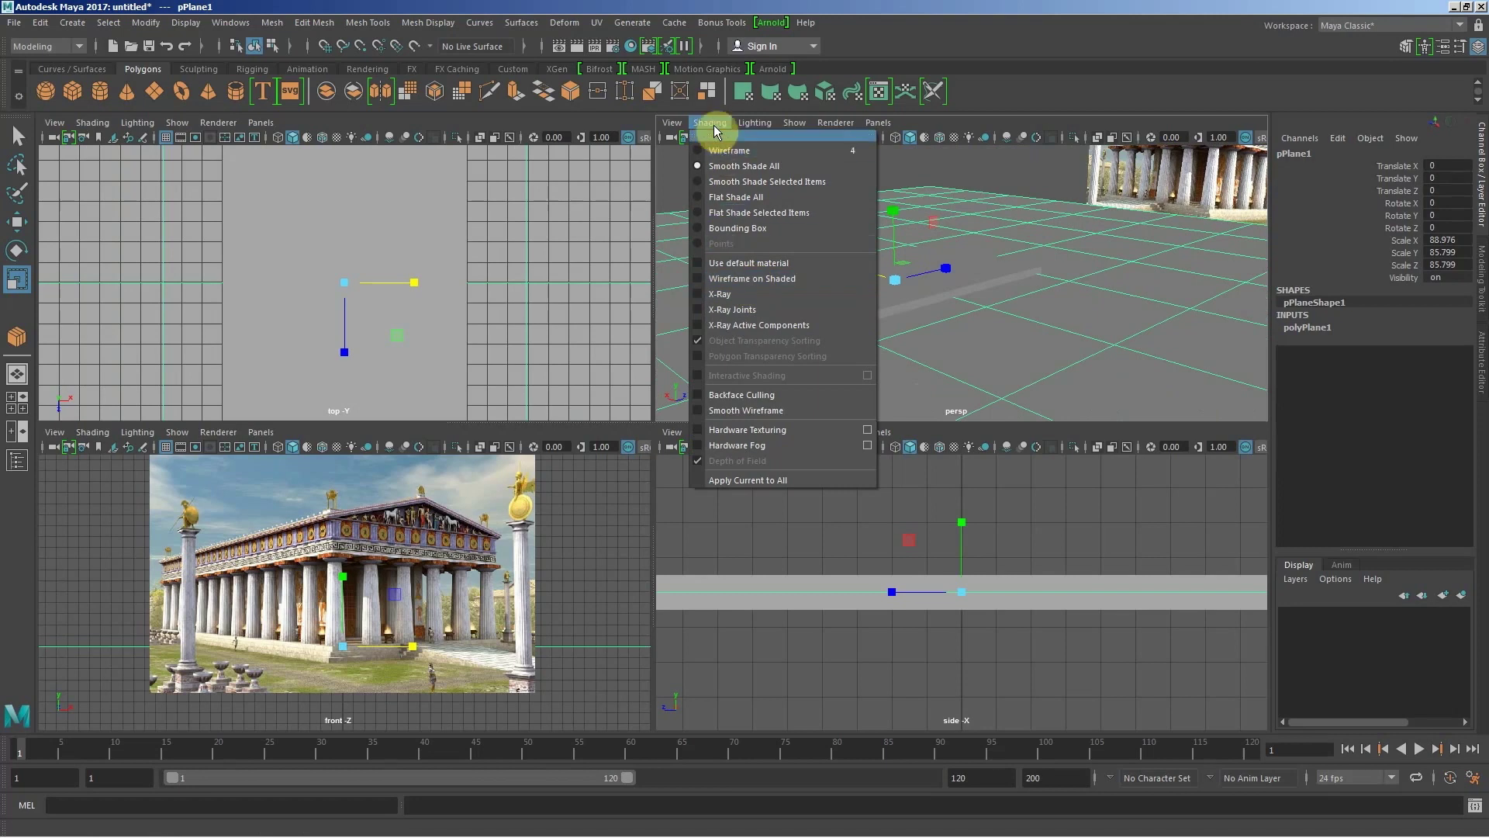
click(729, 278)
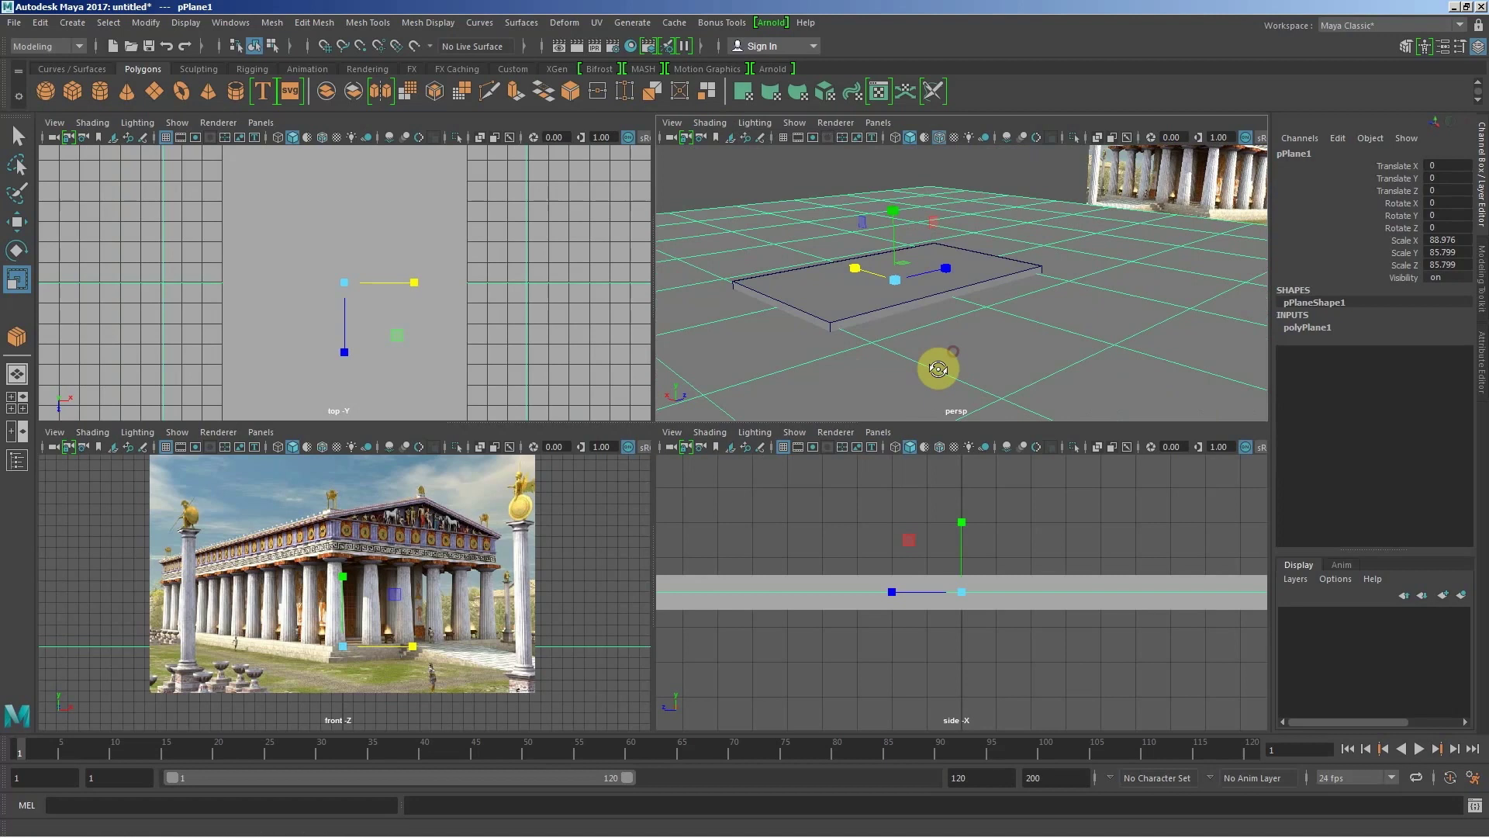
alt+drag(938, 365, 941, 358)
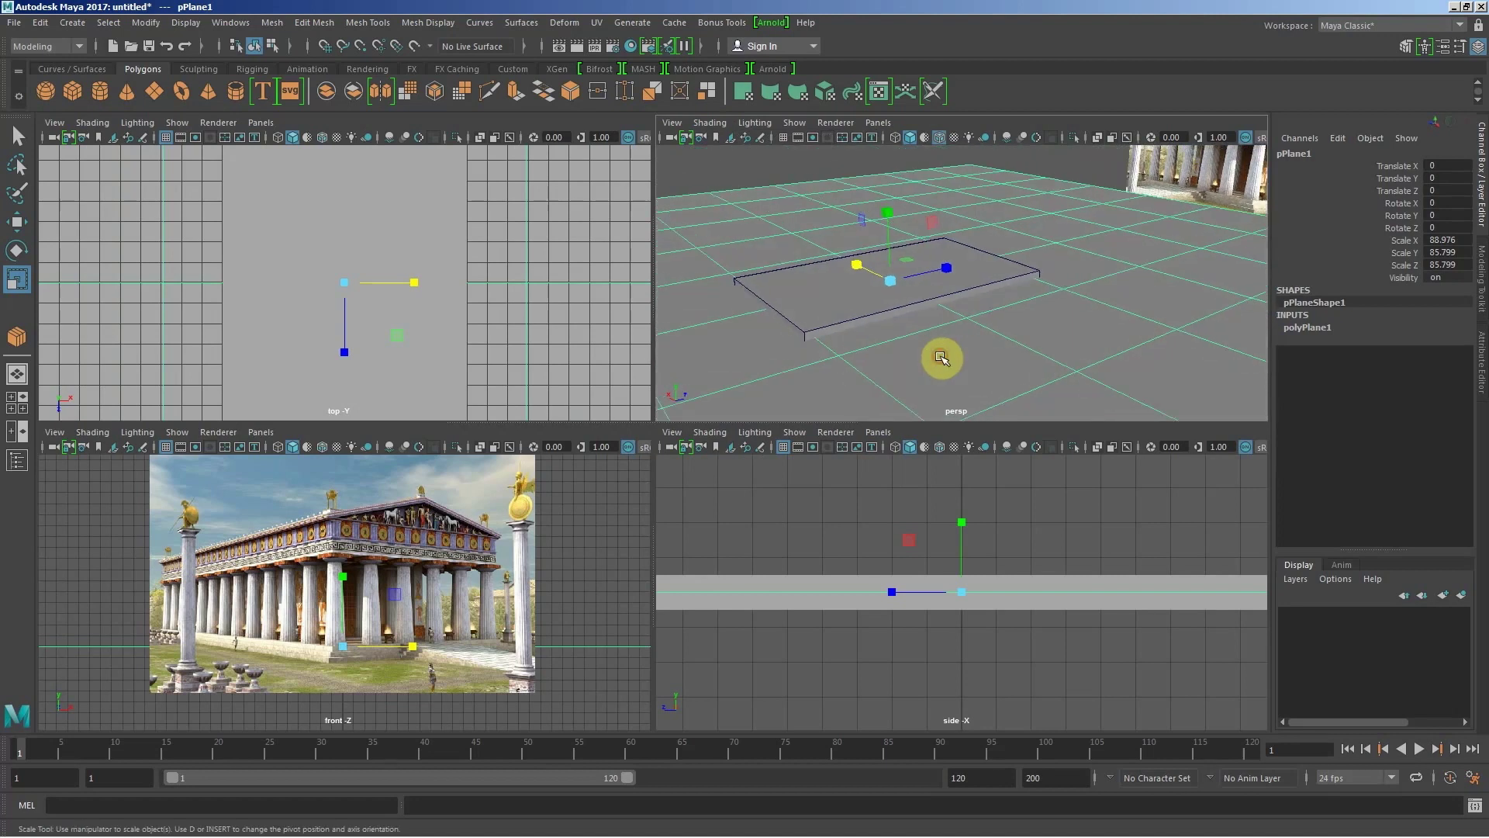
click(786, 202)
key(w)
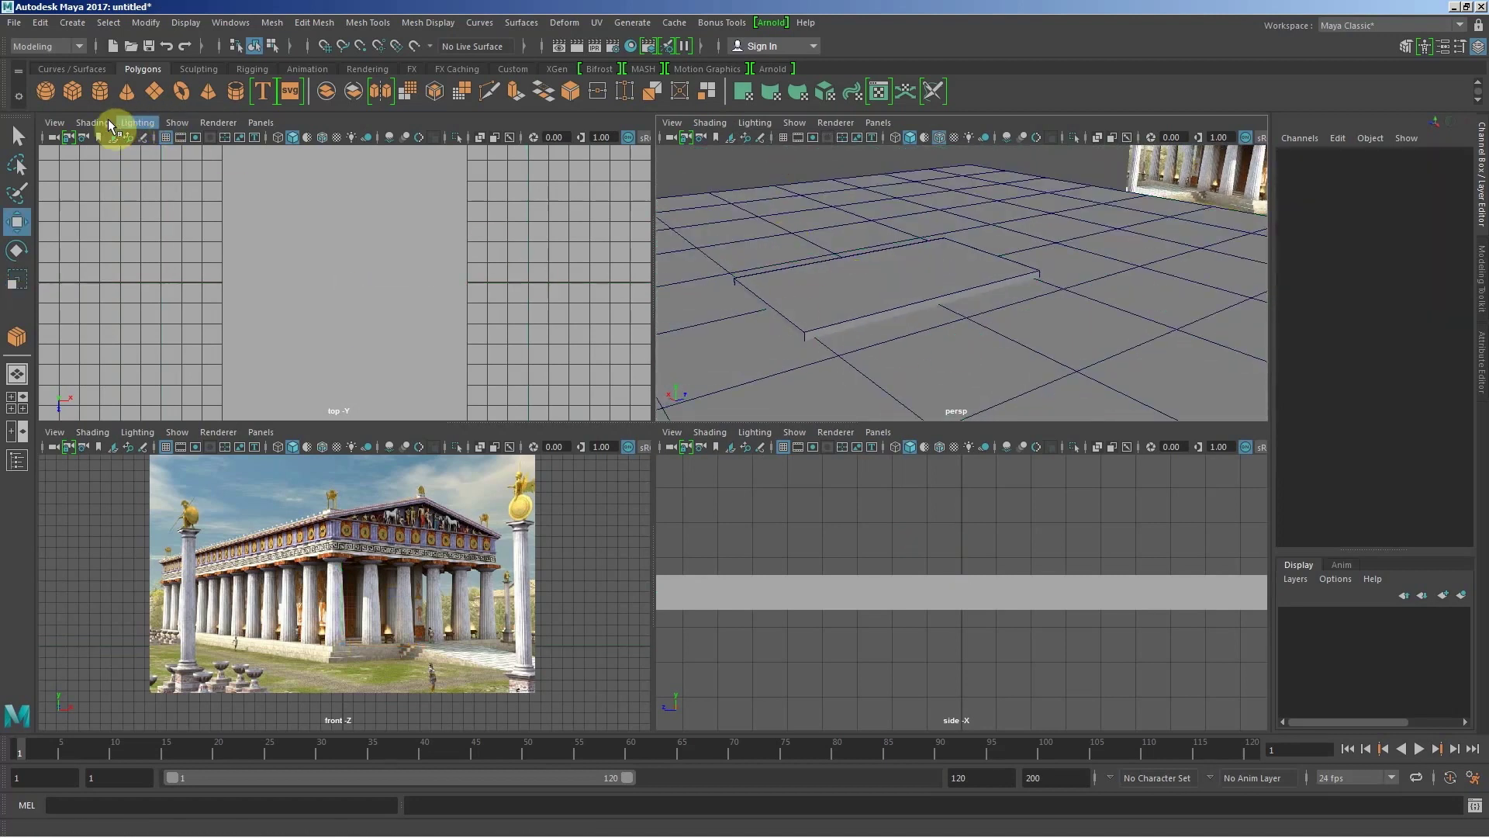
Step: Apply Wireframe on Shaded to all viewports and pull the front and perspective views back
click(92, 121)
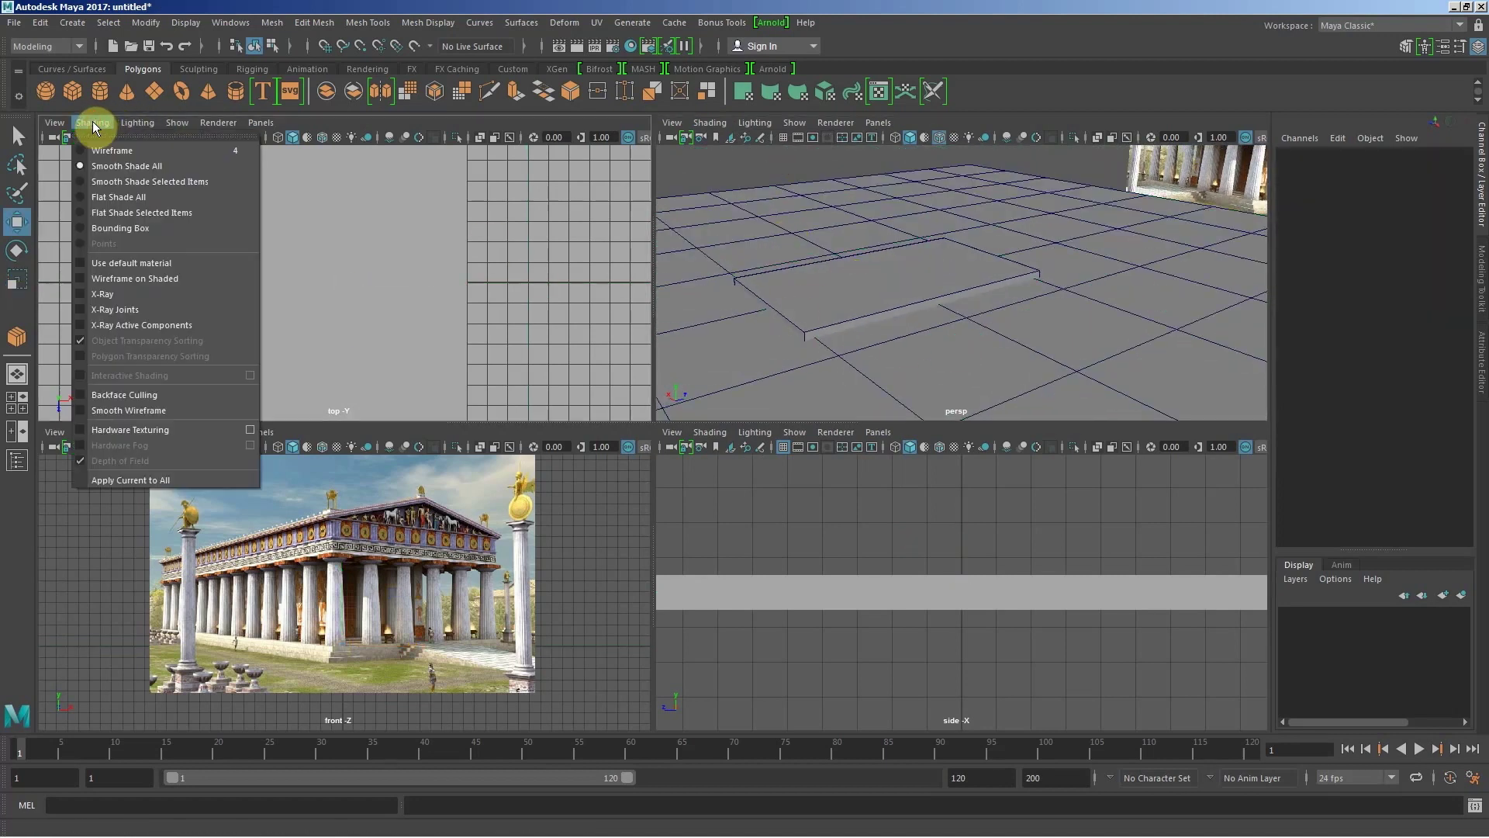
click(709, 121)
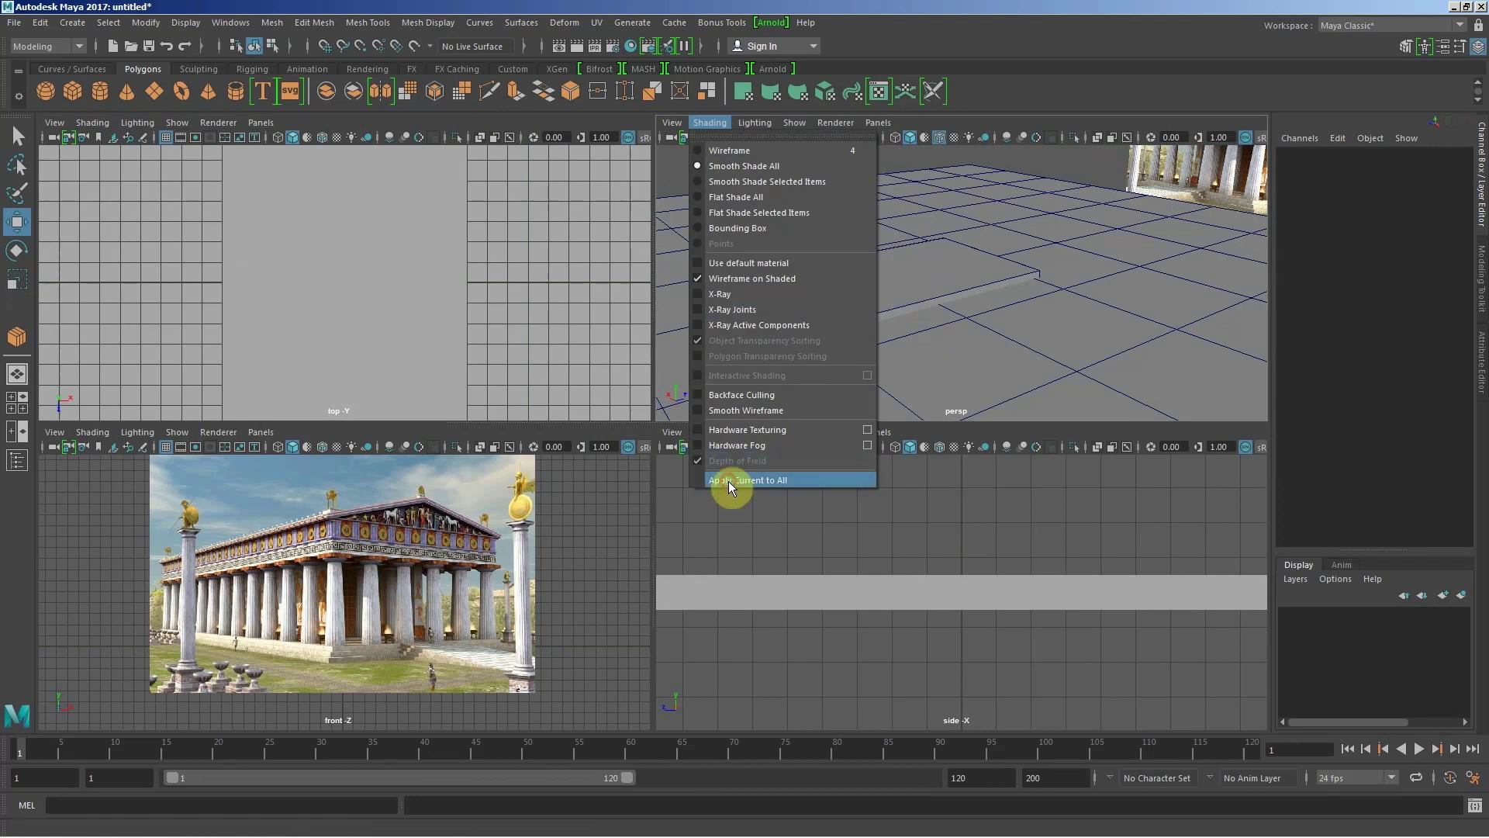
click(728, 481)
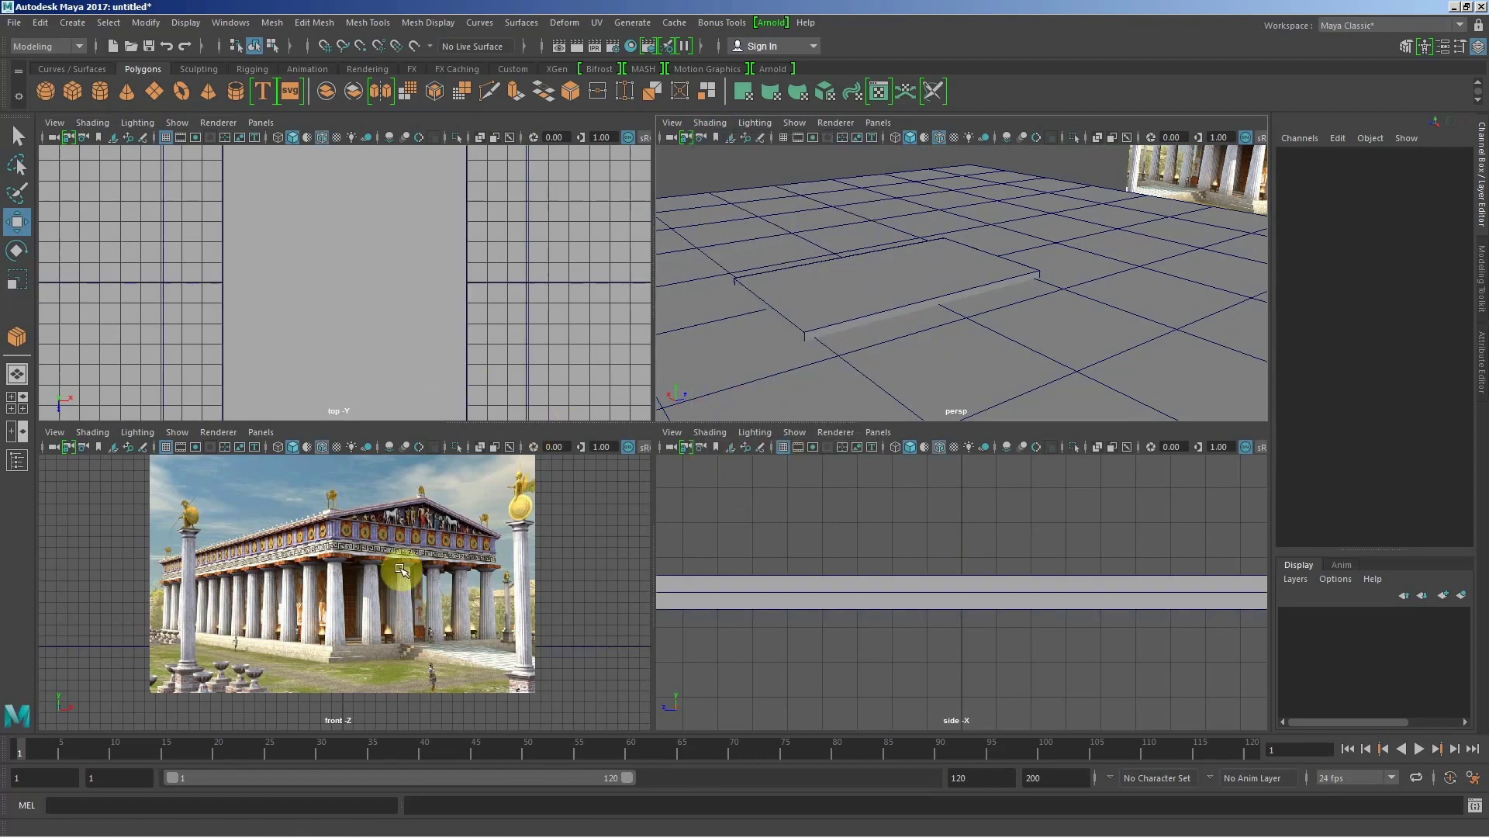
alt+right_drag(574, 597, 499, 558)
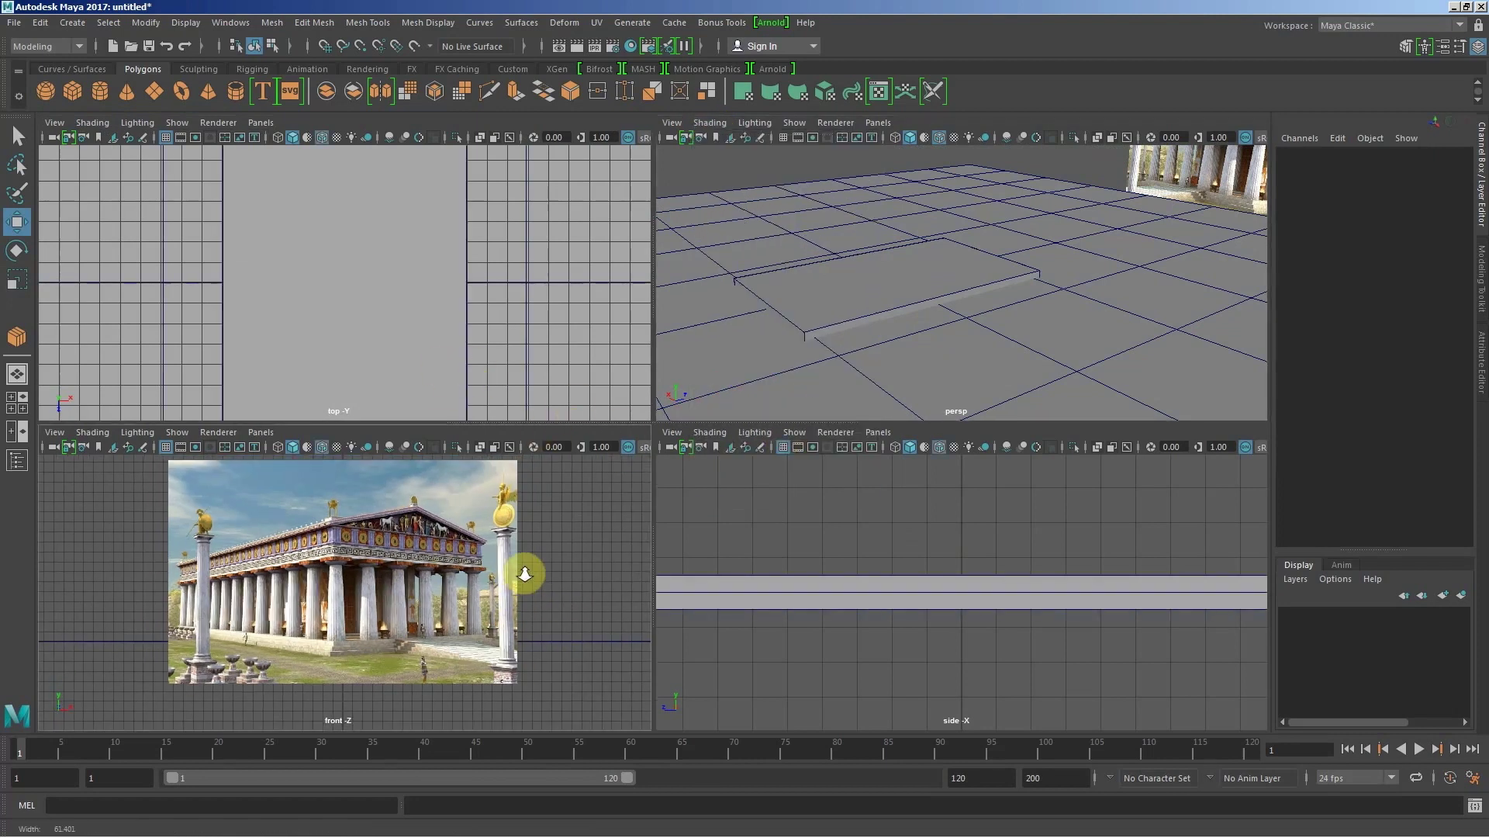
alt+right_drag(1047, 333, 814, 309)
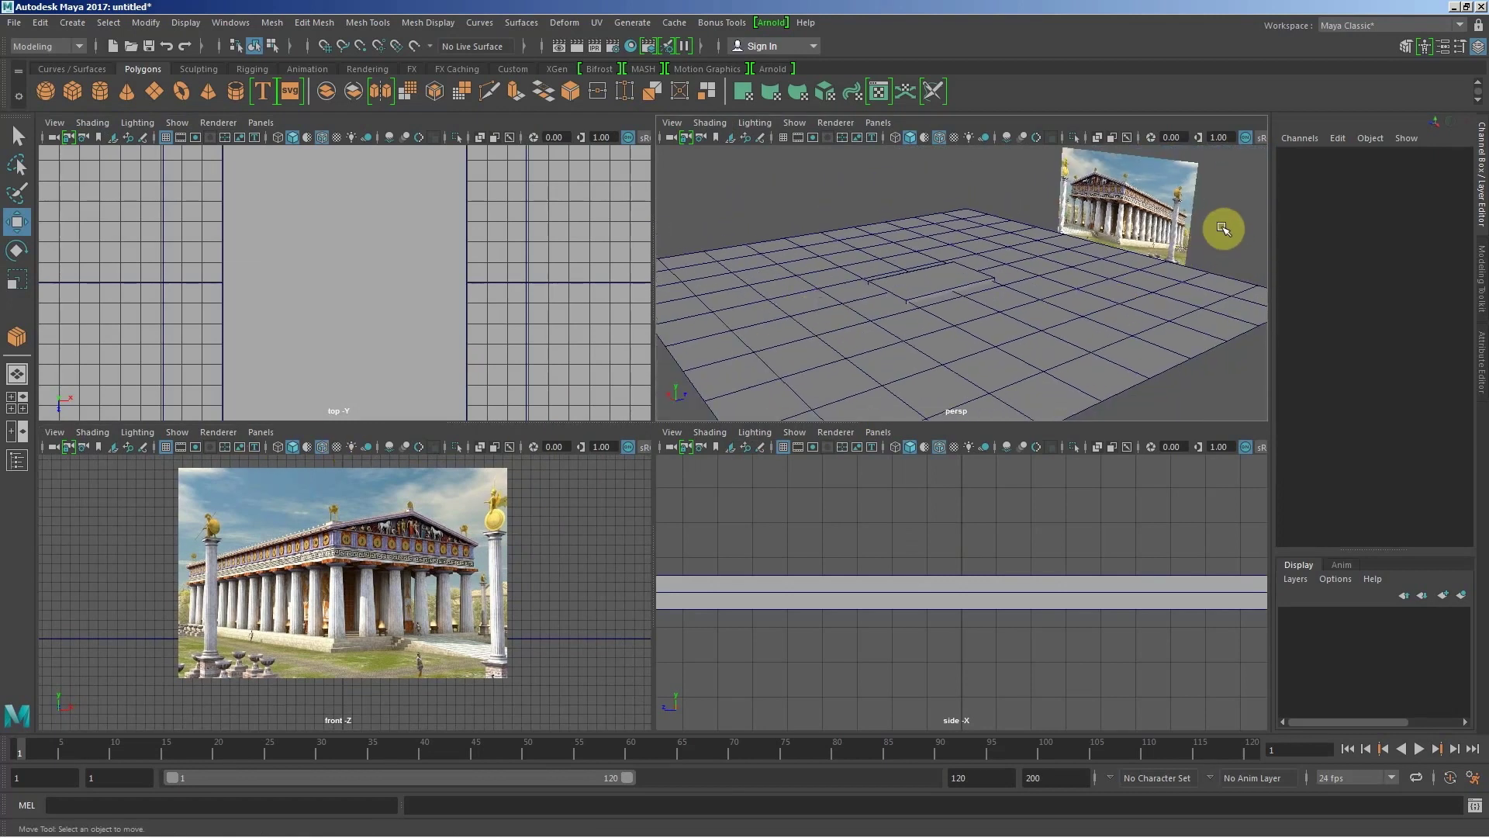
Step: Hide the temple reference image plane and select the slab pCube1
click(1169, 191)
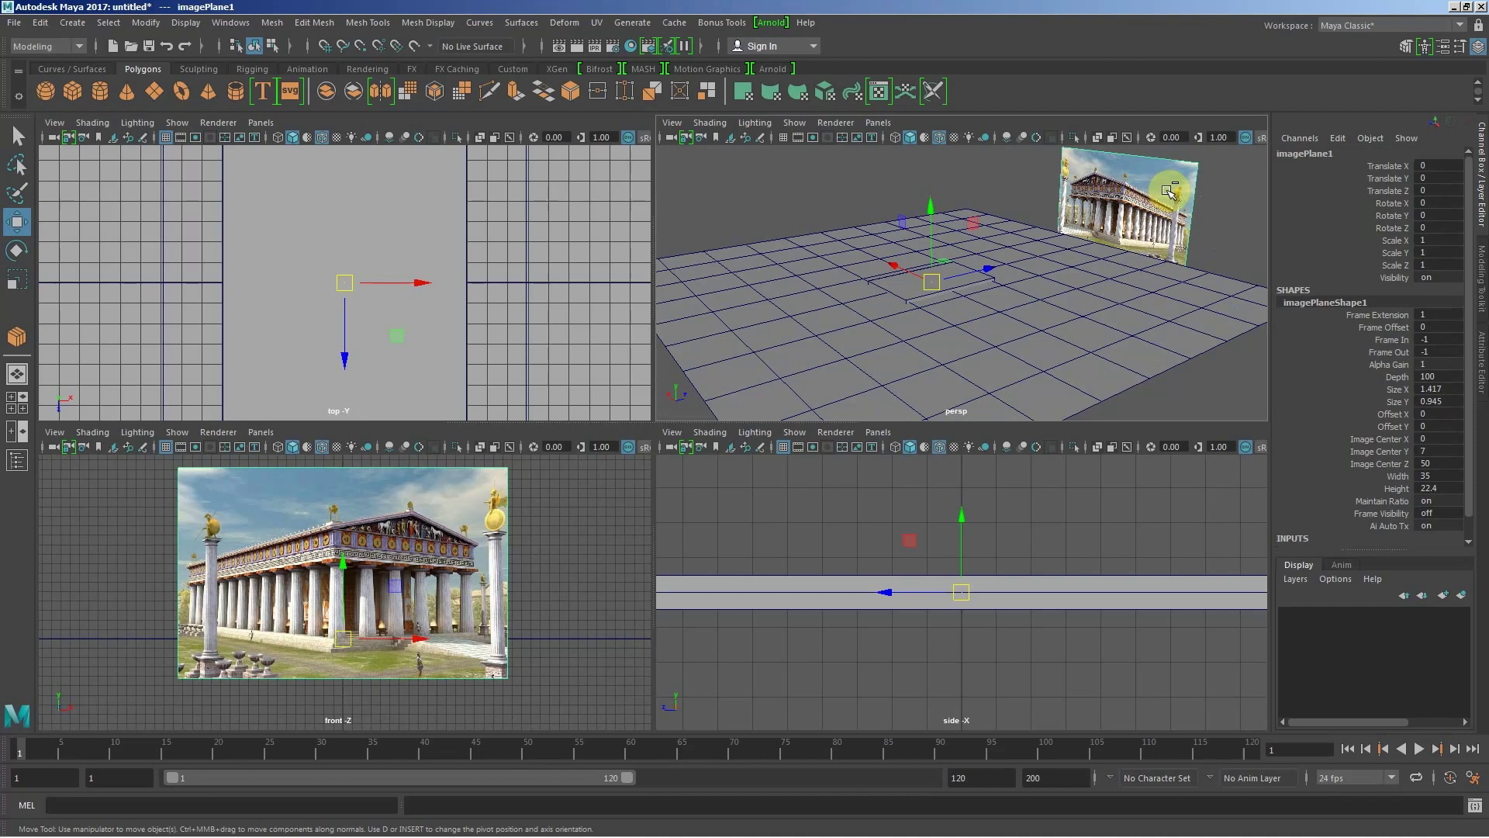
key(ctrl+h)
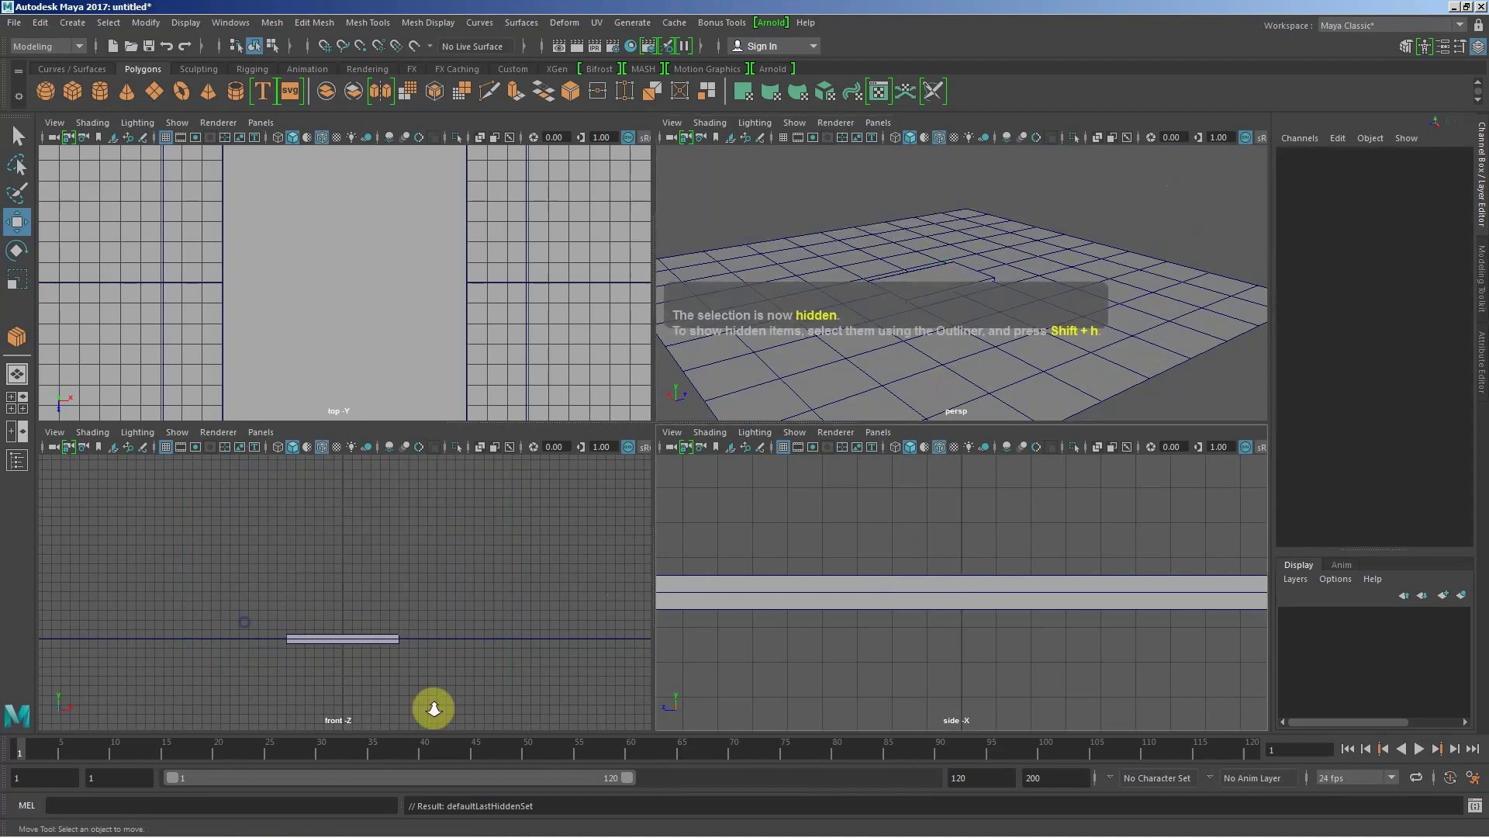
scroll(434, 708, up, 3)
alt+middle_drag(412, 679, 525, 632)
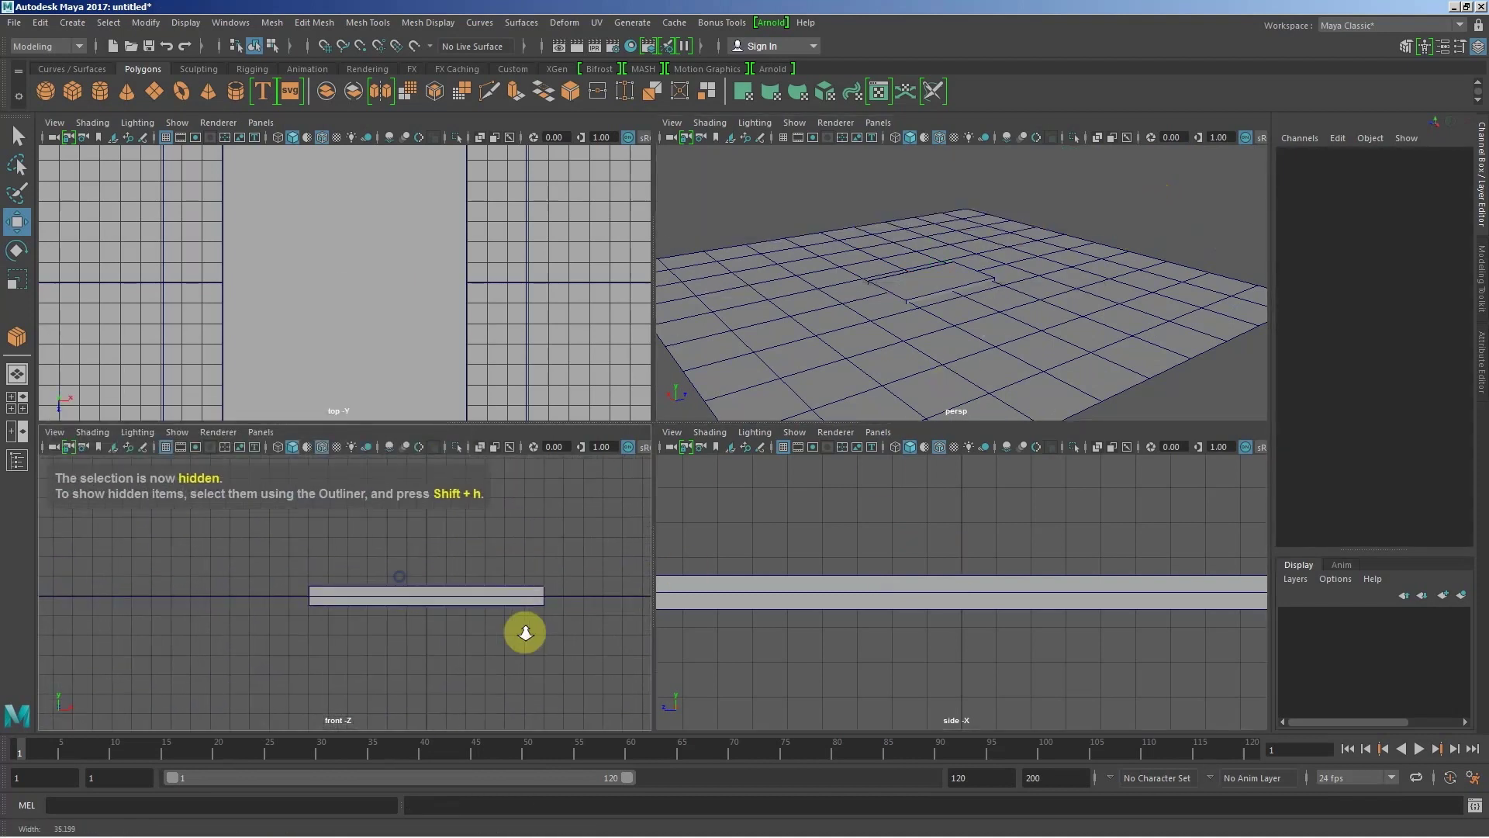
scroll(502, 622, up, 2)
click(497, 587)
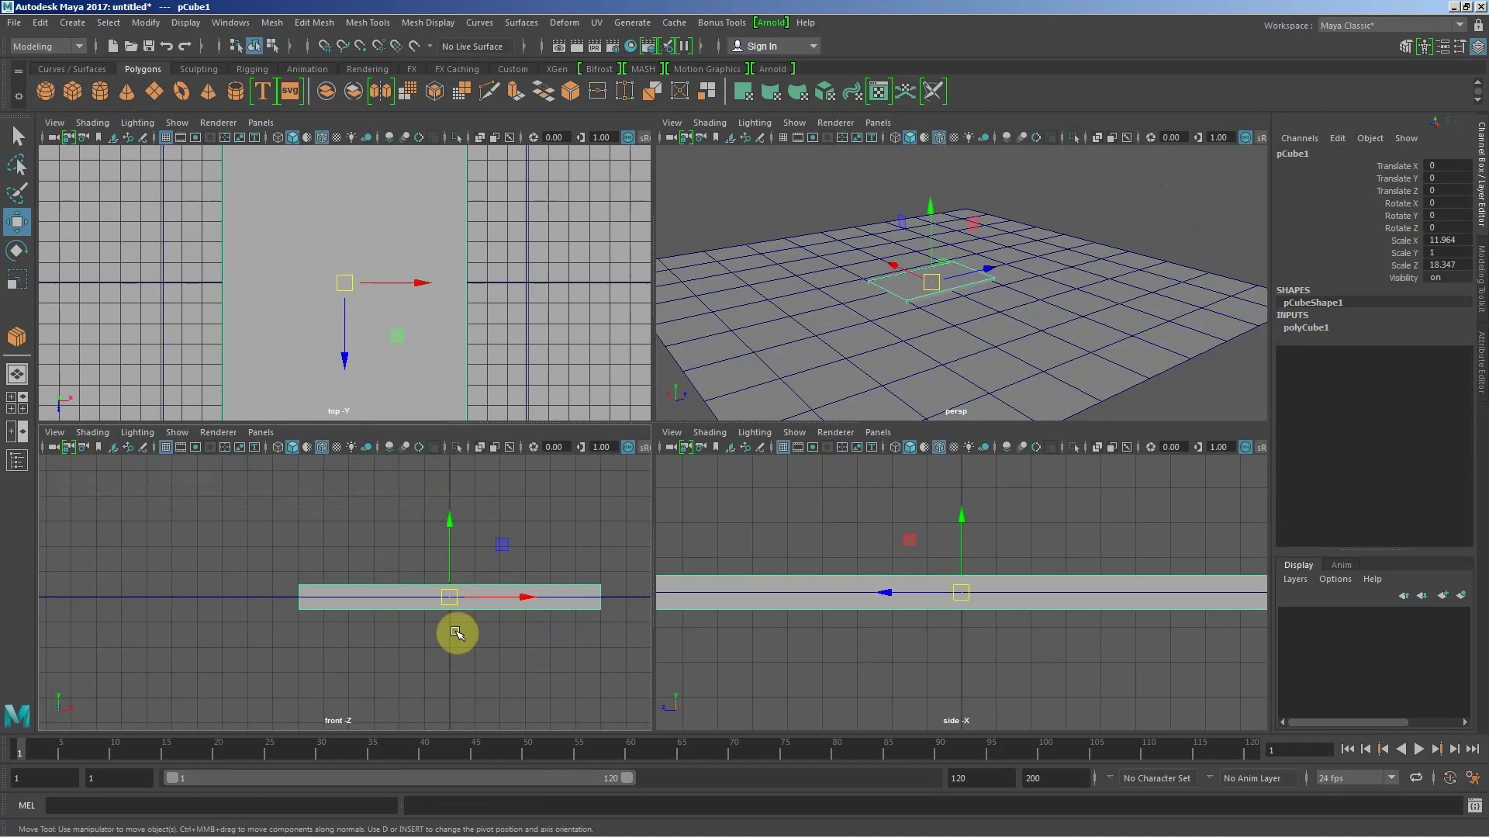
Step: Raise pCube1 to Translate Y 1.52, frame it, and enter pivot edit mode
scroll(450, 628, up, 1)
mouse_move(465, 621)
alt+middle_down()
mouse_move(372, 608)
mouse_move(435, 612)
alt+middle_up()
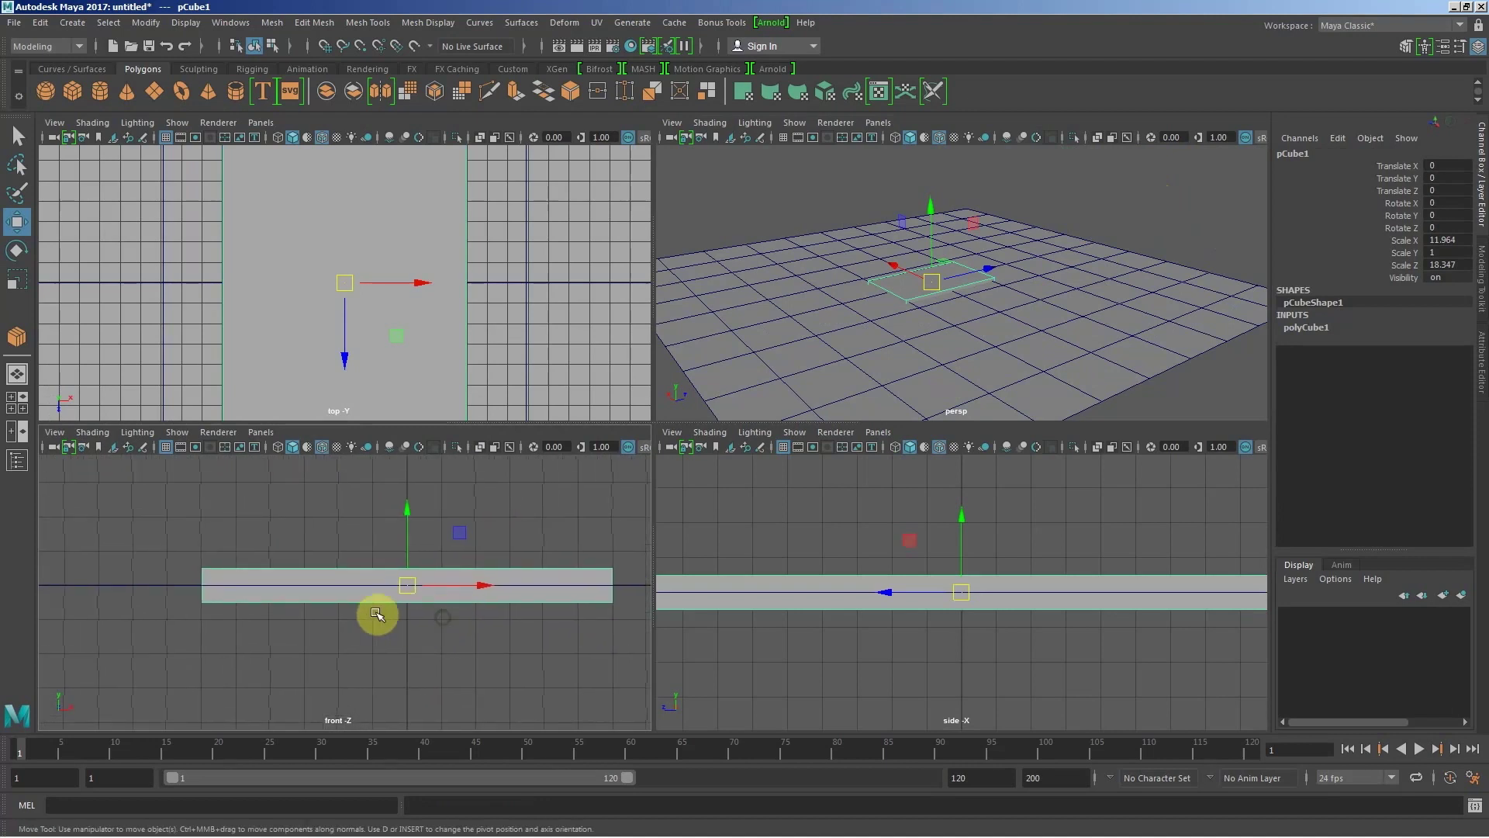
mouse_move(380, 612)
alt+right_down()
mouse_move(465, 652)
mouse_move(430, 638)
alt+right_up()
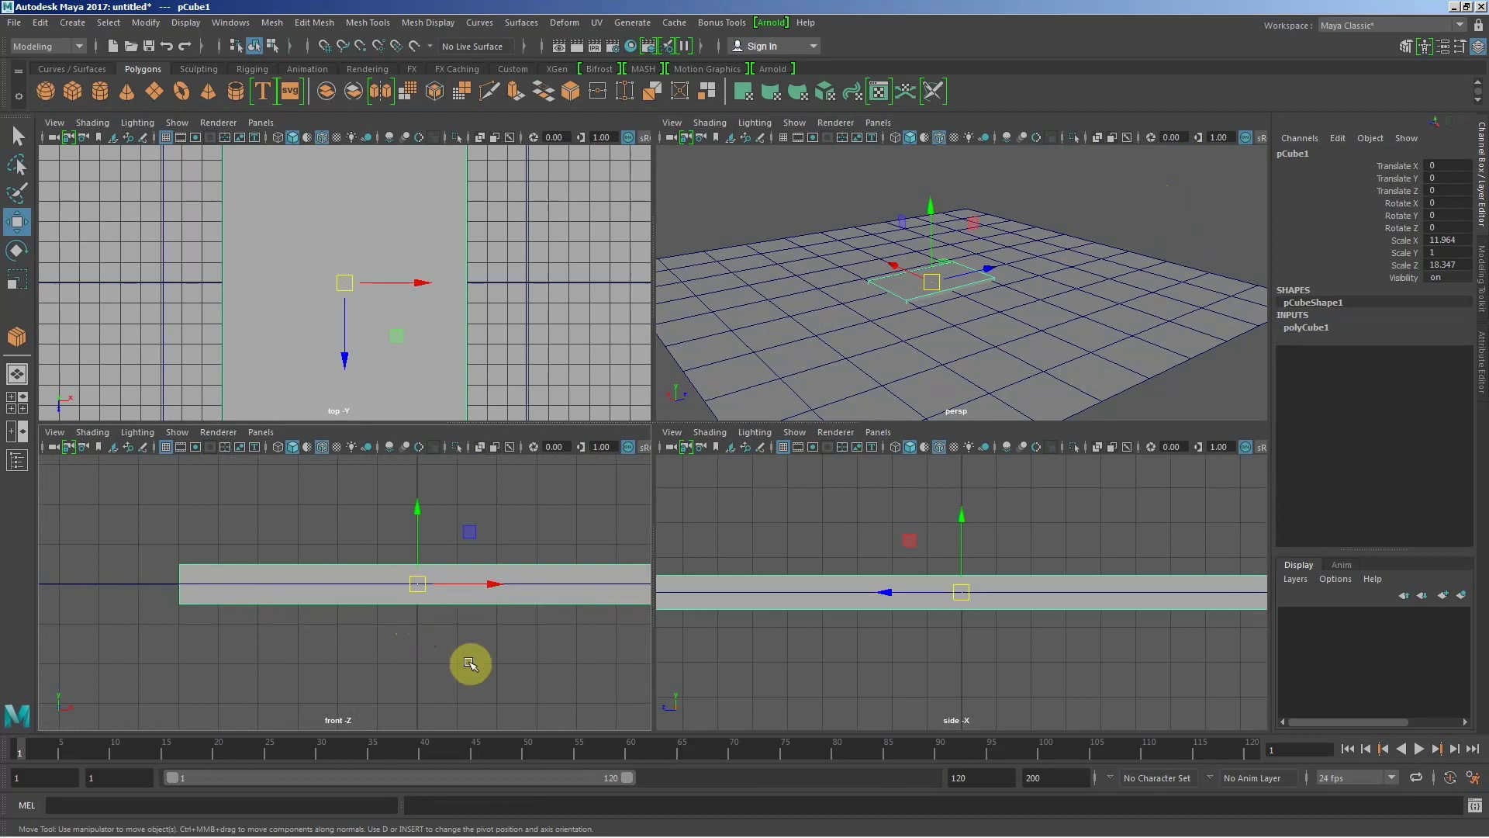
click(434, 583)
drag(419, 513, 417, 451)
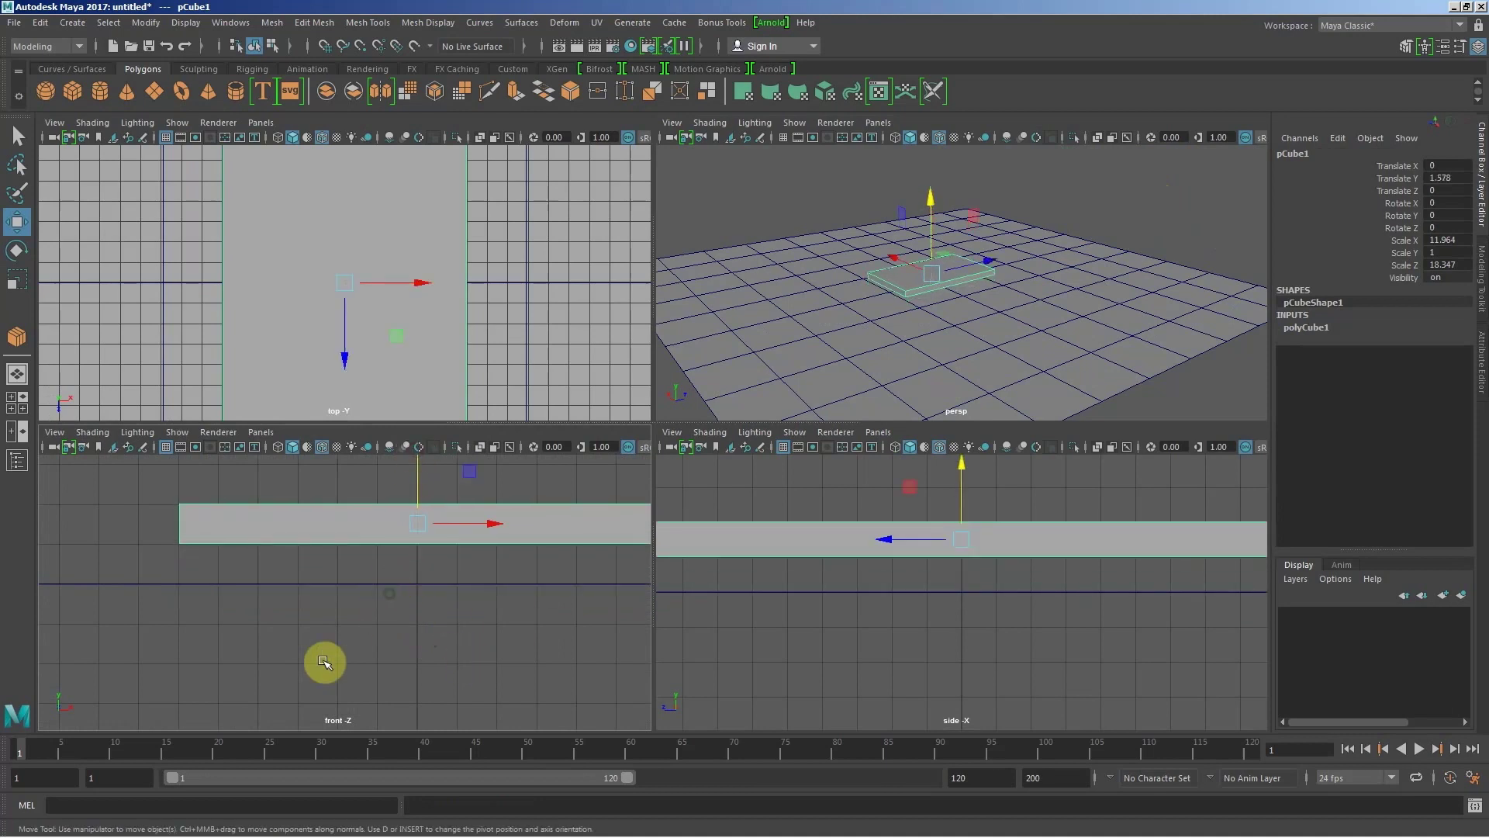
key(f)
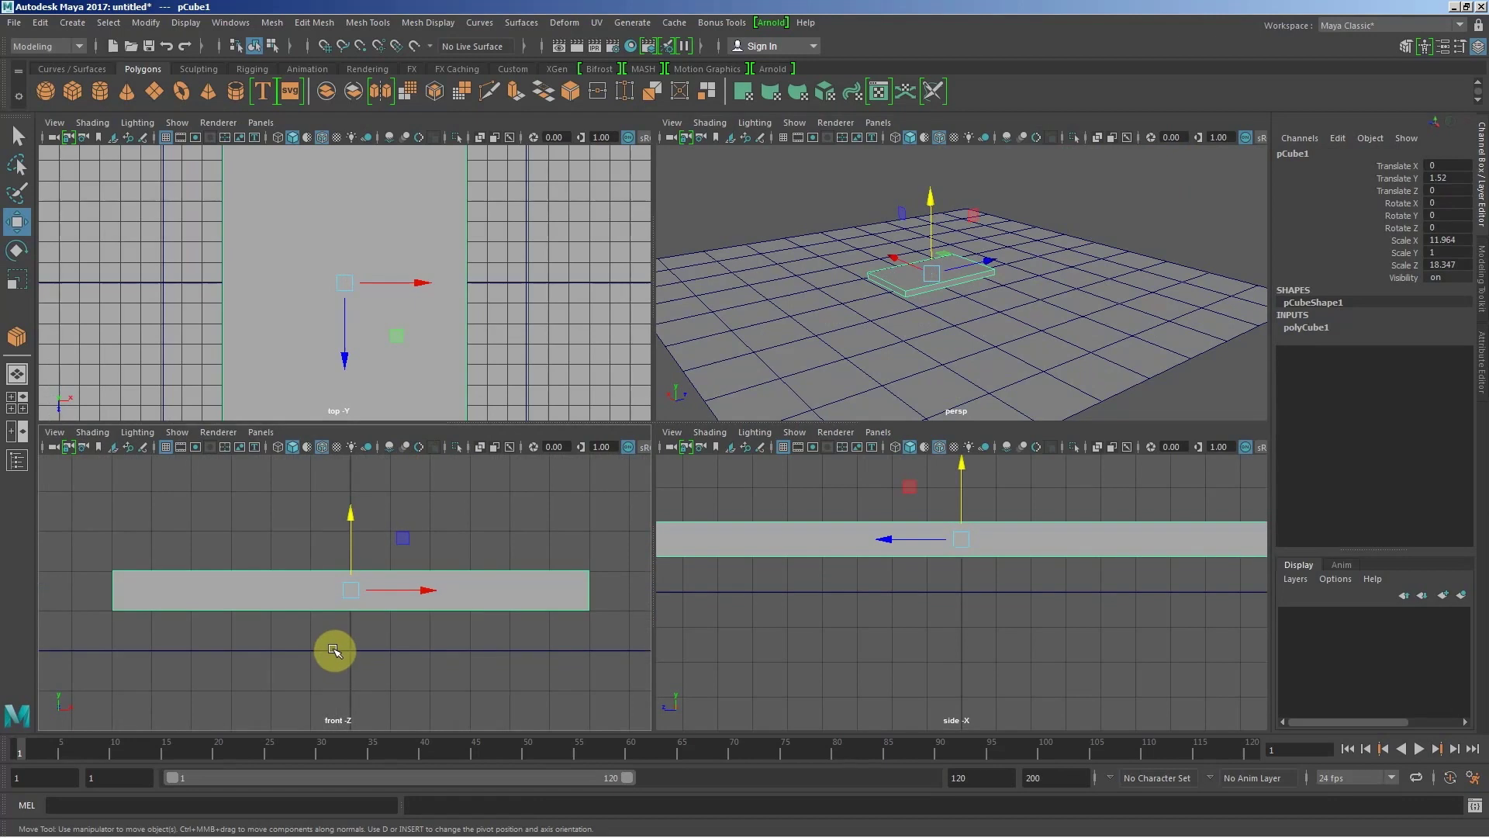
key(d)
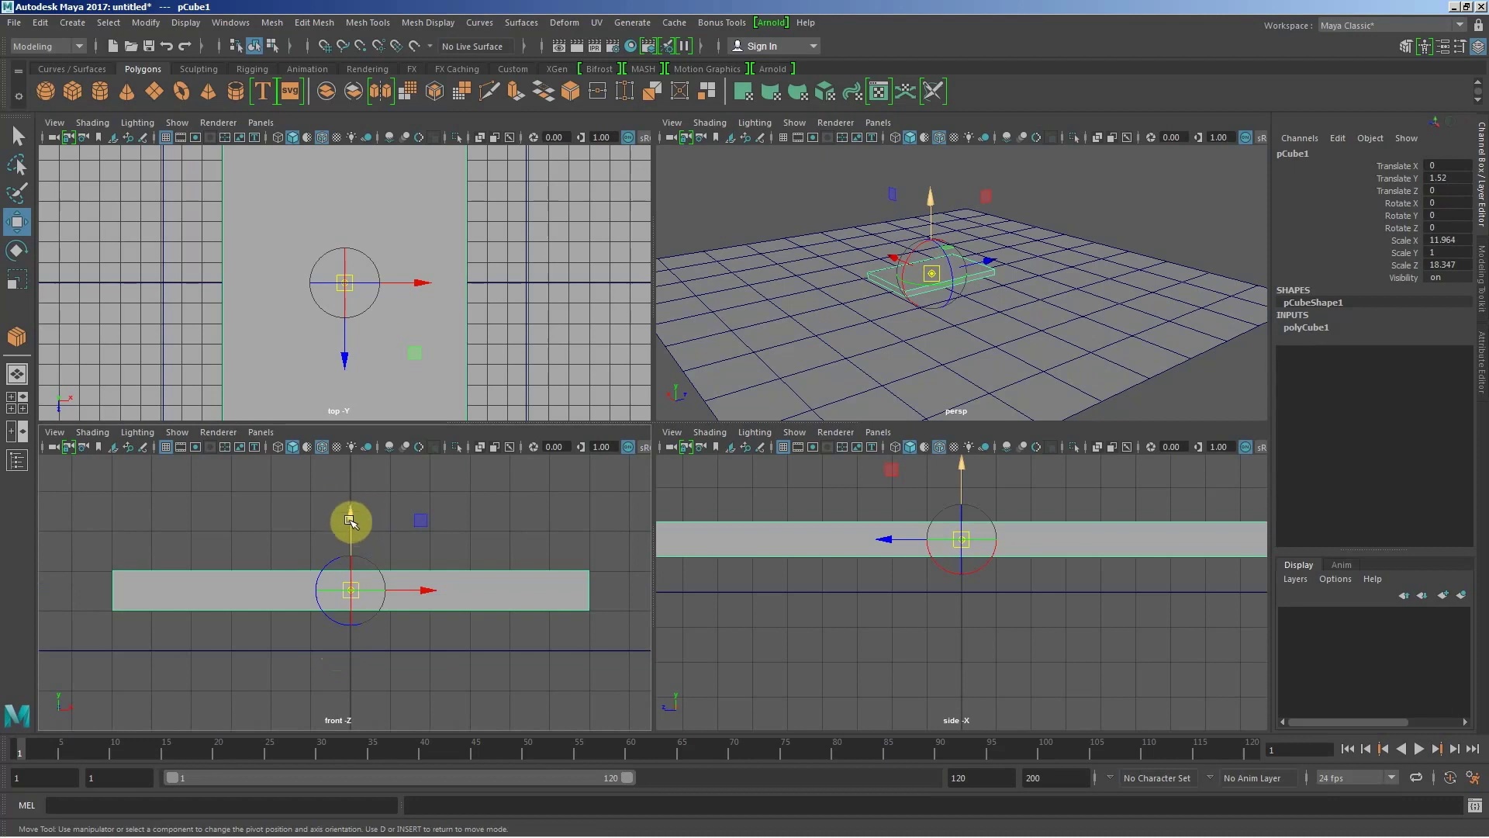
Step: Show the front view in wireframe and snap pCube1's pivot toward its bottom edge
drag(350, 521, 377, 516)
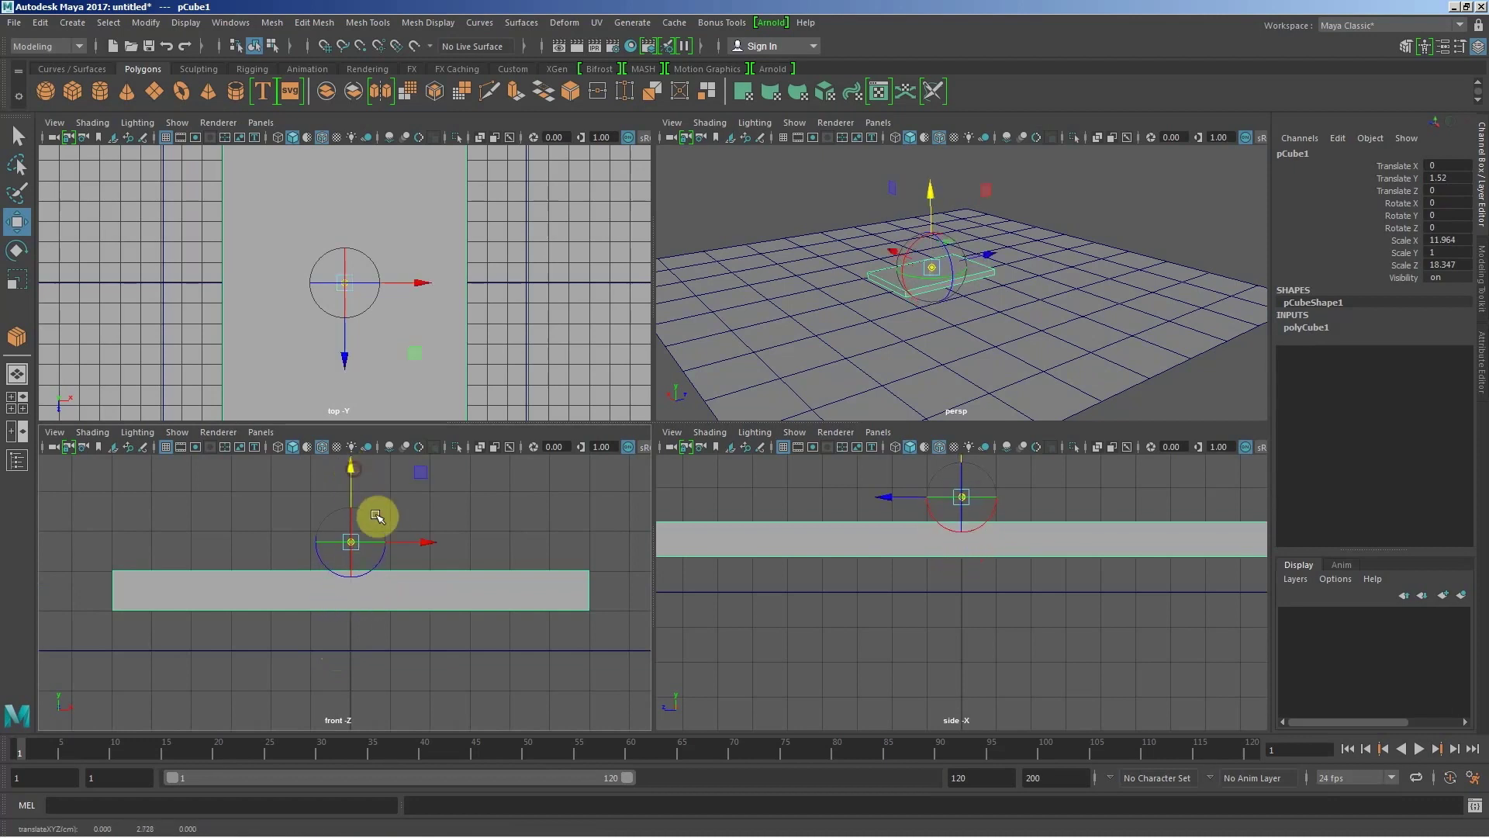
drag(349, 487, 350, 470)
click(393, 572)
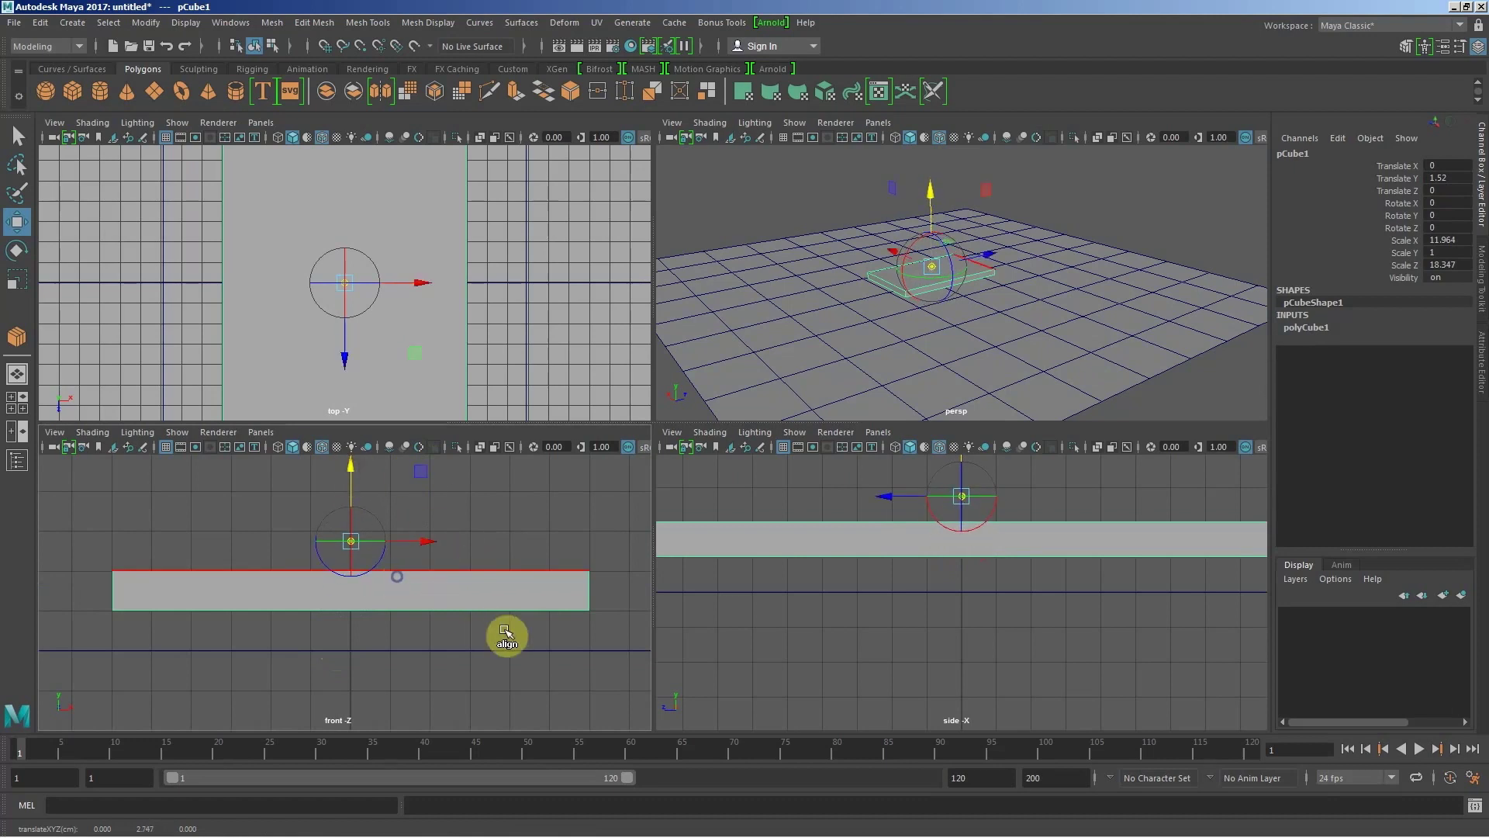
scroll(502, 629, up, 2)
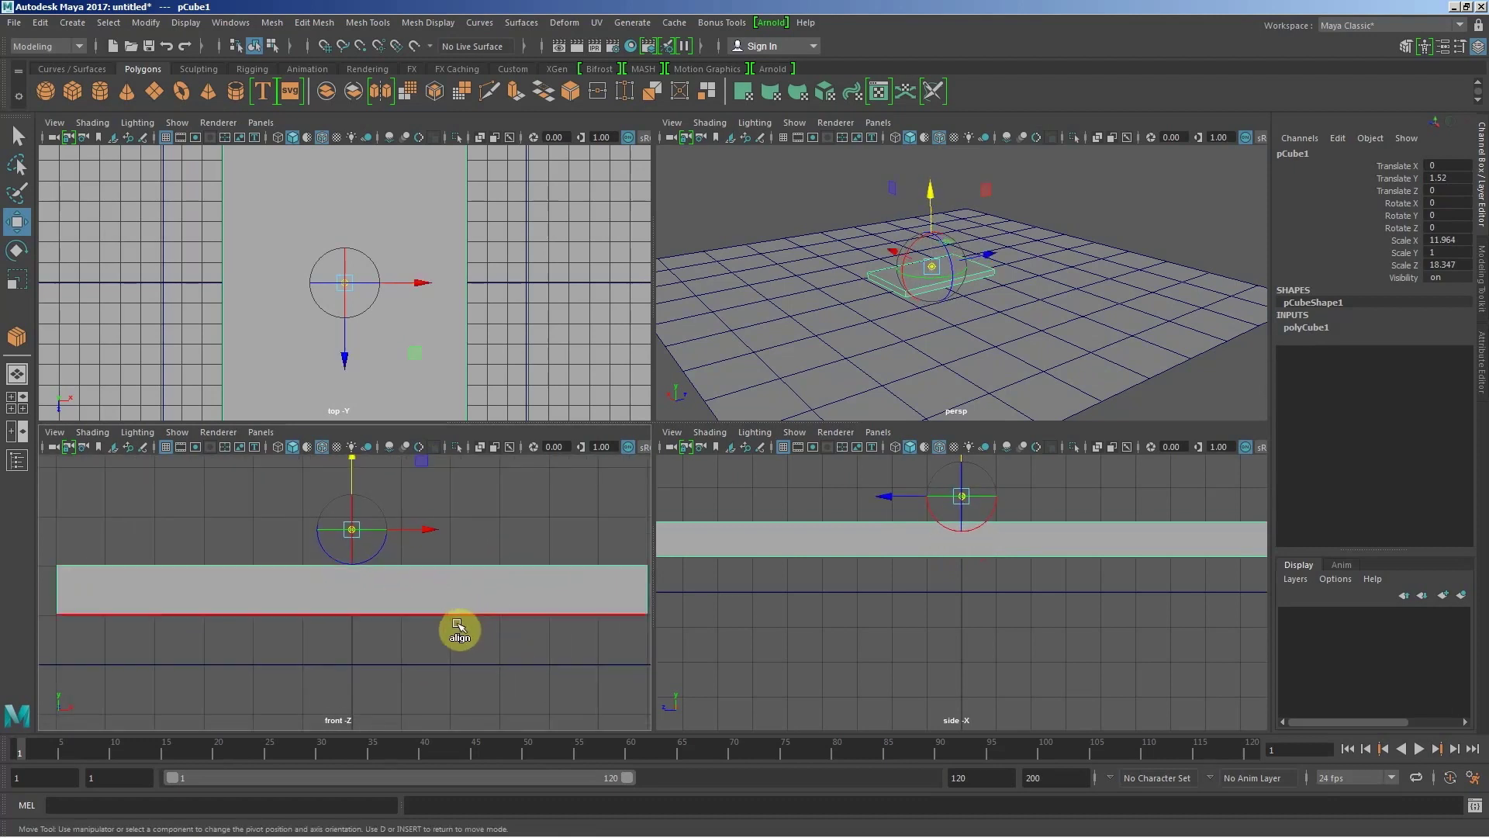
key(4)
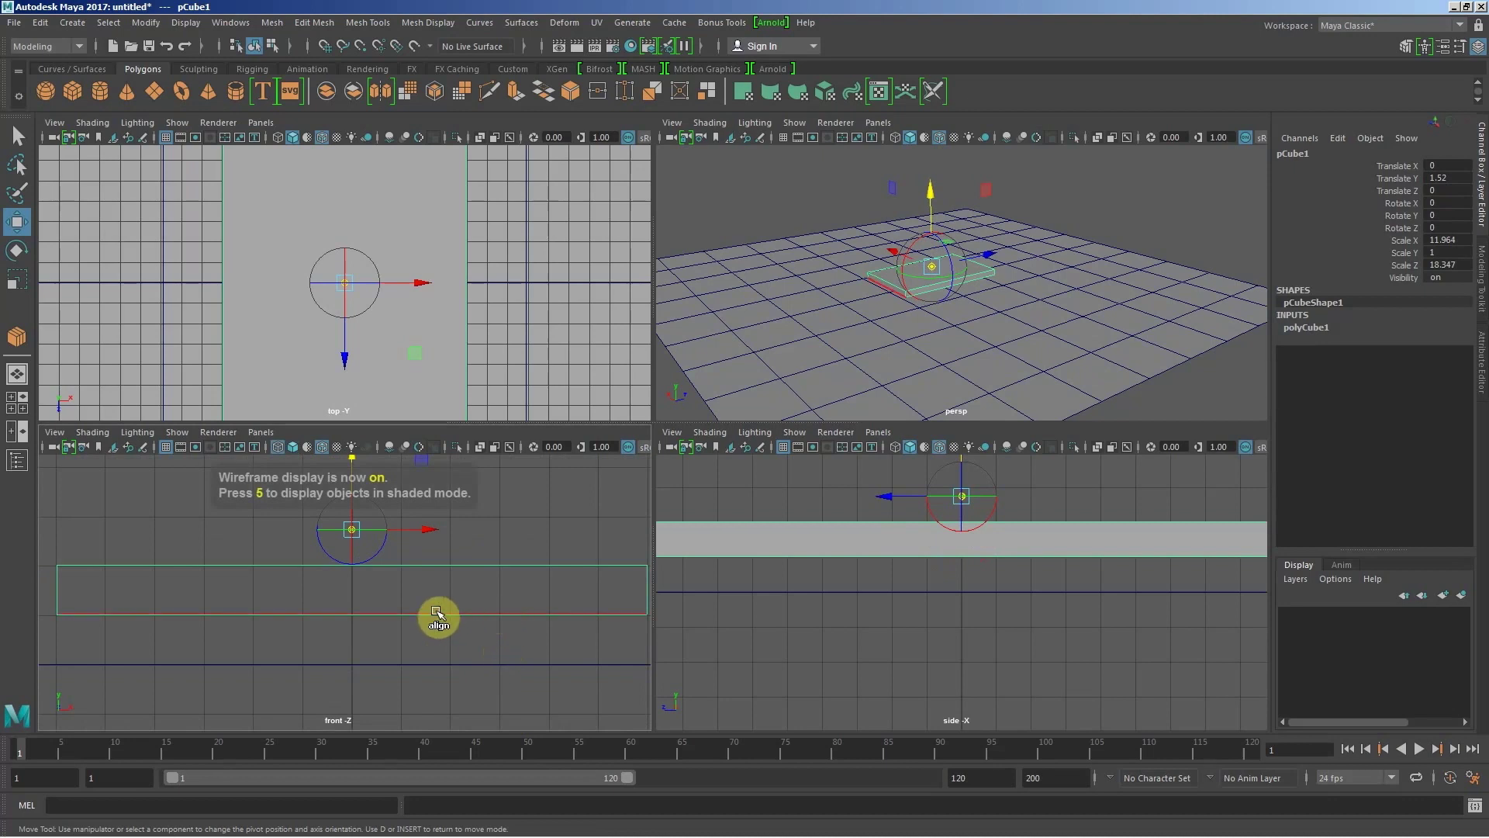
key(c)
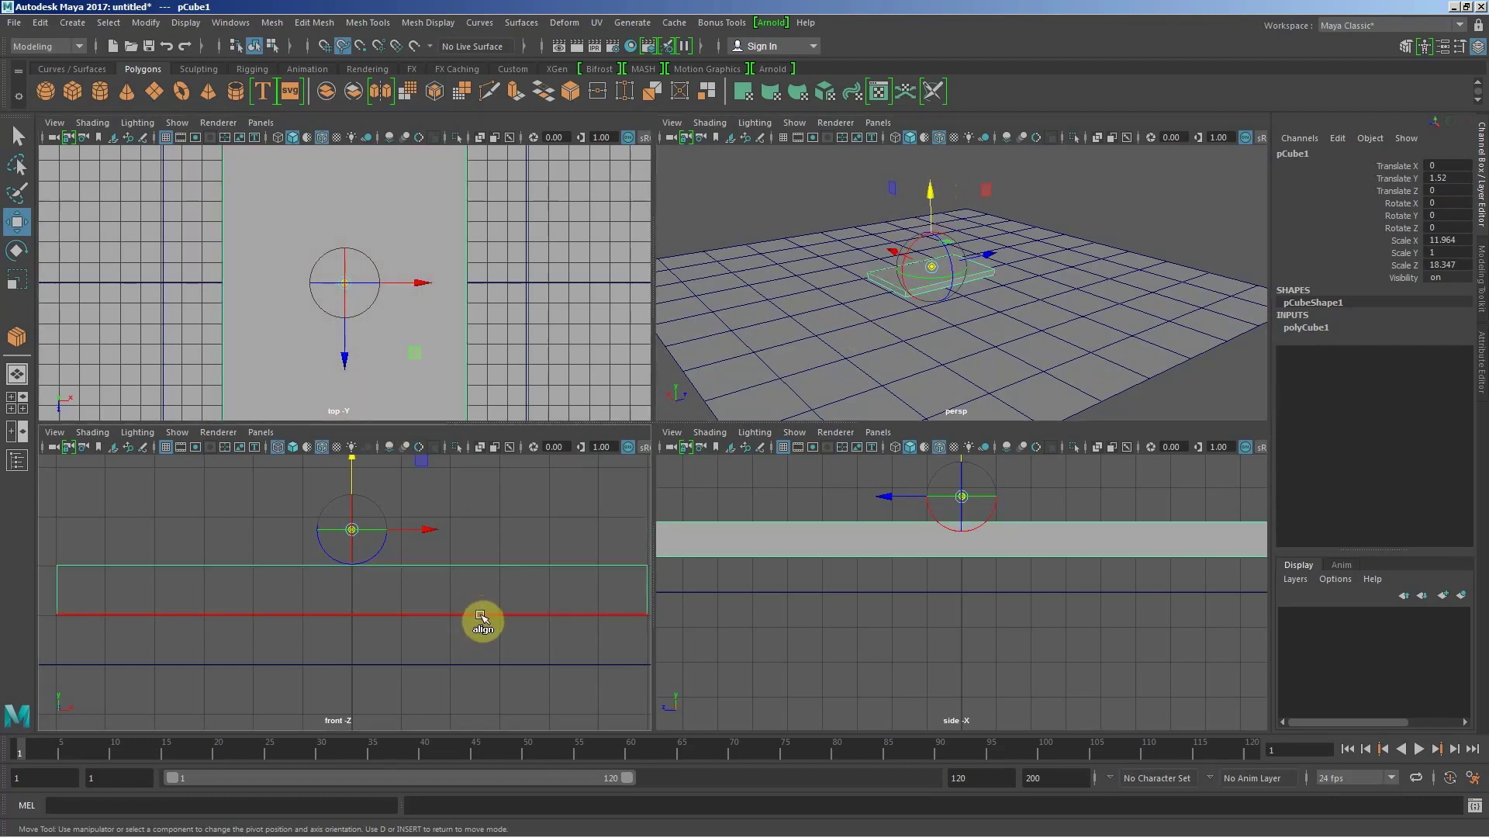
click(481, 617)
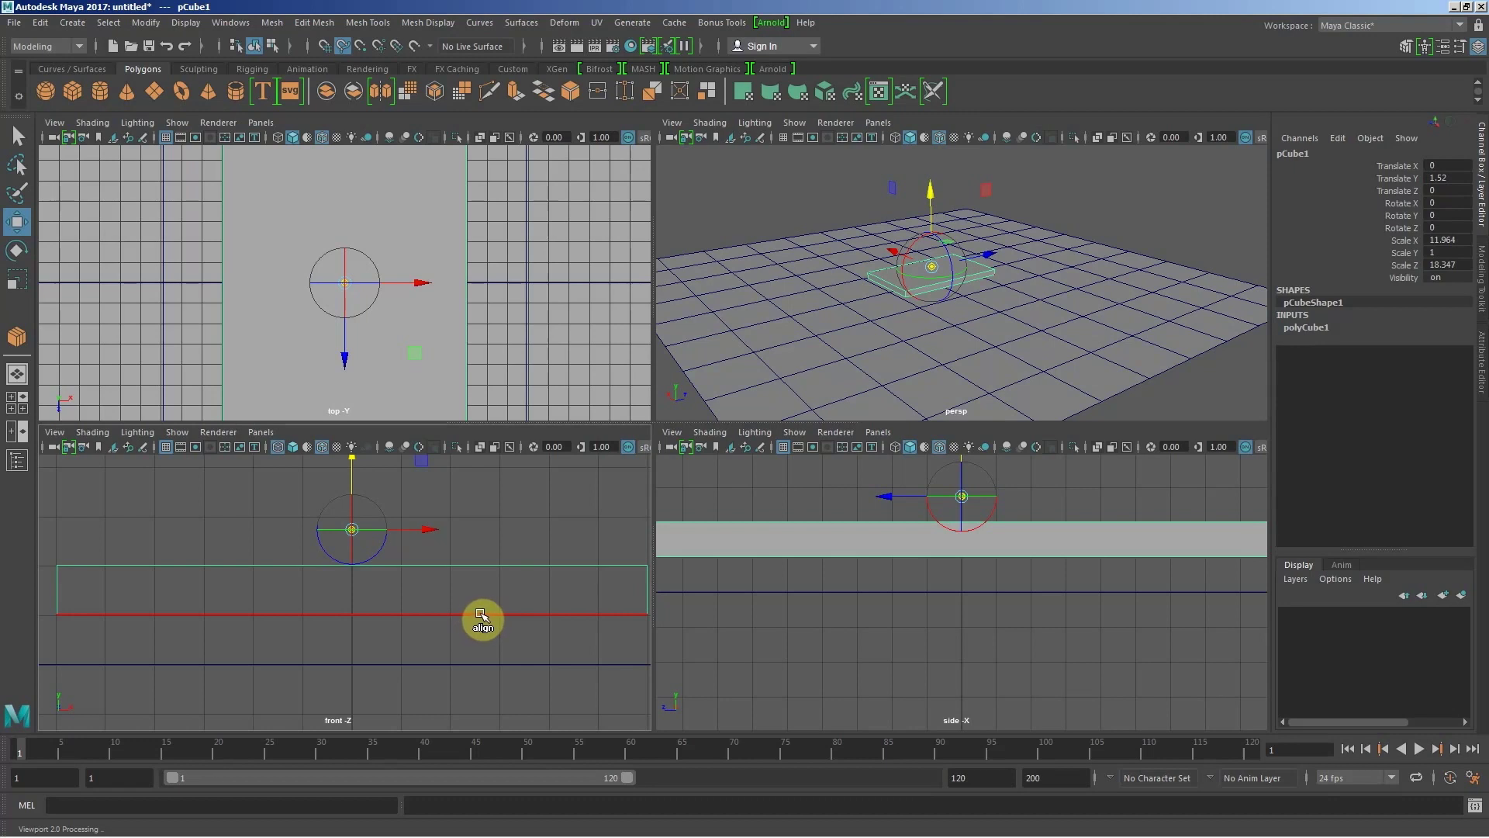
Step: Settle the pivot on the slab's bottom edge, undo its tilted orientation, and exit pivot editing
drag(478, 618, 483, 618)
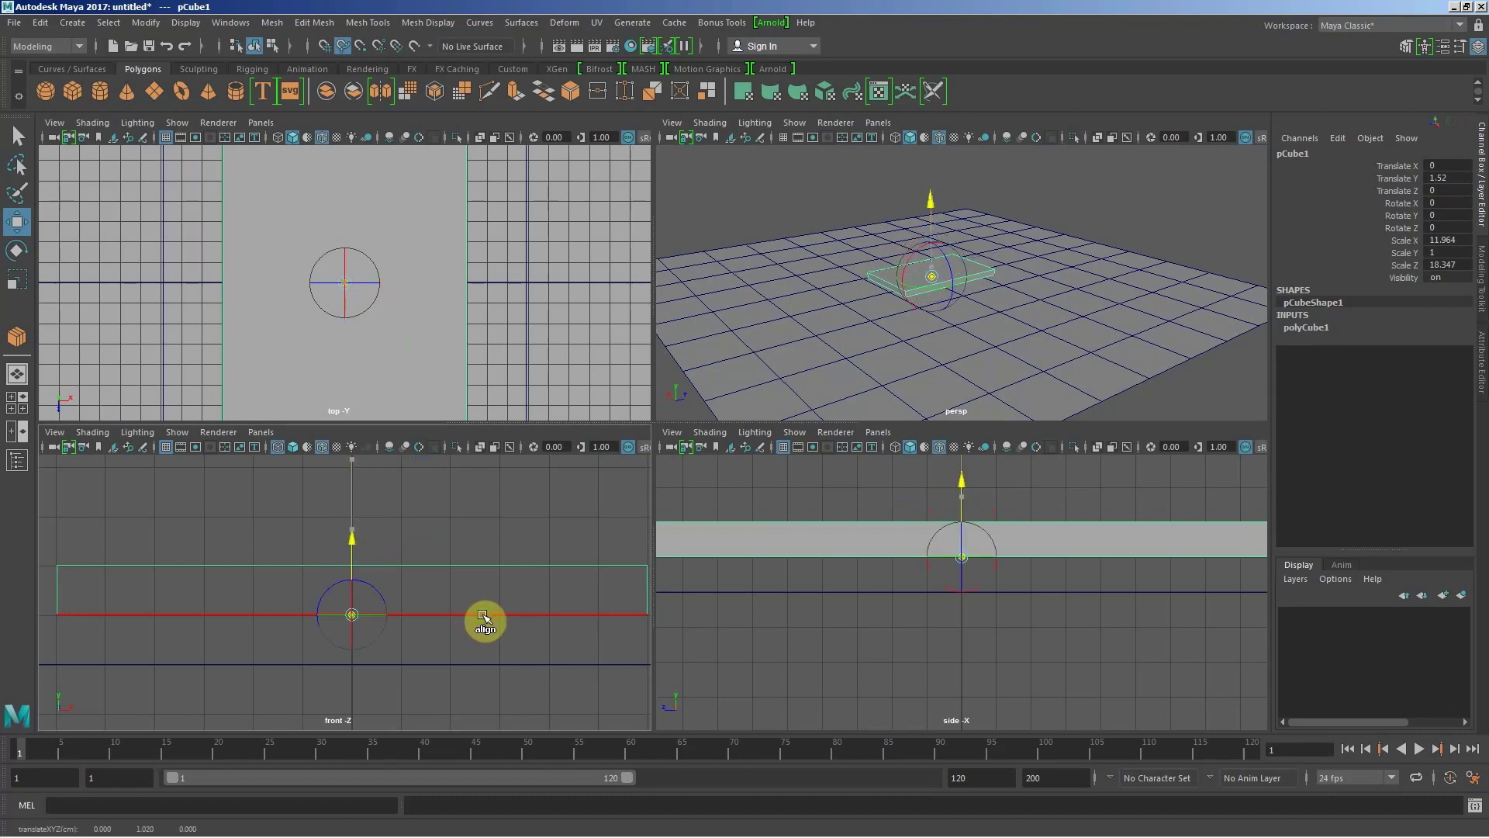
key(d)
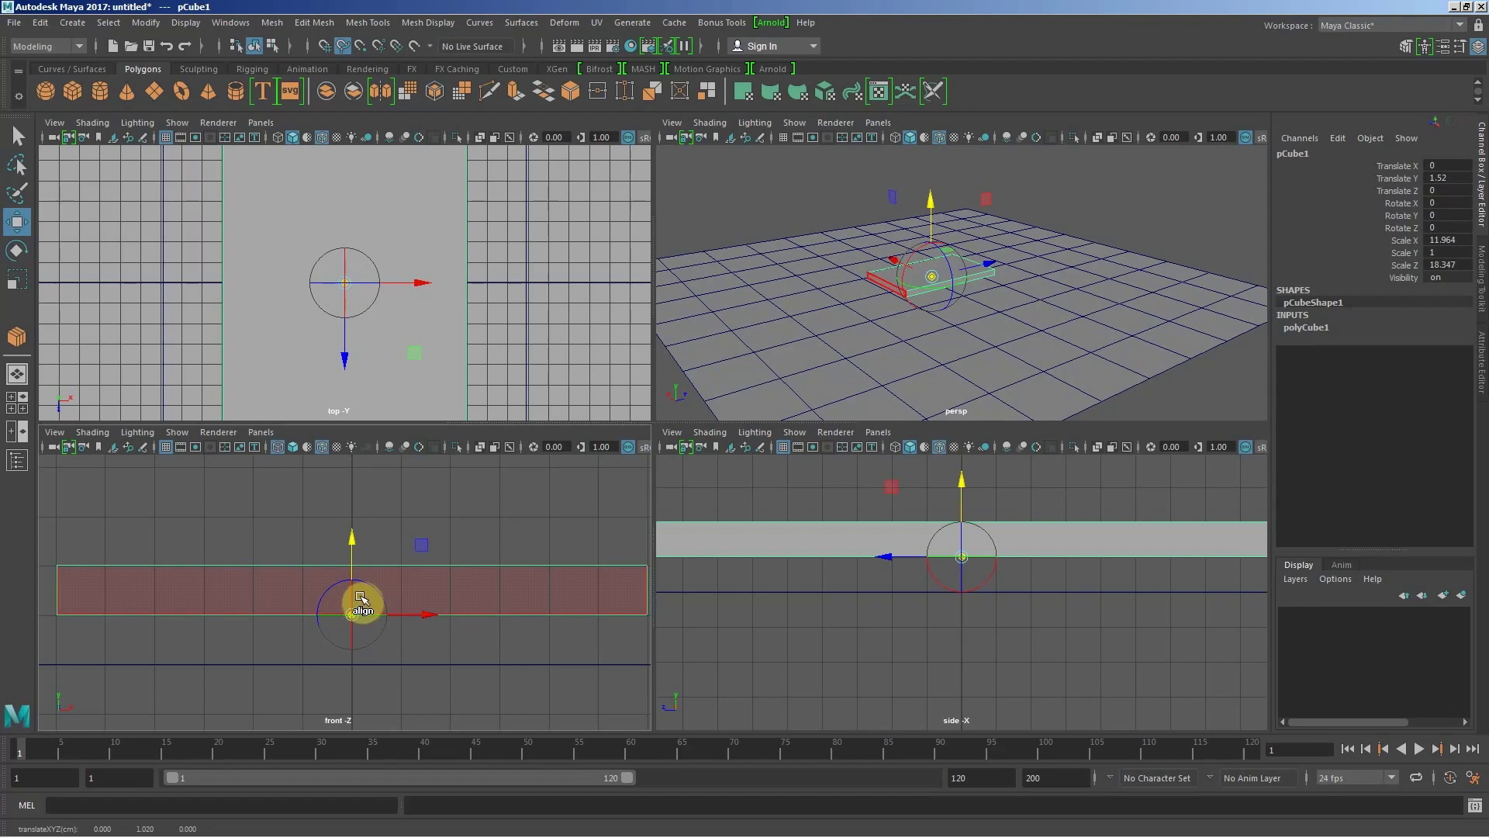
mouse_move(359, 597)
mouse_down()
mouse_move(375, 654)
mouse_move(358, 680)
mouse_move(366, 657)
mouse_up()
click(541, 584)
mouse_move(906, 272)
mouse_down()
mouse_move(964, 272)
mouse_move(874, 256)
mouse_up()
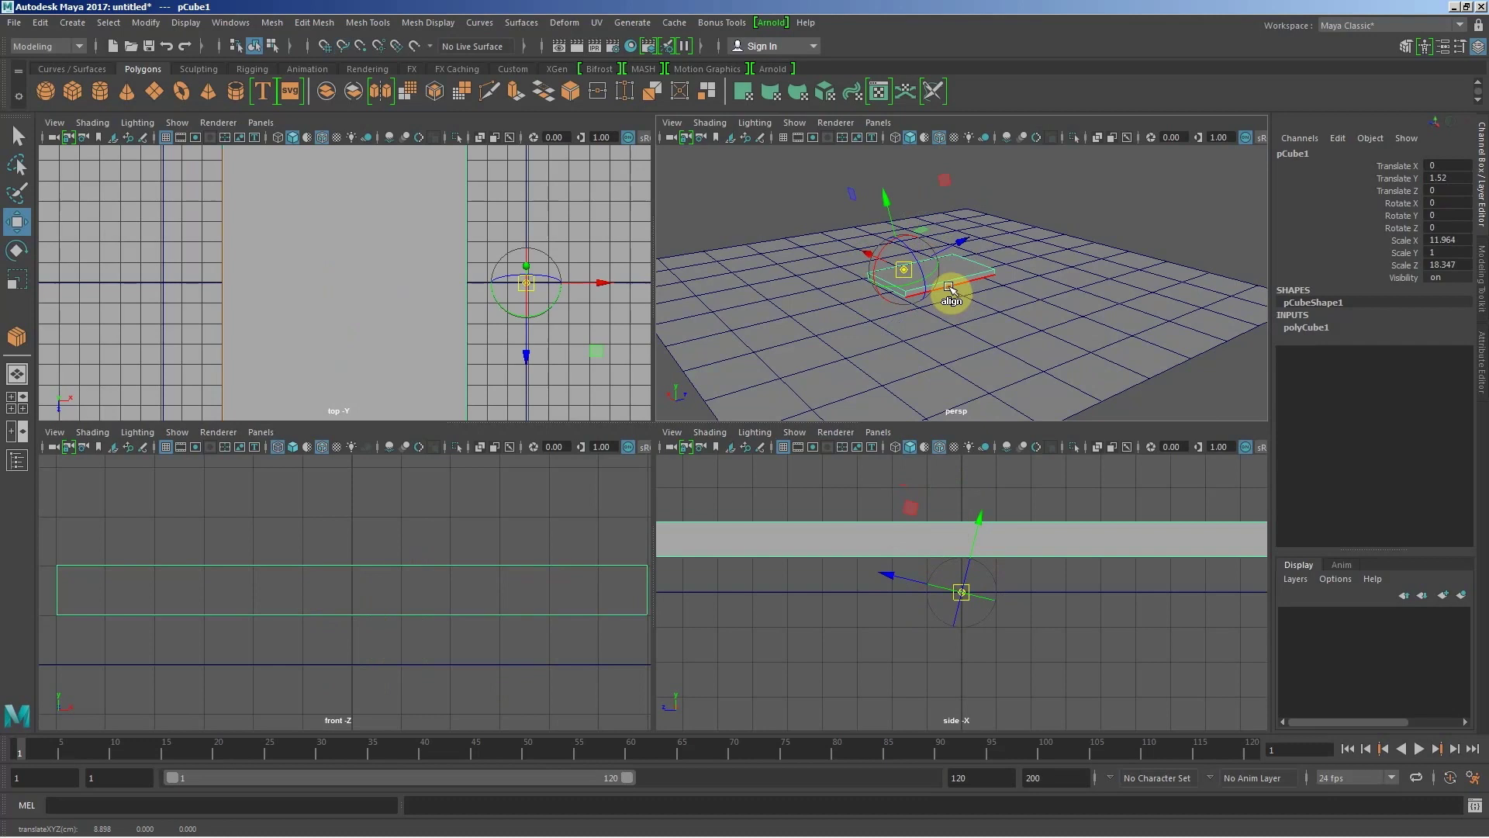
key(ctrl+z)
key(ctrl+z)
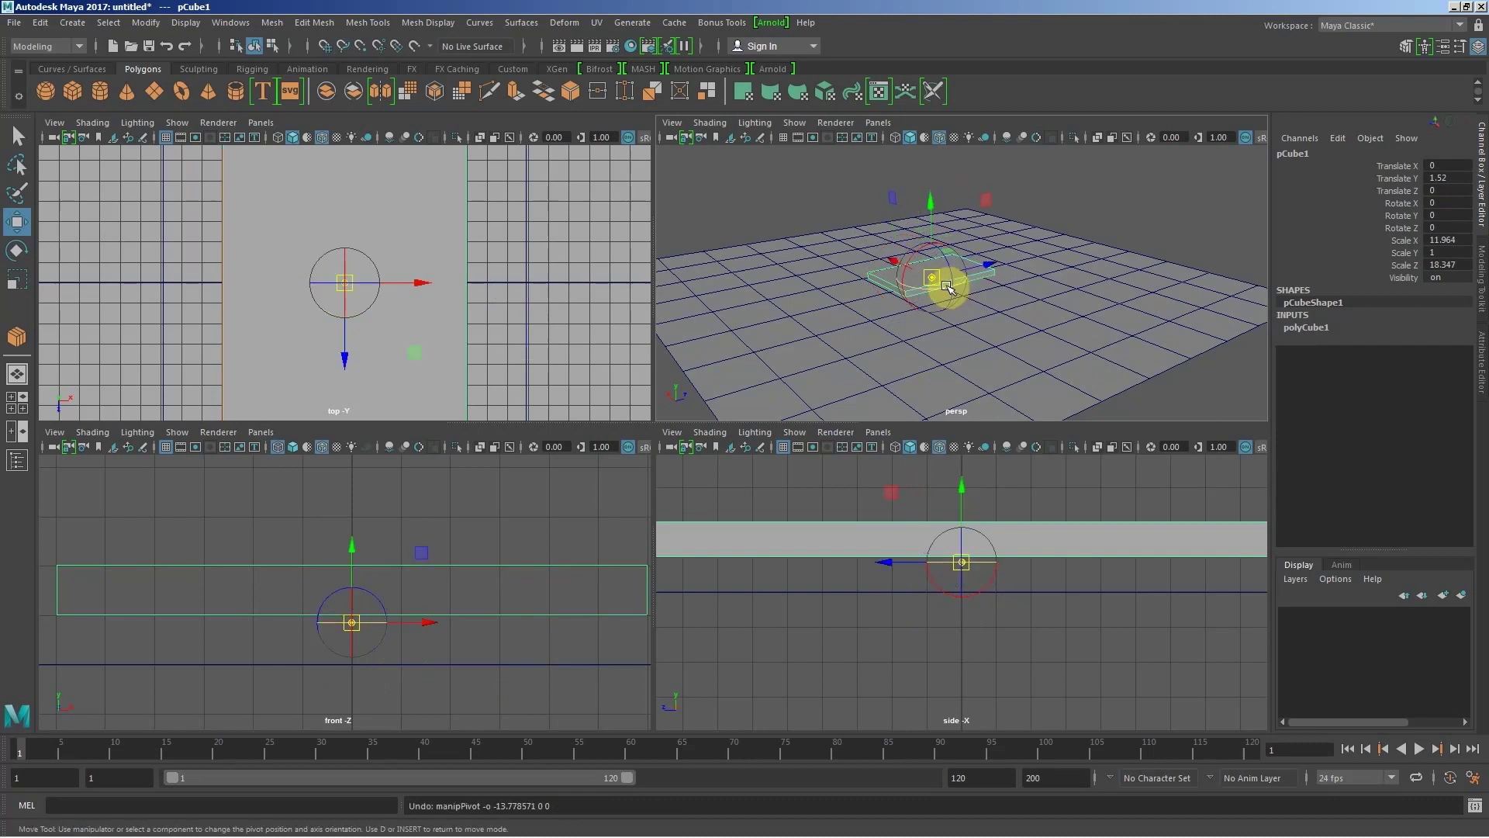
key(ctrl+z)
key(ctrl+z)
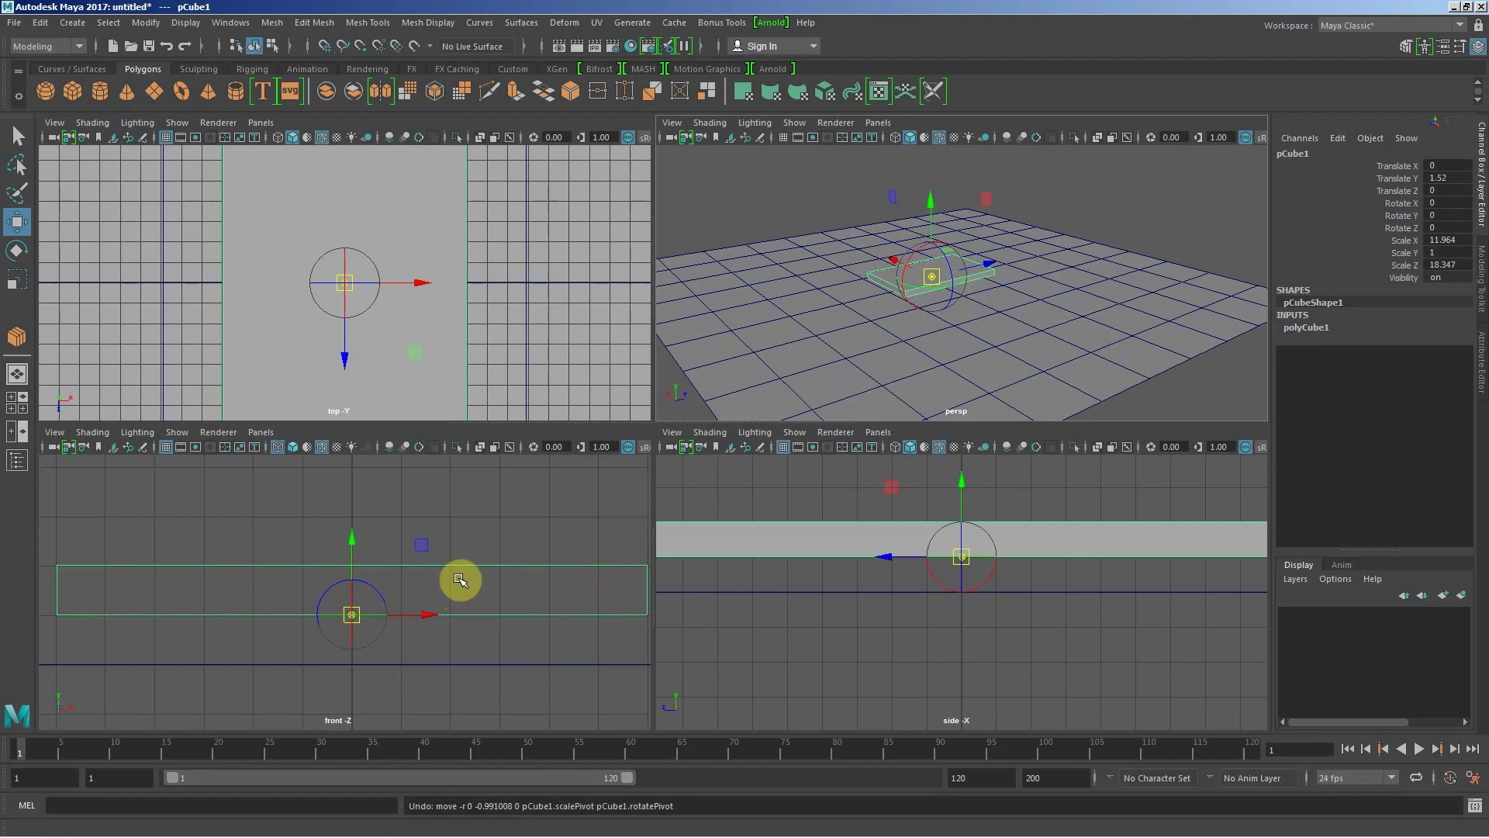
click(460, 581)
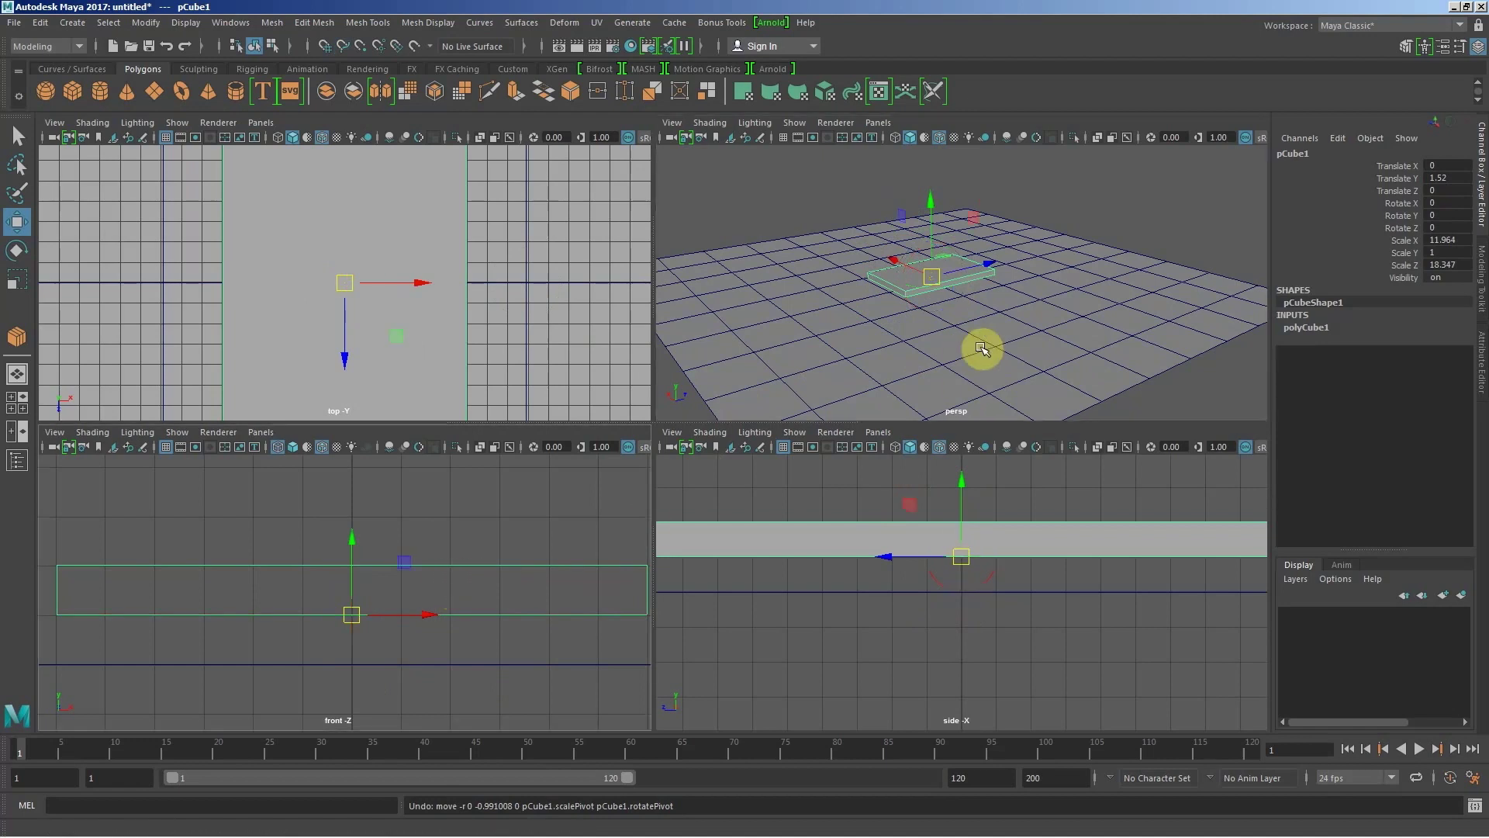
Step: Move pCube1 down along Y until it sits on the grid at Translate Y 0.5
mouse_move(975, 323)
alt+mouse_down()
mouse_move(999, 311)
mouse_move(925, 310)
alt+mouse_up()
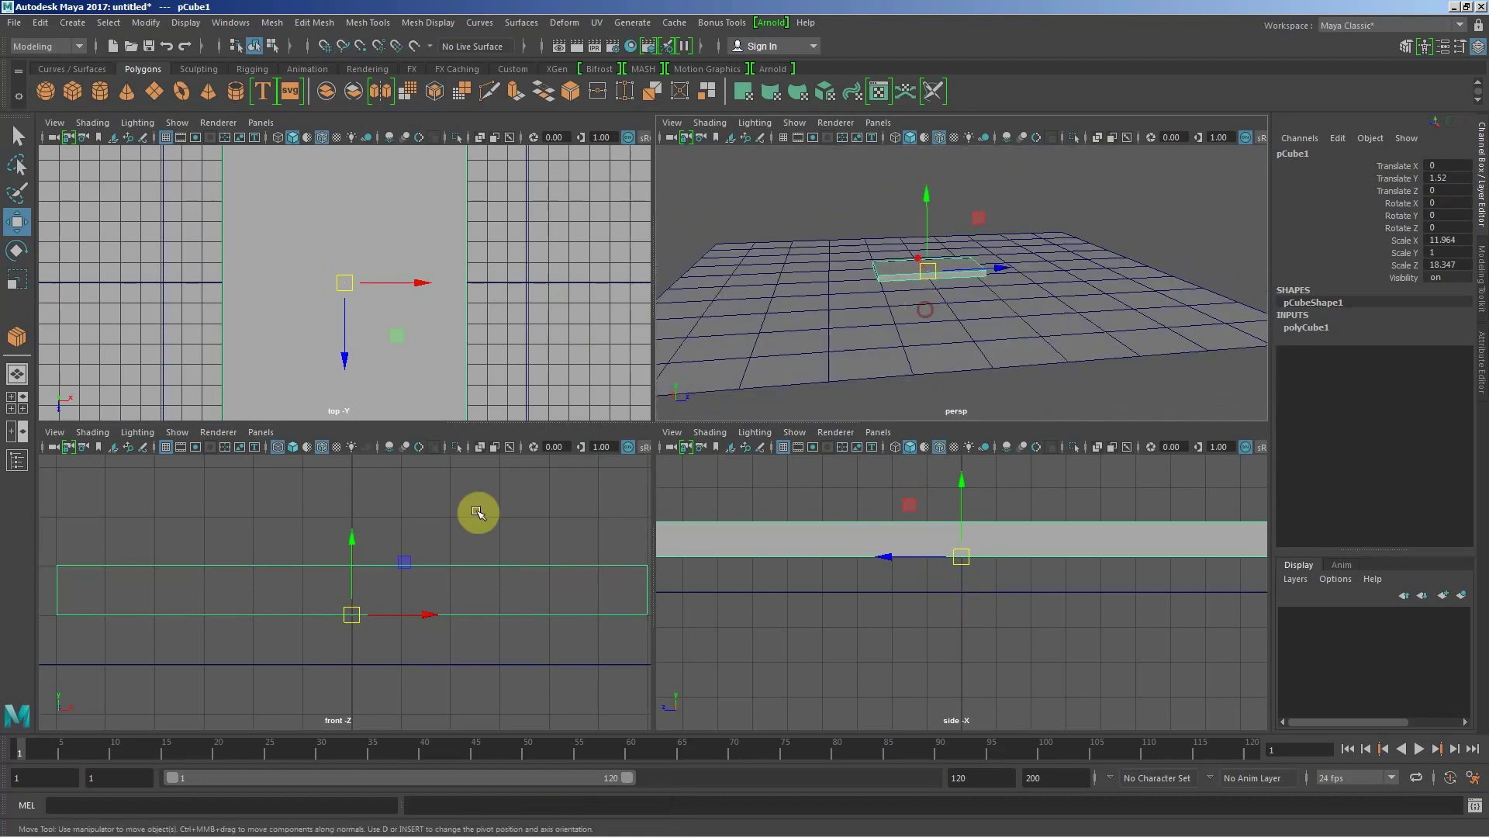
click(492, 578)
mouse_move(356, 541)
mouse_down()
mouse_move(355, 489)
mouse_move(373, 476)
mouse_move(388, 496)
mouse_up()
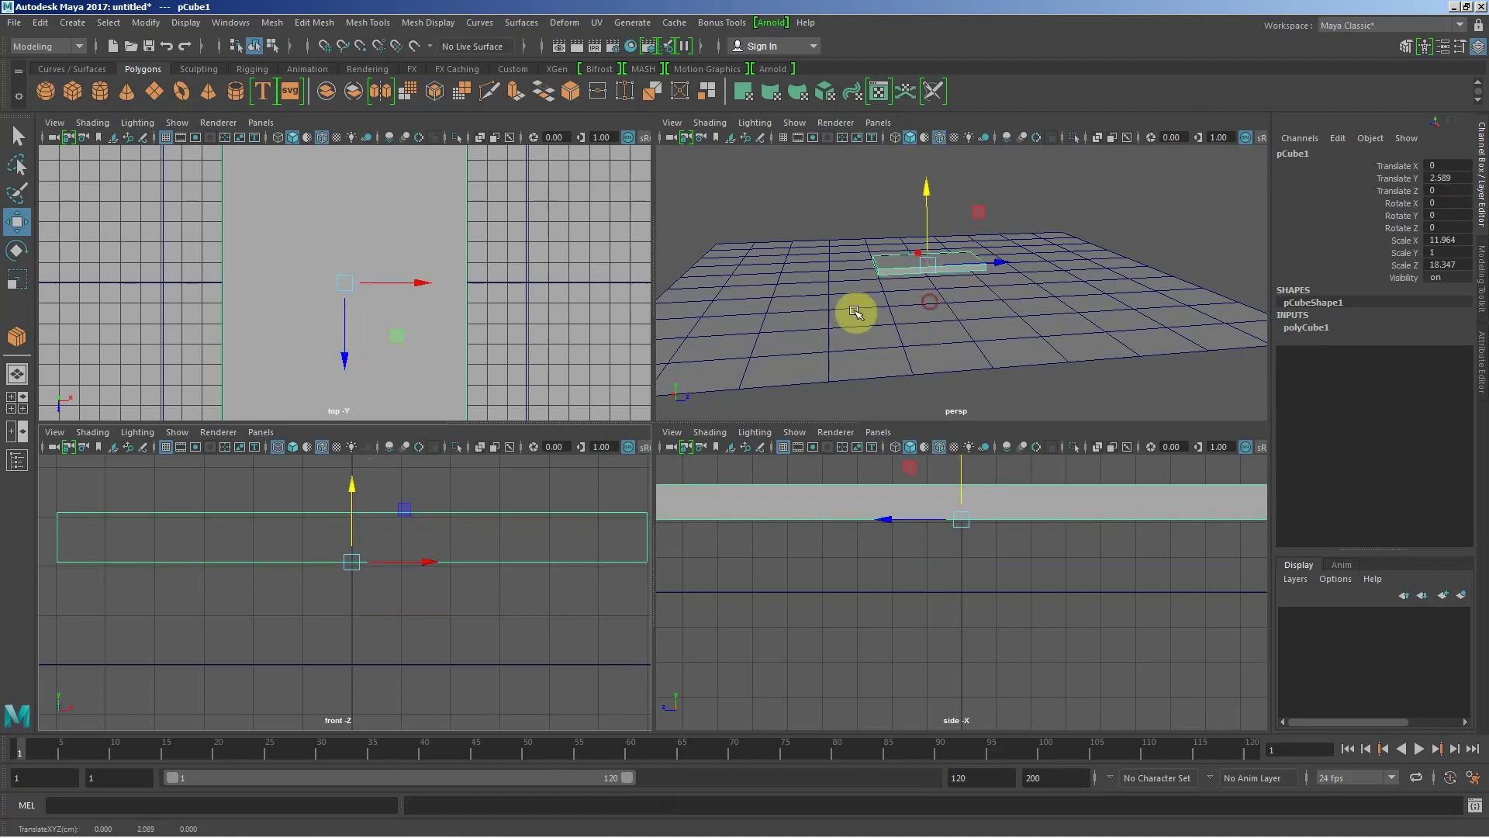
mouse_move(858, 316)
alt+mouse_down()
mouse_move(791, 312)
mouse_move(1136, 291)
mouse_move(918, 276)
mouse_move(1011, 290)
alt+mouse_up()
alt+drag(1140, 291, 981, 293)
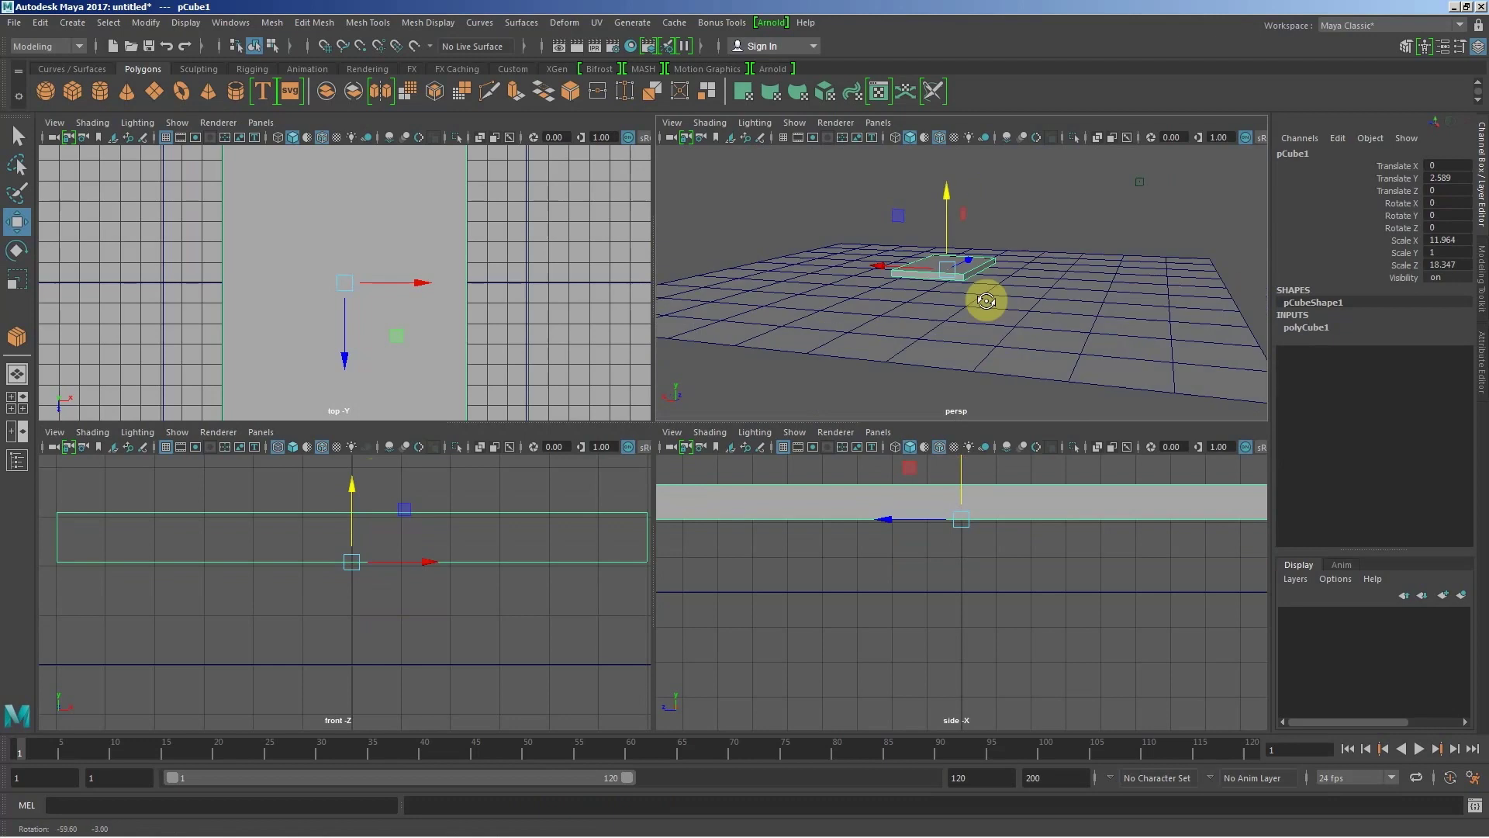
mouse_move(473, 632)
alt+right_down()
mouse_move(416, 621)
mouse_move(404, 597)
alt+right_up()
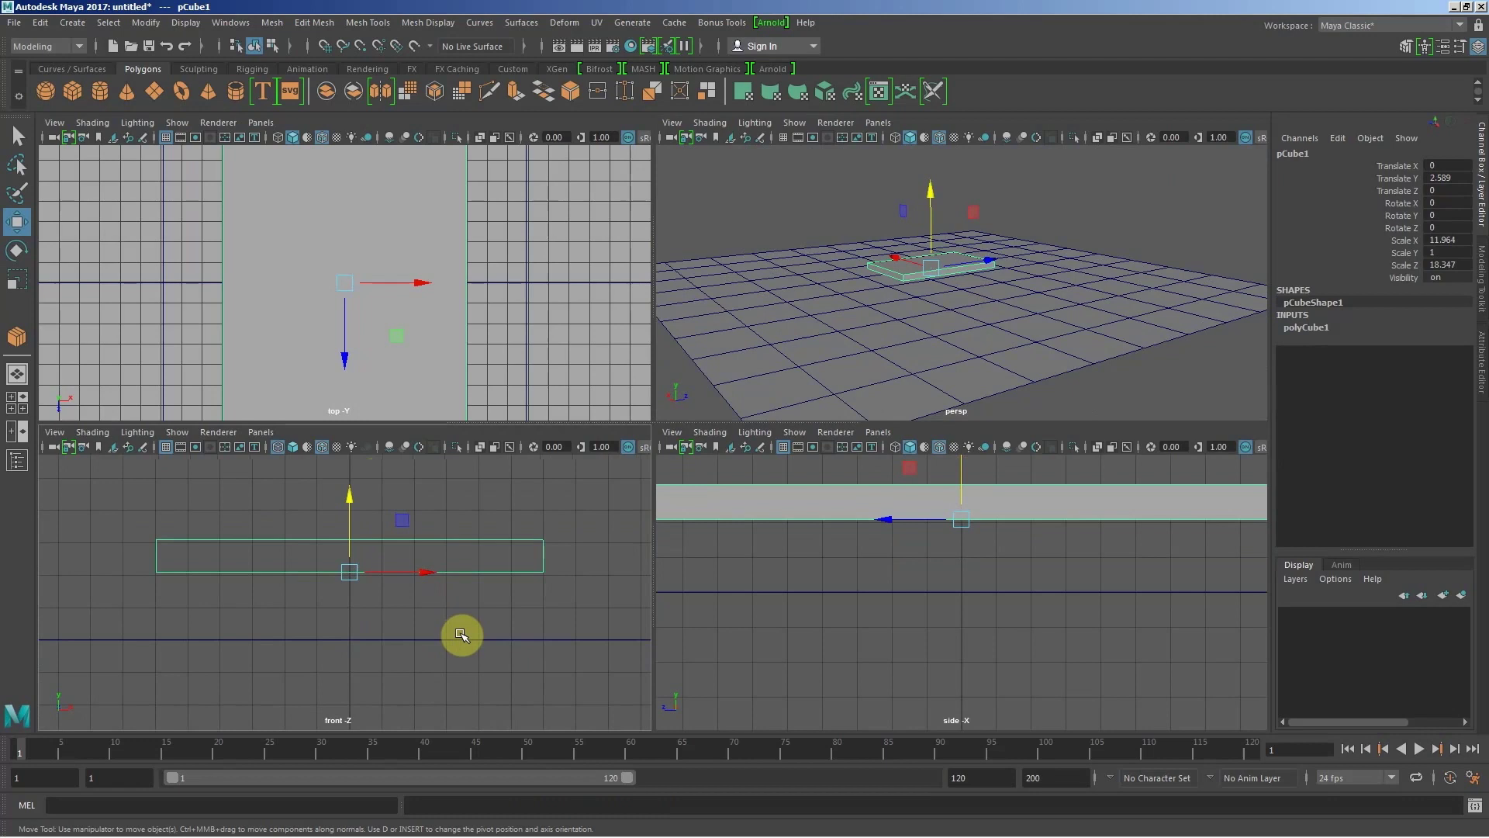
drag(350, 499, 354, 478)
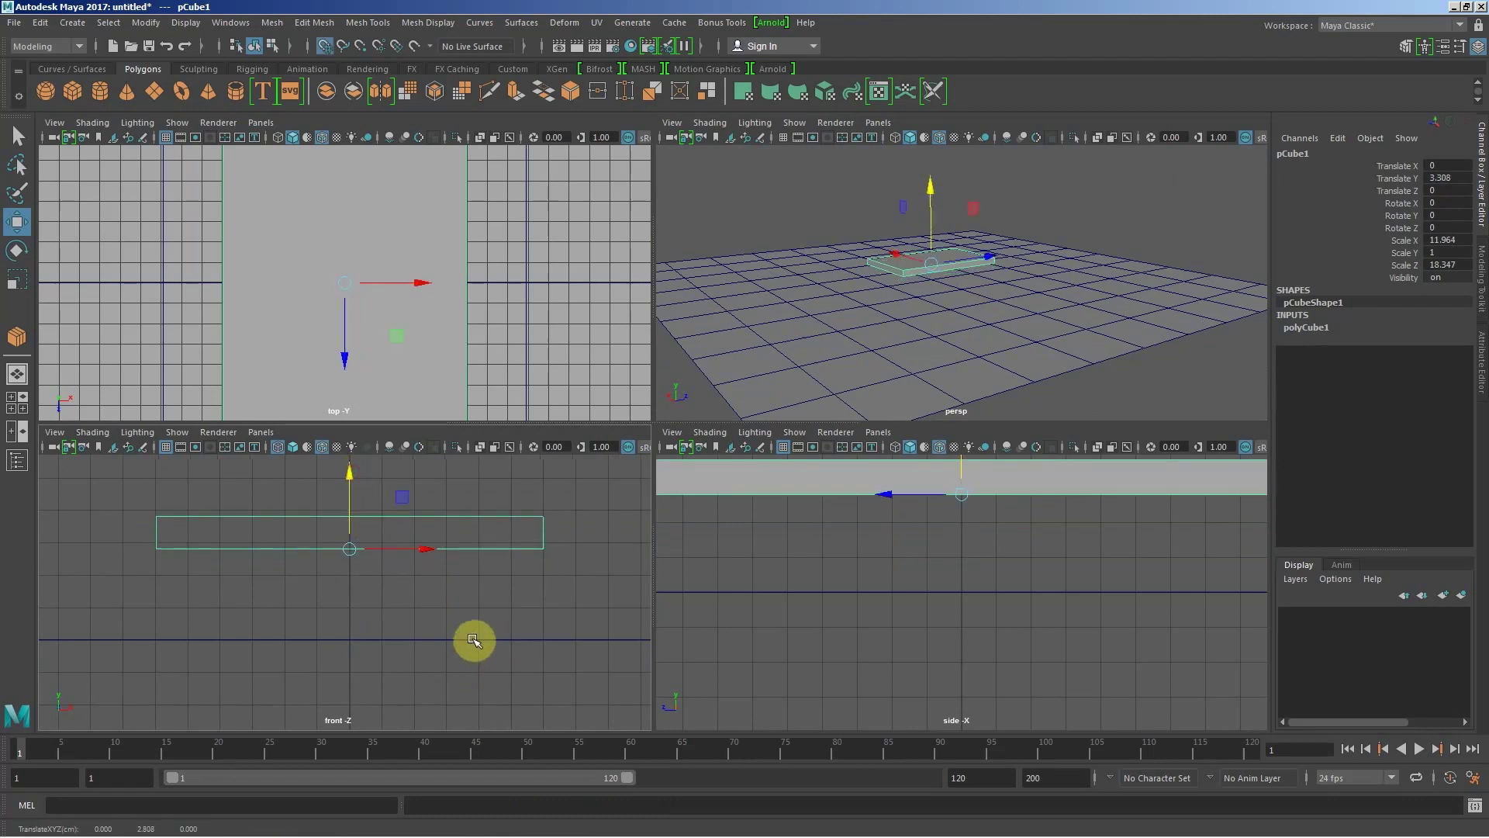
middle_drag(473, 641, 476, 642)
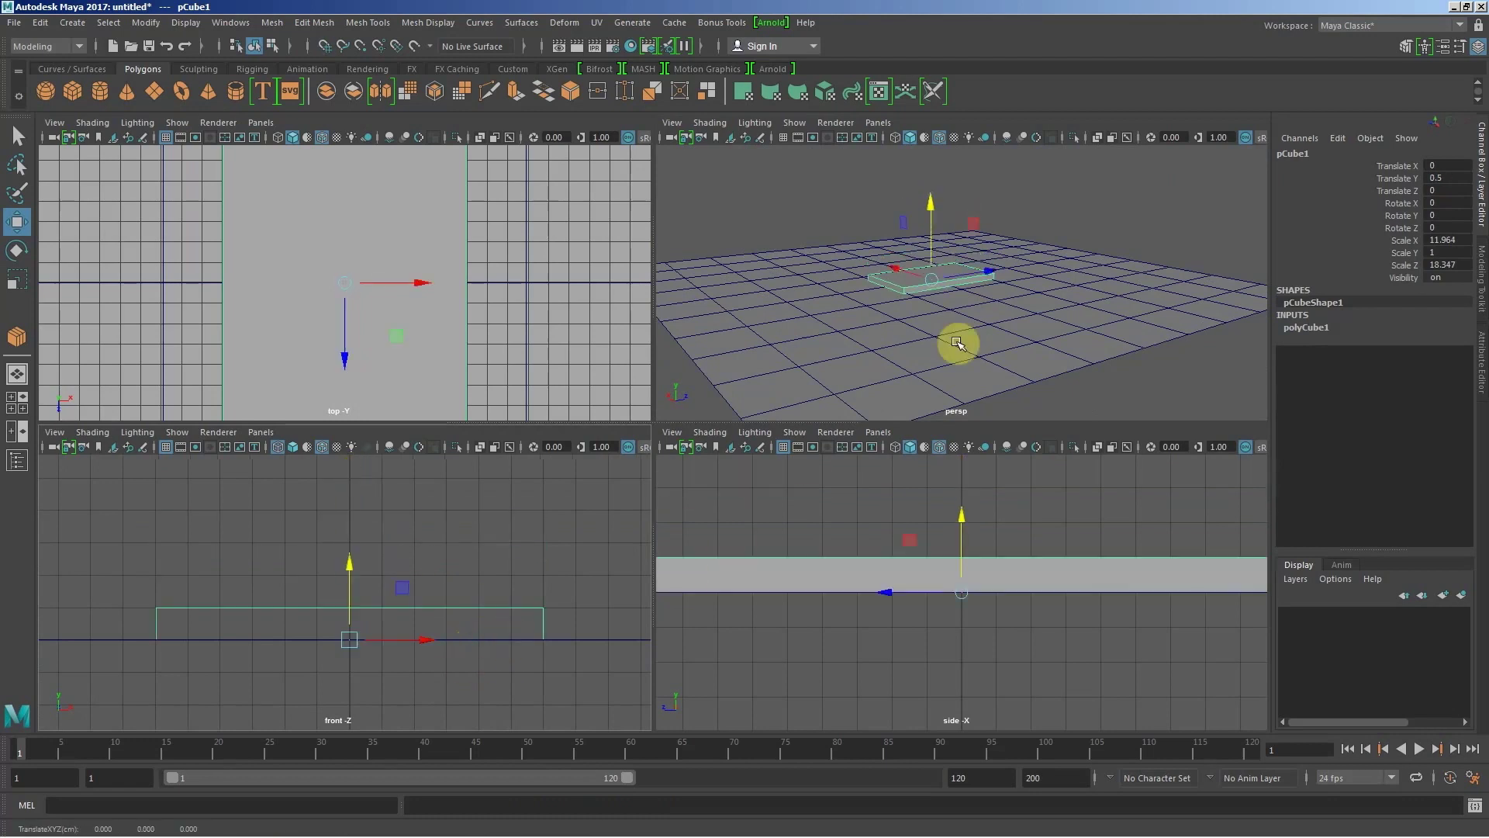
alt+drag(981, 333, 609, 552)
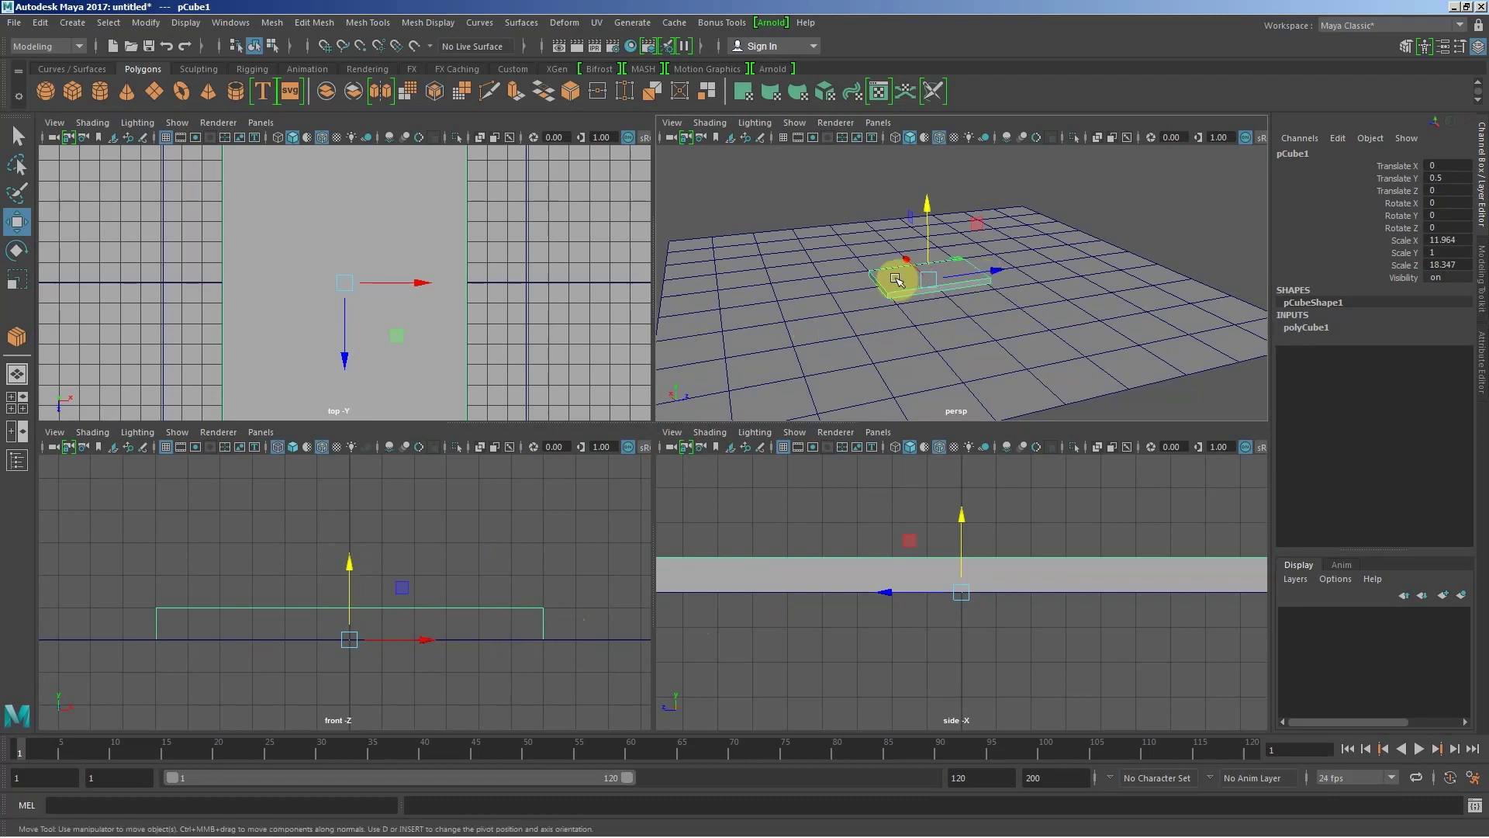
Step: Scale pCube1 to Scale Y 0.344, keeping its 11.964 by 18.347 footprint
key(r)
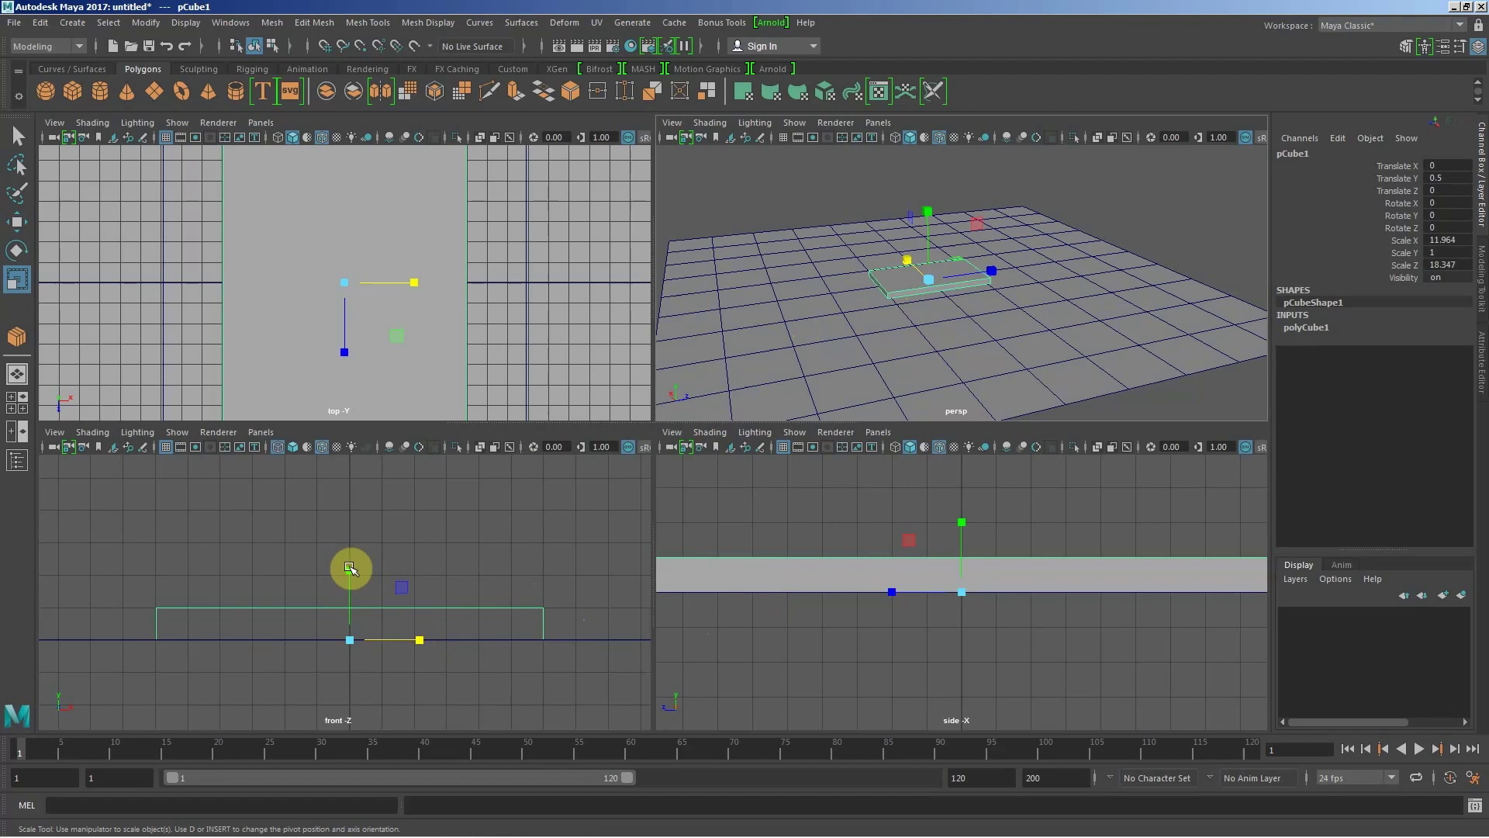
drag(349, 569, 335, 609)
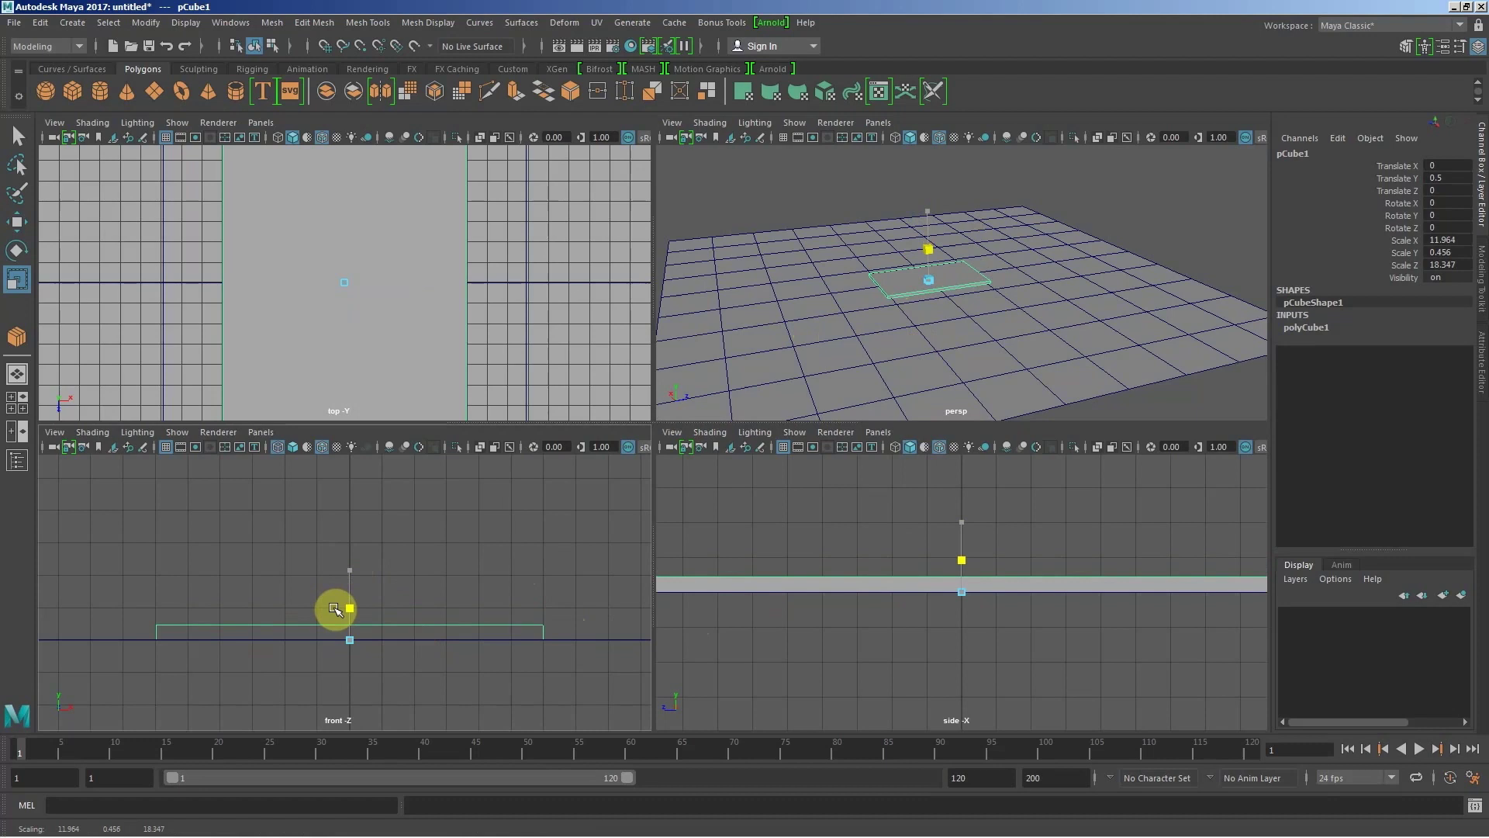
drag(334, 608, 335, 612)
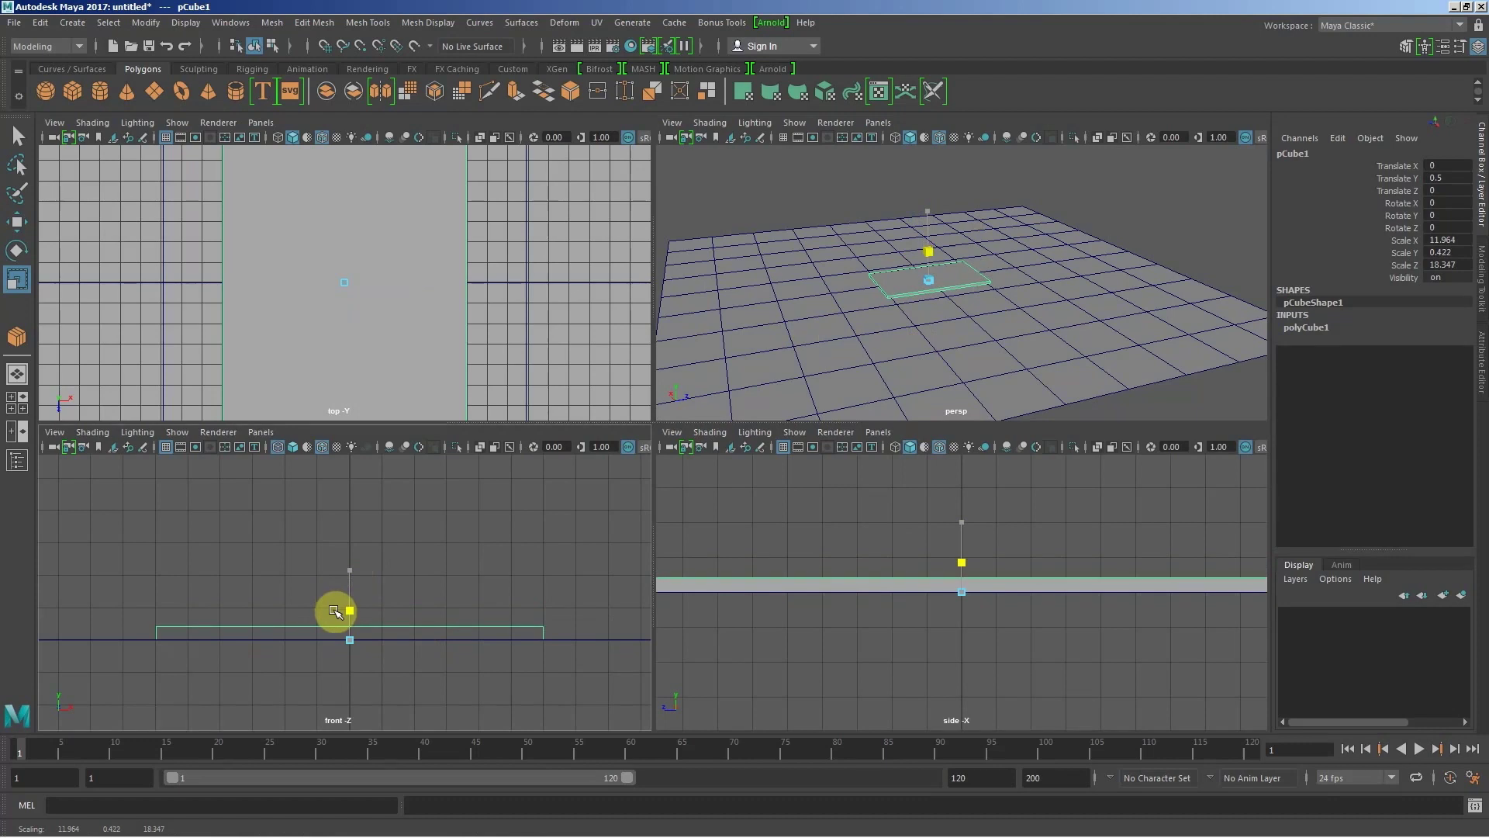
drag(335, 612, 334, 617)
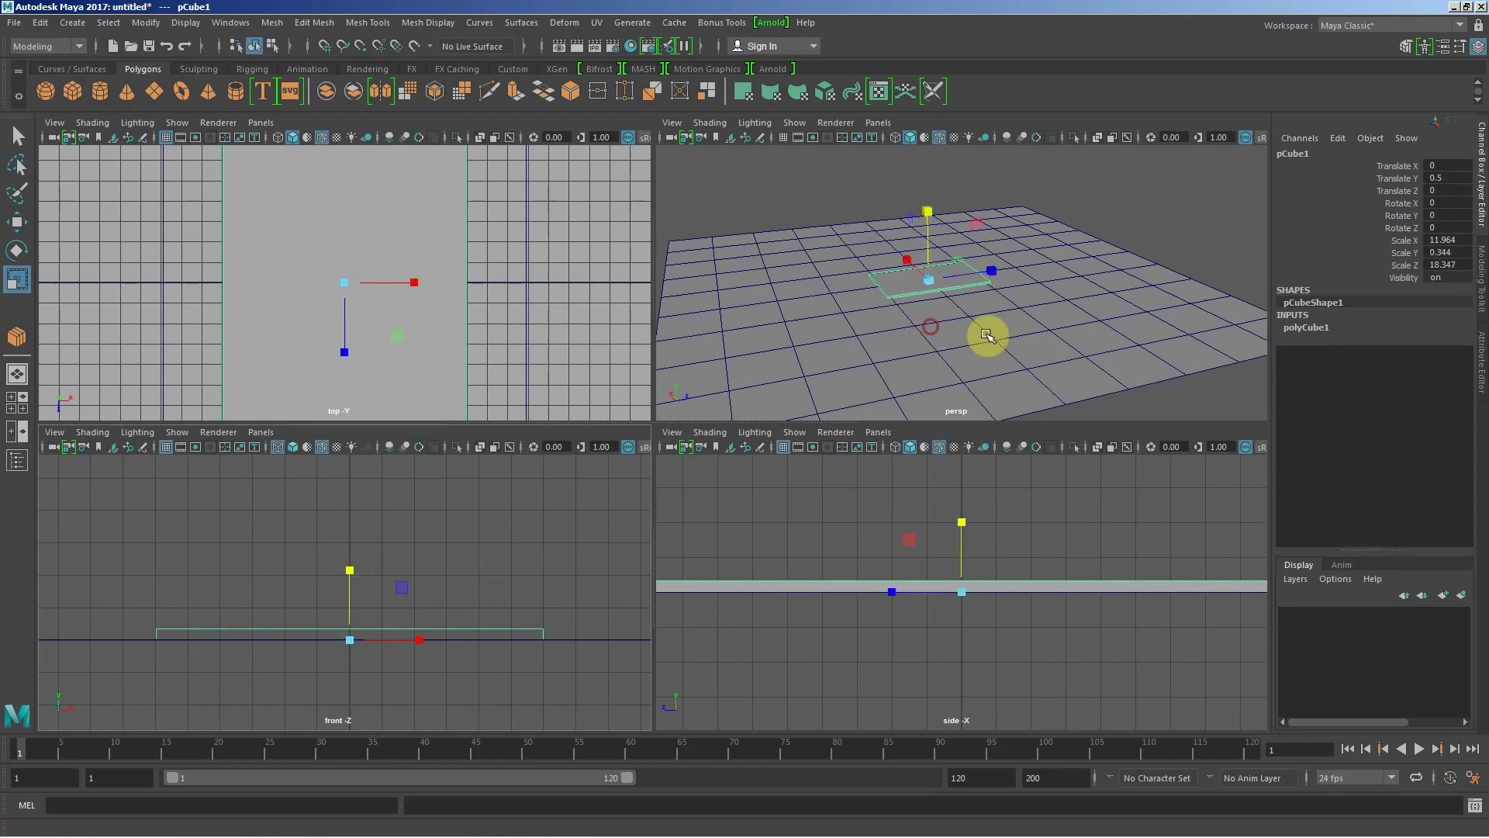
alt+drag(923, 311, 1012, 335)
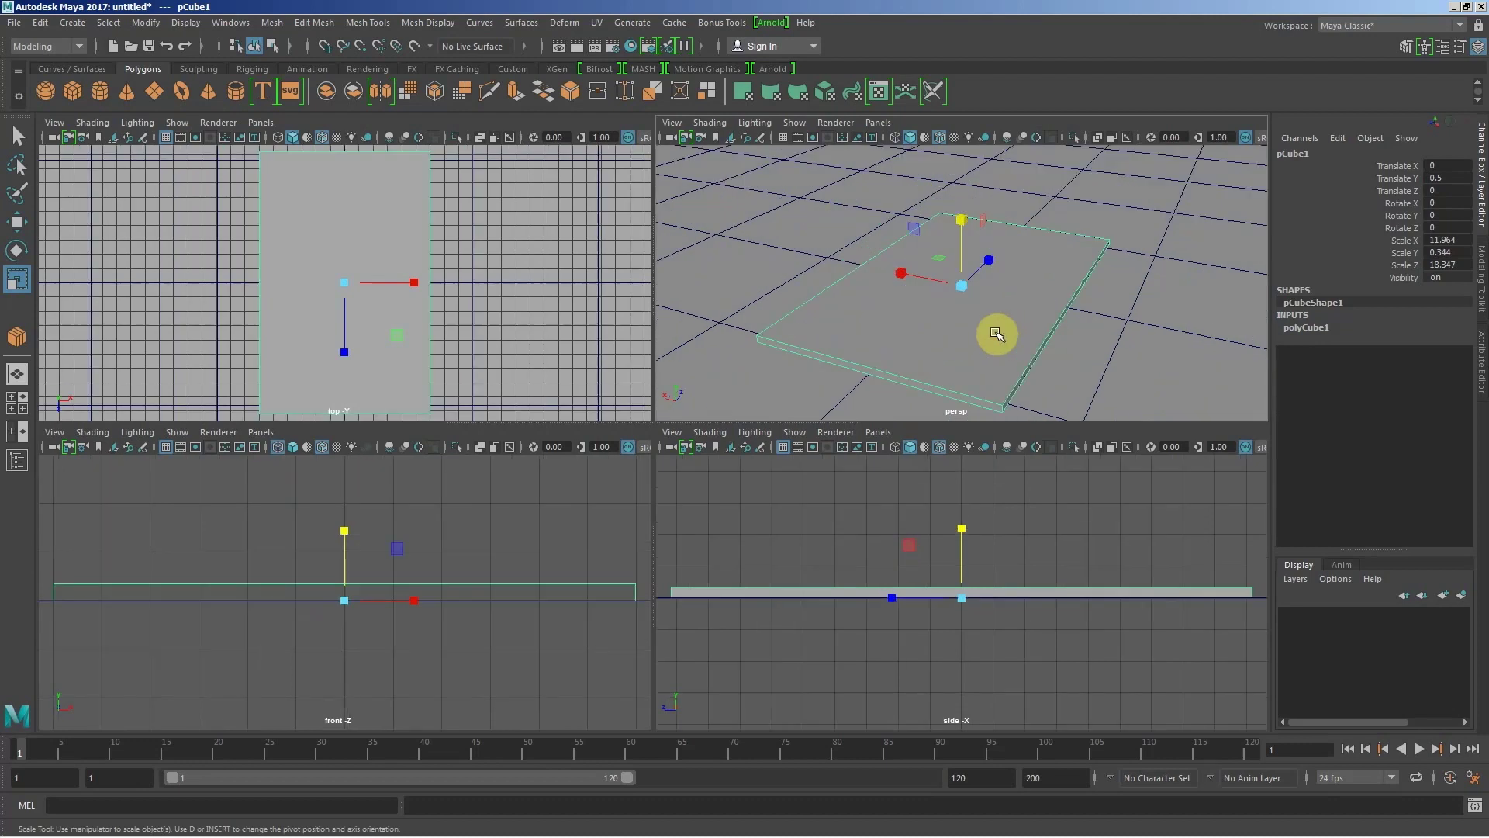
alt+drag(1013, 335, 932, 325)
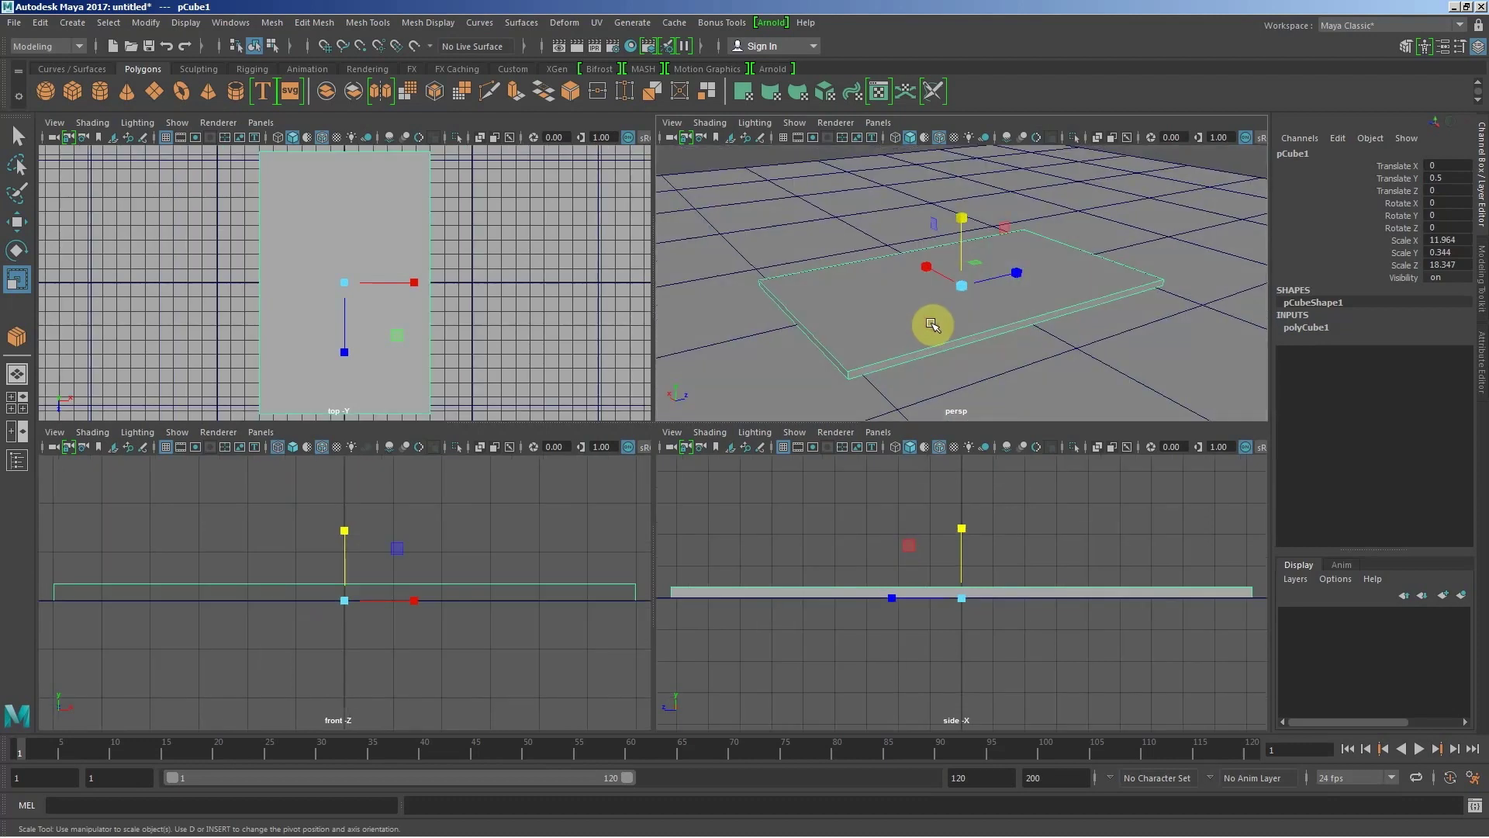
key(w)
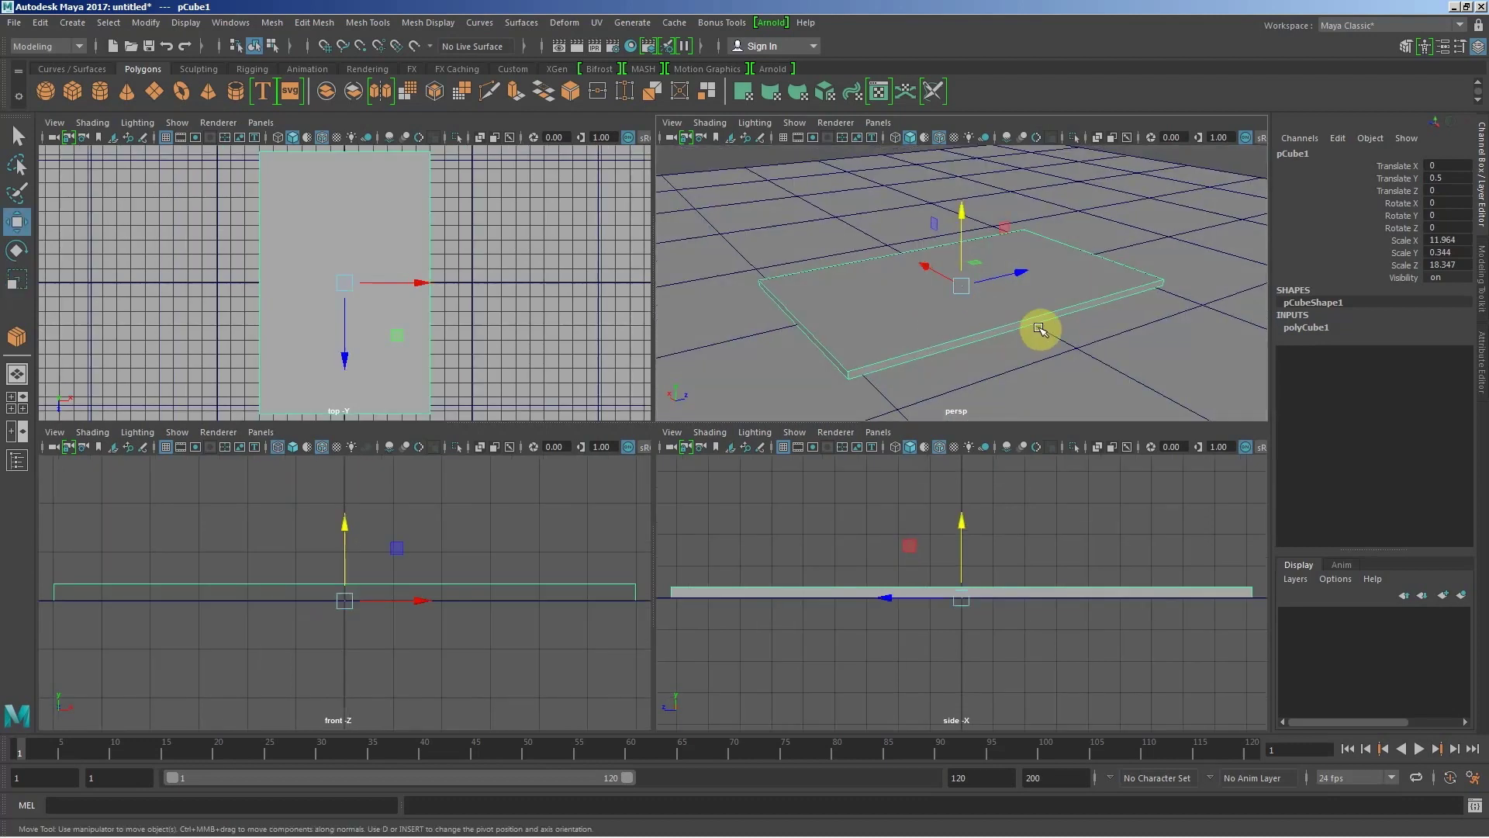
alt+drag(997, 329, 1031, 318)
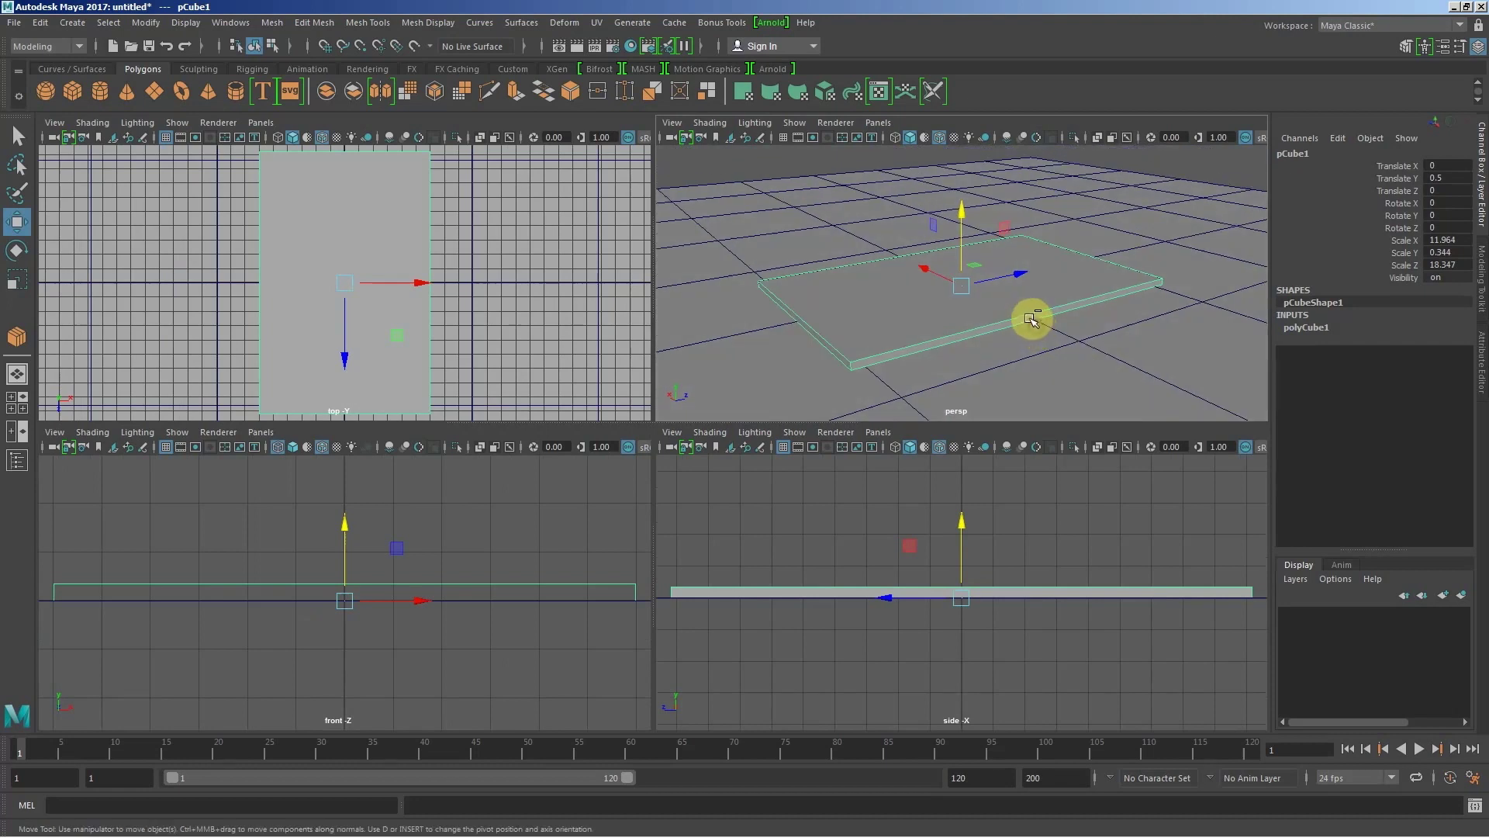
Step: Duplicate the flattened slab as pCube2 and lift the copy above the original
click(47, 23)
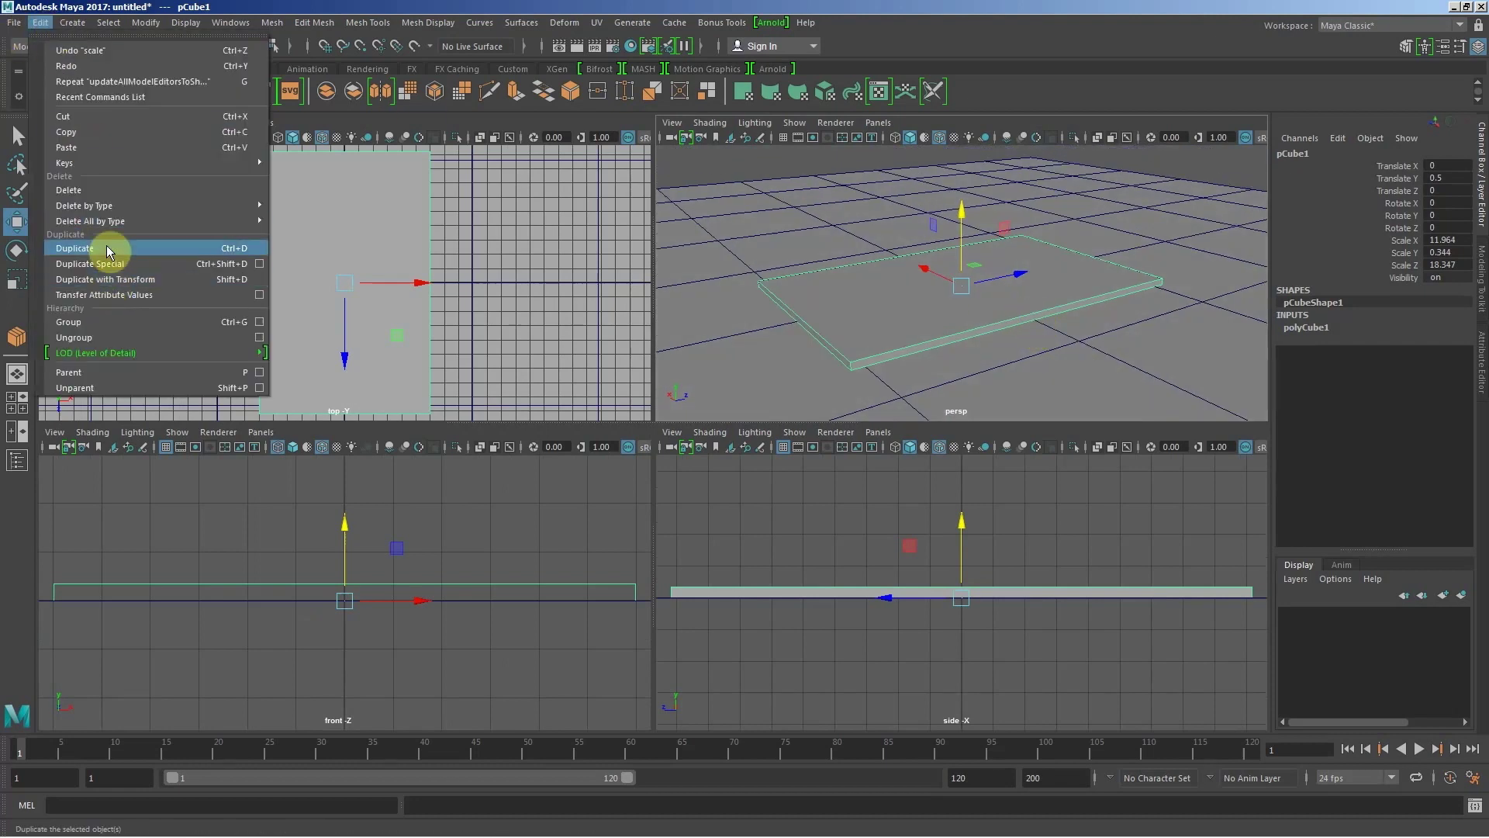
click(70, 248)
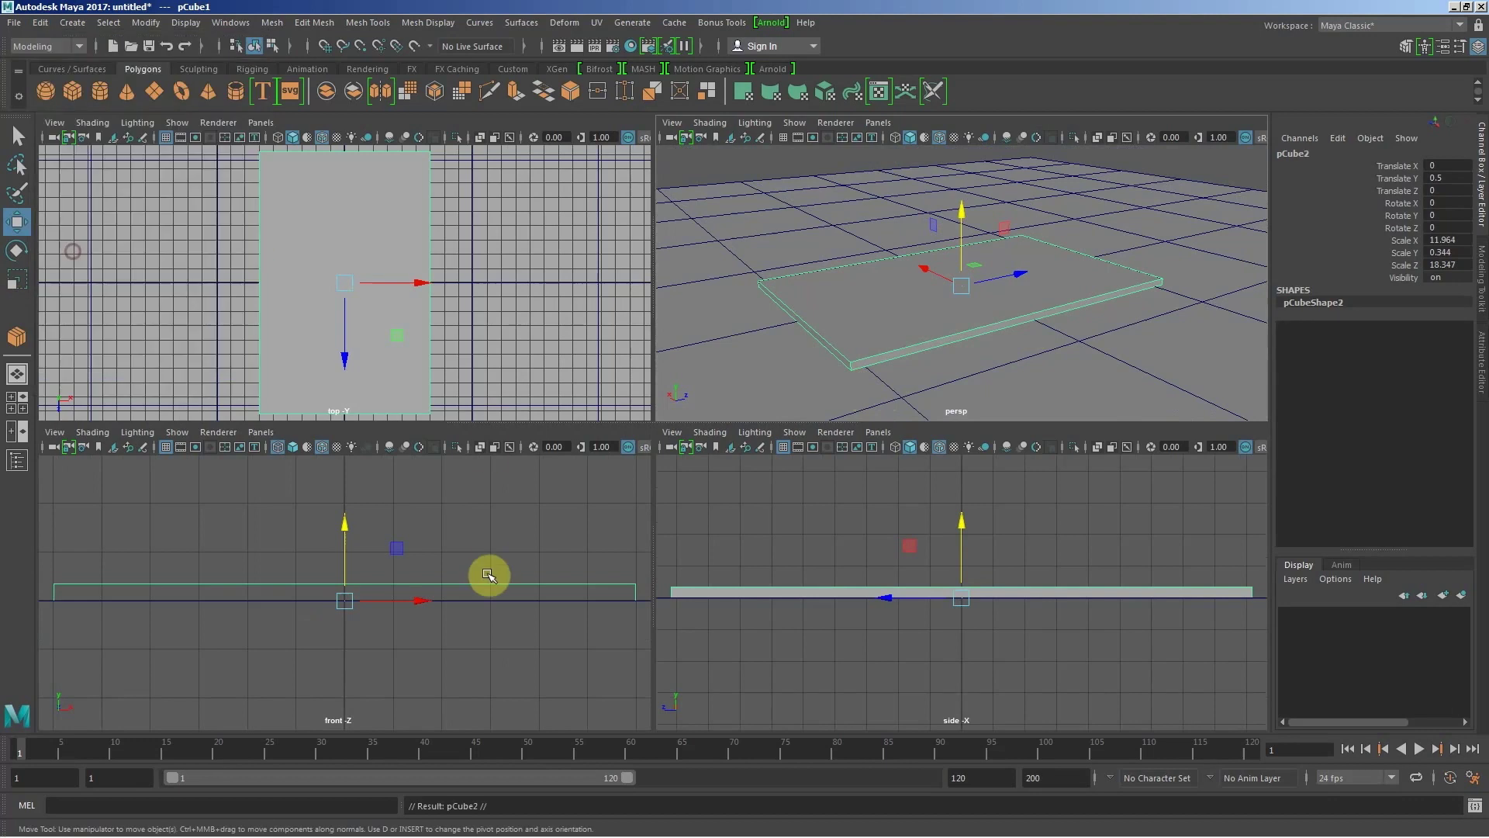
drag(343, 529, 346, 480)
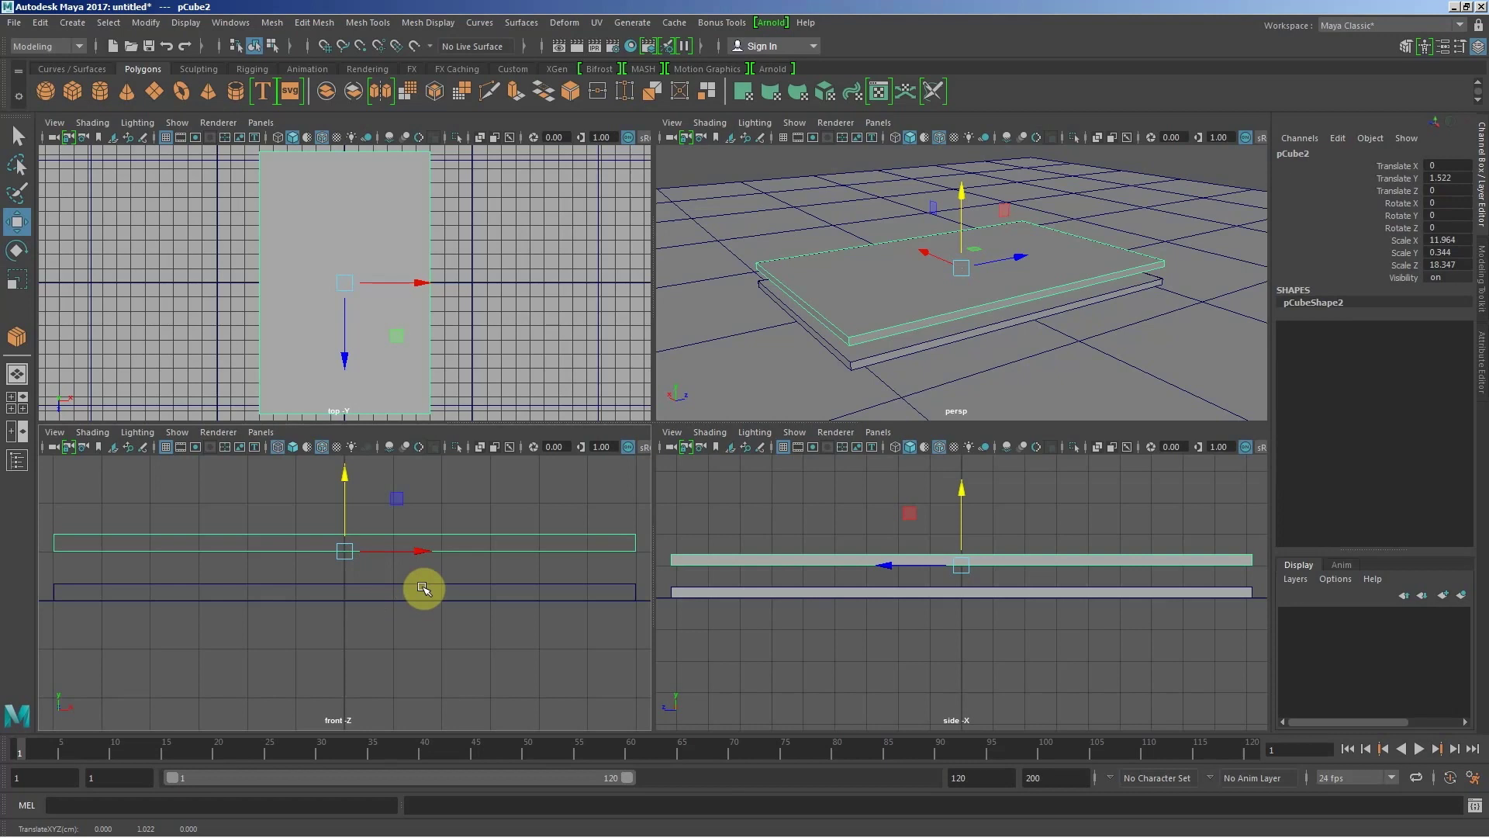
Step: Snap pCube2 onto the lower slab's top at Translate Y 0.844 using curve snapping
key(c)
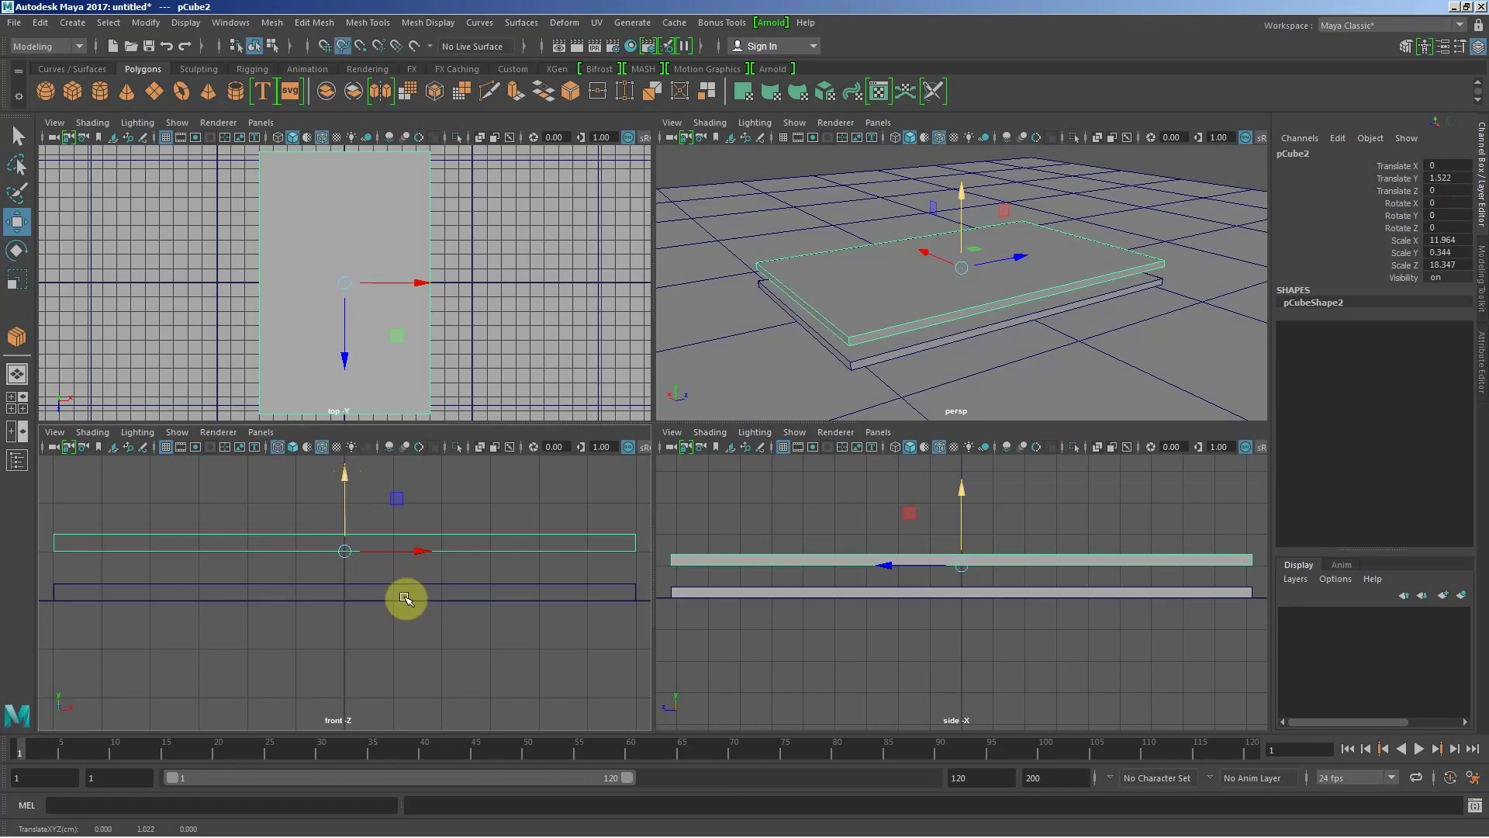
key(space)
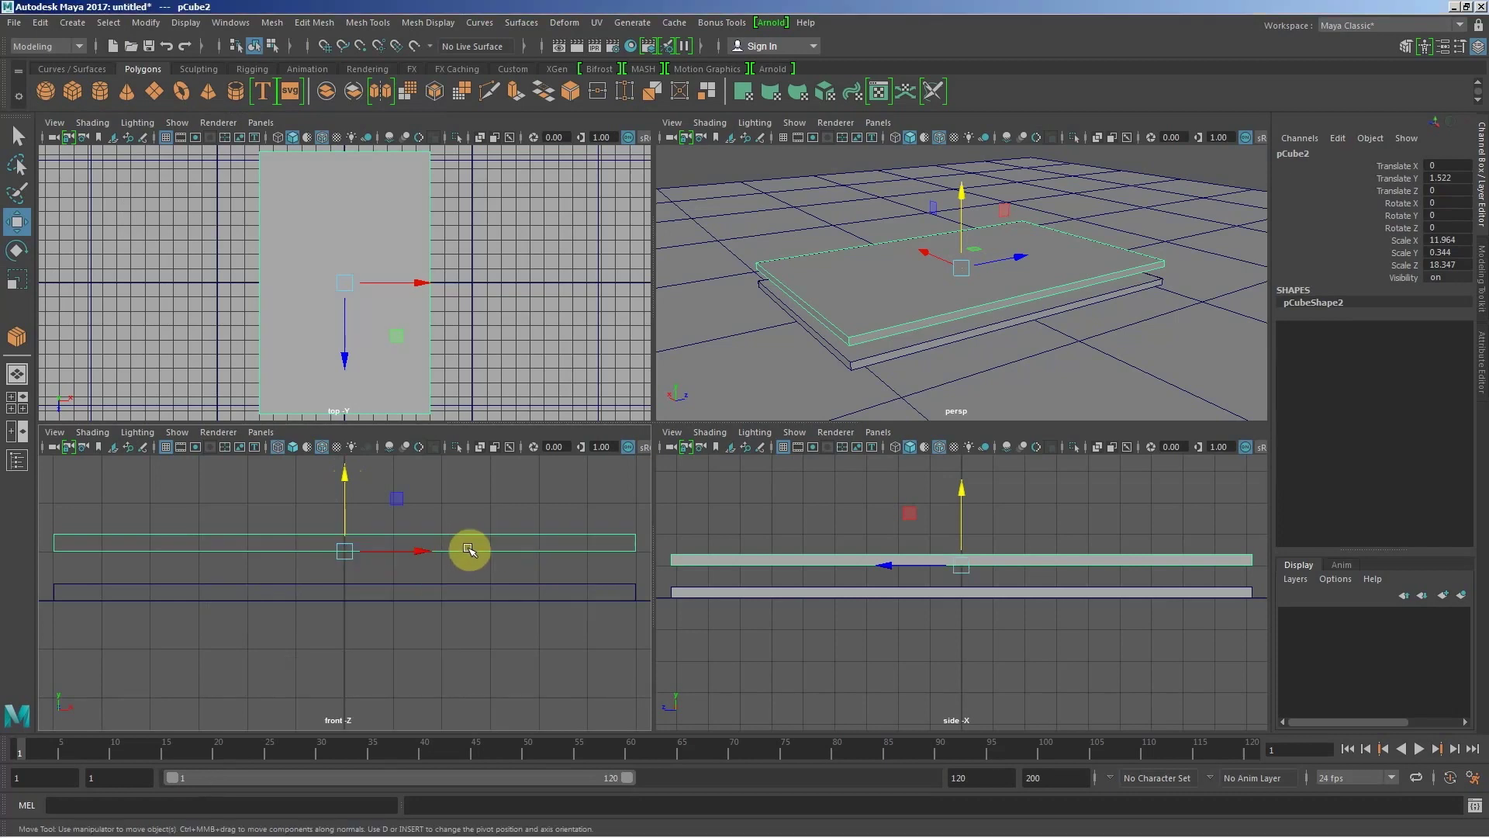
key(space)
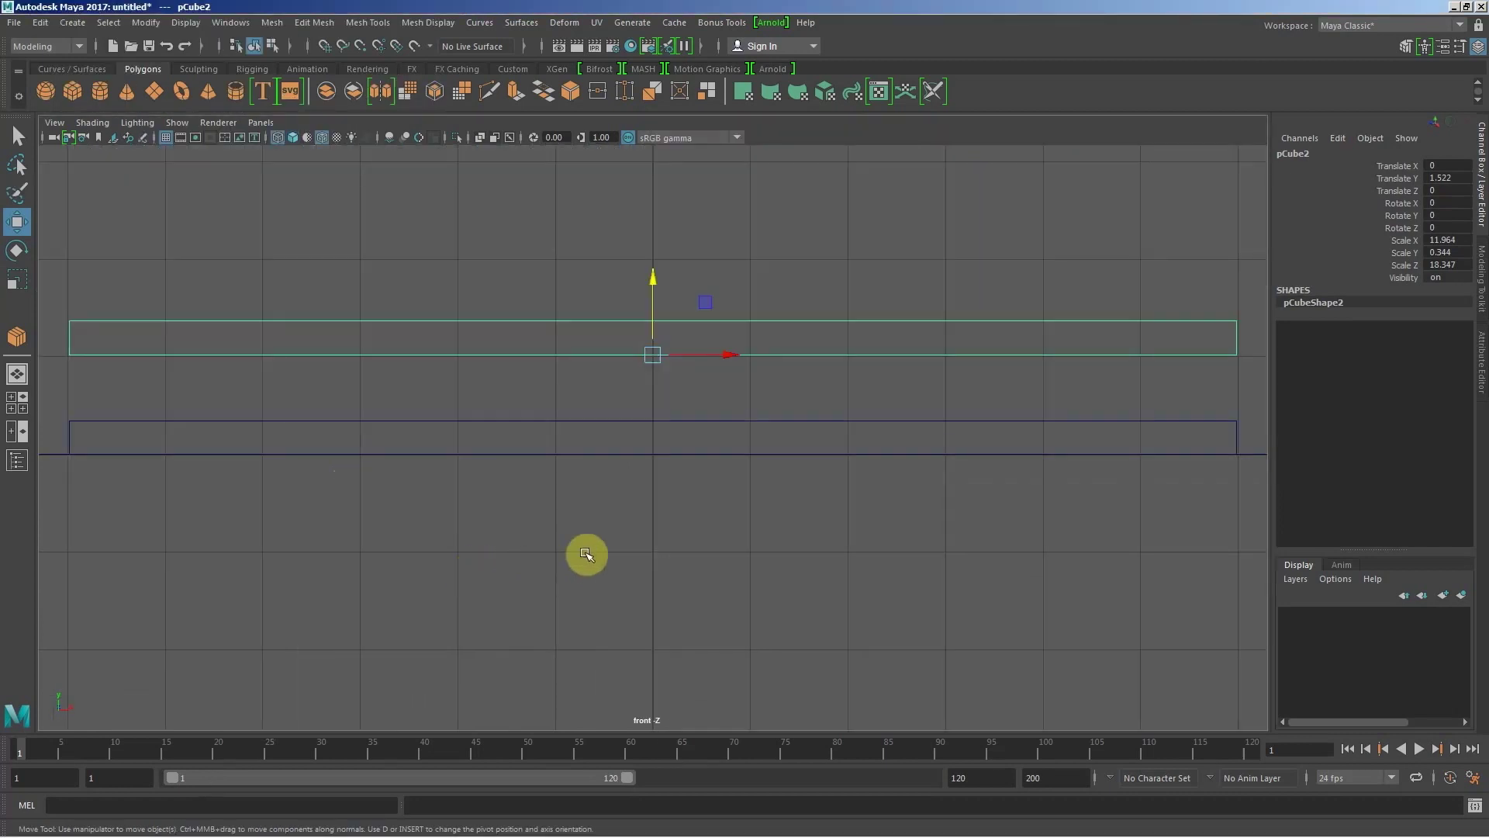
key(c)
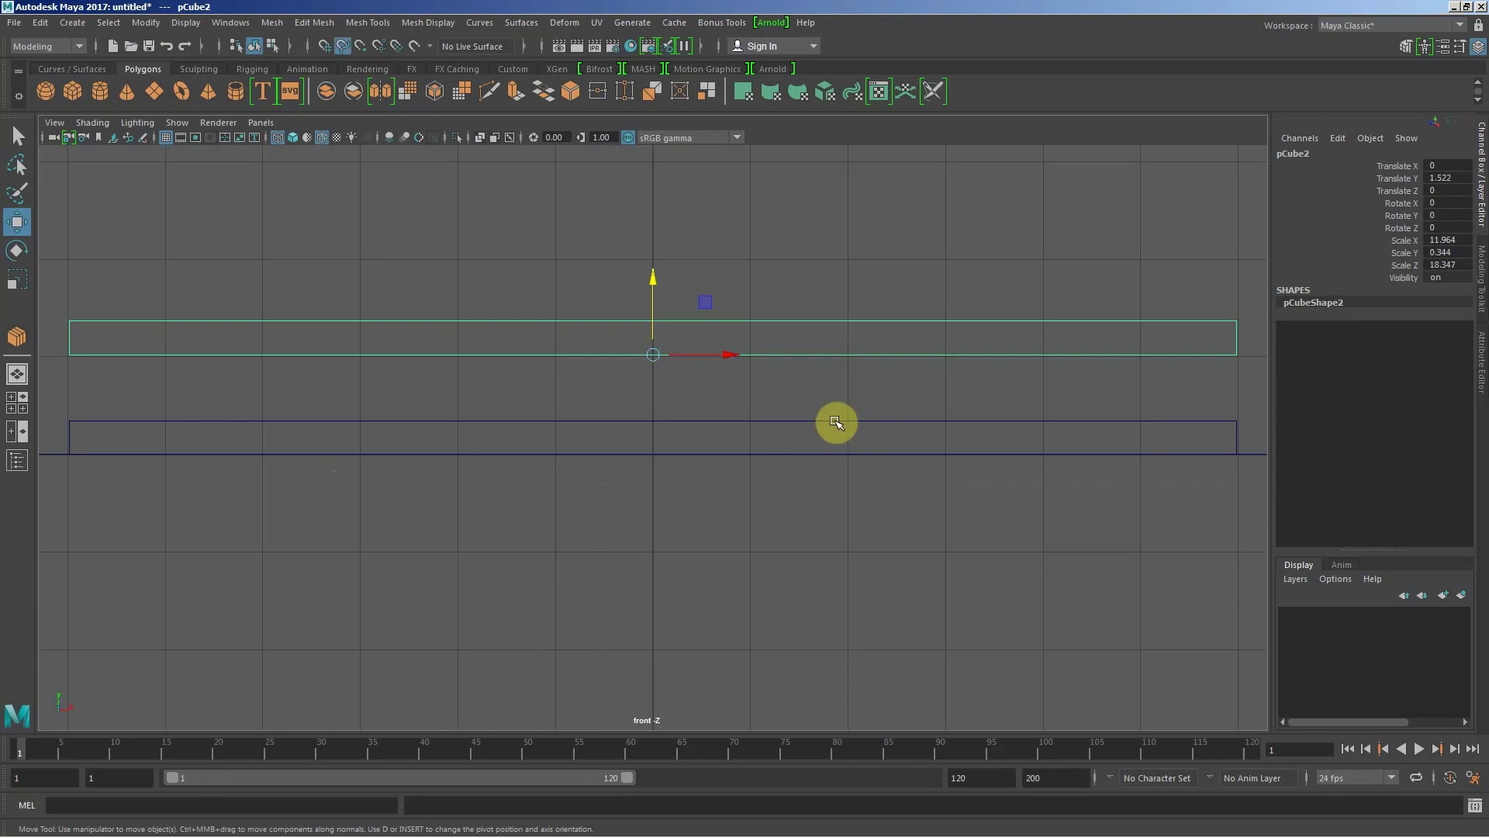
middle_drag(836, 422, 834, 422)
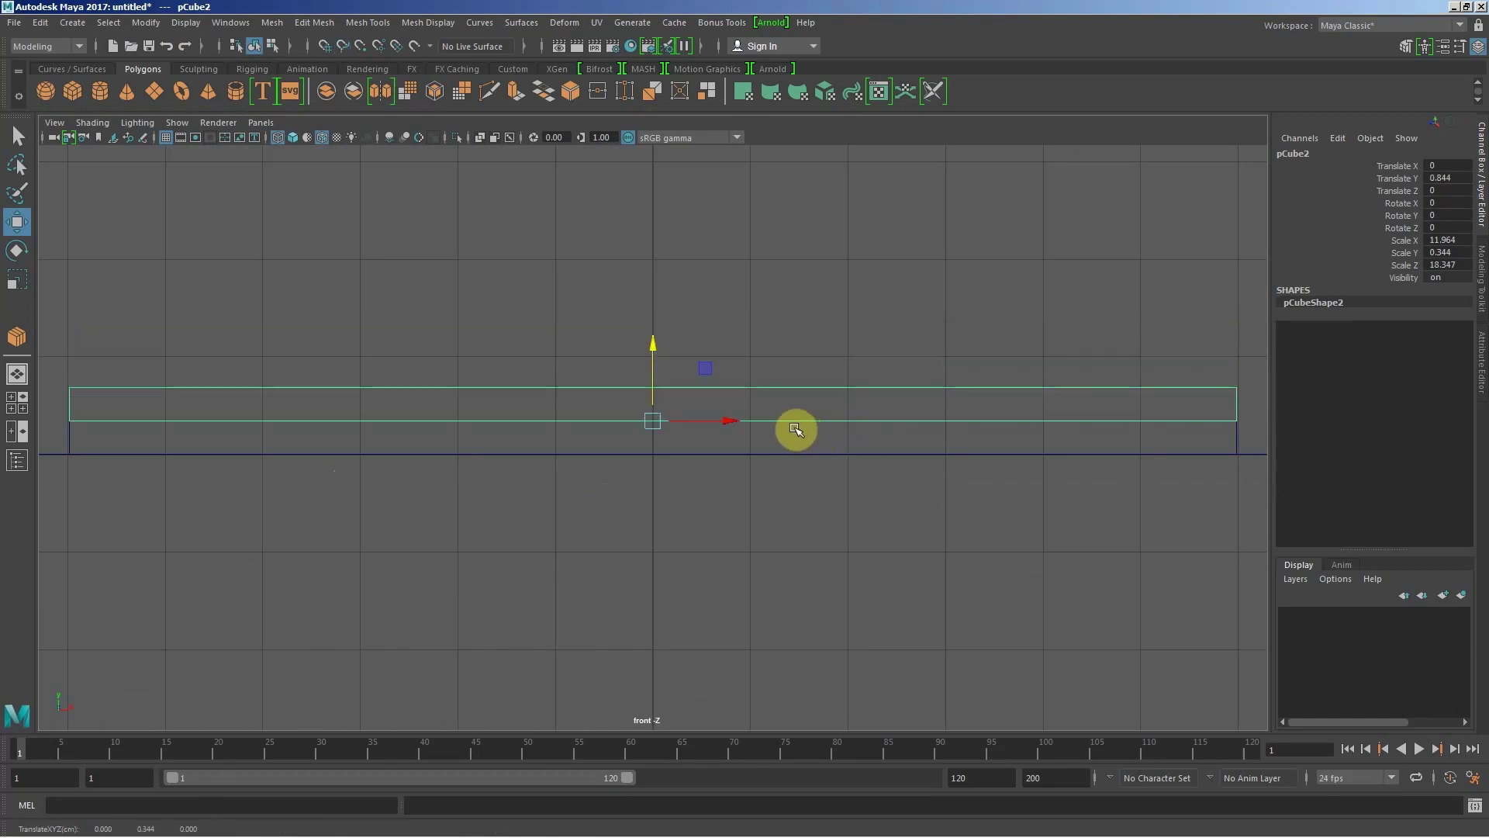
key(r)
key(space)
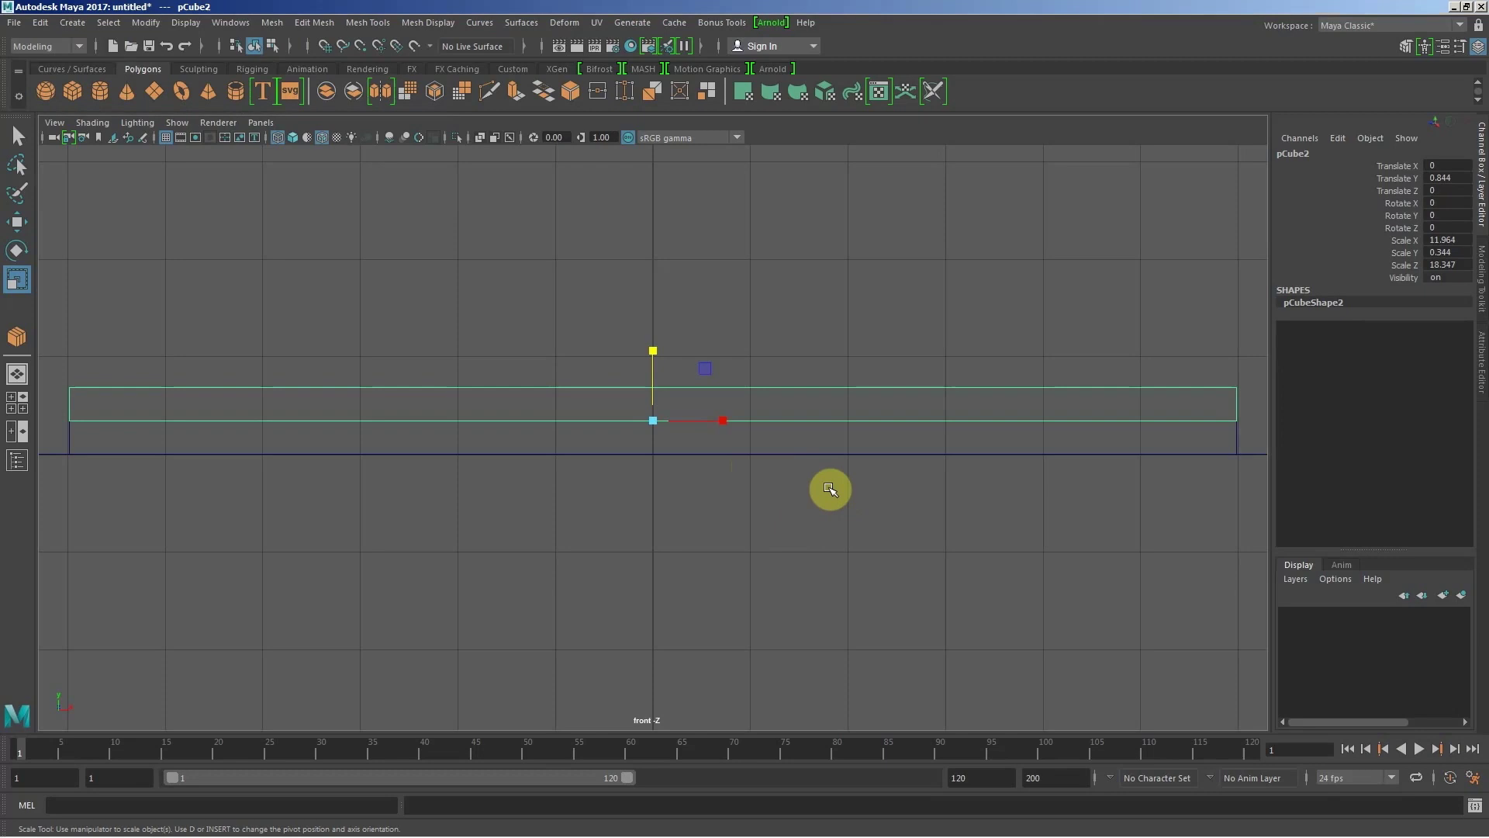
Step: Shrink pCube2 evenly in width and depth so it sits inside the base slab
key(space)
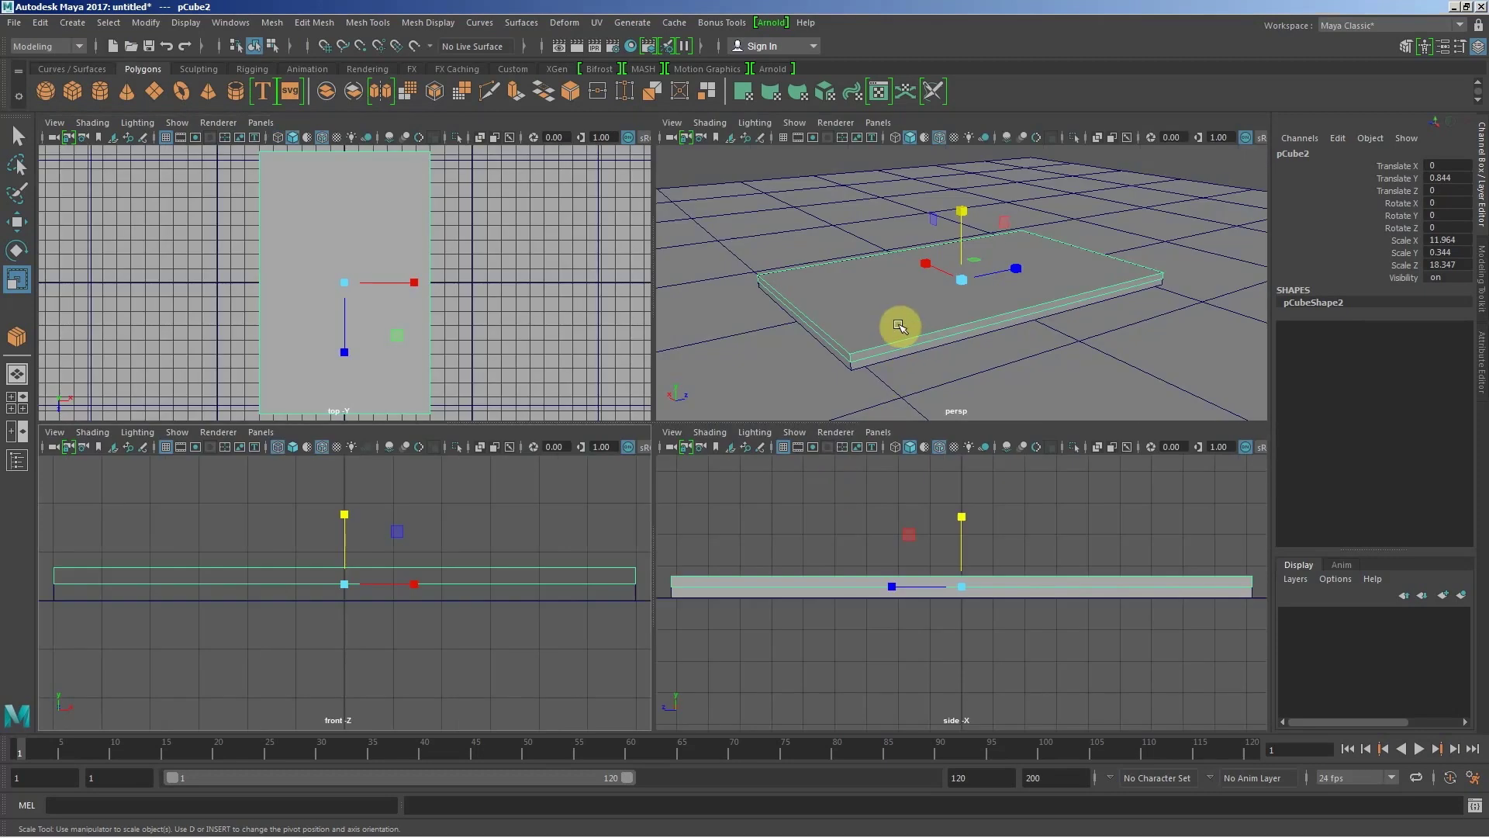
mouse_move(901, 333)
alt+mouse_down()
mouse_move(930, 290)
mouse_move(913, 264)
mouse_move(996, 252)
alt+mouse_up()
click(1001, 248)
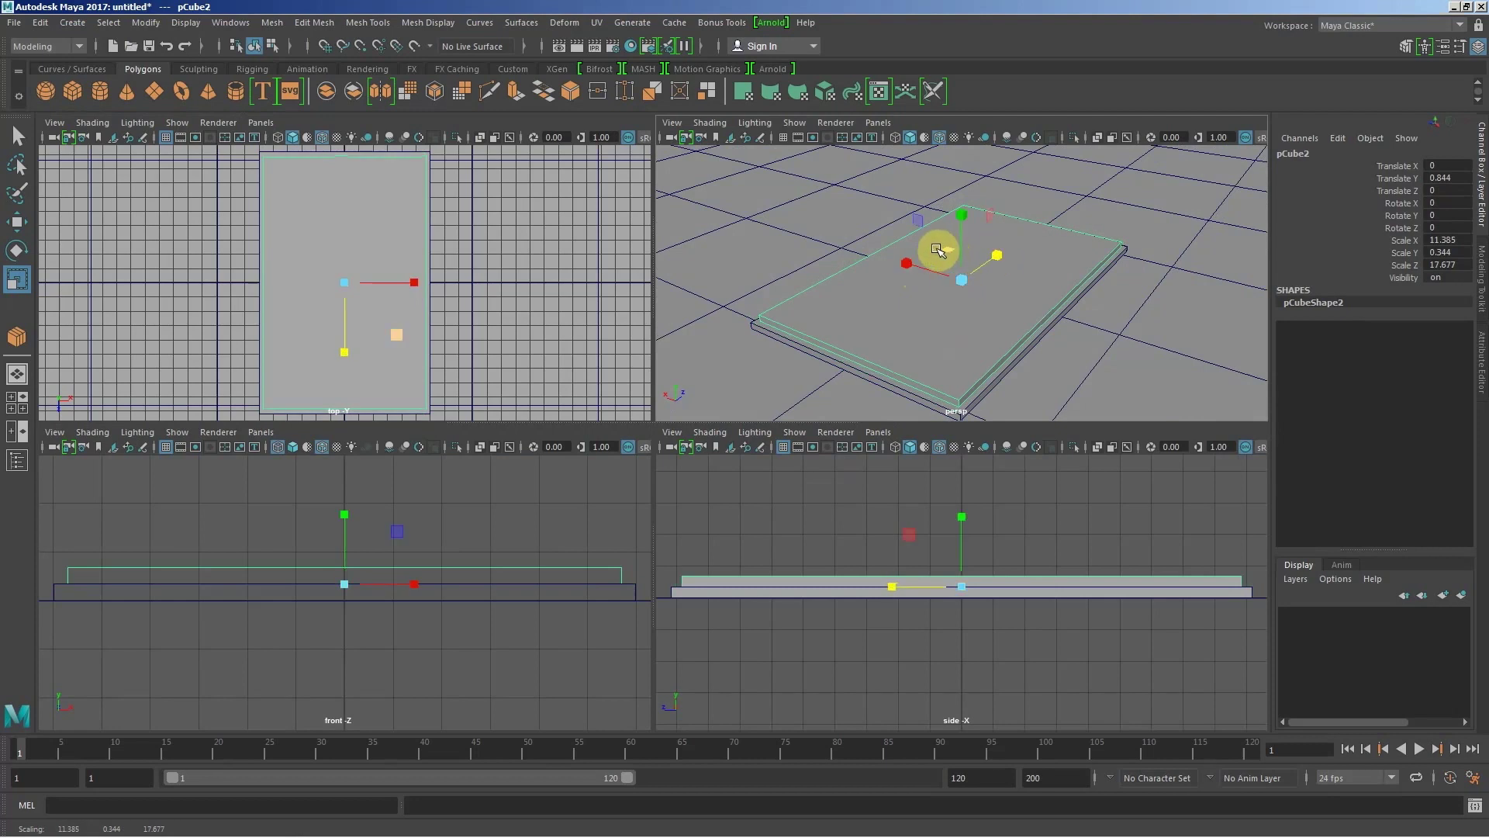
drag(934, 245, 951, 248)
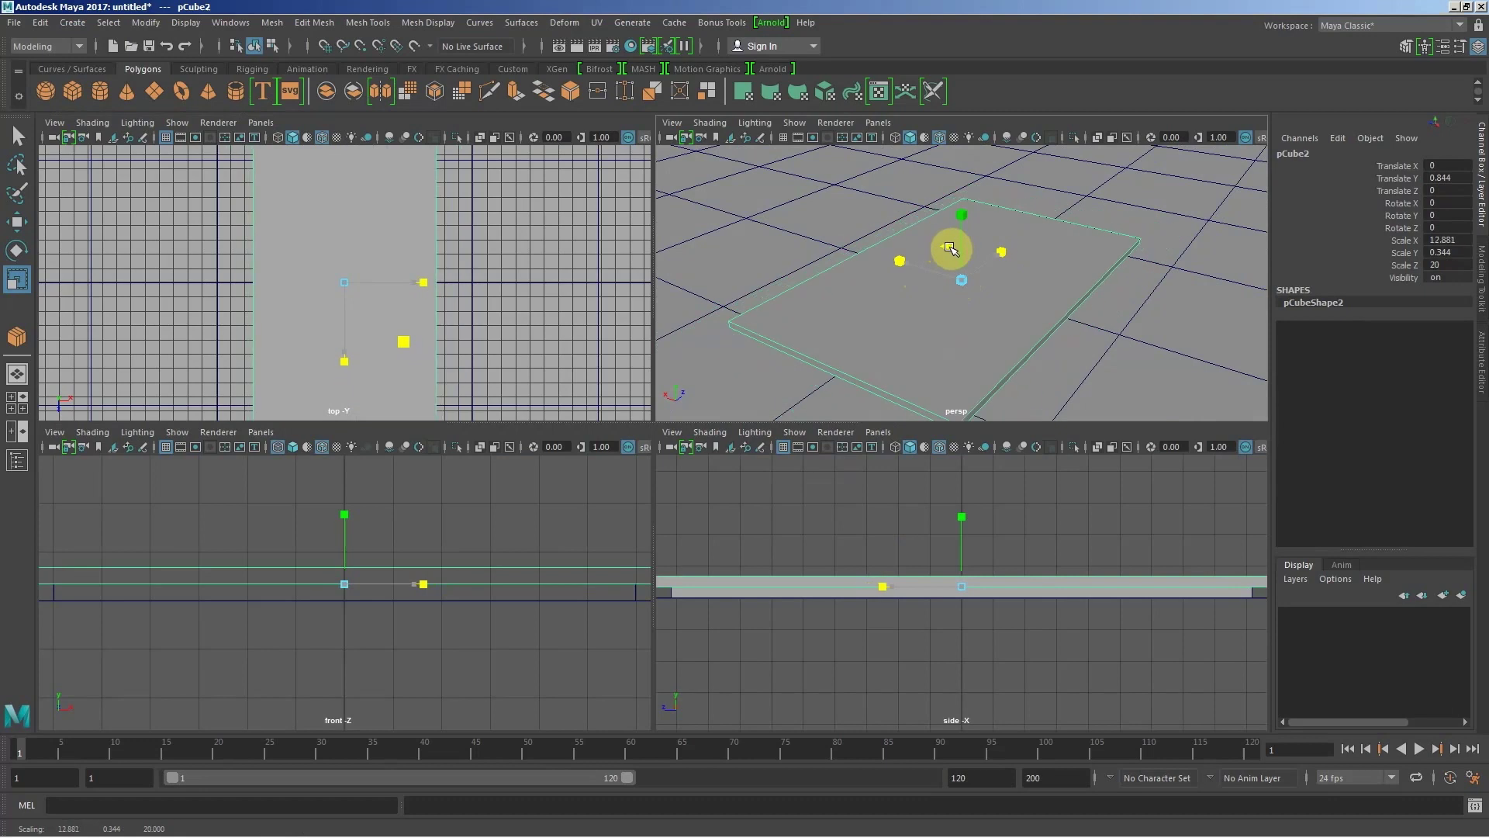
drag(950, 248, 947, 248)
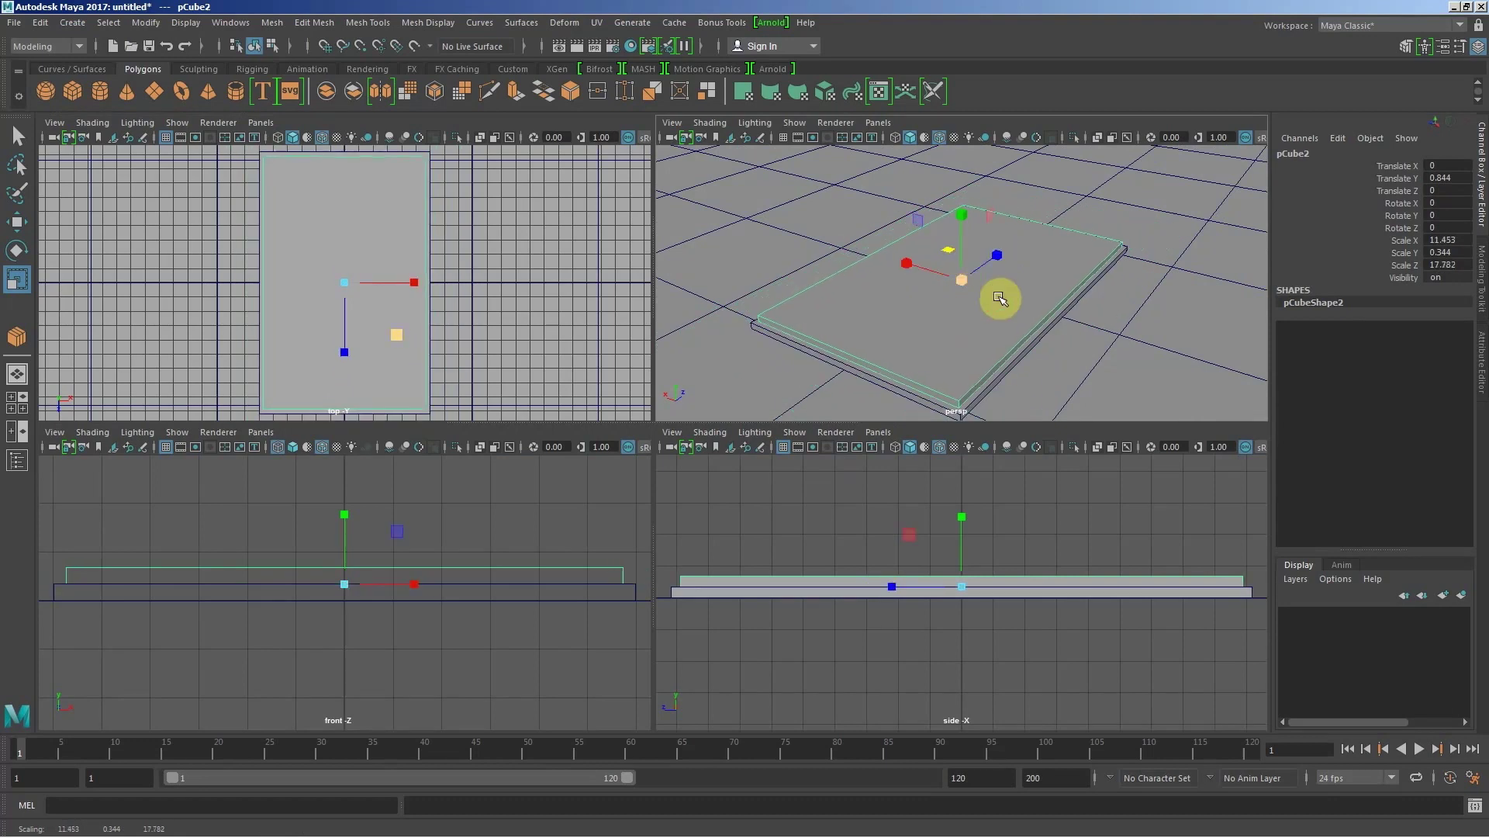
mouse_move(919, 299)
alt+mouse_down()
mouse_move(887, 286)
mouse_move(771, 305)
mouse_move(1038, 285)
alt+mouse_up()
middle_drag(1032, 294, 1031, 295)
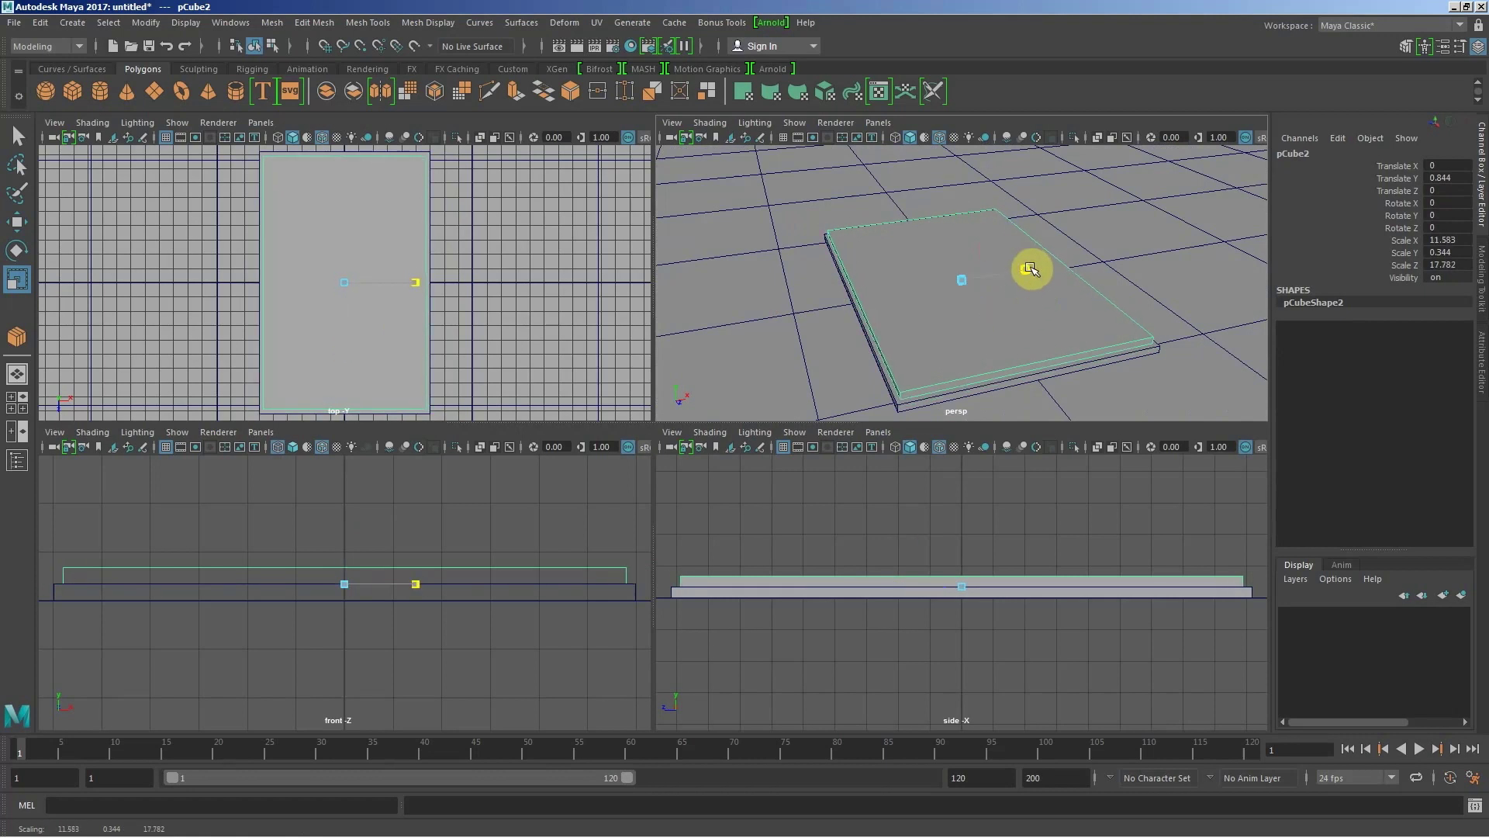
mouse_move(944, 326)
alt+mouse_down()
mouse_move(994, 352)
mouse_move(1004, 392)
alt+mouse_up()
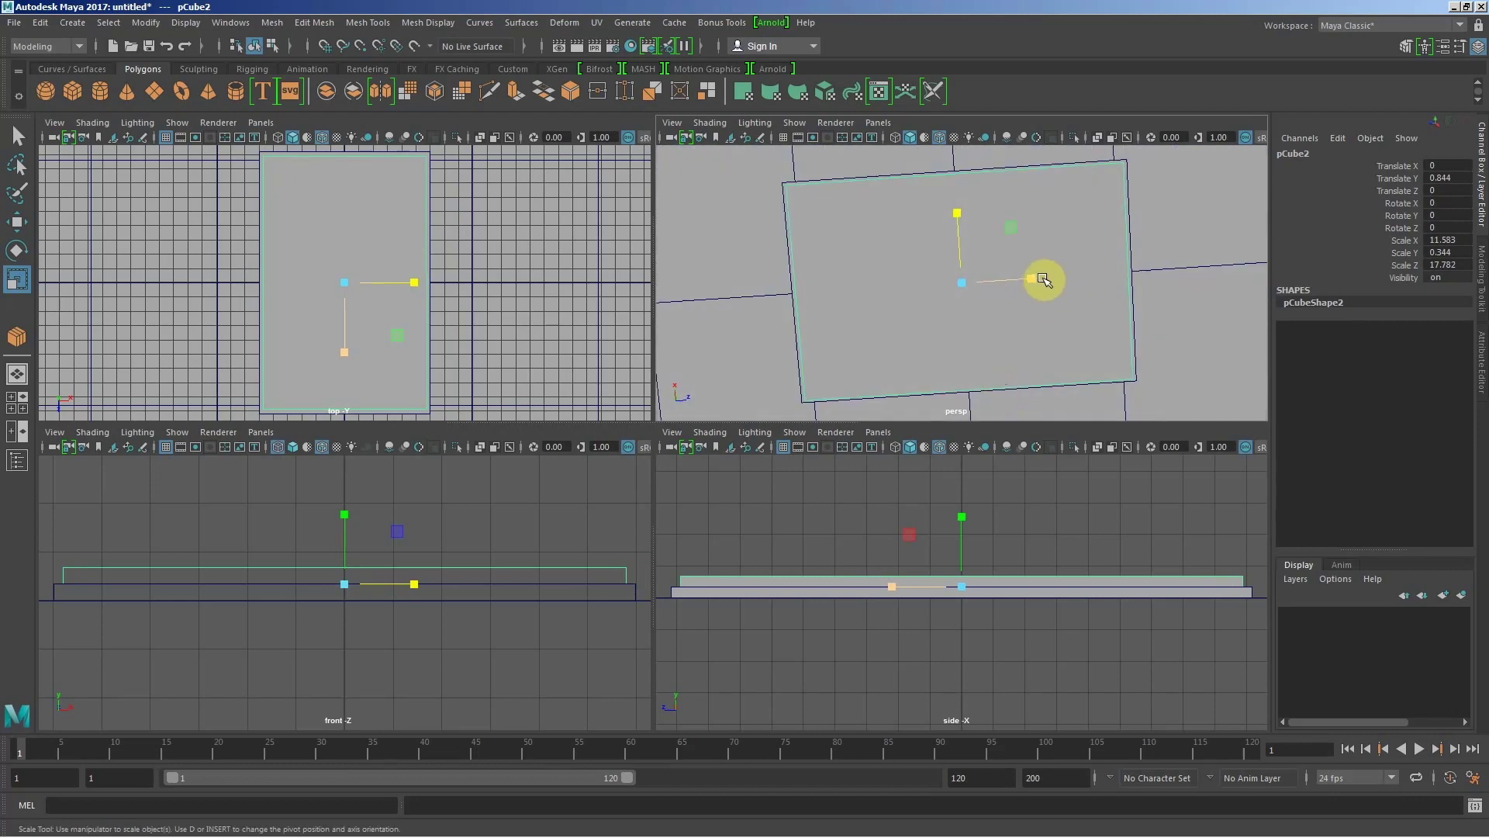
drag(1043, 280, 1040, 280)
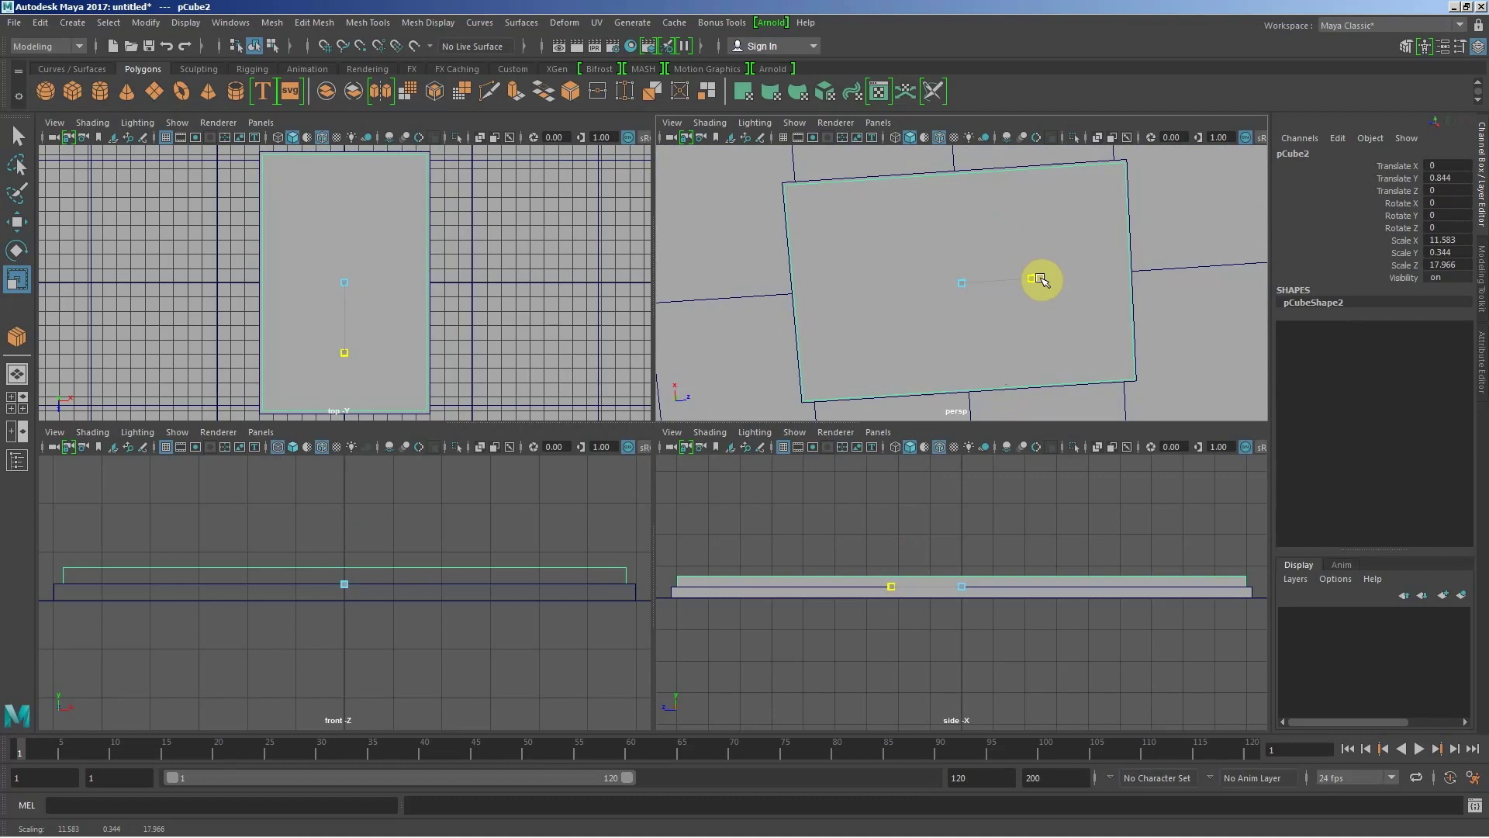
drag(1040, 279, 1040, 279)
Step: In the top view, hide the grid and set pCube2's depth to about 17.963
key(space)
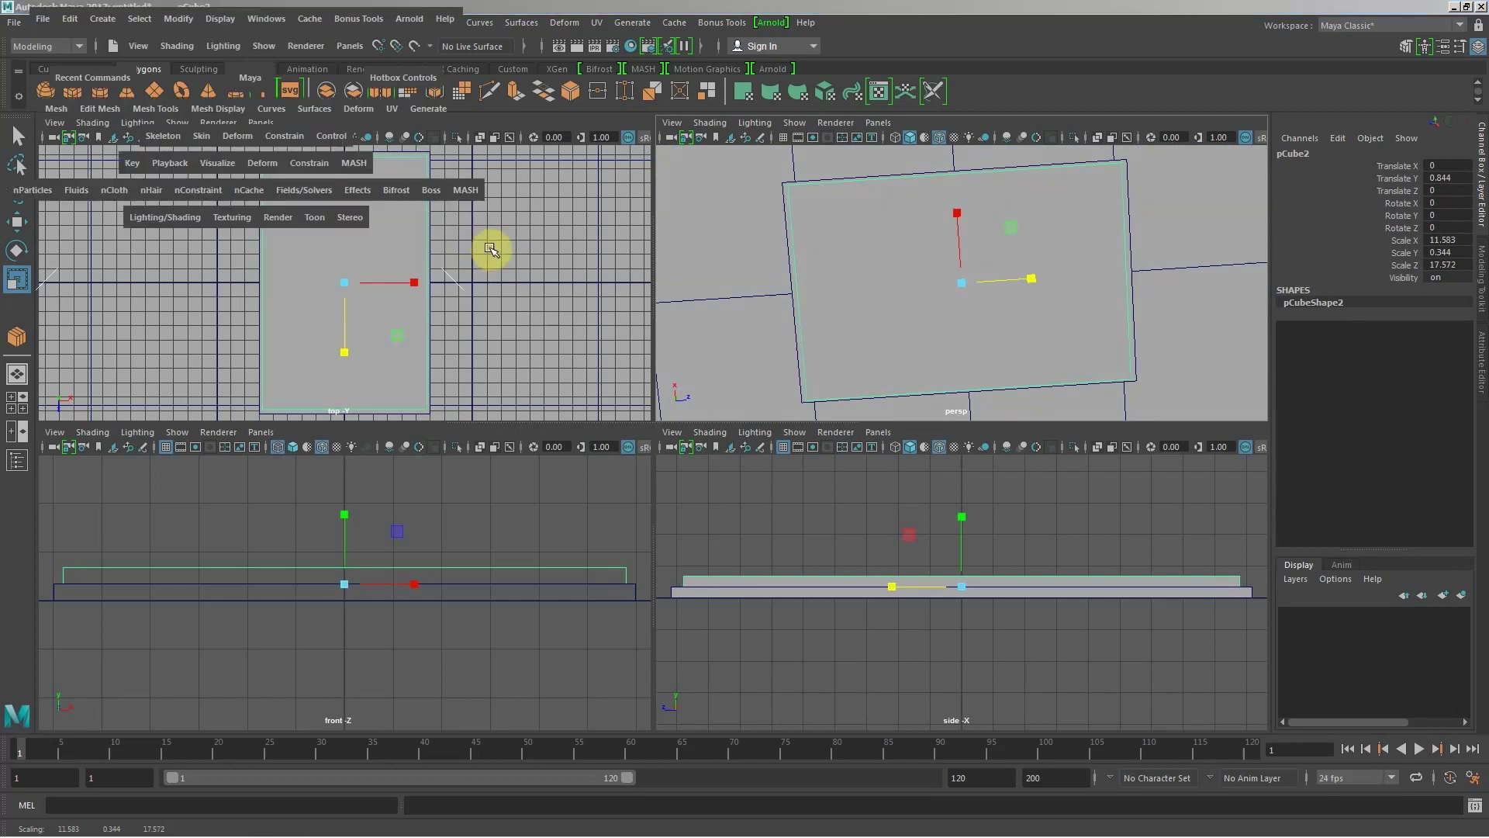
click(168, 138)
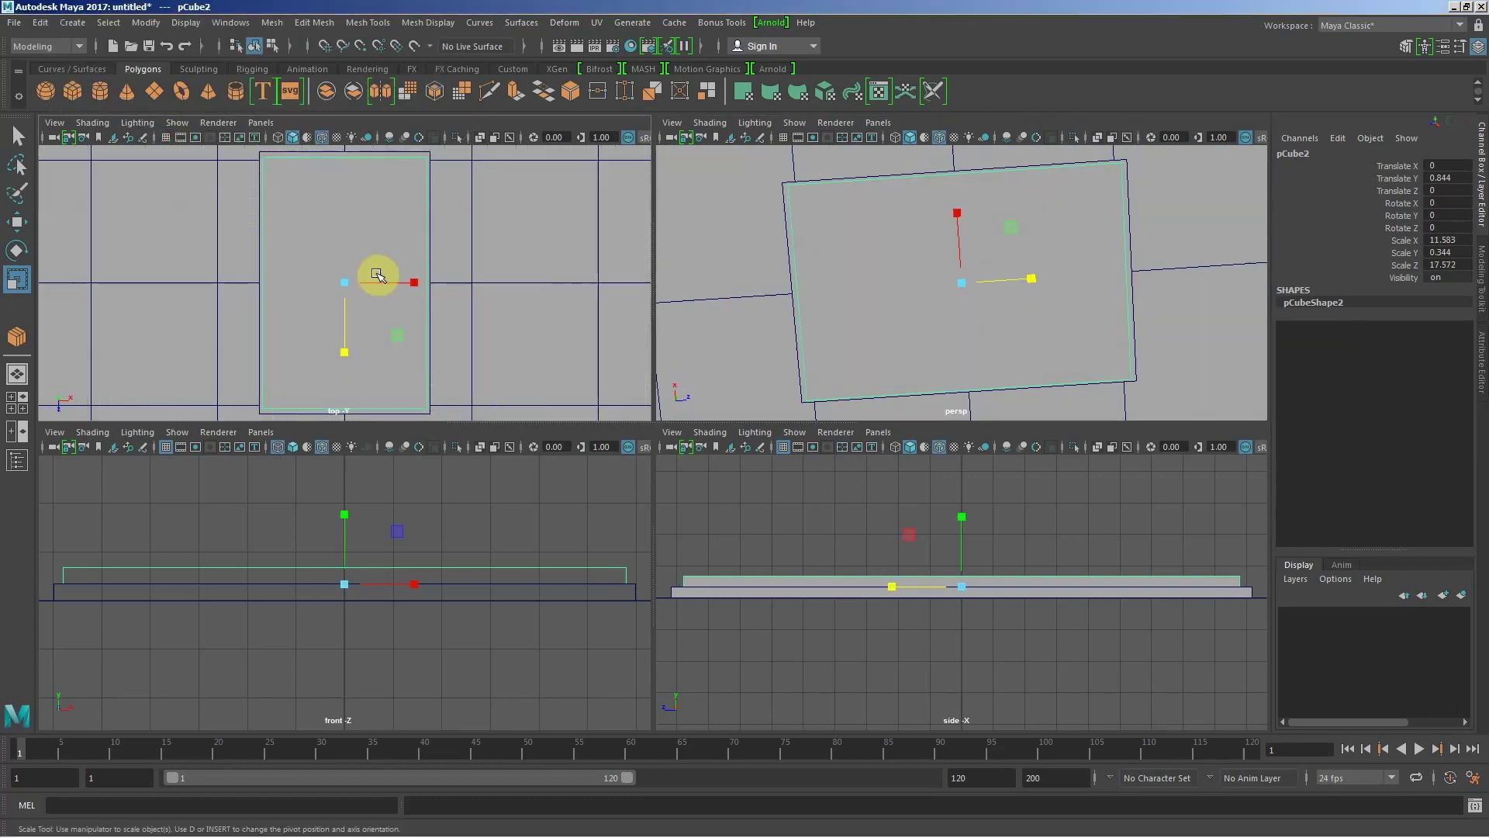
mouse_move(507, 268)
alt+middle_down()
mouse_move(618, 296)
mouse_move(555, 289)
alt+middle_up()
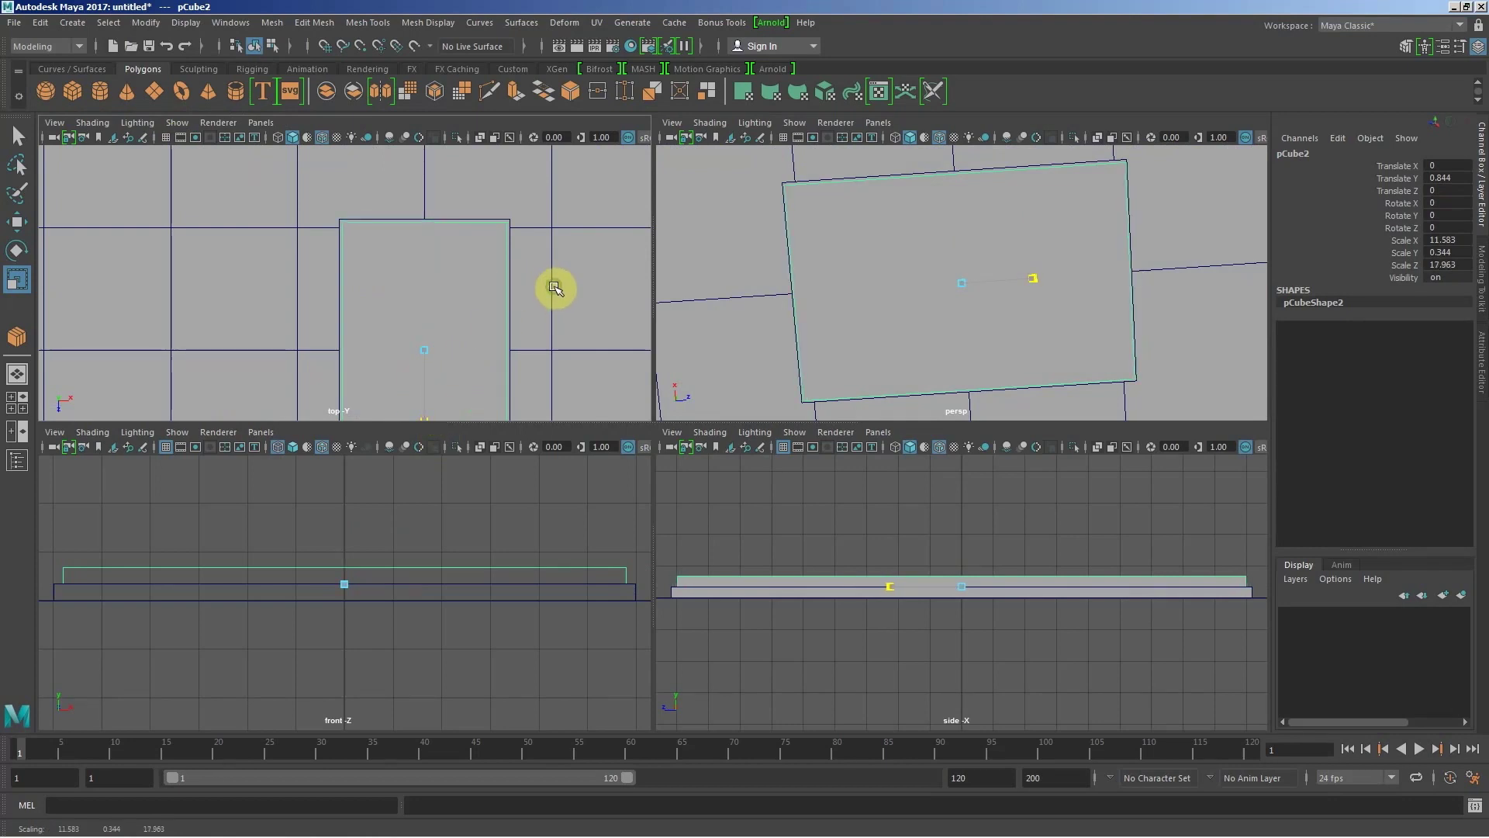
mouse_move(498, 289)
alt+right_down()
mouse_move(233, 290)
mouse_move(425, 369)
alt+right_up()
alt+middle_drag(426, 370, 435, 240)
alt+right_drag(435, 239, 432, 323)
mouse_move(432, 322)
alt+middle_down()
mouse_move(399, 389)
mouse_move(359, 233)
alt+middle_up()
alt+right_drag(359, 233, 452, 249)
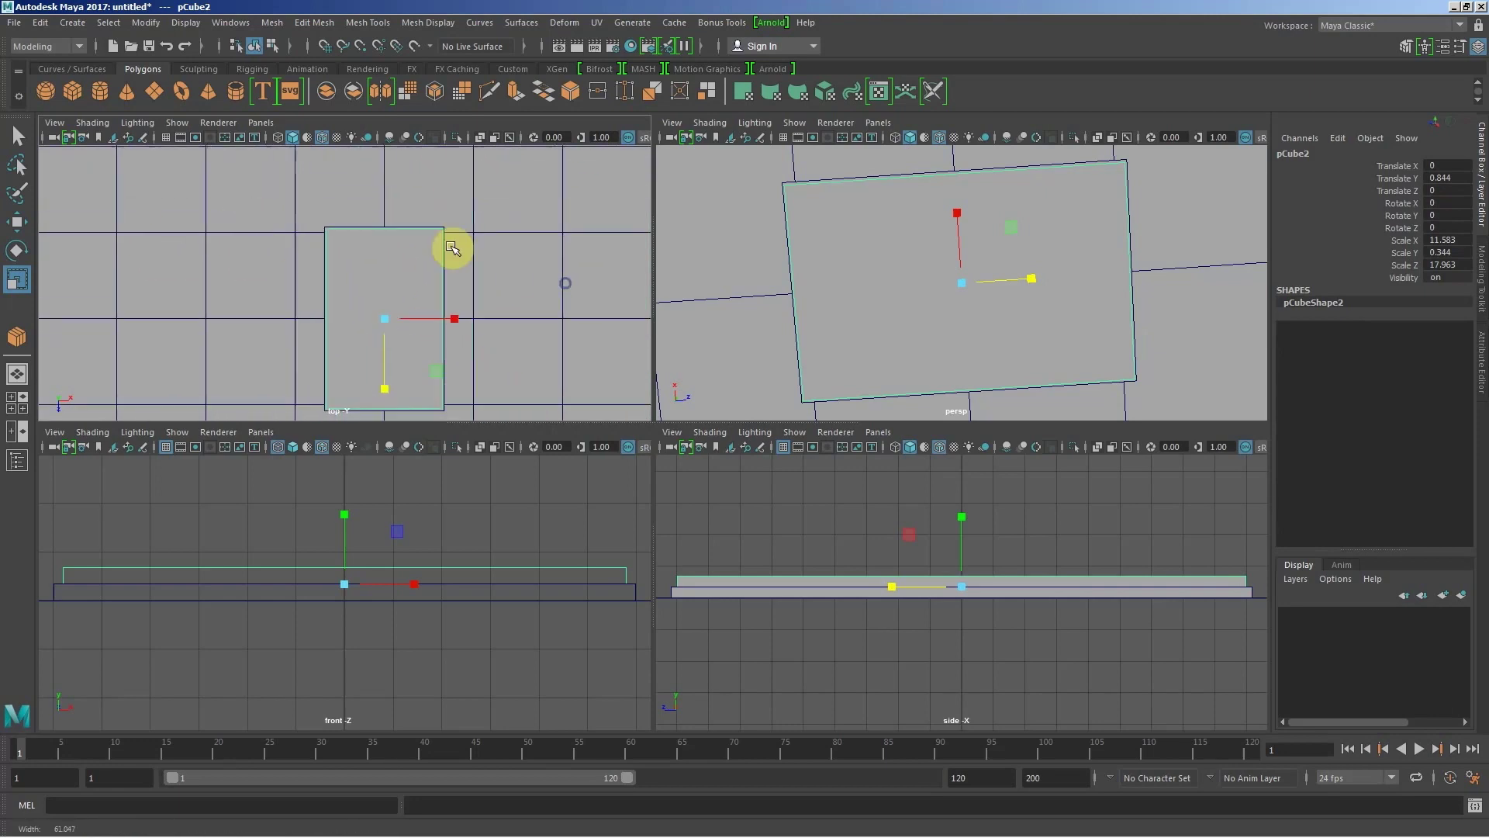
alt+right_drag(912, 263, 964, 289)
mouse_move(964, 289)
alt+mouse_down()
mouse_move(985, 173)
mouse_move(1051, 314)
alt+mouse_up()
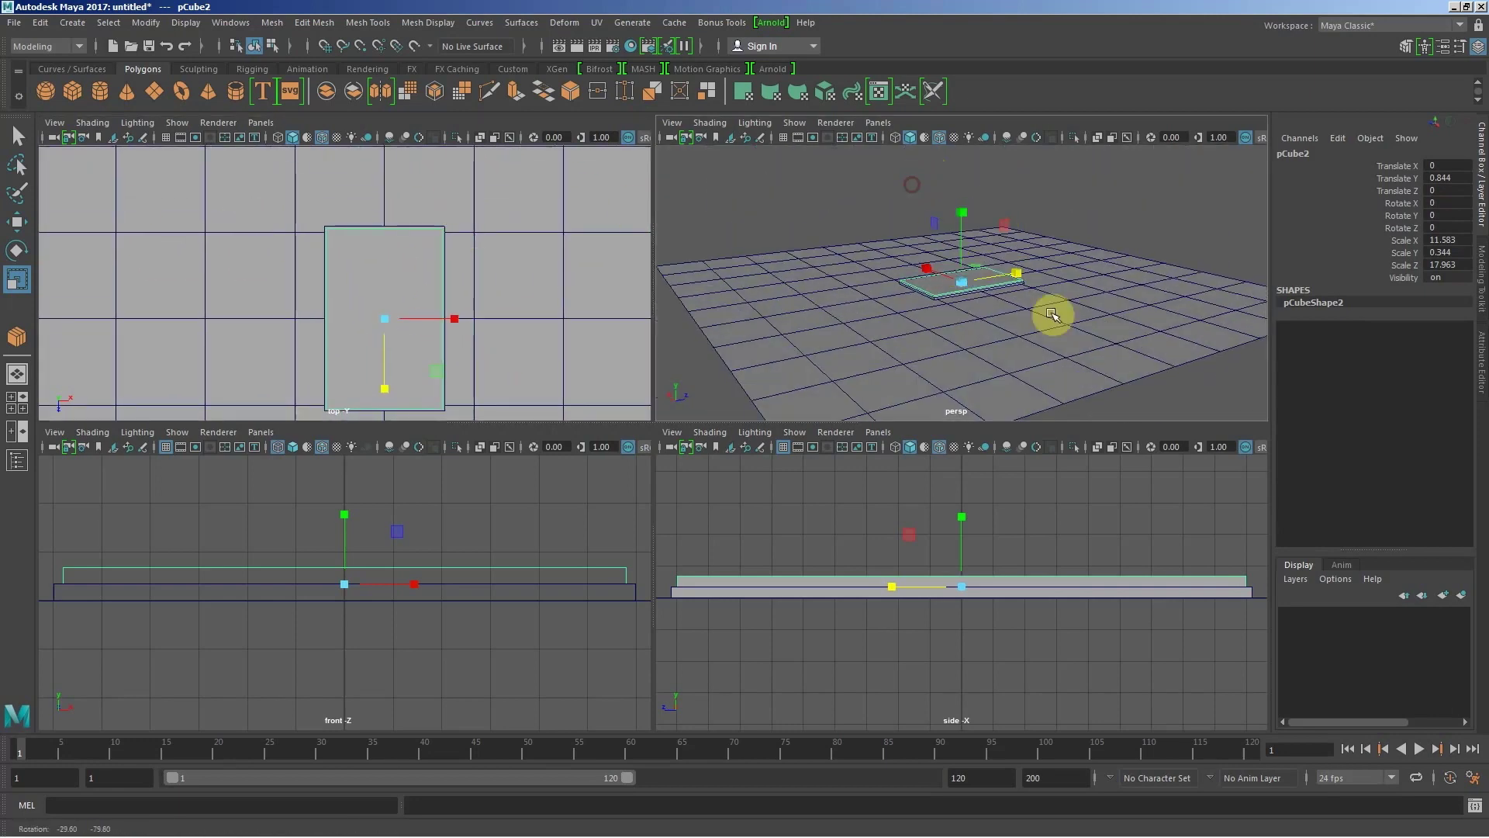
Step: Add the ground plane pPlane1 to a new layer1 and hide that layer
click(1038, 324)
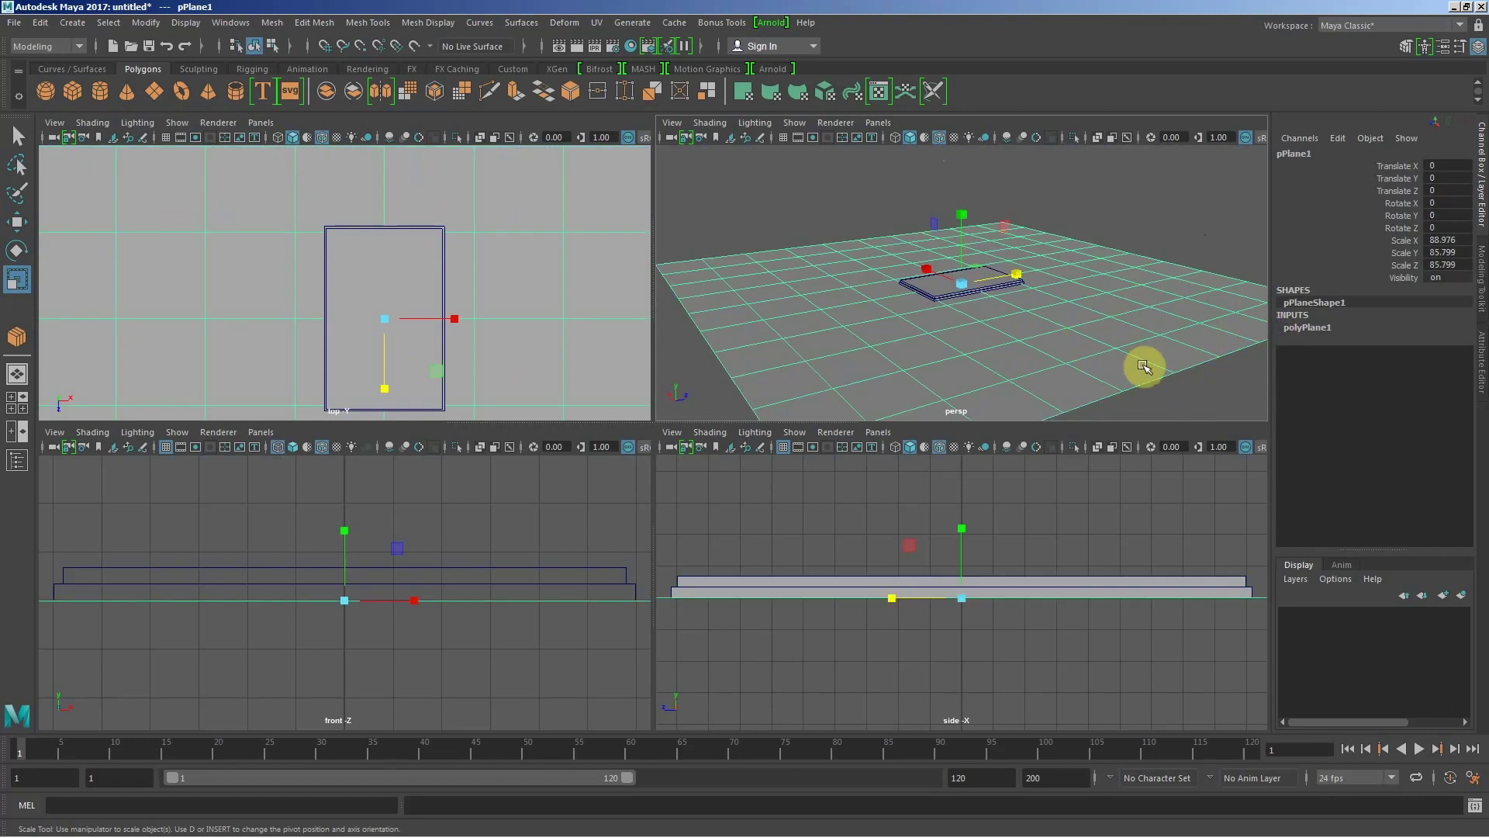
alt+drag(1081, 319, 1111, 336)
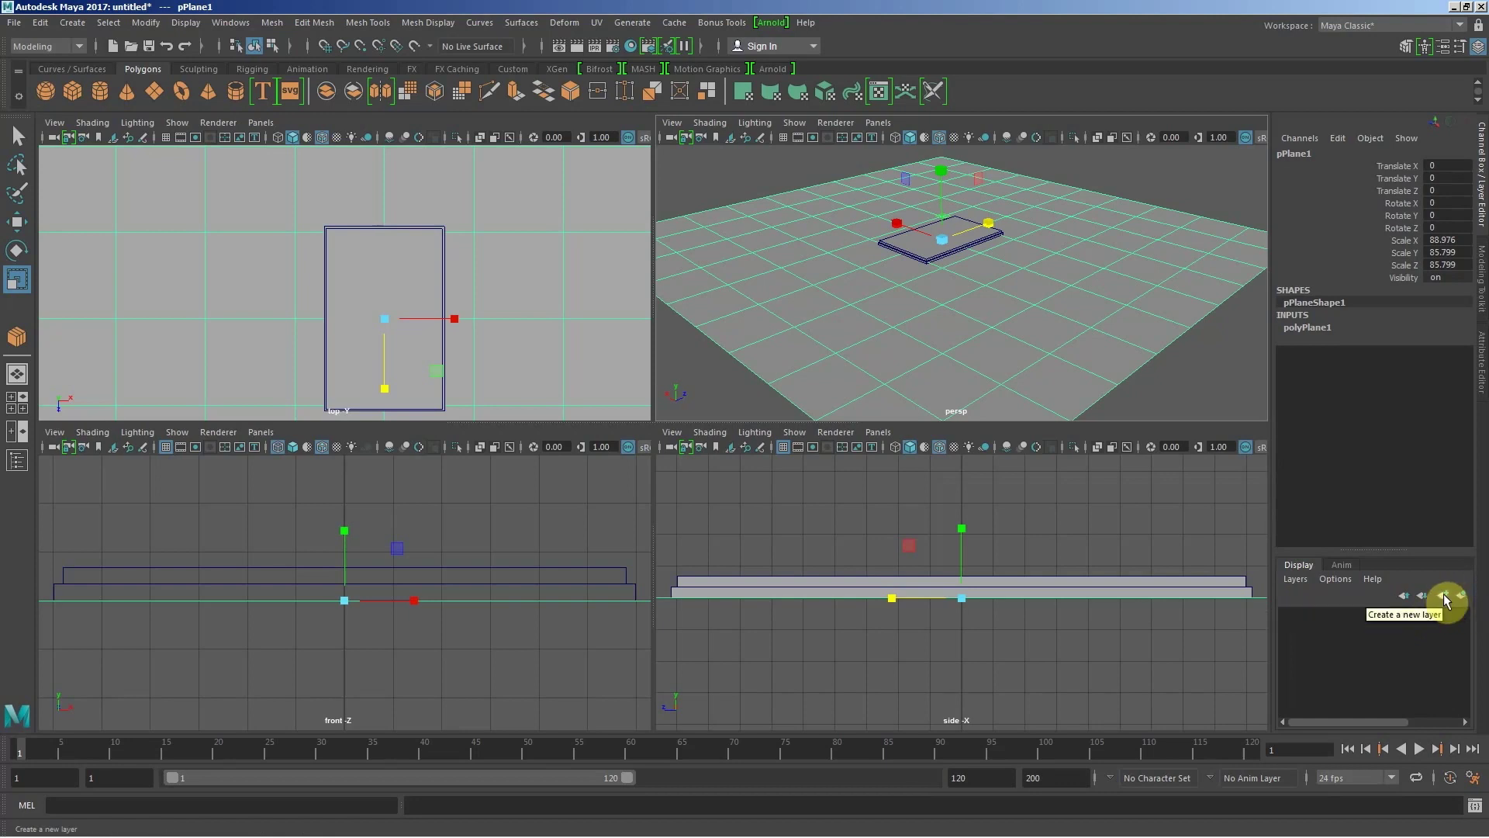
click(1444, 593)
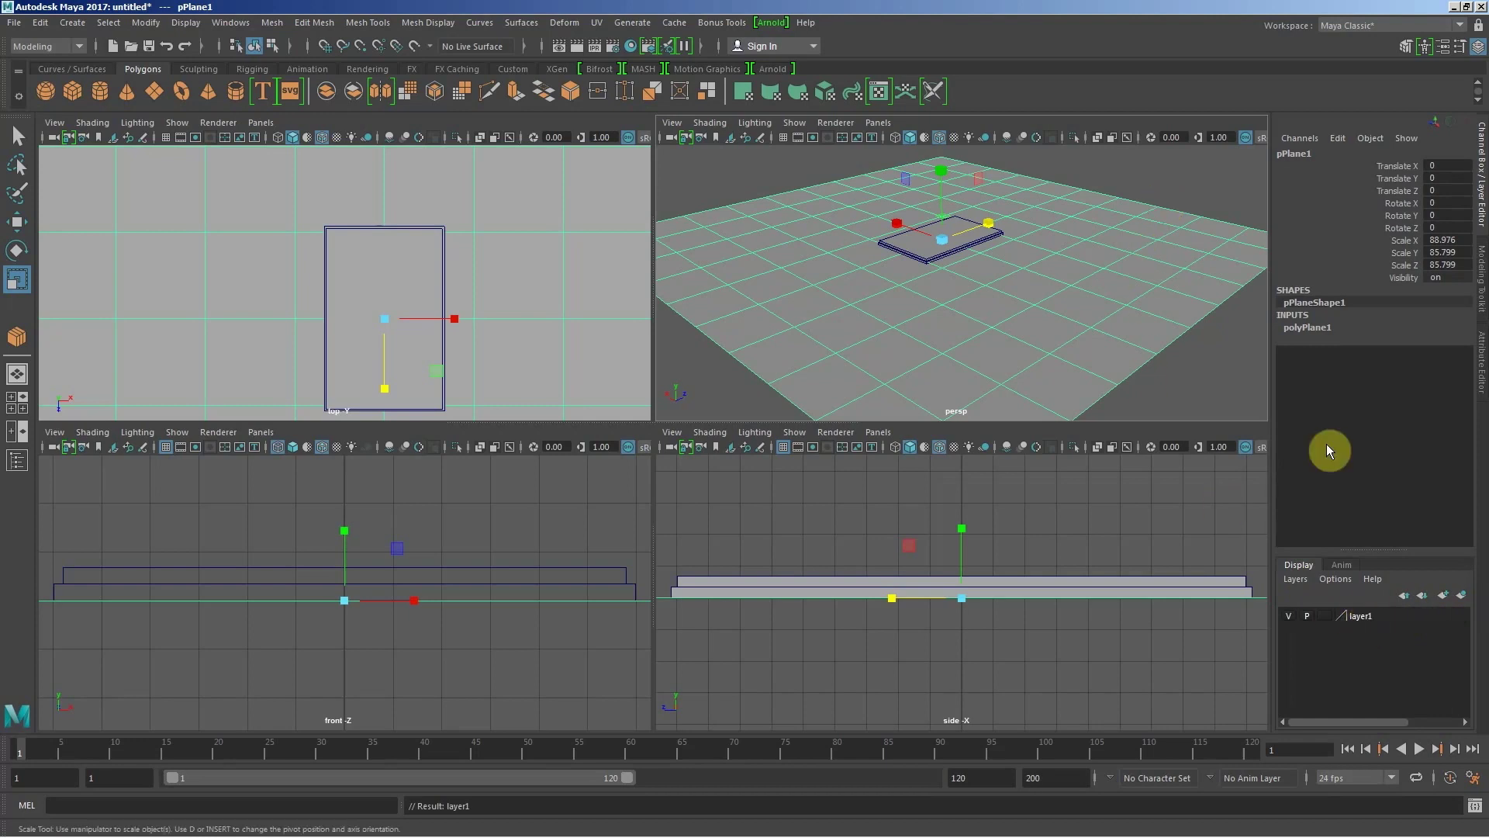
right_click(1355, 617)
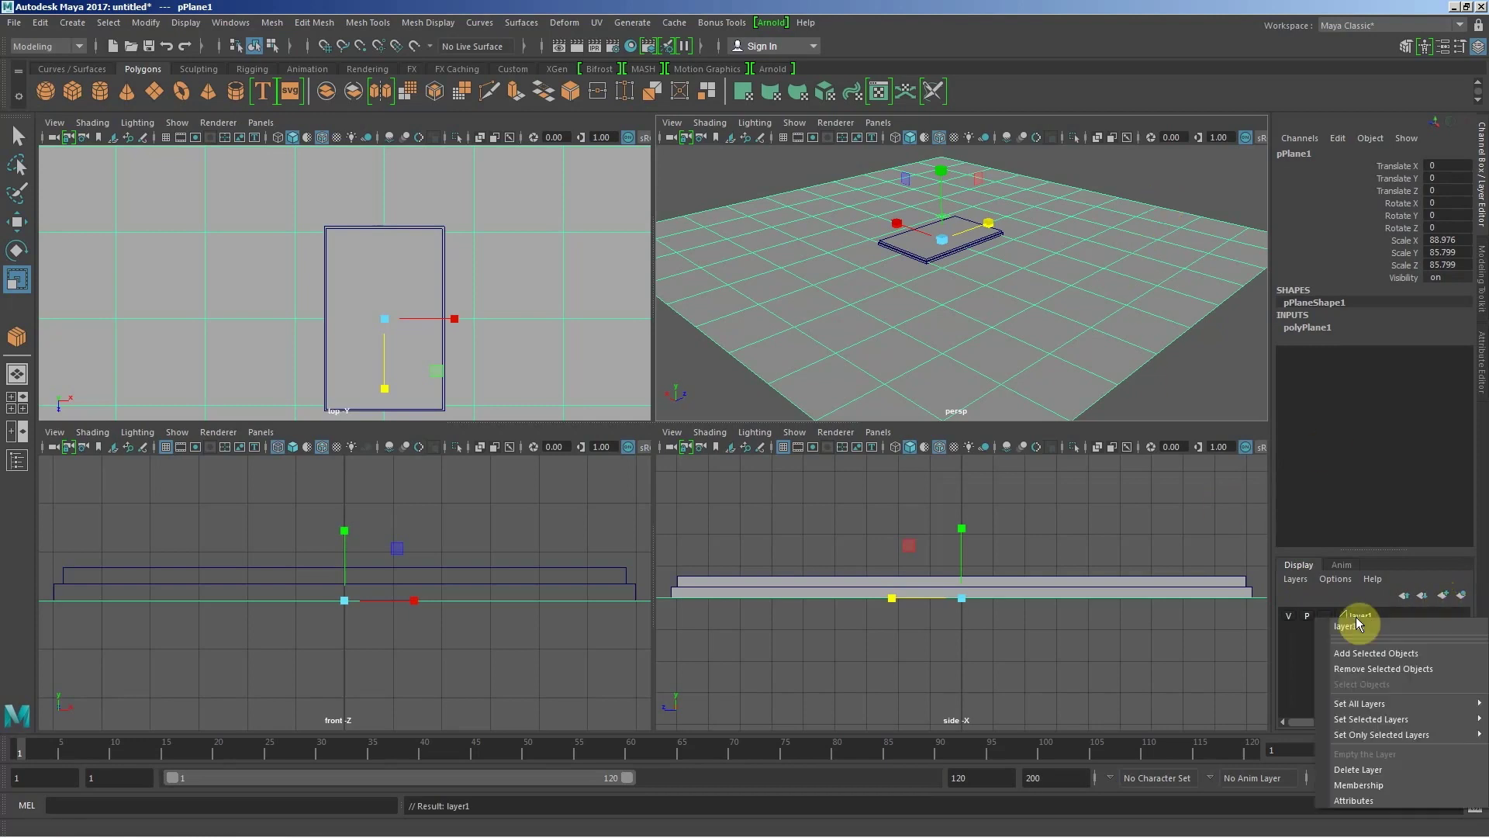
click(1396, 653)
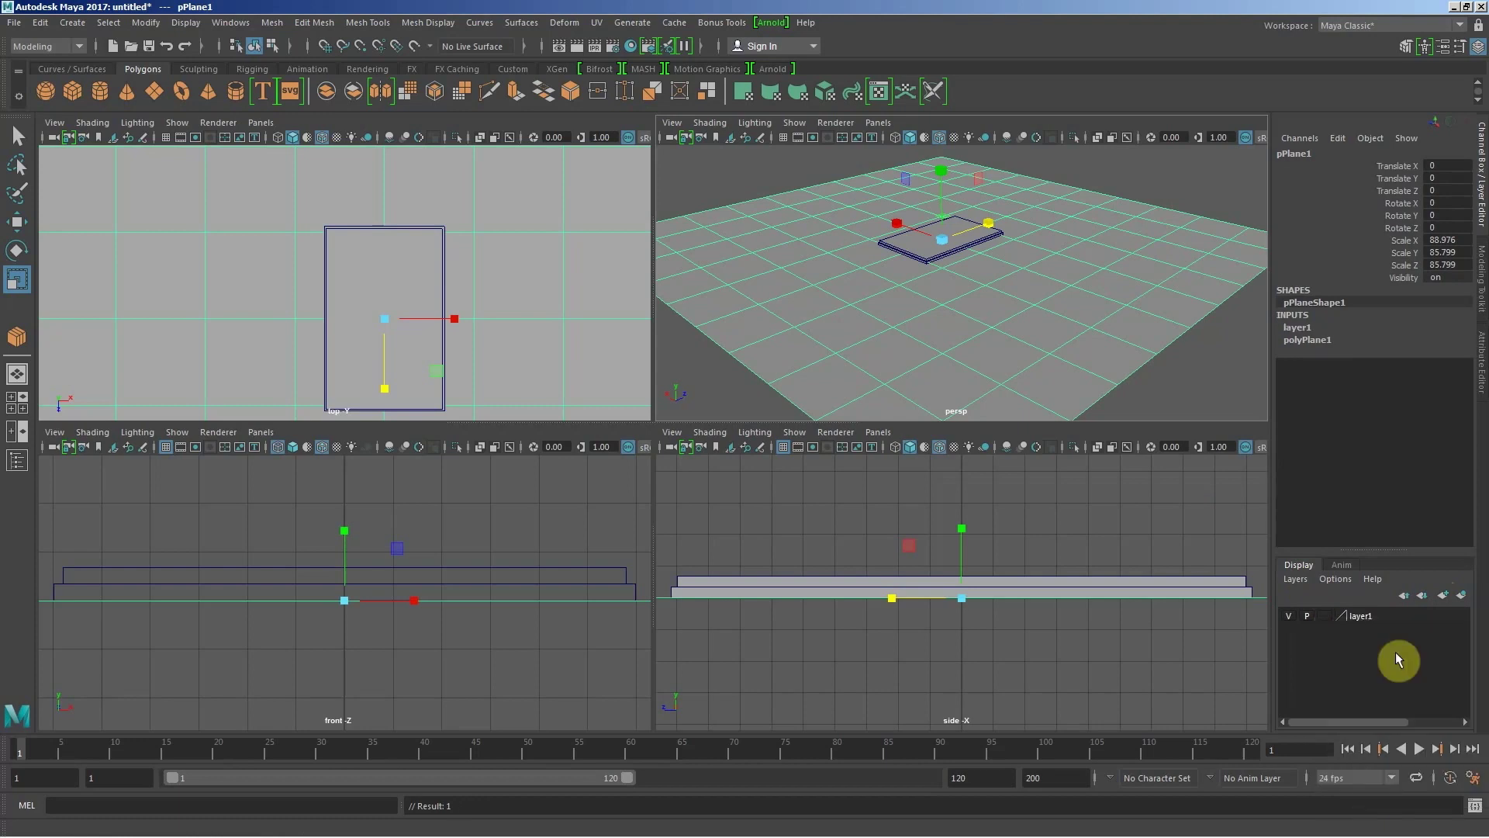
click(1291, 615)
click(980, 328)
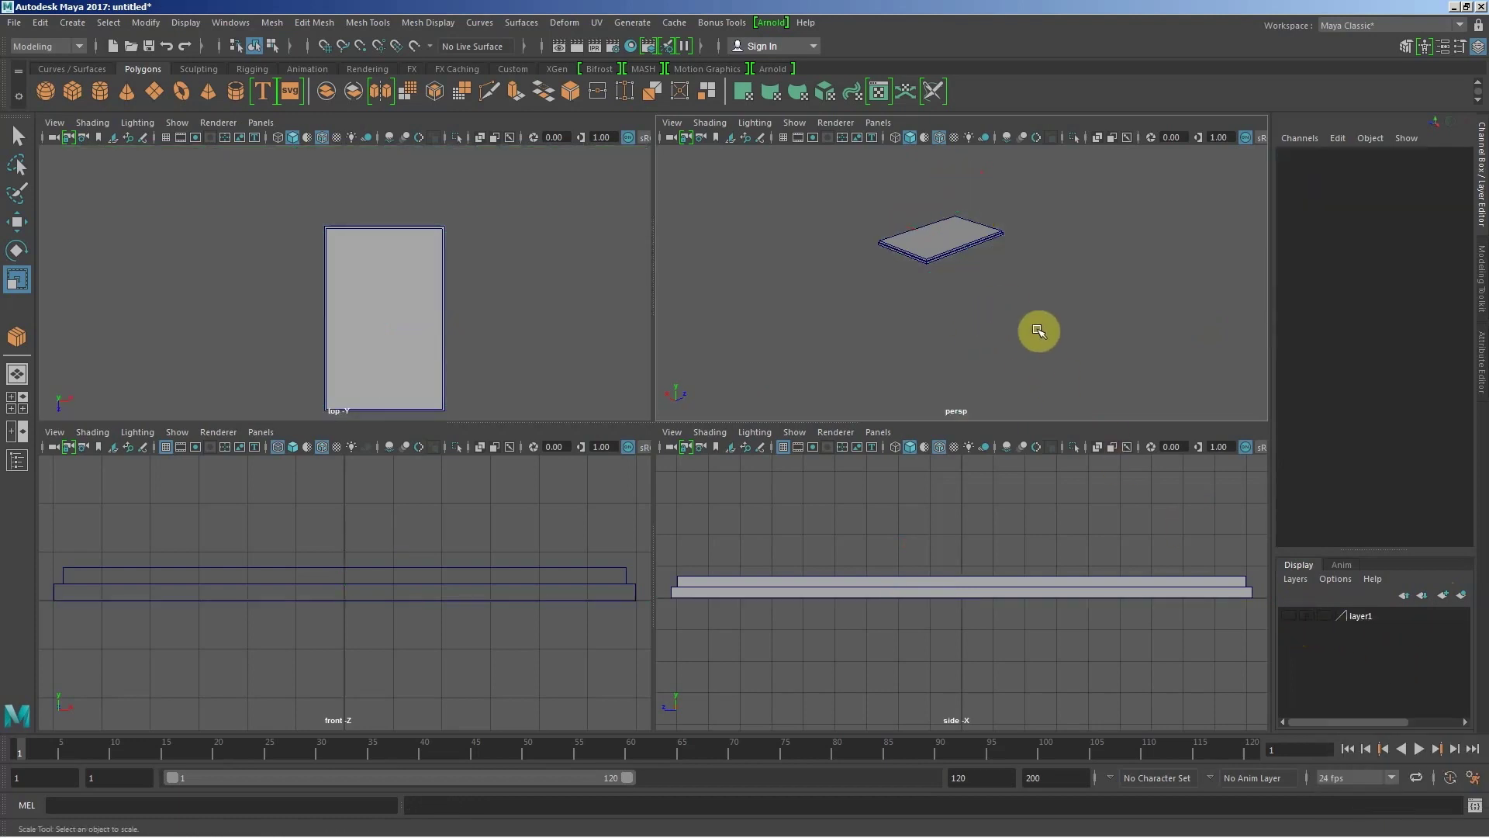
Step: Frame the slabs closer in the perspective view and select the upper slab pCube2
mouse_move(877, 280)
alt+right_down()
mouse_move(1070, 351)
mouse_move(845, 255)
mouse_move(869, 322)
mouse_move(998, 349)
alt+right_up()
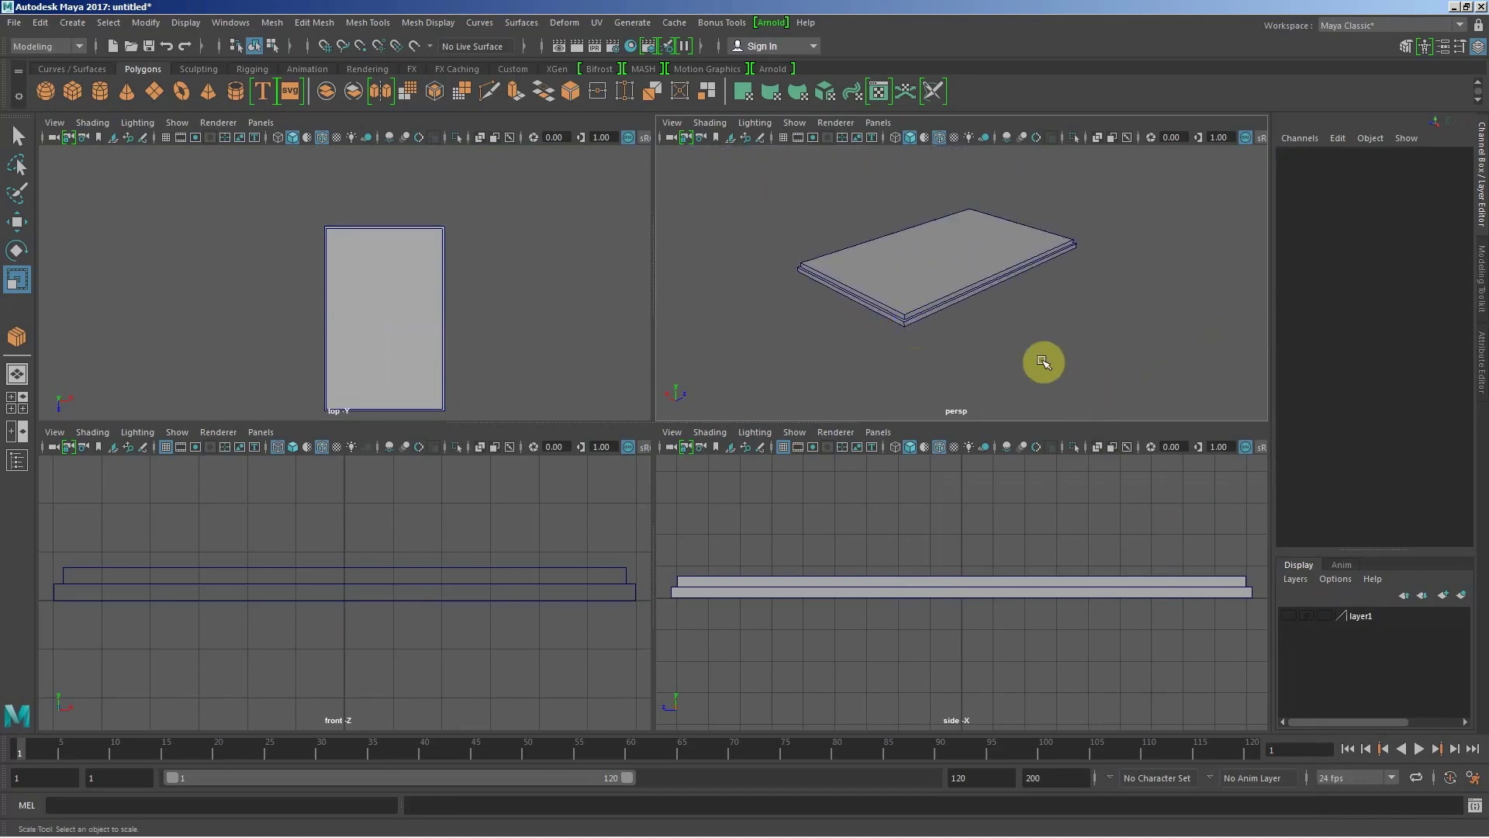
alt+middle_drag(1043, 362, 1020, 384)
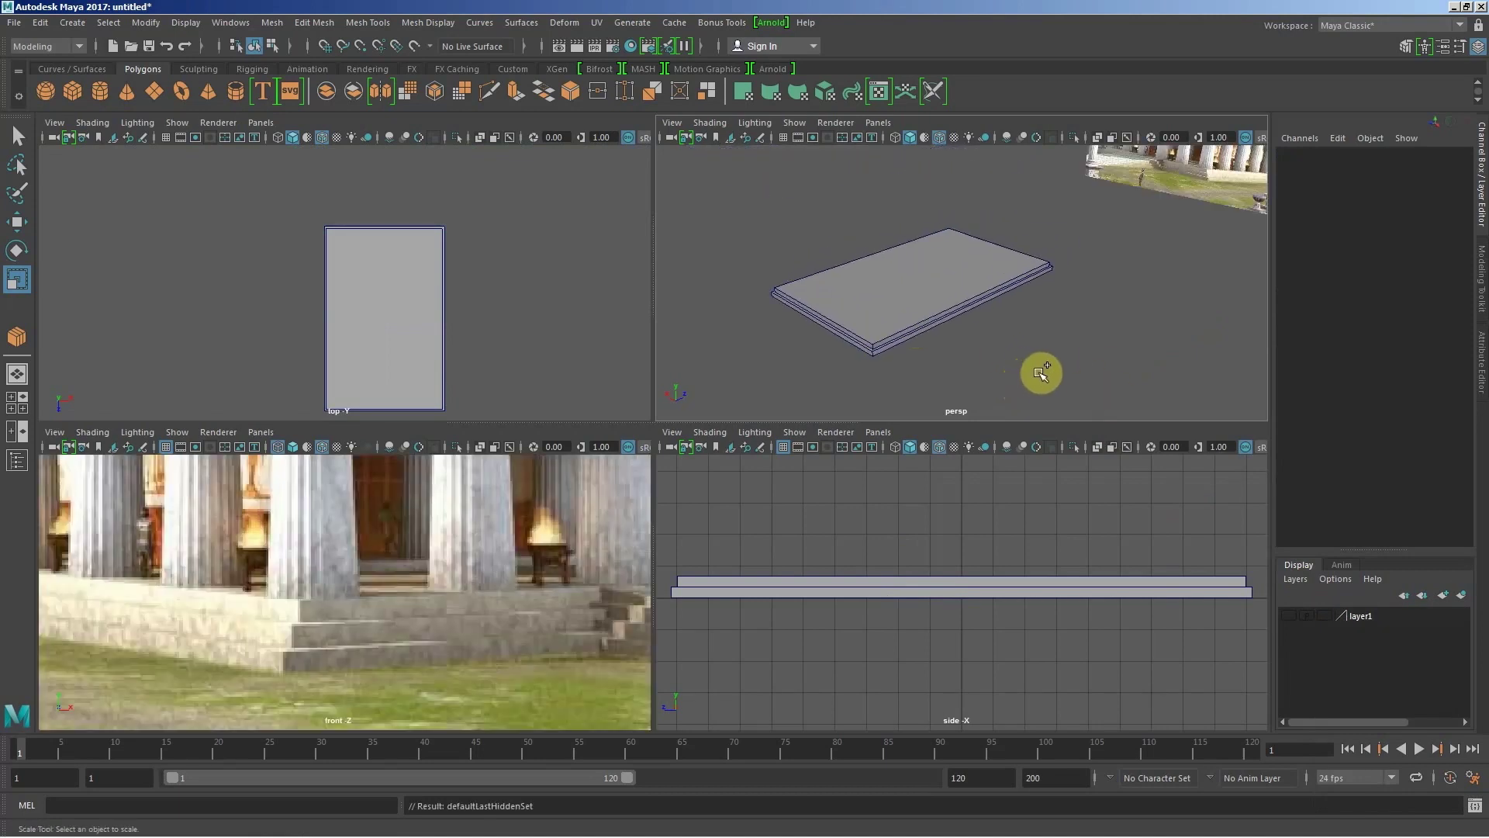
alt+right_drag(954, 302, 979, 319)
alt+middle_drag(979, 319, 914, 375)
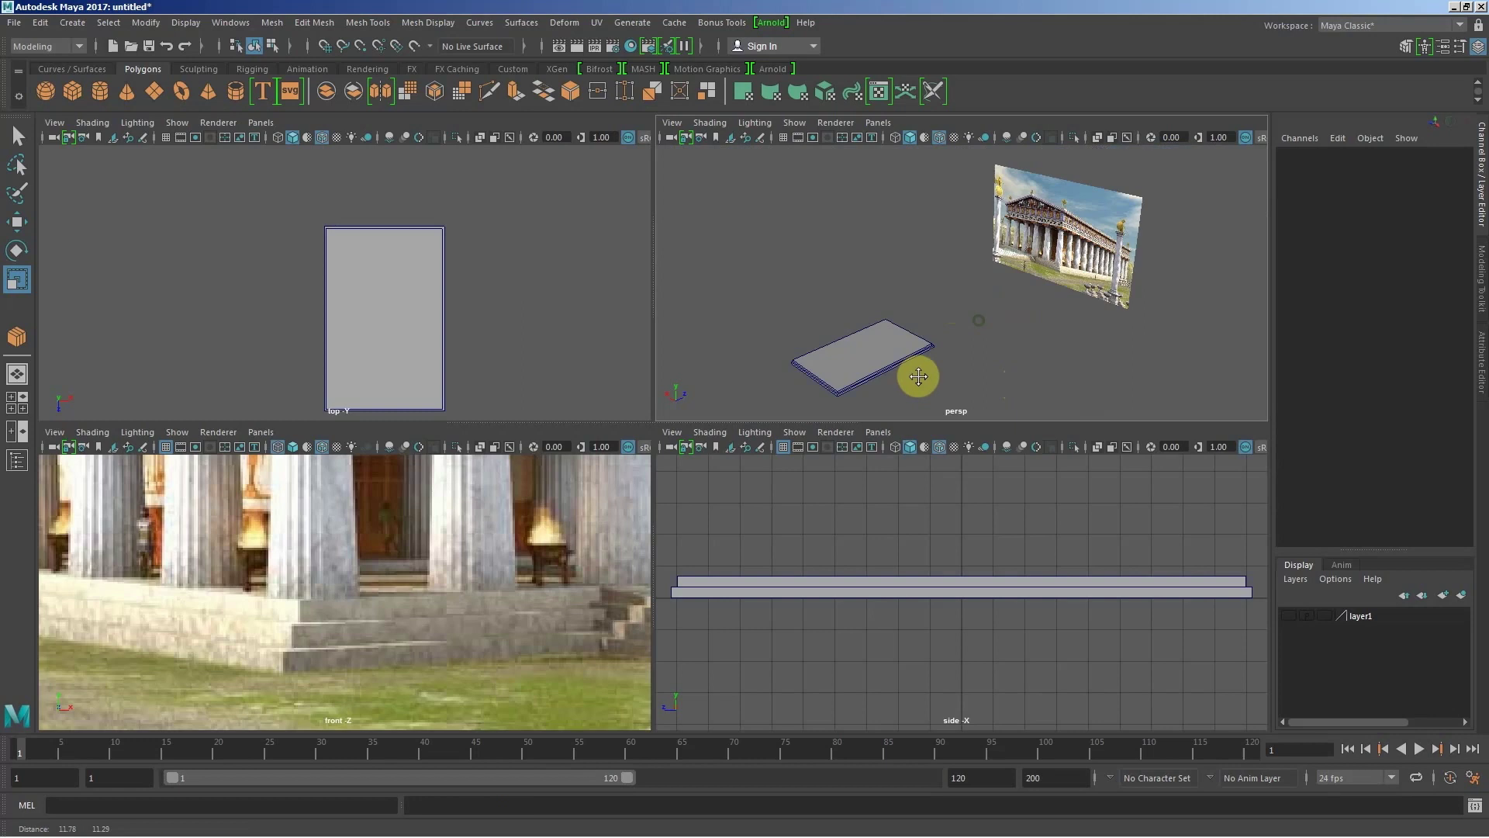
alt+drag(914, 376, 990, 399)
alt+right_drag(991, 398, 1039, 326)
alt+middle_drag(1040, 326, 1048, 314)
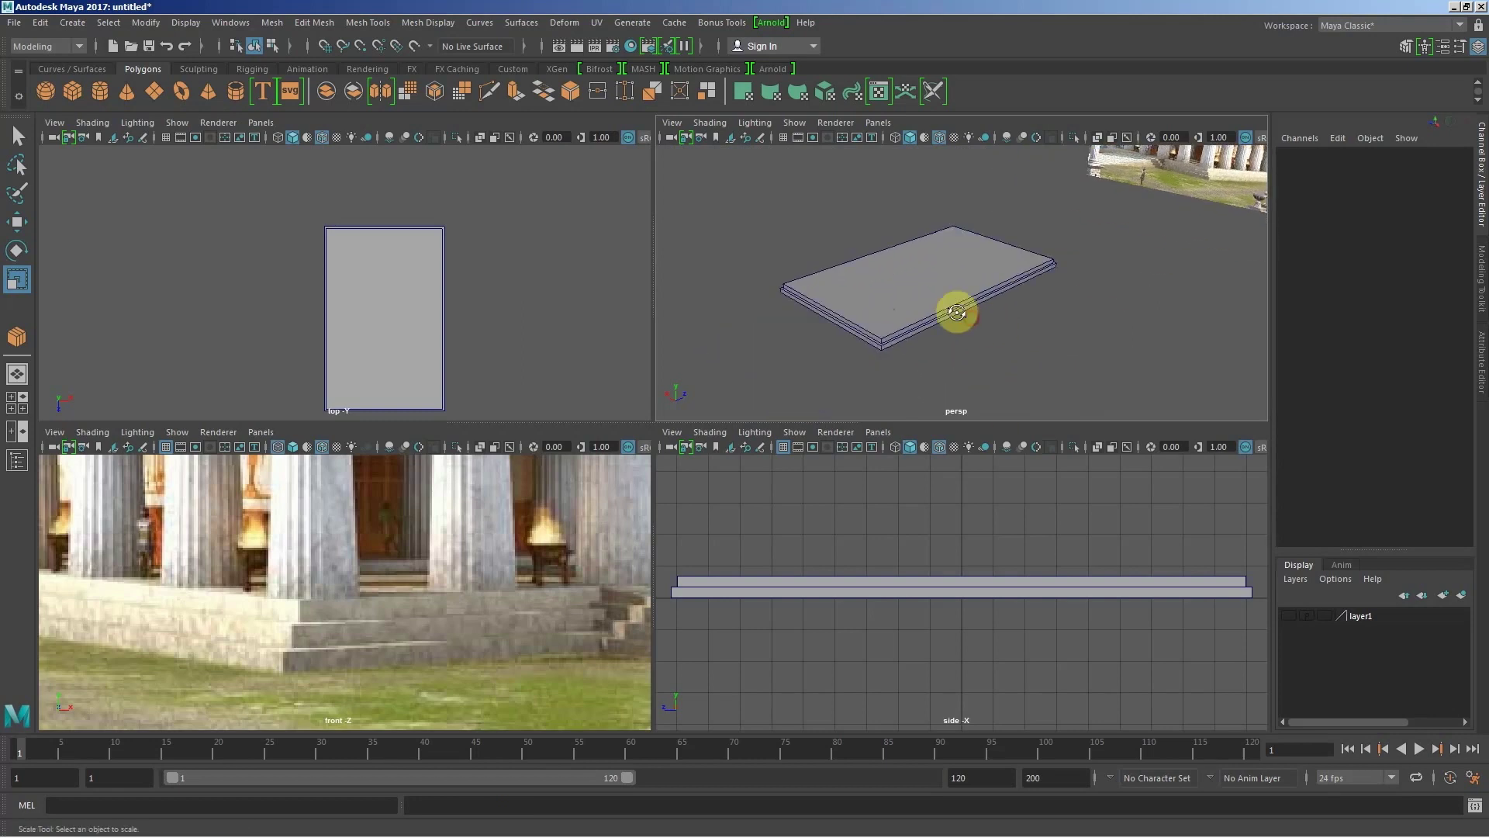
alt+drag(956, 311, 938, 277)
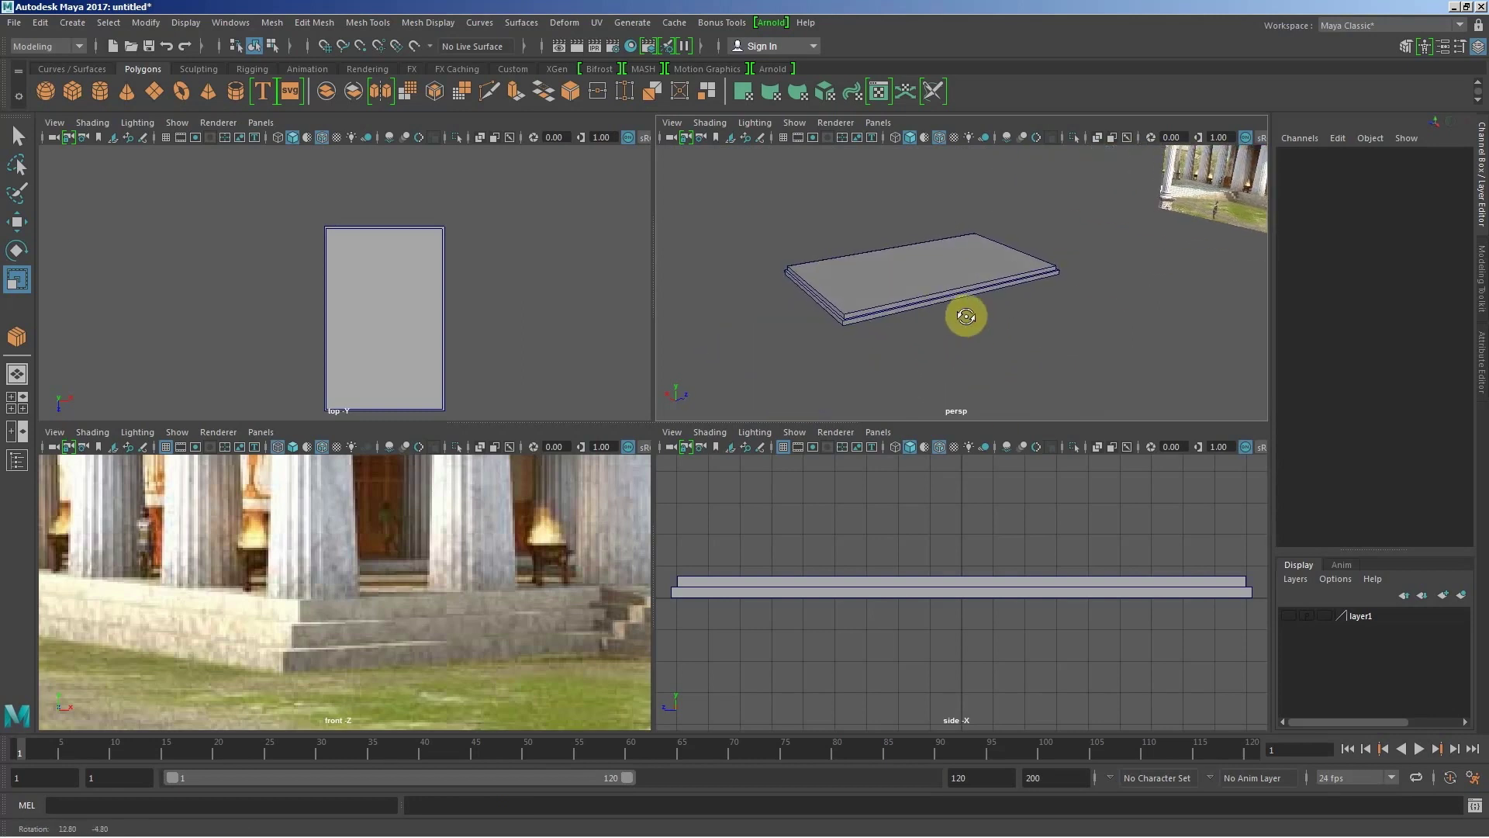
click(937, 277)
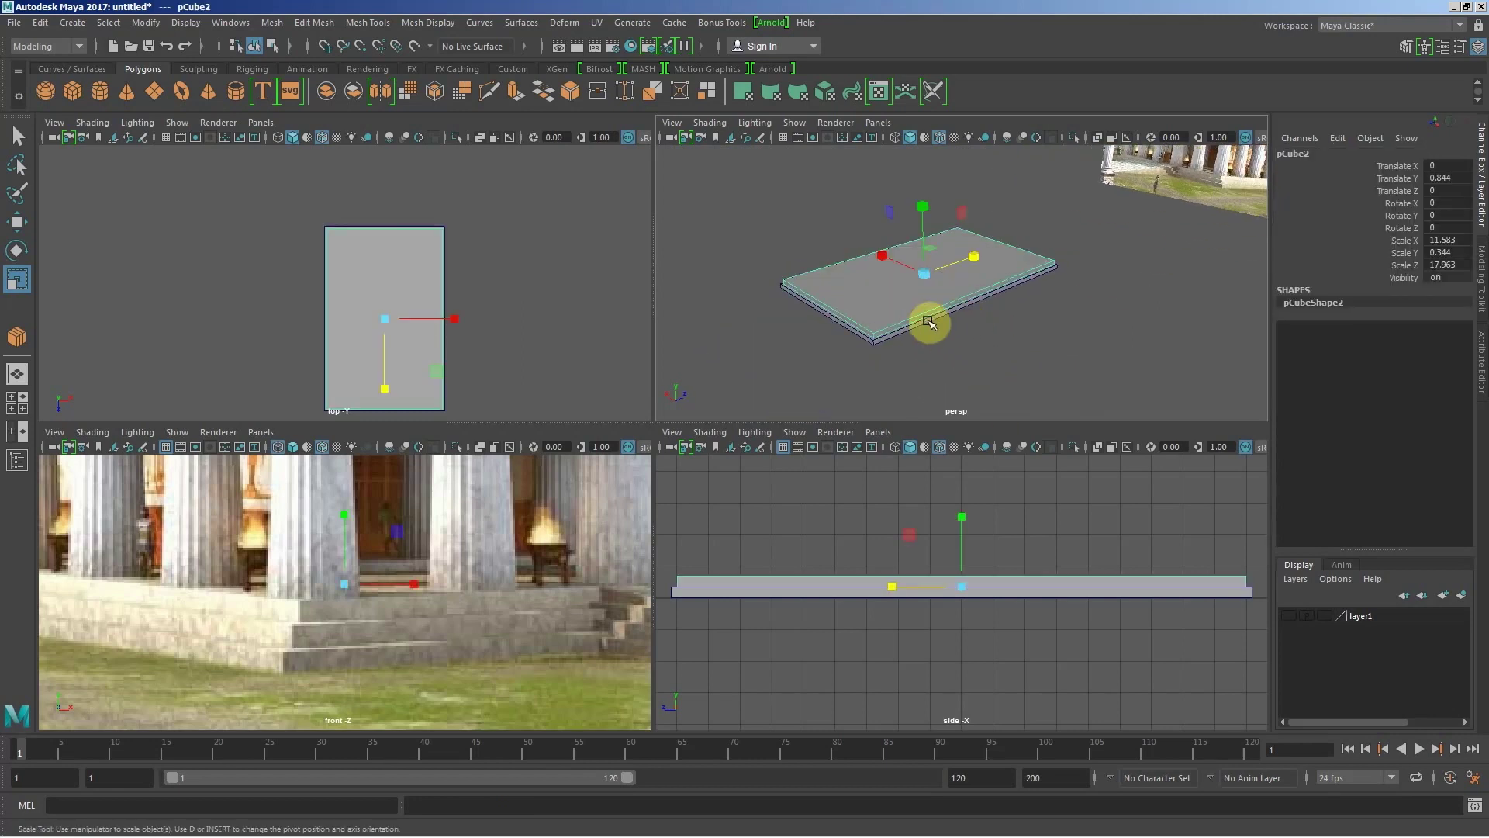
Step: Duplicate pCube2 as pCube3 and rest it on top of the stack at Translate Y 1.189
key(ctrl+d)
key(w)
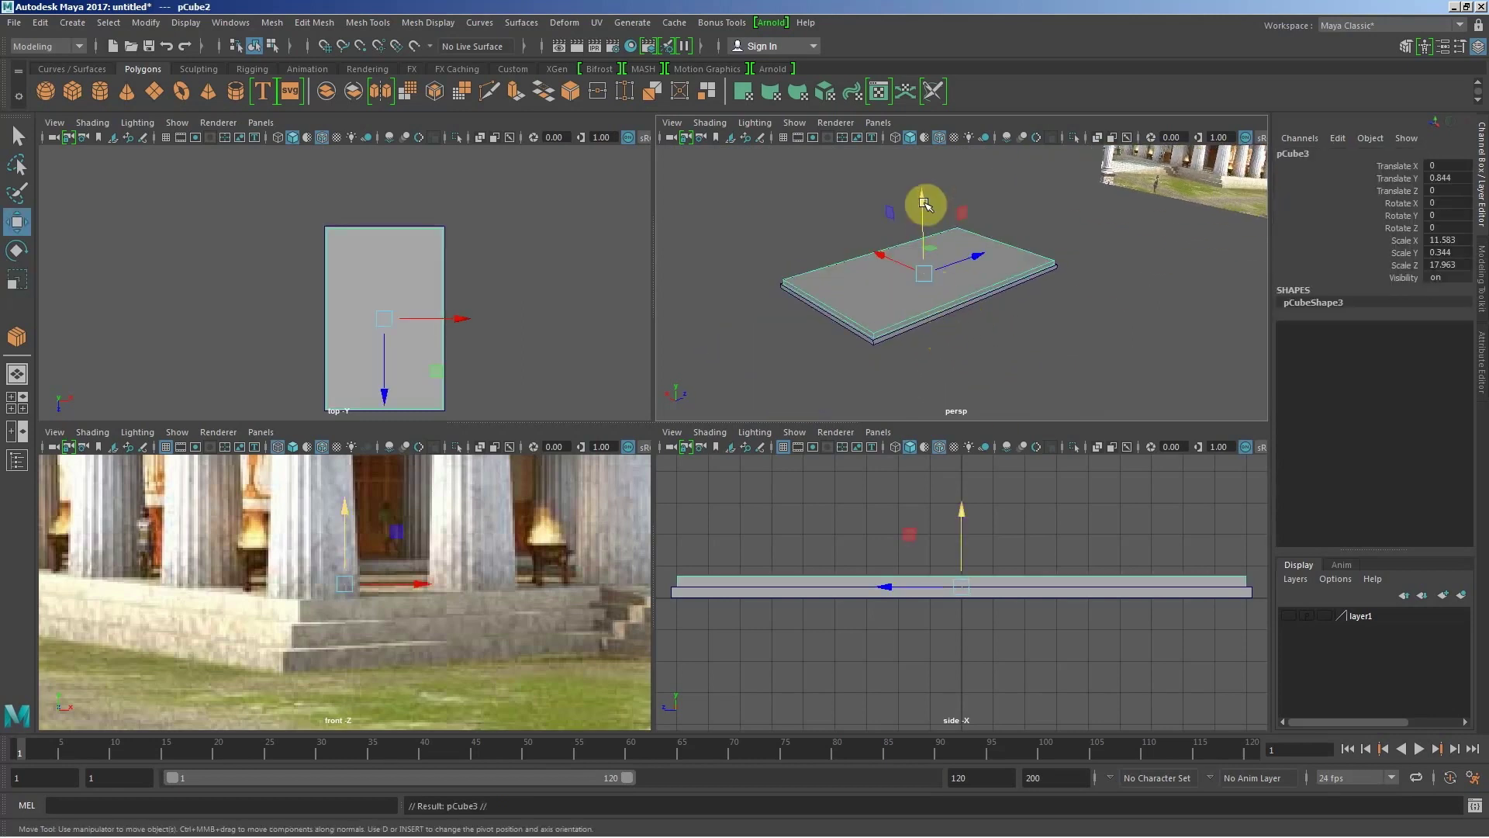
drag(925, 203, 923, 174)
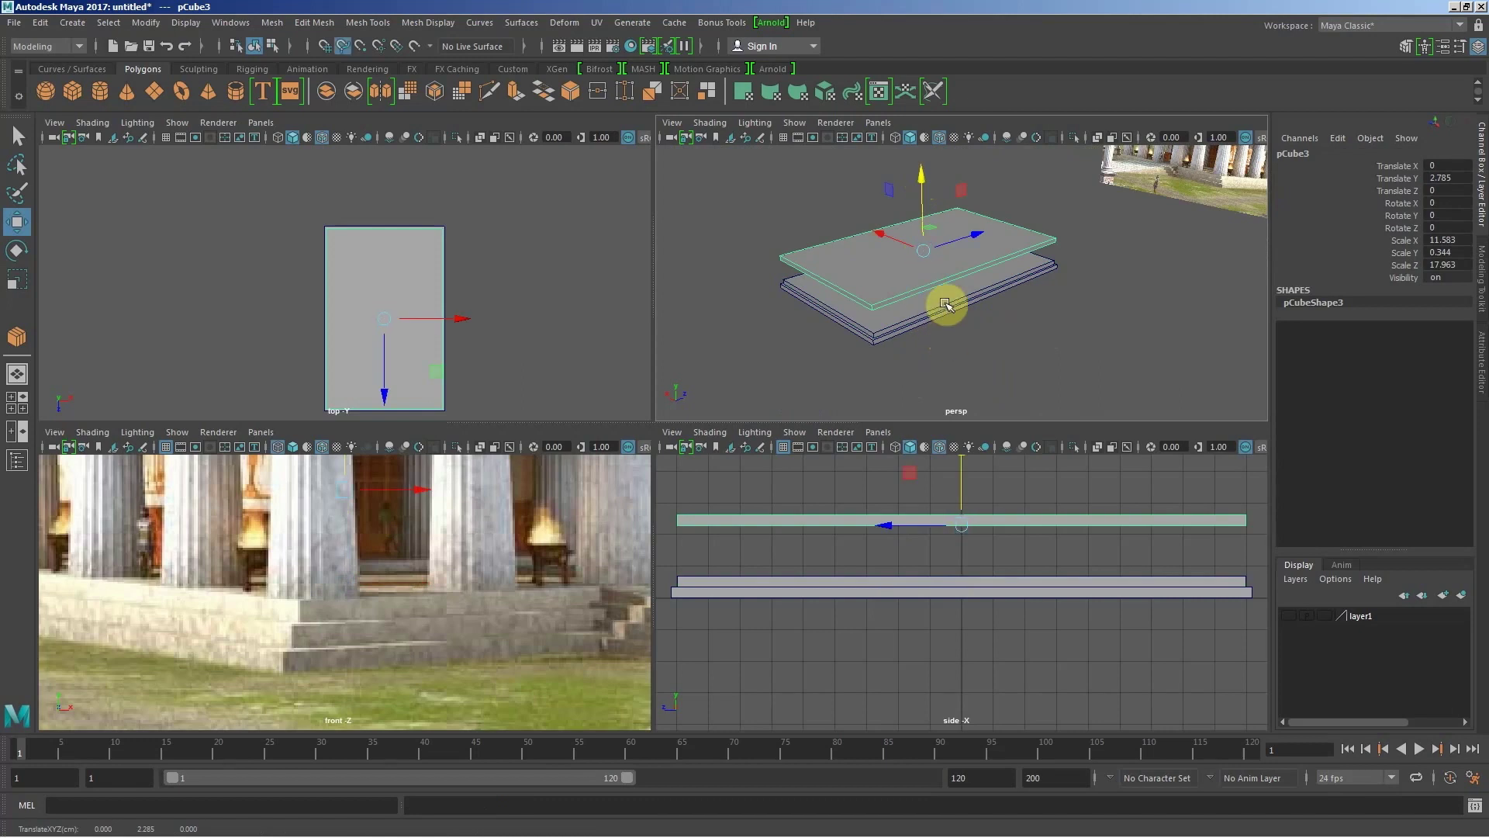
middle_drag(946, 304, 947, 304)
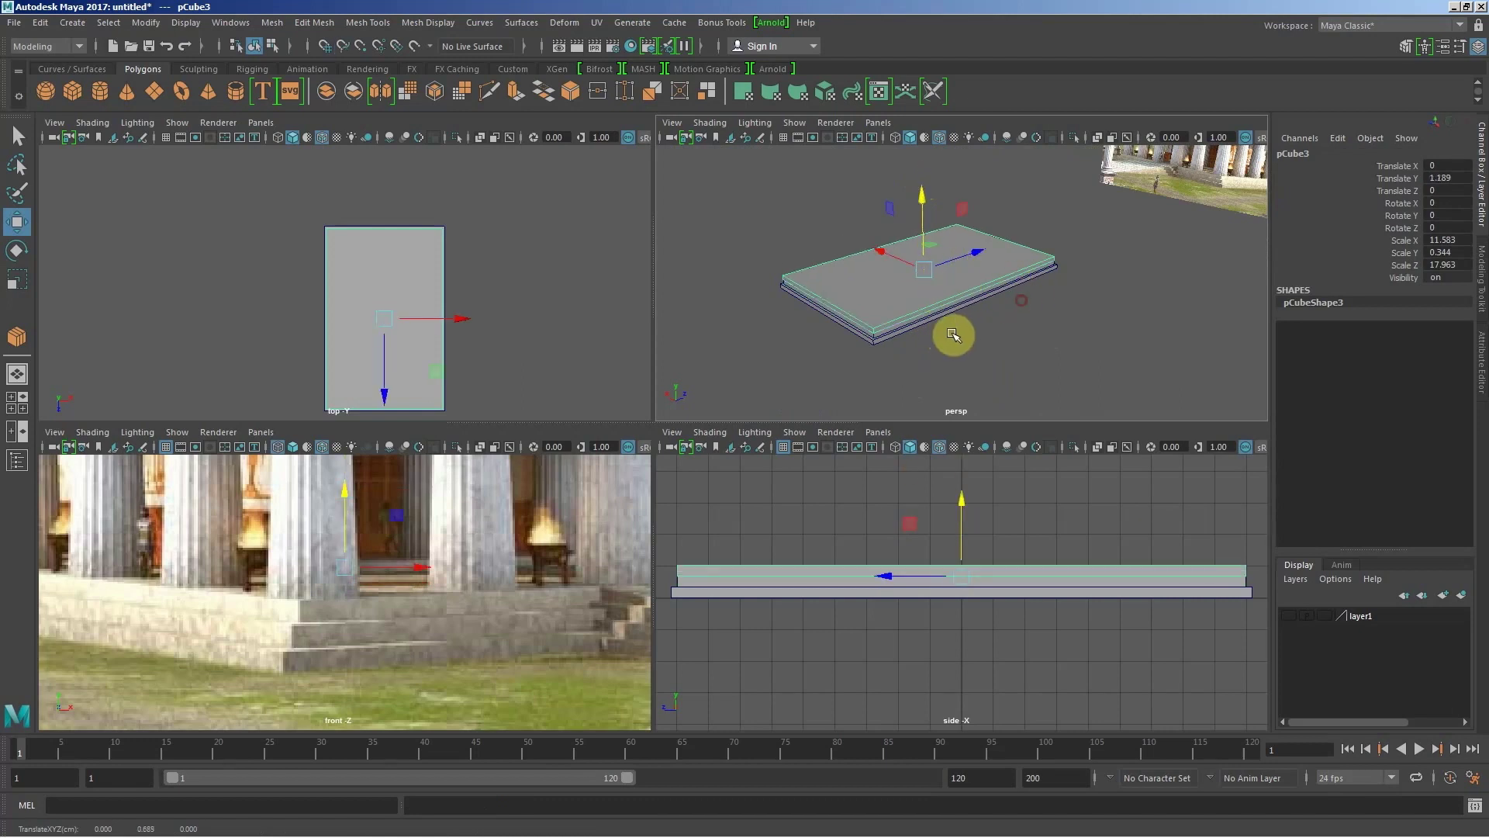
Step: Scale pCube3 narrower in width and adjust its depth in the top view
key(r)
alt+drag(951, 332, 1022, 249)
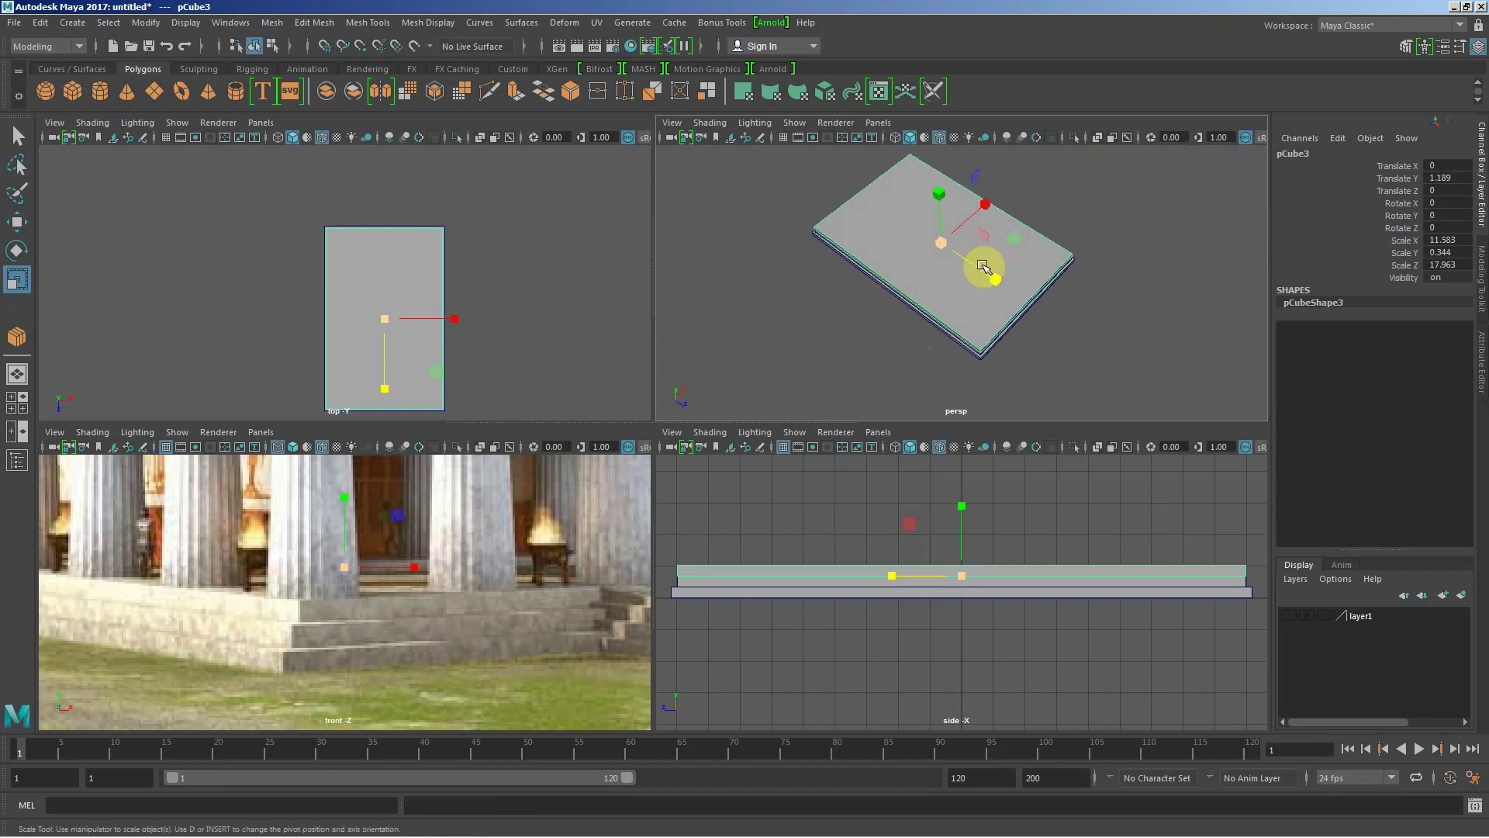
drag(1019, 238, 1015, 237)
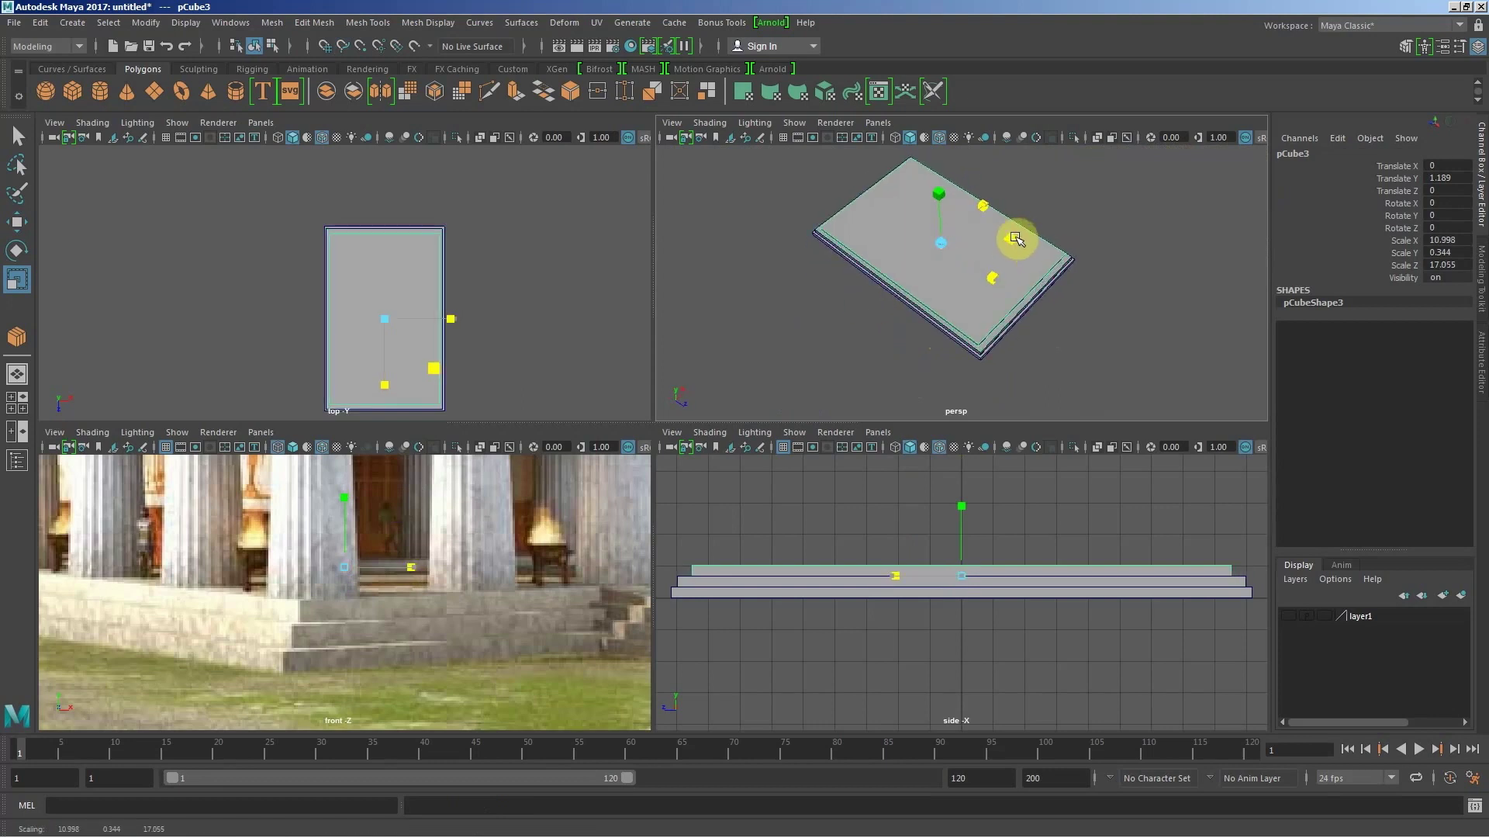
scroll(449, 220, up, 3)
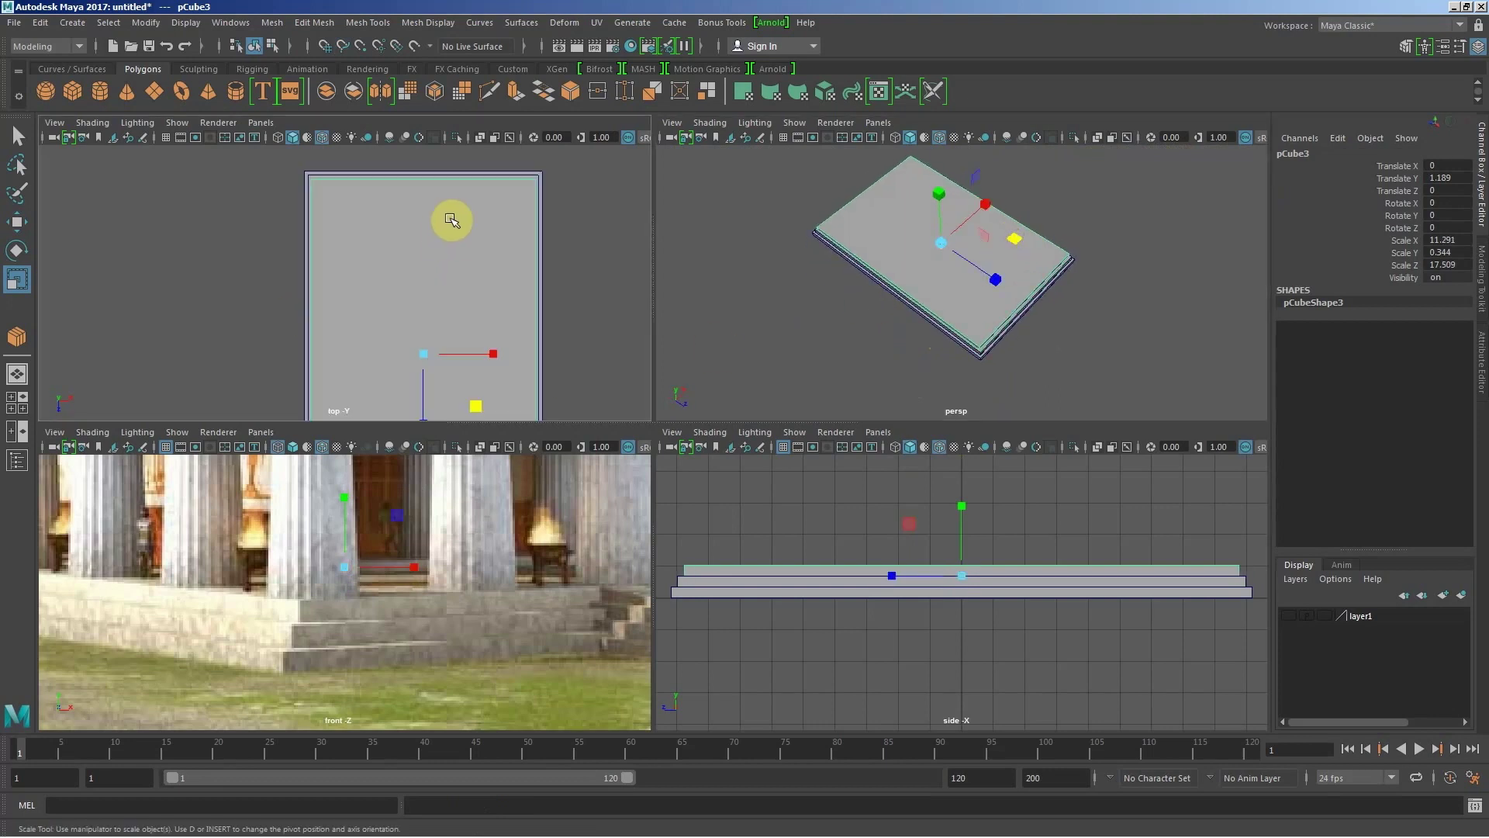
scroll(396, 256, up, 2)
scroll(396, 256, up, 1)
mouse_move(590, 345)
alt+middle_down()
mouse_move(419, 332)
mouse_move(456, 226)
mouse_move(479, 290)
mouse_move(422, 406)
alt+middle_up()
scroll(446, 361, down, 1)
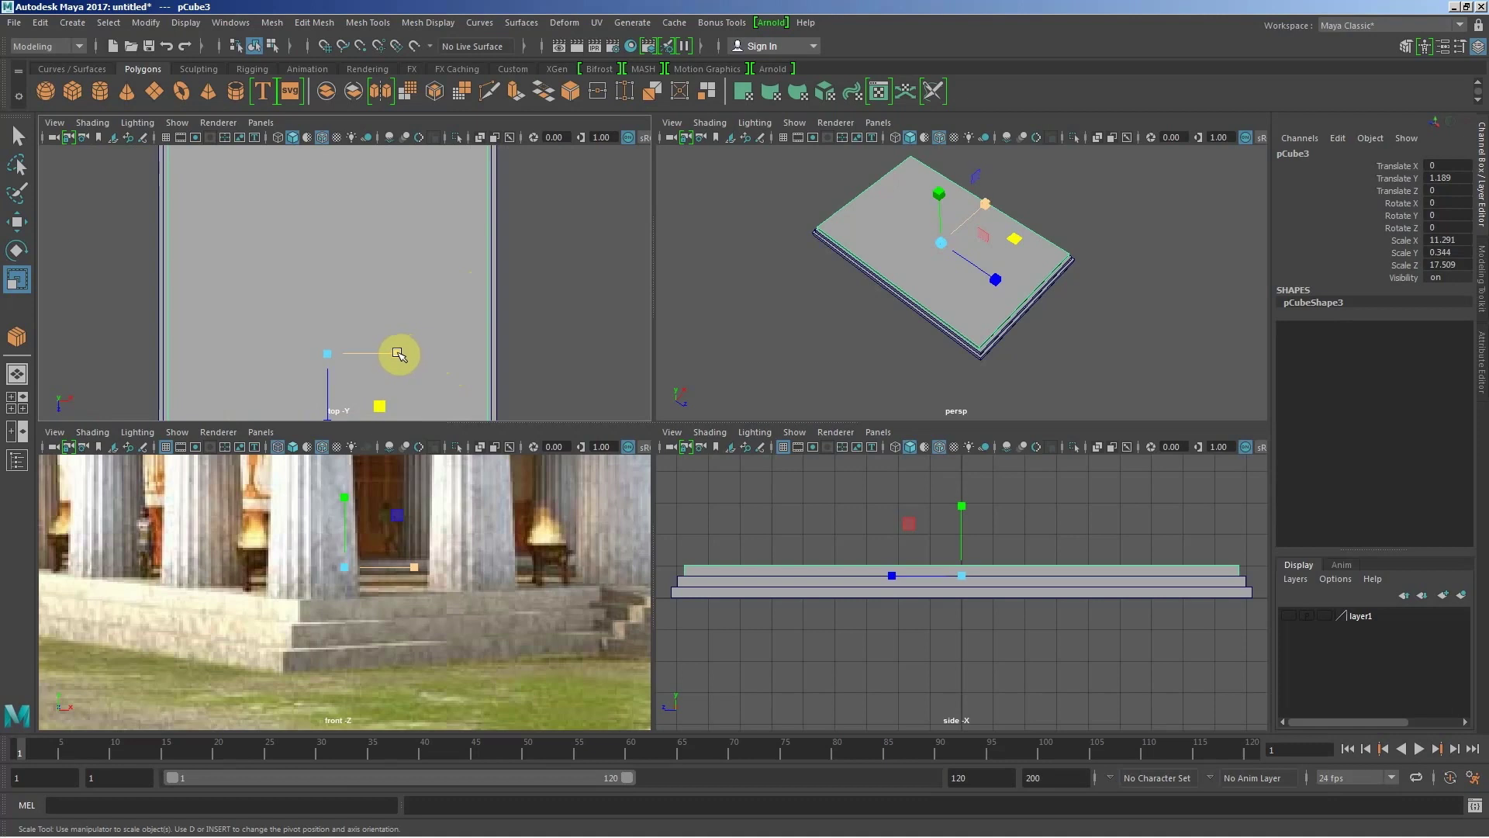
drag(399, 354, 402, 354)
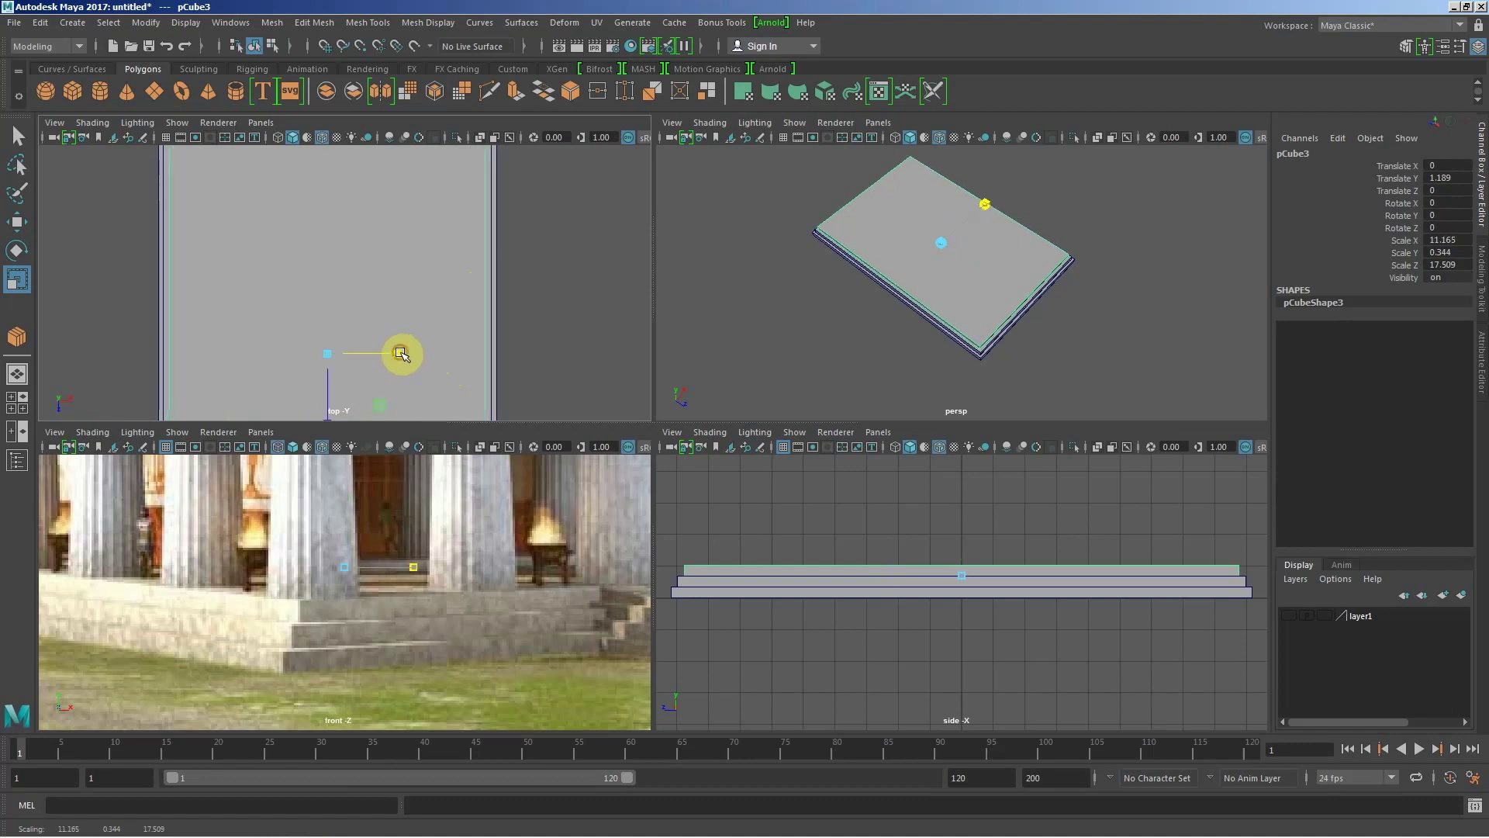
scroll(516, 337, down, 3)
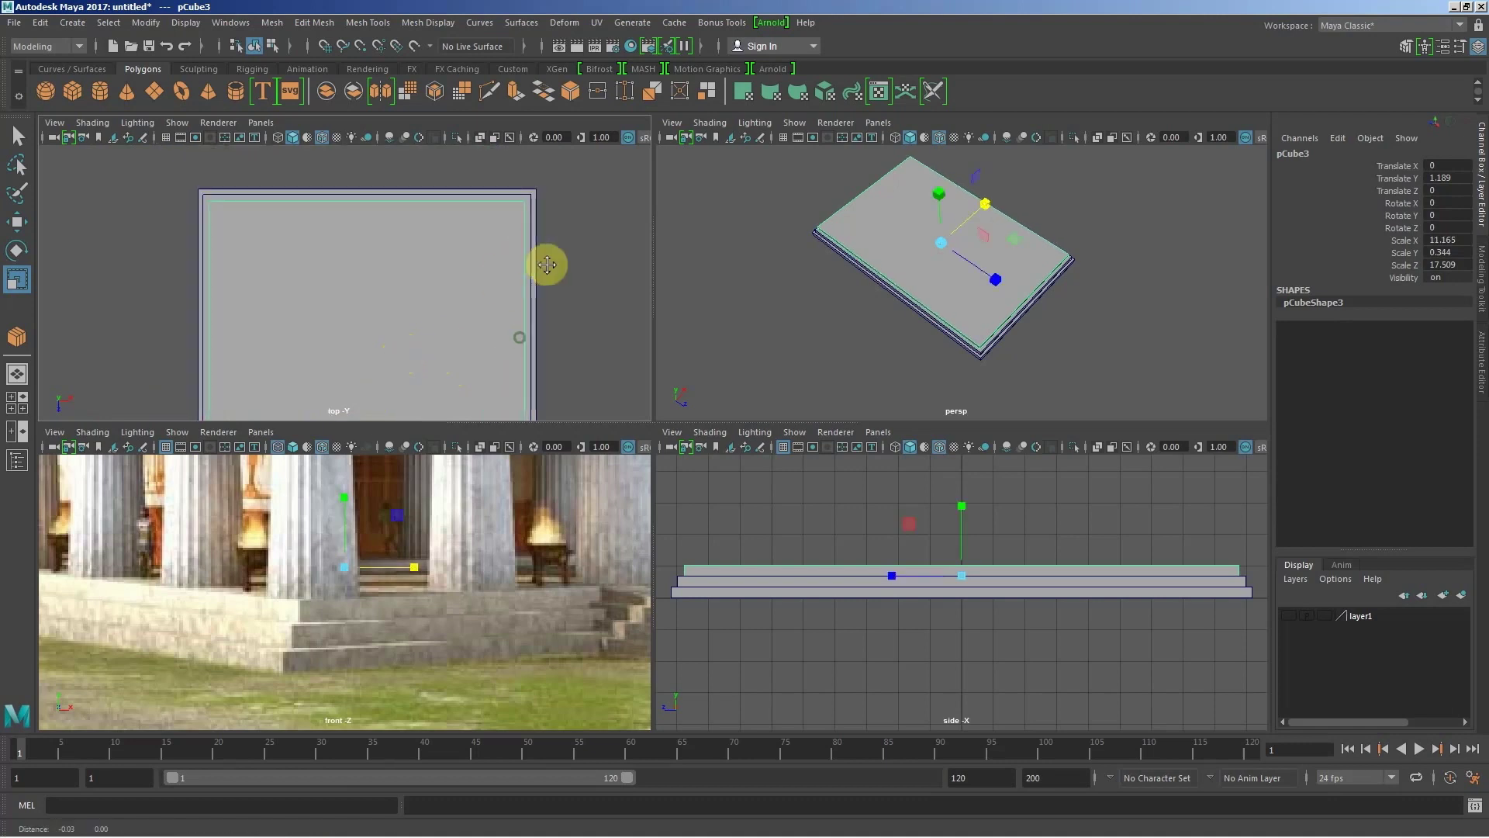
mouse_move(547, 264)
alt+middle_down()
mouse_move(538, 324)
mouse_move(556, 260)
mouse_move(529, 222)
mouse_move(476, 336)
mouse_move(473, 226)
alt+middle_up()
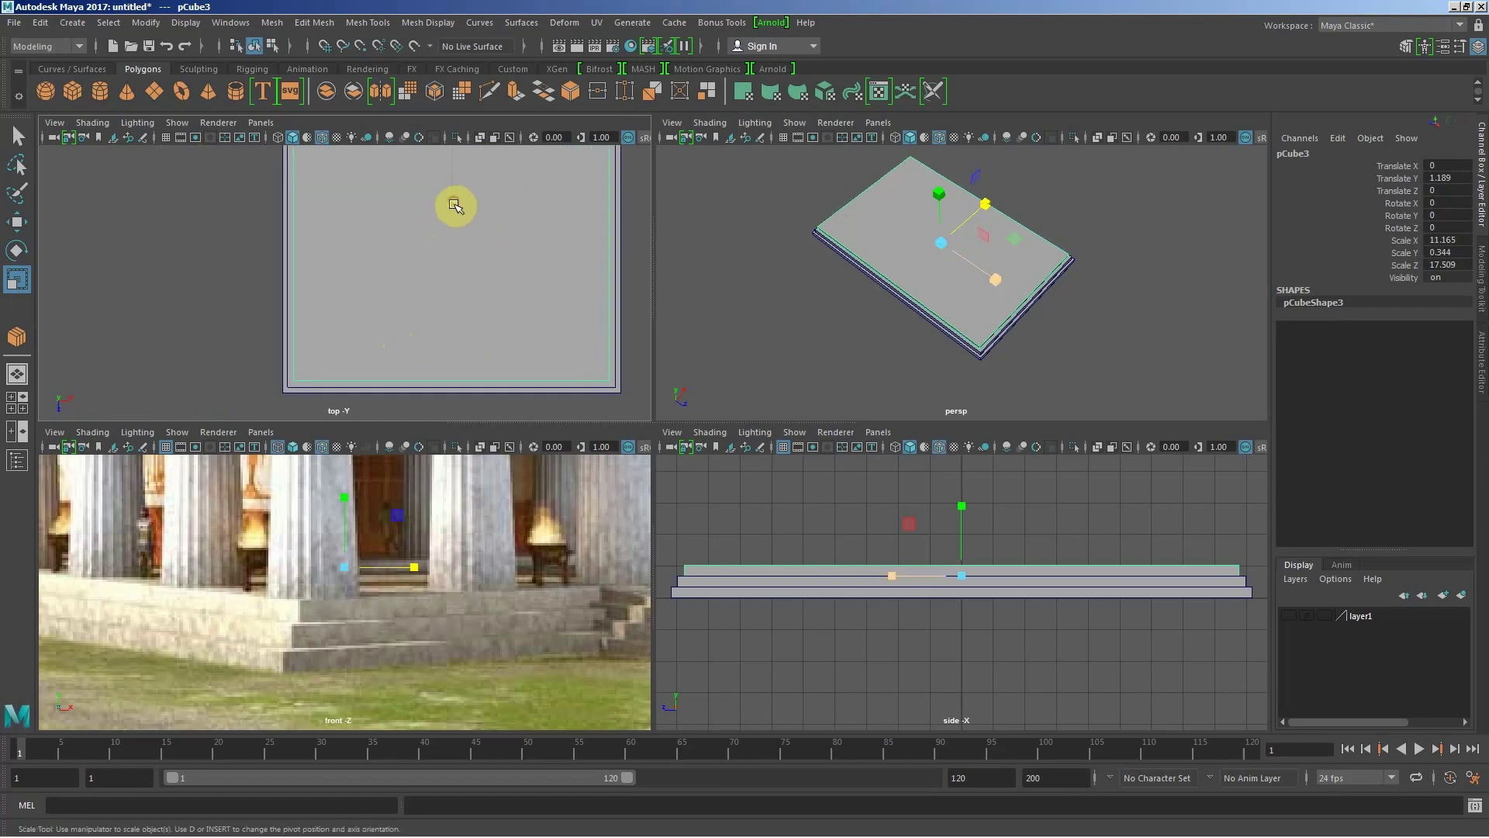
drag(456, 206, 458, 204)
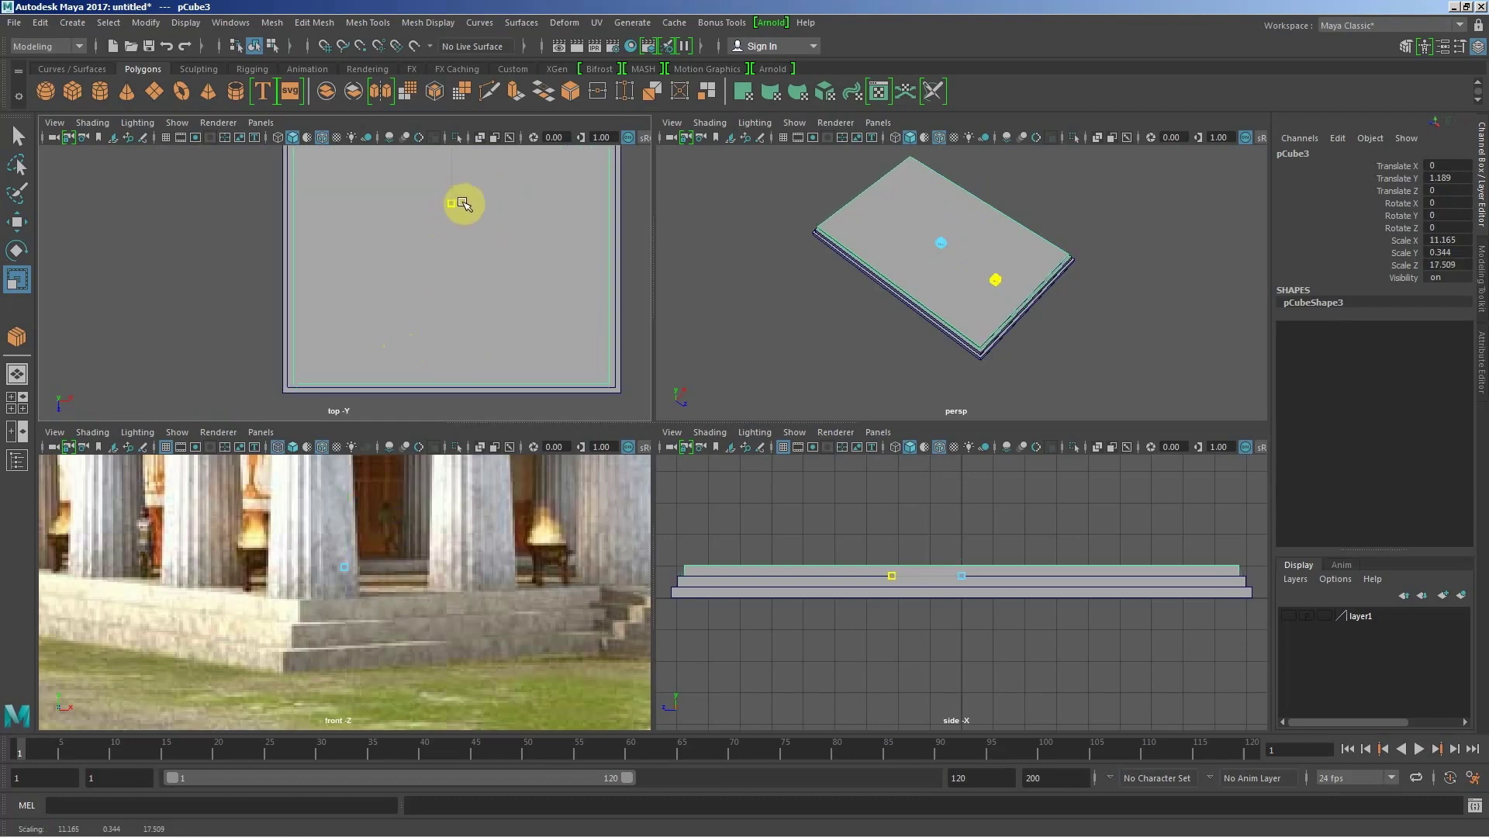
drag(458, 204, 458, 204)
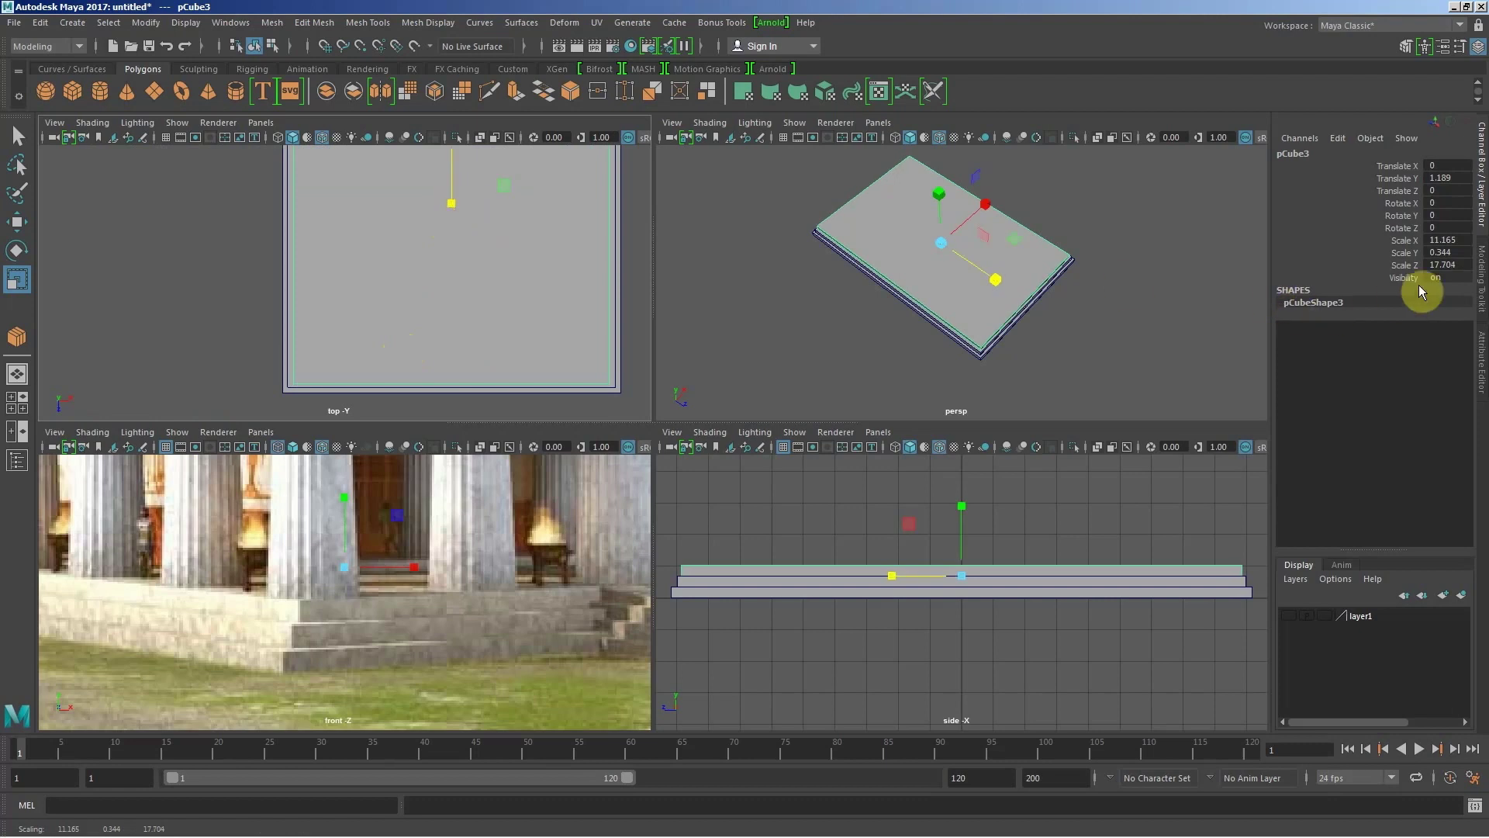
Step: Restore pCube3's Scale Y 0.344 and set Scale X to 11.25 in the Channel Box, then deselect
click(1468, 263)
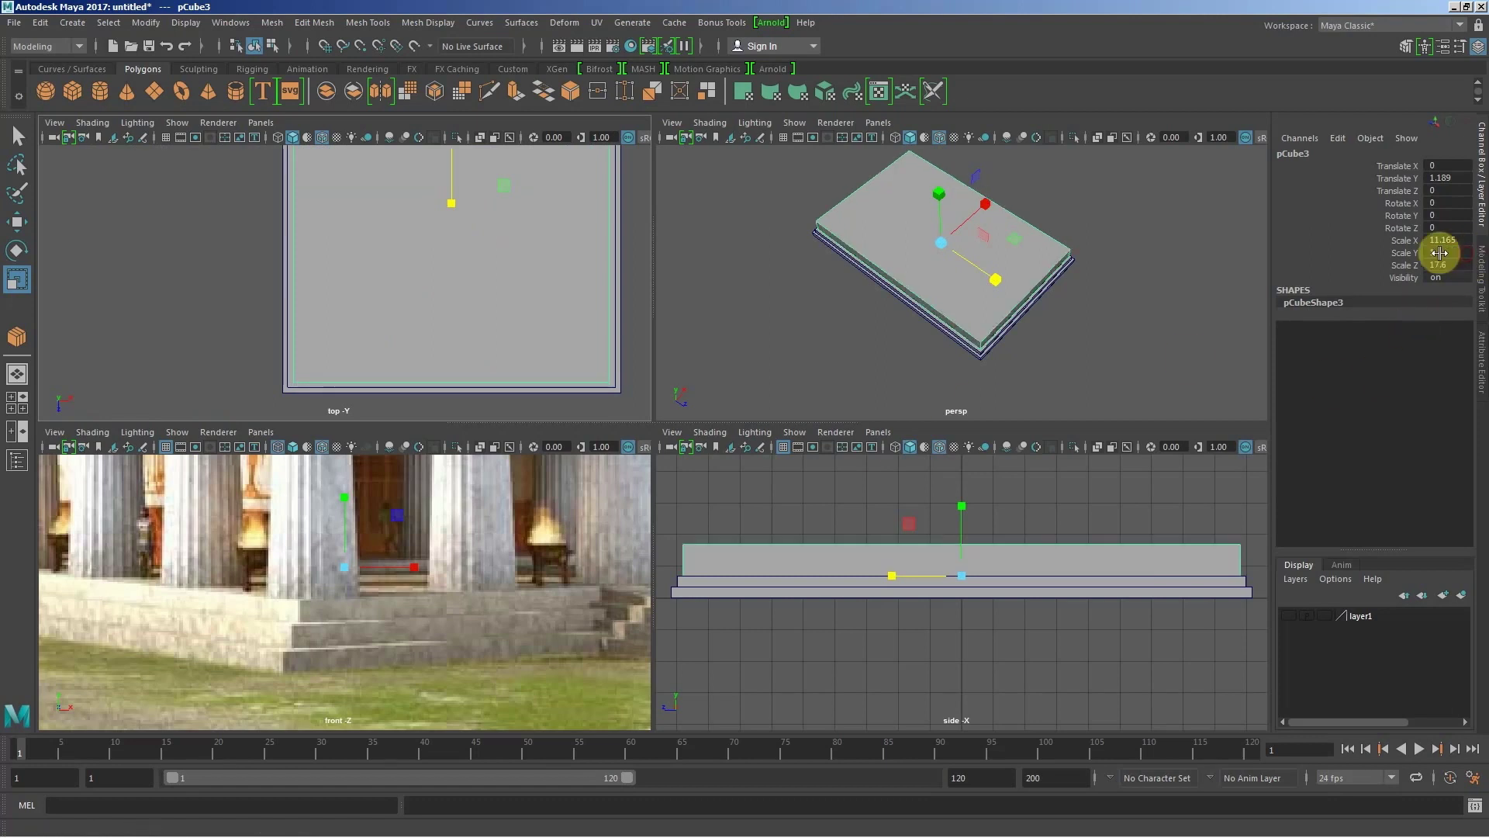
key(ctrl+z)
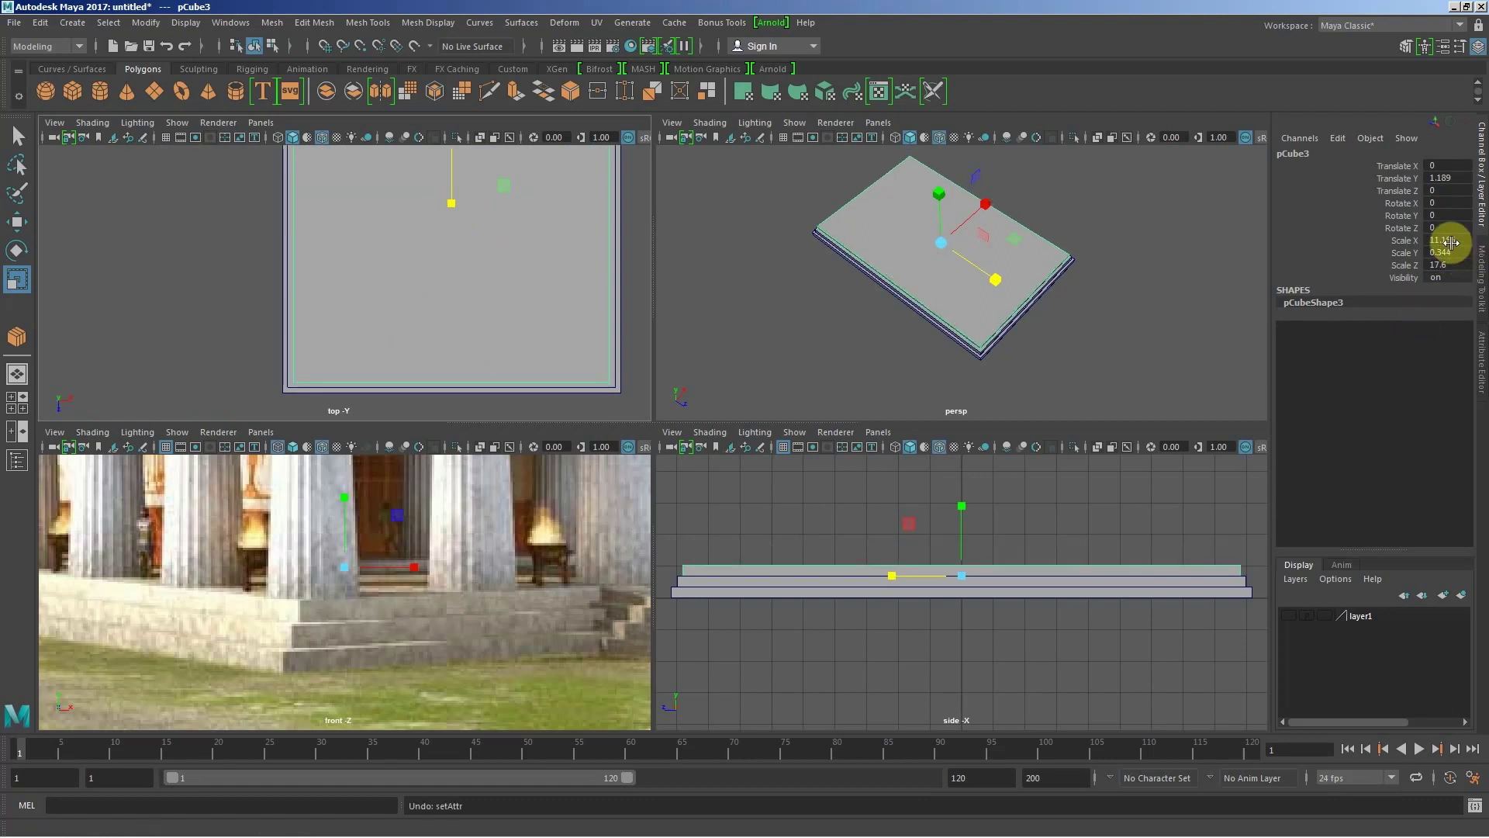
drag(1441, 240, 1480, 245)
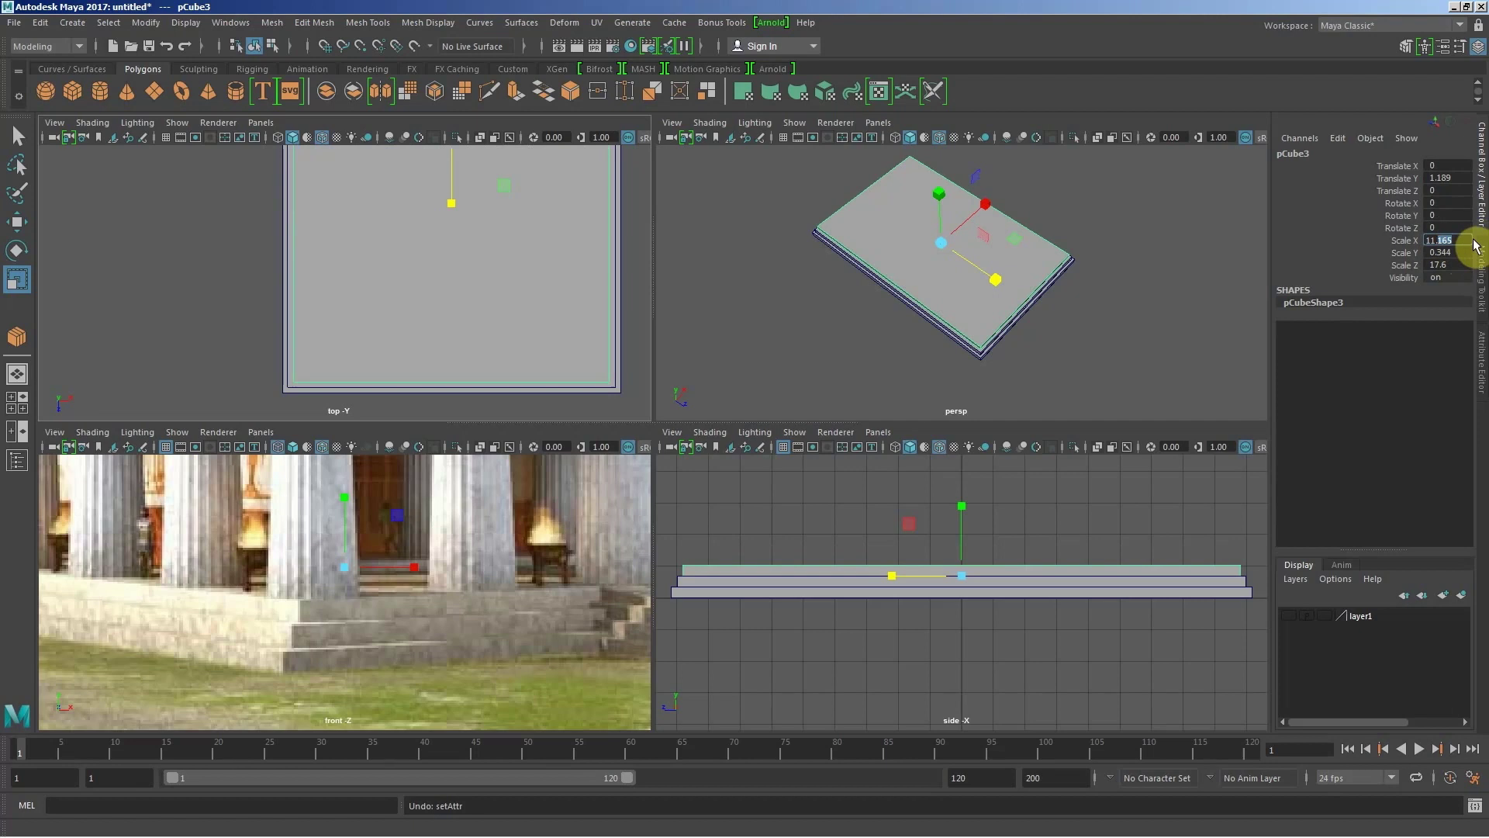
text(5)
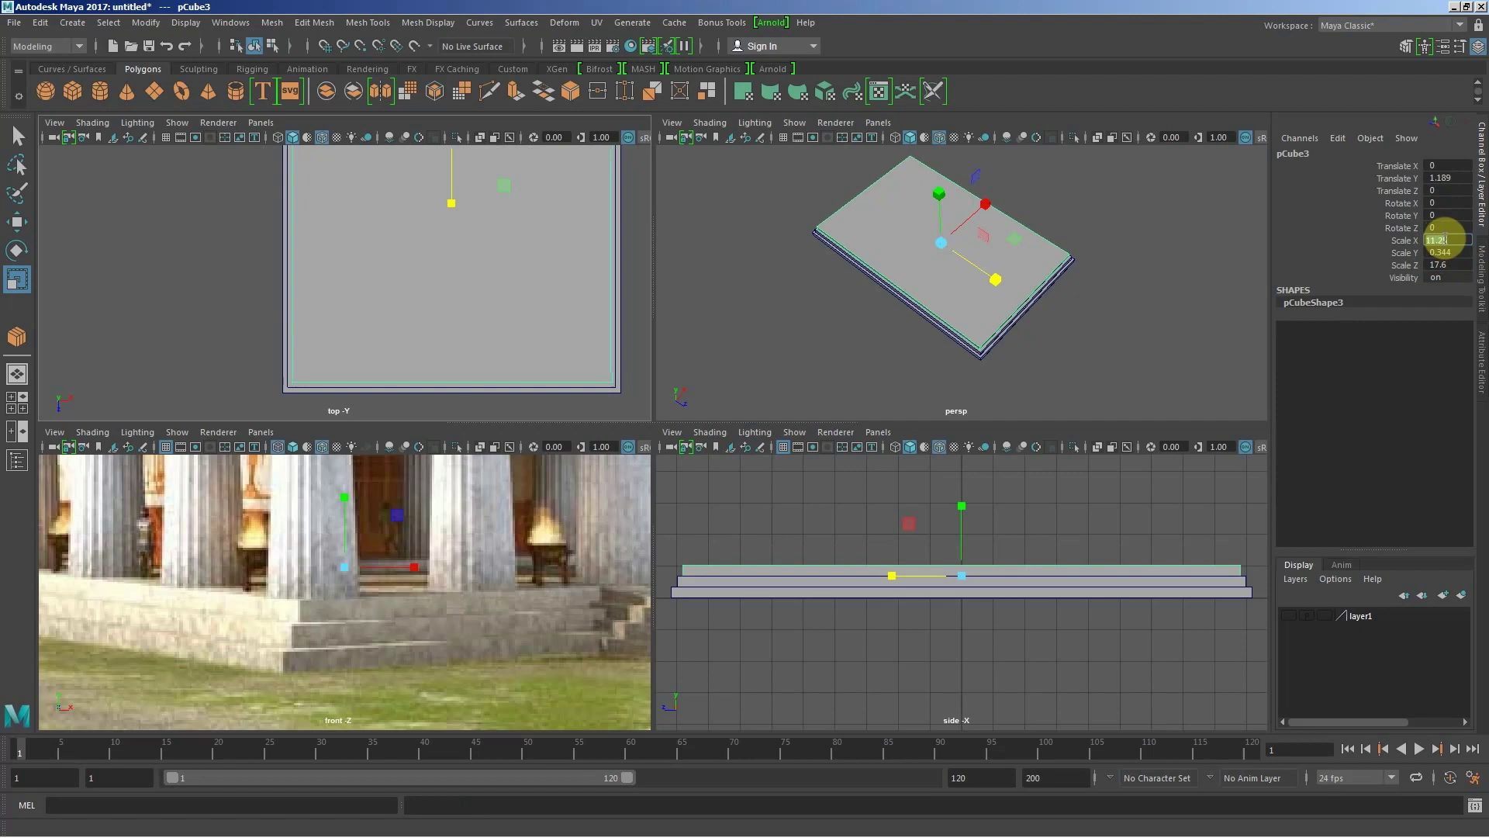
scroll(458, 239, down, 2)
scroll(432, 408, down, 3)
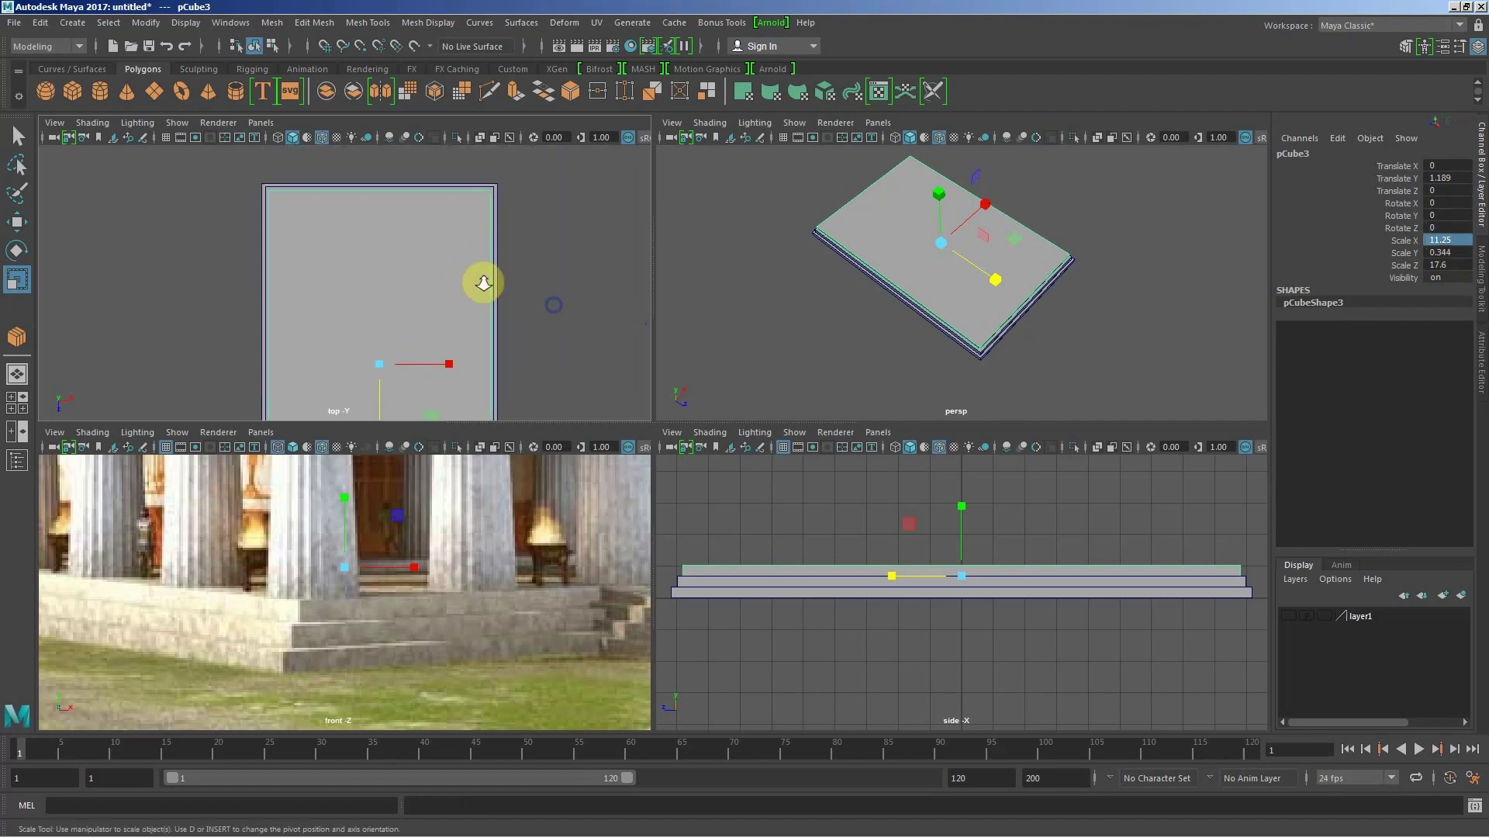
scroll(483, 282, down, 1)
mouse_move(938, 315)
alt+mouse_down()
mouse_move(751, 282)
mouse_move(824, 306)
mouse_move(819, 319)
mouse_move(919, 339)
mouse_move(847, 272)
mouse_move(854, 316)
mouse_move(893, 299)
mouse_move(997, 353)
alt+mouse_up()
click(812, 310)
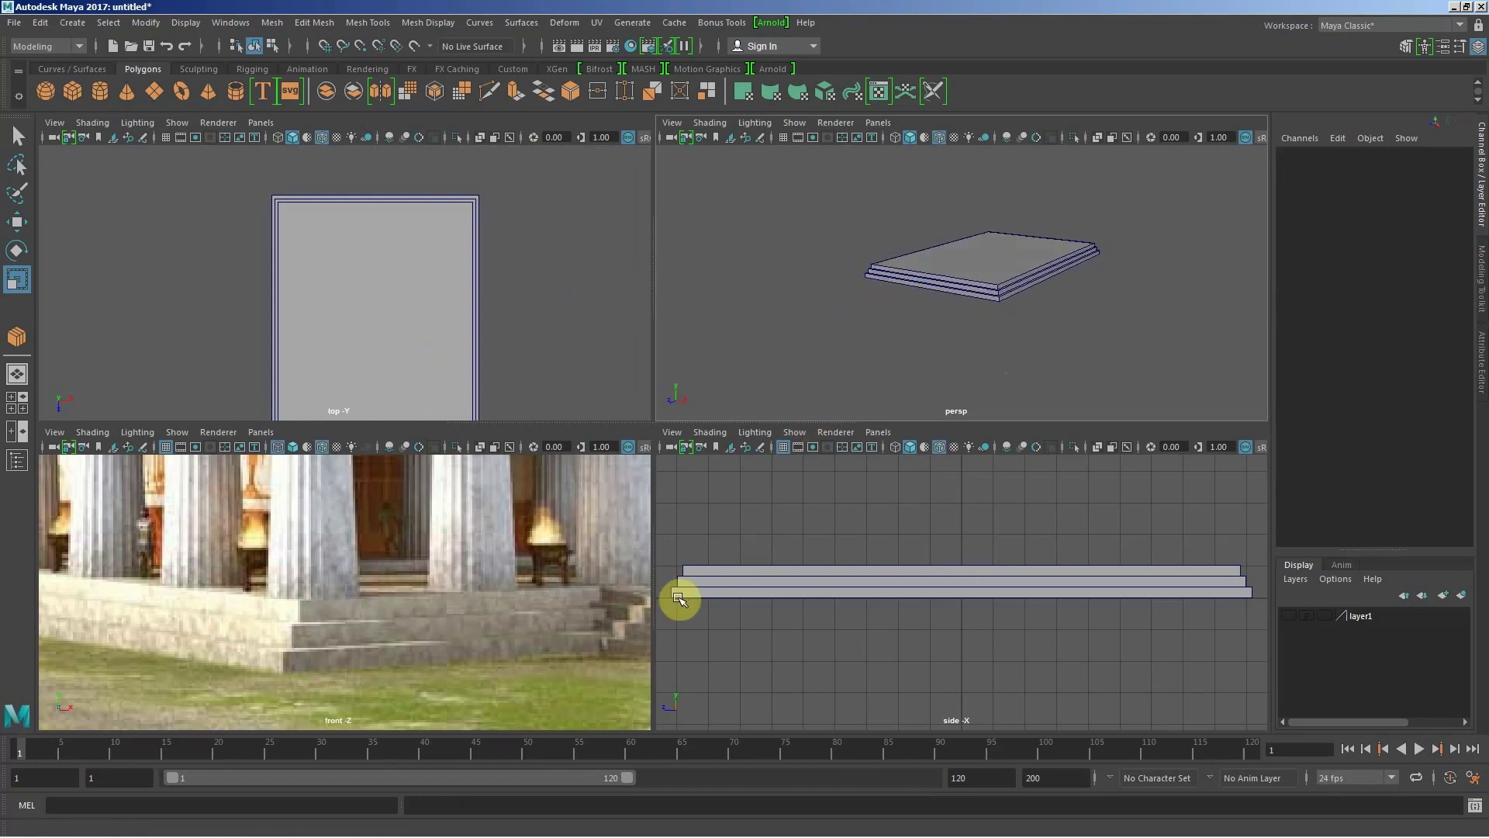
Step: Zoom and pan the front view to show the whole temple picture, then orbit close to the slabs
mouse_move(393, 555)
alt+right_down()
mouse_move(335, 508)
mouse_move(357, 509)
alt+right_up()
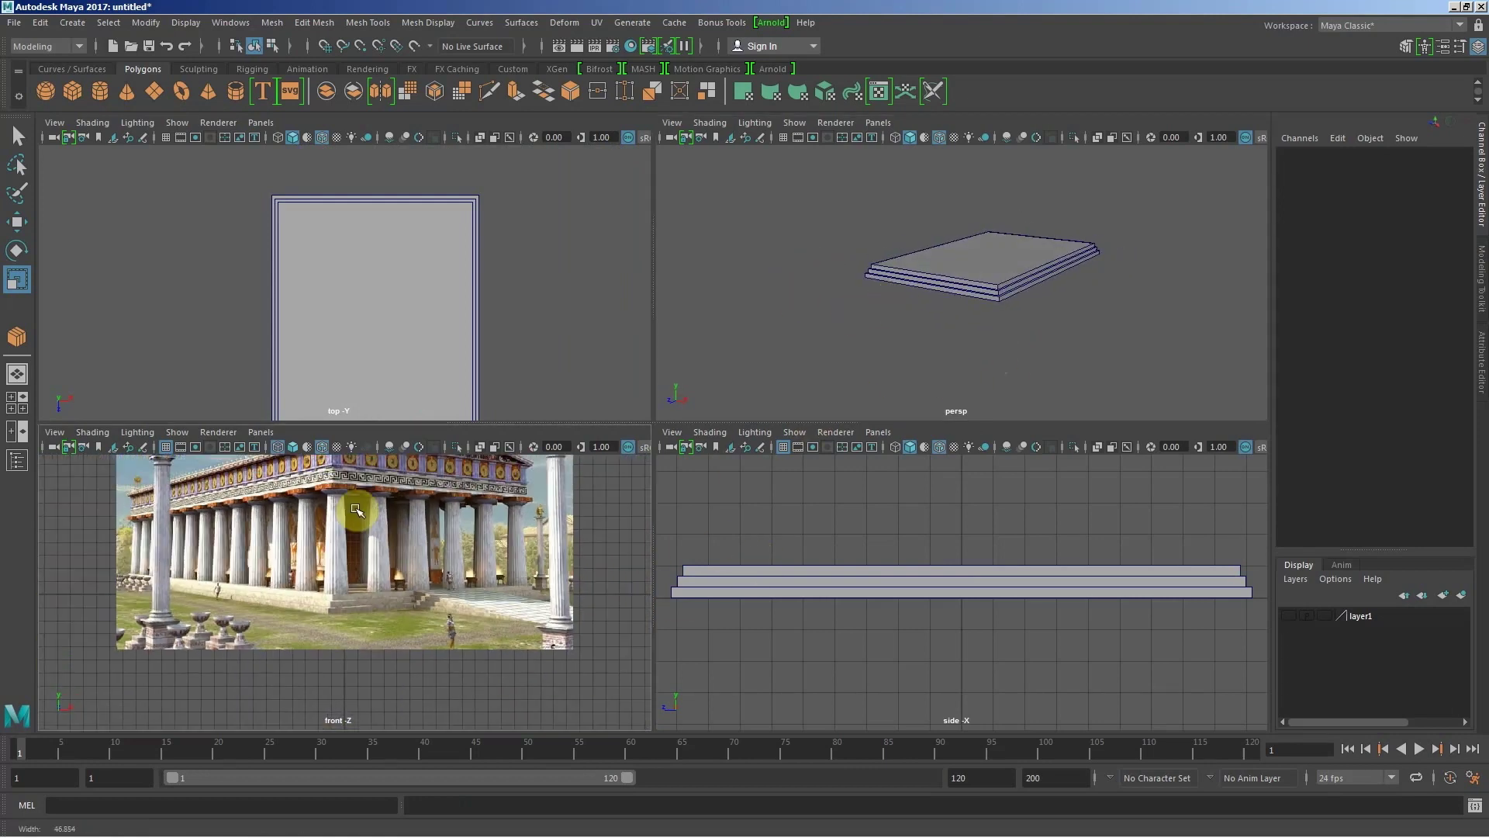
alt+middle_drag(356, 510, 369, 557)
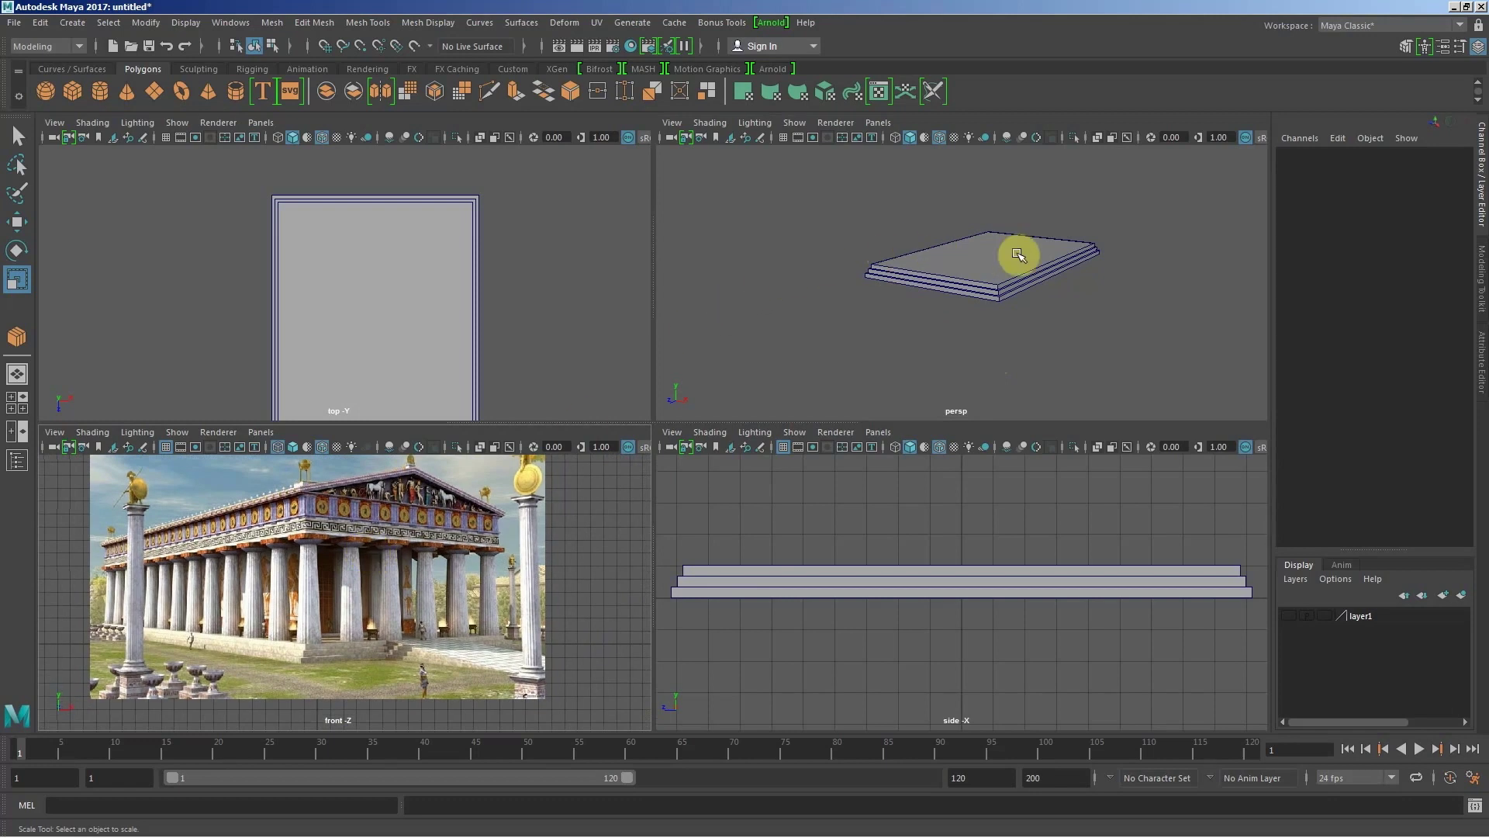
mouse_move(1013, 248)
alt+mouse_down()
mouse_move(879, 292)
mouse_move(1050, 253)
mouse_move(964, 253)
mouse_move(954, 283)
mouse_move(985, 263)
alt+mouse_up()
mouse_move(984, 263)
alt+right_down()
mouse_move(1024, 292)
mouse_move(941, 292)
alt+right_up()
mouse_move(941, 292)
alt+mouse_down()
mouse_move(947, 318)
mouse_move(854, 266)
mouse_move(831, 272)
mouse_move(903, 276)
mouse_move(981, 312)
mouse_move(947, 300)
alt+mouse_up()
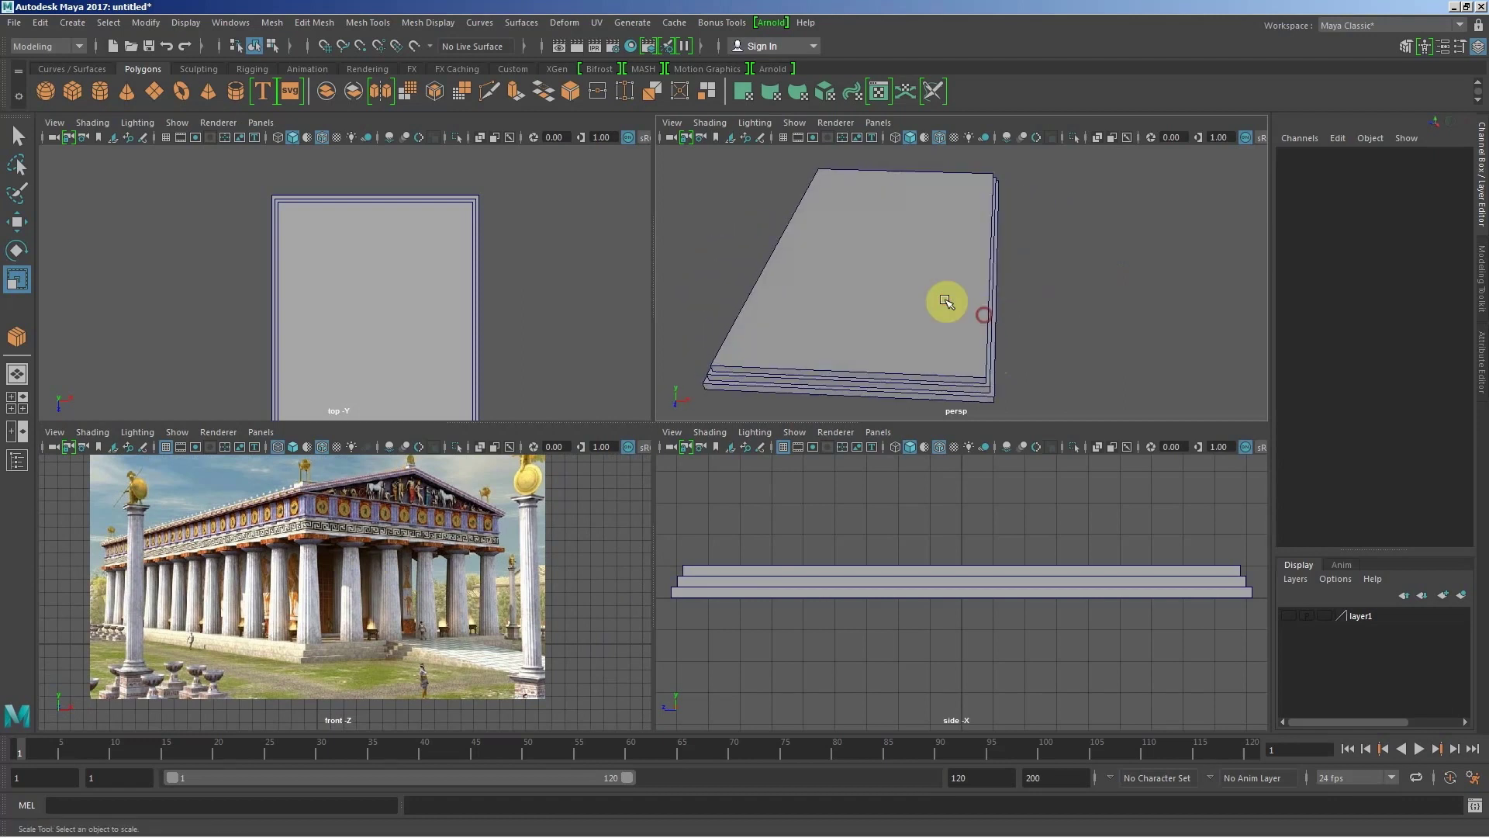
Step: Try uniform scales on the top and bottom slabs, then undo both changes
click(912, 273)
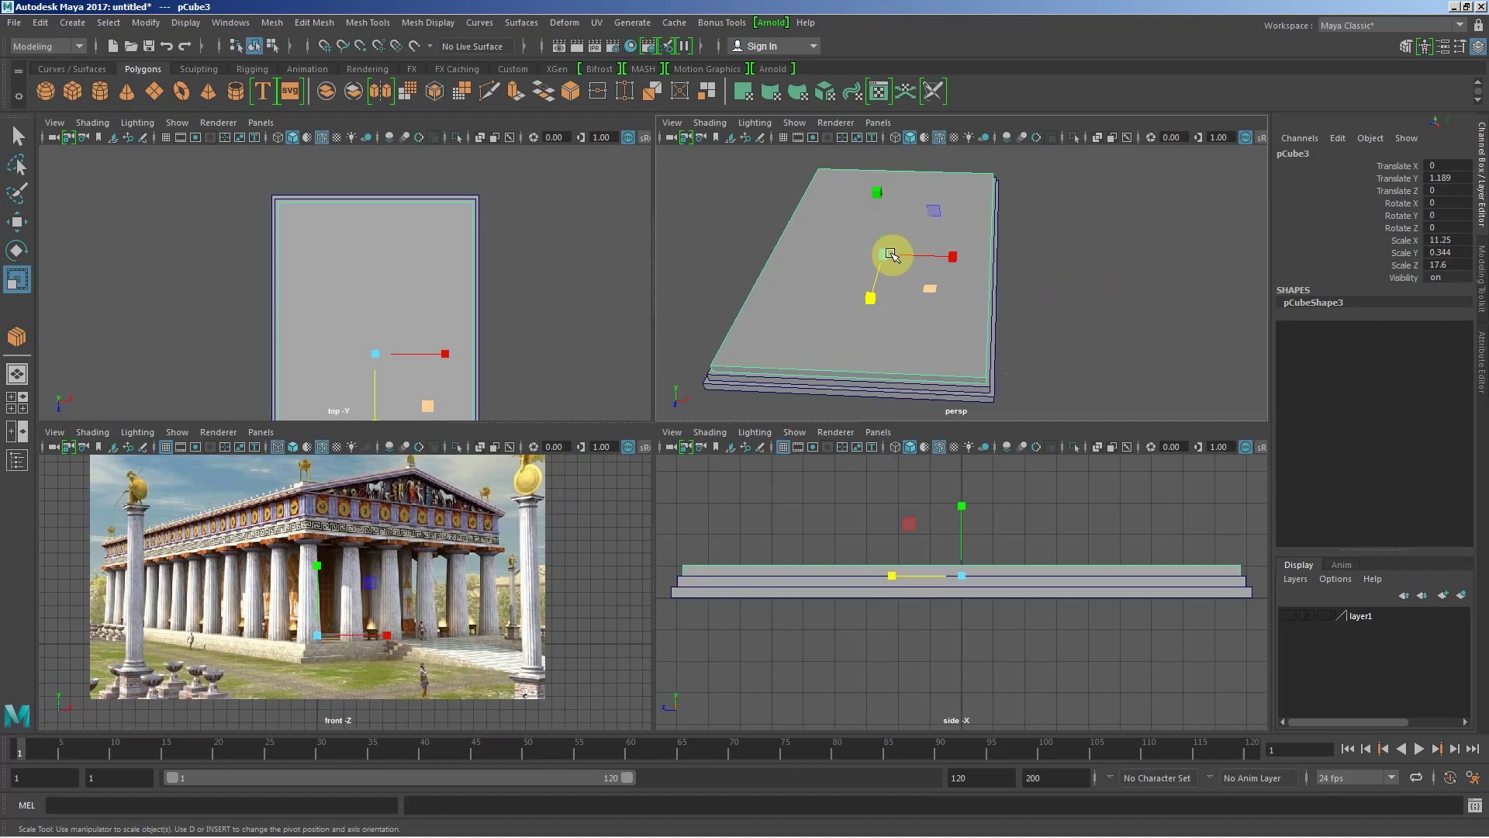
click(887, 253)
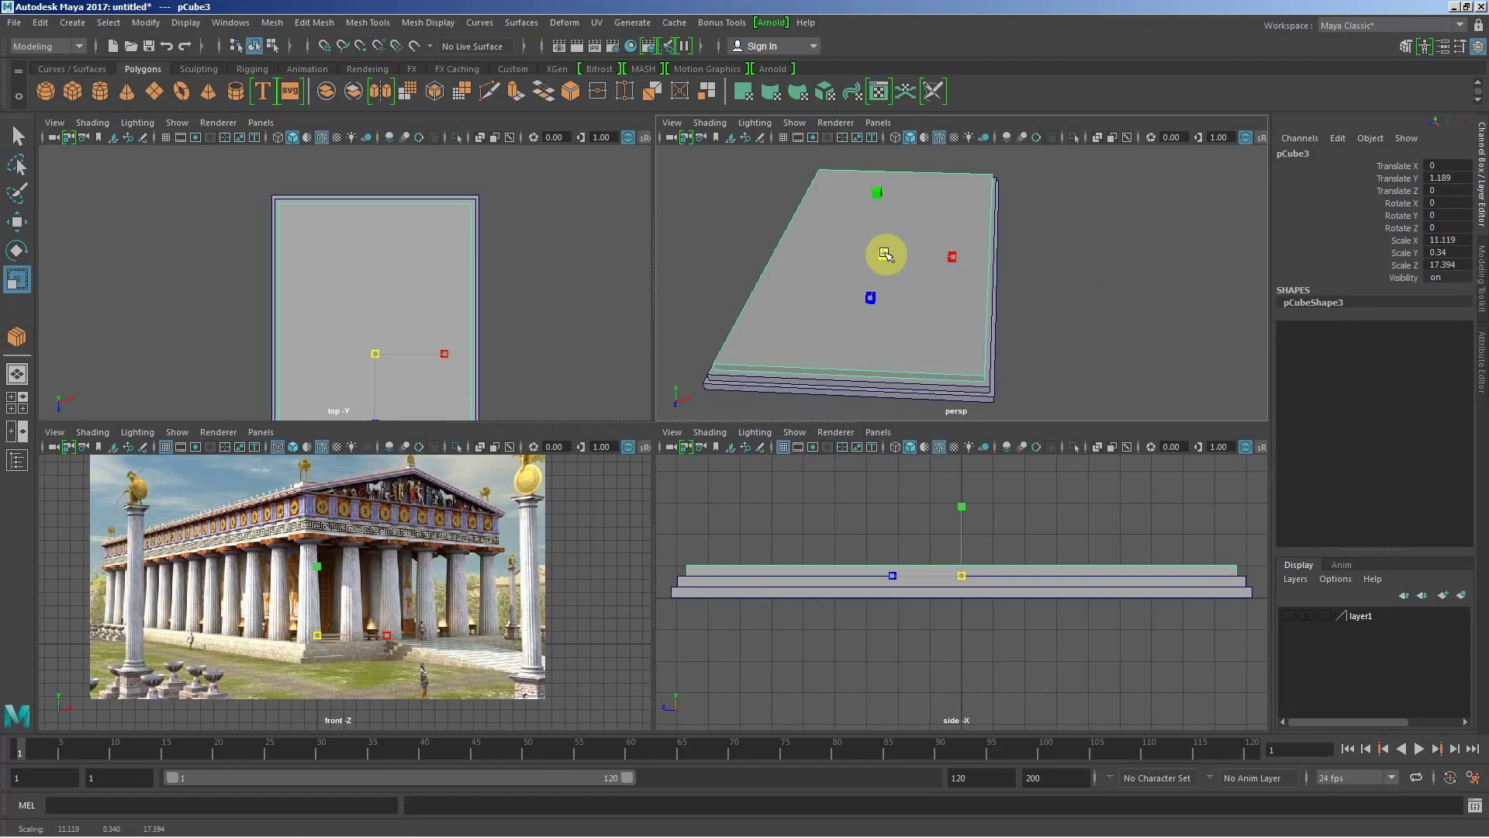
key(ctrl+z)
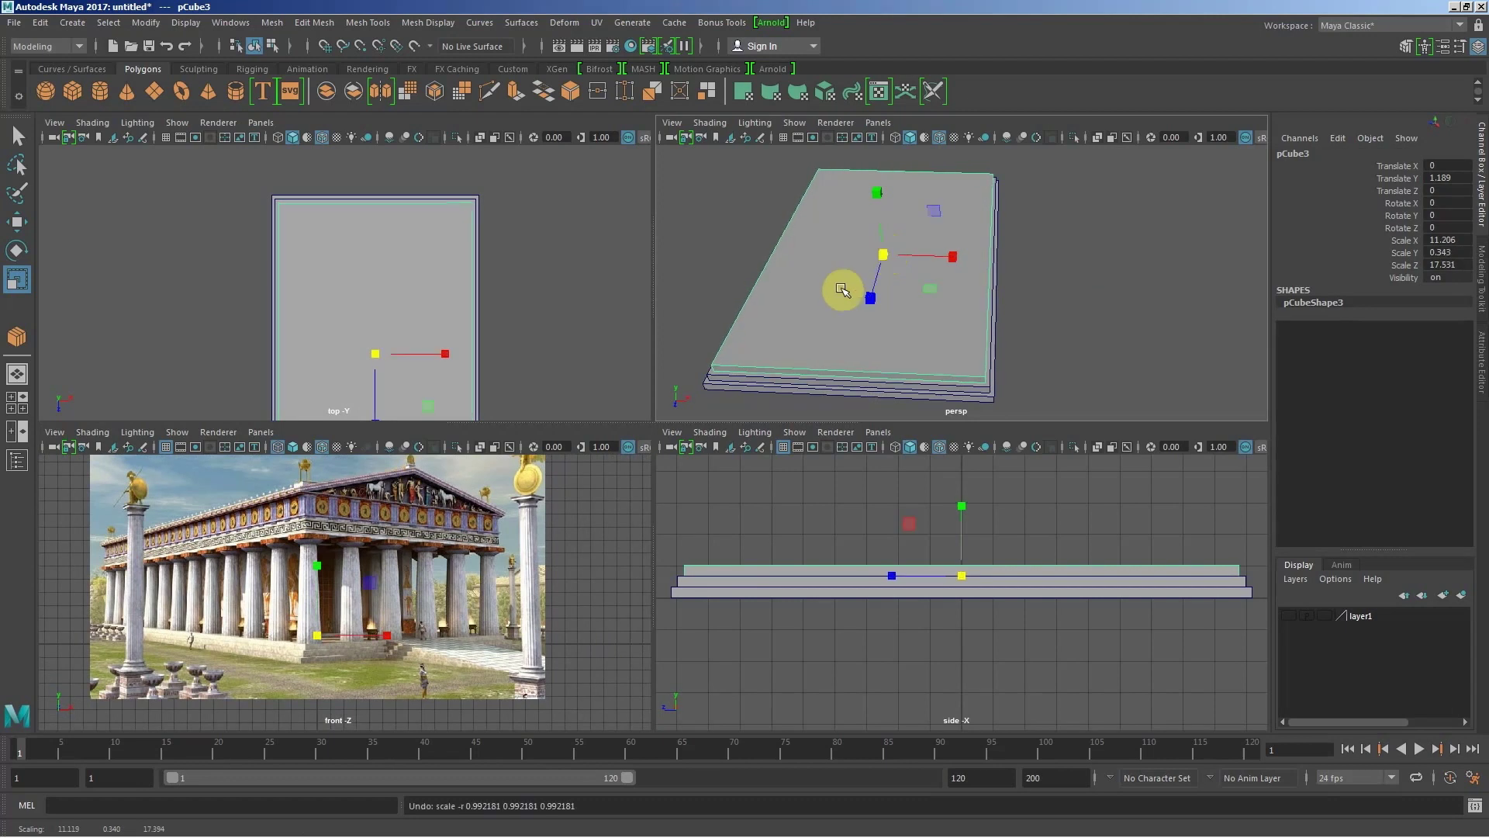
click(967, 402)
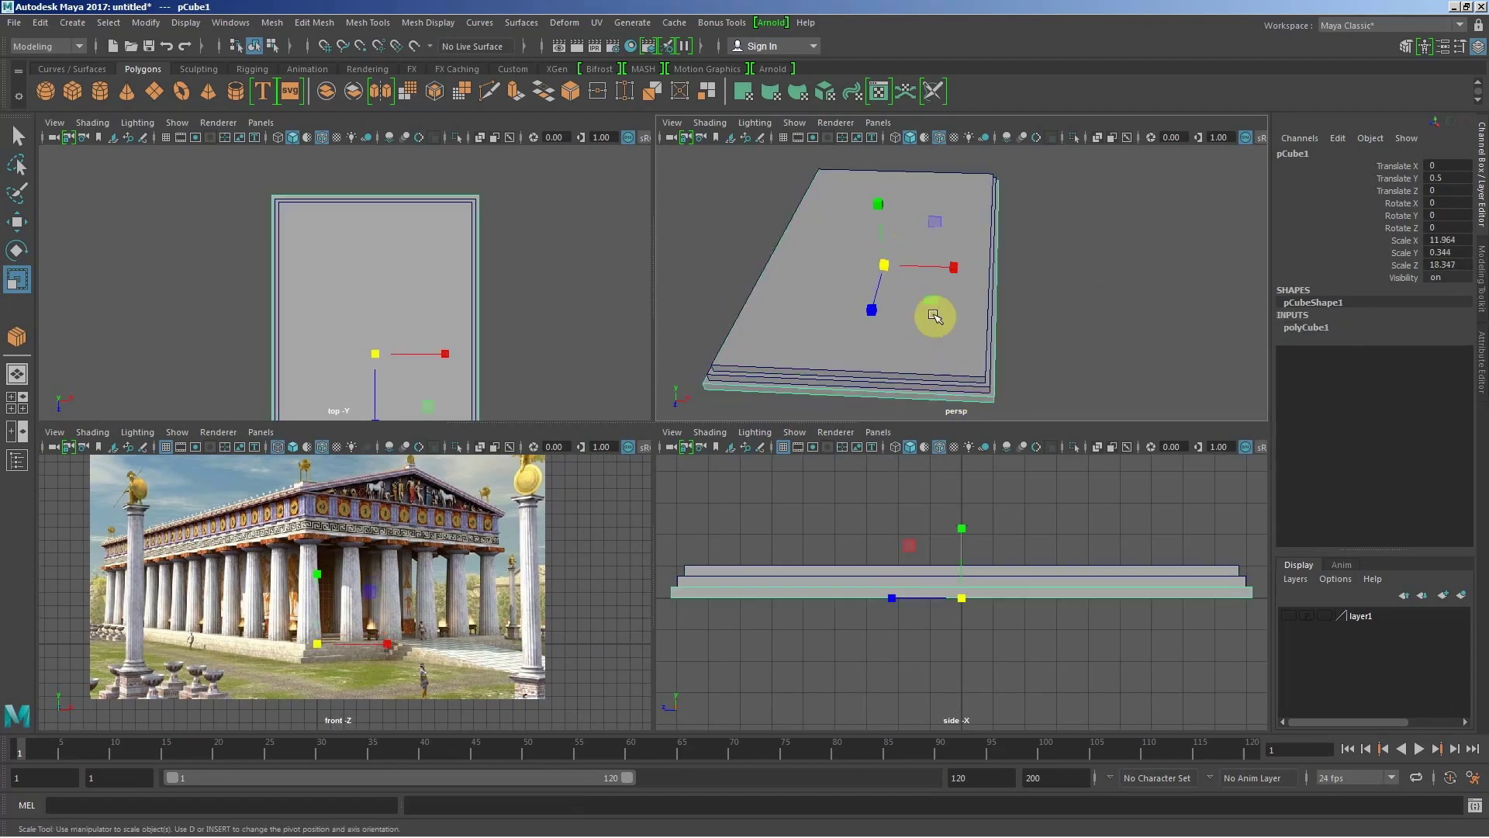
click(938, 301)
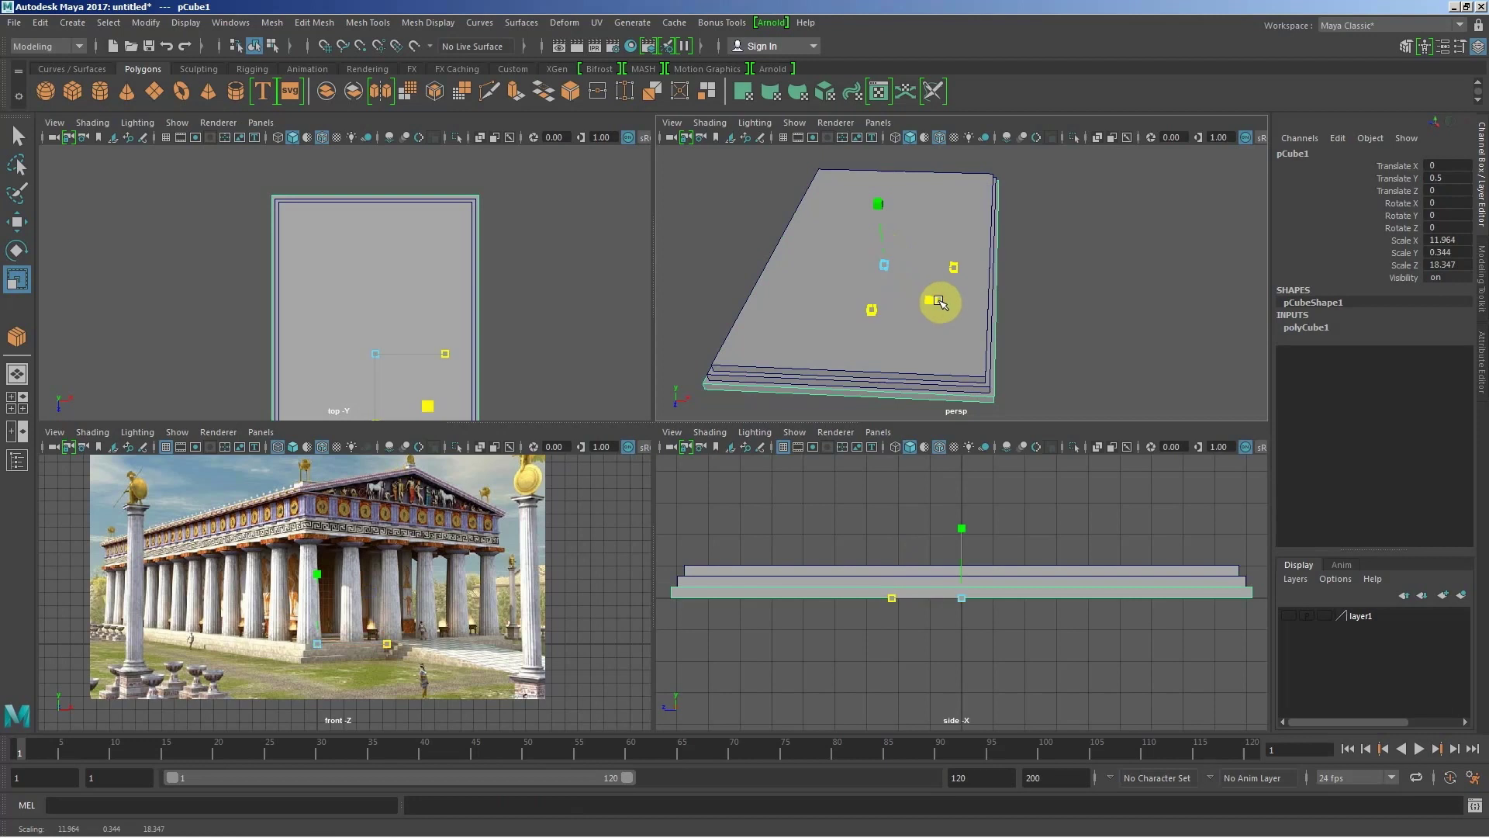
drag(938, 301, 940, 302)
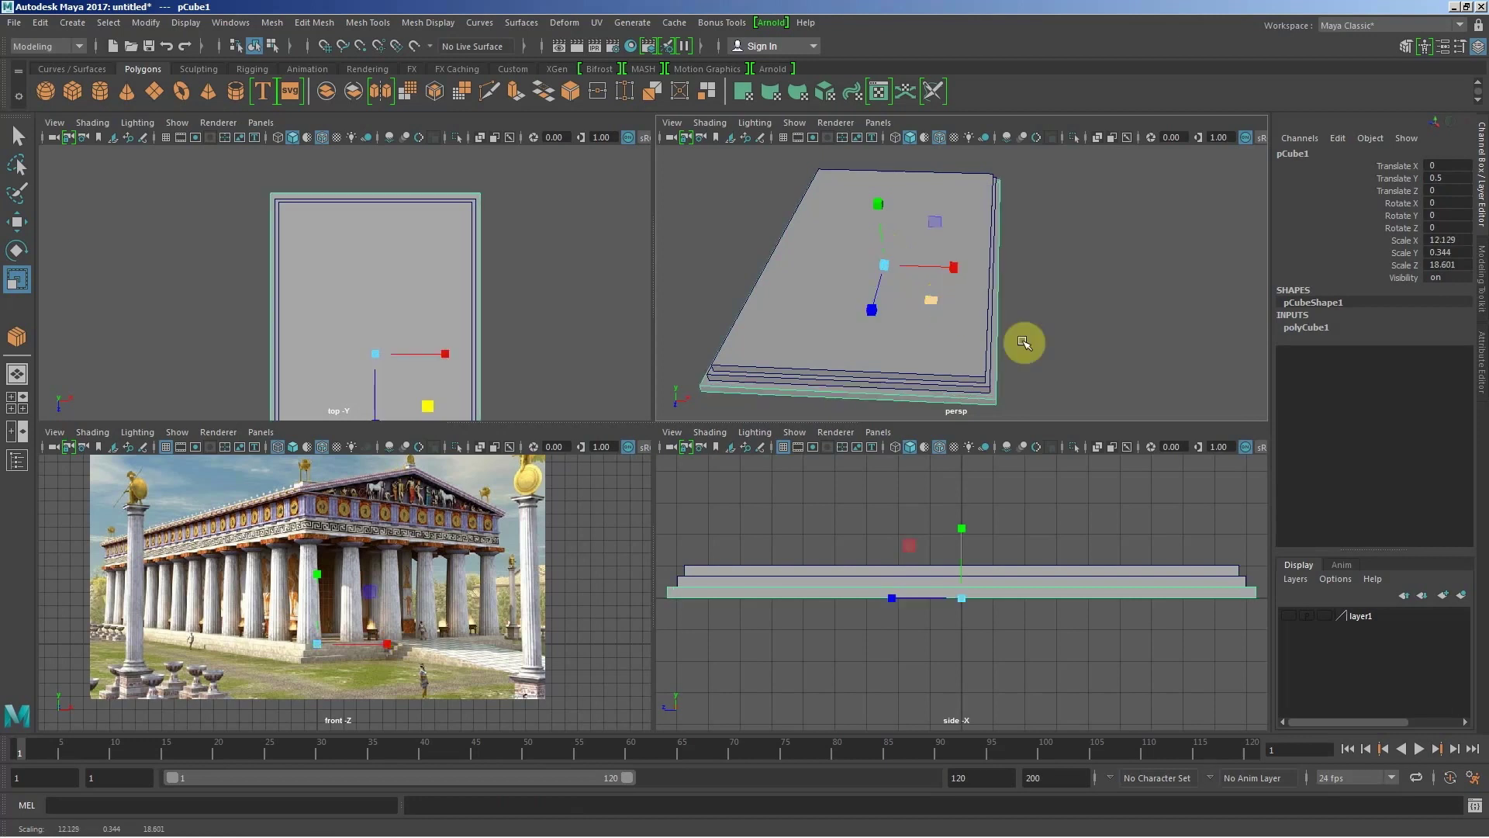
click(1090, 330)
mouse_move(1041, 336)
alt+mouse_down()
mouse_move(924, 303)
mouse_move(973, 305)
alt+mouse_up()
key(ctrl+z)
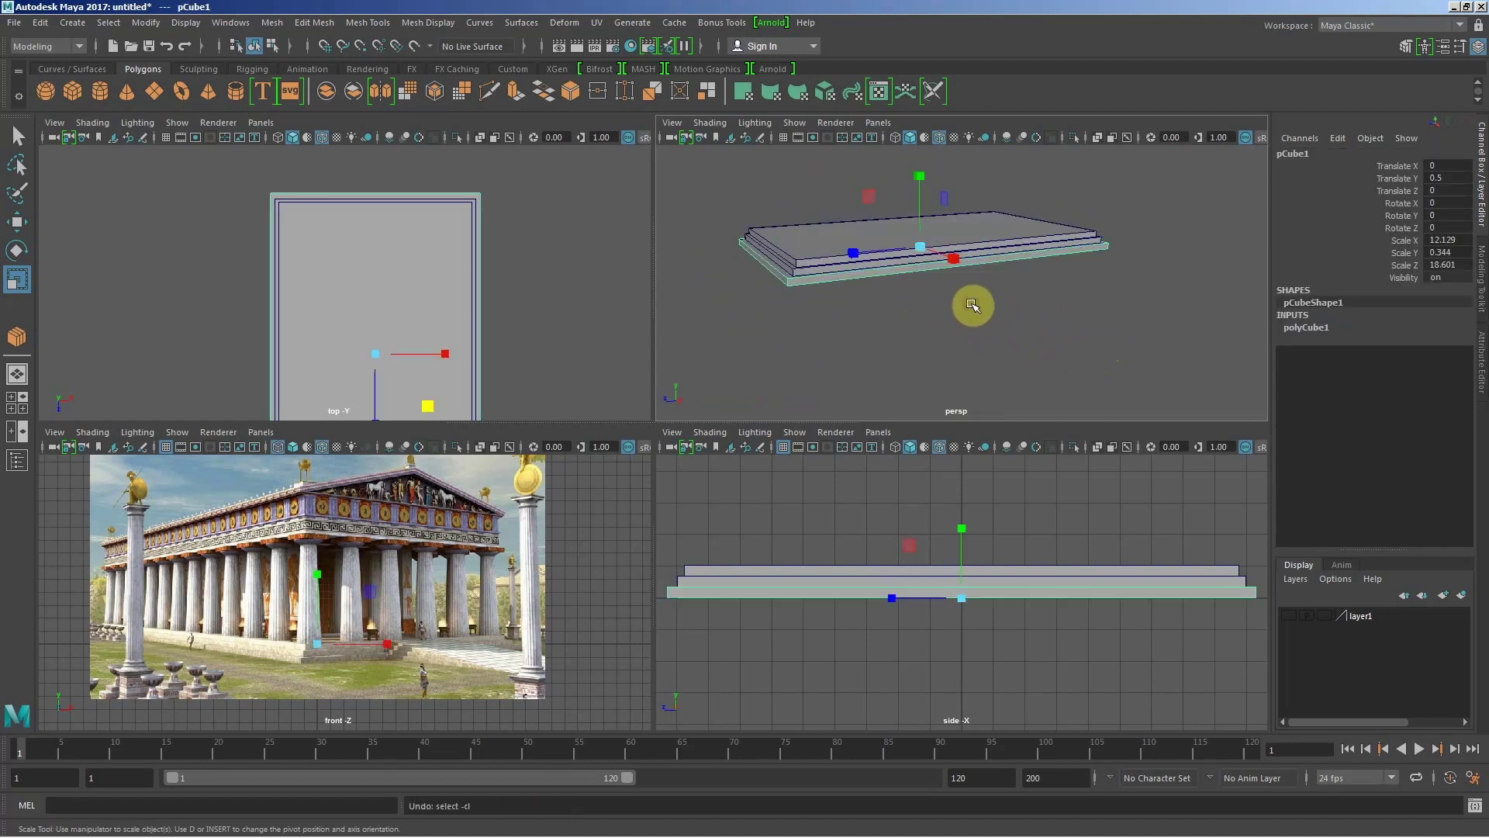
key(ctrl+z)
alt+drag(851, 289, 897, 314)
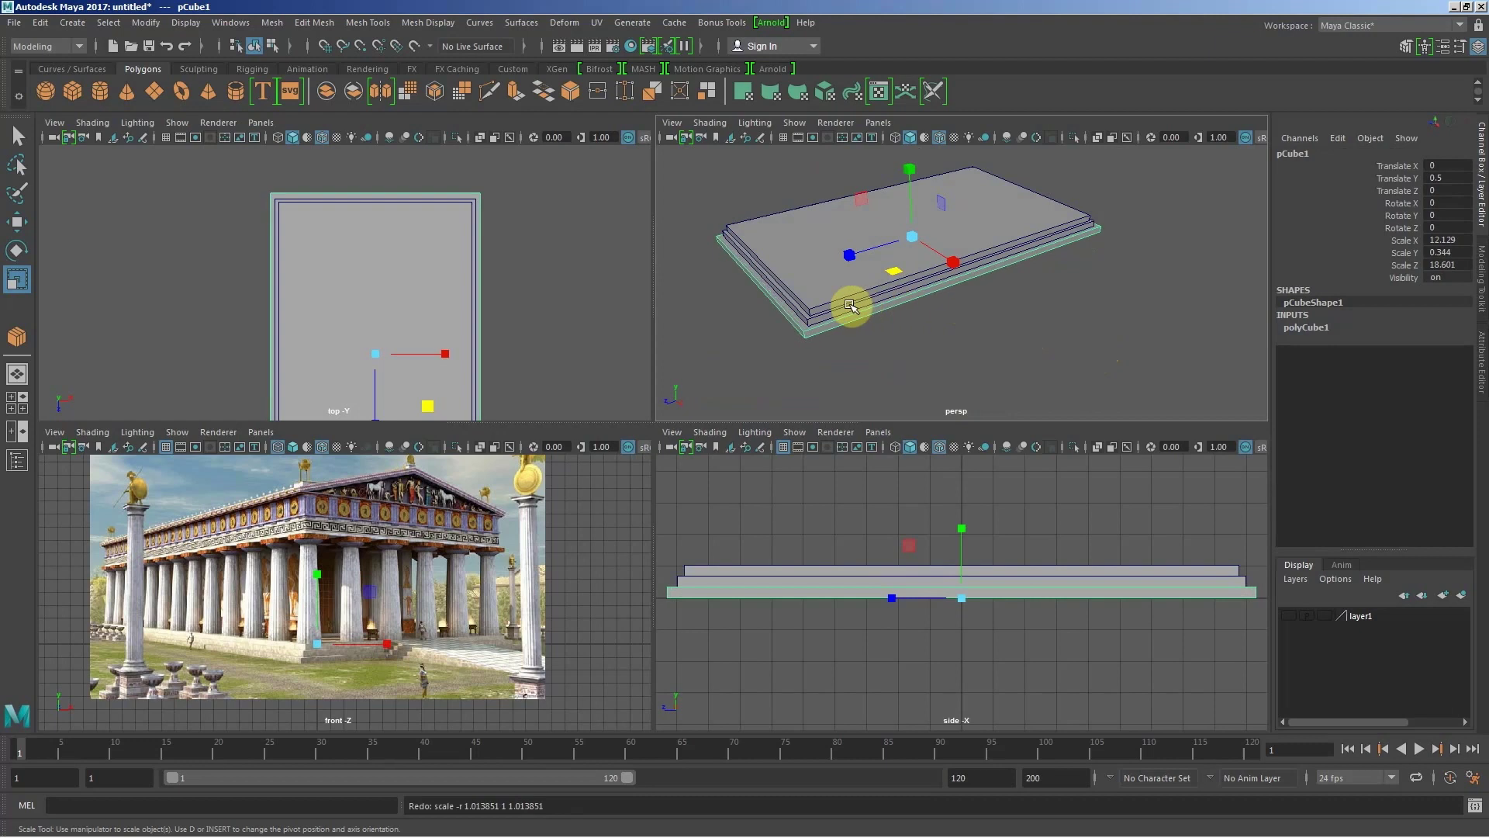
Step: Resize the middle slab's footprint and narrow the top slab to scale 10.932, 0.343, 17.209
click(868, 300)
drag(892, 267, 944, 326)
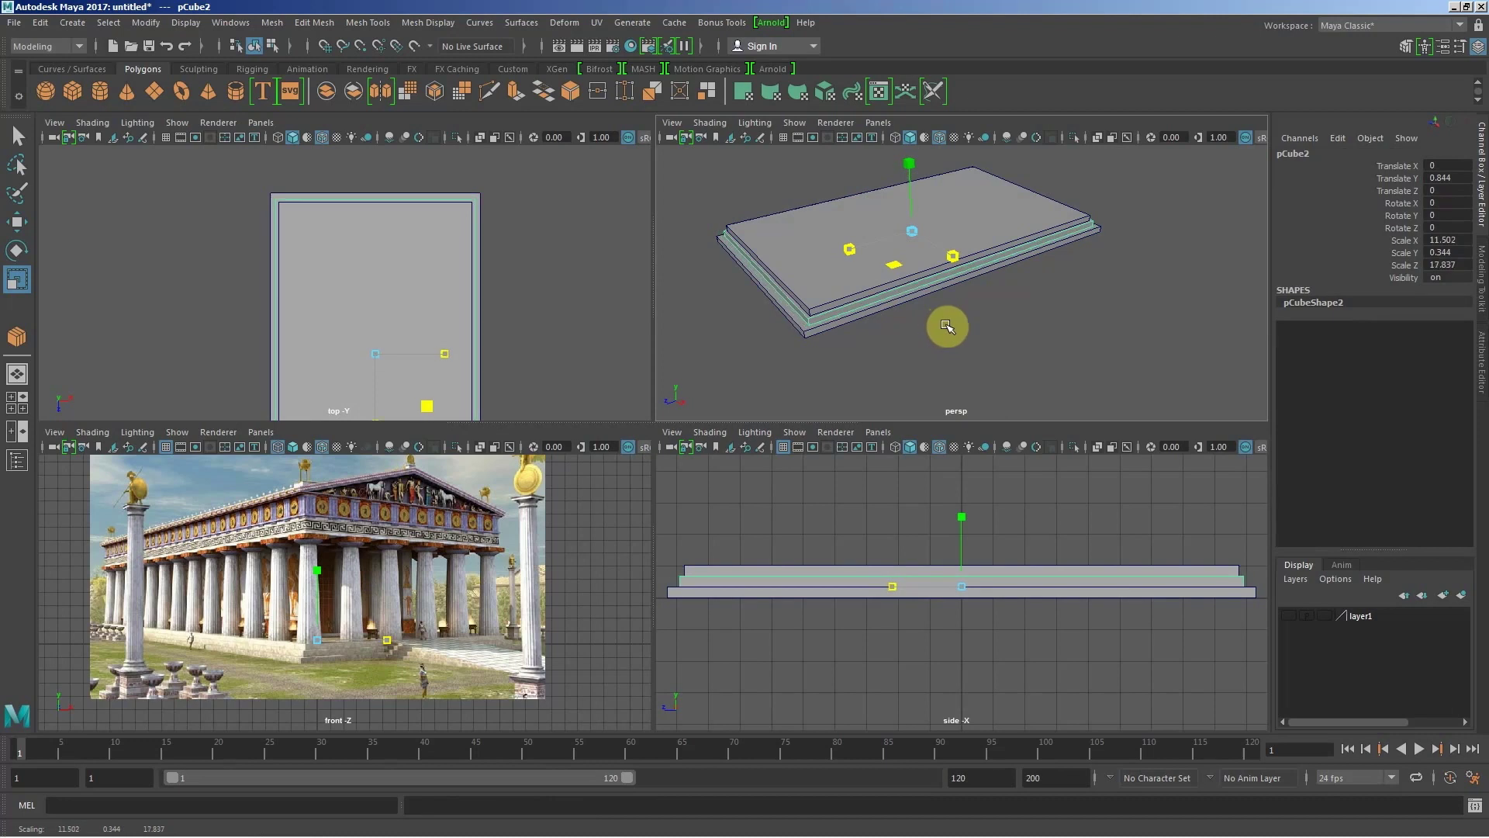
key(shift+d)
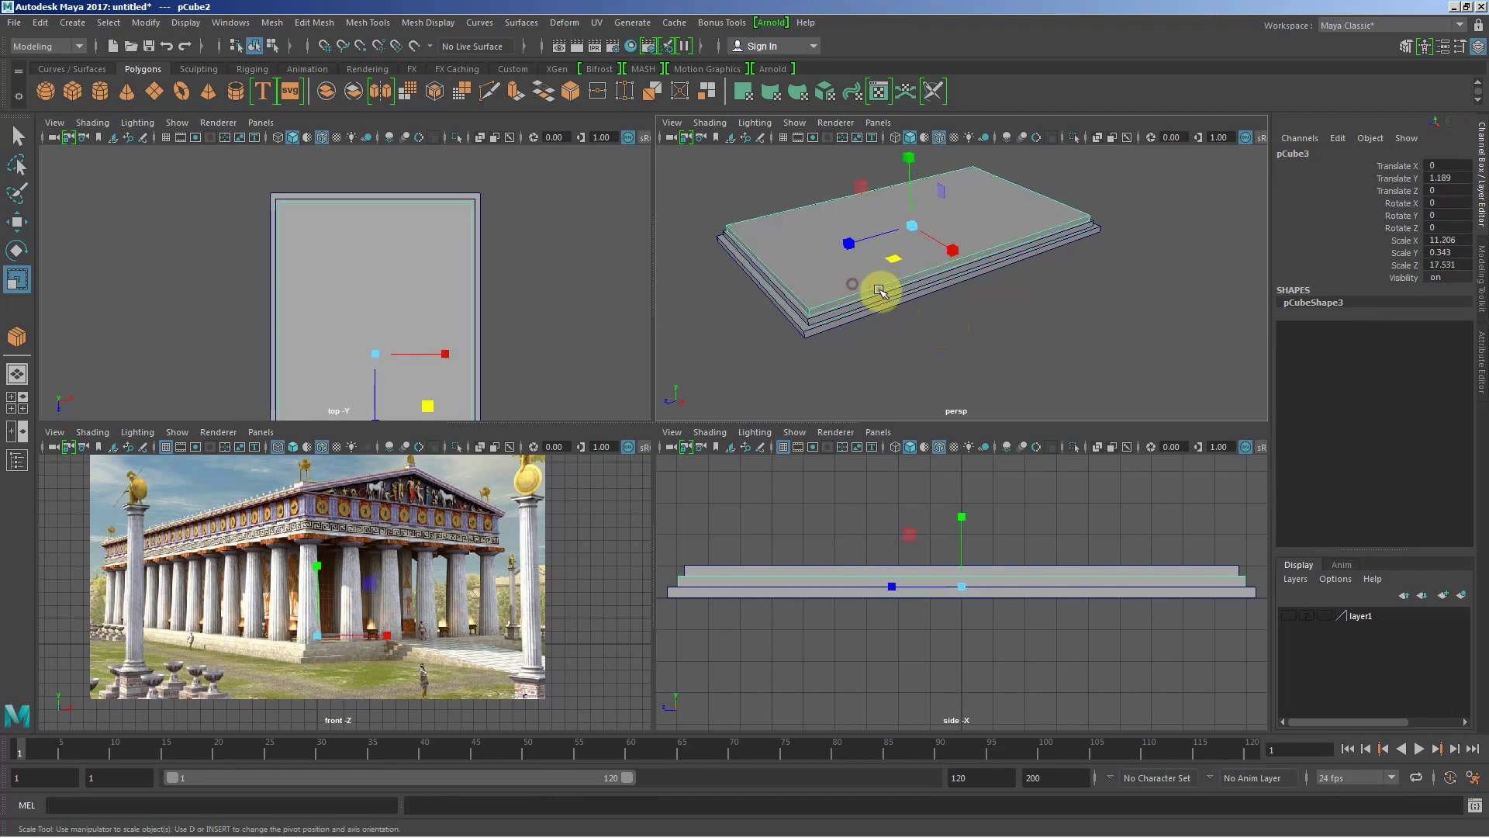
middle_drag(985, 337, 990, 338)
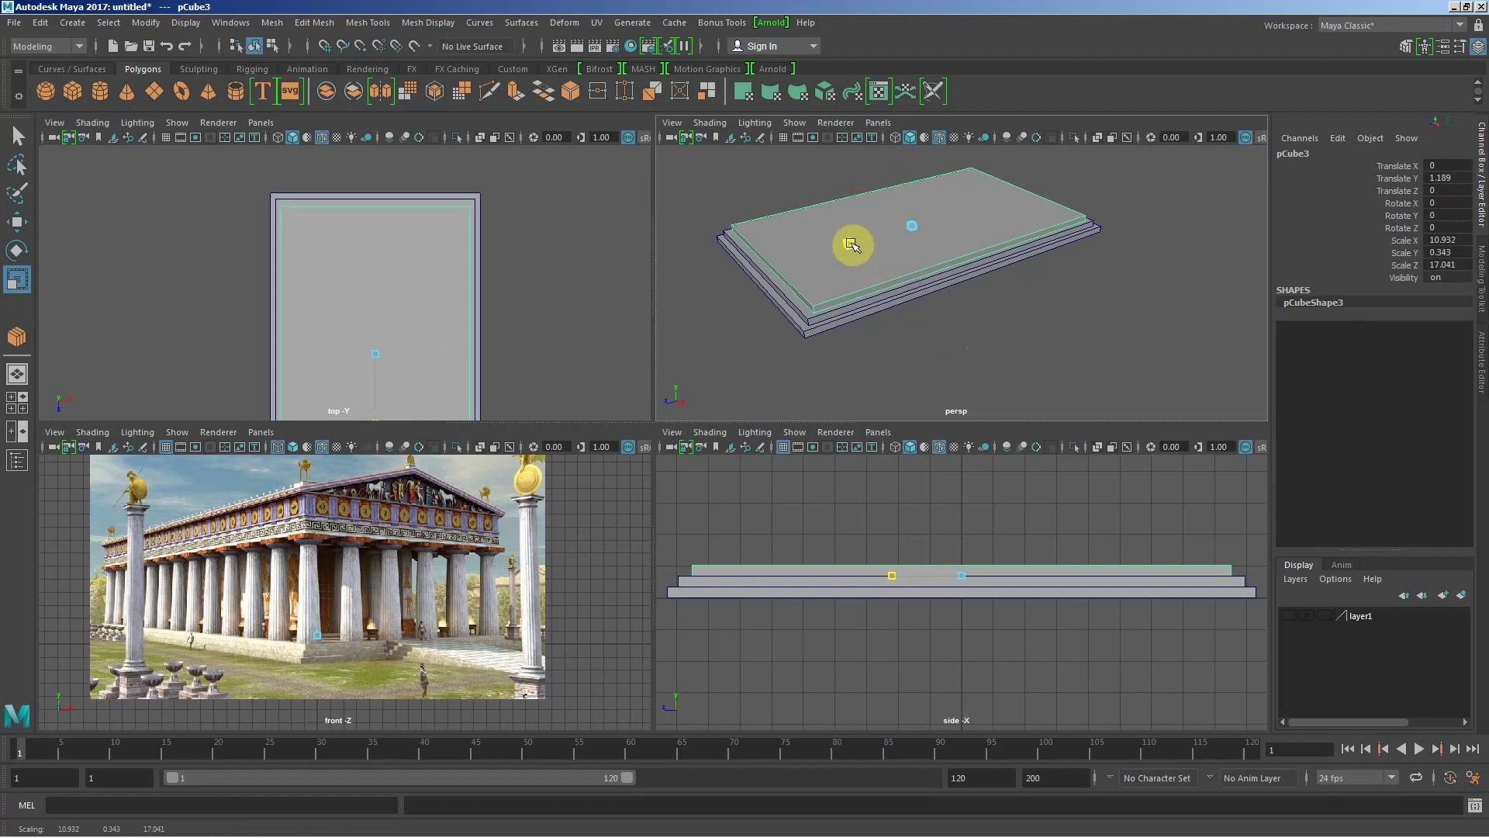
click(851, 245)
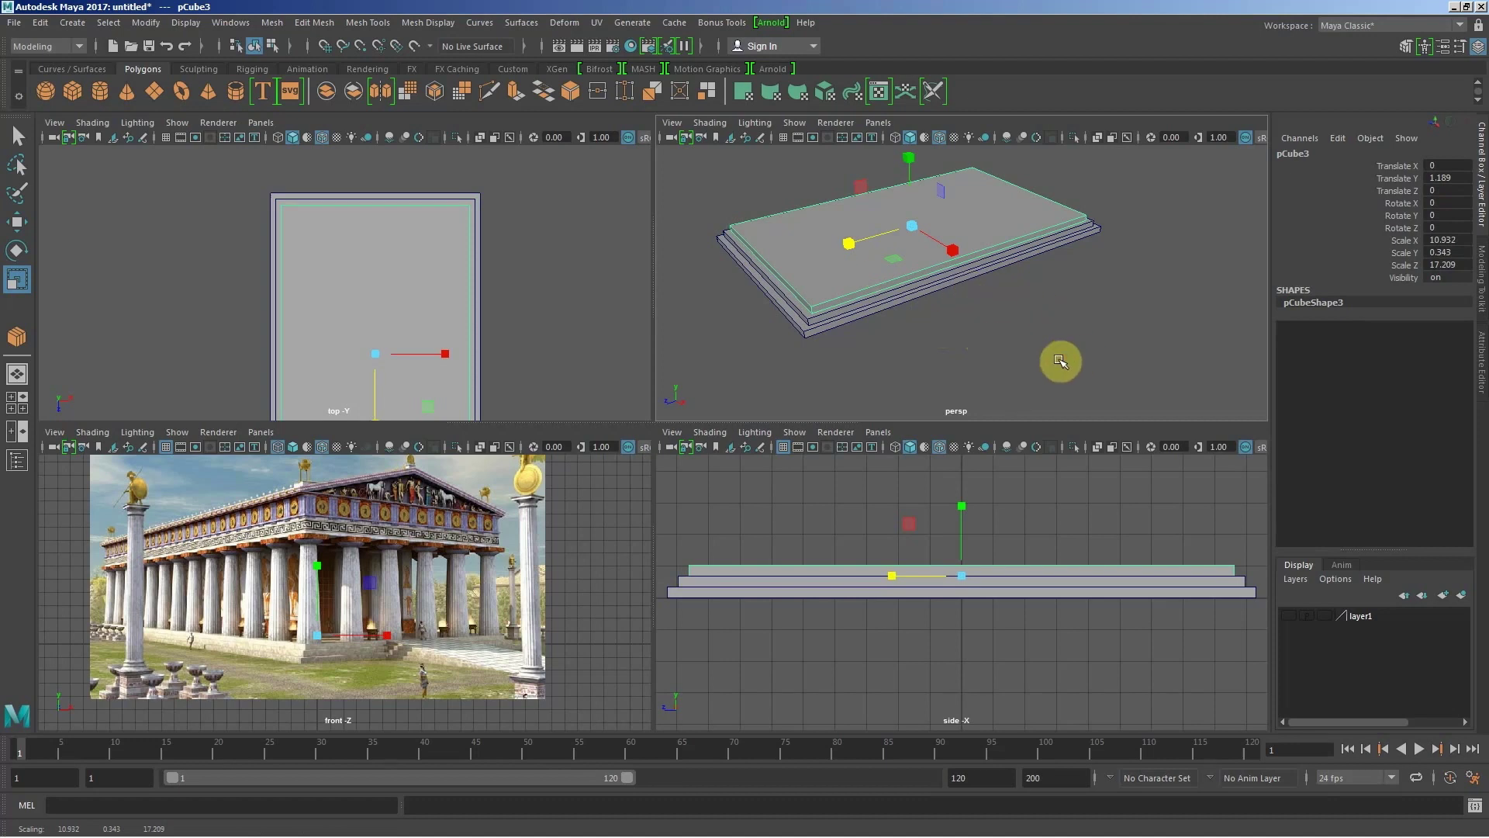
click(1041, 339)
mouse_move(988, 356)
alt+mouse_down()
mouse_move(974, 339)
mouse_move(1096, 346)
alt+mouse_up()
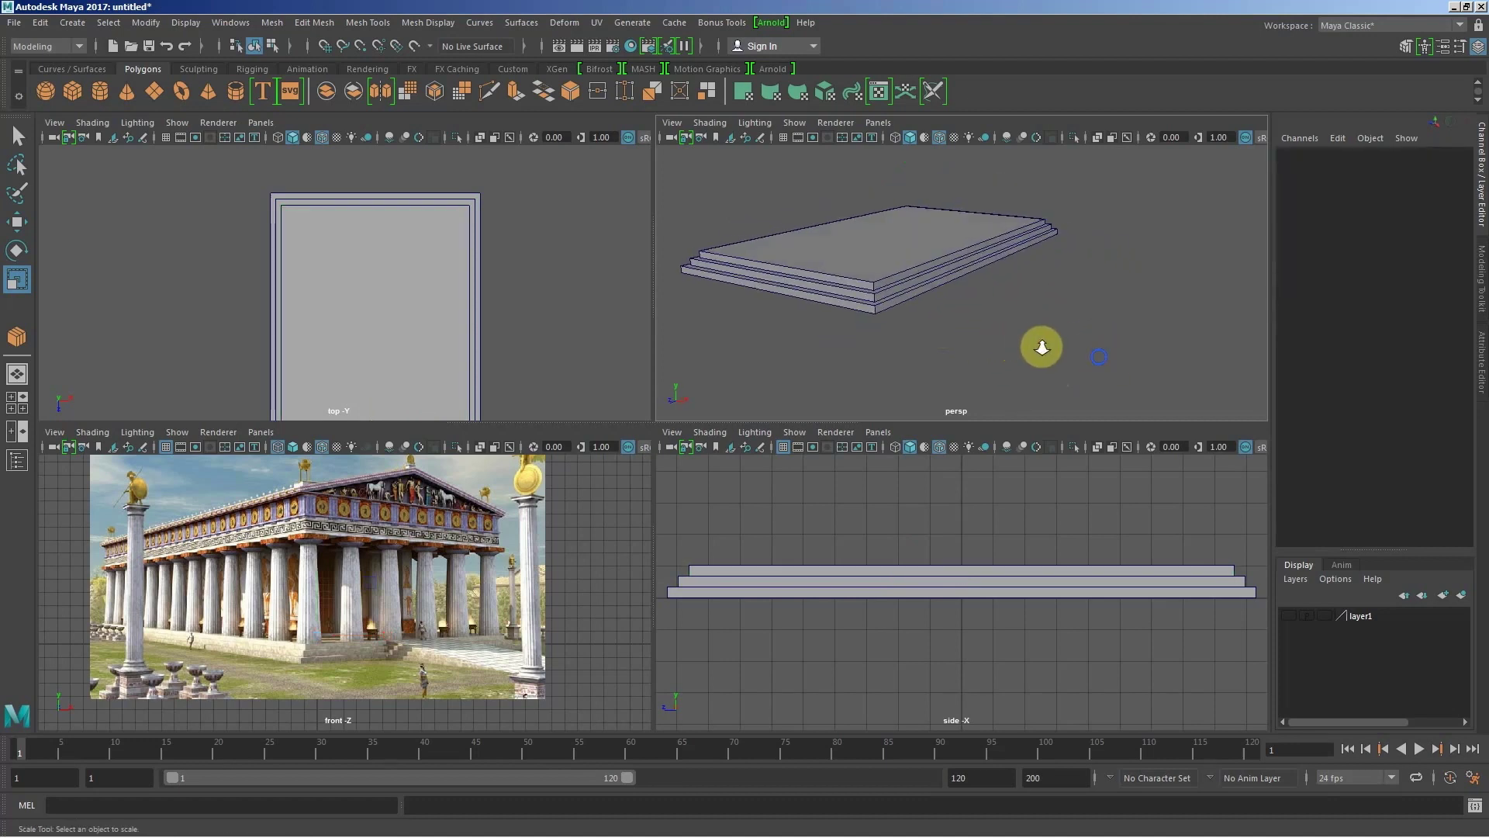
scroll(993, 333, down, 2)
mouse_move(905, 346)
alt+mouse_down()
mouse_move(938, 363)
mouse_move(957, 328)
mouse_move(930, 370)
alt+mouse_up()
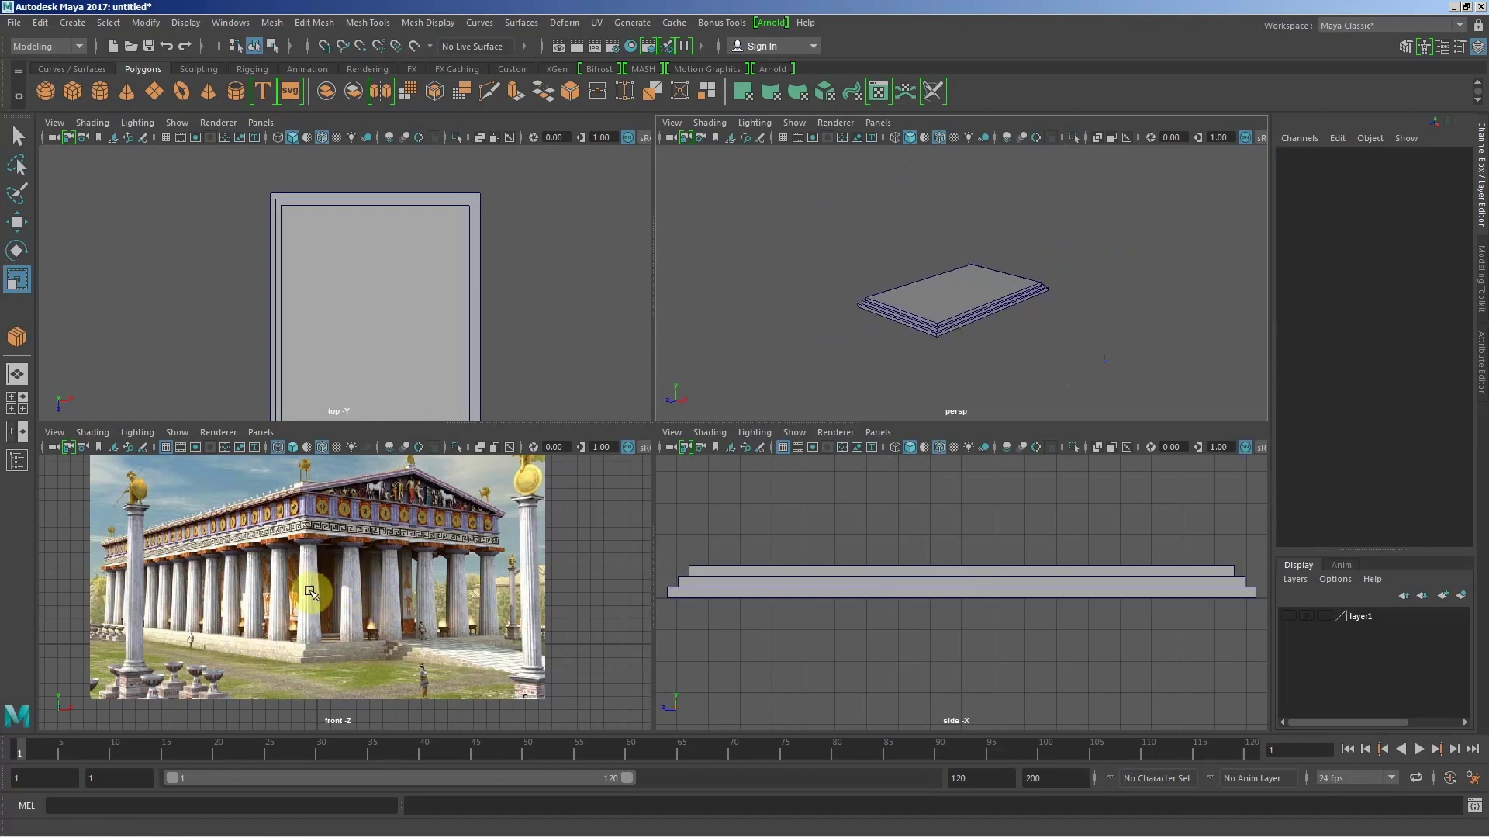
Step: Add a polygon cylinder, pCylinder1, and raise it to Translate Y 7.413 above the base
click(156, 27)
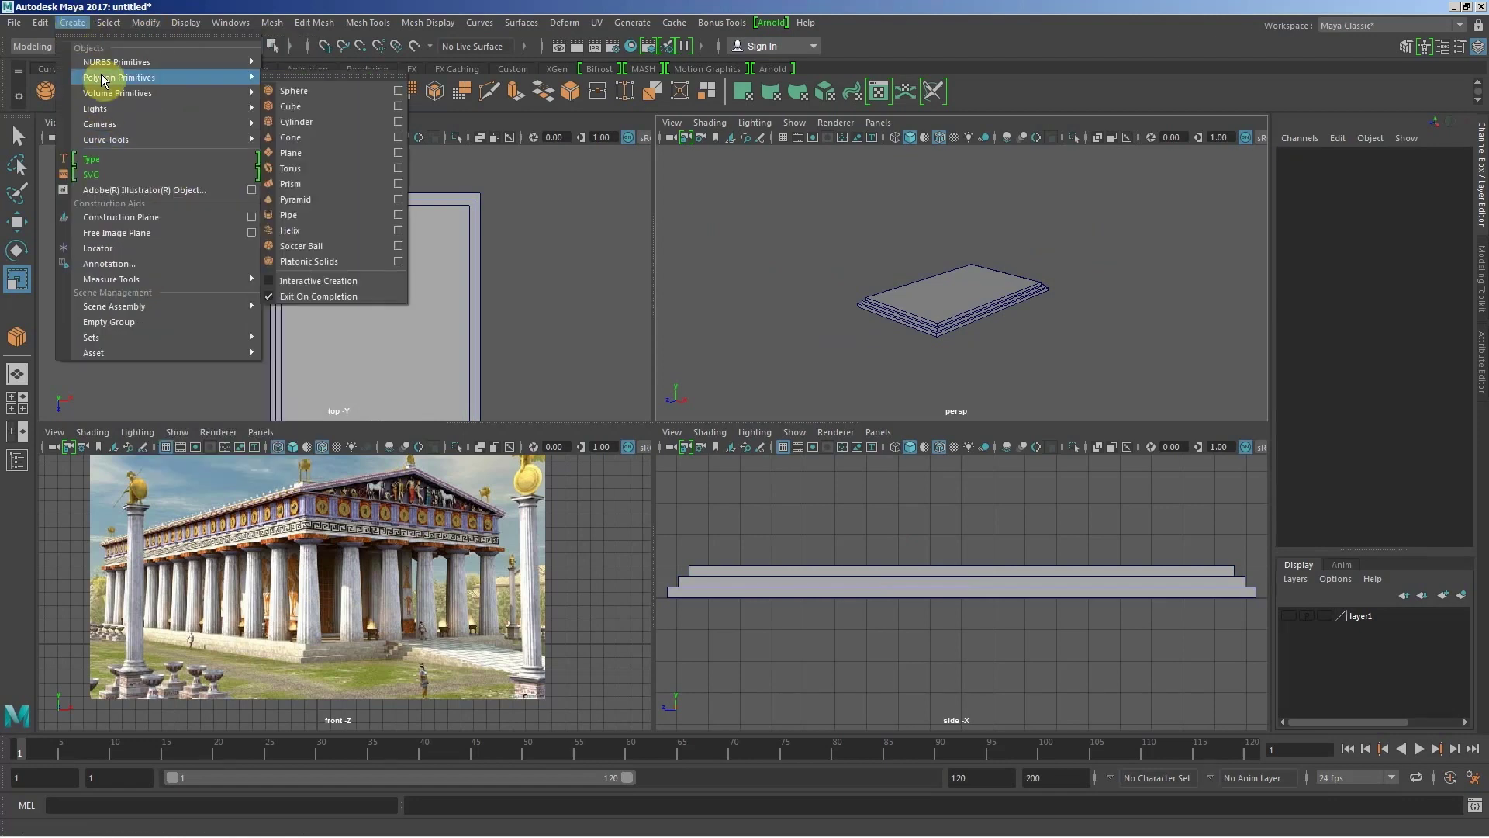
mouse_move(119, 77)
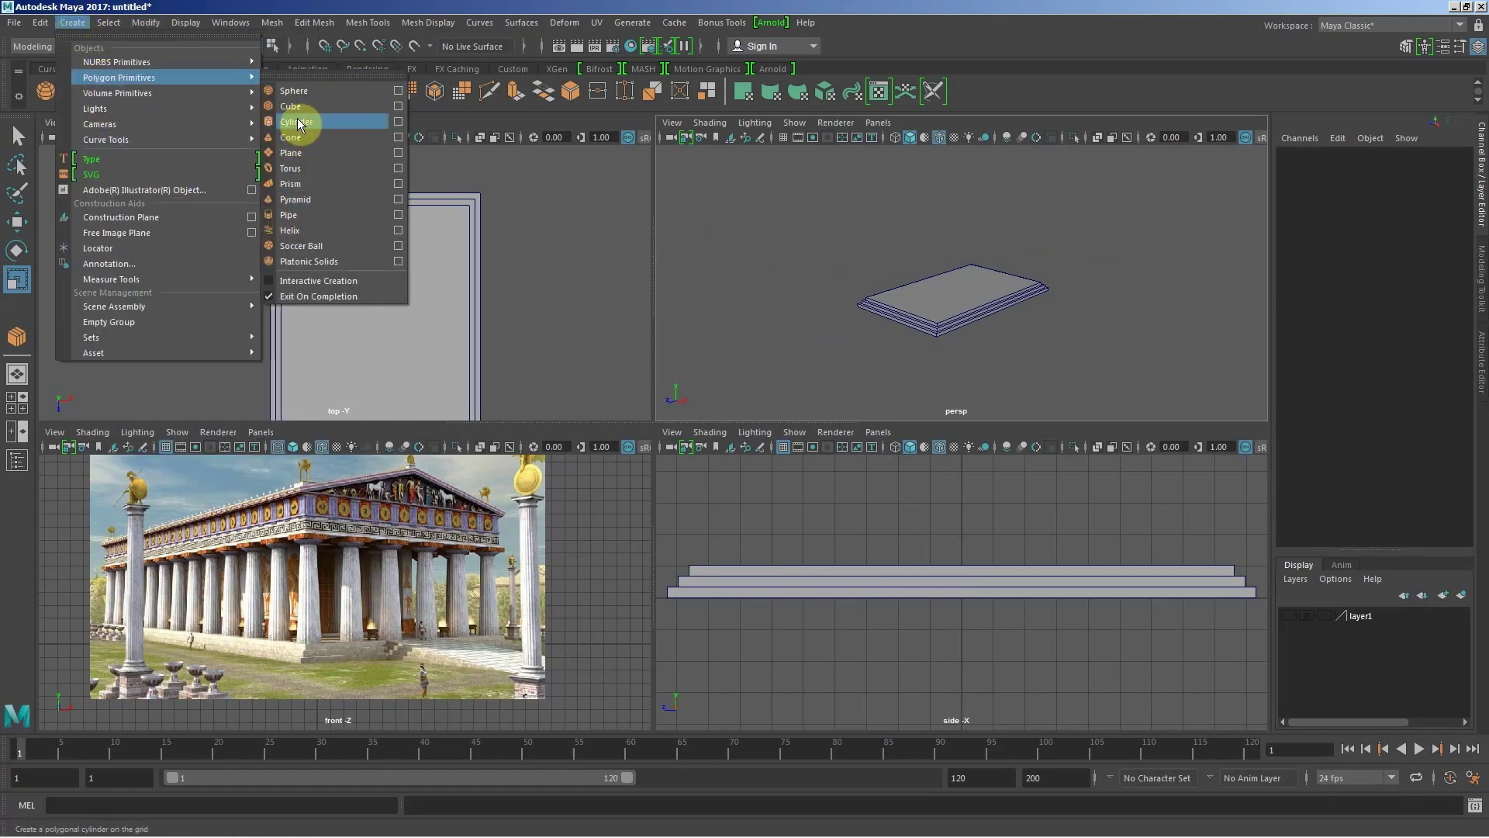
click(299, 124)
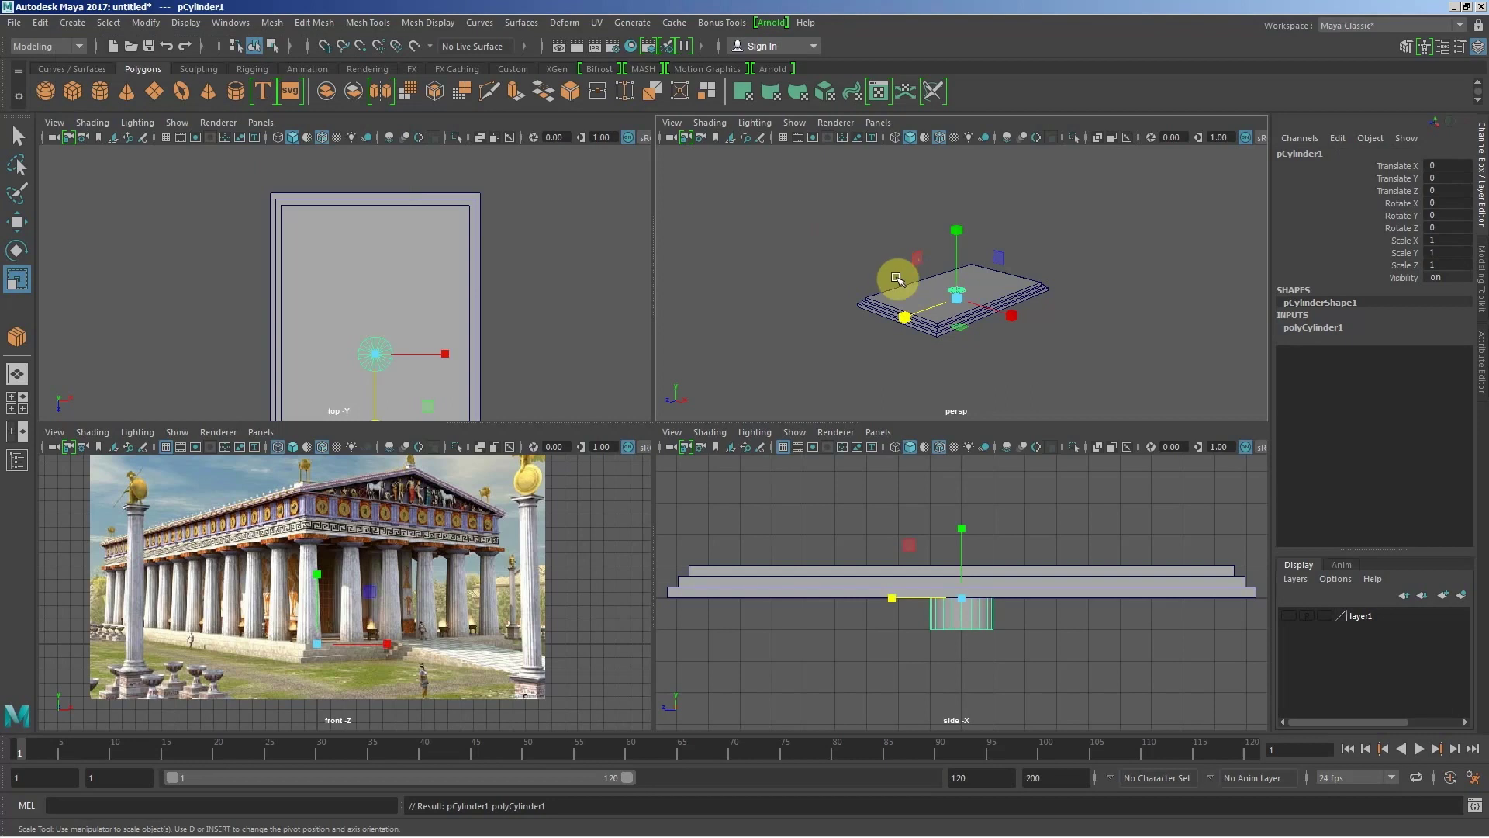
key(w)
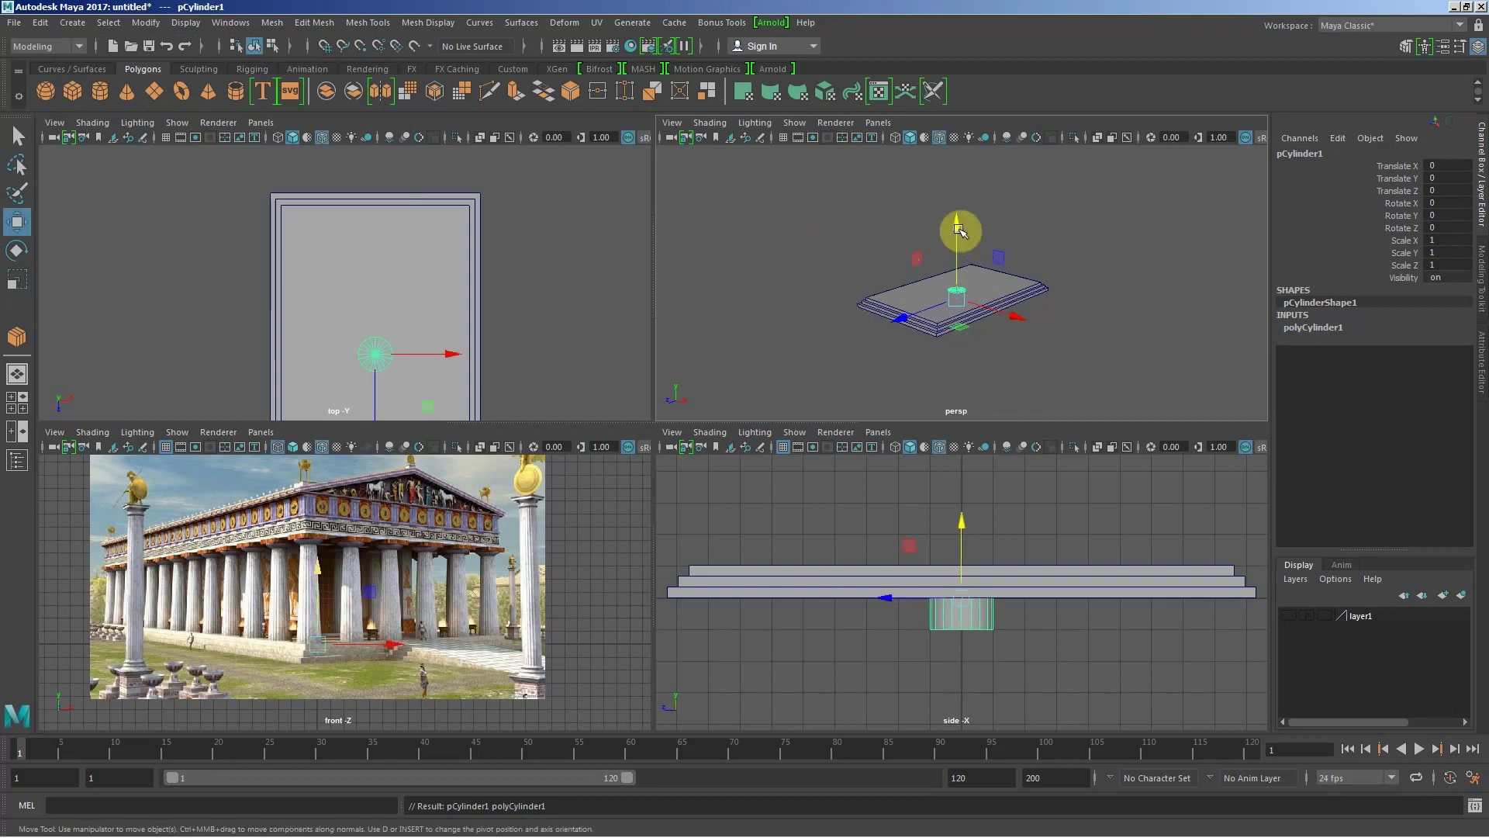
drag(959, 227, 957, 163)
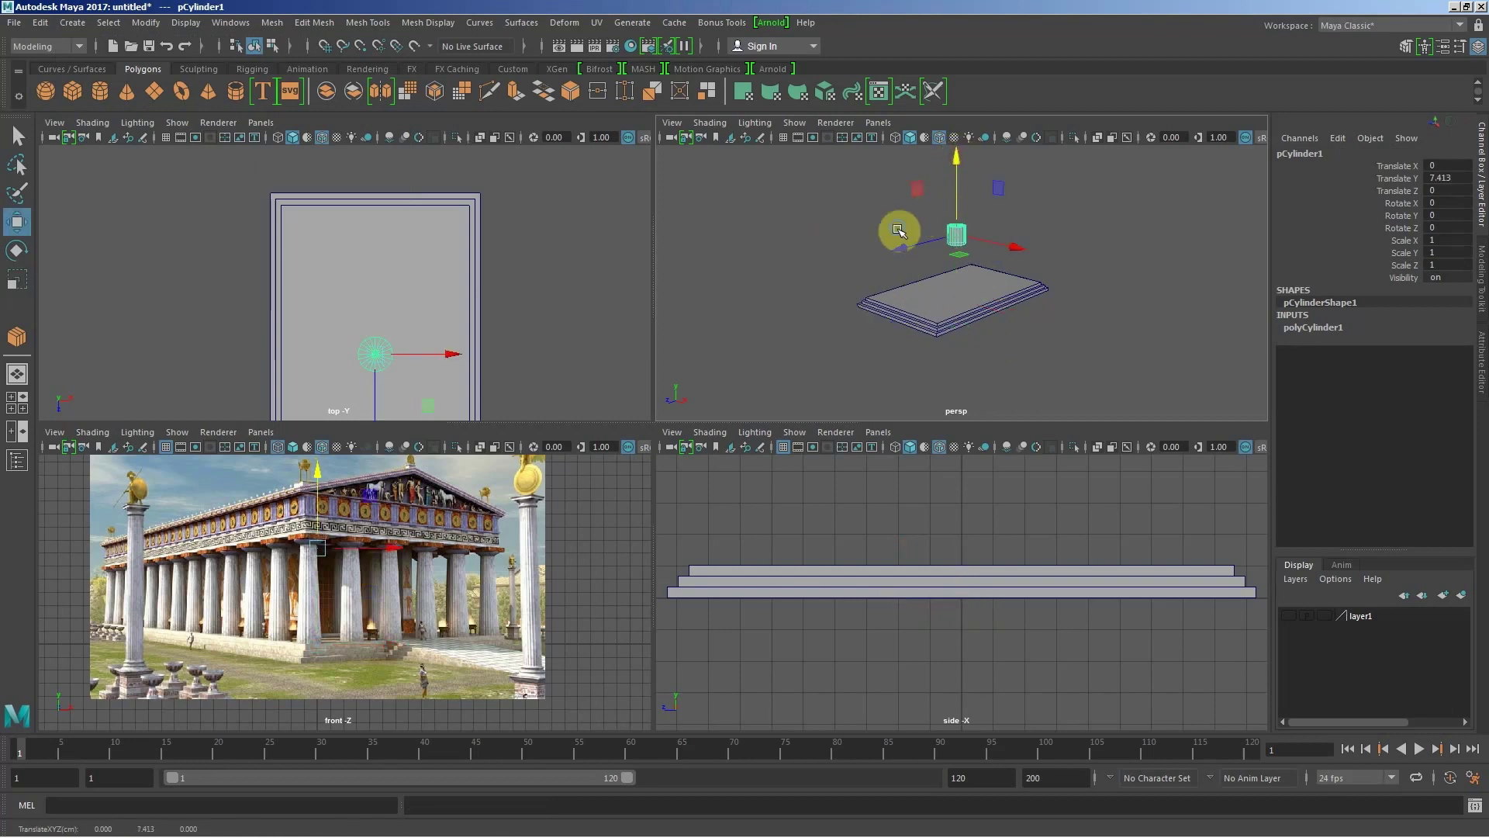
scroll(957, 256, up, 3)
scroll(946, 288, up, 3)
mouse_move(947, 288)
alt+mouse_down()
mouse_move(997, 299)
mouse_move(970, 316)
mouse_move(862, 293)
mouse_move(808, 366)
alt+mouse_up()
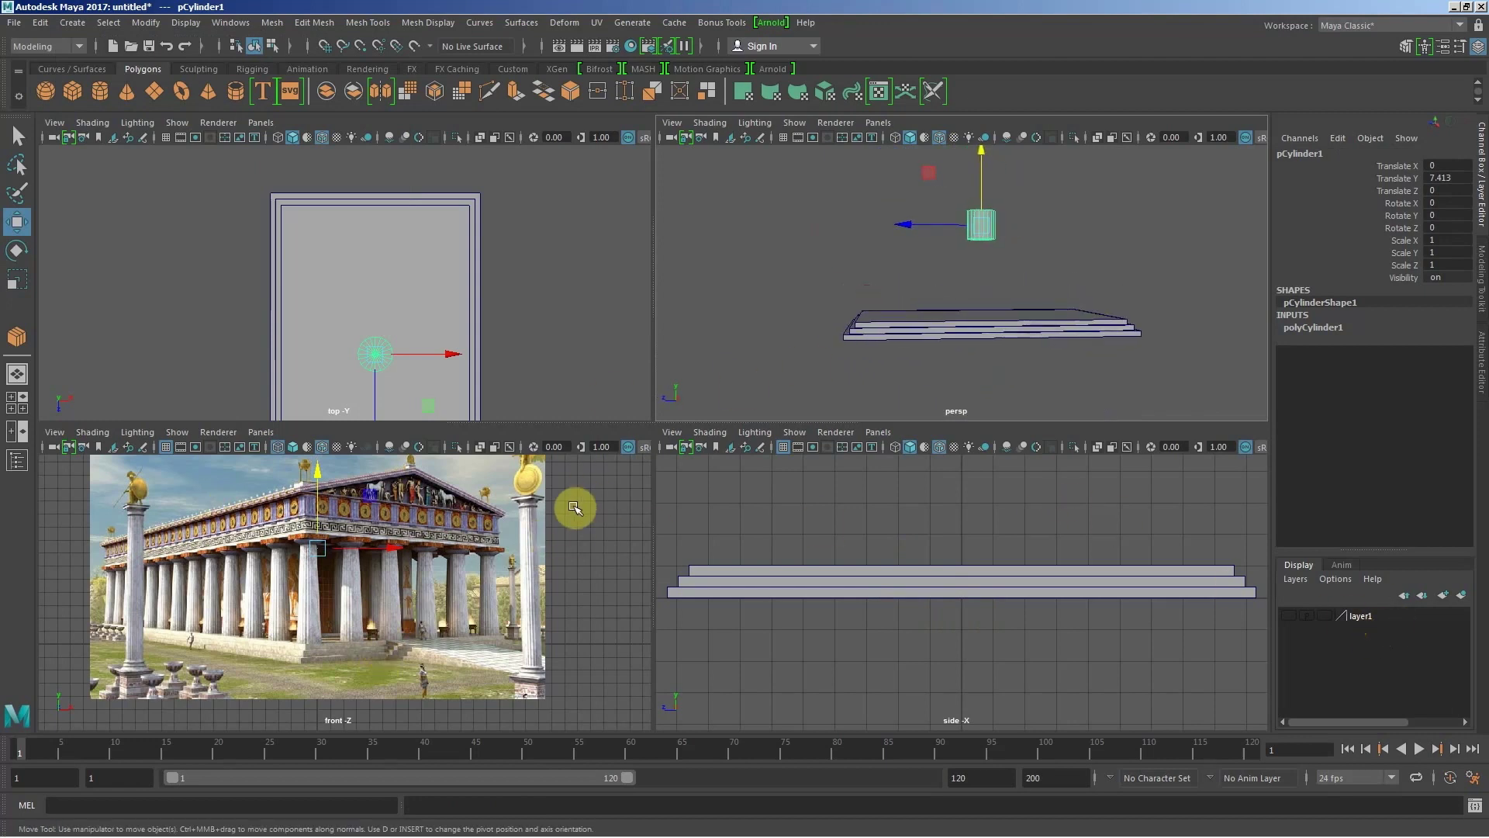
mouse_move(574, 508)
mouse_down()
mouse_move(547, 536)
mouse_move(542, 518)
mouse_up()
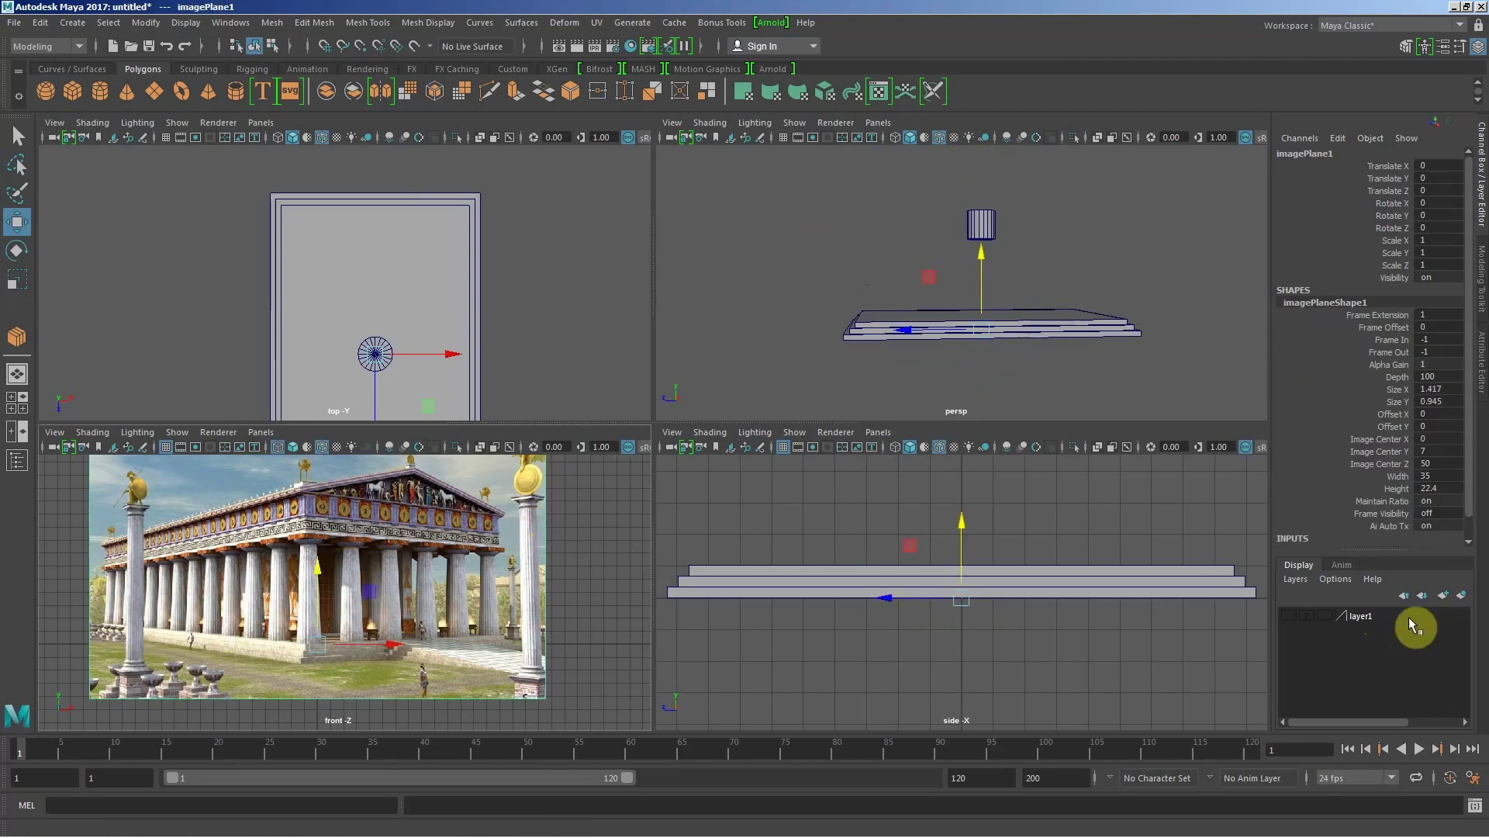
Step: Put the reference image plane on its own hidden layer and select the cylinder
right_click(1375, 618)
click(1372, 648)
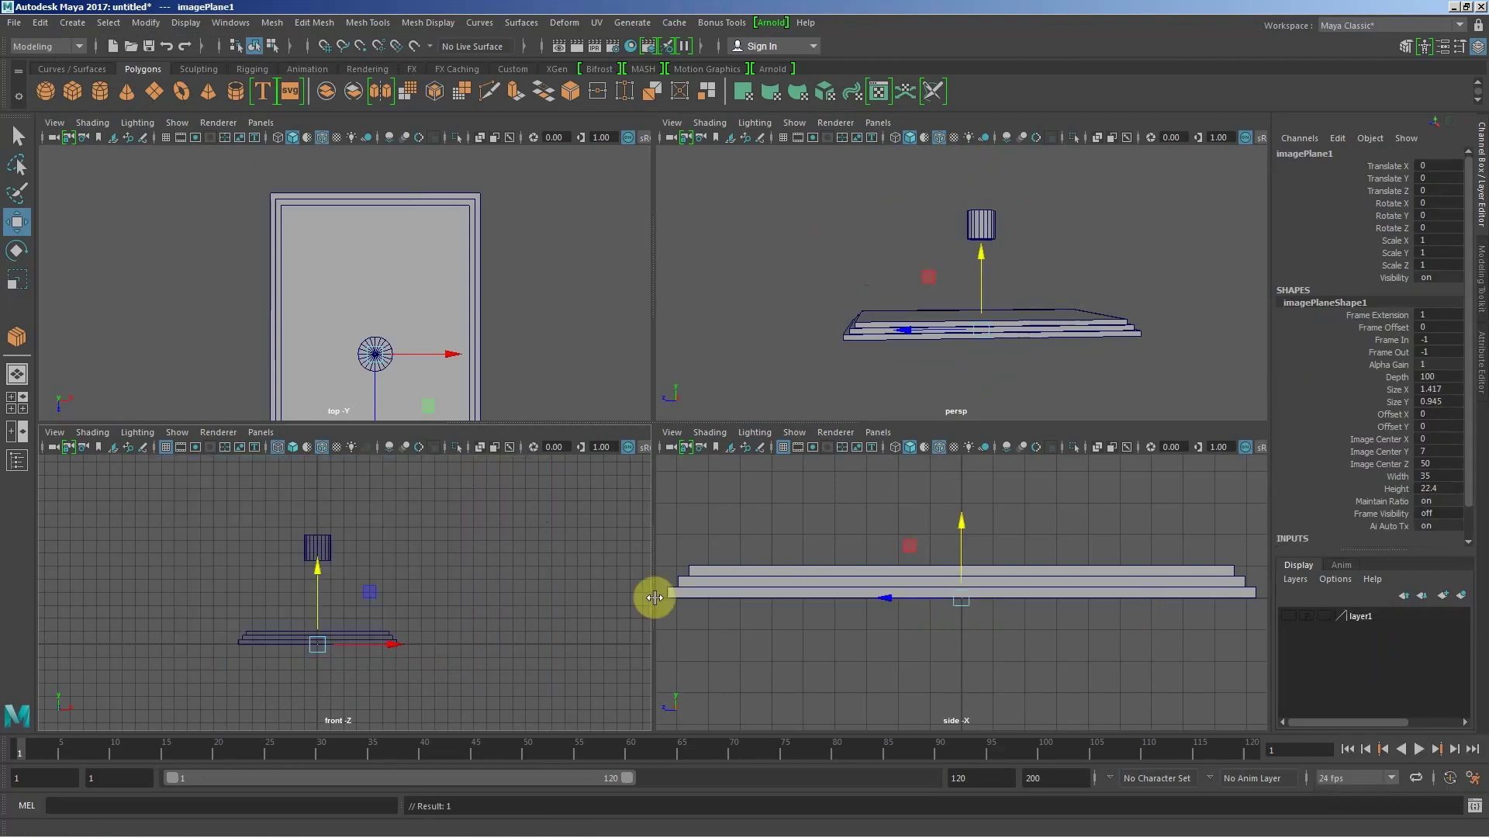
click(318, 547)
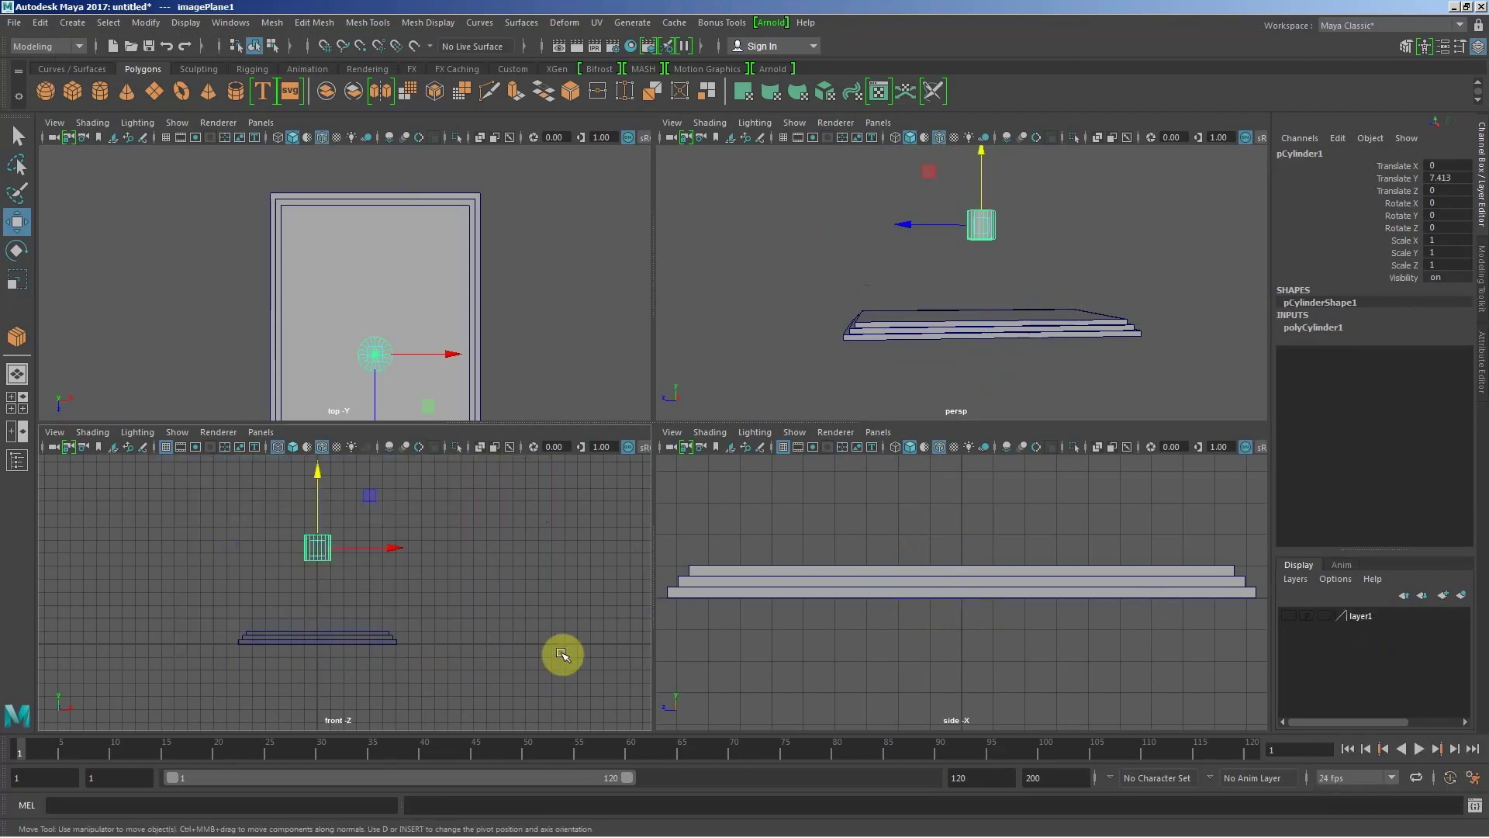
scroll(562, 652, up, 5)
scroll(560, 652, down, 3)
alt+middle_drag(393, 603, 423, 598)
scroll(498, 572, down, 2)
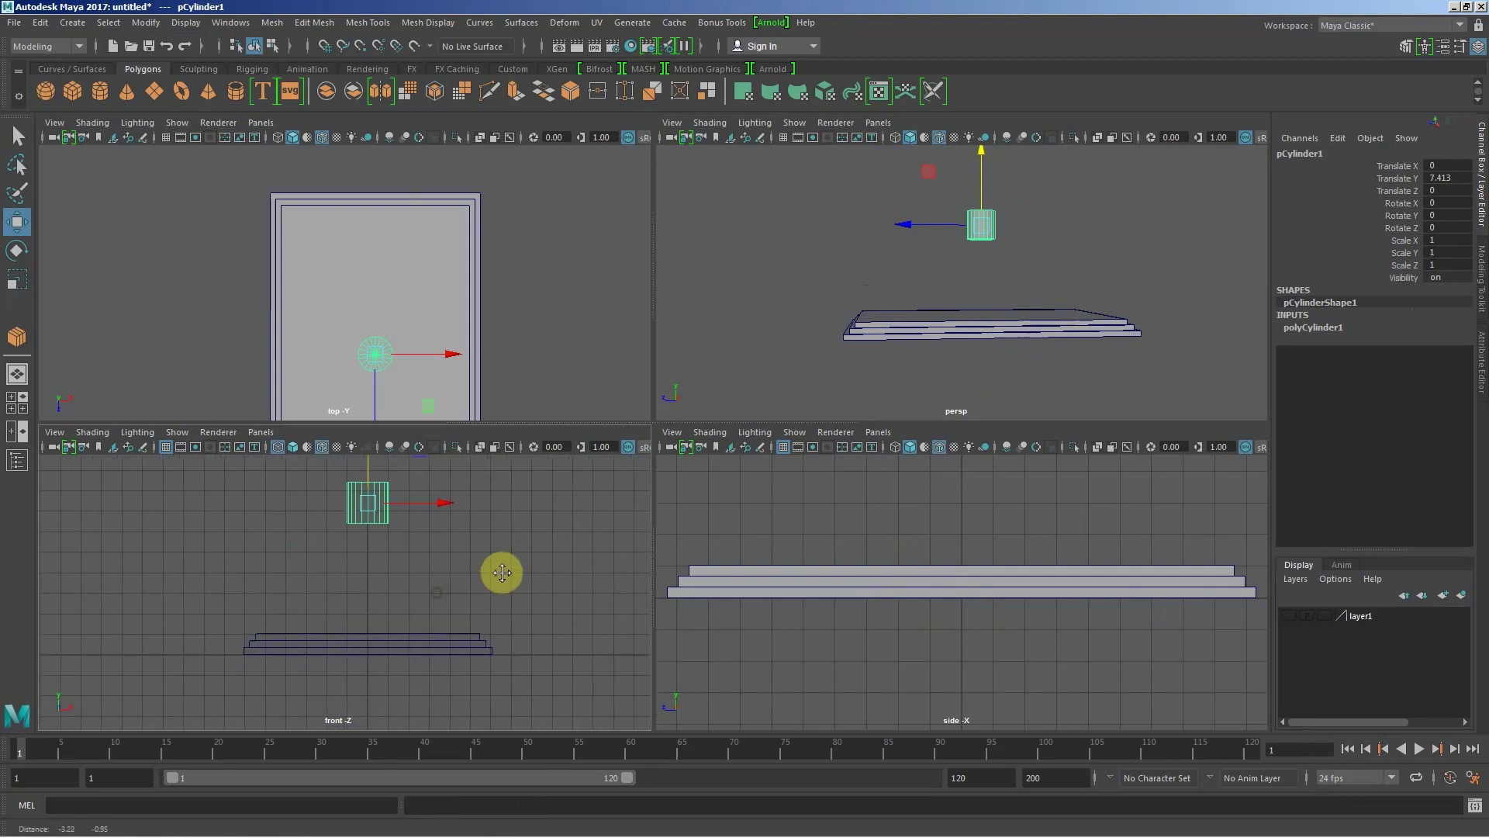
Step: Move the cylinder's pivot down to the bottom of the cylinder
click(1293, 616)
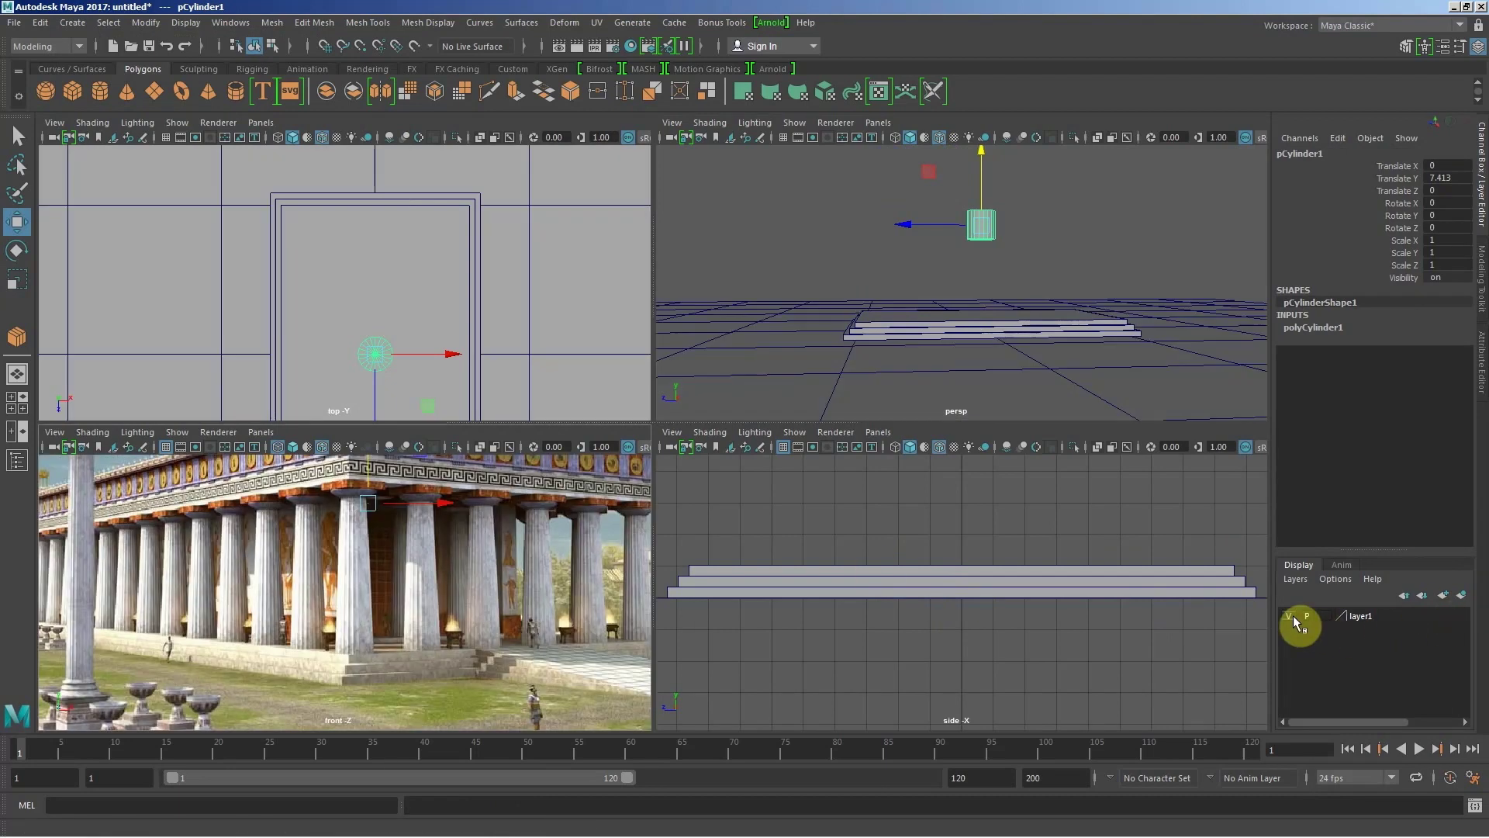
alt+drag(1090, 380, 1086, 369)
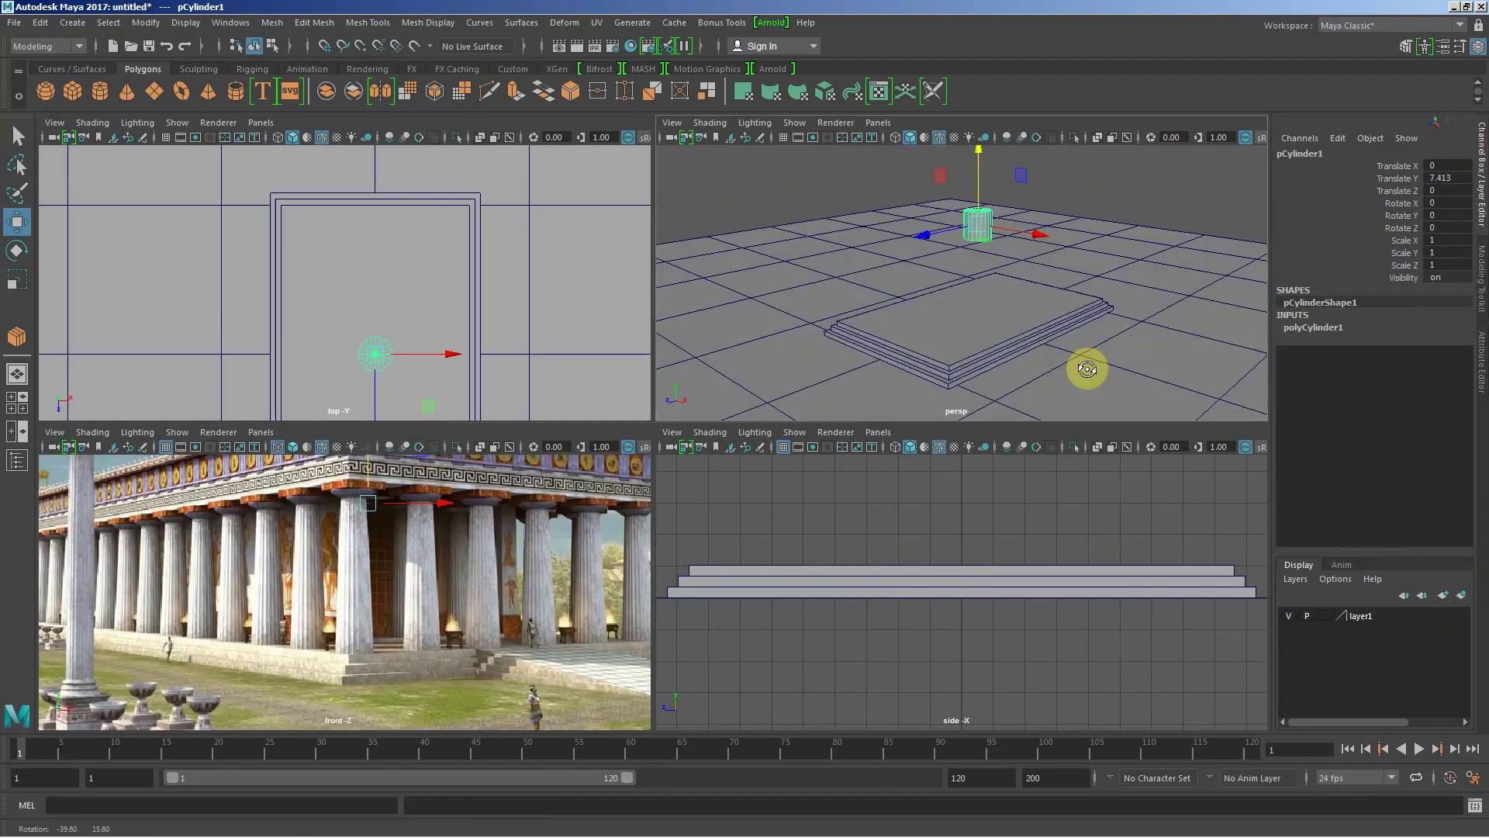
click(1292, 614)
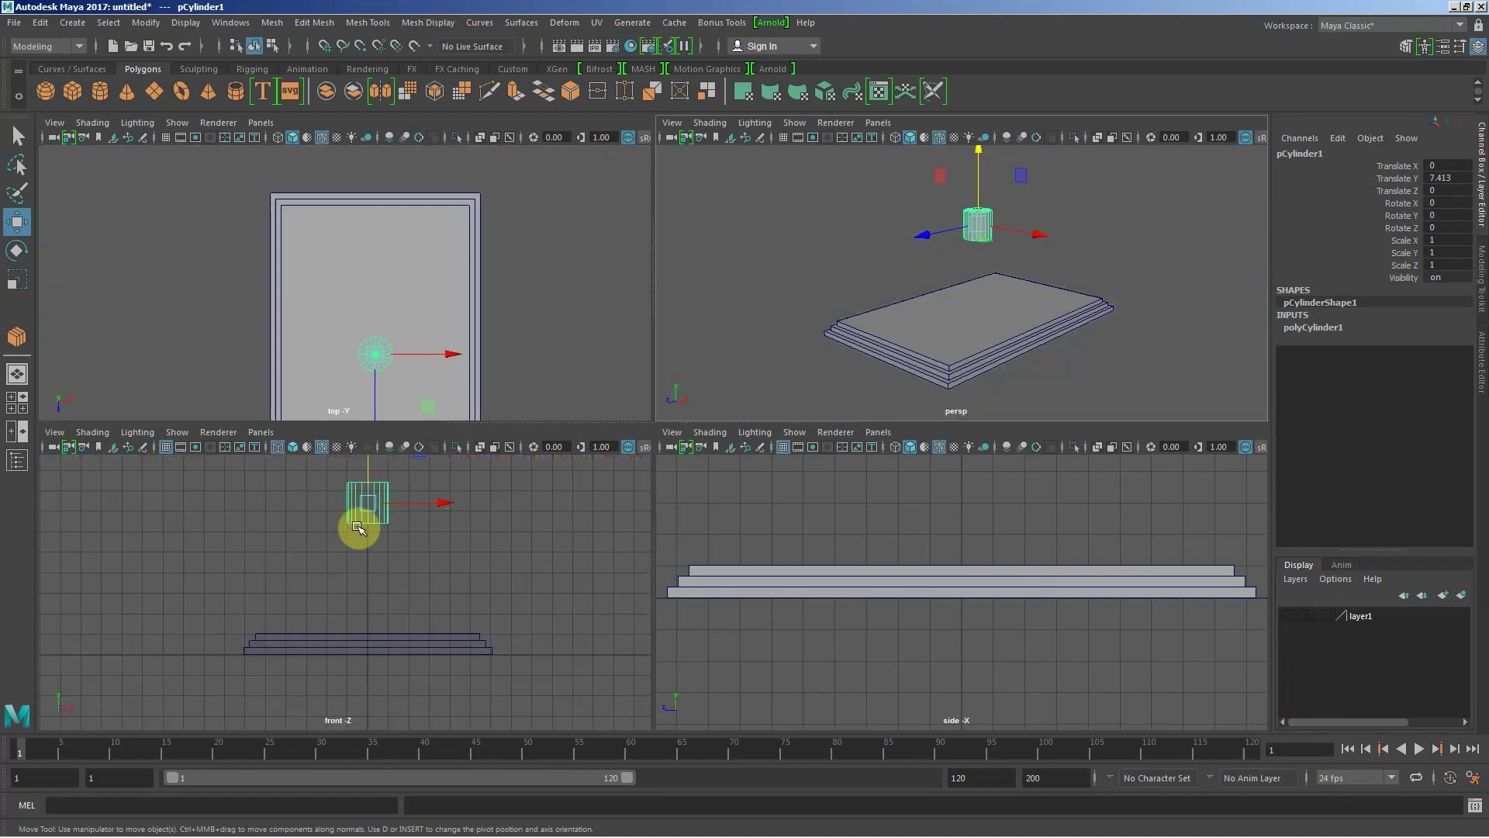
mouse_move(372, 565)
alt+right_down()
mouse_move(366, 555)
mouse_move(475, 609)
mouse_move(477, 585)
mouse_move(407, 560)
alt+right_up()
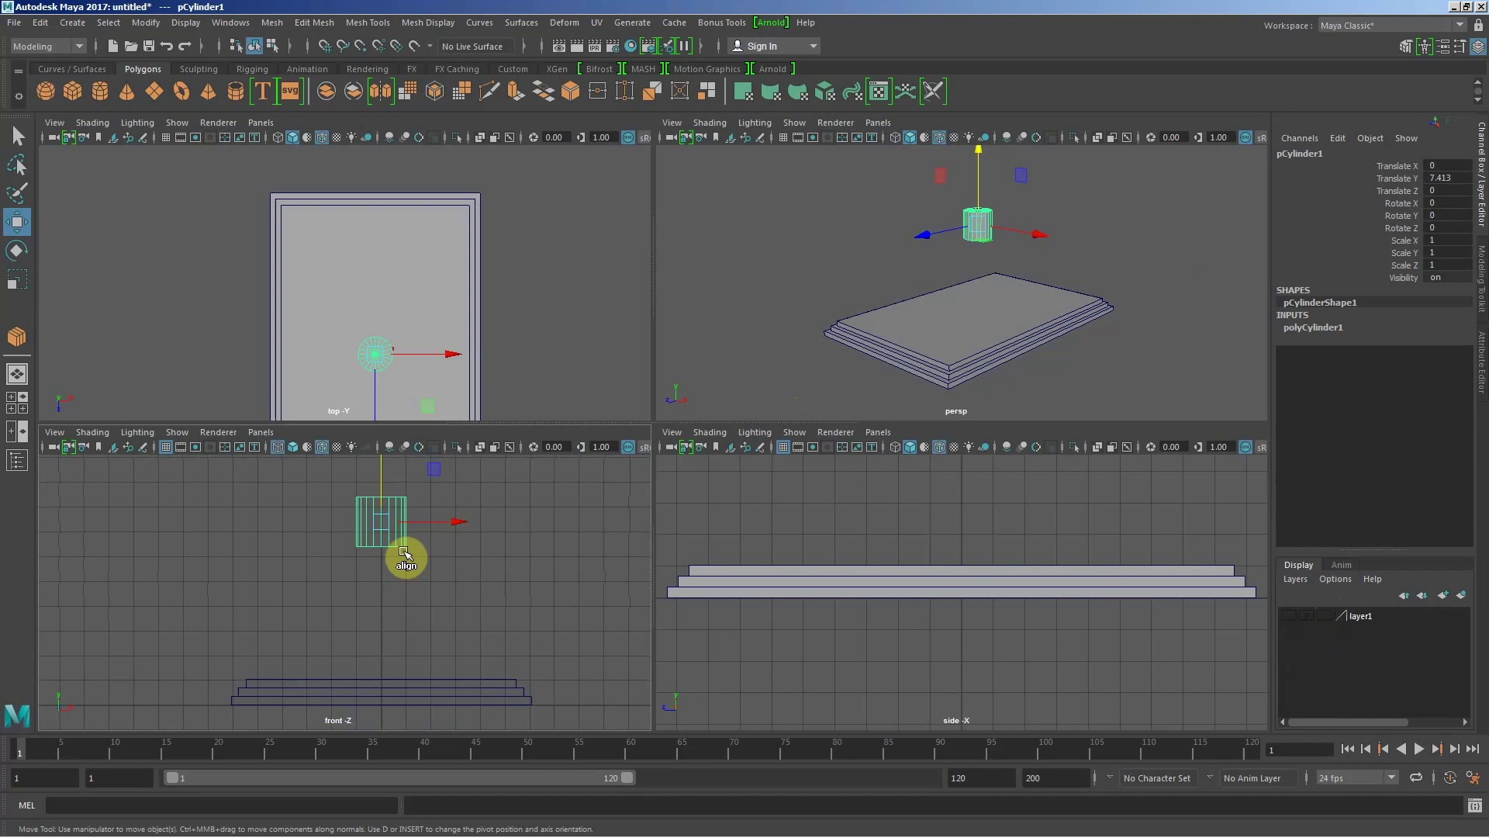
key(d)
mouse_move(381, 466)
mouse_down()
mouse_move(387, 581)
mouse_move(449, 566)
mouse_up()
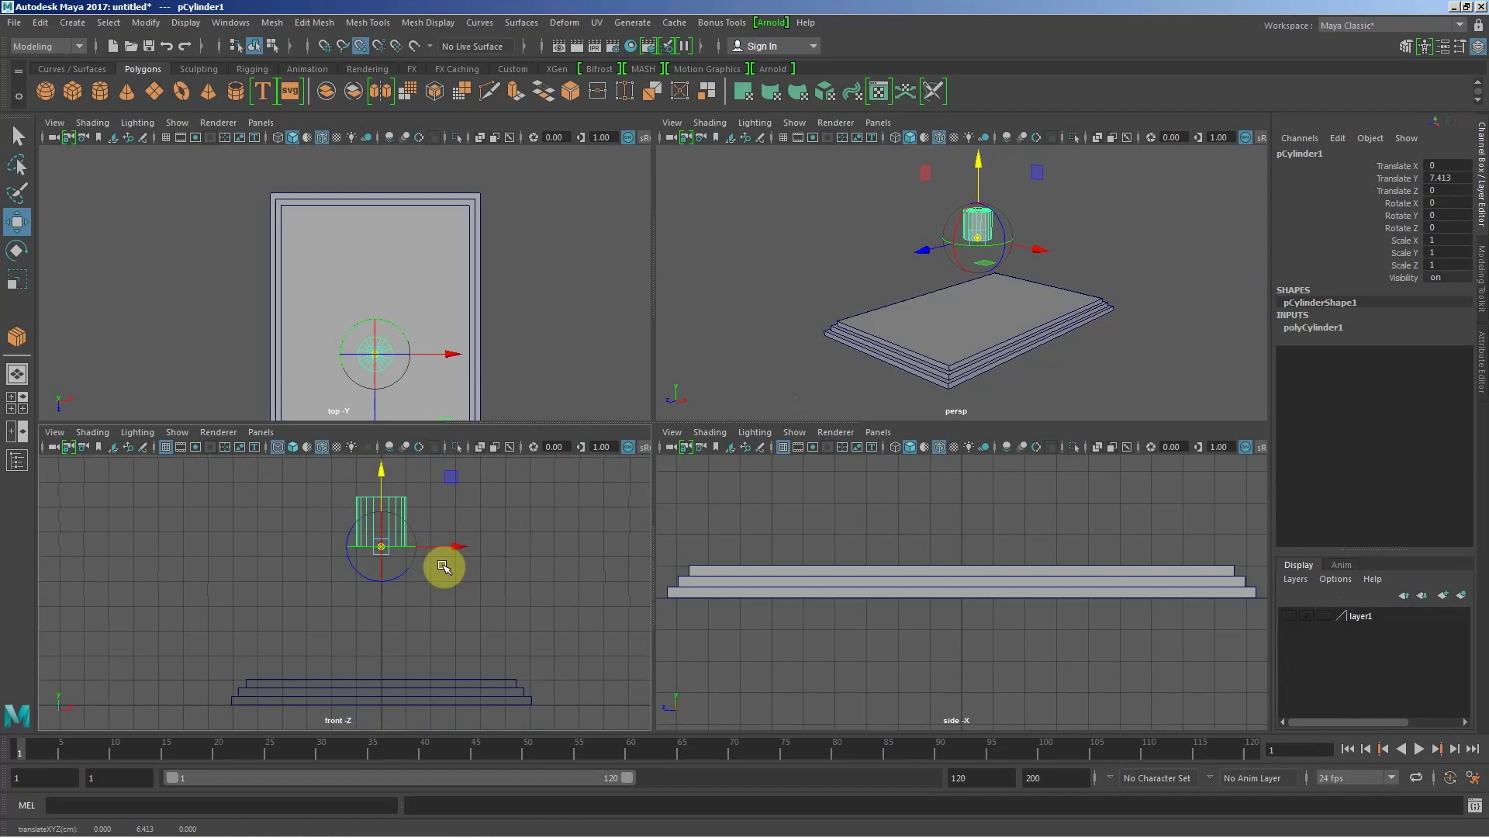
key(Insert)
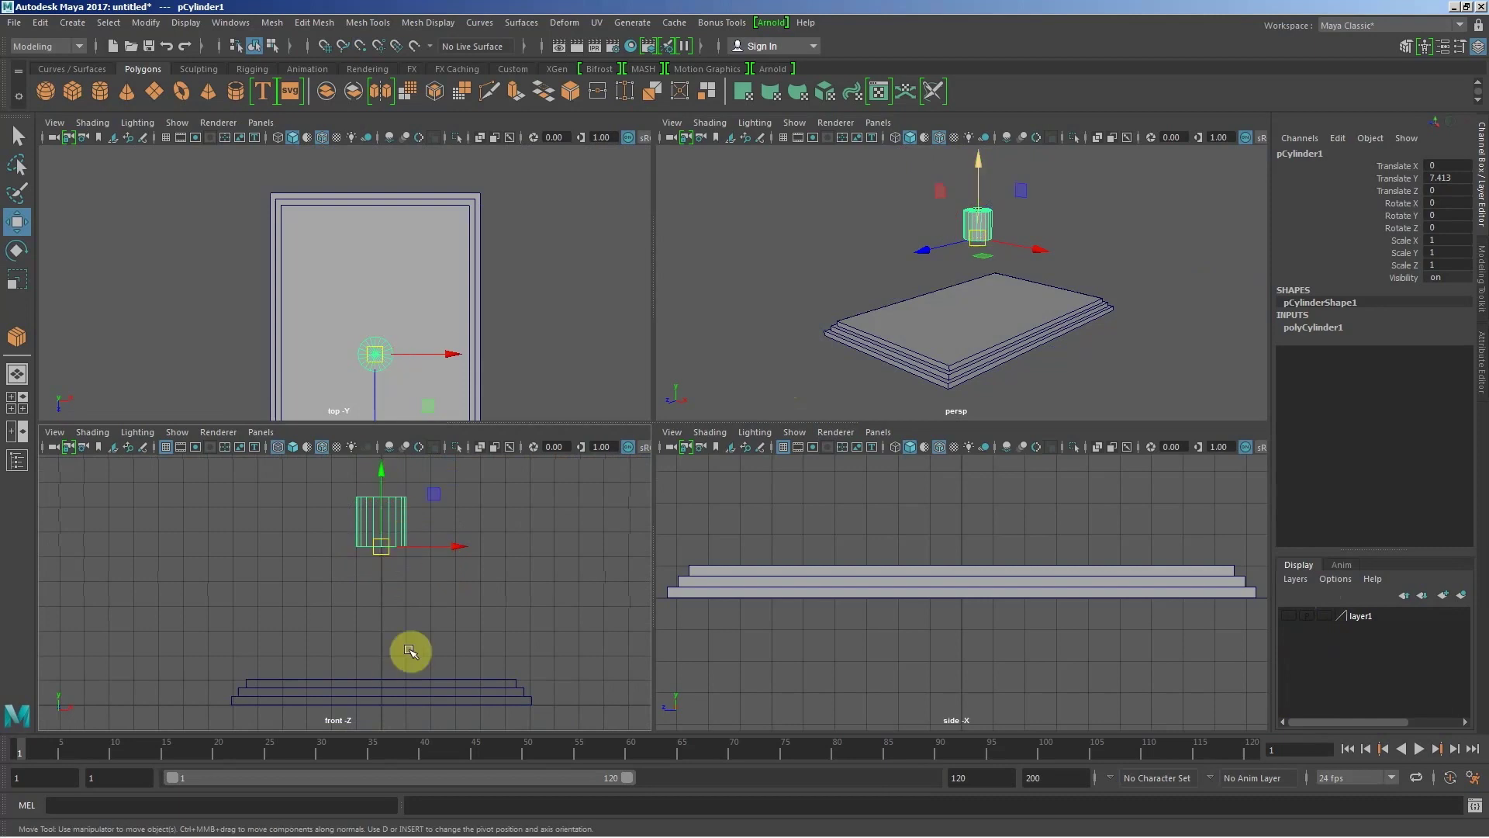
Step: Snap the cylinder onto the top slab's front edge and slide it right along it
key(c)
middle_click(408, 682)
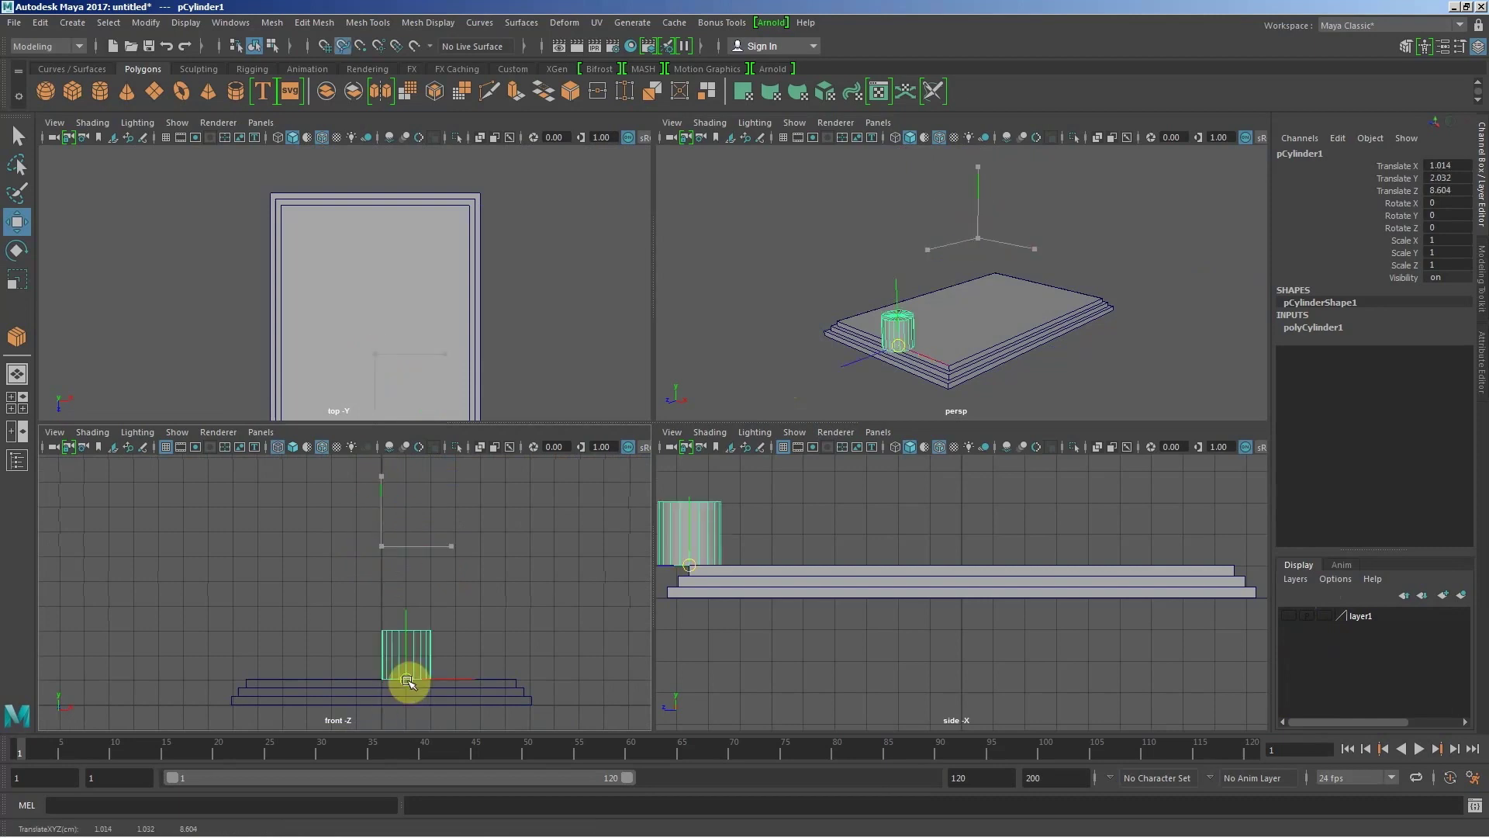
middle_drag(408, 682, 492, 694)
Step: Scale the cylinder into a slim, tall column of 0.245, 2.046, 0.245
key(r)
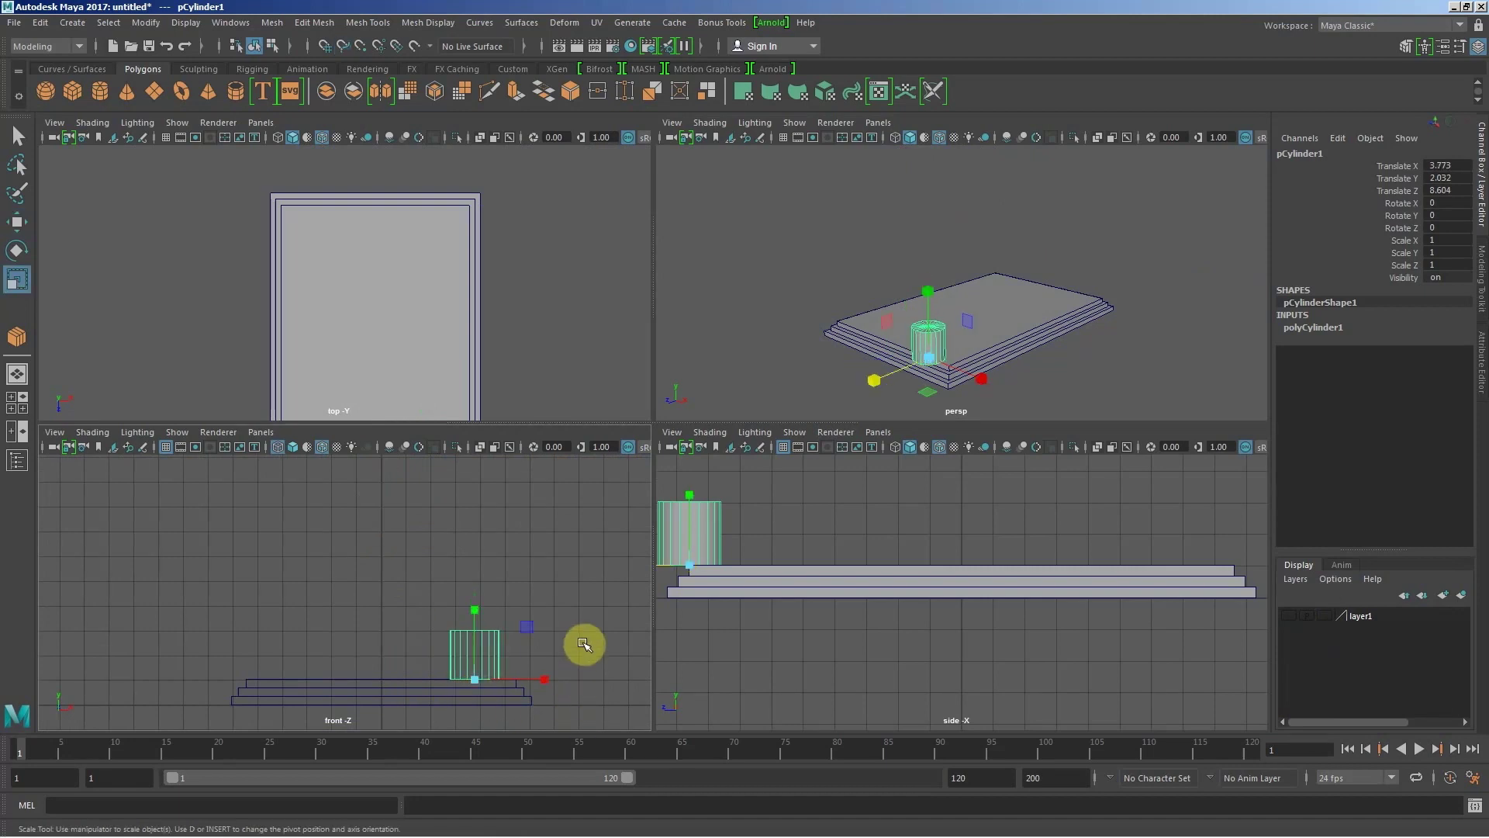
key(5)
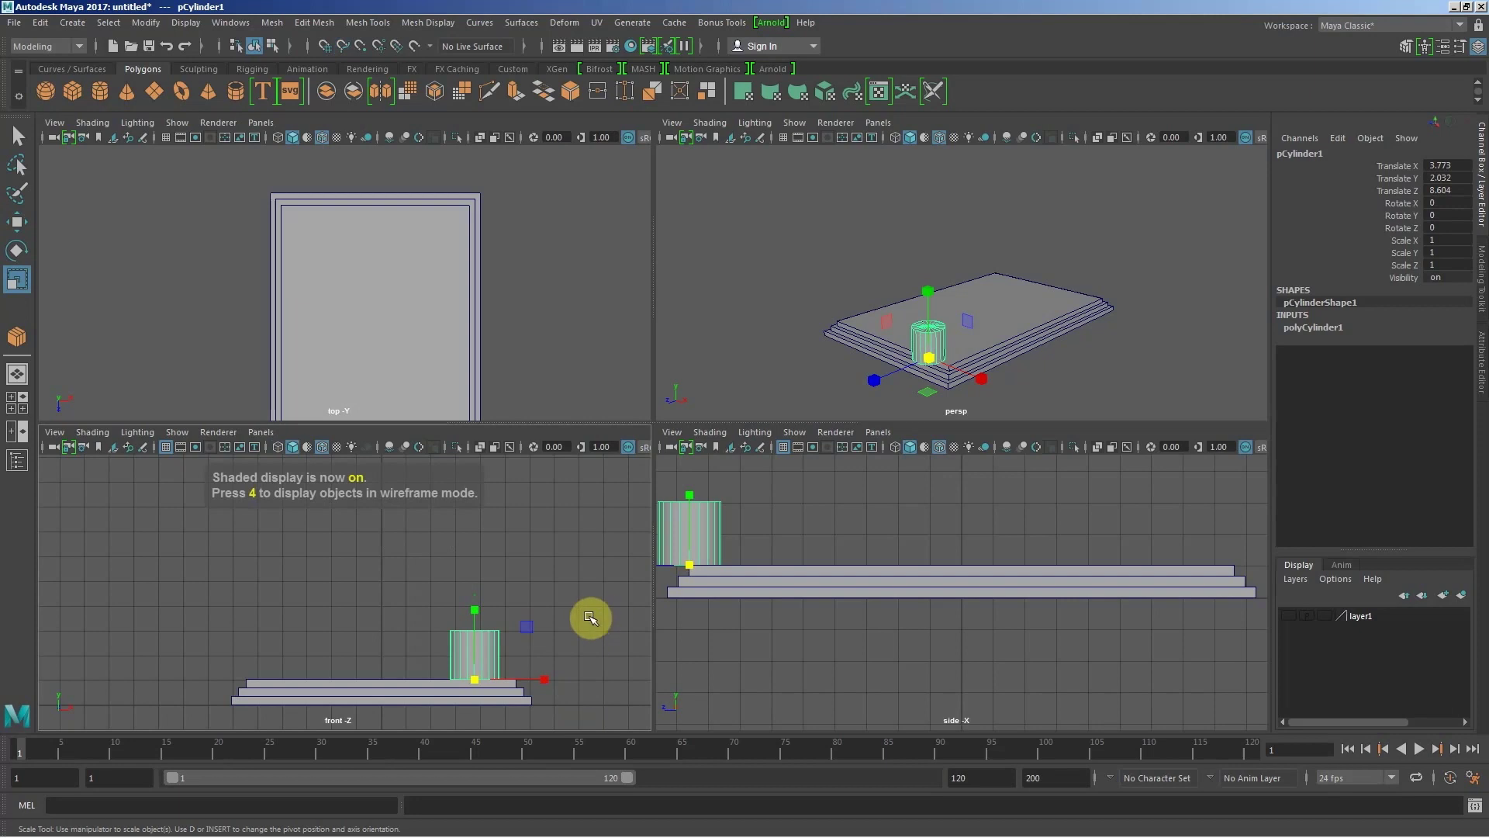
key(4)
middle_drag(558, 642, 549, 668)
shift+middle_drag(608, 608, 598, 359)
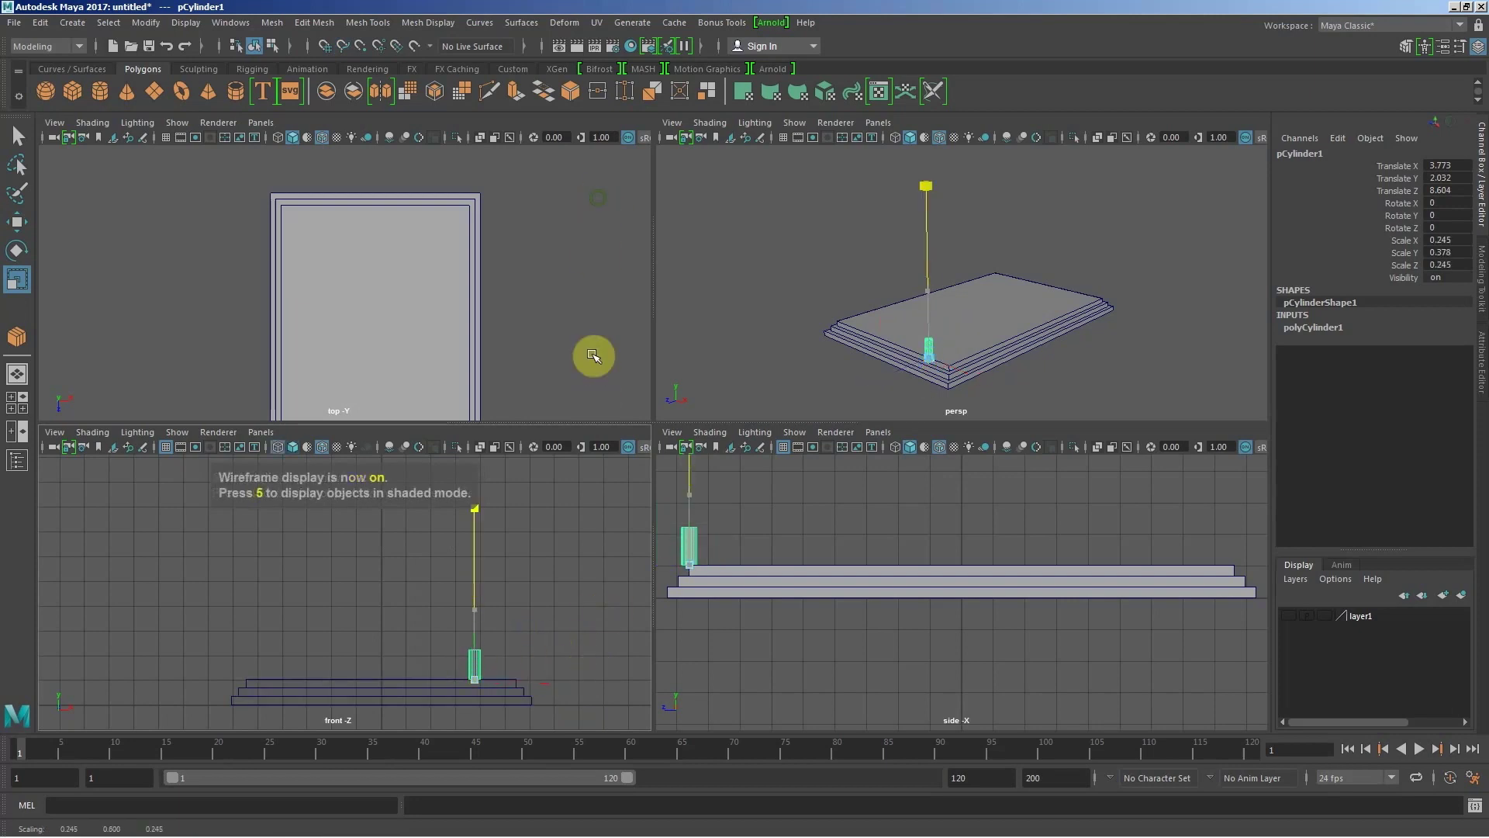
middle_drag(592, 631, 585, 243)
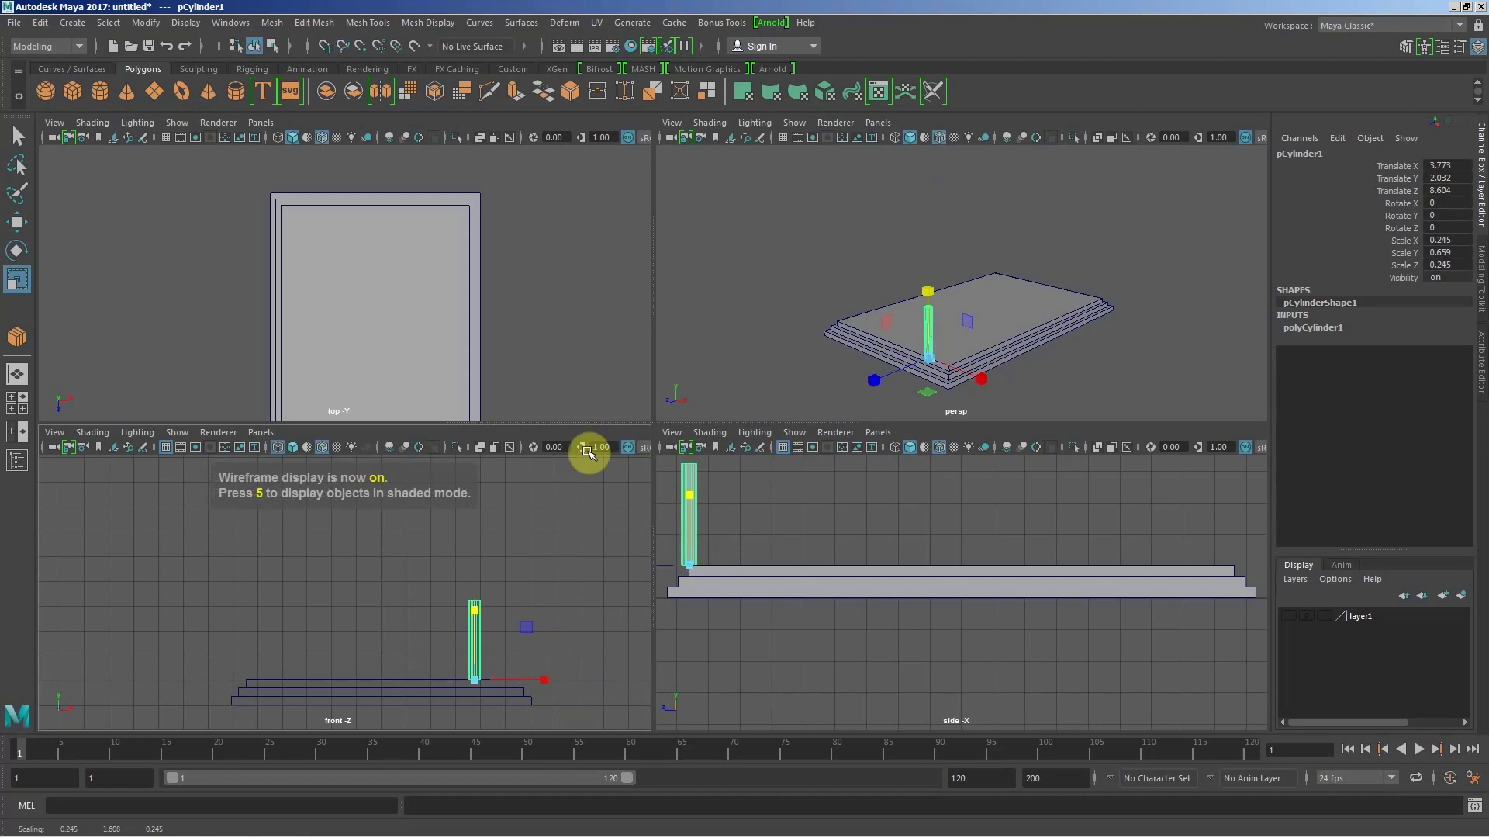
middle_drag(592, 546, 592, 543)
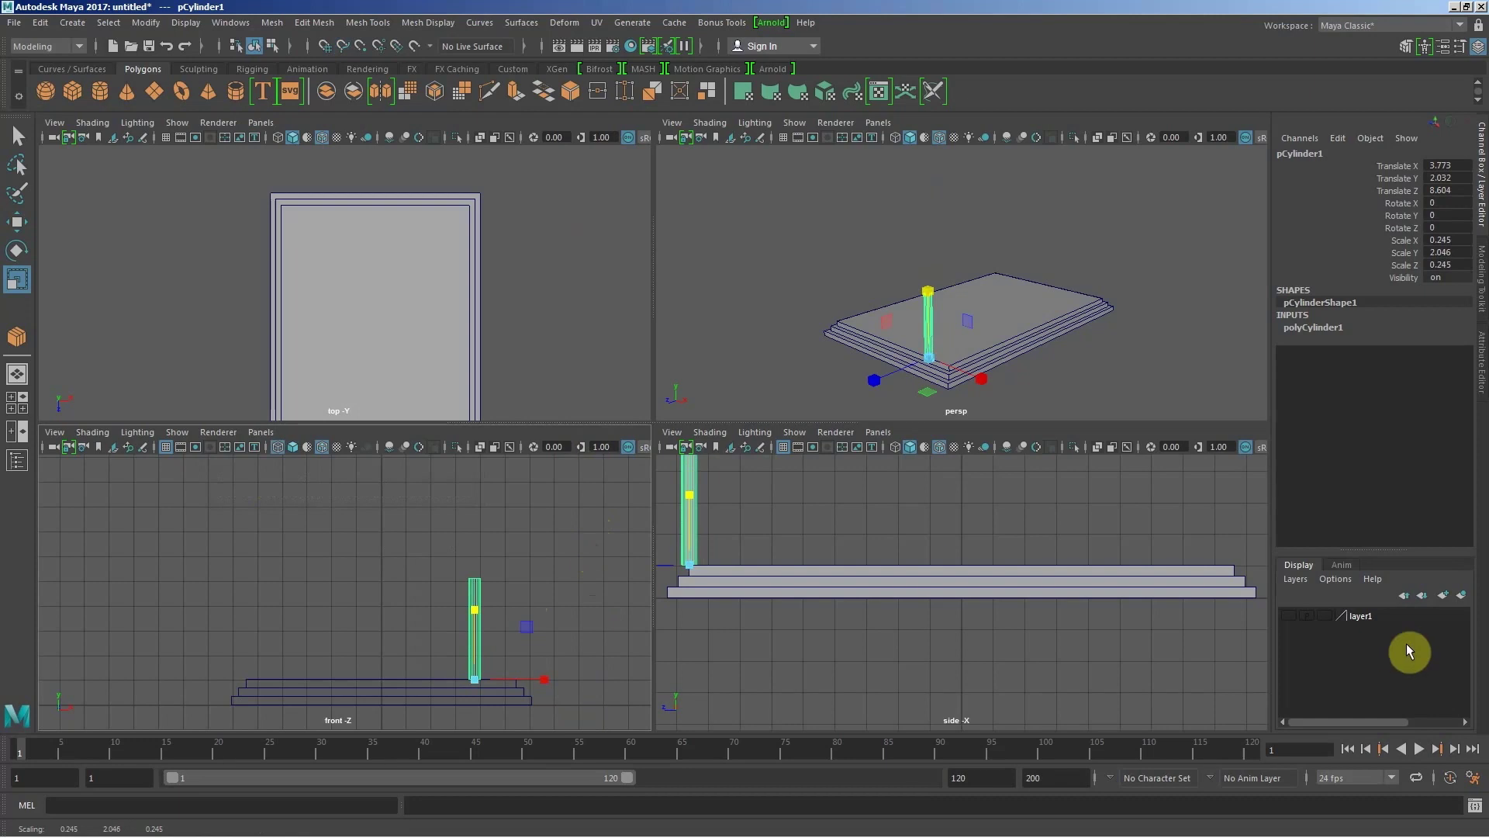
Step: Show the reference image and orbit around the column to compare it with the temple
click(1299, 620)
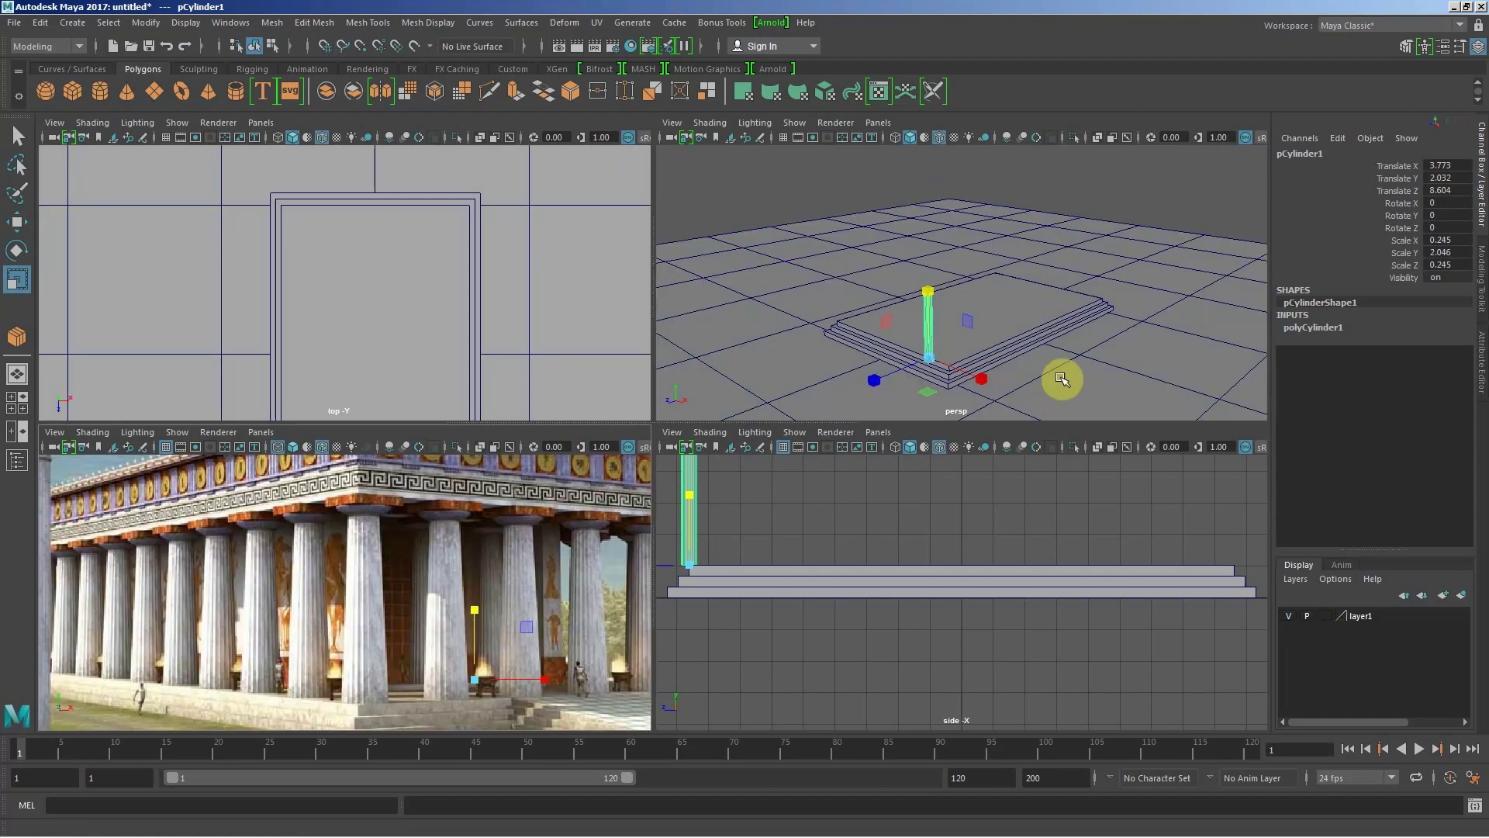
click(925, 293)
alt+drag(926, 293, 1027, 335)
alt+drag(914, 345, 715, 343)
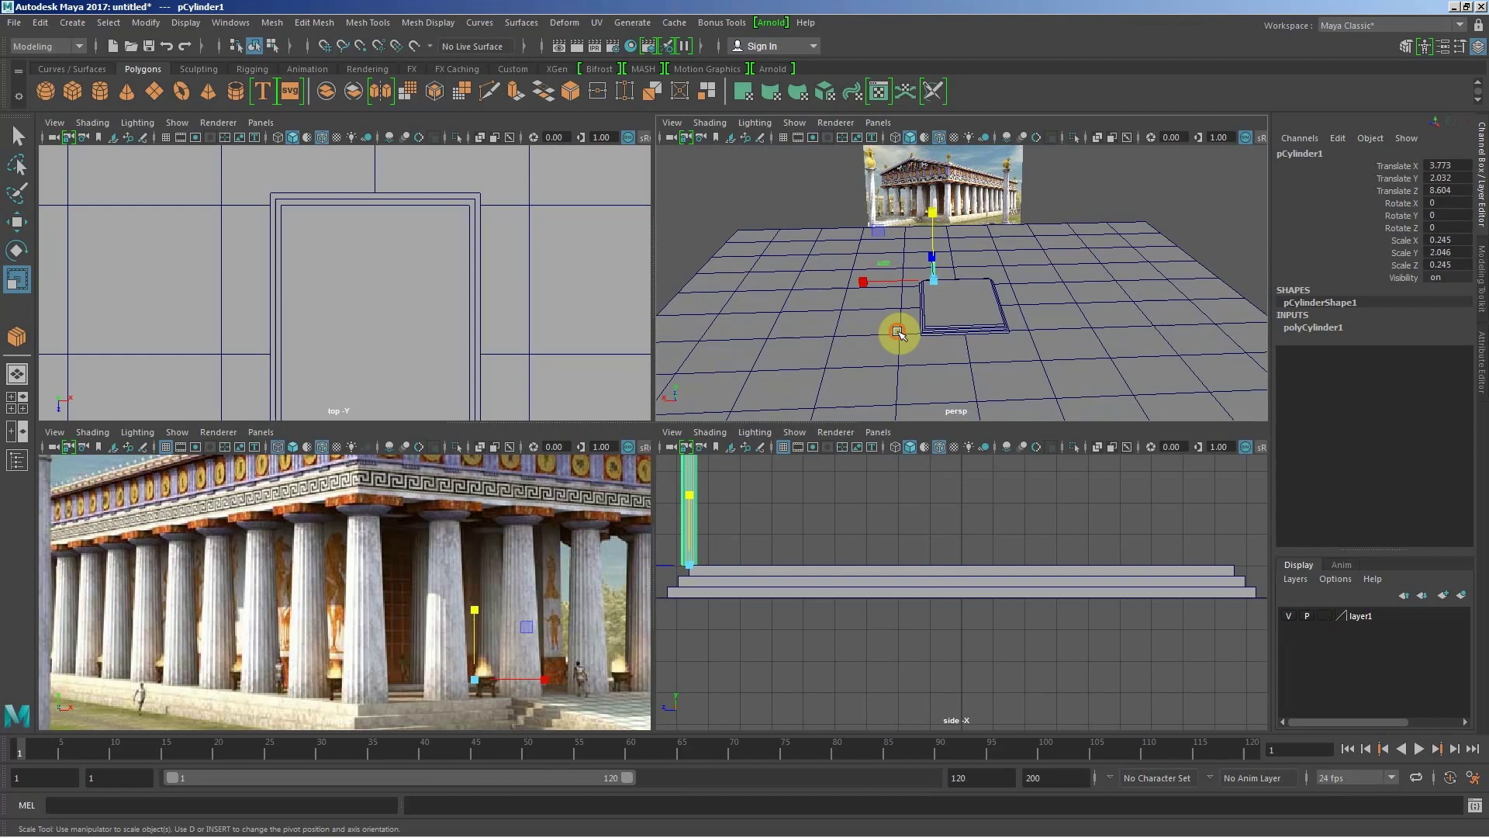
mouse_move(805, 305)
alt+mouse_down()
mouse_move(690, 318)
mouse_move(595, 305)
mouse_move(665, 310)
alt+mouse_up()
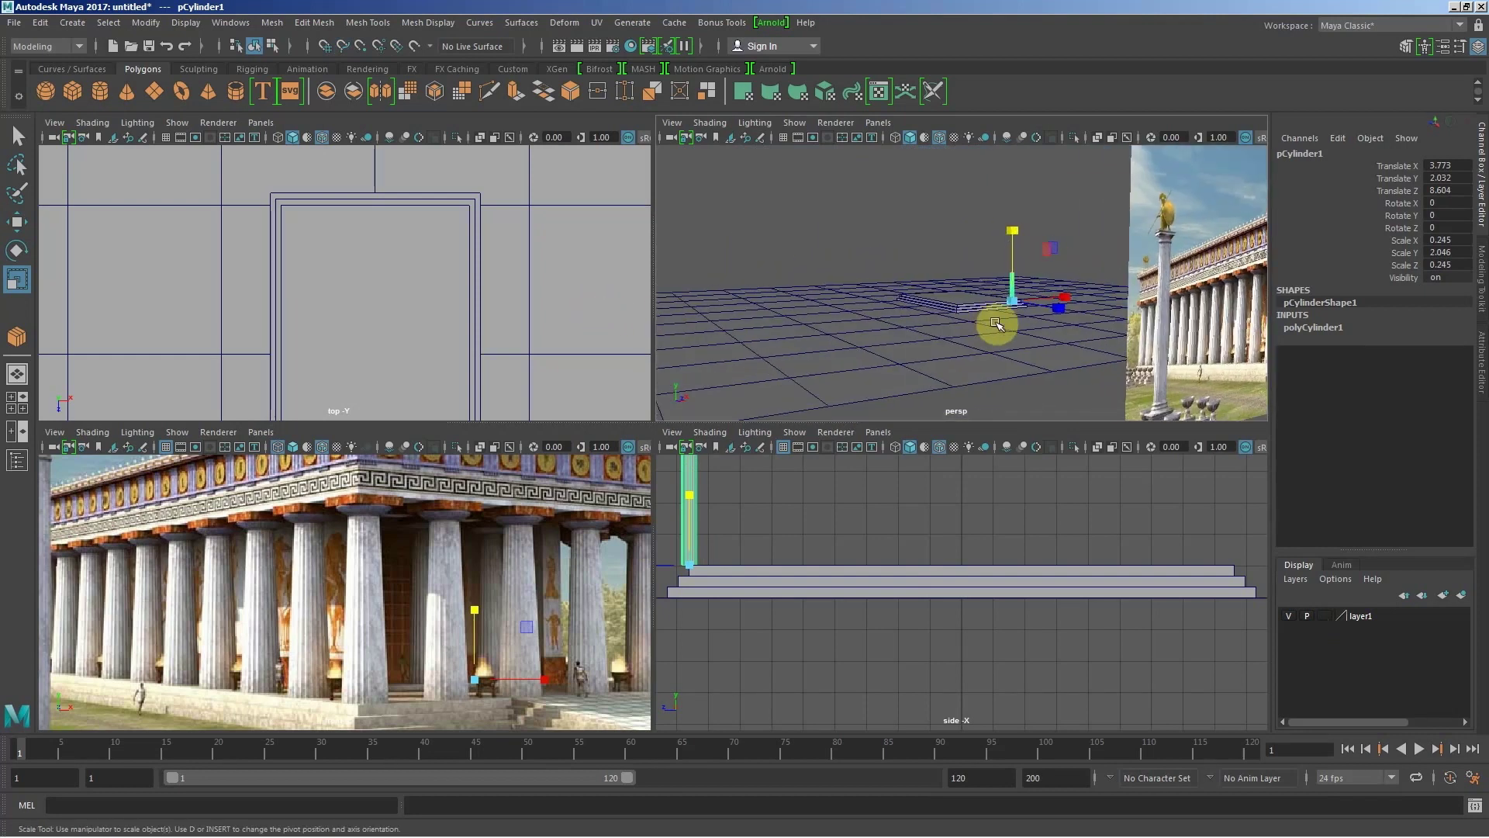
mouse_move(1004, 333)
alt+mouse_down()
mouse_move(1326, 342)
mouse_move(924, 329)
mouse_move(1087, 329)
mouse_move(1037, 349)
mouse_move(854, 346)
mouse_move(809, 308)
alt+mouse_up()
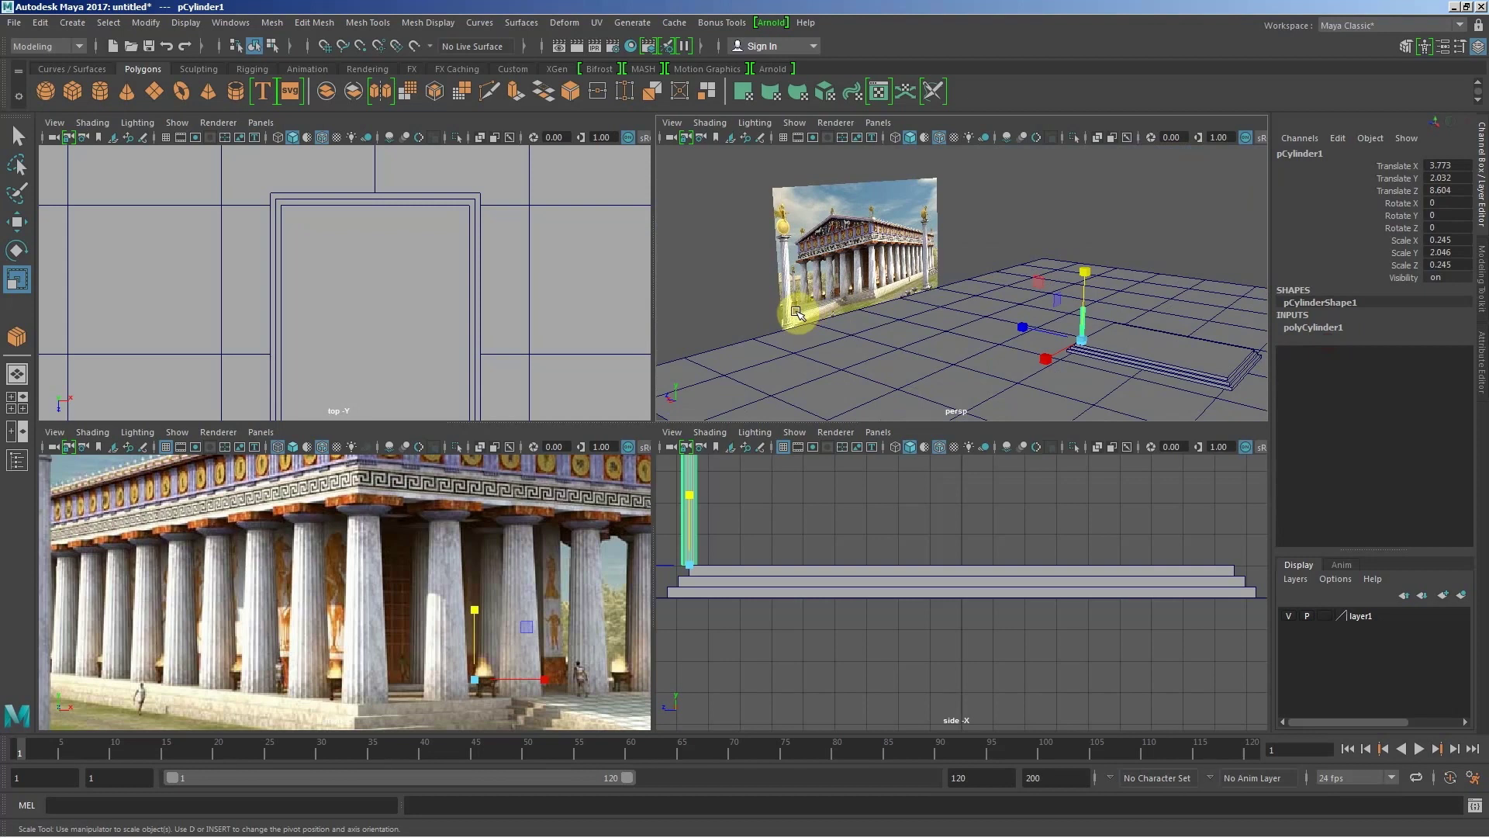
mouse_move(988, 336)
alt+mouse_down()
mouse_move(954, 332)
mouse_move(1016, 316)
mouse_move(961, 306)
mouse_move(1083, 309)
mouse_move(892, 308)
mouse_move(973, 321)
alt+mouse_up()
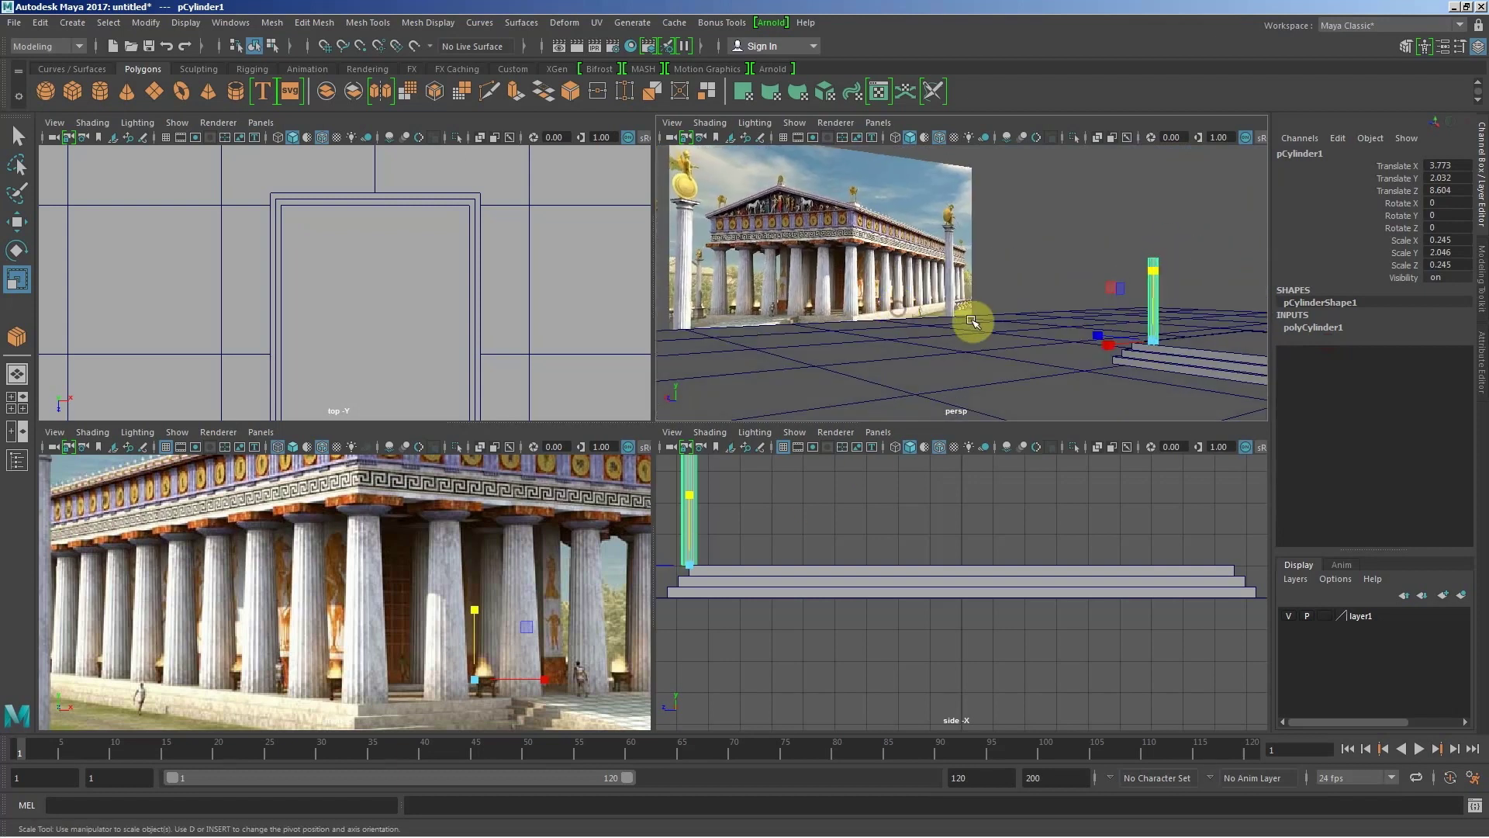
alt+middle_drag(898, 318, 864, 316)
alt+drag(858, 319, 885, 326)
key(f)
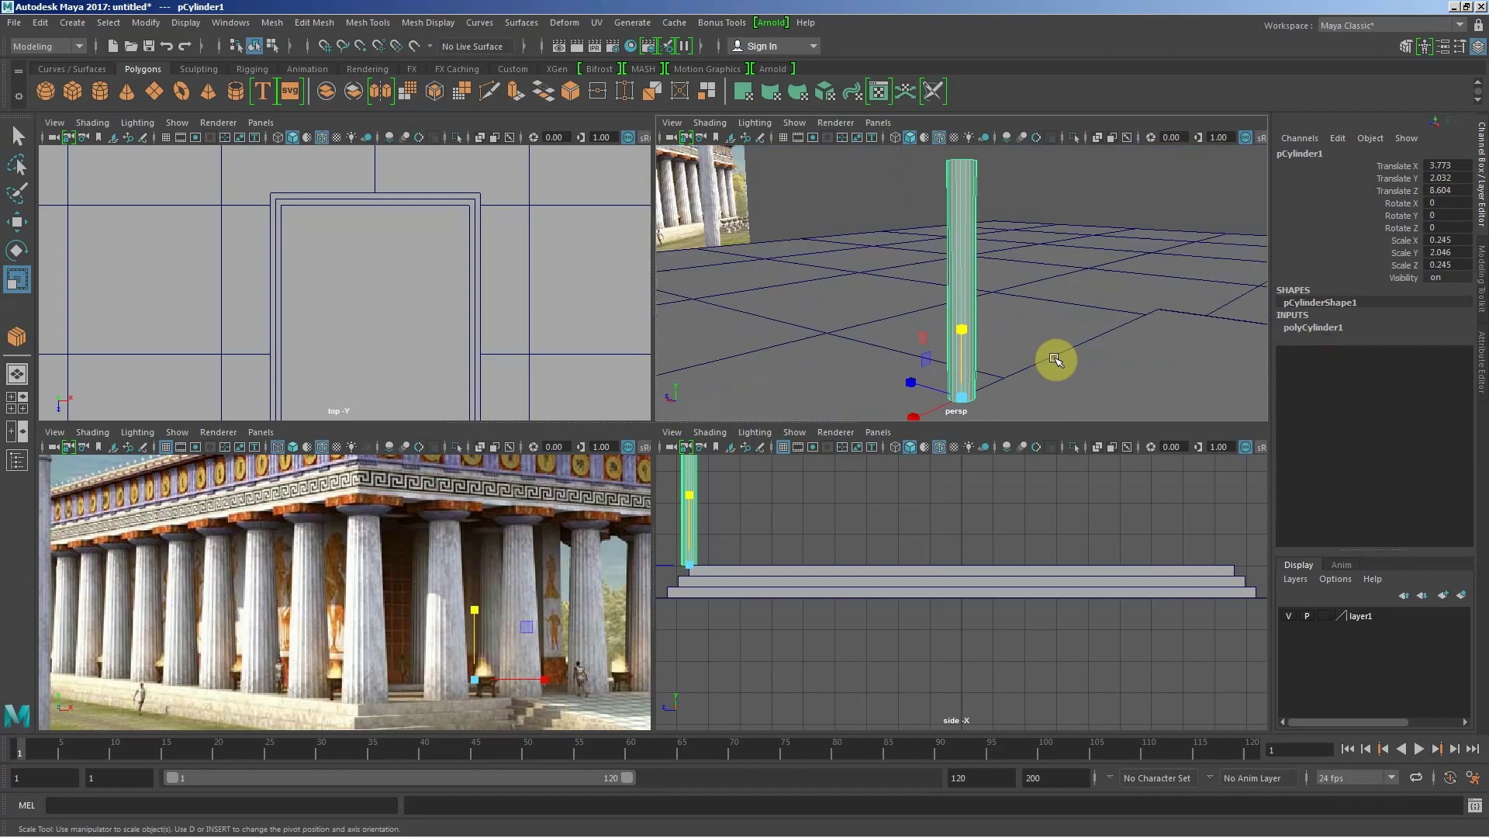
mouse_move(1098, 339)
alt+mouse_down()
mouse_move(1124, 349)
mouse_move(980, 338)
mouse_move(1031, 359)
mouse_move(988, 346)
mouse_move(981, 379)
alt+mouse_up()
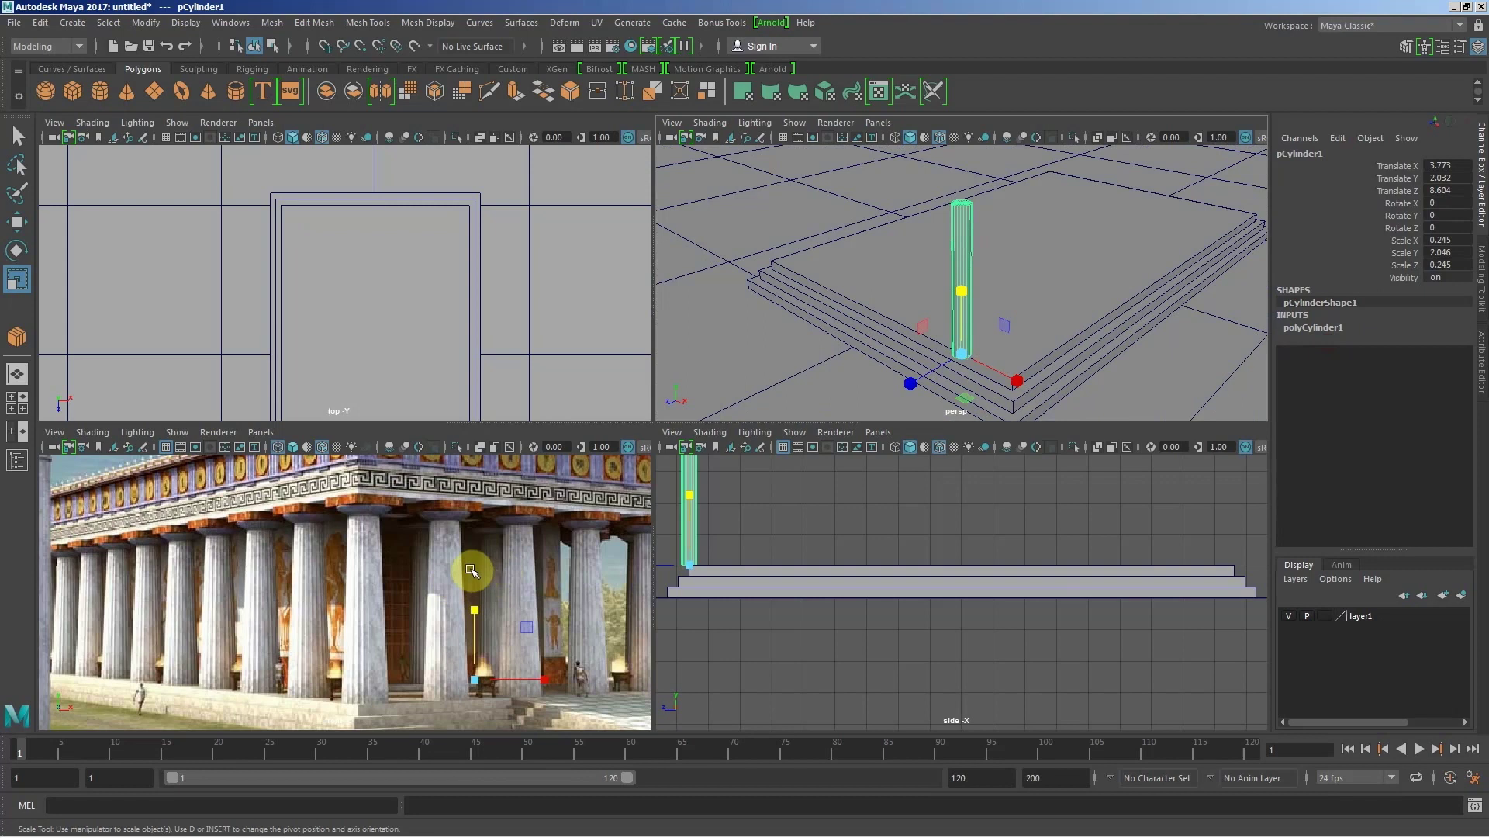
Step: Hide the reference image and undo the accidental thinning of the column
click(1285, 618)
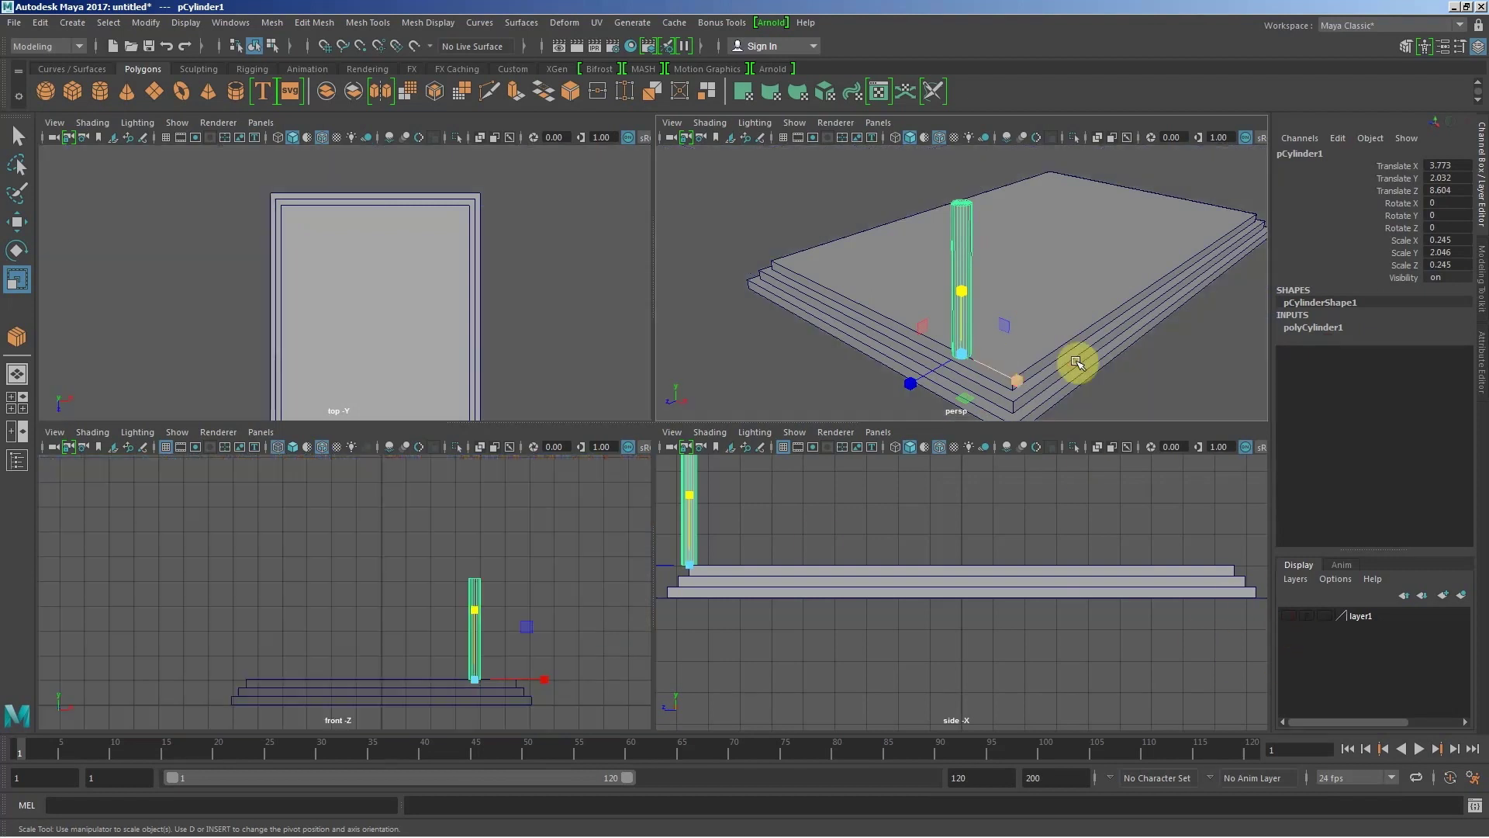
mouse_move(1063, 292)
alt+mouse_down()
mouse_move(1061, 349)
mouse_move(945, 332)
mouse_move(947, 305)
alt+mouse_up()
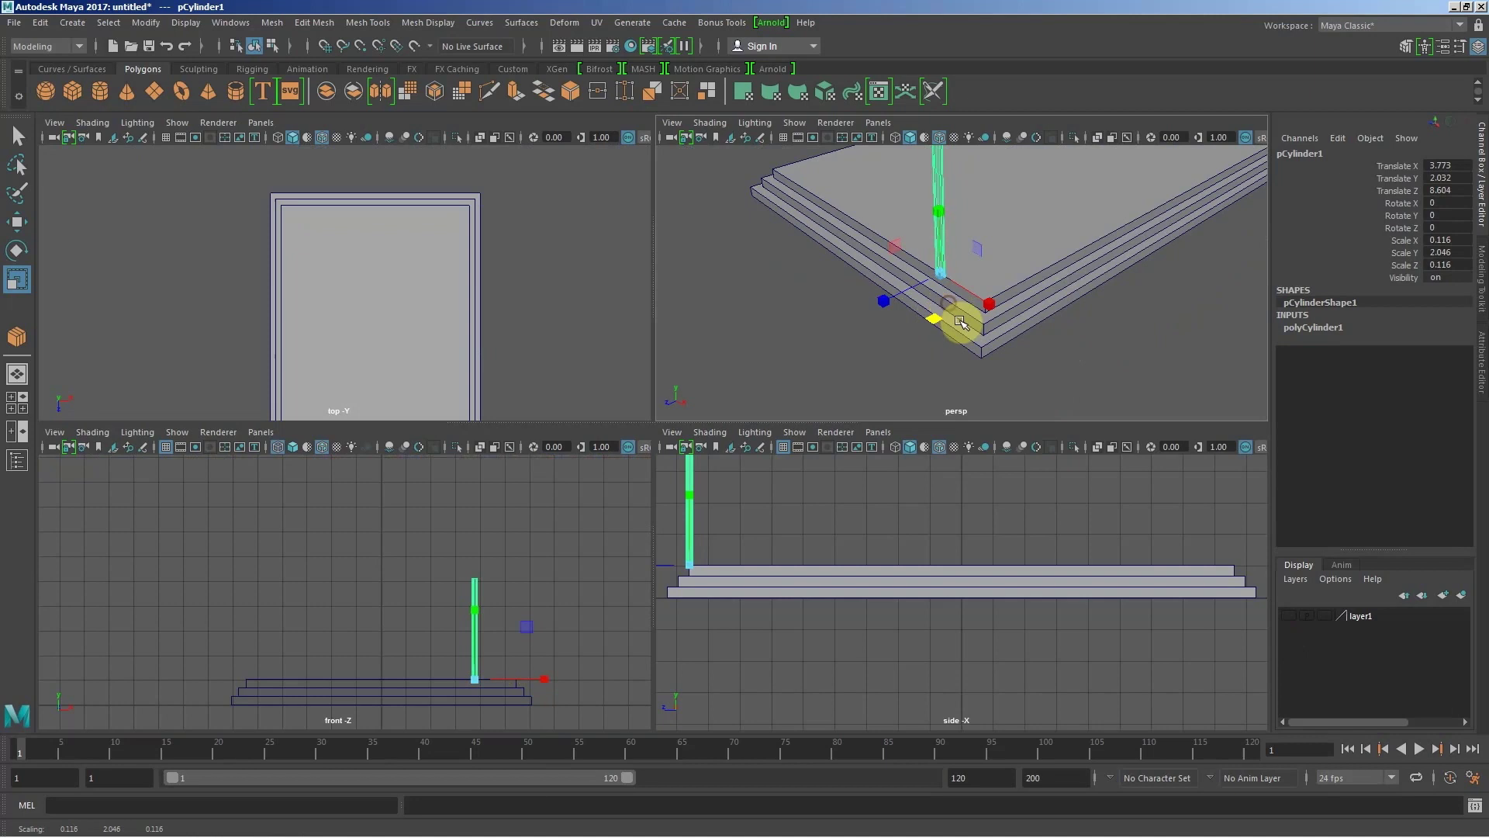
key(ctrl+z)
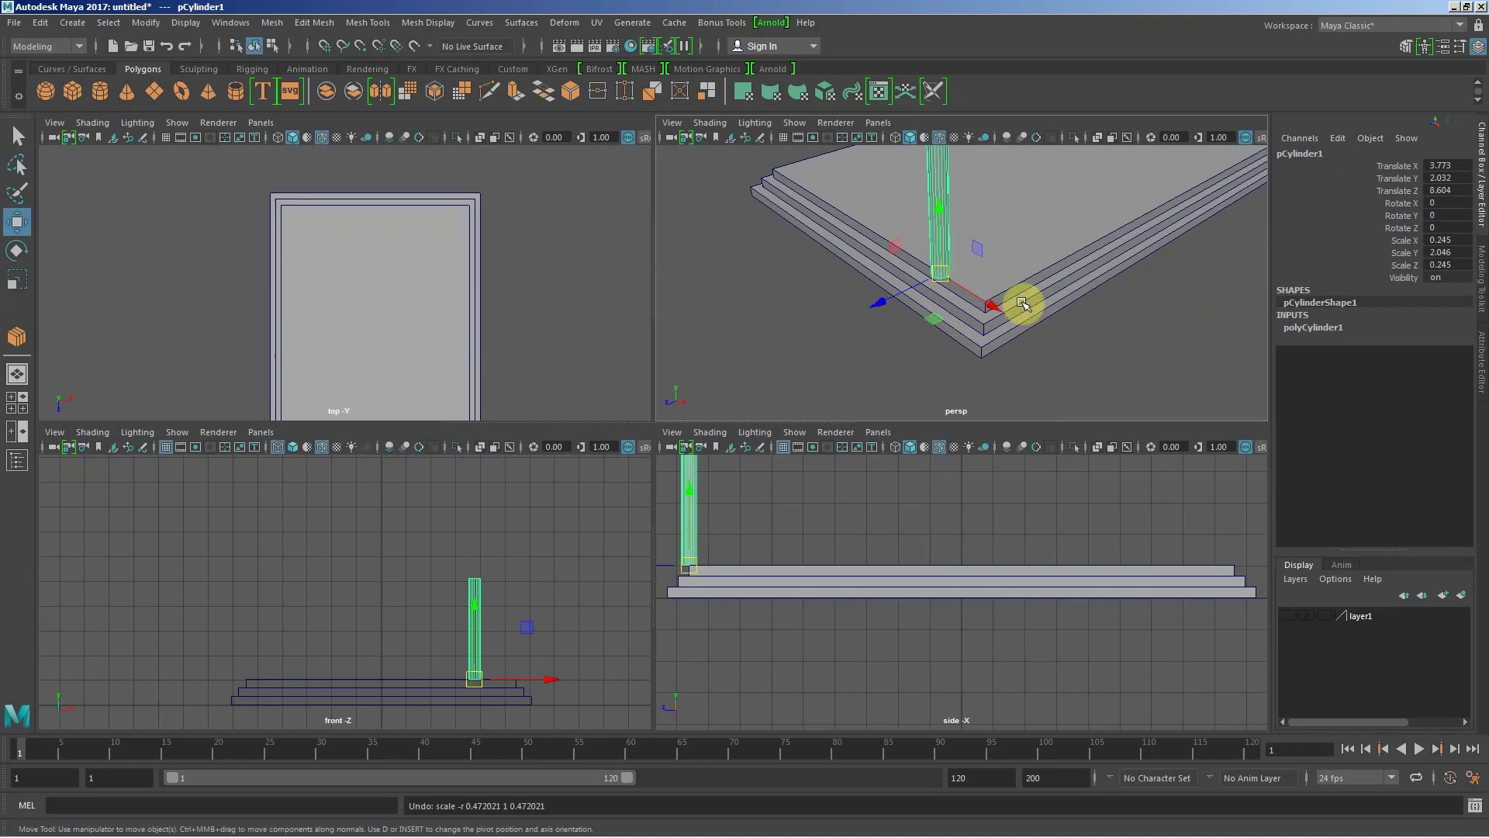
key(w)
alt+drag(1024, 322, 894, 370)
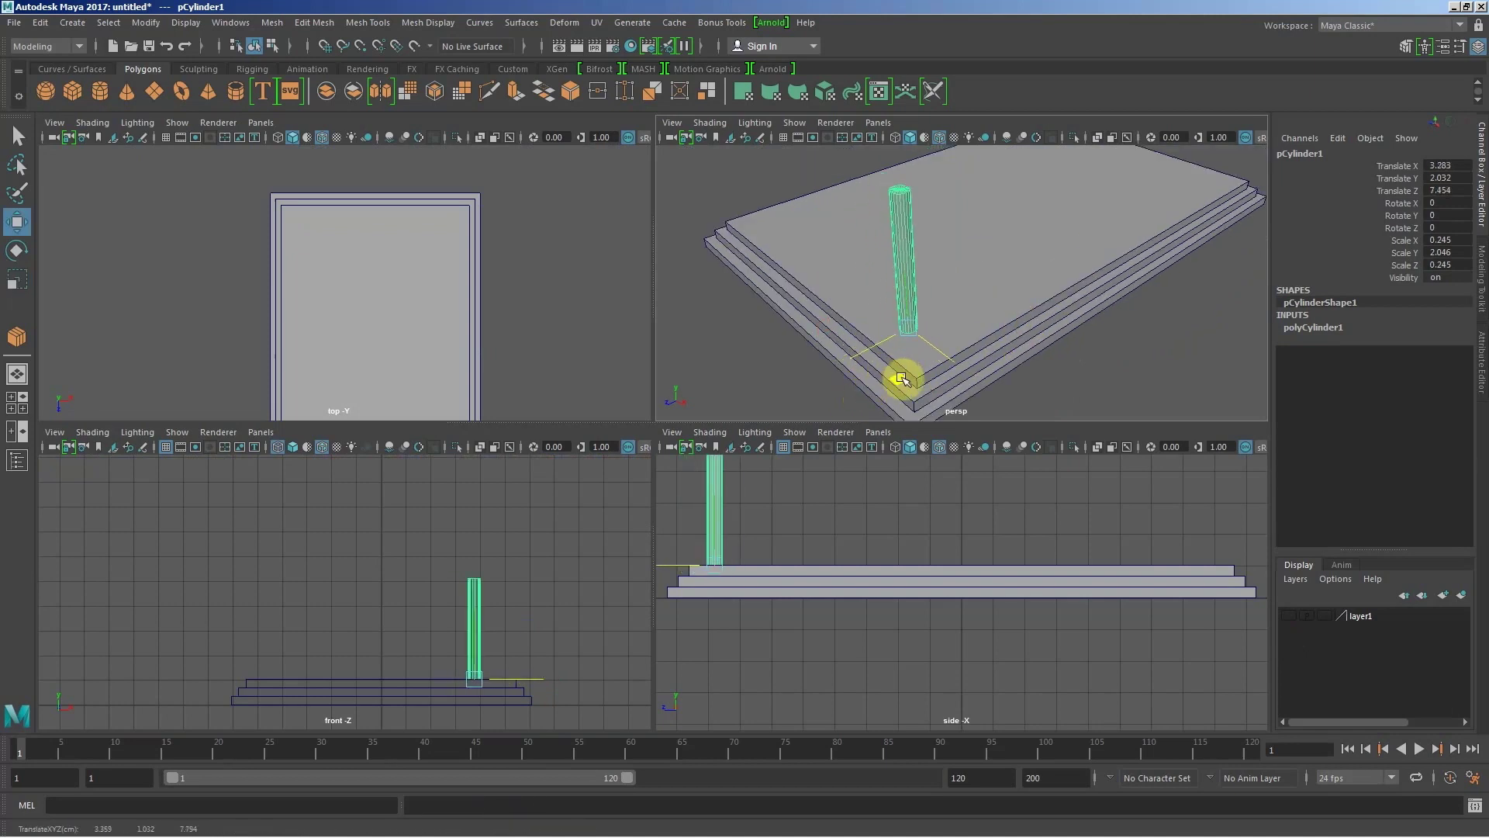
Step: Move the column to the top slab's front corner at X 4.463, Z 7.893
drag(894, 370, 905, 382)
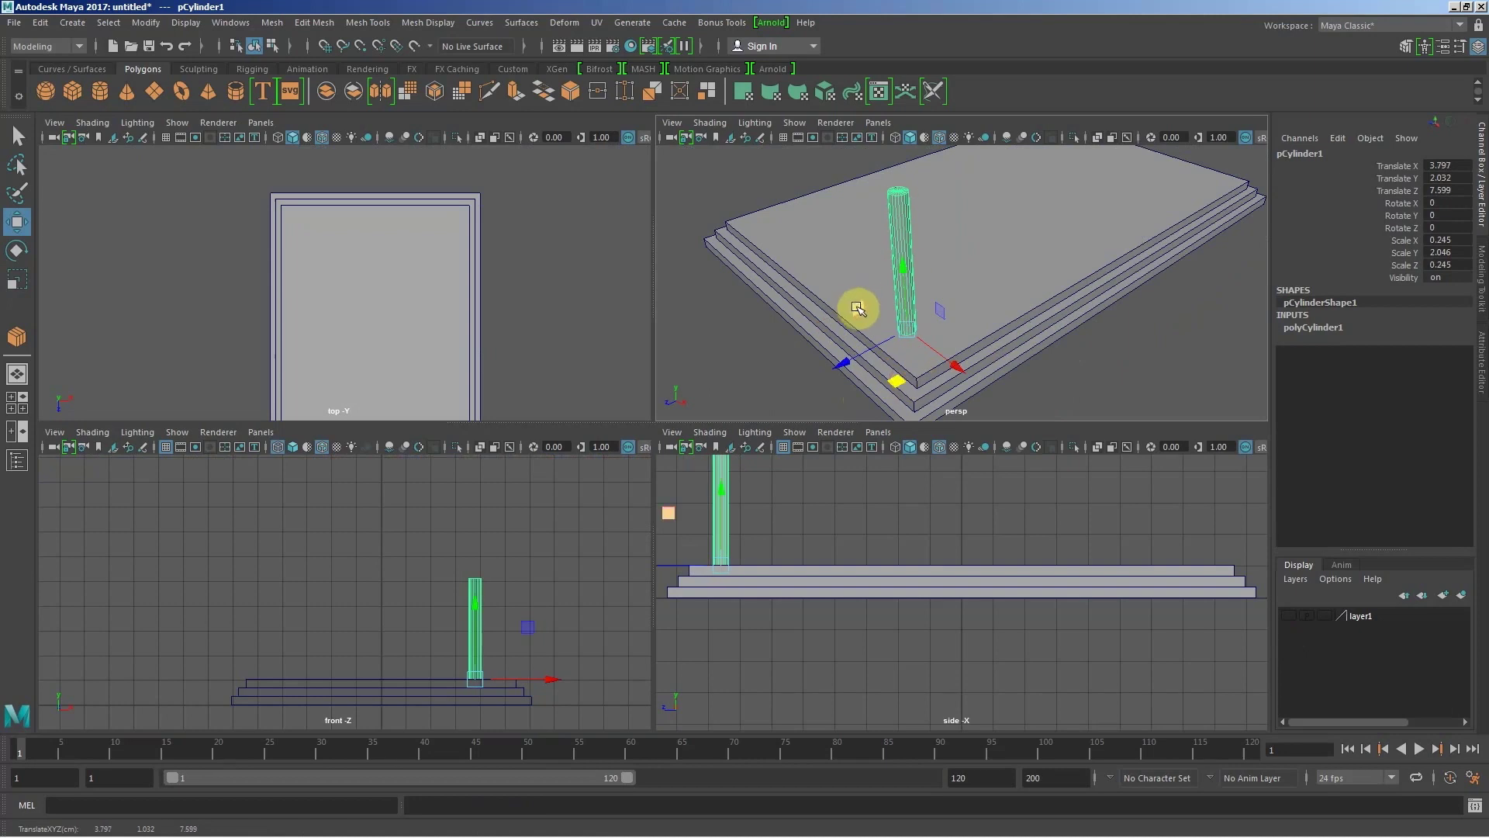
click(903, 307)
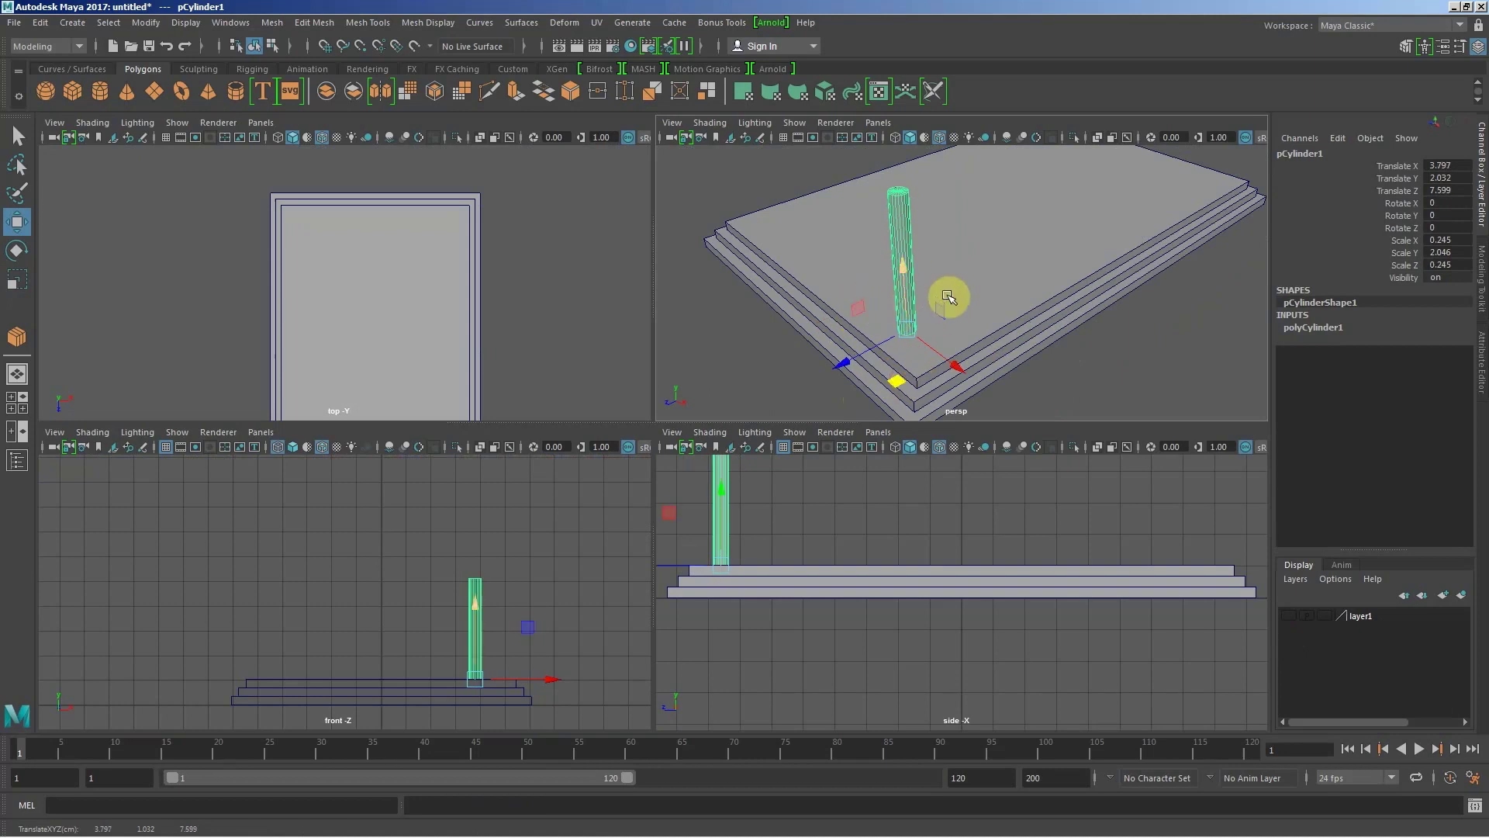
click(940, 310)
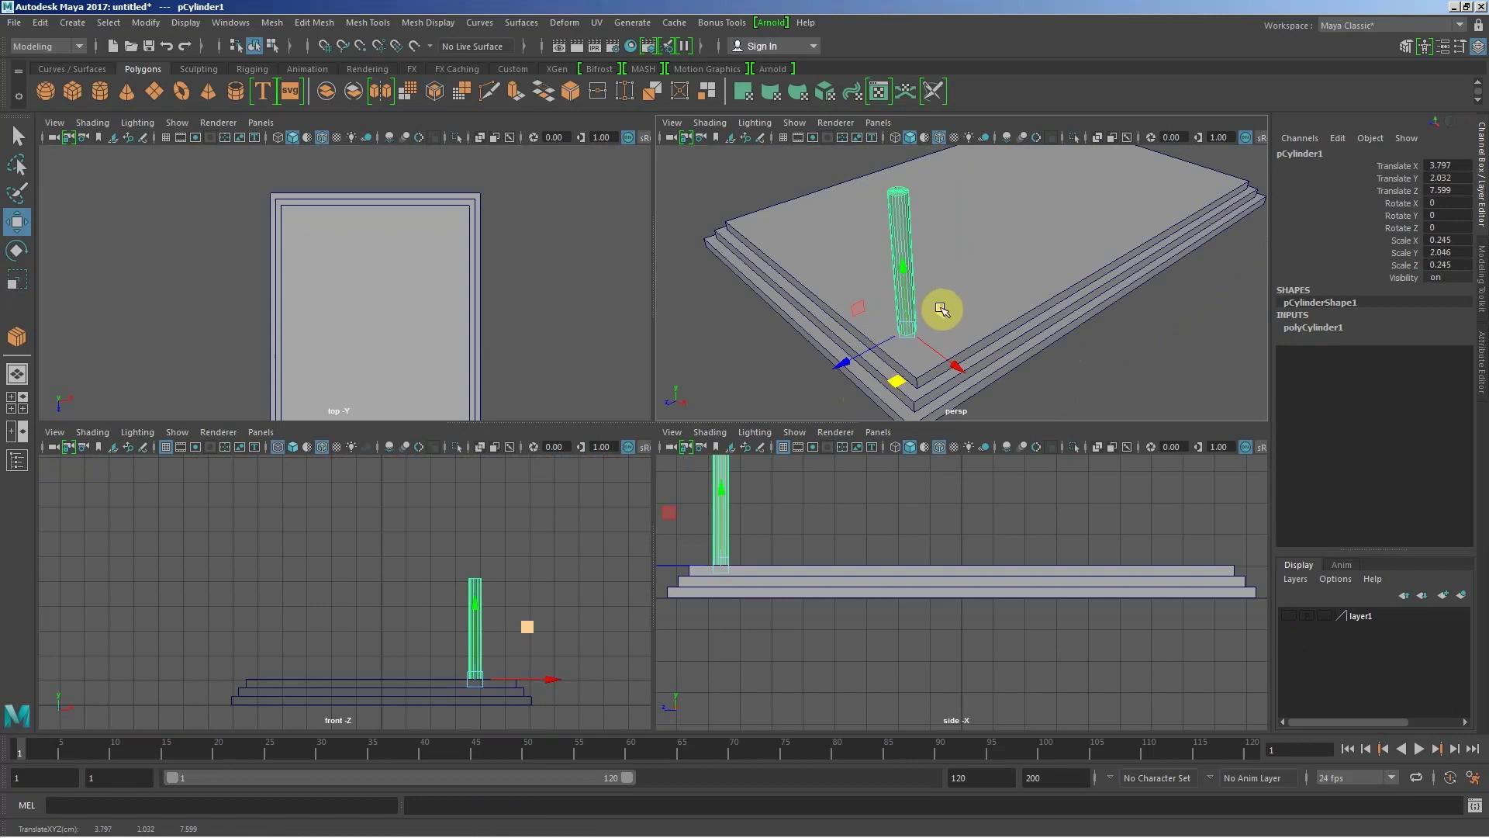
mouse_move(897, 382)
mouse_down()
mouse_move(875, 366)
mouse_move(904, 339)
mouse_move(881, 359)
mouse_move(877, 280)
mouse_move(941, 293)
mouse_move(877, 333)
mouse_move(933, 577)
mouse_up()
alt+middle_drag(936, 608, 944, 674)
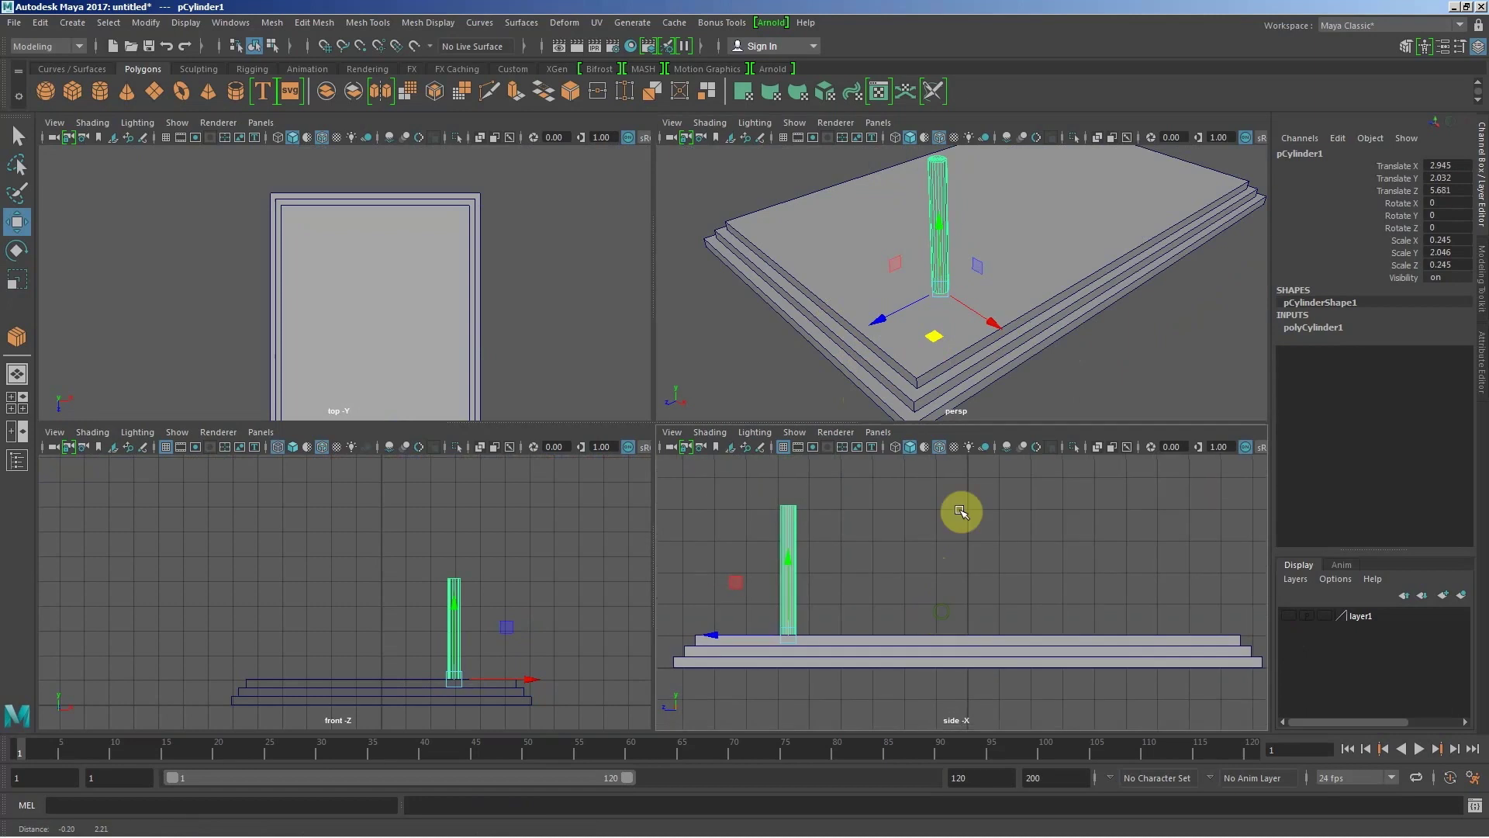
mouse_move(934, 336)
mouse_down()
mouse_move(859, 326)
mouse_move(980, 323)
mouse_move(891, 256)
mouse_move(898, 373)
mouse_move(967, 281)
mouse_move(848, 333)
mouse_move(964, 346)
mouse_move(871, 249)
mouse_move(839, 268)
mouse_move(858, 333)
mouse_move(897, 365)
mouse_move(902, 276)
mouse_move(898, 412)
mouse_move(898, 392)
mouse_up()
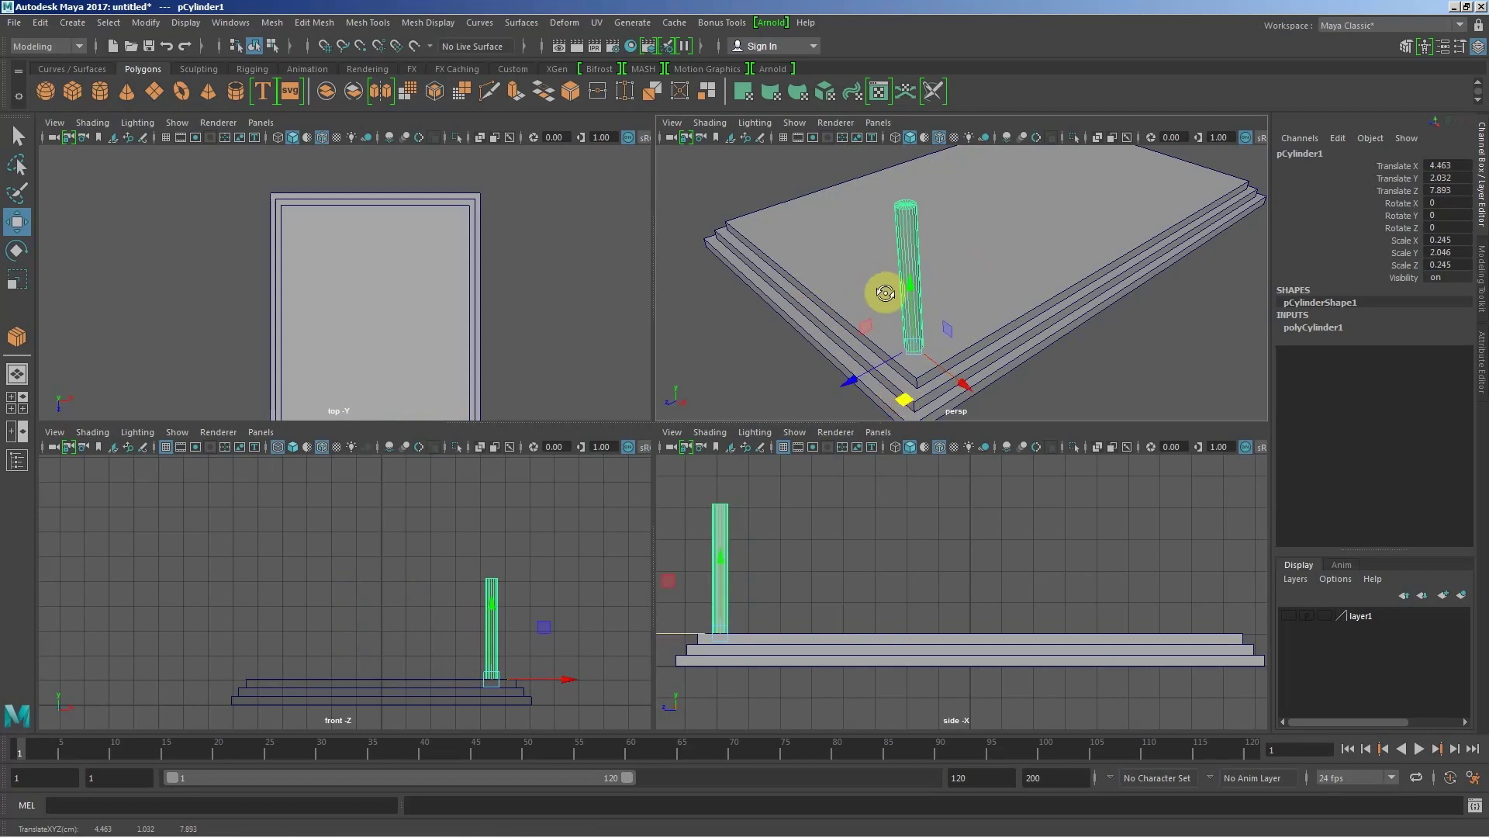
Step: Toggle the reference image on and off to check the column's placement
mouse_move(888, 287)
alt+mouse_down()
mouse_move(874, 282)
mouse_move(978, 282)
mouse_move(904, 287)
mouse_move(904, 332)
mouse_move(981, 344)
alt+mouse_up()
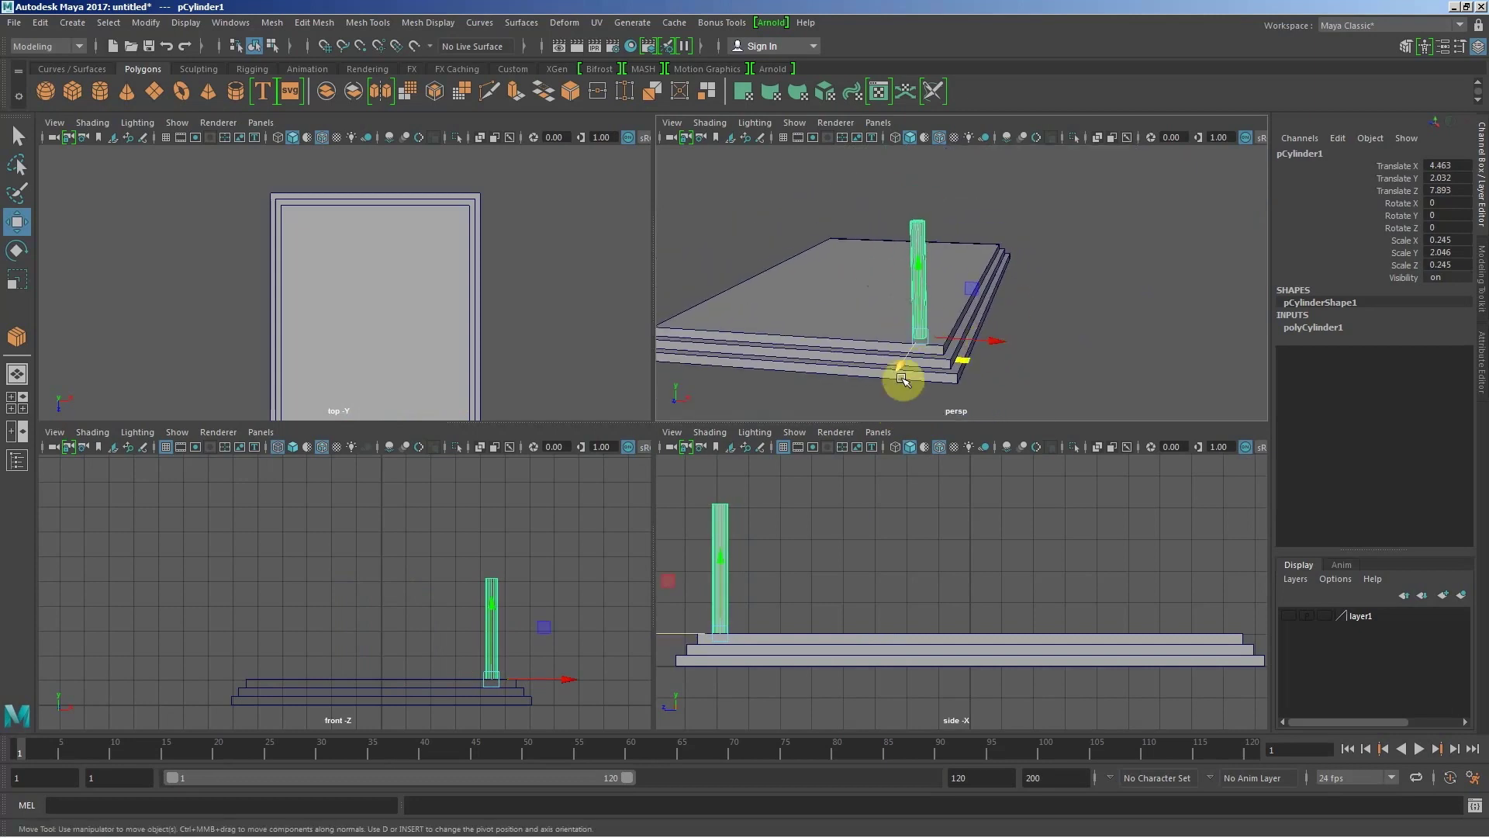
key(alt+Tab)
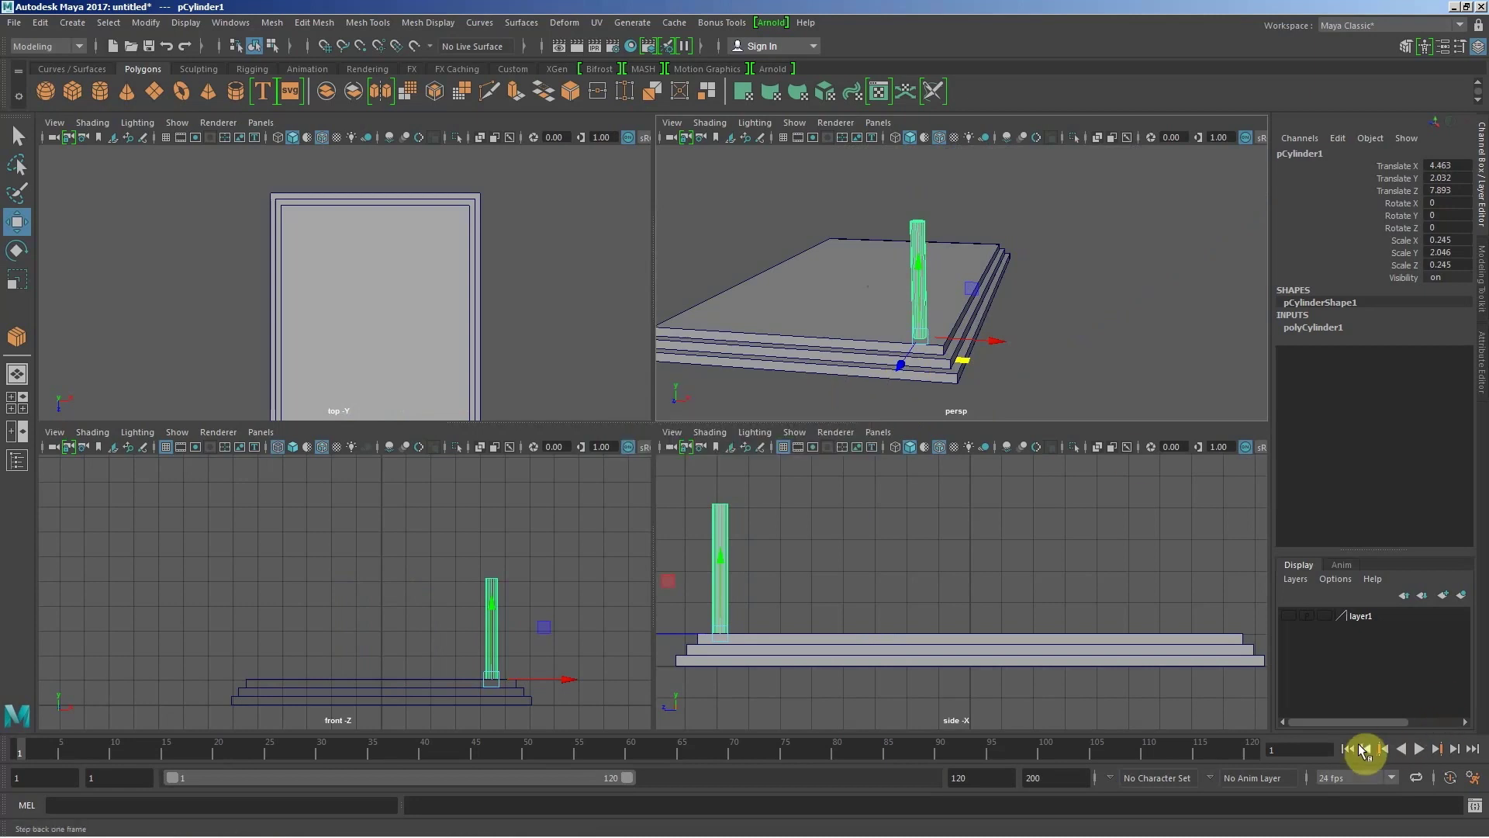
click(1289, 615)
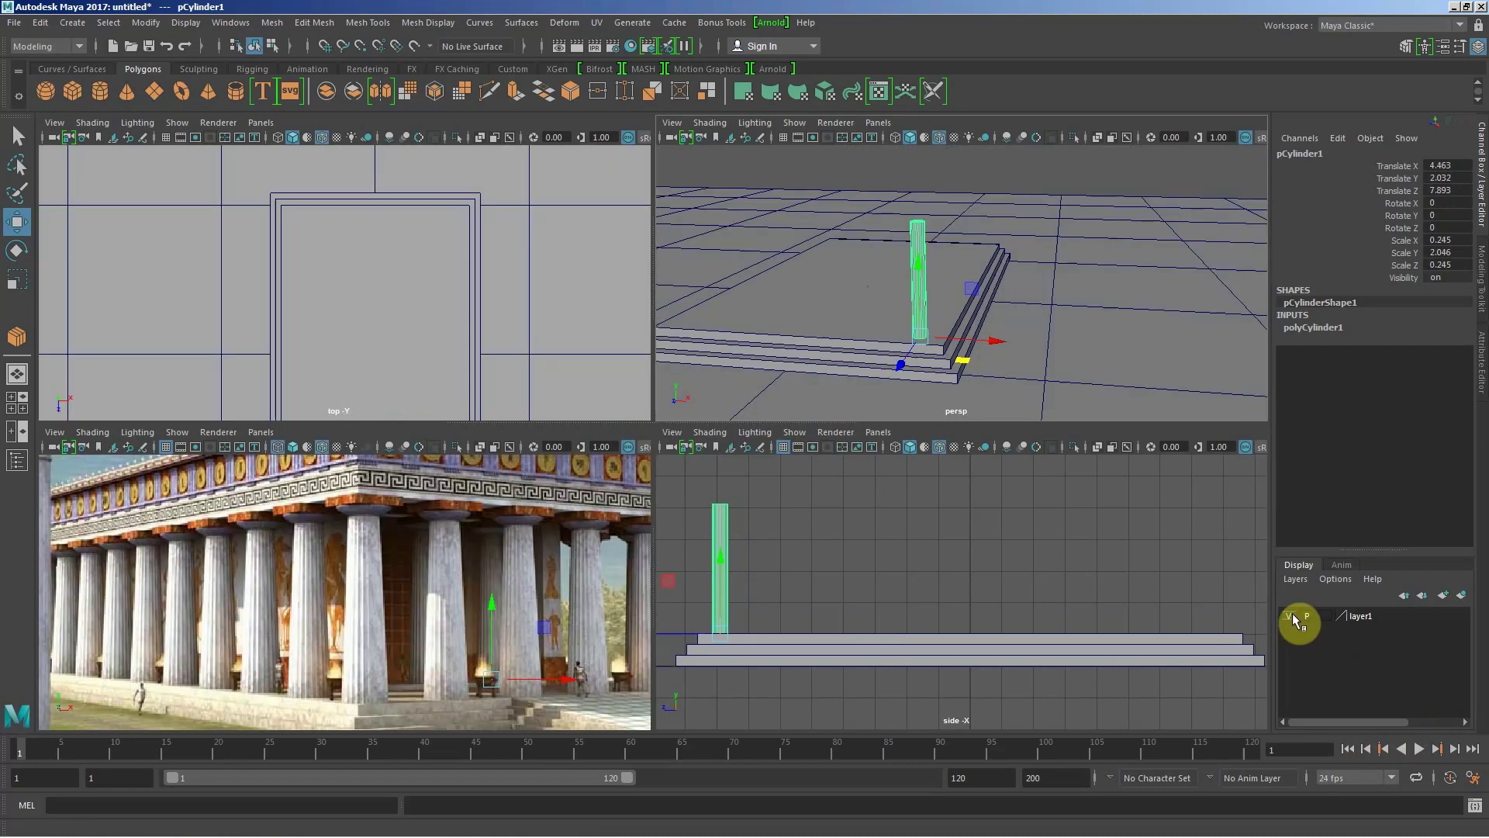
click(1292, 614)
mouse_move(941, 372)
alt+mouse_down()
mouse_move(928, 373)
mouse_move(938, 261)
alt+mouse_up()
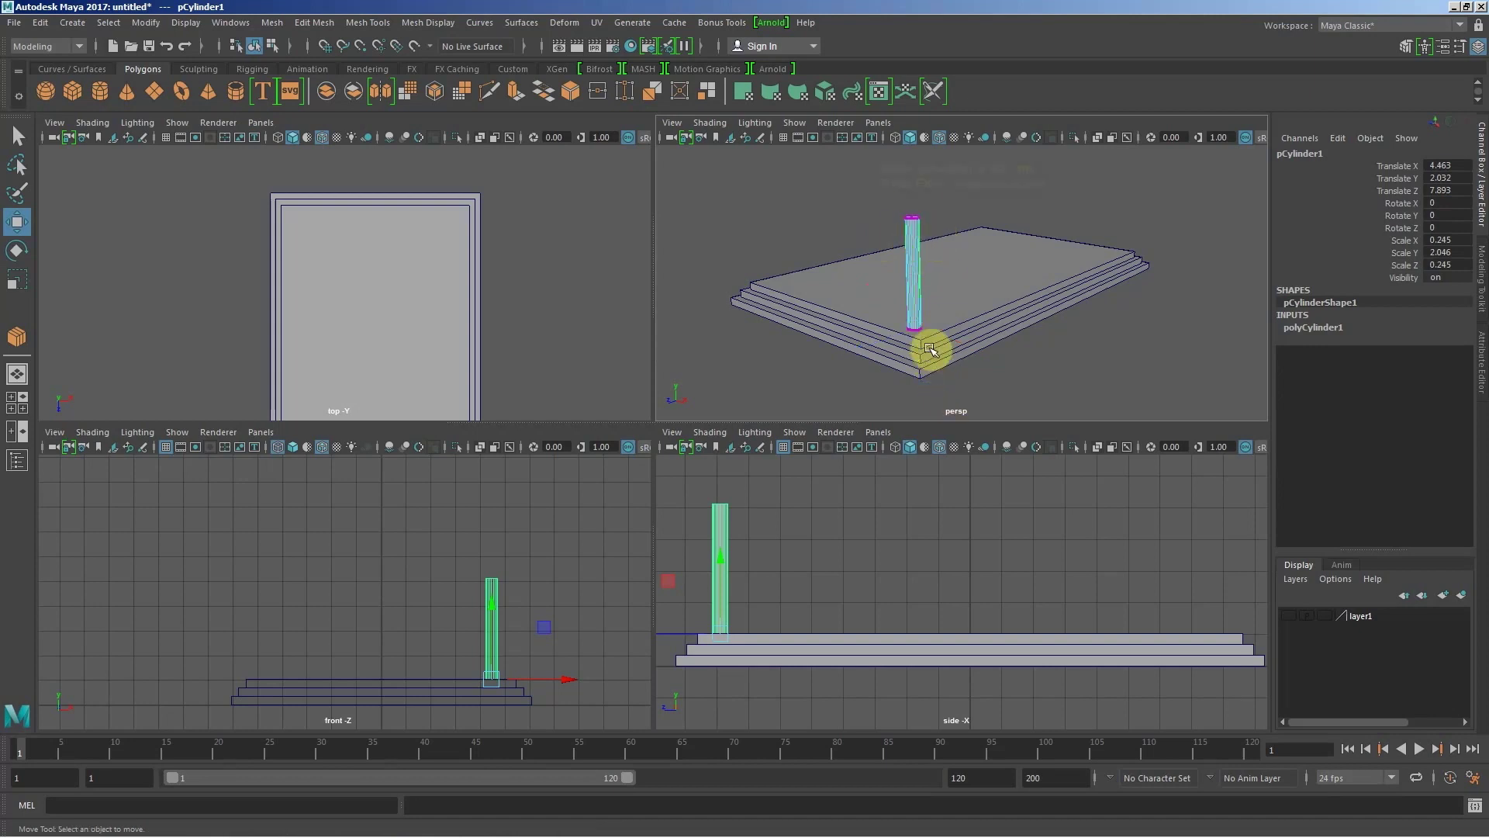
Step: Select the column's bottom ring of 20 vertices and frame it in the views
key(F9)
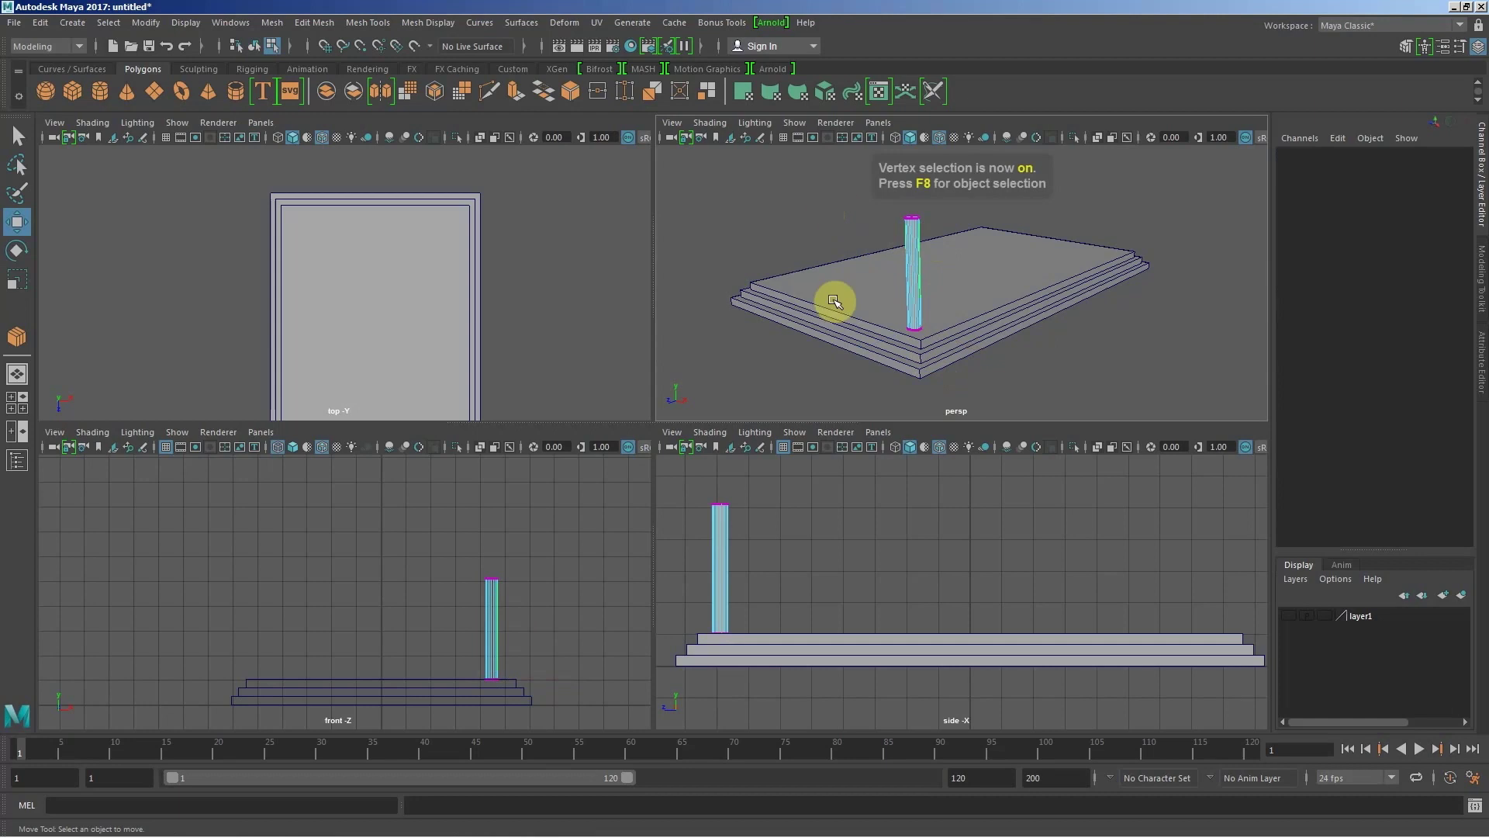
drag(831, 292, 970, 486)
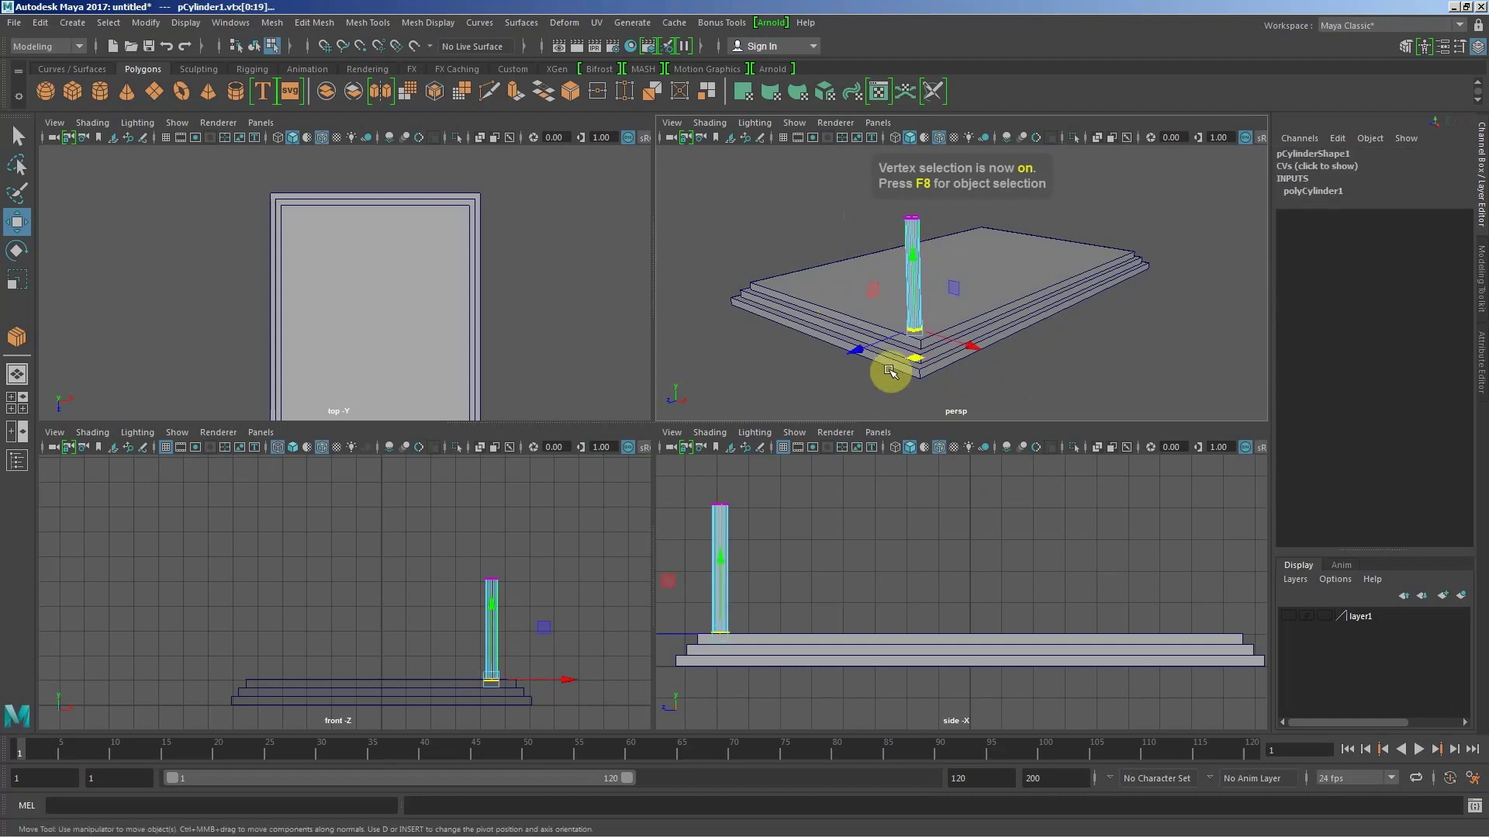
key(shift+f)
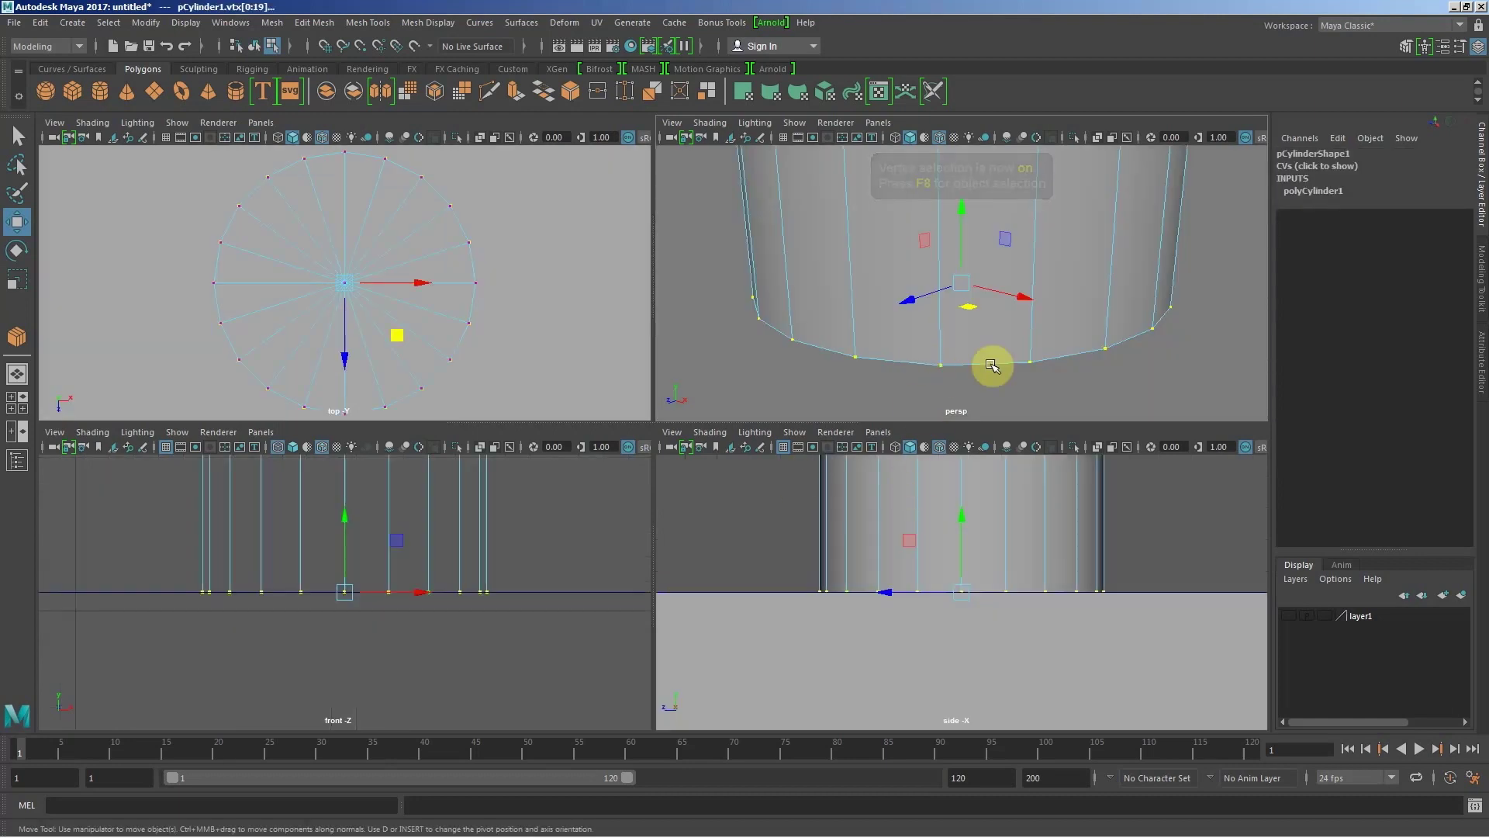
alt+right_drag(1177, 371, 937, 282)
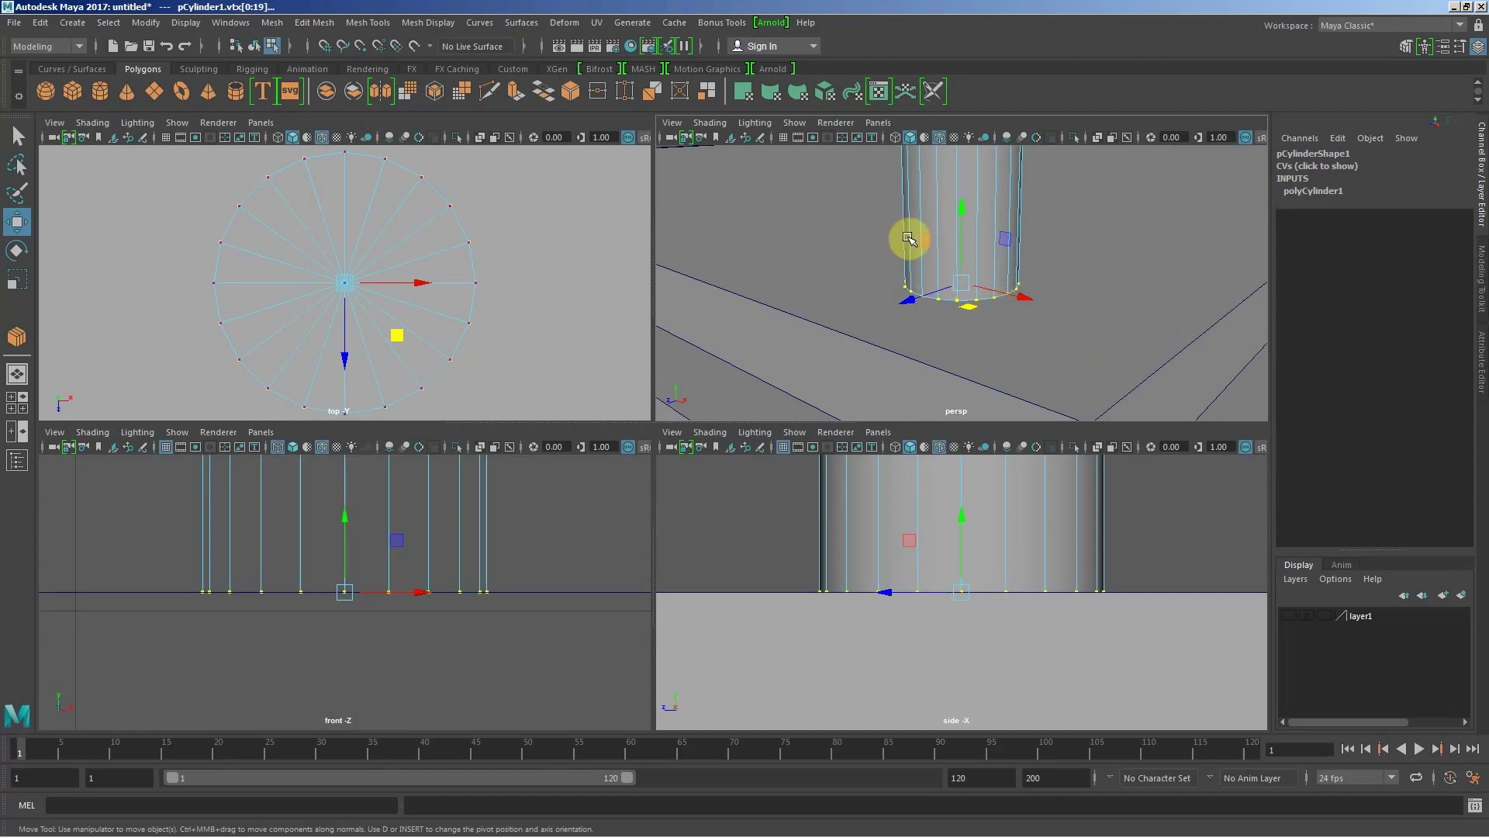
key(f)
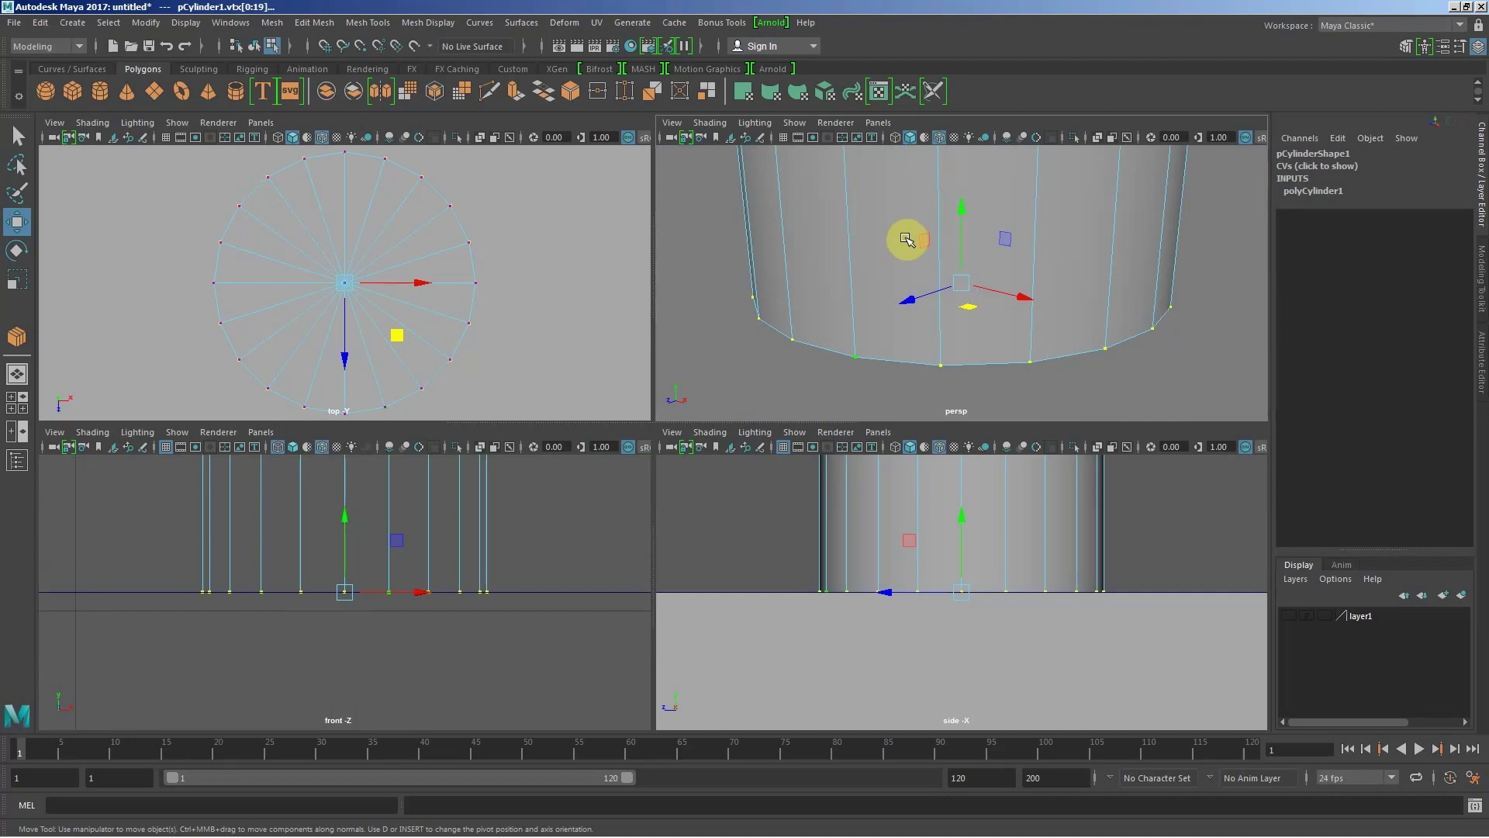
scroll(905, 239, down, 10)
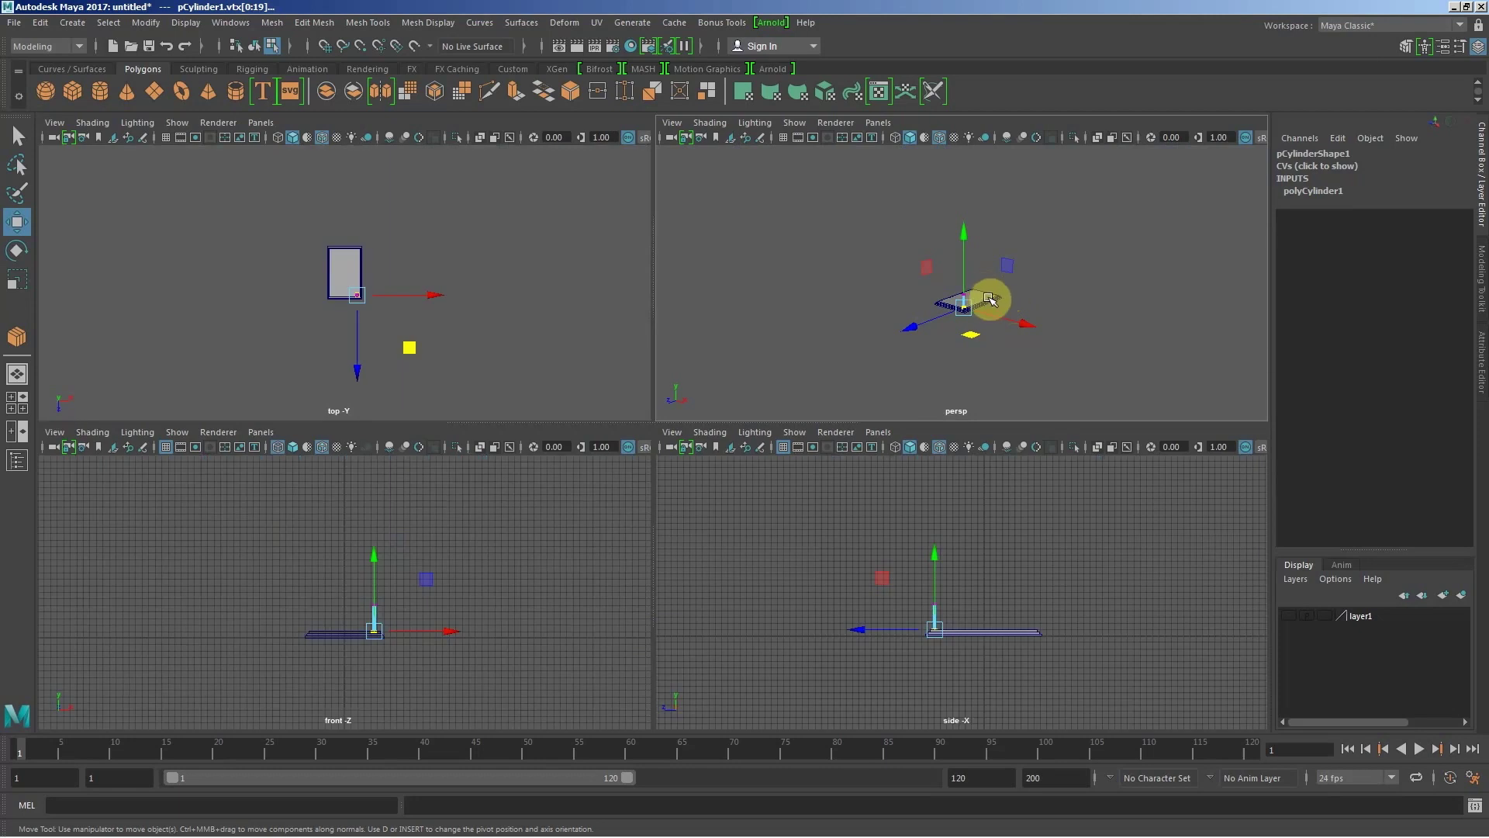
key(f)
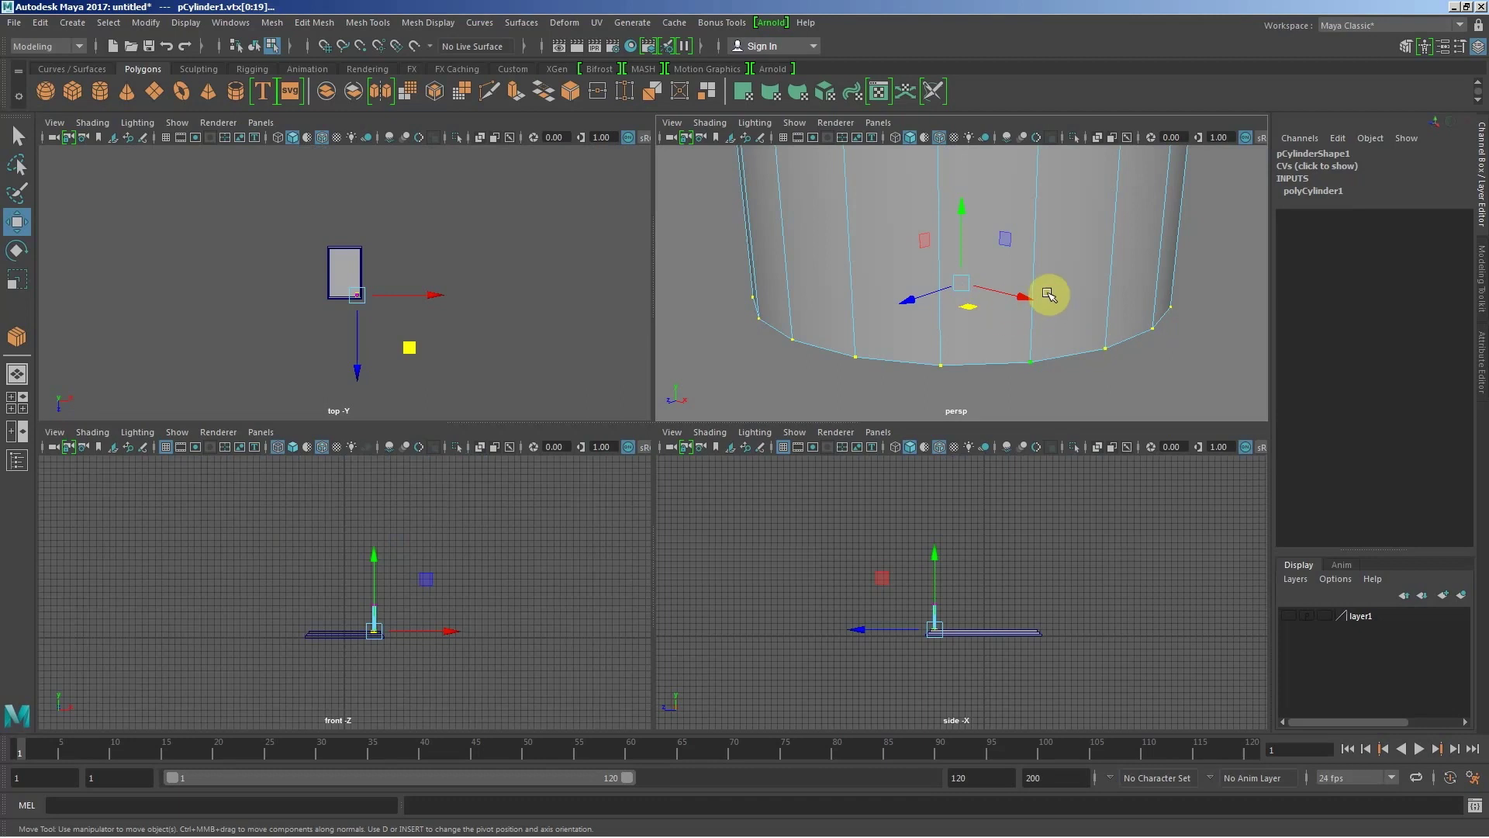
key(shift+f)
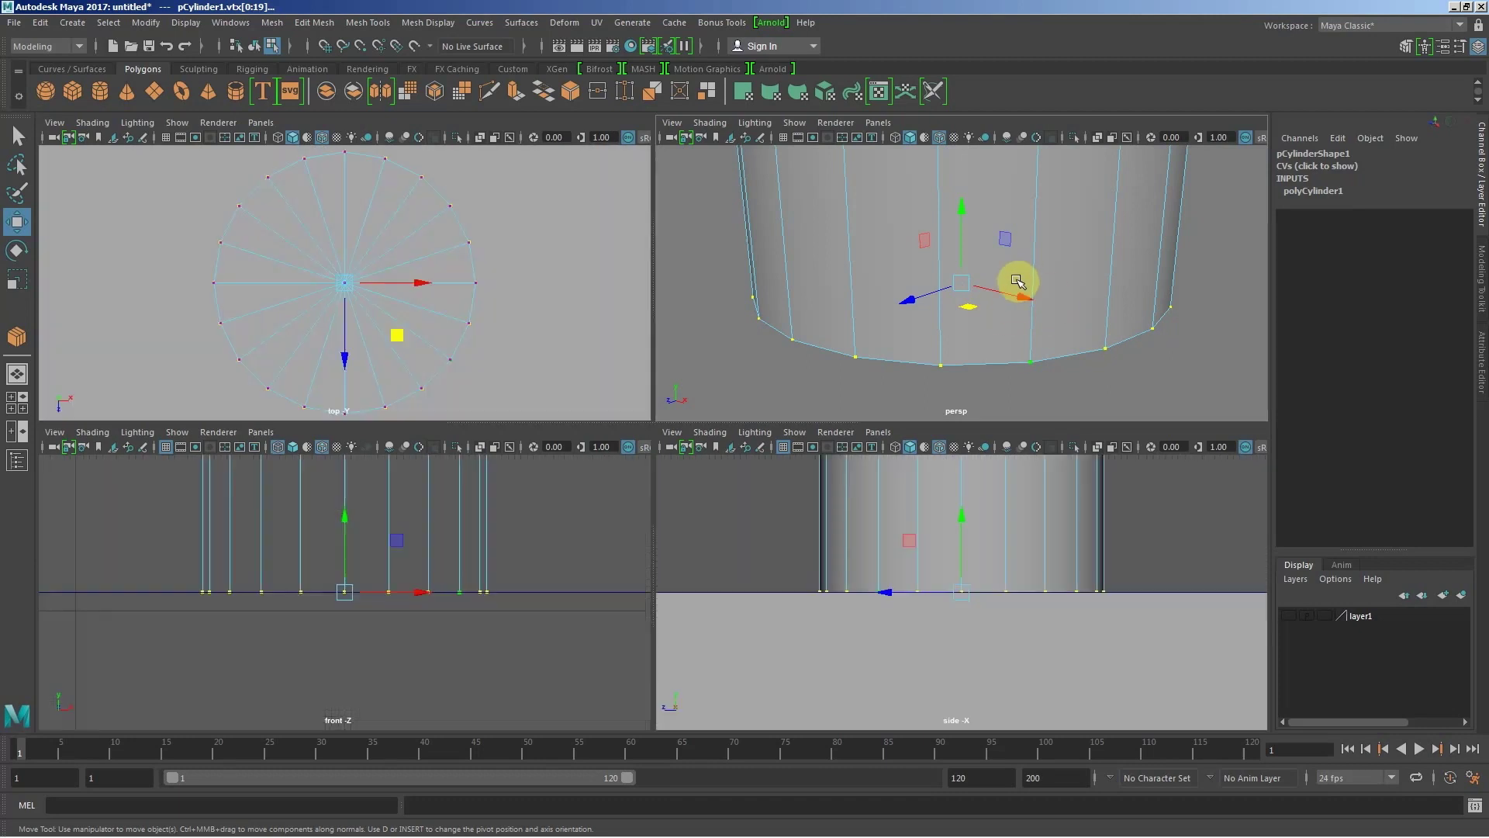
scroll(706, 225, down, 5)
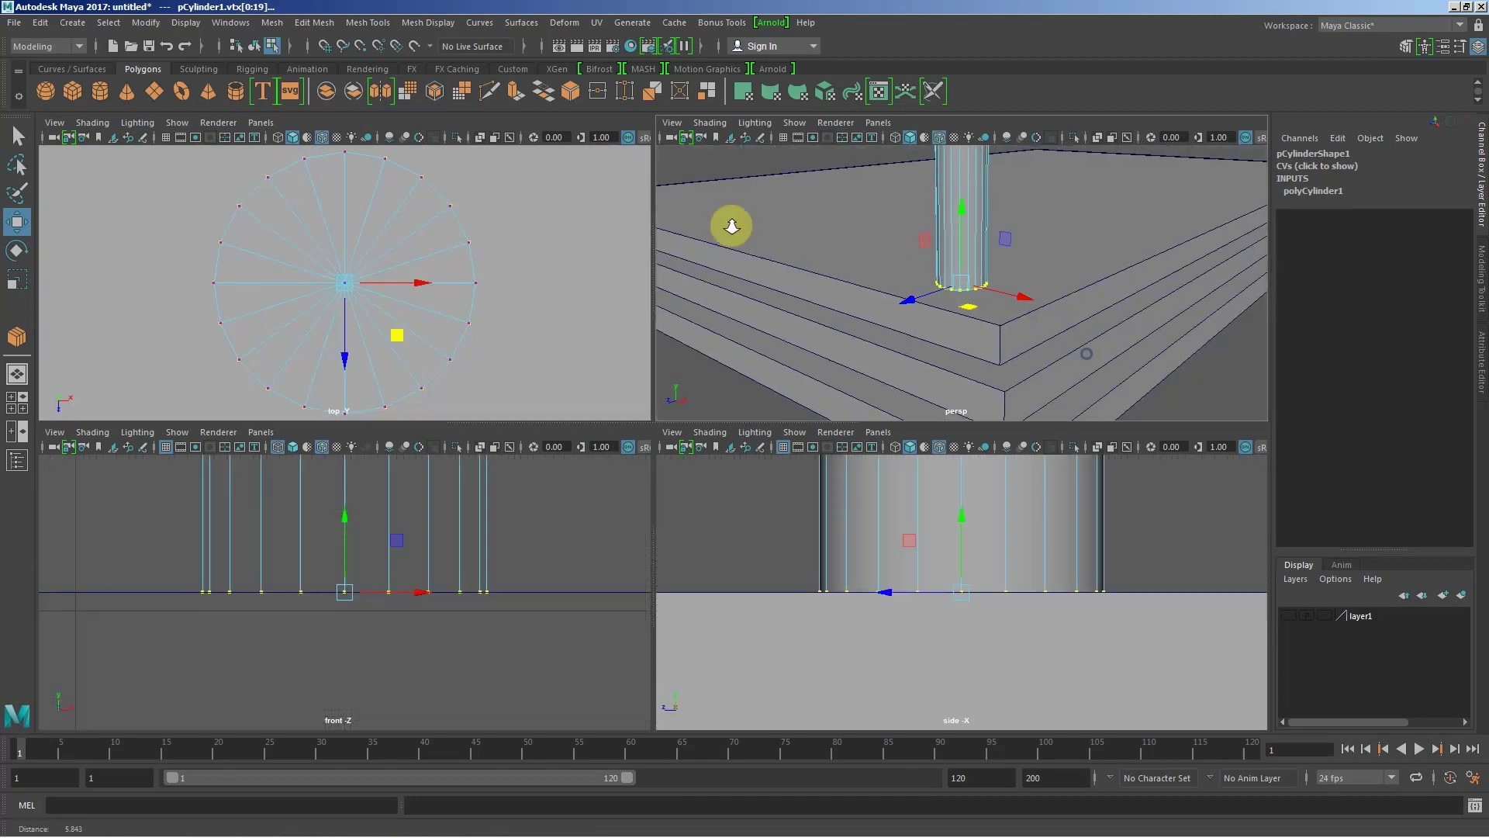
scroll(898, 303, down, 2)
scroll(897, 302, up, 1)
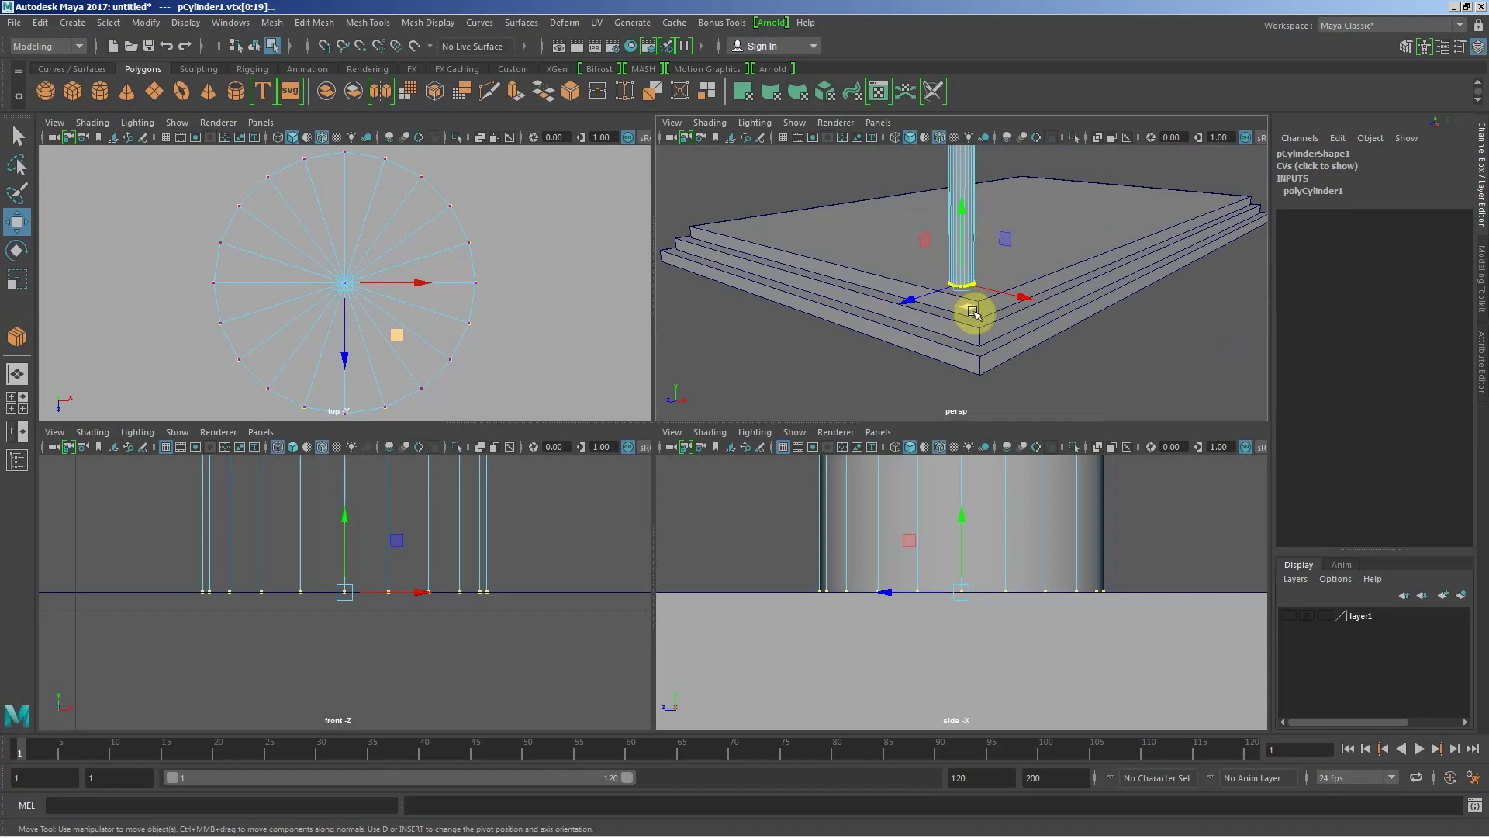
Step: Scale the bottom vertex ring outward so the column flares at its base
key(r)
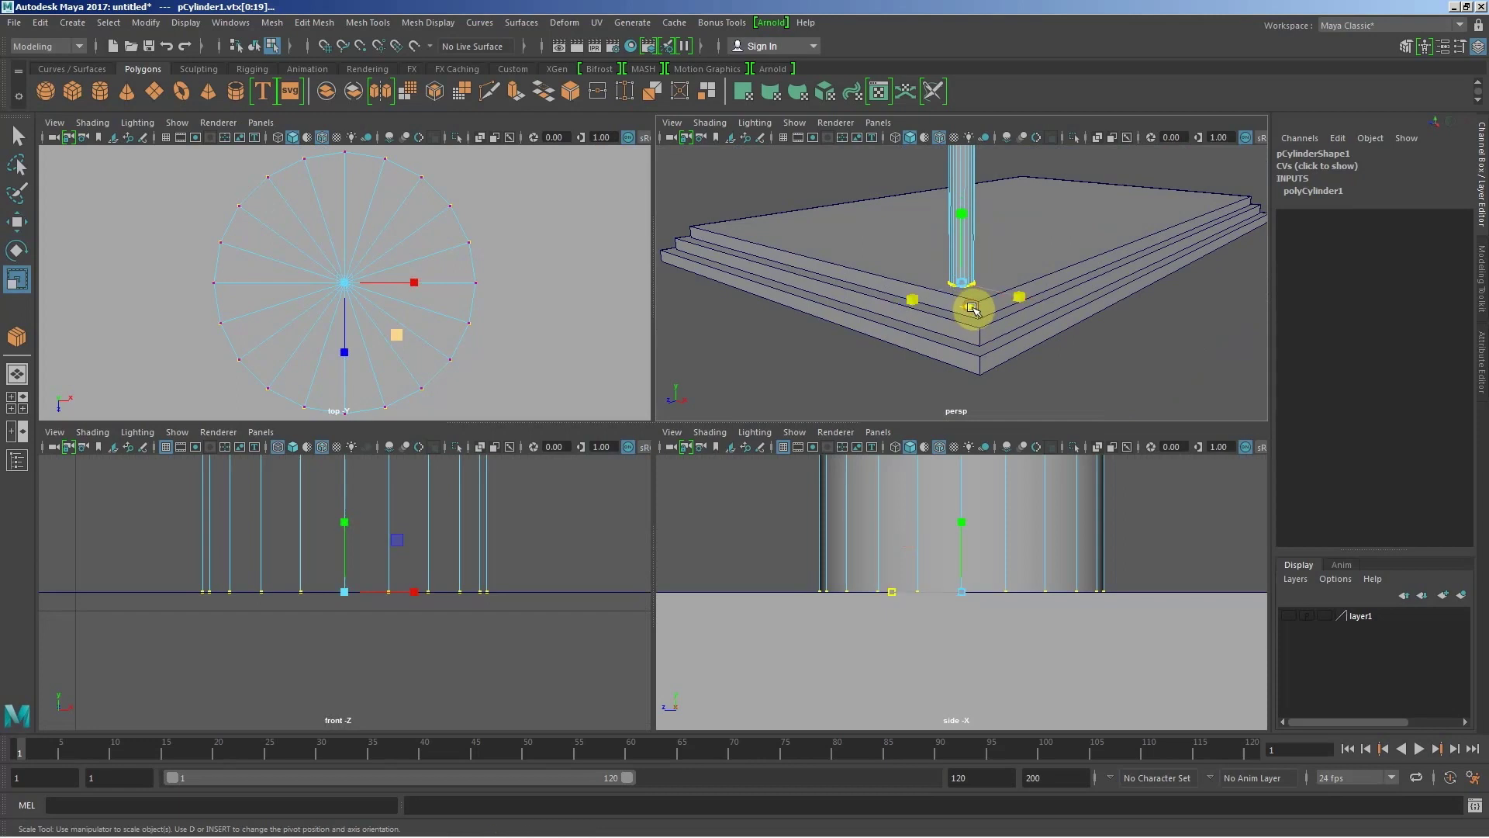
drag(971, 308, 962, 304)
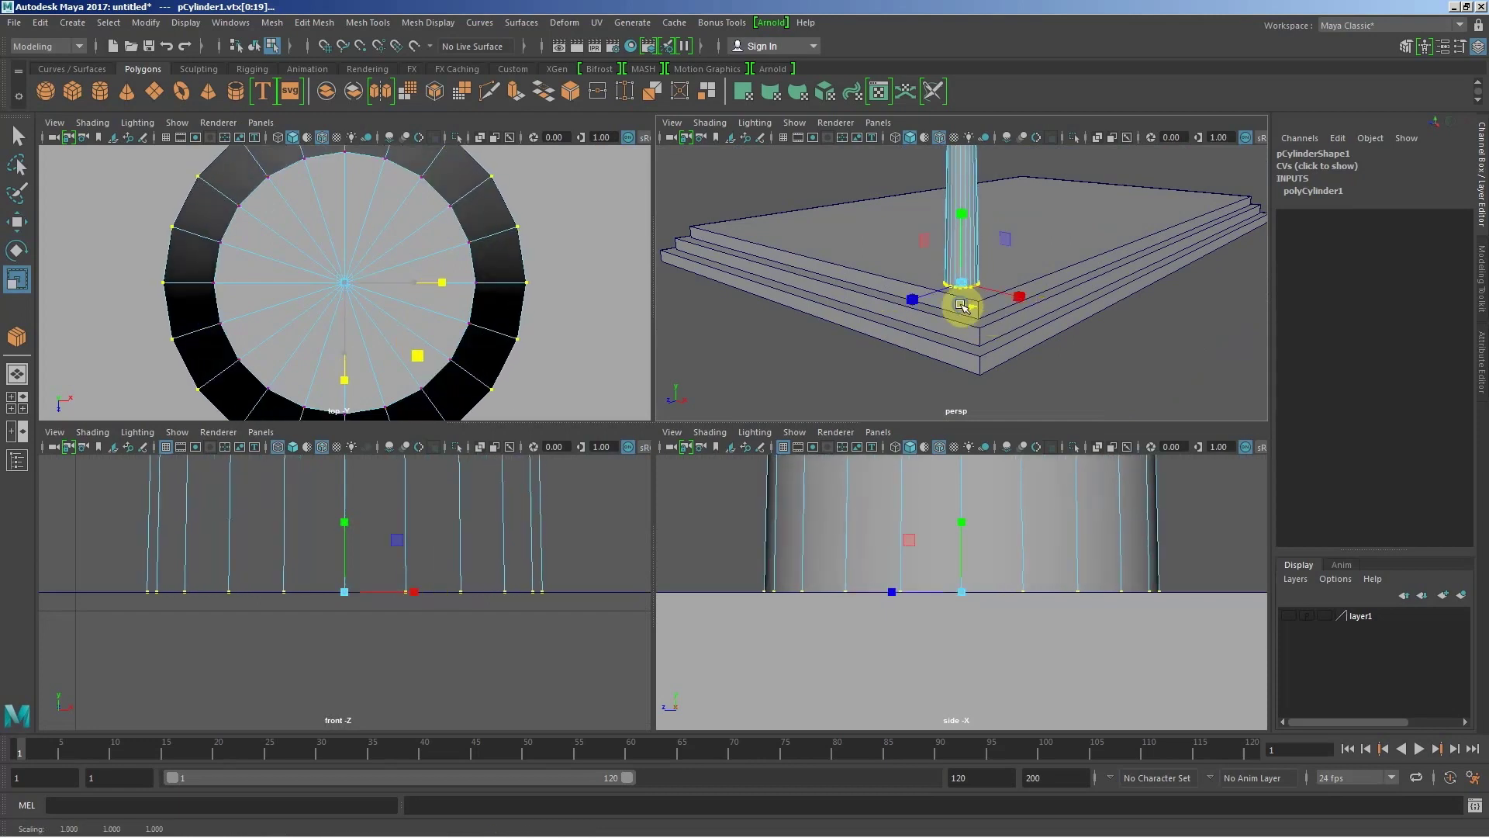
scroll(868, 258, down, 3)
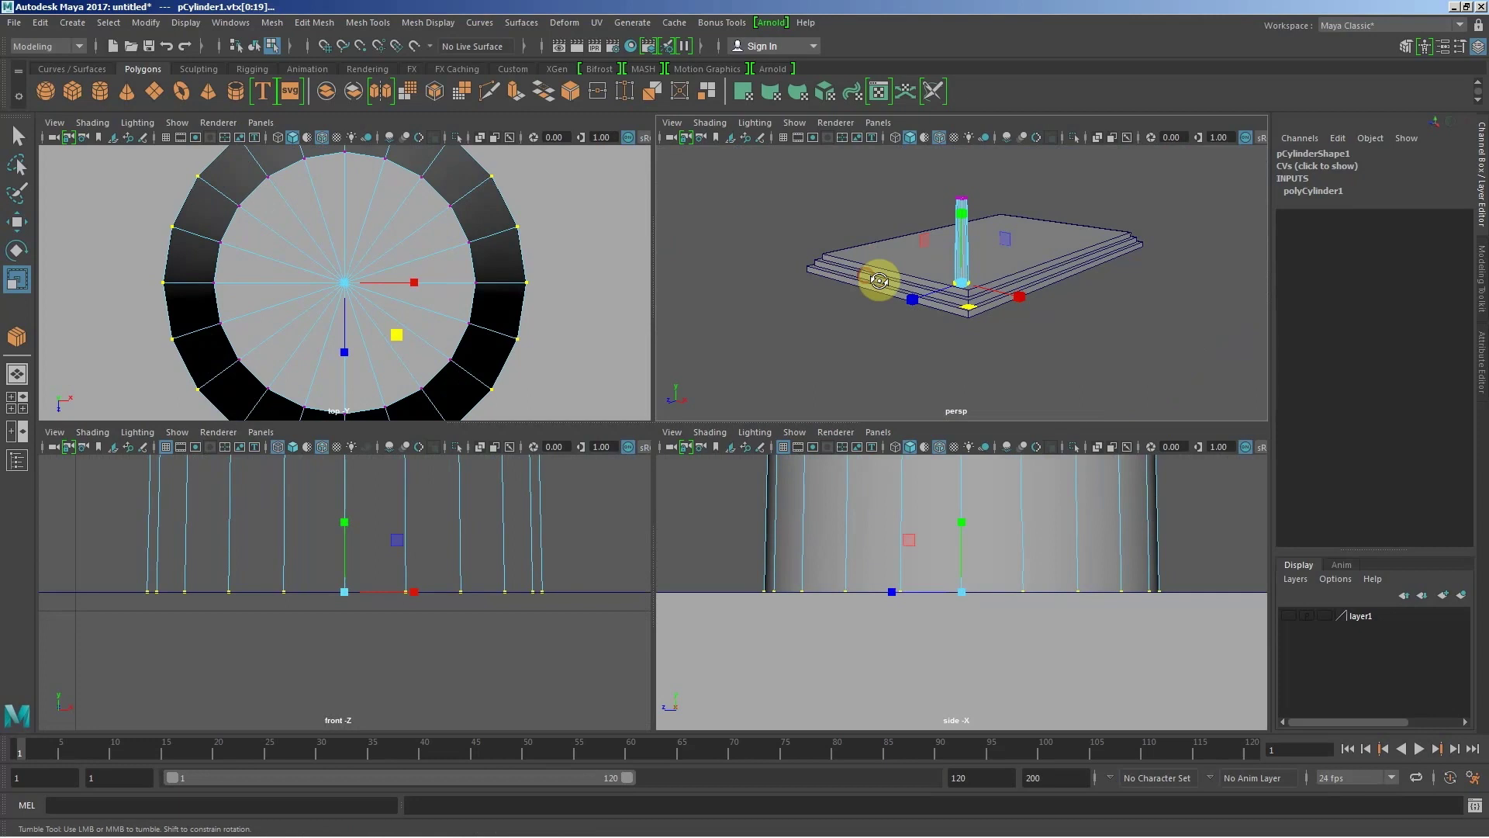
mouse_move(877, 276)
alt+mouse_down()
mouse_move(965, 261)
mouse_move(948, 249)
alt+mouse_up()
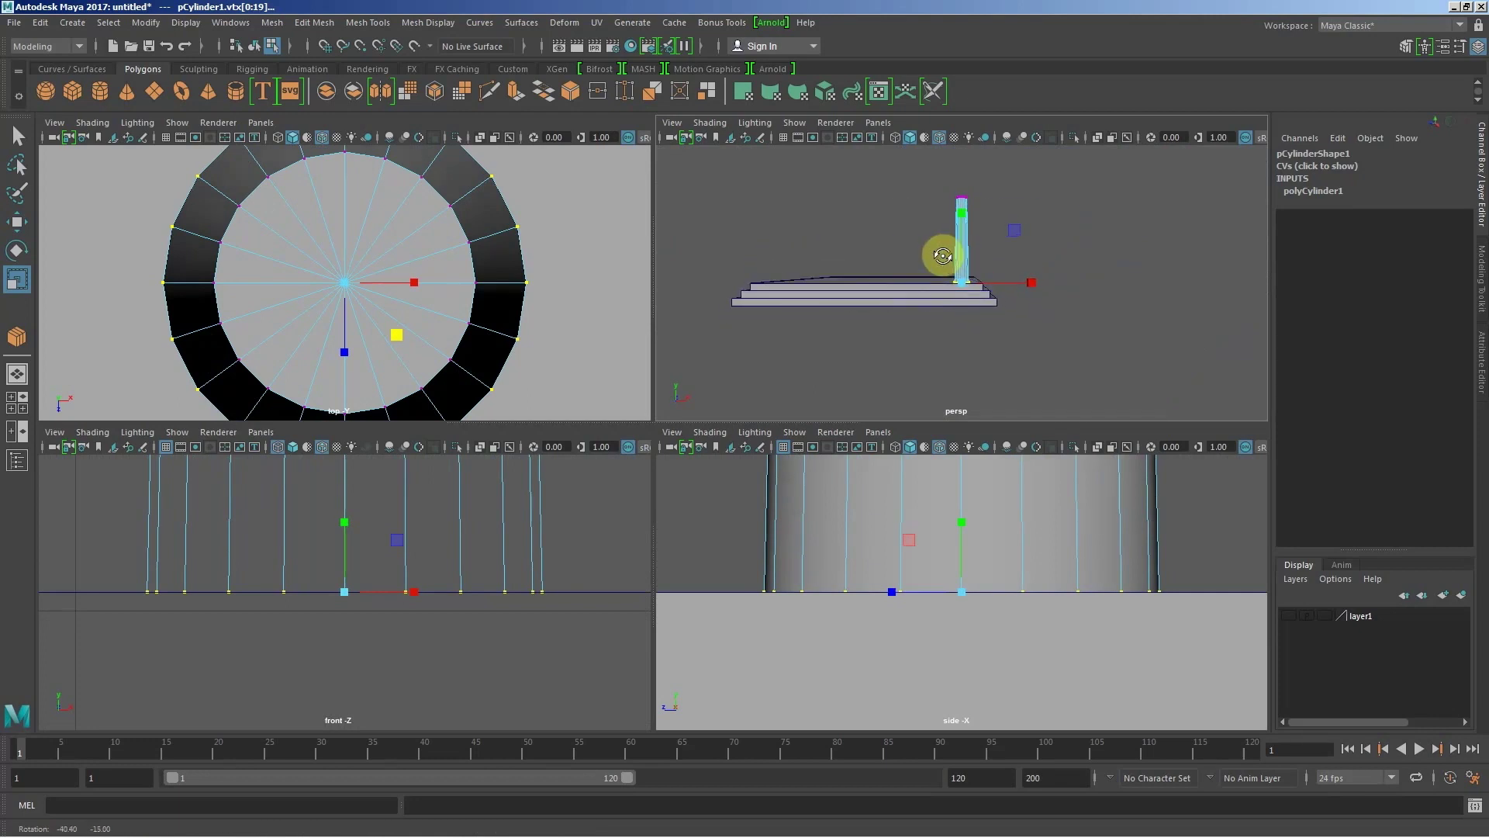
scroll(991, 290, up, 3)
scroll(1004, 324, up, 2)
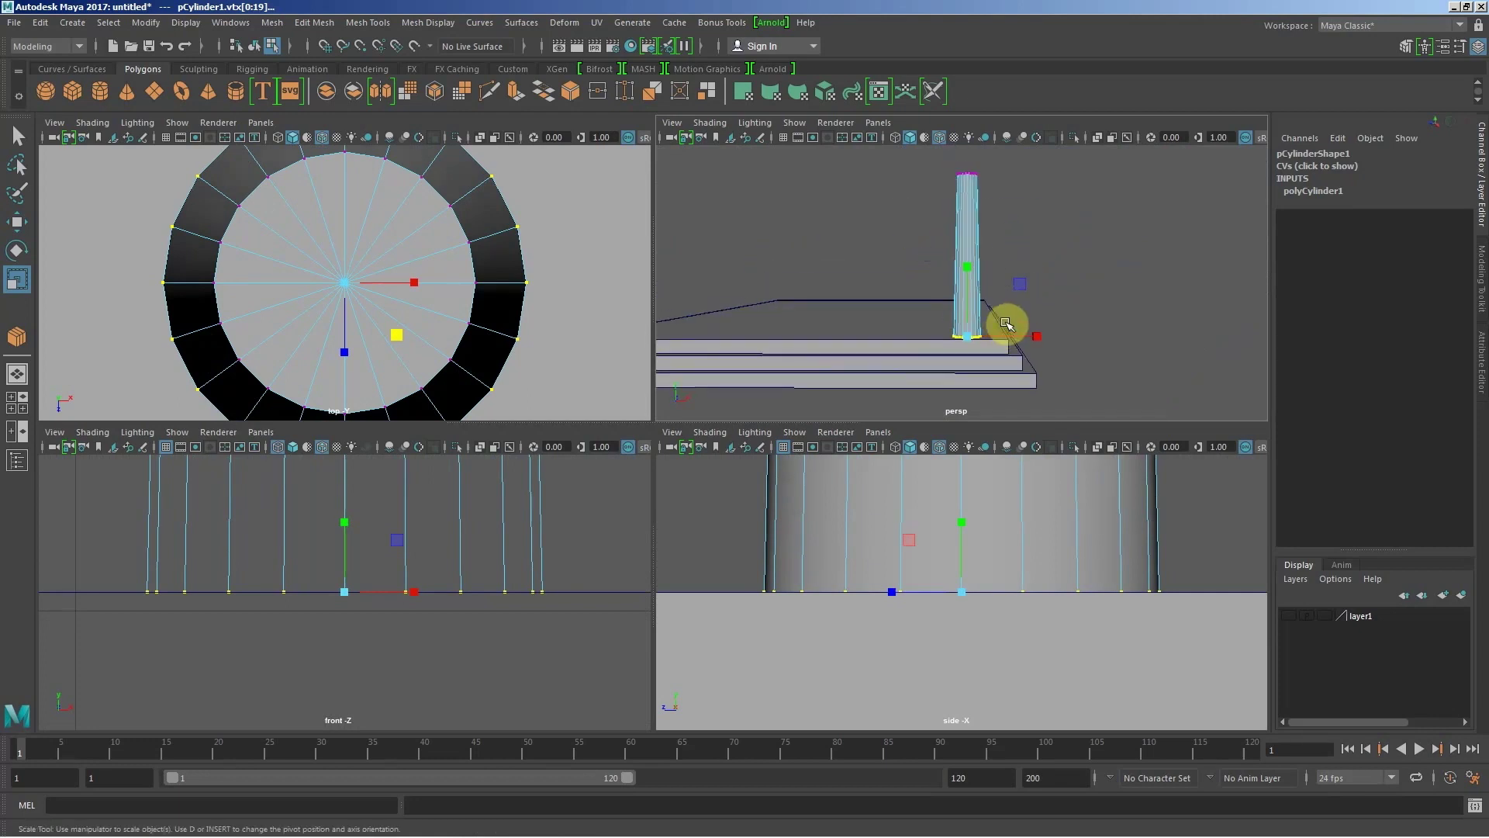
mouse_move(1004, 325)
alt+mouse_down()
mouse_move(958, 286)
mouse_move(974, 292)
alt+mouse_up()
Step: Show layer1's temple photo again and return pCylinder1 to whole-object selection with the Move tool
key(alt+Tab)
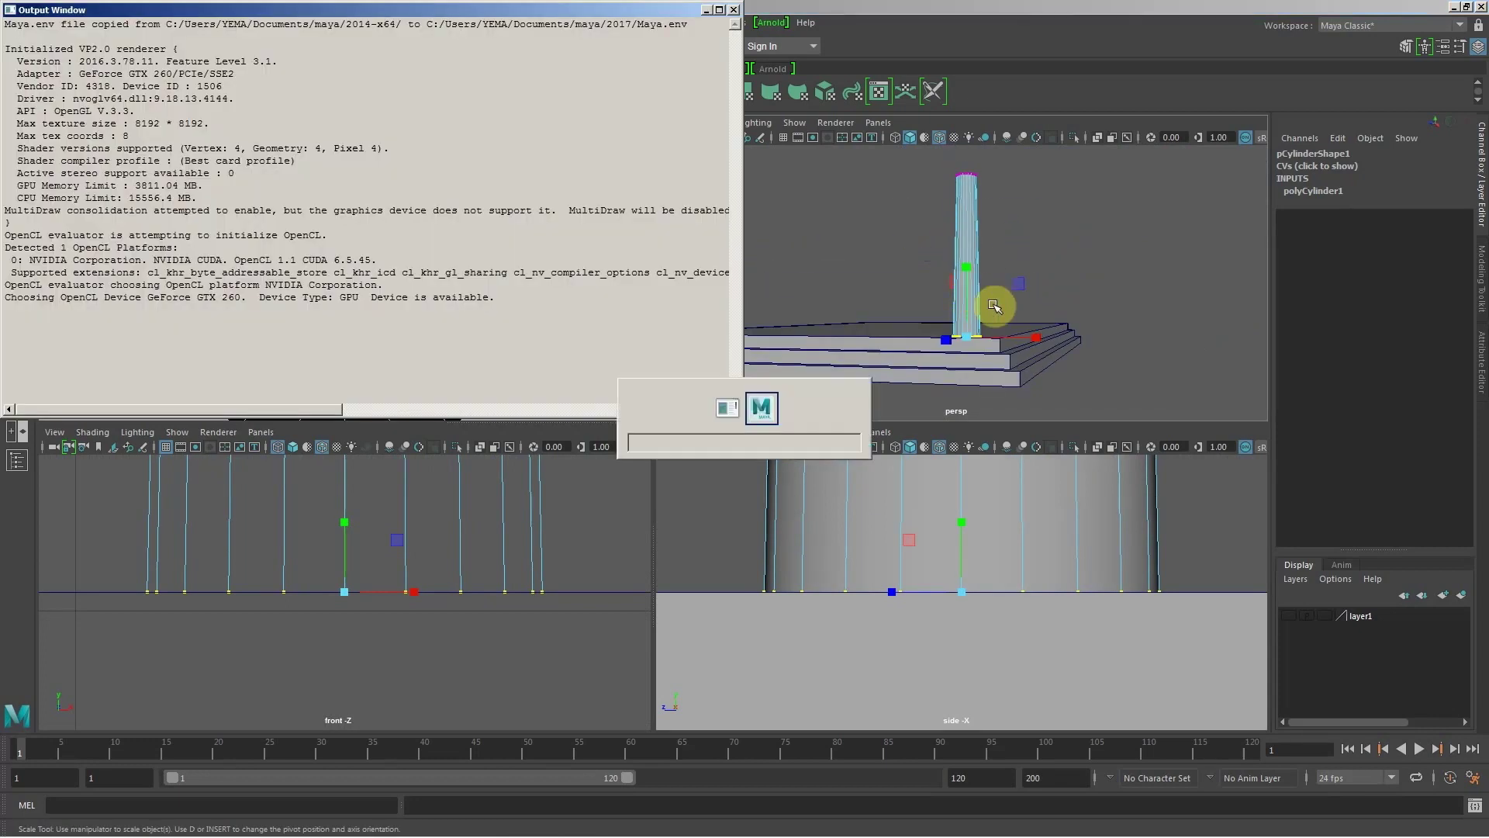
click(1289, 615)
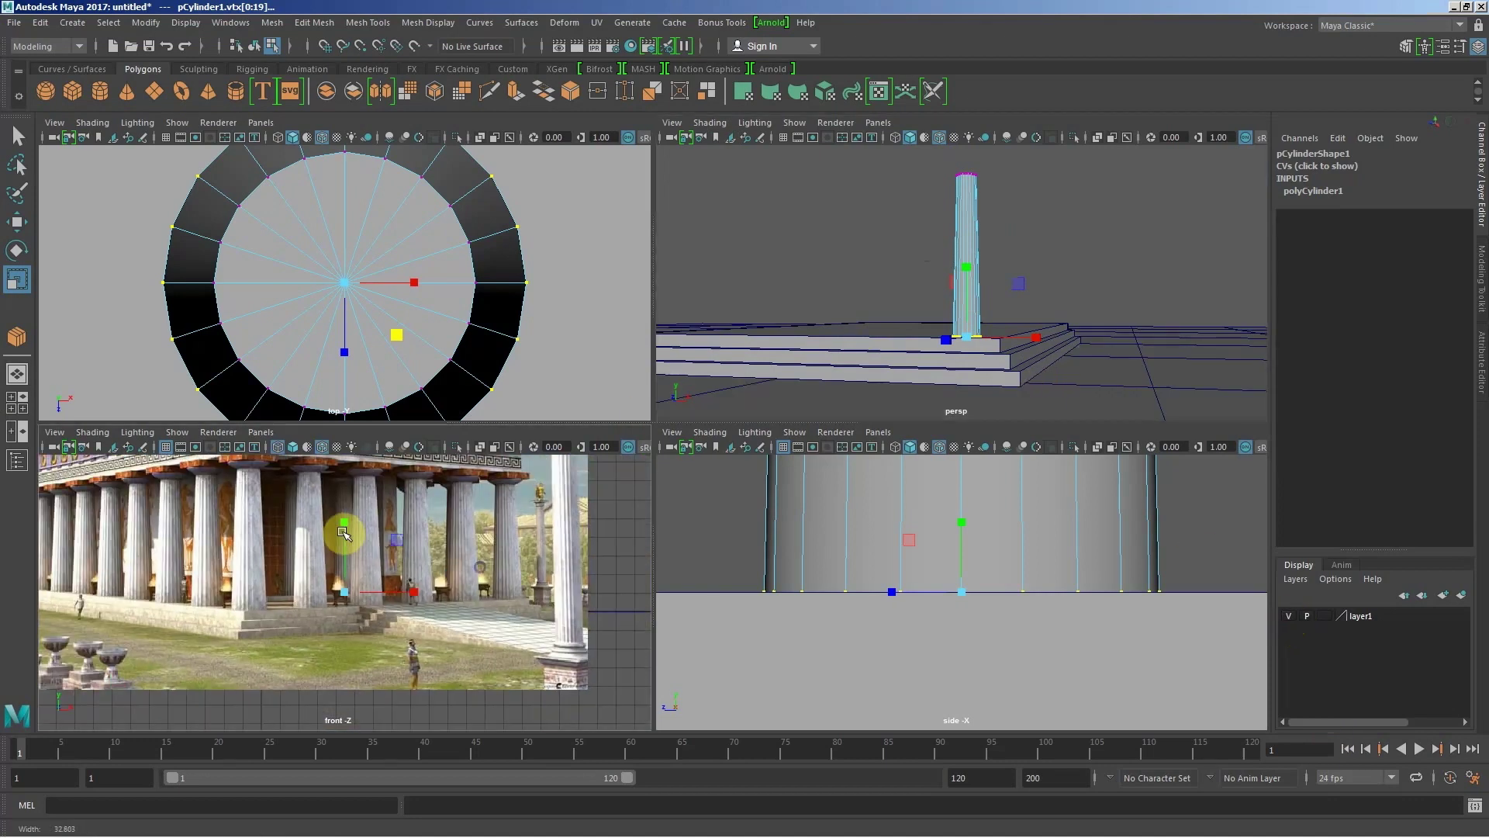
alt+drag(941, 337, 956, 340)
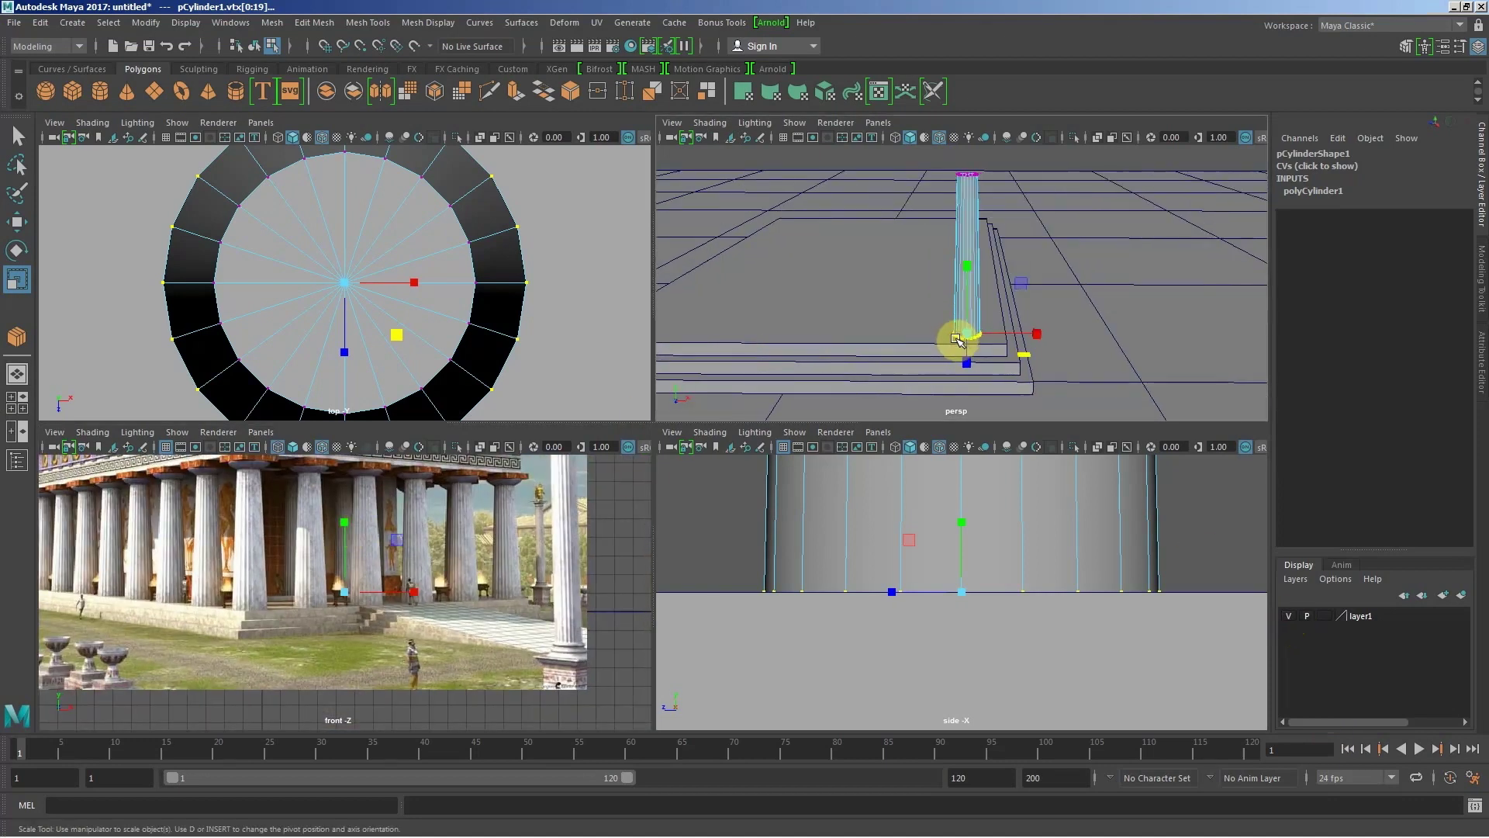
key(w)
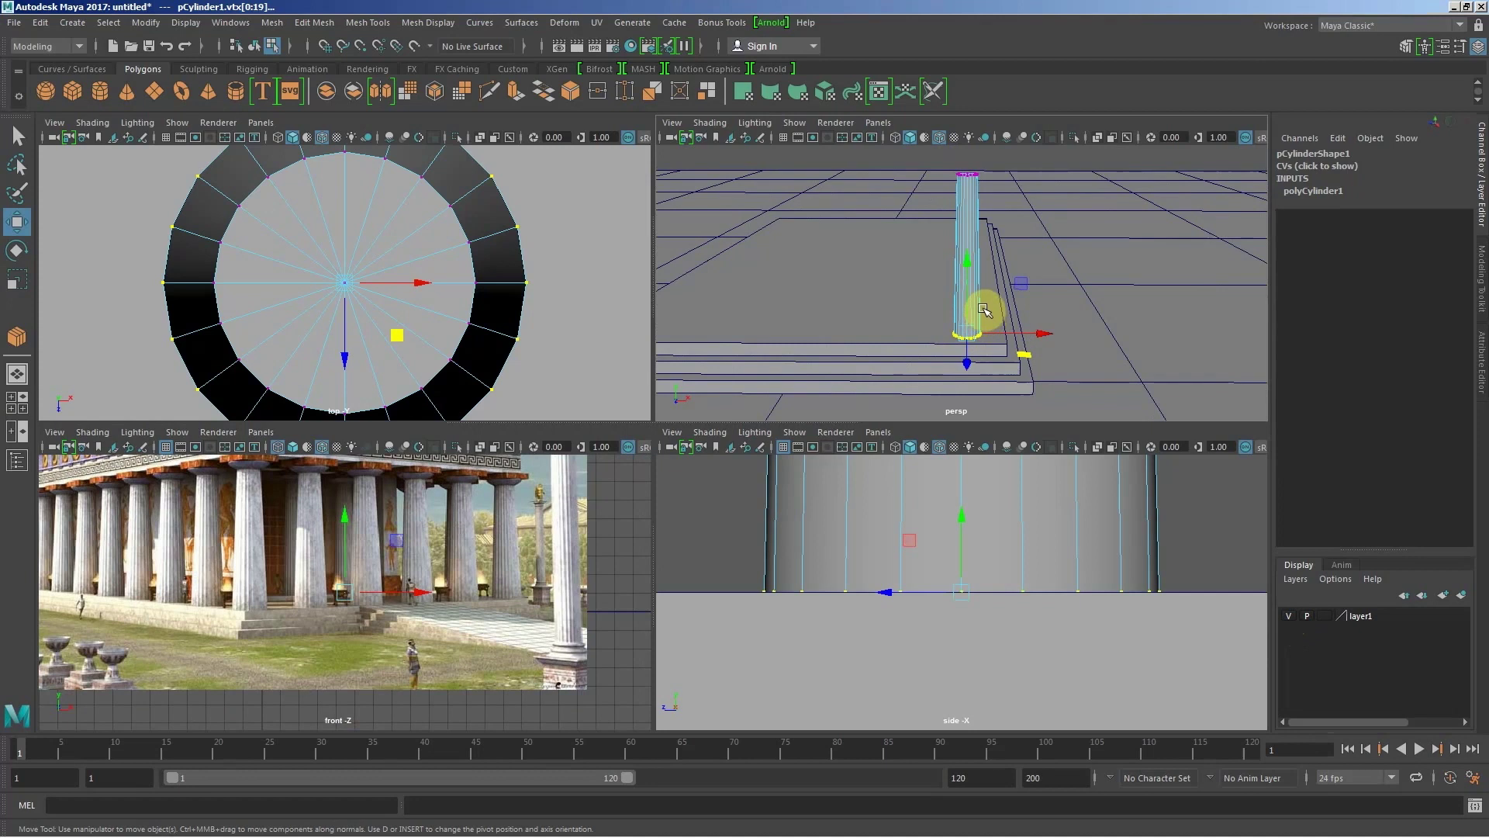
key(F8)
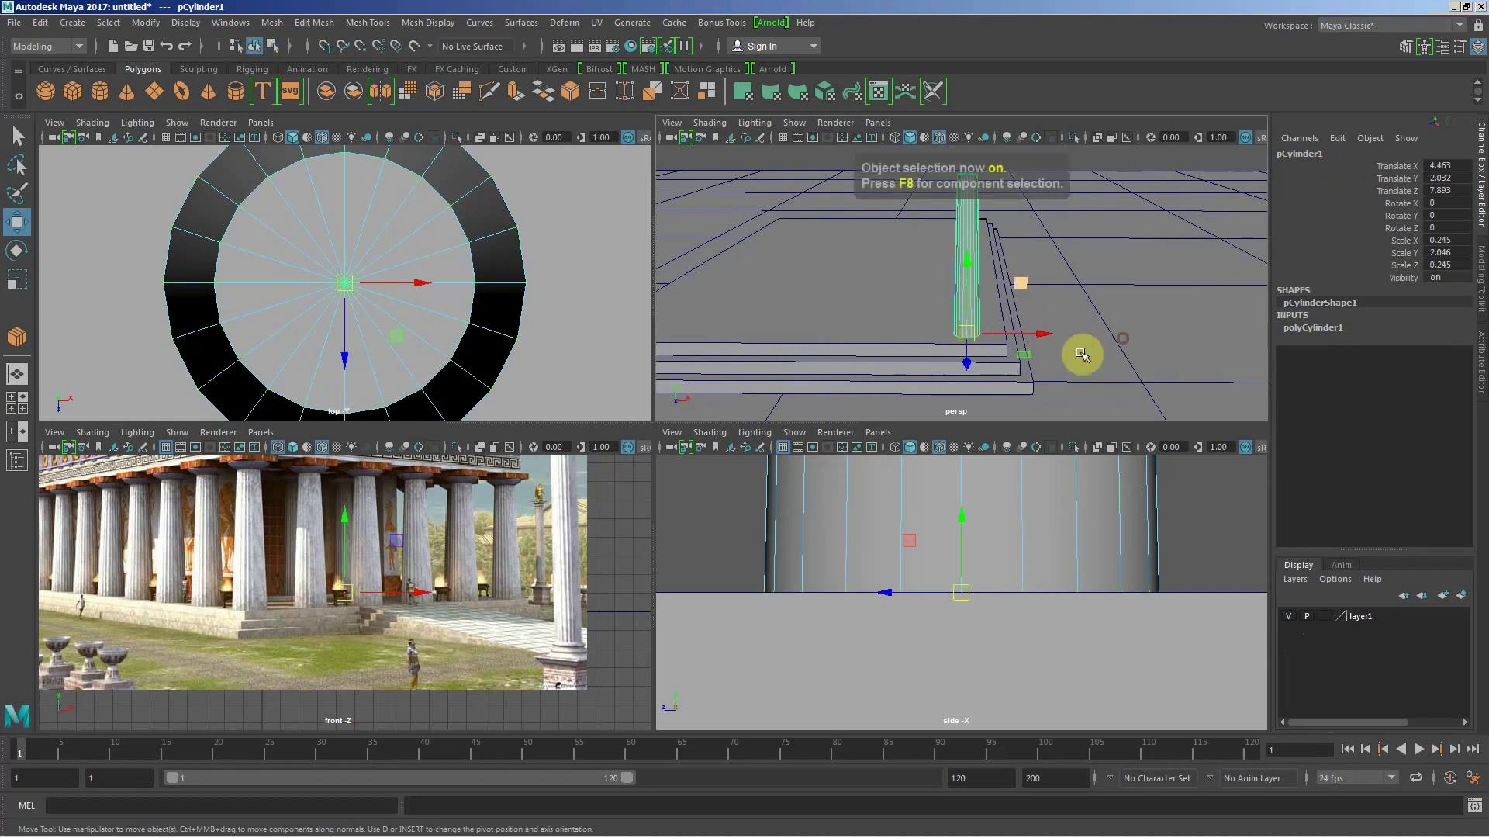
mouse_move(1081, 356)
alt+mouse_down()
mouse_move(1022, 354)
mouse_move(1081, 342)
mouse_move(1070, 284)
alt+mouse_up()
right_click(967, 211)
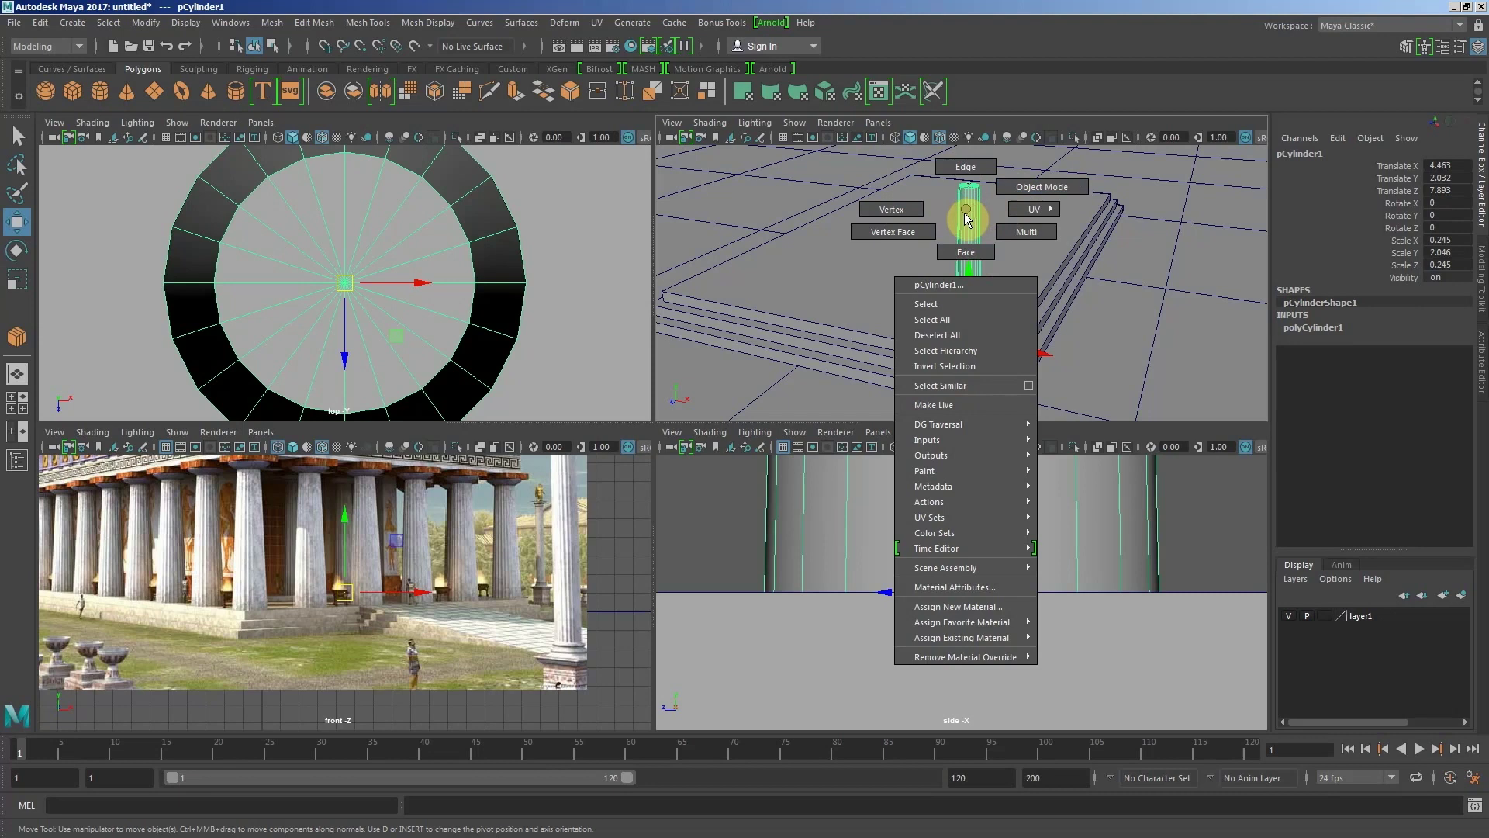
Step: Inspect column and base-slab vertices and edges, then reselect the whole column
right_drag(965, 217, 885, 210)
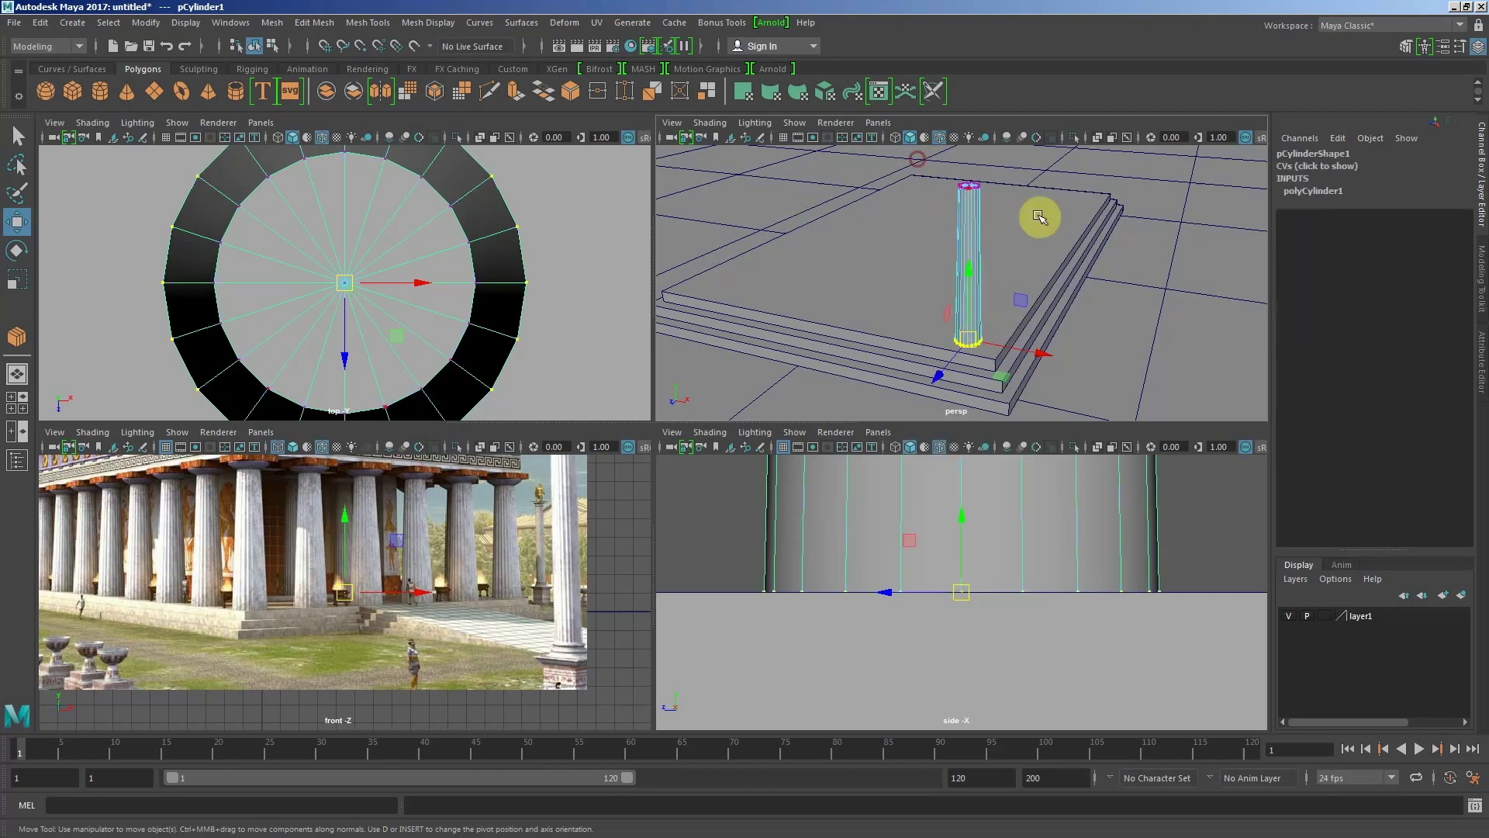
drag(1032, 222, 946, 174)
mouse_move(971, 249)
right_down()
mouse_move(974, 283)
mouse_move(1037, 293)
right_up()
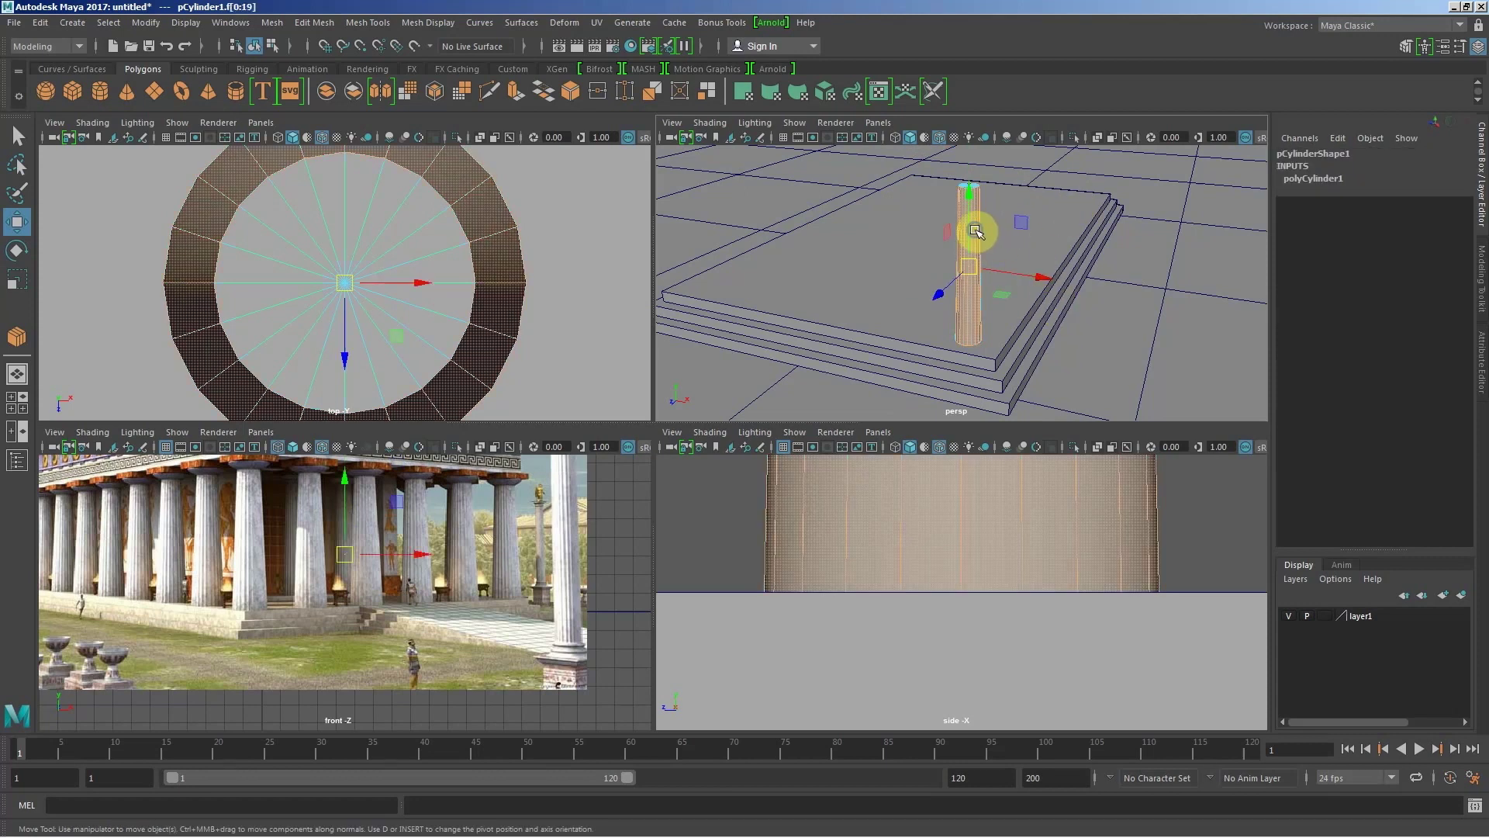
mouse_move(976, 227)
right_down()
mouse_move(981, 202)
mouse_move(1002, 218)
right_up()
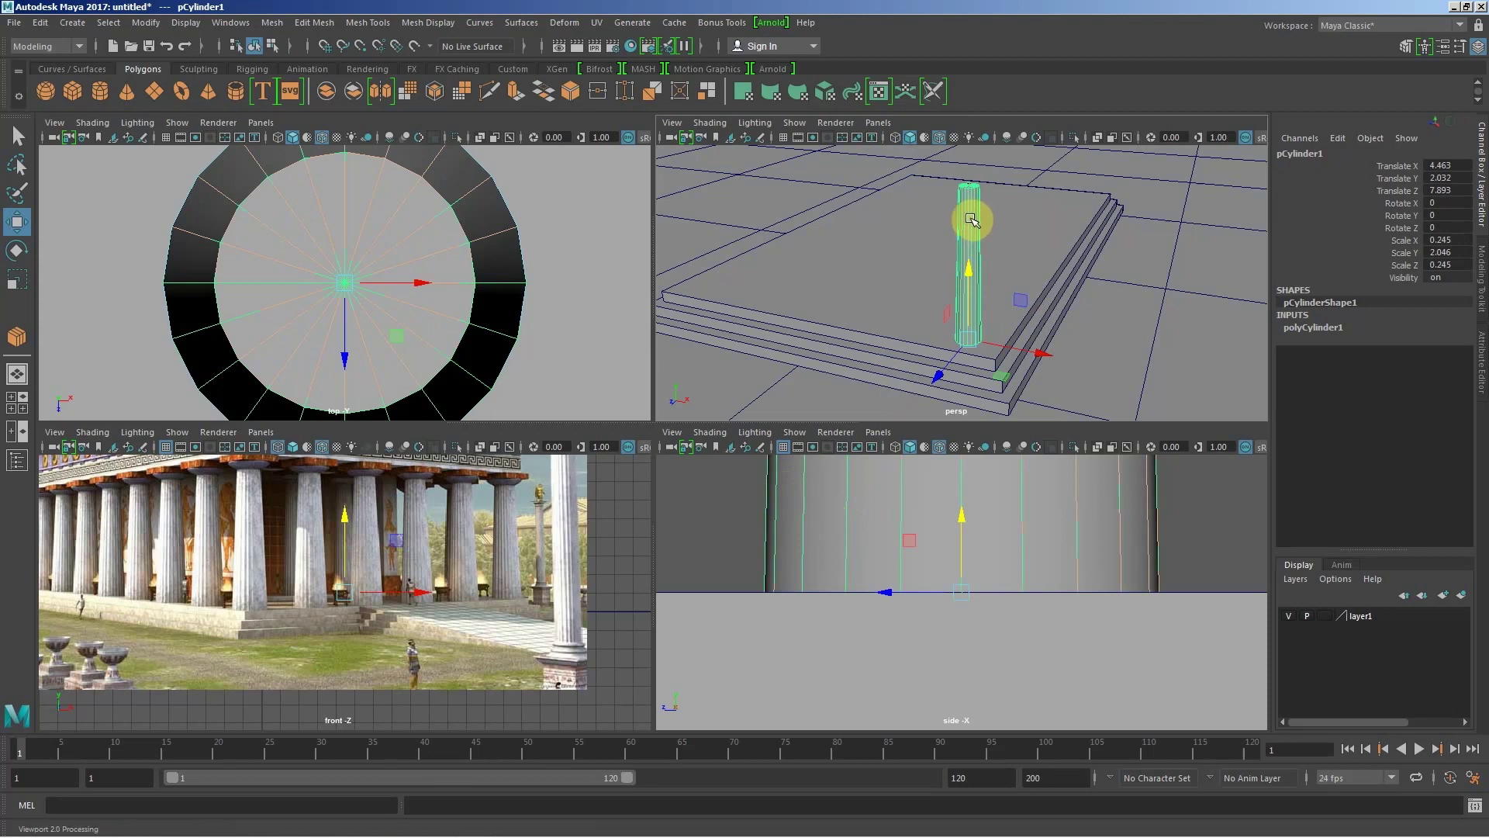
right_click(972, 222)
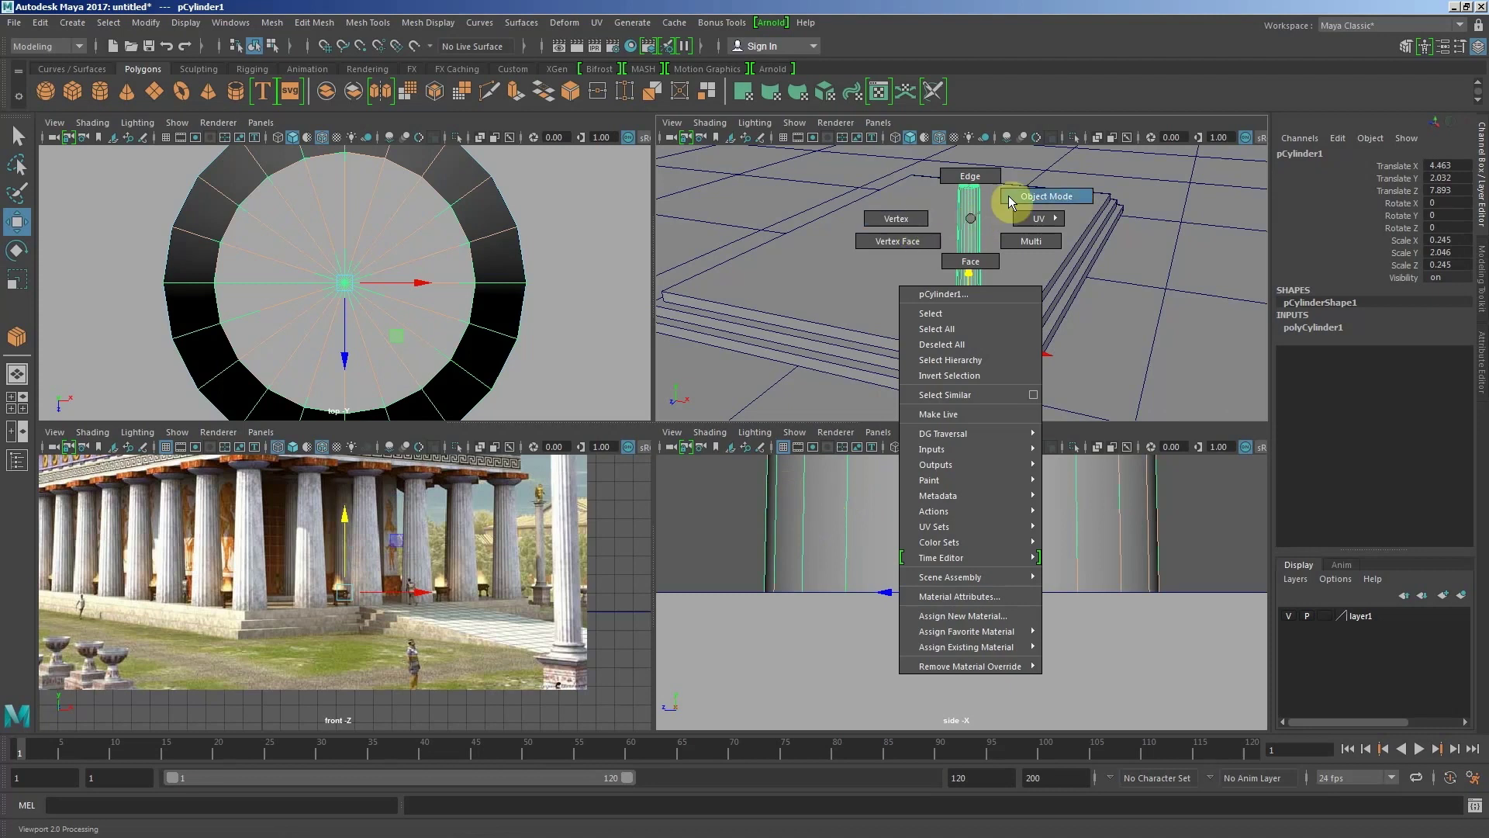
click(970, 225)
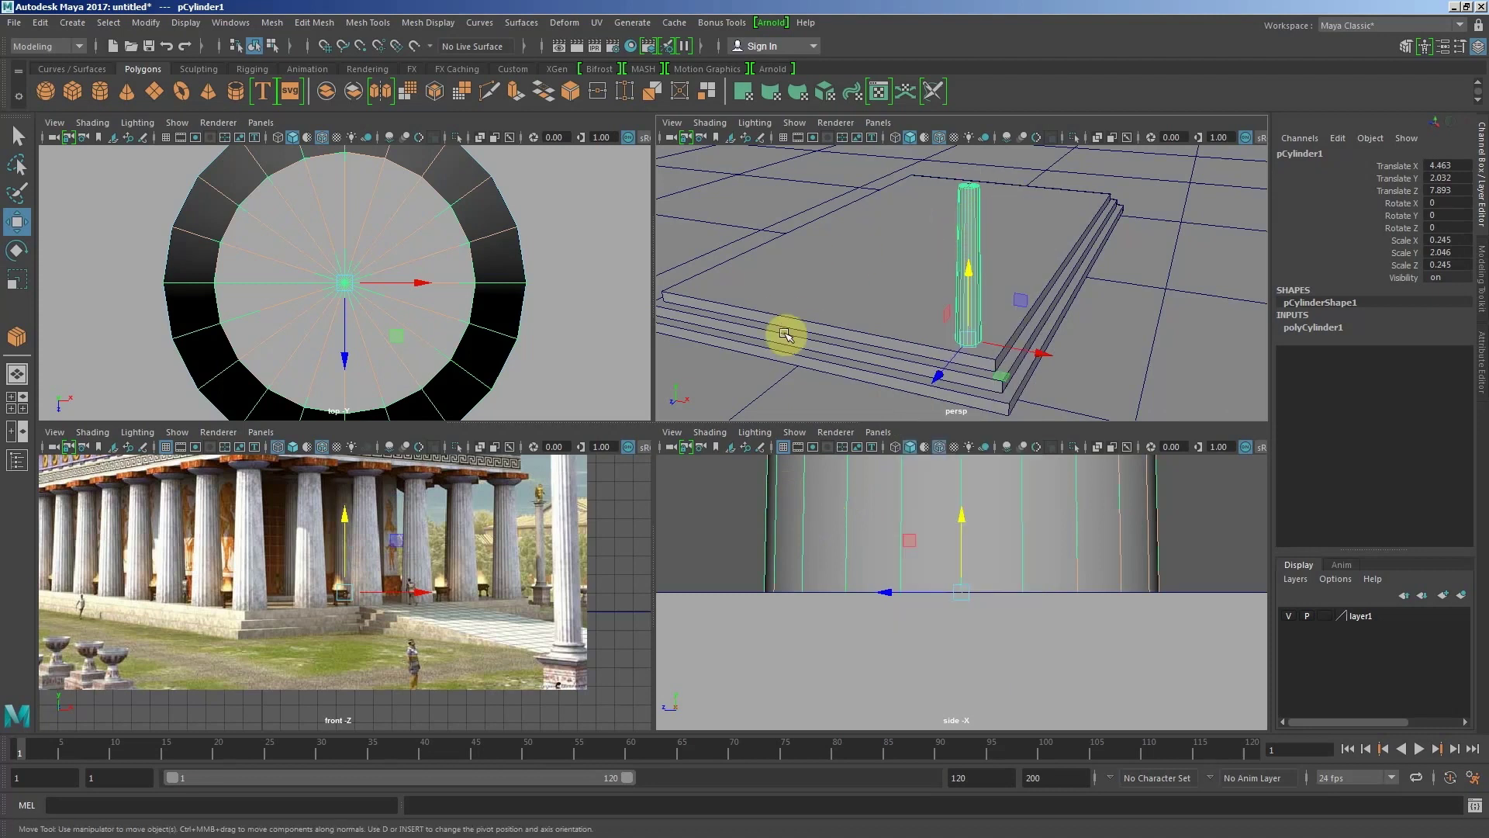
right_click(816, 268)
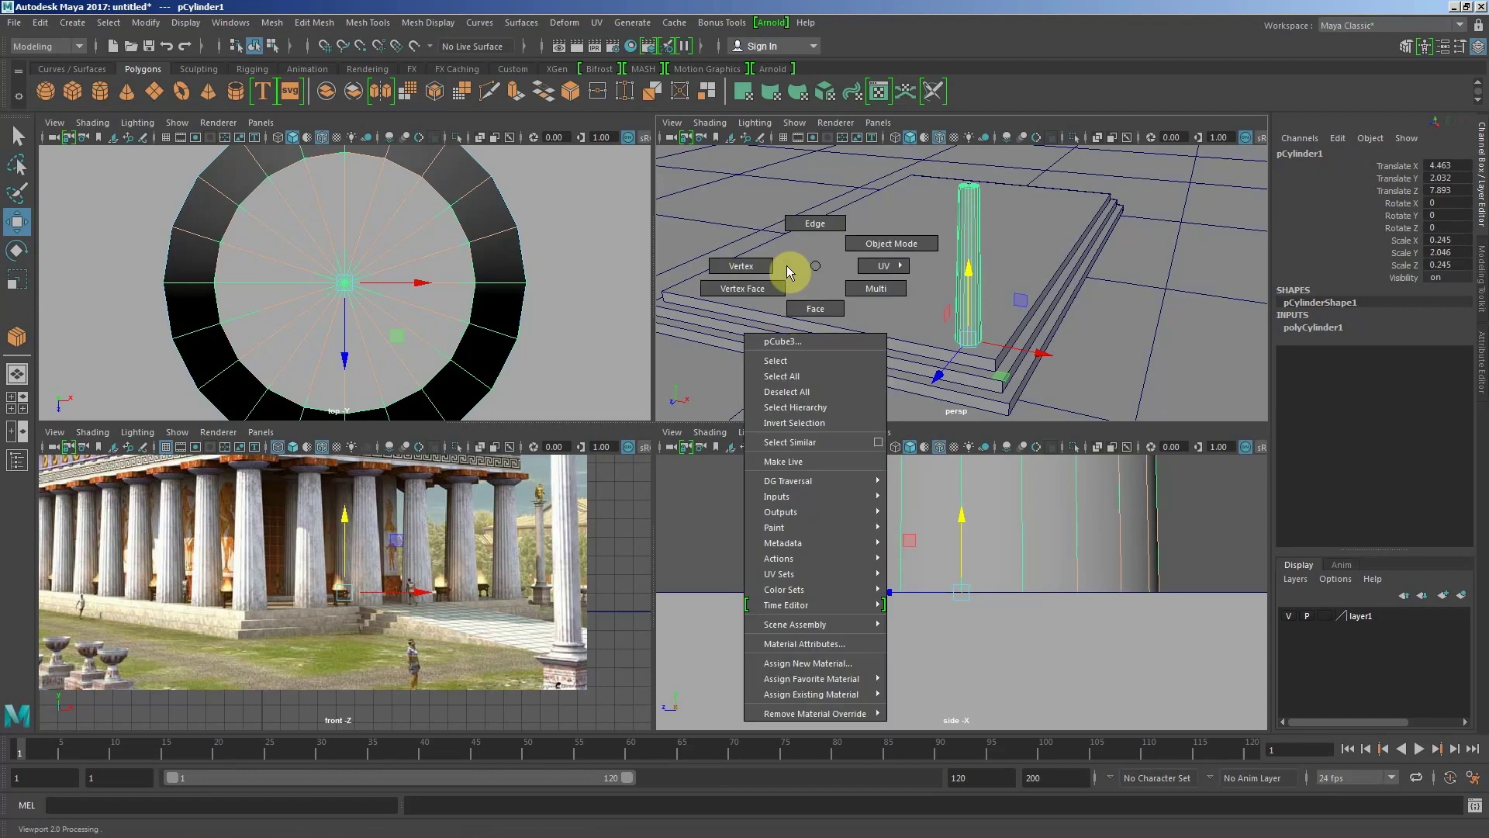
click(743, 266)
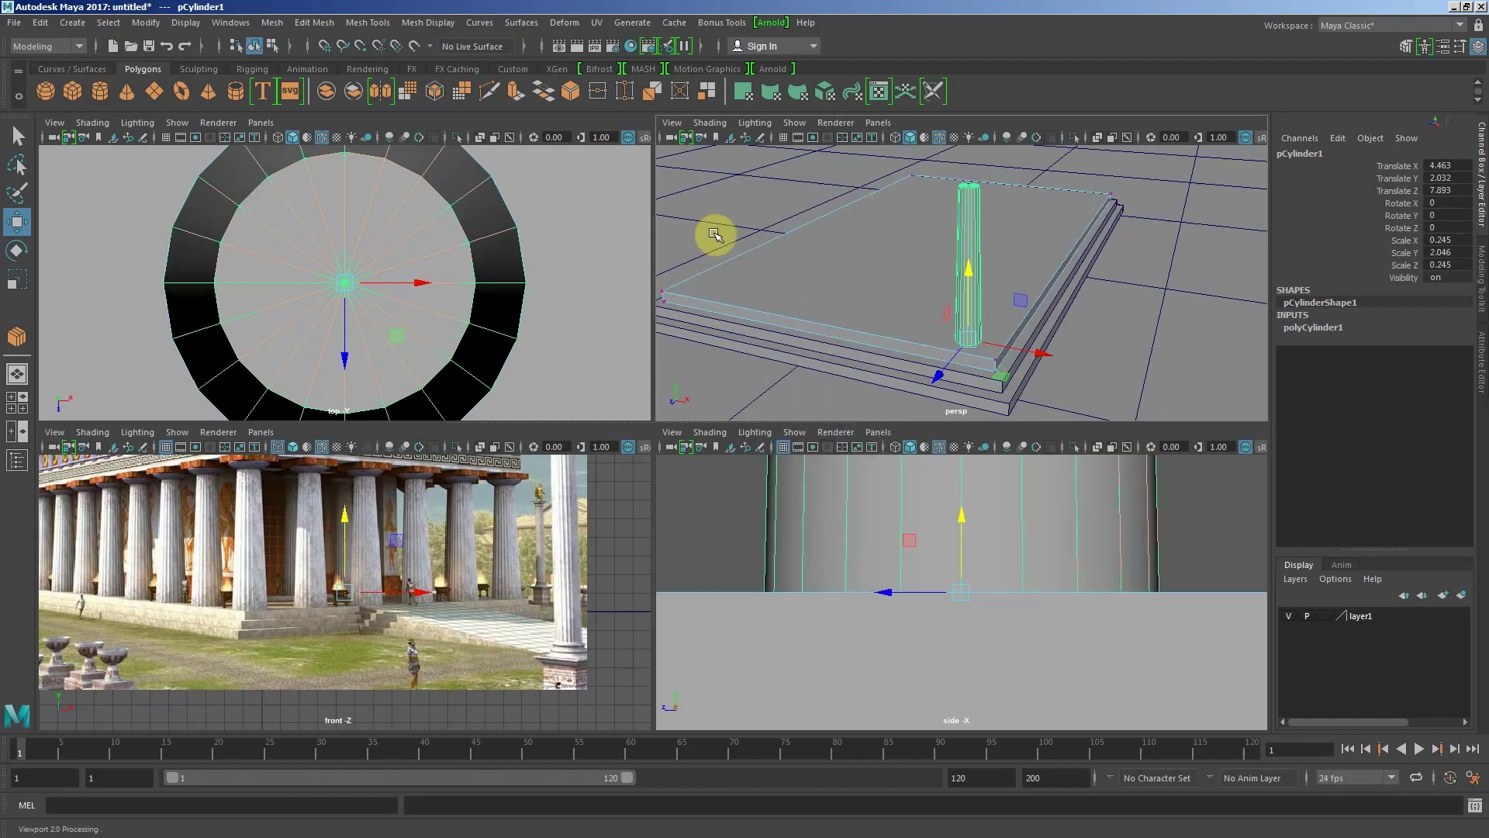
click(663, 296)
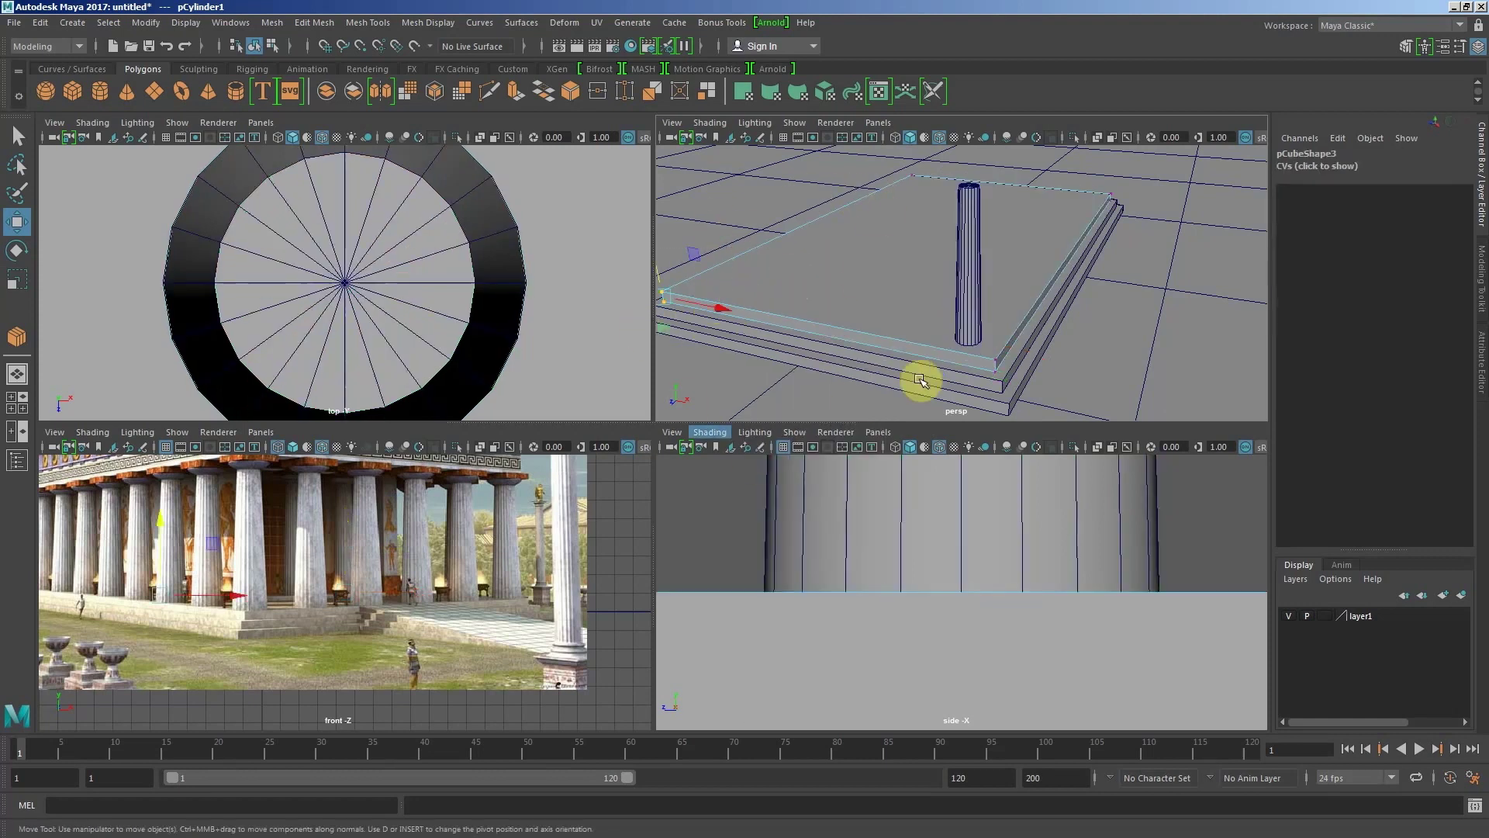
right_click(967, 262)
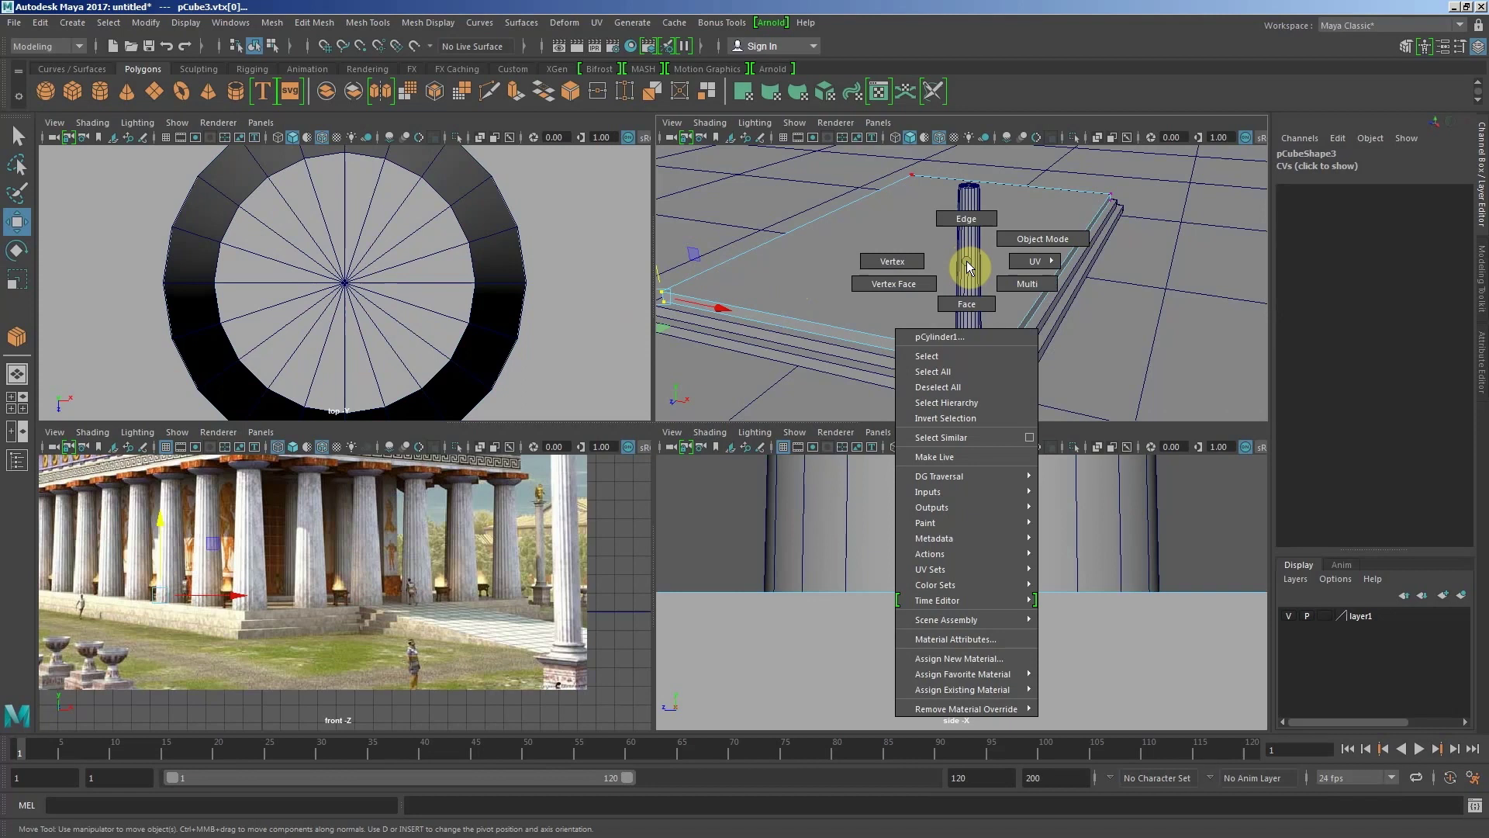
click(956, 354)
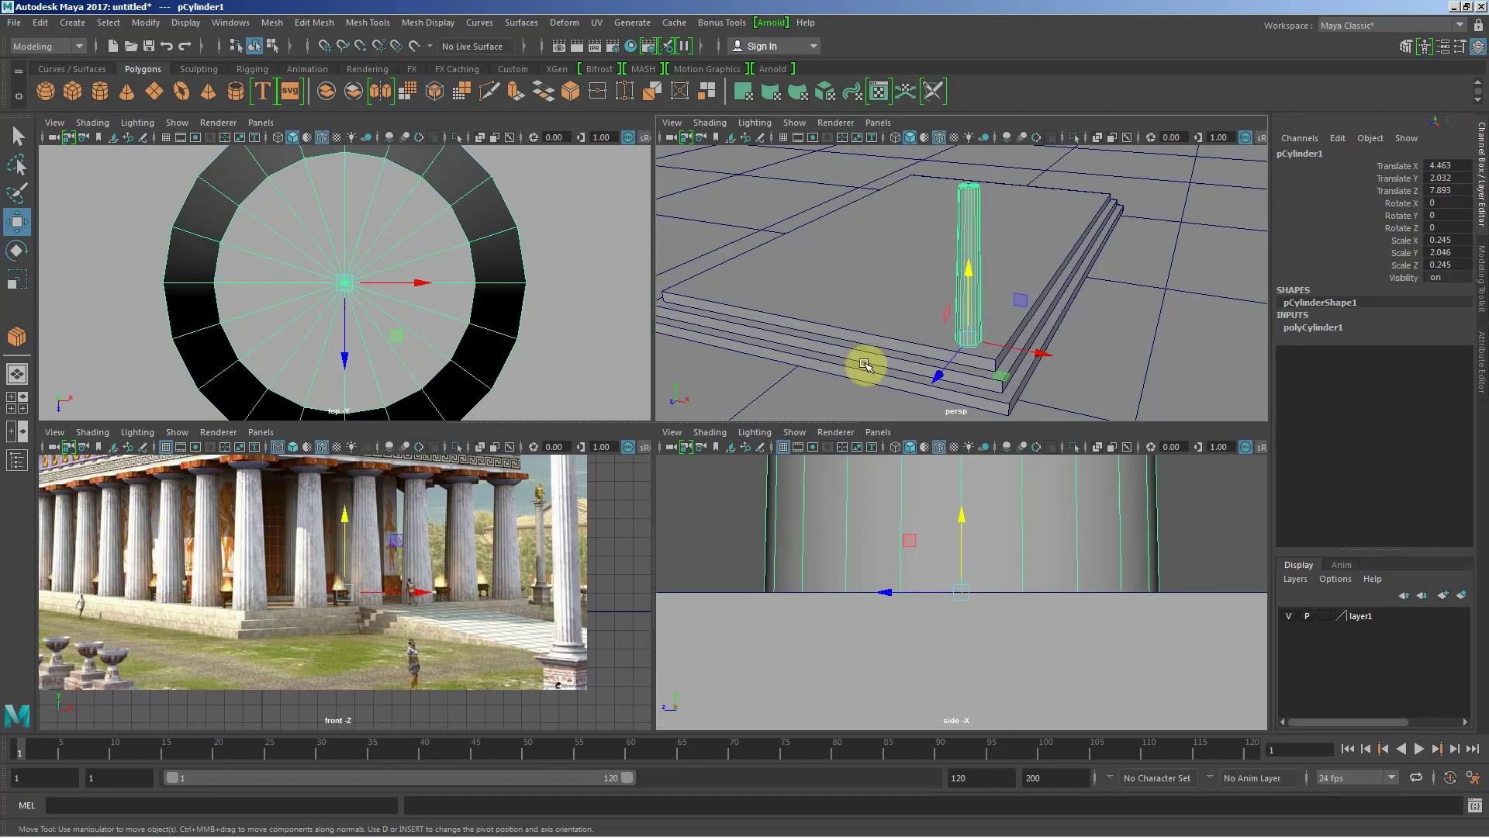
Step: Frame the column in all views and hide the reference photo layer1
click(1056, 488)
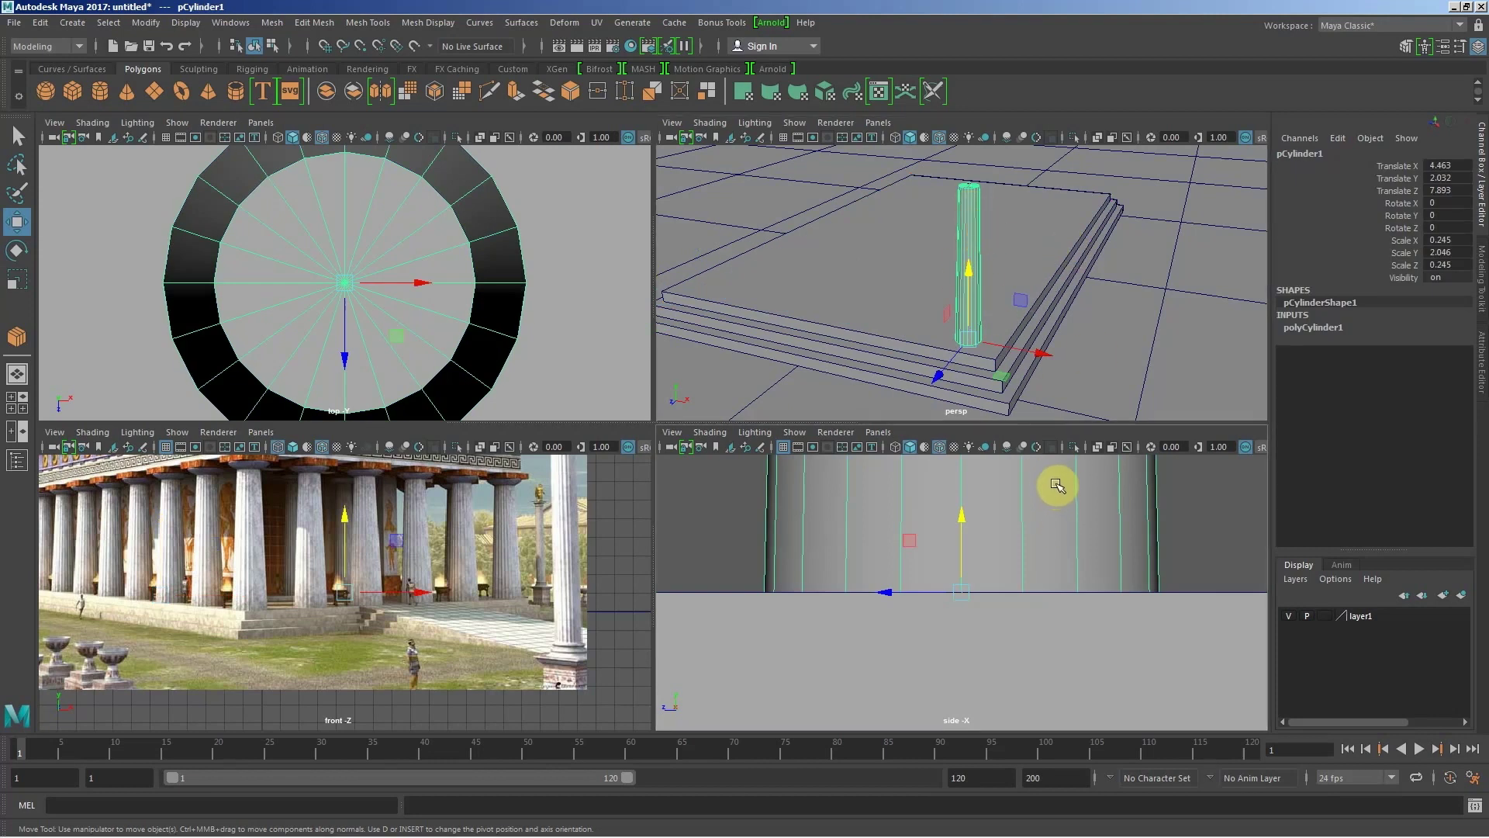
key(shift+f)
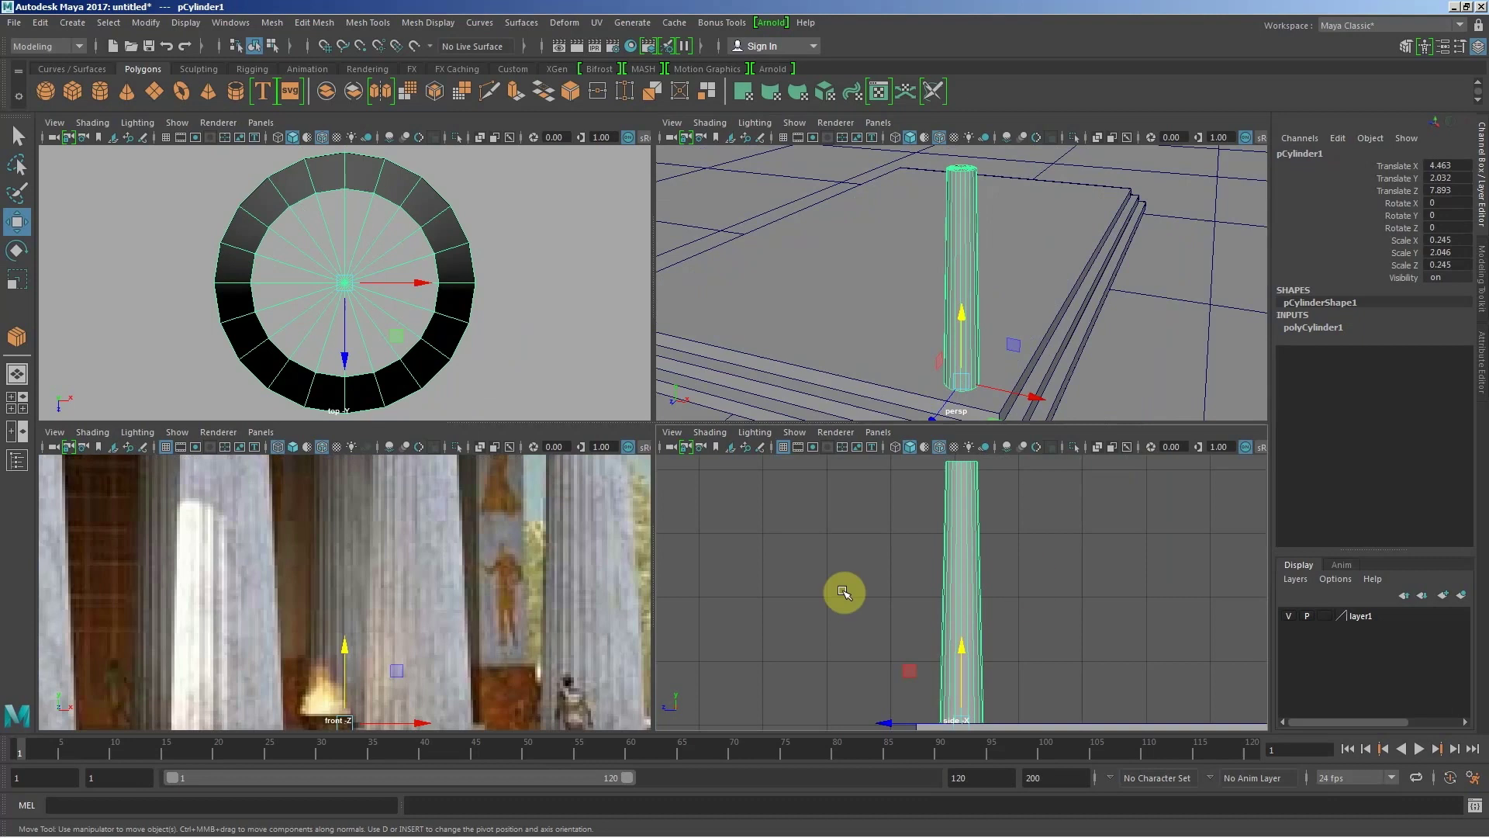
scroll(927, 552, down, 5)
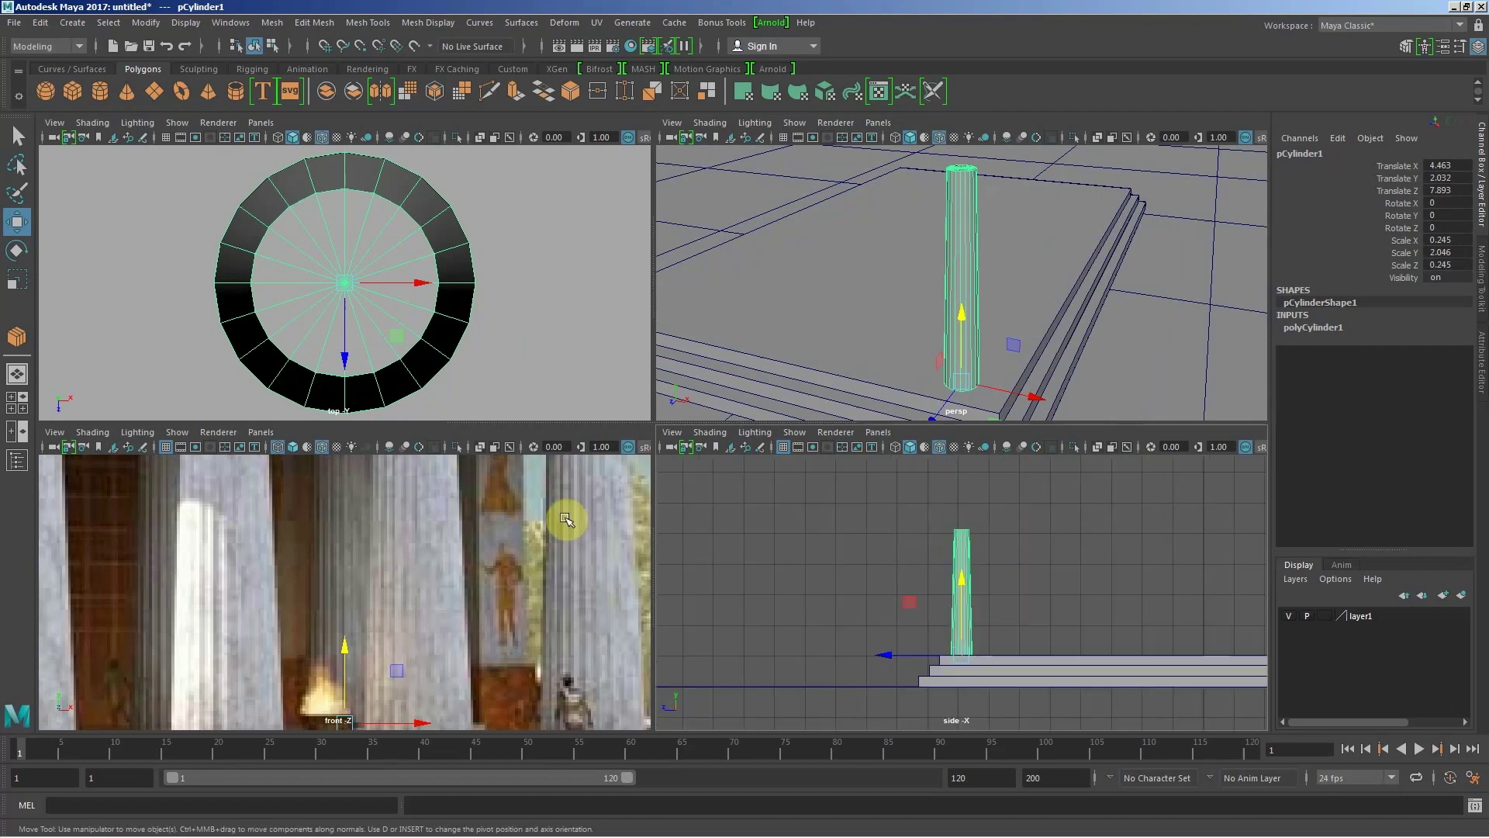
click(1289, 615)
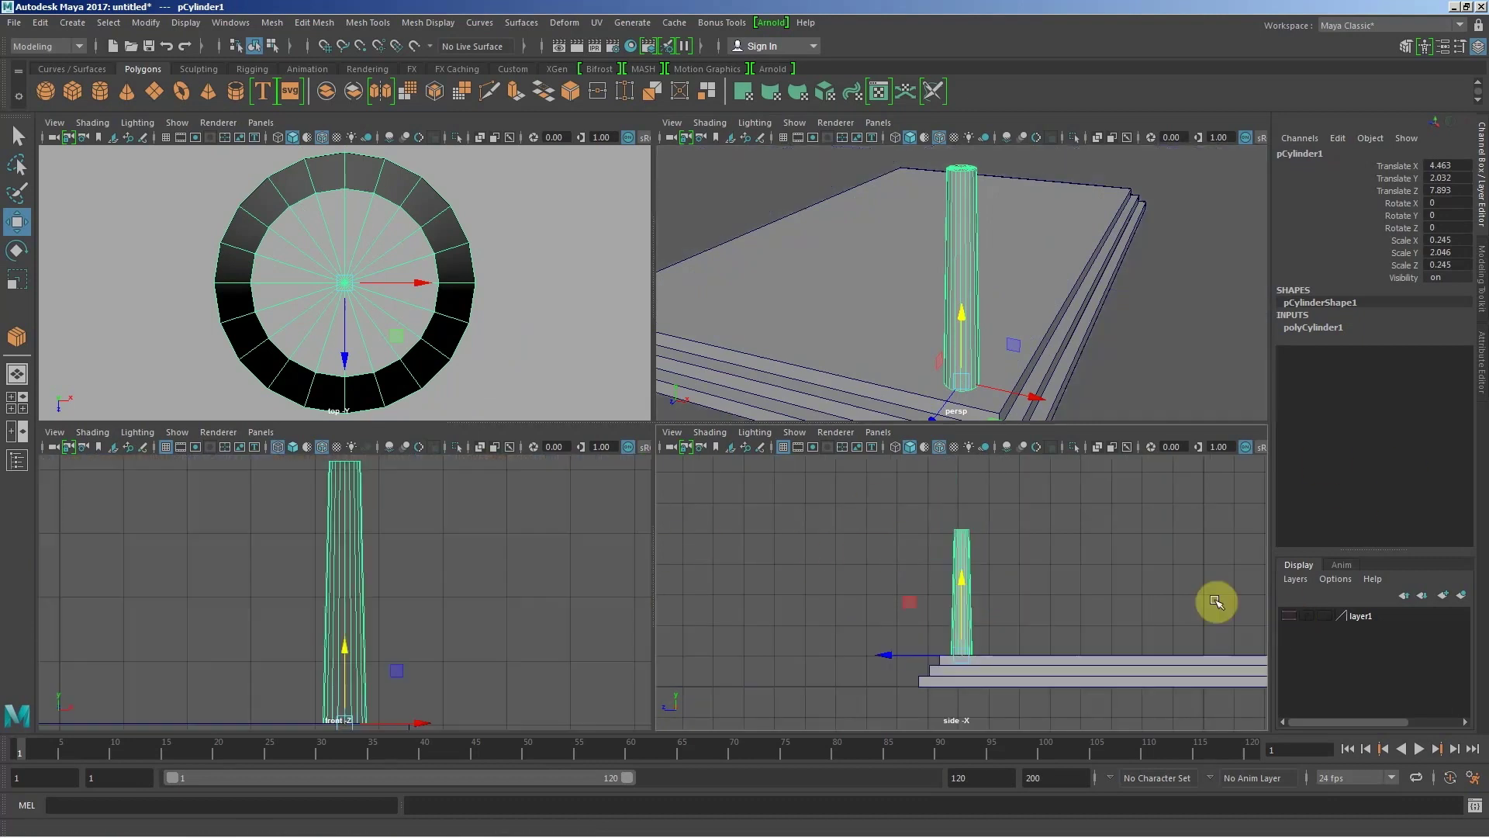
scroll(384, 567, down, 5)
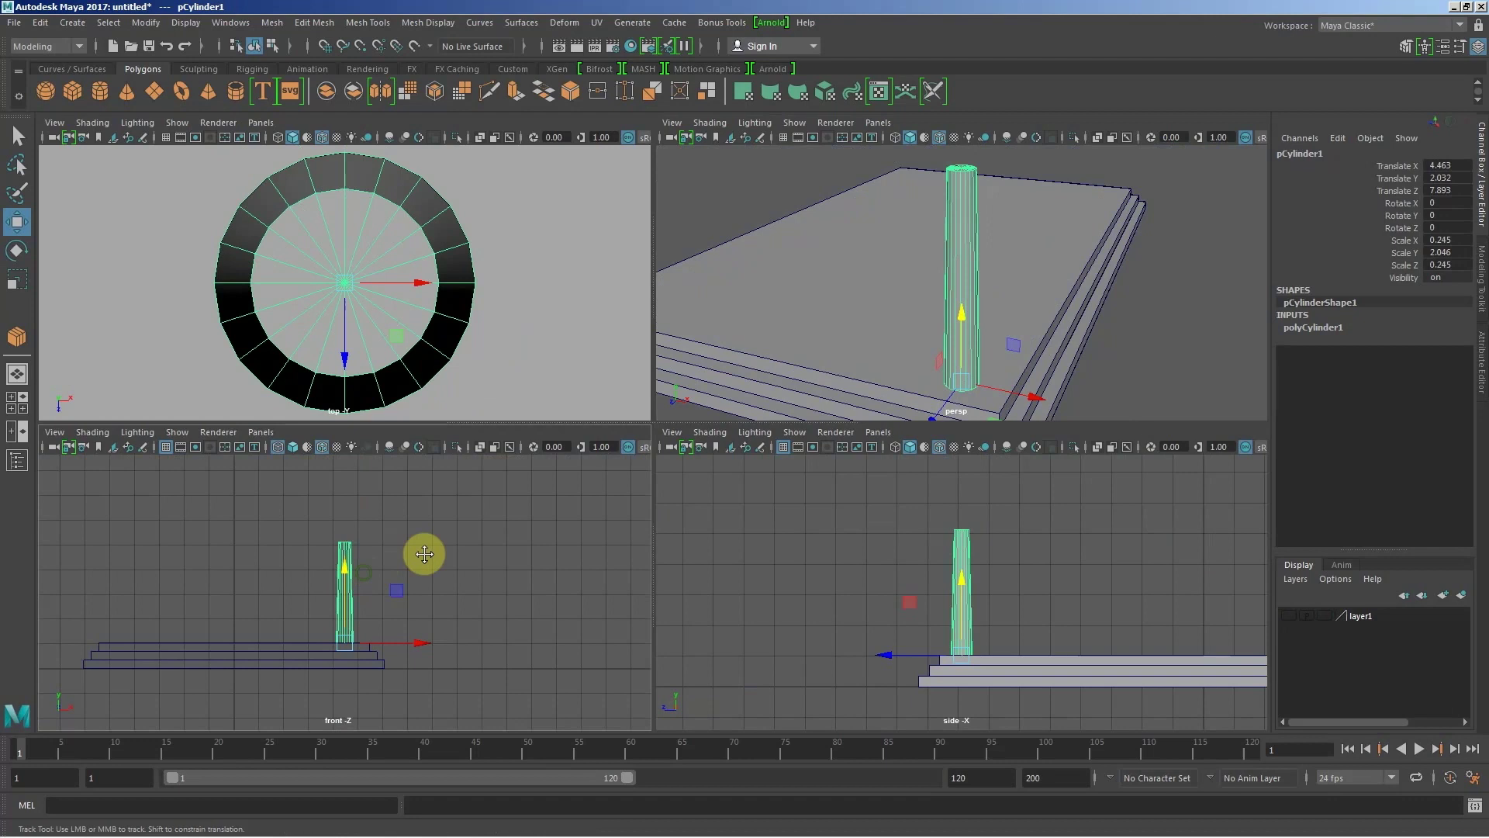
alt+middle_drag(424, 554, 459, 549)
Step: Orbit the perspective view toward the column and duplicate it with Ctrl+D
alt+drag(997, 294, 875, 255)
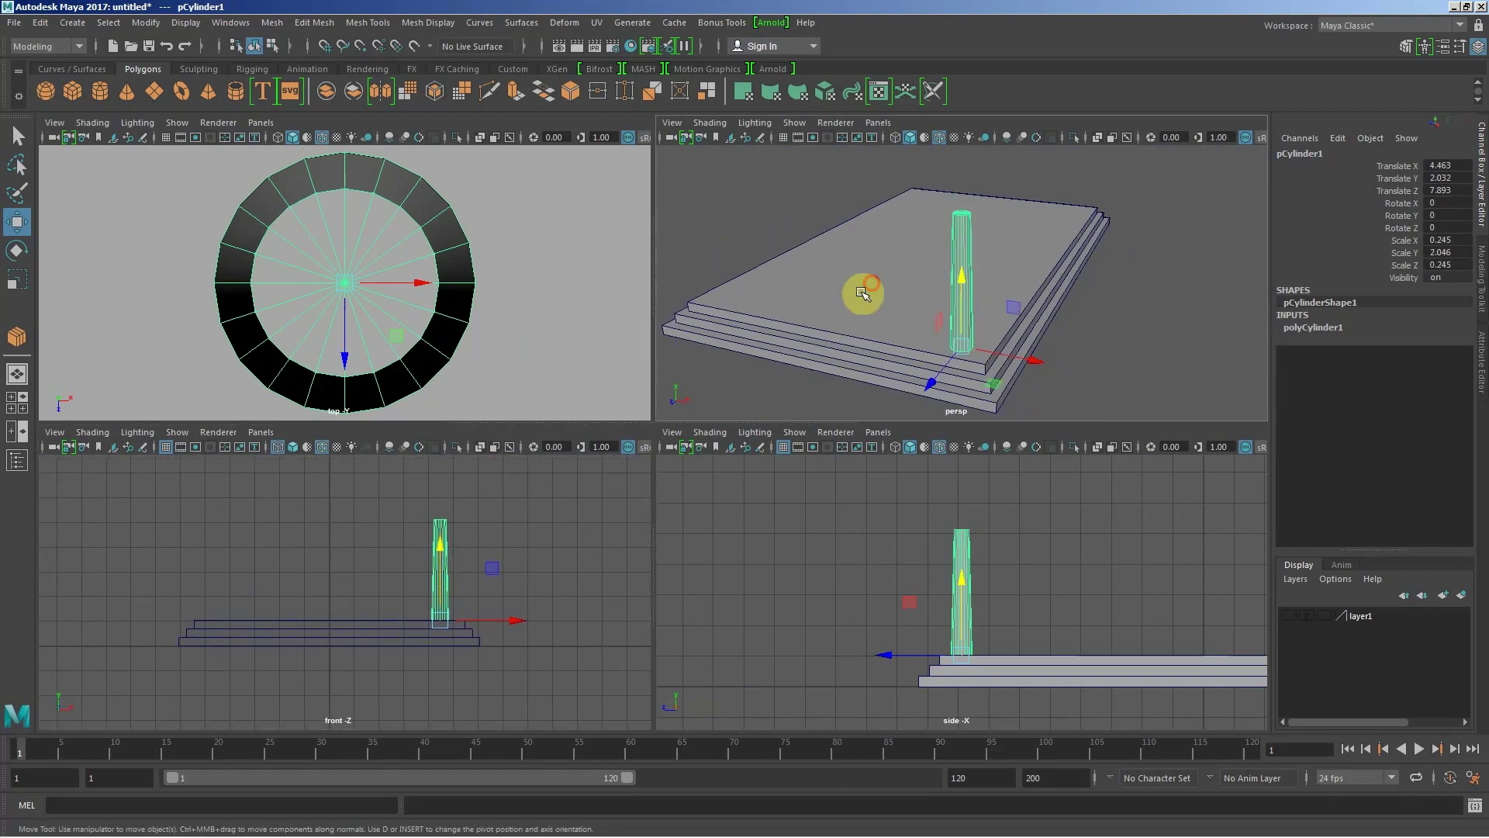
scroll(858, 292, up, 5)
alt+middle_drag(881, 310, 906, 281)
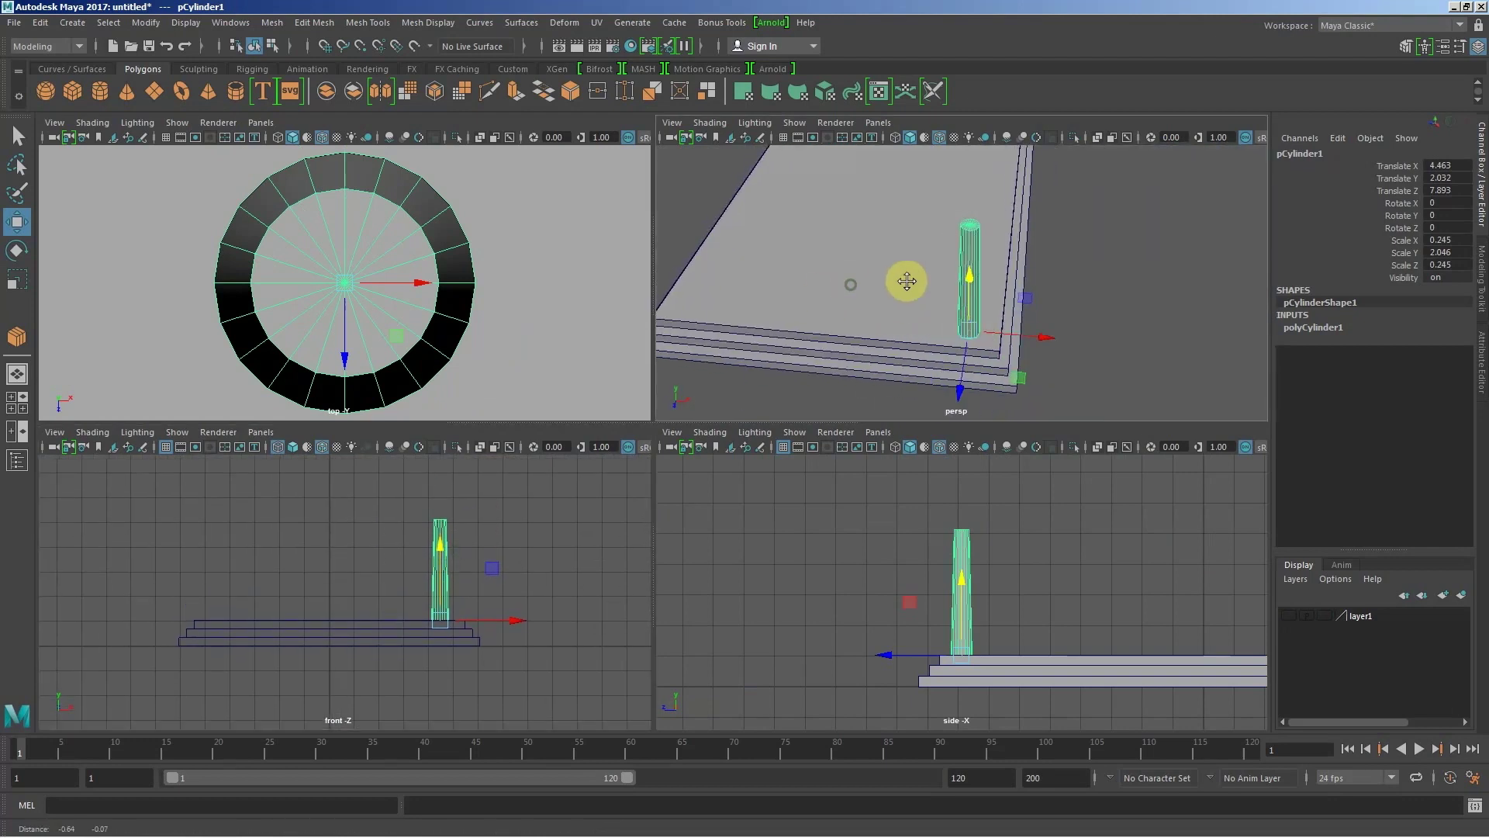
alt+drag(907, 281, 828, 297)
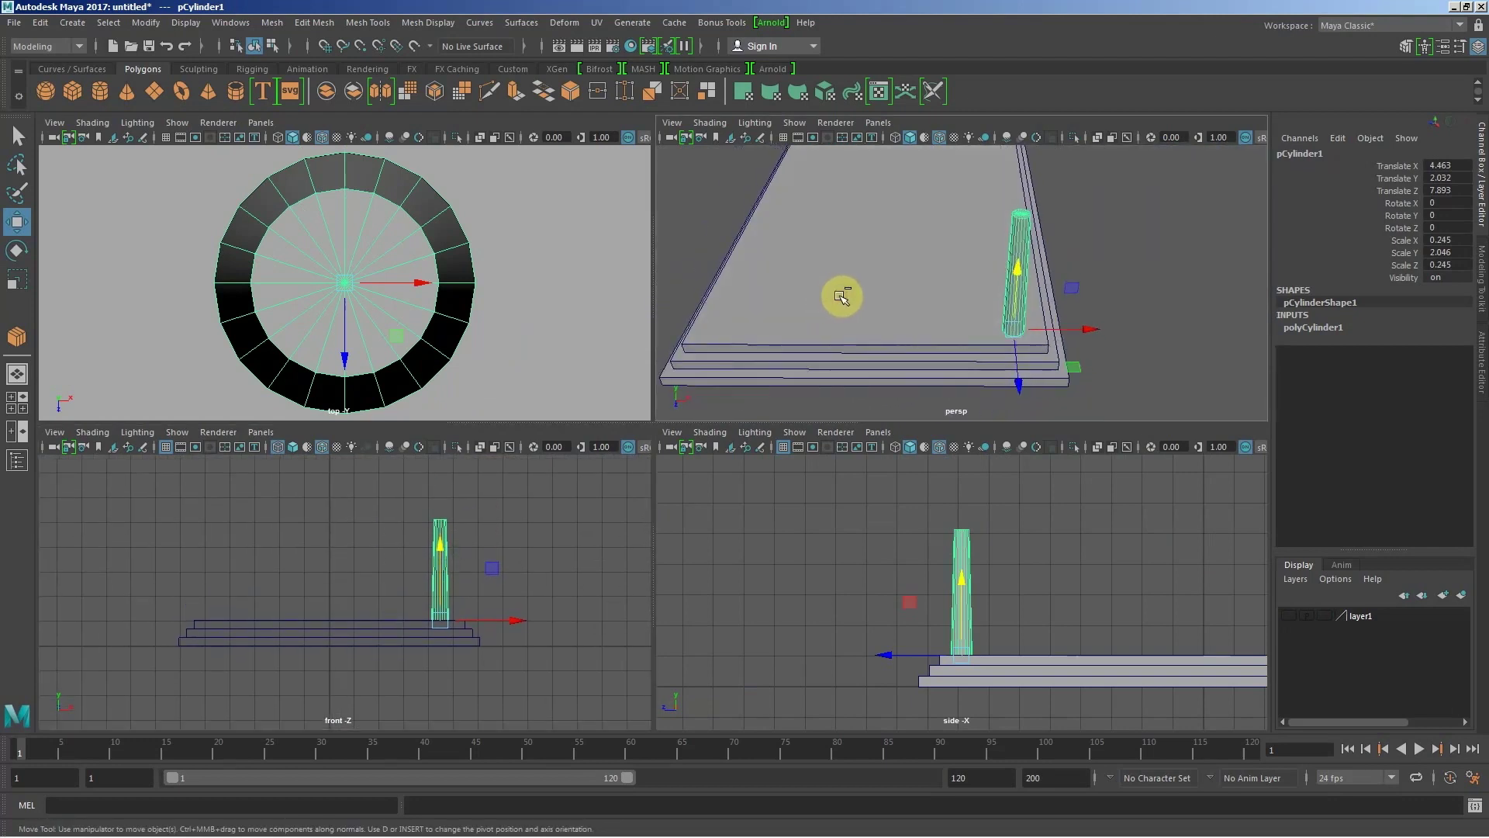
key(ctrl+d)
Step: Slide the copy left along X and repeat Shift+D to make evenly spaced columns
drag(1090, 328, 1047, 328)
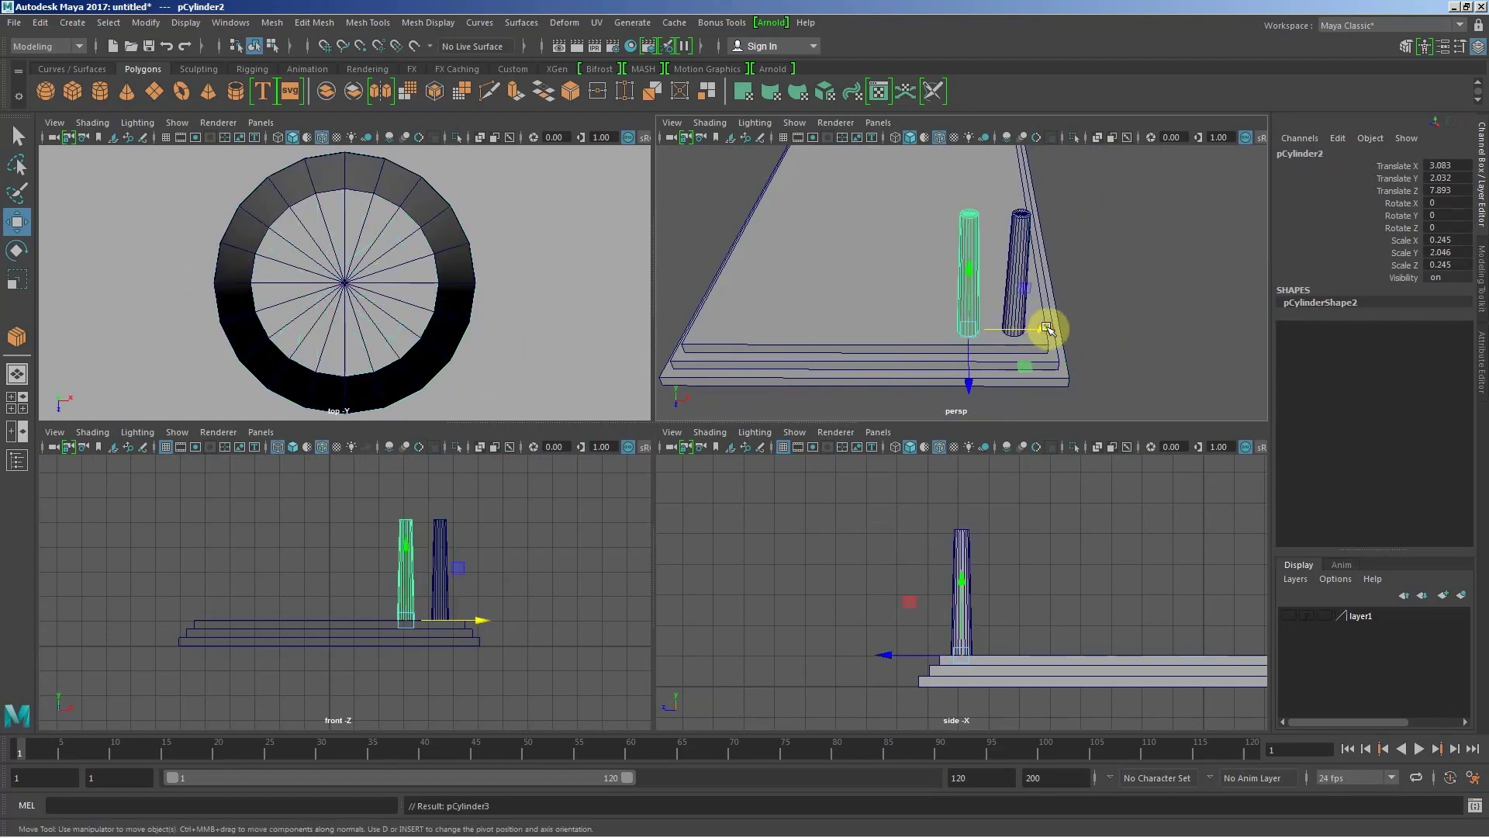
key(shift+d)
key(shift+d)
key(shift+d)
key(shift+d)
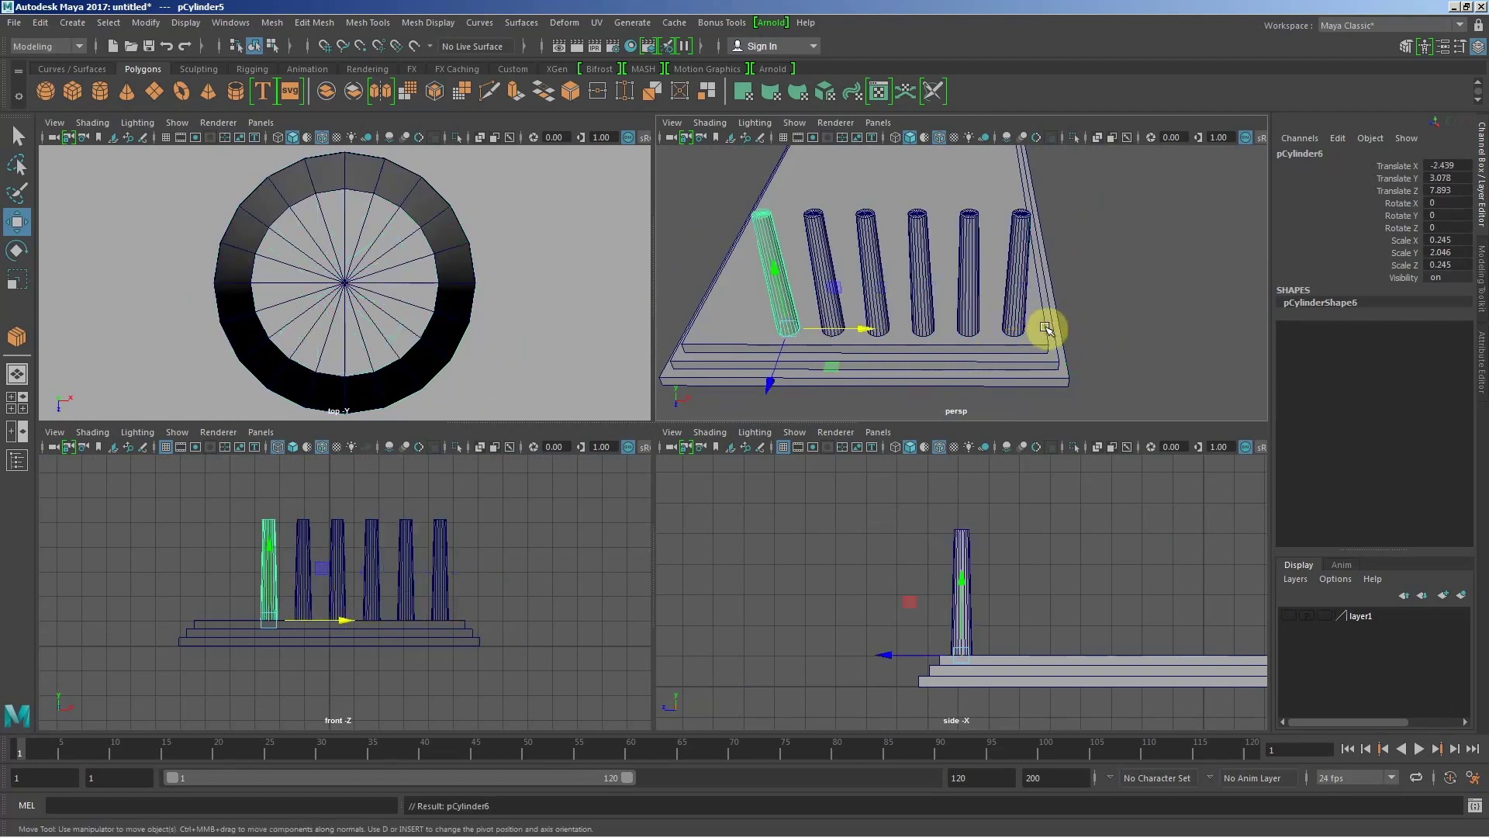
mouse_move(958, 313)
alt+mouse_down()
mouse_move(984, 266)
mouse_move(947, 266)
mouse_move(990, 293)
alt+mouse_up()
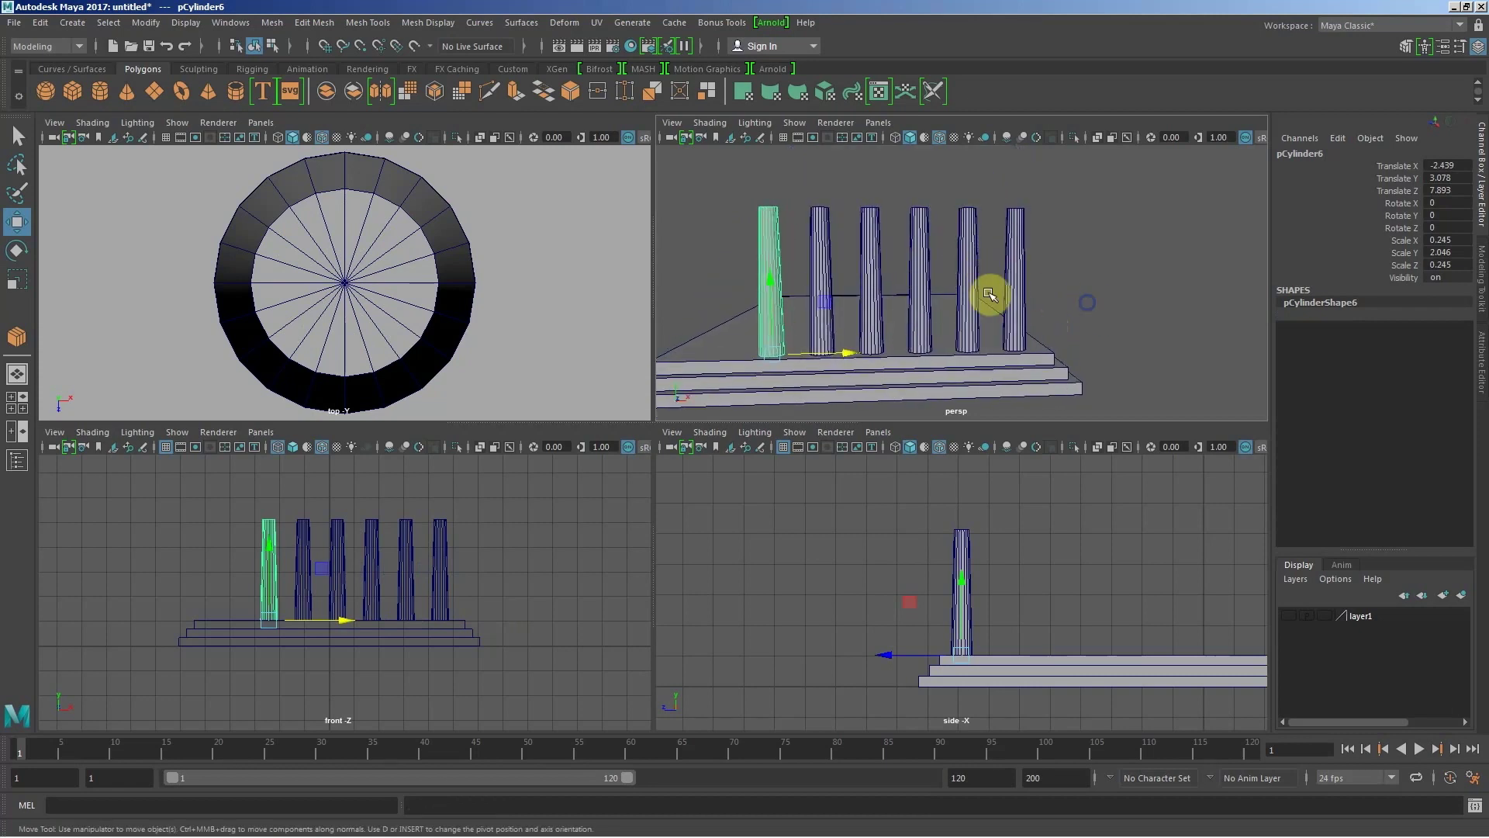
alt+right_drag(990, 292, 880, 266)
mouse_move(880, 266)
alt+mouse_down()
mouse_move(902, 262)
mouse_move(920, 315)
mouse_move(915, 292)
alt+mouse_up()
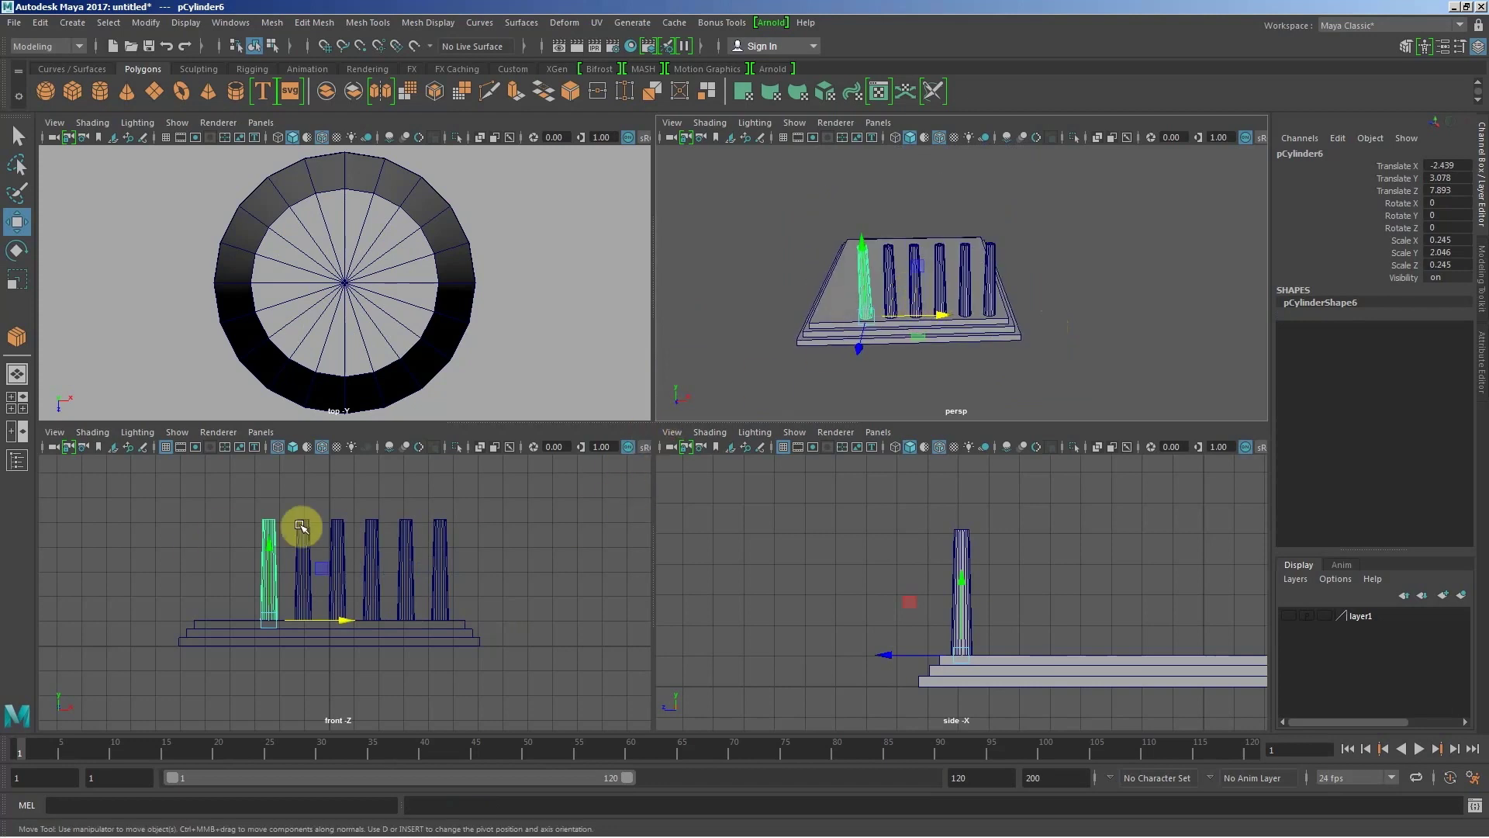
alt+drag(890, 312, 891, 310)
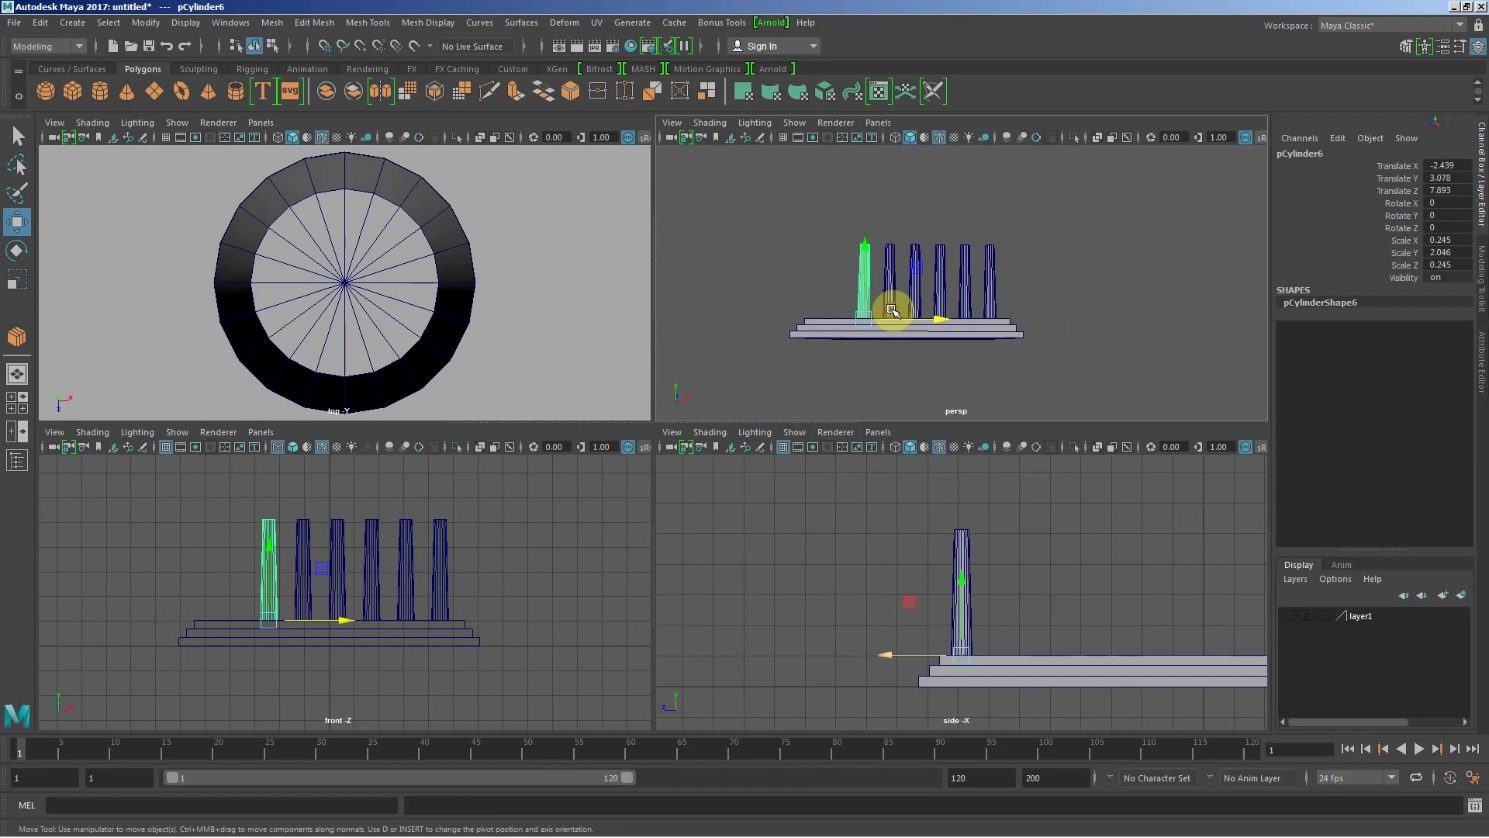
Step: Select the duplicated columns and delete them
drag(828, 220, 1087, 284)
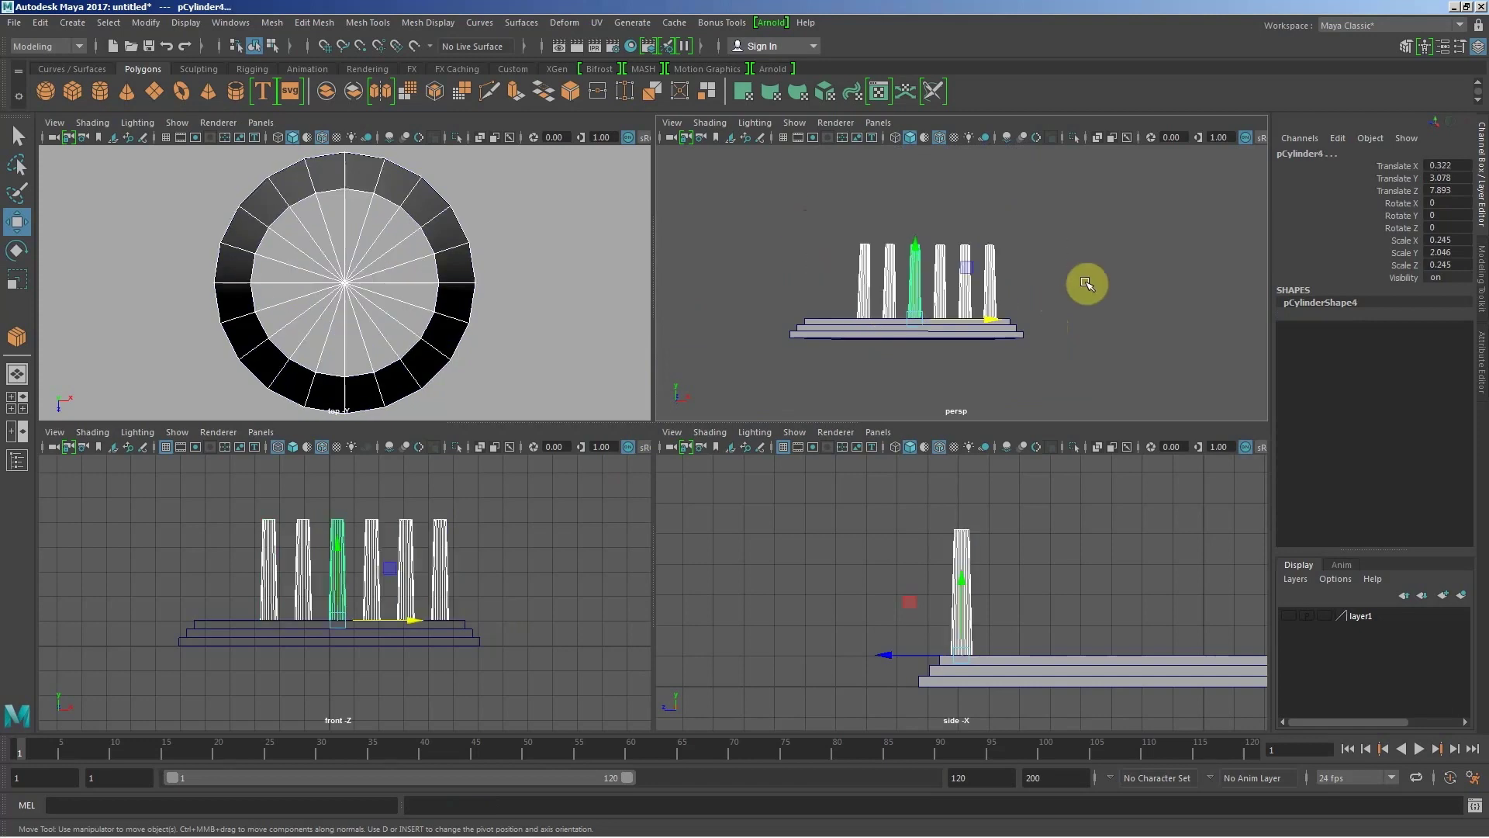
mouse_move(770, 209)
mouse_down()
mouse_move(1003, 264)
mouse_move(930, 264)
mouse_move(924, 306)
mouse_up()
key(Delete)
Step: Duplicate the column, offset it along X, and repeat Shift+D to fill the row
key(ctrl+d)
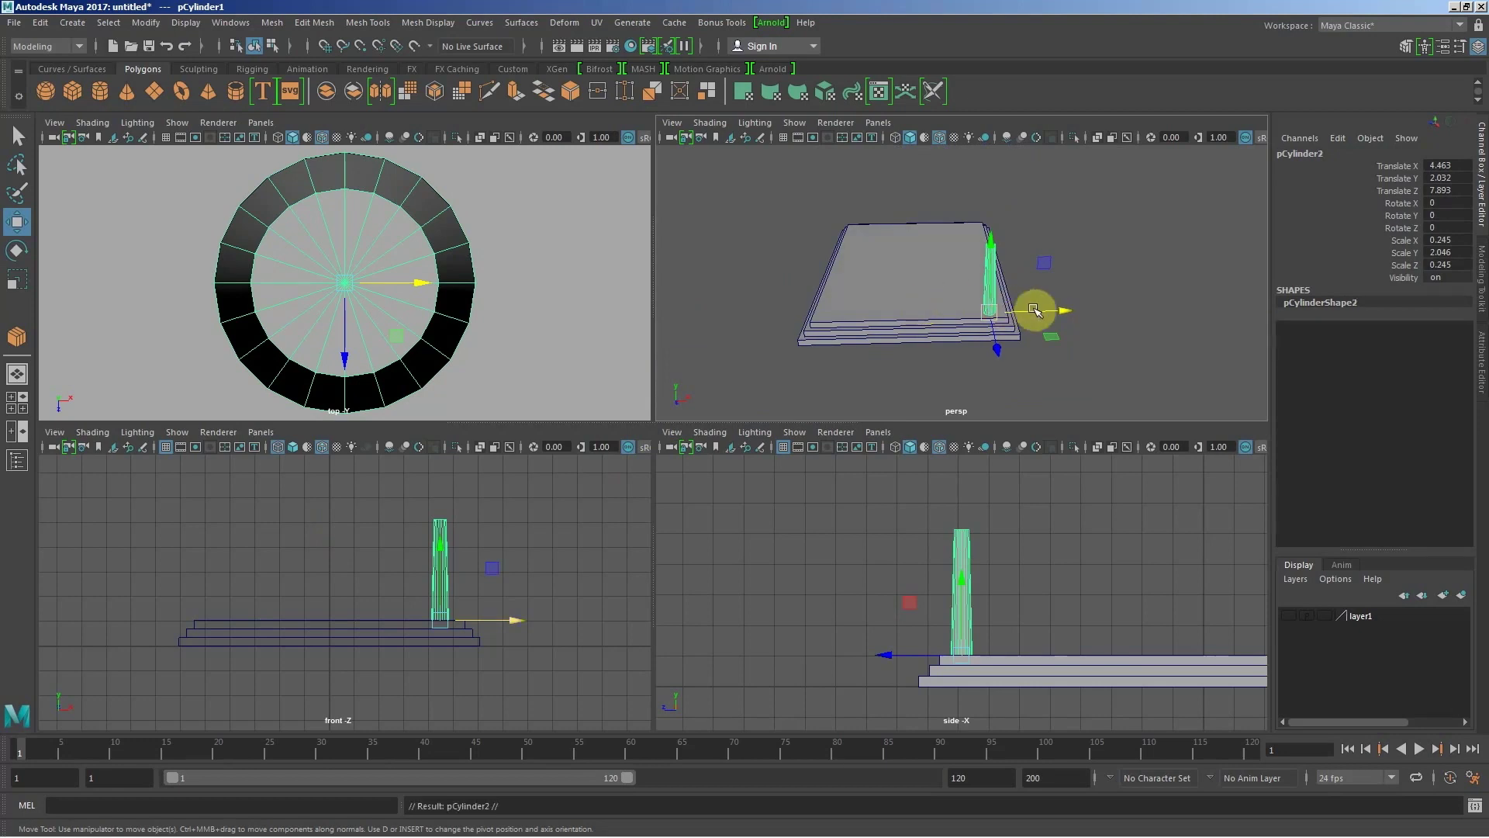
drag(1065, 310, 1033, 310)
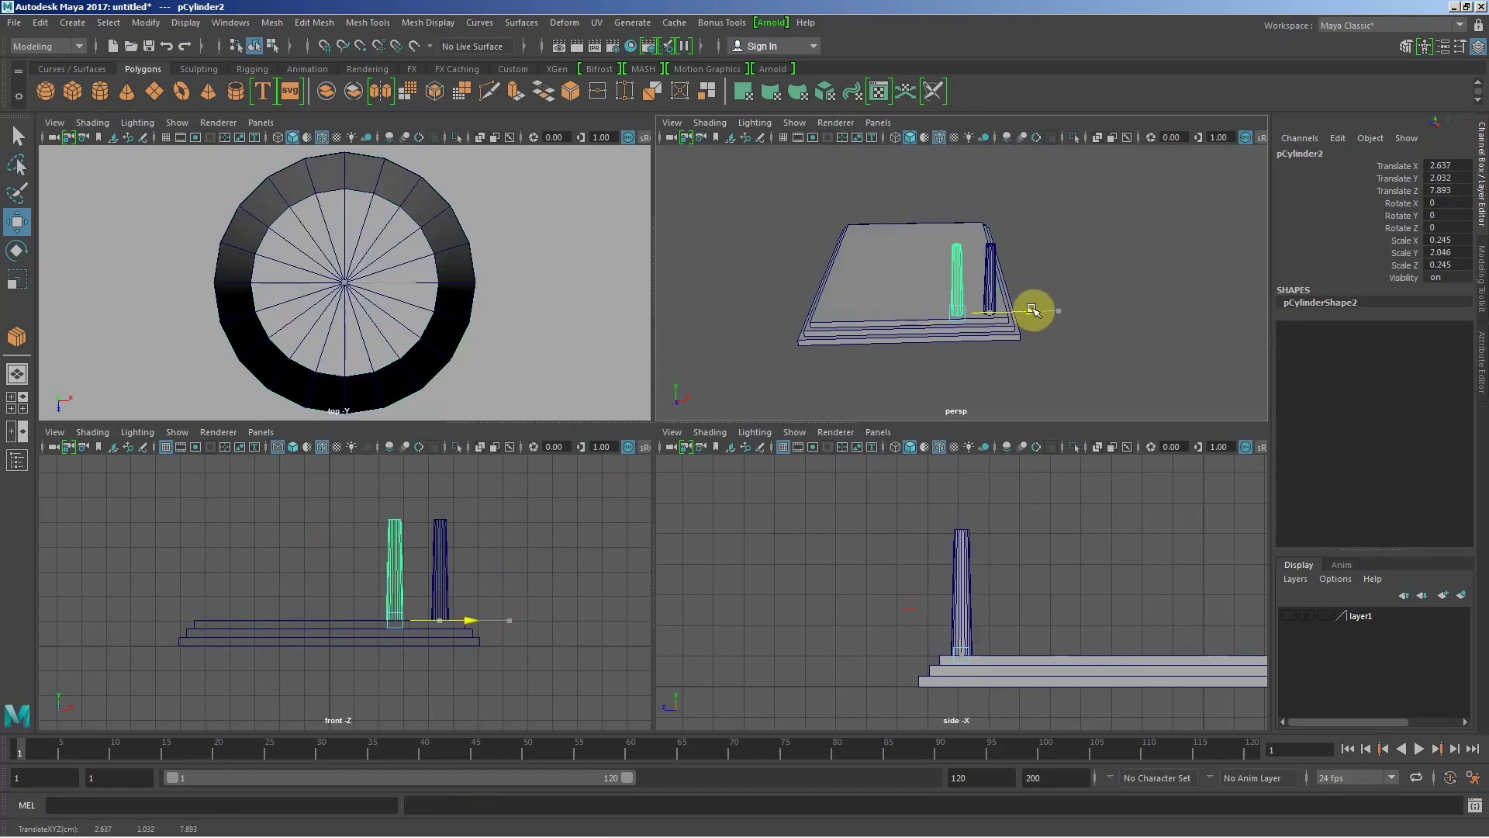
key(shift+d)
key(shift+d)
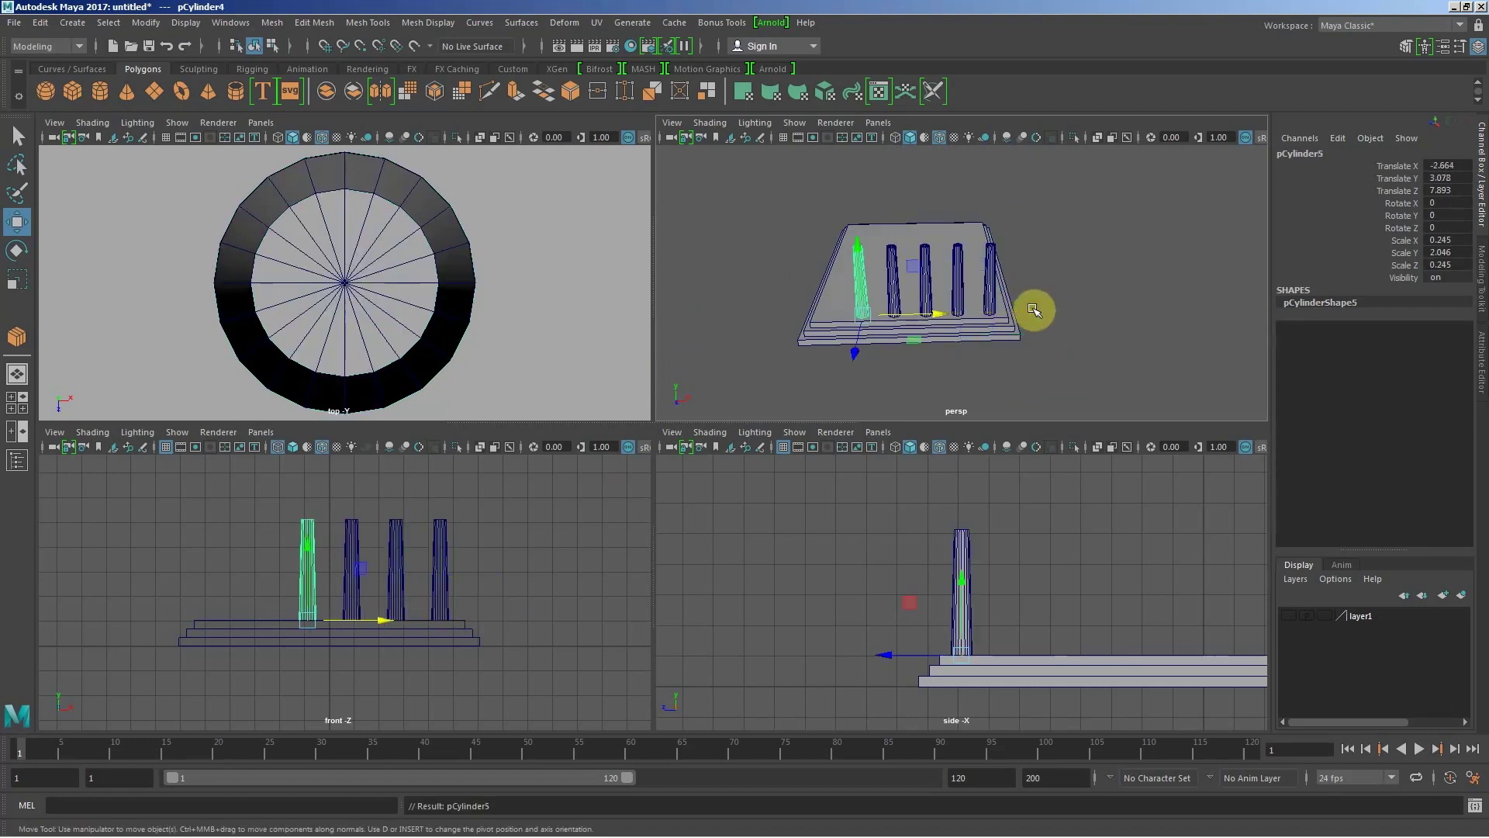
key(shift+d)
key(shift+d)
alt+drag(936, 320, 939, 309)
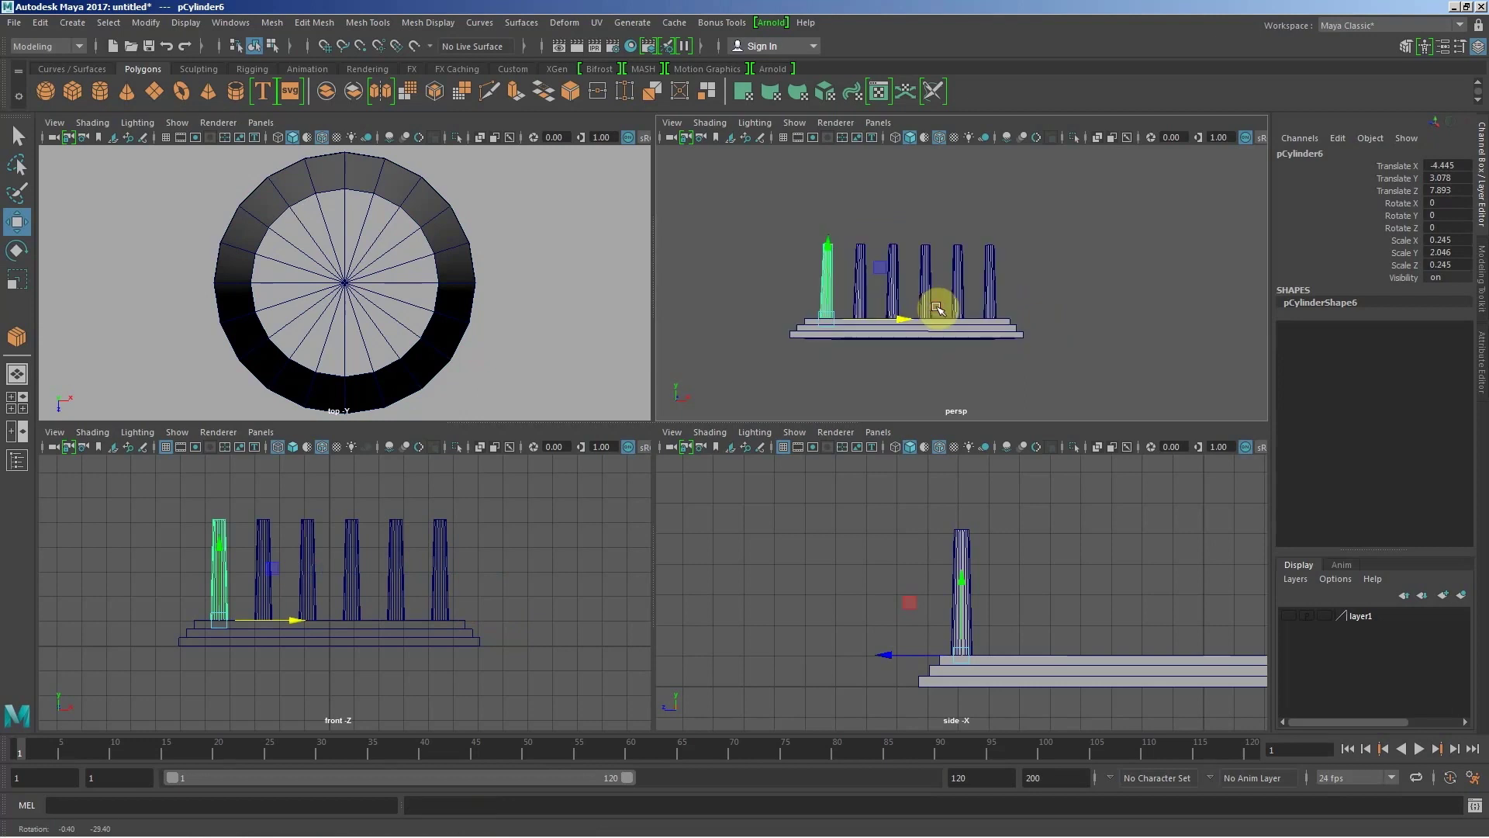
Step: Select all columns in the row and shift them along X to 2.713
mouse_move(760, 219)
mouse_down()
mouse_move(1144, 306)
mouse_move(1073, 354)
mouse_up()
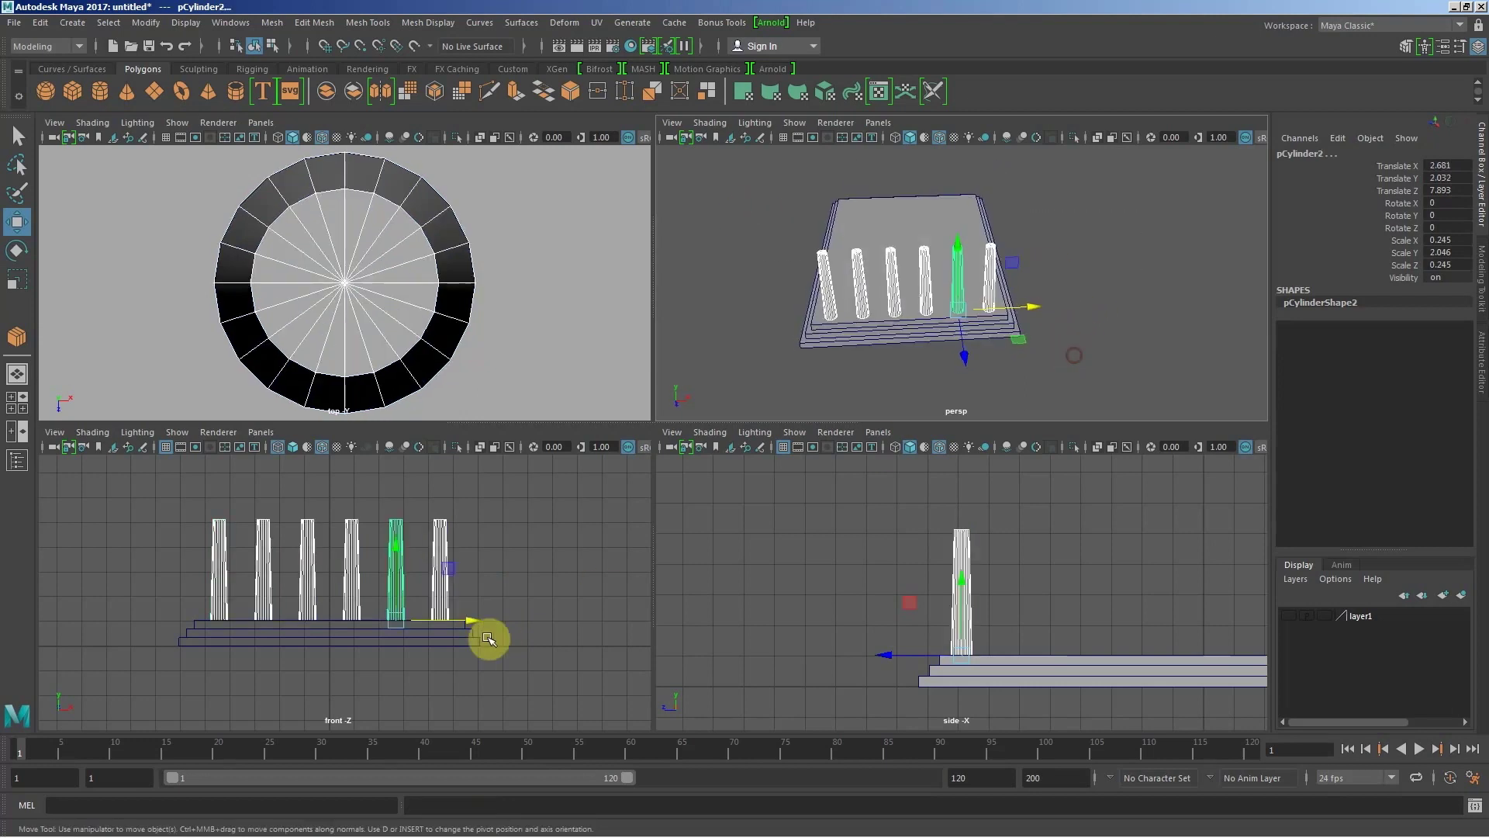
drag(470, 618, 474, 618)
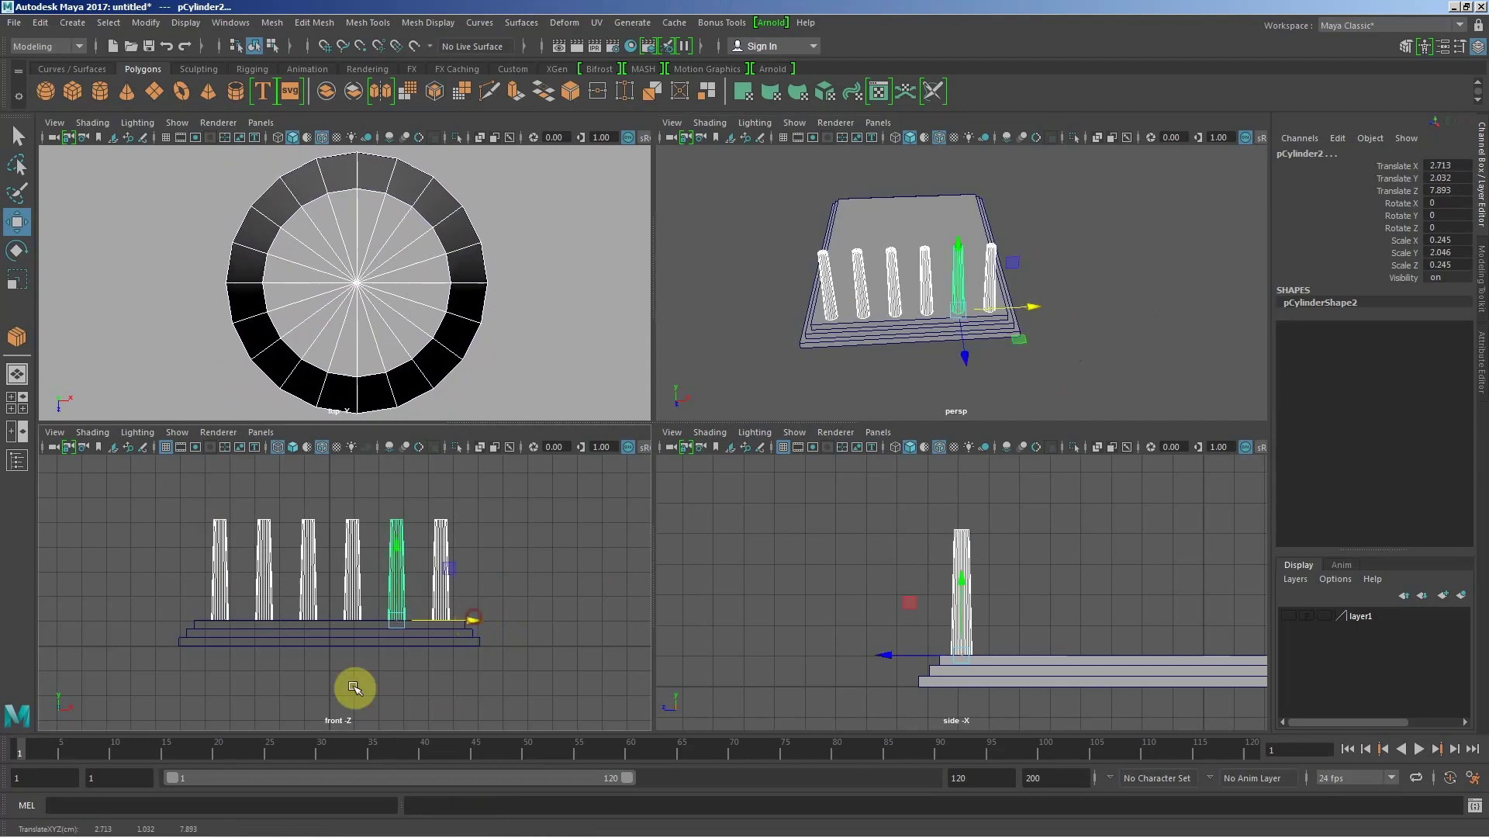
scroll(359, 707, up, 2)
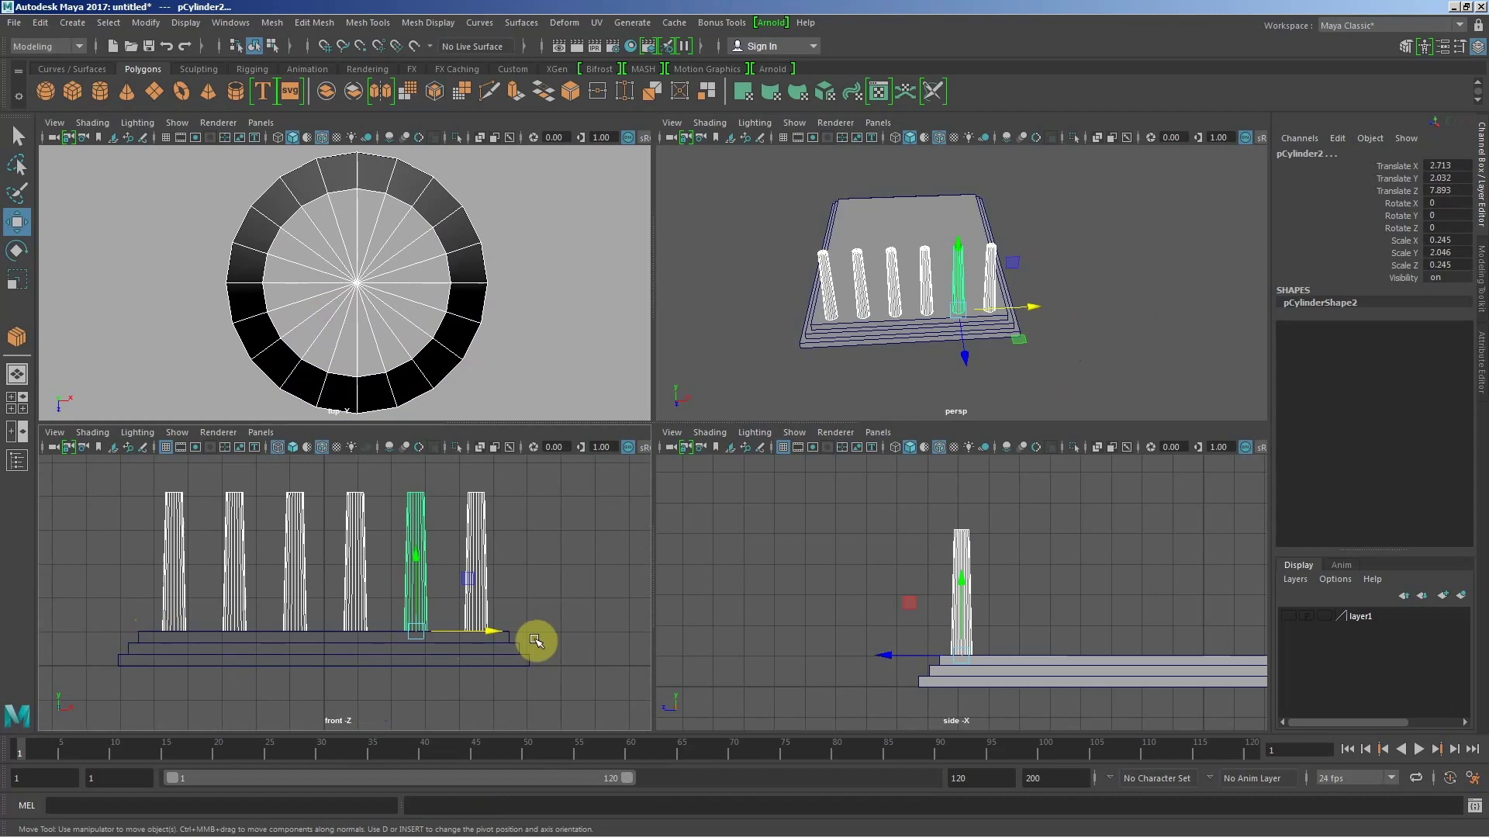
click(493, 632)
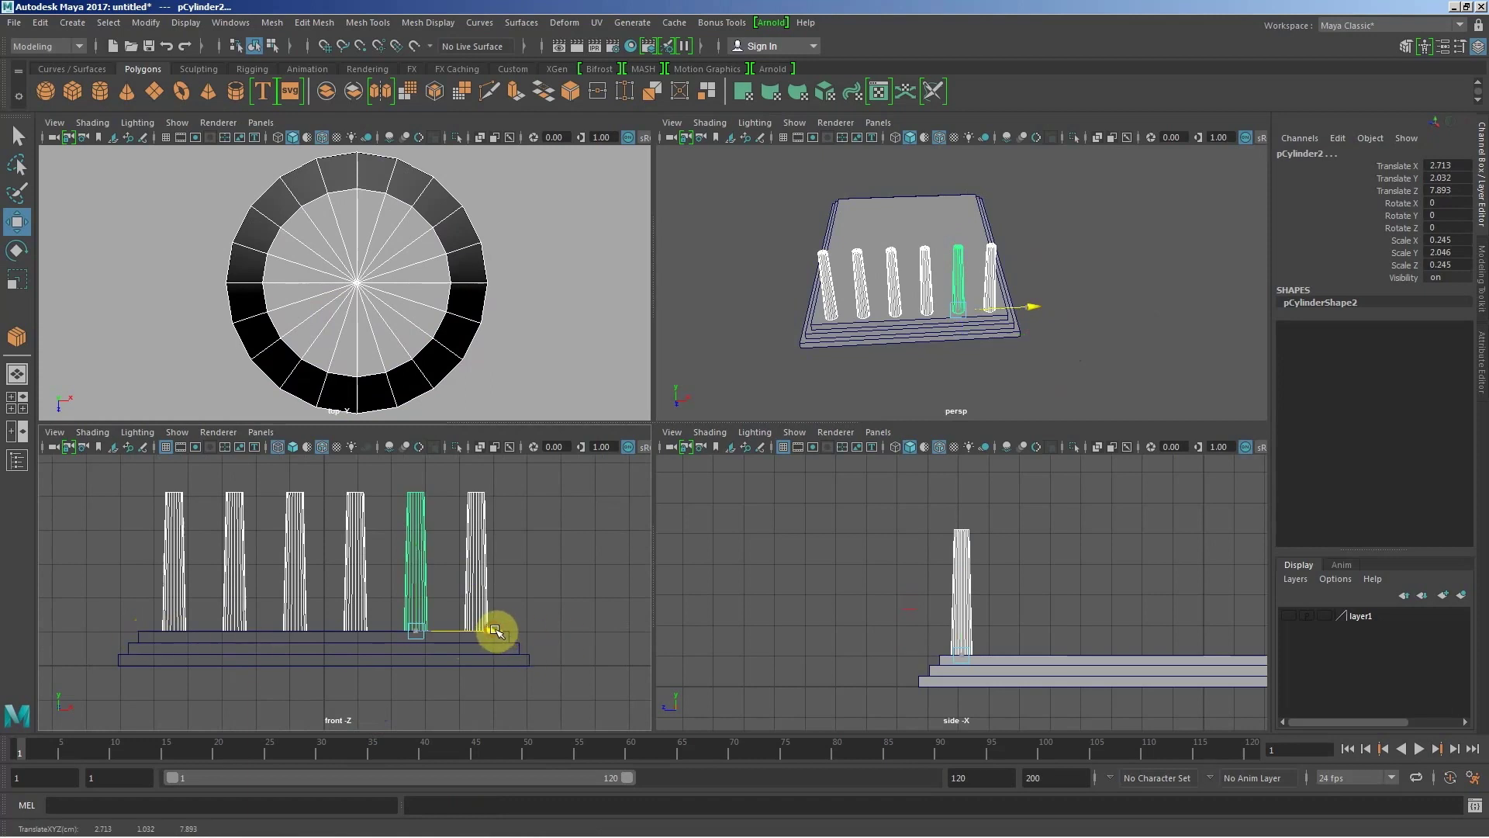
middle_click(1045, 373)
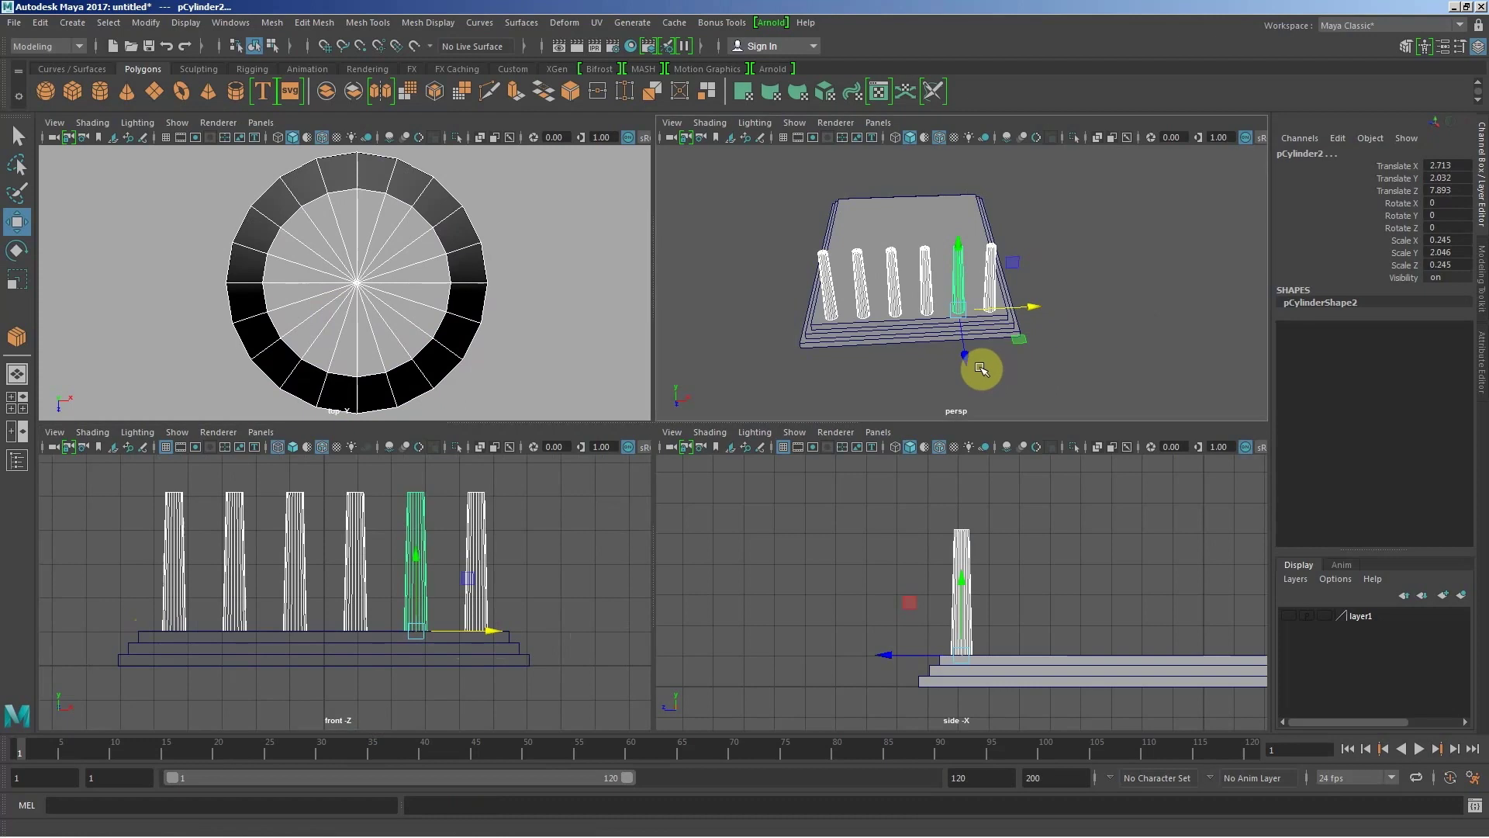
Step: Select all six columns in the front view and nudge them slightly along X
click(572, 583)
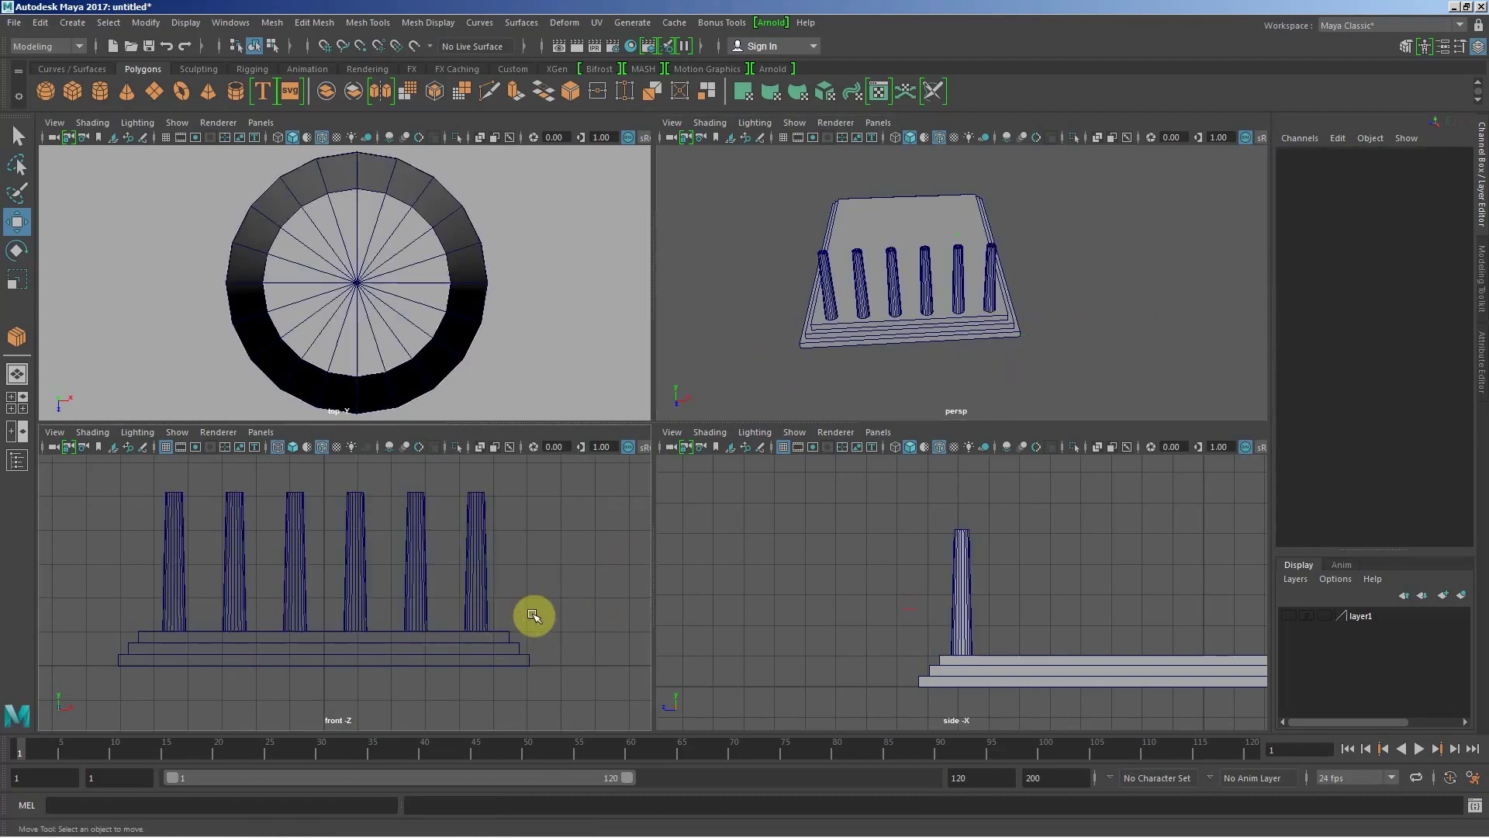
drag(116, 508, 495, 552)
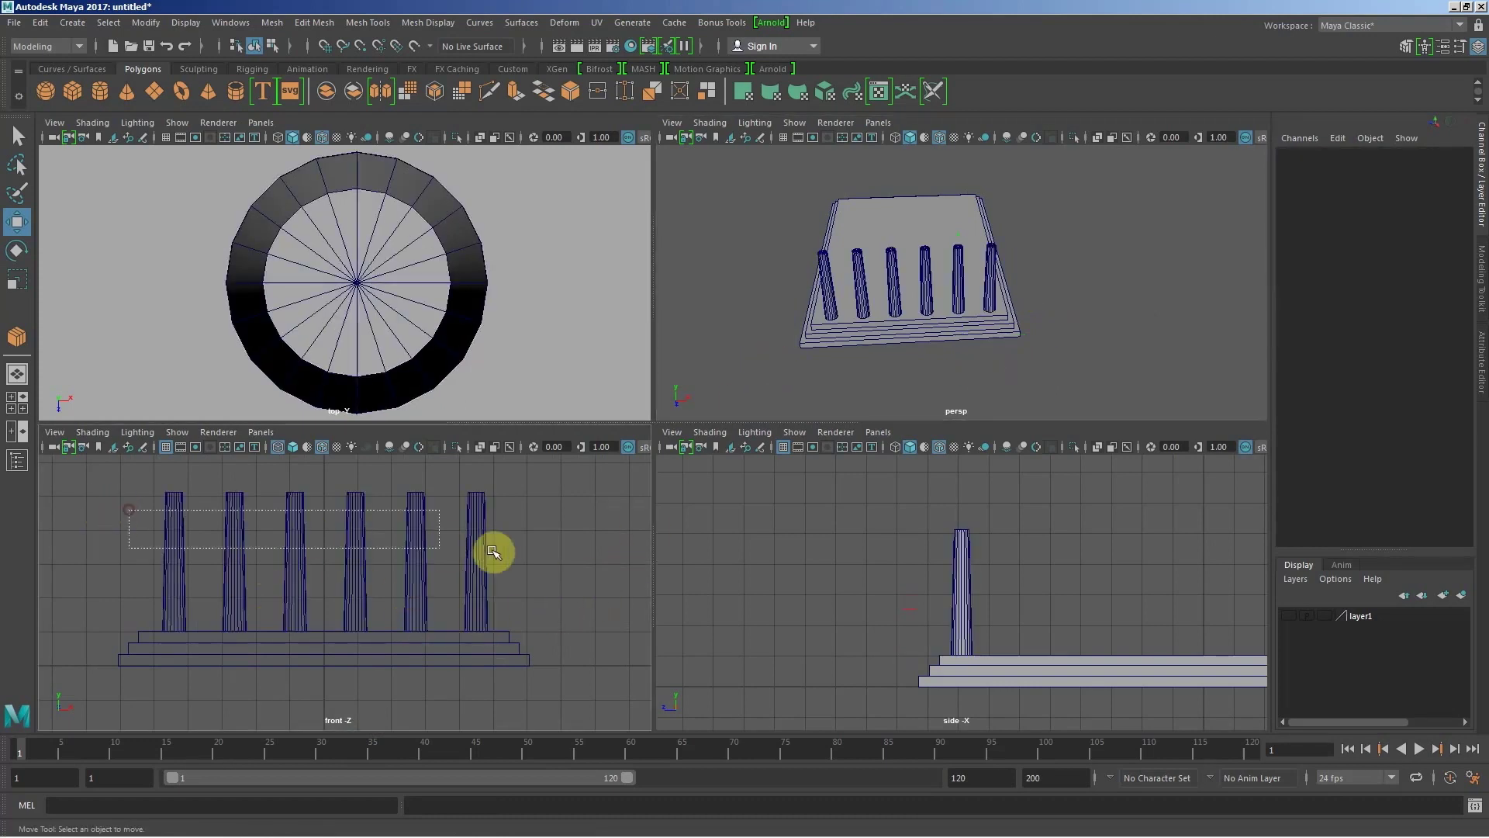
drag(493, 633, 490, 632)
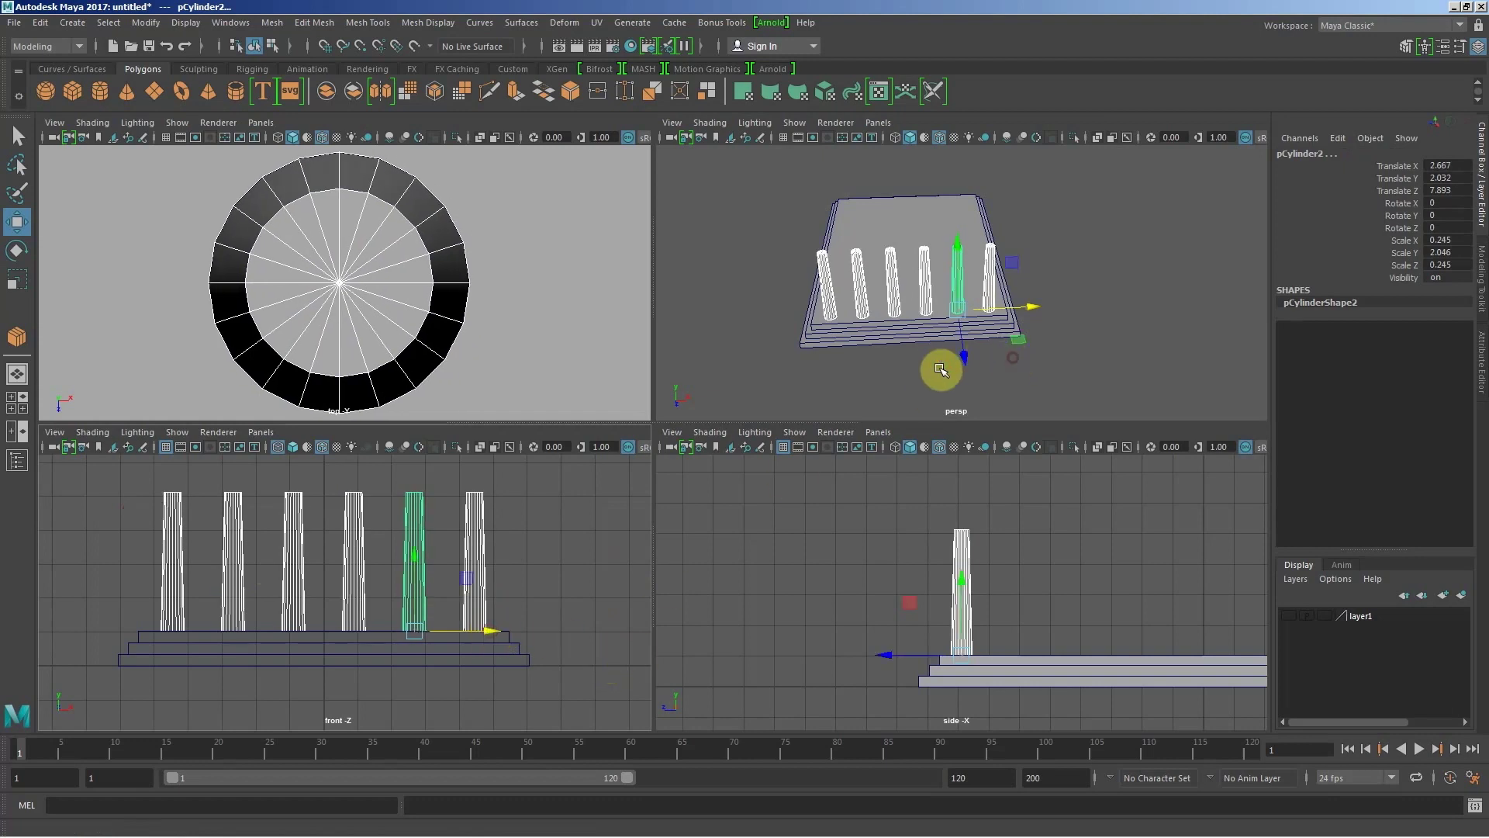
mouse_move(940, 365)
alt+mouse_down()
mouse_move(892, 333)
mouse_move(824, 342)
mouse_move(954, 346)
mouse_move(1163, 316)
mouse_move(973, 318)
mouse_move(826, 341)
mouse_move(942, 318)
alt+mouse_up()
mouse_move(1113, 332)
alt+mouse_down()
mouse_move(1014, 323)
mouse_move(941, 346)
mouse_move(1067, 319)
mouse_move(1230, 319)
mouse_move(979, 324)
alt+mouse_up()
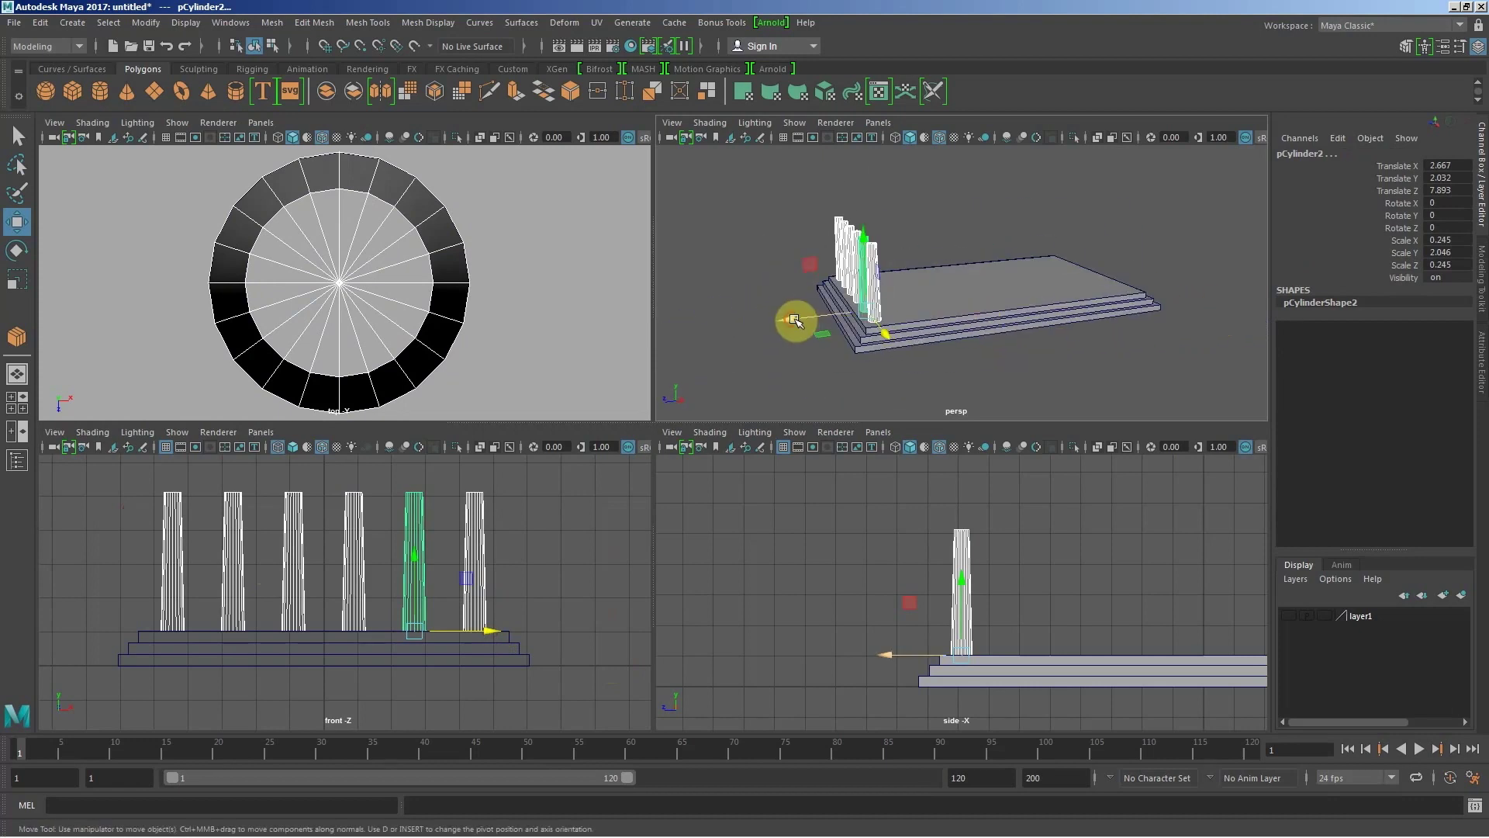
Step: Try moving a column along Z, toggle the reference layer, then undo
drag(795, 319, 806, 319)
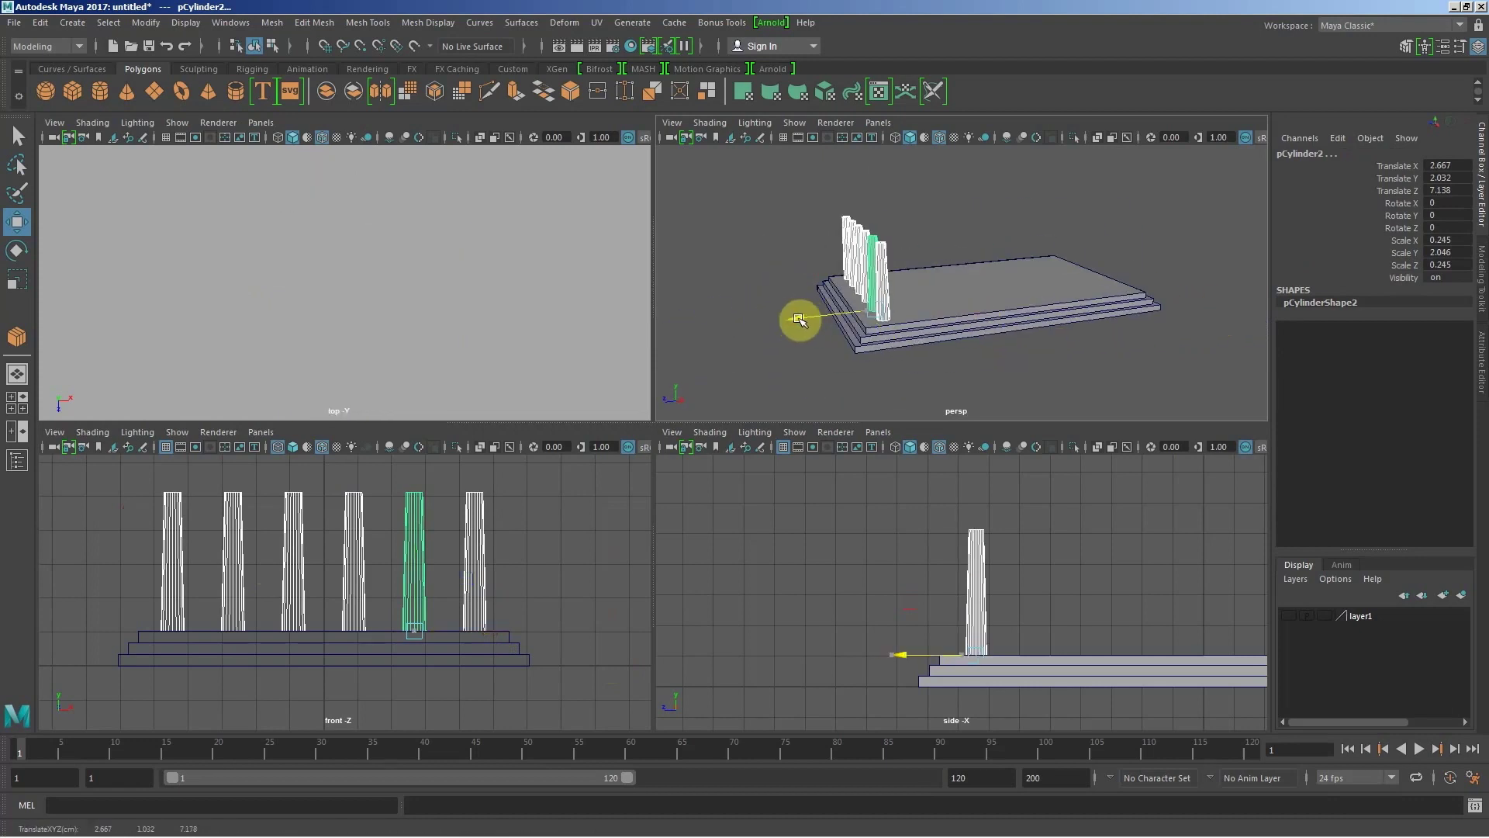
click(1291, 616)
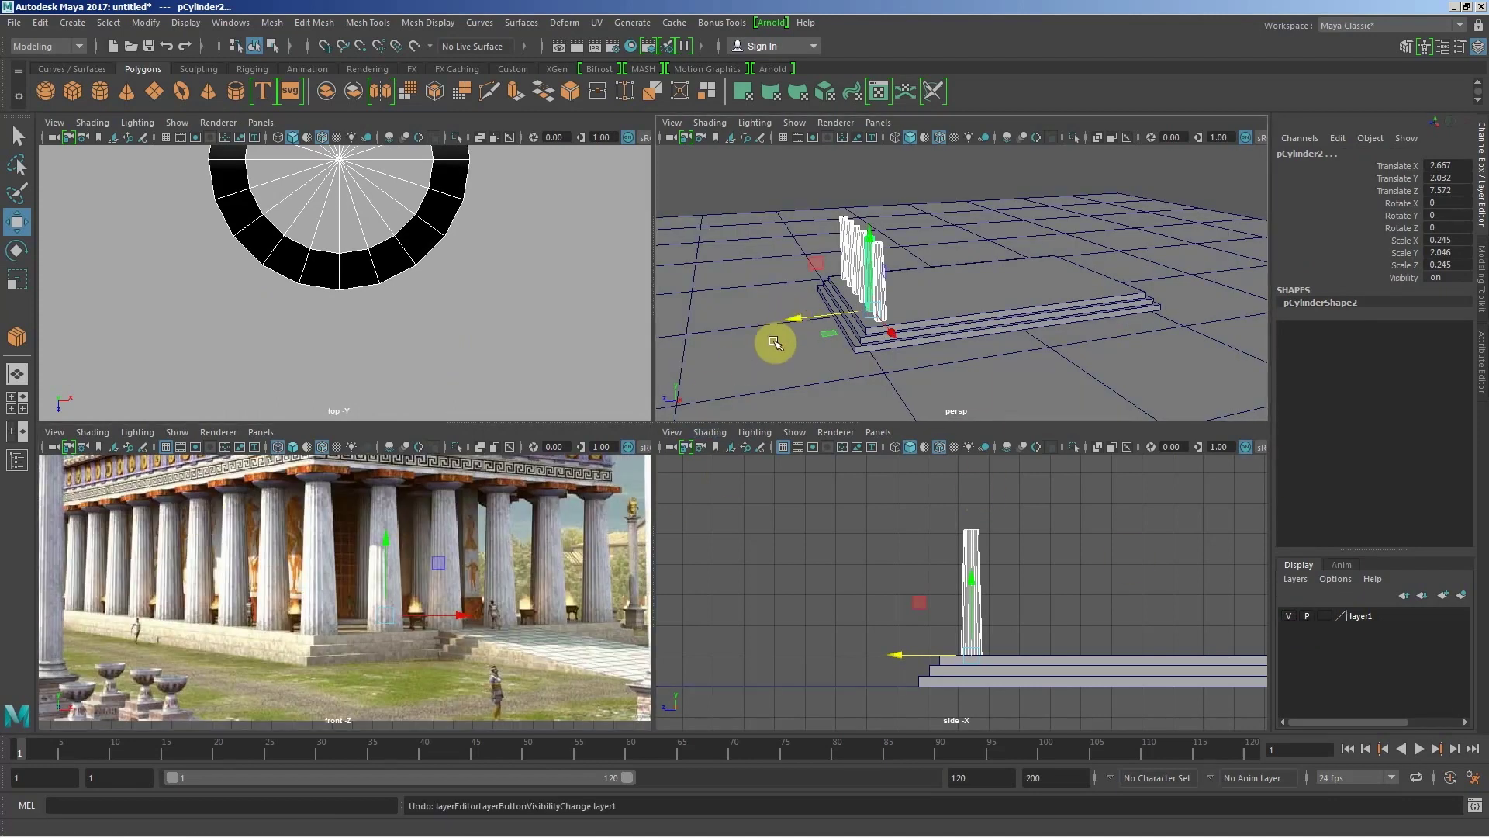
key(ctrl+z)
mouse_move(750, 404)
alt+mouse_down()
mouse_move(837, 376)
mouse_move(820, 375)
alt+mouse_up()
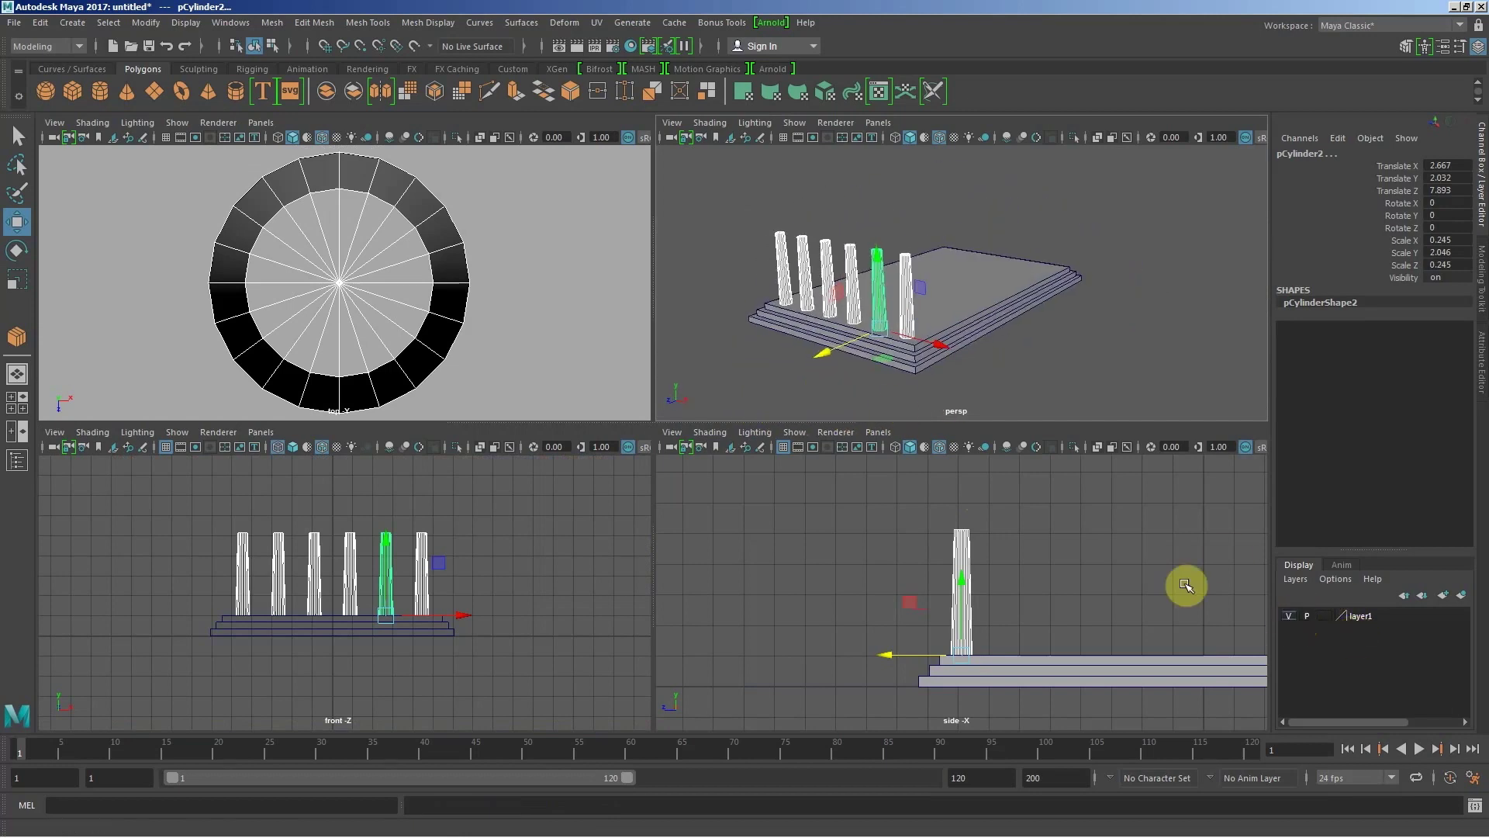
Step: Show the temple reference layer1 again and swing the perspective view onto it
scroll(791, 259, down, 5)
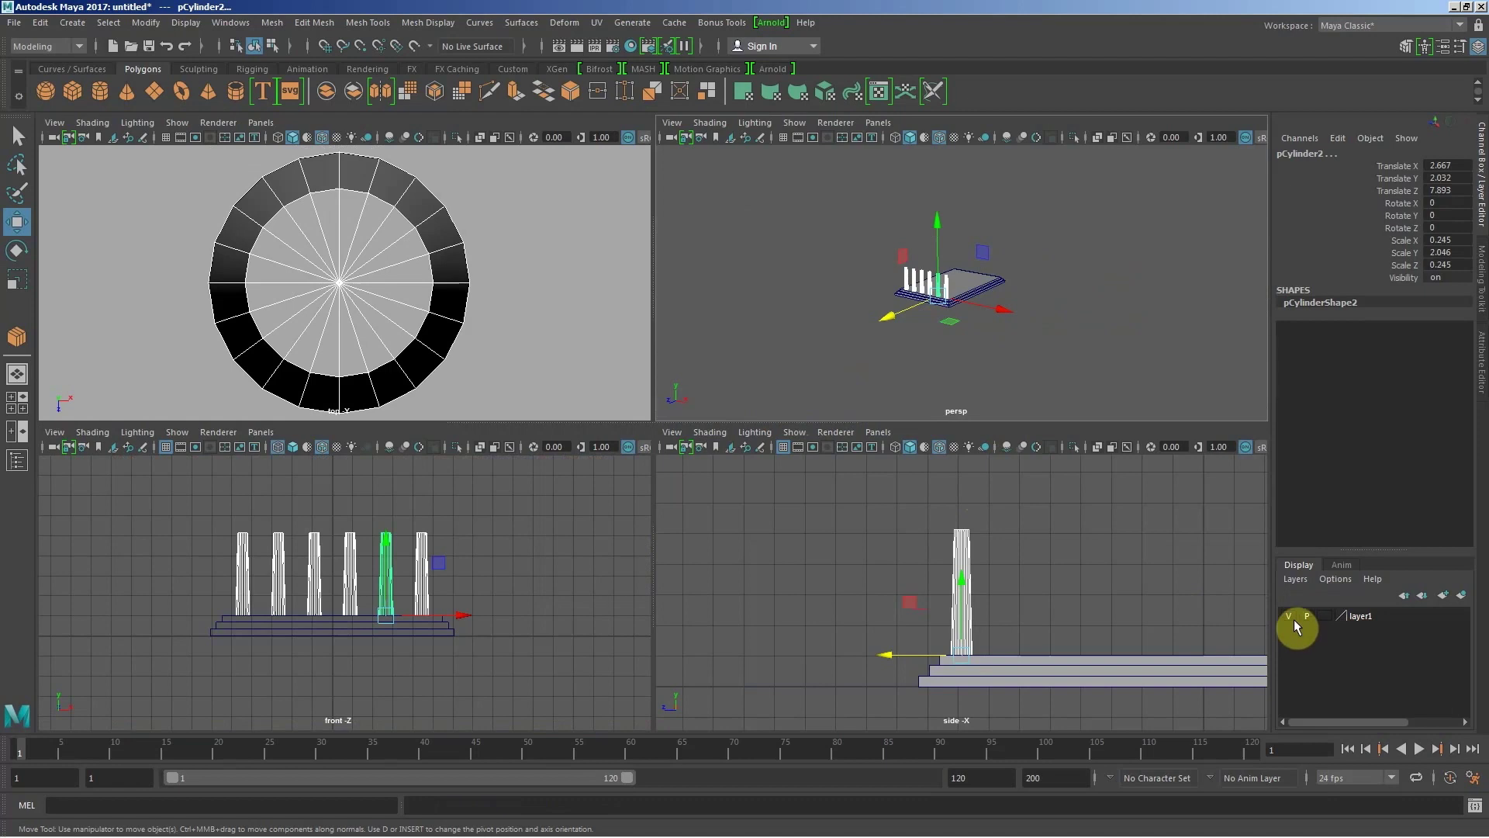
click(1292, 617)
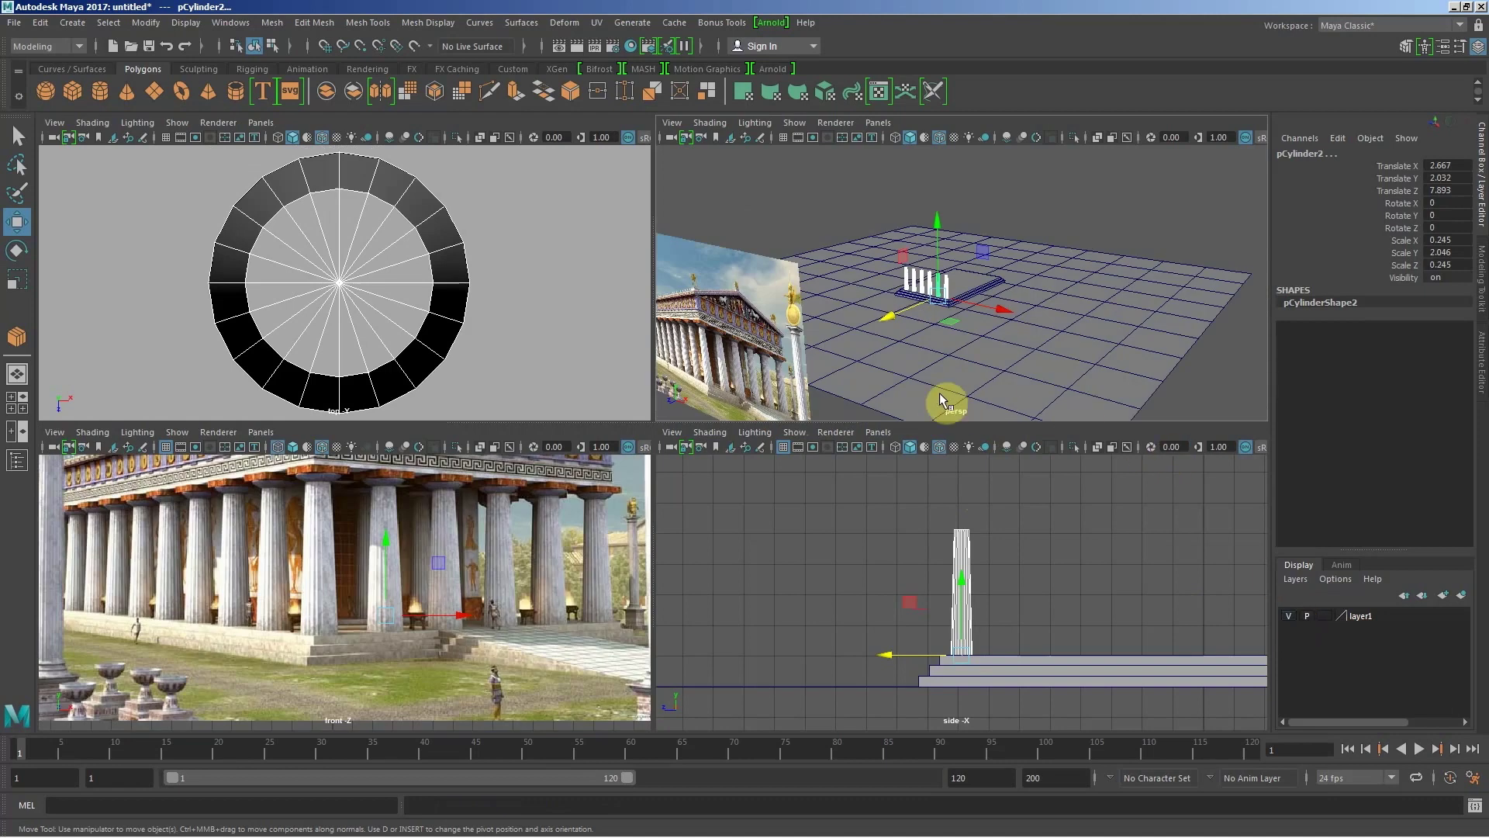
alt+drag(940, 399, 1000, 361)
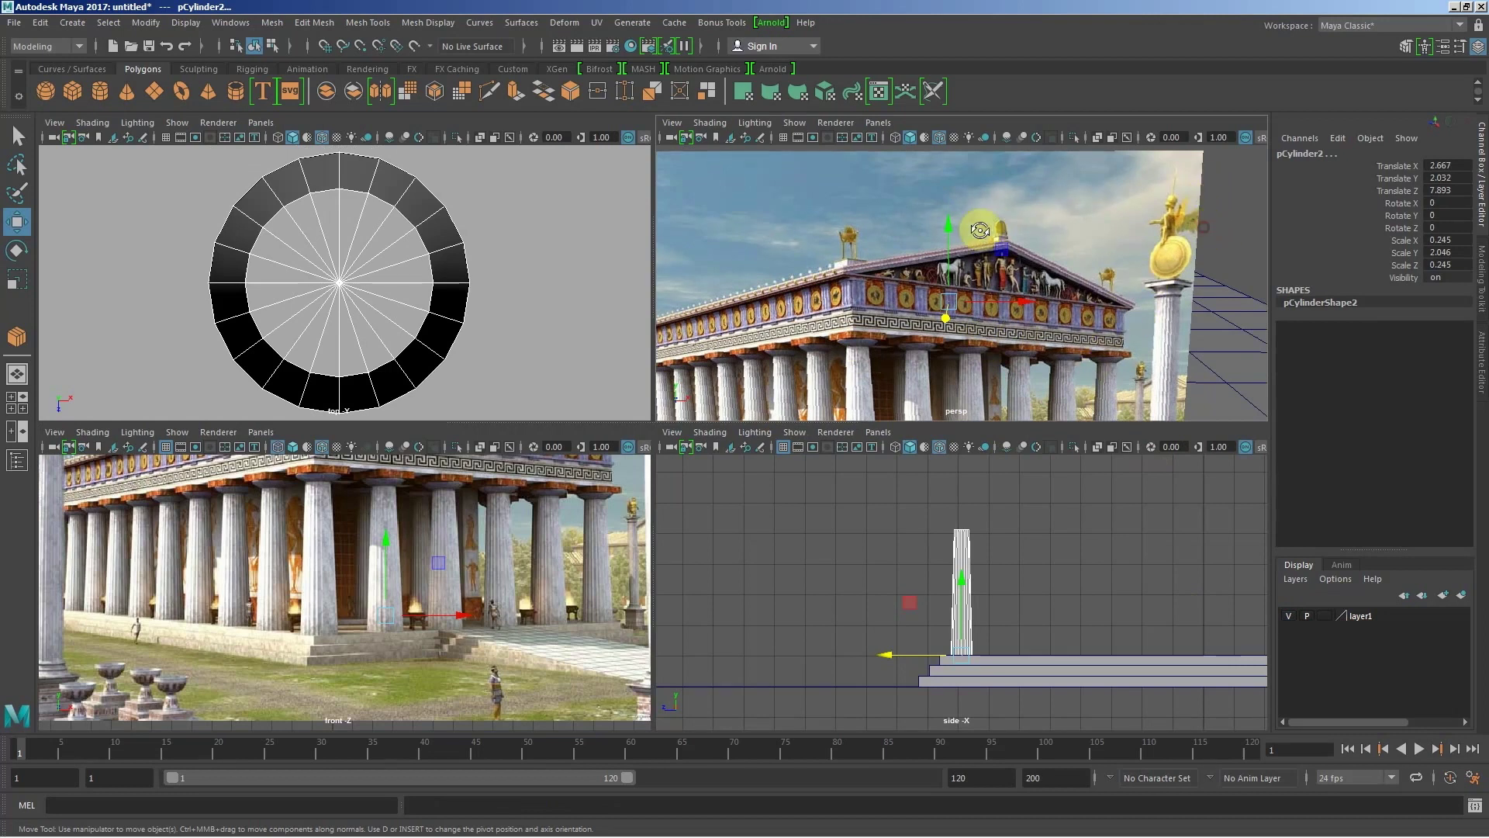
alt+drag(980, 230, 1016, 233)
mouse_move(1015, 233)
alt+right_down()
mouse_move(1262, 327)
mouse_move(880, 233)
alt+right_up()
alt+drag(881, 233, 1146, 241)
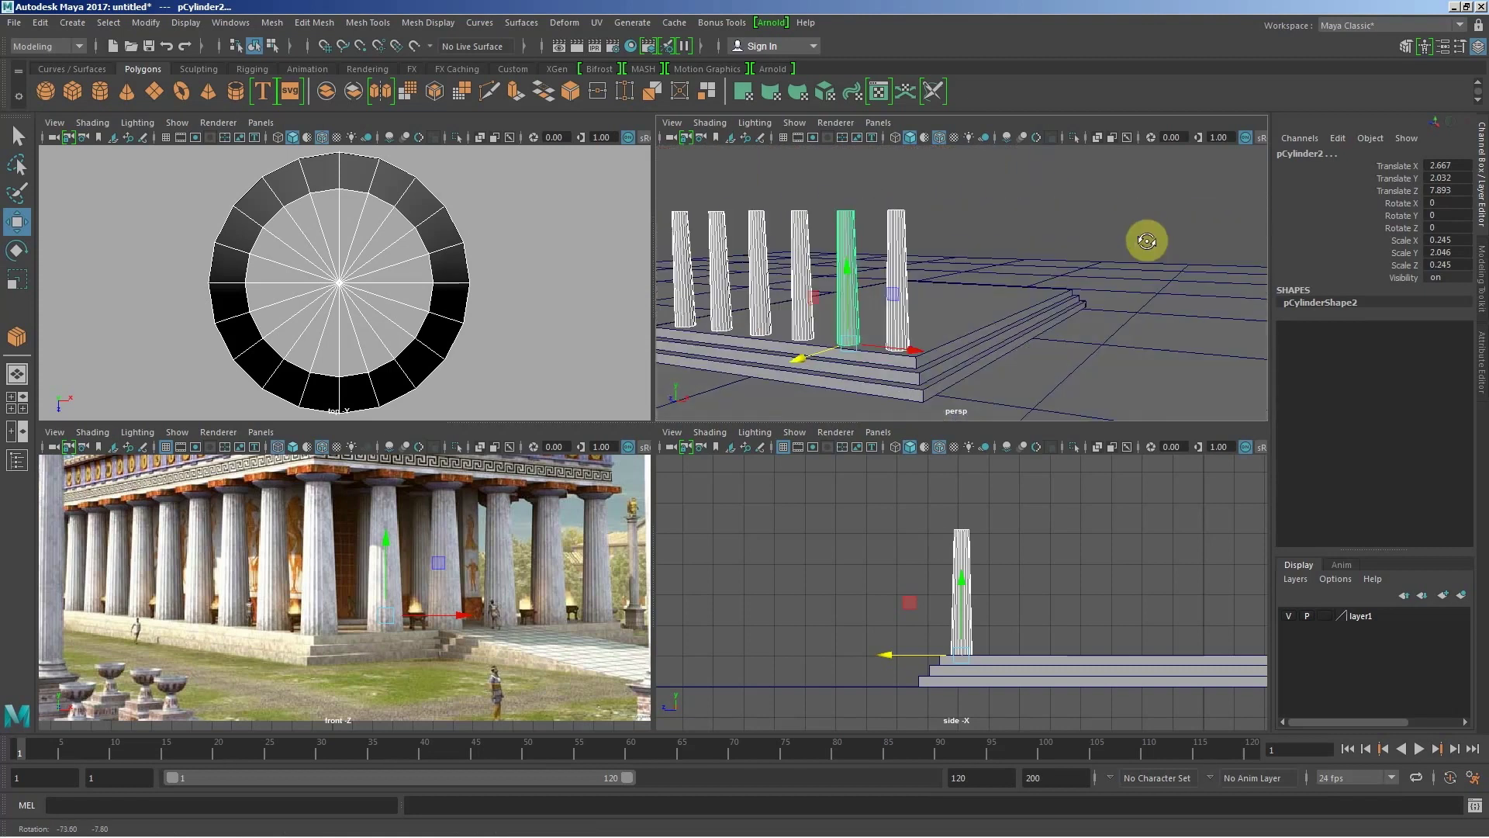
Step: Orbit to a straight front view of the row and select the fifth column
click(931, 244)
mouse_move(1001, 279)
alt+mouse_down()
mouse_move(991, 239)
mouse_move(971, 240)
alt+mouse_up()
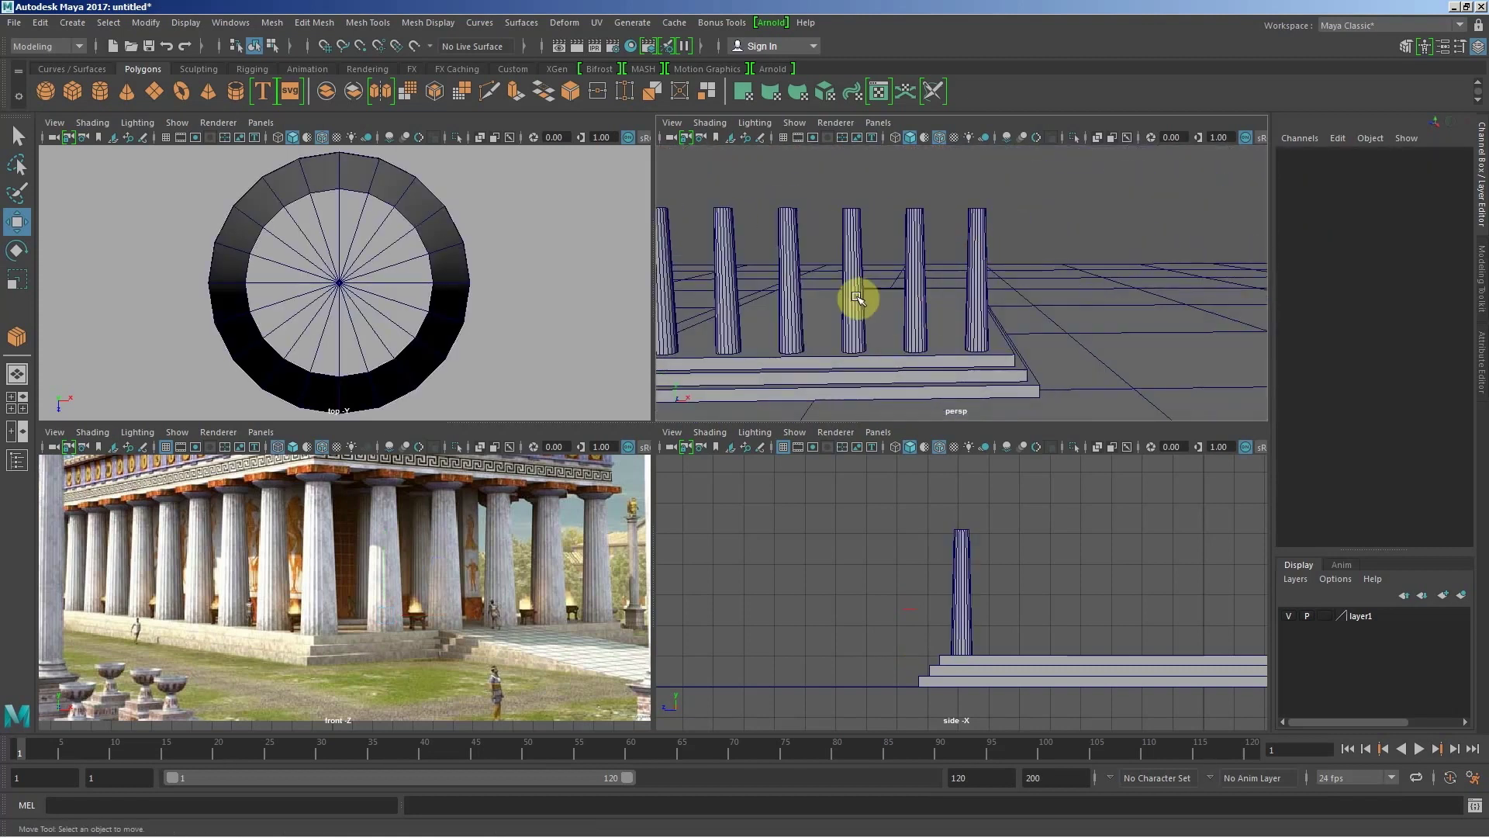
mouse_move(808, 293)
alt+mouse_down()
mouse_move(881, 239)
mouse_move(905, 246)
mouse_move(859, 242)
alt+mouse_up()
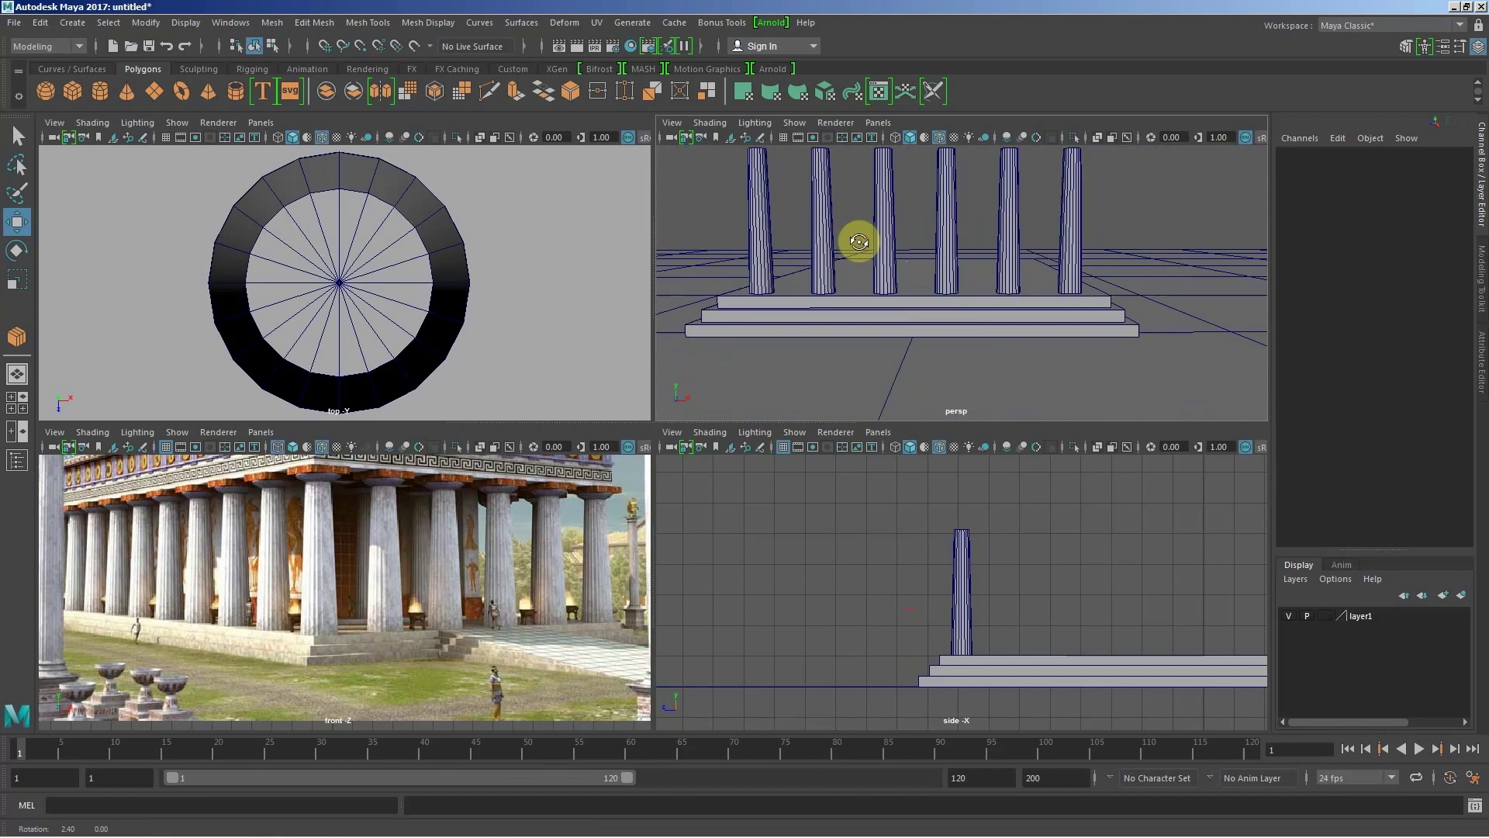
click(1010, 200)
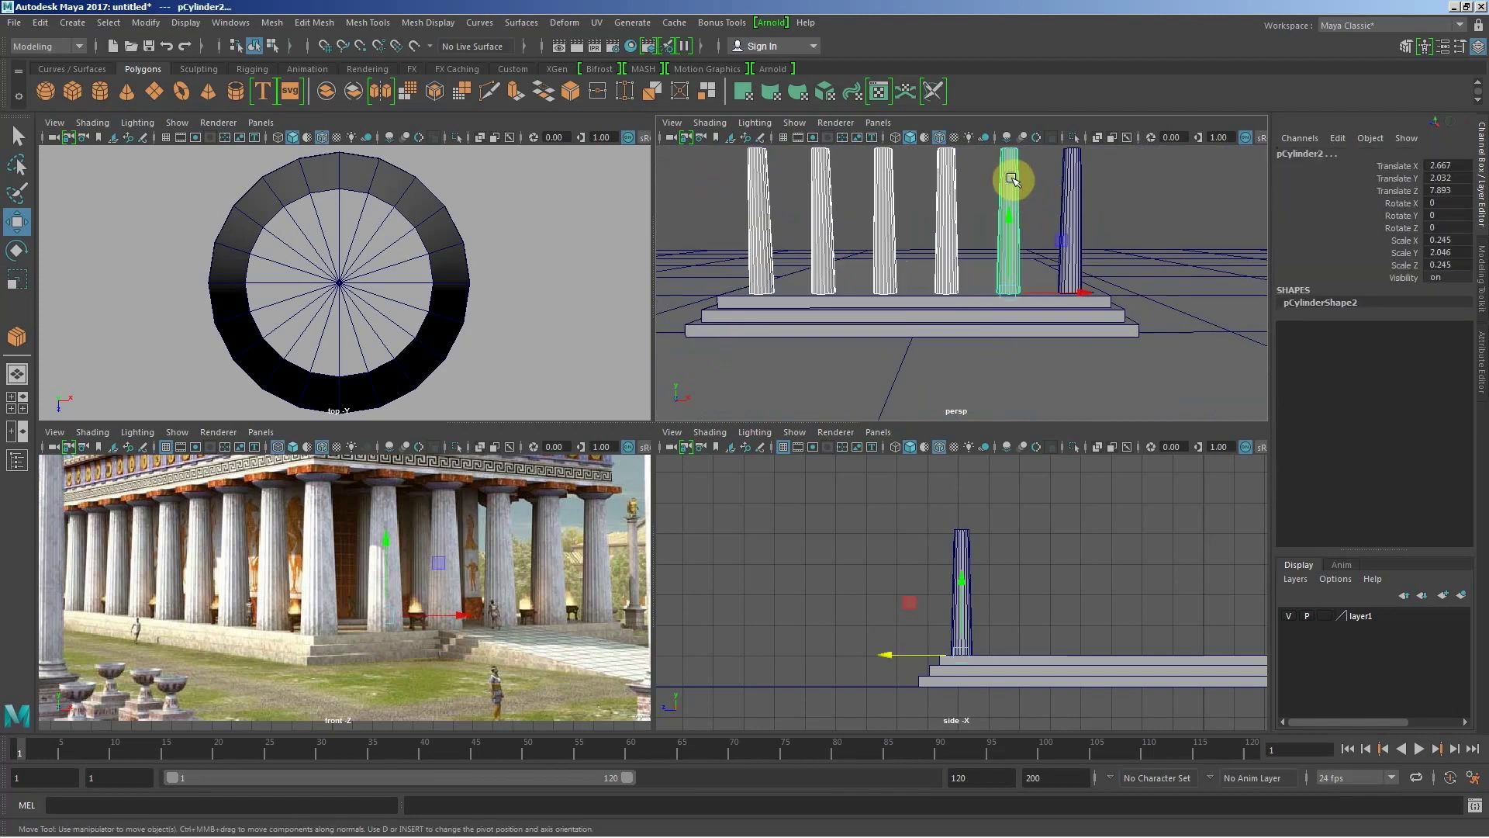
right_click(1011, 179)
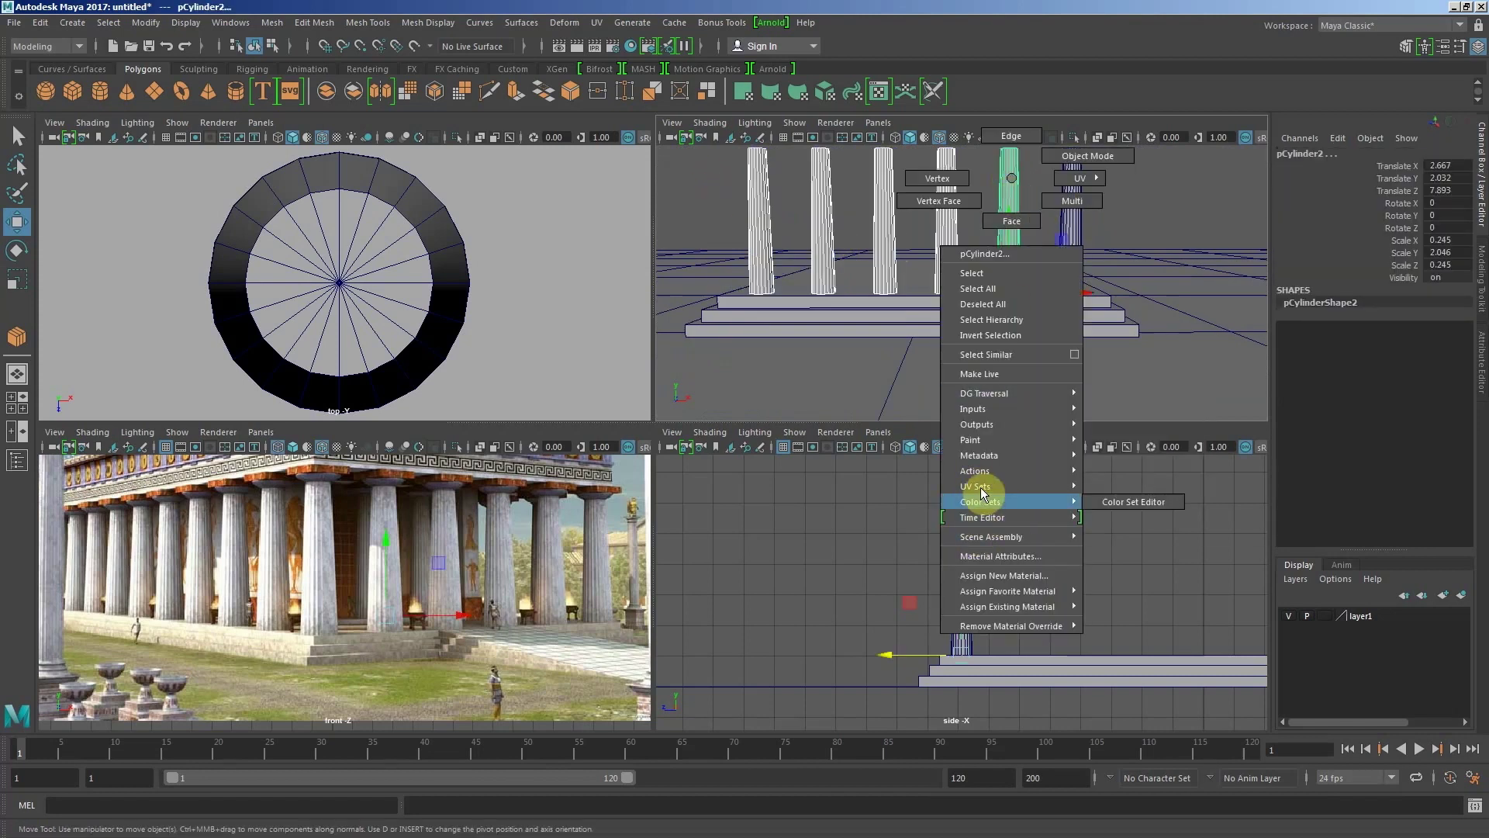
mouse_move(974, 470)
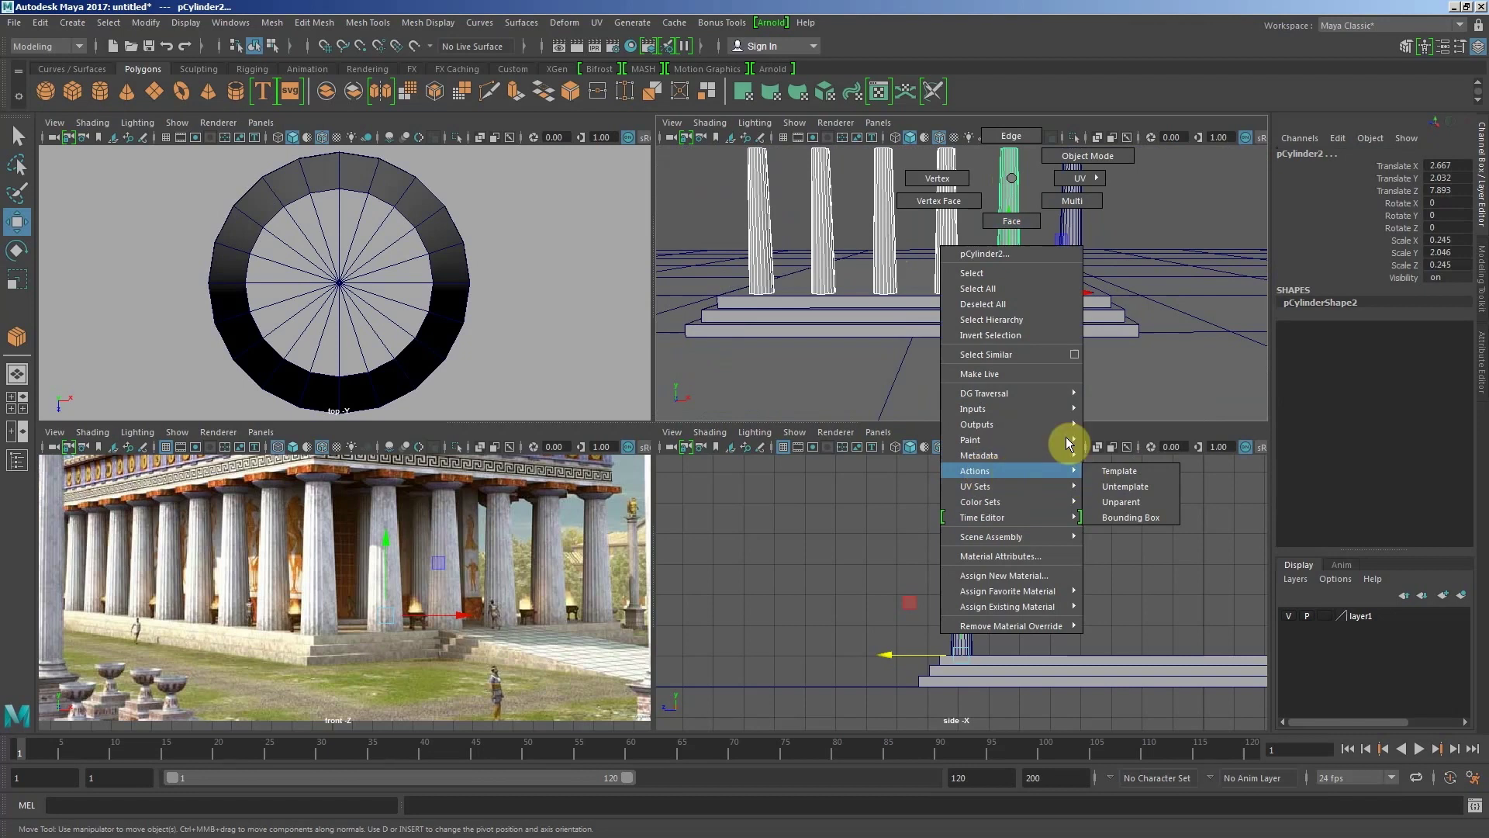
Step: Template the selected columns via Display > Object Display > Template
click(1013, 177)
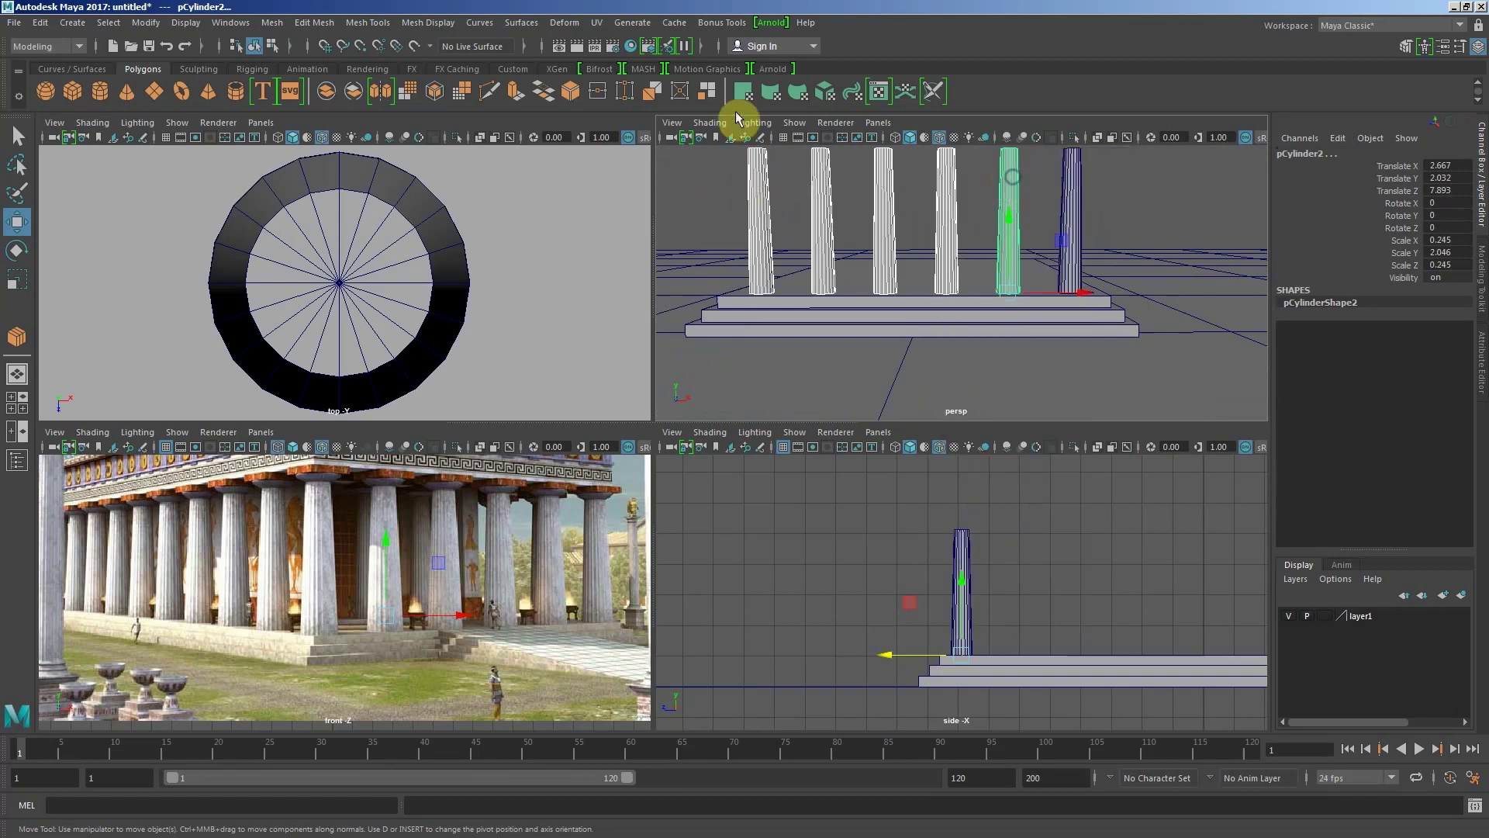
click(187, 22)
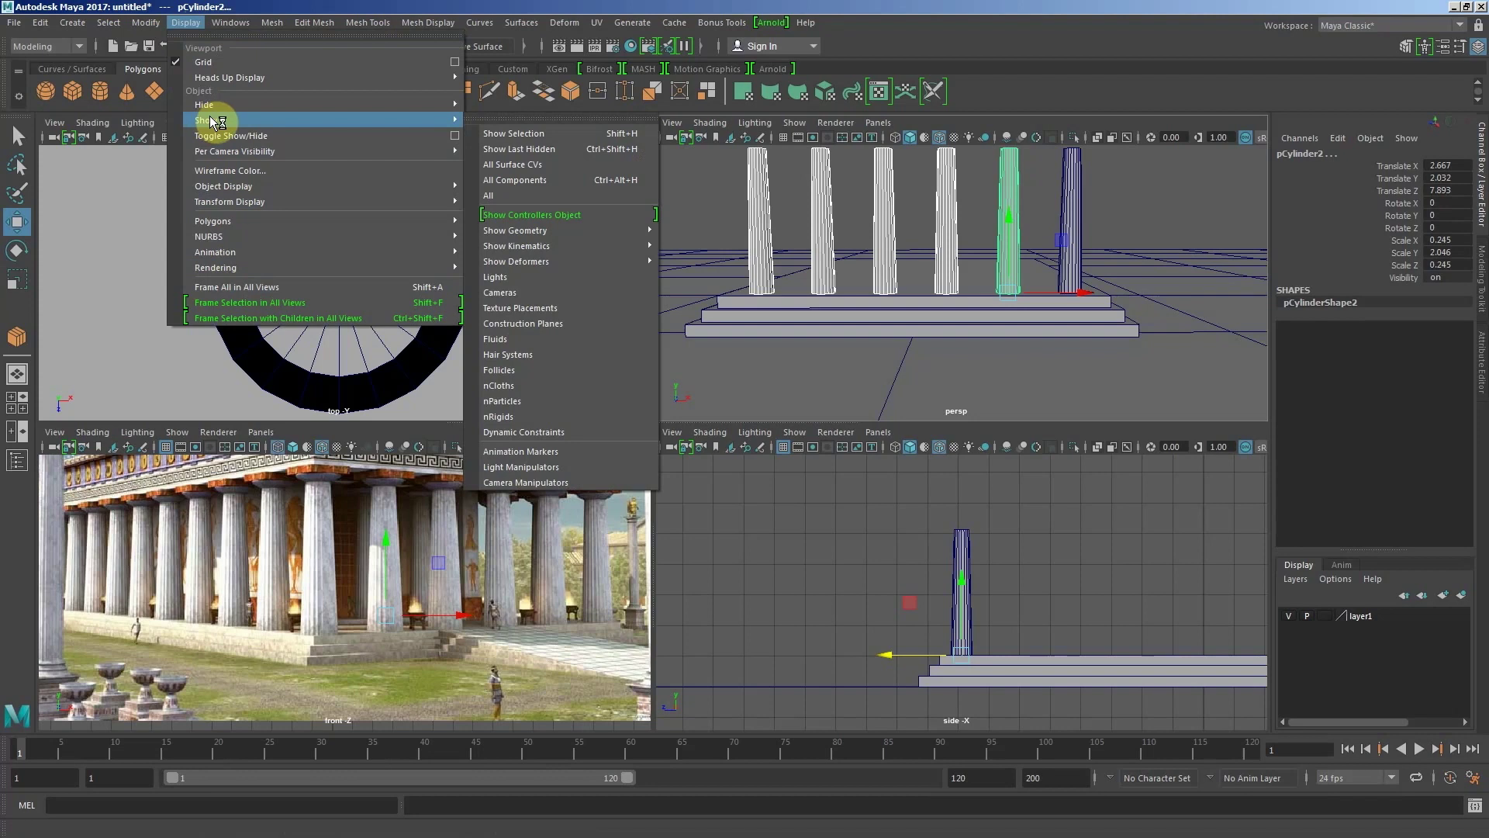
mouse_move(229, 202)
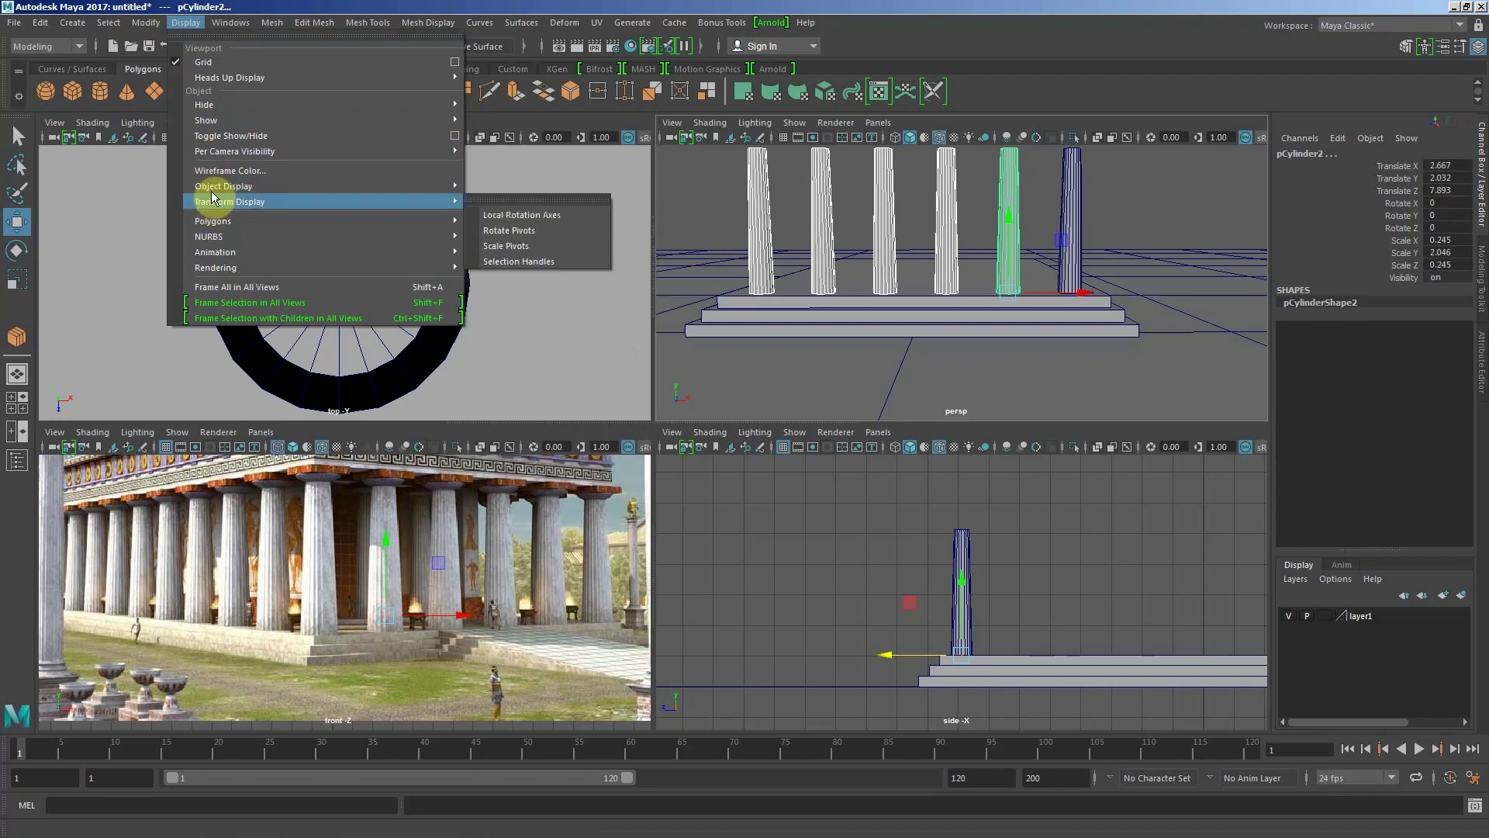
click(509, 193)
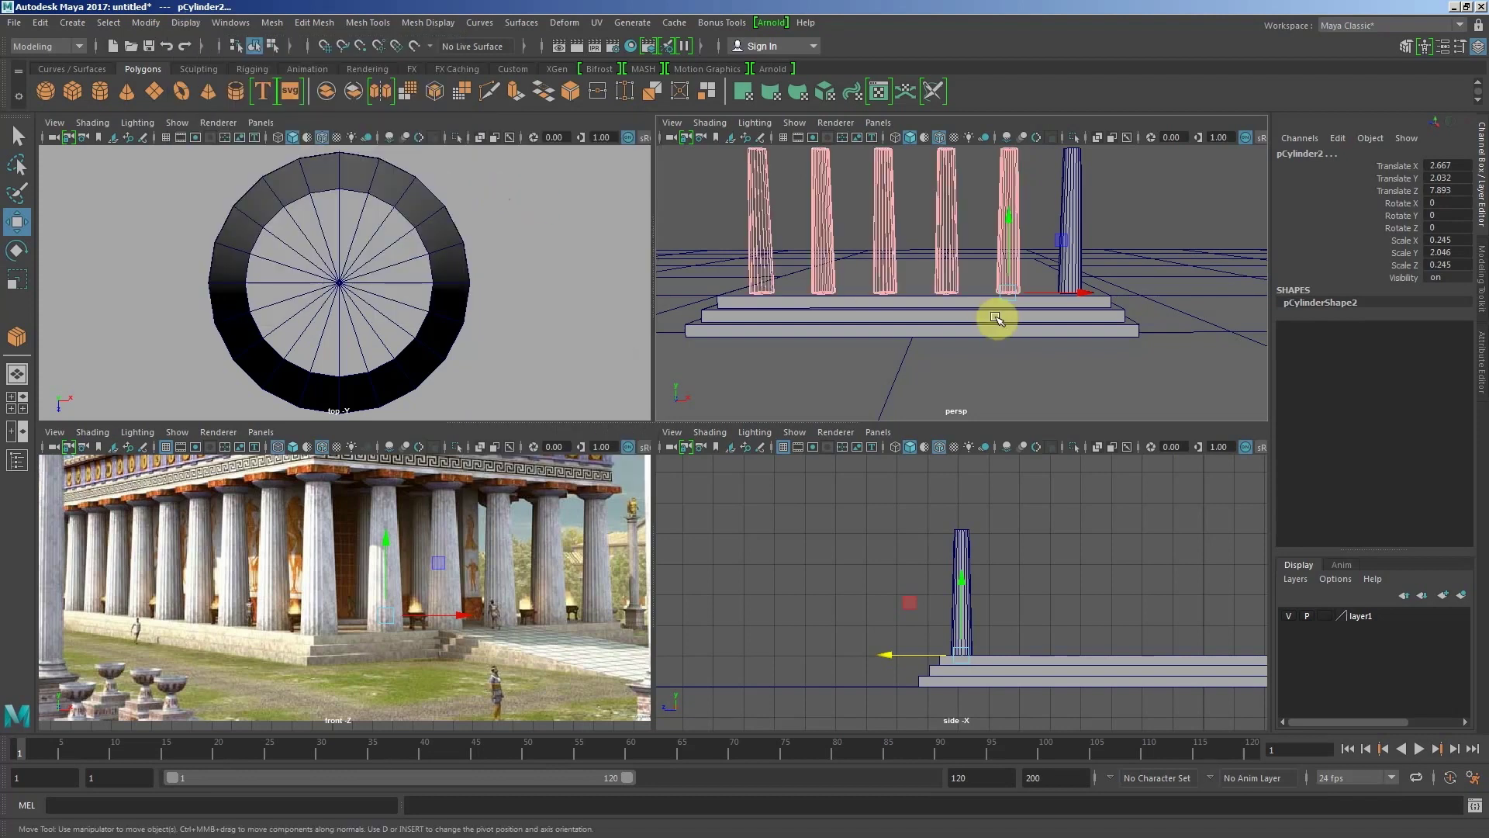
click(185, 22)
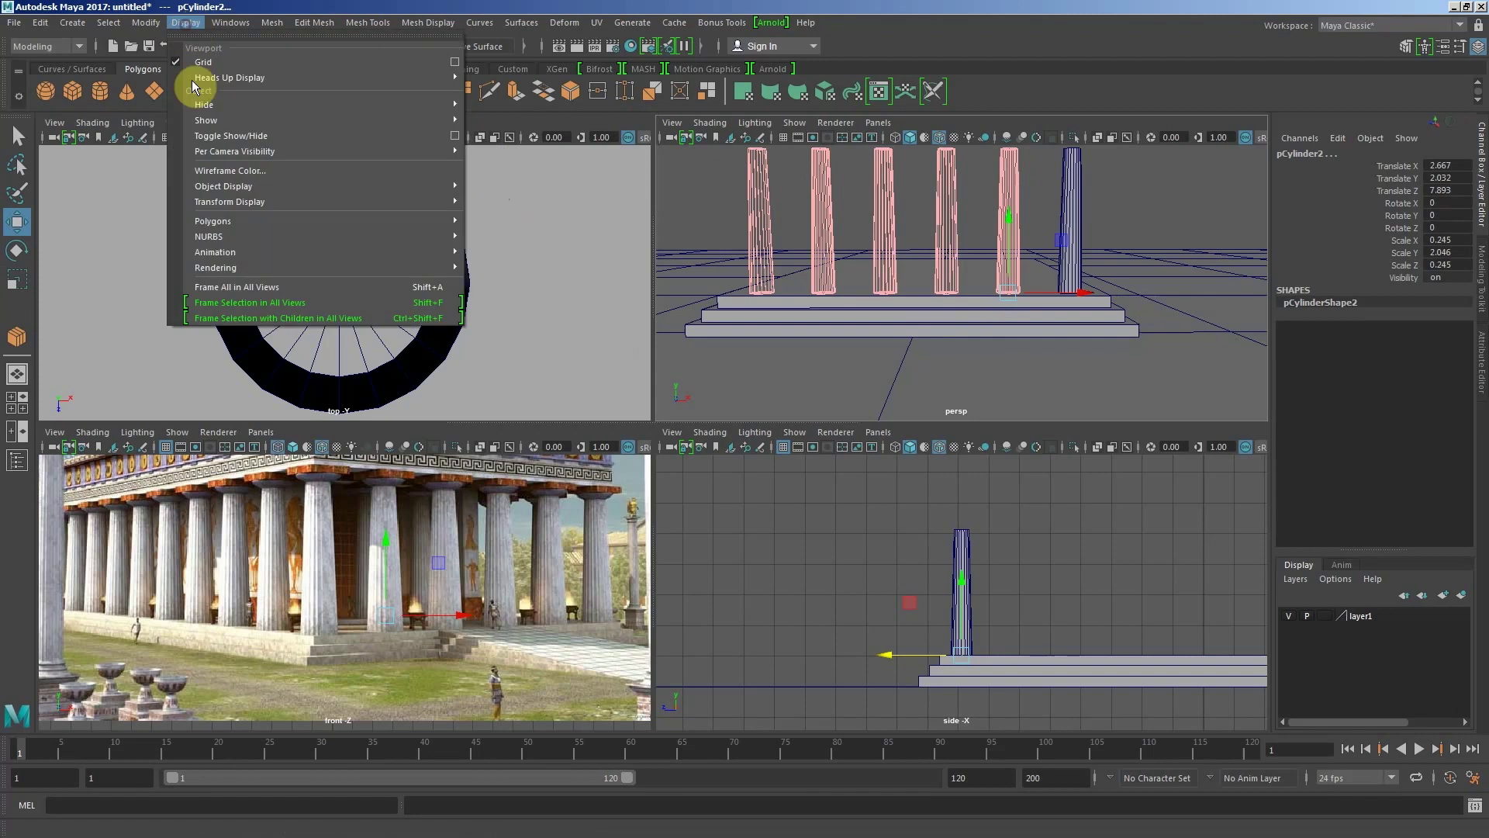
mouse_move(224, 186)
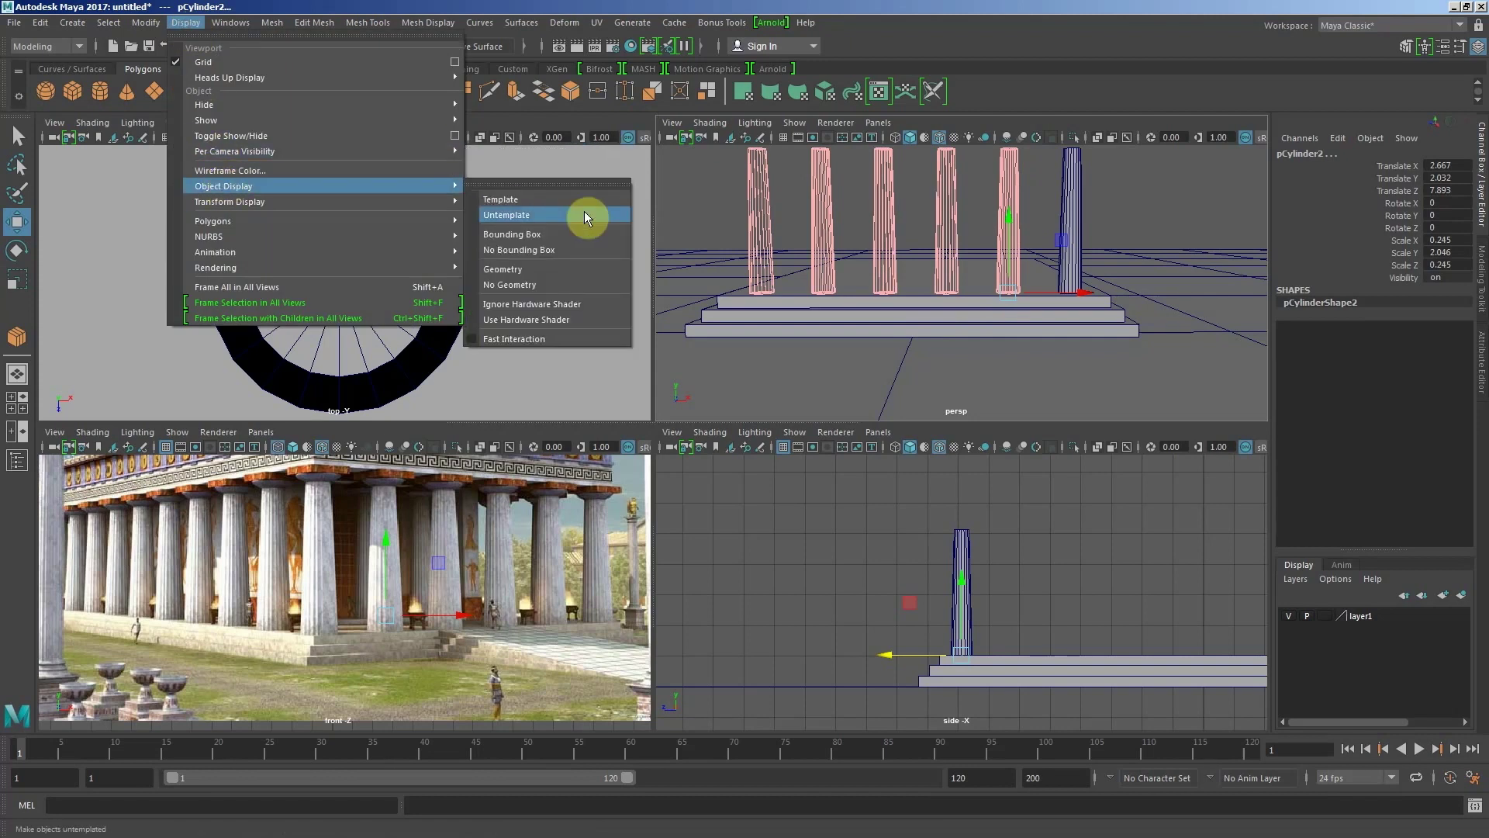
click(1039, 247)
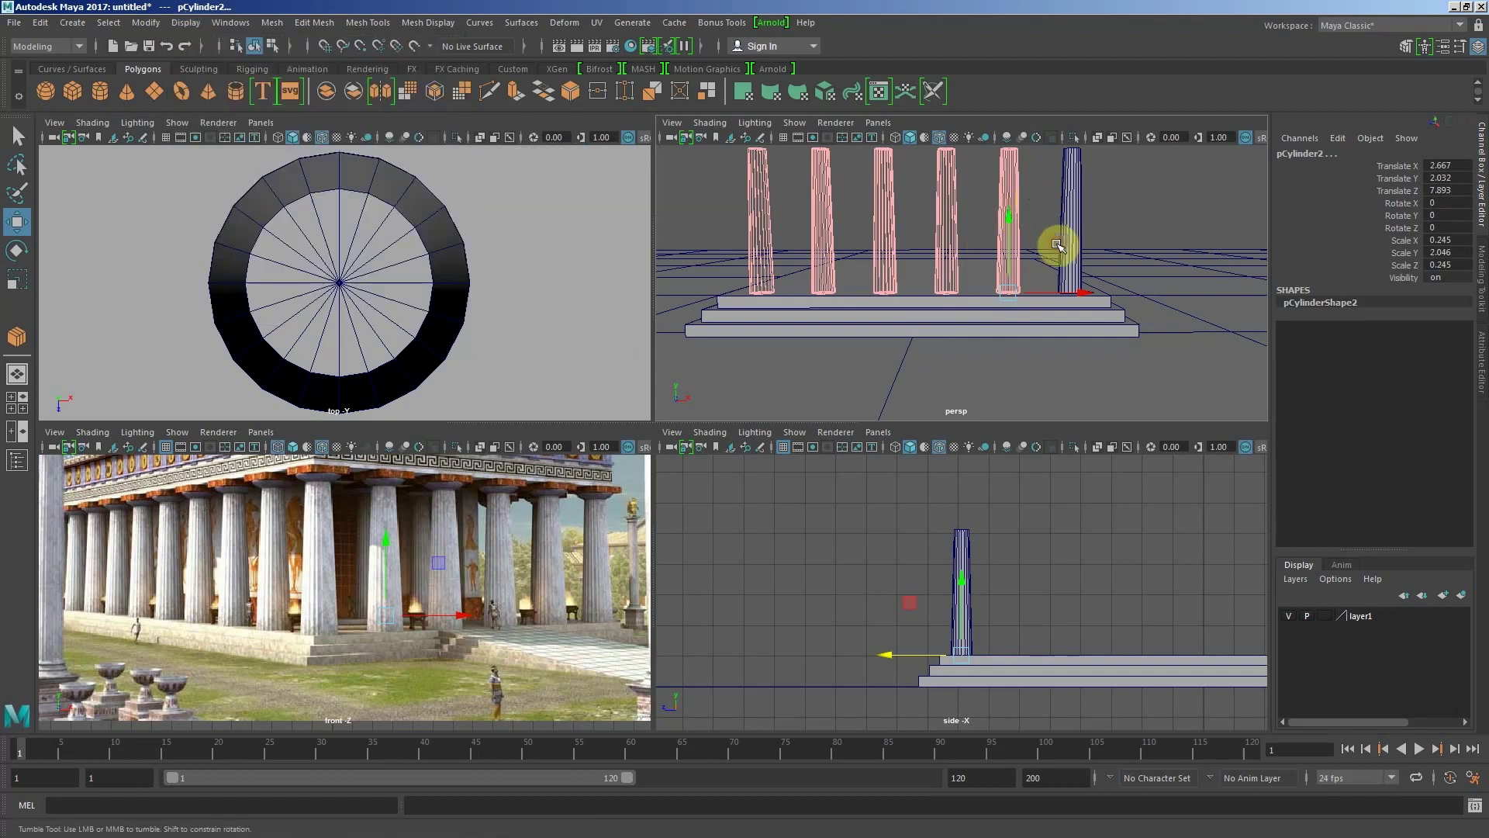
Step: Deselect, undo back to the original column pCylinder1, and reopen Object Display
alt+drag(1028, 278, 1000, 269)
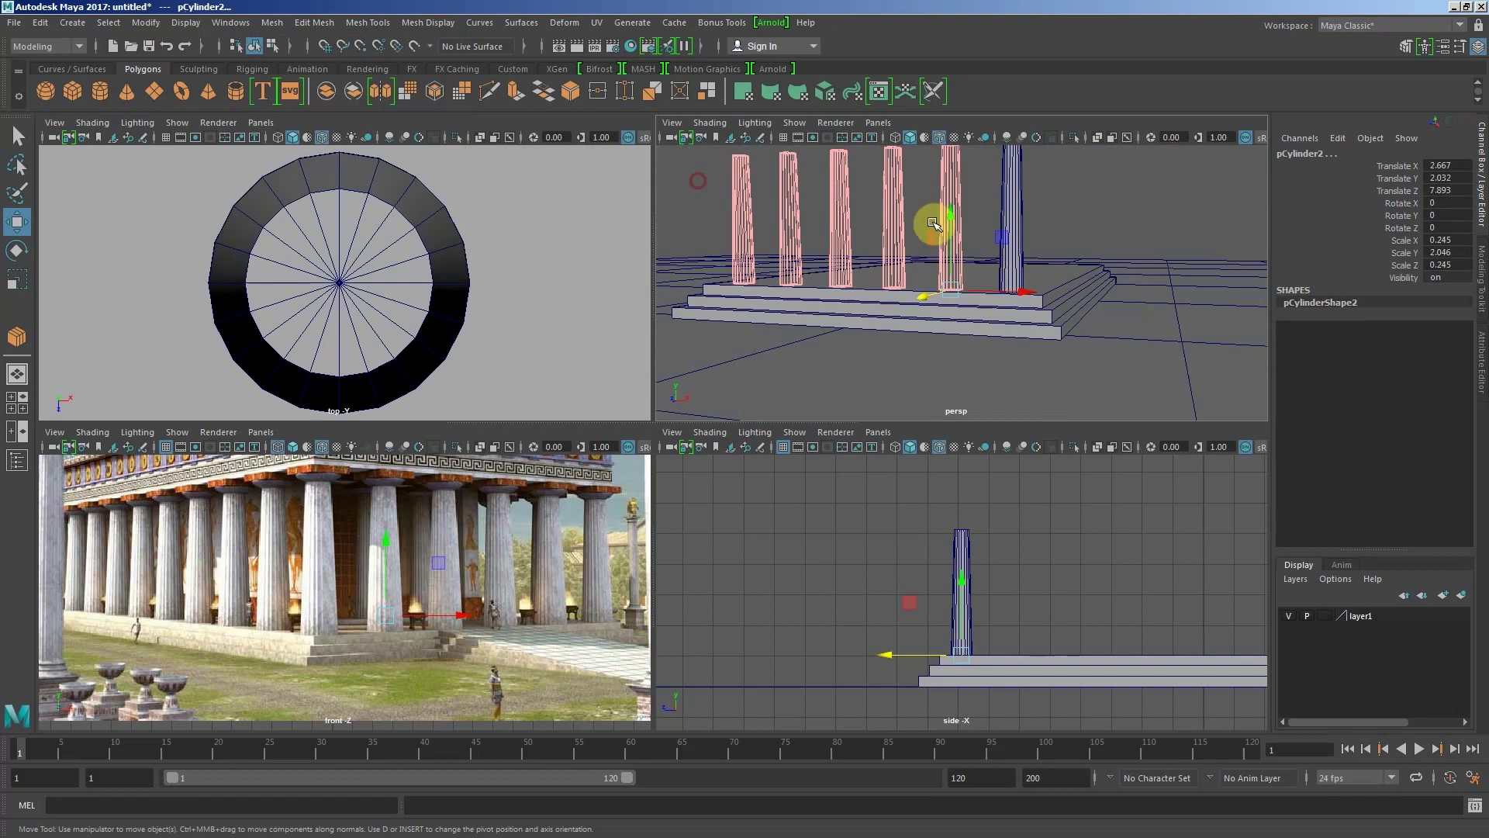
click(729, 184)
key(ctrl+z)
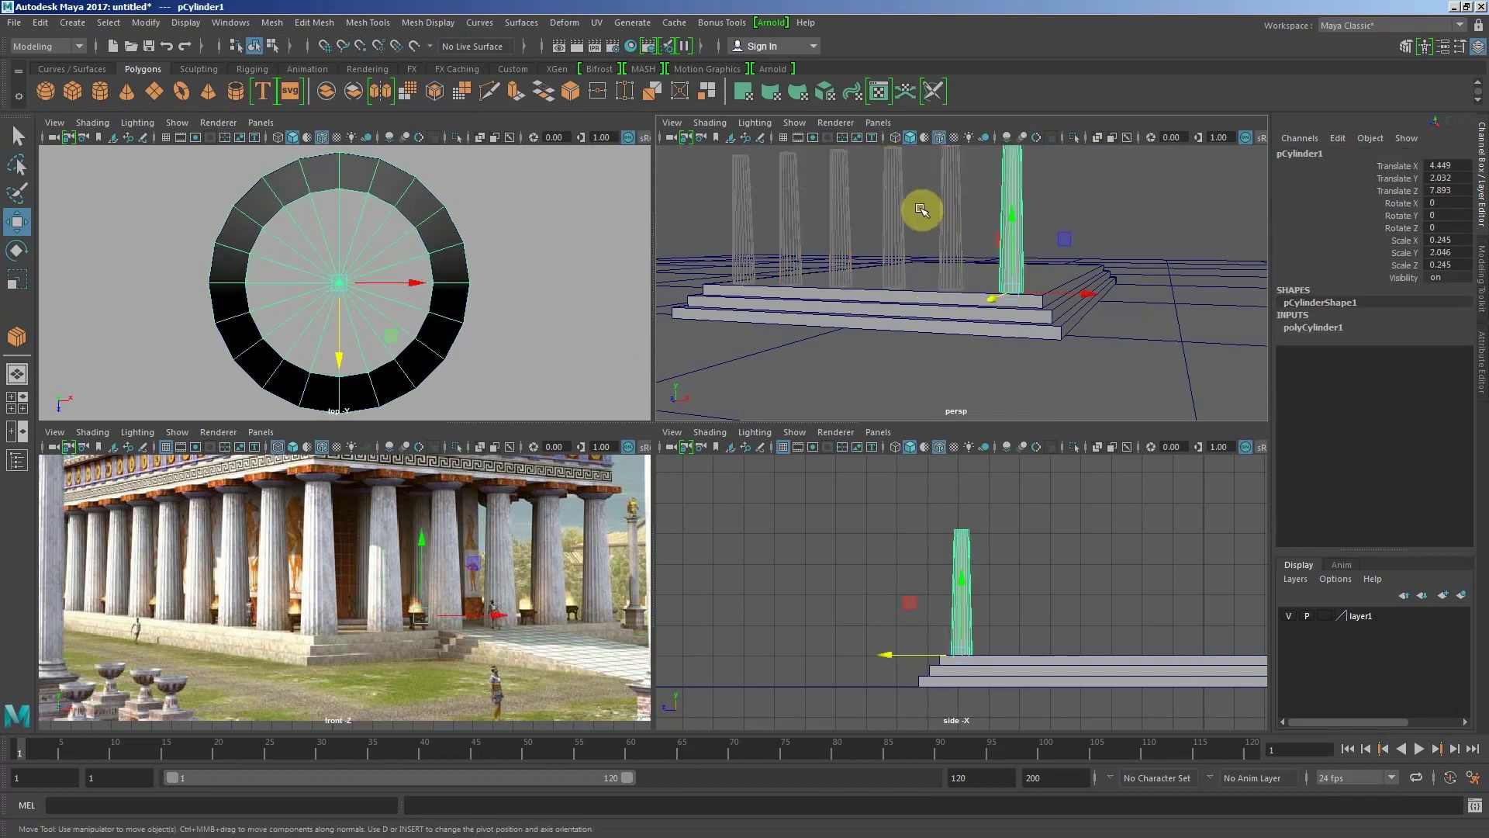
mouse_move(978, 284)
alt+mouse_down()
mouse_move(1026, 219)
mouse_move(850, 222)
mouse_move(744, 200)
alt+mouse_up()
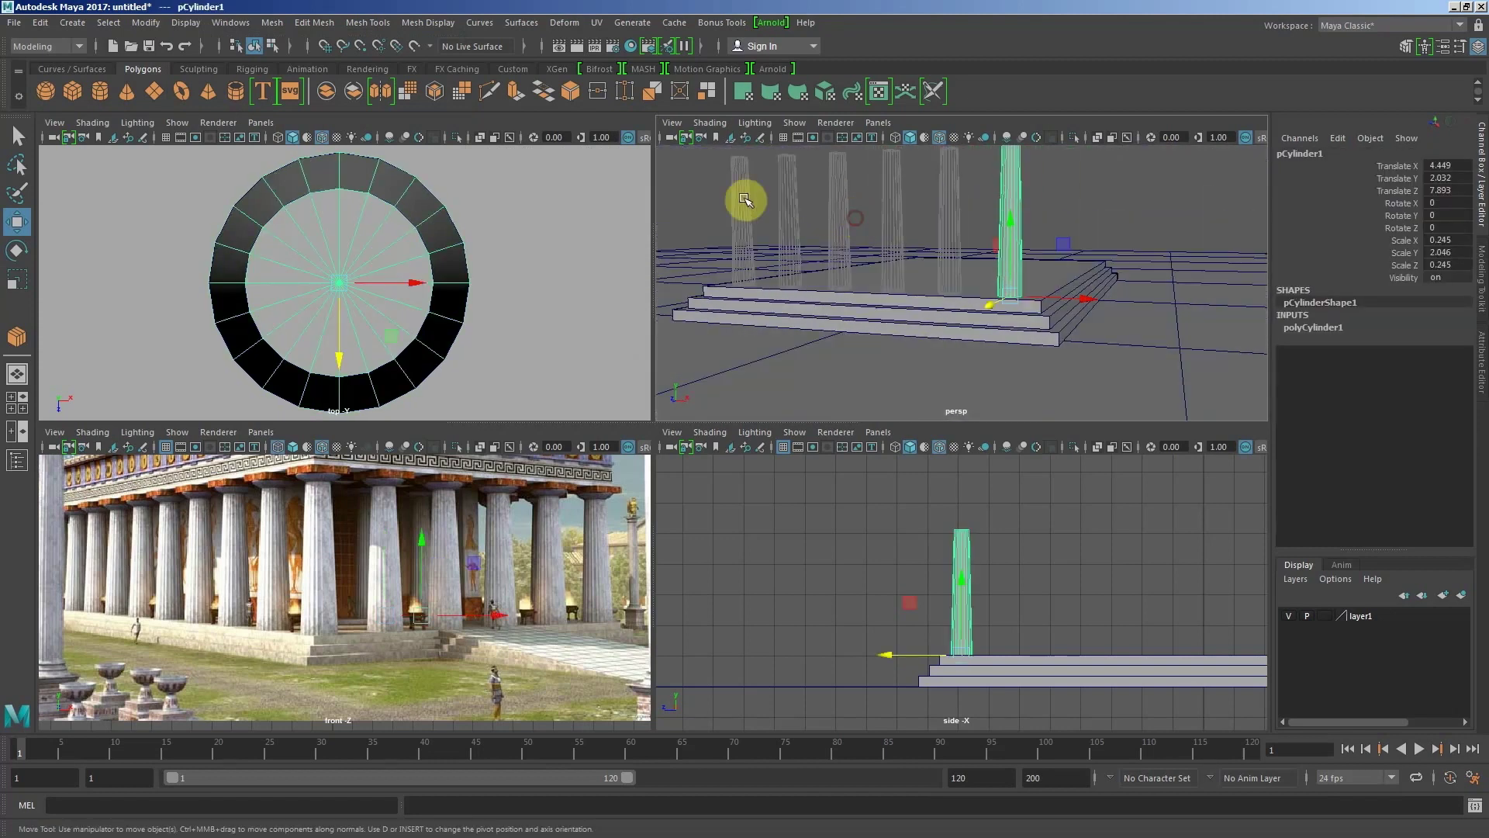
click(954, 199)
click(190, 28)
mouse_move(224, 186)
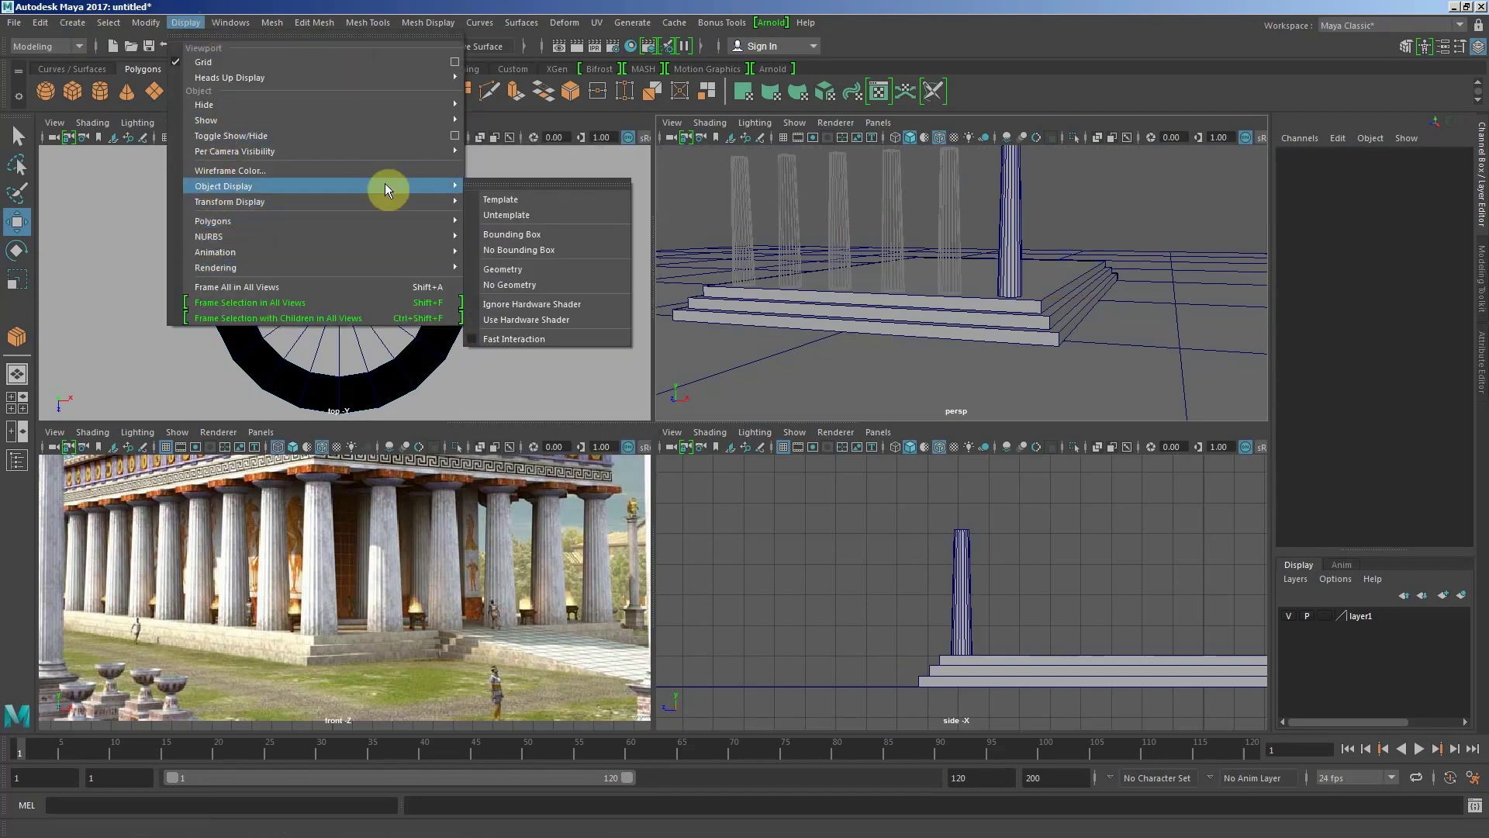
Step: Untemplate the faded columns, selecting pCylinder6 and all similar columns
click(541, 216)
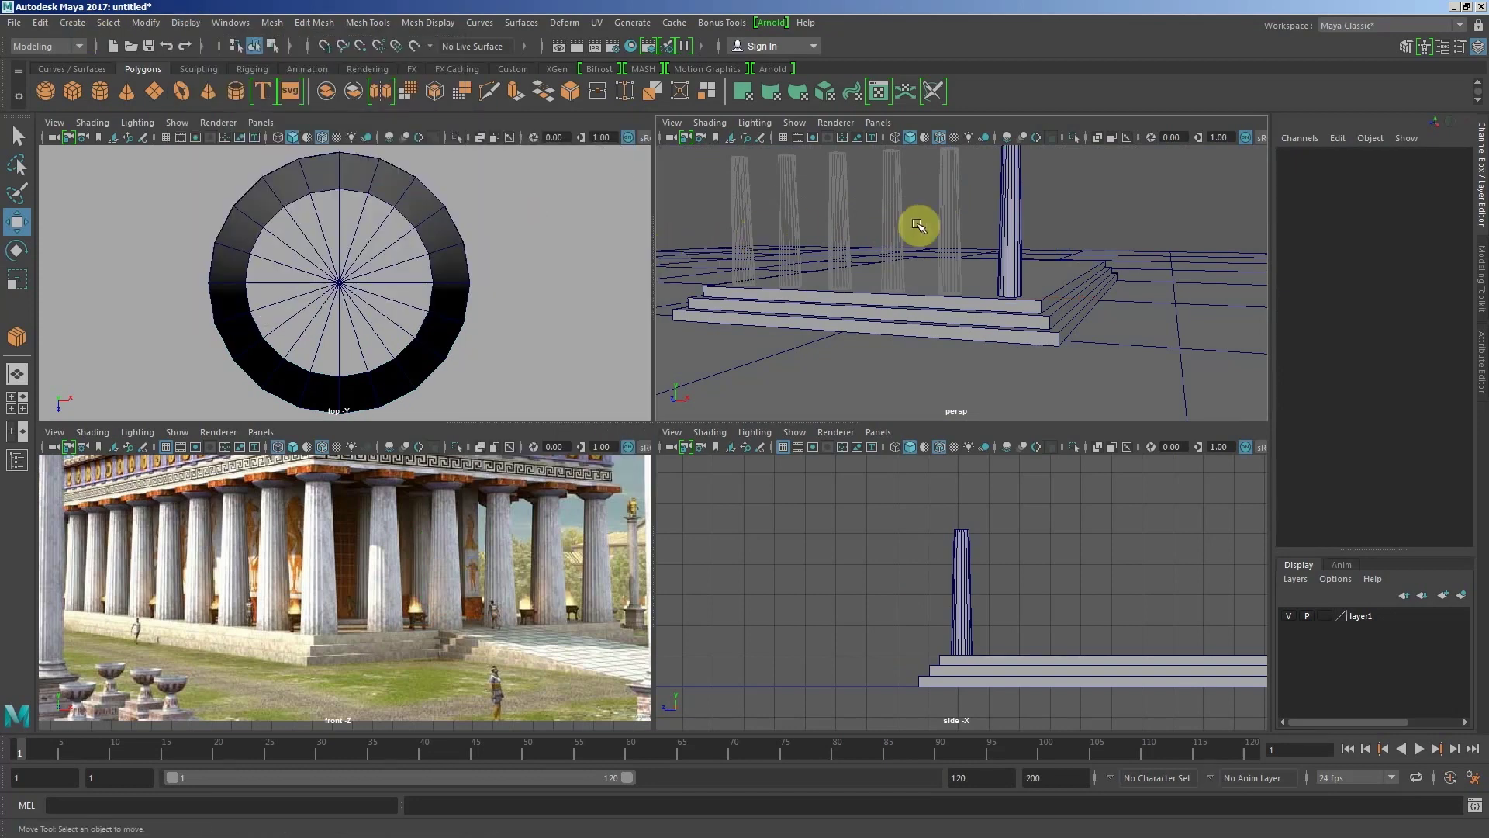
right_click(738, 170)
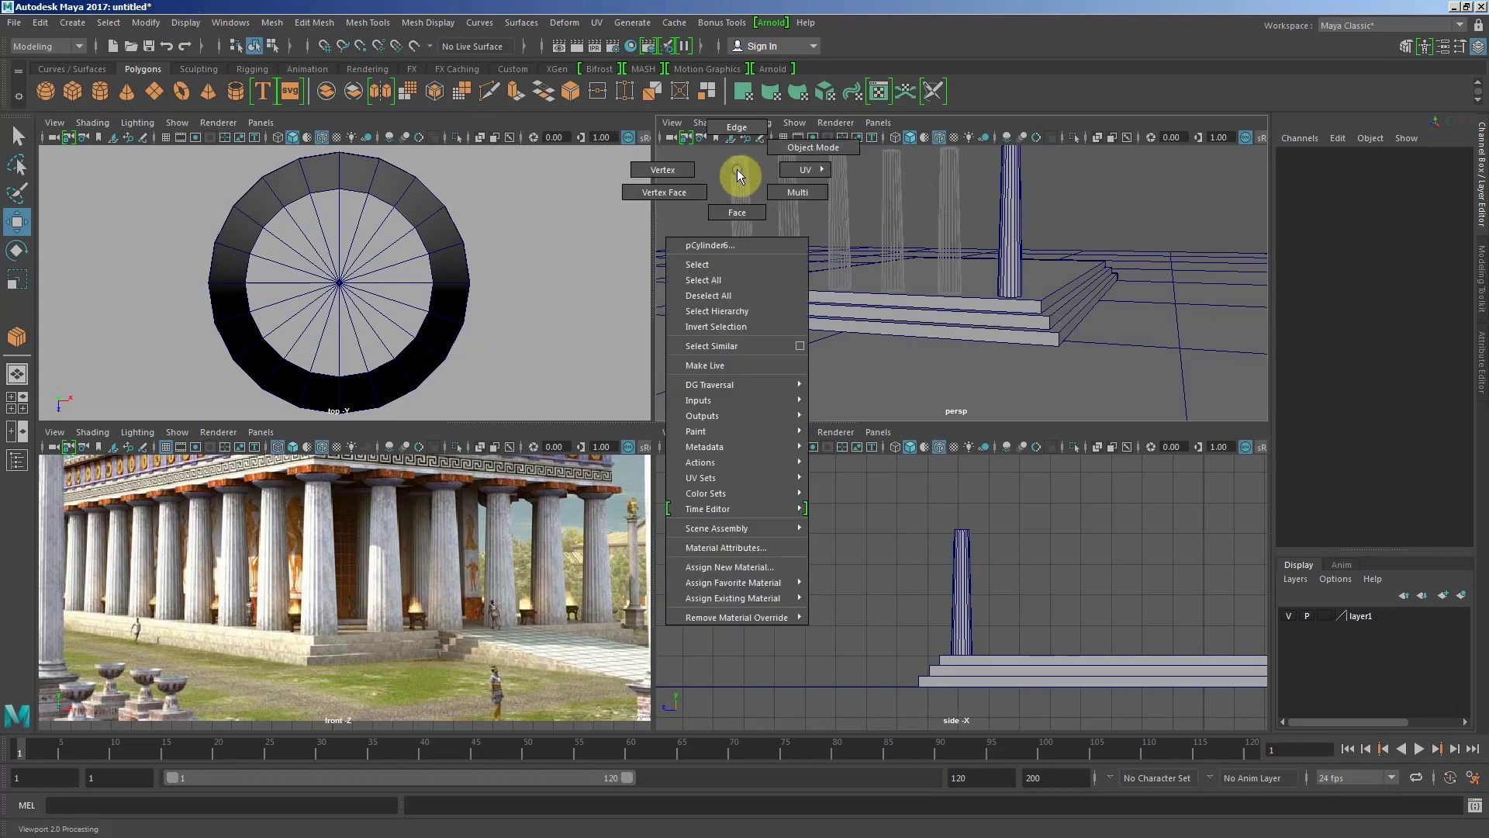
click(706, 264)
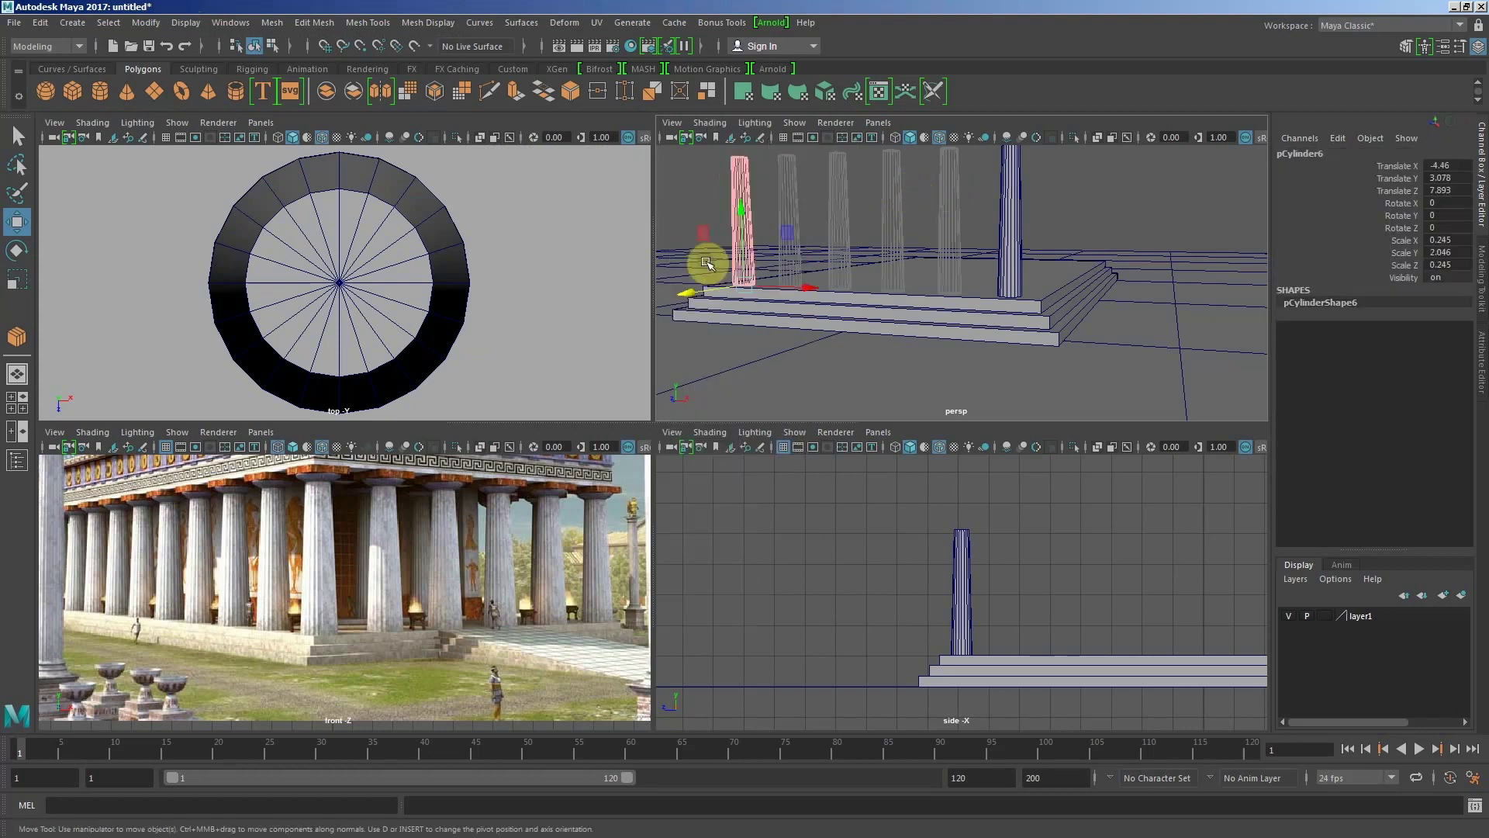
right_click(741, 174)
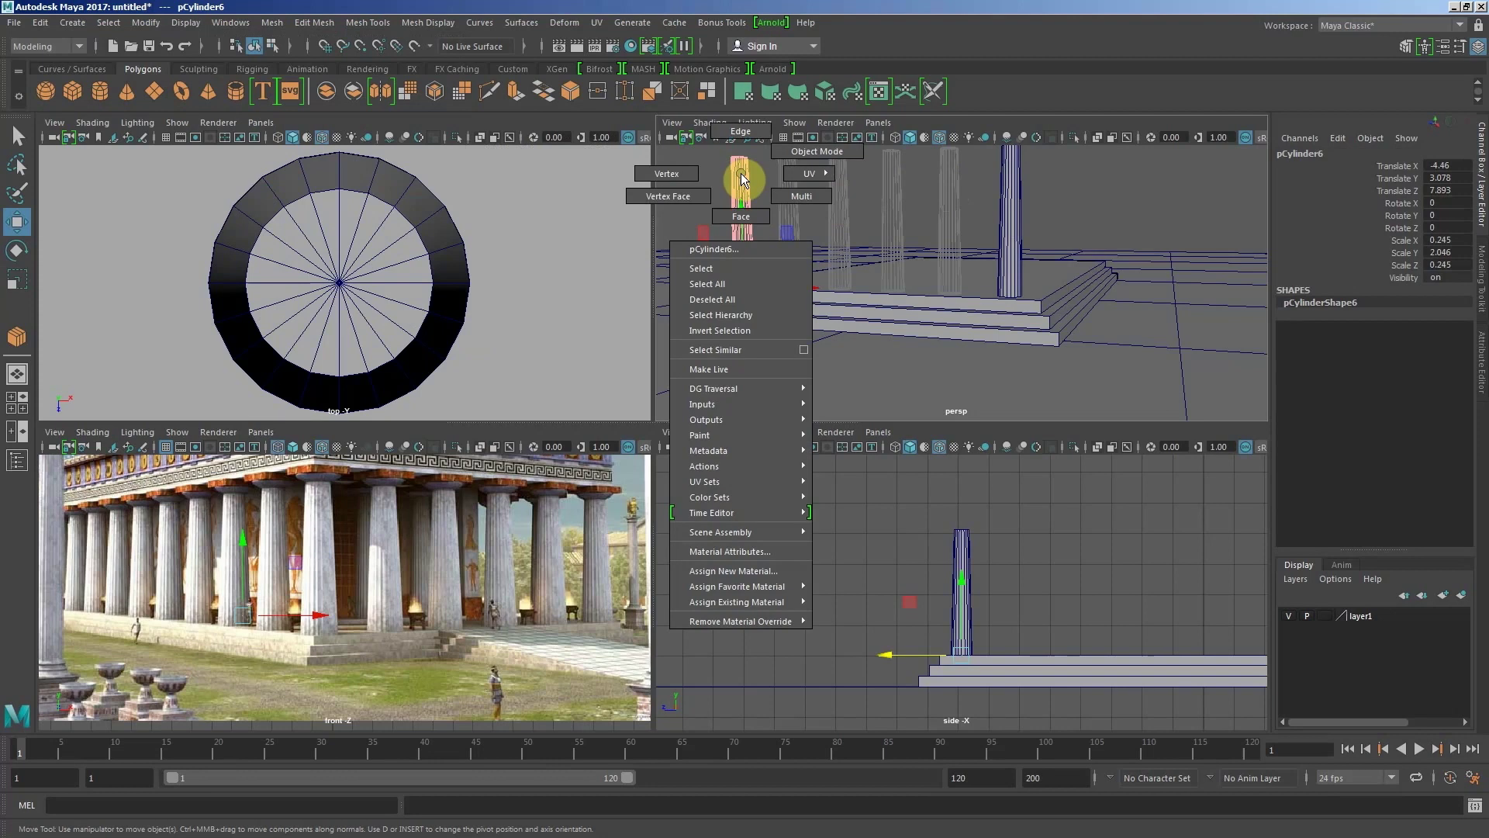
click(719, 277)
click(185, 22)
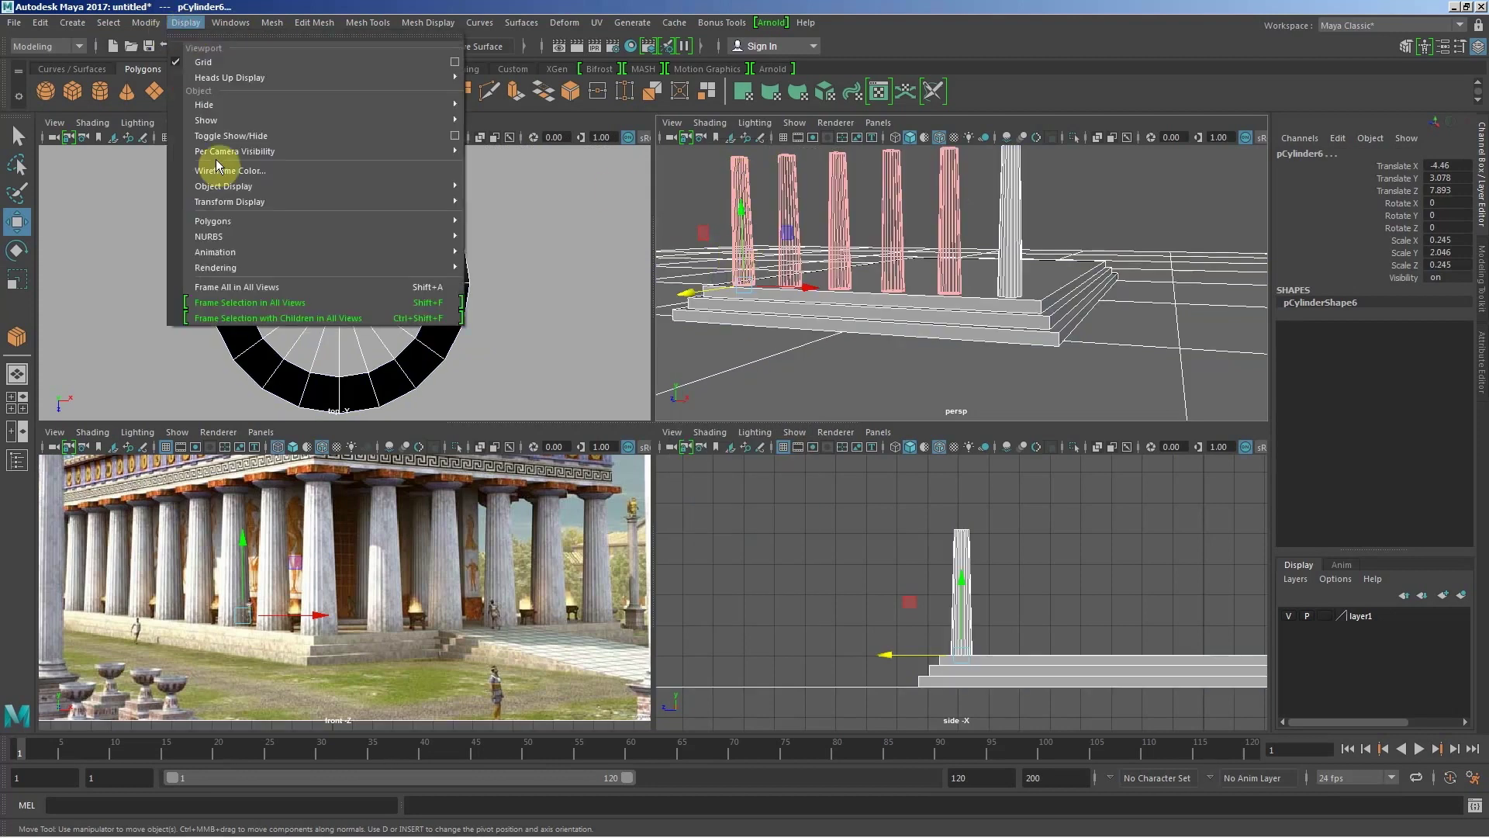
mouse_move(223, 186)
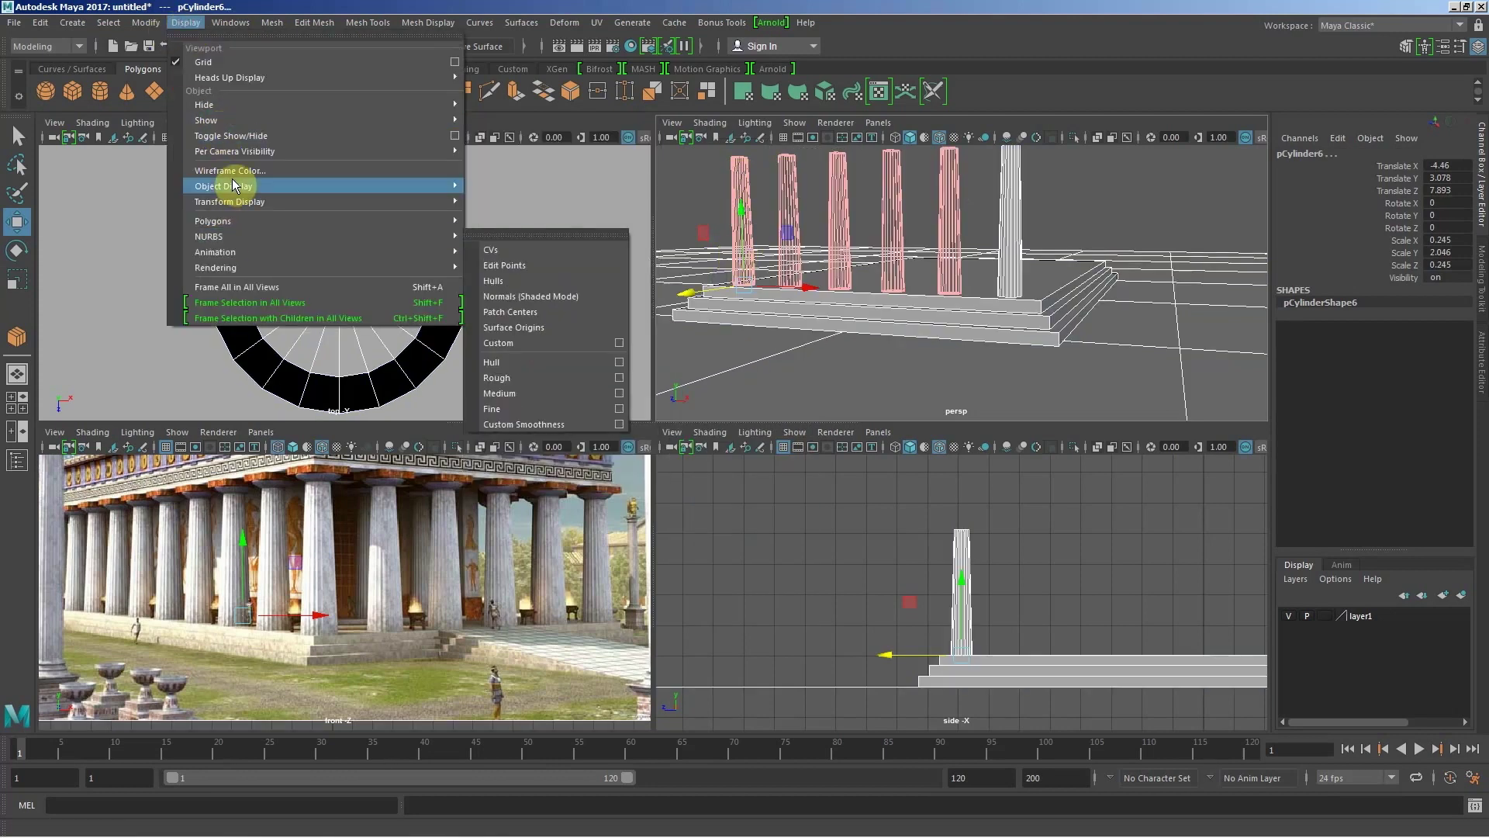
click(508, 215)
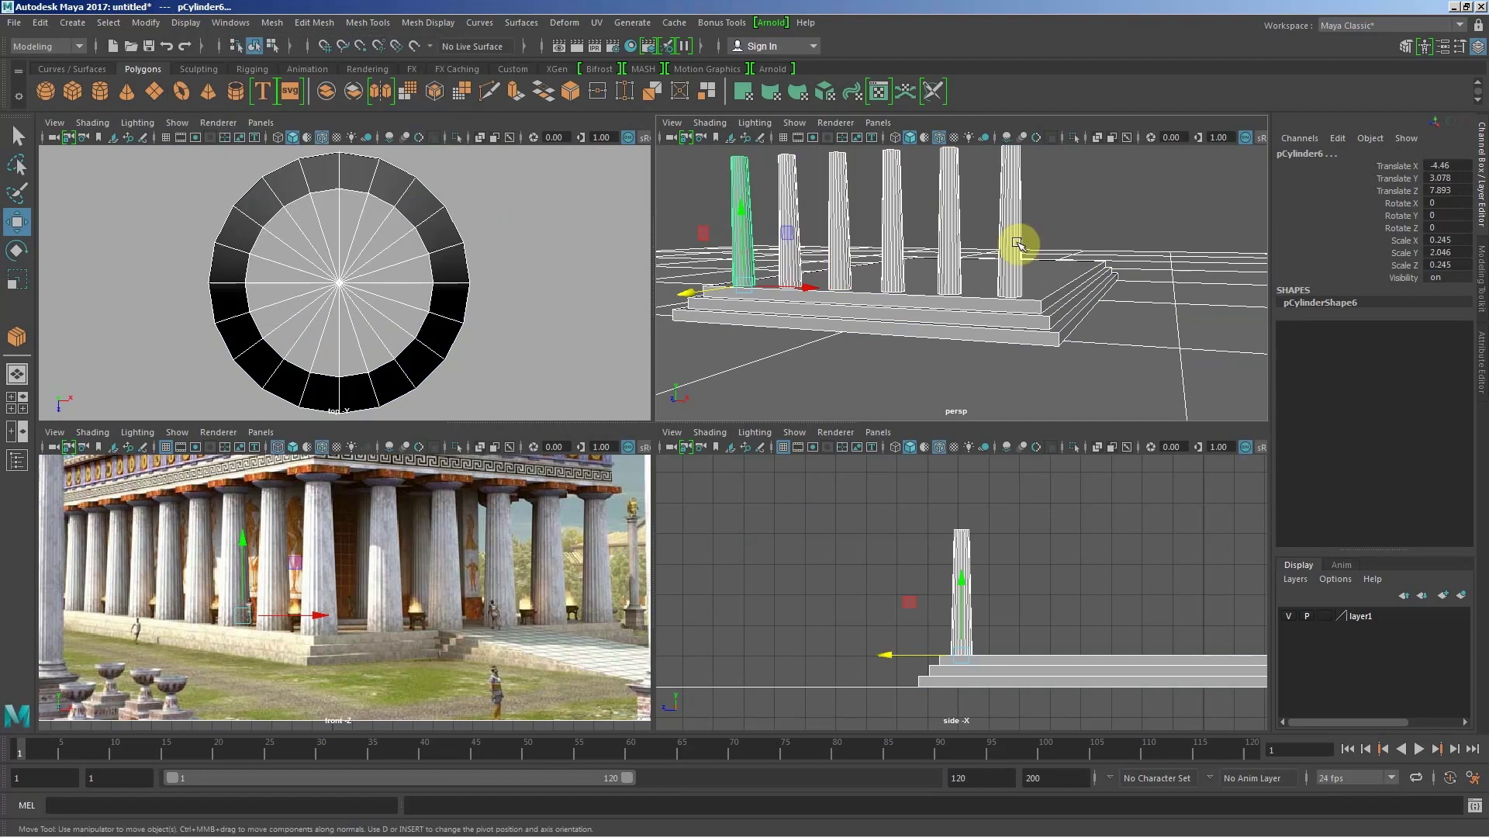
Step: Reselect the five duplicate columns and template them as grey wireframes
click(807, 276)
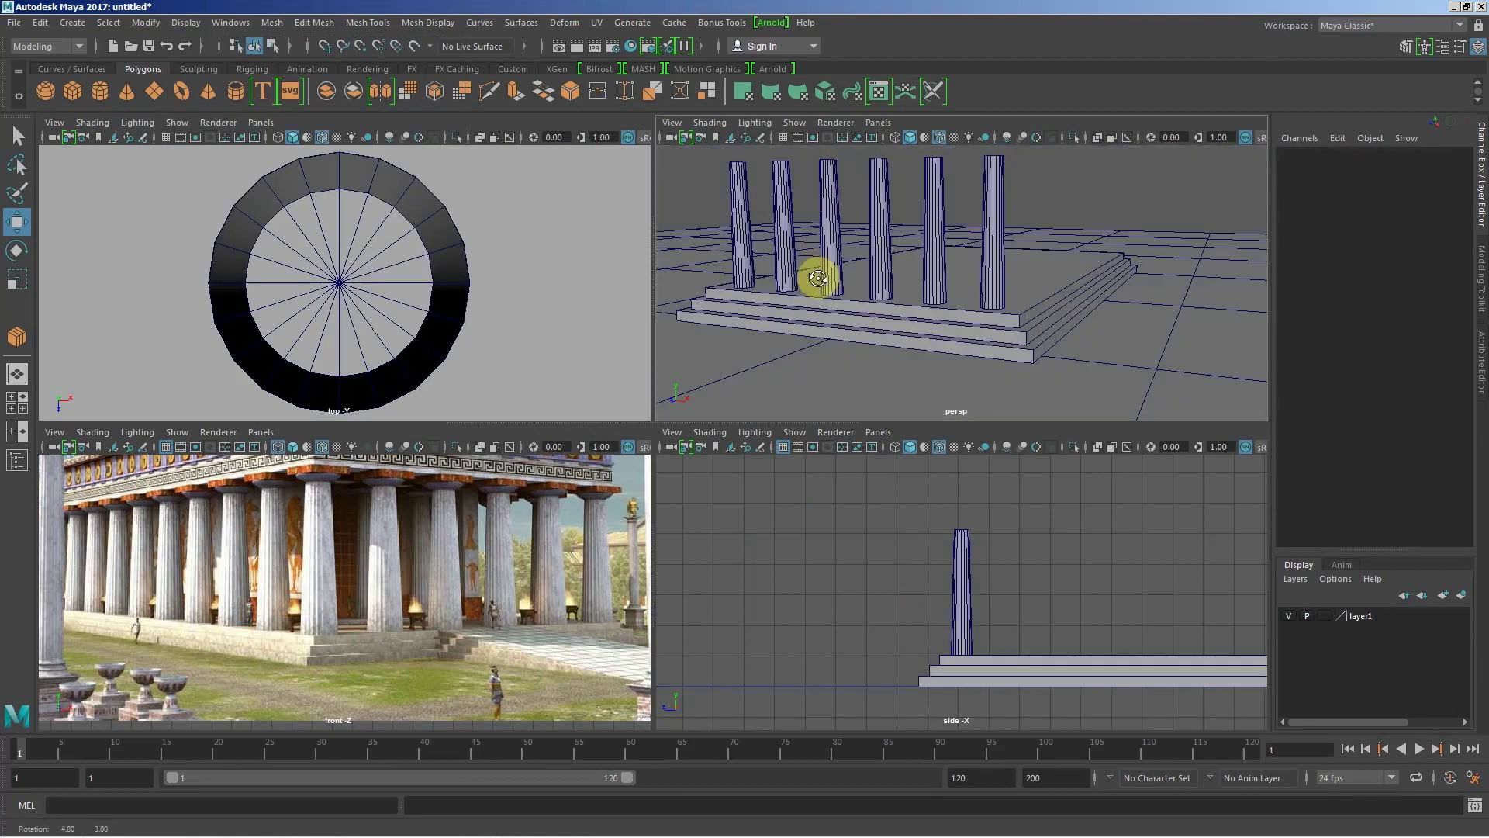
alt+drag(807, 277, 752, 174)
click(977, 205)
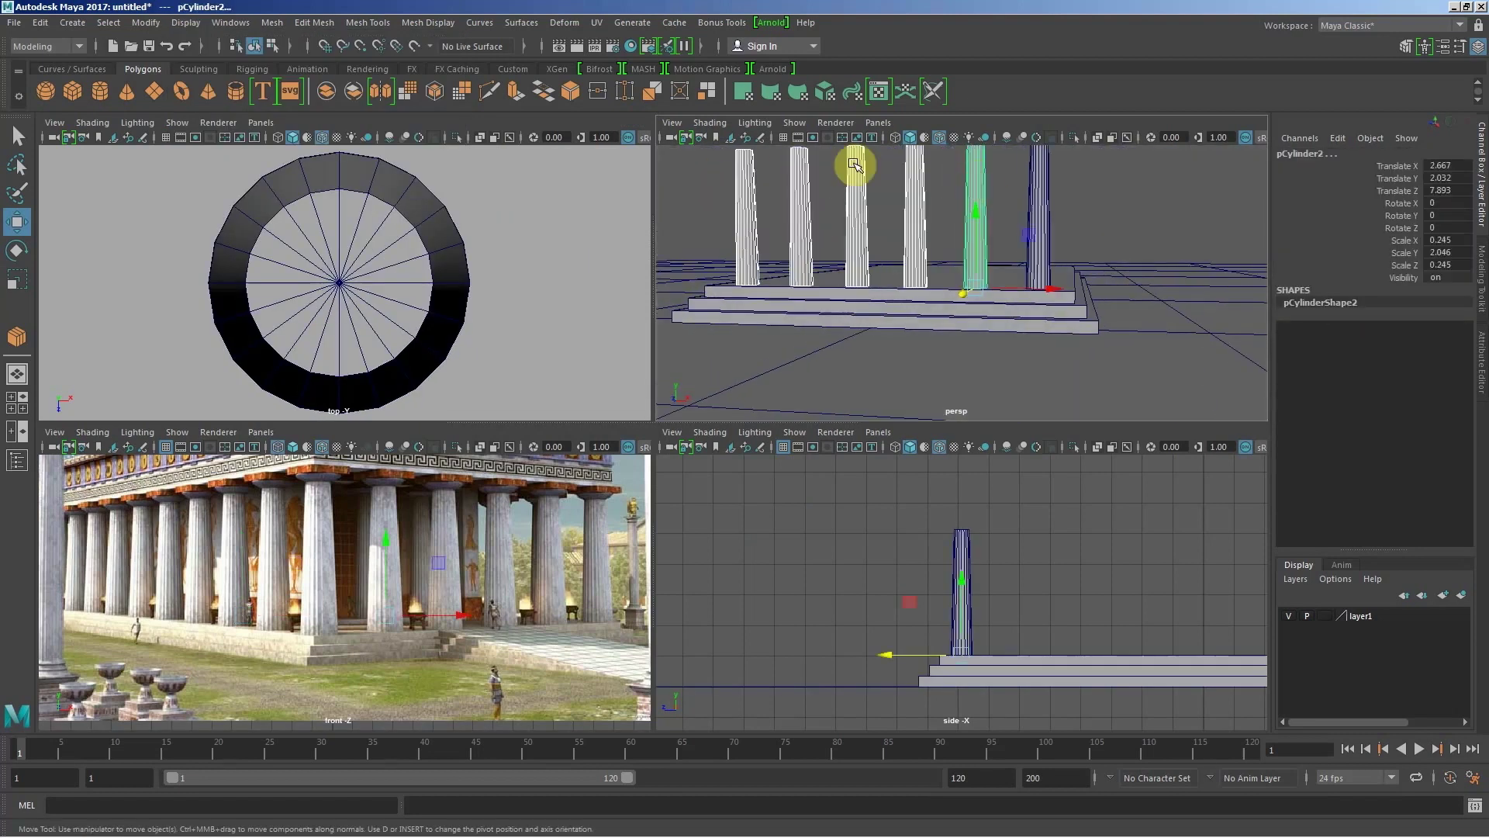
click(186, 22)
mouse_move(223, 186)
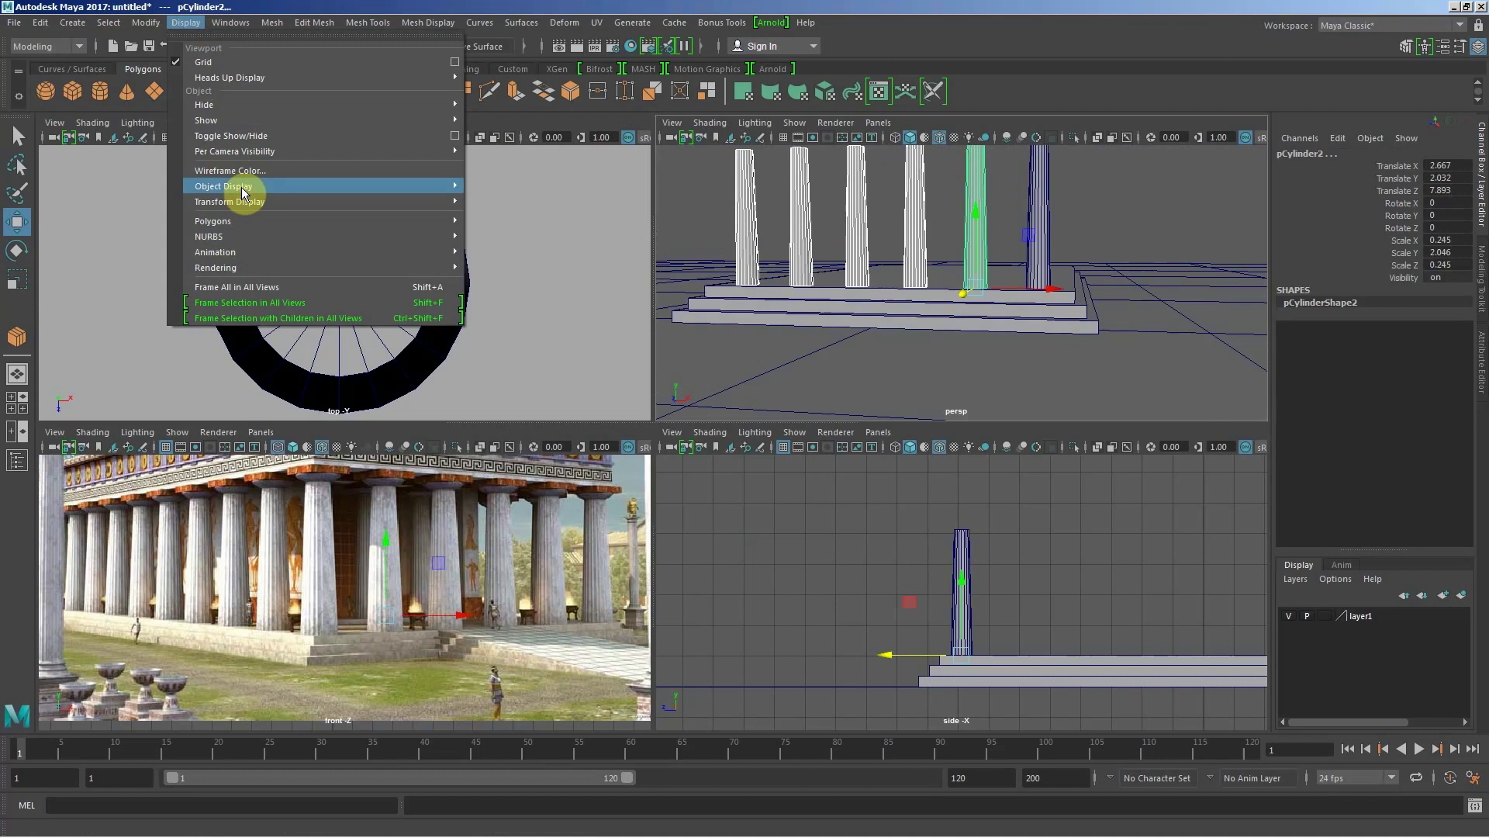
click(487, 200)
click(1140, 225)
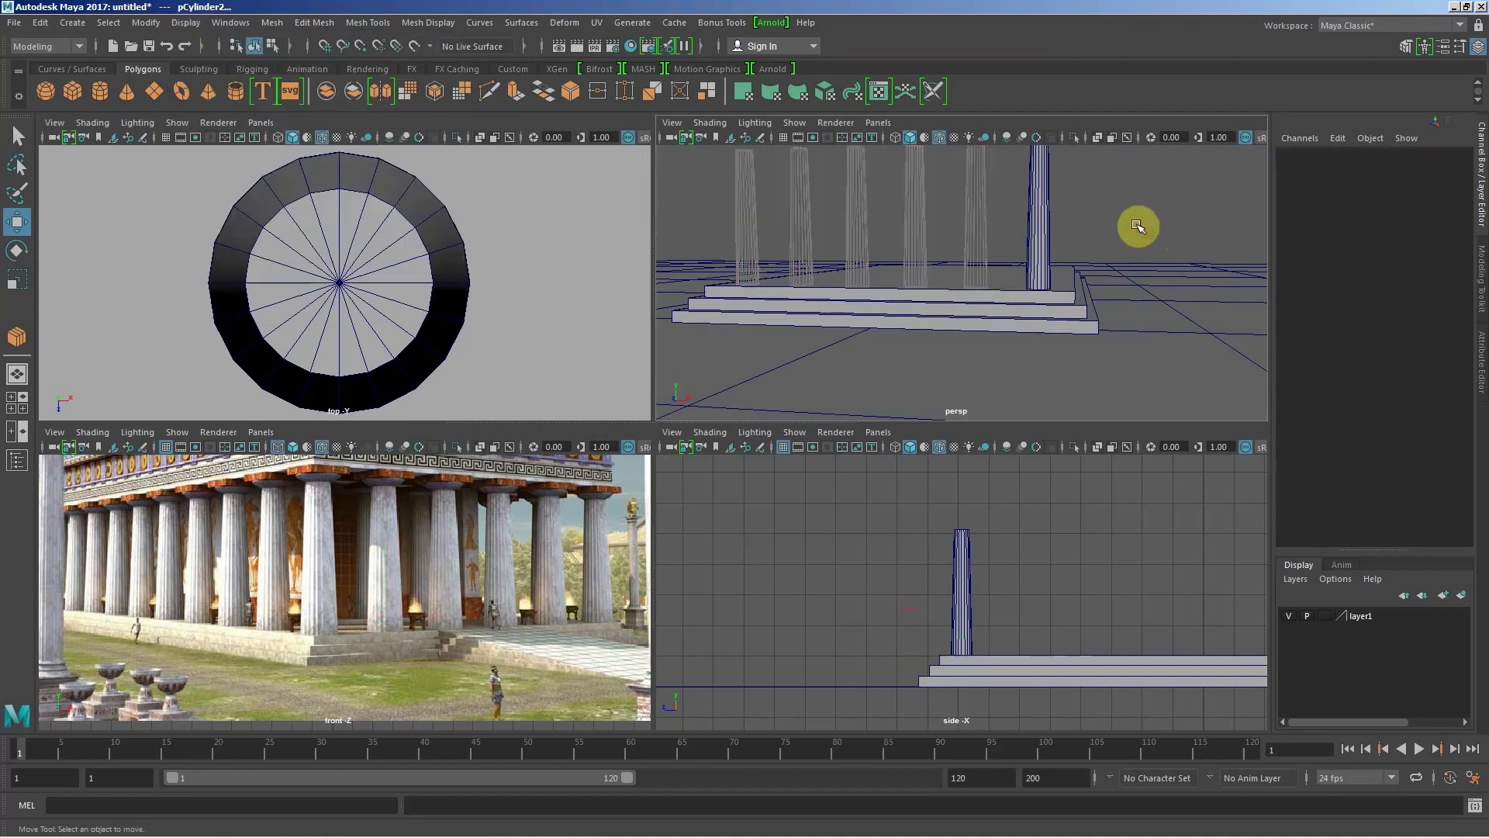
mouse_move(1097, 272)
alt+mouse_down()
mouse_move(1100, 246)
mouse_move(1171, 240)
mouse_move(1147, 233)
mouse_move(1140, 190)
mouse_move(1096, 226)
mouse_move(1120, 277)
alt+mouse_up()
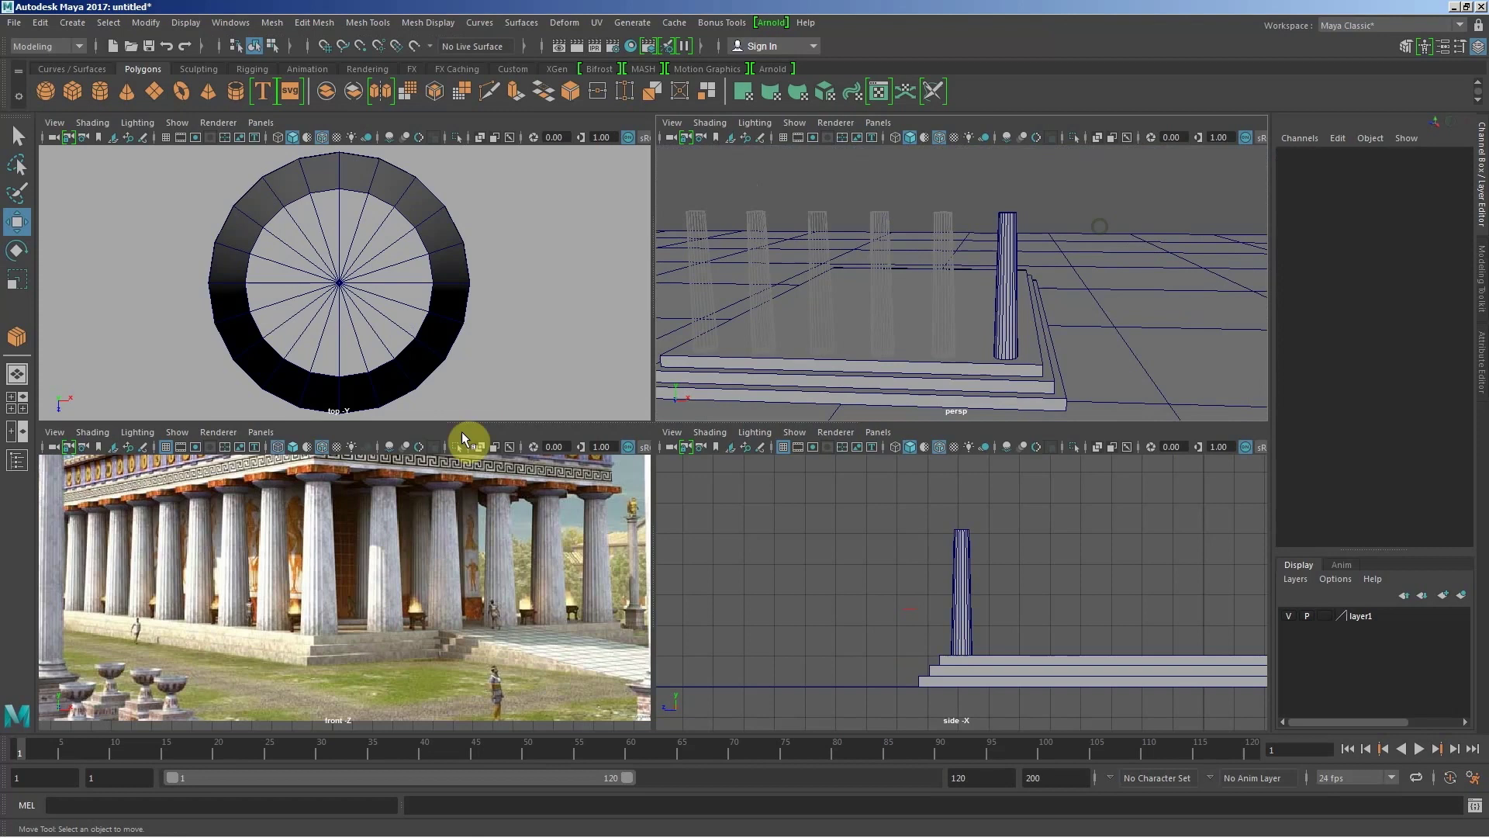
Step: Inspect the reference frieze, orbit the platform, and maximize the perspective panel with Spacebar
mouse_move(283, 520)
alt+right_down()
mouse_move(372, 526)
mouse_move(266, 581)
mouse_move(476, 608)
alt+right_up()
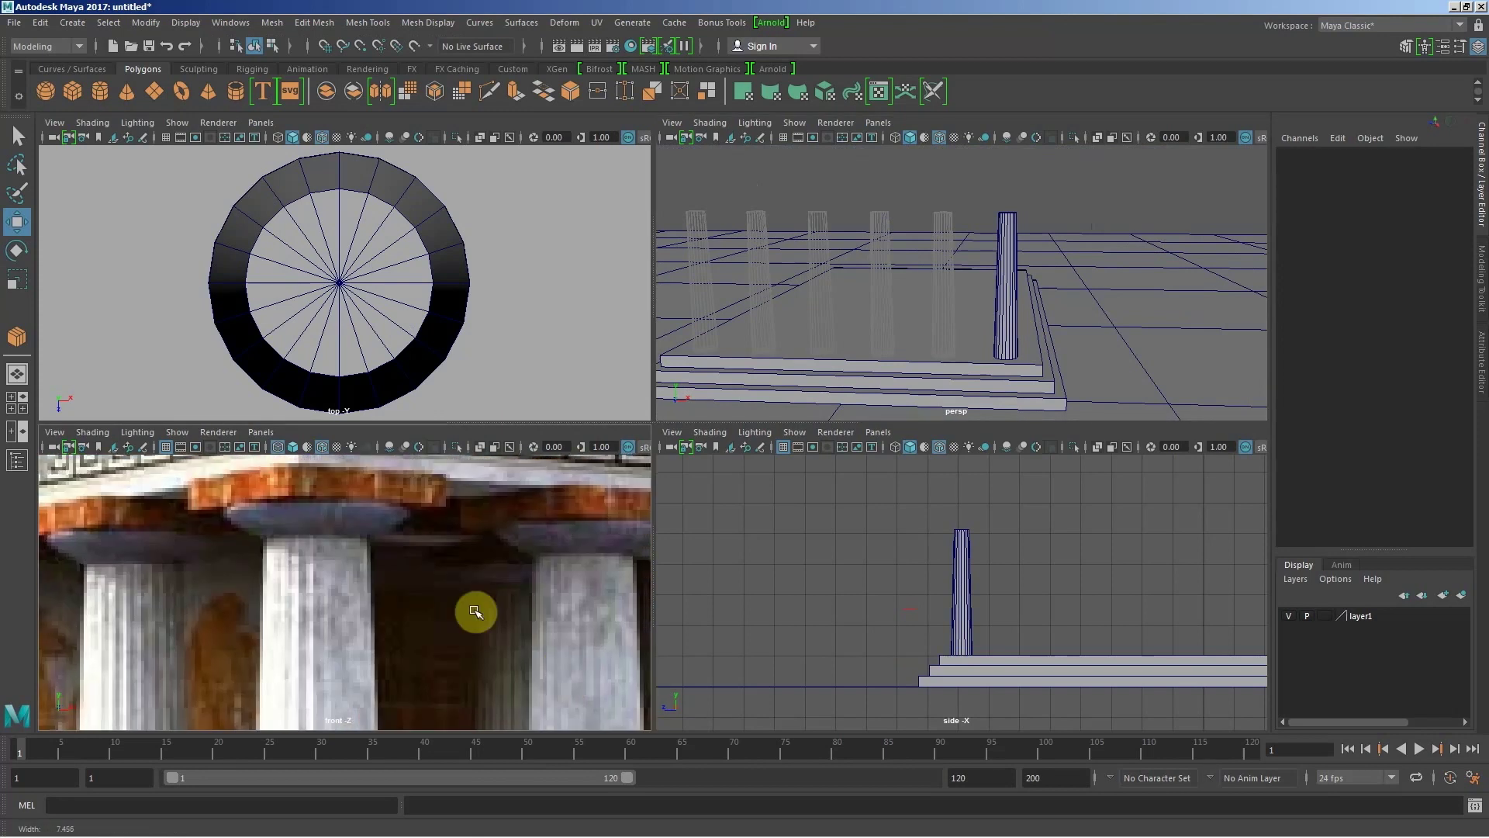
alt+middle_drag(476, 608, 505, 675)
alt+right_drag(505, 675, 398, 634)
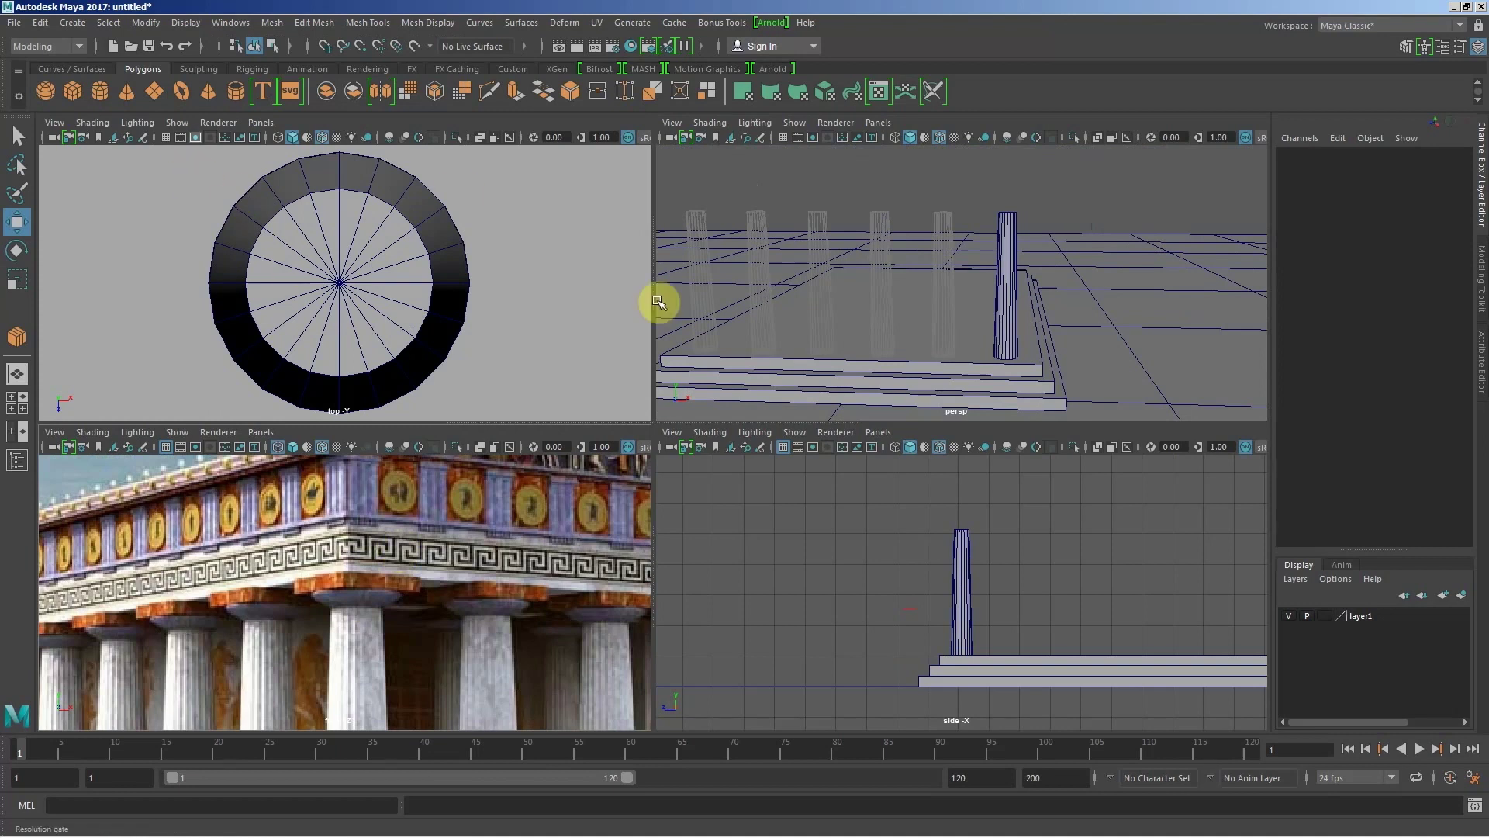
alt+drag(972, 276, 937, 285)
scroll(937, 285, down, 3)
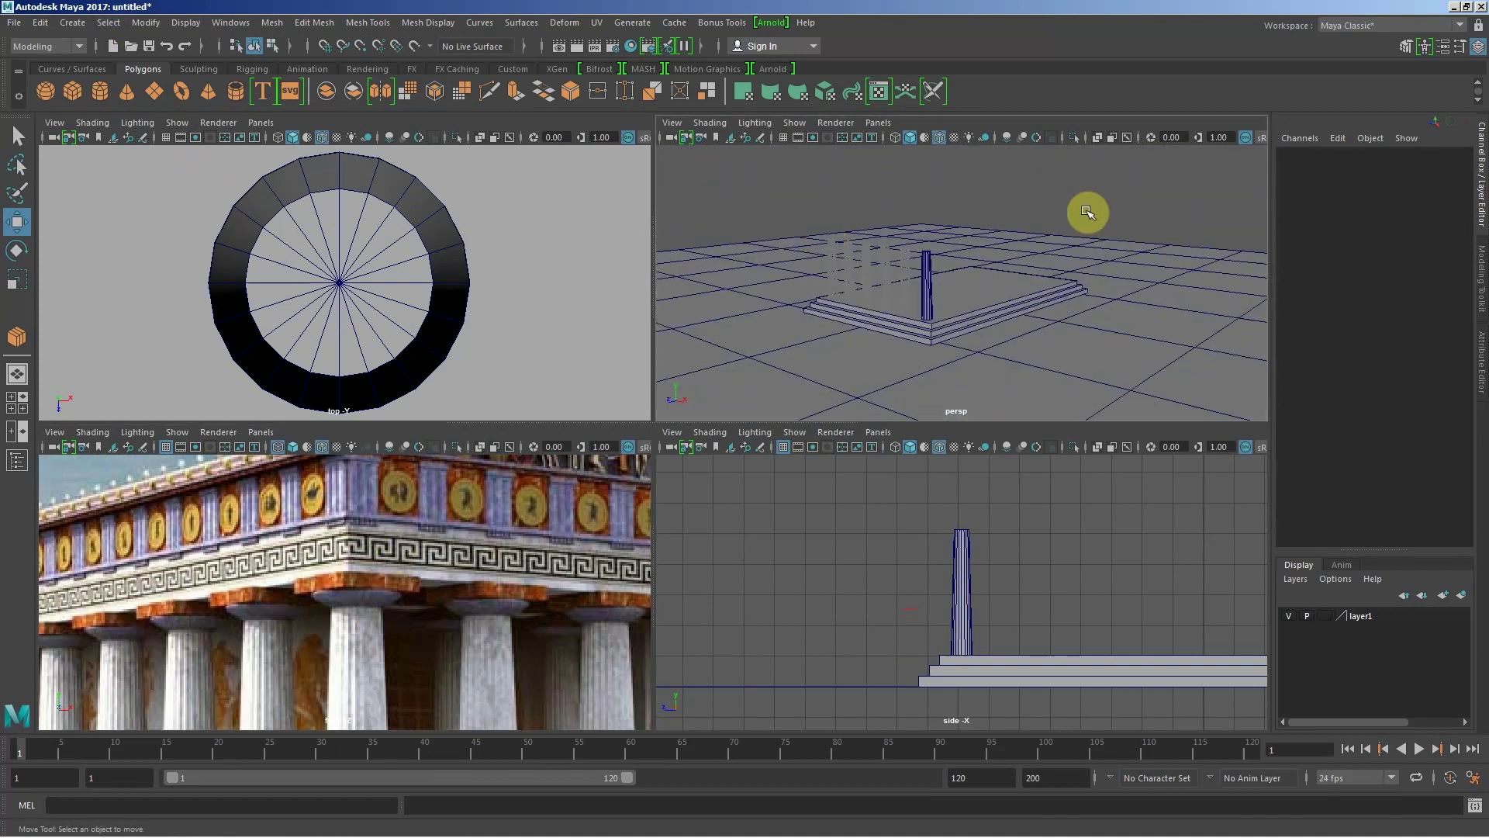
key(space)
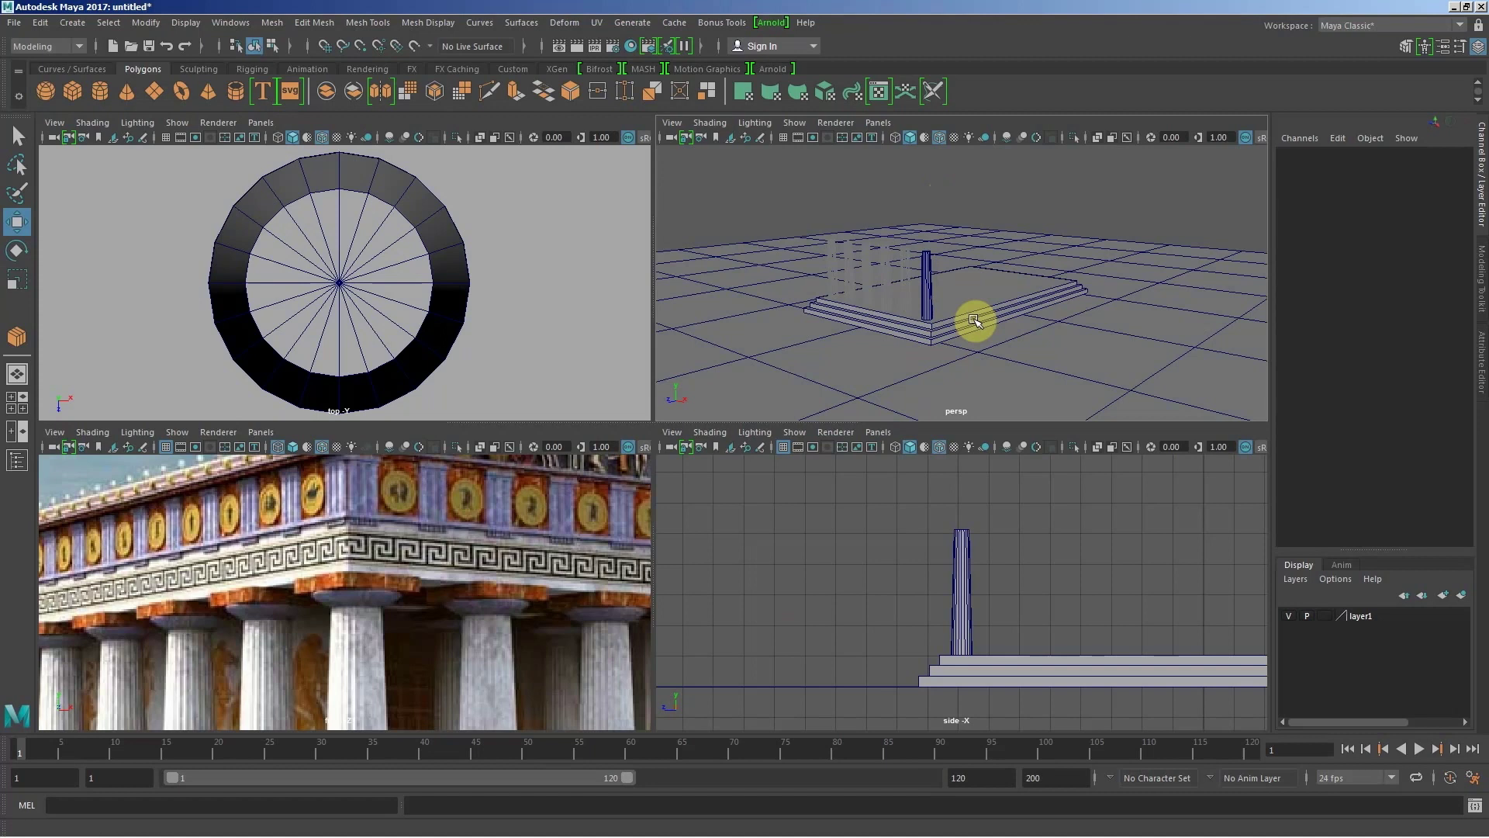
key(space)
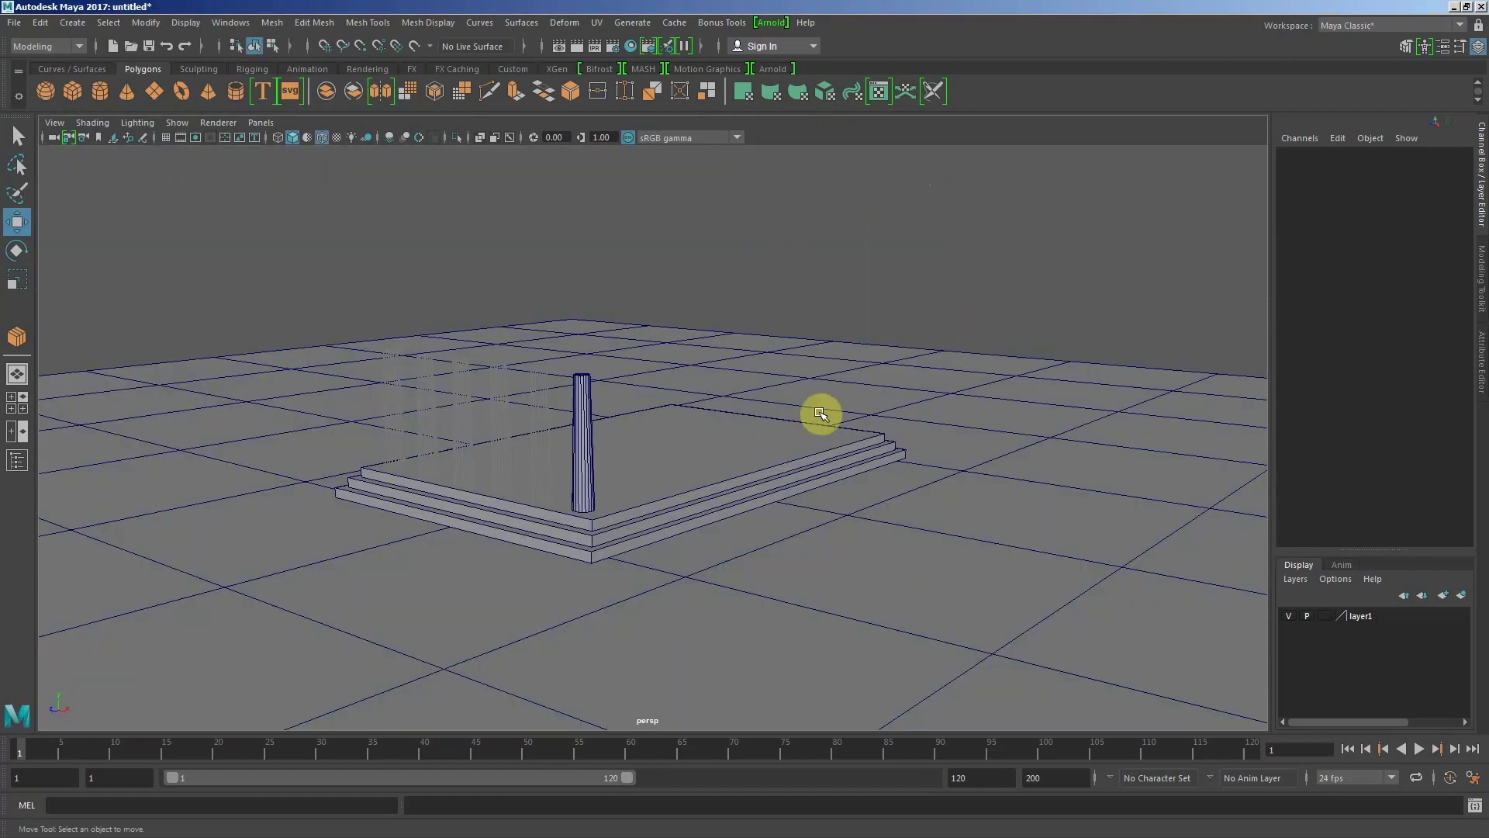
Step: Set a blue gradient background with Alt+B and create a polygon sphere
alt+drag(825, 388, 784, 392)
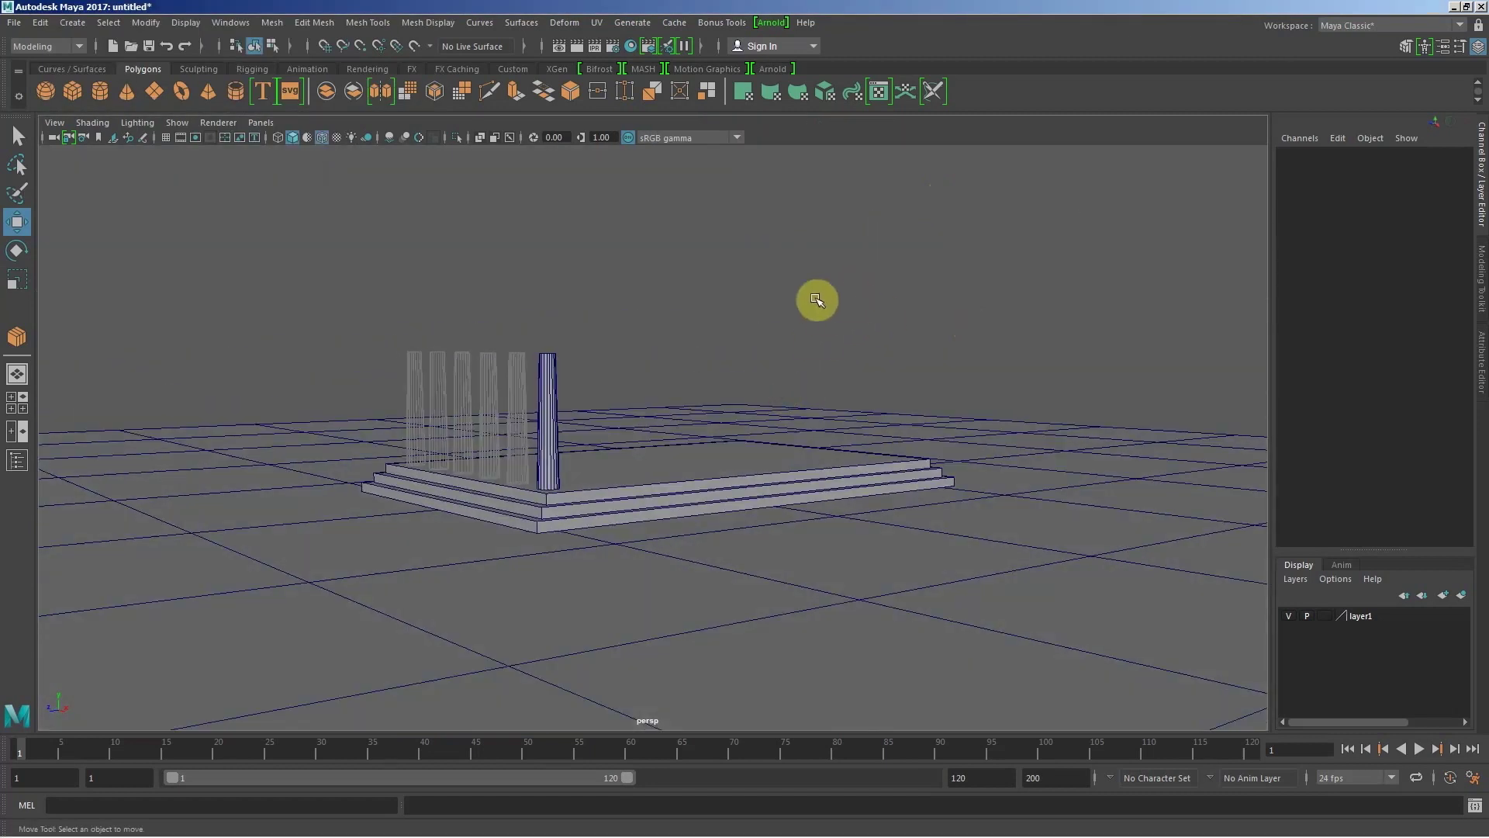
key(alt+b)
key(alt+b)
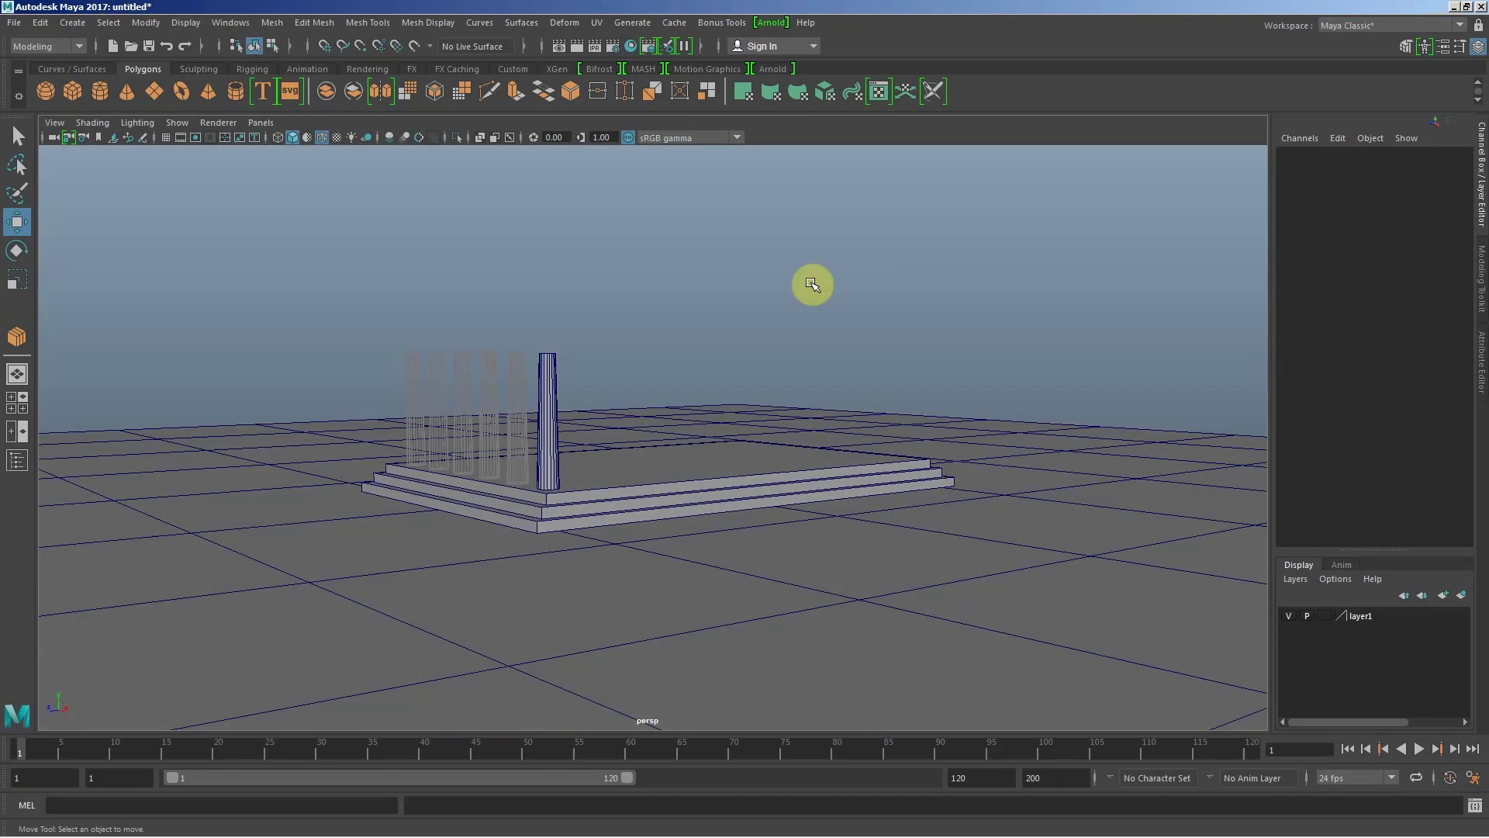
shift+right_click(897, 296)
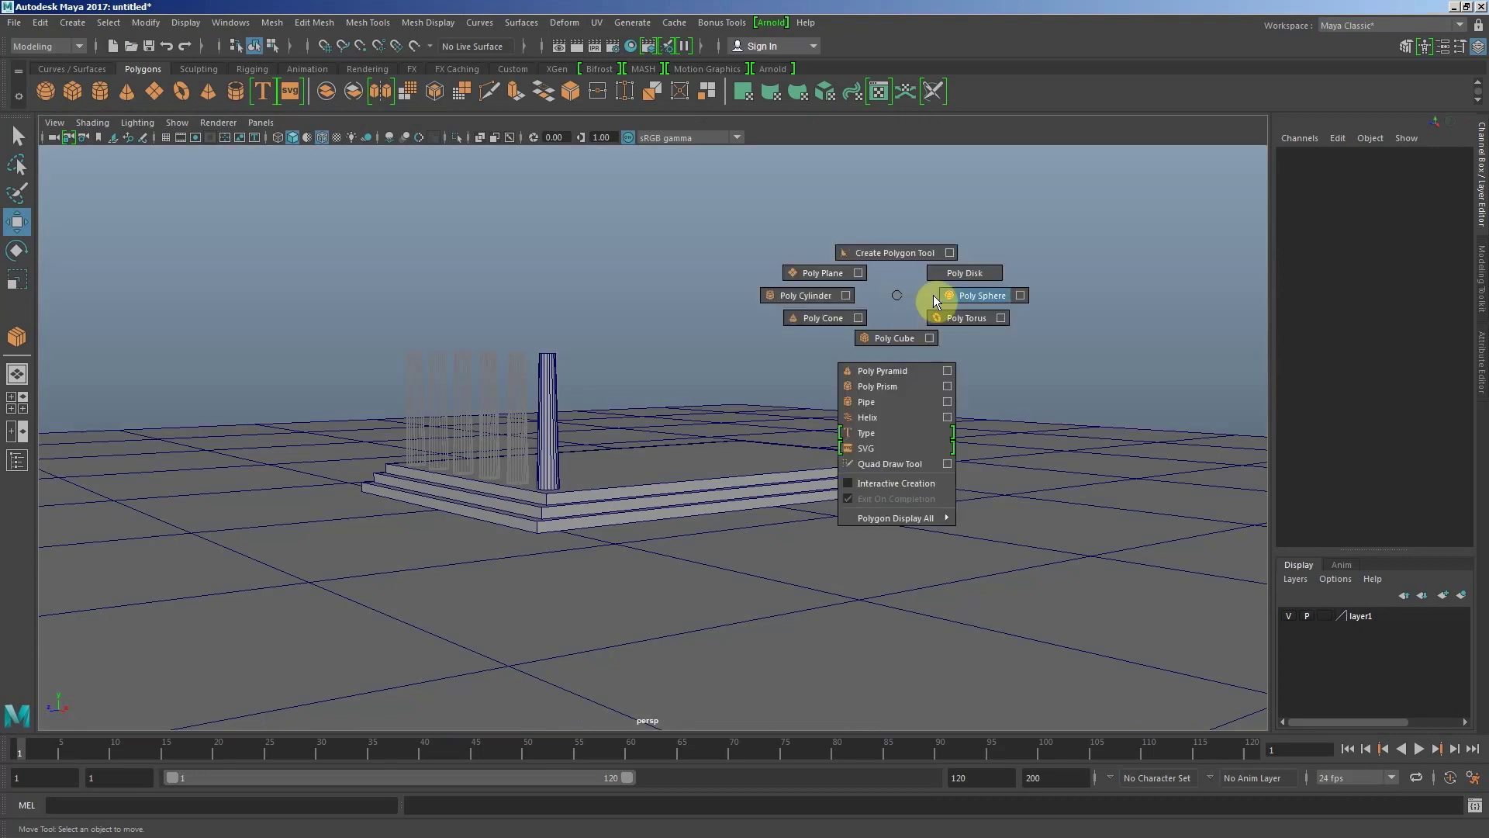
click(933, 295)
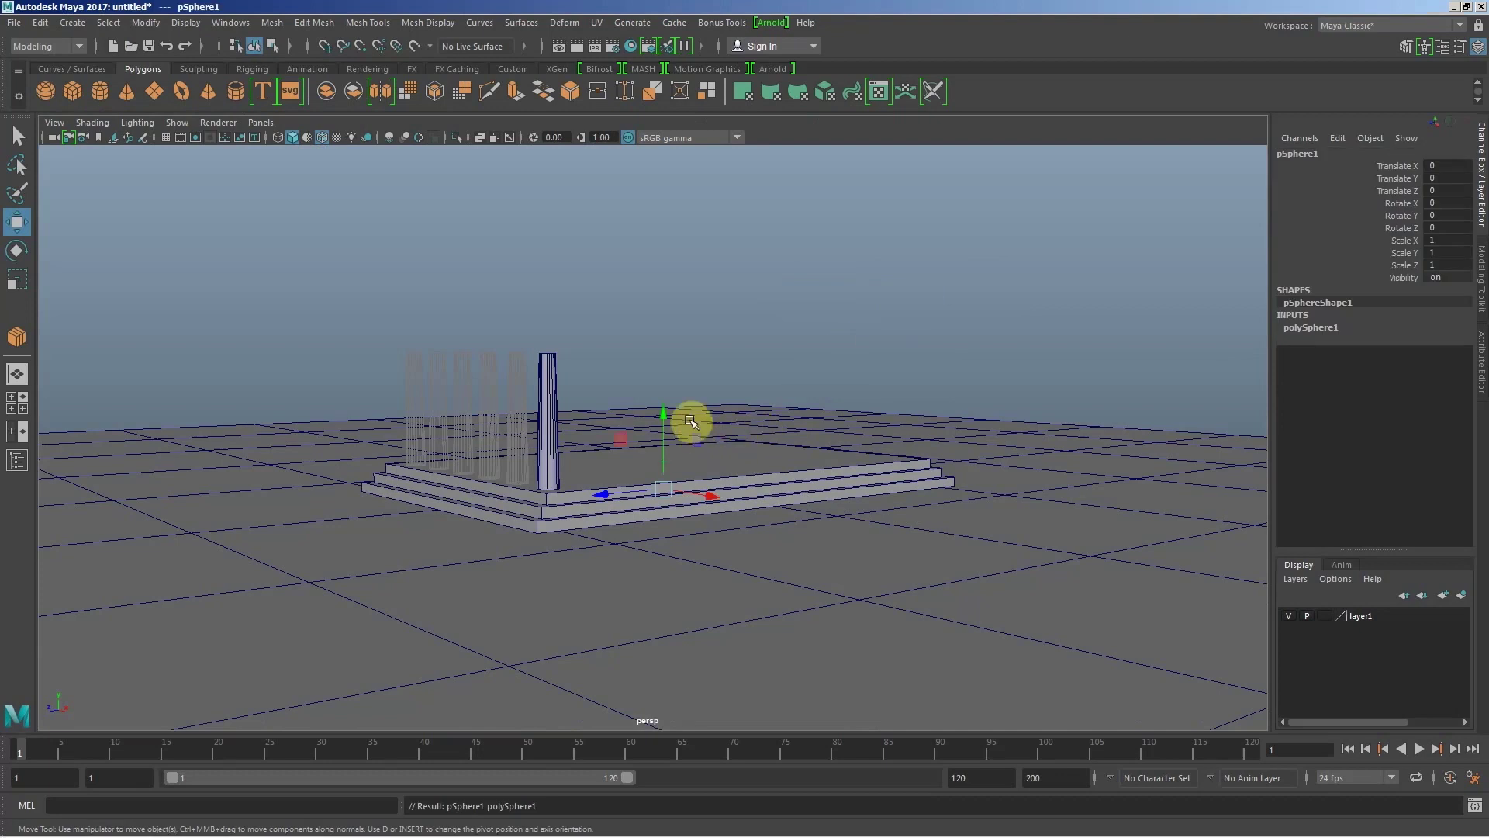
Step: Raise the sphere to Translate Y 5.067 and frame it in the view
drag(663, 414, 690, 278)
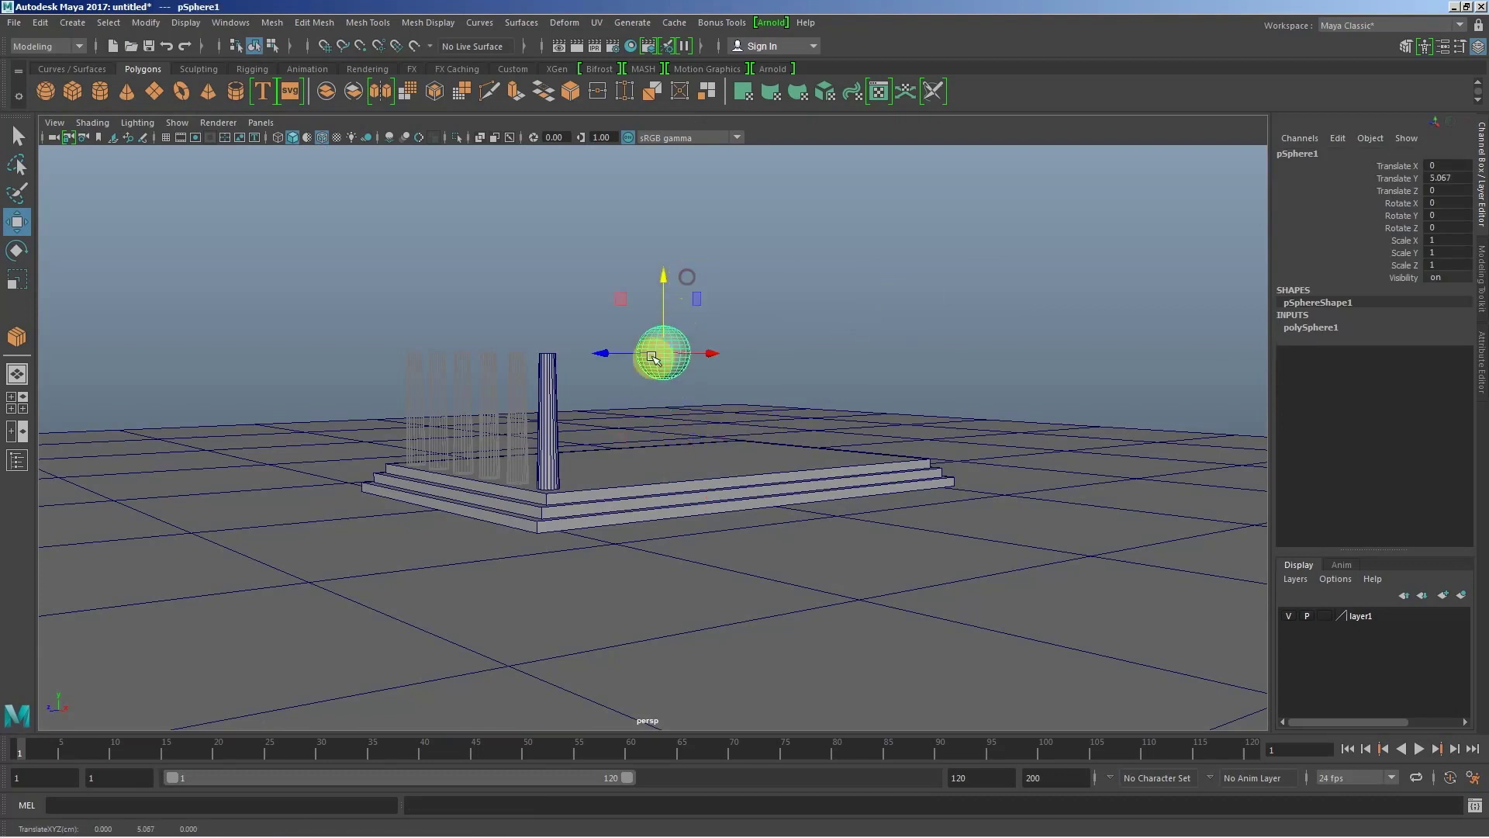
mouse_move(539, 411)
alt+mouse_down()
mouse_move(571, 412)
mouse_move(527, 387)
mouse_move(830, 422)
mouse_move(881, 412)
mouse_move(675, 399)
mouse_move(672, 381)
alt+mouse_up()
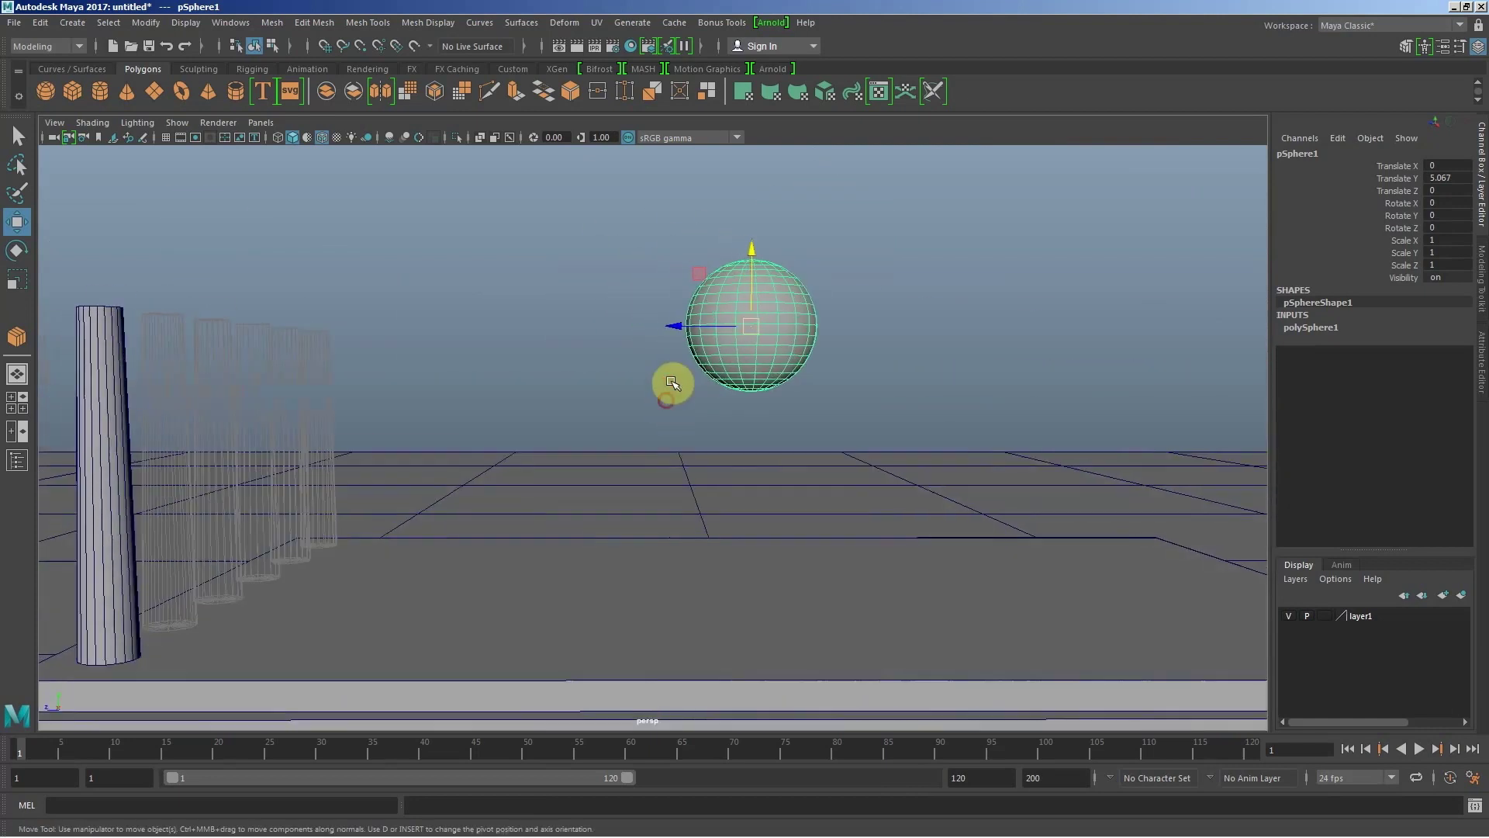
mouse_move(671, 382)
alt+right_down()
mouse_move(1018, 494)
mouse_move(841, 502)
alt+right_up()
mouse_move(841, 502)
alt+mouse_down()
mouse_move(841, 439)
mouse_move(848, 451)
mouse_move(781, 403)
alt+mouse_up()
key(f)
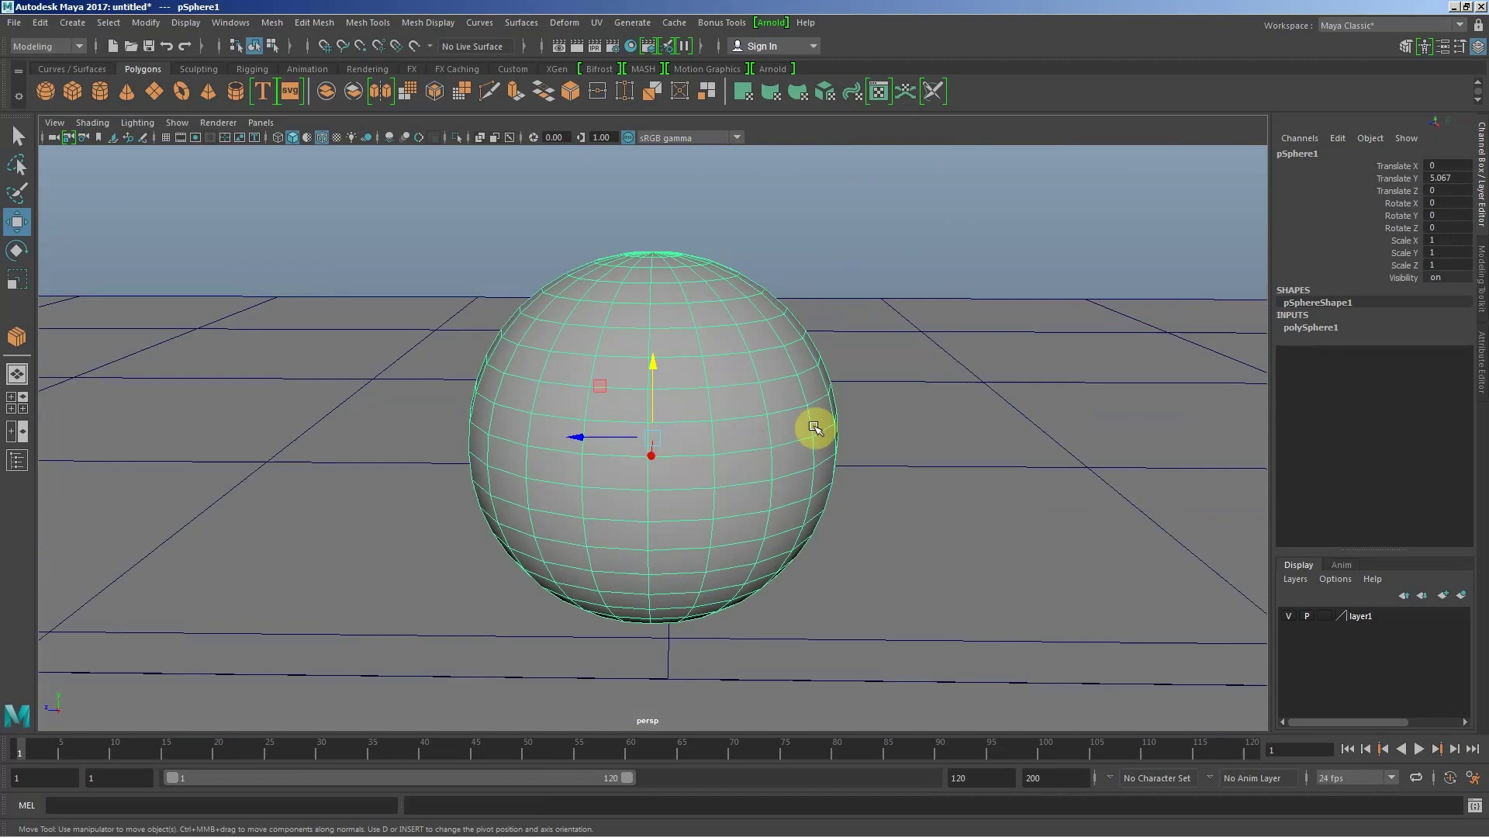
mouse_move(741, 512)
alt+mouse_down()
mouse_move(664, 519)
mouse_move(830, 458)
mouse_move(835, 476)
alt+mouse_up()
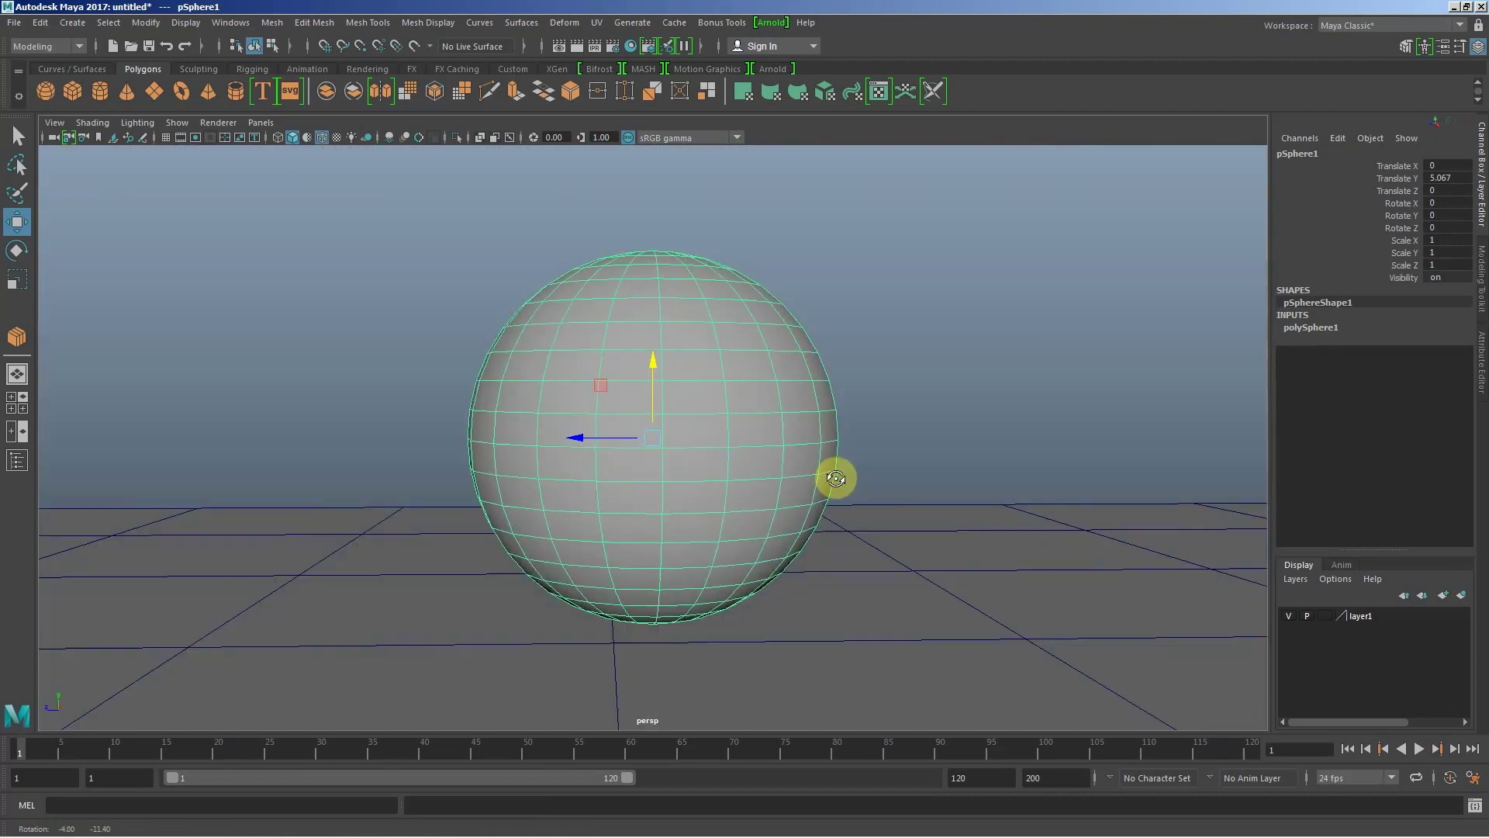
alt+right_drag(950, 487, 737, 466)
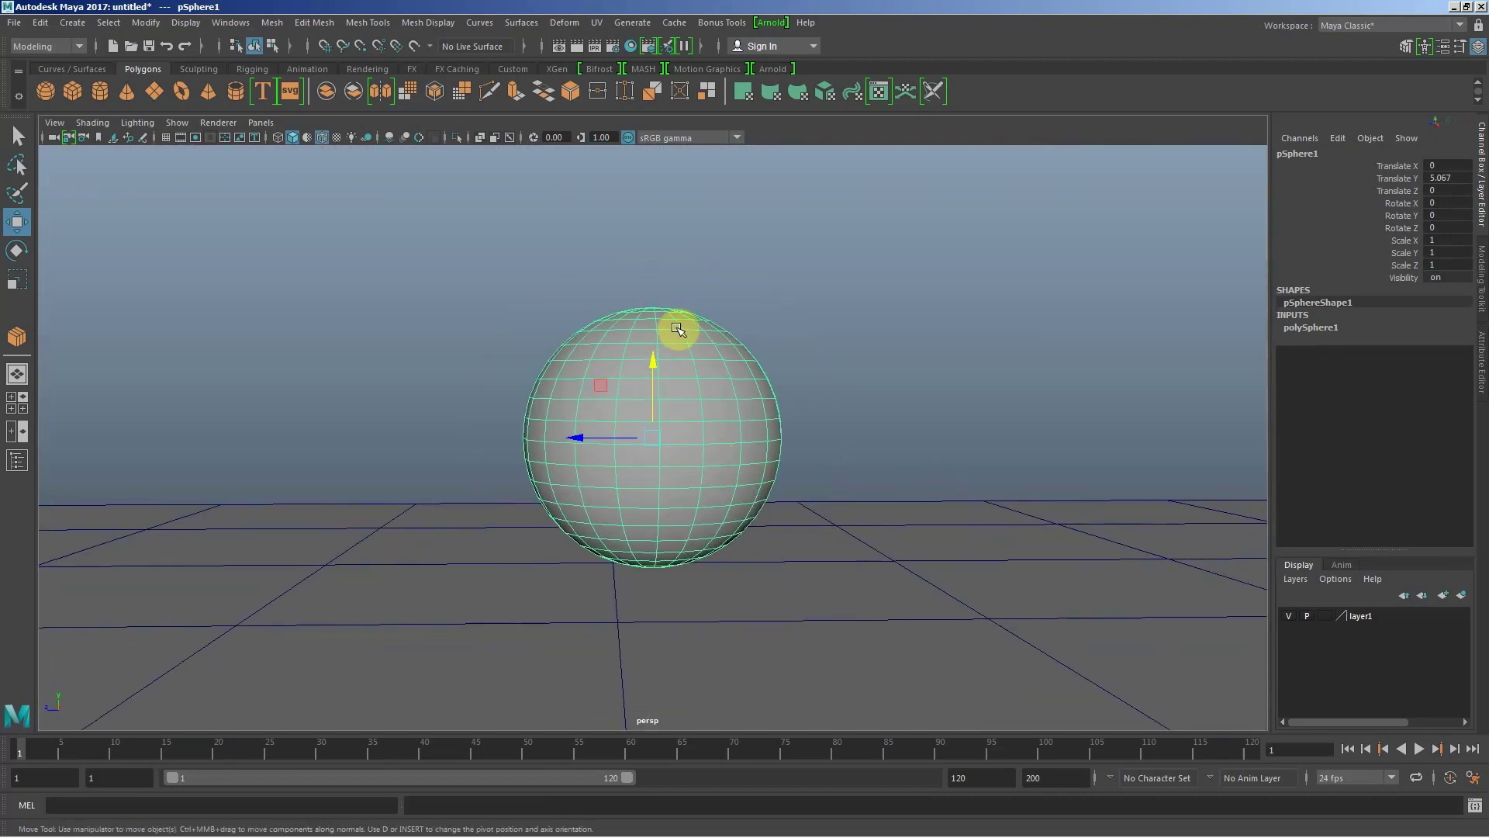
Step: Switch pSphere1 to face mode and select all its faces
right_drag(676, 327, 675, 353)
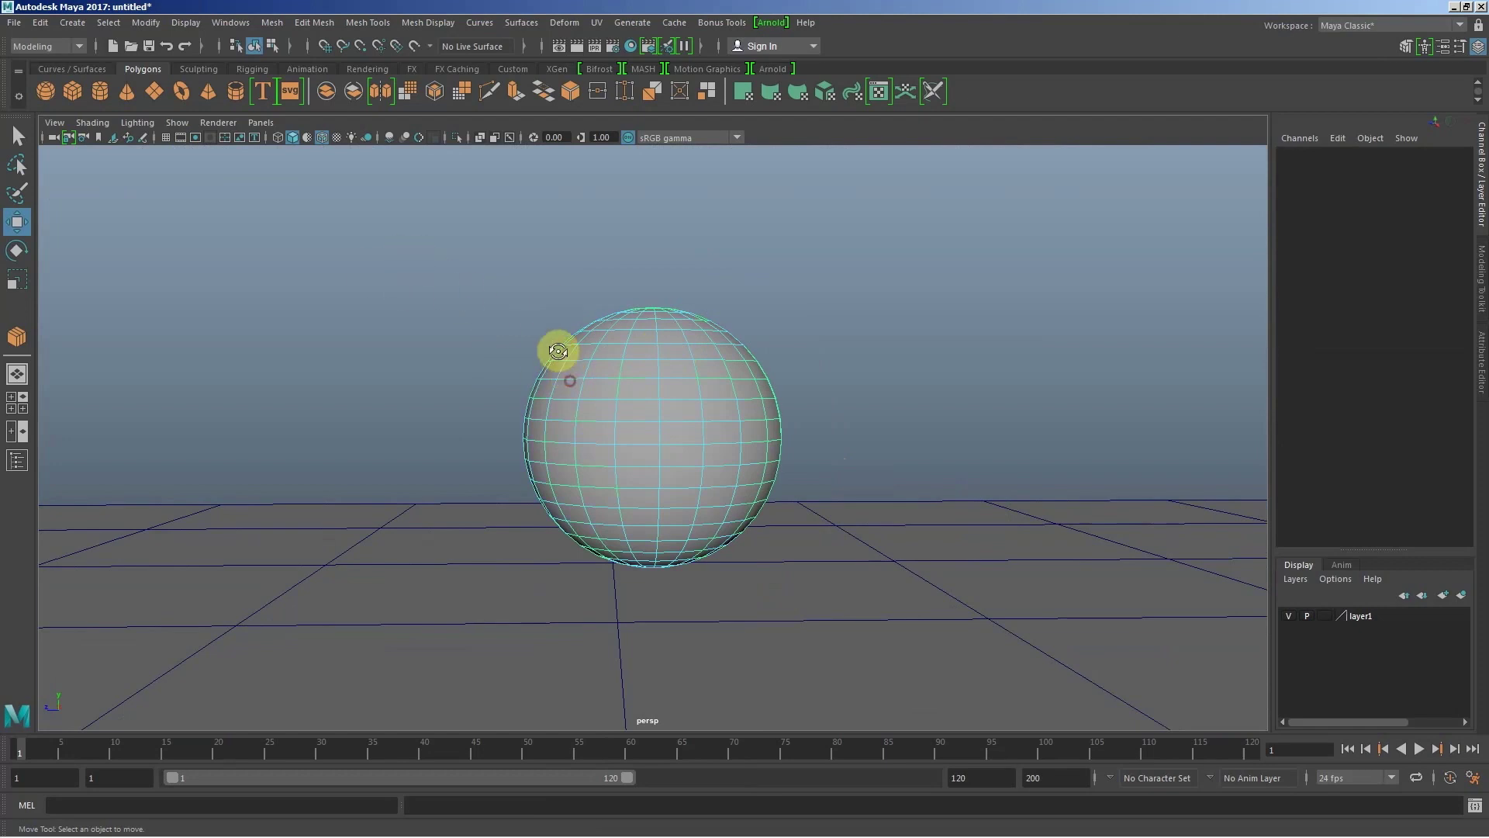
mouse_move(558, 351)
alt+mouse_down()
mouse_move(548, 376)
mouse_move(571, 398)
alt+mouse_up()
key(space)
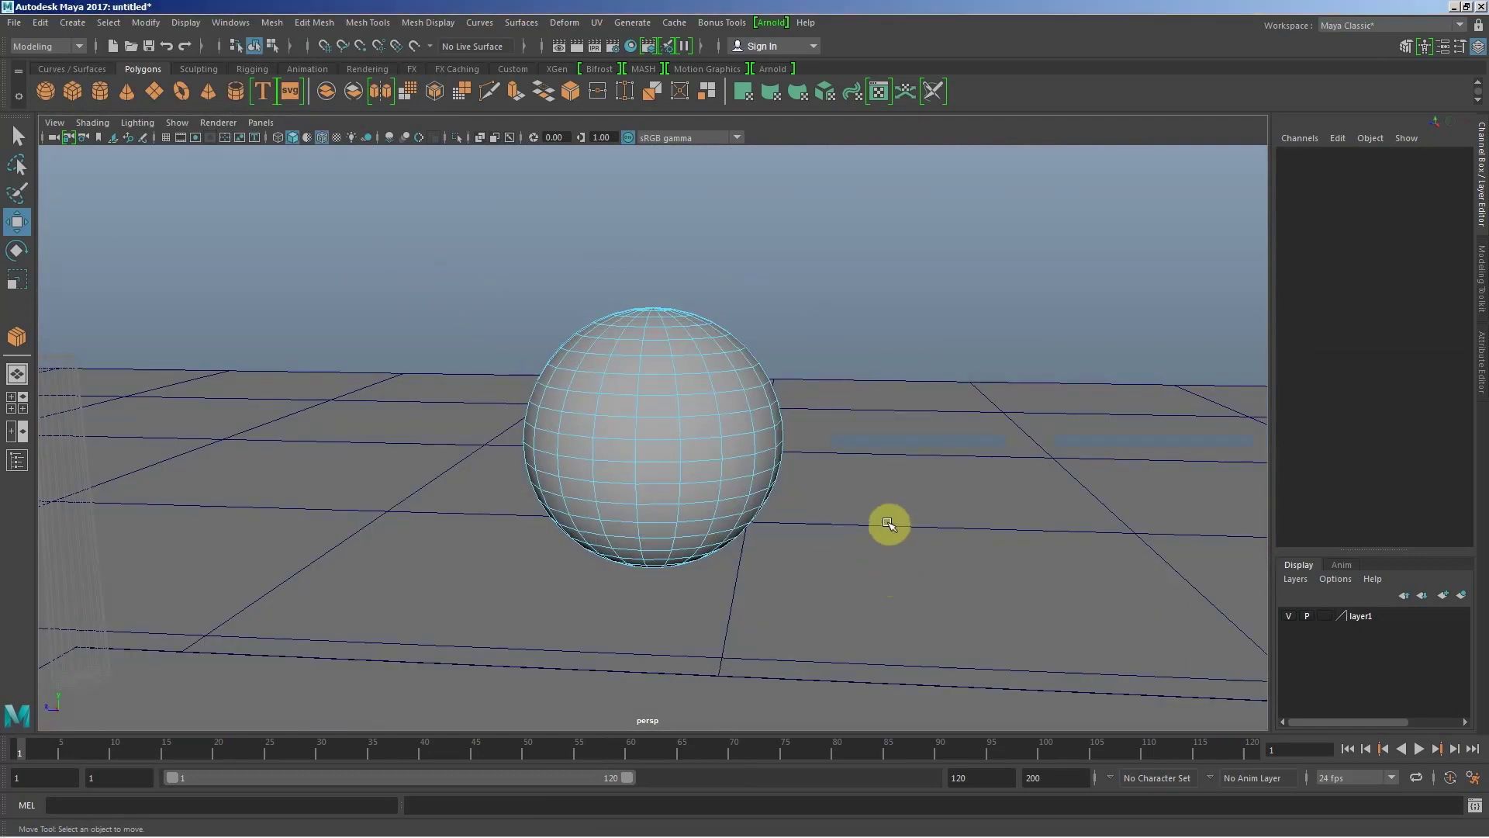
mouse_move(434, 244)
mouse_down()
mouse_move(1014, 678)
mouse_move(1001, 654)
mouse_up()
key(f)
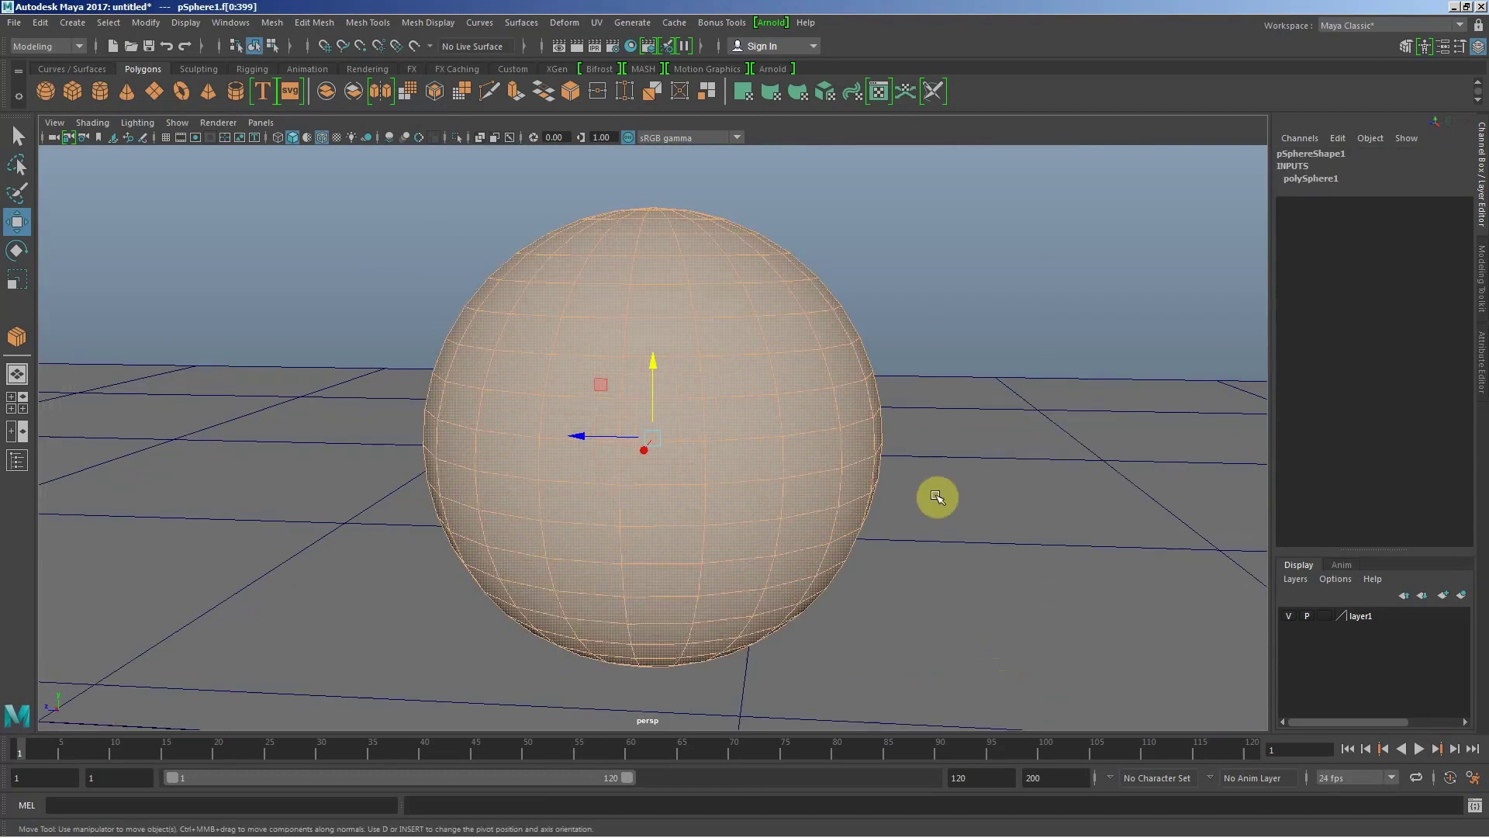
Step: Return to the four-view layout and hide the reference image layer1
key(space)
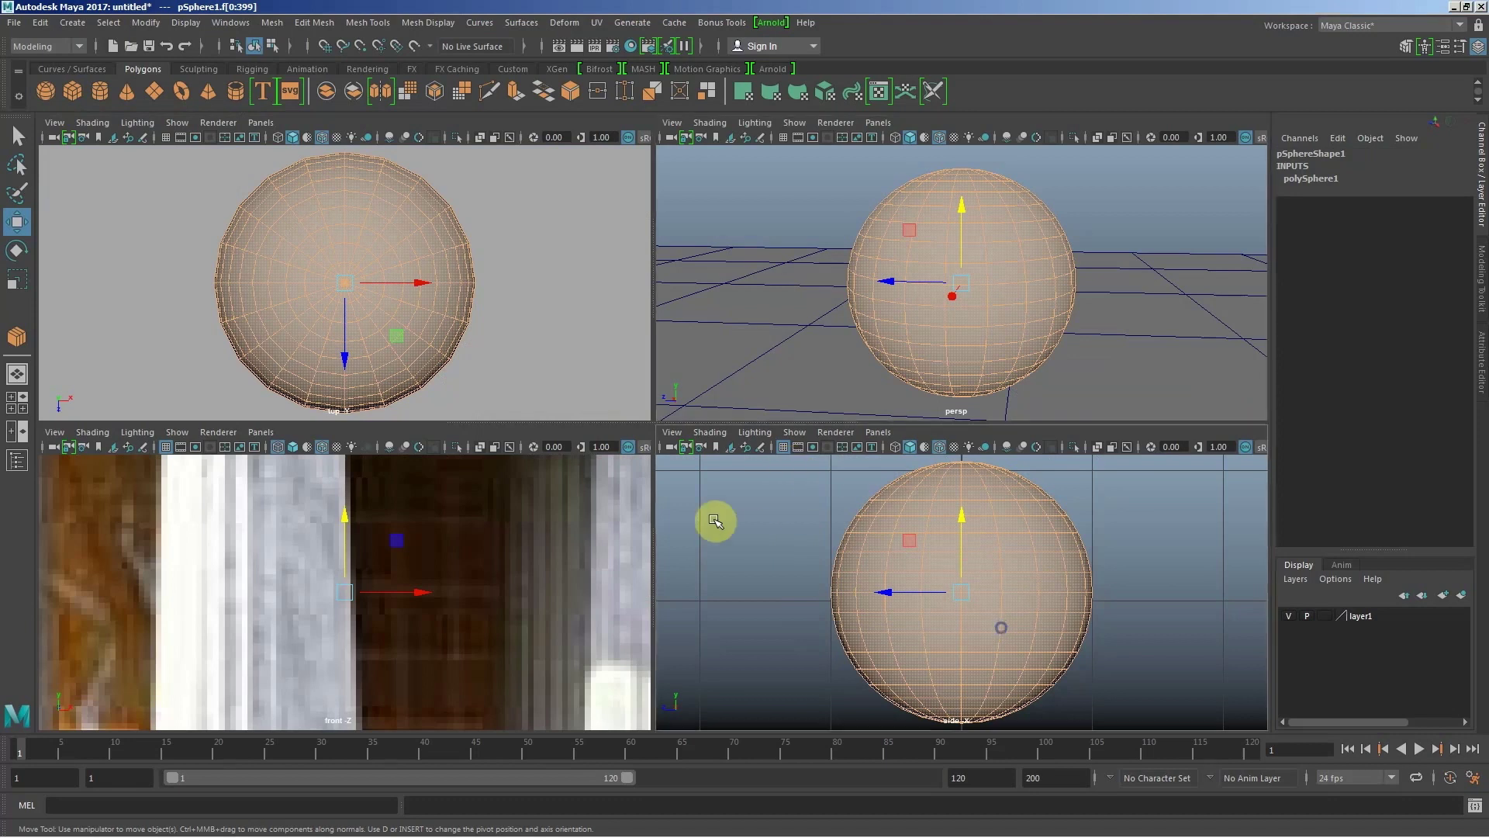
scroll(714, 515, down, 5)
scroll(711, 515, up, 1)
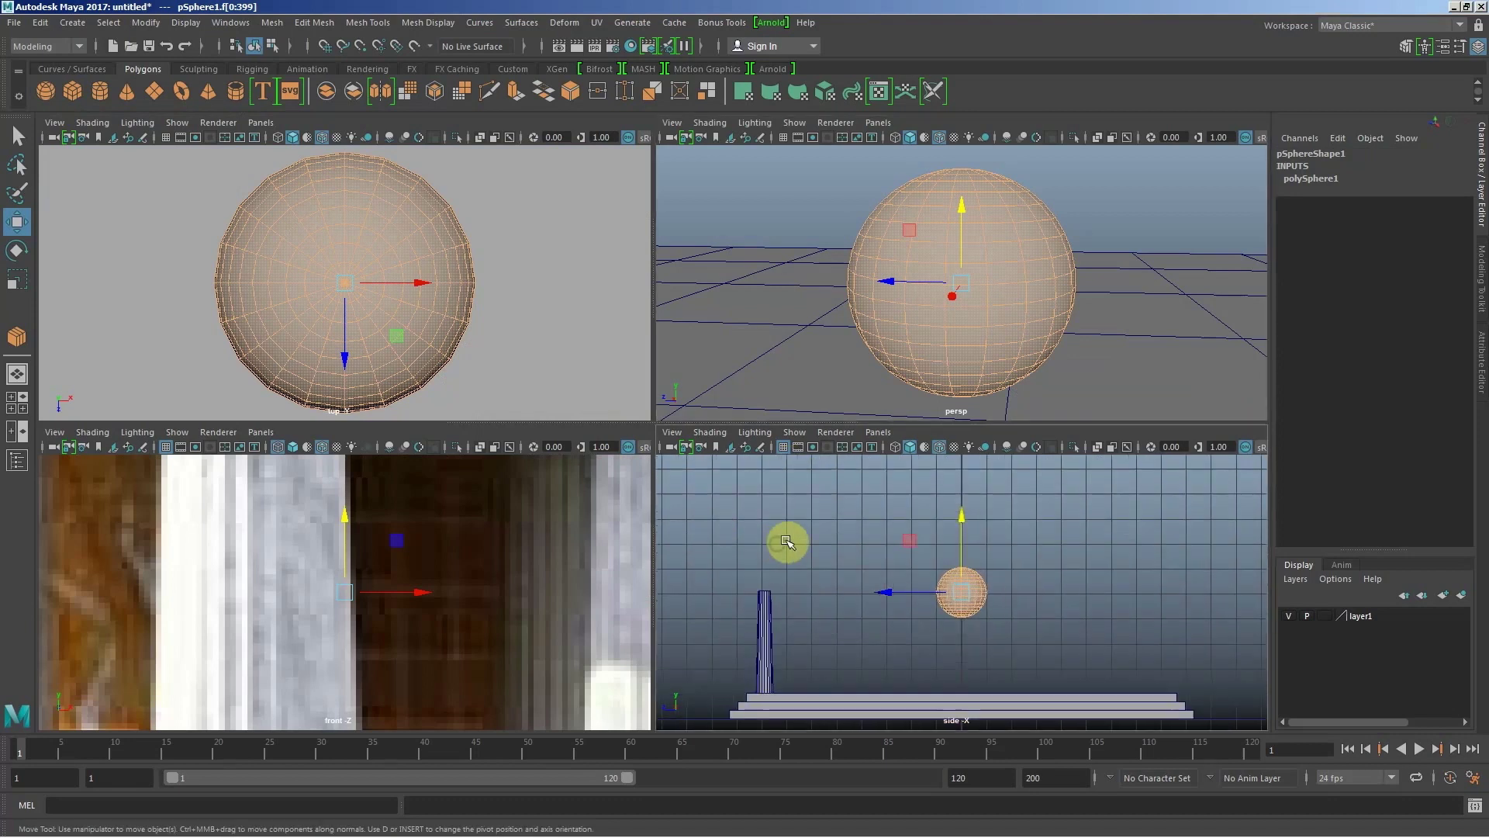
click(1290, 616)
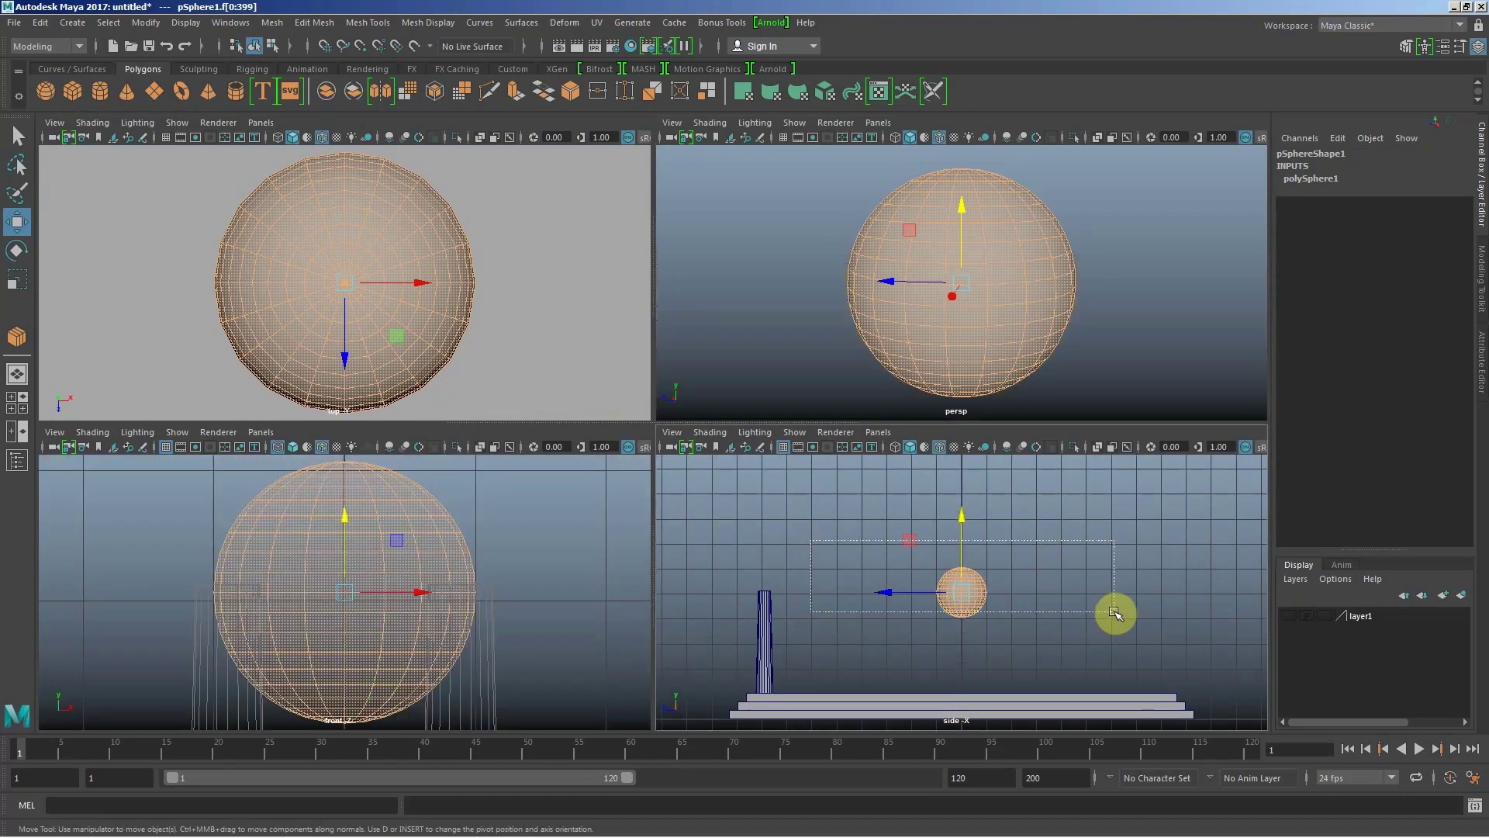
Step: Delete the sphere's upper faces selected in side view, then return to Object Mode
drag(1114, 612, 1115, 614)
key(f)
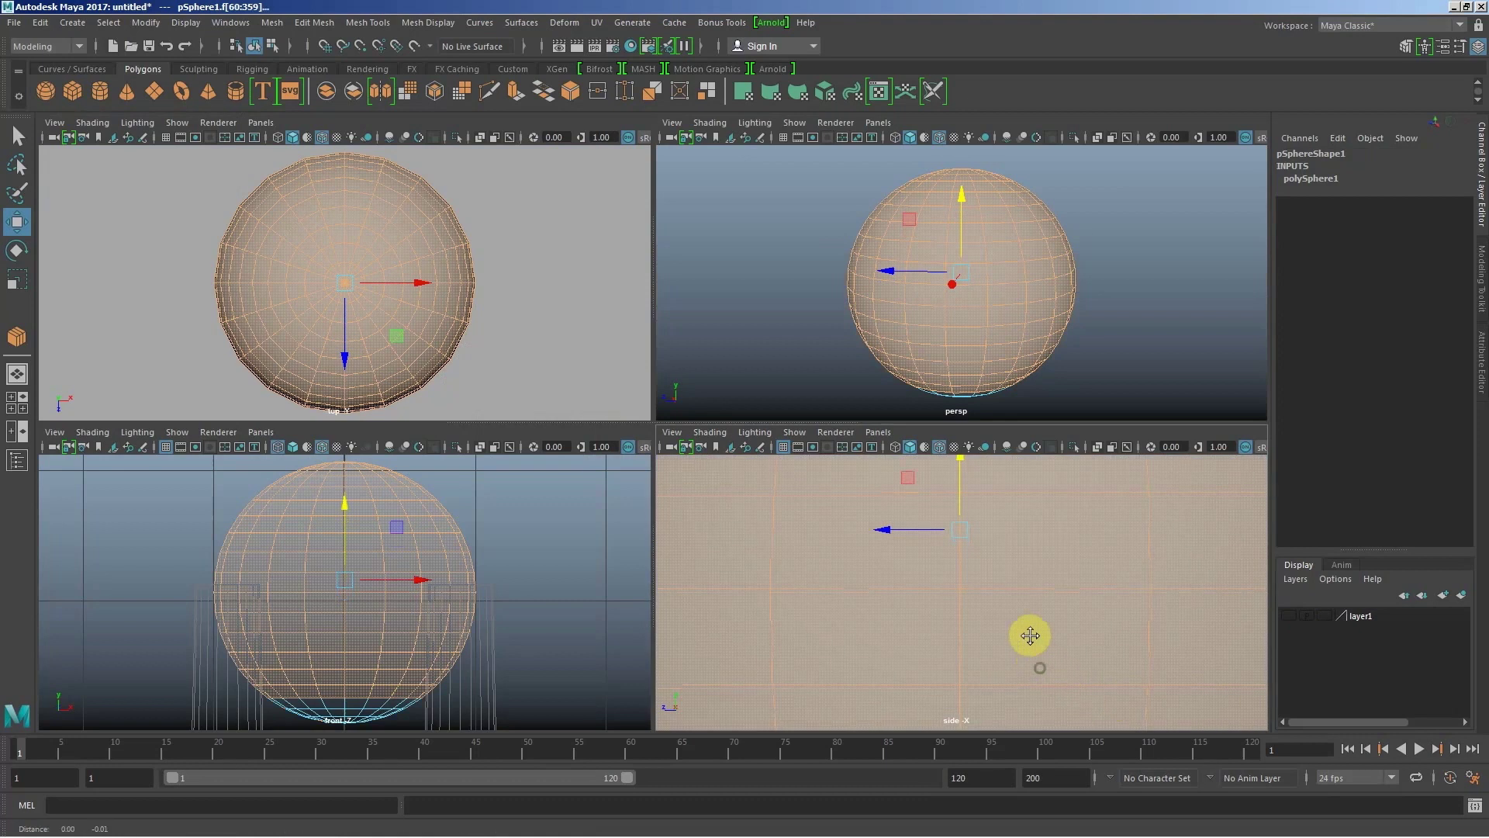
mouse_move(1030, 635)
alt+right_down()
mouse_move(704, 581)
mouse_move(978, 661)
alt+right_up()
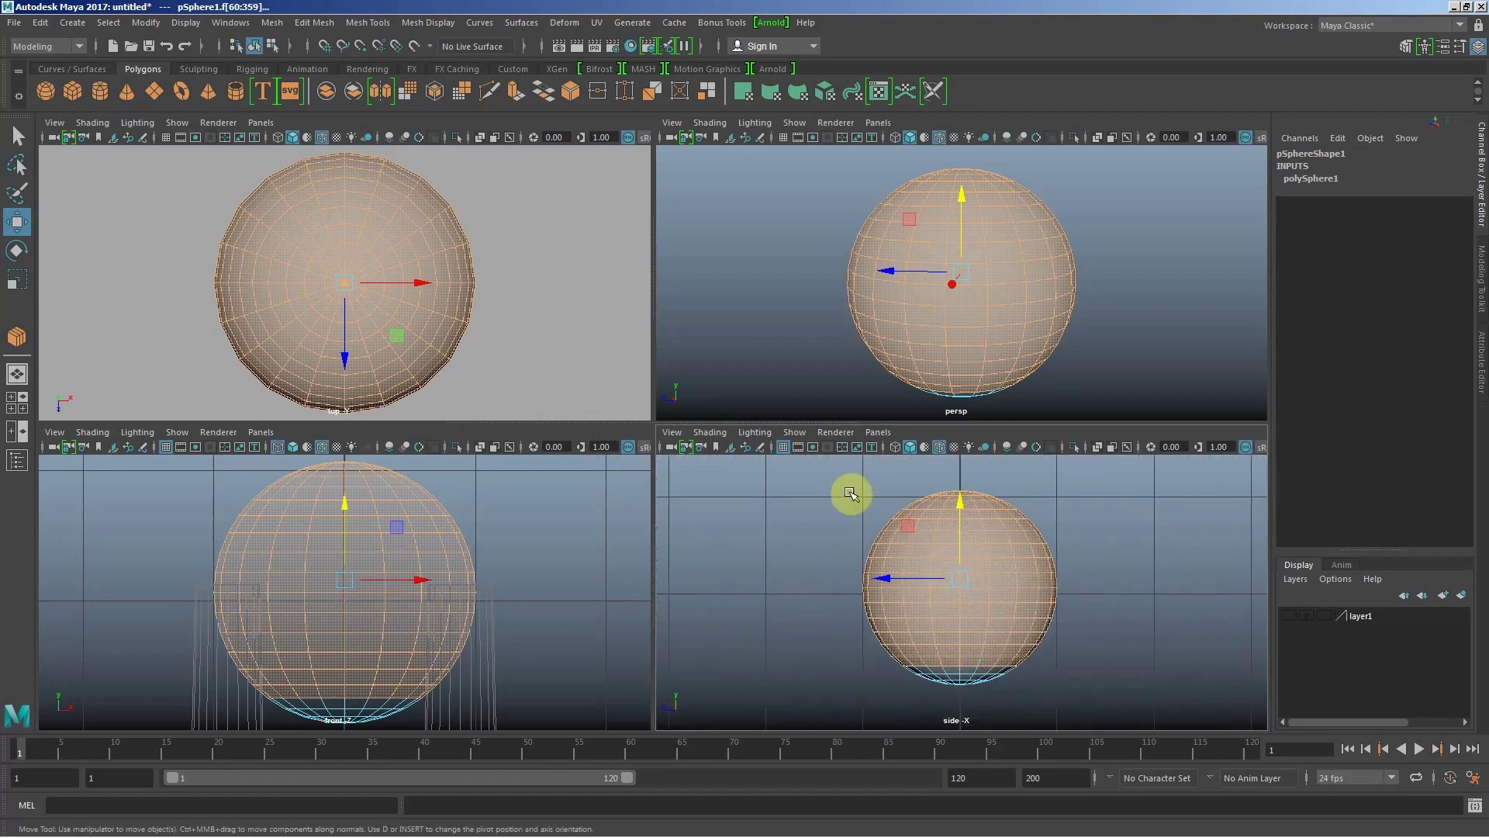
drag(943, 513, 1119, 660)
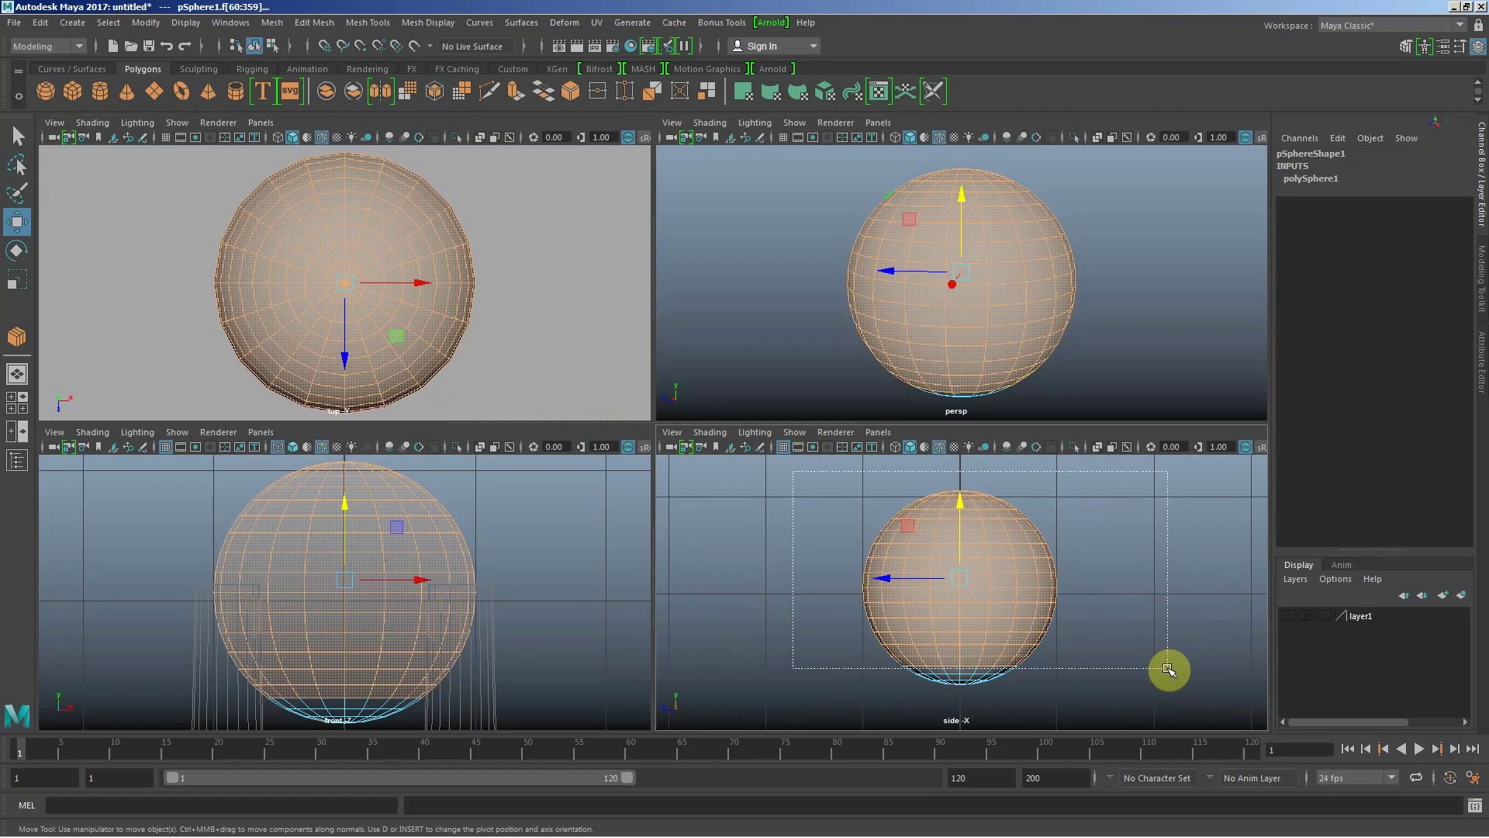
drag(1169, 670, 1169, 670)
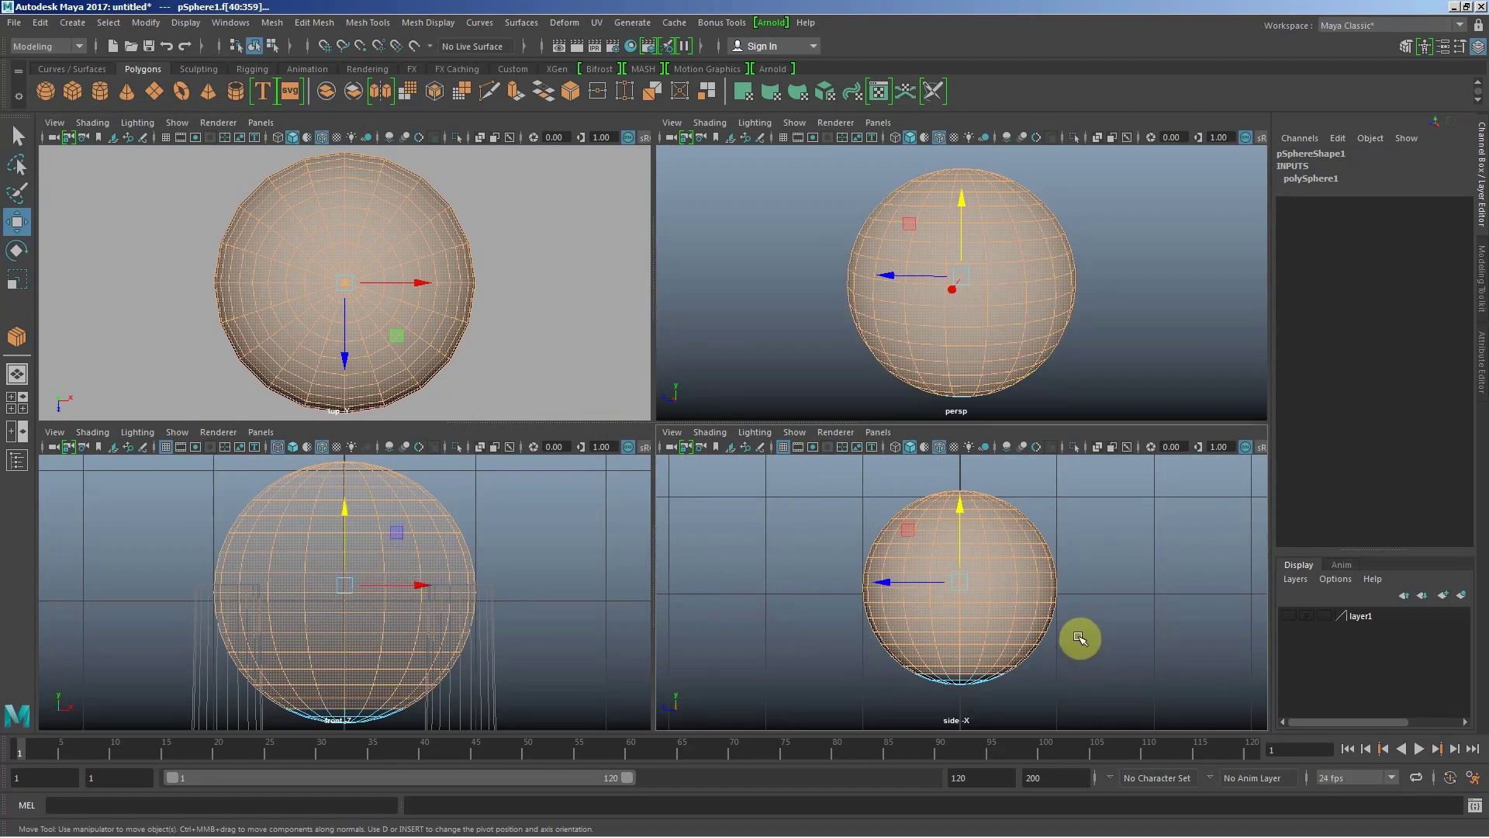
key(Delete)
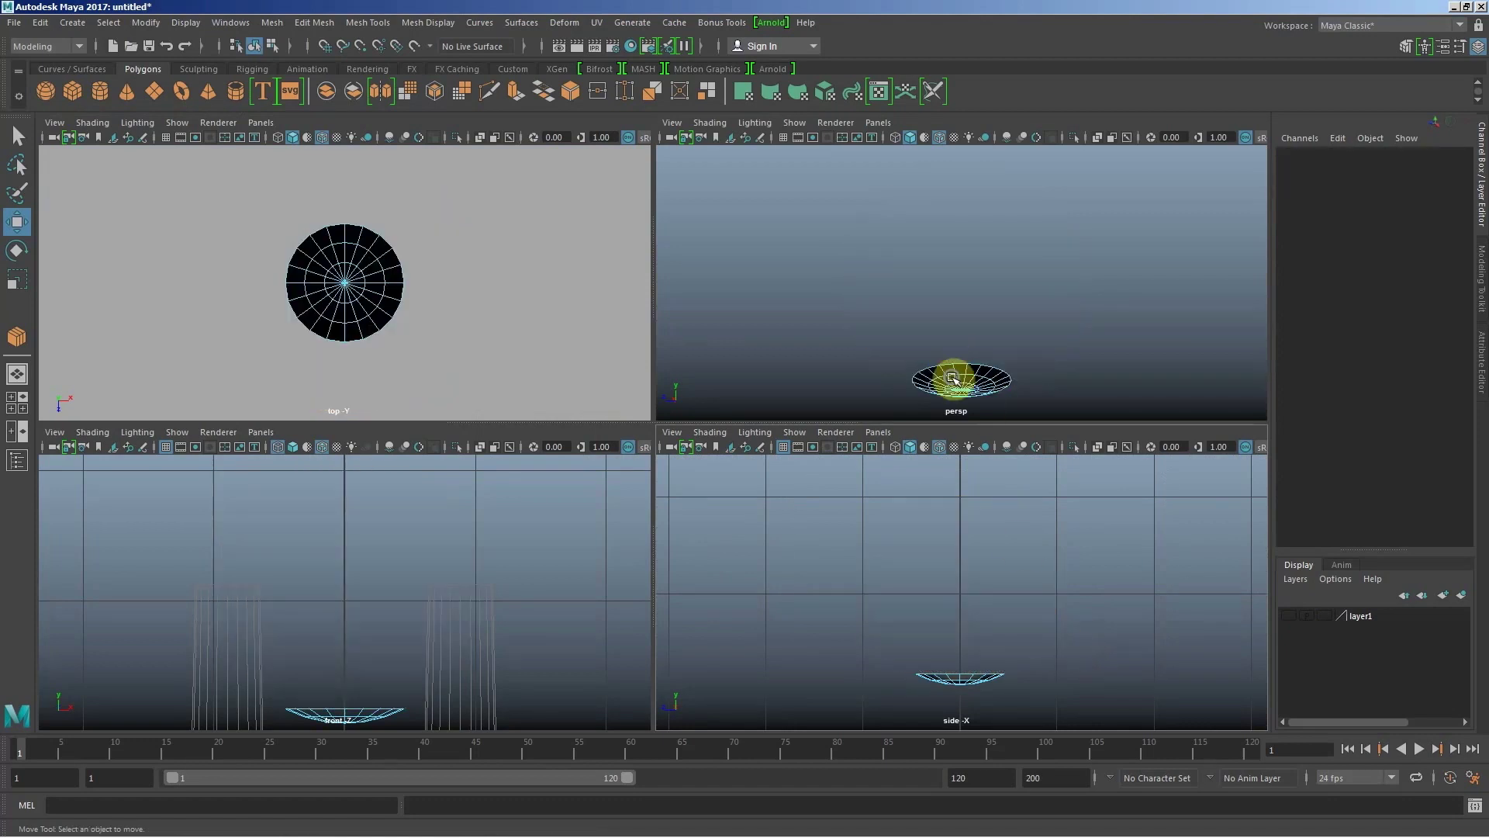
right_click(961, 378)
click(983, 355)
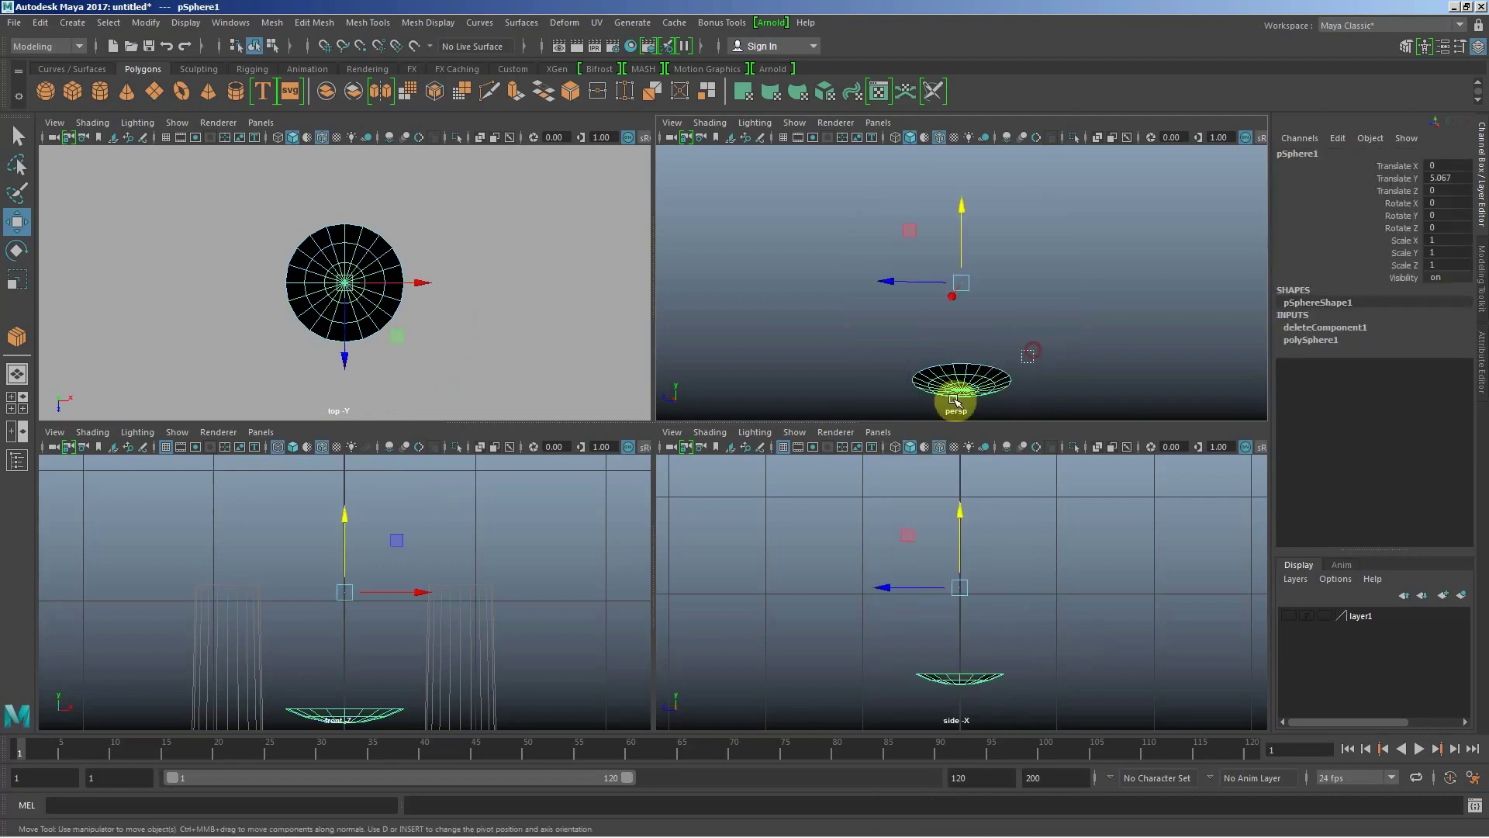
Step: Center the flattened disk pSphere1's pivot on its geometry with Modify > Center Pivot
alt+middle_drag(346, 665, 426, 522)
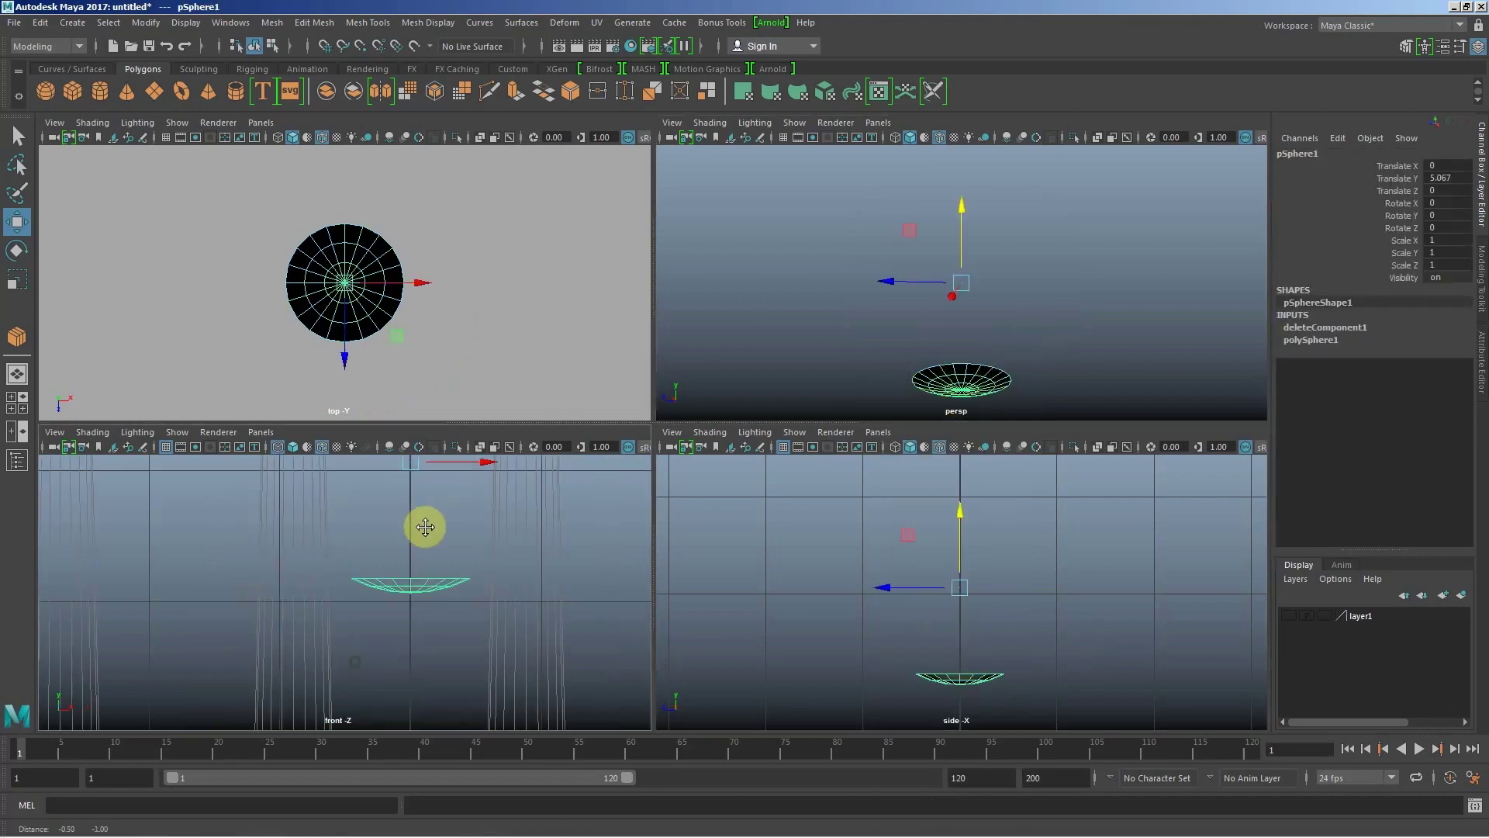
mouse_move(508, 615)
alt+right_down()
mouse_move(350, 574)
mouse_move(402, 589)
alt+right_up()
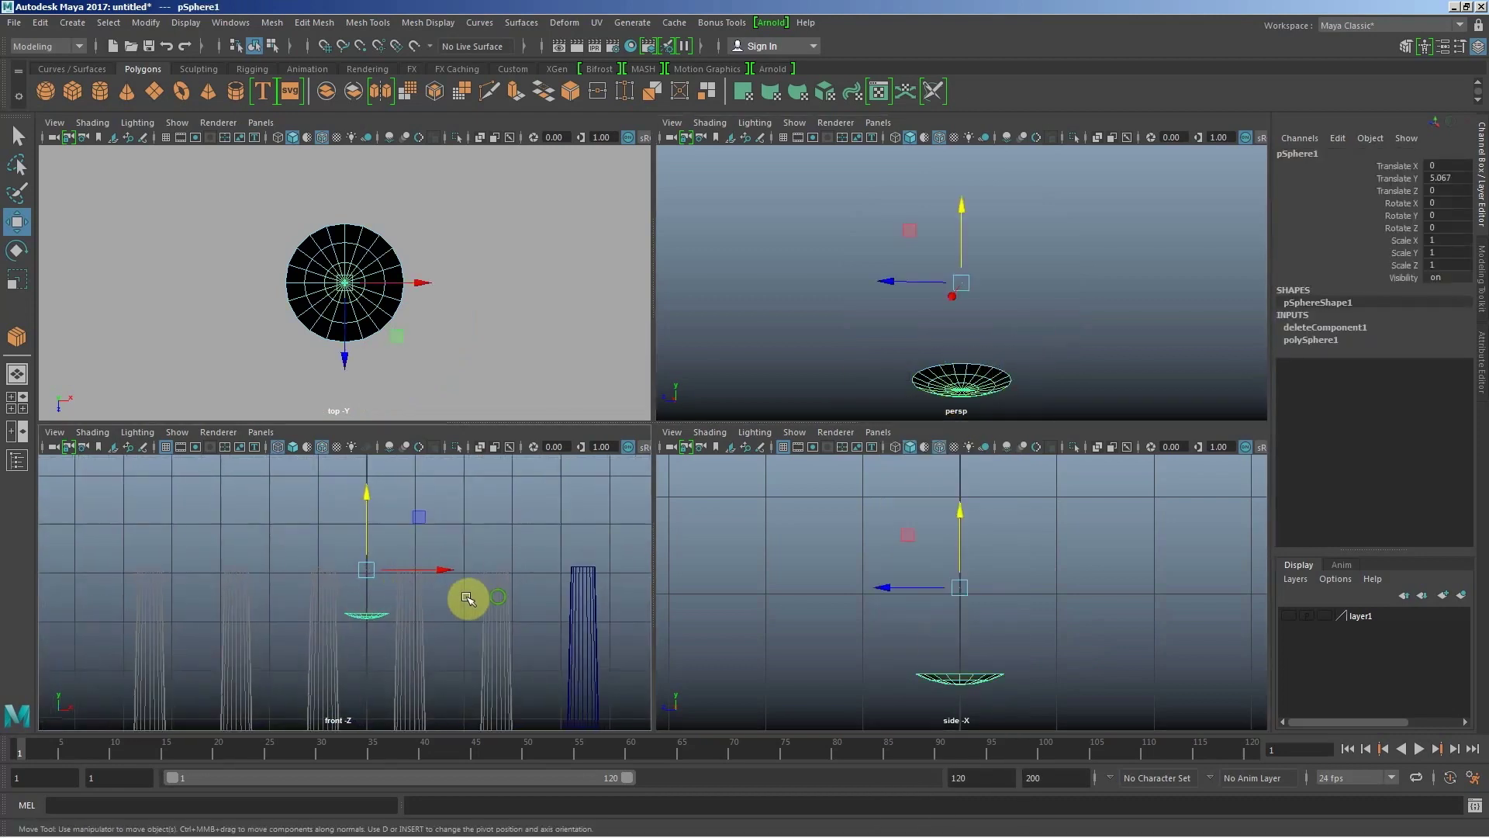
alt+middle_drag(465, 602, 363, 604)
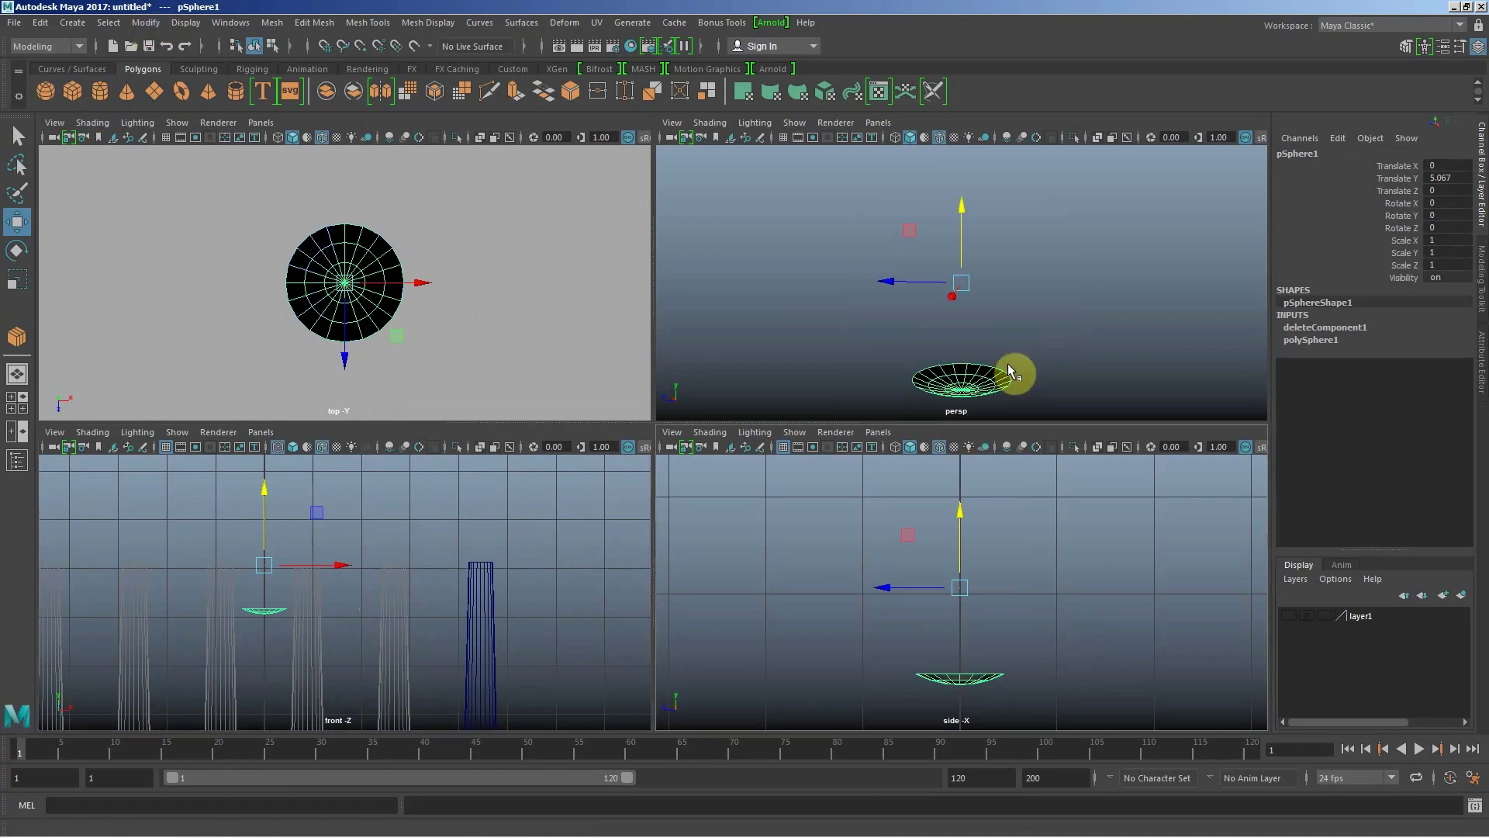
alt+drag(1016, 376, 986, 327)
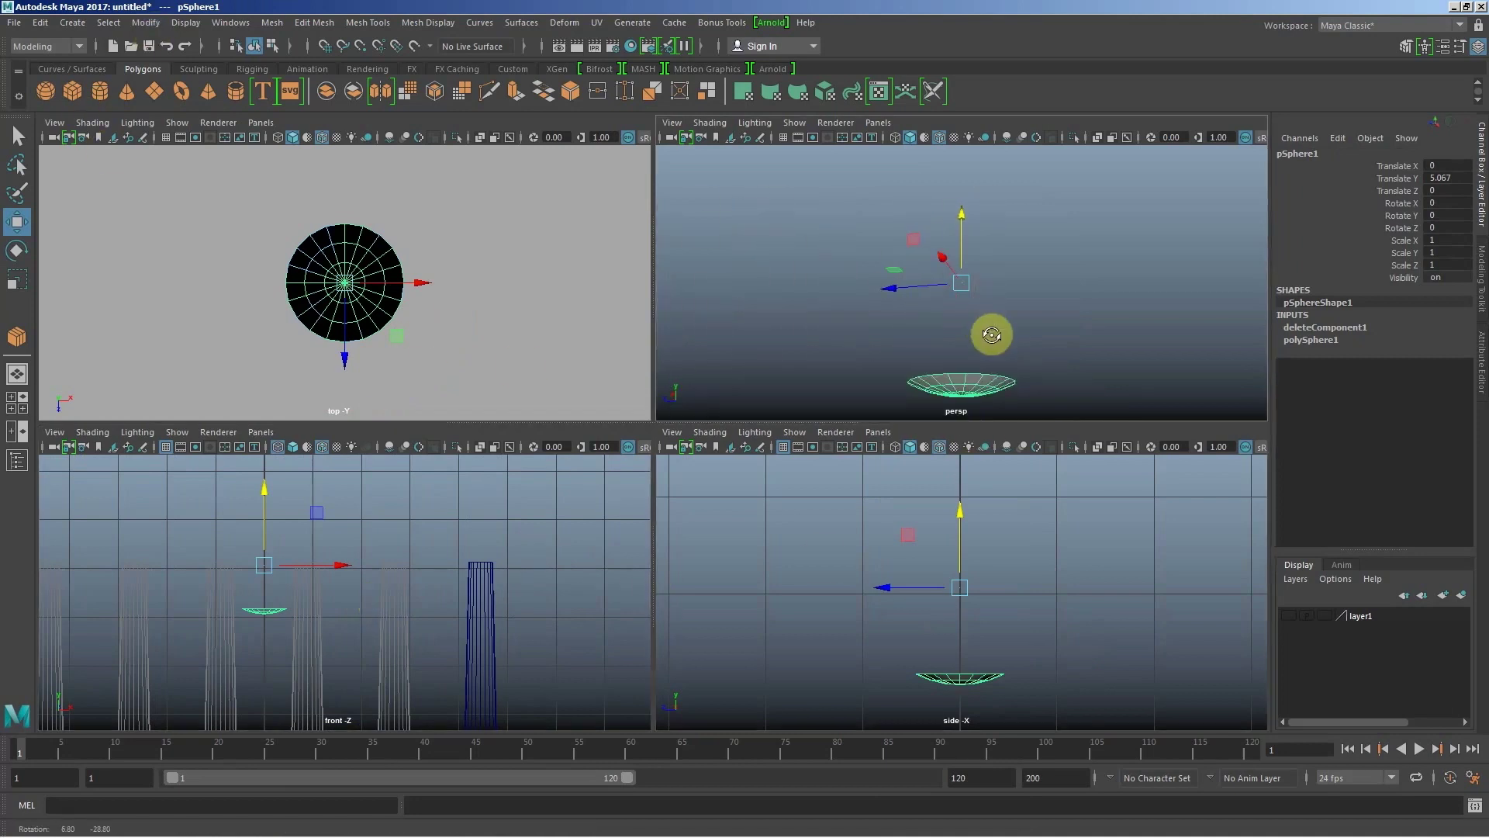
alt+drag(991, 334, 988, 290)
alt+middle_drag(987, 289, 1034, 263)
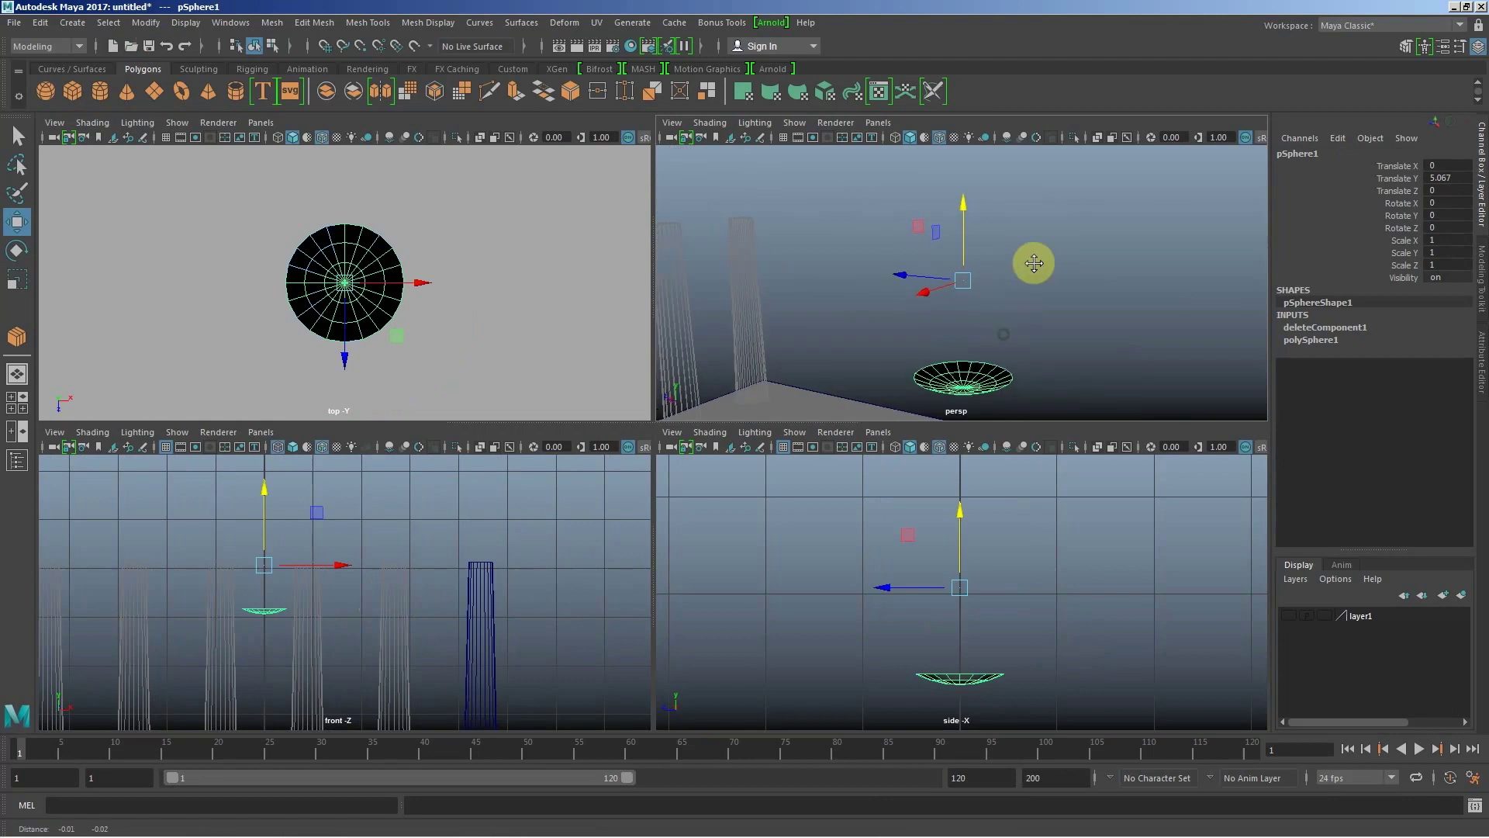
alt+drag(1034, 263, 1034, 333)
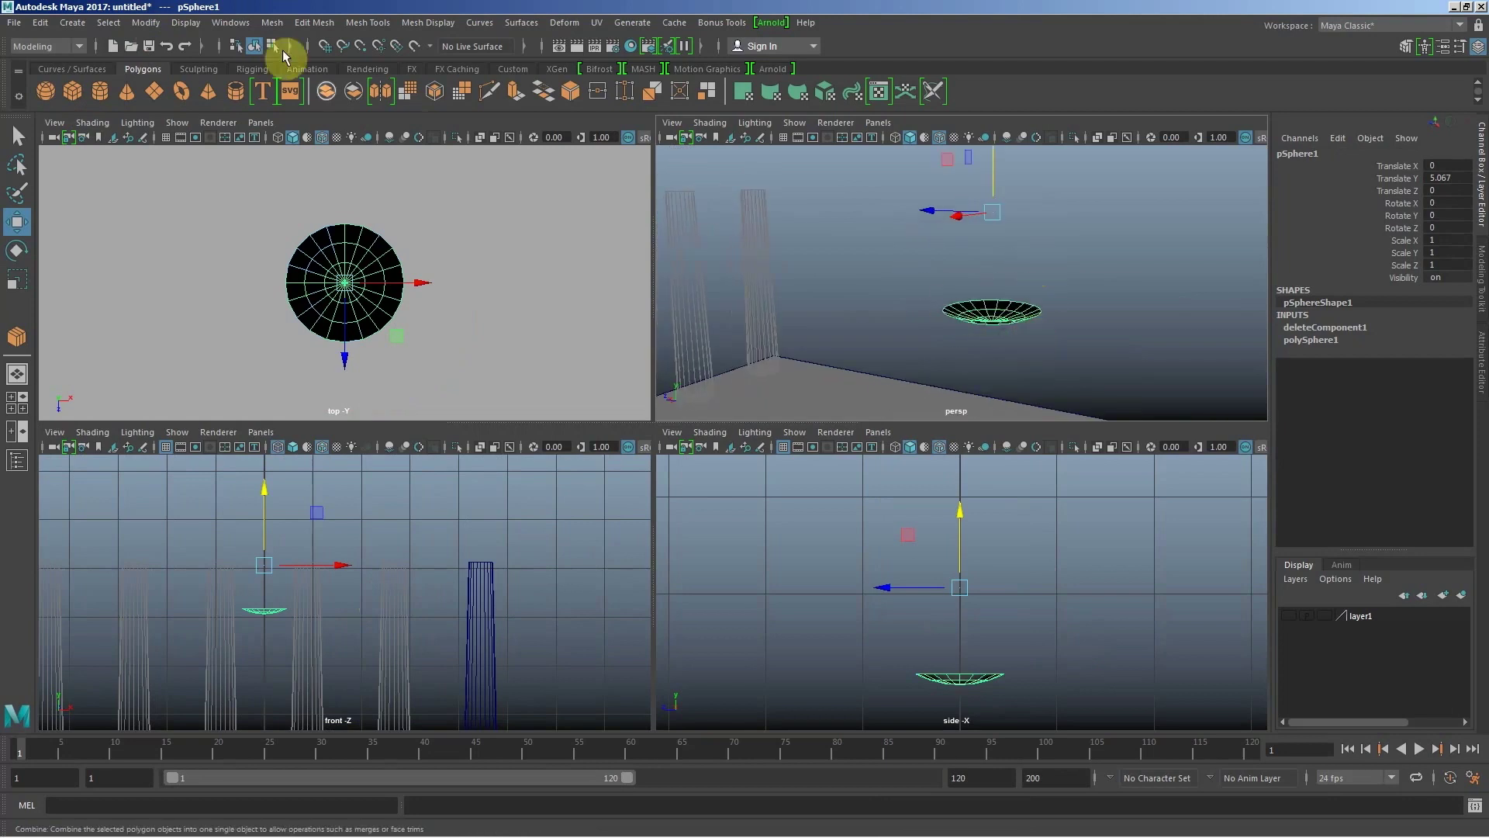
click(148, 22)
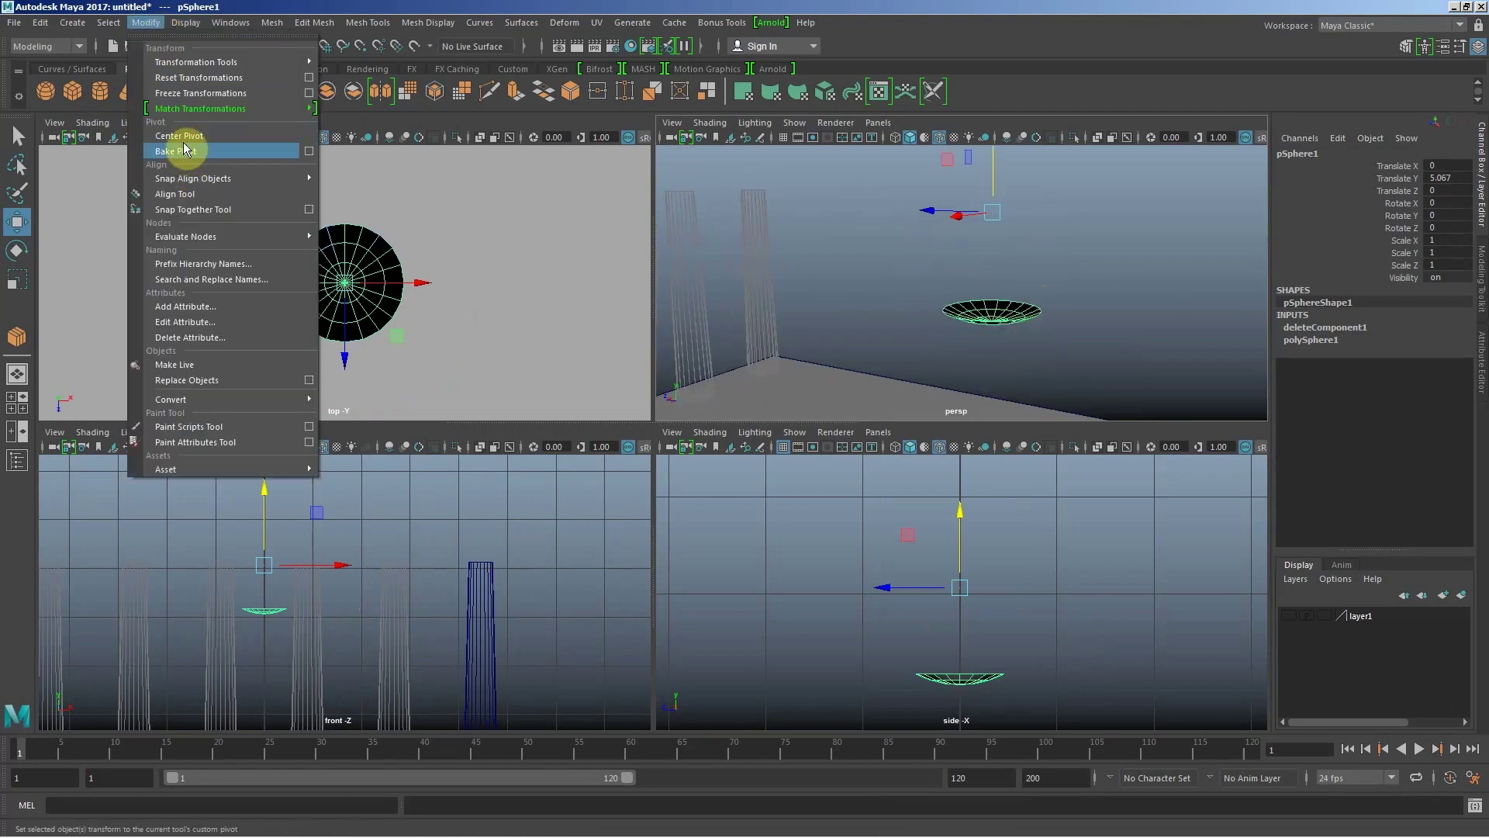
click(186, 137)
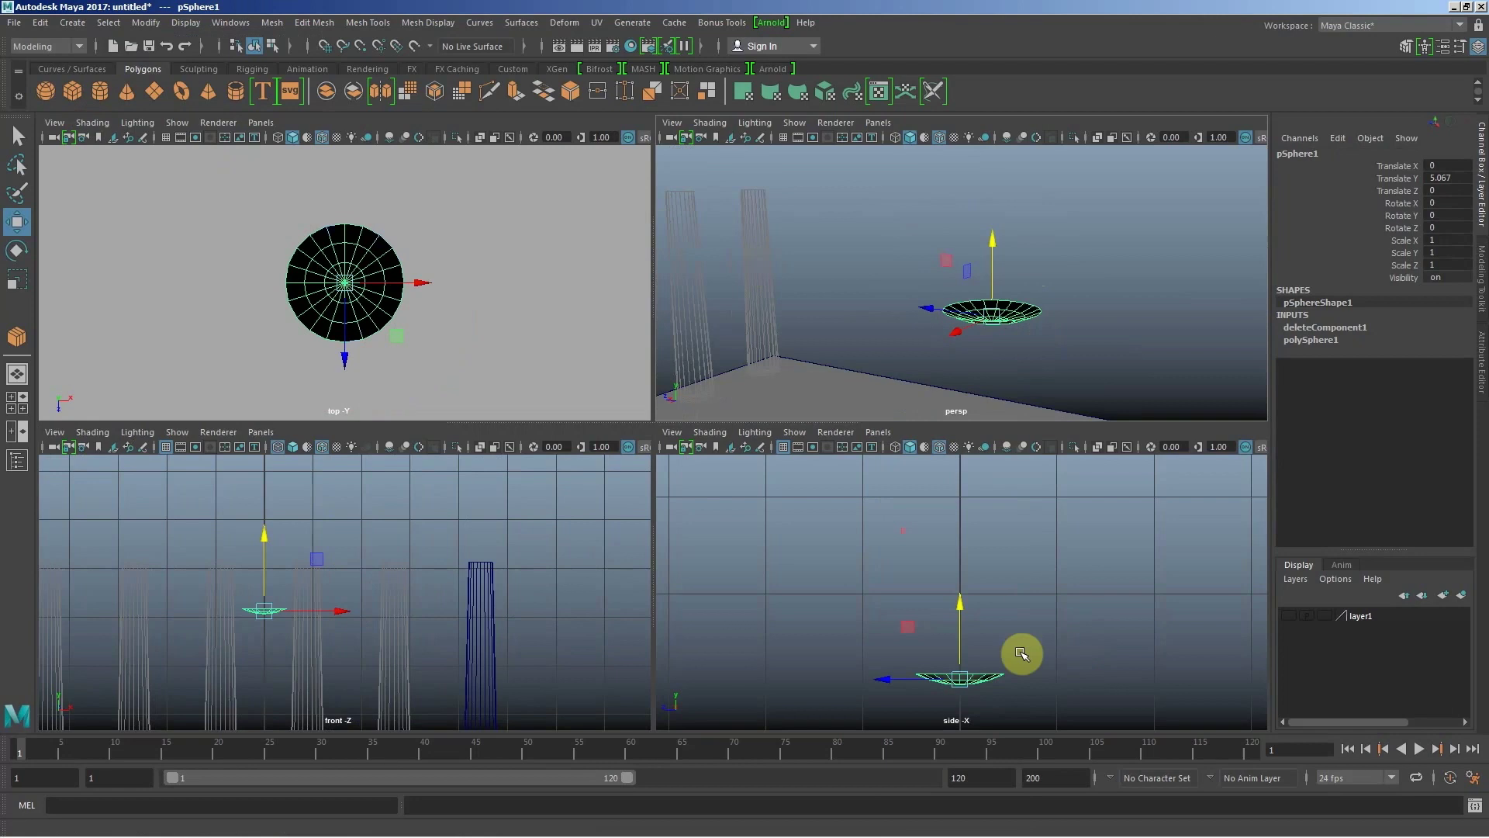
alt+right_drag(994, 667, 1090, 690)
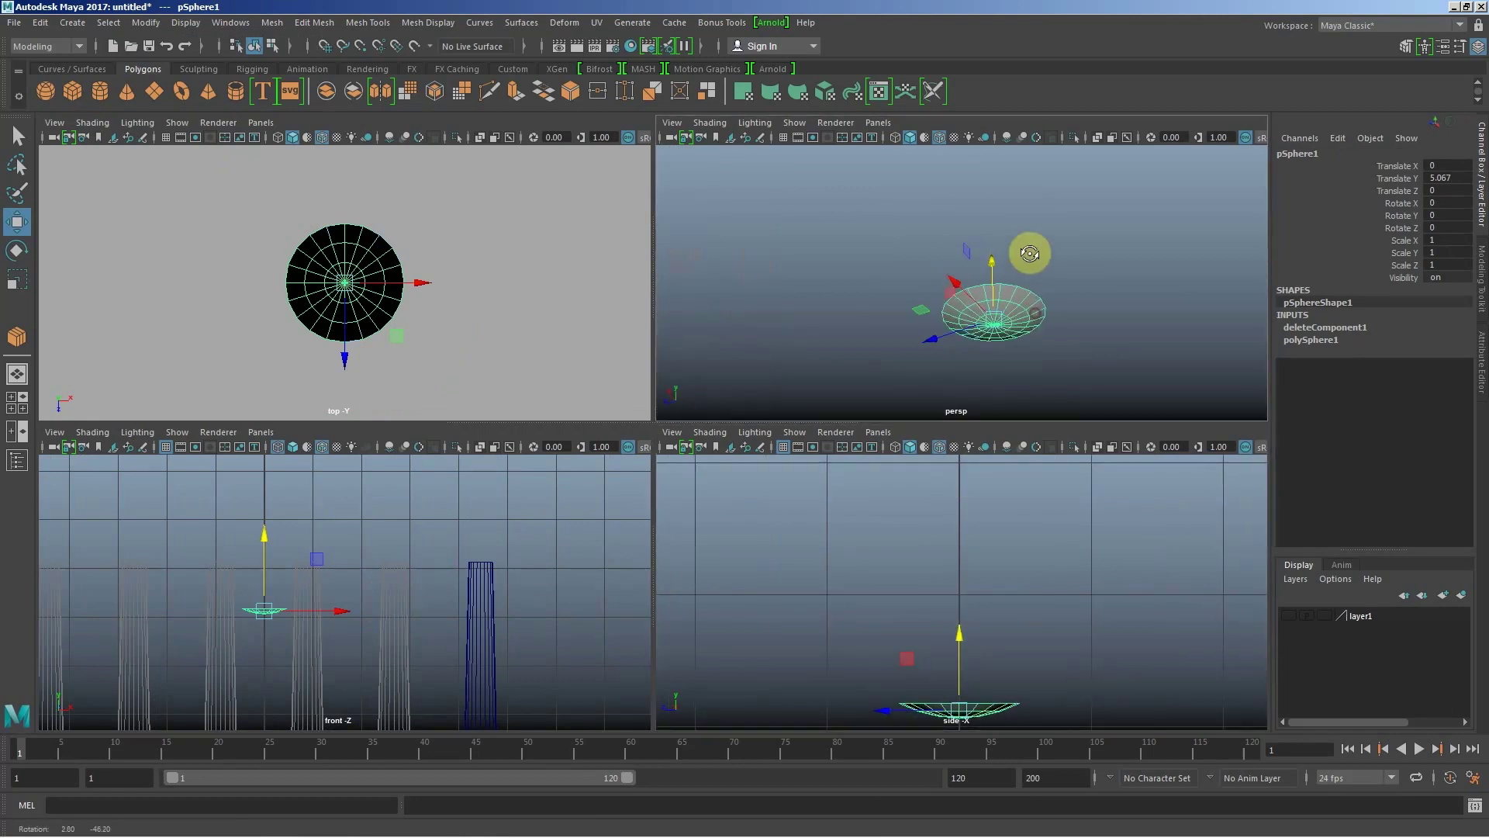
mouse_move(1041, 320)
alt+mouse_down()
mouse_move(1047, 264)
mouse_move(1030, 281)
alt+mouse_up()
key(alt+Tab)
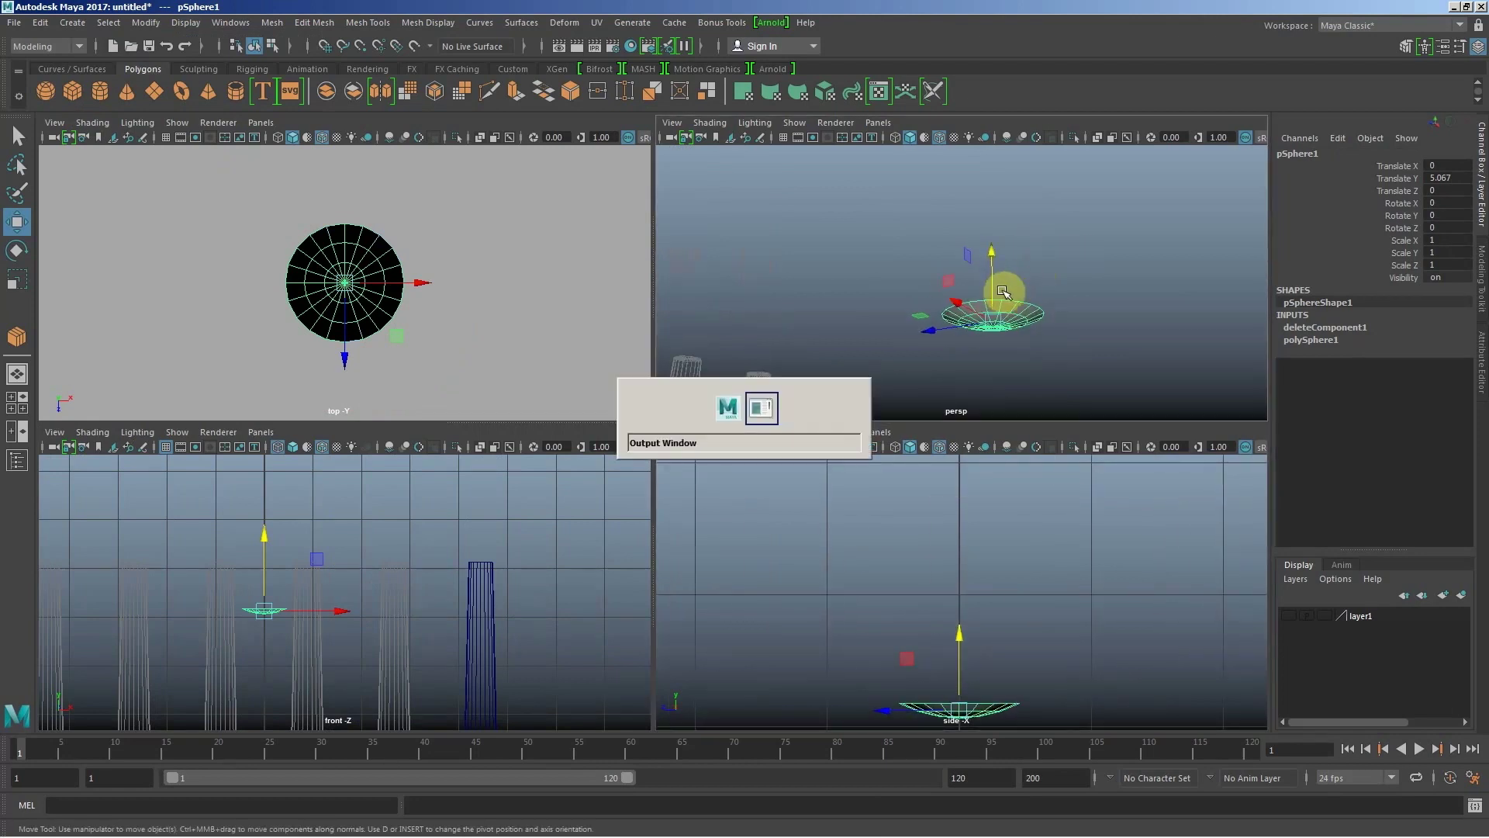
Step: Turn on layer1's visibility to reveal the temple reference image and ground grid
click(1290, 616)
scroll(529, 668, down, 3)
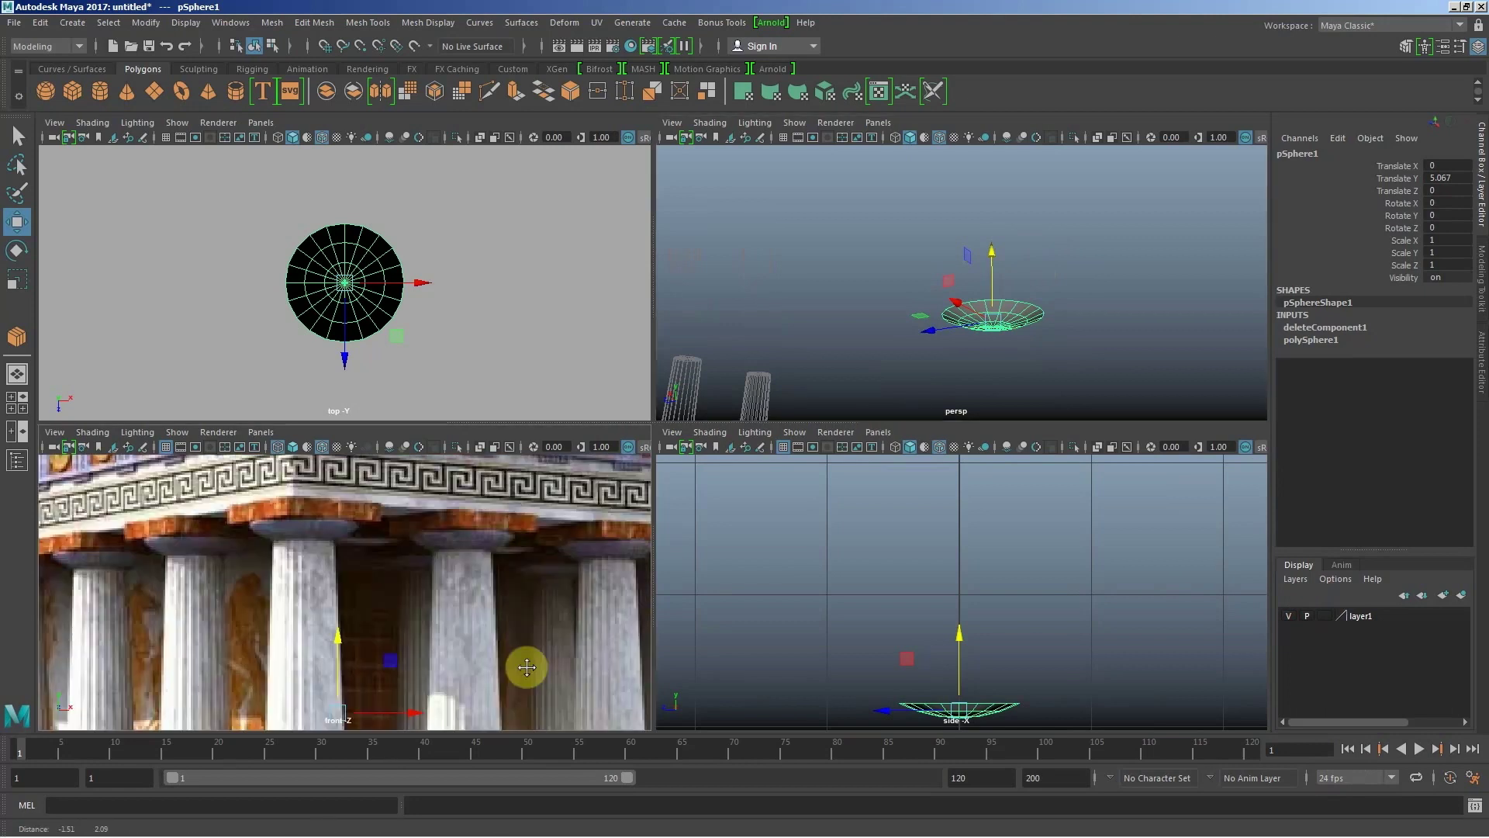
scroll(529, 667, down, 1)
scroll(532, 665, down, 1)
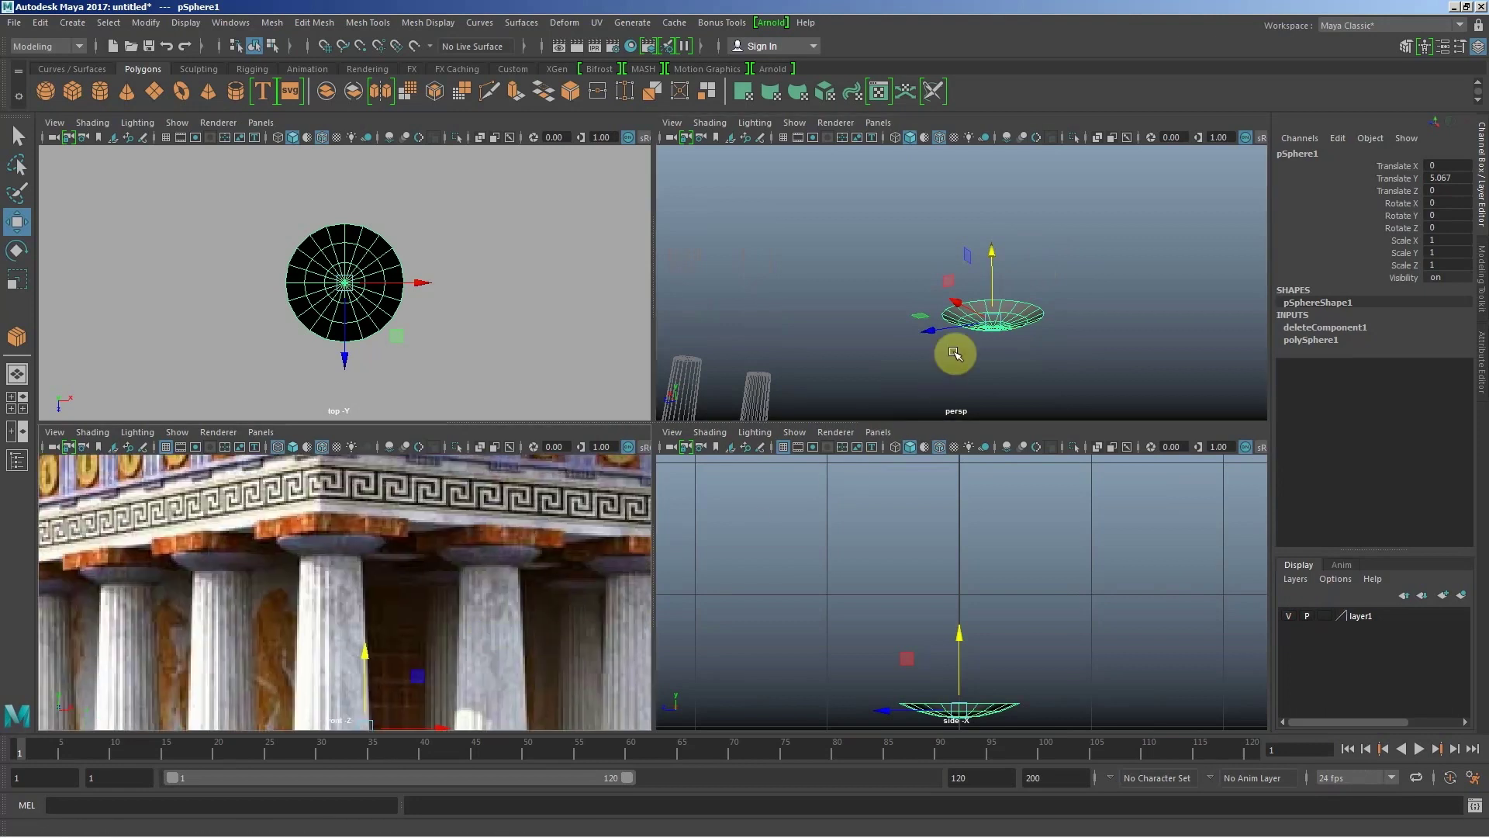
Step: Inspect the disk against the columns, steps and ground in the front, side and persp views
mouse_move(951, 358)
alt+mouse_down()
mouse_move(937, 346)
mouse_move(1040, 351)
alt+mouse_up()
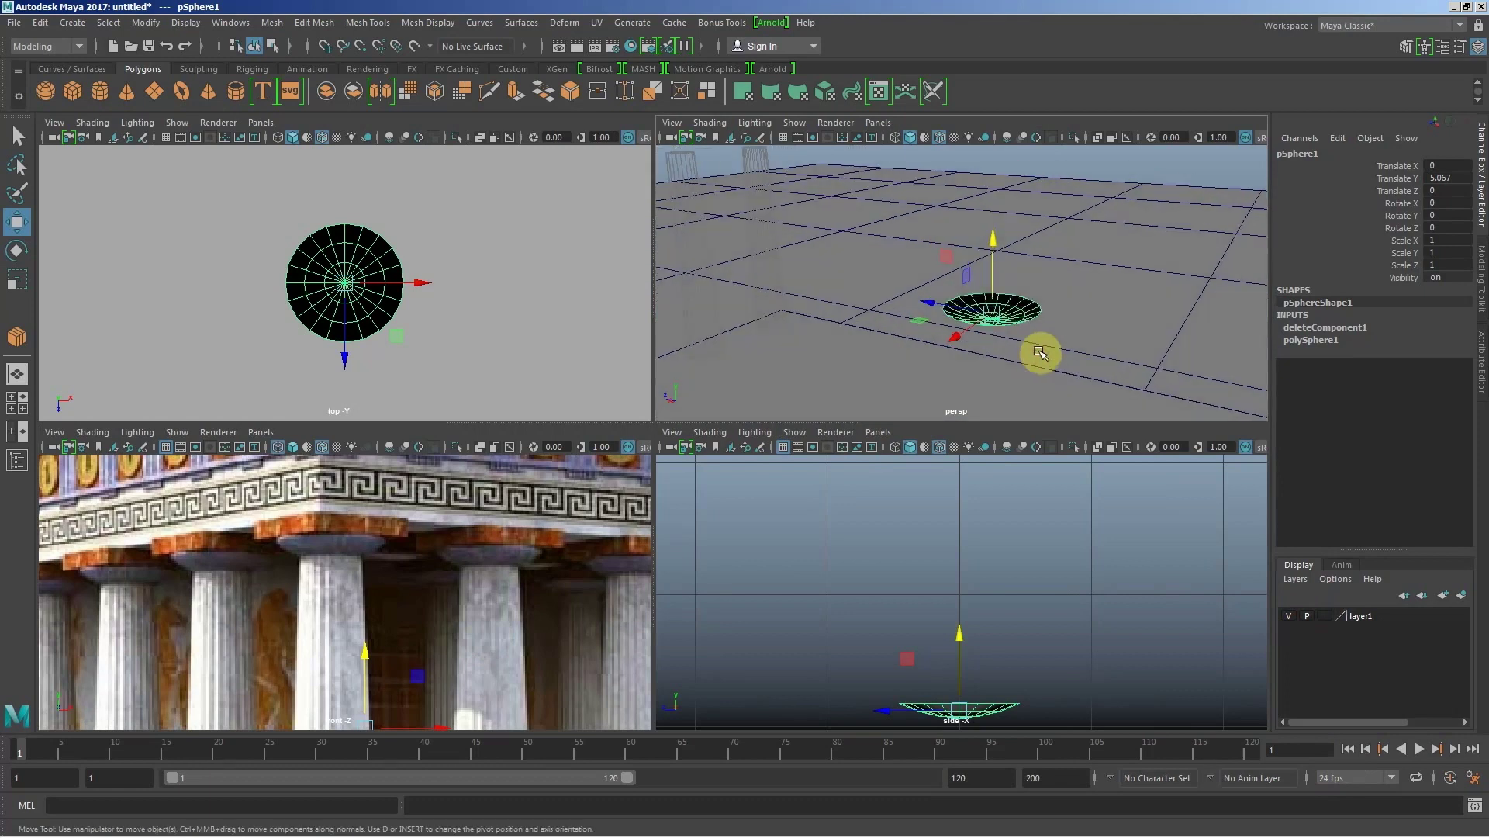
alt+drag(938, 346, 1060, 295)
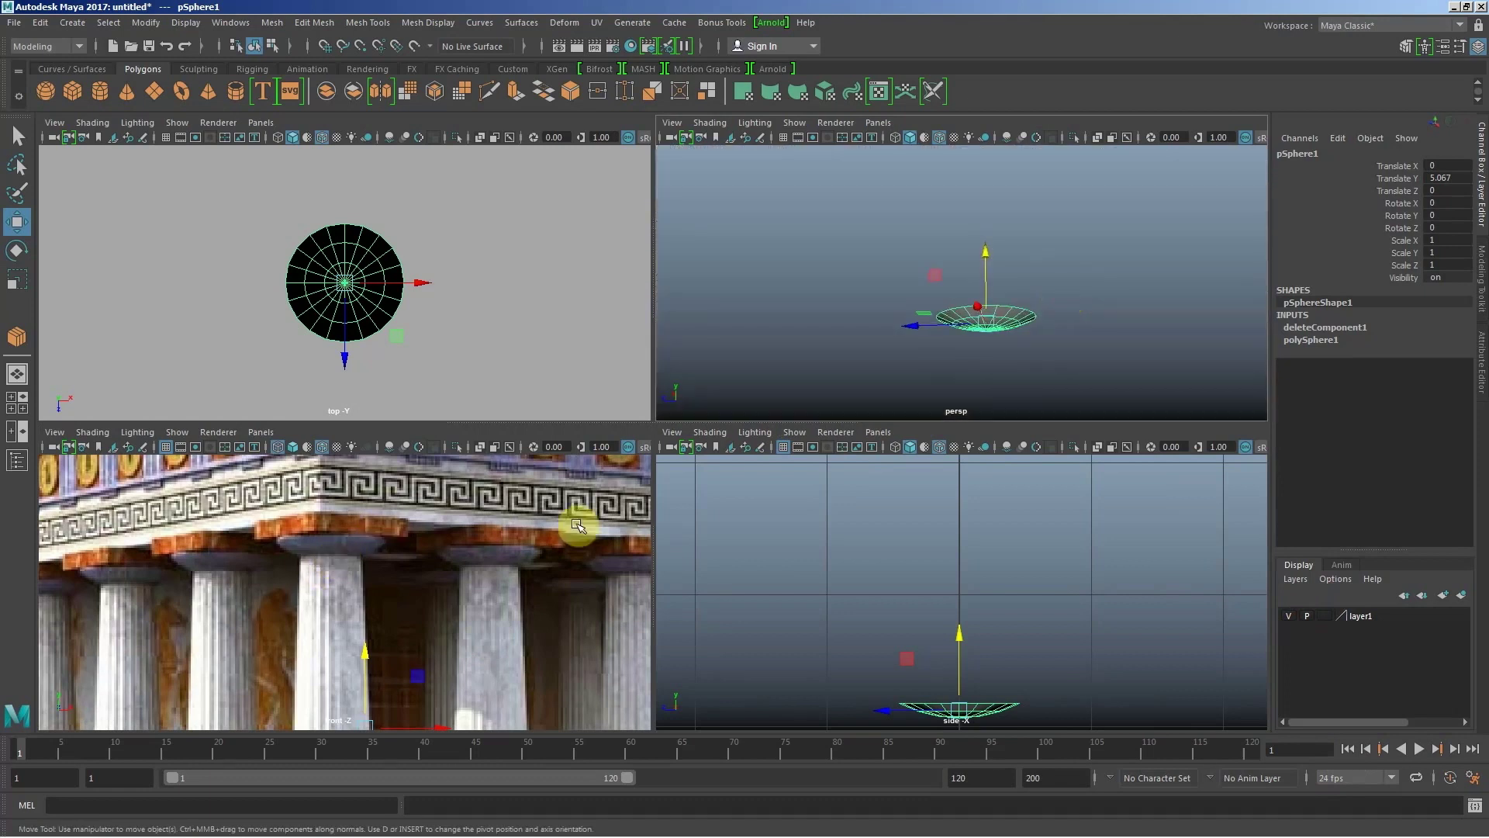
mouse_move(1022, 363)
alt+mouse_down()
mouse_move(1044, 375)
mouse_move(1011, 368)
alt+mouse_up()
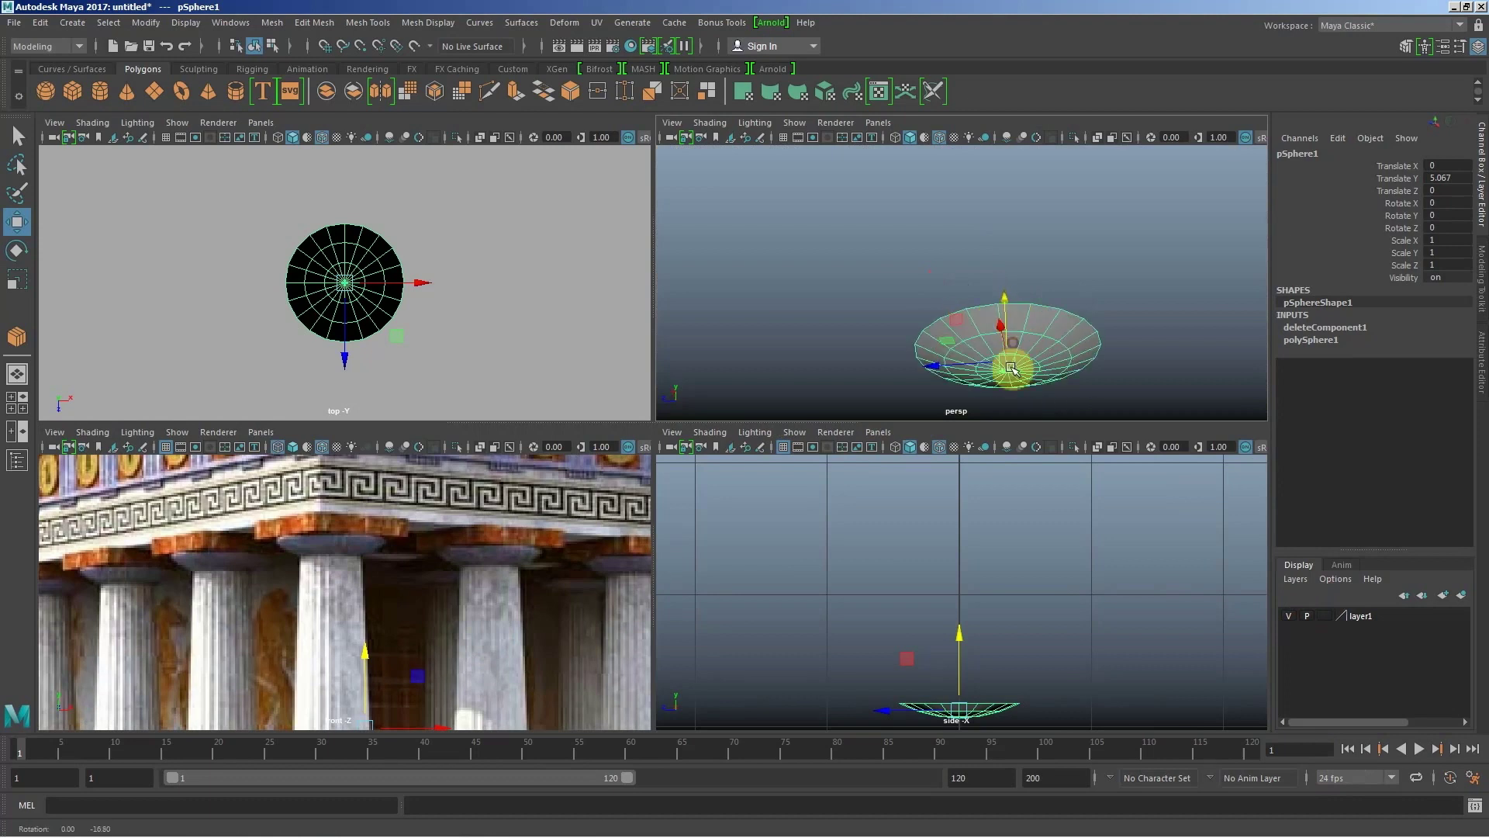
click(321, 547)
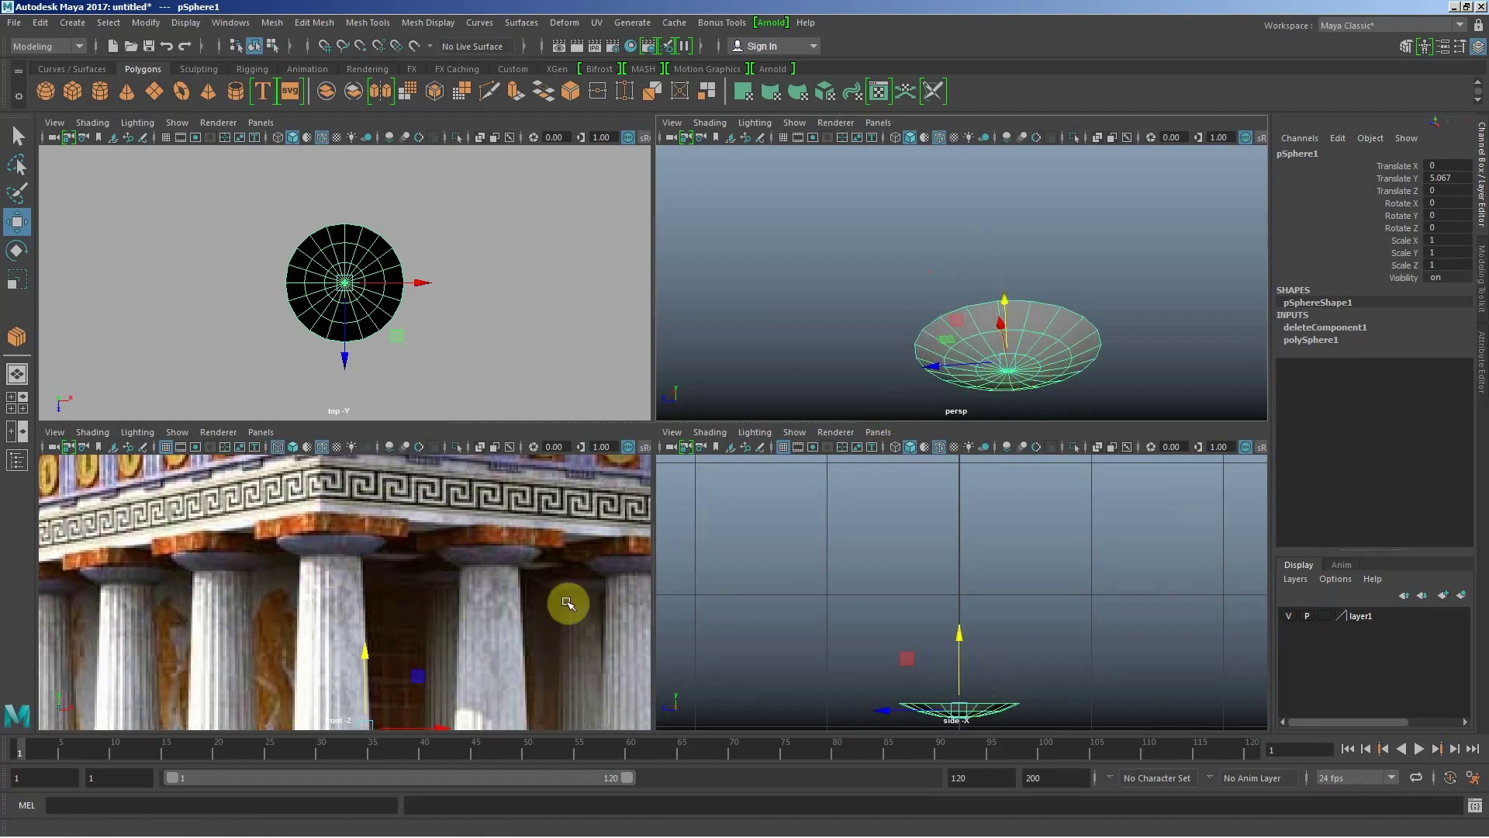
scroll(845, 535, down, 5)
alt+middle_drag(847, 552, 937, 551)
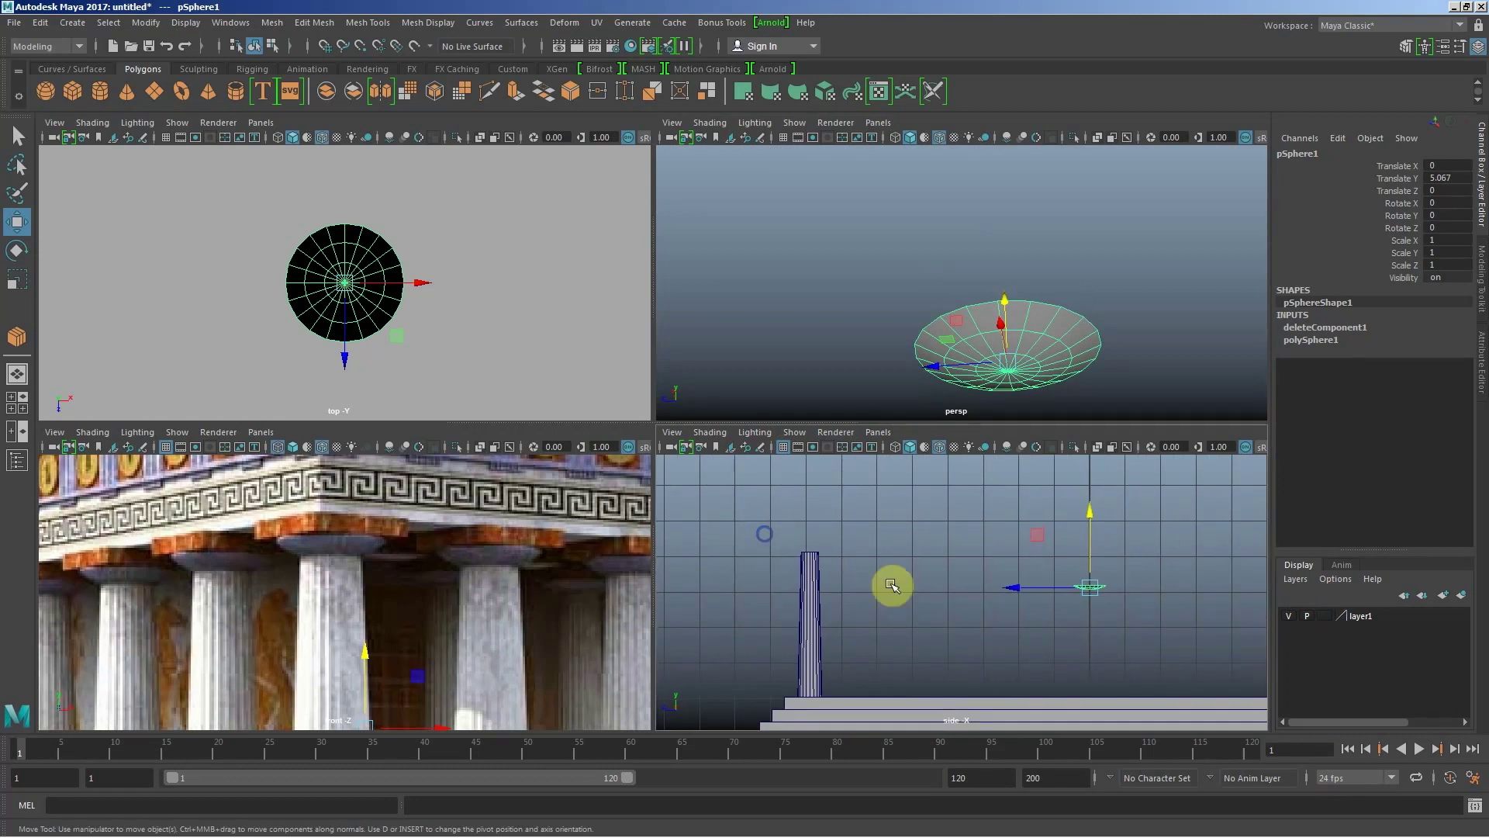
scroll(959, 610, up, 4)
scroll(1023, 611, up, 1)
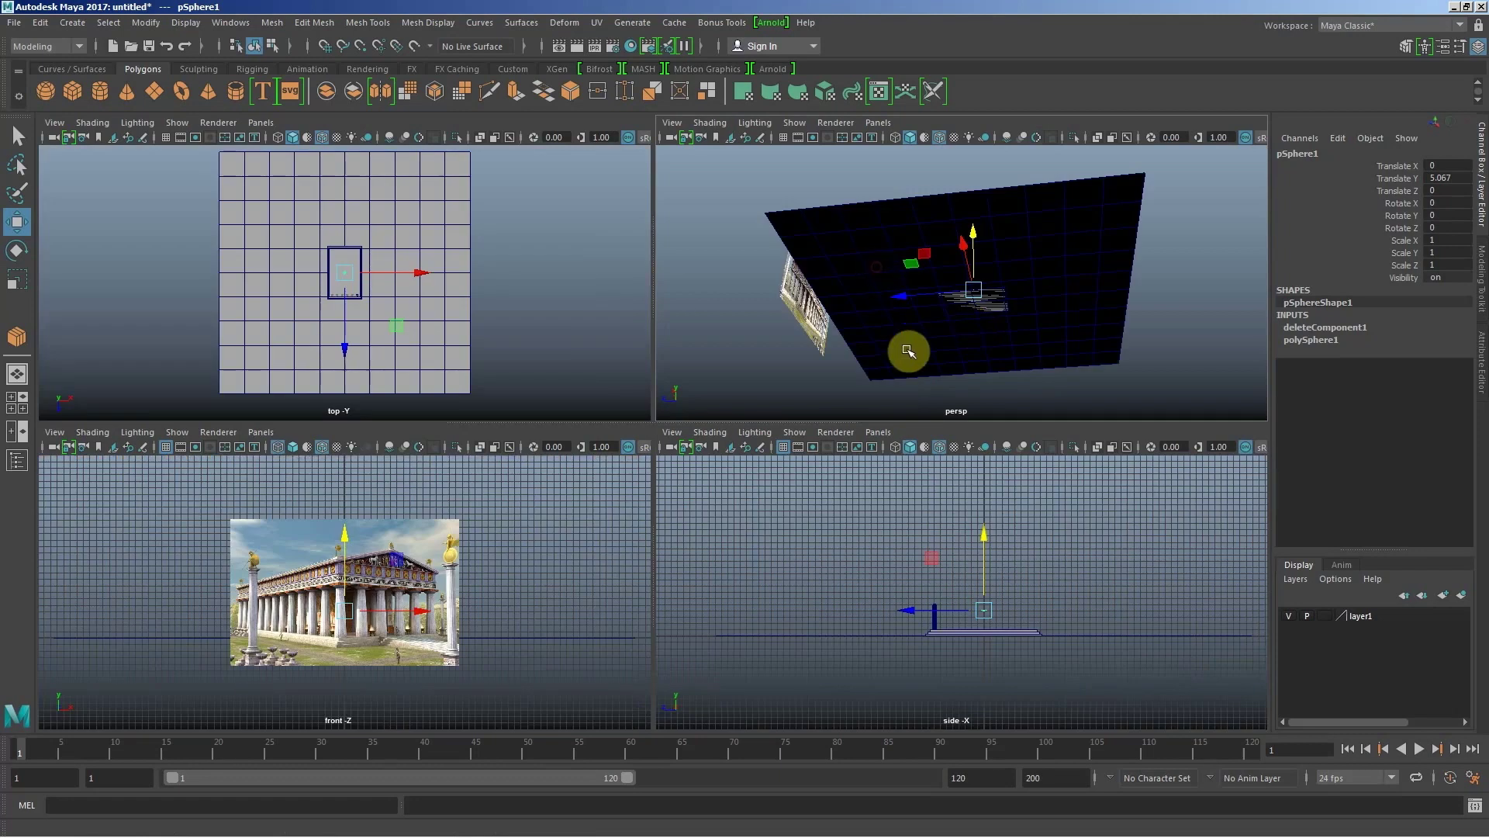
alt+drag(904, 346, 927, 380)
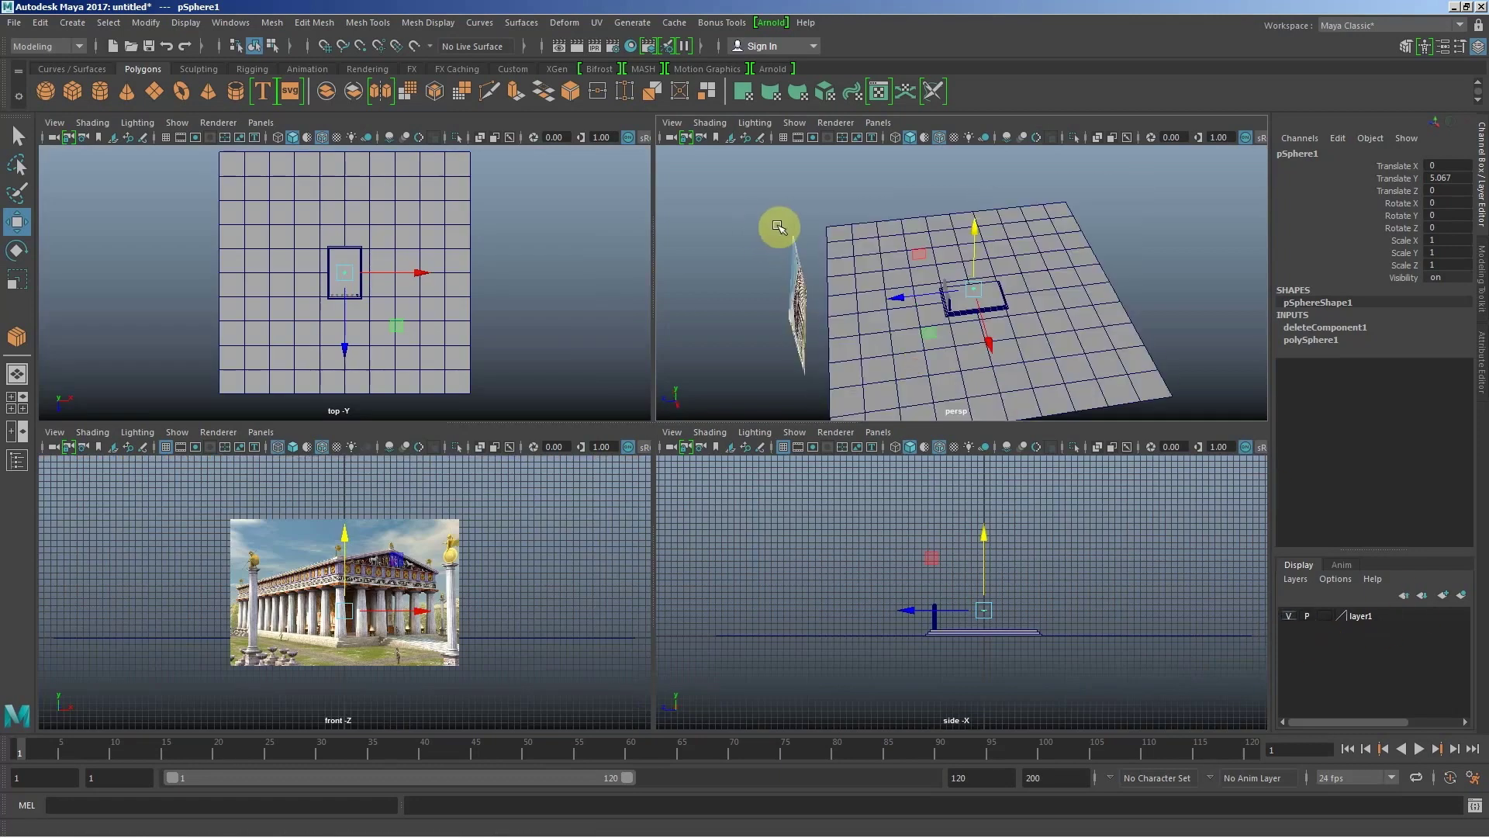
Step: Hide the reference layer and maximize the perspective view close to the base and column
key(space)
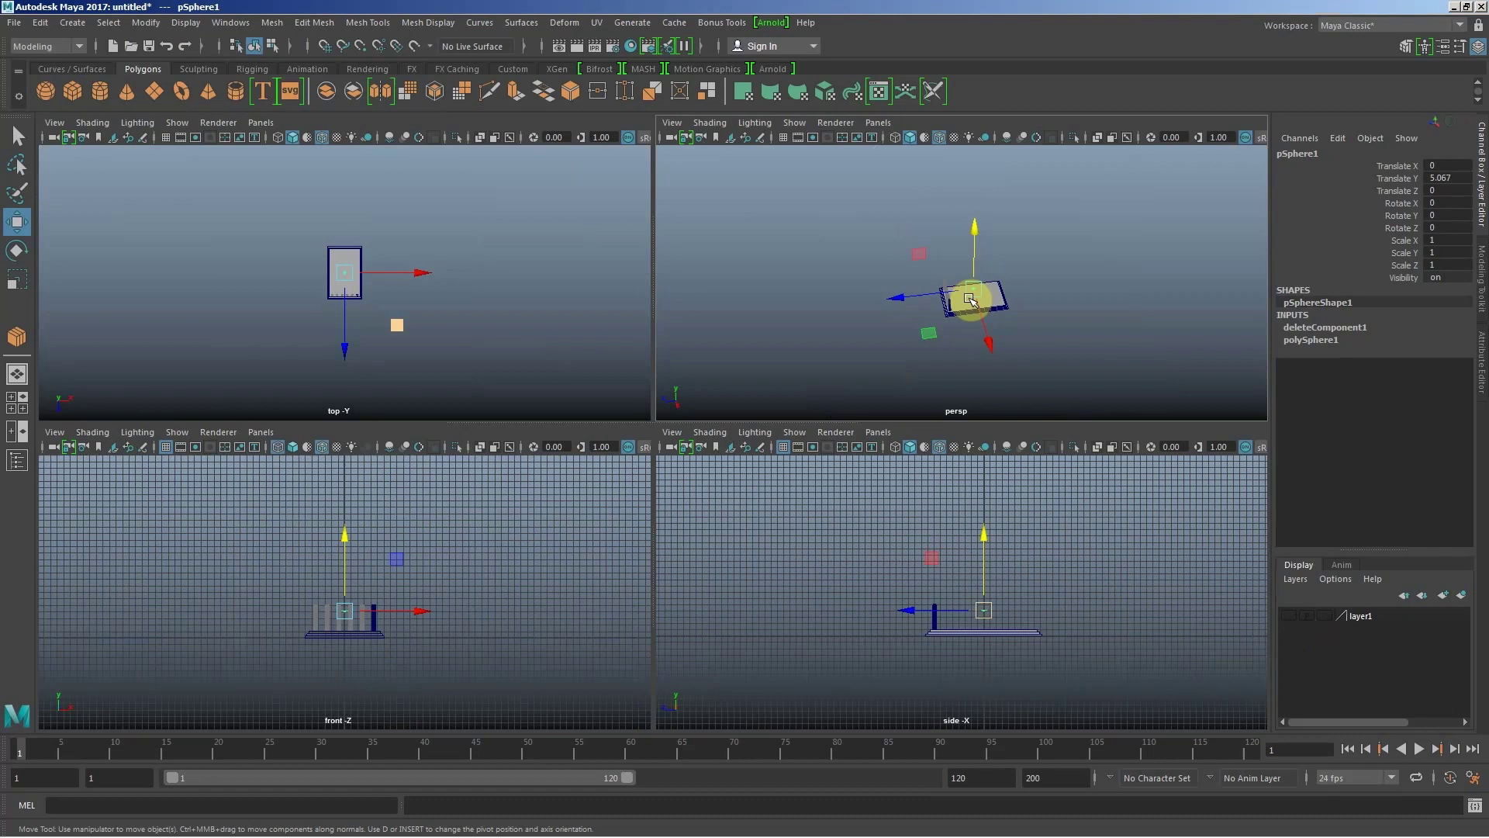
key(space)
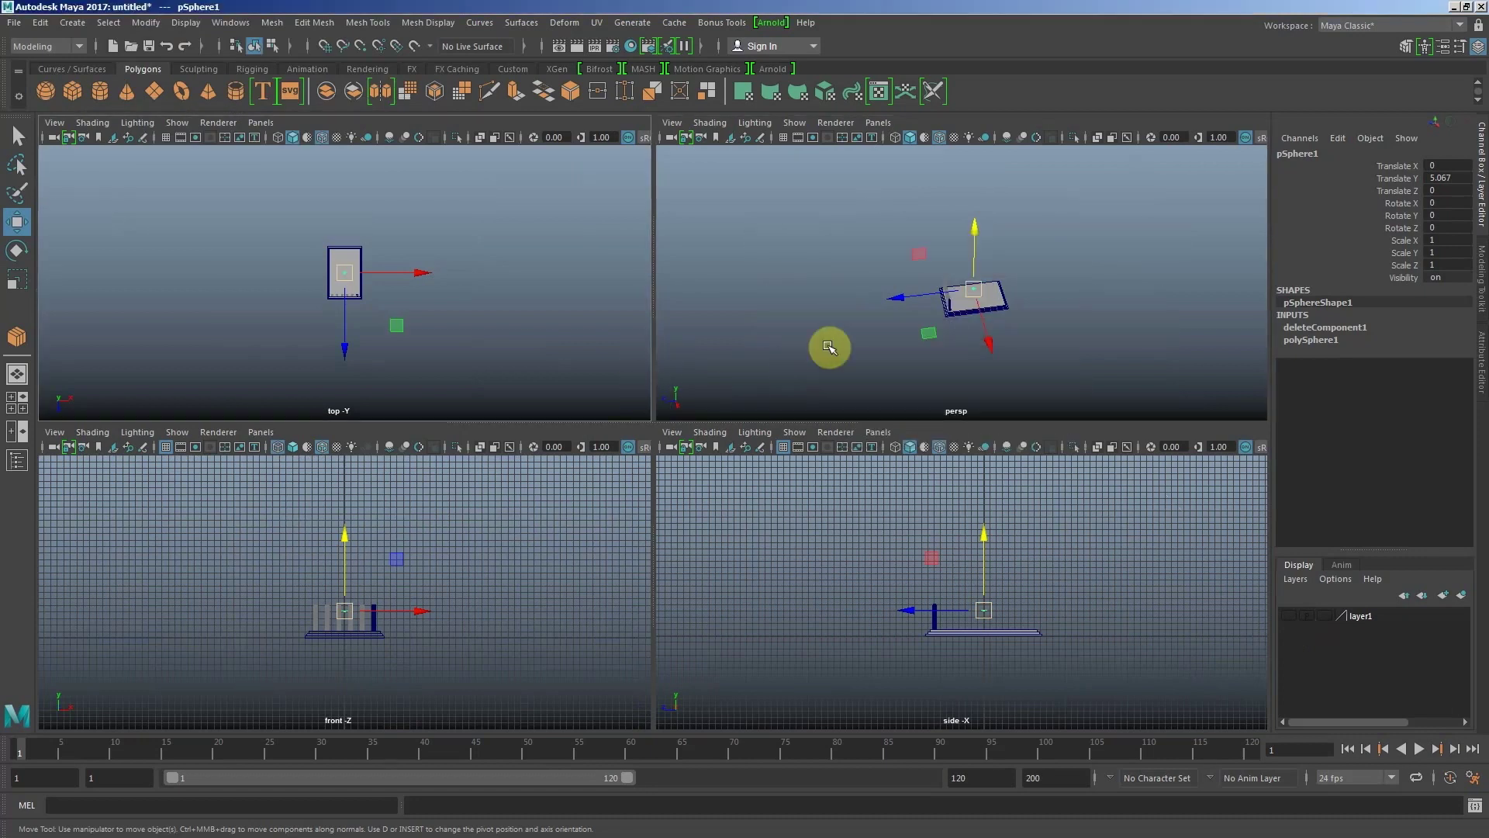
key(space)
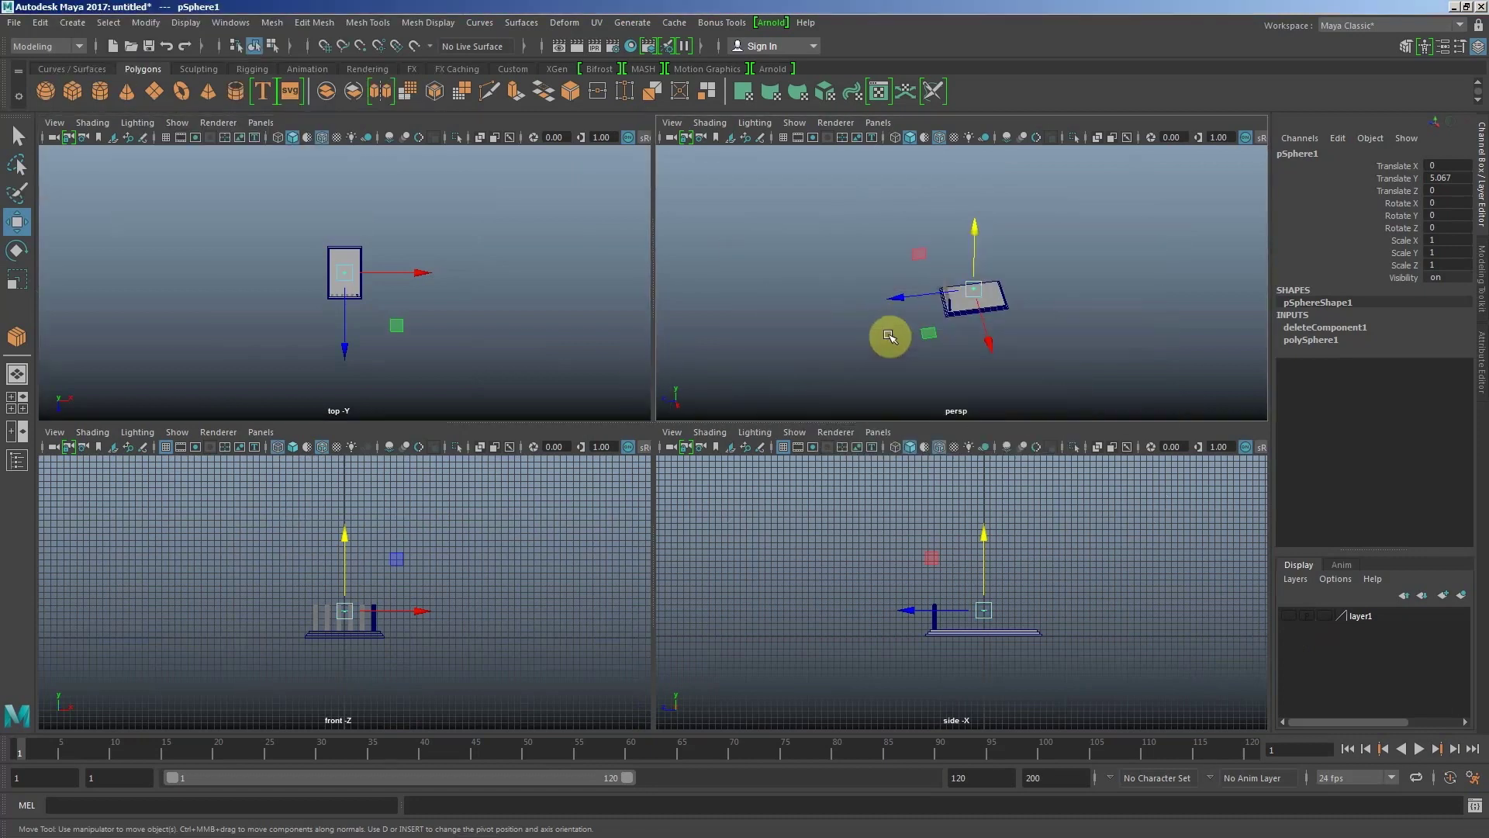
key(space)
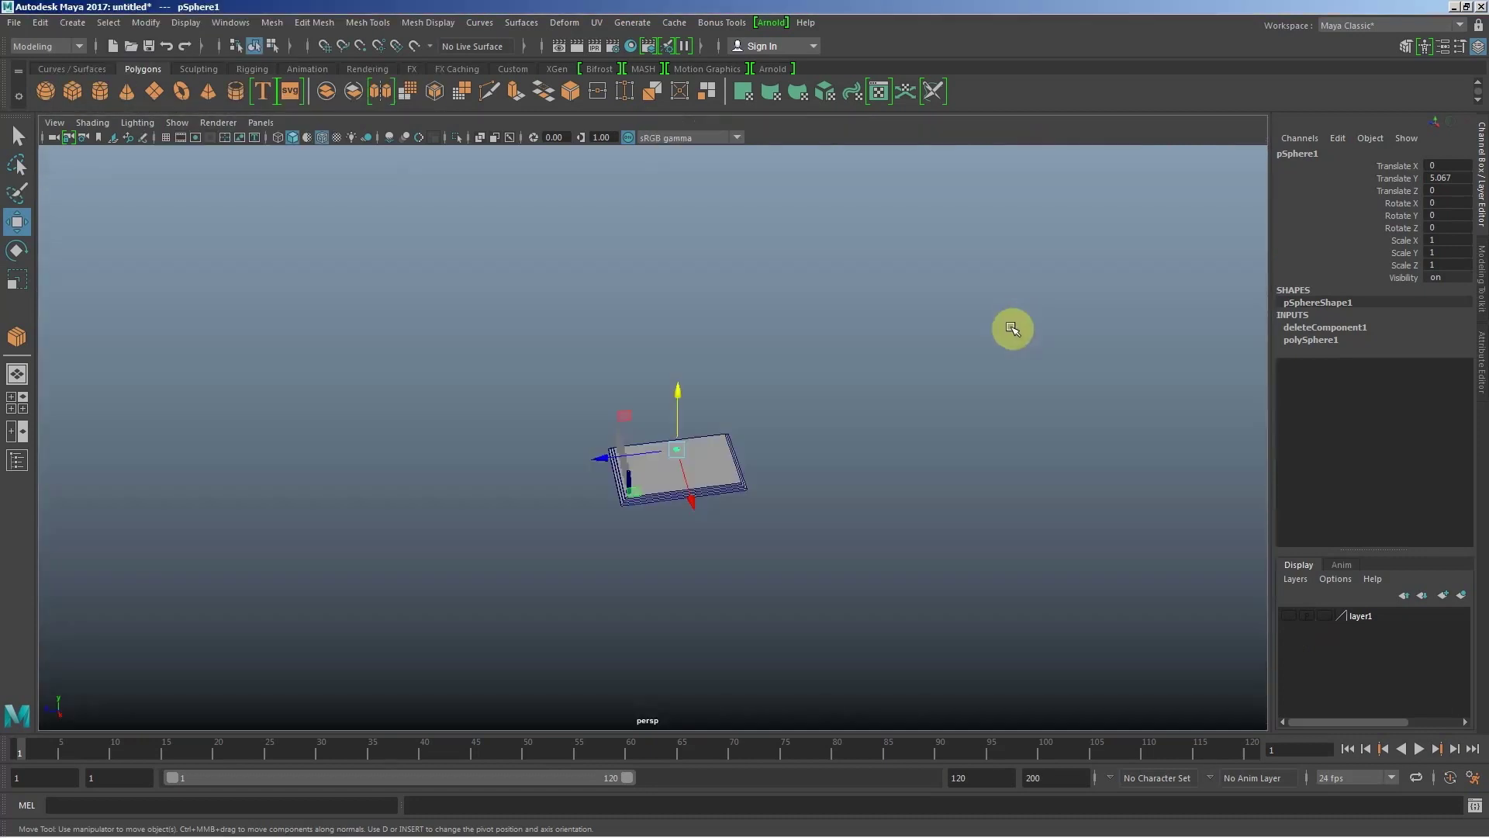
scroll(955, 599, up, 2)
scroll(836, 599, up, 2)
mouse_move(837, 599)
alt+right_down()
mouse_move(853, 481)
mouse_move(896, 382)
alt+right_up()
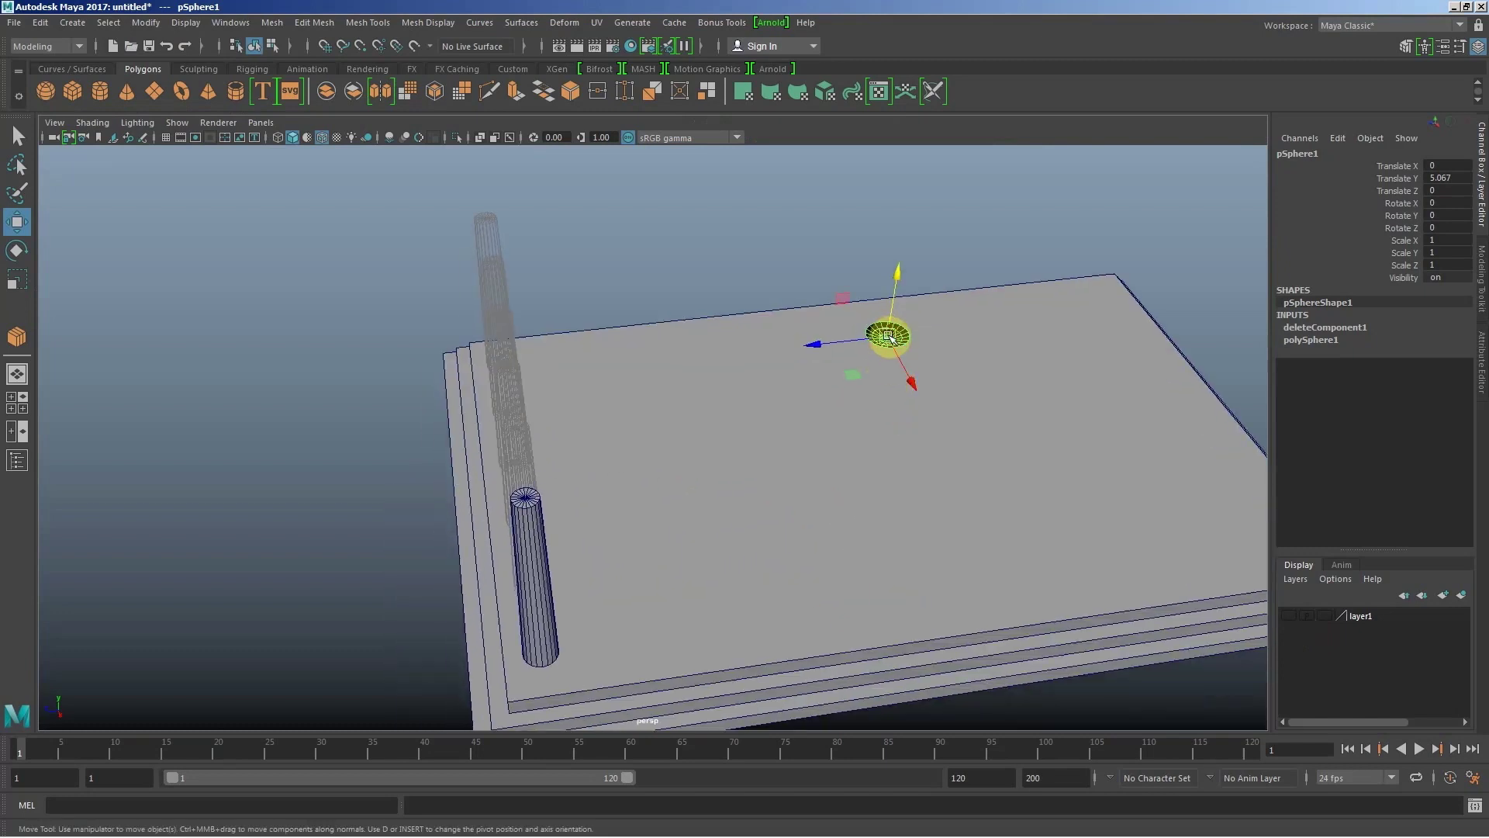
Step: Vertex-snap the disk onto the column top at X 4.449, Y 6.07, Z 7.893
drag(889, 336, 885, 376)
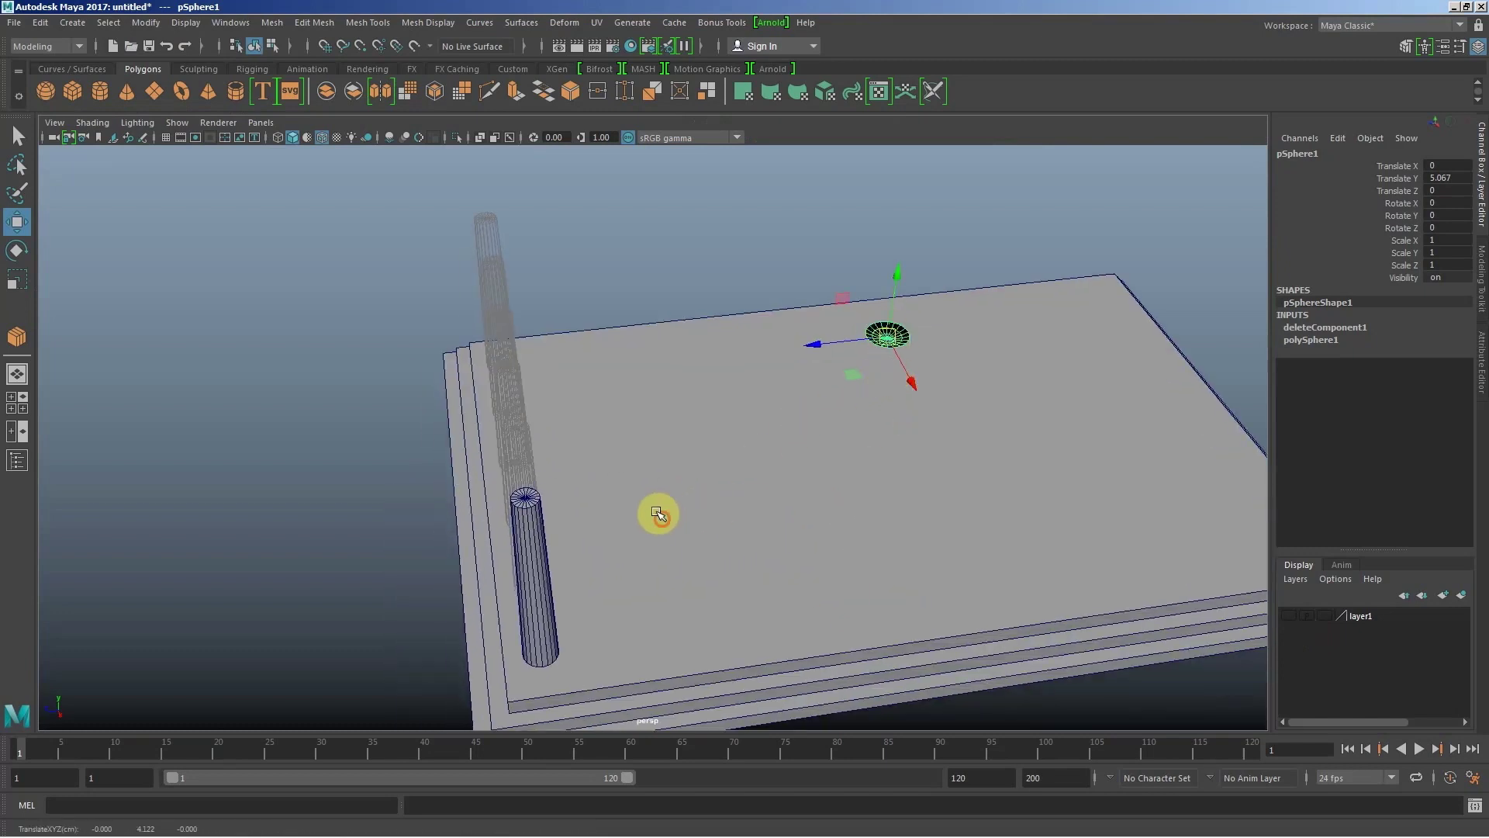
mouse_move(658, 514)
alt+mouse_down()
mouse_move(642, 492)
mouse_move(565, 492)
alt+mouse_up()
mouse_move(566, 491)
alt+right_down()
mouse_move(714, 556)
mouse_move(699, 552)
alt+right_up()
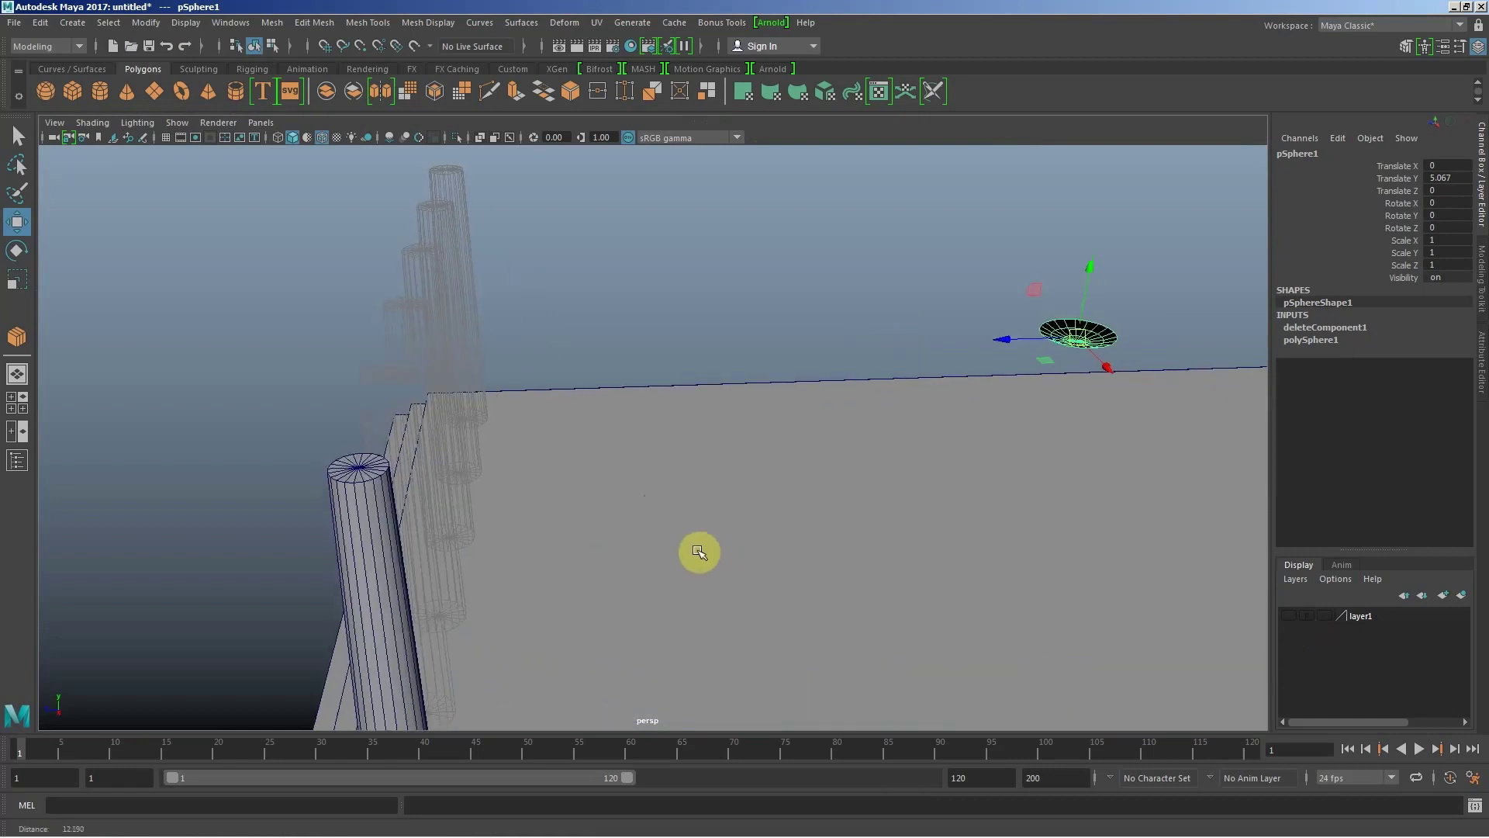
key(v)
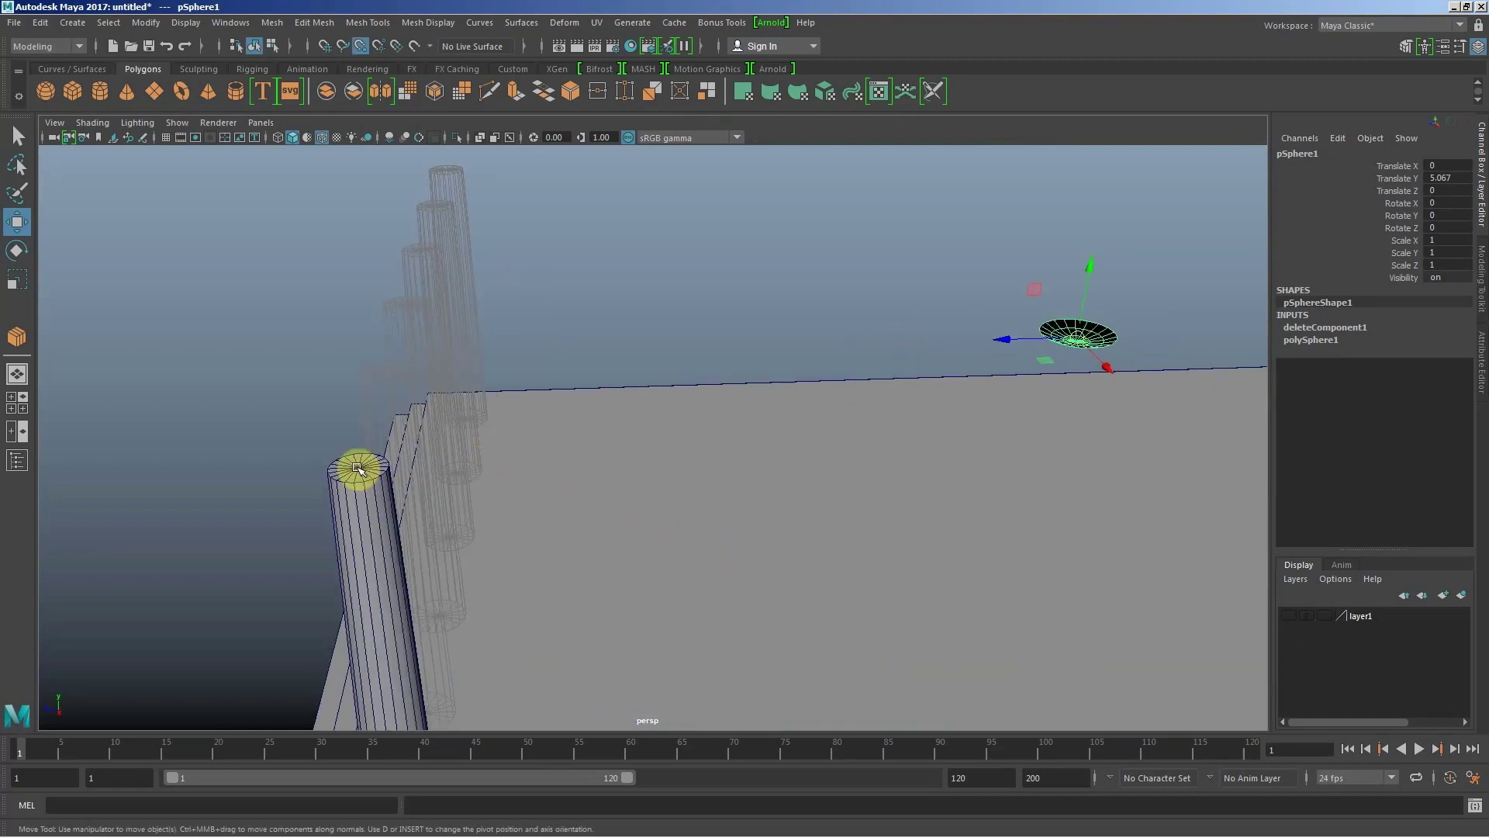
key(v)
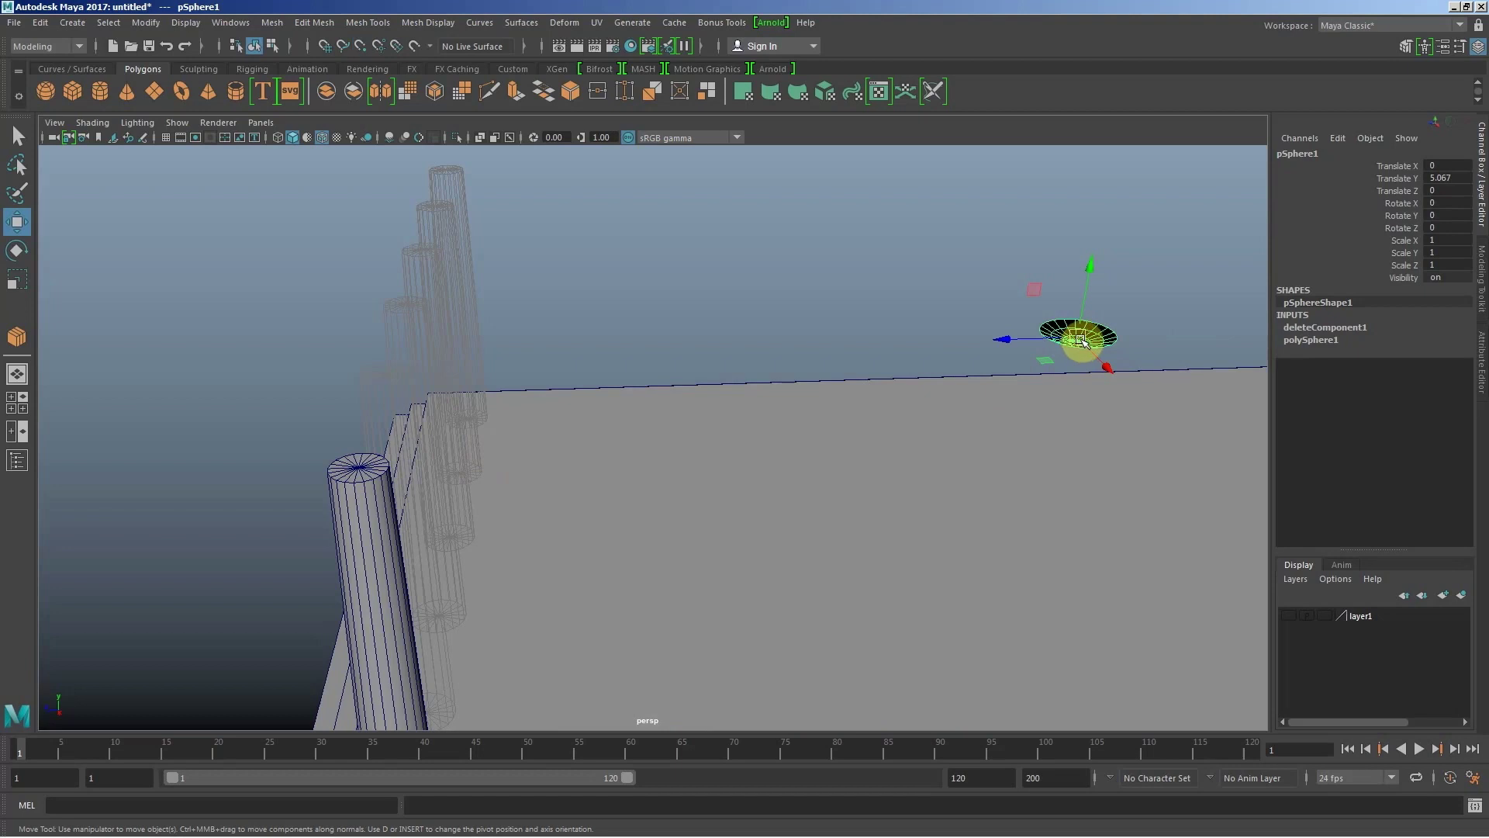
key(v)
drag(1080, 341, 1041, 353)
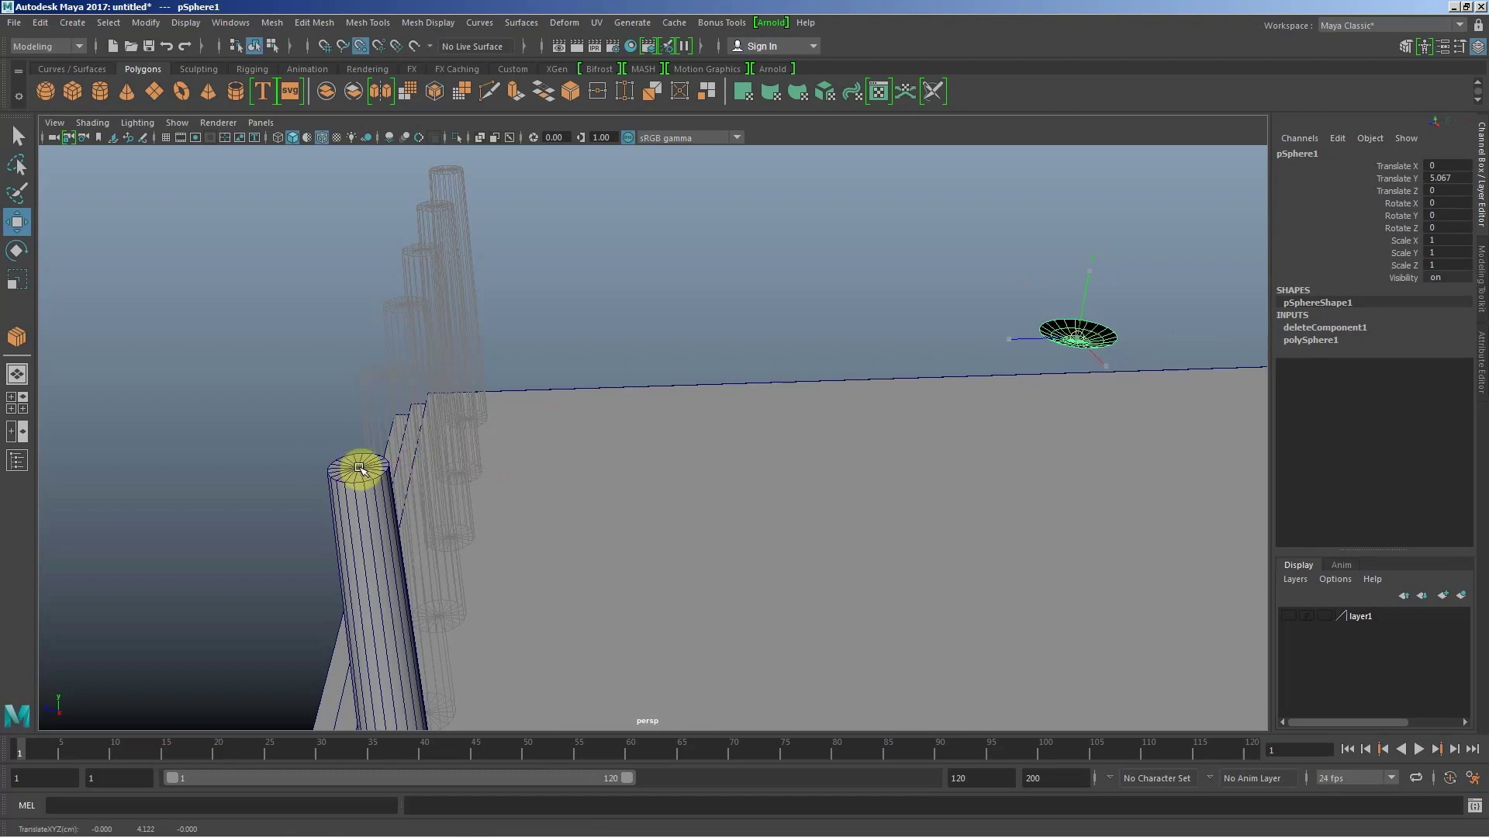
middle_drag(358, 468, 490, 490)
alt+drag(490, 490, 556, 502)
mouse_move(752, 395)
alt+mouse_down()
mouse_move(908, 475)
mouse_move(1009, 467)
alt+mouse_up()
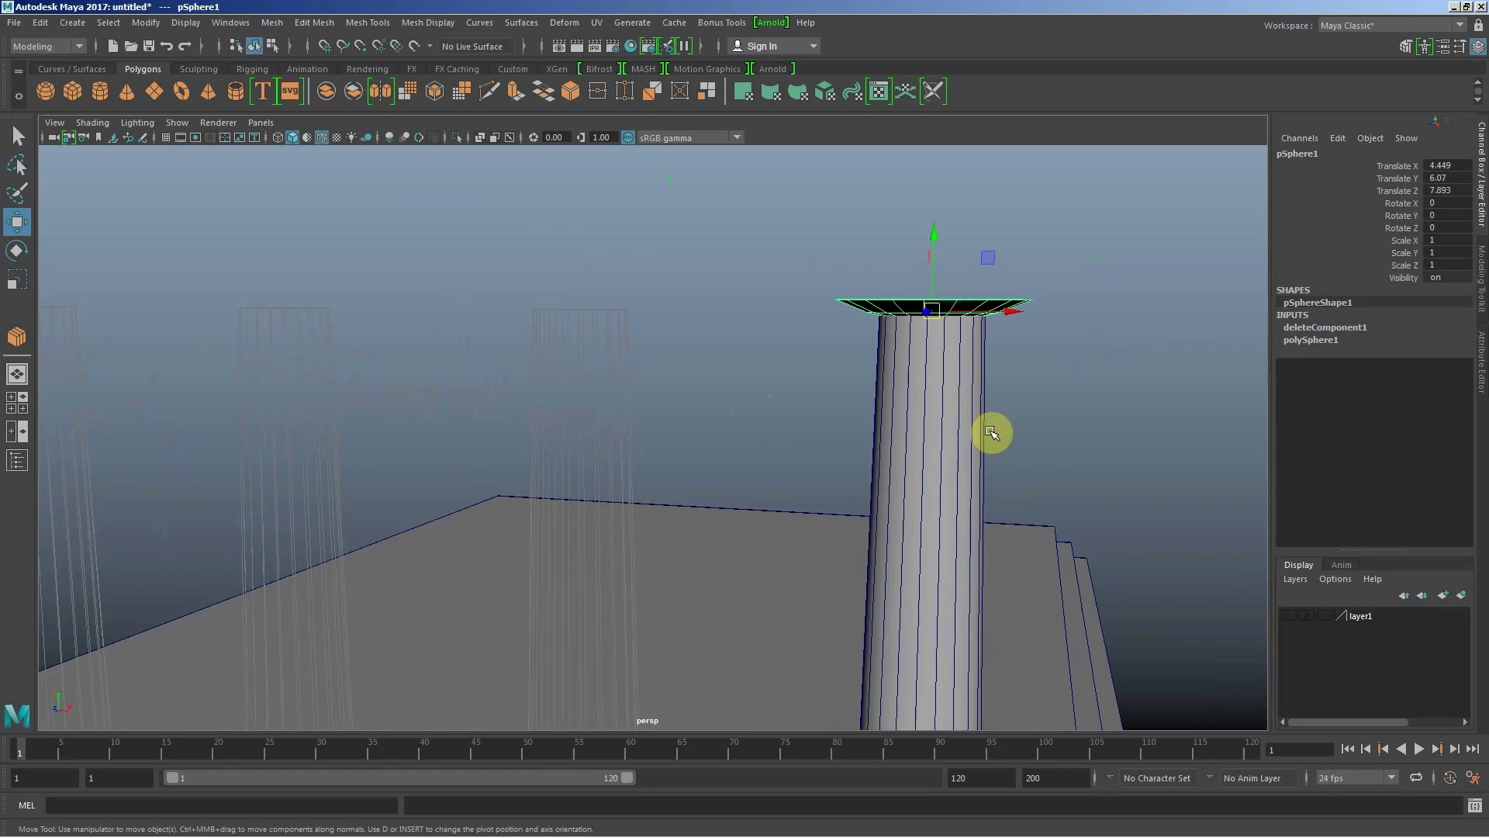
Step: Show the reference layer again and bring the column top into view
key(alt+Tab)
key(alt+Tab)
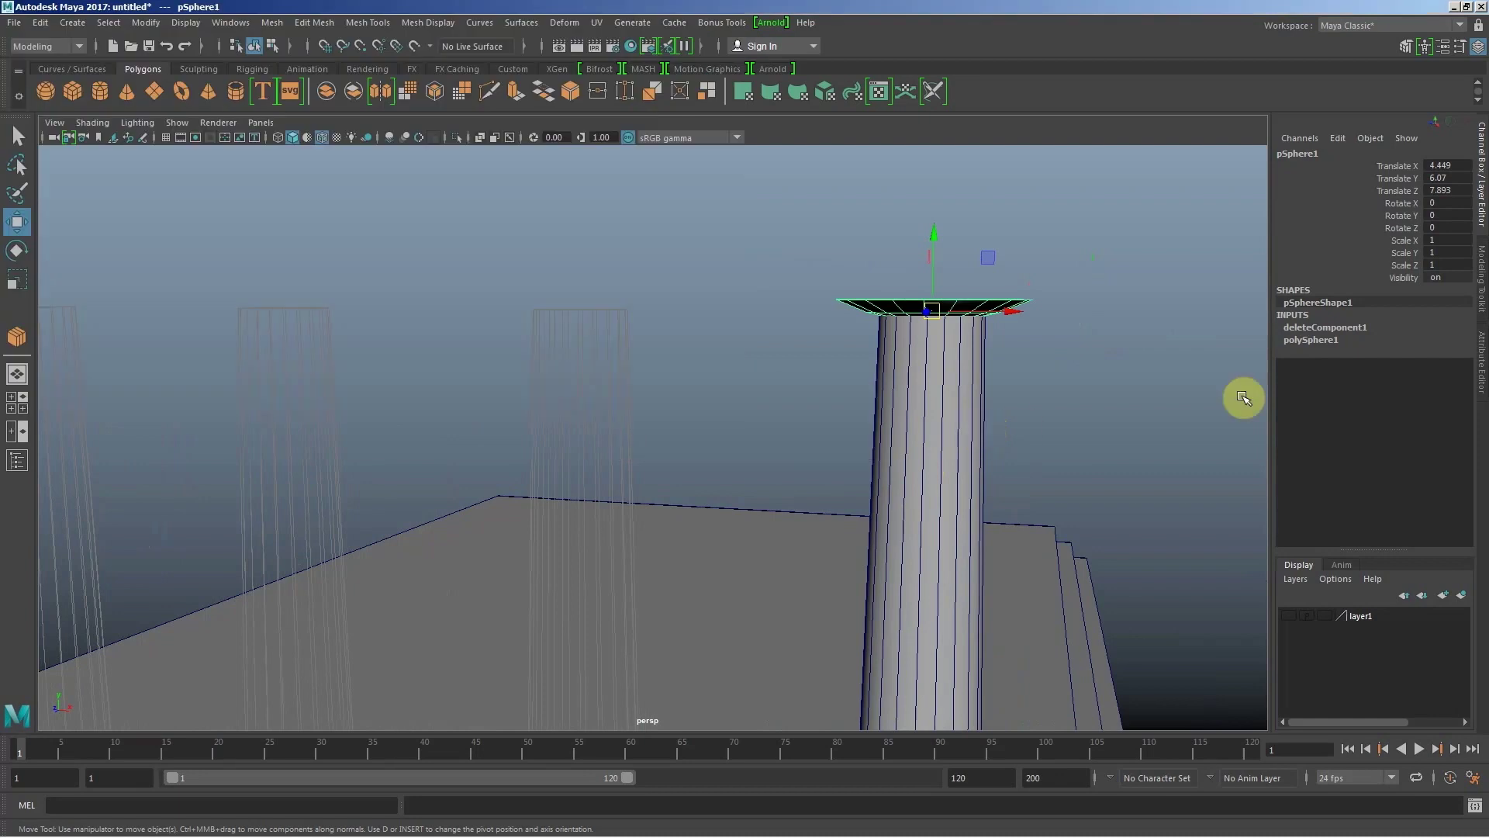
click(1292, 614)
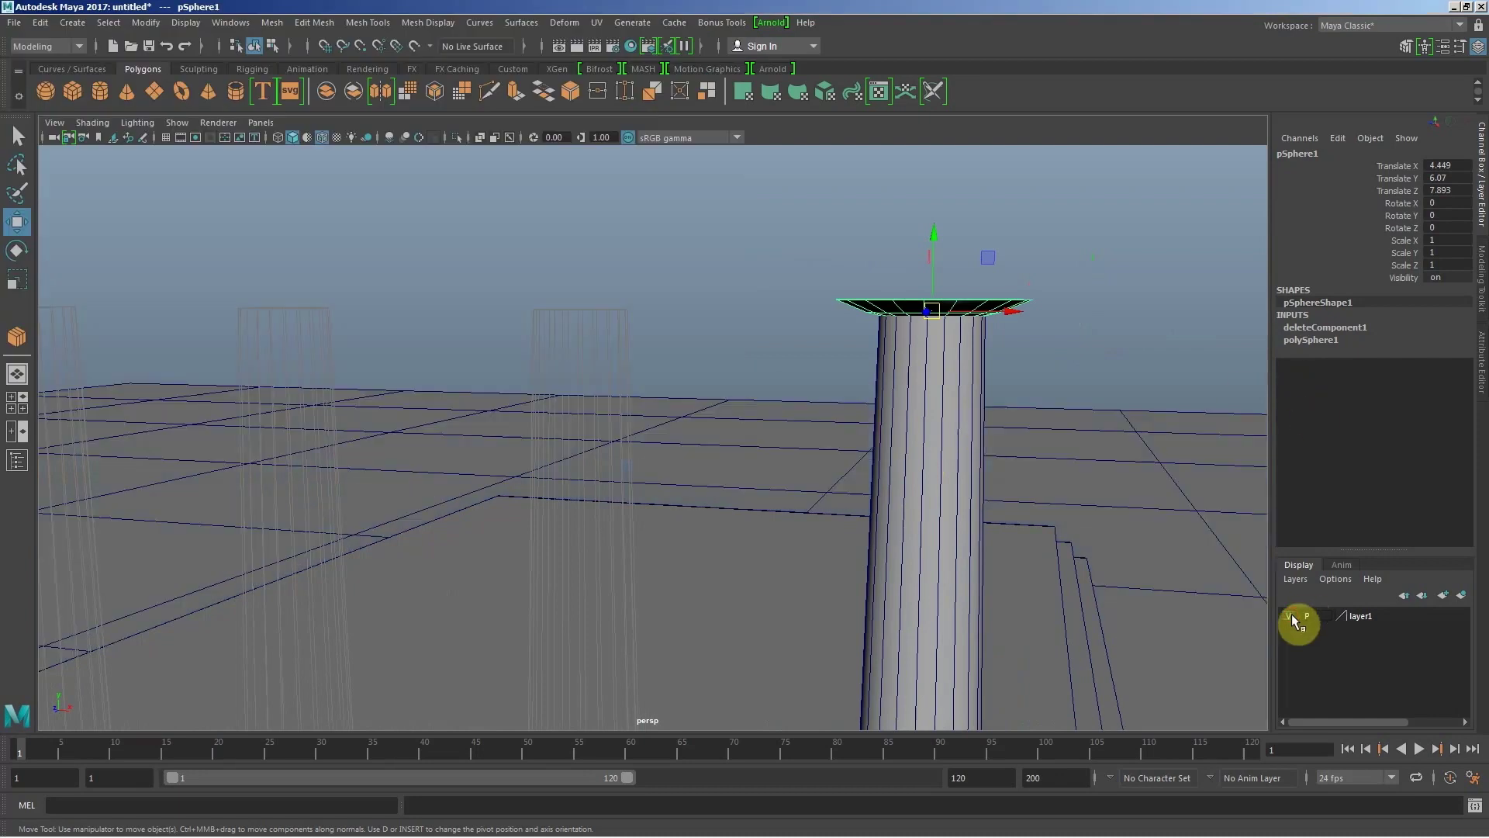
mouse_move(1068, 555)
alt+mouse_down()
mouse_move(694, 555)
mouse_move(827, 549)
mouse_move(840, 481)
mouse_move(908, 499)
alt+mouse_up()
alt+right_drag(908, 499, 1037, 552)
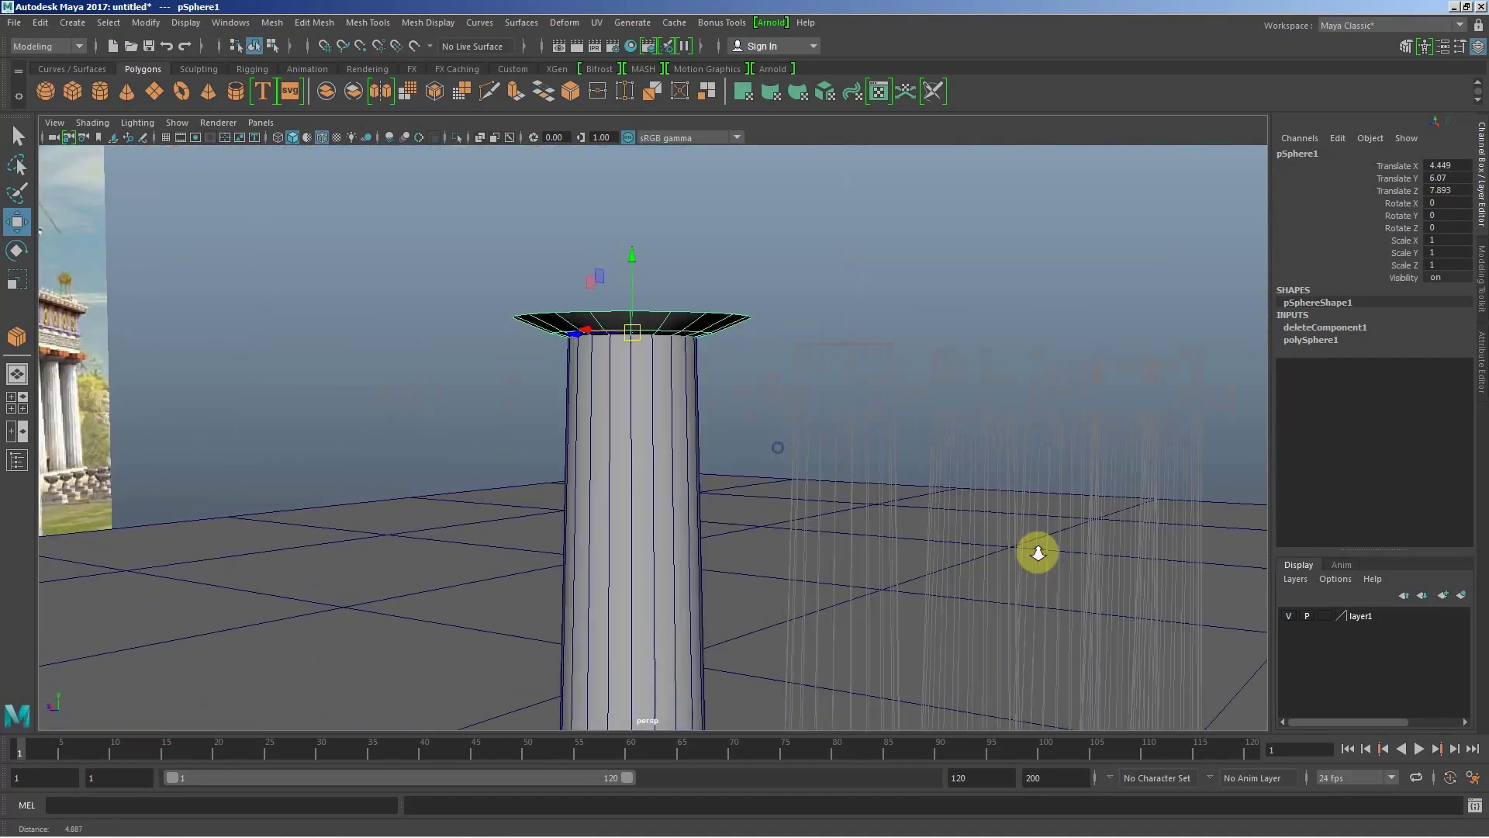
mouse_move(1001, 531)
alt+mouse_down()
mouse_move(685, 418)
mouse_move(706, 414)
alt+mouse_up()
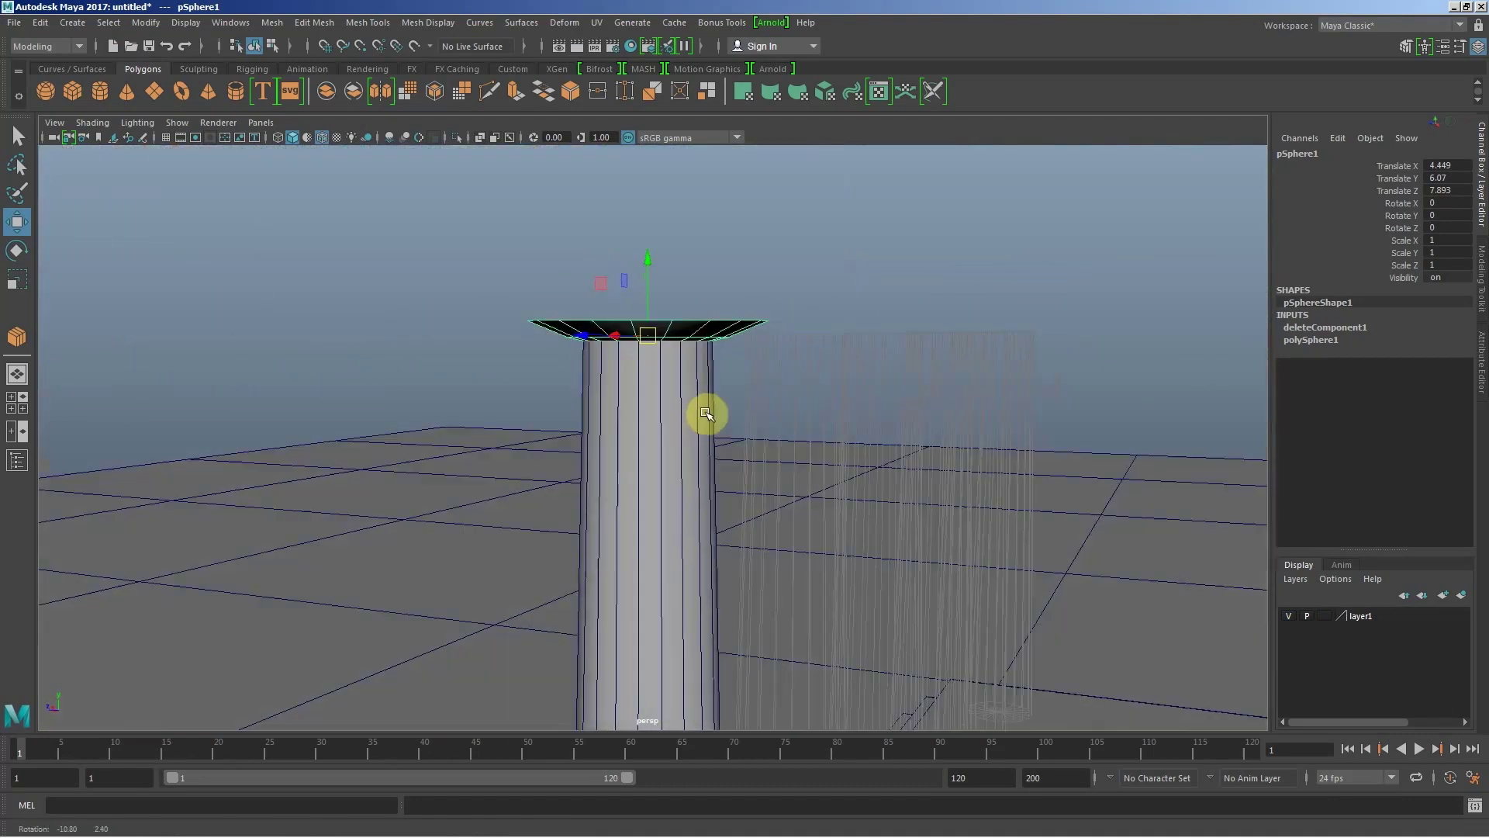
Step: Smooth the cap's selected top faces with 1 division, then reselect pSphere1 as an object
shift+right_click(779, 263)
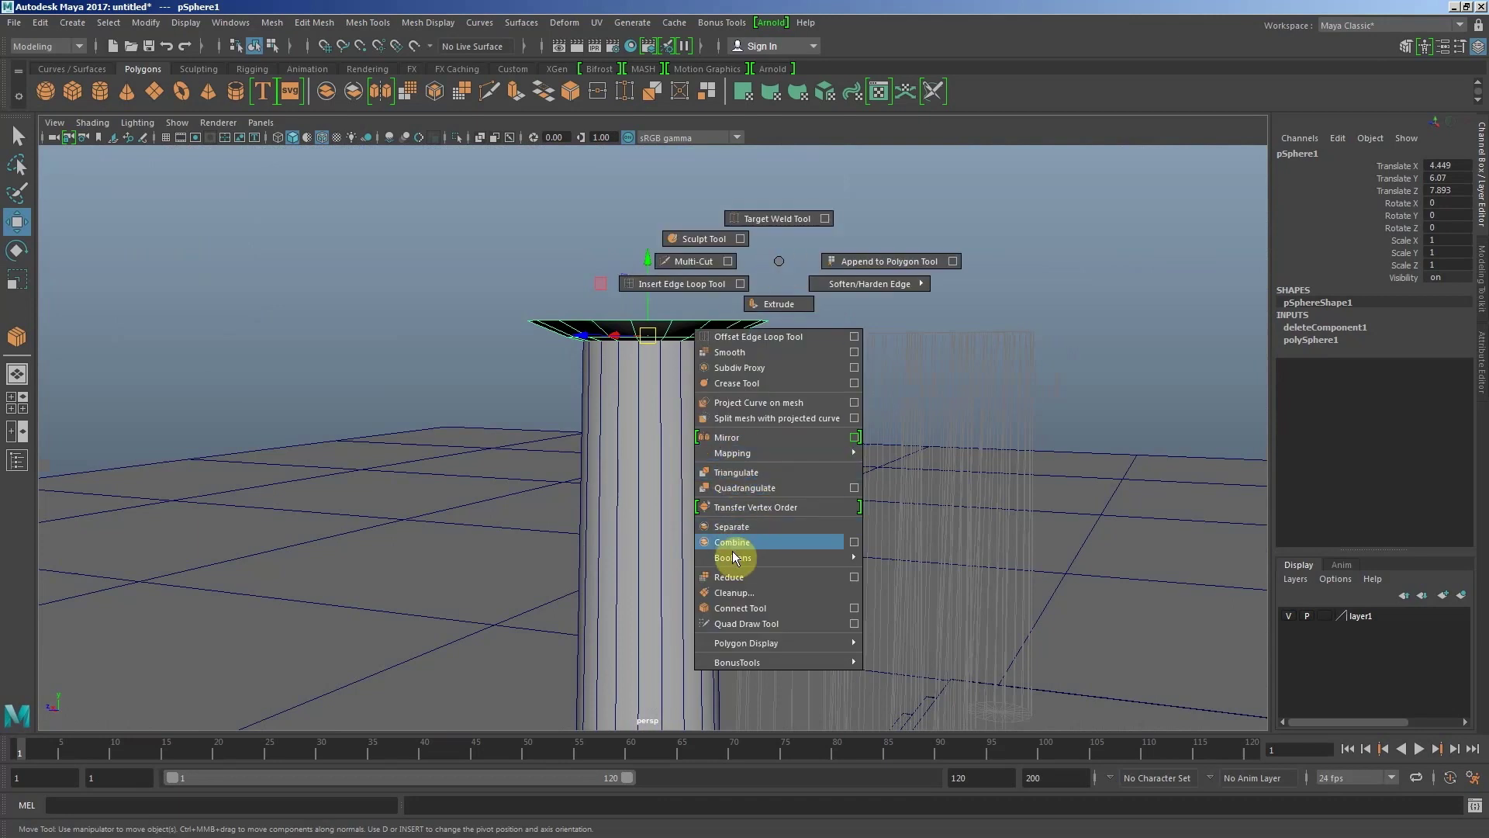
click(736, 355)
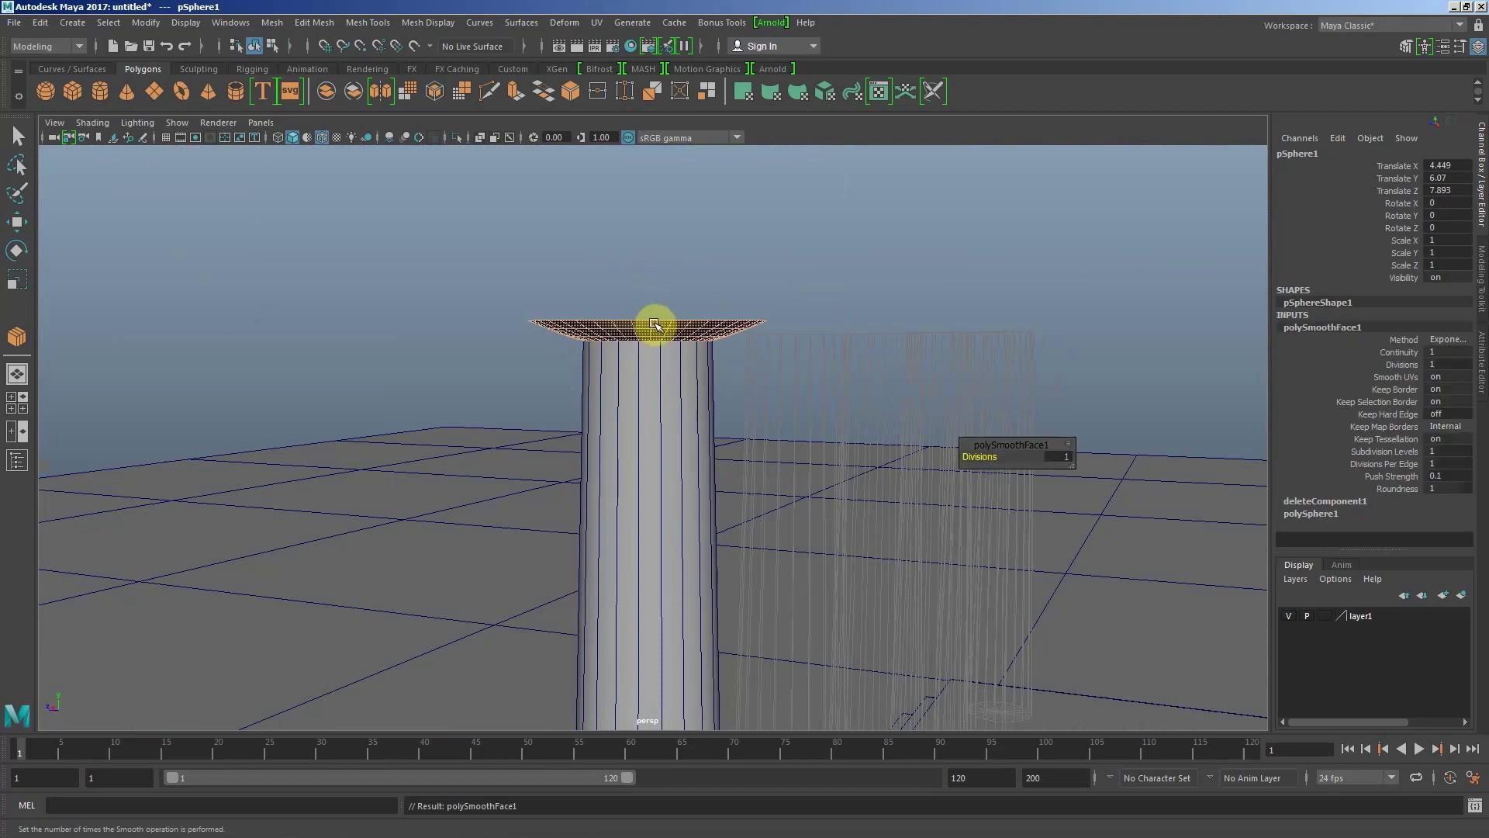
right_drag(658, 328, 748, 264)
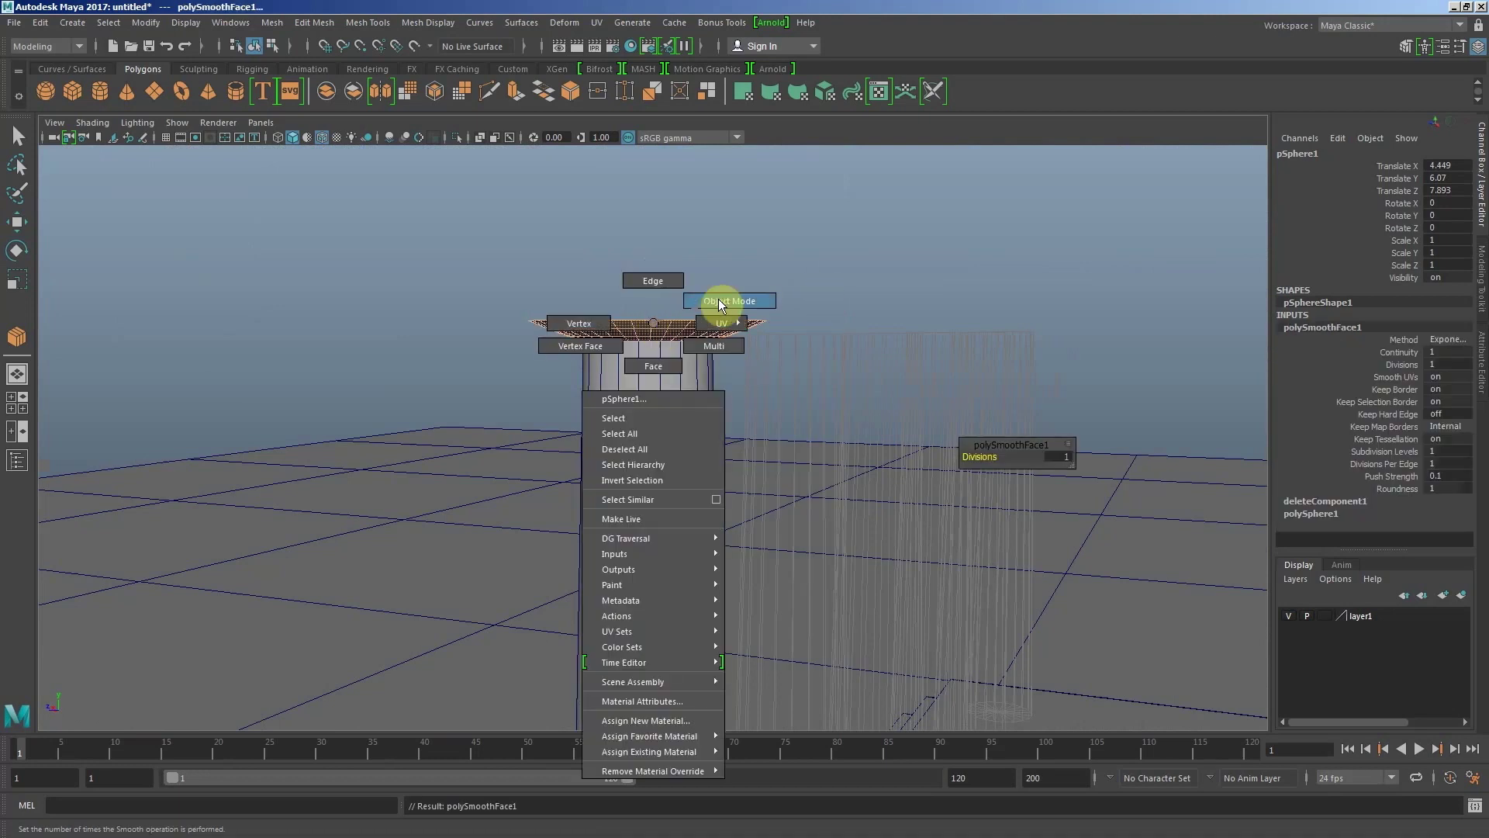
click(684, 329)
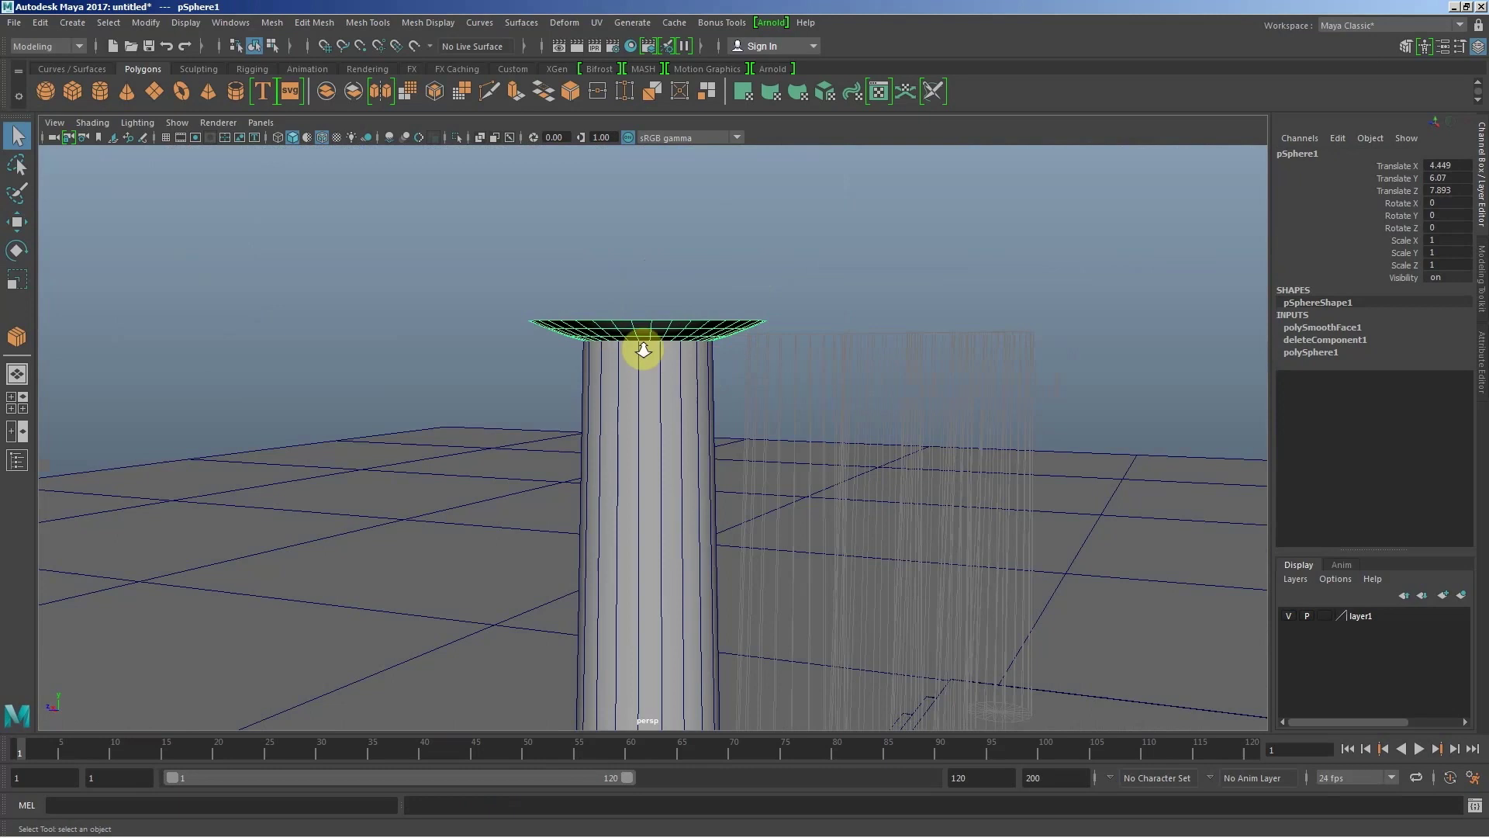
mouse_move(643, 350)
alt+right_down()
mouse_move(761, 390)
mouse_move(752, 376)
alt+right_up()
Step: Try scaling the cap's outer edge loop inward, then undo the last scale
mouse_move(751, 376)
alt+mouse_down()
mouse_move(509, 419)
mouse_move(602, 372)
mouse_move(716, 376)
mouse_move(698, 373)
mouse_move(628, 252)
alt+mouse_up()
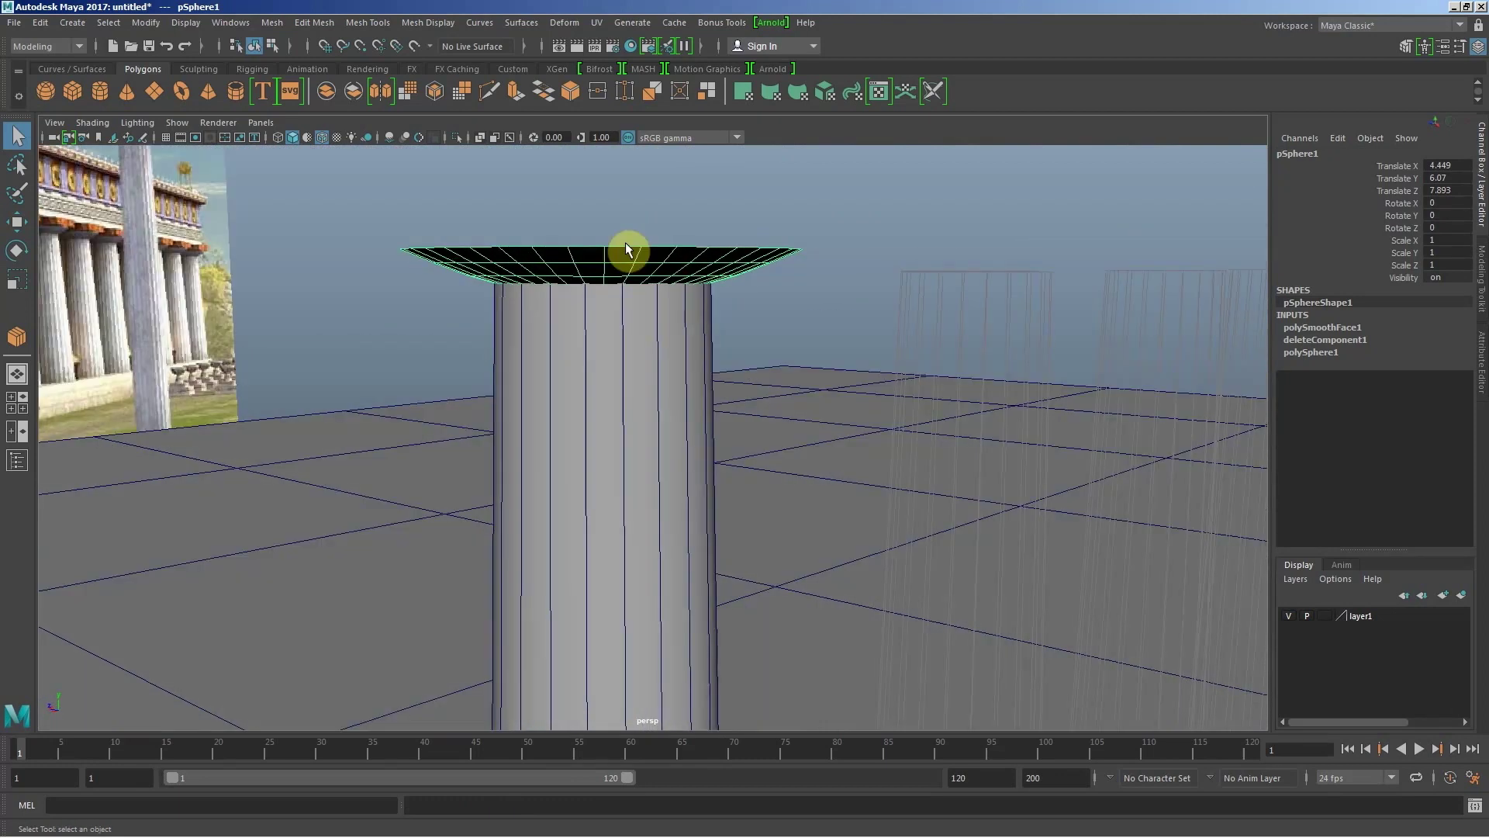
right_drag(626, 244, 626, 203)
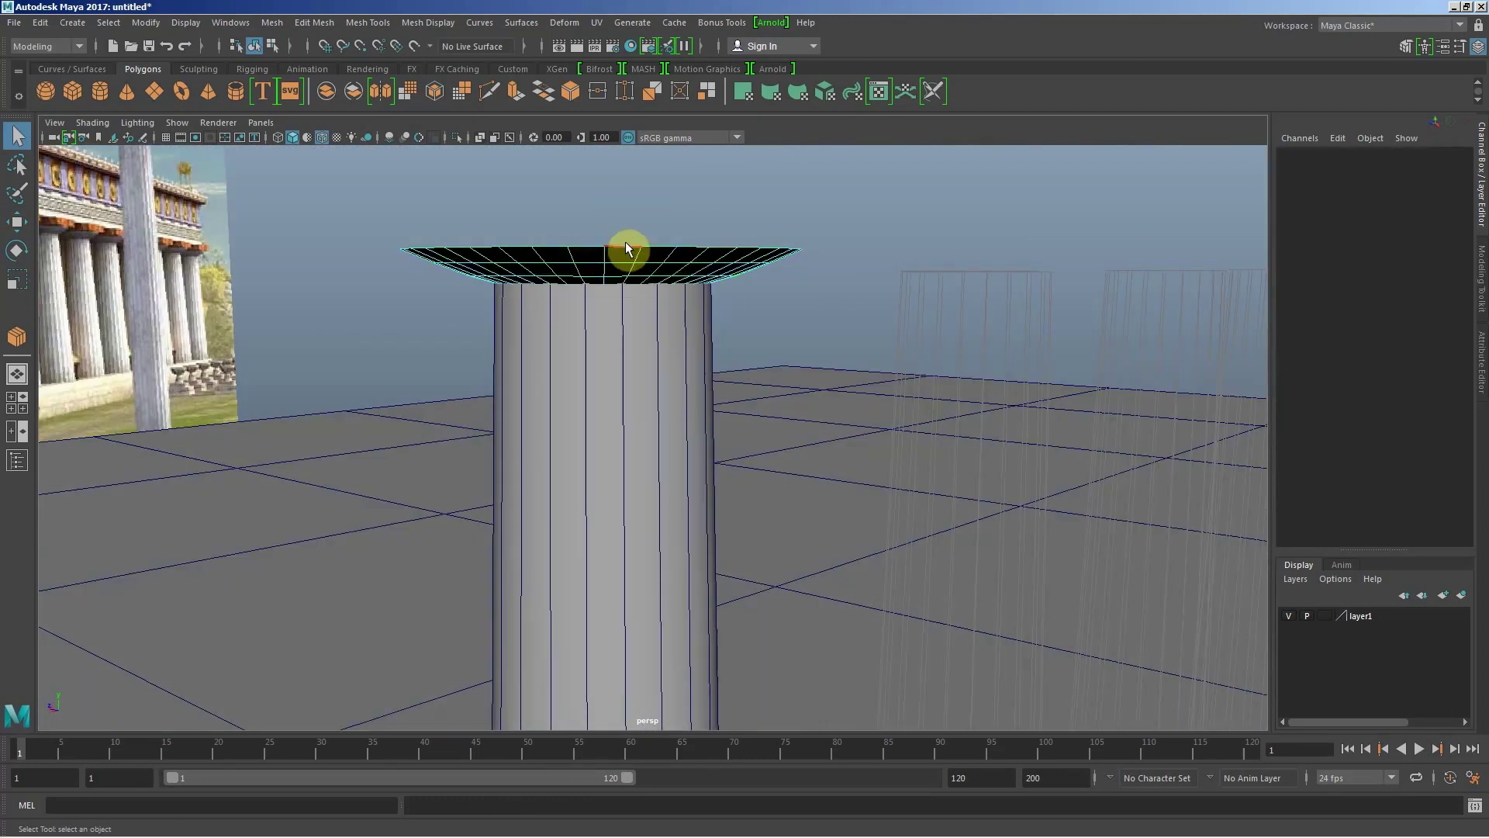
double_click(627, 247)
mouse_move(621, 325)
alt+mouse_down()
mouse_move(618, 365)
mouse_move(629, 357)
alt+mouse_up()
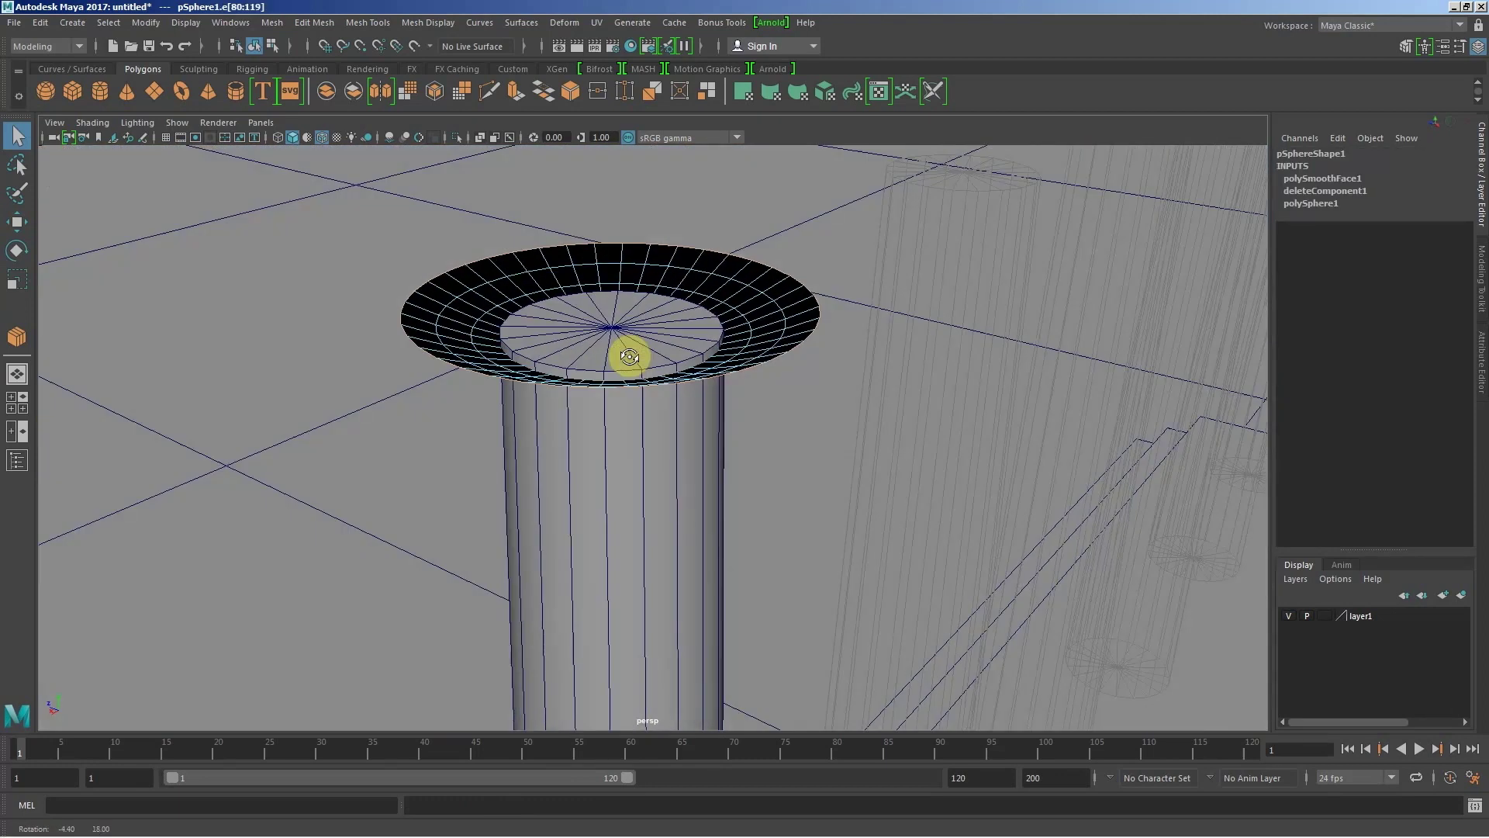
key(r)
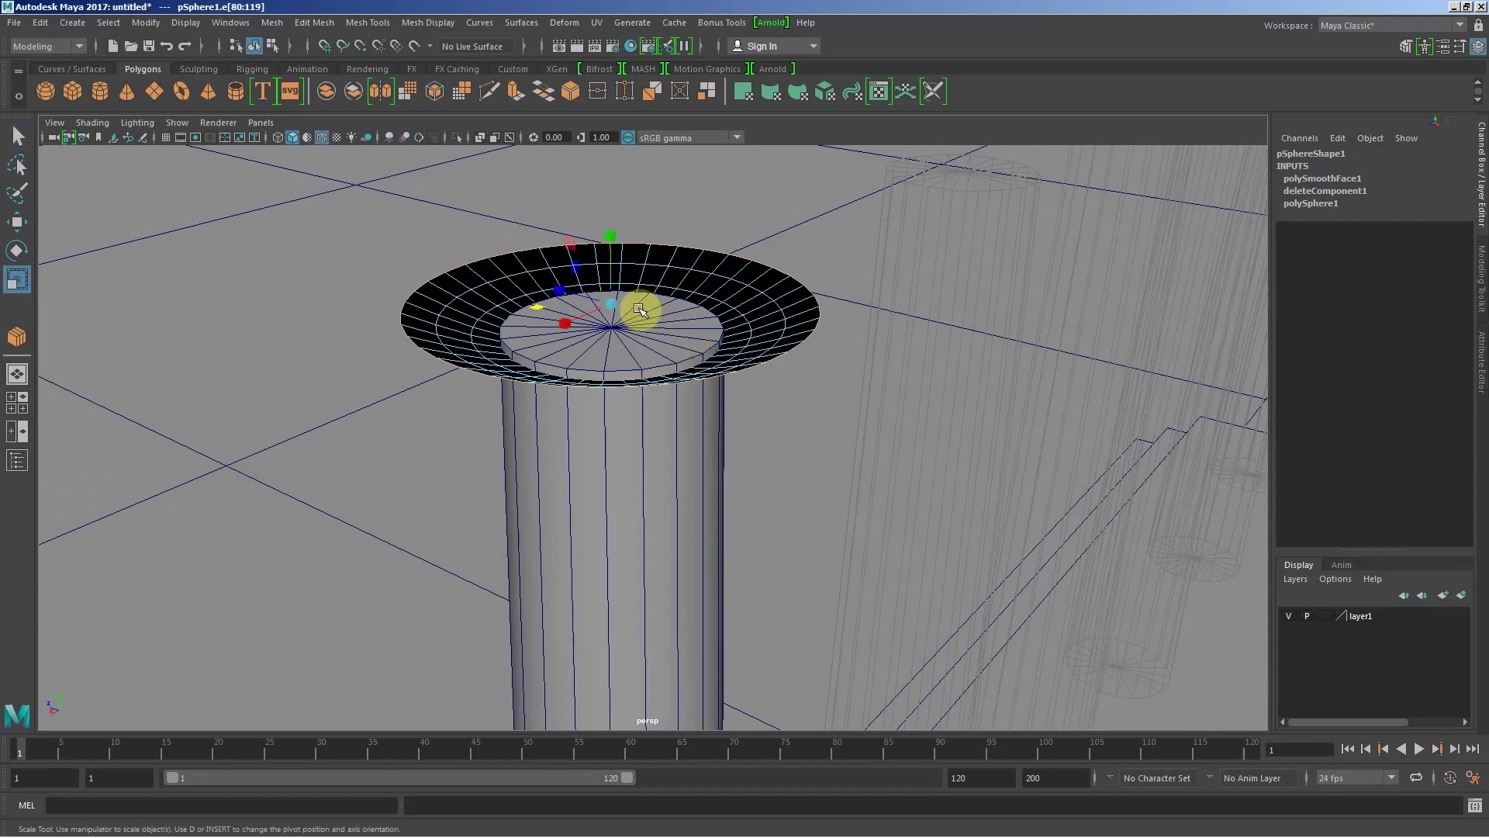
drag(616, 303, 555, 295)
drag(615, 346, 611, 350)
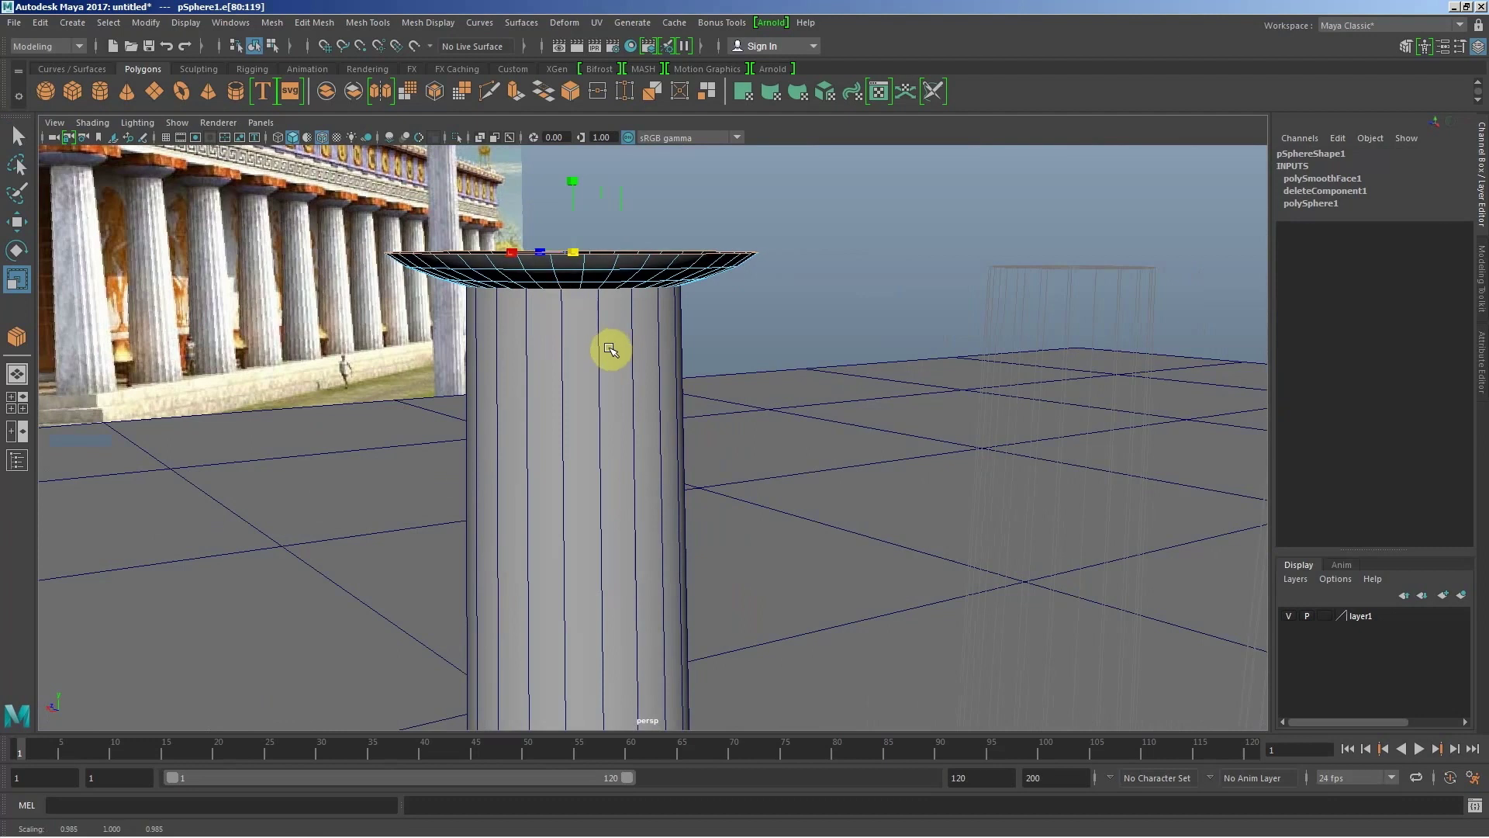
key(ctrl+z)
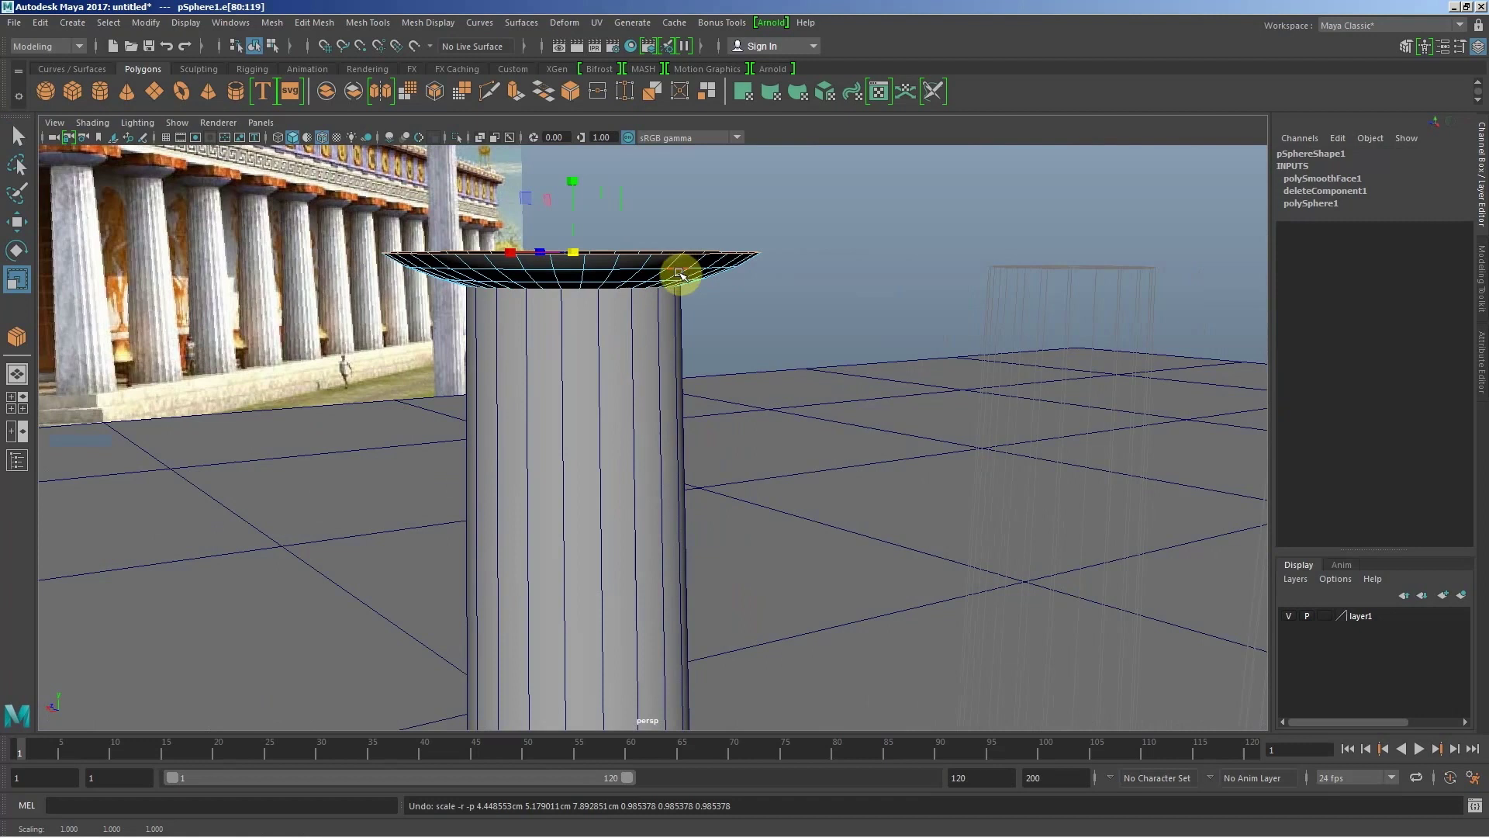
Step: Select edges on the cap's rim and switch back to object mode
drag(671, 271, 648, 320)
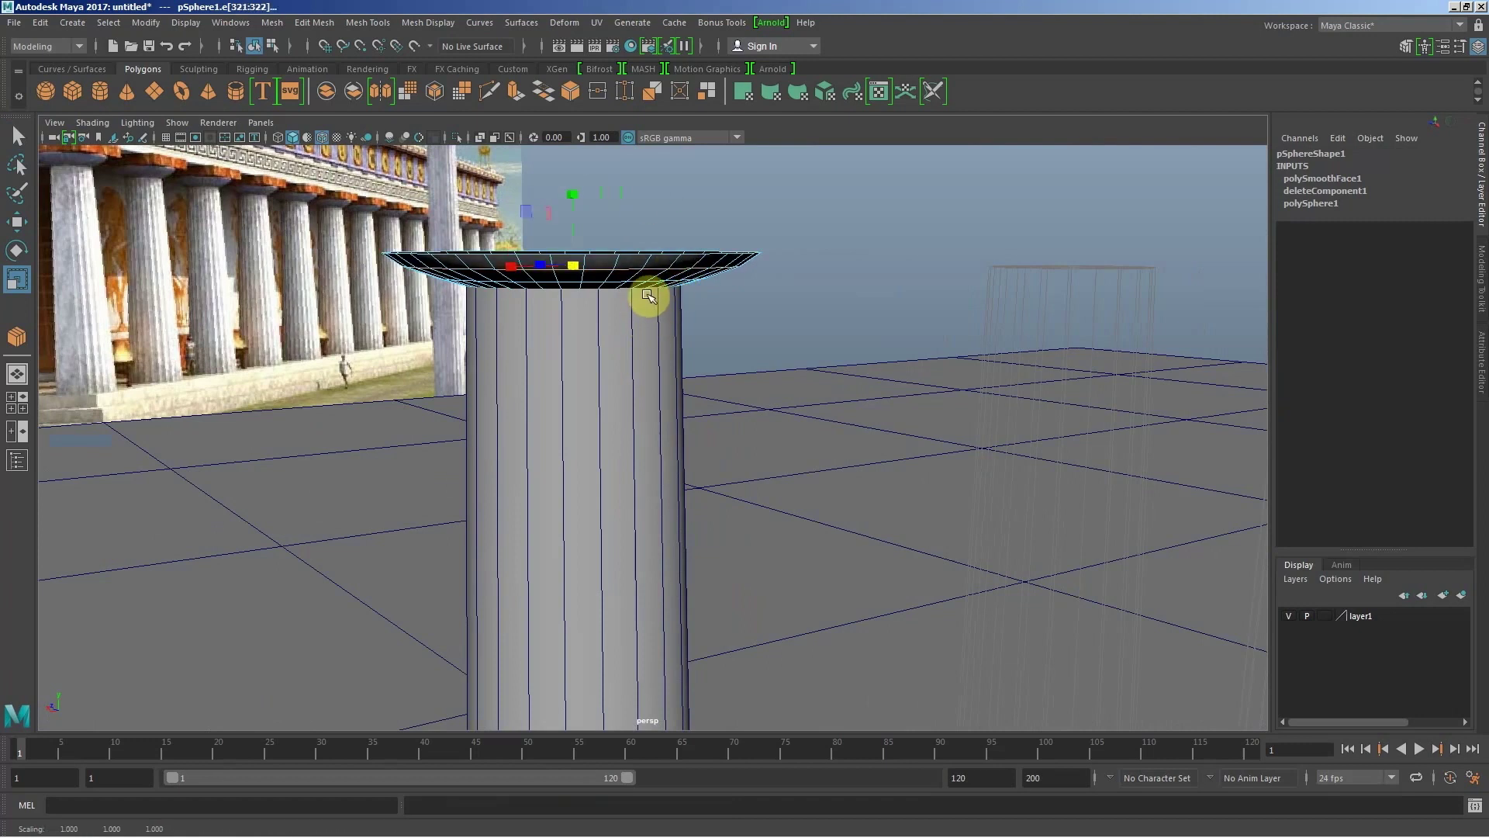
drag(638, 284, 653, 339)
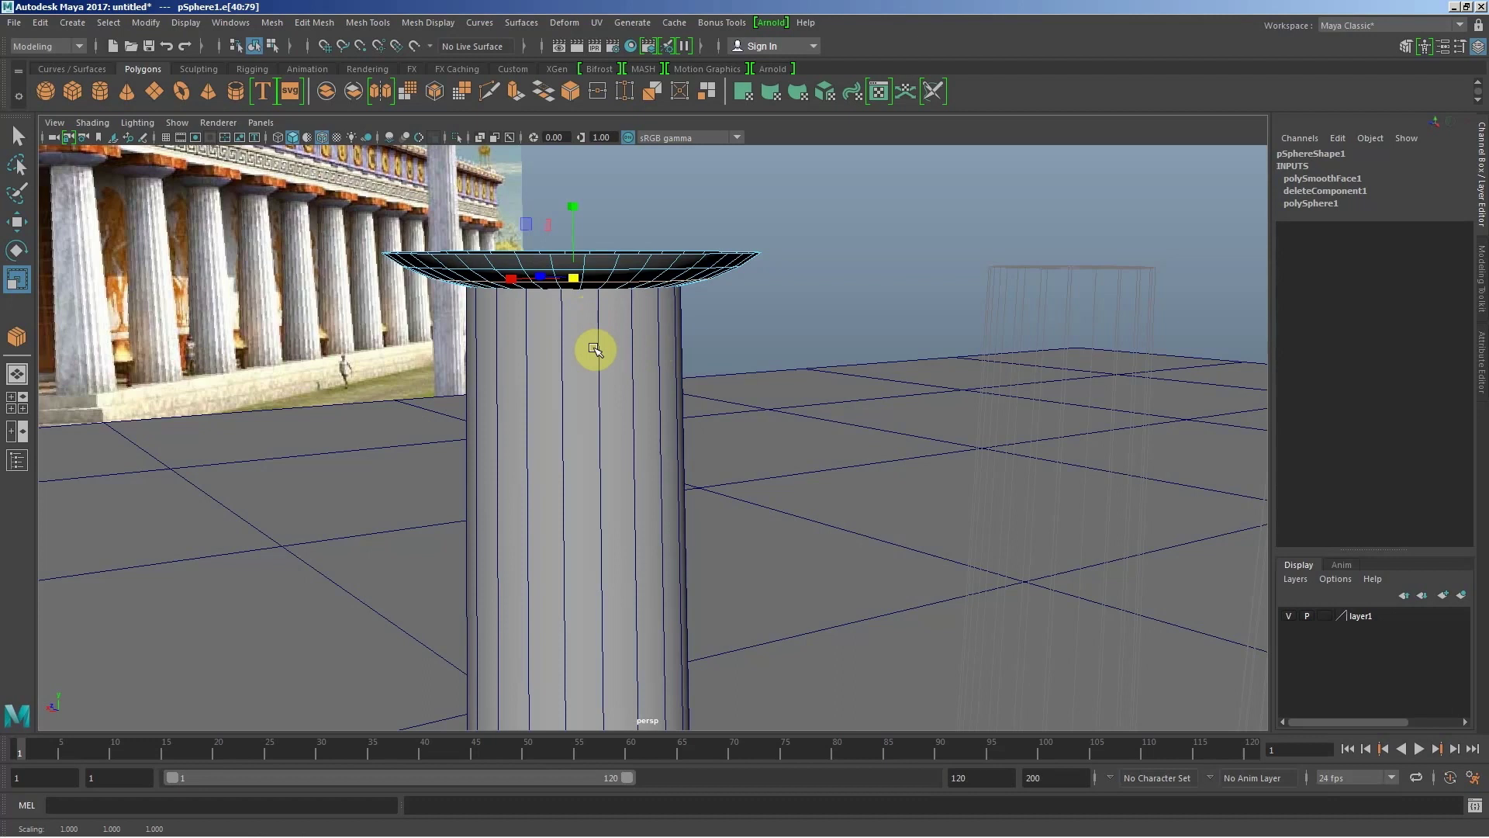
alt+right_drag(515, 332, 572, 359)
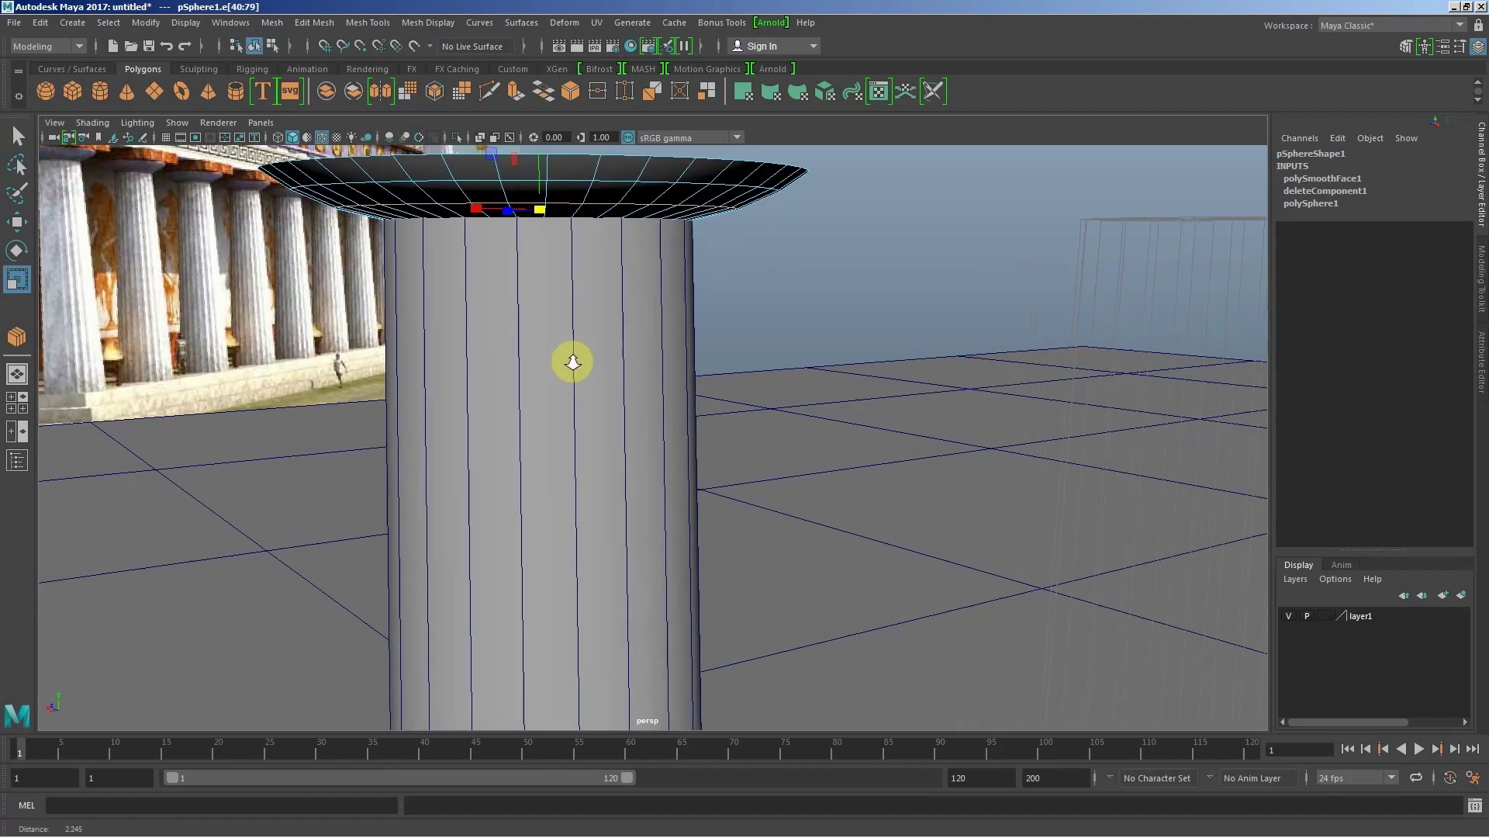
right_click(682, 225)
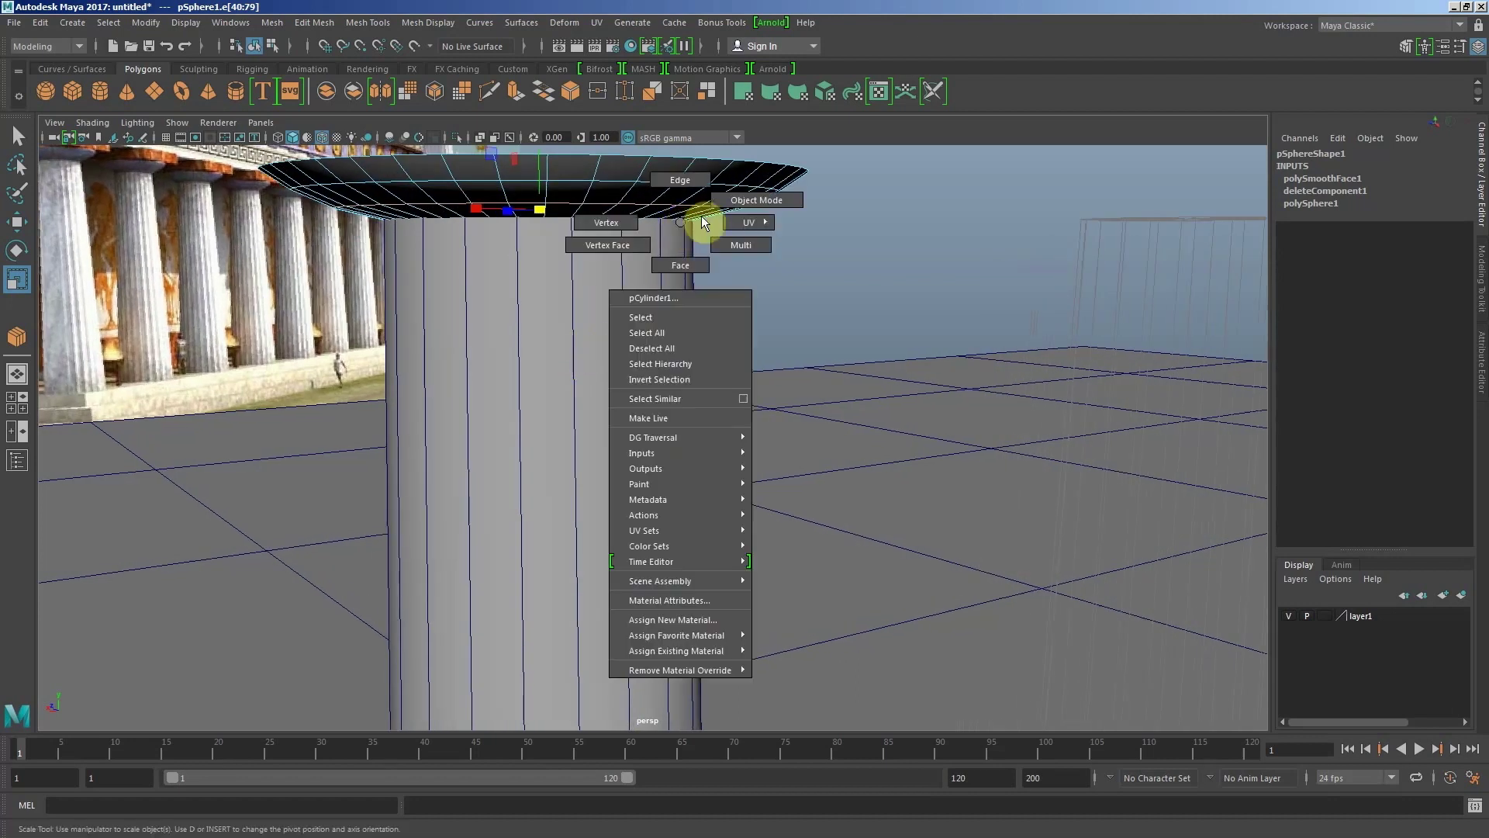
click(891, 353)
alt+right_drag(498, 264, 465, 311)
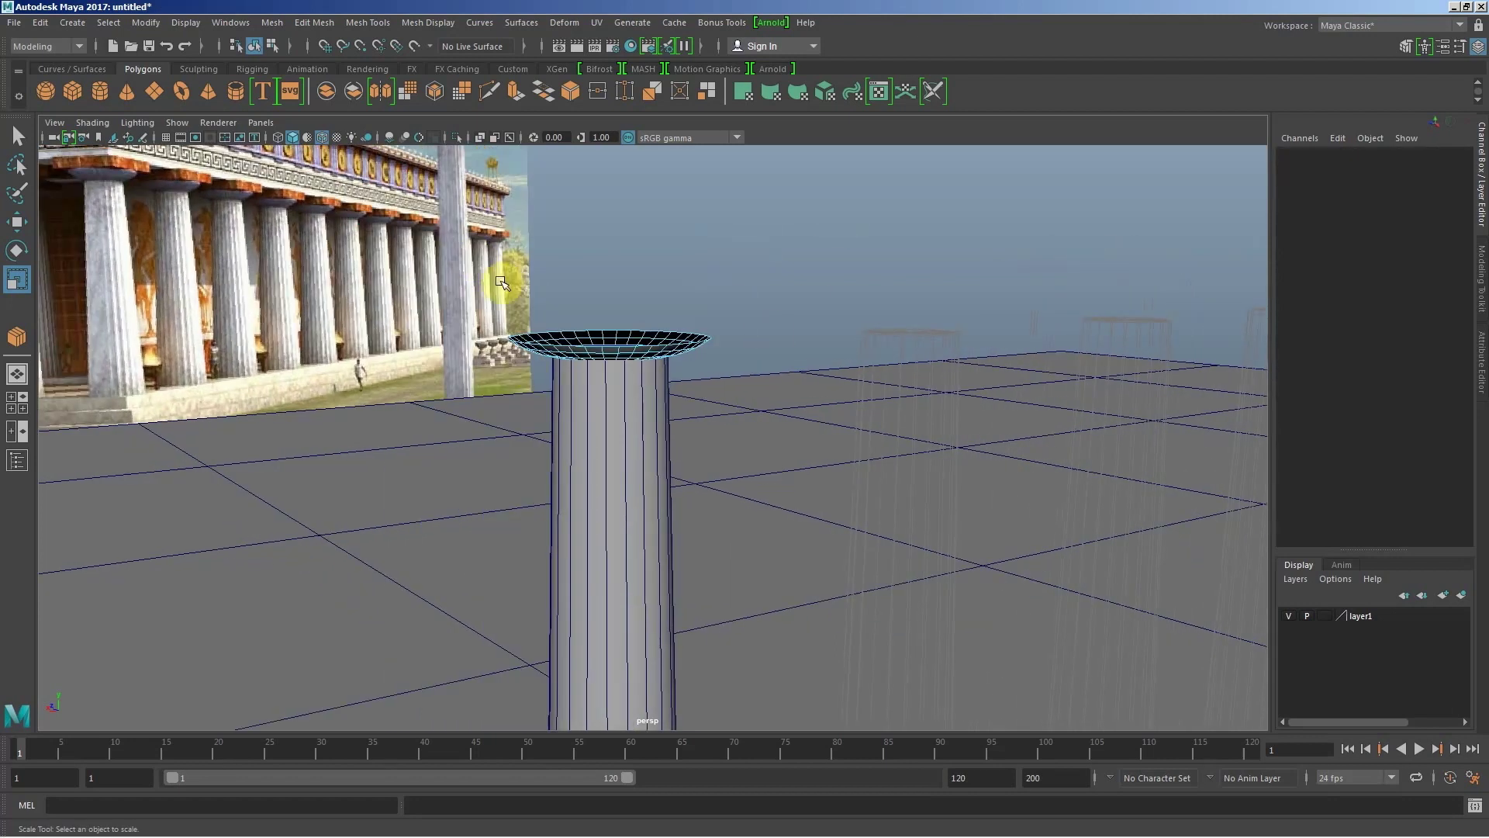
mouse_move(466, 311)
alt+mouse_down()
mouse_move(389, 375)
mouse_move(426, 349)
mouse_move(470, 358)
mouse_move(555, 337)
alt+mouse_up()
Step: Stretch pSphere1 in Y to a scale of 1.265, then deselect it
click(594, 348)
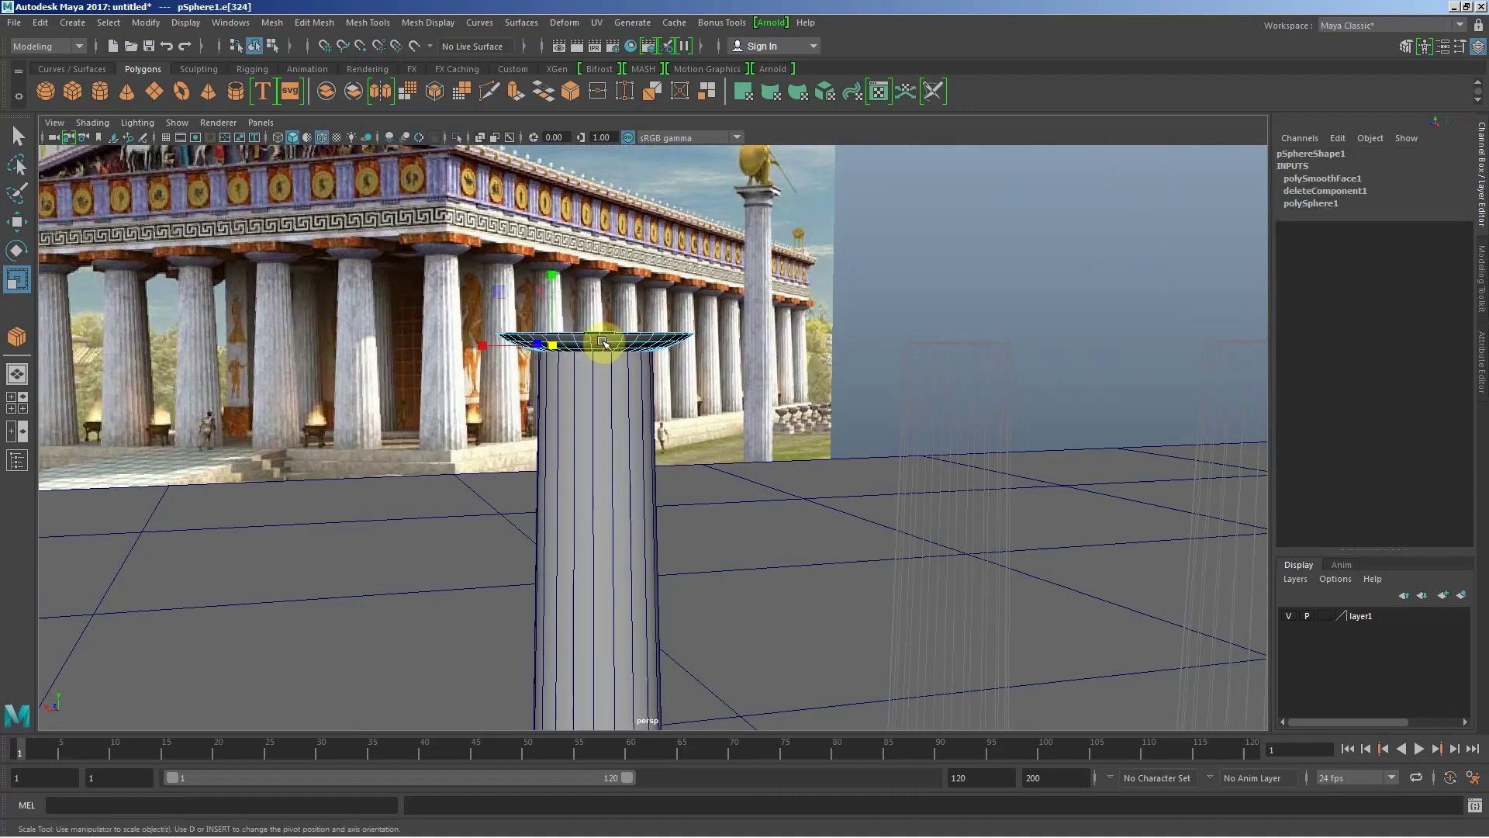
right_click(602, 342)
click(608, 333)
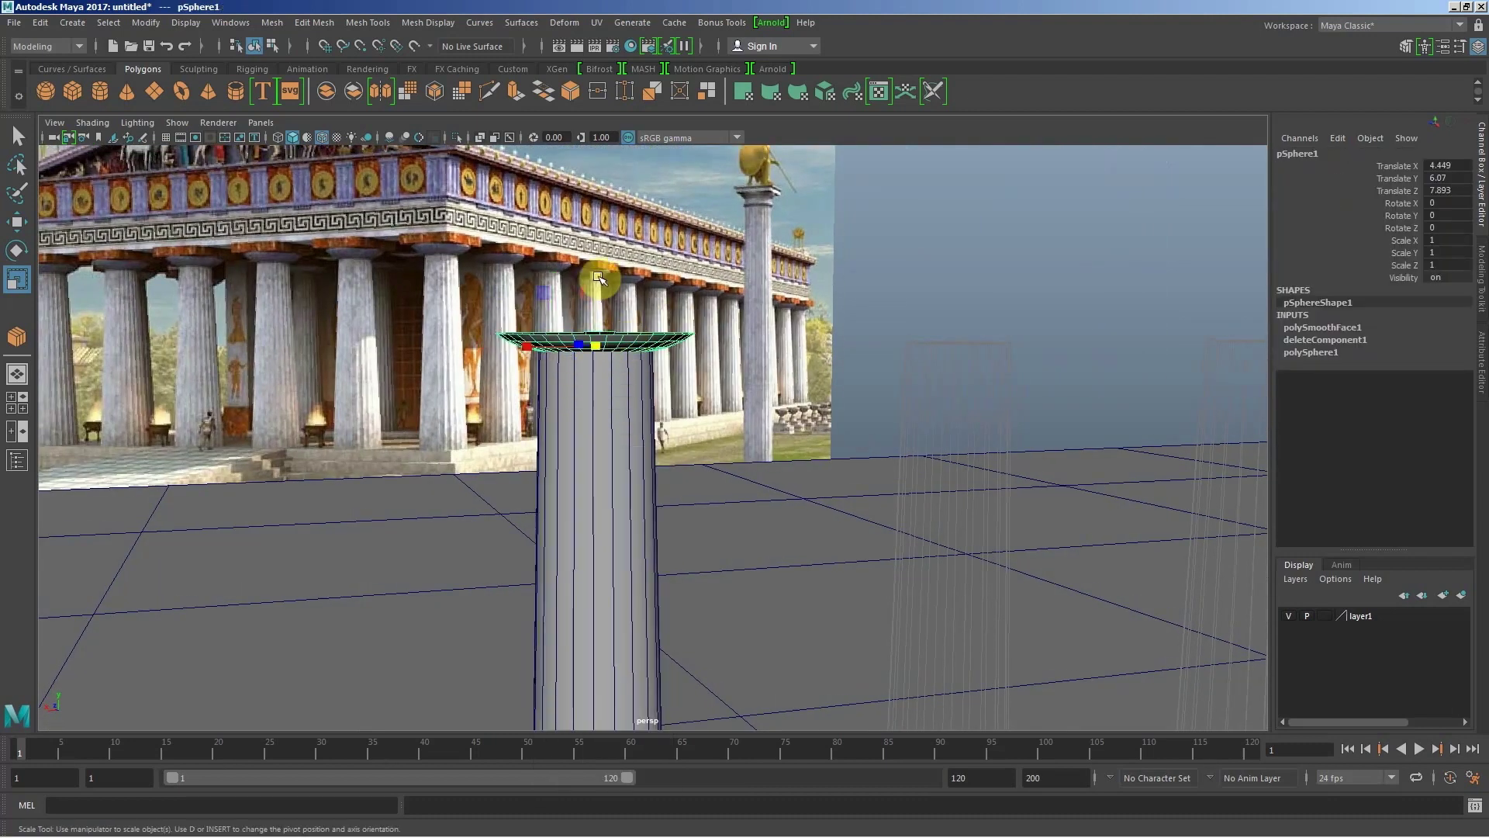
middle_drag(598, 277, 598, 271)
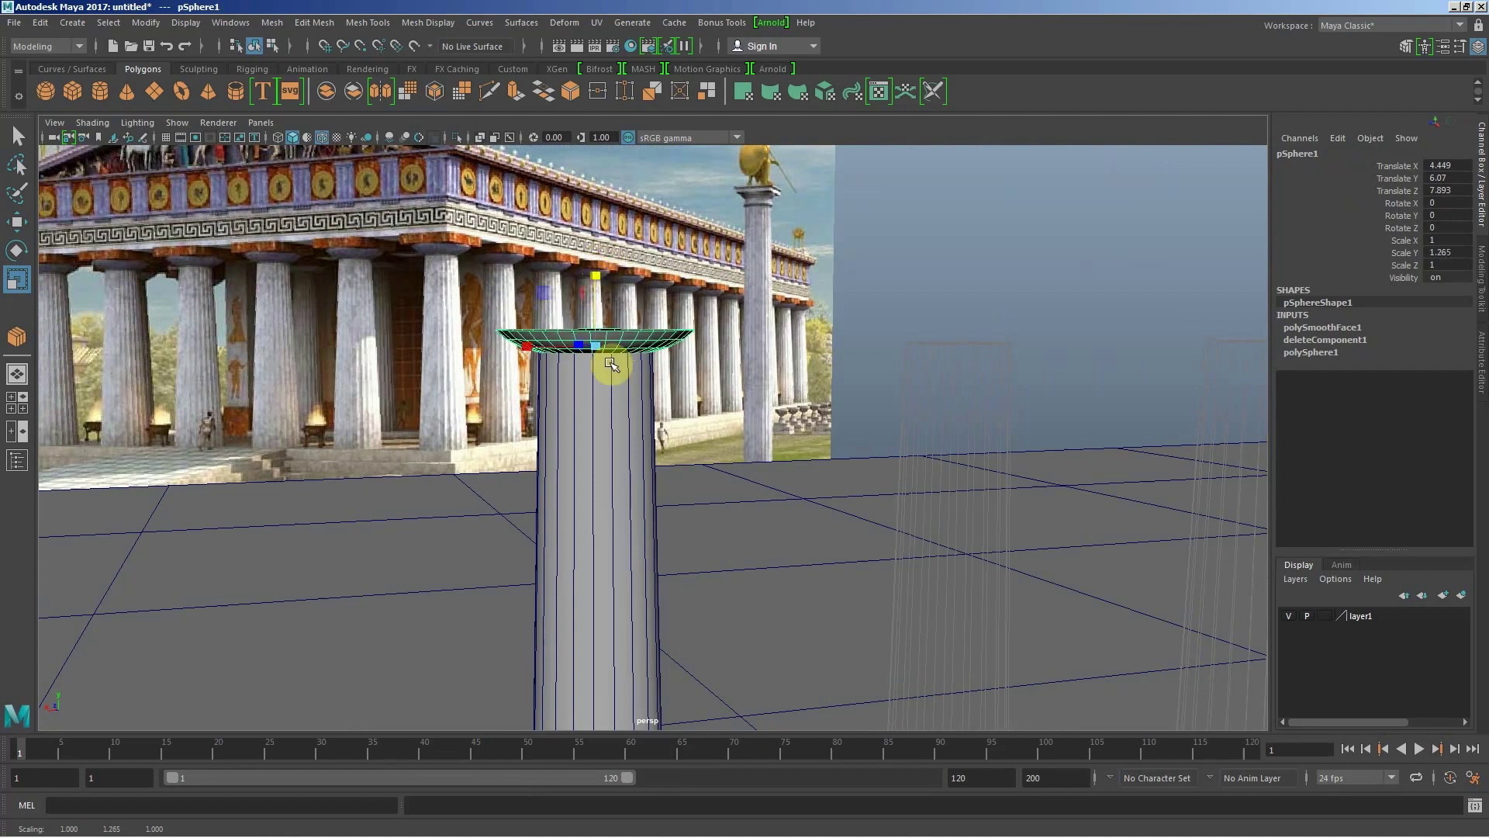
mouse_move(598, 406)
alt+mouse_down()
mouse_move(664, 422)
mouse_move(937, 405)
mouse_move(828, 376)
mouse_move(864, 382)
mouse_move(854, 435)
mouse_move(883, 412)
mouse_move(538, 329)
mouse_move(718, 412)
mouse_move(502, 422)
mouse_move(514, 364)
mouse_move(708, 432)
mouse_move(901, 419)
mouse_move(897, 300)
alt+mouse_up()
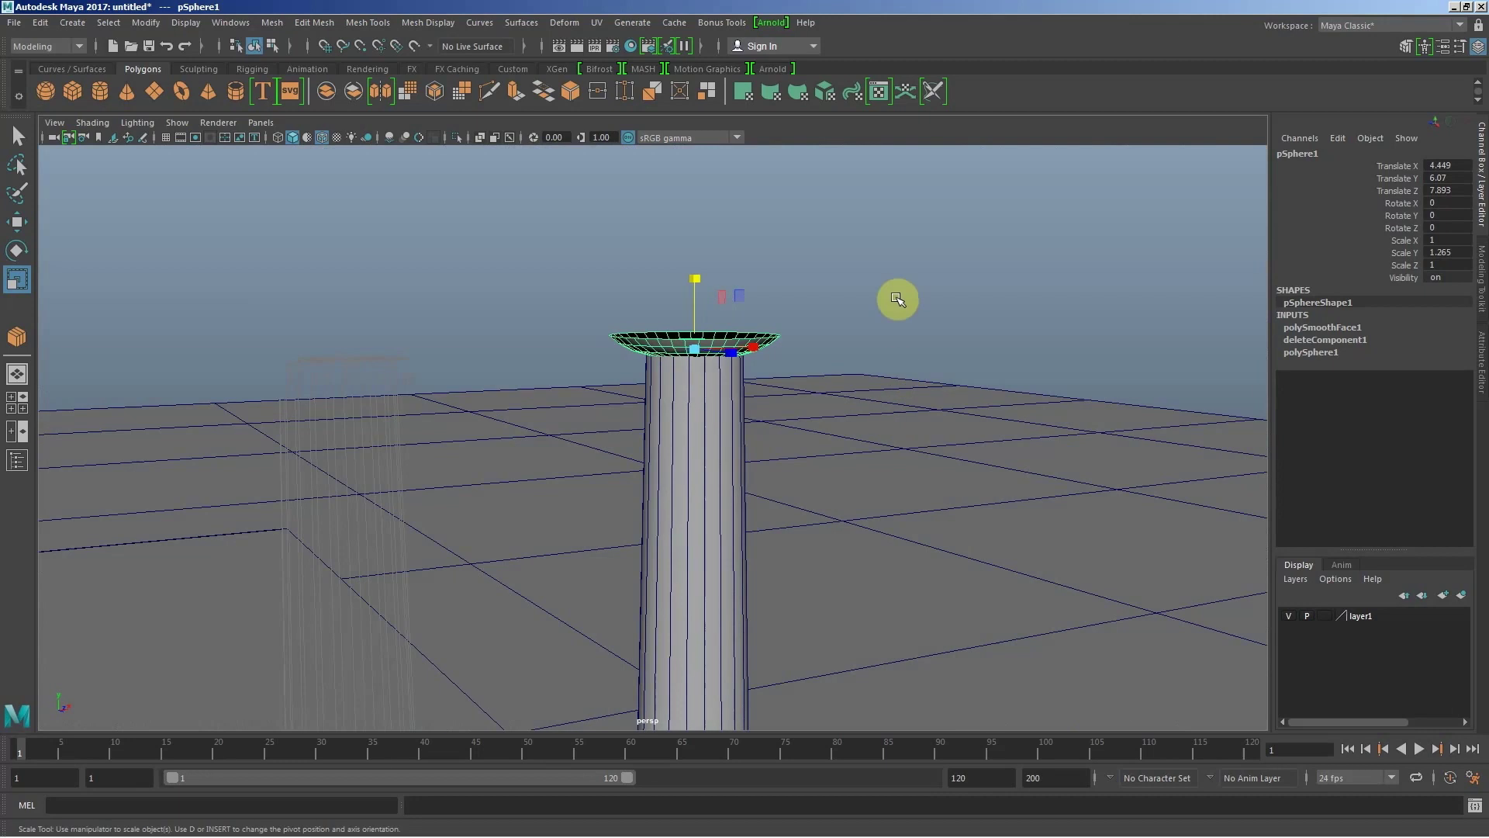
click(924, 467)
key(space)
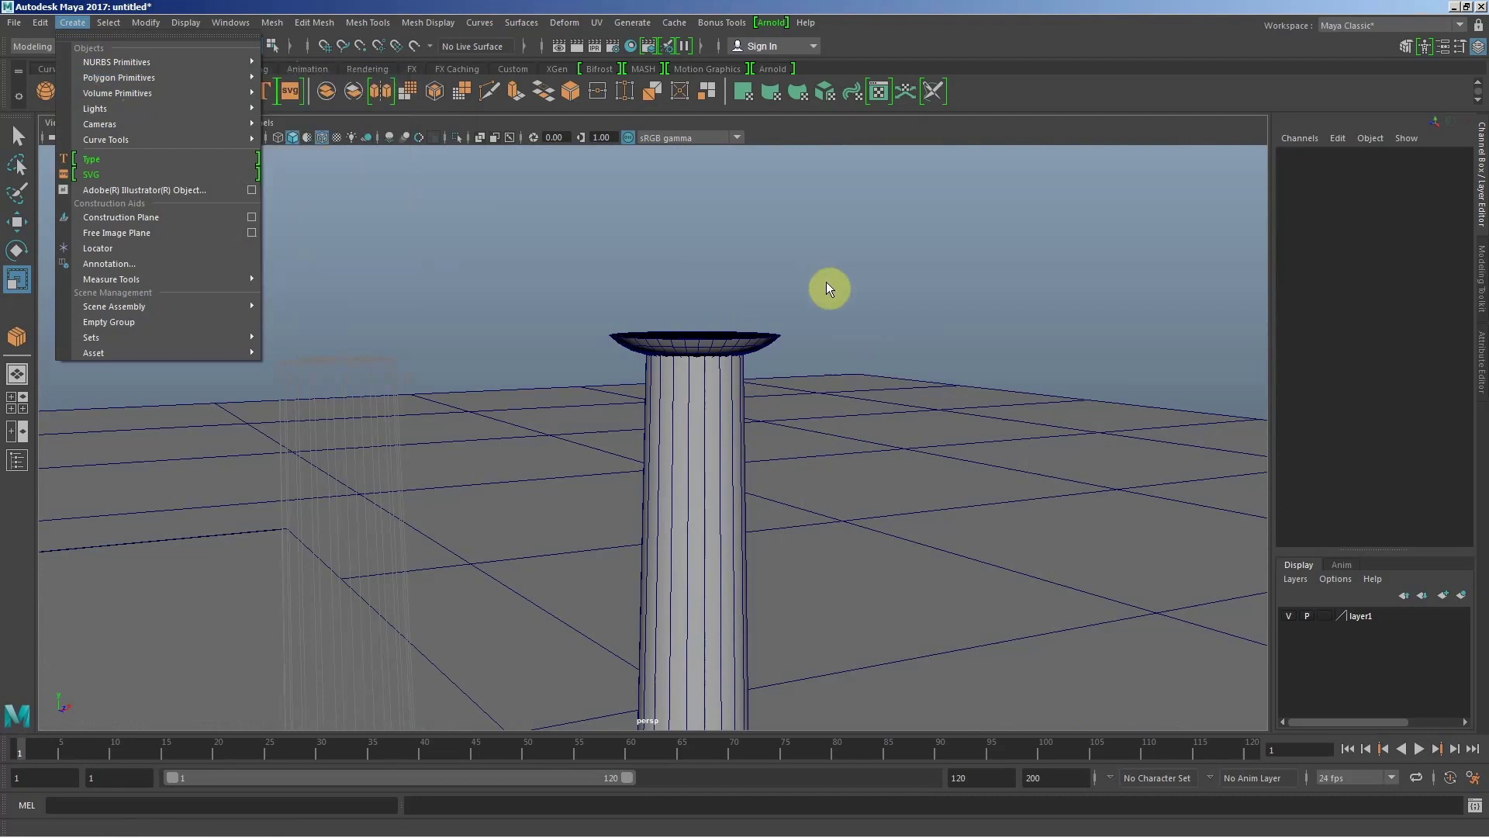
Step: Create polygon cube pCube4 at the origin with scale 1 and view the column top
click(866, 296)
mouse_move(1030, 419)
alt+mouse_down()
mouse_move(777, 335)
mouse_move(811, 375)
mouse_move(595, 508)
mouse_move(821, 442)
mouse_move(801, 481)
mouse_move(509, 435)
mouse_move(737, 462)
mouse_move(649, 426)
mouse_move(657, 436)
alt+mouse_up()
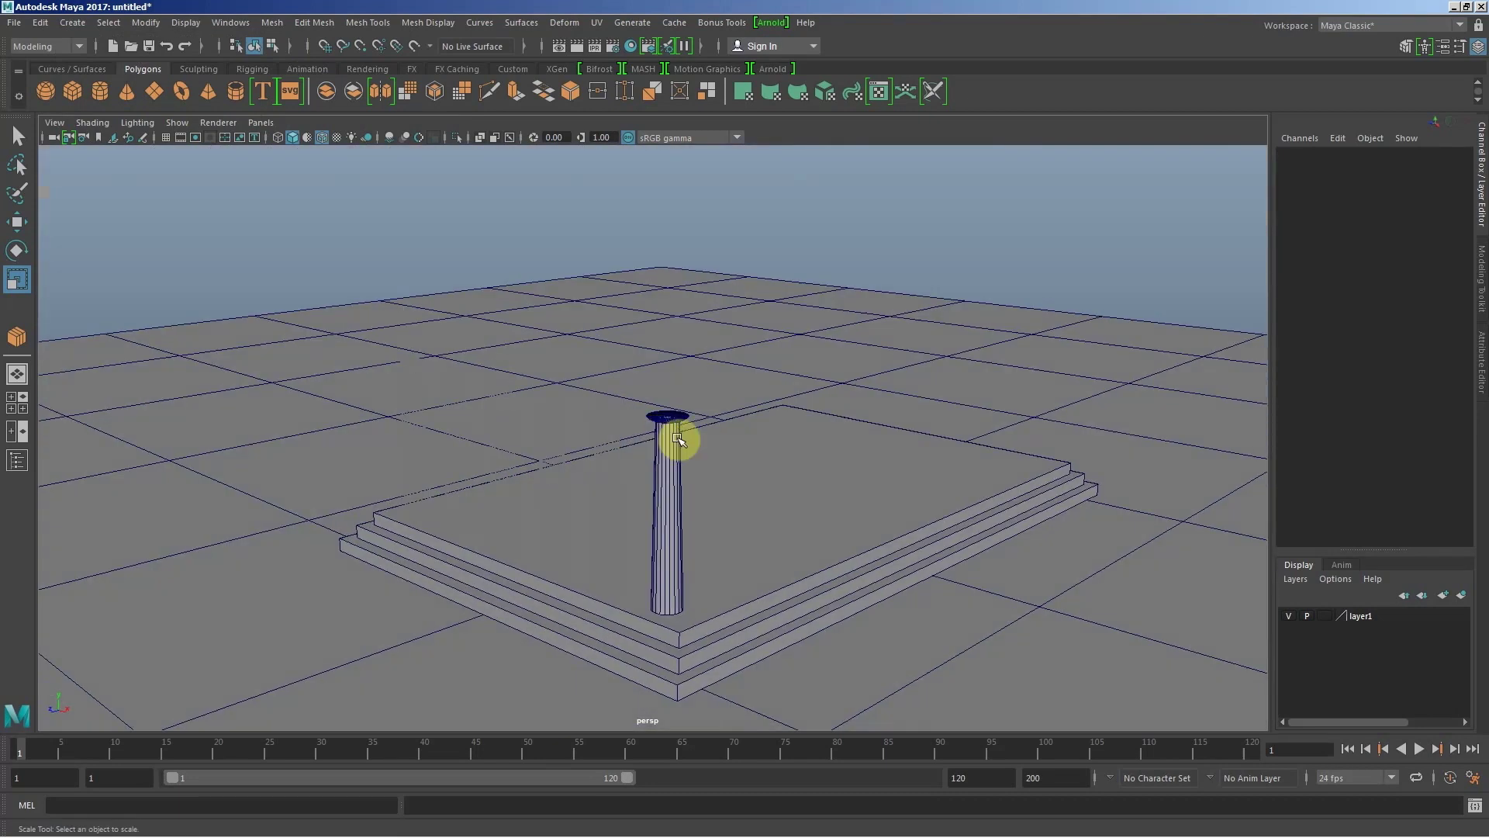
key(w)
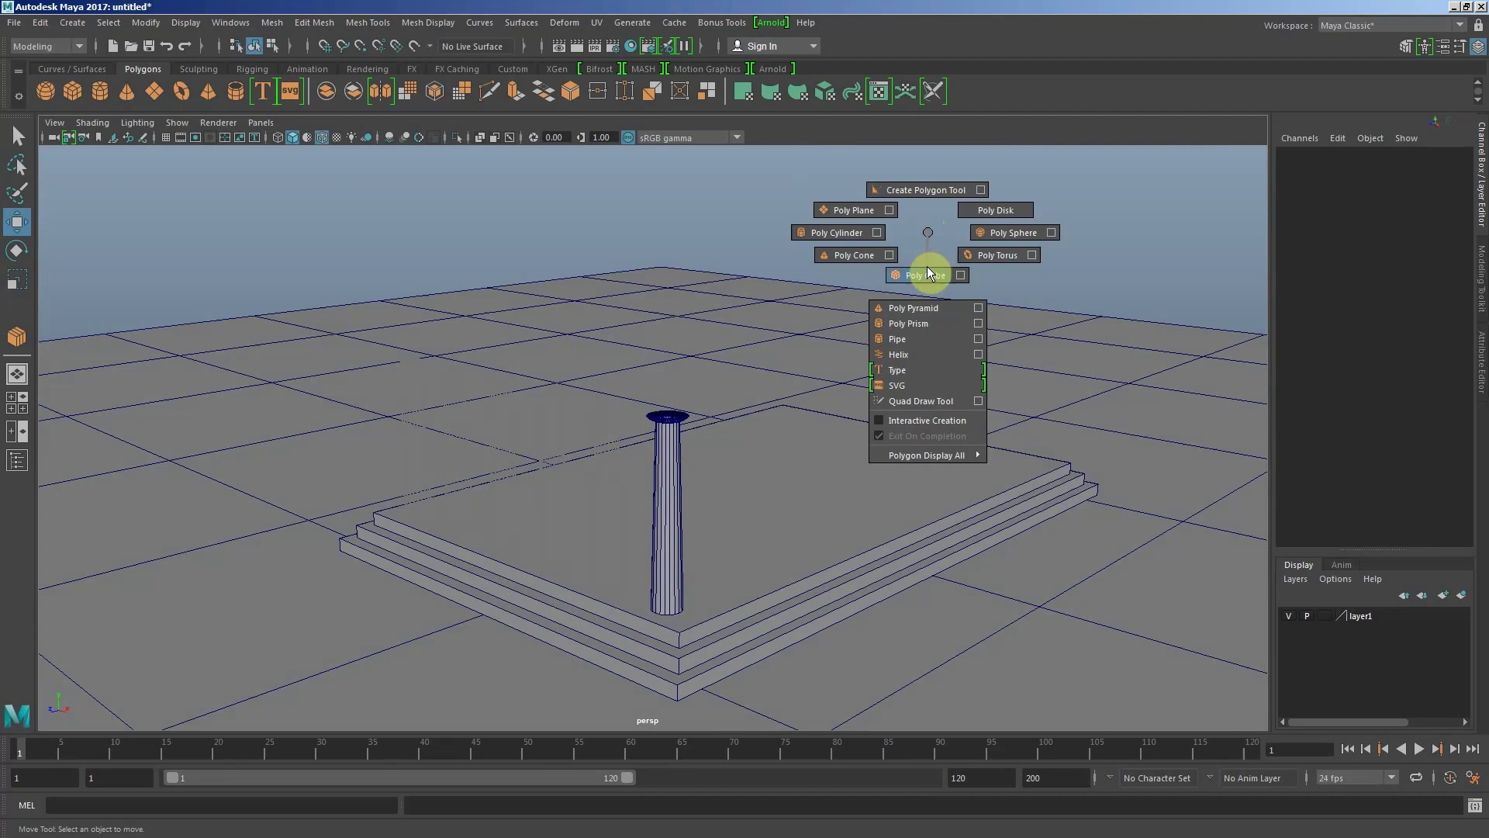
shift+right_drag(927, 231, 927, 267)
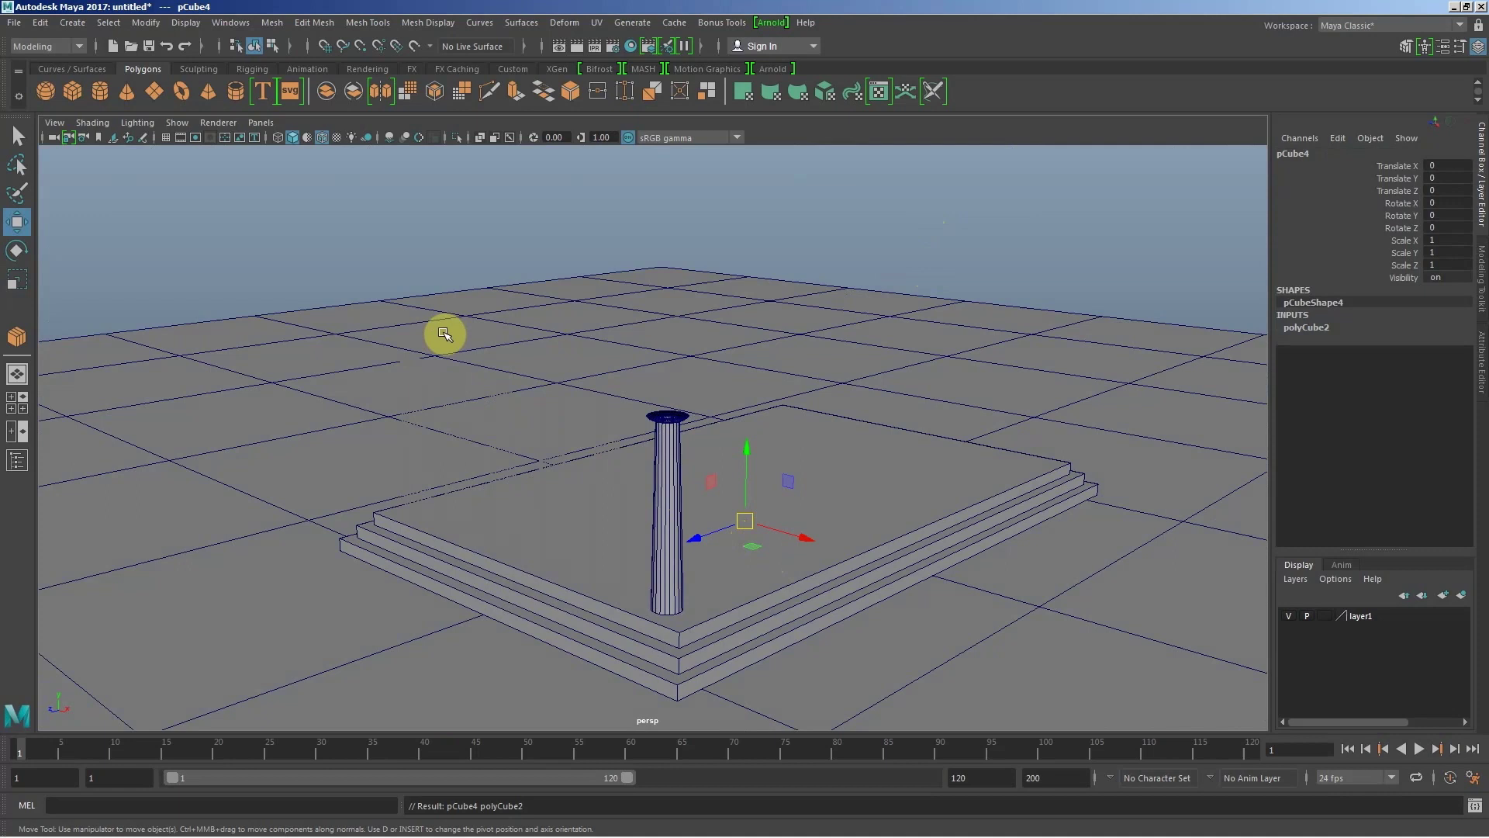
alt+right_drag(844, 483, 922, 512)
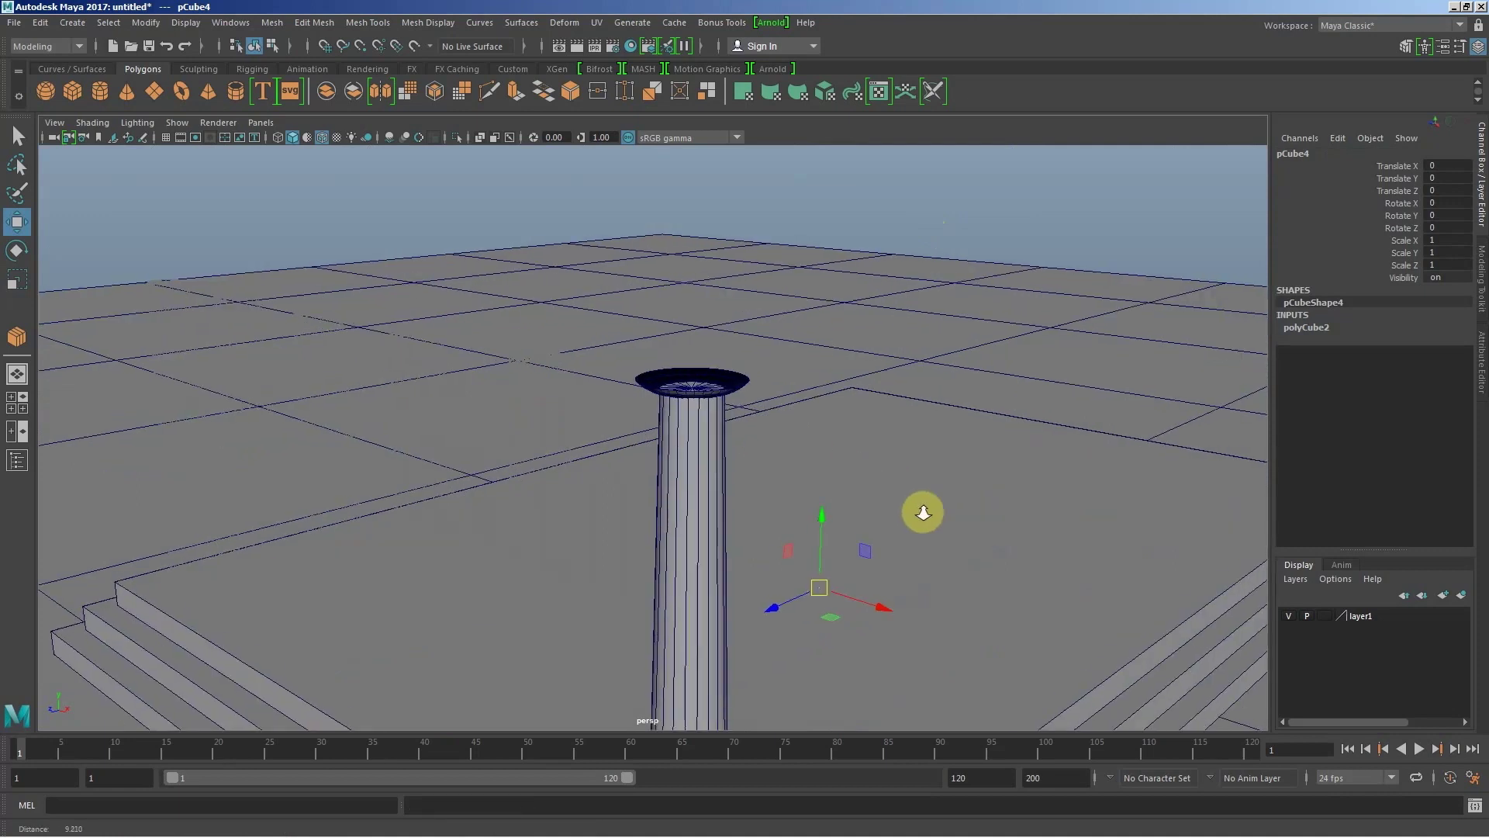
mouse_move(923, 512)
alt+mouse_down()
mouse_move(1130, 572)
mouse_move(960, 502)
mouse_move(927, 466)
mouse_move(951, 463)
mouse_move(882, 432)
mouse_move(864, 439)
mouse_move(877, 456)
mouse_move(864, 466)
mouse_move(804, 416)
mouse_move(787, 438)
mouse_move(811, 433)
alt+mouse_up()
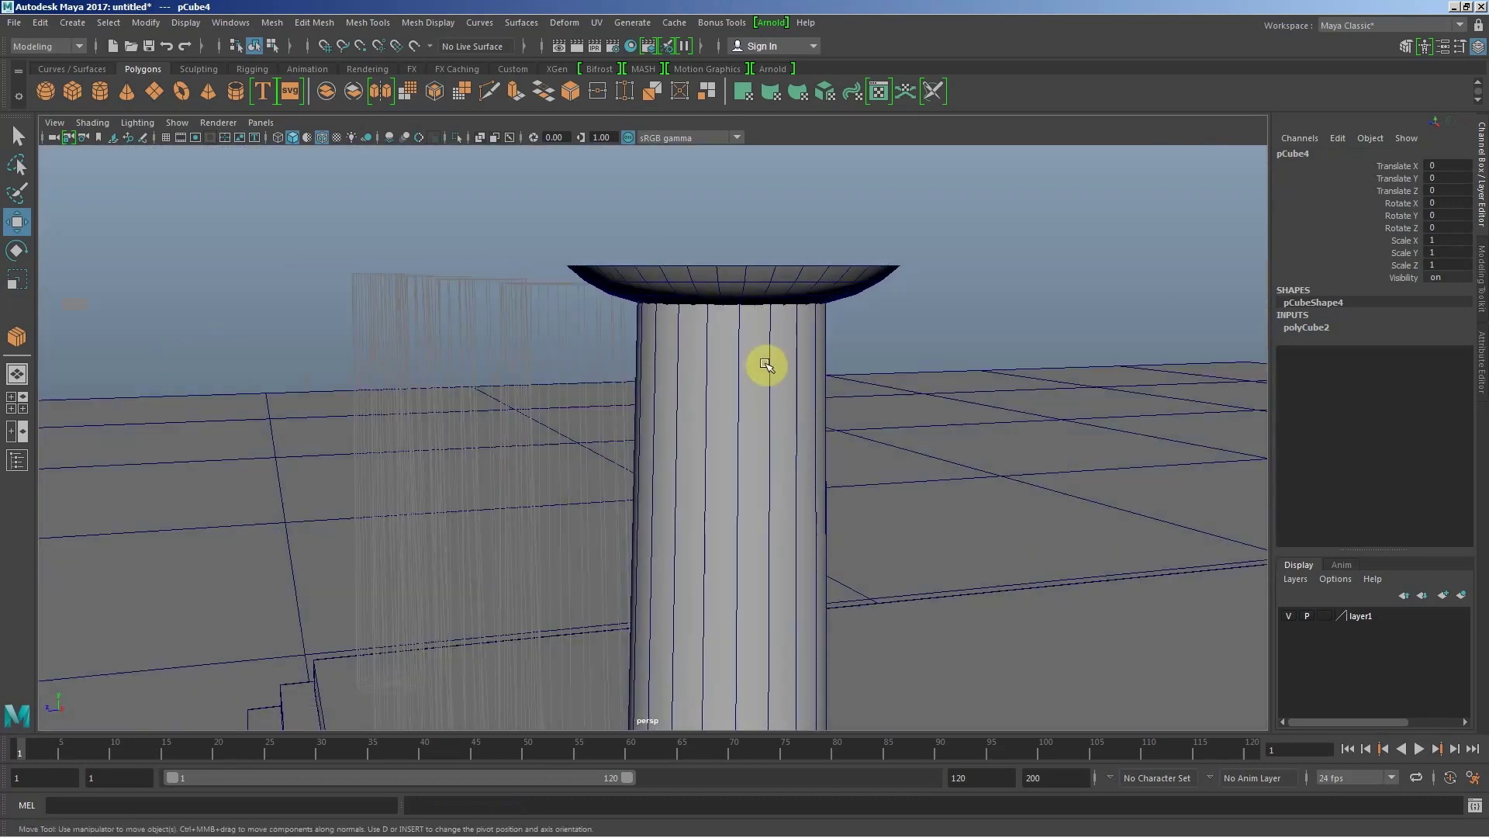
Step: Flatten pCube4 into a thin slab with Scale Y 0.148
middle_click(759, 267)
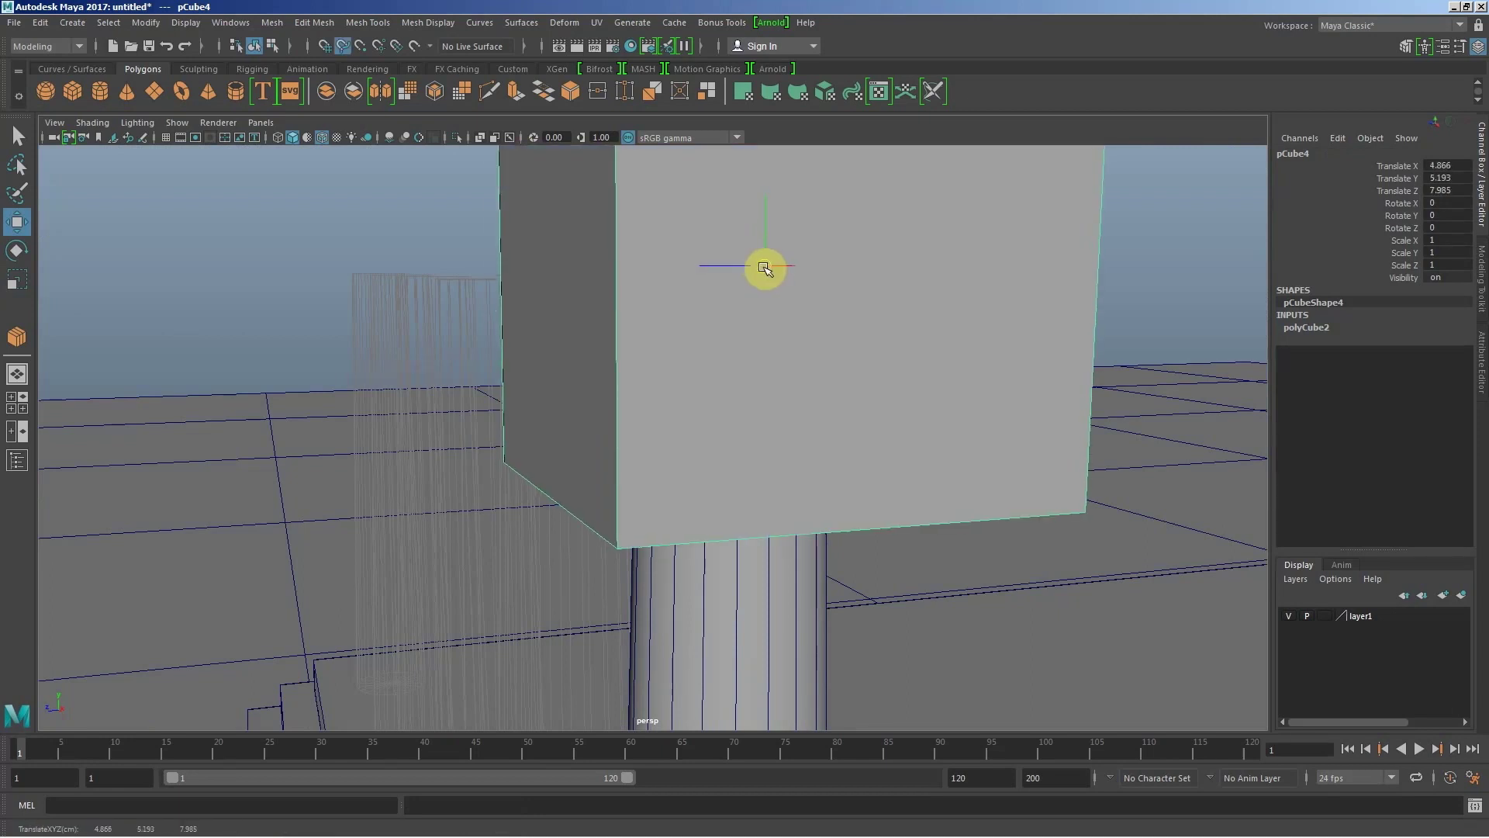
alt+right_drag(934, 445, 565, 349)
mouse_move(565, 349)
alt+mouse_down()
mouse_move(798, 459)
mouse_move(754, 422)
mouse_move(806, 397)
mouse_move(726, 405)
mouse_move(758, 389)
alt+mouse_up()
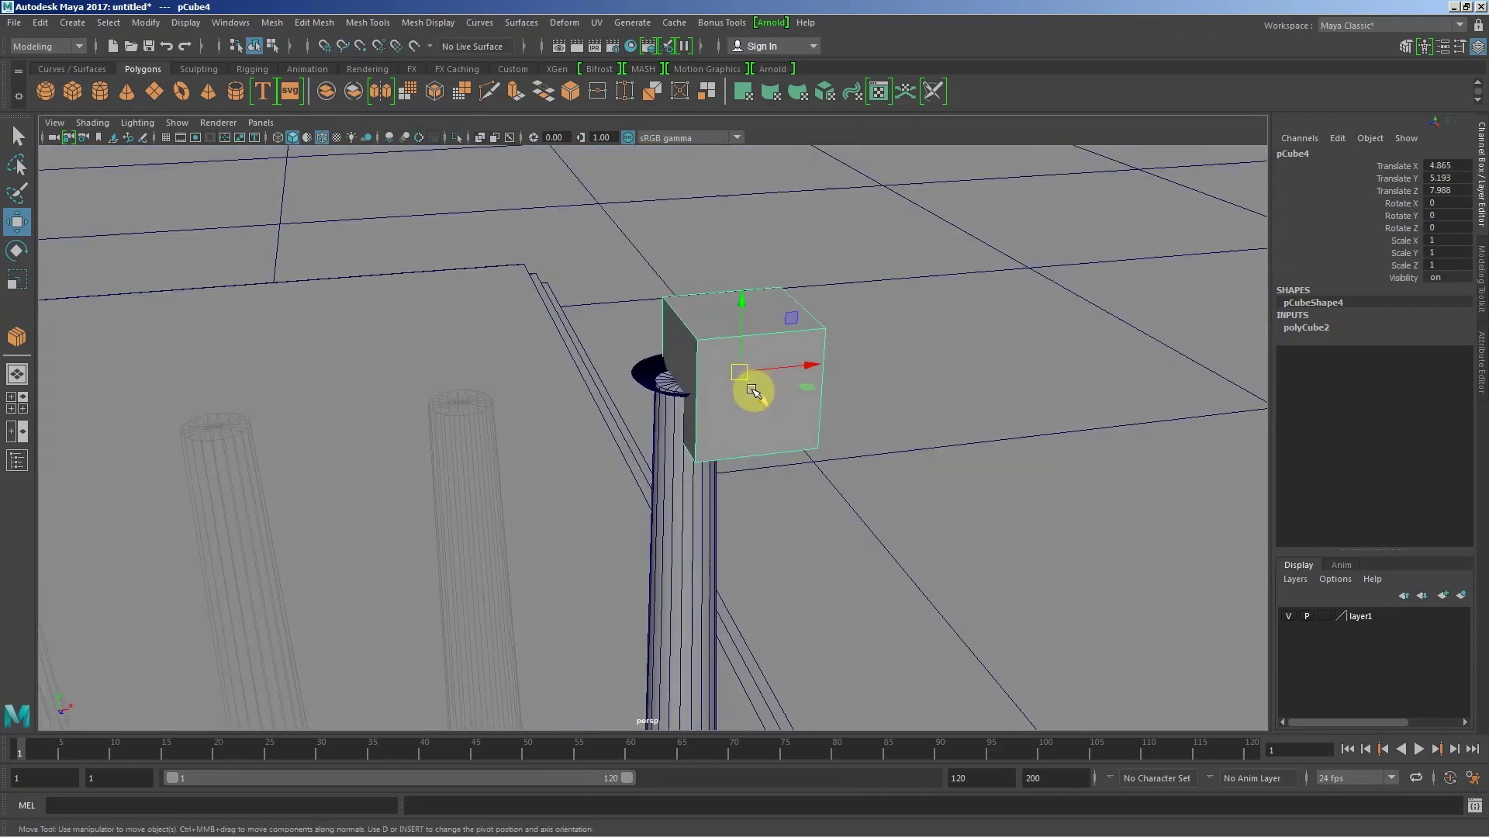
key(r)
alt+drag(879, 418, 878, 389)
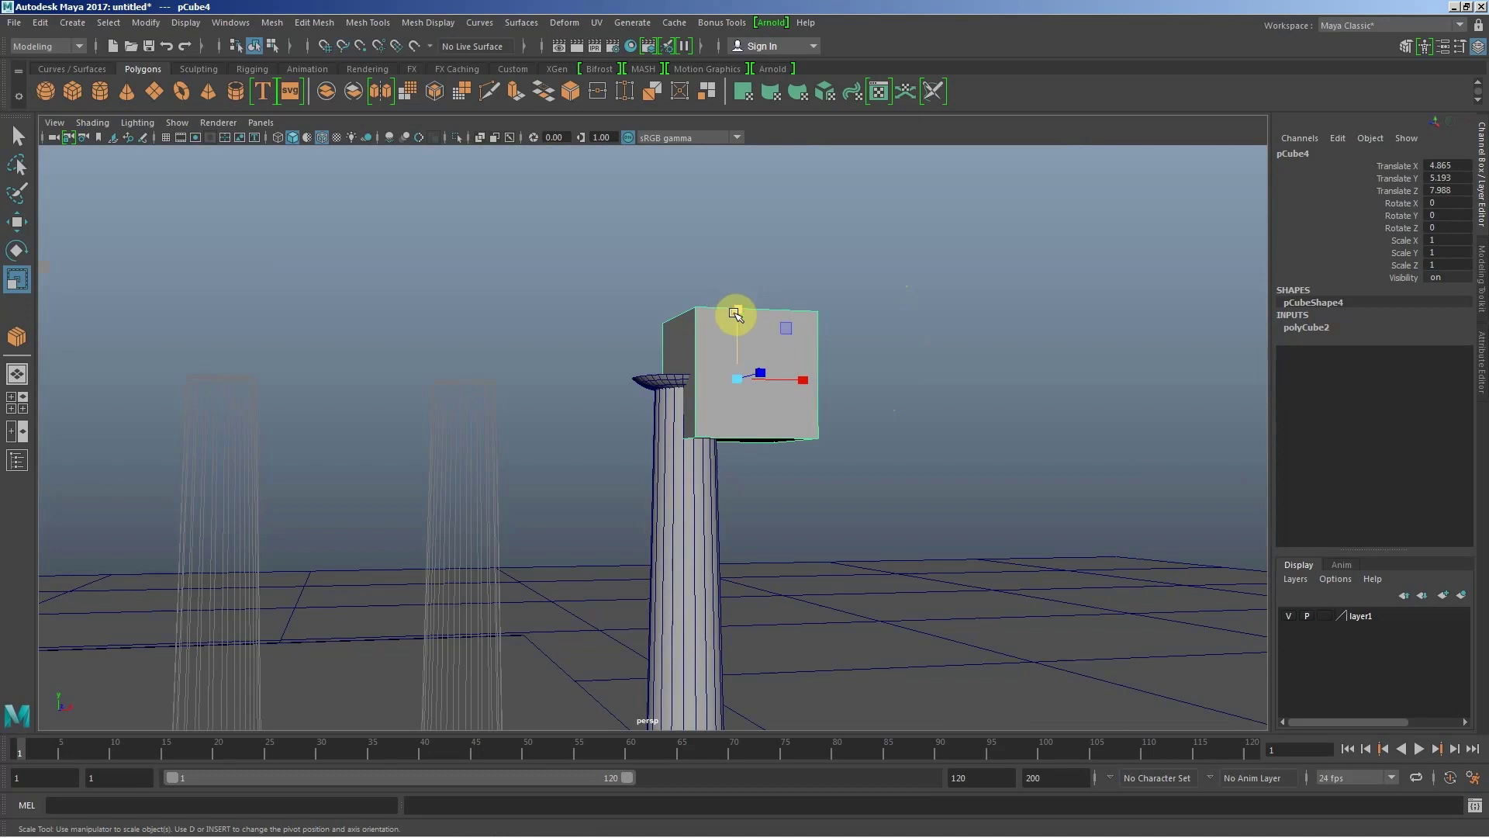
drag(735, 314, 738, 361)
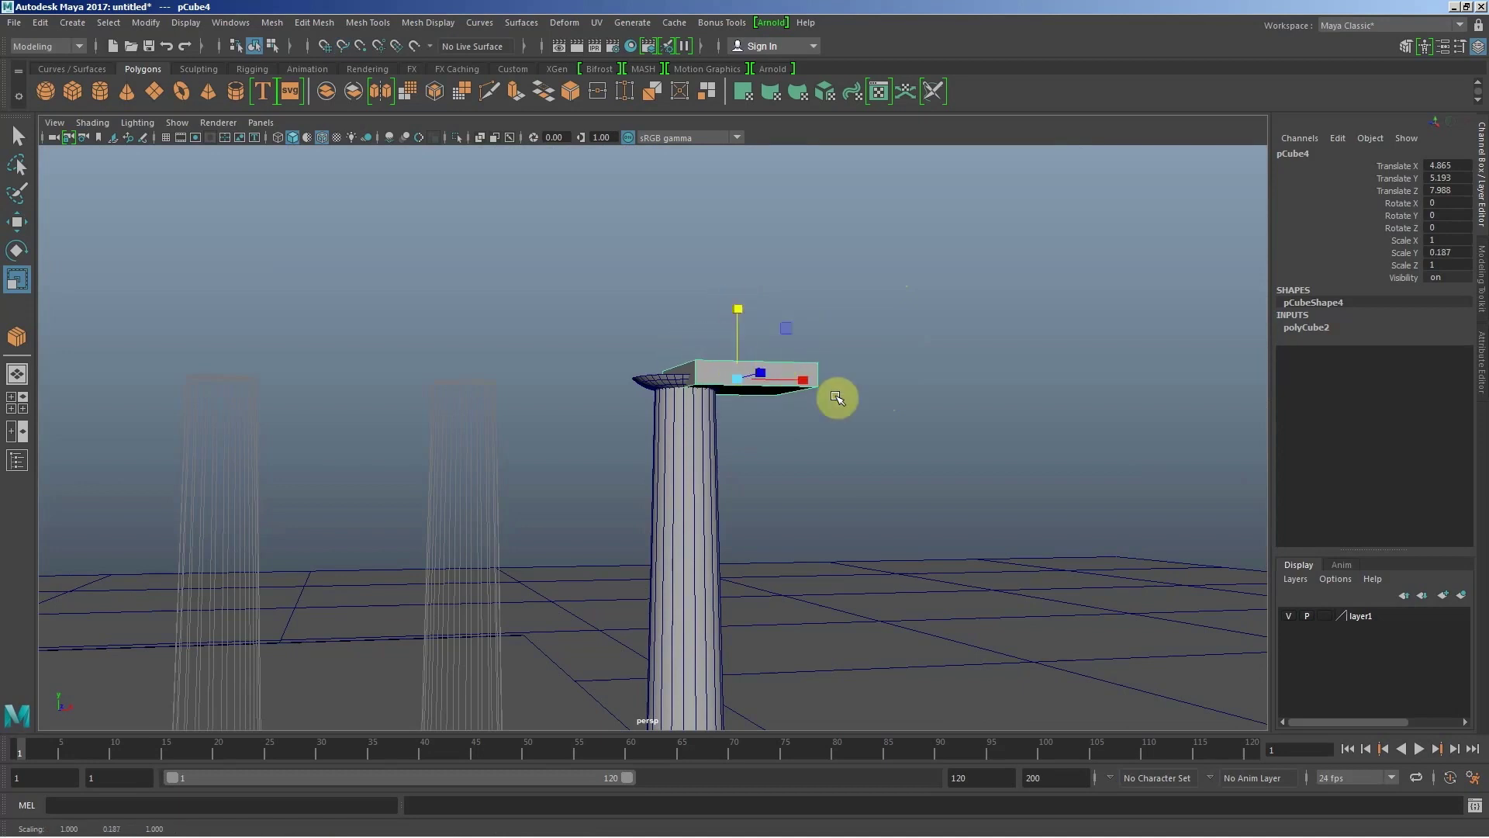
mouse_move(778, 484)
alt+mouse_down()
mouse_move(722, 492)
mouse_move(713, 479)
mouse_move(772, 465)
alt+mouse_up()
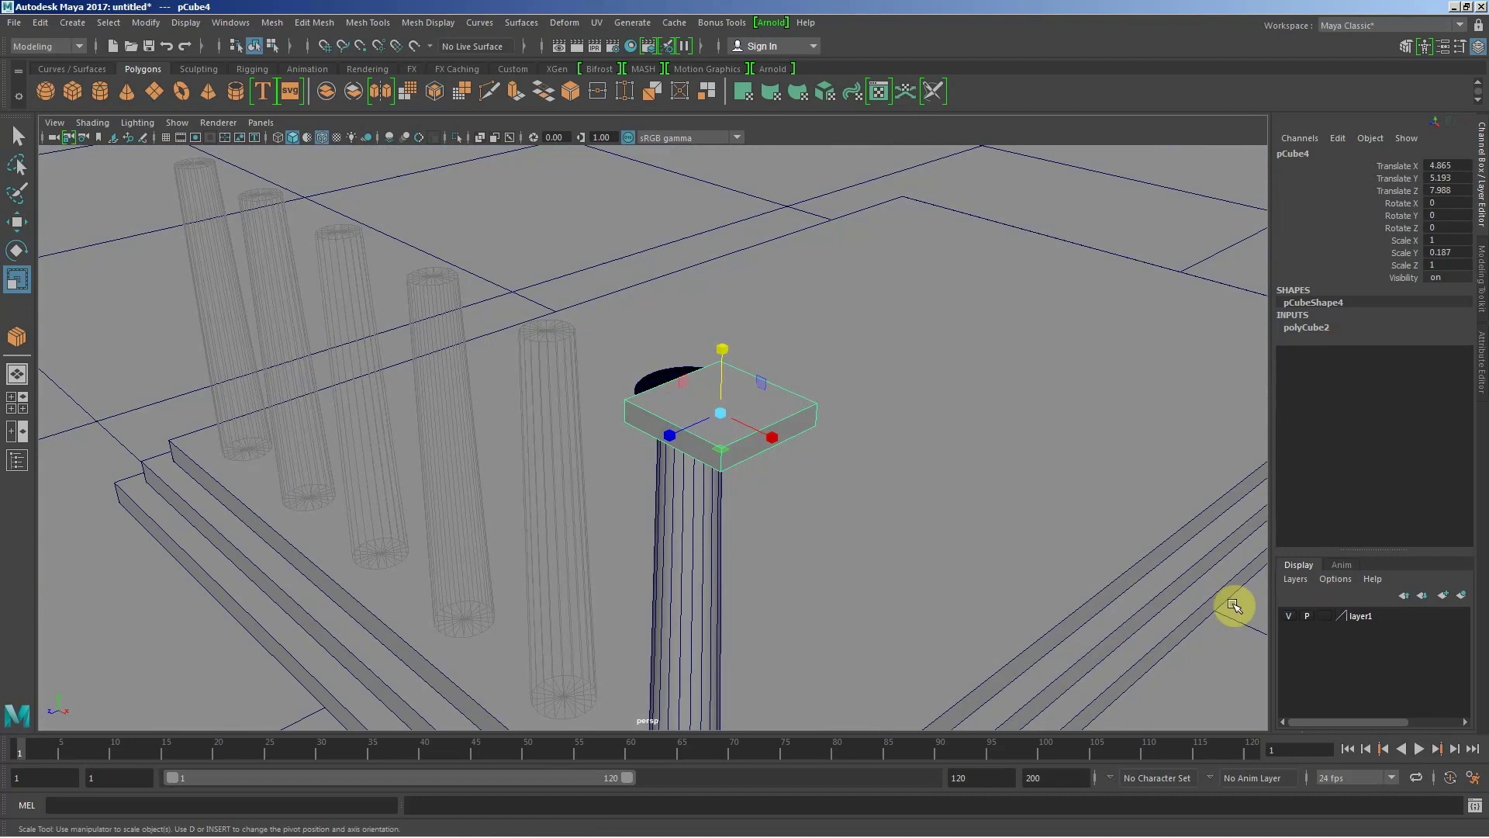
Step: Raise the slab along Y so it floats above the column's cap
mouse_move(739, 466)
alt+mouse_down()
mouse_move(774, 459)
mouse_move(677, 486)
alt+mouse_up()
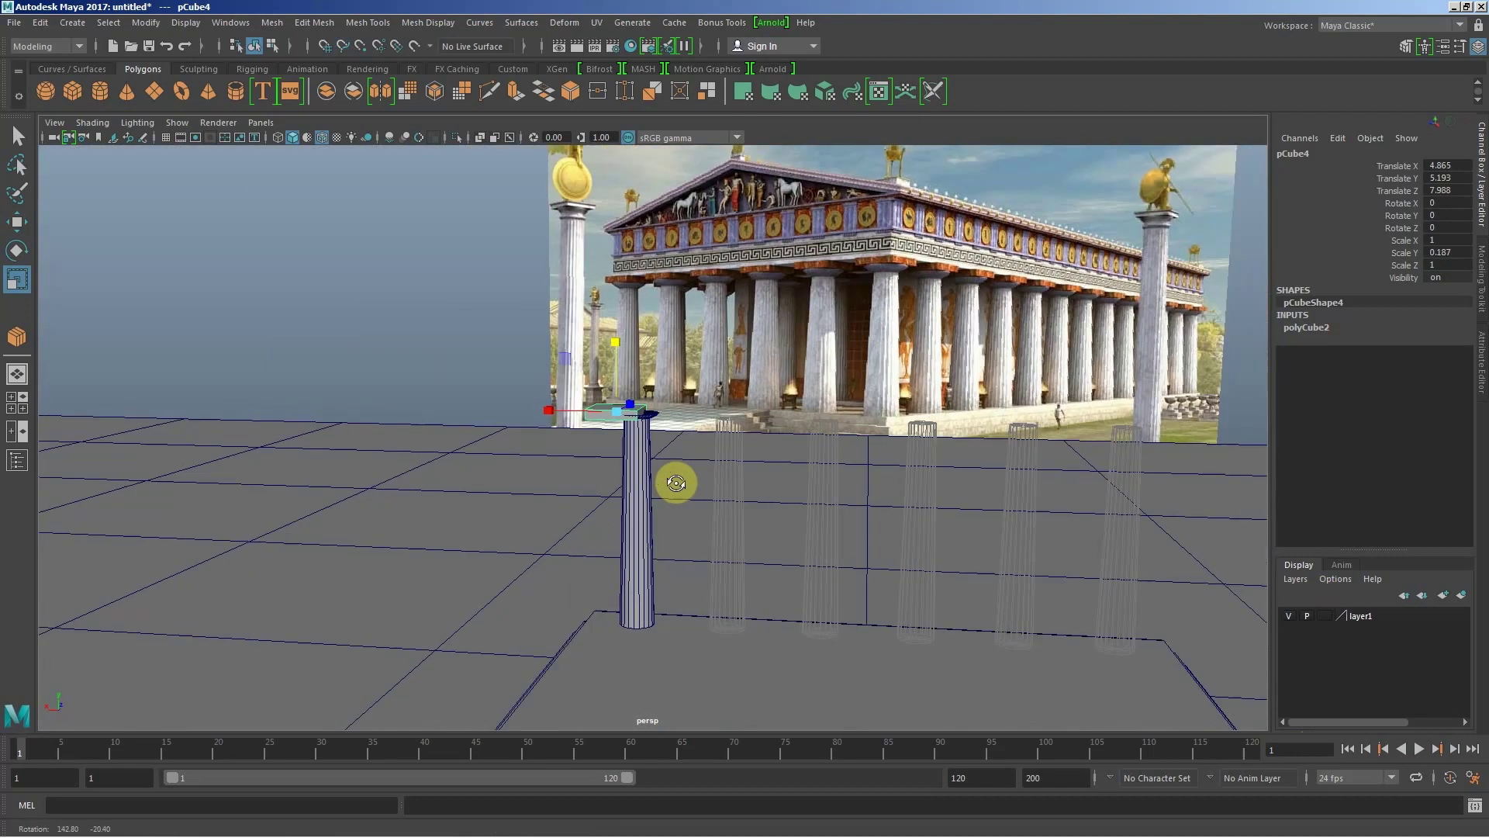
alt+drag(784, 353, 791, 342)
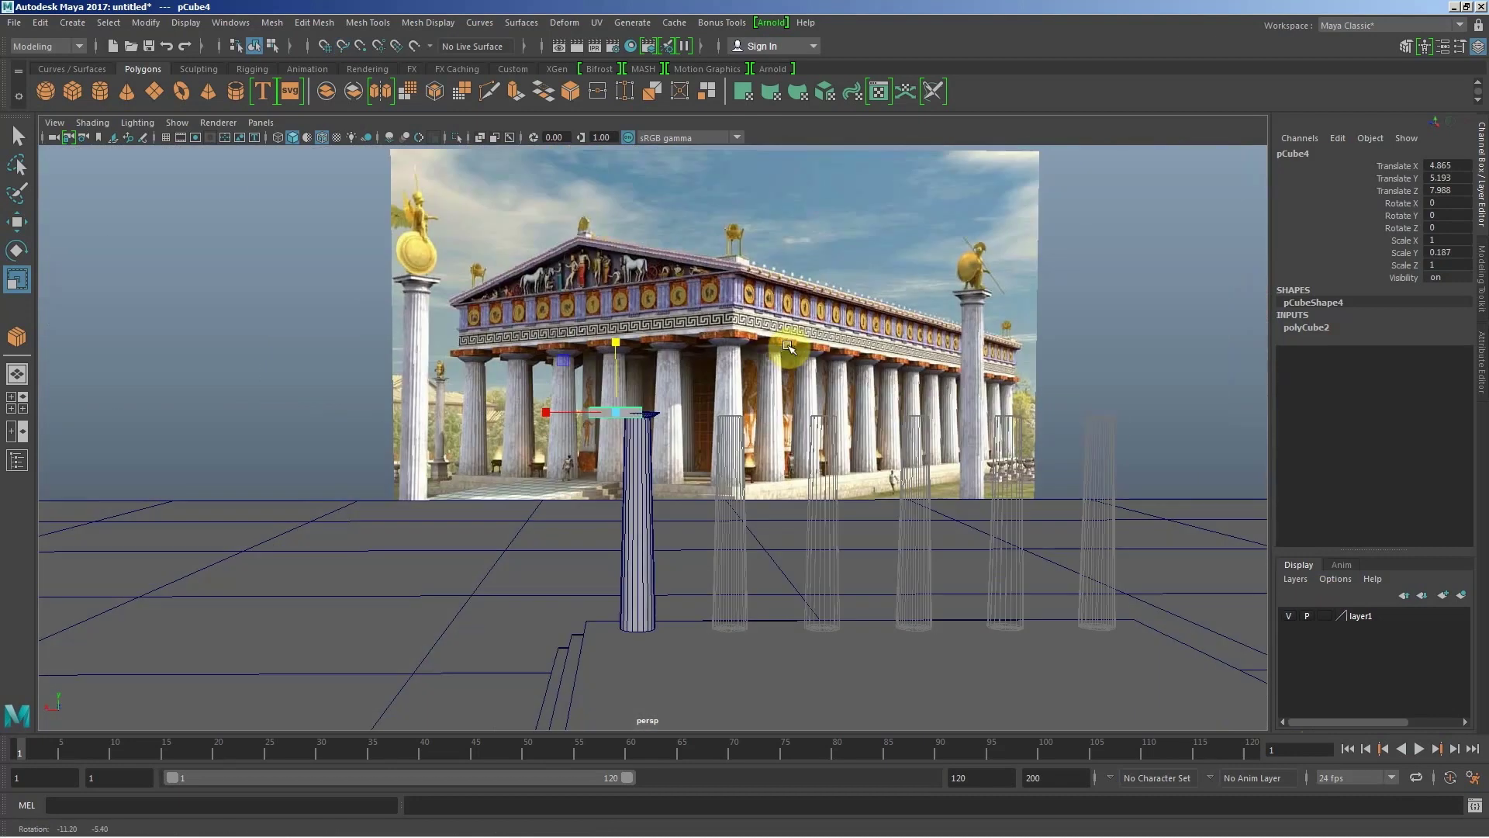
mouse_move(767, 392)
alt+right_down()
mouse_move(1147, 509)
mouse_move(681, 399)
alt+right_up()
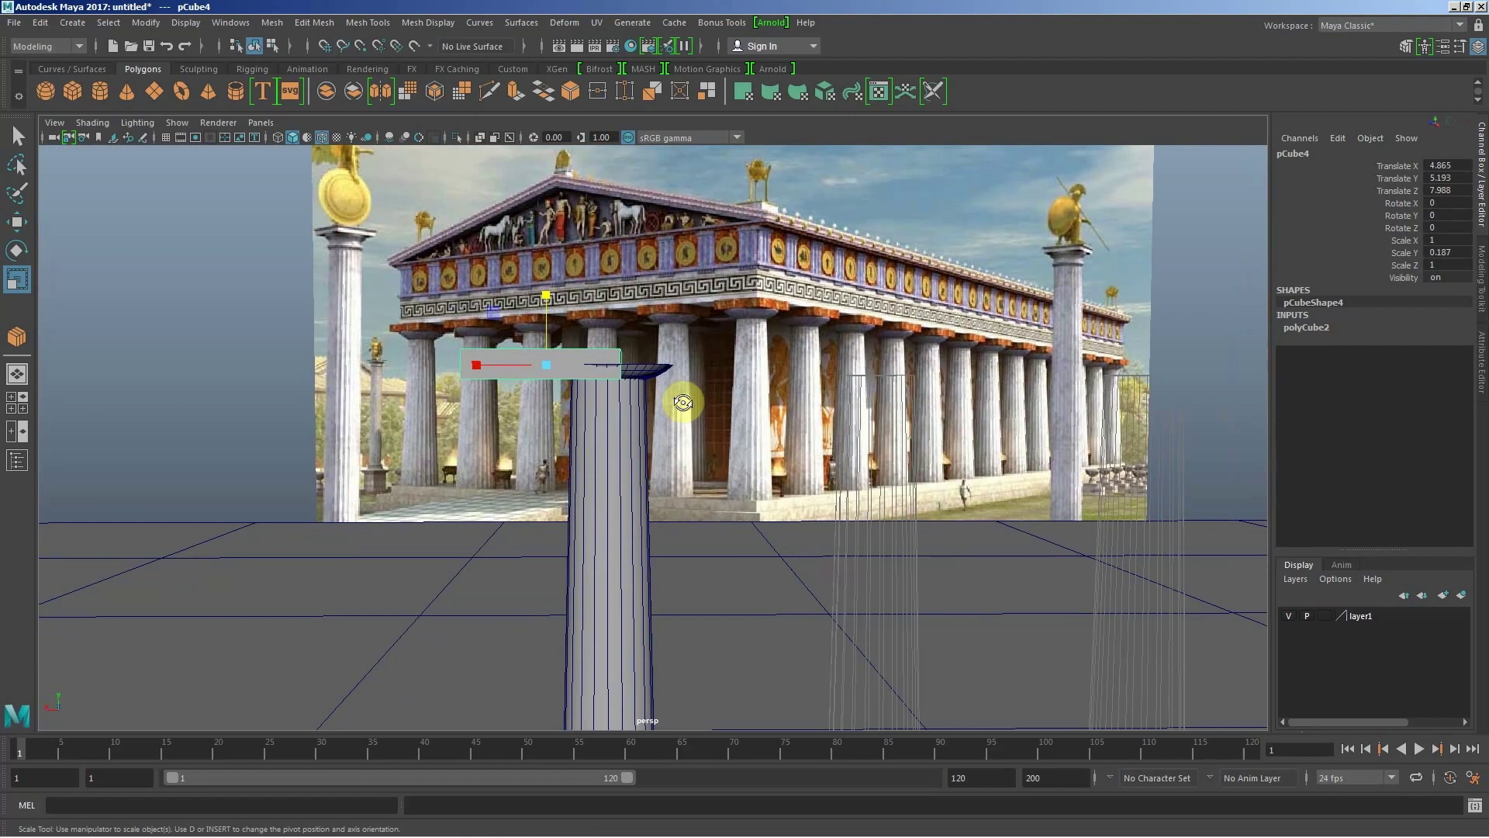
mouse_move(682, 399)
alt+mouse_down()
mouse_move(864, 442)
mouse_move(894, 408)
mouse_move(667, 305)
mouse_move(699, 308)
alt+mouse_up()
mouse_move(844, 398)
alt+mouse_down()
mouse_move(664, 412)
mouse_move(677, 419)
alt+mouse_up()
key(w)
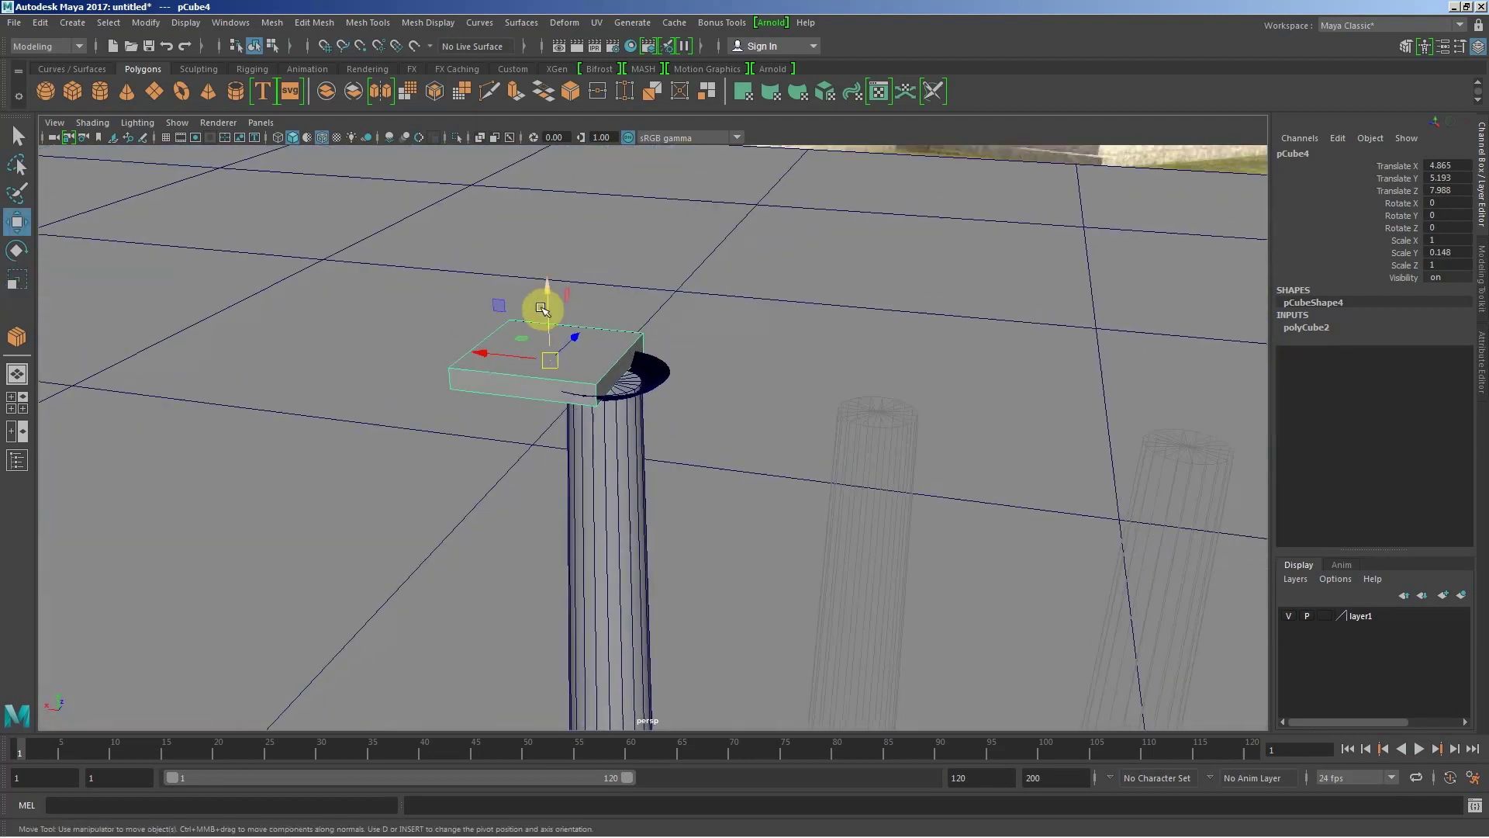
drag(547, 294, 556, 240)
alt+drag(768, 293, 812, 282)
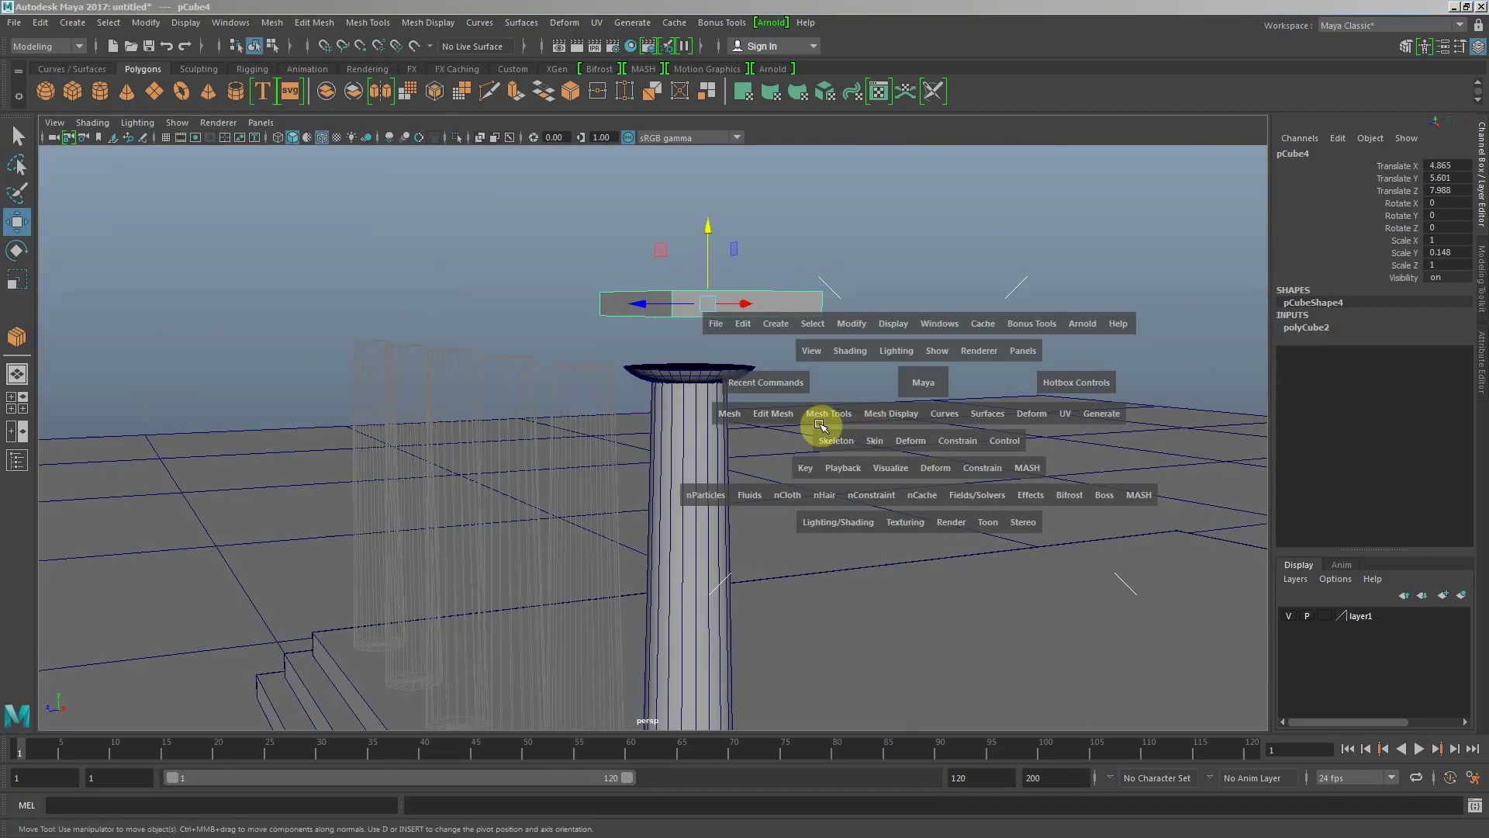
Step: Switch to the four-view layout, frame the slab, and show front and side as wireframe
key(space)
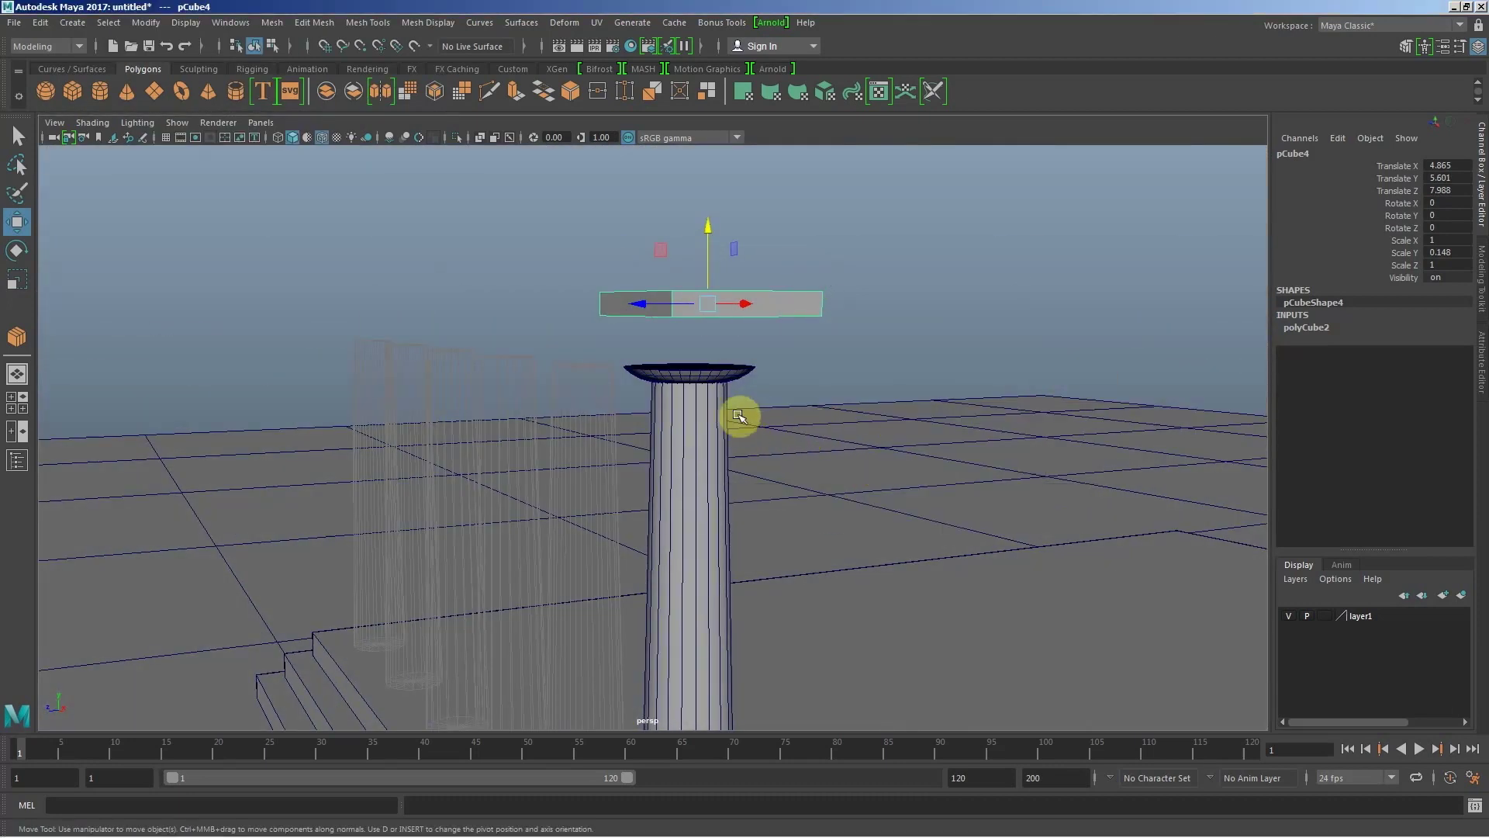
key(space)
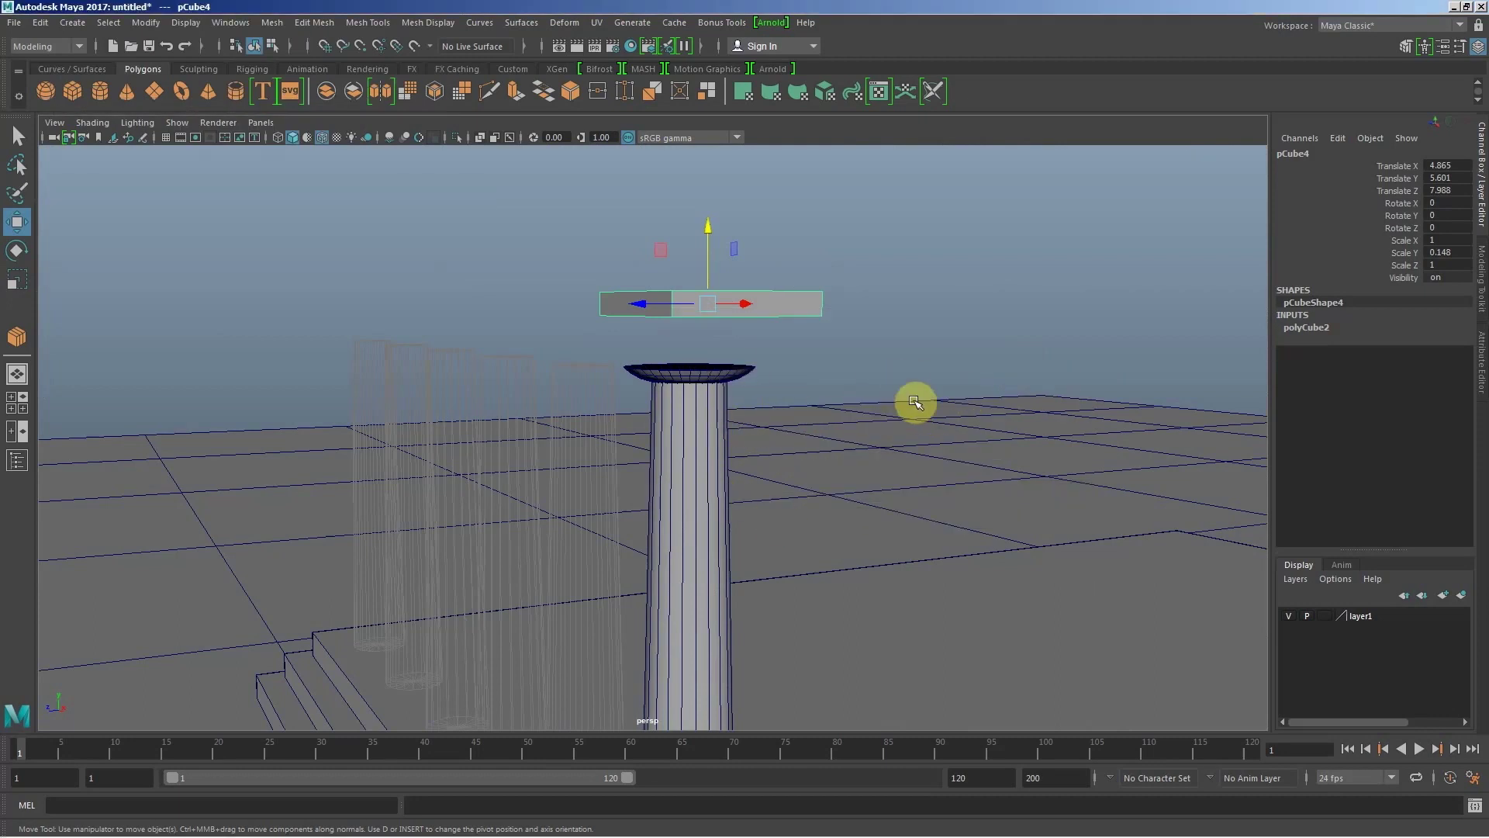
key(space)
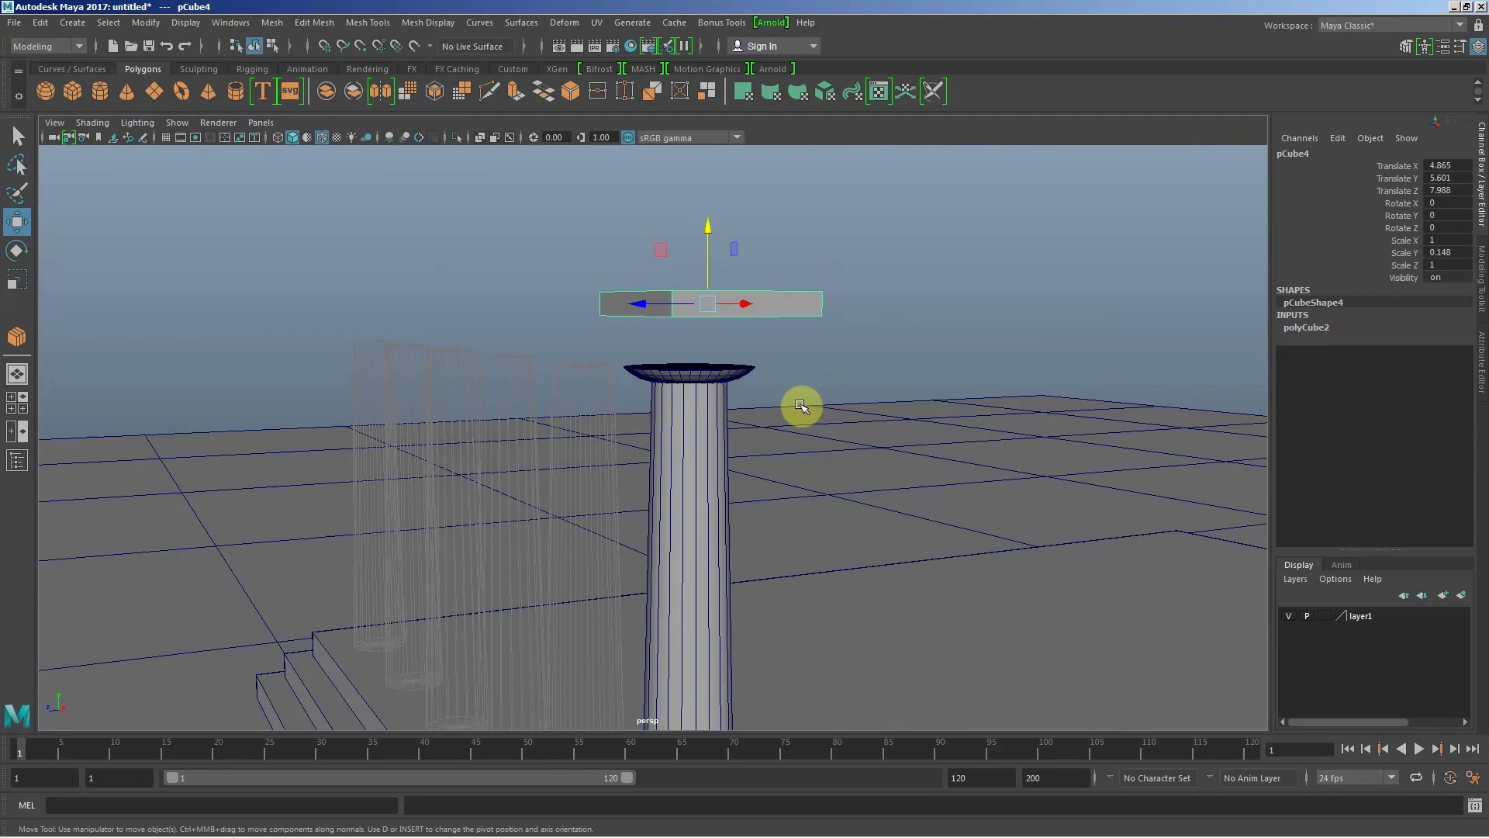
key(space)
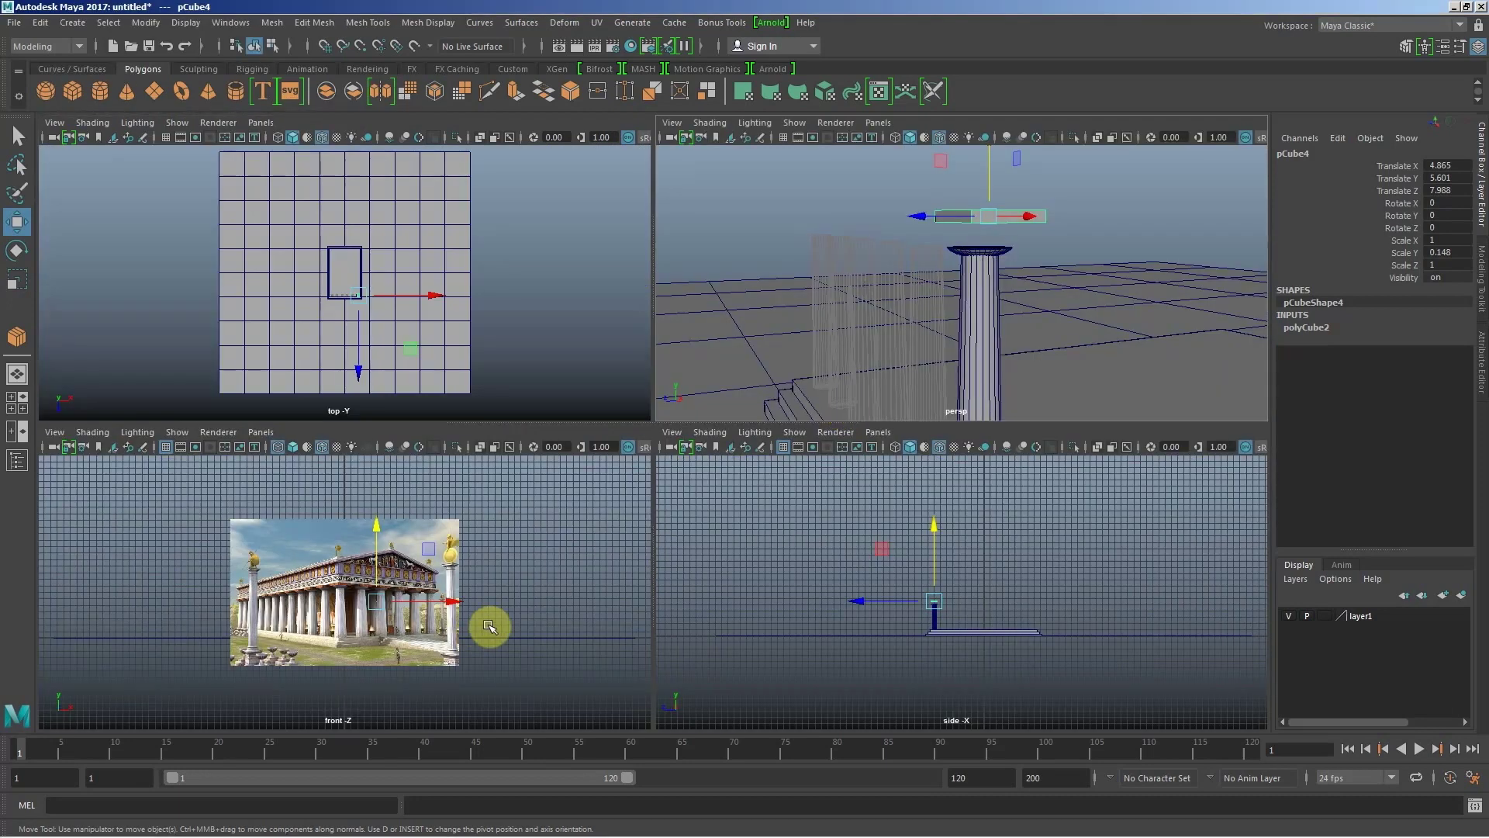
key(shift+f)
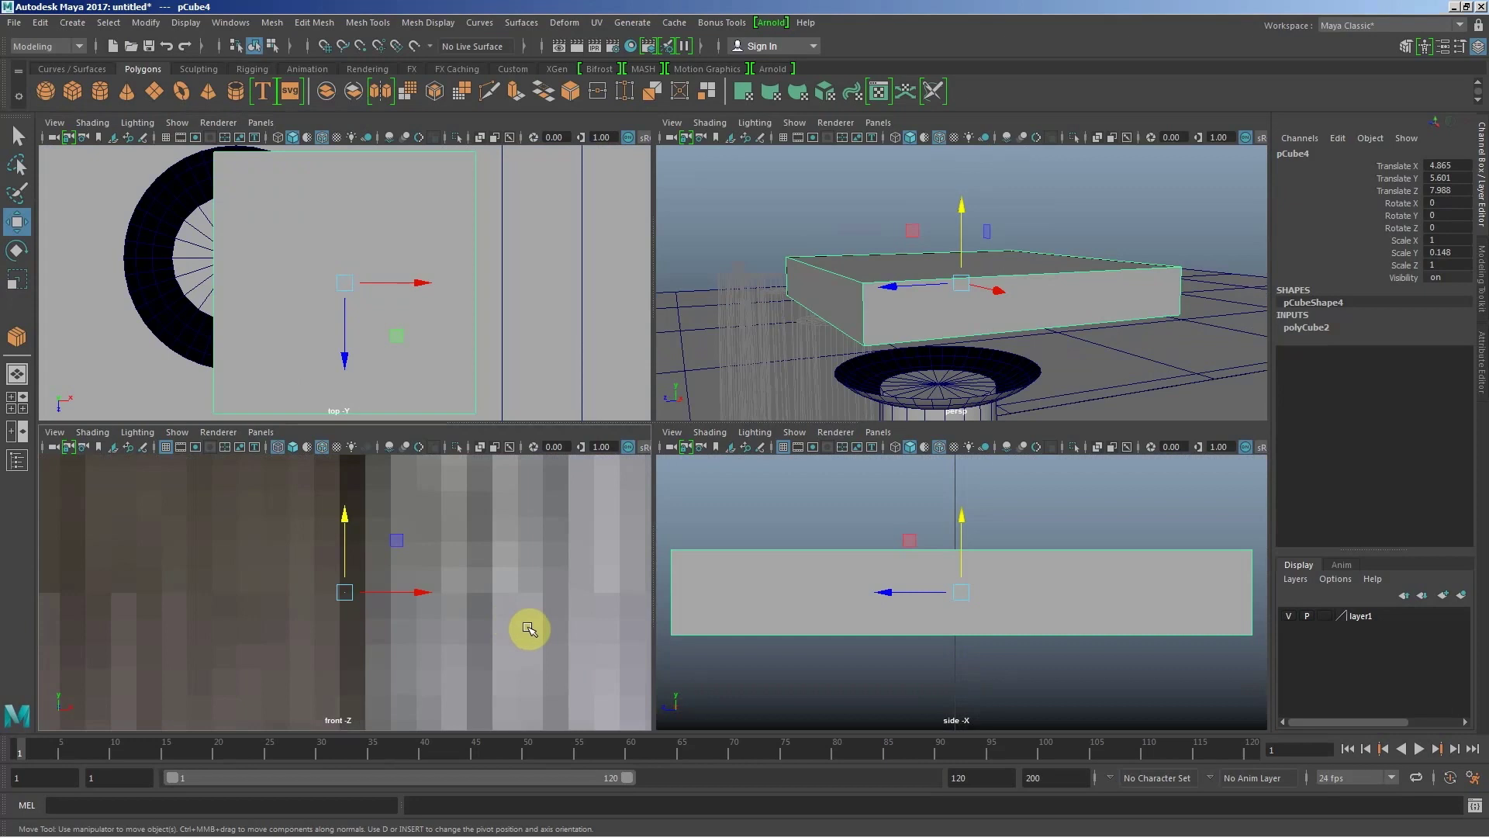
key(4)
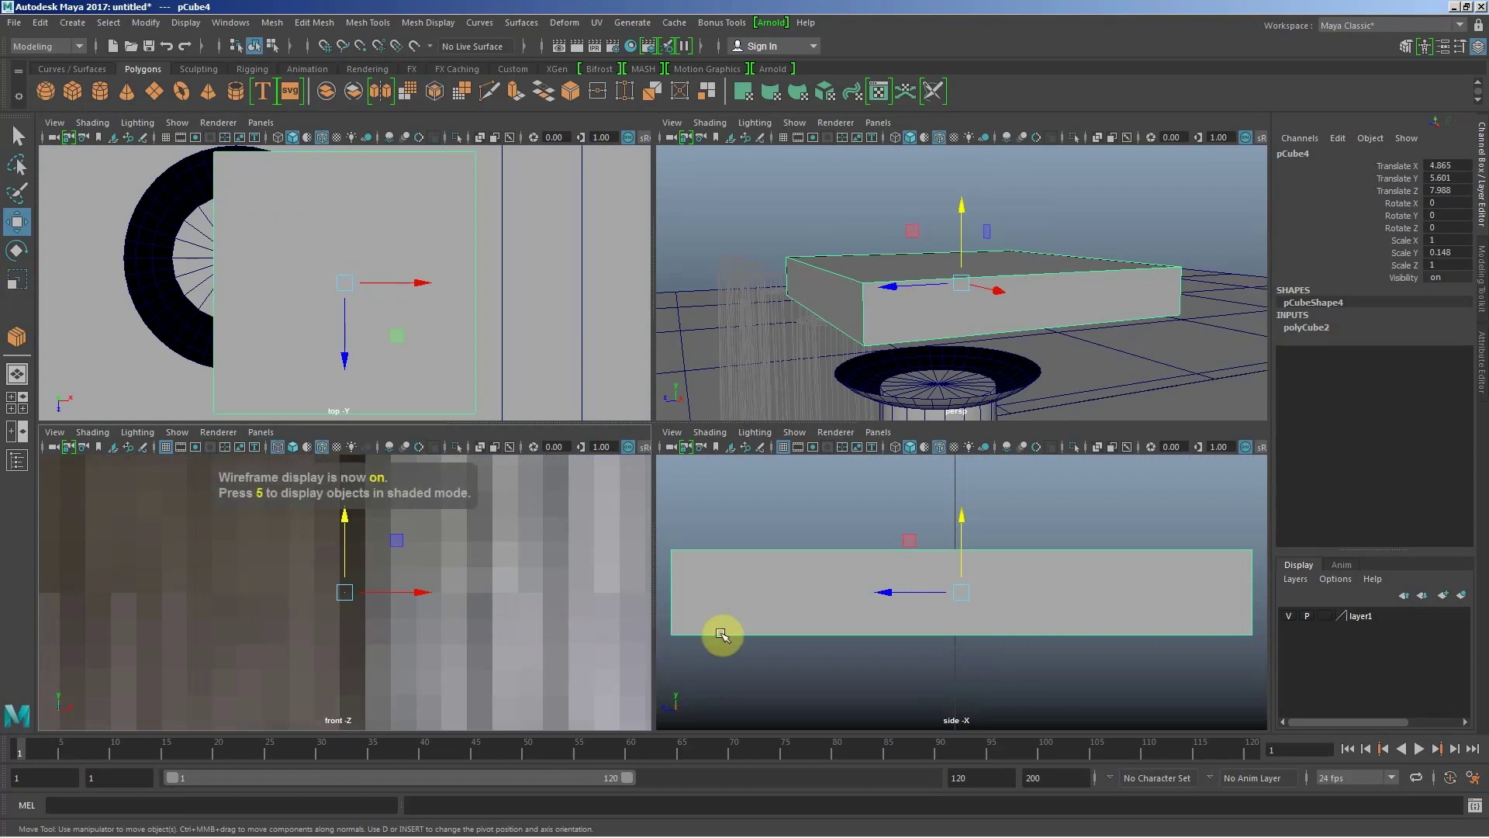
key(4)
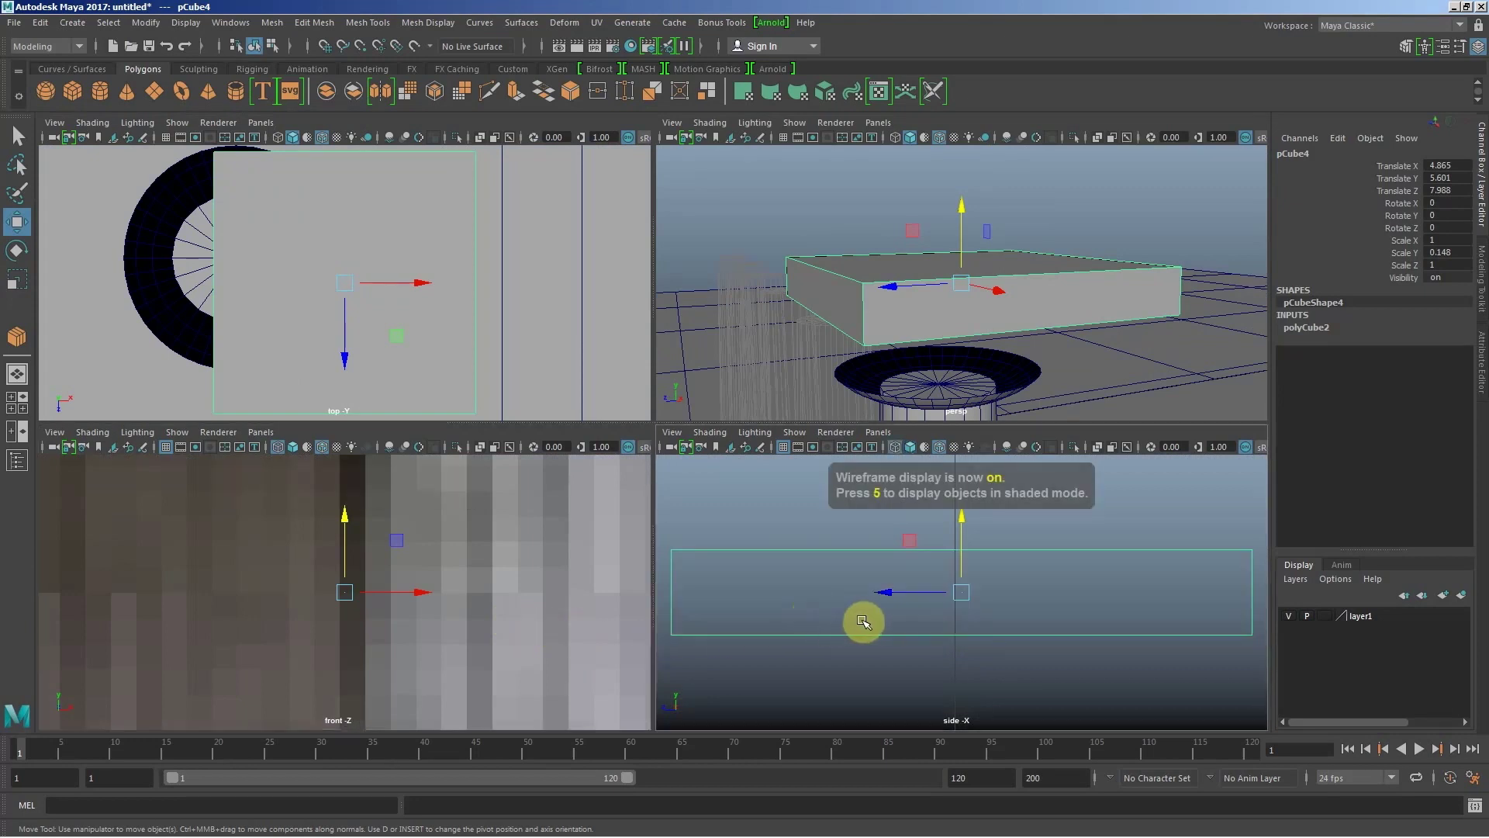
Step: Move the slab's pivot down to its bottom edge
key(d)
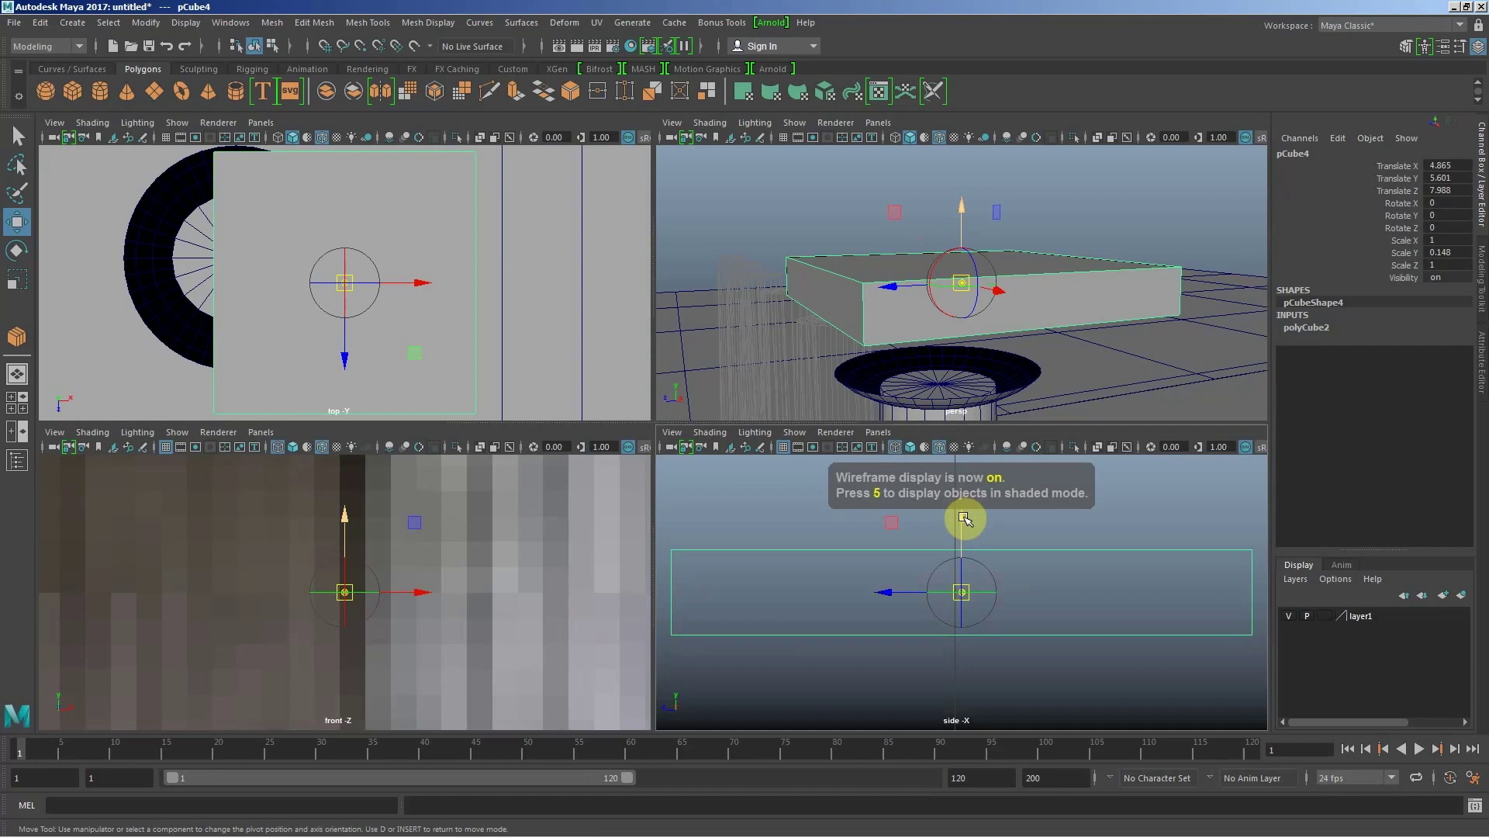
drag(964, 517, 966, 524)
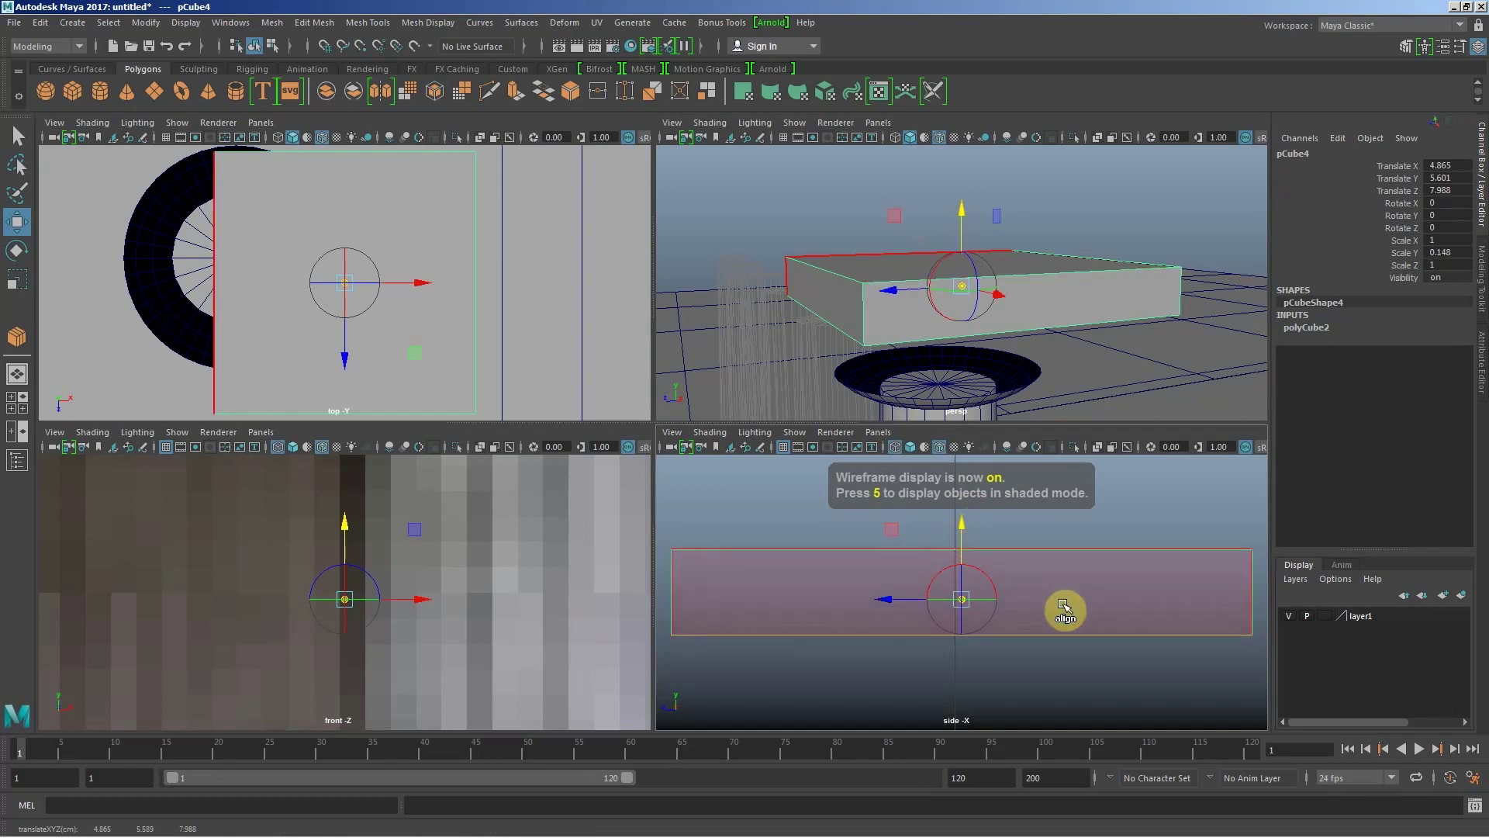
click(1063, 636)
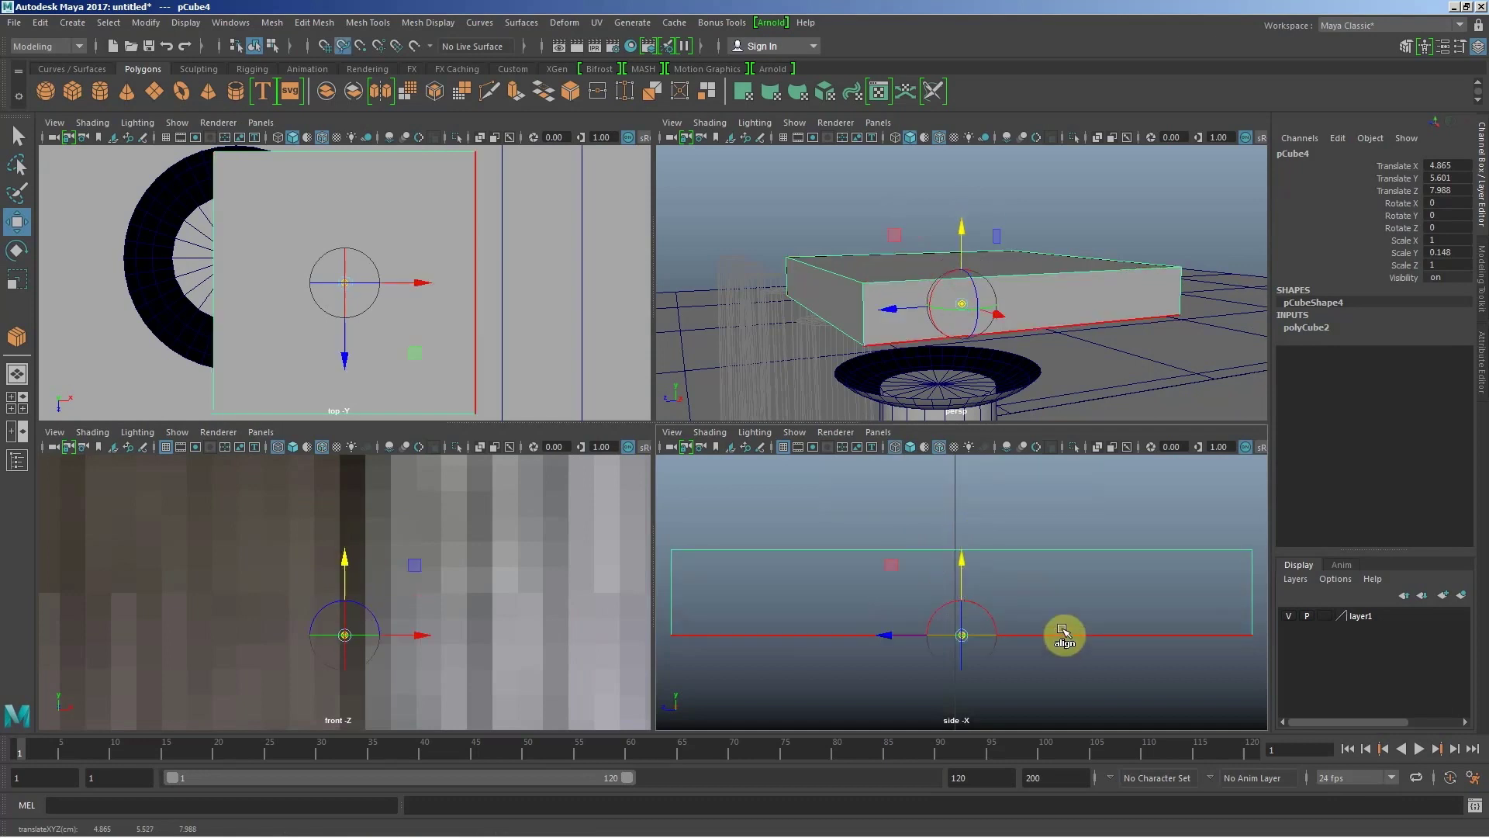
key(d)
key(d)
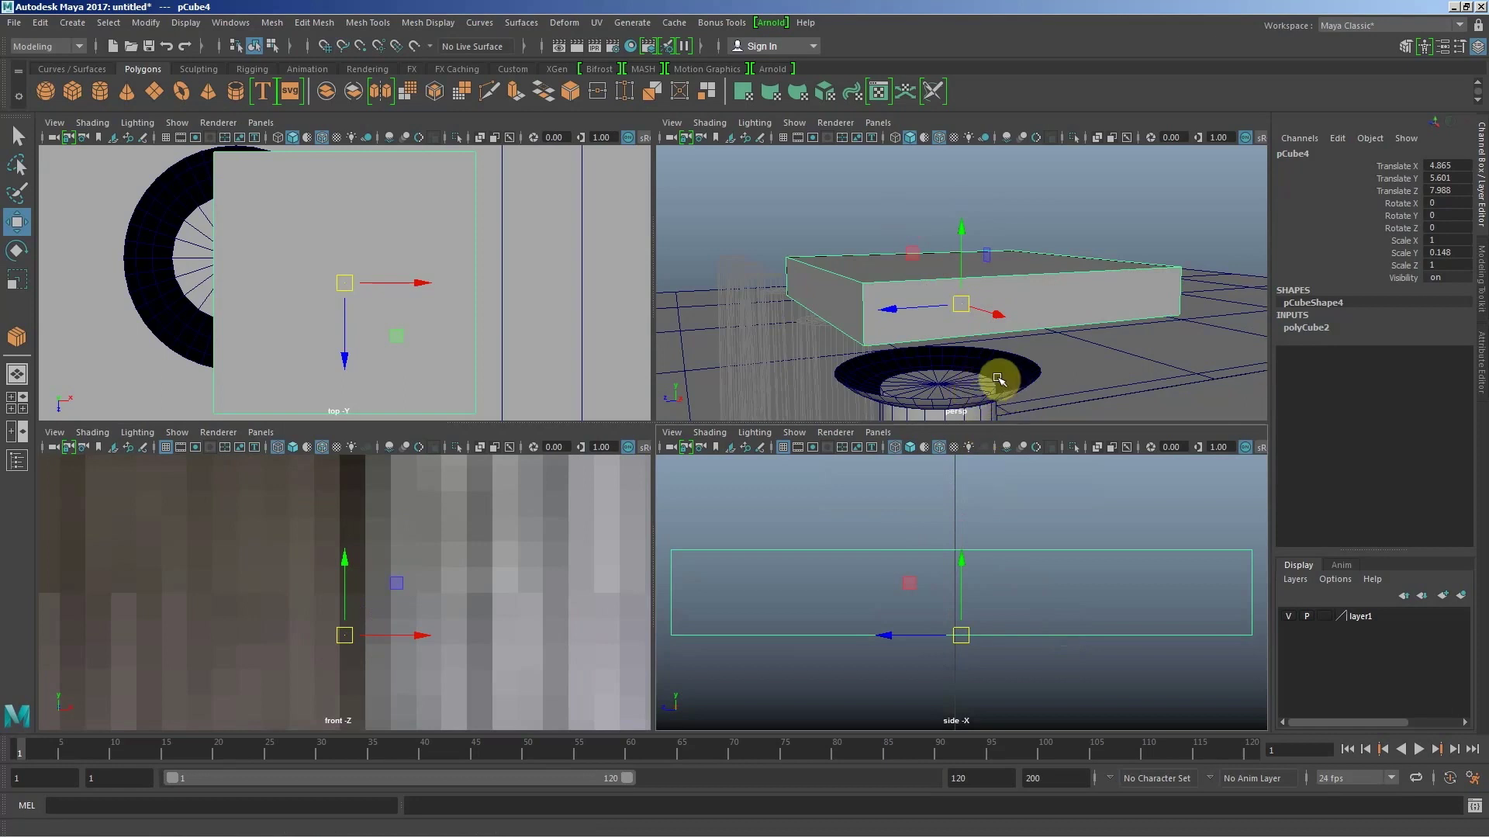
Step: Point-snap the slab onto the column top centre at X 4.449, Y 5.198, Z 7.893
mouse_move(999, 379)
alt+mouse_down()
mouse_move(988, 282)
mouse_move(931, 372)
mouse_move(871, 376)
mouse_move(1015, 307)
mouse_move(1024, 342)
mouse_move(942, 359)
alt+mouse_up()
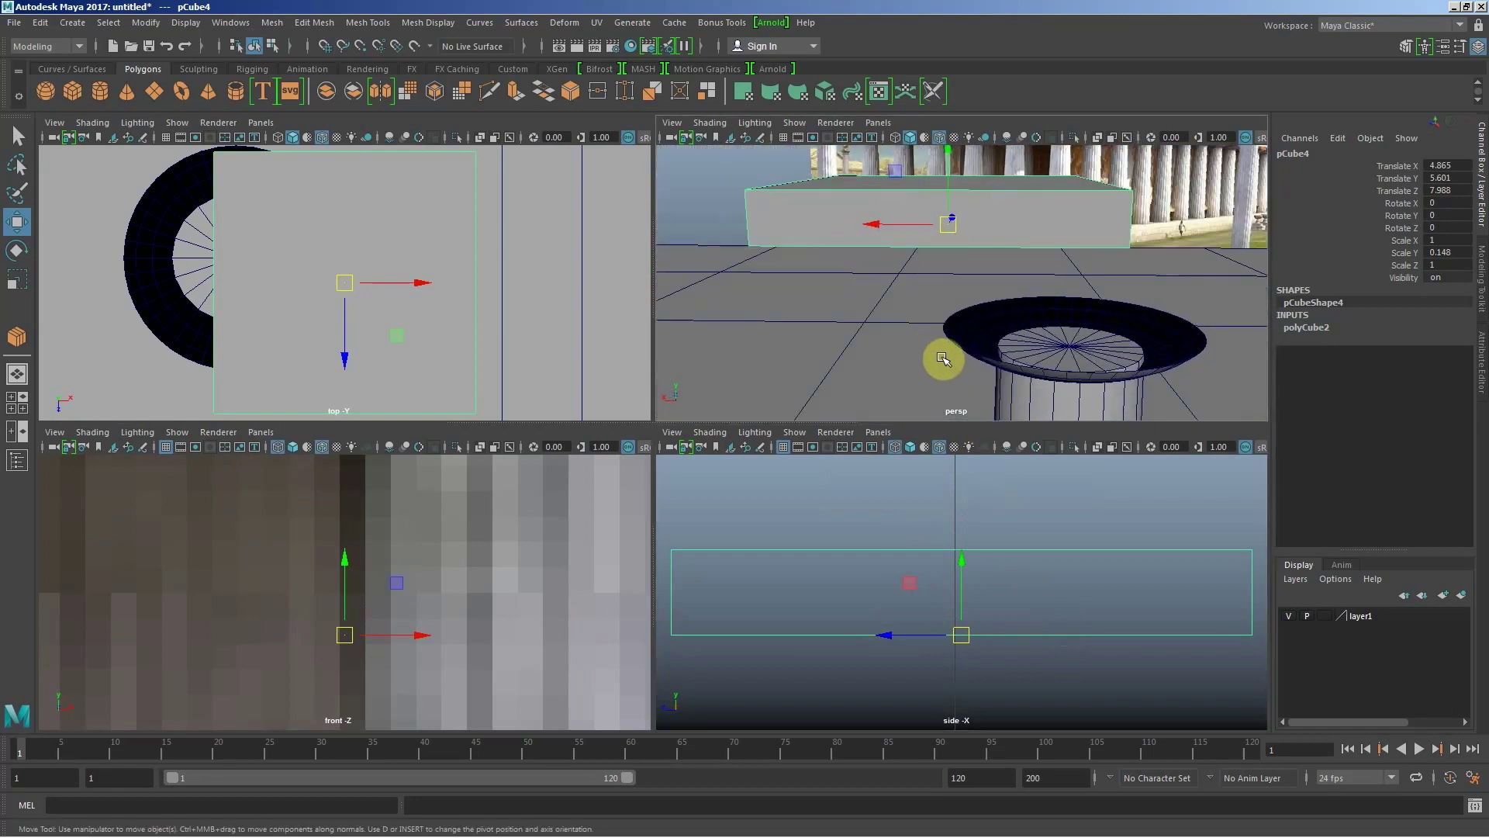
mouse_move(941, 306)
alt+mouse_down()
mouse_move(924, 287)
mouse_move(976, 297)
mouse_move(987, 272)
mouse_move(961, 273)
alt+mouse_up()
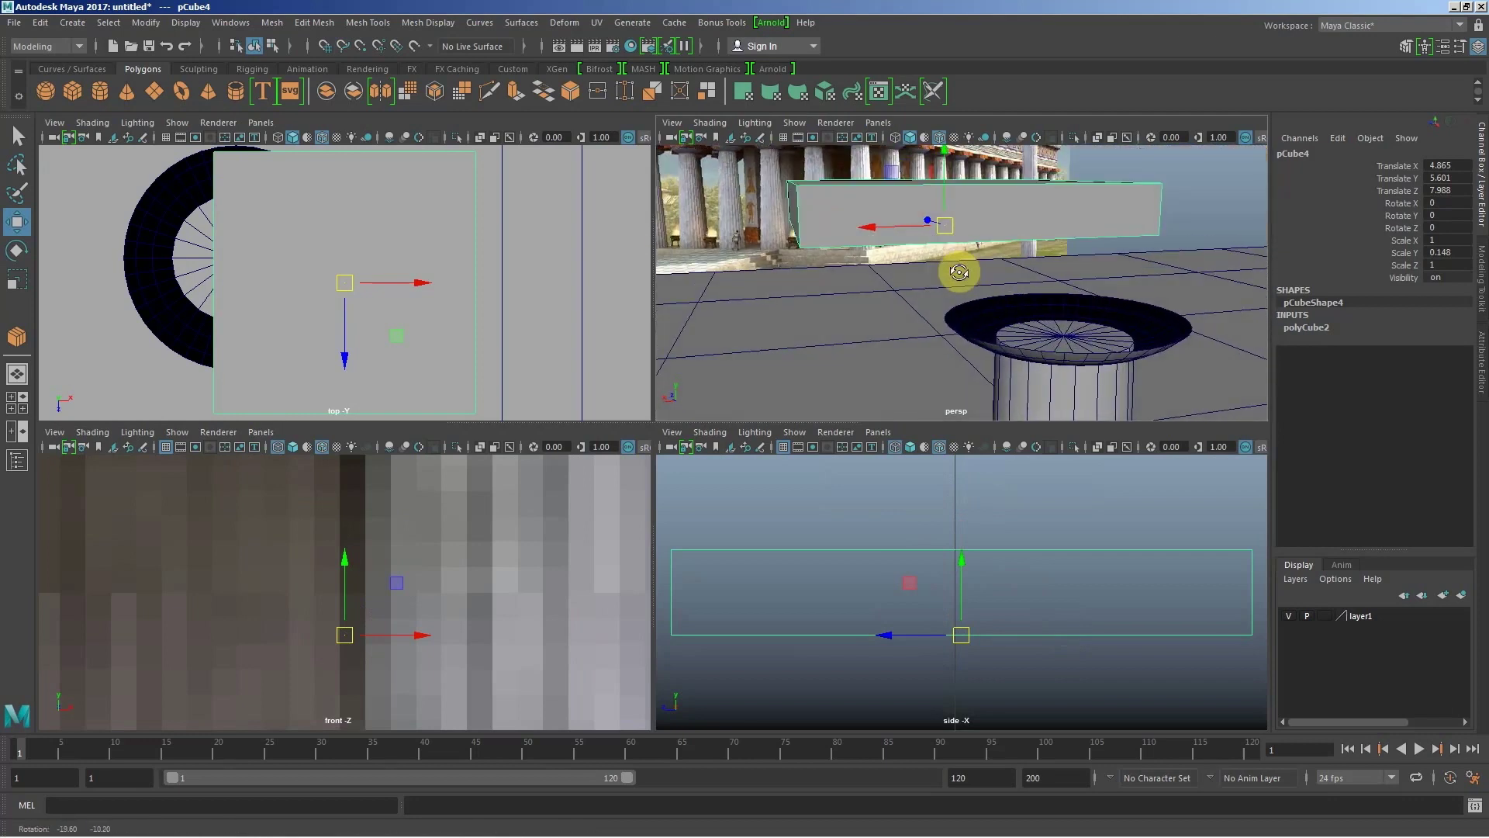
key(v)
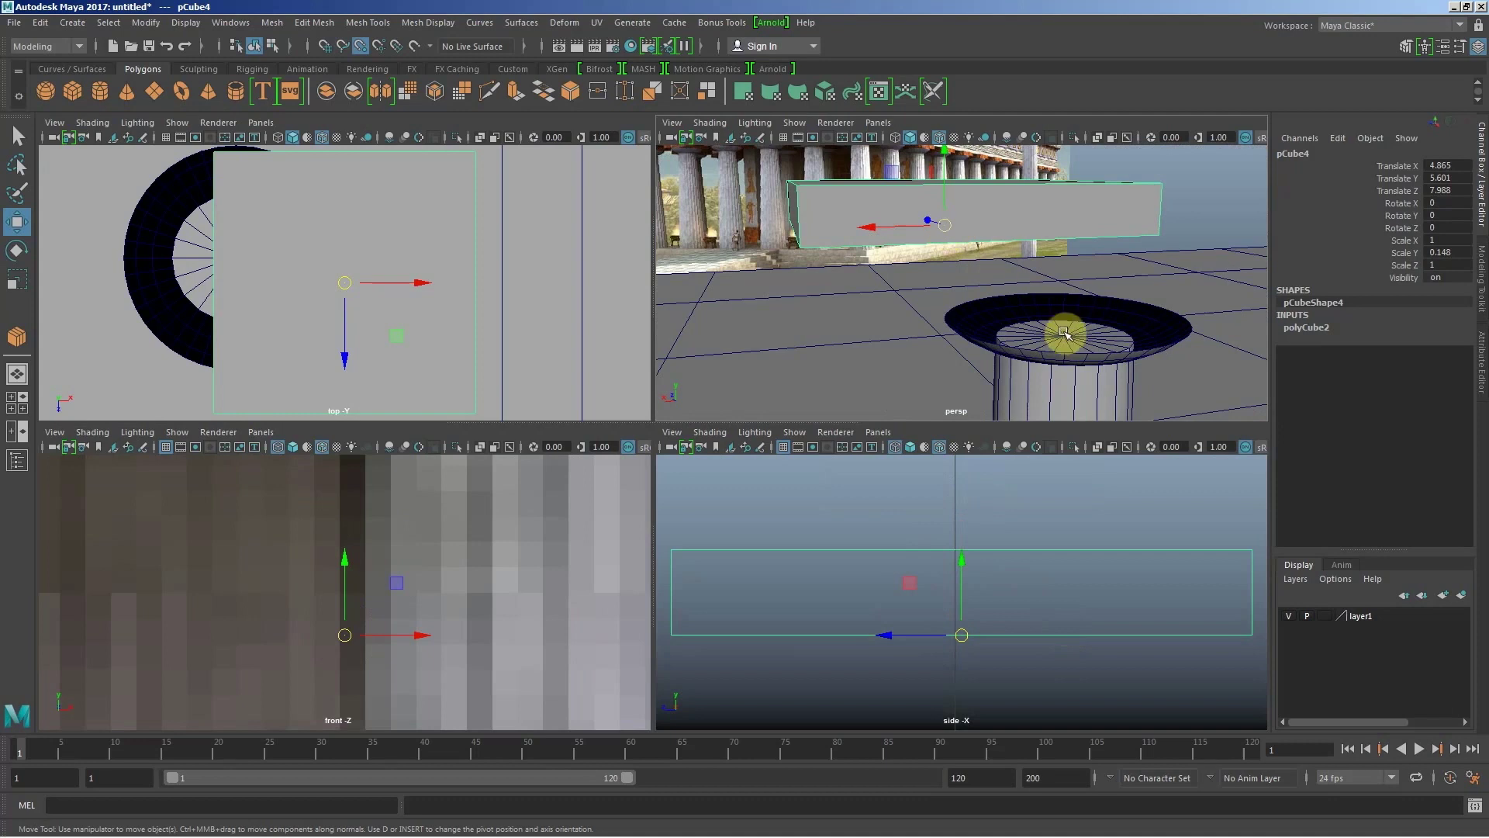
middle_drag(1061, 336, 1065, 336)
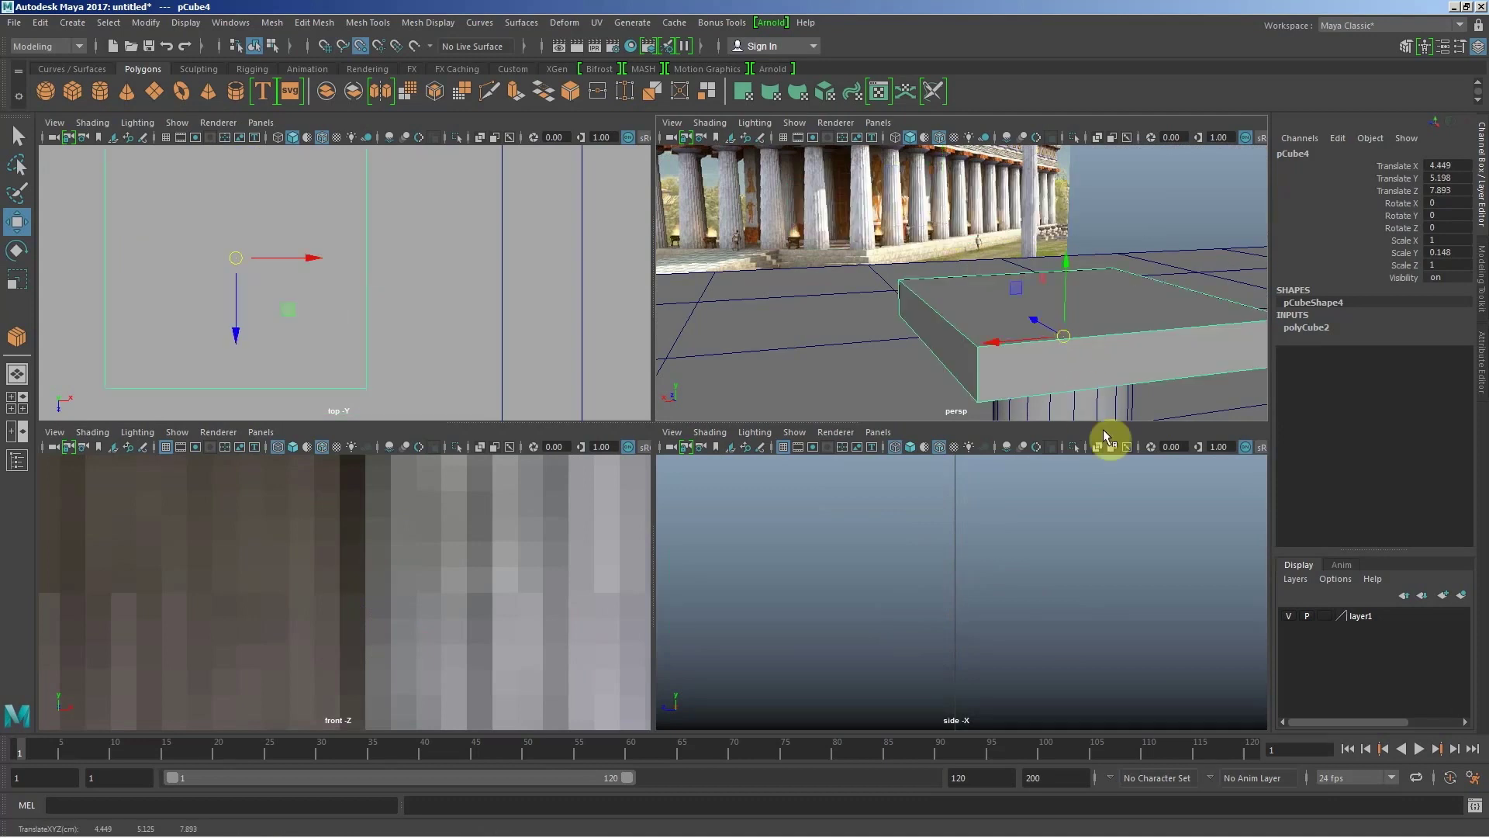
Step: Nudge the capital slab up, then lower it back onto the column top
mouse_move(892, 260)
alt+mouse_down()
mouse_move(897, 306)
mouse_move(1074, 266)
mouse_move(1104, 287)
alt+mouse_up()
drag(935, 232, 941, 216)
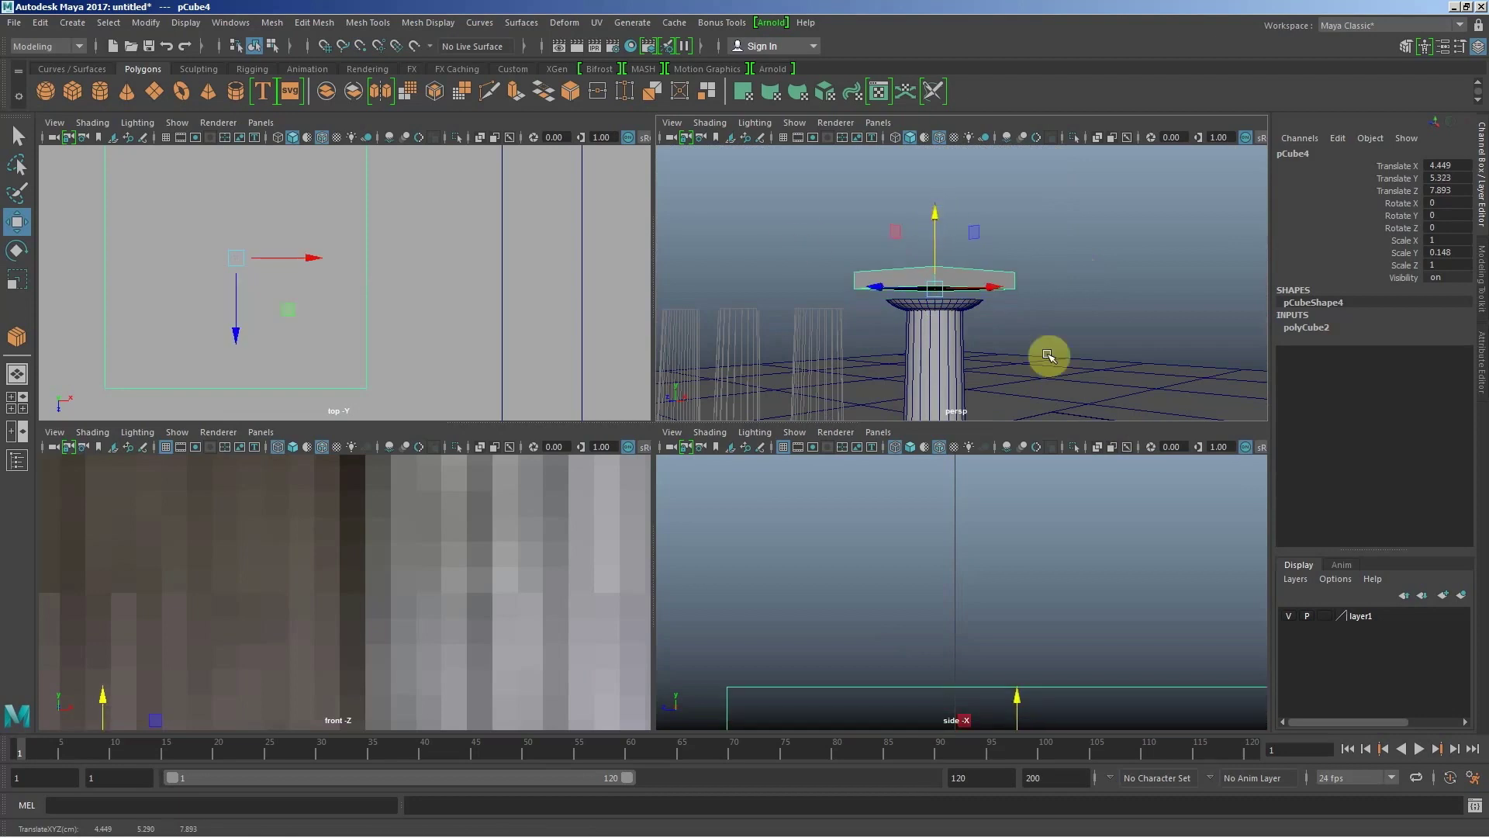
scroll(935, 349, up, 3)
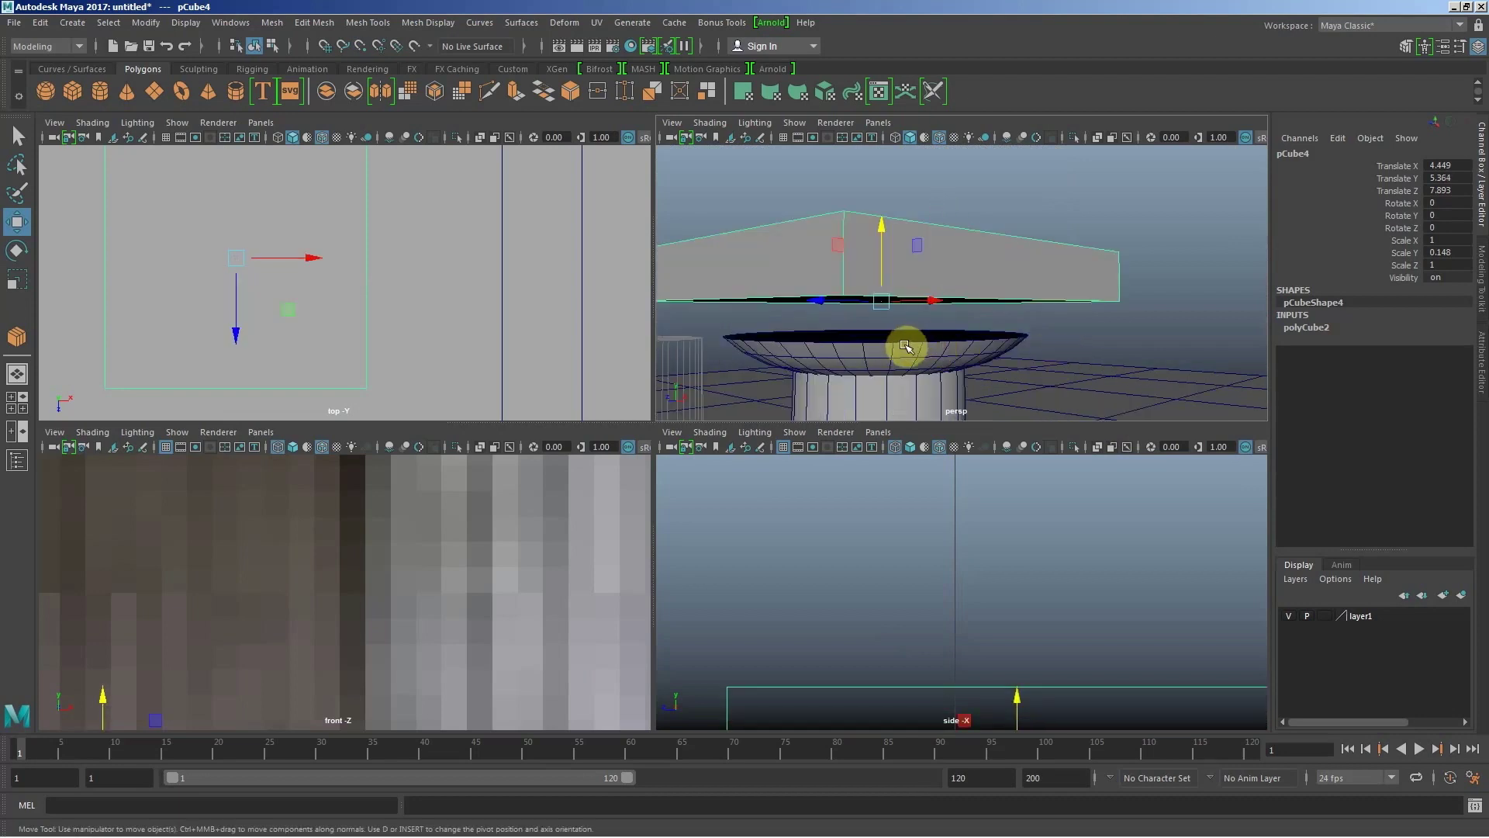
middle_drag(891, 342, 892, 353)
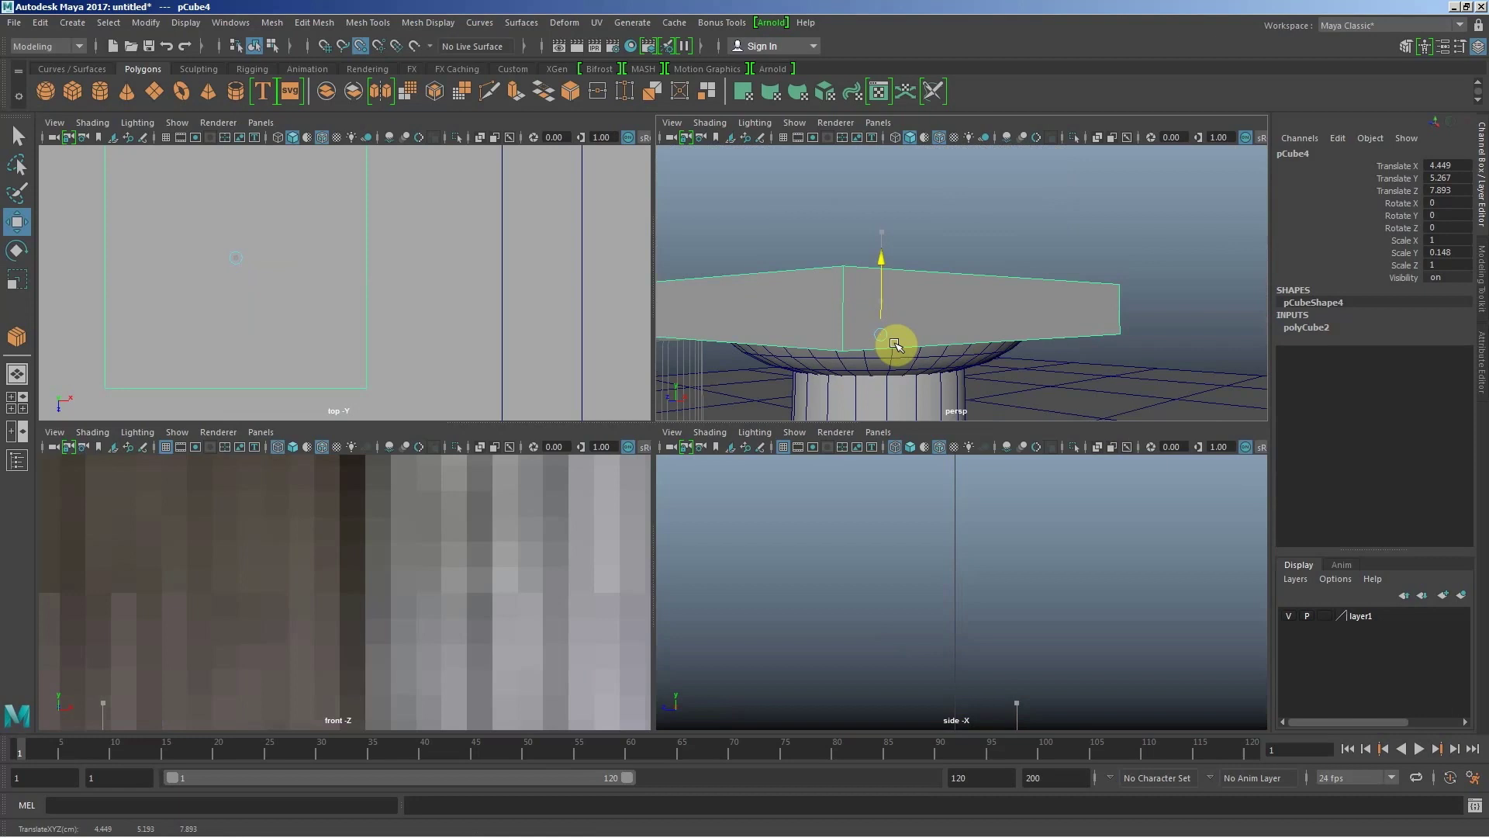
mouse_move(872, 356)
alt+mouse_down()
mouse_move(857, 349)
mouse_move(970, 336)
mouse_move(862, 342)
mouse_move(837, 318)
mouse_move(1017, 333)
mouse_move(946, 352)
mouse_move(892, 346)
mouse_move(908, 333)
mouse_move(929, 344)
alt+mouse_up()
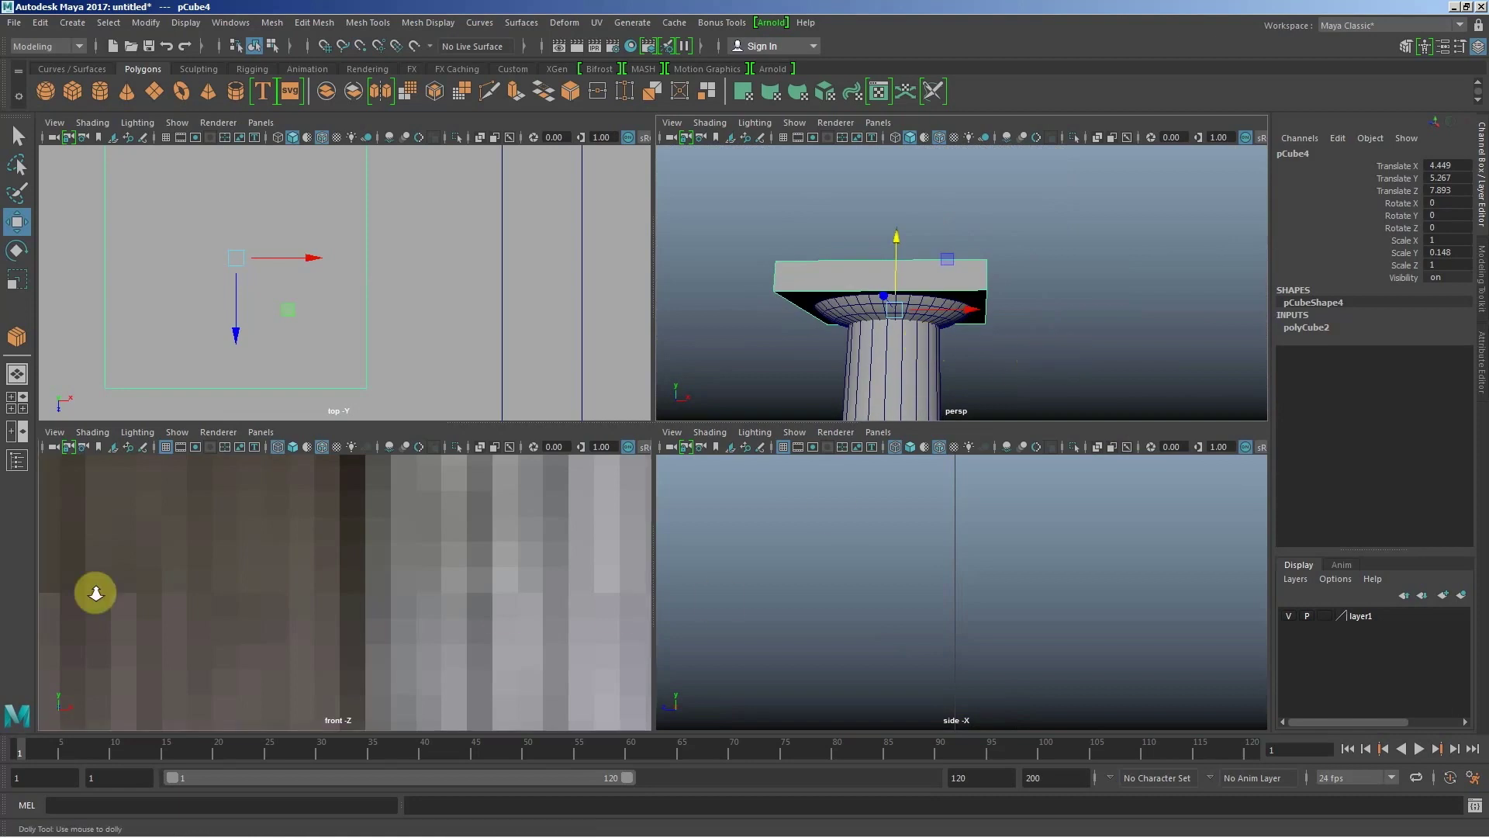
Step: Zoom the front view into the temple reference and frame the slab atop the column
mouse_move(100, 592)
alt+mouse_down()
mouse_move(543, 475)
mouse_move(372, 600)
alt+mouse_up()
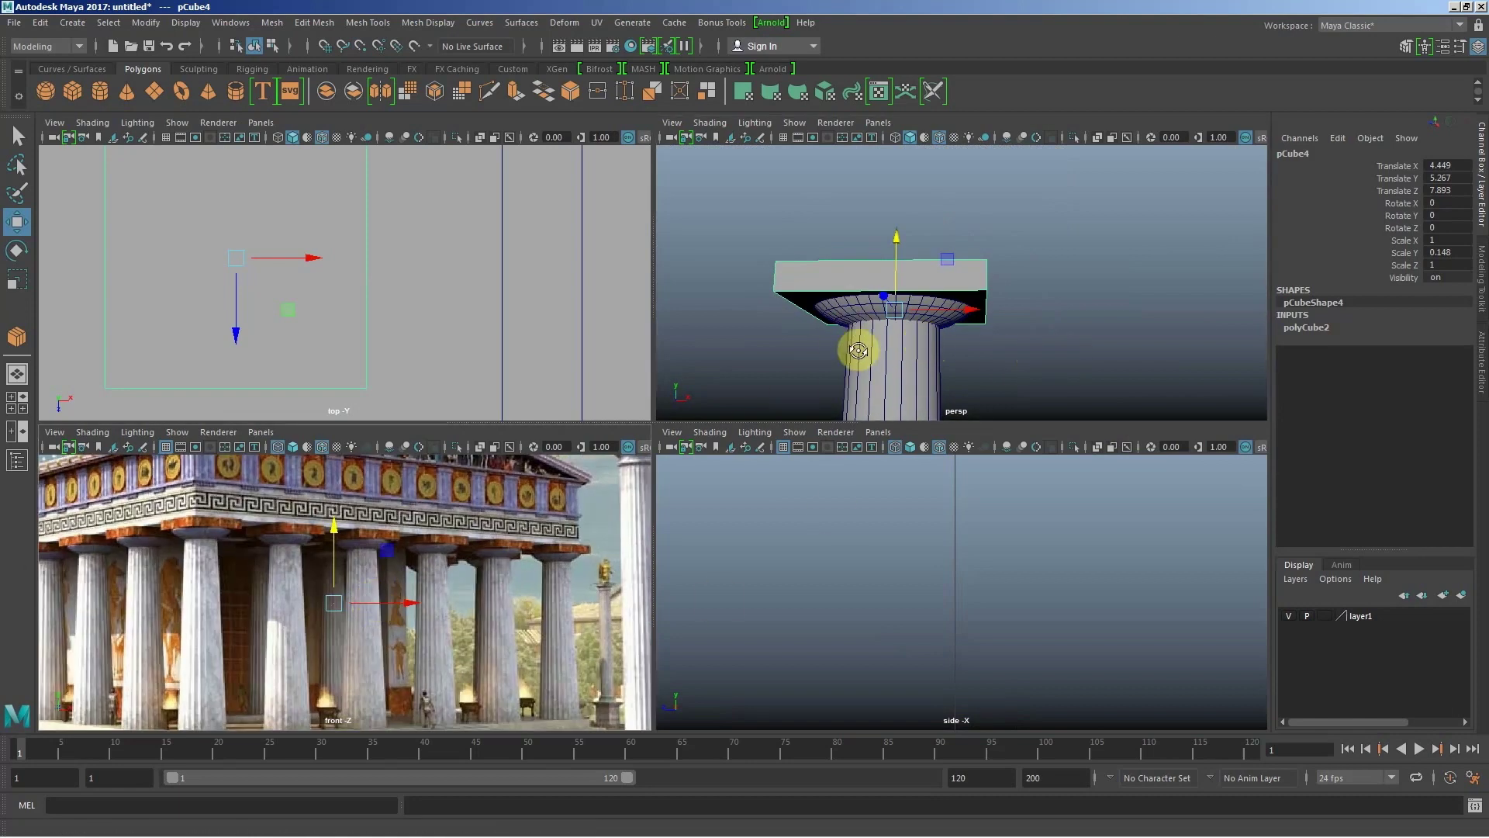
mouse_move(858, 342)
alt+mouse_down()
mouse_move(767, 342)
mouse_move(929, 348)
alt+mouse_up()
alt+right_drag(929, 348, 771, 322)
mouse_move(771, 323)
alt+mouse_down()
mouse_move(931, 239)
mouse_move(961, 279)
mouse_move(960, 263)
mouse_move(996, 264)
mouse_move(947, 266)
mouse_move(960, 250)
alt+mouse_up()
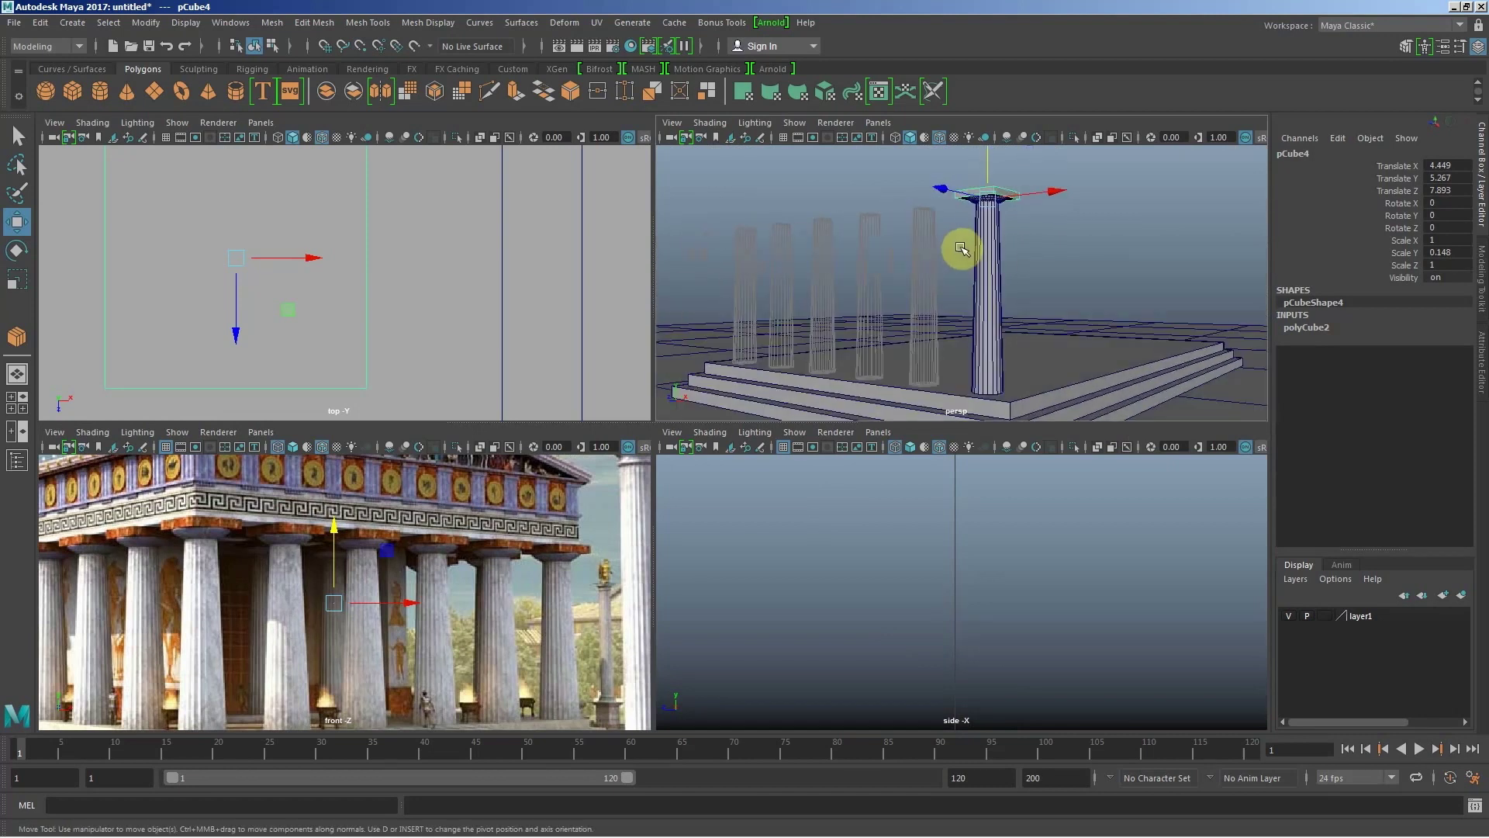
key(f)
mouse_move(951, 331)
alt+mouse_down()
mouse_move(980, 295)
mouse_move(934, 299)
alt+mouse_up()
Step: Rescale the slab to about 0.858 × 0.142 × 0.858 to fit the column top
key(r)
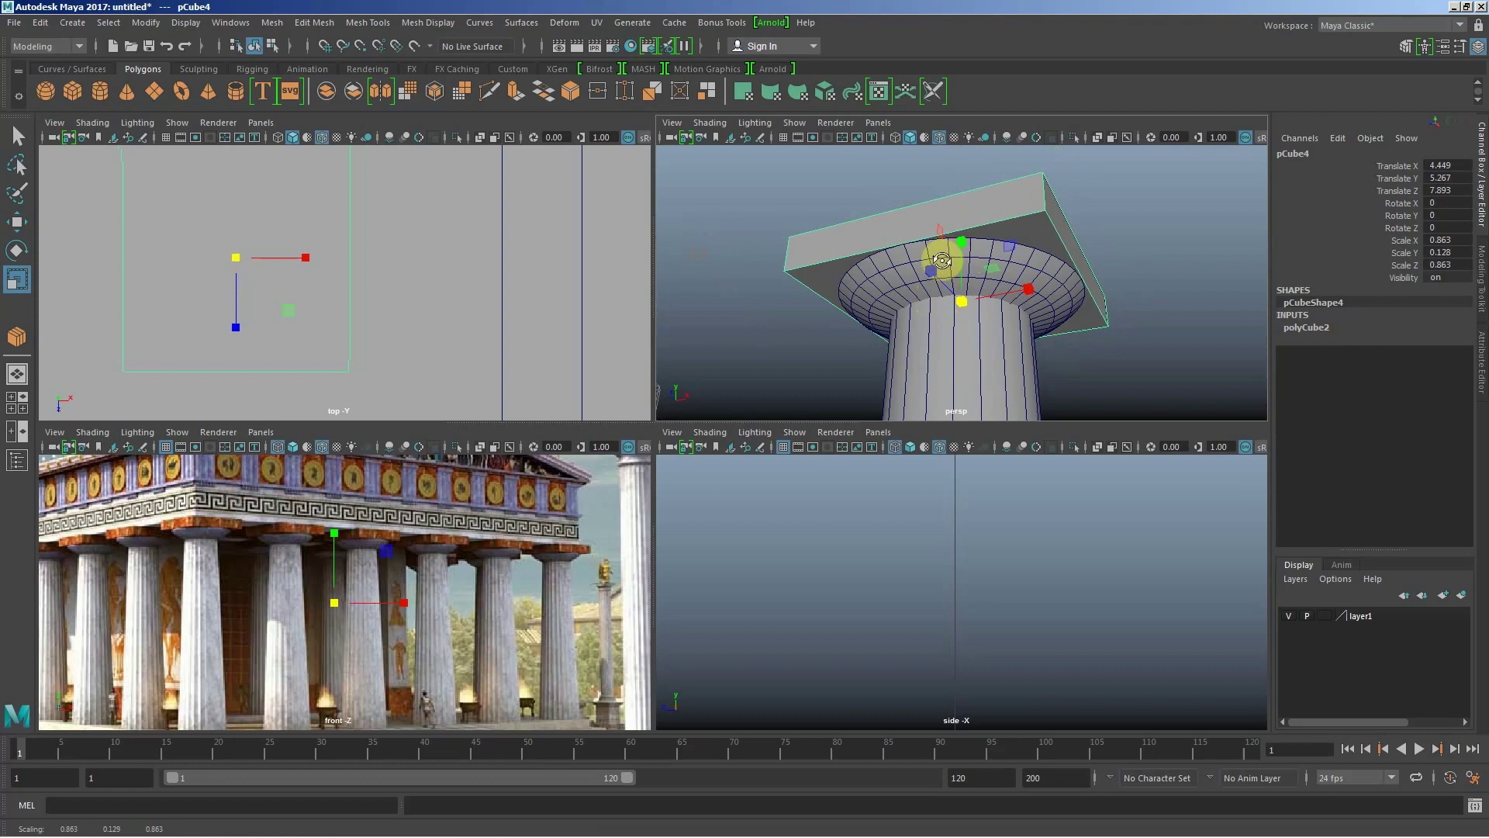
mouse_move(942, 260)
alt+mouse_down()
mouse_move(874, 293)
mouse_move(835, 282)
alt+mouse_up()
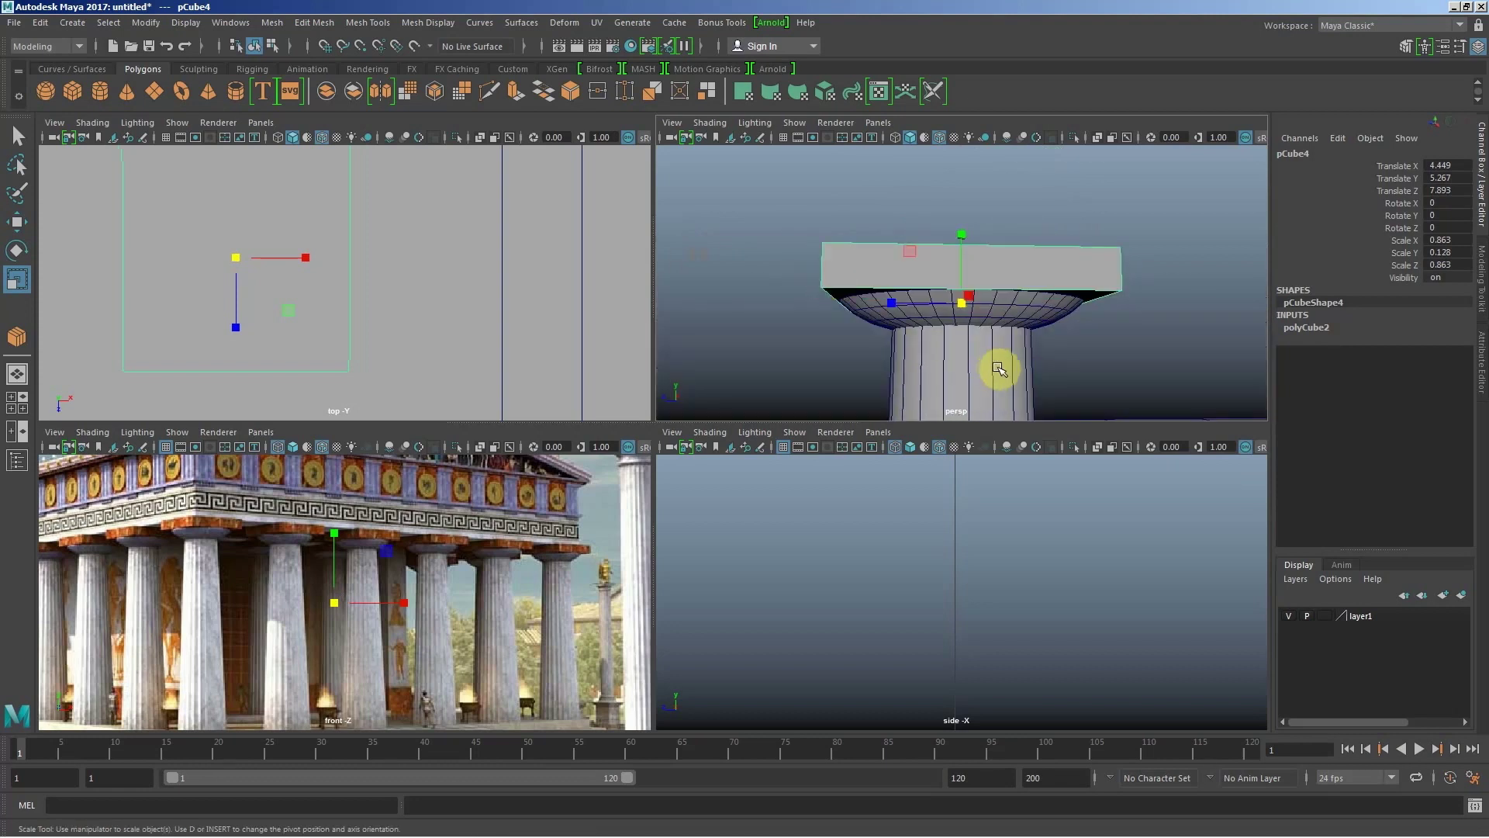
middle_drag(999, 369, 997, 369)
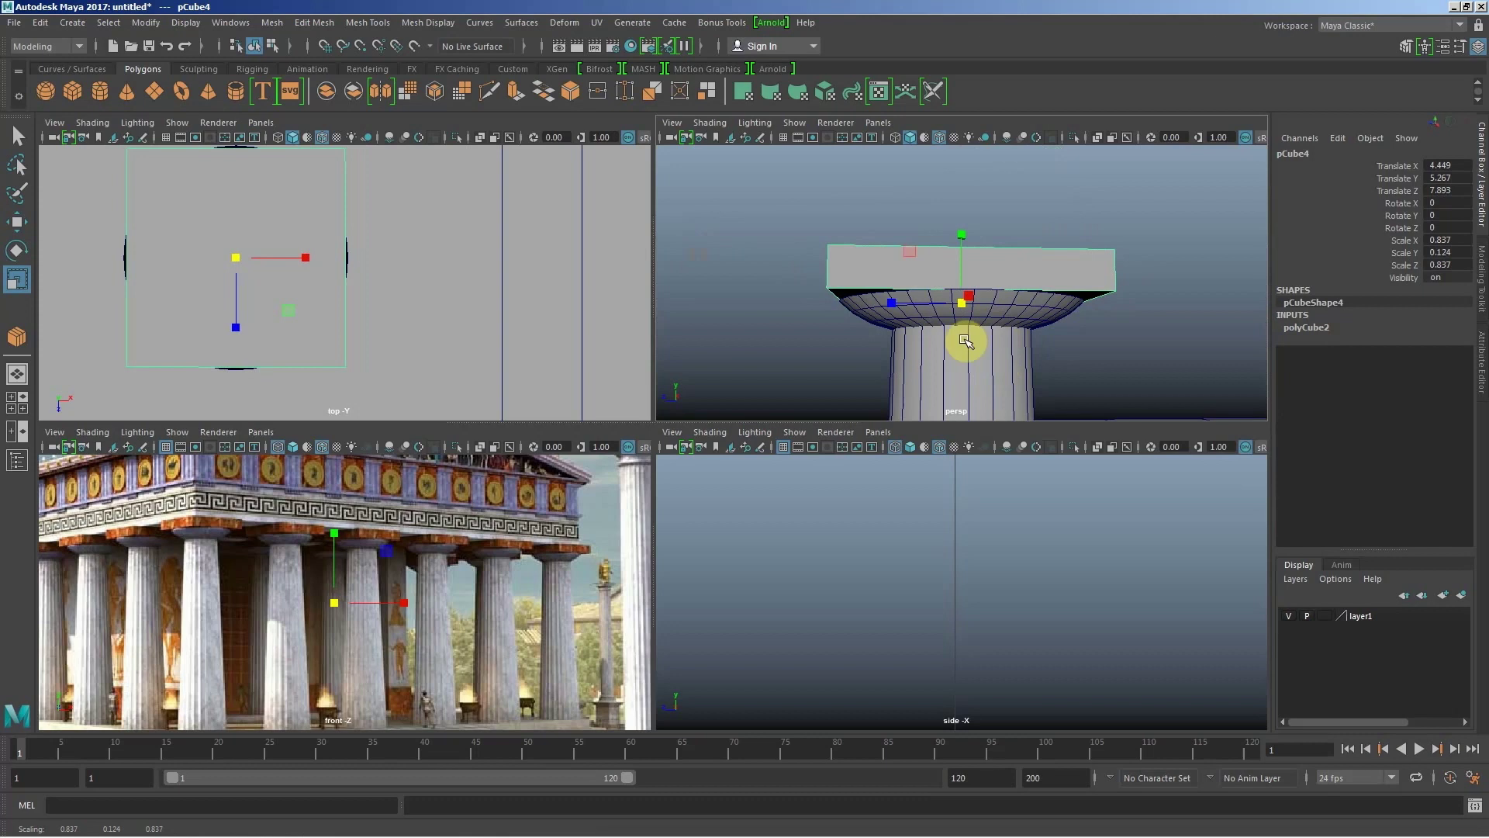
mouse_move(909, 346)
alt+mouse_down()
mouse_move(898, 323)
mouse_move(944, 352)
mouse_move(954, 319)
mouse_move(698, 259)
mouse_move(731, 359)
mouse_move(786, 339)
mouse_move(960, 342)
mouse_move(927, 267)
alt+mouse_up()
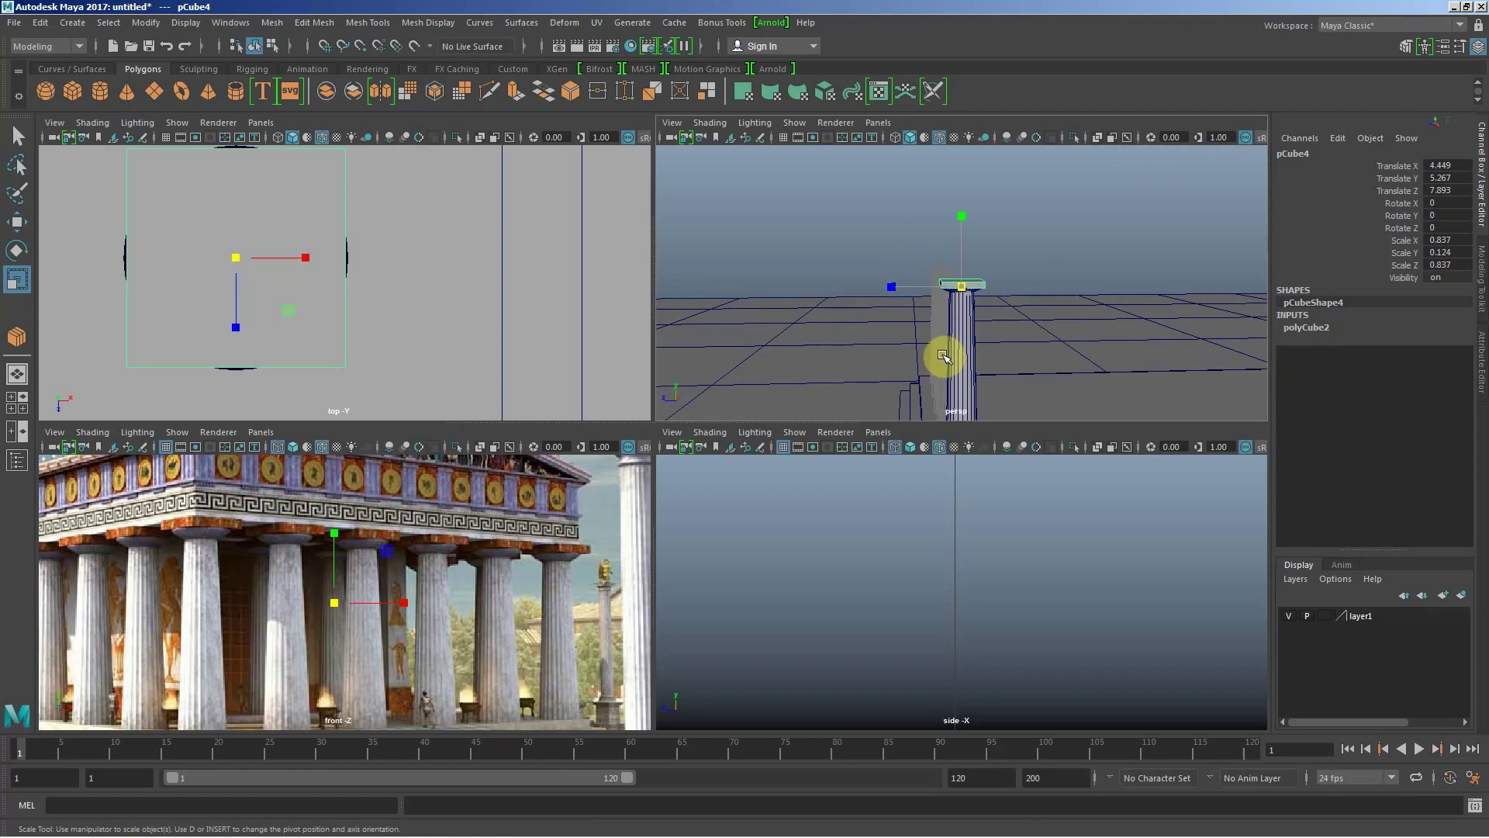
middle_drag(943, 356, 957, 288)
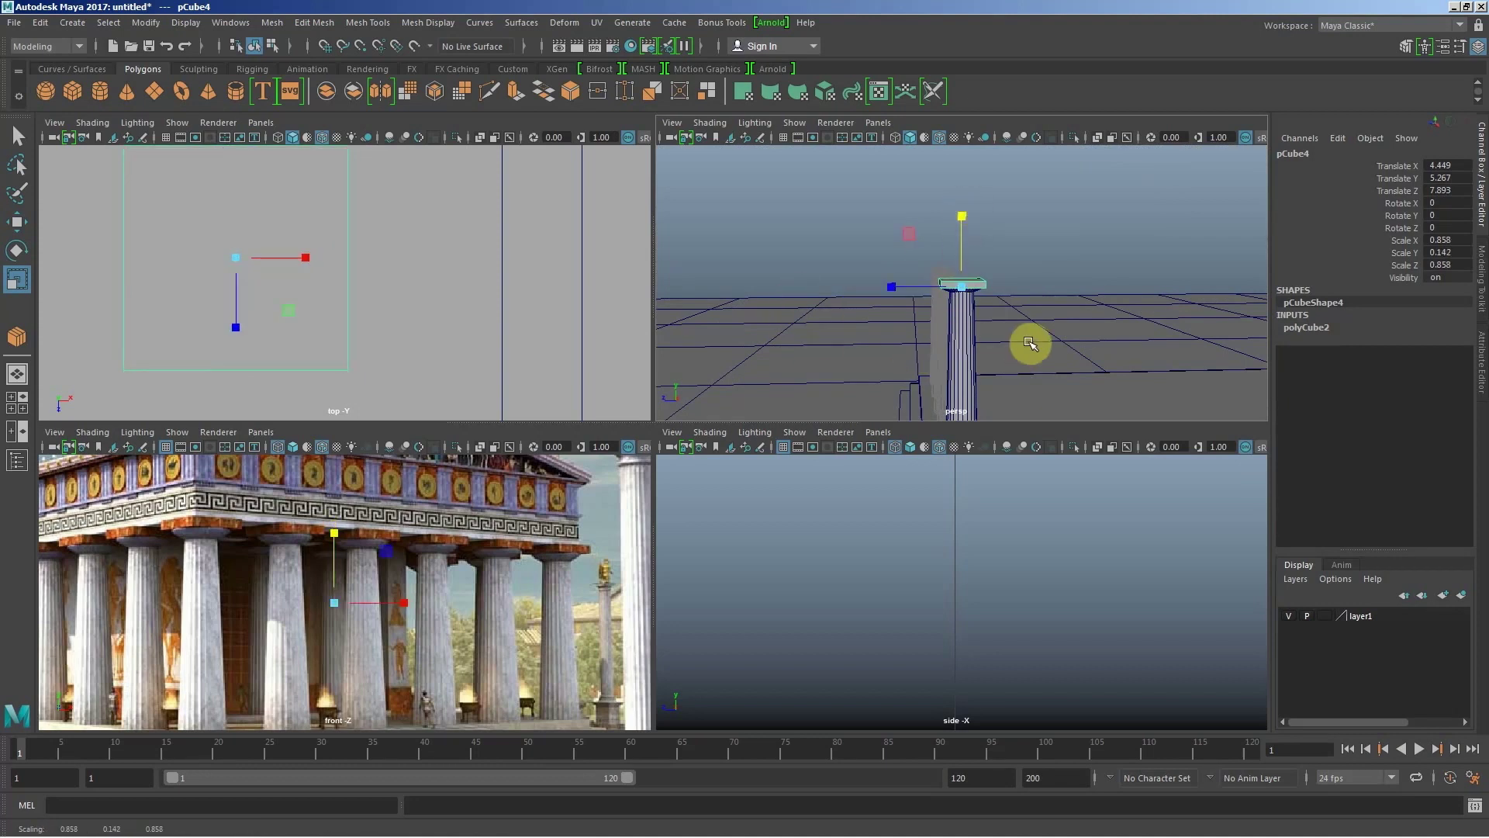
mouse_move(1031, 342)
alt+mouse_down()
mouse_move(1063, 326)
mouse_move(1028, 296)
mouse_move(991, 292)
mouse_move(957, 355)
mouse_move(807, 332)
mouse_move(884, 249)
mouse_move(1021, 298)
mouse_move(875, 366)
mouse_move(891, 316)
alt+mouse_up()
Step: Return to the Move tool and inspect the column and stepped base from several angles
key(w)
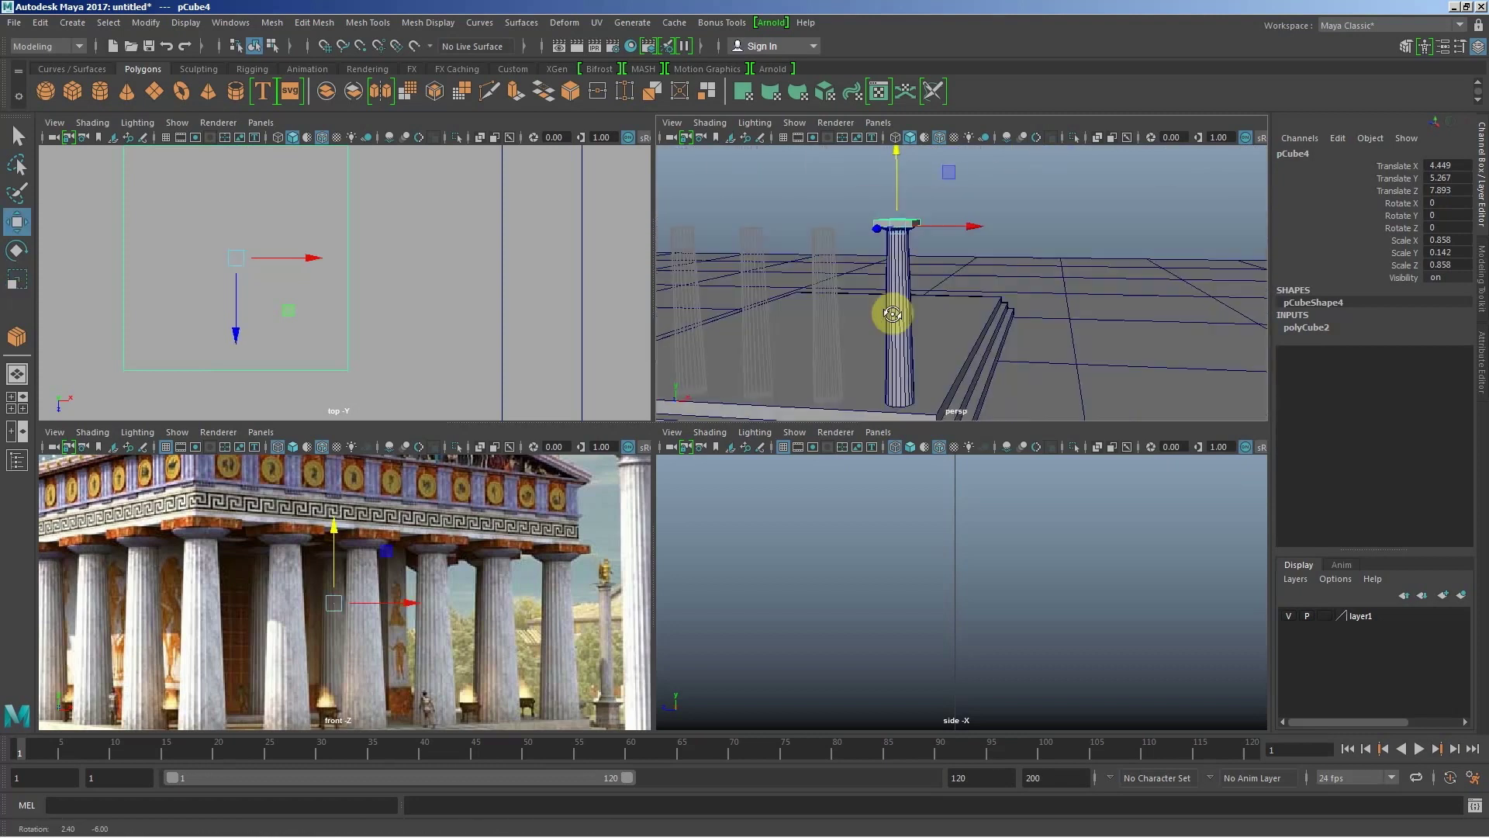
mouse_move(891, 316)
alt+right_down()
mouse_move(872, 273)
mouse_move(992, 330)
alt+right_up()
mouse_move(992, 330)
alt+mouse_down()
mouse_move(858, 333)
mouse_move(904, 323)
mouse_move(892, 242)
alt+mouse_up()
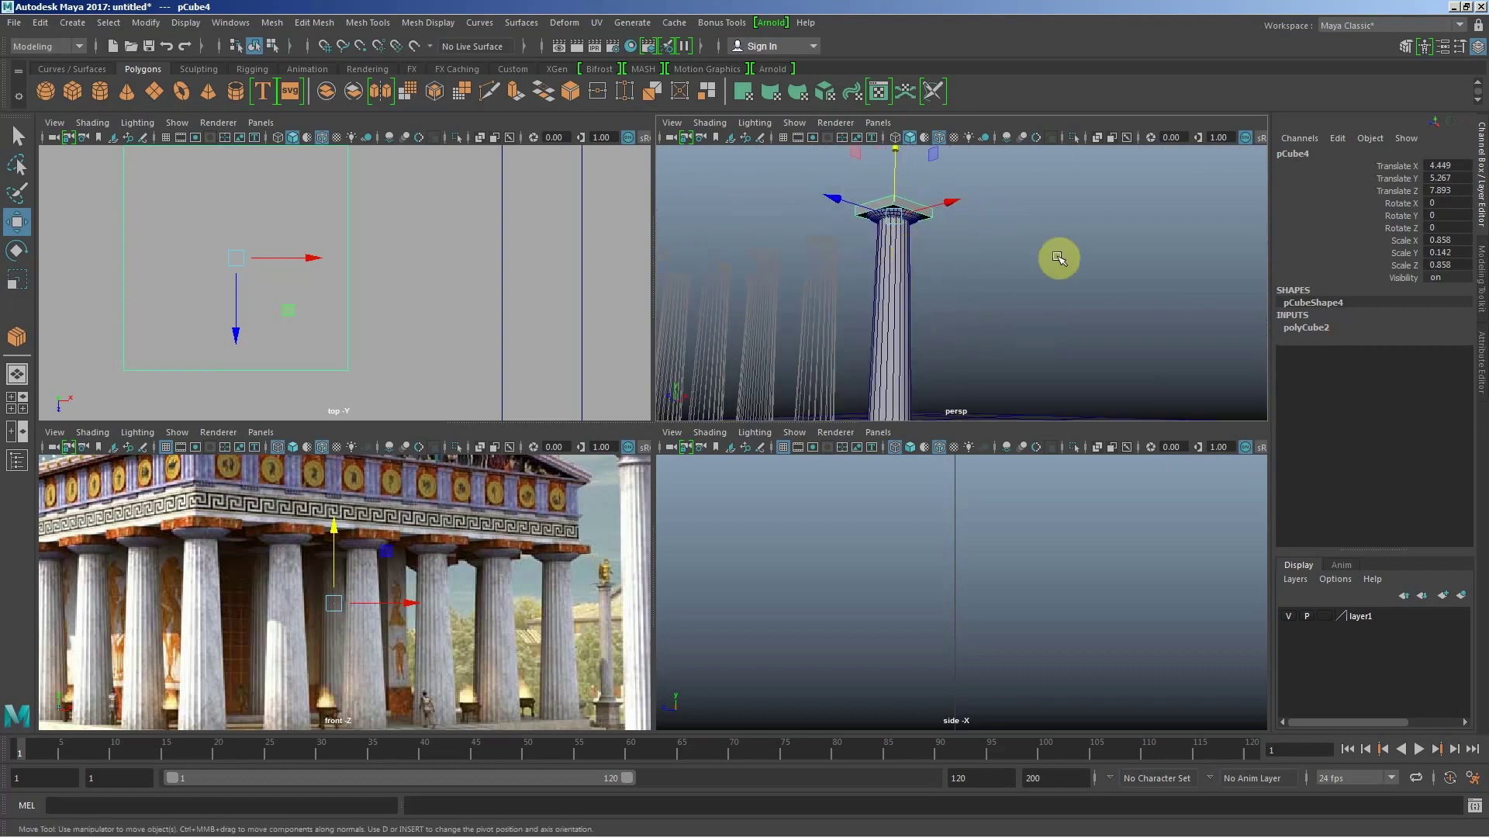
alt+drag(1057, 256, 1071, 225)
mouse_move(1070, 226)
alt+right_down()
mouse_move(701, 261)
mouse_move(881, 336)
mouse_move(891, 373)
alt+right_up()
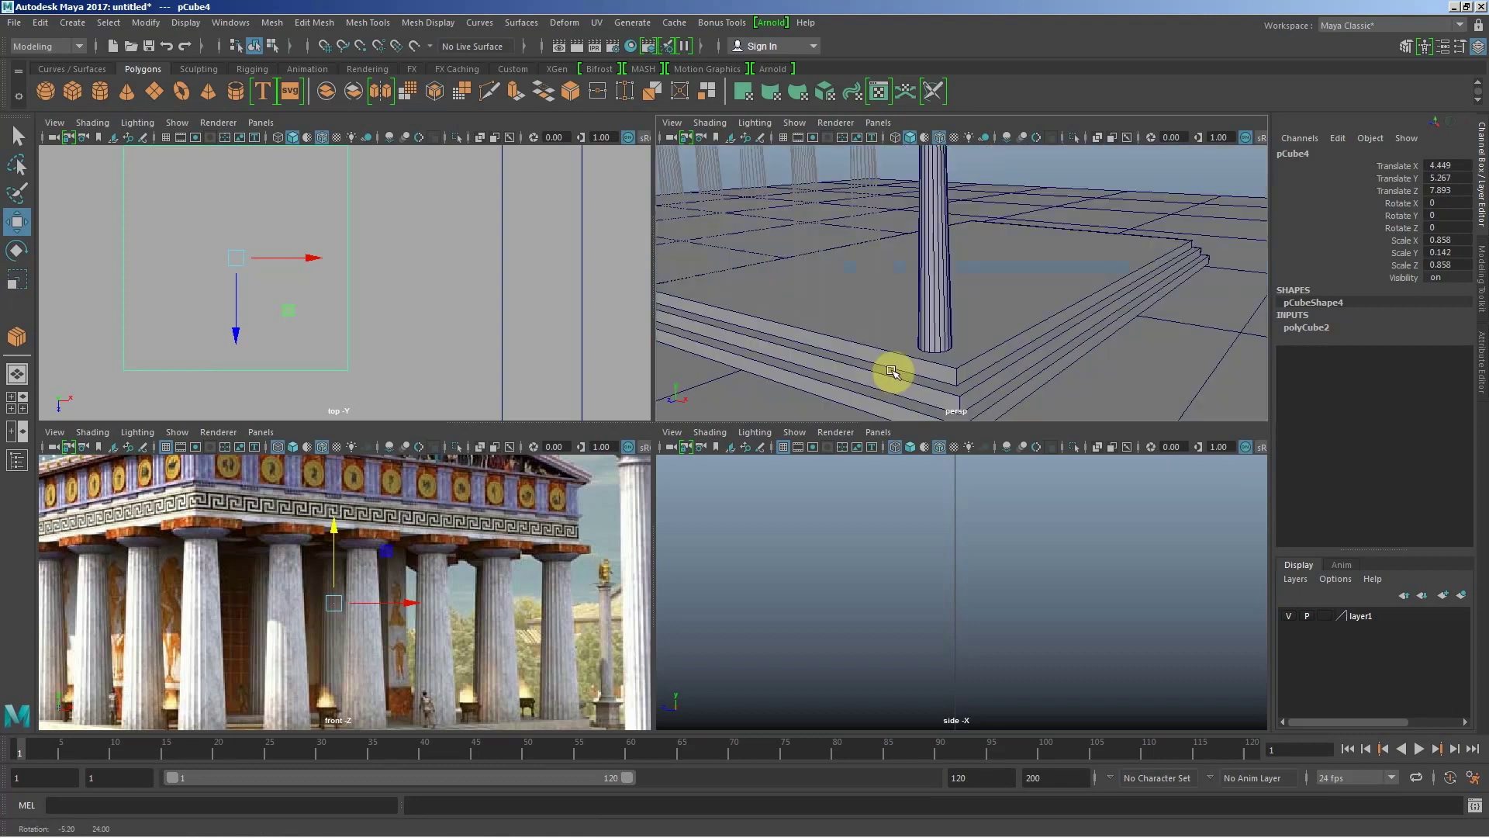
mouse_move(758, 233)
alt+middle_down()
mouse_move(950, 326)
mouse_move(970, 272)
alt+middle_up()
alt+drag(970, 272, 987, 277)
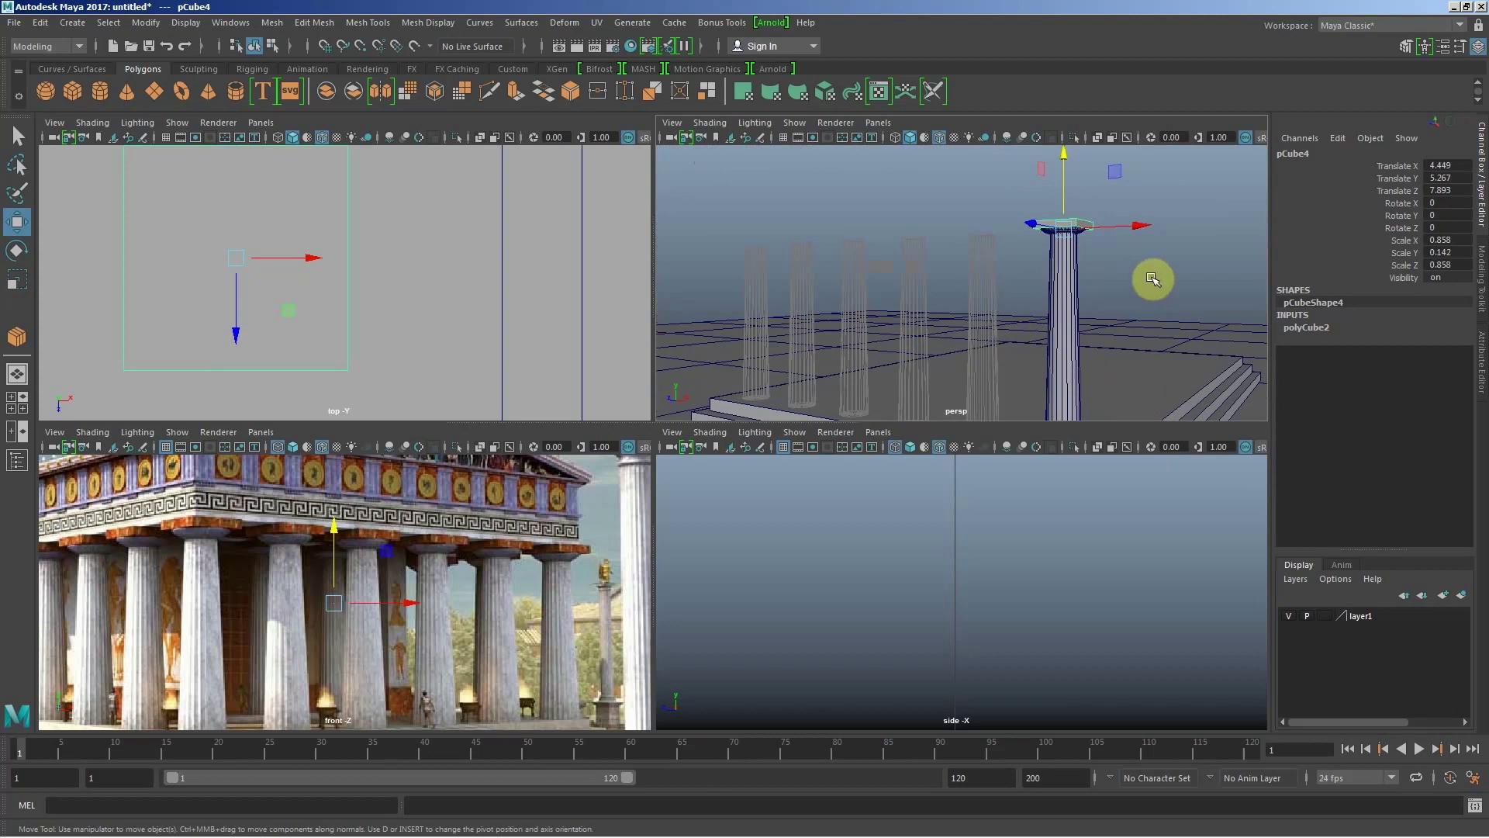
Step: Select the capital slab, then add the flattened sphere and the cylinder shaft
click(1112, 256)
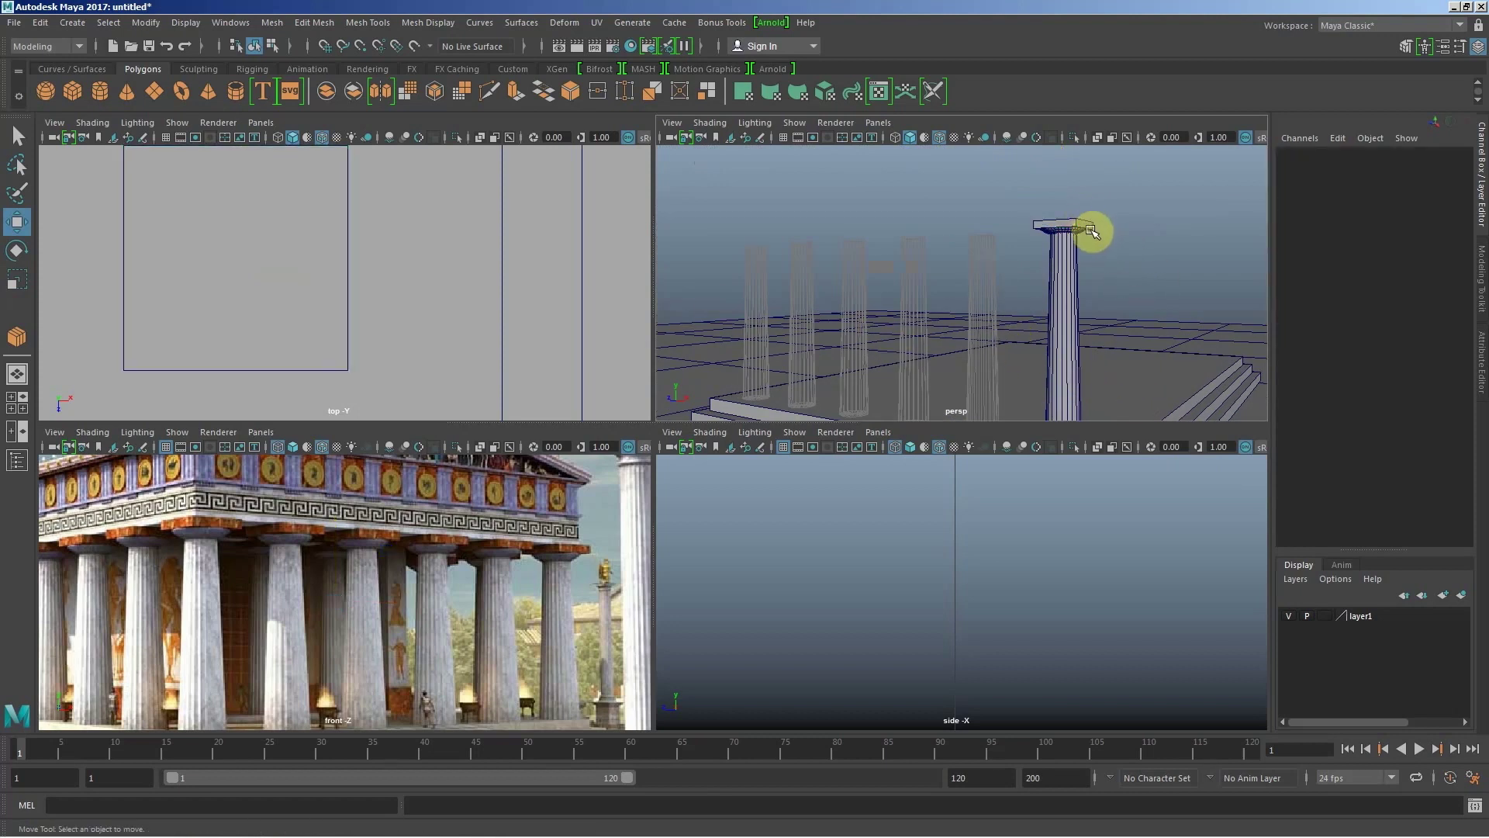
click(1079, 224)
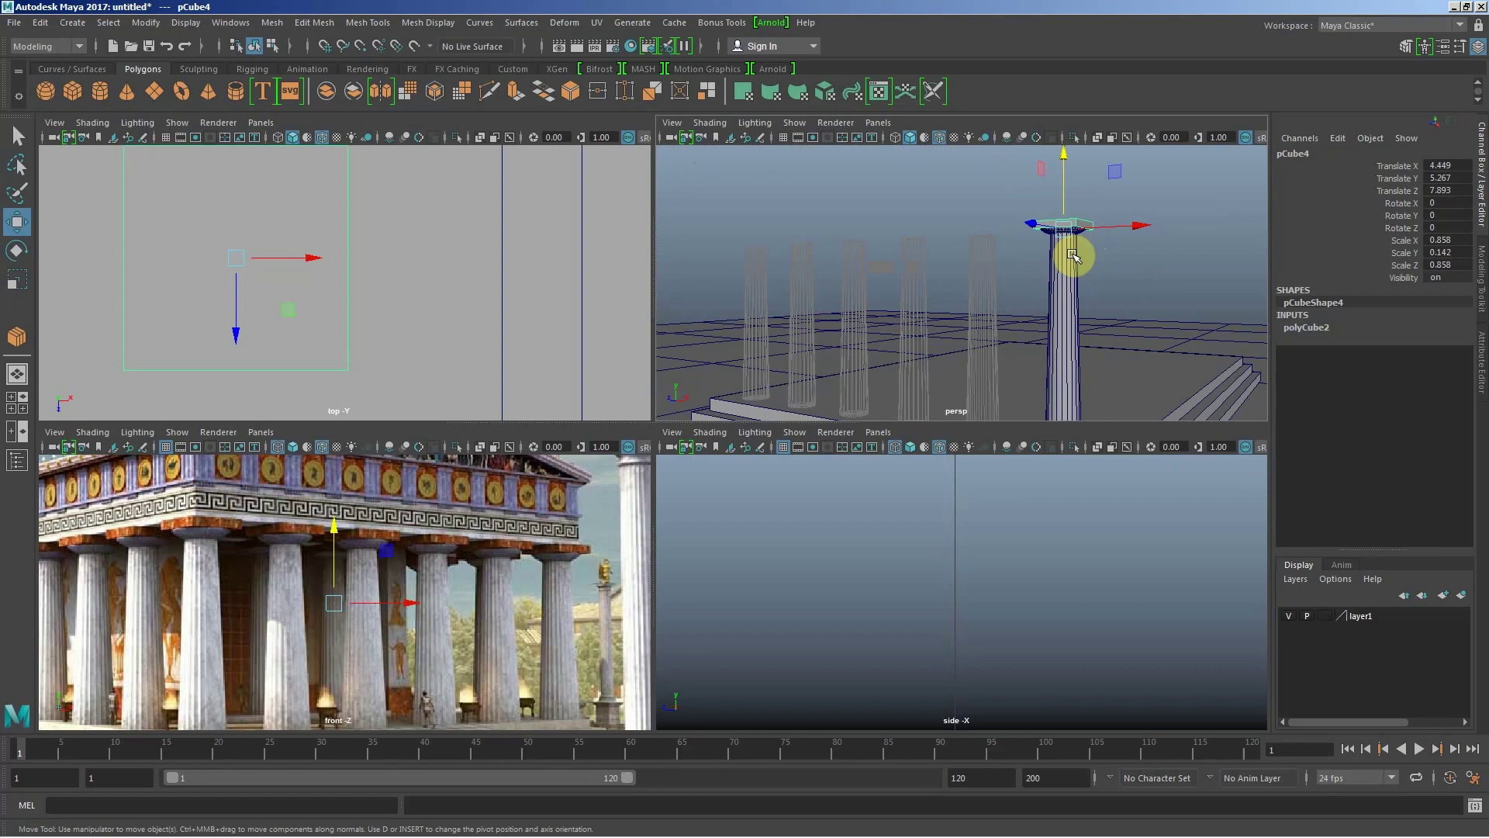
scroll(1094, 293, up, 3)
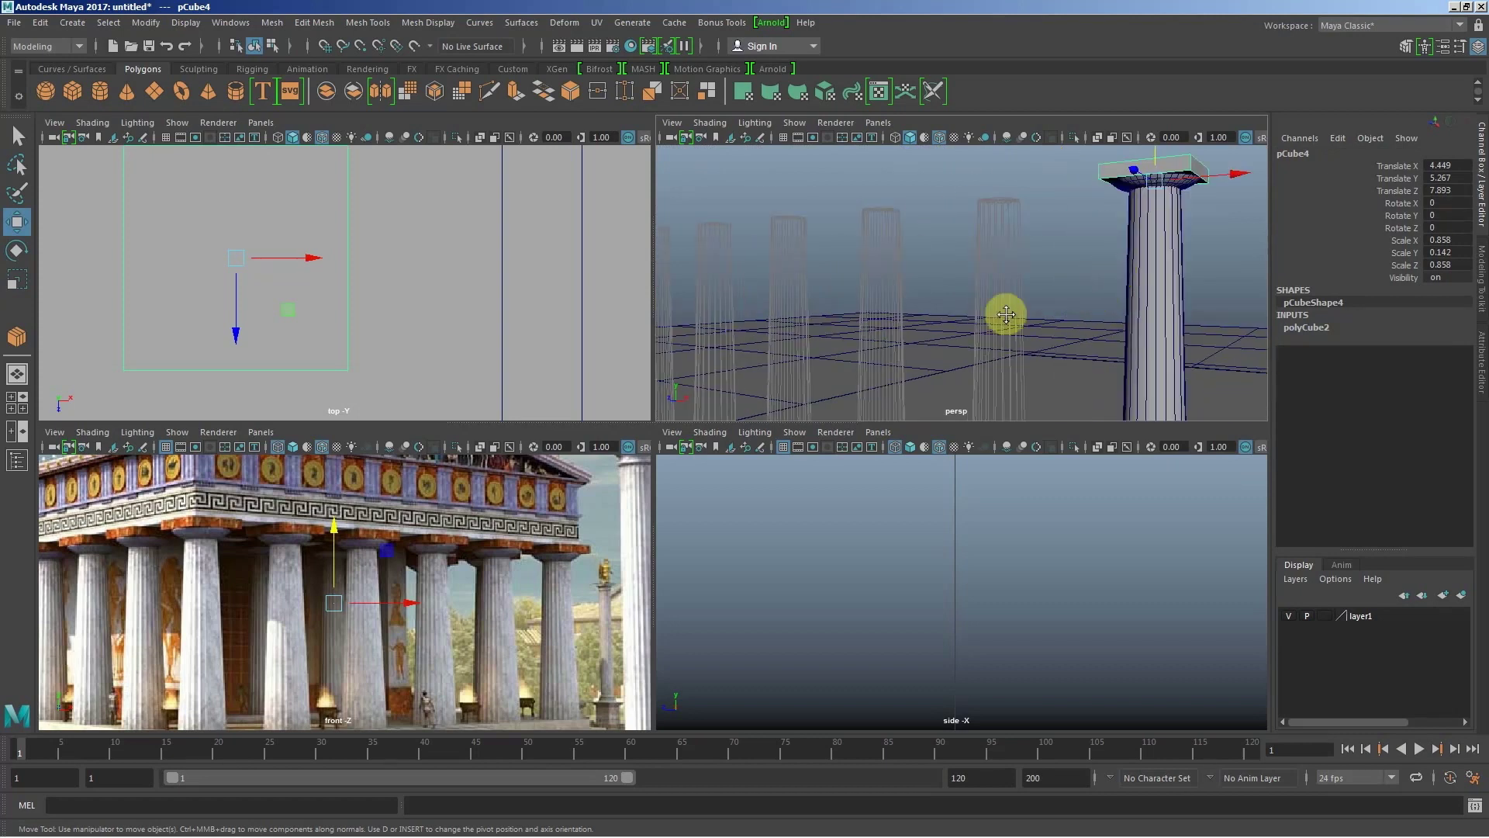
alt+middle_drag(1006, 314, 933, 319)
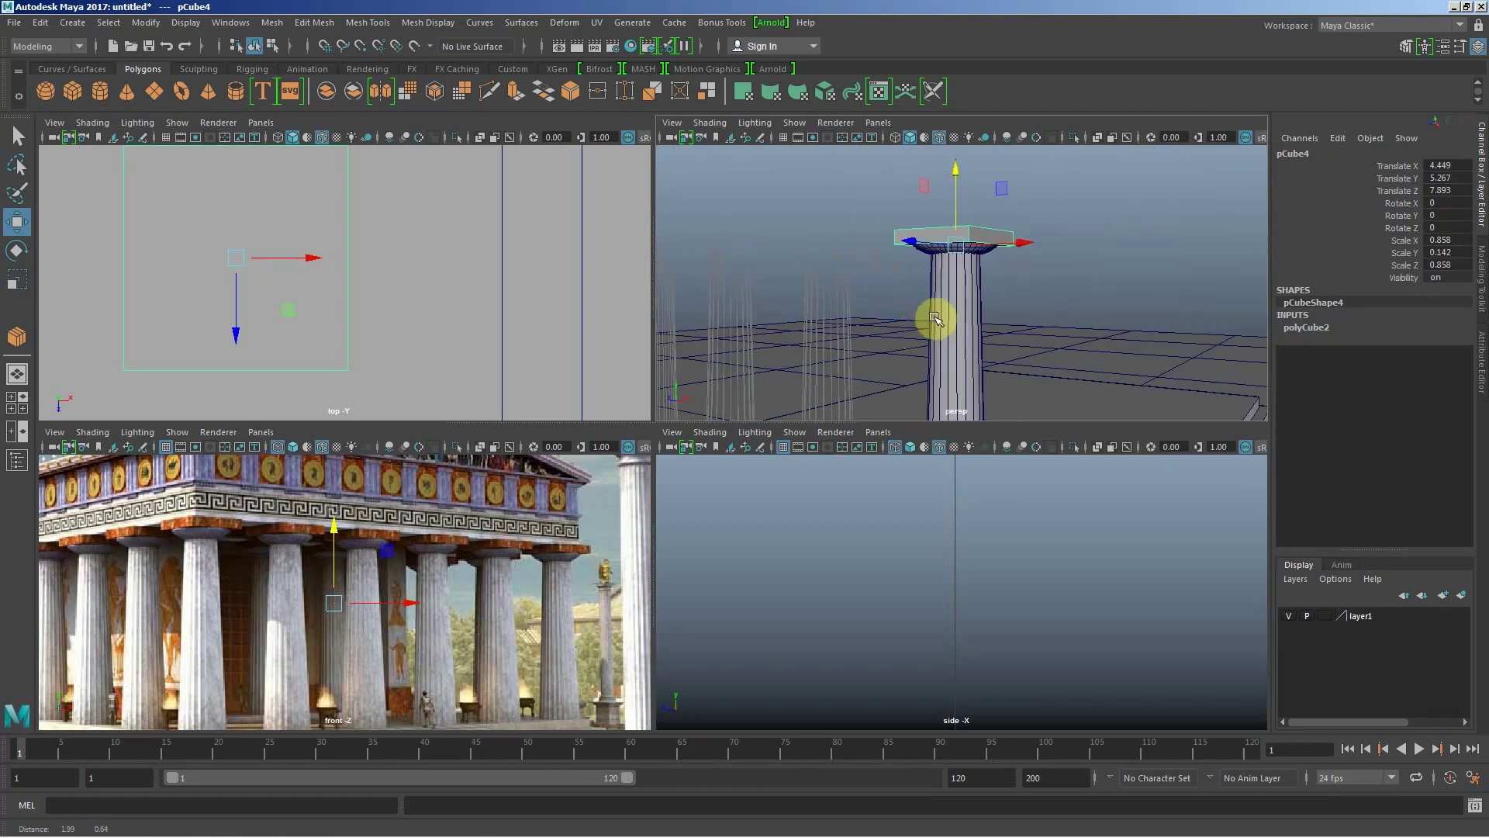
click(988, 249)
click(971, 310)
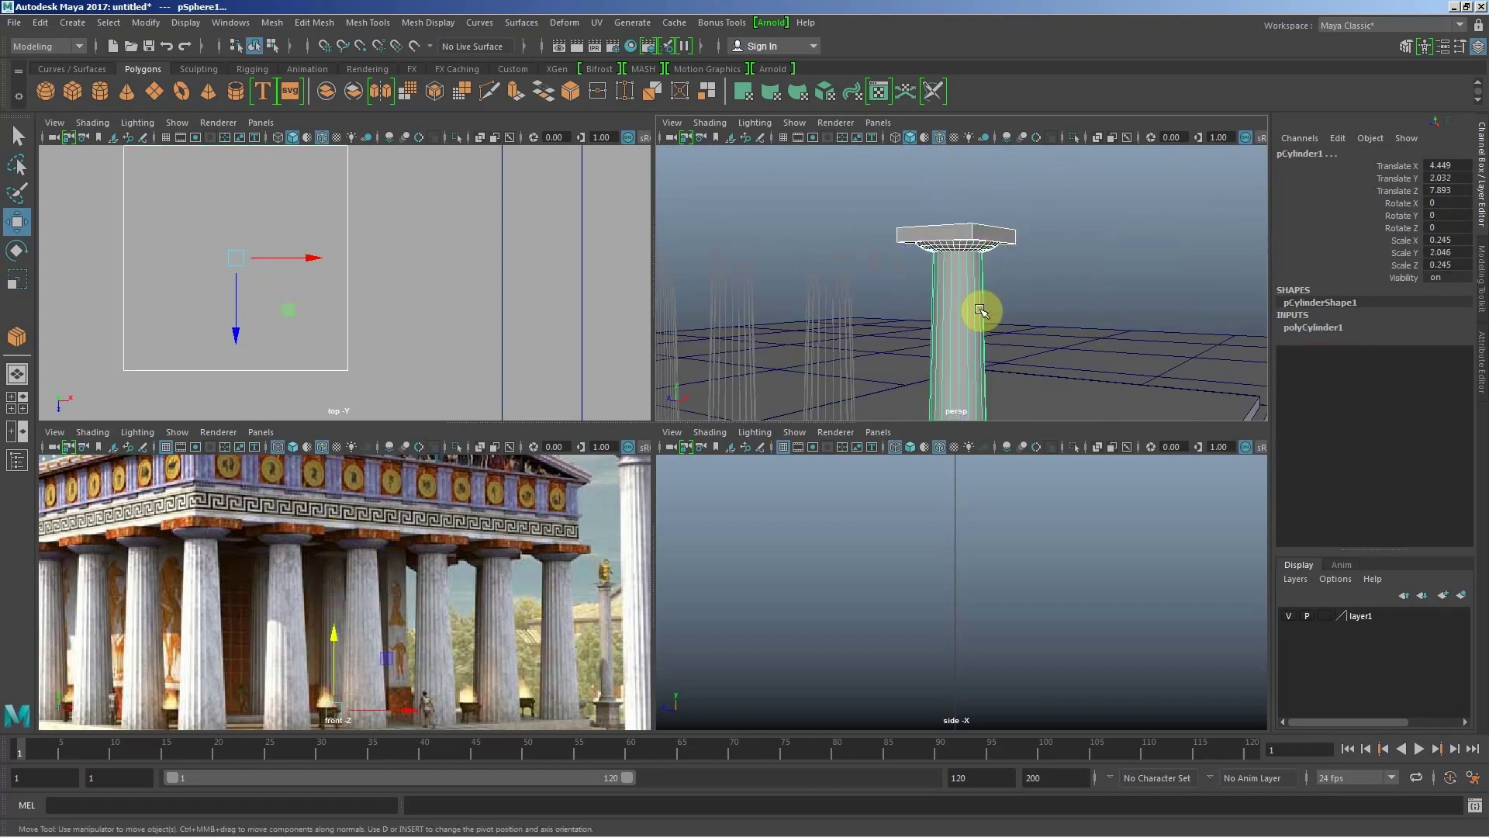
scroll(919, 312, down, 3)
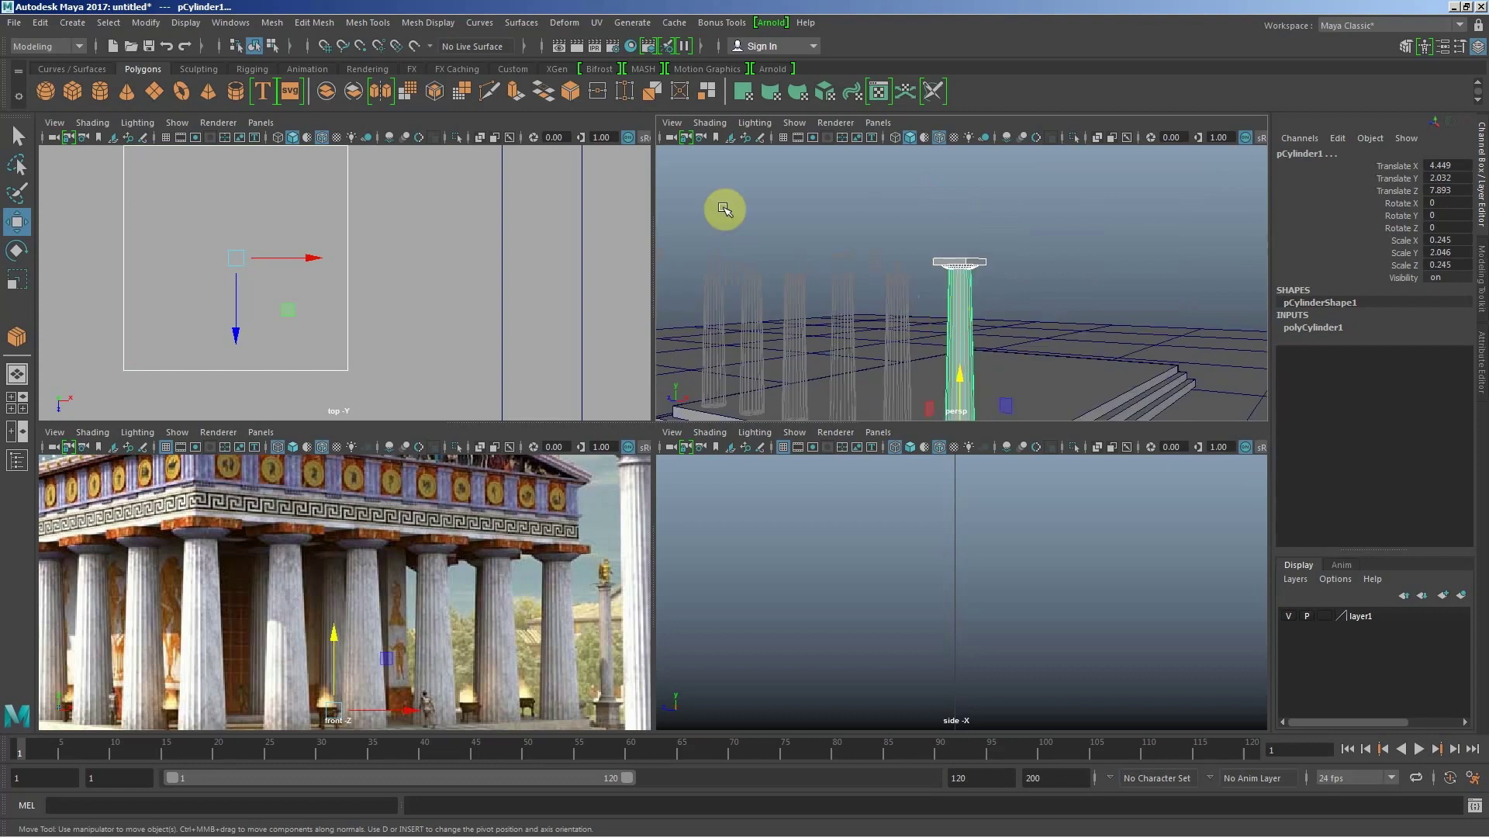
Step: Group the selected slab, sphere and shaft with Edit > Group
click(37, 23)
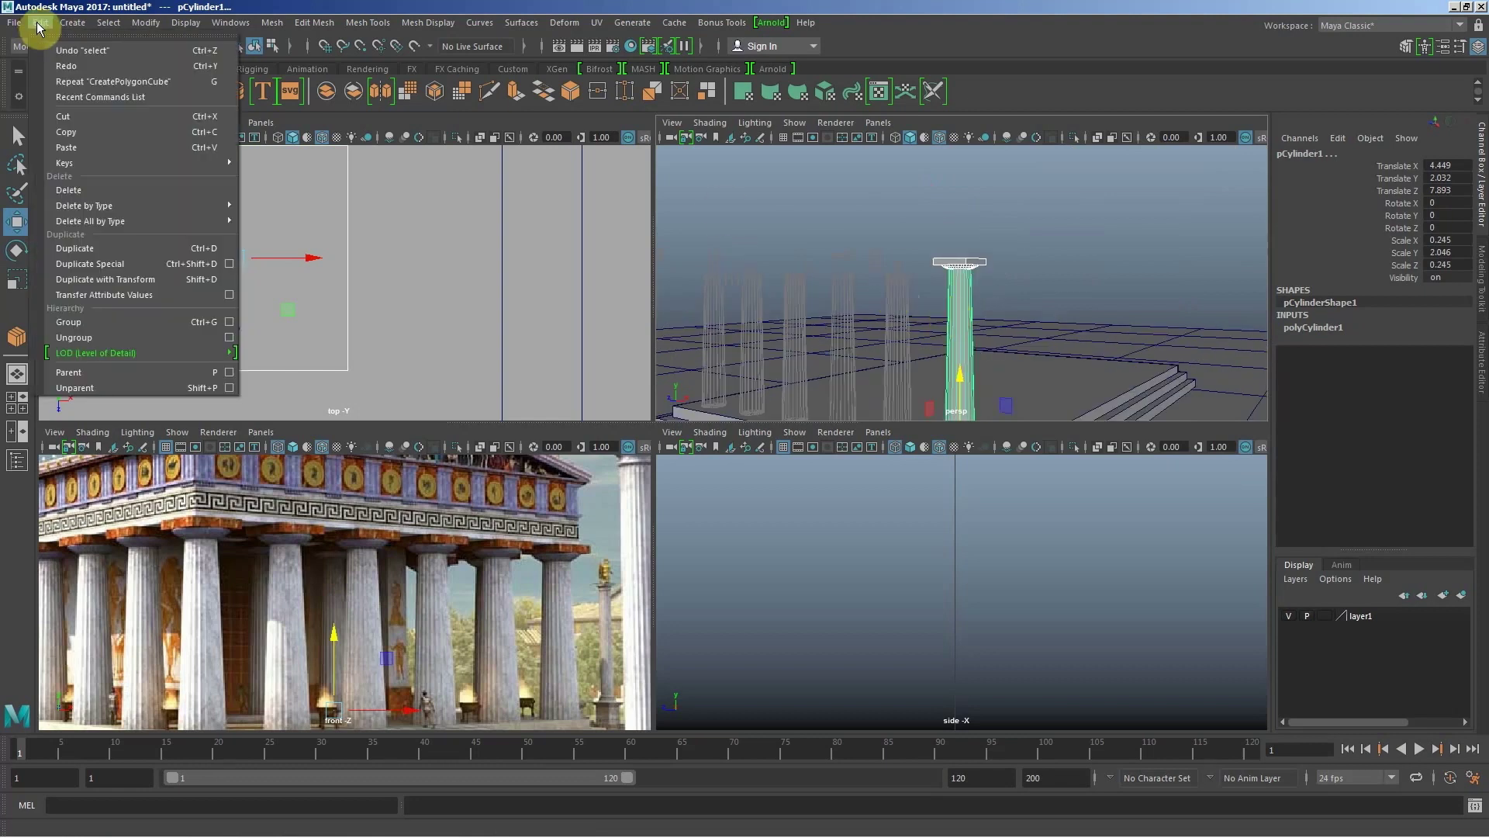
click(73, 324)
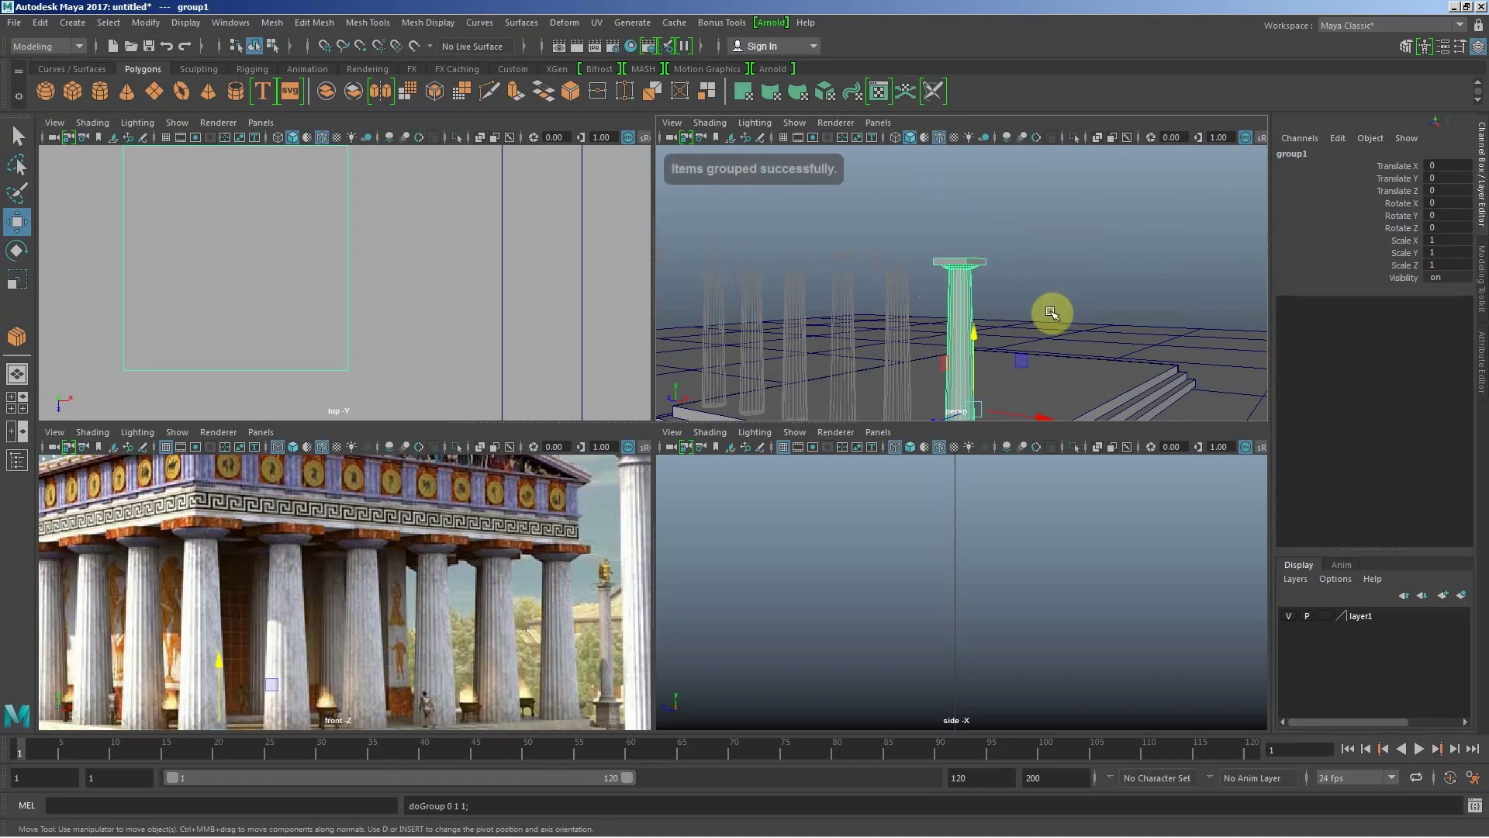
mouse_move(1053, 308)
alt+mouse_down()
mouse_move(1005, 320)
mouse_move(1140, 306)
mouse_move(1037, 324)
alt+mouse_up()
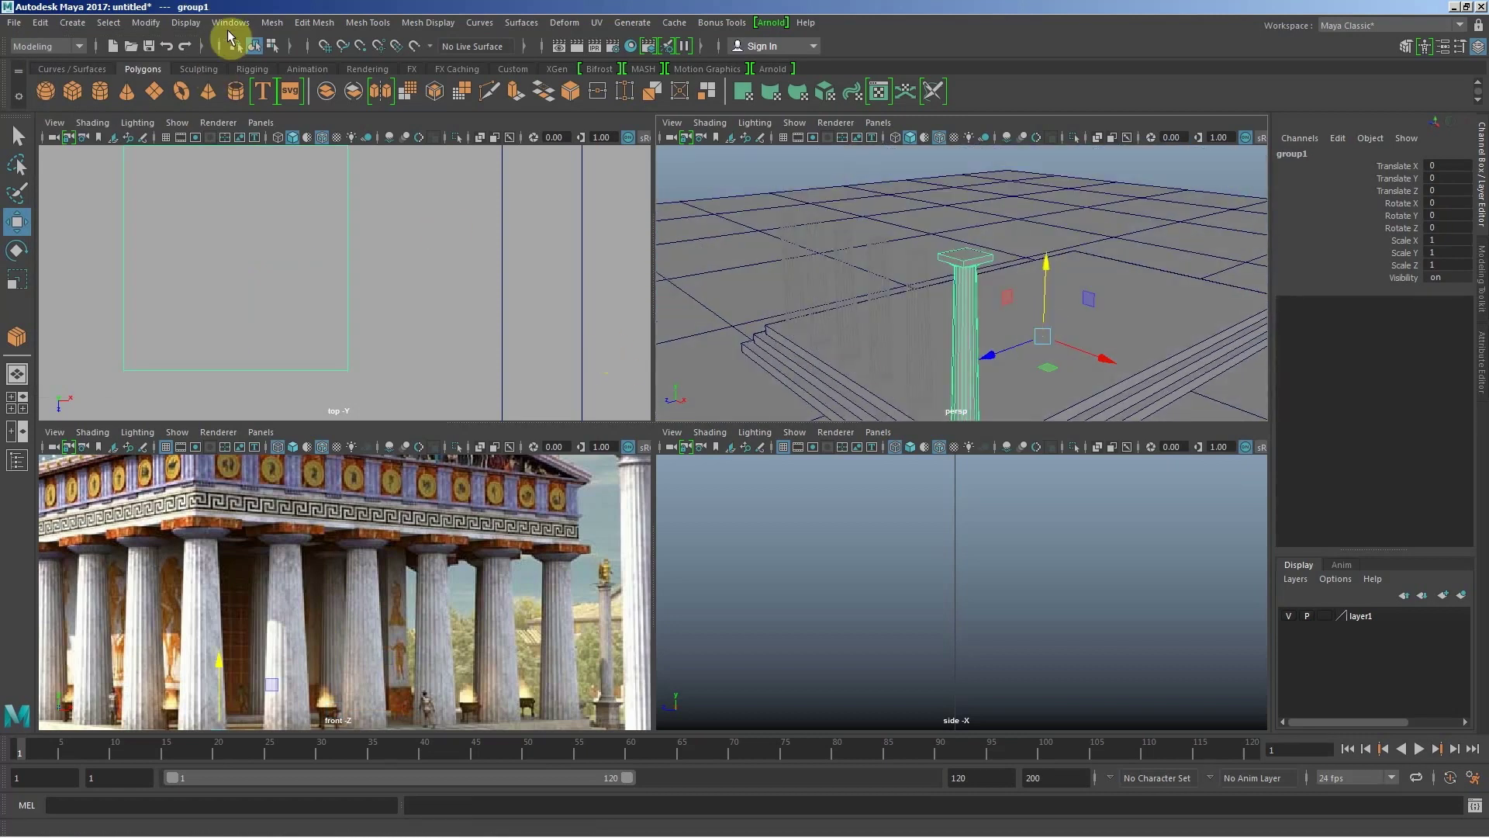
Step: In the Outliner, rename group1 to columnaTemplo_01
click(230, 28)
click(253, 189)
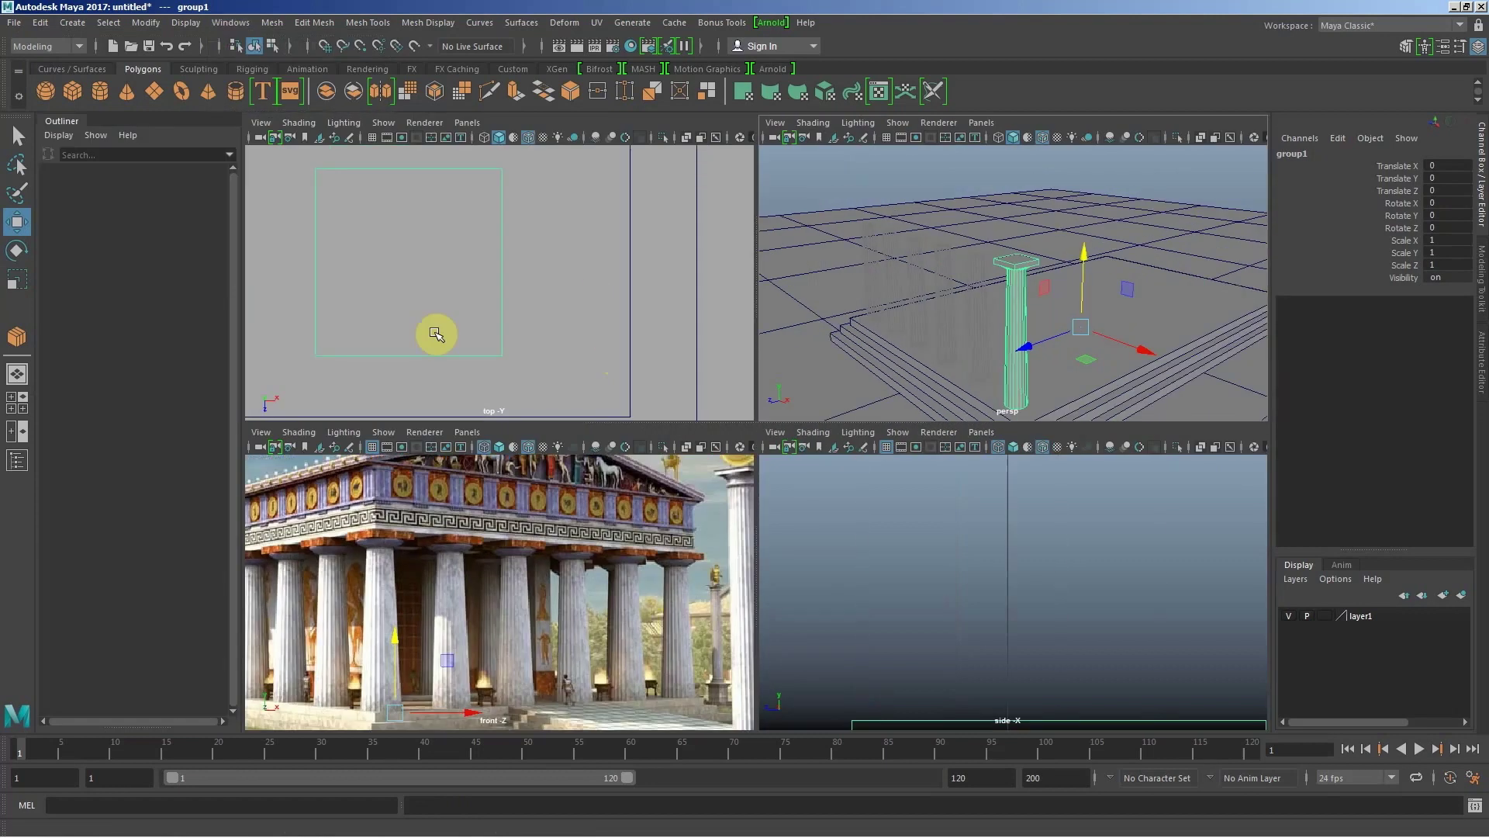
click(58, 388)
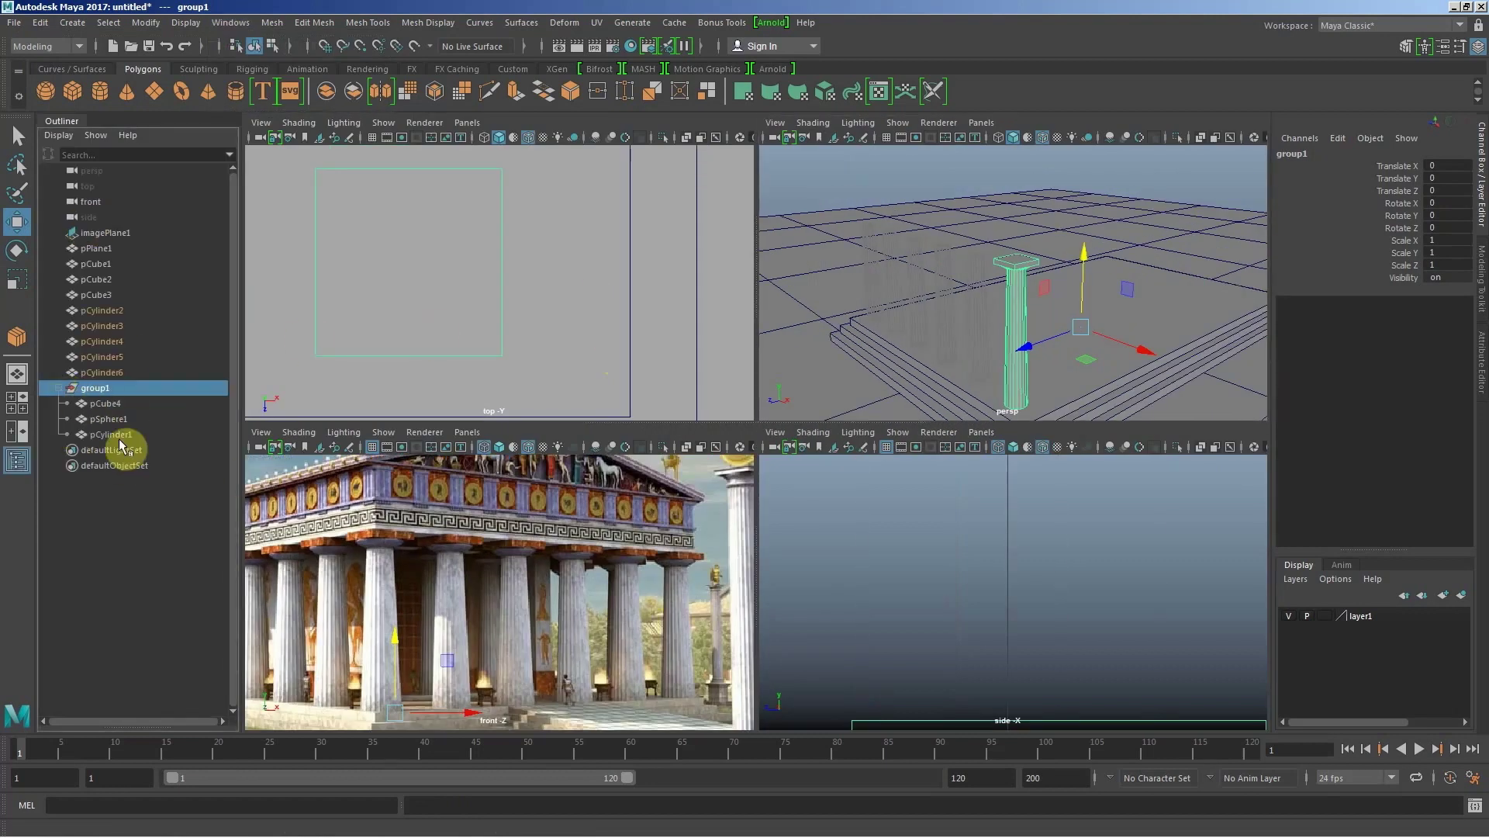
double_click(99, 388)
text(columna)
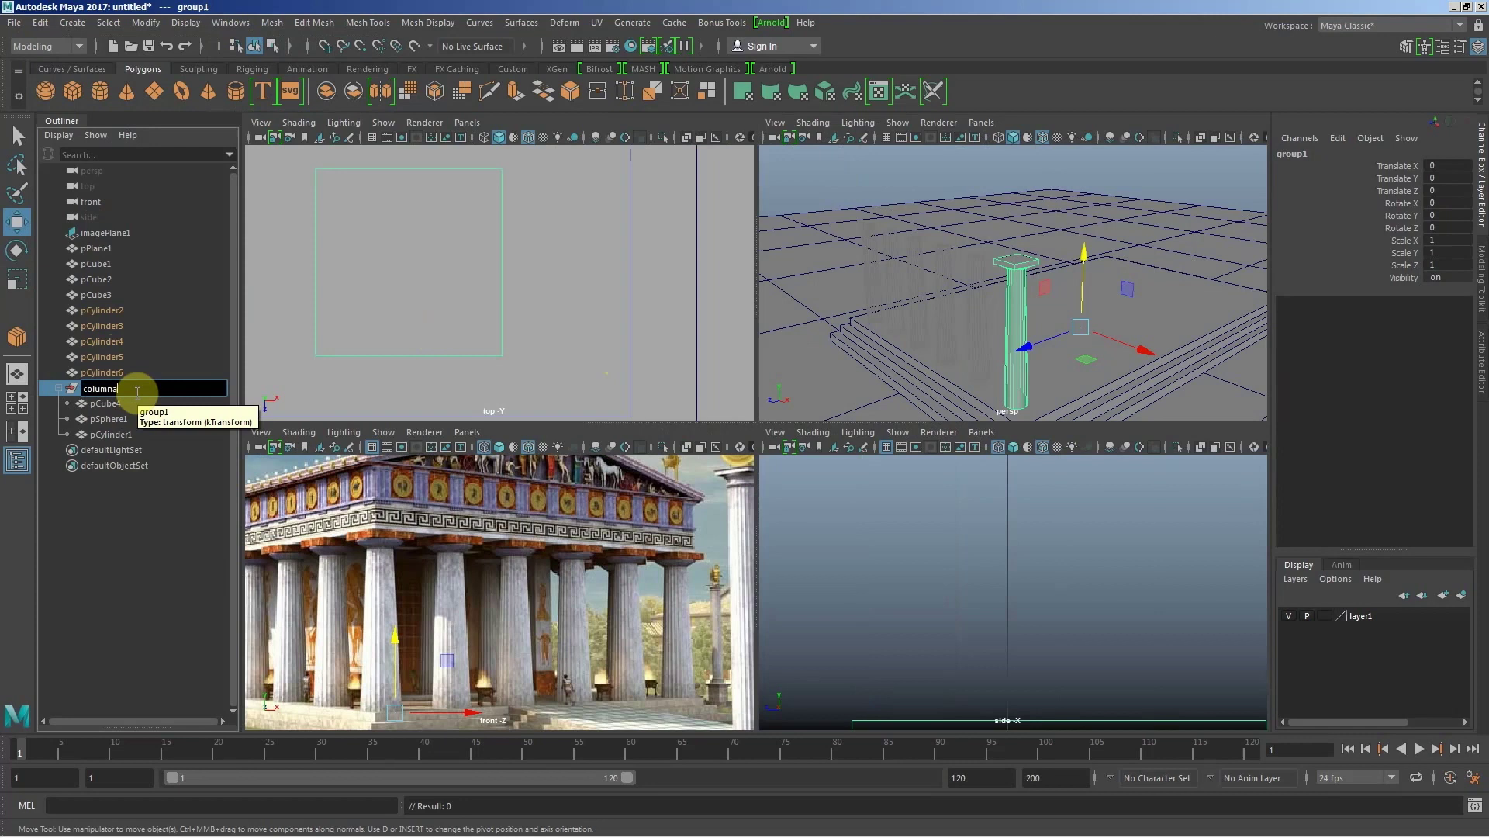
key(Return)
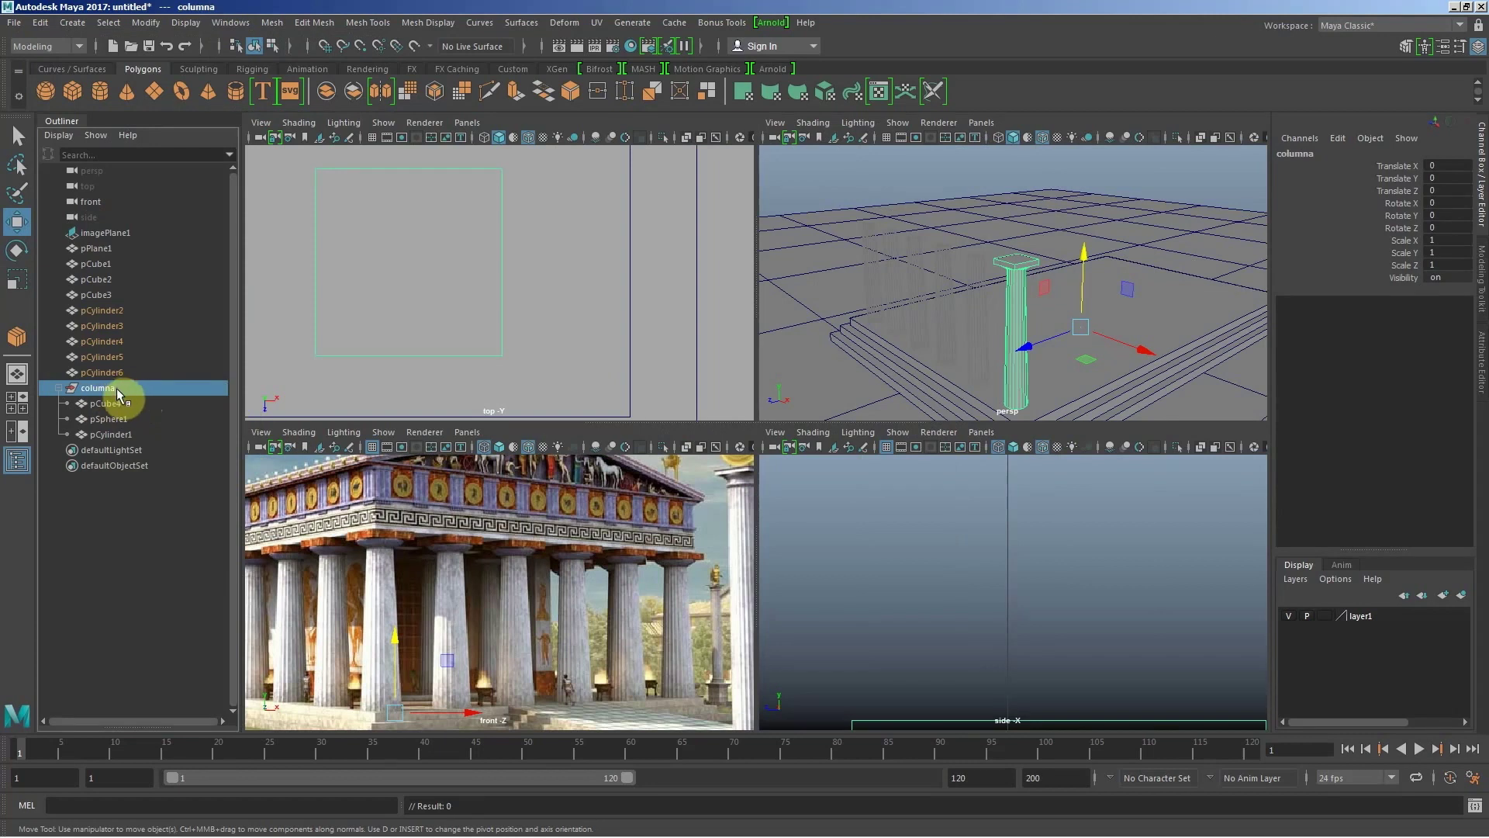
double_click(118, 389)
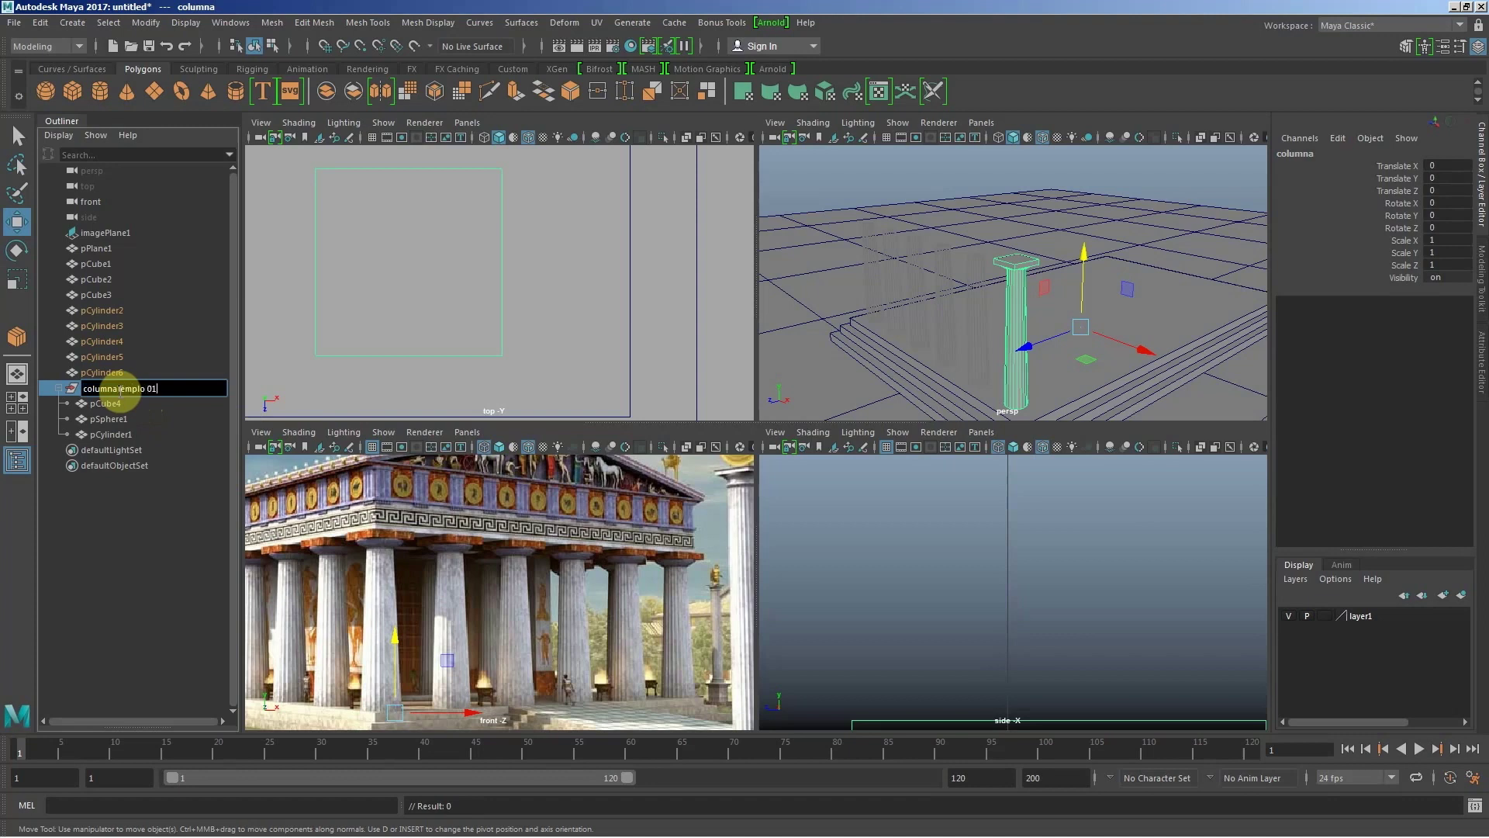
key(Return)
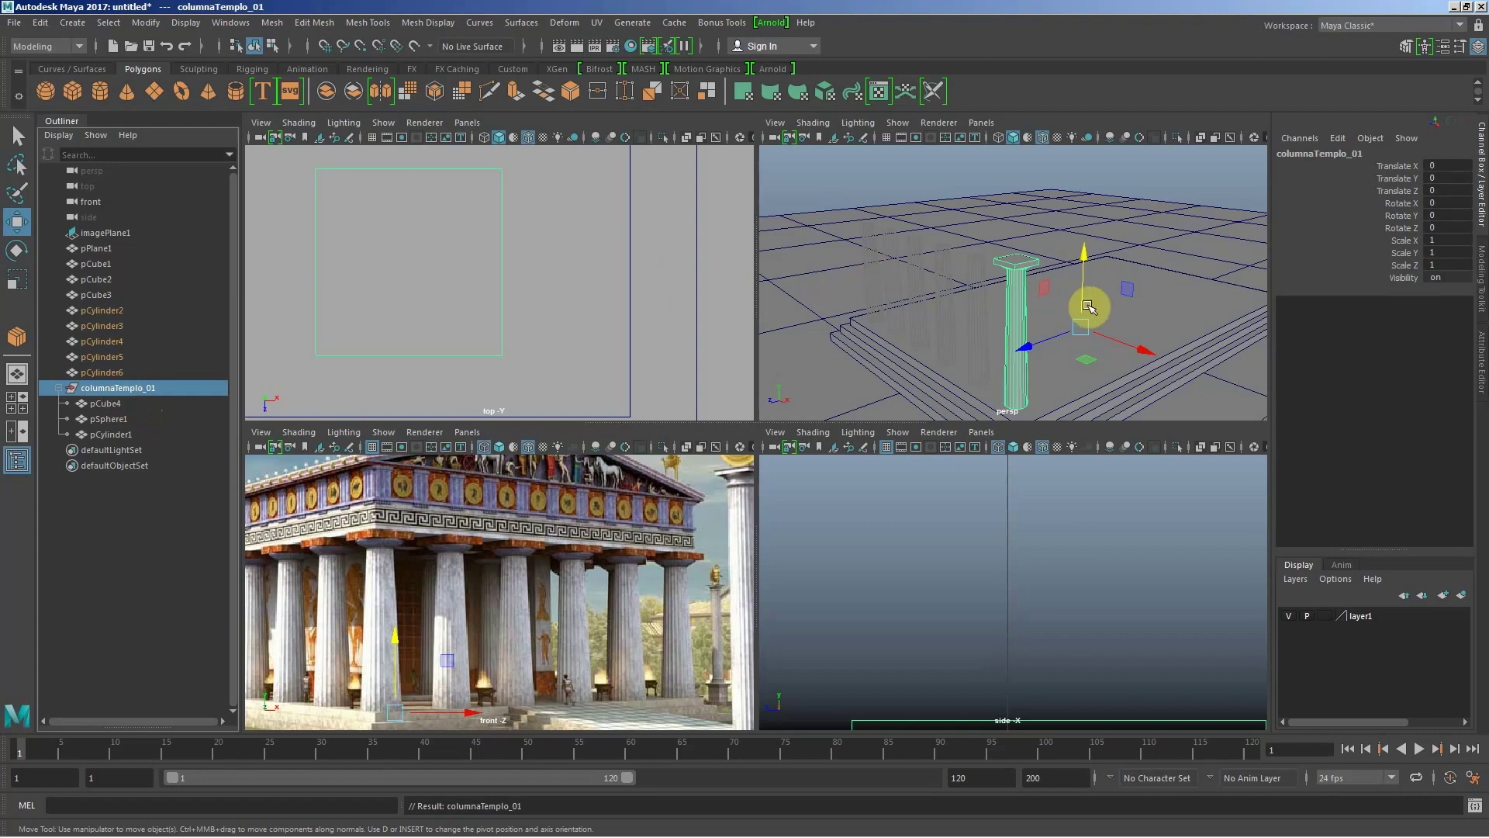
mouse_move(967, 376)
alt+mouse_down()
mouse_move(891, 322)
mouse_move(964, 299)
mouse_move(985, 349)
alt+mouse_up()
alt+right_drag(985, 349, 655, 389)
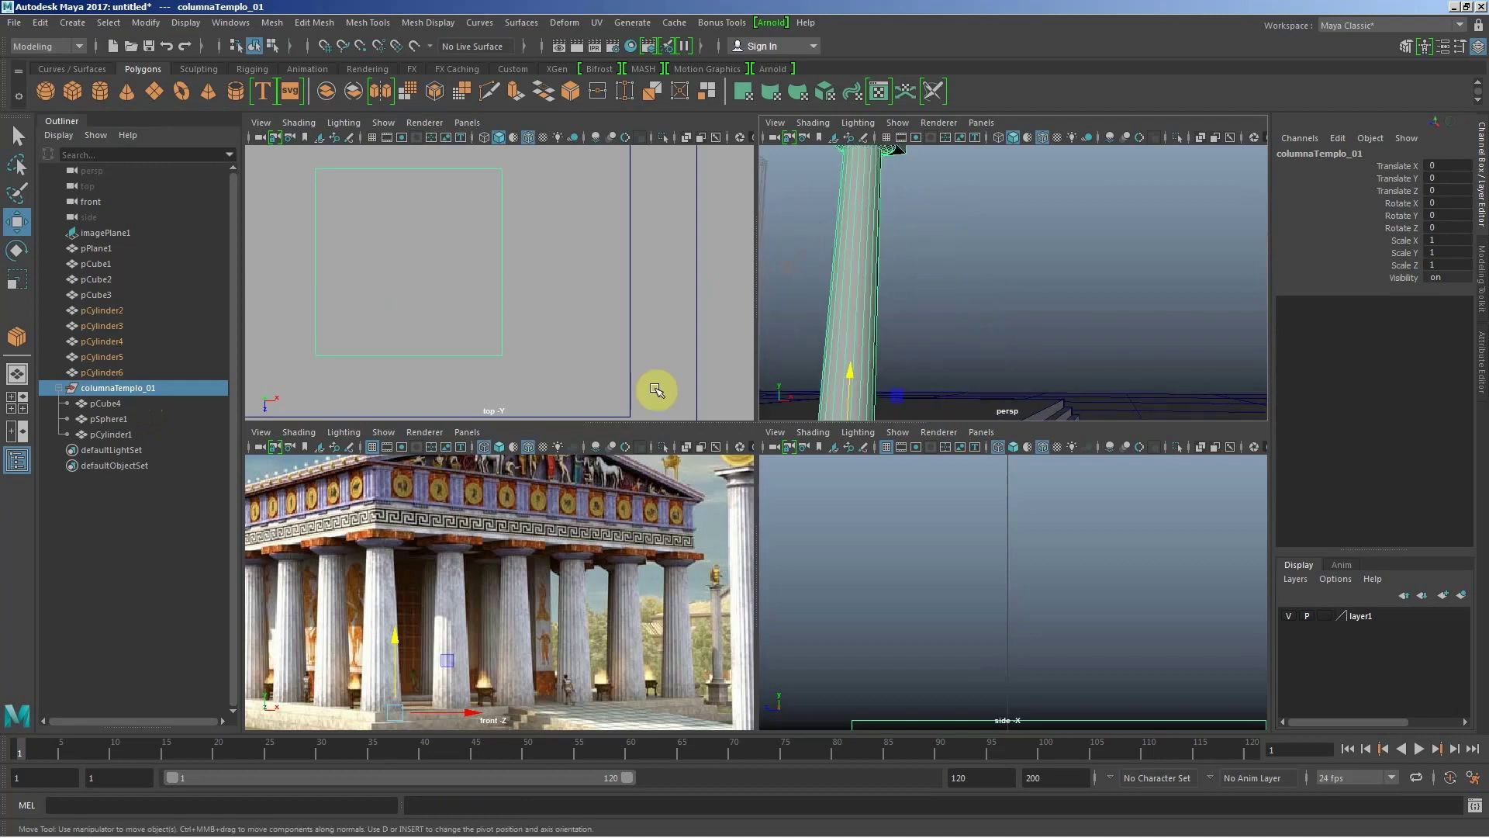
mouse_move(841, 389)
alt+mouse_down()
mouse_move(984, 222)
mouse_move(954, 293)
mouse_move(881, 309)
mouse_move(995, 319)
mouse_move(1090, 300)
mouse_move(1024, 292)
mouse_move(961, 310)
mouse_move(982, 294)
alt+mouse_up()
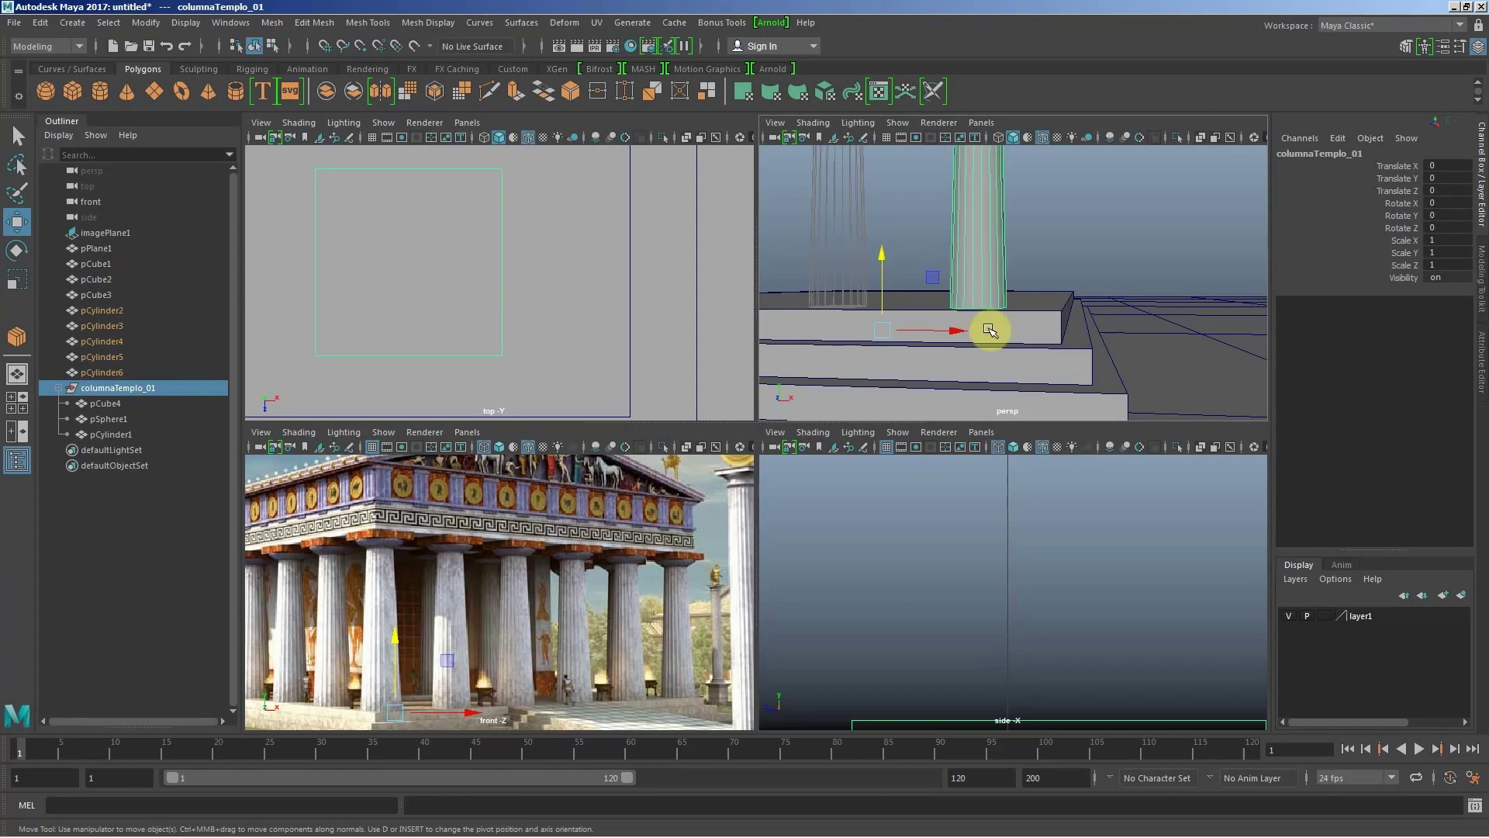
key(alt+h)
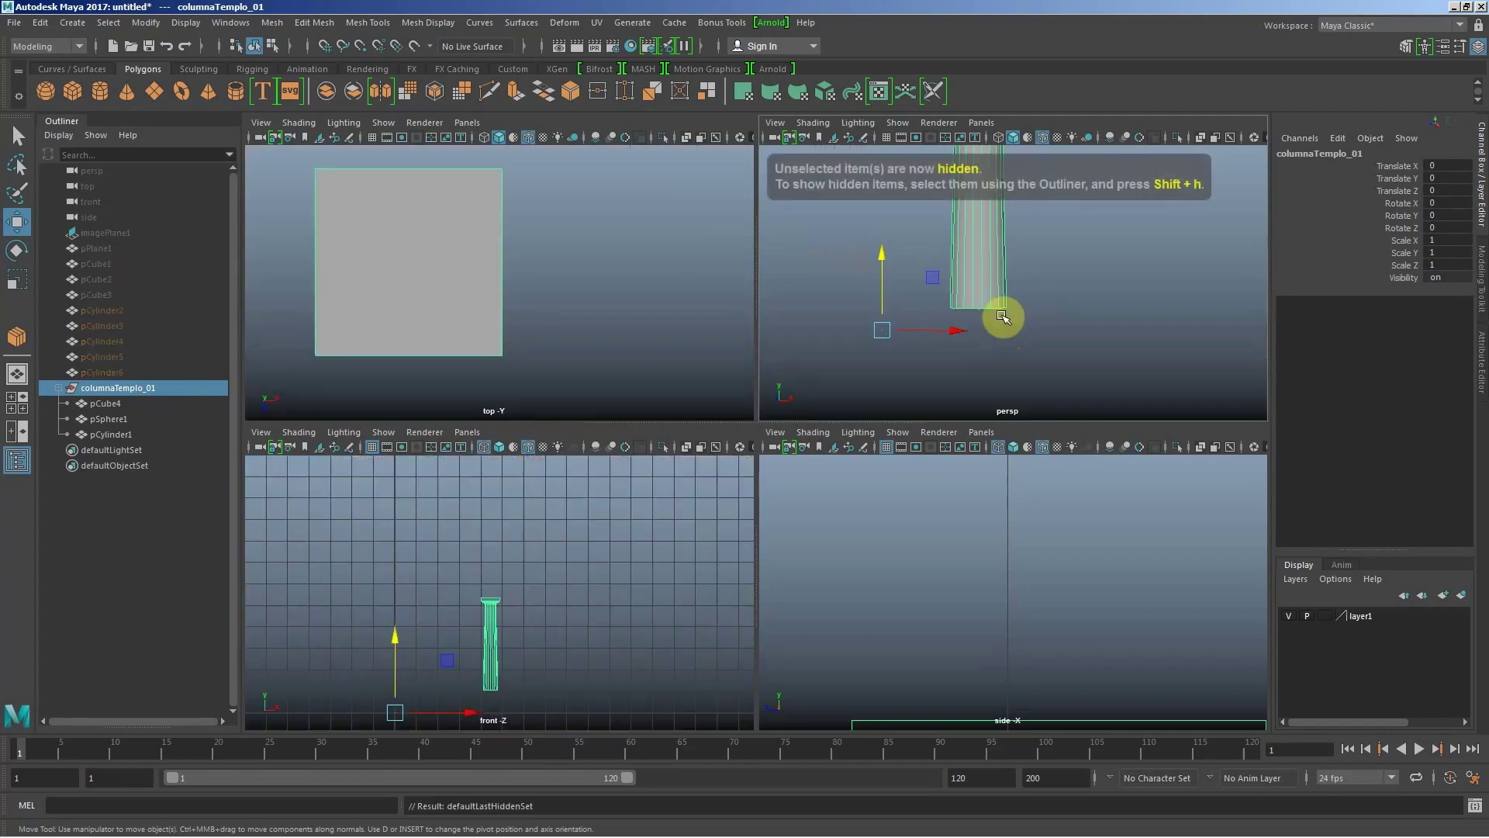
mouse_move(978, 282)
alt+mouse_down()
mouse_move(964, 266)
mouse_move(964, 325)
mouse_move(680, 187)
mouse_move(831, 243)
alt+mouse_up()
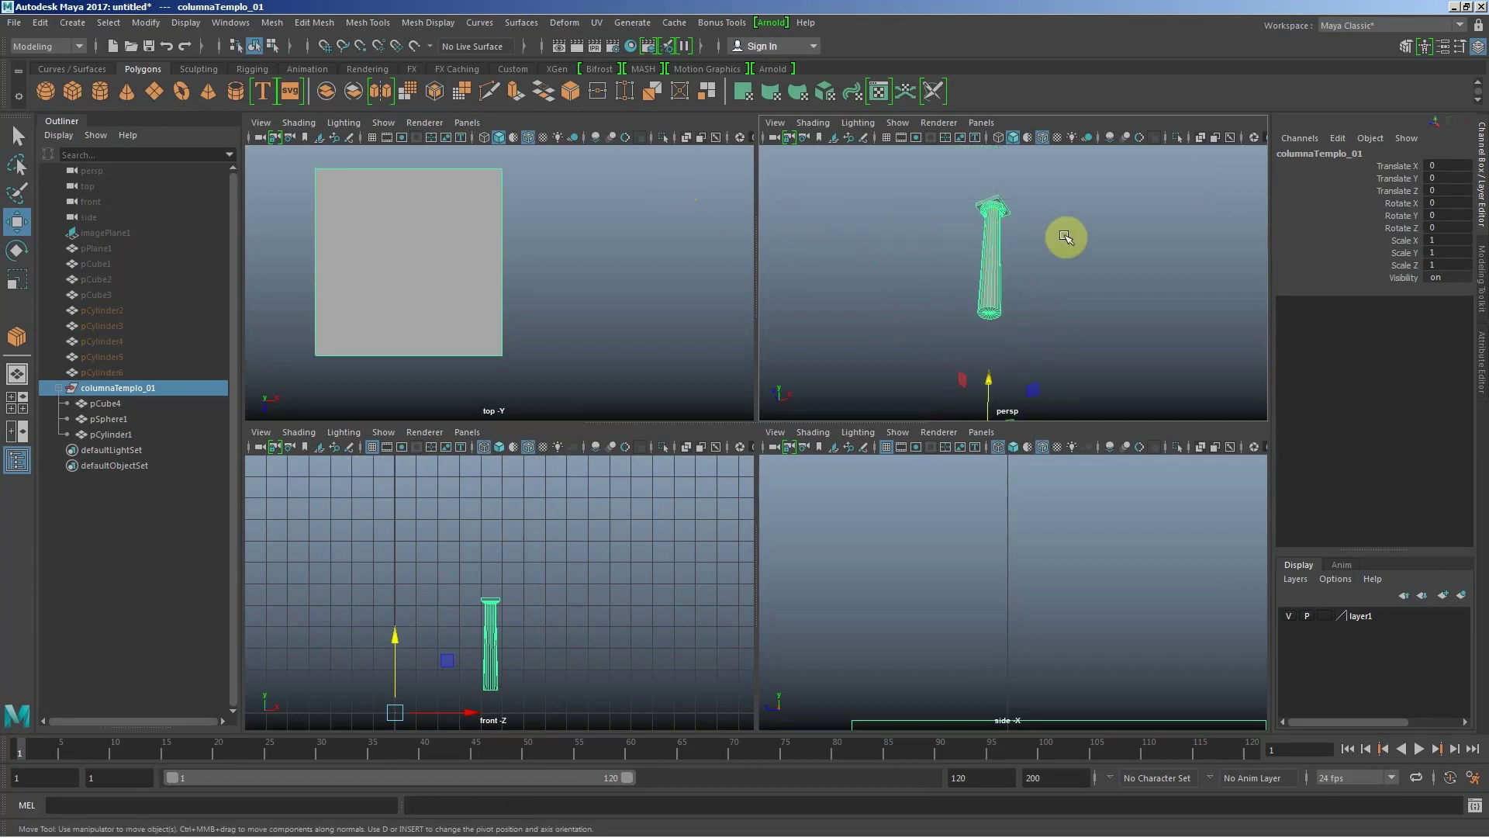
mouse_move(1017, 249)
alt+mouse_down()
mouse_move(1004, 280)
mouse_move(1113, 226)
mouse_move(964, 243)
mouse_move(1050, 289)
mouse_move(1042, 236)
alt+mouse_up()
alt+right_drag(1000, 249, 1091, 292)
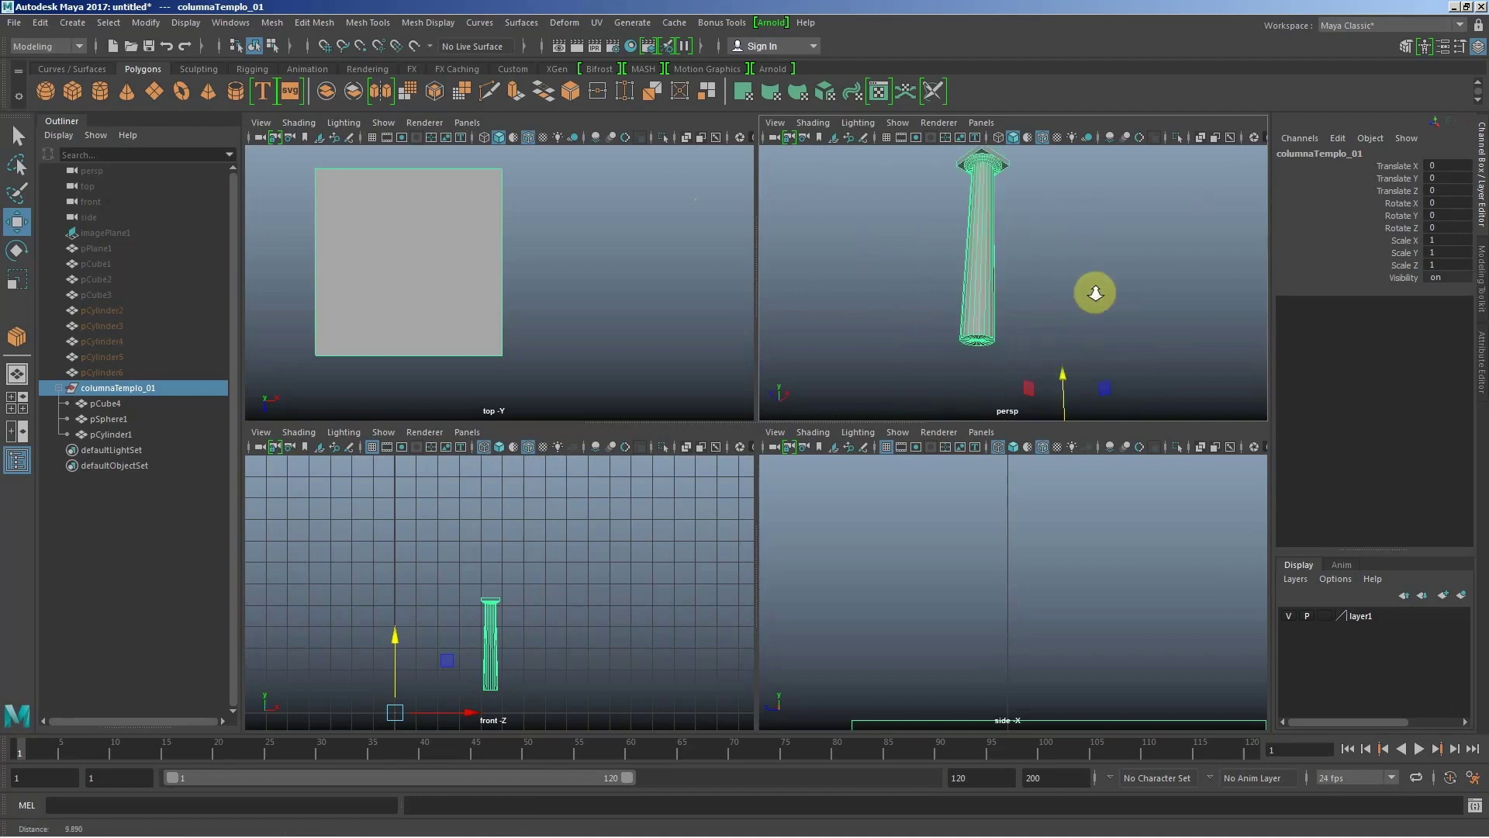
alt+middle_drag(1081, 299, 1038, 346)
alt+drag(1038, 346, 1035, 313)
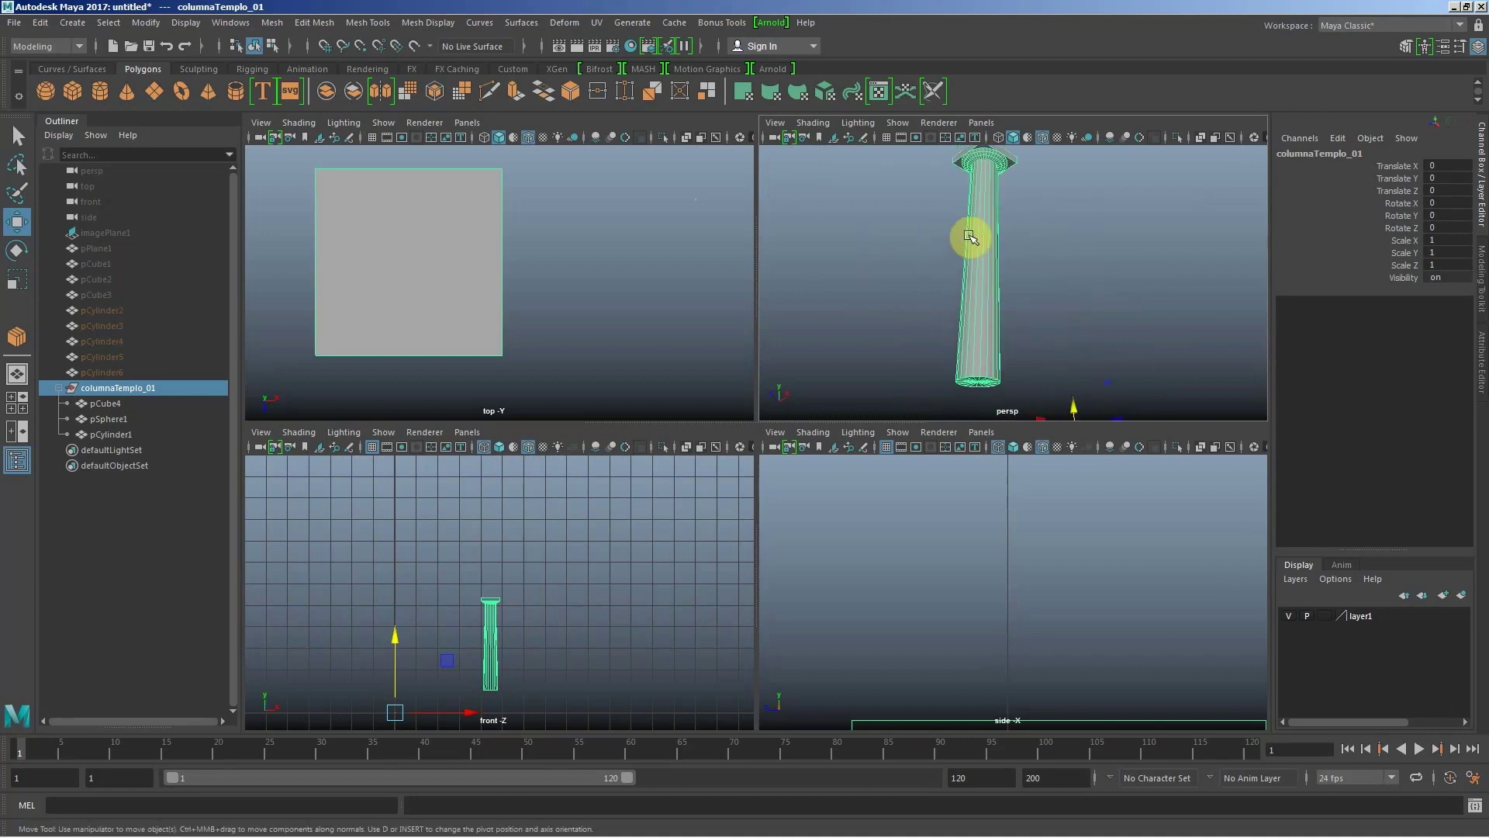
key(space)
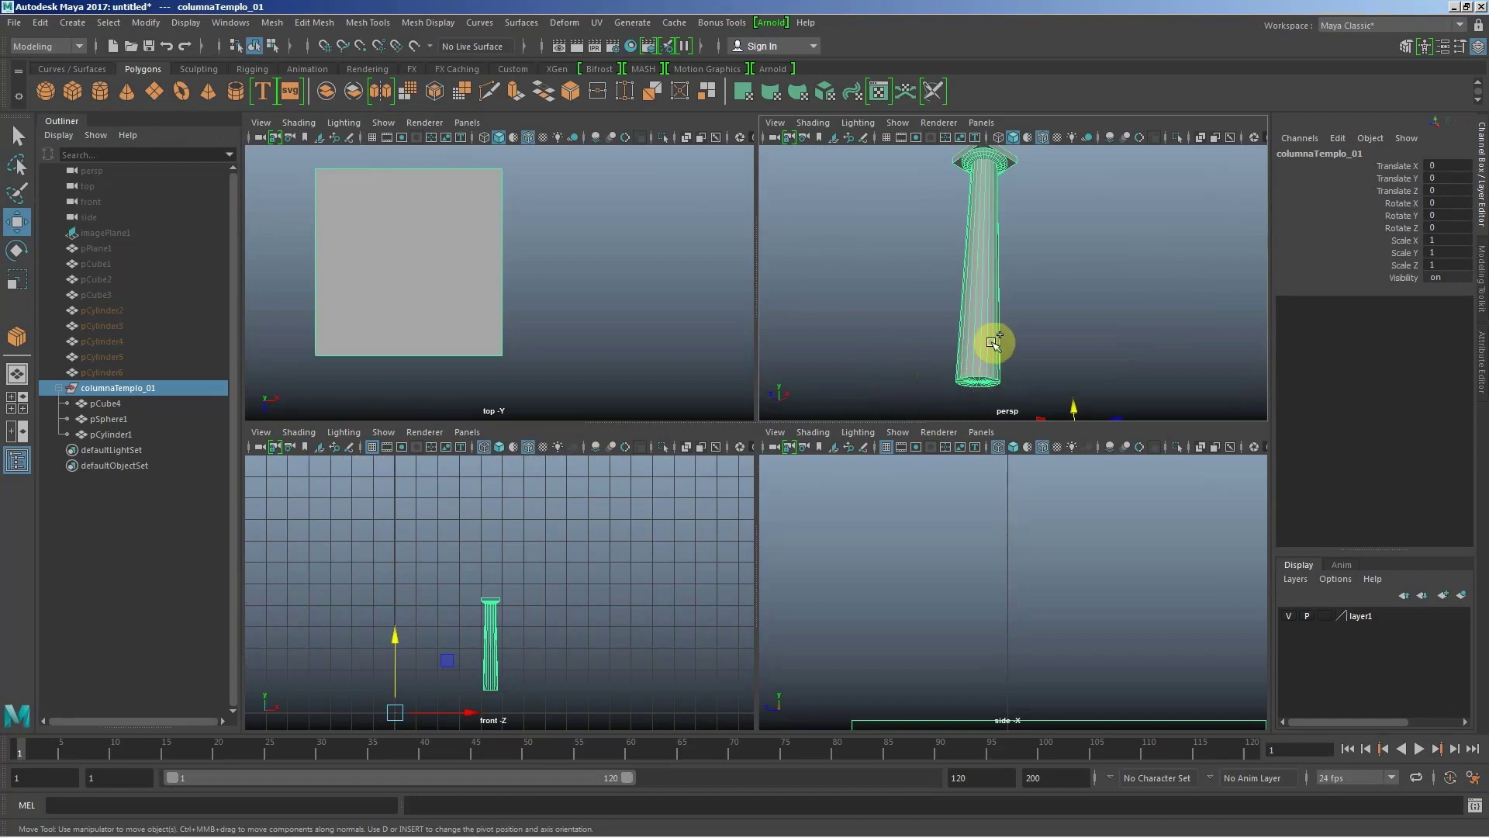
key(ctrl+shift+h)
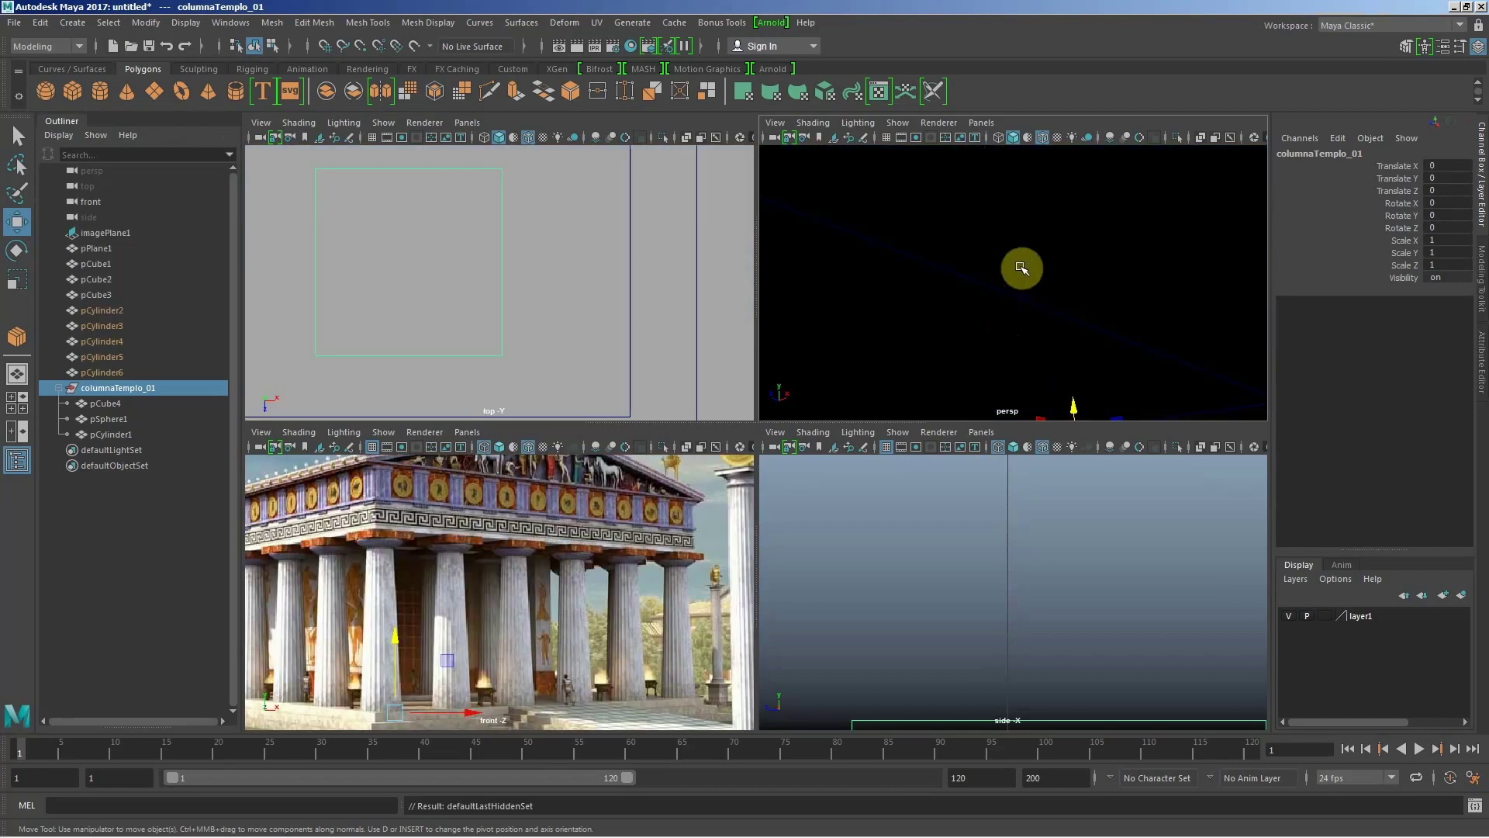
mouse_move(985, 319)
alt+mouse_down()
mouse_move(1021, 333)
mouse_move(1019, 303)
alt+mouse_up()
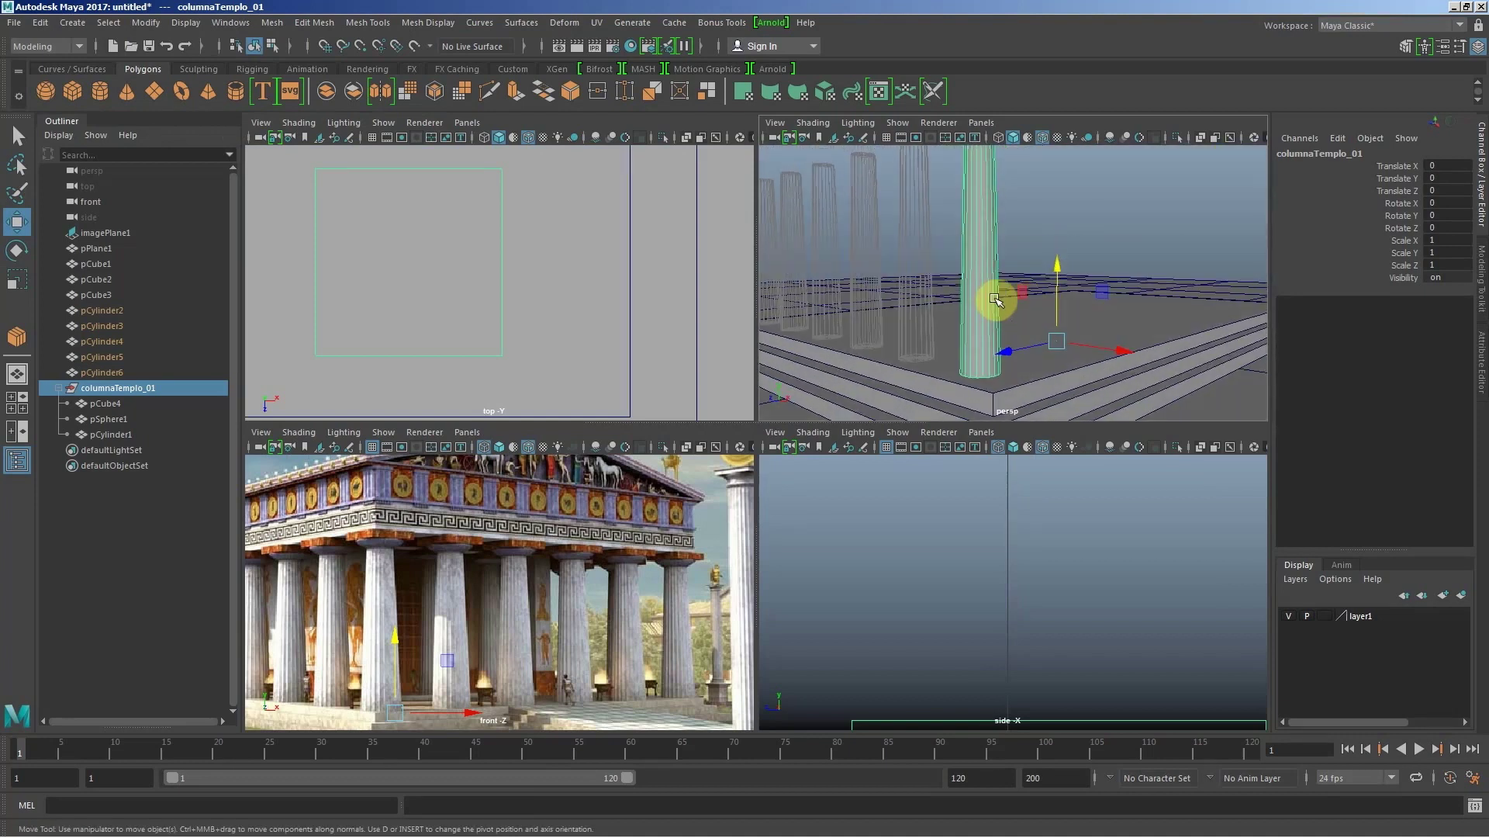
Step: Isolate the column, snap its group pivot to the column base, then unhide everything
key(alt+h)
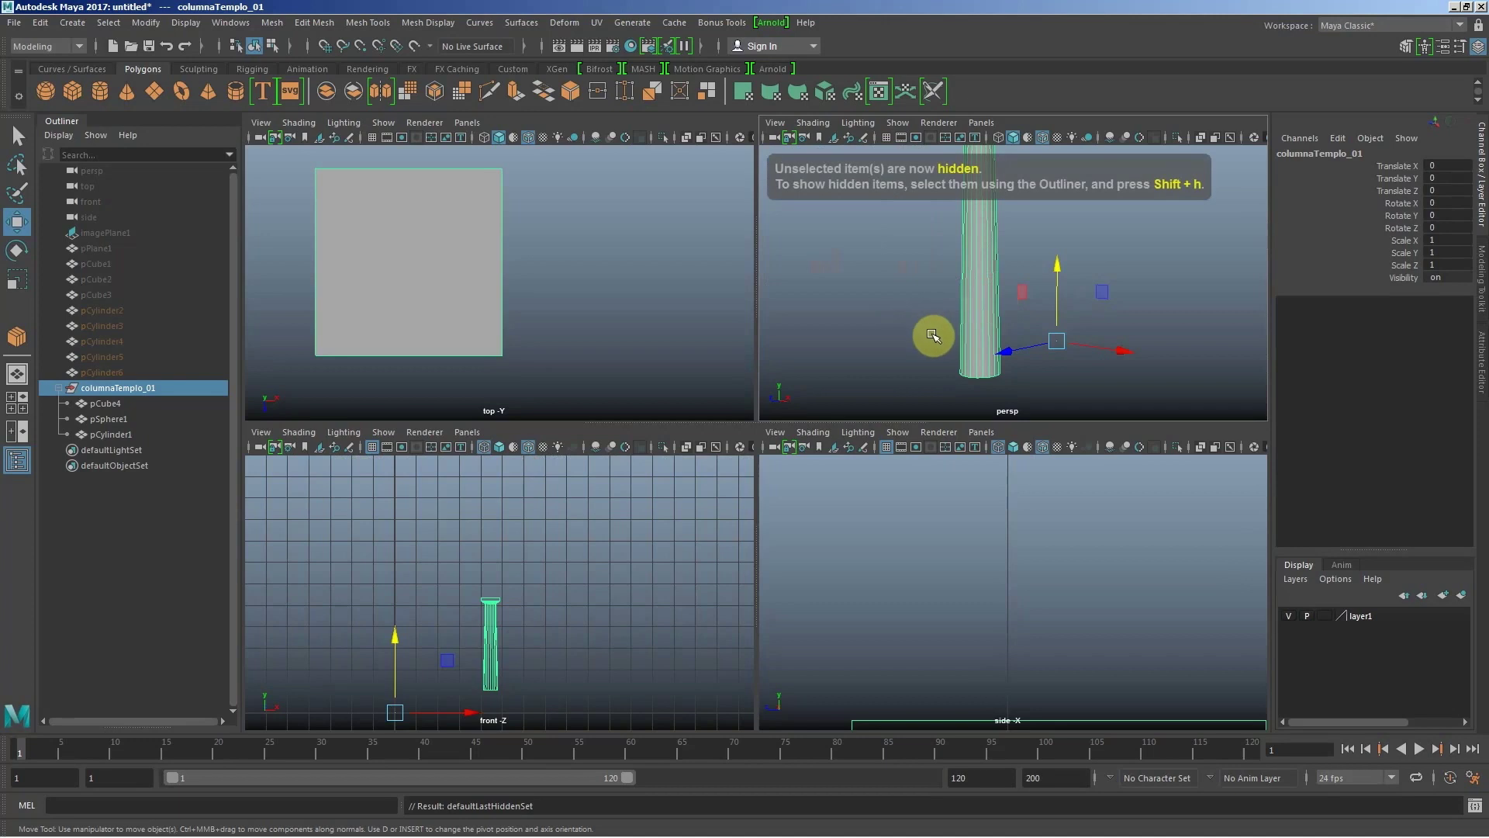
mouse_move(942, 354)
alt+mouse_down()
mouse_move(941, 319)
mouse_move(923, 349)
alt+mouse_up()
key(d)
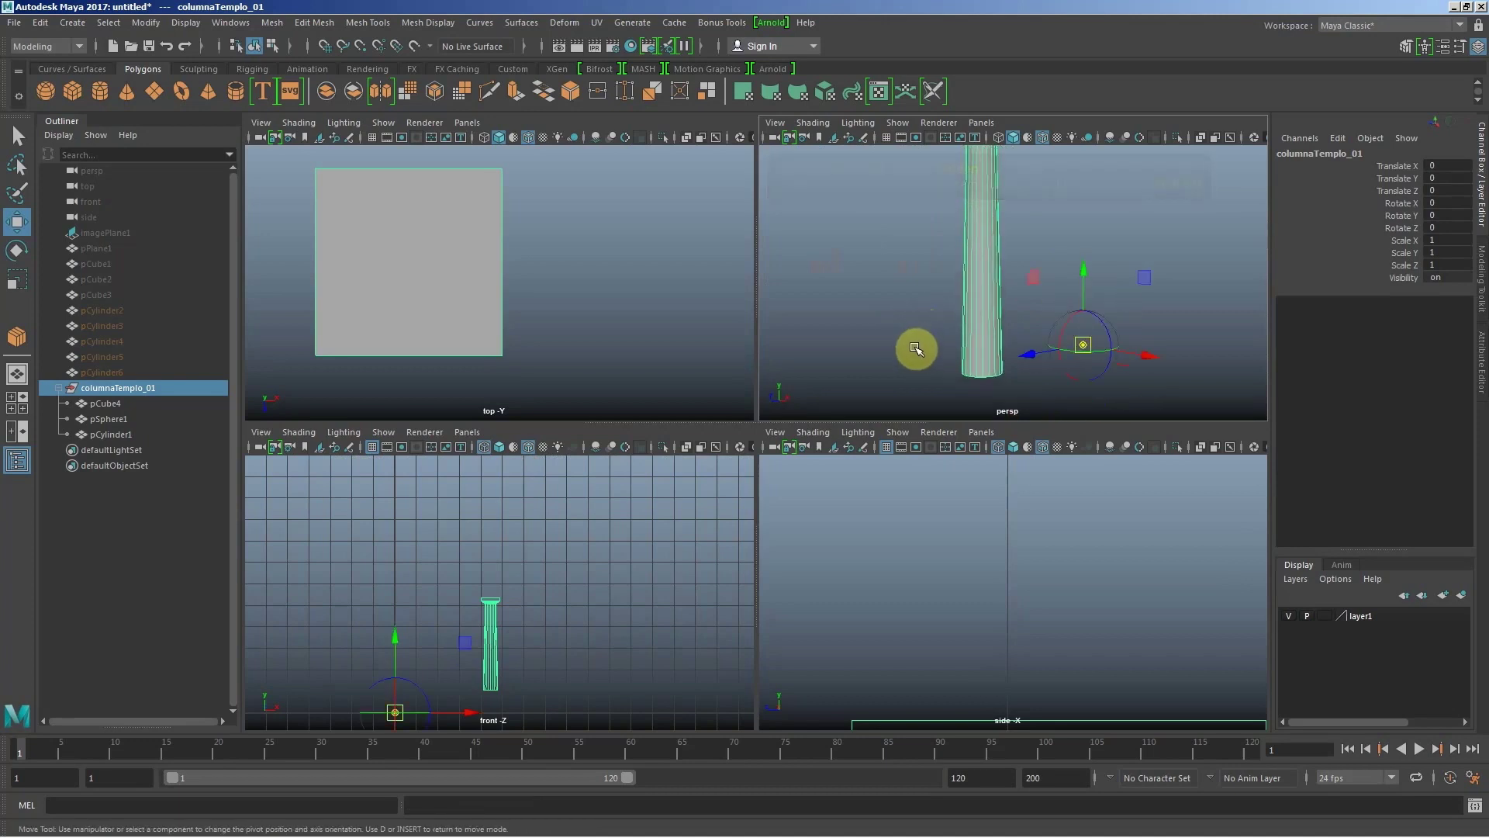
mouse_move(930, 283)
alt+mouse_down()
mouse_move(941, 249)
mouse_move(981, 362)
alt+mouse_up()
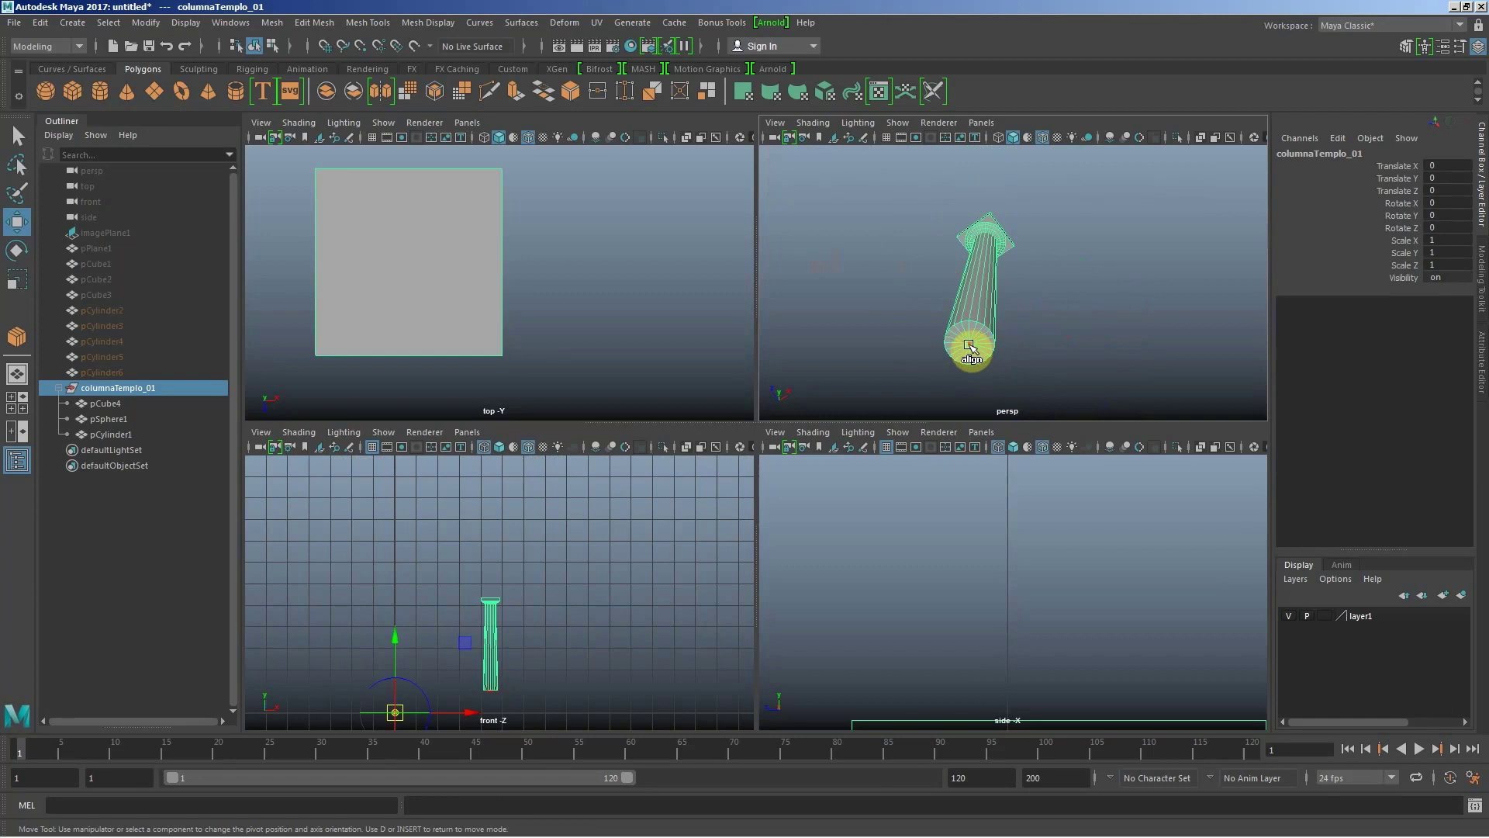
click(970, 345)
mouse_move(1054, 379)
alt+mouse_down()
mouse_move(1041, 402)
mouse_move(1097, 393)
mouse_move(1120, 323)
mouse_move(1031, 309)
mouse_move(1021, 395)
mouse_move(1170, 396)
mouse_move(1157, 349)
mouse_move(1113, 376)
alt+mouse_up()
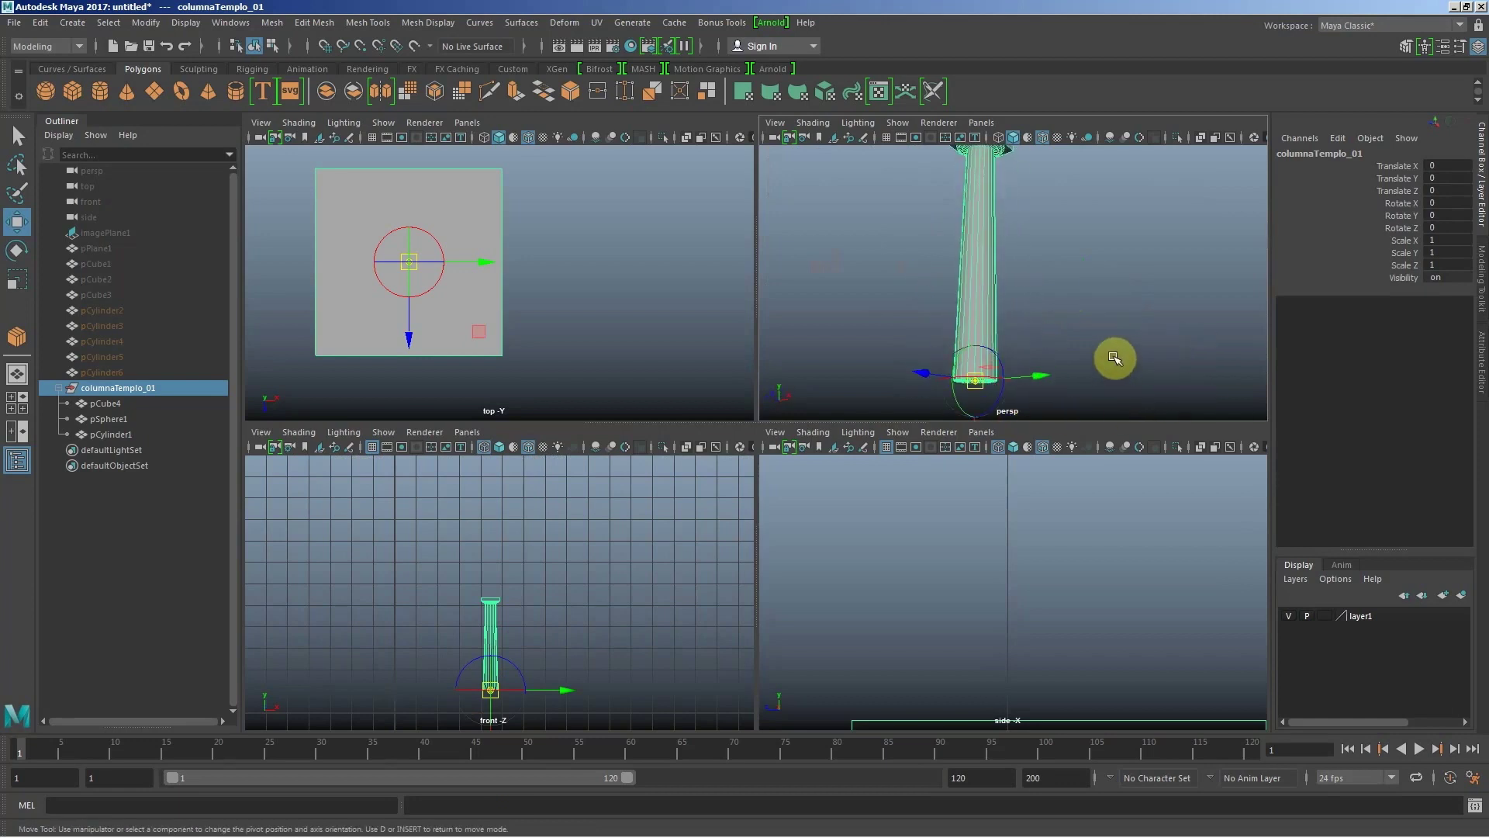
alt+right_drag(1087, 299, 930, 190)
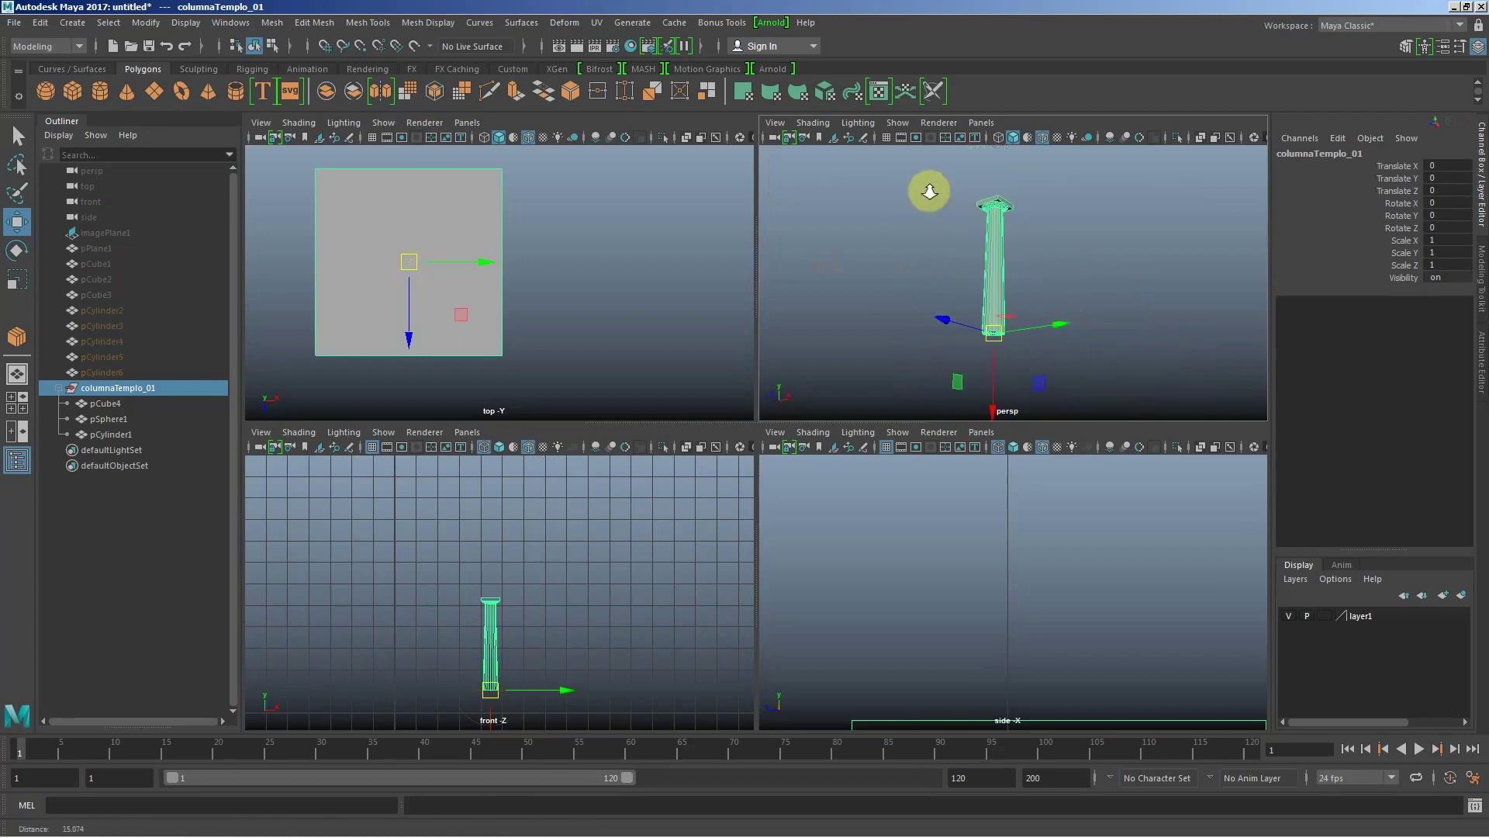
alt+drag(930, 189, 882, 347)
alt+right_drag(882, 347, 977, 332)
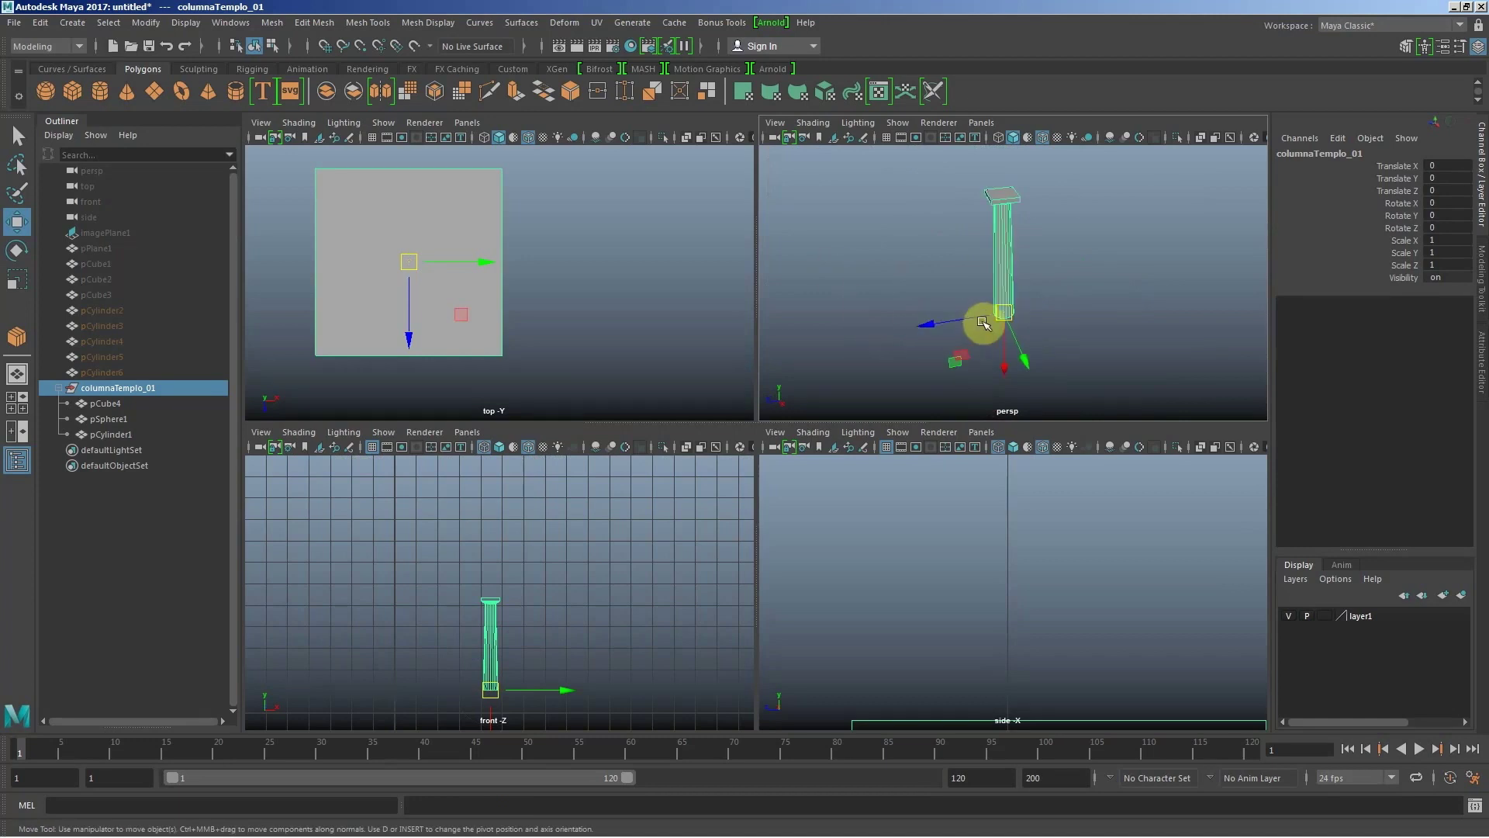
key(ctrl+shift+h)
mouse_move(924, 309)
alt+mouse_down()
mouse_move(1007, 316)
mouse_move(999, 302)
alt+mouse_up()
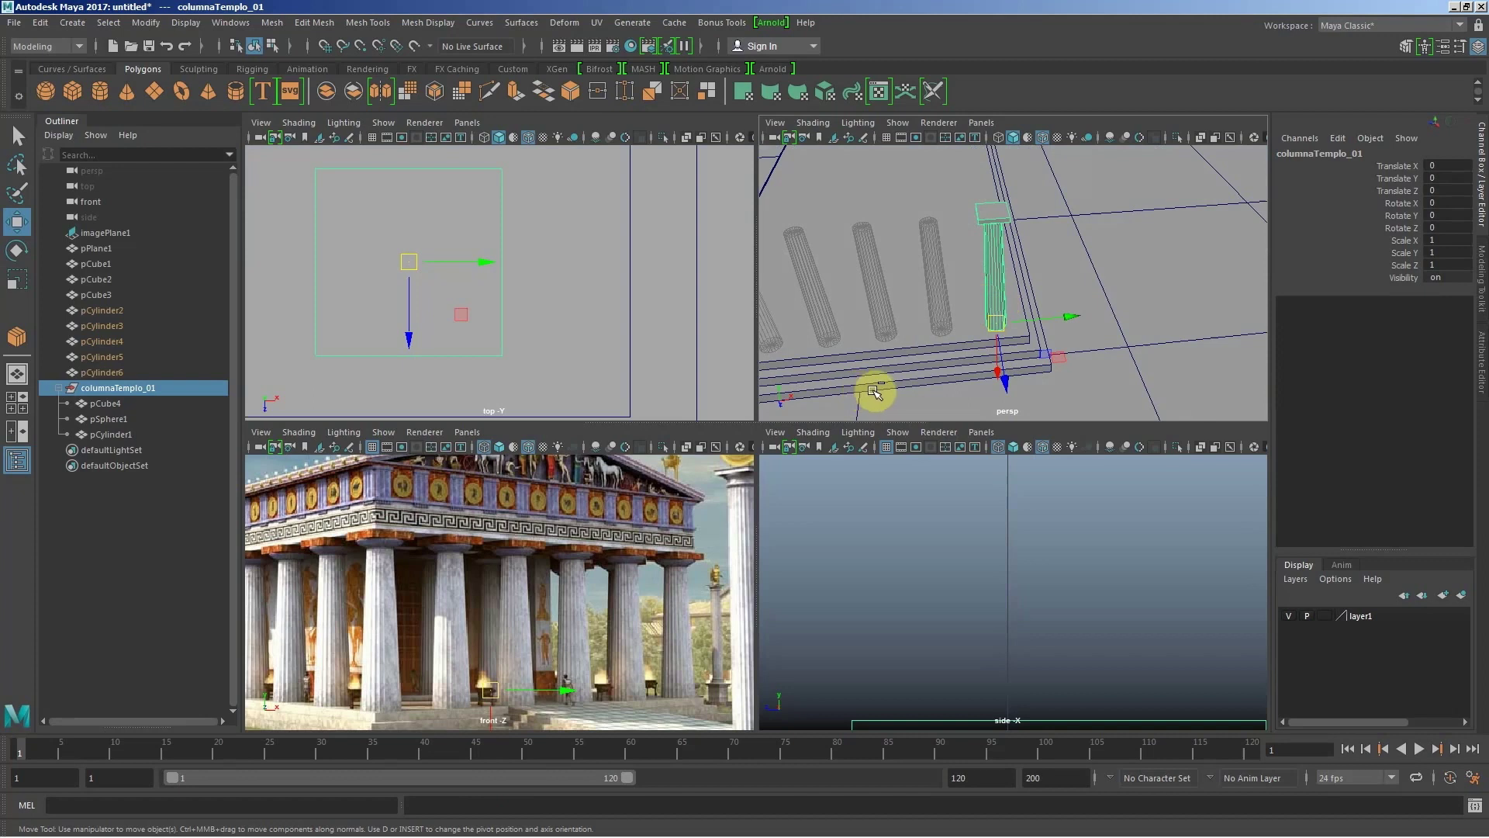
Step: Duplicate the column, offset it left along X, and repeat to make columnaTemplo_02 through _06
key(ctrl+d)
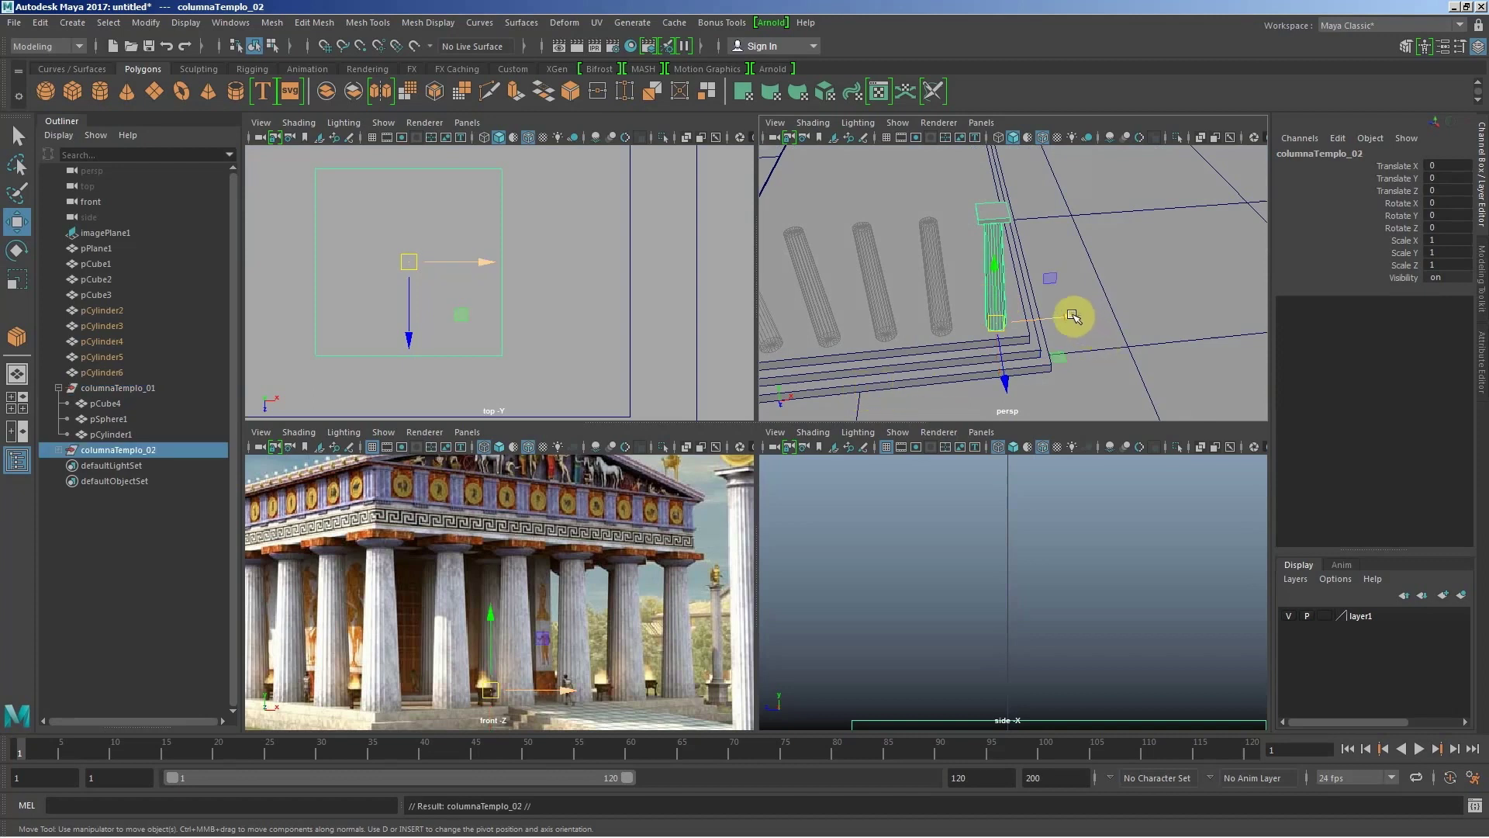
drag(1074, 317, 1027, 320)
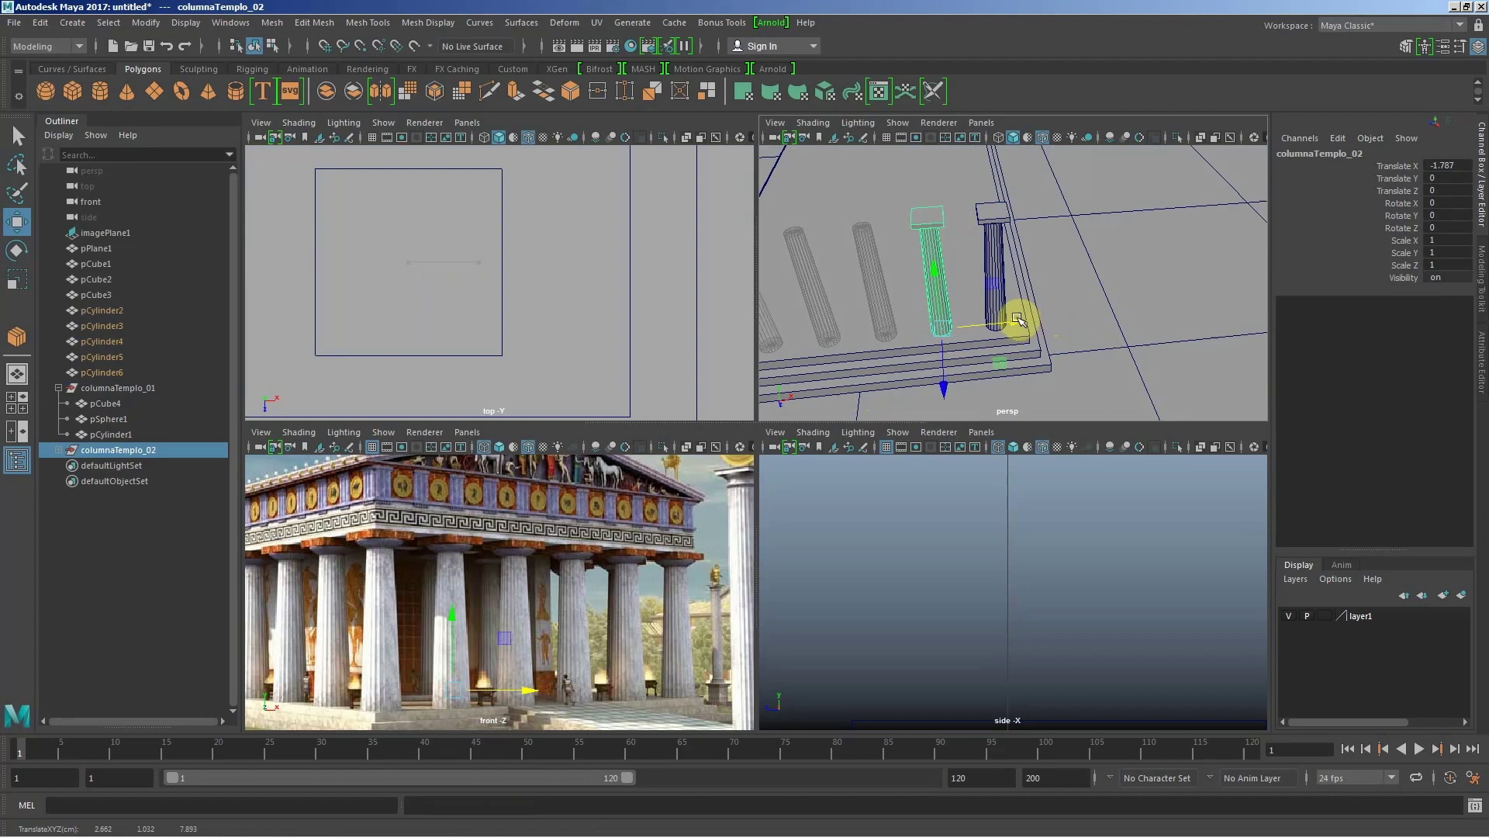
alt+drag(864, 310, 979, 284)
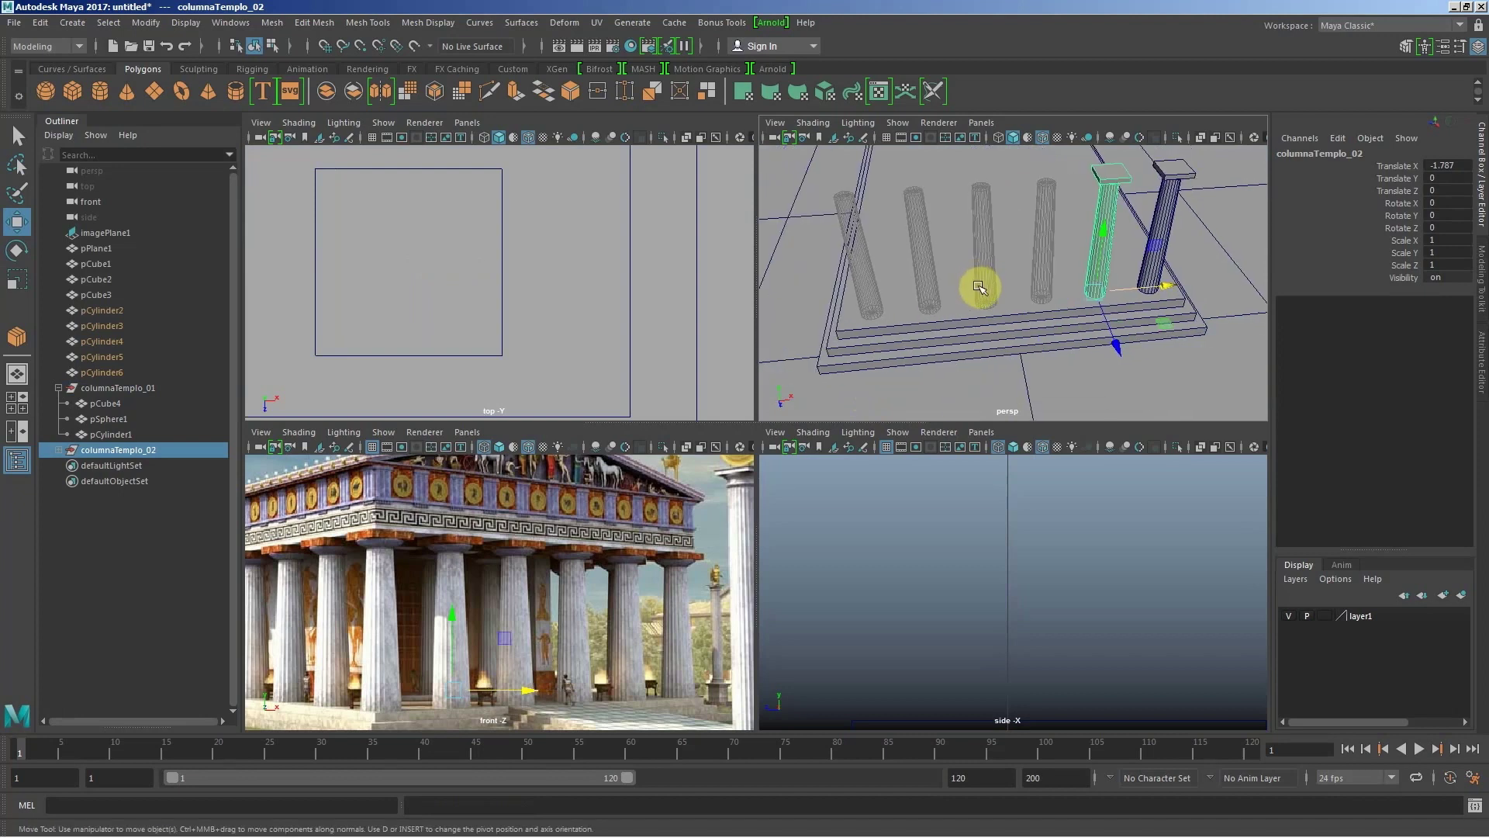
key(shift+d)
key(shift+d)
key(shift+d)
key(shift+d)
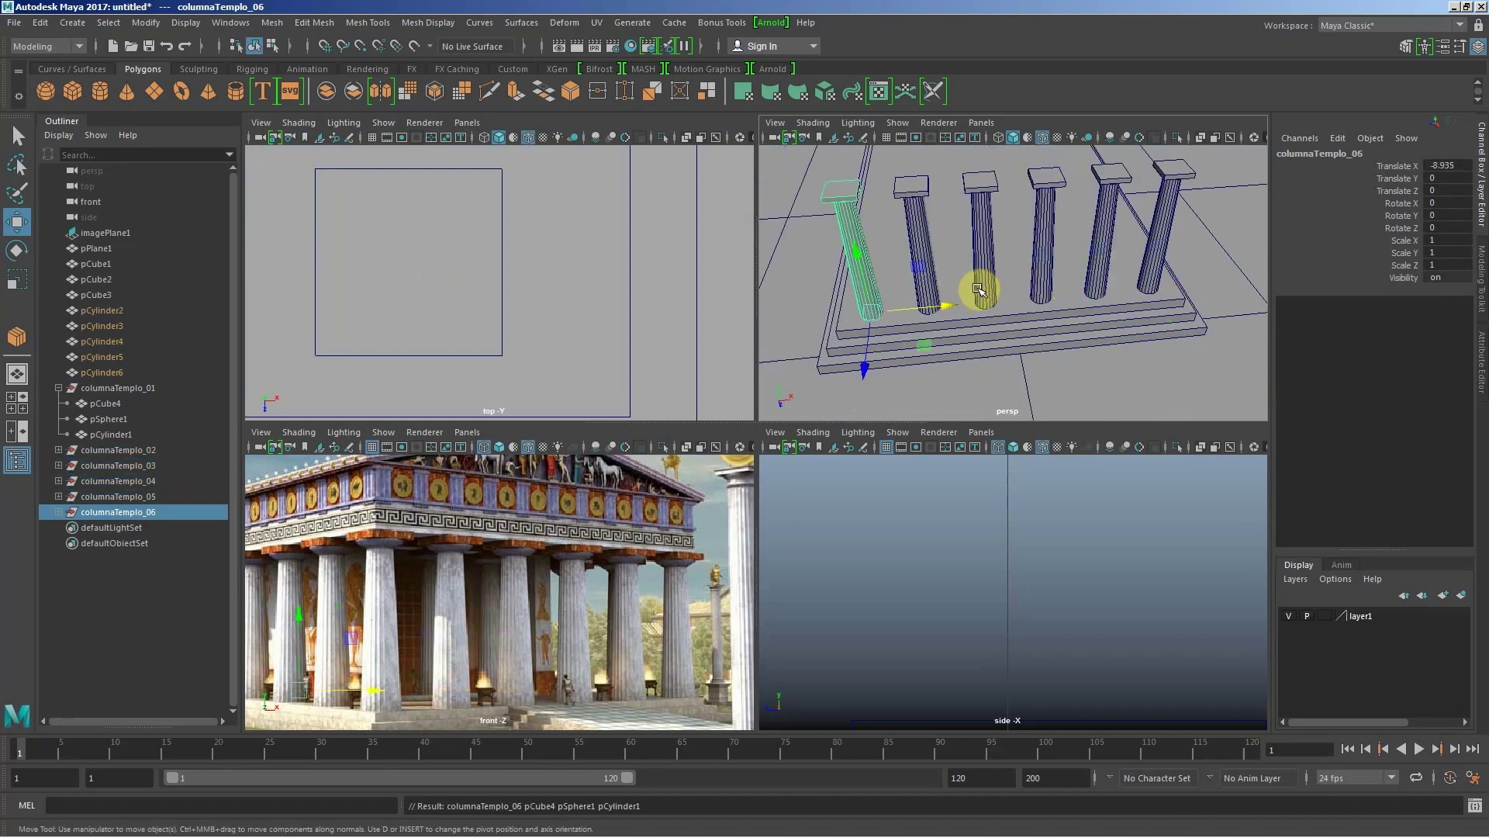
mouse_move(1016, 271)
alt+mouse_down()
mouse_move(1014, 249)
mouse_move(993, 260)
alt+mouse_up()
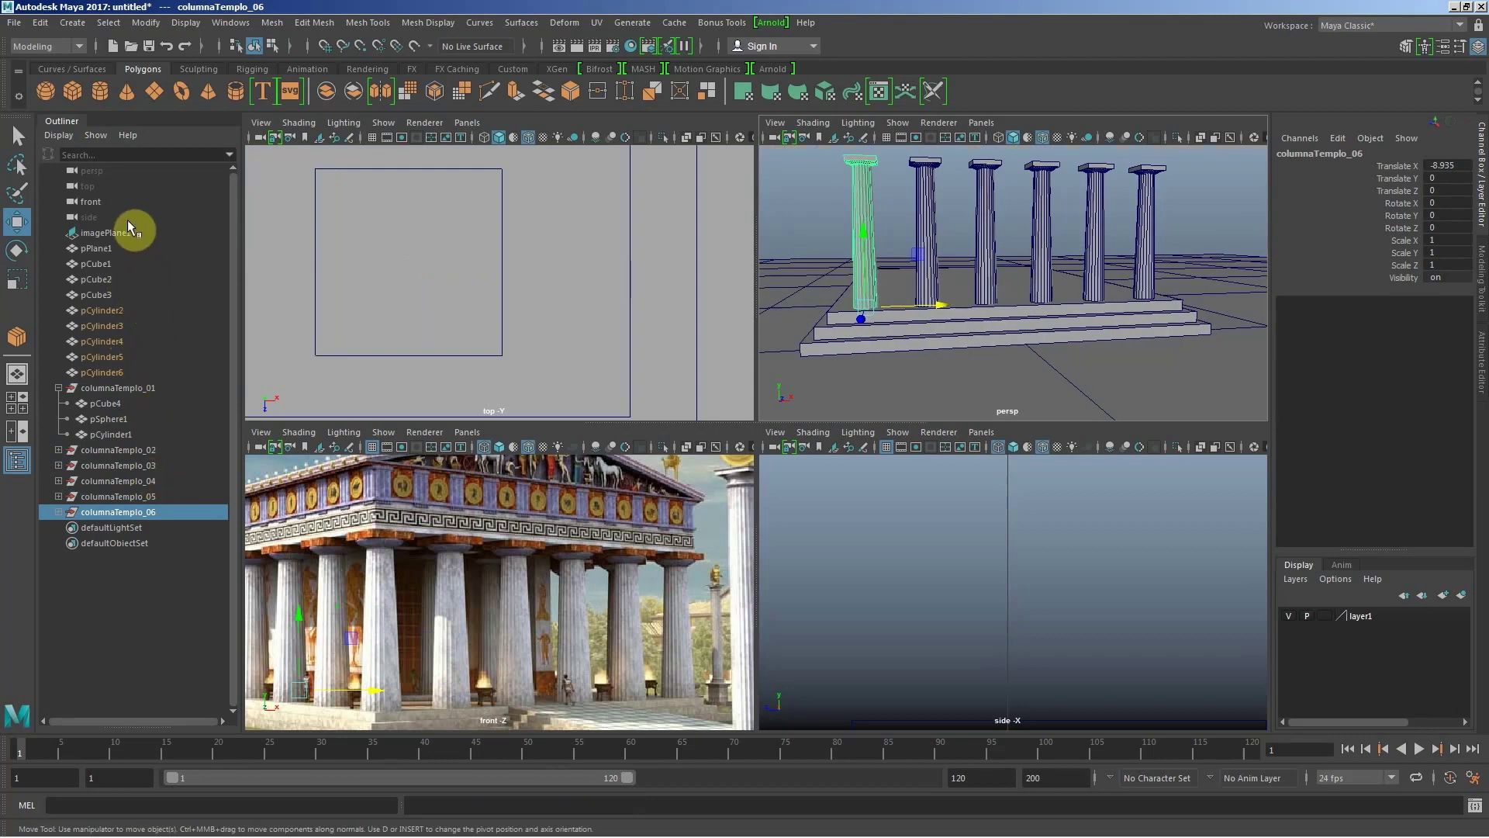
Step: Collapse columnaTemplo_01 in the Outliner and select columnaTemplo_01 through columnaTemplo_06
drag(119, 310, 117, 372)
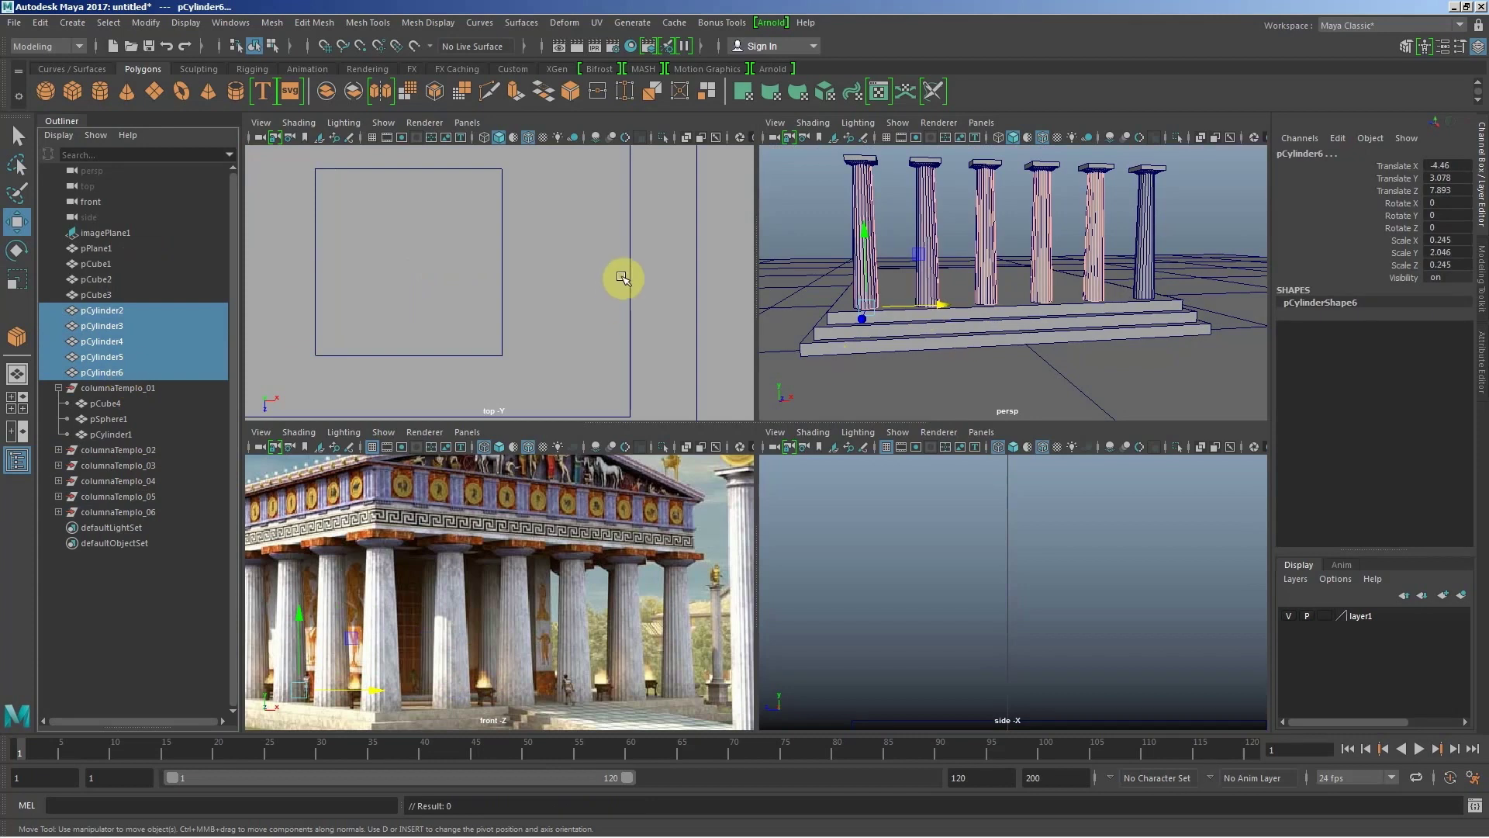
click(621, 277)
mouse_move(1051, 279)
alt+mouse_down()
mouse_move(1006, 282)
mouse_move(954, 316)
mouse_move(831, 279)
mouse_move(1087, 276)
mouse_move(905, 287)
mouse_move(902, 265)
mouse_move(731, 285)
alt+mouse_up()
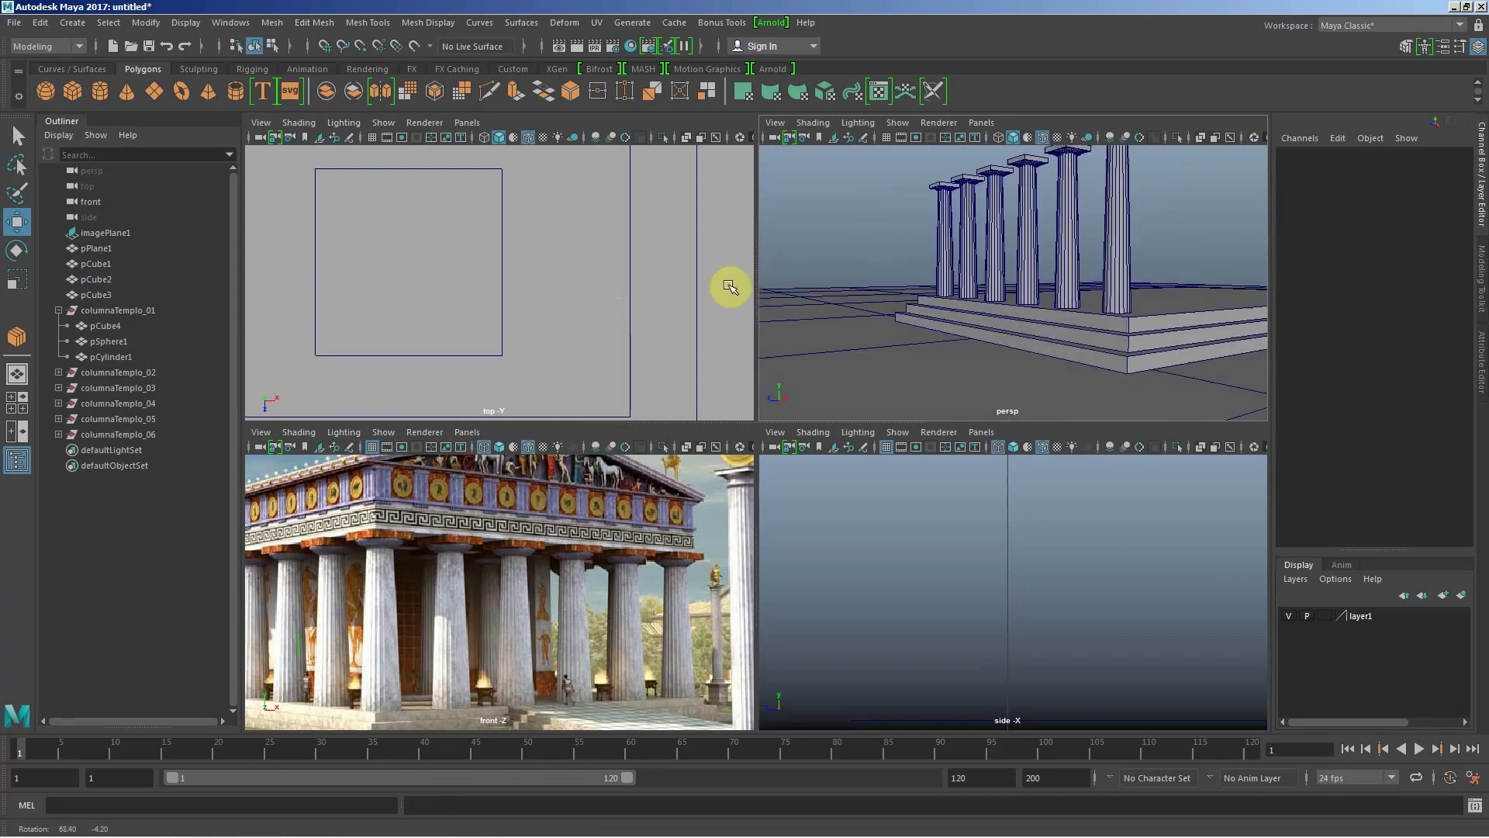
click(58, 311)
mouse_move(124, 312)
mouse_down()
mouse_move(114, 379)
mouse_move(230, 374)
mouse_up()
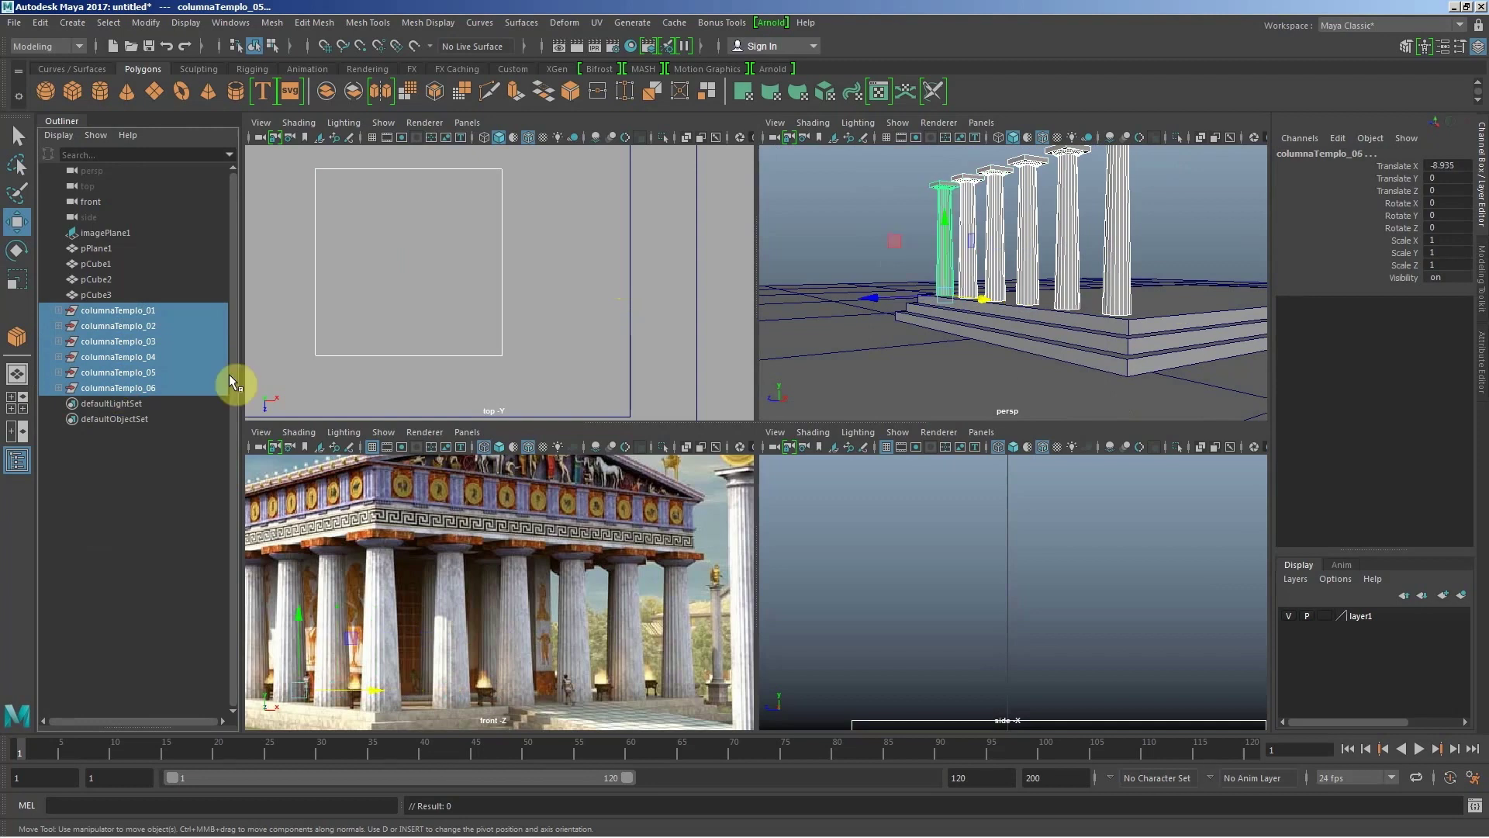
click(139, 311)
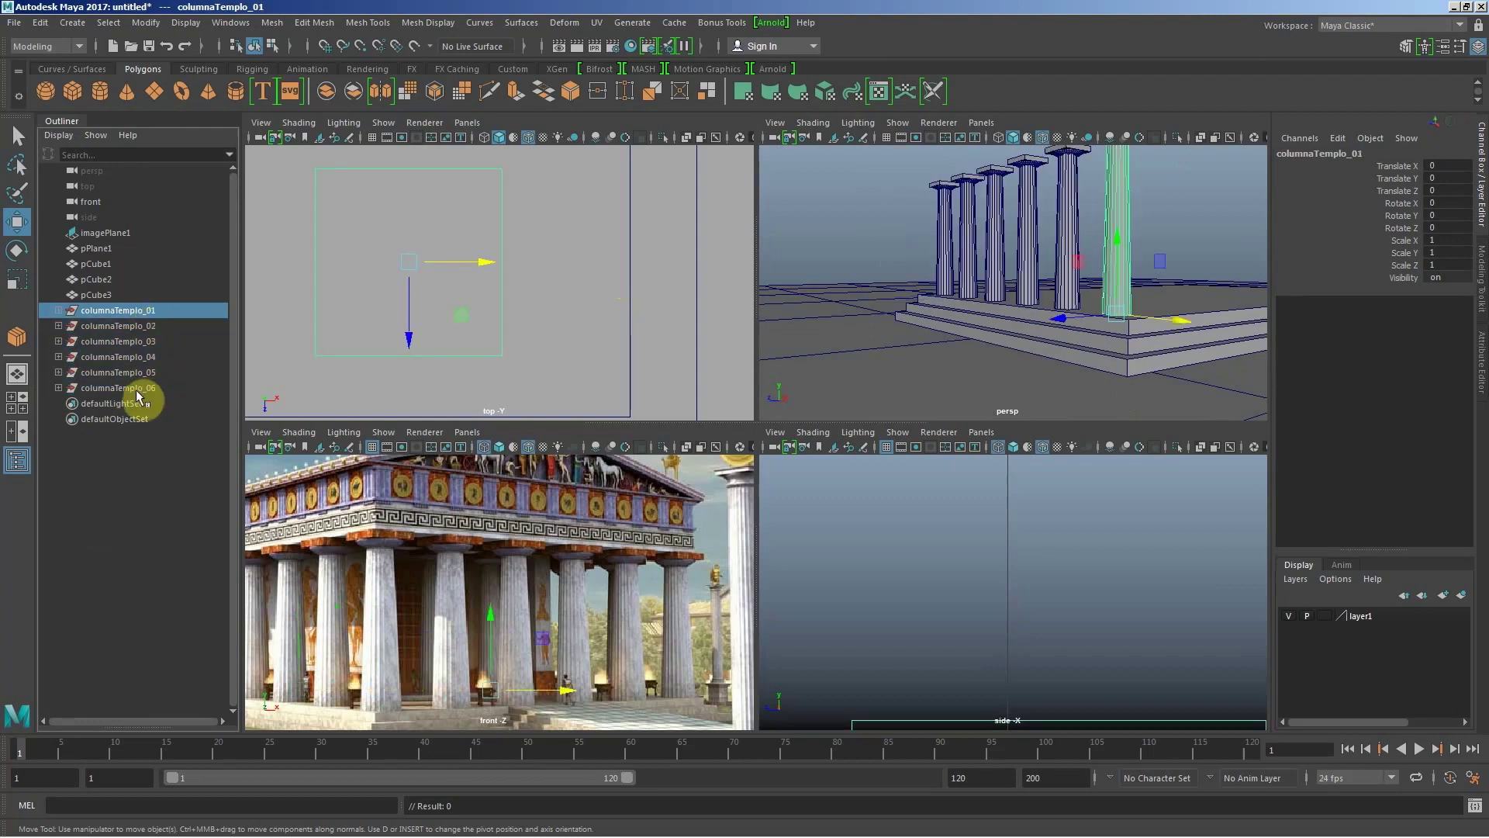
shift+click(138, 390)
drag(147, 312, 134, 390)
click(144, 313)
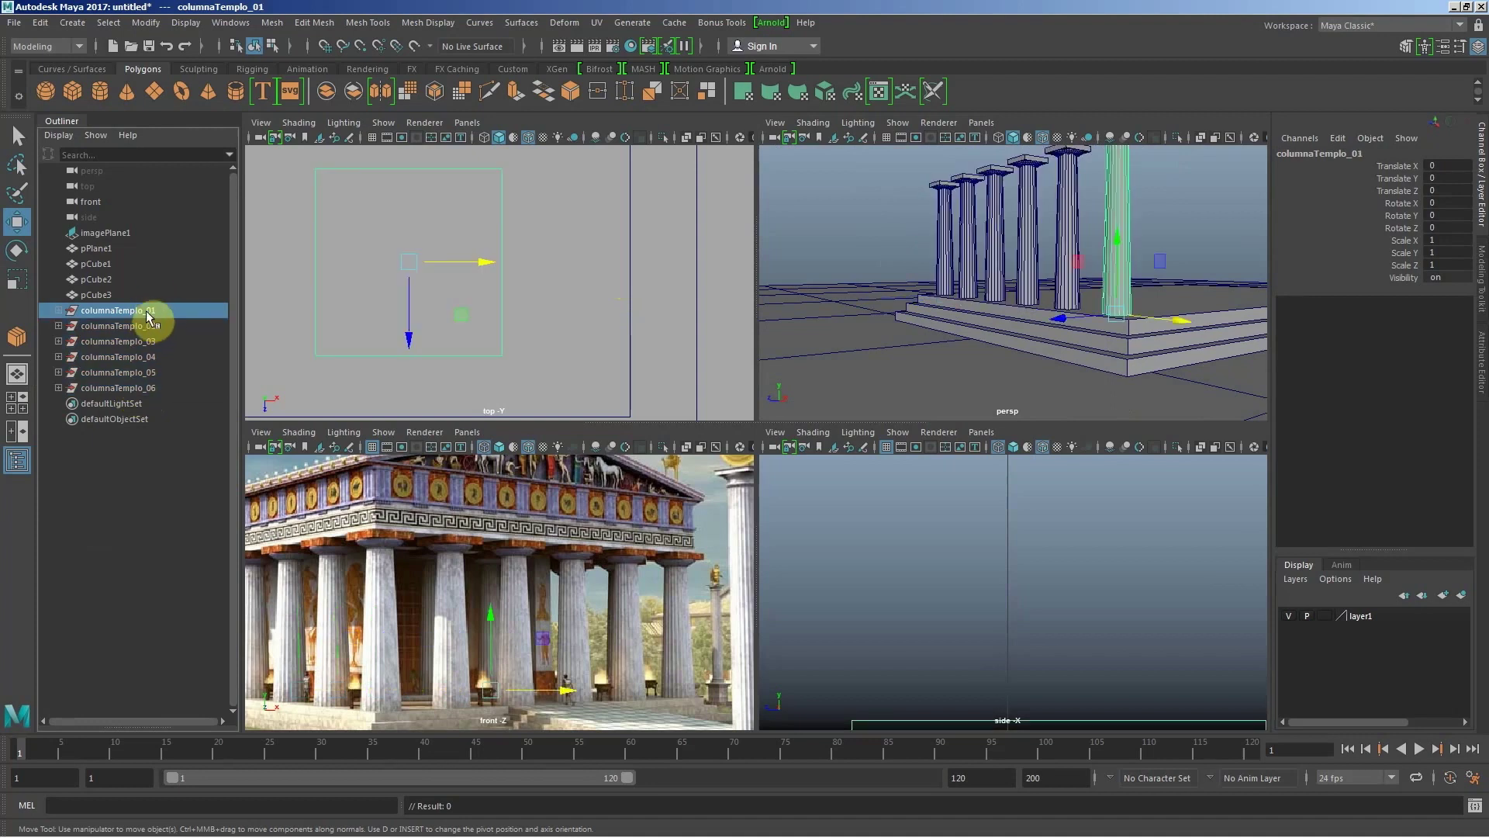
ctrl+click(146, 310)
click(145, 310)
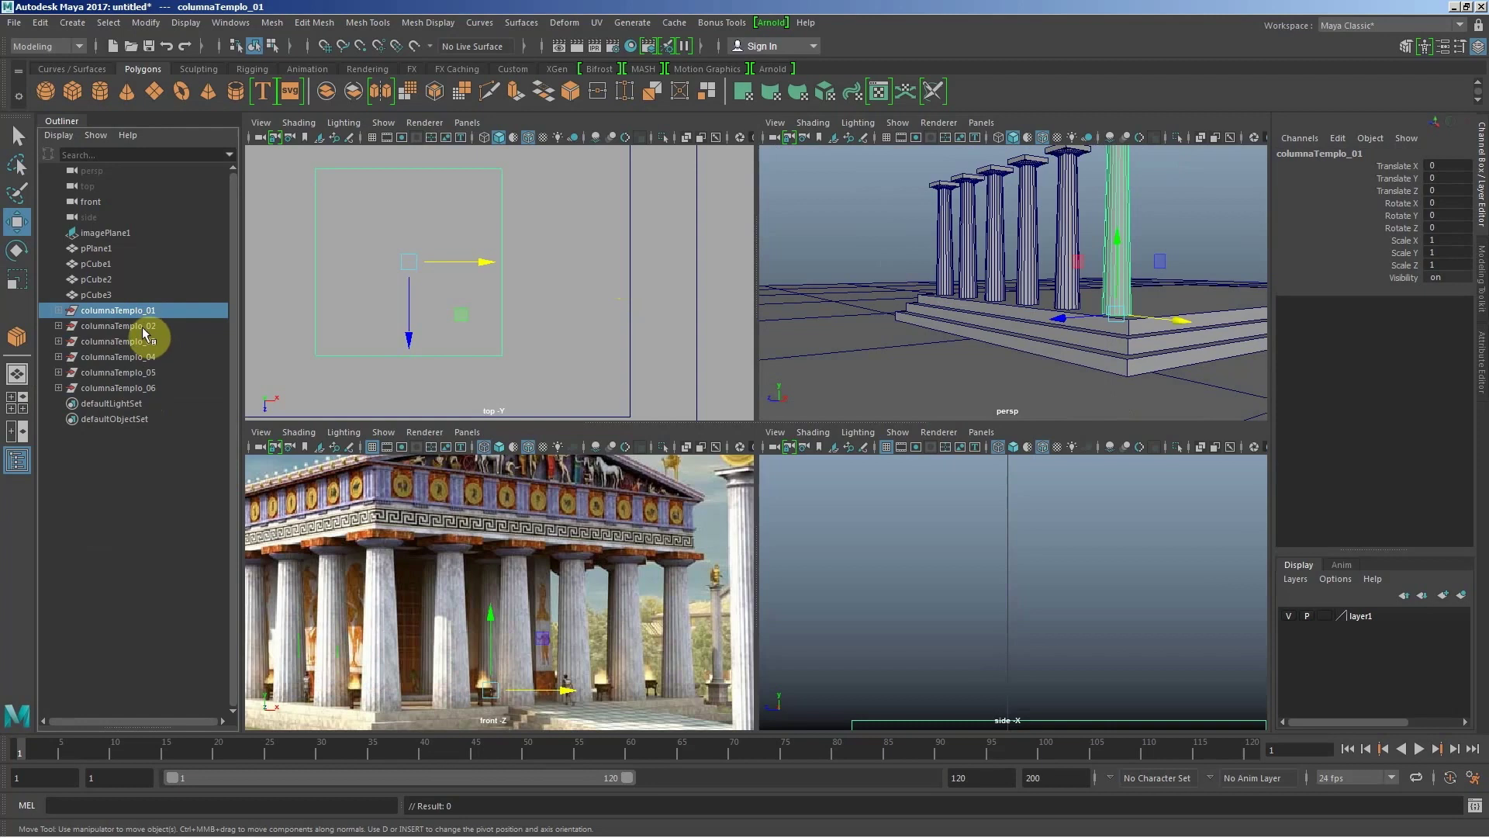
shift+click(136, 388)
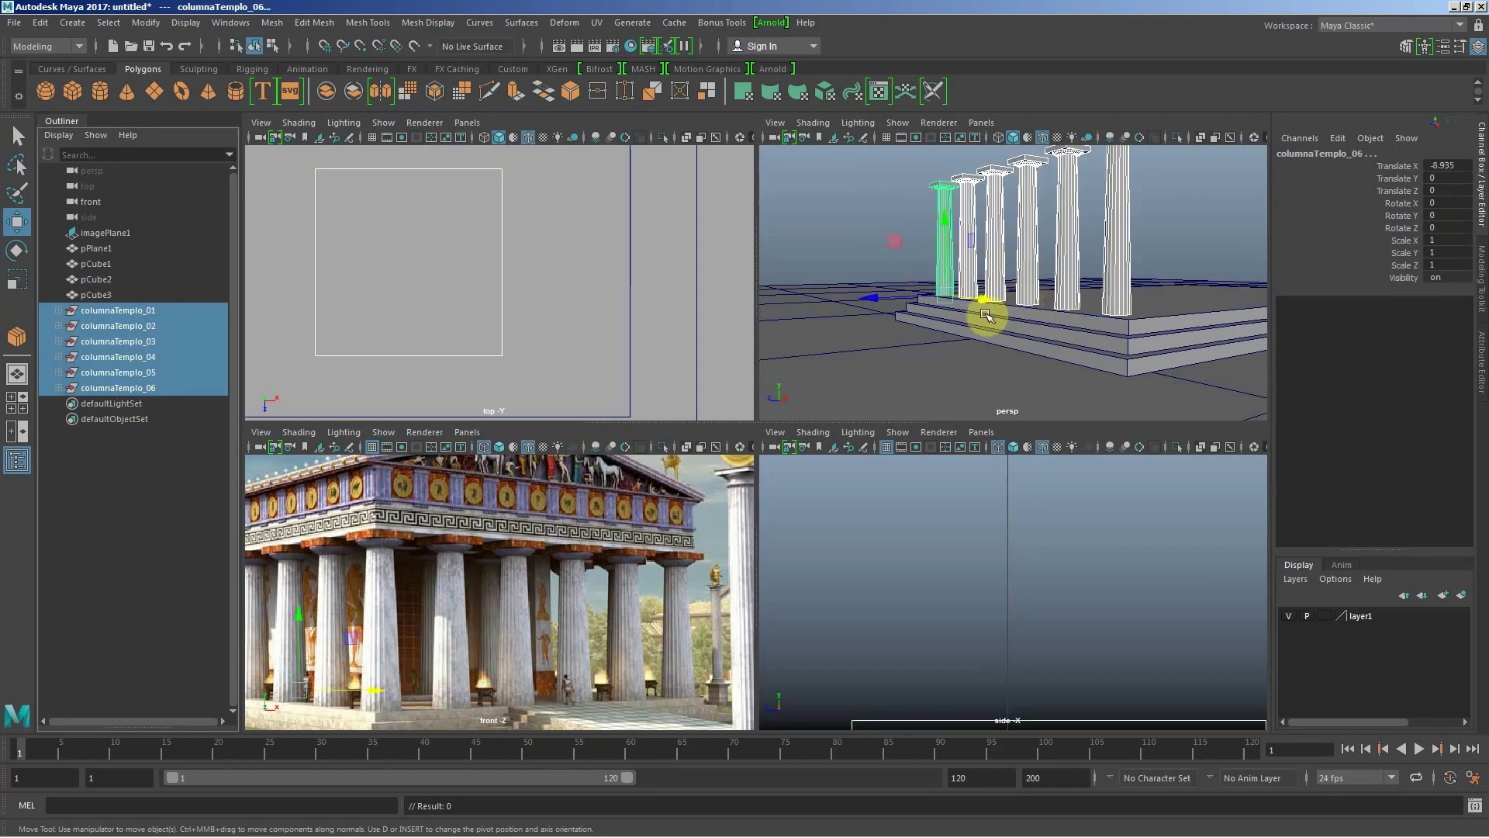
Step: Group the six selected columns with Ctrl+G and rename the group columnasFila_01
mouse_move(985, 314)
alt+mouse_down()
mouse_move(964, 334)
mouse_move(985, 305)
alt+mouse_up()
alt+middle_drag(1090, 322, 938, 338)
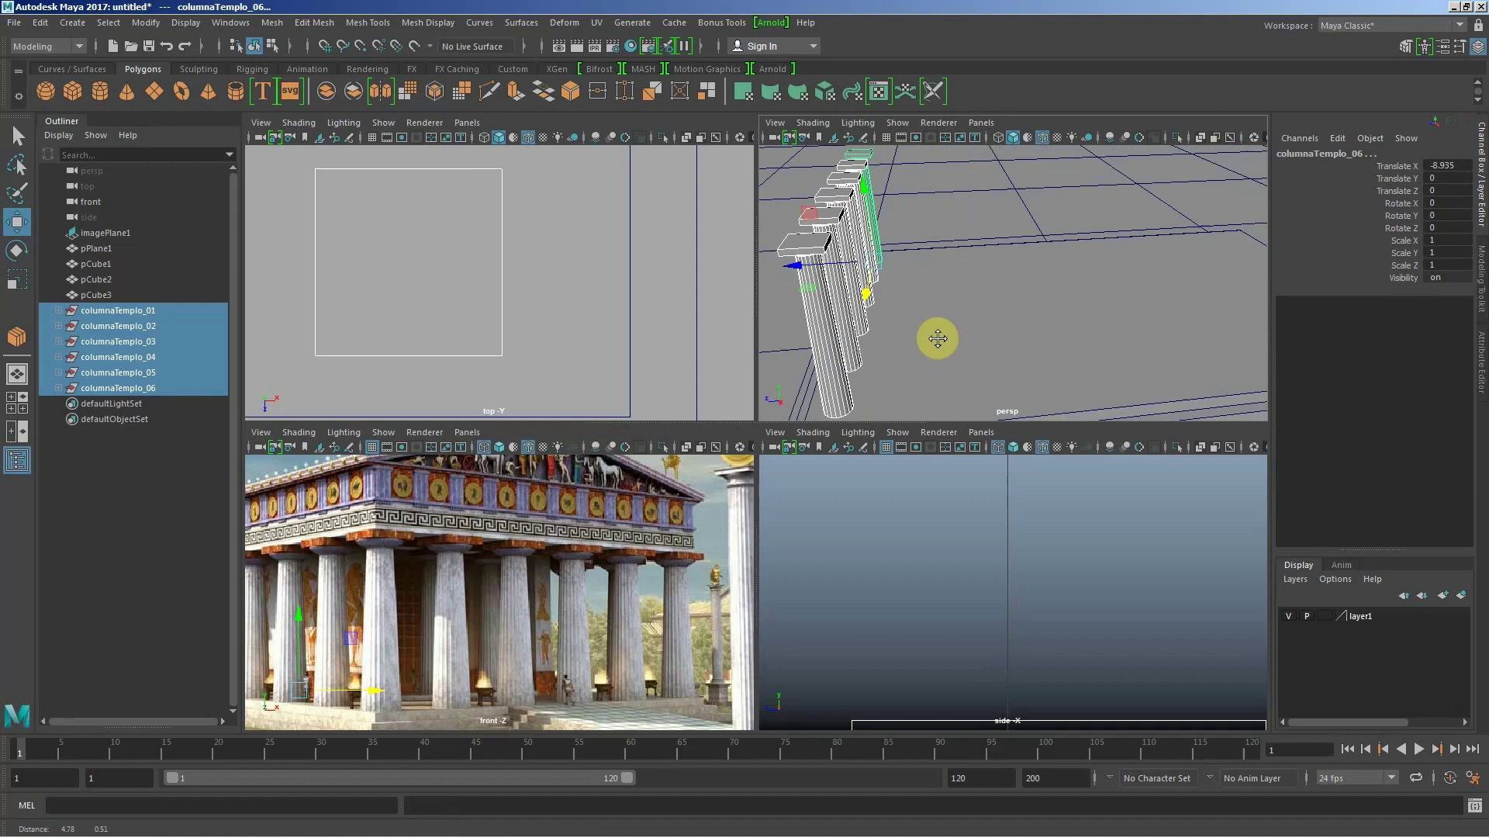
mouse_move(937, 338)
alt+mouse_down()
mouse_move(911, 336)
mouse_move(944, 342)
alt+mouse_up()
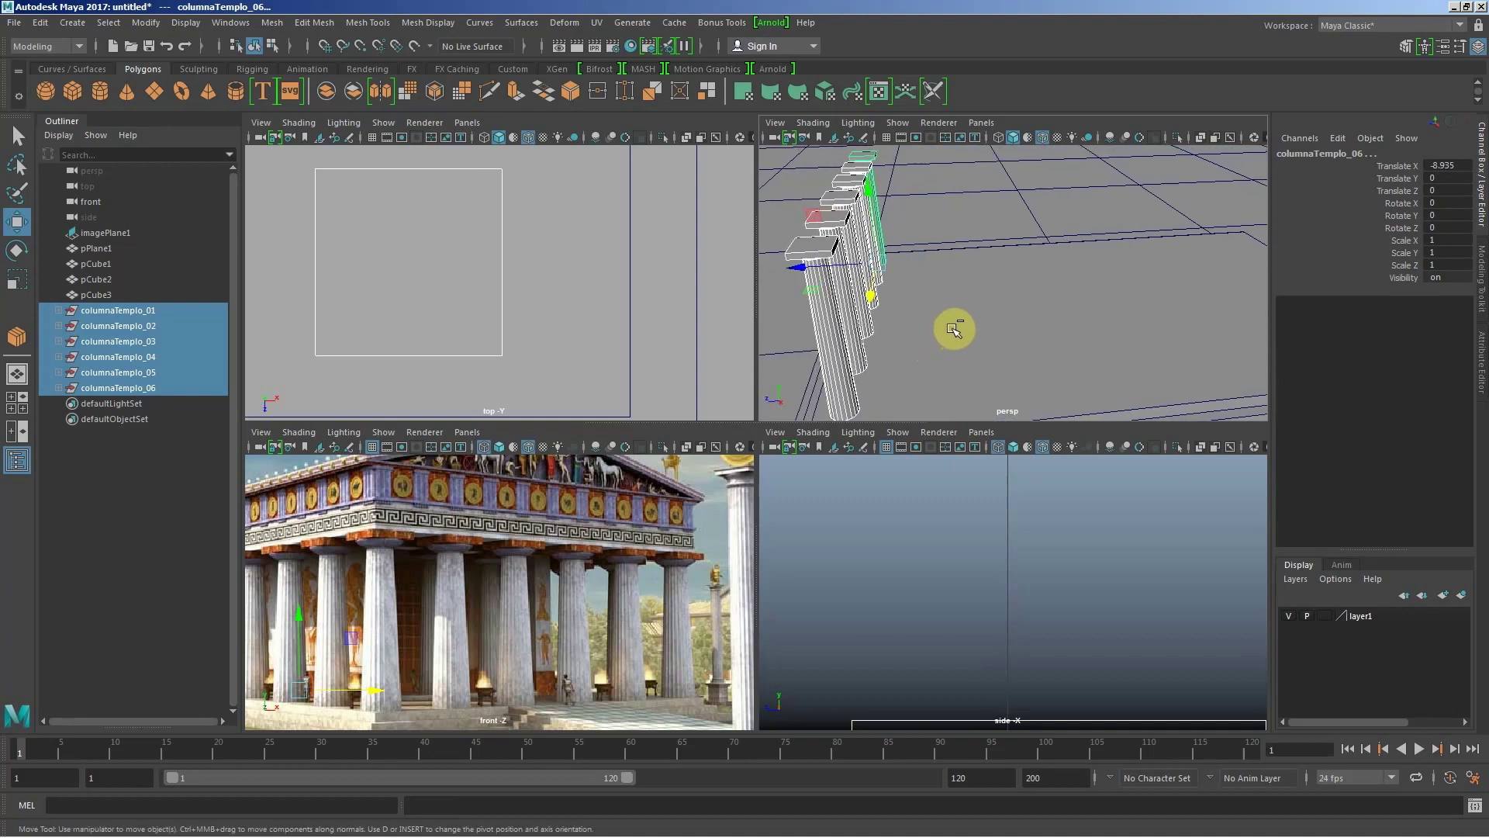
key(ctrl+g)
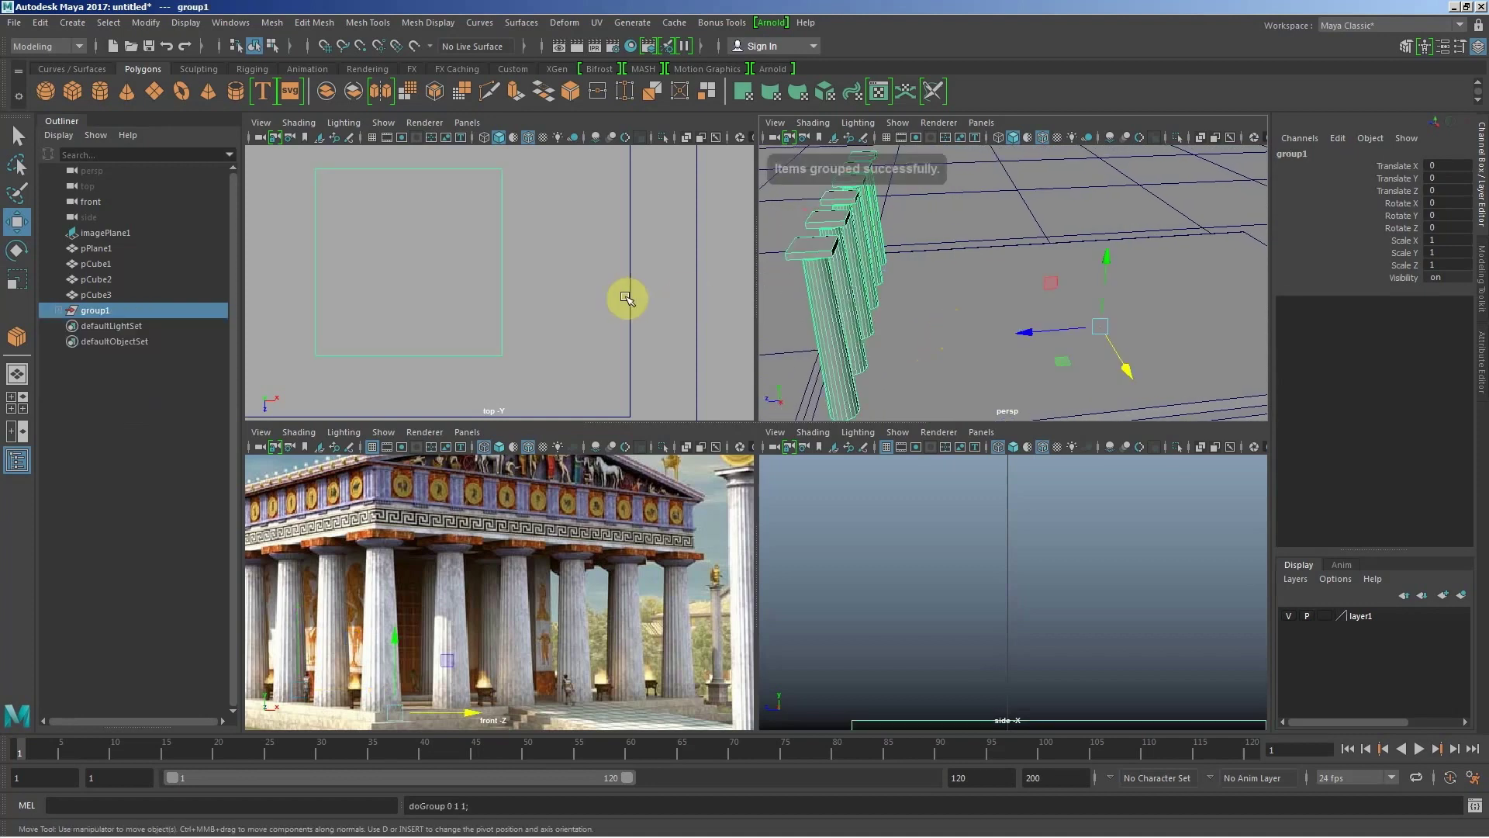
double_click(147, 311)
text(columnasFila 0)
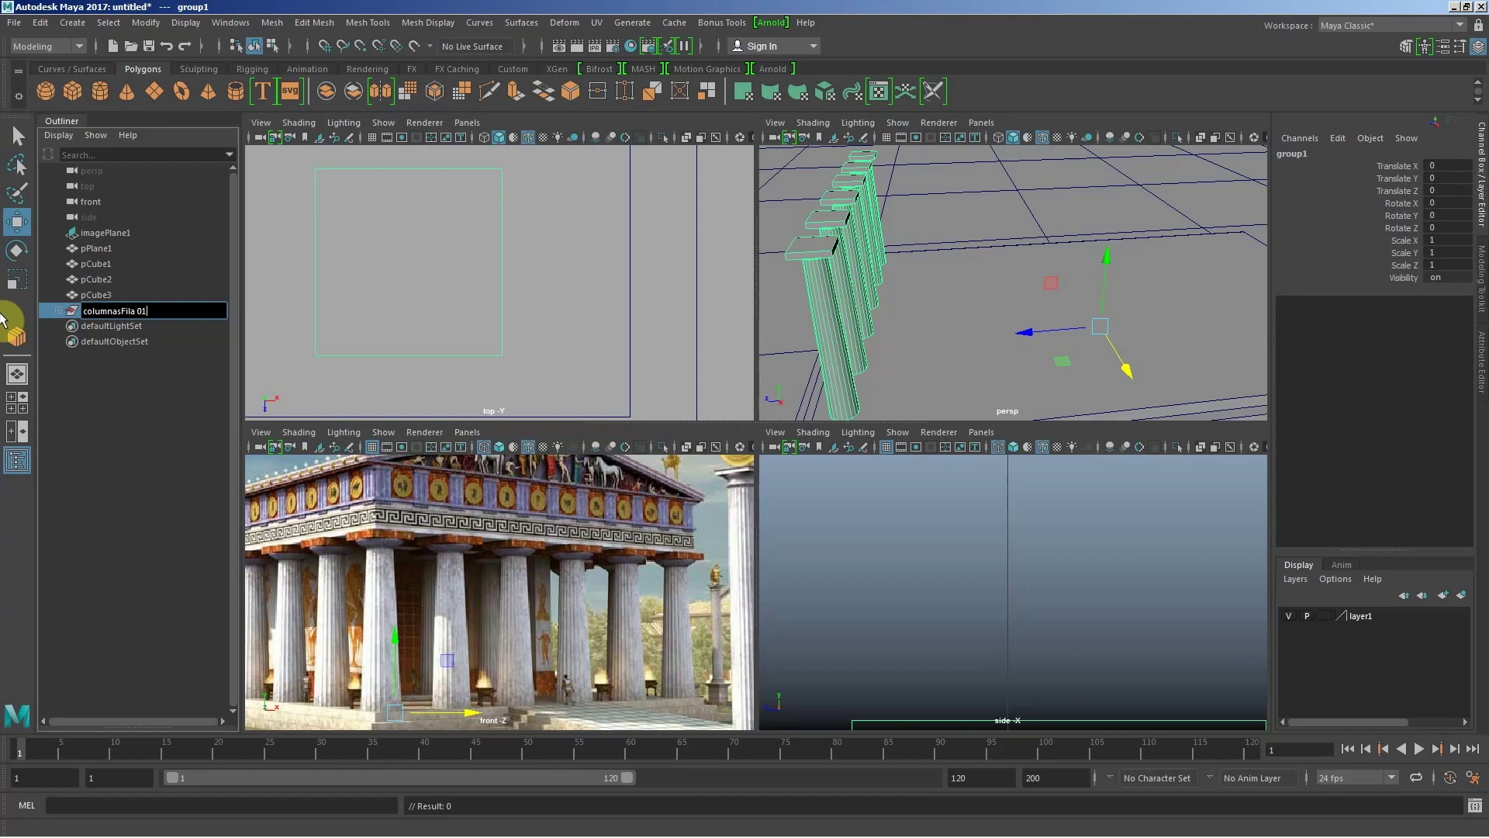
key(Return)
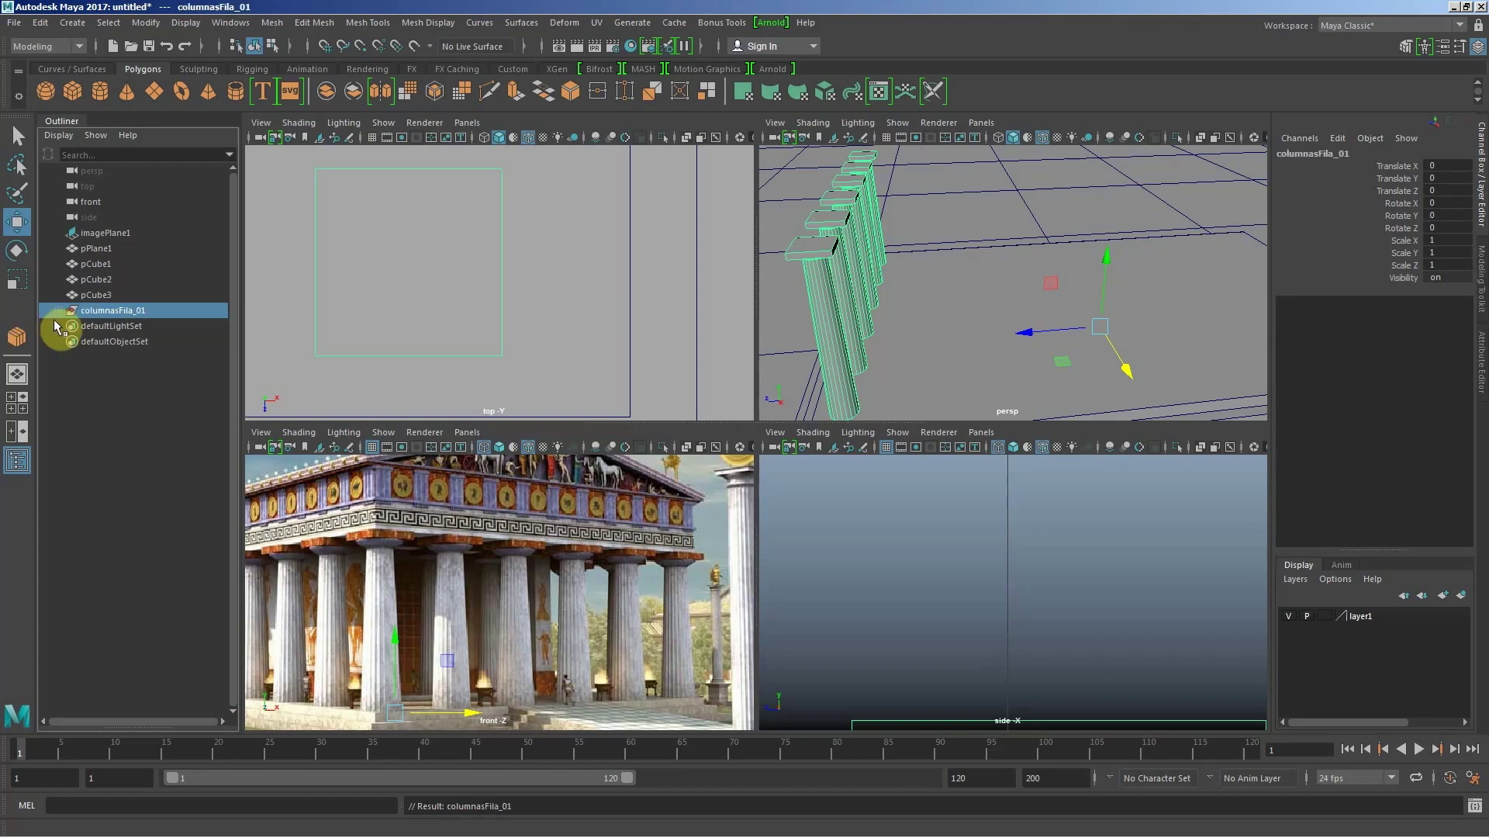
Step: Center the pivot of the column row with Modify > Center Pivot
mouse_move(890, 289)
alt+mouse_down()
mouse_move(996, 242)
mouse_move(1000, 290)
mouse_move(974, 240)
mouse_move(871, 283)
mouse_move(954, 286)
mouse_move(998, 269)
alt+mouse_up()
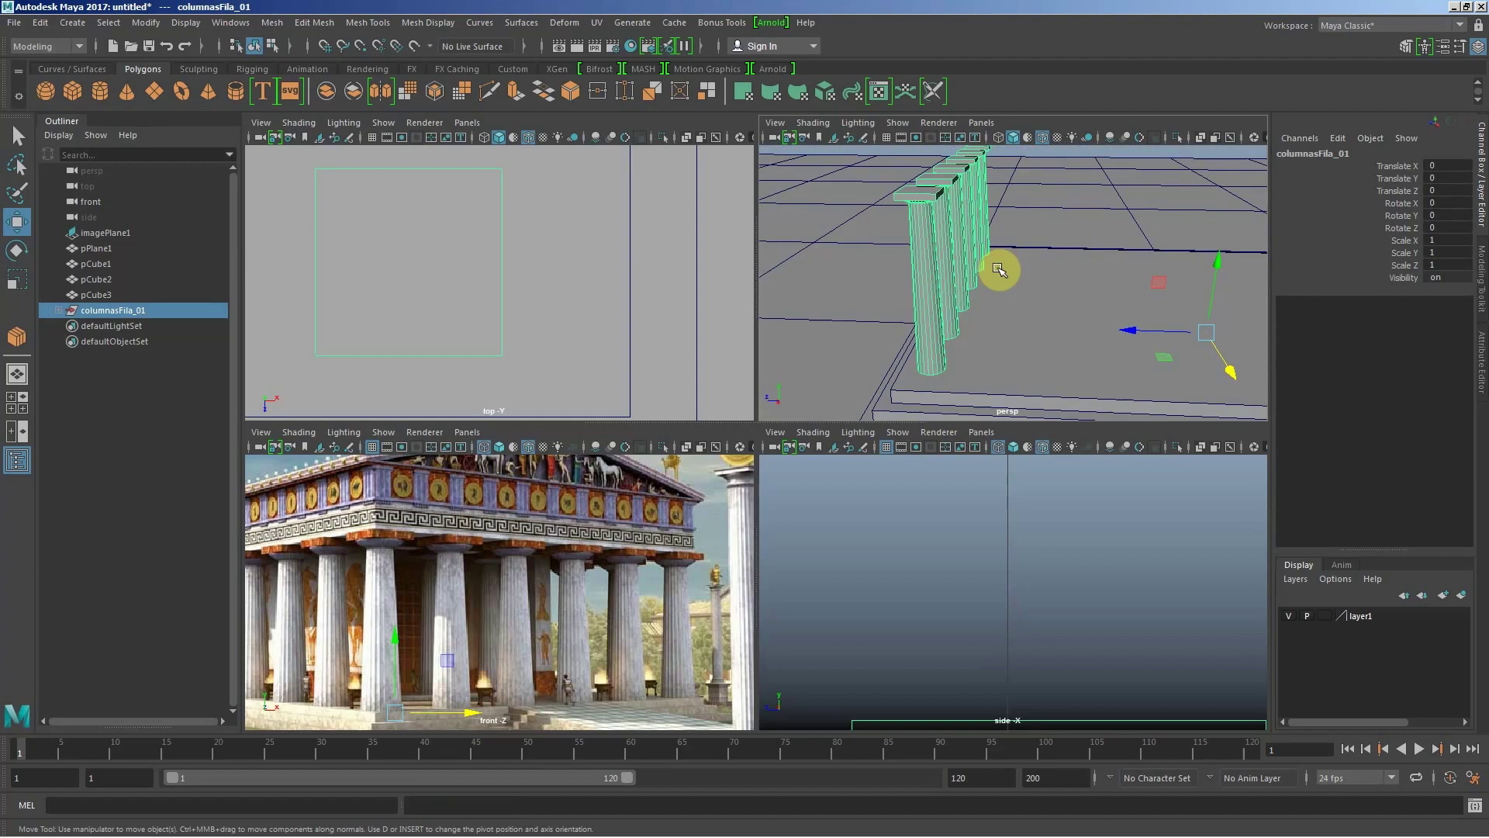
click(145, 22)
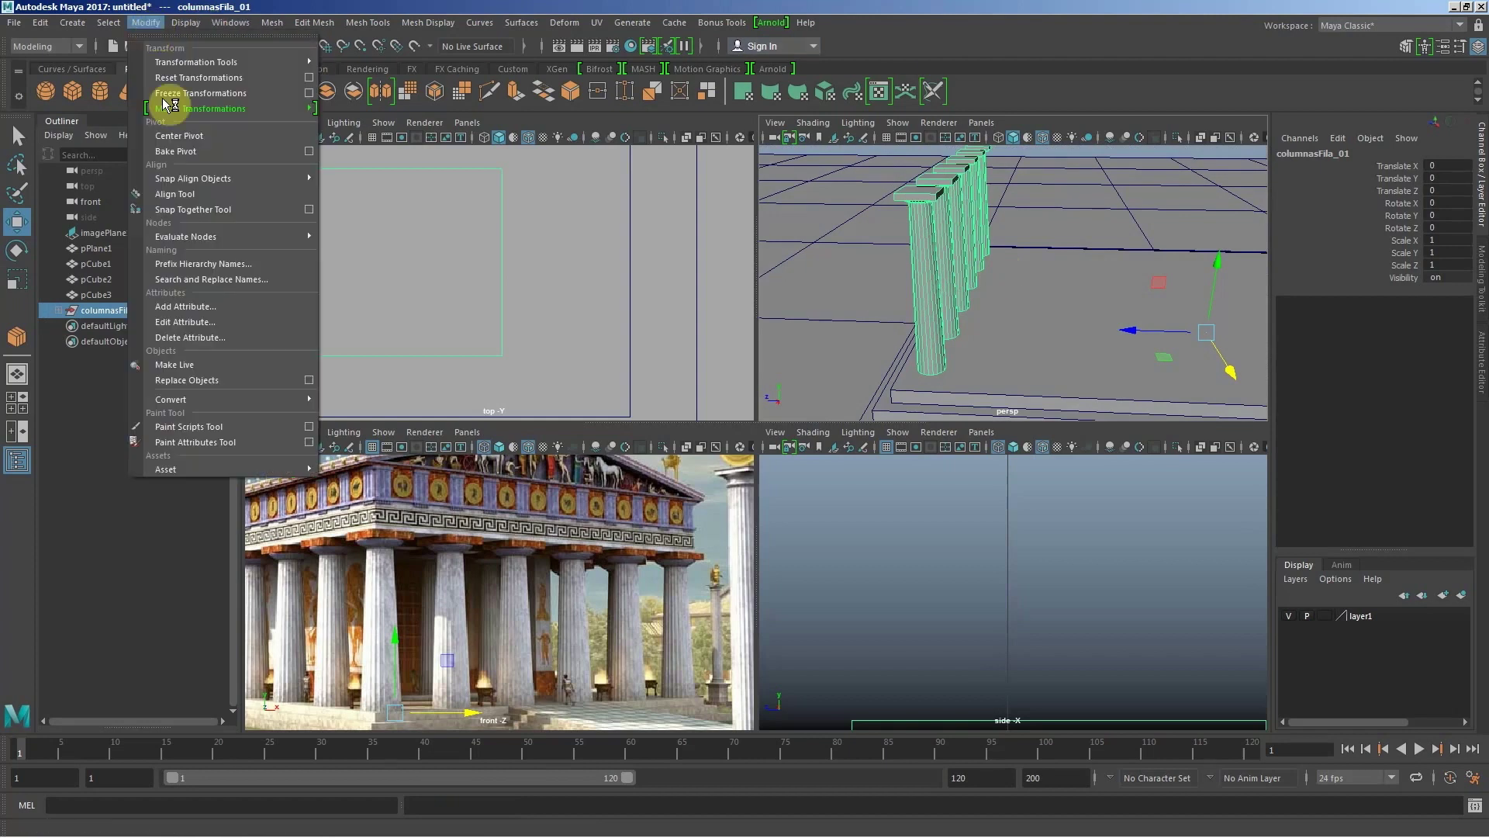
click(179, 136)
mouse_move(1012, 305)
alt+mouse_down()
mouse_move(958, 298)
mouse_move(970, 272)
mouse_move(1280, 302)
mouse_move(1011, 292)
mouse_move(1044, 292)
alt+mouse_up()
mouse_move(967, 252)
alt+mouse_down()
mouse_move(848, 276)
mouse_move(894, 272)
alt+mouse_up()
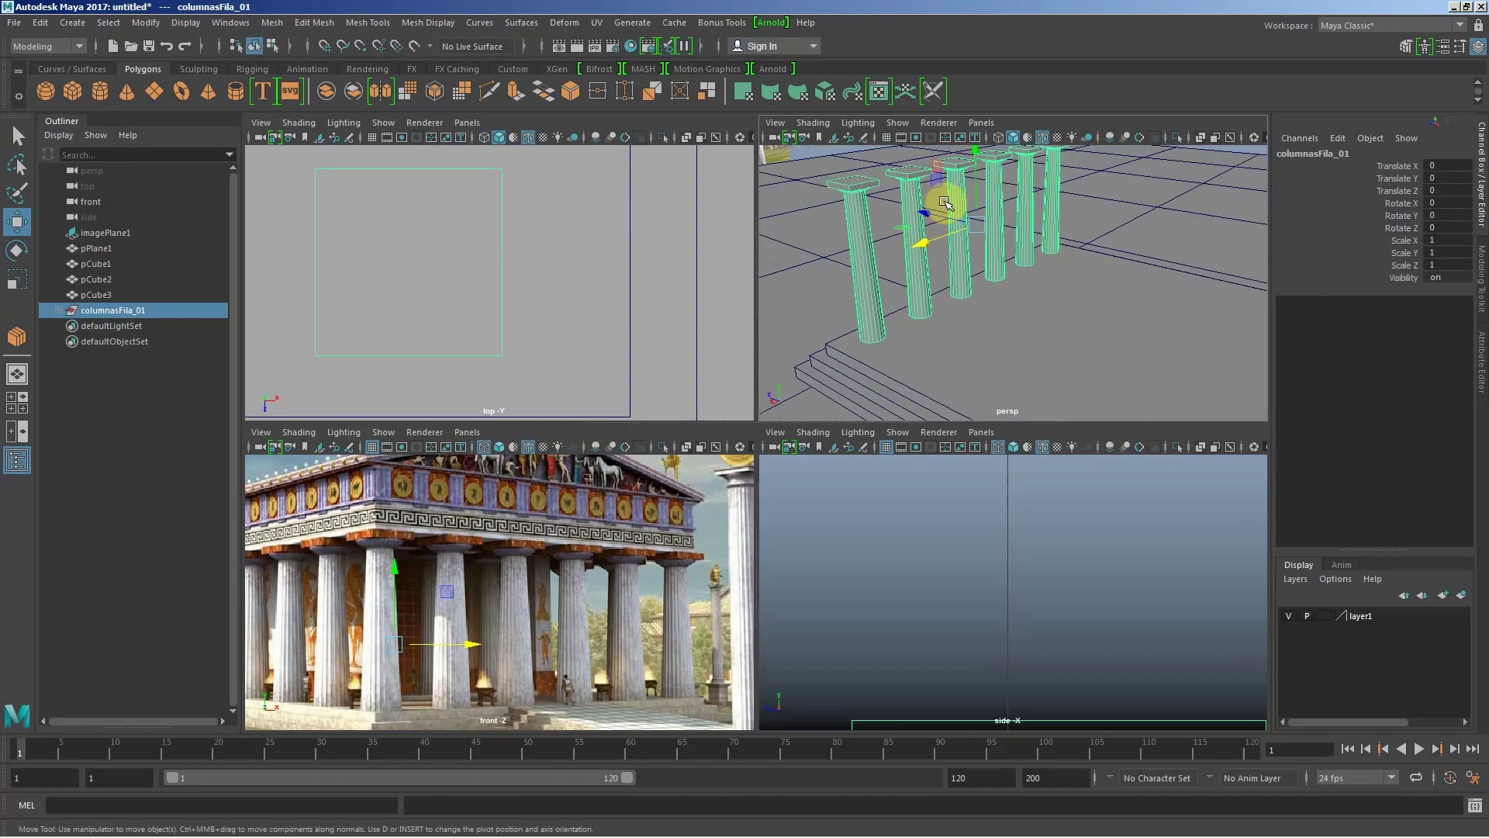
Step: Snap the row's pivot down to a column's base edge, around Y 1.0
key(d)
drag(979, 153, 902, 298)
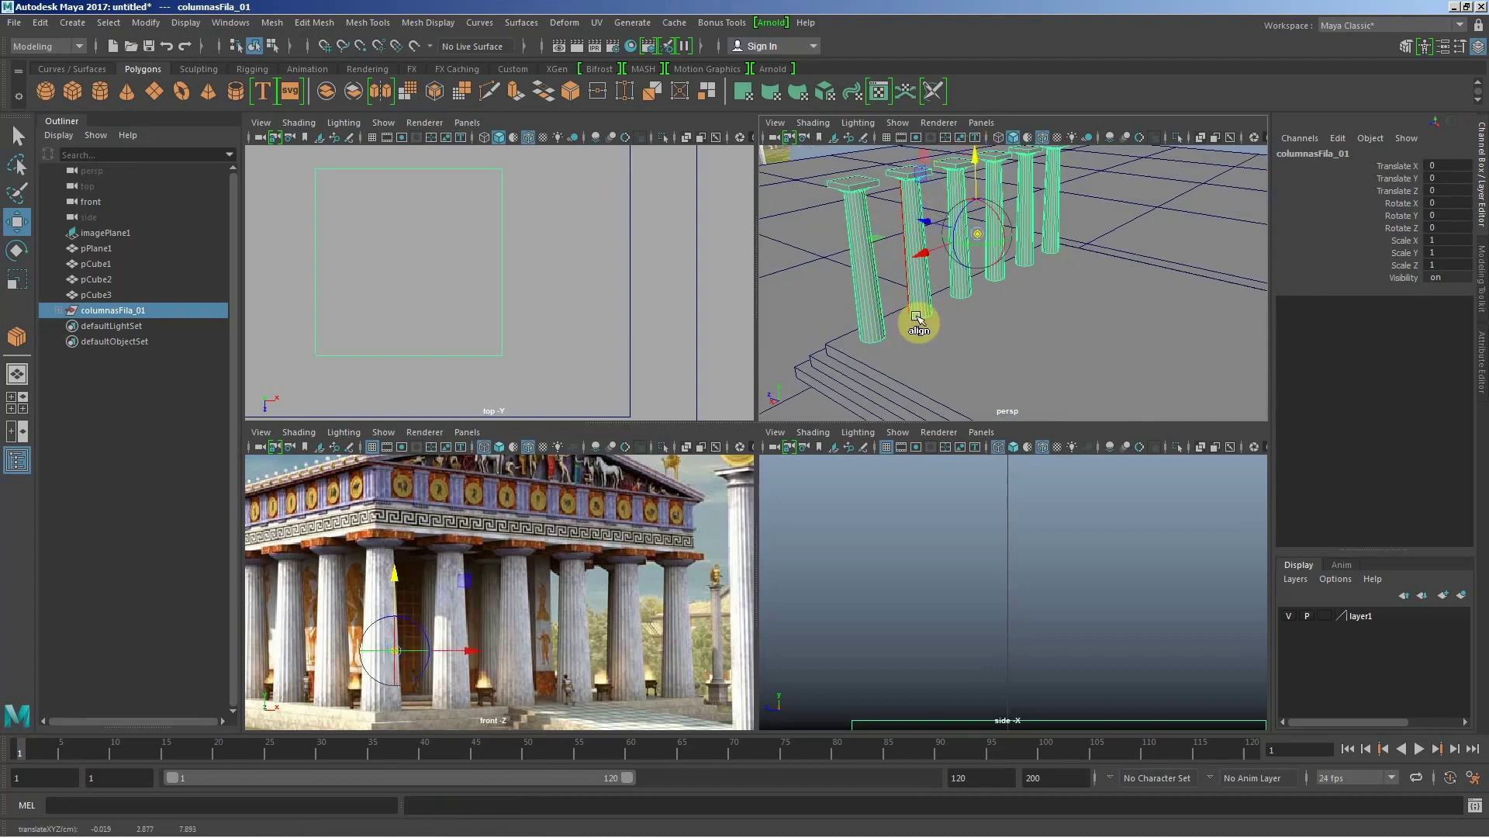
click(917, 317)
click(919, 318)
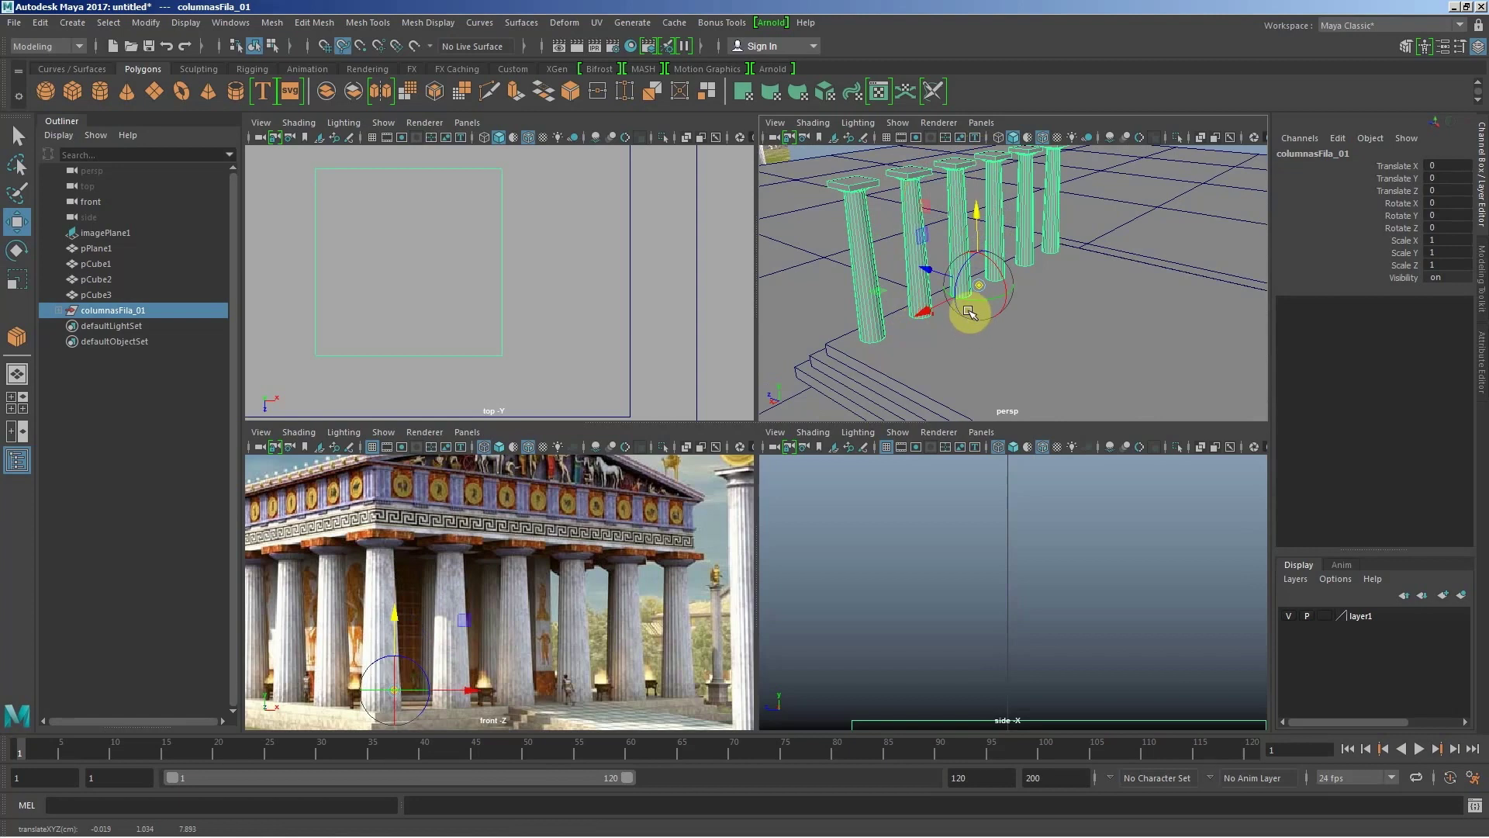
key(d)
mouse_move(1021, 326)
alt+mouse_down()
mouse_move(918, 300)
mouse_move(999, 329)
mouse_move(1141, 346)
alt+mouse_up()
scroll(1154, 346, up, 3)
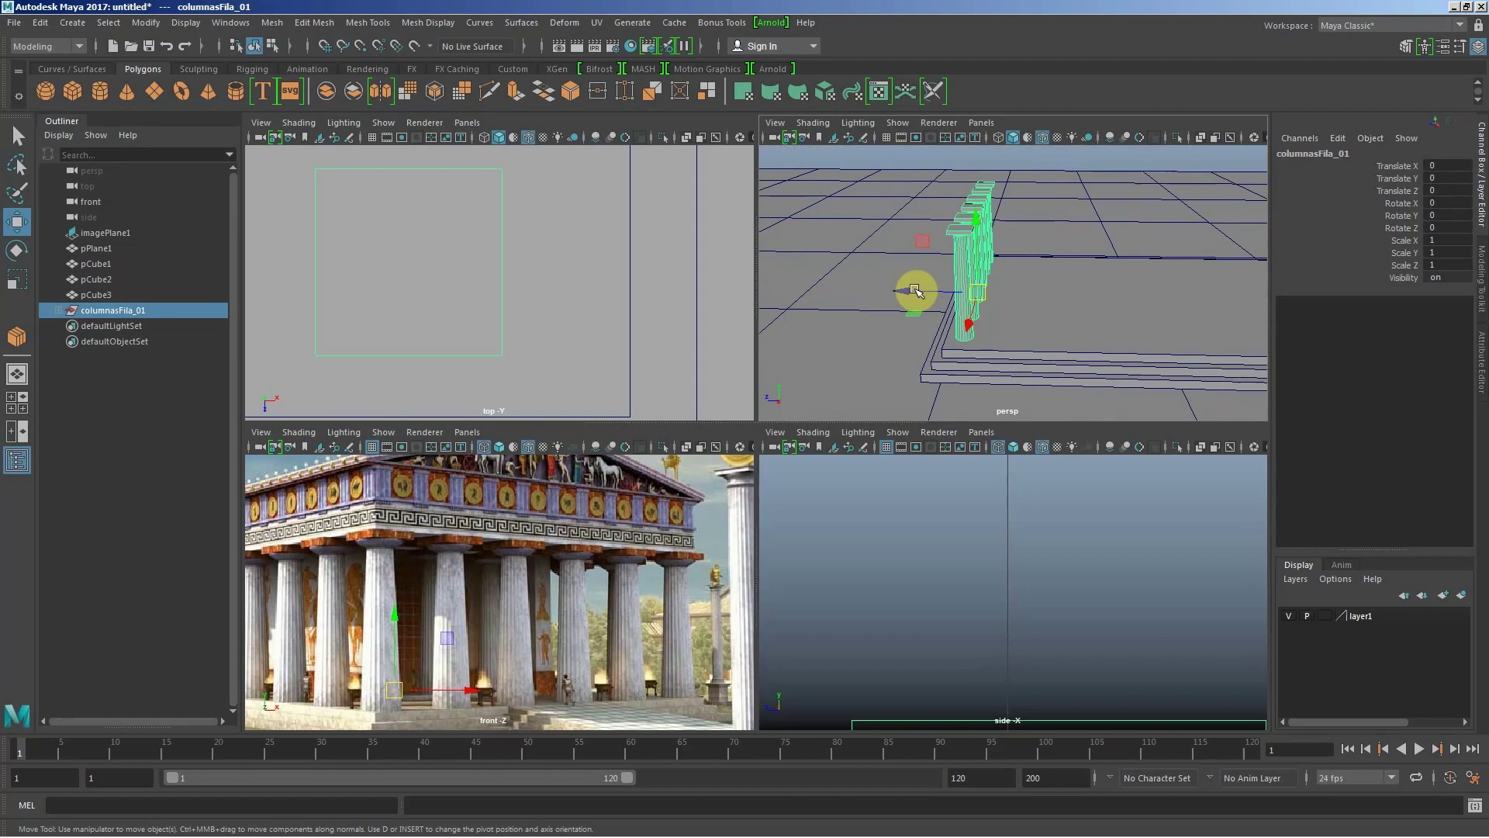
Step: Duplicate the row along Z repeatedly up to columnasFila_013, then delete that surplus row
key(ctrl+d)
drag(900, 291, 931, 292)
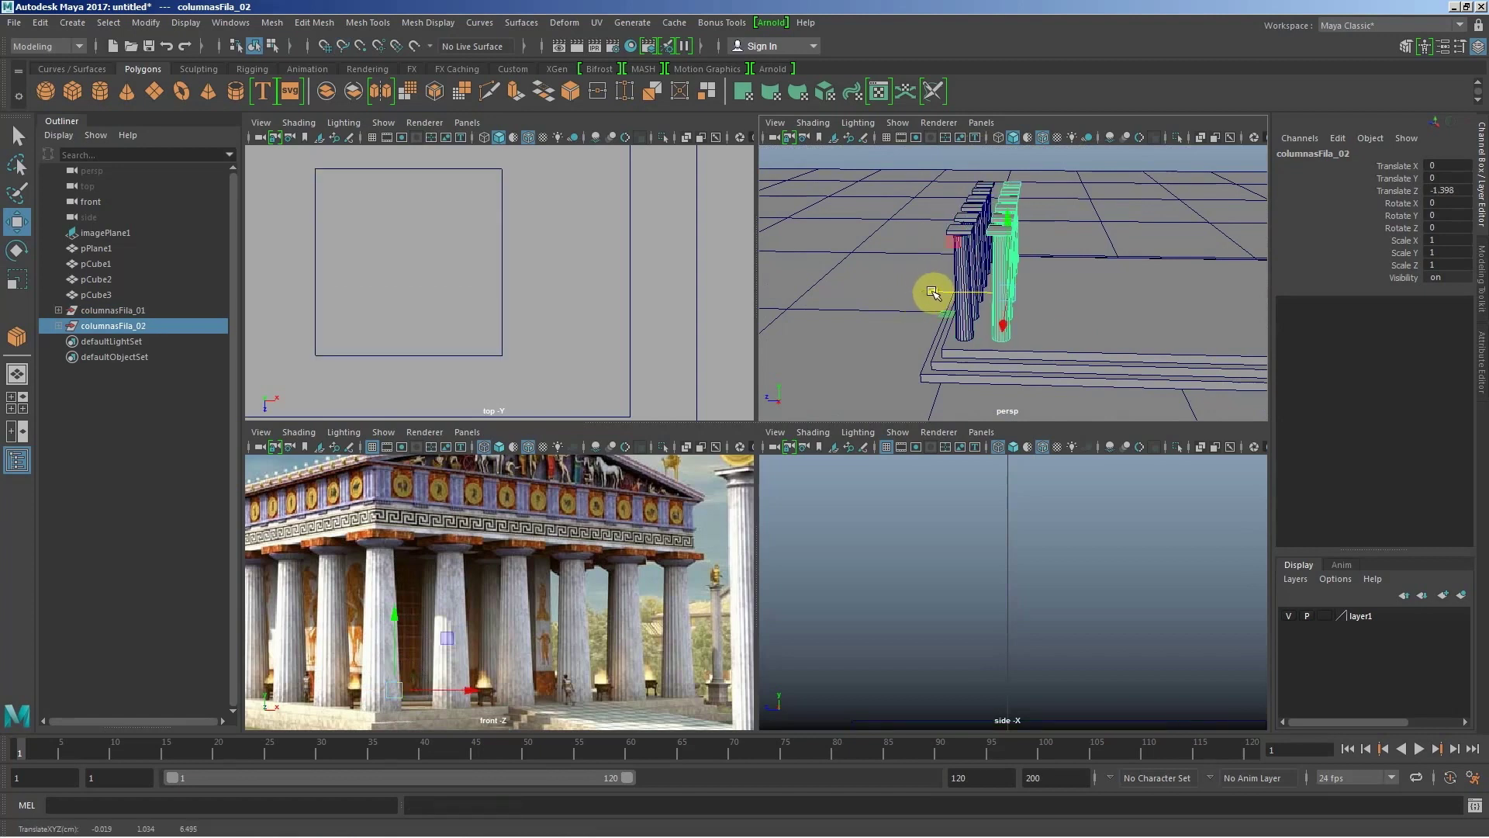
key(shift+d)
key(shift+d)
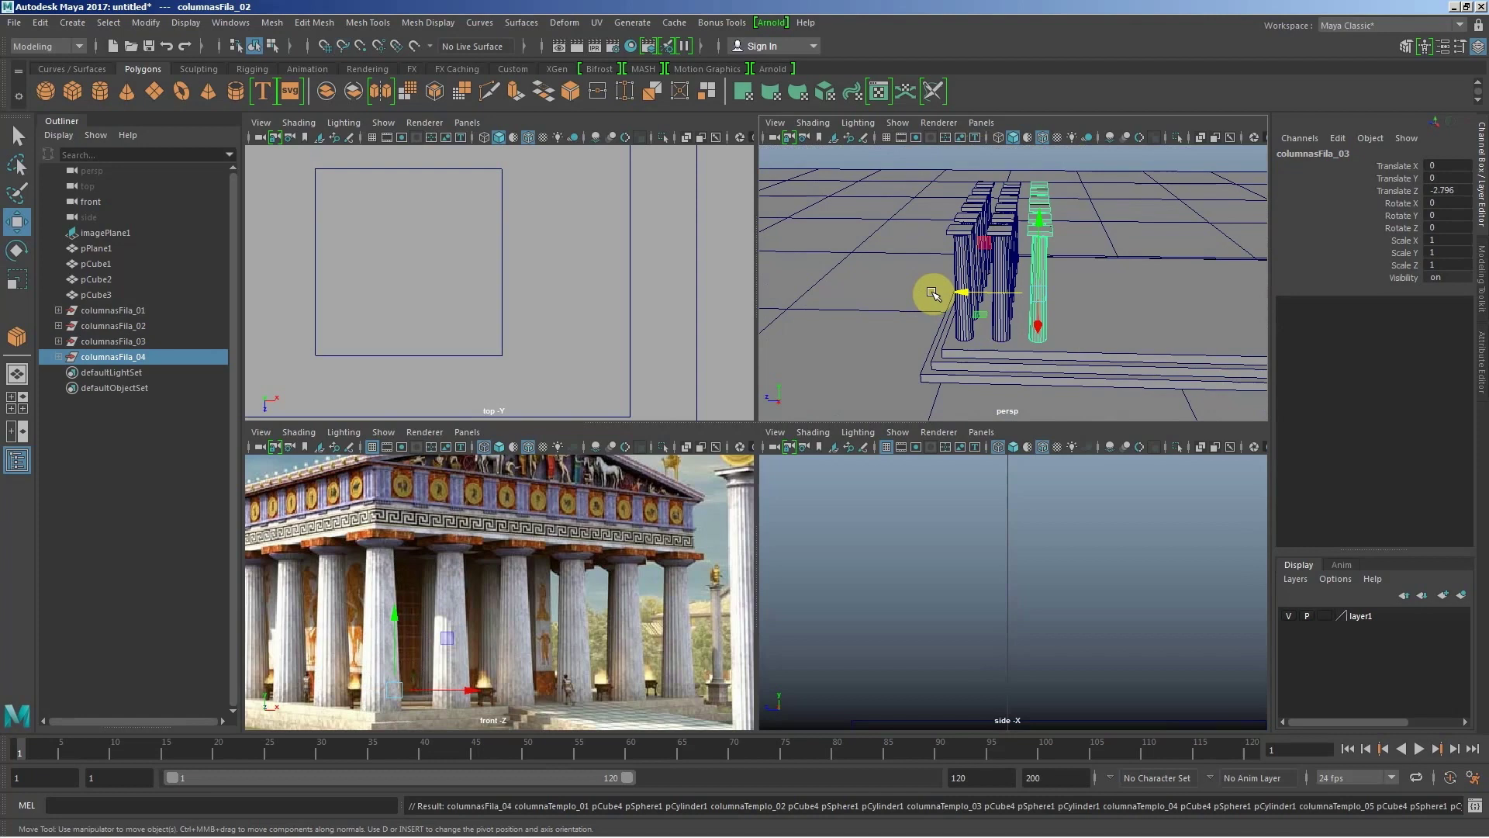
key(shift+d)
key(shift+d)
key(shift+d)
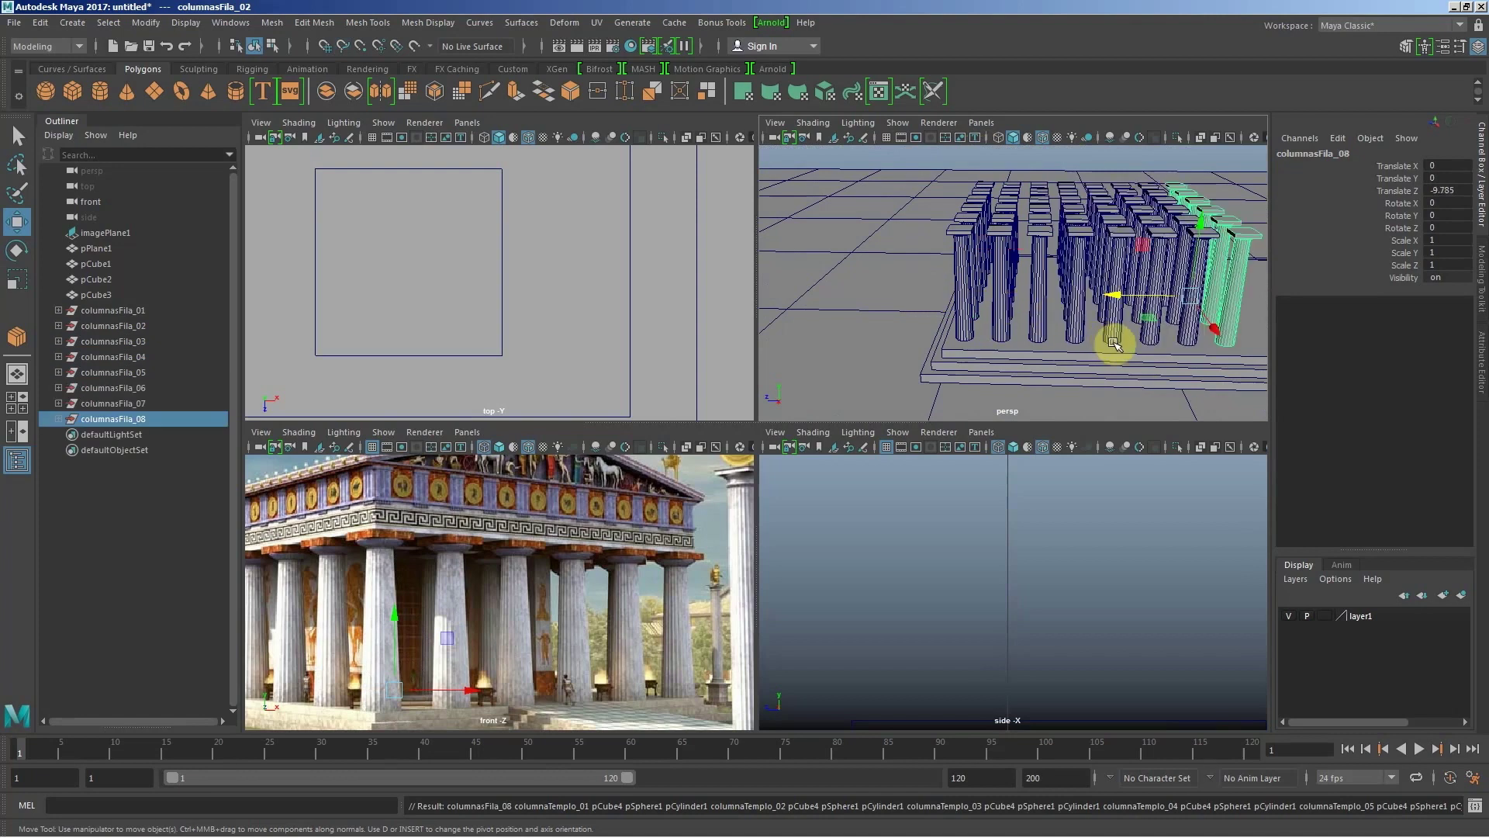
alt+middle_drag(1074, 342, 942, 336)
alt+drag(942, 335, 957, 333)
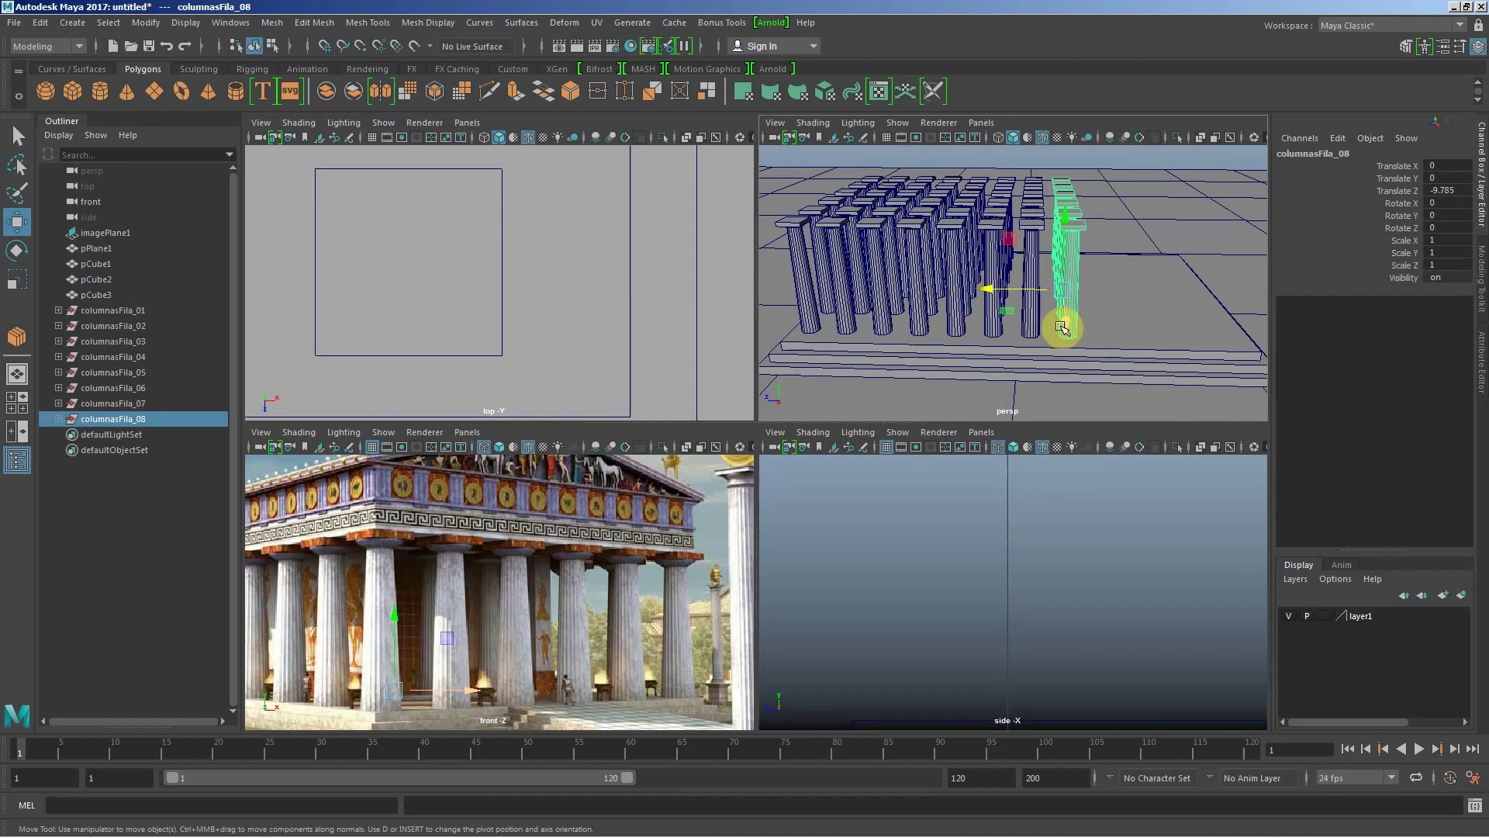
key(shift+d)
key(shift+d)
key(shift+d)
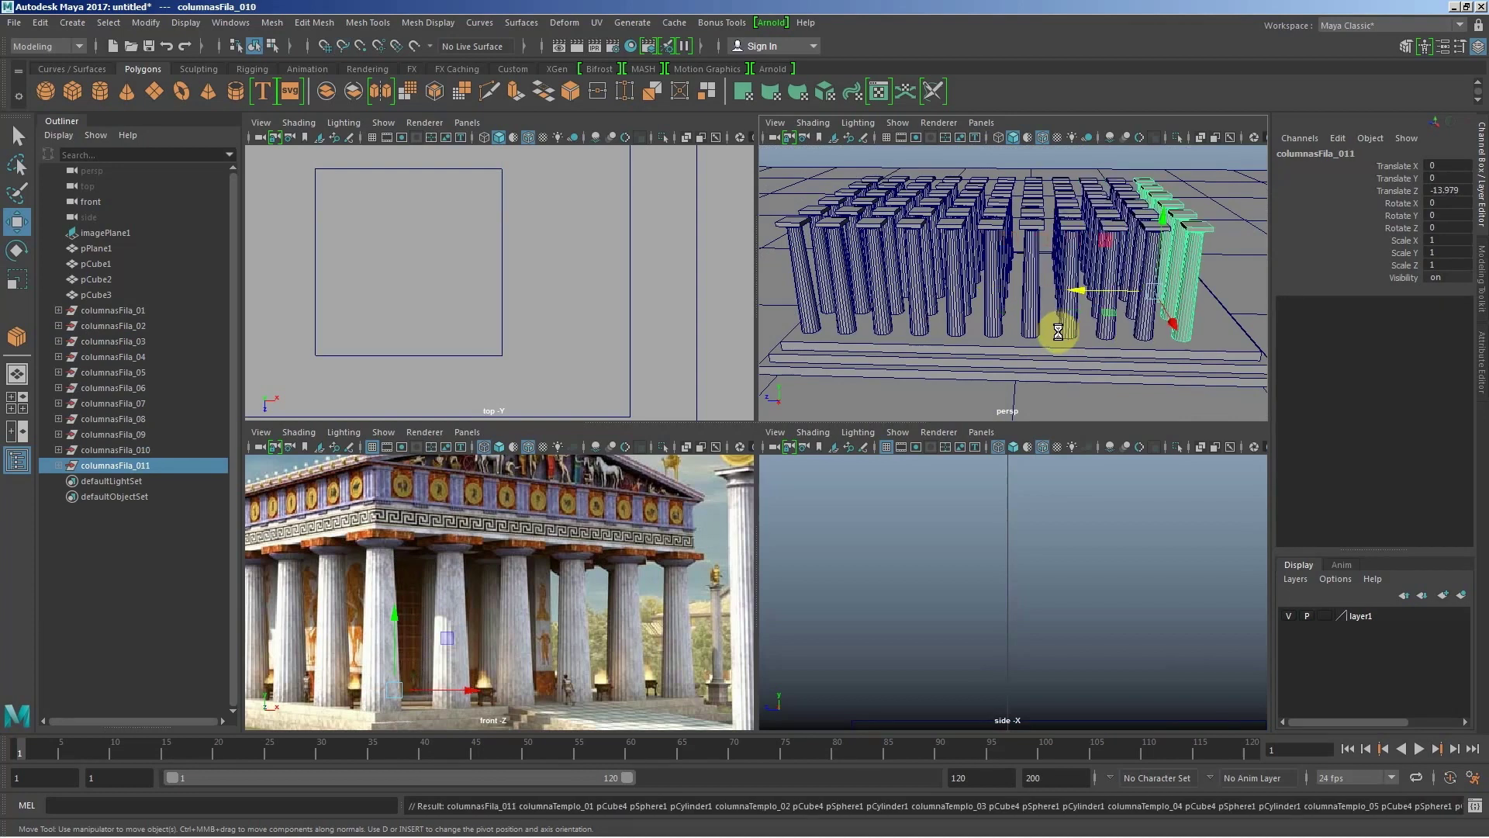
key(shift+d)
key(shift+d)
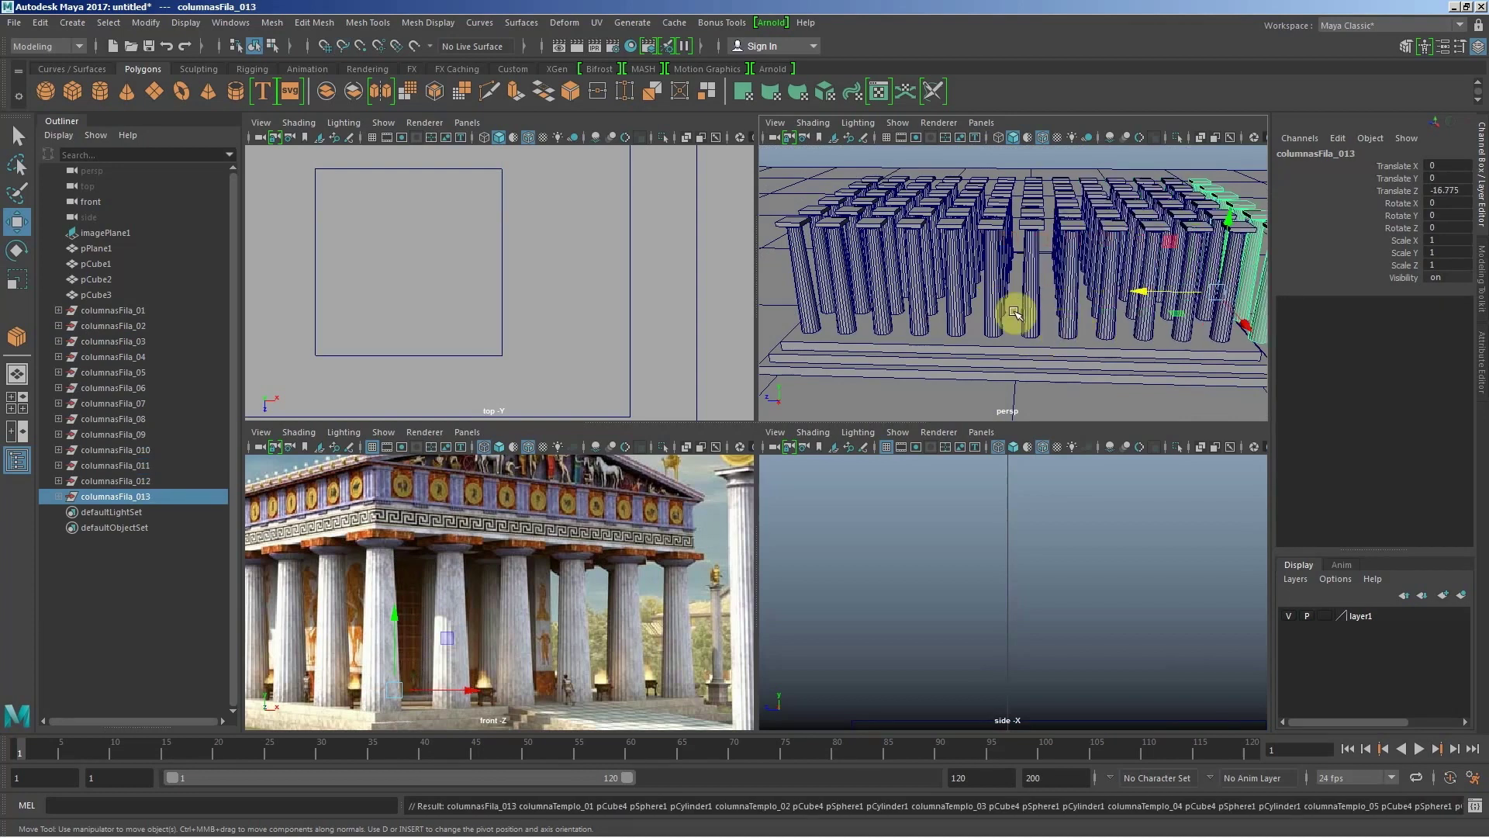
scroll(1009, 311, down, 5)
key(Delete)
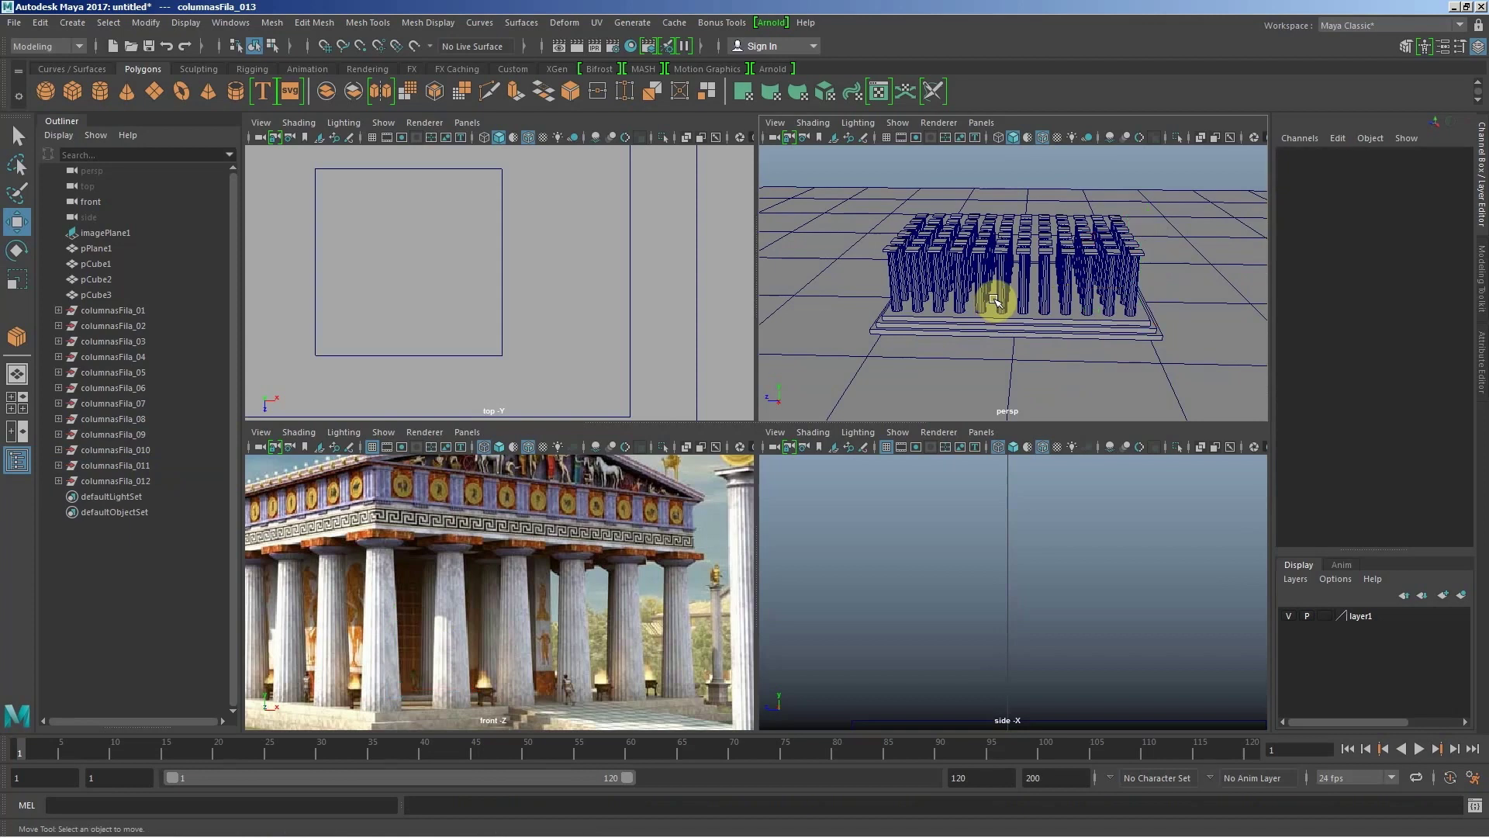
Step: Undo the deletion to restore columnasFila_013, then deselect the columns
mouse_move(941, 298)
alt+mouse_down()
mouse_move(970, 300)
mouse_move(975, 259)
mouse_move(813, 279)
mouse_move(830, 300)
mouse_move(918, 305)
mouse_move(951, 300)
mouse_move(937, 271)
mouse_move(961, 279)
mouse_move(705, 292)
mouse_move(805, 347)
mouse_move(1037, 333)
mouse_move(1097, 305)
mouse_move(1101, 283)
alt+mouse_up()
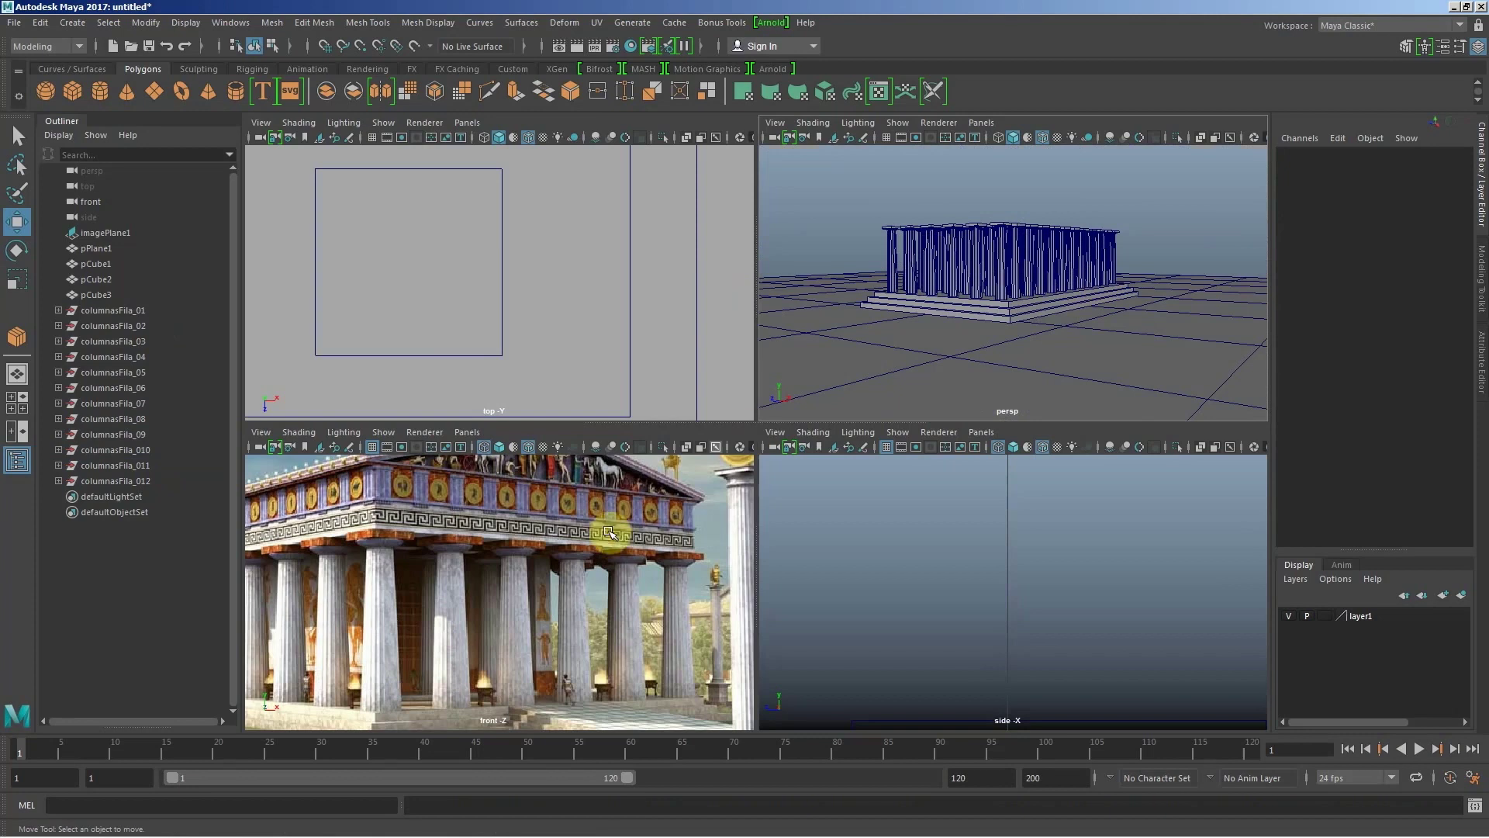
mouse_move(931, 416)
alt+mouse_down()
mouse_move(985, 316)
mouse_move(881, 326)
mouse_move(930, 329)
alt+mouse_up()
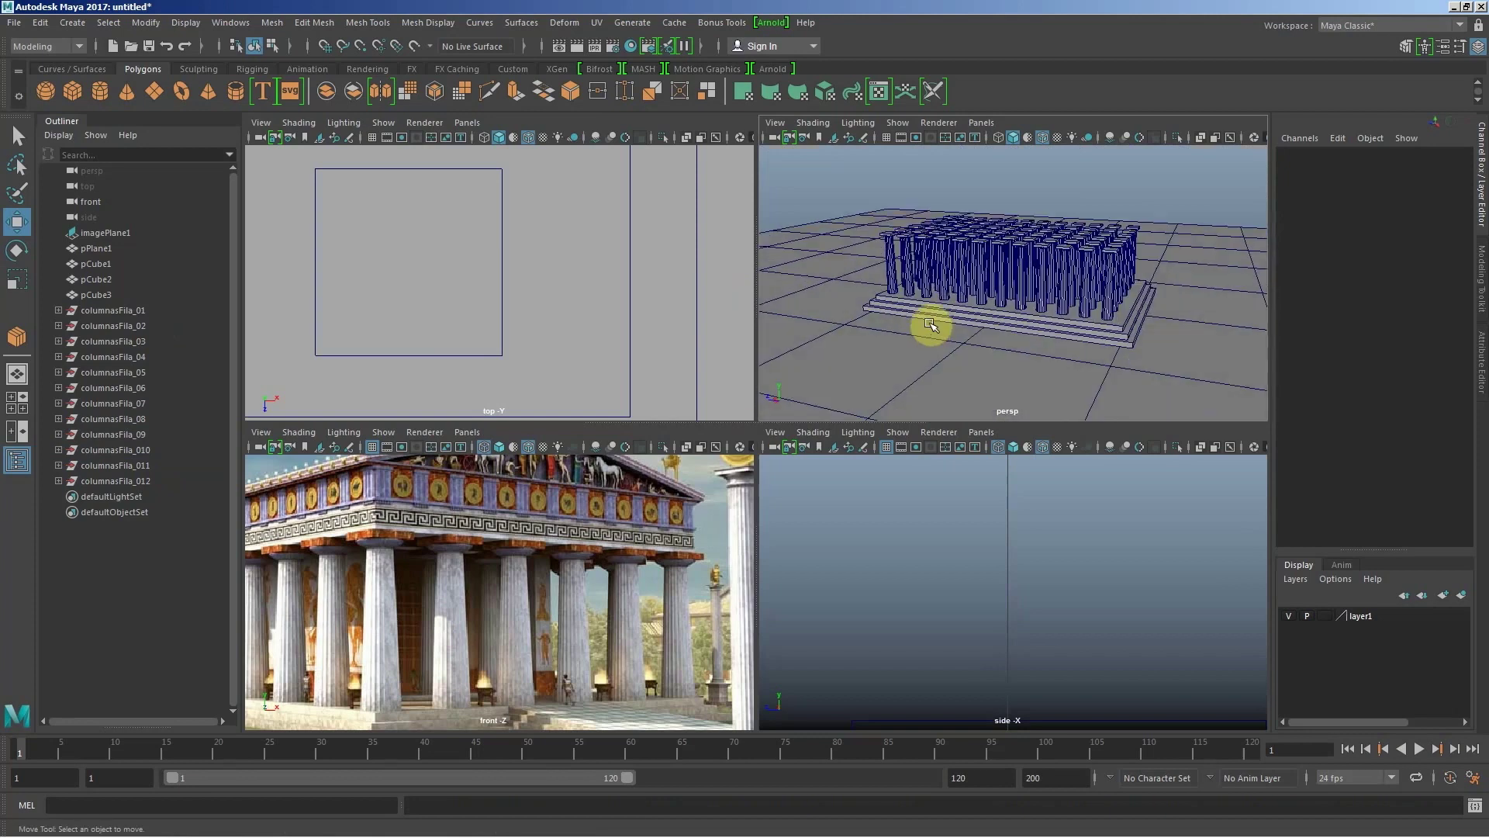
key(ctrl+z)
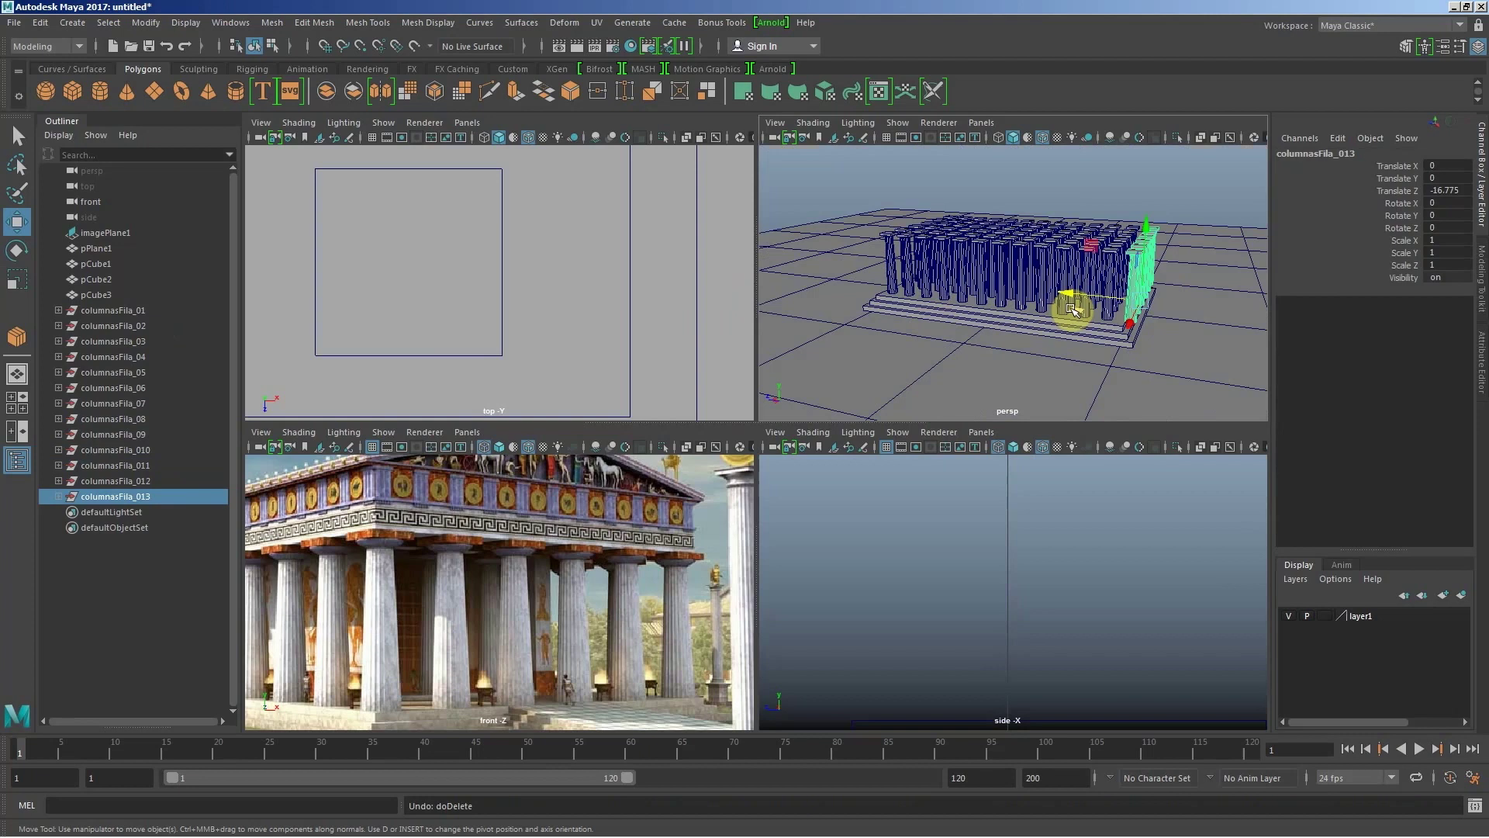
mouse_move(1003, 333)
alt+mouse_down()
mouse_move(1030, 319)
mouse_move(989, 289)
mouse_move(1070, 339)
mouse_move(957, 336)
mouse_move(1008, 353)
mouse_move(1077, 342)
alt+mouse_up()
right_click(1084, 345)
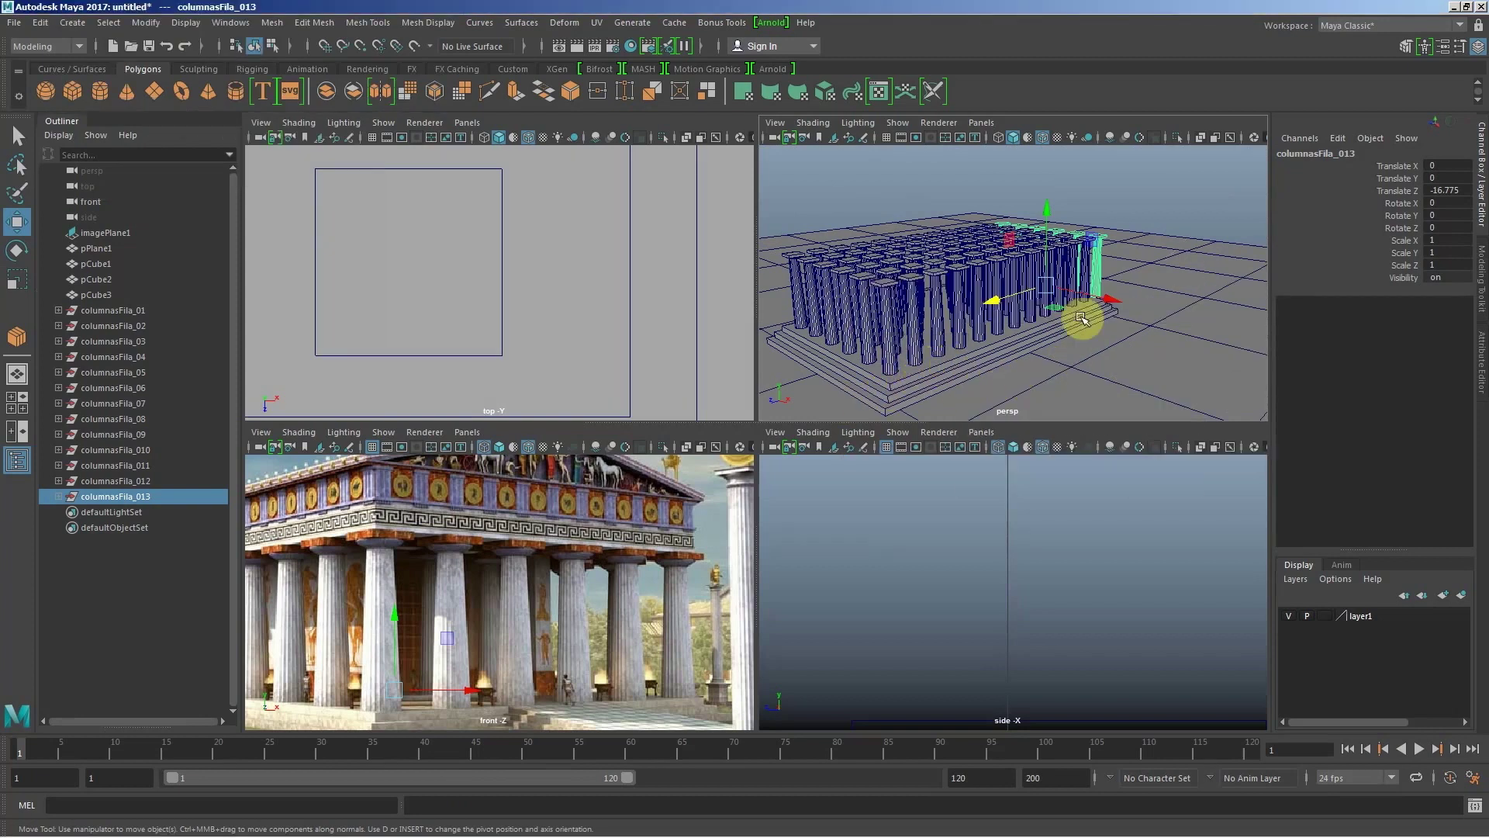
click(1142, 200)
Step: Maximize the persp panel and select base slabs pCube3, pCube2 and pCube1 together
key(space)
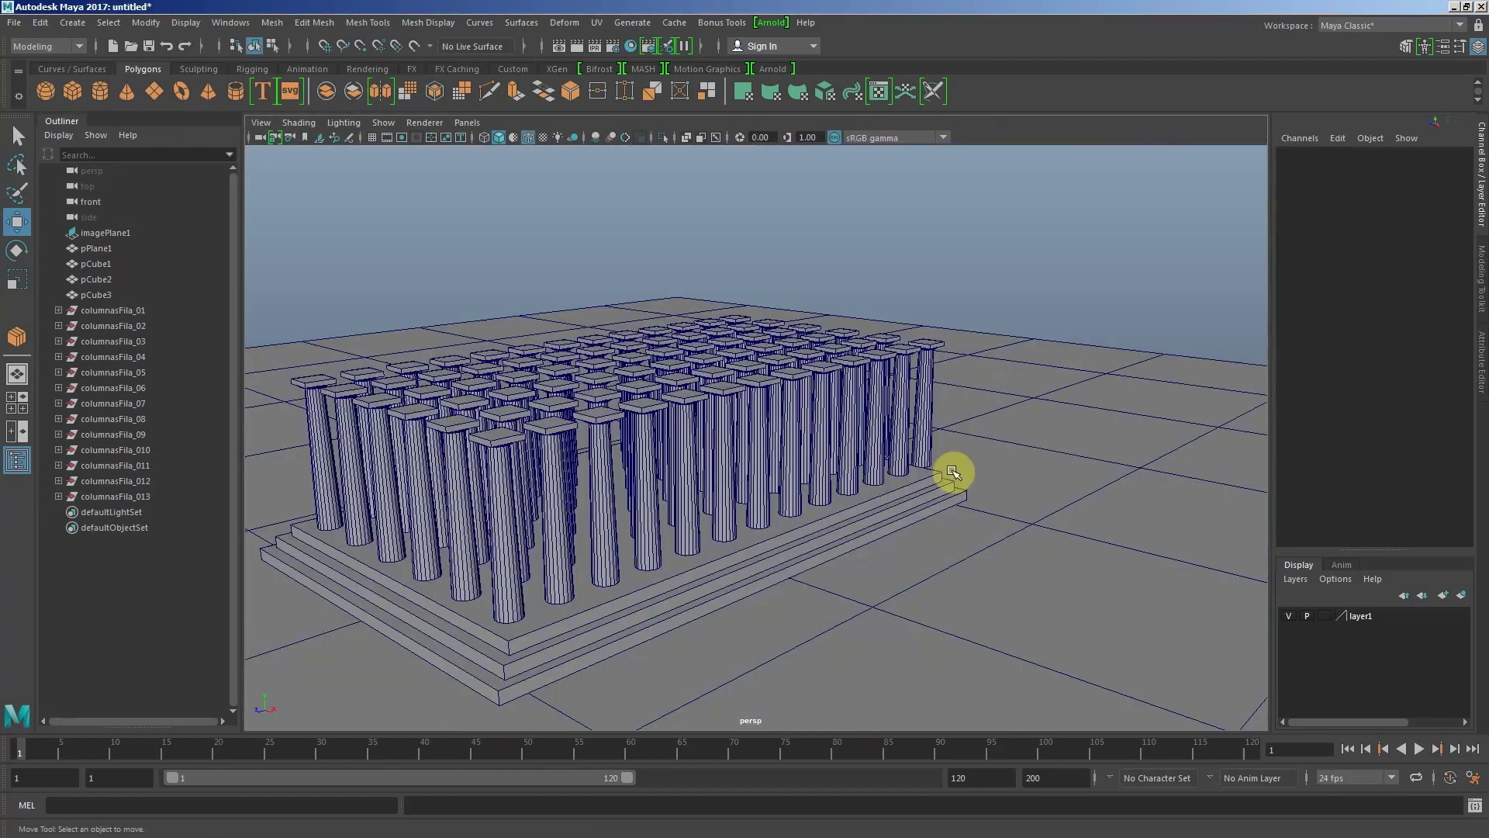
mouse_move(954, 472)
alt+mouse_down()
mouse_move(838, 465)
mouse_move(858, 469)
mouse_move(748, 515)
mouse_move(831, 489)
mouse_move(808, 473)
alt+mouse_up()
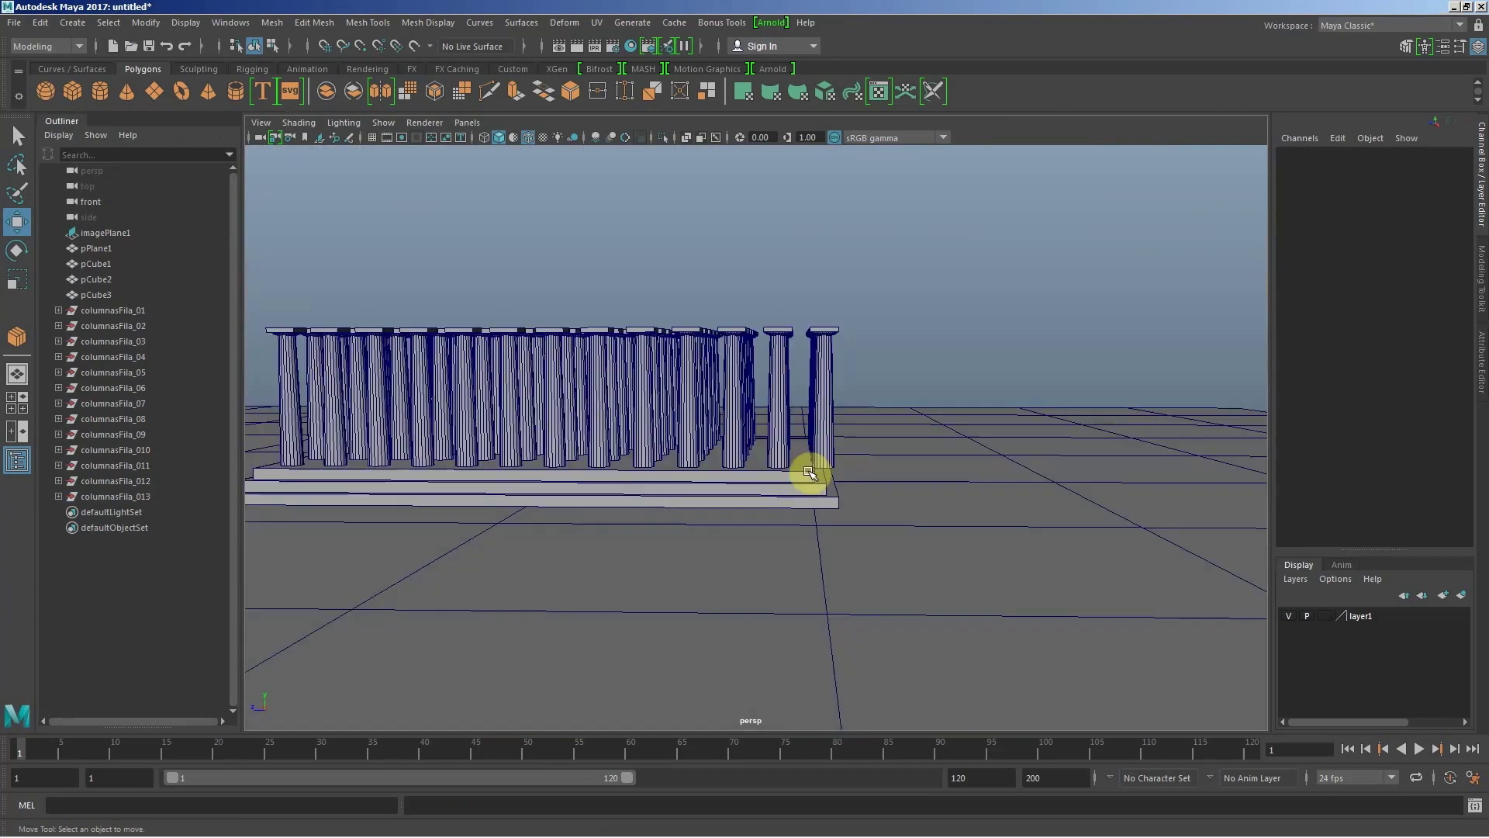
click(813, 483)
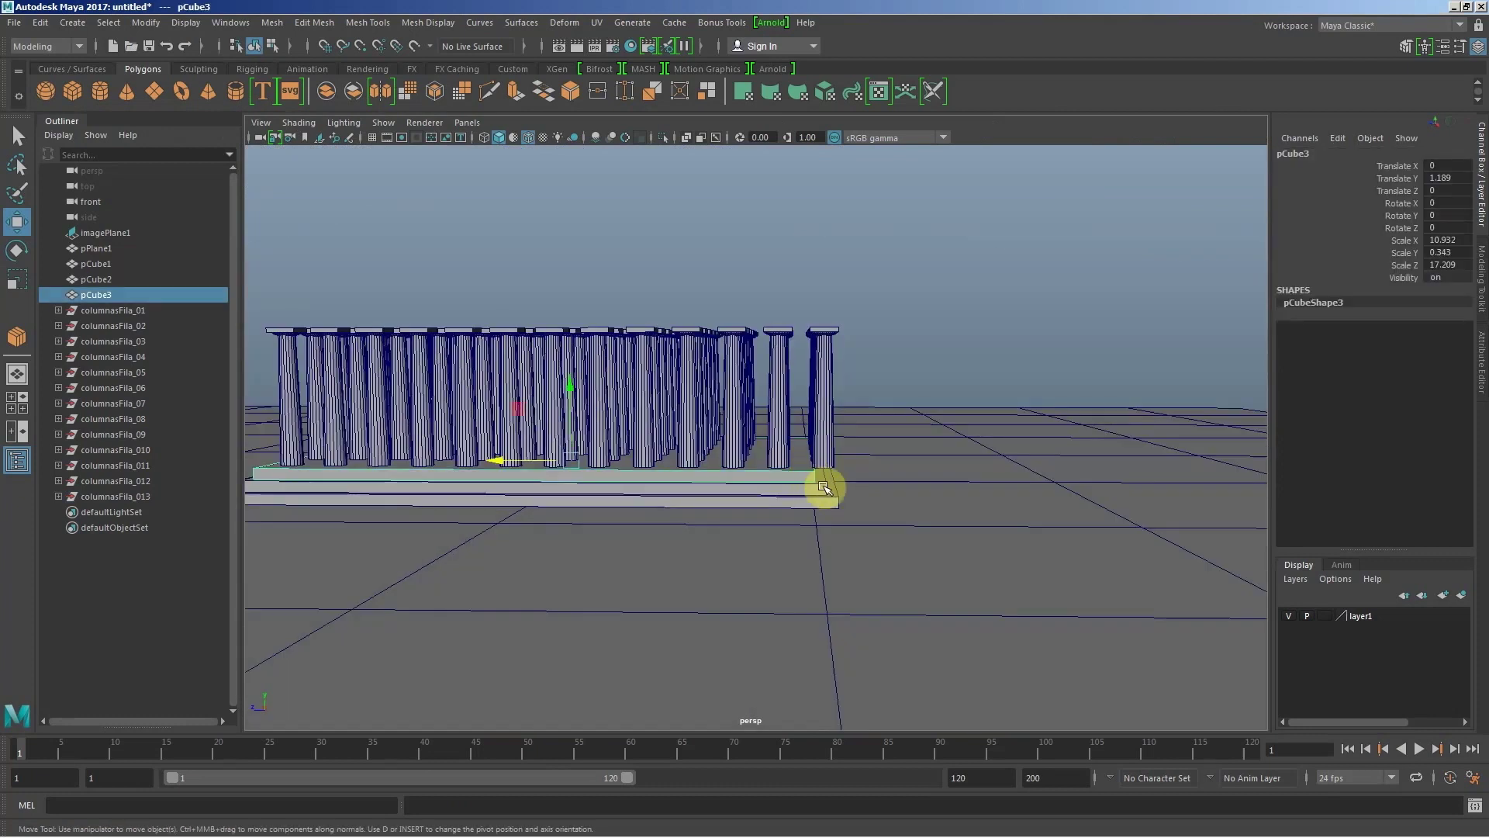
shift+click(827, 497)
shift+click(835, 504)
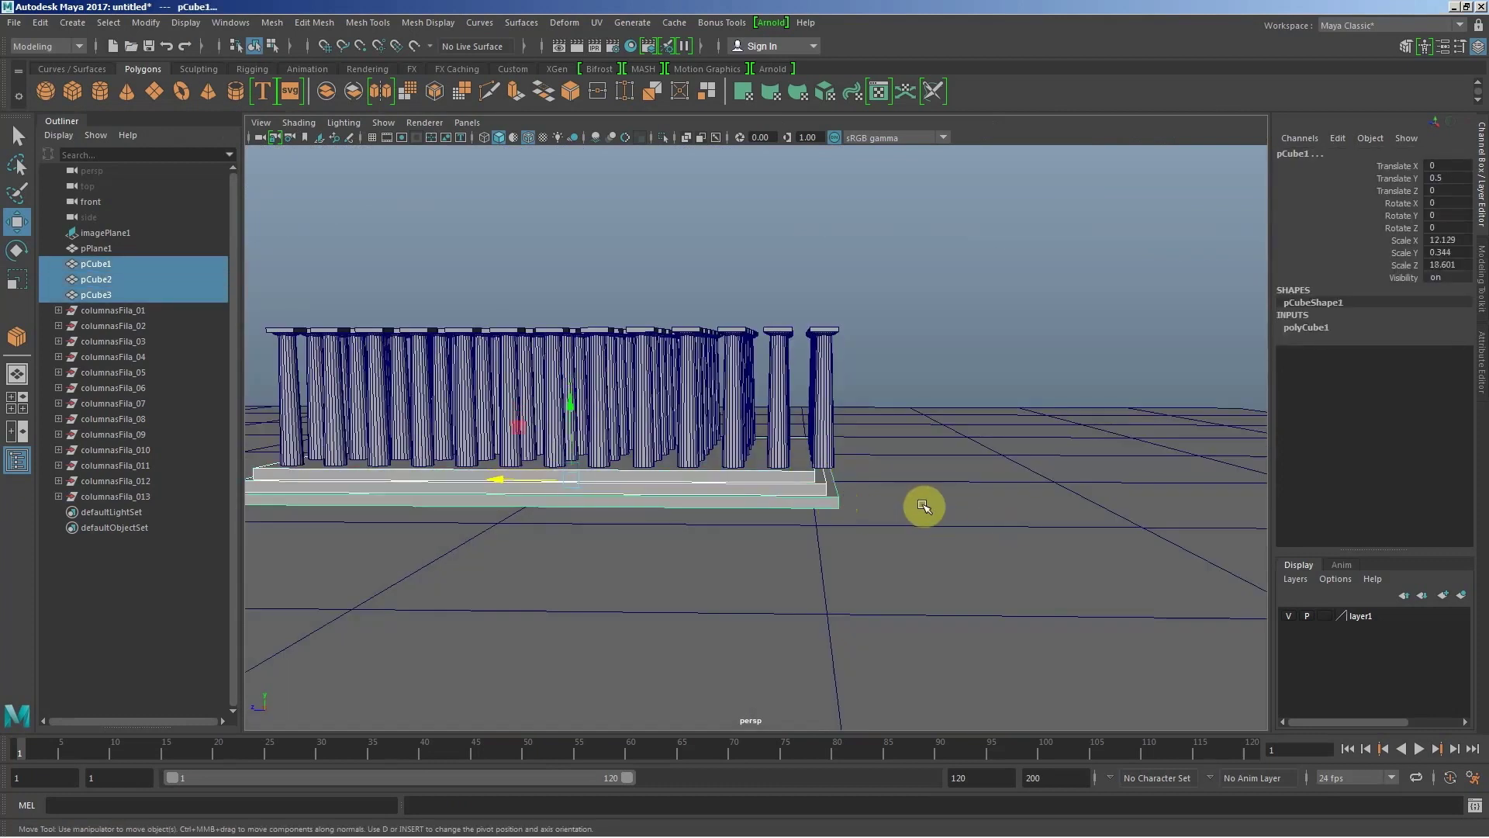
click(799, 473)
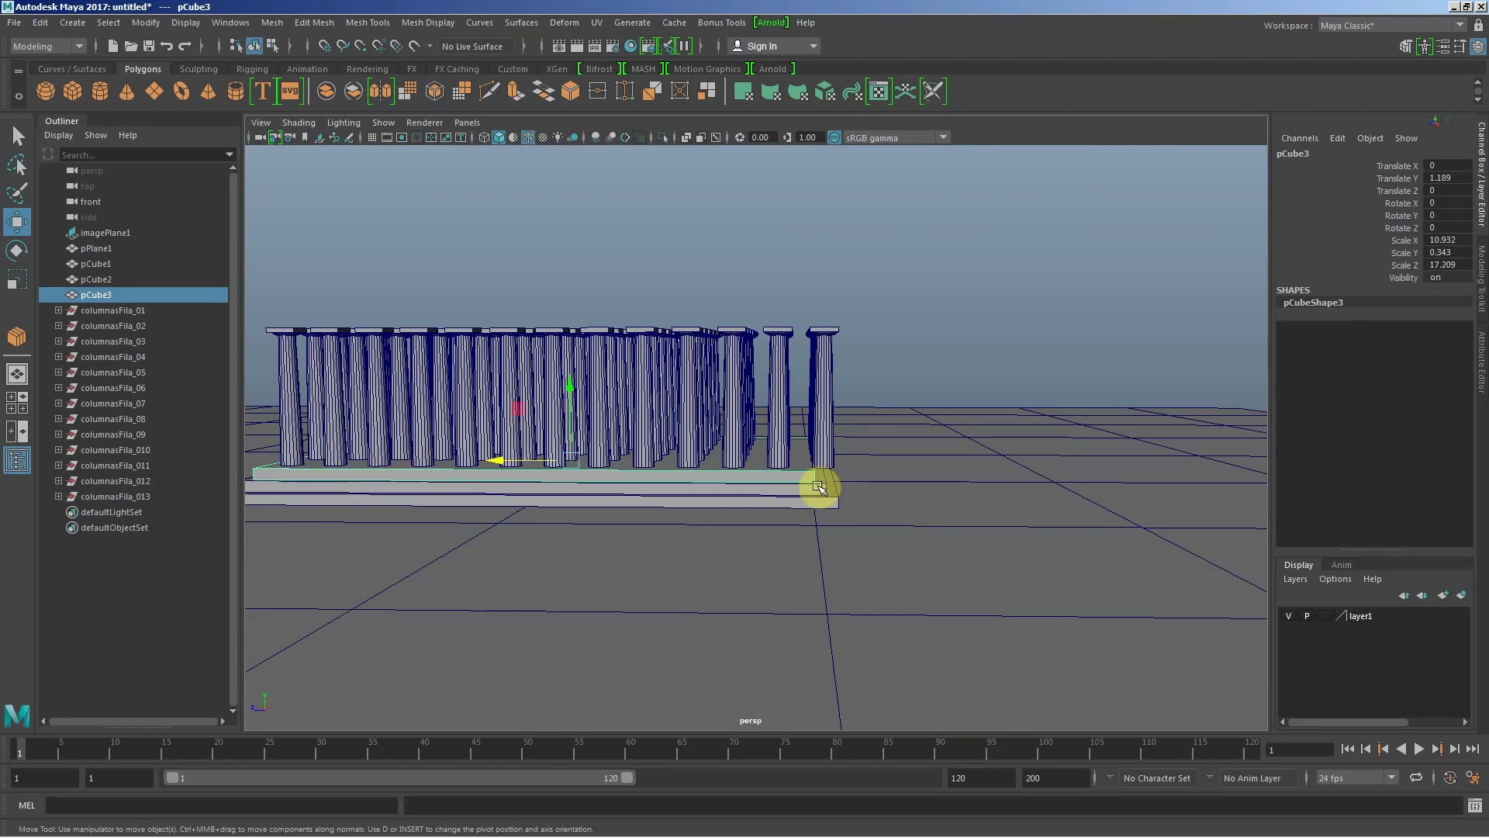
shift+click(821, 487)
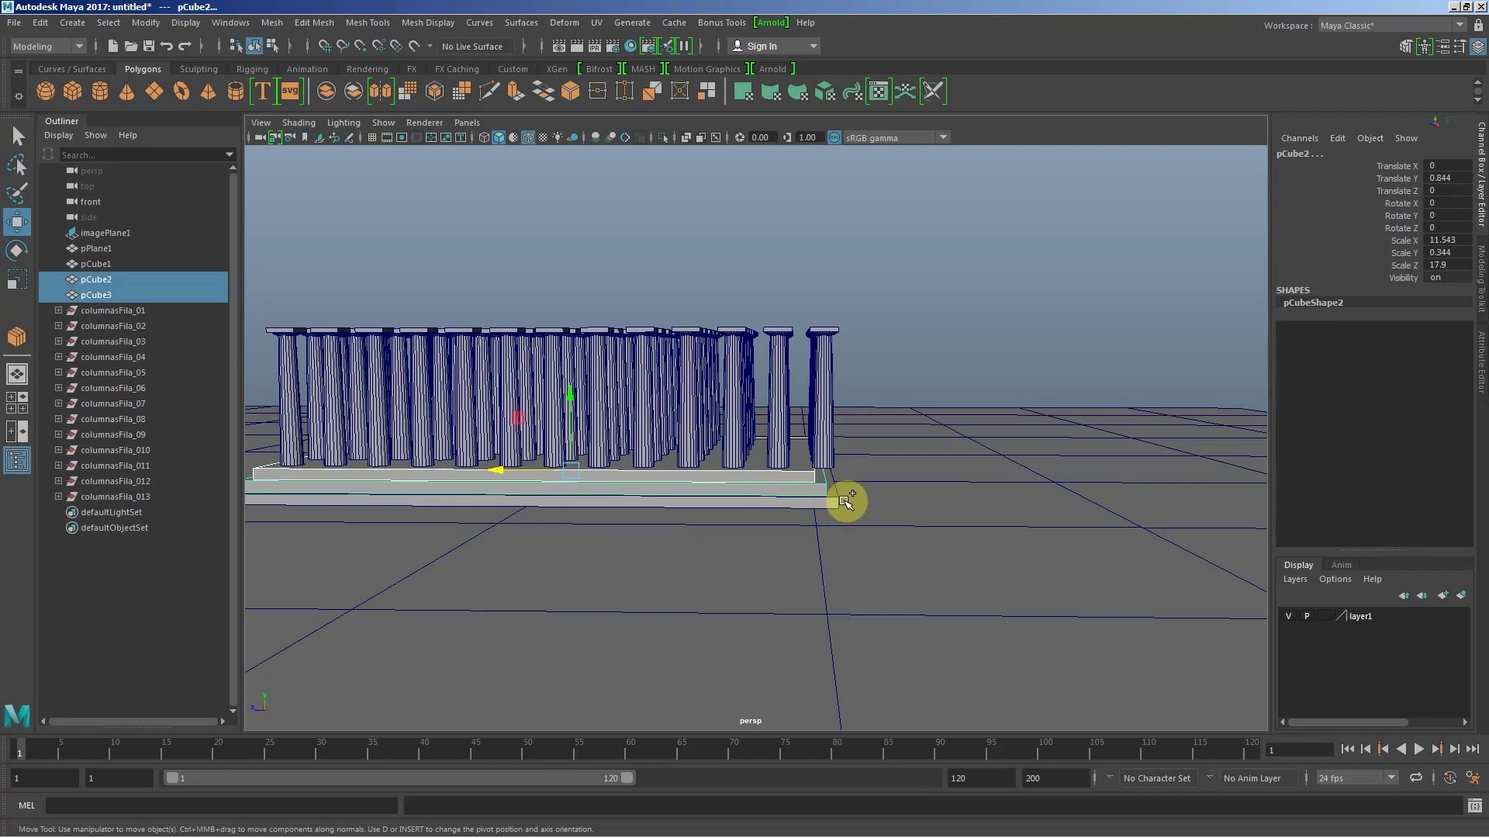
shift+click(837, 504)
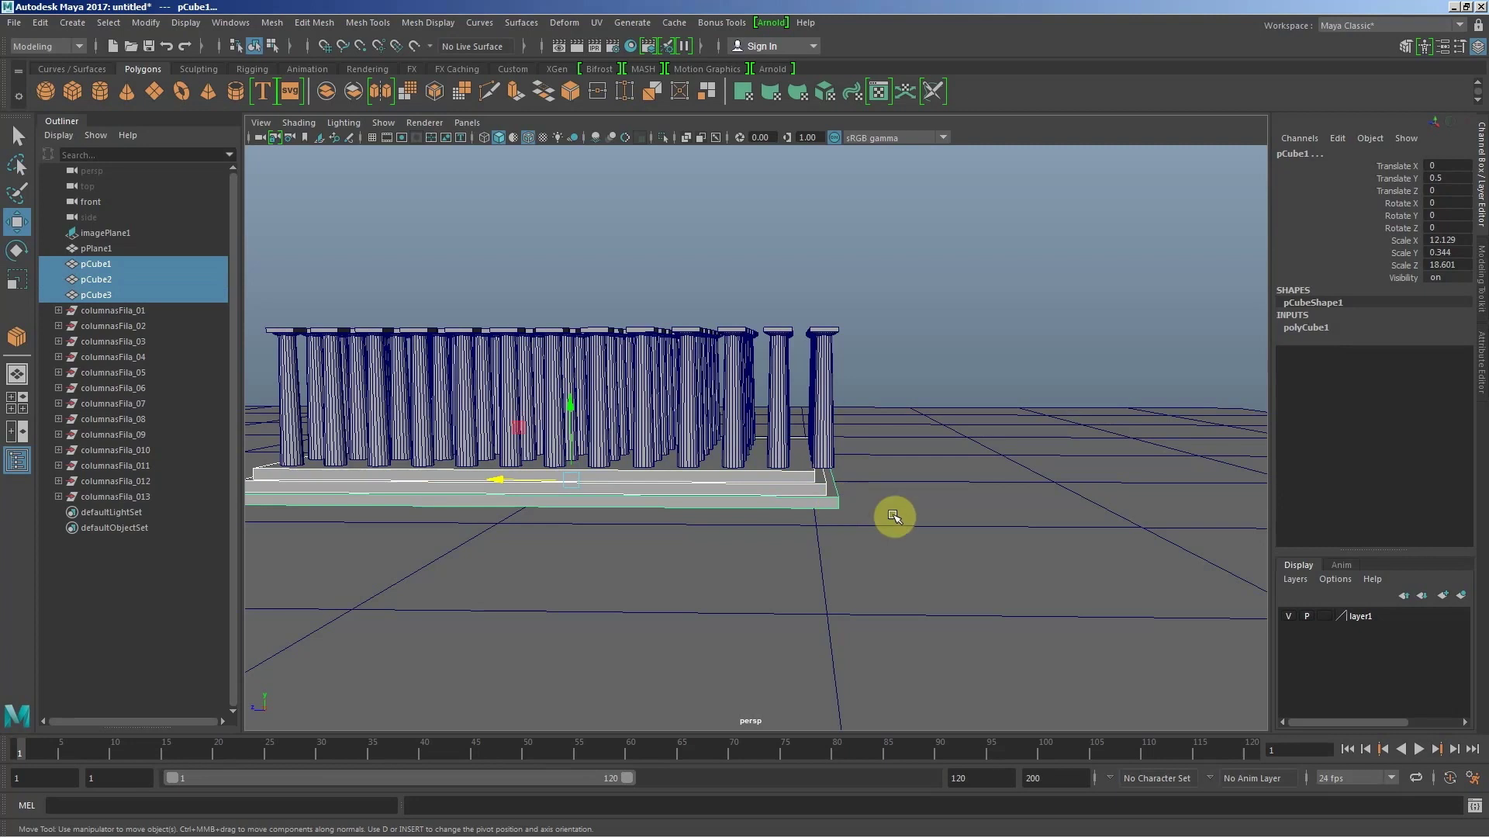
shift+click(842, 508)
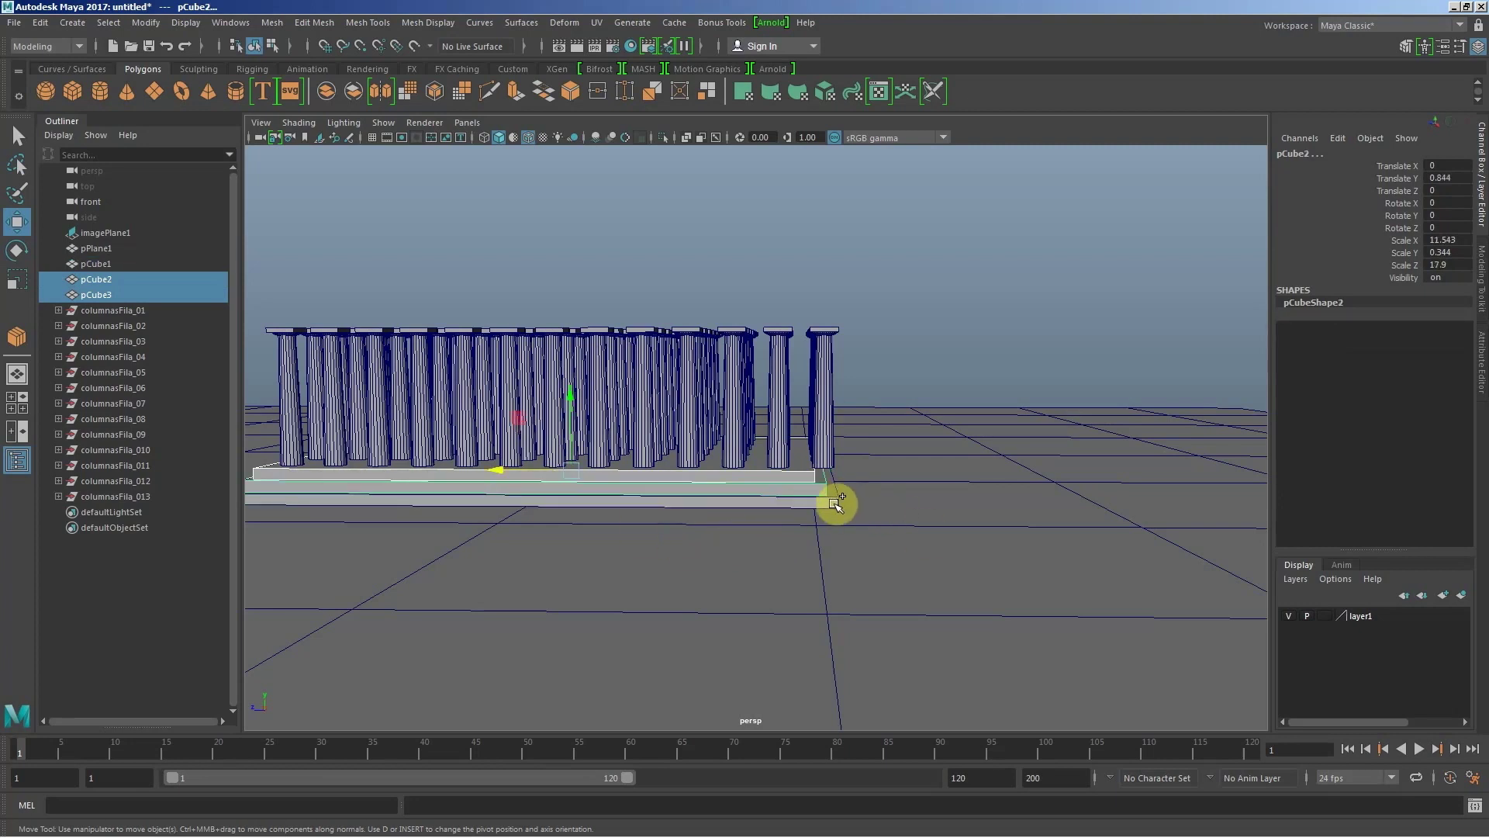
shift+click(836, 504)
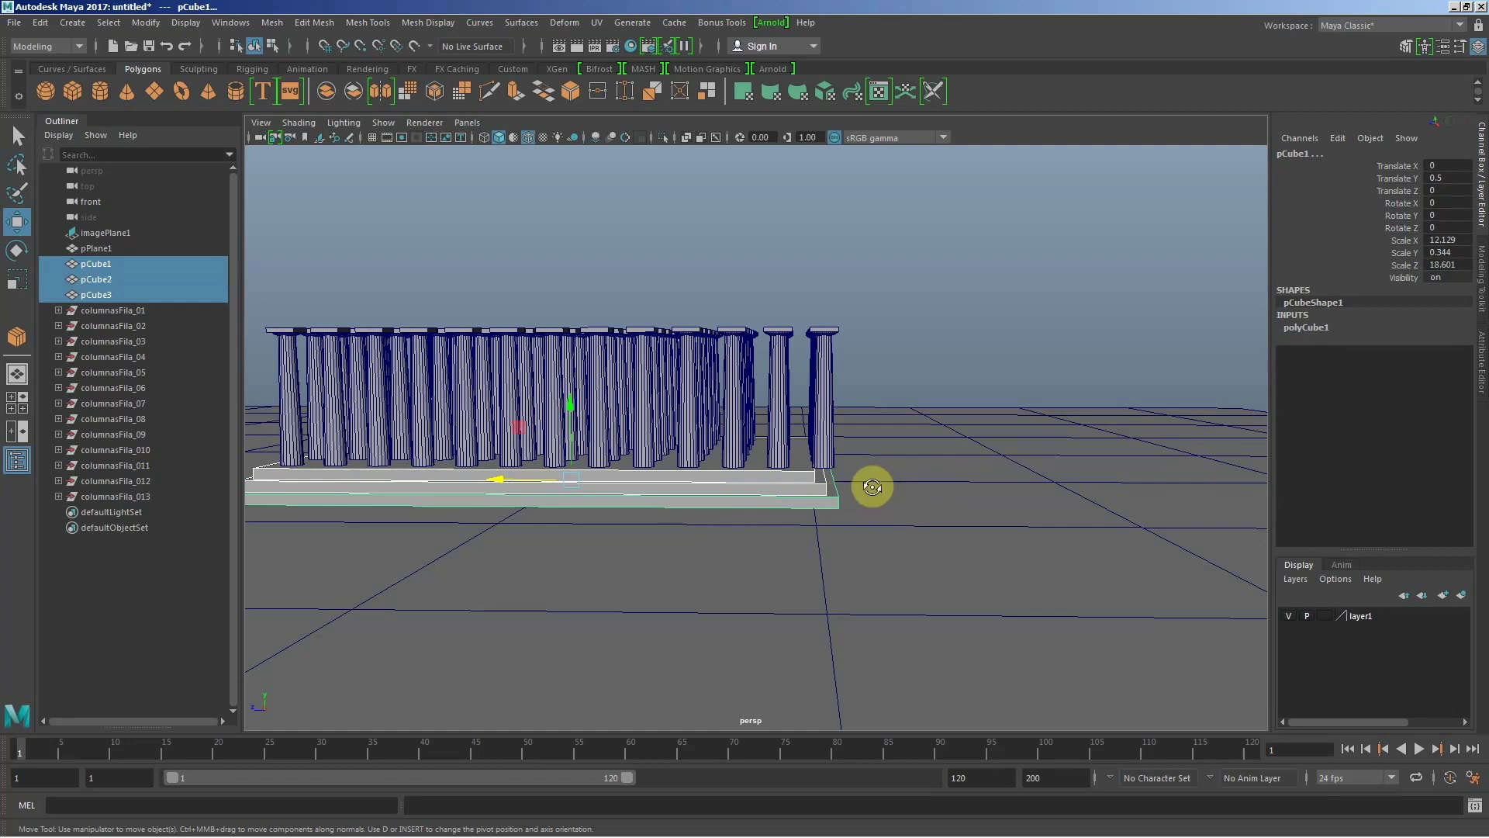
mouse_move(872, 487)
alt+mouse_down()
mouse_move(1063, 499)
mouse_move(897, 515)
mouse_move(987, 473)
mouse_move(934, 472)
mouse_move(947, 482)
alt+mouse_up()
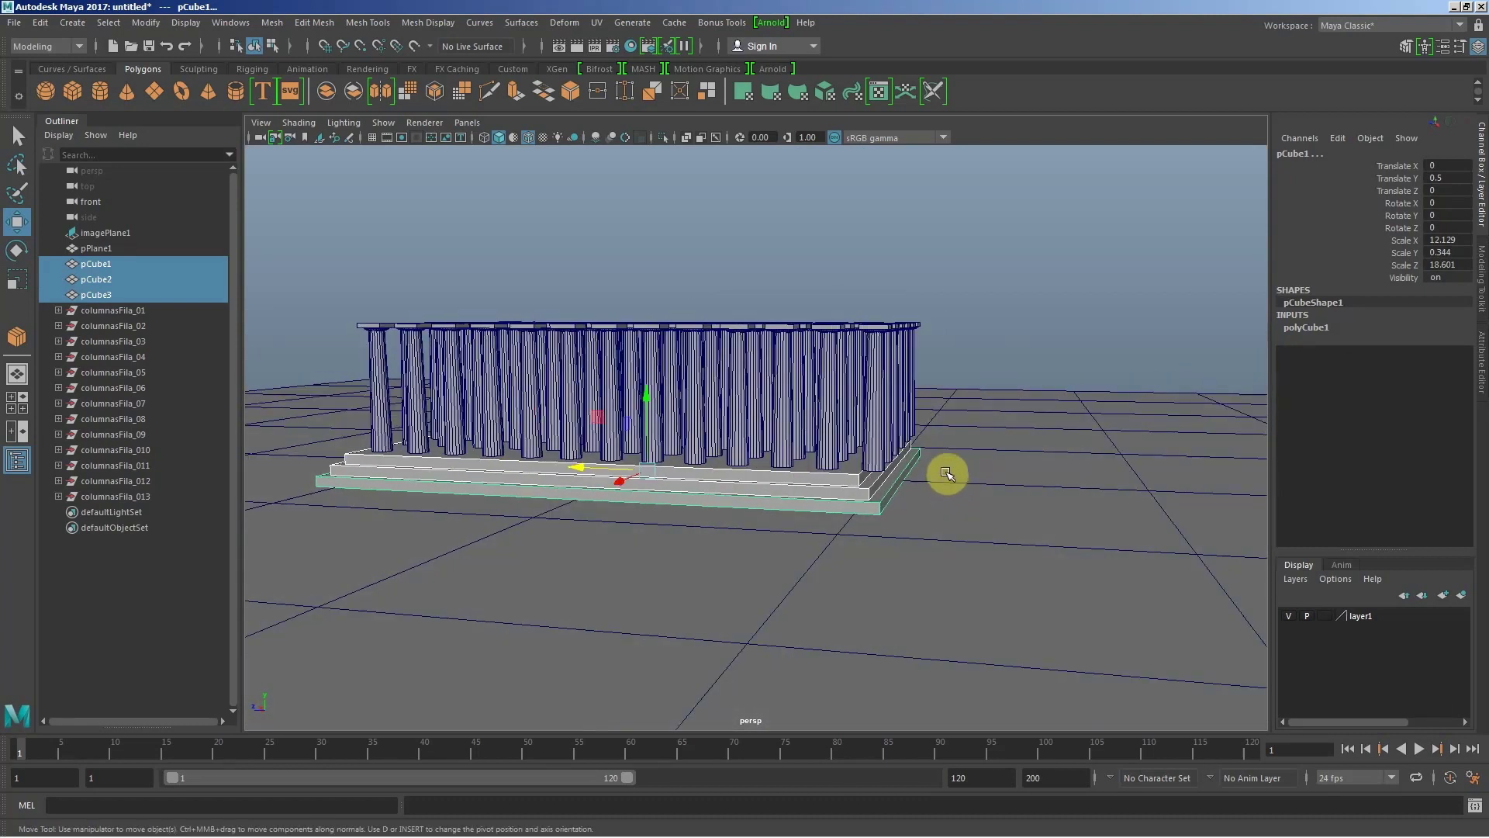
Step: Select the top step's right-end vertices and stretch them along X toward the columns
key(F8)
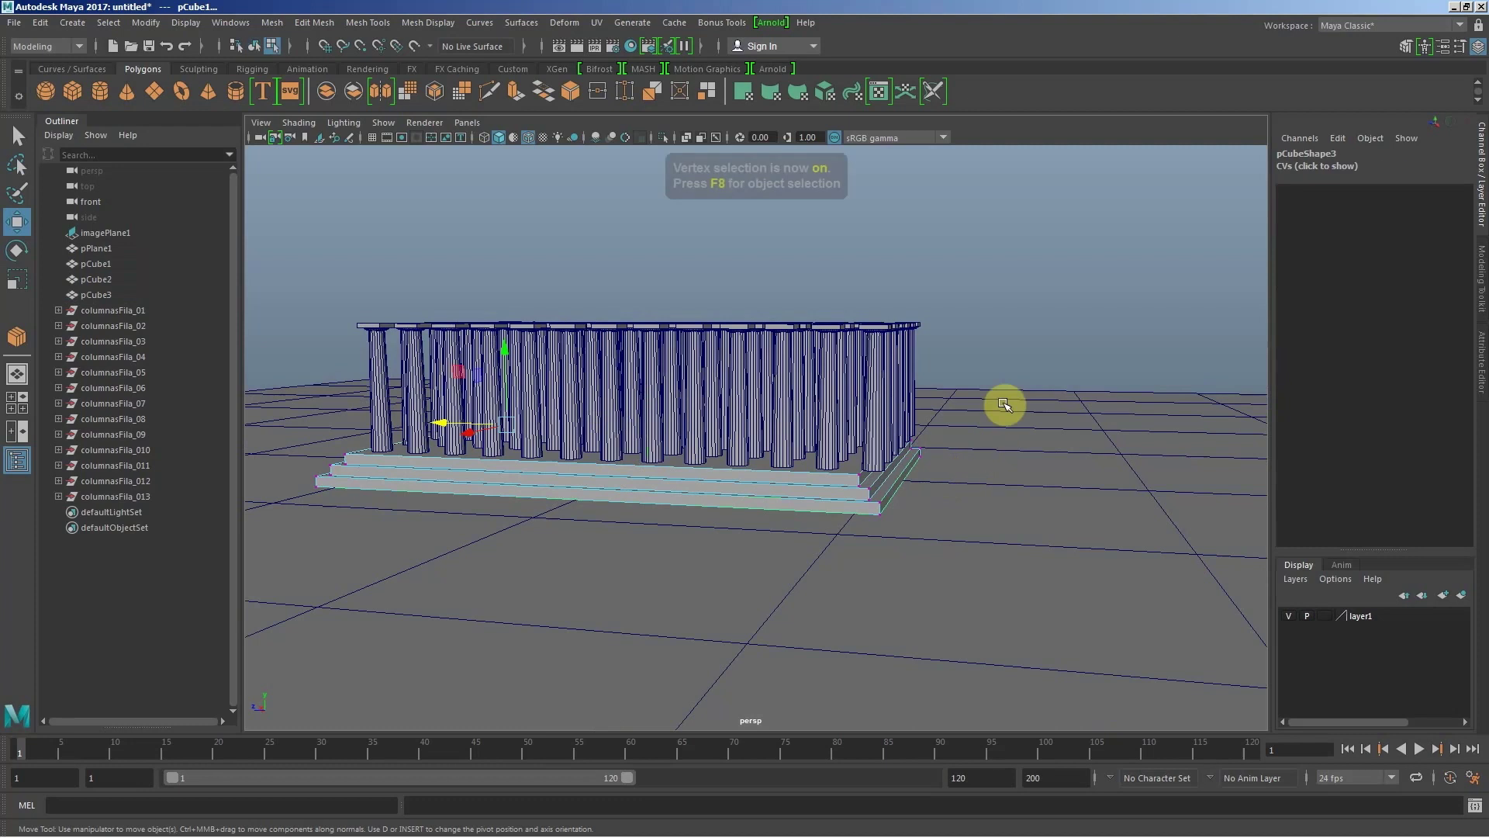
drag(1002, 404, 805, 555)
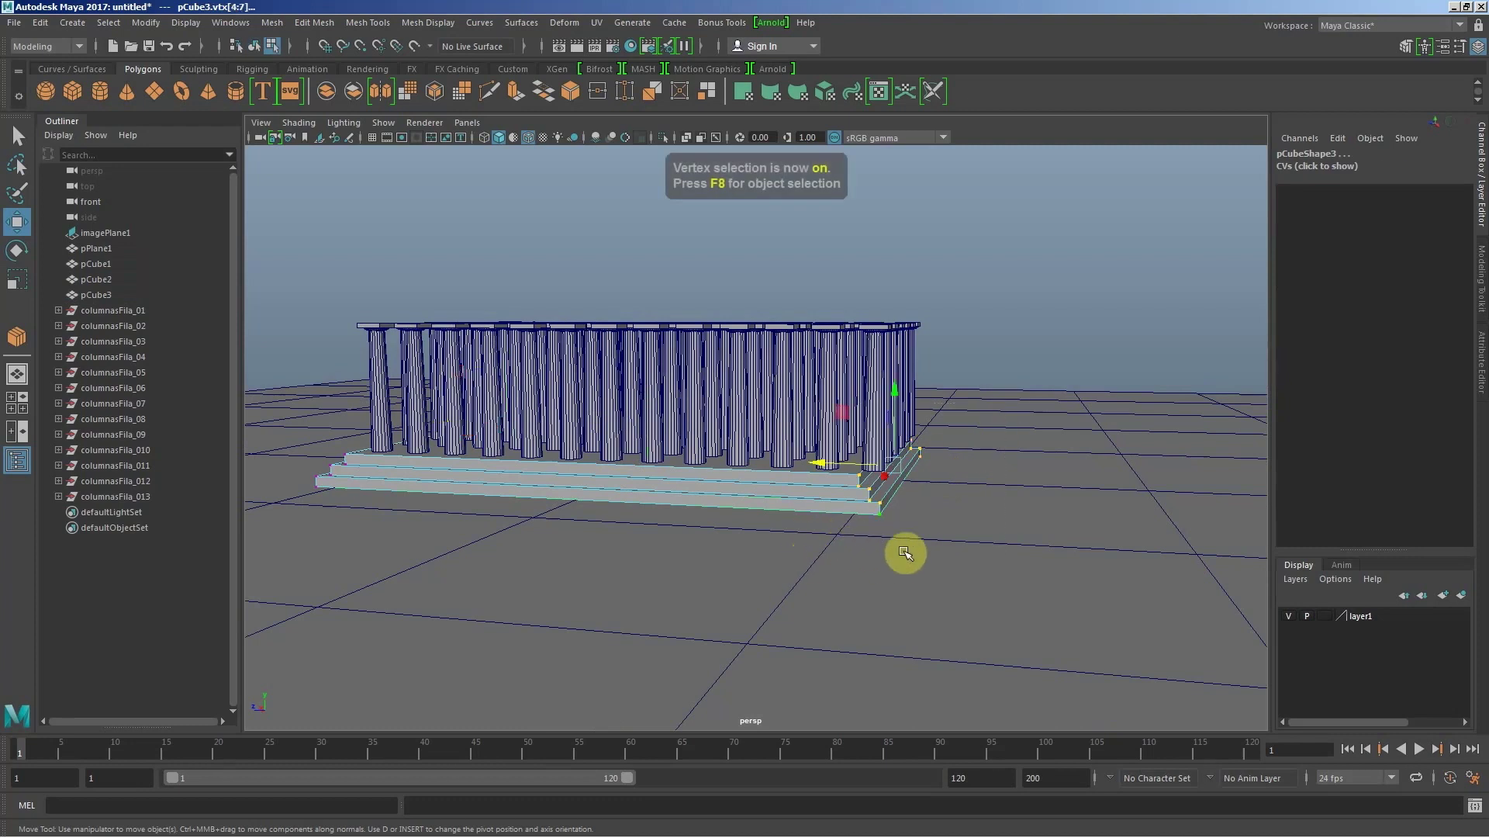
alt+drag(948, 526, 727, 553)
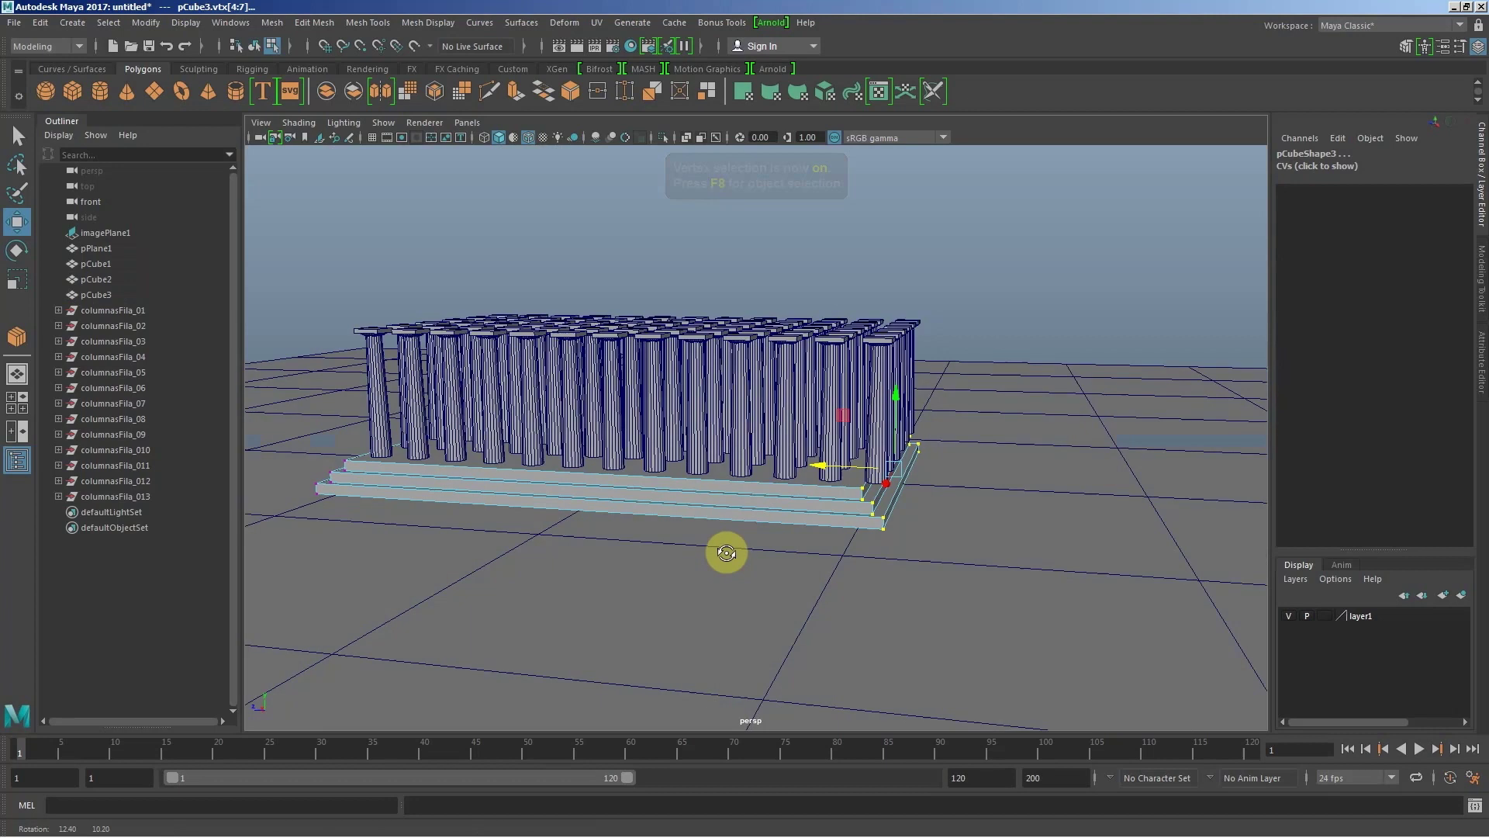
drag(811, 472, 849, 475)
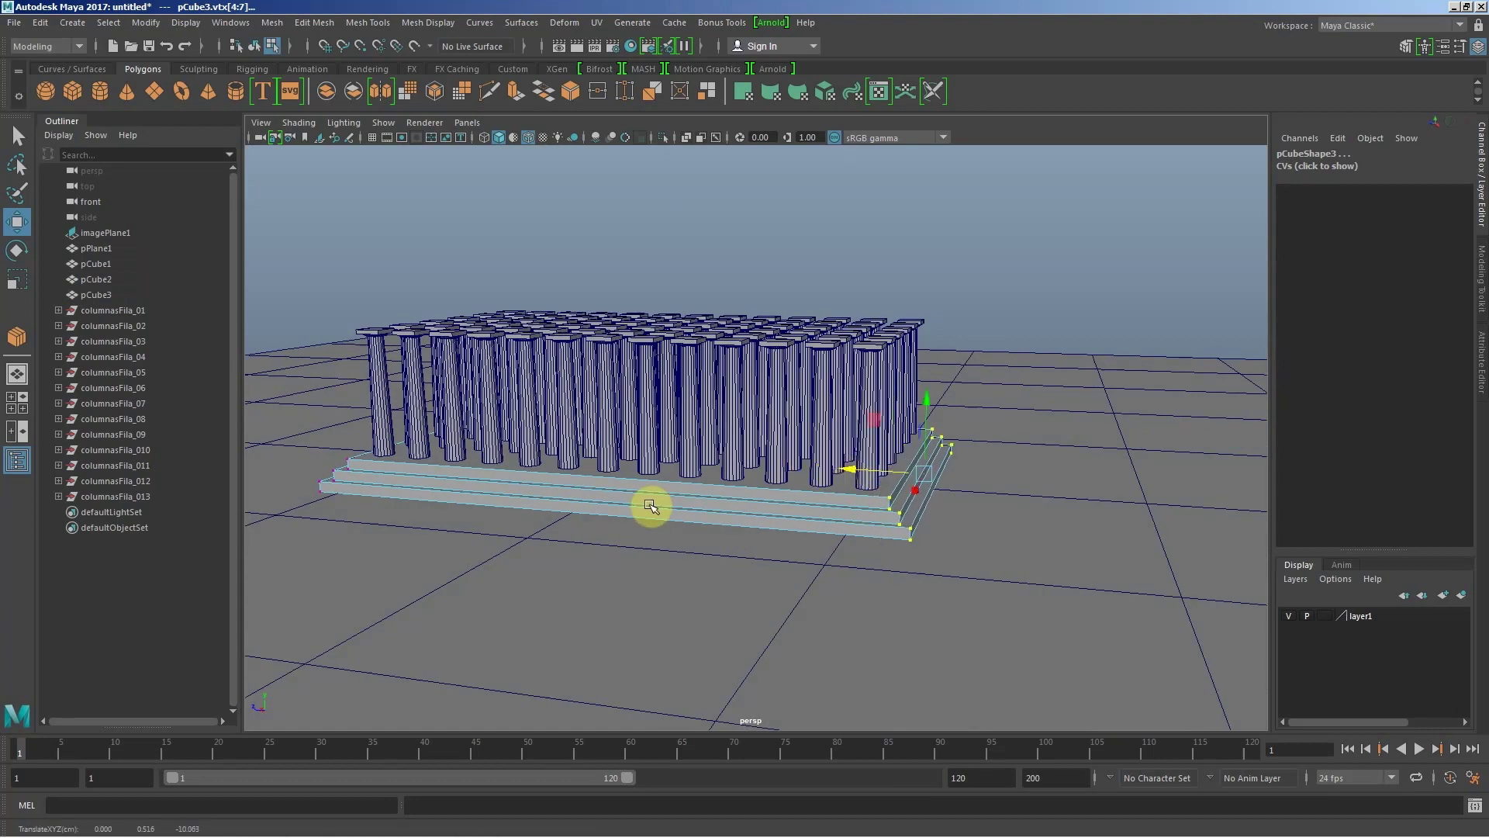
mouse_move(650, 506)
alt+mouse_down()
mouse_move(721, 502)
mouse_move(688, 485)
mouse_move(743, 494)
mouse_move(701, 505)
mouse_move(779, 539)
alt+mouse_up()
Step: In side view, reselect the step's right-end vertices and align them with the last column
key(space)
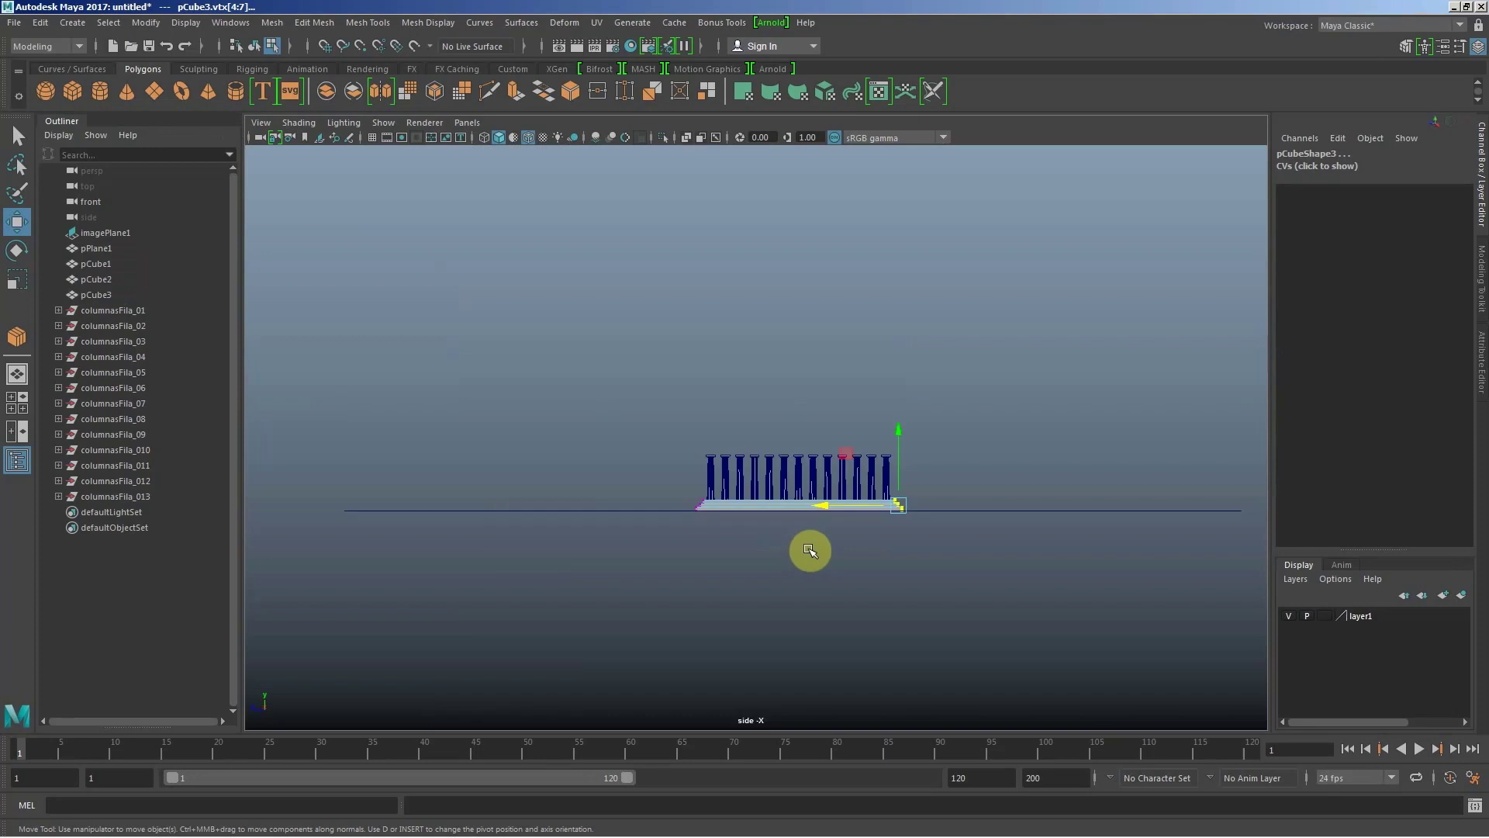
scroll(970, 593, up, 3)
scroll(1046, 616, down, 3)
key(ctrl+z)
key(f)
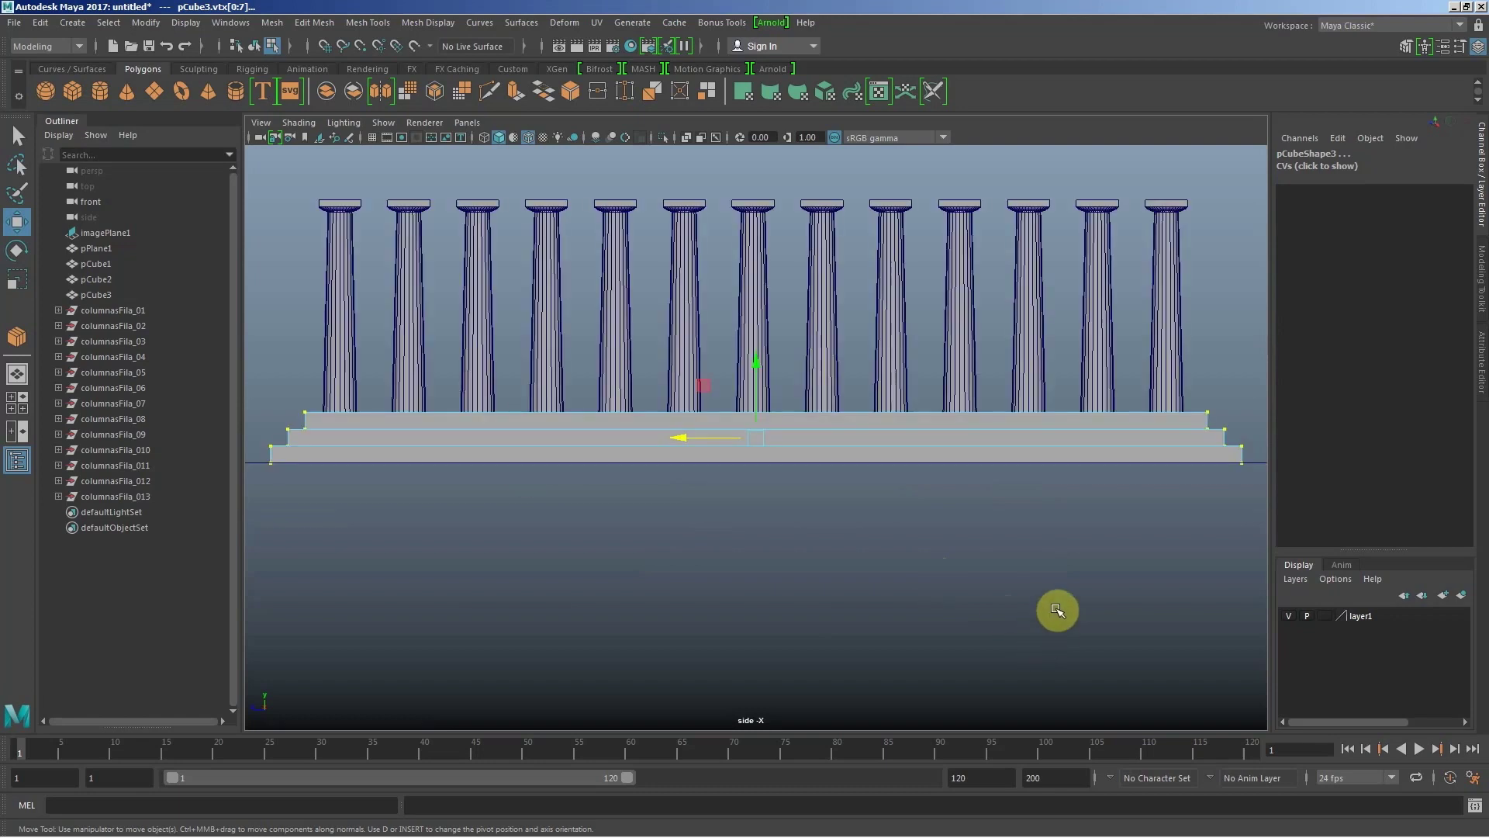
scroll(1238, 421, down, 1)
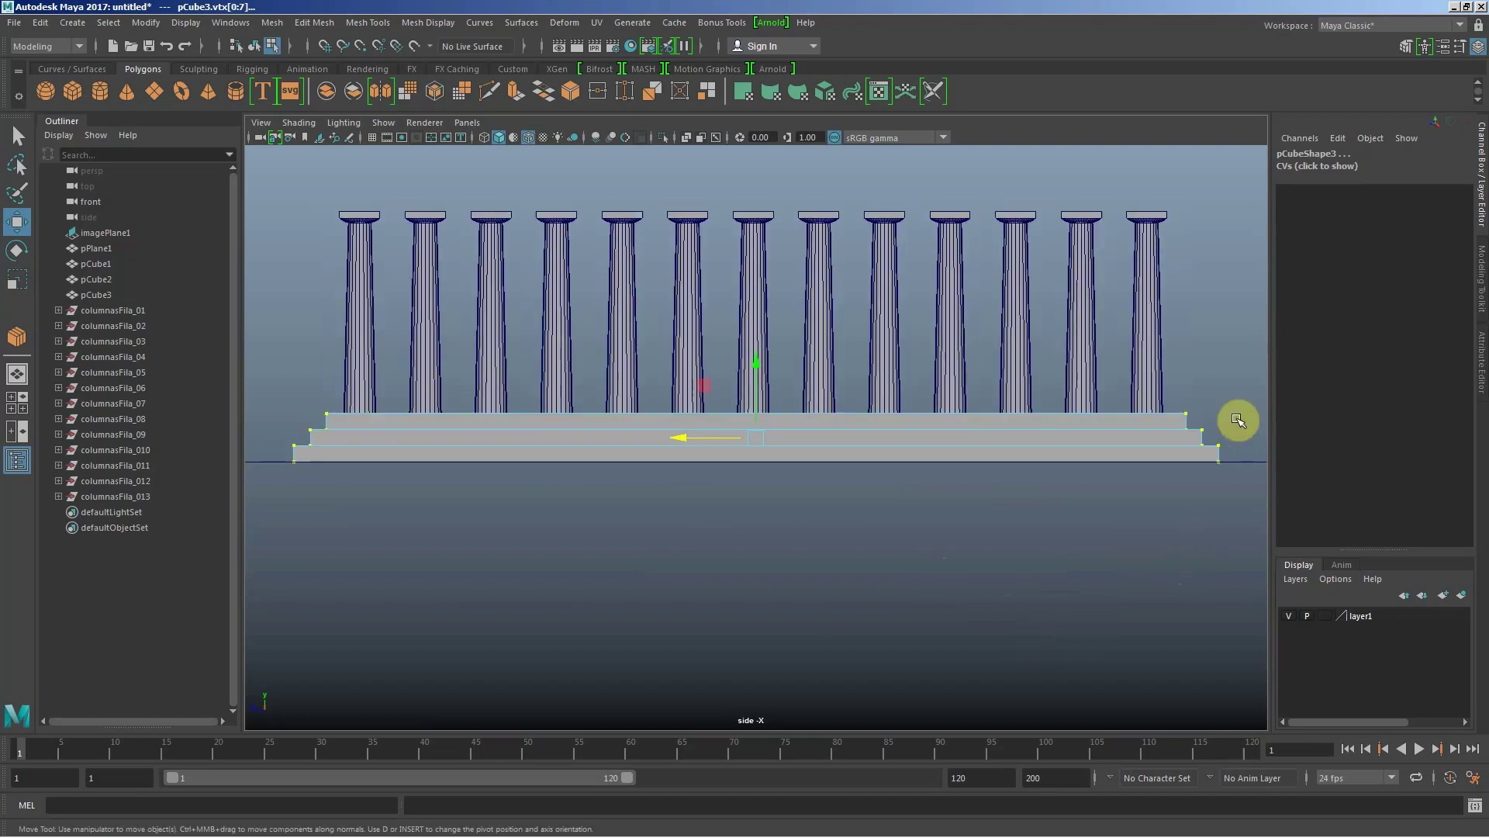
drag(1241, 396, 1100, 548)
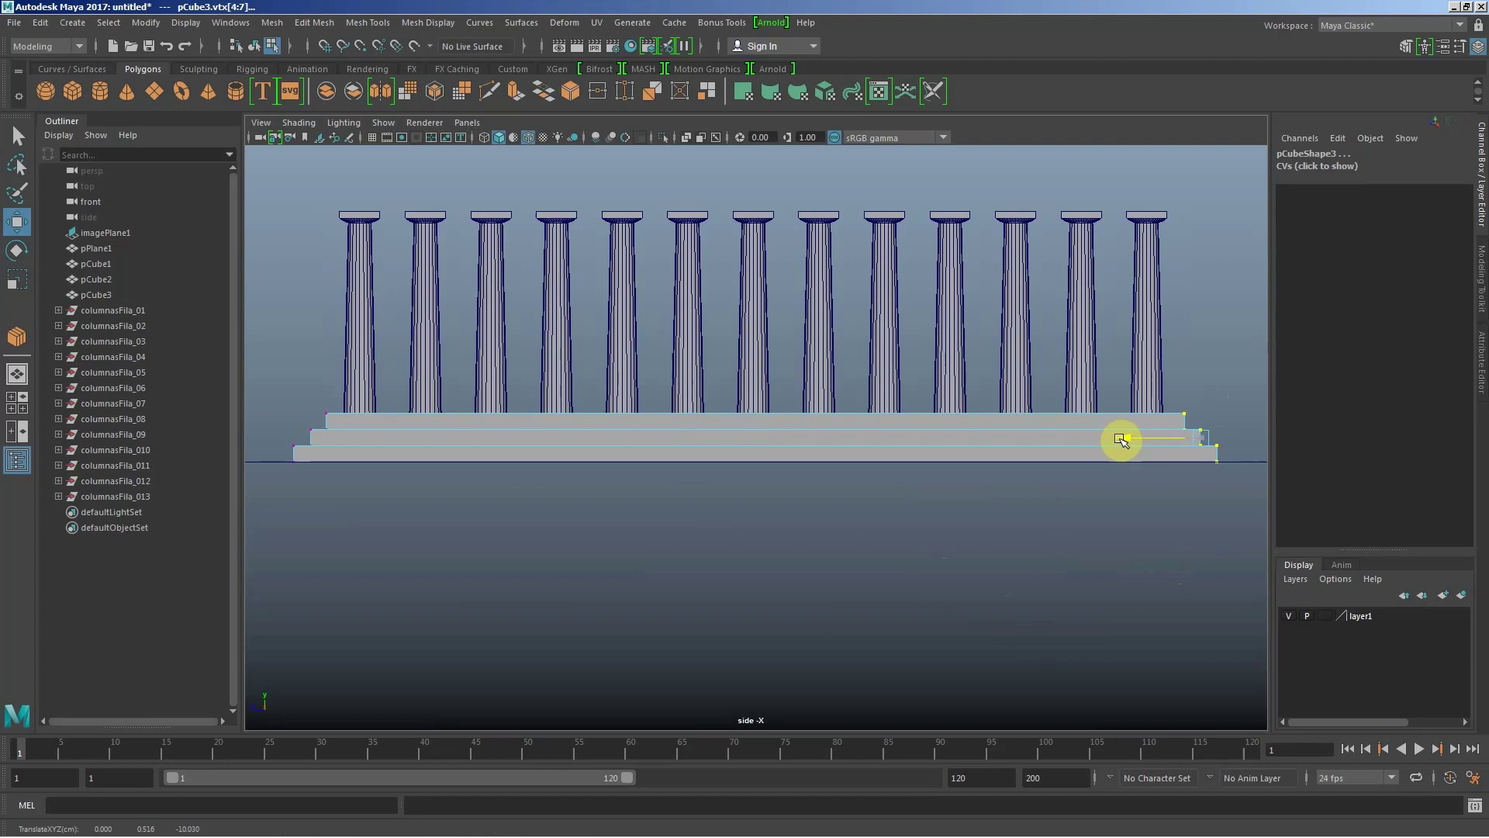
drag(1121, 440, 1127, 440)
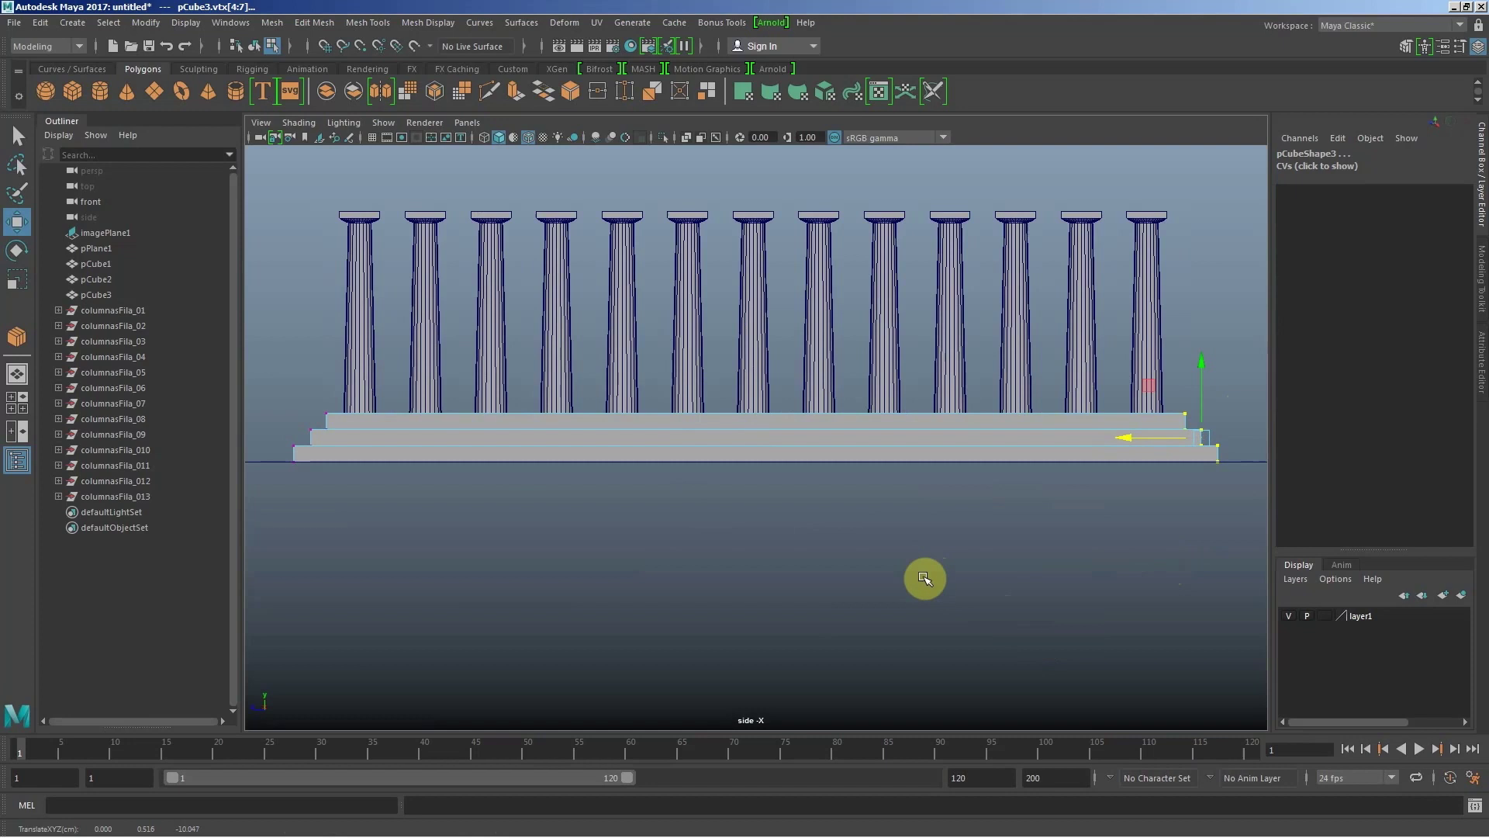
scroll(756, 438, down, 2)
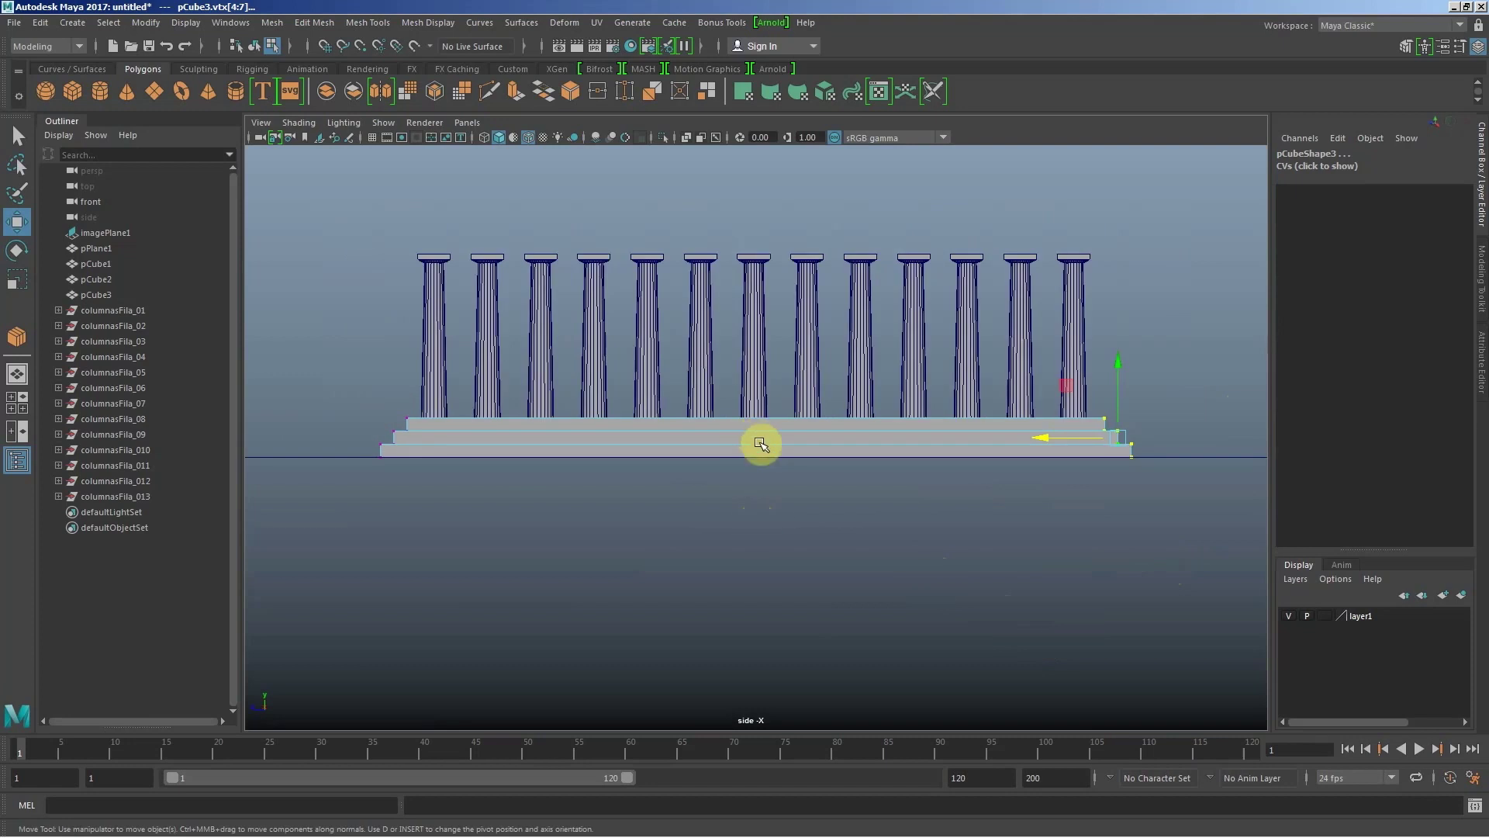
Step: Return to object mode, deselect the step slabs, and show the hotbox camera-view choices
key(F8)
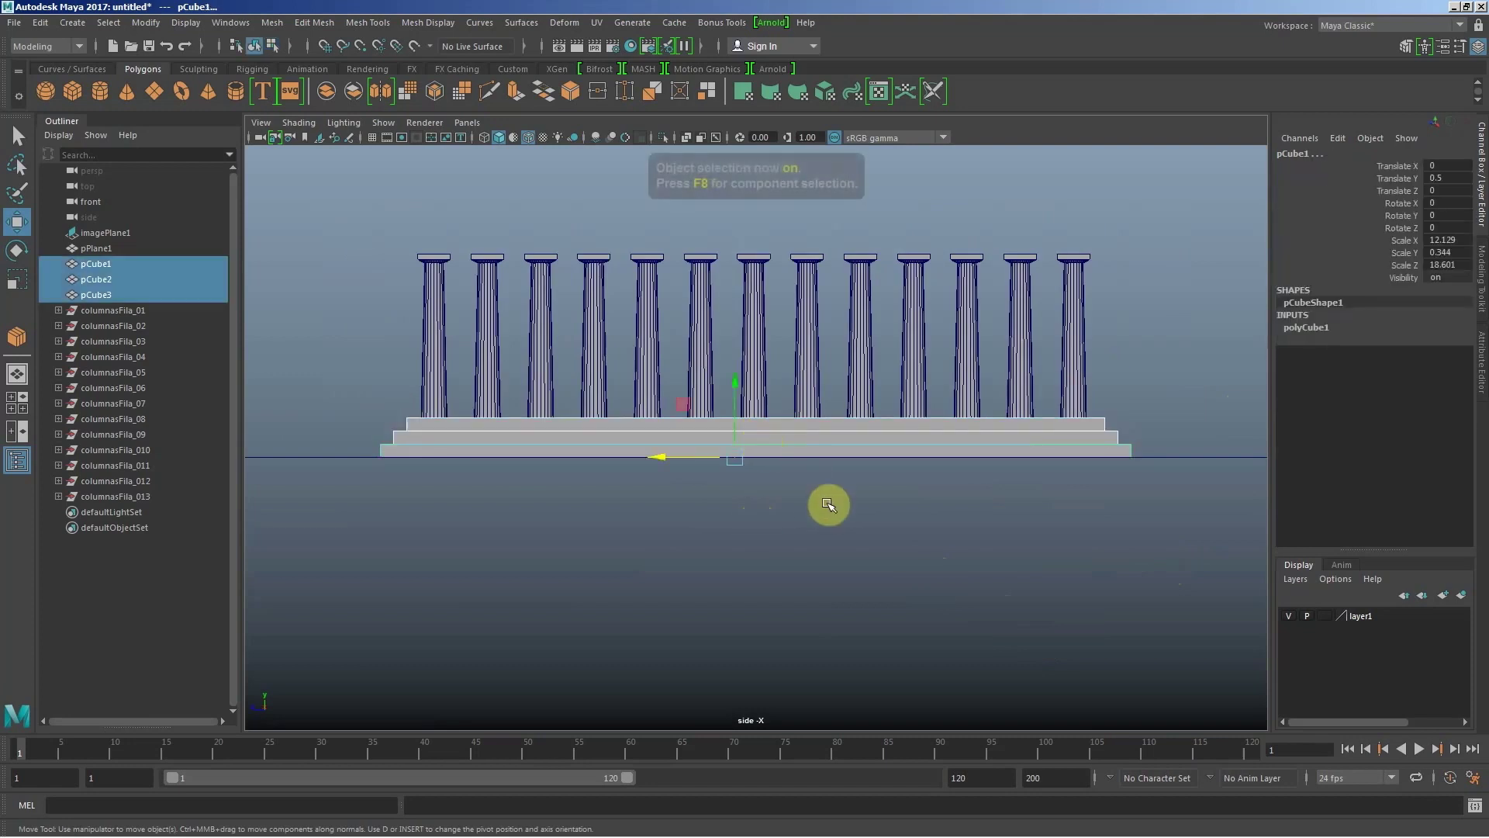
click(836, 535)
key(space)
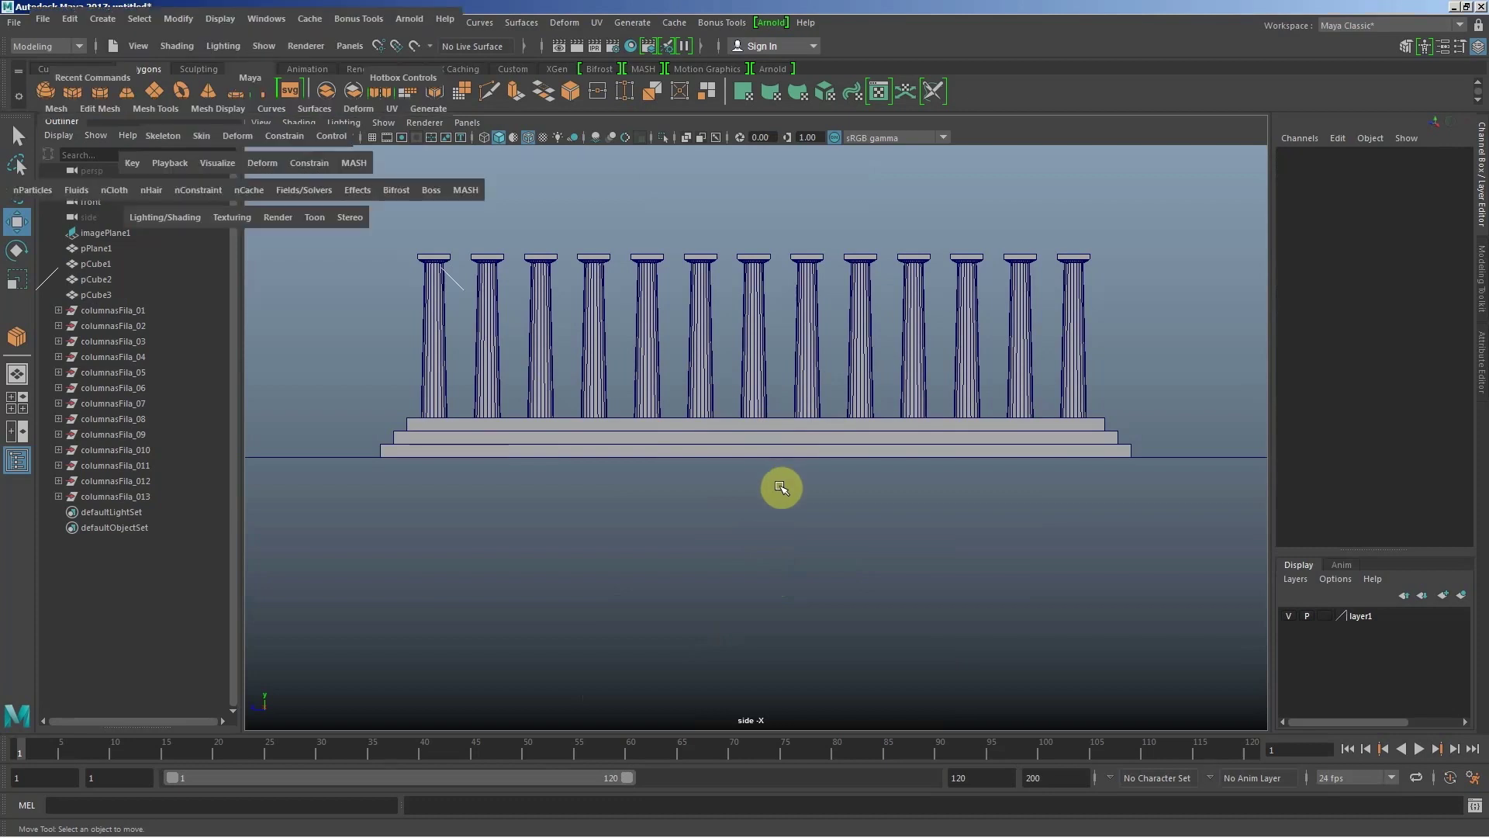
key(space)
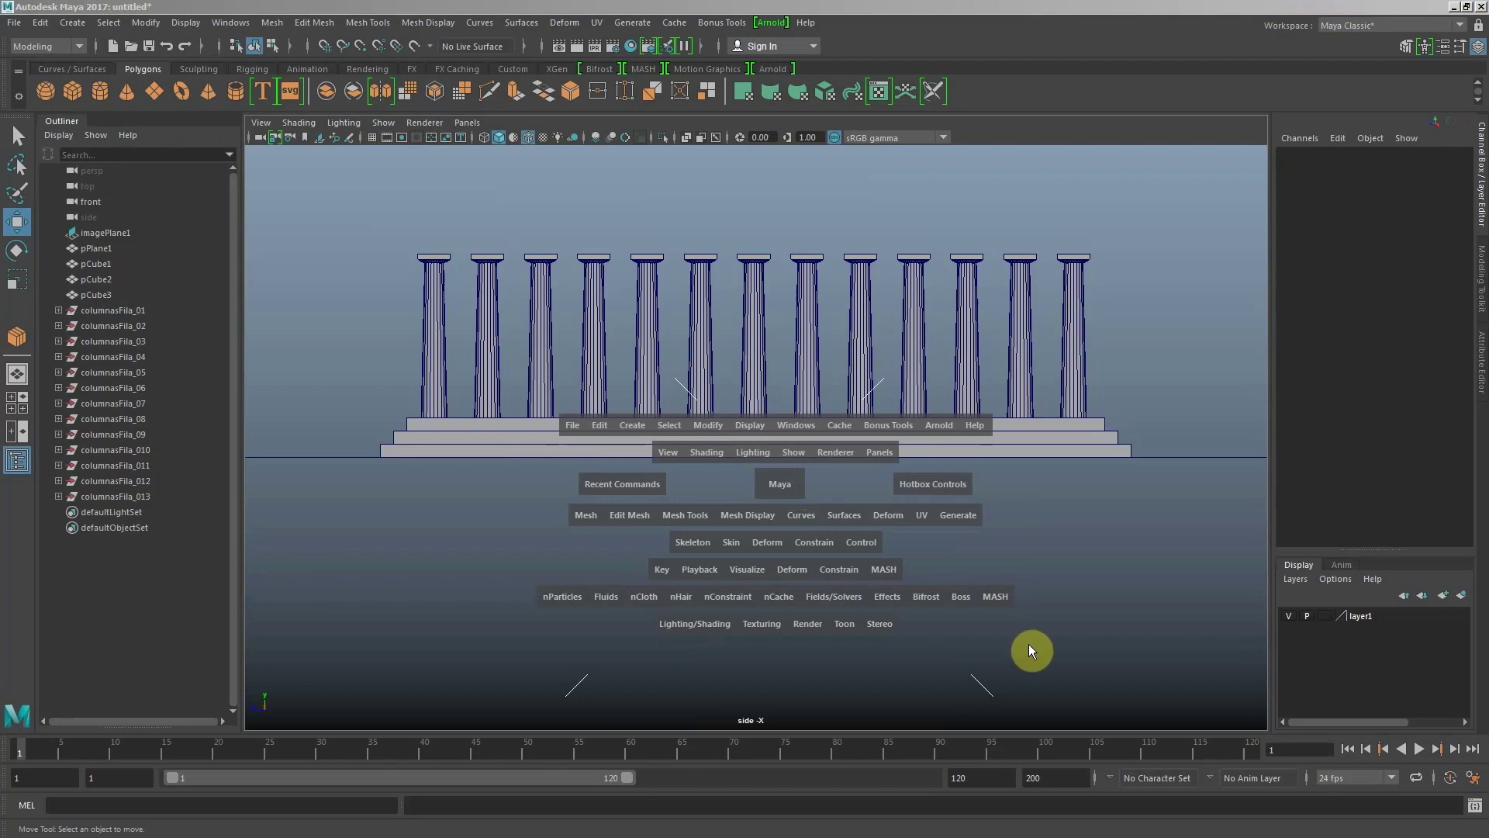
click(783, 486)
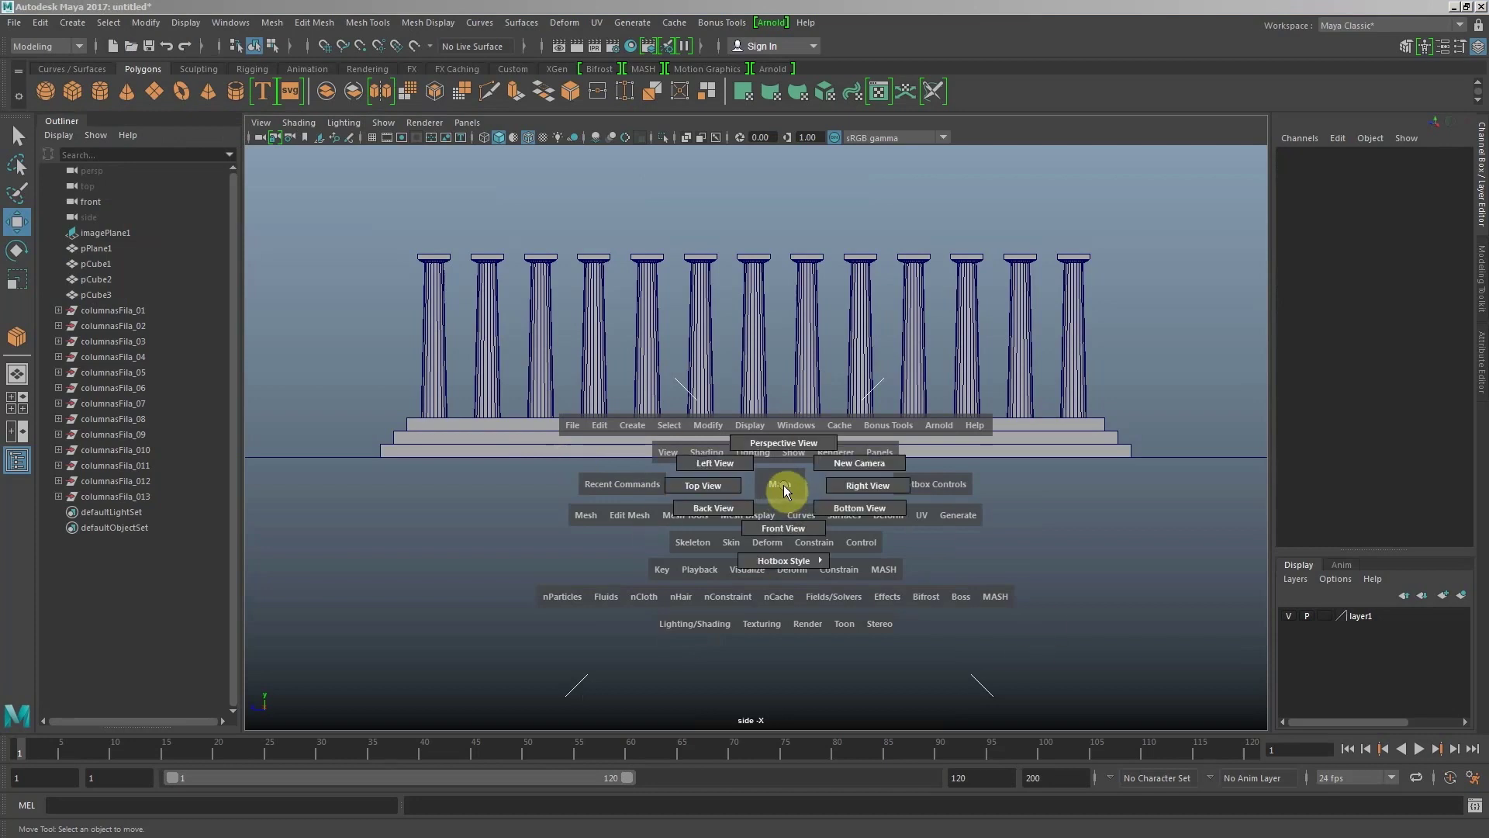
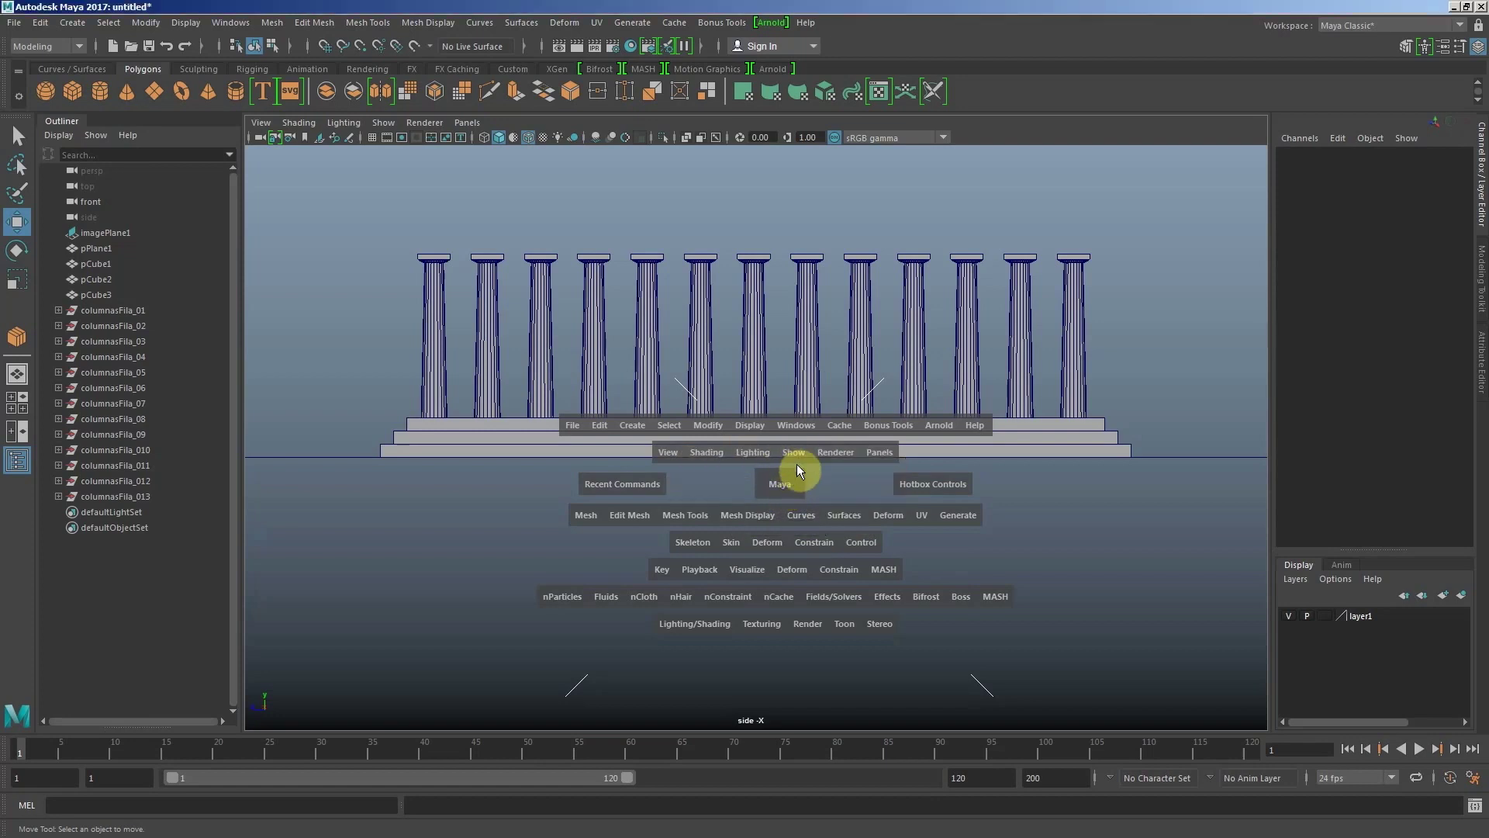
Step: Switch to perspective view, orbit around the column grid and plinth, and select all thirteen column rows
drag(784, 459, 798, 466)
mouse_move(824, 526)
alt+mouse_down()
mouse_move(715, 532)
mouse_move(764, 538)
alt+mouse_up()
mouse_move(870, 519)
alt+mouse_down()
mouse_move(924, 505)
mouse_move(791, 505)
mouse_move(798, 515)
alt+mouse_up()
mouse_move(798, 515)
alt+middle_down()
mouse_move(828, 521)
mouse_move(721, 505)
alt+middle_up()
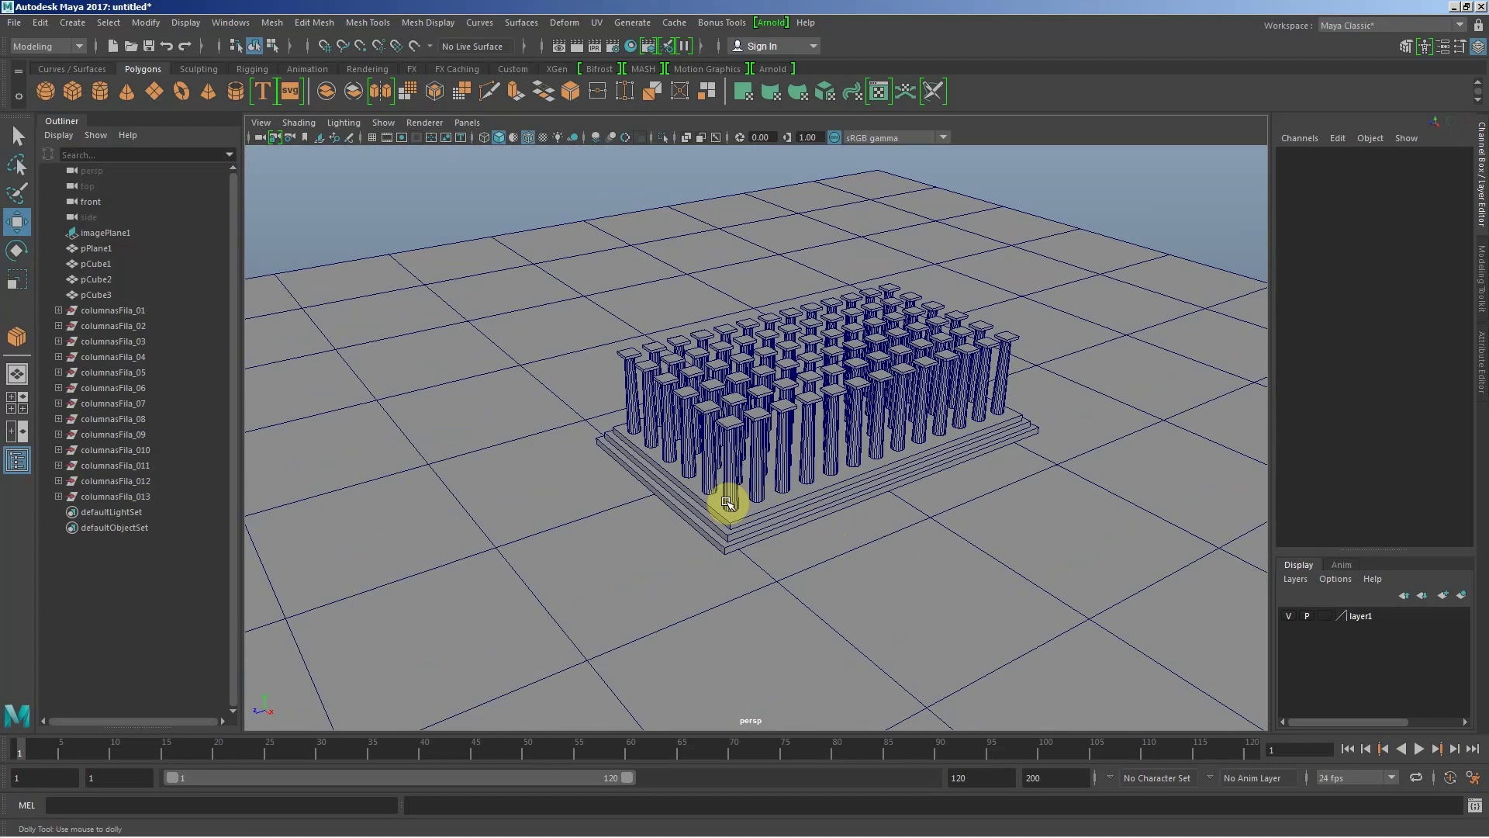
alt+right_drag(721, 505, 605, 498)
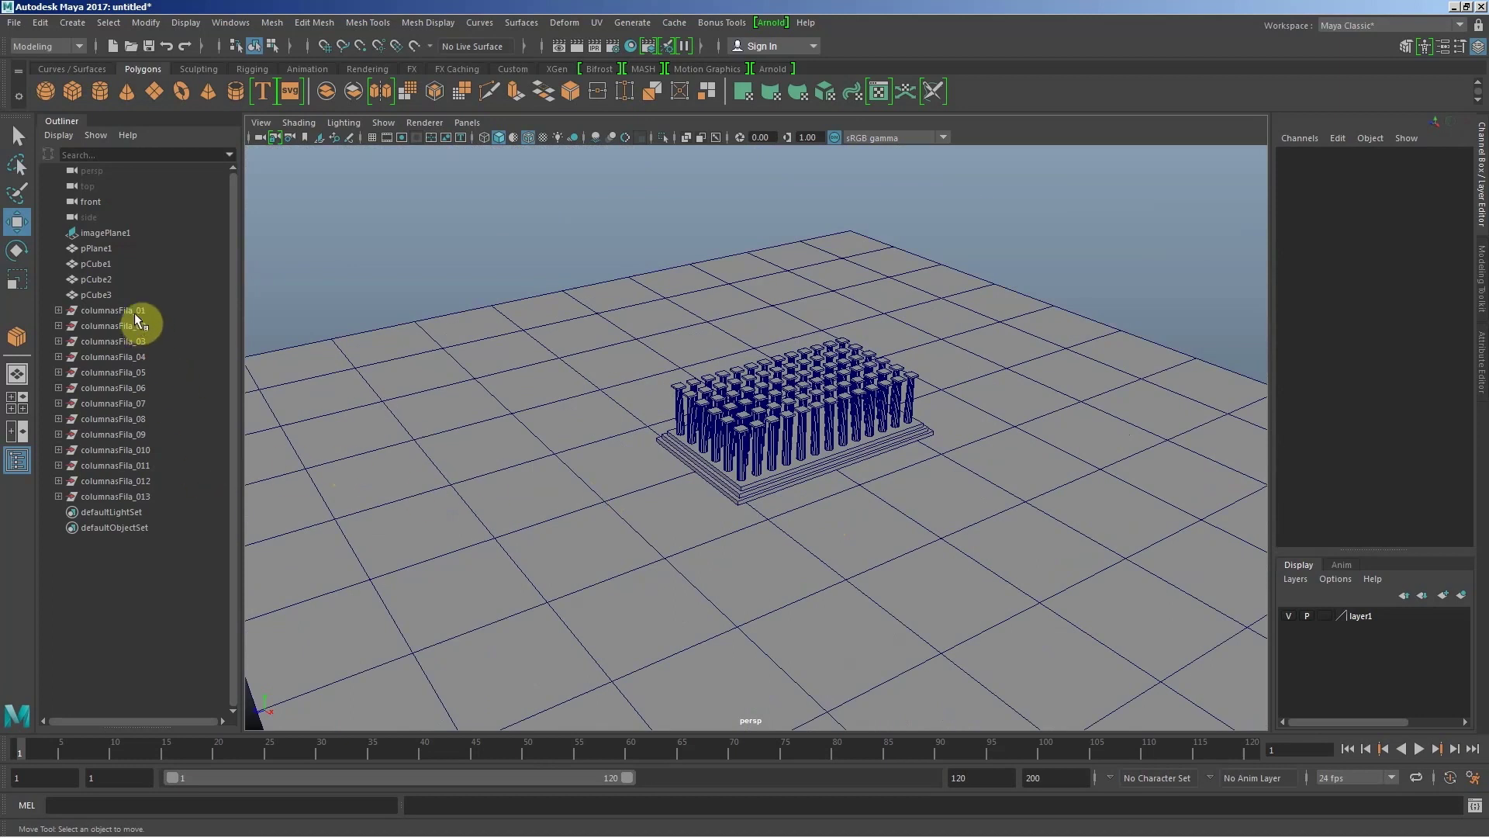
drag(133, 313, 142, 556)
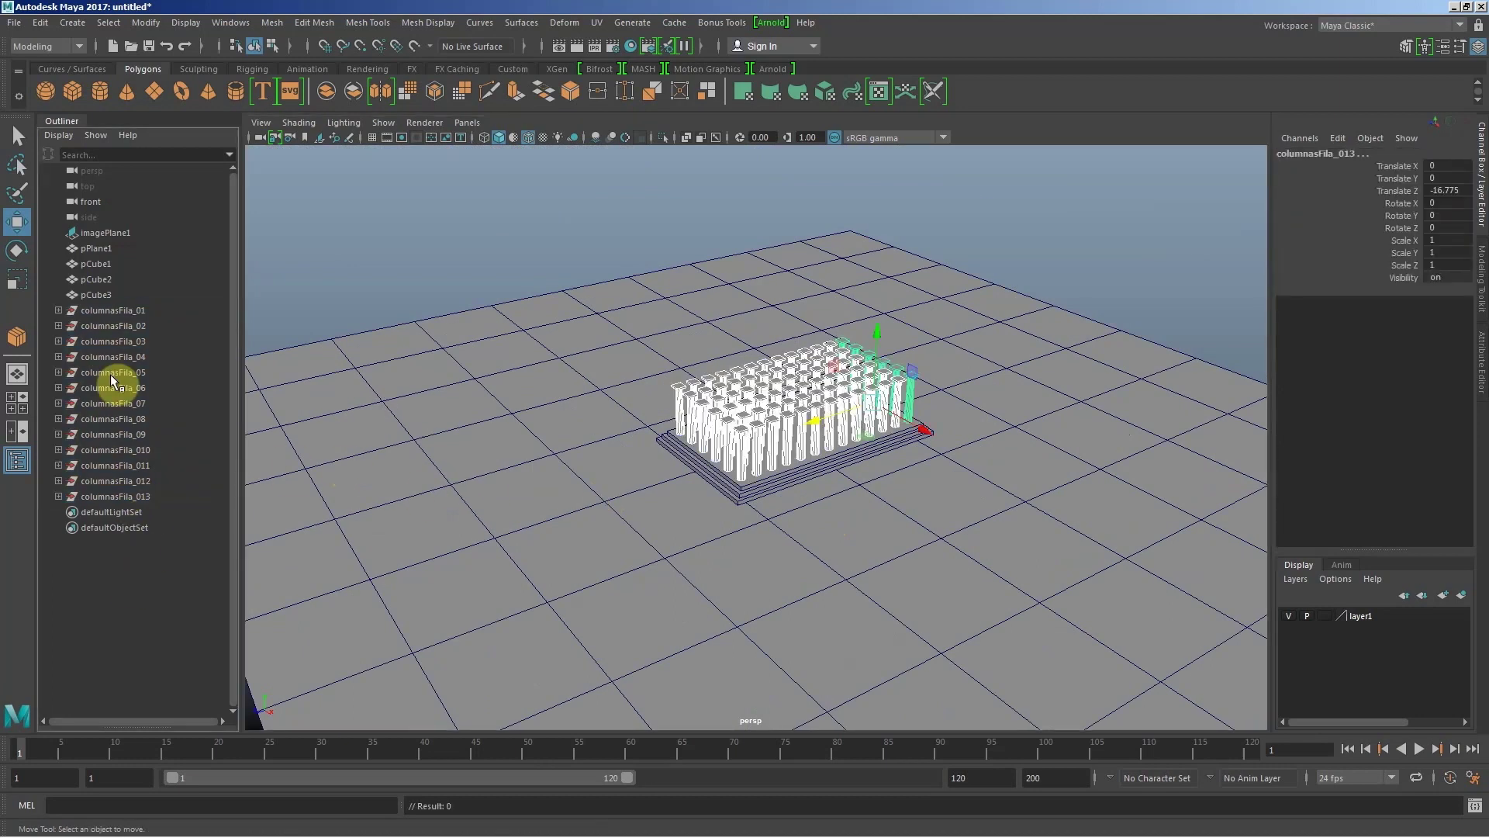
Step: Group columnasFila_01 through columnasFila_013 and rename the group columnasTemplo_01
click(120, 315)
click(120, 314)
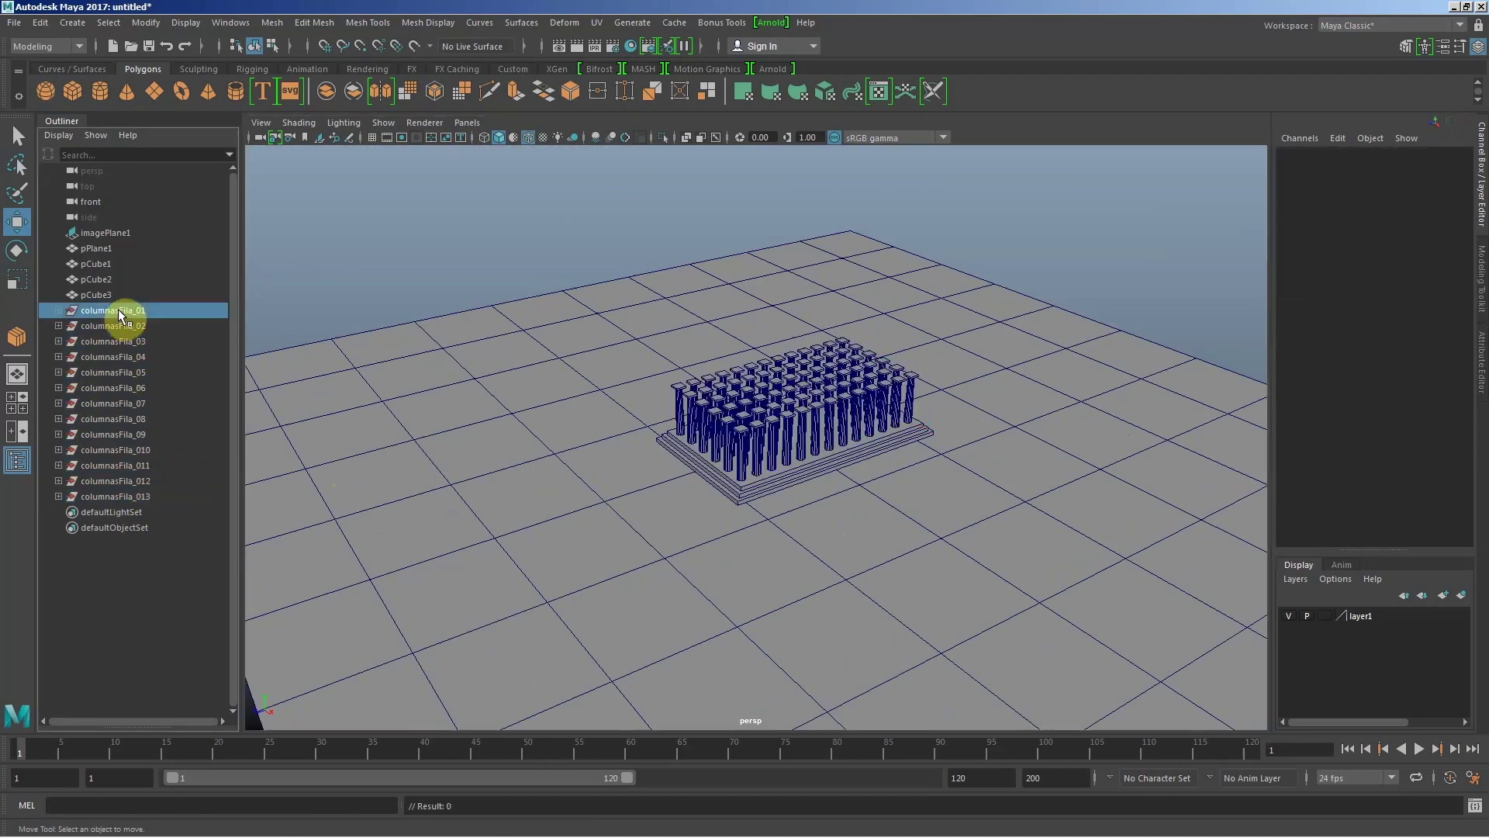
drag(120, 314, 123, 504)
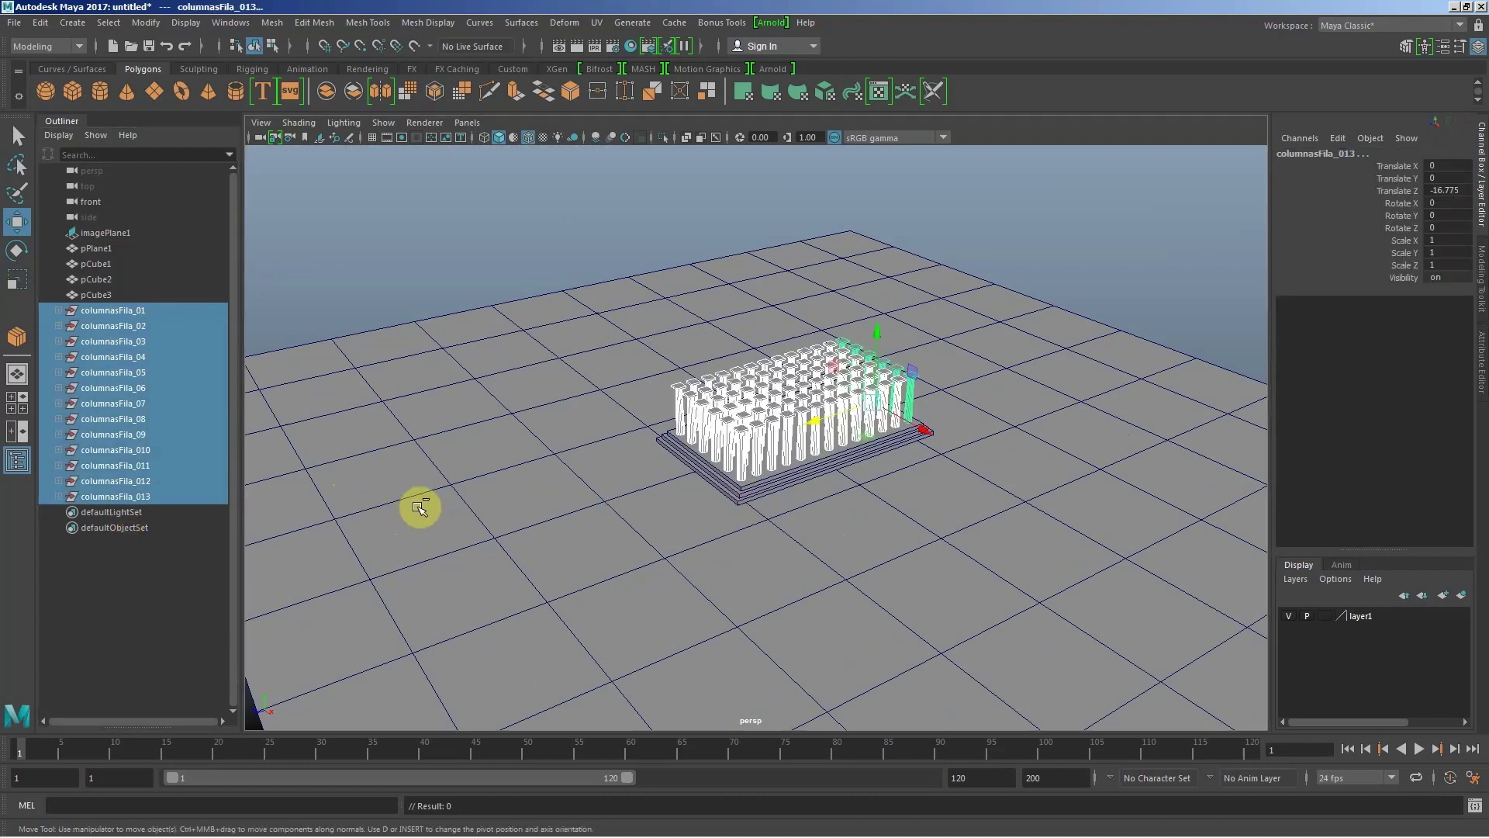
key(ctrl+g)
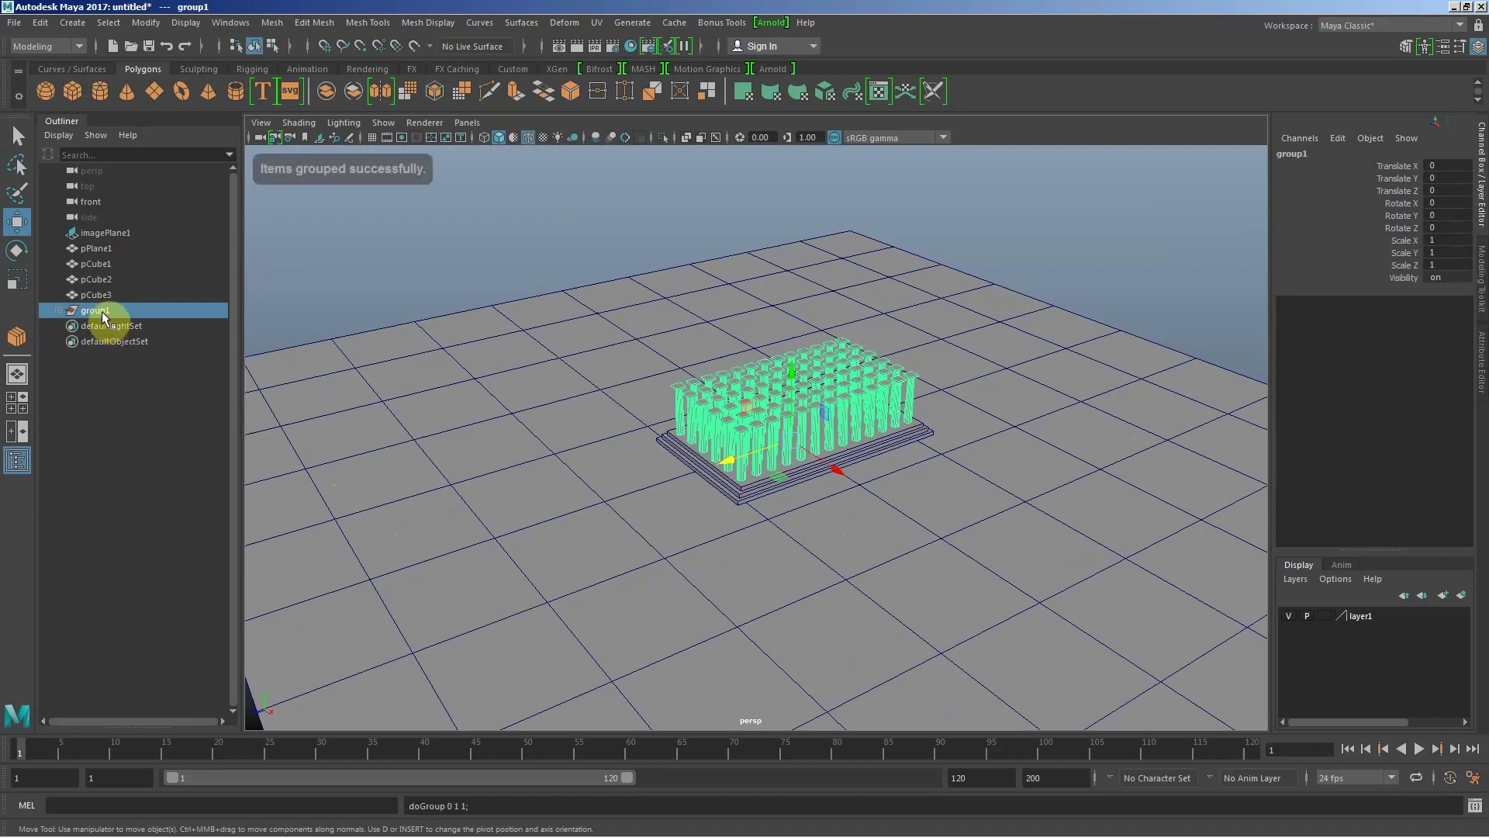
double_click(104, 313)
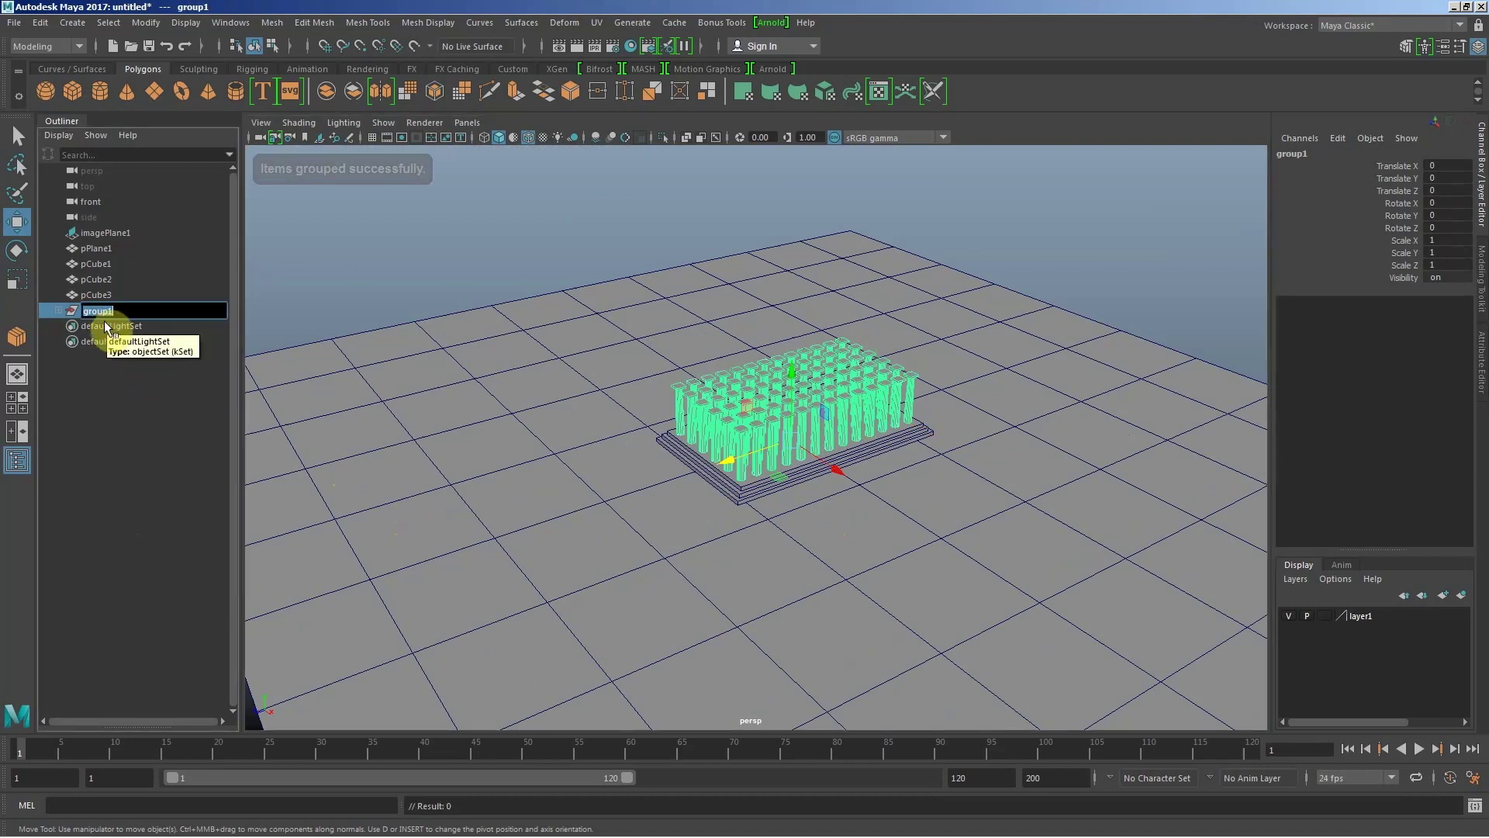
text(columnas)
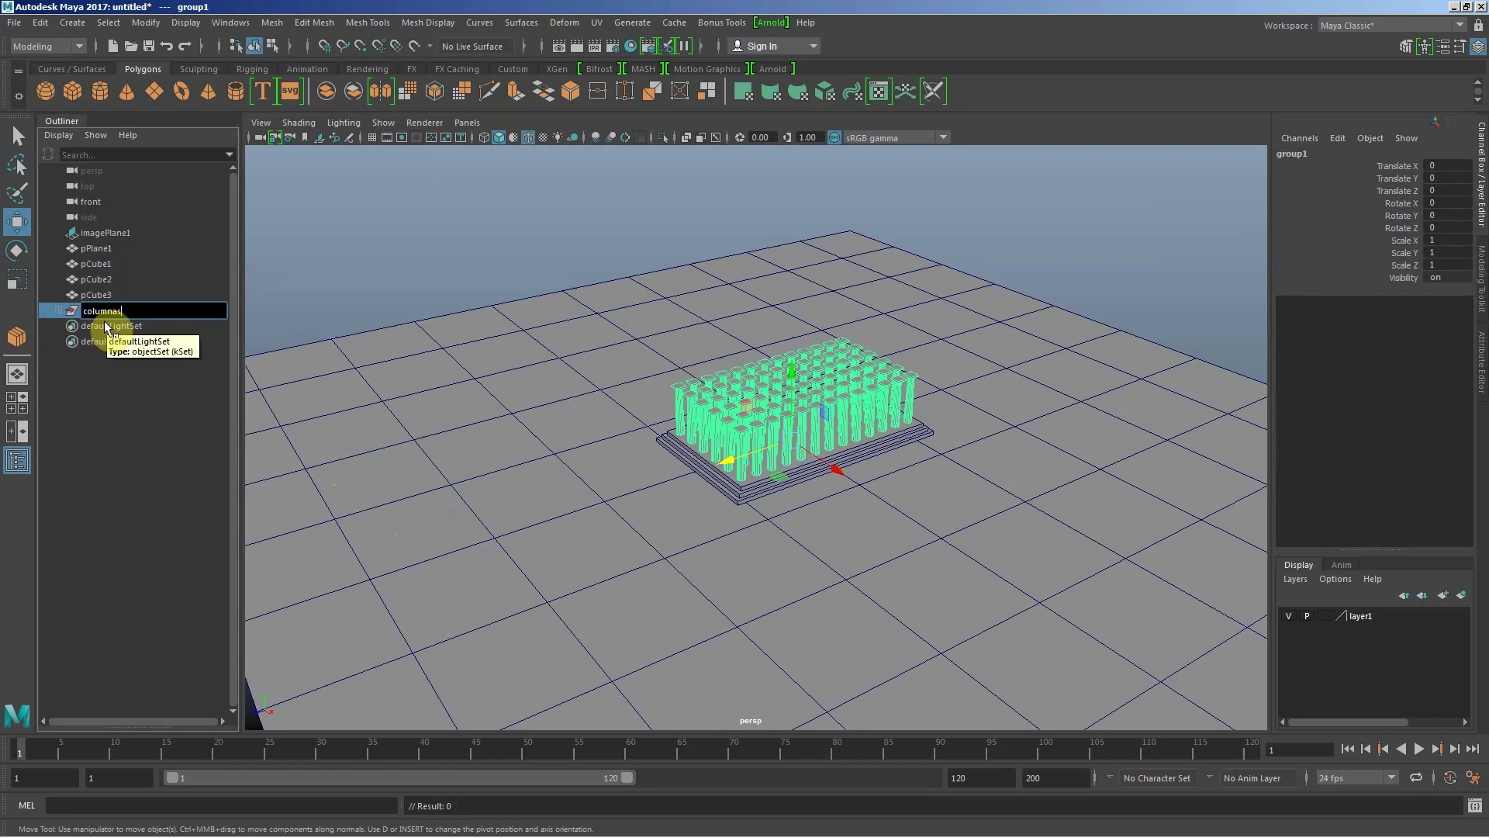
text(Templo)
text(_01)
key(Return)
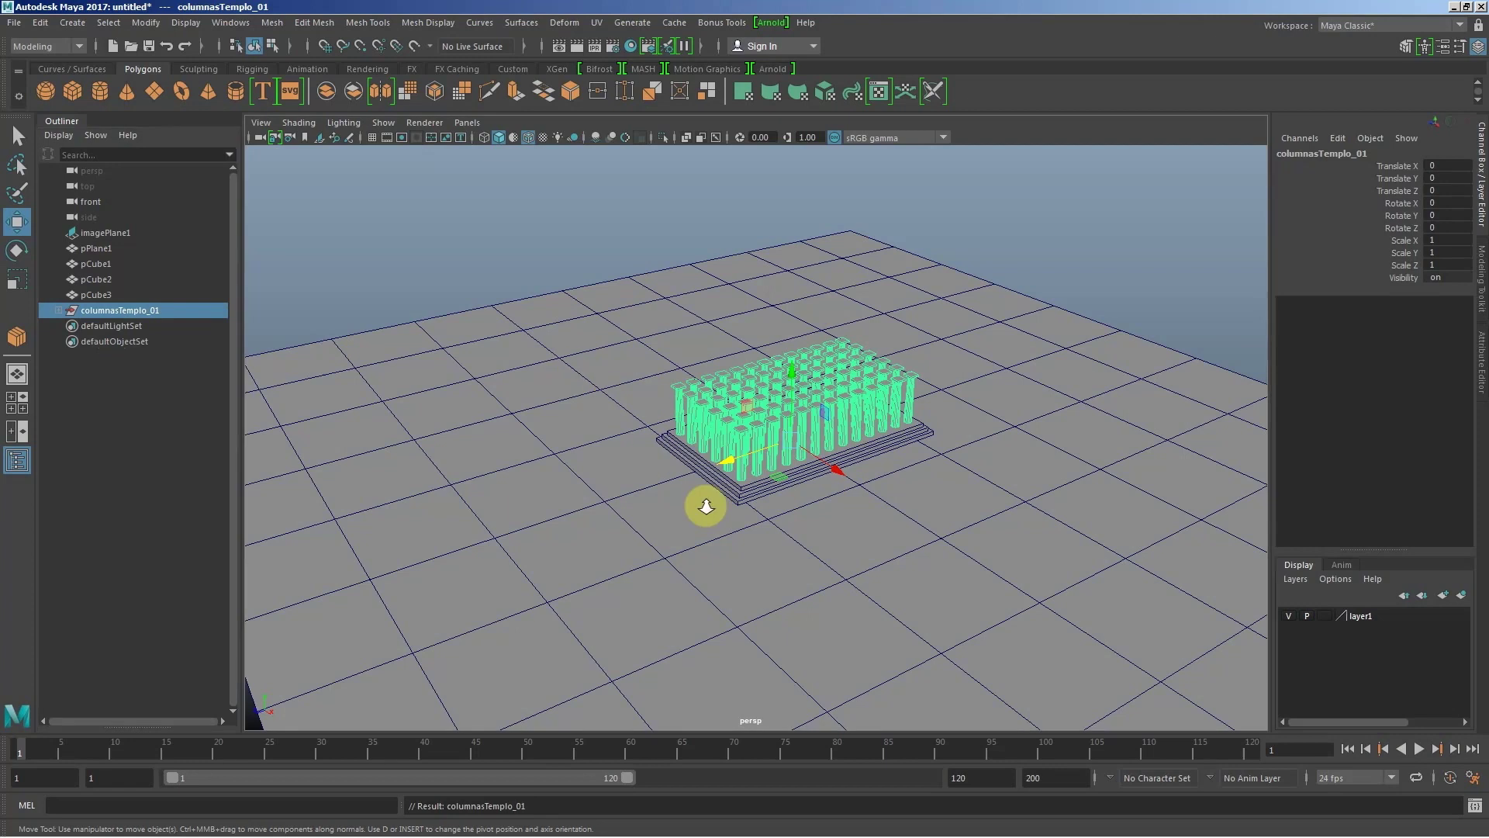
alt+right_drag(702, 502, 757, 548)
Step: Group the base slabs pCube1, pCube2 and pCube3 and rename the group baseTemplo_01
click(757, 547)
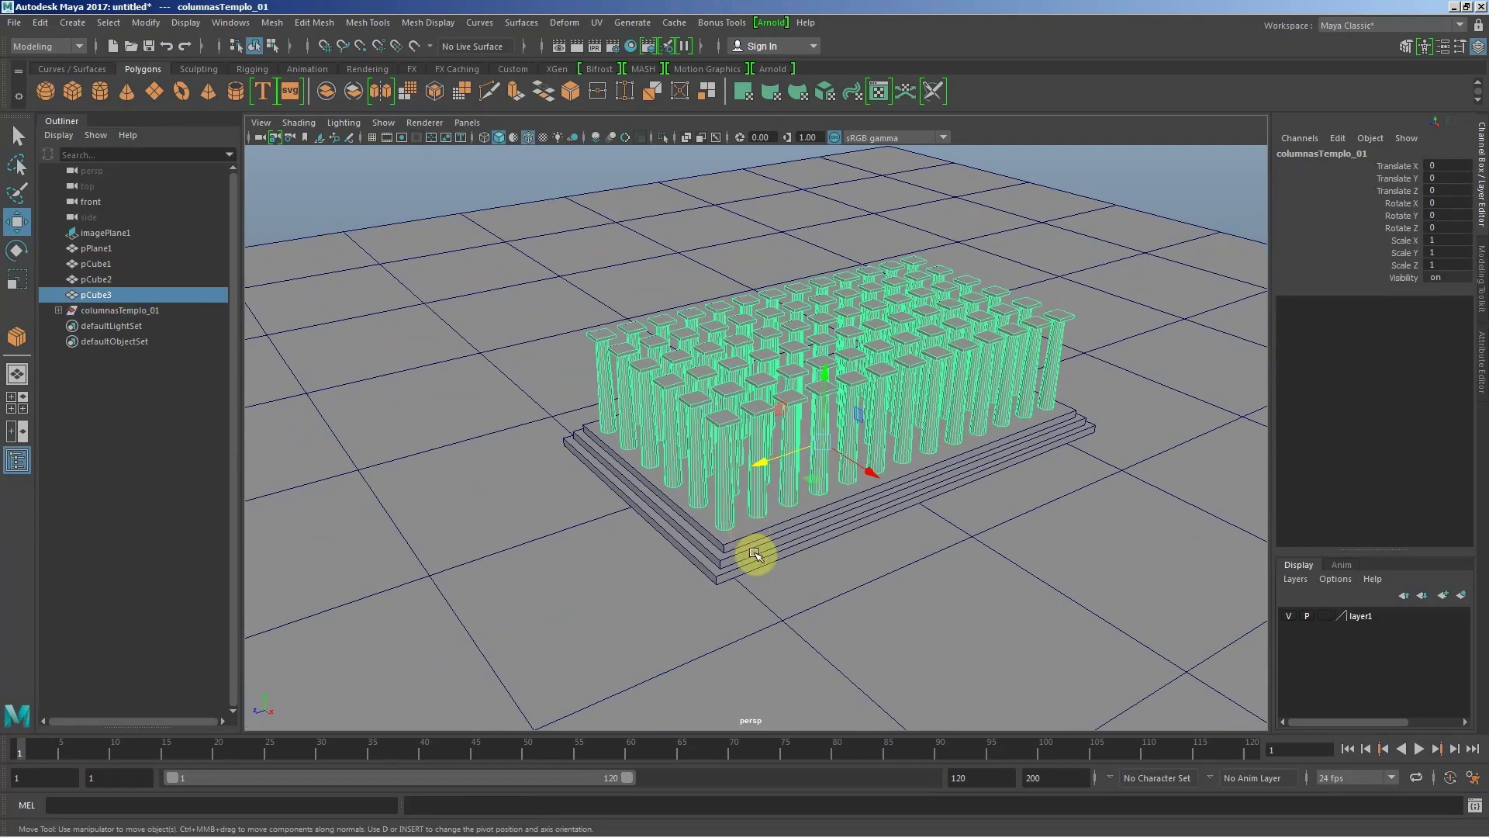
shift+click(756, 548)
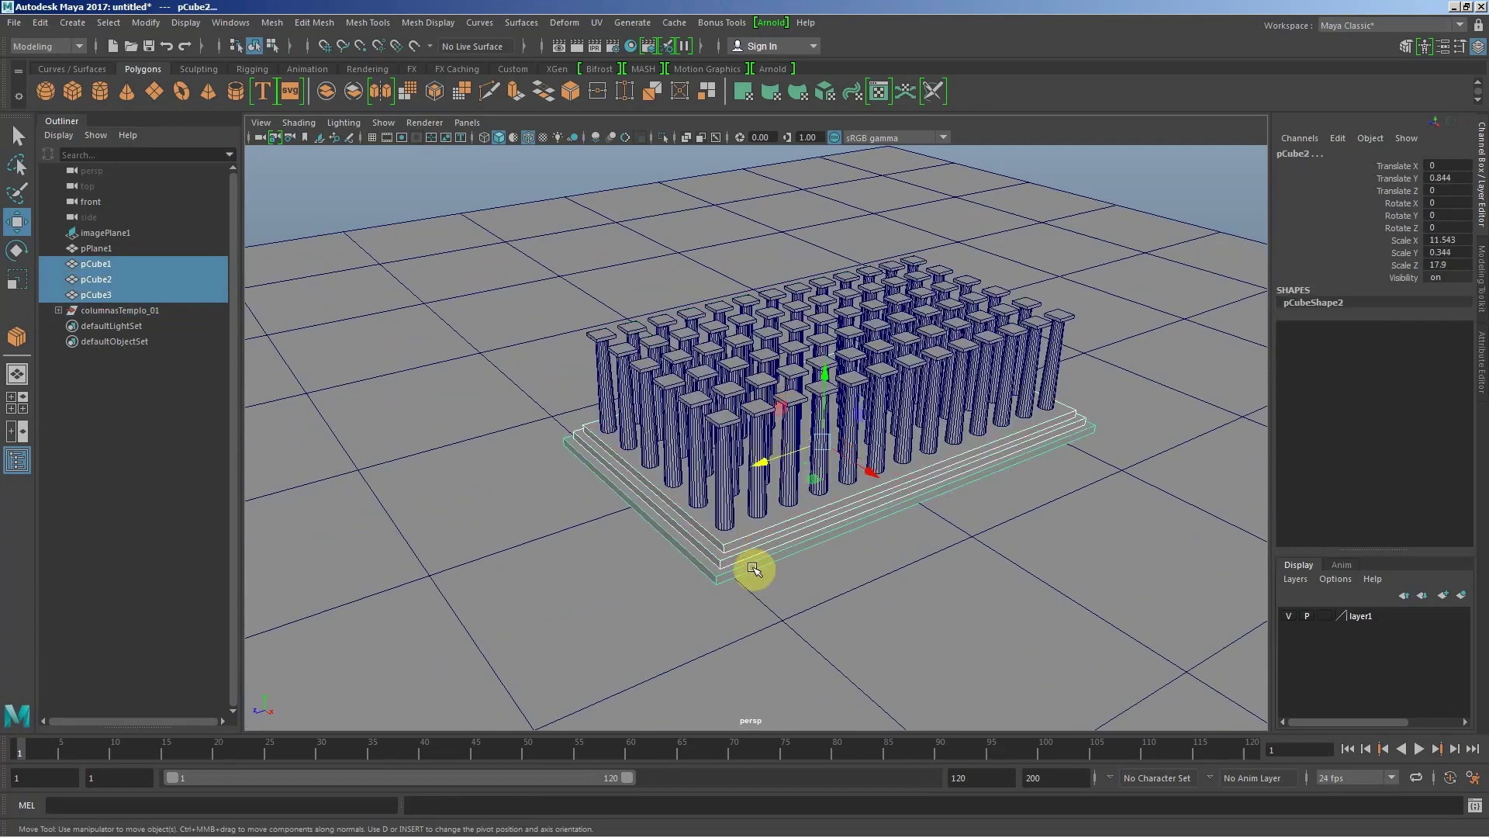
key(ctrl+g)
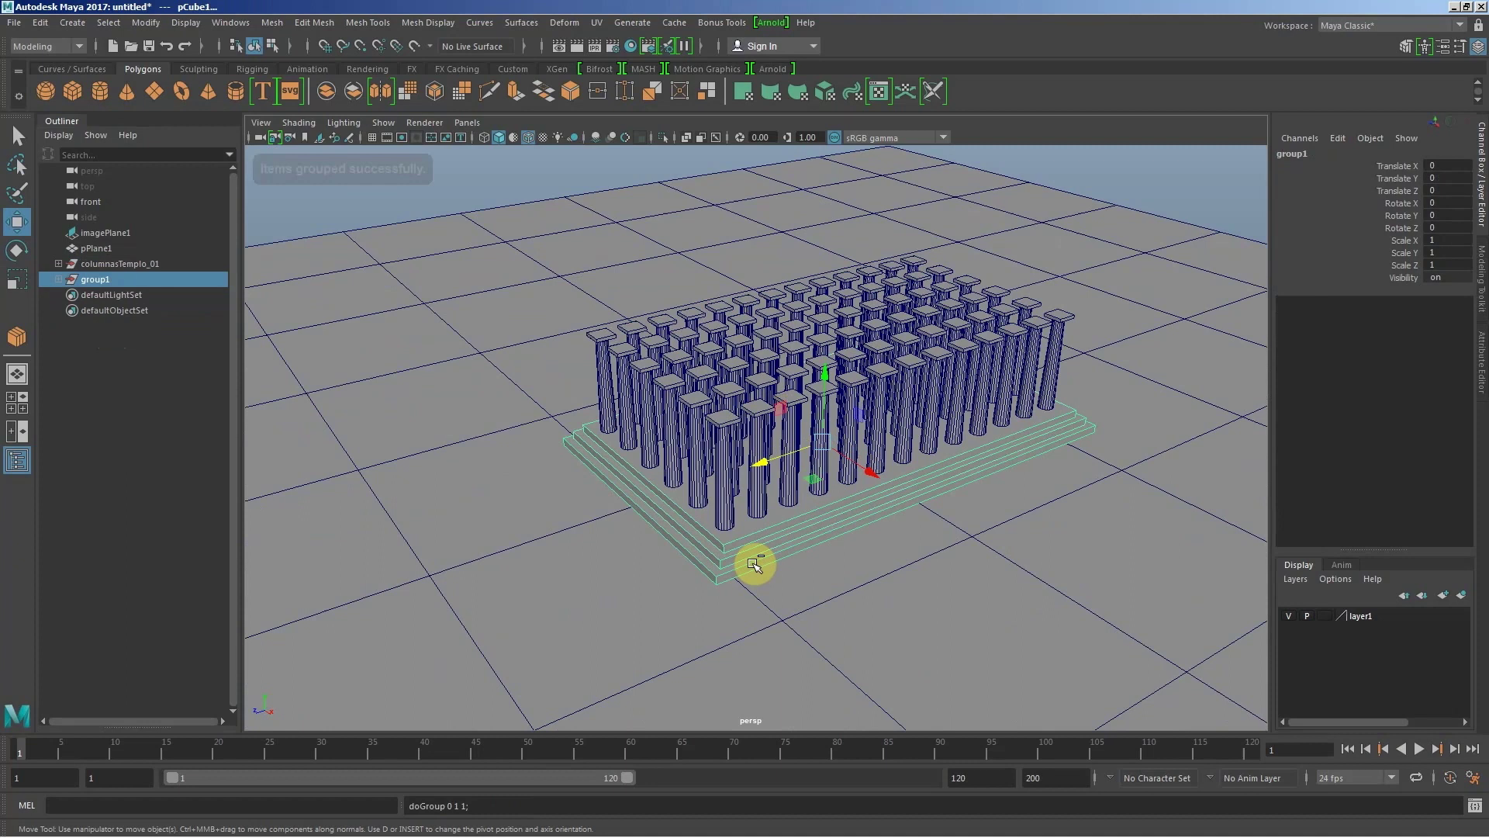
double_click(104, 282)
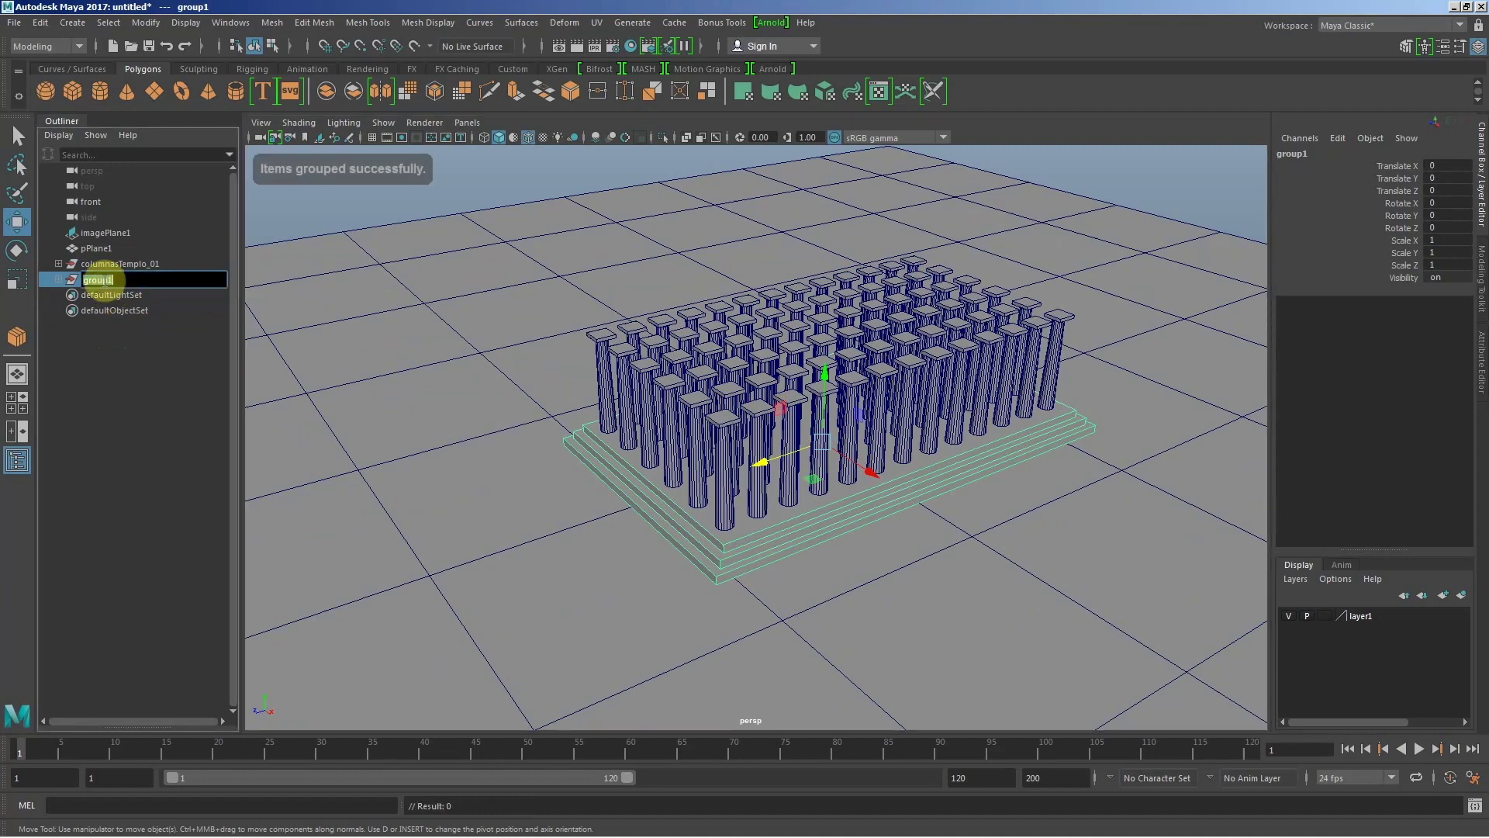
text(baseT)
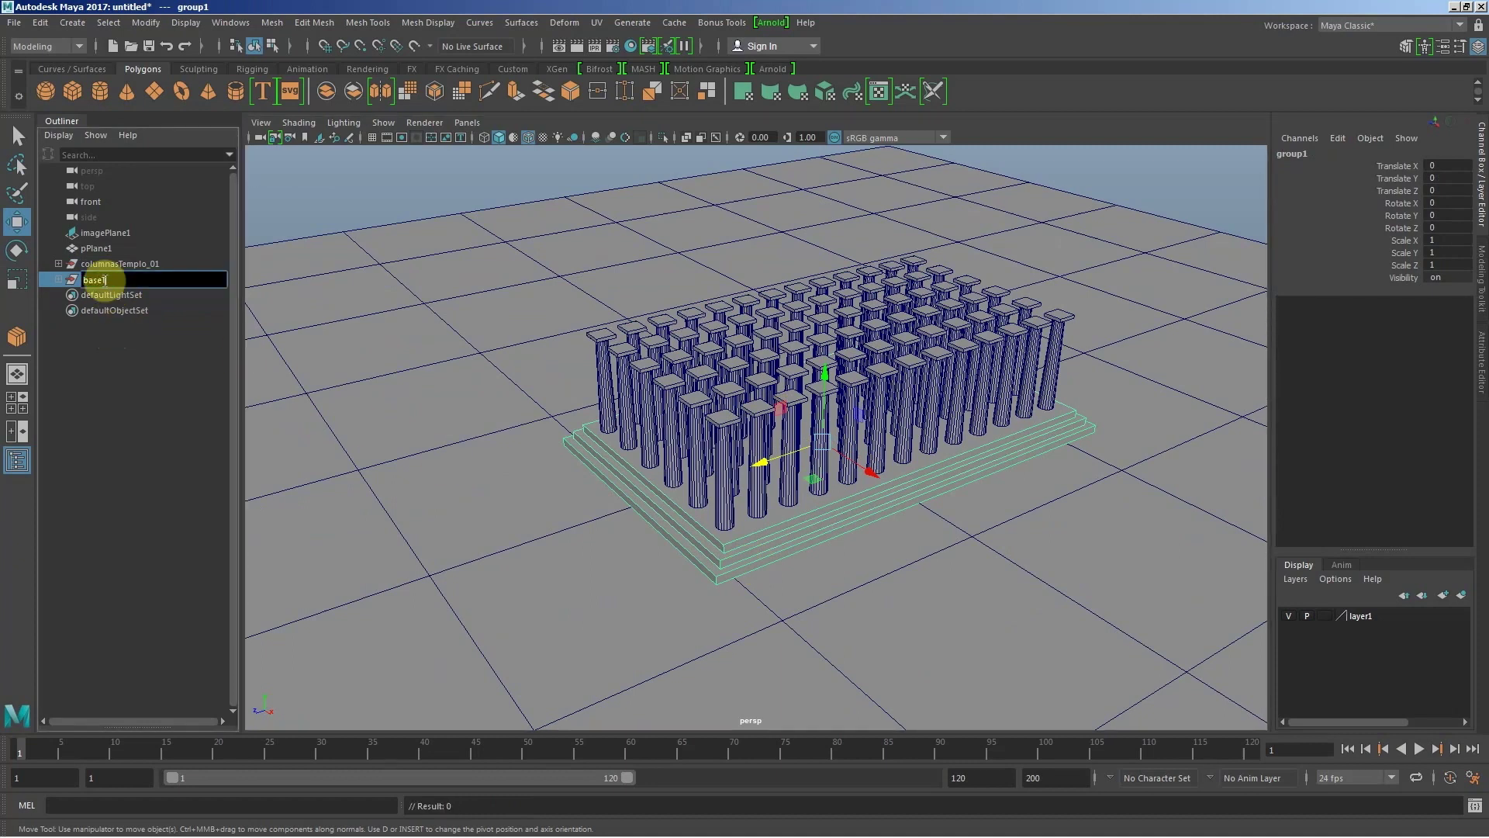
text(emplo_01)
key(Return)
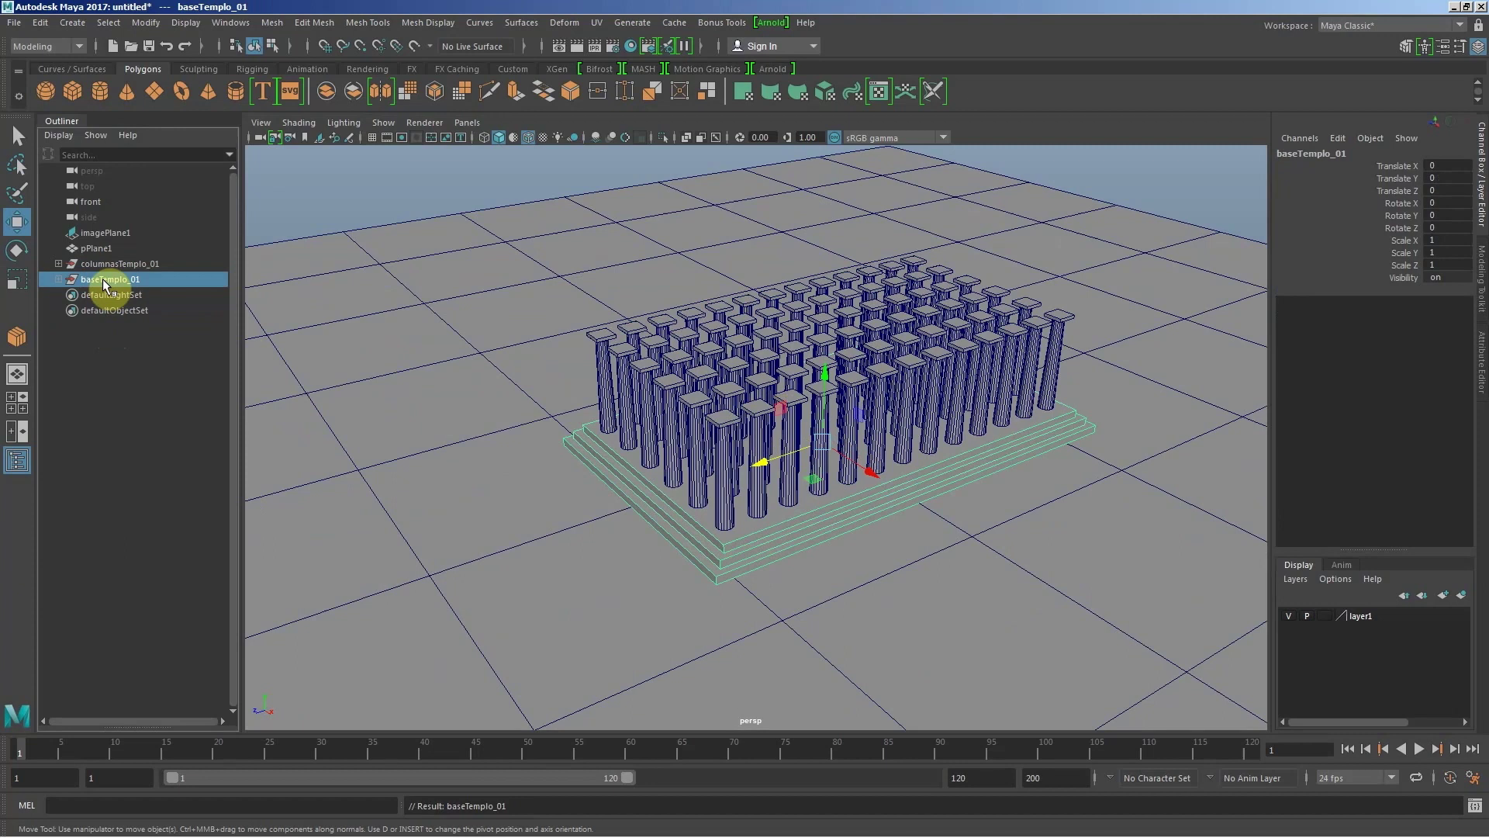
mouse_move(831, 422)
alt+mouse_down()
mouse_move(798, 409)
mouse_move(871, 432)
mouse_move(814, 432)
mouse_move(831, 471)
mouse_move(798, 549)
alt+mouse_up()
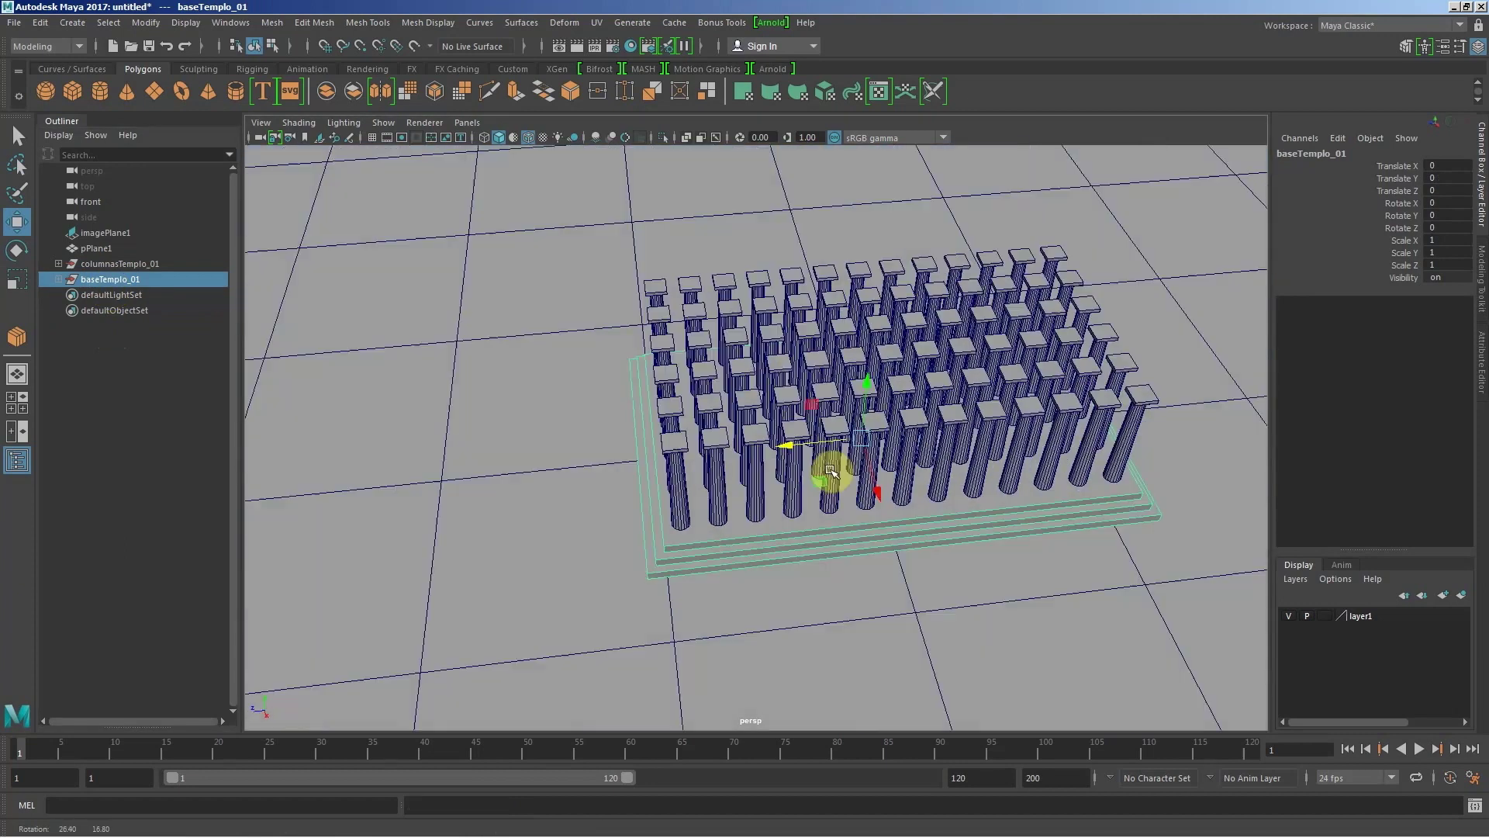
middle_drag(798, 548, 576, 534)
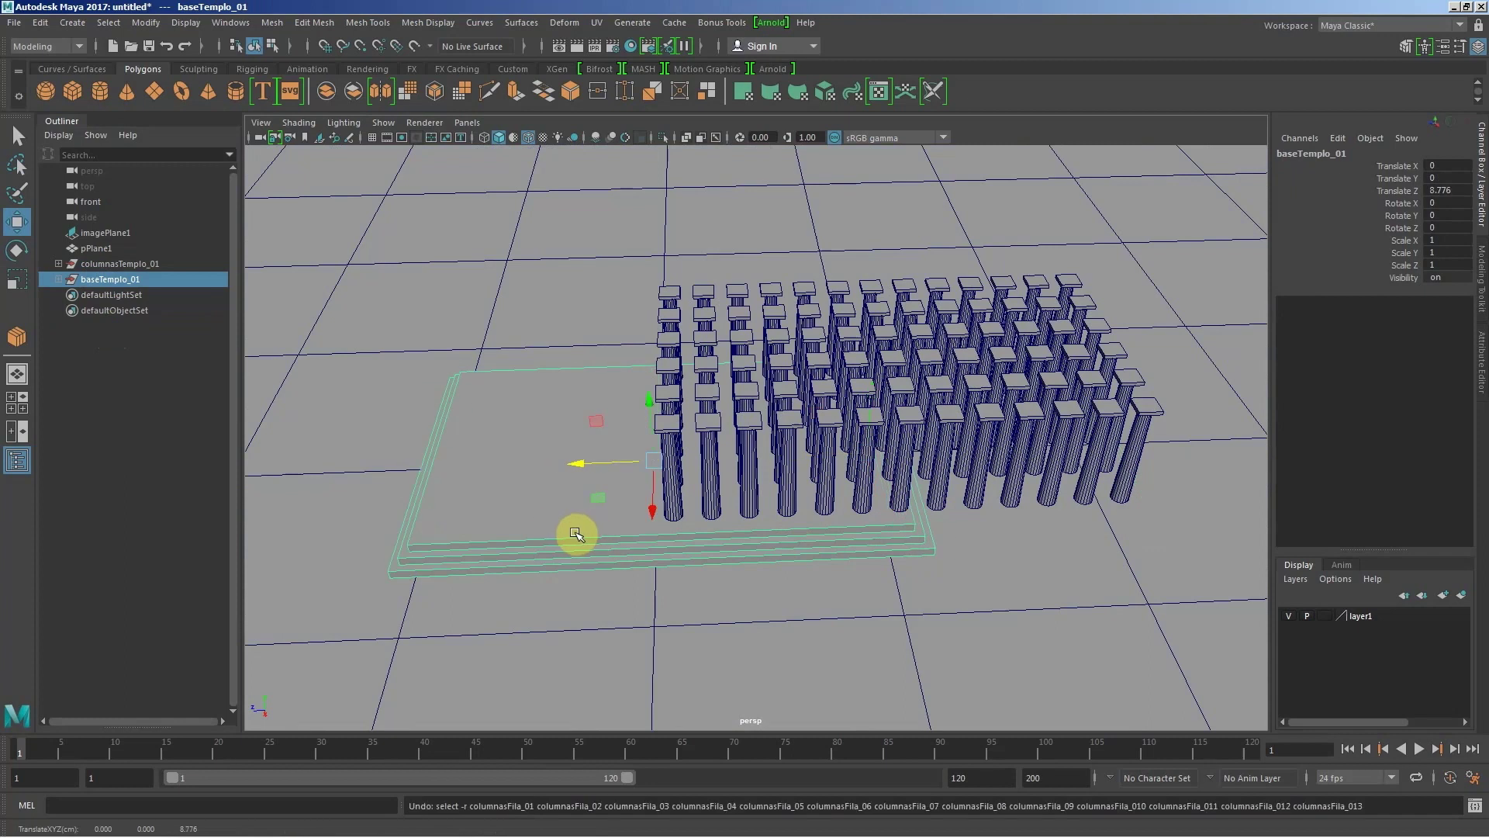
key(ctrl+z)
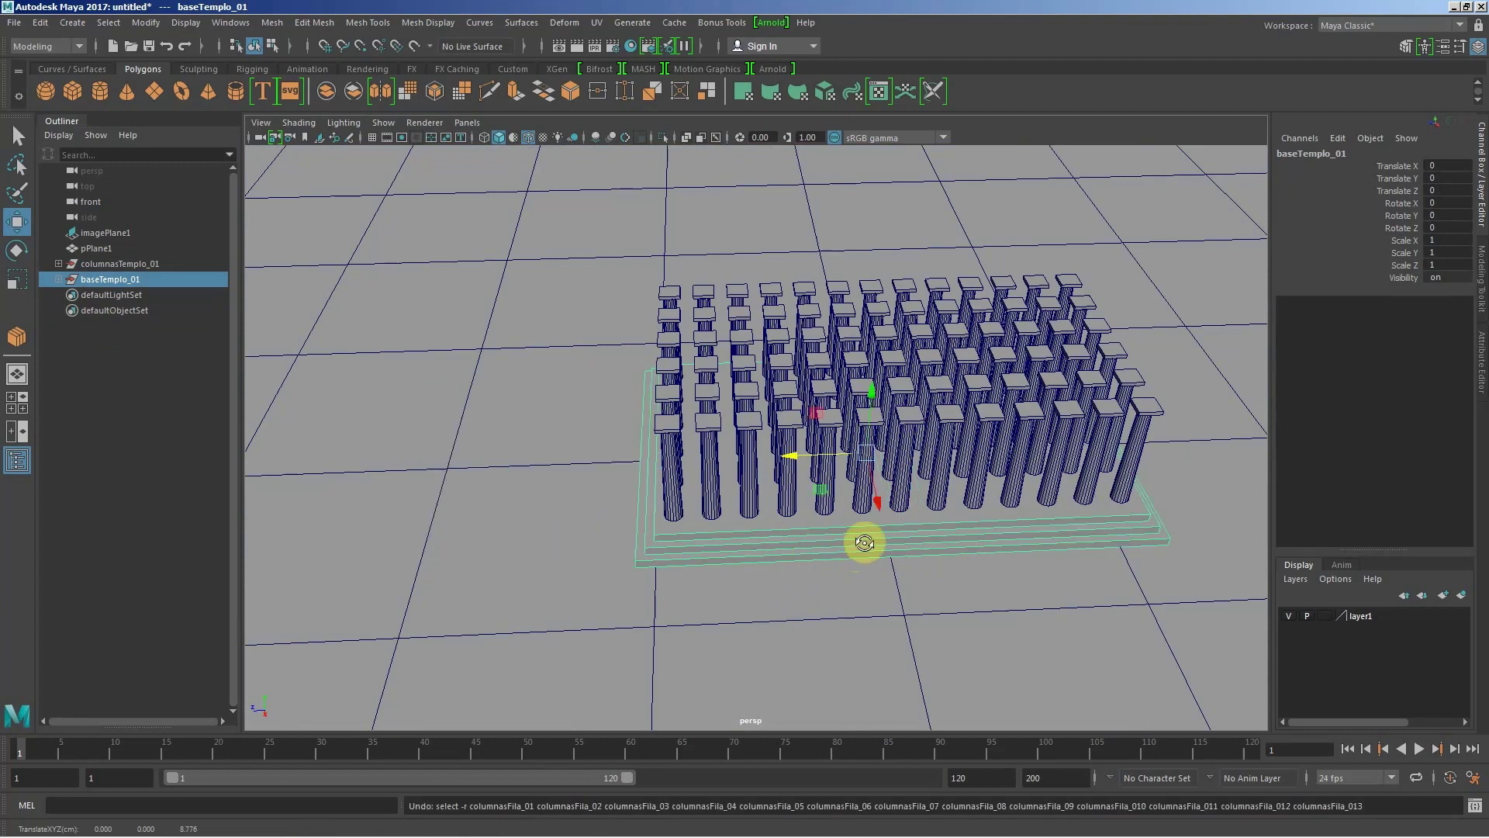
mouse_move(864, 543)
alt+mouse_down()
mouse_move(897, 532)
mouse_move(911, 551)
mouse_move(881, 547)
alt+mouse_up()
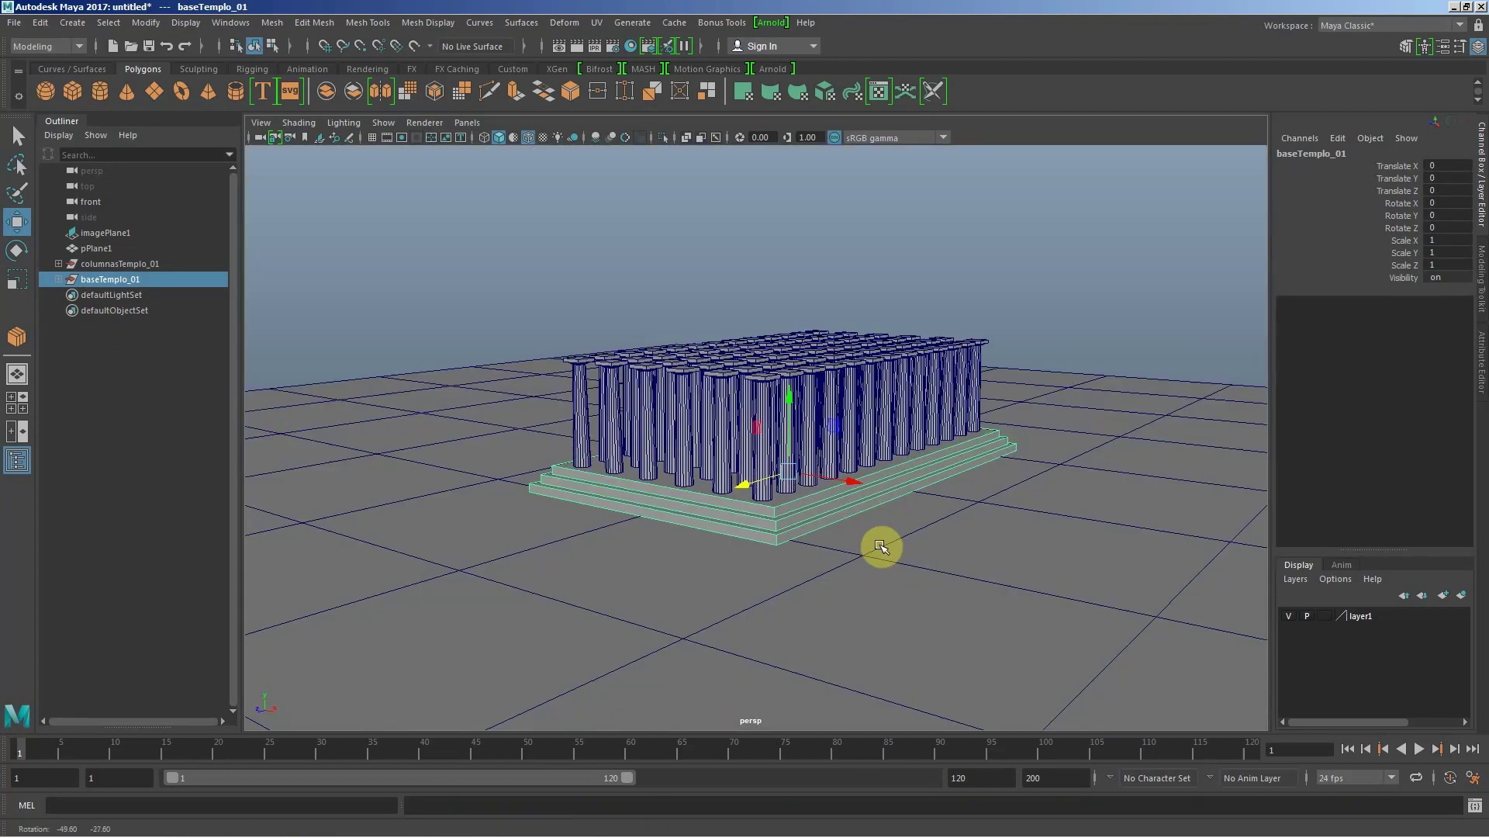
scroll(788, 462, up, 3)
scroll(831, 468, up, 2)
scroll(775, 450, down, 4)
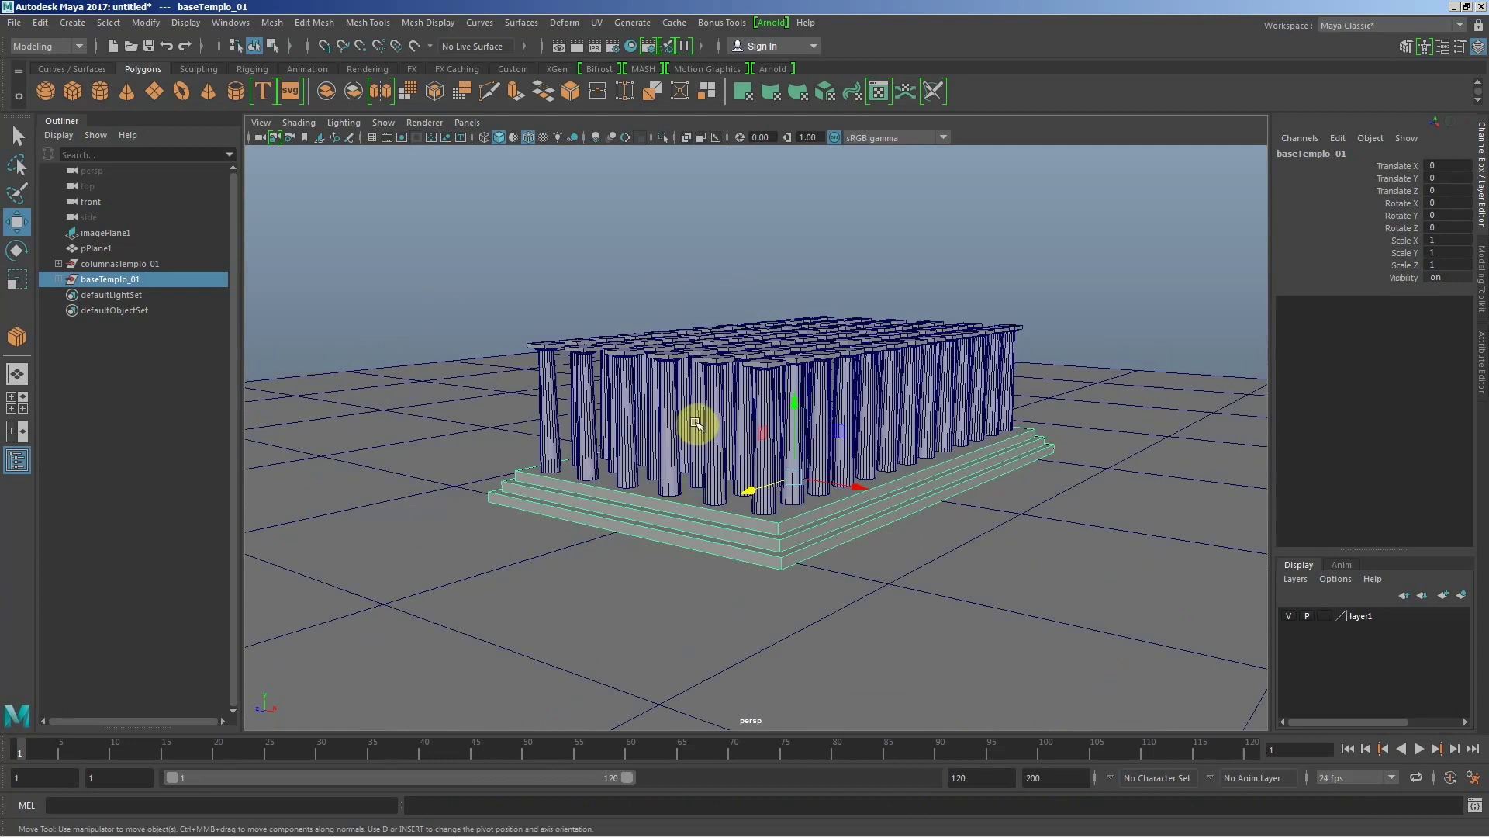
key(alt)
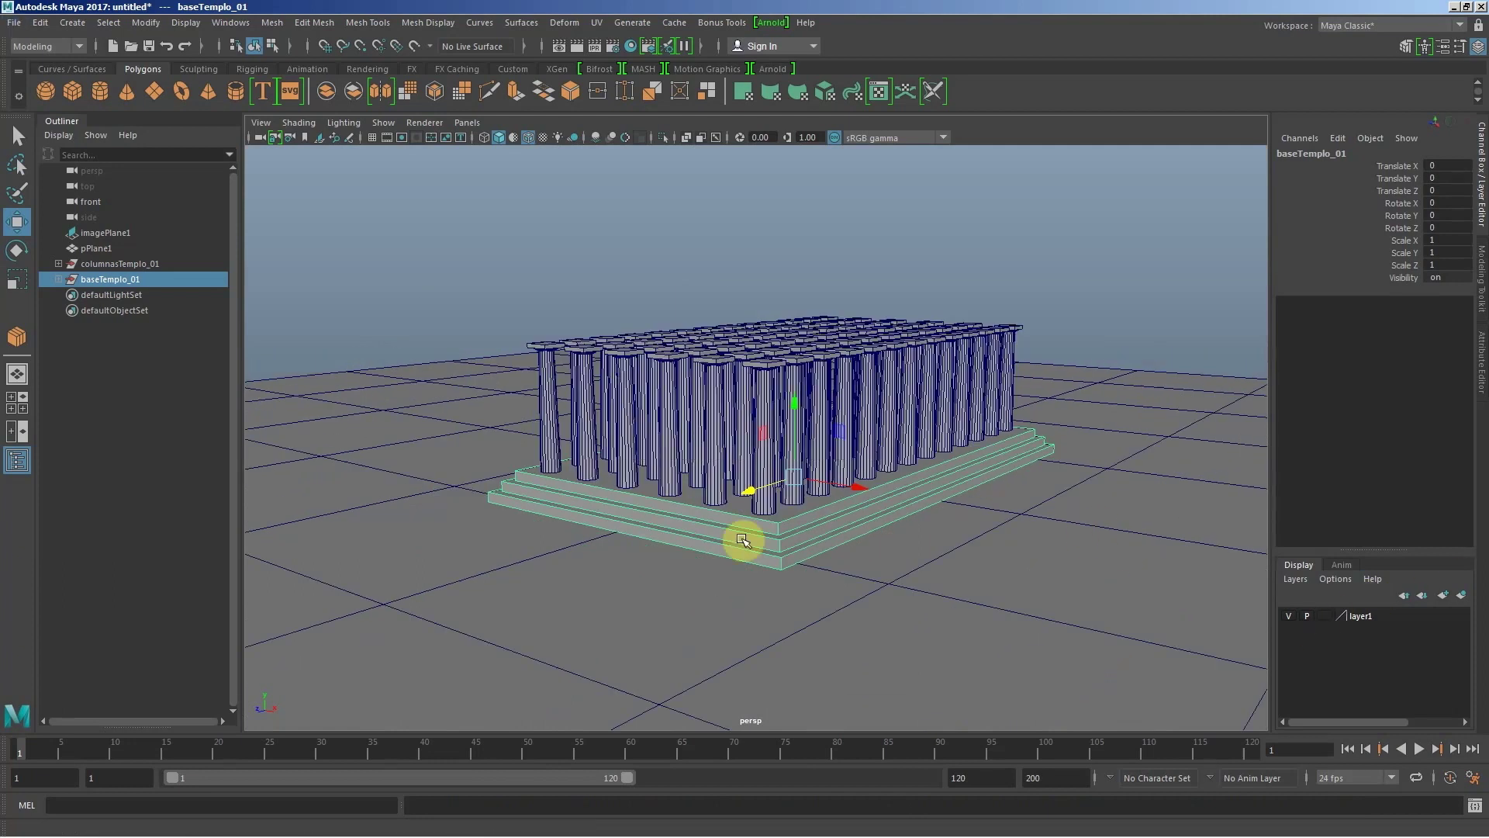
mouse_move(738, 538)
alt+mouse_down()
mouse_move(665, 532)
mouse_move(798, 532)
mouse_move(722, 346)
mouse_move(726, 399)
alt+mouse_up()
alt+right_drag(726, 399, 718, 342)
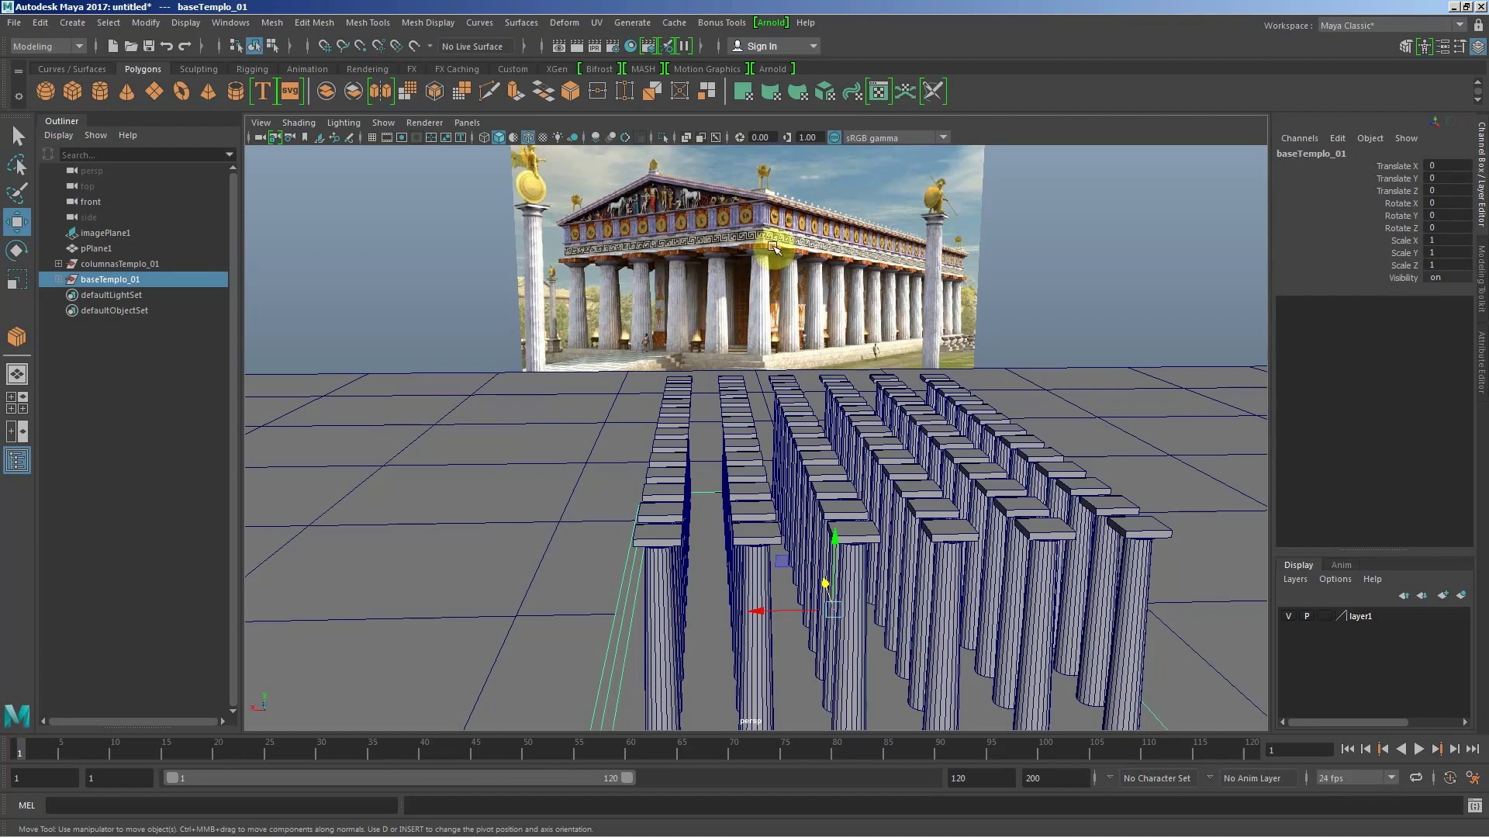
Step: Select the top base step pCube3 and duplicate it in place
mouse_move(907, 399)
alt+mouse_down()
mouse_move(758, 322)
mouse_move(778, 392)
mouse_move(774, 217)
alt+mouse_up()
click(778, 318)
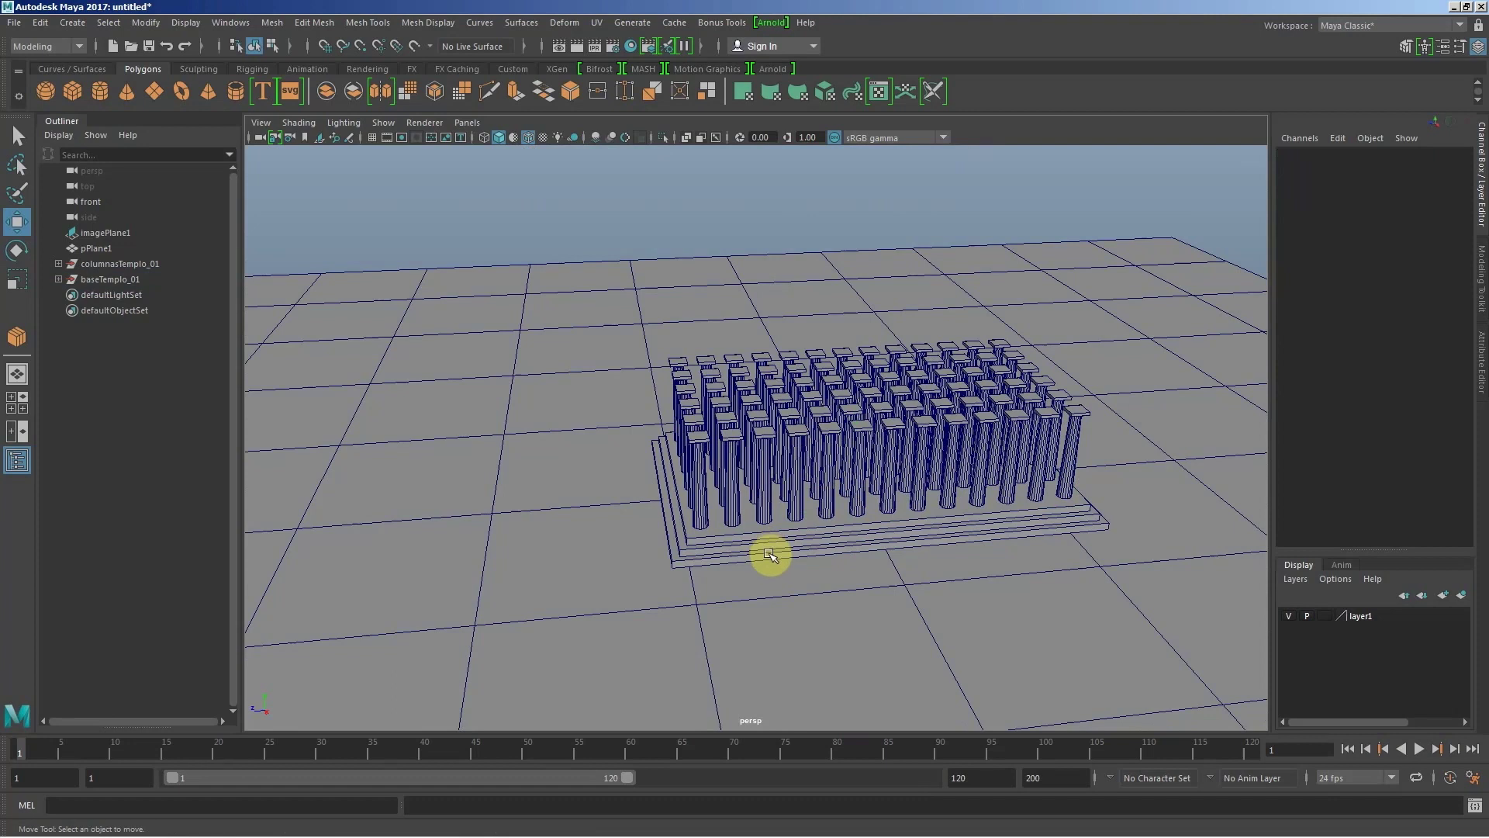
click(778, 534)
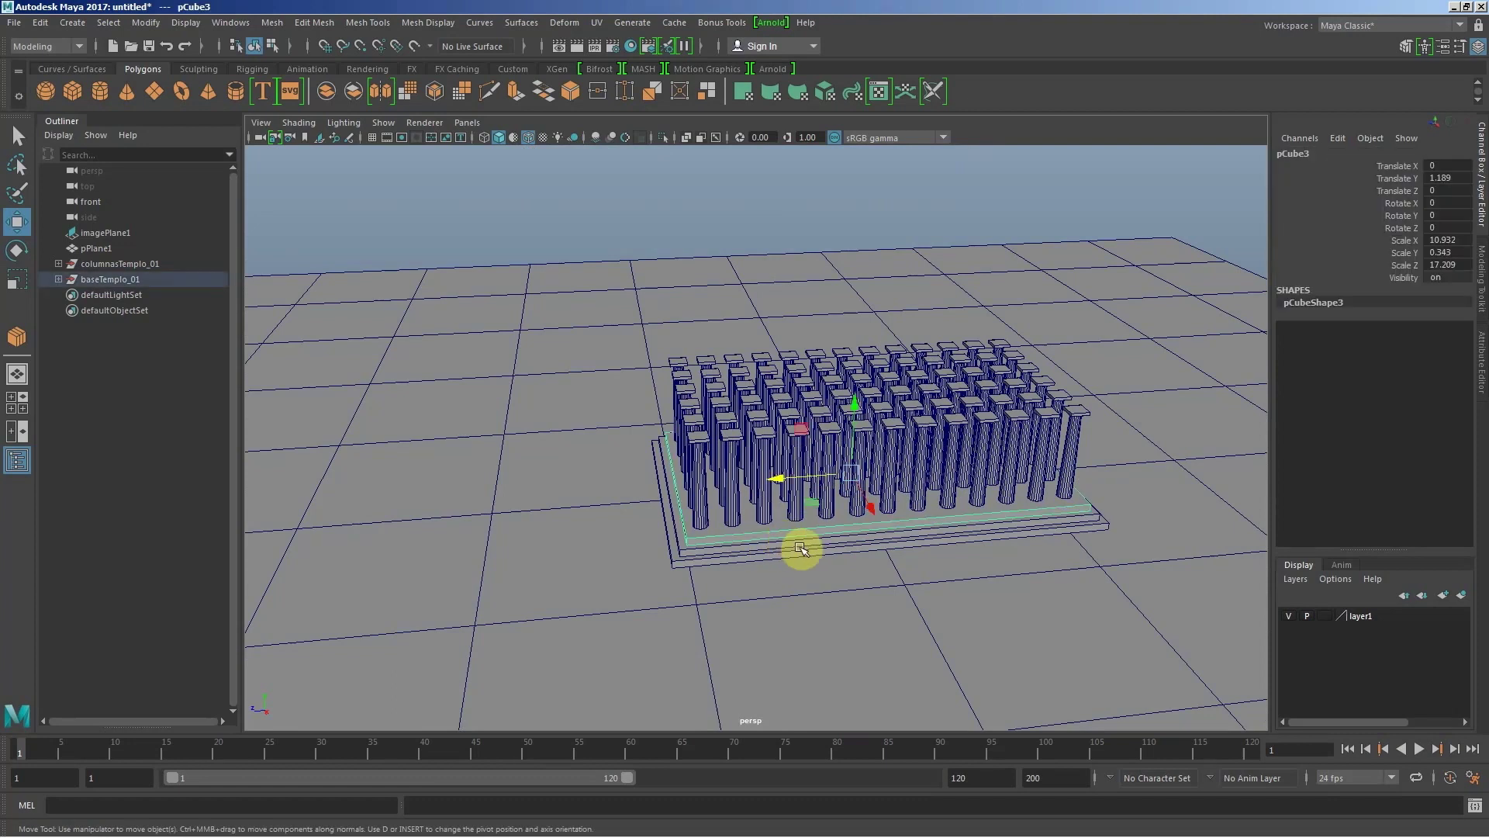
mouse_move(704, 515)
alt+mouse_down()
mouse_move(641, 527)
mouse_move(770, 508)
mouse_move(727, 505)
mouse_move(828, 531)
alt+mouse_up()
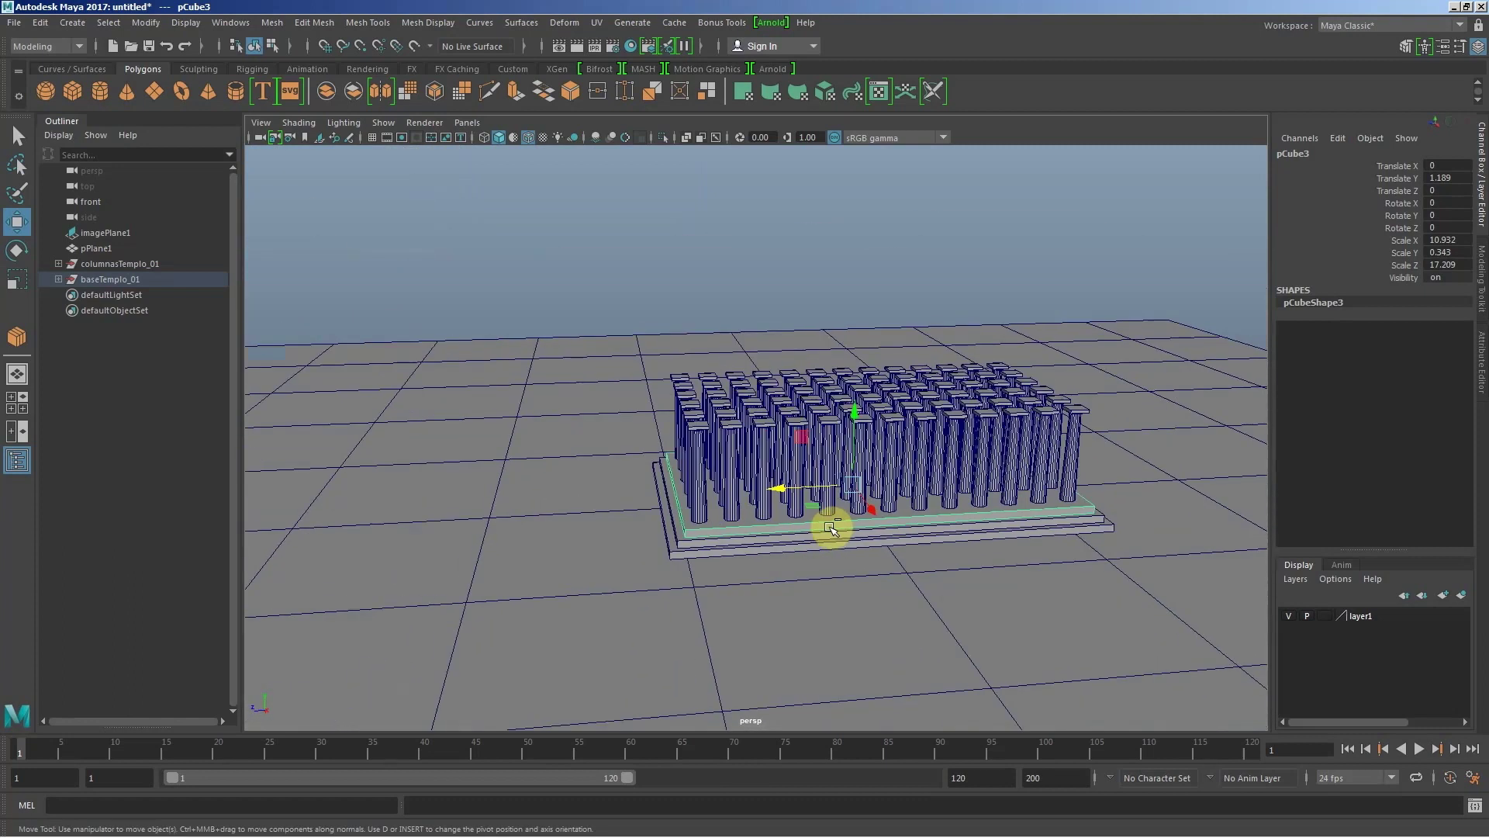
key(ctrl+d)
Step: Raise the duplicate slab pCube5 above the column grid as a roof slab
drag(856, 415, 864, 279)
mouse_move(729, 350)
alt+mouse_down()
mouse_move(947, 508)
mouse_move(863, 510)
mouse_move(970, 499)
mouse_move(897, 505)
mouse_move(912, 532)
mouse_move(939, 502)
mouse_move(927, 516)
mouse_move(923, 426)
alt+mouse_up()
scroll(947, 508, up, 5)
scroll(862, 509, down, 3)
scroll(912, 531, up, 4)
scroll(911, 531, down, 3)
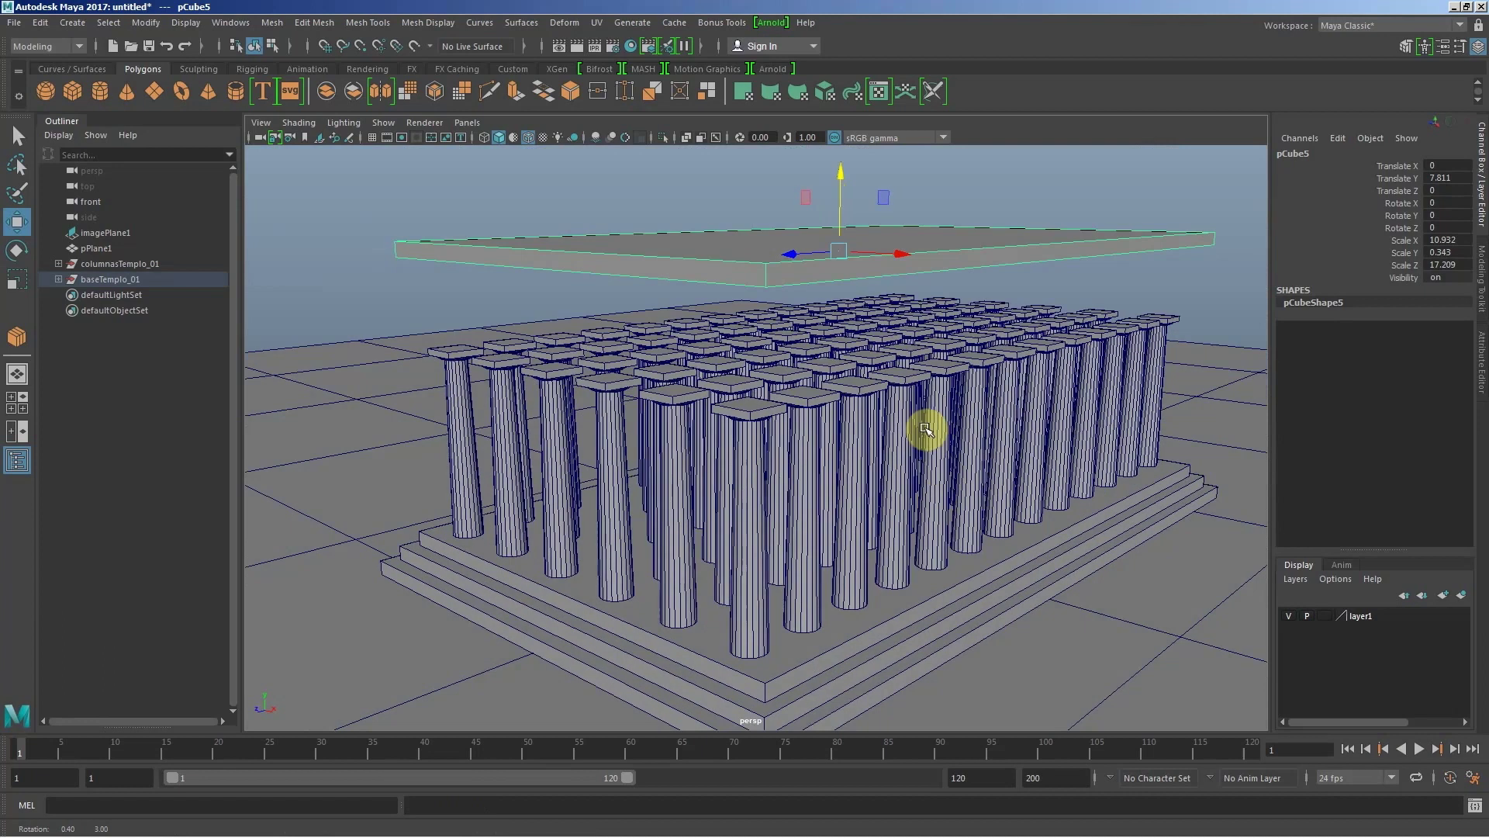
key(d)
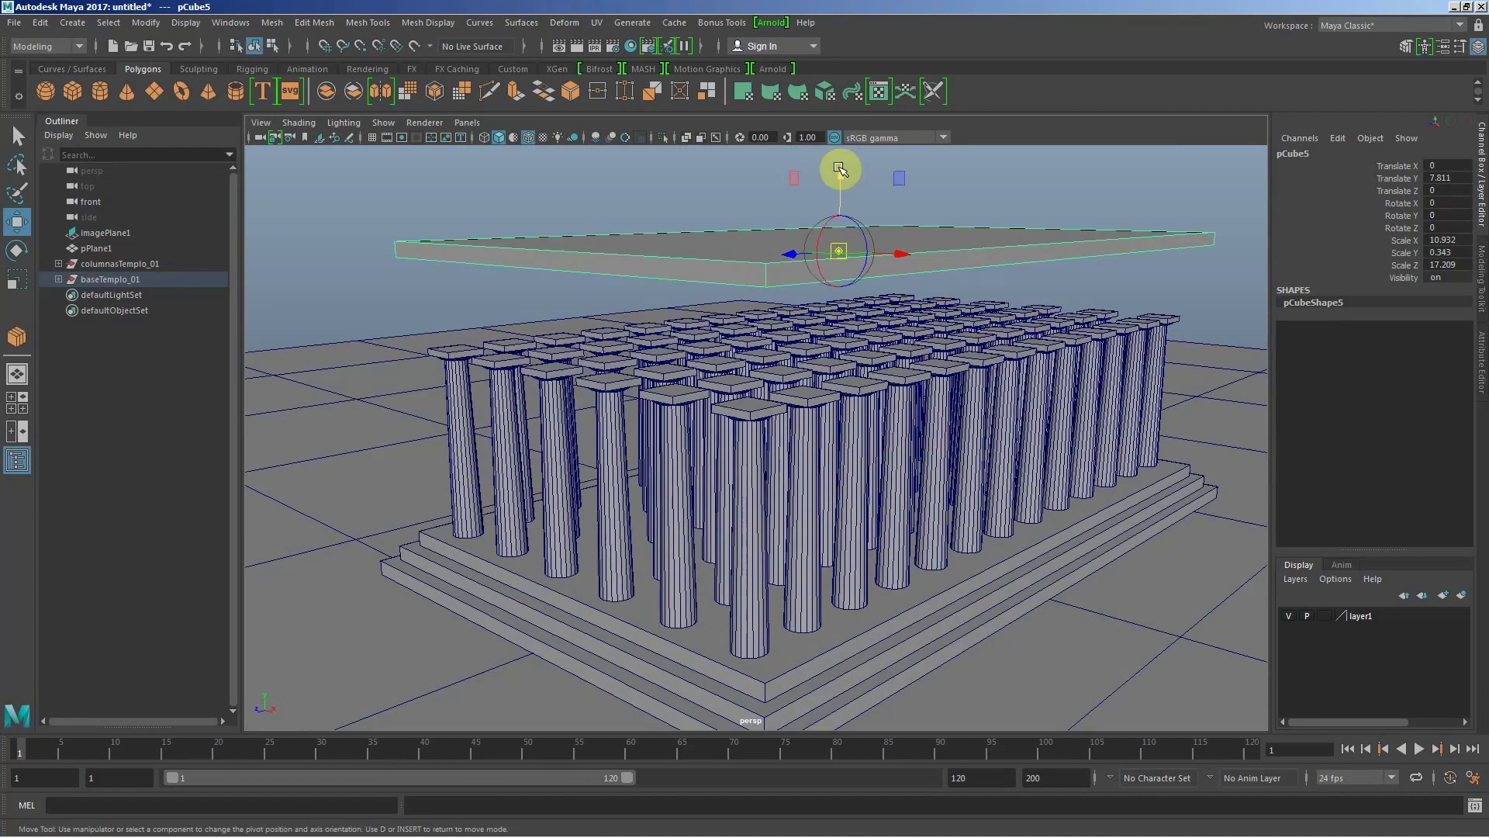
key(d)
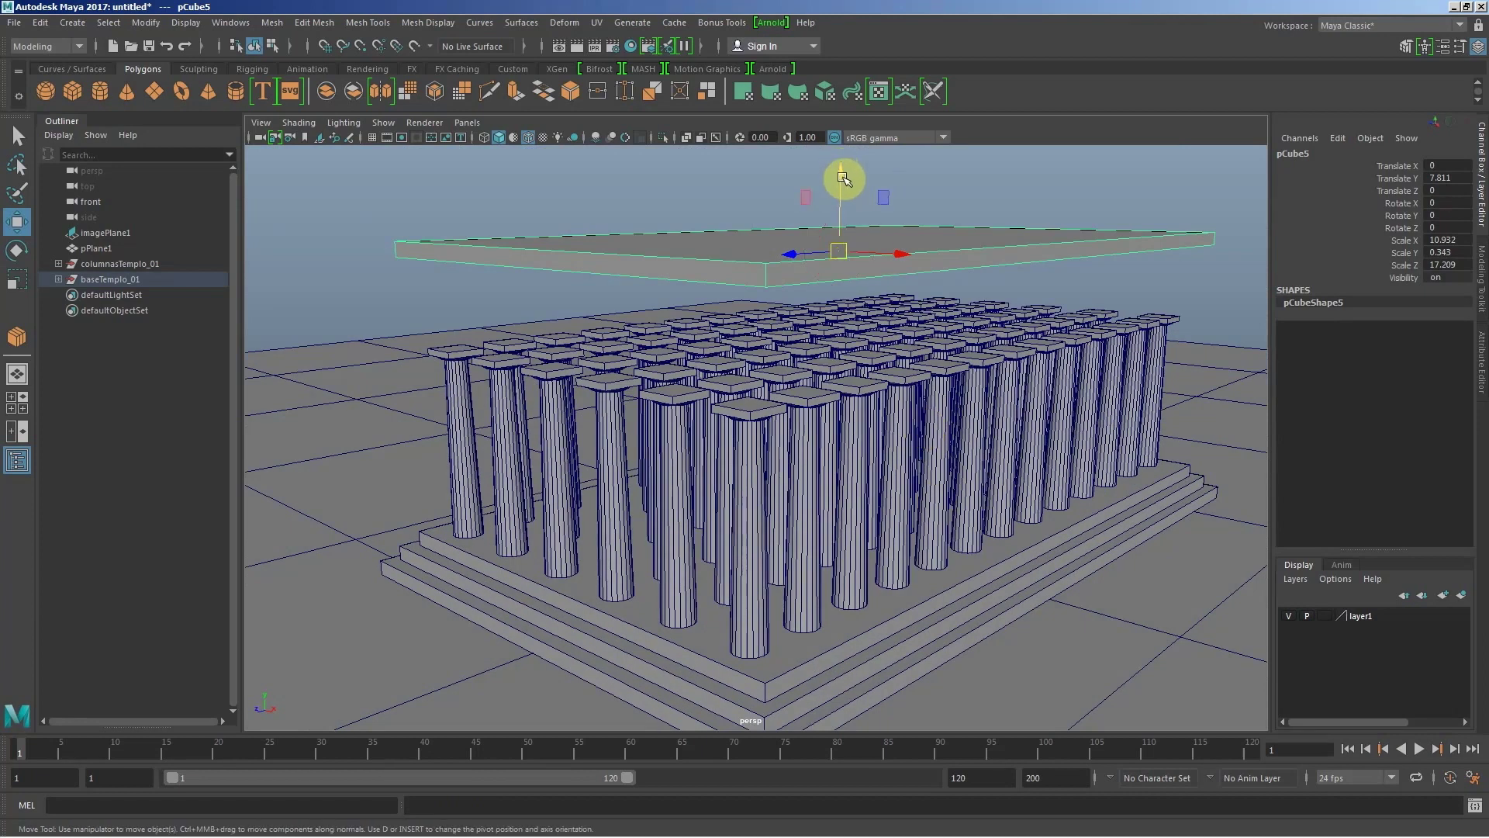
drag(844, 179, 845, 181)
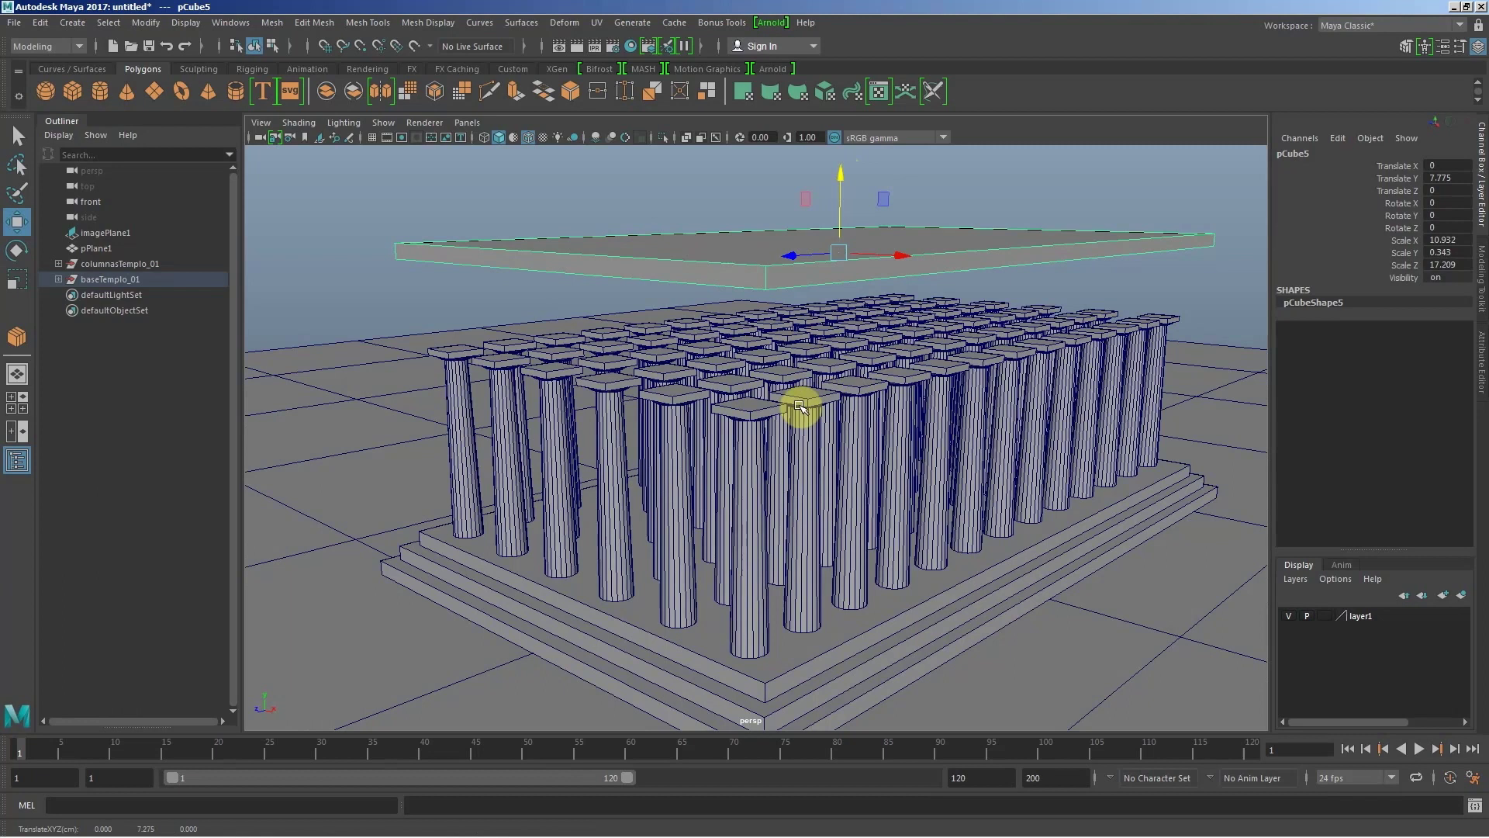
Step: Show the four-view layout and lower the slab slightly toward the columns
key(space)
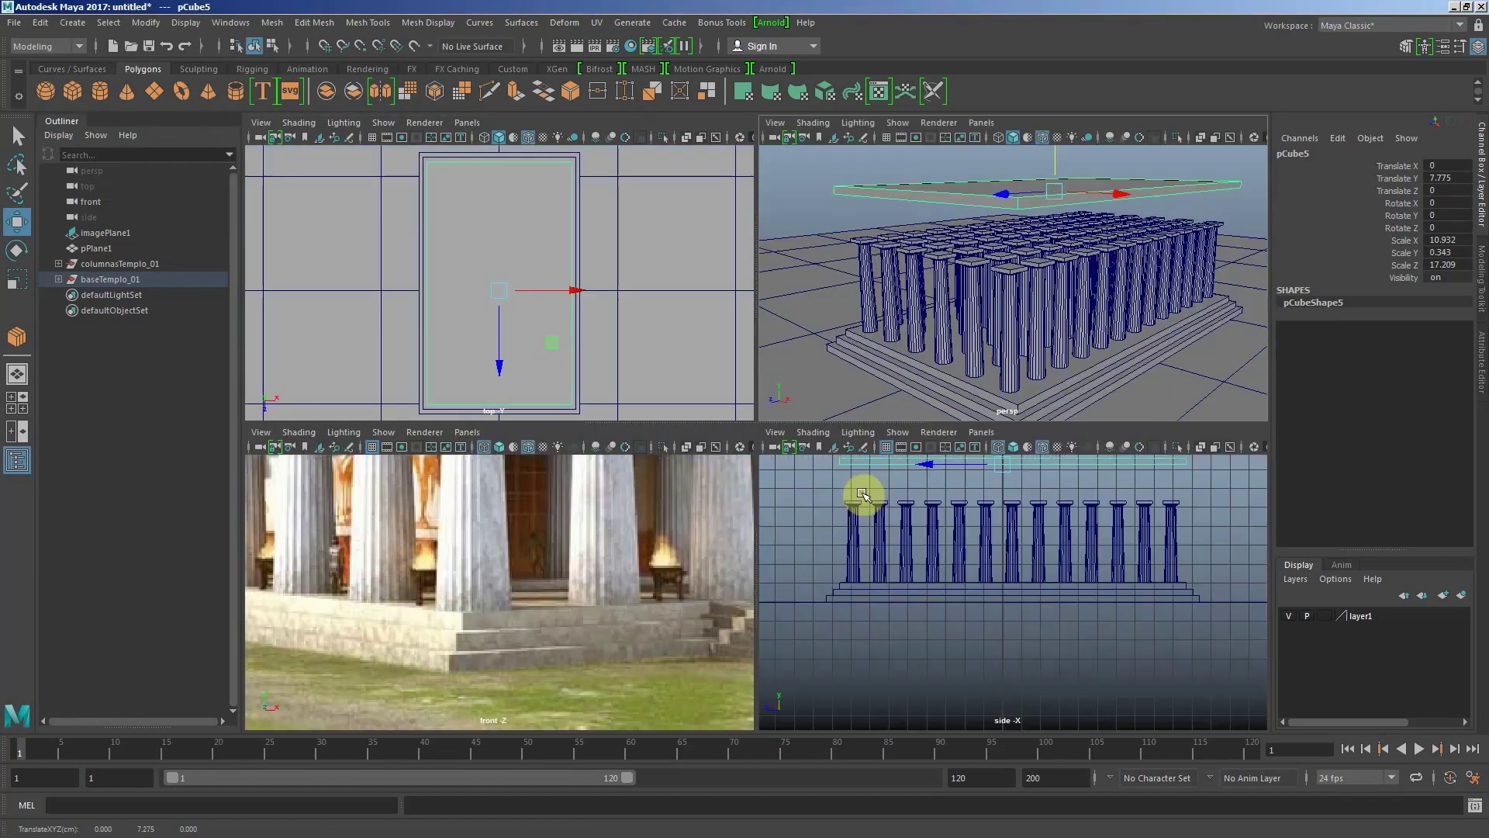
scroll(1020, 558, up, 2)
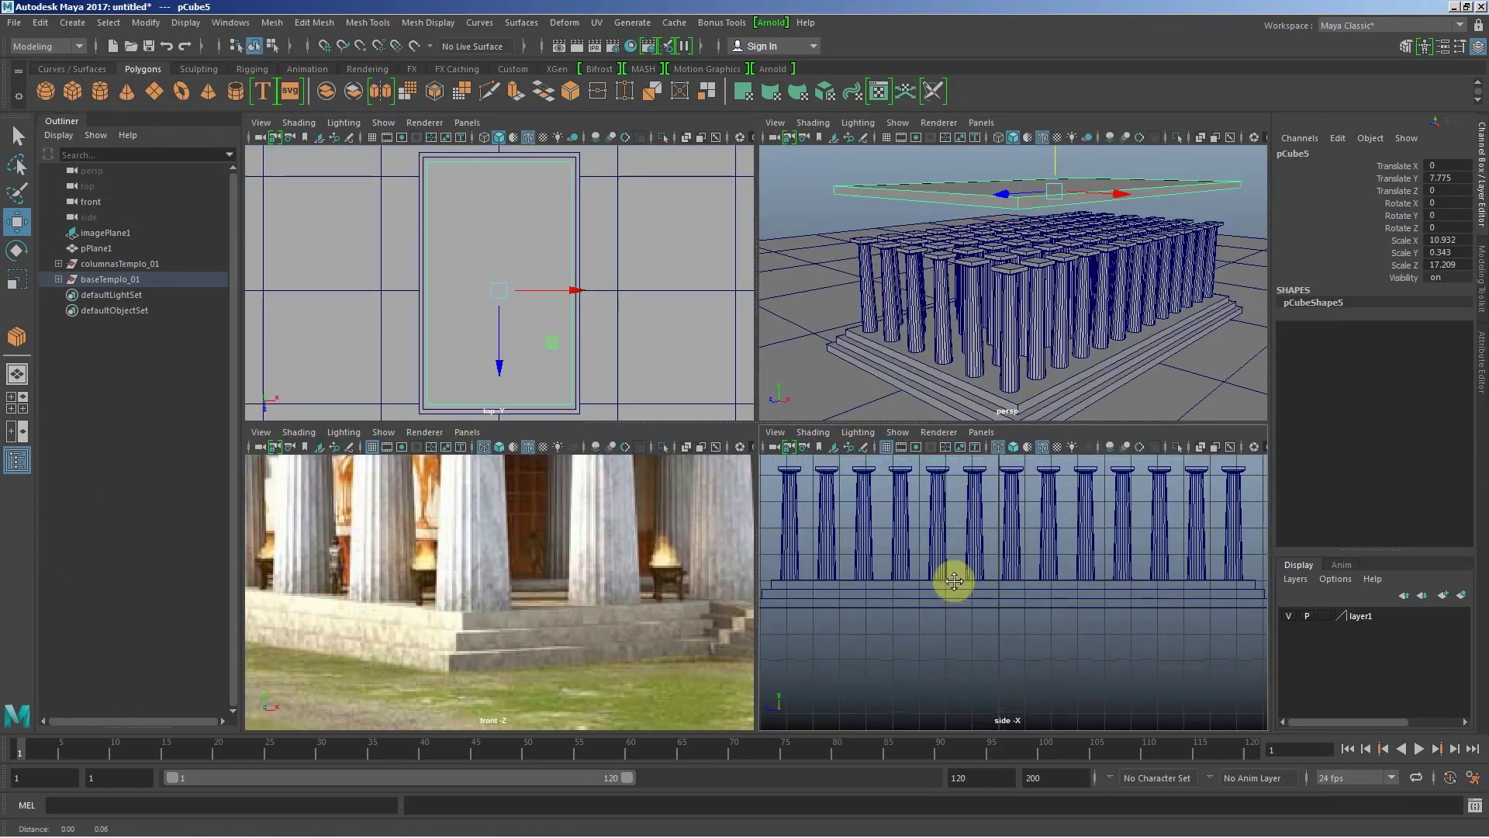
scroll(954, 597, up, 2)
scroll(969, 598, up, 1)
scroll(951, 559, up, 1)
scroll(962, 562, up, 1)
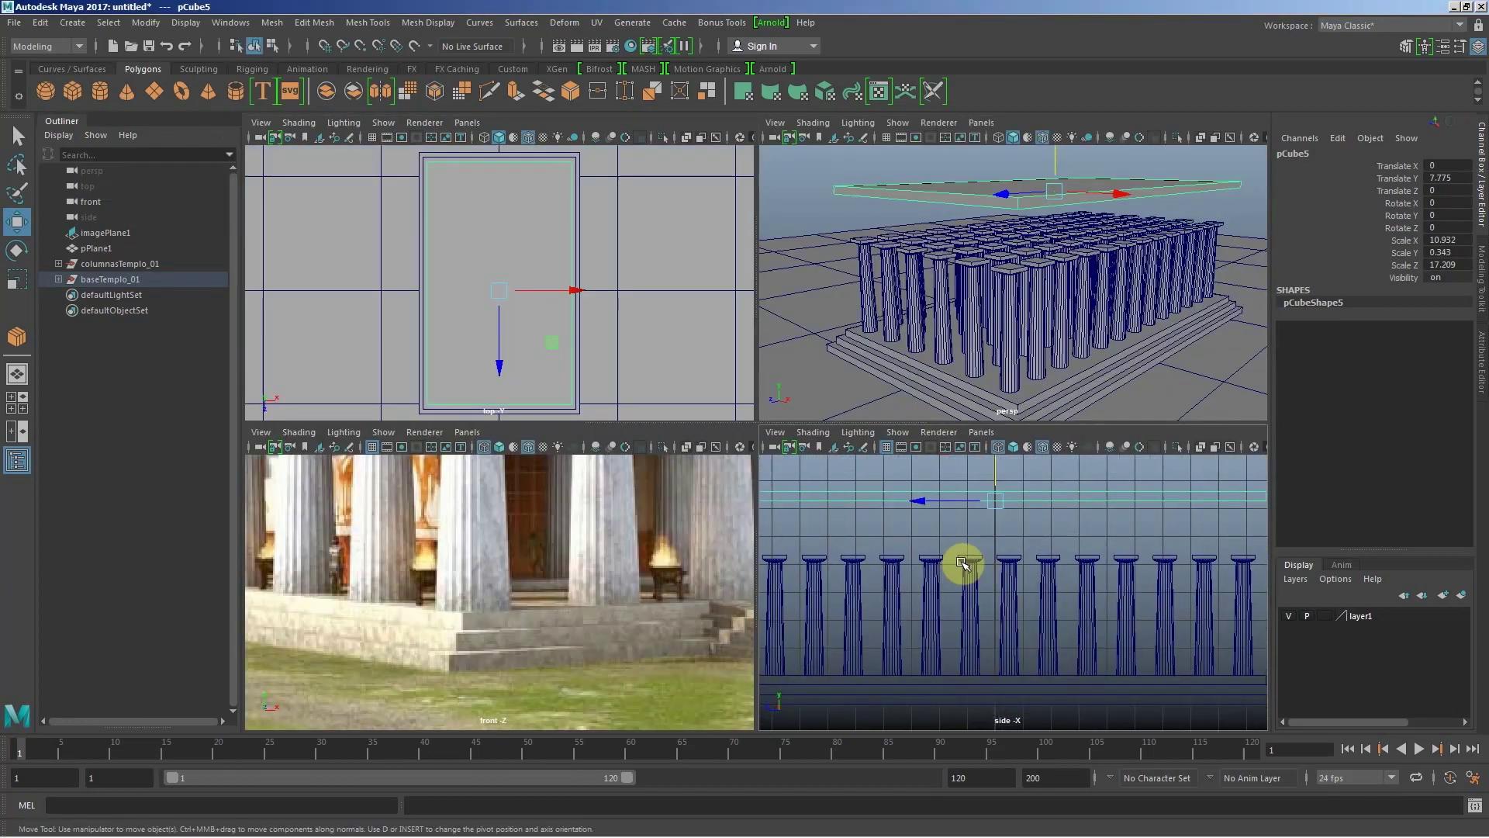
drag(998, 471, 992, 517)
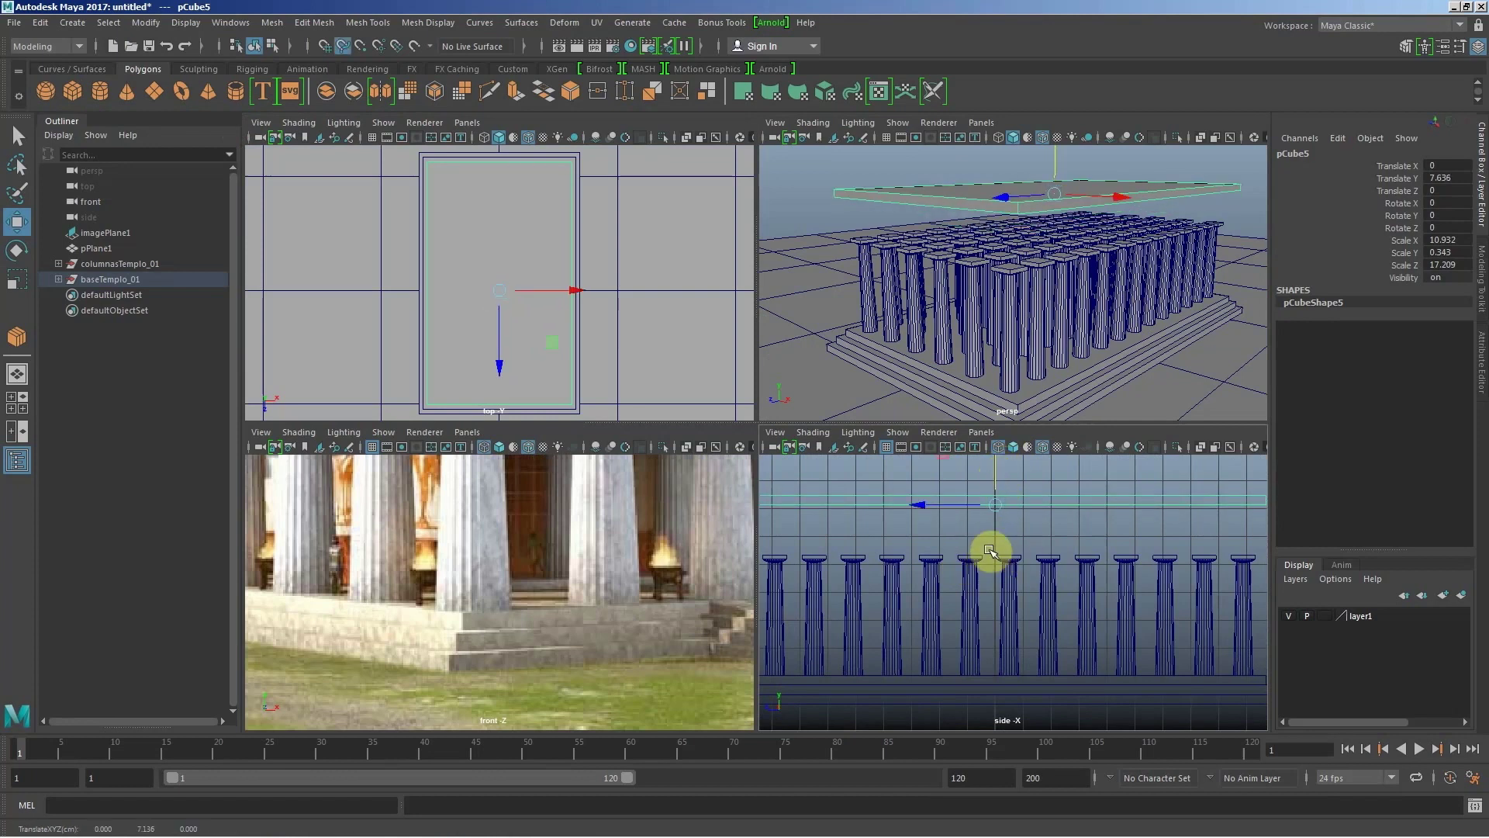
Step: Snap pCube5 onto the column capitals at height 5.836 and begin thickening it in Y
key(space)
key(w)
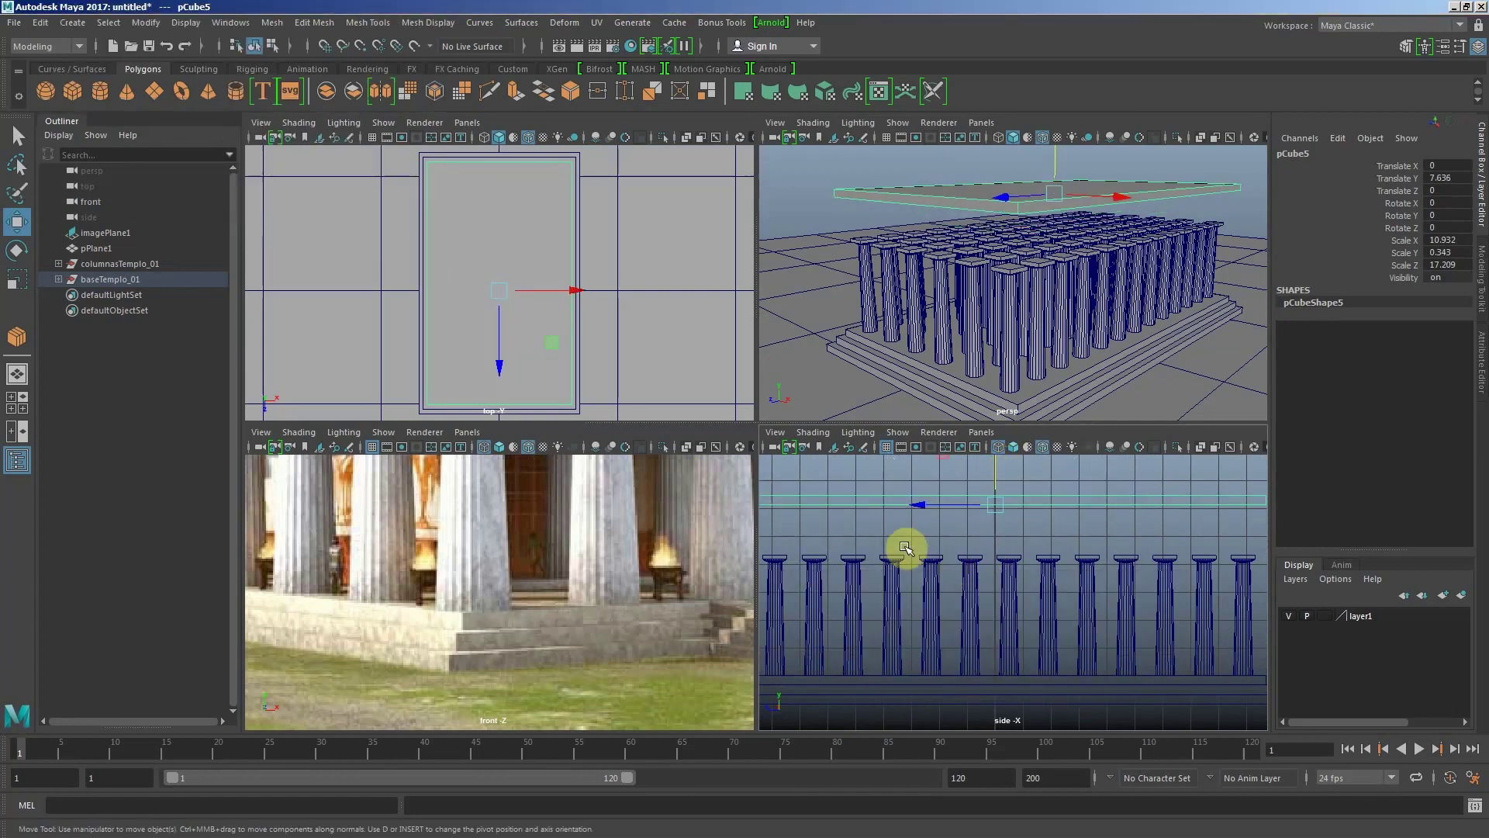
key(space)
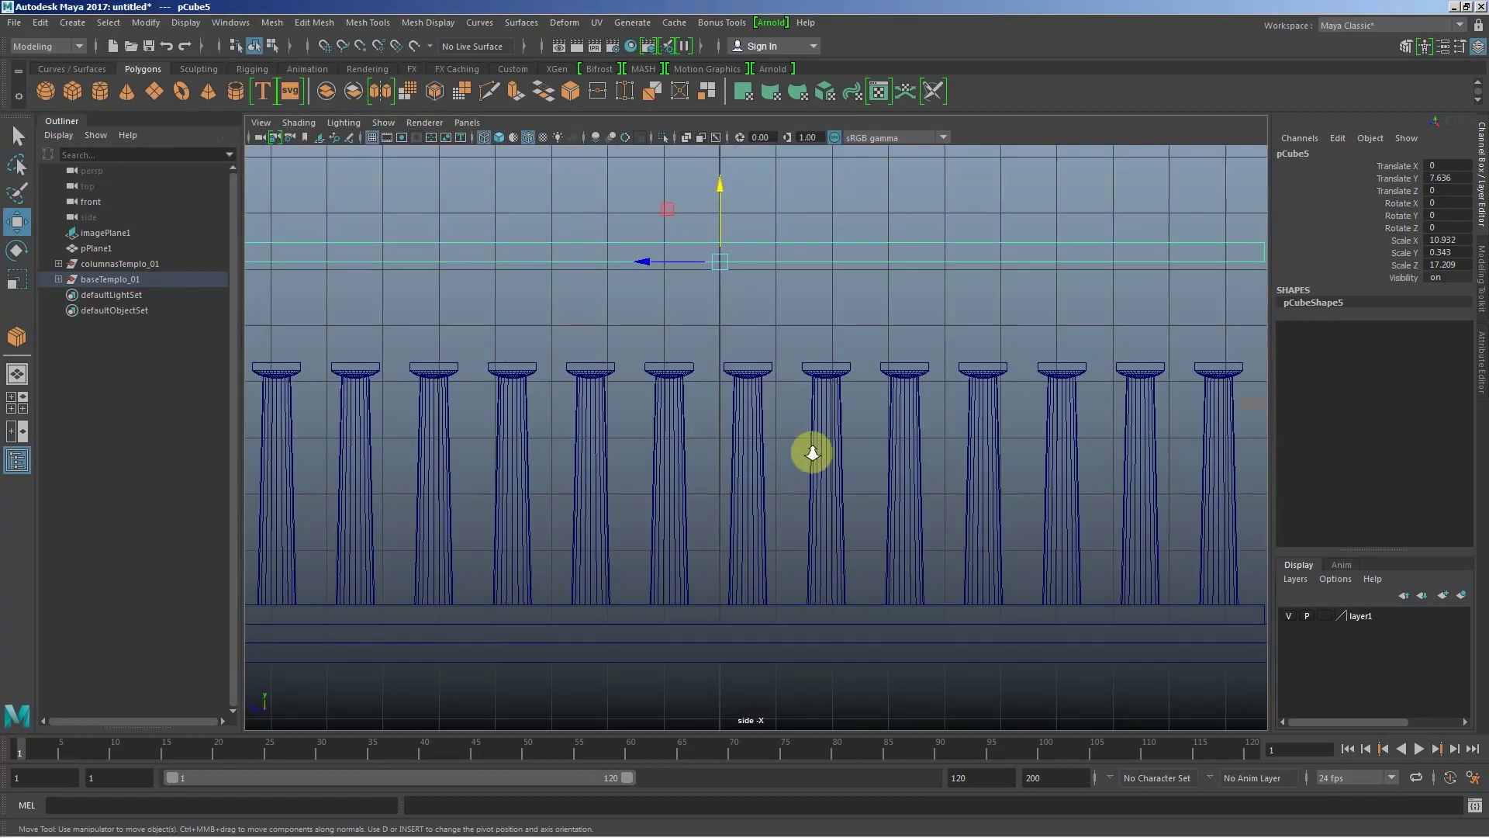
scroll(812, 453, up, 3)
alt+middle_drag(776, 449, 805, 506)
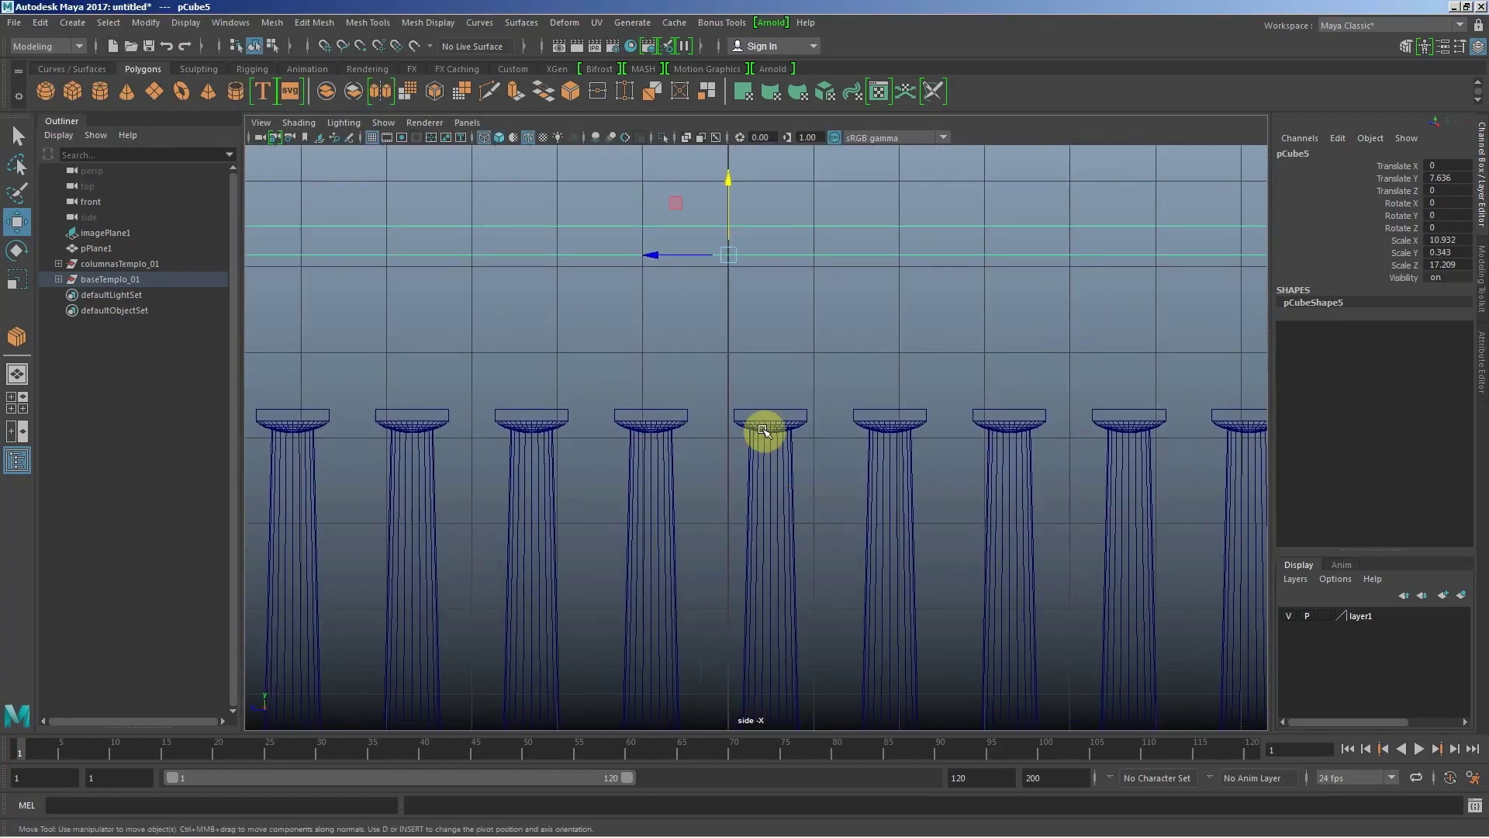
key(c)
middle_click(773, 411)
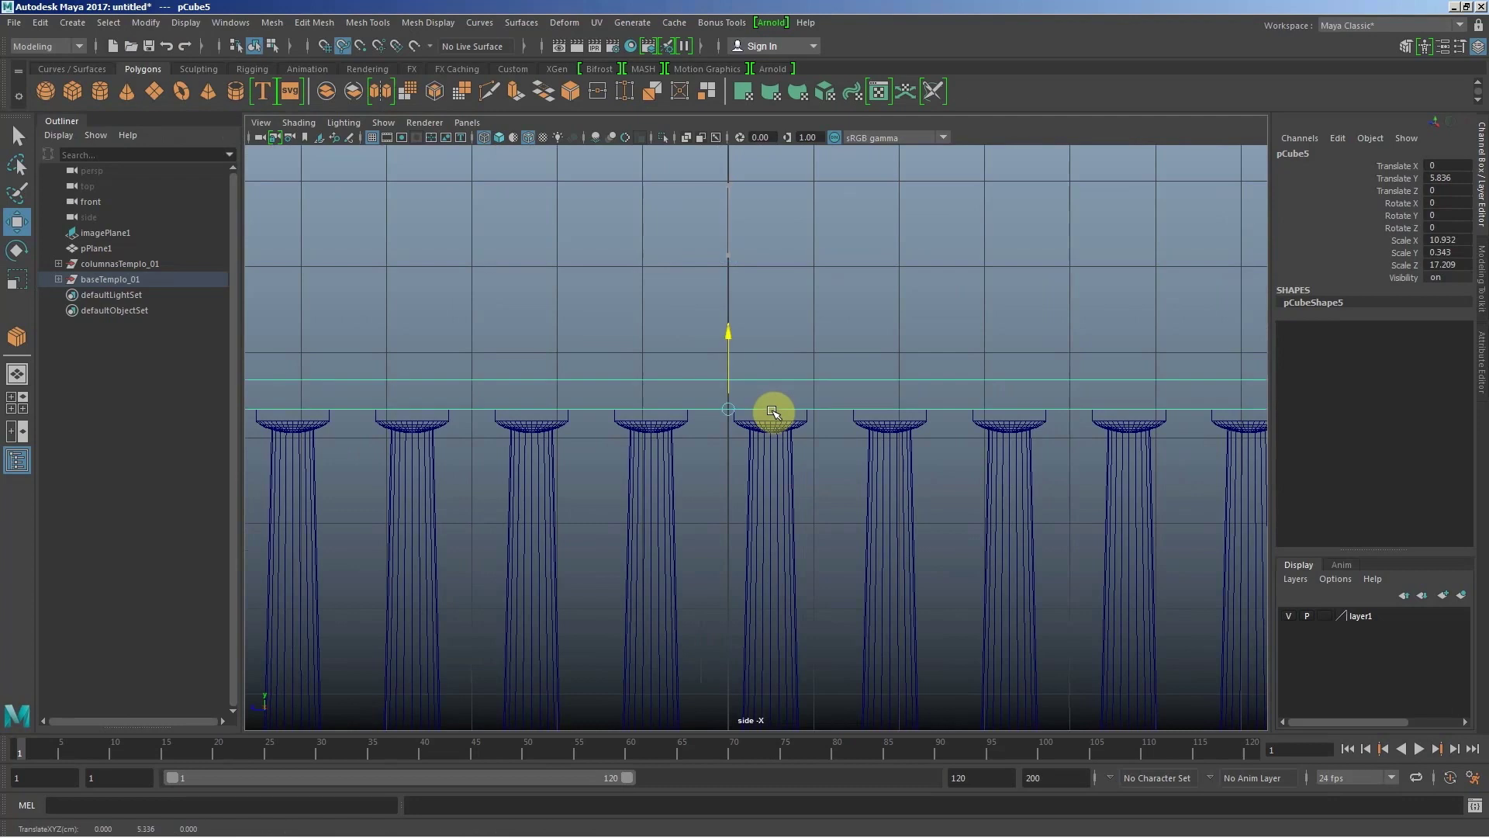
alt+right_drag(651, 488, 548, 468)
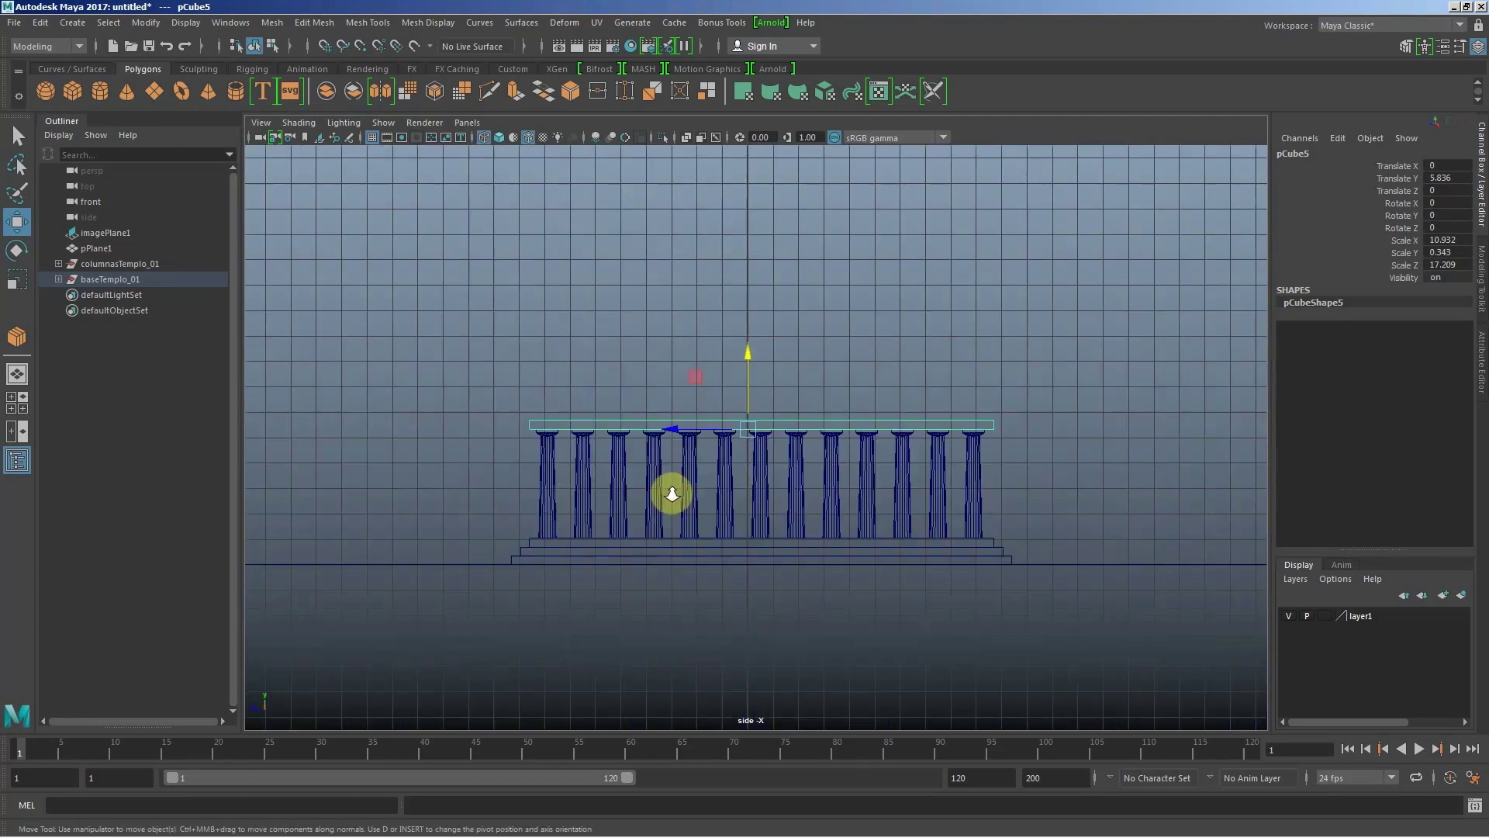
scroll(665, 492, up, 2)
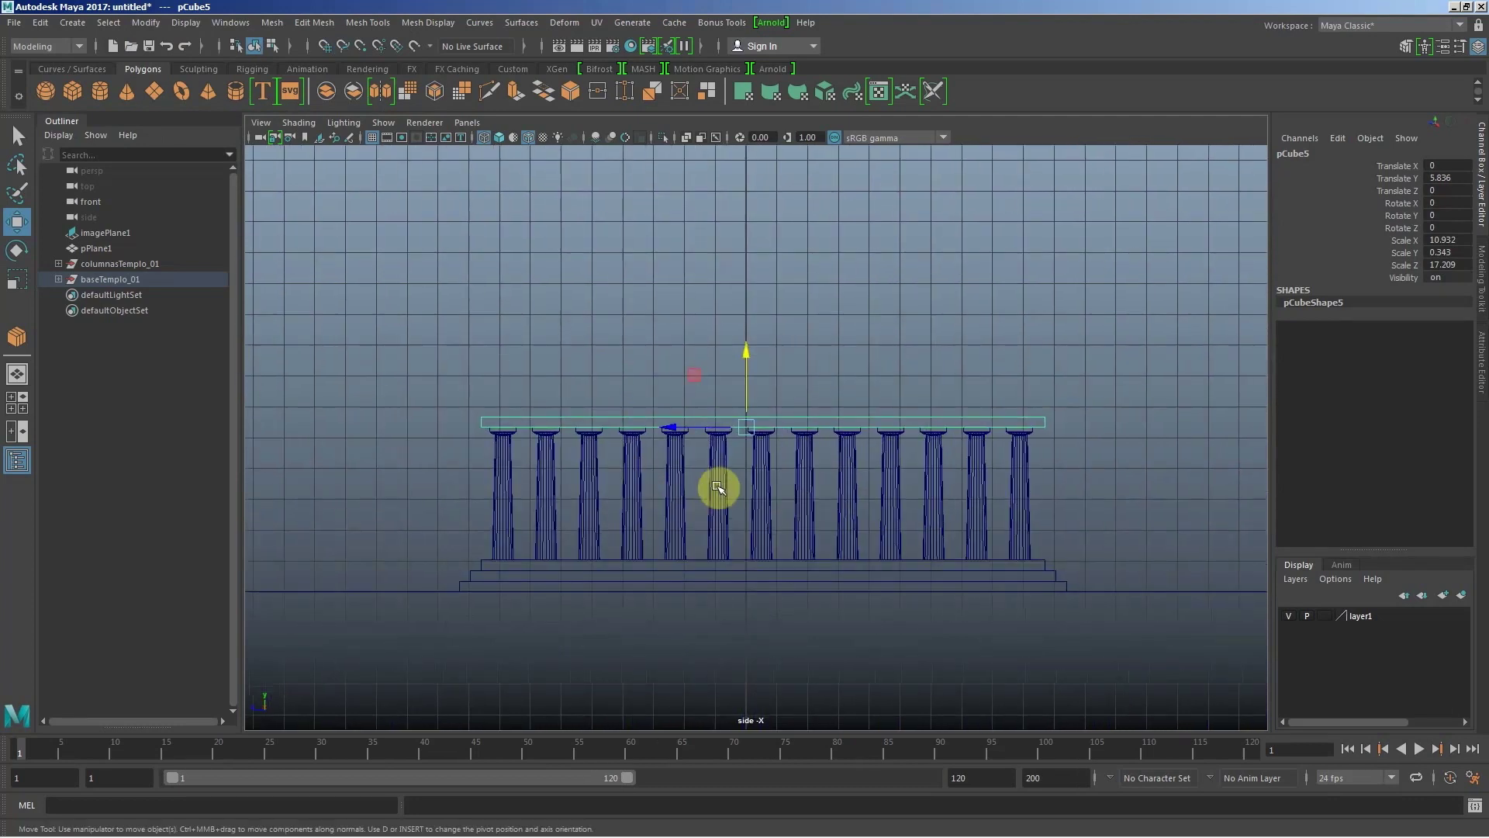
key(r)
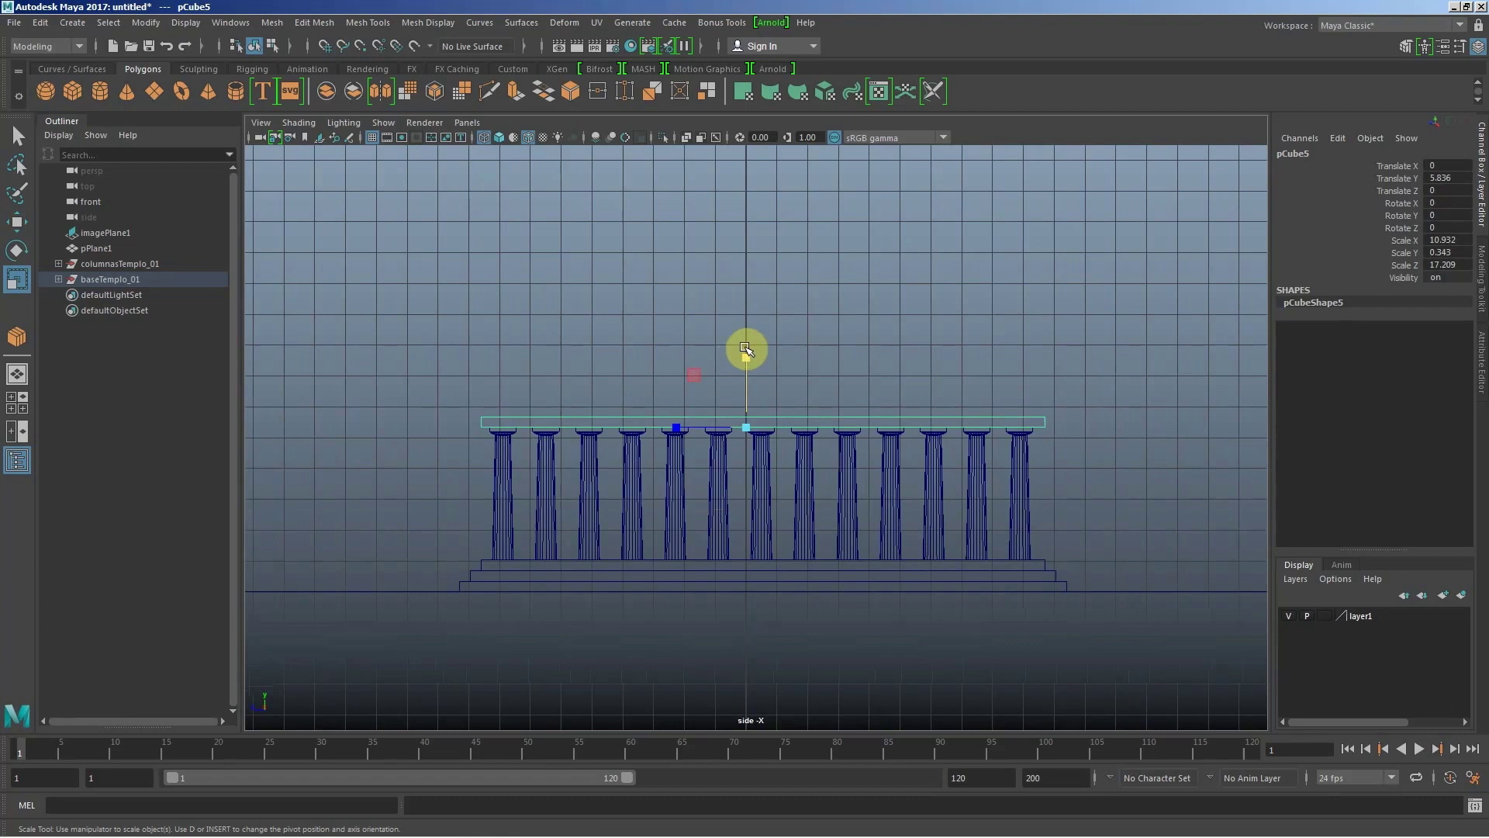
drag(745, 349, 750, 313)
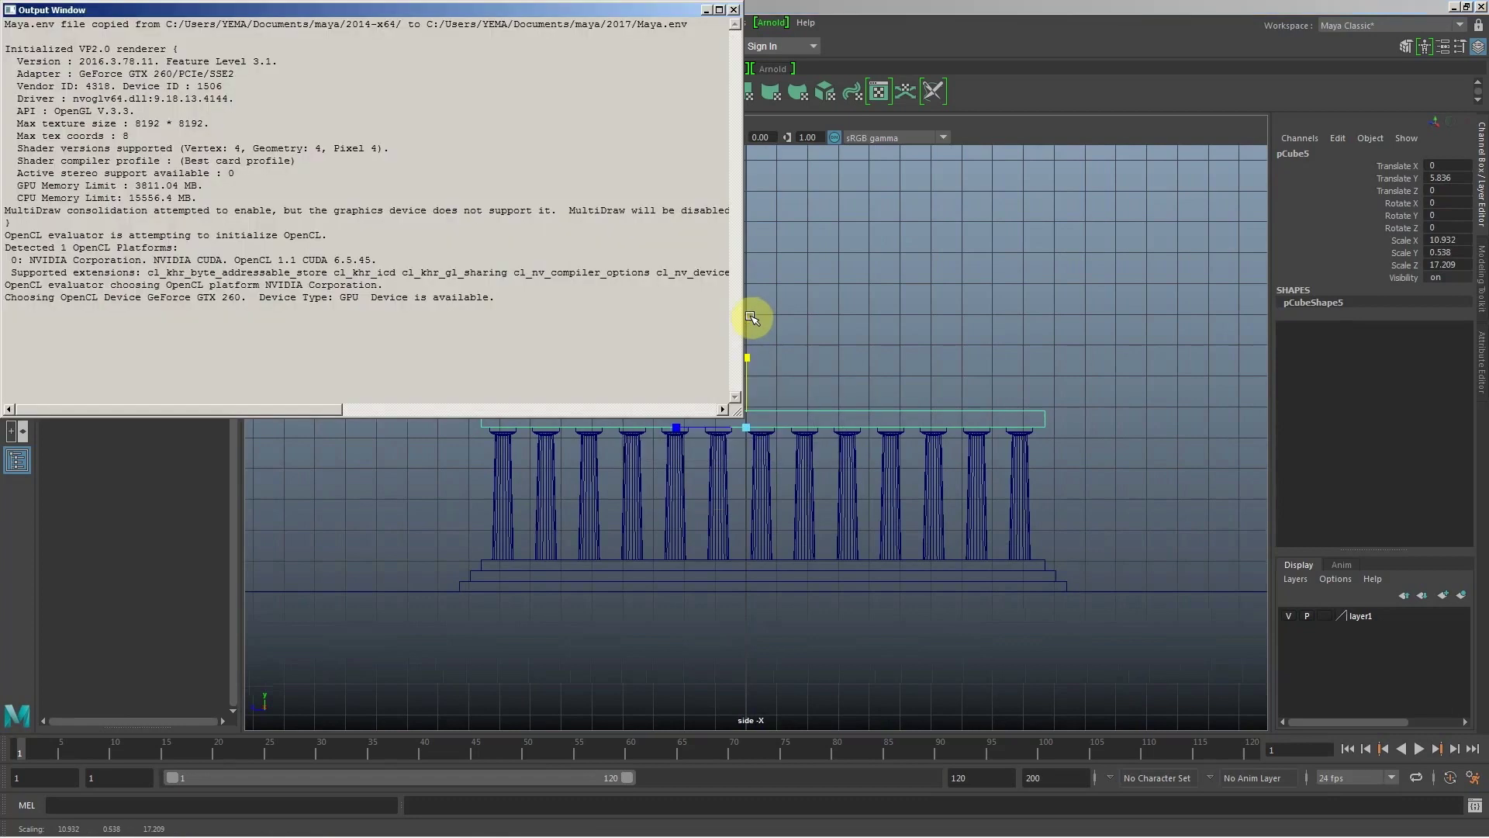
Step: Return to the four-panel layout and zoom out to show the front reference photo
key(space)
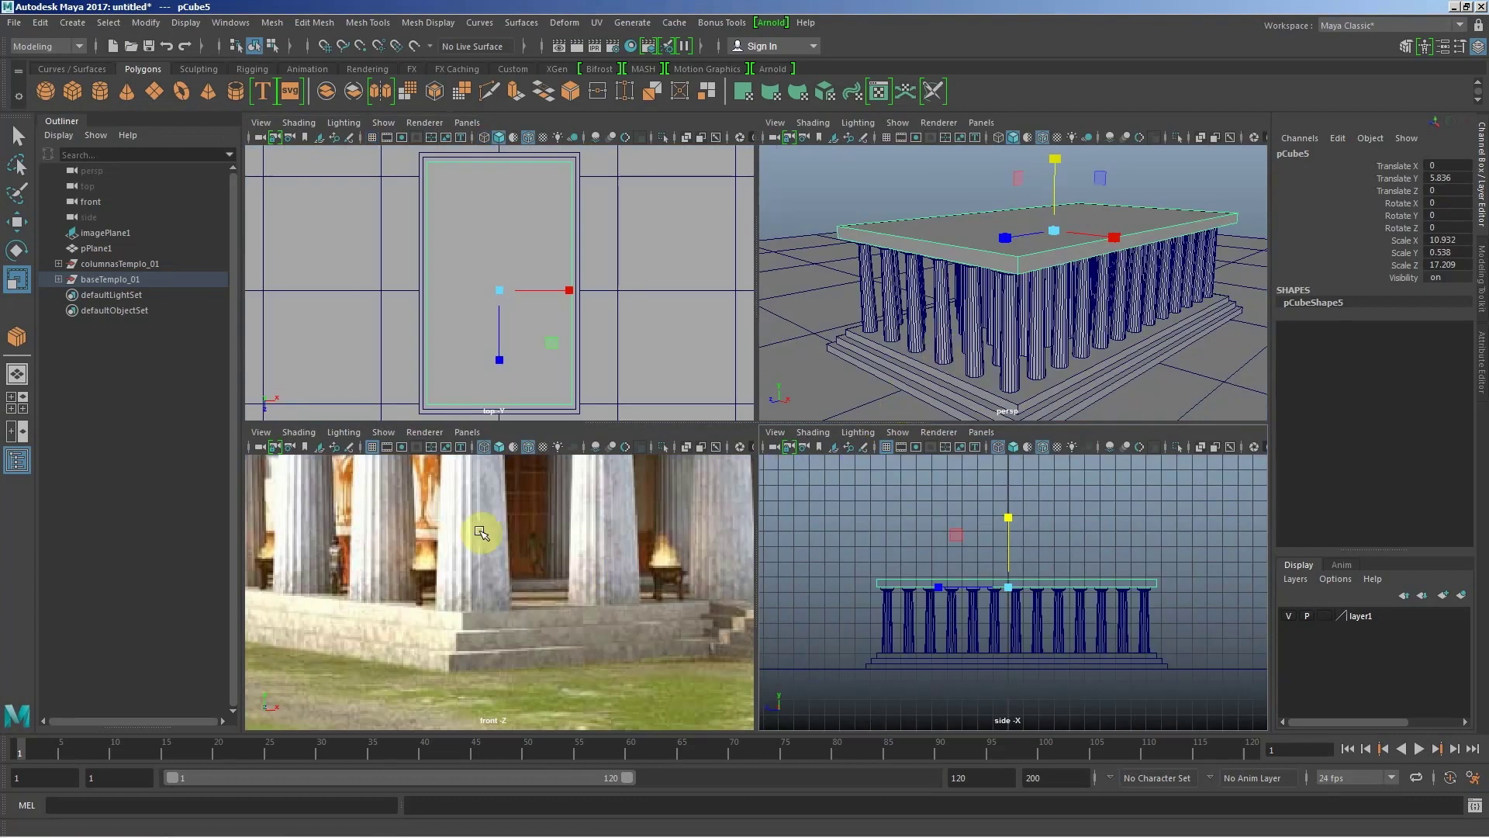
scroll(483, 522, down, 3)
scroll(549, 515, down, 3)
scroll(522, 610, down, 2)
scroll(522, 610, down, 1)
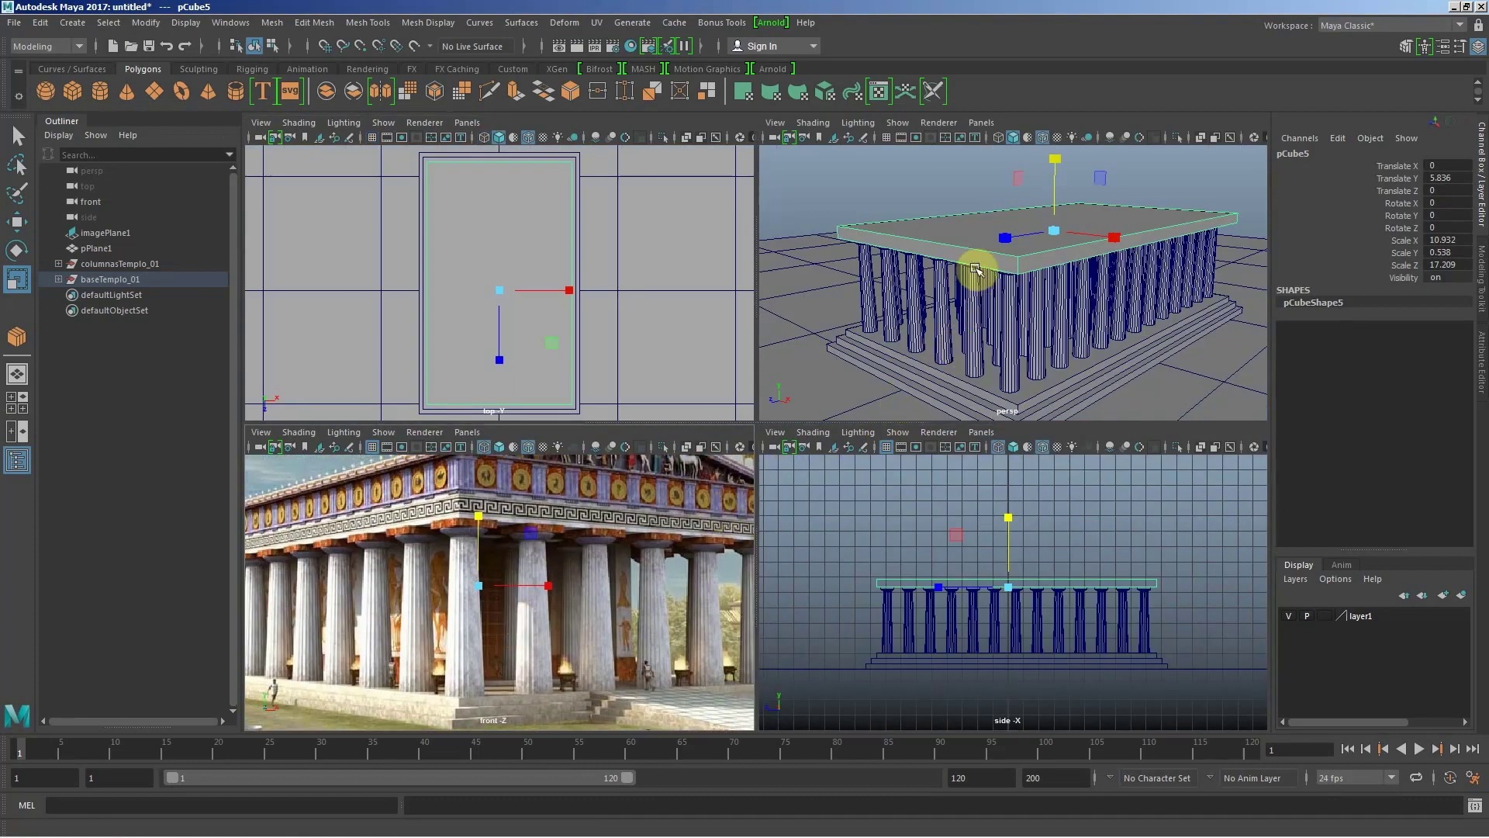
Step: Duplicate the roof slab and snap the copy pCube6 onto its top at height 6.373
key(w)
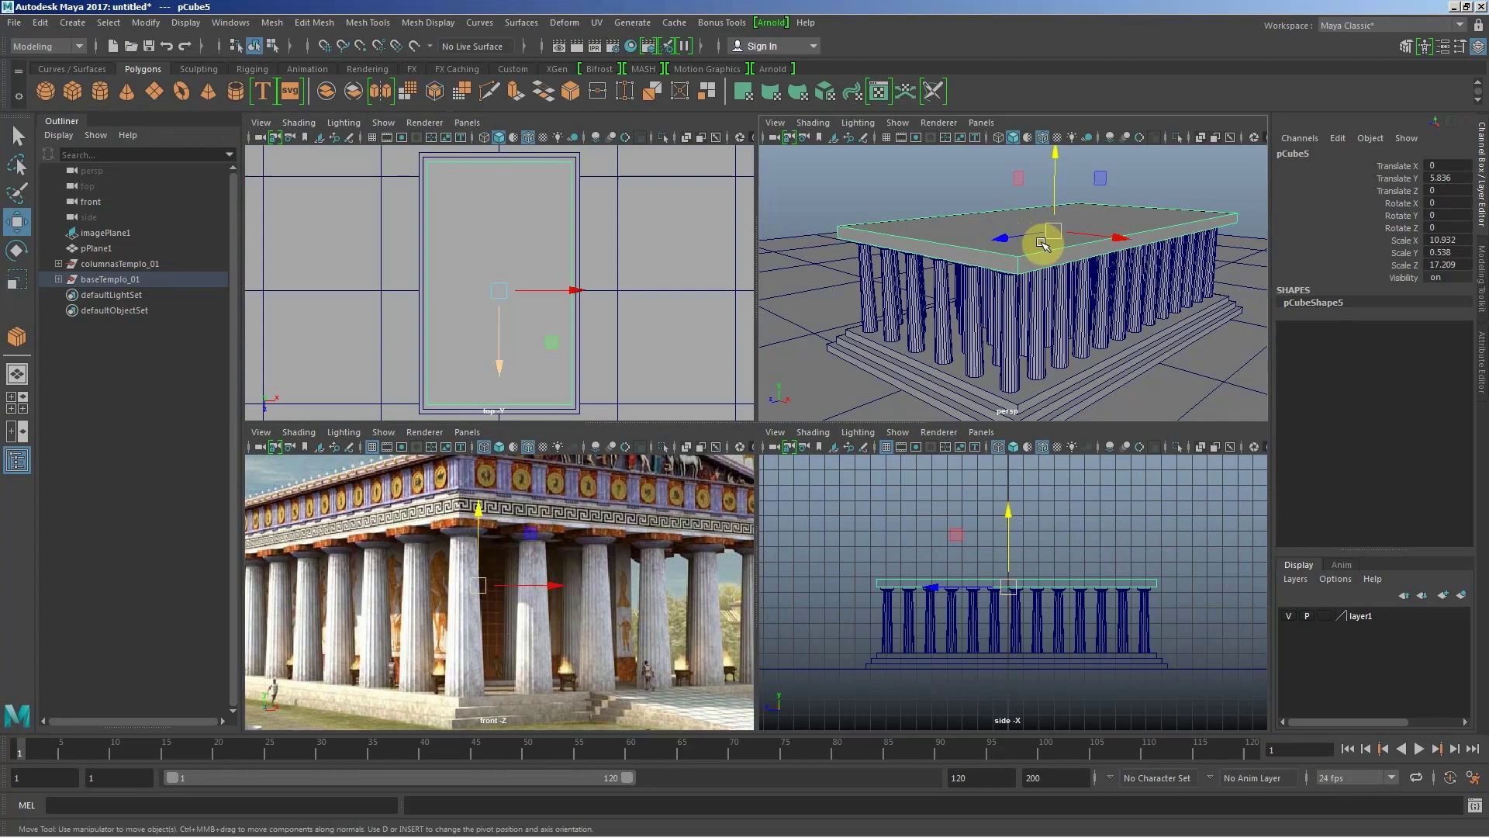
key(ctrl+d)
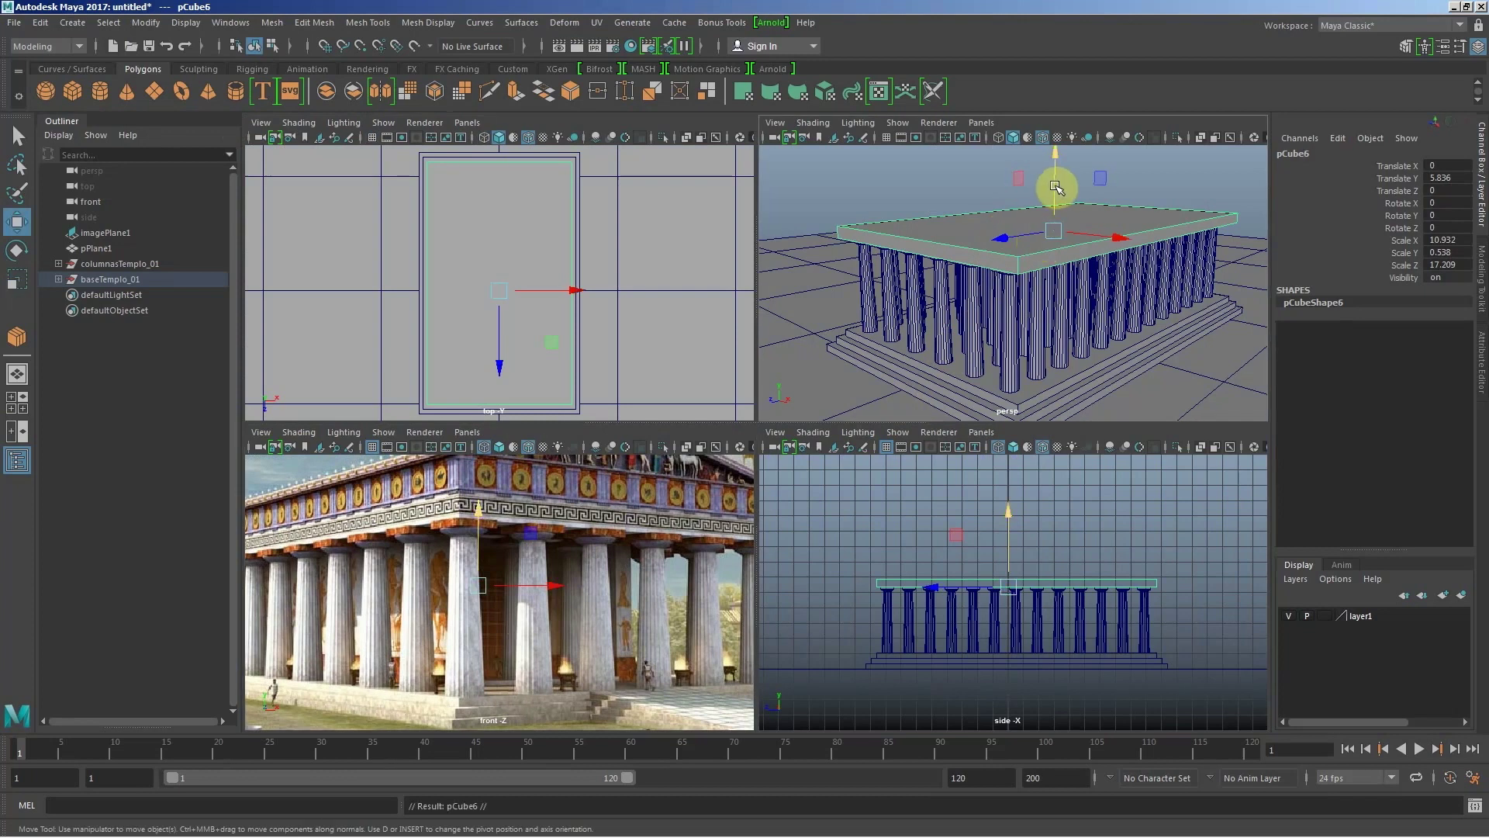
drag(1054, 186, 1054, 156)
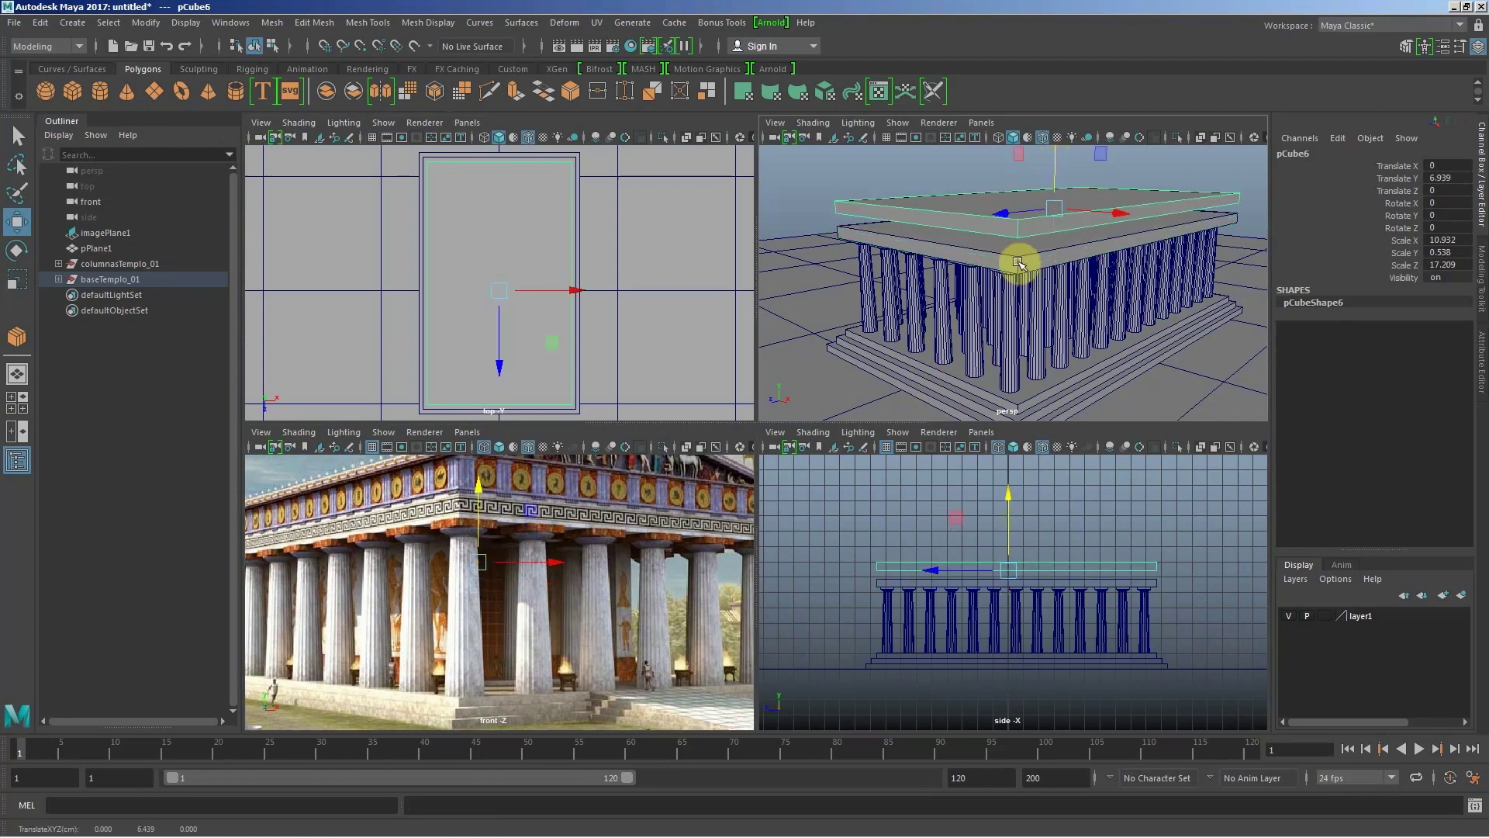
key(c)
middle_drag(1049, 252, 1053, 186)
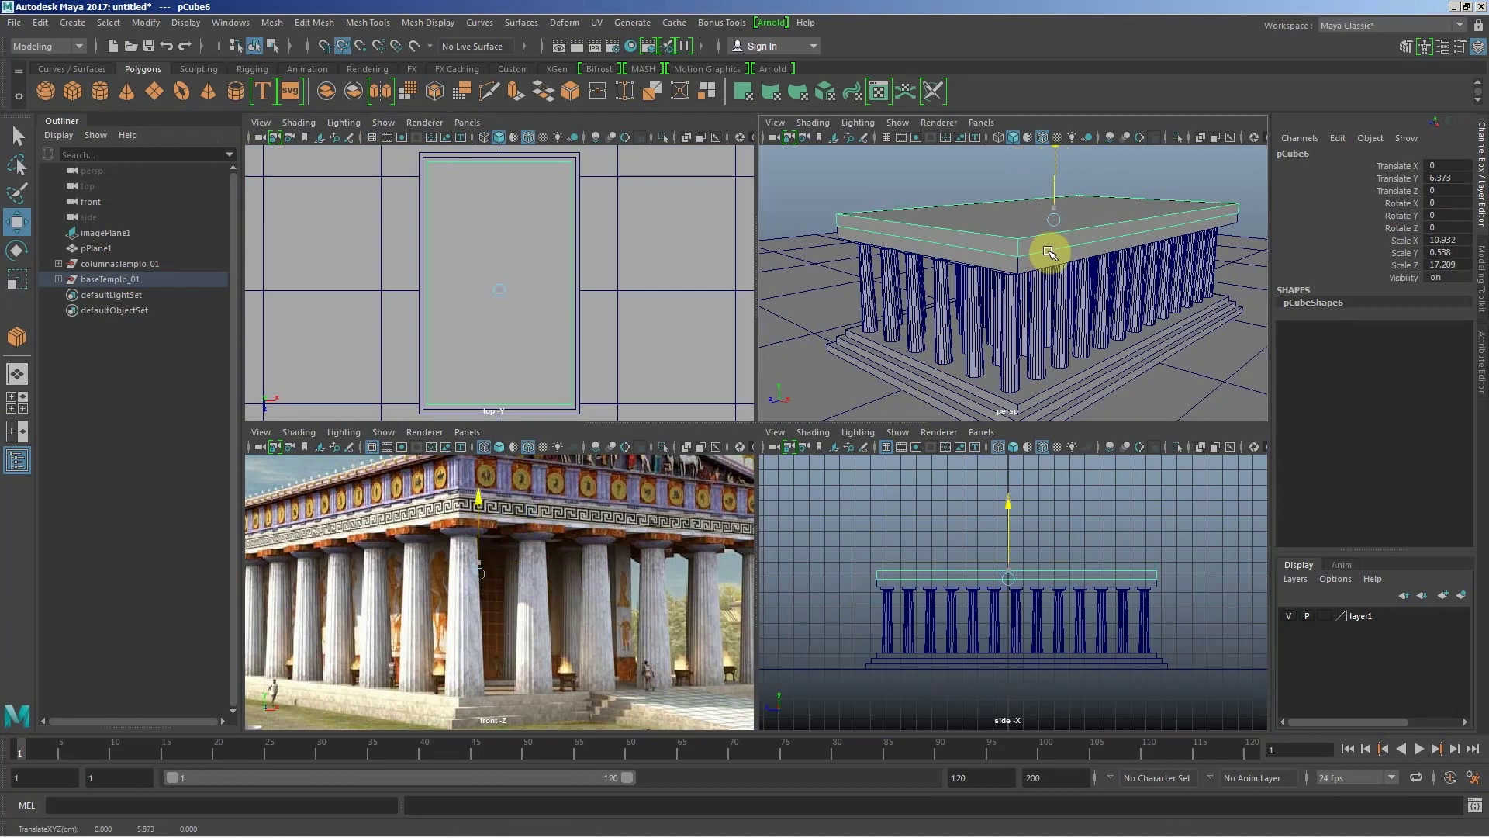
Step: Scale pCube6 down in Y to make it a thin slab
key(r)
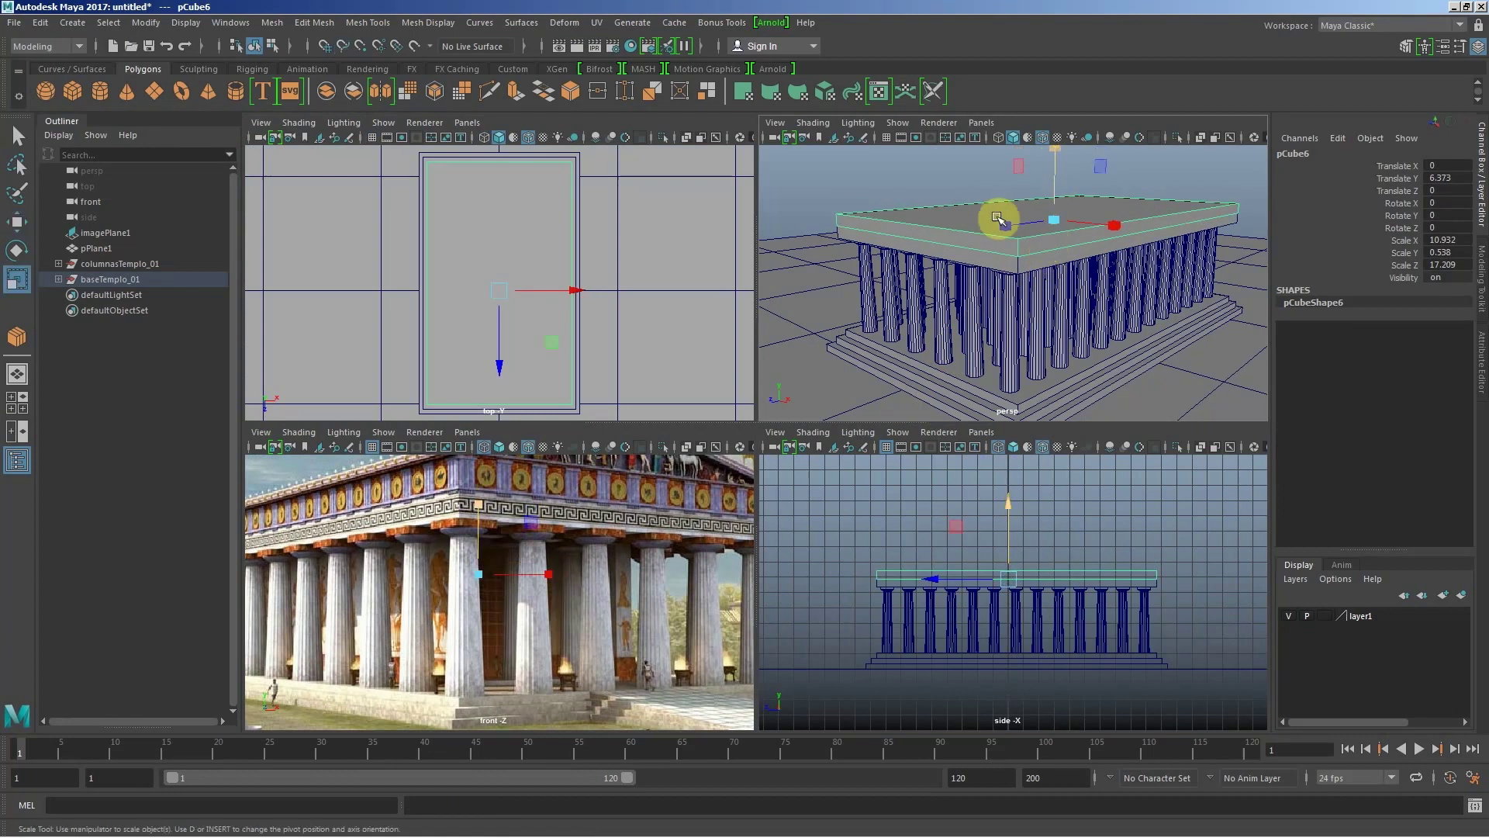
key(f)
drag(1026, 214, 1023, 257)
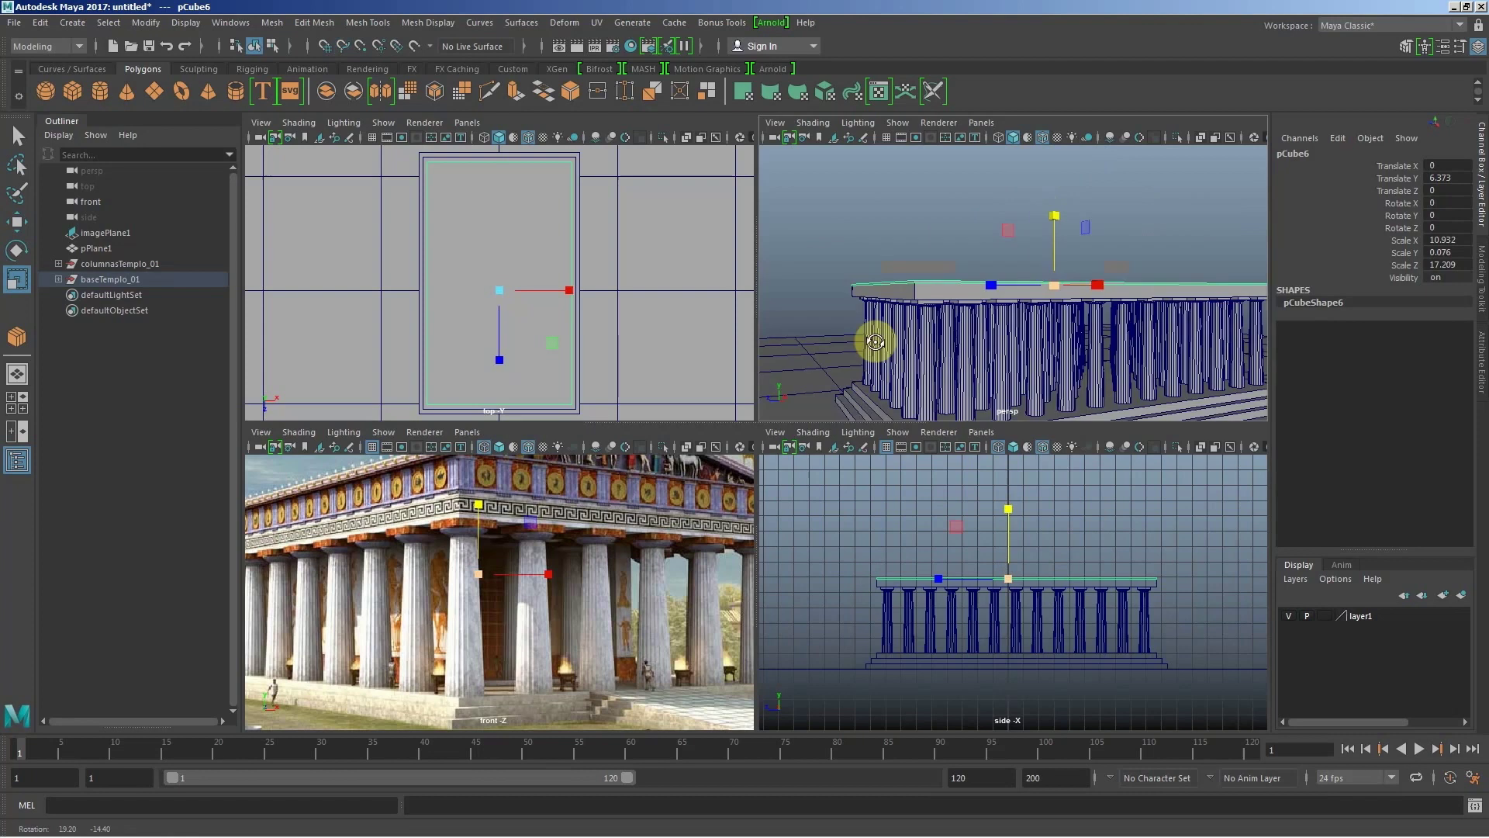
alt+drag(874, 342, 1043, 369)
scroll(1008, 357, up, 5)
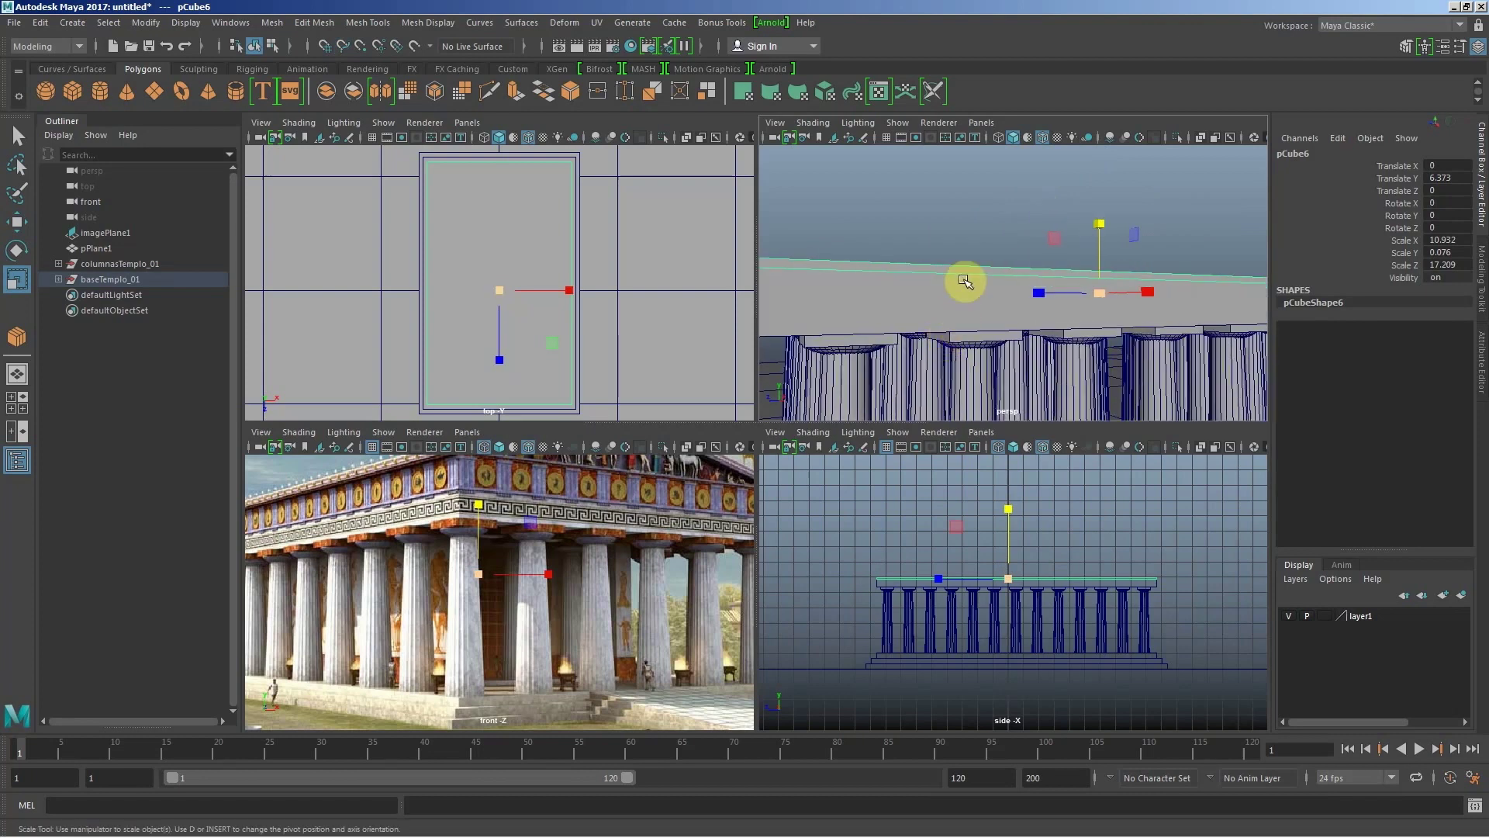
middle_drag(996, 194, 999, 211)
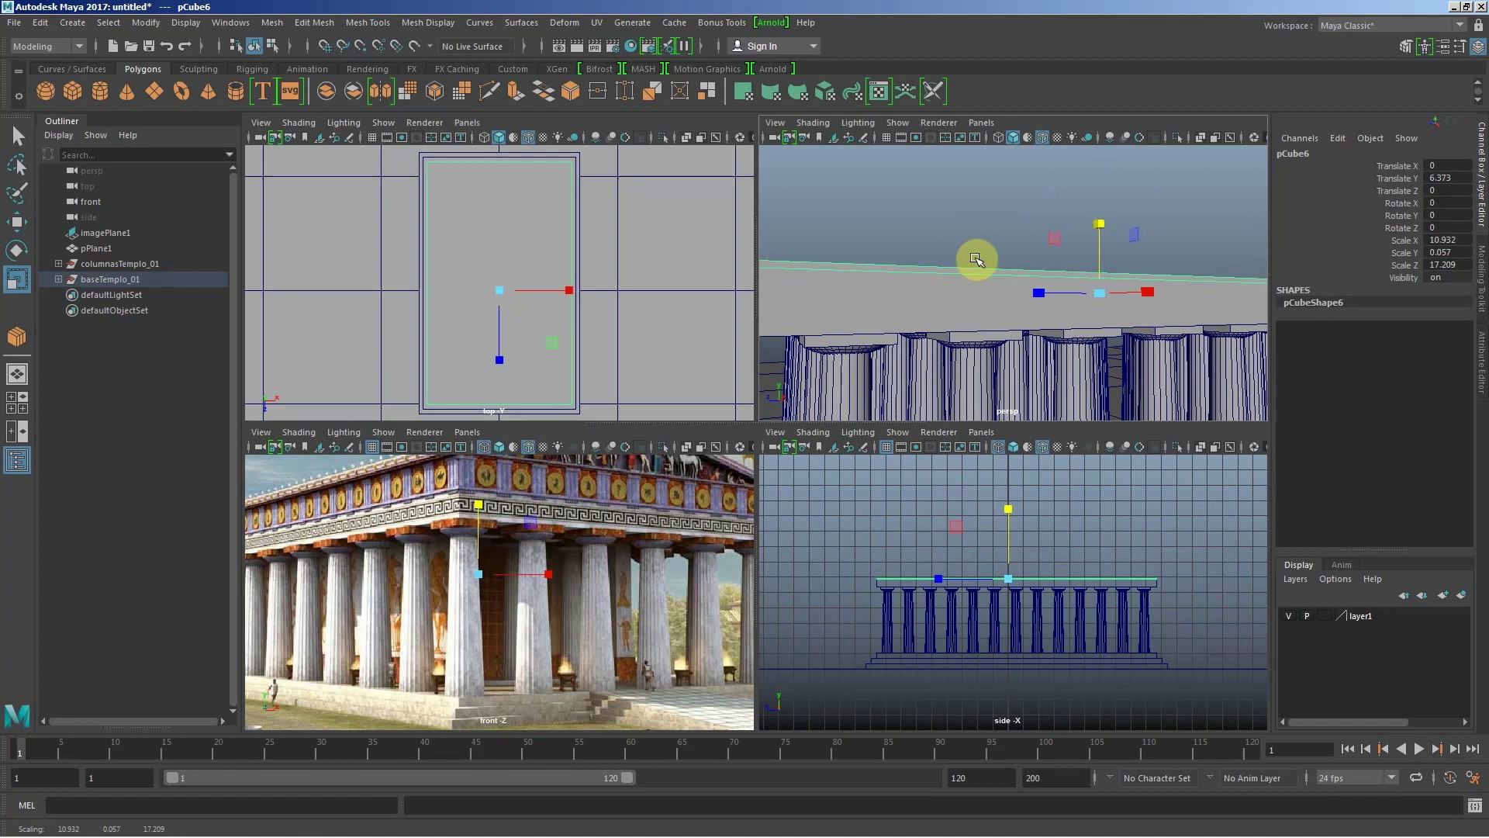
Step: Scale pCube6's footprint to about 11.1 by 17.3, slightly larger than the slab below
alt+drag(975, 259, 1045, 249)
click(1038, 248)
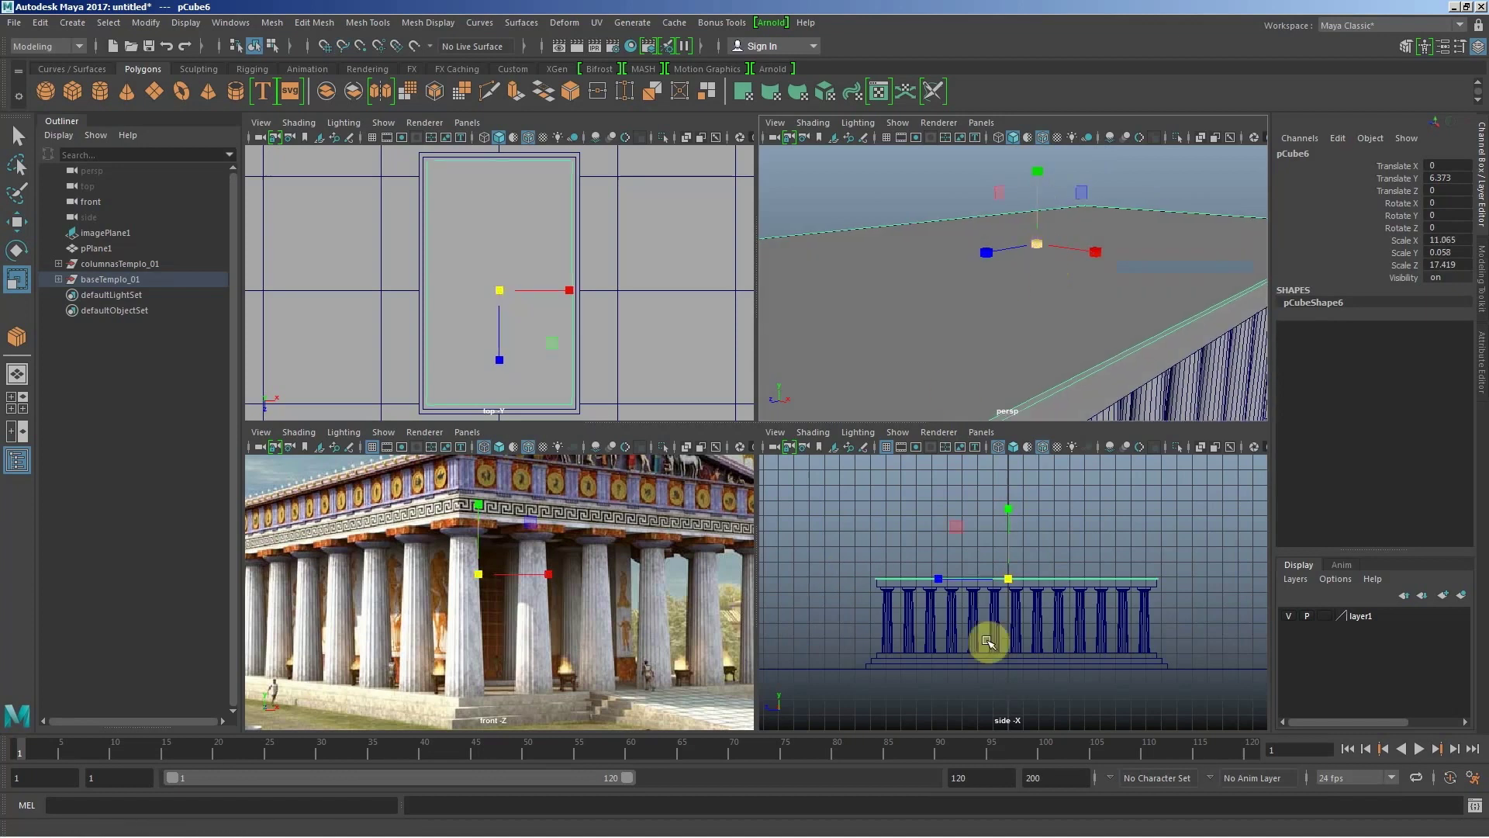
scroll(1147, 609, up, 3)
scroll(1052, 592, up, 2)
scroll(1062, 598, up, 3)
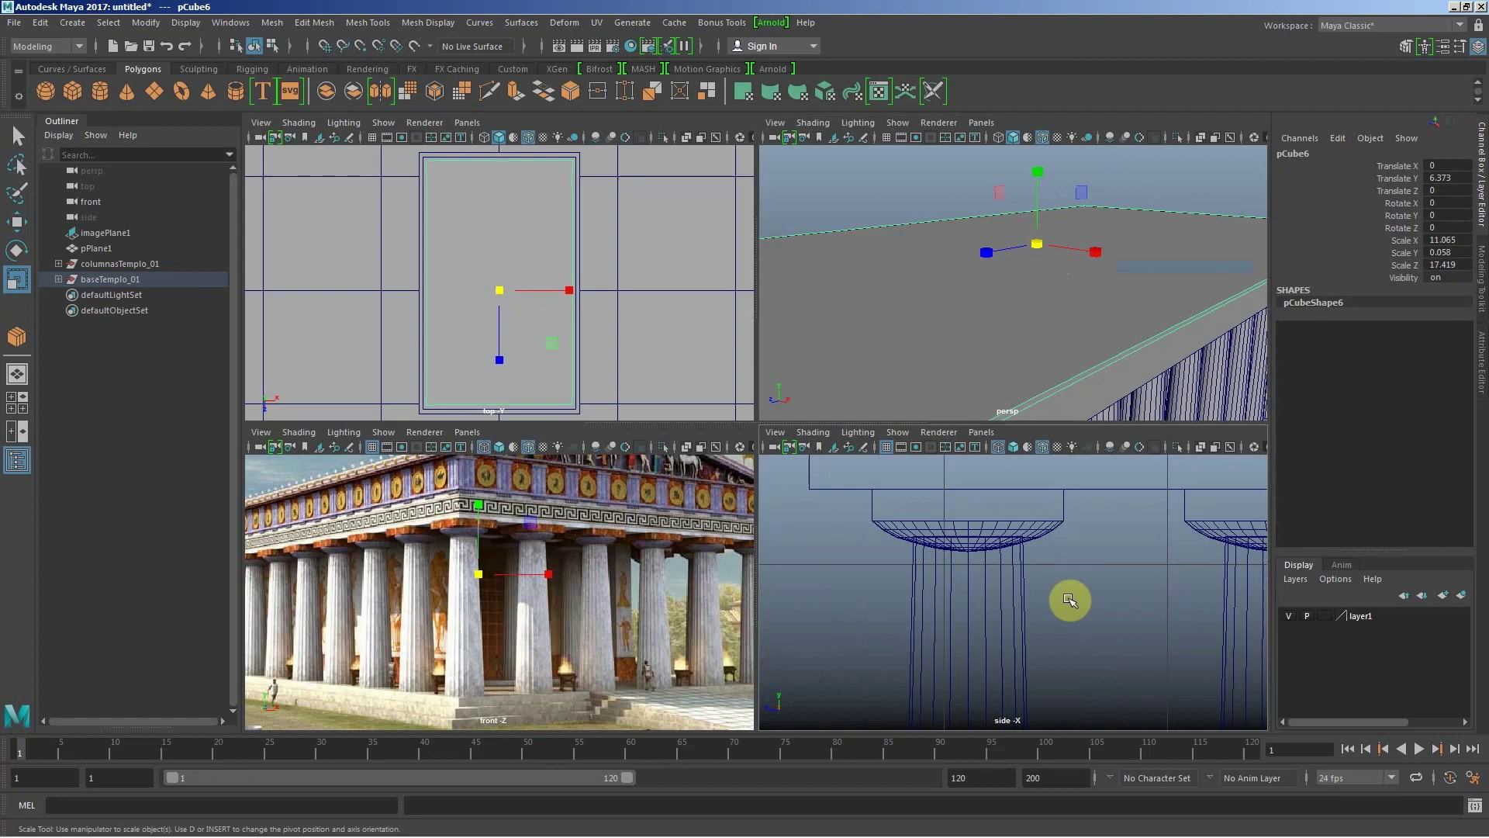
scroll(1040, 698, up, 2)
scroll(1051, 675, up, 1)
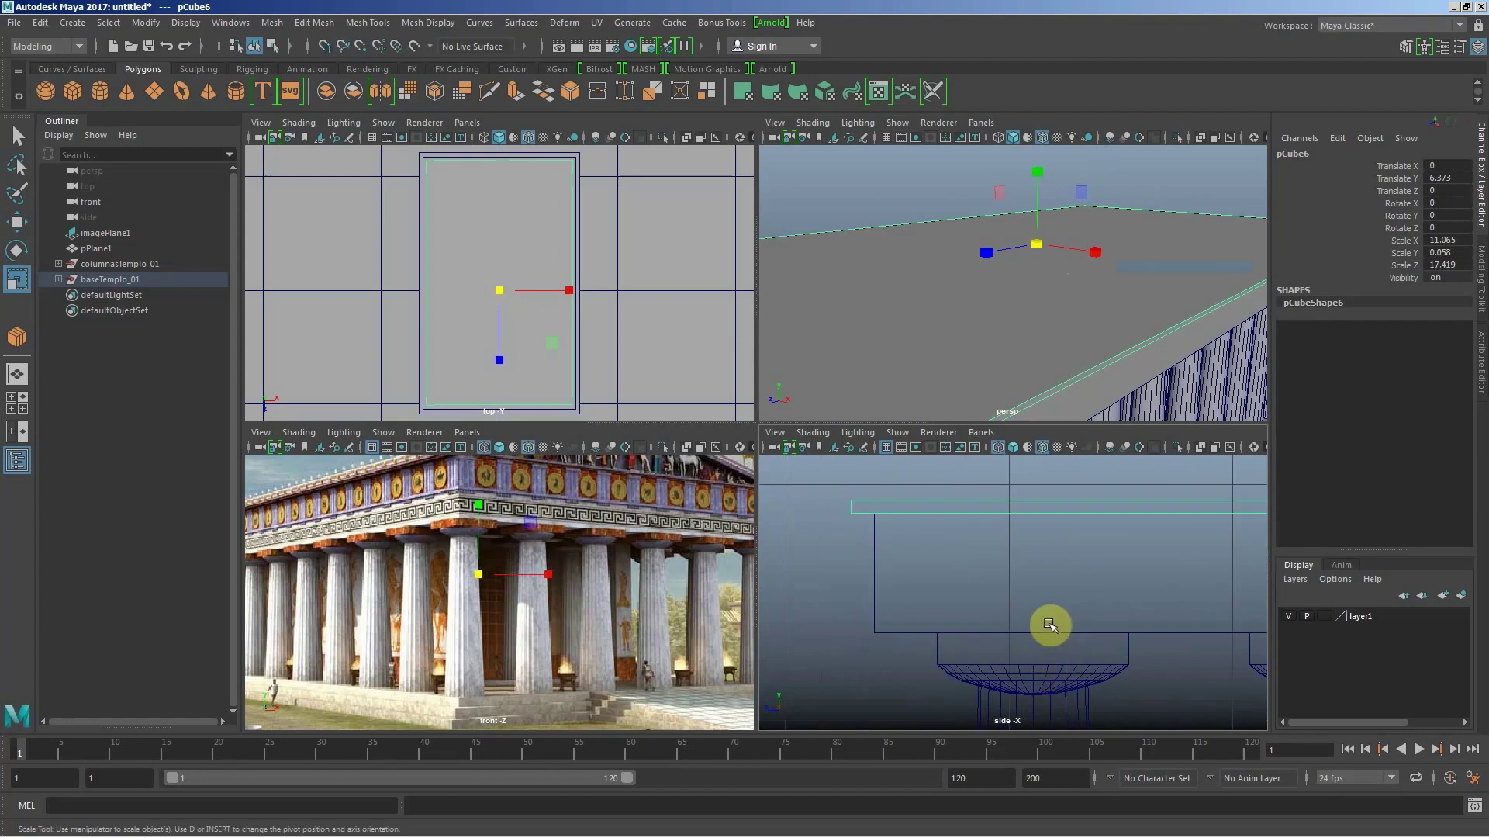
middle_drag(1044, 624, 1037, 624)
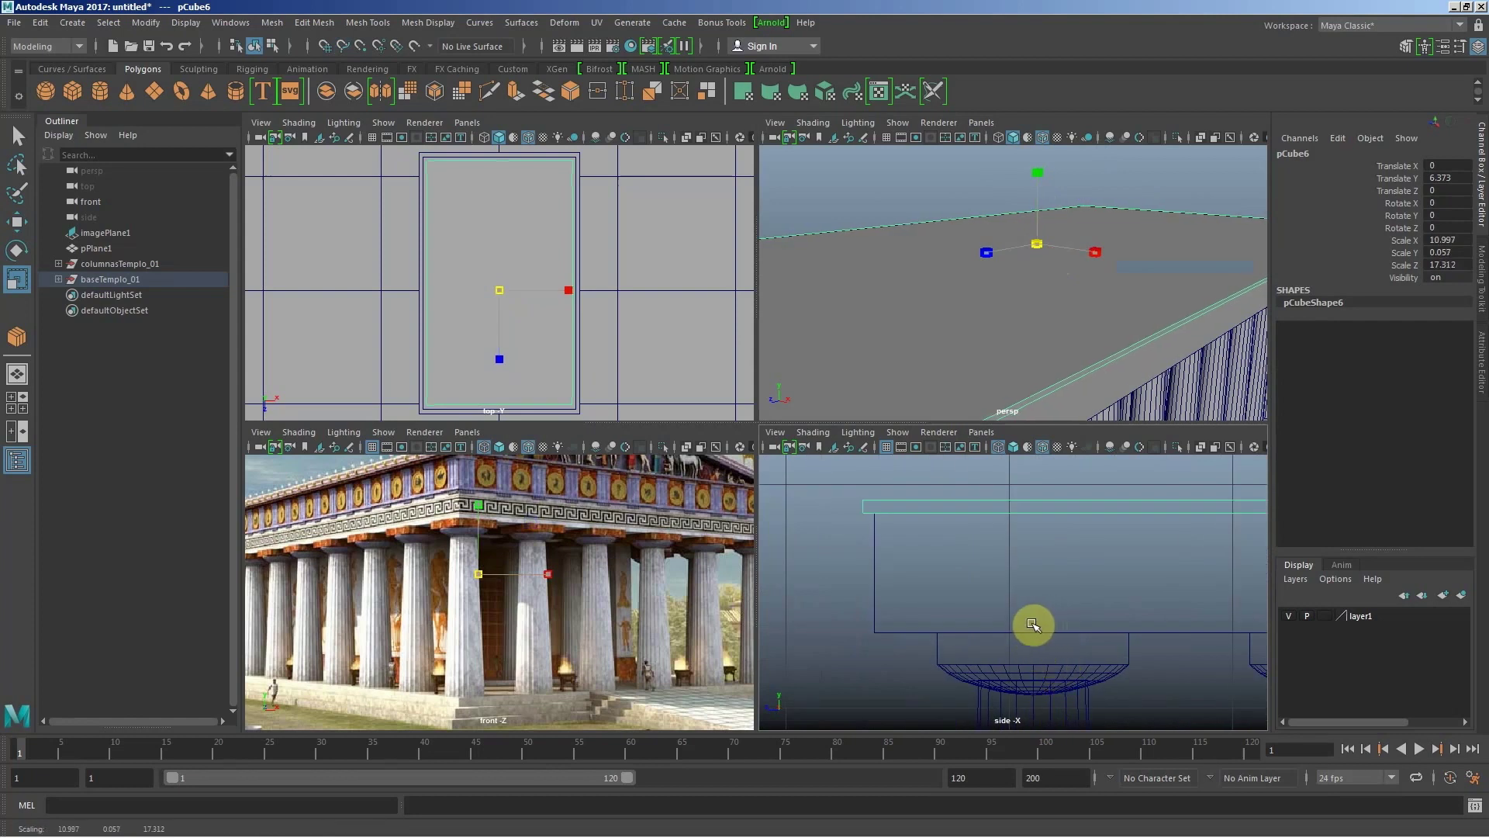
mouse_move(970, 356)
alt+mouse_down()
mouse_move(1068, 318)
mouse_move(1031, 286)
mouse_move(997, 325)
mouse_move(1070, 286)
mouse_move(1081, 262)
mouse_move(1067, 293)
alt+mouse_up()
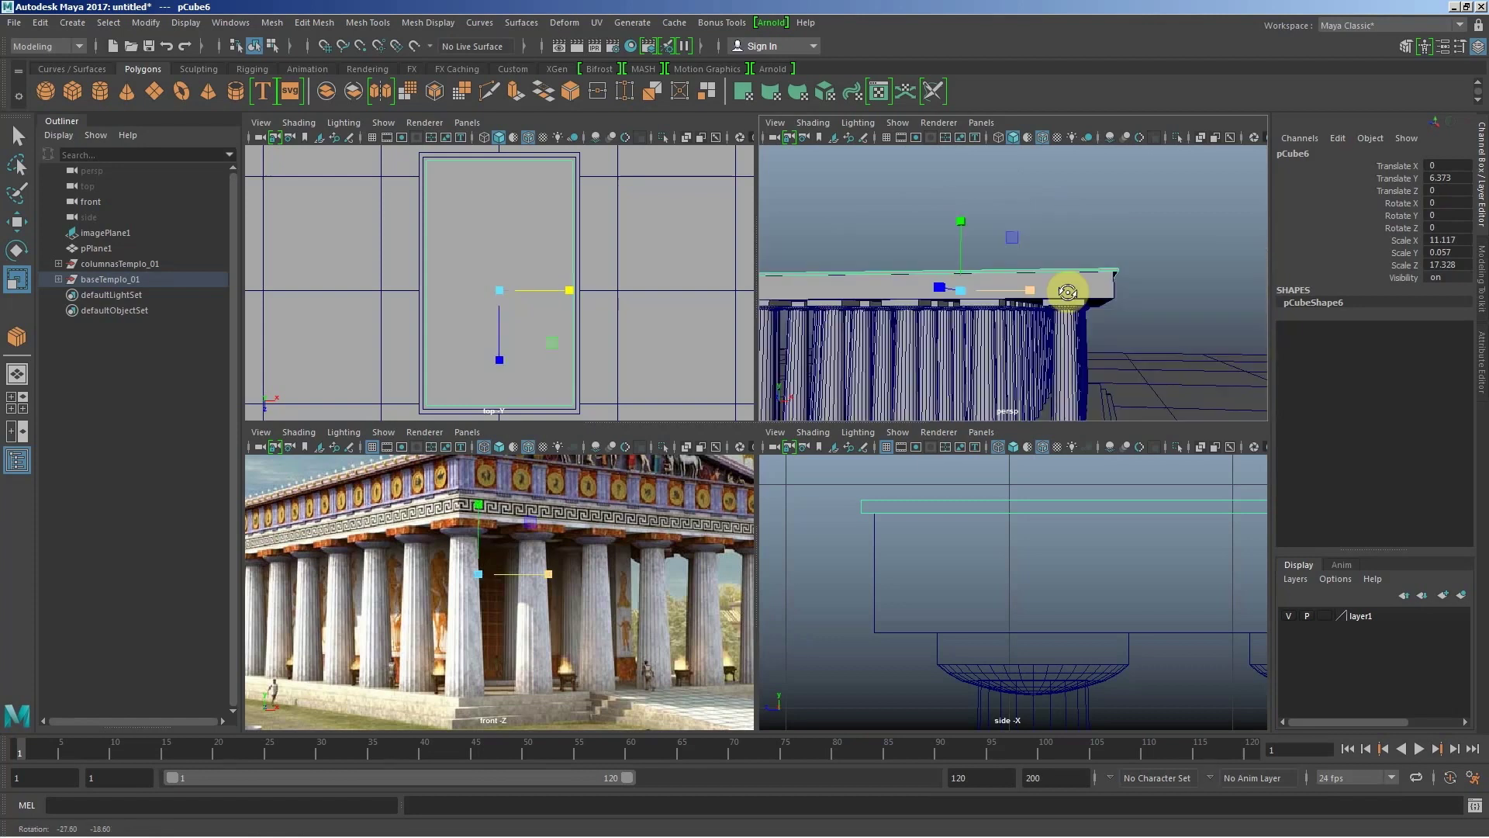
Step: Trim pCube6 to 11.057 wide and 17.297 deep, checking the overhang from a low angle
drag(1084, 360, 1084, 360)
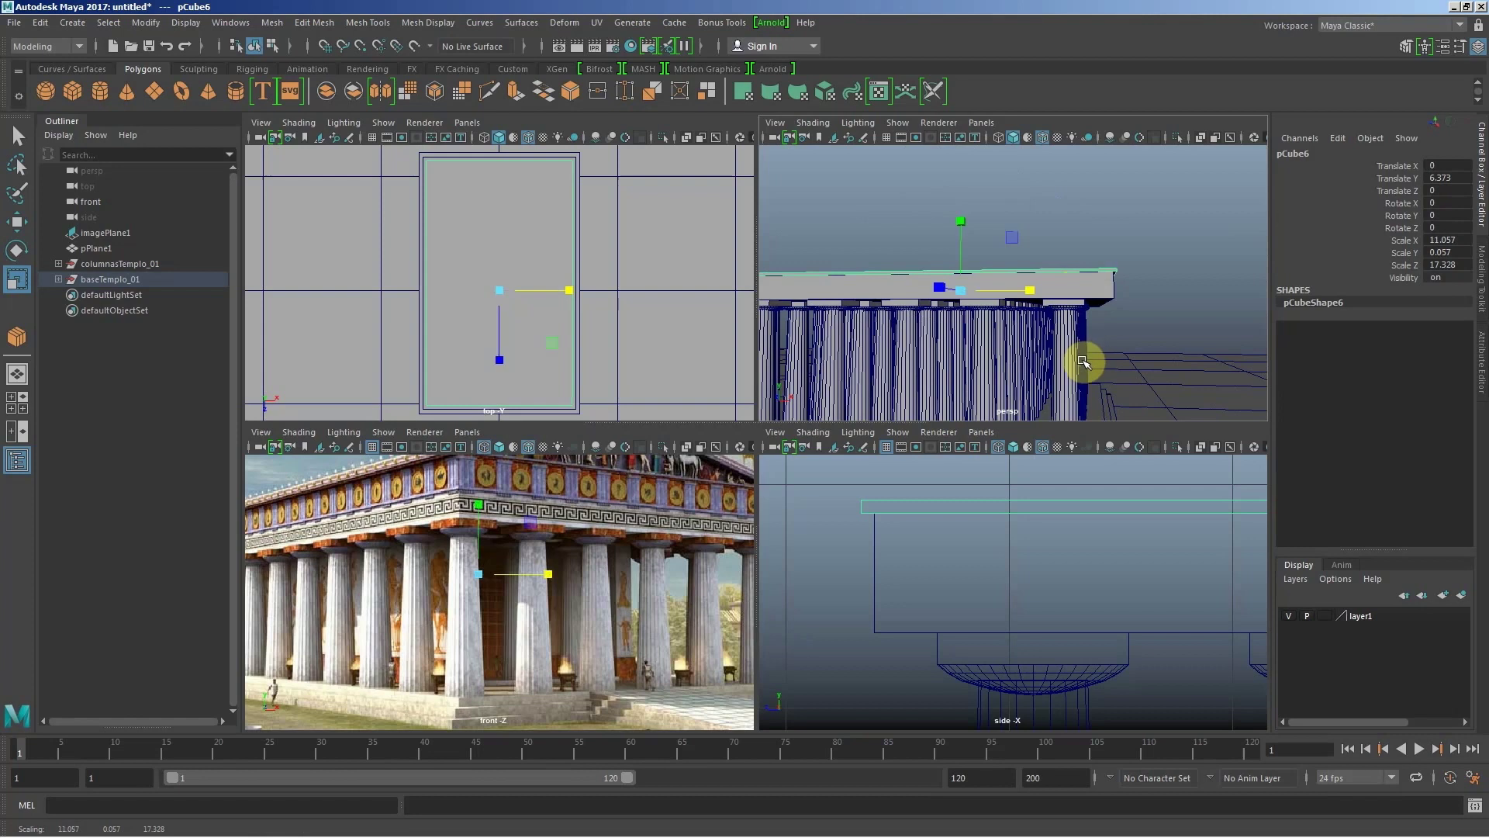
mouse_move(1014, 363)
alt+mouse_down()
mouse_move(948, 346)
mouse_move(960, 341)
alt+mouse_up()
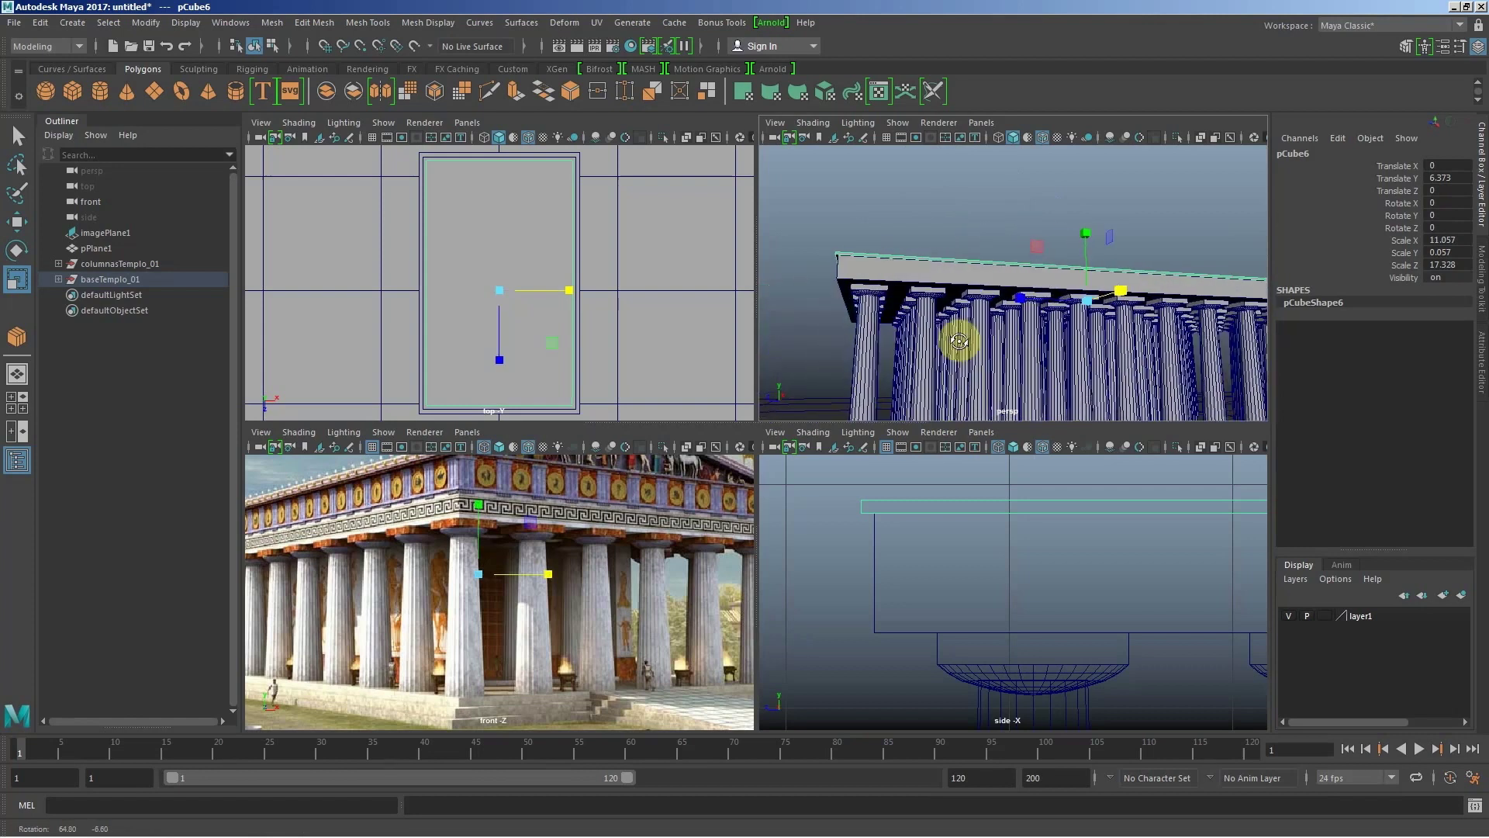
scroll(951, 299, up, 3)
alt+middle_drag(964, 292, 1038, 340)
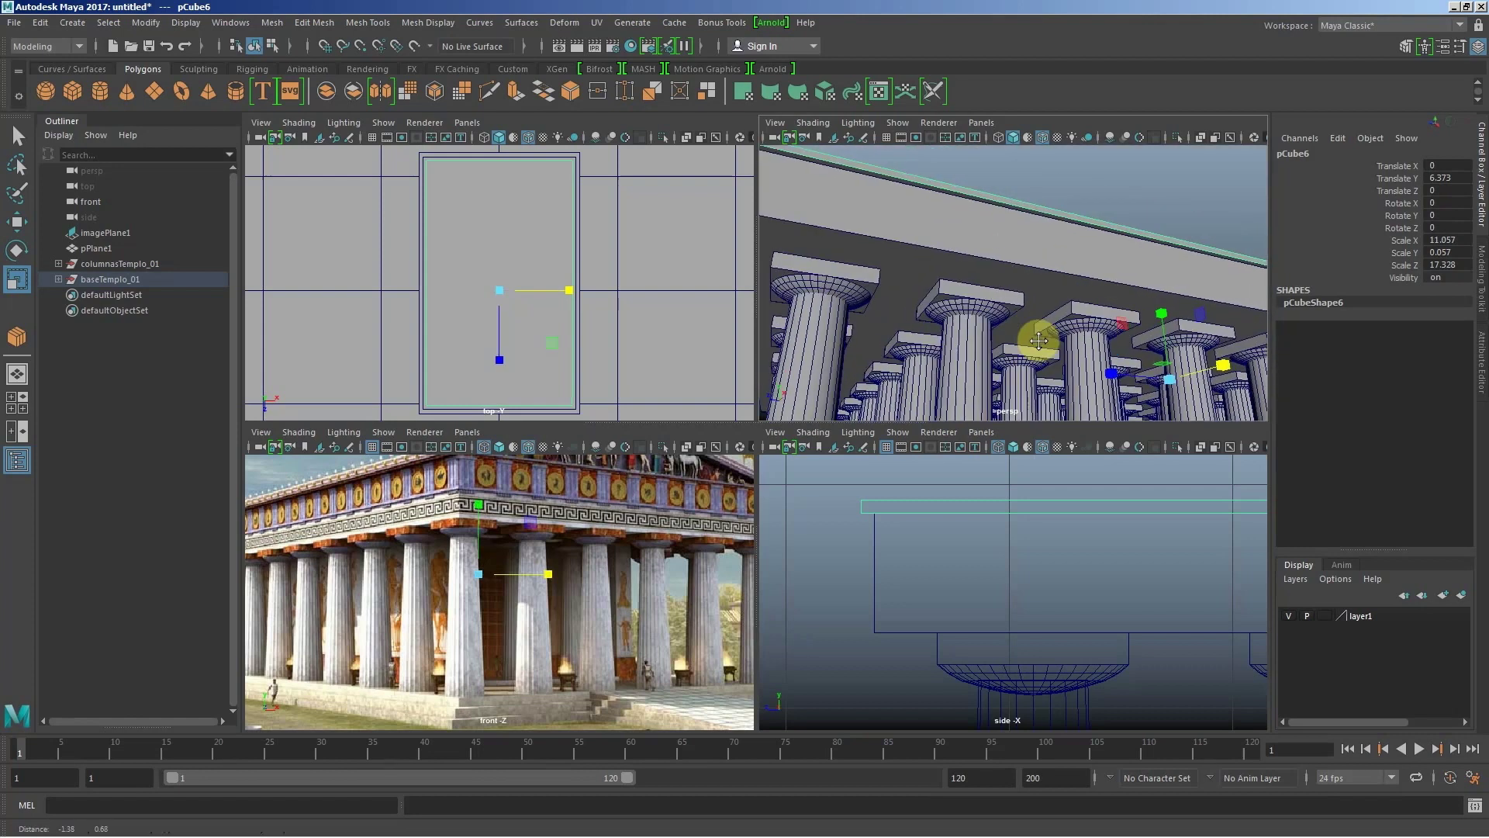
alt+drag(1039, 340, 1163, 365)
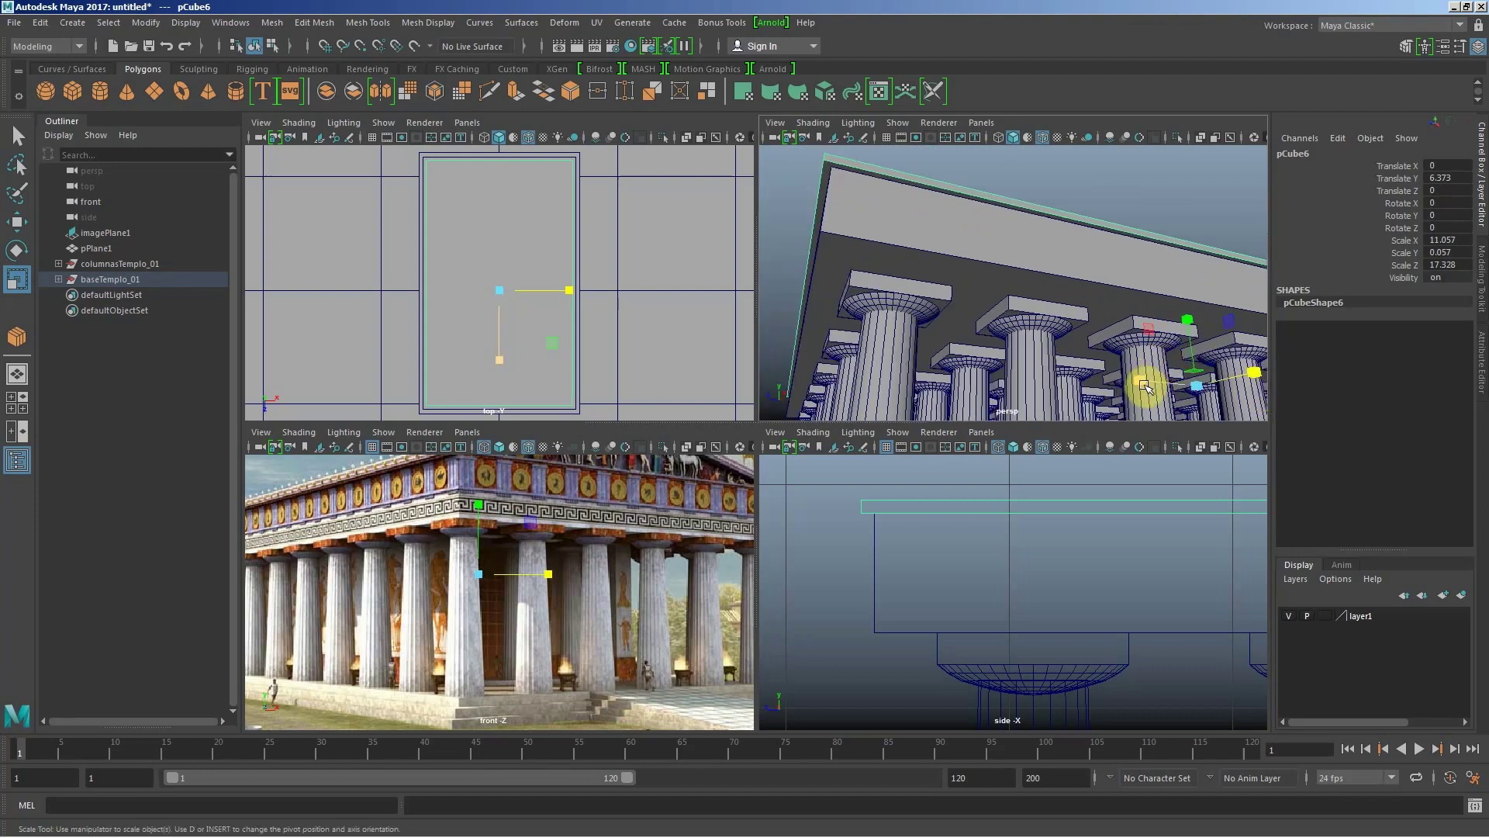
click(1143, 382)
drag(1142, 383, 1141, 381)
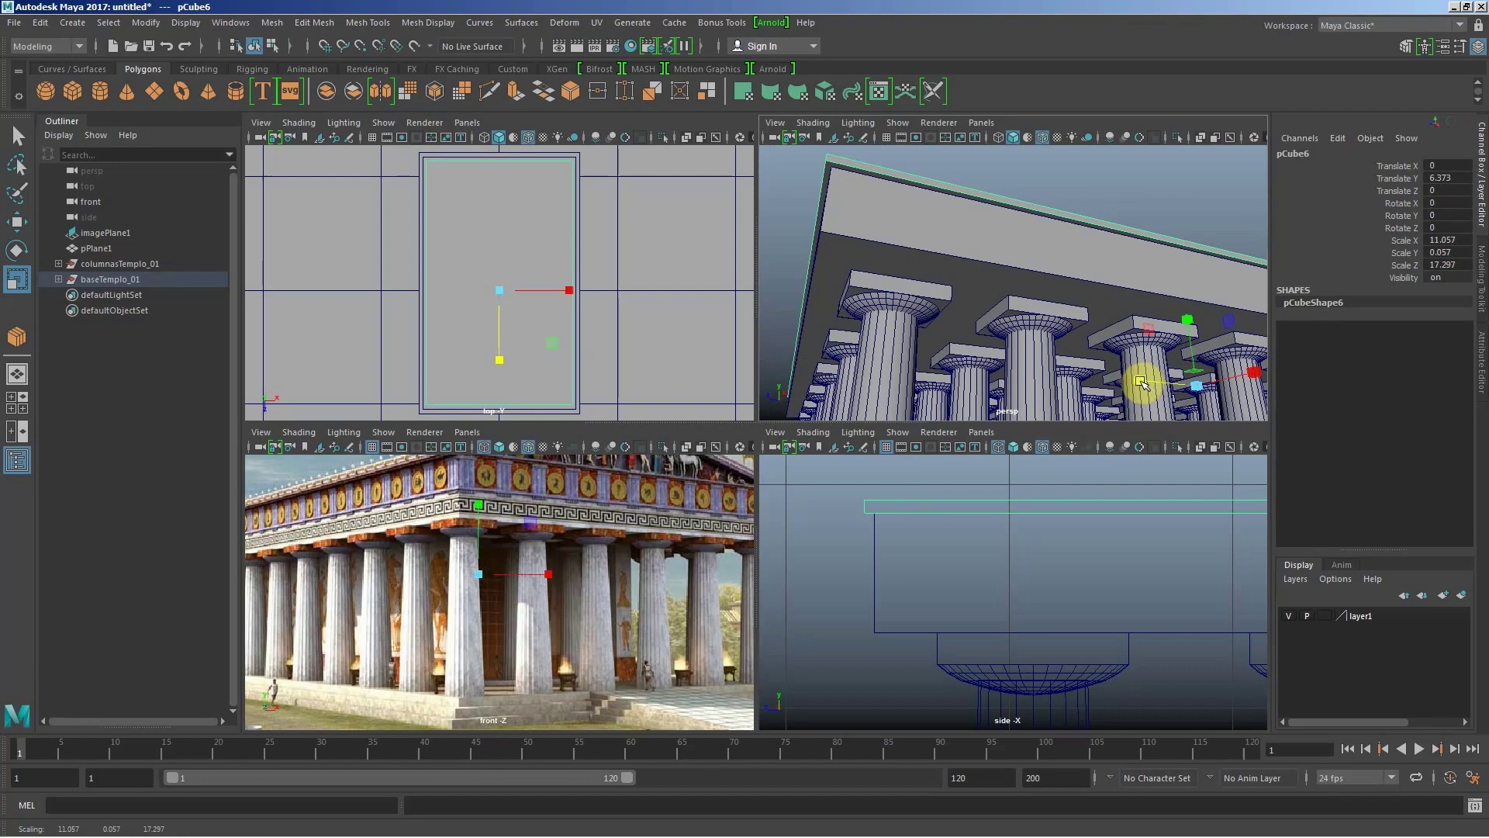
mouse_move(934, 318)
alt+mouse_down()
mouse_move(935, 333)
mouse_move(991, 336)
alt+mouse_up()
Step: Duplicate pCube5 and snap the copy pCube7 up to Translate Y 6.431
key(w)
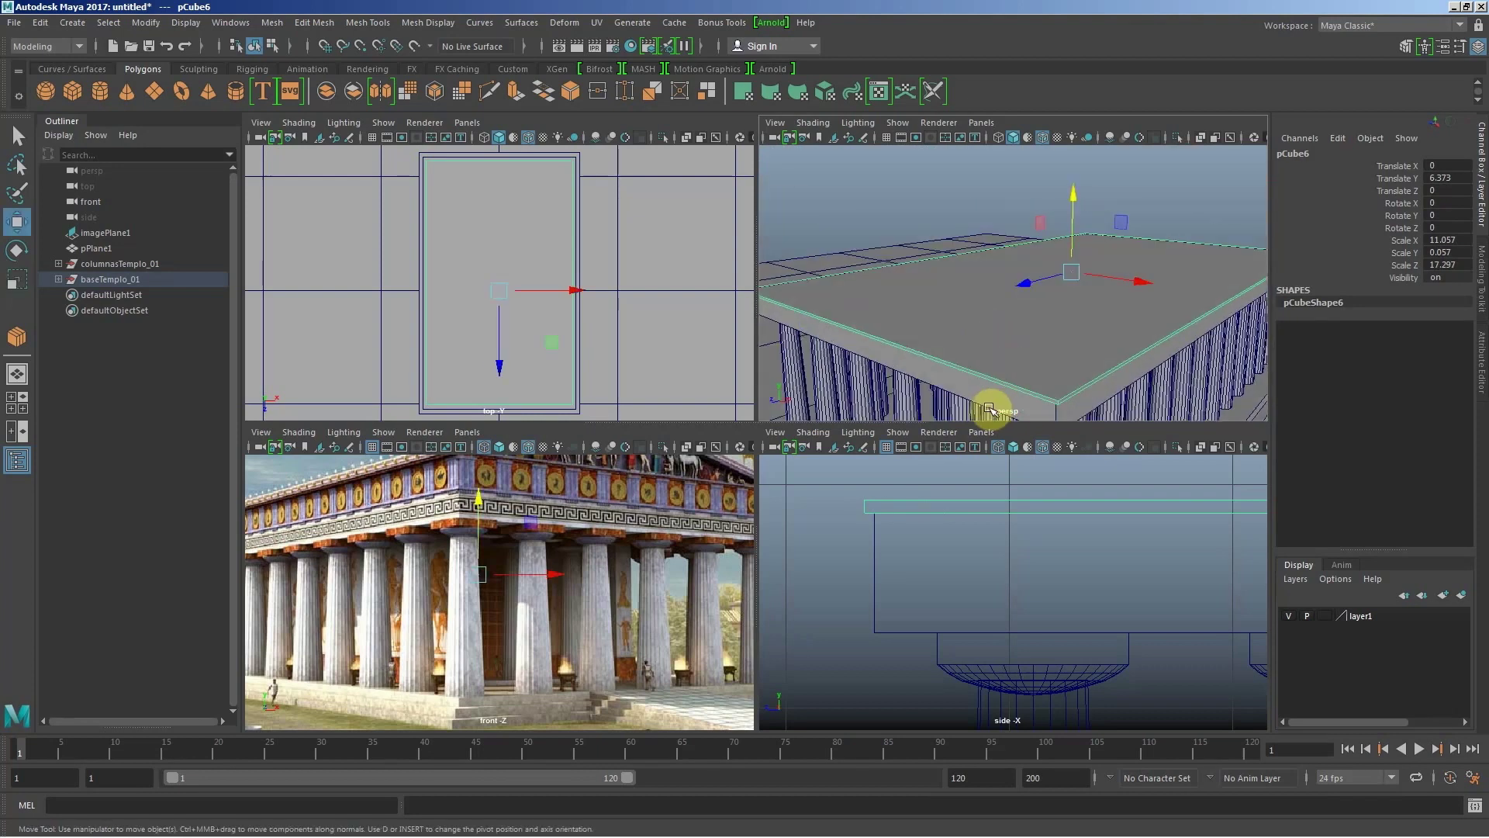
click(992, 405)
alt+drag(963, 369, 966, 372)
key(ctrl+d)
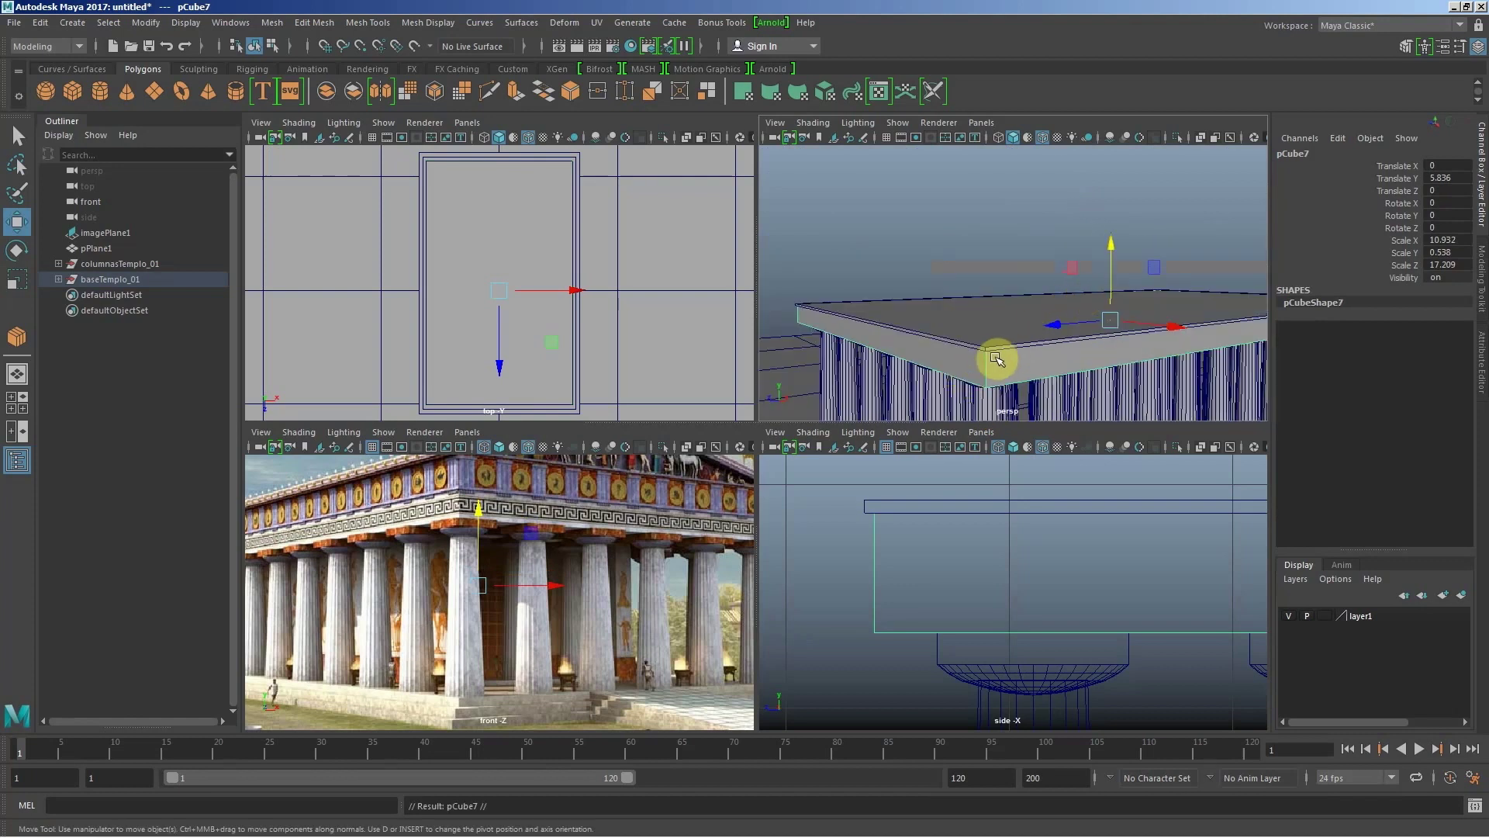
key(c)
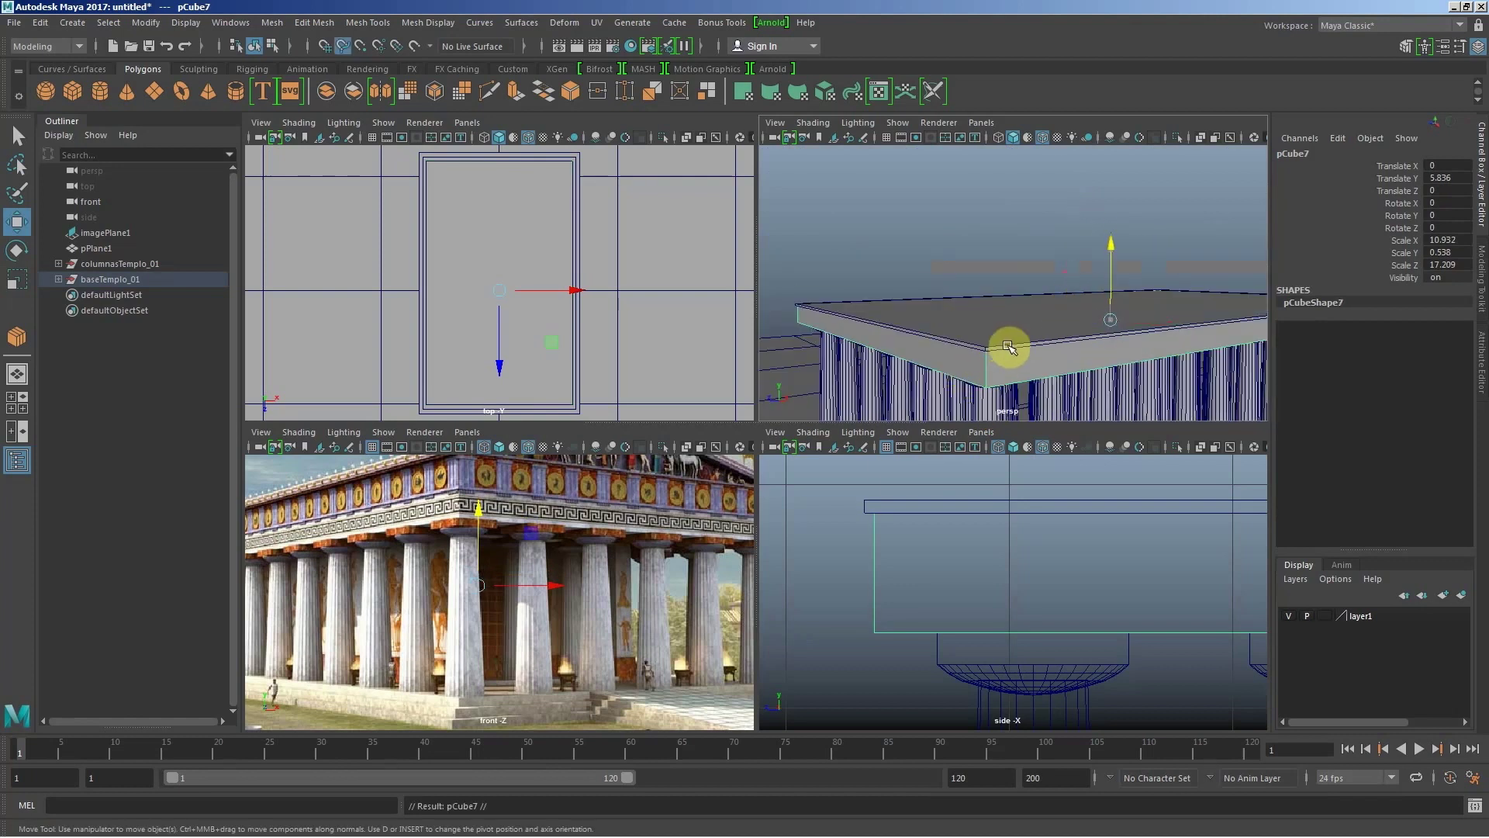
middle_drag(1008, 347, 1000, 370)
alt+drag(984, 374, 985, 371)
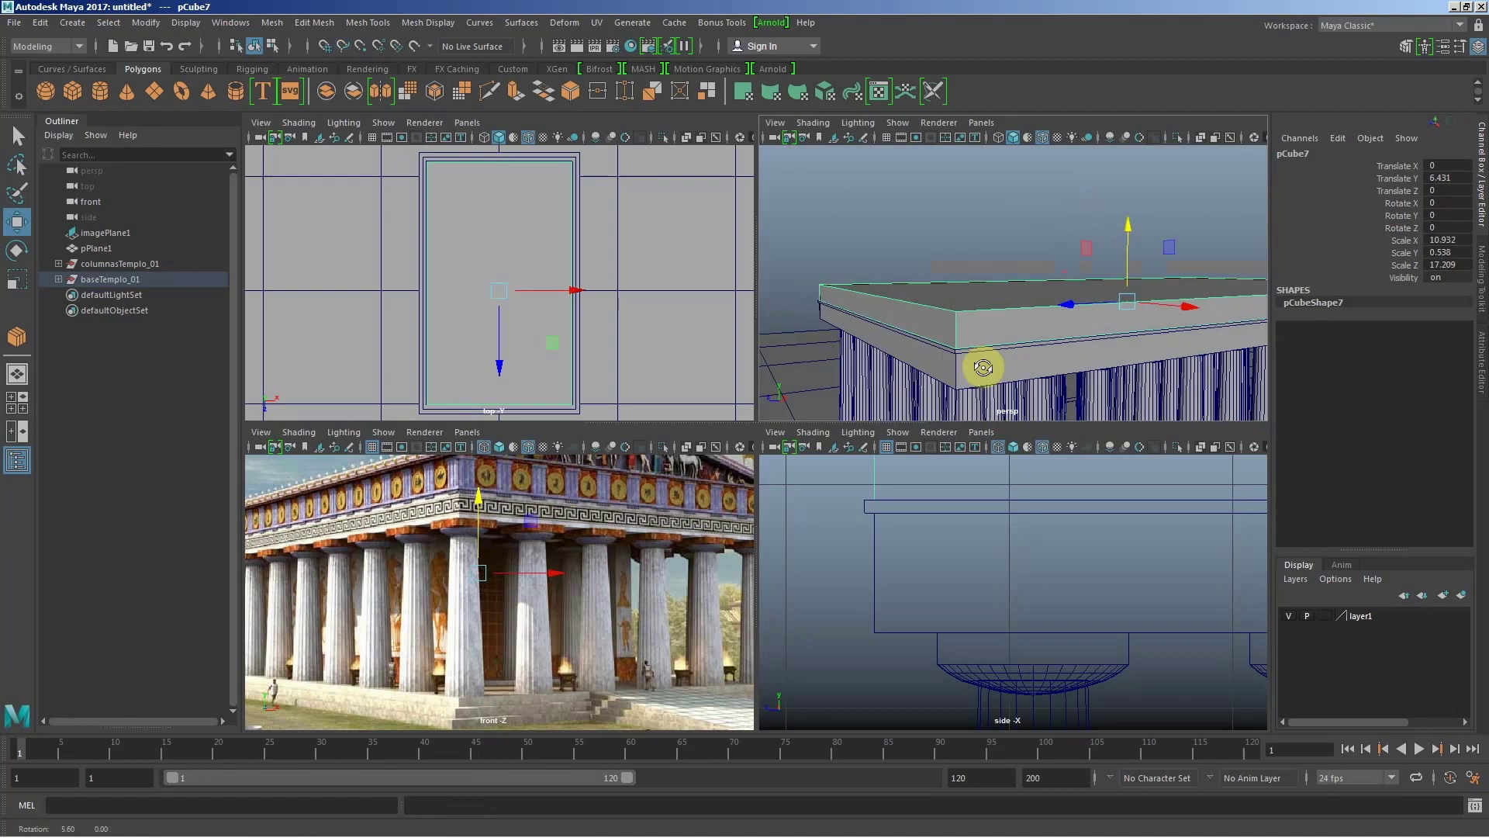
Step: Scale pCube7 in Y into a block 0.839 thick
key(r)
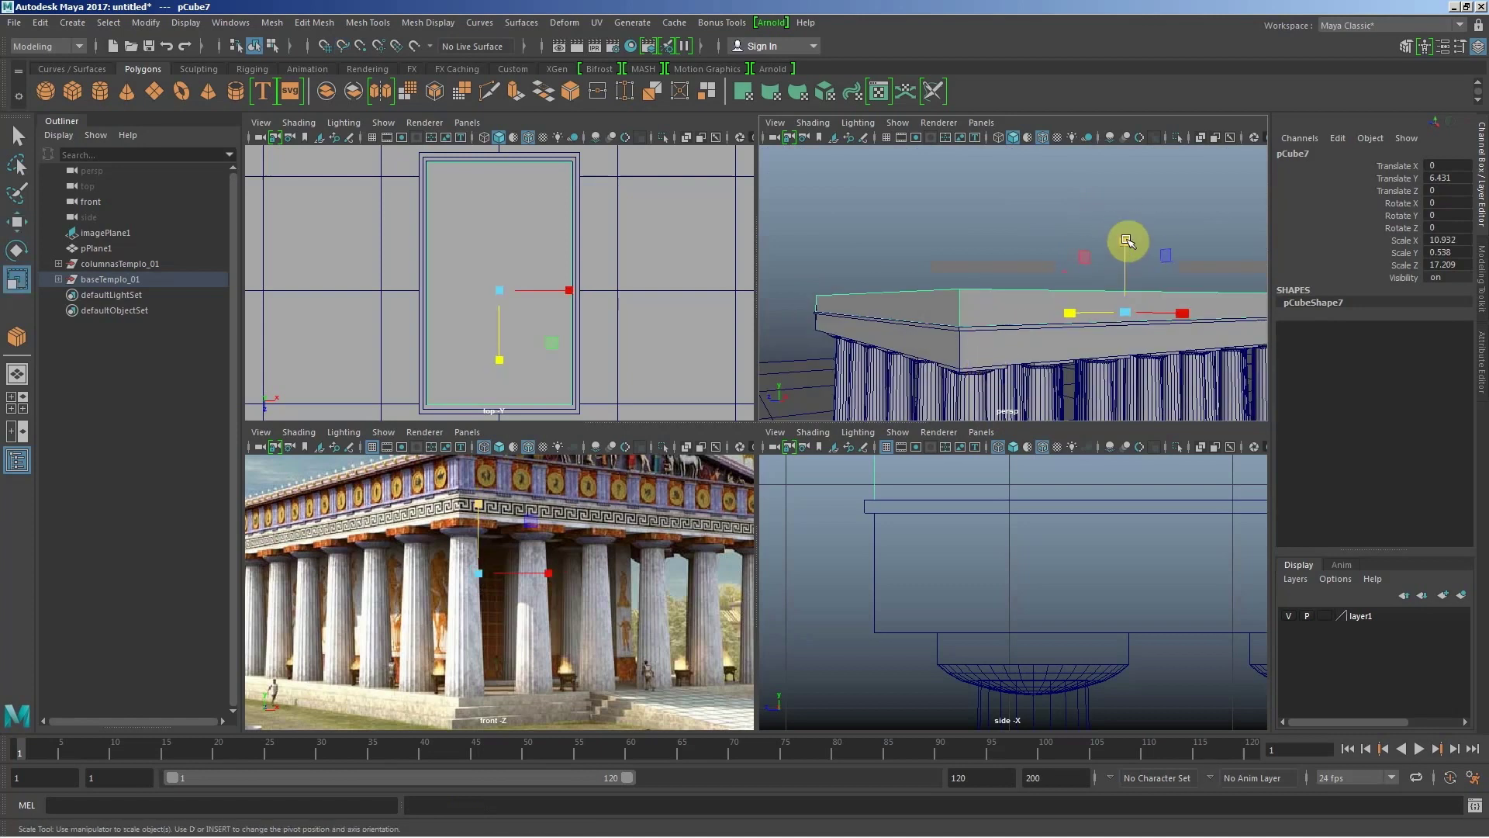
drag(1125, 242, 1126, 189)
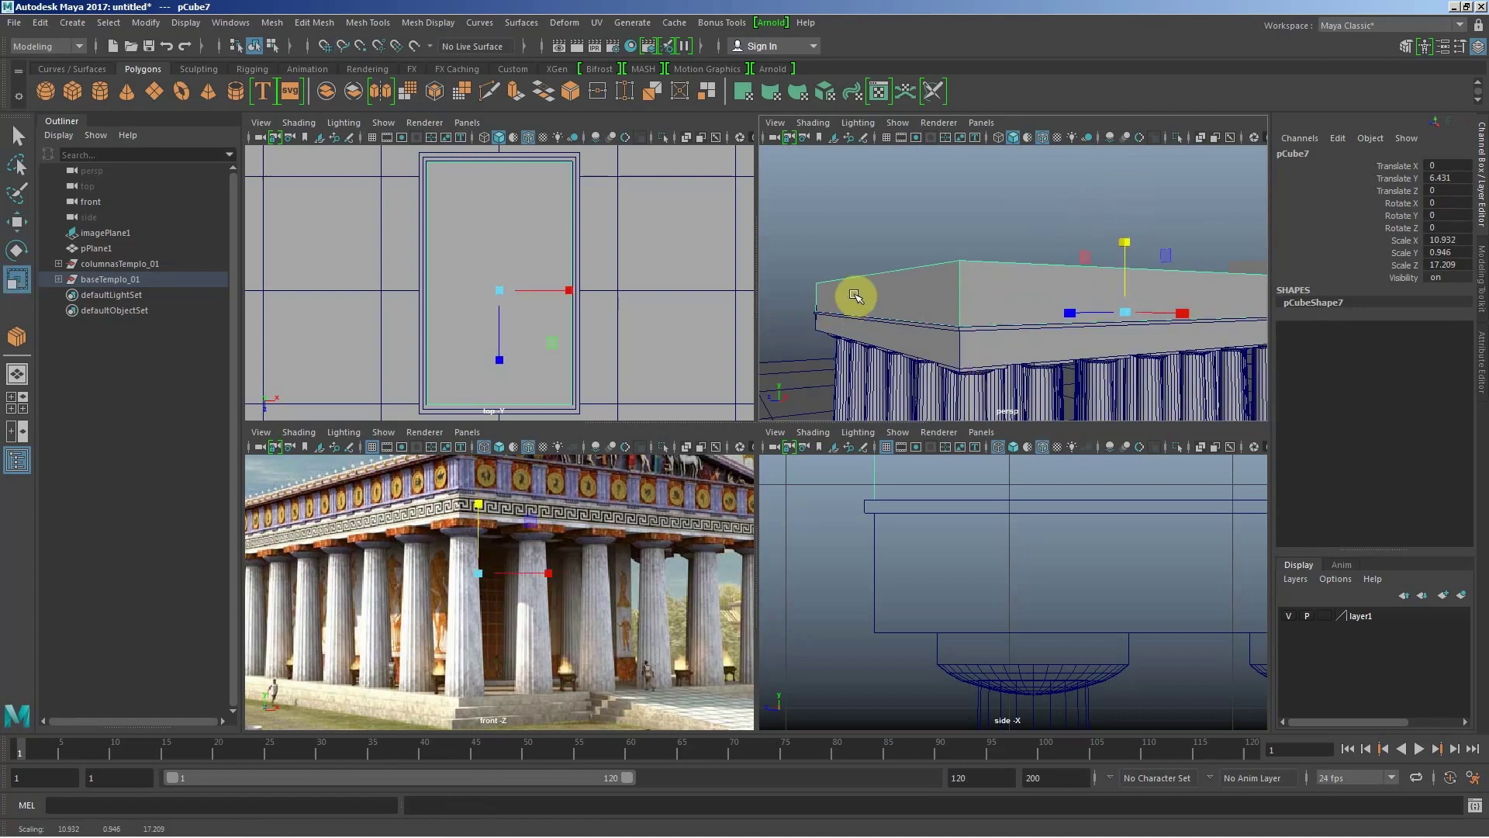
mouse_move(854, 292)
alt+mouse_down()
mouse_move(874, 319)
mouse_move(976, 313)
mouse_move(908, 316)
mouse_move(924, 286)
mouse_move(957, 315)
alt+mouse_up()
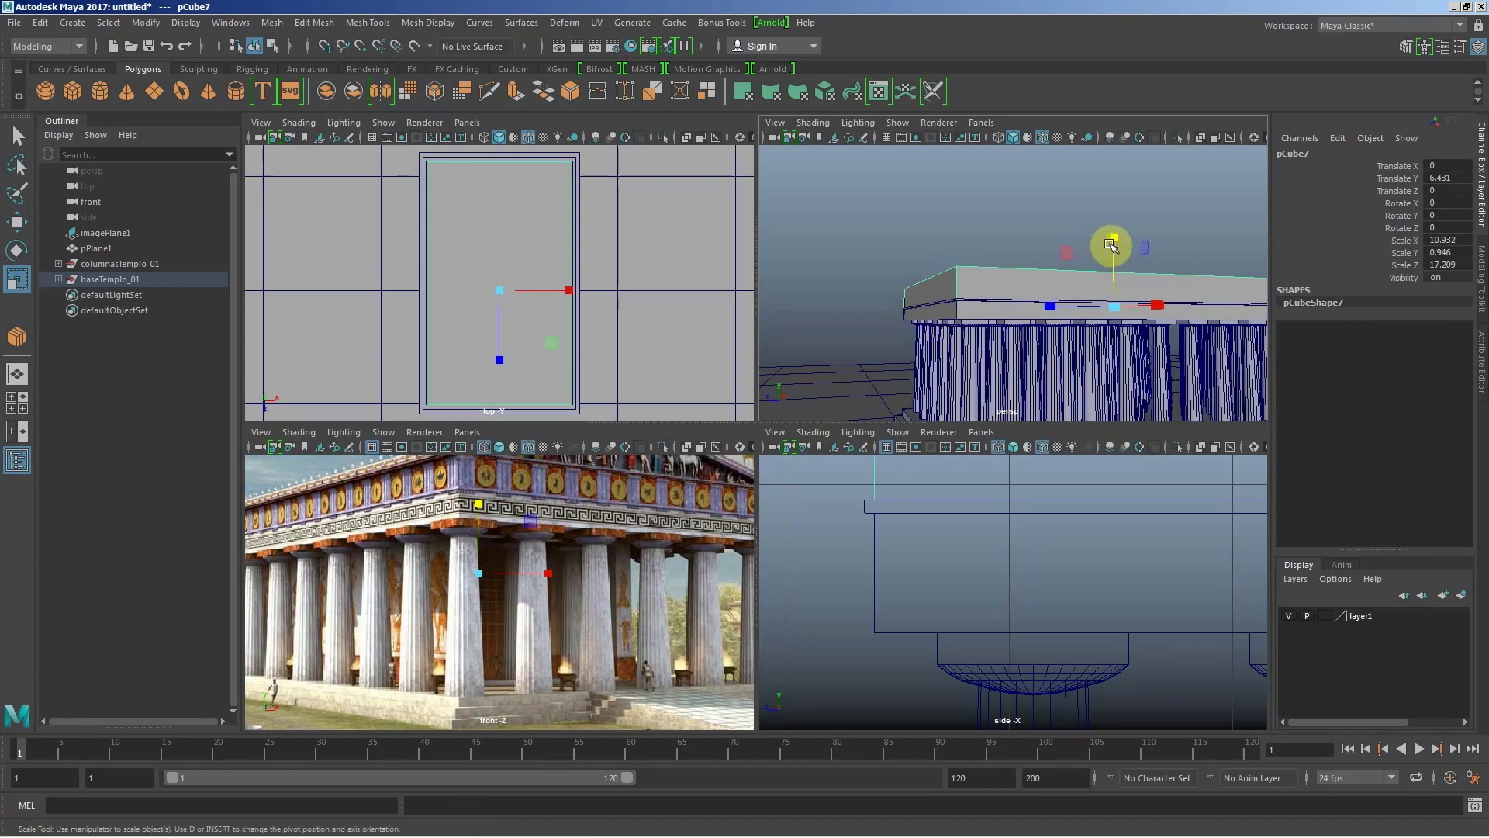
drag(1114, 241, 1115, 245)
alt+drag(985, 308, 985, 322)
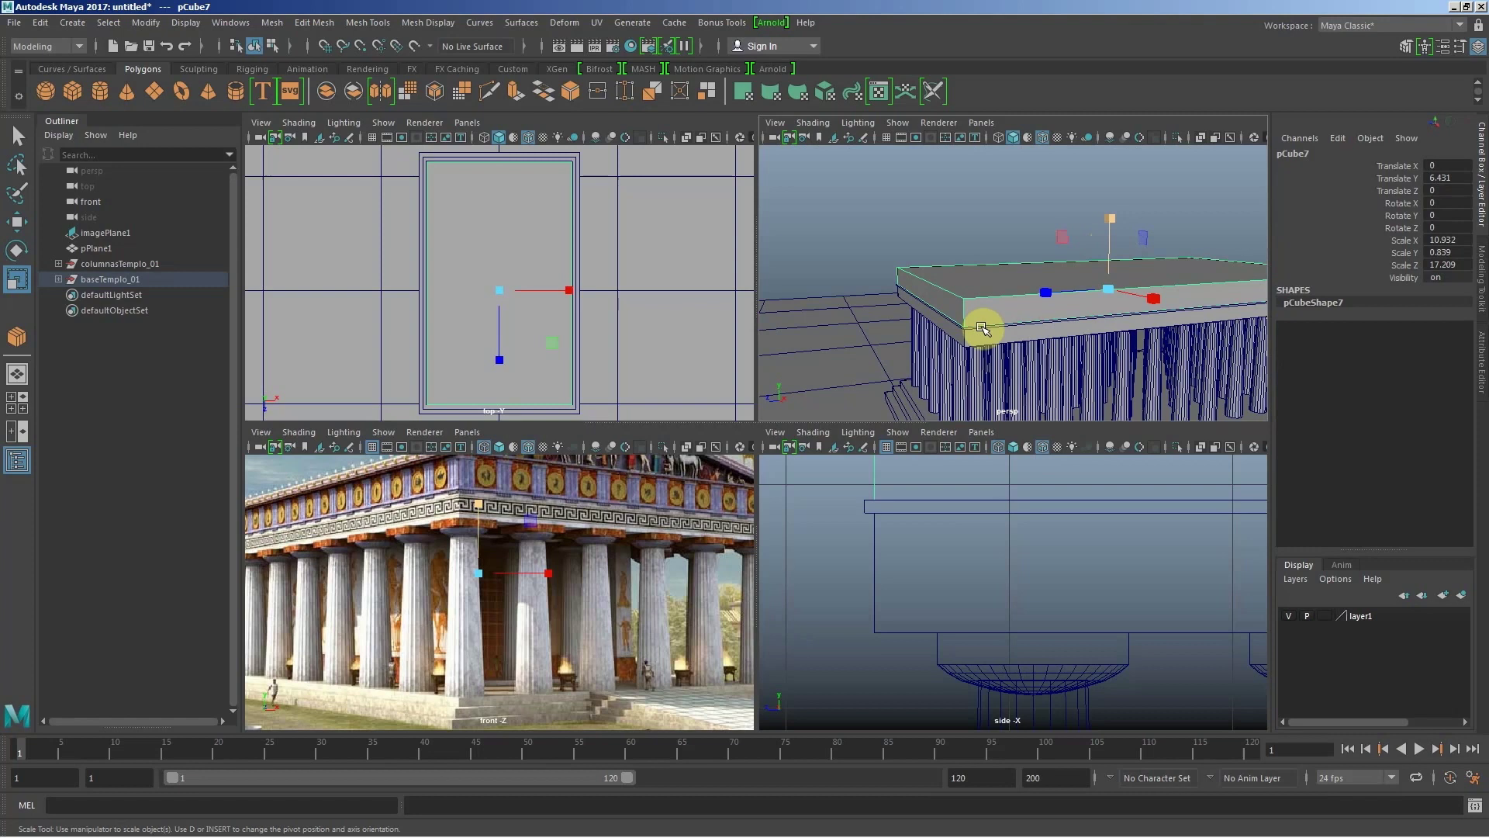
click(990, 335)
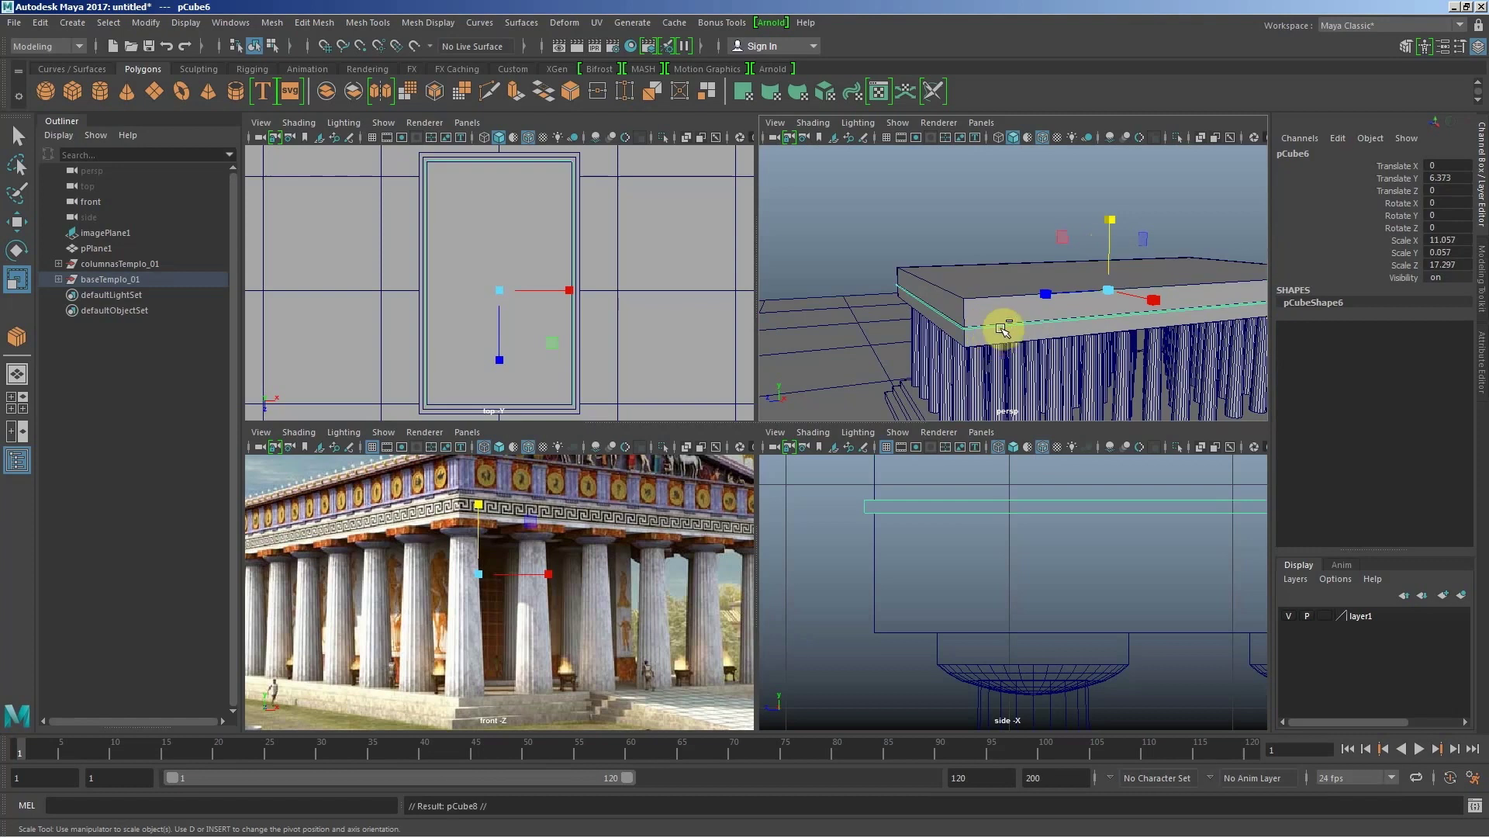
Step: Snap the thin slab copy pCube8 up to Translate Y 7.27 atop the pCube7 block
key(w)
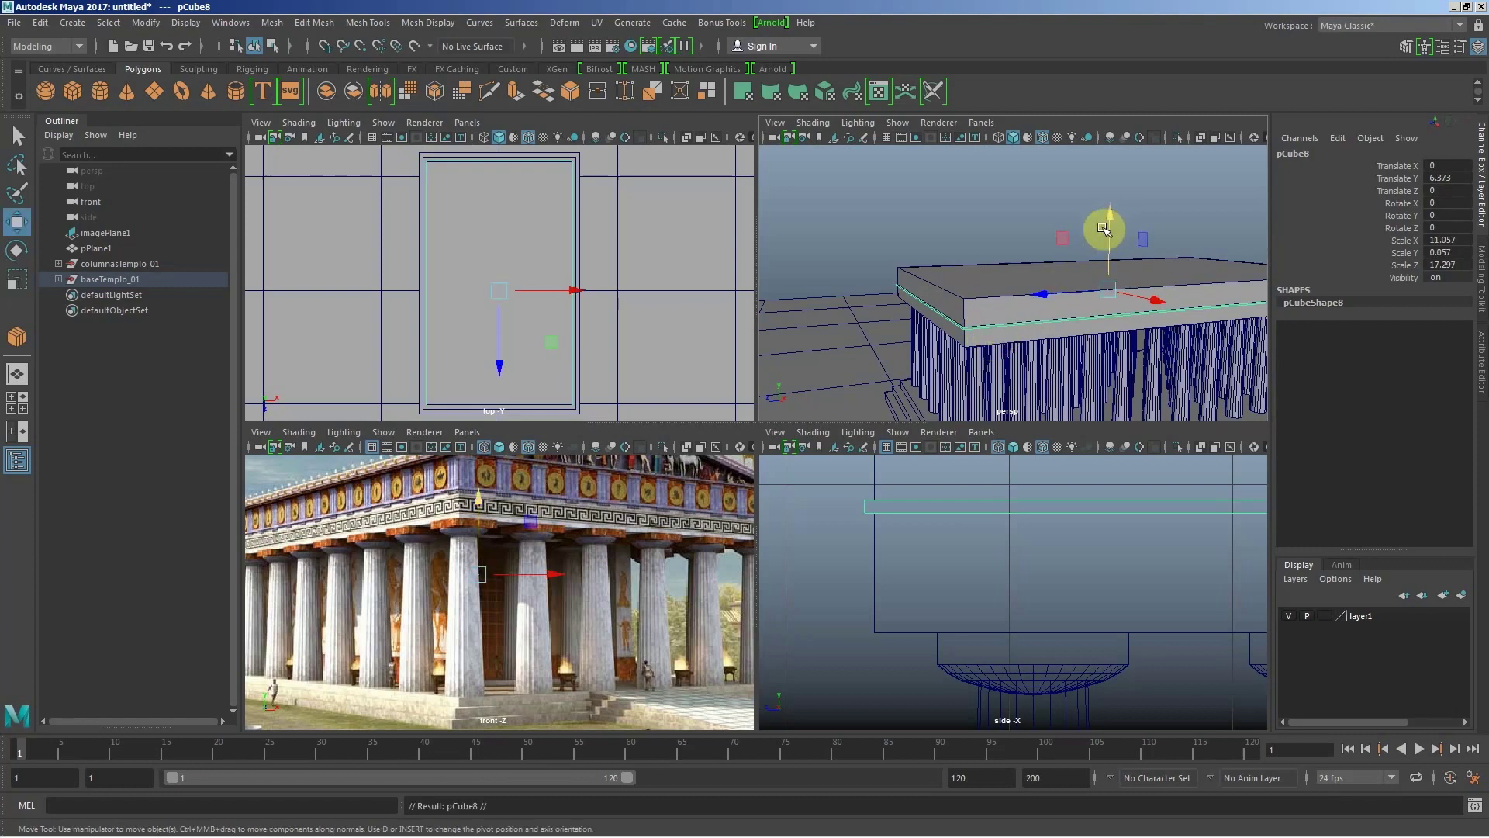
key(c)
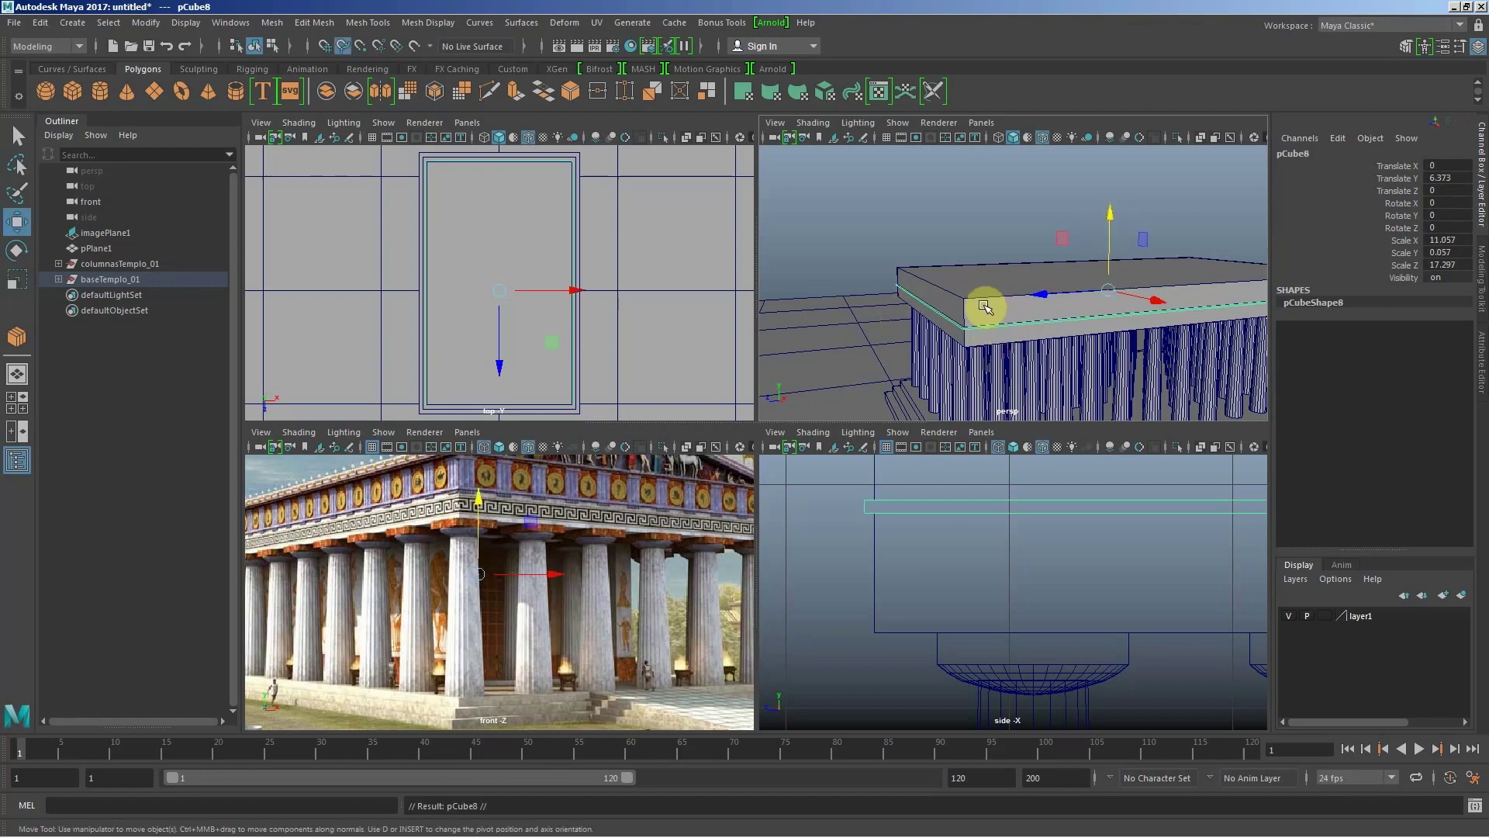
middle_drag(981, 300, 984, 300)
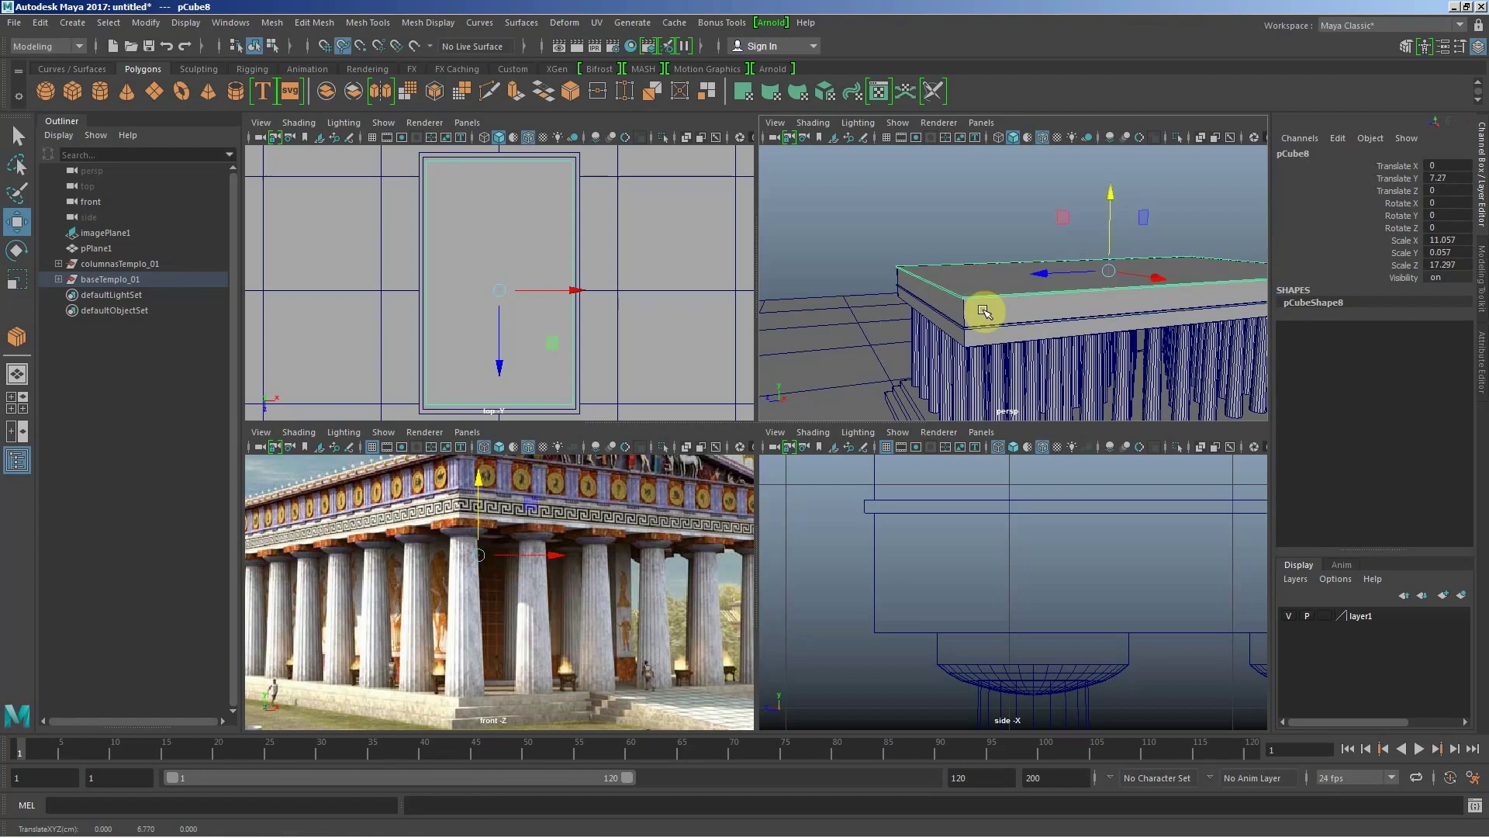
click(922, 257)
mouse_move(1078, 364)
alt+mouse_down()
mouse_move(954, 323)
mouse_move(934, 292)
mouse_move(1136, 331)
mouse_move(784, 305)
mouse_move(984, 379)
mouse_move(1096, 354)
mouse_move(1080, 359)
alt+mouse_up()
mouse_move(937, 329)
alt+right_down()
mouse_move(1054, 392)
mouse_move(1031, 342)
mouse_move(1120, 315)
alt+right_up()
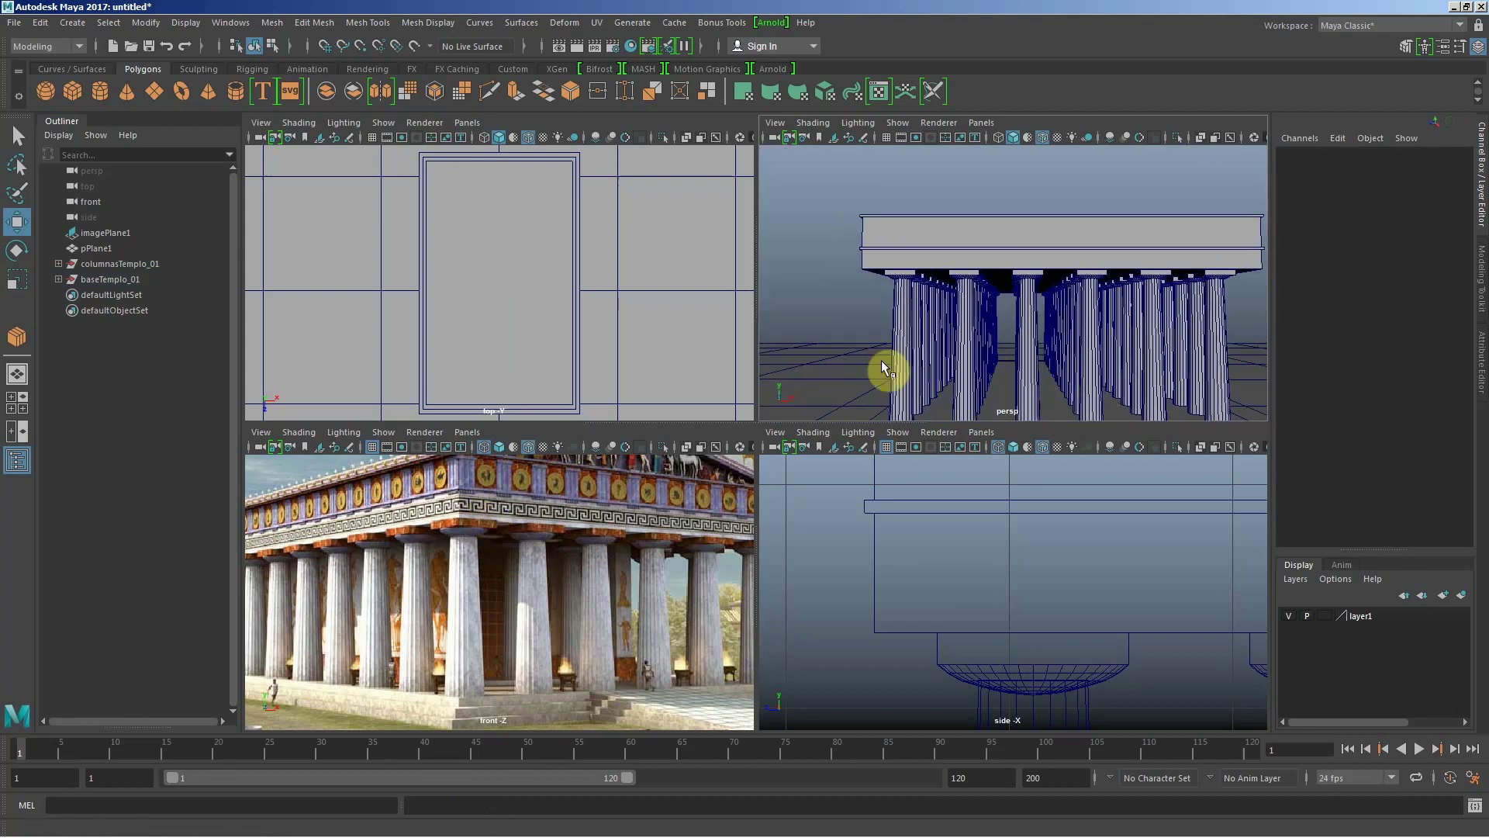
Step: Orbit to a low angled view of the temple and hide the side view's grid
mouse_move(888, 369)
alt+mouse_down()
mouse_move(871, 342)
mouse_move(832, 353)
mouse_move(947, 342)
mouse_move(914, 316)
alt+mouse_up()
mouse_move(790, 247)
mouse_down()
mouse_move(807, 309)
mouse_move(793, 237)
mouse_up()
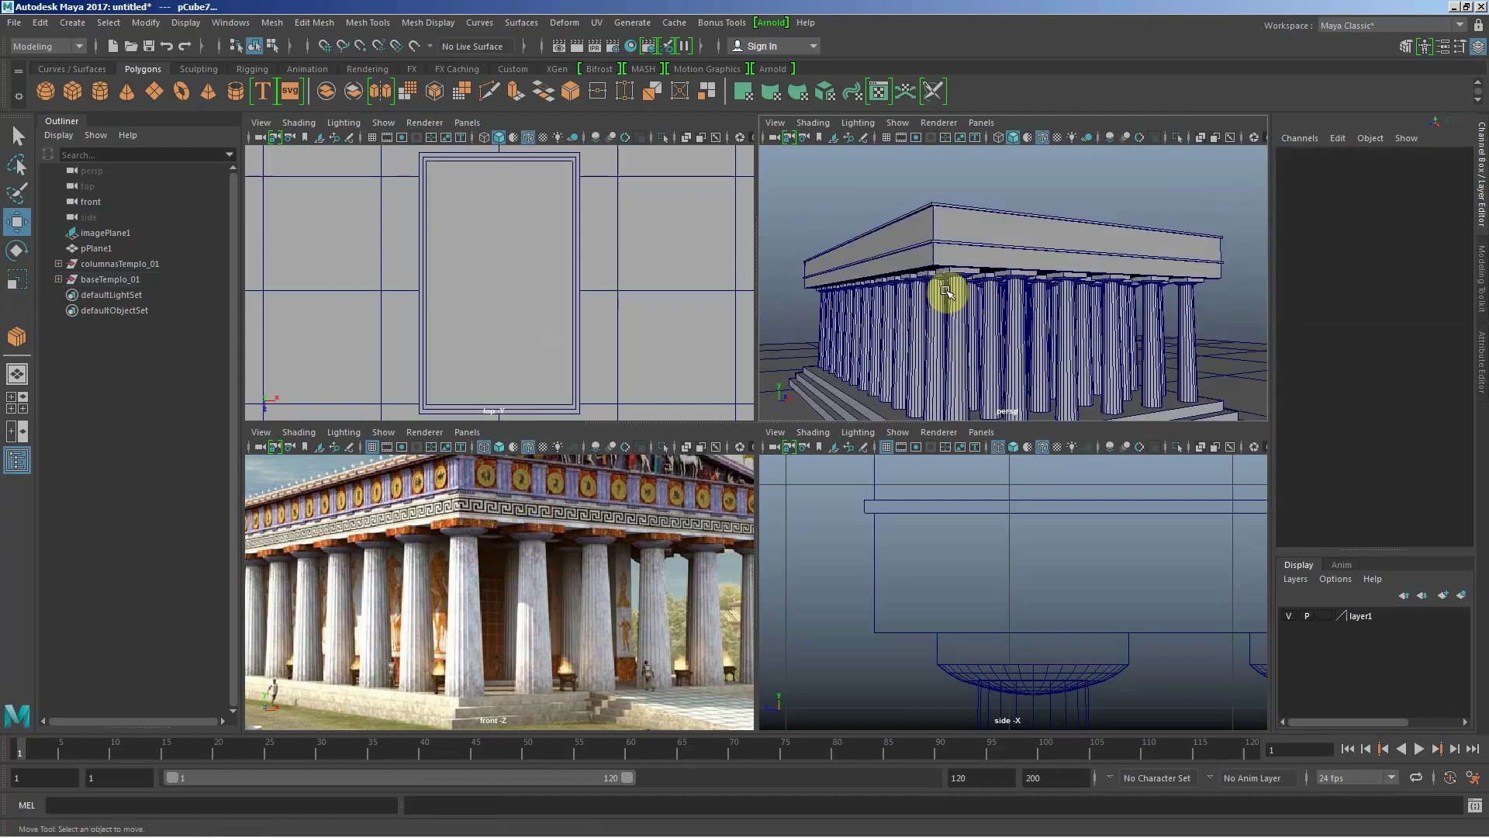
mouse_move(947, 292)
alt+mouse_down()
mouse_move(912, 290)
mouse_move(900, 325)
alt+mouse_up()
scroll(897, 532, down, 5)
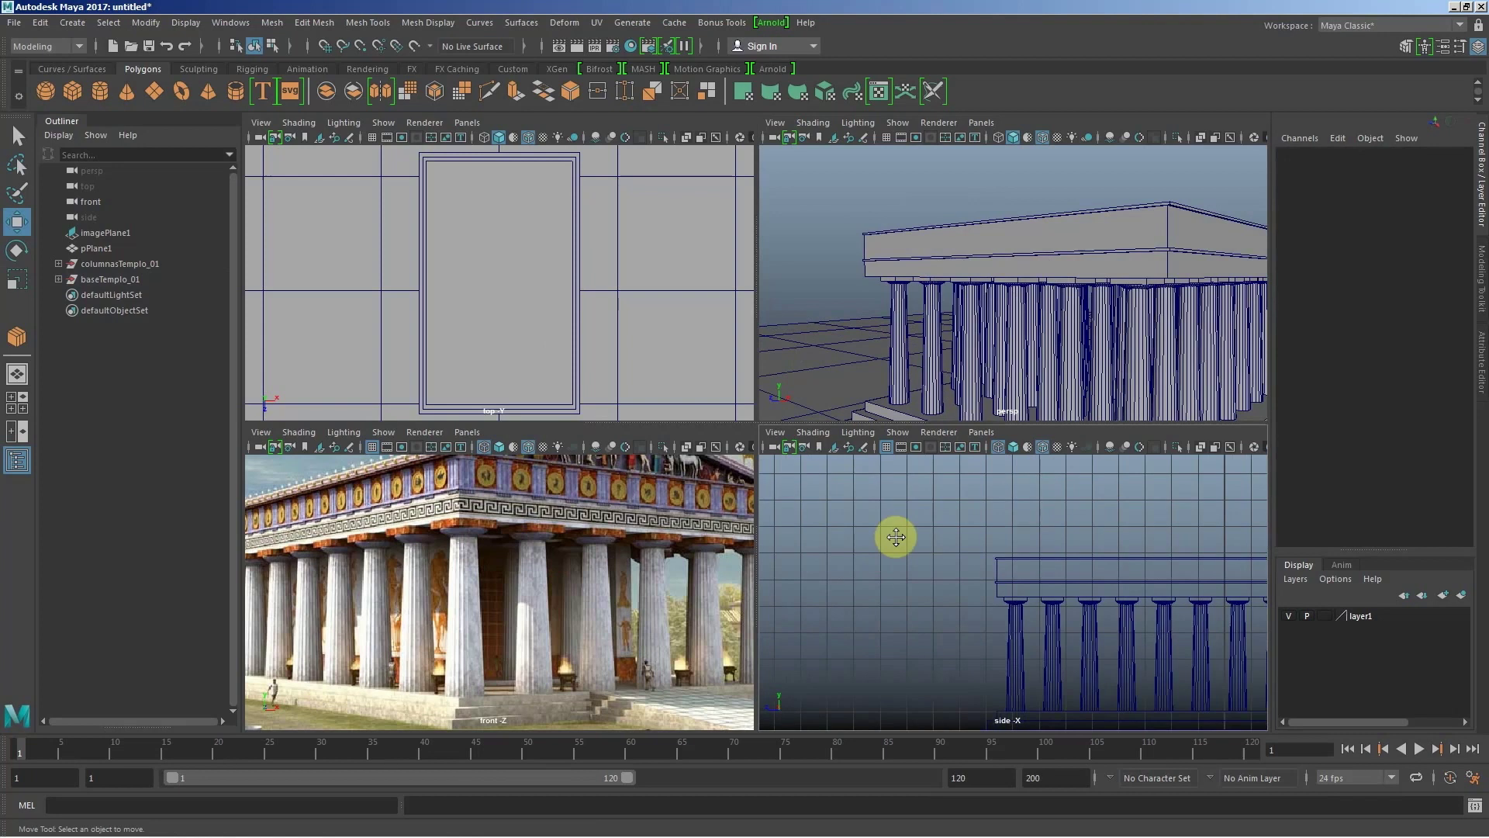
scroll(1037, 640, down, 3)
scroll(1037, 641, up, 3)
scroll(985, 551, up, 3)
scroll(941, 485, up, 2)
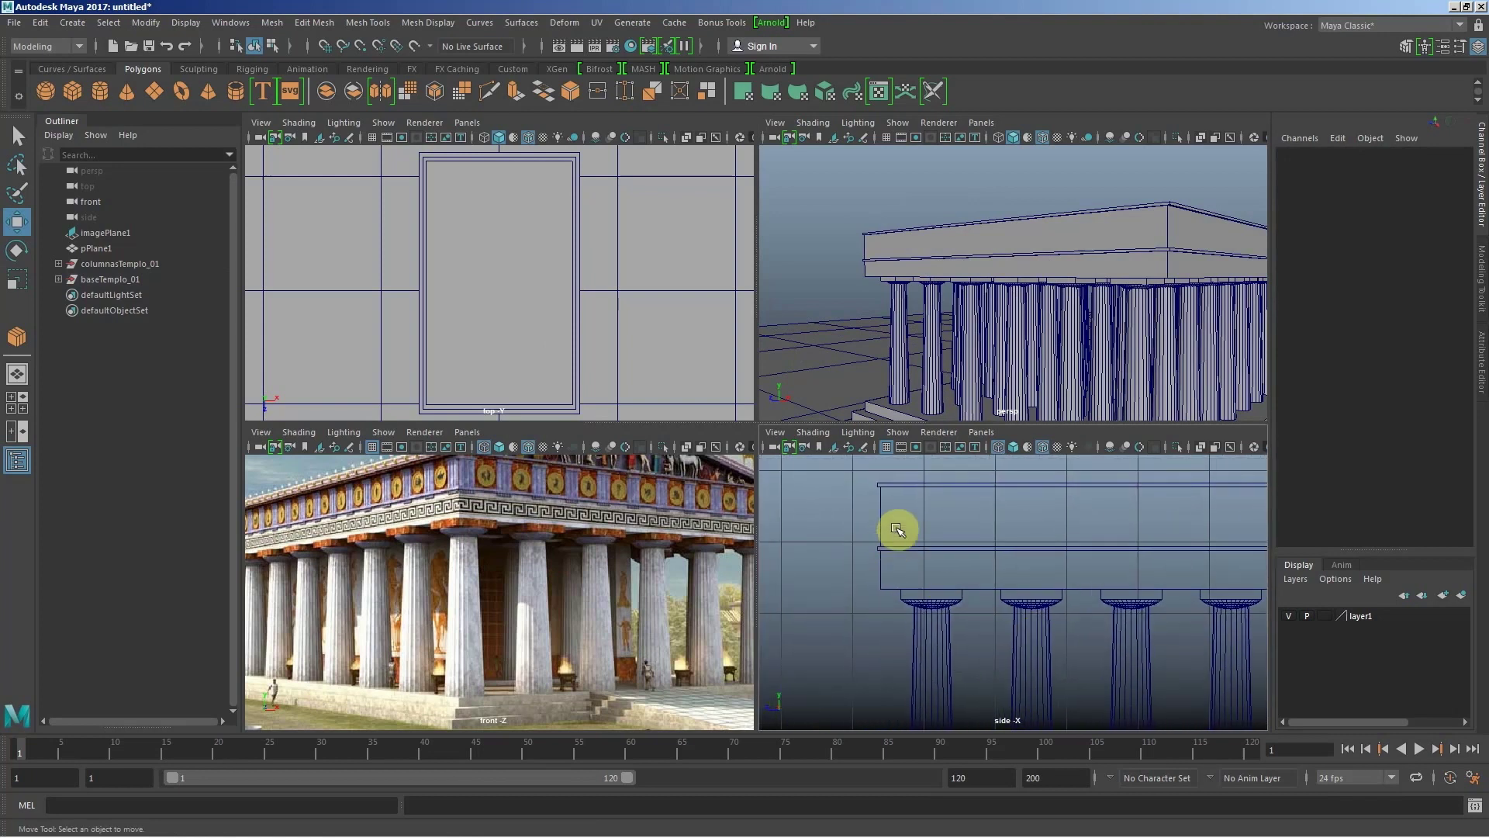
click(887, 449)
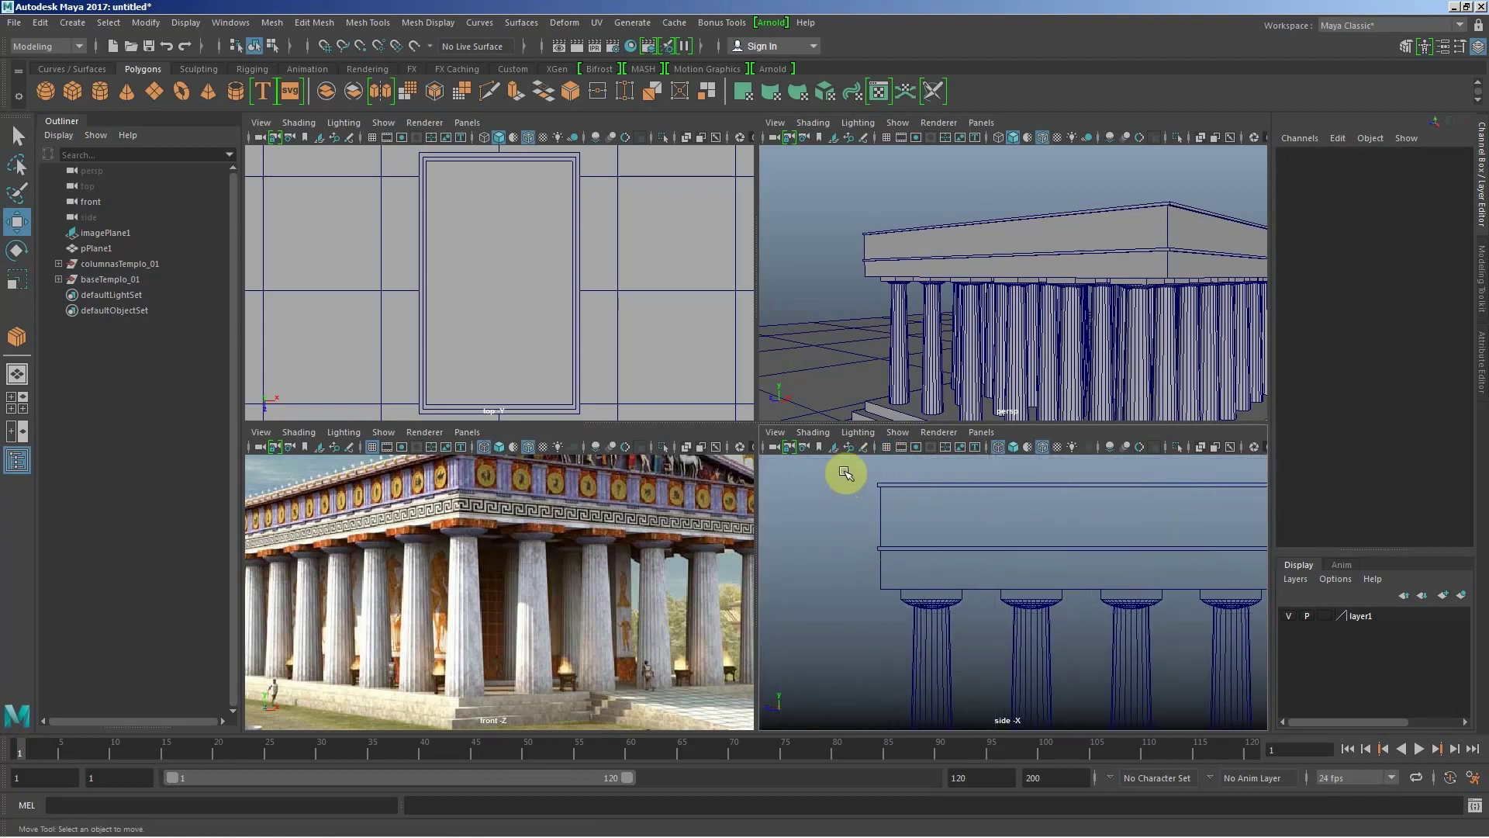
Step: Marquee-select the roof slabs stacked above the columns in the side view
drag(845, 473, 888, 611)
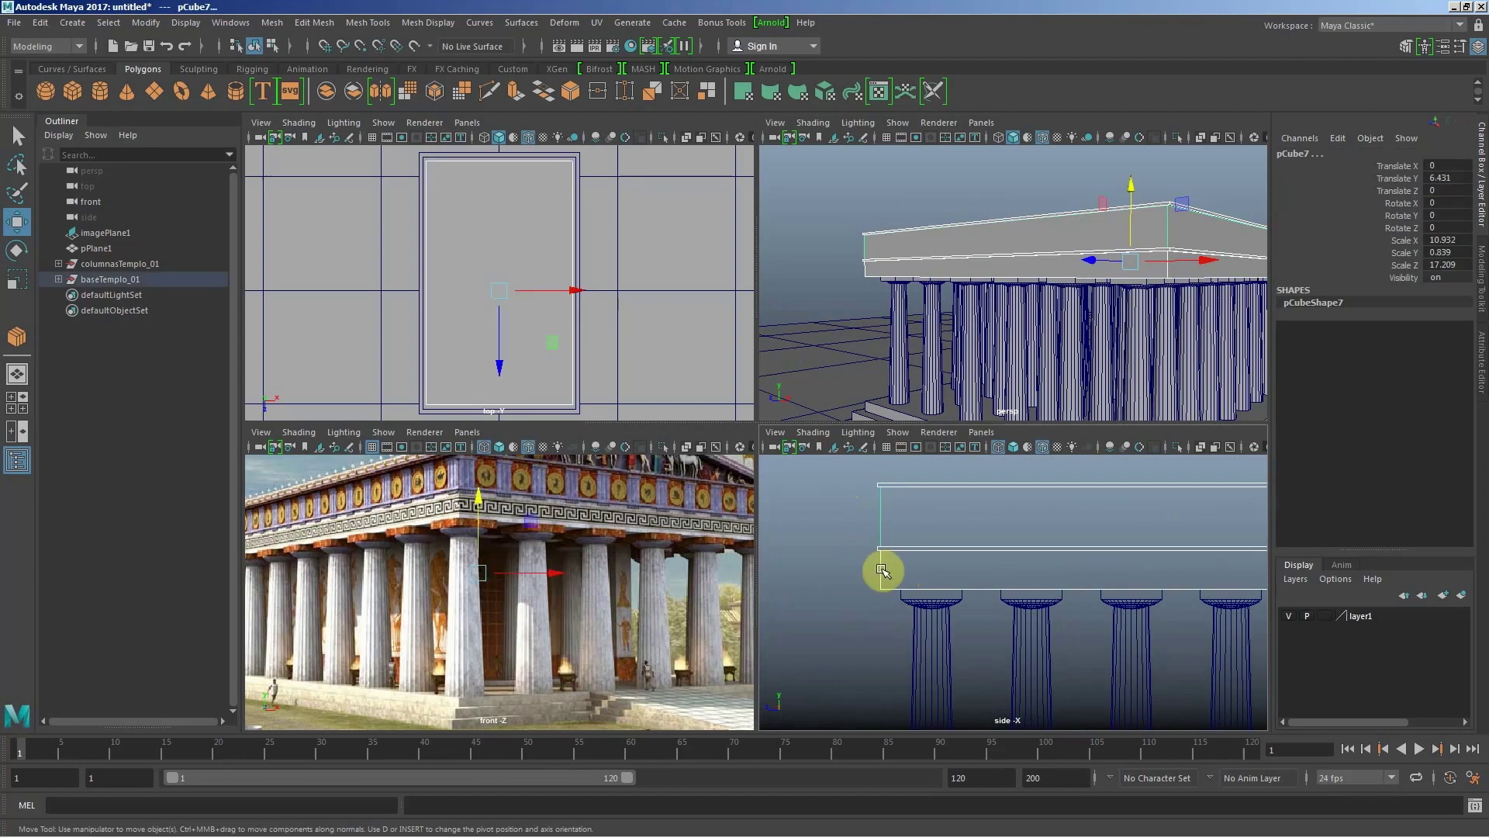
middle_click(827, 209)
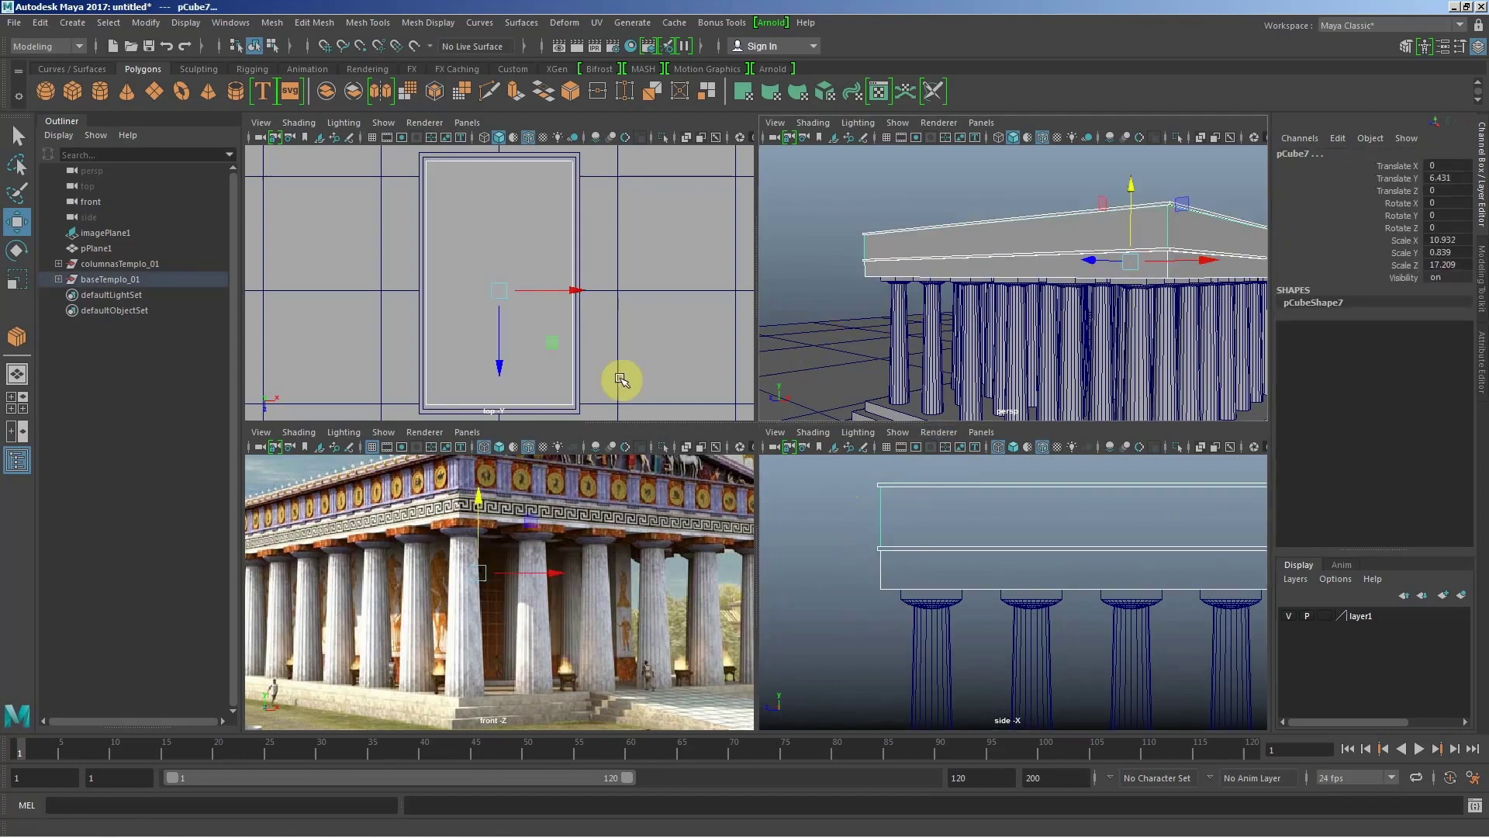
scroll(535, 310, down, 1)
scroll(465, 225, down, 1)
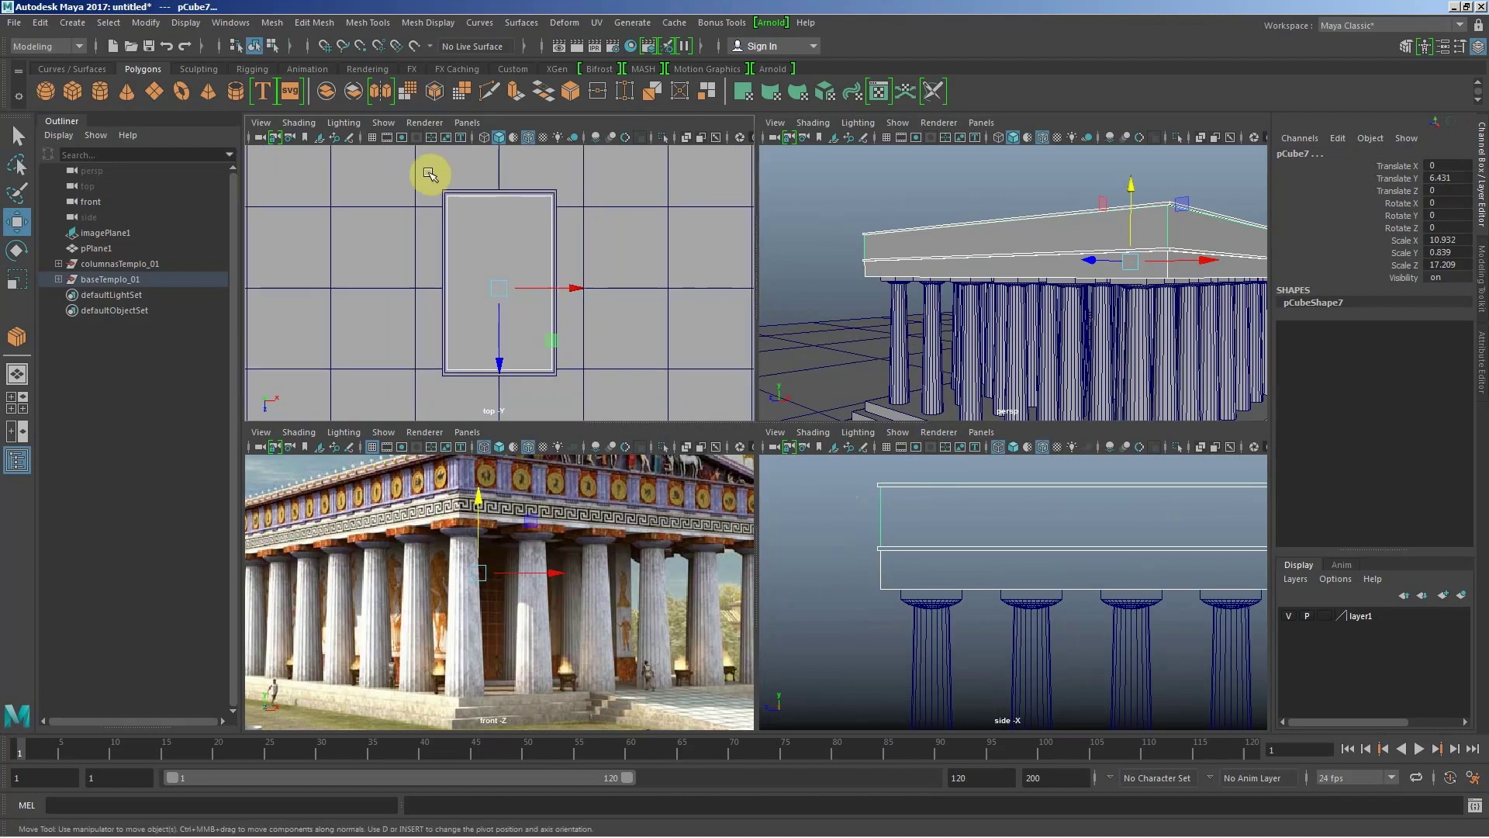
click(519, 255)
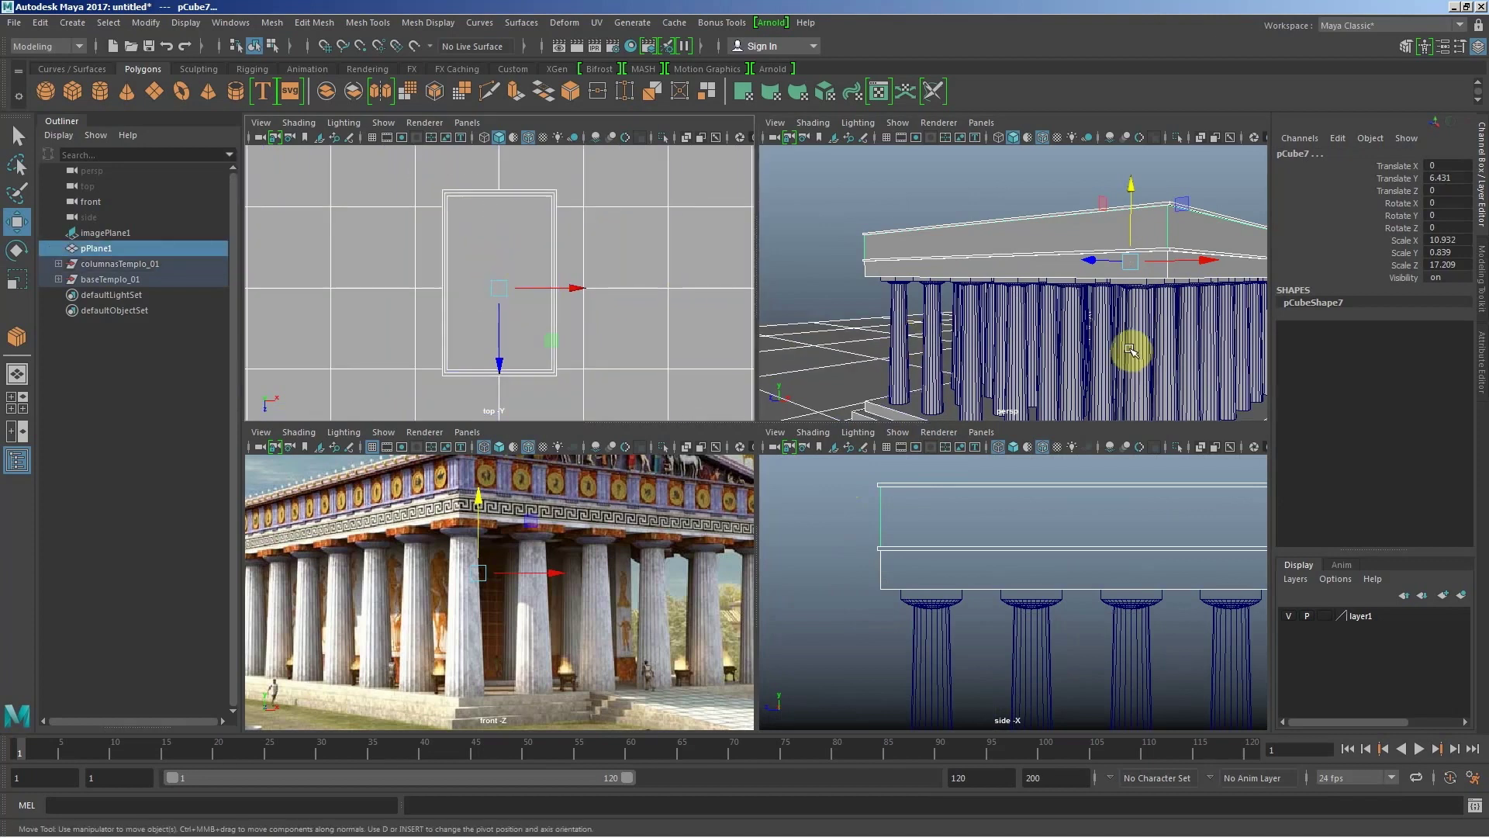
mouse_move(935, 289)
alt+mouse_down()
mouse_move(1107, 317)
mouse_move(832, 323)
mouse_move(1015, 318)
mouse_move(915, 323)
mouse_move(938, 322)
alt+mouse_up()
scroll(1015, 318, down, 5)
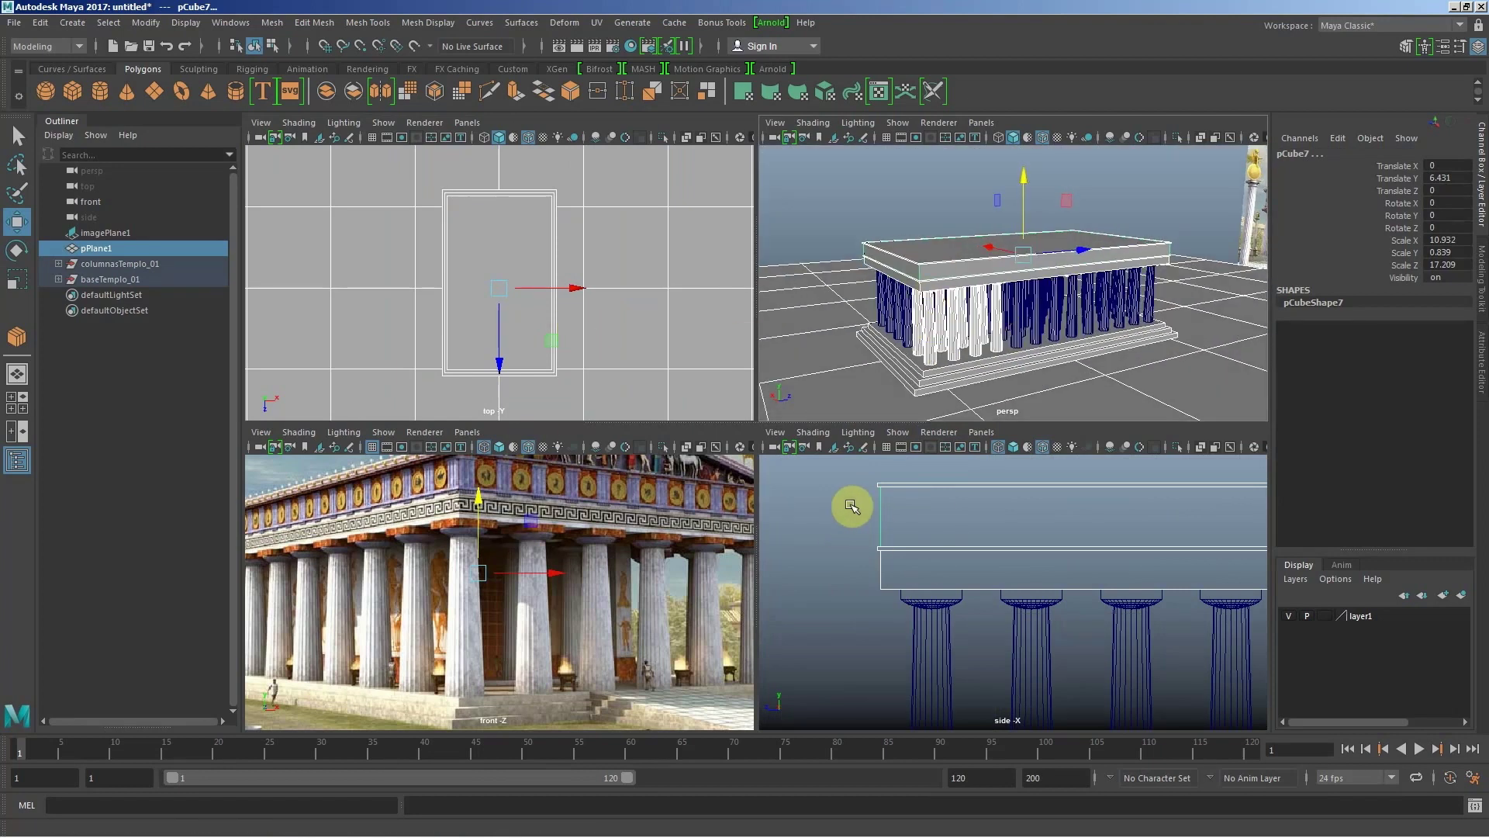
drag(858, 479, 893, 630)
mouse_move(984, 339)
alt+mouse_down()
mouse_move(910, 334)
mouse_move(897, 302)
mouse_move(830, 314)
mouse_move(997, 322)
alt+mouse_up()
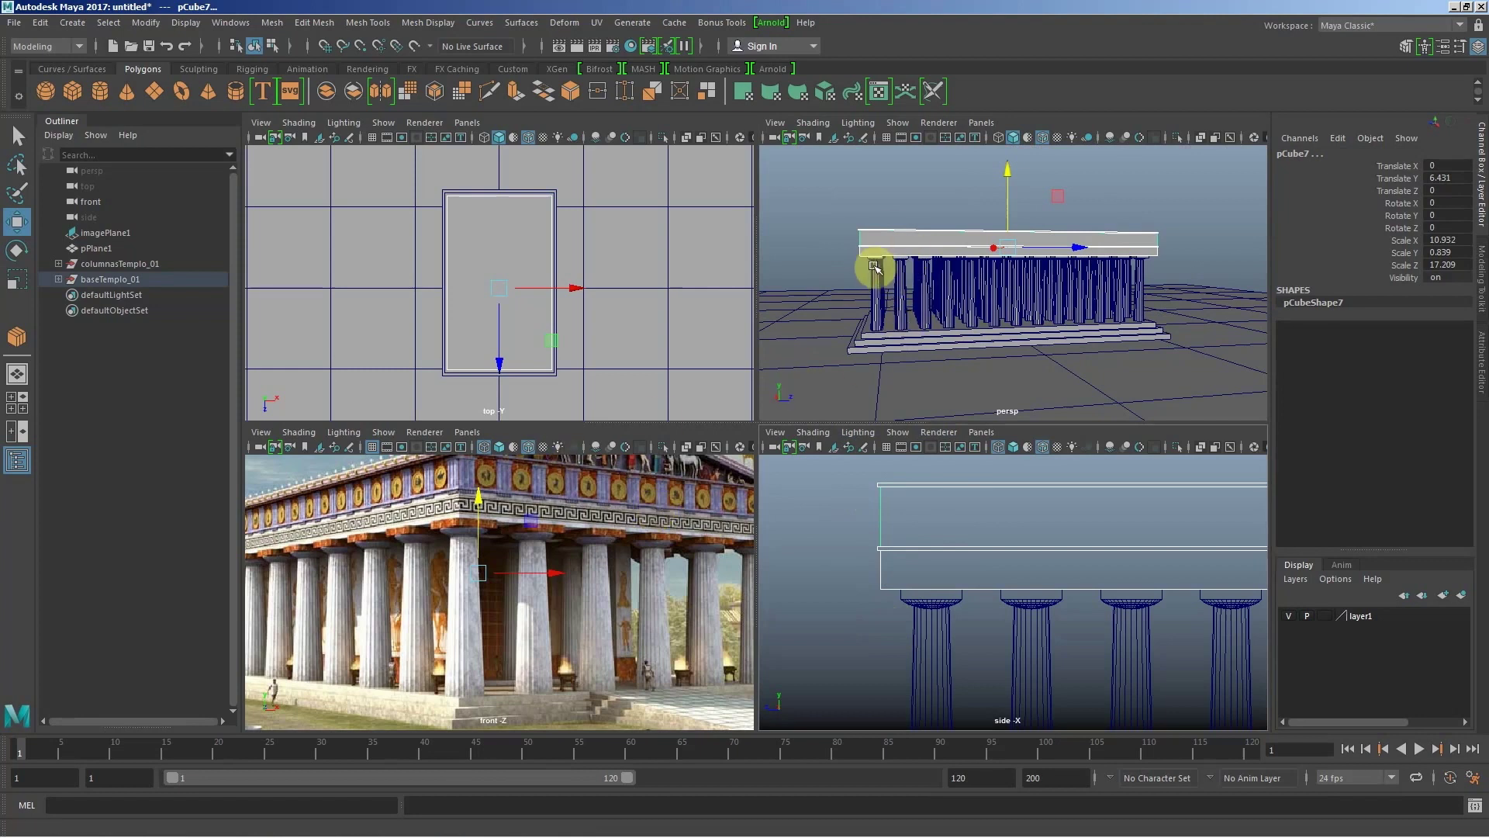
scroll(917, 329, up, 5)
scroll(854, 310, down, 5)
alt+drag(798, 293, 891, 293)
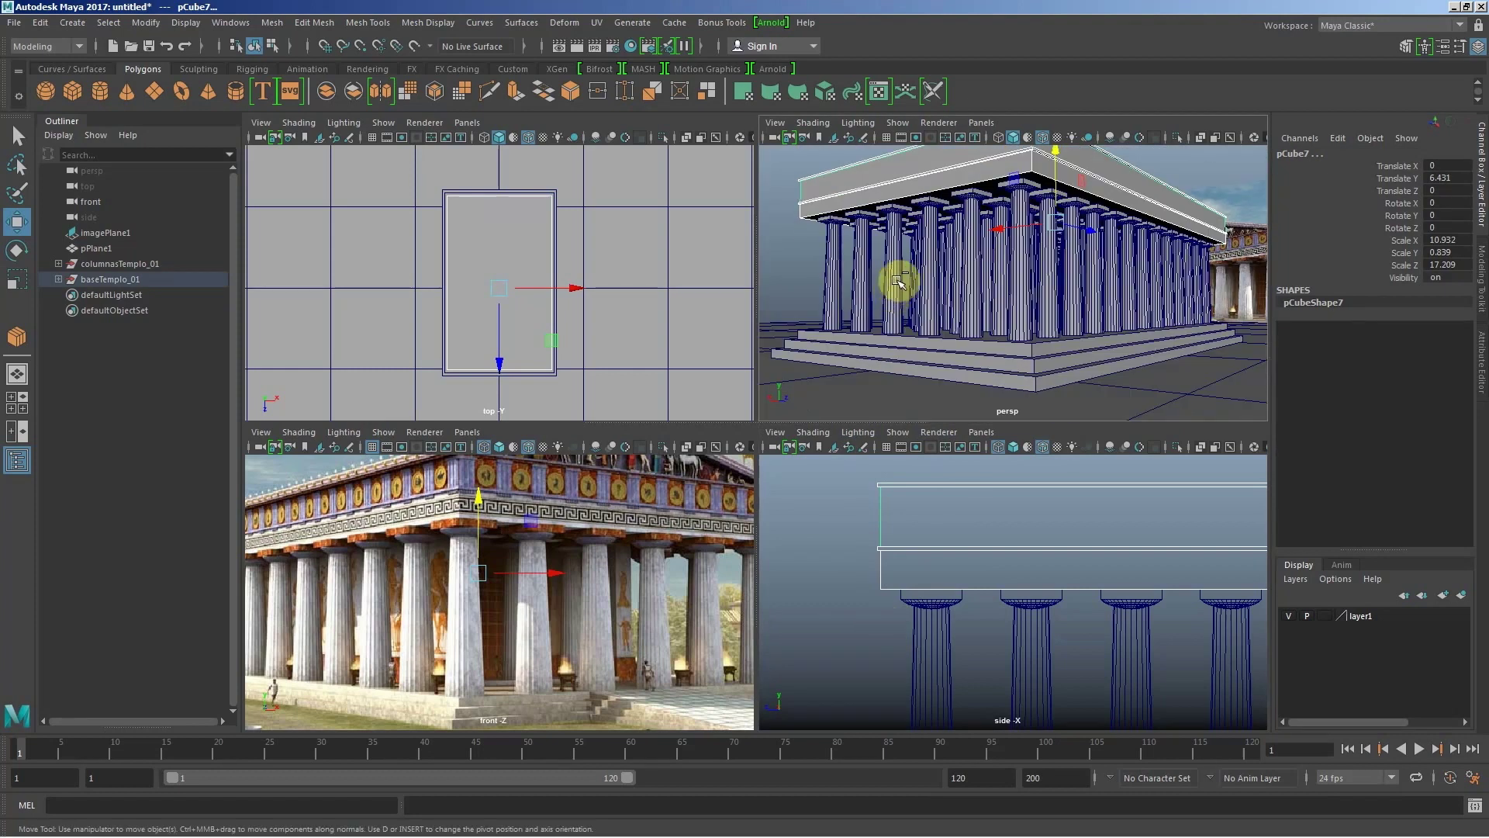
Step: Group the selected roof slabs with Ctrl+G and expand baseTemplo_01 in the Outliner
key(ctrl+g)
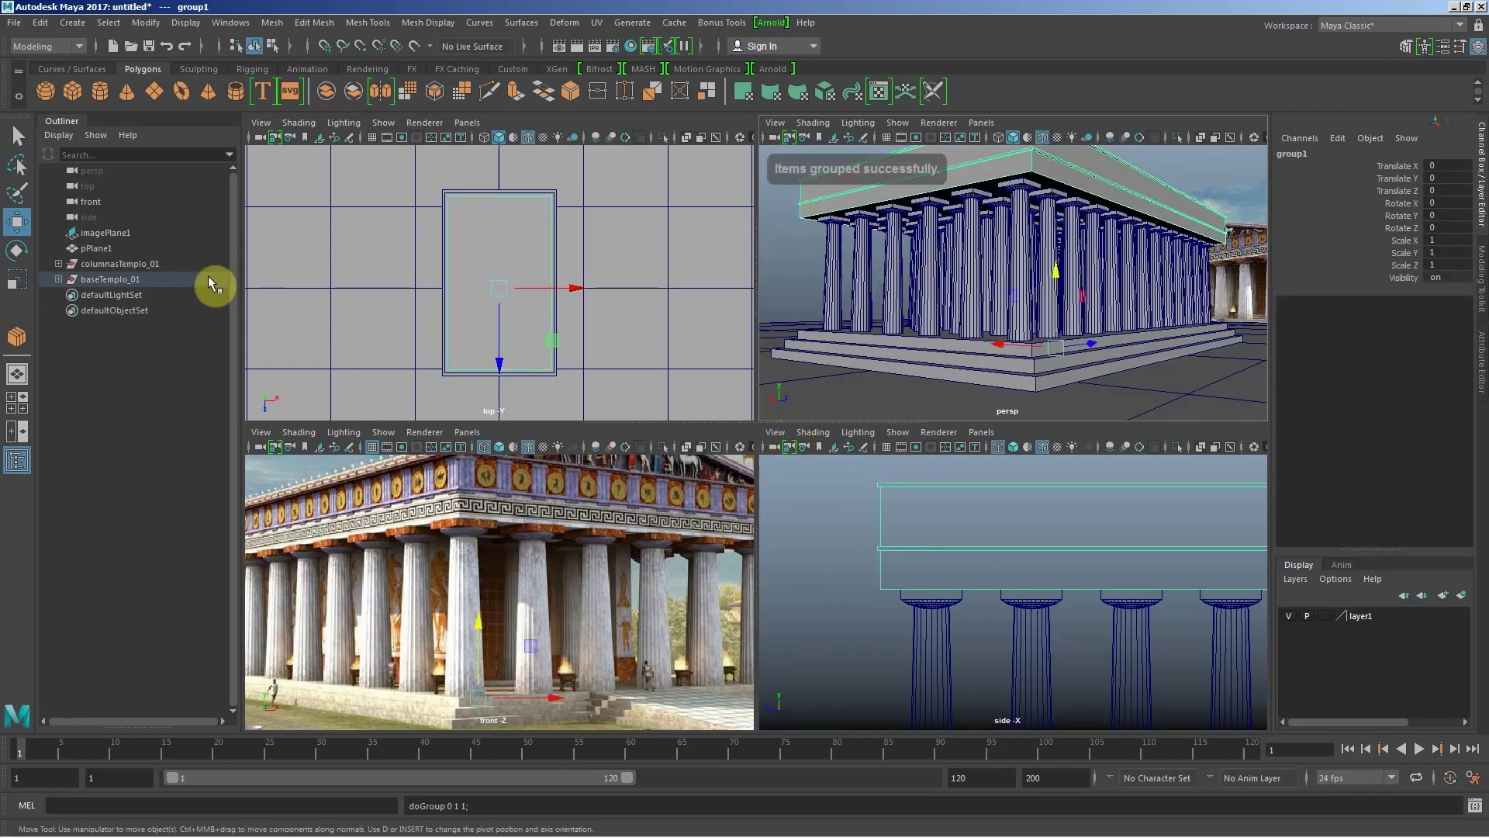
click(60, 279)
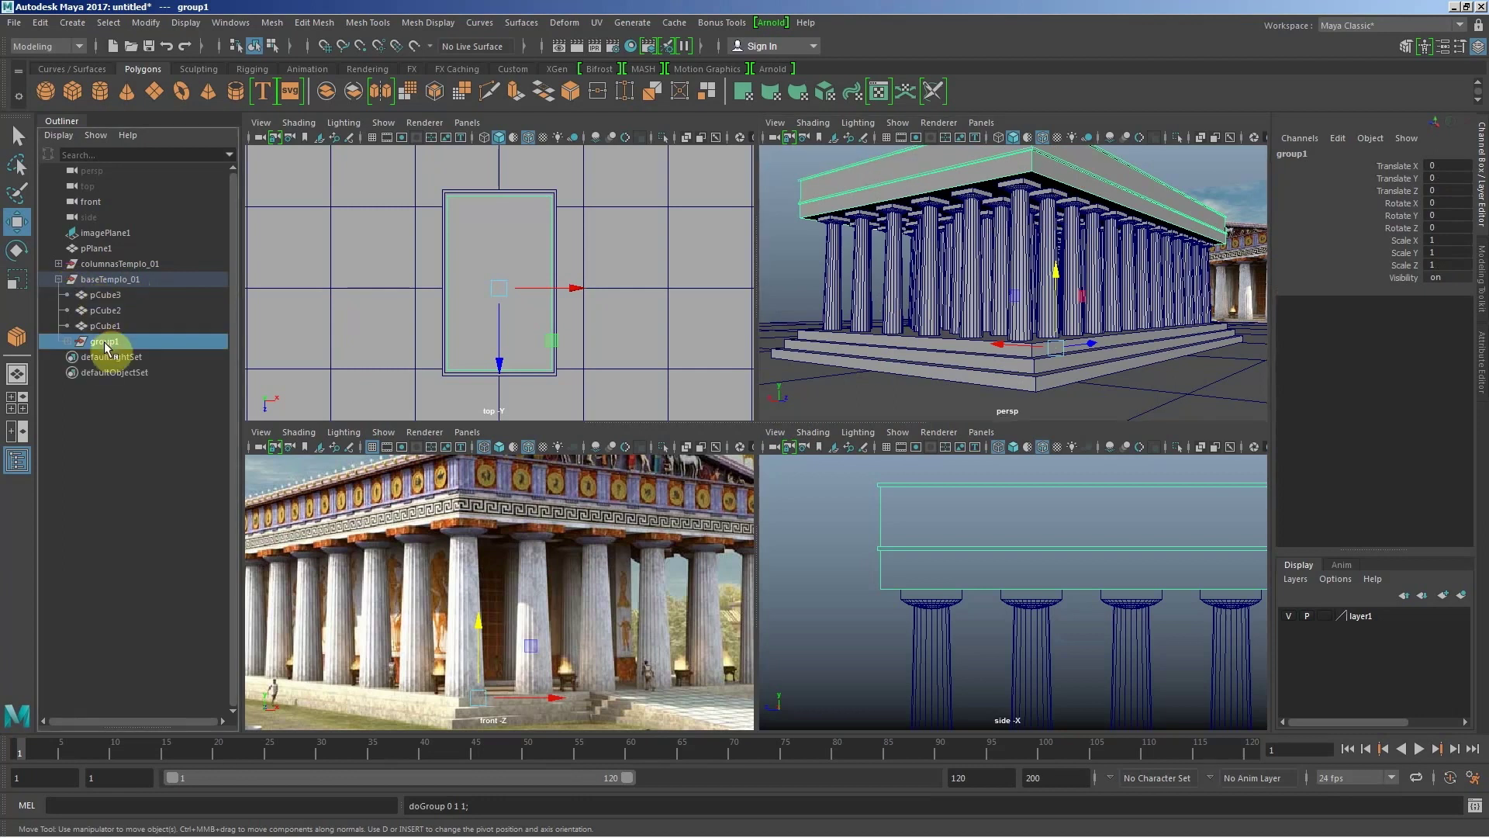
middle_drag(106, 348, 106, 287)
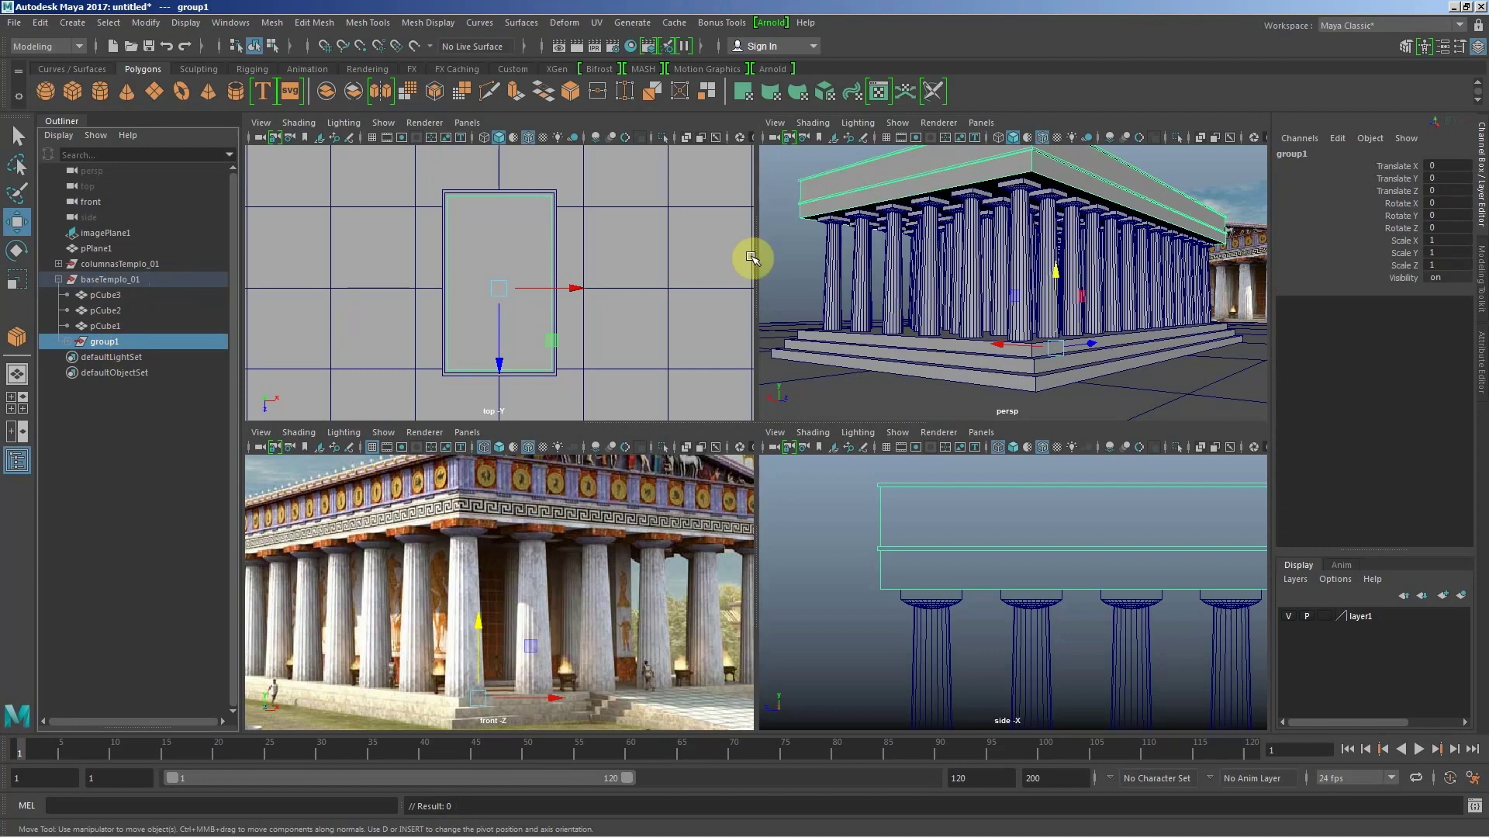
scroll(950, 335, down, 5)
alt+drag(962, 332, 968, 366)
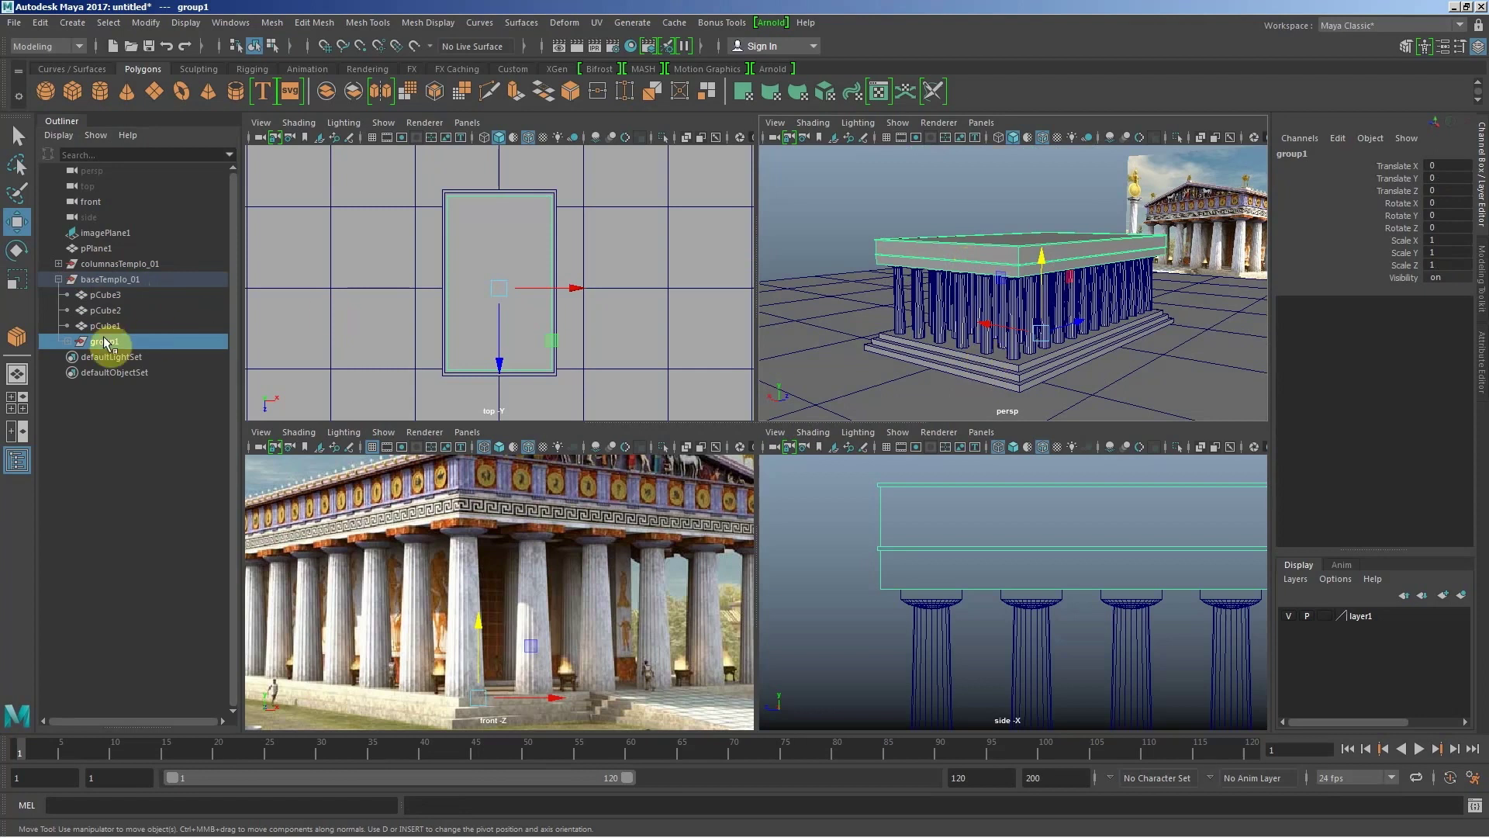
Step: Rename group1 to techoTemplo_01 and reselect it with the Edit menu open
click(108, 281)
mouse_move(108, 344)
mouse_down()
mouse_move(154, 333)
mouse_move(183, 303)
mouse_up()
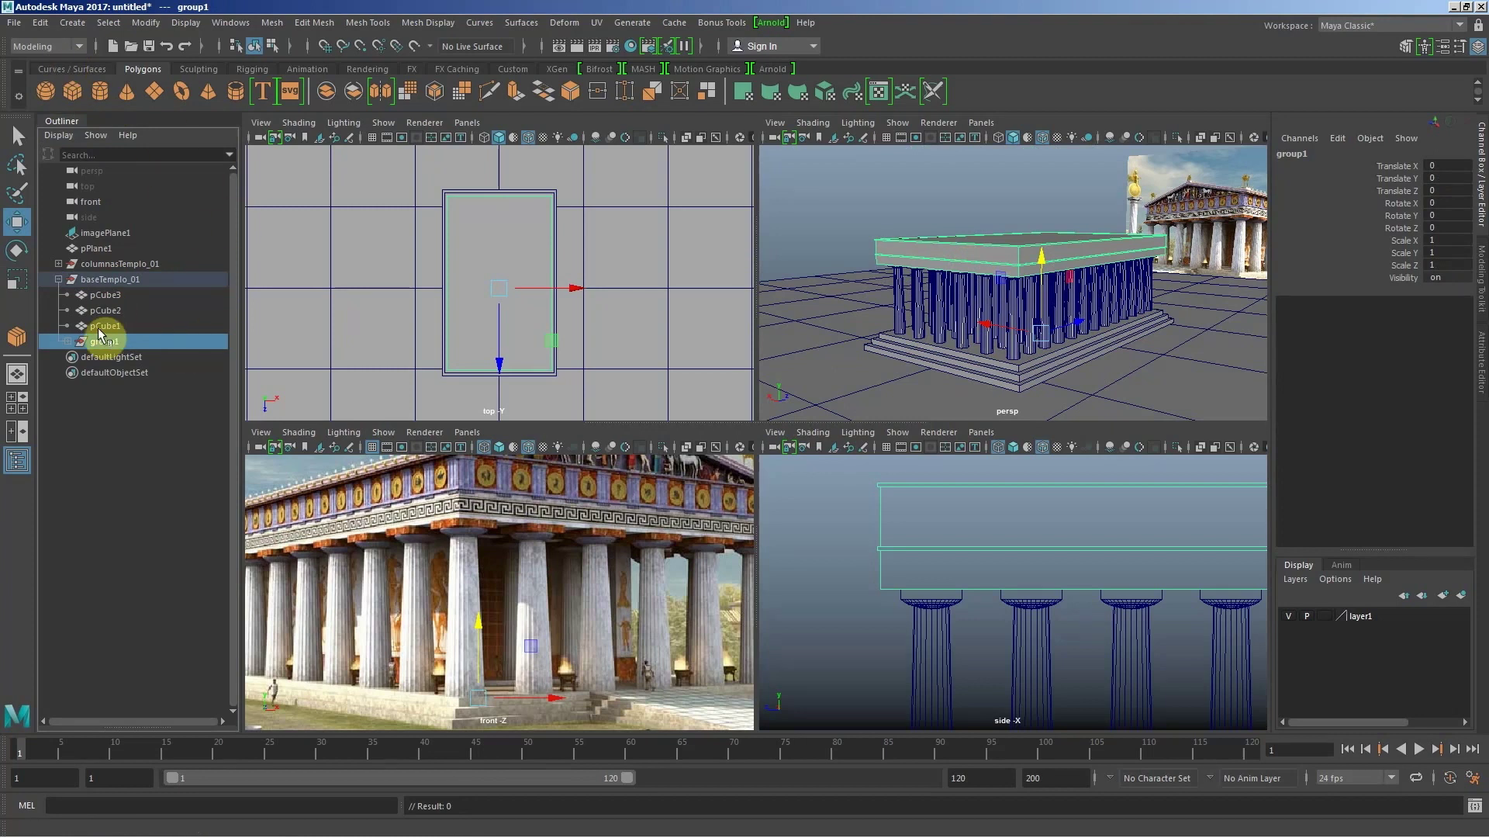
click(109, 281)
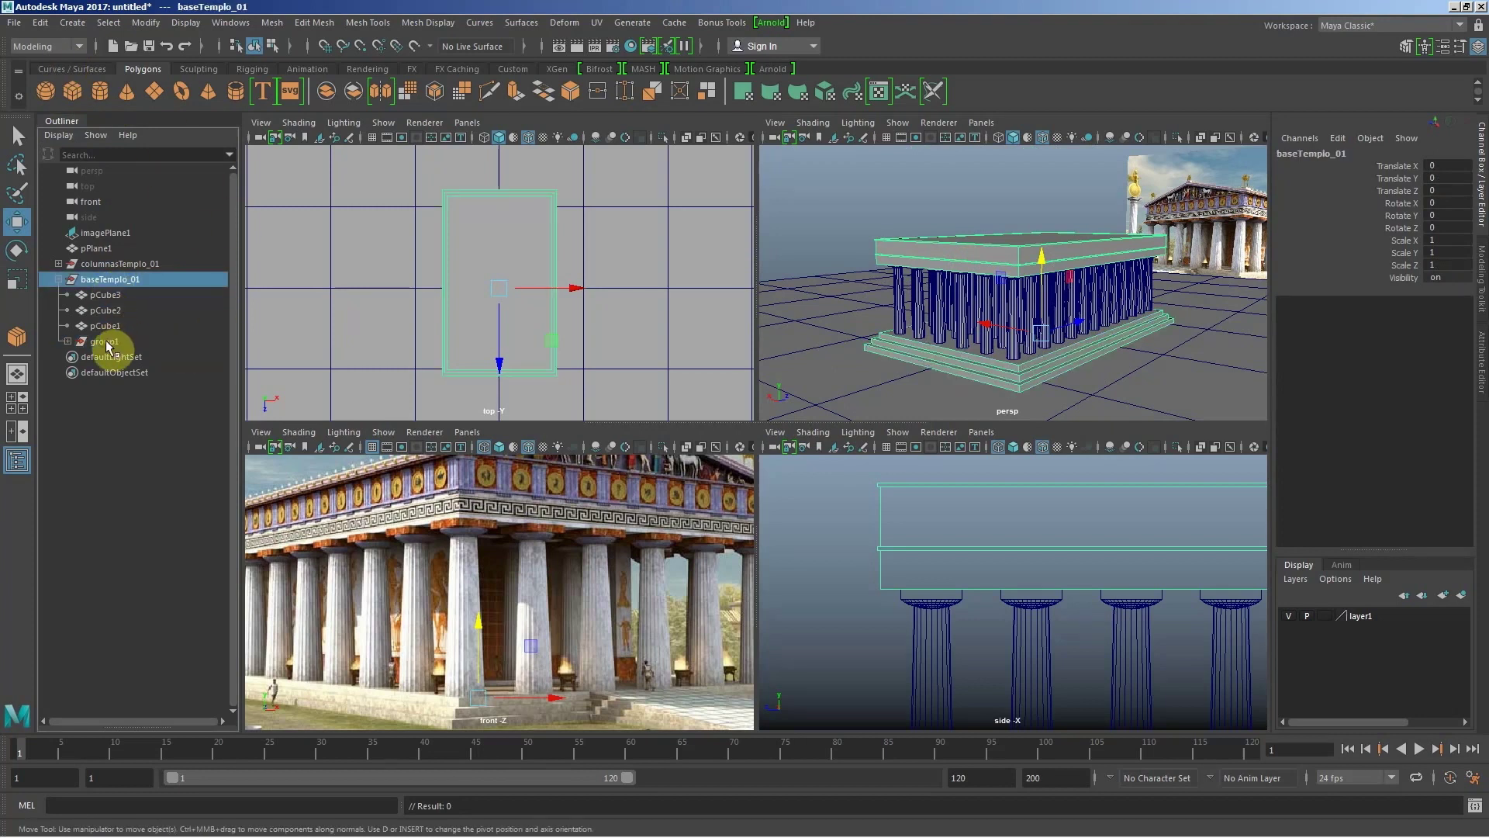
click(107, 341)
double_click(109, 344)
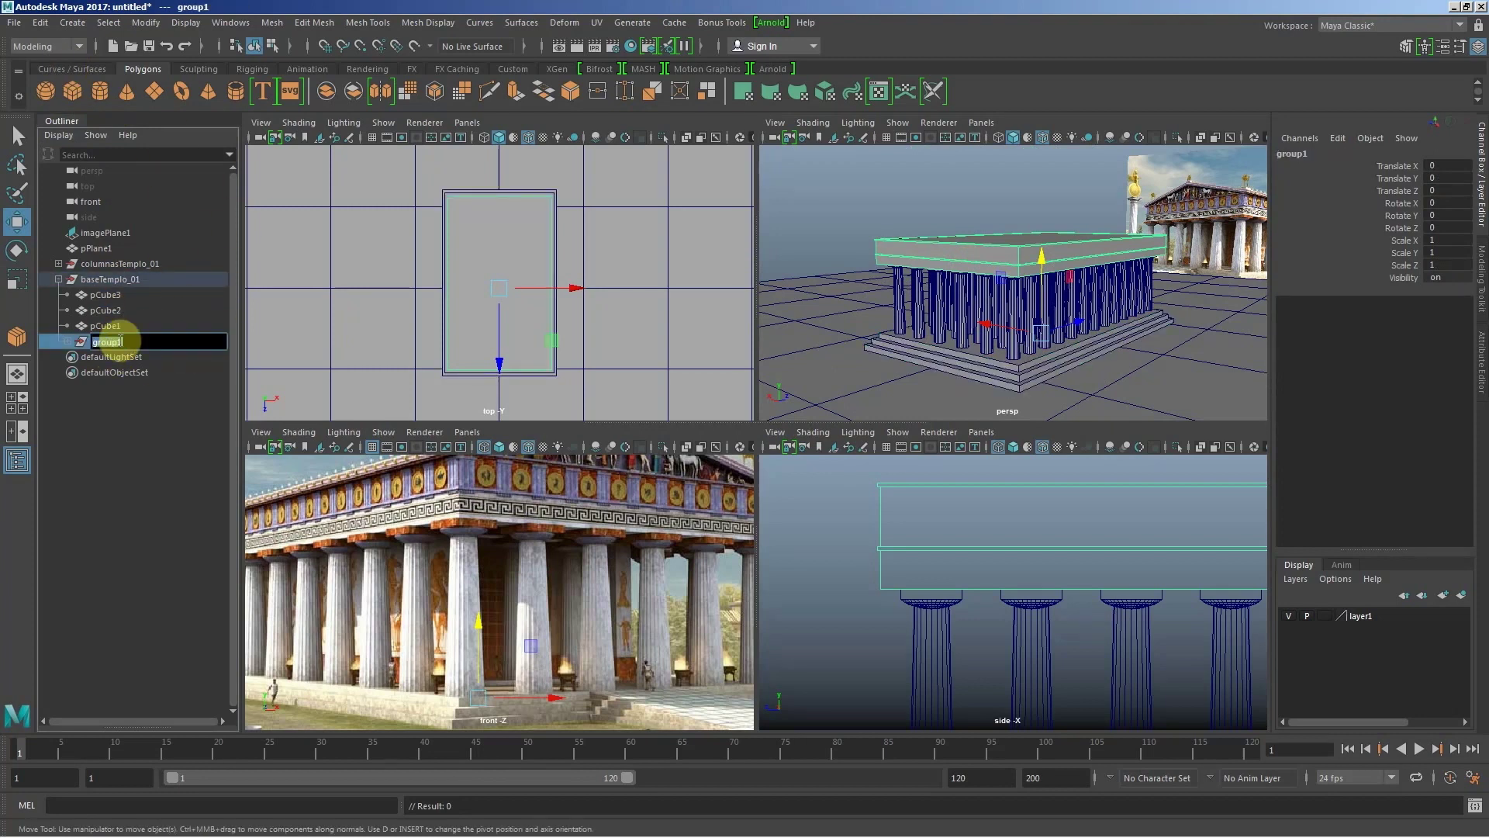
text(techoTemplo_0)
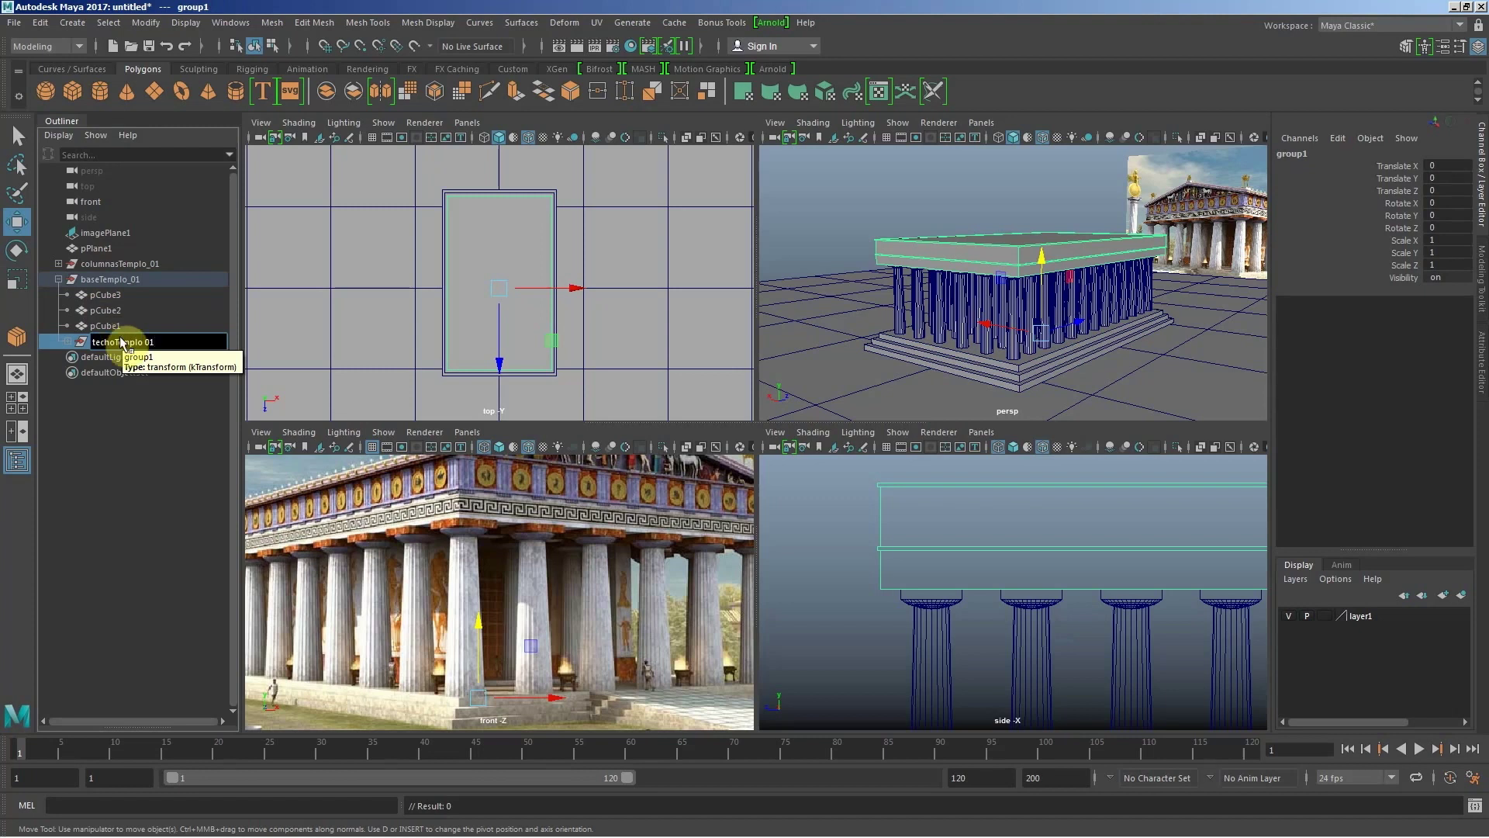
click(122, 342)
click(40, 24)
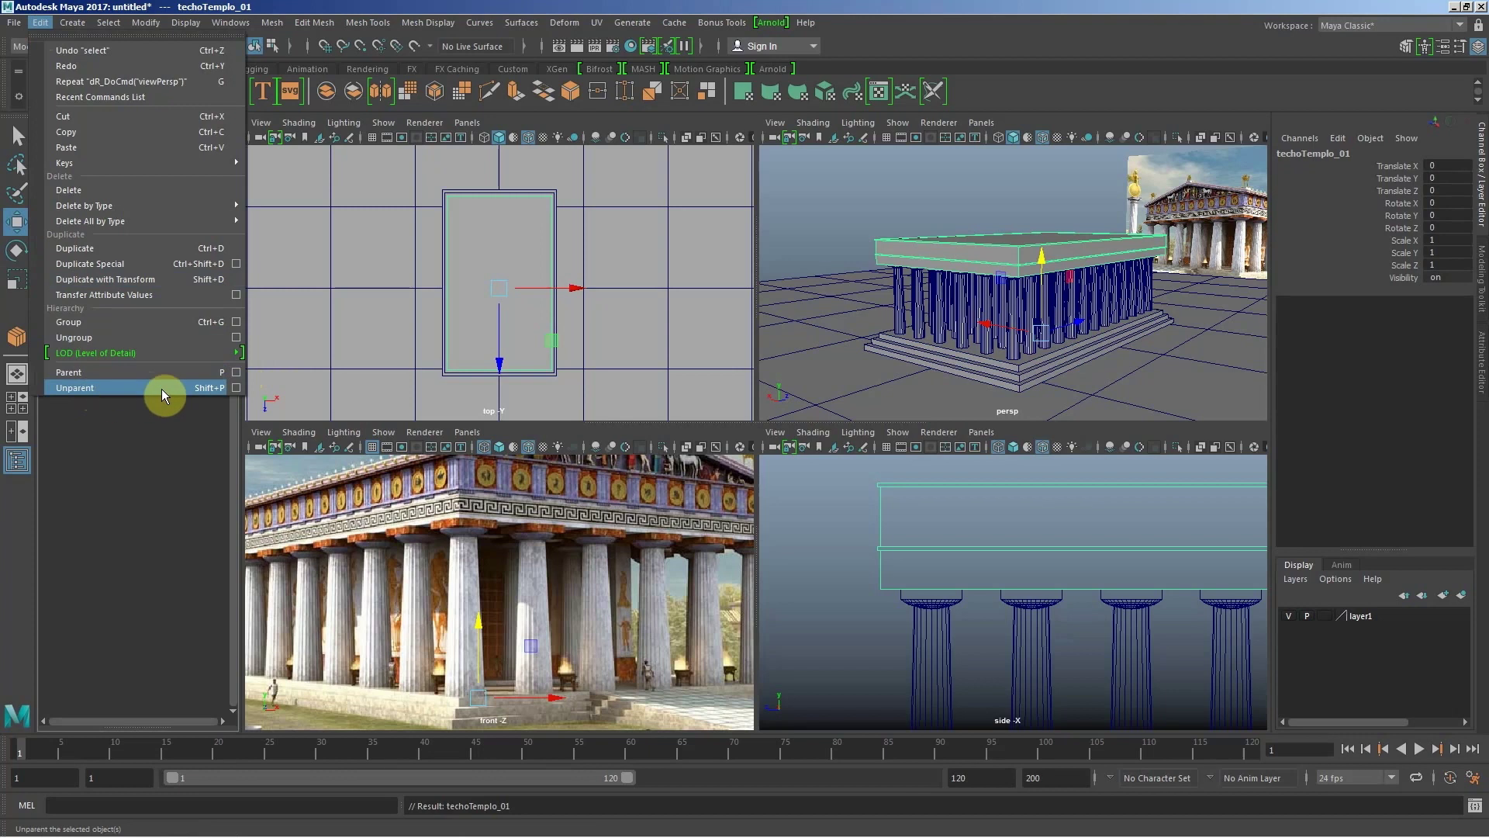
Step: Unparent techoTemplo_01 and check each temple group in the Outliner
click(75, 388)
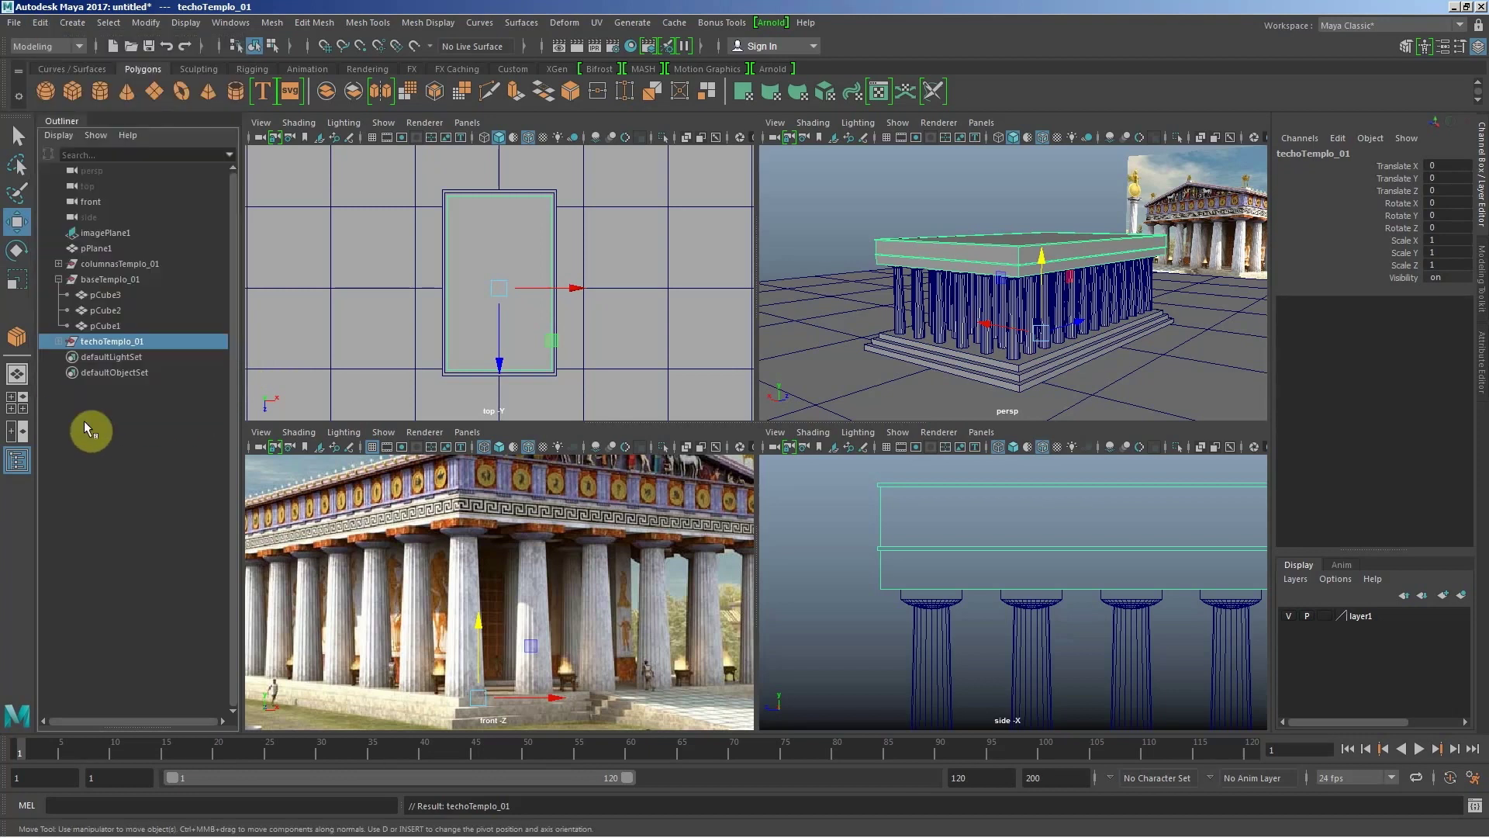
click(96, 281)
click(58, 280)
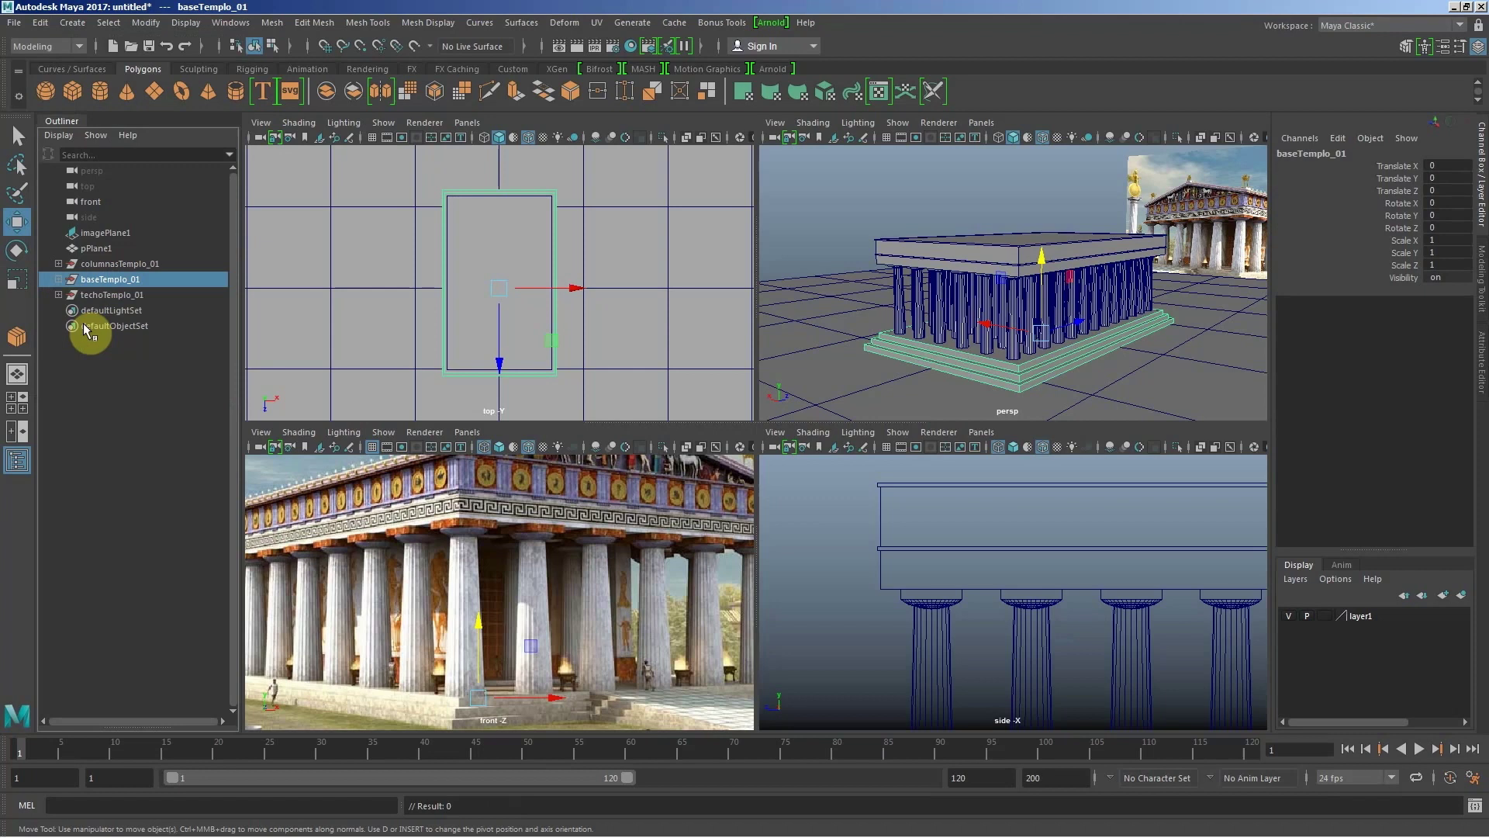
click(102, 296)
click(106, 281)
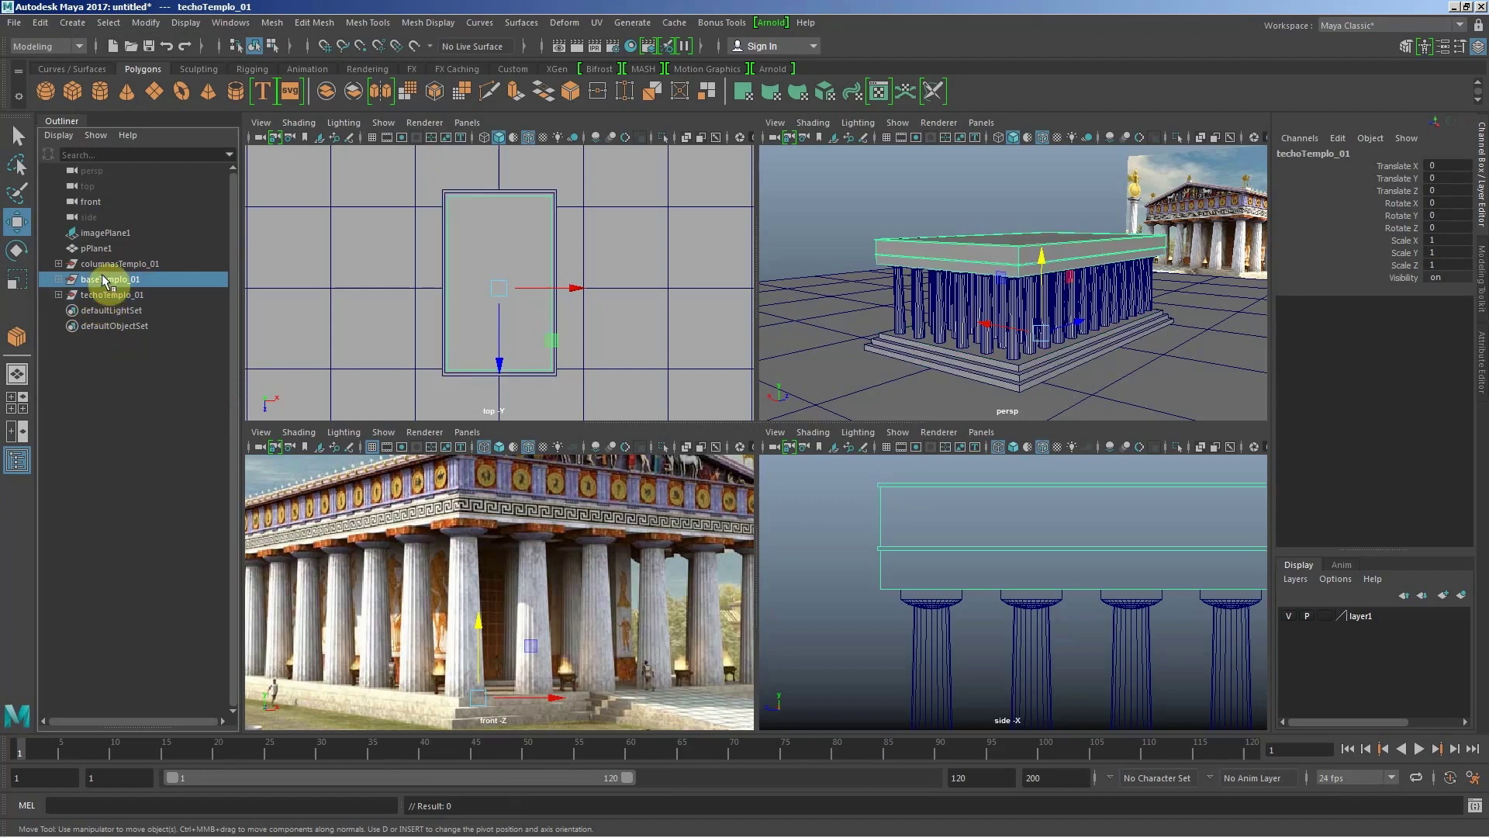
click(106, 265)
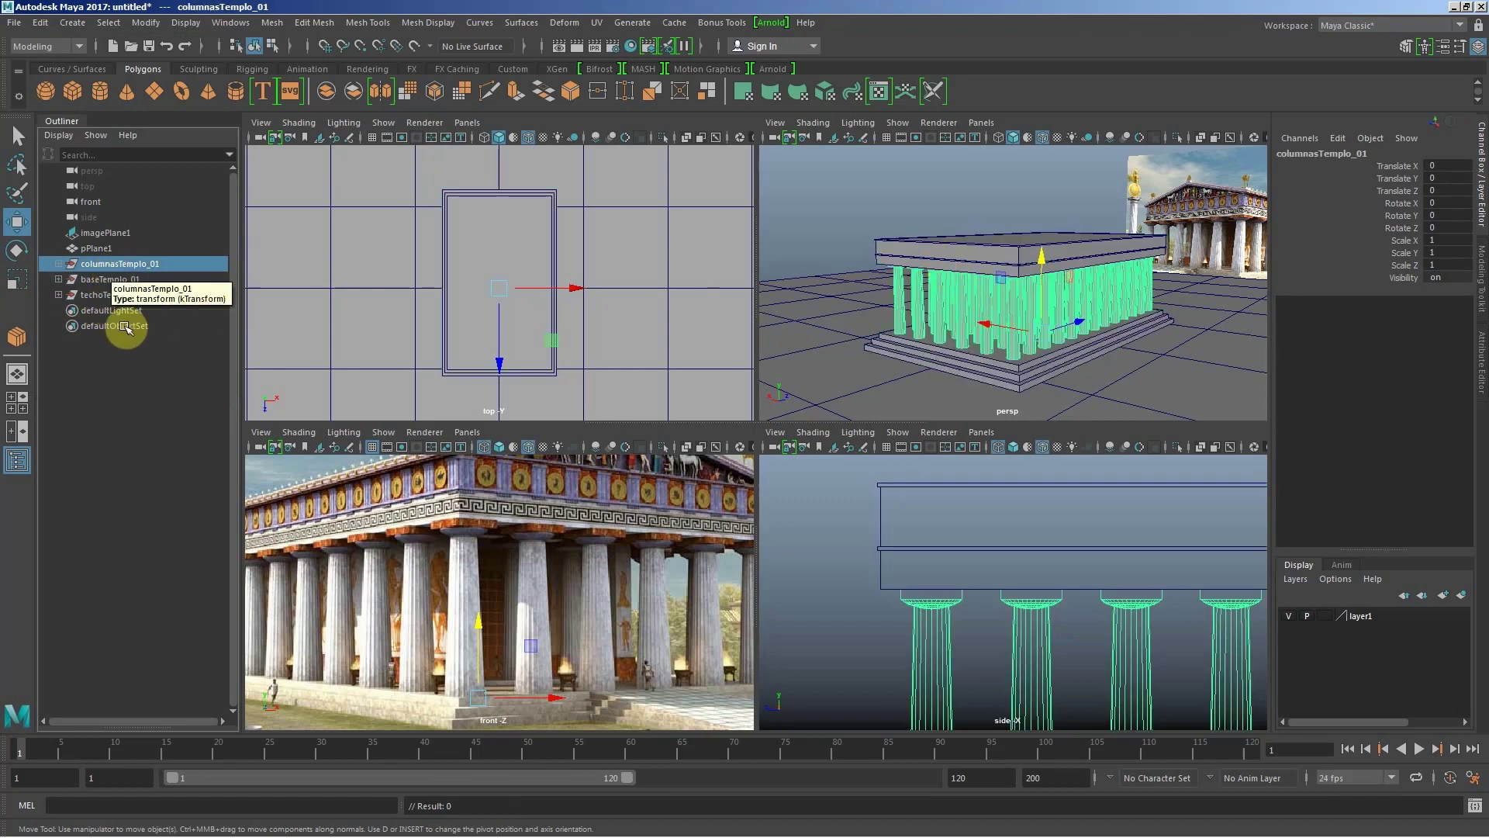
click(102, 294)
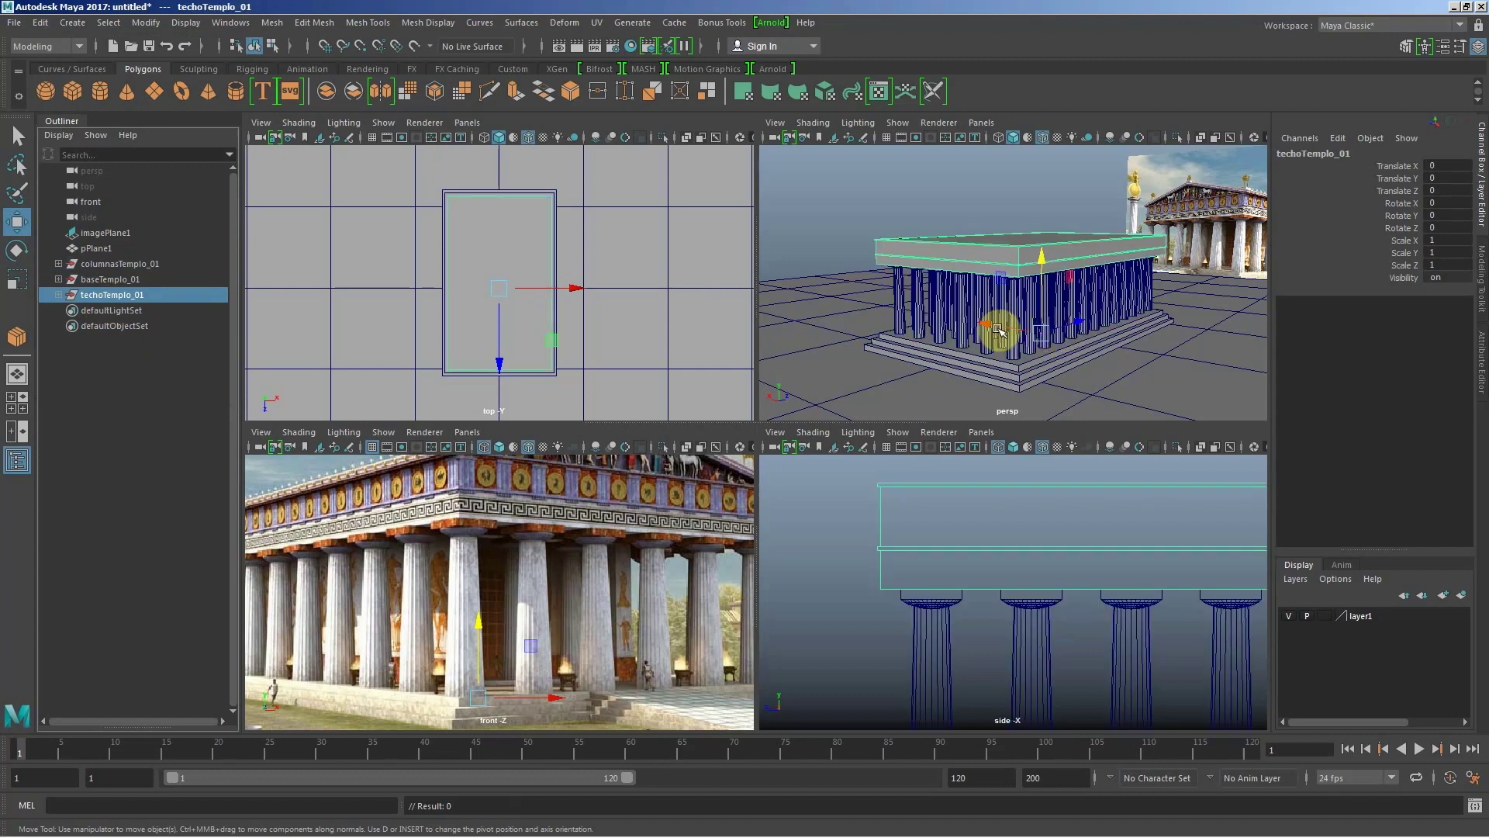
Step: Orbit the perspective view to inspect the columns from below
alt+drag(999, 330, 988, 325)
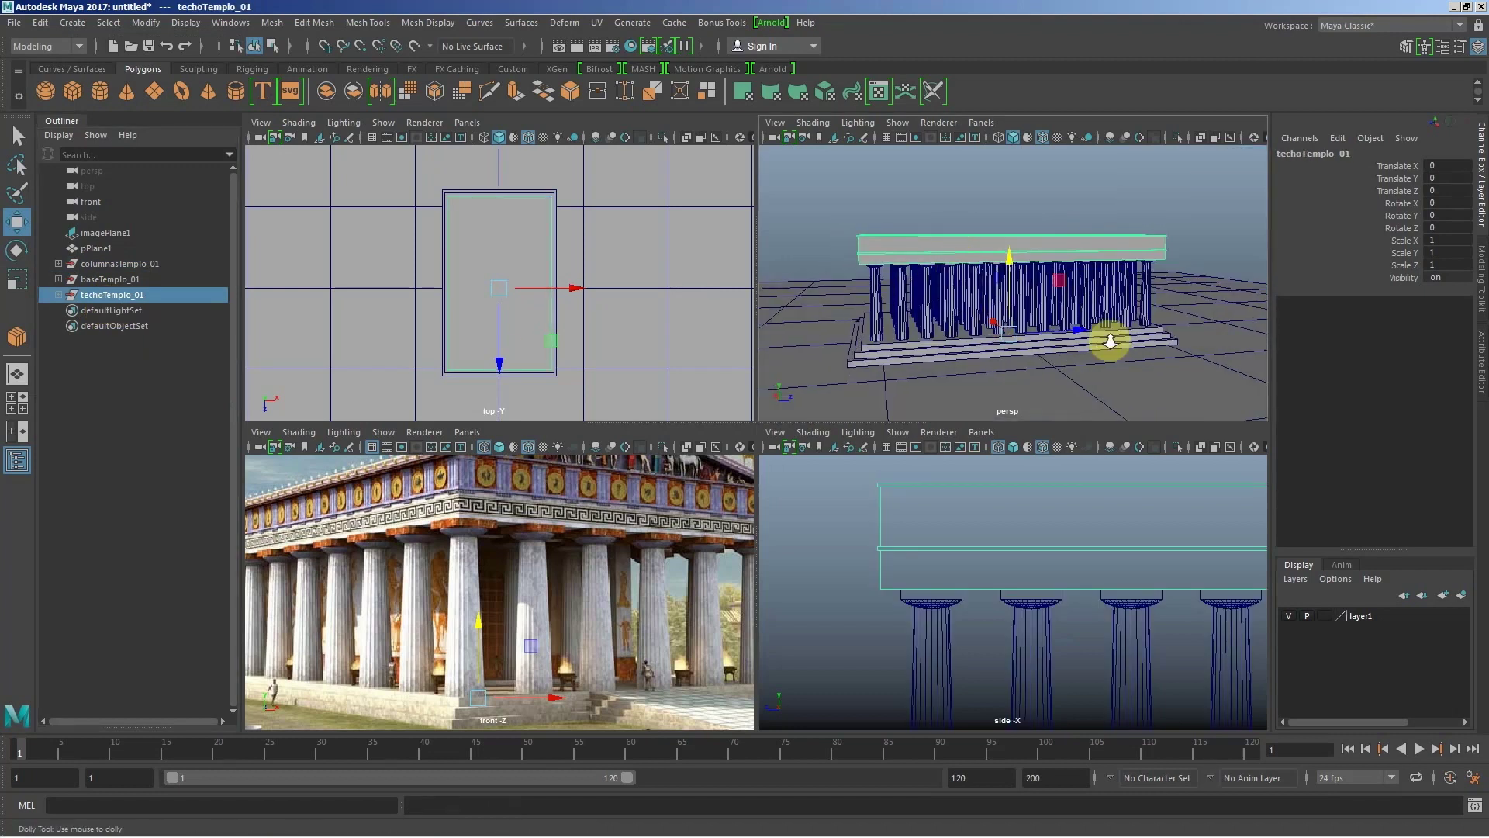
scroll(1086, 330, up, 5)
scroll(984, 284, up, 2)
mouse_move(984, 285)
alt+mouse_down()
mouse_move(1071, 286)
mouse_move(1073, 266)
mouse_move(1057, 266)
mouse_move(1070, 279)
alt+mouse_up()
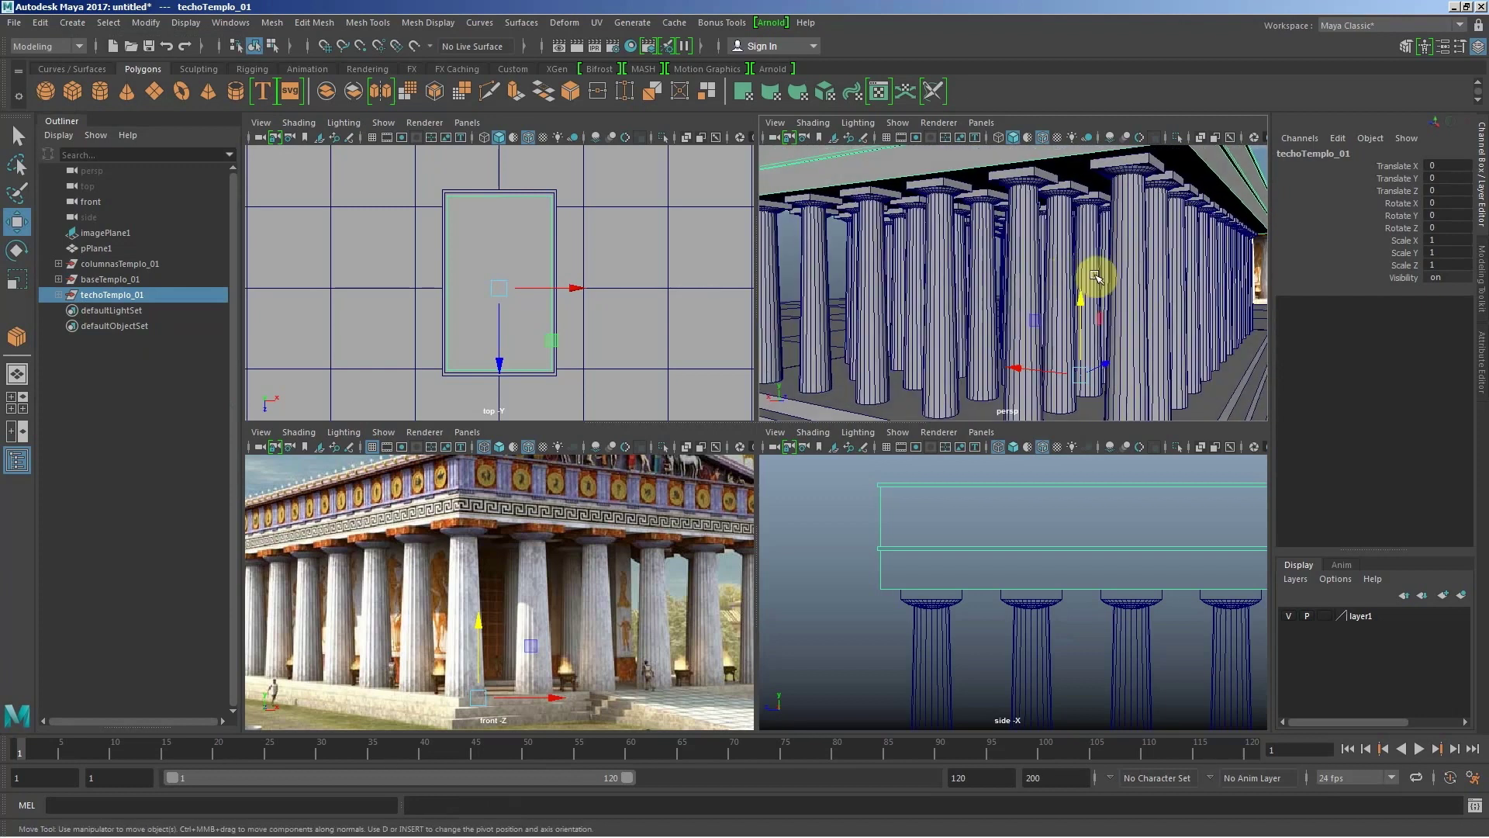
scroll(1070, 272, down, 5)
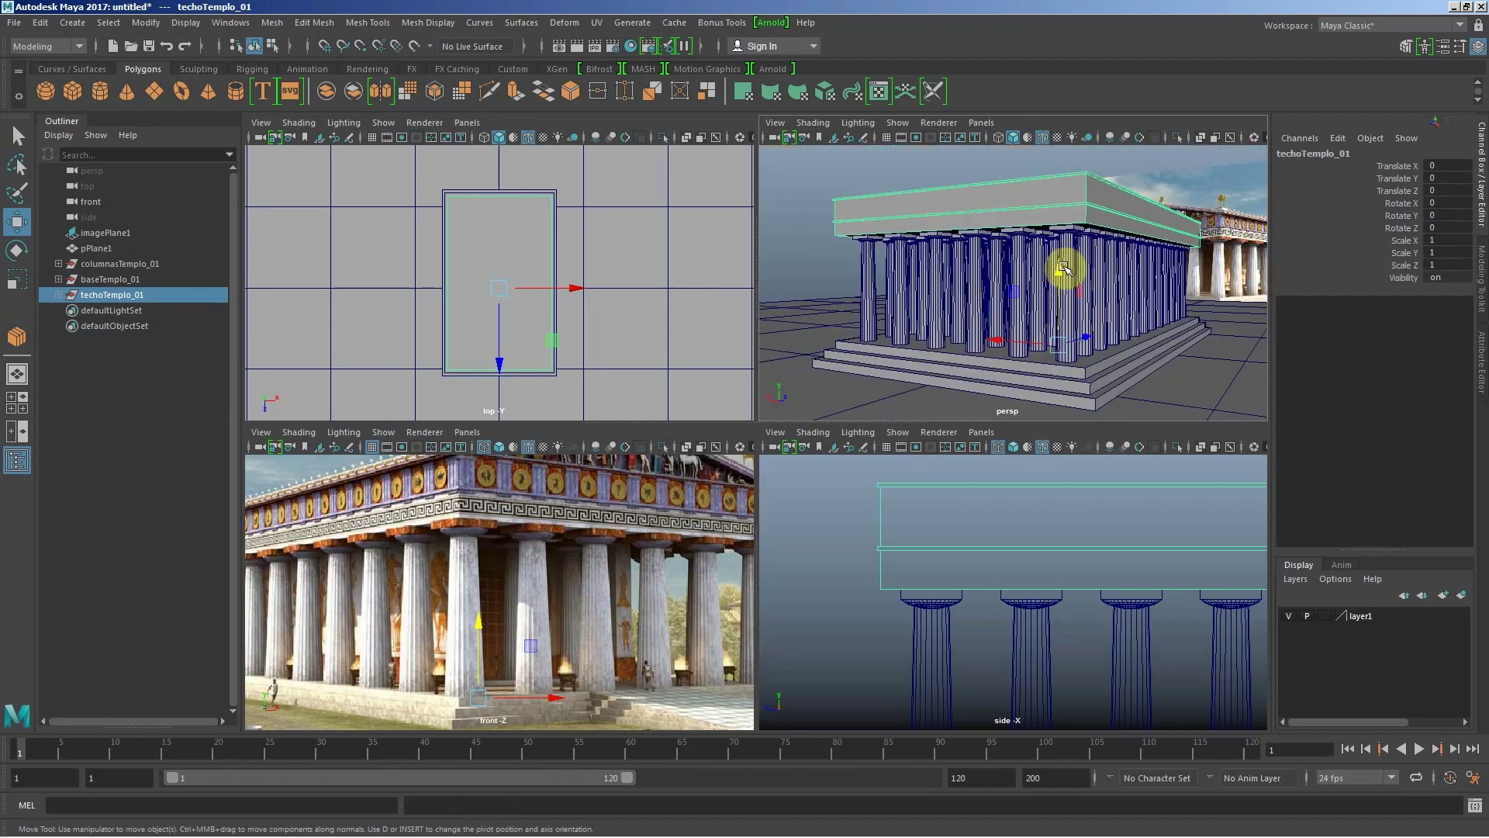
Step: Isolate the roof slab with Hide Unselected and begin moving its pivot
key(alt+h)
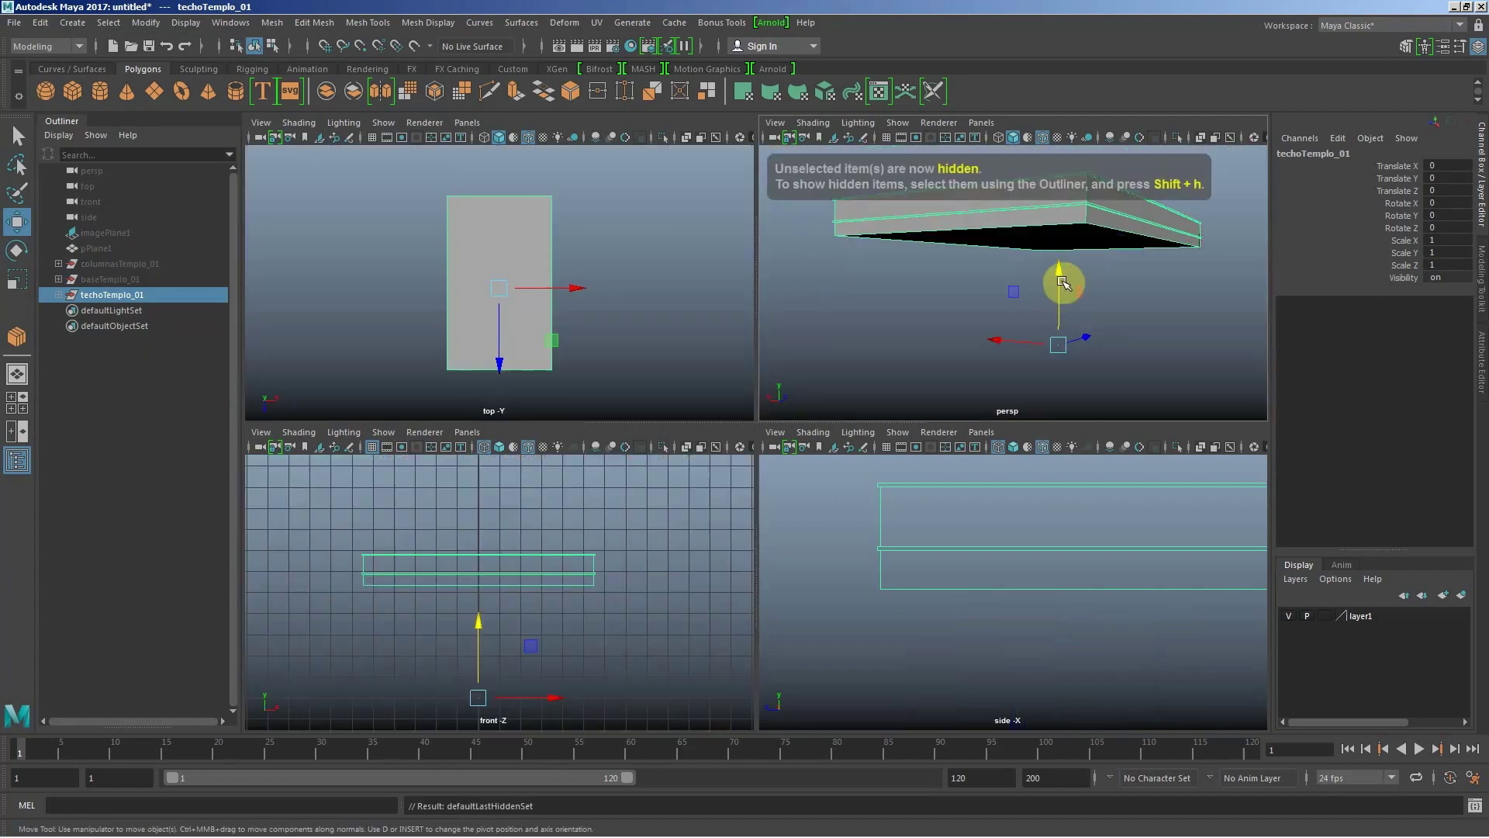
alt+drag(1032, 291, 1016, 292)
key(d)
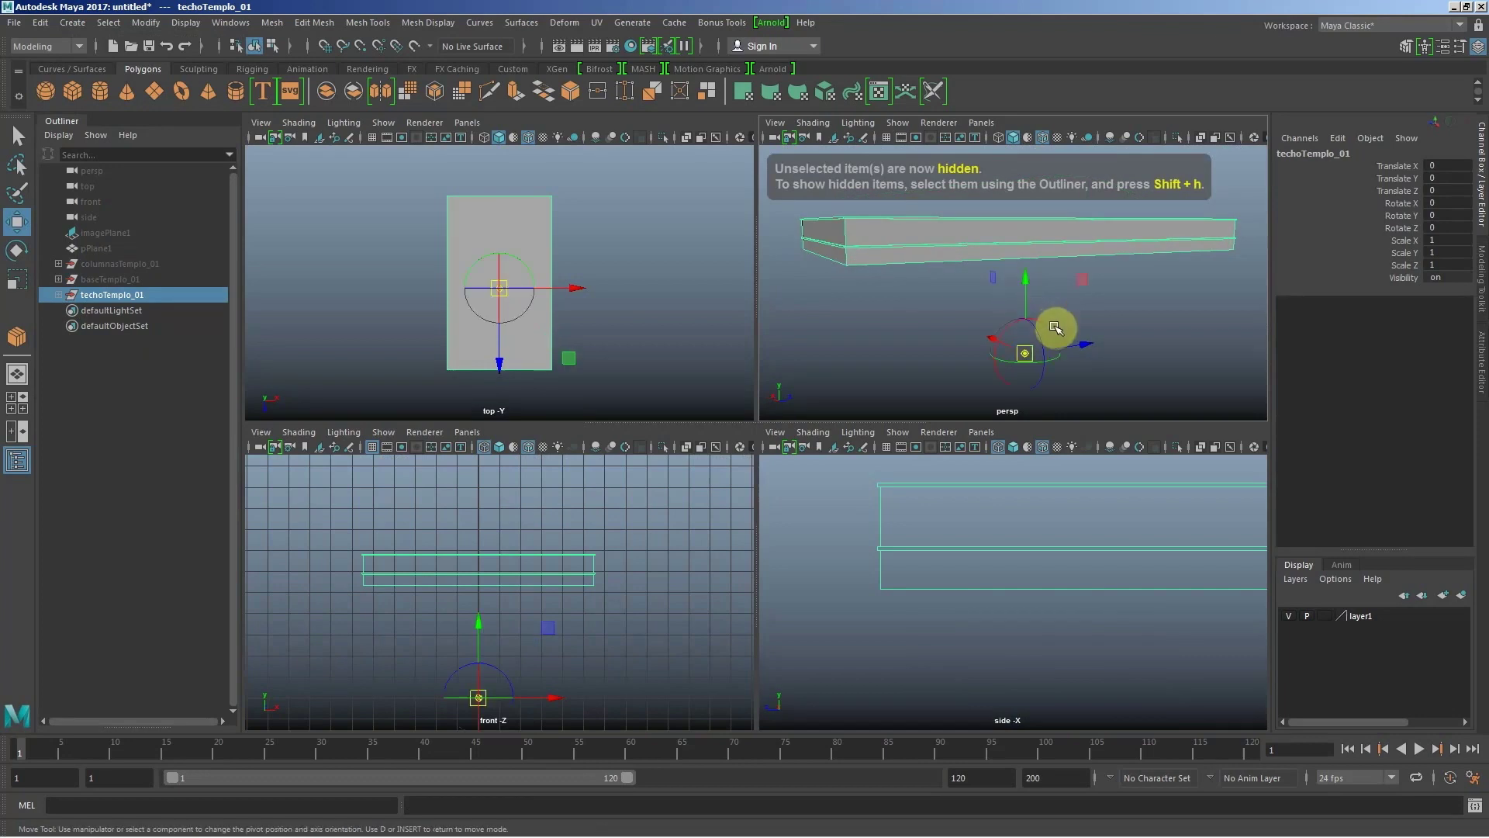
mouse_move(1025, 255)
mouse_down()
mouse_move(1035, 245)
mouse_move(1031, 256)
mouse_up()
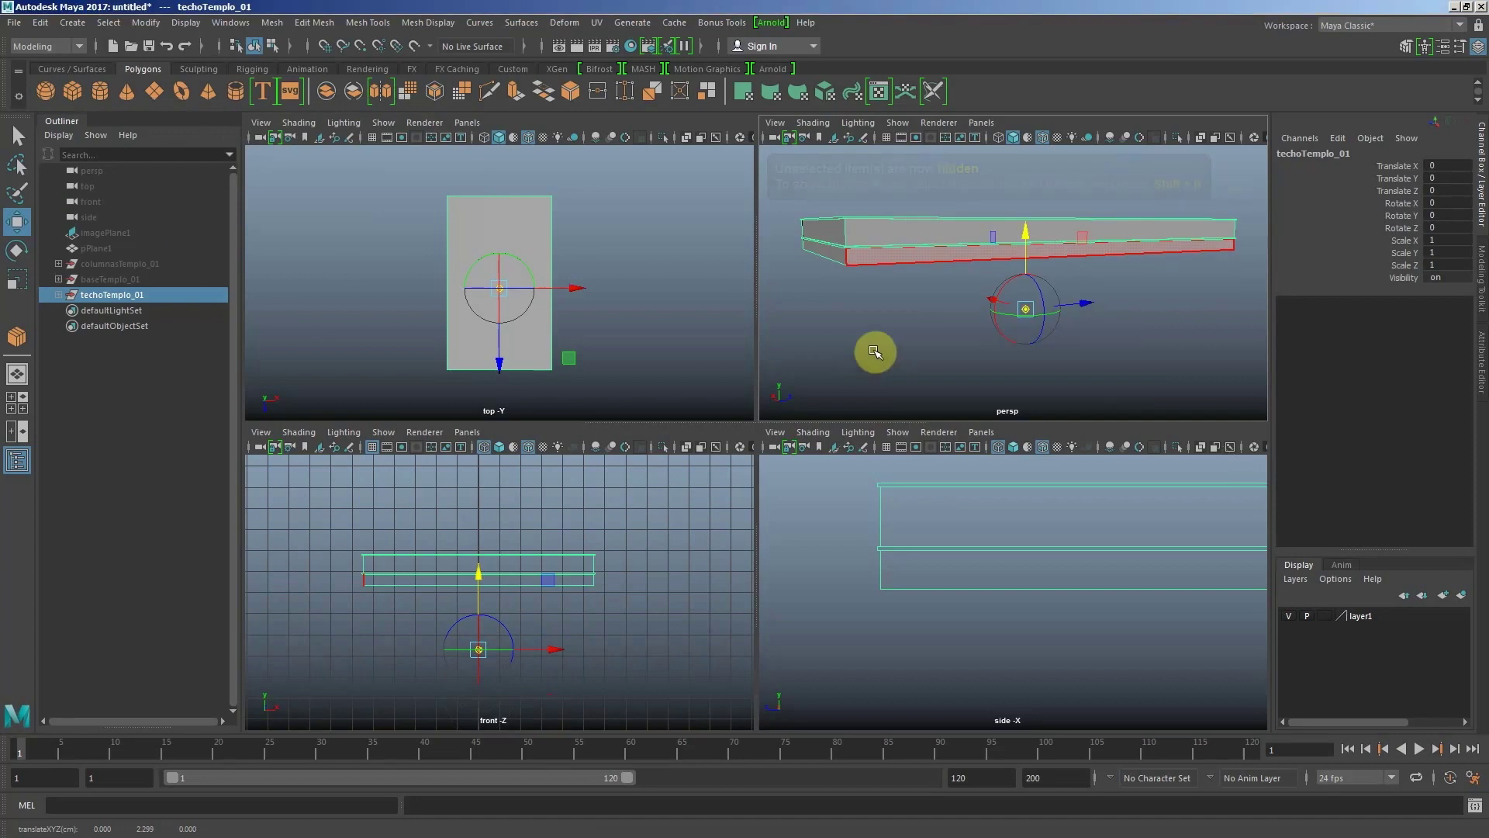
key(space)
key(space)
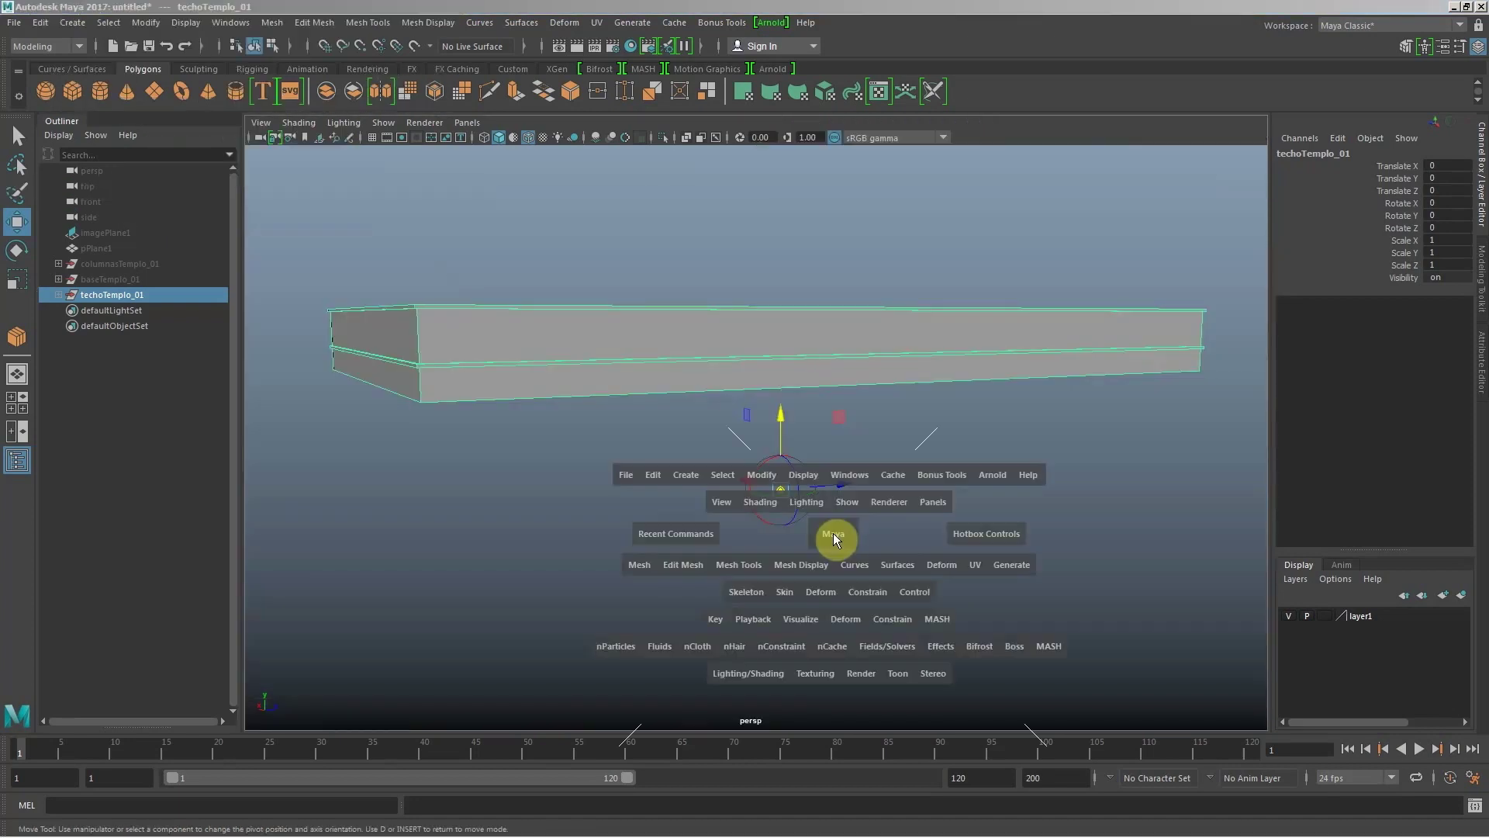
key(space)
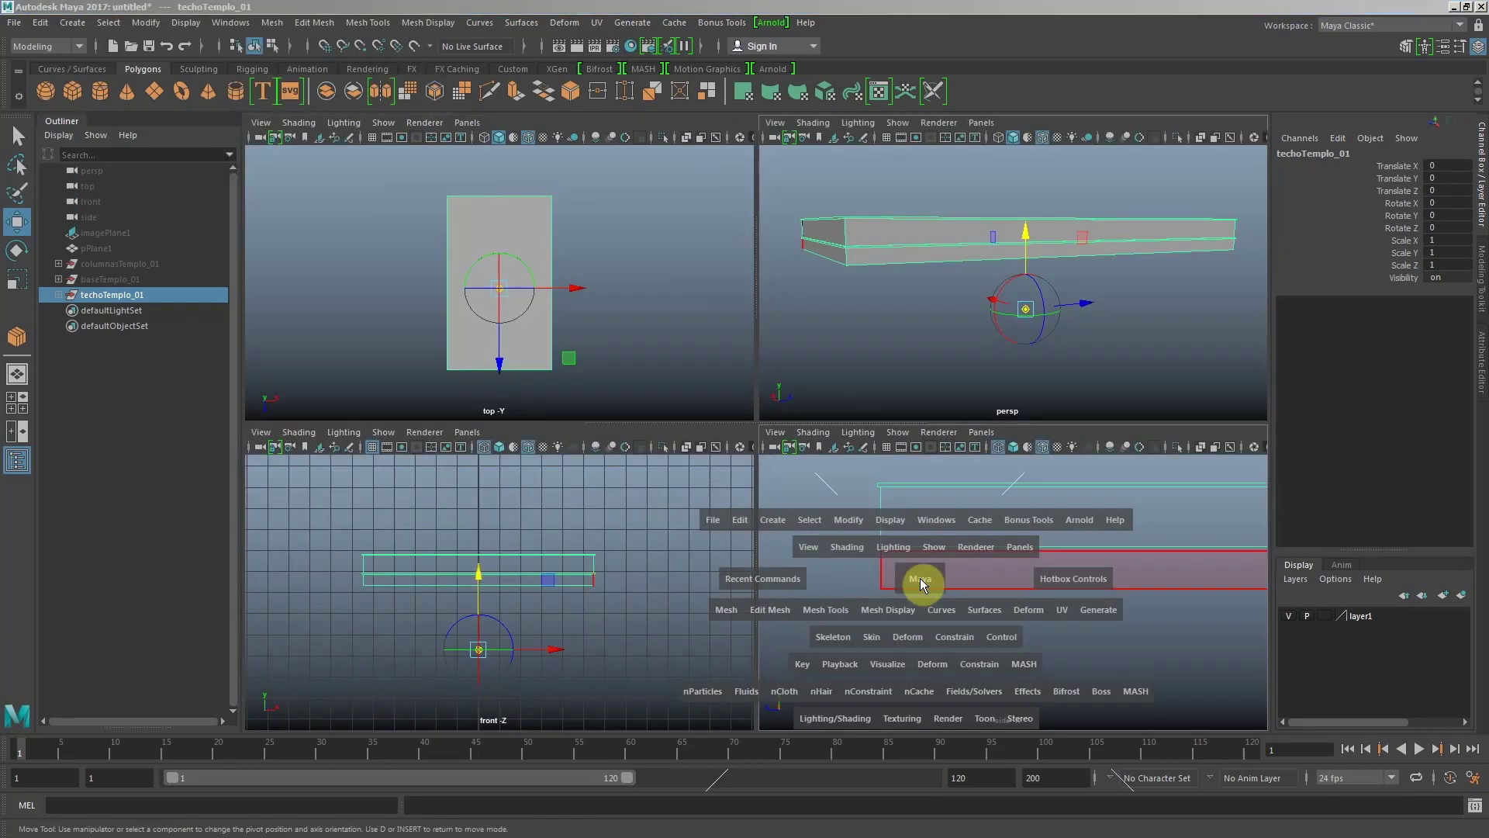
Step: Snap the roof pivot onto the slab's bottom edge in side view, then unhide everything
key(f)
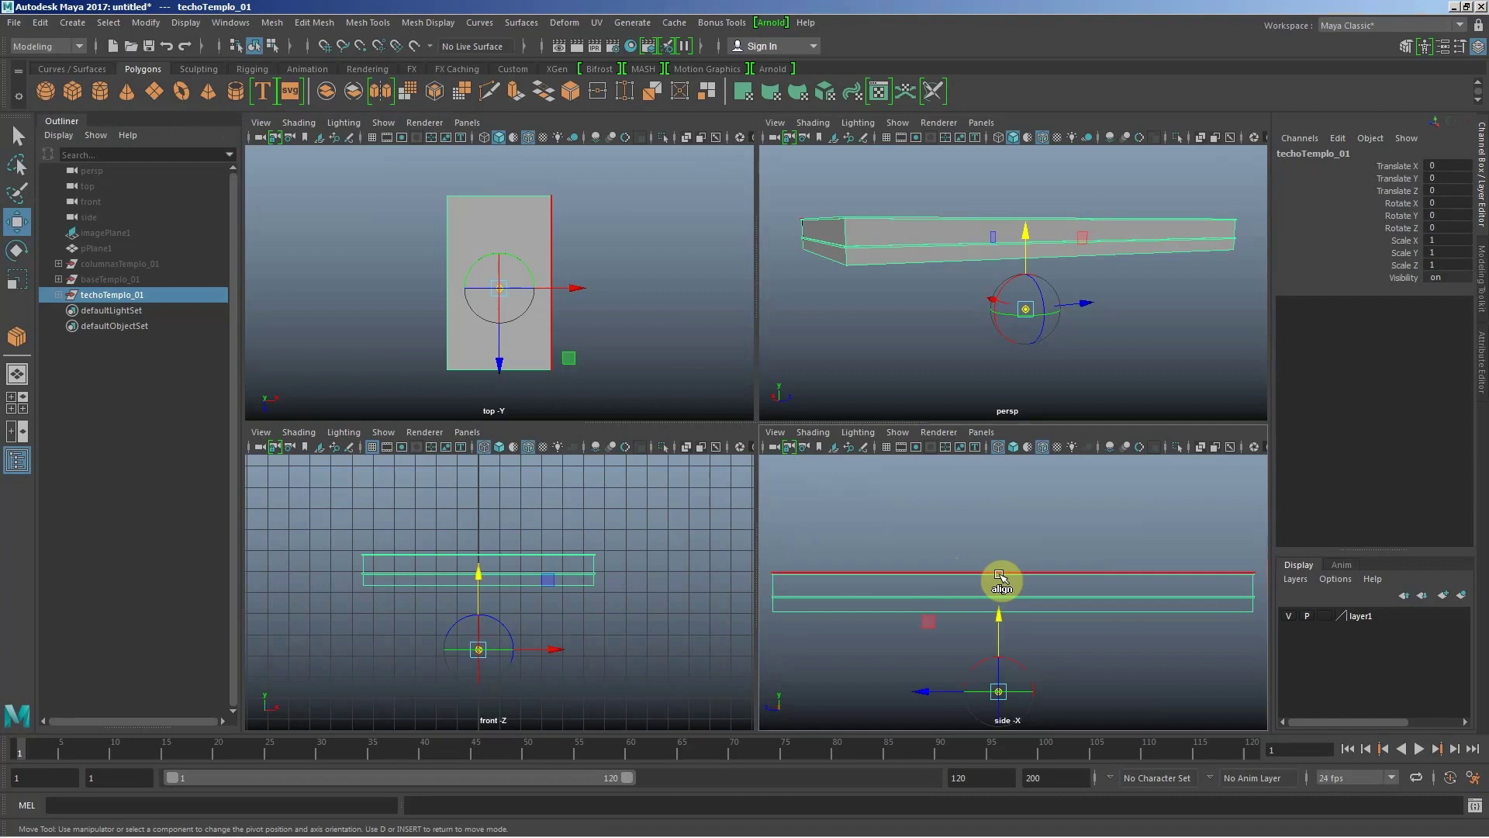
key(space)
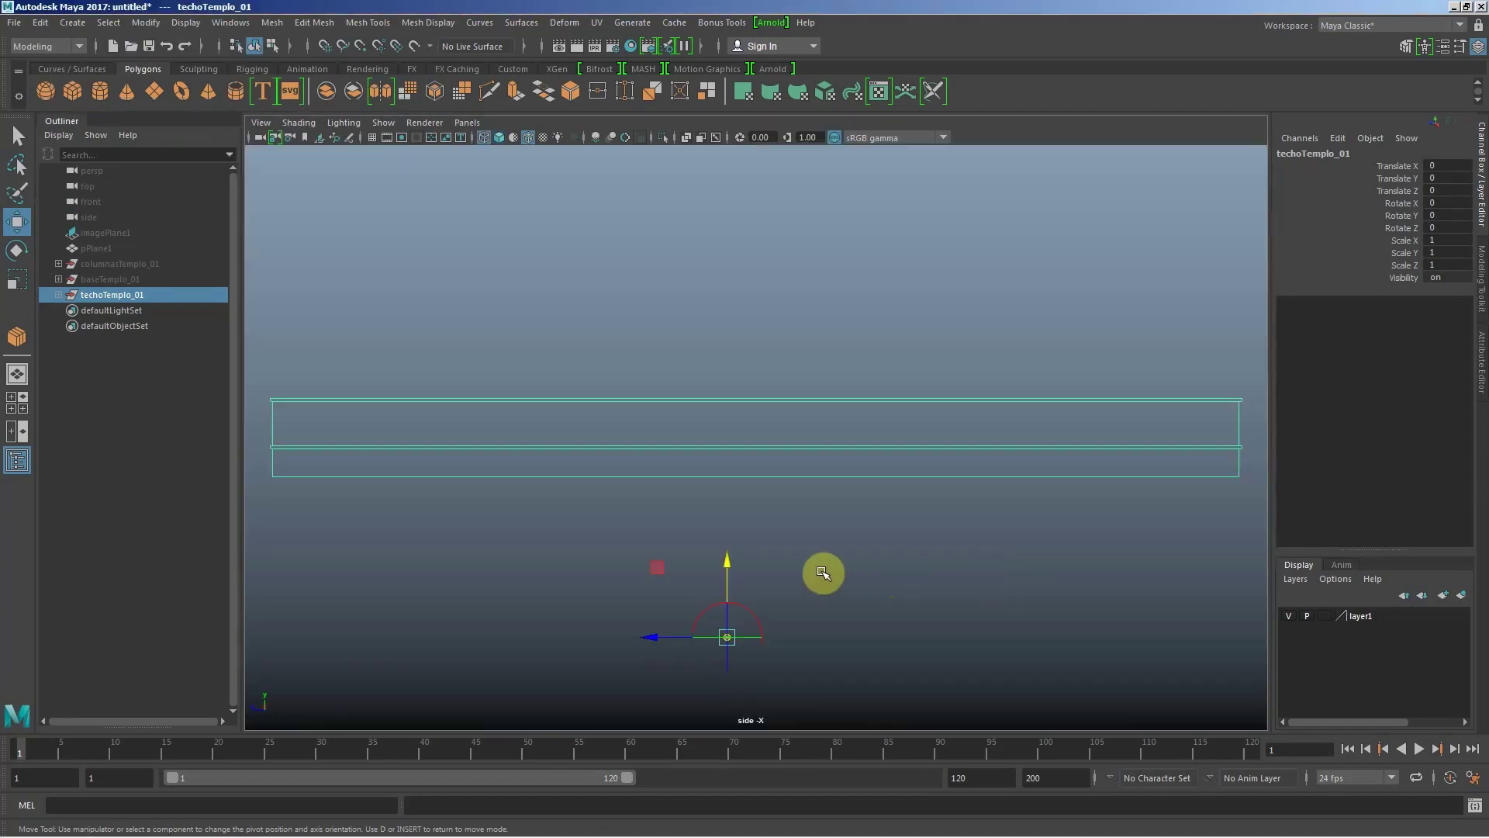
drag(729, 564, 741, 517)
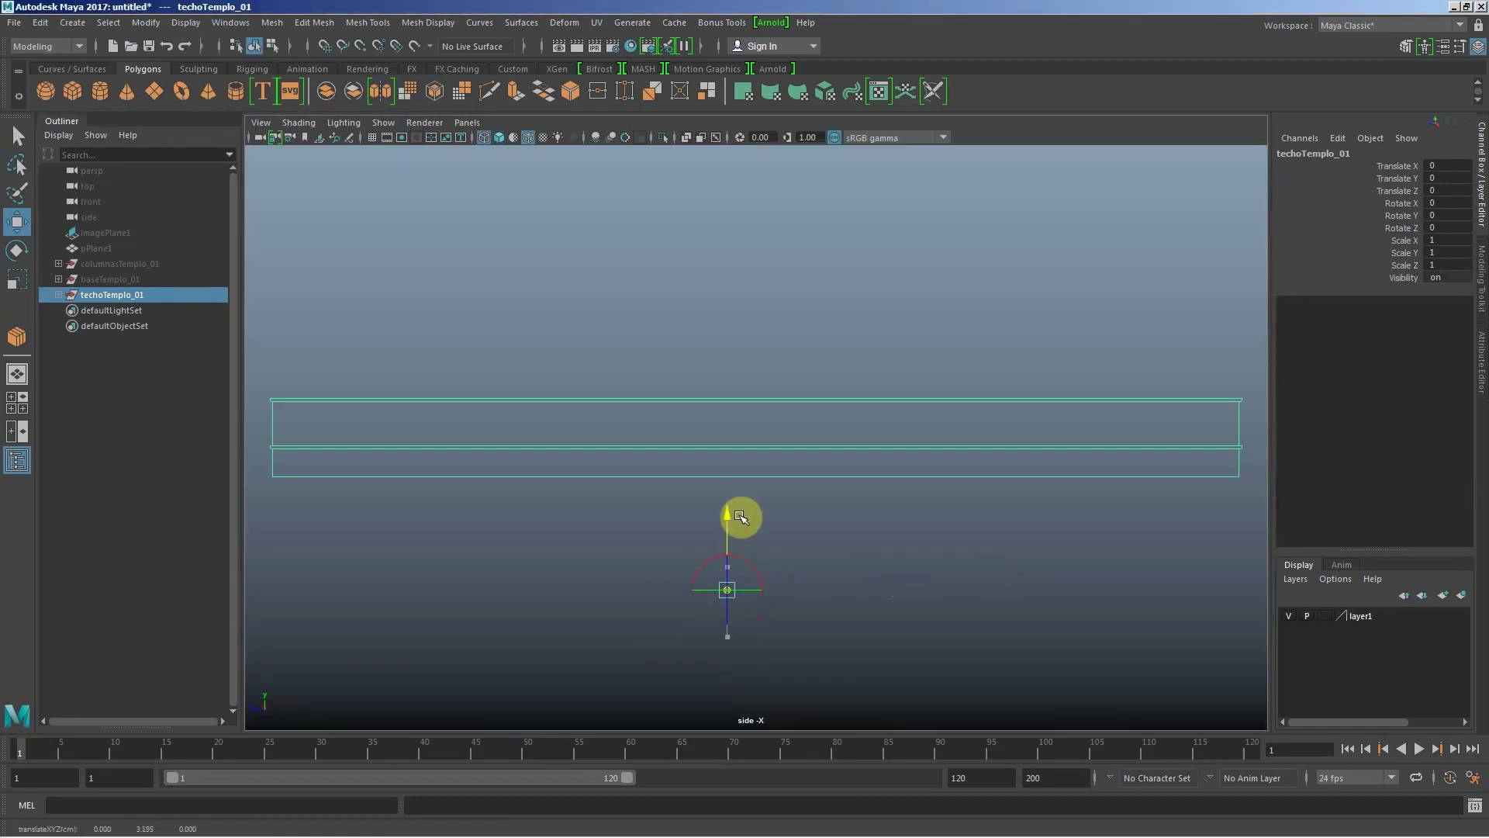
click(828, 478)
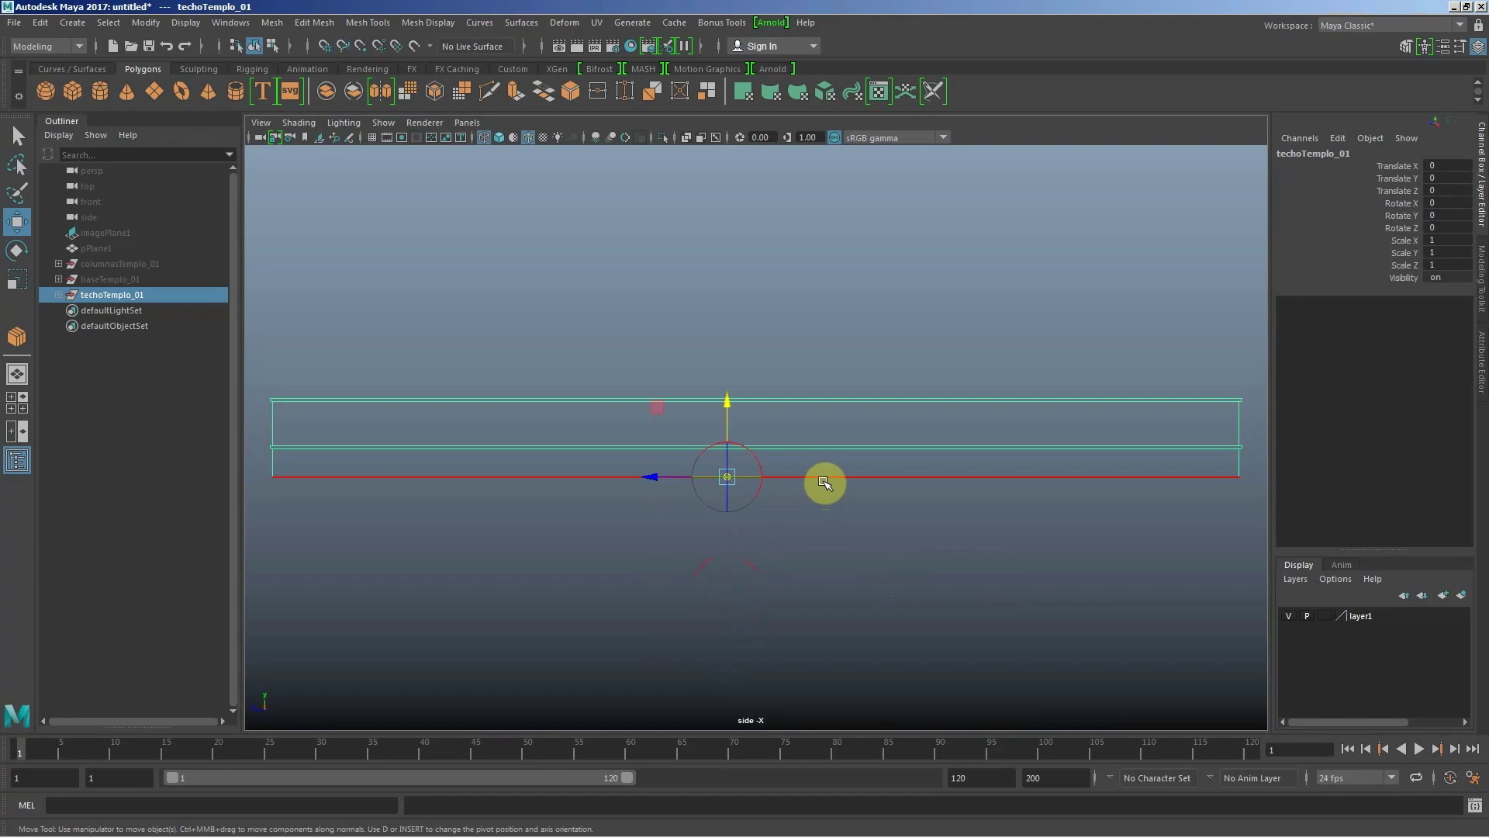
key(d)
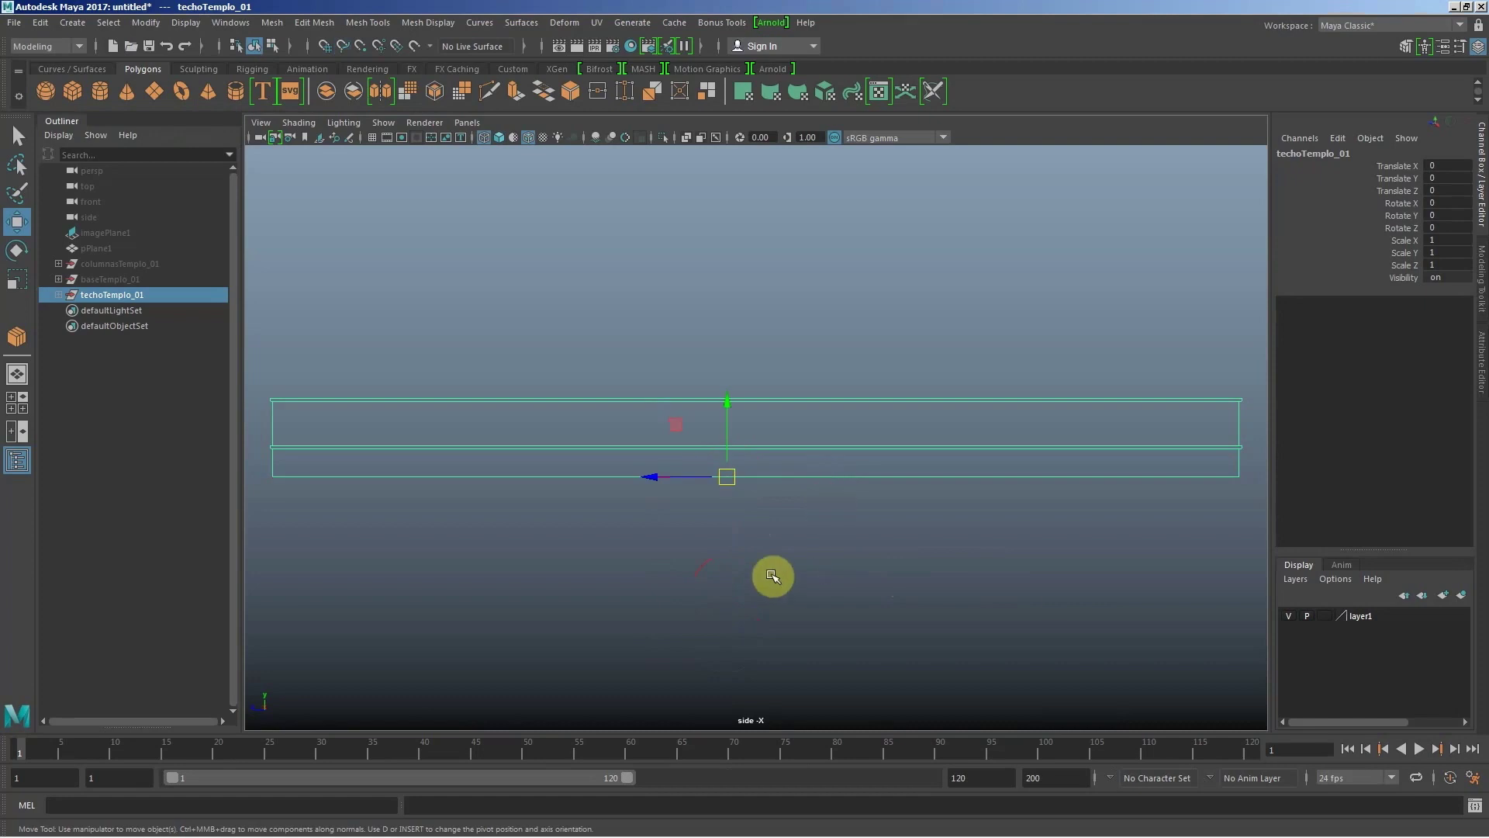
key(space)
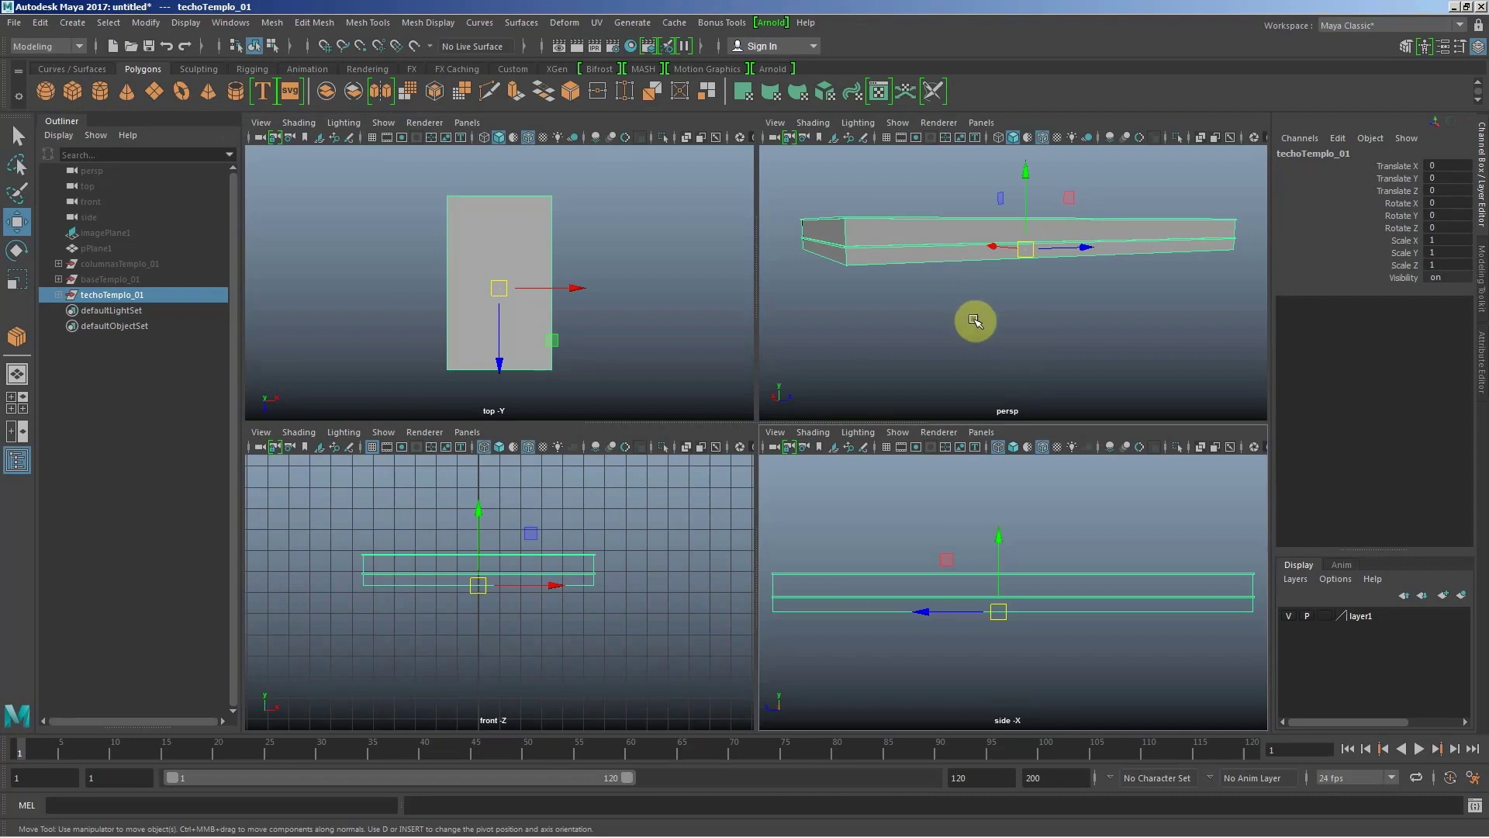
alt+drag(975, 321, 985, 316)
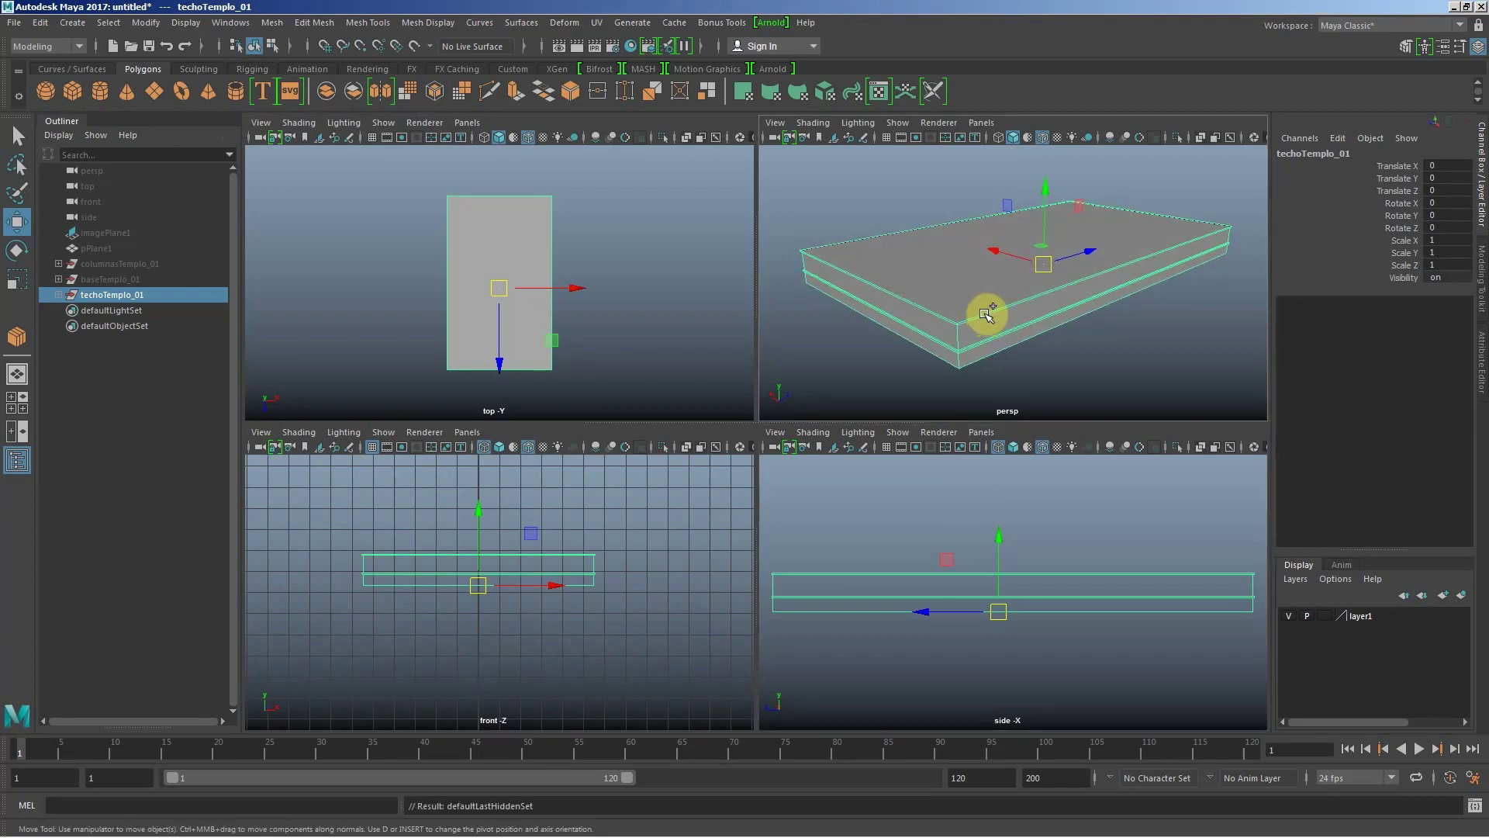
key(ctrl+shift+h)
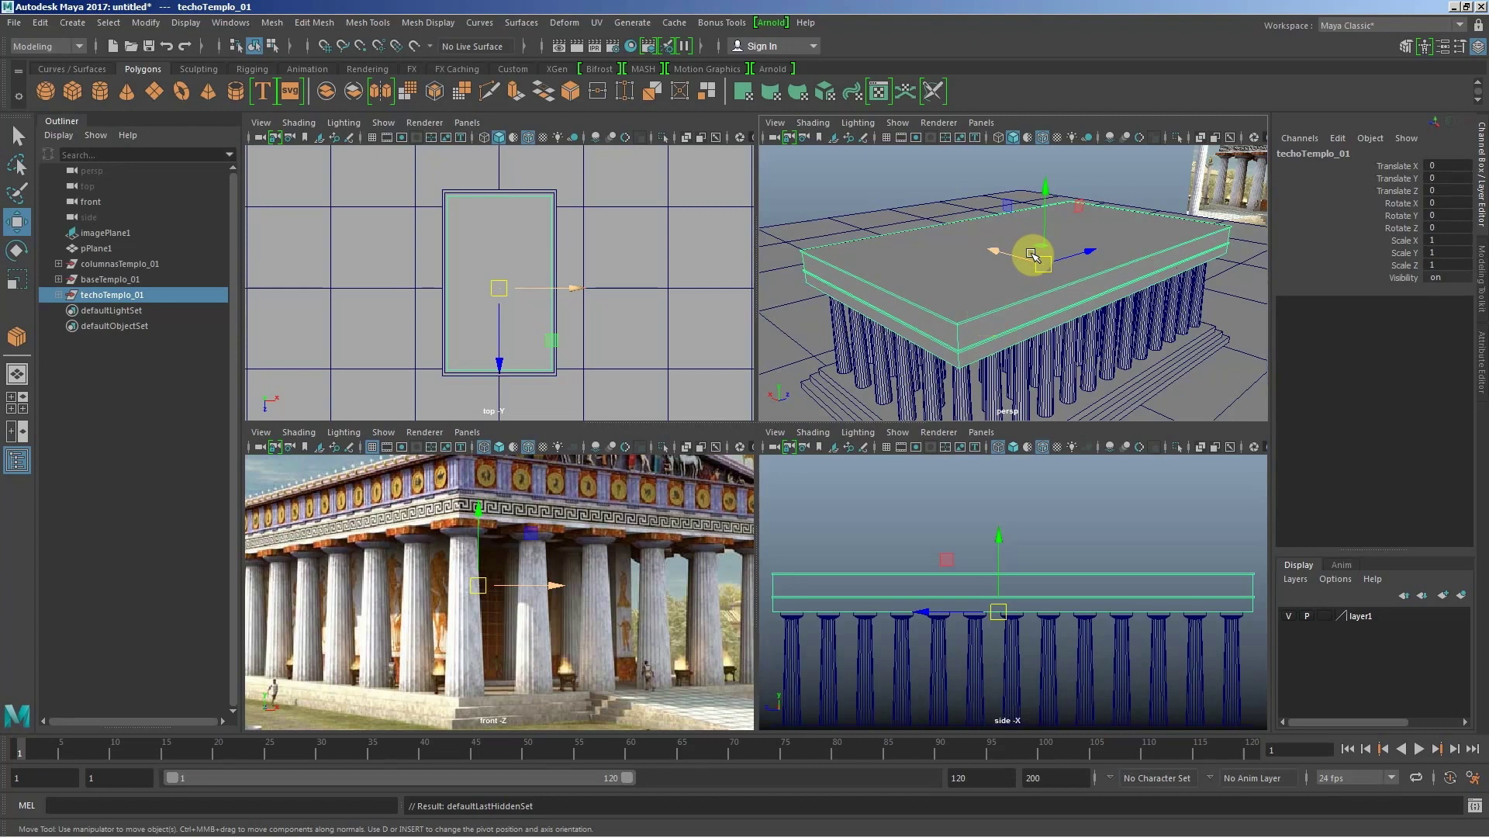
Step: Scale techoTemplo_01 to 0.908 in X and 0.975 in Z, then deselect
key(r)
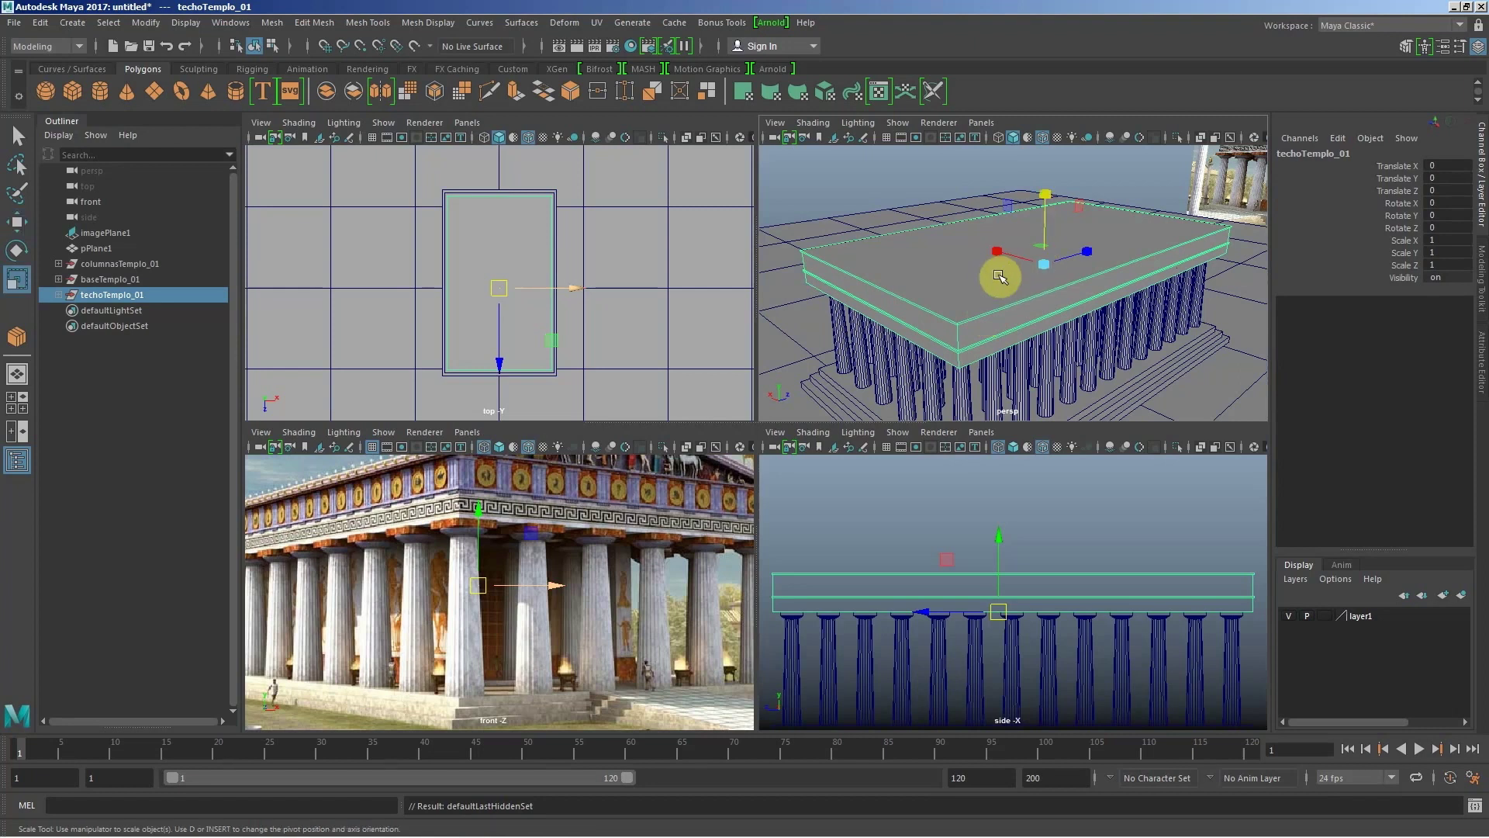
mouse_move(997, 289)
alt+mouse_down()
mouse_move(974, 290)
mouse_move(1033, 264)
alt+mouse_up()
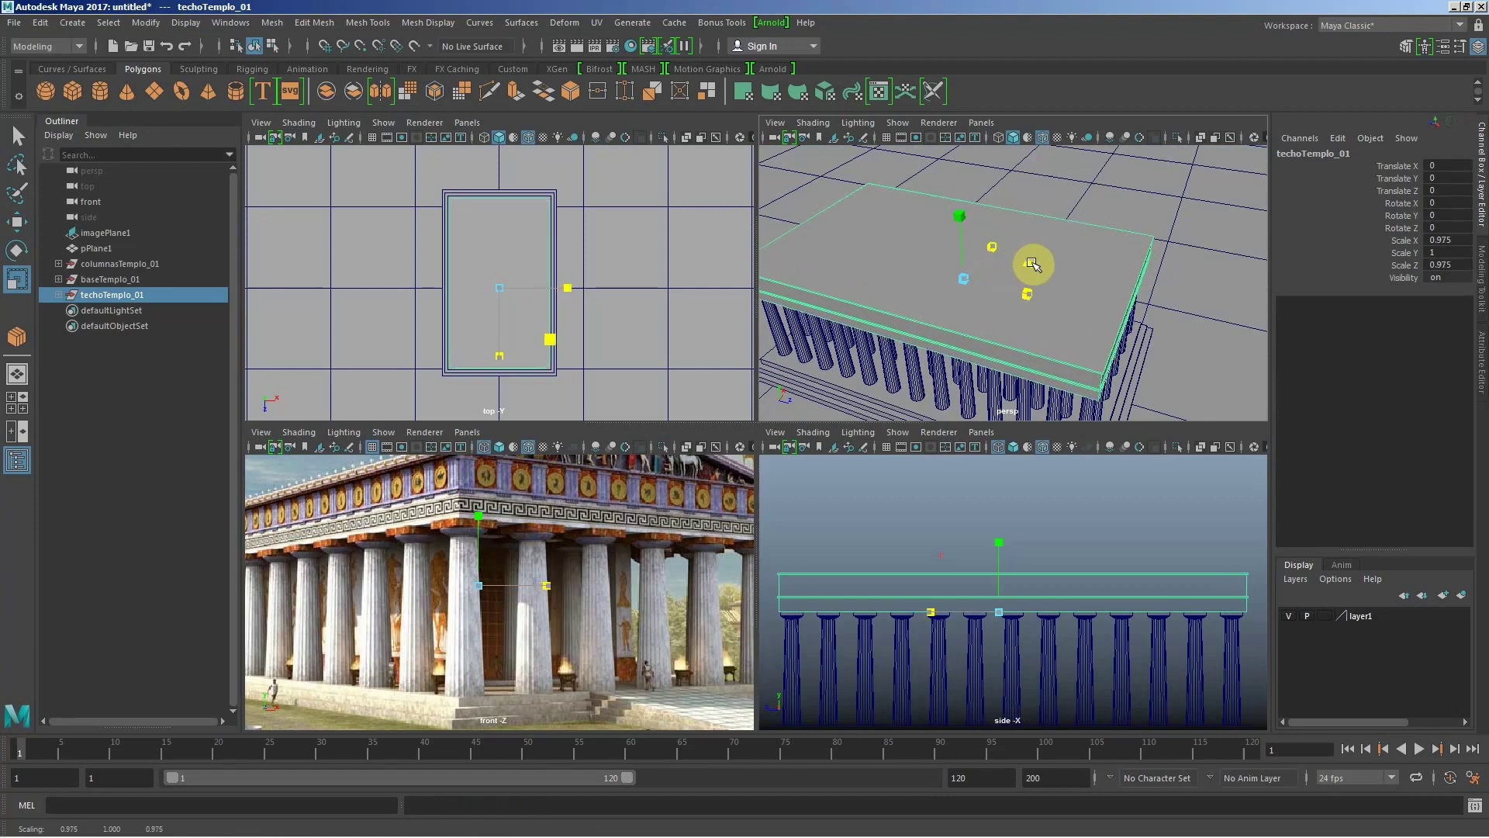
mouse_move(1074, 279)
alt+mouse_down()
mouse_move(1114, 253)
mouse_move(1012, 249)
alt+mouse_up()
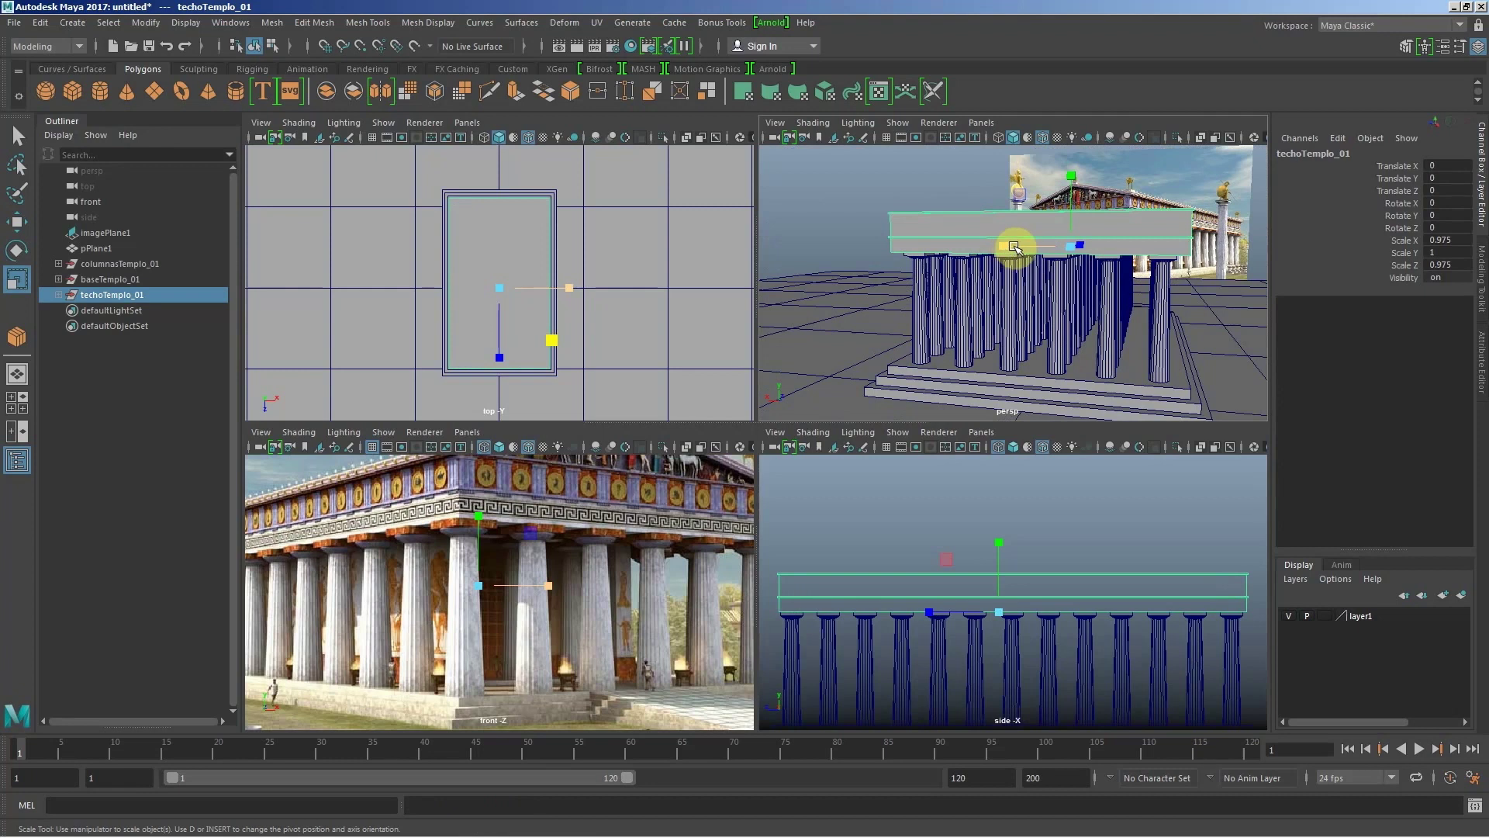
drag(1018, 246, 1019, 248)
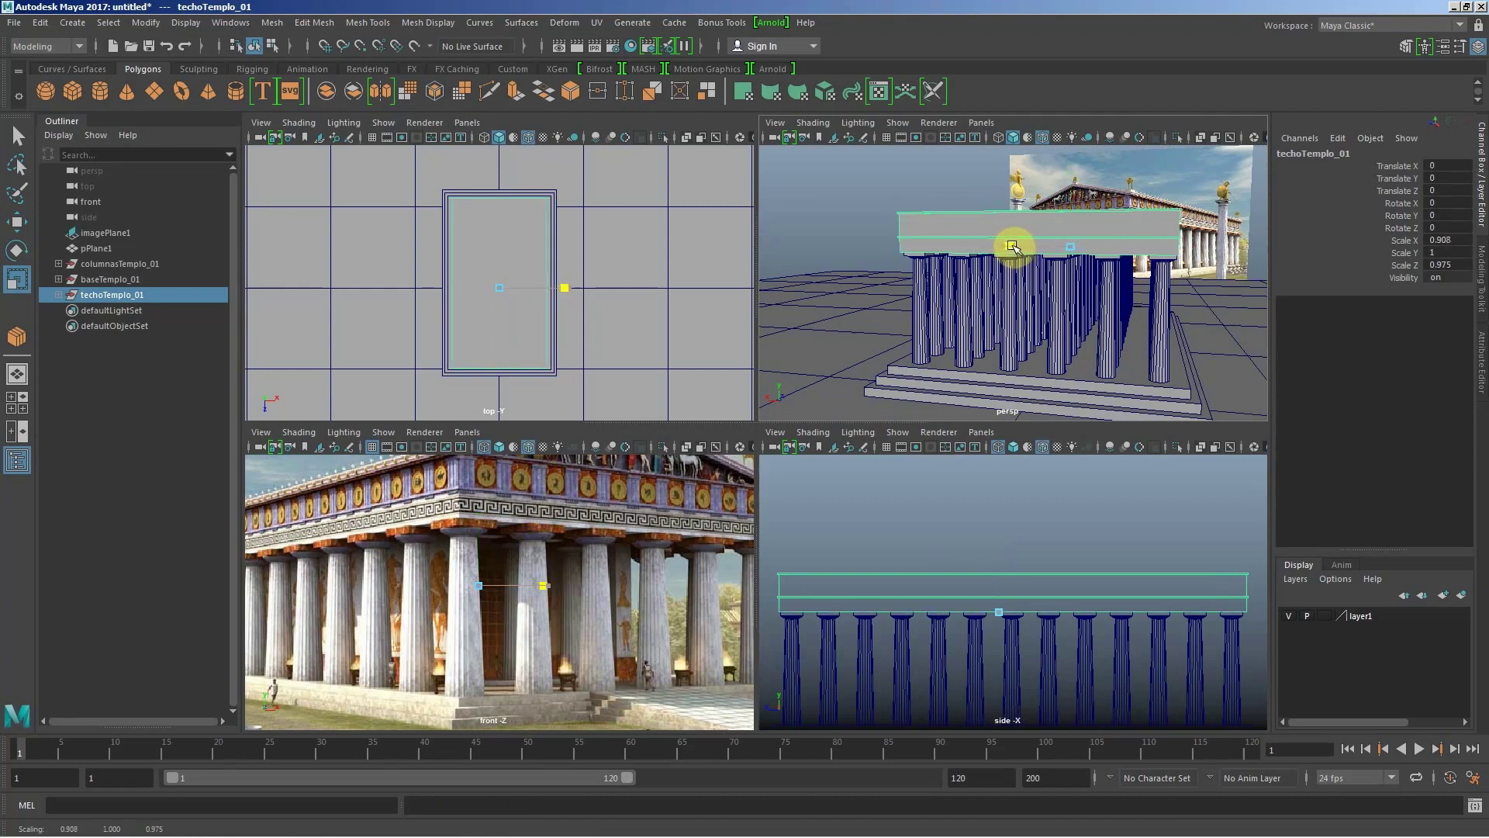
alt+drag(957, 276, 1070, 266)
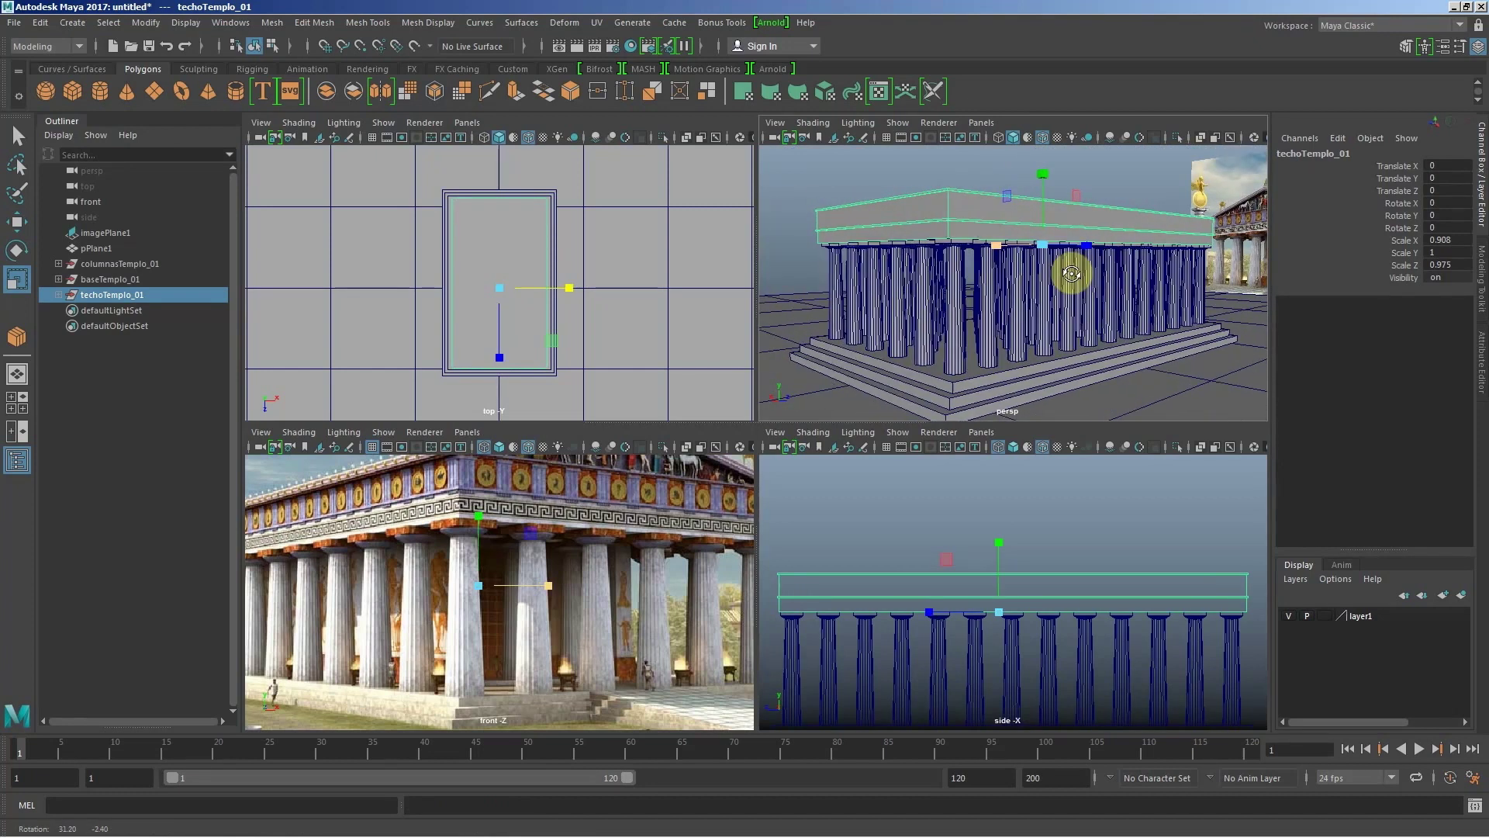
mouse_move(791, 405)
alt+mouse_down()
mouse_move(934, 373)
mouse_move(891, 276)
alt+mouse_up()
click(872, 193)
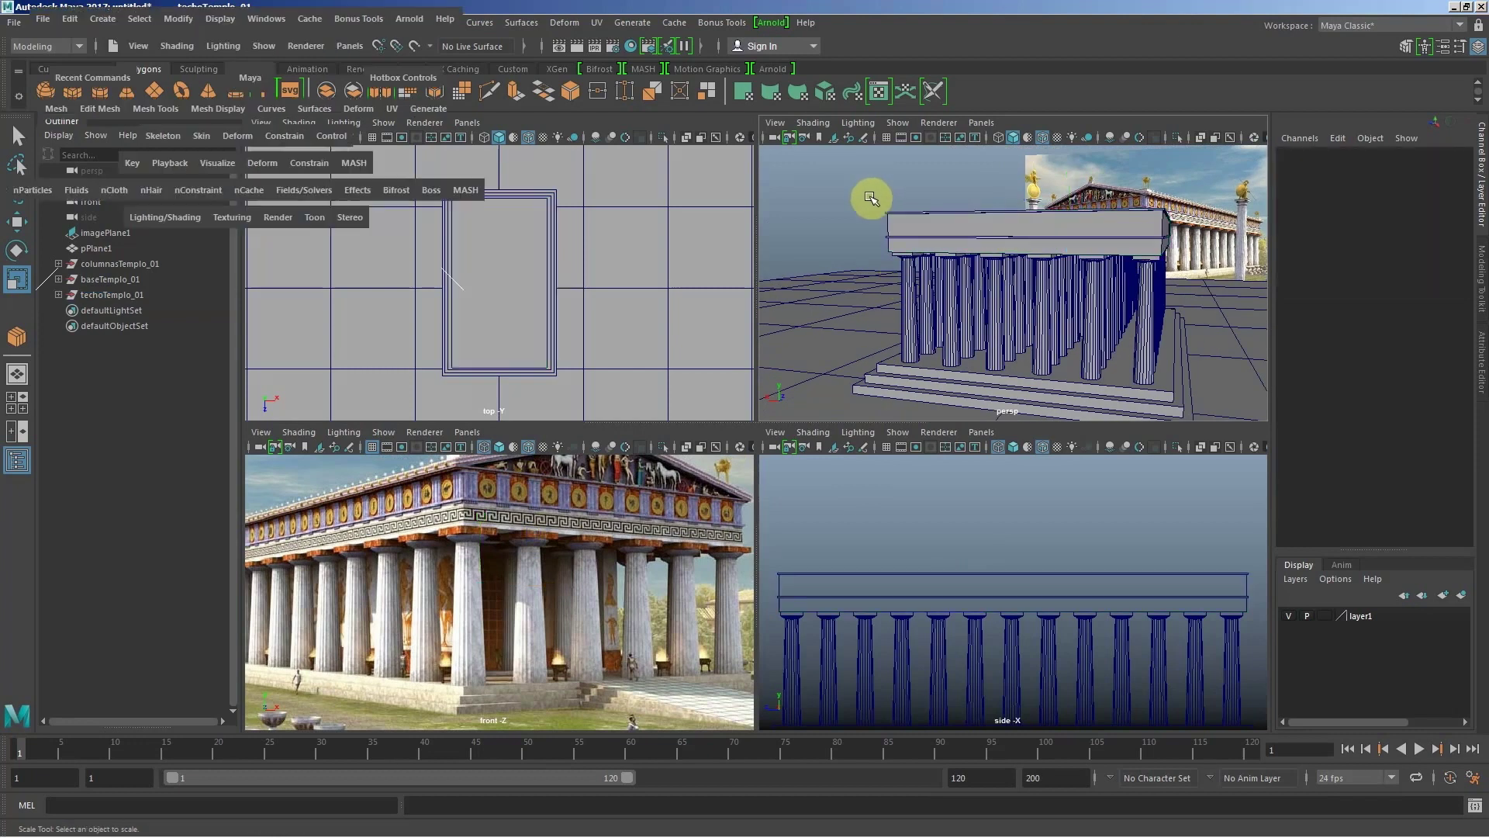
key(space)
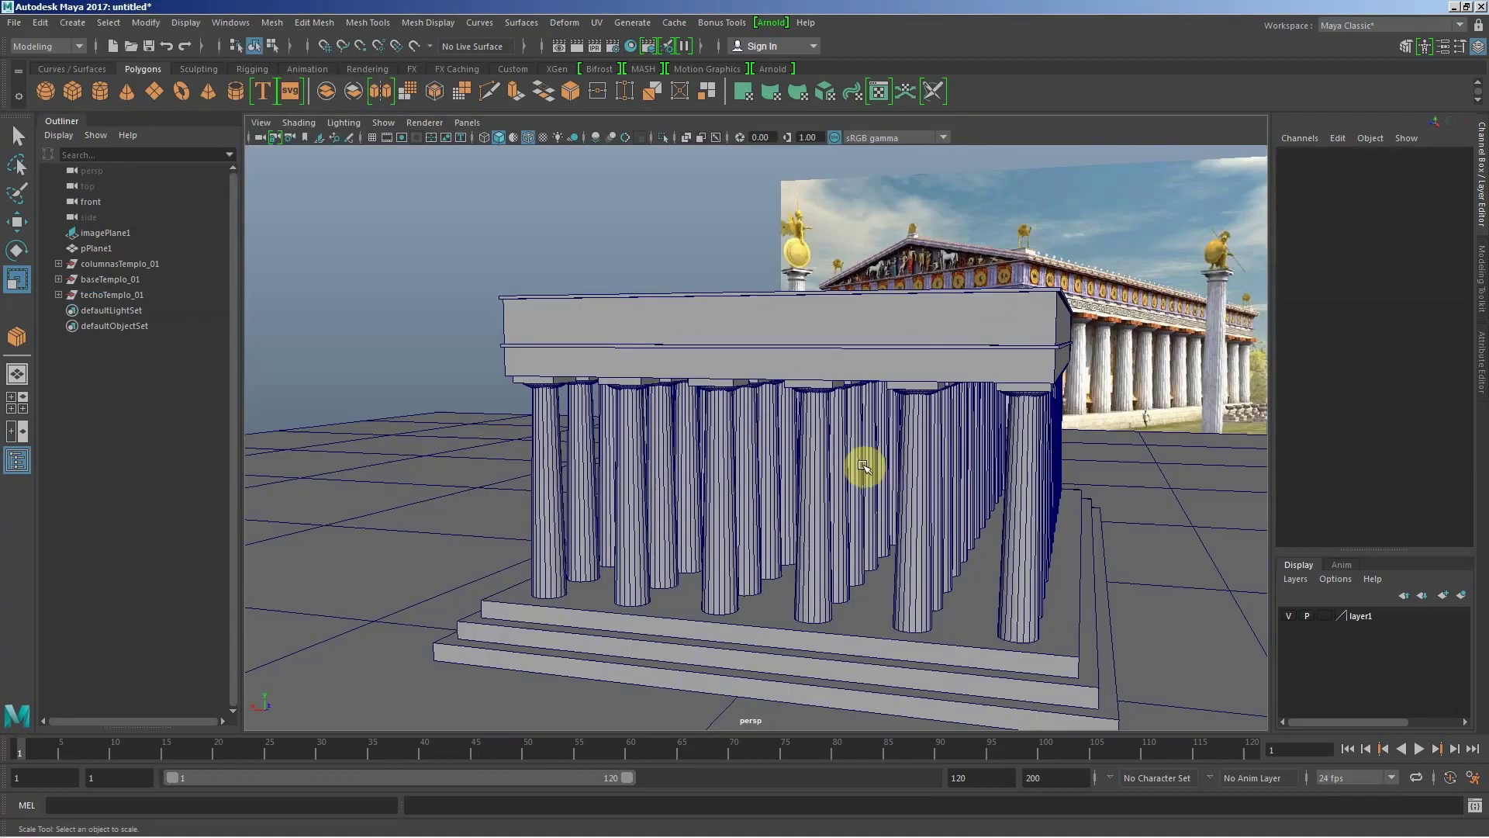
mouse_move(865, 466)
alt+mouse_down()
mouse_move(802, 464)
mouse_move(445, 283)
alt+mouse_up()
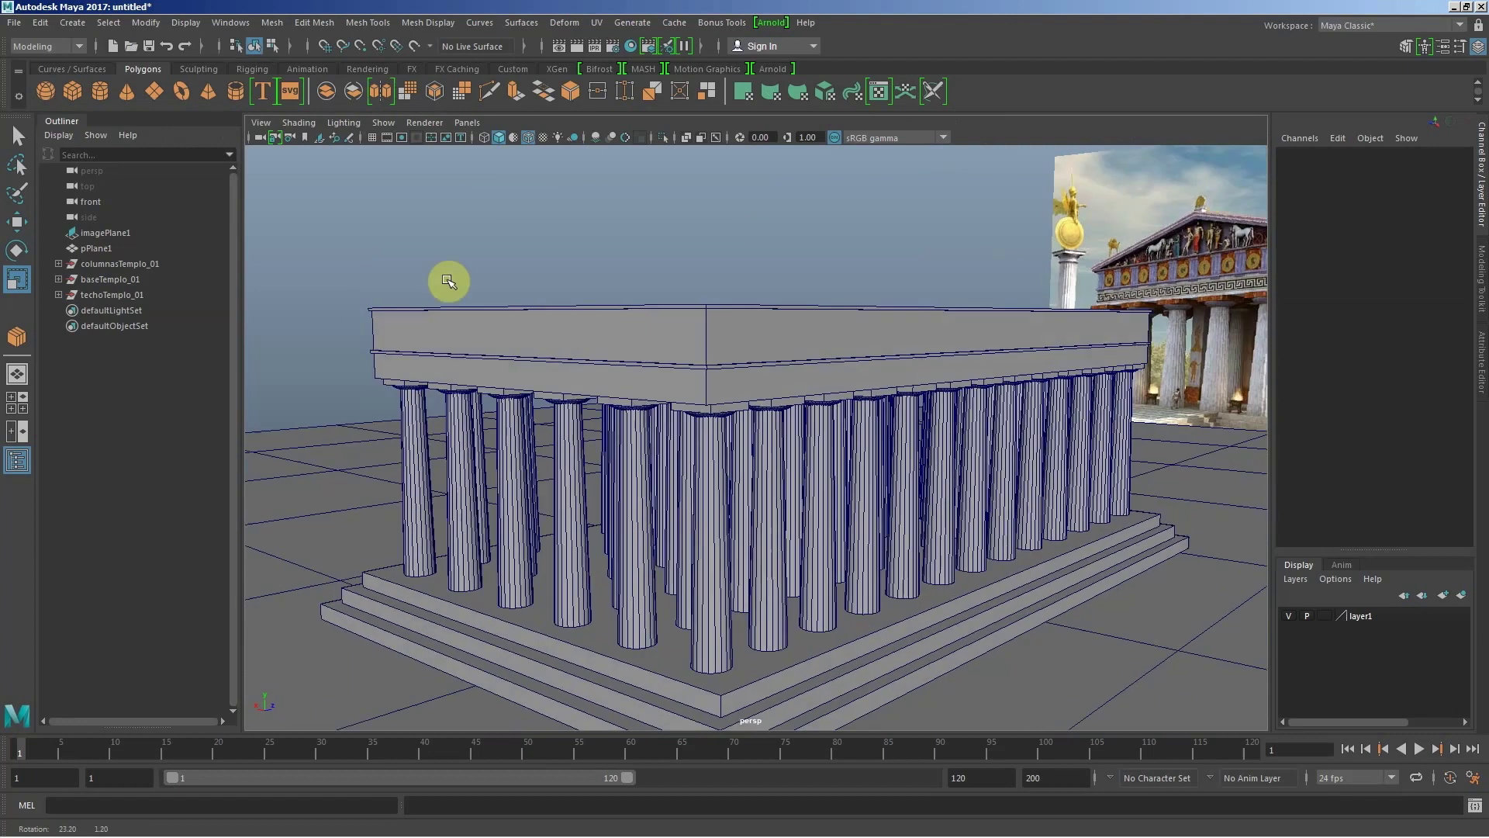
Step: Uncheck Wireframe on Shaded and orbit toward the temple front
click(298, 123)
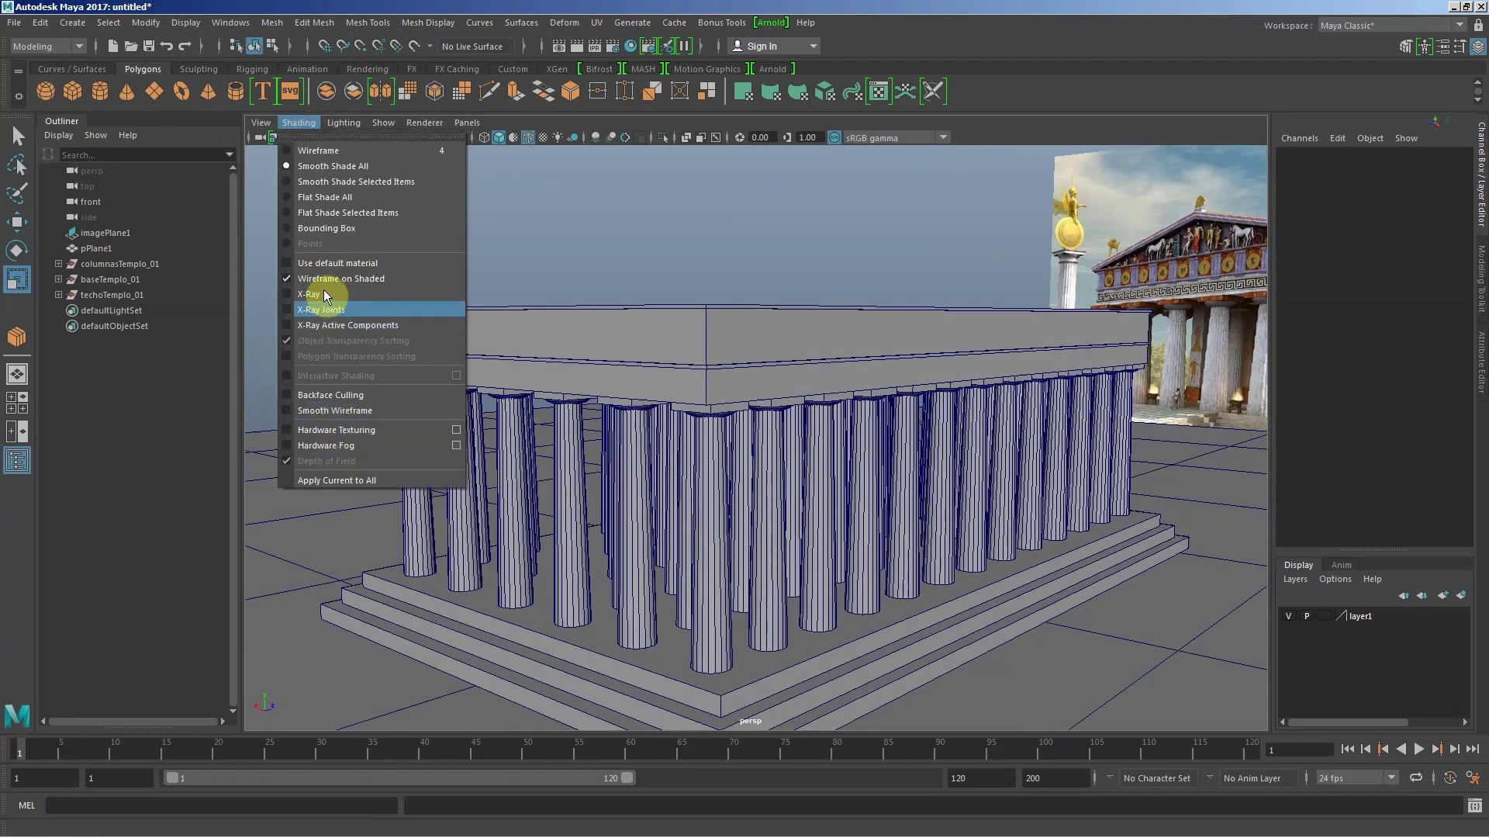
click(341, 277)
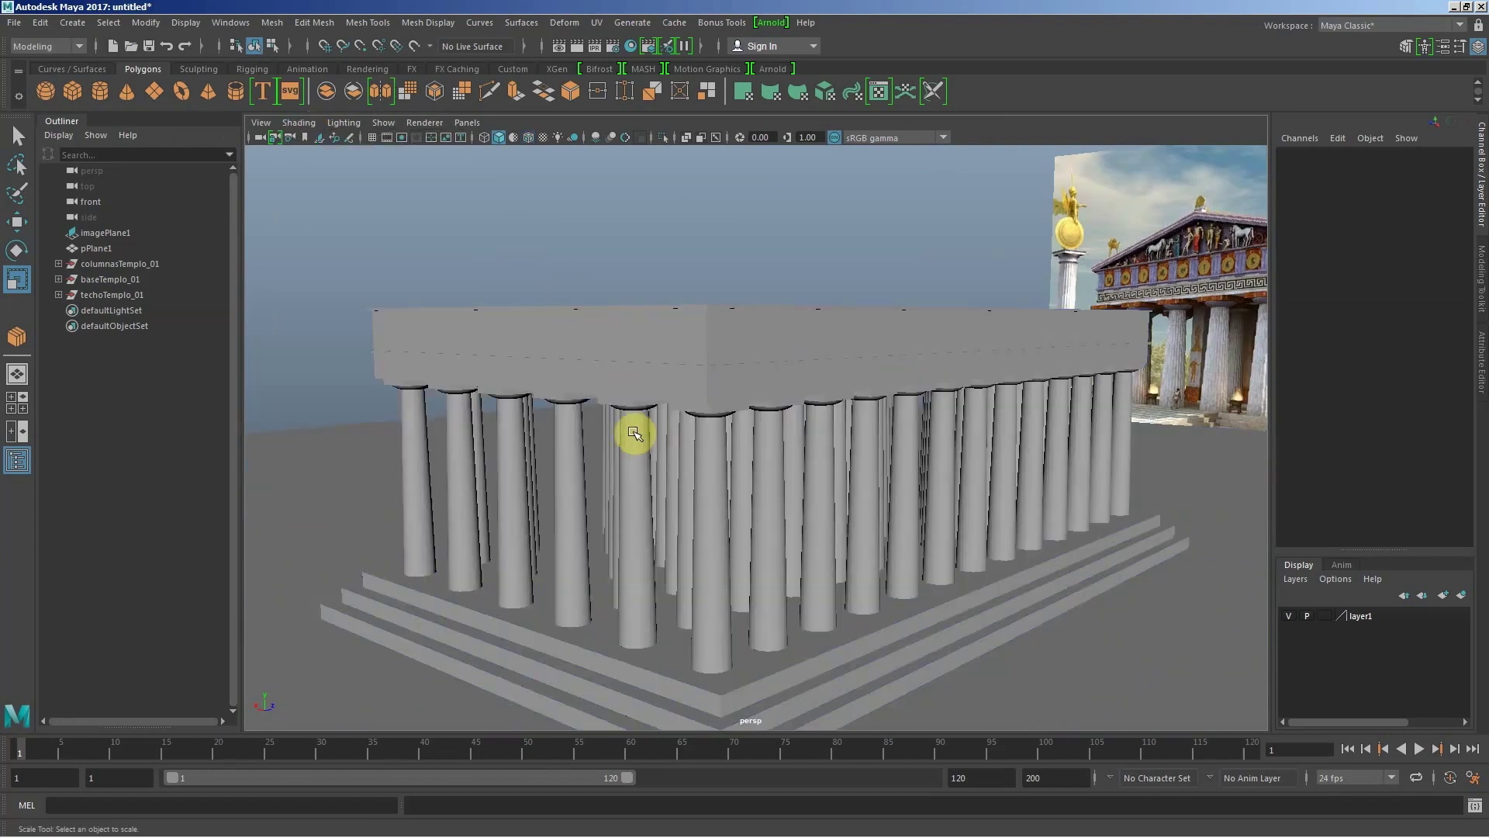
mouse_move(633, 432)
alt+mouse_down()
mouse_move(737, 469)
mouse_move(651, 455)
mouse_move(735, 473)
mouse_move(582, 407)
alt+mouse_up()
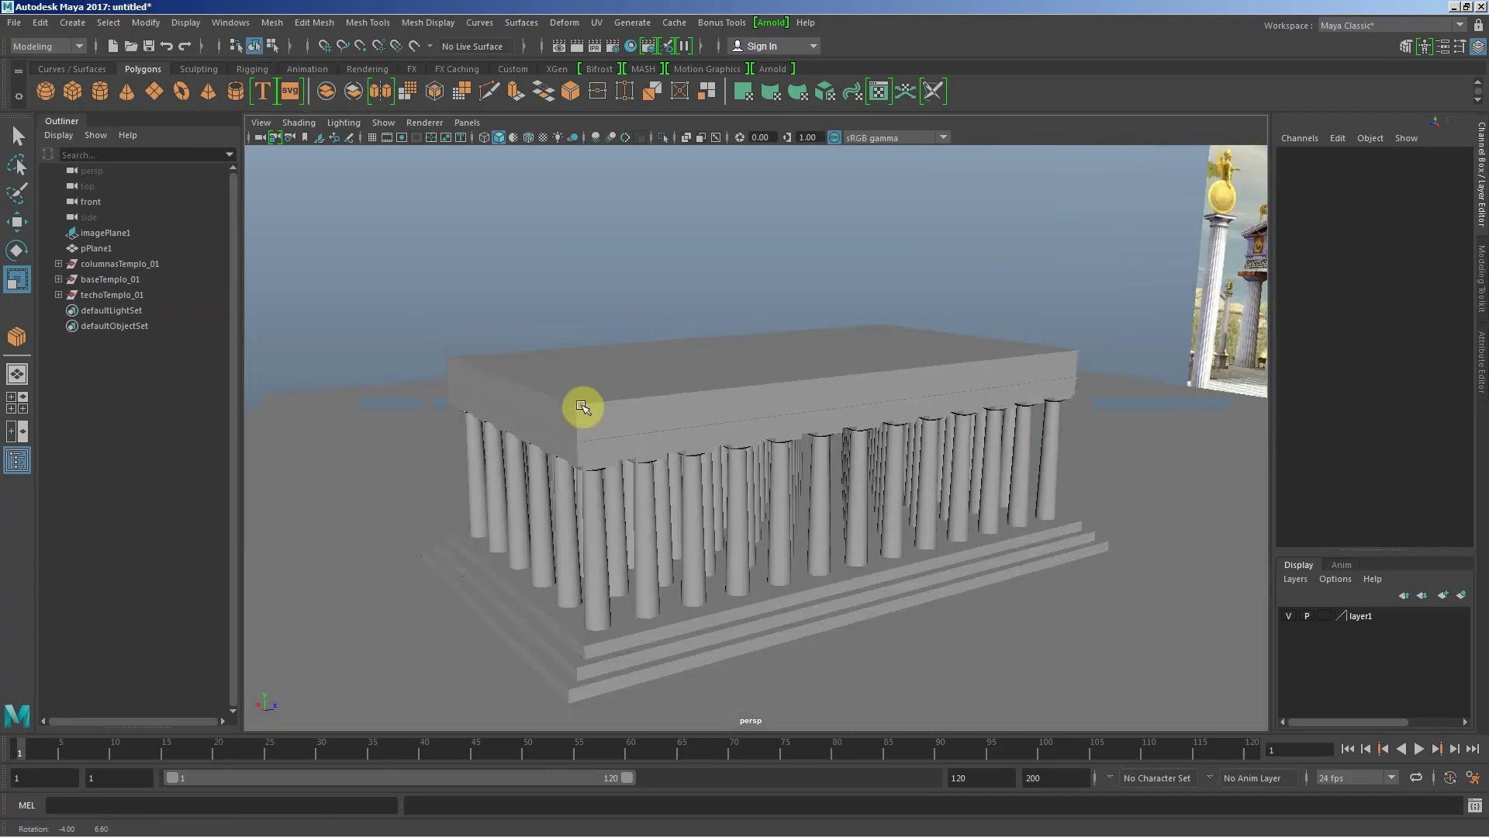
click(587, 404)
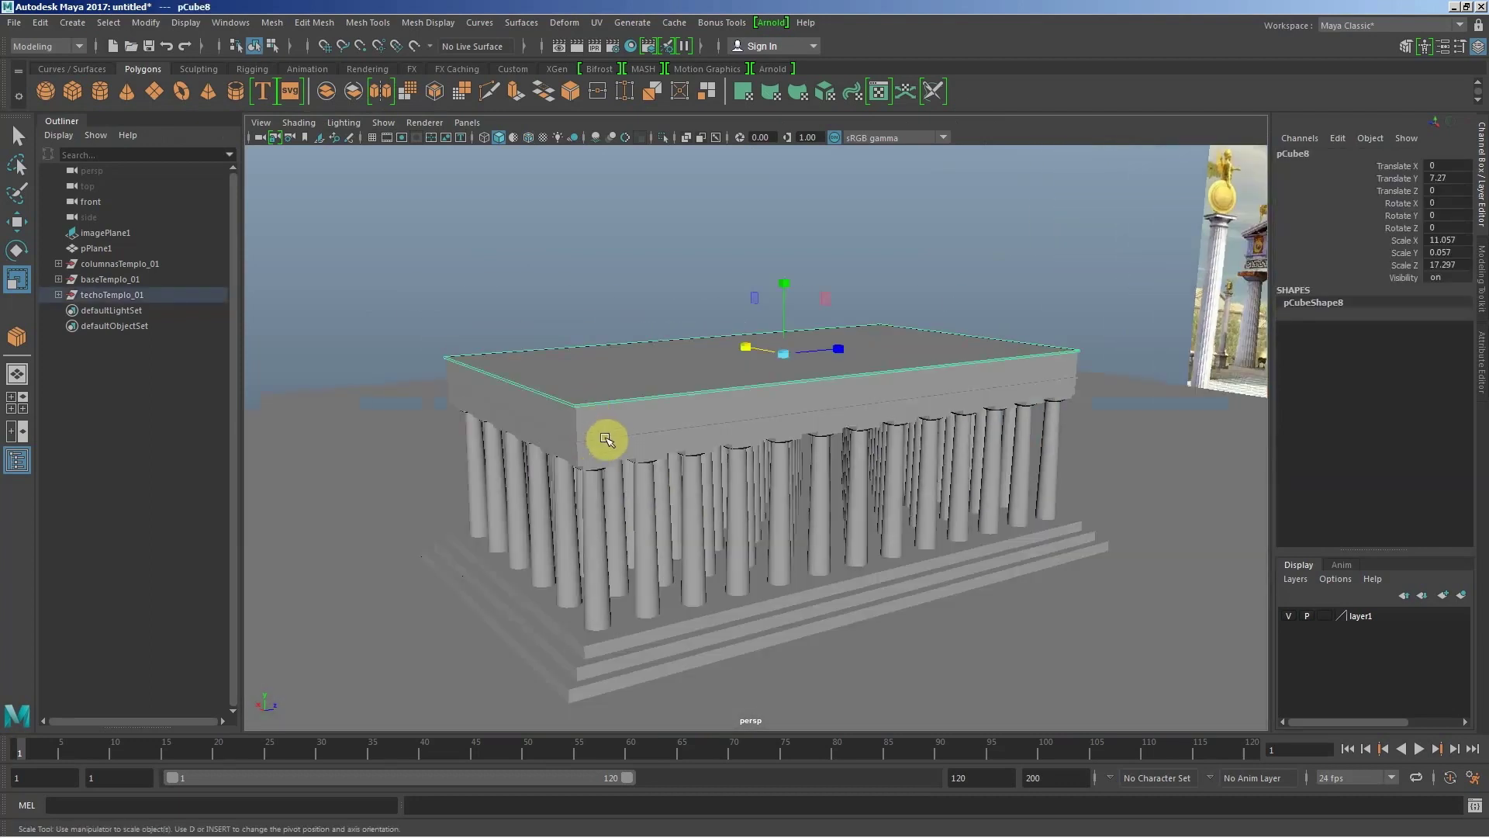
click(606, 439)
mouse_move(532, 437)
alt+mouse_down()
mouse_move(509, 435)
mouse_move(578, 432)
alt+mouse_up()
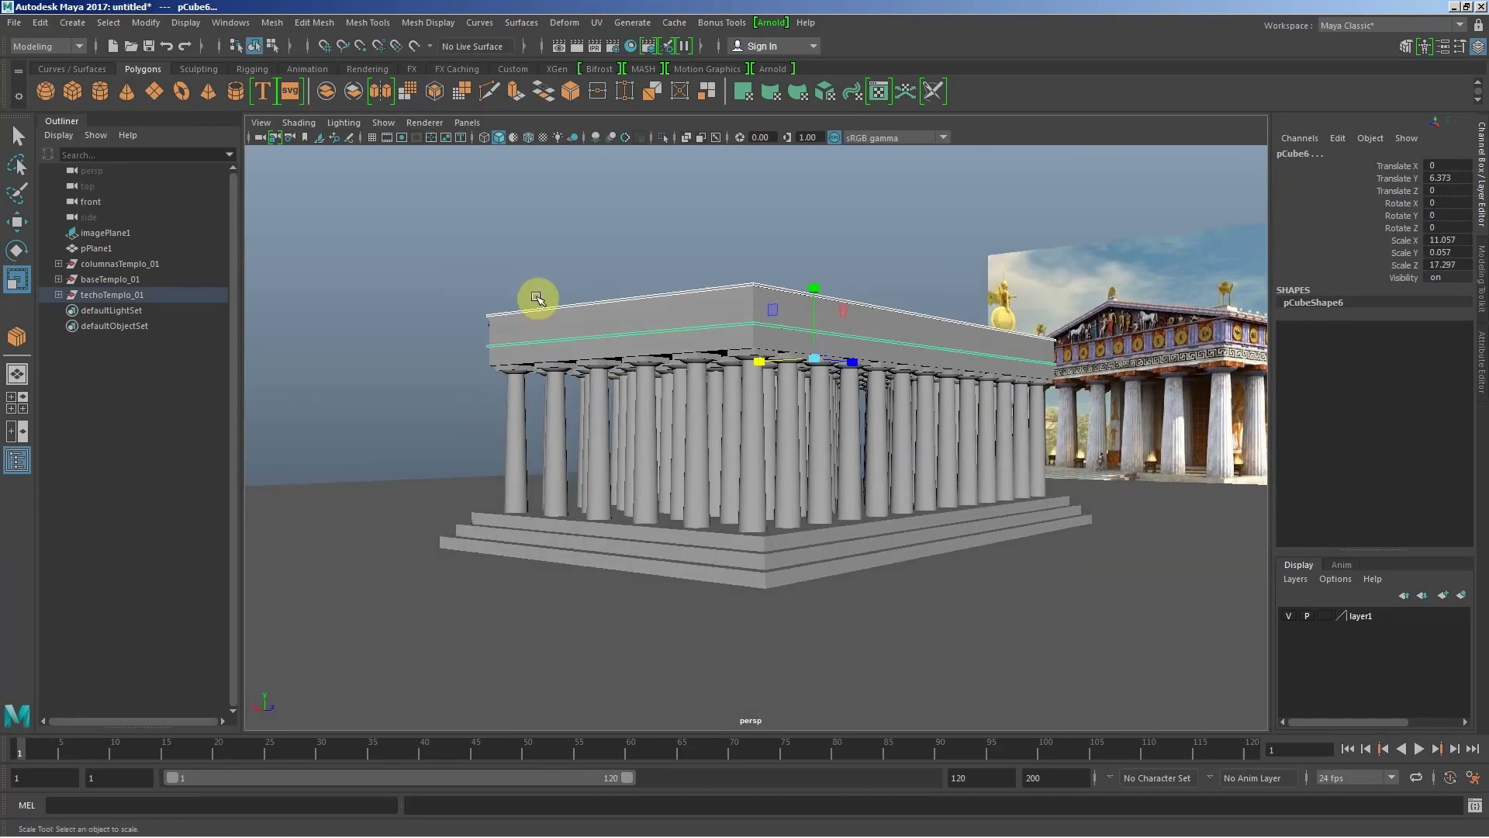
Step: Select the top roof slab pCube8
click(538, 298)
mouse_move(854, 385)
alt+mouse_down()
mouse_move(922, 381)
mouse_move(891, 365)
mouse_move(904, 382)
mouse_move(954, 385)
mouse_move(851, 382)
mouse_move(902, 387)
alt+mouse_up()
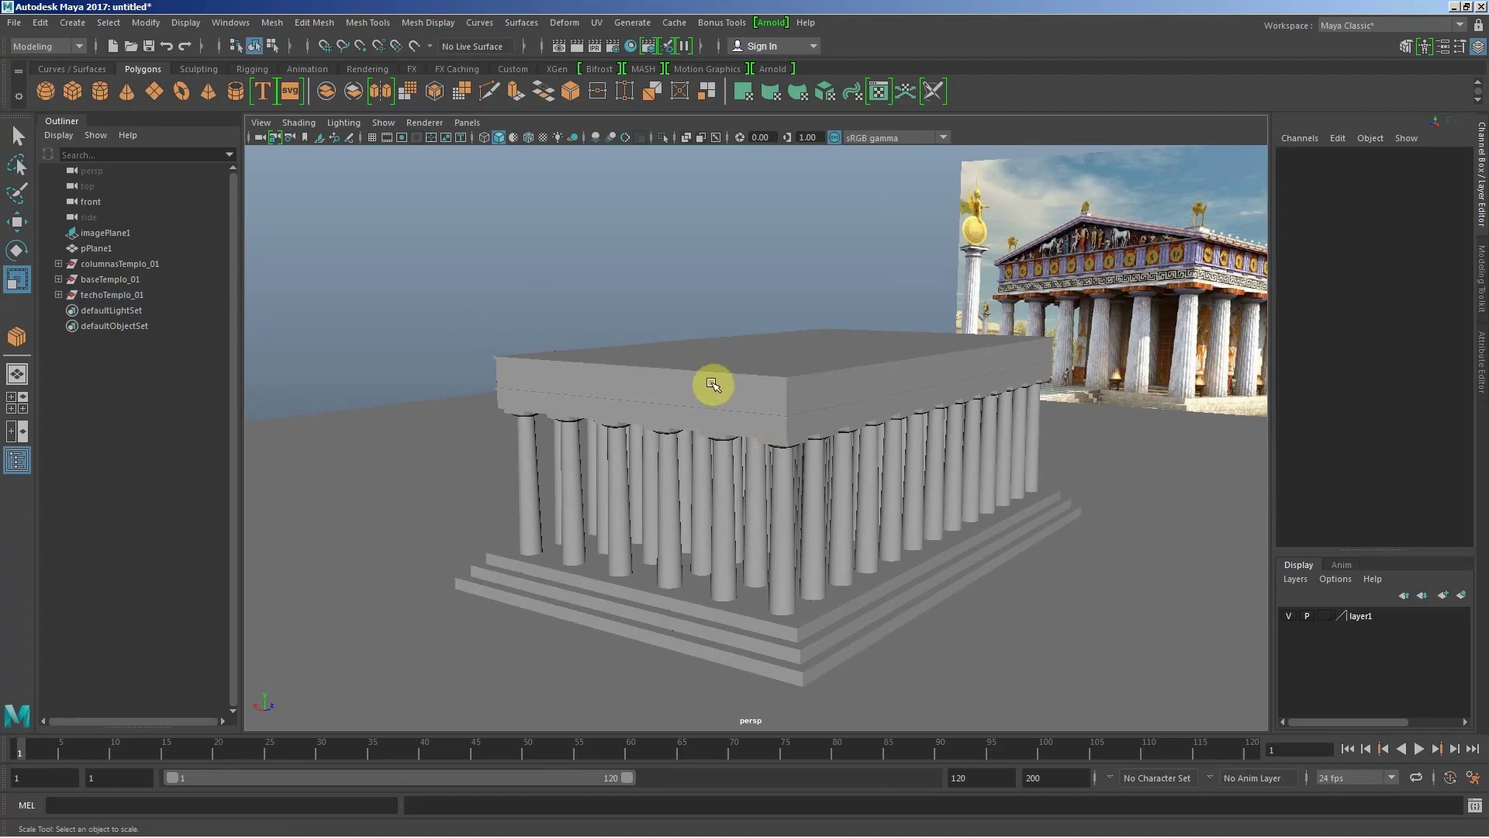
click(731, 349)
alt+drag(791, 422, 814, 424)
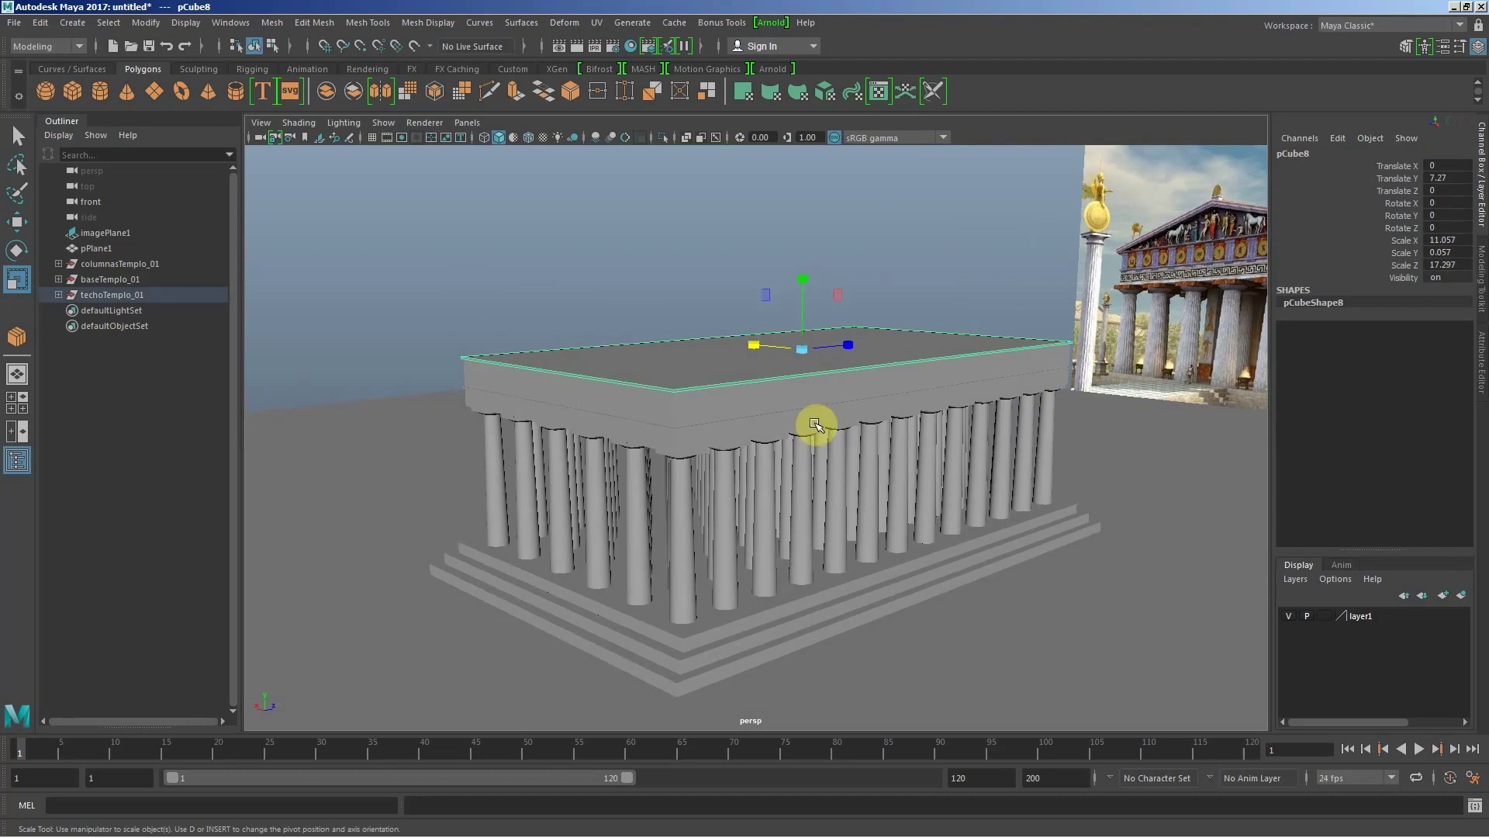
Step: Duplicate the top roof slab and raise the copy to height 8.894
key(w)
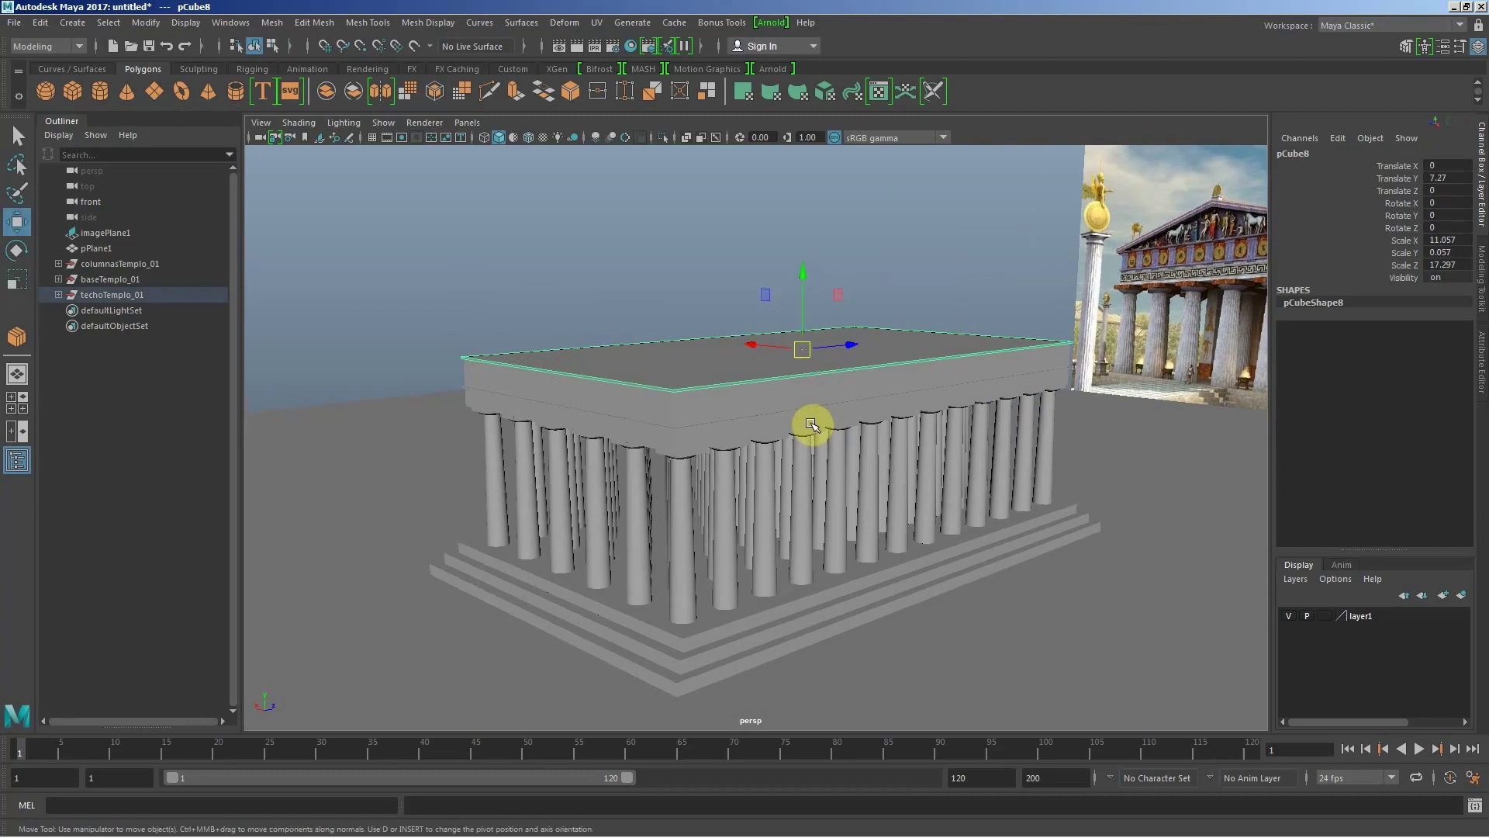
key(ctrl+d)
drag(804, 276, 804, 227)
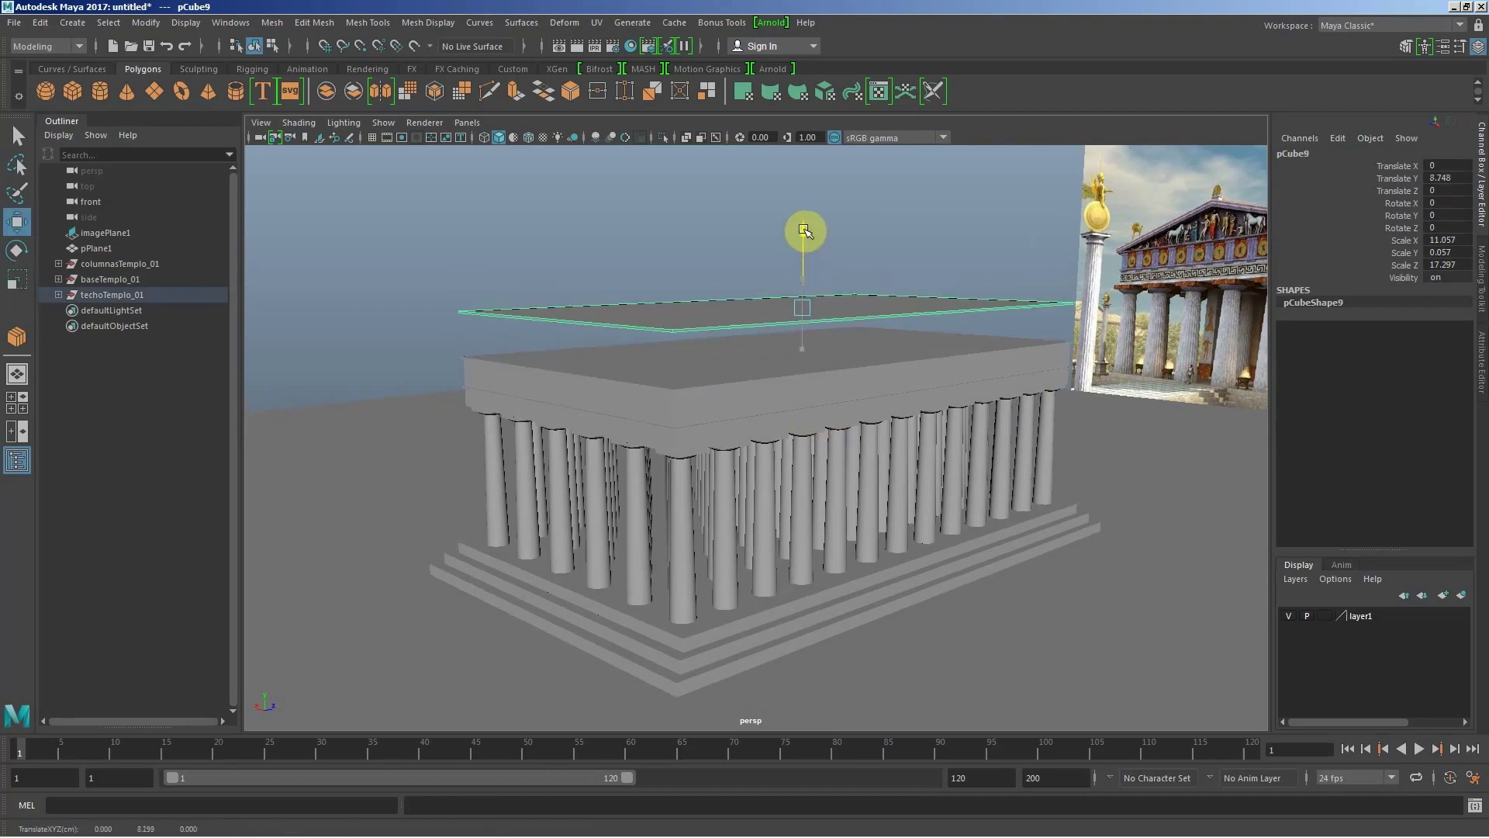
alt+drag(698, 329, 712, 324)
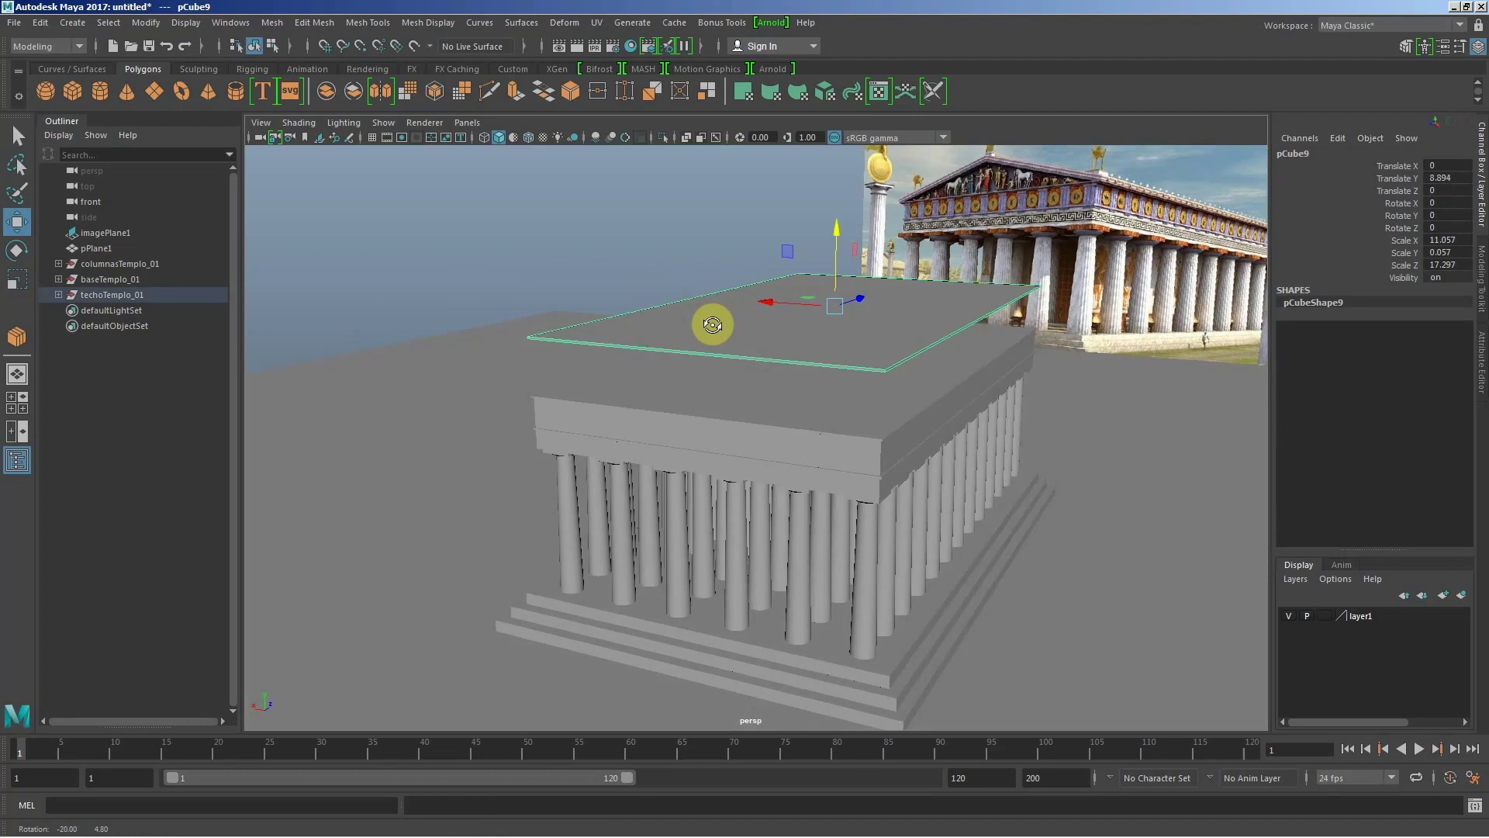
mouse_move(712, 326)
alt+mouse_down()
mouse_move(825, 317)
mouse_move(701, 319)
mouse_move(737, 329)
mouse_move(709, 330)
mouse_move(442, 183)
alt+mouse_up()
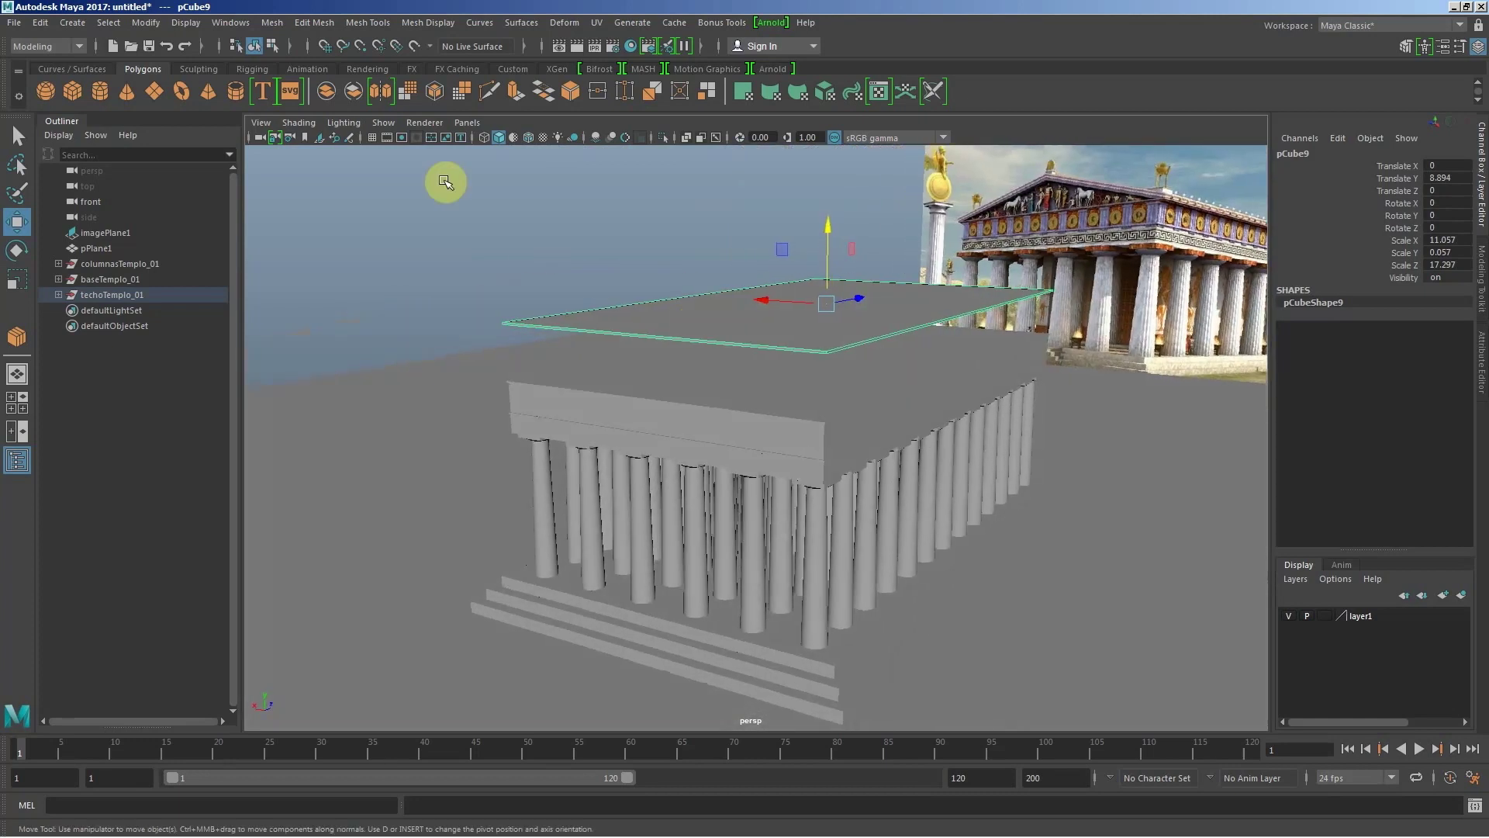
Step: Turn Wireframe on Shaded back on in the viewport Shading menu
click(298, 123)
click(349, 281)
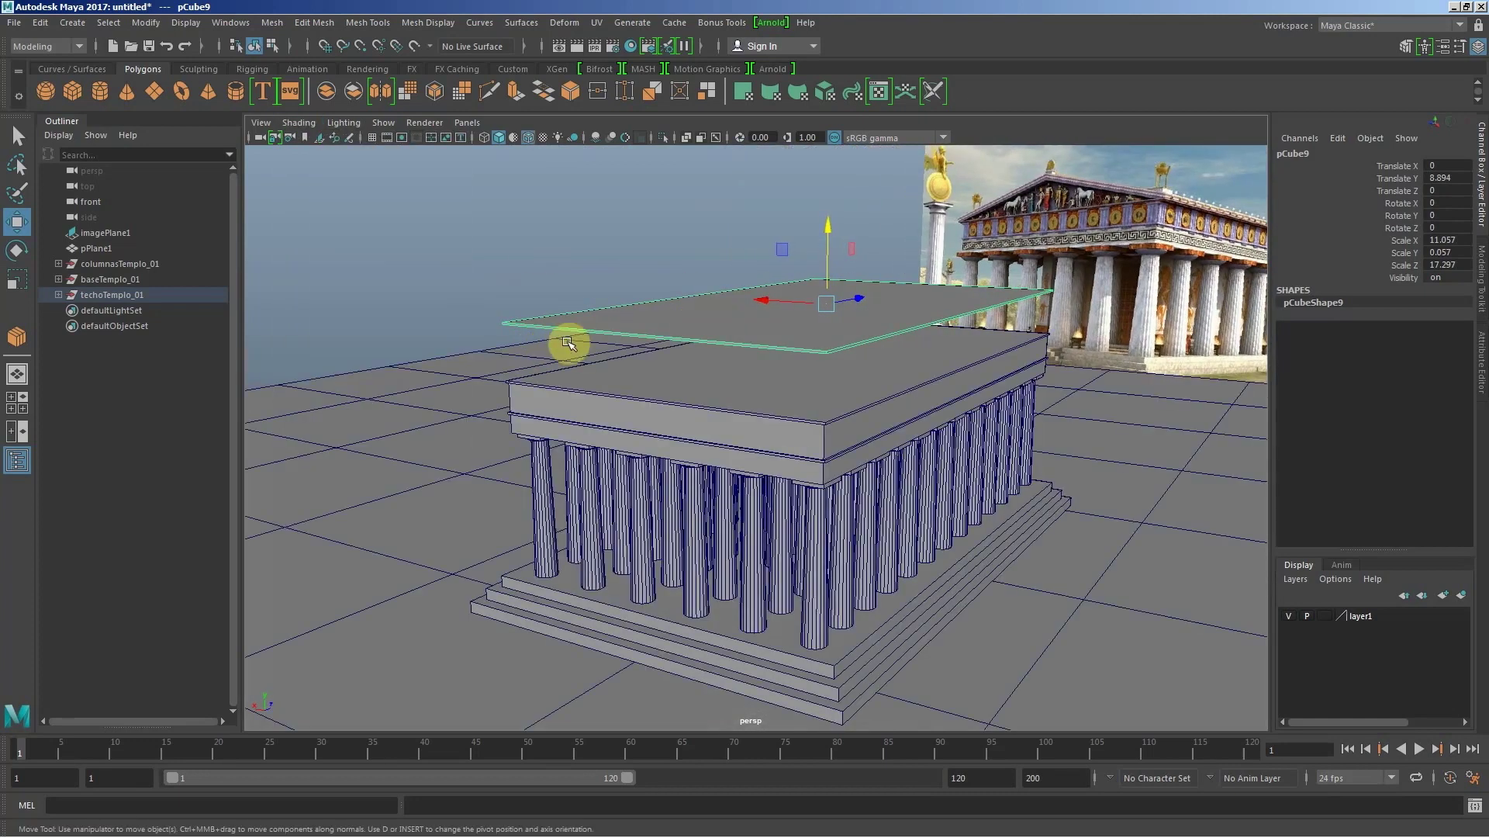
click(297, 122)
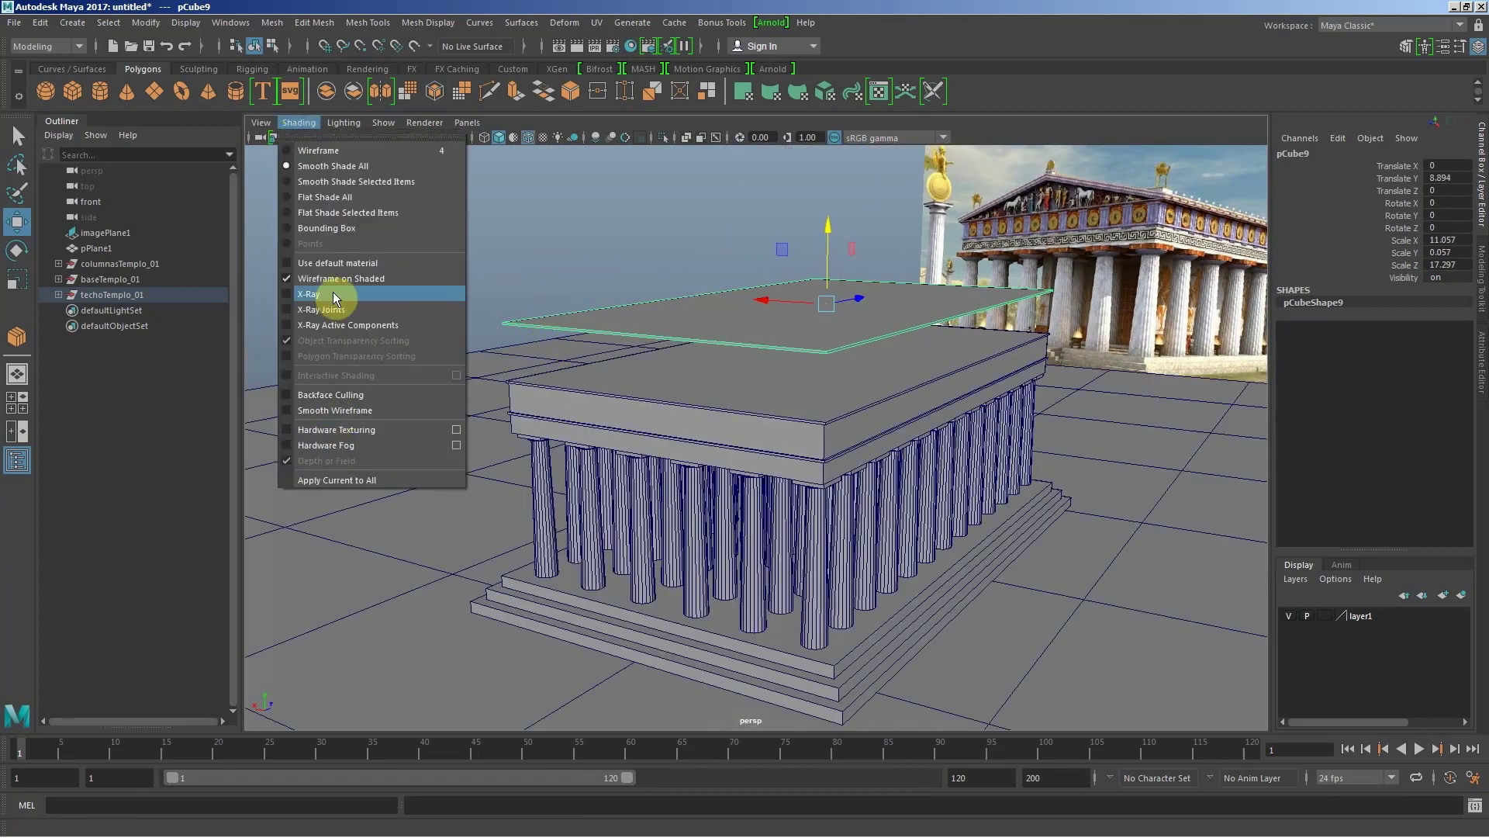
click(336, 280)
click(297, 122)
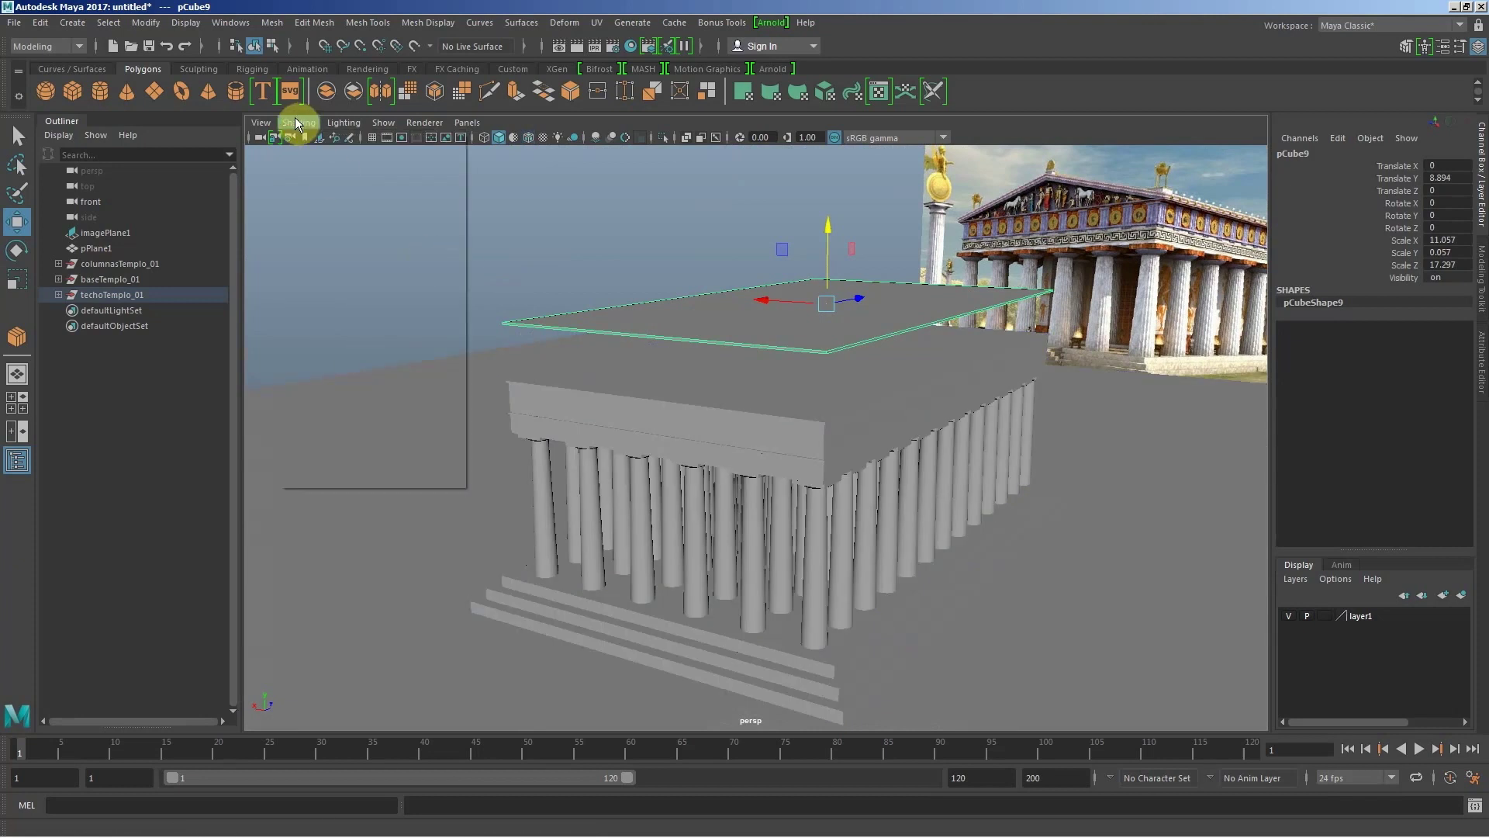
click(337, 281)
Step: Reselect the raised roof copy pCube9 and switch it to vertex editing
click(474, 269)
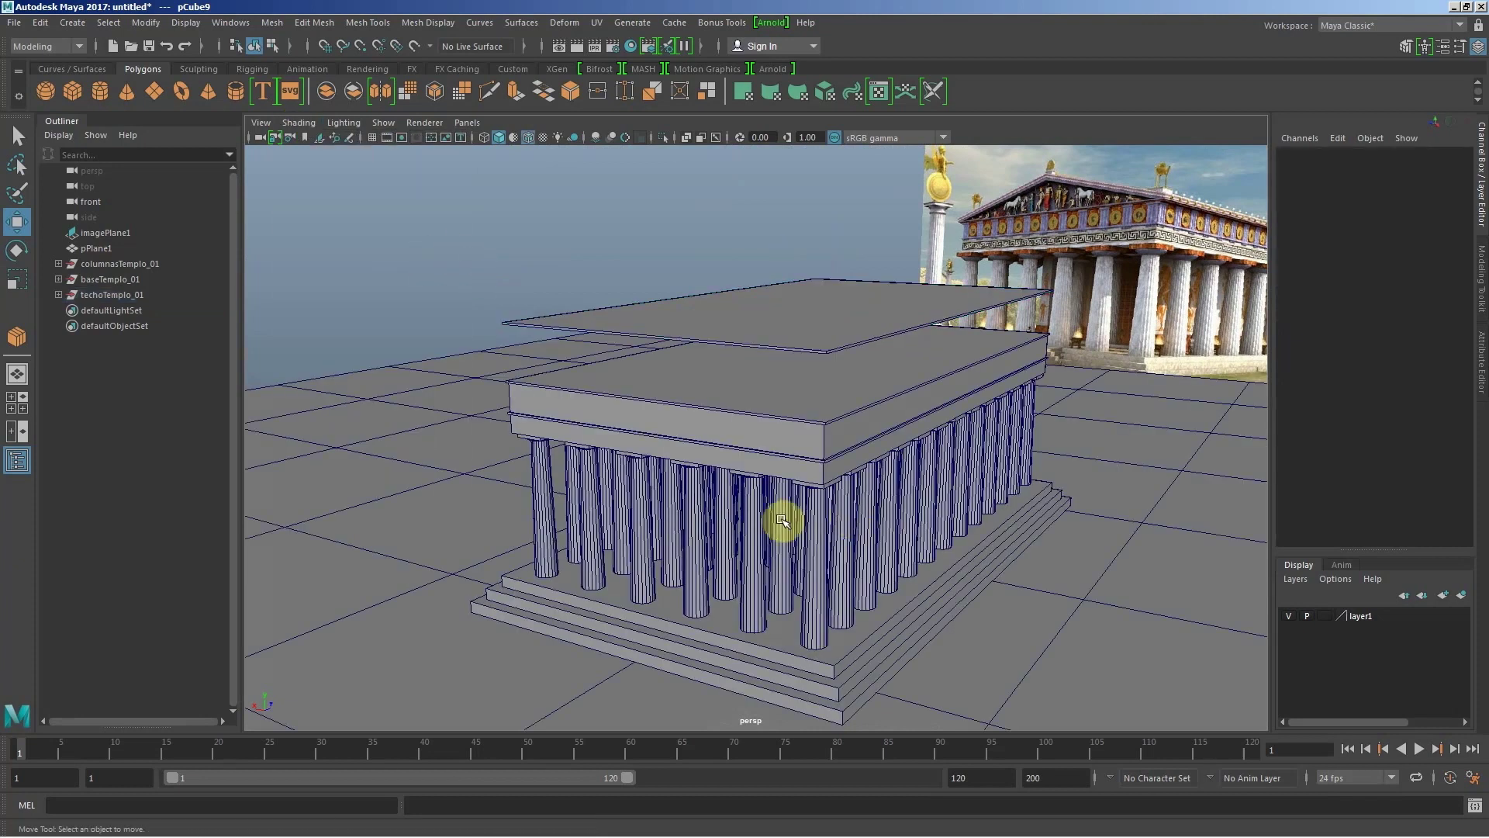
mouse_move(784, 522)
alt+mouse_down()
mouse_move(811, 522)
mouse_move(674, 372)
mouse_move(717, 465)
mouse_move(765, 411)
mouse_move(791, 473)
mouse_move(746, 401)
mouse_move(814, 393)
mouse_move(659, 353)
alt+mouse_up()
click(663, 349)
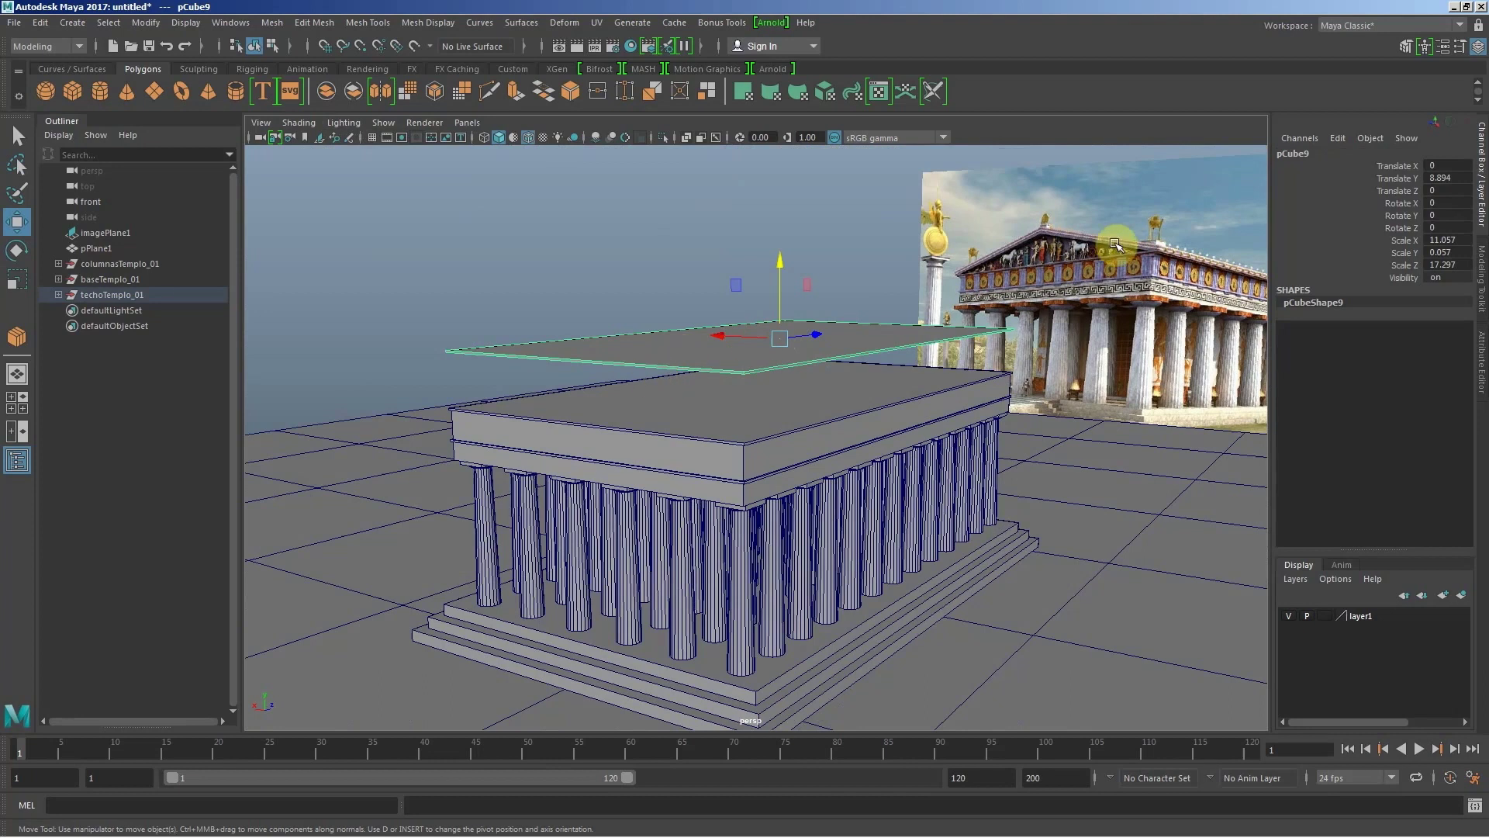
mouse_move(661, 376)
alt+mouse_down()
mouse_move(698, 282)
mouse_move(701, 383)
alt+mouse_up()
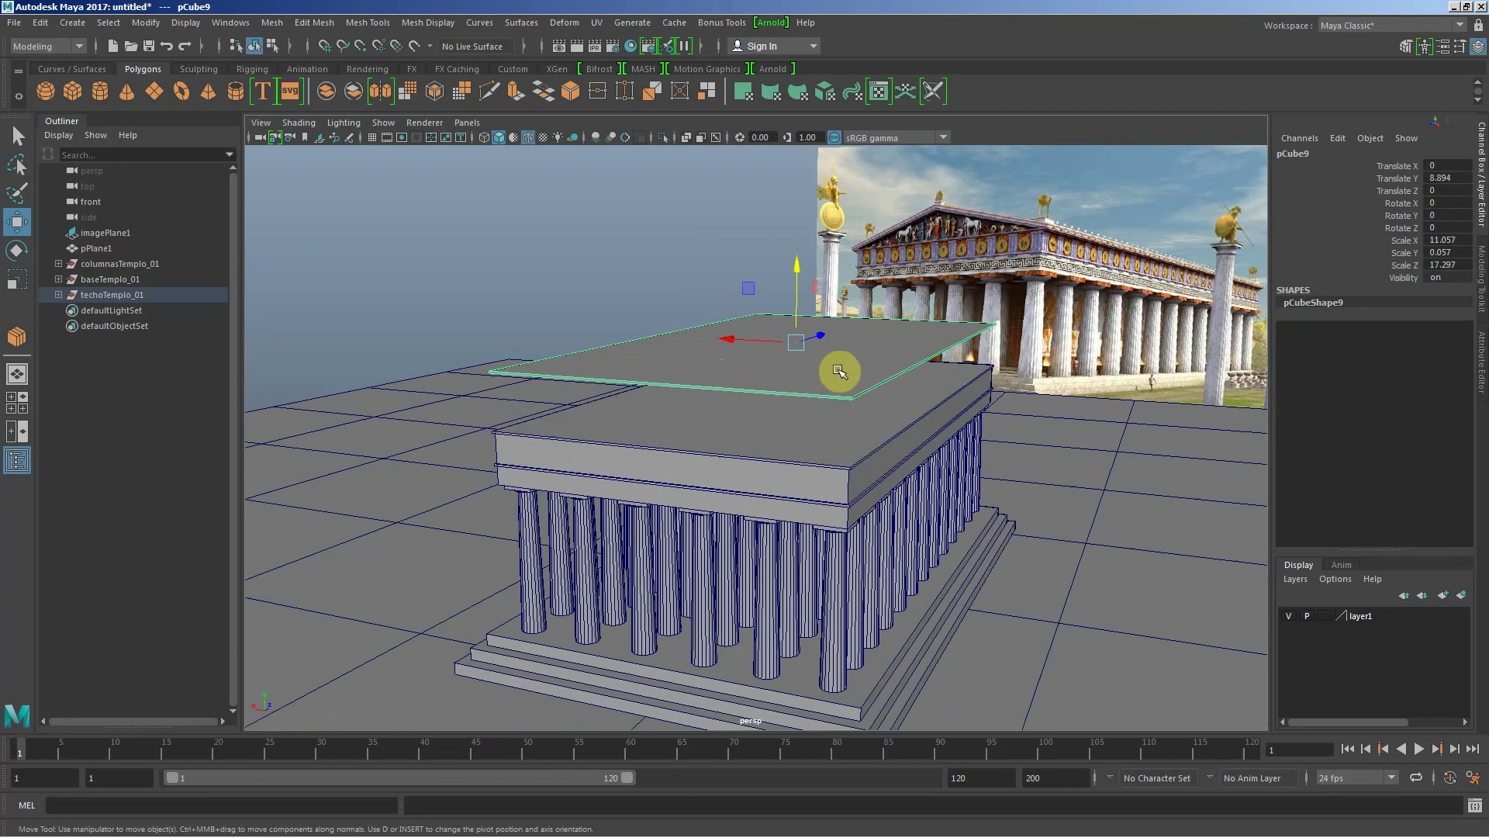
right_drag(839, 372, 749, 366)
Step: Lift a corner vertex of pCube9 as a trial, undo it, and zoom in over the roof
click(500, 369)
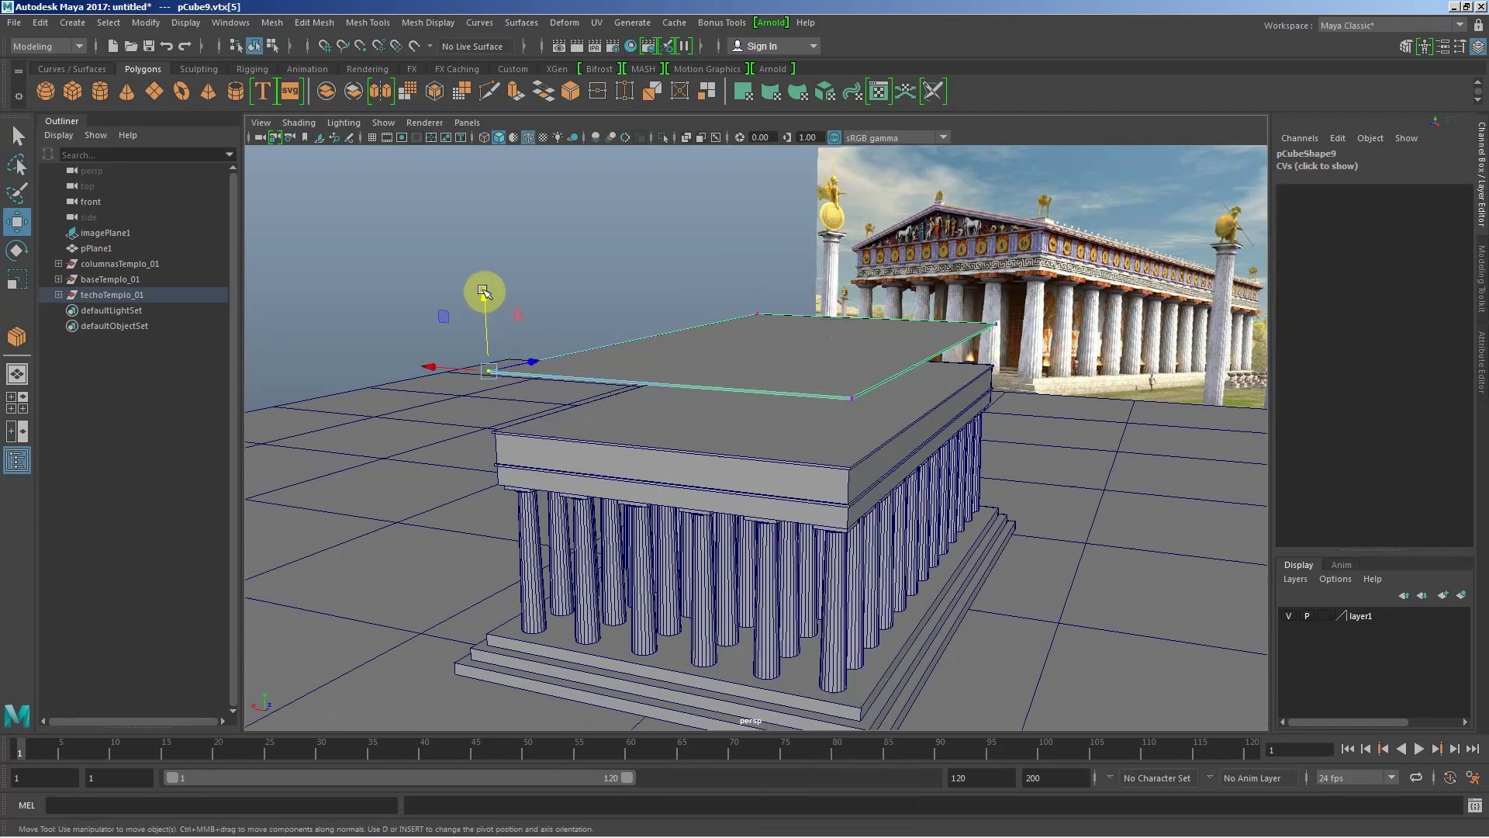
drag(483, 291, 491, 194)
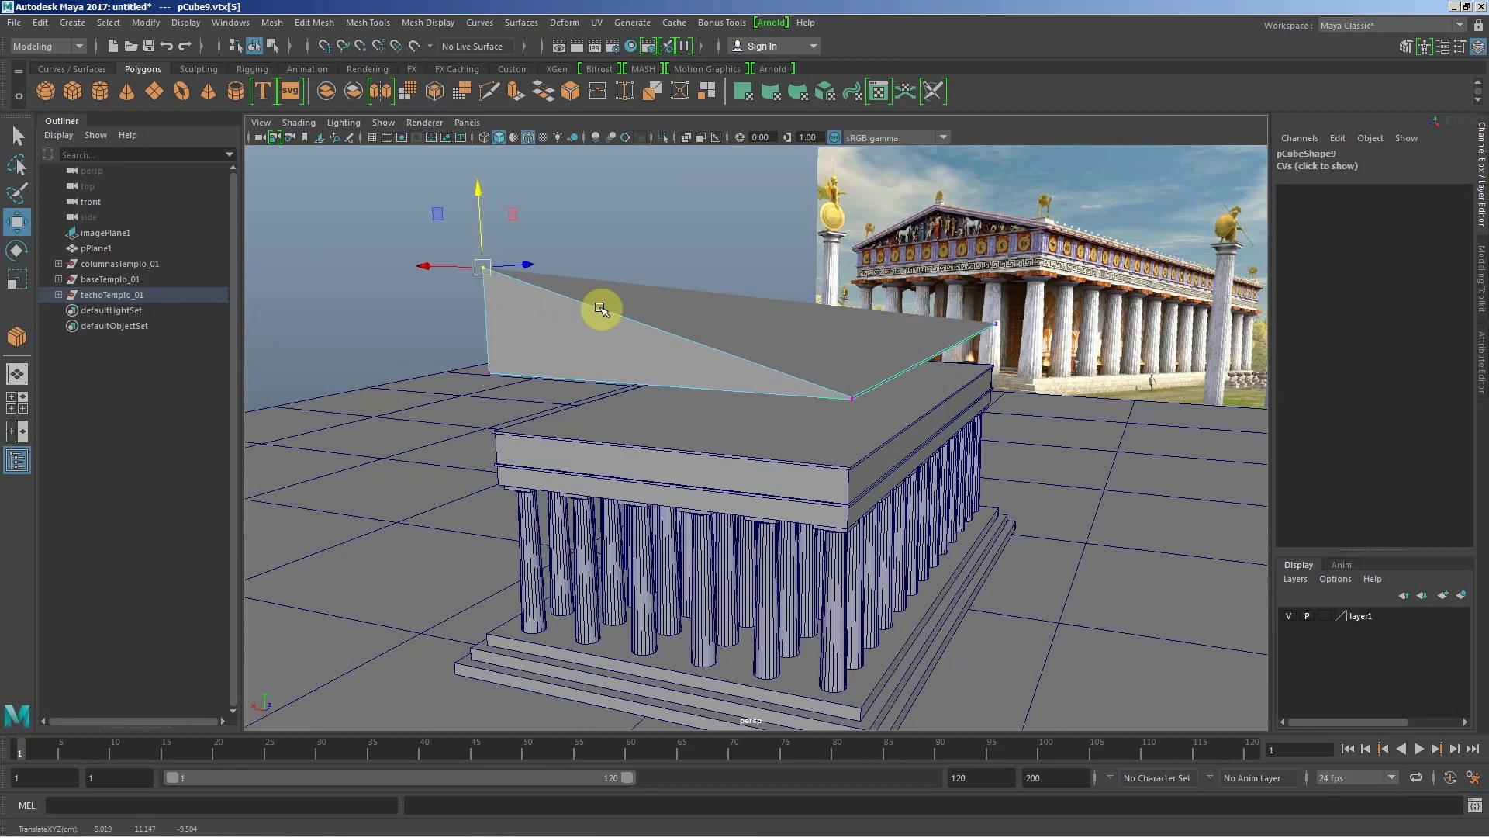
key(ctrl+z)
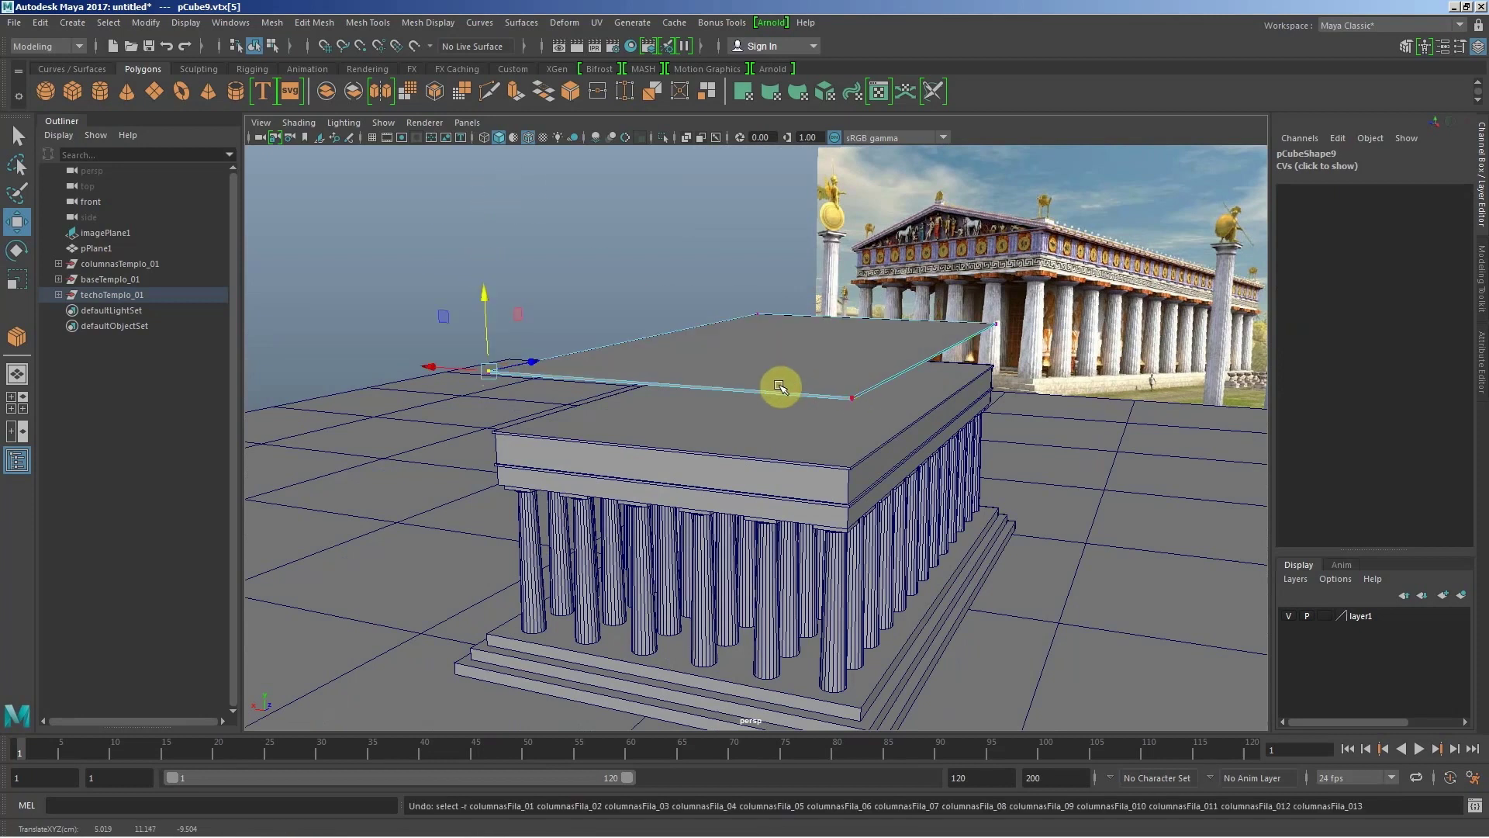
scroll(667, 372, up, 3)
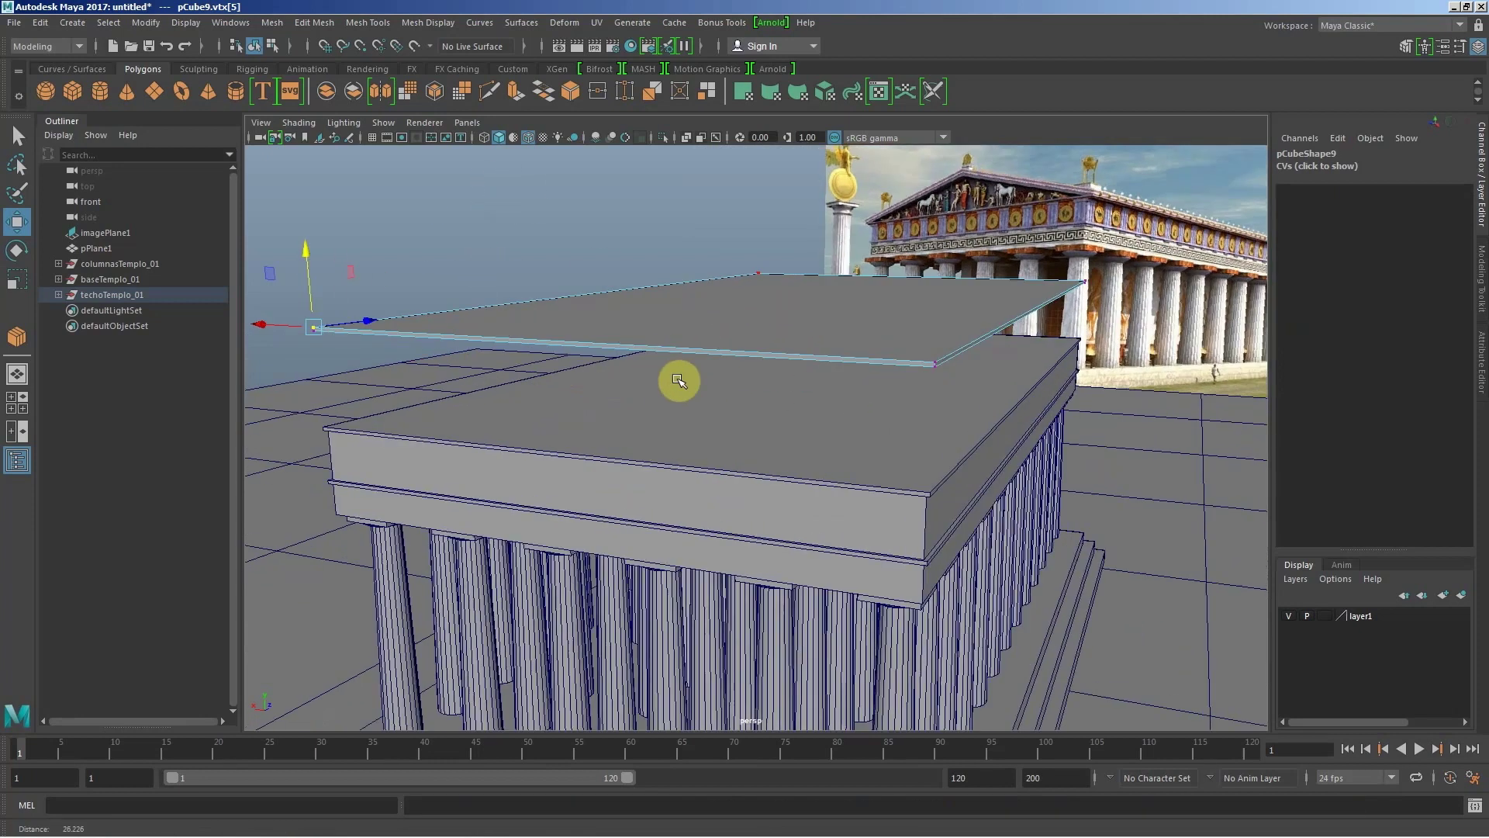
mouse_move(679, 379)
alt+mouse_down()
mouse_move(658, 395)
mouse_move(655, 382)
mouse_move(791, 326)
mouse_move(718, 336)
mouse_move(701, 364)
mouse_move(761, 365)
mouse_move(825, 299)
mouse_move(819, 318)
alt+mouse_up()
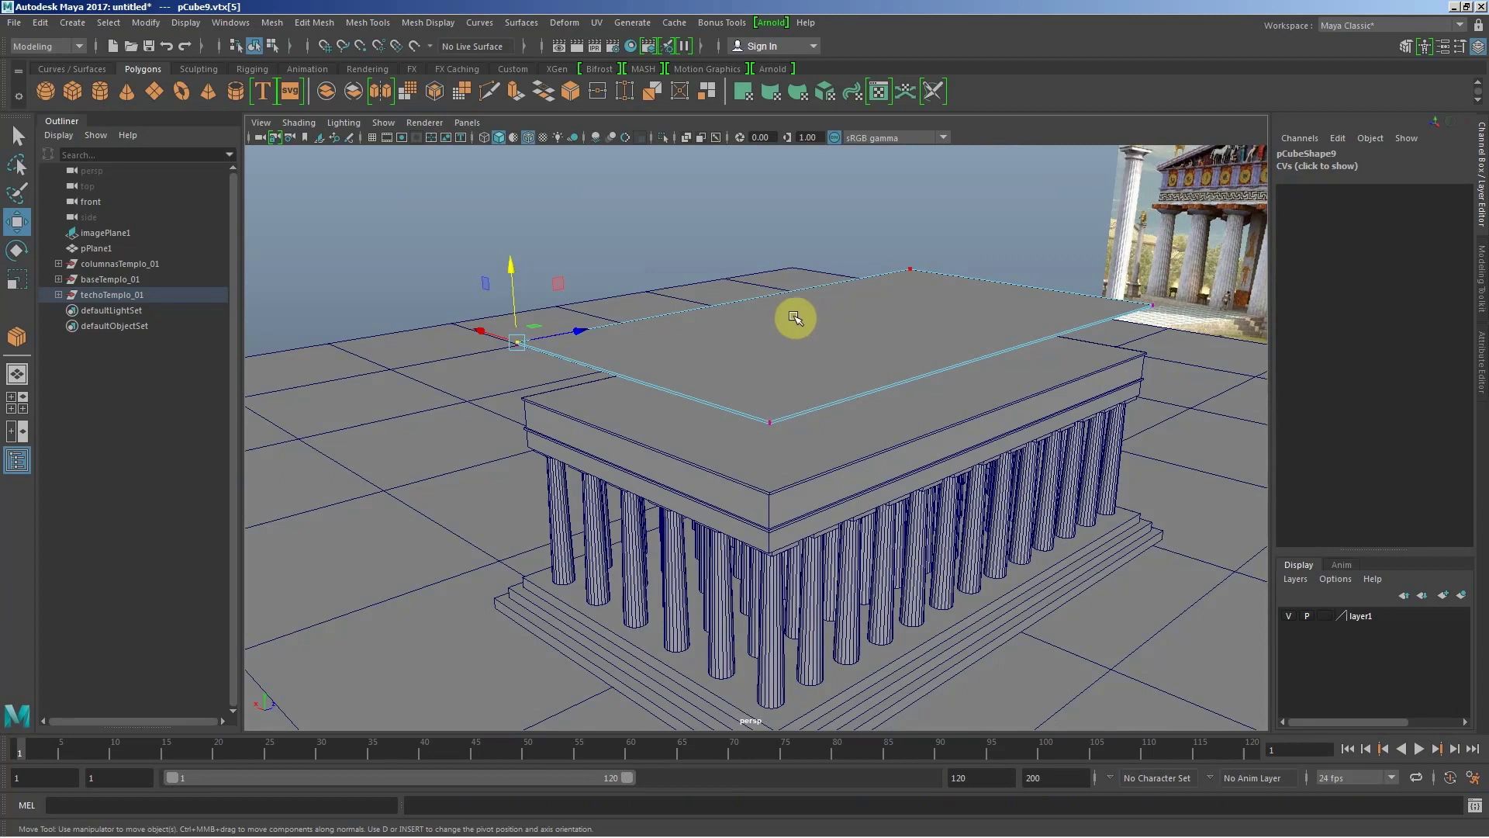
right_click(839, 321)
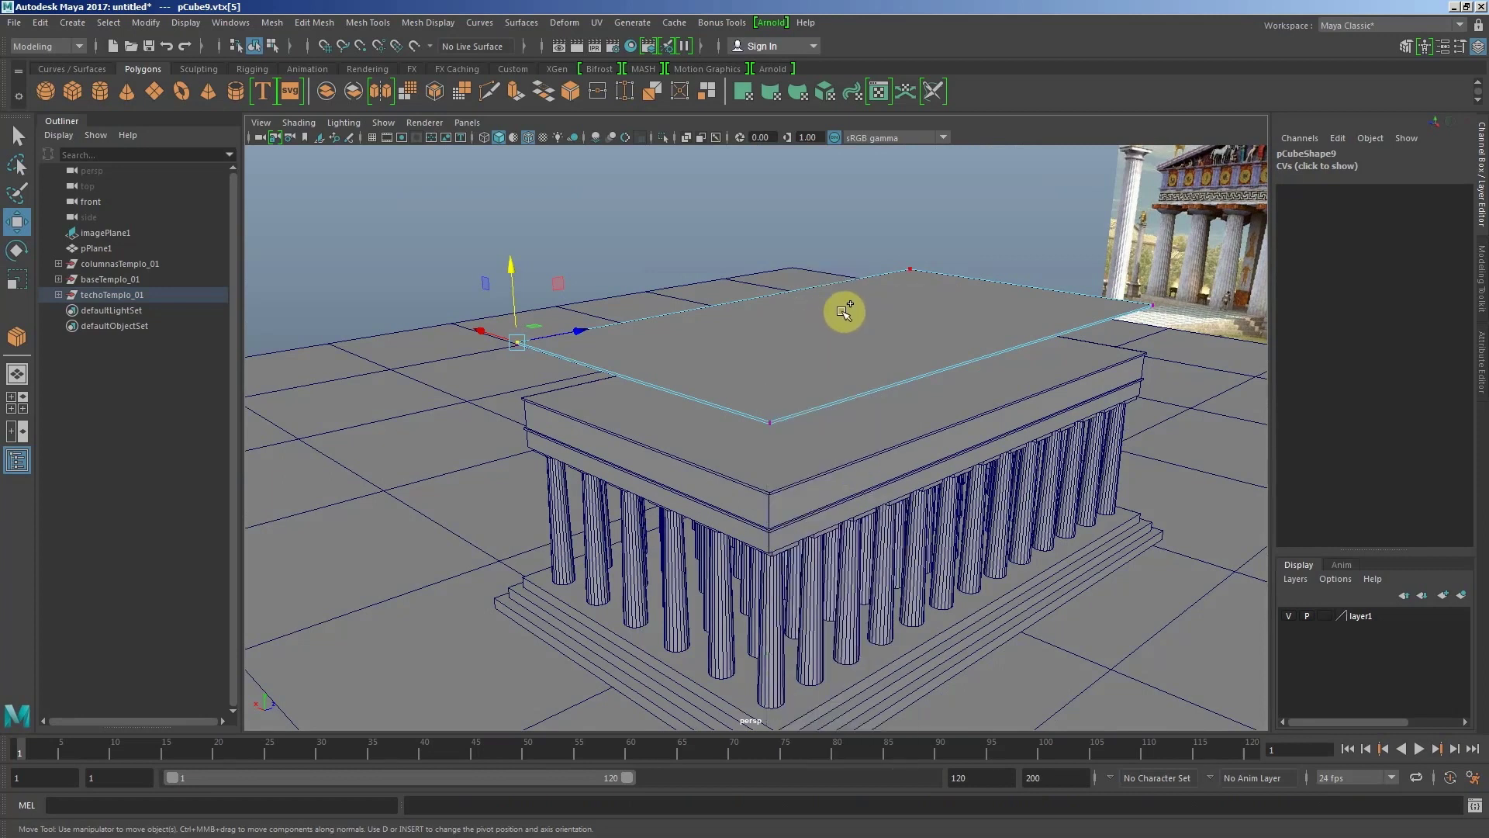
Step: Multi-Cut a zigzag edge line across pCube9's top face, ending on its right edge
shift+right_click(841, 311)
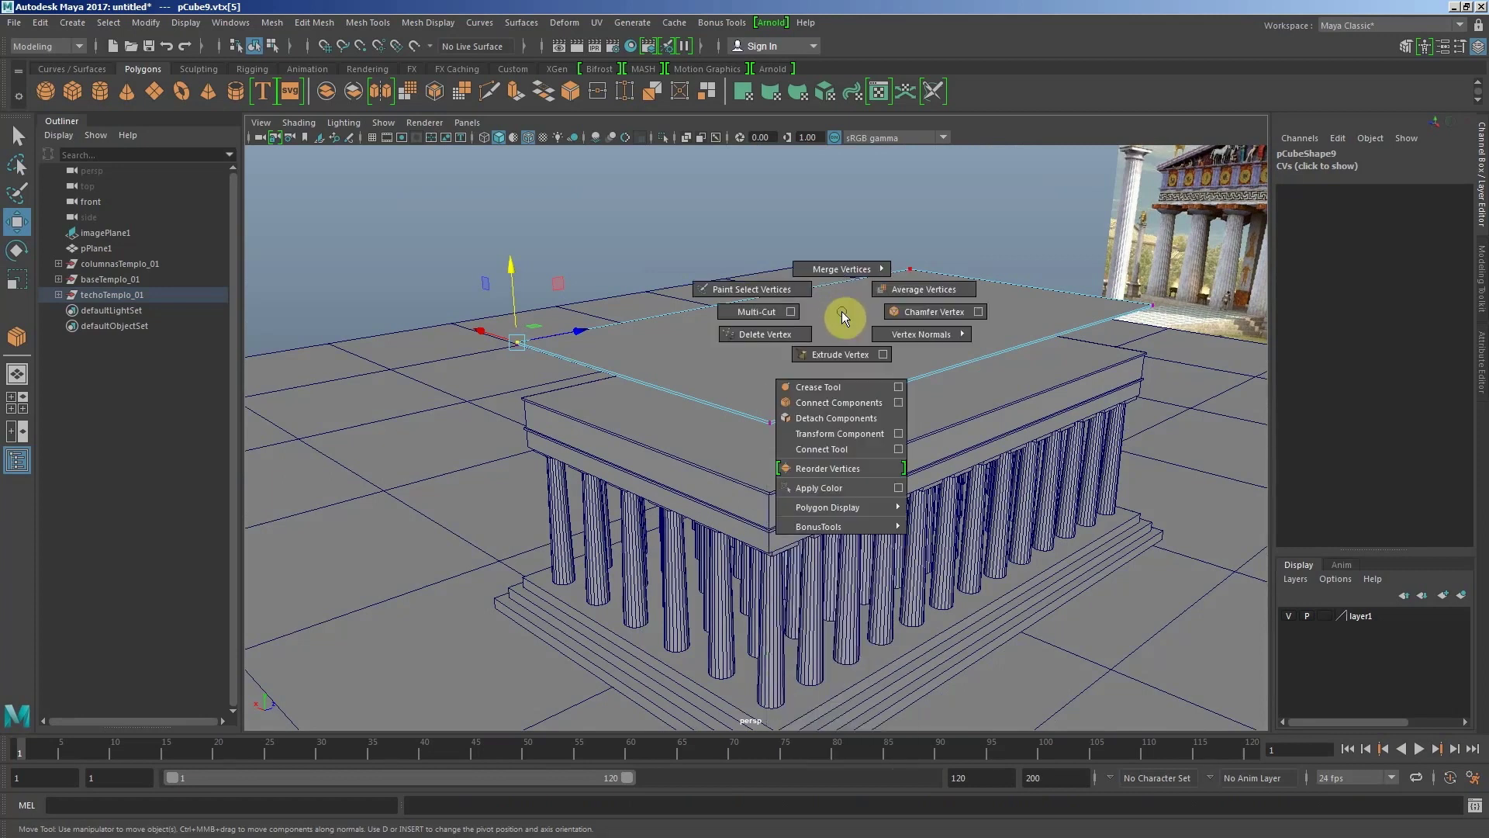
click(743, 314)
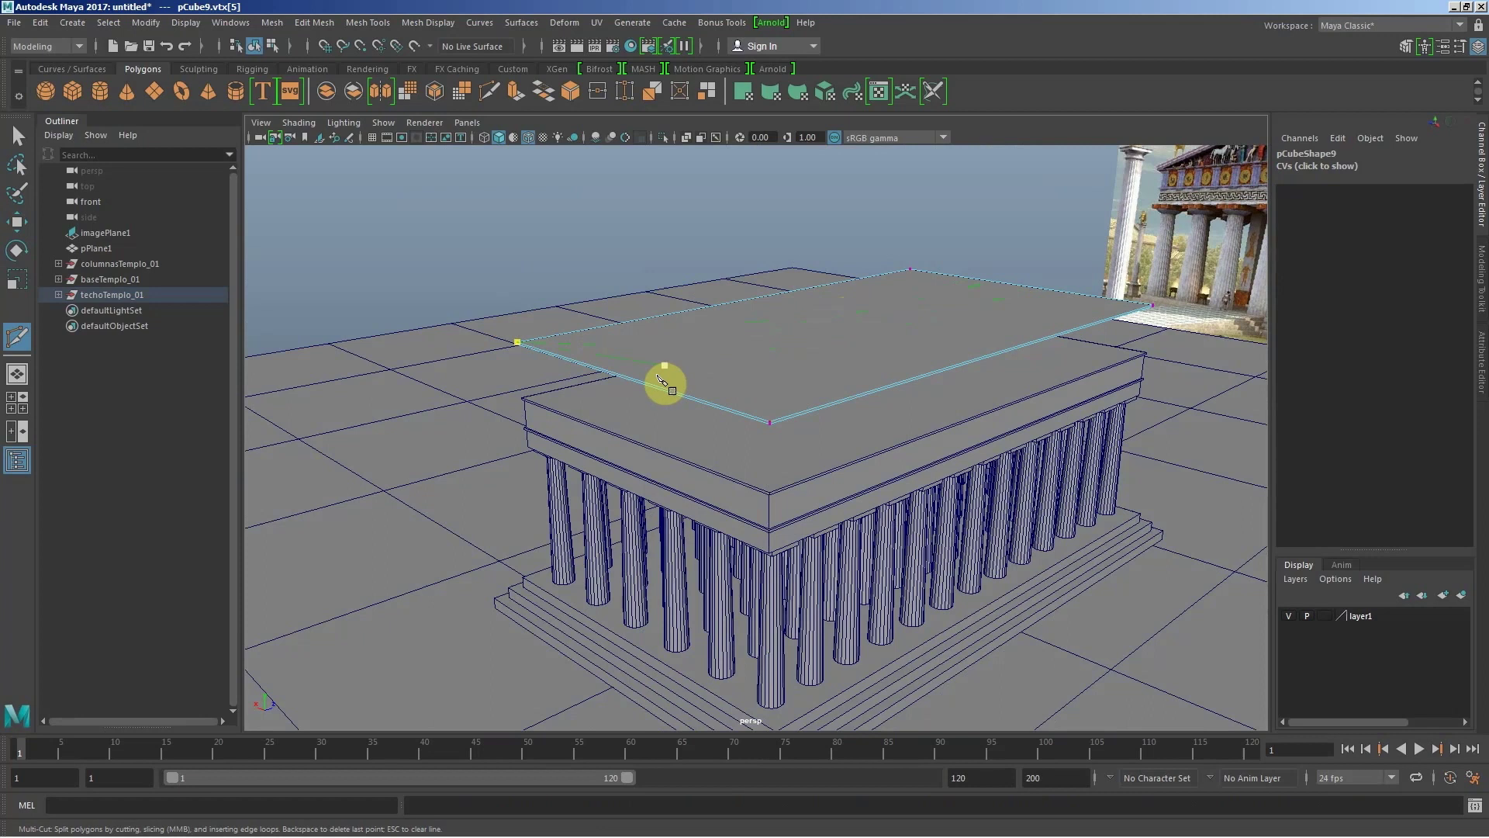
alt+drag(658, 378, 599, 459)
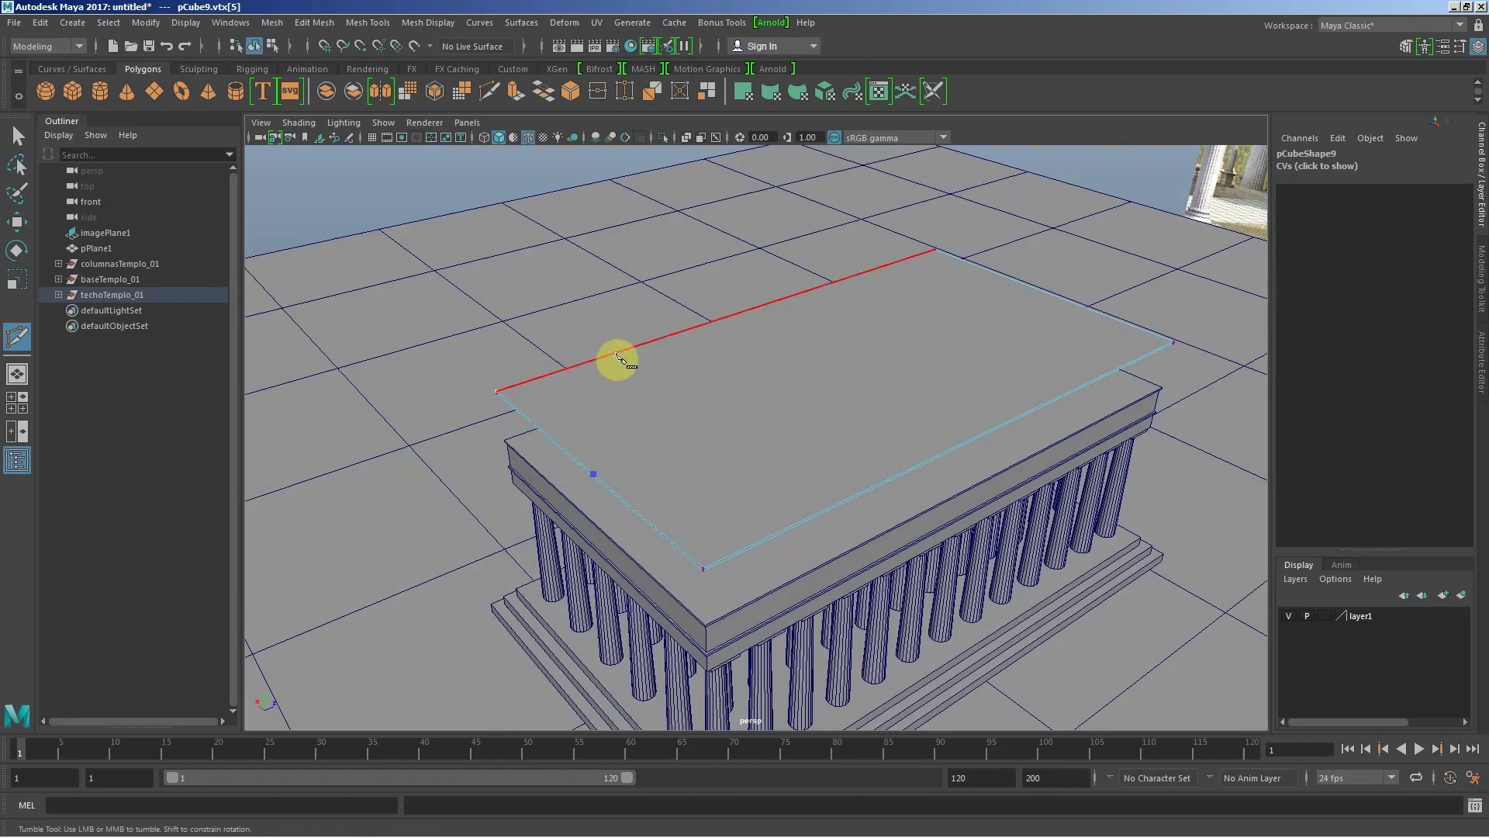
click(743, 363)
click(722, 443)
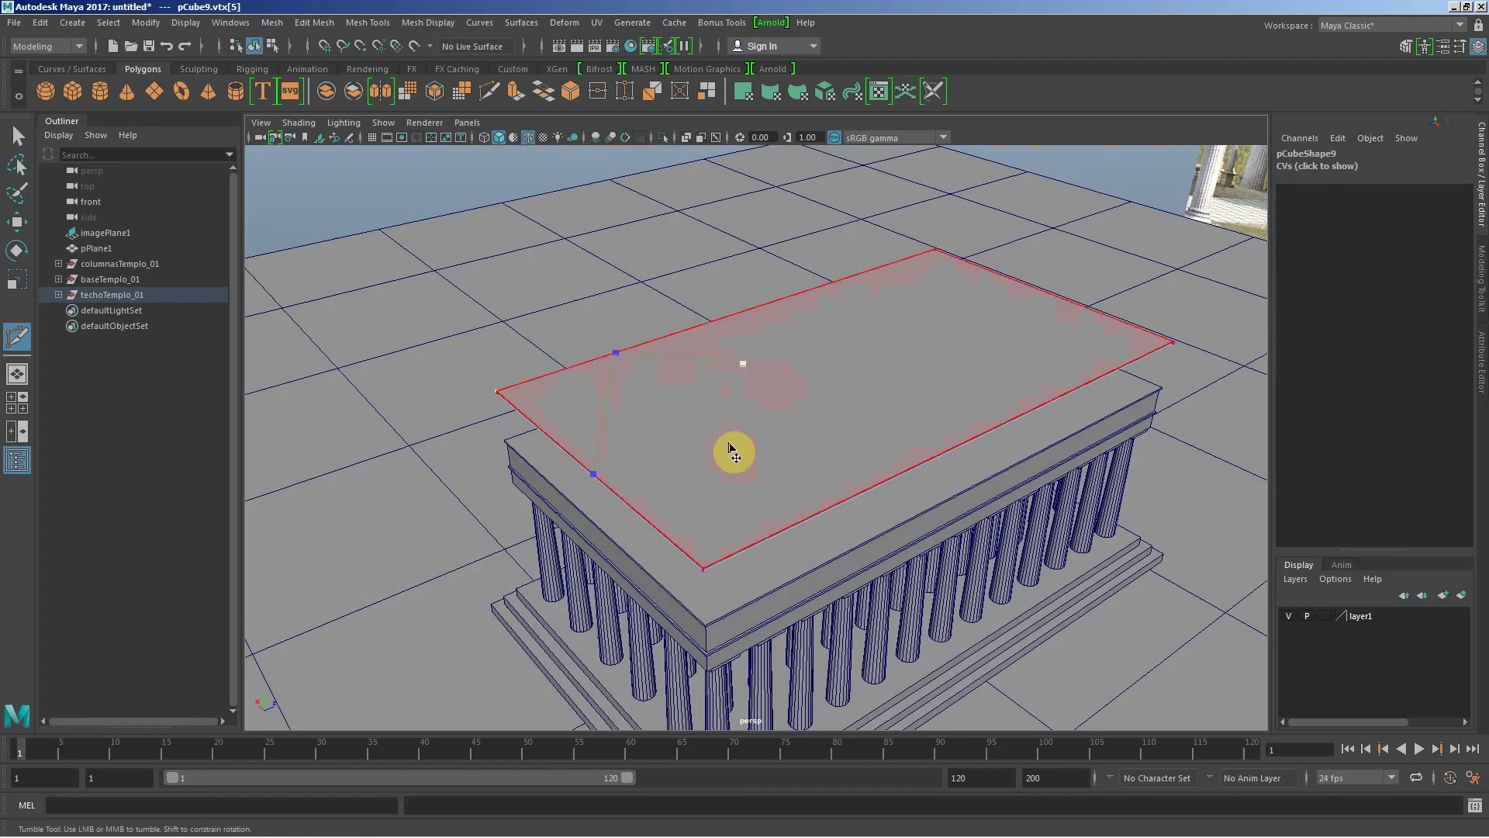
click(839, 412)
click(851, 347)
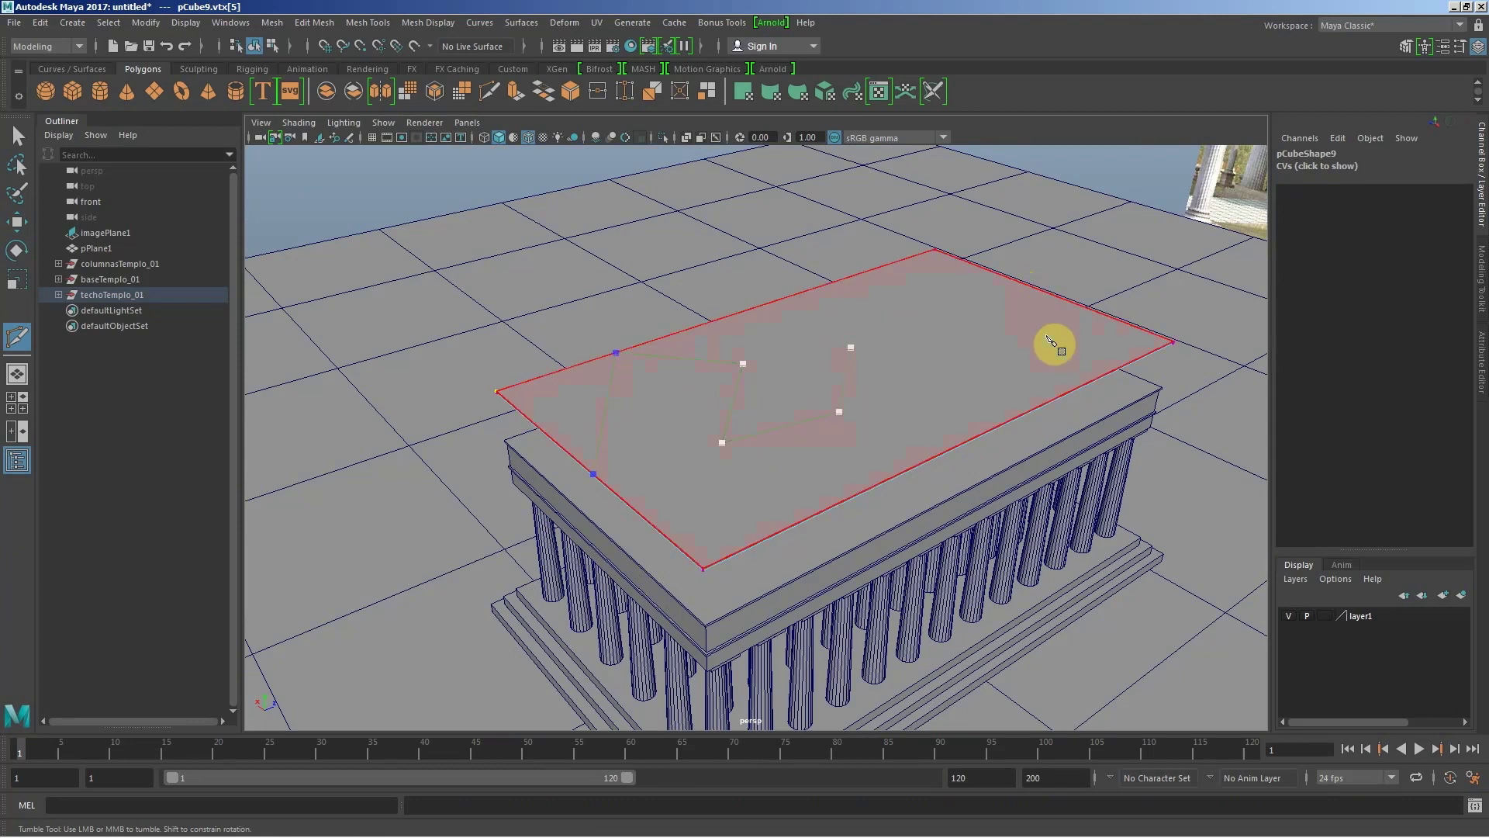
alt+drag(986, 366, 1040, 372)
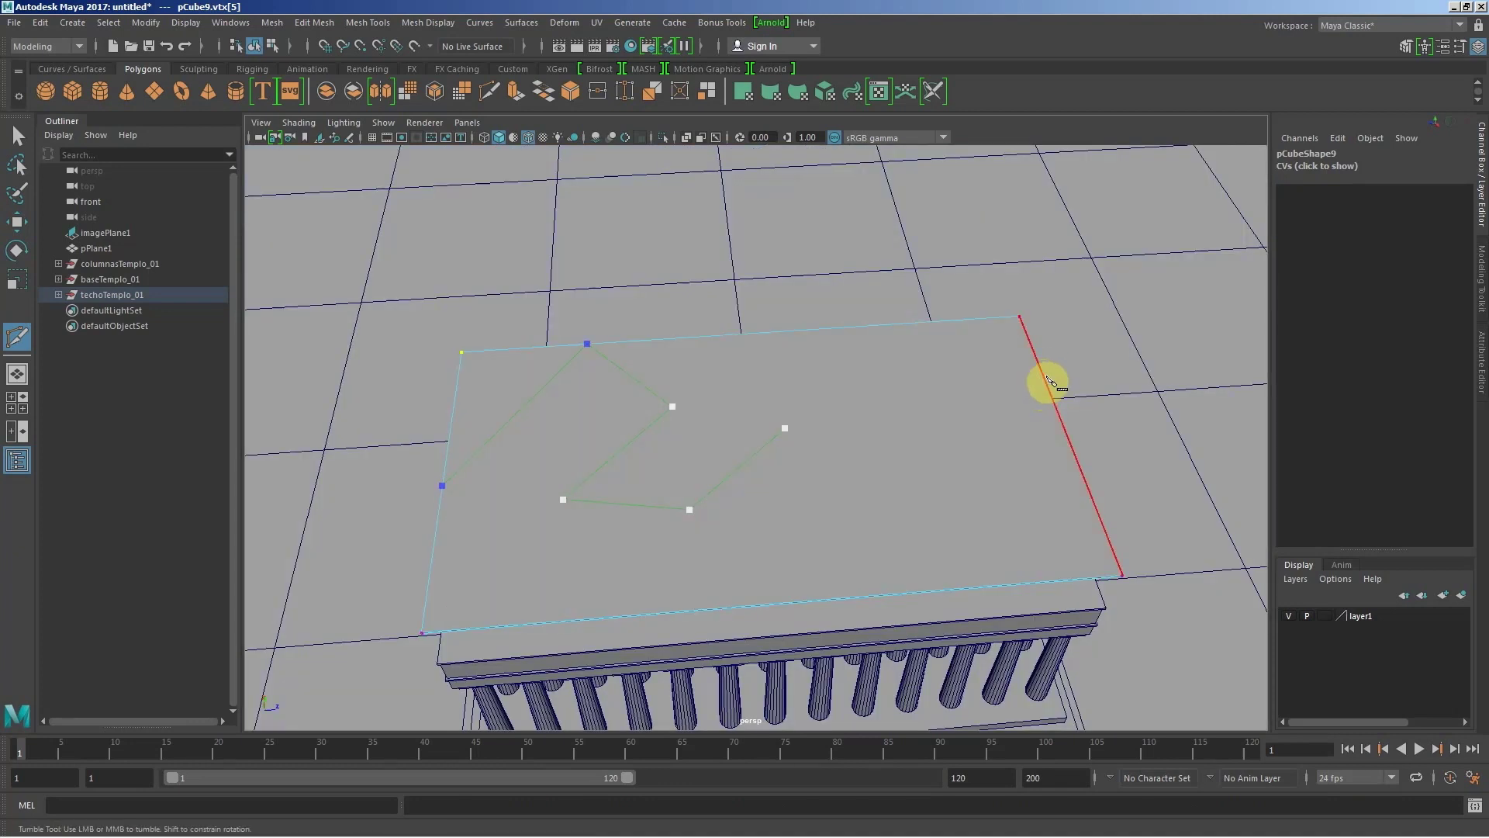
click(1074, 453)
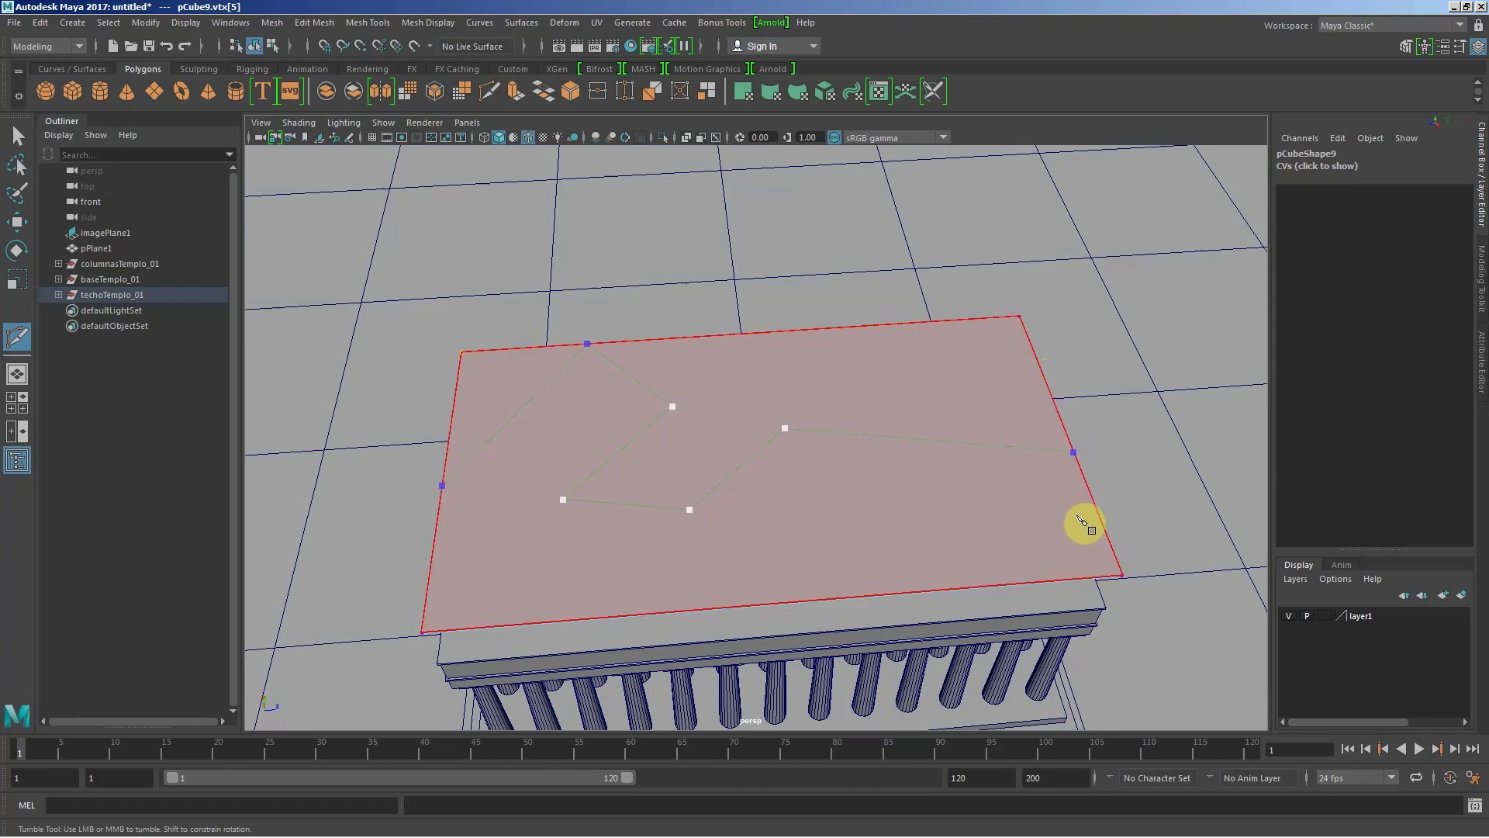
key(Return)
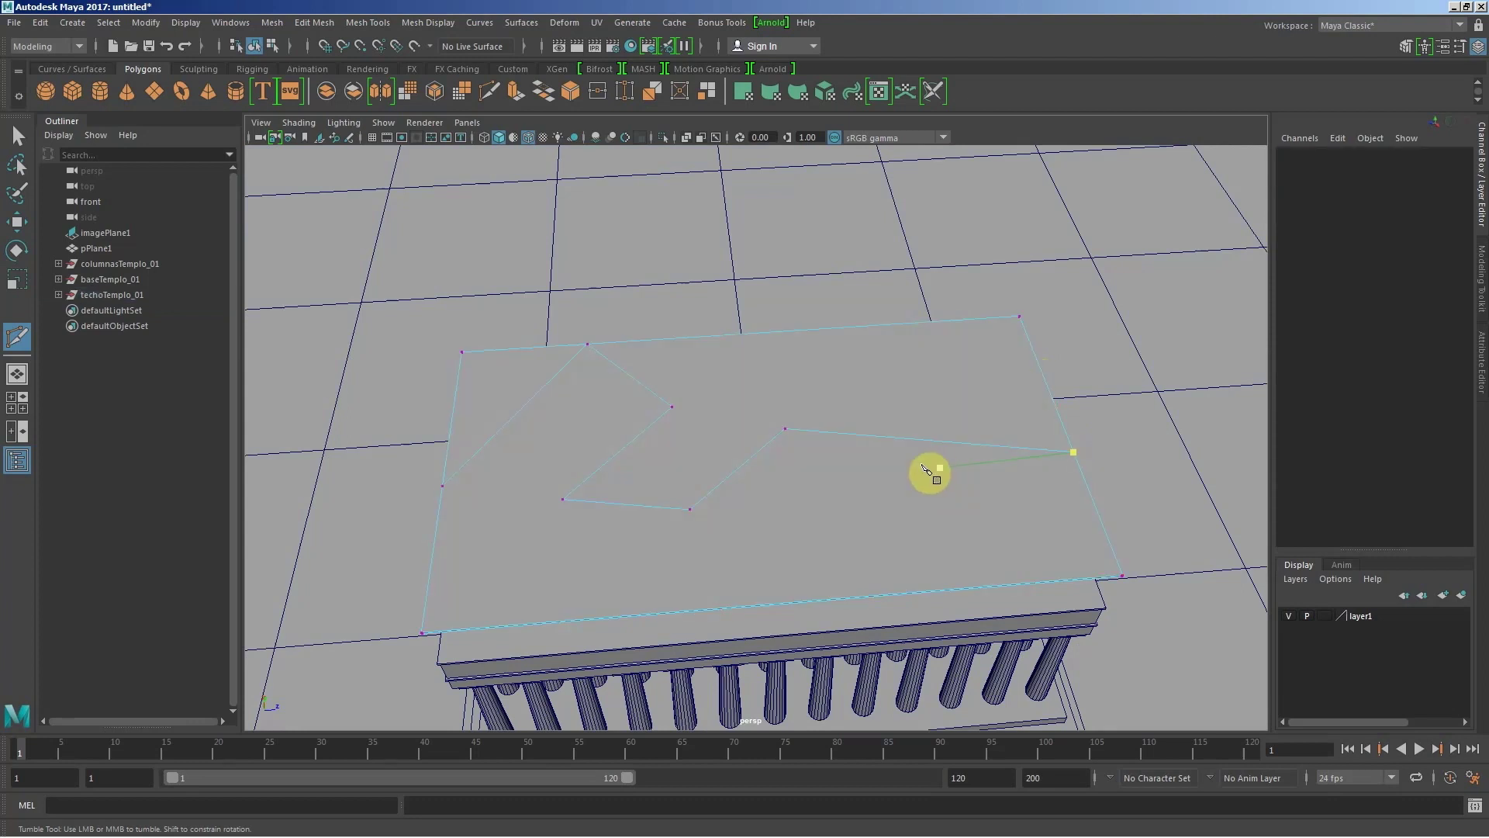
mouse_move(682, 489)
alt+mouse_down()
mouse_move(735, 450)
mouse_move(666, 443)
alt+mouse_up()
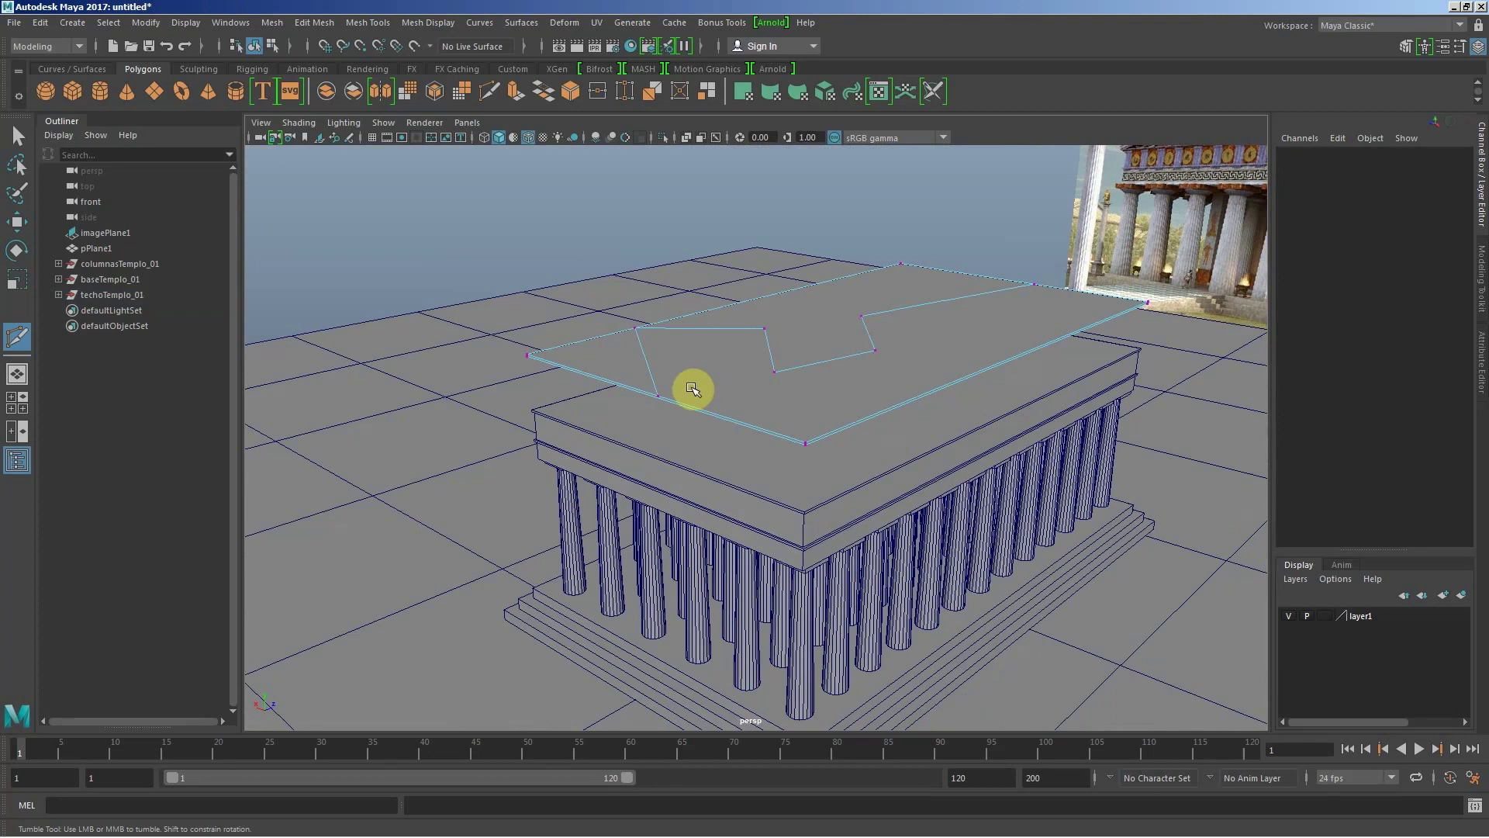
Step: Raise a roof vertex with the Move tool, undo it, and orbit to inspect the roof
key(w)
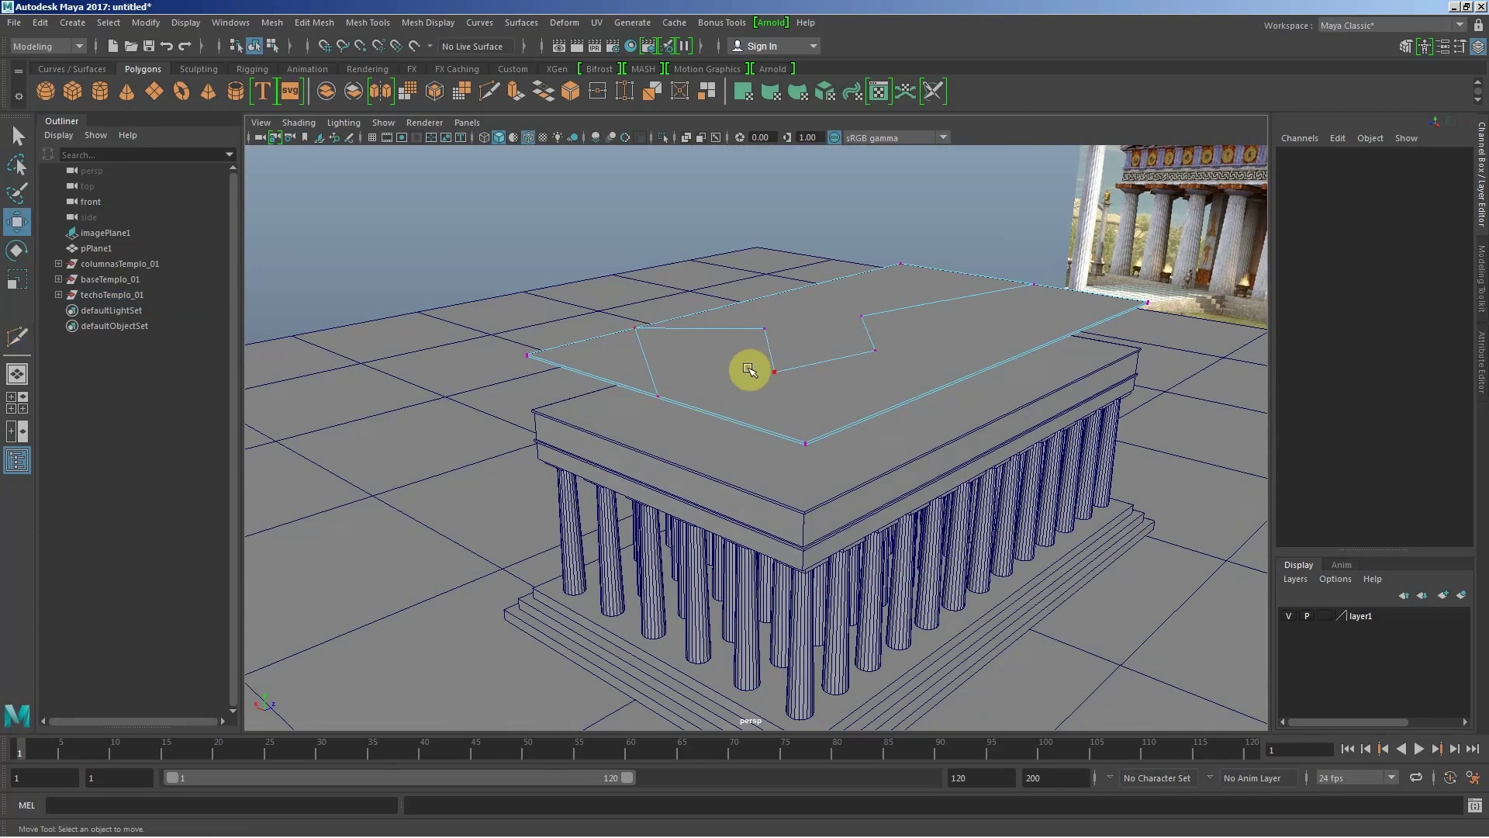
click(661, 393)
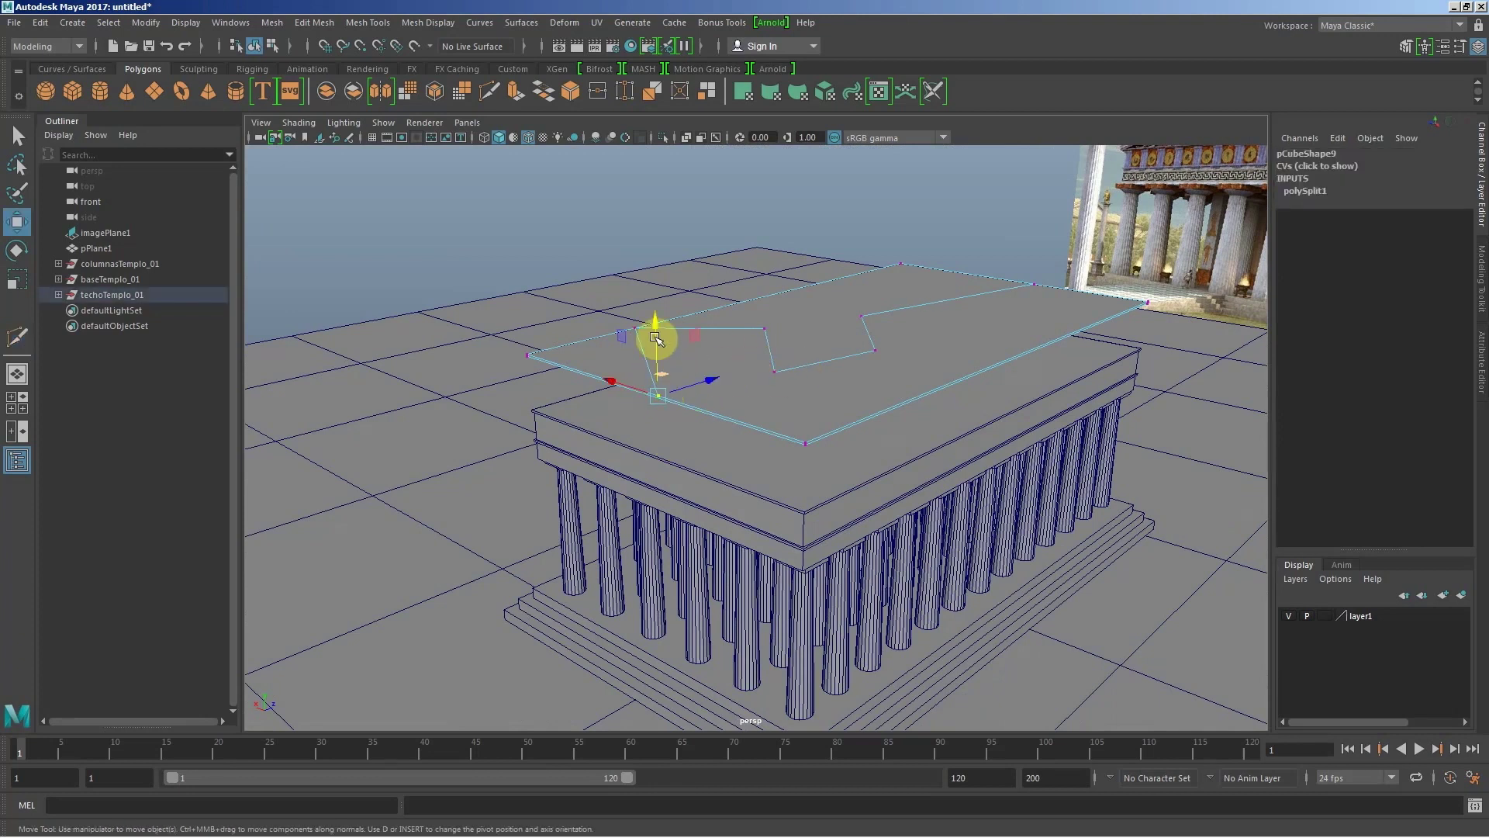
drag(655, 336, 659, 275)
mouse_move(757, 332)
alt+mouse_down()
mouse_move(598, 366)
mouse_move(648, 336)
alt+mouse_up()
key(ctrl+z)
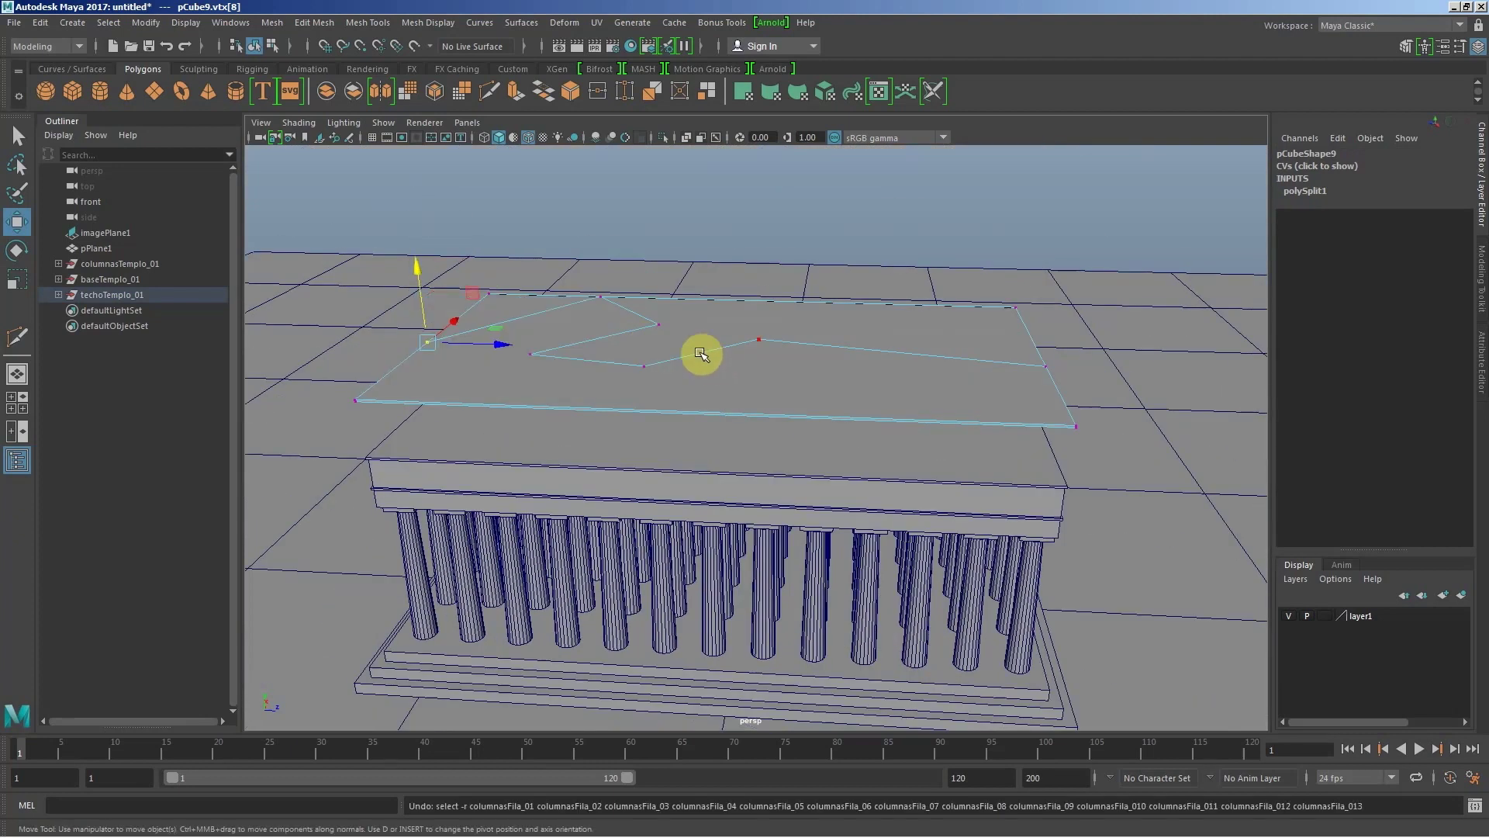
alt+drag(710, 386, 664, 432)
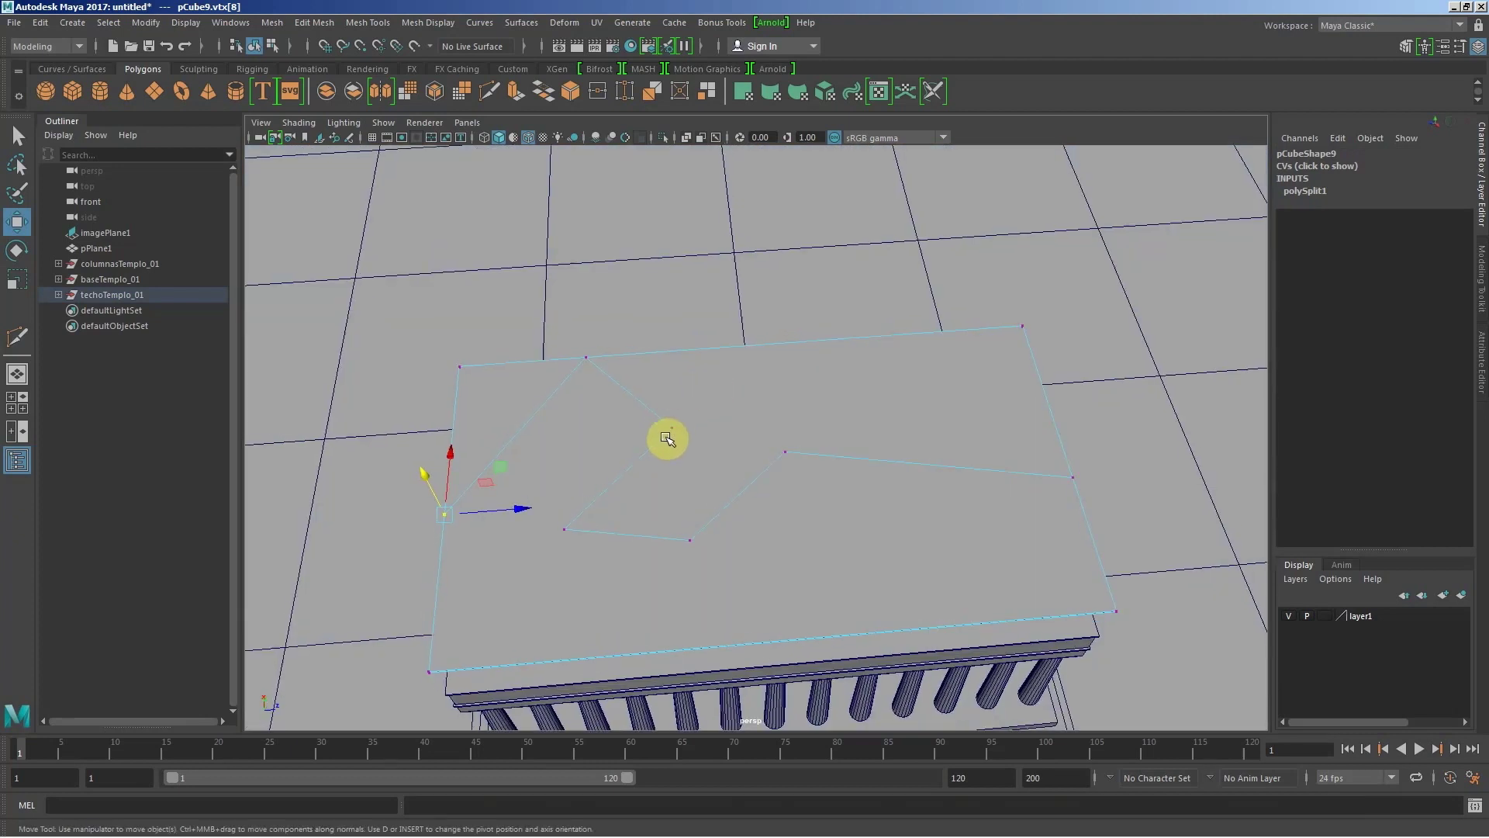
mouse_move(727, 525)
alt+mouse_down()
mouse_move(714, 482)
mouse_move(654, 521)
mouse_move(947, 489)
mouse_move(991, 463)
mouse_move(953, 476)
alt+mouse_up()
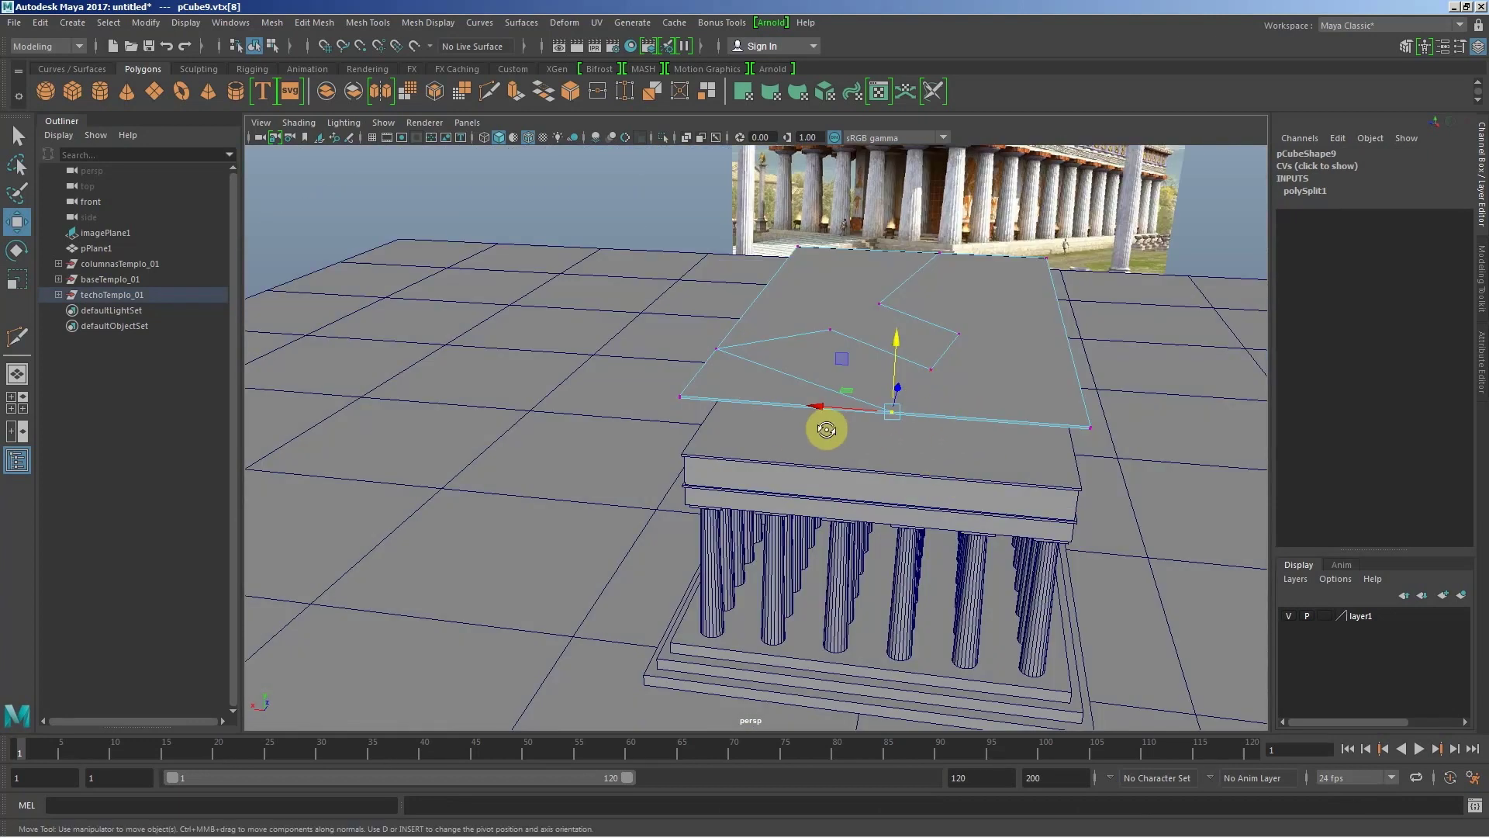
mouse_move(828, 425)
alt+mouse_down()
mouse_move(927, 429)
mouse_move(907, 433)
alt+mouse_up()
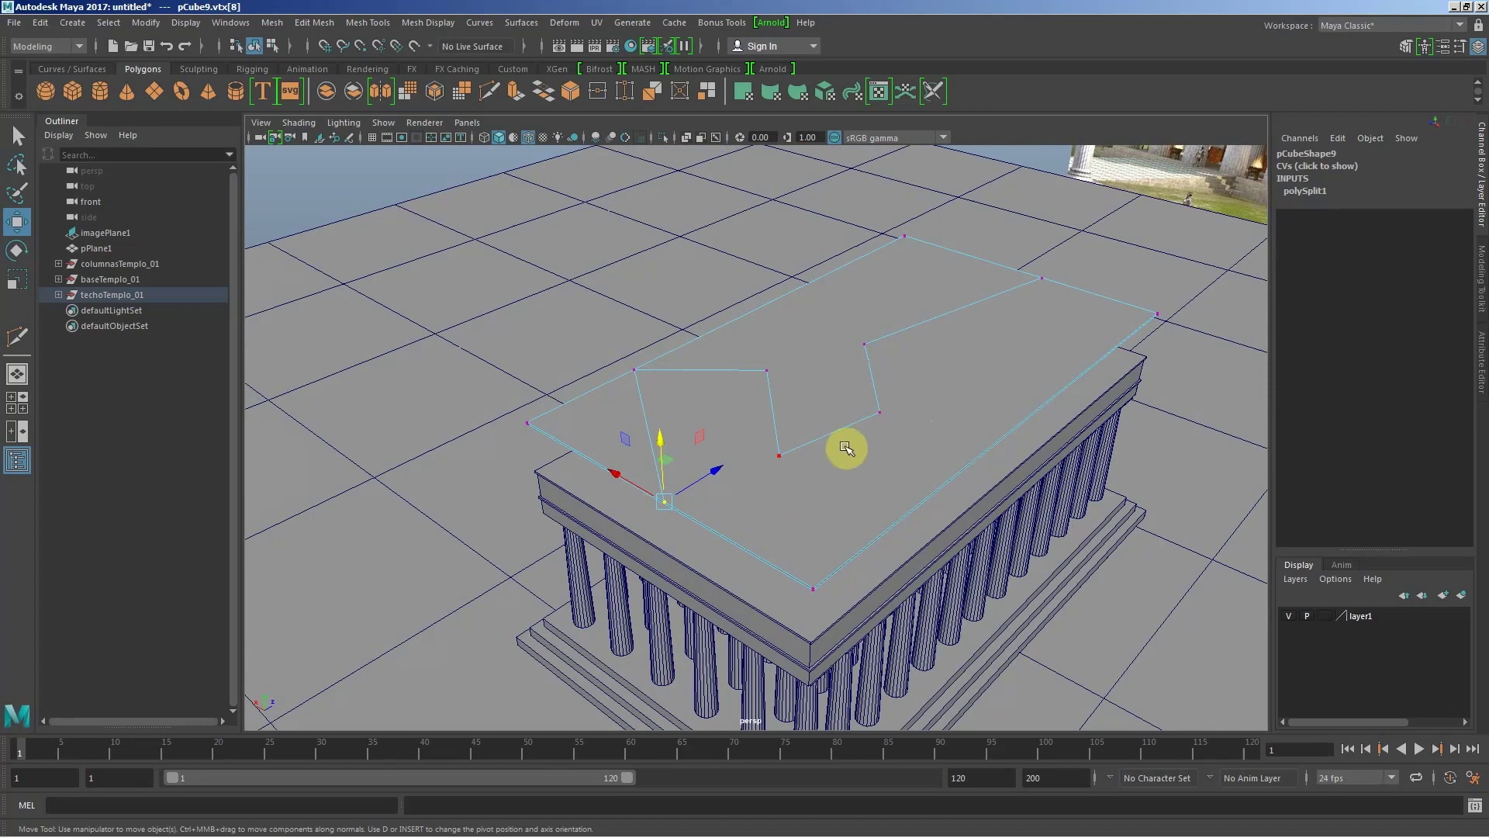
Step: Undo the zigzag cut on pCube9 and bring up the vertex marking menu
key(ctrl+z)
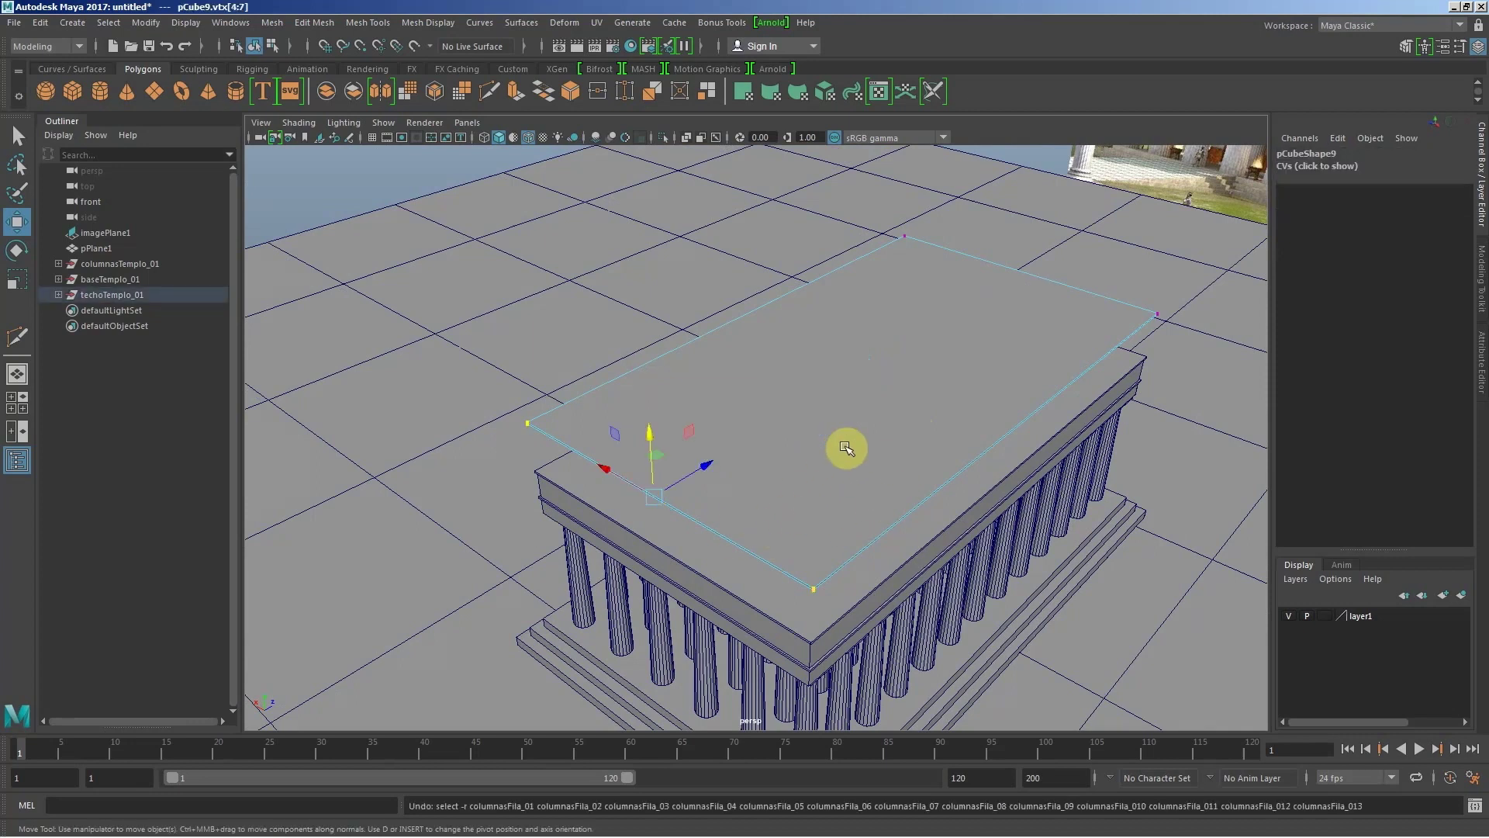
key(ctrl+z)
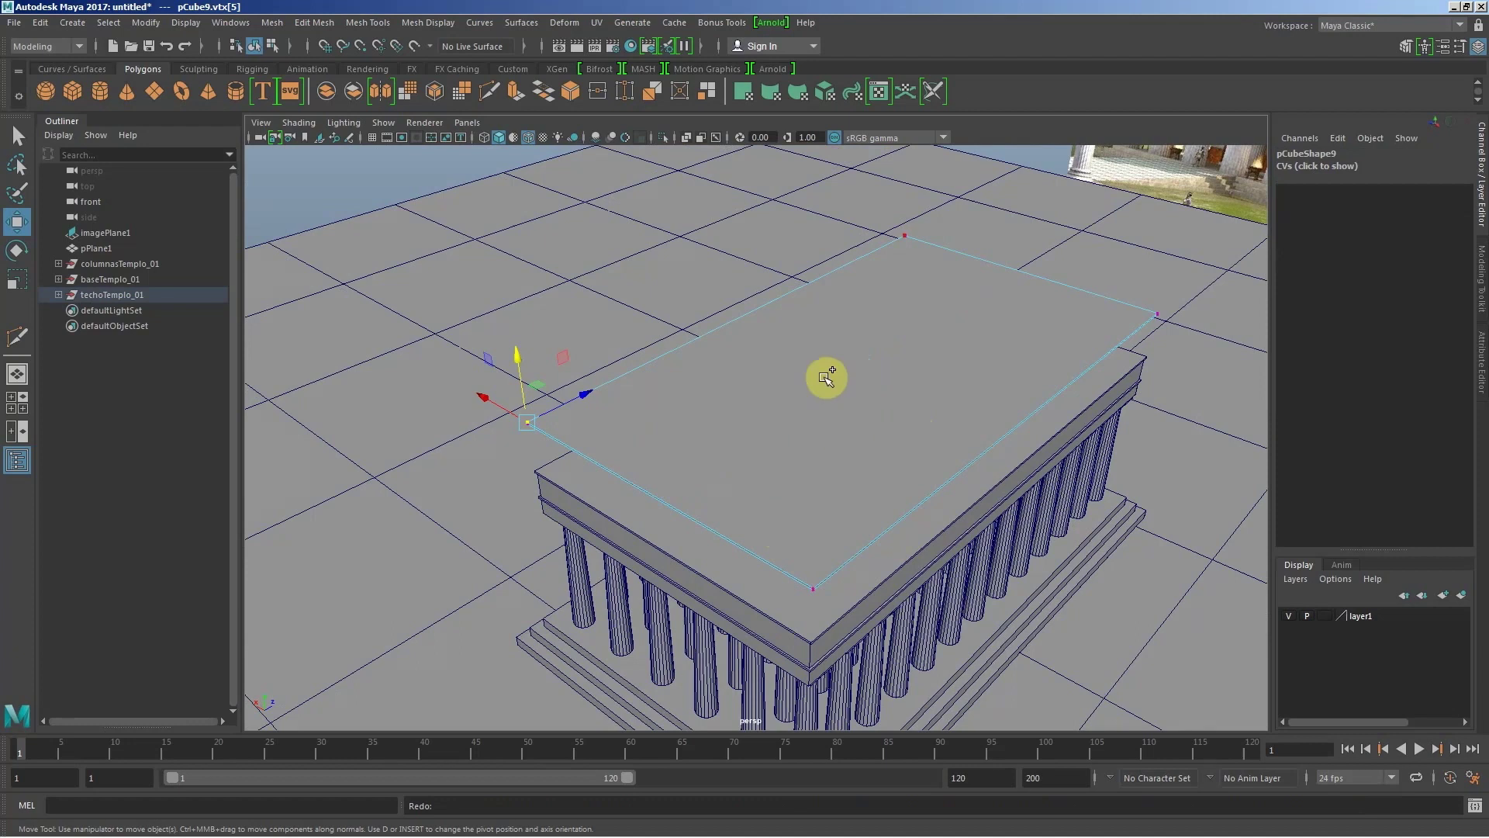
shift+right_click(824, 377)
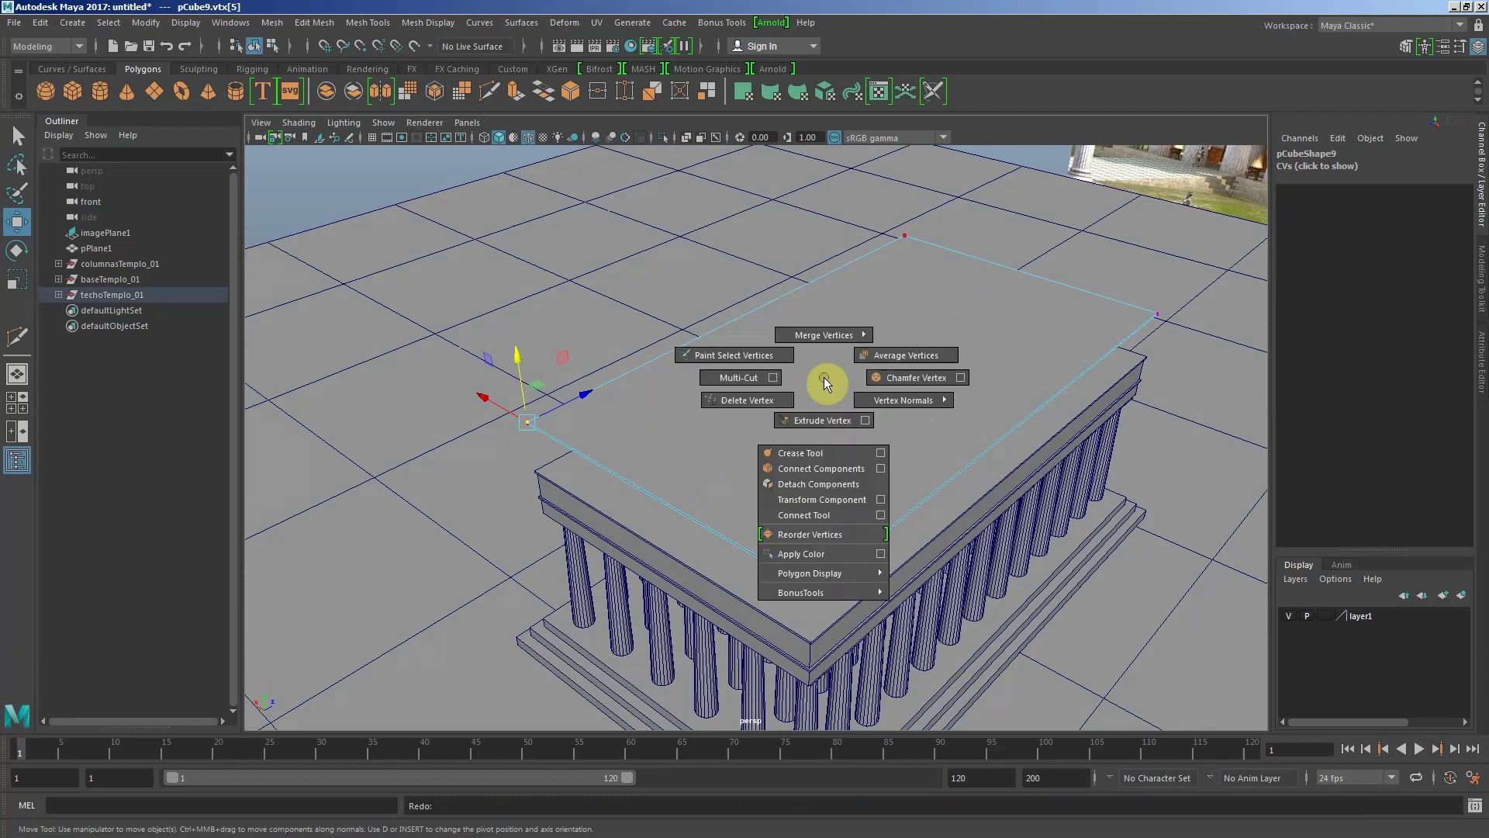
Step: Multi-Cut roof slab pCube9 with one edge from its front-edge midpoint to its back-edge midpoint
click(720, 377)
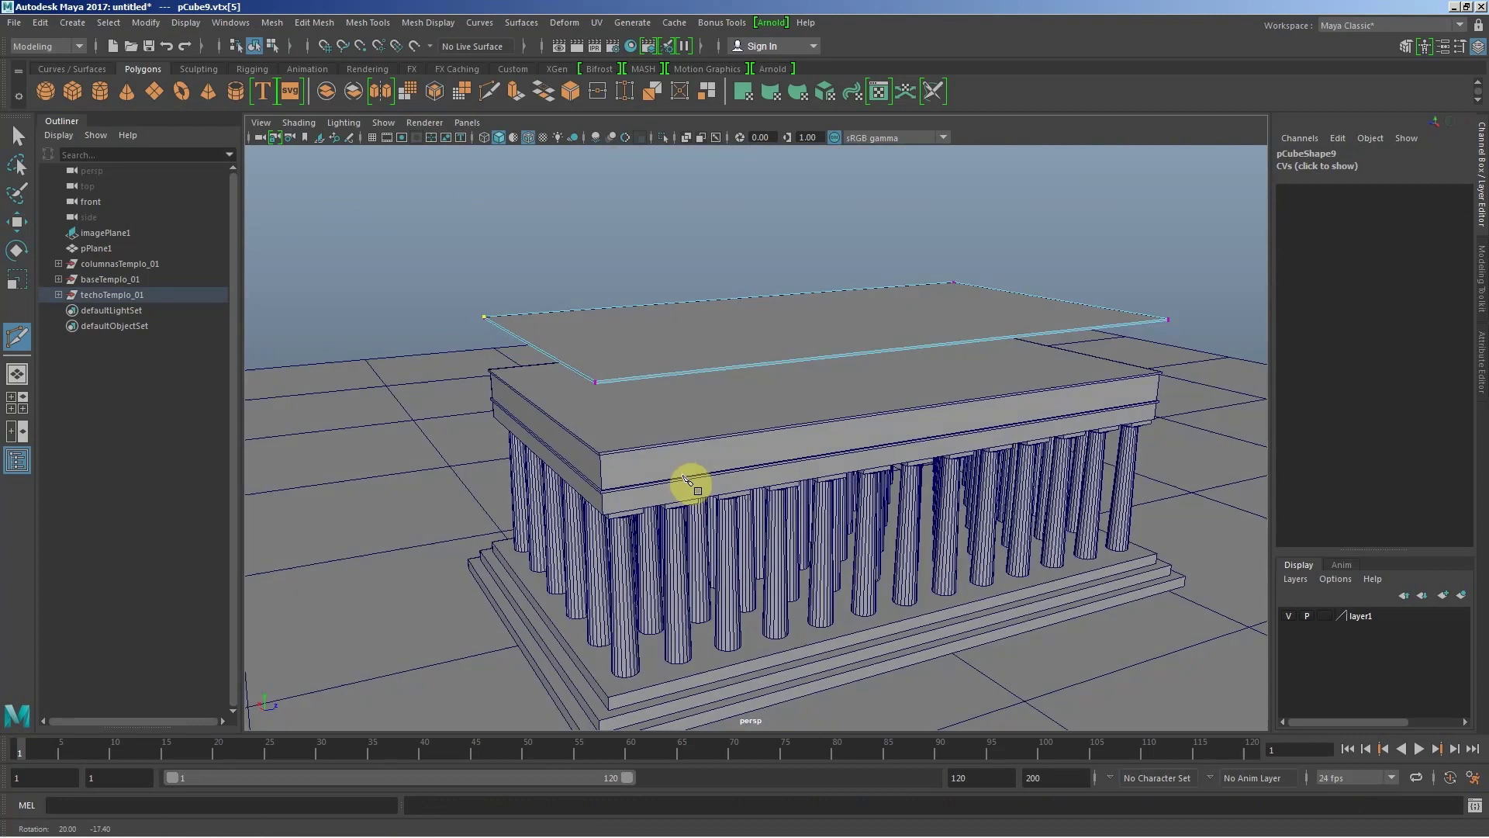
alt+drag(680, 475, 568, 388)
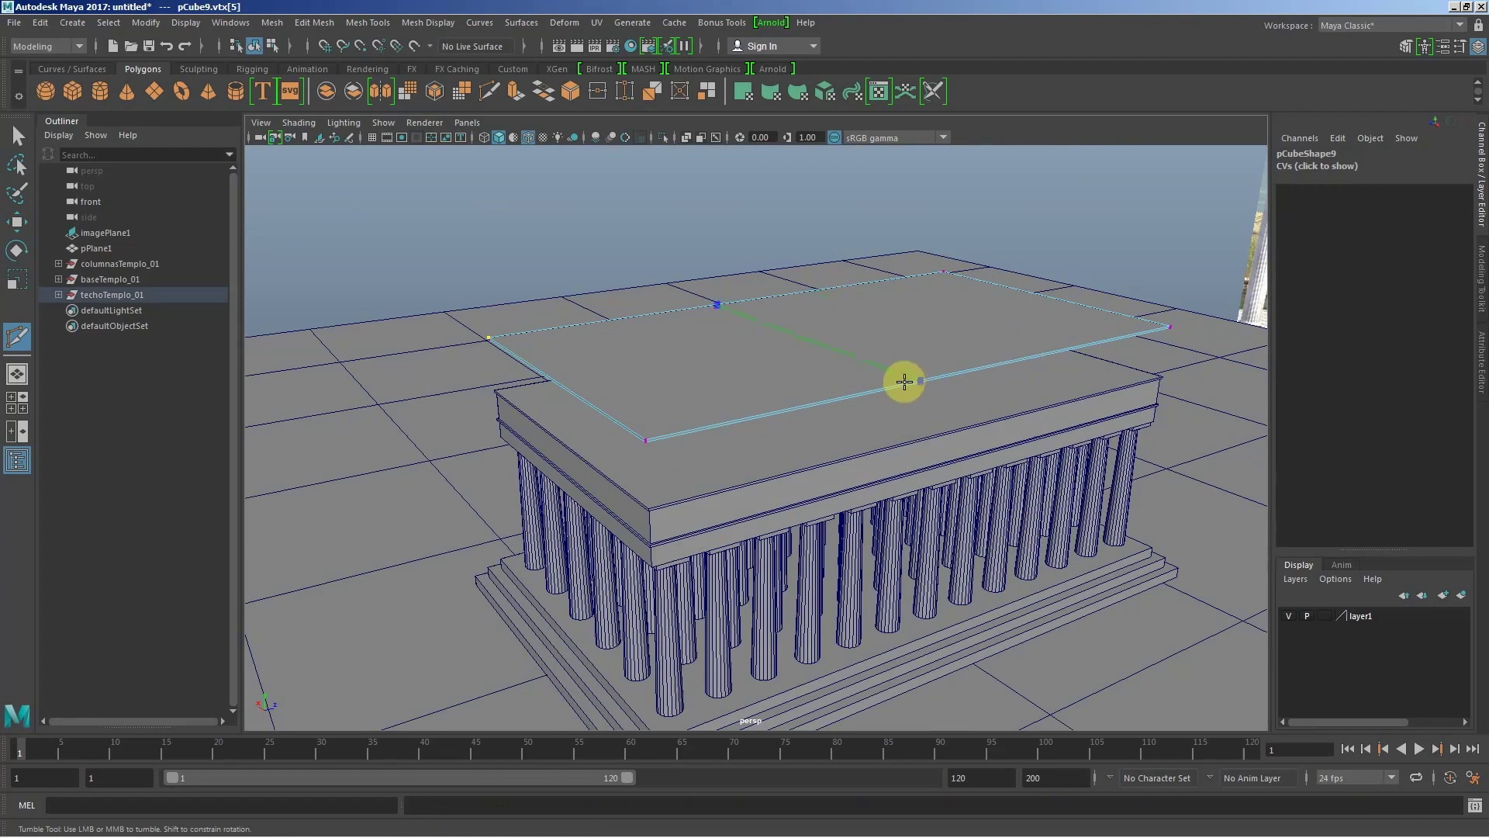
click(905, 381)
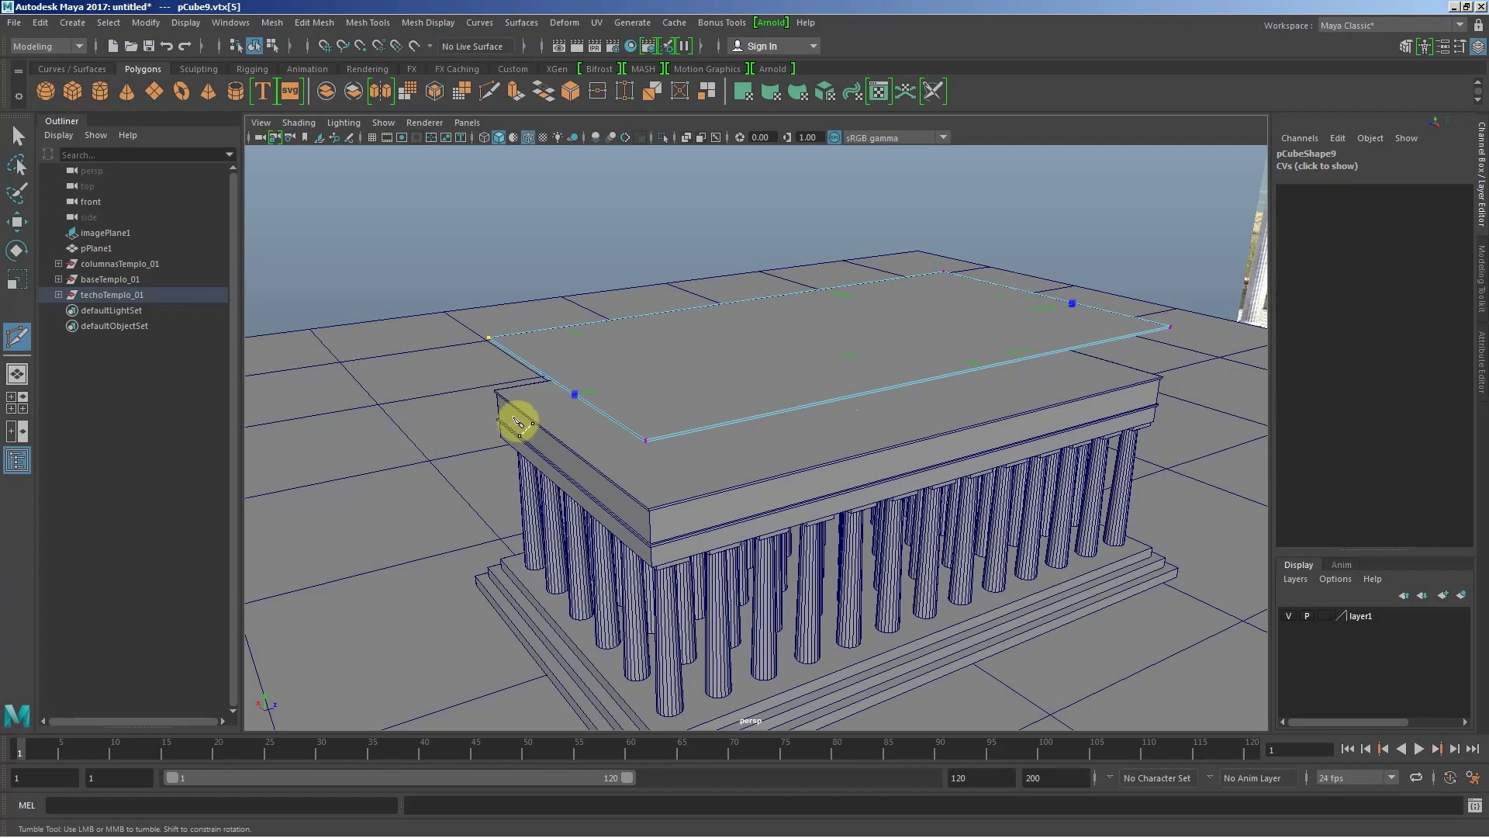
alt+drag(566, 440, 688, 449)
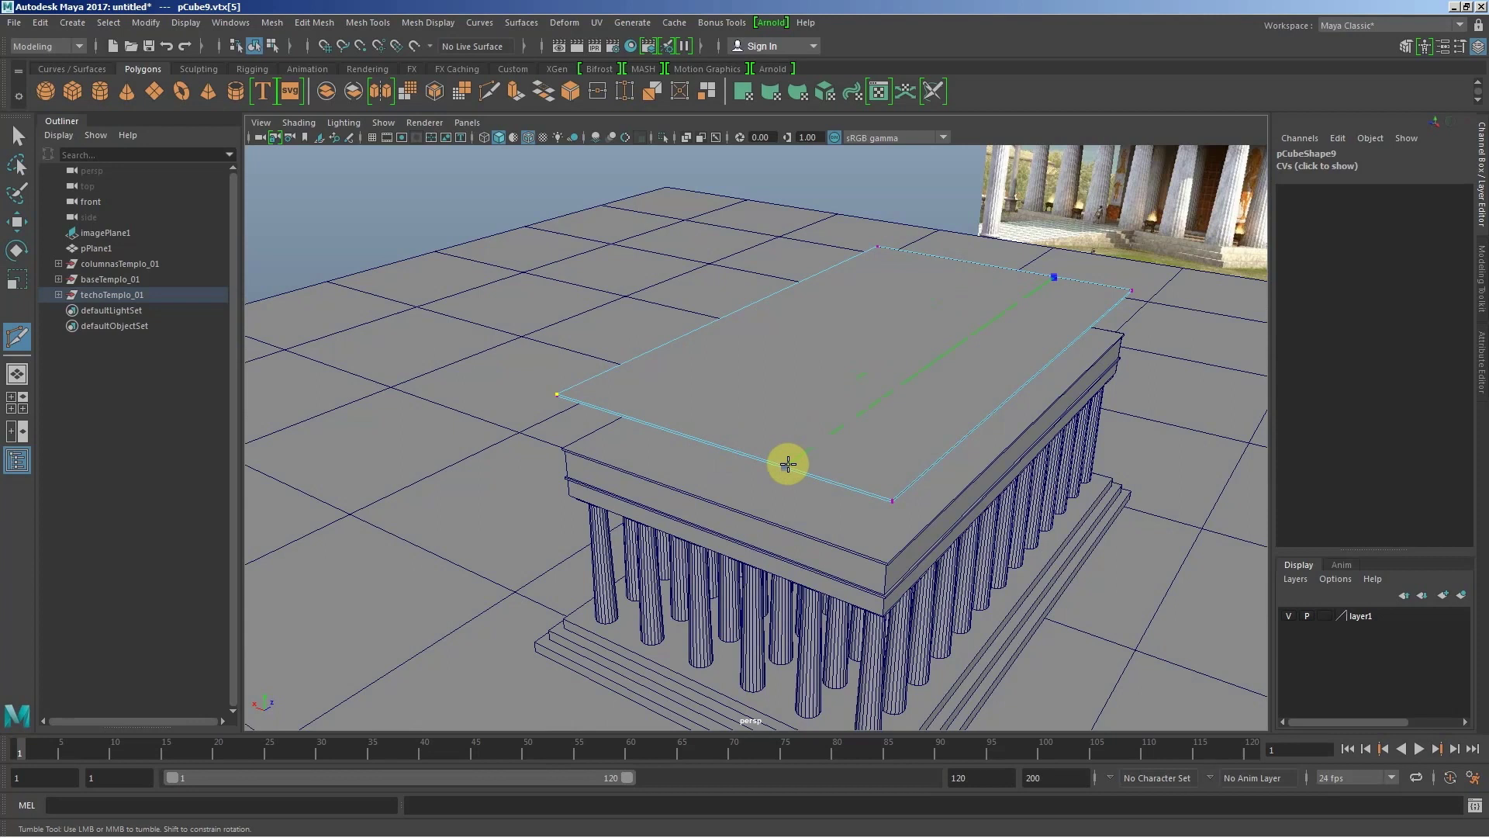
click(690, 445)
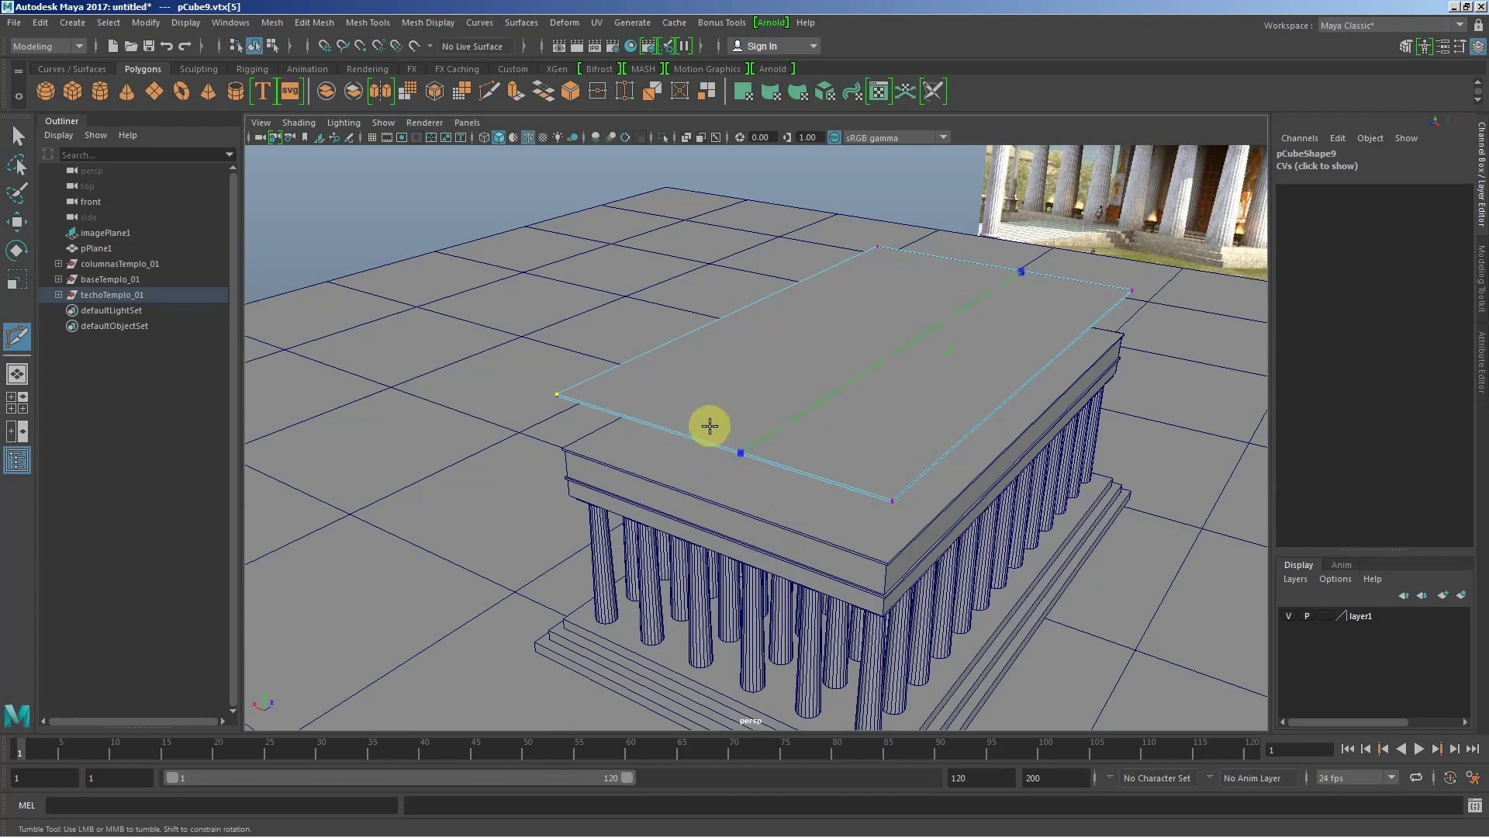
mouse_move(699, 425)
mouse_down()
mouse_move(853, 454)
mouse_move(591, 401)
mouse_up()
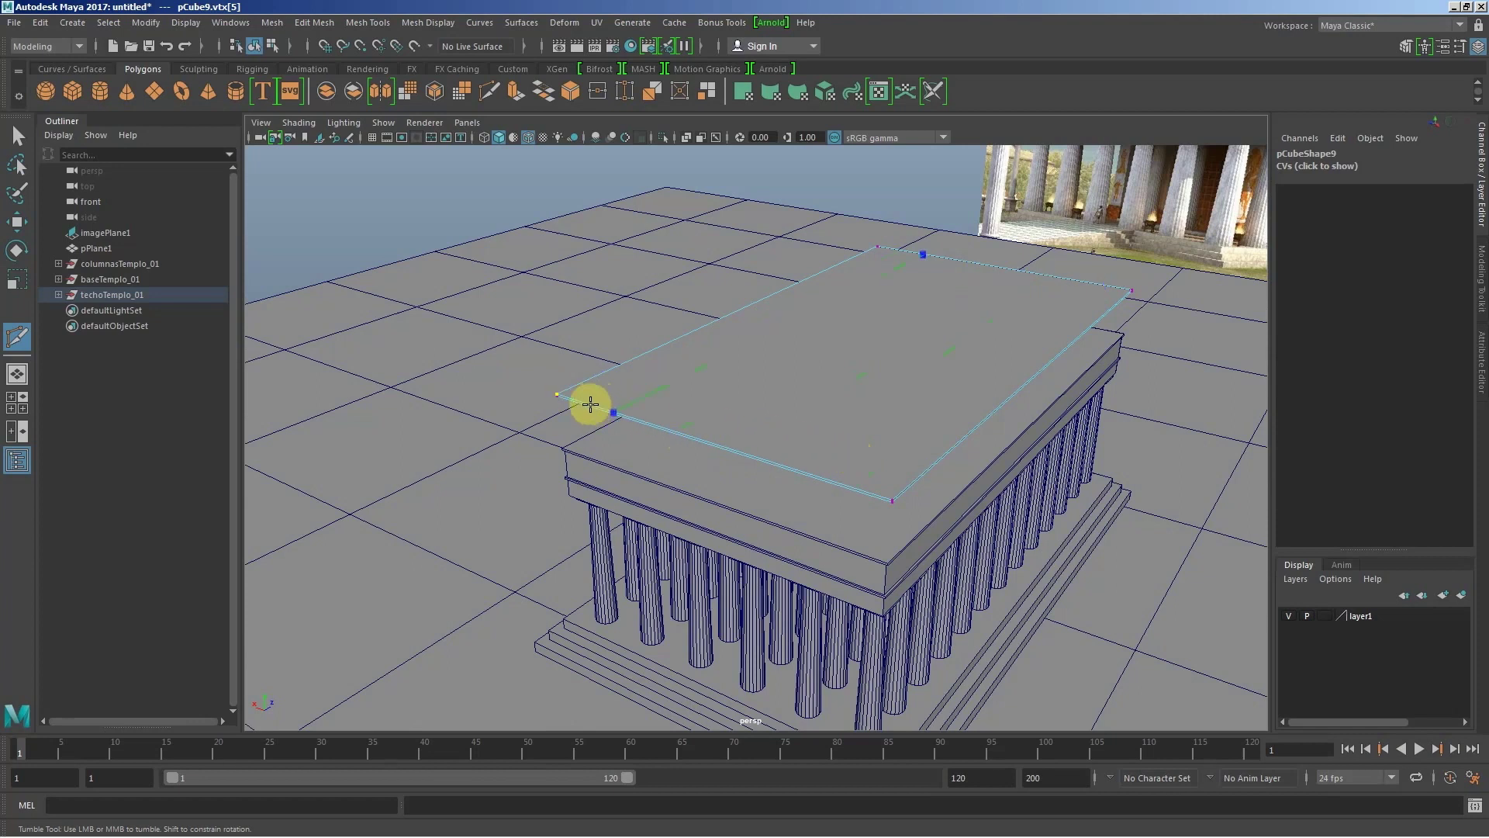
mouse_move(590, 404)
mouse_down()
mouse_move(734, 448)
mouse_move(706, 437)
mouse_up()
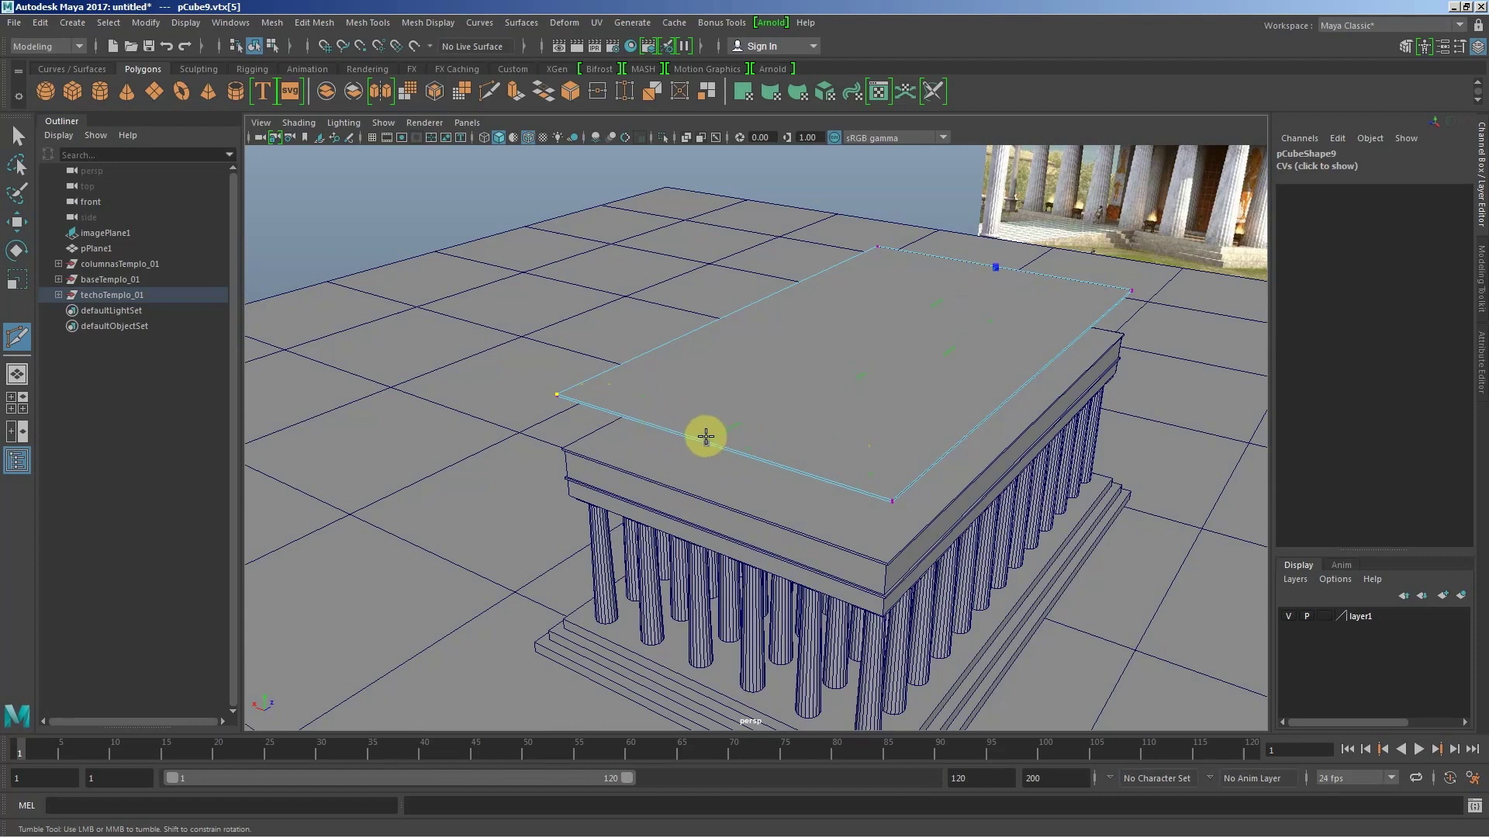
click(707, 439)
key(ctrl+z)
key(ctrl)
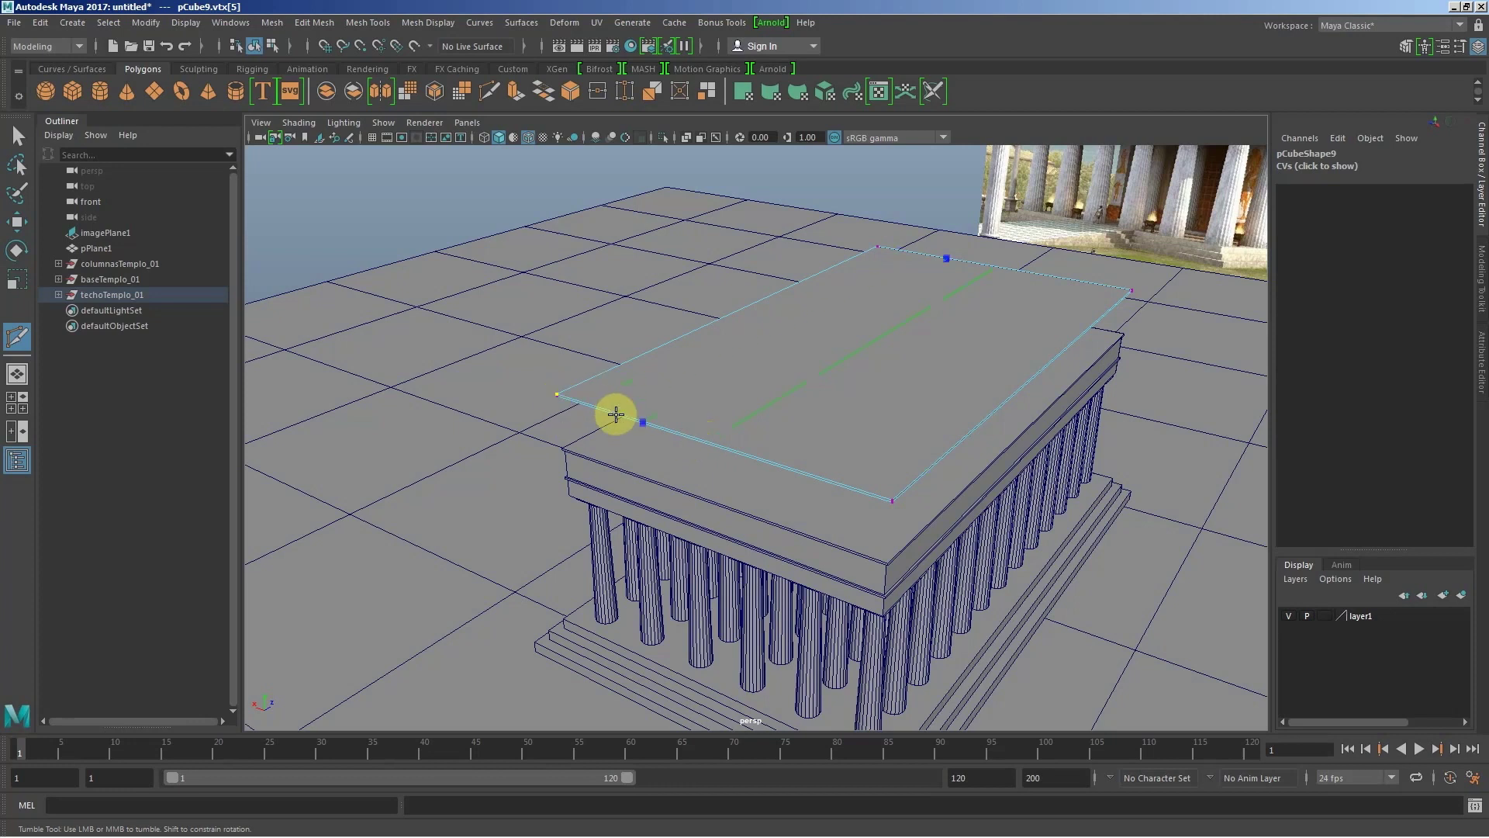
click(614, 412)
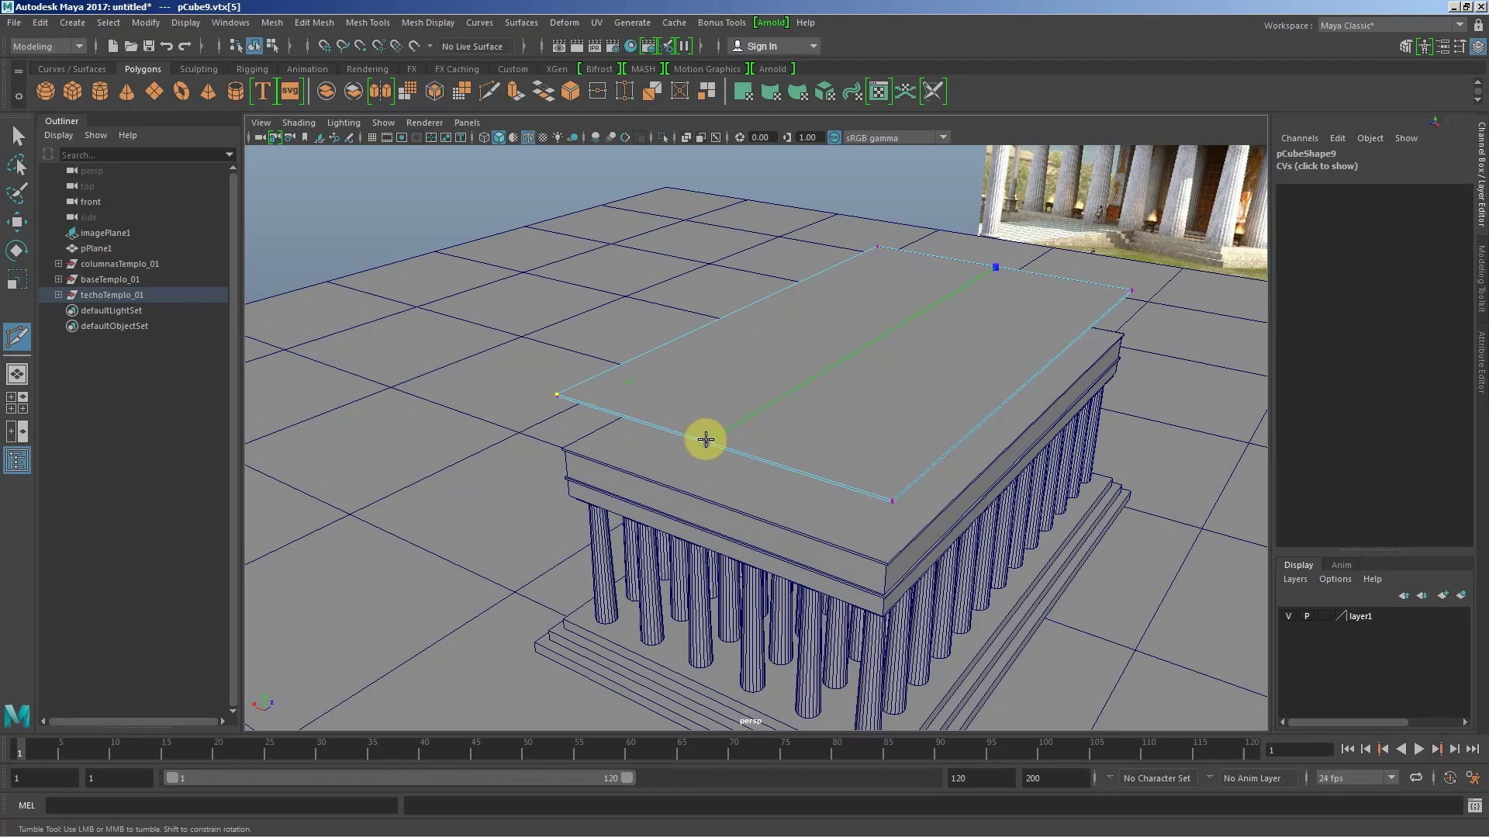
click(706, 440)
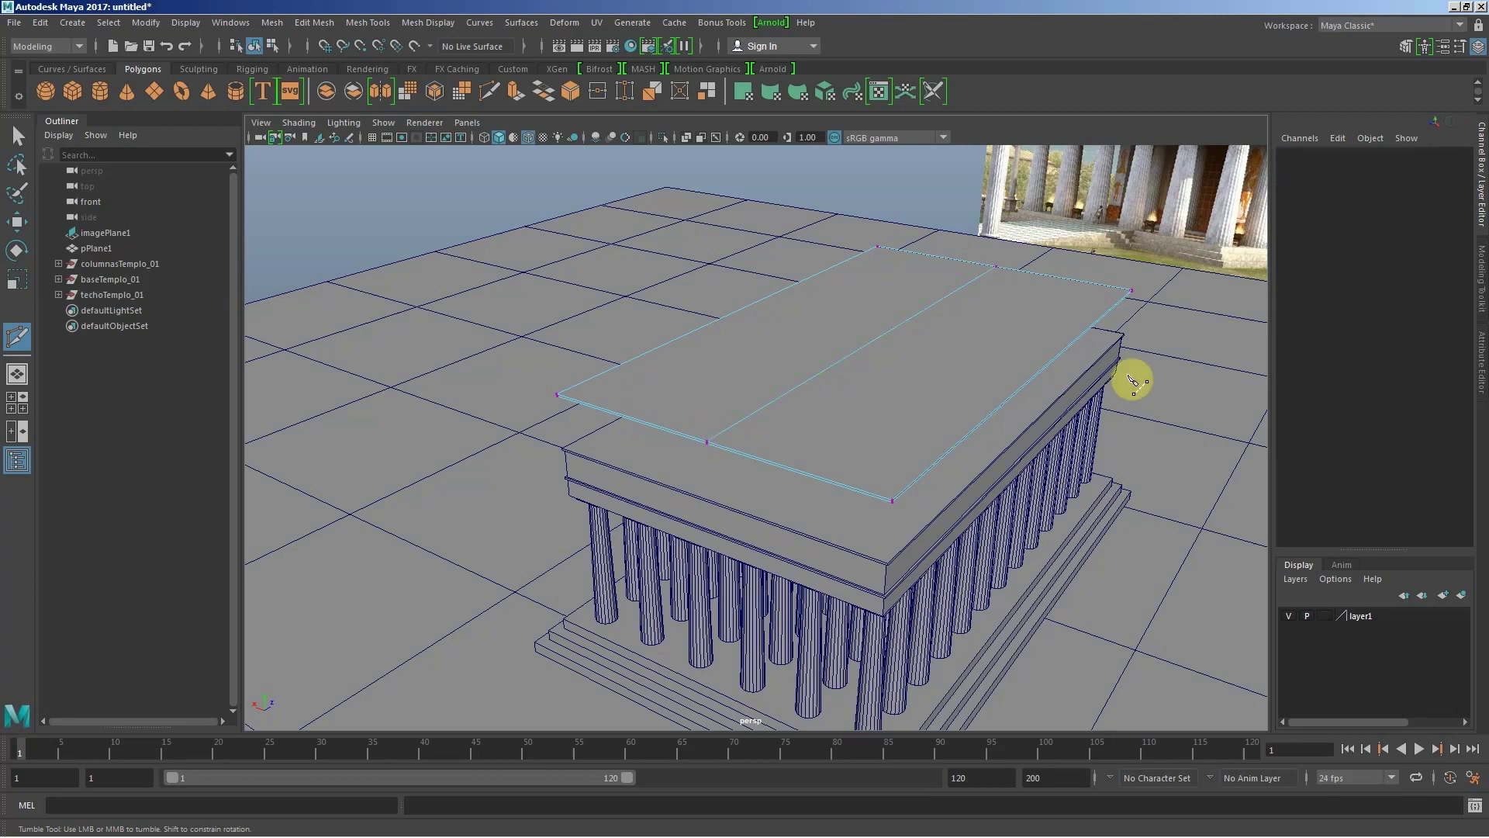
Step: With the Move tool active, select pCube9's new lengthwise center edge e[18] in edge mode
alt+drag(984, 422, 908, 401)
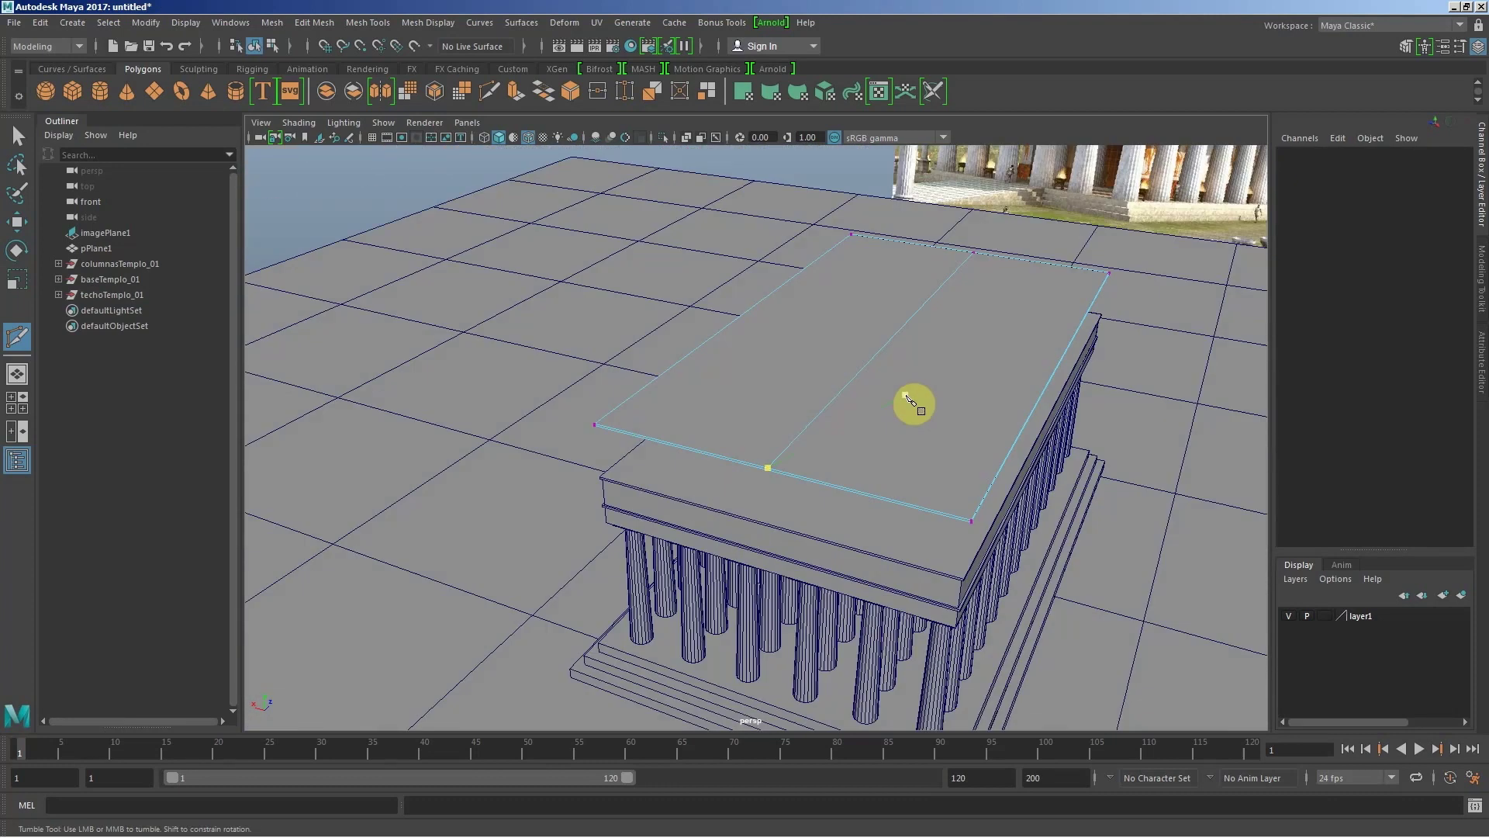
key(w)
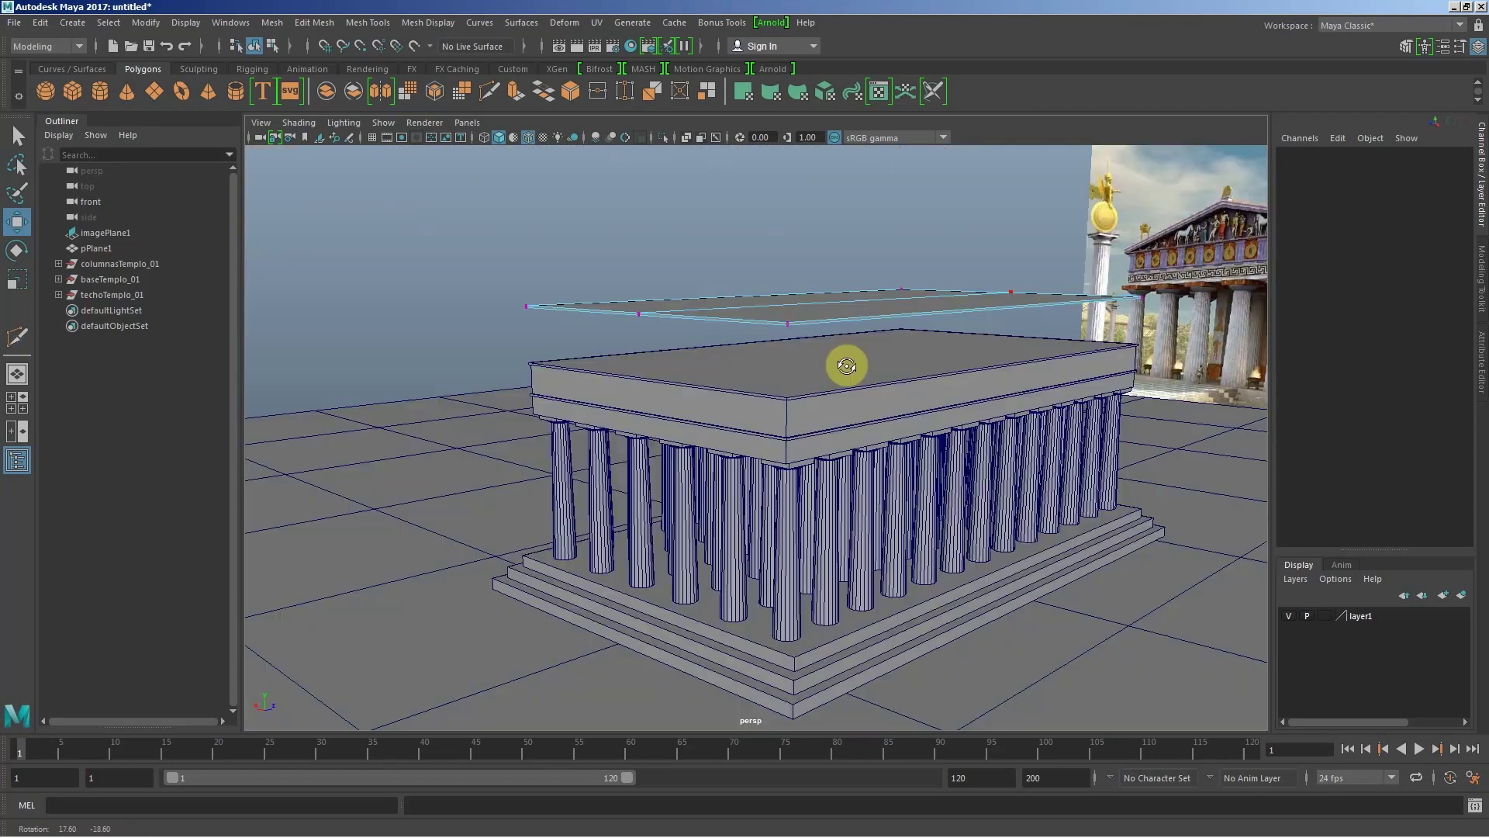
alt+drag(847, 369, 811, 324)
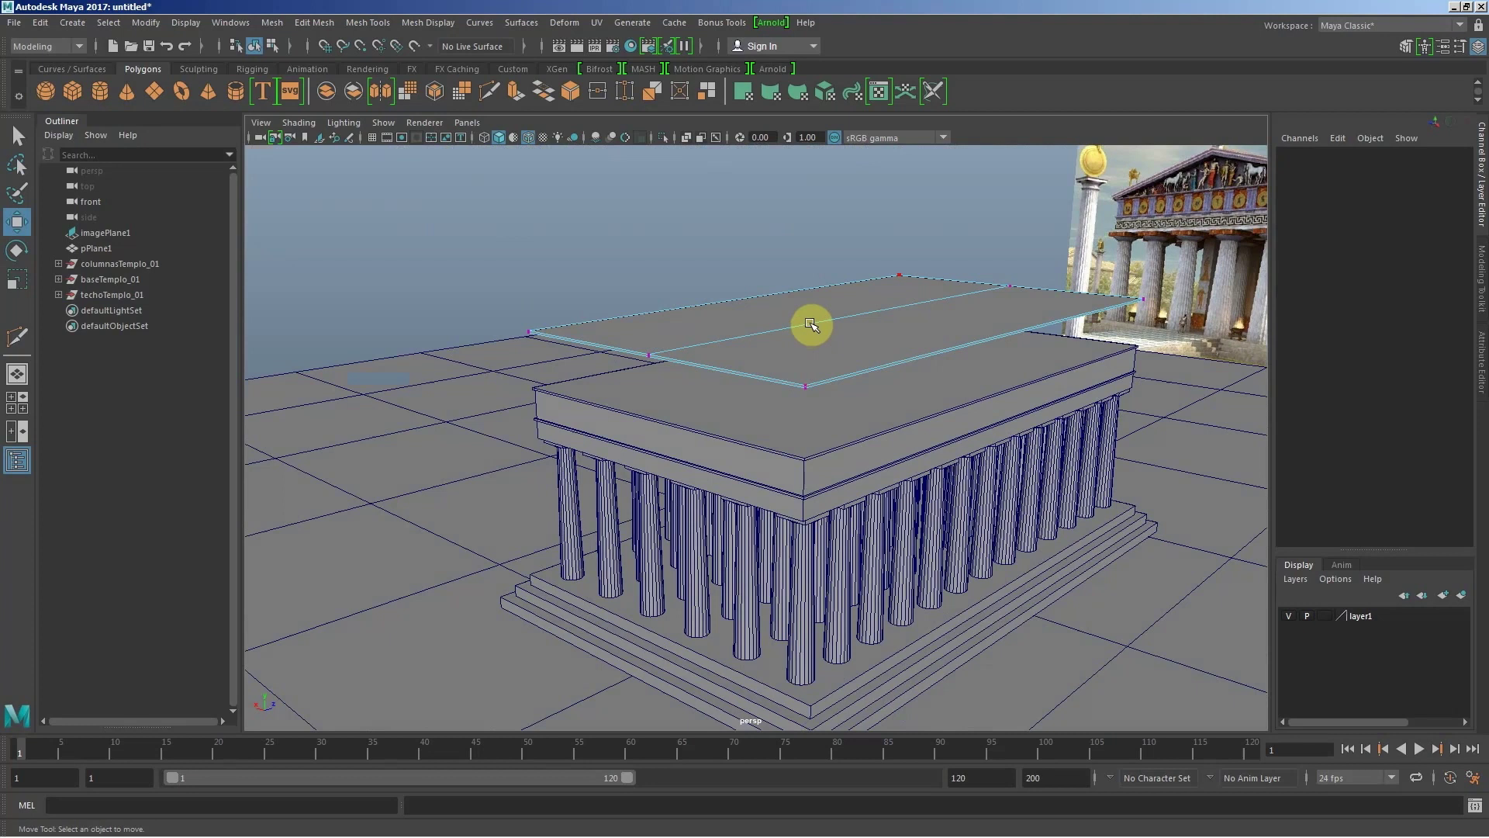
right_click(810, 325)
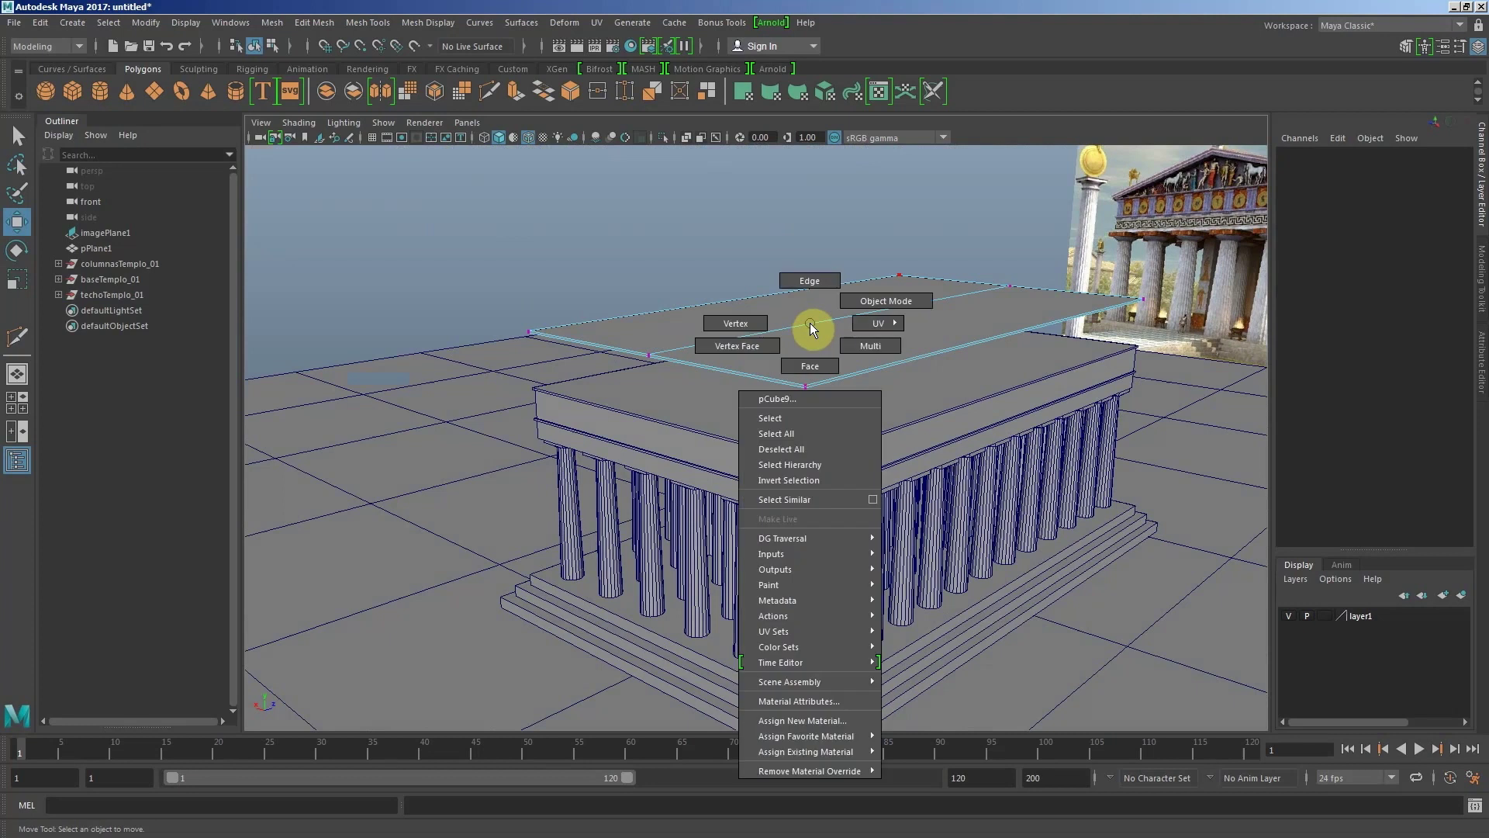
click(811, 281)
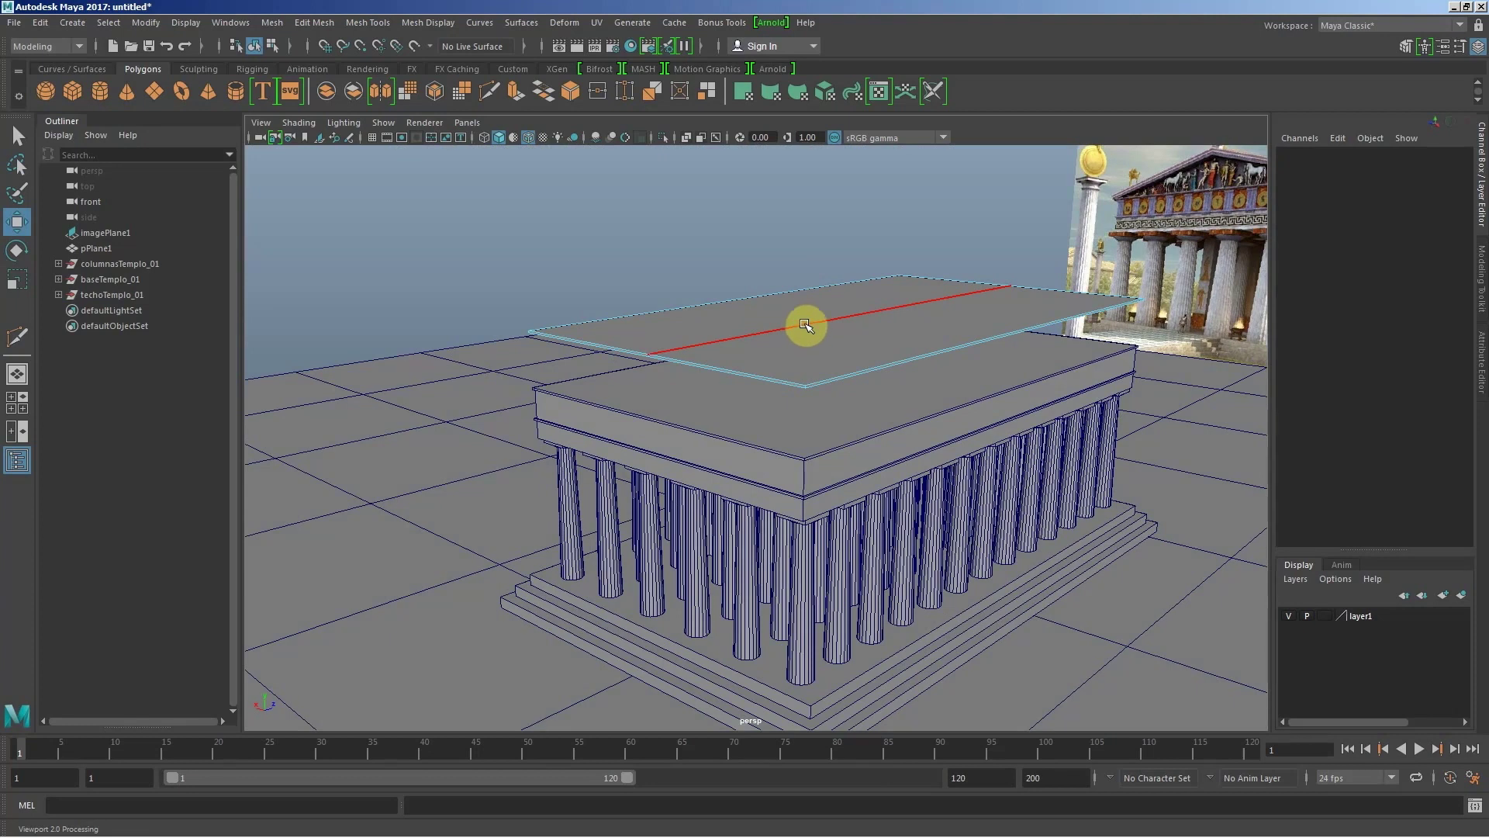
click(805, 324)
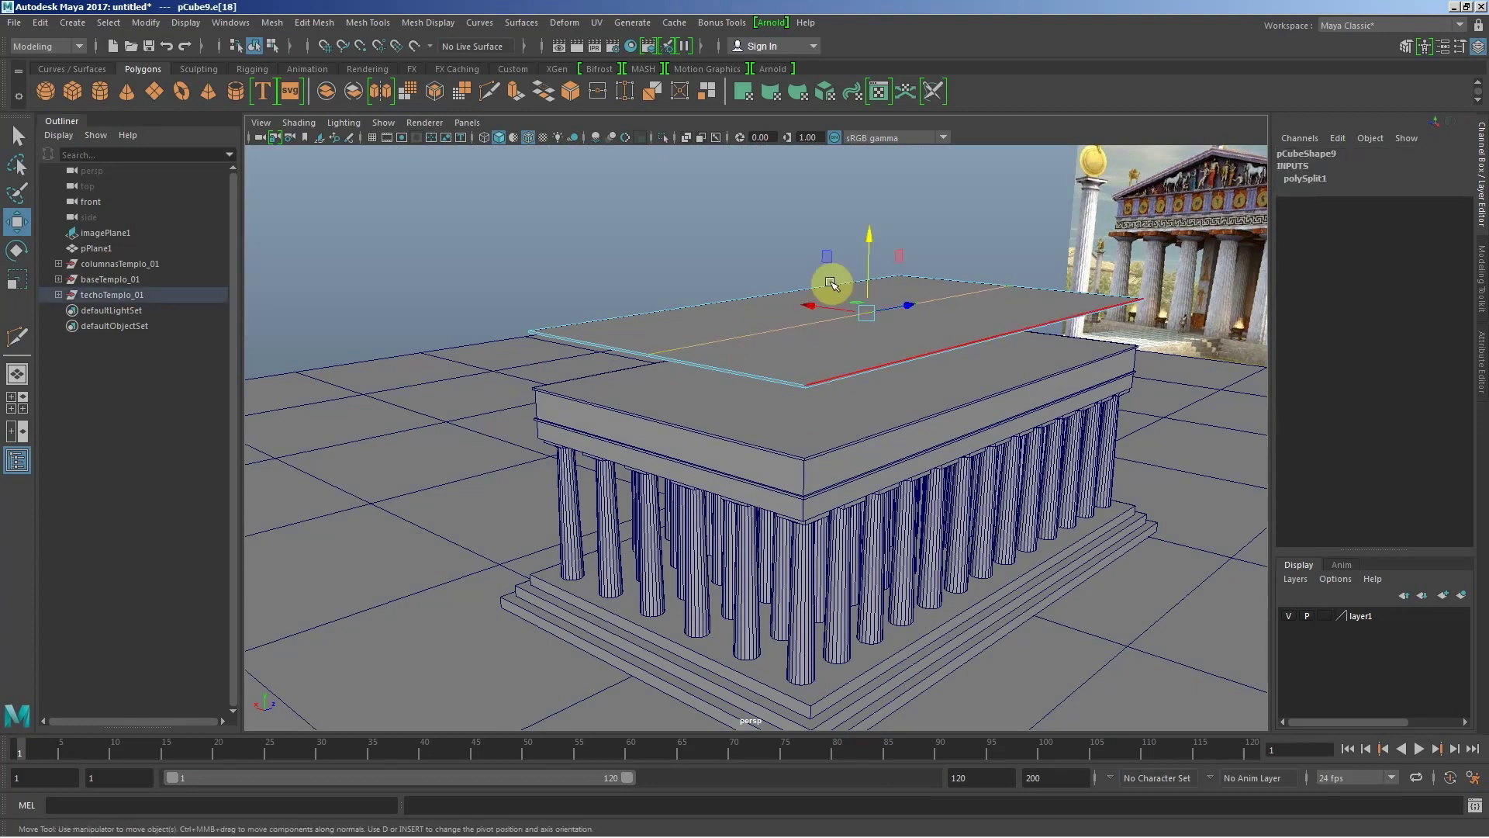
Step: Lift the selected center edge along Y into a peaked ridge, then return to object mode
drag(868, 241, 875, 189)
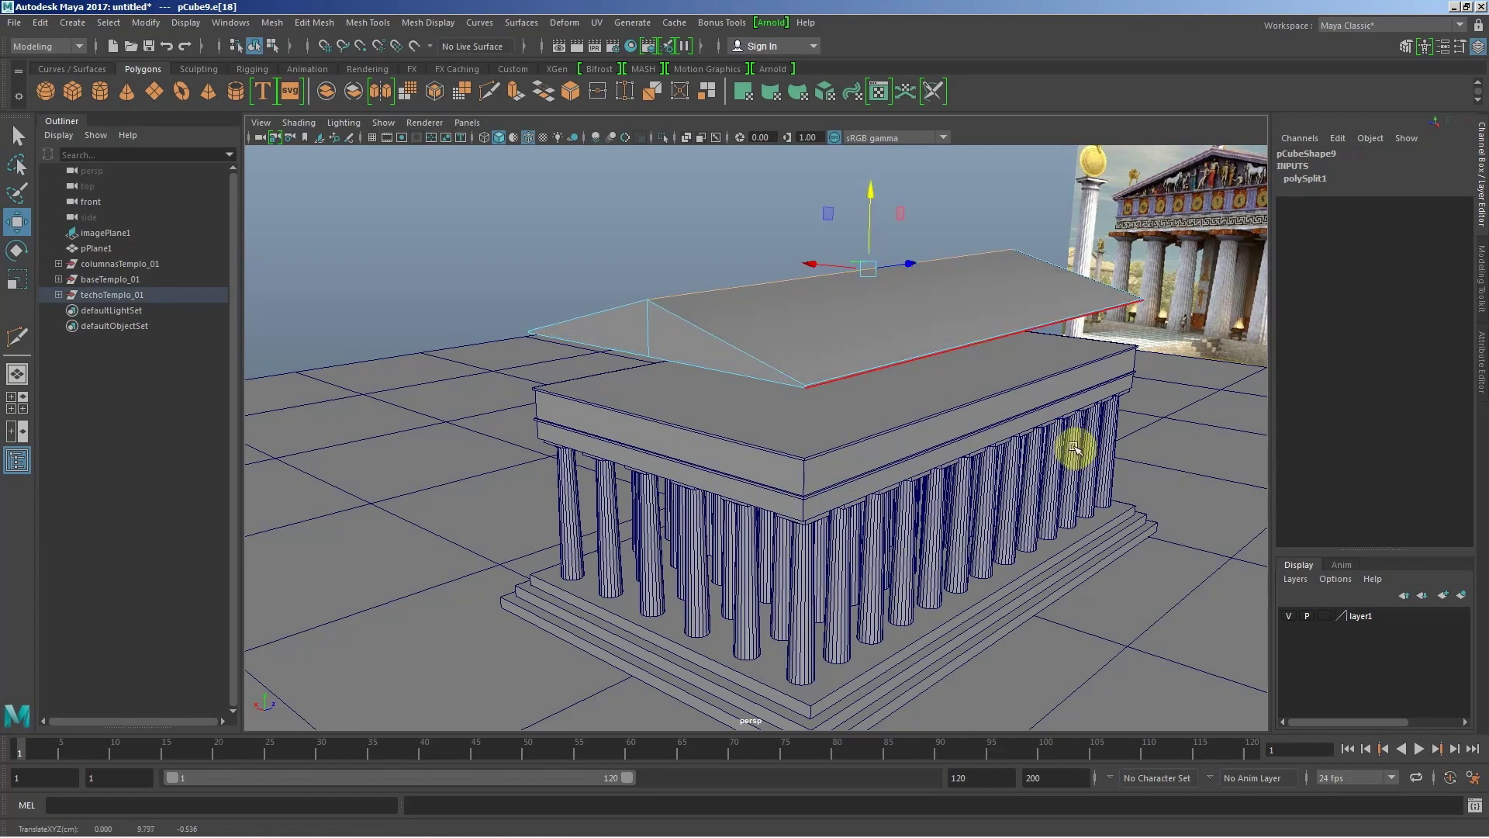
scroll(868, 419, down, 5)
scroll(807, 442, up, 2)
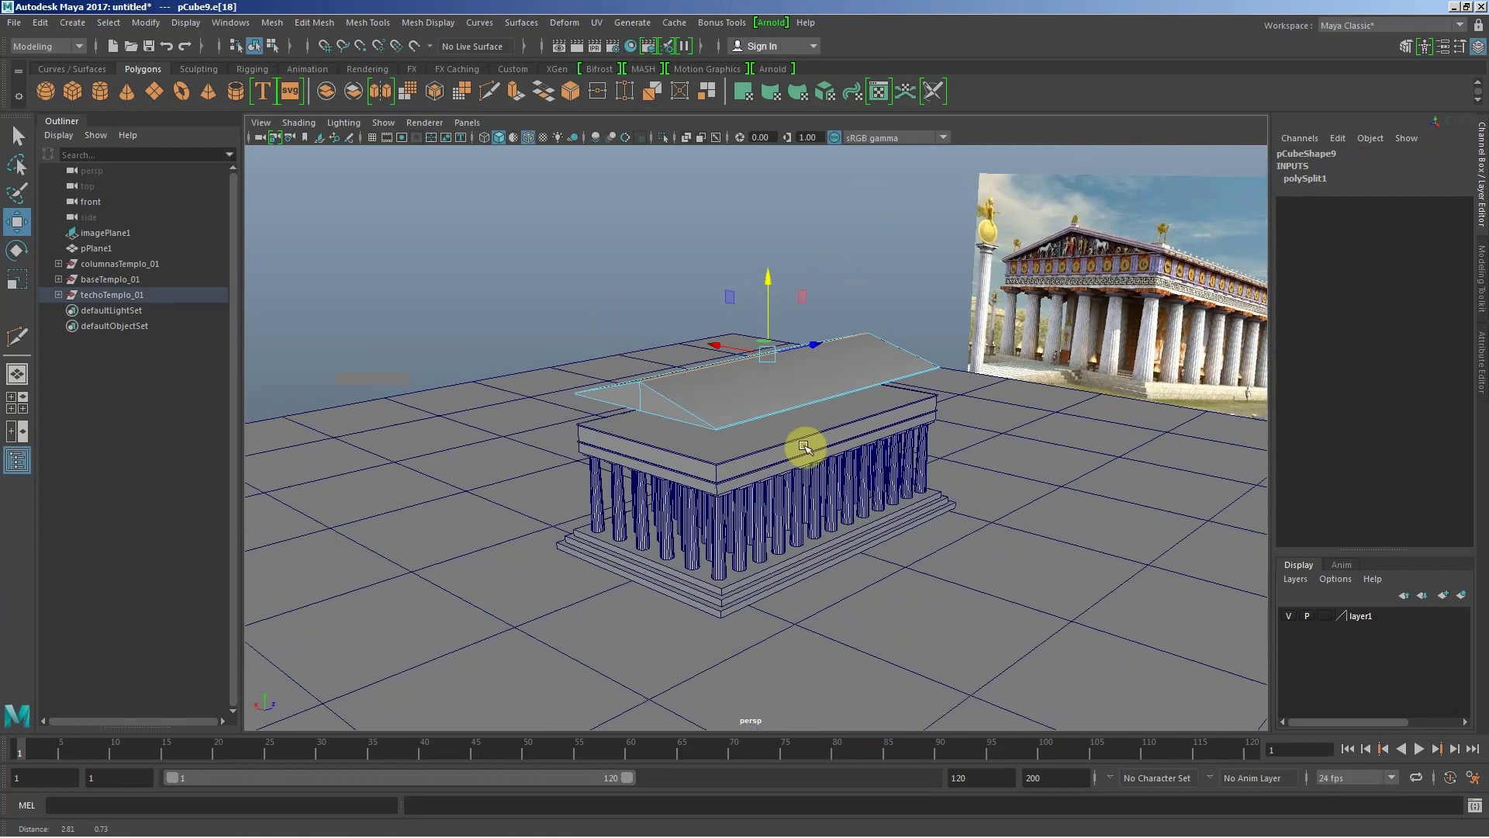
scroll(789, 460, up, 3)
mouse_move(788, 461)
alt+mouse_down()
mouse_move(757, 459)
mouse_move(831, 455)
mouse_move(798, 375)
mouse_move(785, 376)
mouse_move(808, 333)
mouse_move(787, 234)
alt+mouse_up()
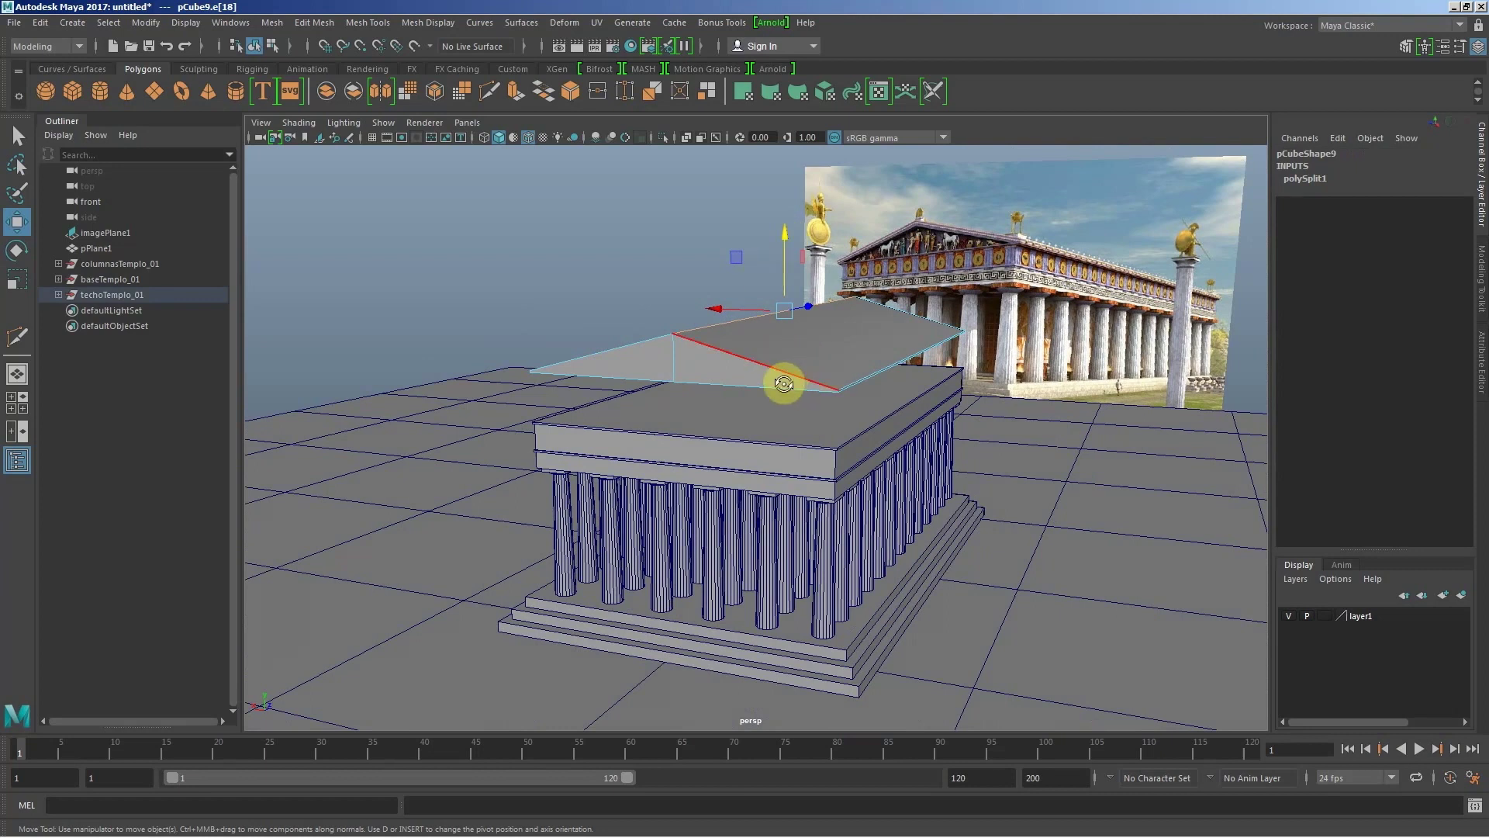
alt+drag(784, 383, 793, 370)
mouse_move(793, 370)
right_down()
mouse_move(836, 348)
mouse_move(771, 396)
right_up()
mouse_move(788, 429)
alt+mouse_down()
mouse_move(752, 398)
mouse_move(788, 411)
mouse_move(650, 290)
mouse_move(652, 341)
alt+mouse_up()
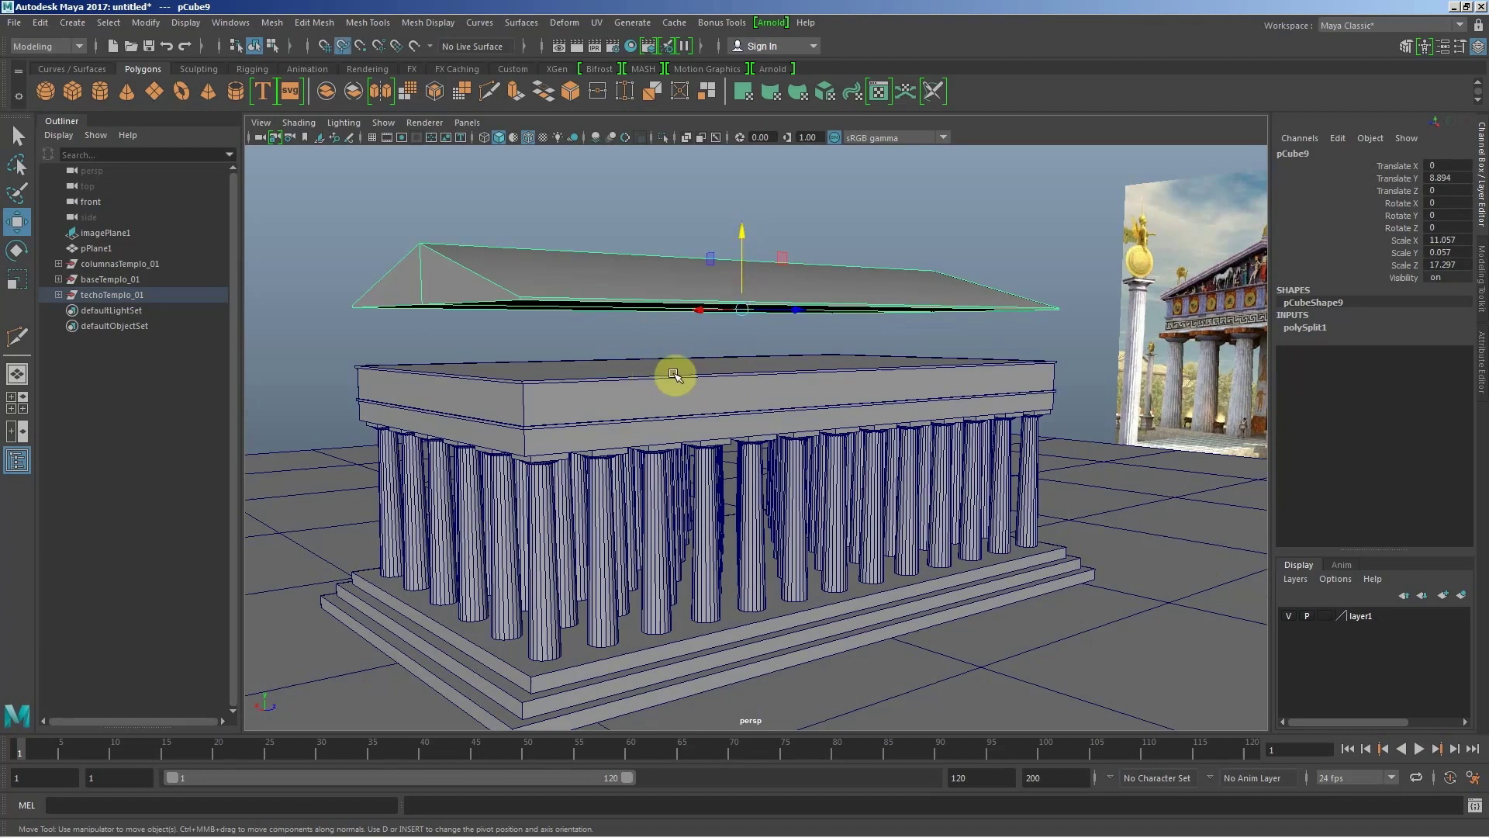
Step: Lower the gabled roof to height 7.327 onto the top slab and scale it slightly
middle_drag(676, 376, 665, 402)
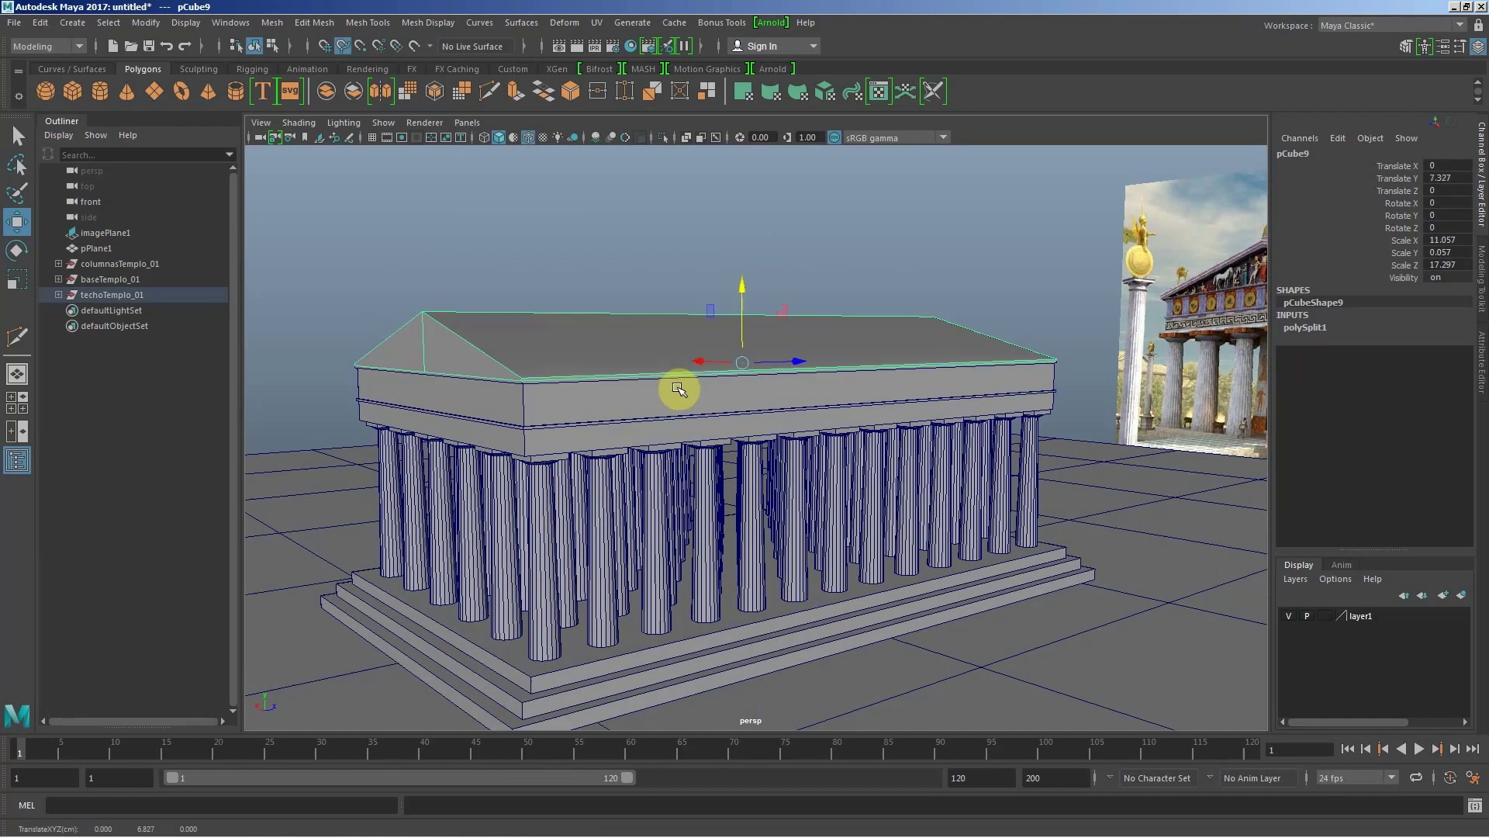
alt+drag(665, 403, 715, 393)
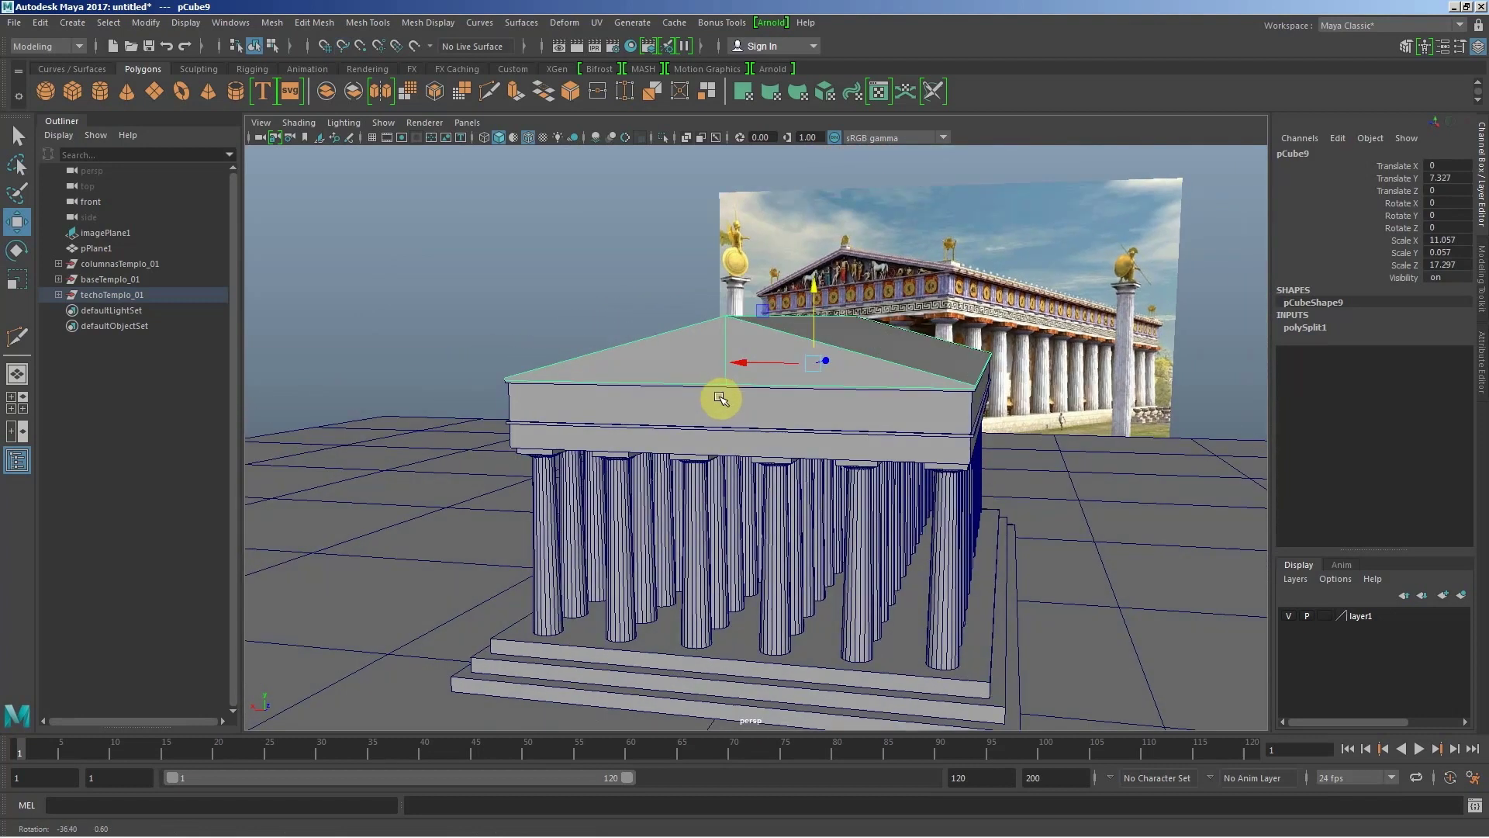
key(r)
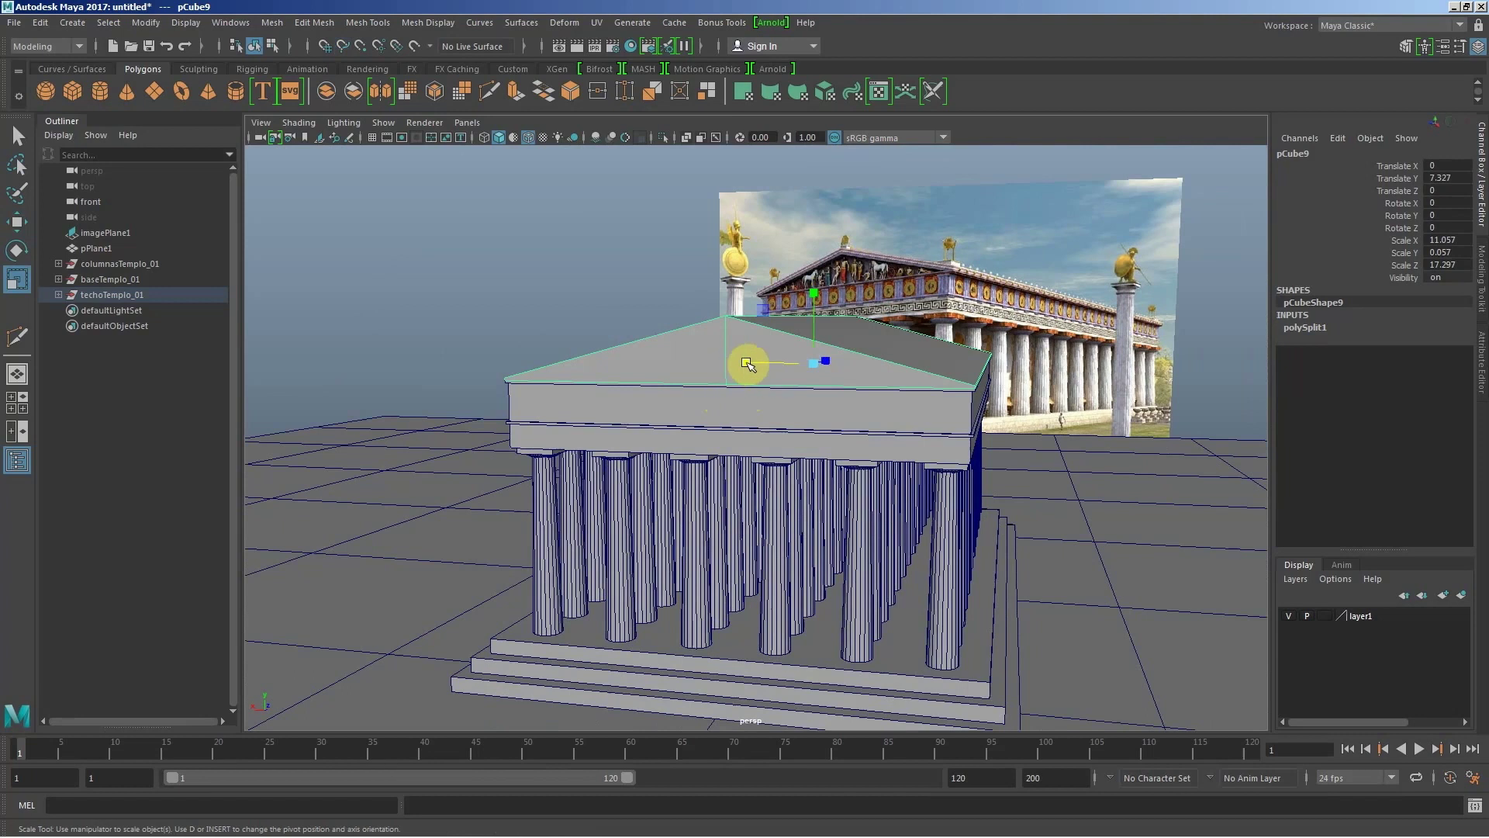
drag(813, 363, 824, 366)
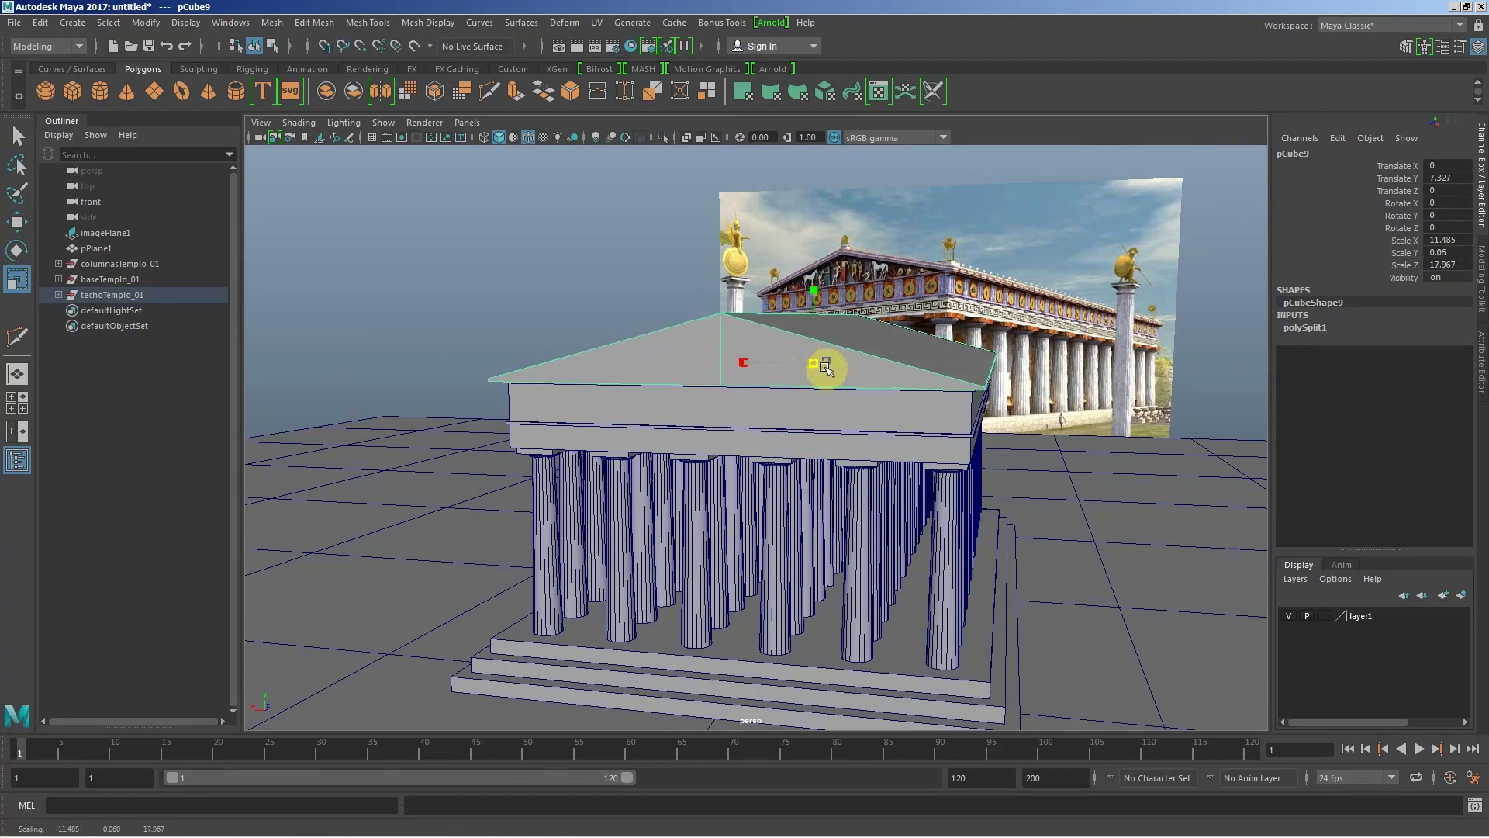
alt+right_drag(840, 443, 876, 456)
mouse_move(876, 456)
alt+mouse_down()
mouse_move(672, 452)
mouse_move(698, 416)
alt+mouse_up()
Step: Shorten the roof's depth and widen it across the front, undoing one overshoot
drag(748, 372, 747, 371)
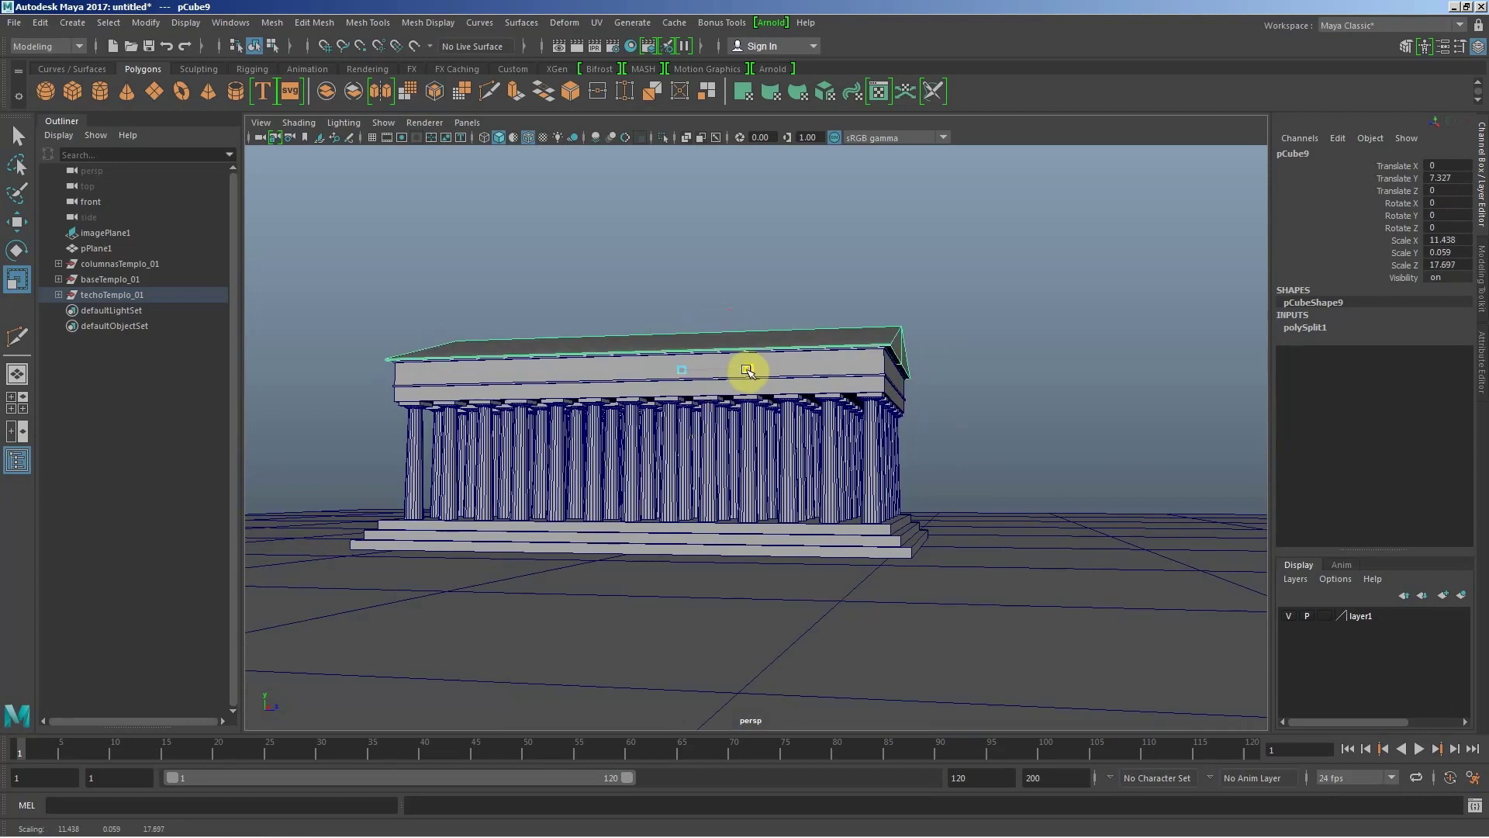
mouse_move(778, 432)
alt+mouse_down()
mouse_move(911, 436)
mouse_move(714, 419)
mouse_move(726, 412)
alt+mouse_up()
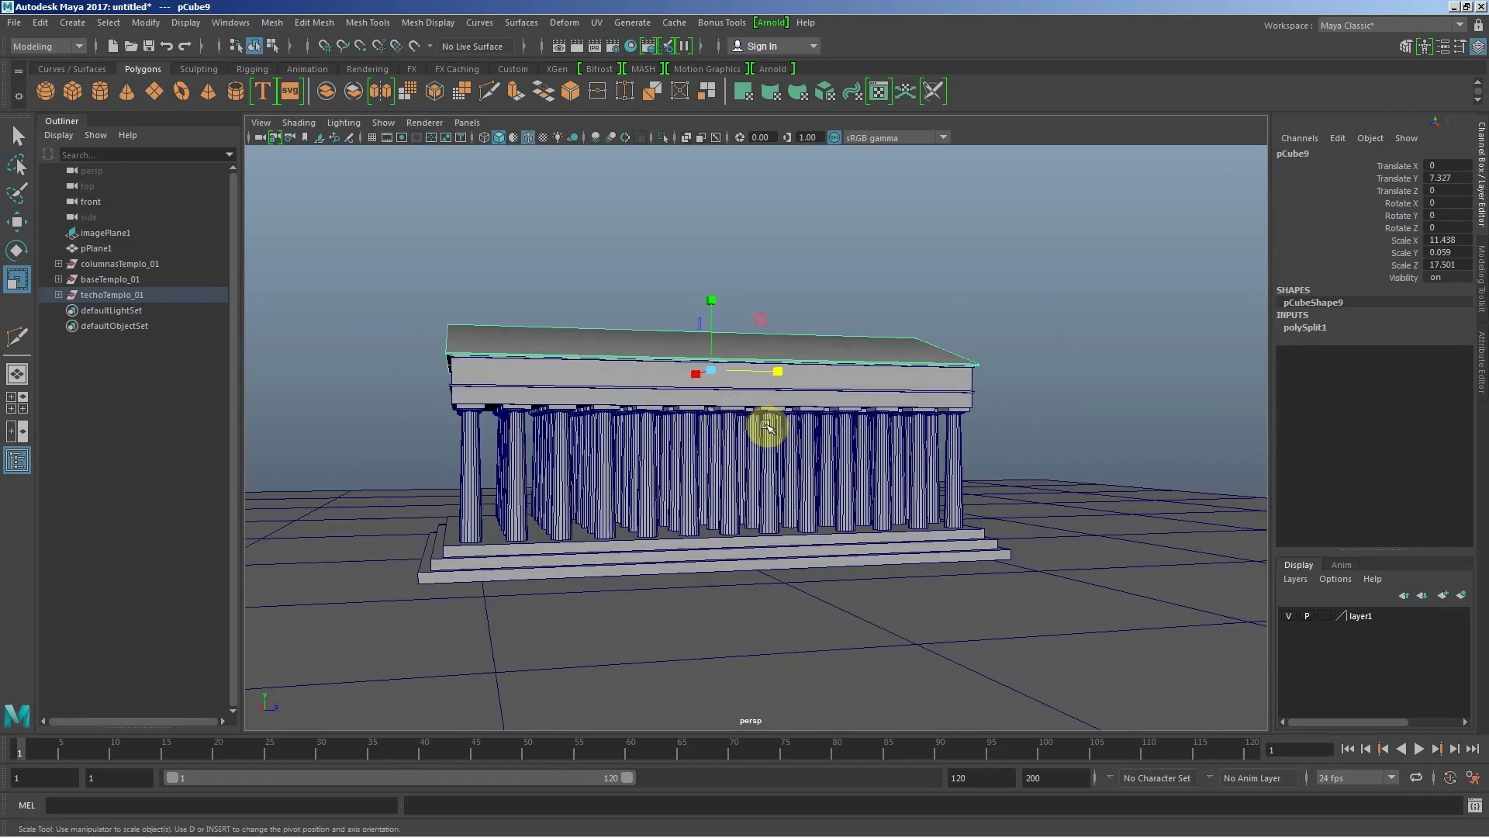
middle_drag(764, 426, 767, 426)
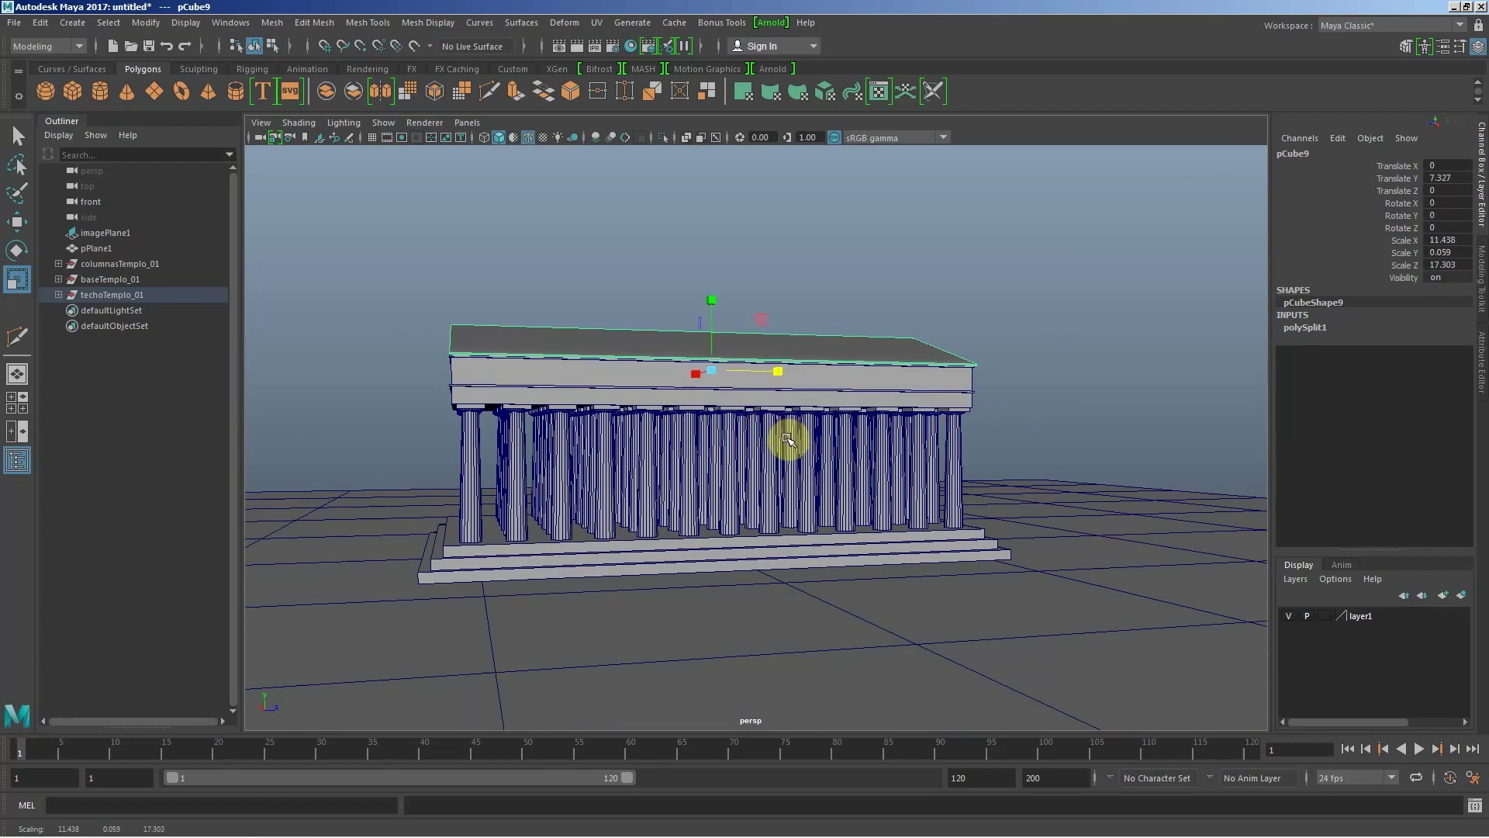
mouse_move(788, 440)
alt+mouse_down()
mouse_move(602, 435)
mouse_move(668, 425)
mouse_move(858, 455)
mouse_move(924, 432)
mouse_move(742, 437)
mouse_move(918, 437)
mouse_move(874, 403)
alt+mouse_up()
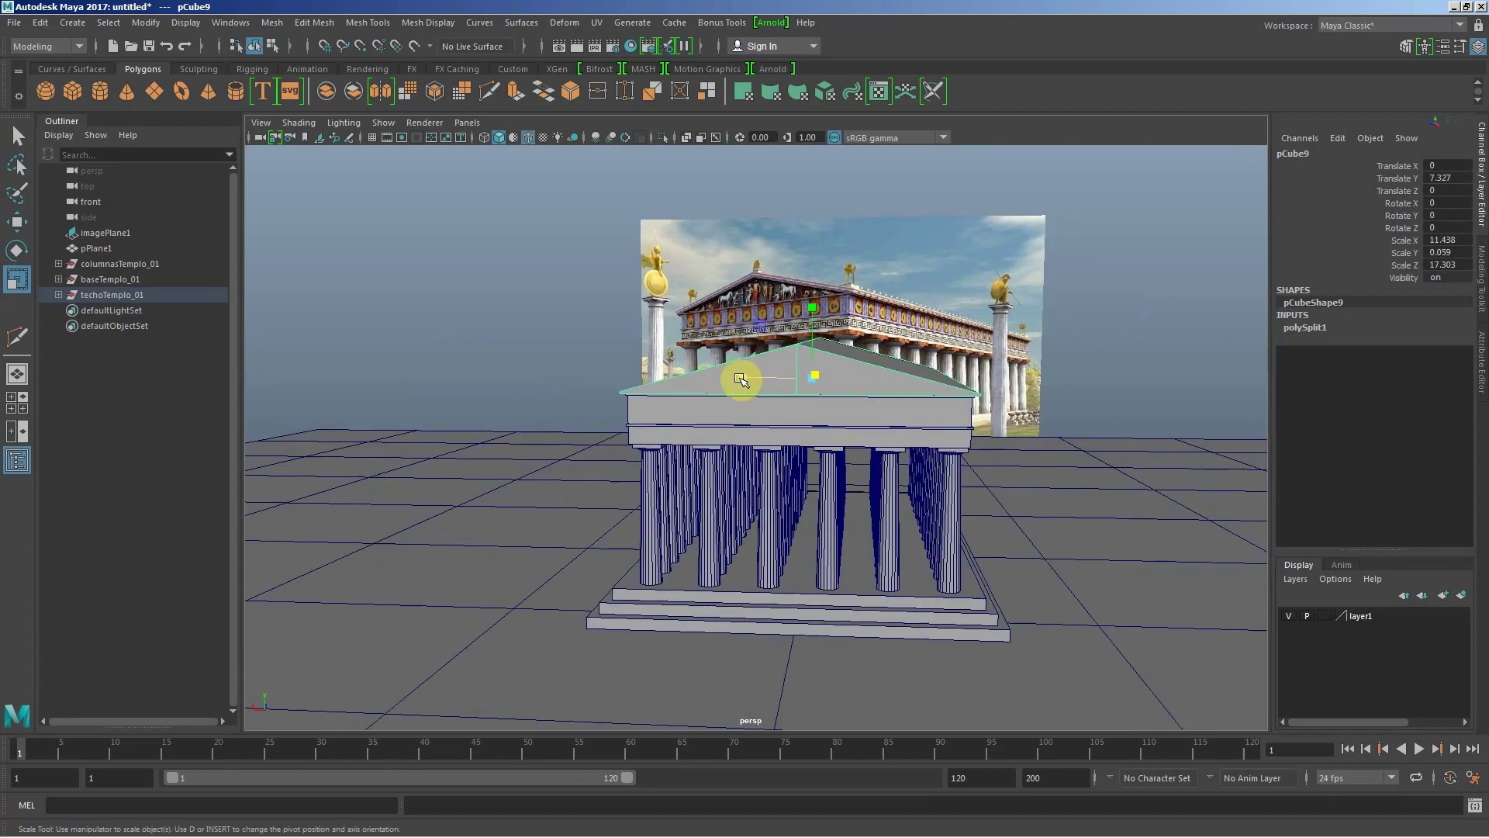
mouse_move(744, 380)
mouse_down()
mouse_move(804, 391)
mouse_move(780, 410)
mouse_move(802, 393)
mouse_move(714, 392)
mouse_move(747, 406)
mouse_move(797, 474)
mouse_up()
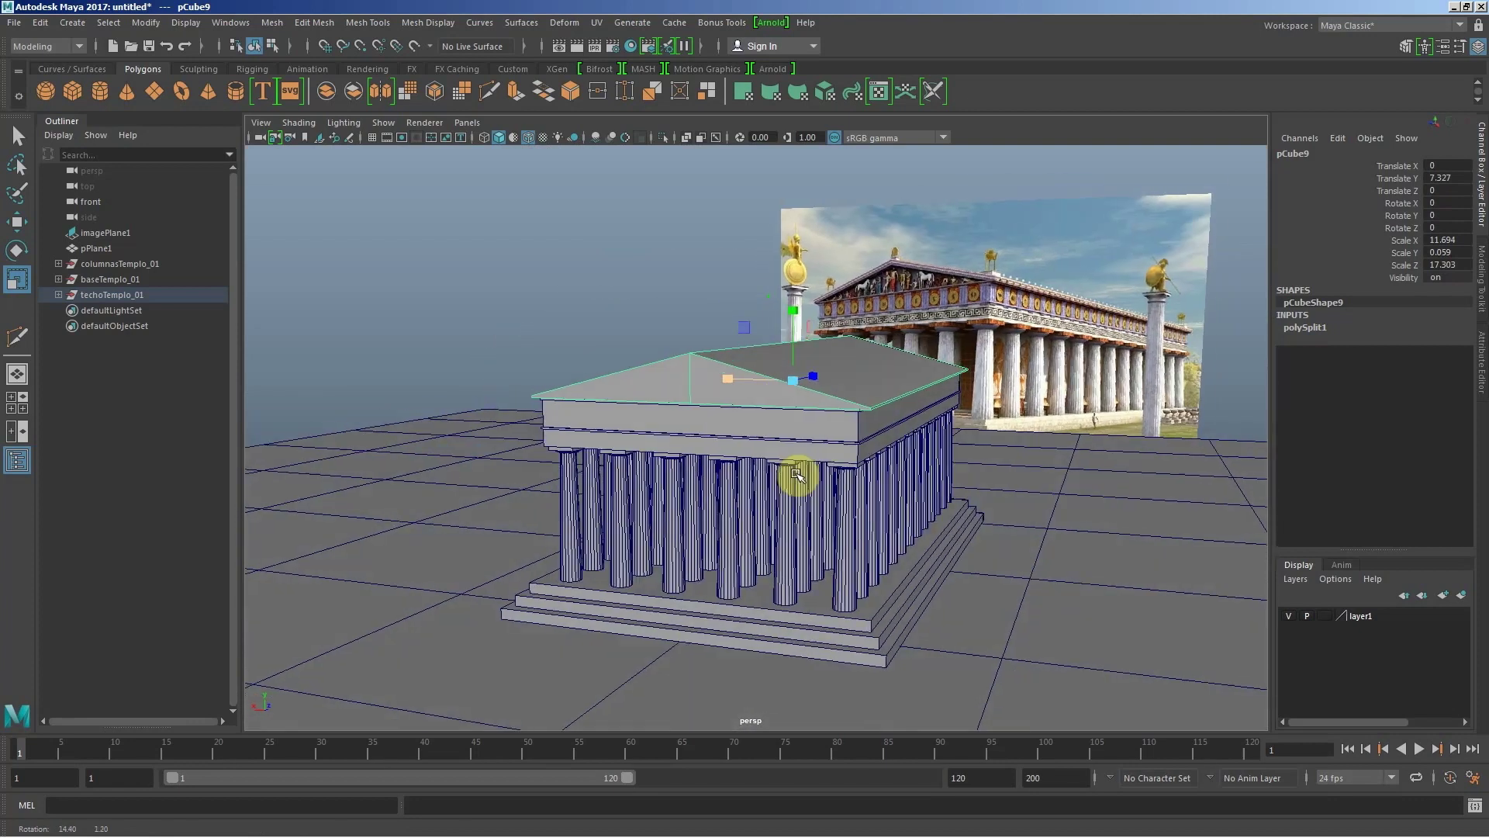
middle_drag(797, 475, 792, 474)
mouse_move(768, 435)
alt+mouse_down()
mouse_move(781, 458)
mouse_move(751, 442)
alt+mouse_up()
key(ctrl+z)
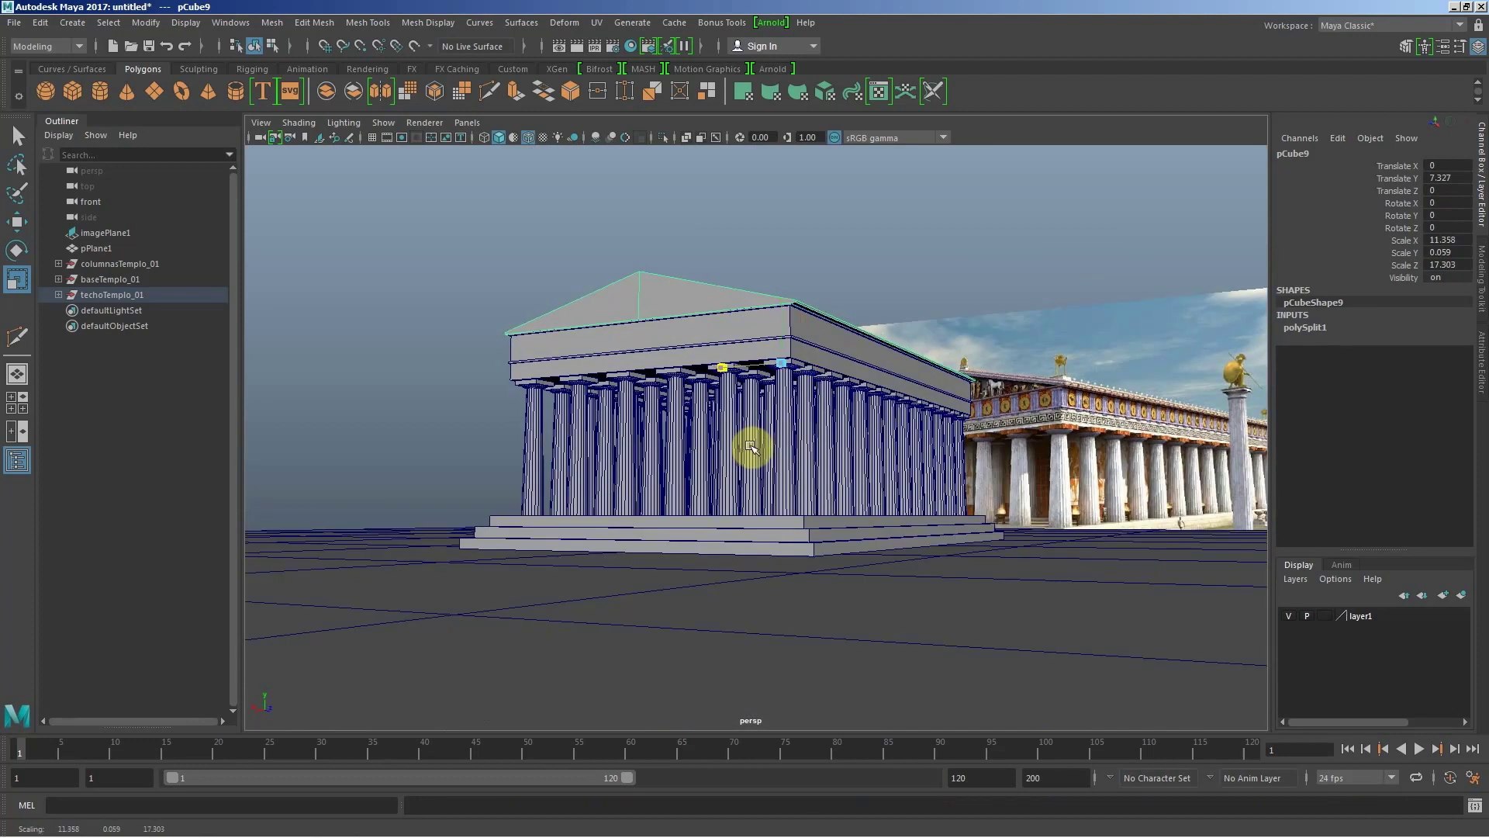
mouse_move(798, 460)
alt+mouse_down()
mouse_move(828, 454)
mouse_move(791, 532)
mouse_move(798, 471)
mouse_move(602, 452)
mouse_move(621, 473)
mouse_move(704, 465)
mouse_move(679, 453)
alt+mouse_up()
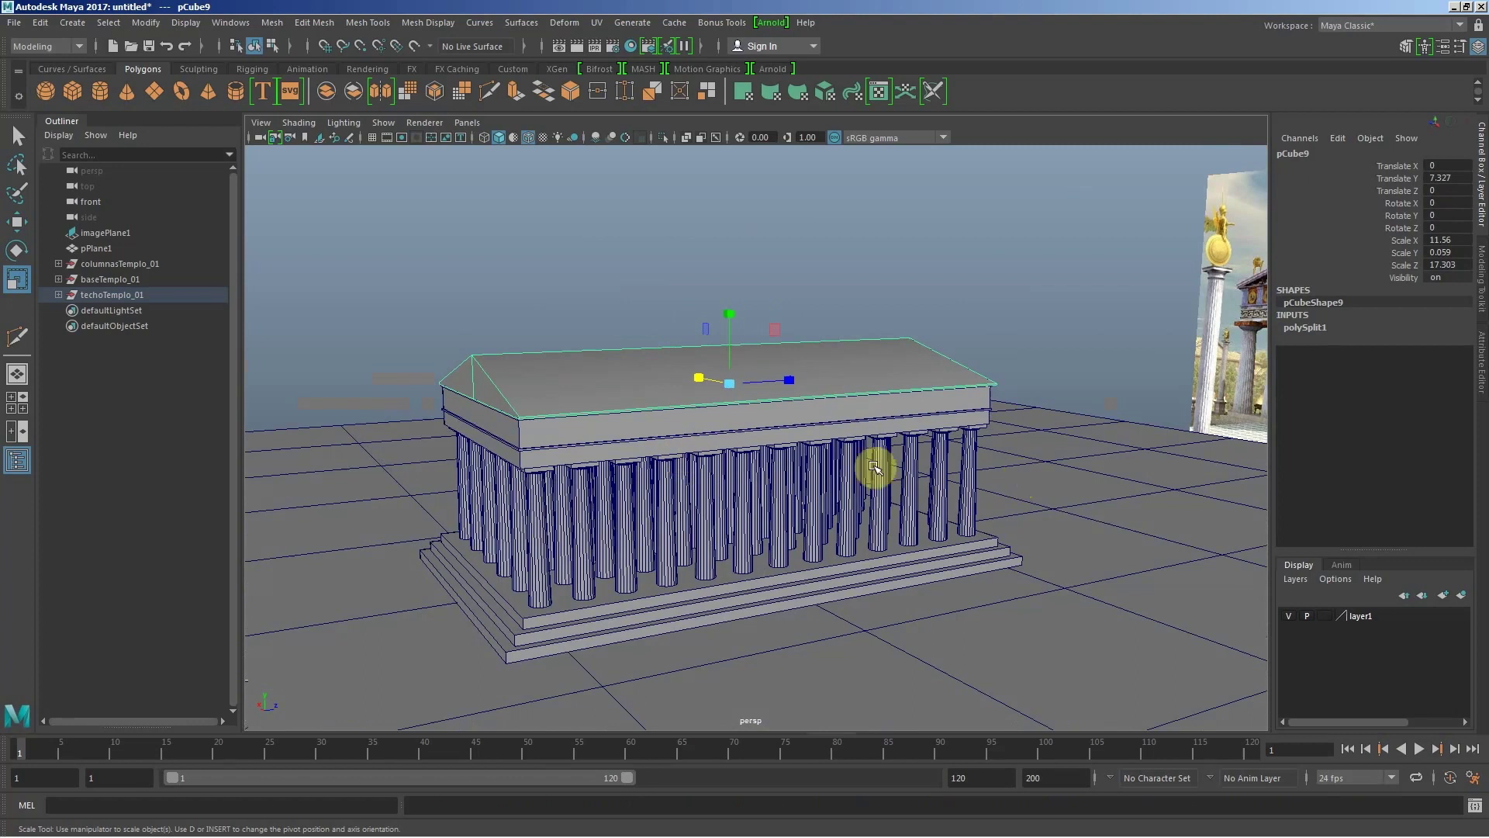
mouse_move(874, 465)
alt+right_down()
mouse_move(841, 475)
mouse_move(841, 492)
mouse_move(888, 435)
mouse_move(855, 426)
mouse_move(772, 470)
alt+right_up()
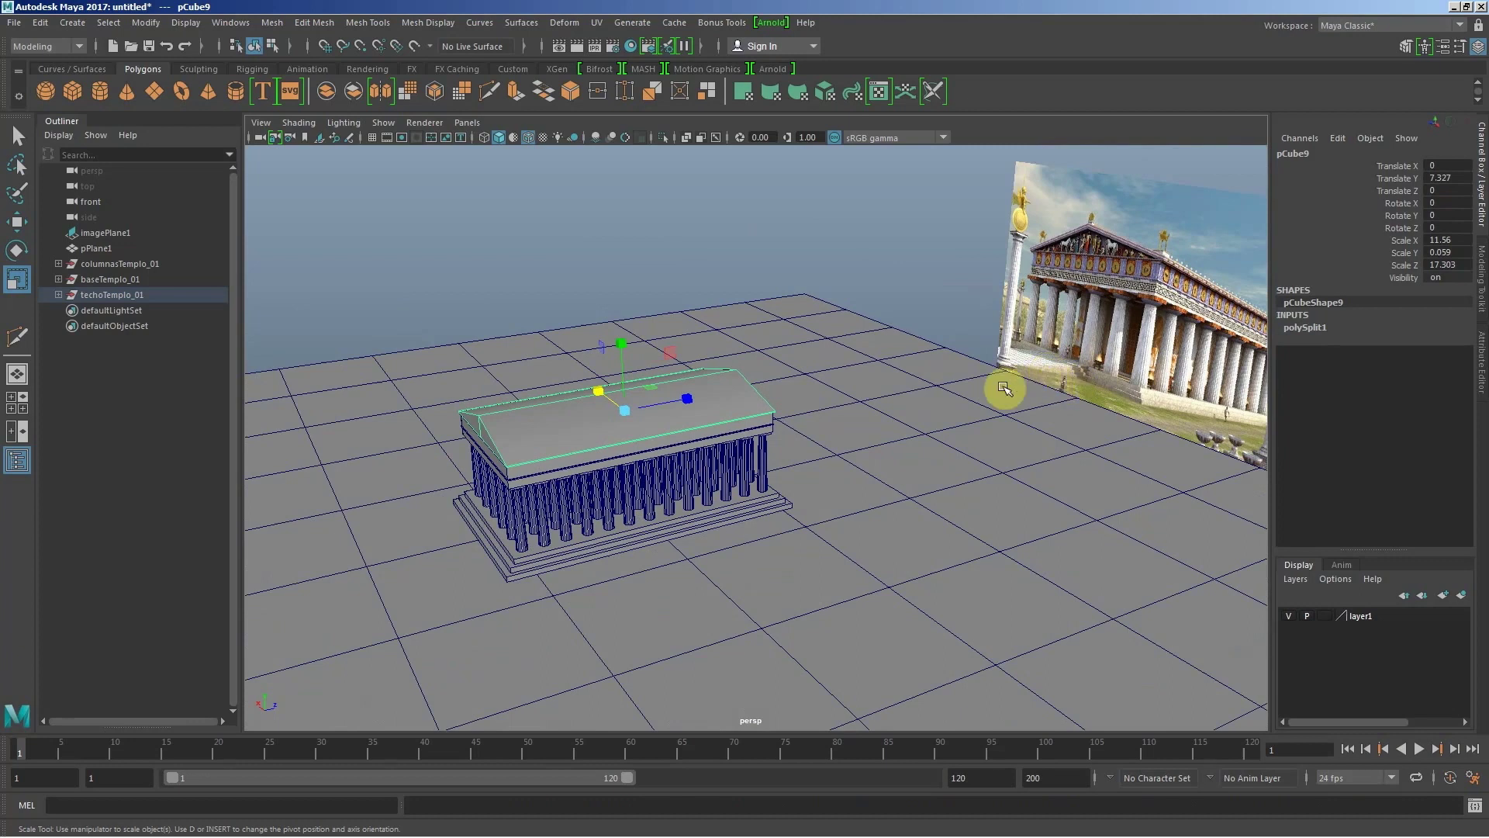
mouse_move(951, 455)
alt+mouse_down()
mouse_move(841, 435)
mouse_move(934, 443)
mouse_move(890, 439)
mouse_move(791, 495)
mouse_move(750, 483)
mouse_move(772, 493)
alt+mouse_up()
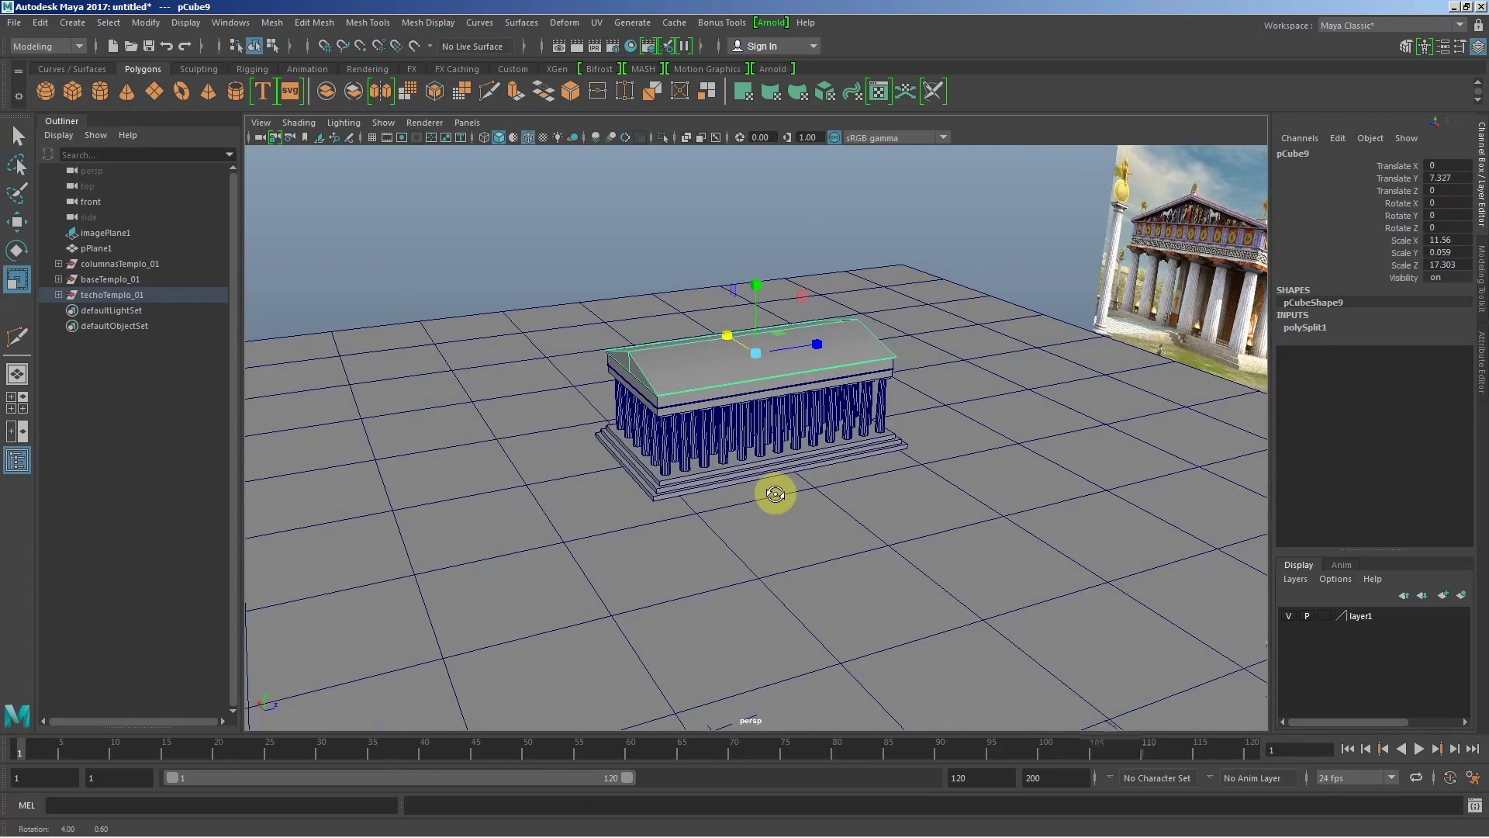
scroll(798, 492, up, 2)
scroll(692, 448, up, 2)
mouse_move(692, 448)
alt+mouse_down()
mouse_move(744, 349)
mouse_move(541, 345)
mouse_move(1086, 543)
alt+mouse_up()
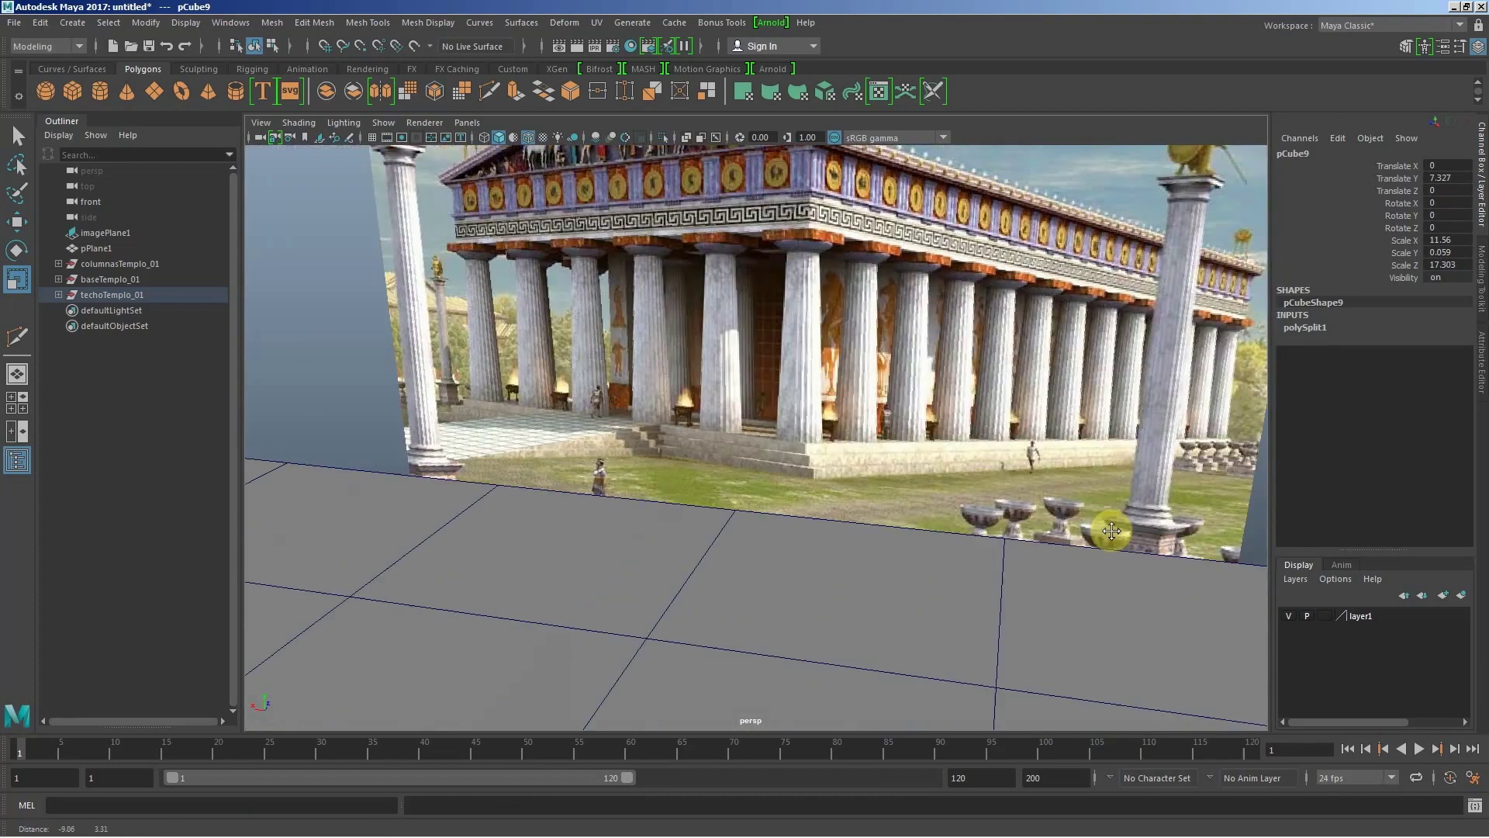
alt+right_drag(1086, 543, 1235, 618)
scroll(725, 458, up, 3)
scroll(765, 461, up, 1)
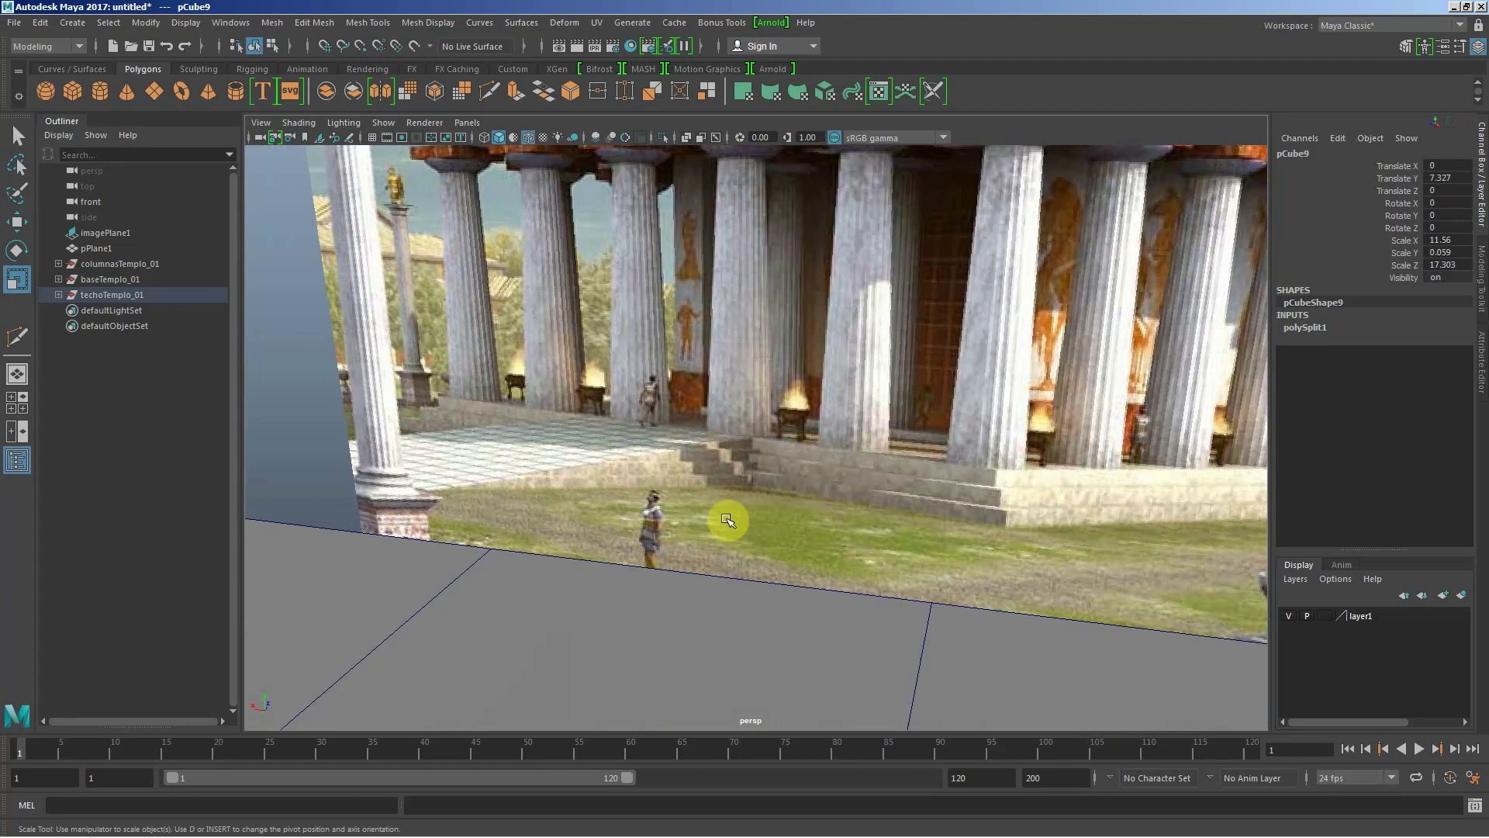
alt+right_drag(727, 519, 326, 412)
alt+right_drag(831, 342, 303, 358)
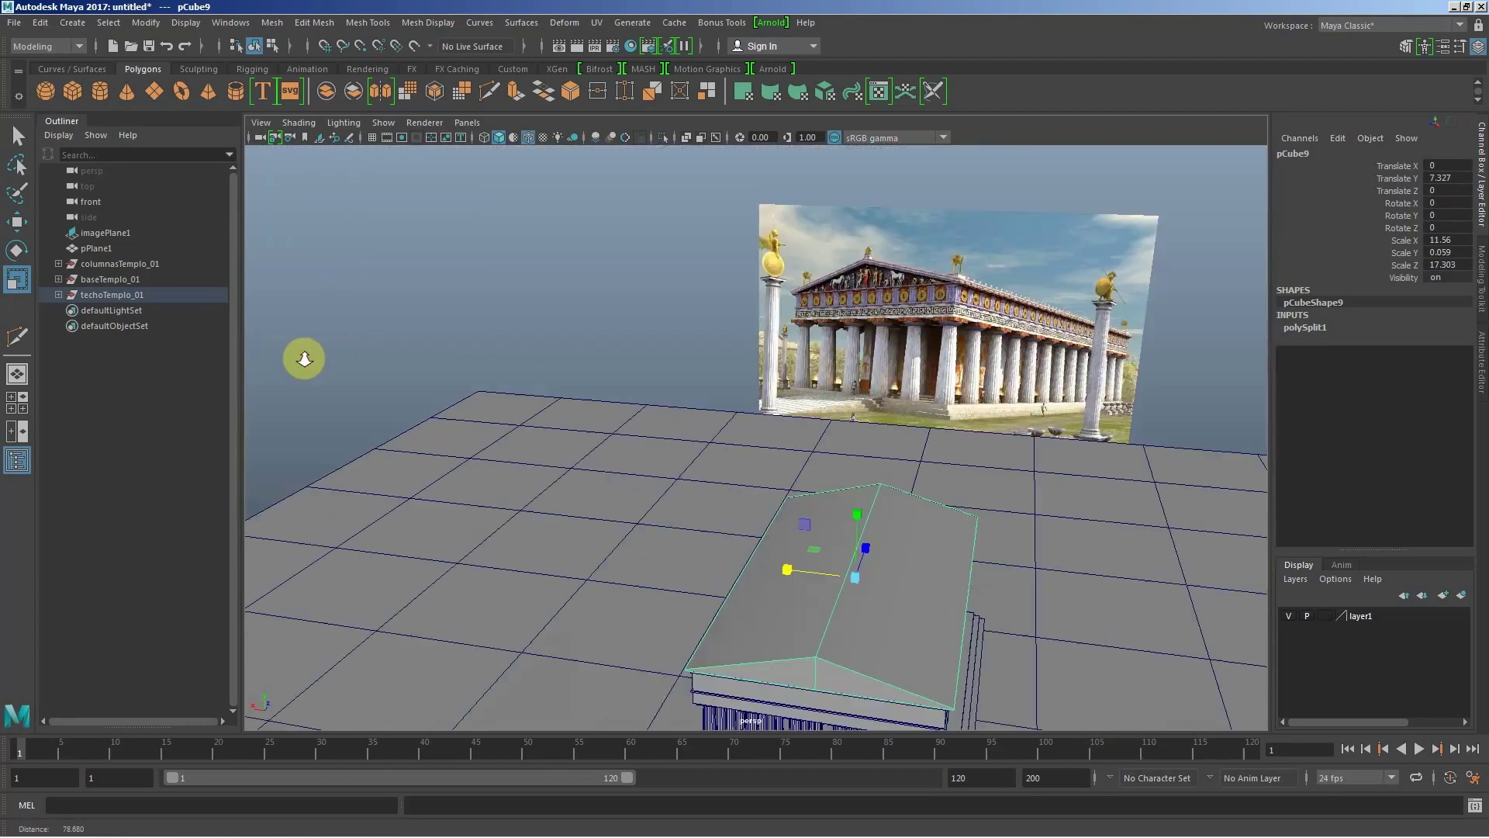
mouse_move(303, 359)
alt+mouse_down()
mouse_move(801, 367)
mouse_move(788, 425)
alt+mouse_up()
Step: Select the whole baseTemplo_01 stepped base group via the Outliner, ready to move
click(789, 429)
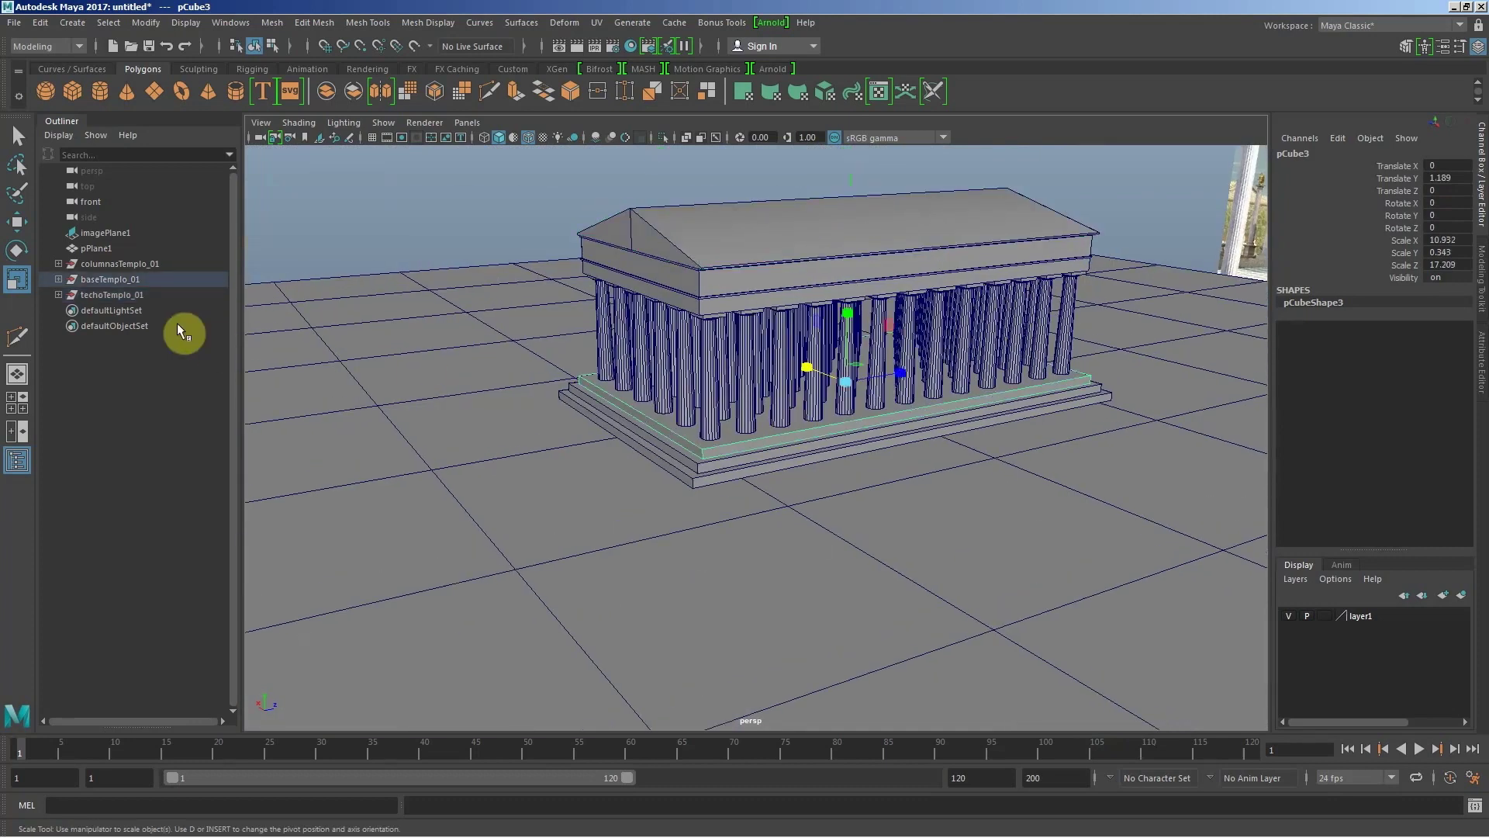
click(118, 281)
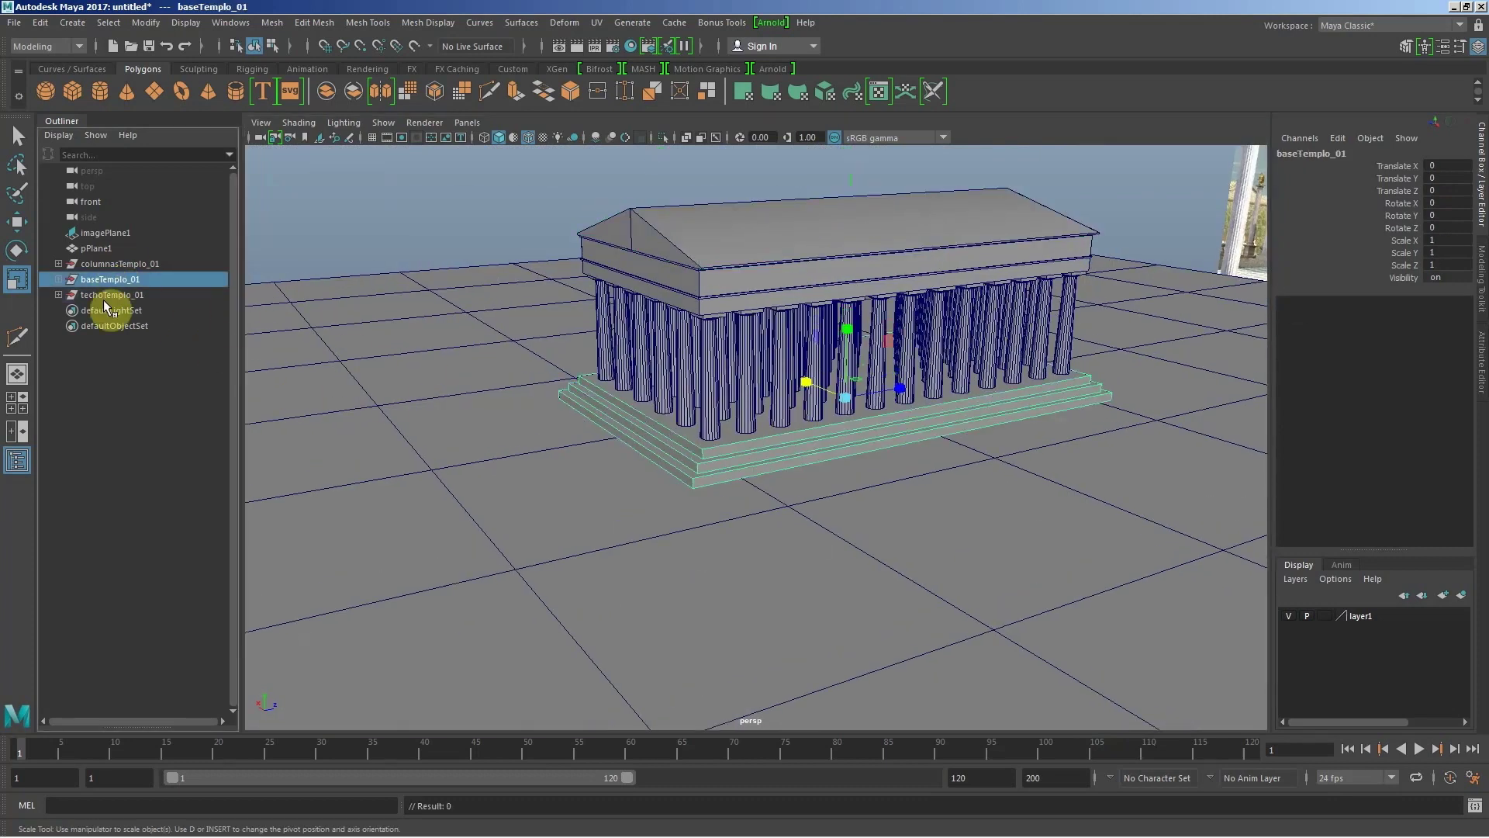
click(113, 295)
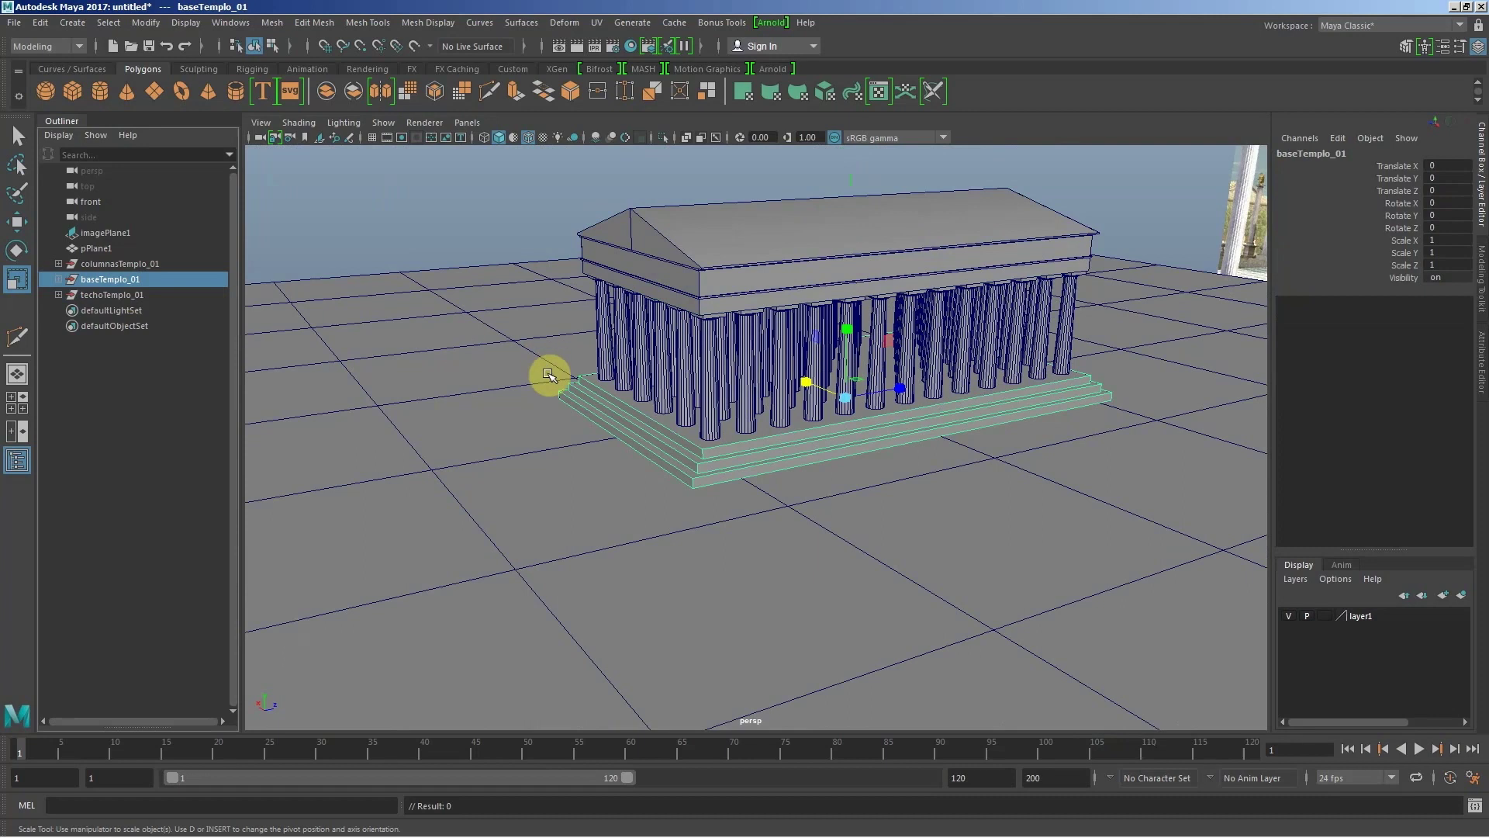
alt+drag(548, 375, 555, 375)
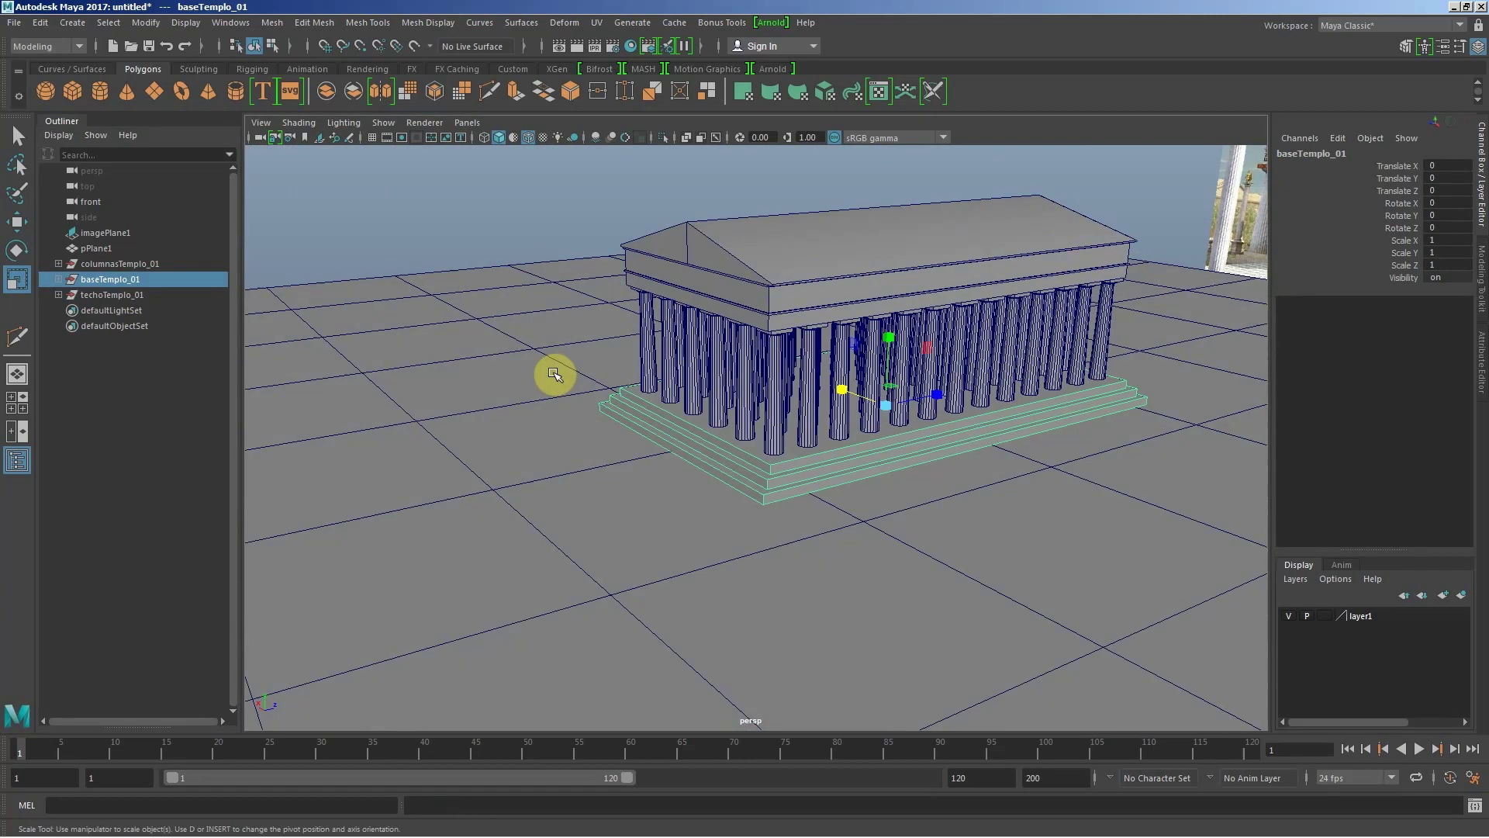
key(w)
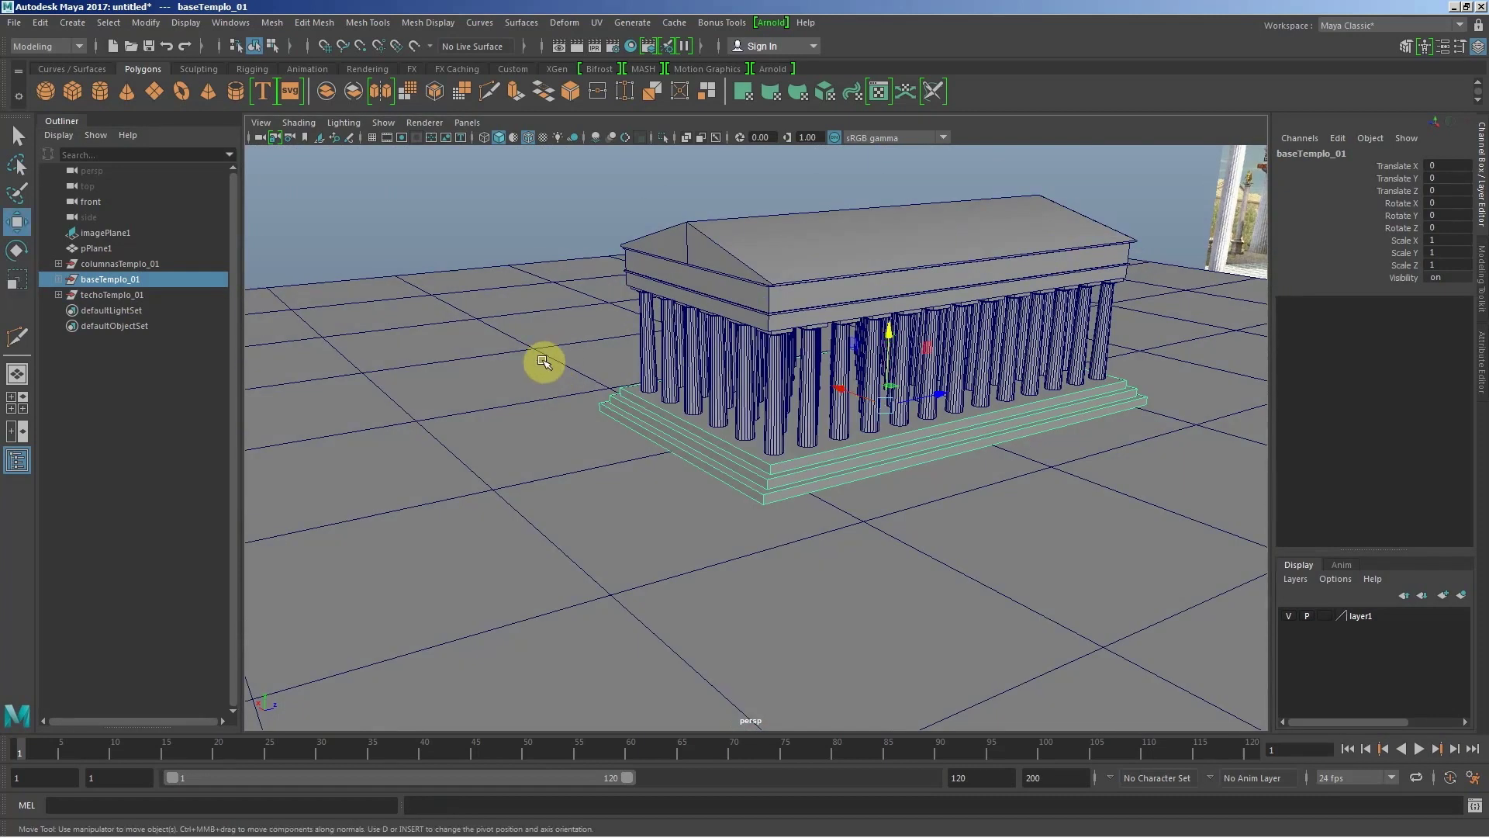
Step: Duplicate the stepped base and scale the copy to 0.45 in X and 0.348 in Z
key(ctrl+d)
mouse_move(942, 393)
mouse_down()
mouse_move(482, 432)
mouse_move(526, 429)
mouse_up()
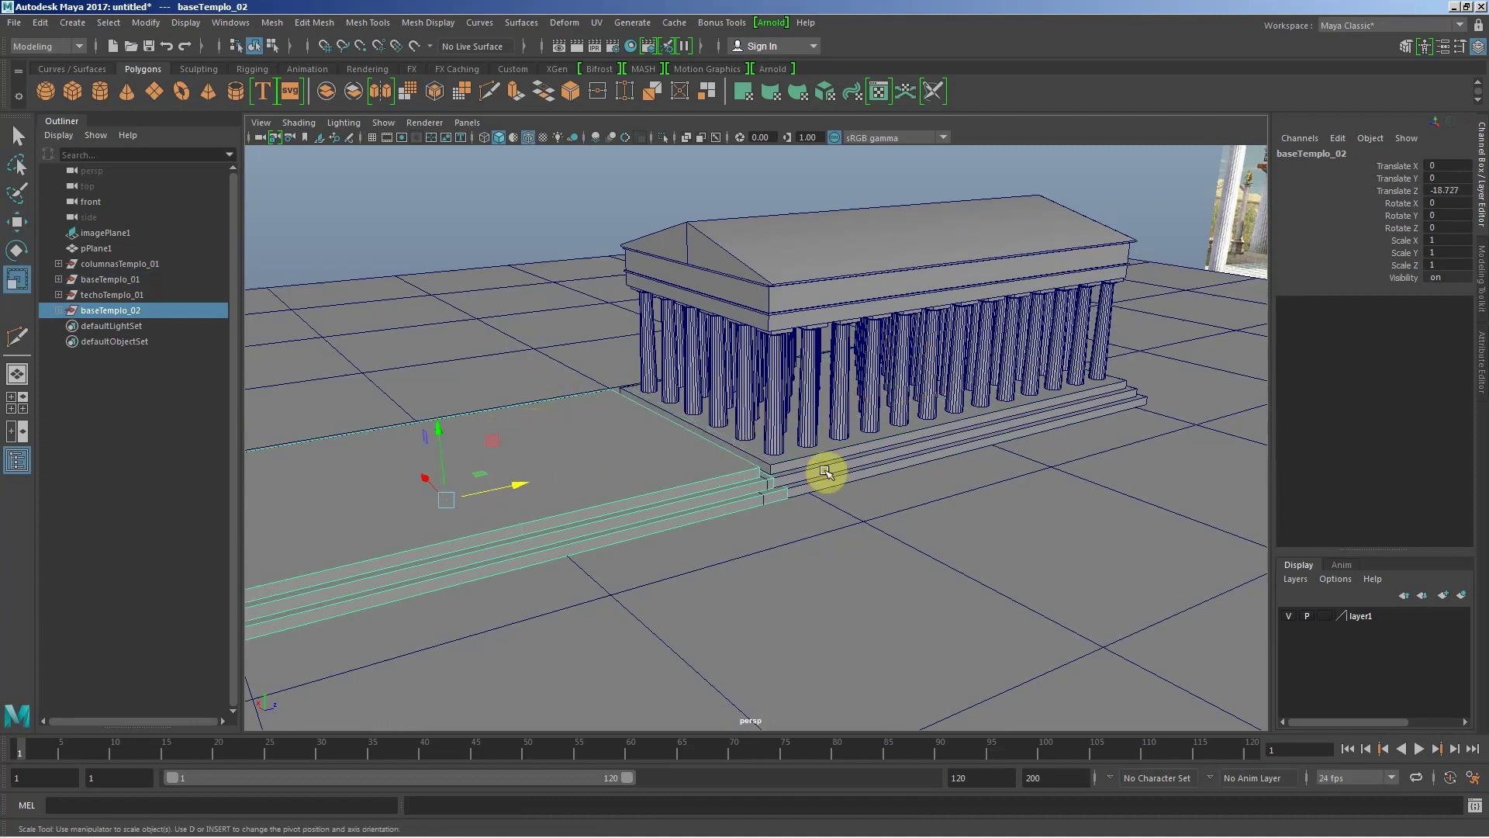
key(r)
key(f)
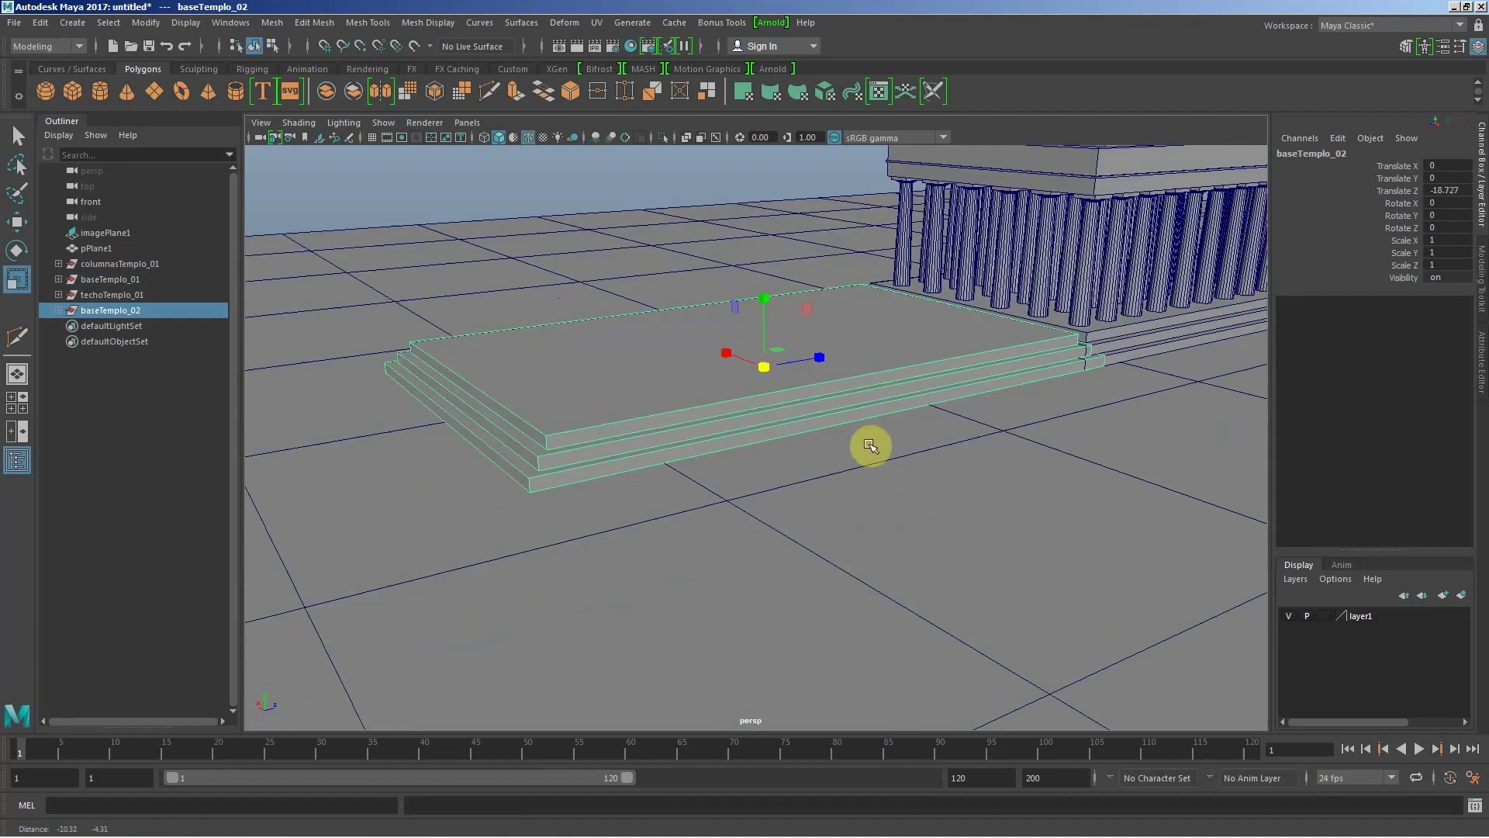
drag(733, 355, 758, 365)
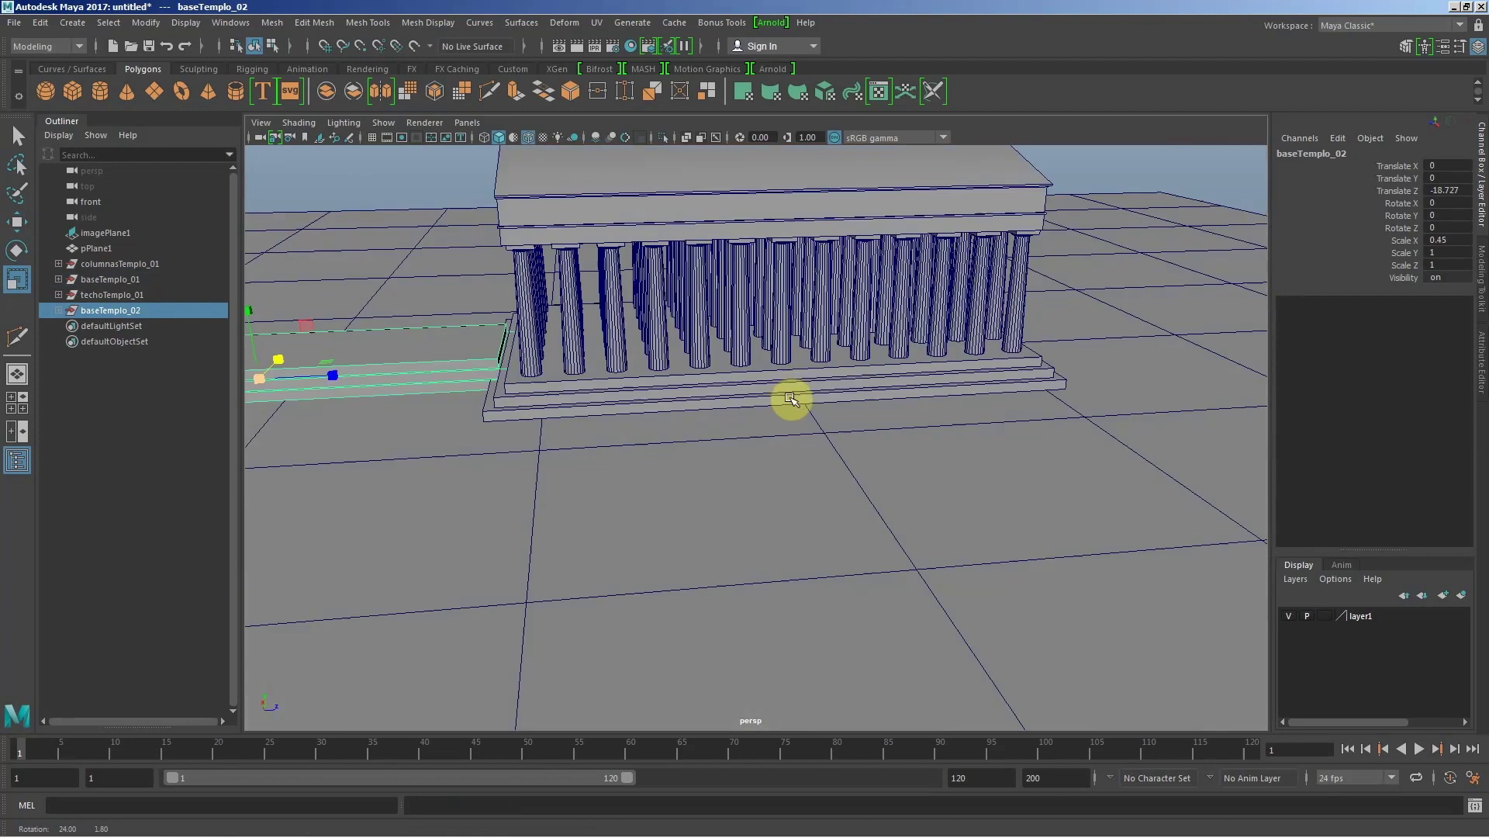
drag(772, 416, 516, 401)
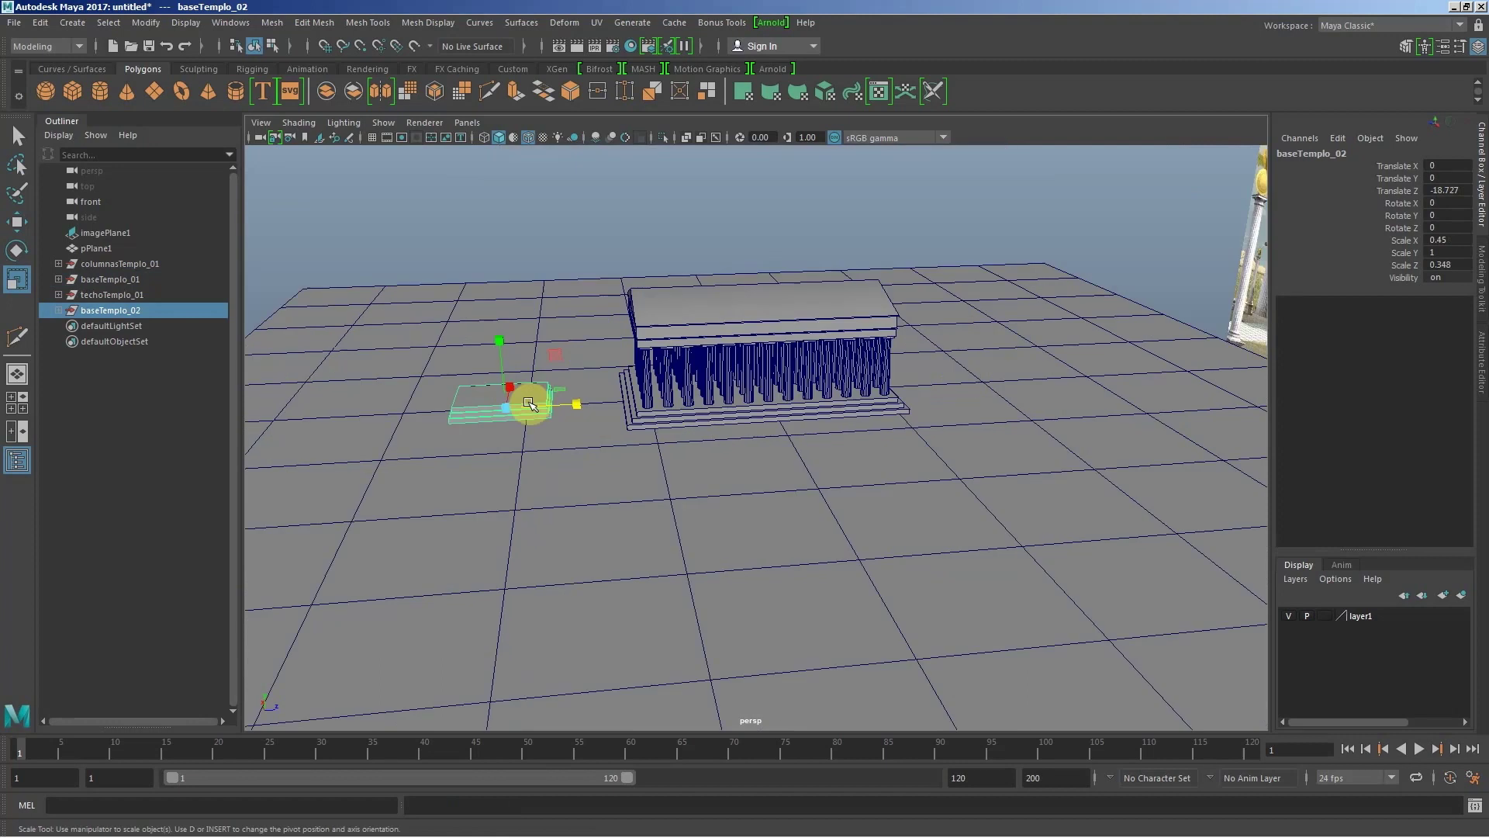
Step: Move the copy baseTemplo_02 flush against the temple front at Z -12.411
key(w)
middle_drag(499, 425, 501, 430)
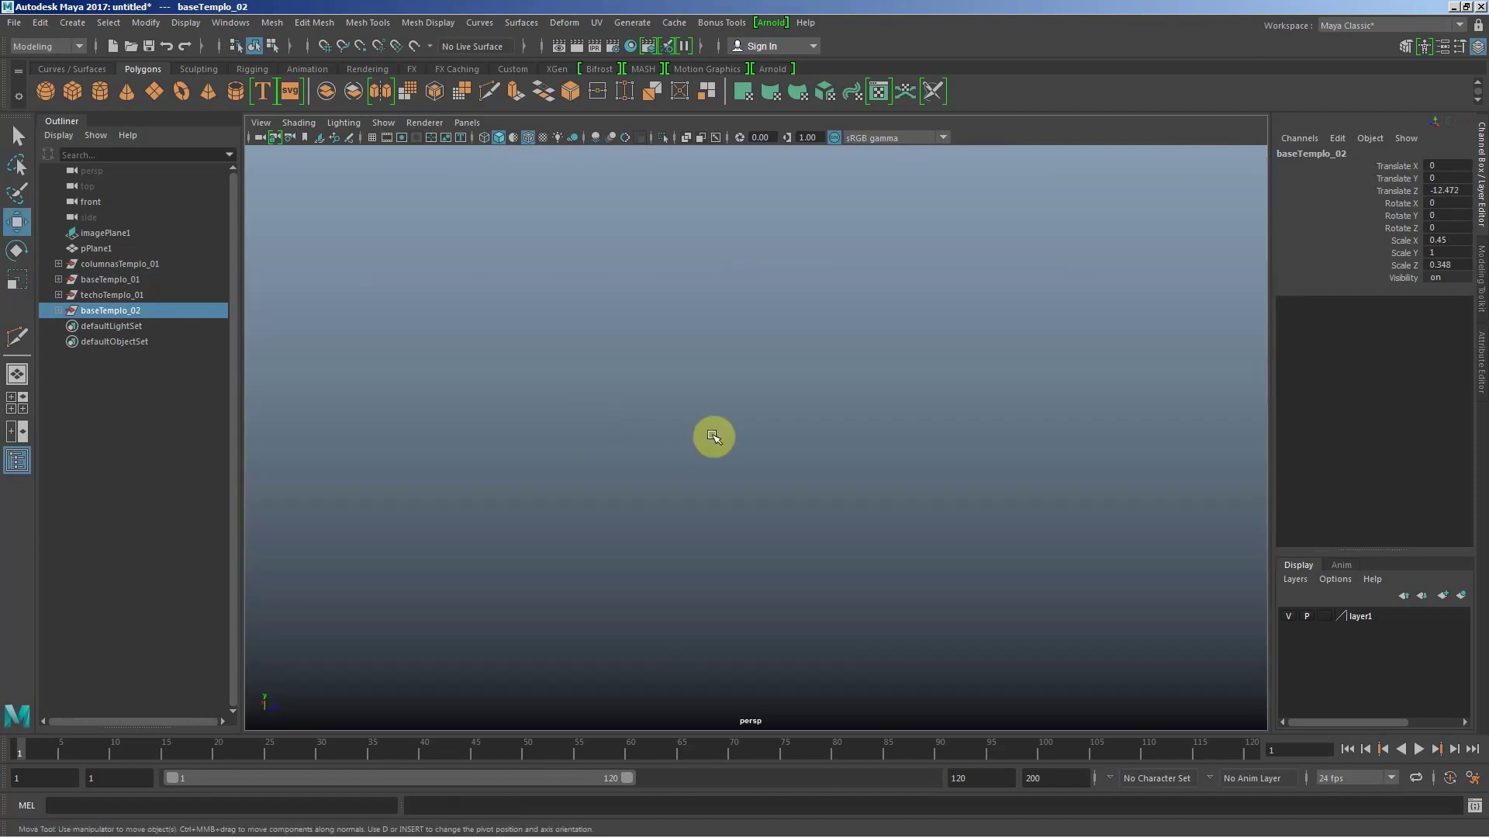
key(f)
mouse_move(998, 486)
alt+mouse_down()
mouse_move(784, 439)
mouse_move(778, 458)
mouse_move(811, 435)
mouse_move(752, 432)
mouse_move(800, 450)
mouse_move(755, 429)
alt+mouse_up()
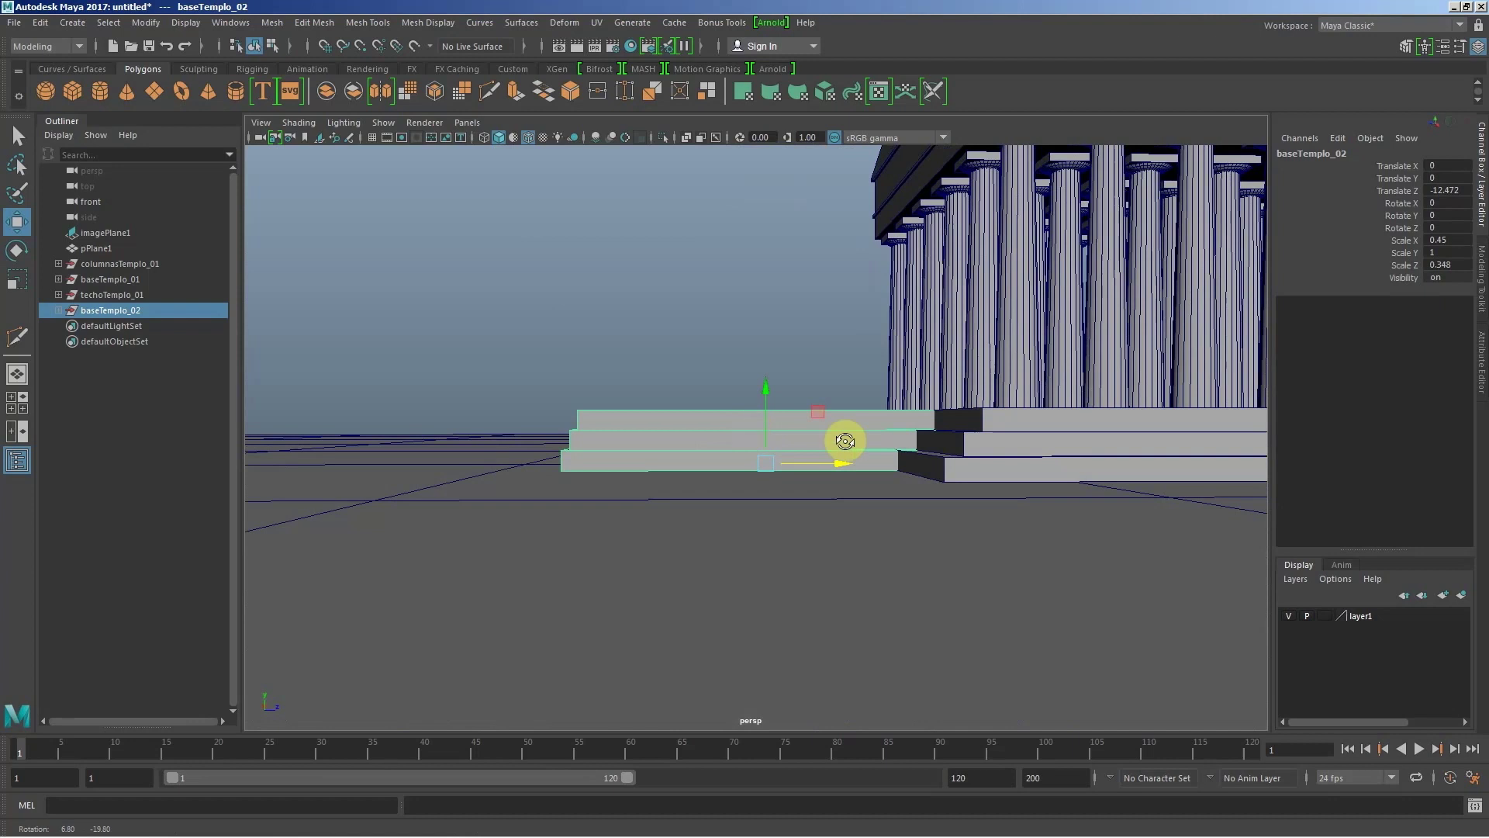
mouse_move(844, 435)
alt+mouse_down()
mouse_move(774, 439)
mouse_move(778, 452)
mouse_move(781, 432)
mouse_move(747, 435)
mouse_move(840, 422)
mouse_move(854, 426)
mouse_move(761, 442)
mouse_move(894, 460)
mouse_move(1113, 435)
mouse_move(1024, 422)
mouse_move(725, 435)
mouse_move(741, 444)
alt+mouse_up()
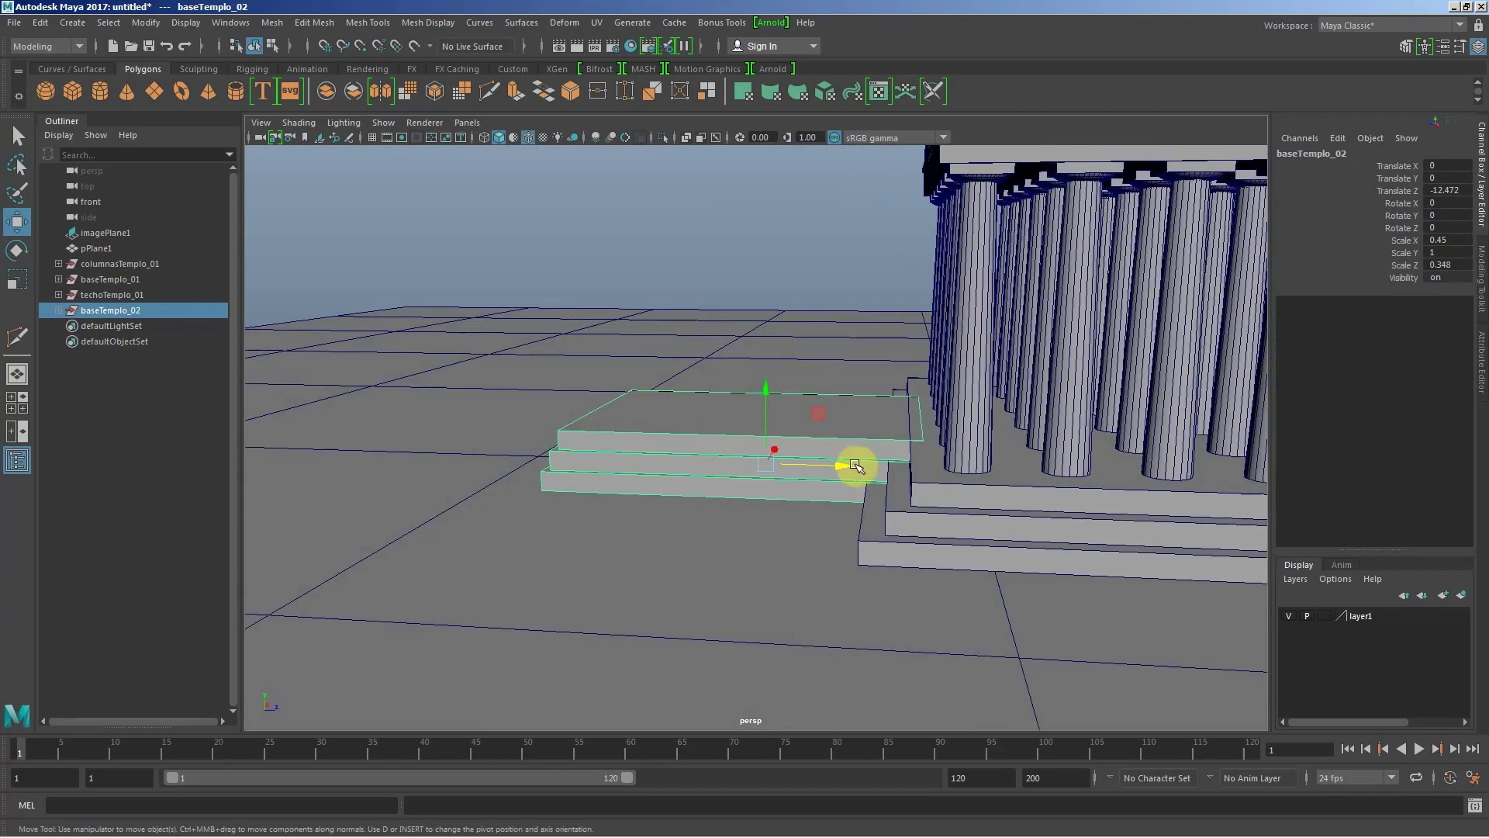
mouse_move(844, 466)
mouse_down()
mouse_move(897, 435)
mouse_move(1024, 437)
mouse_move(891, 425)
mouse_move(947, 432)
mouse_move(932, 457)
mouse_move(964, 456)
mouse_move(714, 465)
mouse_up()
alt+right_drag(714, 465, 779, 504)
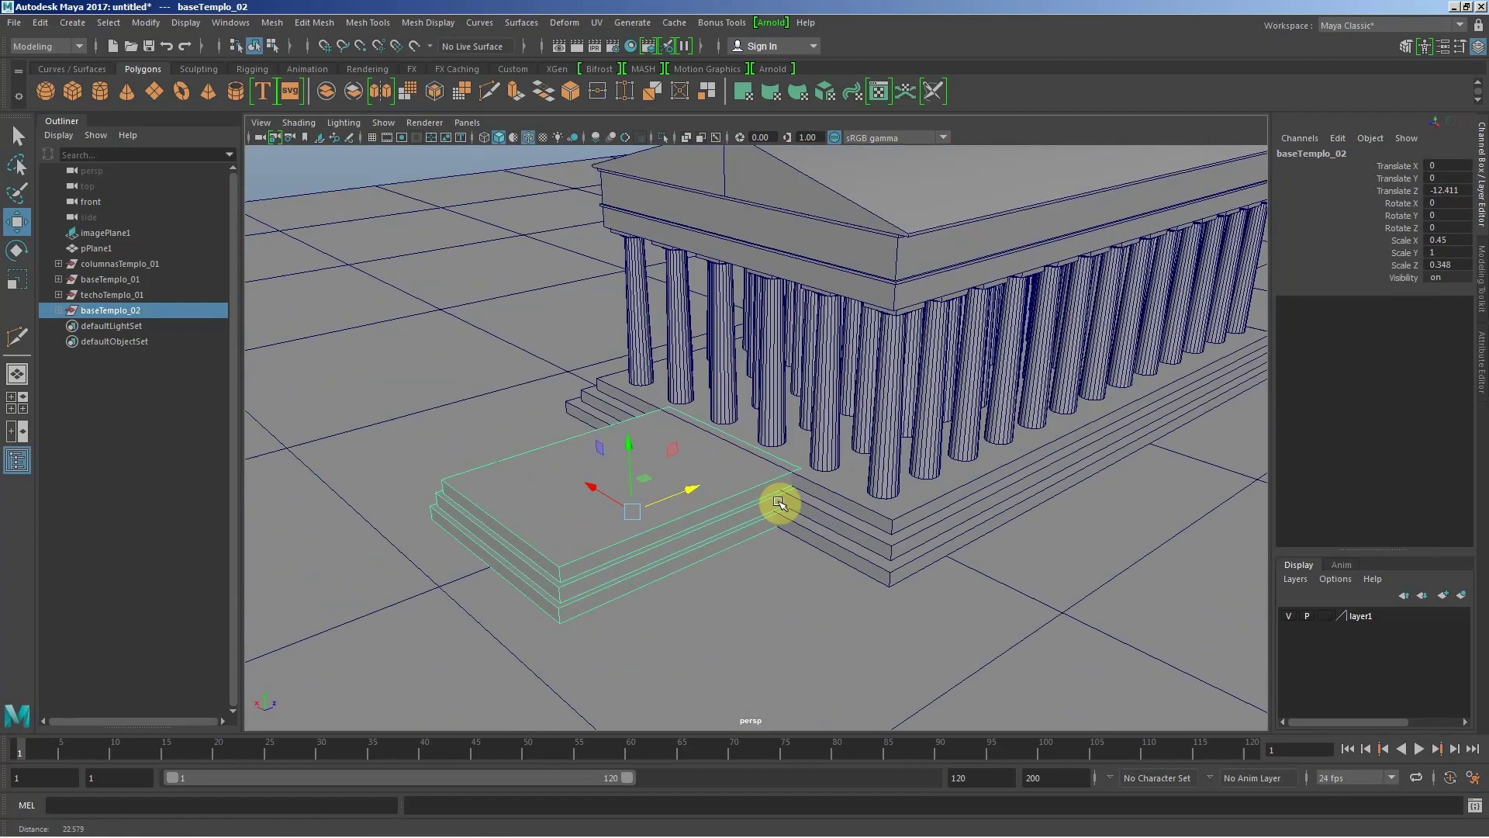
mouse_move(779, 504)
alt+mouse_down()
mouse_move(785, 468)
mouse_move(758, 475)
mouse_move(708, 435)
mouse_move(599, 469)
alt+mouse_up()
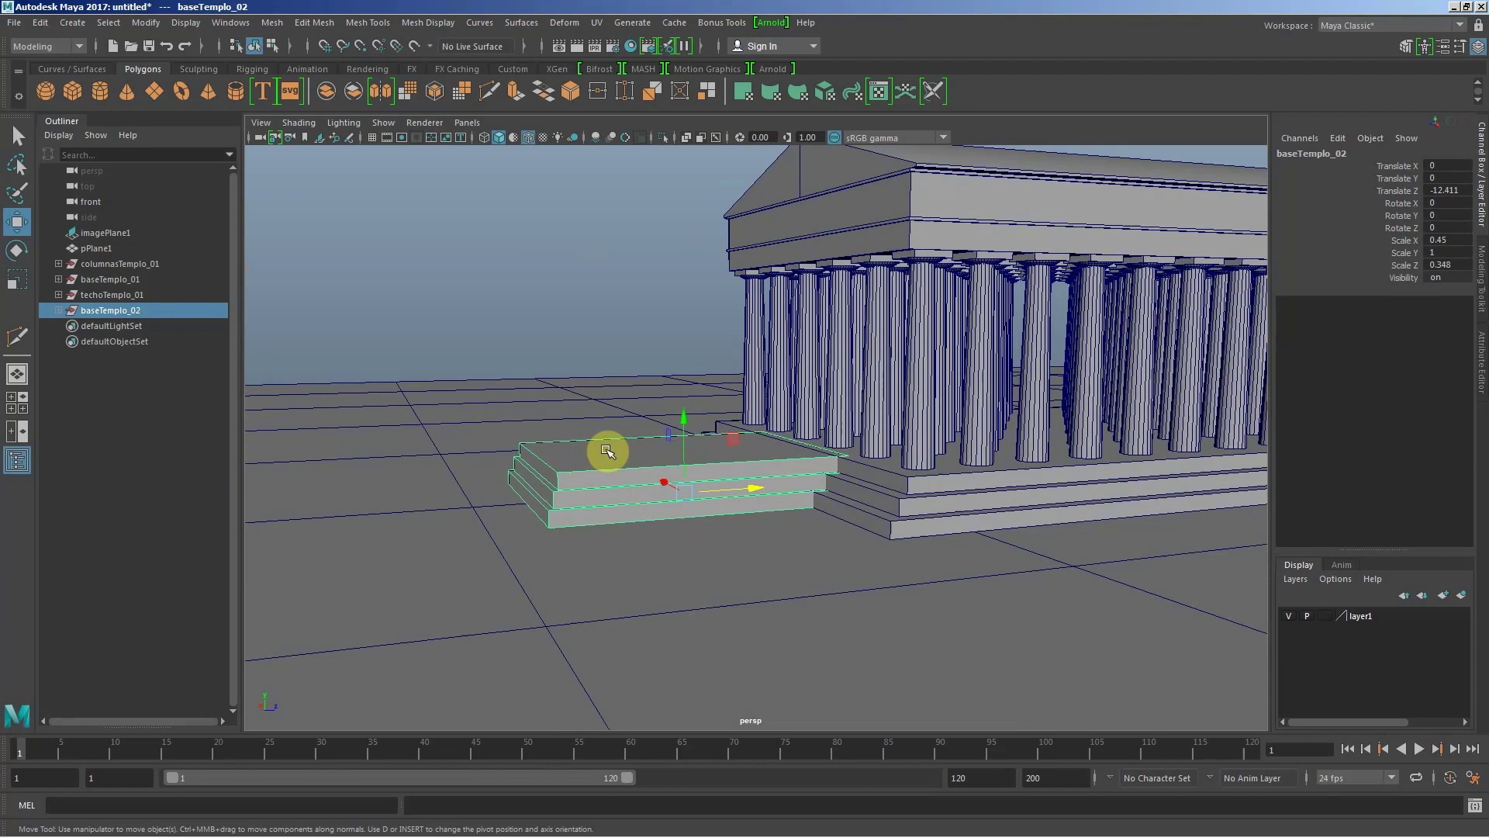
Step: Combine the copied steps into one mesh, baseTemplo_03, and reselect it
shift+right_click(606, 422)
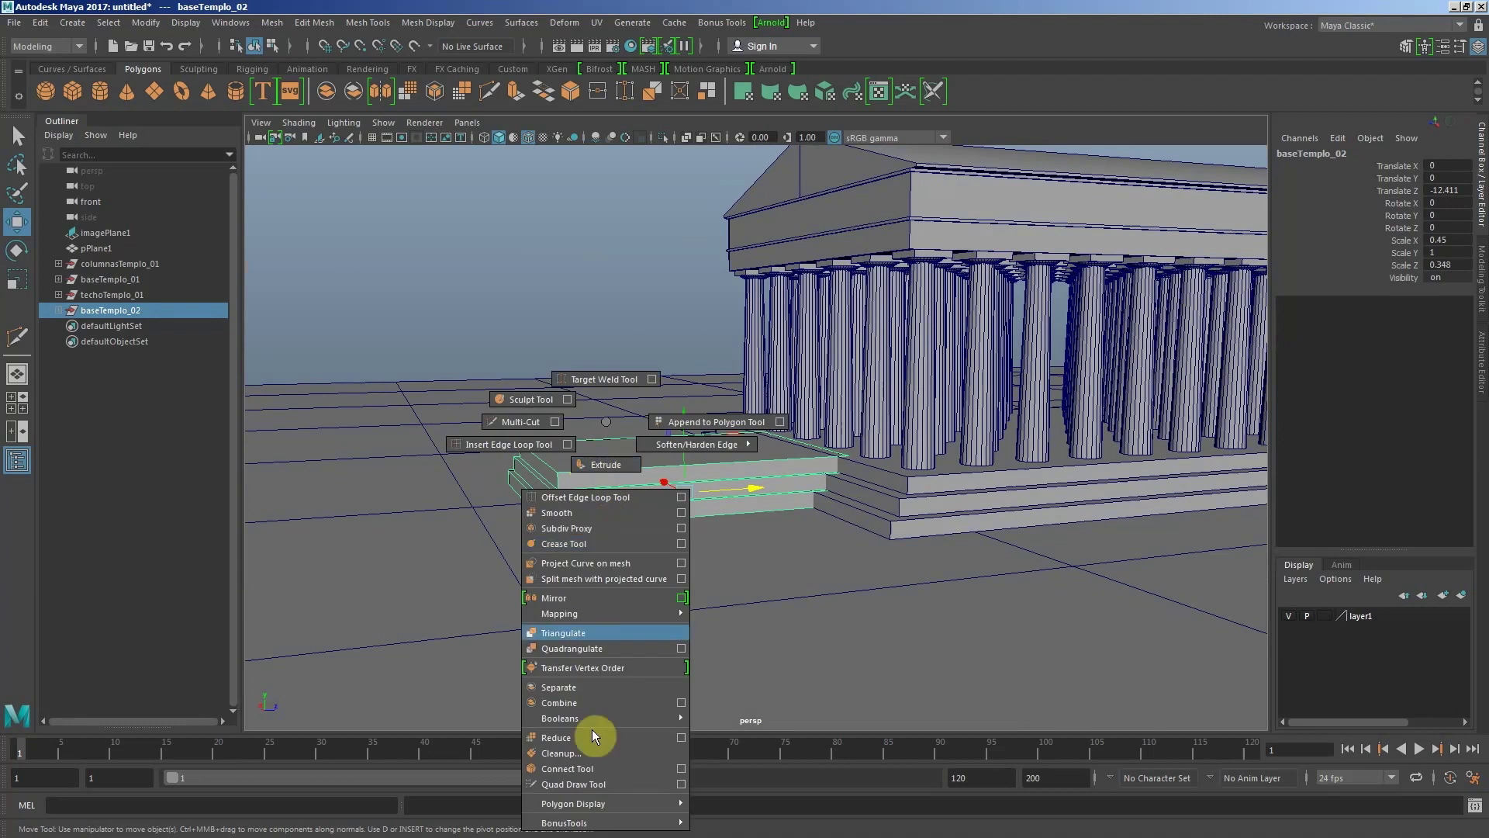
click(562, 705)
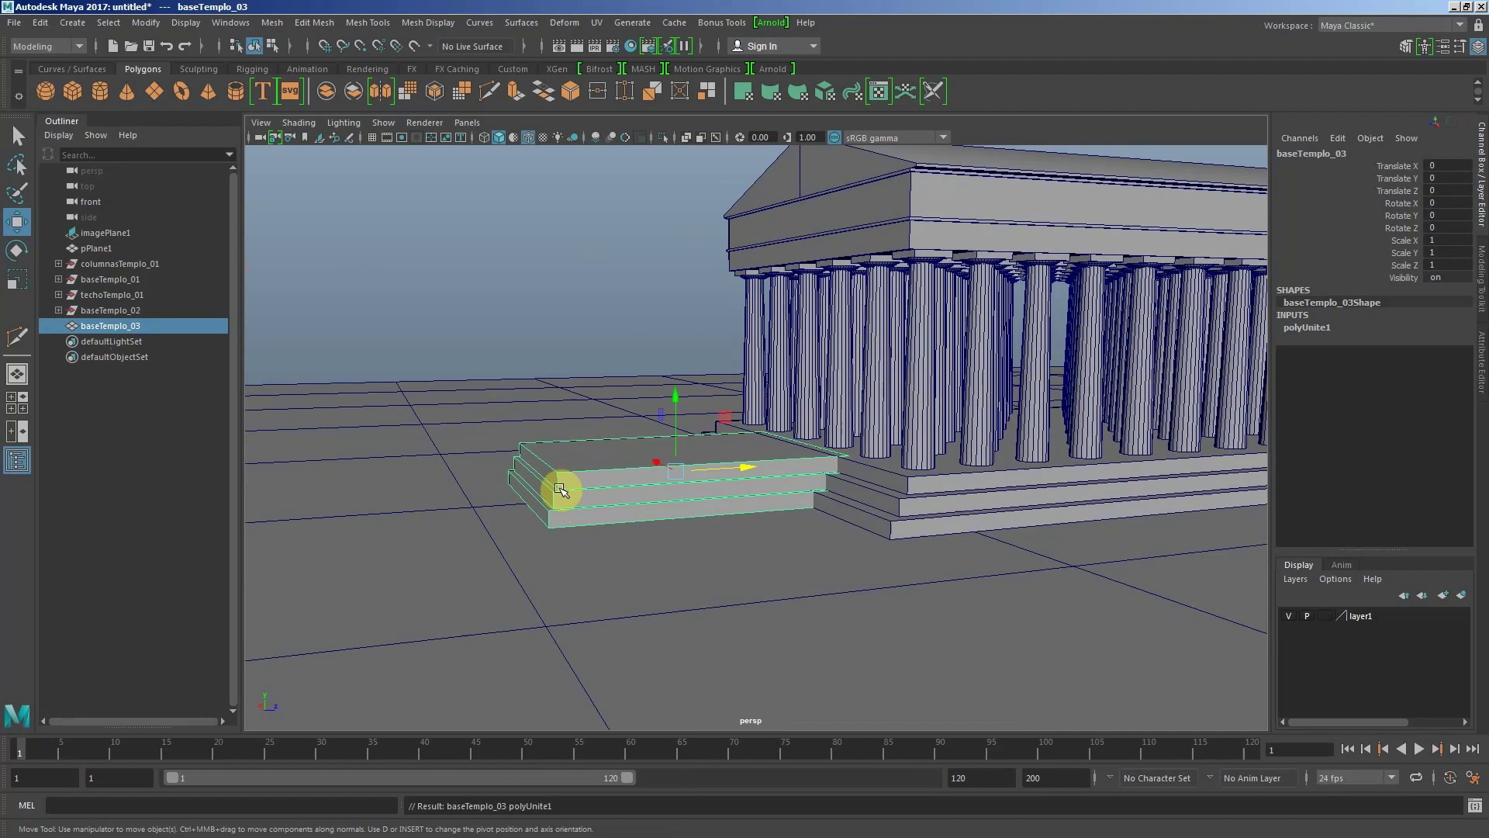
click(126, 347)
click(124, 326)
mouse_move(692, 432)
alt+mouse_down()
mouse_move(649, 448)
mouse_move(721, 468)
mouse_move(705, 473)
mouse_move(708, 492)
mouse_move(818, 482)
mouse_move(898, 459)
mouse_move(934, 421)
mouse_move(988, 422)
mouse_move(942, 446)
mouse_move(745, 446)
mouse_move(675, 472)
mouse_move(787, 497)
mouse_move(744, 469)
mouse_move(709, 468)
mouse_move(907, 443)
mouse_move(682, 466)
mouse_move(675, 442)
alt+mouse_up()
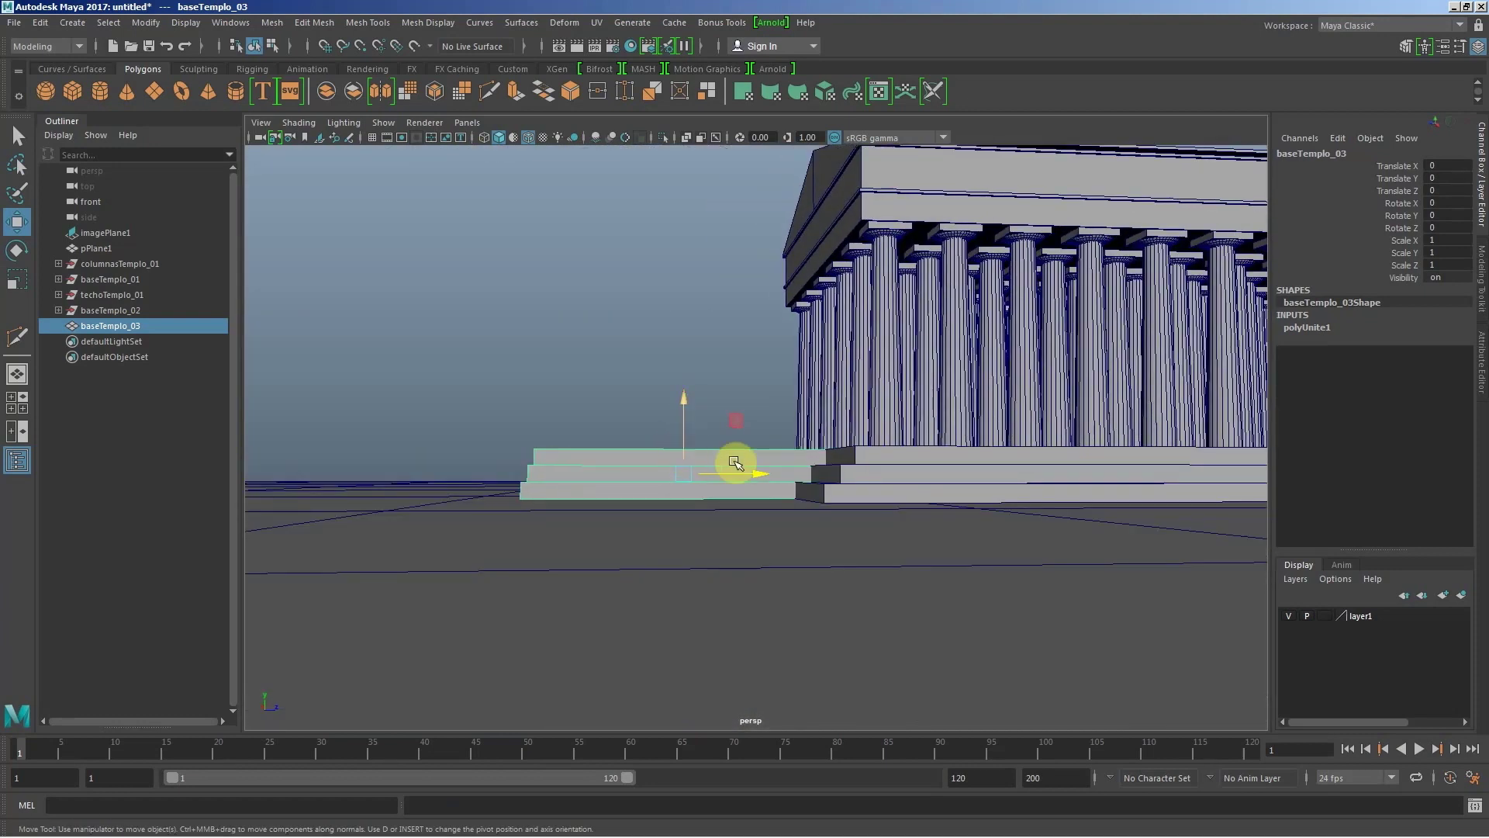
Step: Switch to the four-view layout and frame the entrance steps in every panel
click(17, 402)
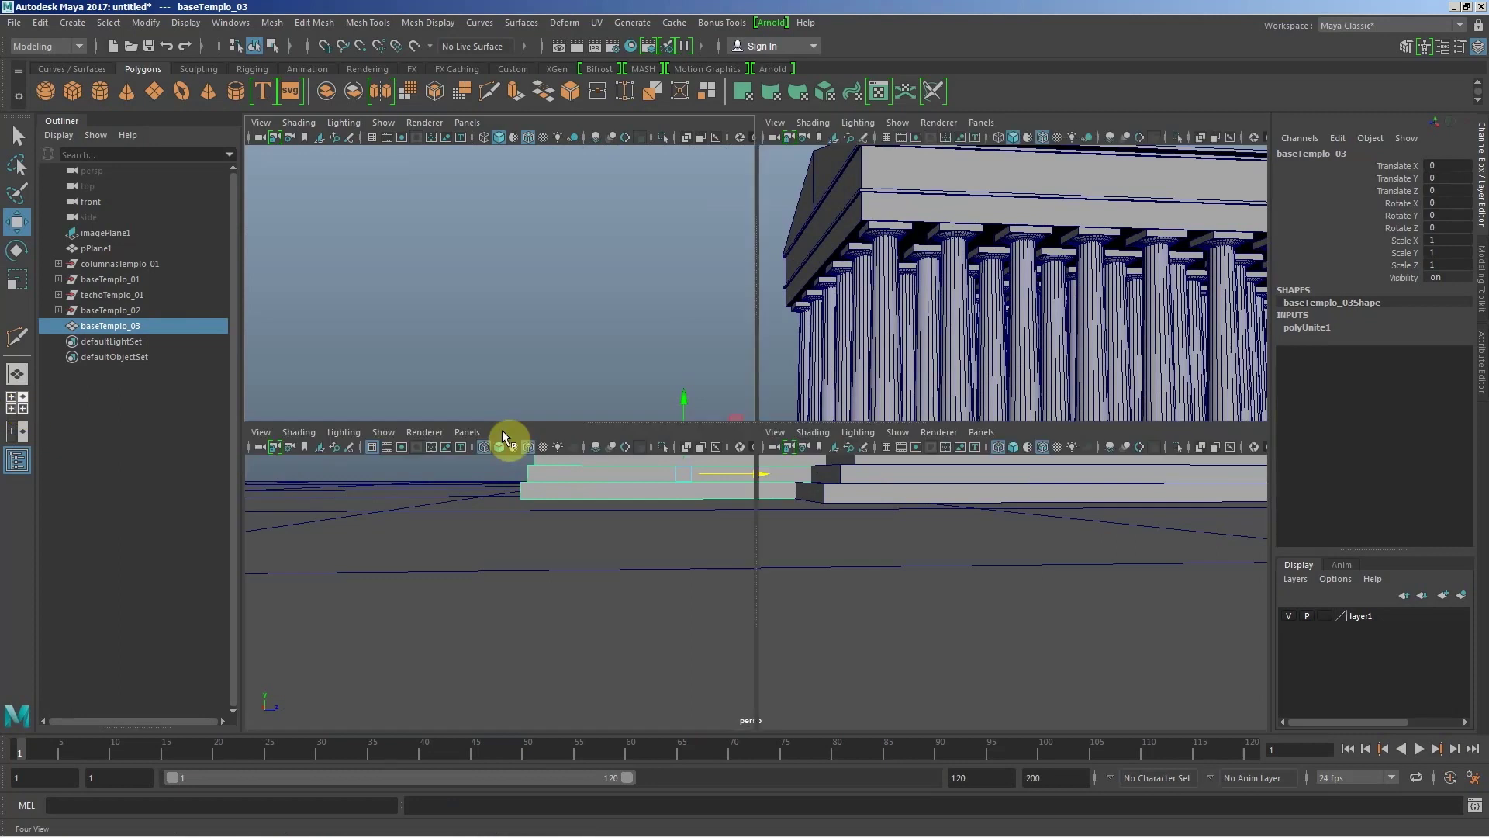
alt+middle_drag(1006, 477, 1014, 499)
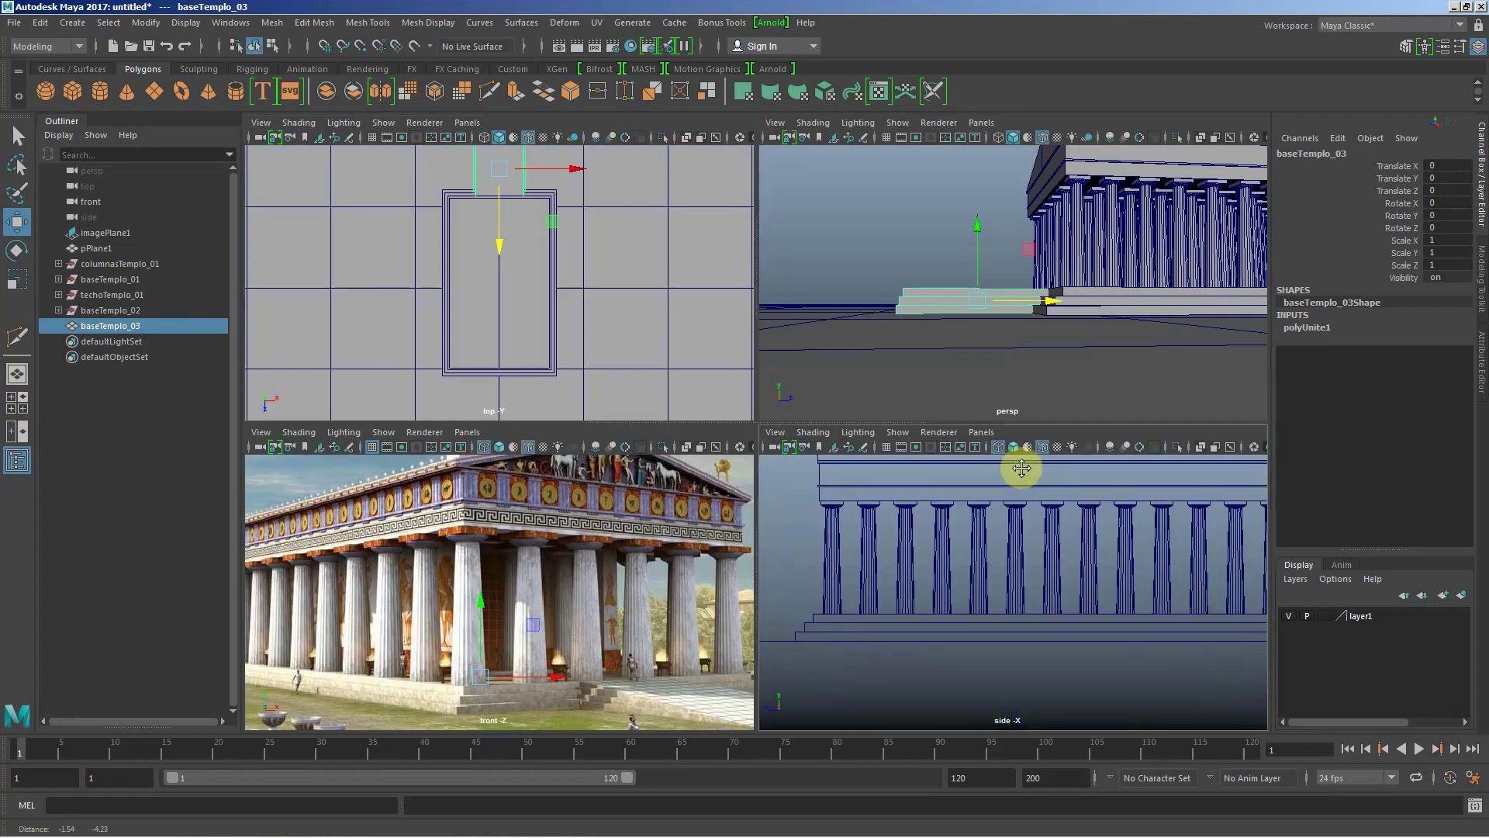
key(shift+f)
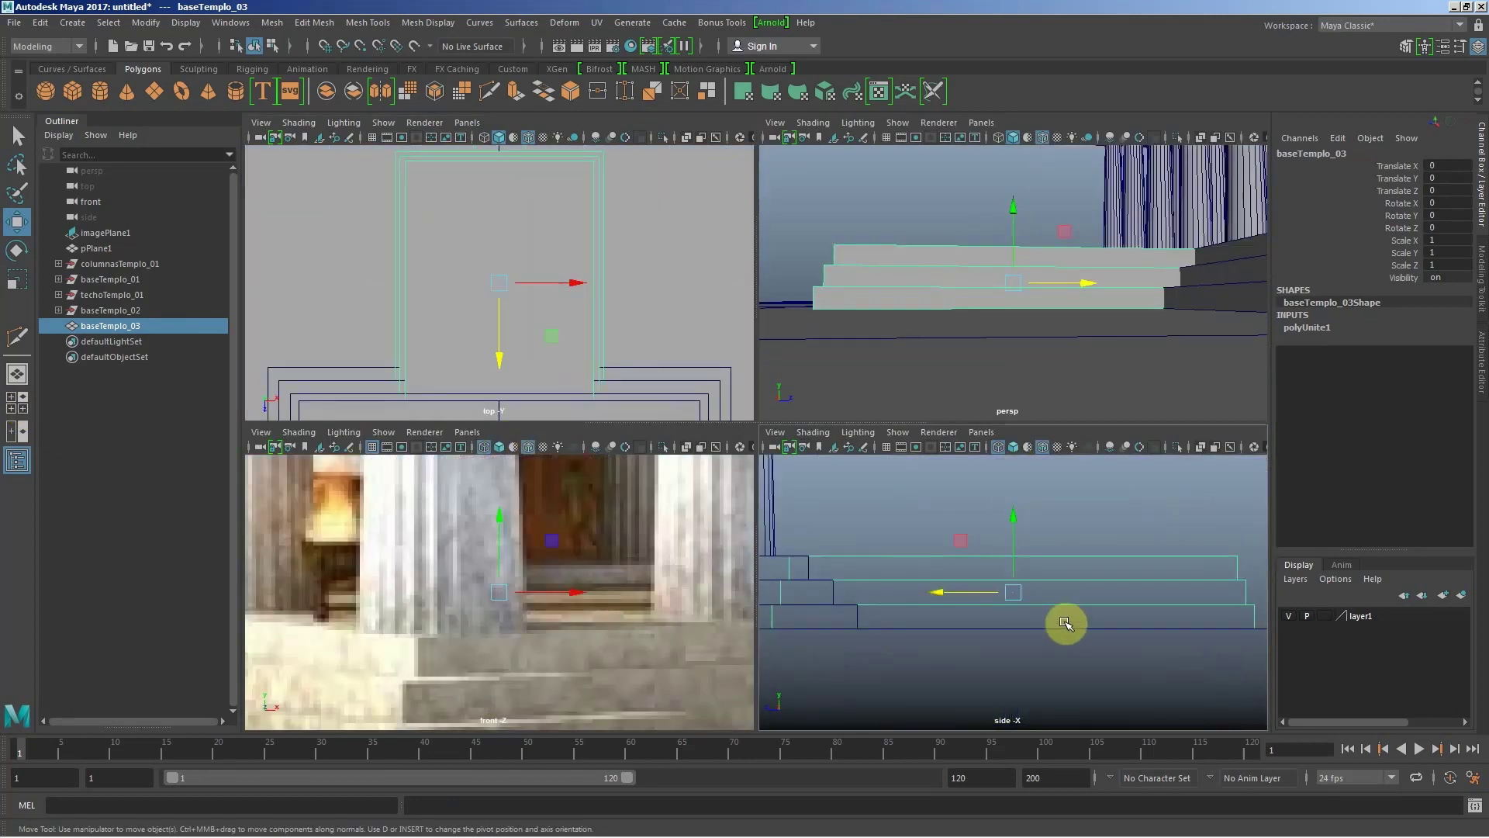
alt+right_drag(984, 619, 990, 602)
scroll(432, 539, down, 5)
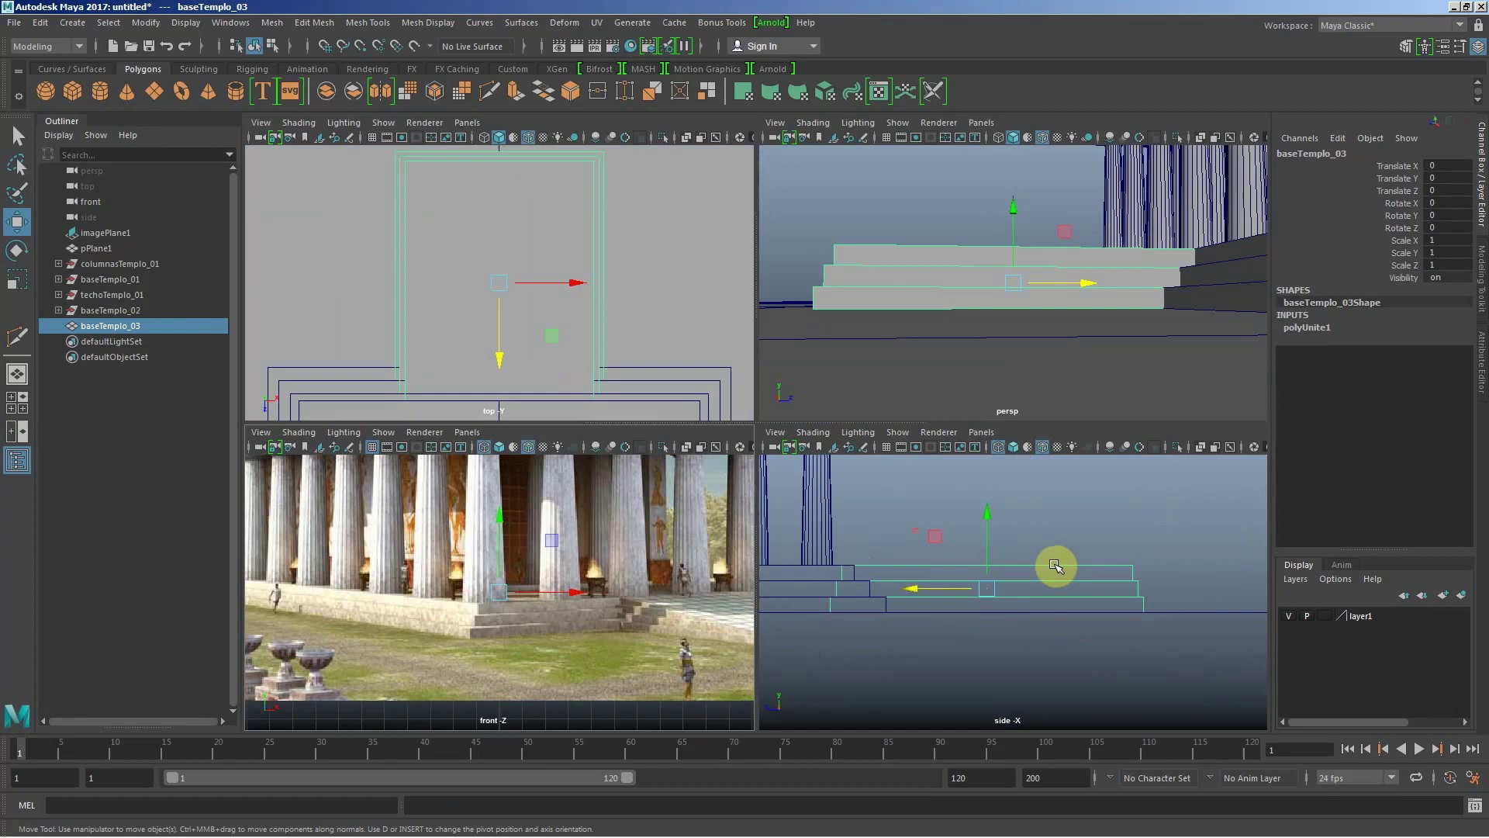
alt+middle_drag(440, 596, 432, 608)
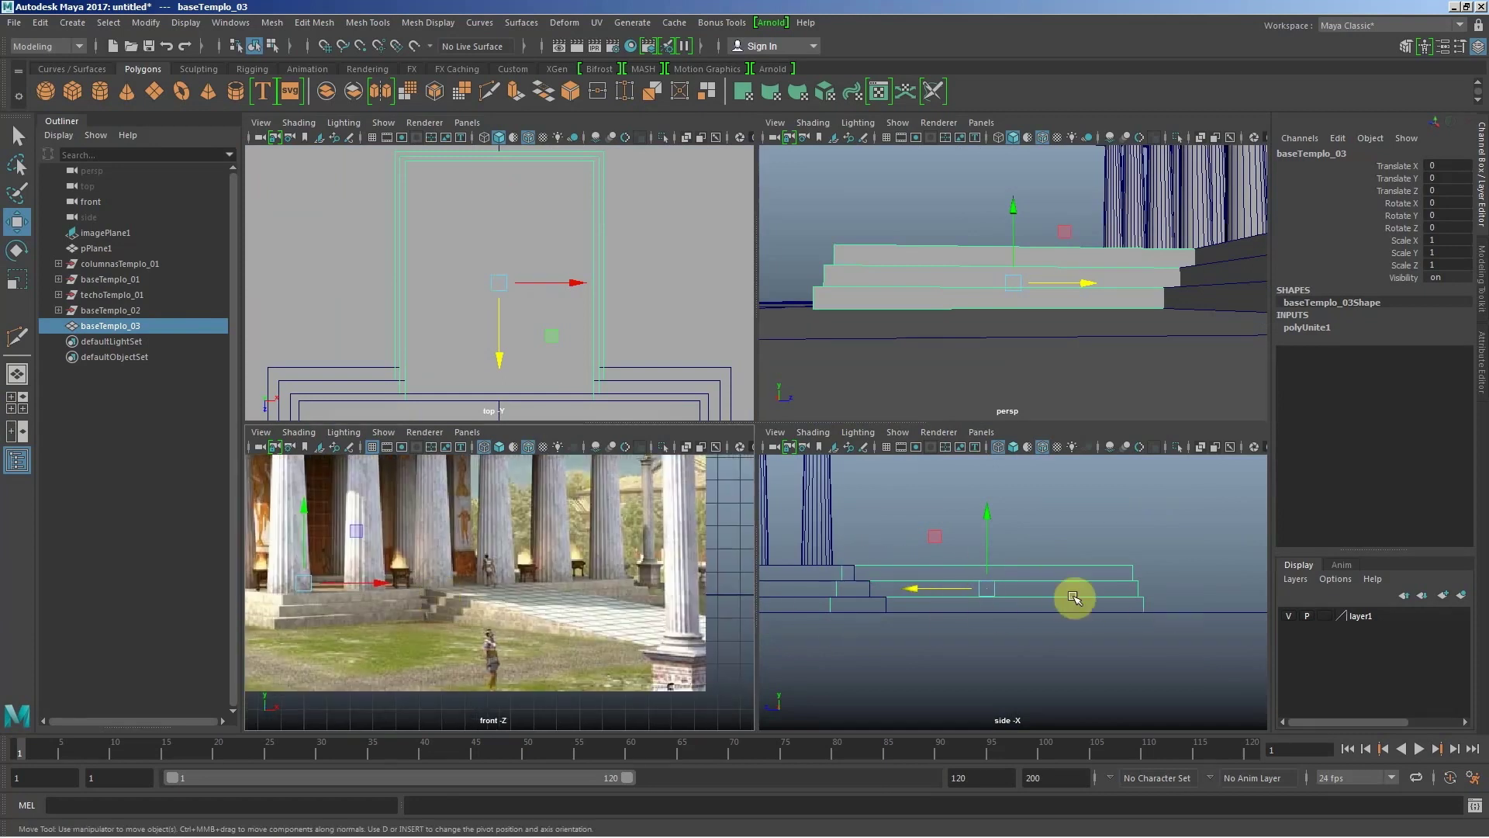
Step: In side view, marquee-select the steps' far-end vertices vtx[4:7], then return to object mode
right_drag(1084, 560, 1008, 397)
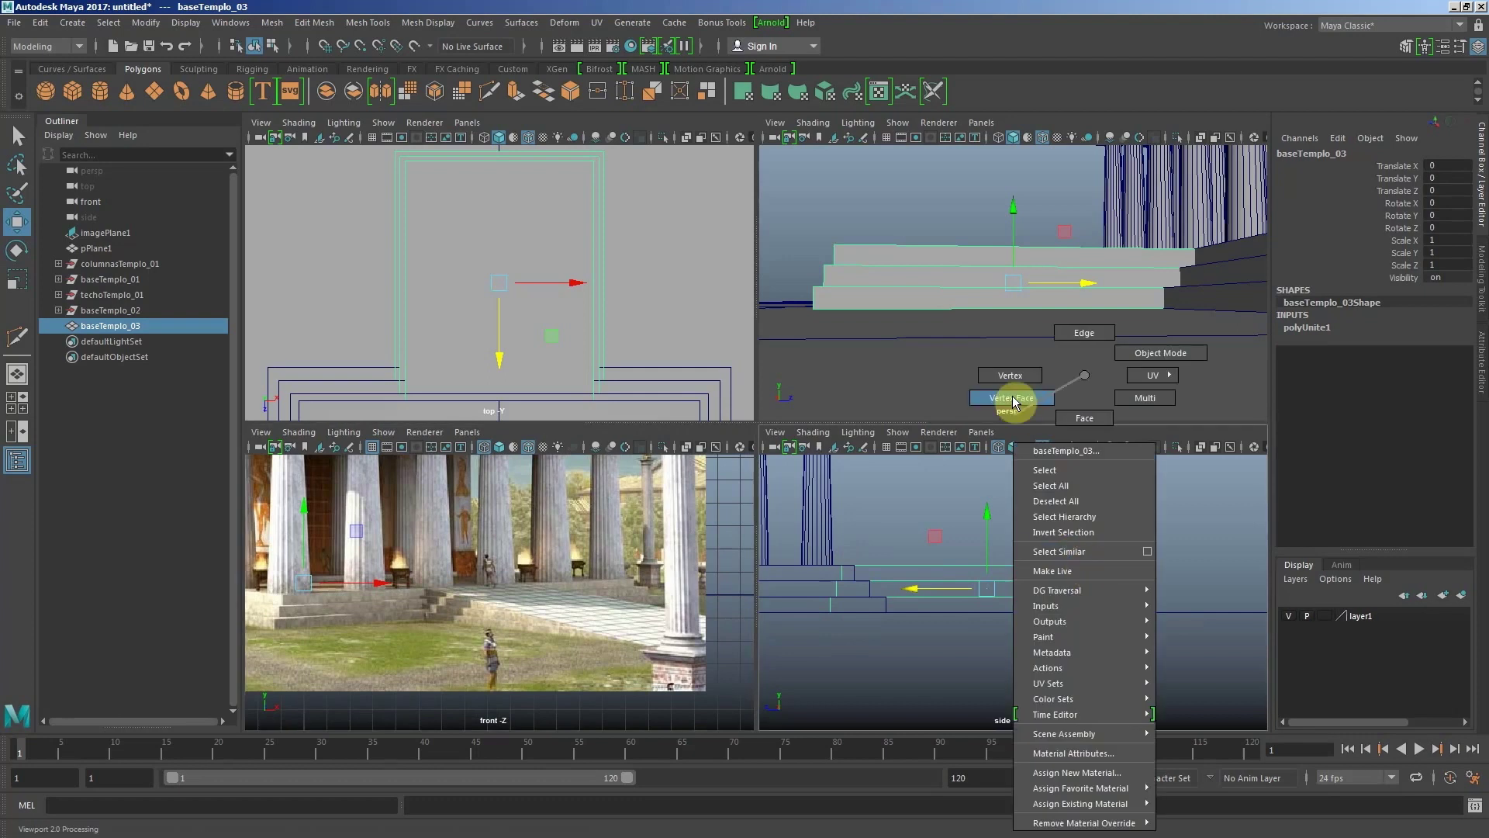
mouse_move(1047, 536)
mouse_down()
mouse_move(1163, 630)
mouse_move(1130, 598)
mouse_up()
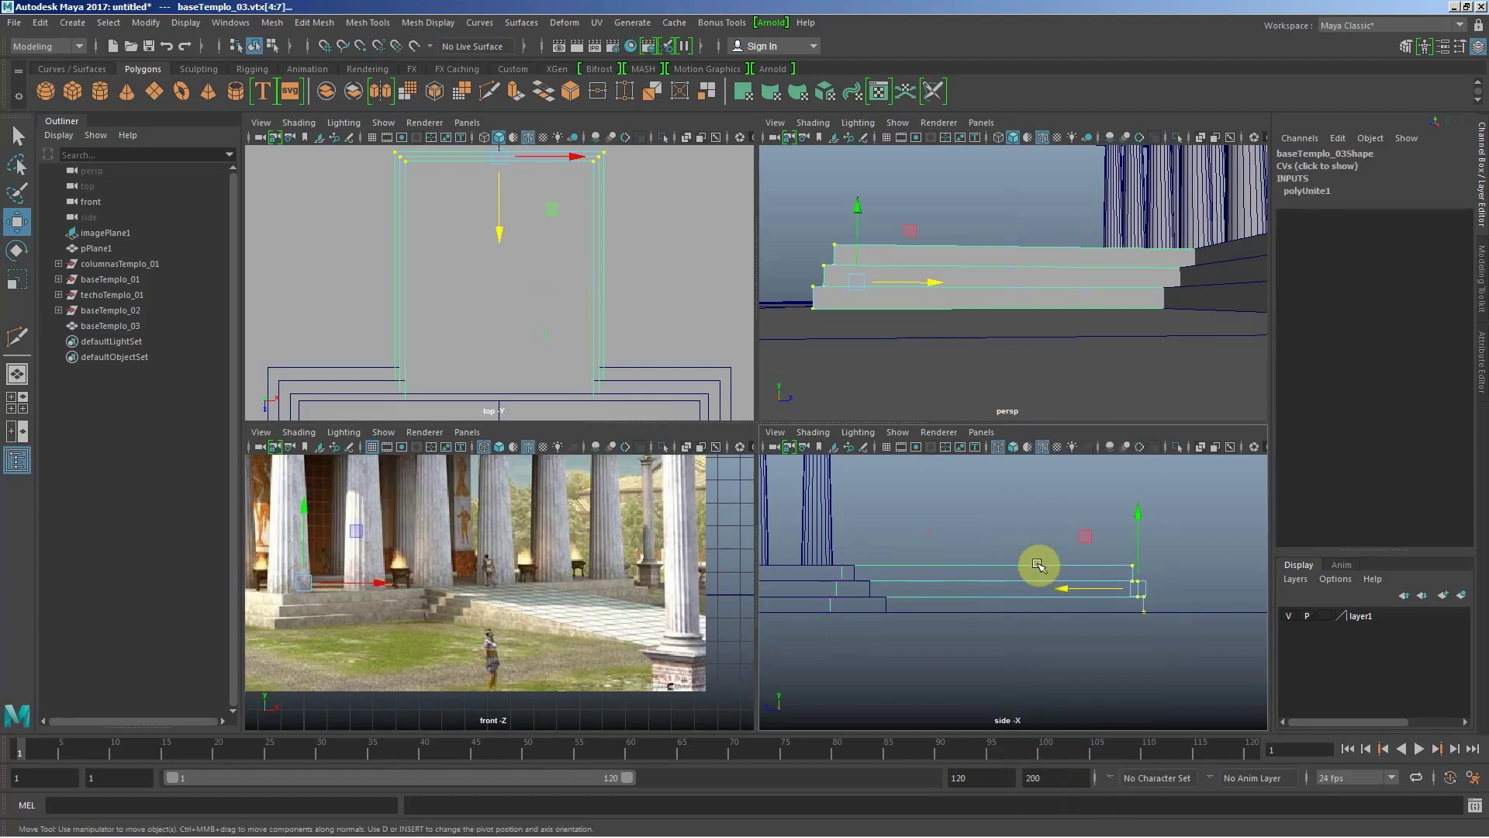
right_click(982, 275)
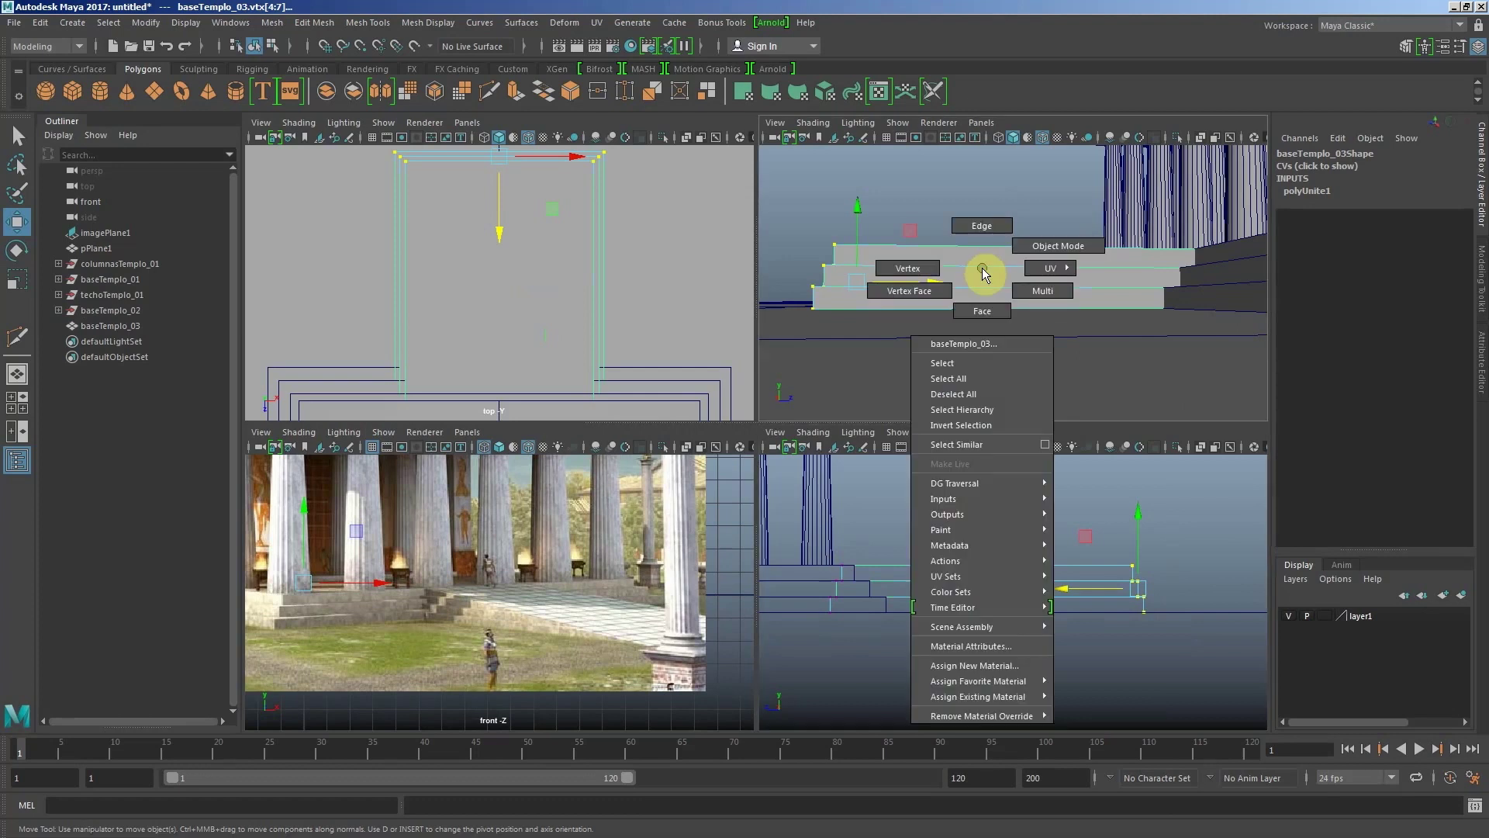
click(925, 269)
click(1124, 615)
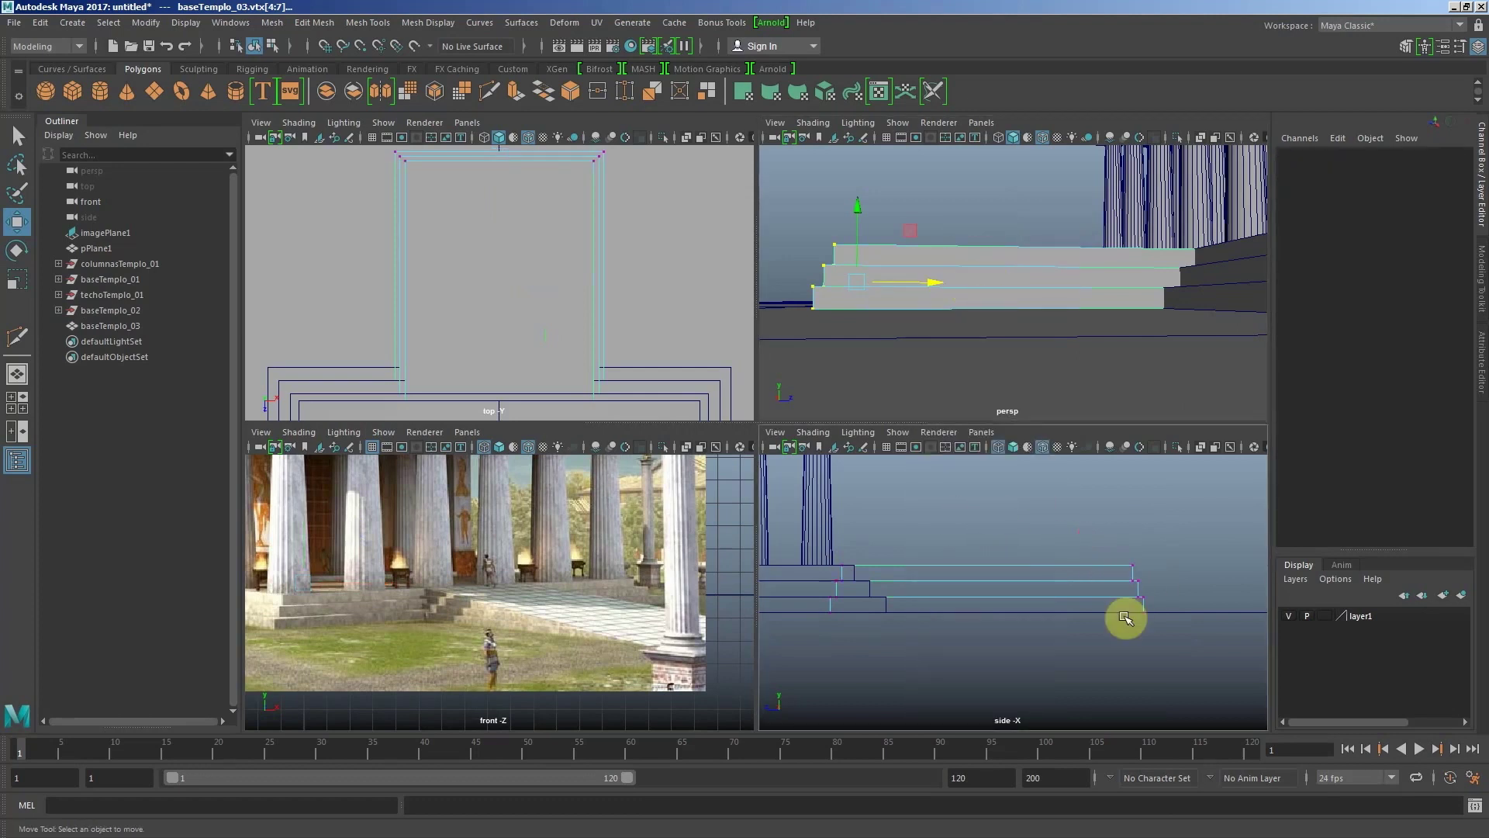
mouse_move(1189, 649)
mouse_down()
mouse_move(1125, 563)
mouse_move(953, 604)
mouse_up()
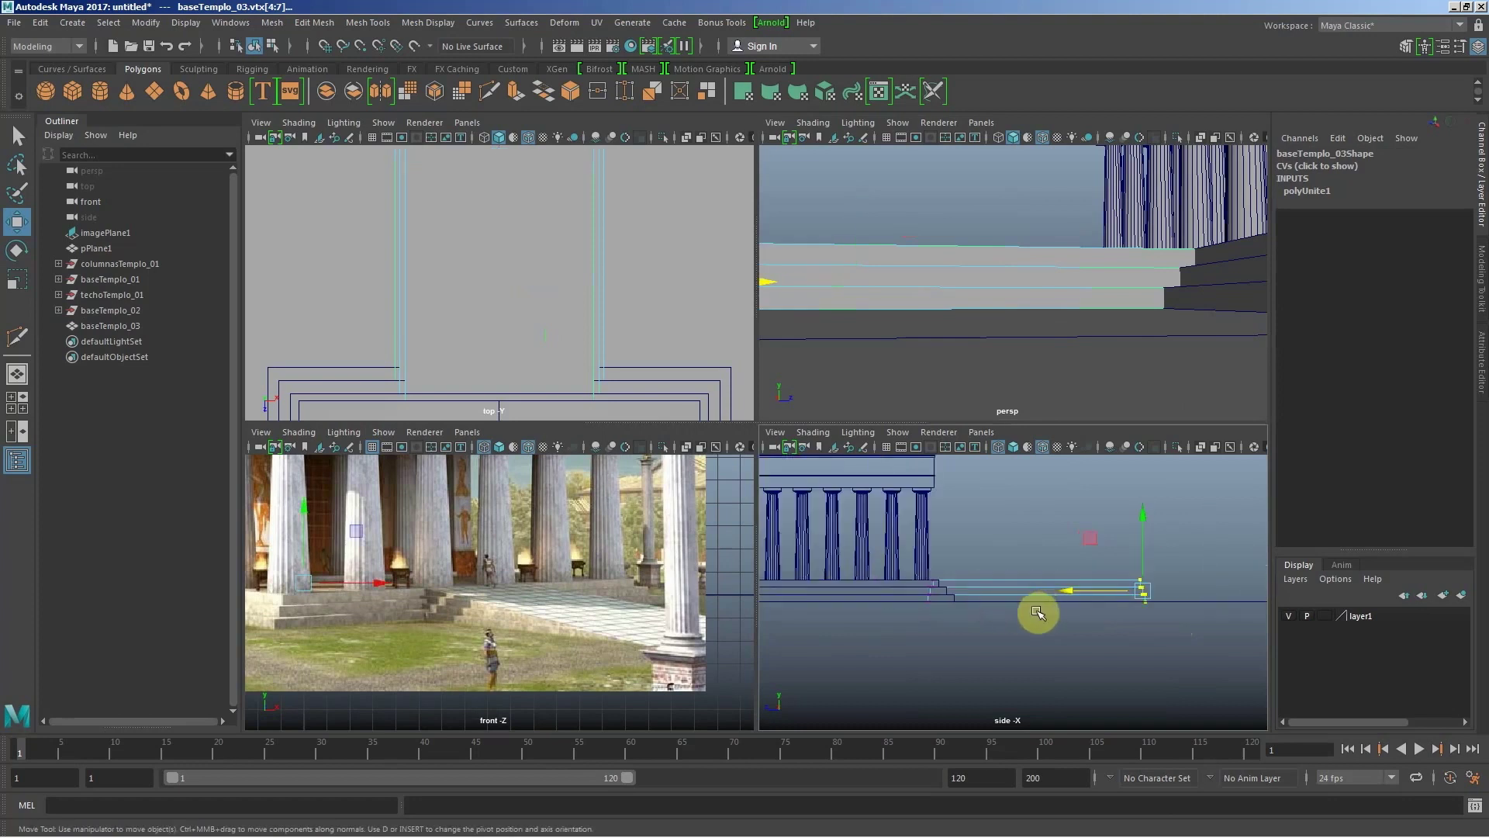
mouse_move(1051, 629)
alt+middle_down()
mouse_move(982, 636)
mouse_move(1000, 622)
mouse_move(1009, 643)
alt+middle_up()
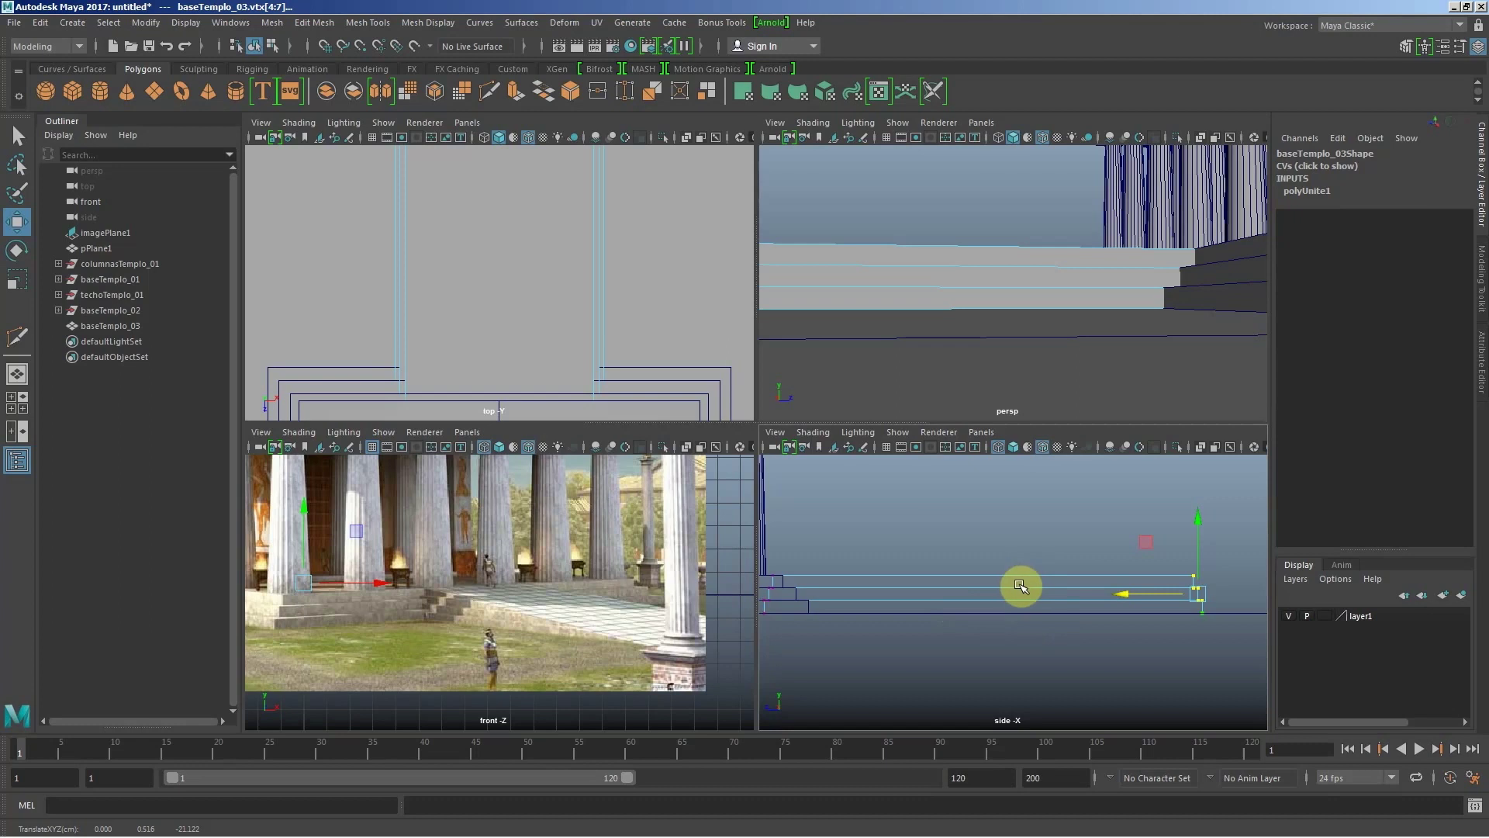
key(F8)
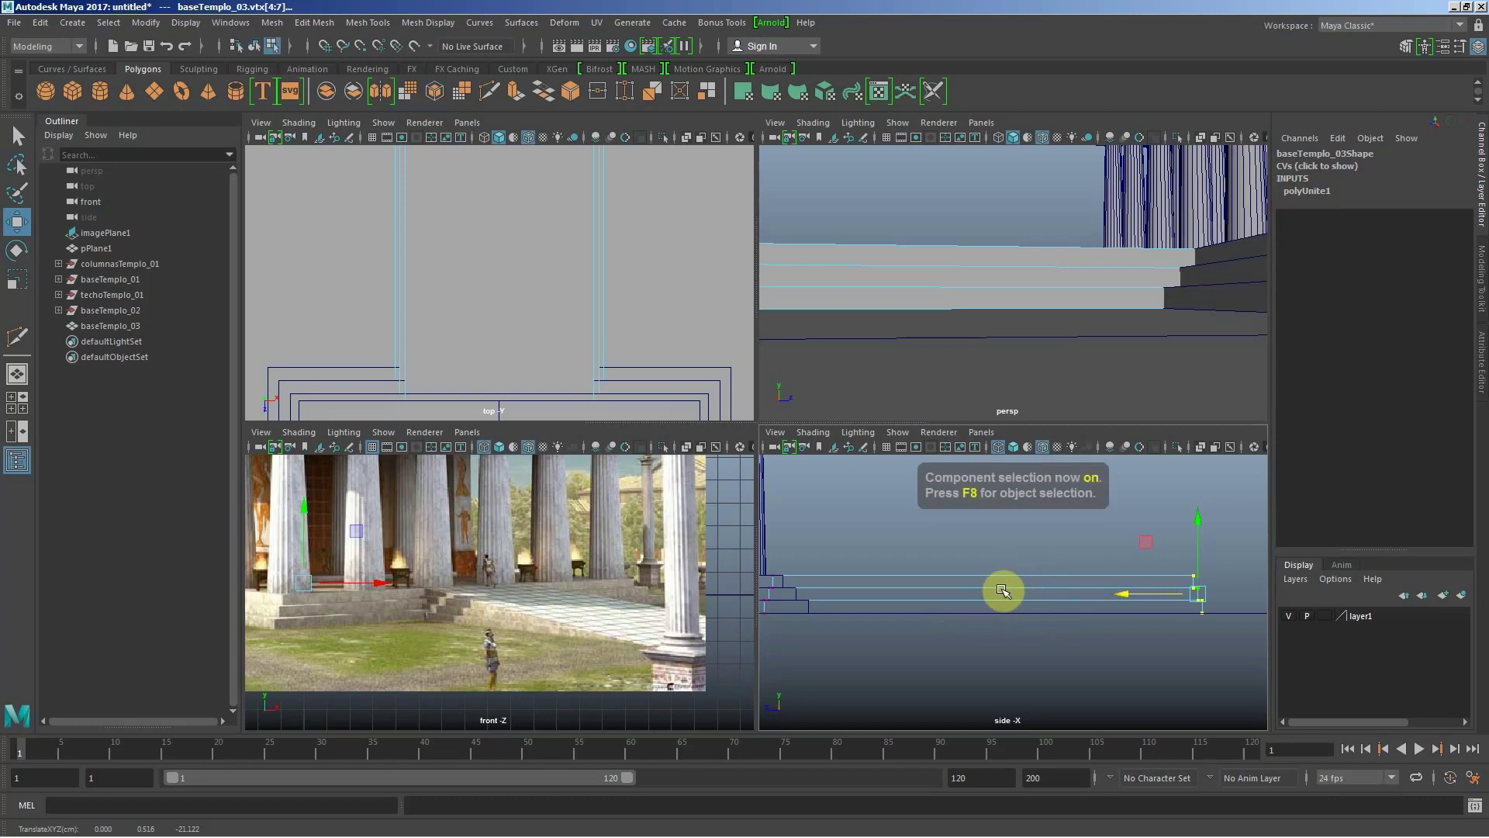
key(F8)
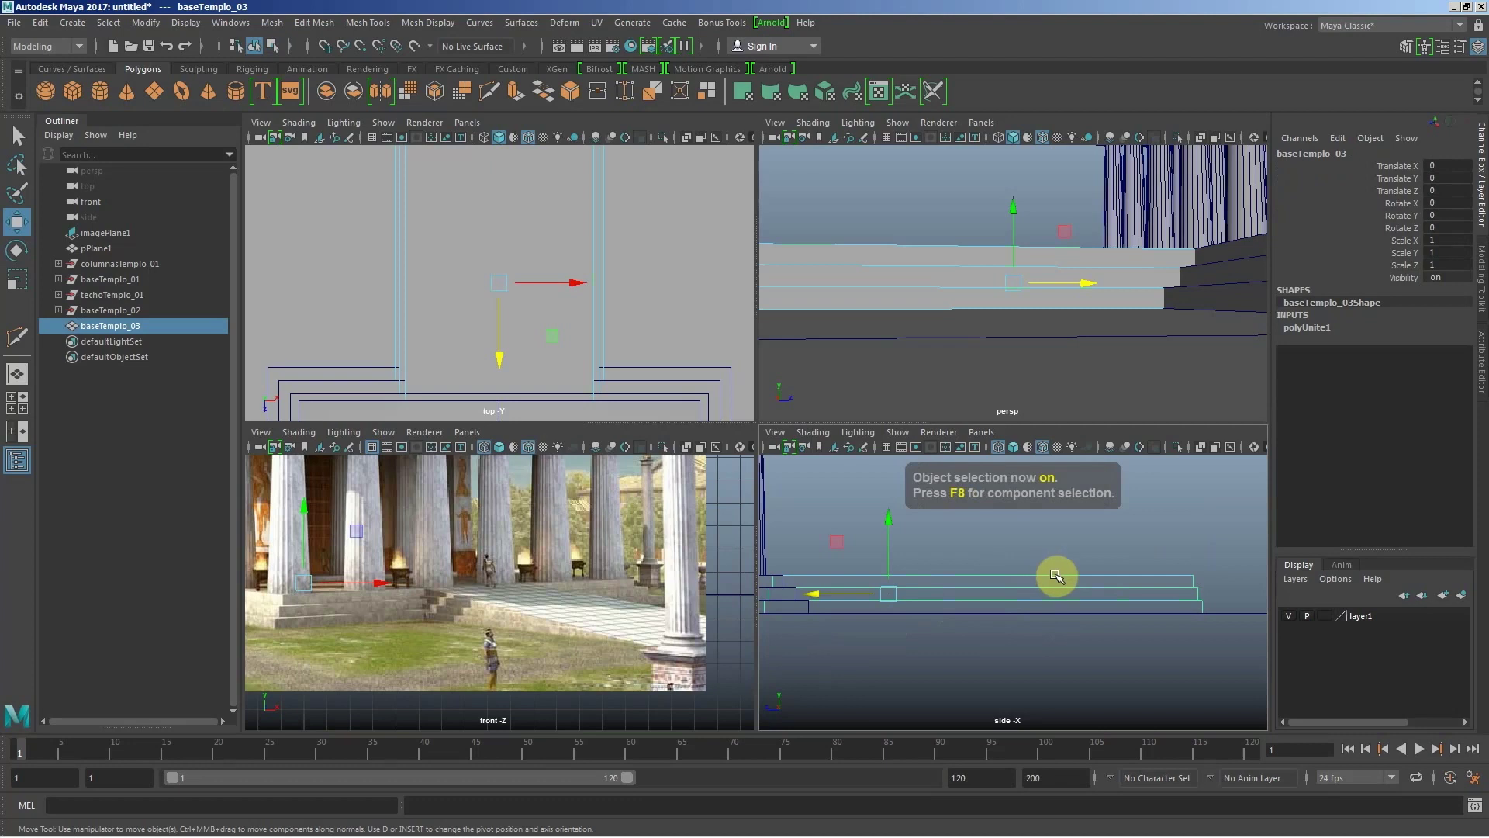
Step: Multi-Cut the steps from the top step's inner end to ground level past the far end
shift+right_click(1055, 574)
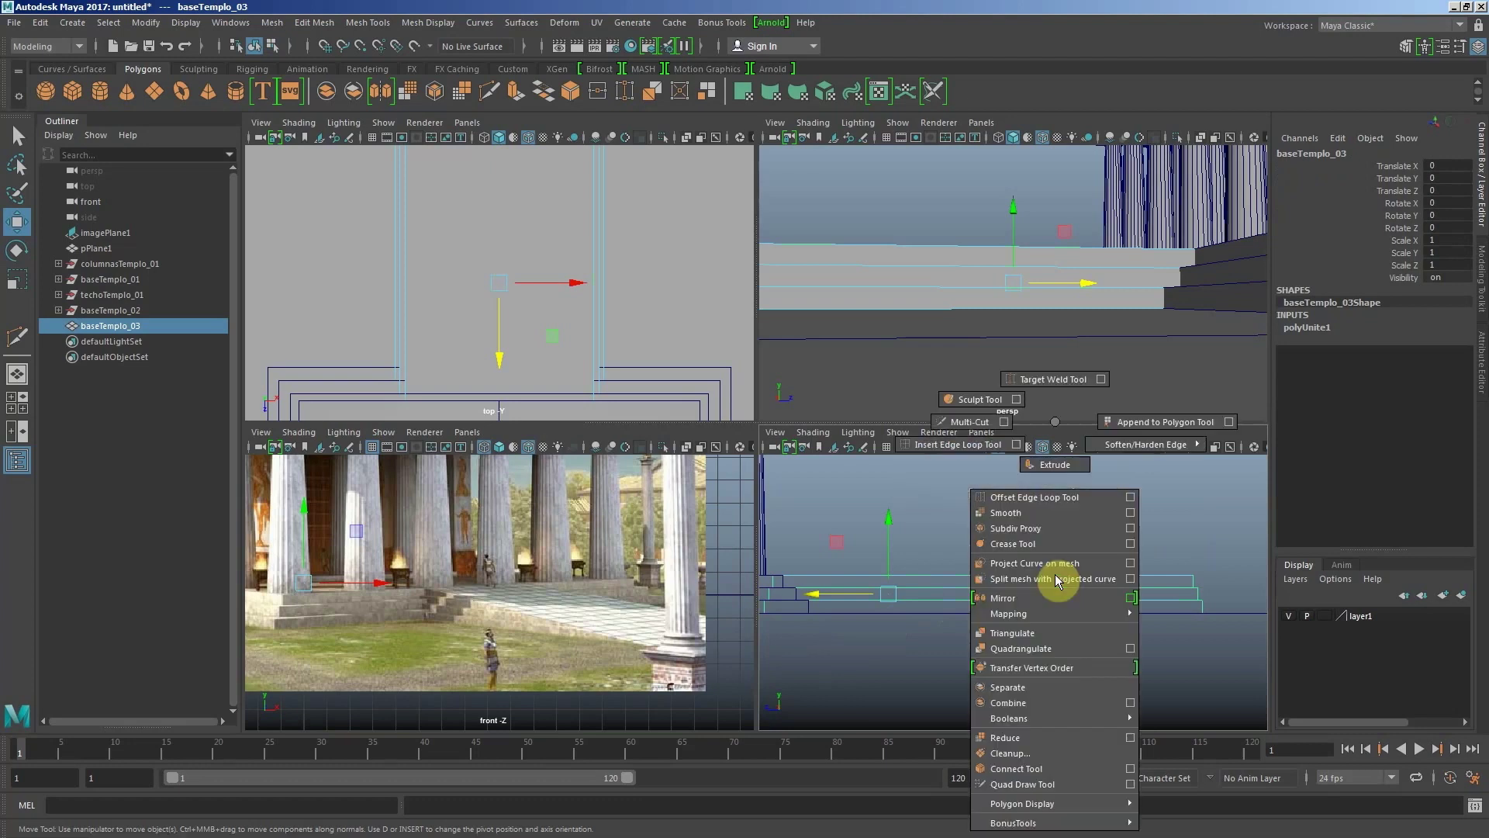
shift+right_drag(1055, 575, 970, 421)
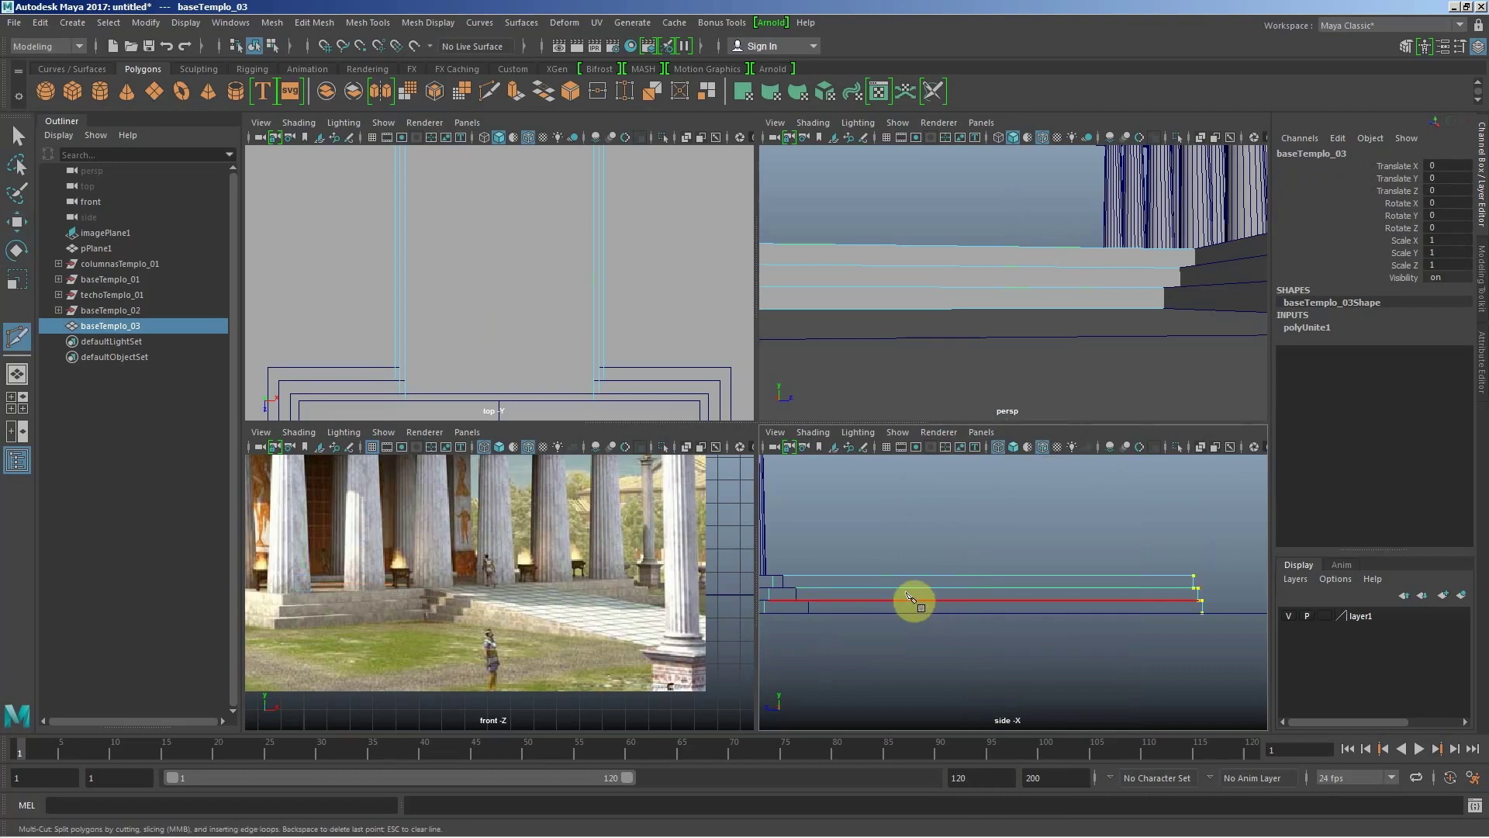
click(911, 598)
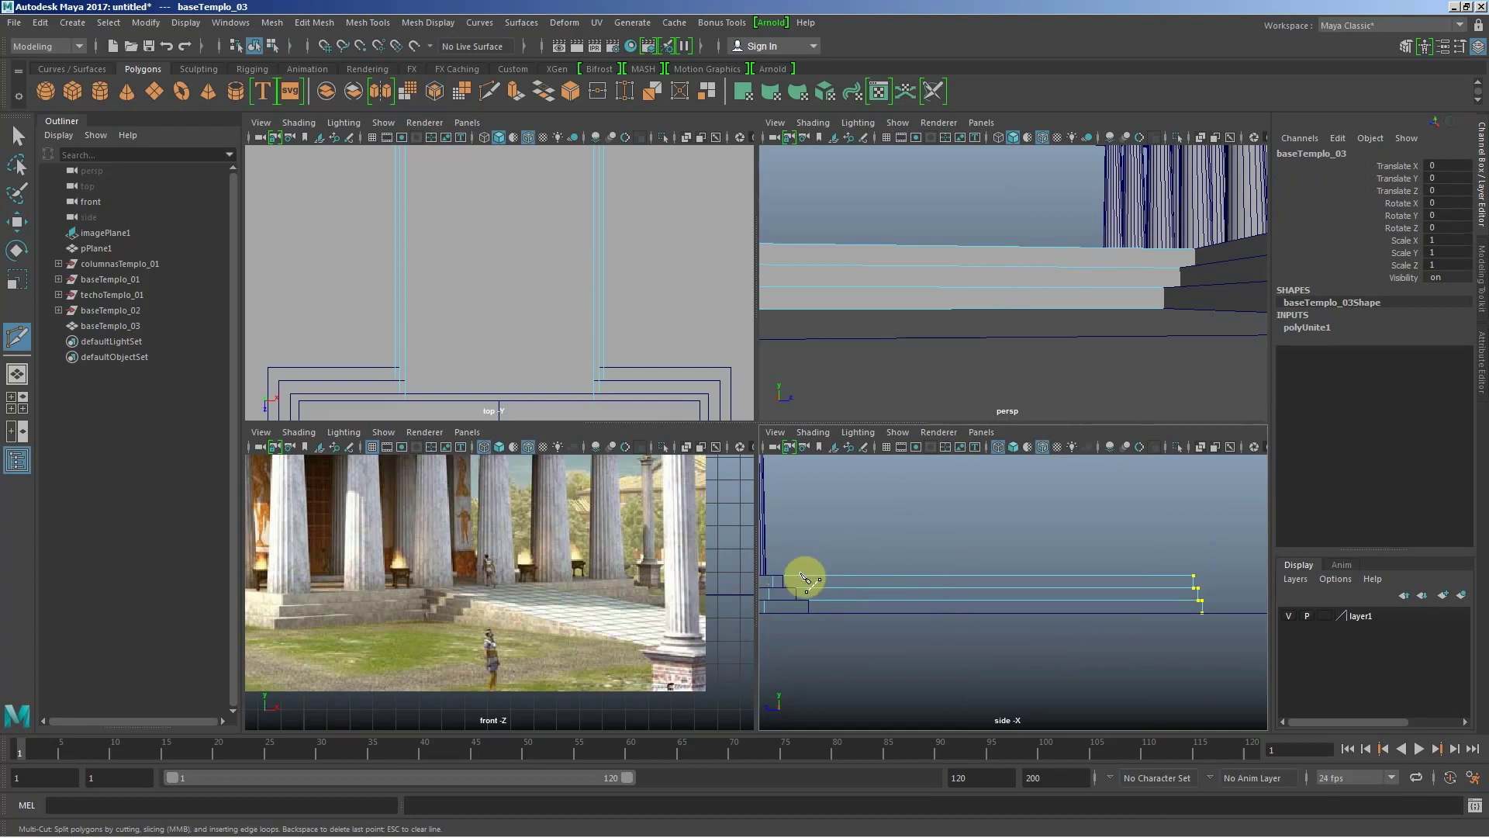
key(Return)
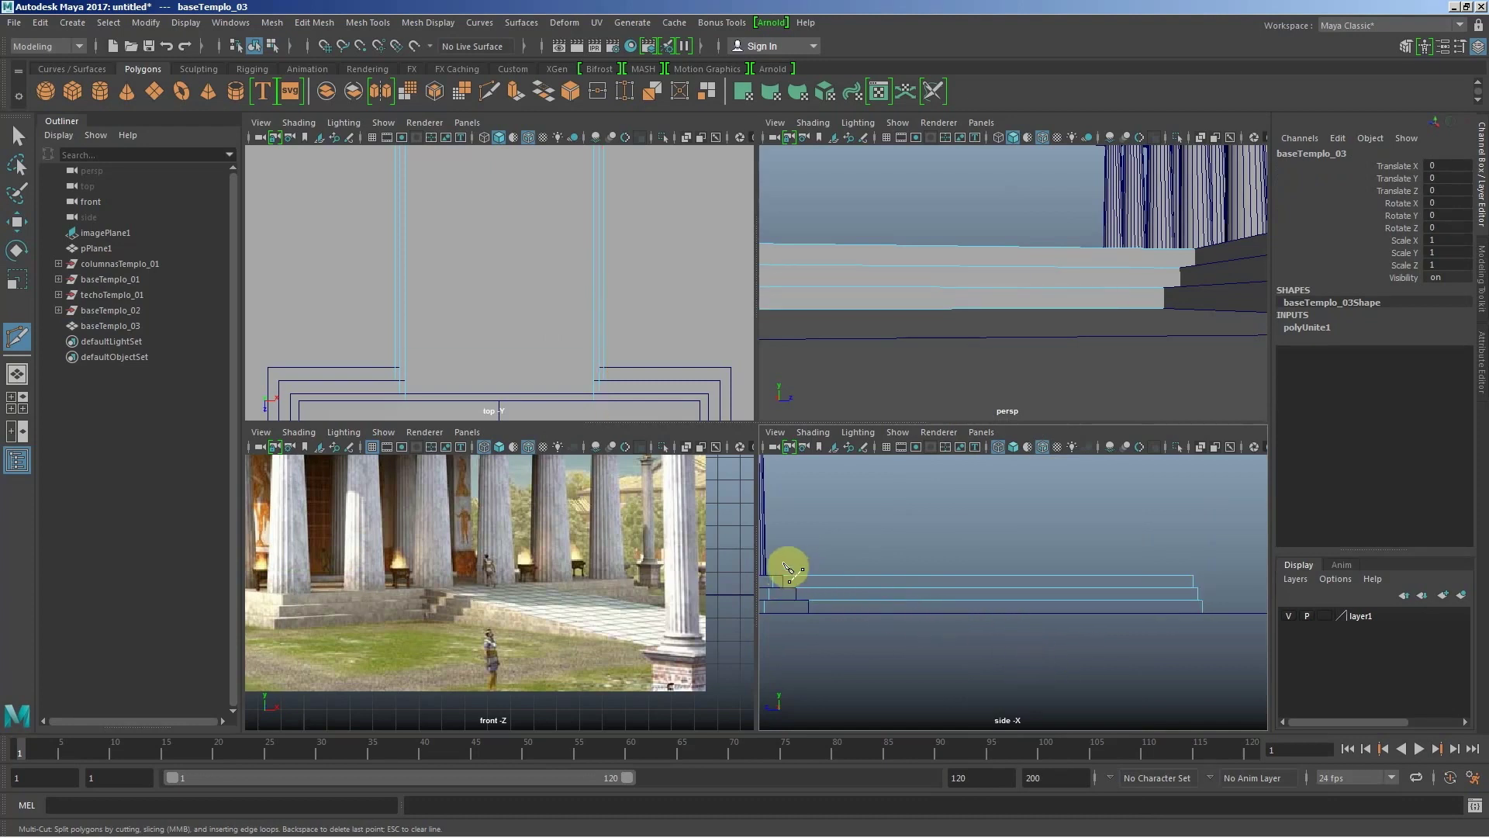
click(764, 566)
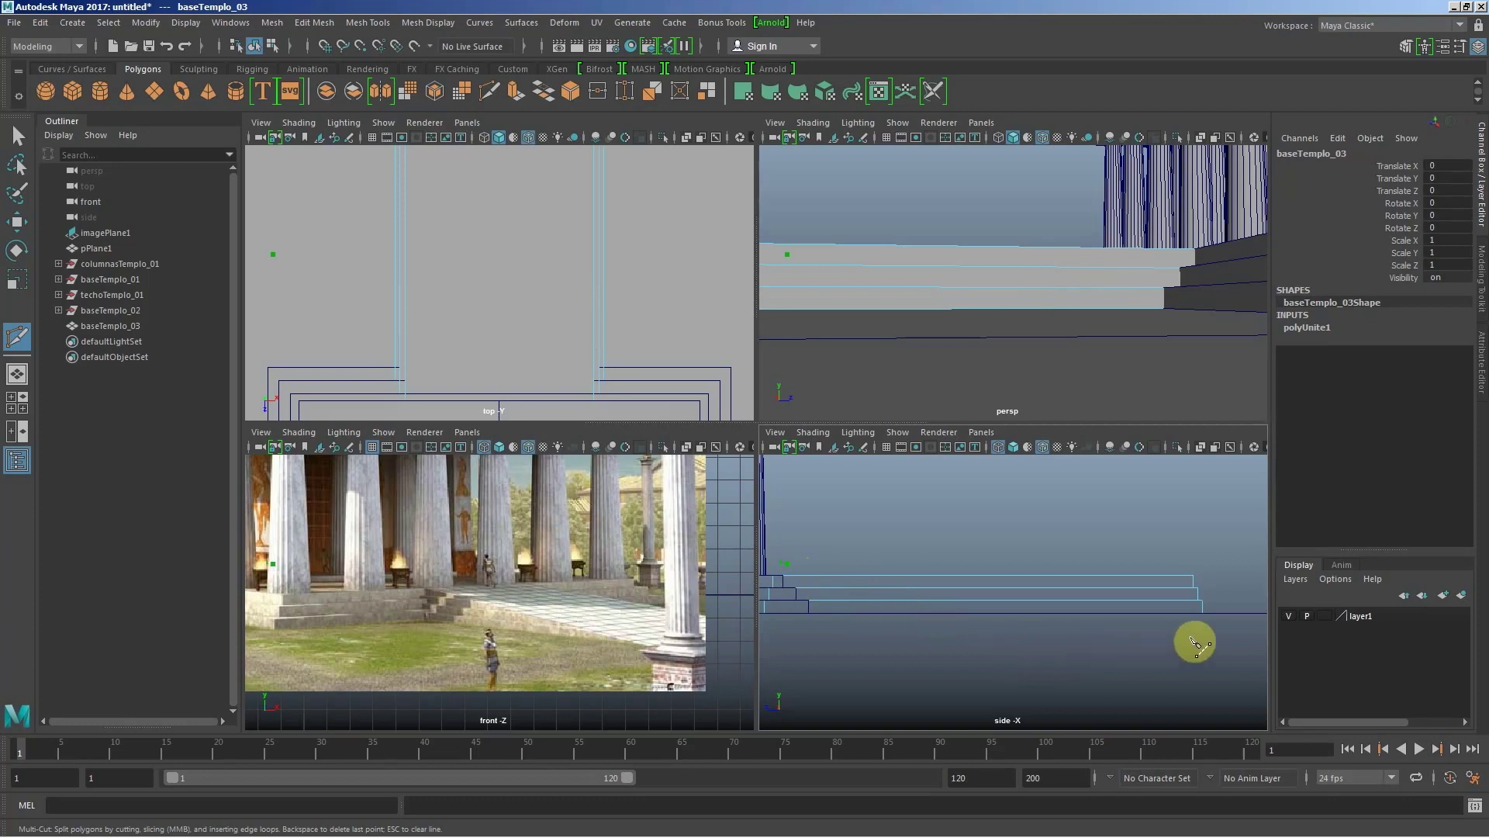
click(1195, 643)
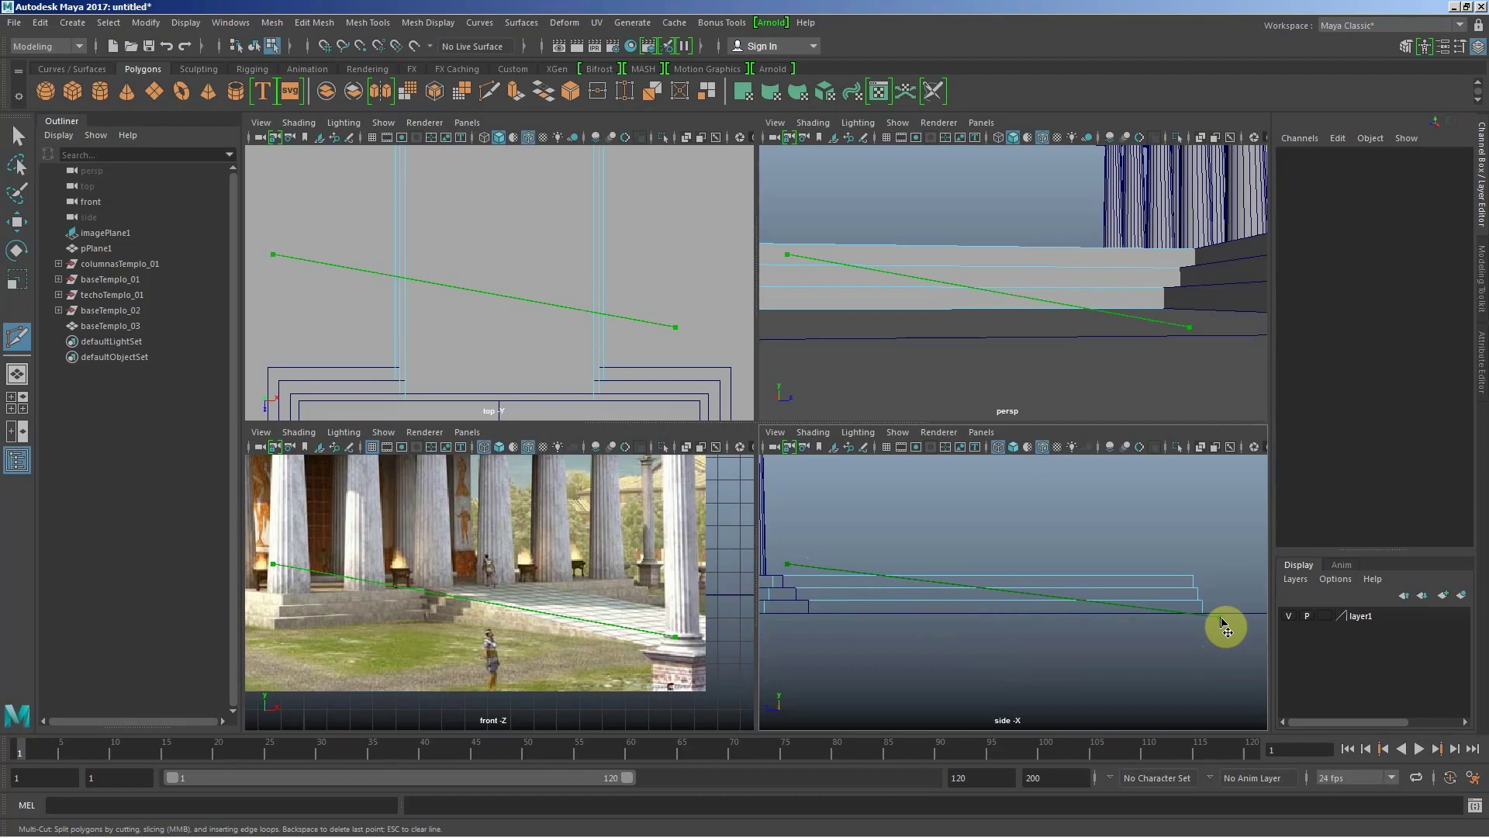
drag(1215, 632, 1198, 647)
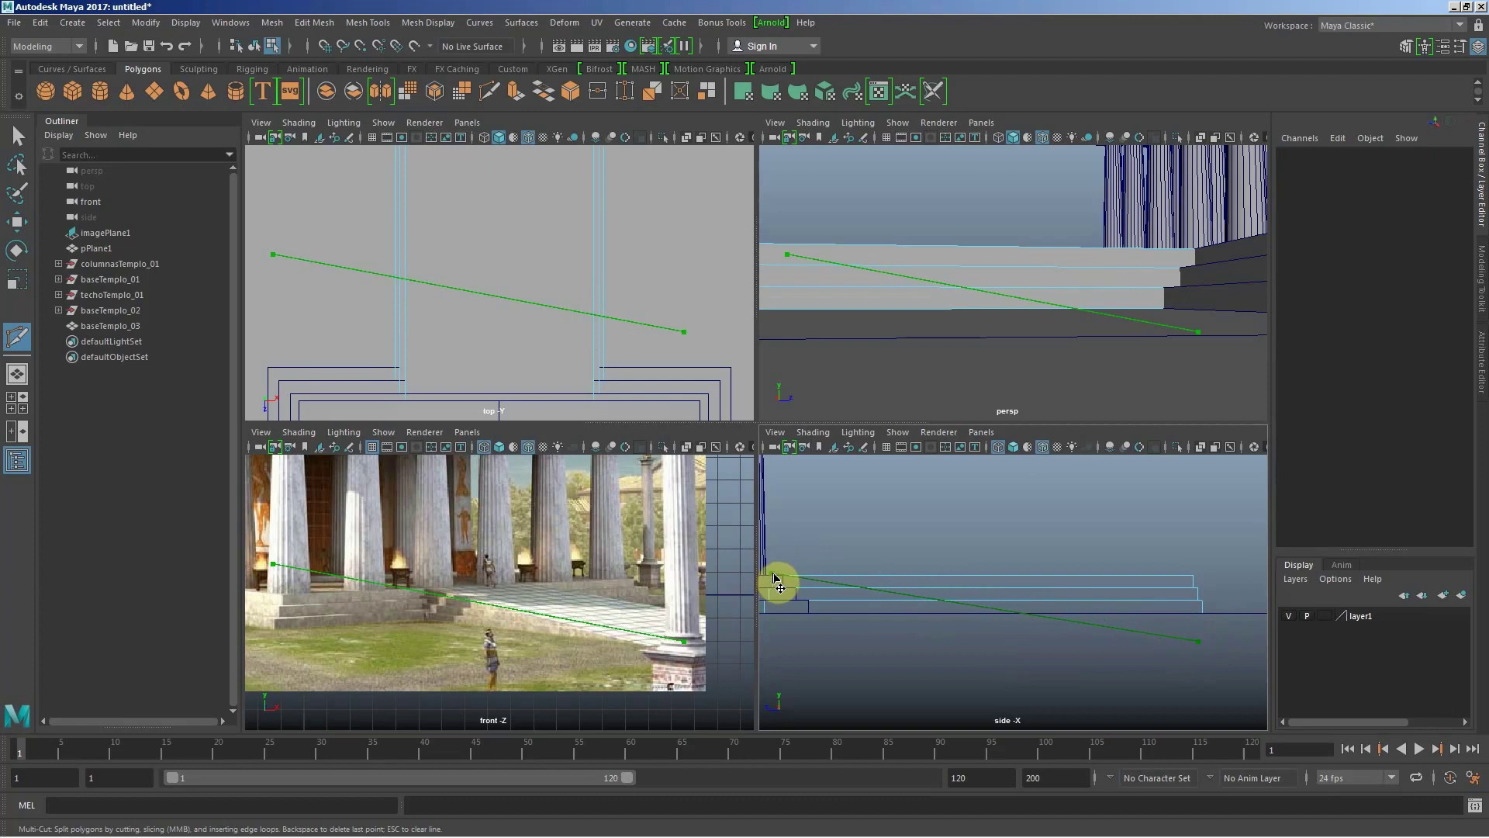
drag(805, 535, 802, 565)
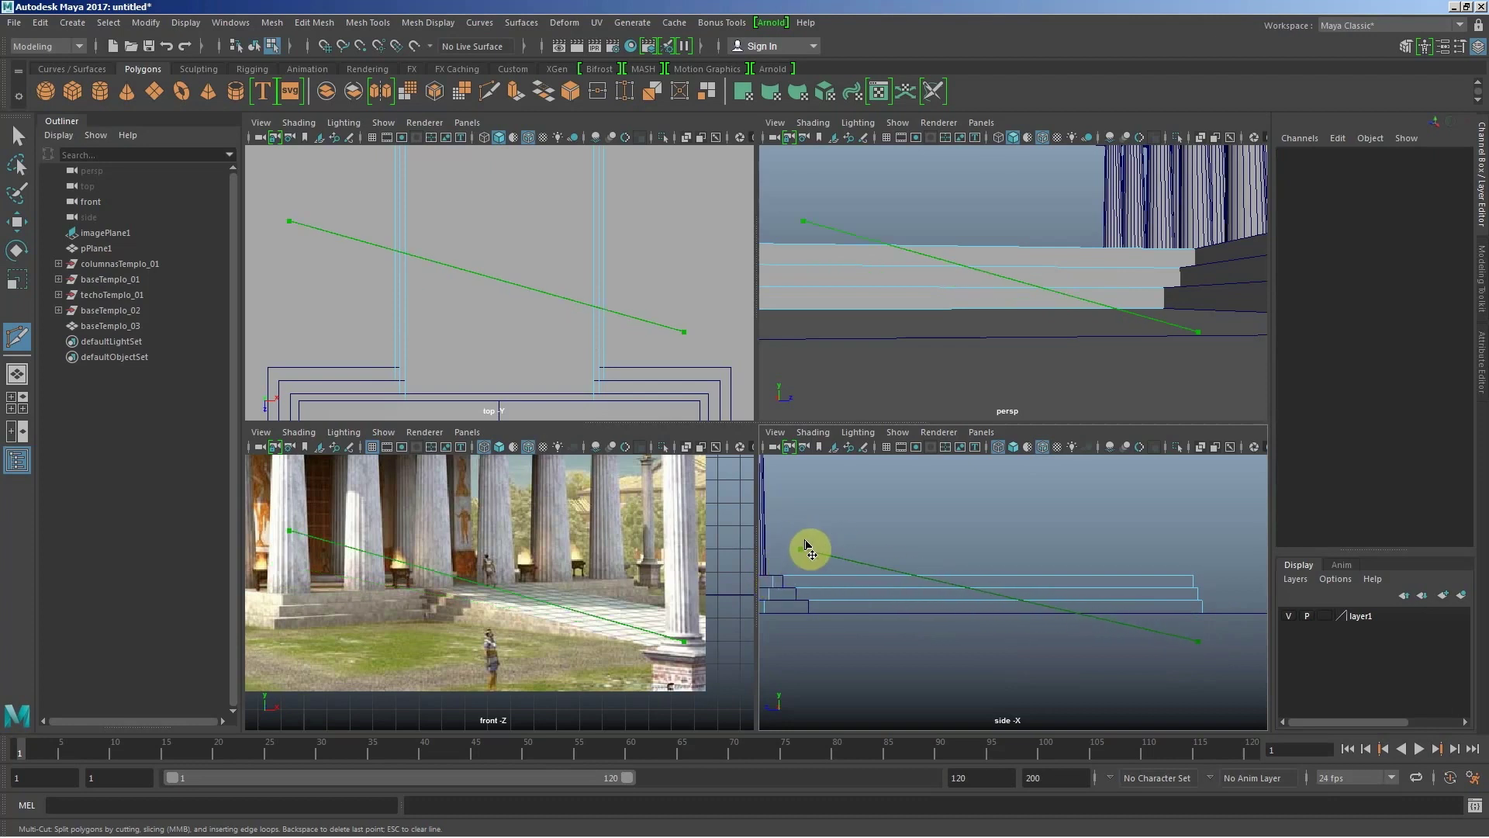
Step: Maximize the side view and refine the cut's endpoints at the top inner corner and beyond the far end
key(space)
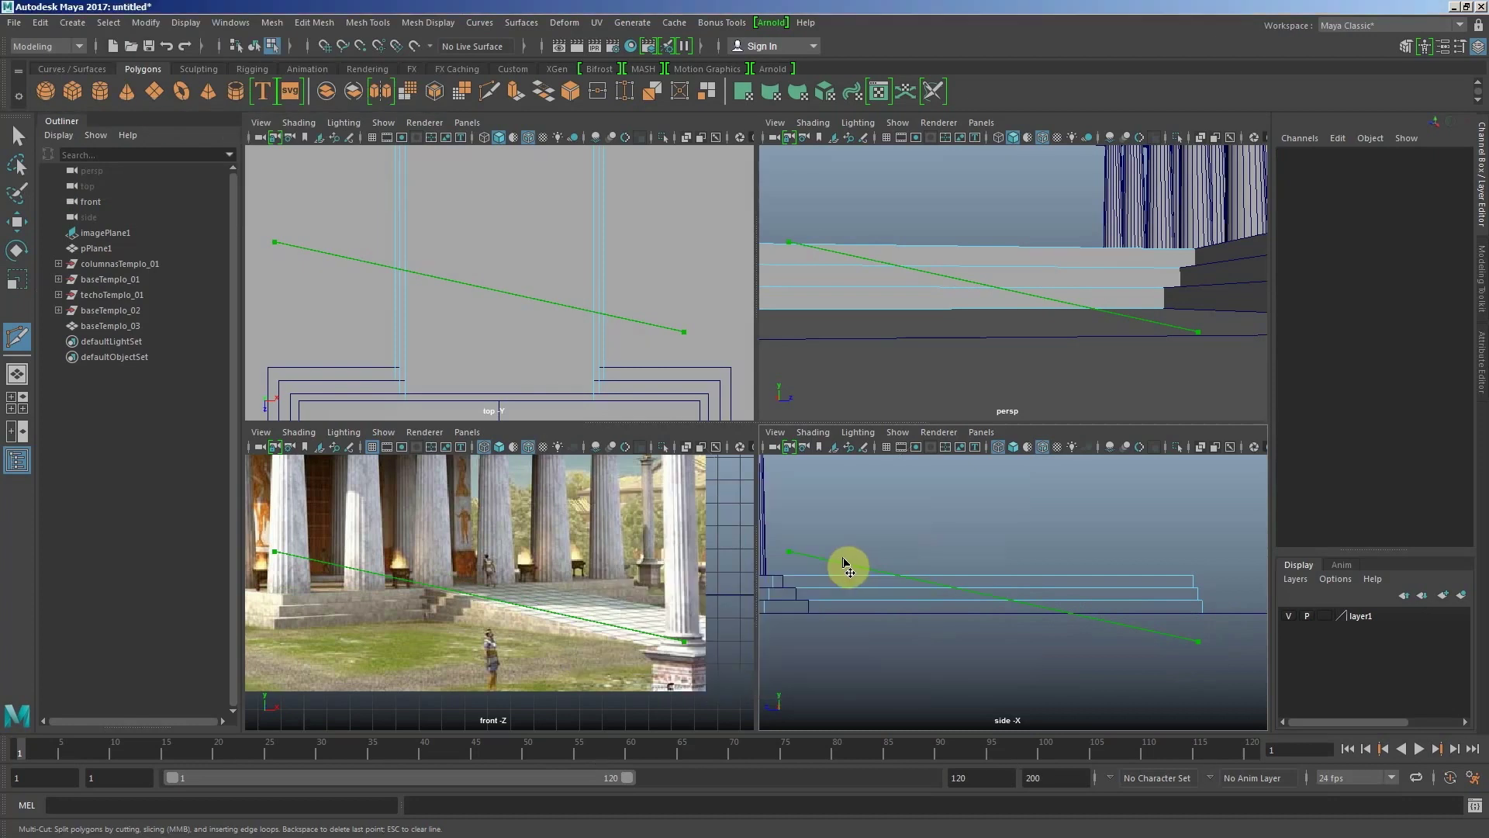
key(space)
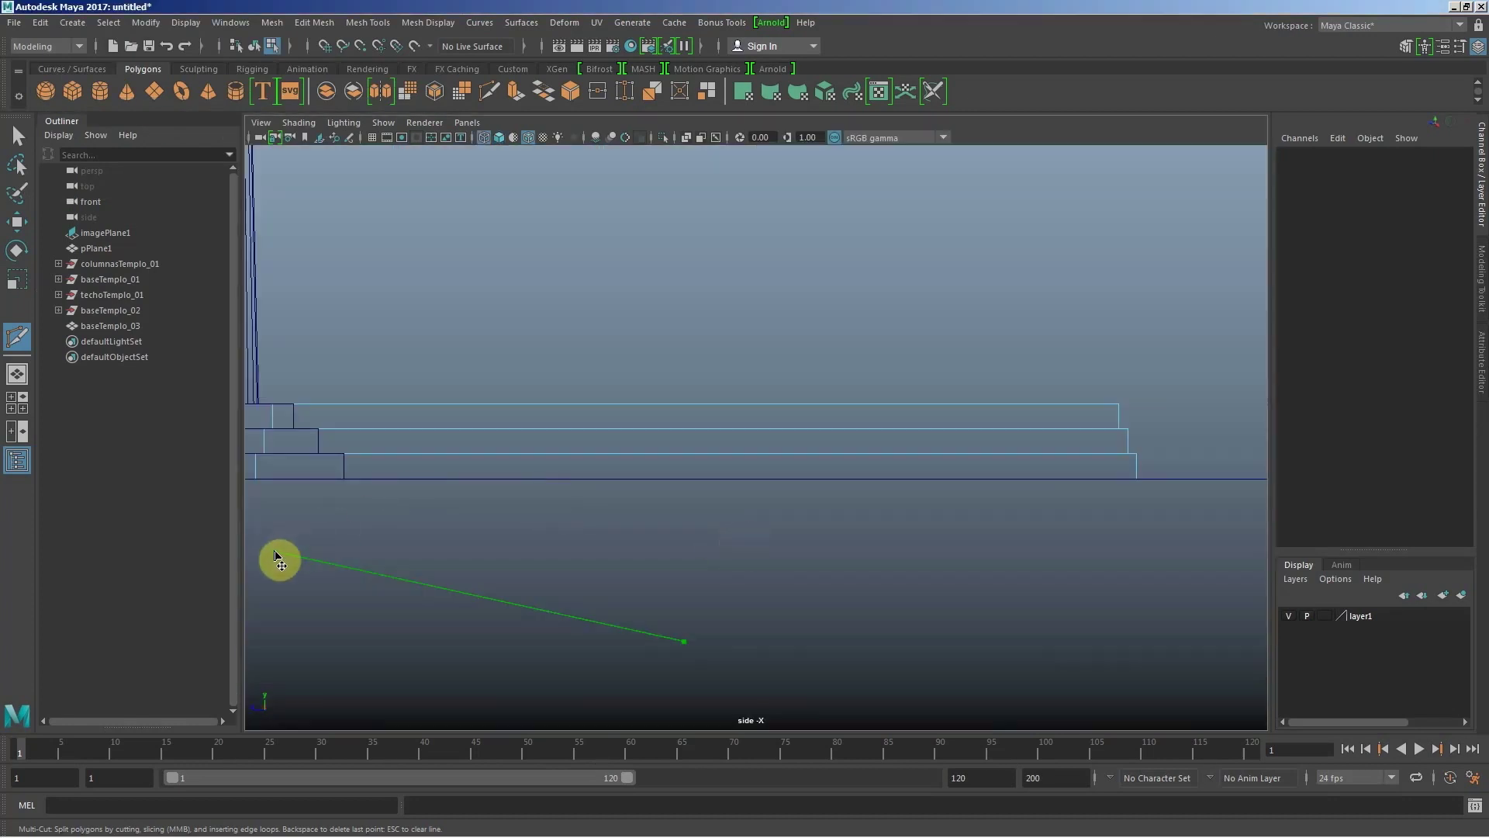
drag(276, 552, 302, 405)
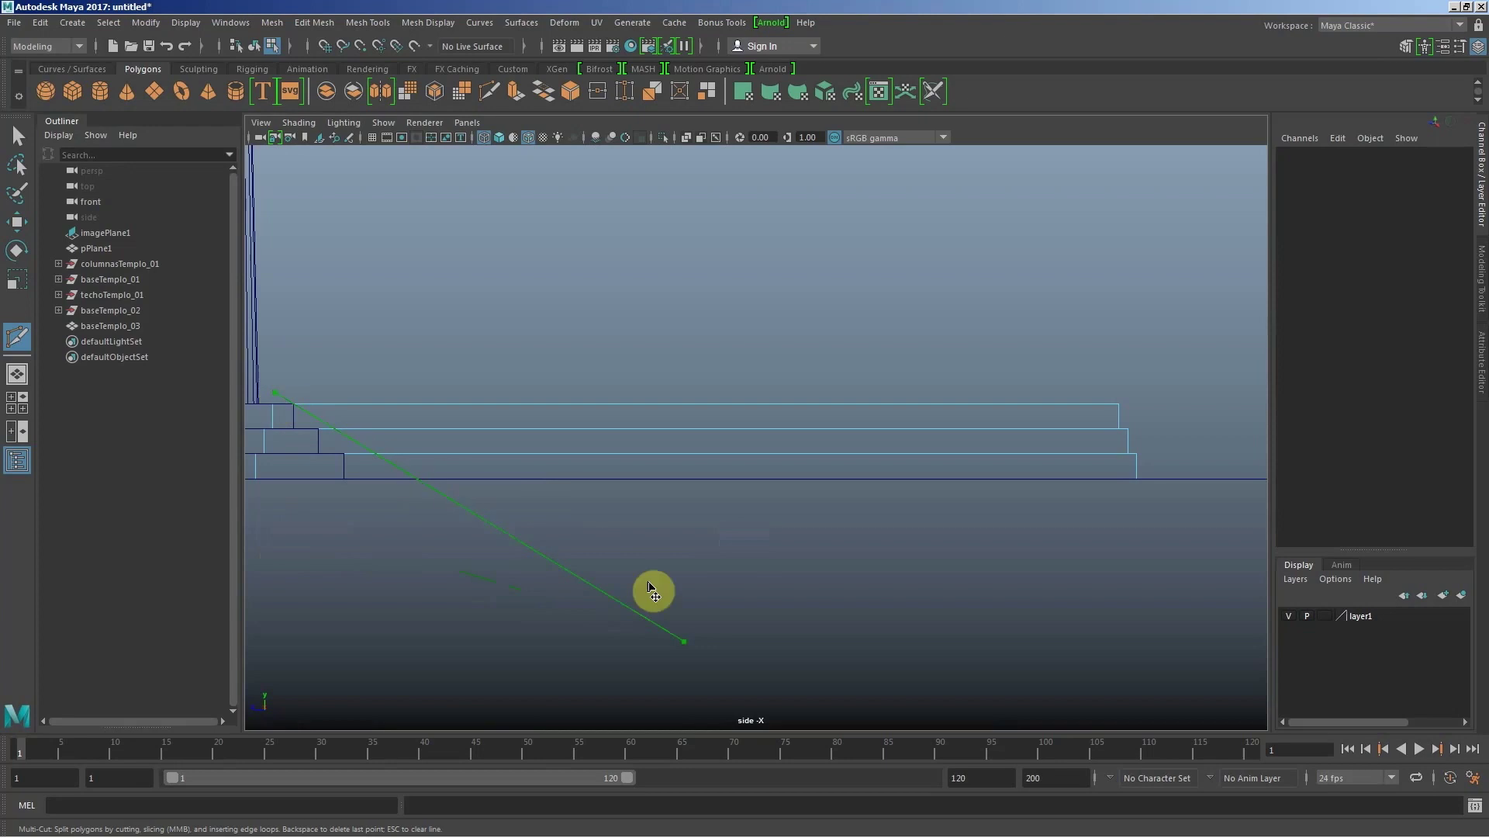
drag(686, 643, 1152, 494)
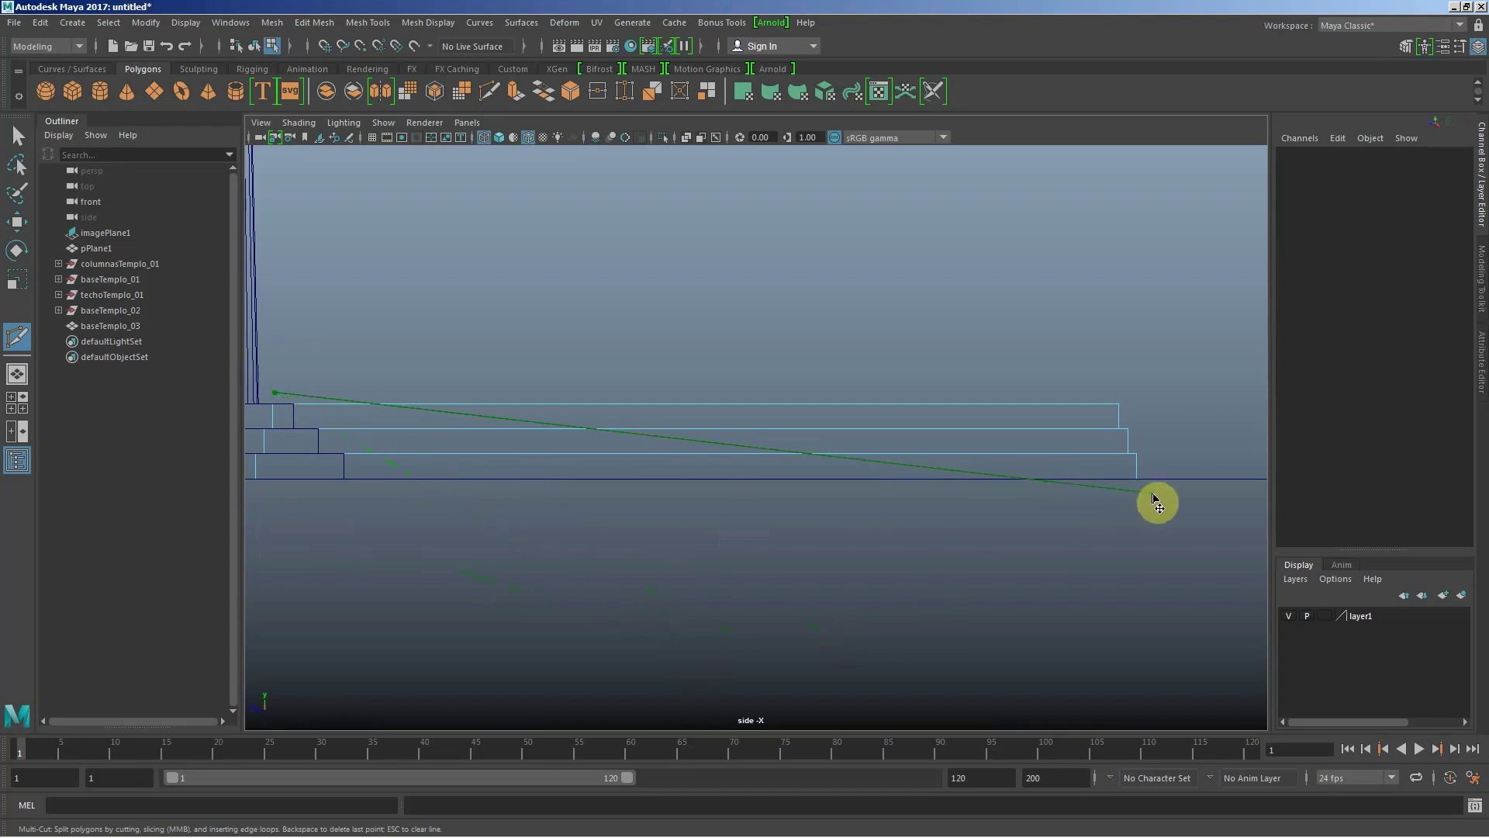
drag(1153, 497, 1161, 502)
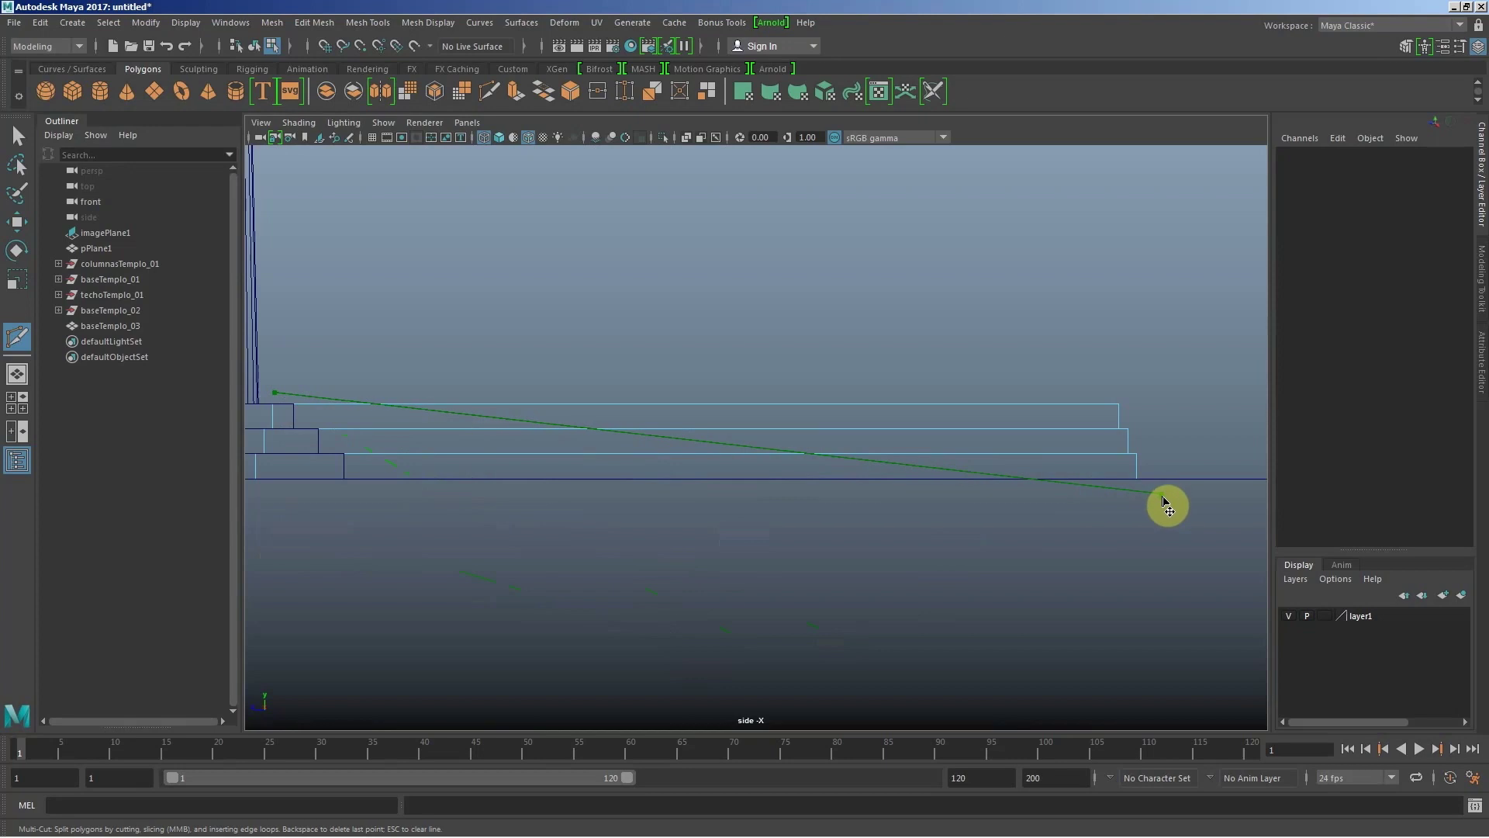
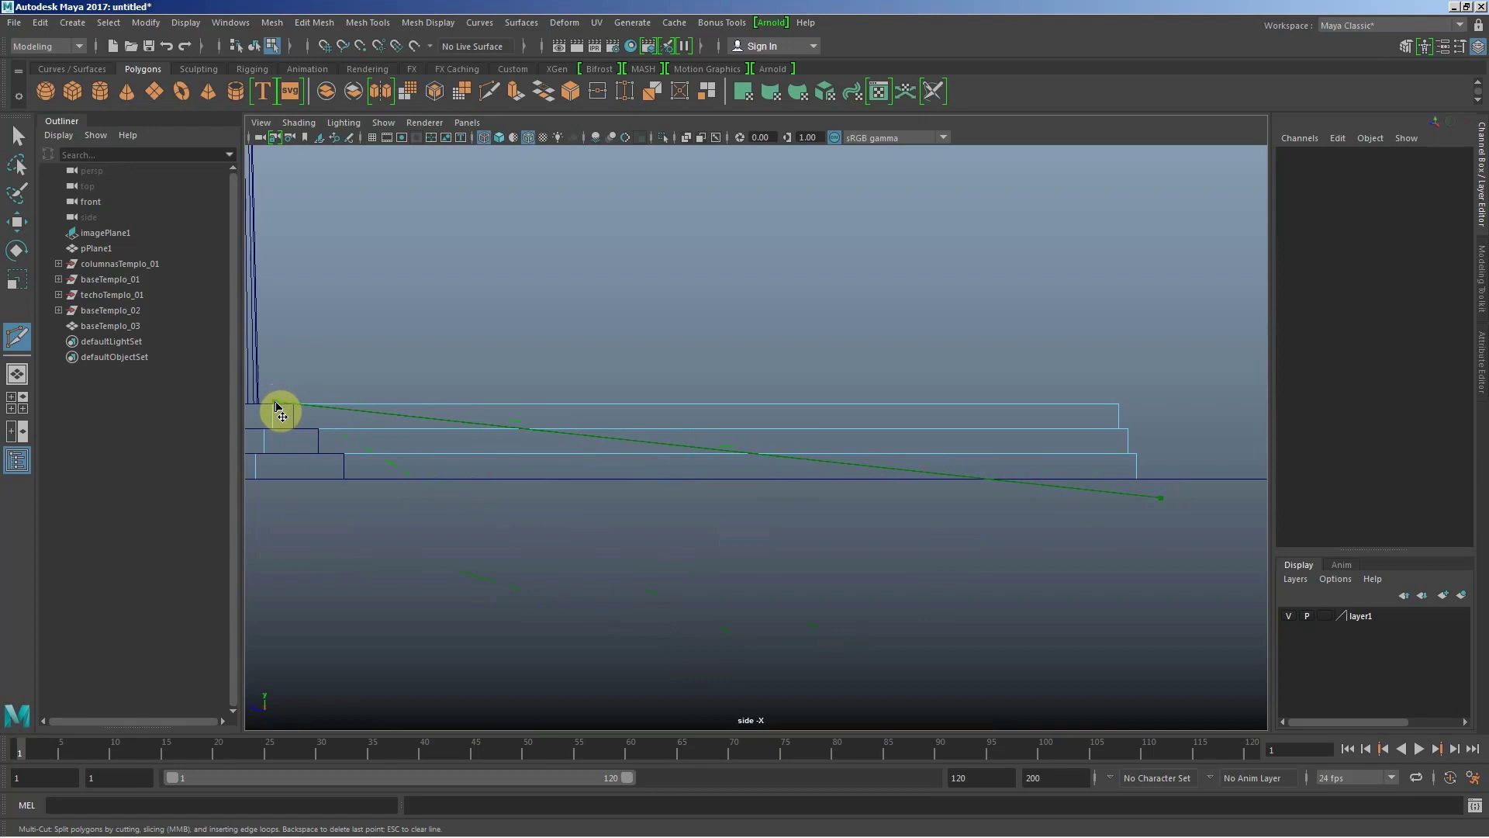
Step: Slice the stepped slab with a diagonal Multi-Cut and switch to the perspective camera
drag(273, 406, 272, 402)
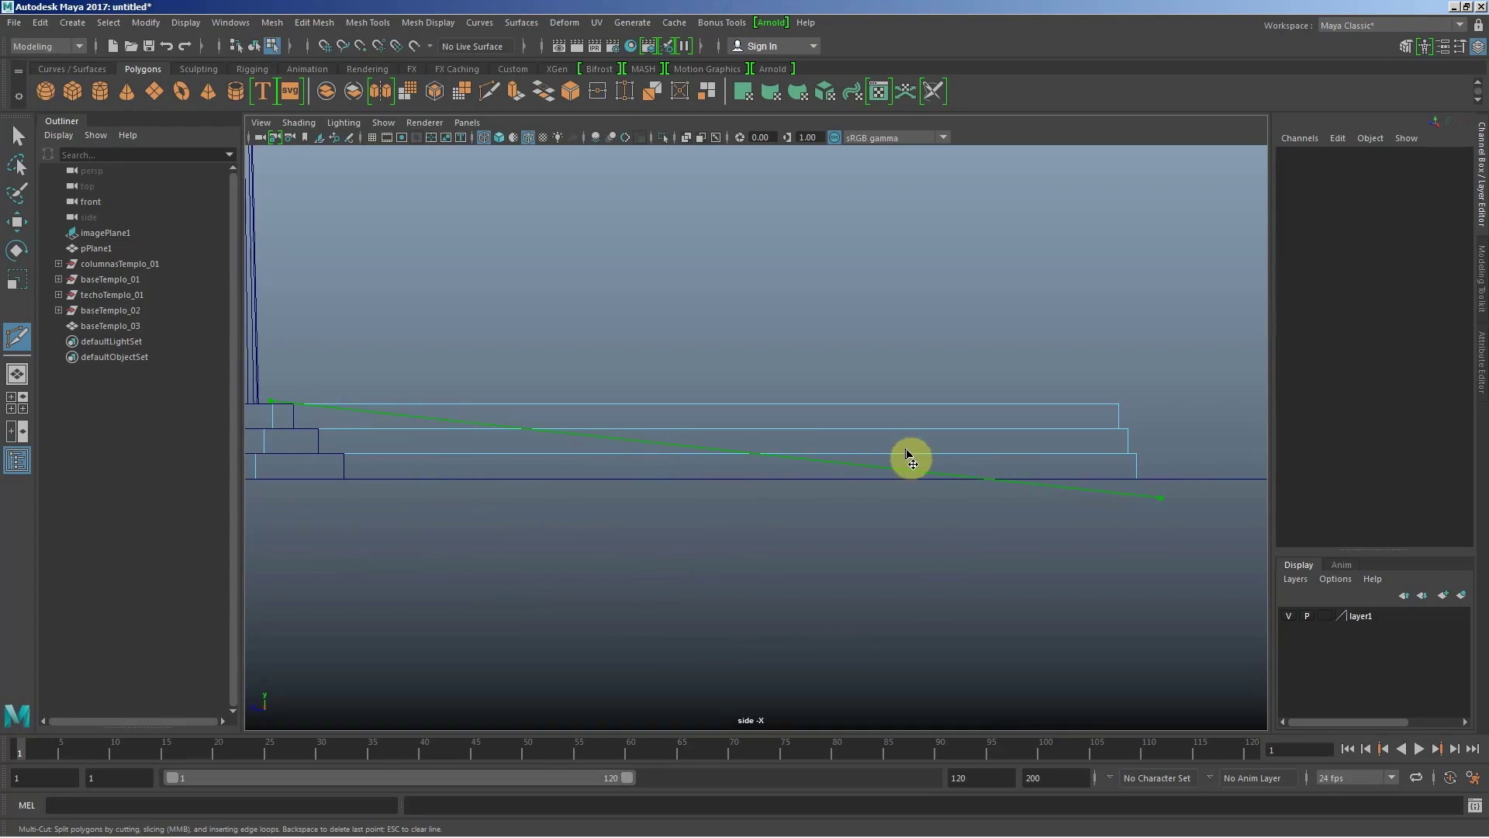
key(Return)
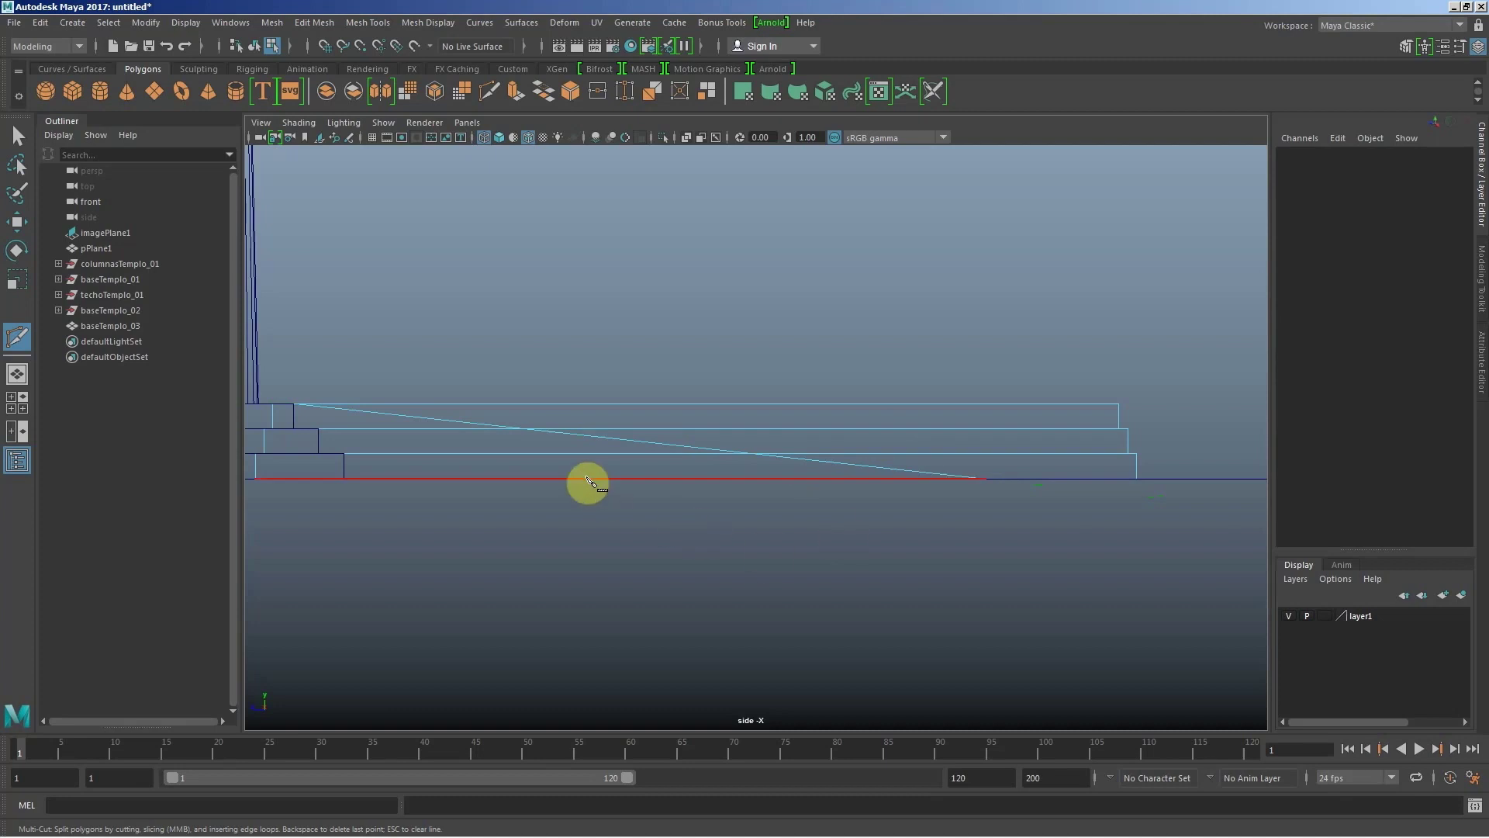
key(space)
click(757, 490)
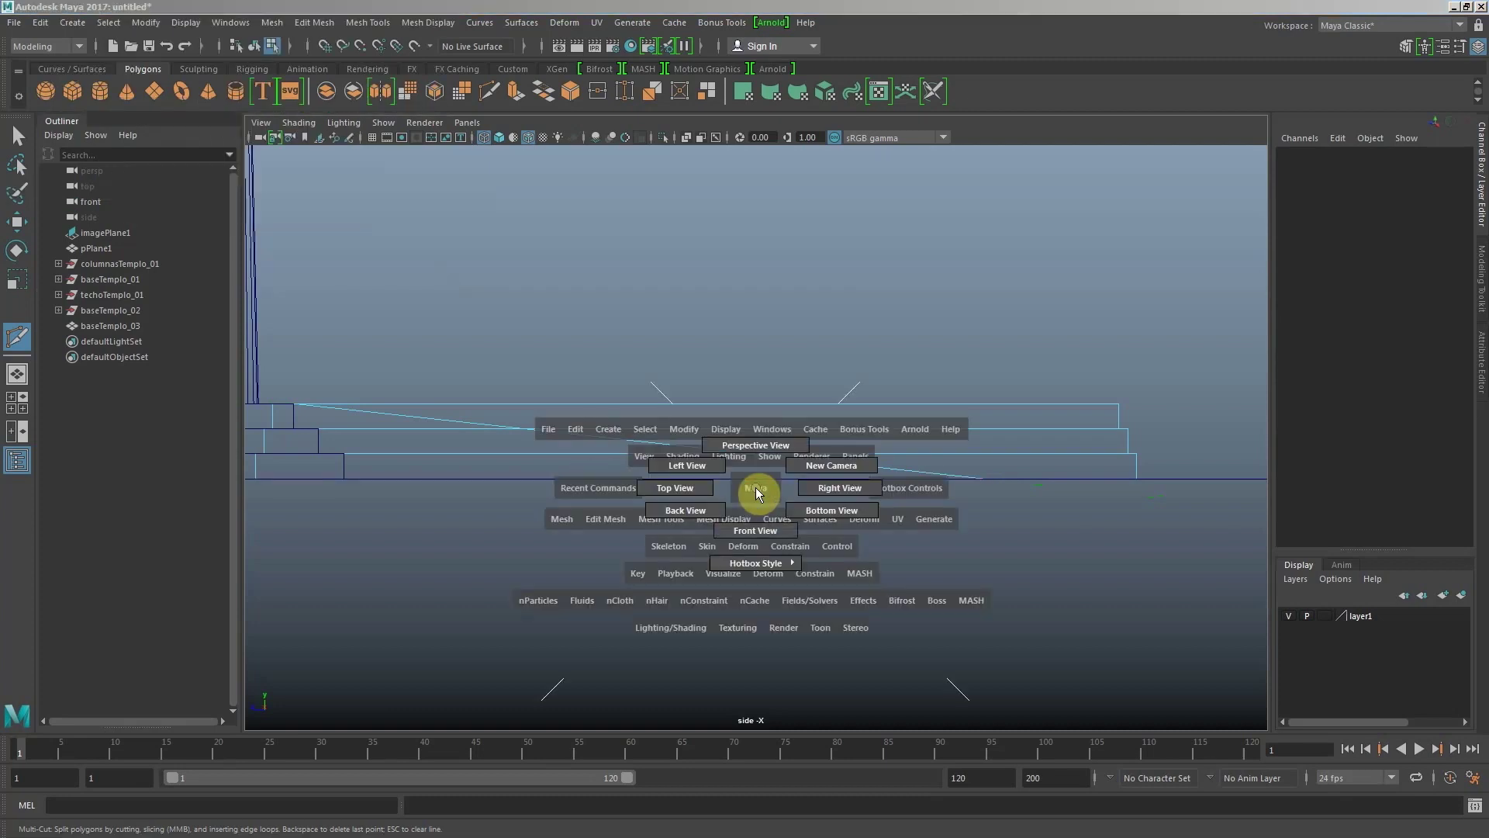
click(757, 430)
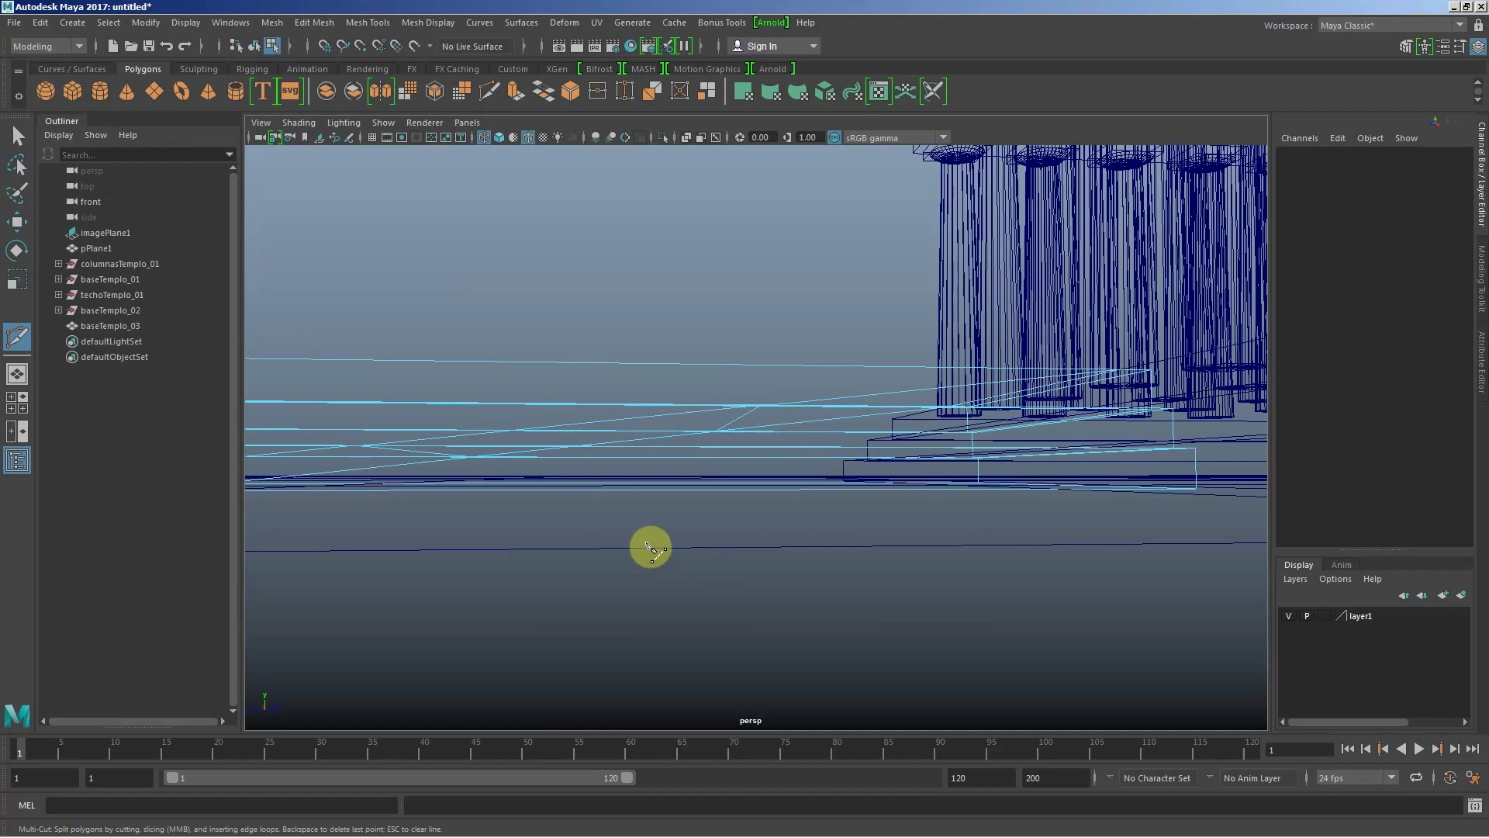
Step: Turn on shaded display and put the cut slab into face selection mode
key(w)
mouse_move(615, 448)
alt+mouse_down()
mouse_move(588, 411)
mouse_move(586, 502)
mouse_move(605, 475)
mouse_move(493, 448)
alt+mouse_up()
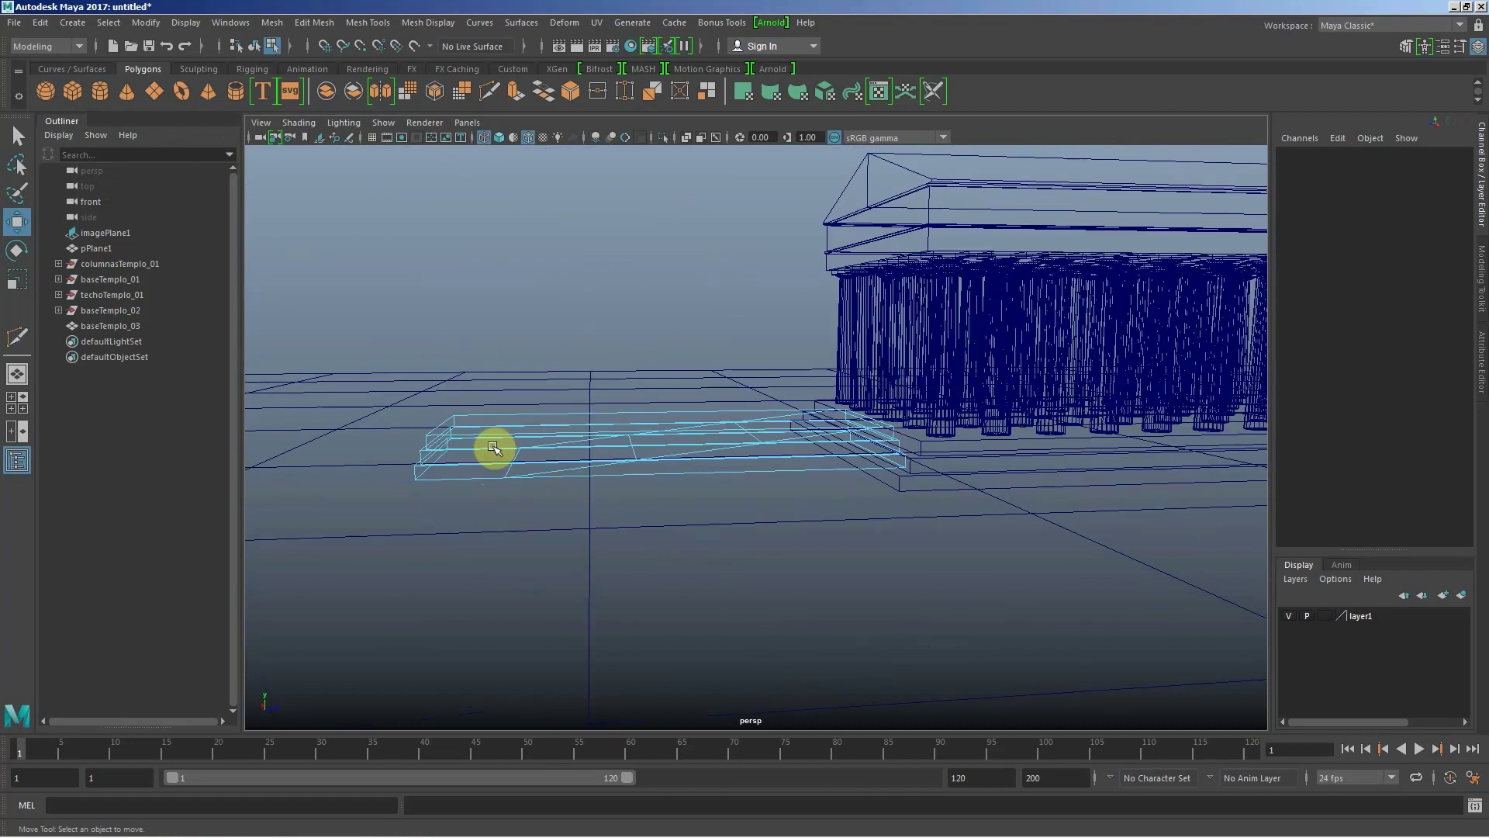
right_drag(496, 446, 491, 431)
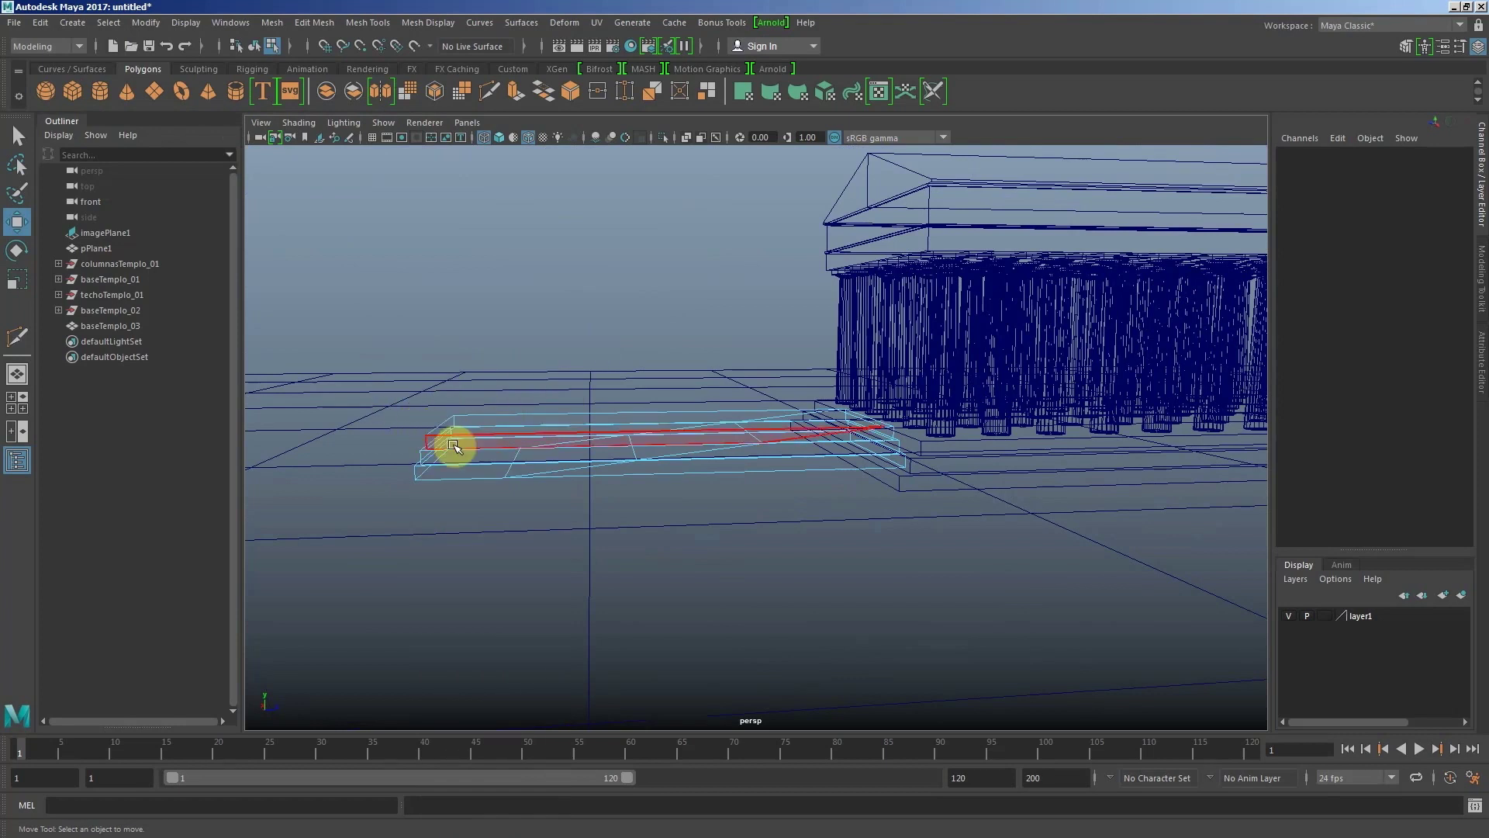
key(5)
mouse_move(515, 482)
alt+mouse_down()
mouse_move(522, 472)
mouse_move(413, 426)
mouse_move(456, 492)
alt+mouse_up()
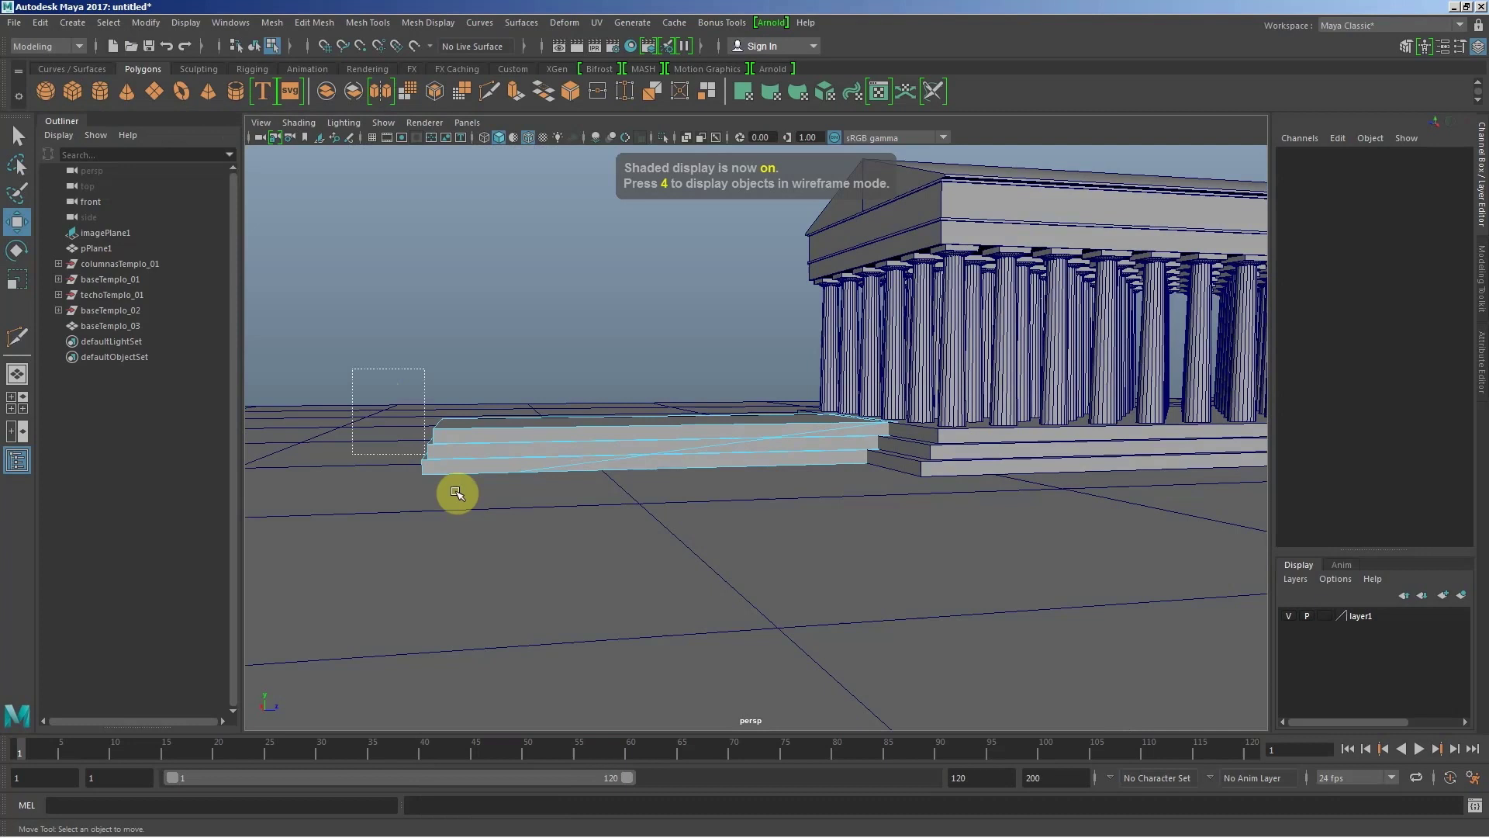
Step: Delete the slab faces on one side of the diagonal cut, leaving a tapered wedge
click(456, 493)
alt+drag(482, 568, 486, 568)
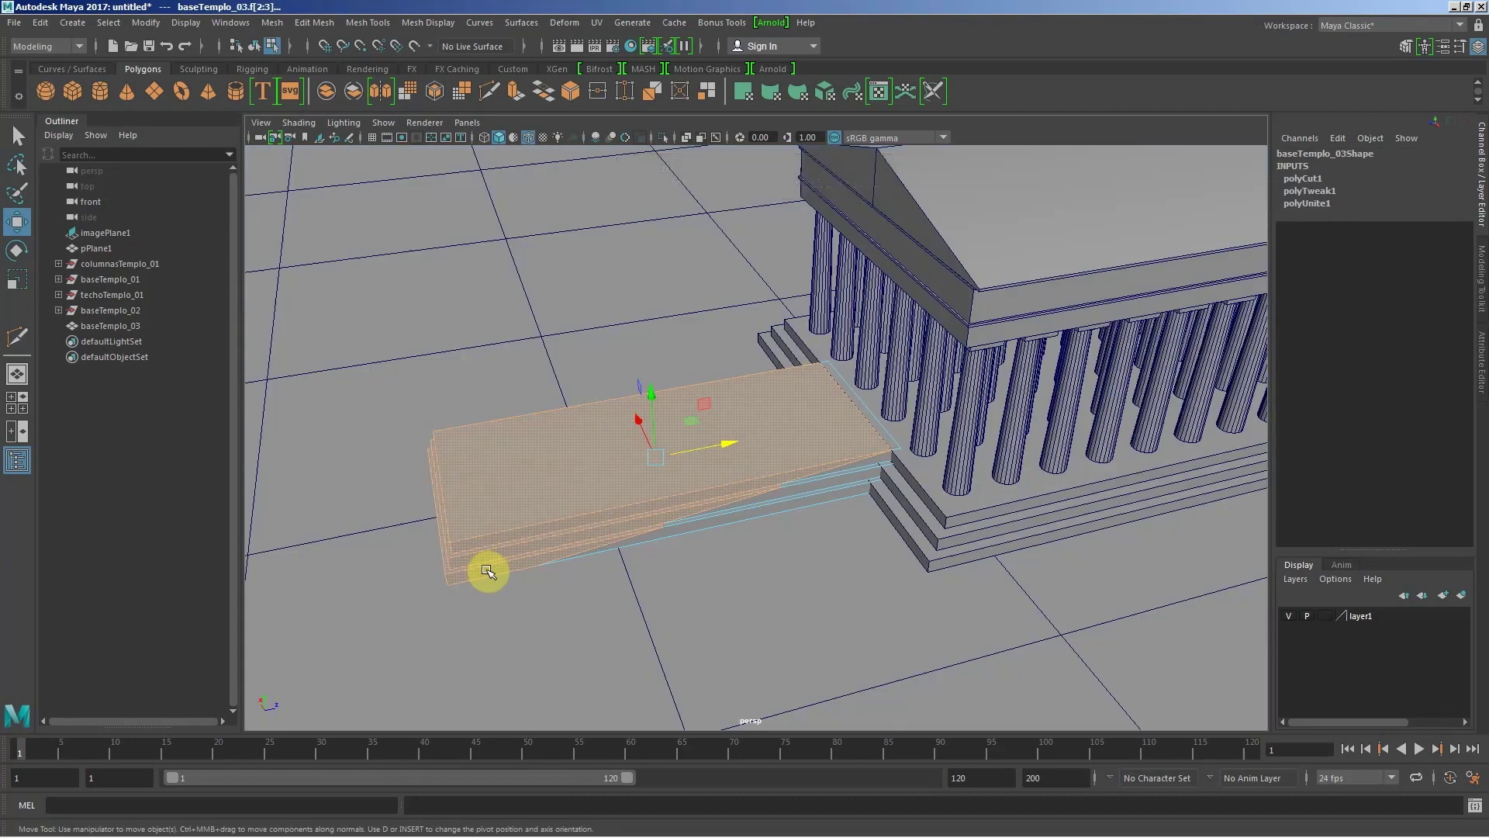
click(487, 572)
mouse_move(602, 449)
alt+mouse_down()
mouse_move(622, 392)
mouse_move(731, 423)
mouse_move(843, 426)
mouse_move(884, 382)
alt+mouse_up()
mouse_move(885, 383)
alt+right_down()
mouse_move(902, 439)
mouse_move(881, 472)
alt+right_up()
alt+drag(881, 473, 737, 435)
click(719, 425)
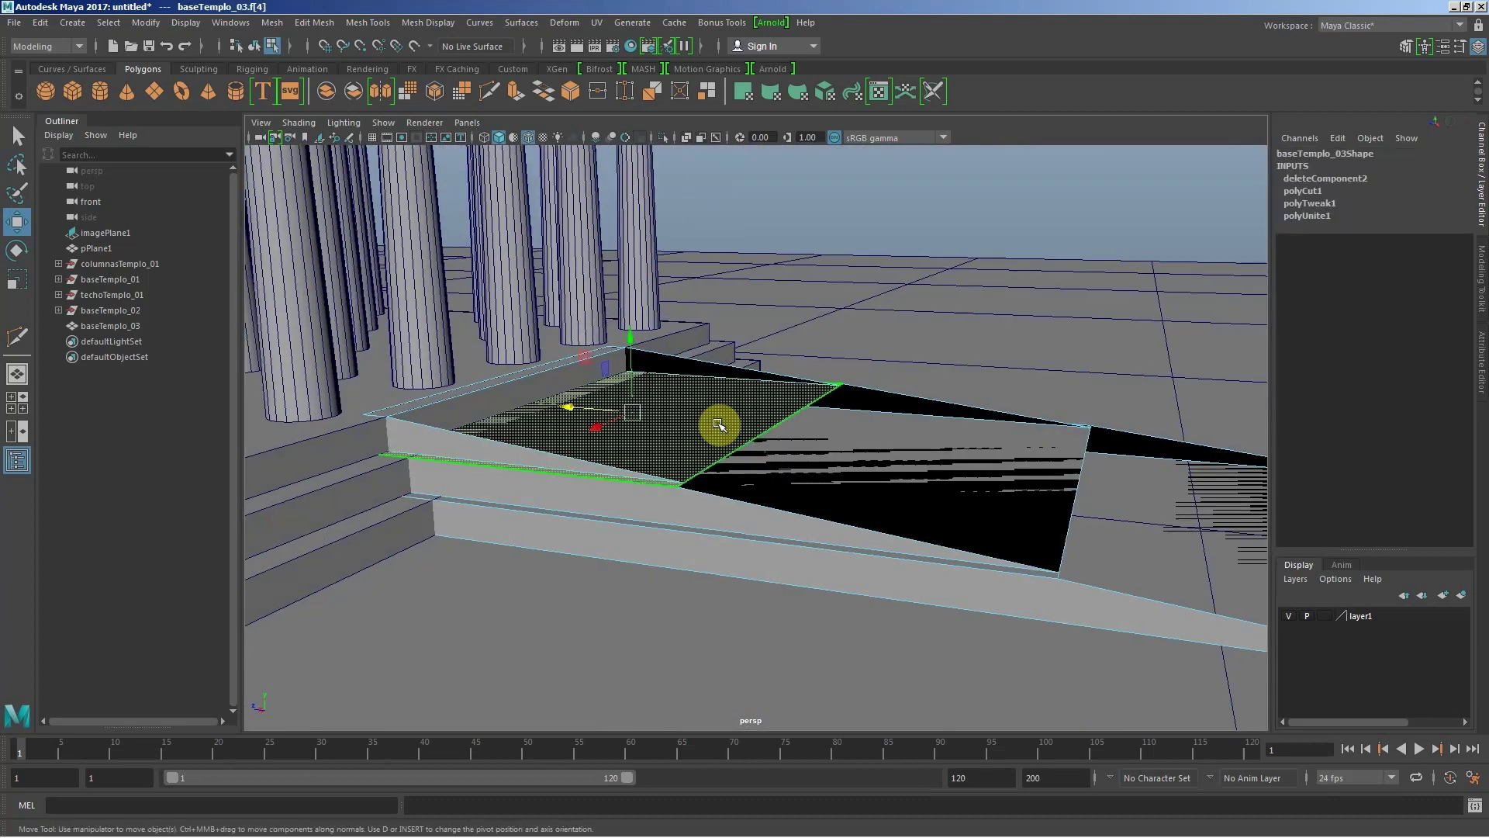
mouse_move(725, 435)
alt+mouse_down()
mouse_move(698, 476)
mouse_move(645, 435)
mouse_move(522, 468)
mouse_move(448, 443)
mouse_move(505, 442)
mouse_move(520, 489)
mouse_move(602, 466)
alt+mouse_up()
key(alt+Tab)
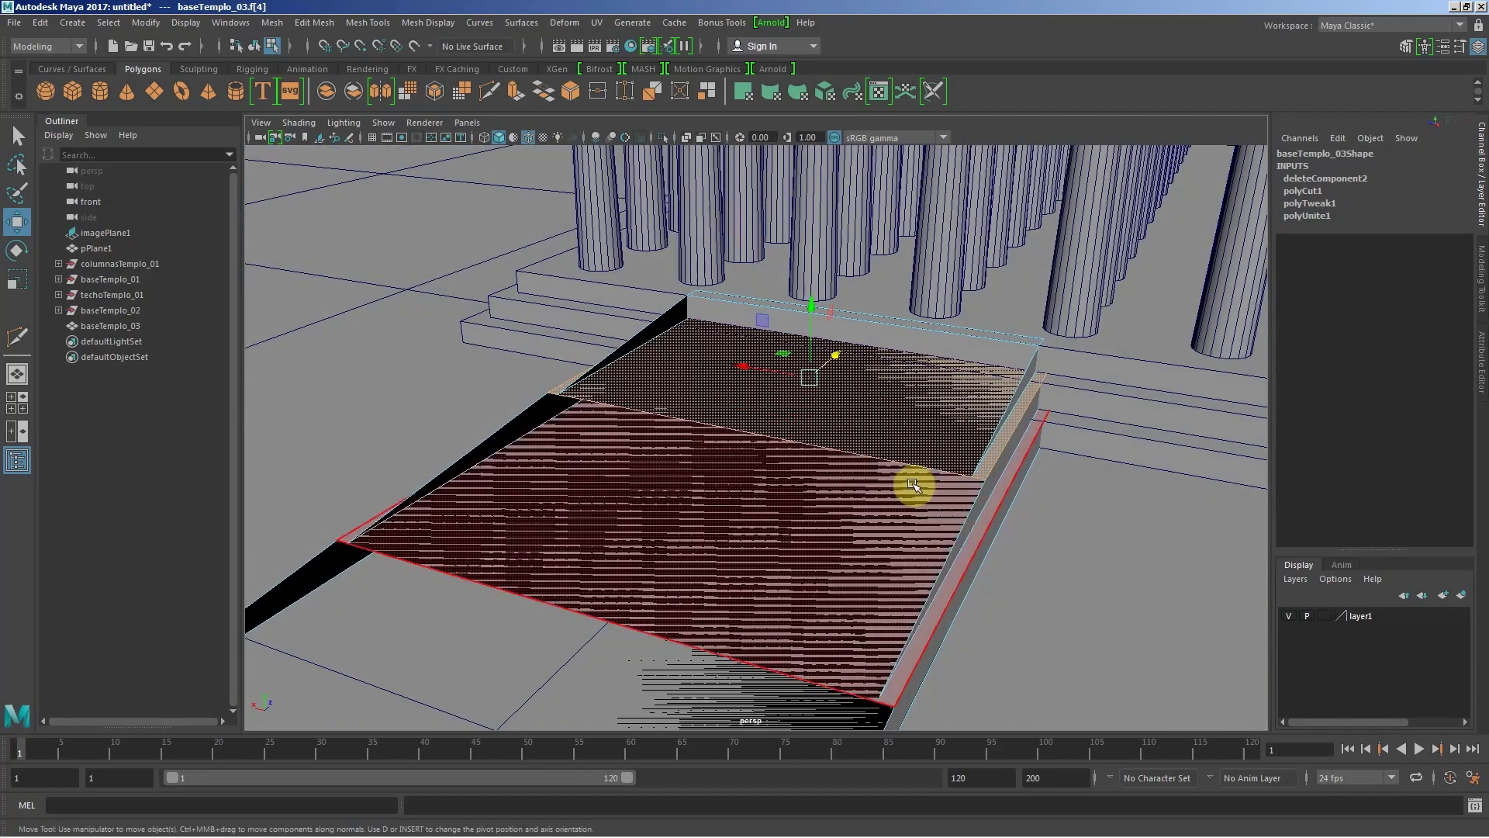
mouse_move(905, 482)
alt+mouse_down()
mouse_move(984, 508)
mouse_move(758, 476)
mouse_move(329, 486)
mouse_move(348, 468)
mouse_move(960, 615)
mouse_move(761, 532)
mouse_move(776, 535)
alt+mouse_up()
alt+right_drag(776, 536, 845, 532)
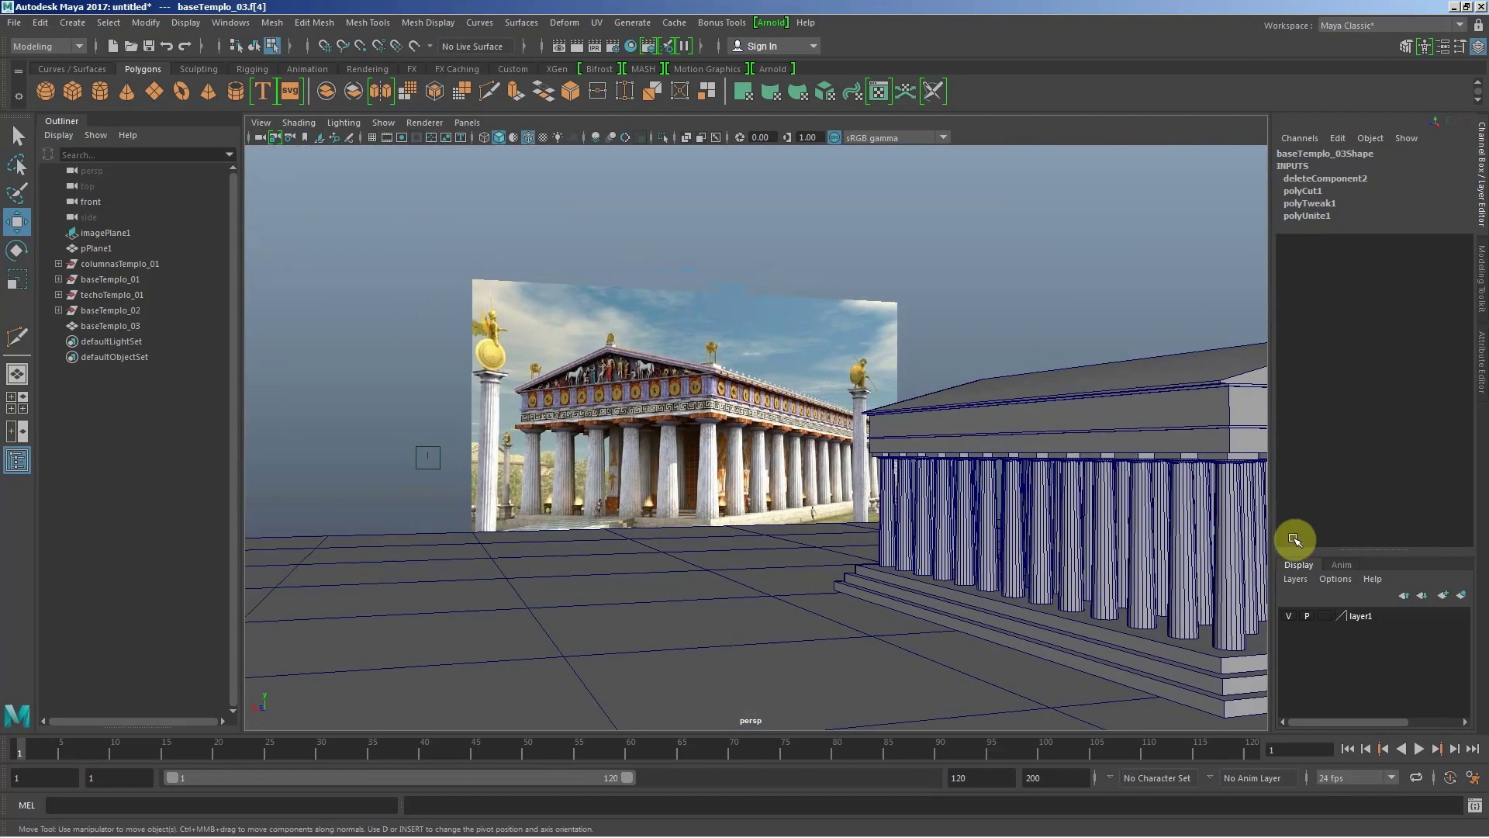
Step: Select the whole ground plane pPlane1 in object mode and hide it with Ctrl+H
click(658, 578)
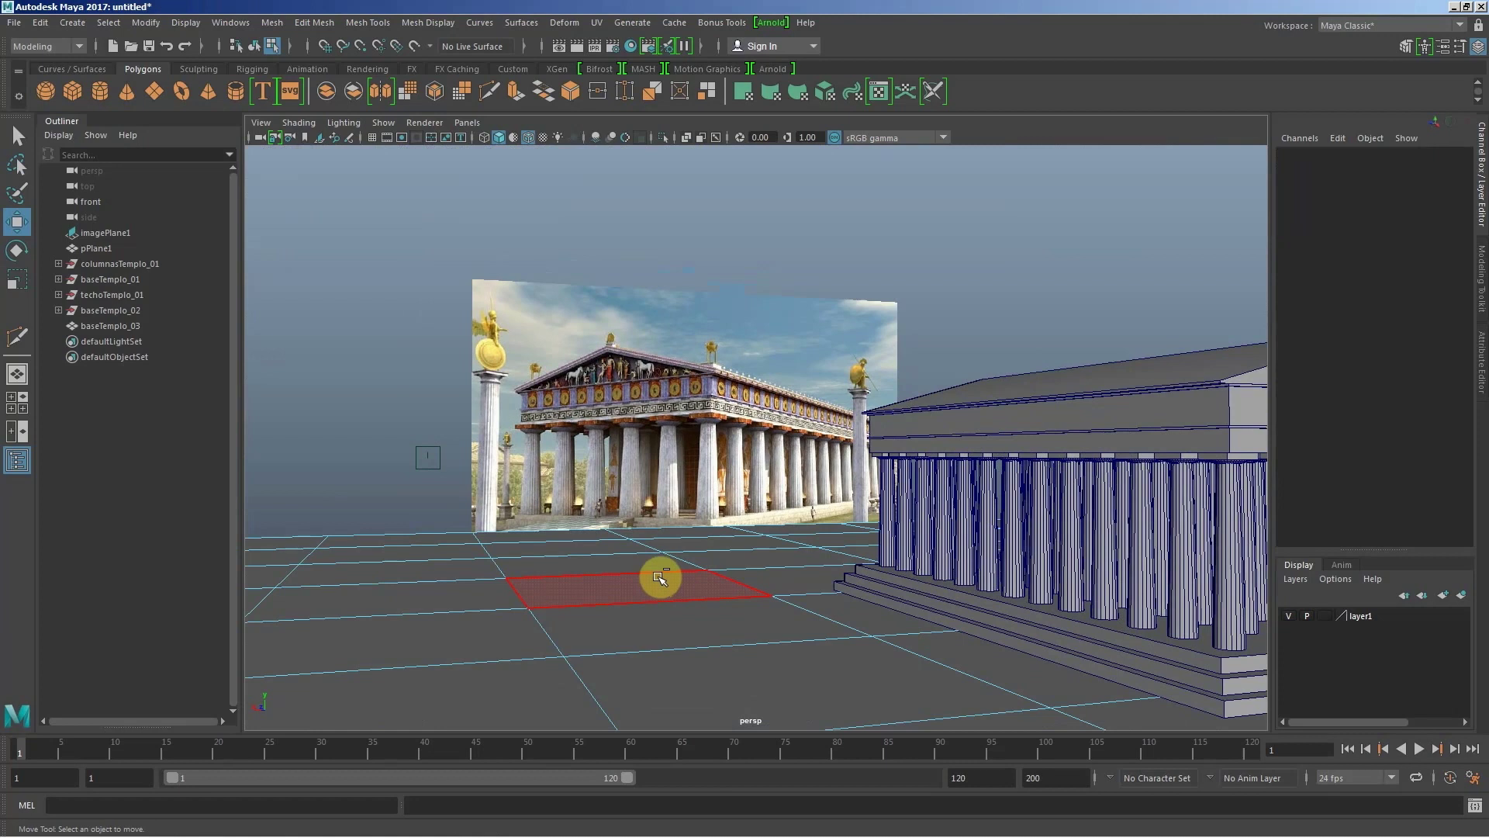
right_drag(658, 578, 698, 388)
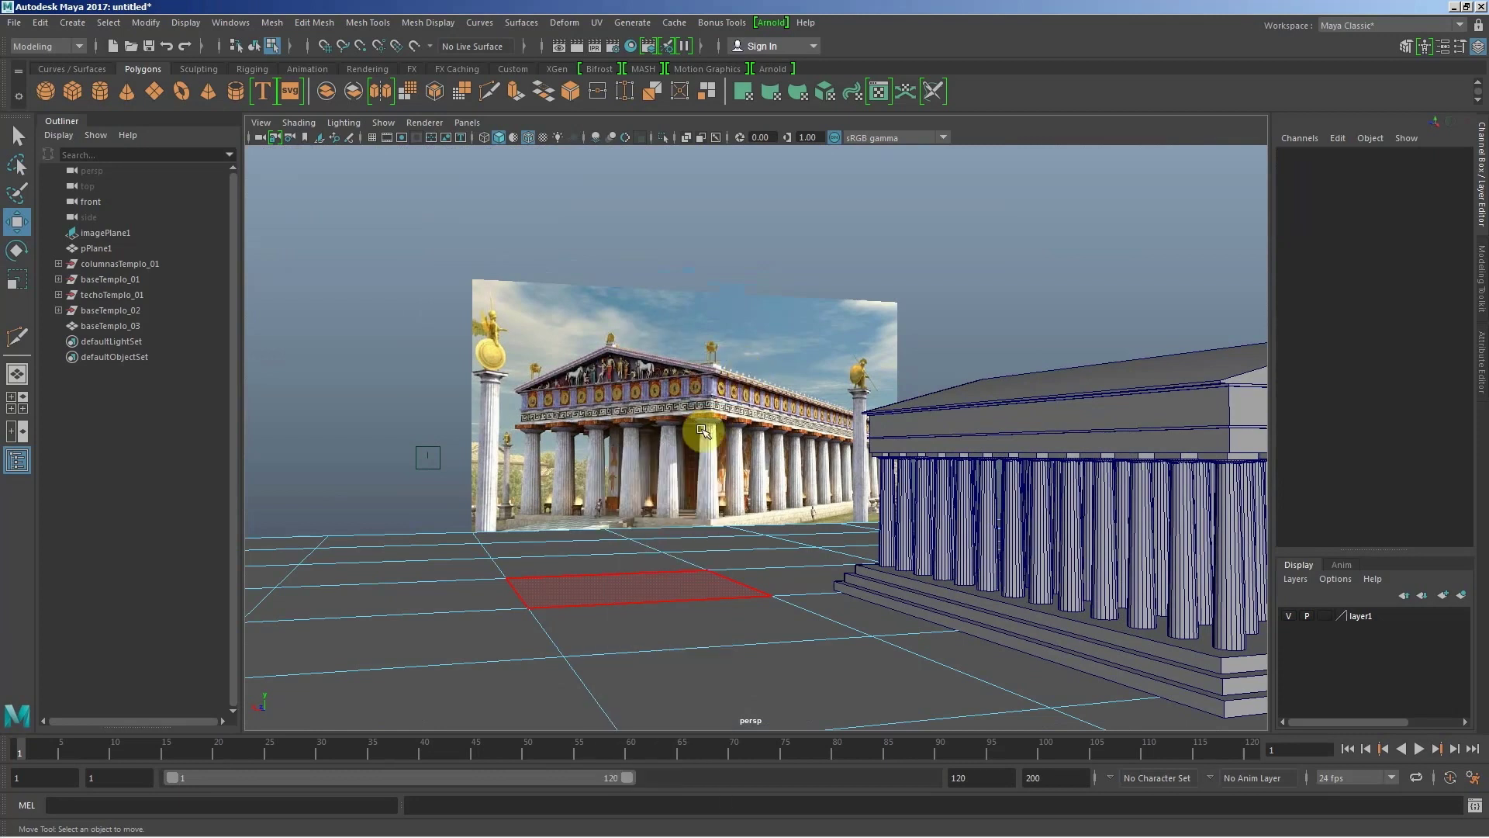
right_drag(674, 577, 764, 365)
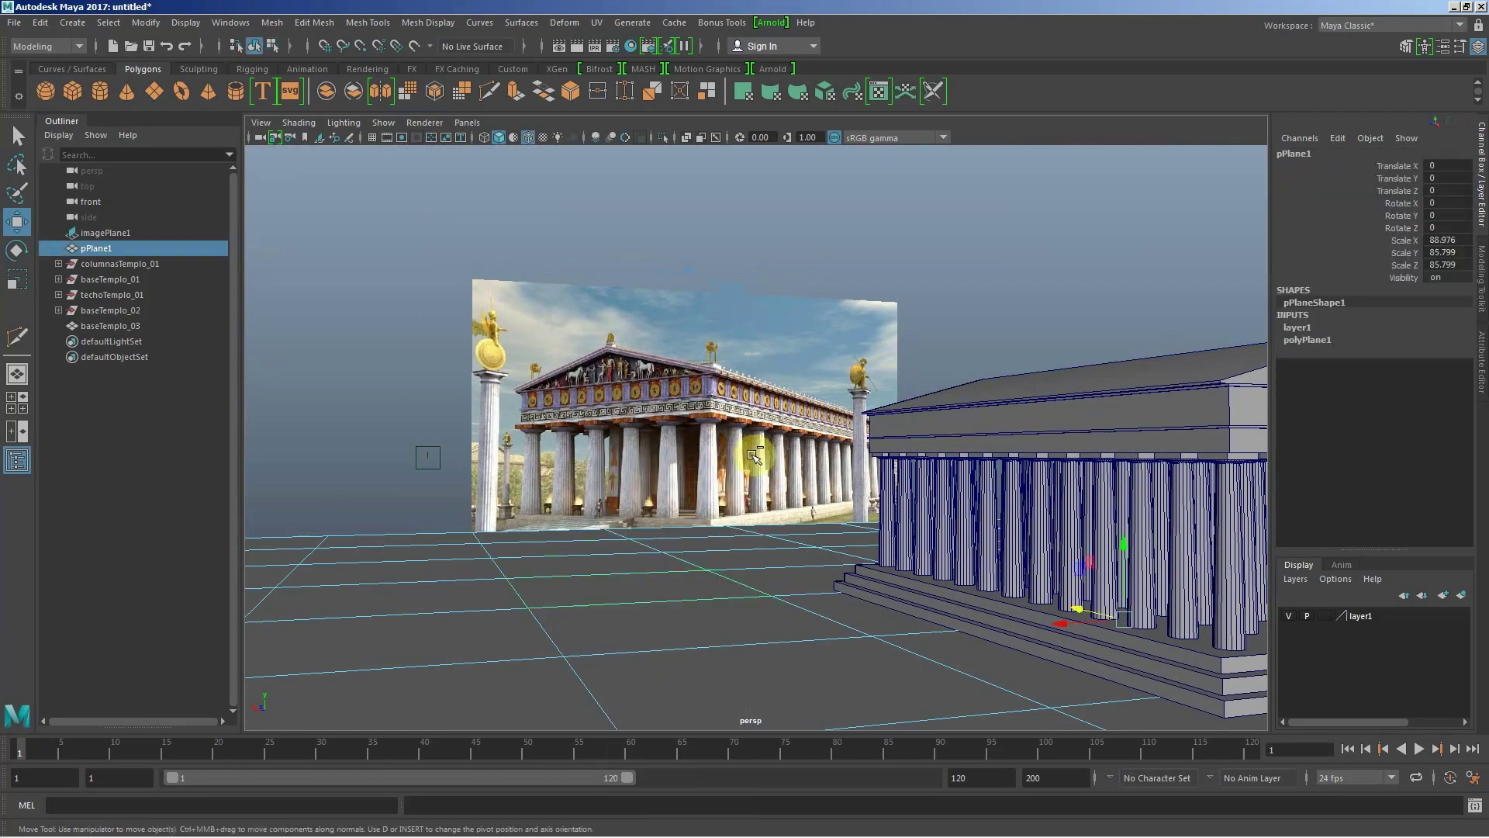
key(ctrl+h)
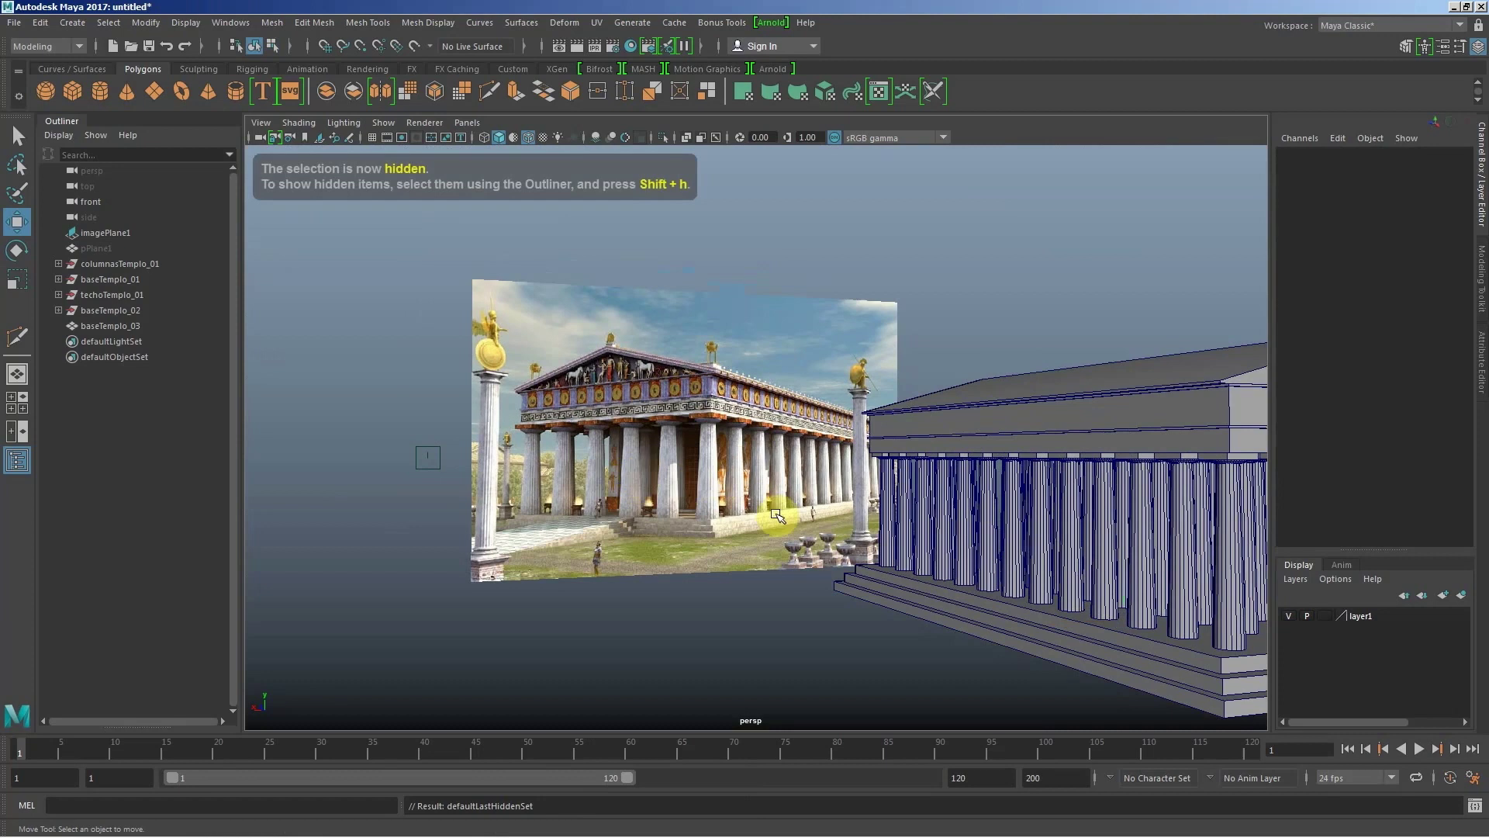
mouse_move(601, 412)
alt+mouse_down()
mouse_move(1063, 548)
mouse_move(1132, 609)
mouse_move(938, 508)
mouse_move(881, 499)
mouse_move(921, 498)
mouse_move(1061, 554)
mouse_move(788, 465)
mouse_move(758, 475)
mouse_move(817, 476)
mouse_move(678, 416)
mouse_move(542, 416)
alt+mouse_up()
scroll(1061, 554, up, 3)
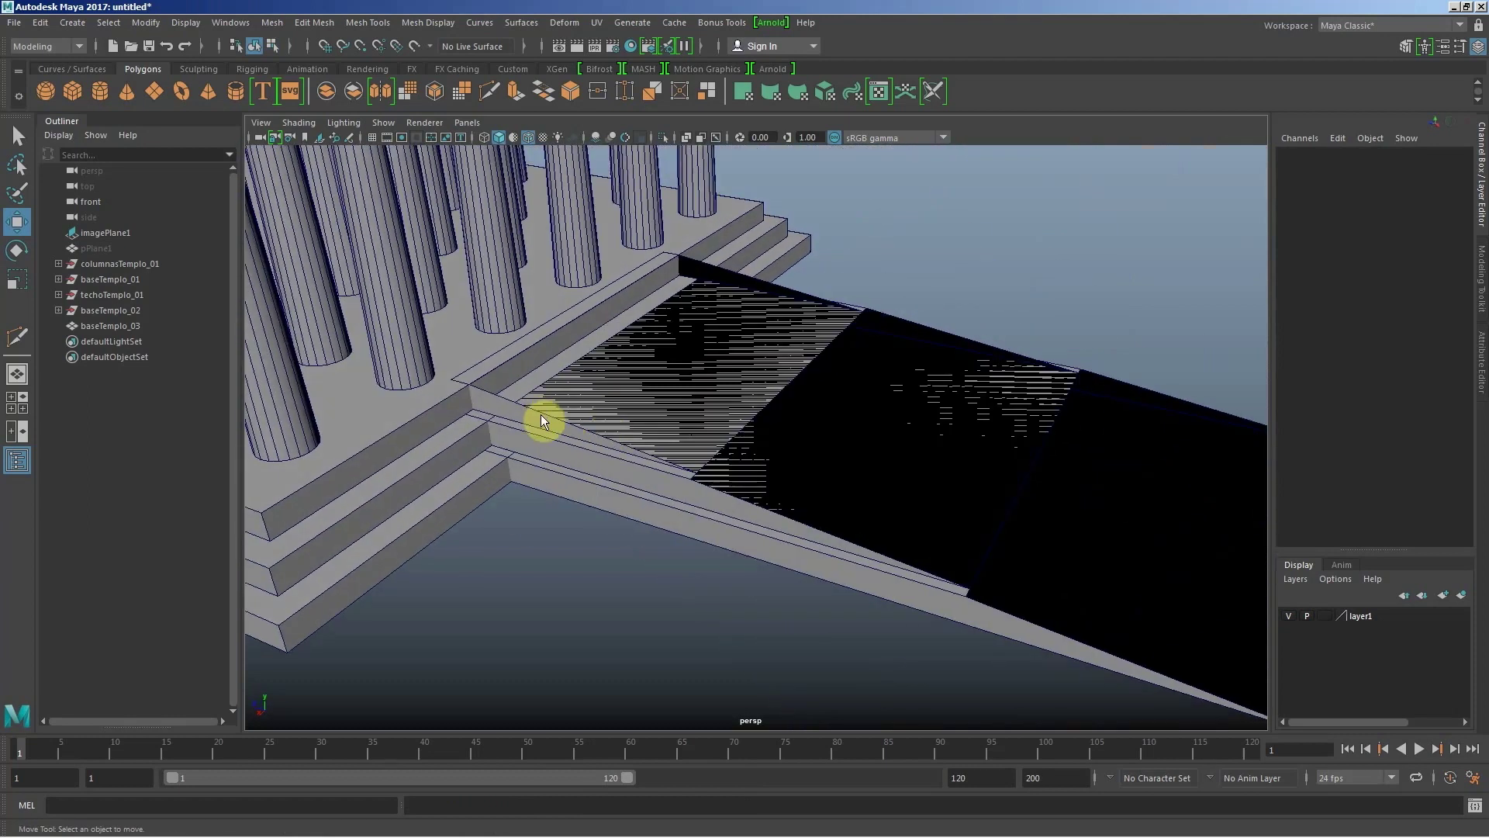
Step: Bridge the first pair of opposite open edges across the ramp gap
right_drag(542, 420, 542, 322)
click(542, 416)
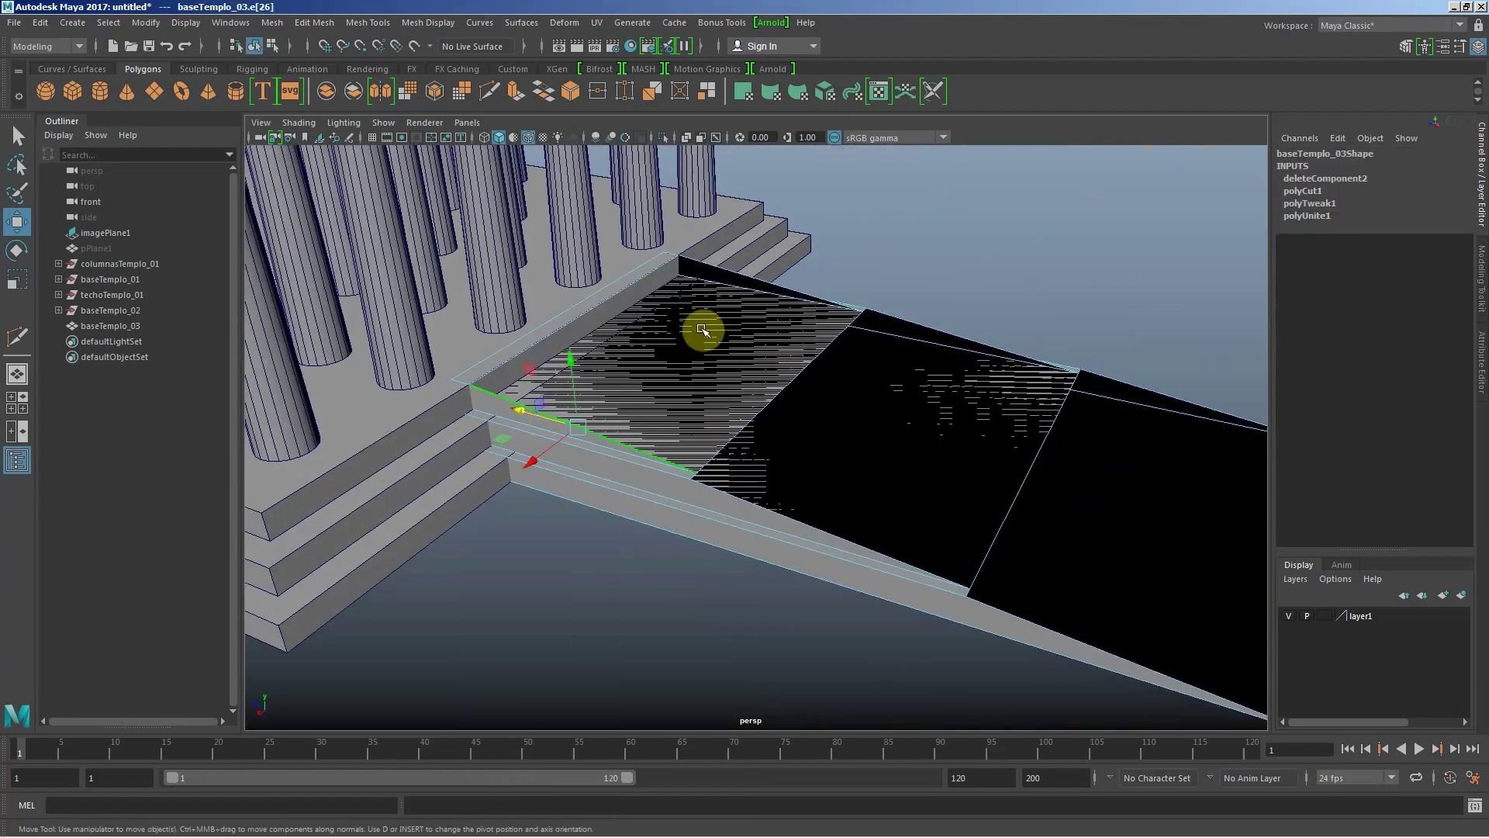
shift+click(725, 268)
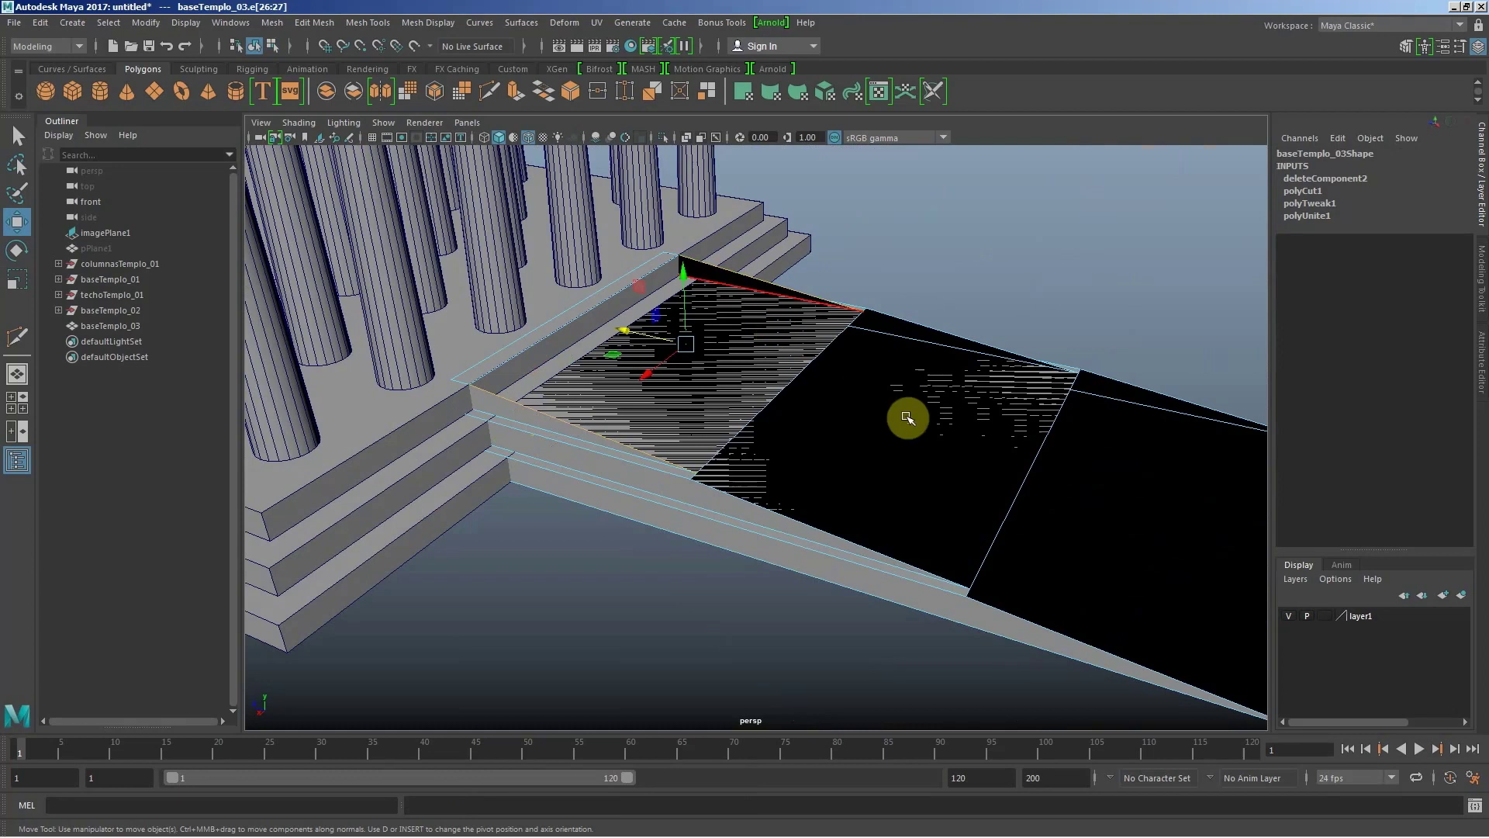
mouse_move(815, 422)
alt+mouse_down()
mouse_move(807, 442)
mouse_move(882, 437)
mouse_move(897, 359)
mouse_move(871, 333)
mouse_move(937, 262)
alt+mouse_up()
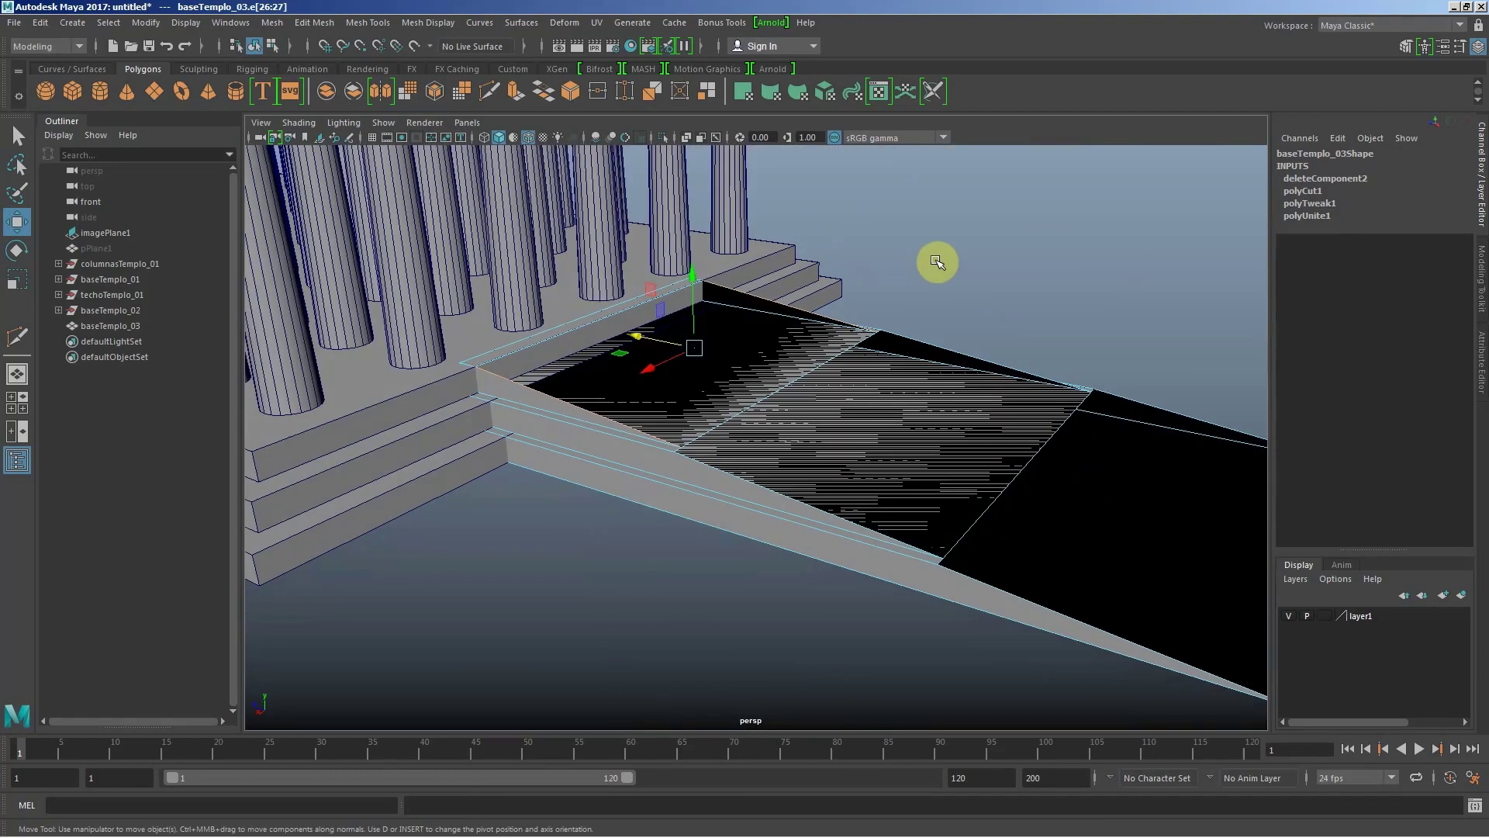
shift+right_click(936, 262)
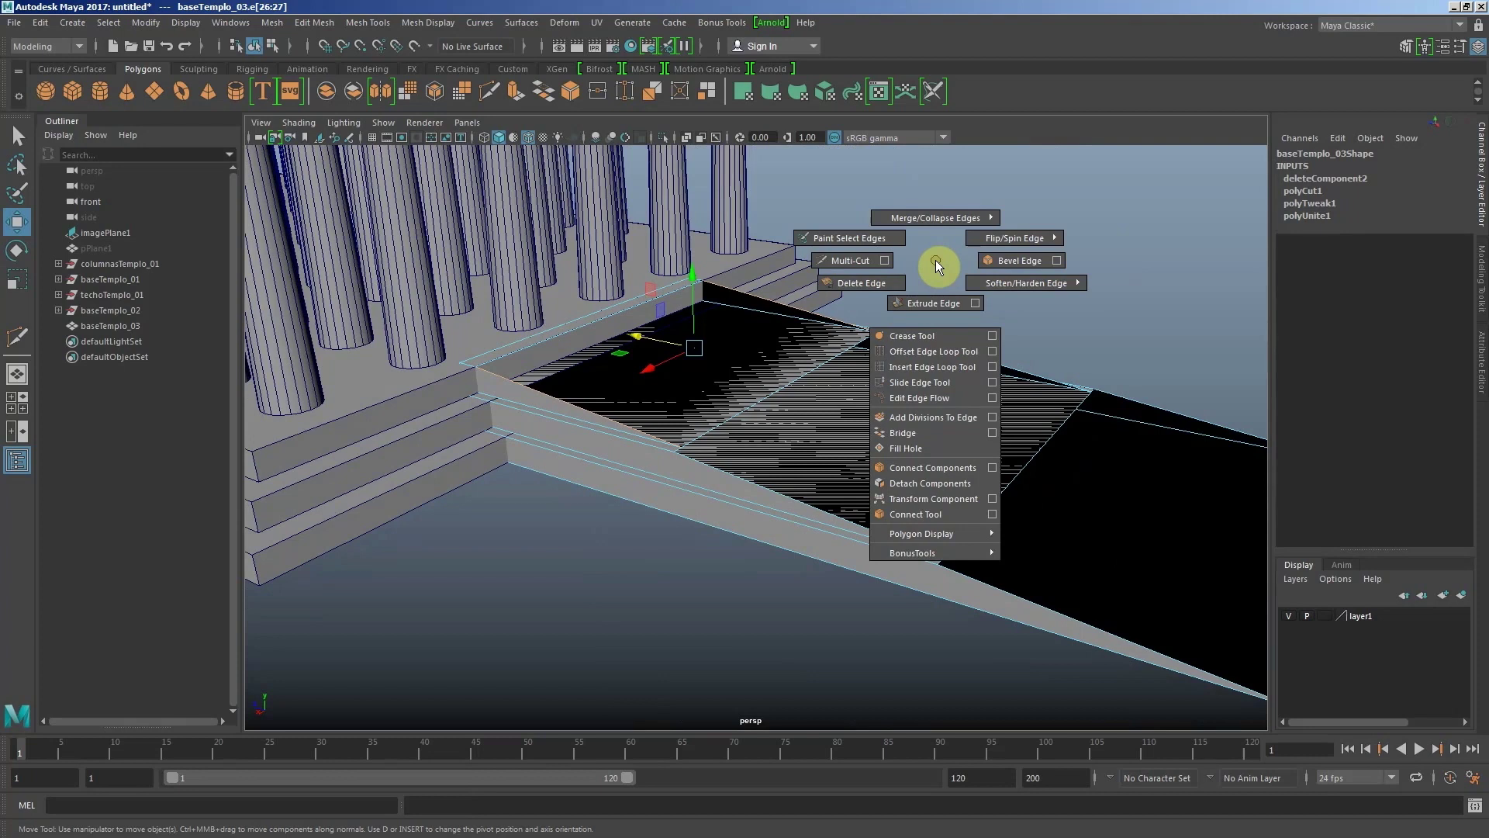
click(882, 432)
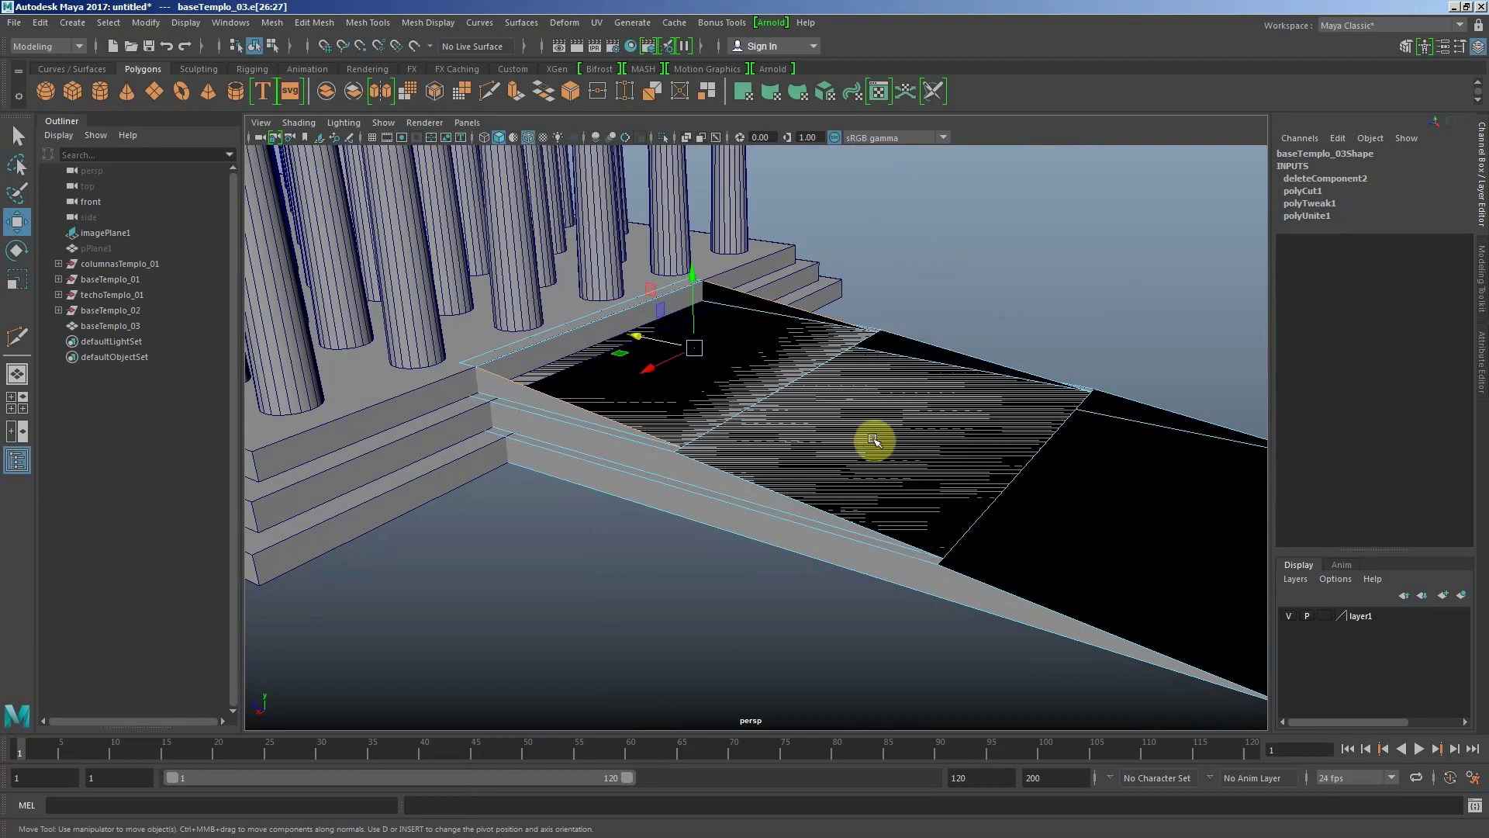
alt+drag(766, 469, 696, 504)
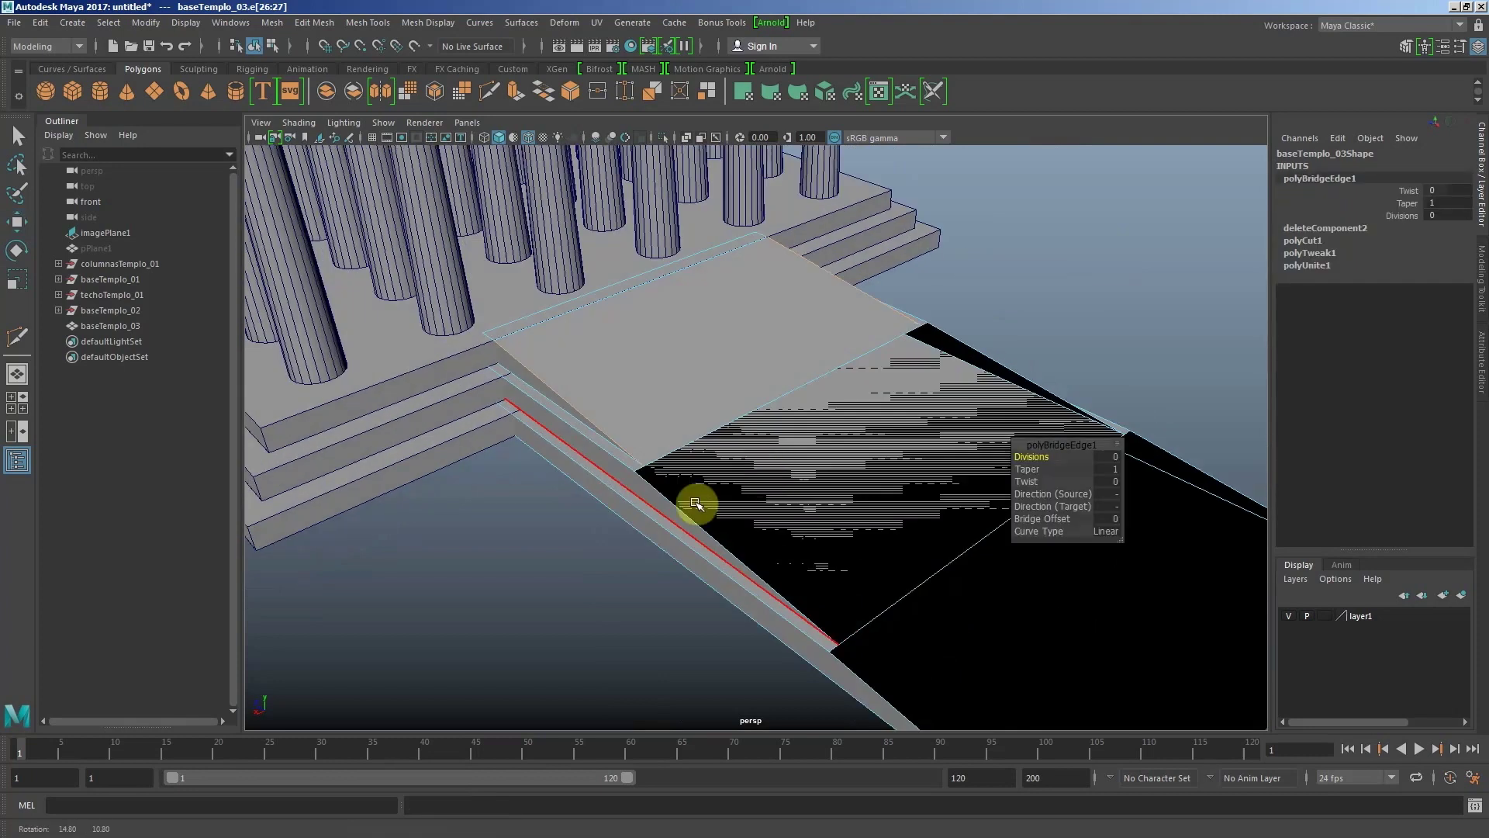
Step: Bridge the two remaining gaps in the ramp with new faces
click(939, 367)
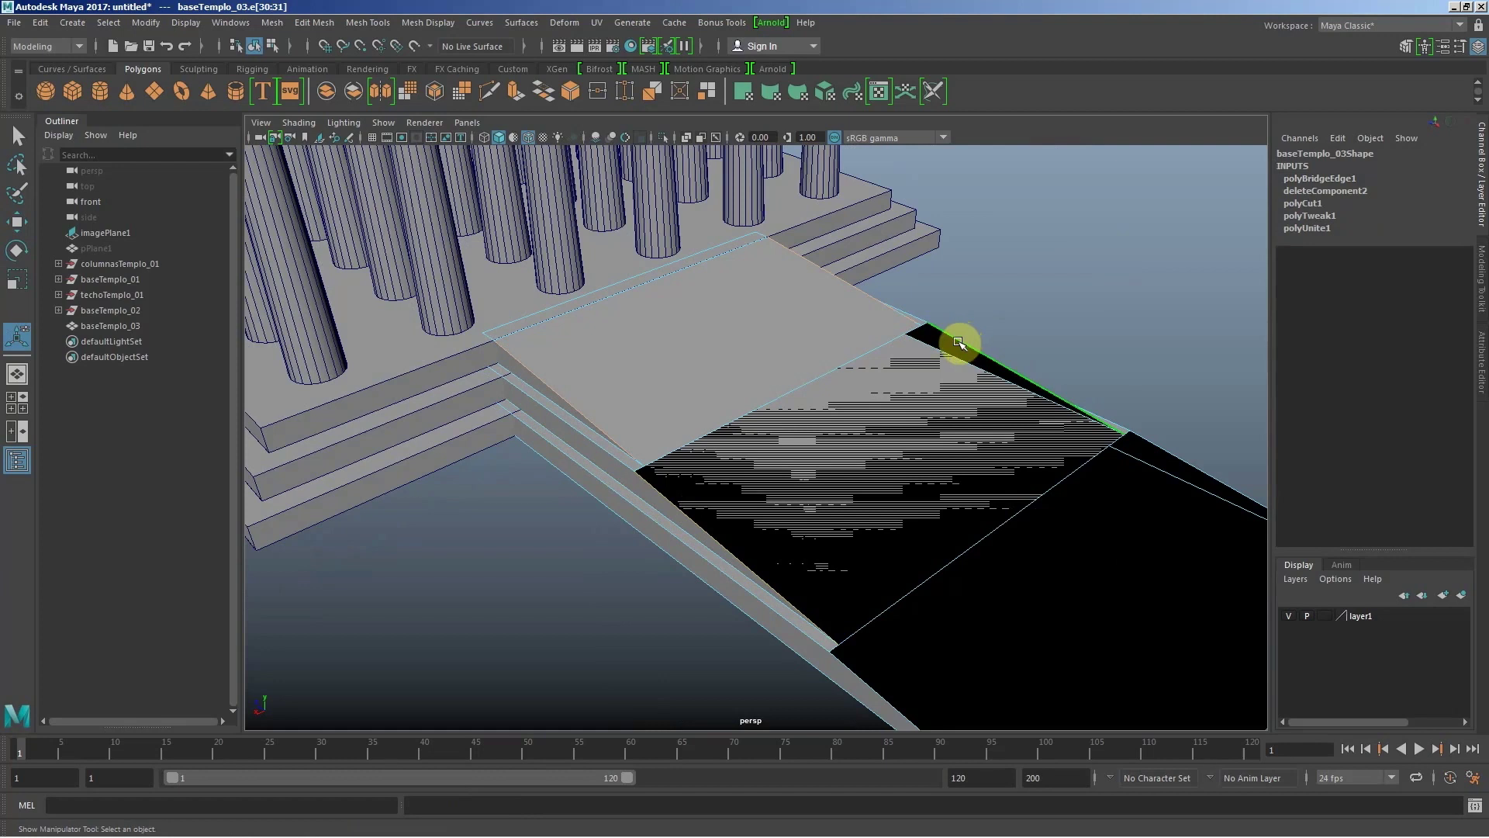
shift+right_drag(960, 343, 946, 431)
alt+drag(675, 356, 667, 339)
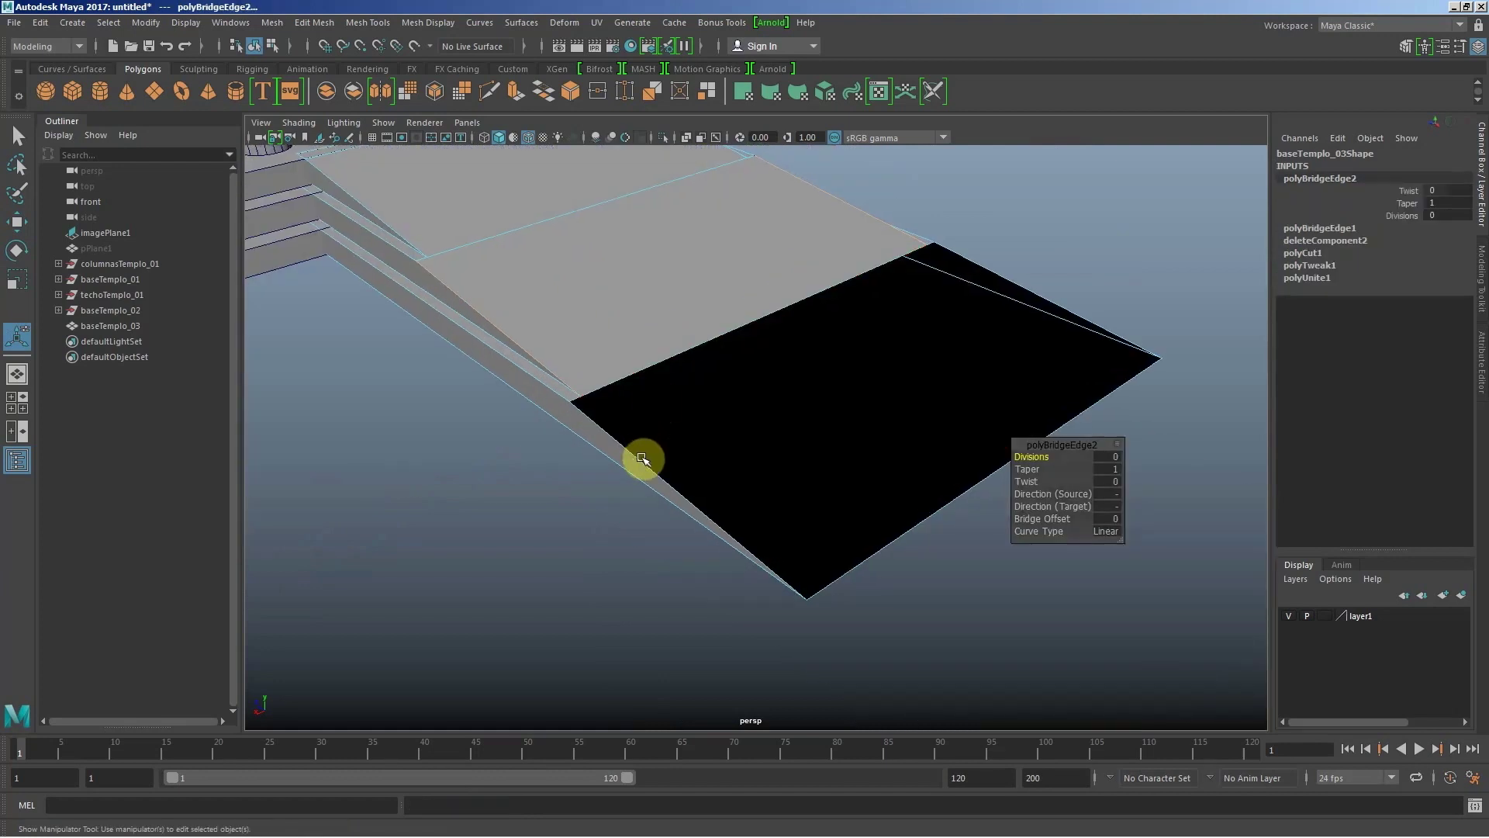
click(642, 458)
click(1039, 301)
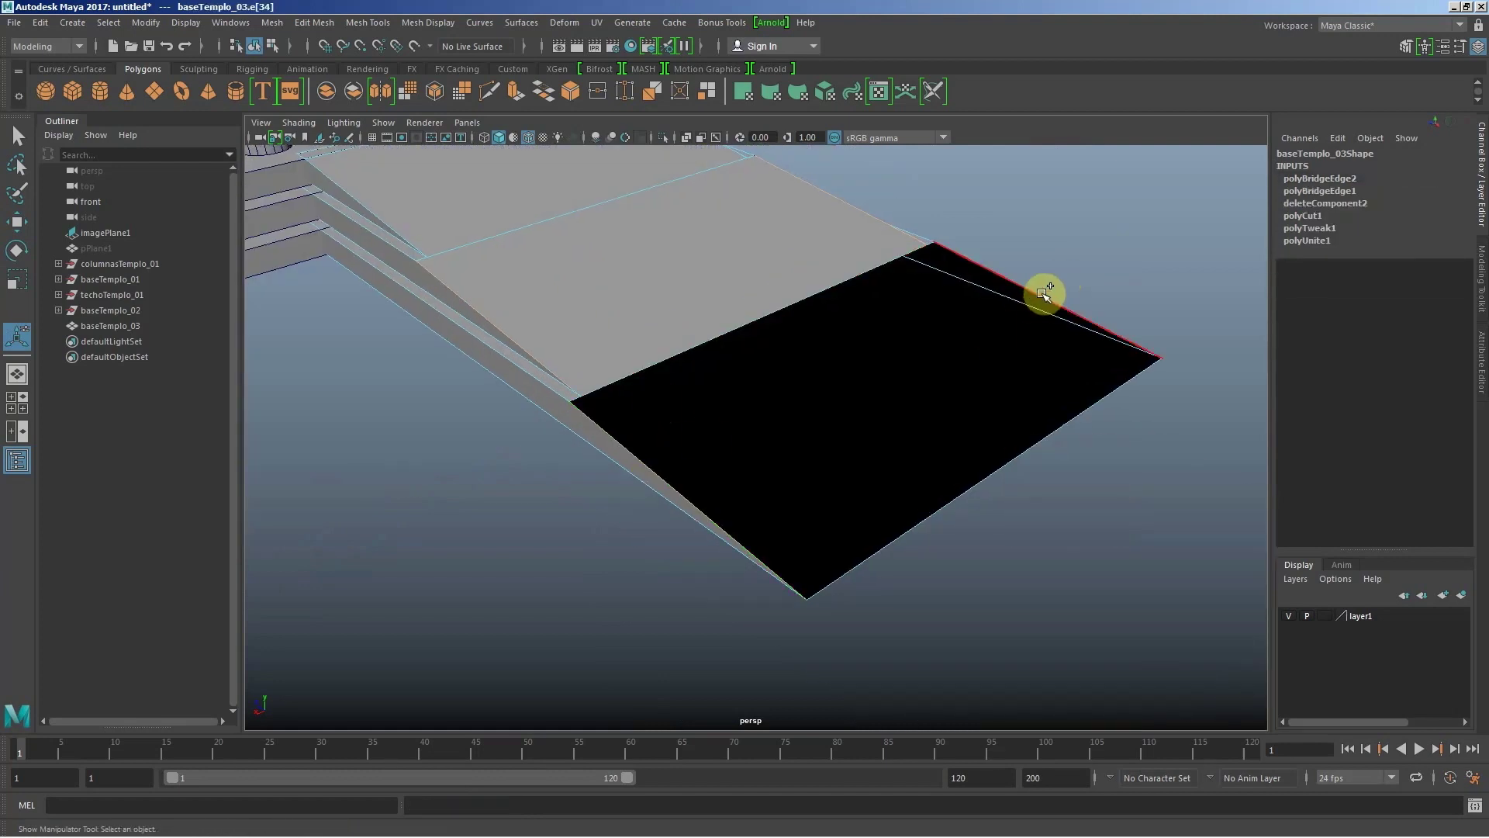
shift+right_drag(1038, 299, 1090, 442)
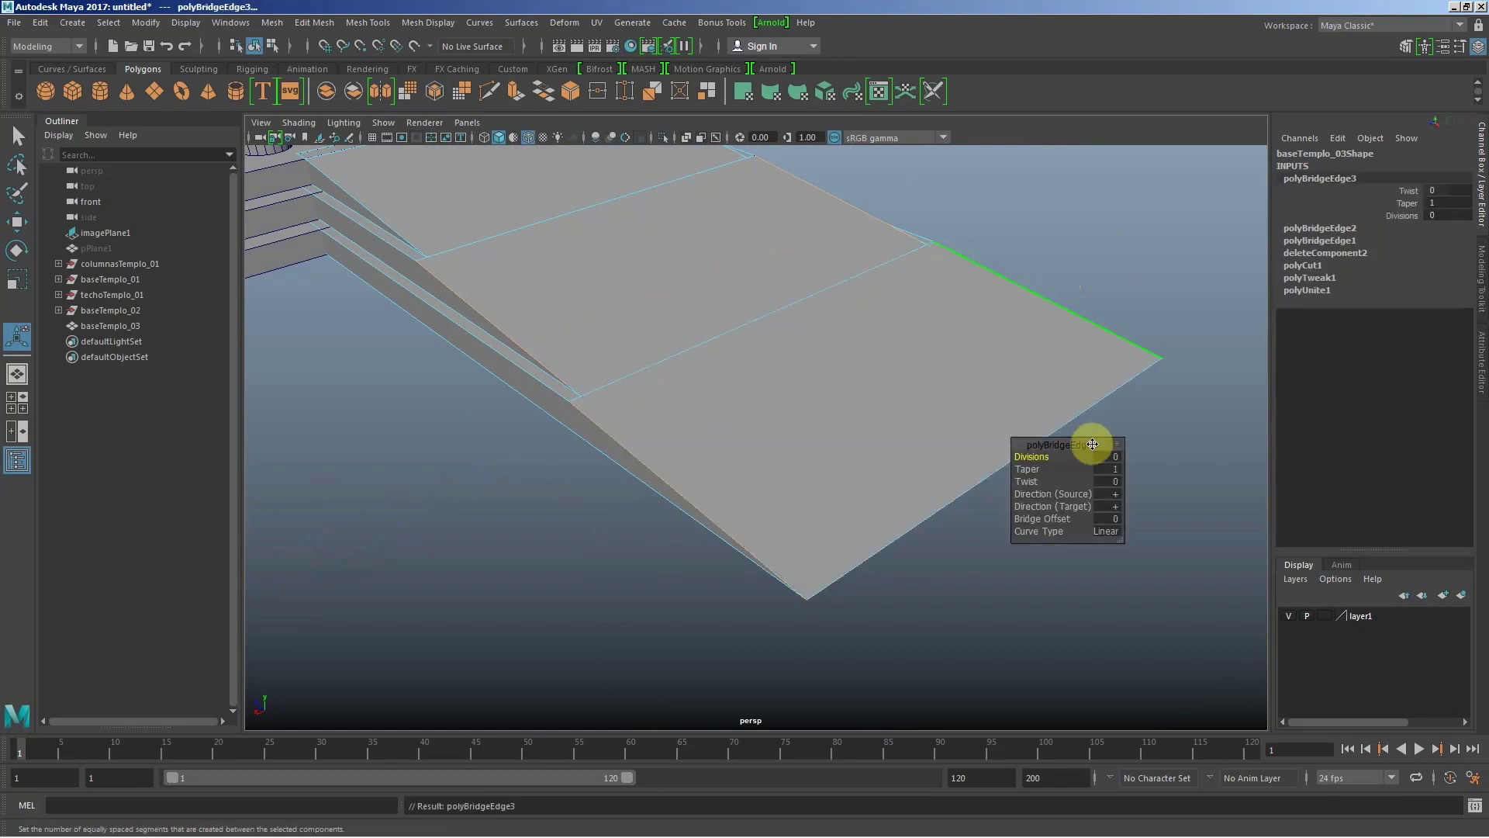
Step: Return the slab to object mode and clear the selection
mouse_move(725, 279)
alt+mouse_down()
mouse_move(825, 300)
mouse_move(758, 323)
mouse_move(642, 287)
mouse_move(625, 316)
mouse_move(741, 341)
alt+mouse_up()
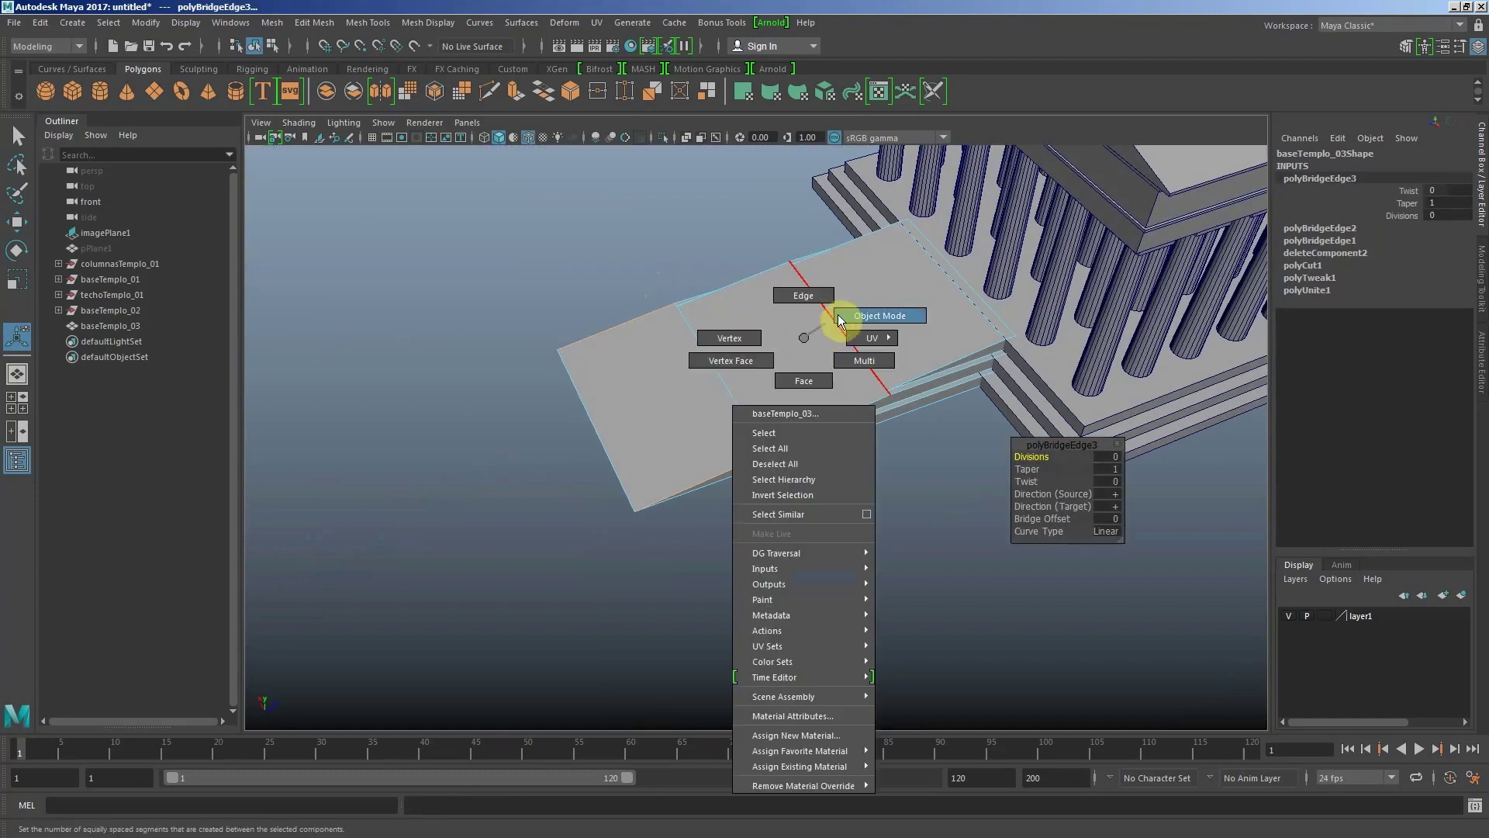
right_drag(805, 340, 861, 314)
click(1021, 514)
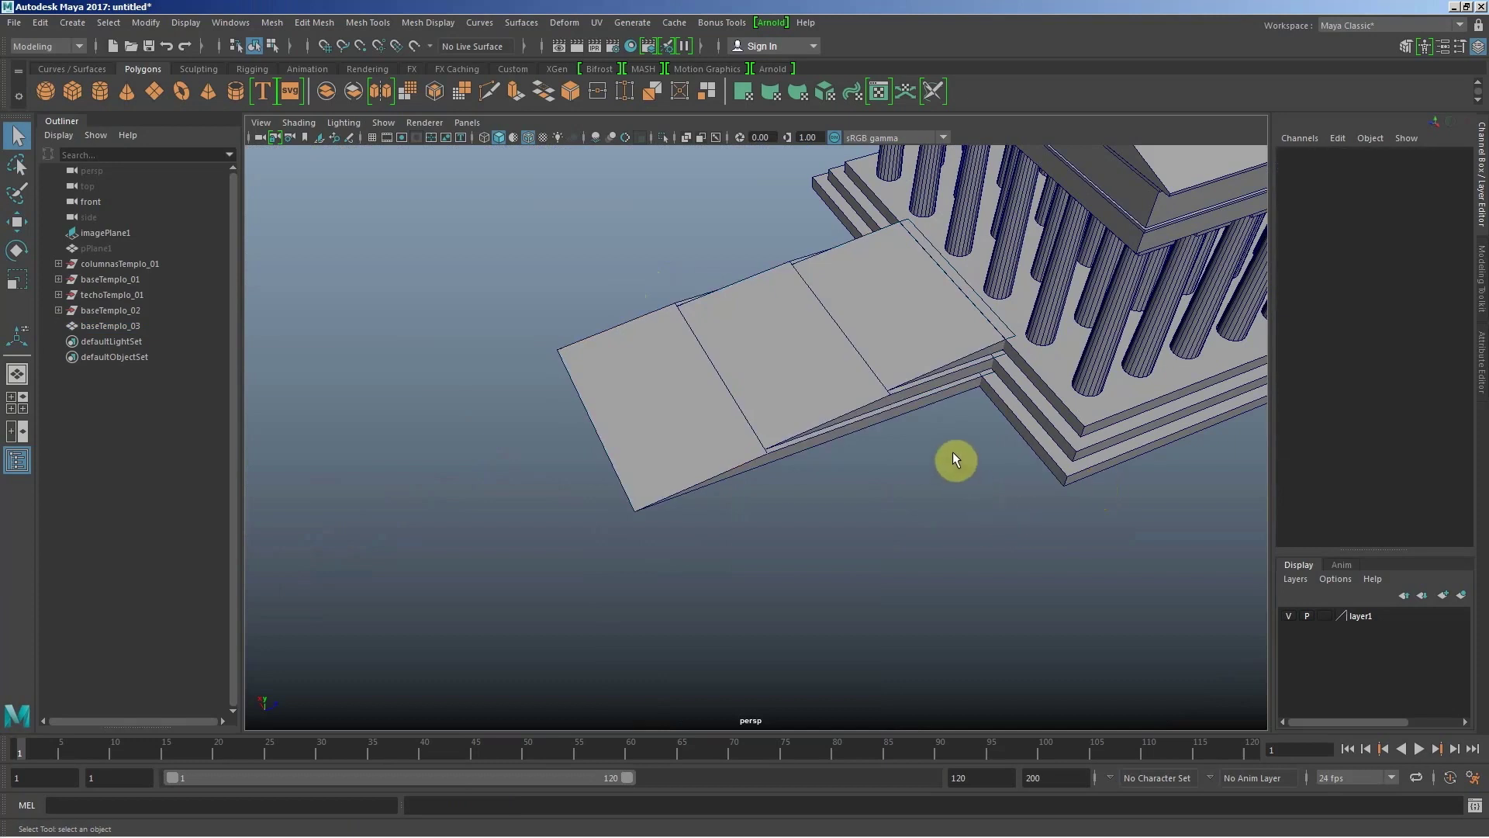
mouse_move(953, 453)
alt+mouse_down()
mouse_move(956, 438)
mouse_move(1029, 464)
mouse_move(936, 398)
mouse_move(839, 362)
alt+mouse_up()
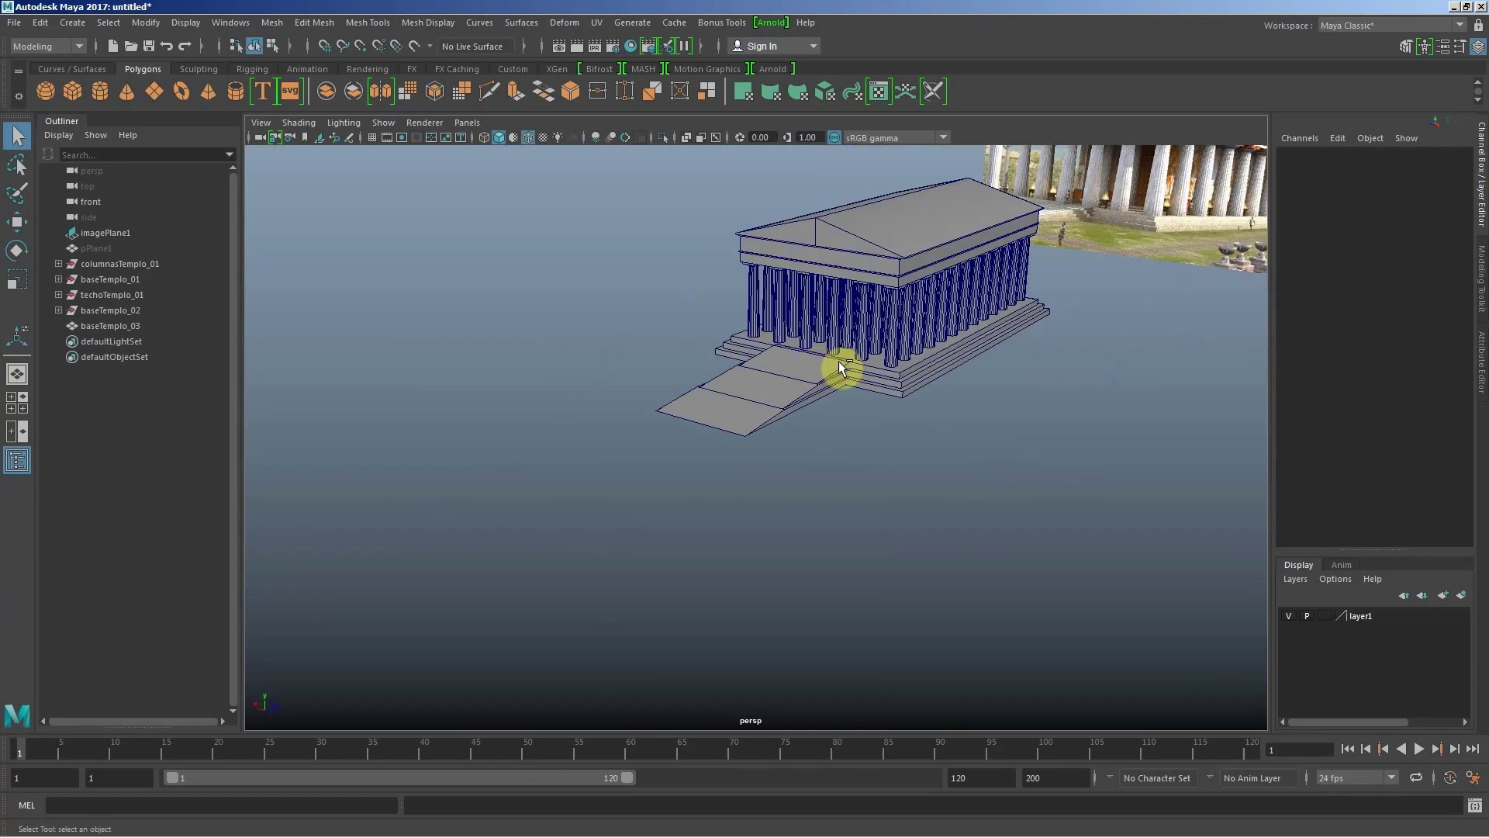
Step: Unhide the ground plane and turn off Wireframe on Shaded to inspect the temple
key(ctrl+shift+h)
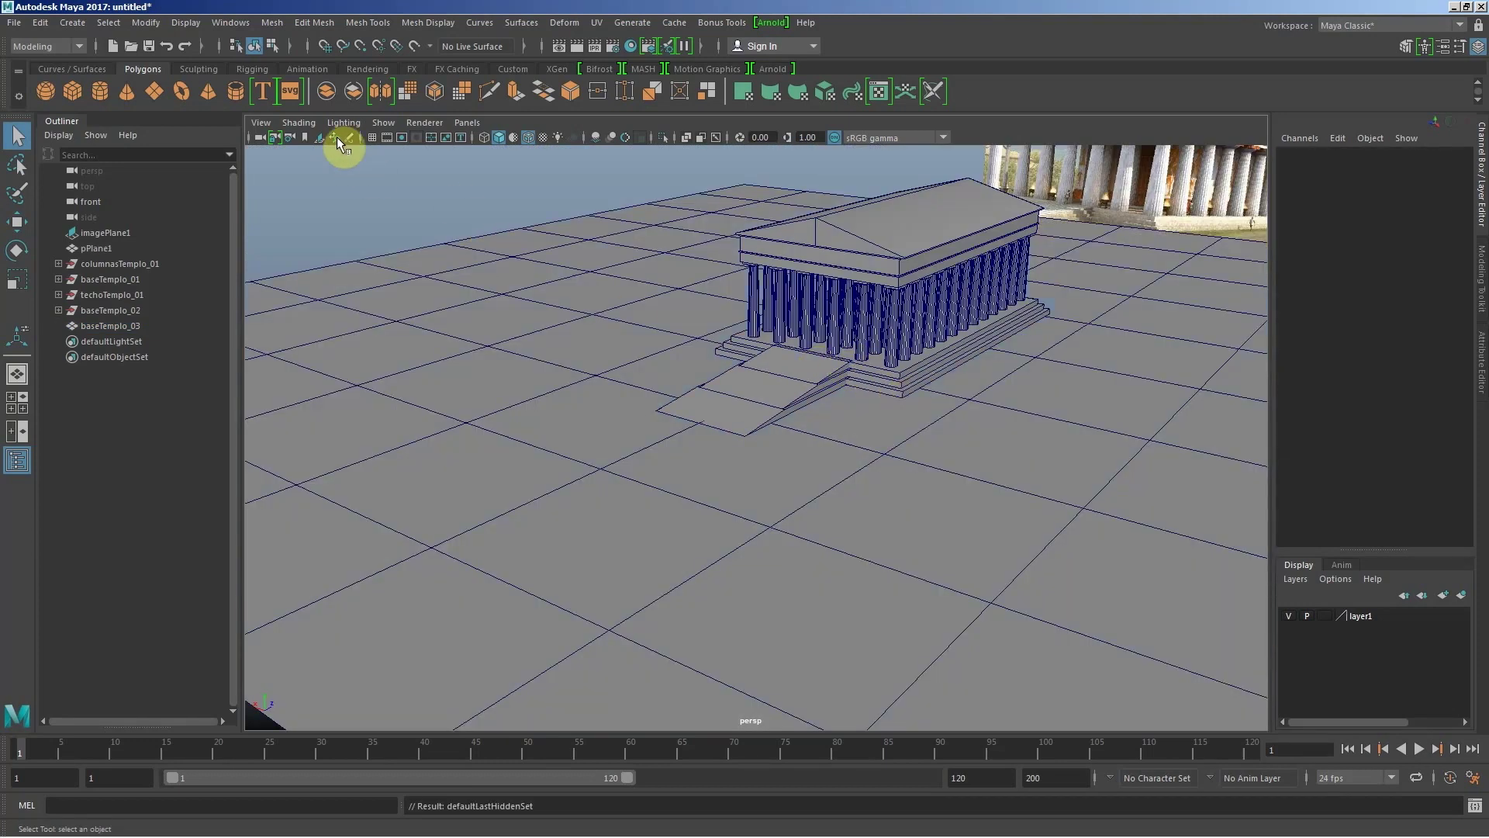
click(308, 125)
click(415, 256)
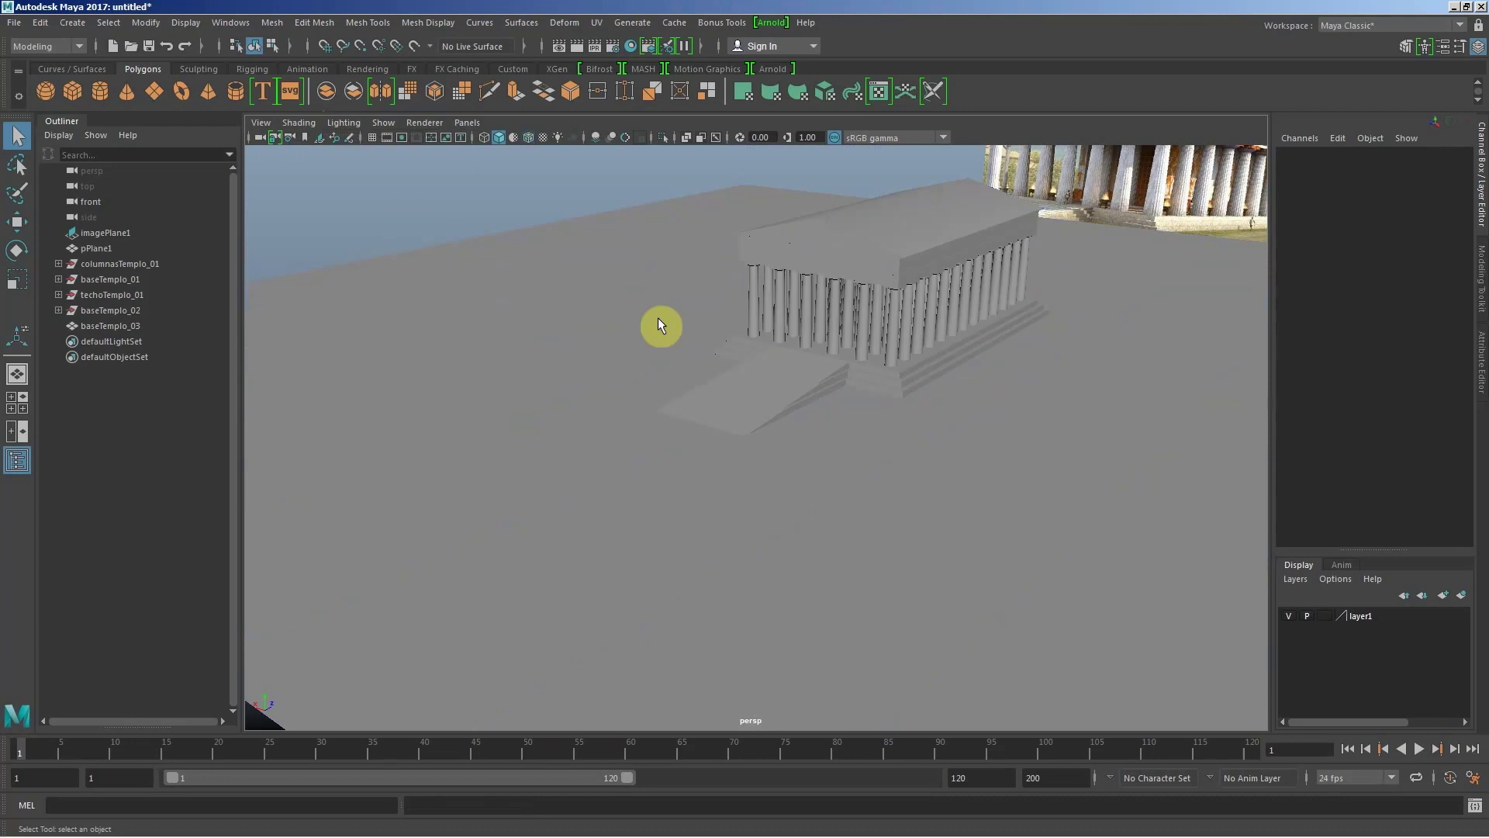
mouse_move(807, 469)
alt+mouse_down()
mouse_move(667, 449)
mouse_move(934, 455)
mouse_move(1007, 435)
mouse_move(815, 449)
mouse_move(635, 435)
alt+mouse_up()
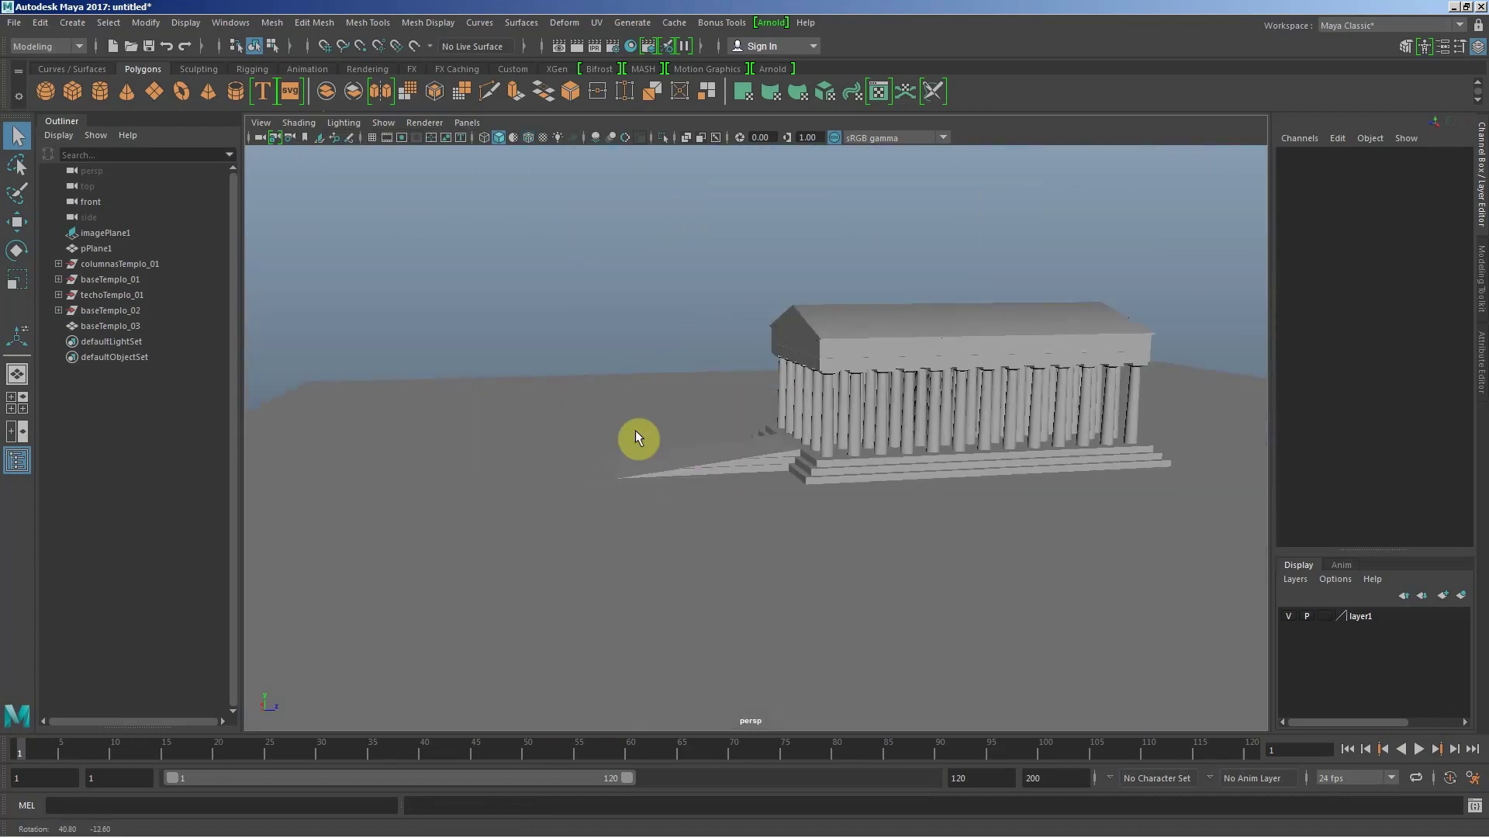
alt+right_drag(635, 435, 996, 542)
mouse_move(996, 541)
alt+mouse_down()
mouse_move(871, 498)
mouse_move(812, 499)
mouse_move(947, 522)
mouse_move(918, 499)
mouse_move(988, 519)
mouse_move(1073, 502)
mouse_move(1068, 486)
mouse_move(891, 498)
mouse_move(941, 492)
mouse_move(519, 698)
alt+mouse_up()
alt+middle_drag(519, 698, 864, 512)
mouse_move(865, 513)
alt+right_down()
mouse_move(632, 398)
mouse_move(654, 435)
alt+right_up()
mouse_move(655, 435)
alt+mouse_down()
mouse_move(571, 471)
mouse_move(682, 455)
mouse_move(622, 482)
mouse_move(598, 458)
mouse_move(612, 445)
alt+mouse_up()
Step: Turn Wireframe on Shaded back on and orbit to face the roof
click(299, 123)
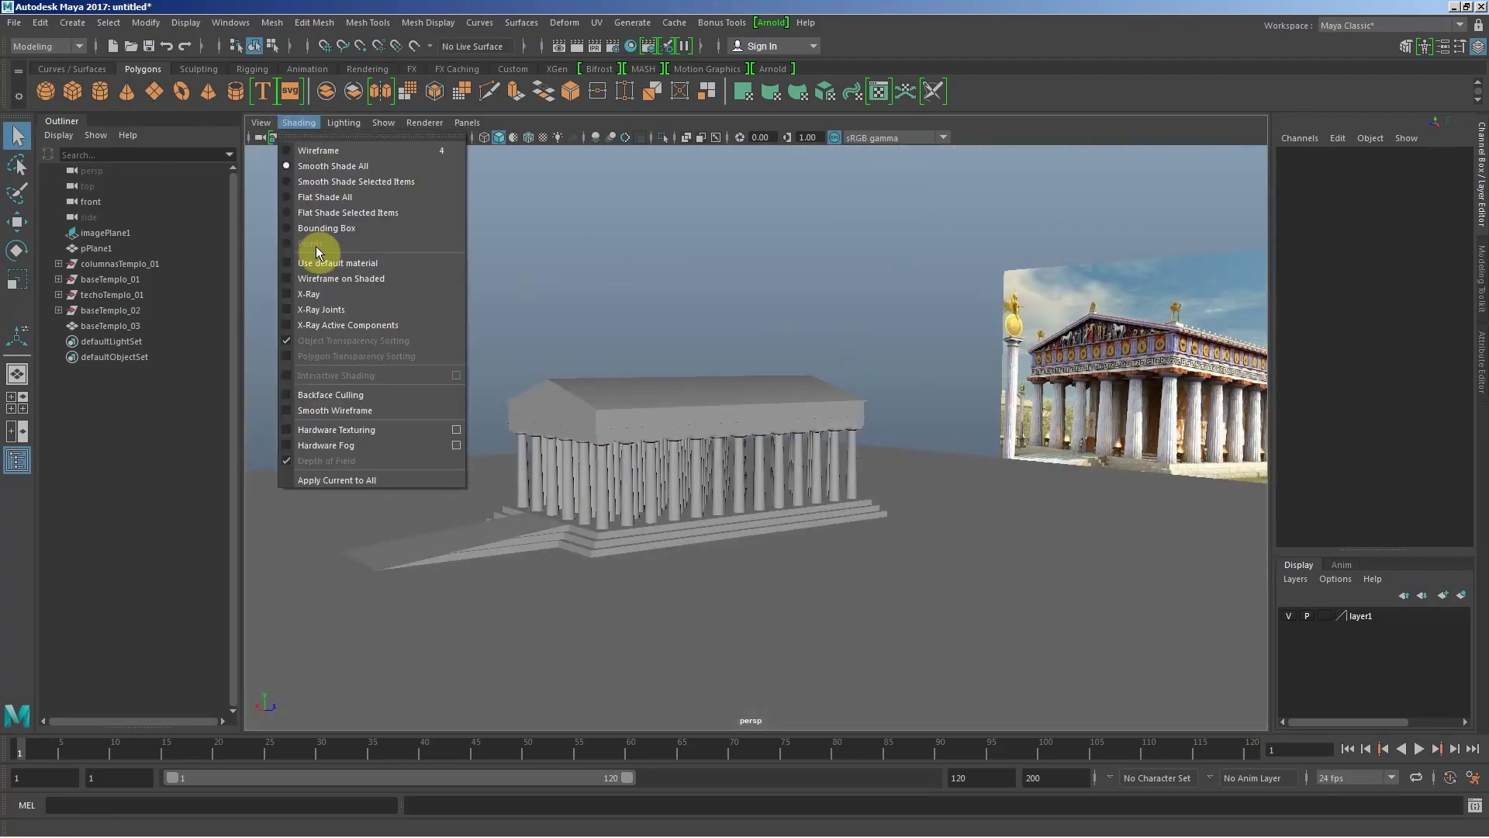
click(338, 277)
mouse_move(665, 468)
alt+mouse_down()
mouse_move(675, 561)
mouse_move(781, 625)
mouse_move(828, 501)
mouse_move(997, 485)
mouse_move(897, 481)
mouse_move(793, 525)
mouse_move(765, 422)
mouse_move(705, 415)
mouse_move(681, 509)
mouse_move(475, 463)
alt+mouse_up()
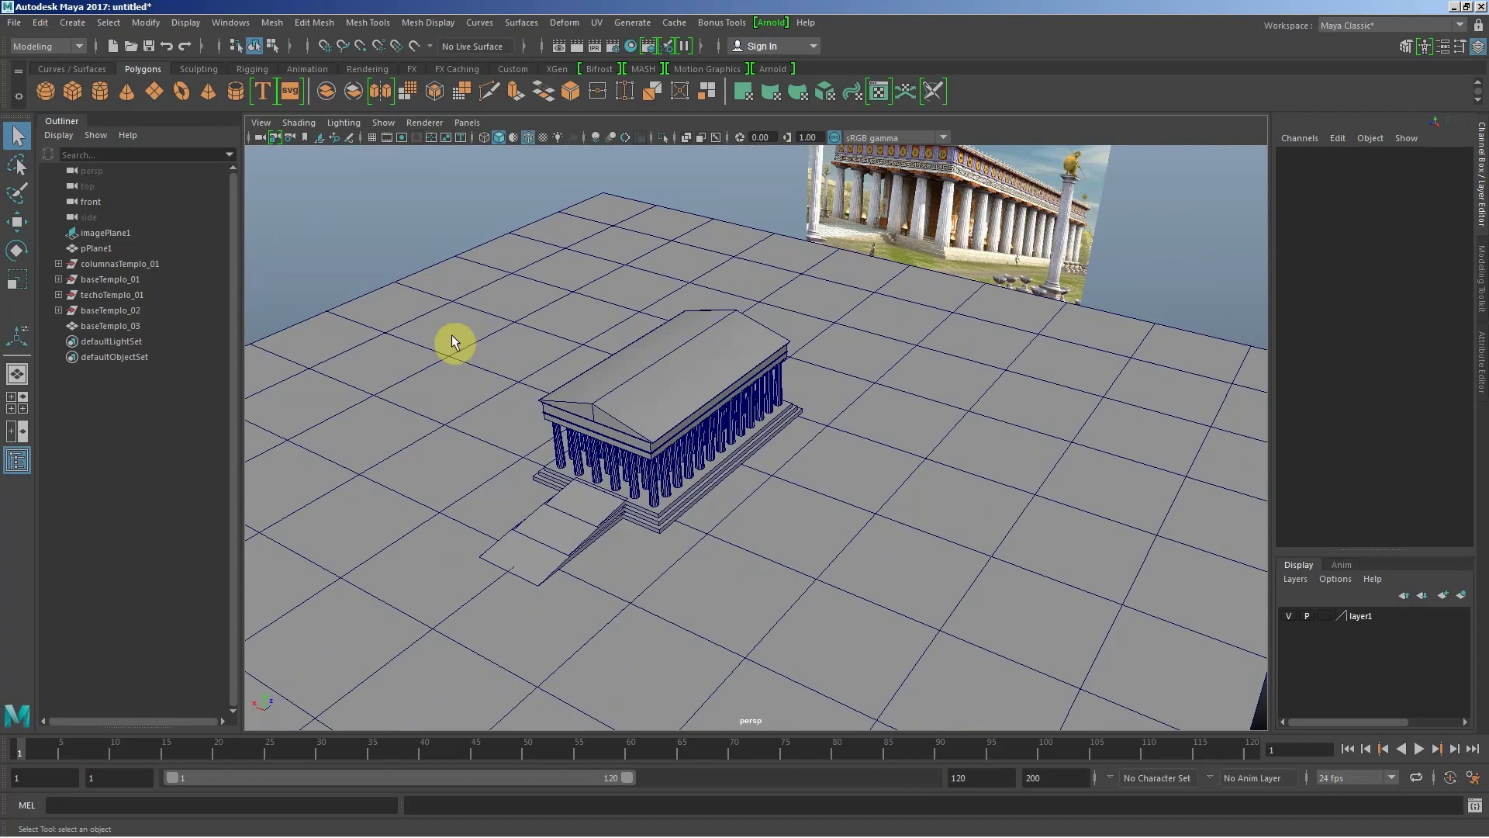
mouse_move(624, 601)
alt+mouse_down()
mouse_move(741, 574)
mouse_move(867, 592)
mouse_move(751, 595)
alt+mouse_up()
mouse_move(752, 595)
alt+right_down()
mouse_move(944, 584)
mouse_move(884, 458)
alt+right_up()
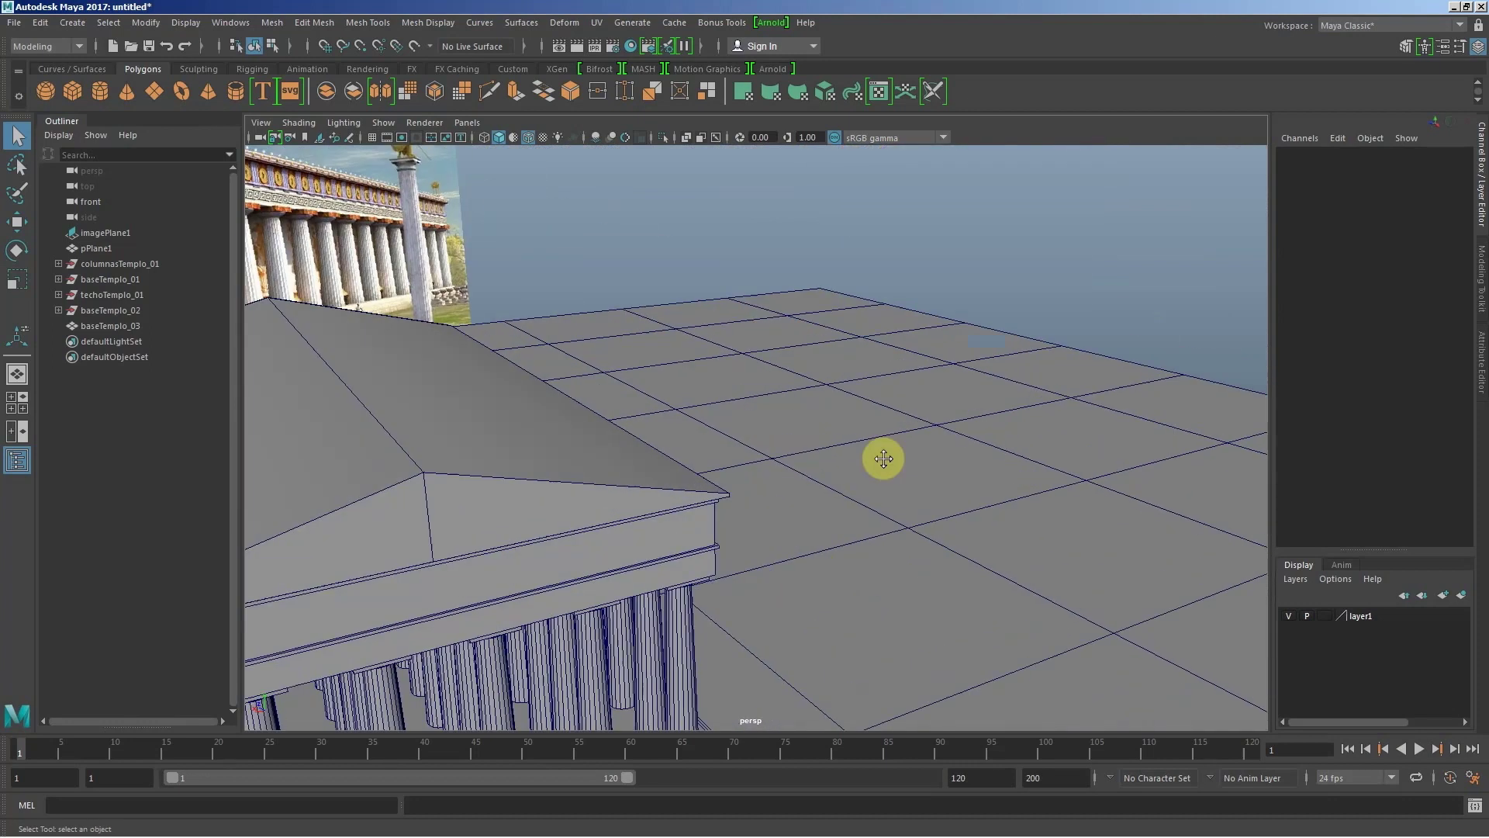
mouse_move(884, 458)
alt+mouse_down()
mouse_move(844, 466)
mouse_move(774, 352)
mouse_move(560, 259)
alt+mouse_up()
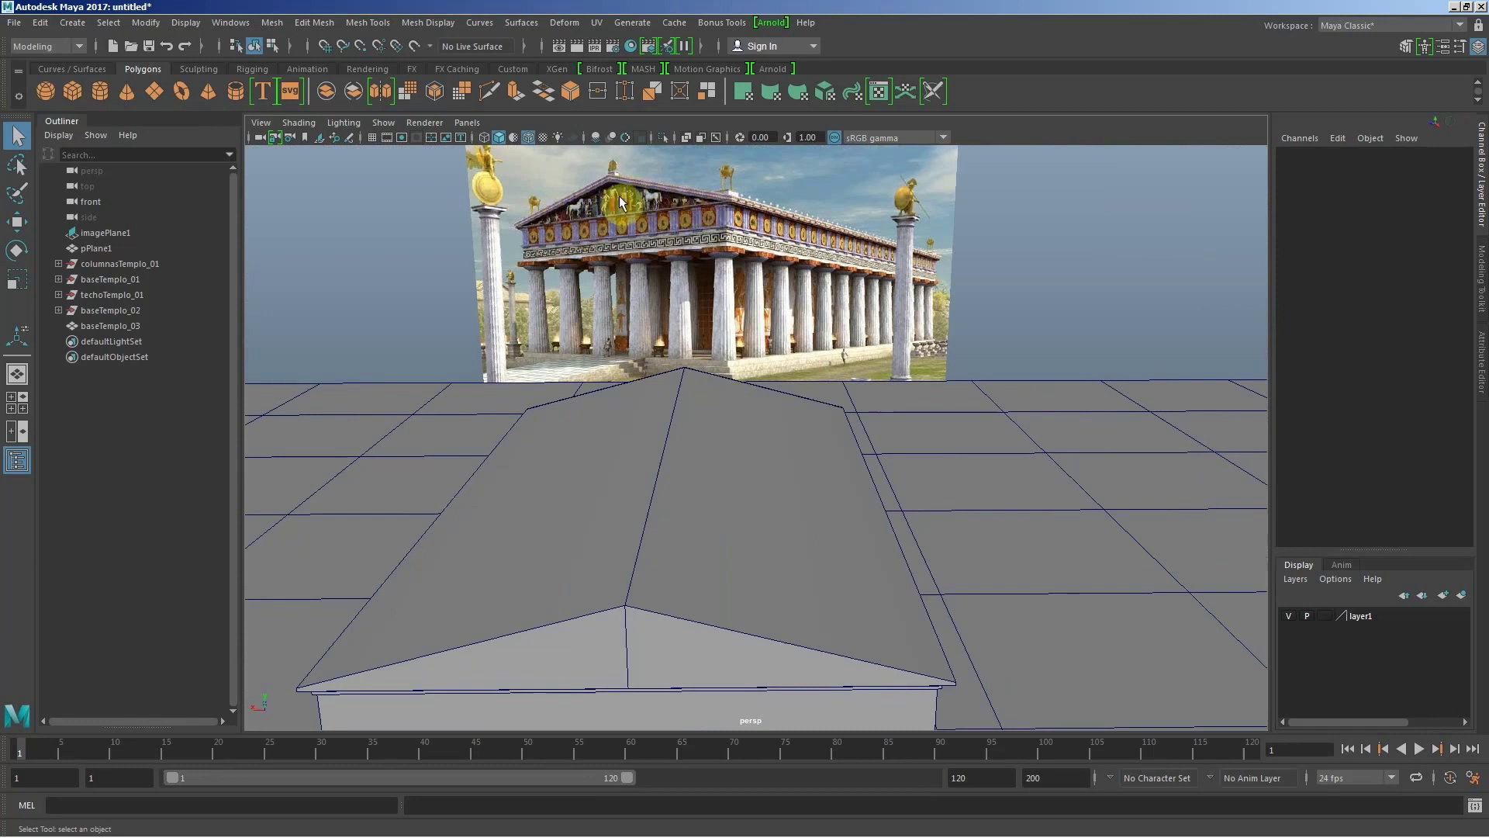
Step: Select both front pediment triangles of the roof and extrude them
alt+right_drag(638, 541, 691, 426)
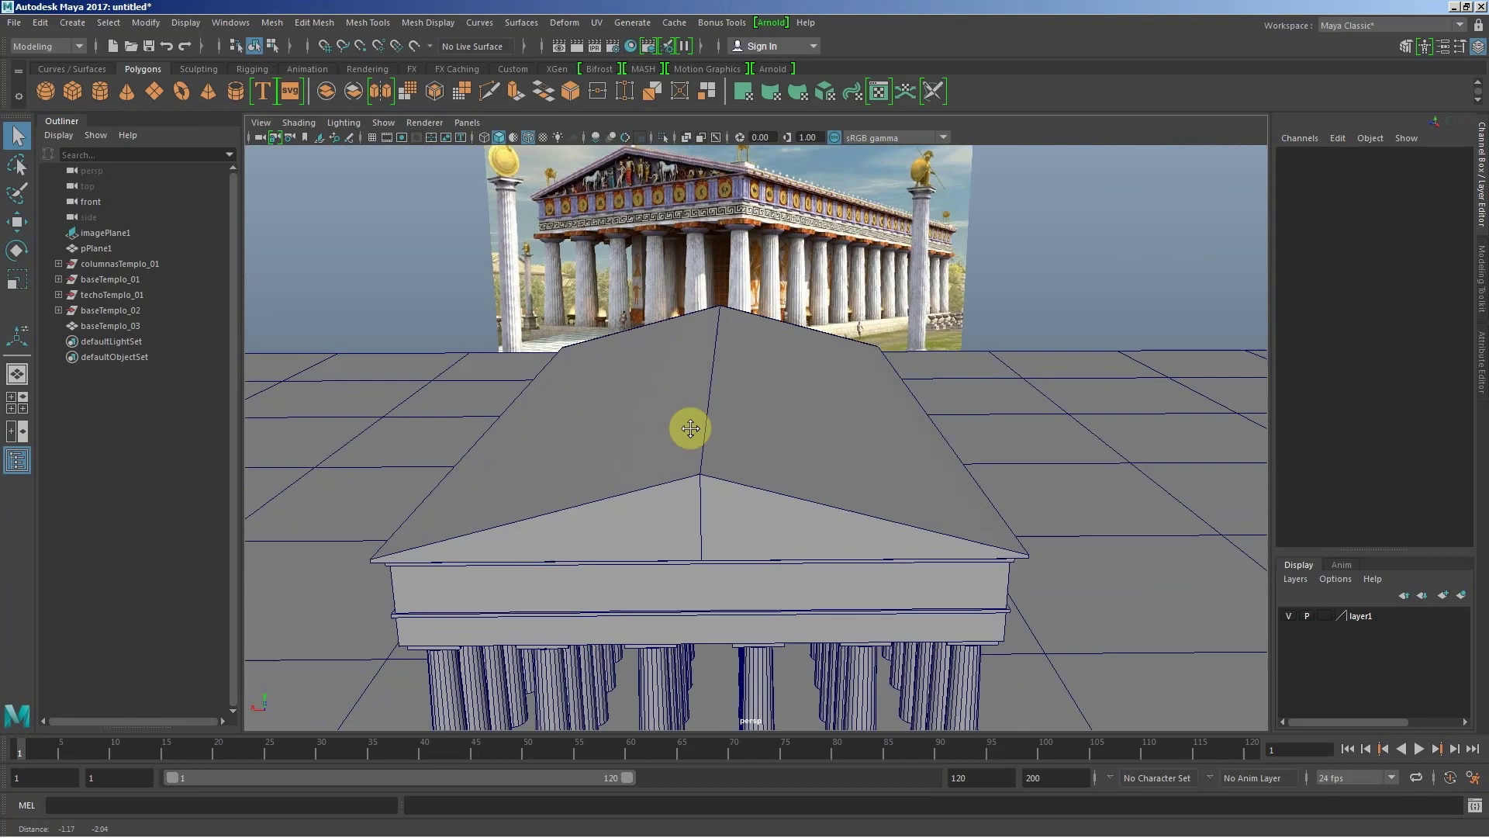
mouse_move(691, 426)
alt+mouse_down()
mouse_move(638, 452)
mouse_move(623, 421)
alt+mouse_up()
right_drag(620, 414, 622, 425)
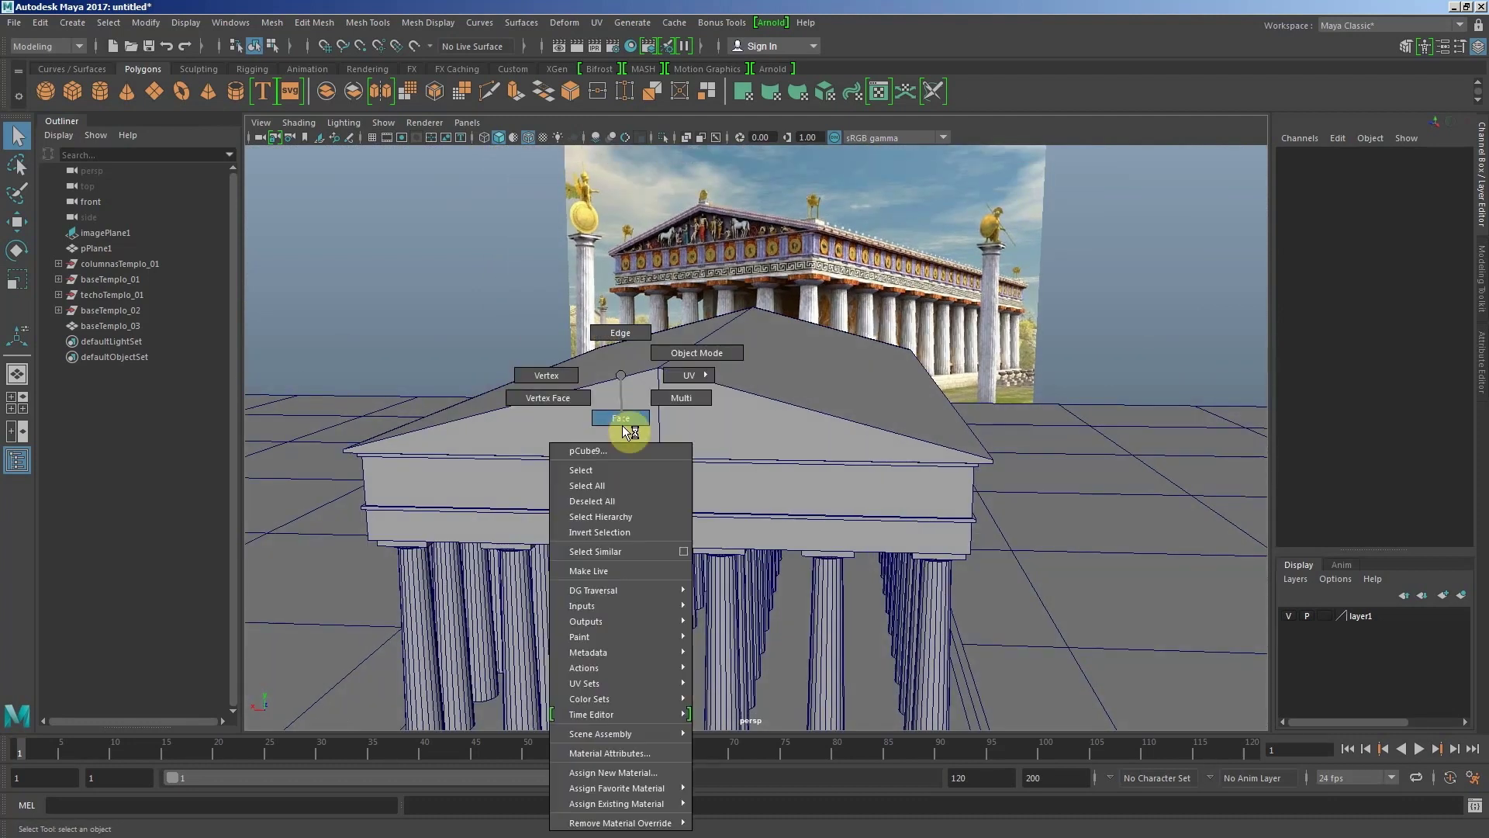
click(625, 417)
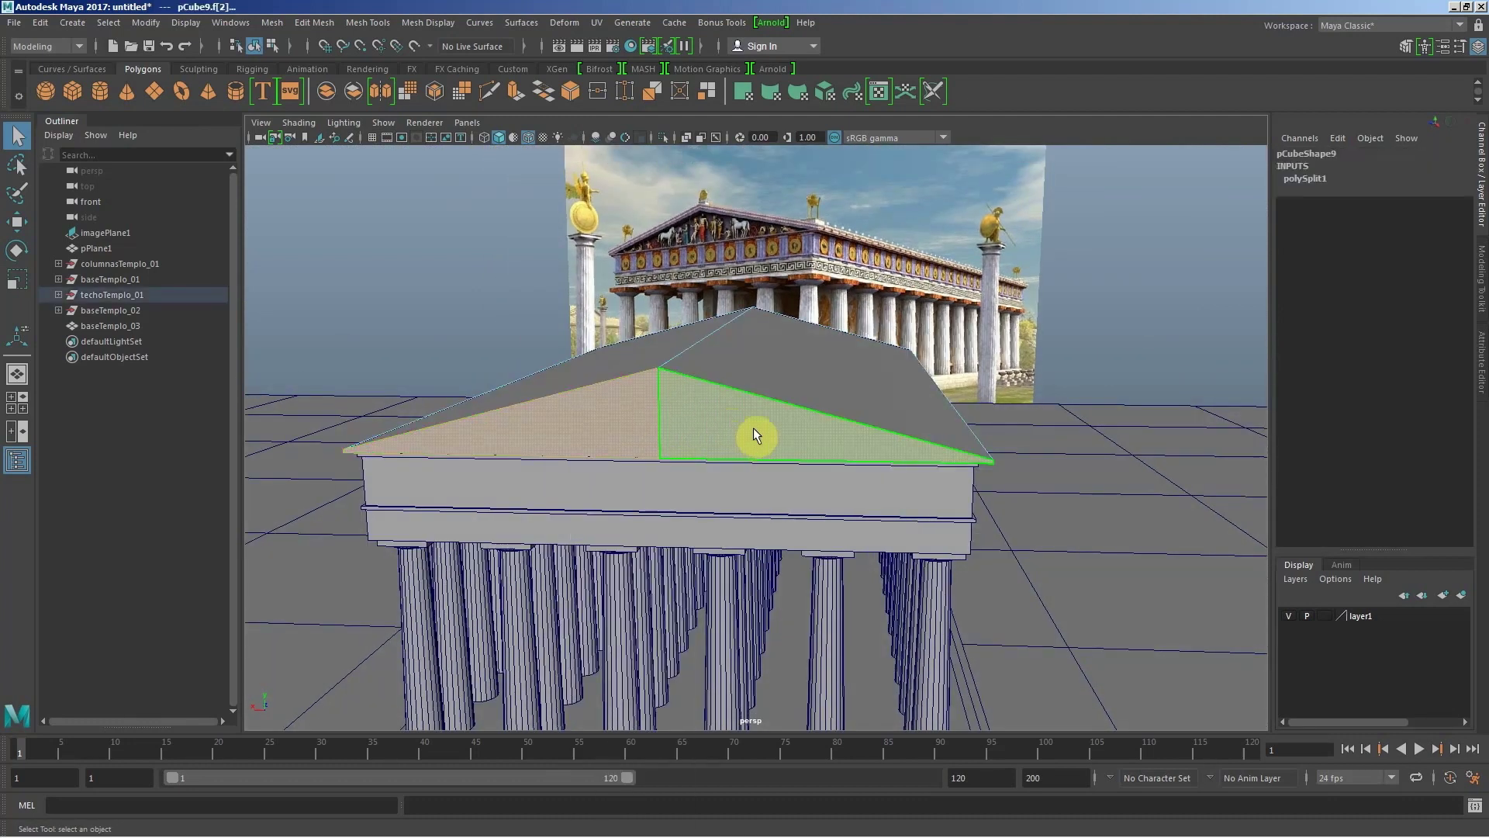
click(623, 413)
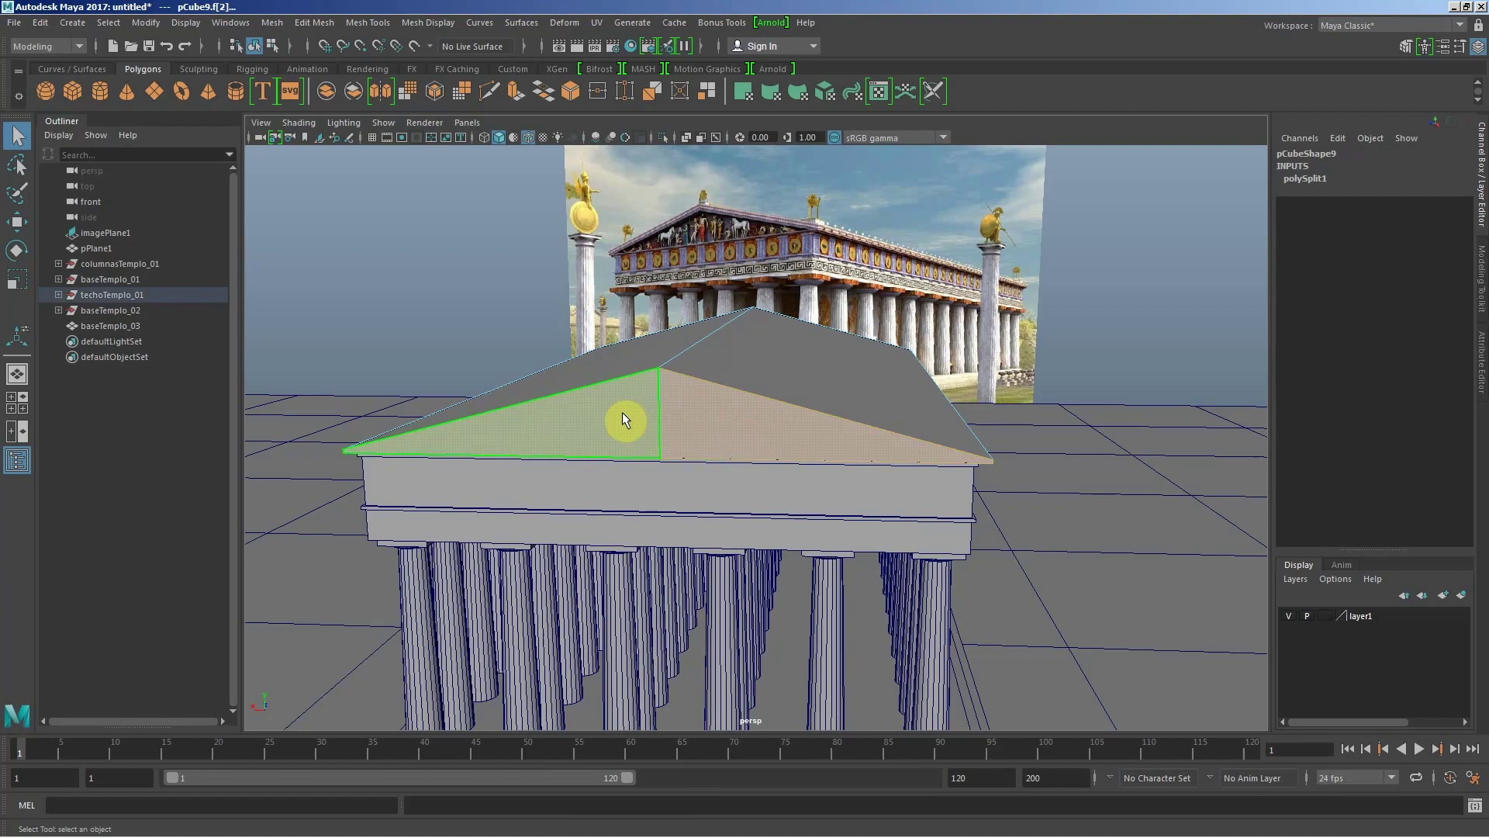
shift+click(731, 420)
shift+right_click(708, 409)
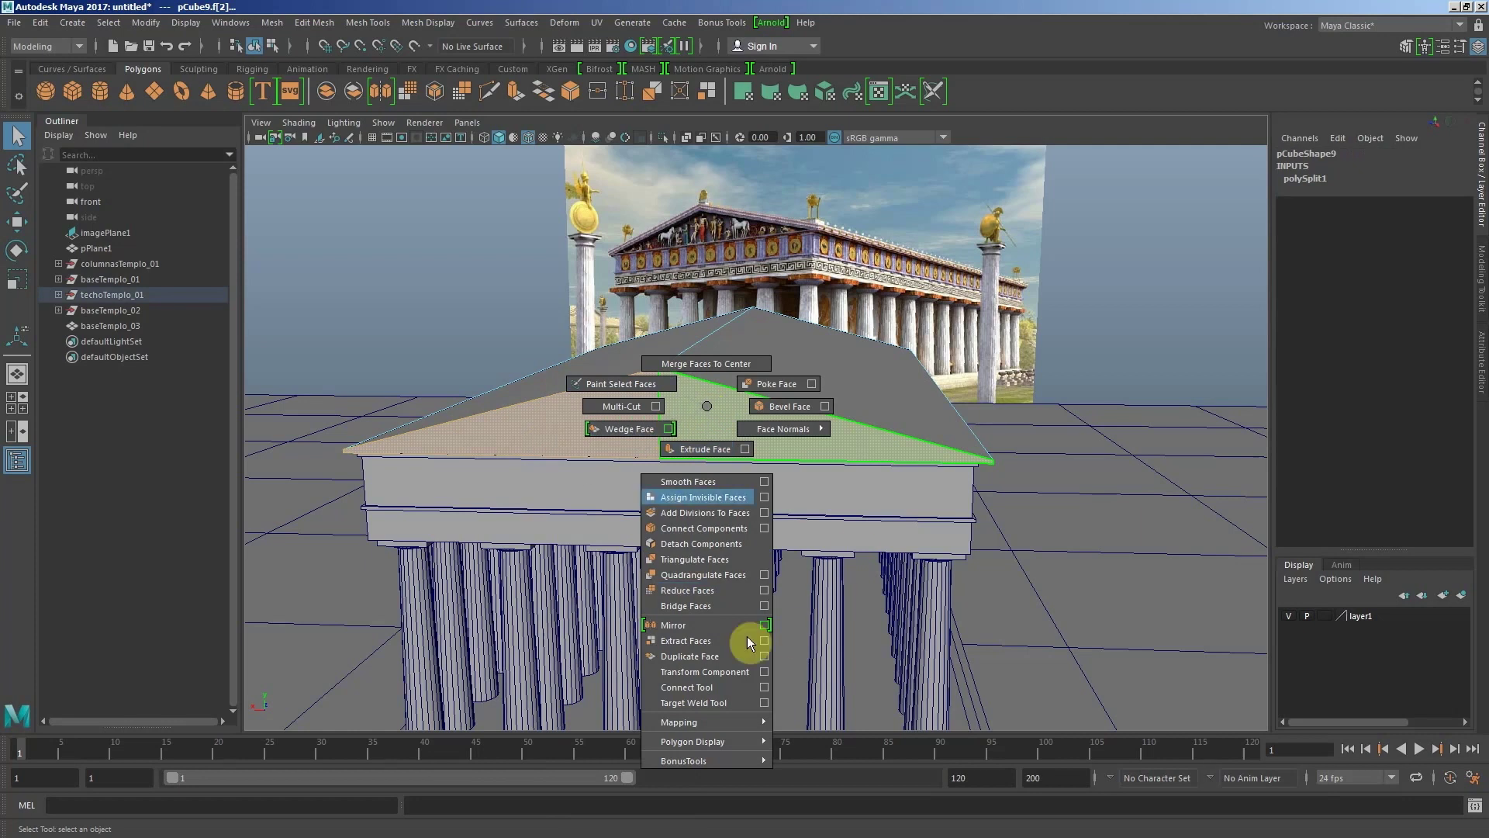
click(693, 448)
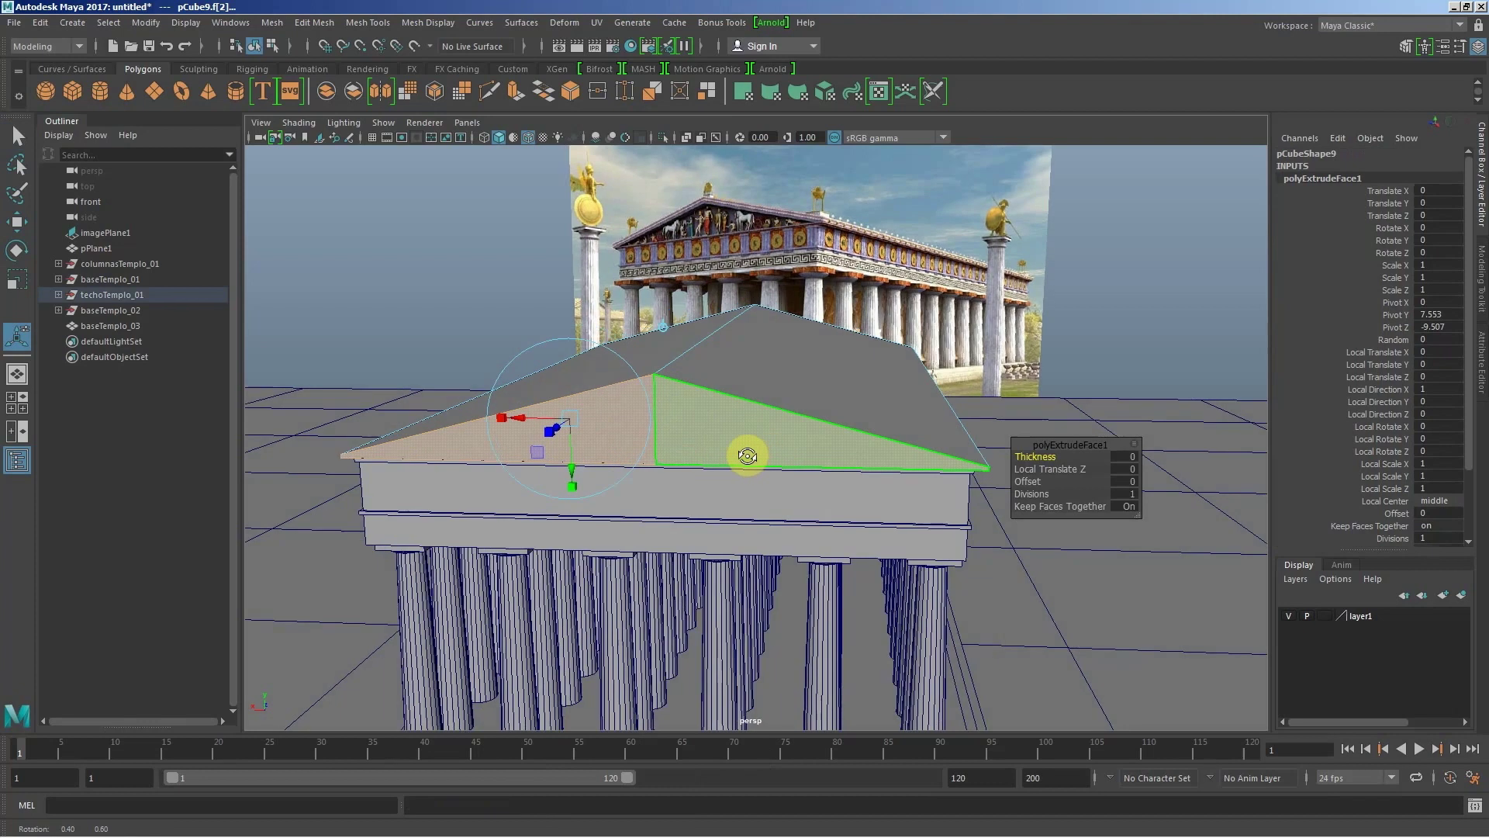
Step: Scale the extruded pediment faces inward to 0.833
key(t)
alt+drag(747, 455, 511, 452)
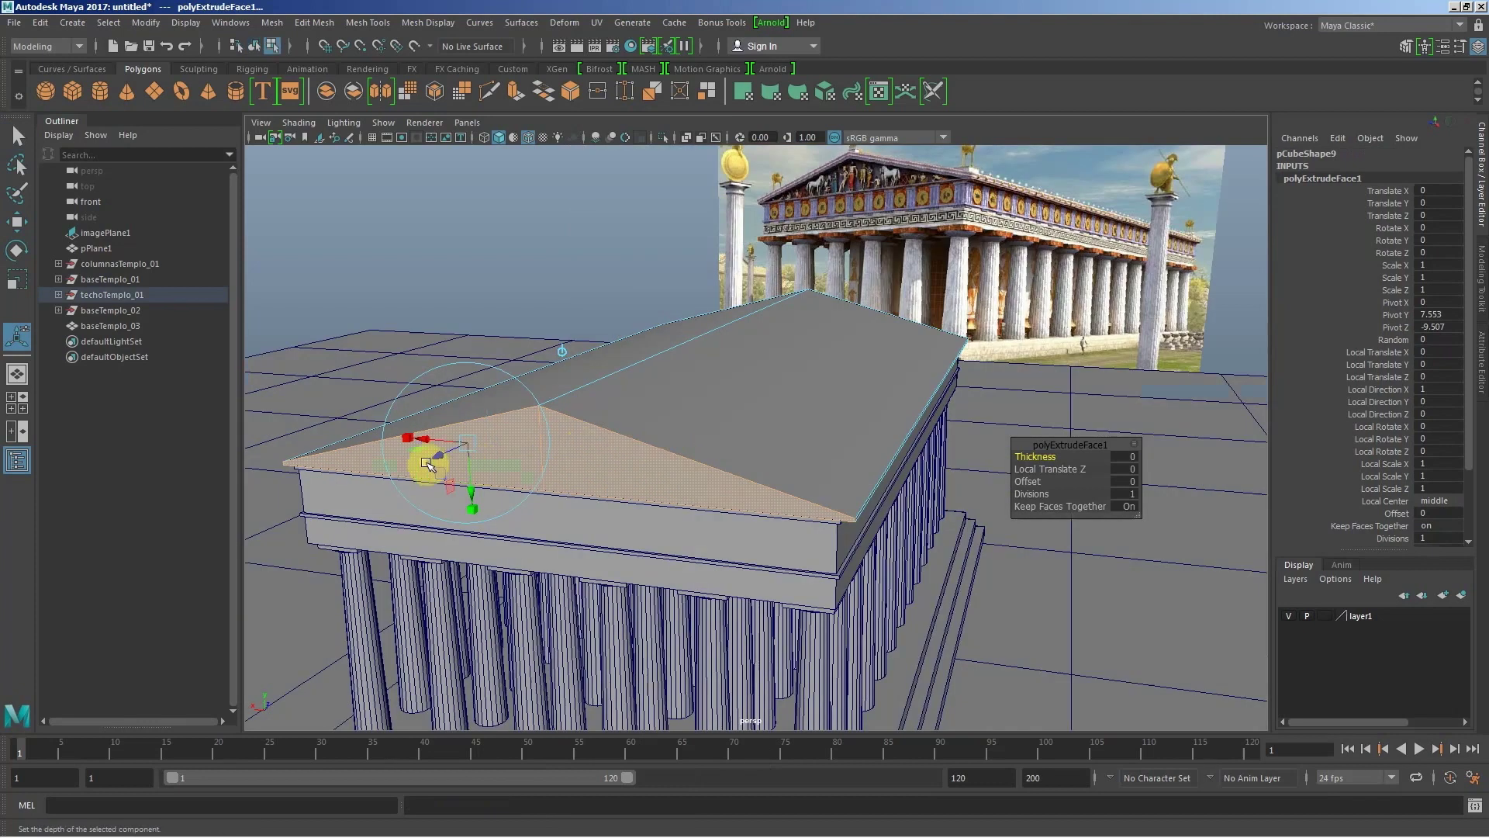
click(475, 453)
drag(468, 446, 461, 444)
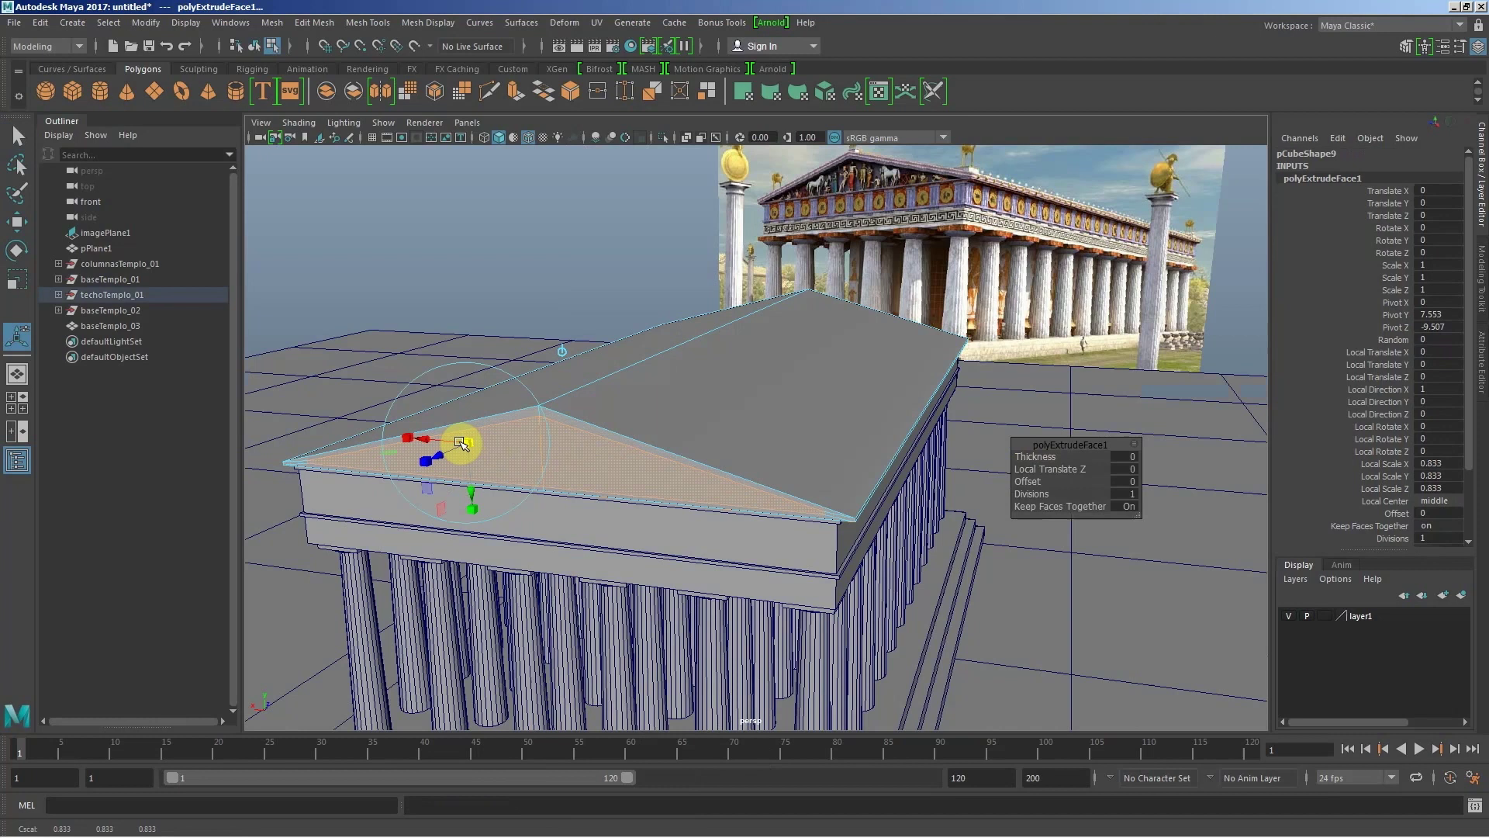
mouse_move(474, 455)
alt+mouse_down()
mouse_move(542, 485)
mouse_move(718, 425)
alt+mouse_up()
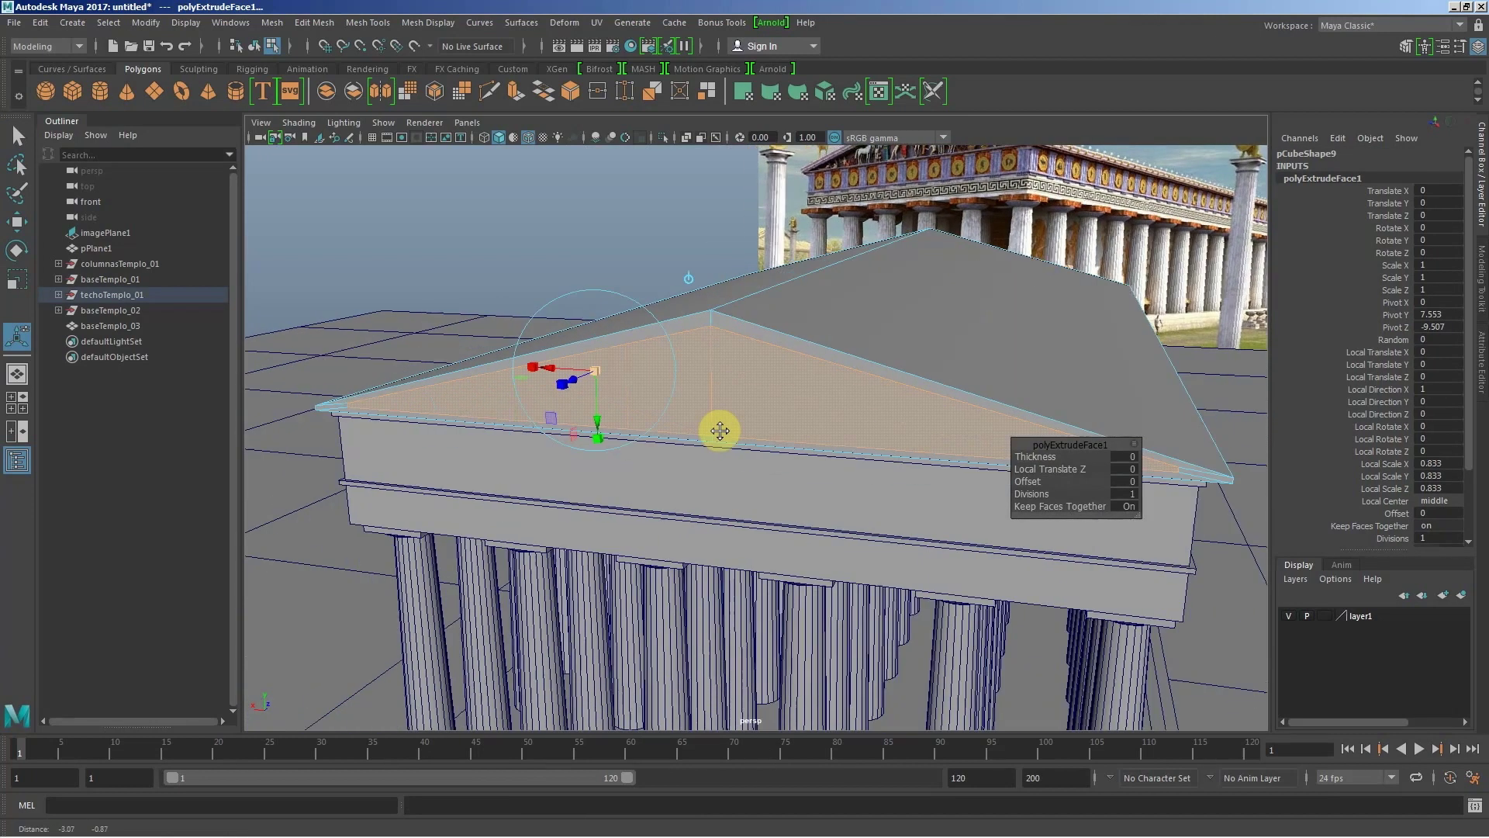
scroll(720, 431, up, 2)
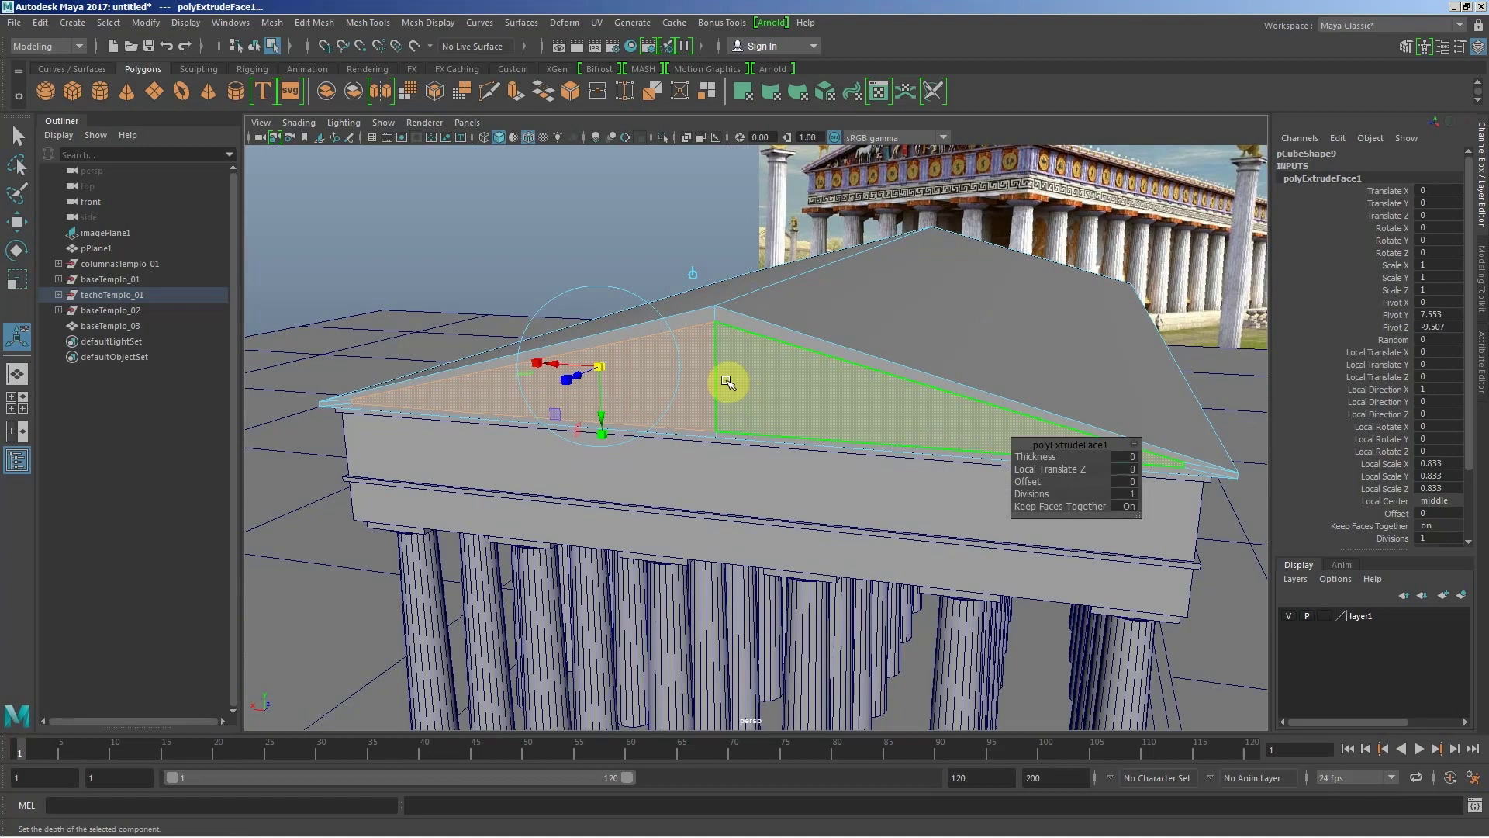
shift+click(727, 381)
key(w)
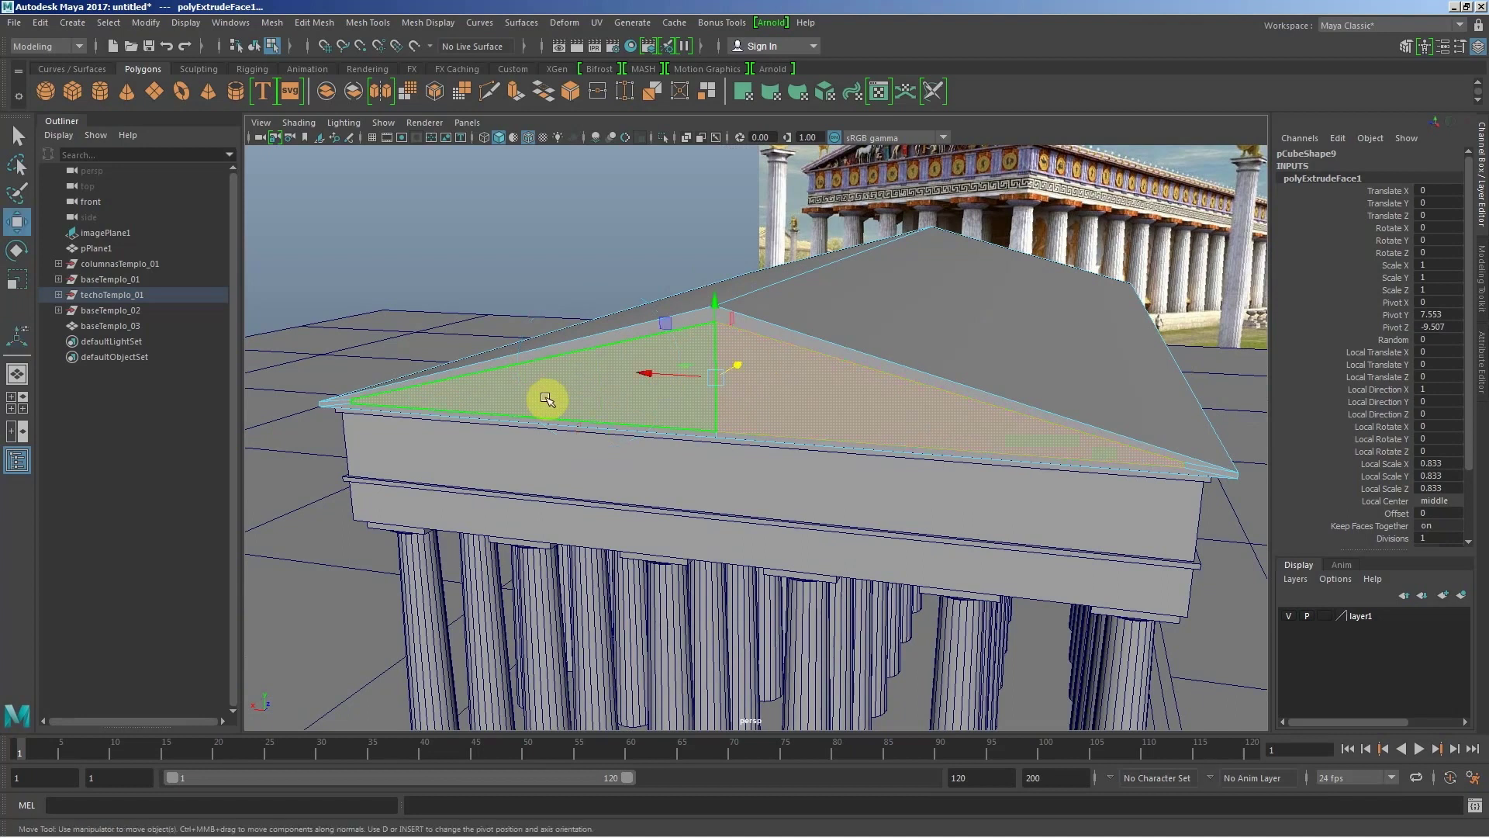
Step: Select the pediment's apex vertex to check it, then return to face selection
alt+drag(605, 392, 608, 382)
alt+right_drag(608, 383, 711, 350)
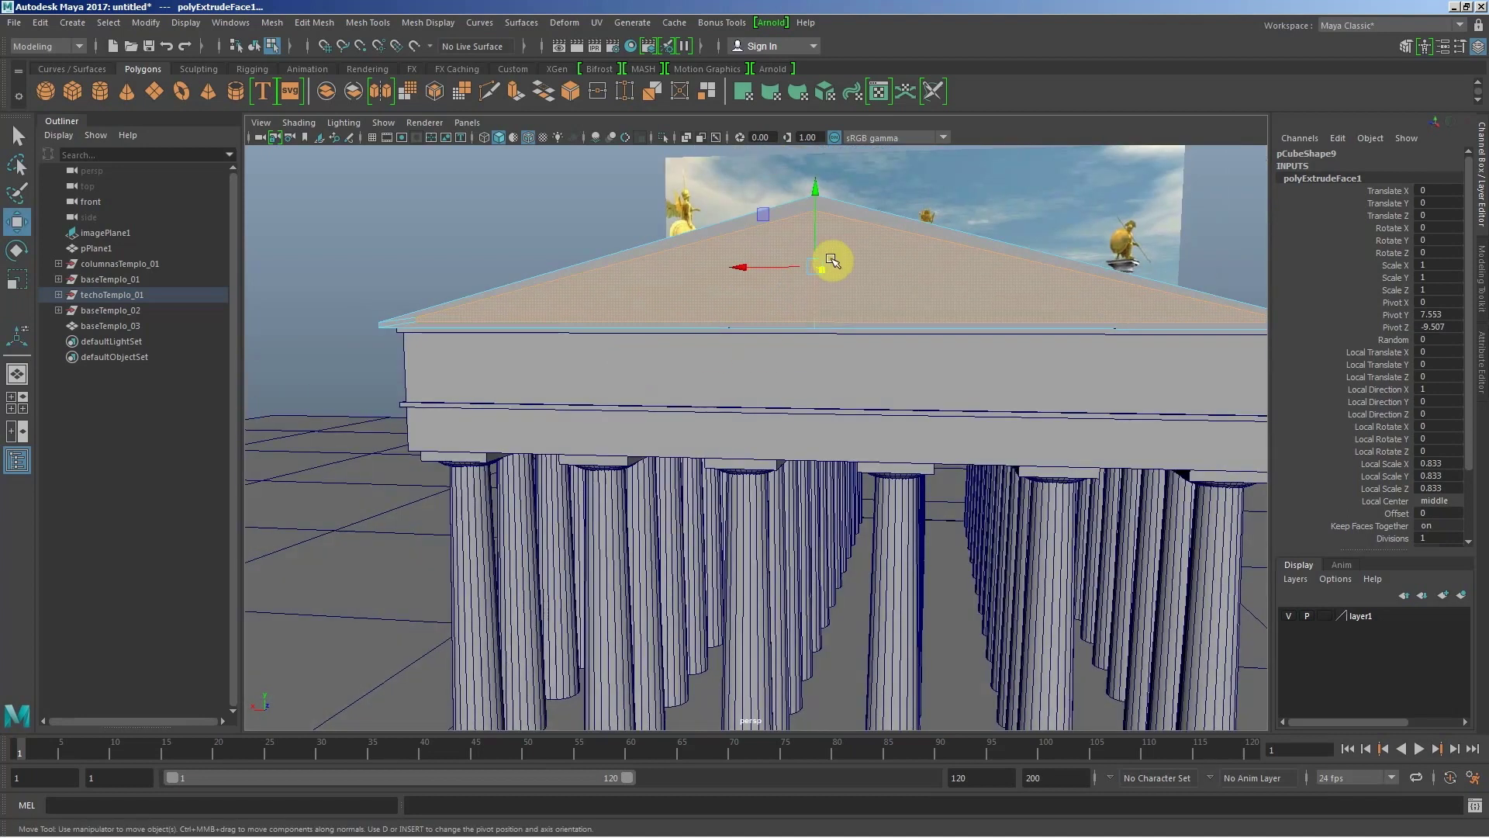
alt+drag(831, 259, 821, 256)
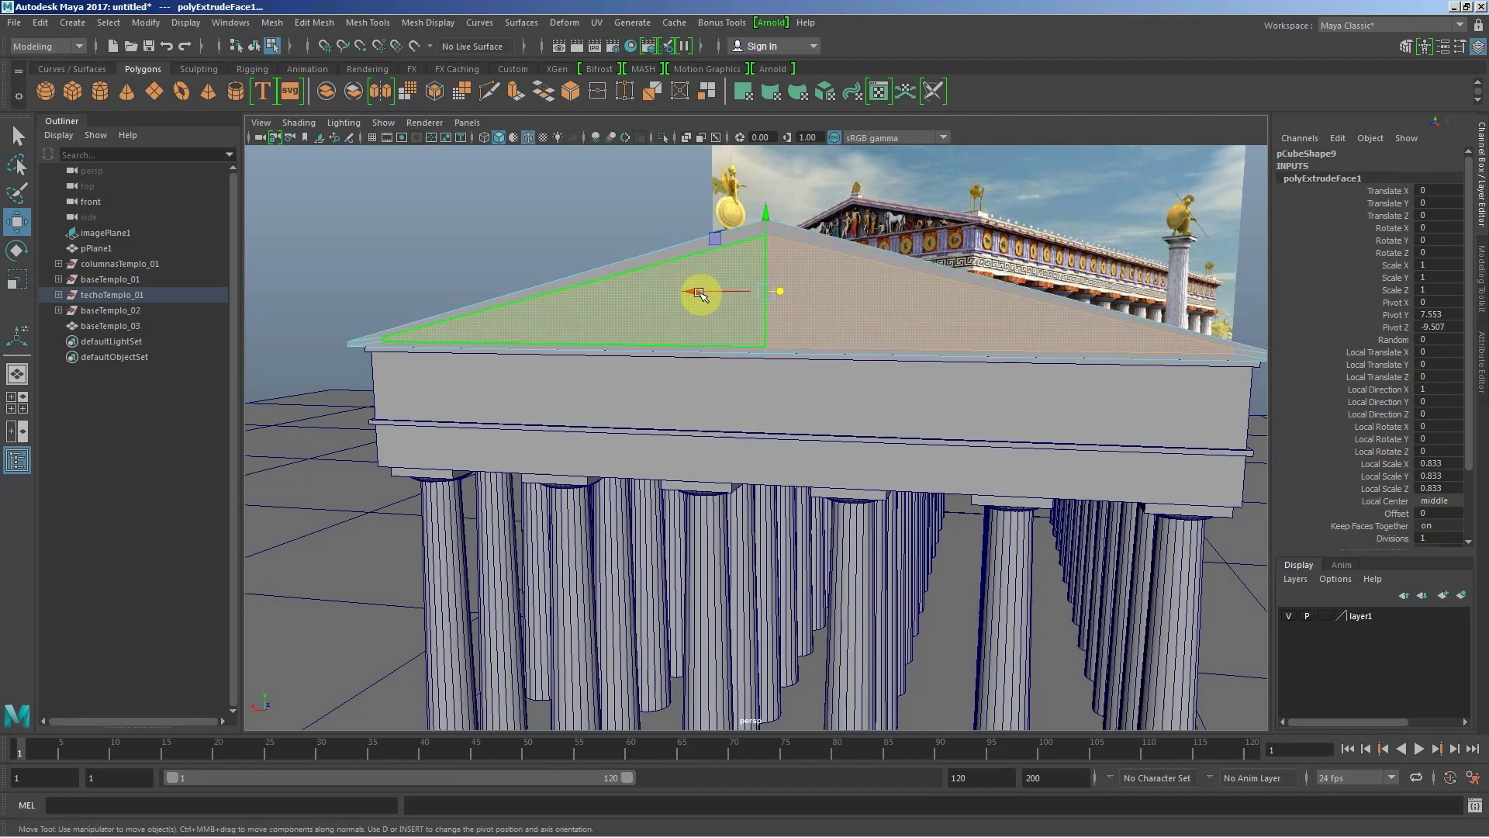
alt+drag(698, 293, 677, 287)
right_drag(714, 265, 686, 260)
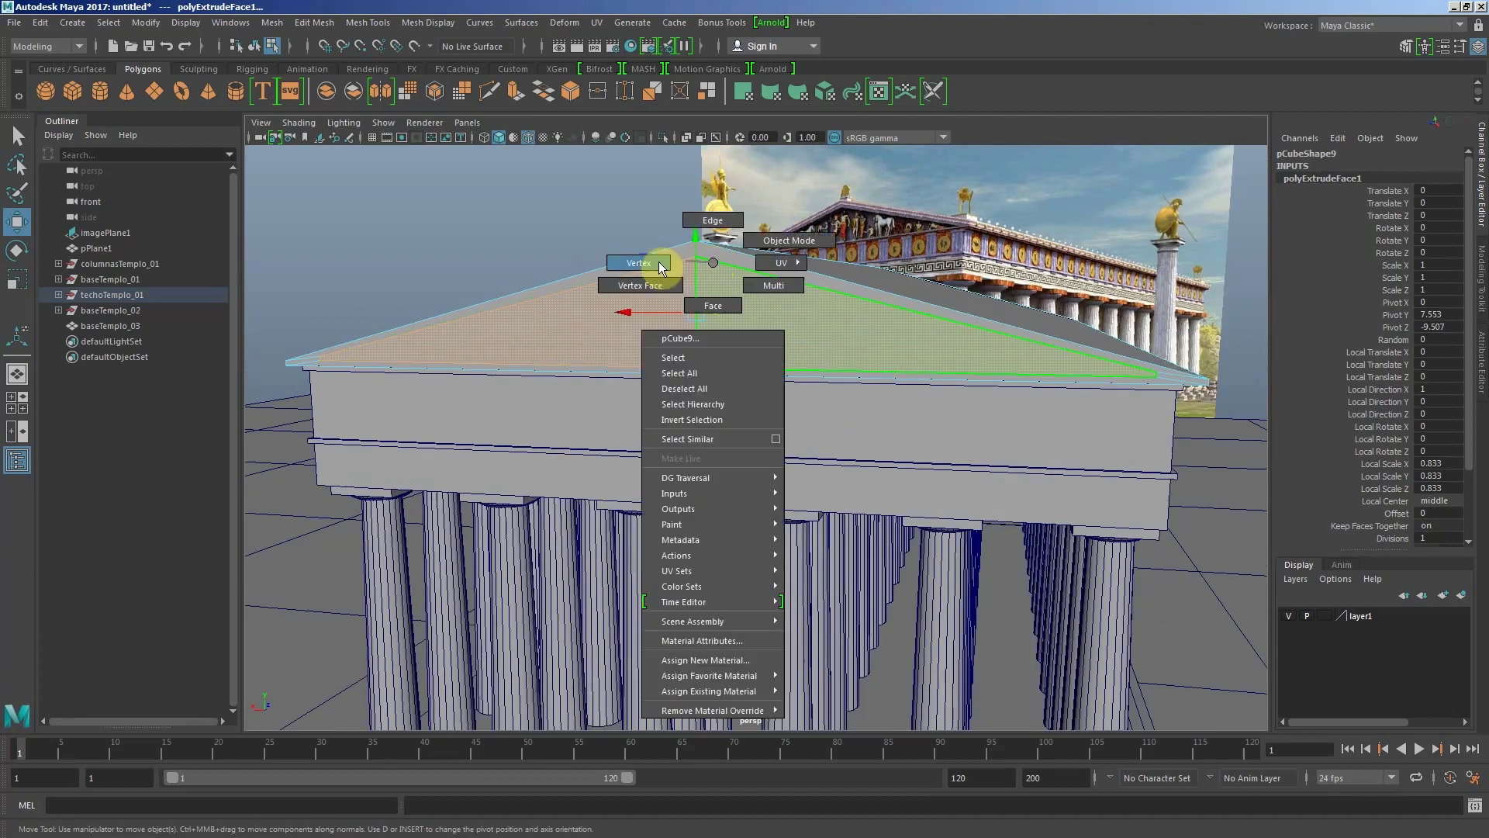
click(696, 256)
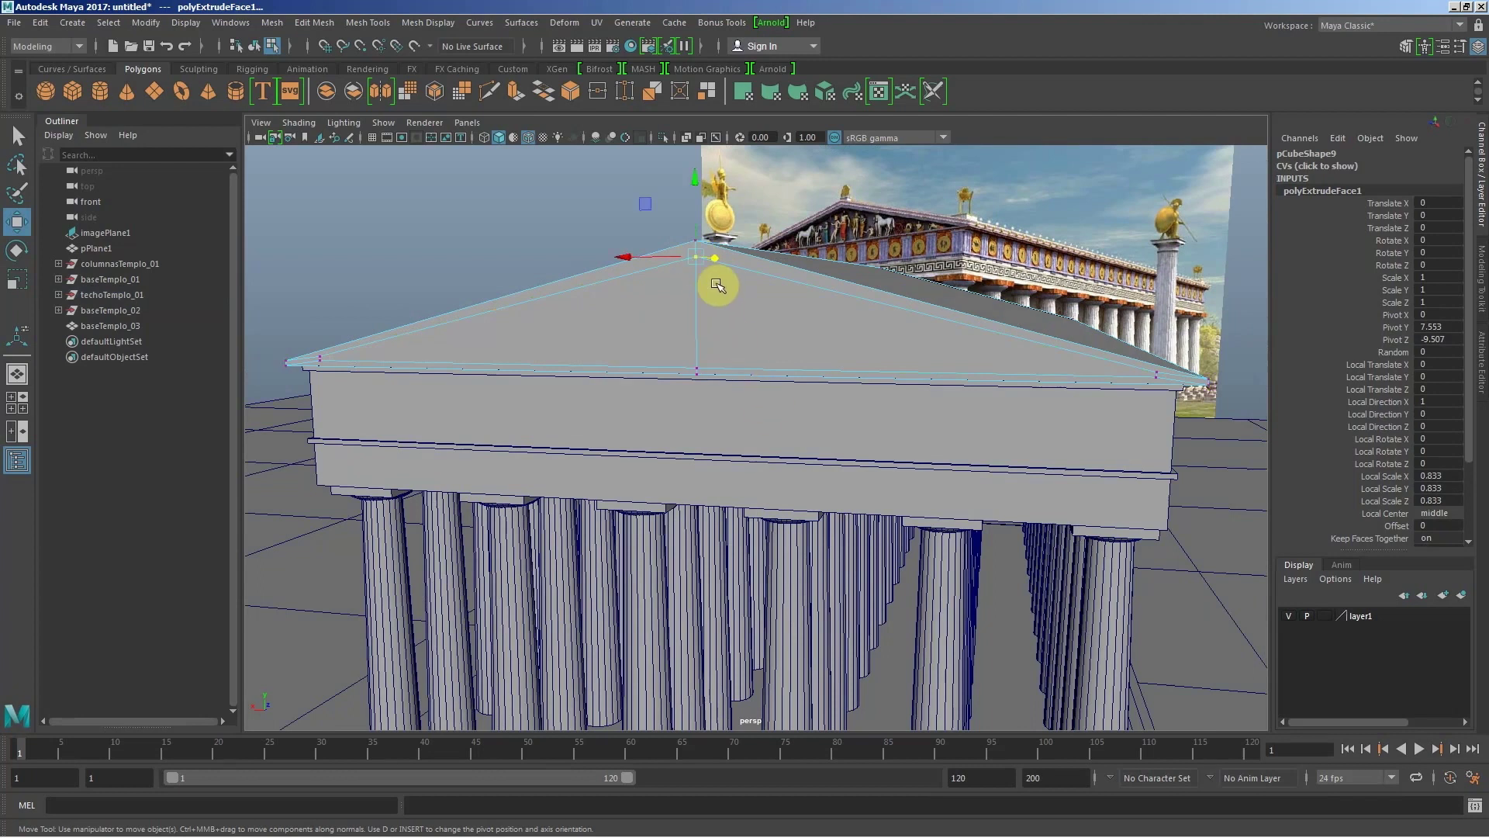
drag(708, 276, 691, 166)
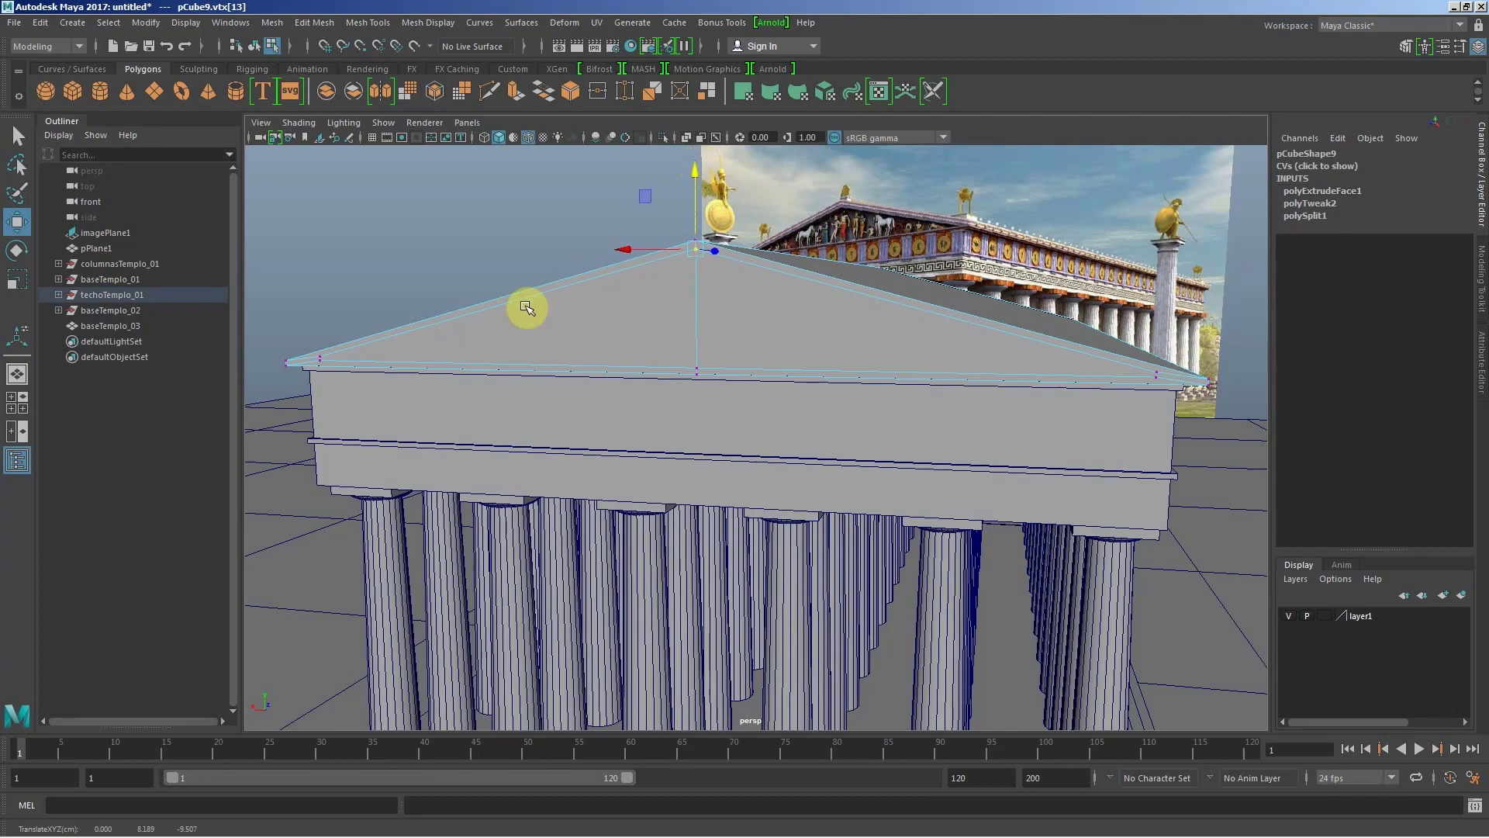
right_drag(589, 317, 589, 360)
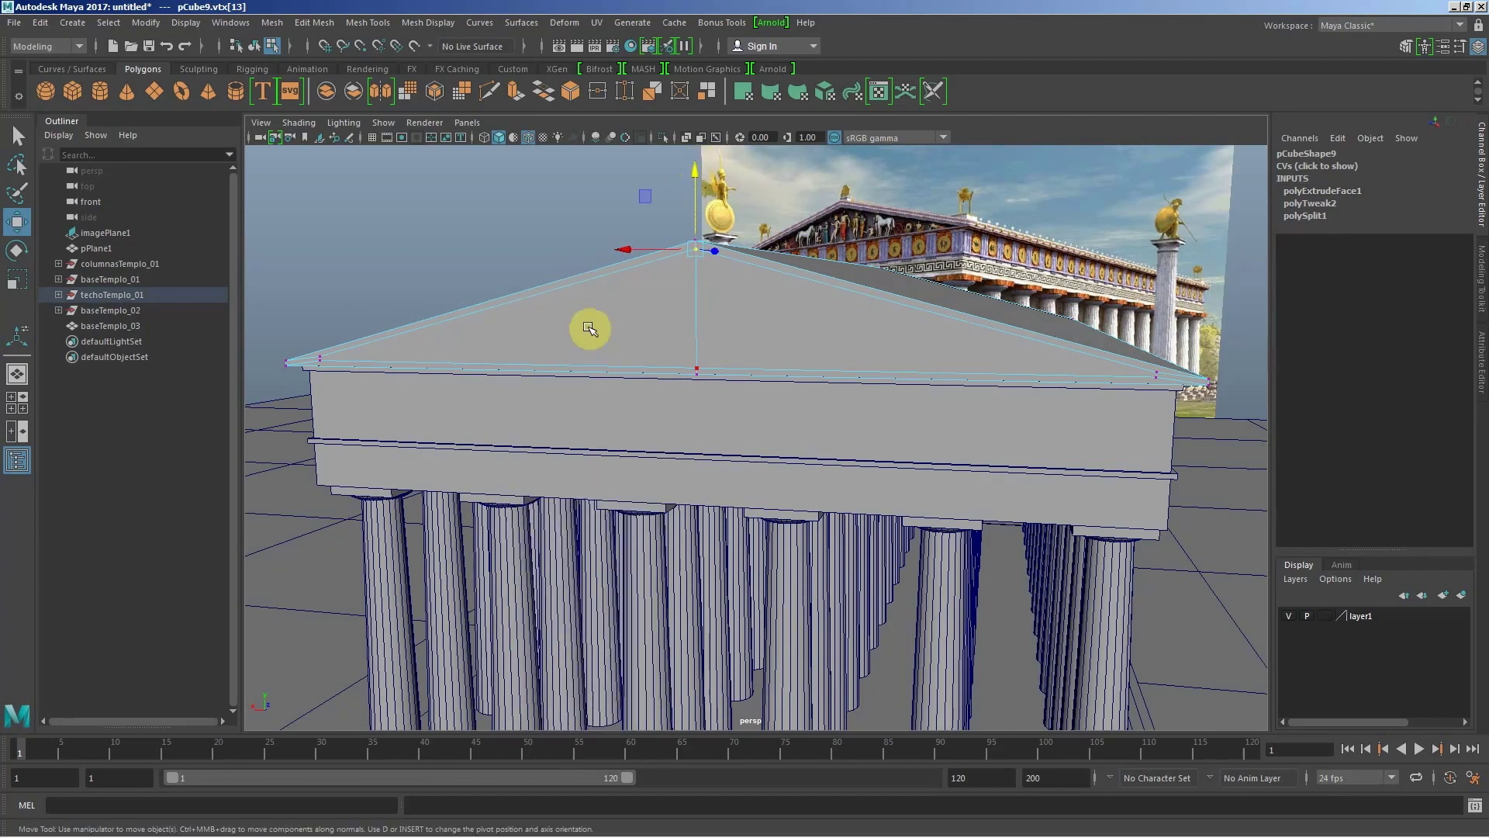
click(589, 329)
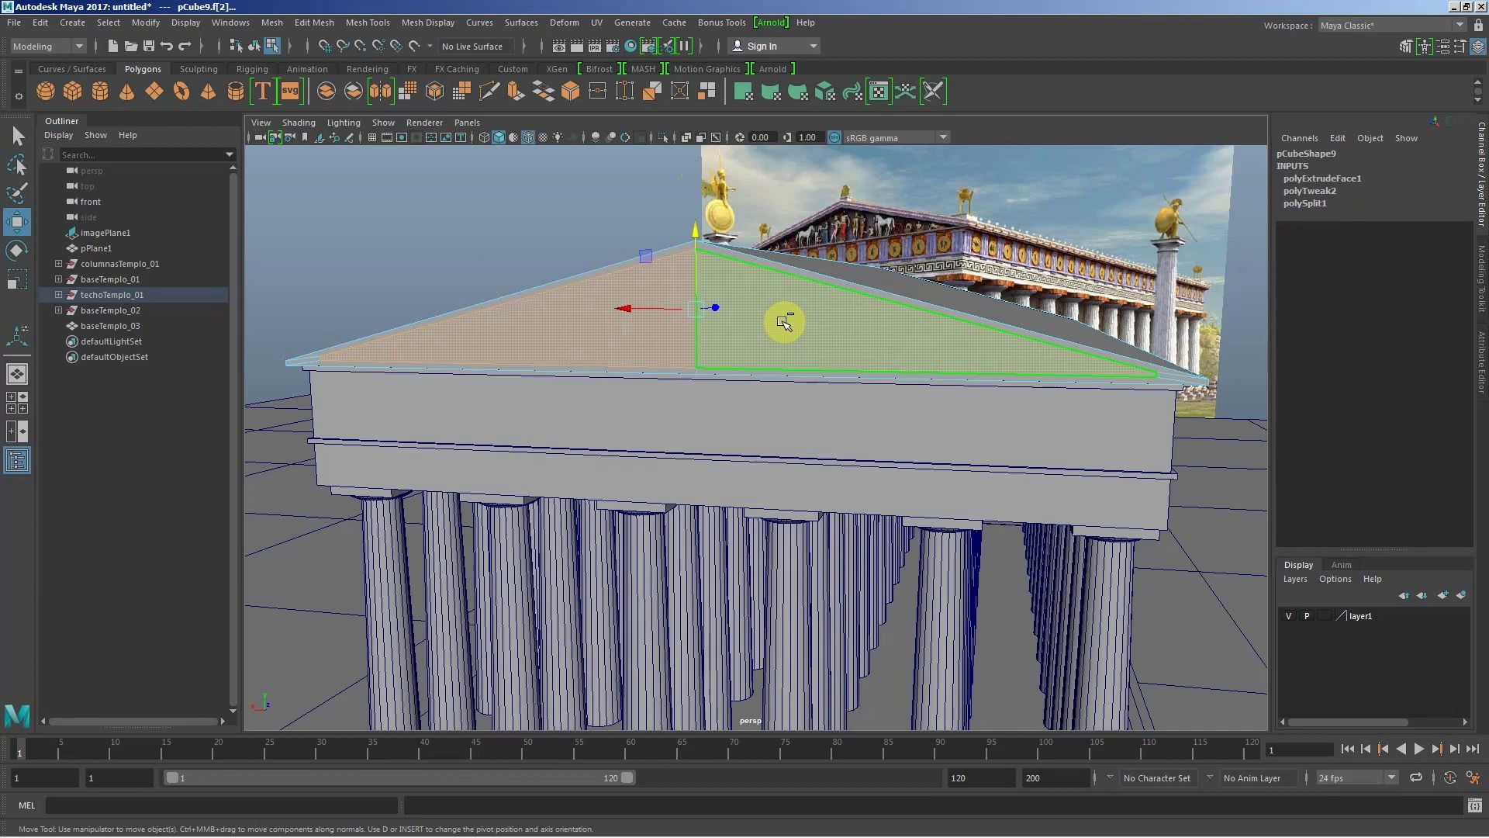
Step: Extrude the pediment panel again, pushing it back by -0.172
shift+right_click(785, 322)
shift+right_drag(781, 344, 779, 361)
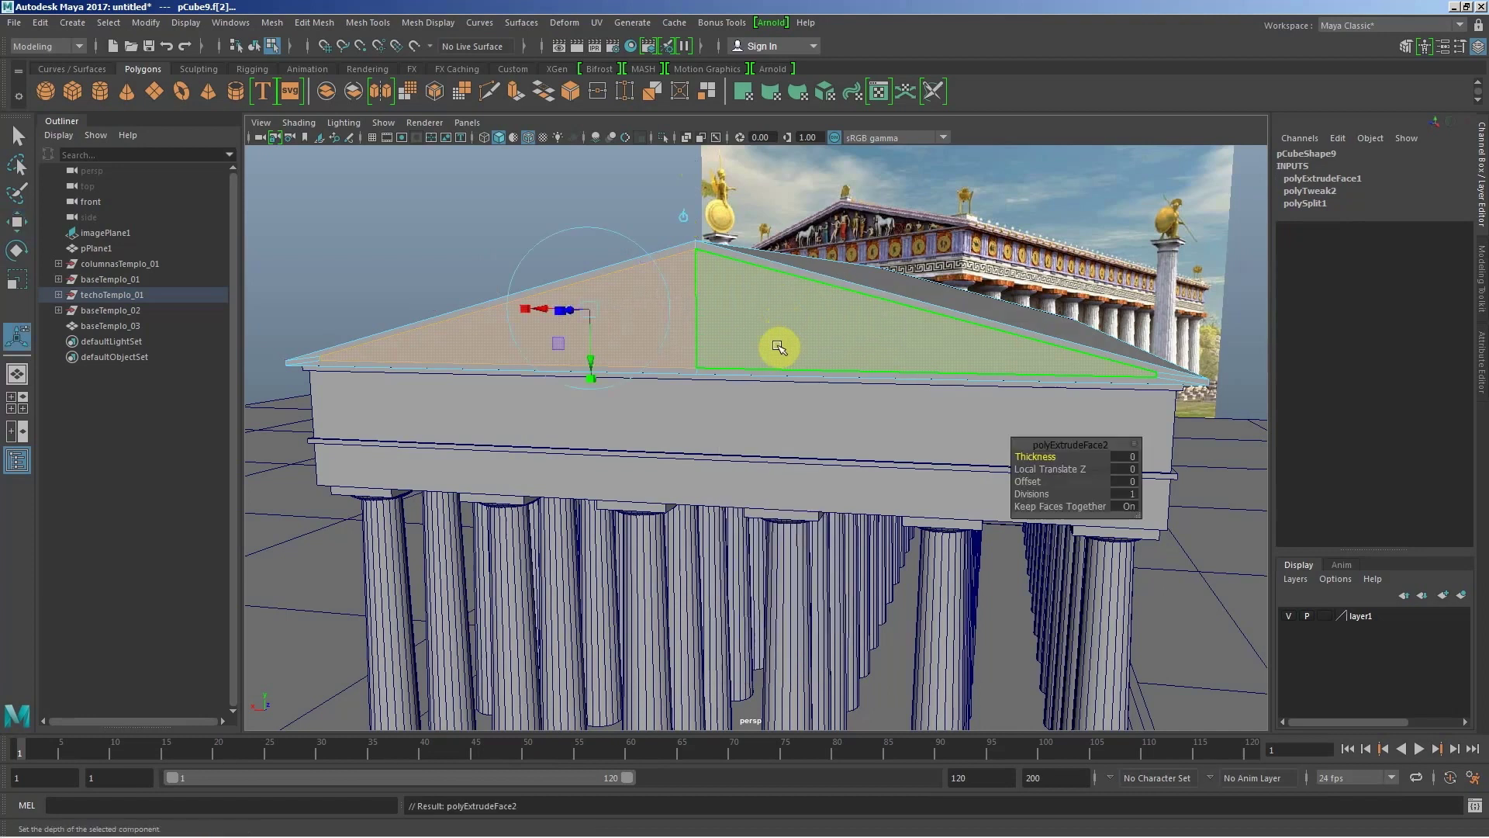
mouse_move(664, 369)
alt+mouse_down()
mouse_move(638, 346)
mouse_move(761, 356)
mouse_move(503, 393)
mouse_move(501, 378)
alt+mouse_up()
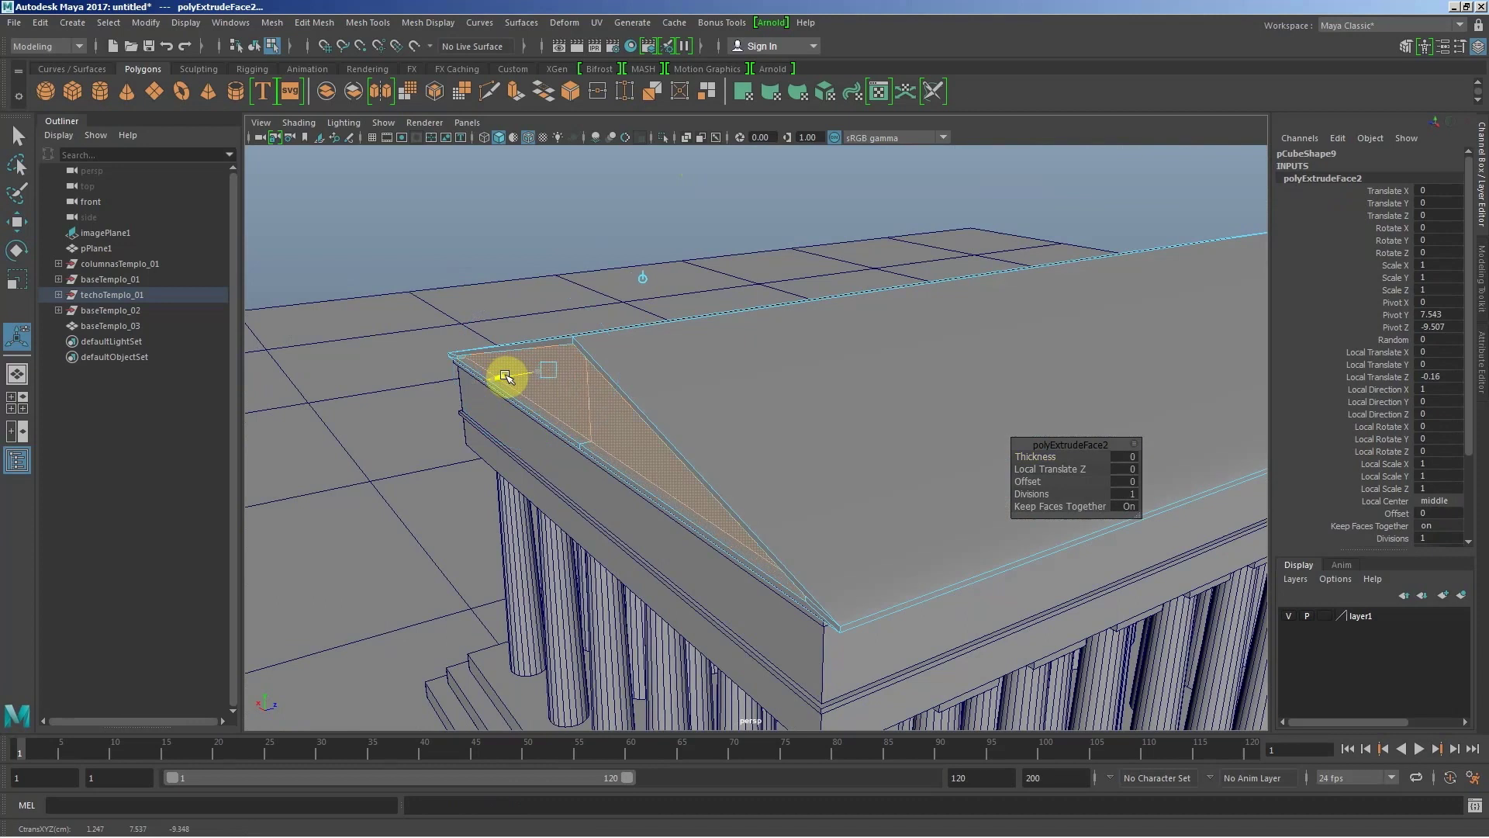
mouse_move(507, 377)
mouse_down()
mouse_move(536, 391)
mouse_move(622, 389)
mouse_move(595, 375)
mouse_move(542, 489)
mouse_move(612, 492)
mouse_move(555, 476)
mouse_move(596, 483)
mouse_up()
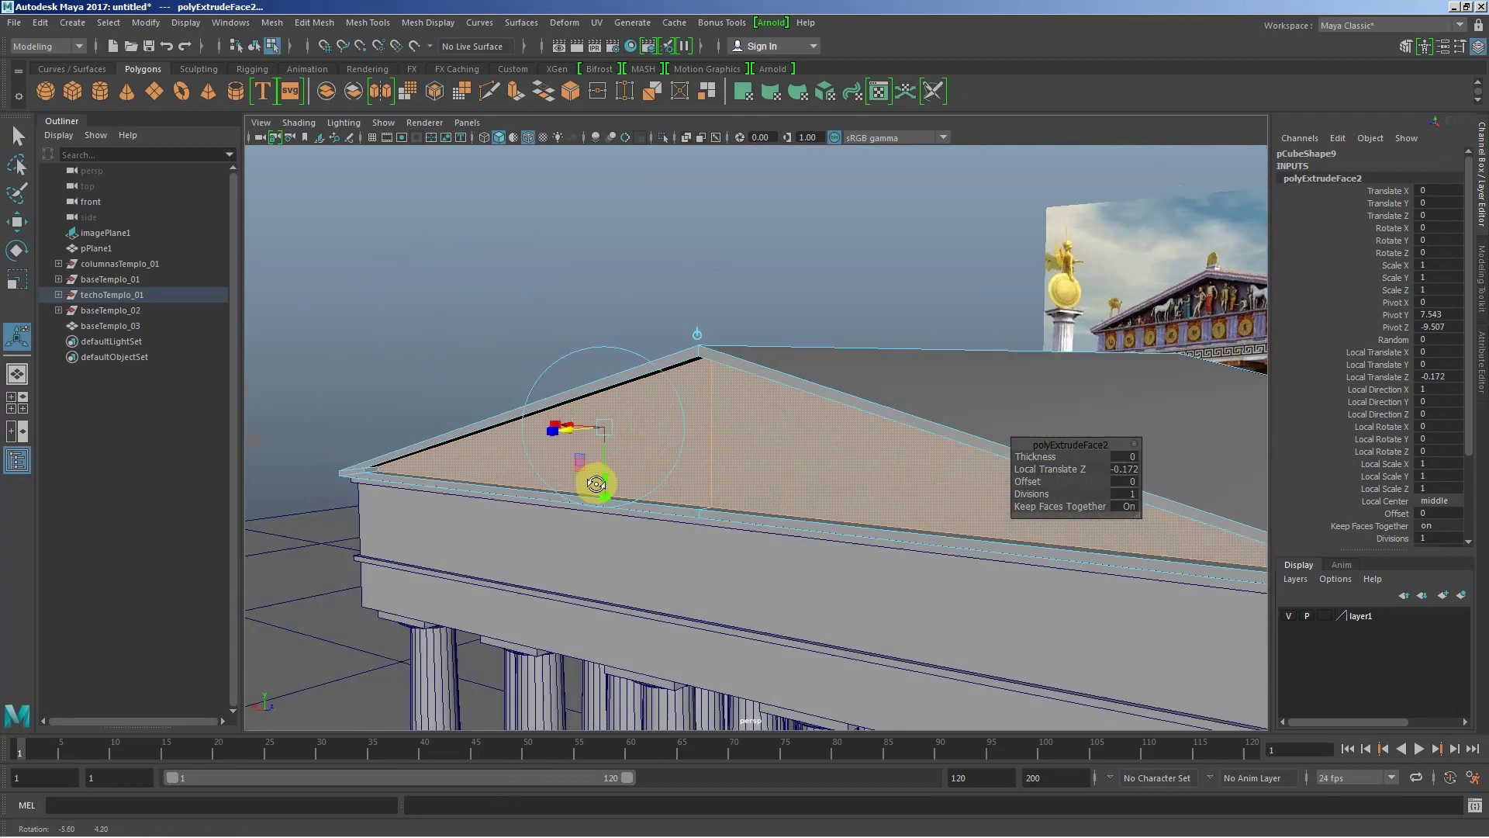
mouse_move(615, 482)
alt+right_down()
mouse_move(506, 486)
mouse_move(605, 448)
alt+right_up()
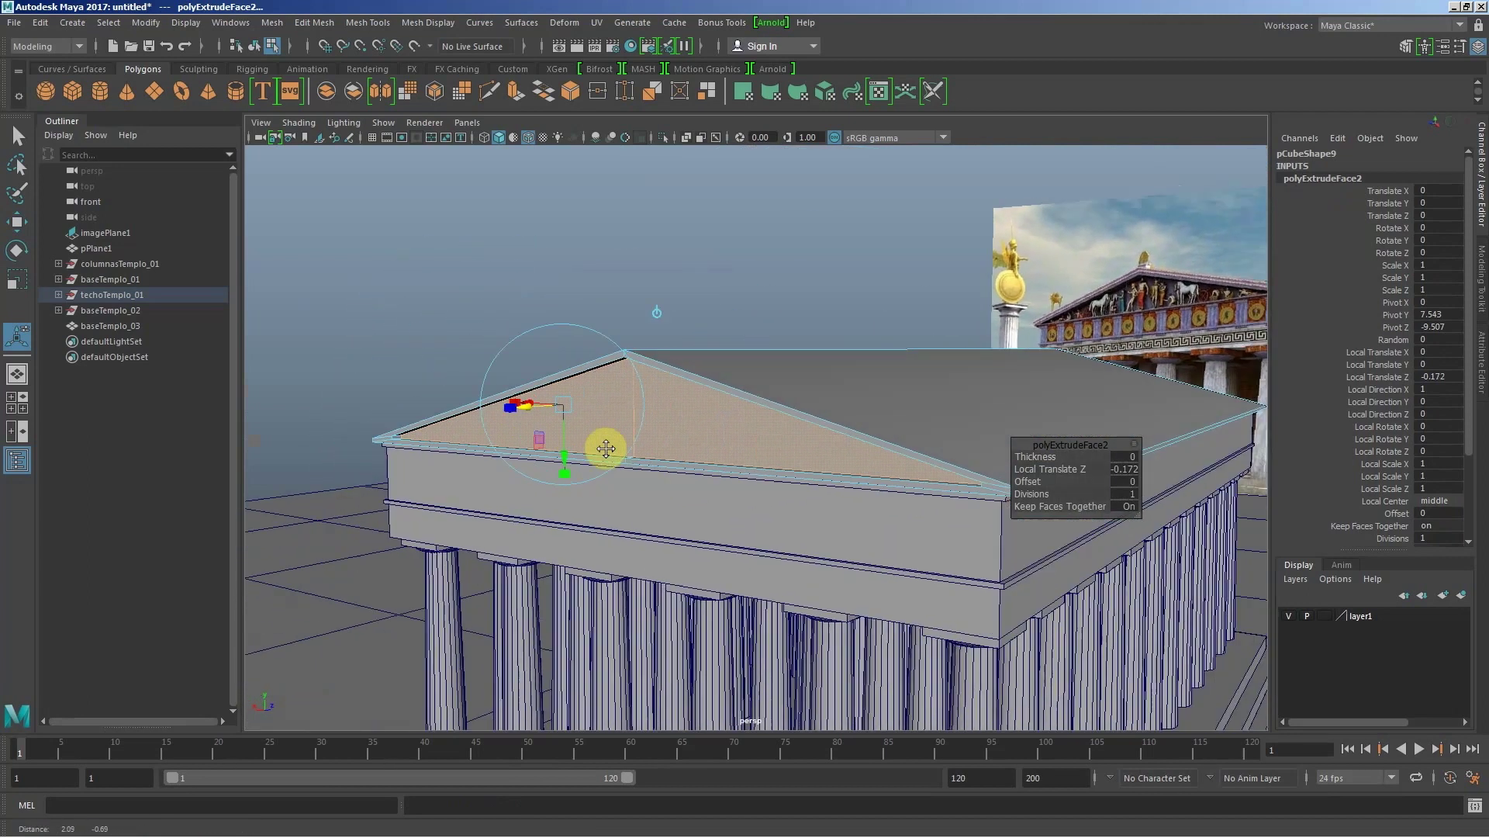
mouse_move(606, 448)
alt+mouse_down()
mouse_move(747, 456)
mouse_move(675, 455)
mouse_move(552, 346)
alt+mouse_up()
Step: Return the roof to object mode and deselect everything
right_click(551, 347)
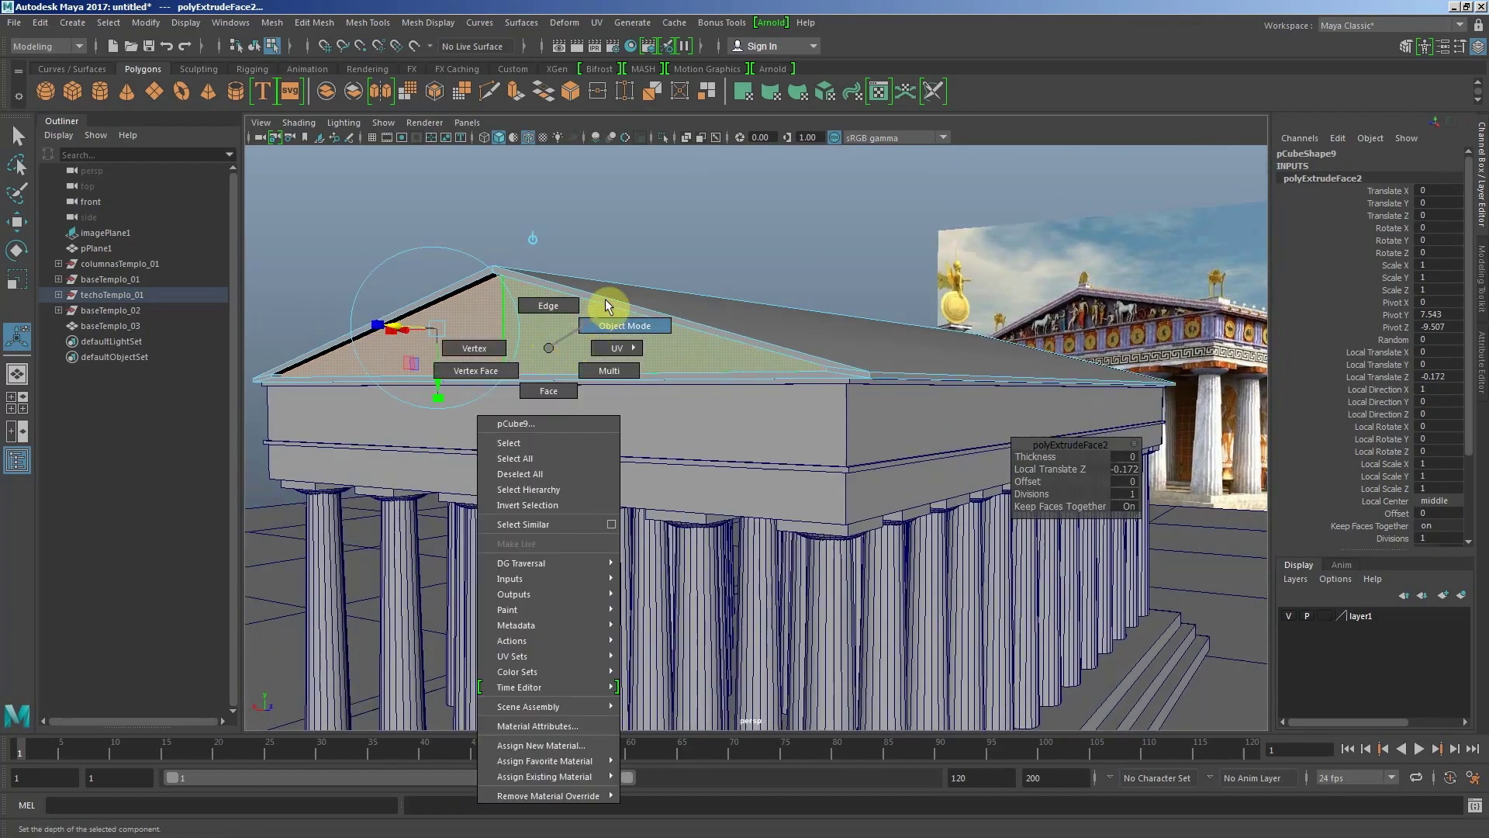
right_drag(551, 346, 625, 325)
click(683, 262)
scroll(684, 386, down, 1)
mouse_move(684, 387)
alt+mouse_down()
mouse_move(515, 365)
mouse_move(556, 366)
mouse_move(488, 313)
alt+mouse_up()
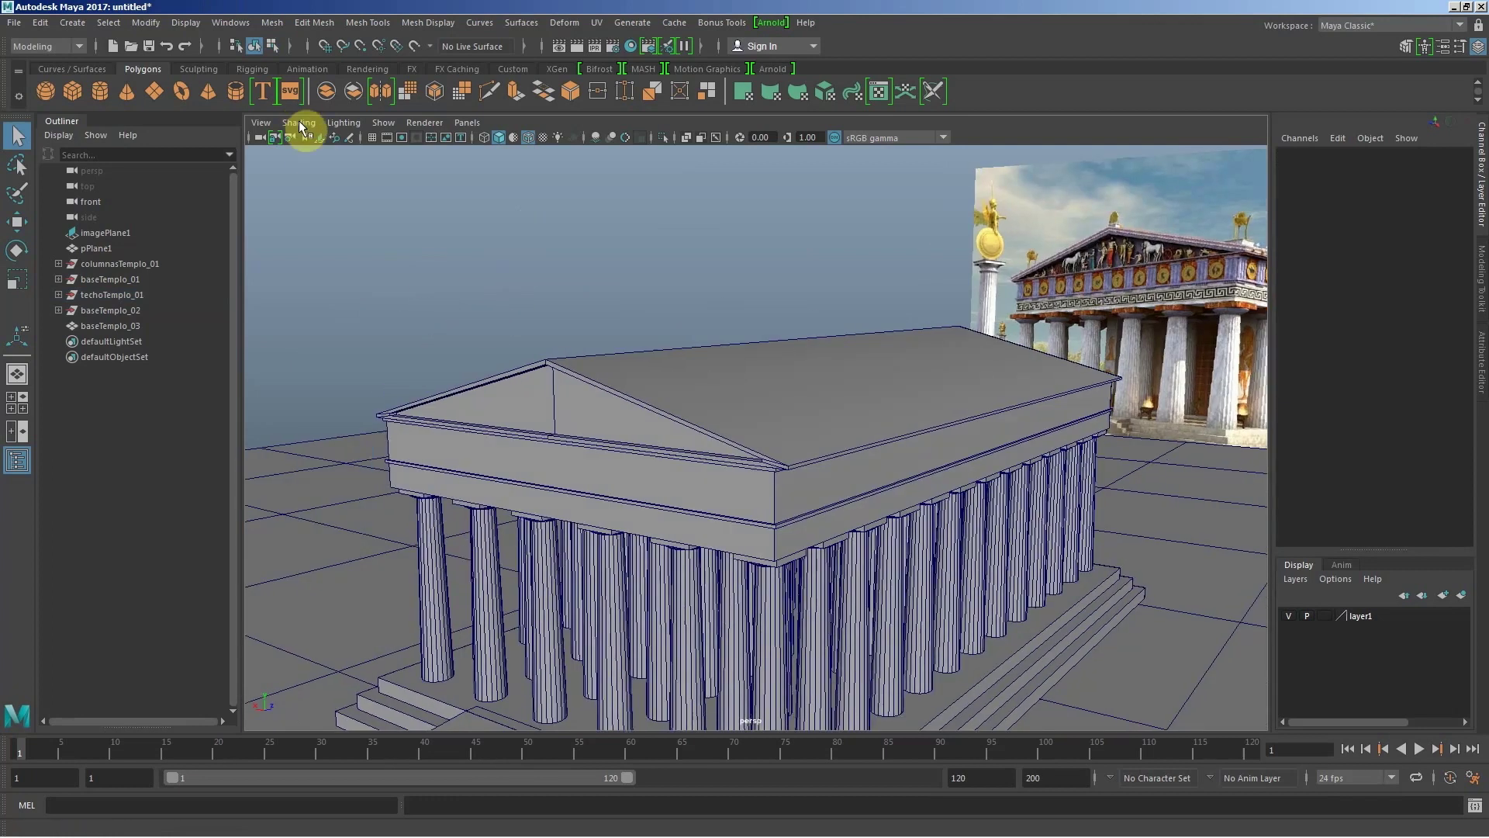
Step: Turn off the Wireframe on Shaded overlay and orbit around the temple
click(298, 122)
click(407, 280)
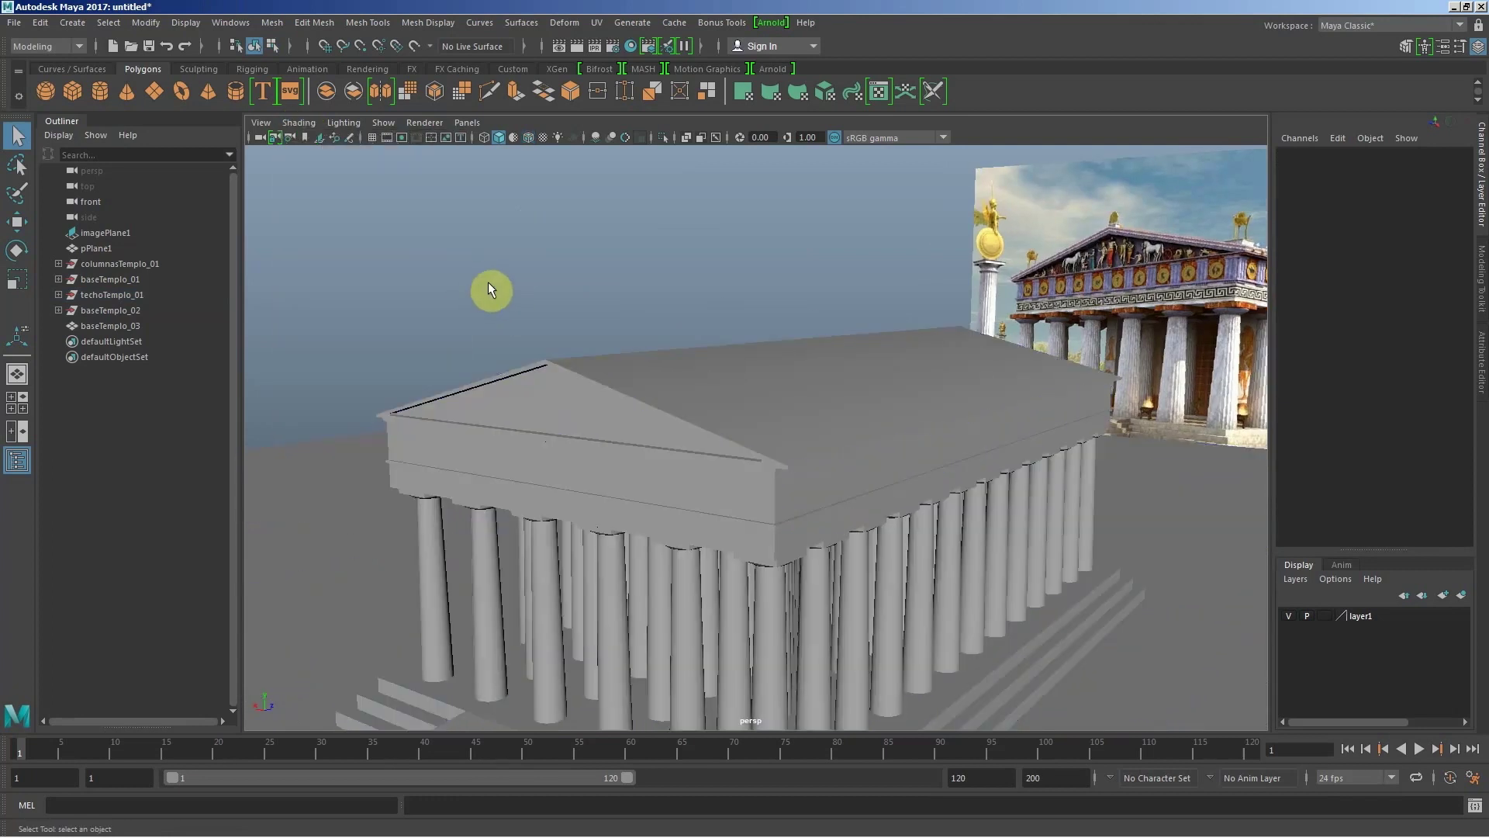
mouse_move(690, 444)
alt+mouse_down()
mouse_move(608, 416)
mouse_move(682, 421)
mouse_move(661, 408)
mouse_move(456, 411)
mouse_move(674, 412)
alt+mouse_up()
alt+right_drag(675, 412, 1056, 473)
alt+right_drag(1165, 510, 905, 492)
mouse_move(904, 492)
alt+mouse_down()
mouse_move(844, 505)
mouse_move(894, 486)
mouse_move(877, 496)
mouse_move(1130, 535)
alt+mouse_up()
alt+right_drag(1130, 535, 783, 479)
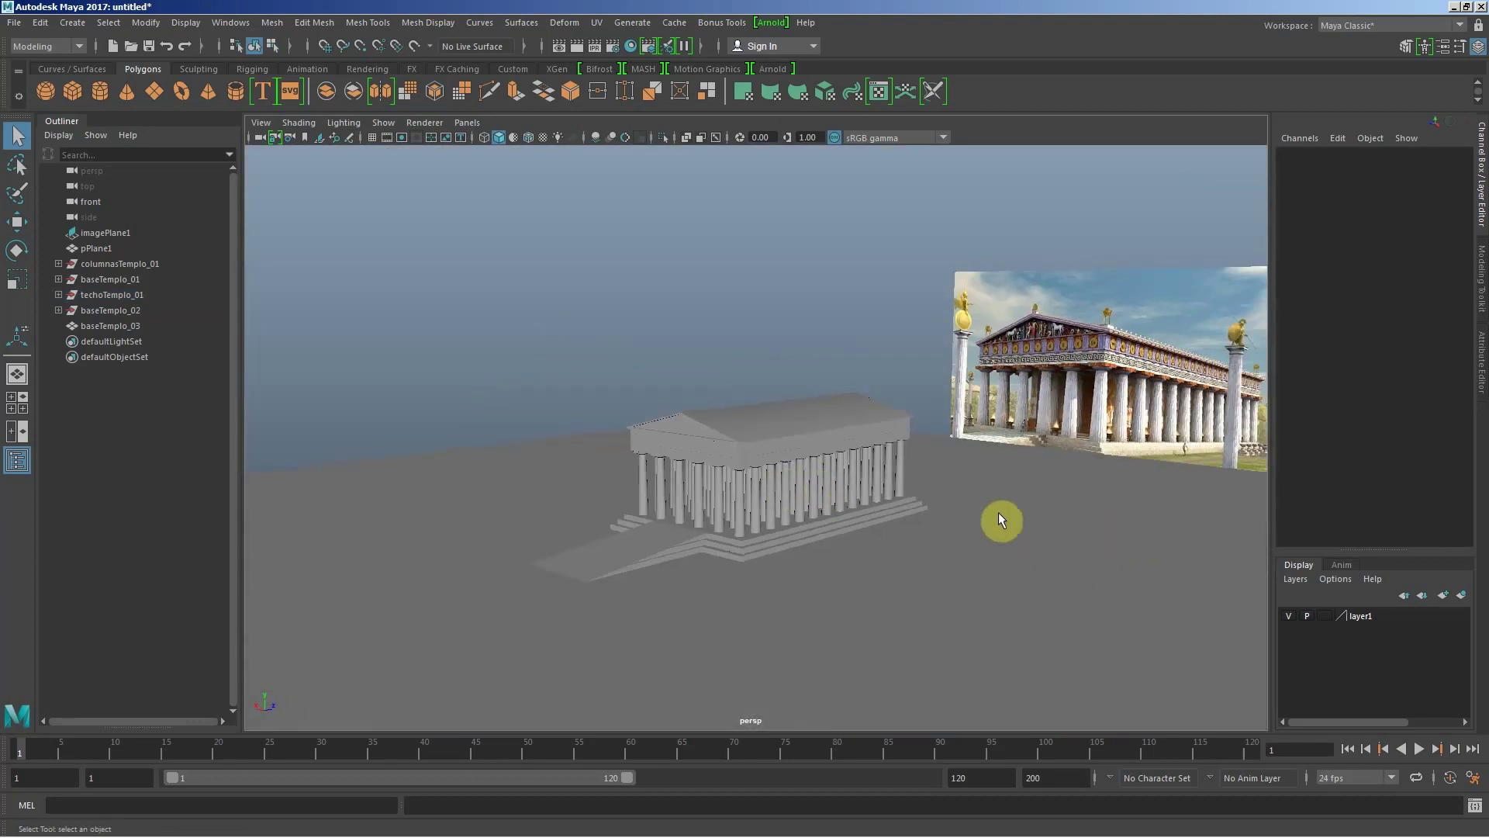
Step: Zoom in on the temple and select the roof object techoTemplo_01
mouse_move(1000, 518)
alt+mouse_down()
mouse_move(725, 458)
mouse_move(928, 466)
mouse_move(605, 465)
mouse_move(1020, 509)
alt+mouse_up()
alt+right_drag(1021, 509, 947, 499)
alt+drag(947, 499, 856, 470)
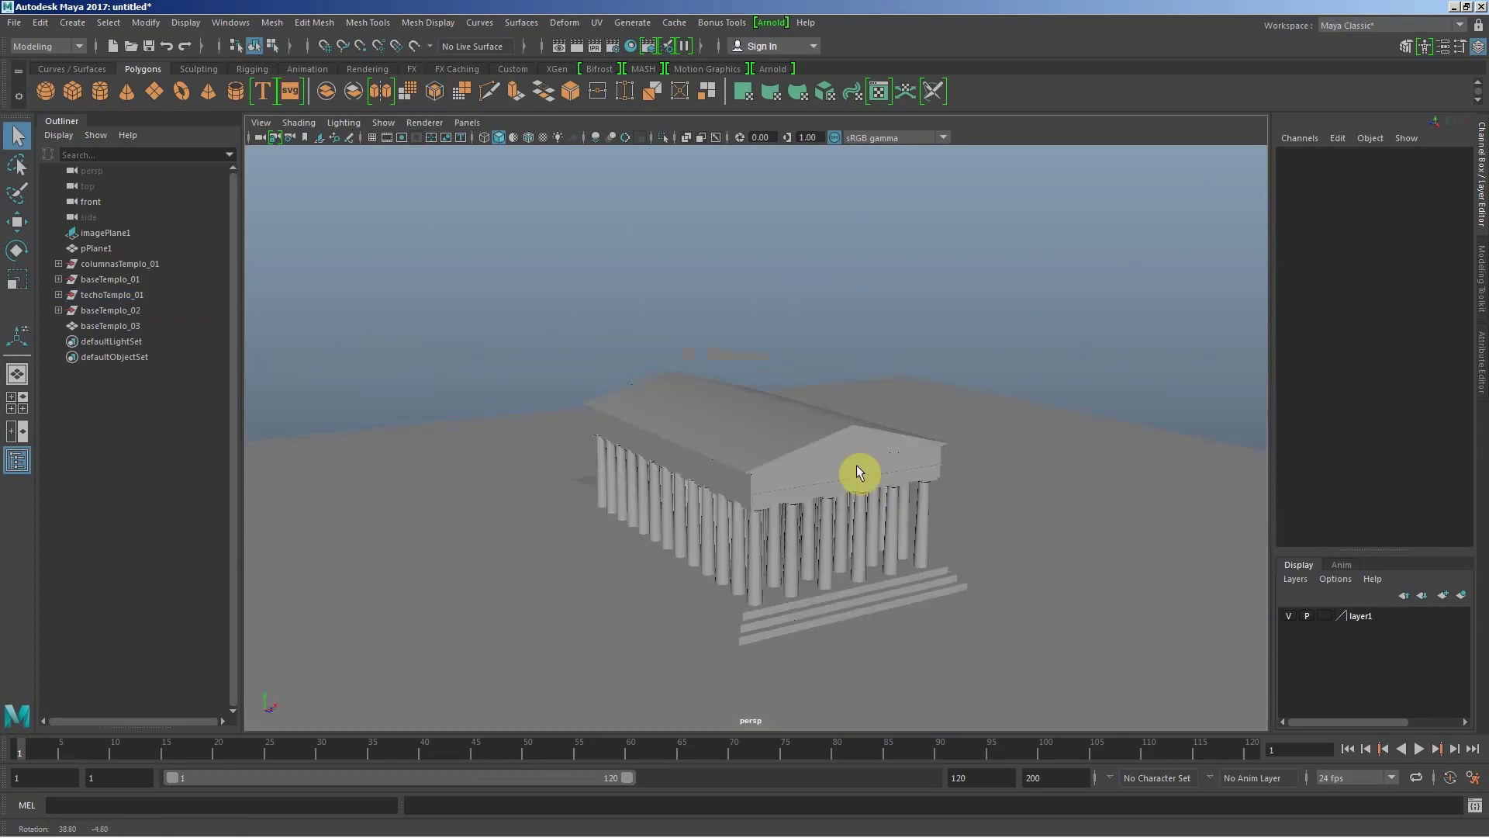
alt+right_drag(857, 466, 1087, 529)
click(951, 476)
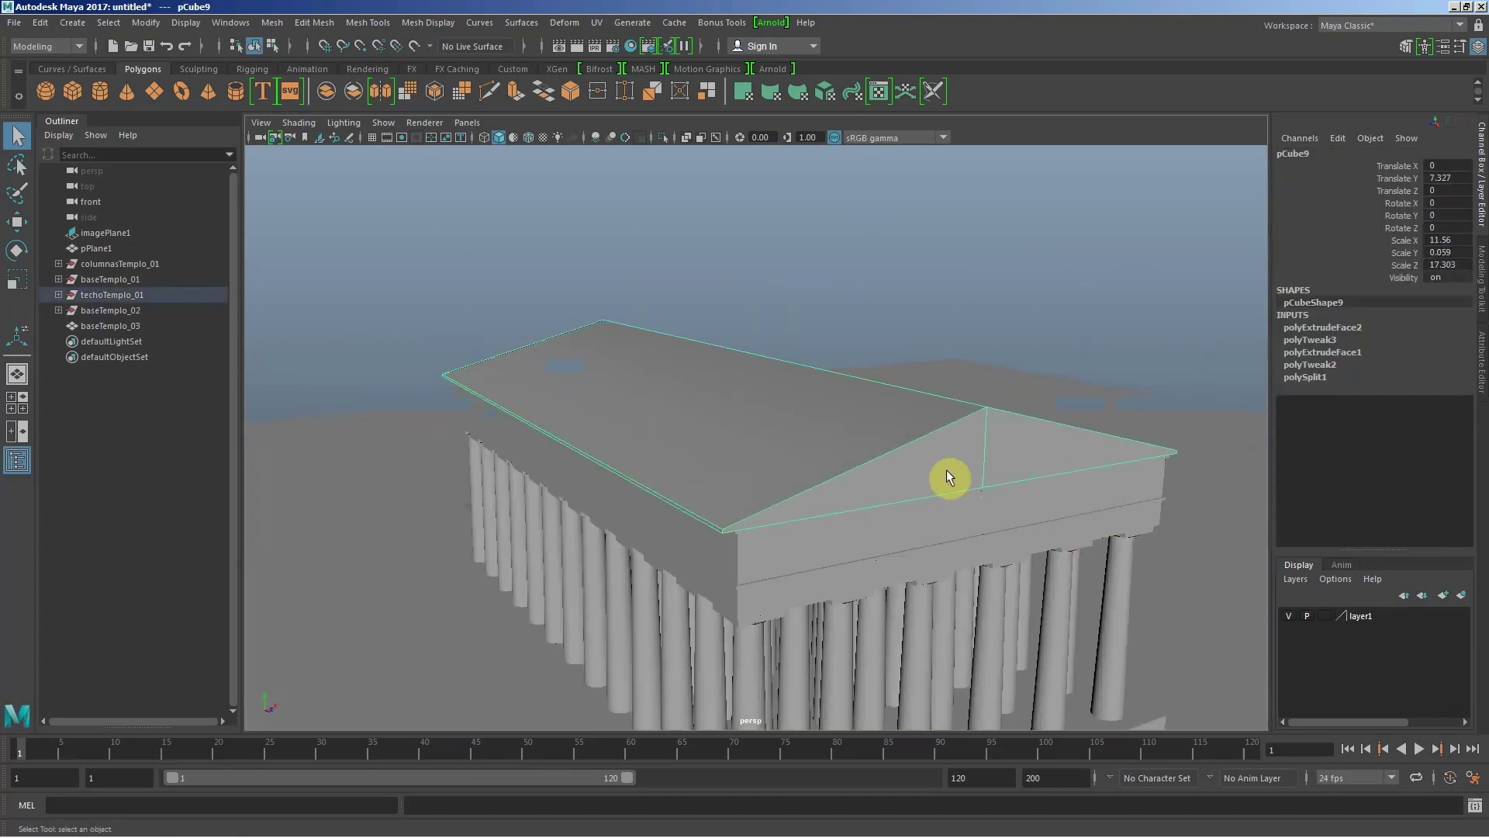
mouse_move(908, 471)
alt+mouse_down()
mouse_move(1180, 465)
mouse_move(858, 426)
mouse_move(701, 462)
mouse_move(781, 453)
mouse_move(808, 418)
mouse_move(849, 443)
mouse_move(877, 421)
mouse_move(835, 440)
alt+mouse_up()
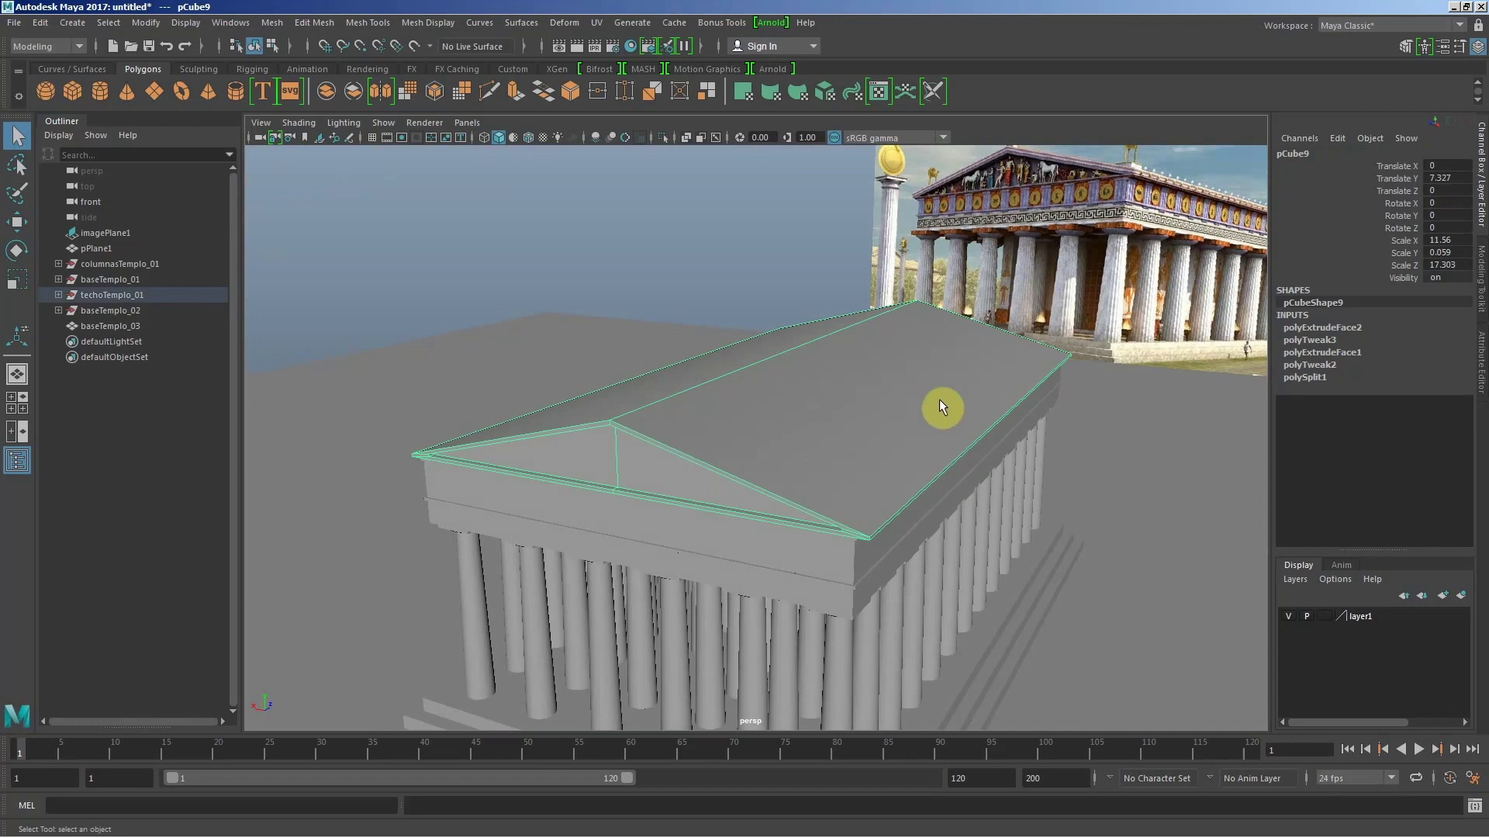
mouse_move(942, 407)
alt+mouse_down()
mouse_move(802, 406)
mouse_move(898, 387)
mouse_move(848, 394)
alt+mouse_up()
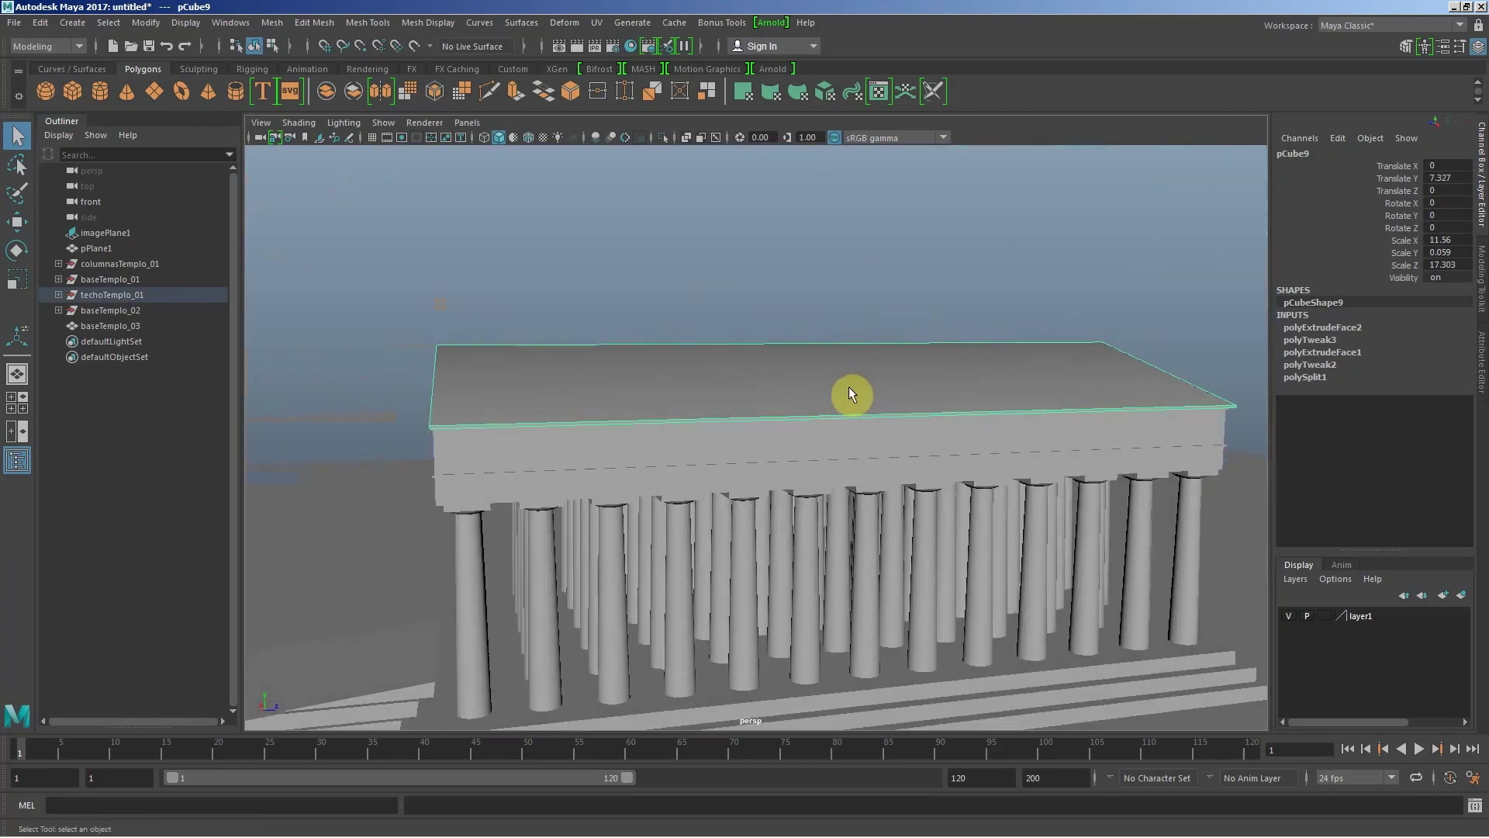
Step: Isolate the roof slab with Ctrl+1 and Multi-Cut a new edge across its middle
key(ctrl+1)
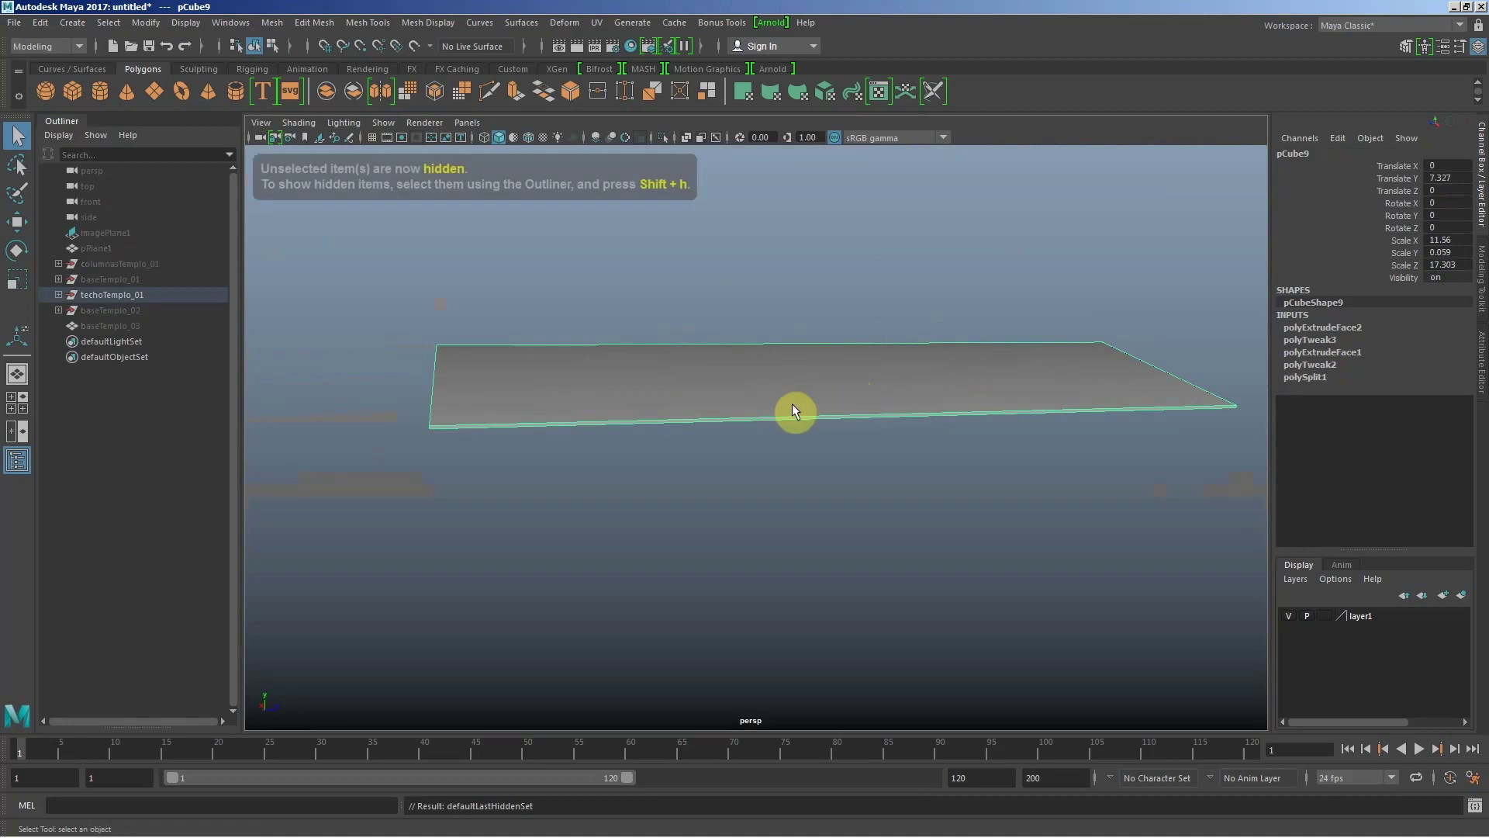
mouse_move(851, 462)
alt+mouse_down()
mouse_move(784, 426)
mouse_move(742, 429)
mouse_move(770, 425)
alt+mouse_up()
right_drag(789, 381, 788, 333)
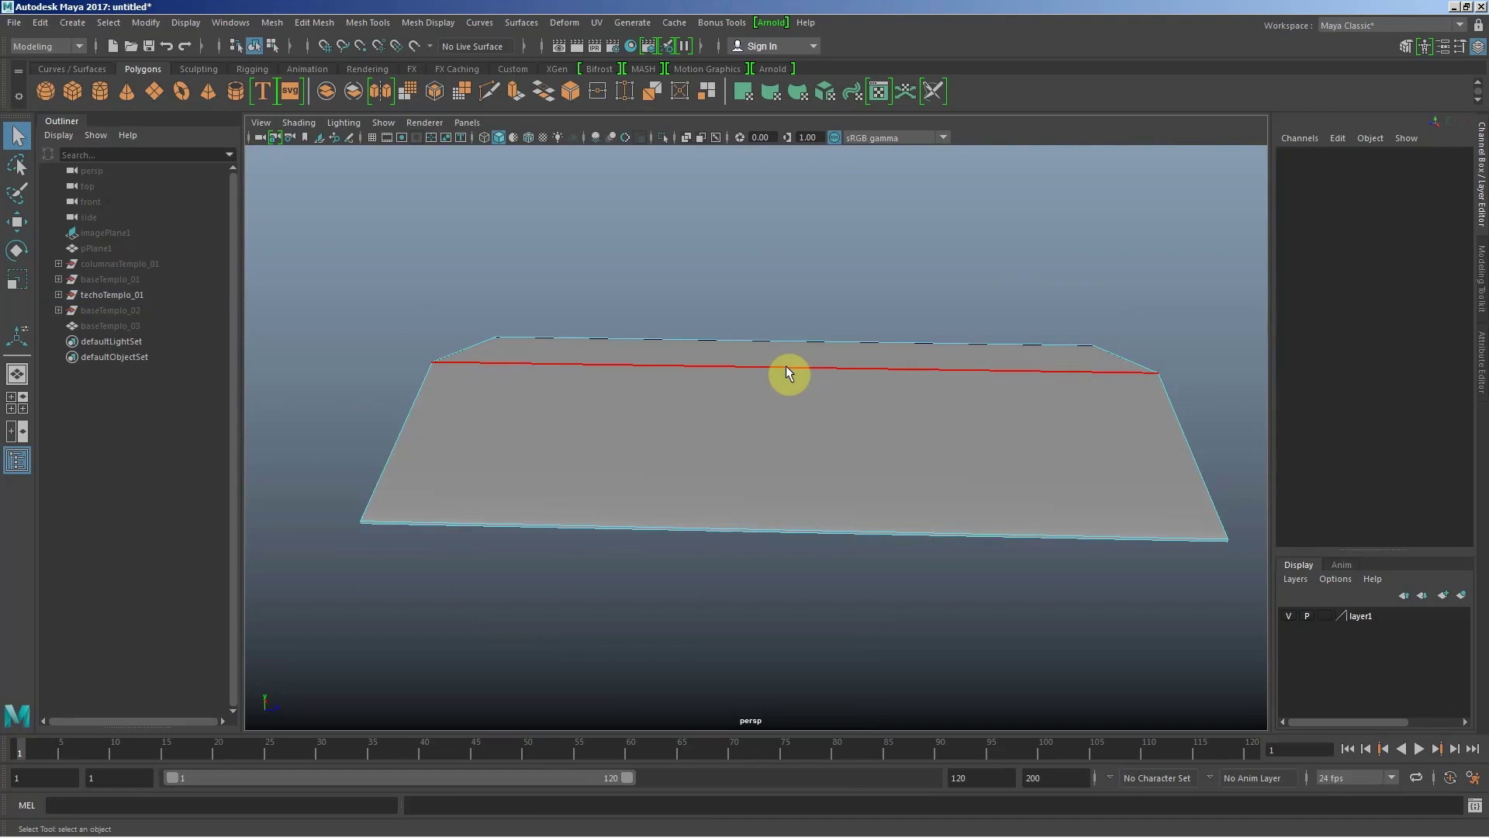
shift+right_drag(785, 365, 680, 374)
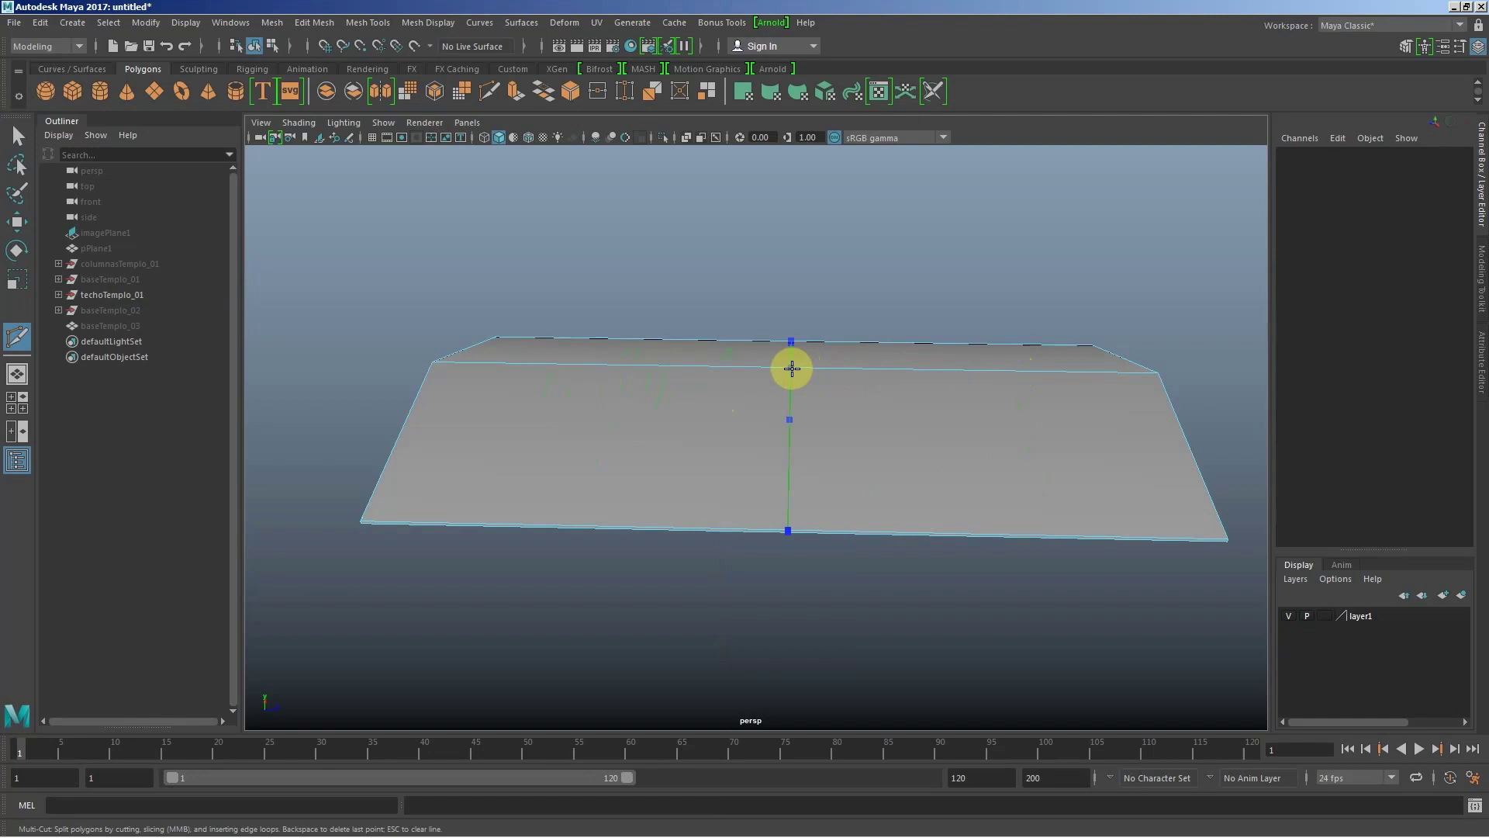
key(Return)
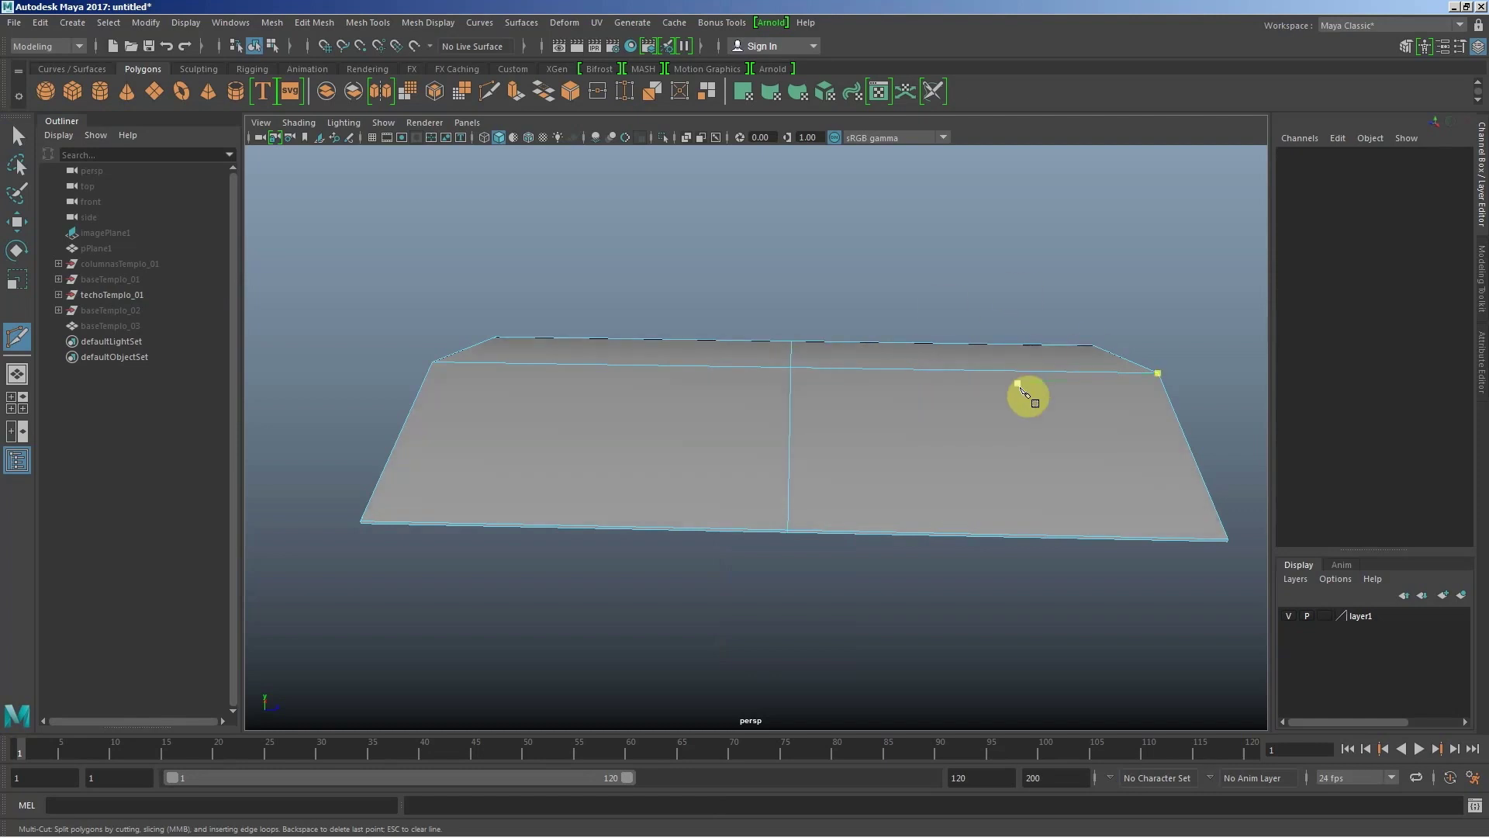
alt+drag(950, 430, 985, 411)
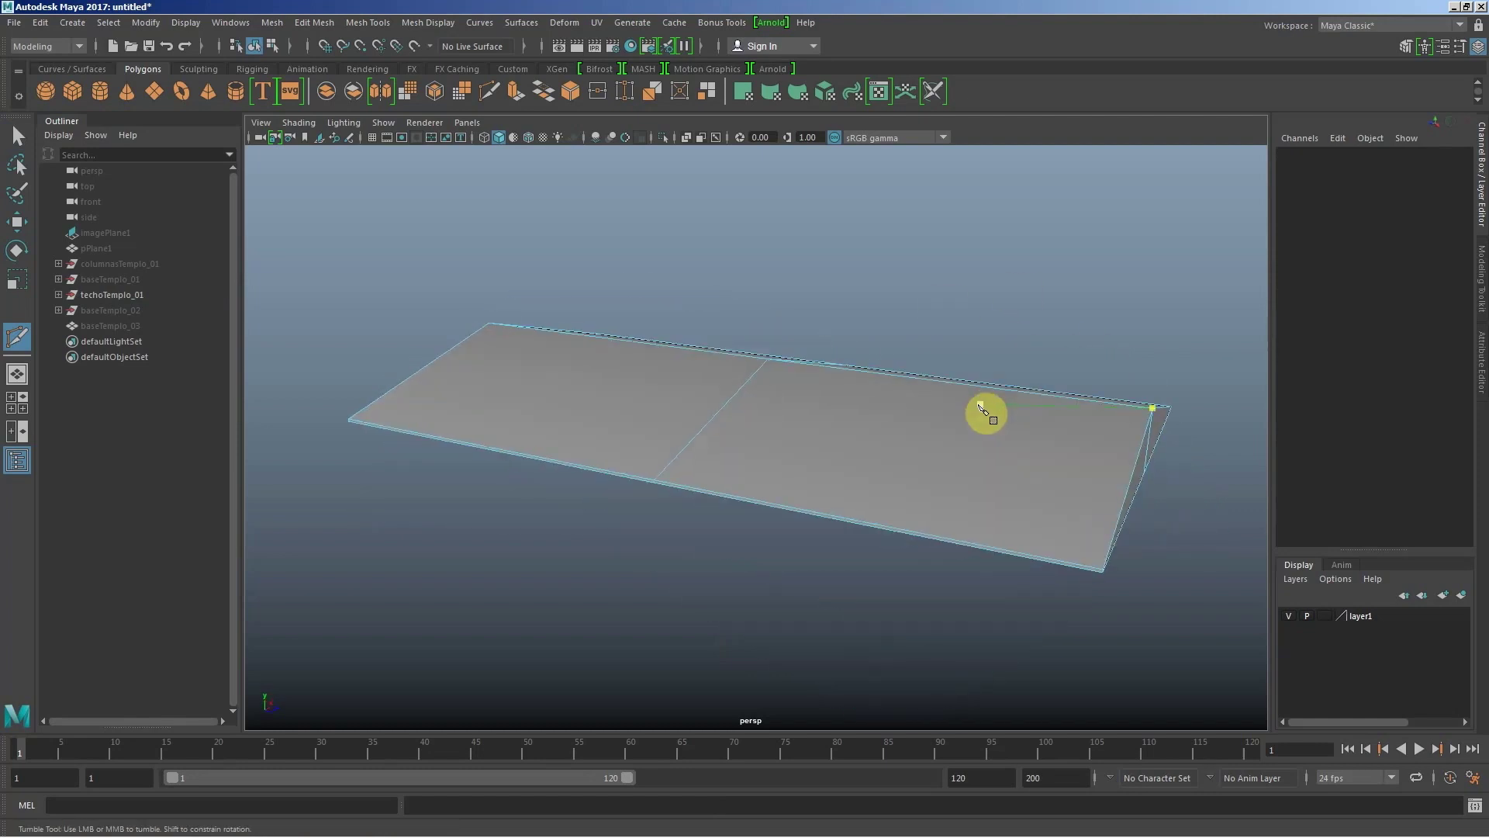
Step: Delete the right-hand half face of the slab and return to object mode
key(w)
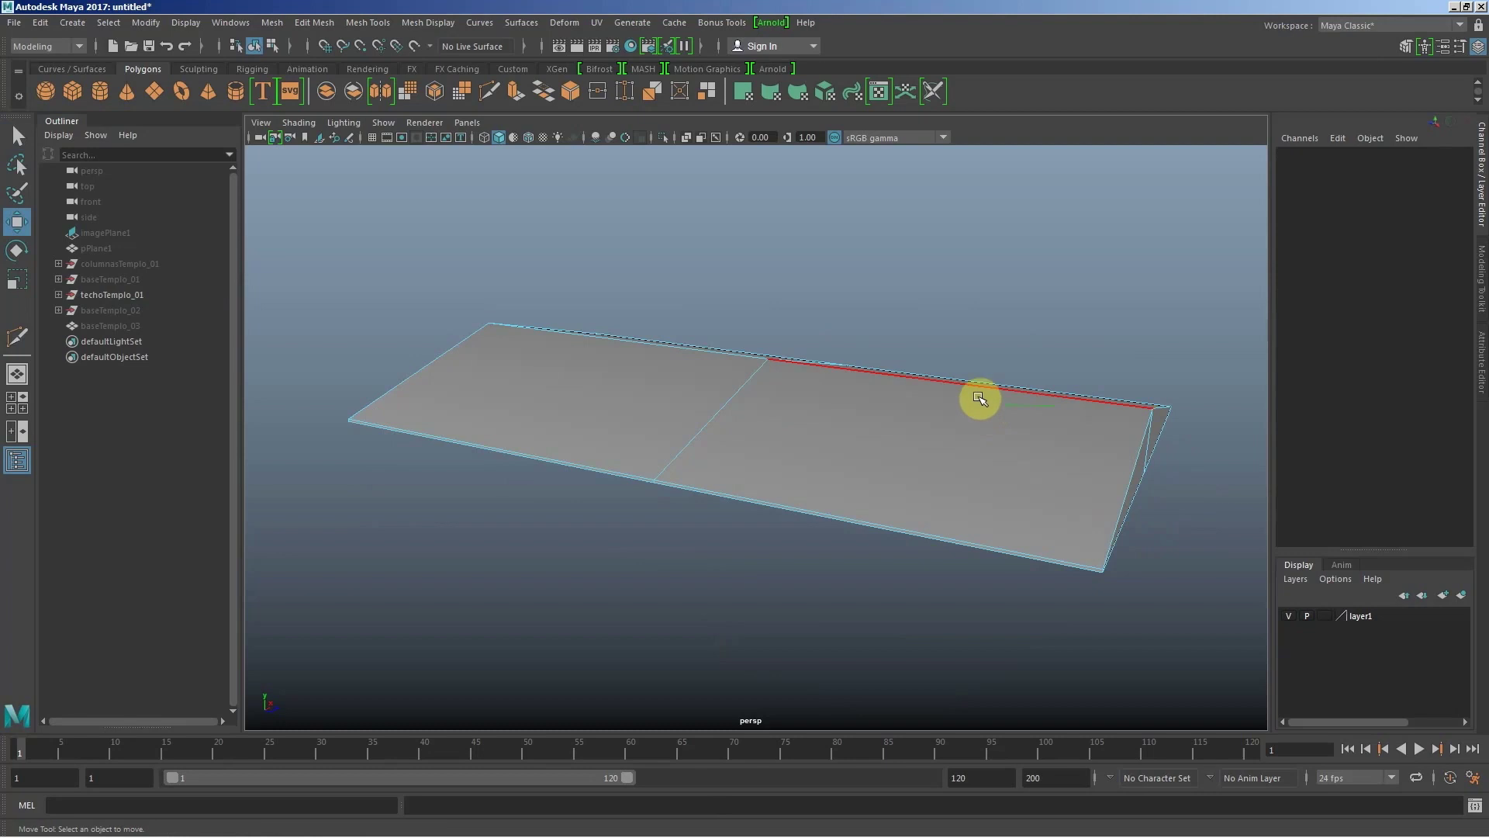
right_drag(960, 394, 960, 419)
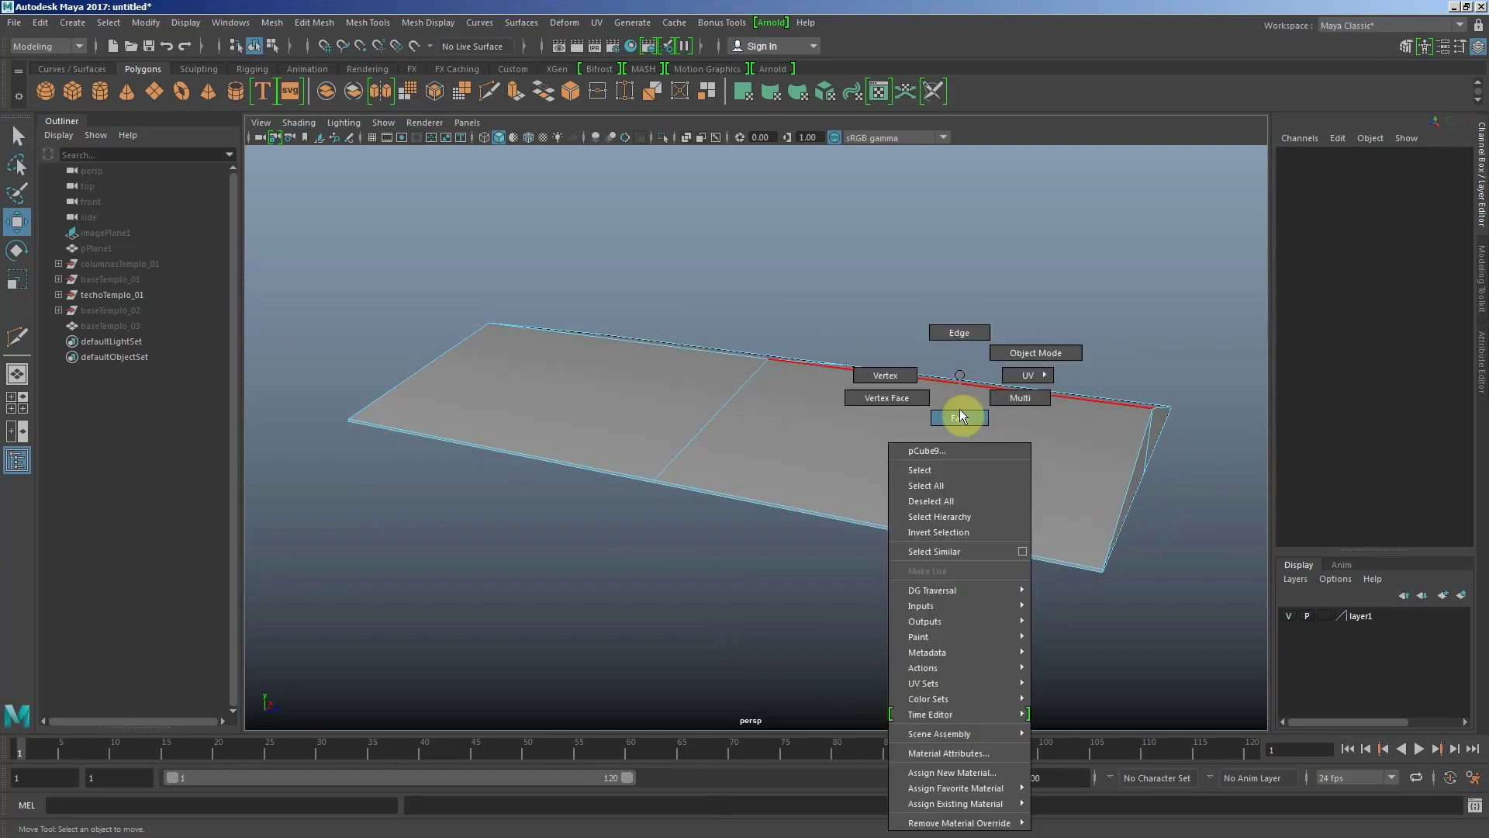
drag(967, 316, 1283, 687)
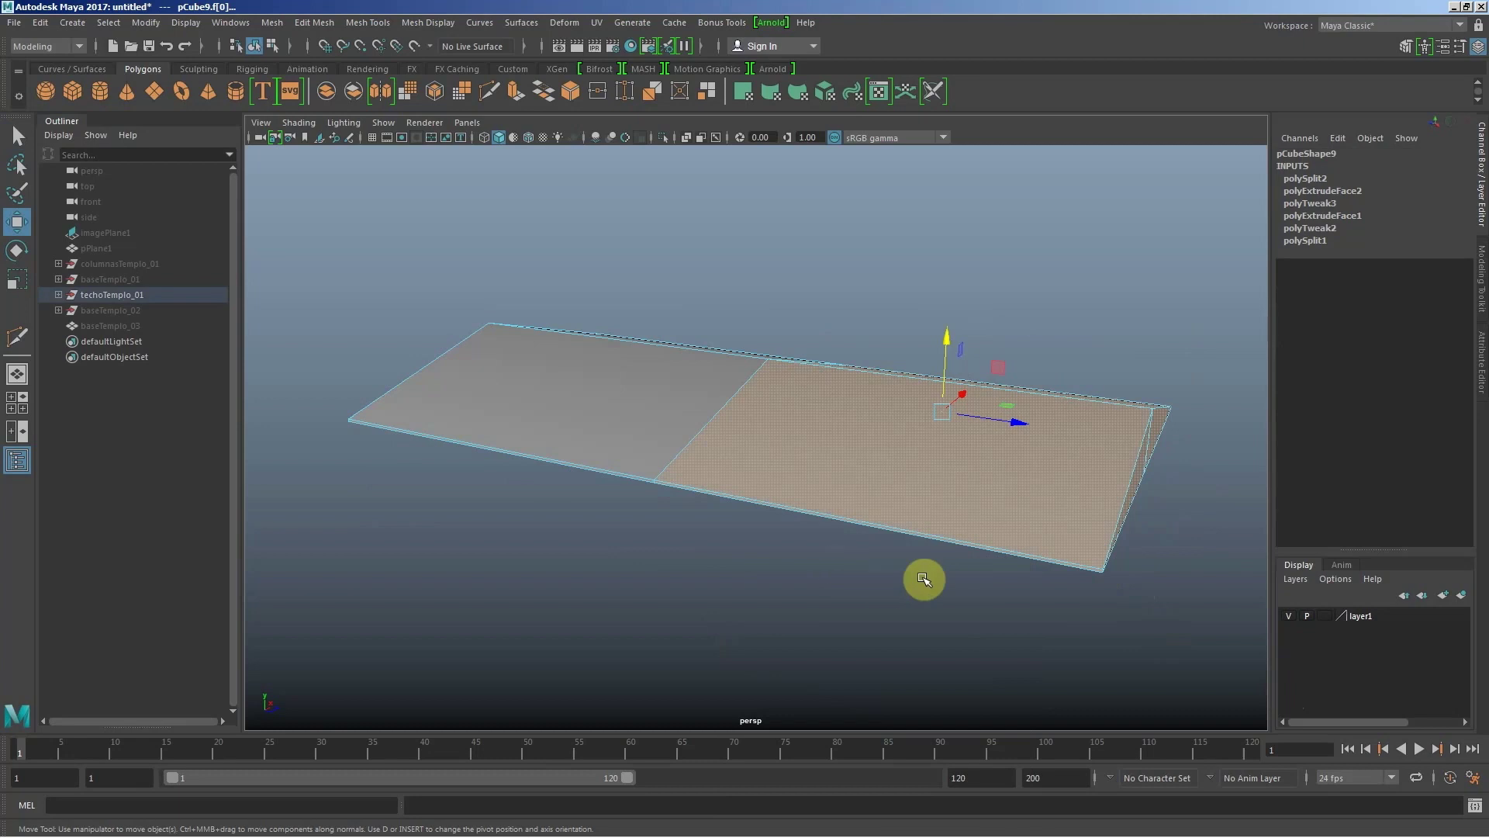
key(Delete)
mouse_move(658, 515)
alt+mouse_down()
mouse_move(668, 482)
mouse_move(850, 502)
mouse_move(977, 470)
mouse_move(788, 502)
mouse_move(835, 491)
mouse_move(688, 406)
alt+mouse_up()
right_click(692, 374)
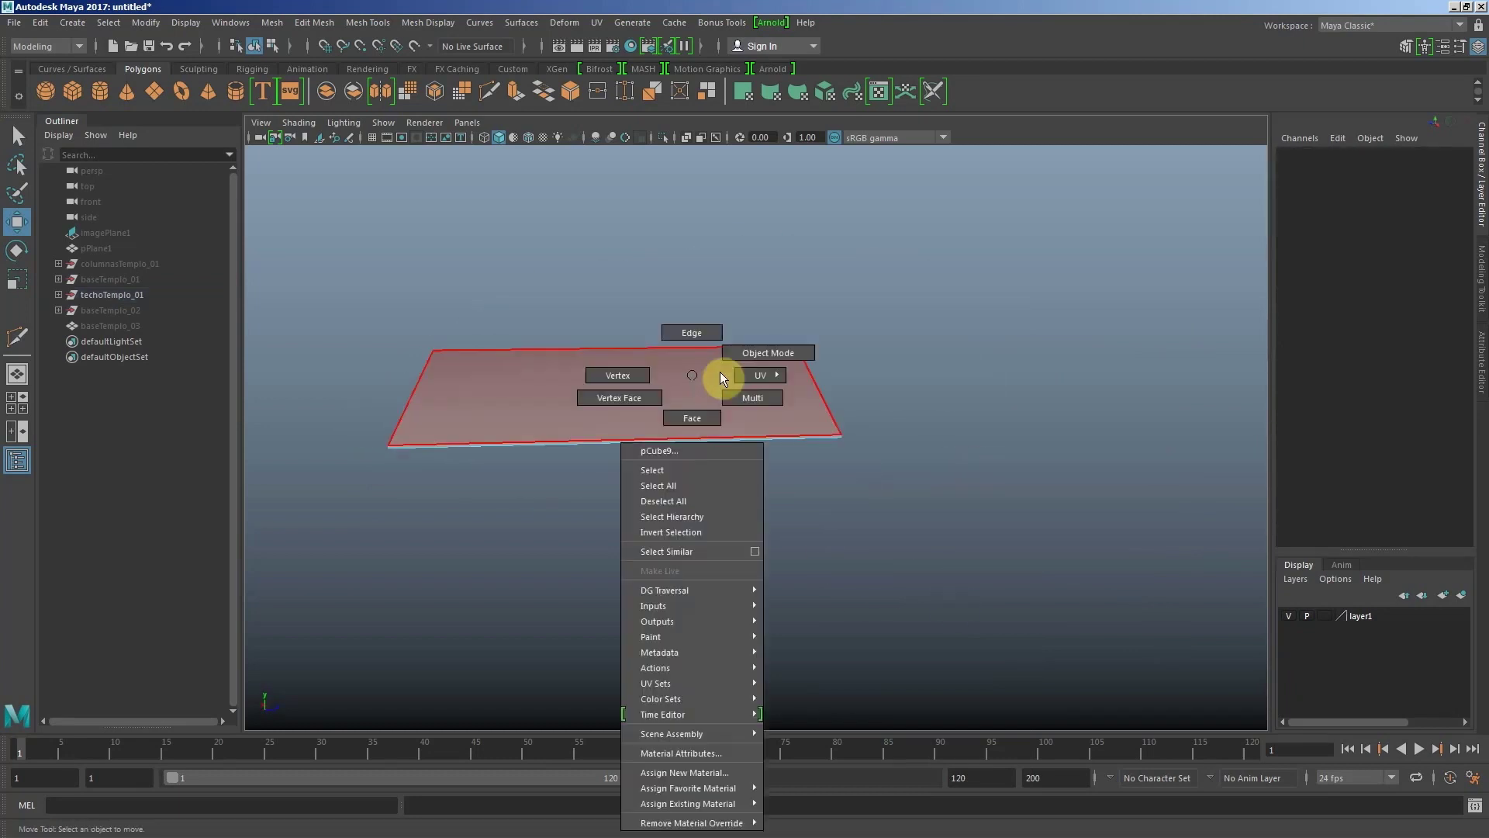
click(727, 318)
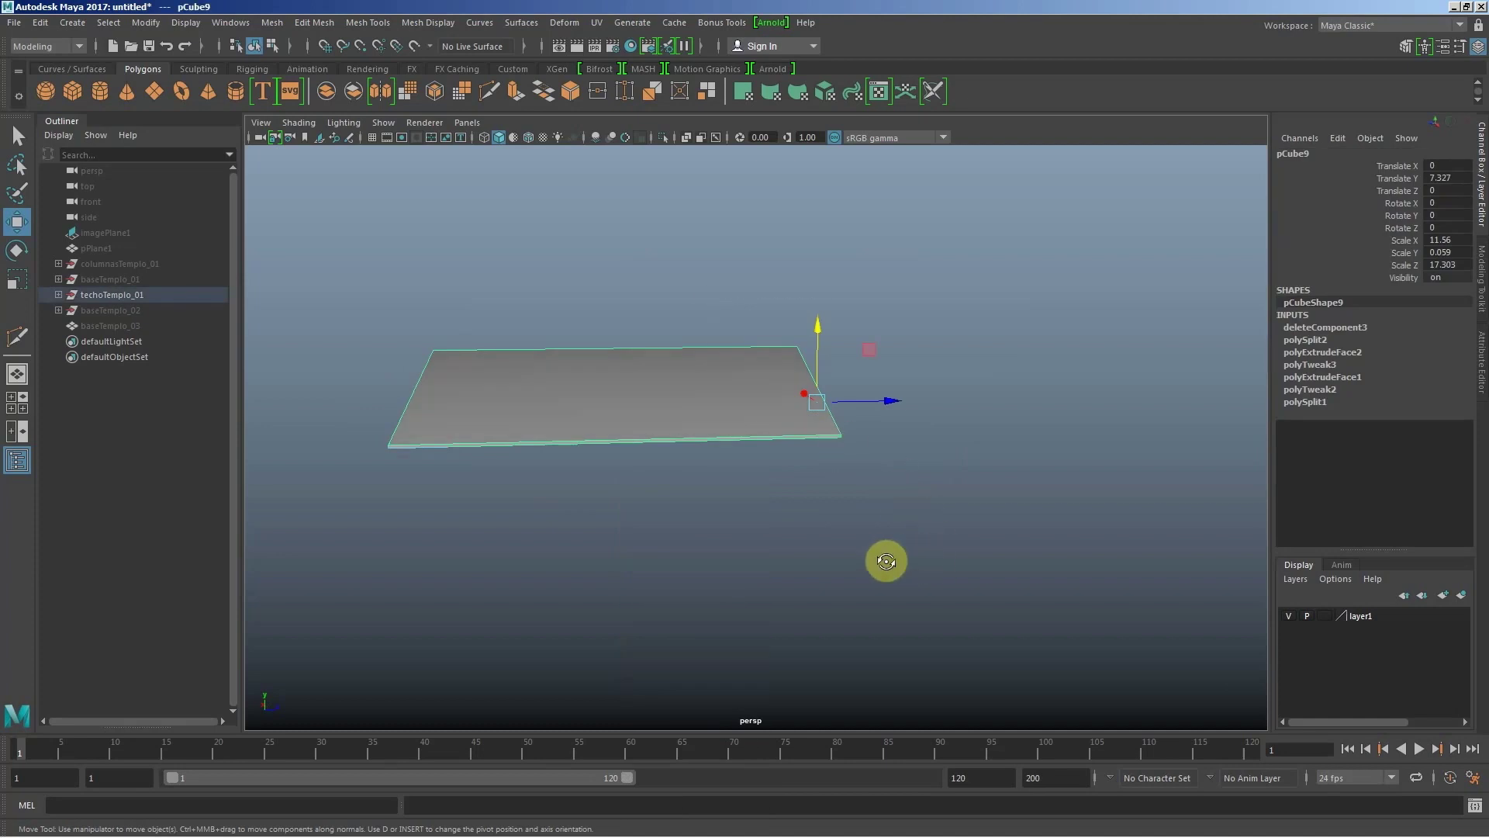
Step: Mirror the half roof slab about its bounding box
alt+drag(886, 561, 905, 549)
shift+right_drag(690, 398, 657, 575)
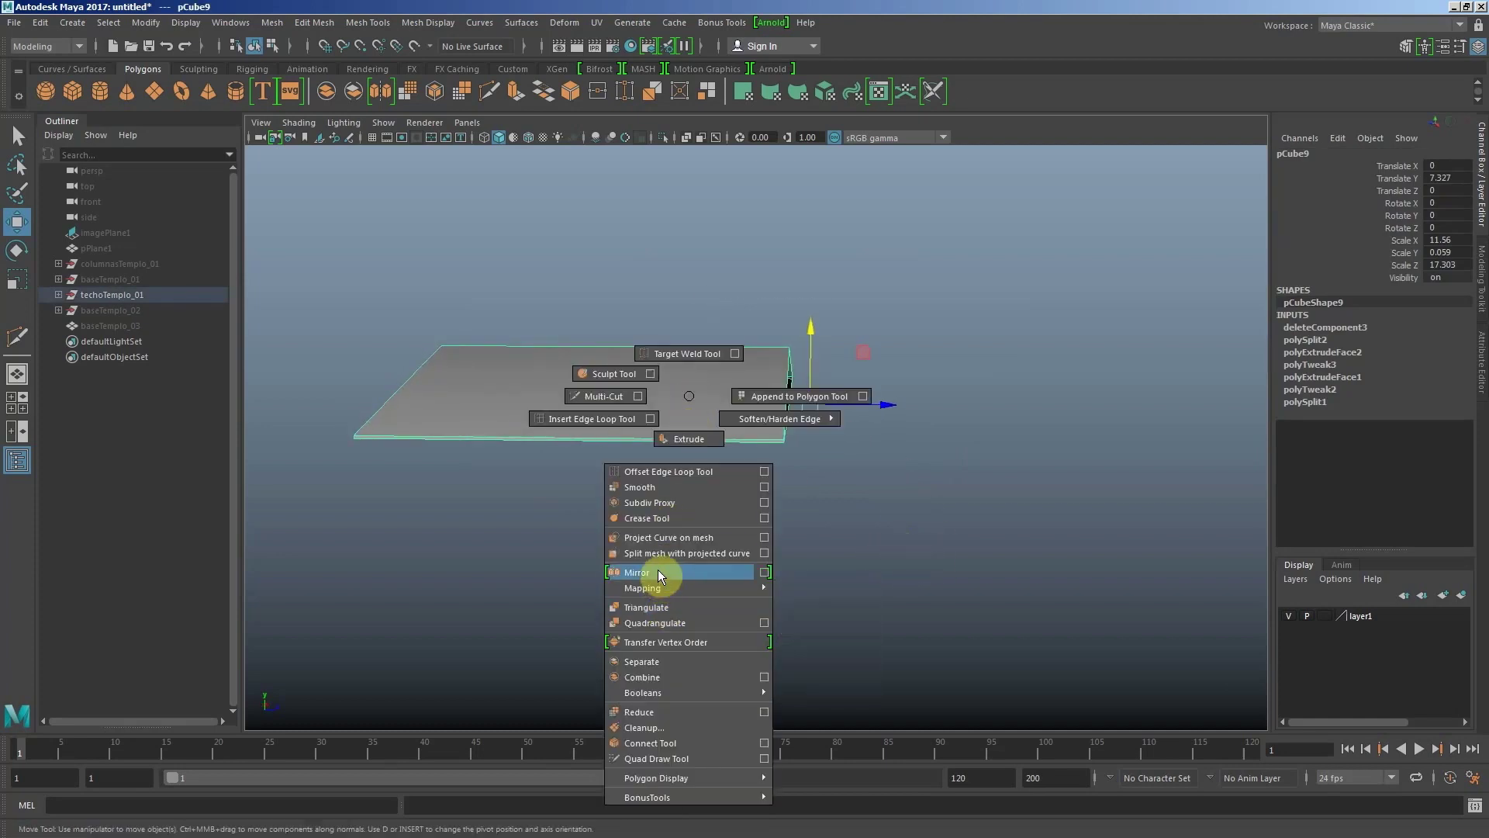
shift+right_drag(659, 583, 658, 572)
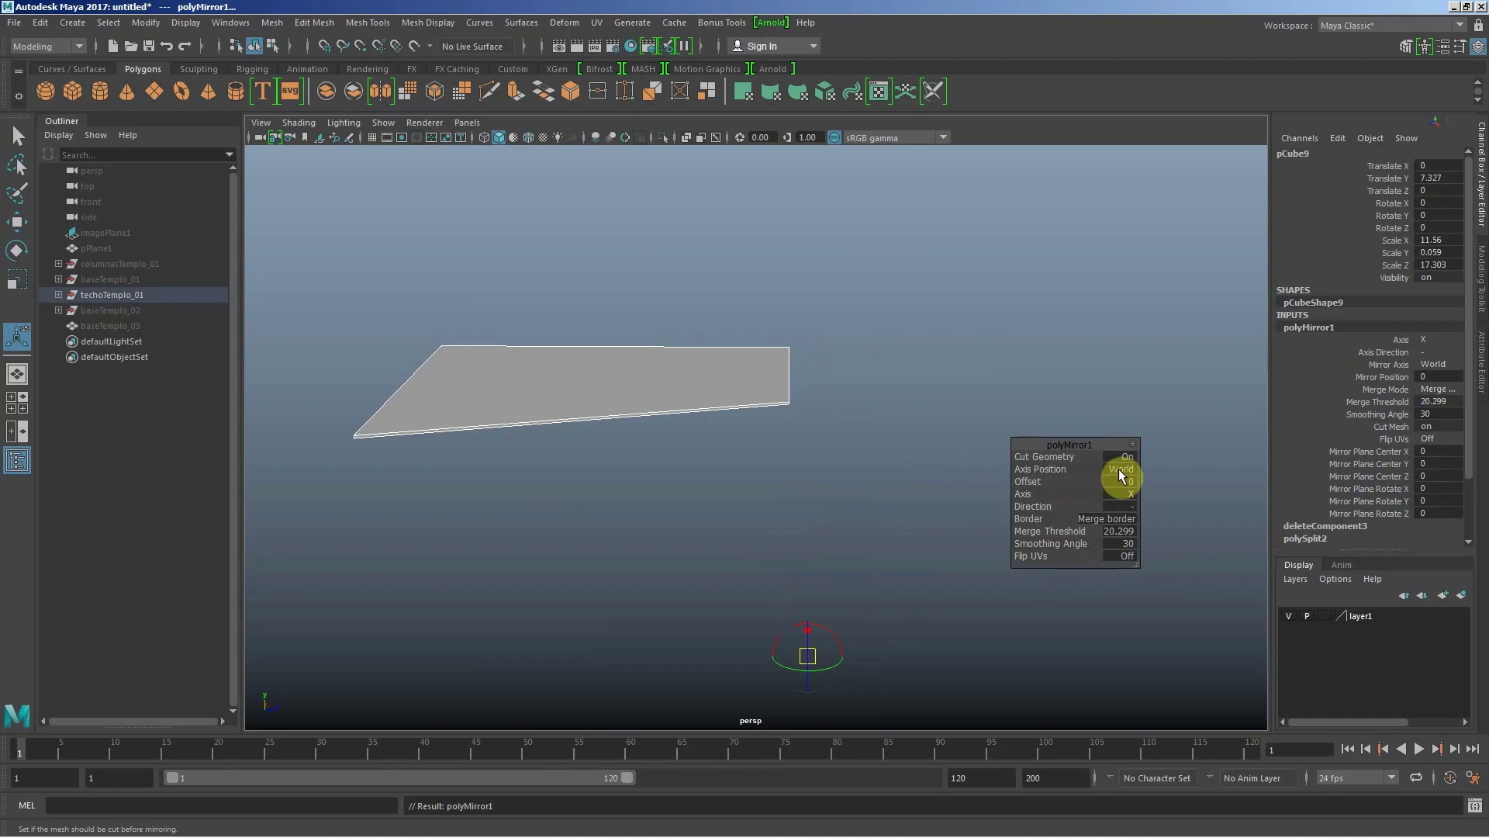
click(1119, 468)
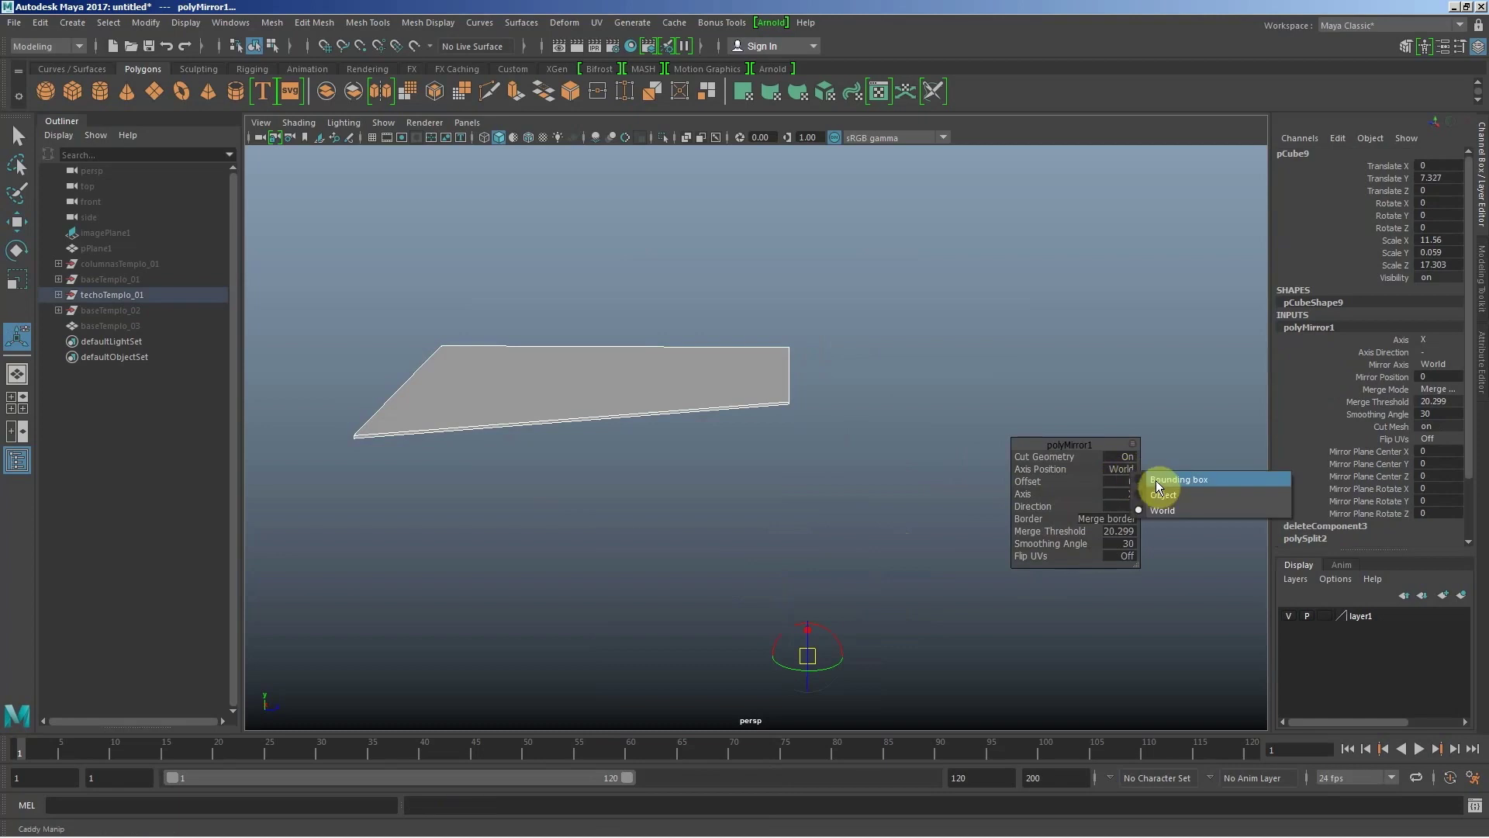
click(1155, 481)
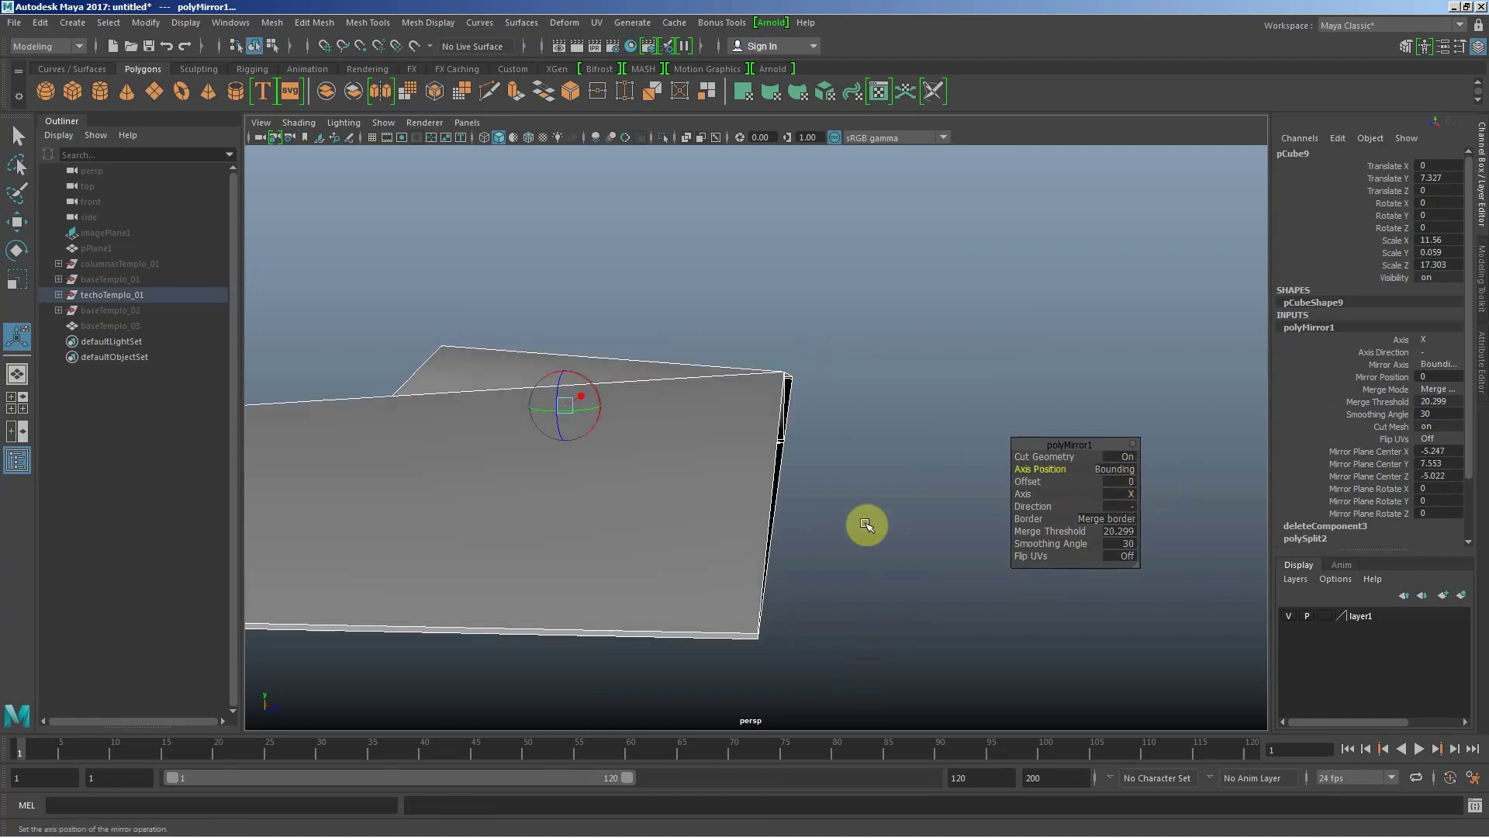
scroll(704, 478, down, 3)
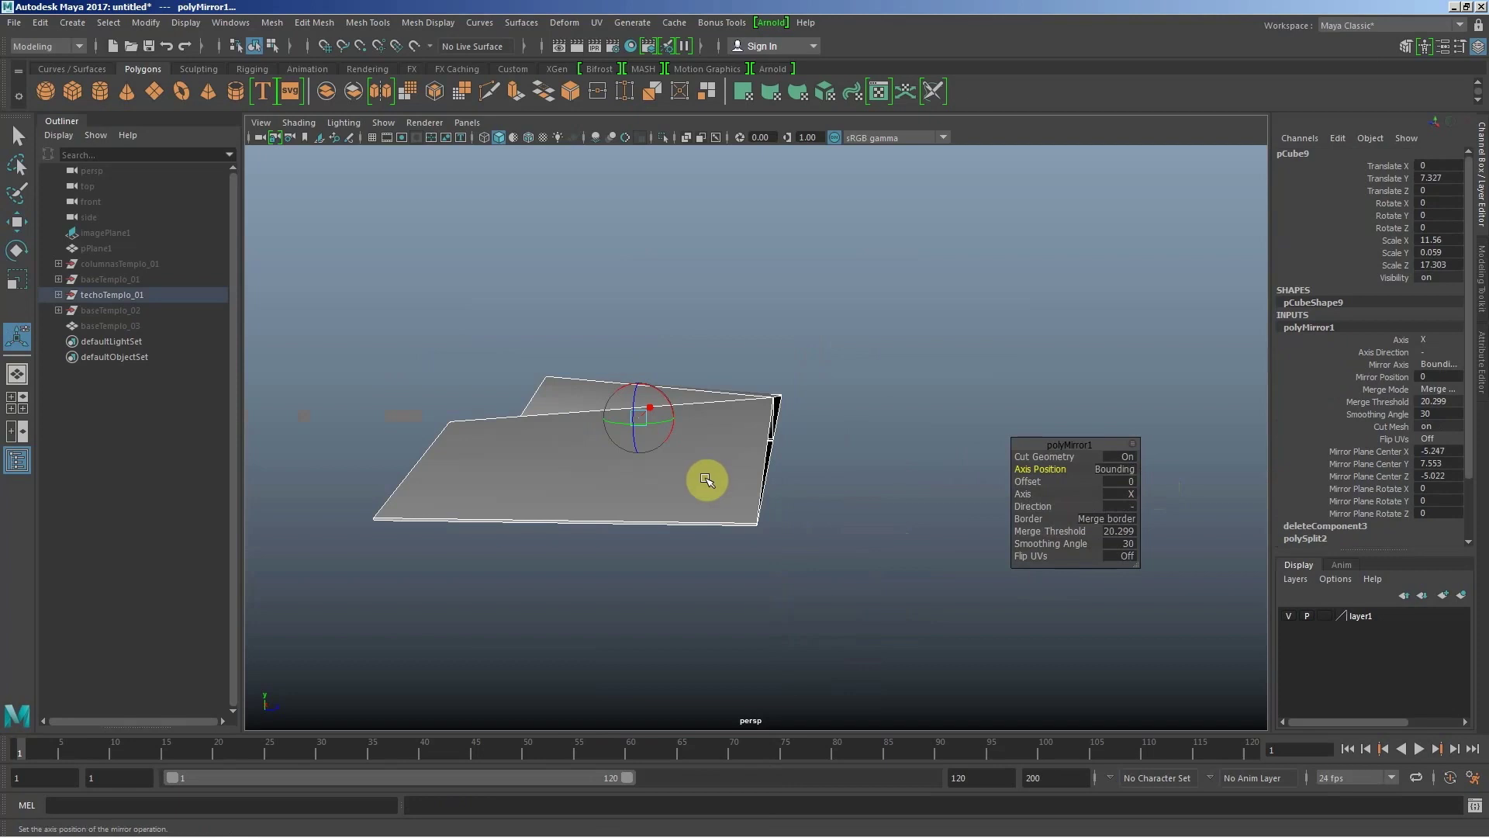
Step: Set the mirror to the positive Z axis and switch the background to flat grey
key(w)
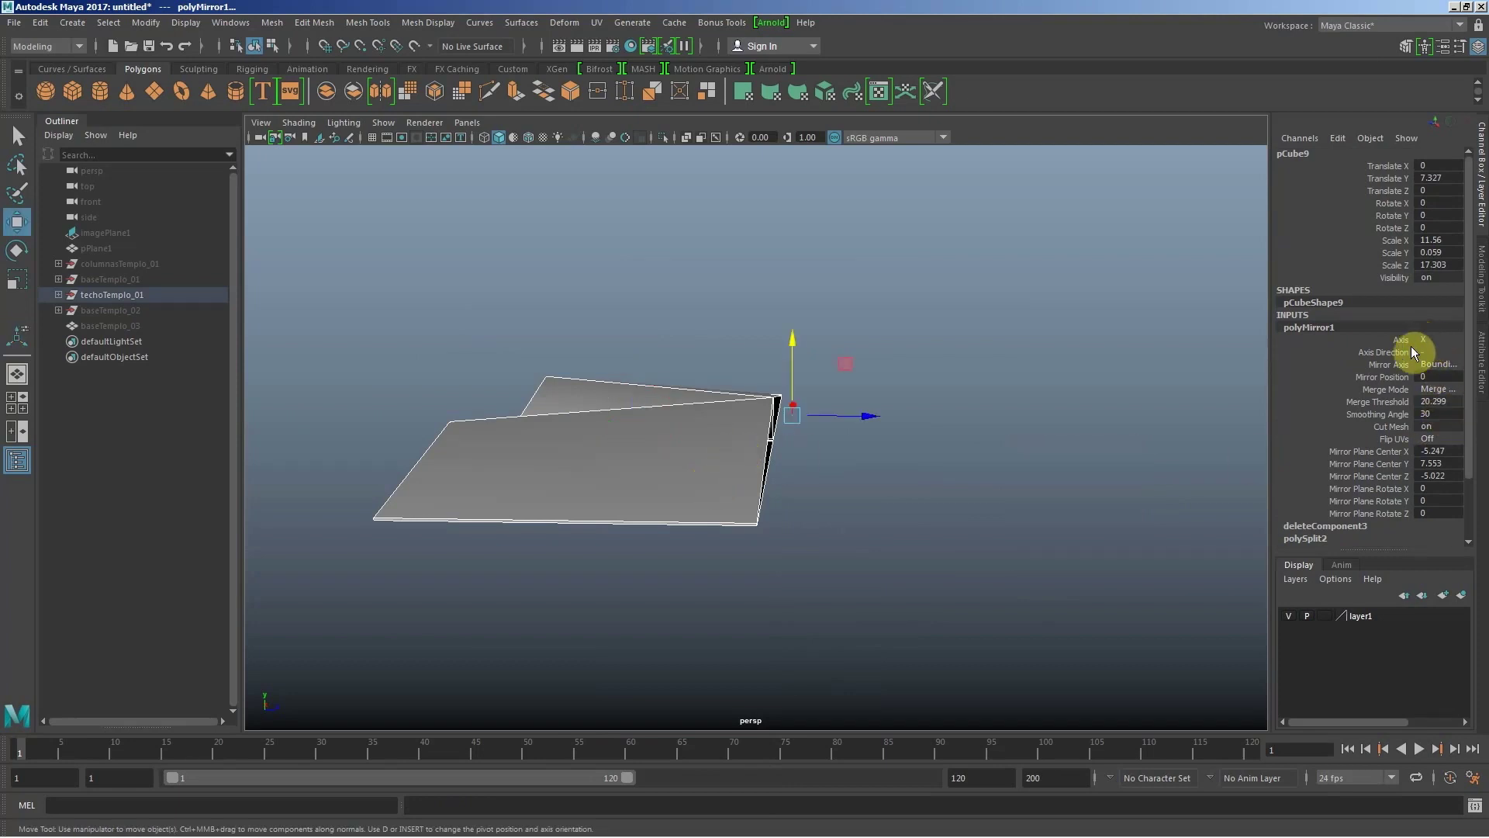
key(t)
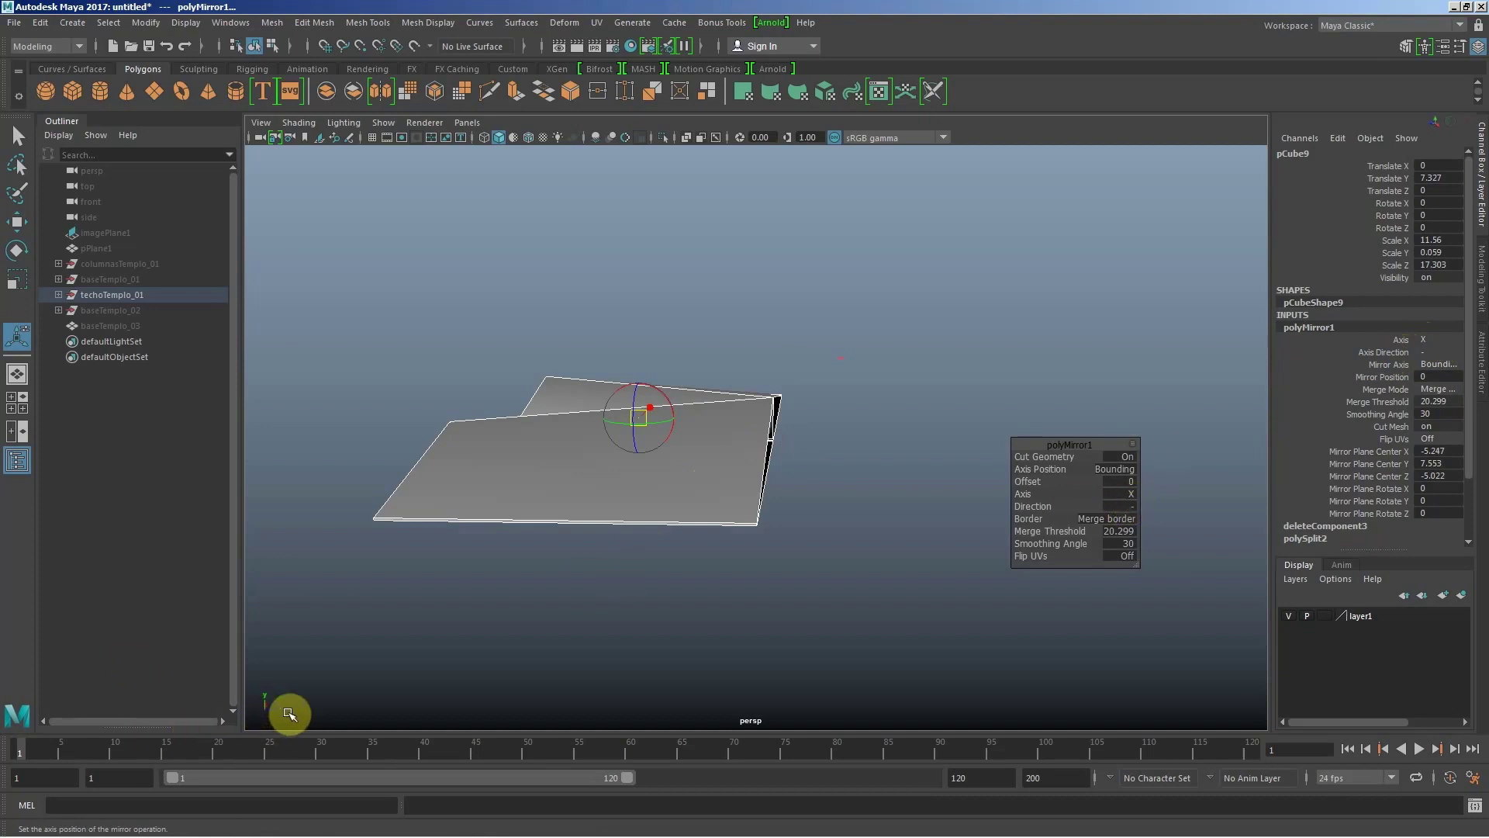
key(alt+b)
key(alt+b)
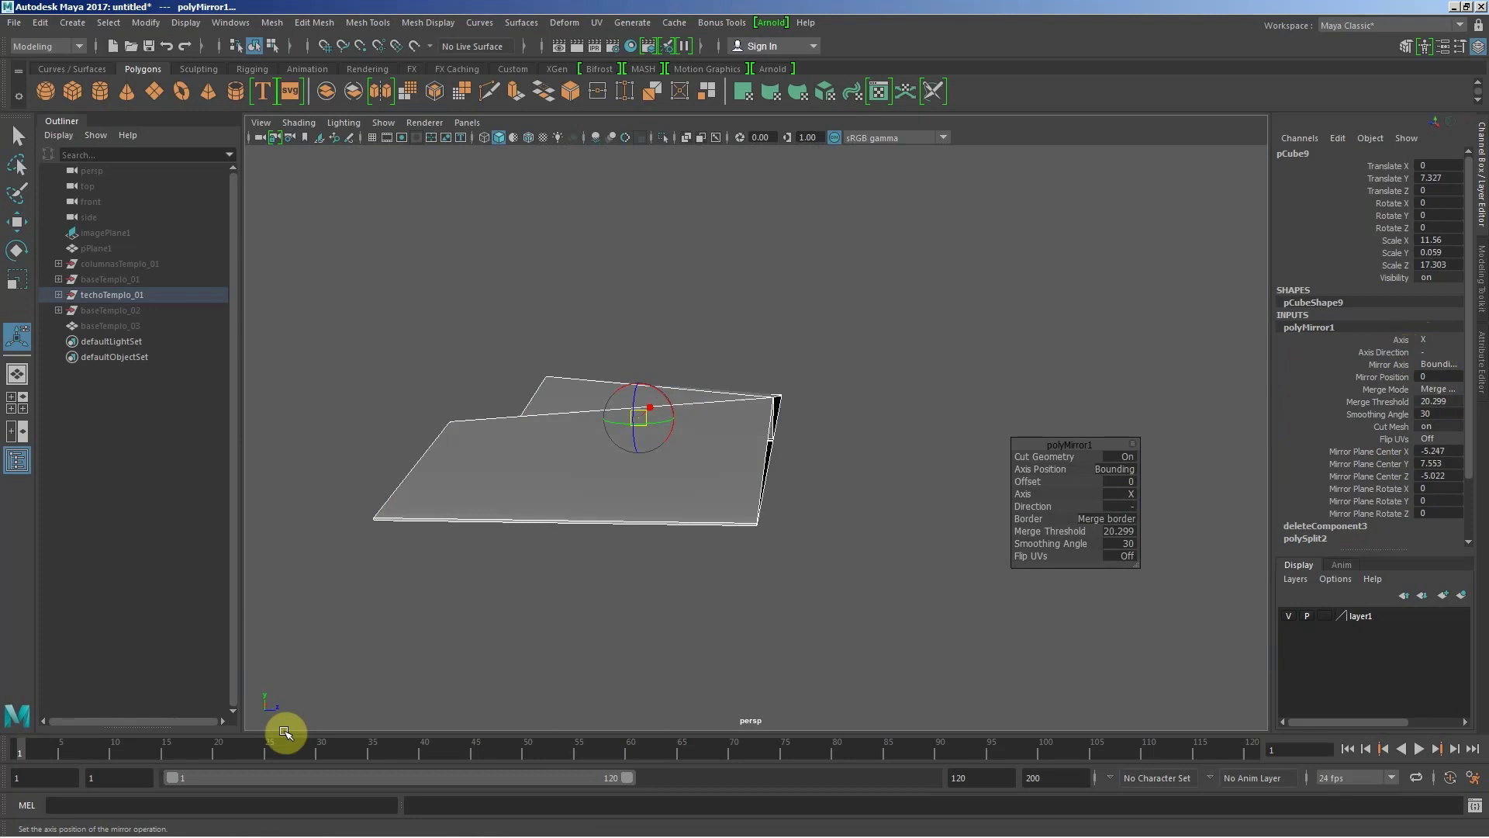
click(1131, 497)
click(1135, 531)
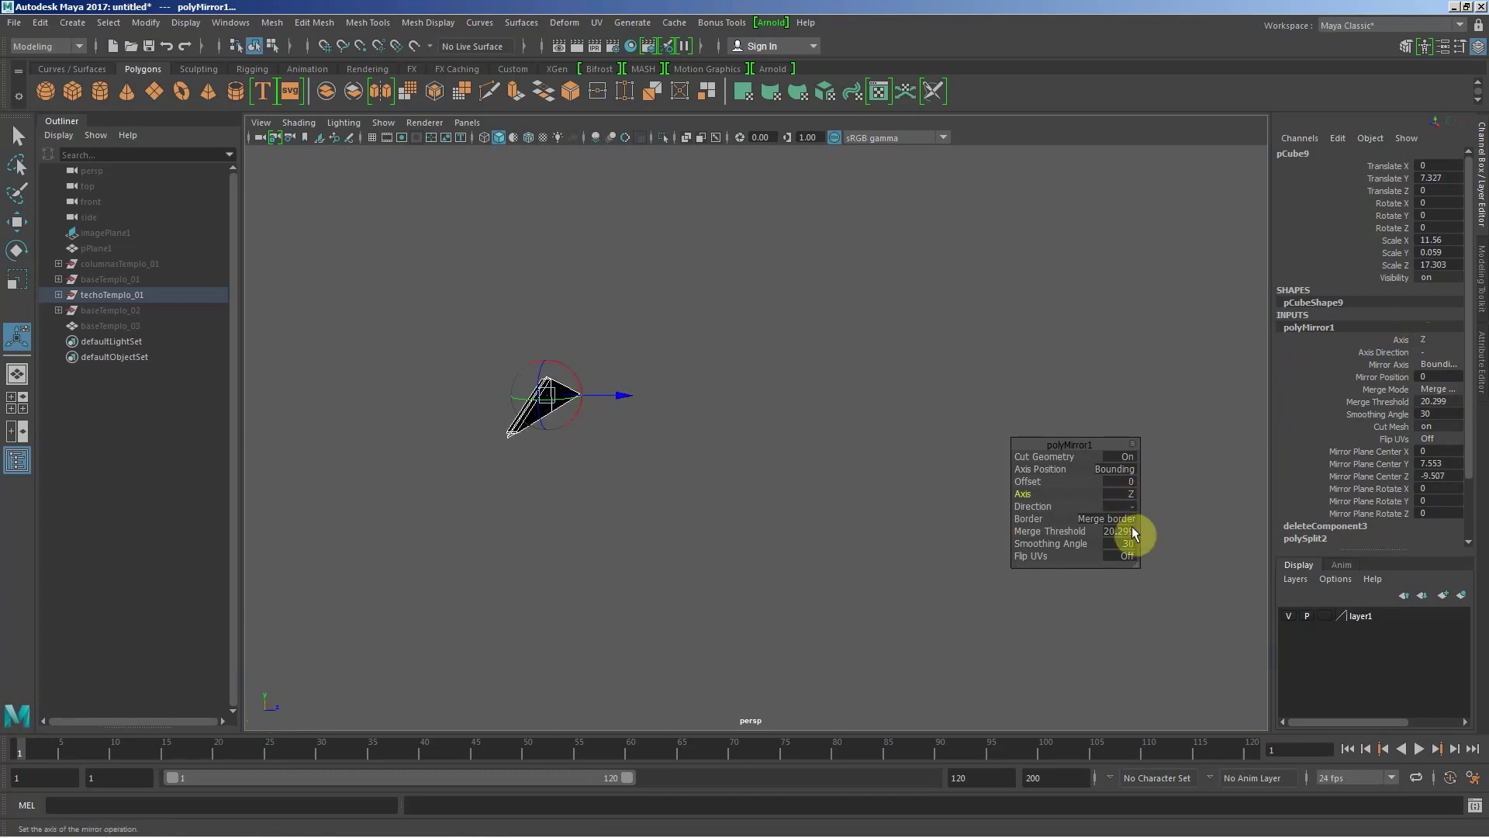
click(1145, 516)
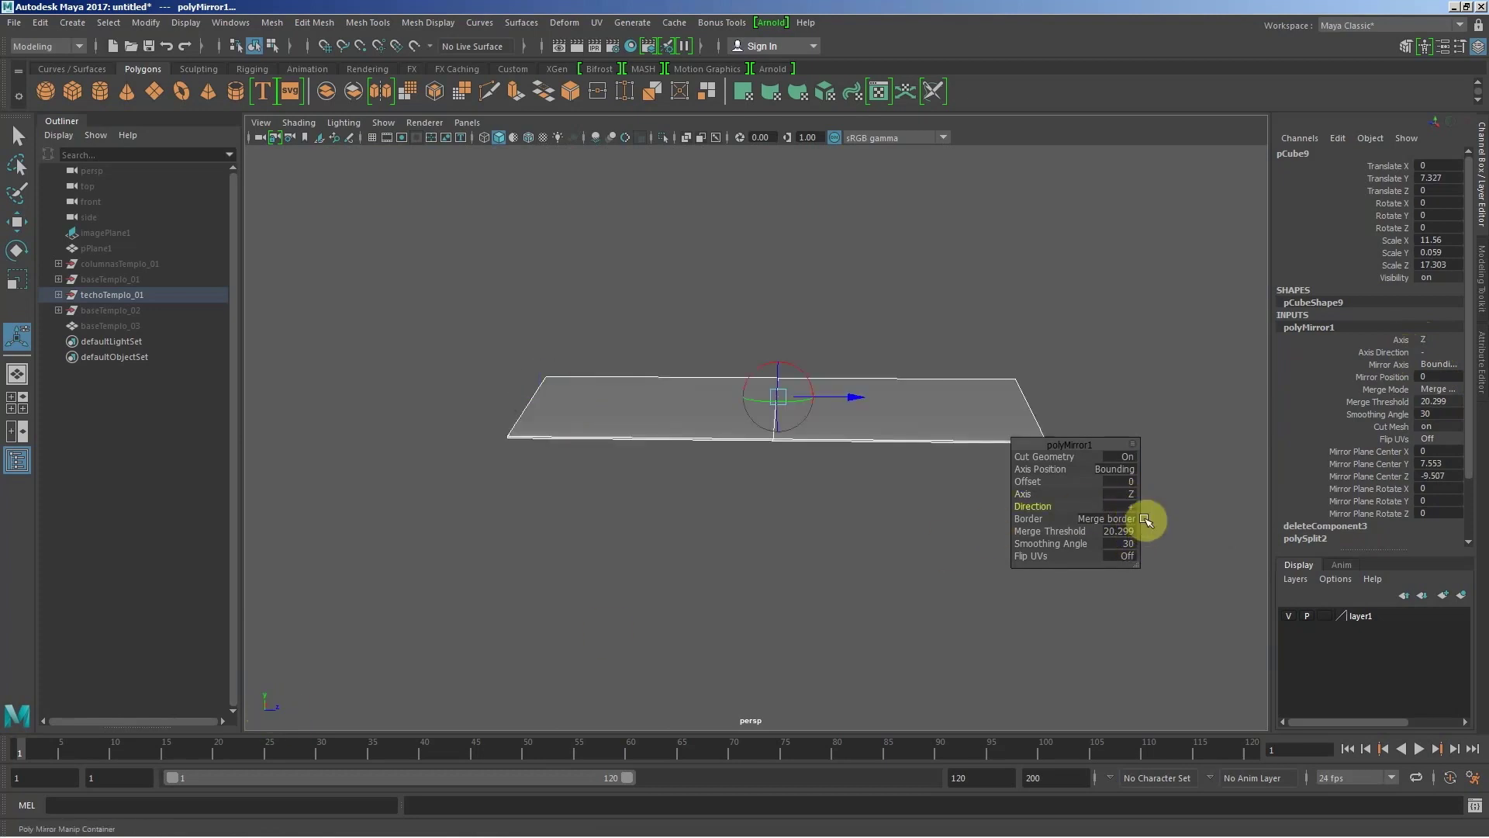
Step: Inspect the mirrored roof, then undo three times to remove polyMirror1
alt+drag(772, 559, 725, 516)
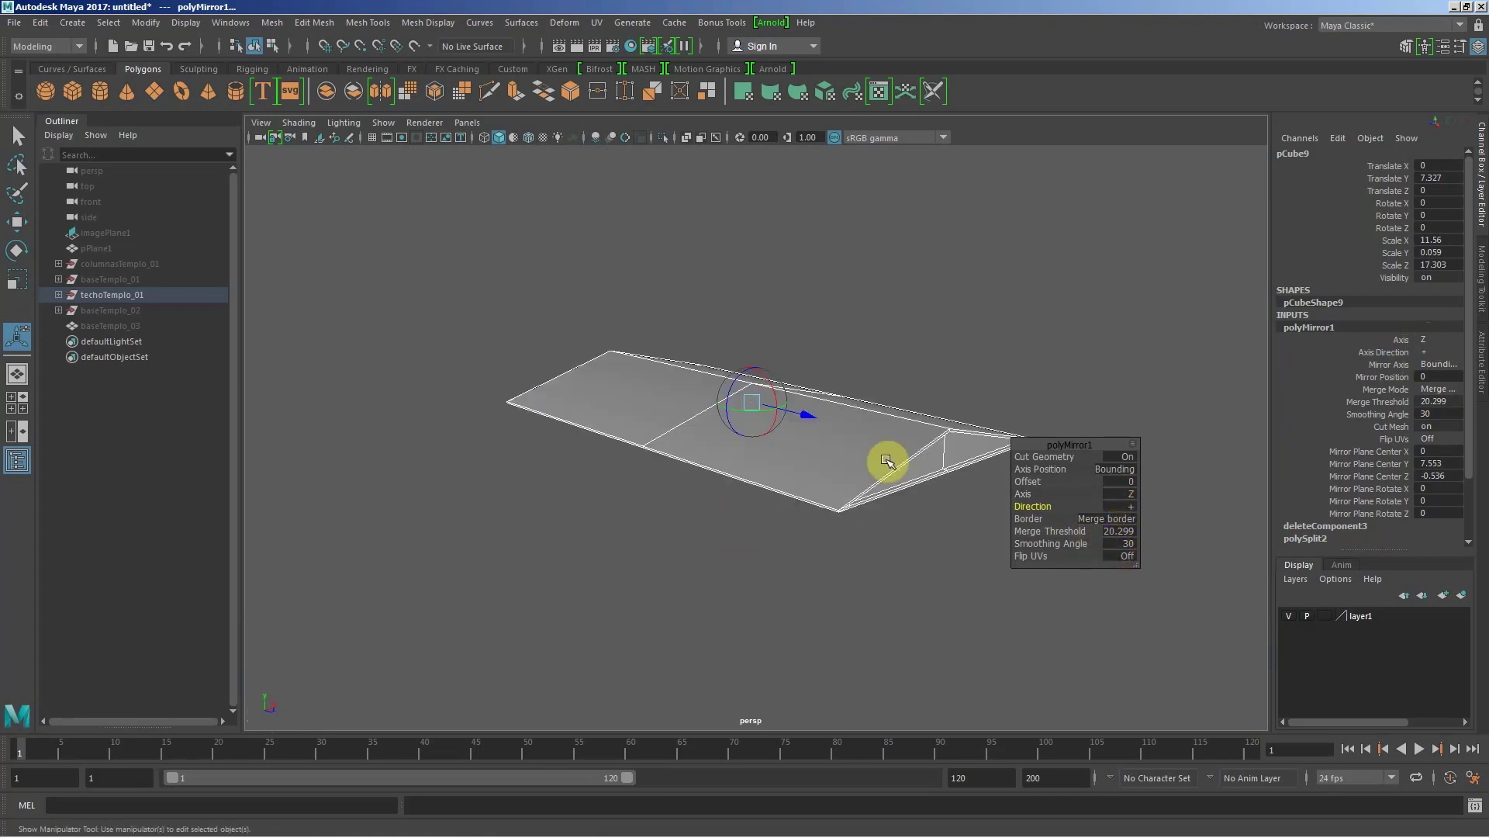
mouse_move(887, 463)
alt+mouse_down()
mouse_move(993, 475)
mouse_move(941, 491)
alt+mouse_up()
scroll(658, 443, up, 3)
mouse_move(658, 443)
alt+mouse_down()
mouse_move(648, 425)
mouse_move(918, 432)
mouse_move(615, 436)
mouse_move(809, 462)
mouse_move(744, 450)
alt+mouse_up()
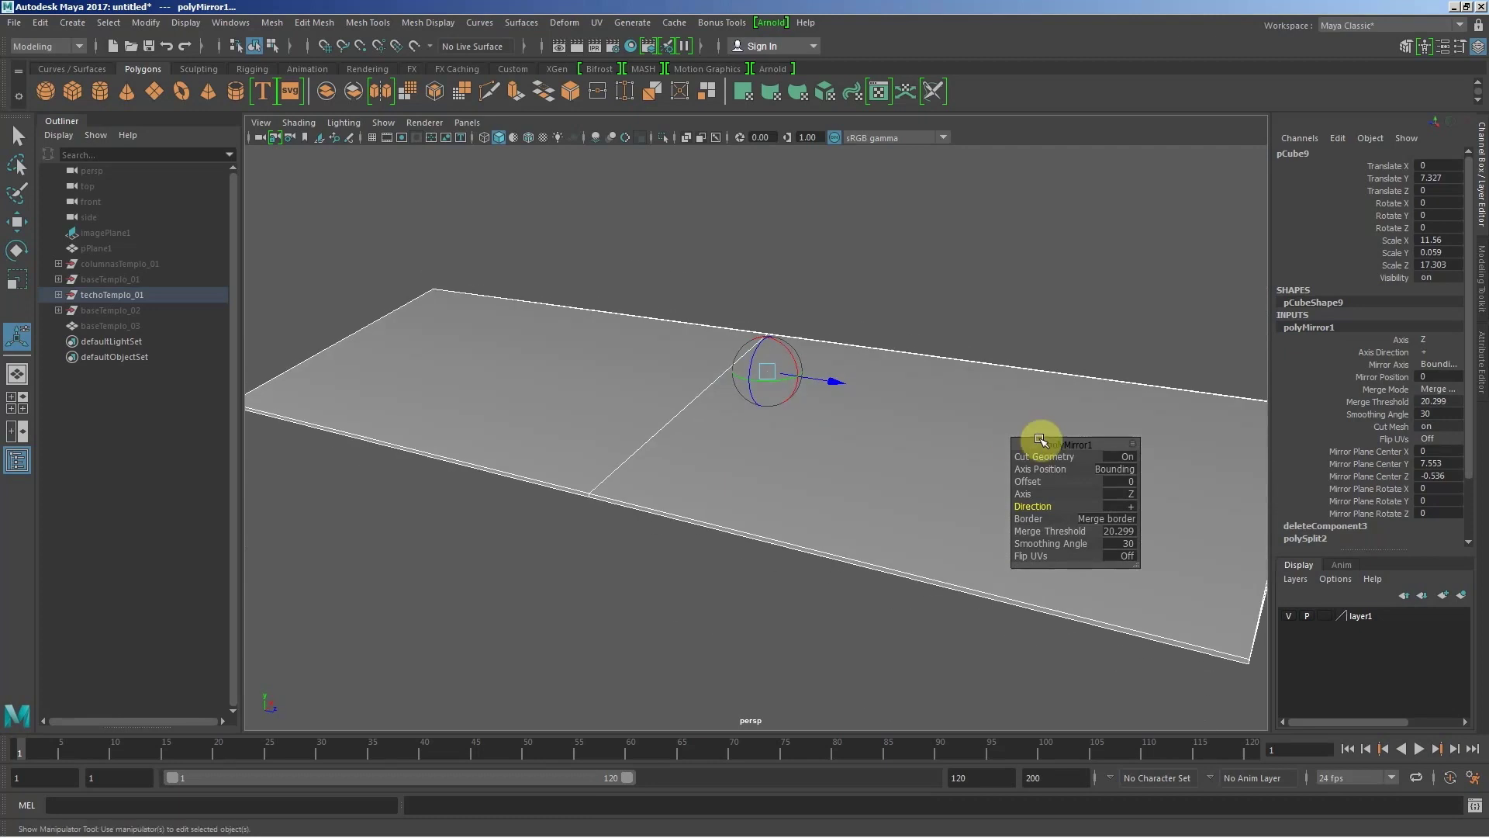
drag(1077, 431, 1144, 211)
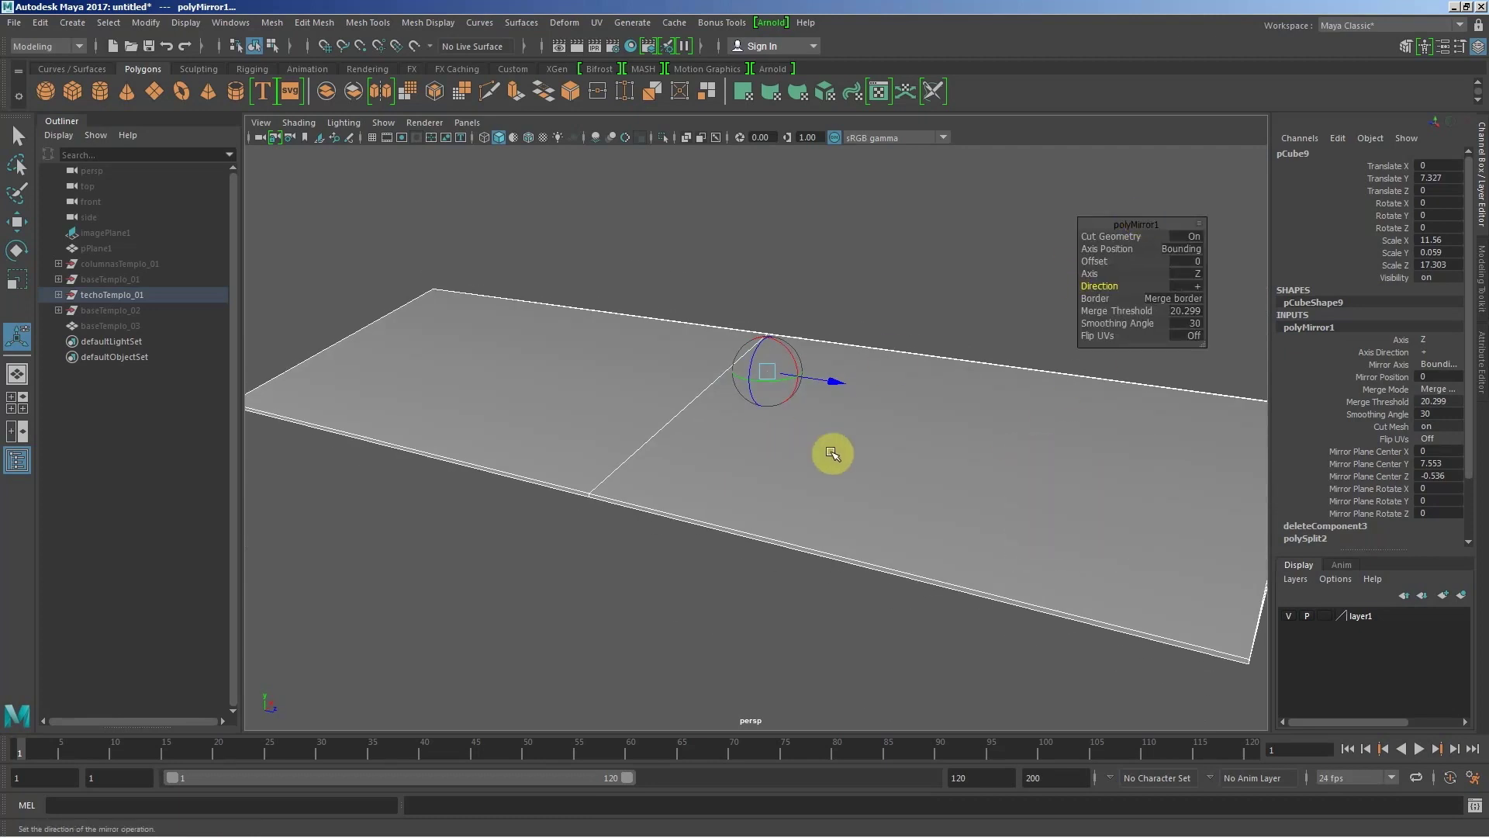
mouse_move(832, 454)
alt+mouse_down()
mouse_move(897, 435)
mouse_move(914, 412)
mouse_move(838, 432)
alt+mouse_up()
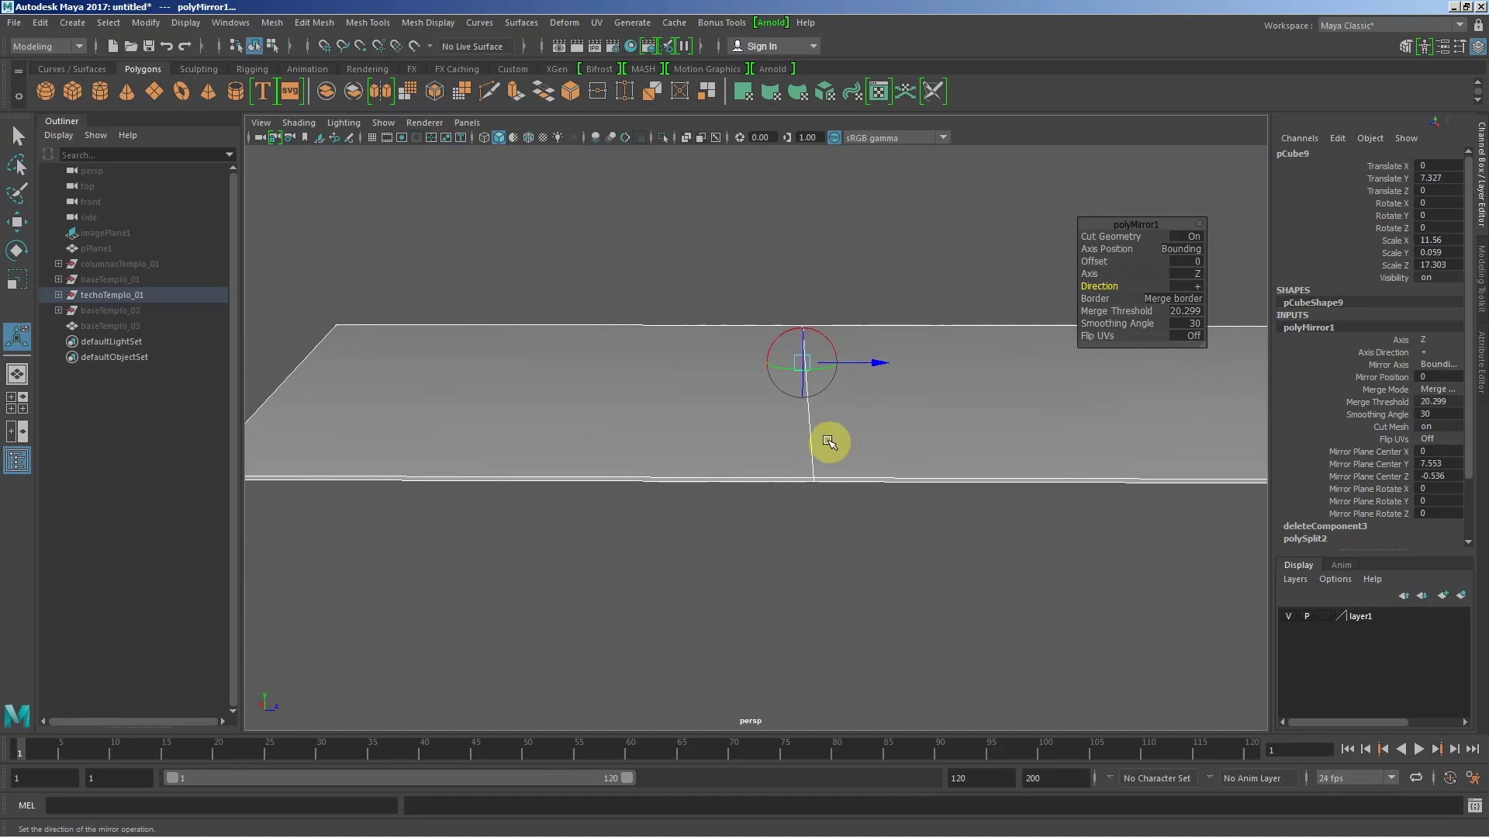
key(ctrl+z)
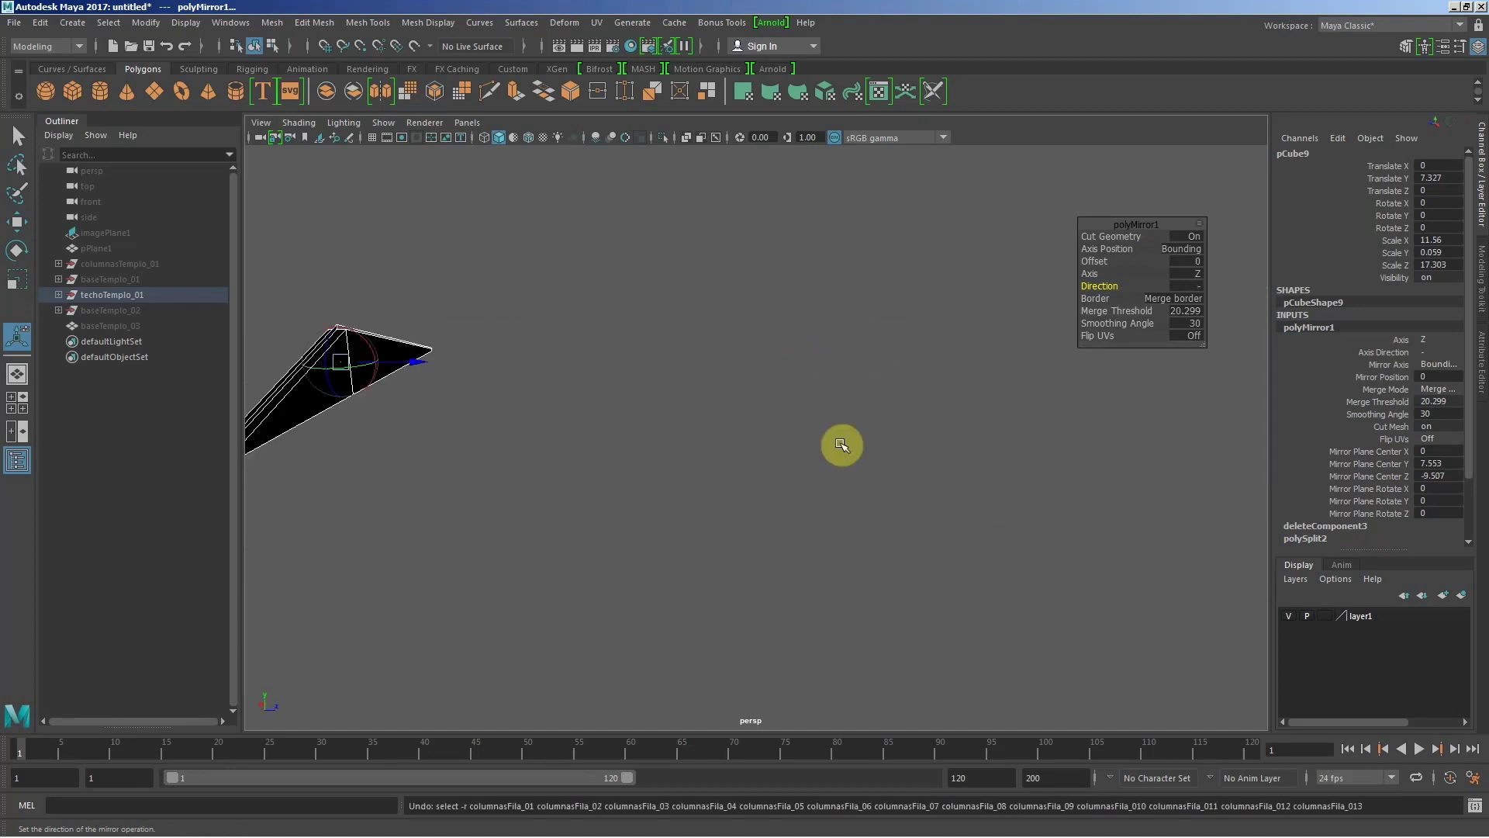
key(ctrl+z)
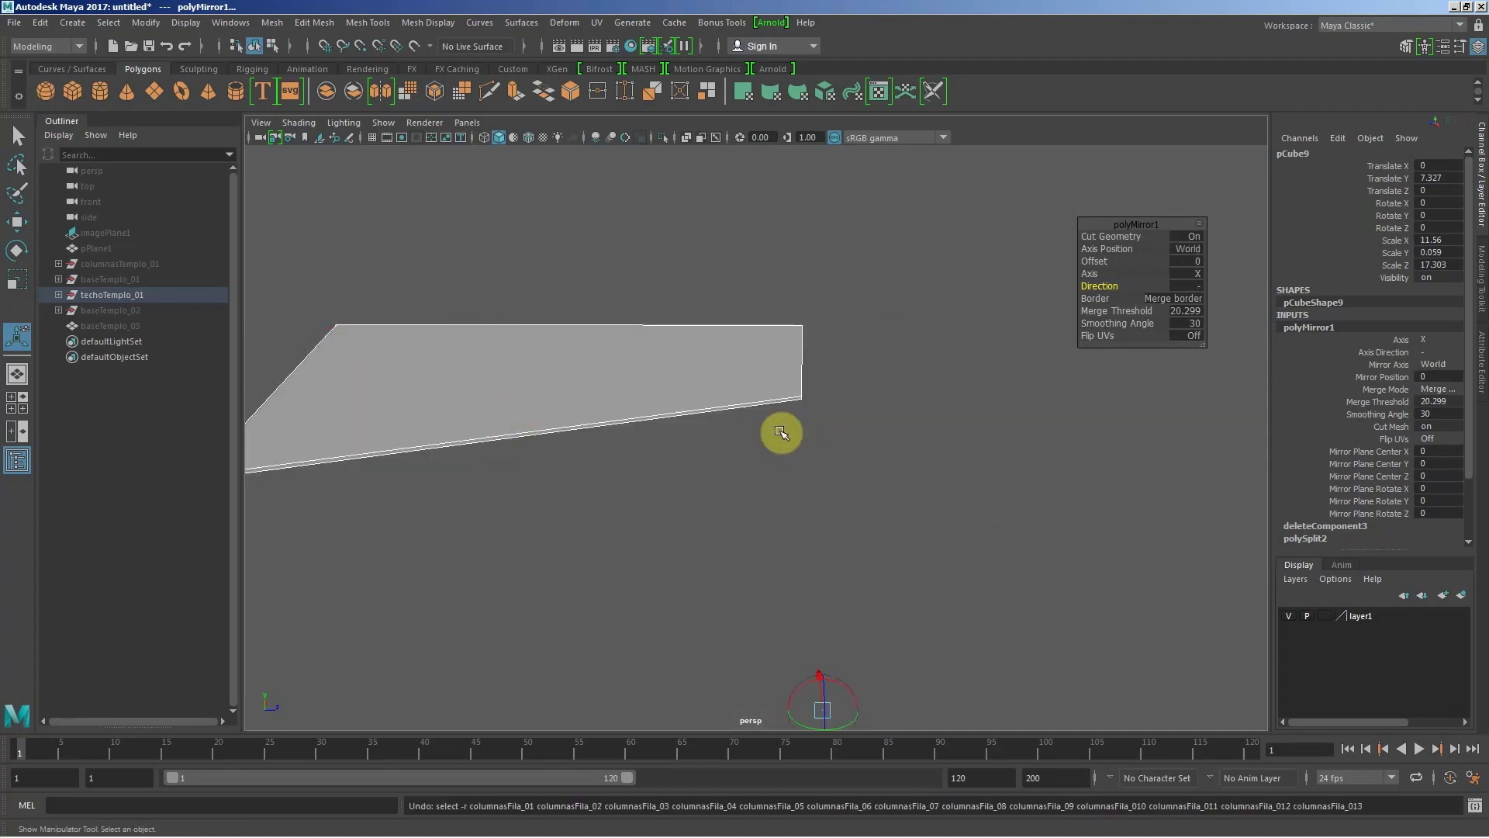
key(ctrl+z)
alt+right_drag(738, 428, 642, 439)
Step: In Mirror Options, set Bounding box position, Z axis and + direction, then apply to the roof
mouse_move(641, 439)
alt+mouse_down()
mouse_move(711, 435)
mouse_move(695, 442)
alt+mouse_up()
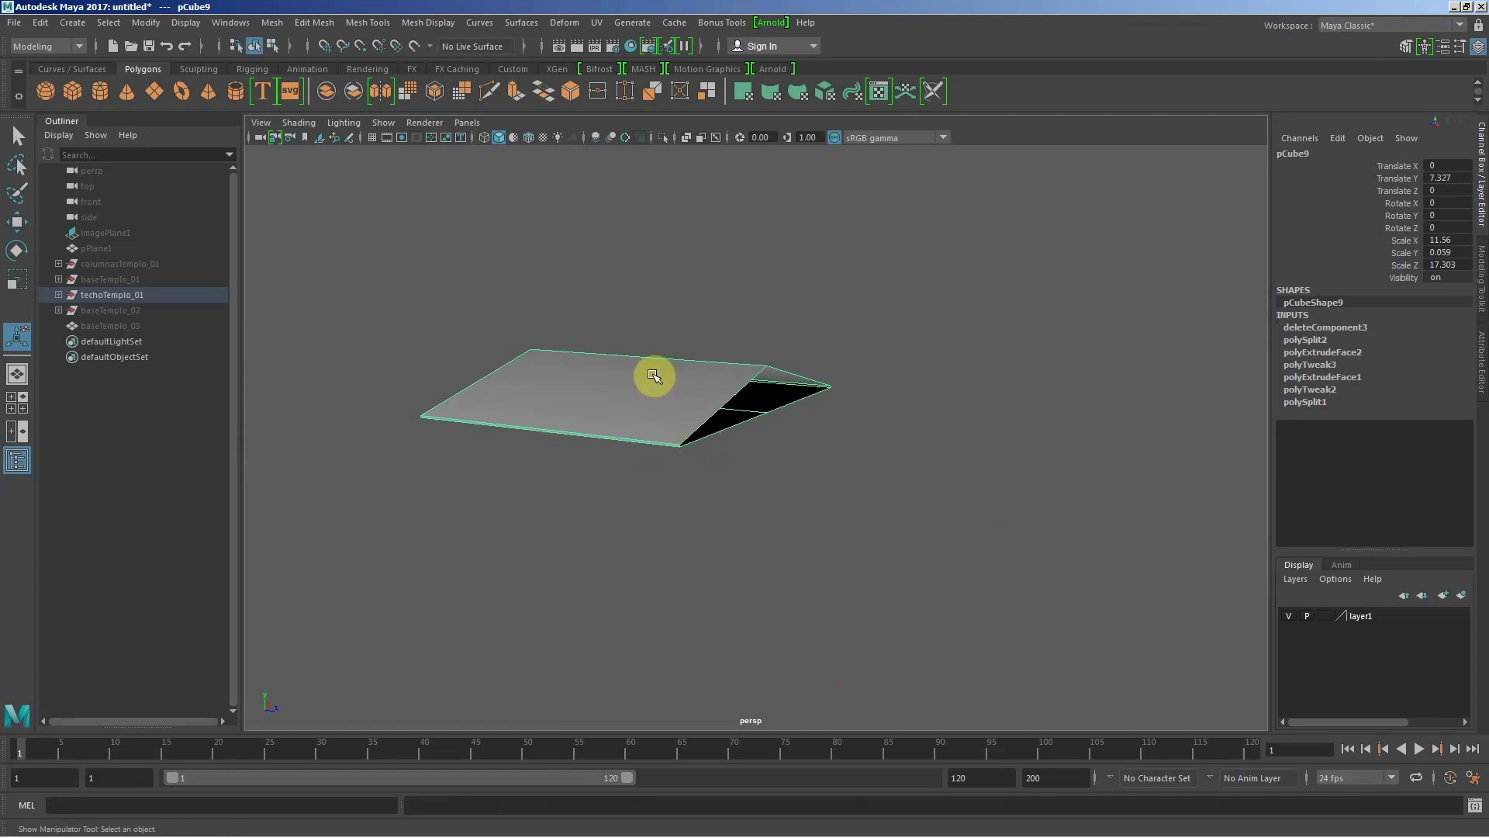
shift+right_click(654, 377)
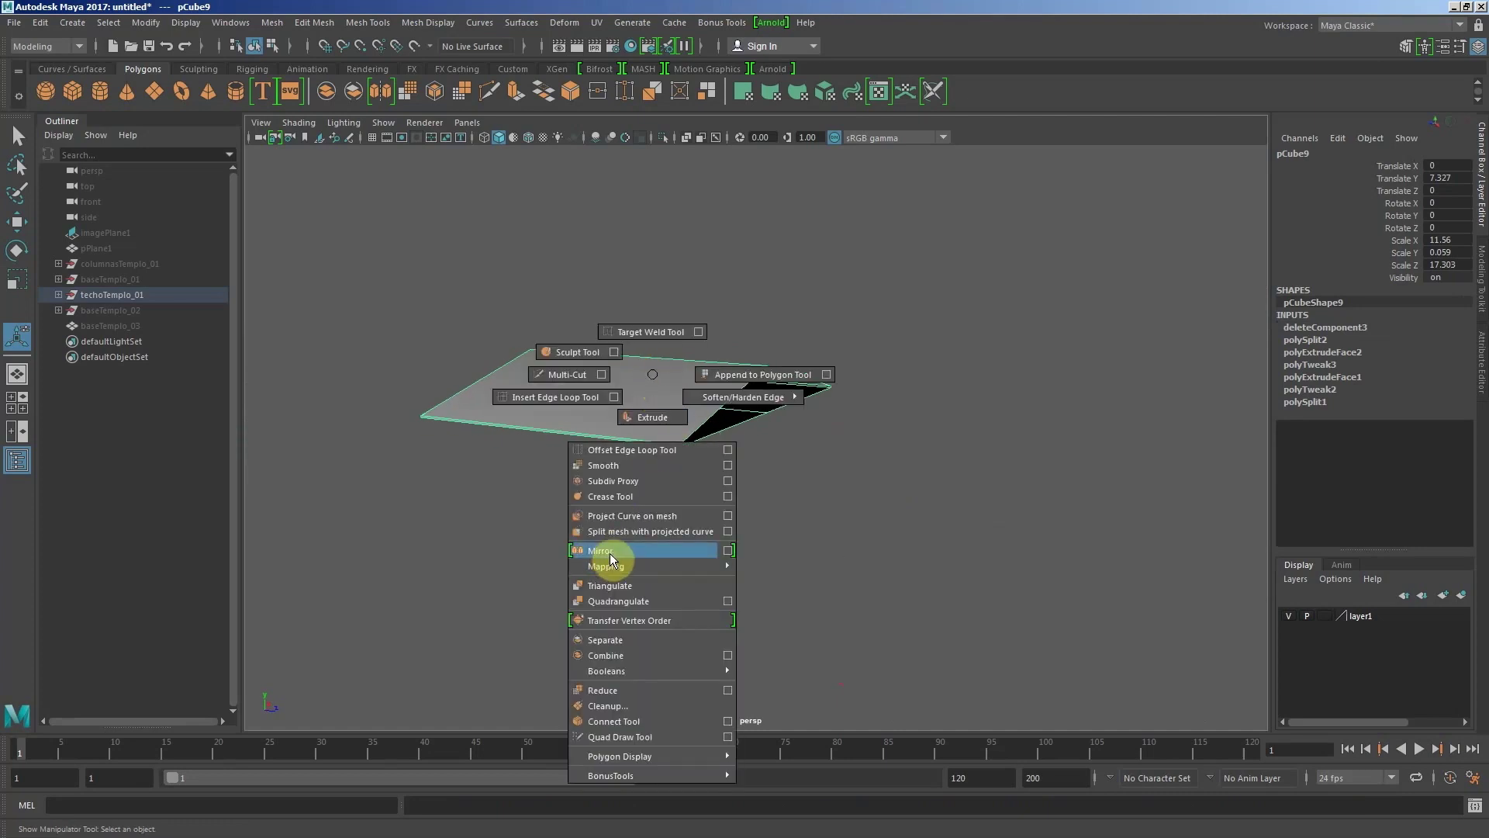
click(728, 550)
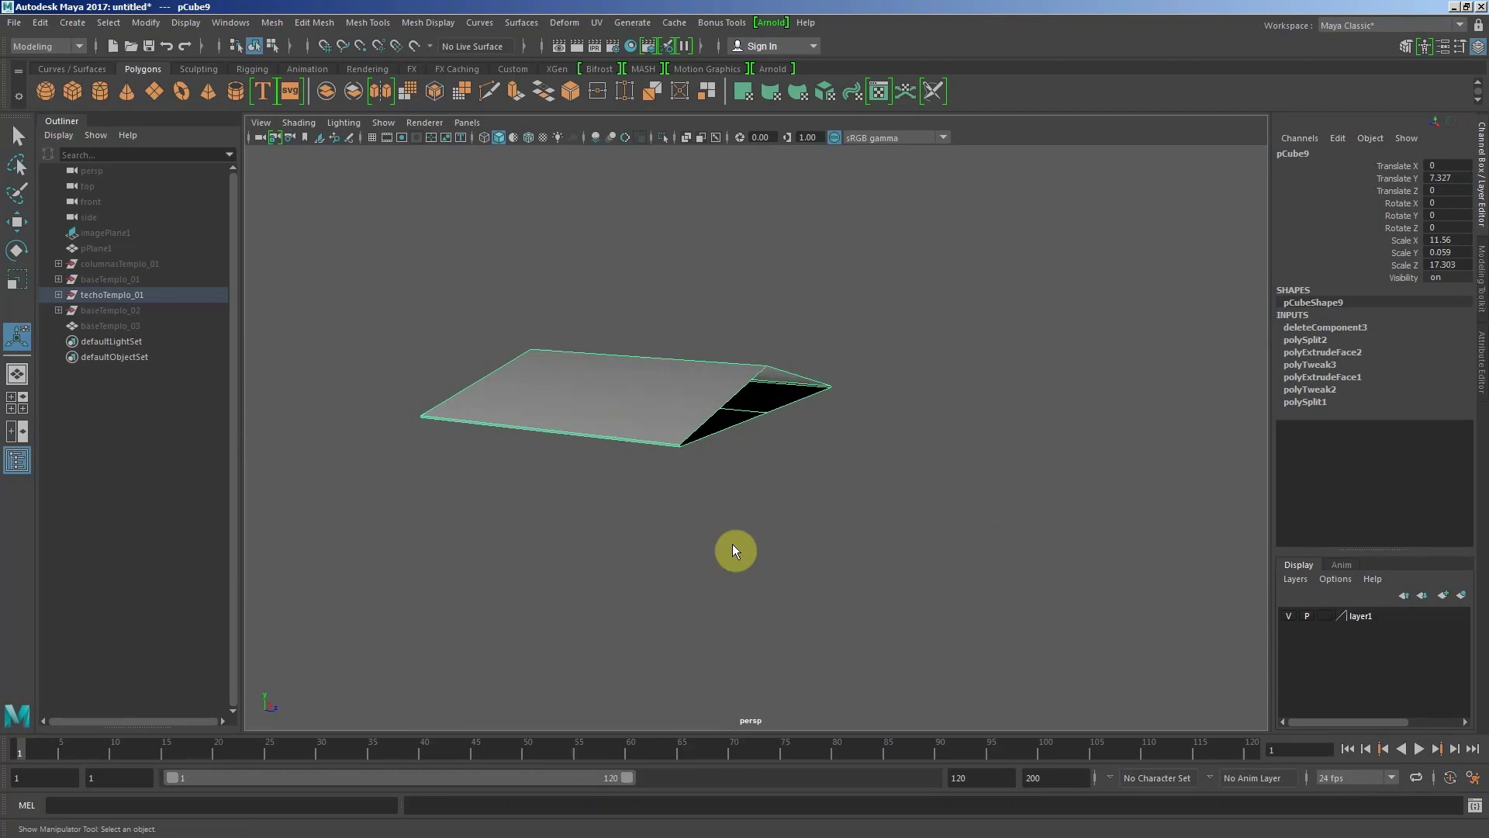
drag(704, 291, 1074, 134)
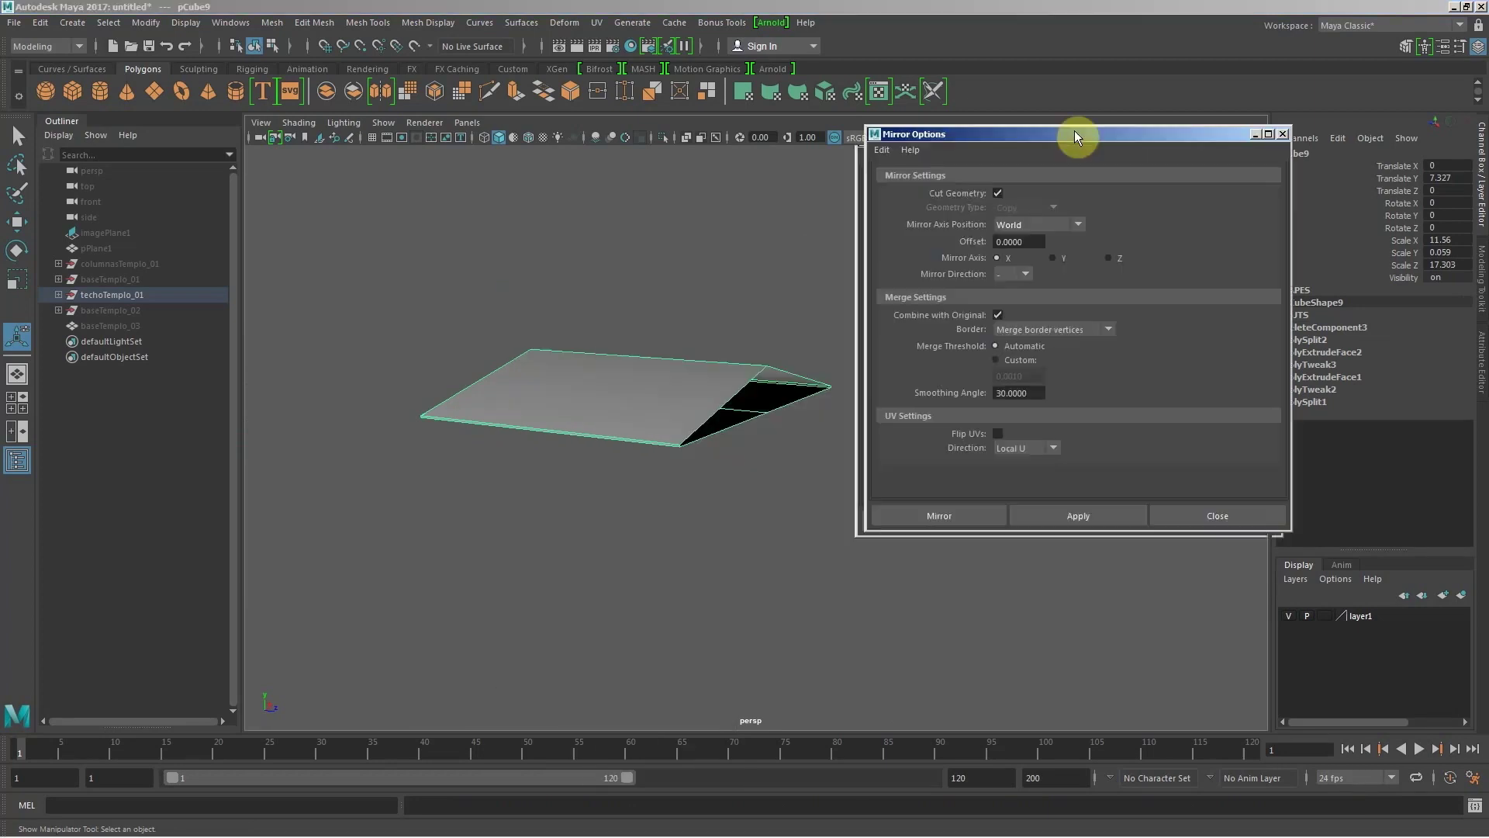
click(1026, 222)
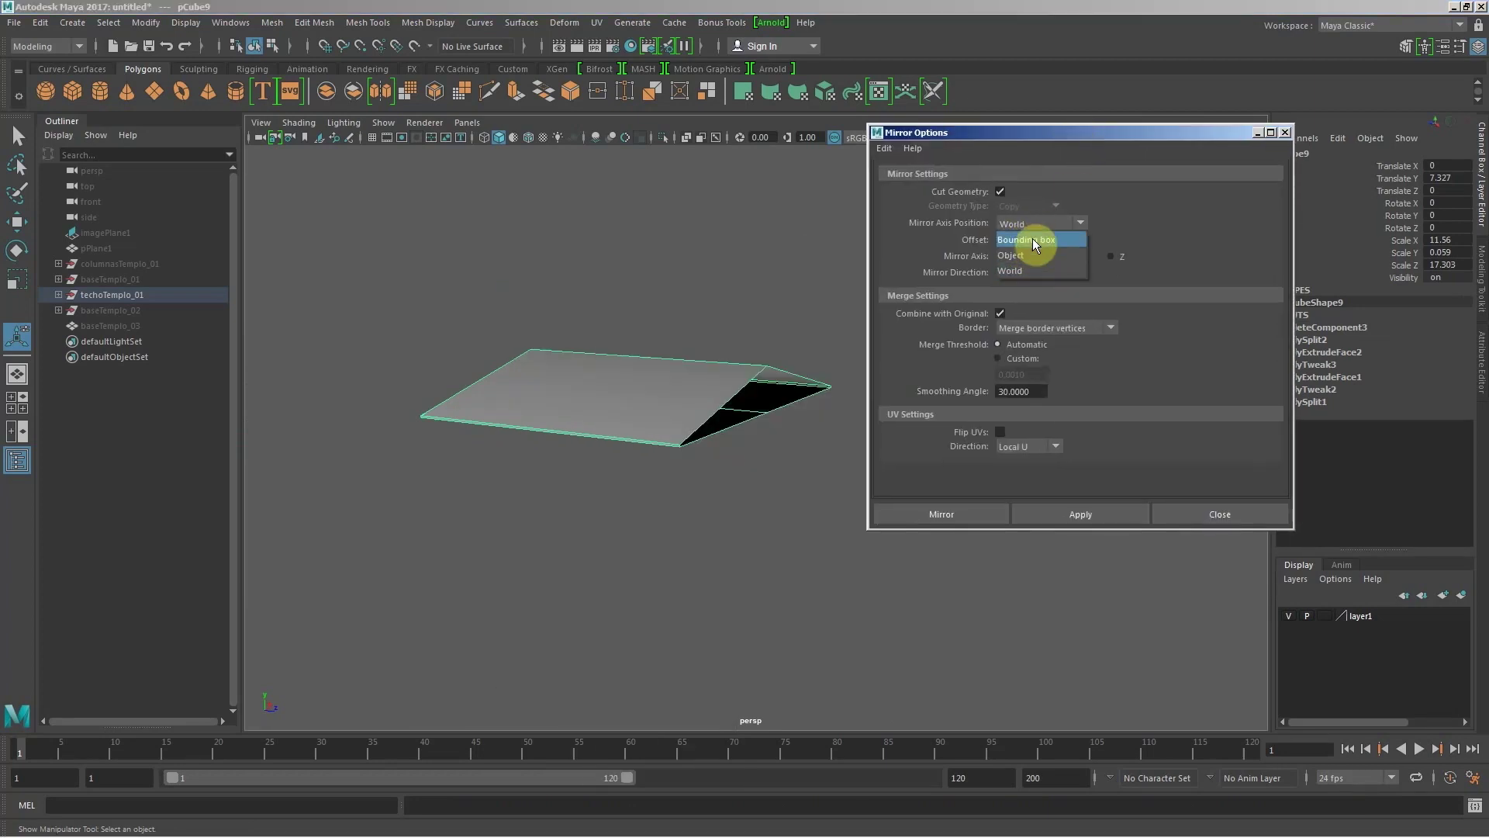
click(1016, 242)
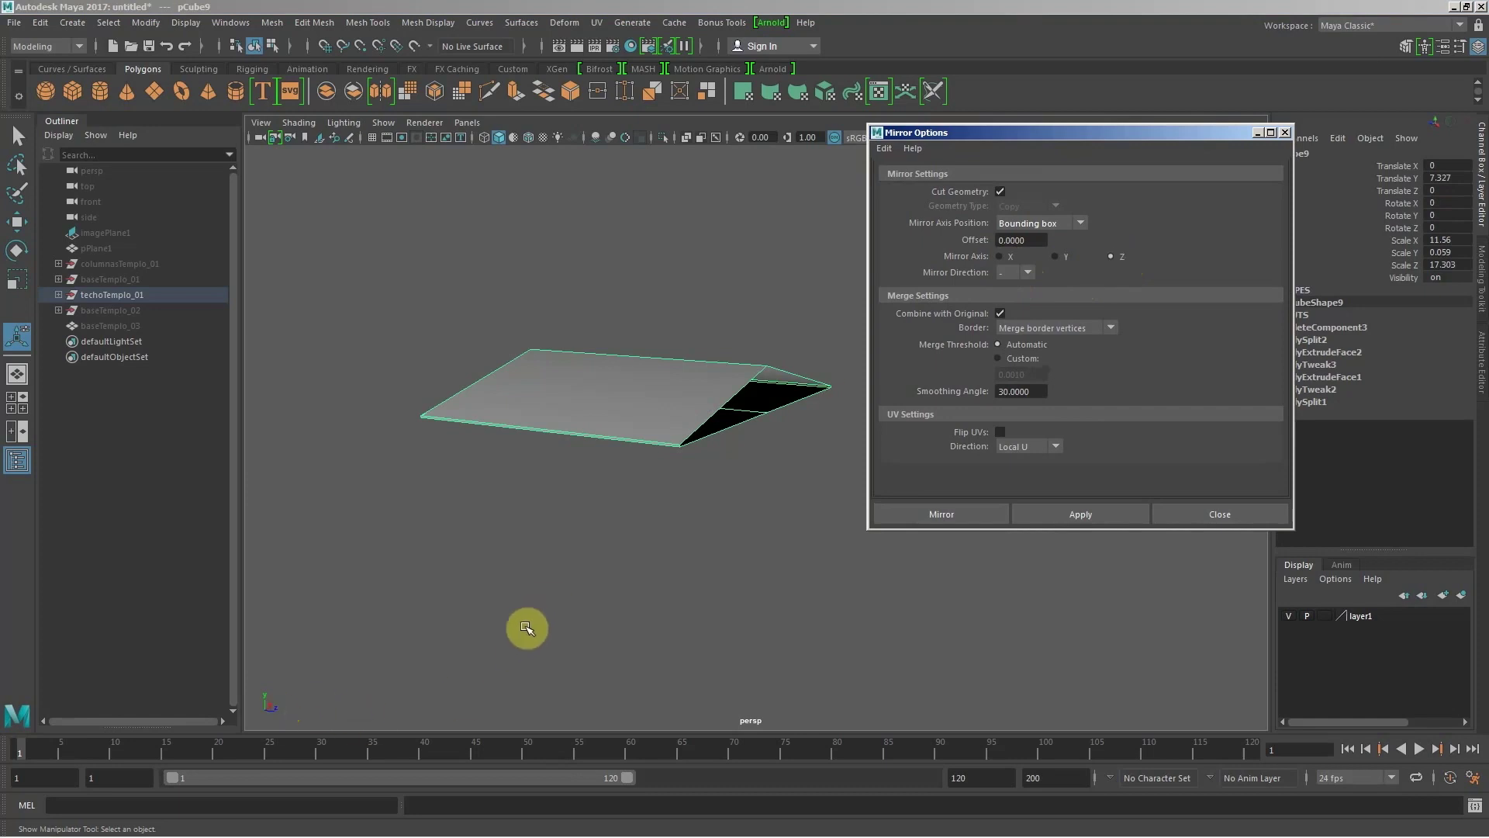
key(ctrl+z)
key(ctrl+z)
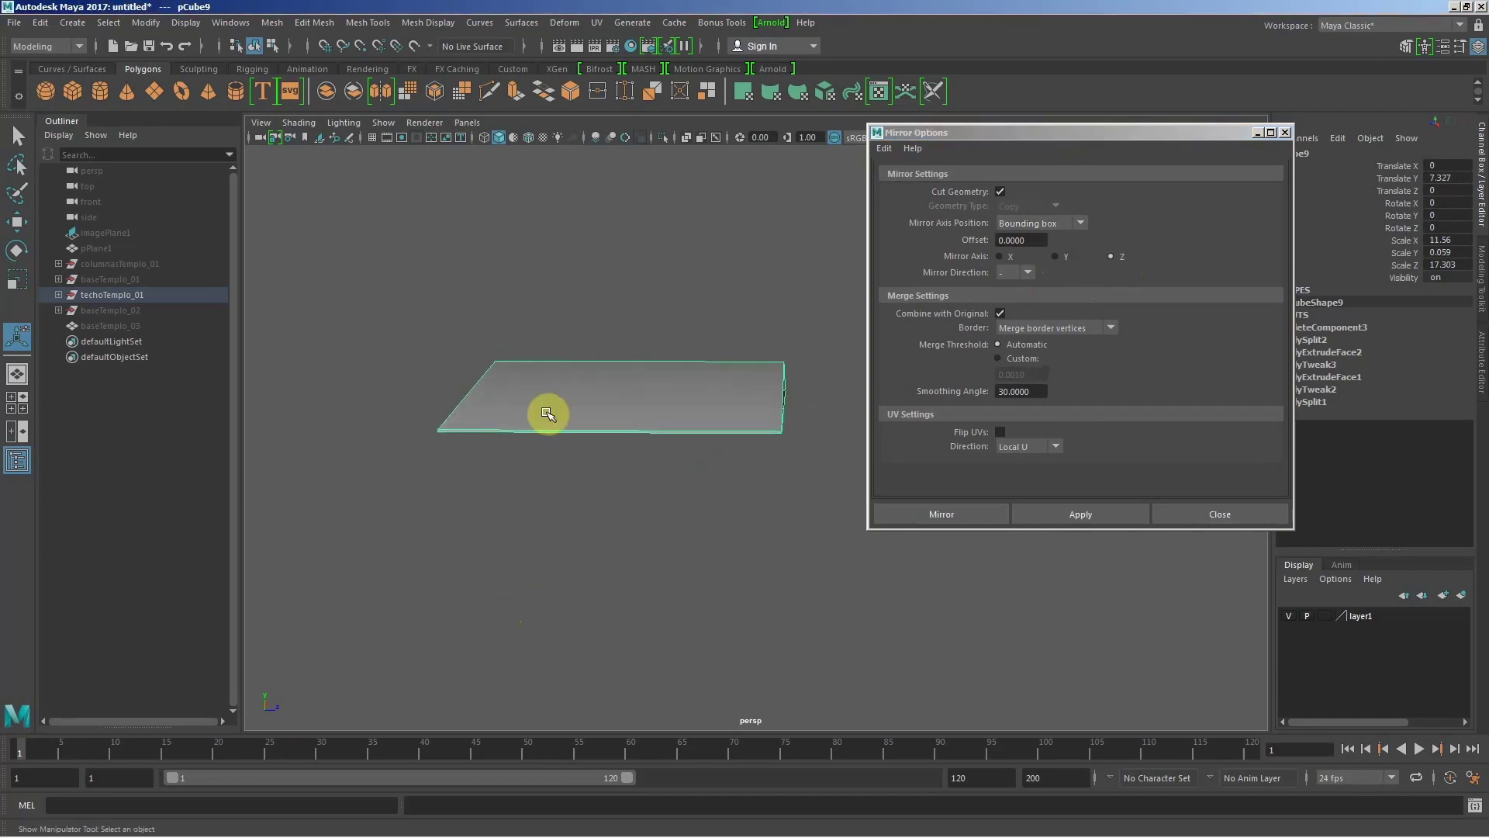
mouse_move(733, 393)
alt+mouse_down()
mouse_move(679, 388)
mouse_move(744, 412)
mouse_move(681, 380)
alt+mouse_up()
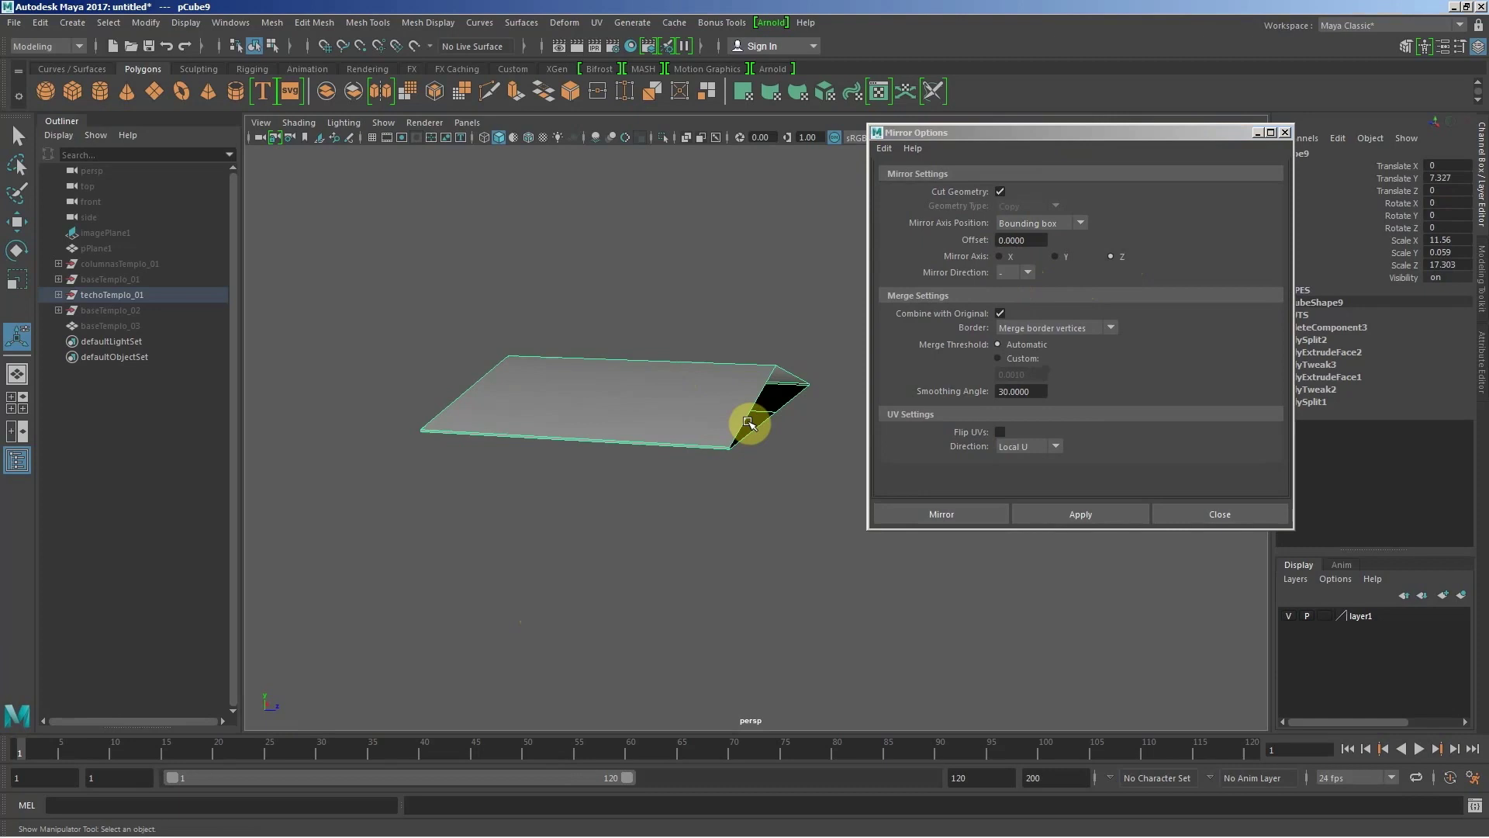
alt+drag(749, 423, 608, 403)
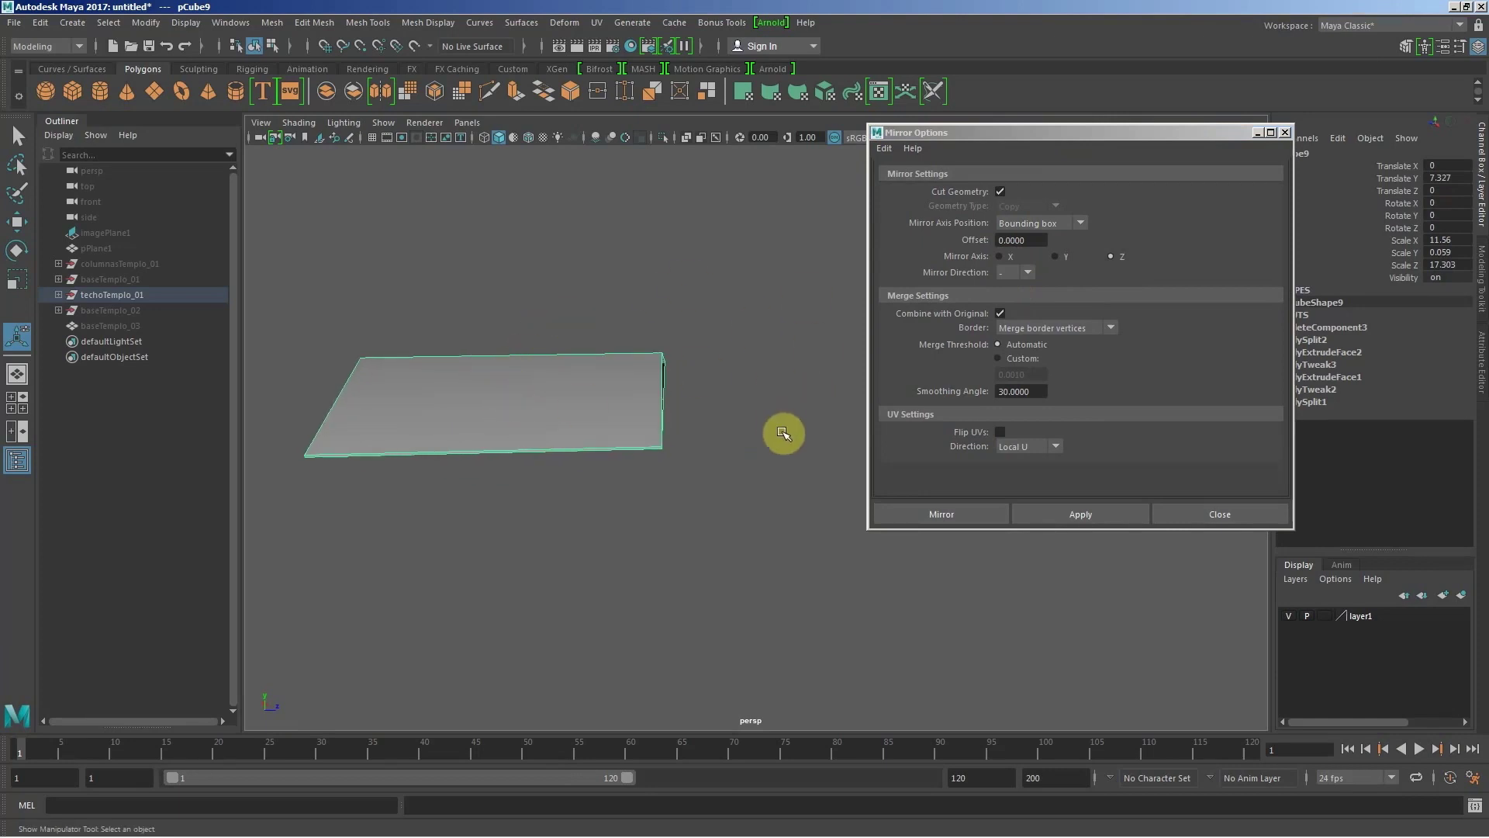
alt+drag(732, 425, 764, 425)
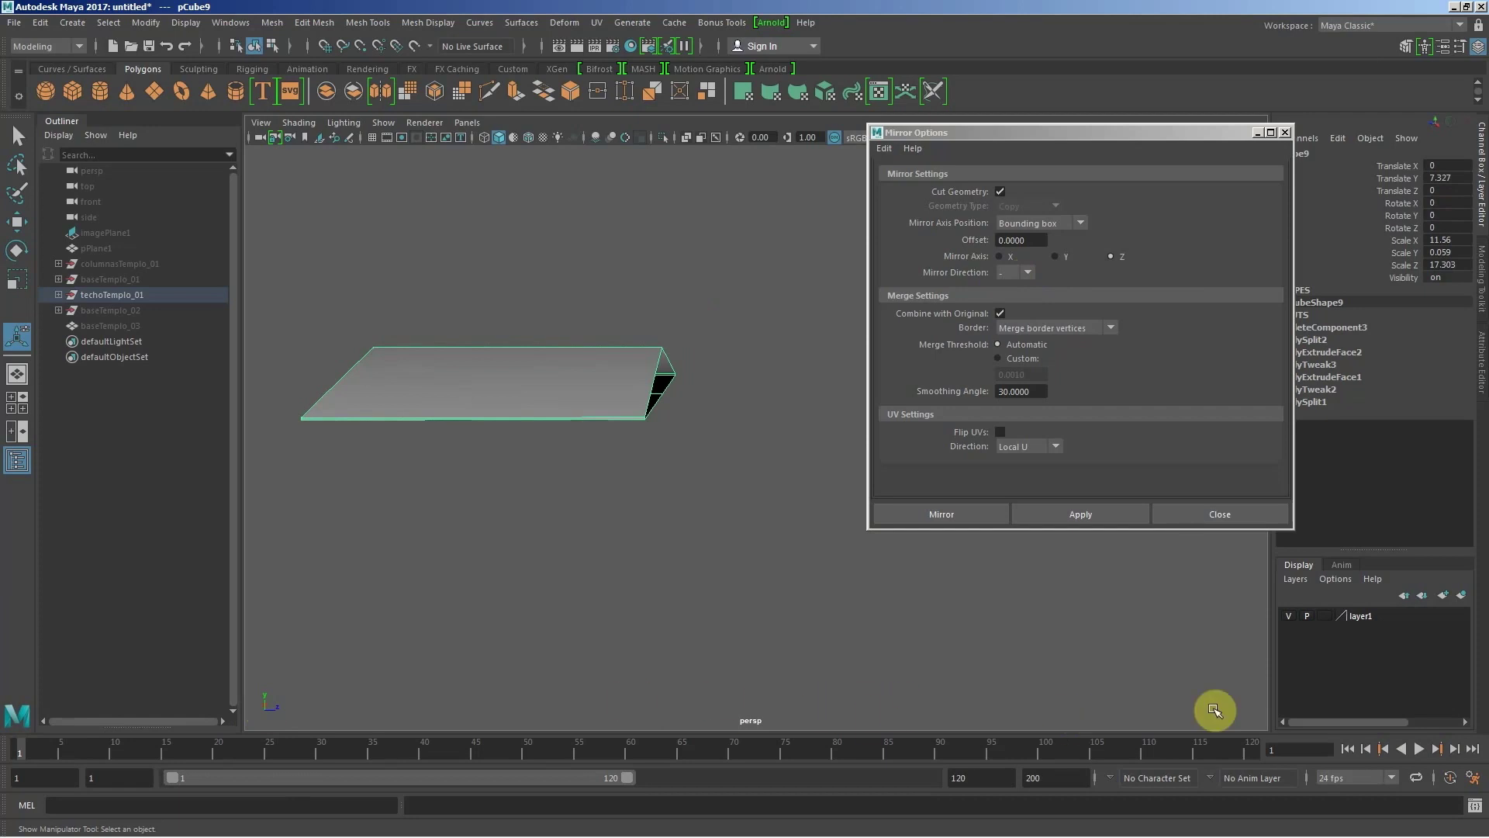
click(1026, 276)
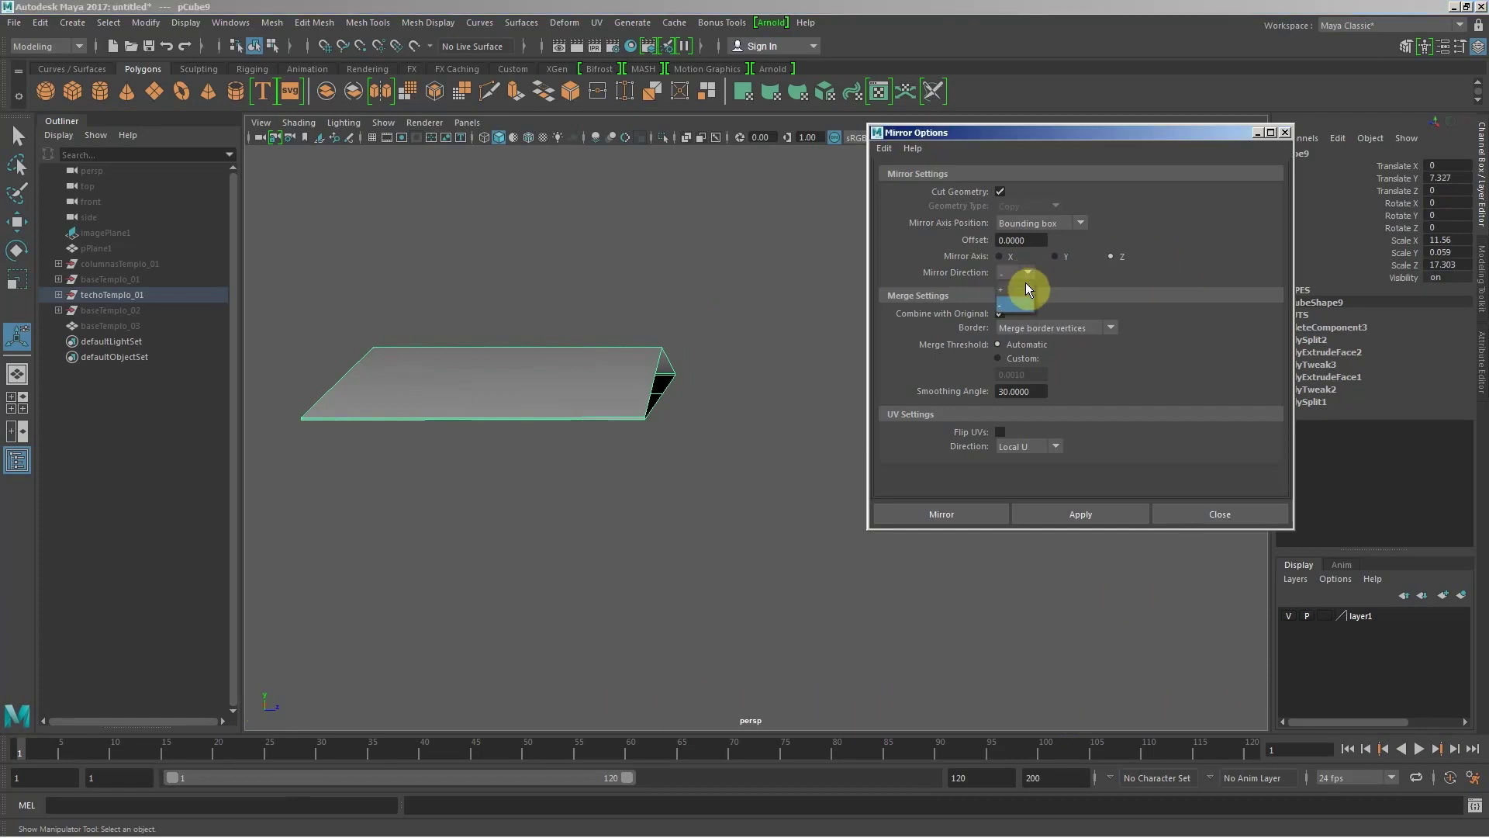
click(1095, 515)
Step: Close Mirror Options and set polyMirror1 Merge Mode to Merge border vertices
middle_drag(698, 559, 688, 631)
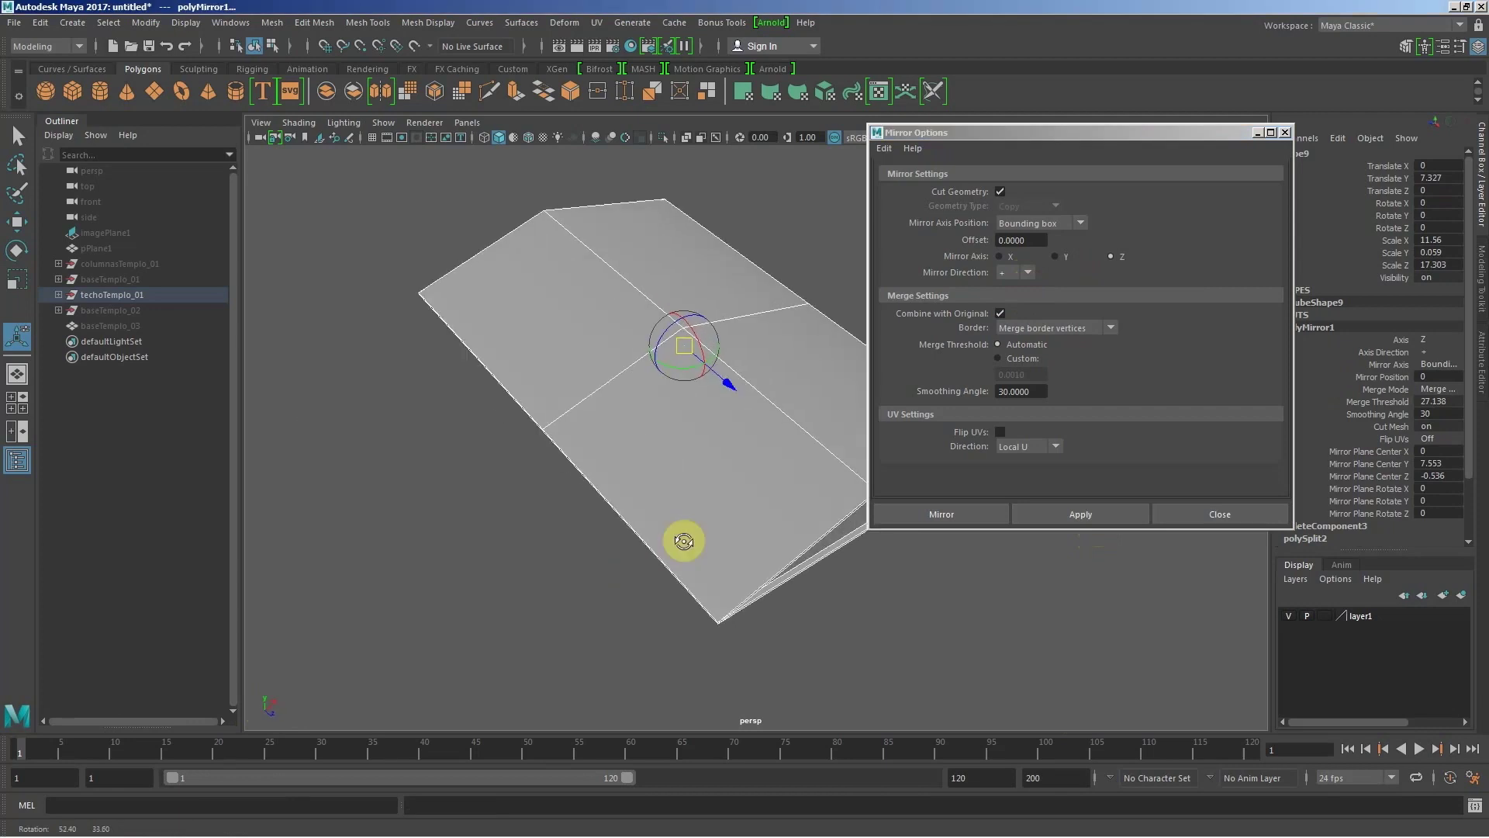
click(1284, 132)
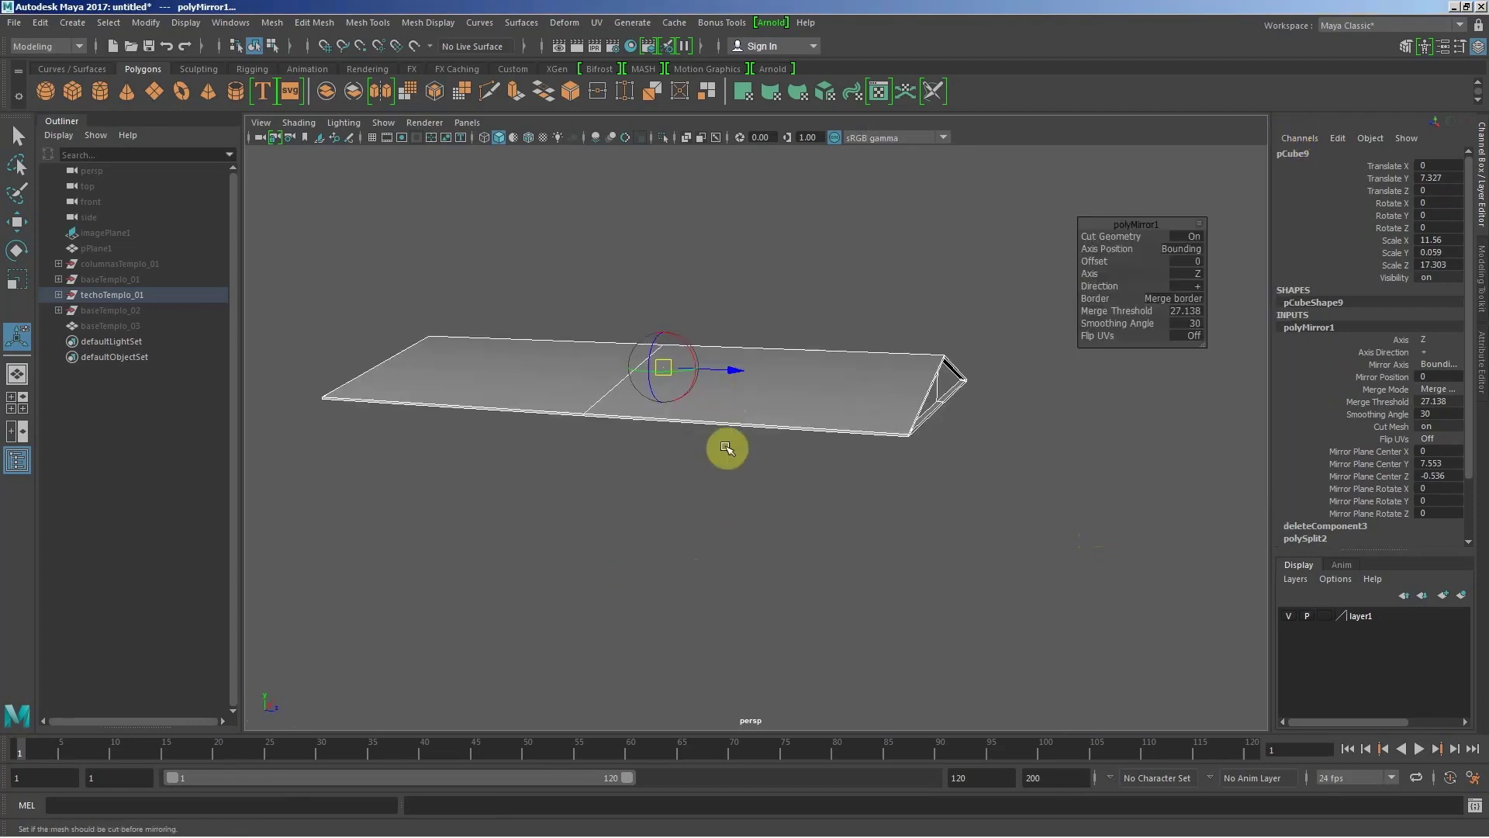
mouse_move(724, 442)
alt+mouse_down()
mouse_move(672, 415)
mouse_move(860, 404)
alt+mouse_up()
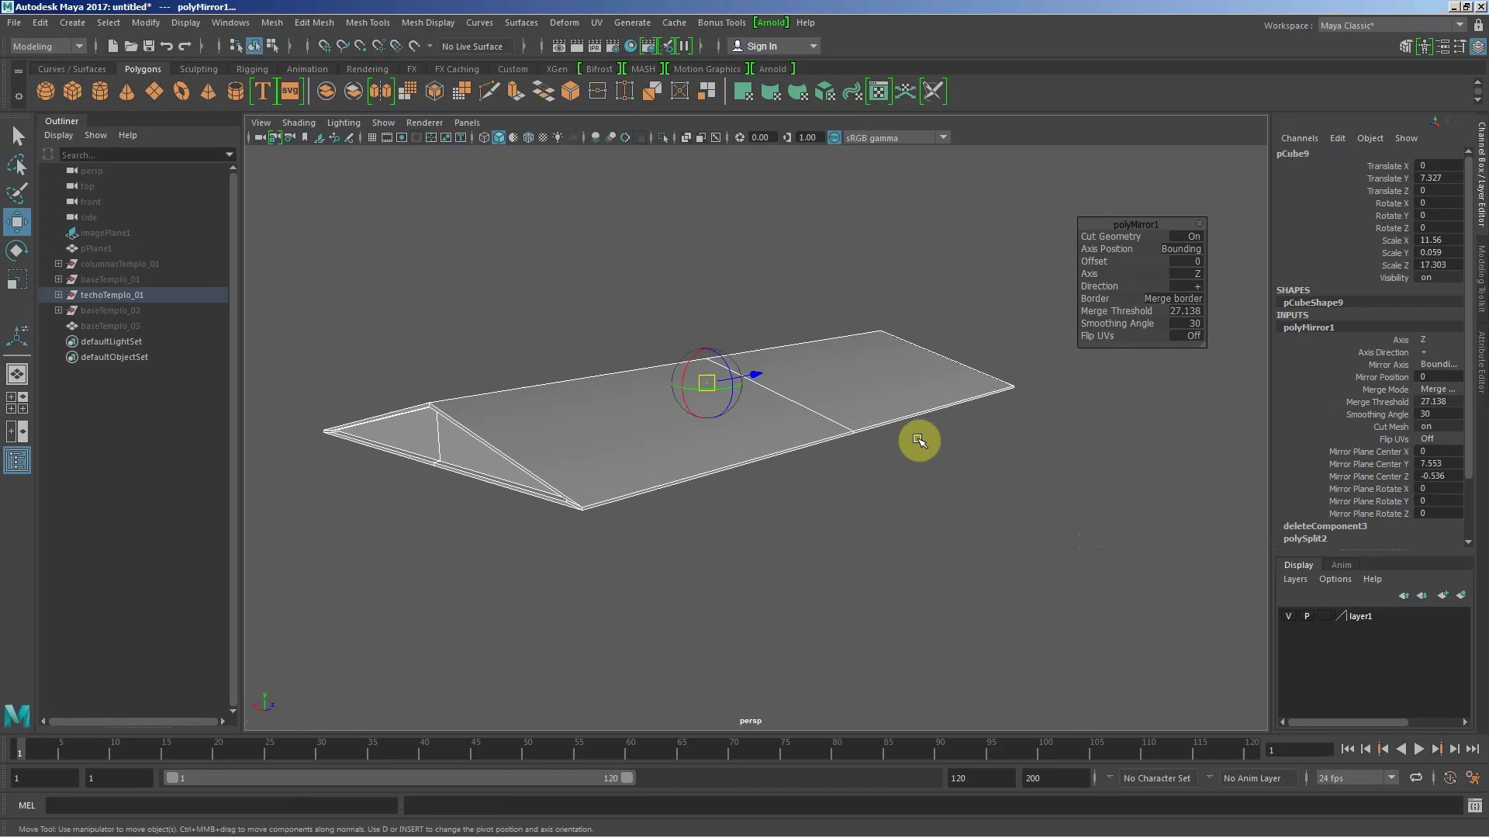
key(w)
mouse_move(811, 475)
alt+mouse_down()
mouse_move(853, 465)
mouse_move(851, 338)
alt+mouse_up()
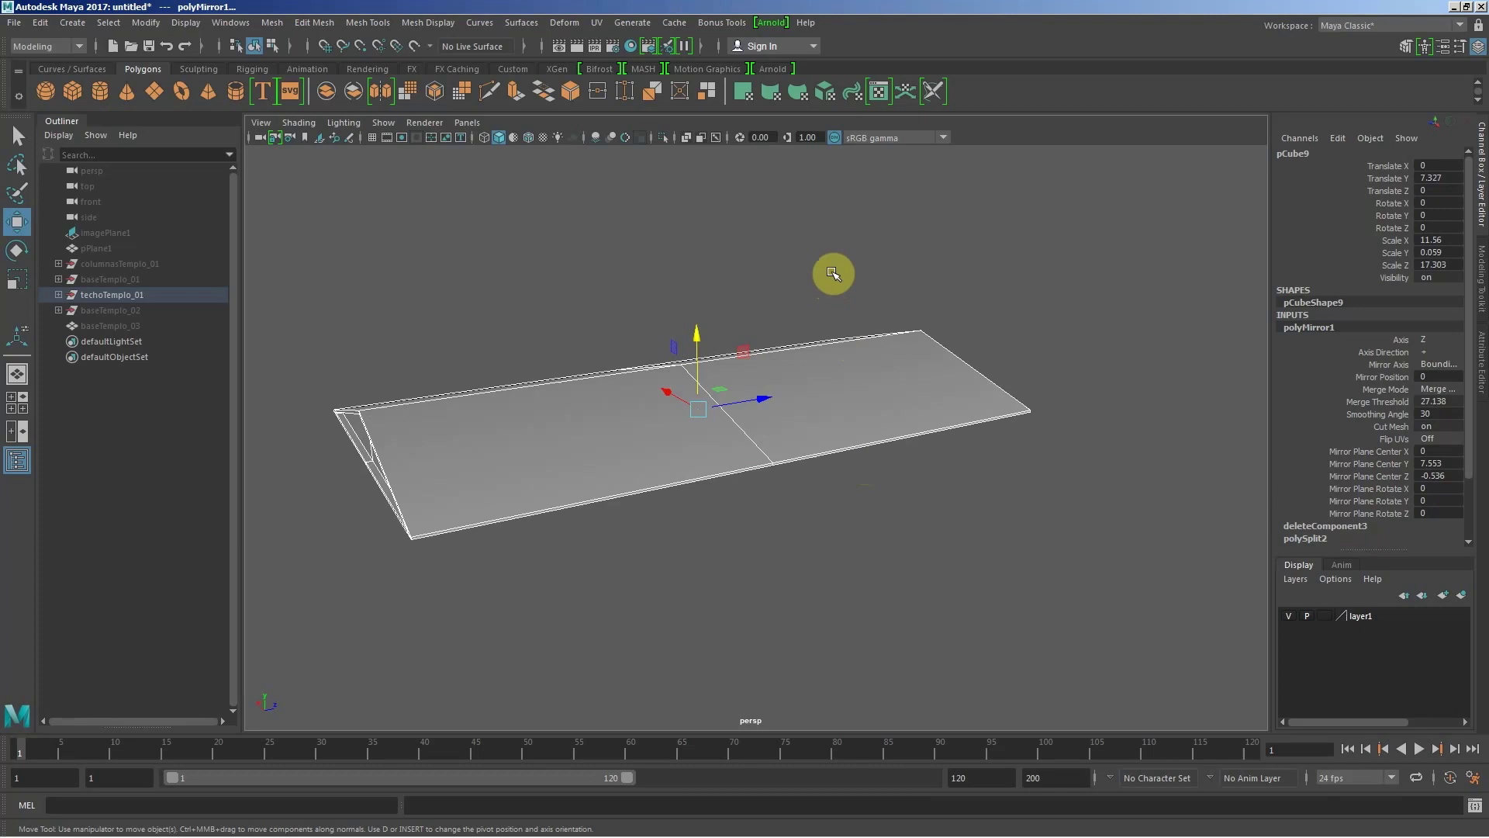
click(1446, 387)
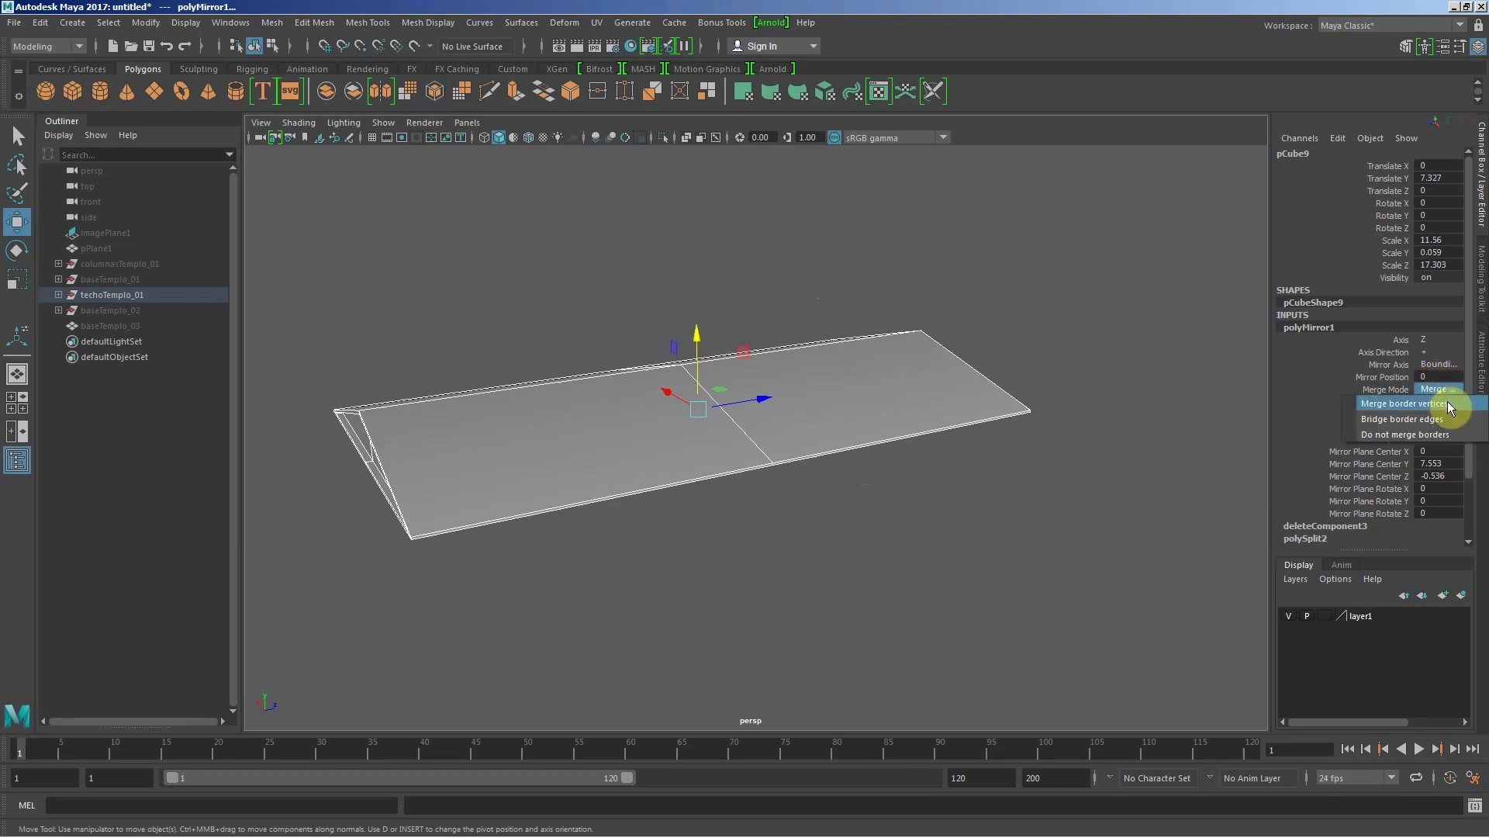
click(1446, 402)
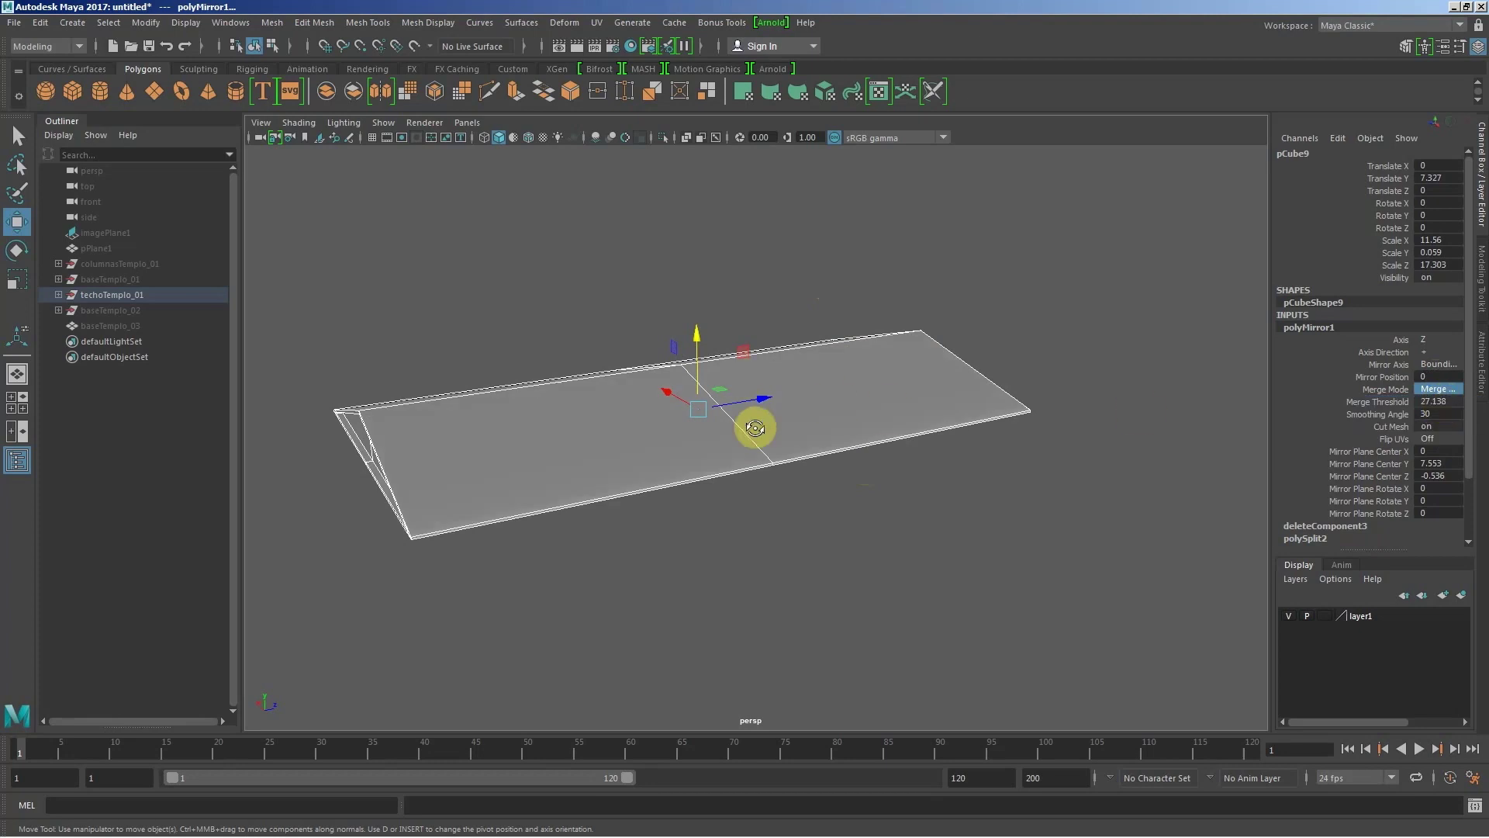
Step: Set the polyMirror1 Merge Threshold to 0.01
mouse_move(755, 426)
alt+mouse_down()
mouse_move(967, 392)
mouse_move(997, 322)
mouse_move(1034, 372)
alt+mouse_up()
mouse_move(1034, 373)
alt+right_down()
mouse_move(982, 372)
mouse_move(1040, 392)
alt+right_up()
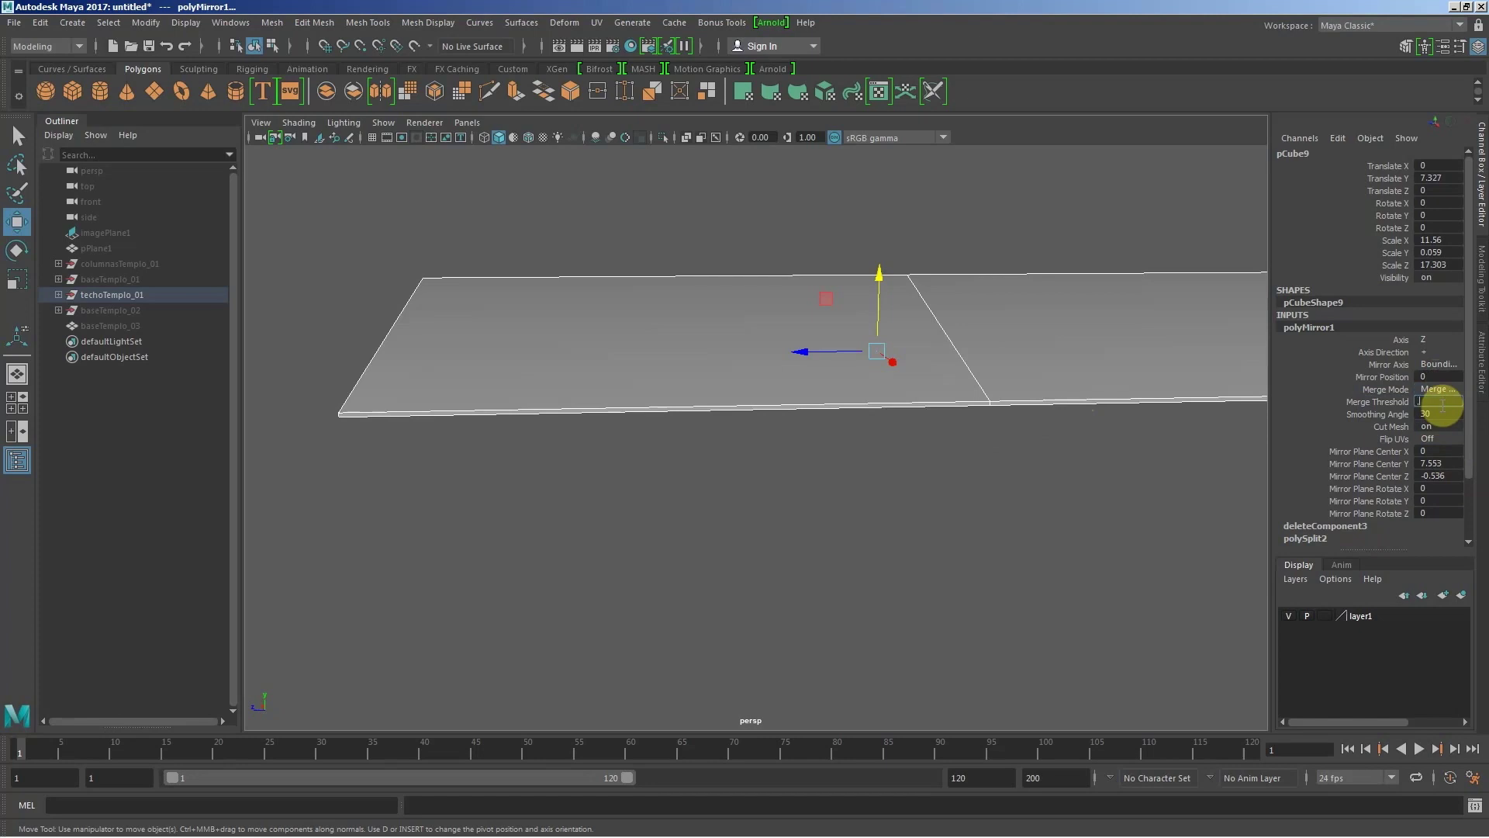
click(1439, 401)
text(.01)
key(Return)
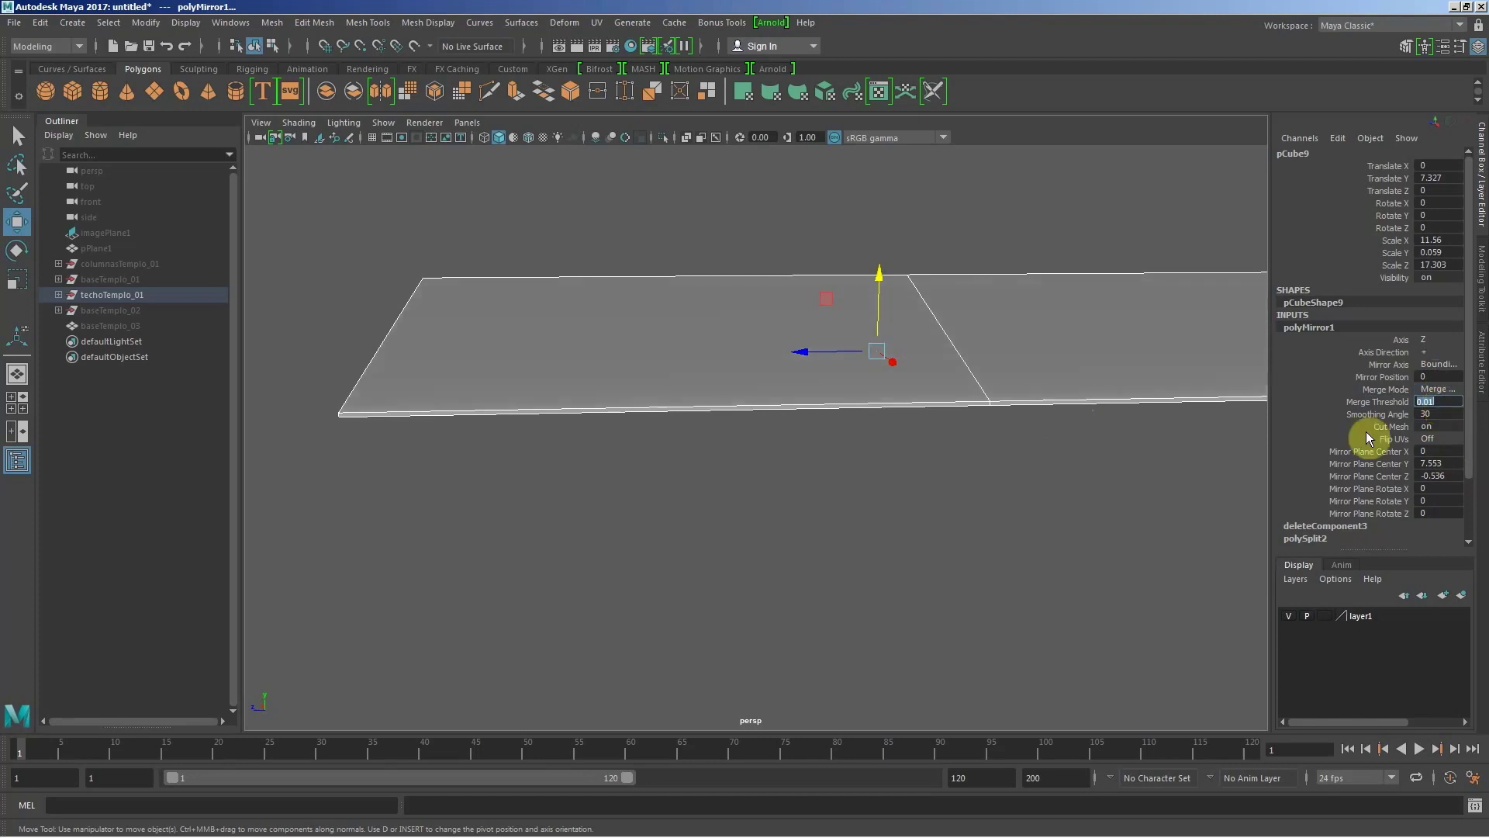
mouse_move(983, 475)
alt+mouse_down()
mouse_move(847, 449)
mouse_move(762, 407)
mouse_move(691, 462)
mouse_move(788, 492)
mouse_move(780, 478)
alt+mouse_up()
key(f)
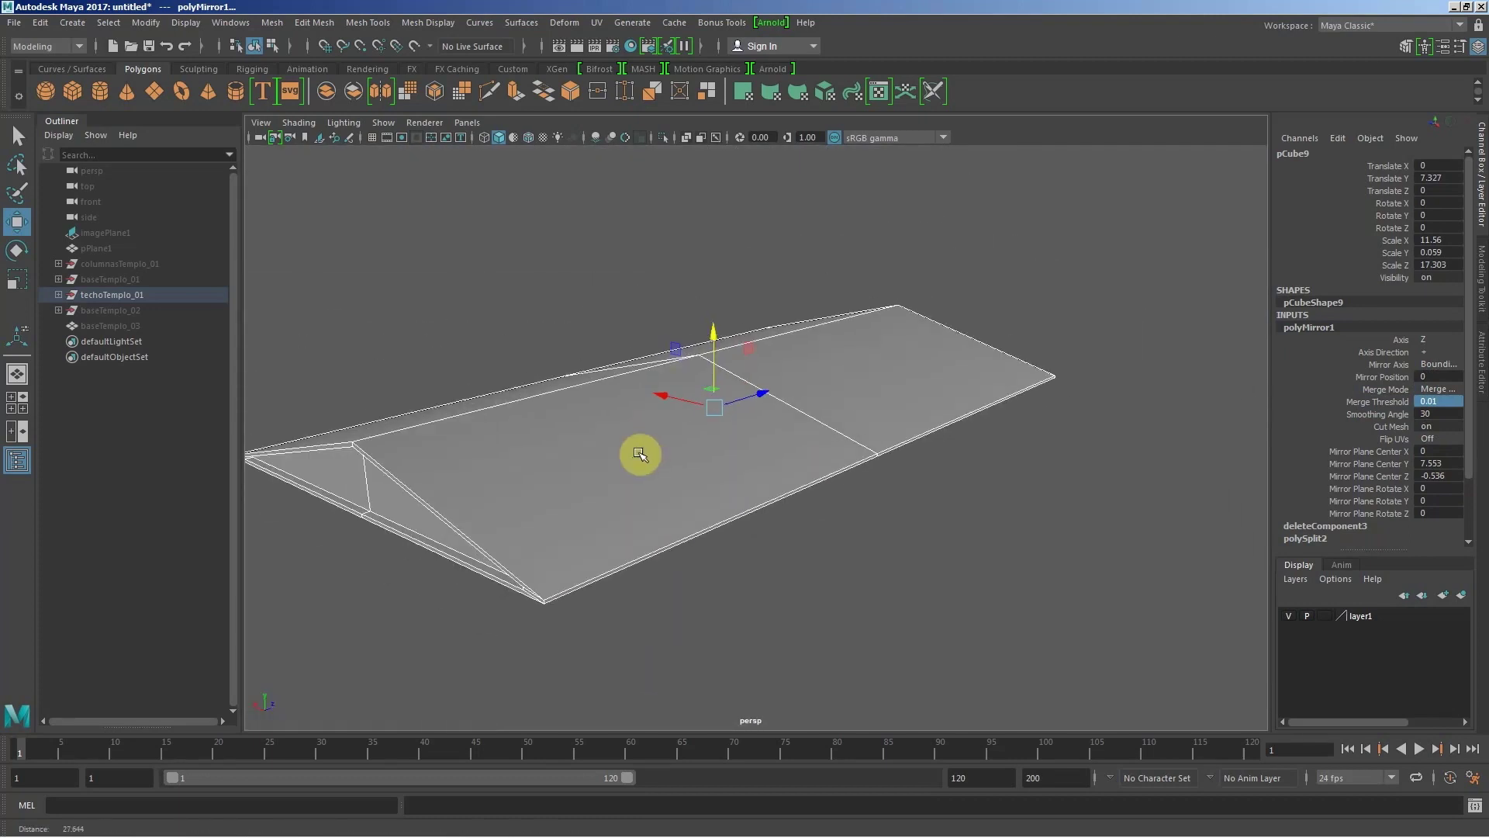
Step: Return to Object Mode and select the roof mesh
right_drag(666, 442, 719, 362)
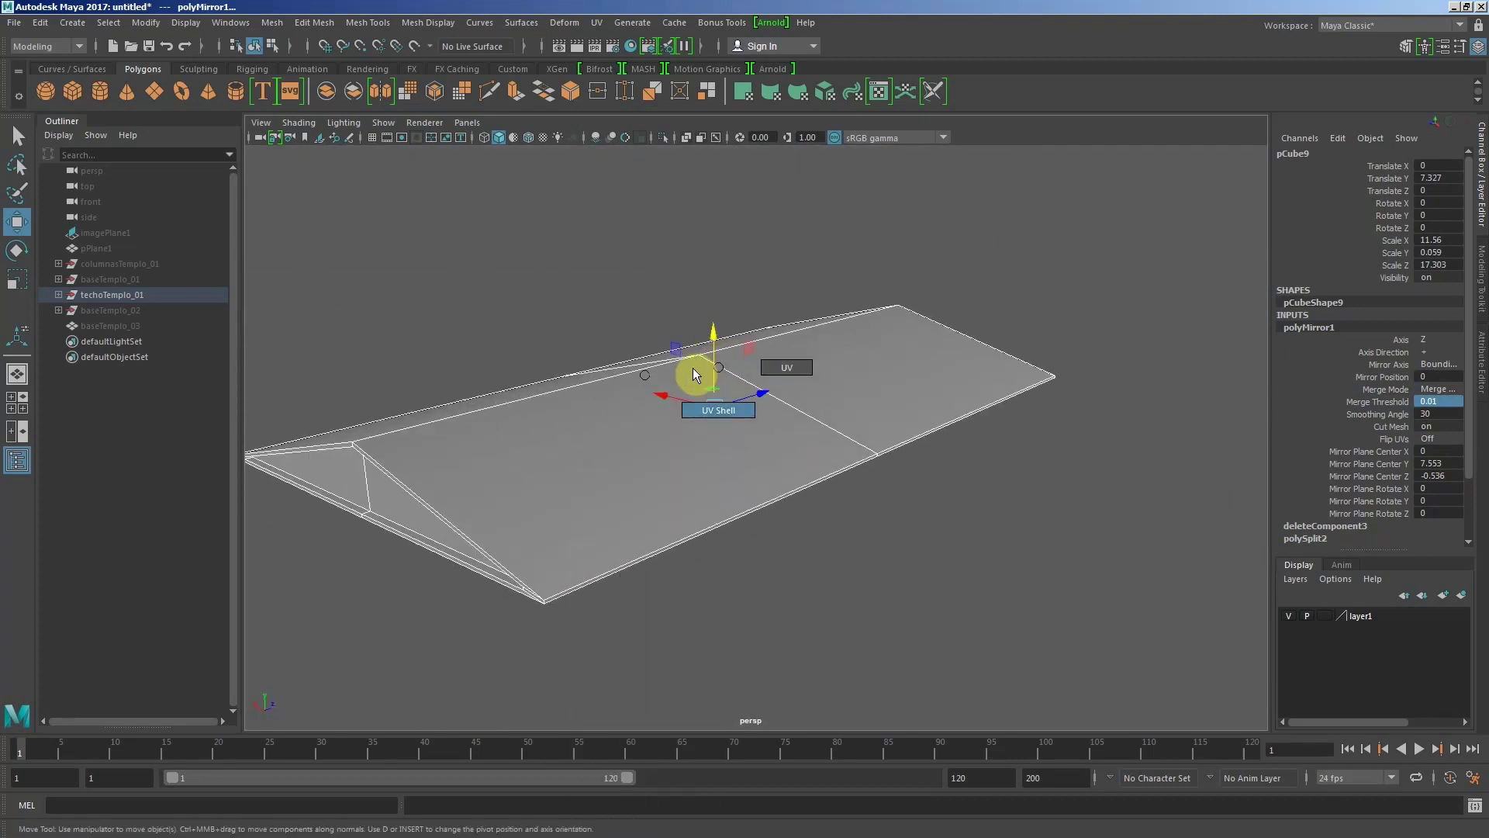
right_drag(646, 378, 738, 318)
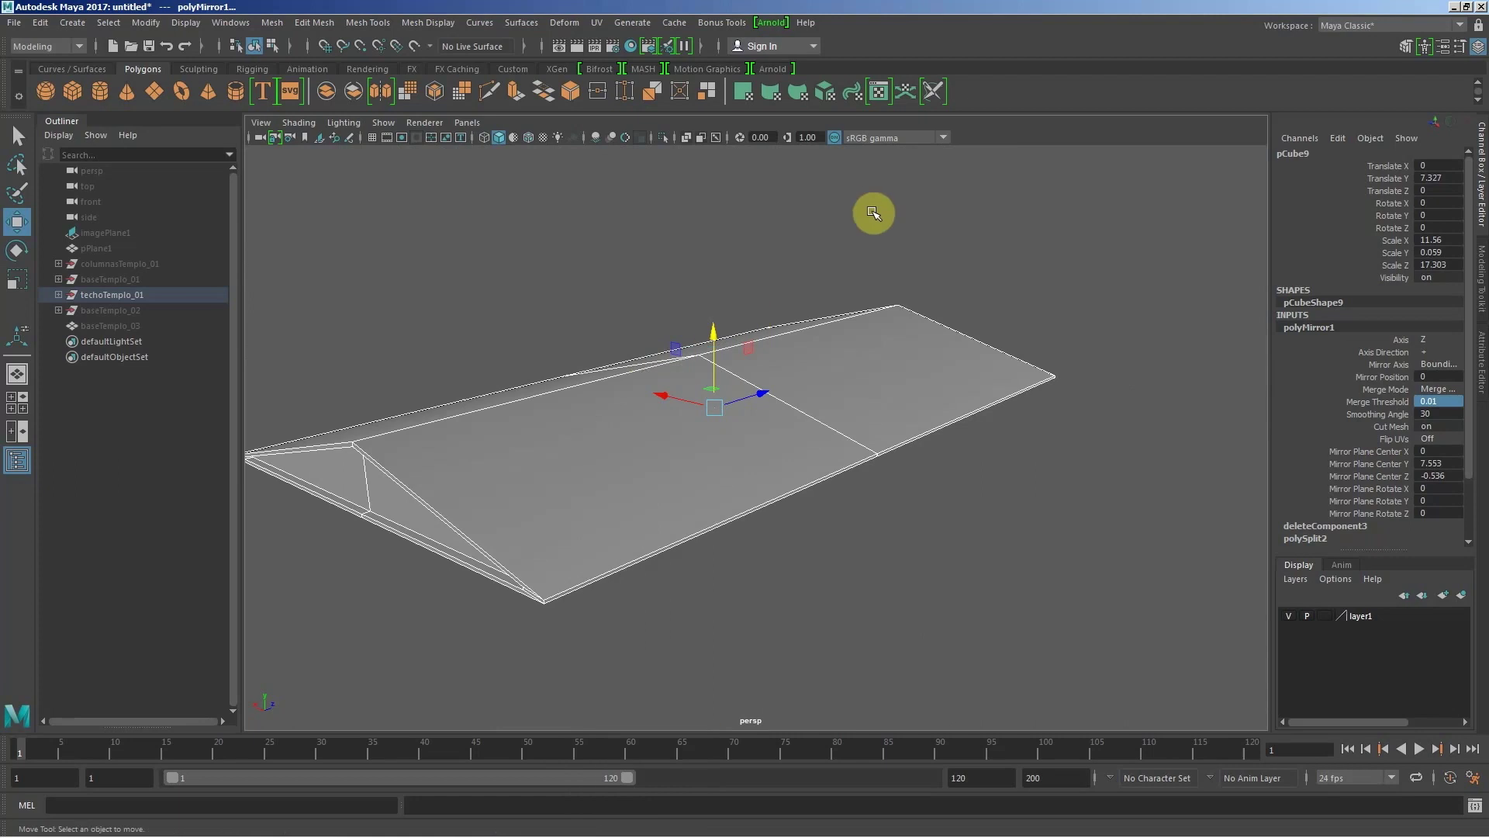
click(1057, 359)
click(825, 469)
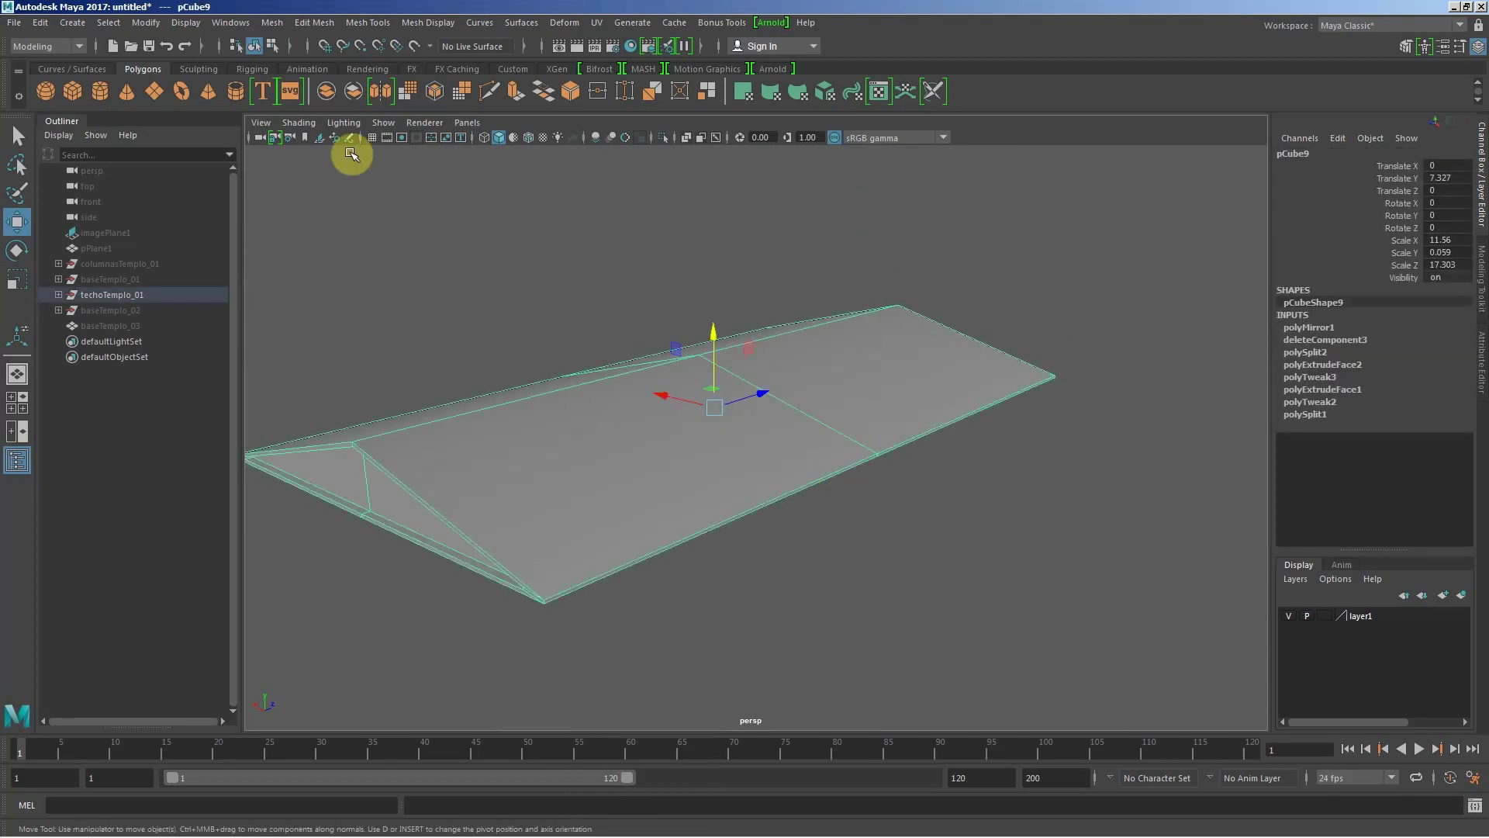
click(299, 122)
click(355, 277)
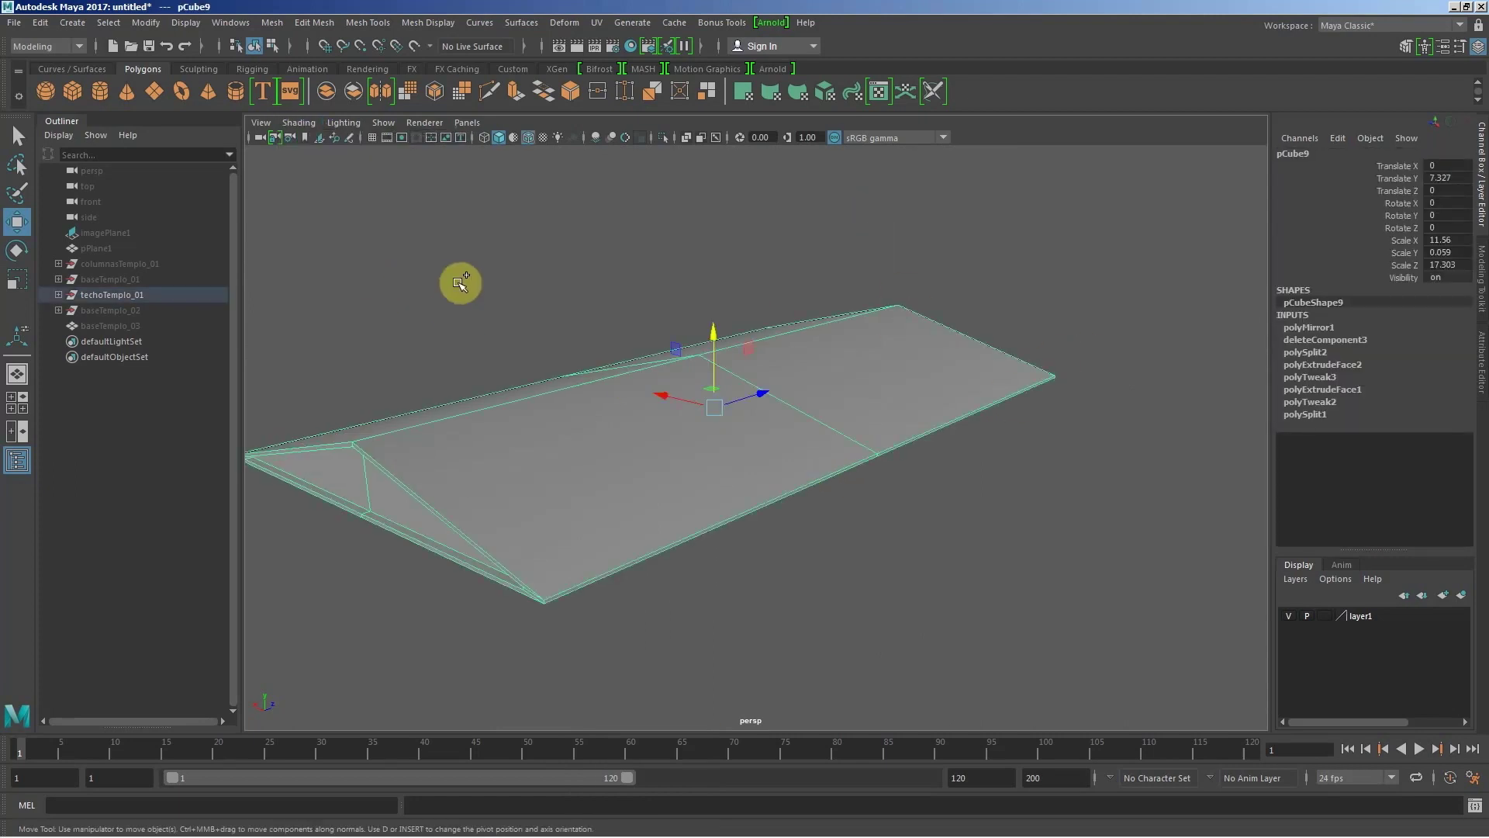
click(186, 22)
mouse_move(207, 120)
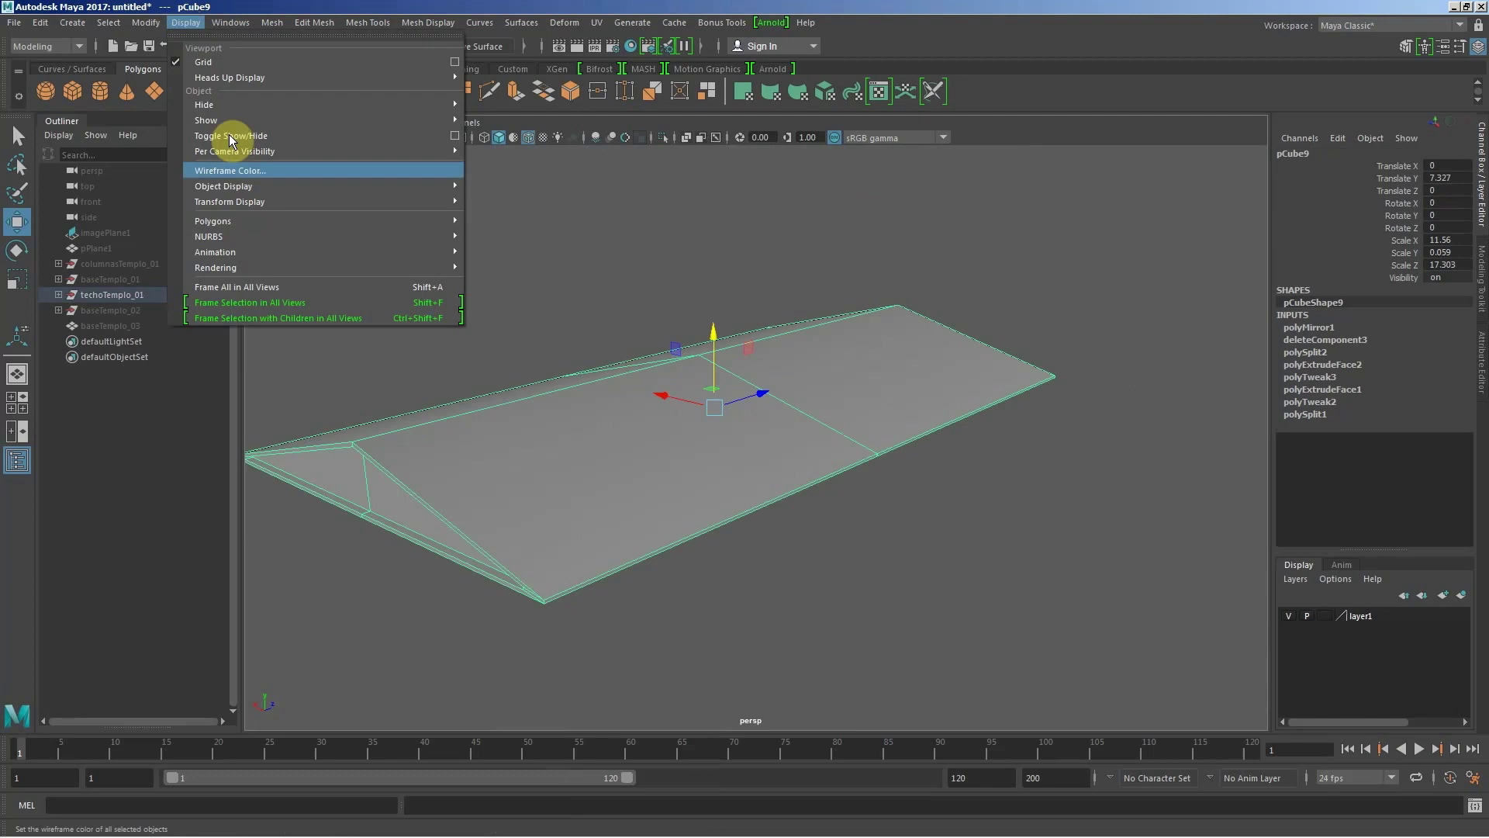
click(555, 195)
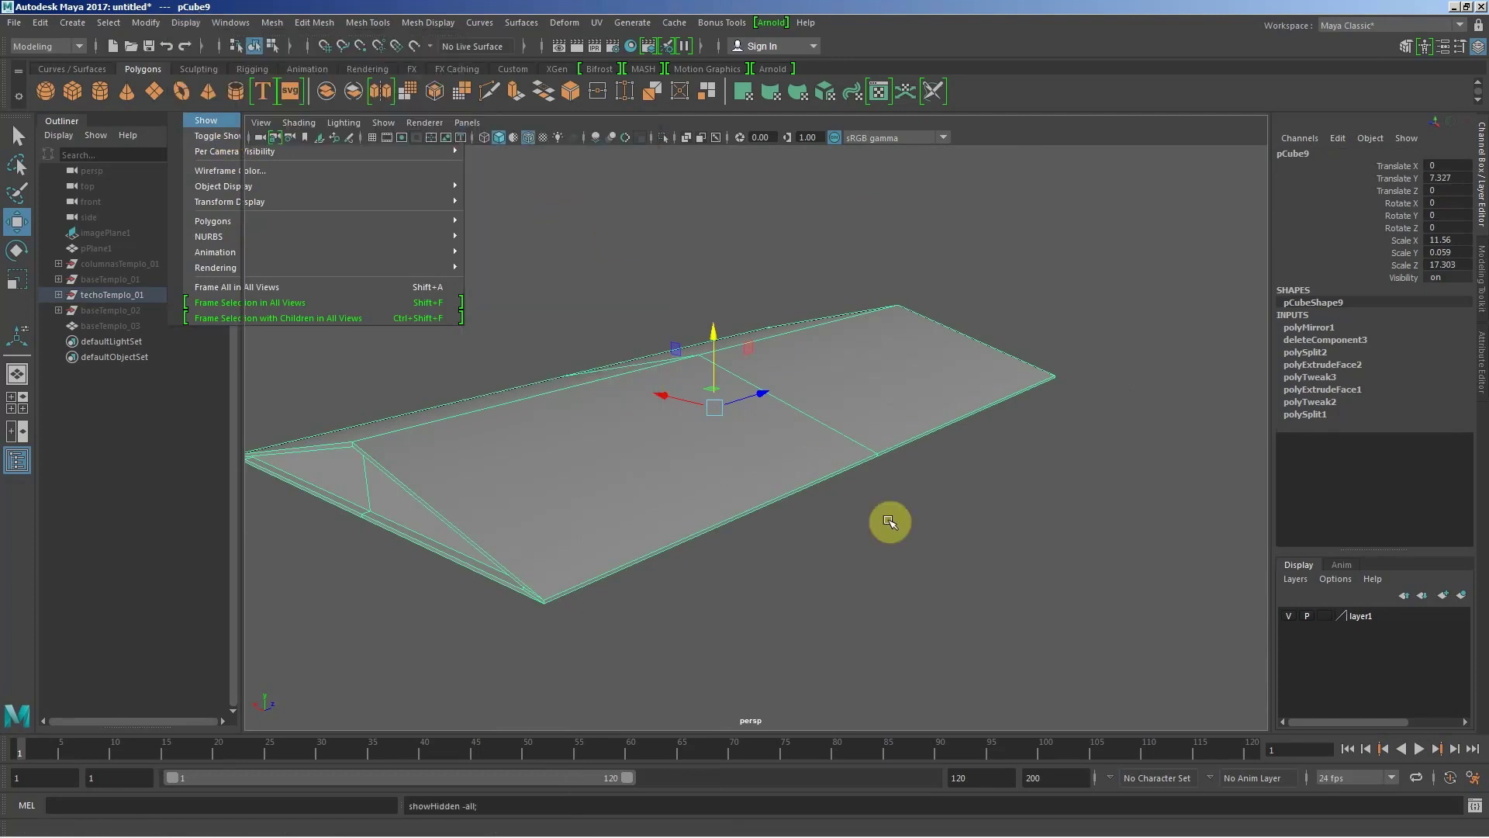
click(905, 259)
mouse_move(957, 522)
alt+right_down()
mouse_move(725, 359)
mouse_move(821, 389)
alt+right_up()
mouse_move(821, 389)
alt+mouse_down()
mouse_move(864, 426)
mouse_move(956, 429)
mouse_move(841, 426)
mouse_move(1013, 442)
alt+mouse_up()
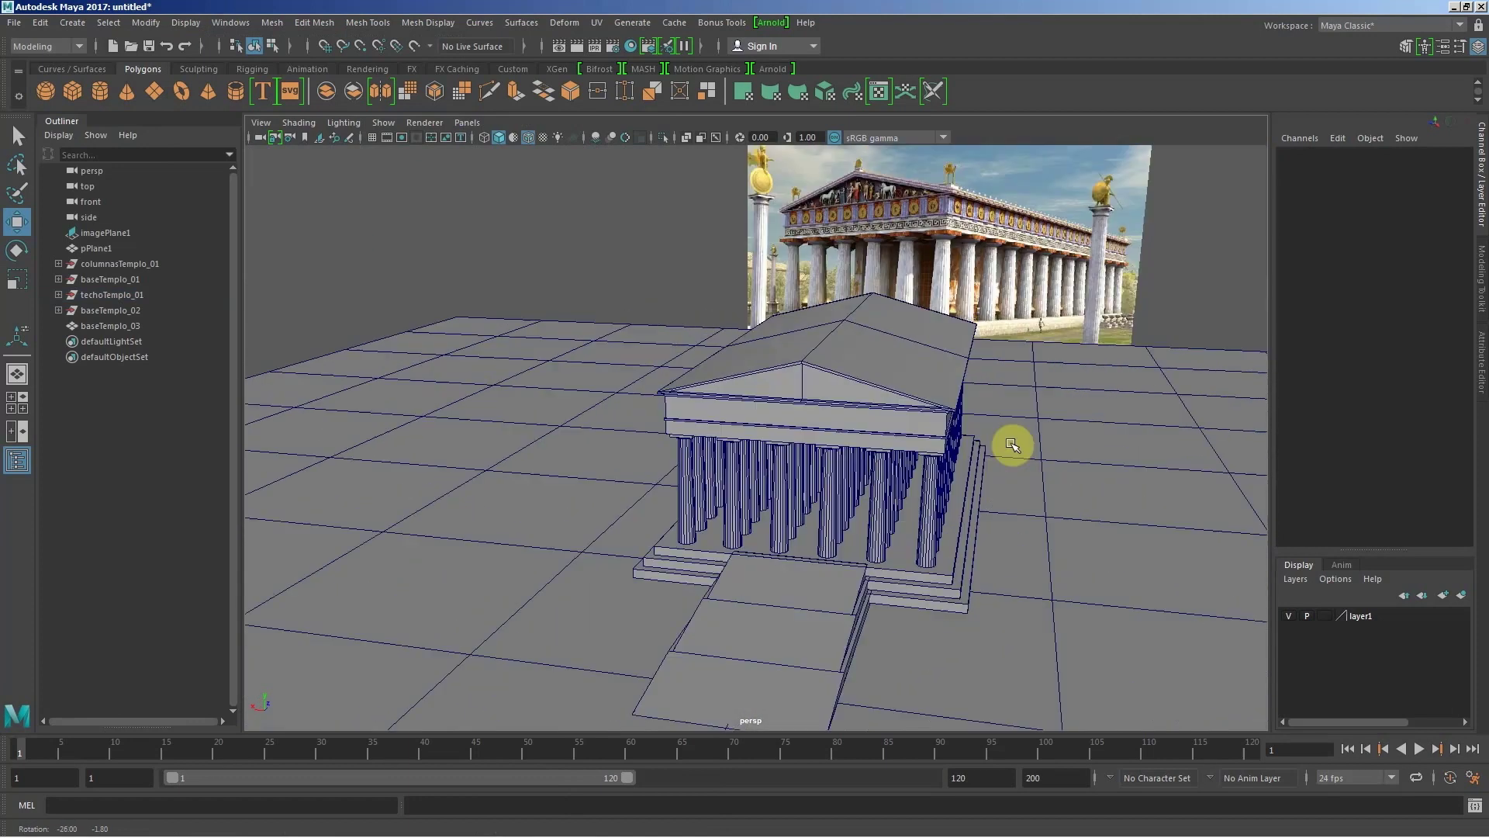
alt+right_drag(1014, 442, 845, 415)
mouse_move(845, 415)
alt+mouse_down()
mouse_move(752, 432)
mouse_move(771, 422)
alt+mouse_up()
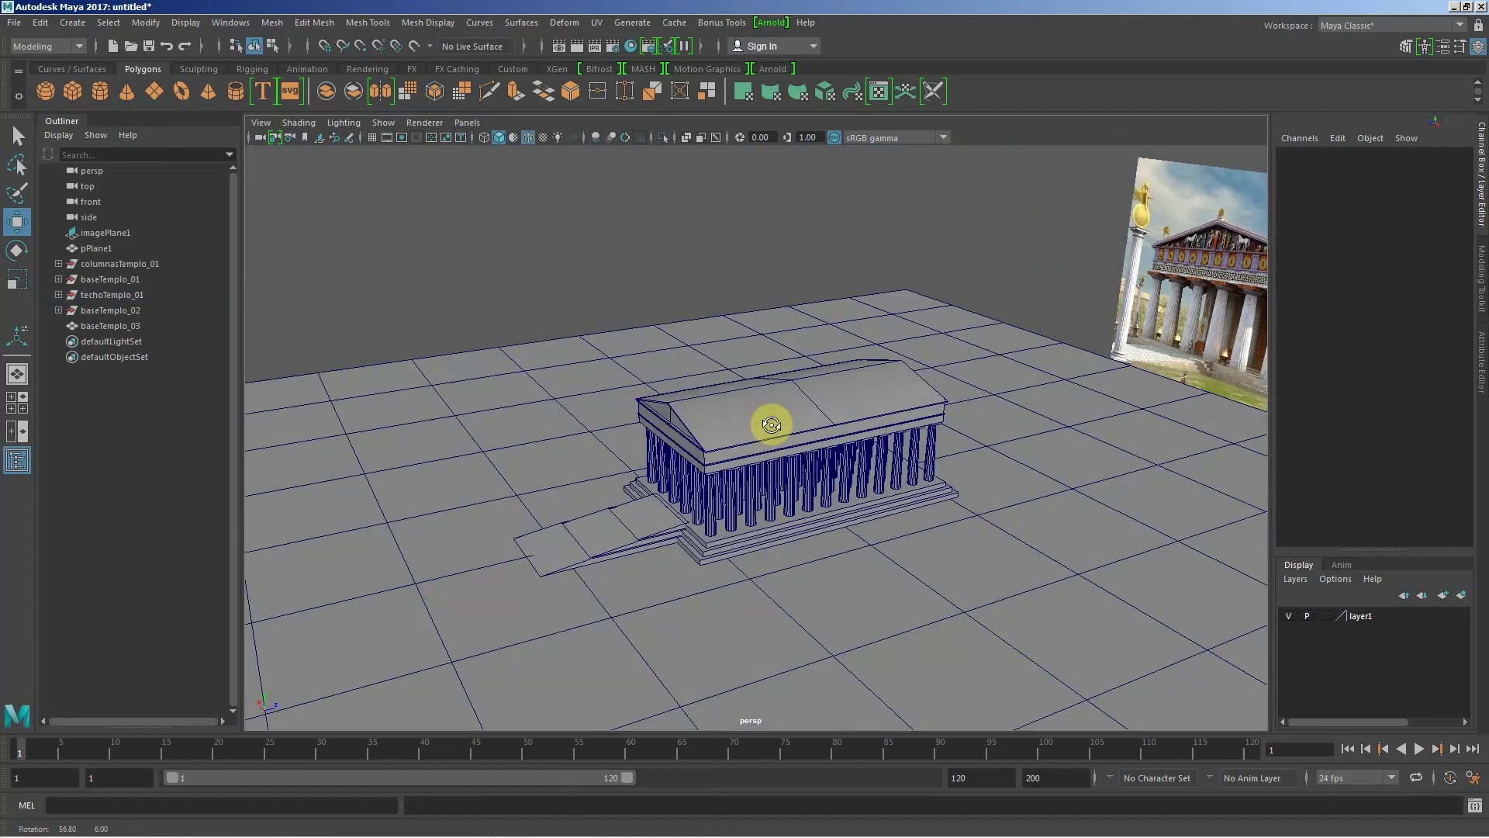
alt+right_drag(771, 422, 791, 502)
mouse_move(791, 502)
alt+mouse_down()
mouse_move(831, 382)
mouse_move(699, 494)
mouse_move(831, 476)
mouse_move(823, 456)
mouse_move(1011, 545)
mouse_move(854, 515)
mouse_move(791, 445)
alt+mouse_up()
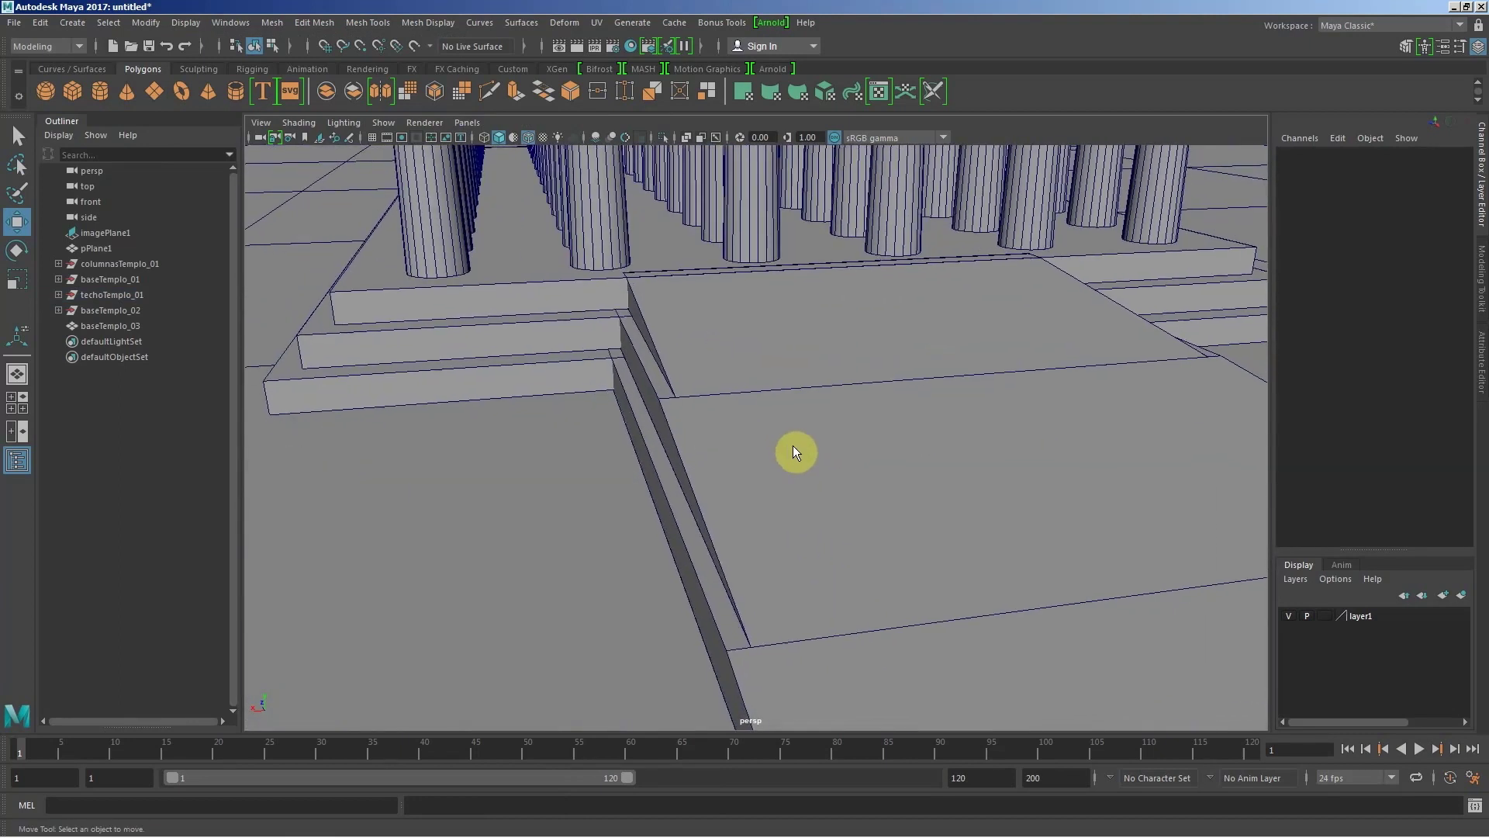
Step: Select the landing's top face, try scaling it, then undo the scale
right_click(794, 450)
right_drag(794, 361, 793, 419)
click(796, 431)
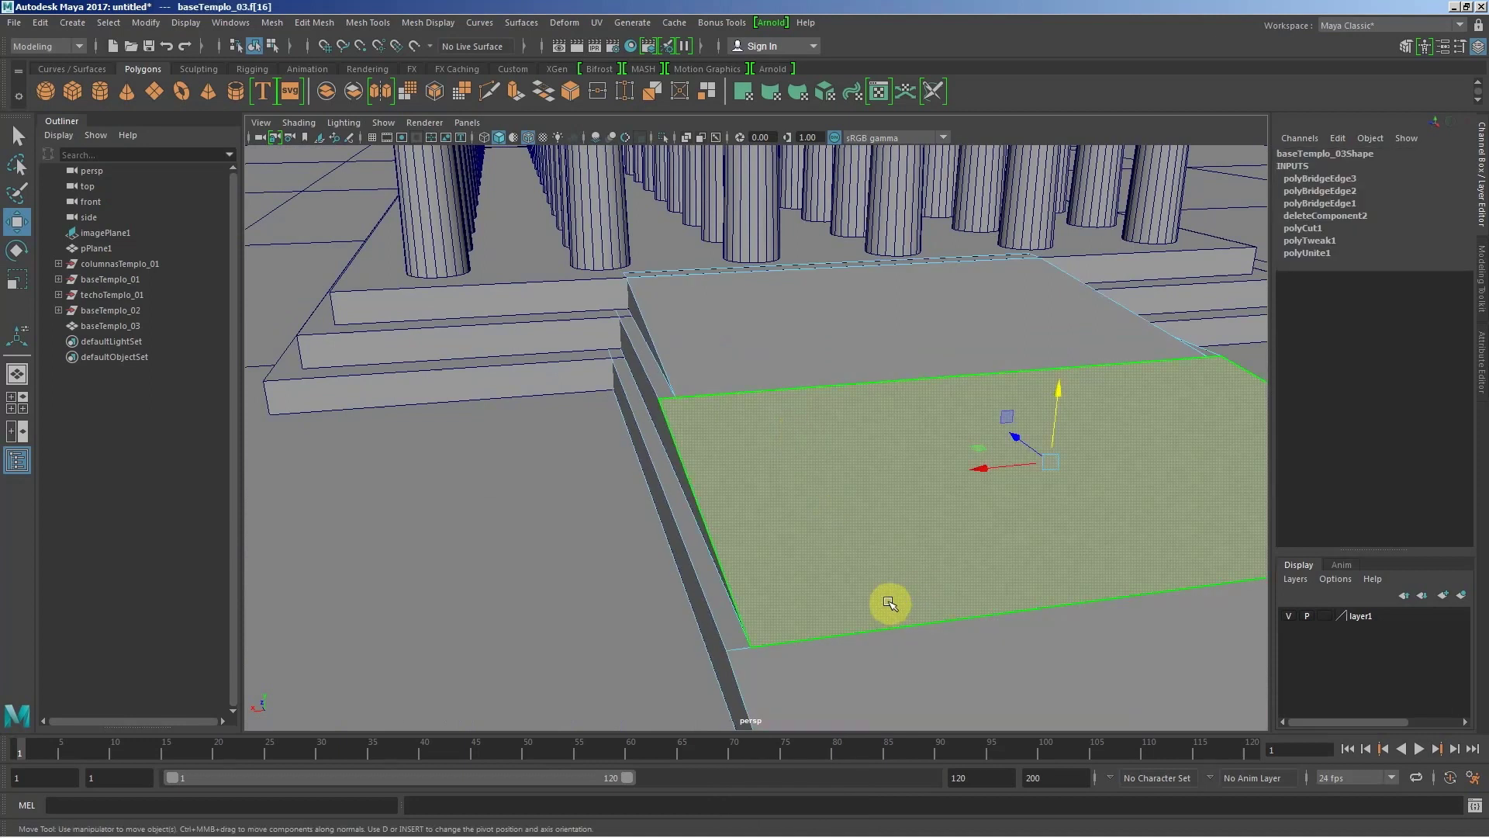
key(r)
drag(990, 468, 994, 468)
key(ctrl+z)
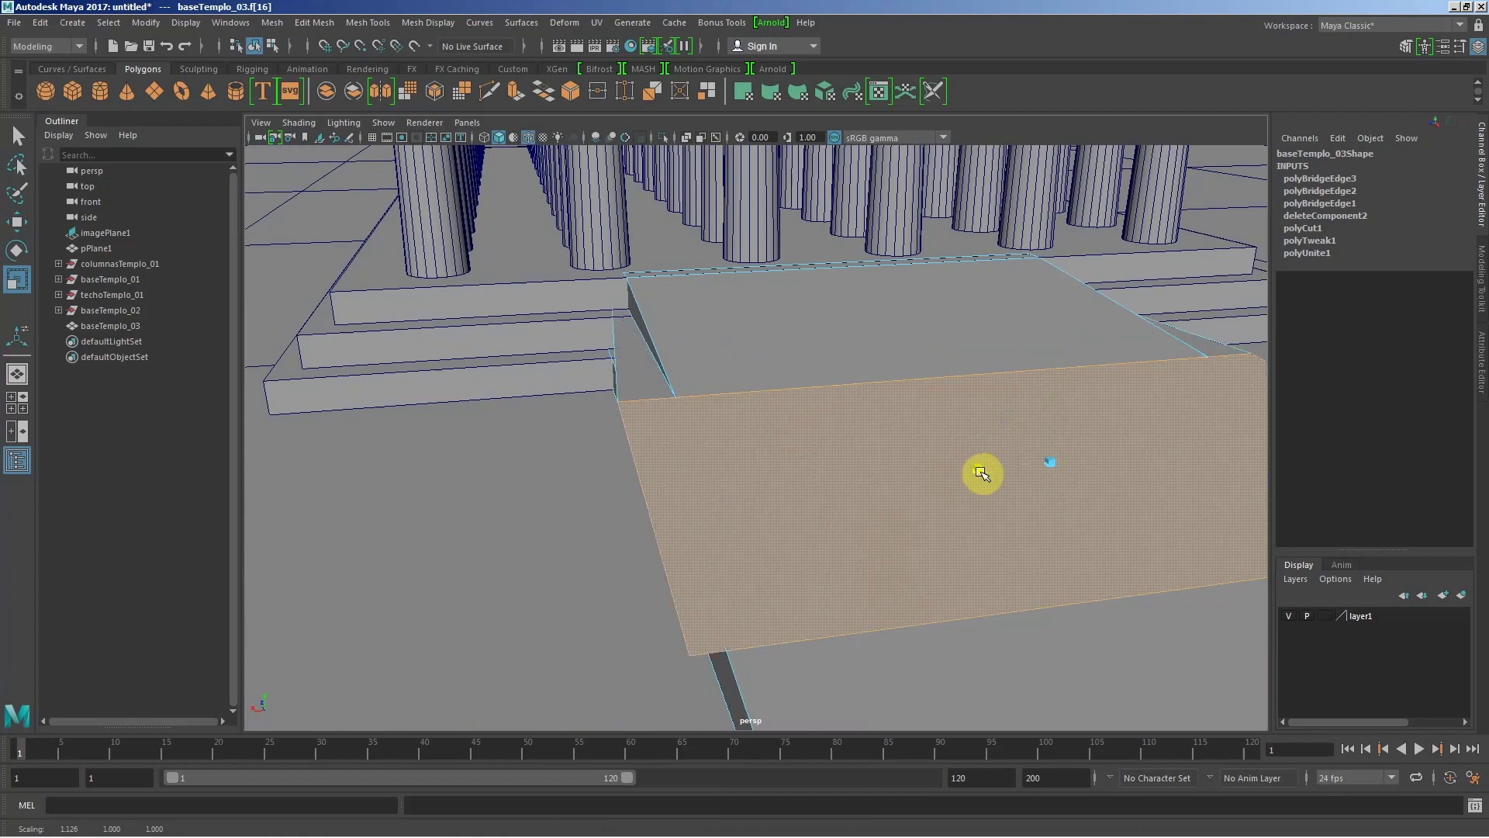
key(ctrl+z)
Step: Move the landing's side edge and vertex-snap it onto the step edge
alt+drag(712, 473, 636, 470)
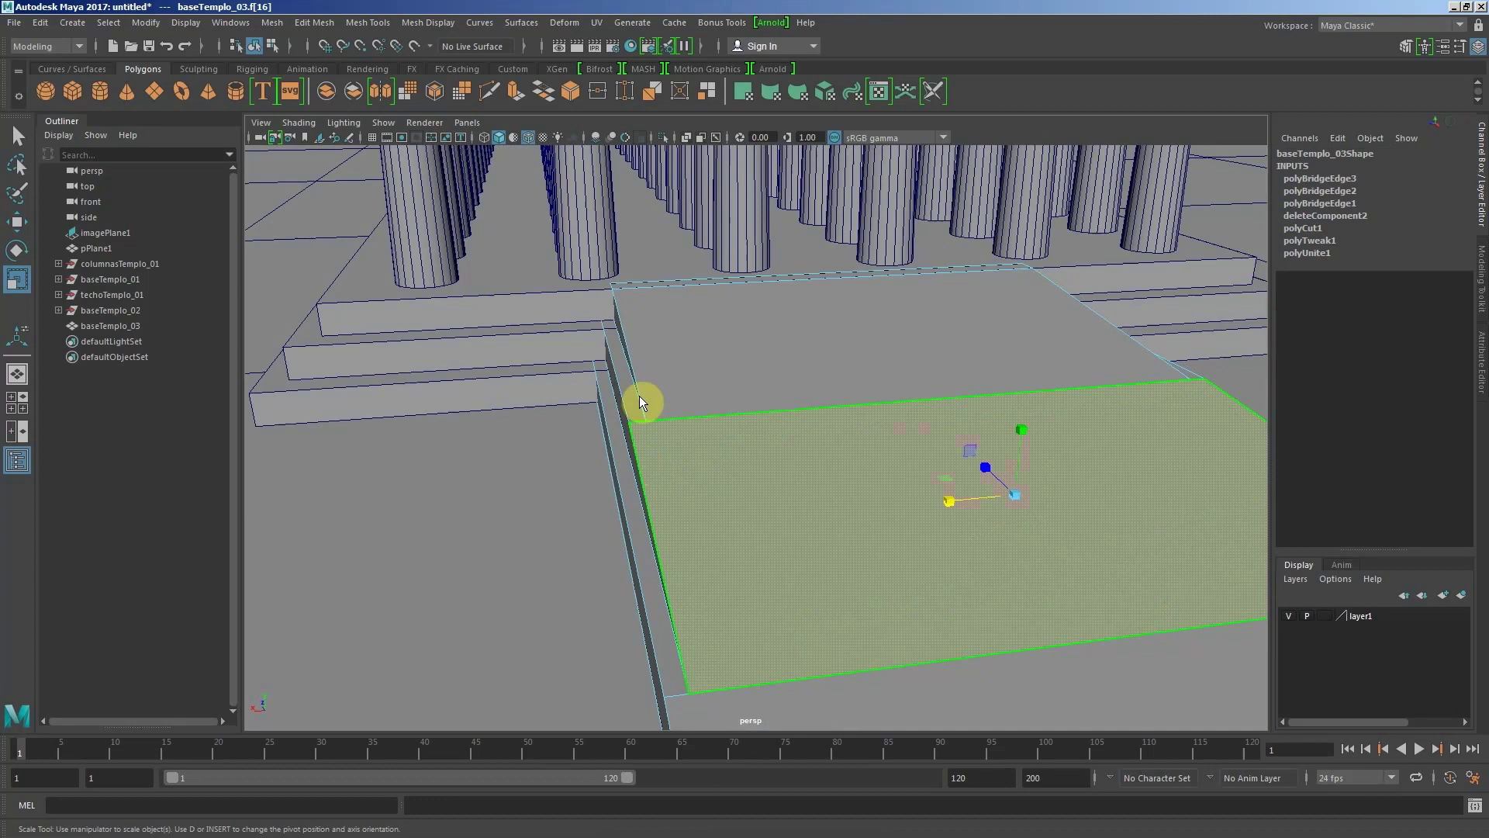
right_drag(639, 396, 639, 343)
click(650, 465)
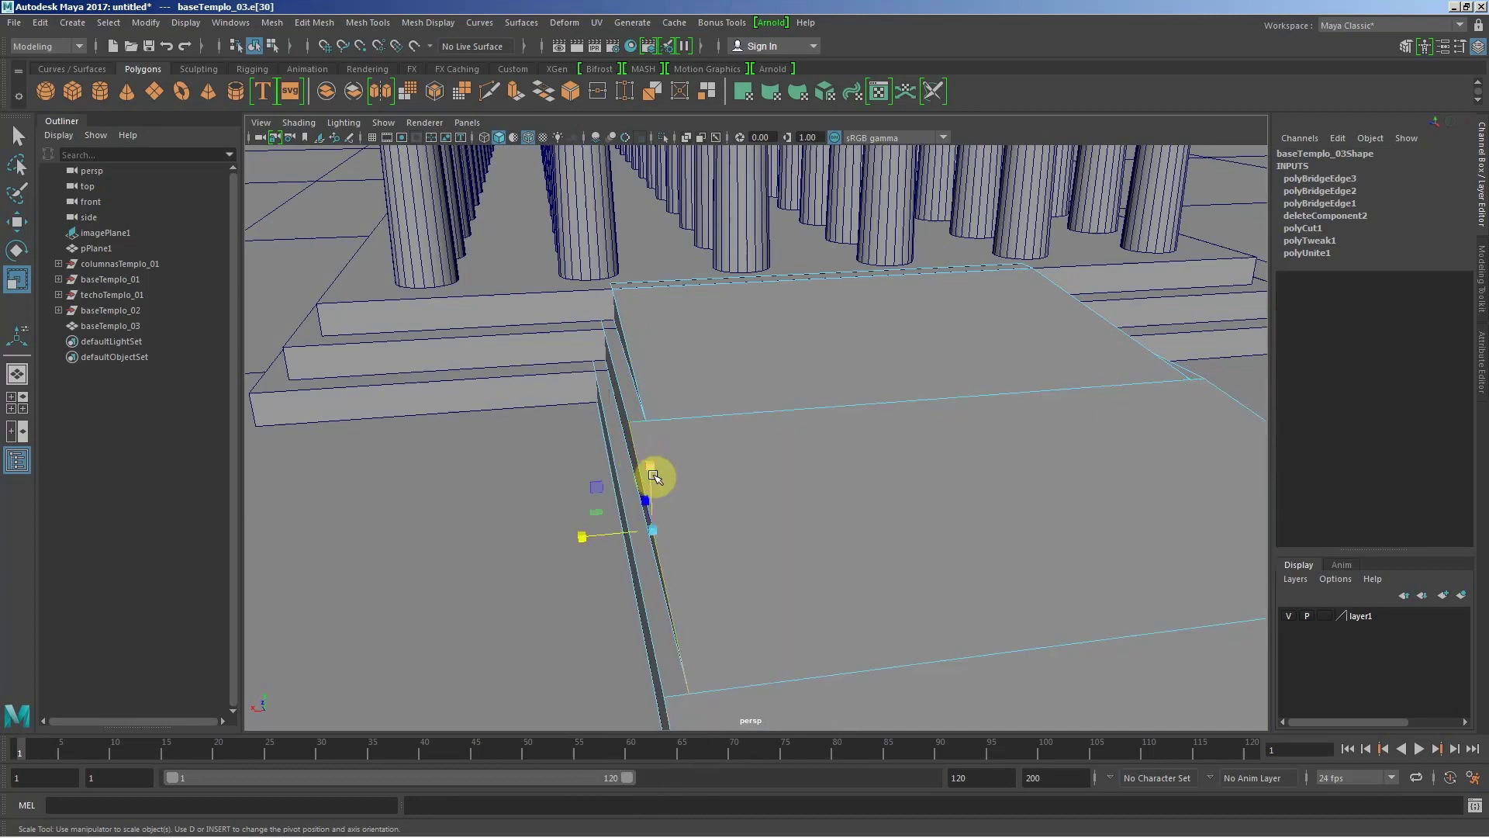
key(w)
drag(574, 536, 557, 535)
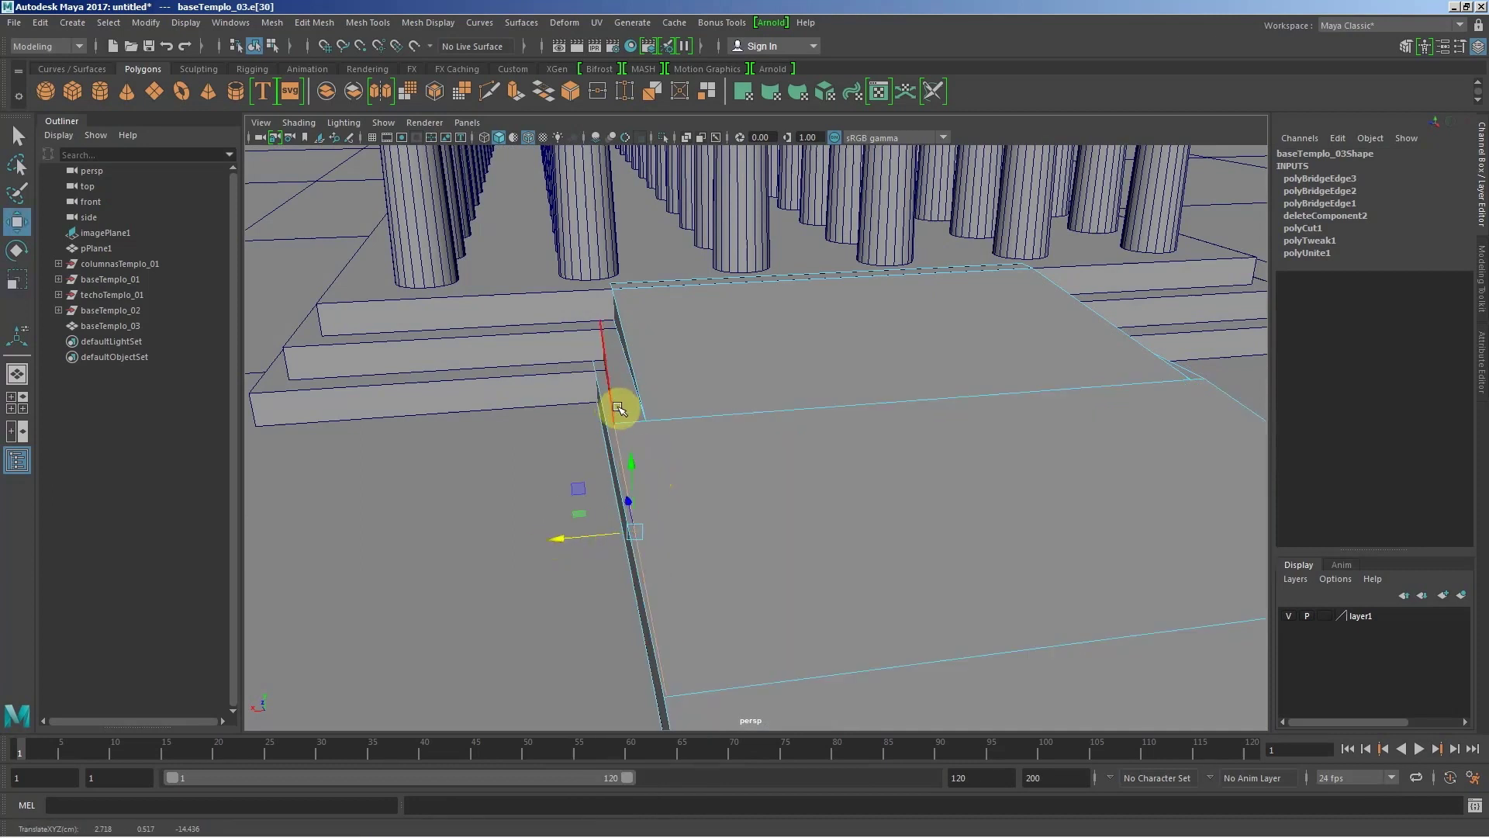
middle_drag(648, 422, 647, 421)
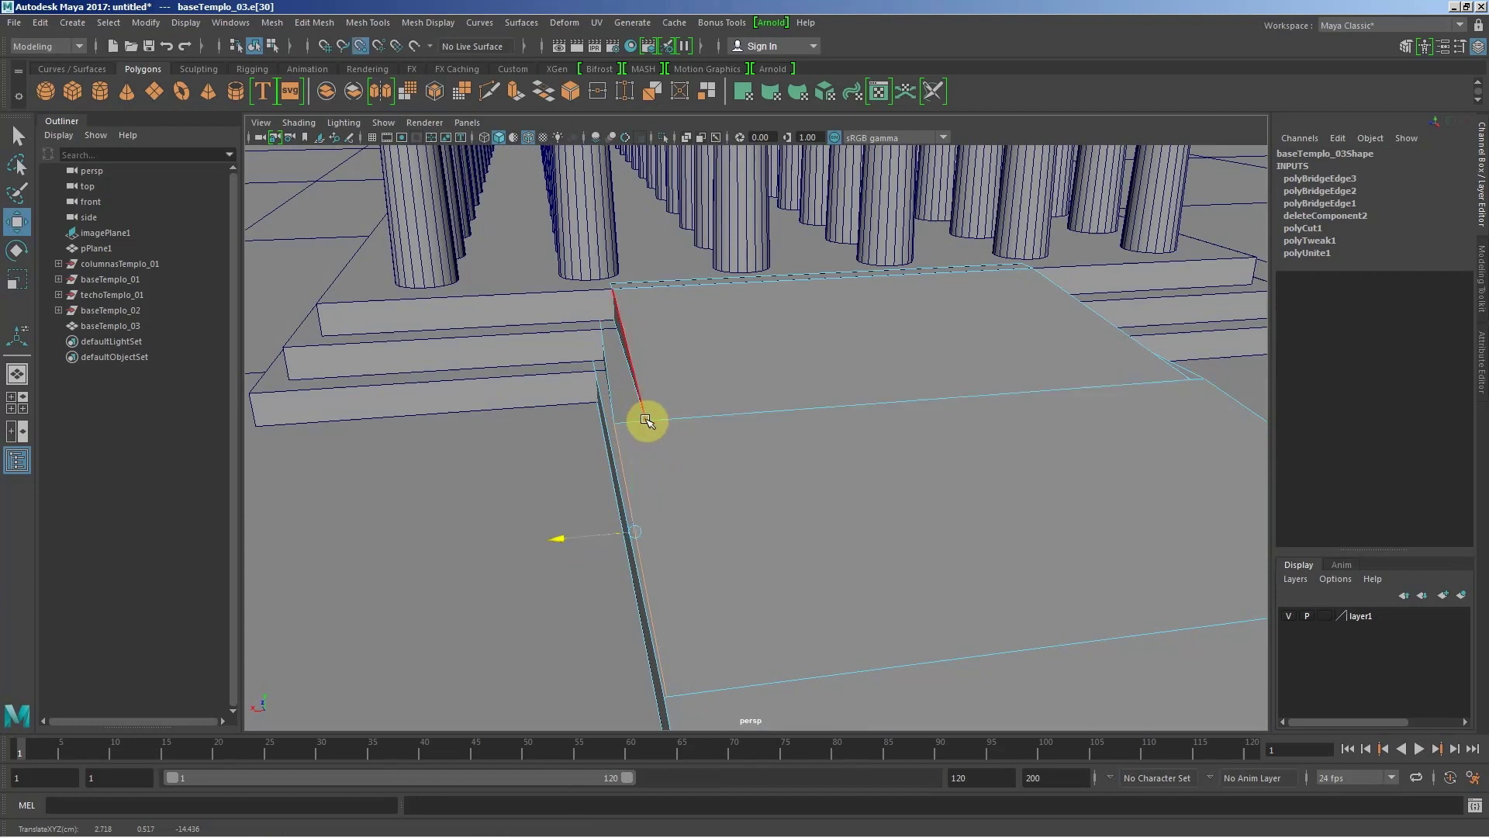
click(768, 426)
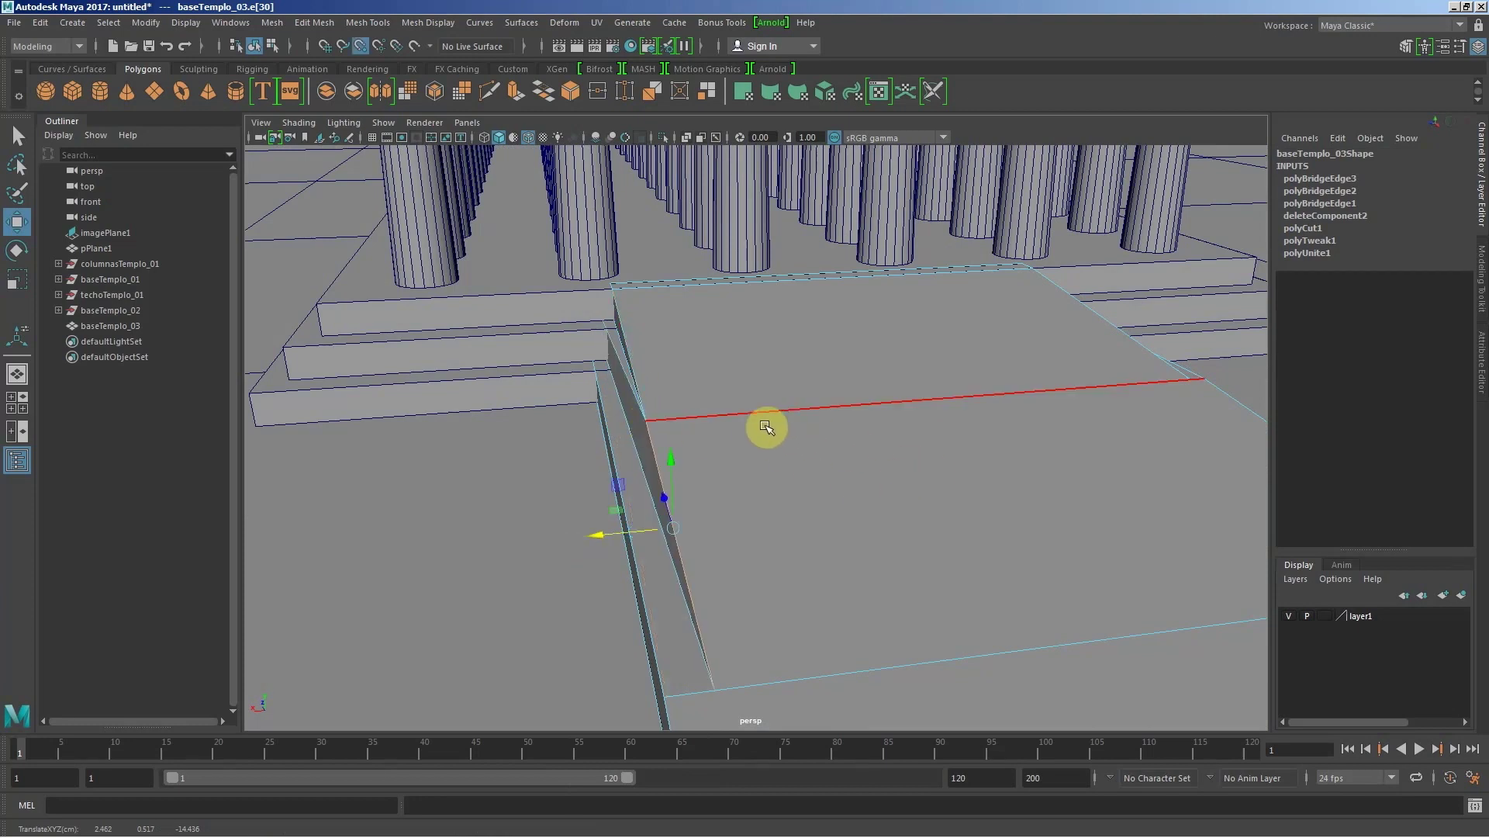
scroll(766, 427, down, 5)
mouse_move(766, 427)
alt+mouse_down()
mouse_move(796, 427)
mouse_move(748, 432)
mouse_move(758, 455)
mouse_move(788, 449)
mouse_move(881, 485)
alt+mouse_up()
Step: Snap the ramp's side edge to close the gap along its side
scroll(915, 491, up, 3)
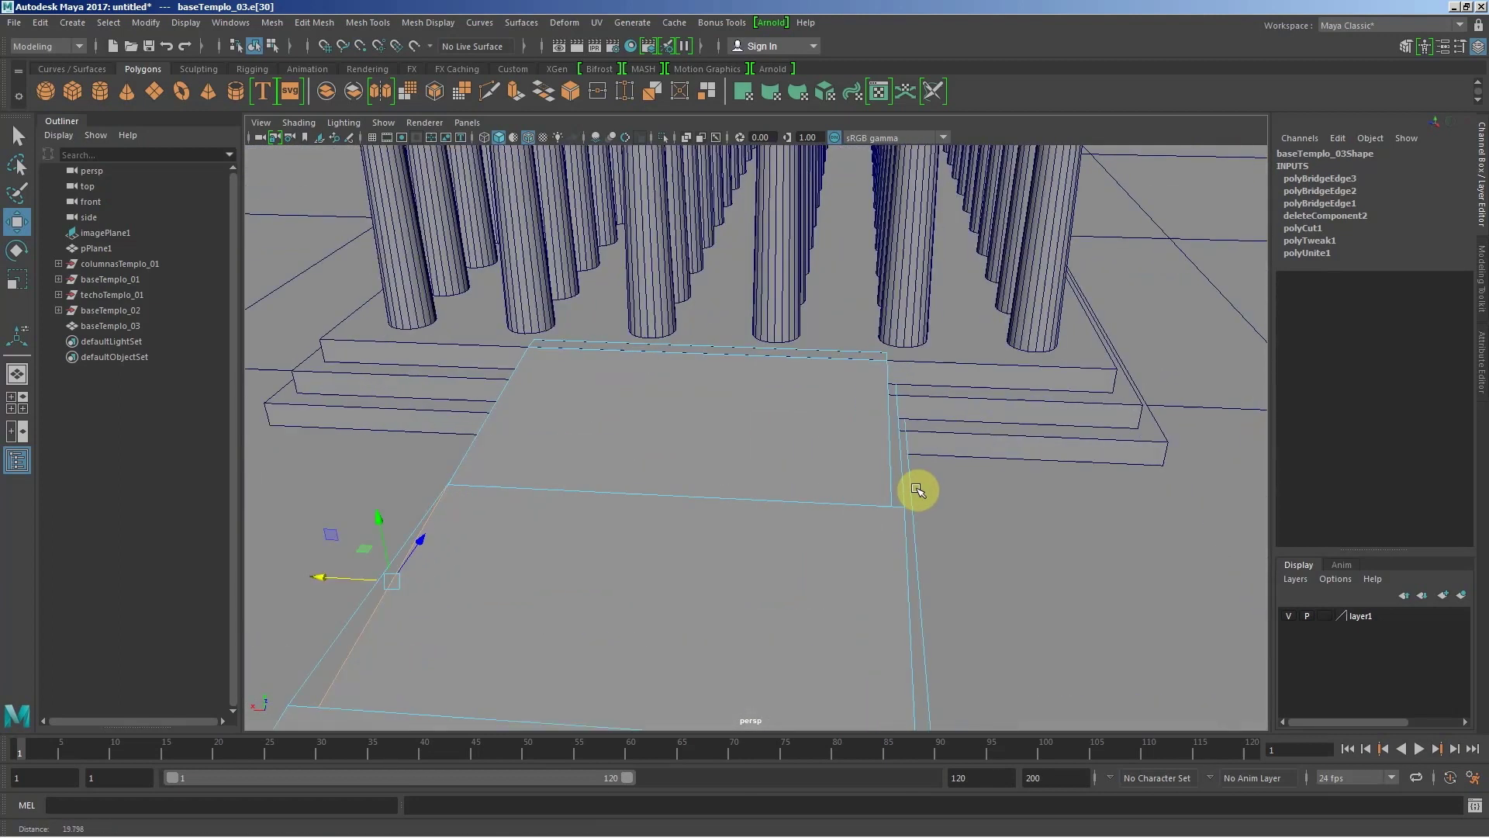
scroll(914, 481, up, 3)
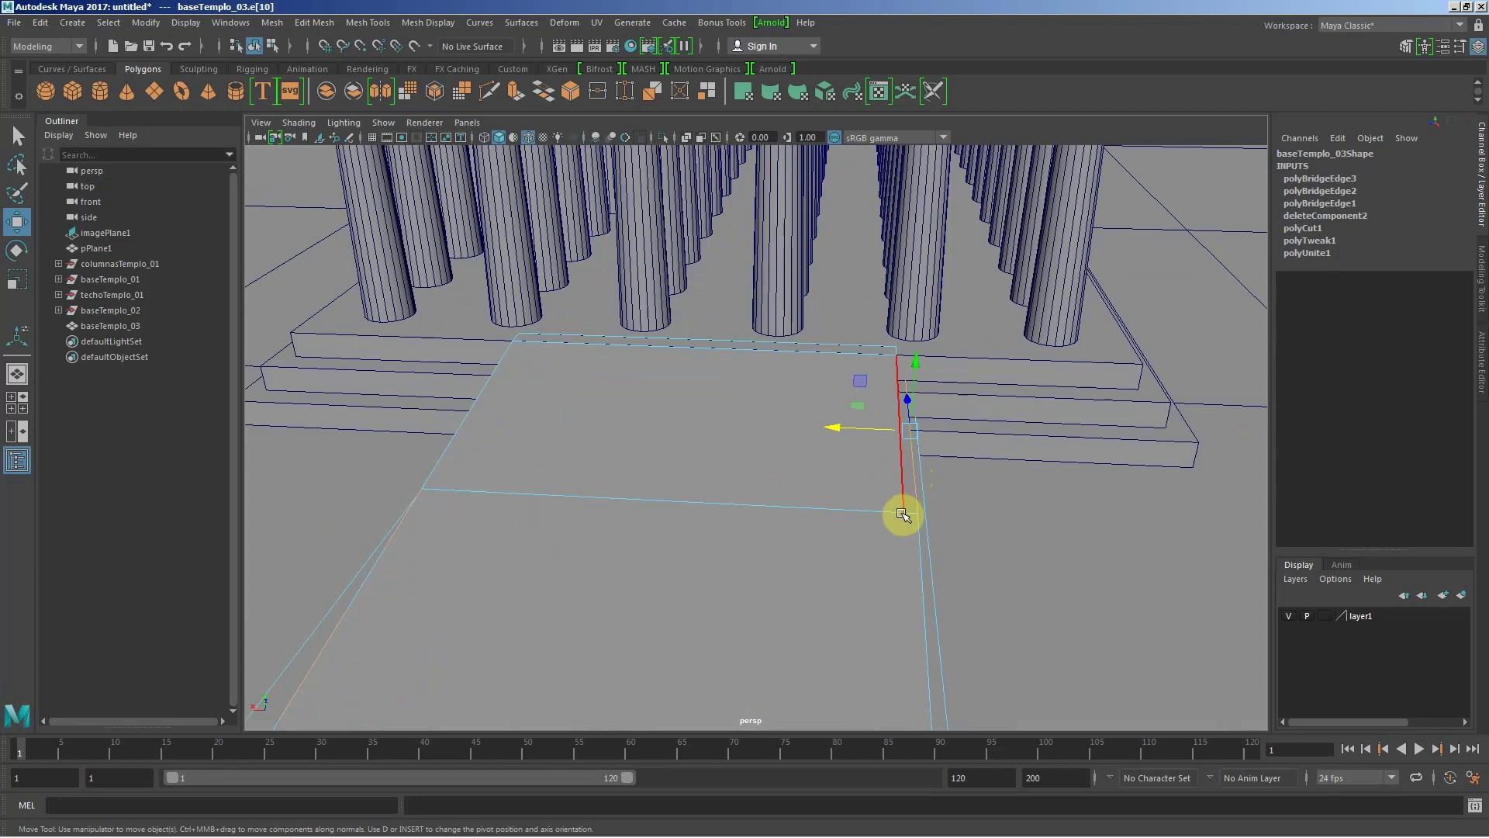
mouse_move(902, 514)
middle_down()
mouse_move(1041, 560)
mouse_move(892, 500)
middle_up()
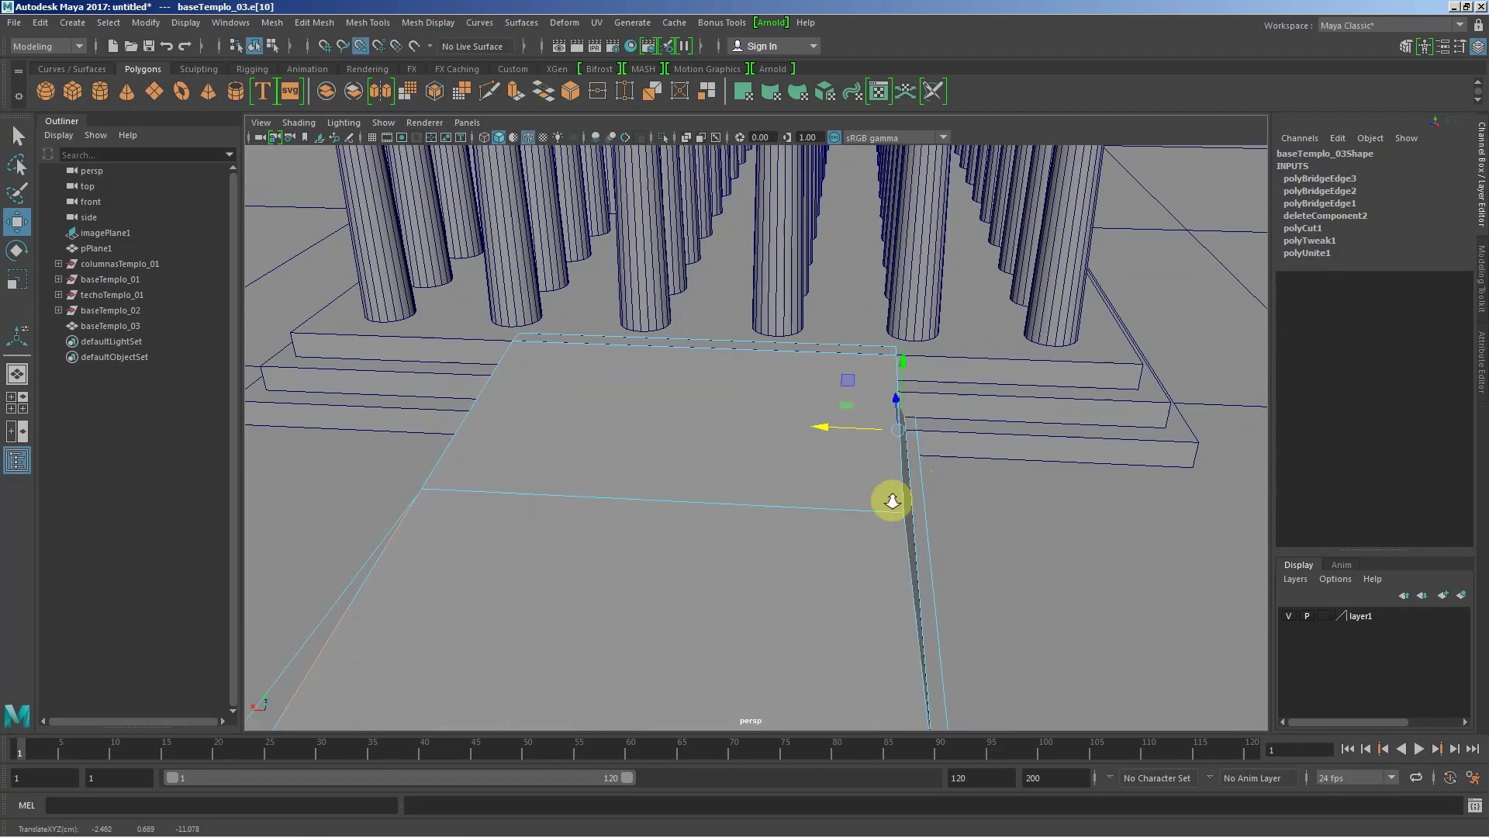
scroll(876, 502, down, 5)
mouse_move(864, 505)
alt+mouse_down()
mouse_move(785, 415)
mouse_move(831, 459)
alt+mouse_up()
scroll(868, 474, up, 3)
mouse_move(905, 492)
alt+mouse_down()
mouse_move(850, 464)
mouse_move(864, 468)
mouse_move(862, 434)
alt+mouse_up()
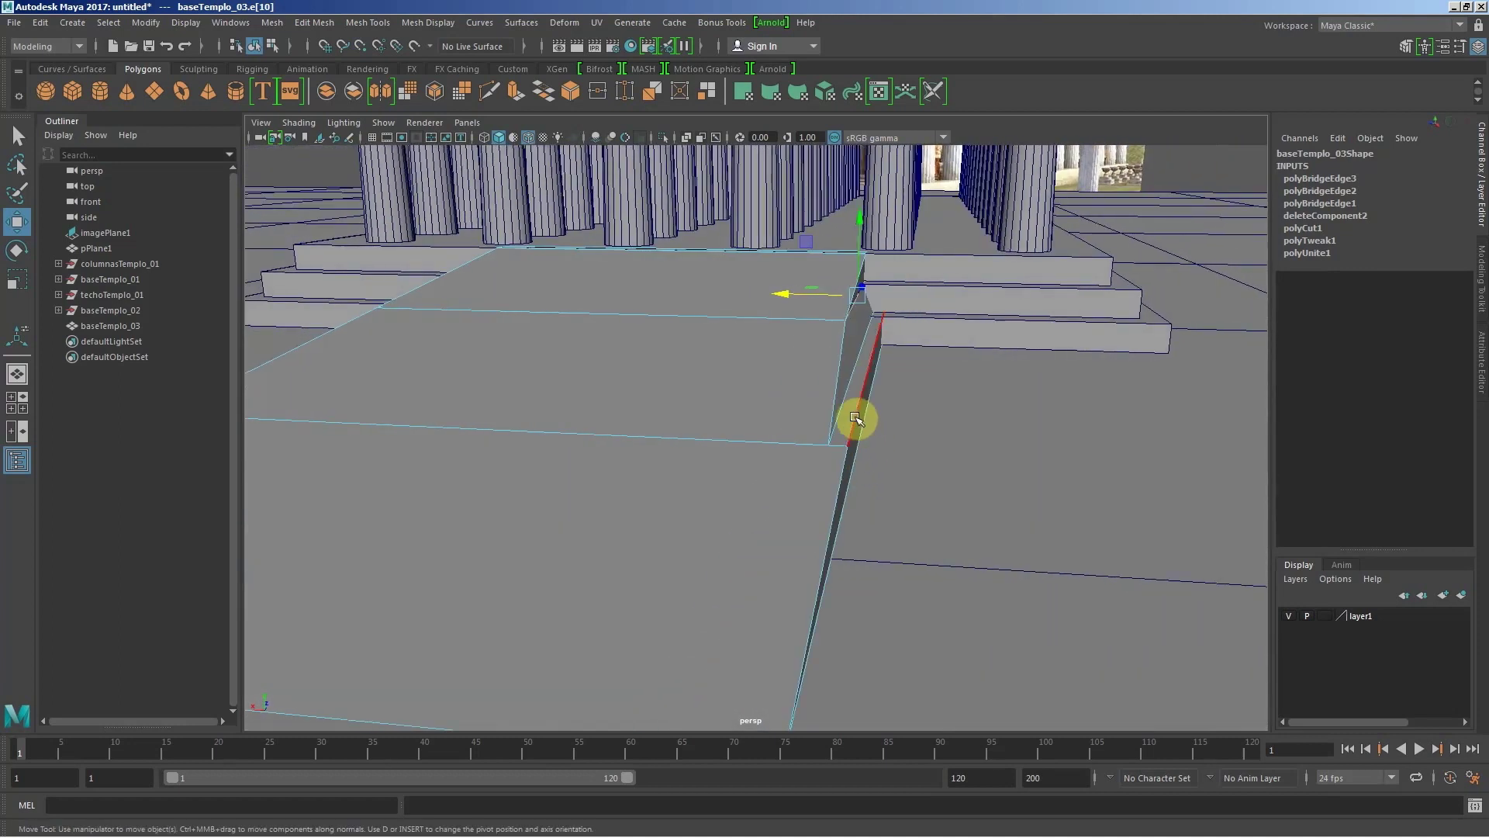
Step: Select the ramp's lower side edge and vertex-snap it slightly upward
click(838, 472)
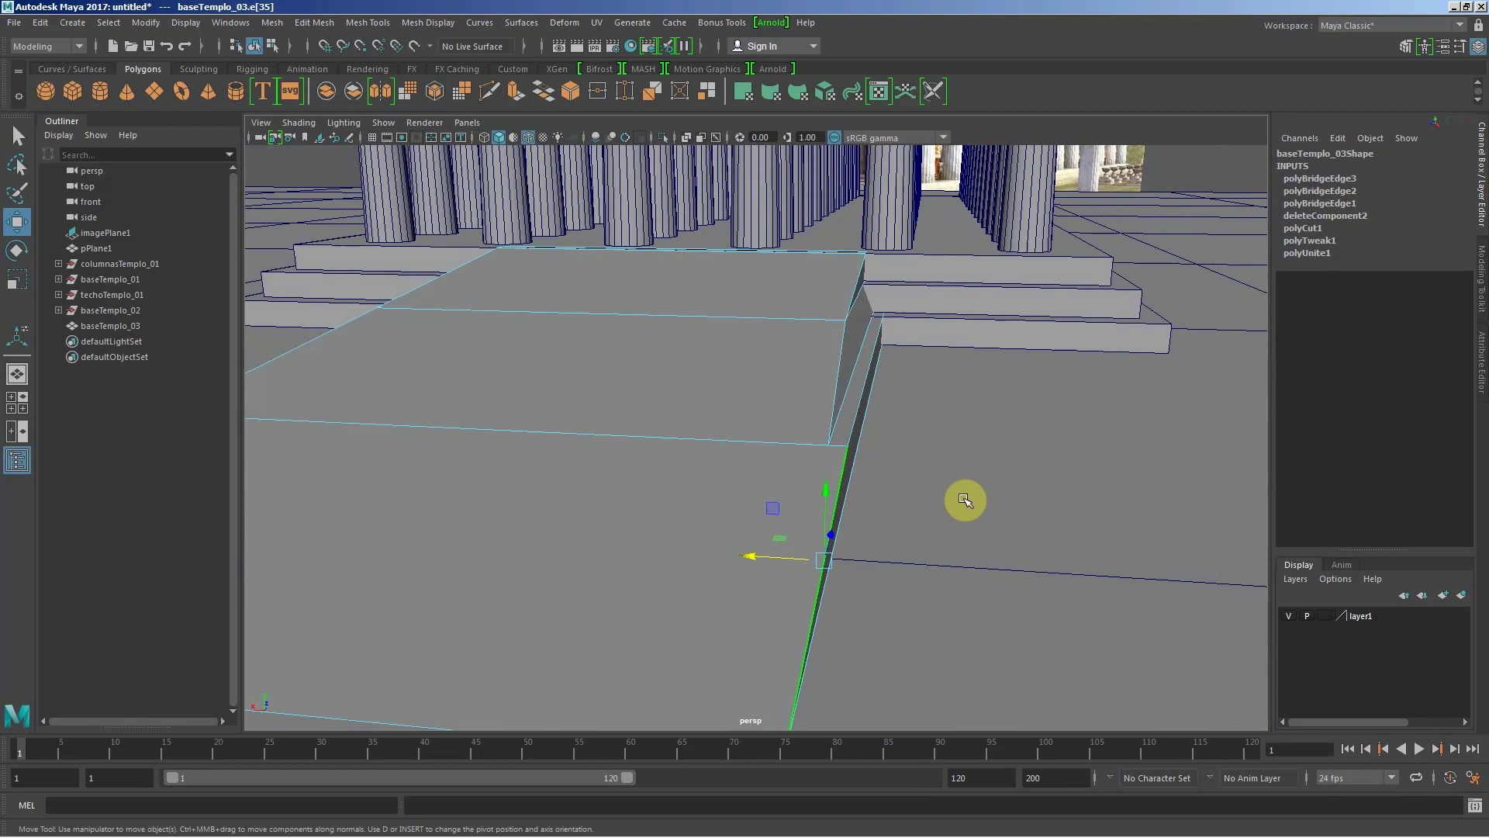
alt+drag(888, 475, 785, 516)
click(824, 473)
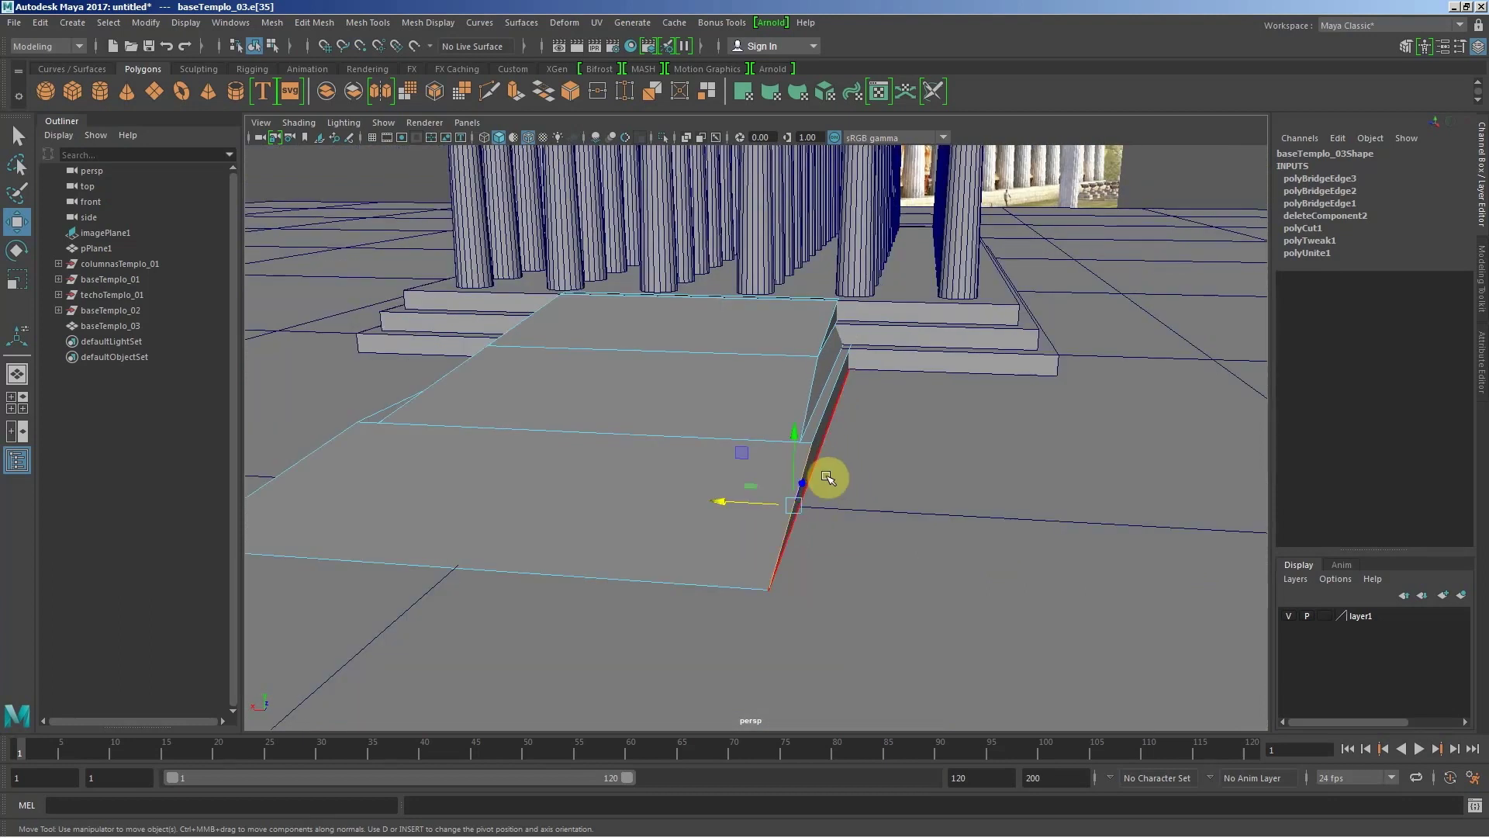
key(v)
click(799, 446)
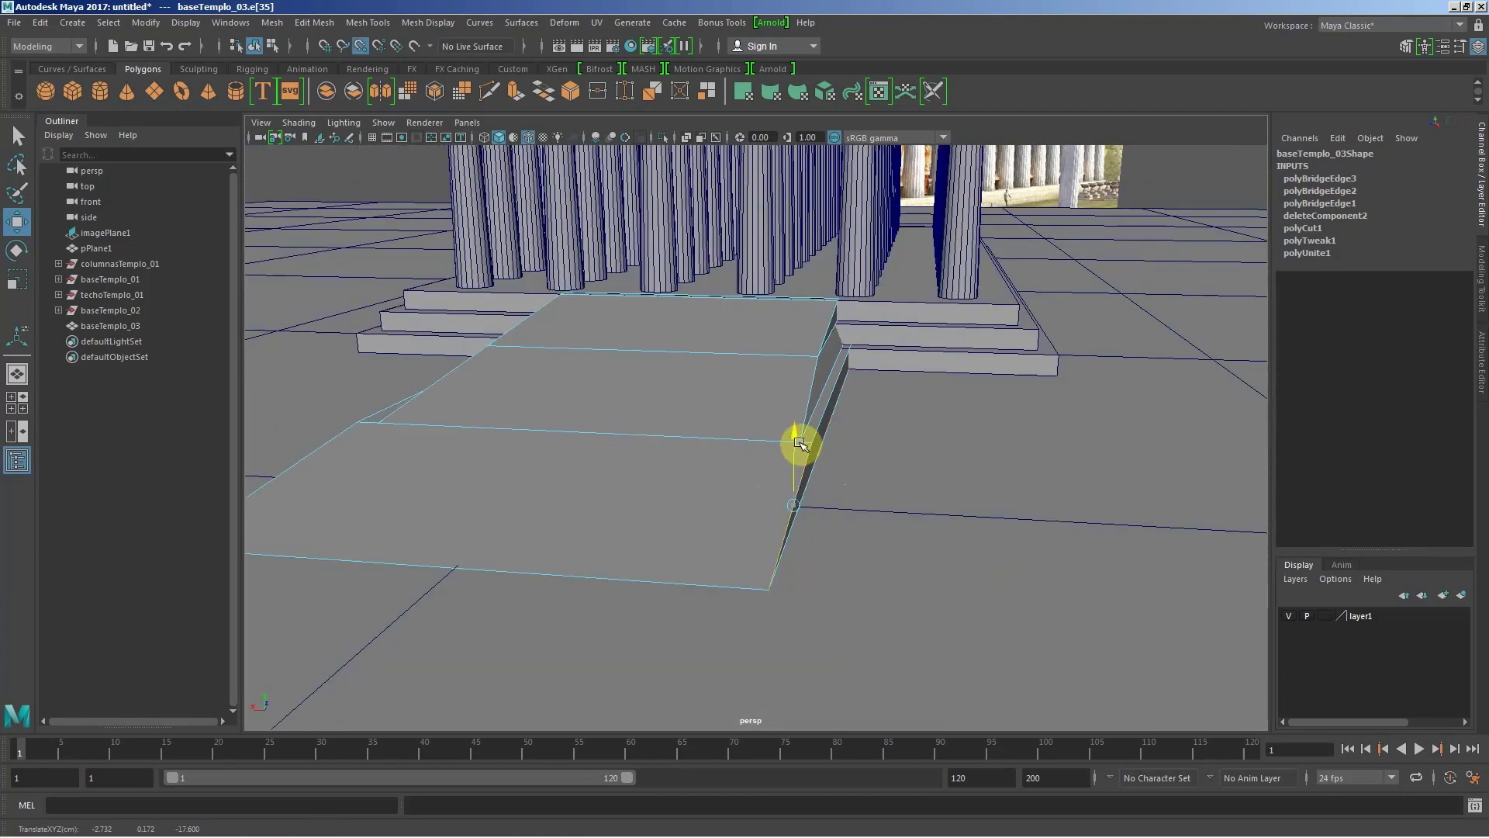
drag(800, 446, 800, 444)
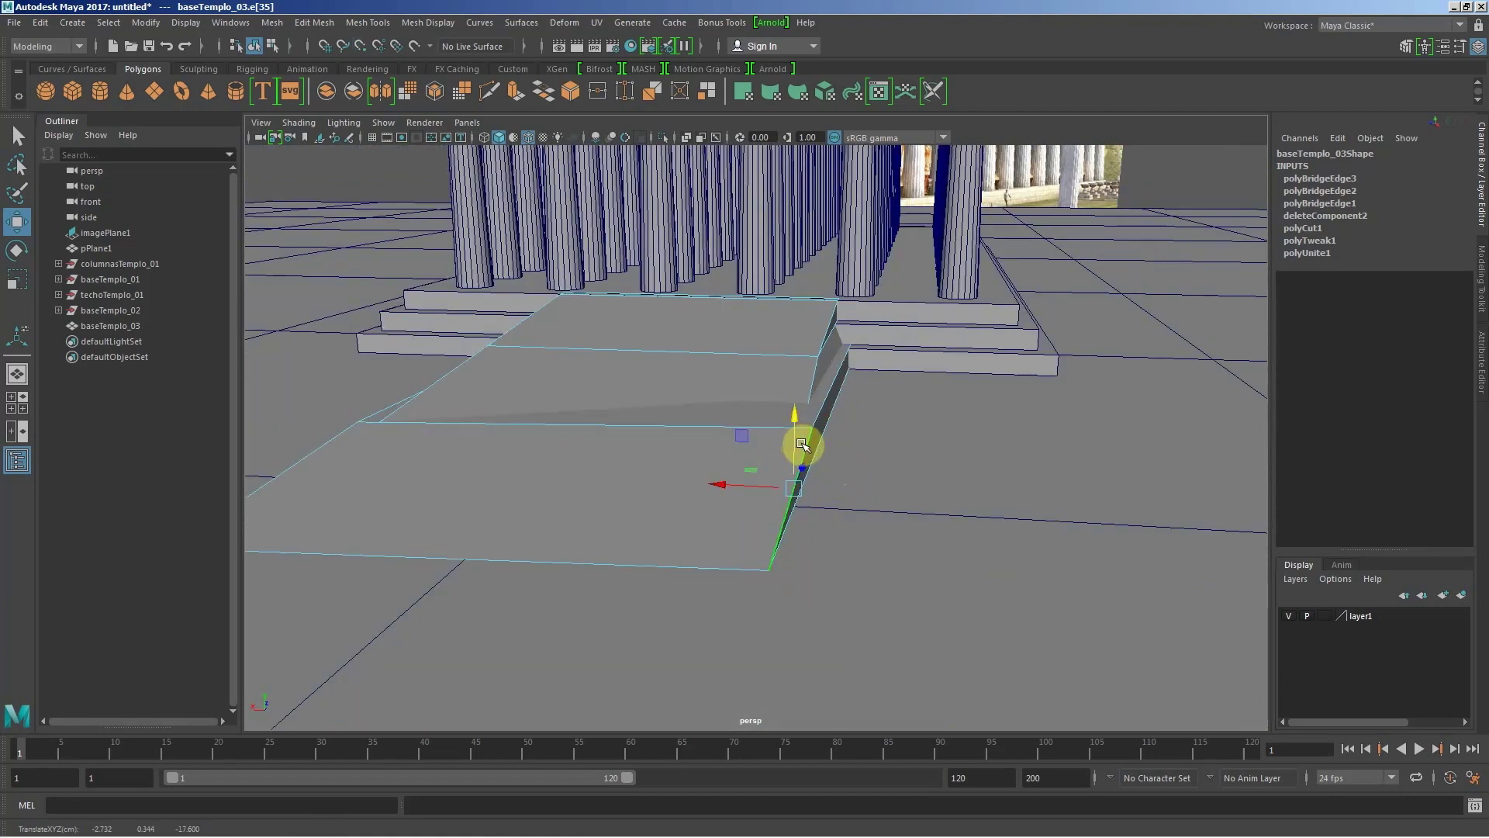
mouse_move(698, 422)
alt+right_down()
mouse_move(734, 432)
mouse_move(774, 496)
alt+right_up()
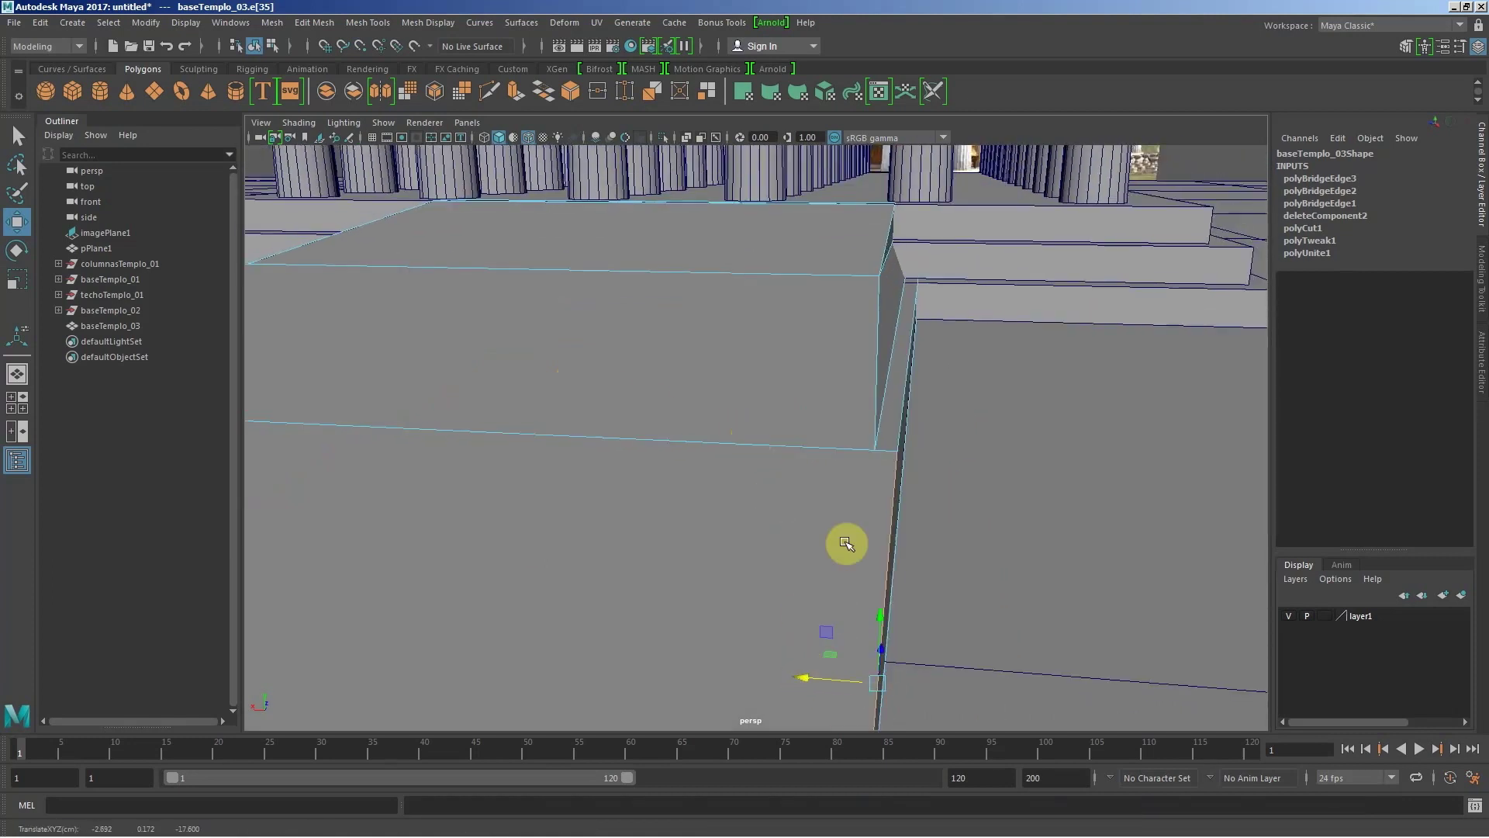
key(c)
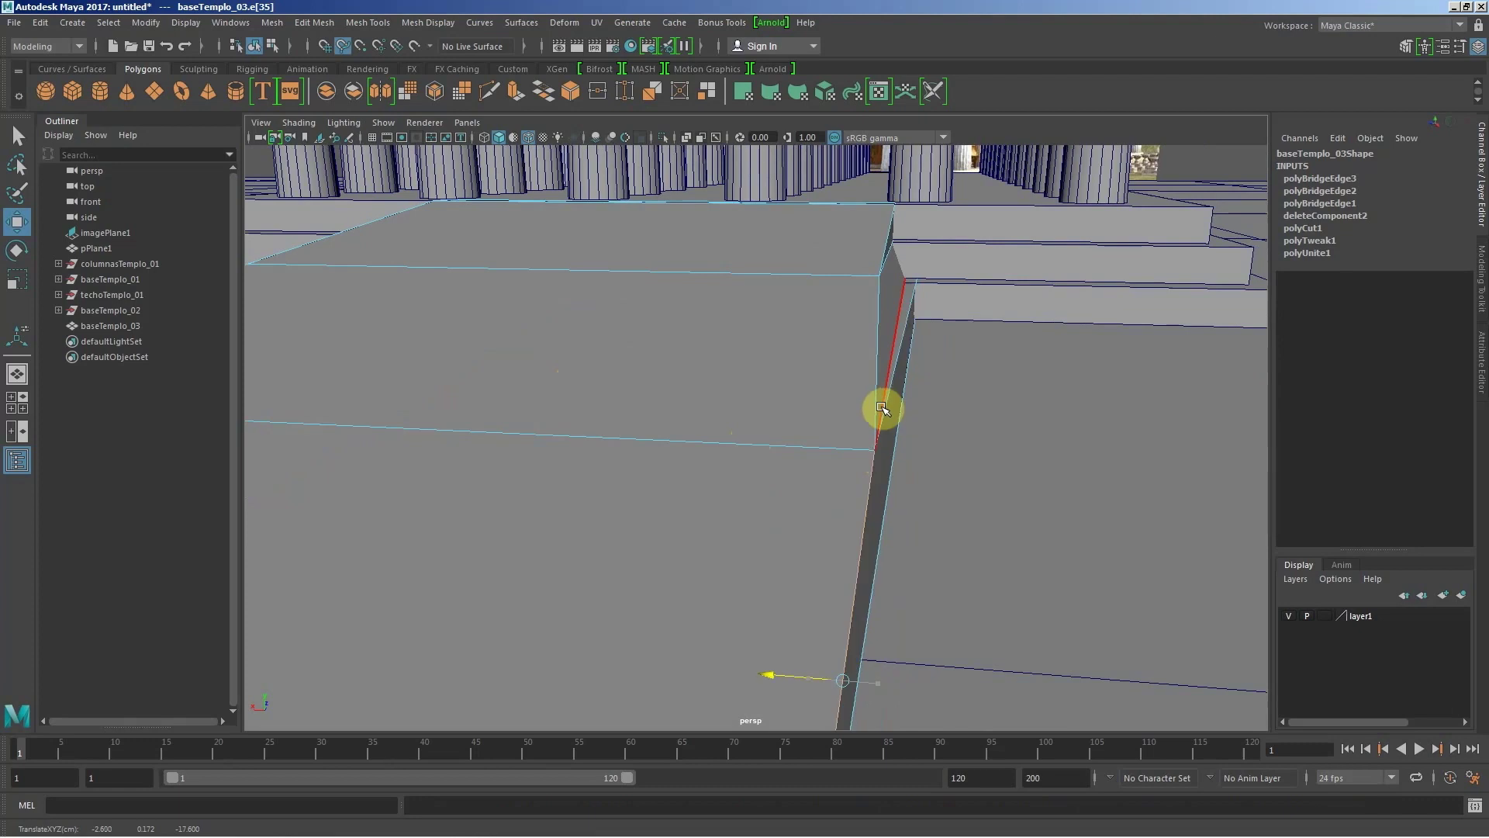
Step: Select the ramp's opposite side edges and edge-snap them into alignment
scroll(748, 453, down, 5)
alt+drag(691, 458, 701, 491)
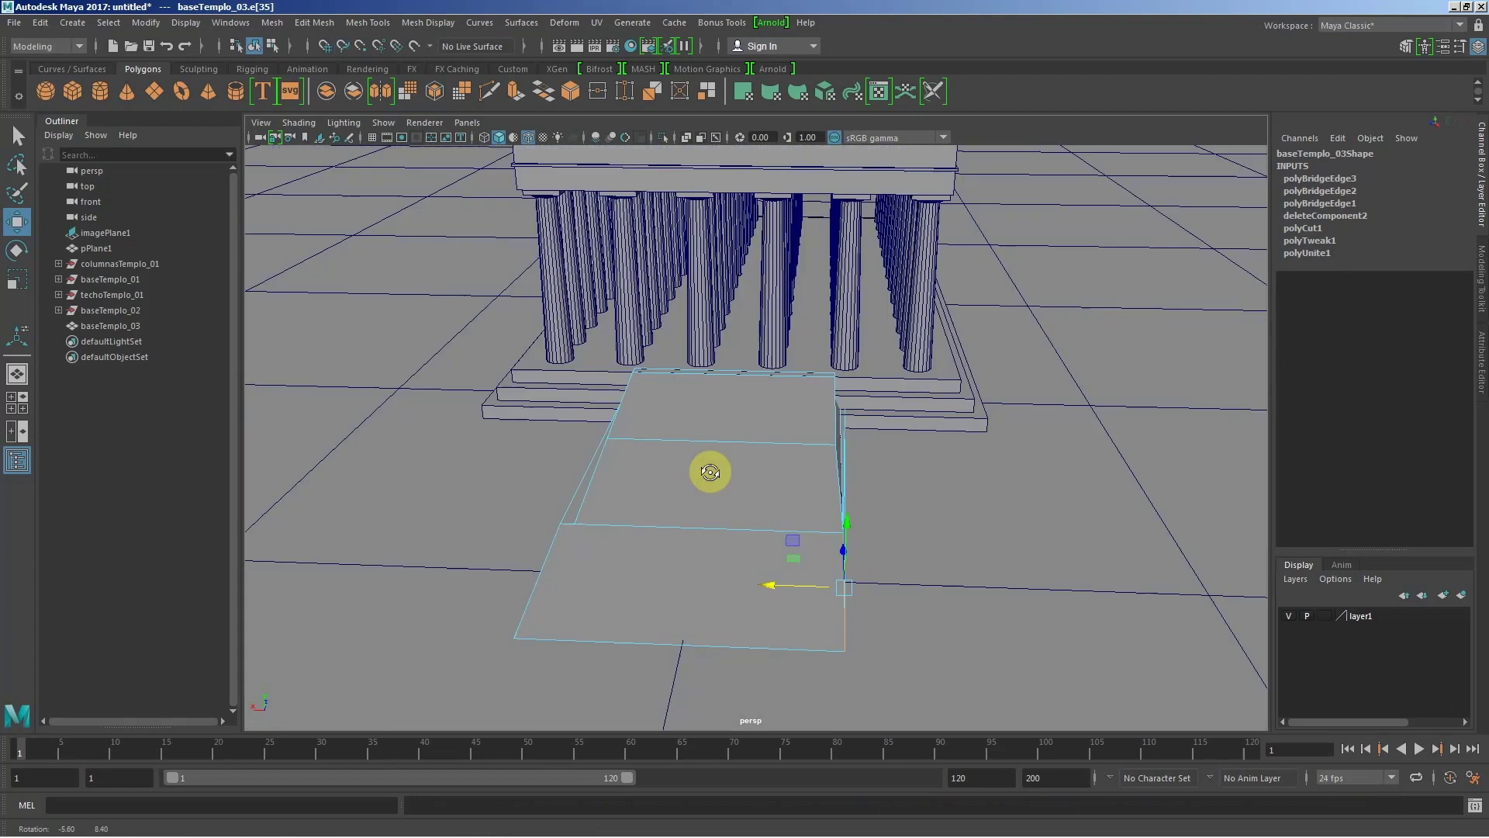
click(668, 510)
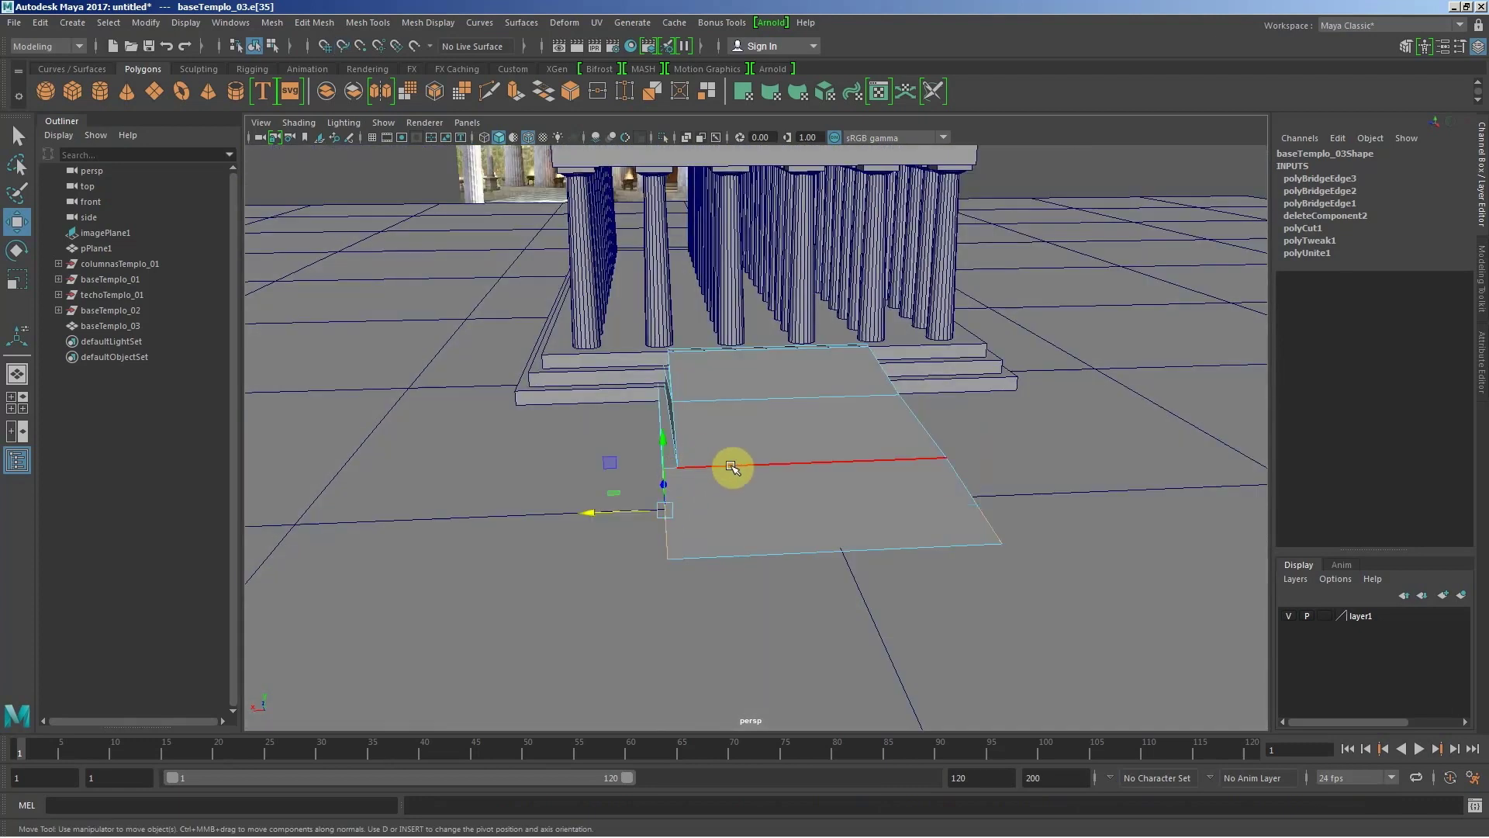
click(732, 465)
alt+drag(732, 465, 736, 464)
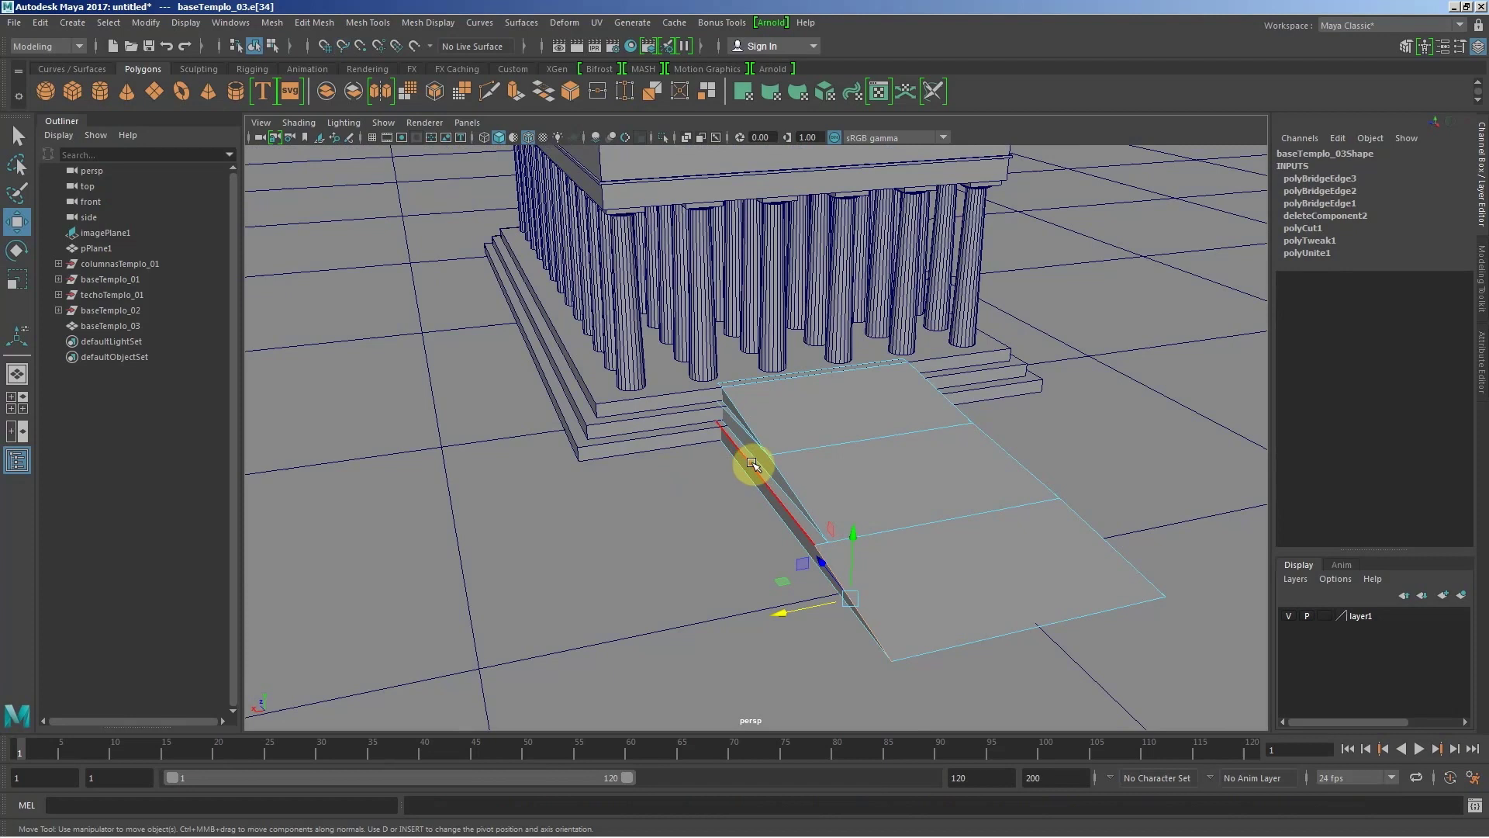
key(c)
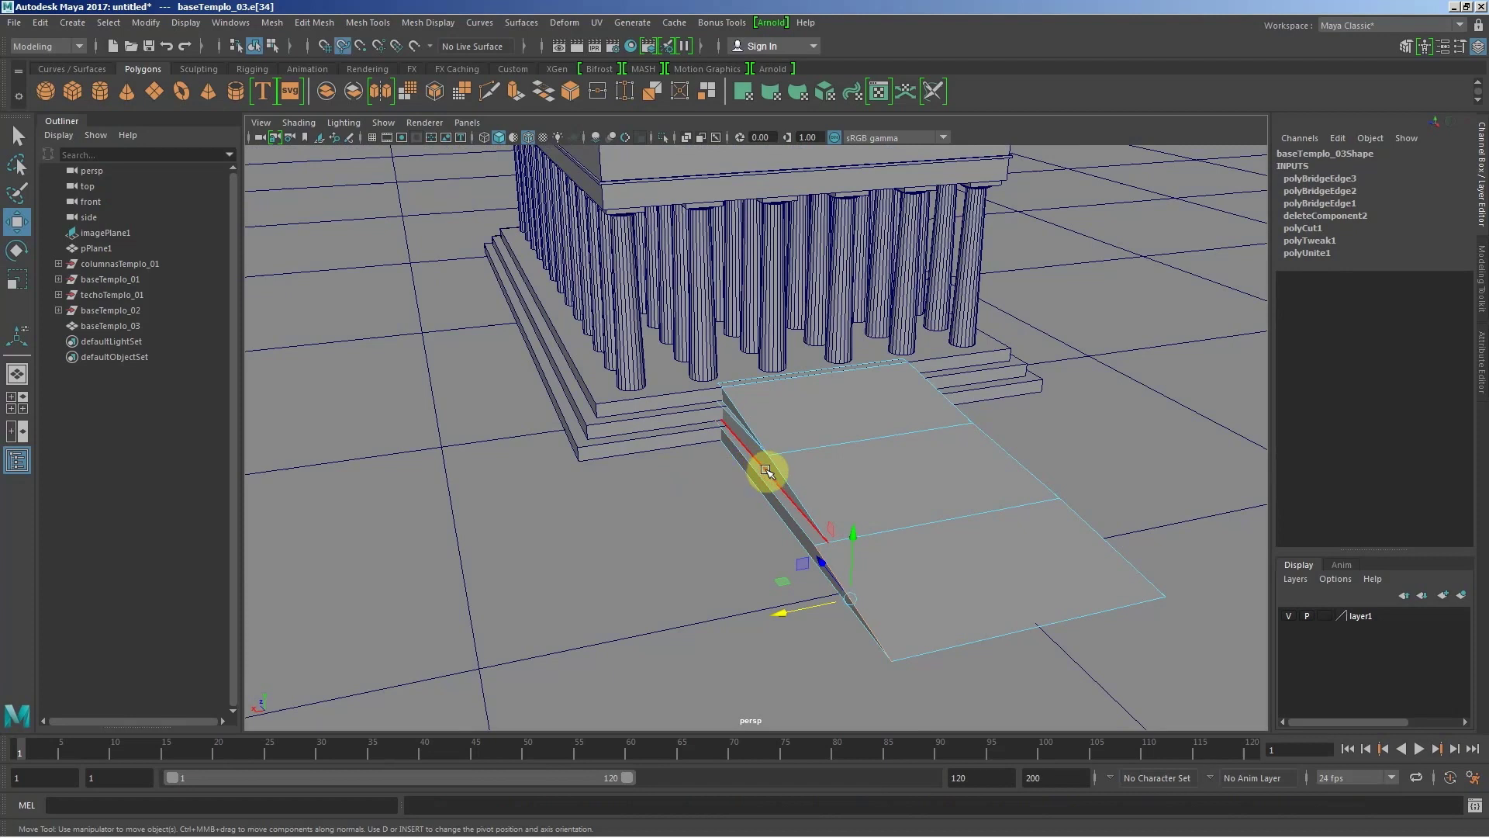
middle_drag(766, 471, 768, 471)
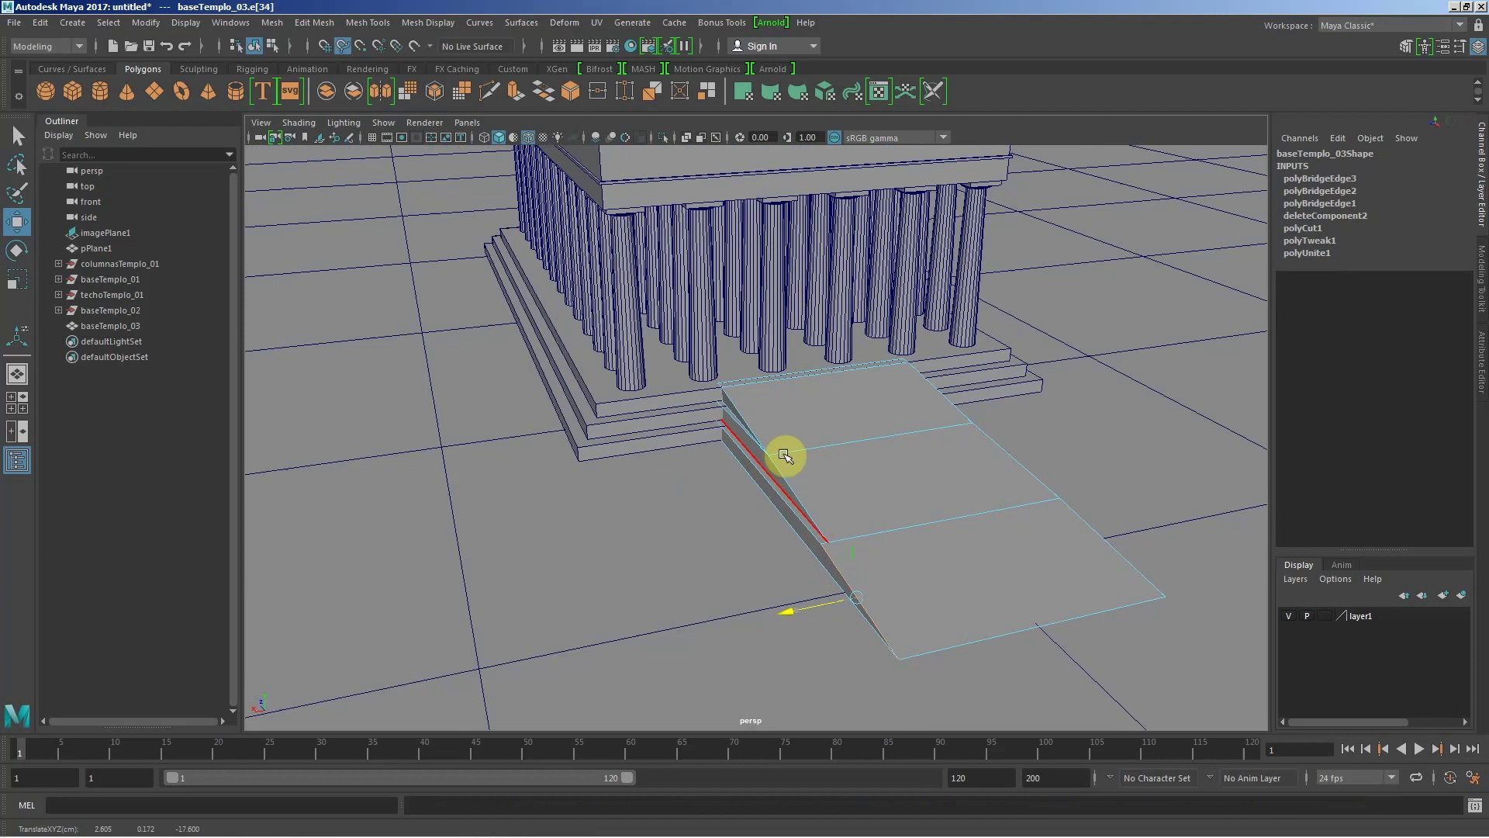
Step: Check the slanted ramp edges, then return to Object Mode
click(805, 500)
alt+drag(1001, 519, 976, 518)
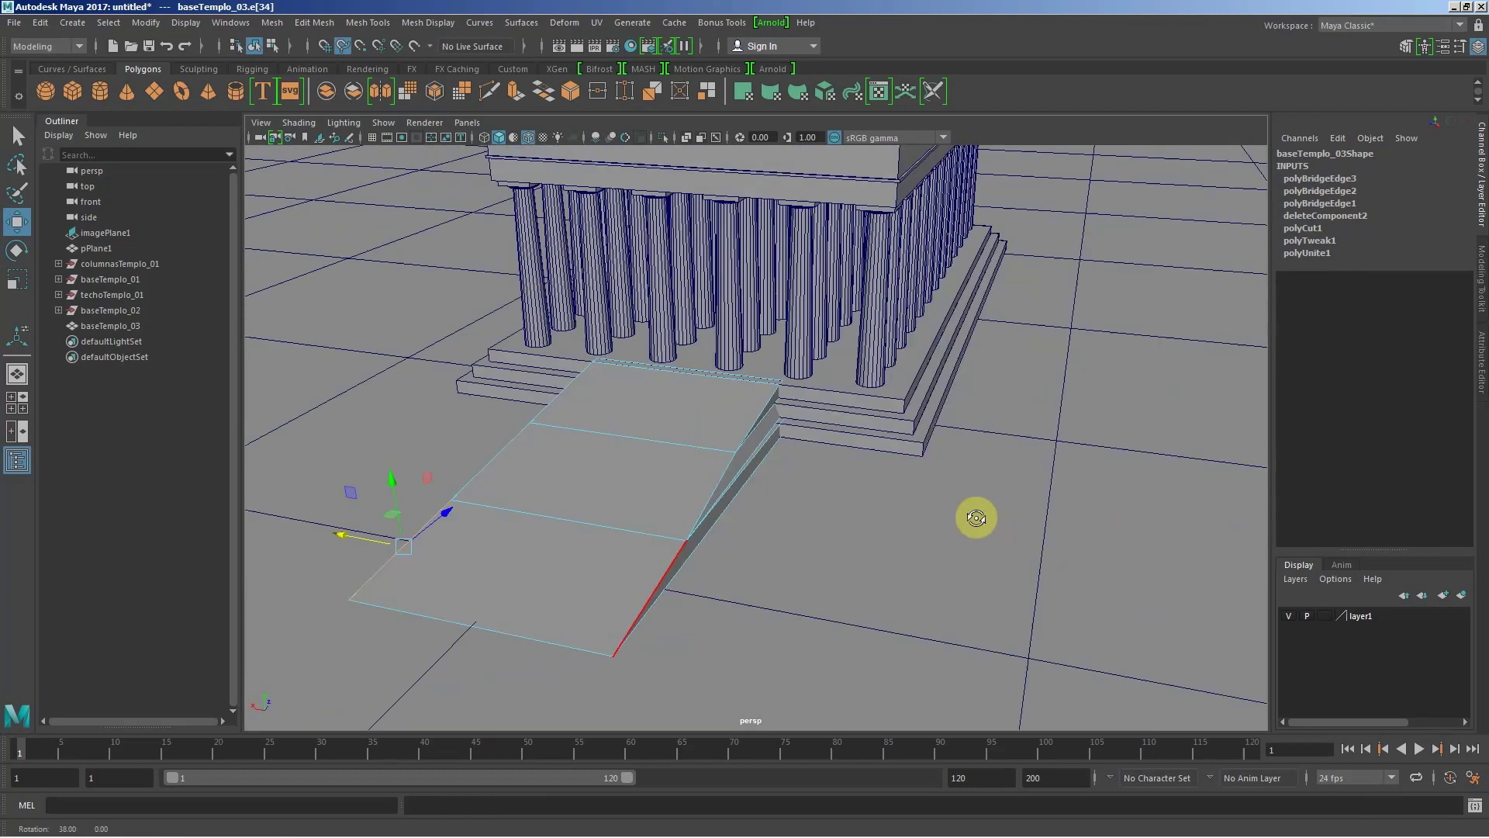
mouse_move(824, 551)
alt+right_down()
mouse_move(944, 585)
mouse_move(874, 434)
mouse_move(892, 425)
mouse_move(884, 500)
alt+right_up()
scroll(643, 424, down, 5)
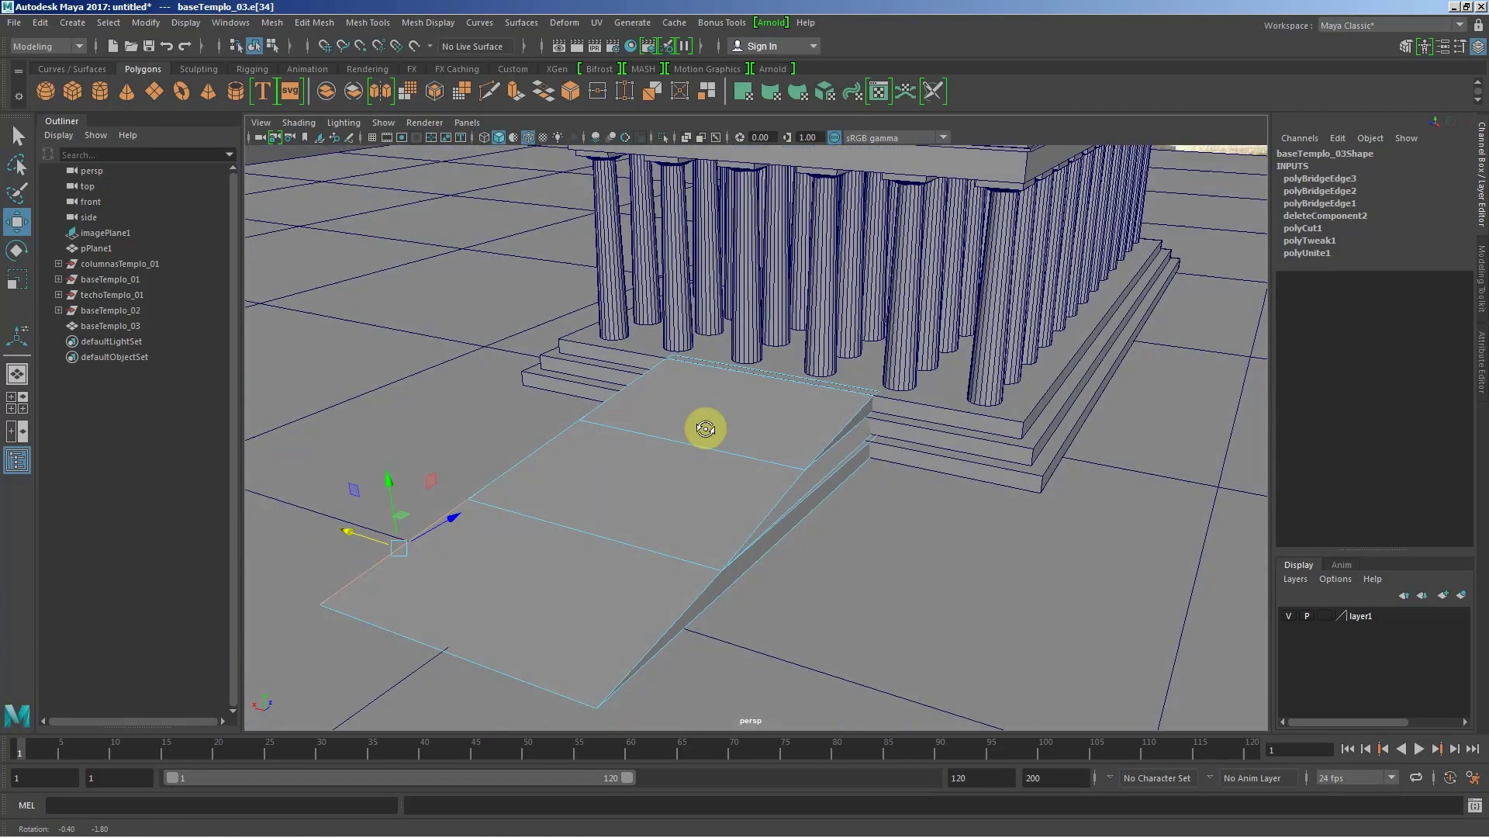
alt+drag(705, 426, 650, 448)
click(650, 449)
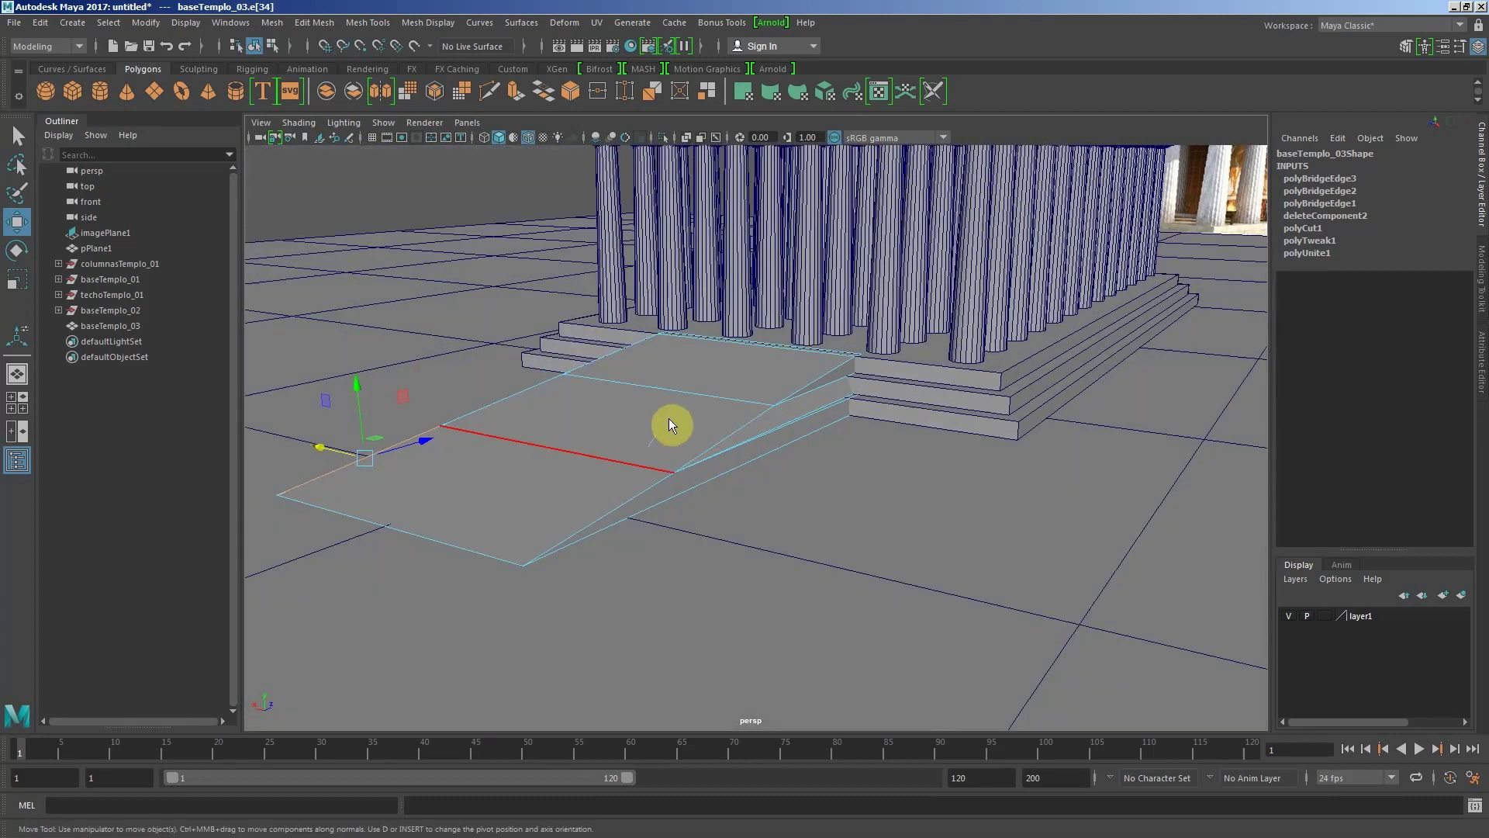
right_drag(668, 417, 712, 356)
Step: Return to object selection, clear the selection and try plain smooth shading
key(F8)
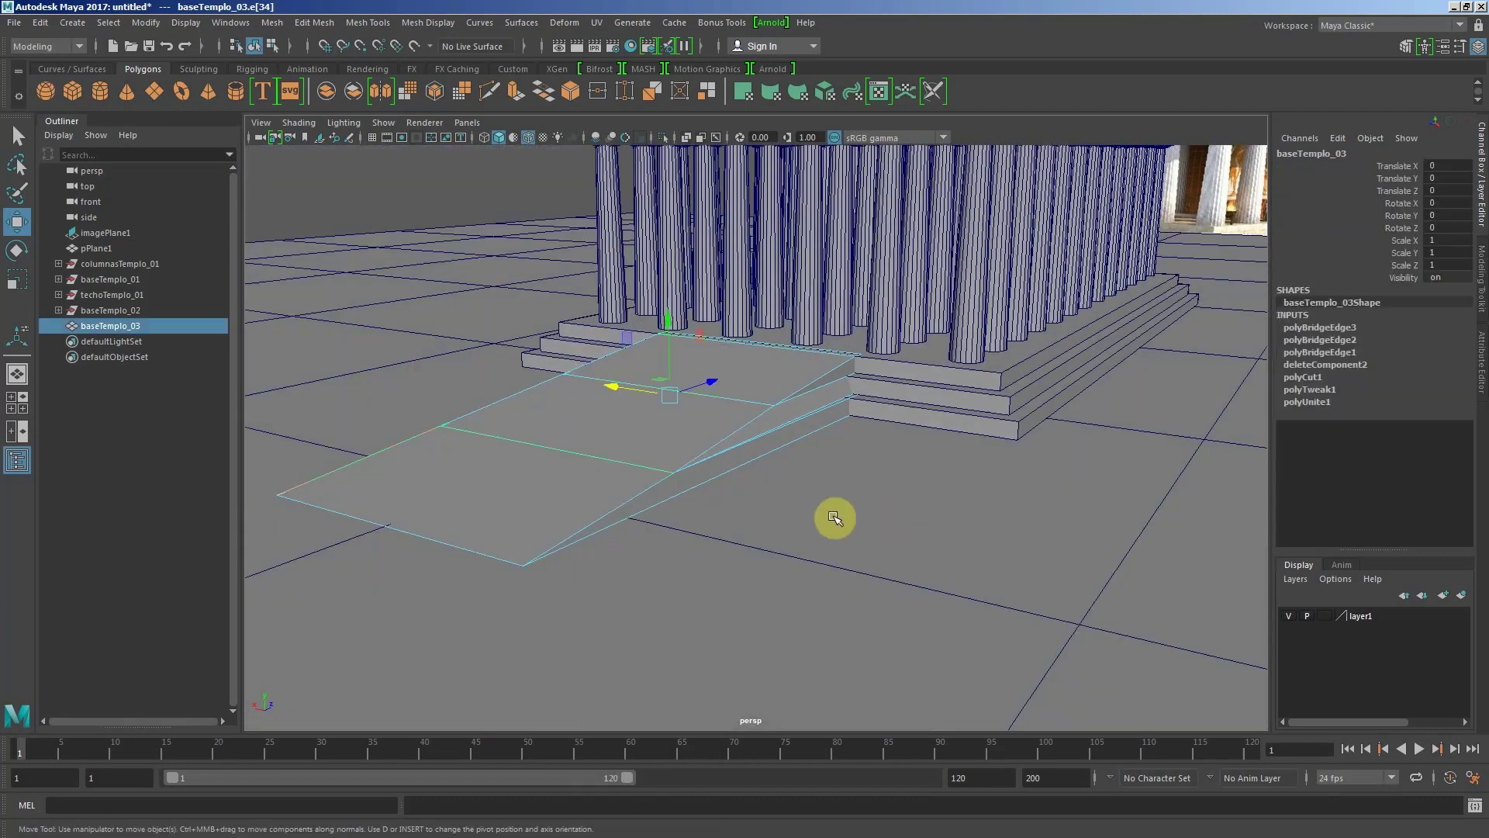
click(481, 233)
click(458, 256)
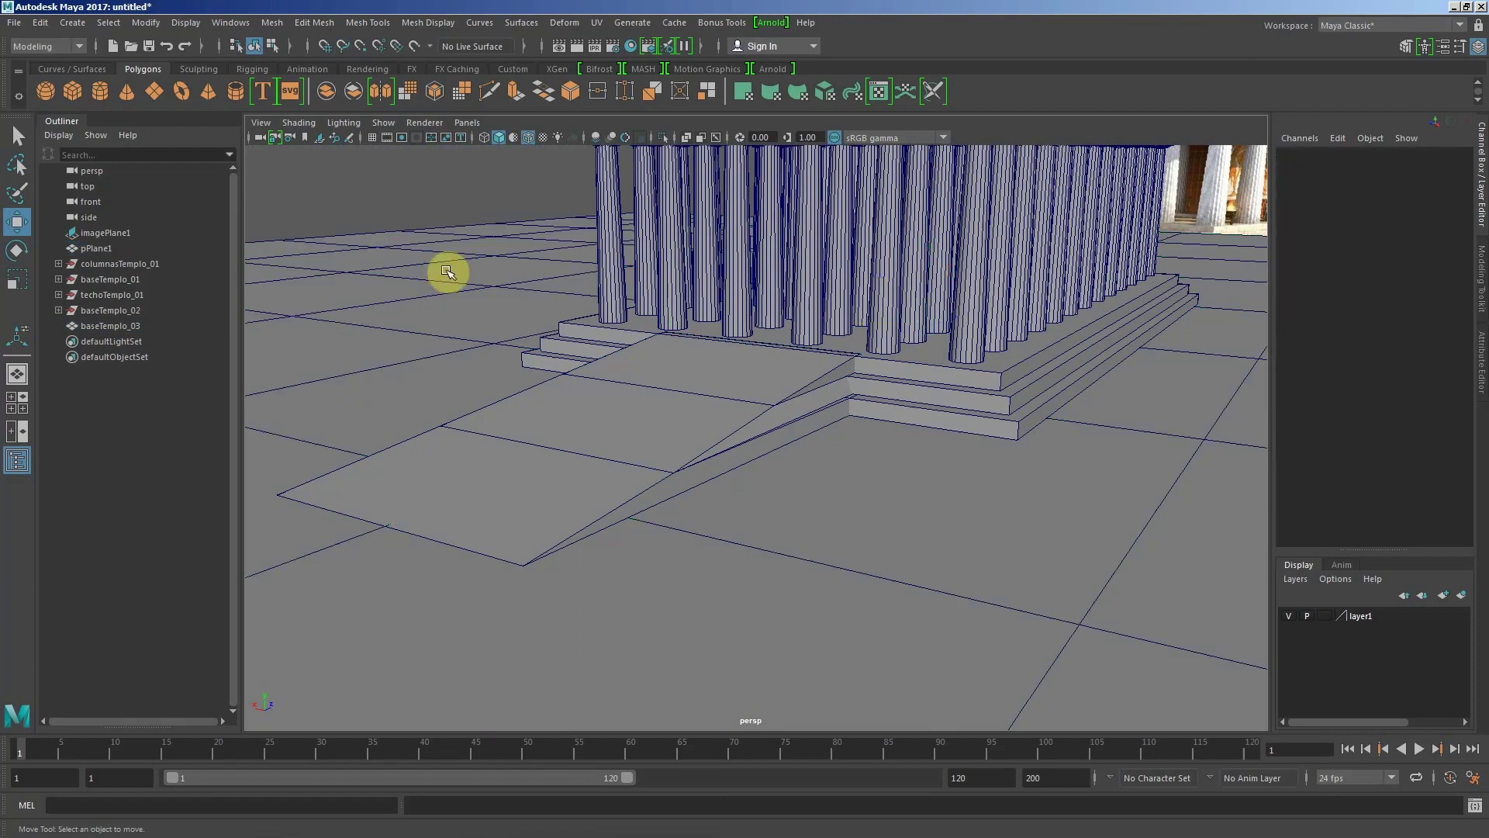
click(302, 123)
click(324, 276)
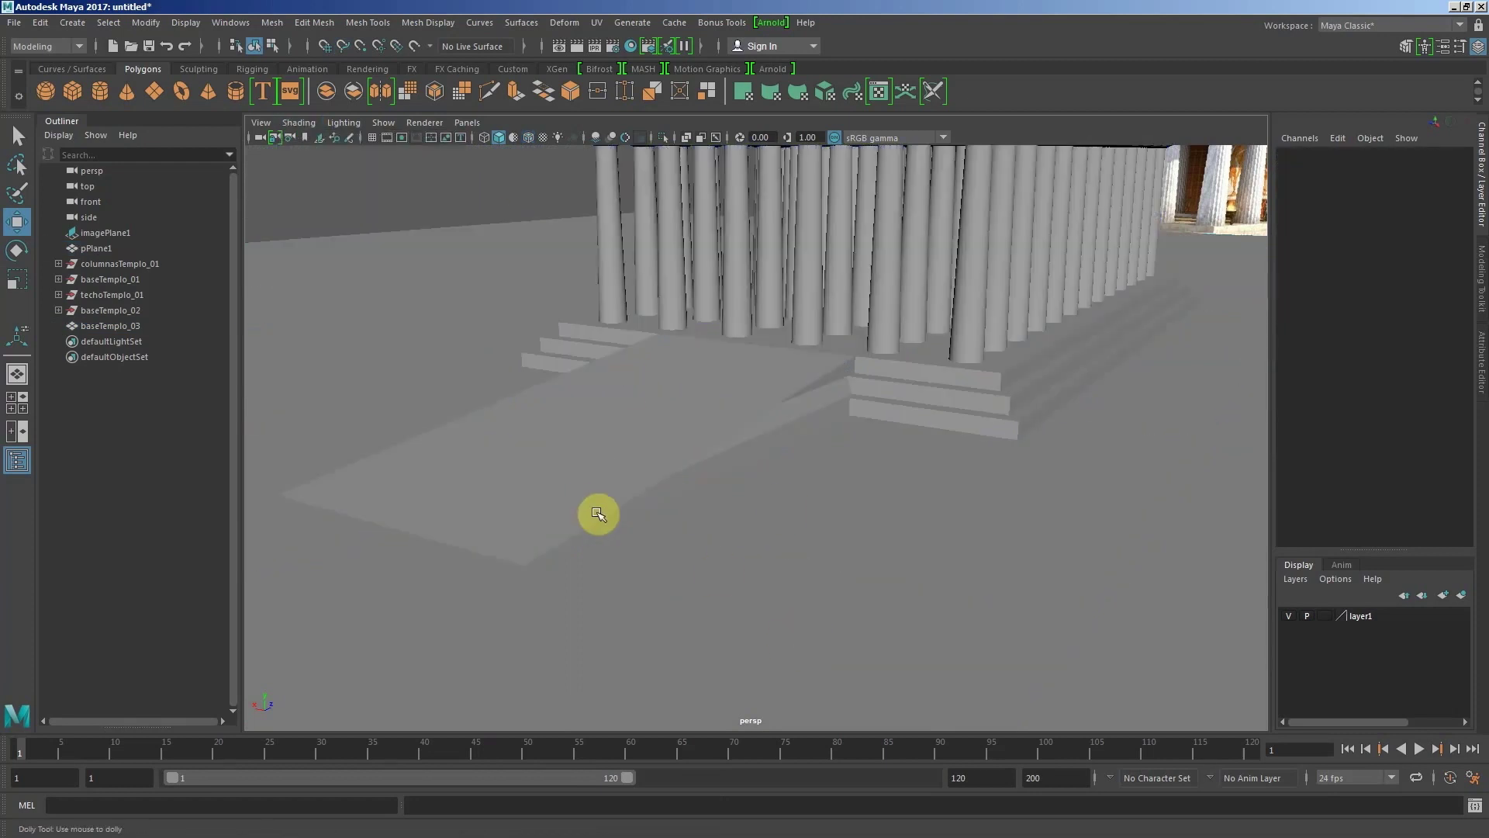
key(ctrl+z)
key(ctrl+z)
key(ctrl+z)
Step: Select the ramp baseTemplo_03 and step back through the undo history
click(633, 539)
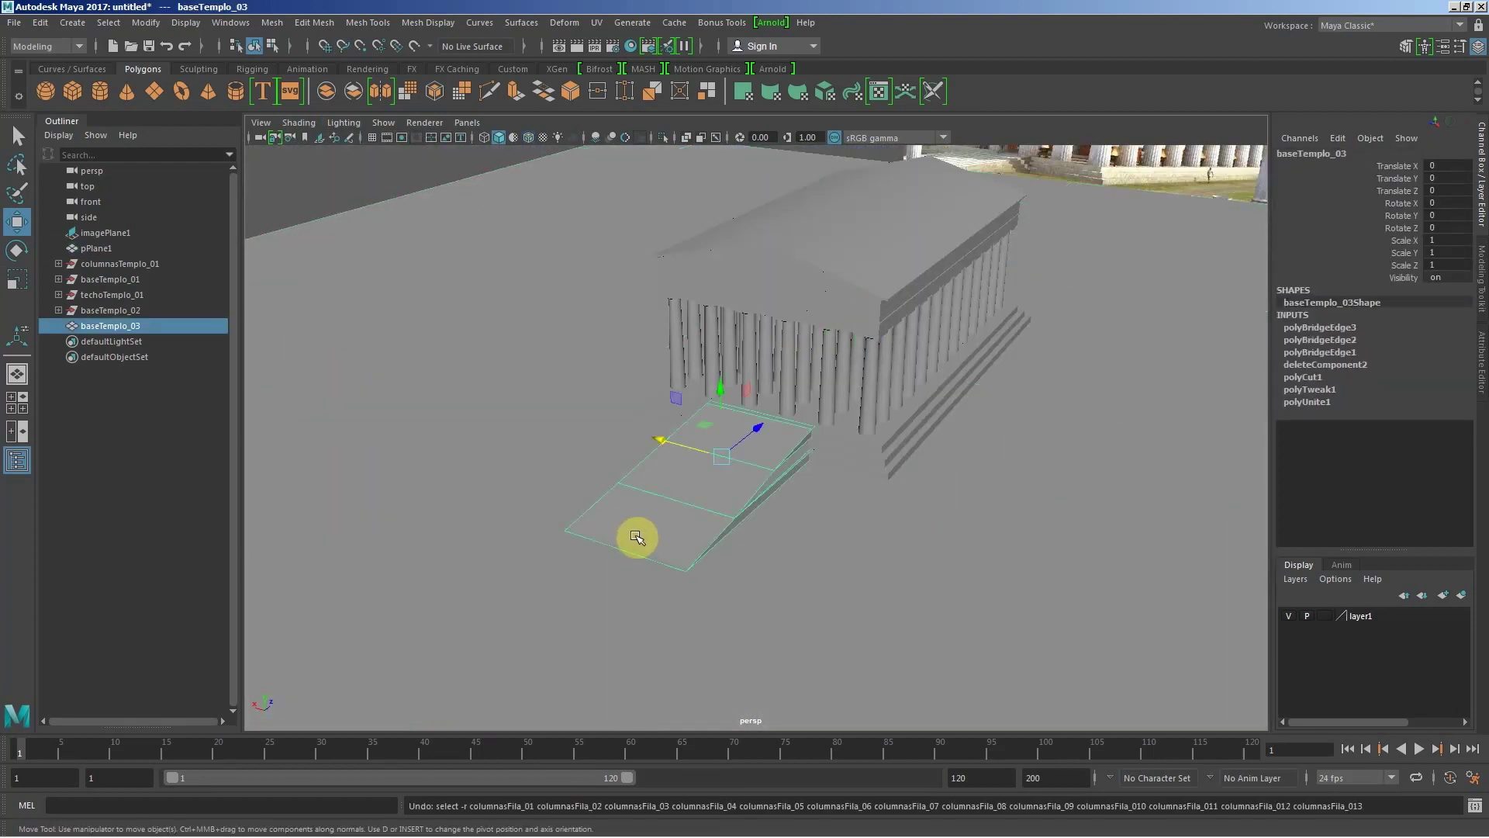
click(633, 534)
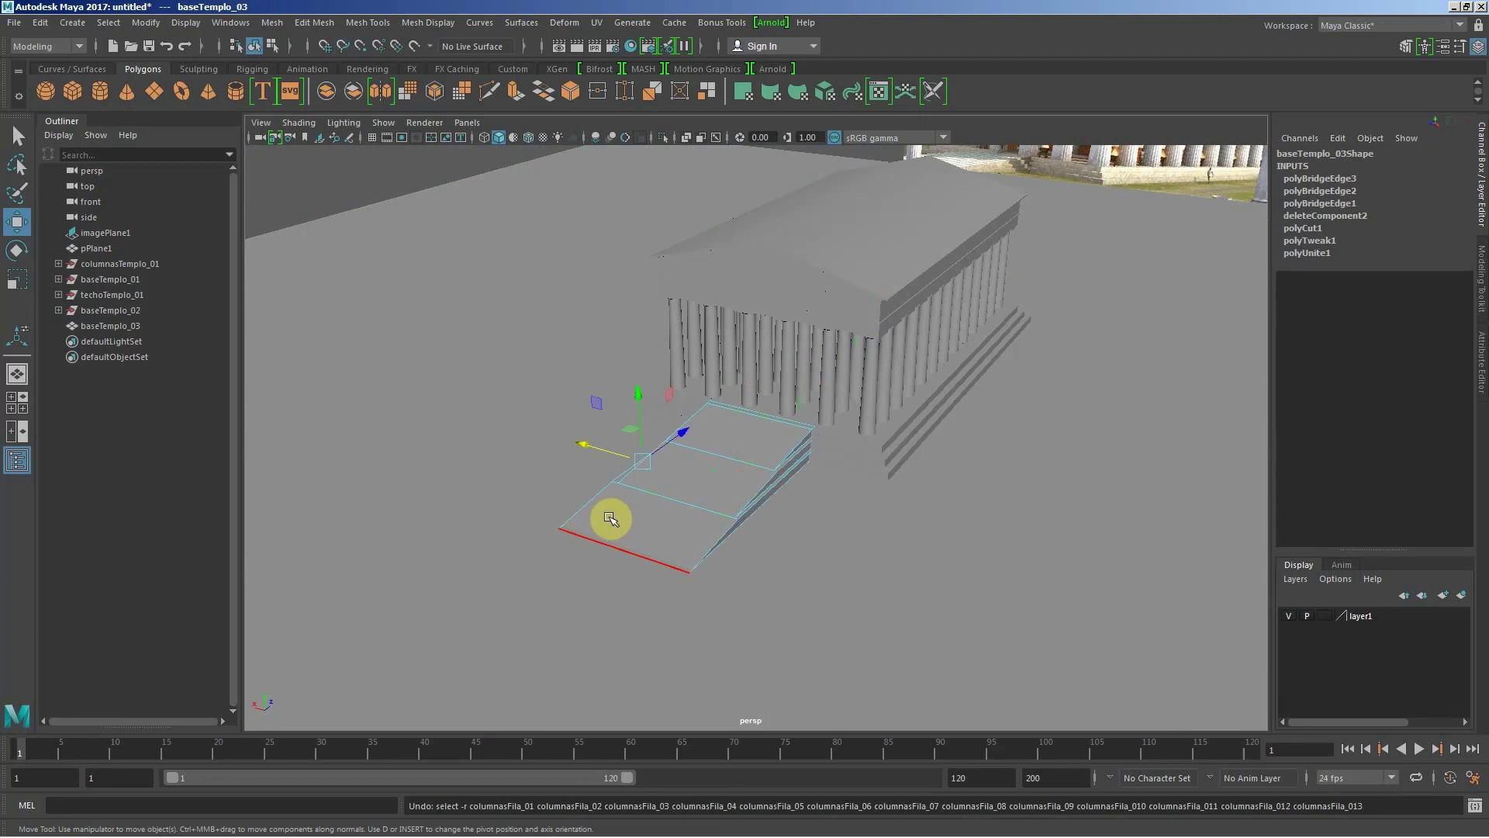
key(ctrl+z)
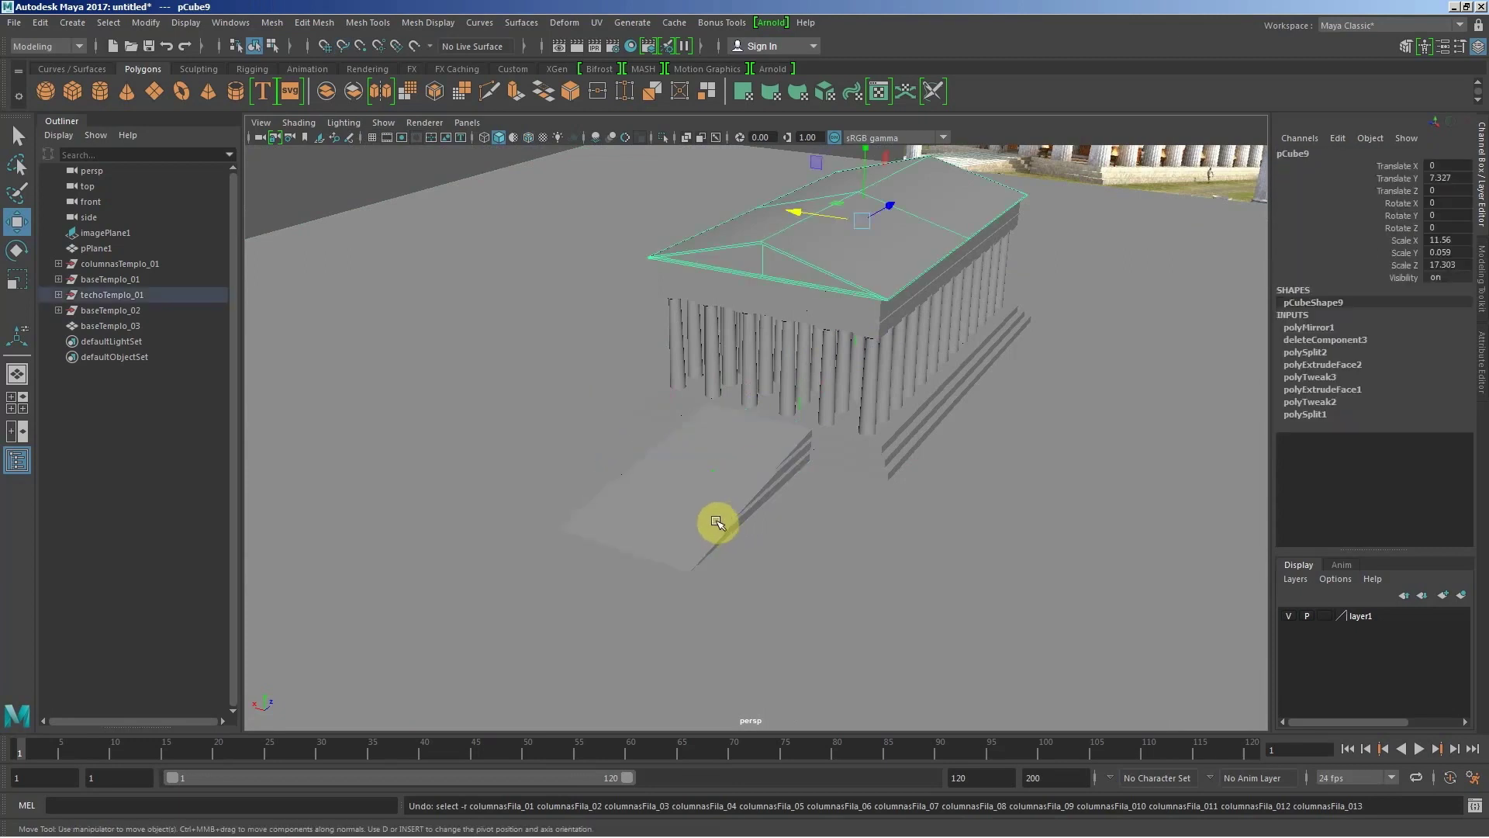
key(ctrl+z)
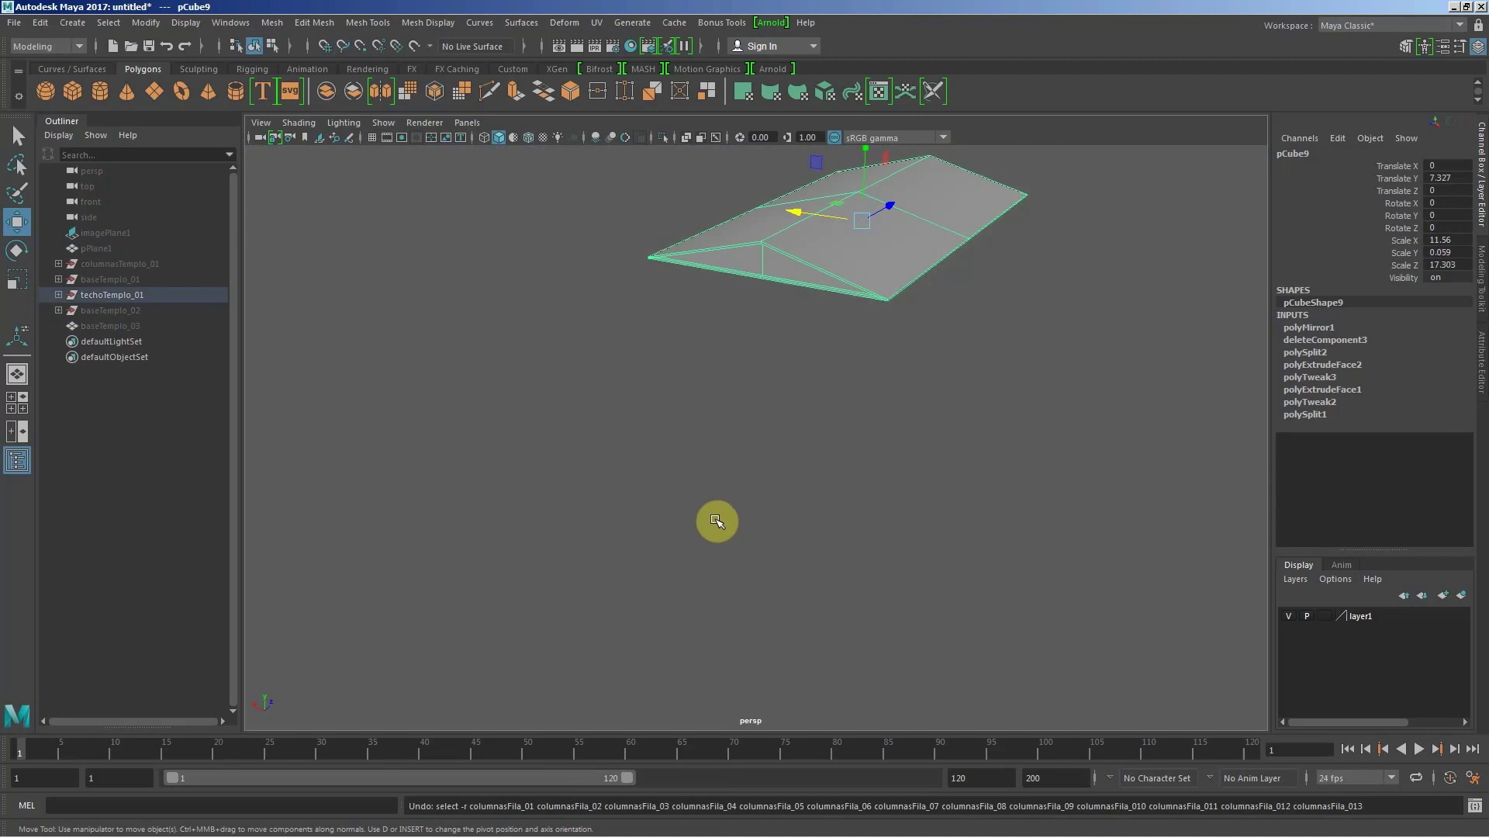
key(shift+z)
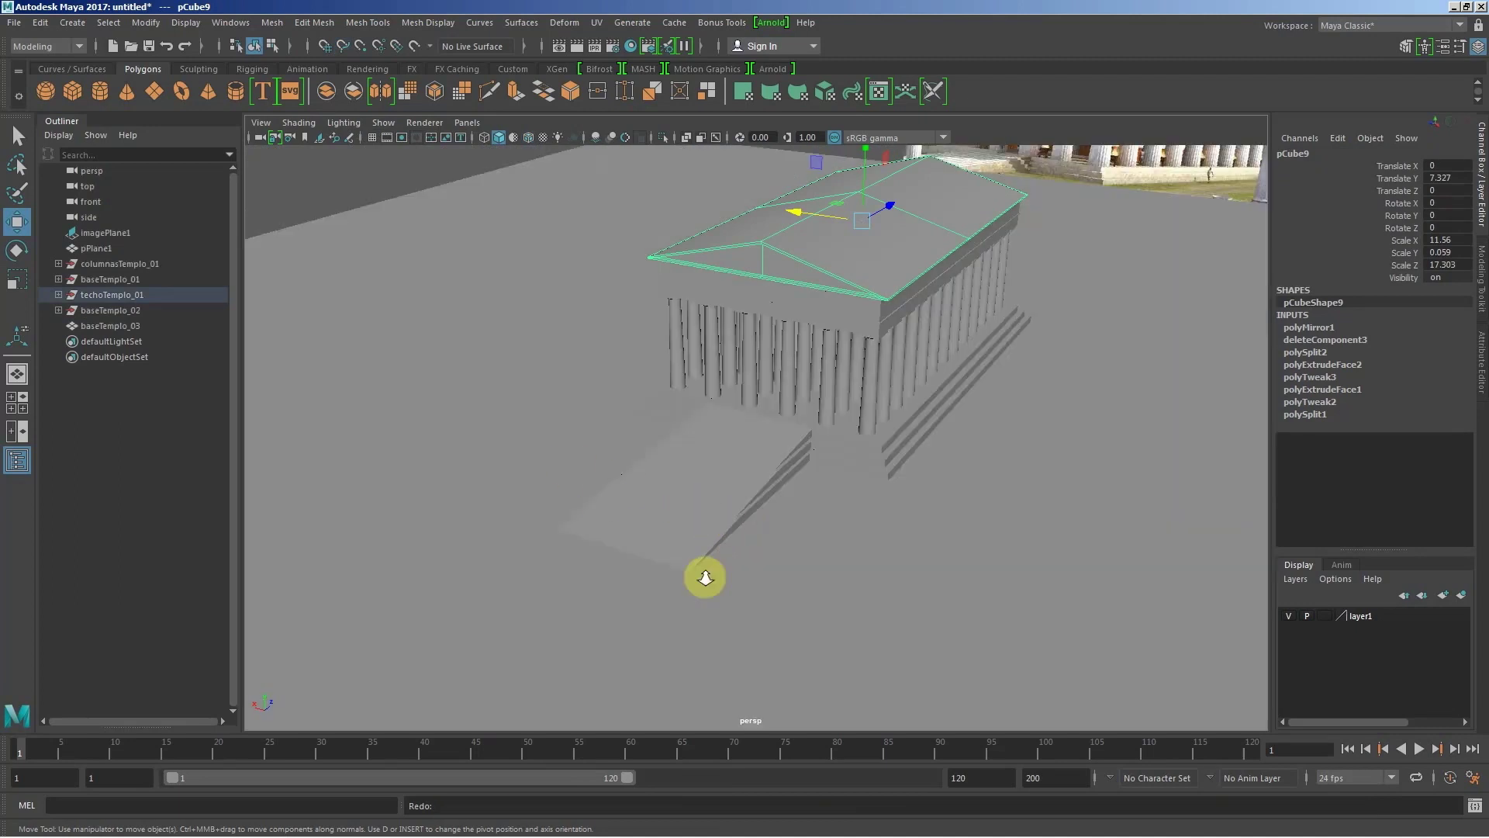
alt+right_drag(705, 577, 737, 589)
alt+drag(738, 588, 709, 536)
Step: Turn on Wireframe on Shaded, select baseTemplo_03 and orbit around the ramp
click(299, 122)
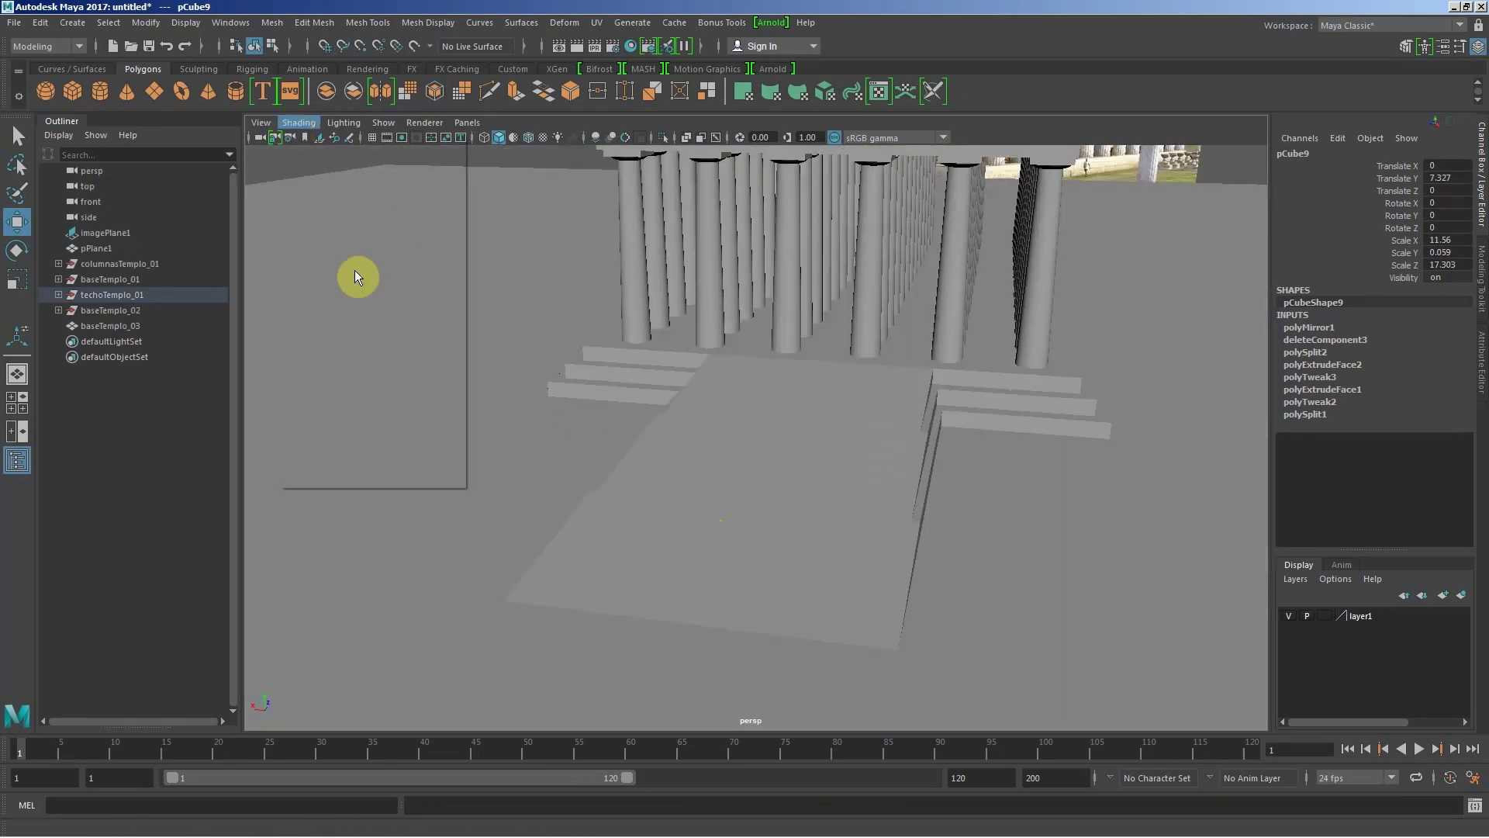
click(377, 278)
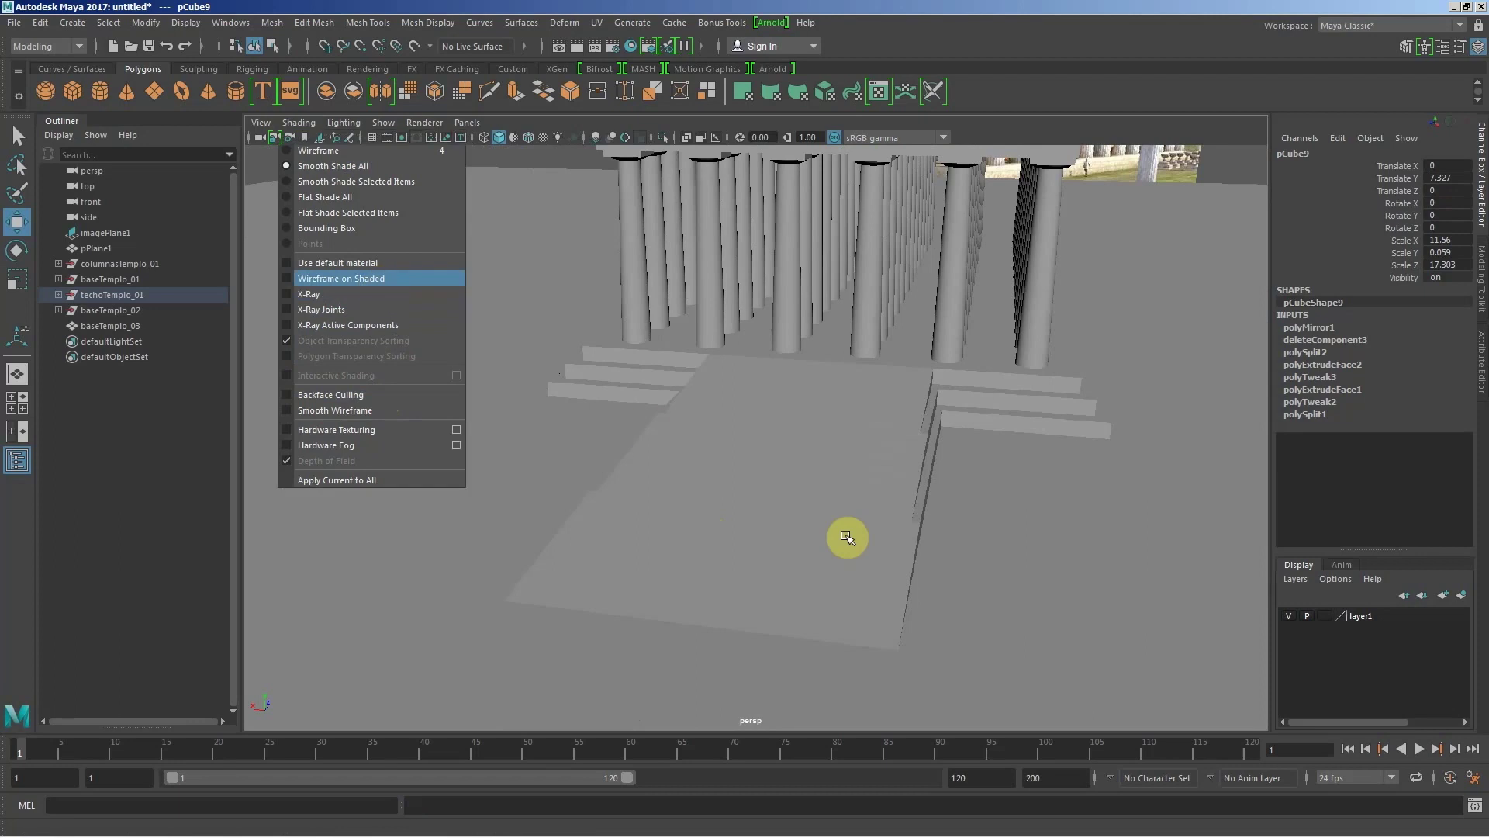
alt+drag(807, 598, 791, 592)
click(497, 425)
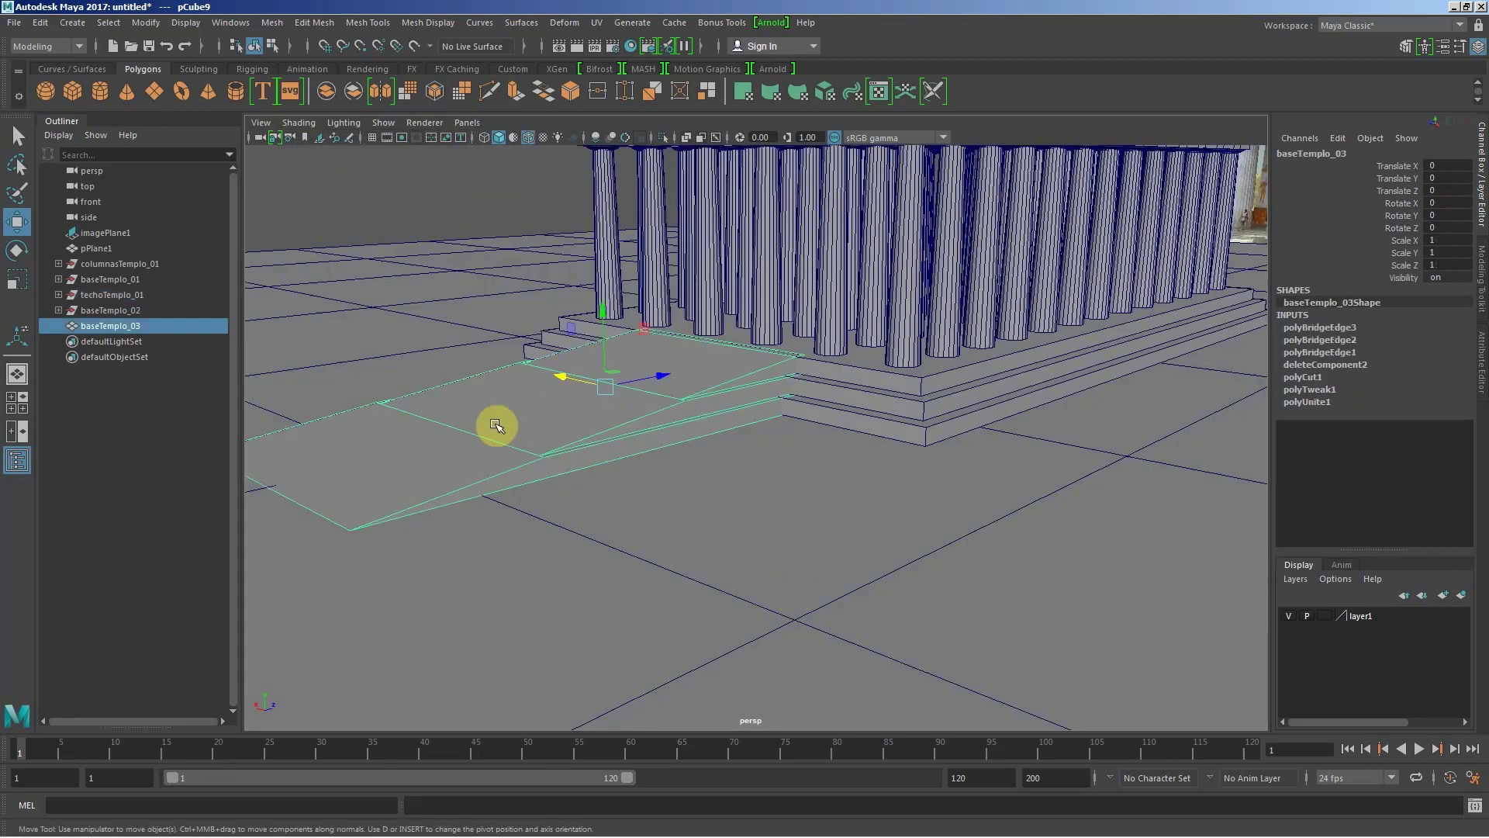
alt+drag(730, 488, 807, 466)
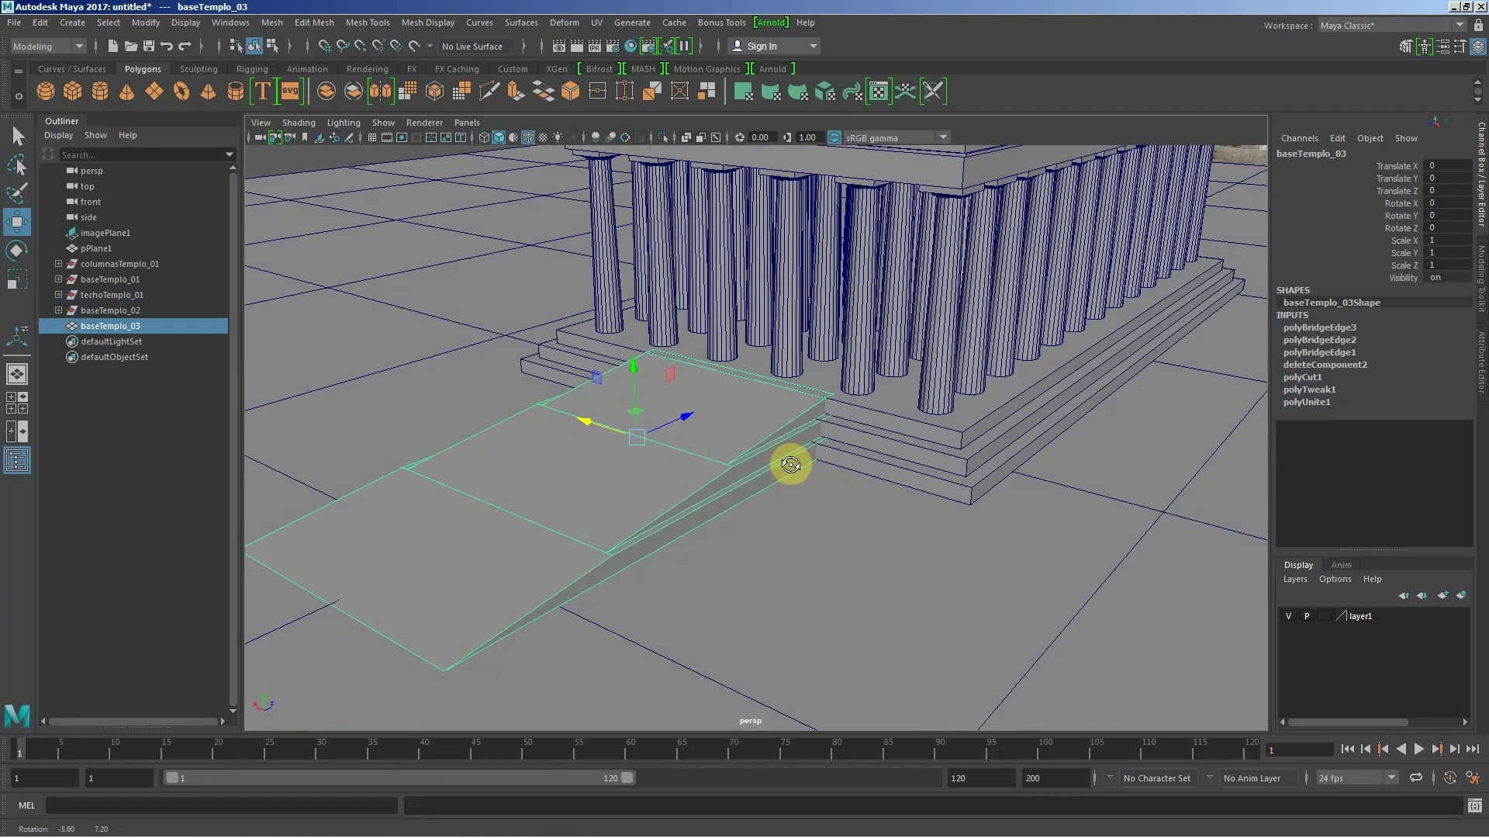
alt+right_drag(807, 465, 939, 584)
mouse_move(939, 584)
alt+mouse_down()
mouse_move(875, 545)
mouse_move(968, 572)
mouse_move(817, 522)
mouse_move(738, 538)
mouse_move(894, 463)
mouse_move(967, 396)
mouse_move(805, 455)
mouse_move(731, 449)
mouse_move(958, 367)
mouse_move(1350, 621)
mouse_move(1054, 369)
mouse_move(1086, 309)
alt+mouse_up()
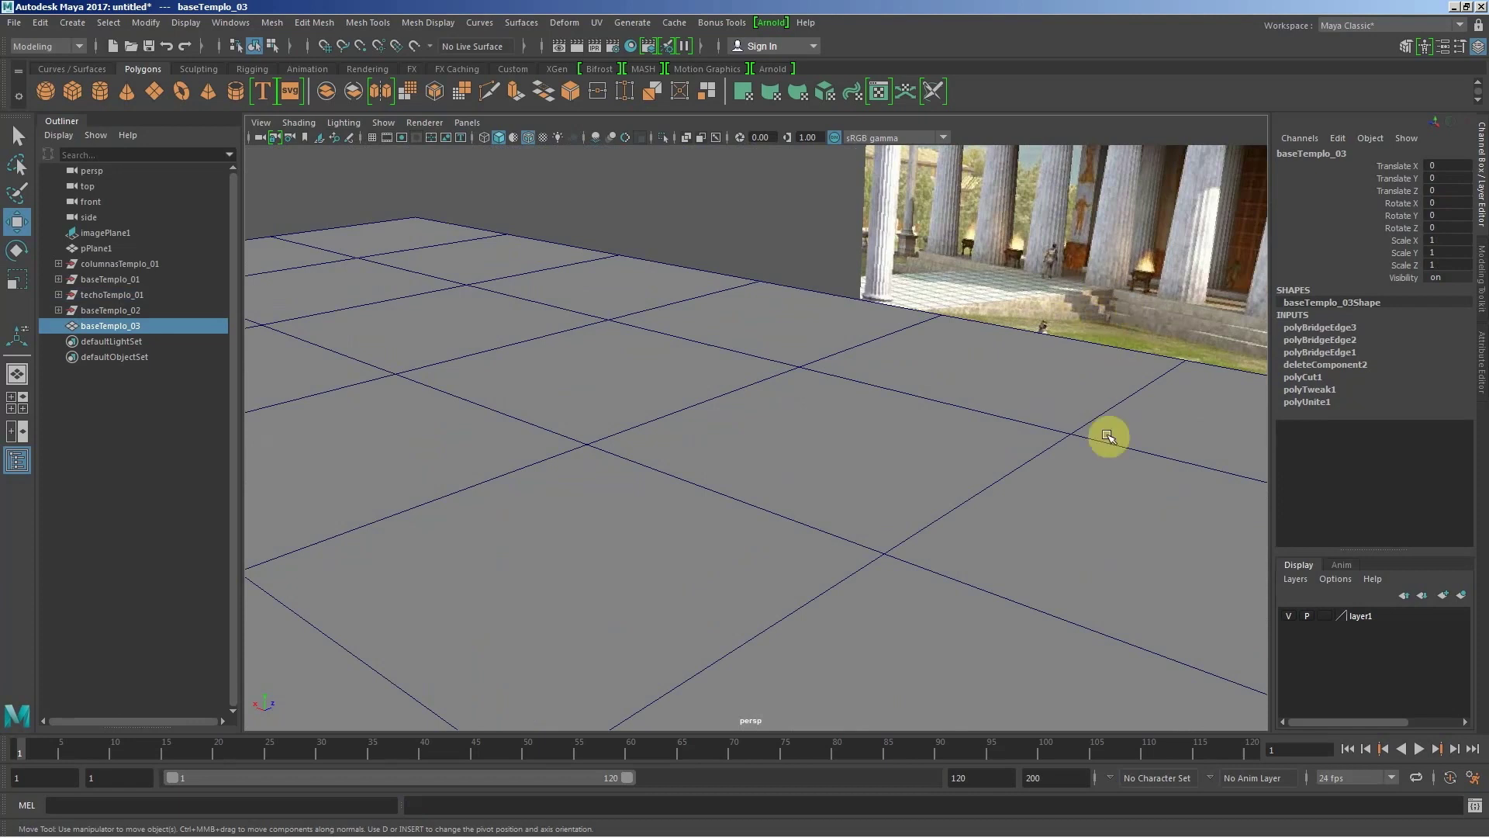
Step: Deselect everything and tumble and zoom until the whole temple faces the view
alt+drag(1107, 437, 638, 293)
mouse_move(638, 292)
alt+right_down()
mouse_move(598, 532)
mouse_move(866, 472)
alt+right_up()
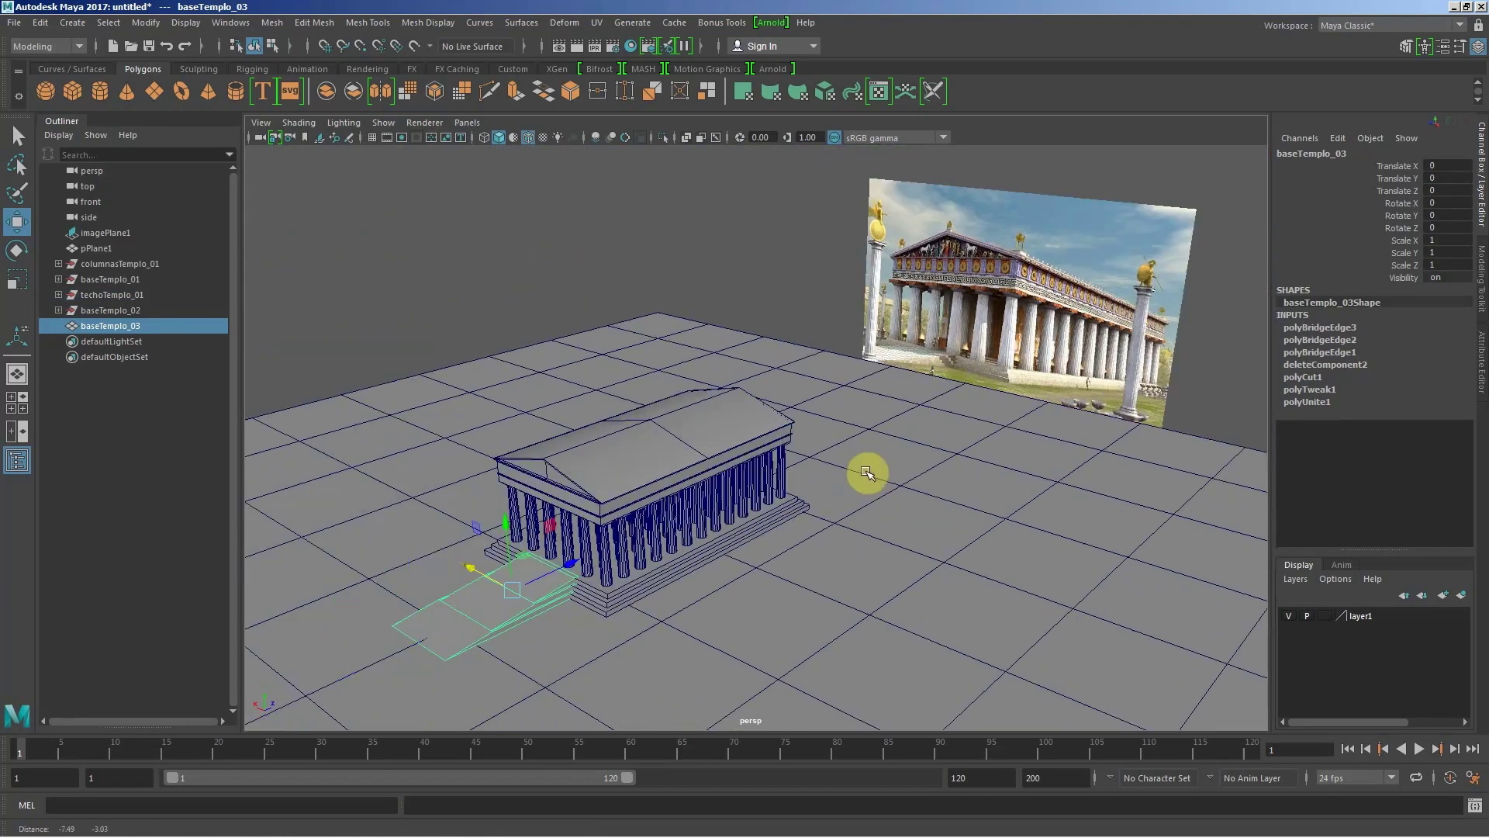
mouse_move(867, 472)
alt+mouse_down()
mouse_move(874, 505)
mouse_move(808, 505)
mouse_move(788, 482)
mouse_move(738, 518)
mouse_move(781, 532)
mouse_move(542, 279)
alt+mouse_up()
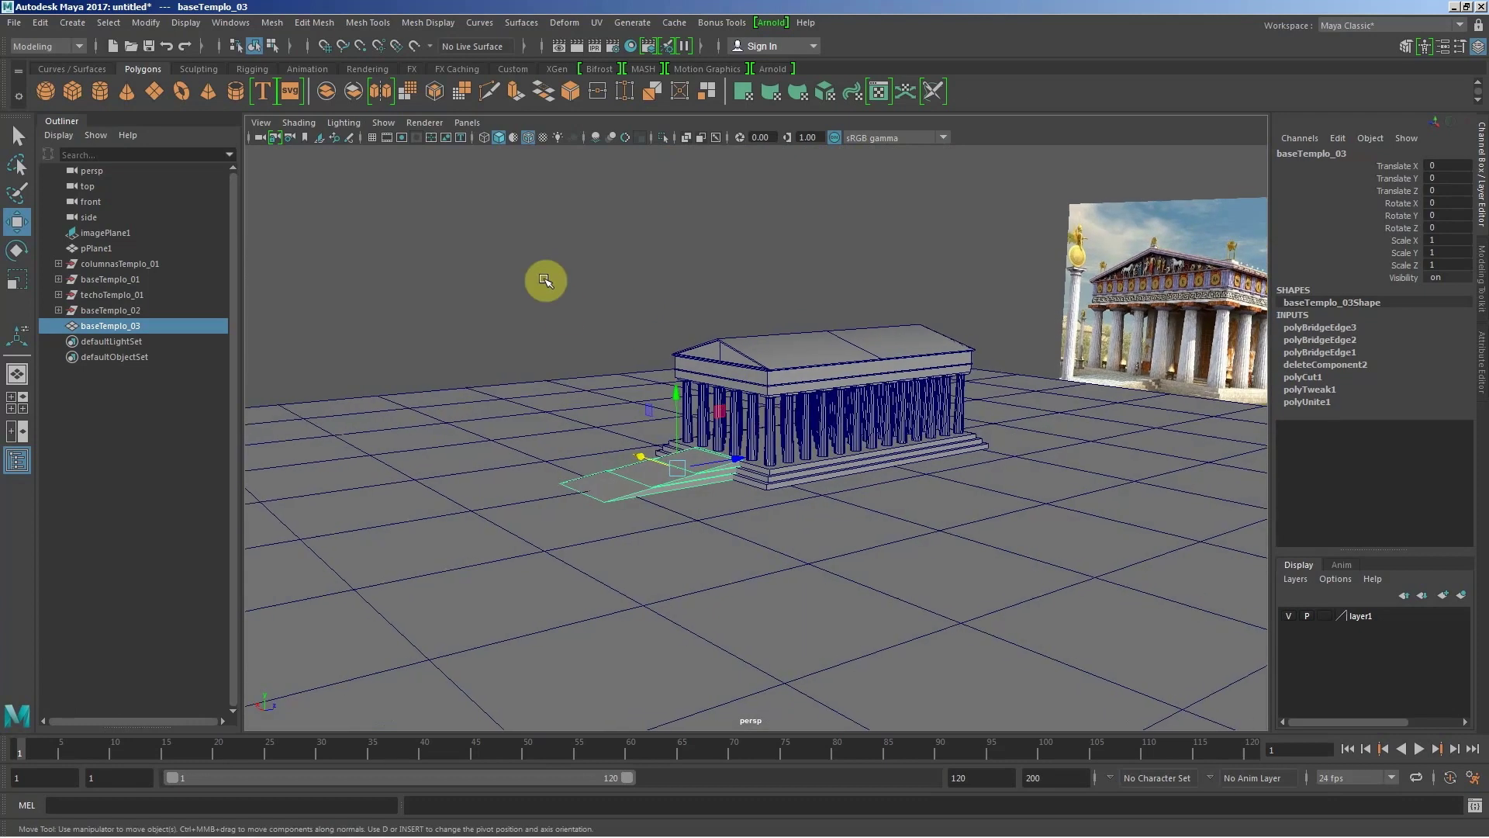
click(530, 377)
mouse_move(530, 377)
alt+right_down()
mouse_move(838, 452)
mouse_move(854, 552)
mouse_move(798, 631)
mouse_move(674, 504)
mouse_move(696, 499)
alt+right_up()
mouse_move(695, 498)
alt+mouse_down()
mouse_move(871, 515)
mouse_move(659, 429)
mouse_move(827, 515)
mouse_move(778, 519)
mouse_move(726, 319)
alt+mouse_up()
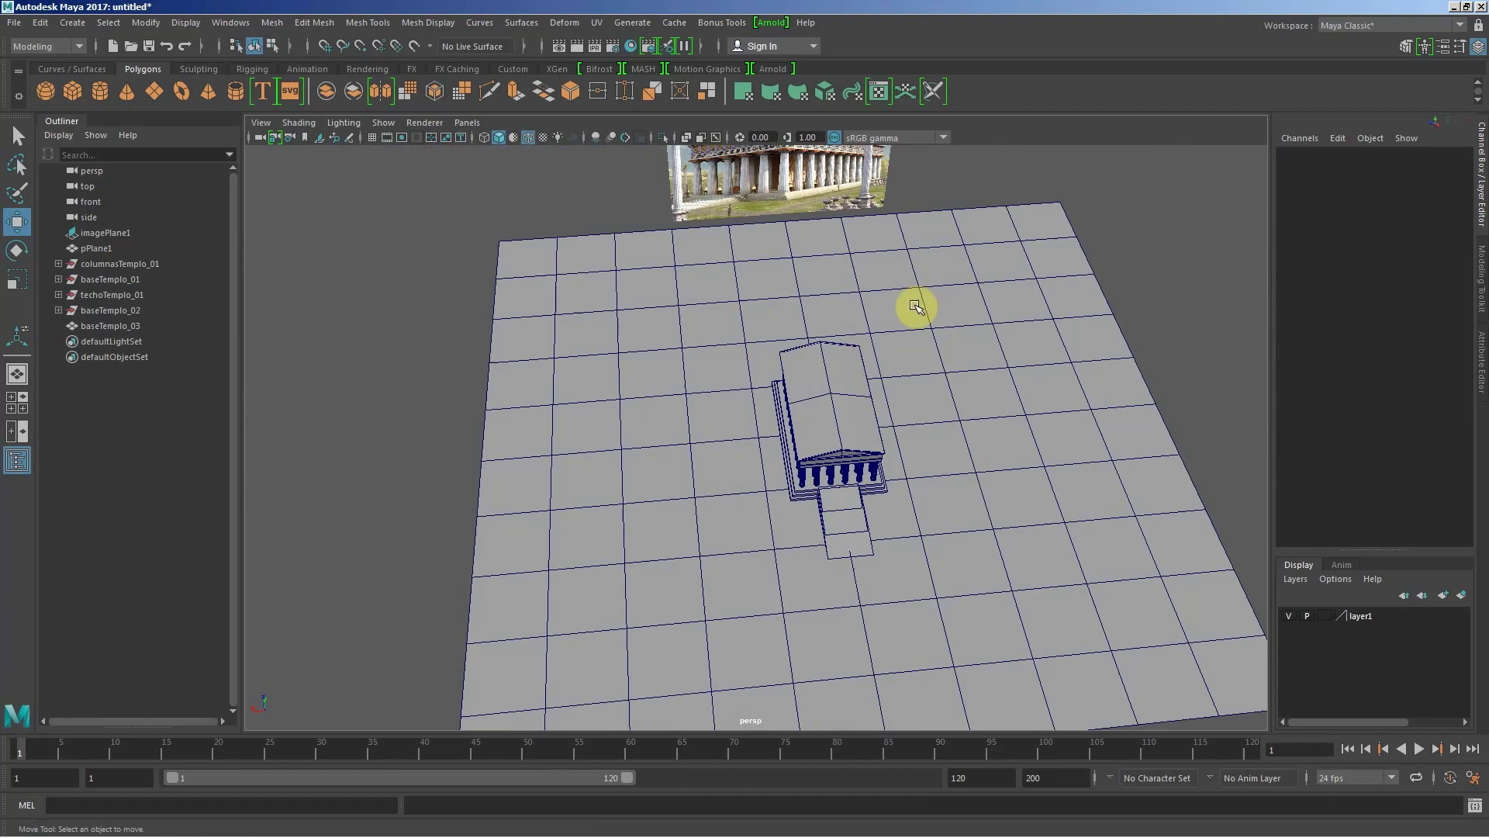
mouse_move(767, 379)
alt+mouse_down()
mouse_move(904, 485)
mouse_move(784, 432)
mouse_move(944, 435)
mouse_move(880, 401)
mouse_move(847, 405)
mouse_move(871, 422)
alt+mouse_up()
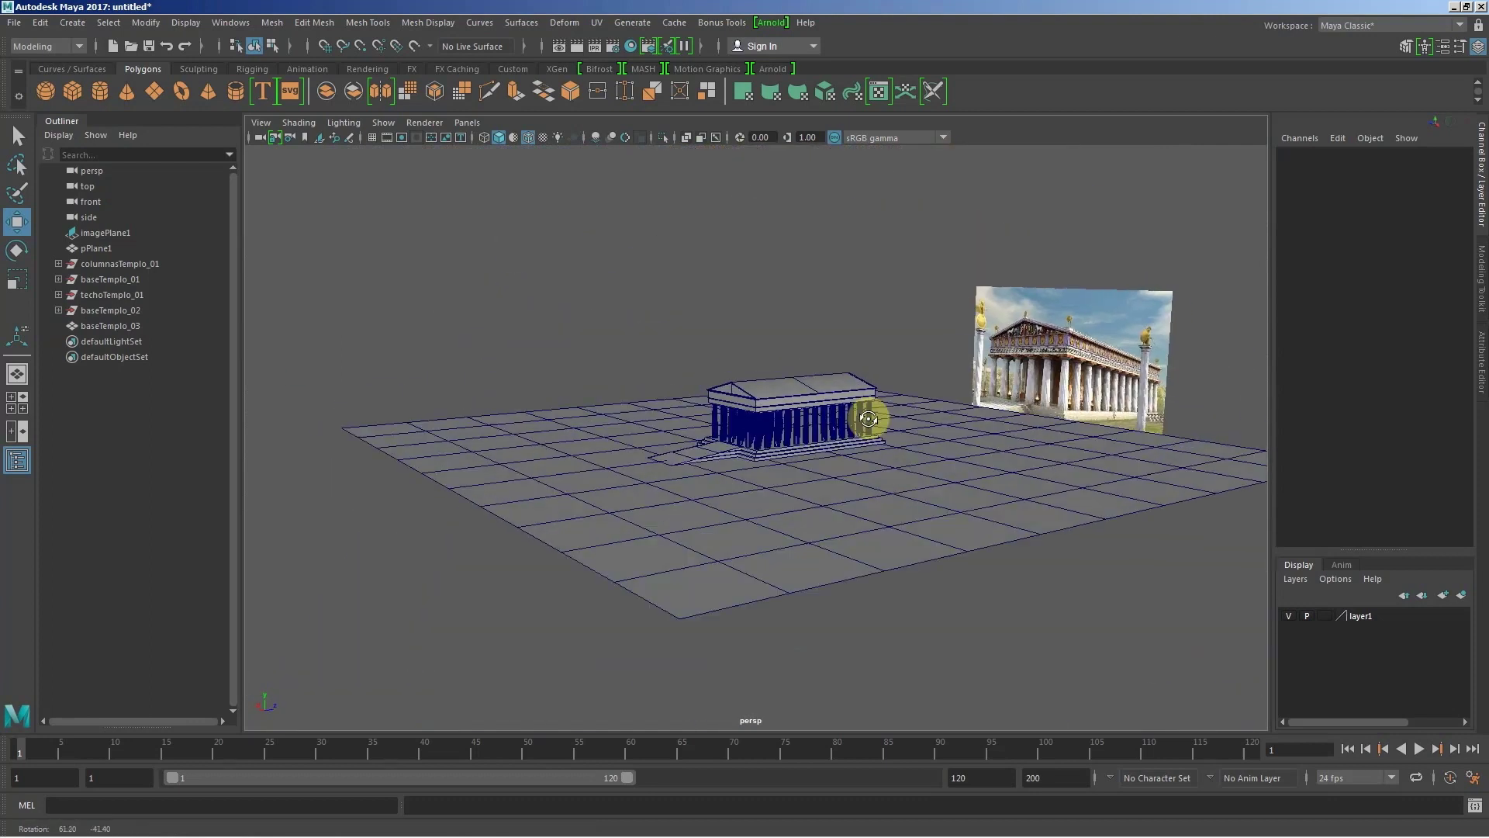
scroll(991, 502, up, 3)
scroll(767, 435, up, 5)
alt+drag(767, 435, 791, 422)
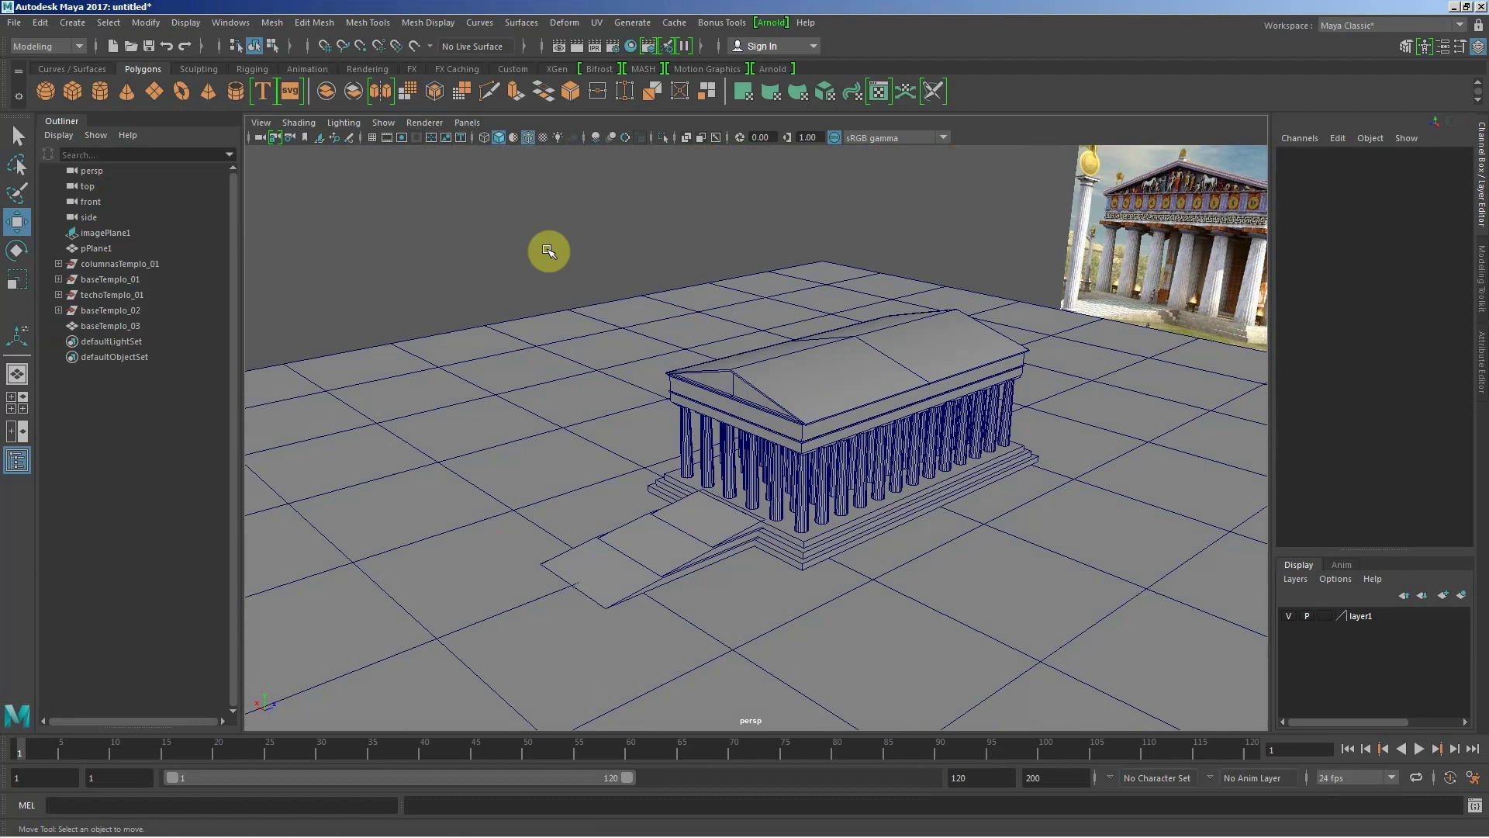
scroll(598, 332, down, 5)
mouse_move(598, 332)
alt+mouse_down()
mouse_move(691, 325)
mouse_move(681, 343)
mouse_move(375, 256)
alt+mouse_up()
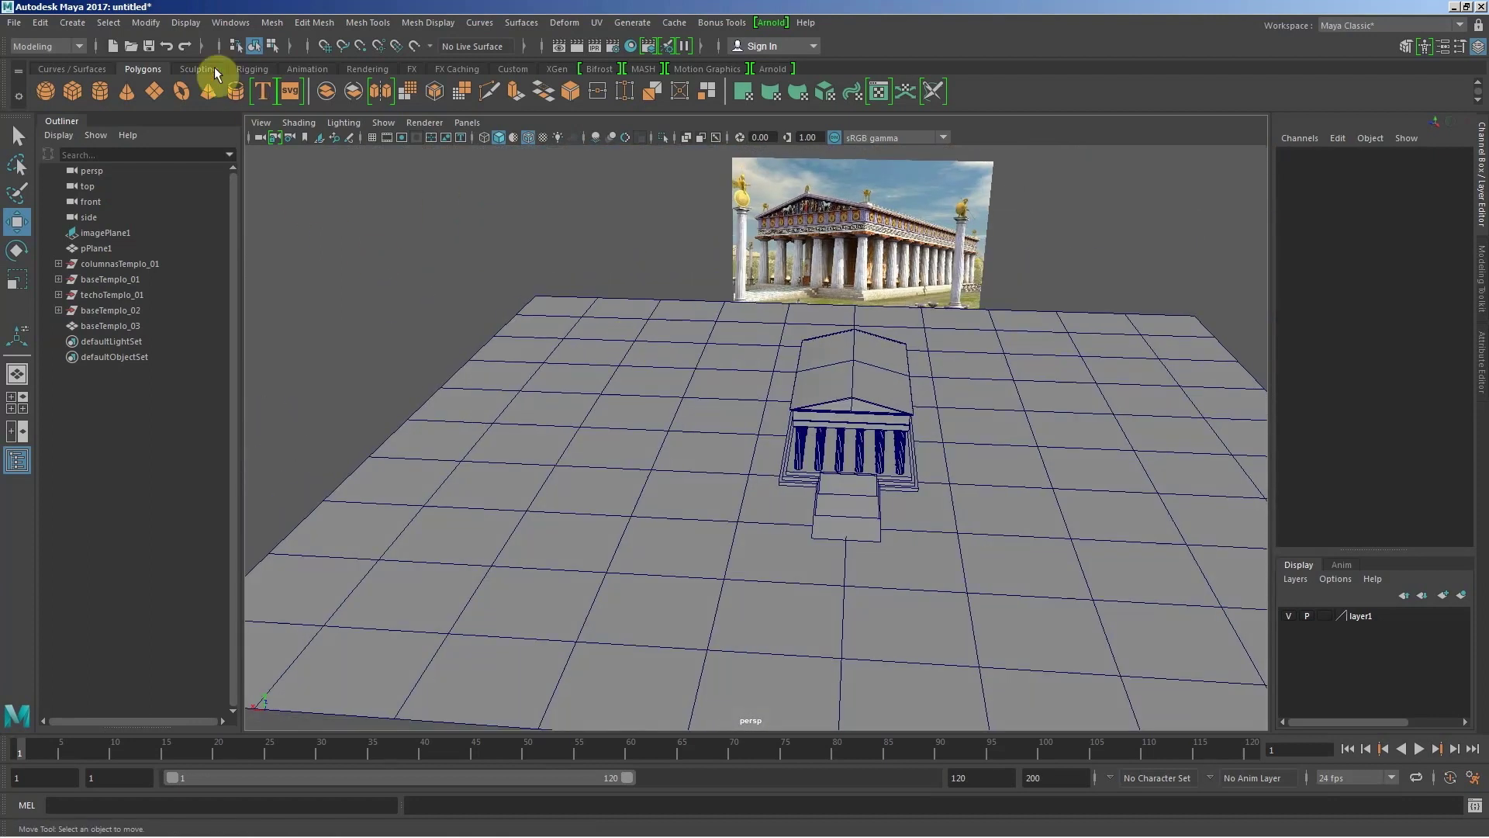
Step: Create polygon cylinder pCylinder2 at Translate X 15.444 and expand its polyCylinder2 inputs
click(72, 22)
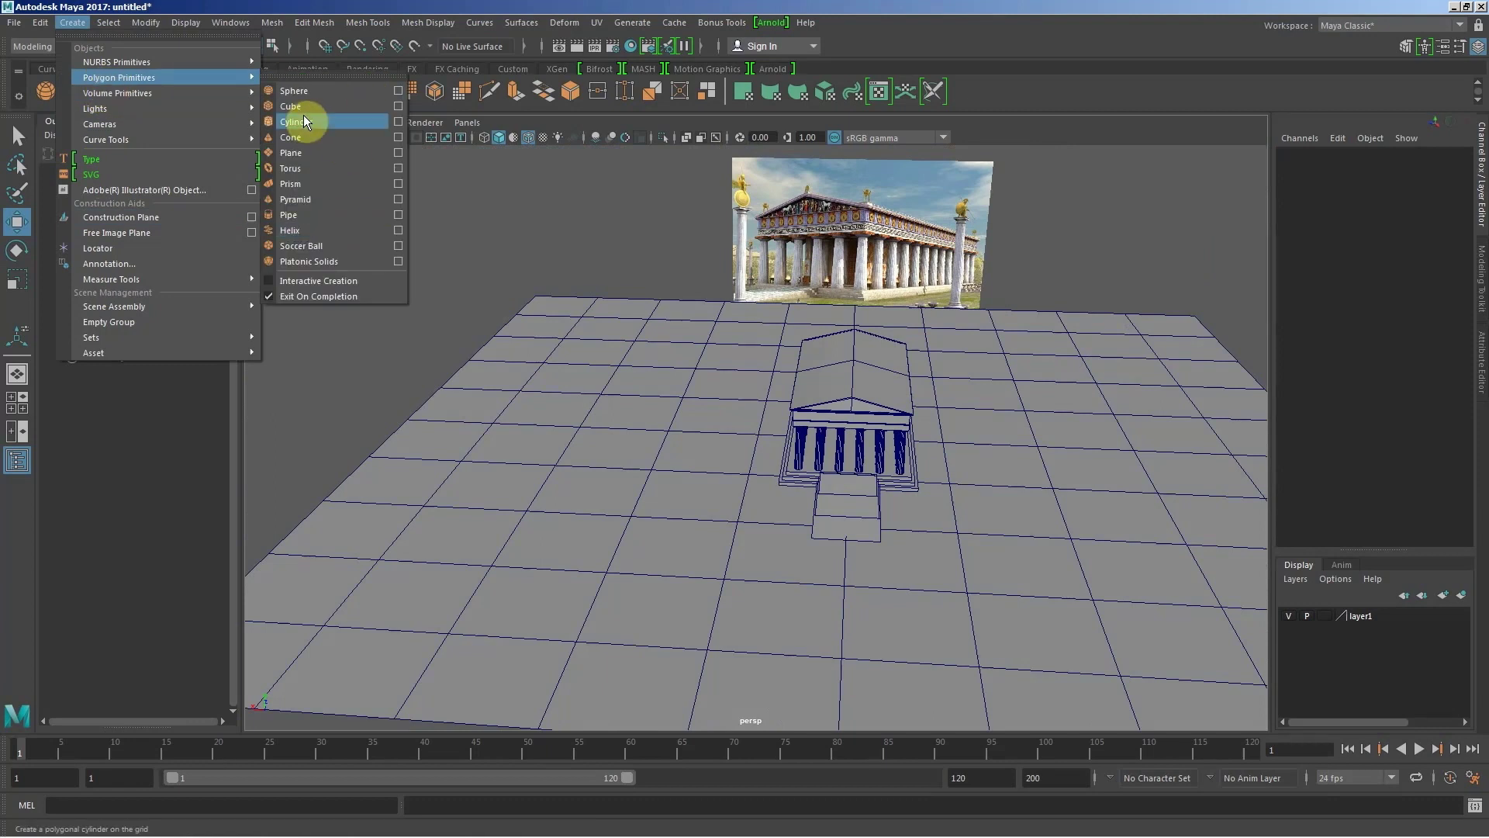
mouse_move(119, 77)
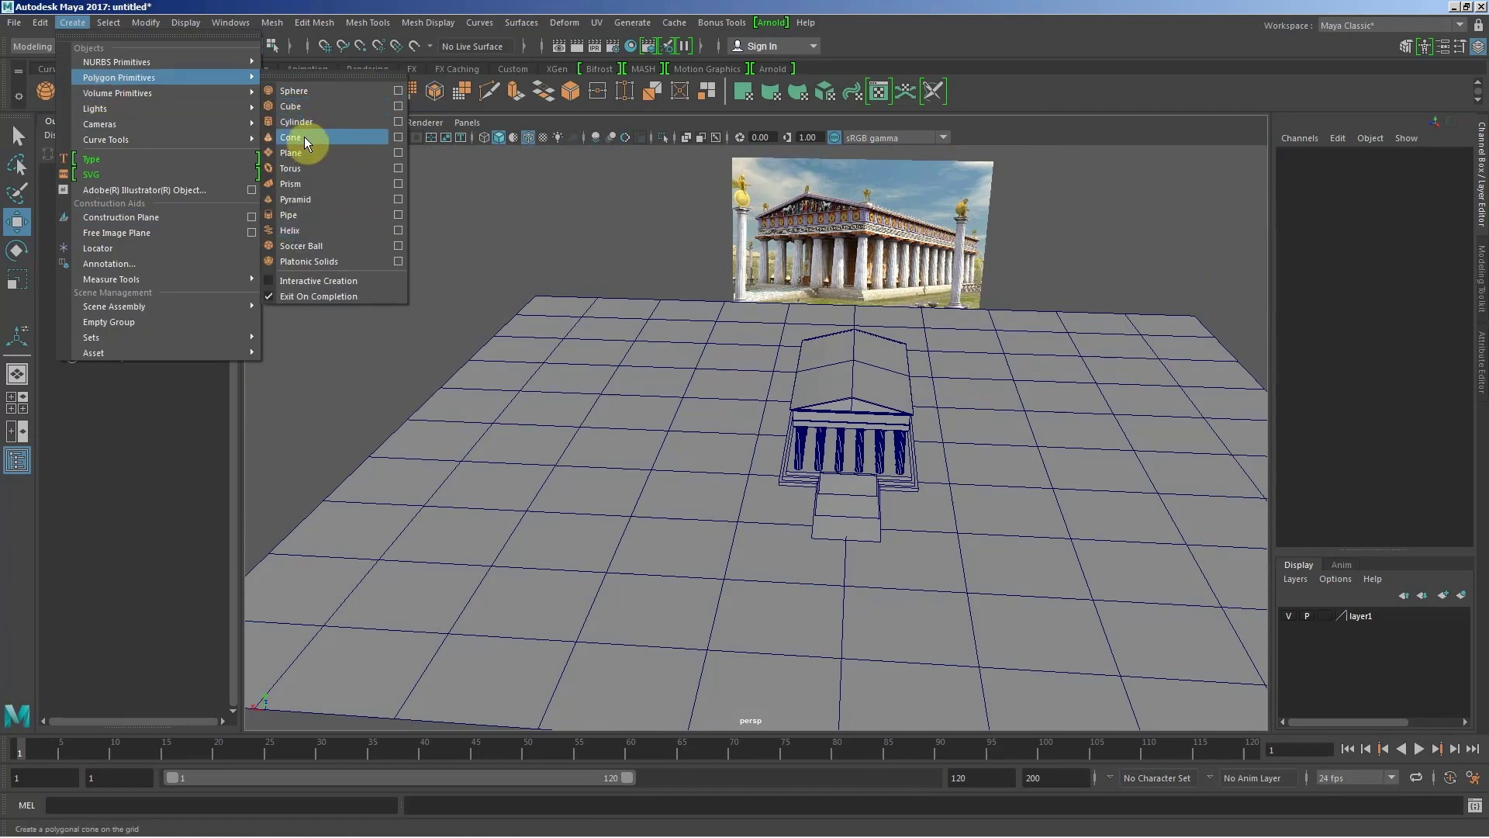
click(298, 123)
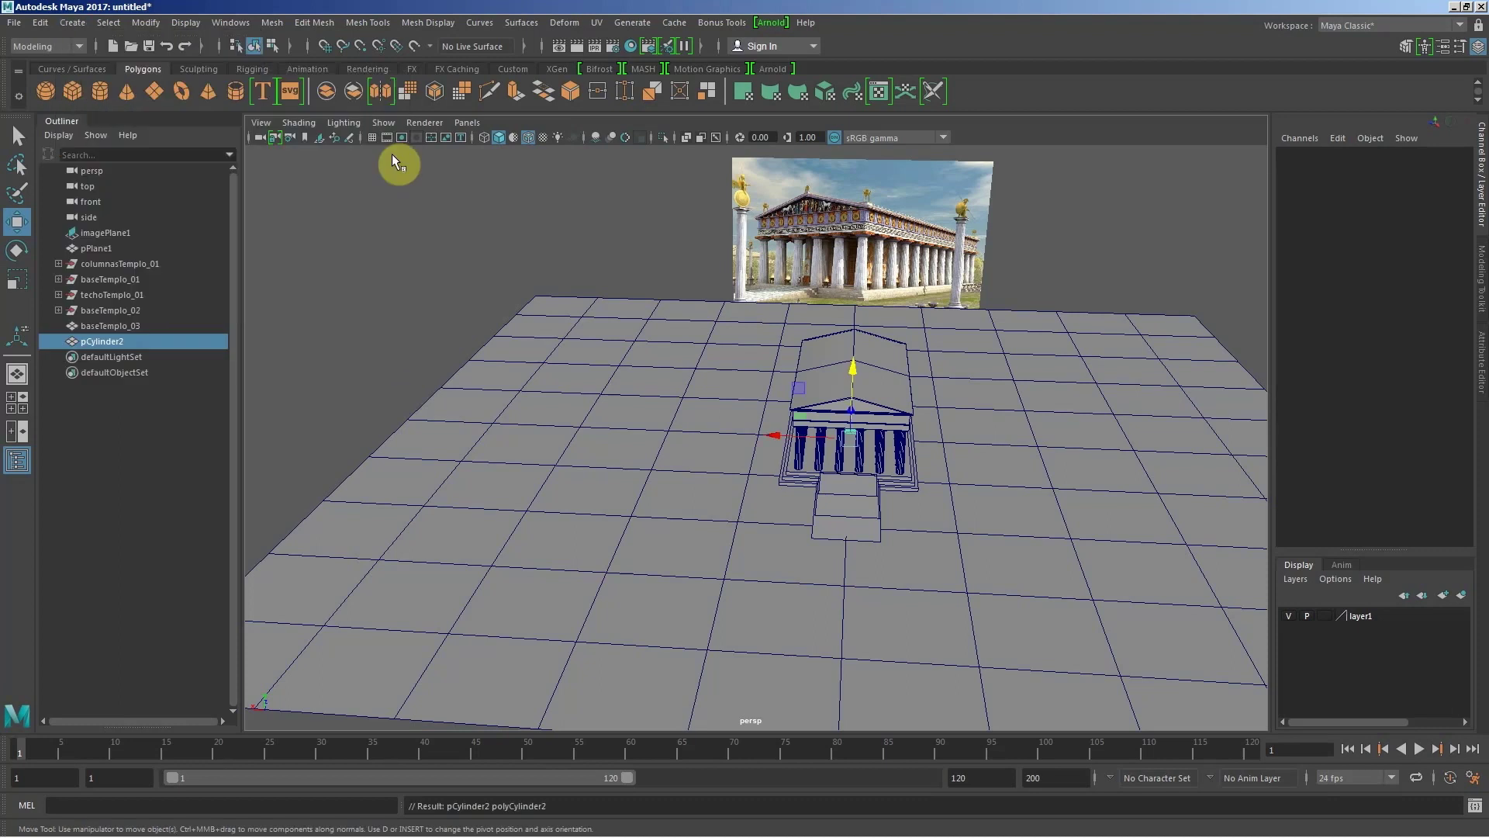
middle_drag(614, 418, 637, 422)
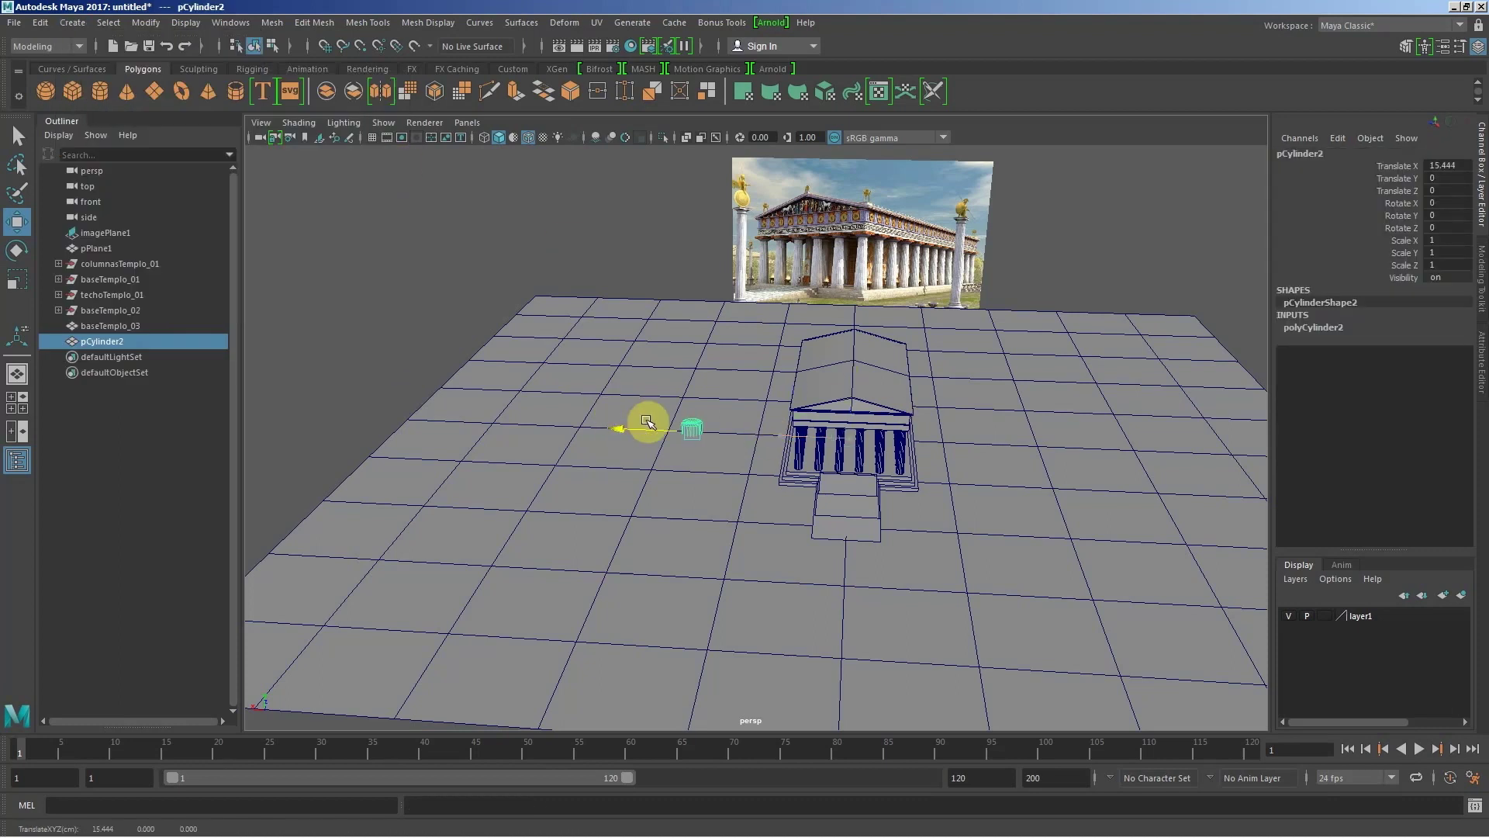
mouse_move(1063, 538)
alt+right_down()
mouse_move(1079, 543)
mouse_move(758, 473)
alt+right_up()
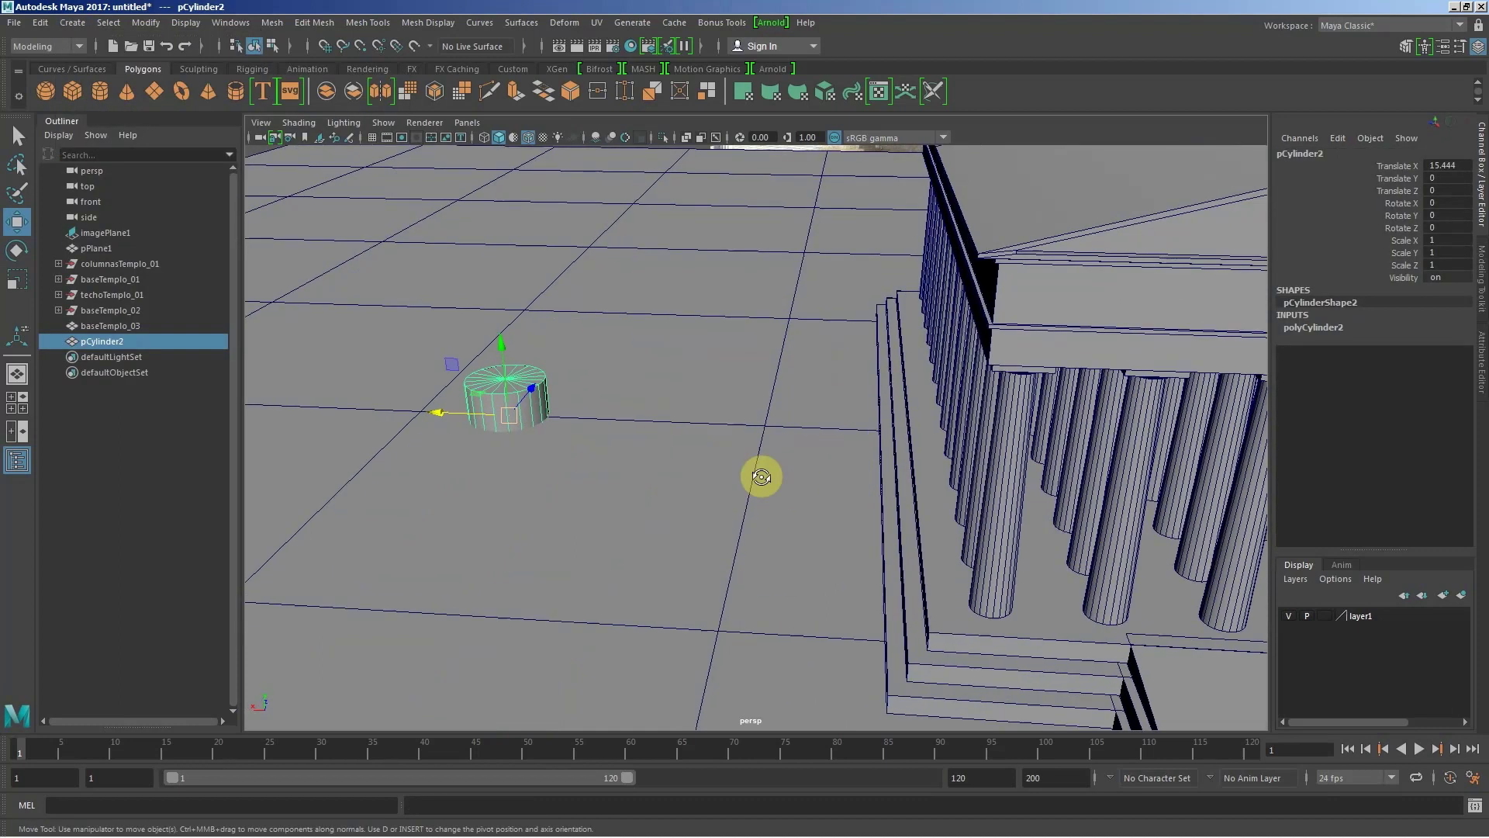
mouse_move(758, 472)
alt+mouse_down()
mouse_move(738, 468)
mouse_move(868, 475)
alt+mouse_up()
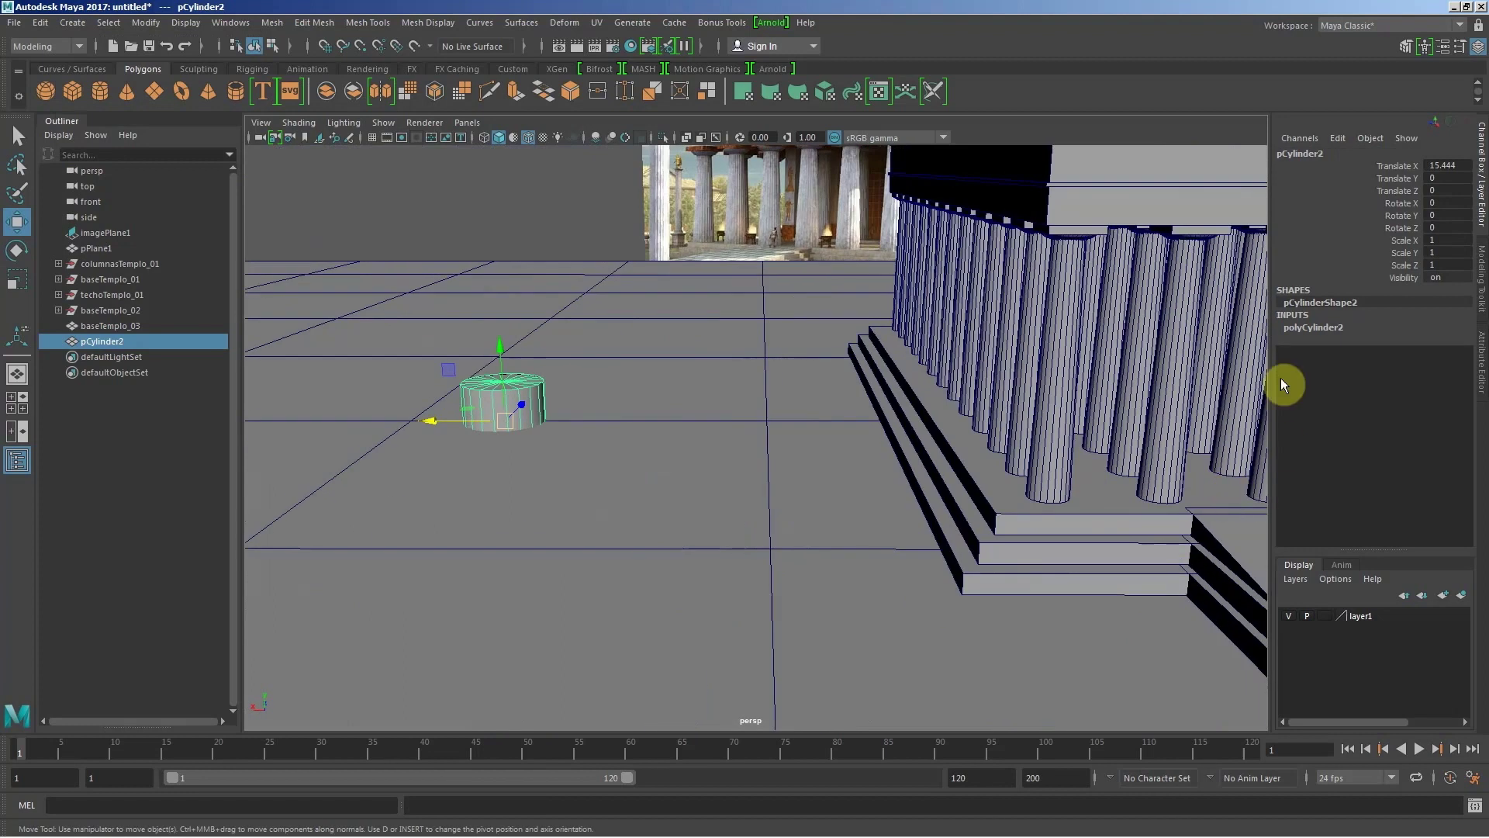
click(1310, 327)
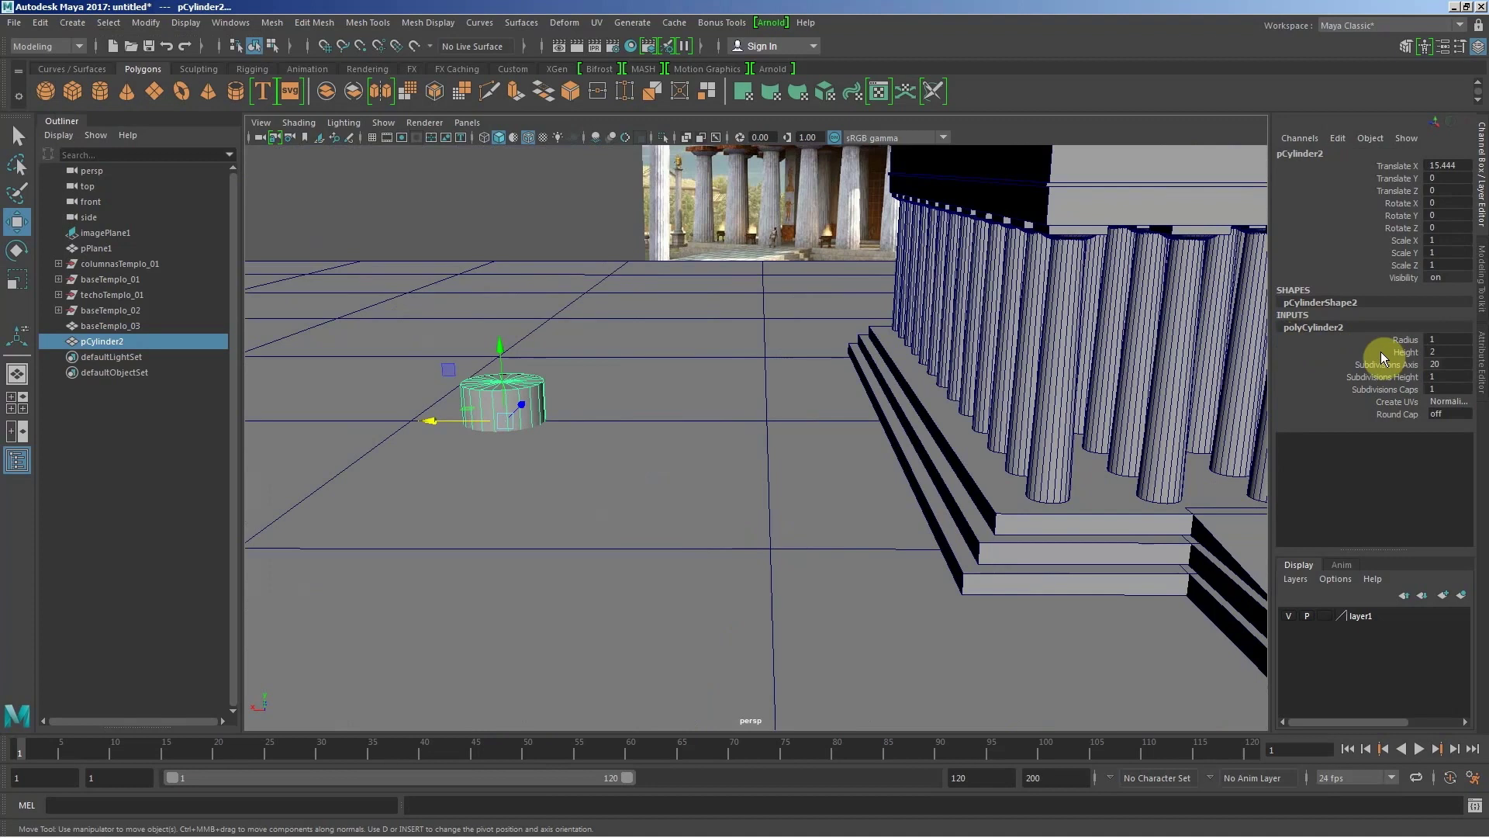
Step: Set polyCylinder2 Round Cap on, Subdivisions Caps 3, Height 4 and Subdivisions Height 4
click(1441, 414)
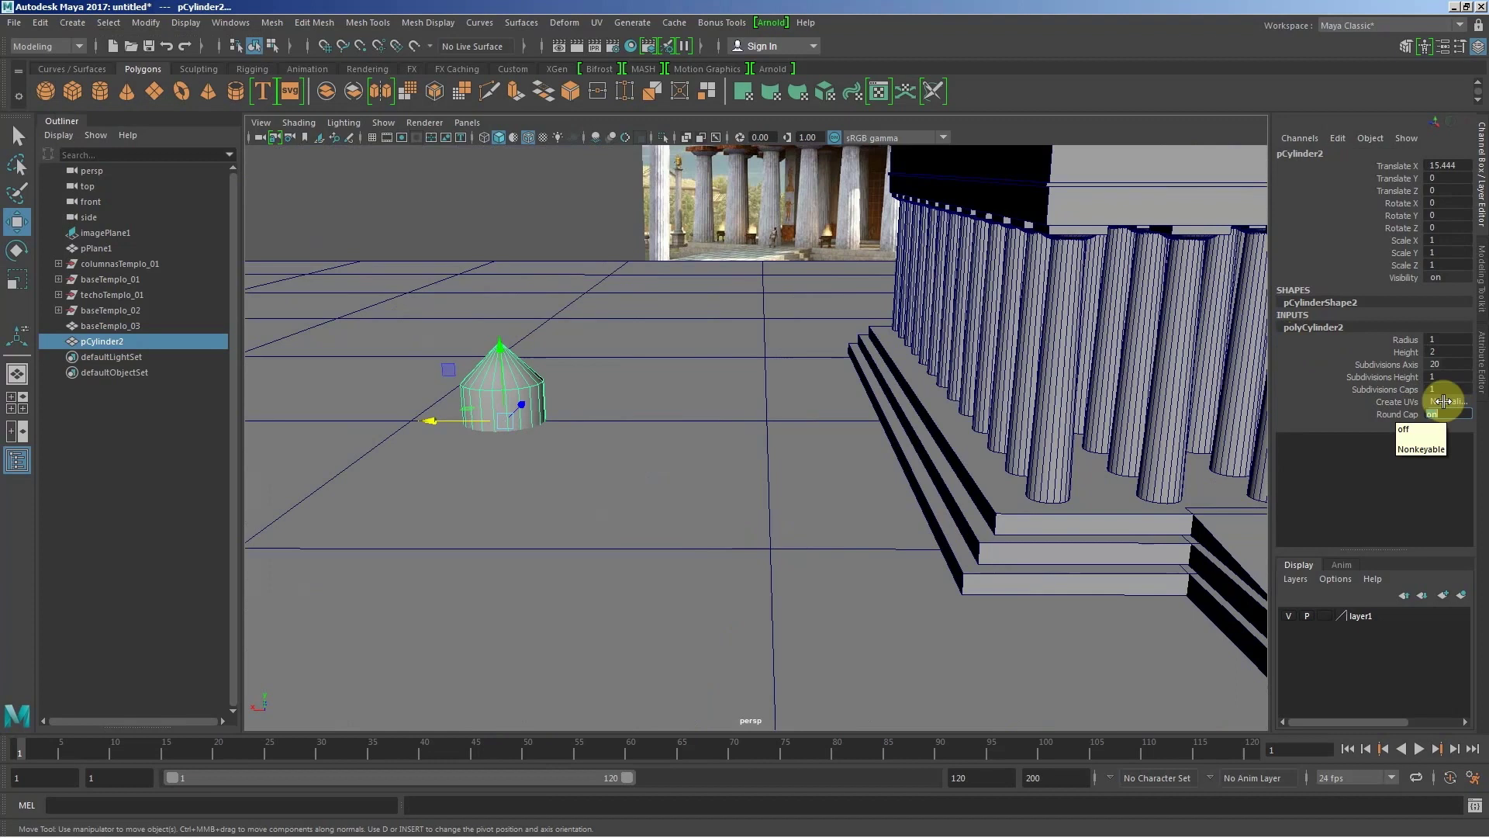
key(Return)
click(1388, 389)
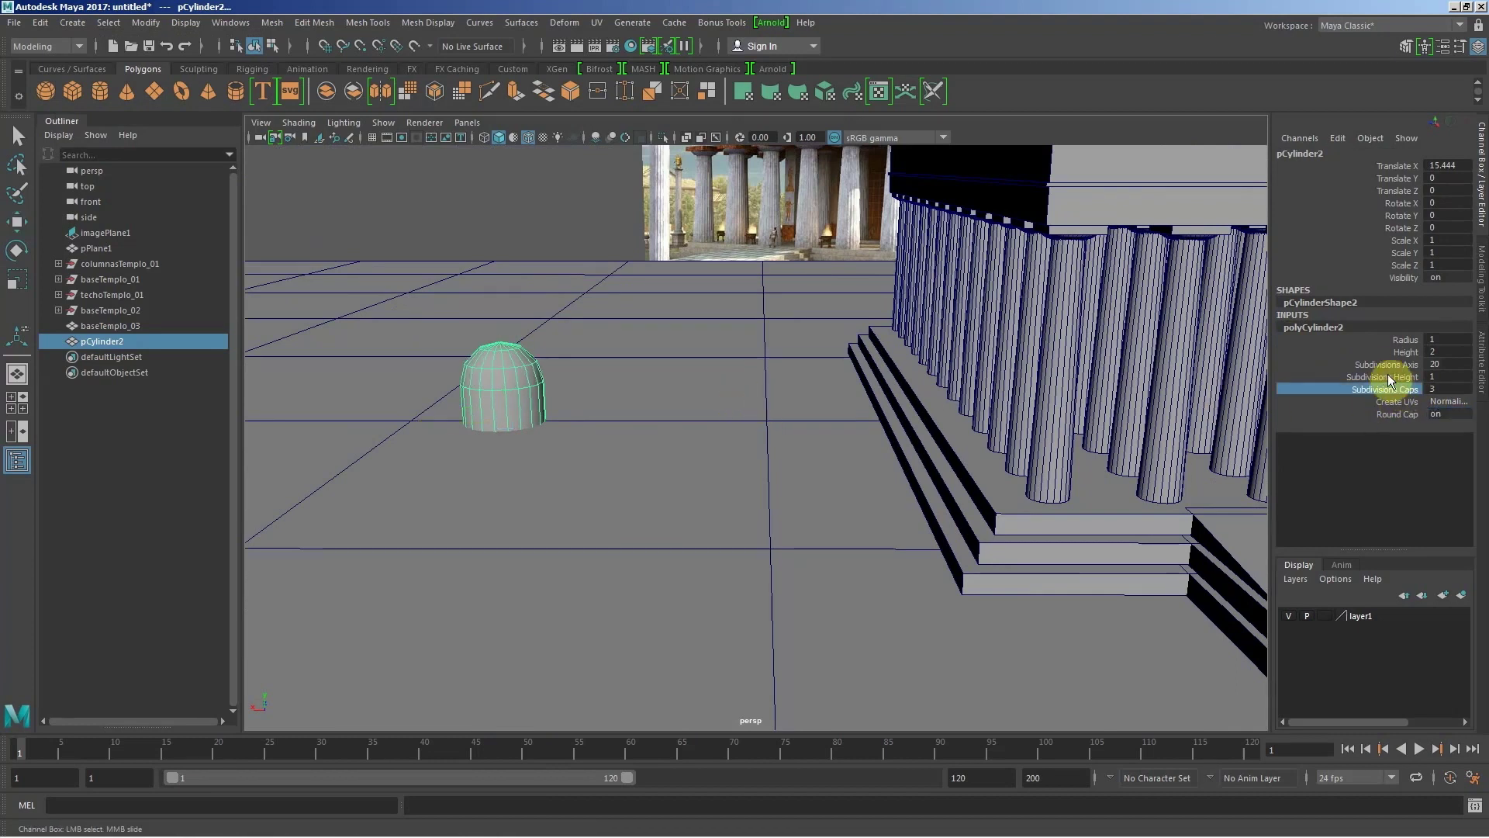
click(1413, 351)
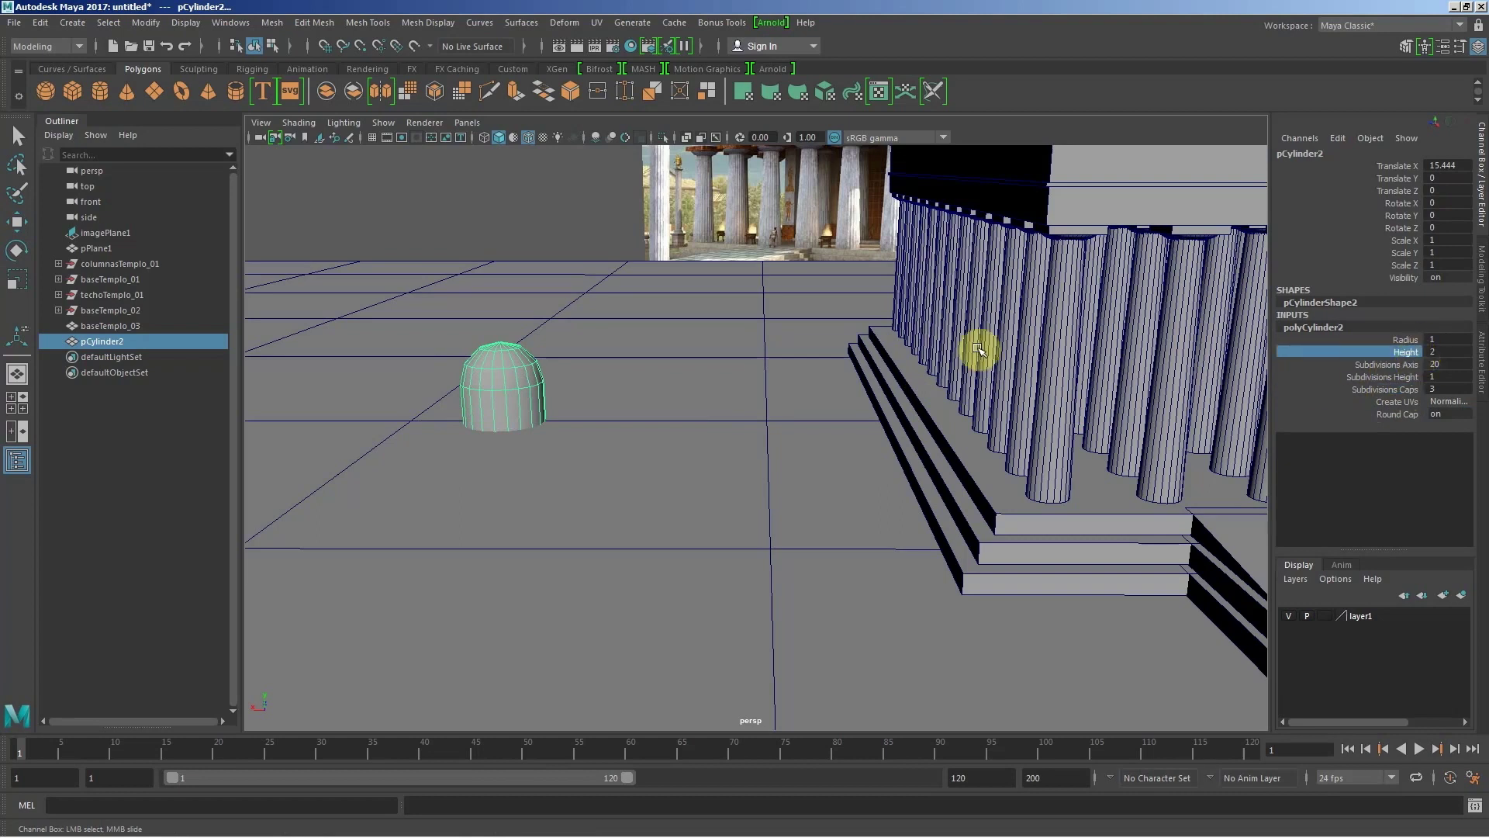
middle_drag(775, 353, 778, 354)
mouse_move(822, 399)
alt+mouse_down()
mouse_move(731, 388)
mouse_move(1363, 384)
alt+mouse_up()
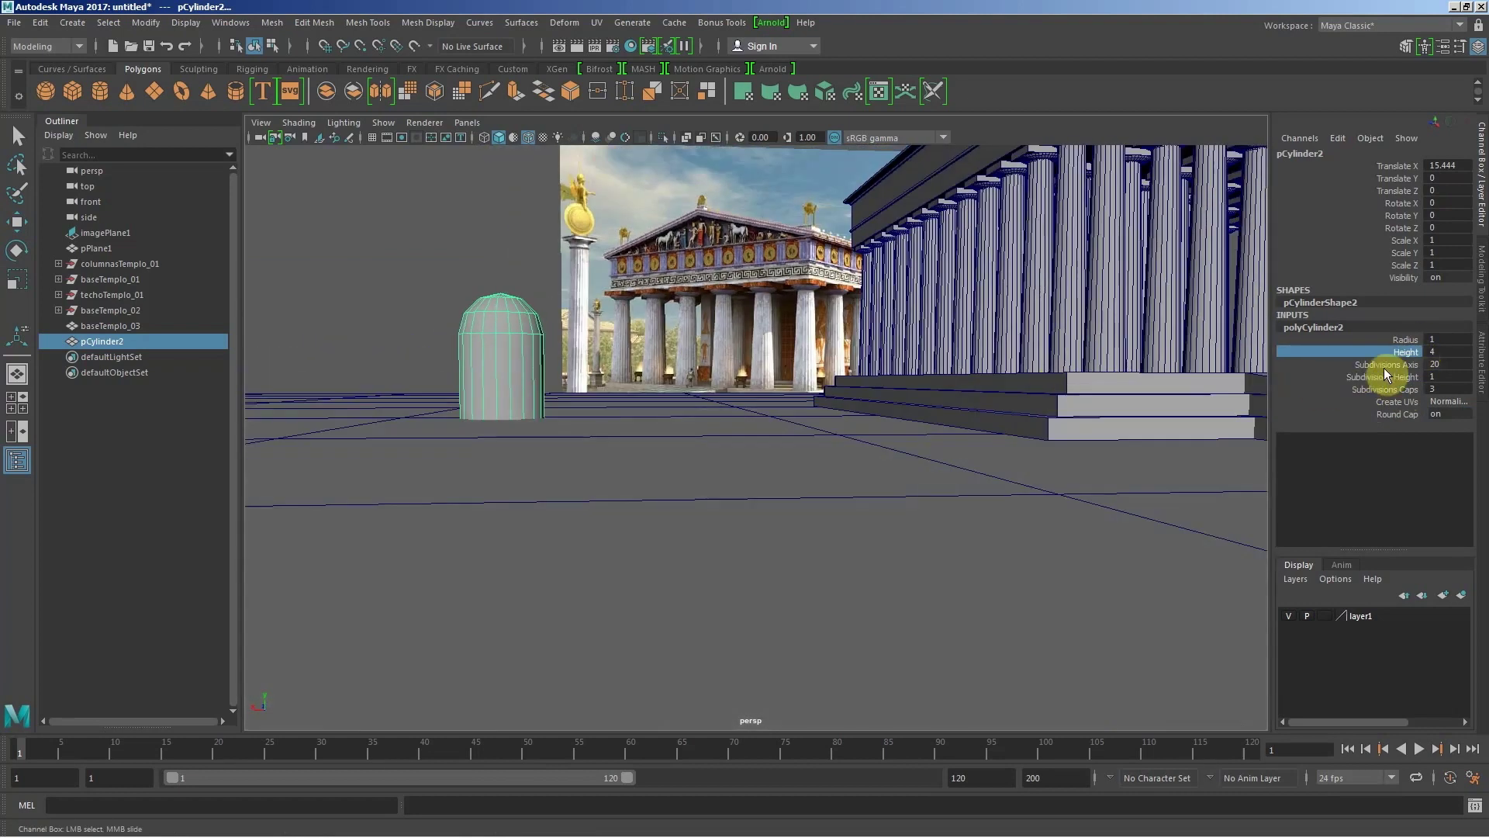
mouse_move(820, 398)
middle_down()
mouse_move(729, 401)
mouse_move(789, 417)
mouse_move(714, 432)
middle_up()
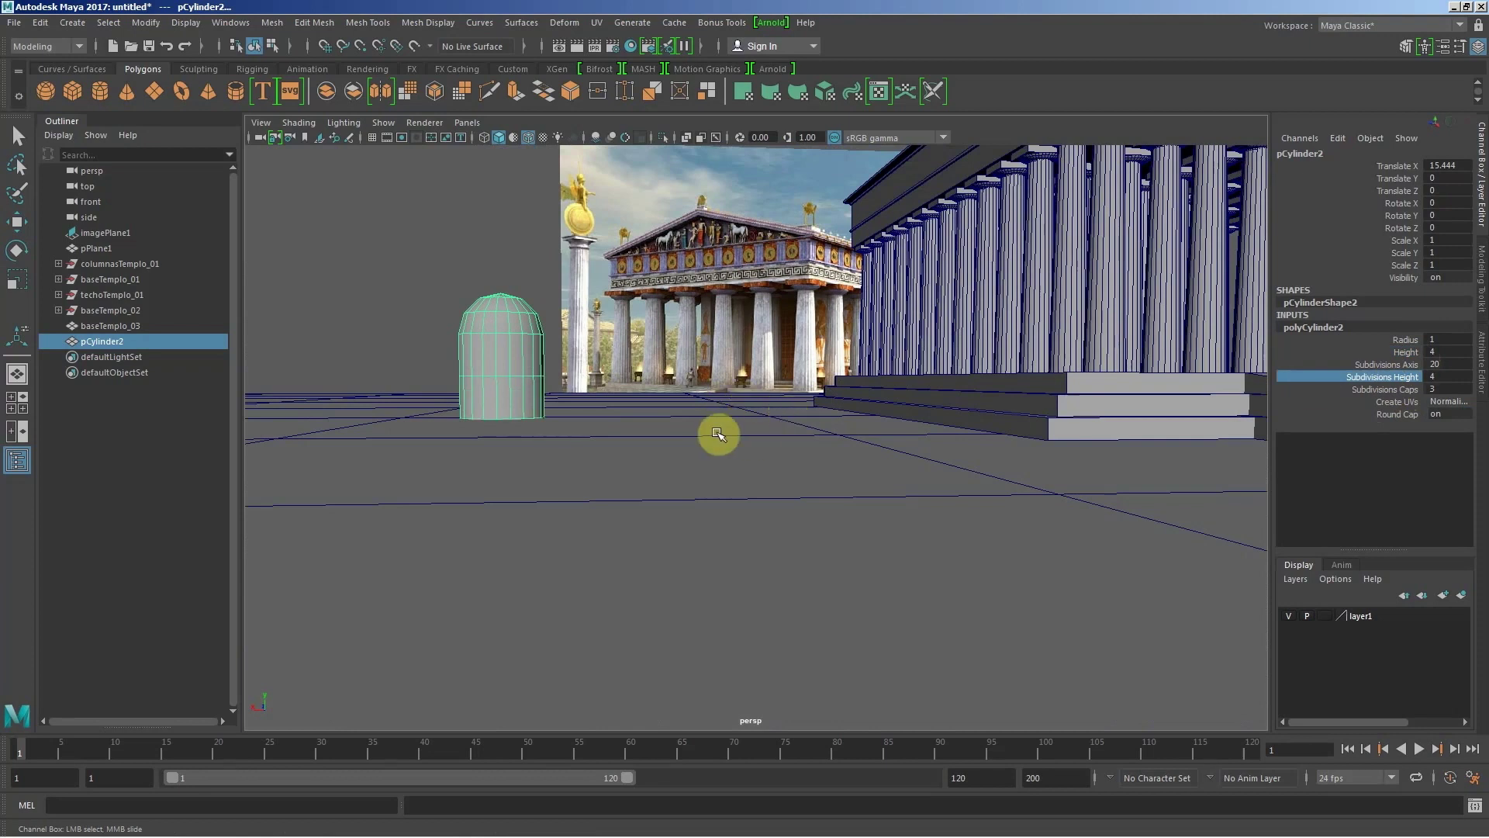
mouse_move(715, 432)
alt+mouse_down()
mouse_move(631, 422)
mouse_move(676, 437)
mouse_move(840, 426)
mouse_move(841, 412)
mouse_move(781, 432)
mouse_move(641, 422)
alt+mouse_up()
alt+right_drag(642, 422, 626, 464)
mouse_move(626, 464)
alt+mouse_down()
mouse_move(620, 434)
mouse_move(638, 448)
mouse_move(652, 426)
alt+mouse_up()
Step: Try face selection on the cylinder, then clear it and return to Object Mode
right_click(655, 404)
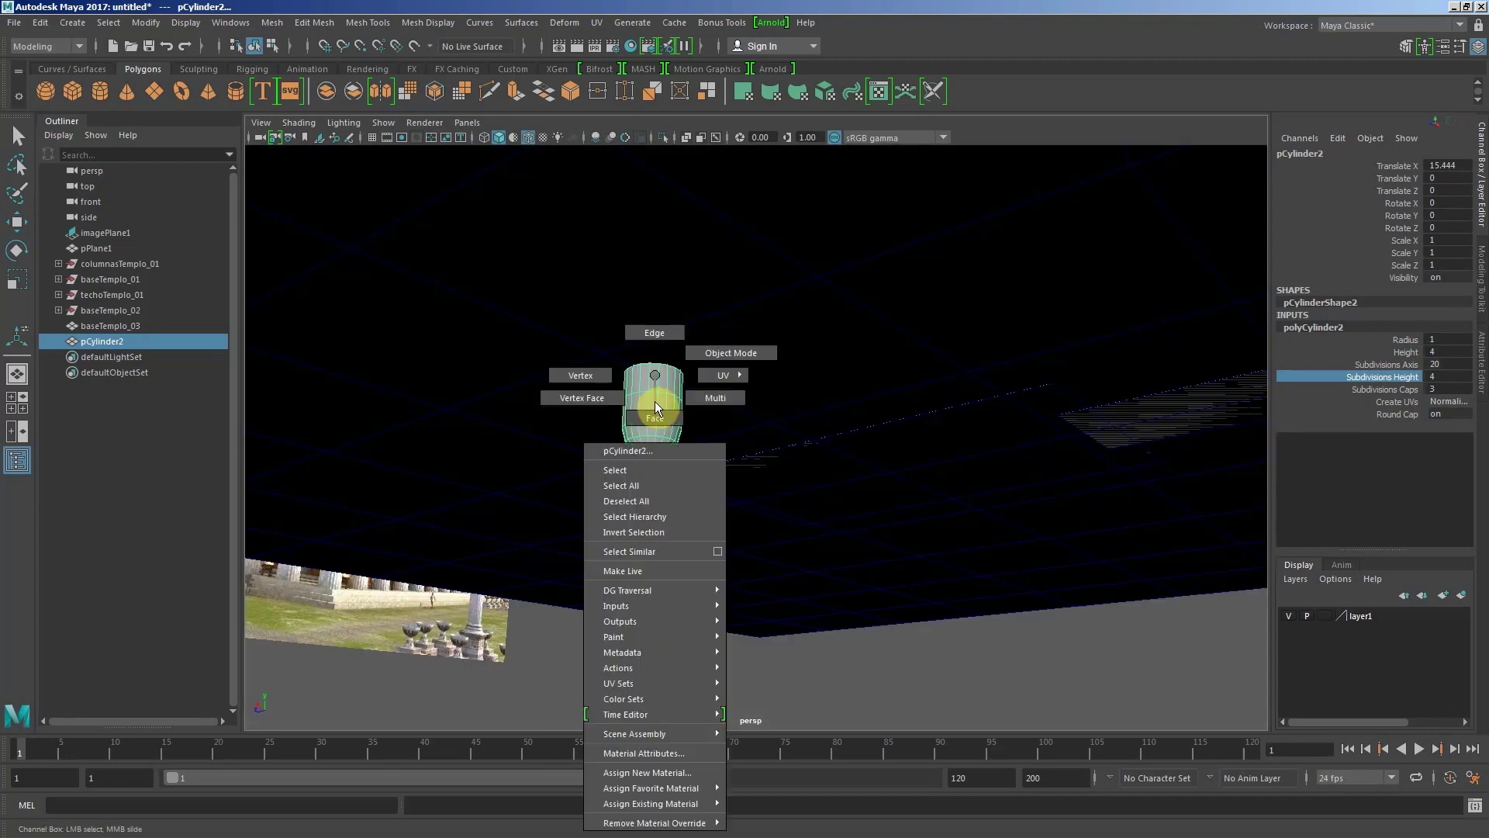
click(654, 411)
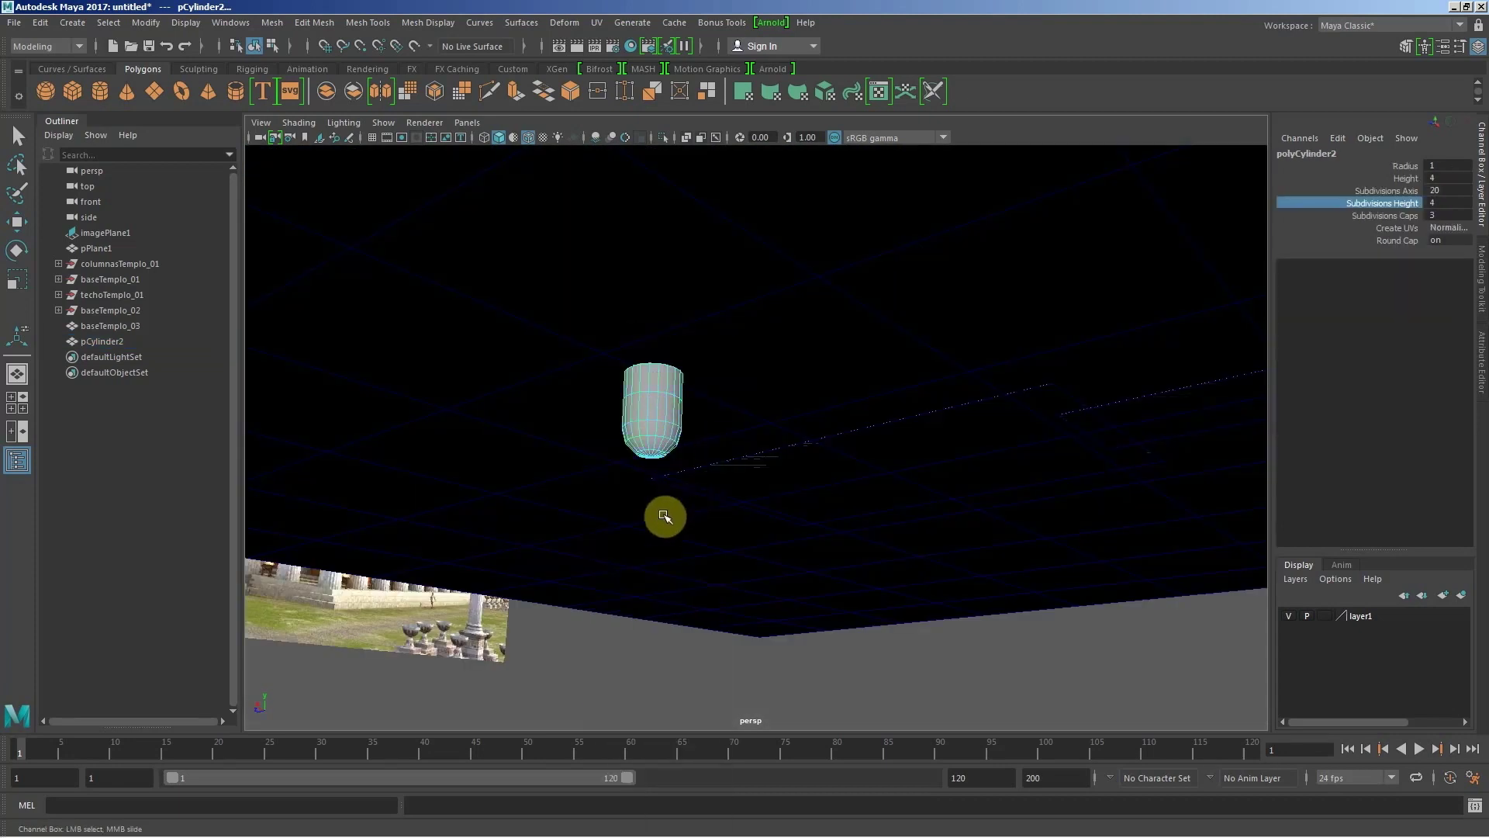
alt+drag(665, 515, 608, 548)
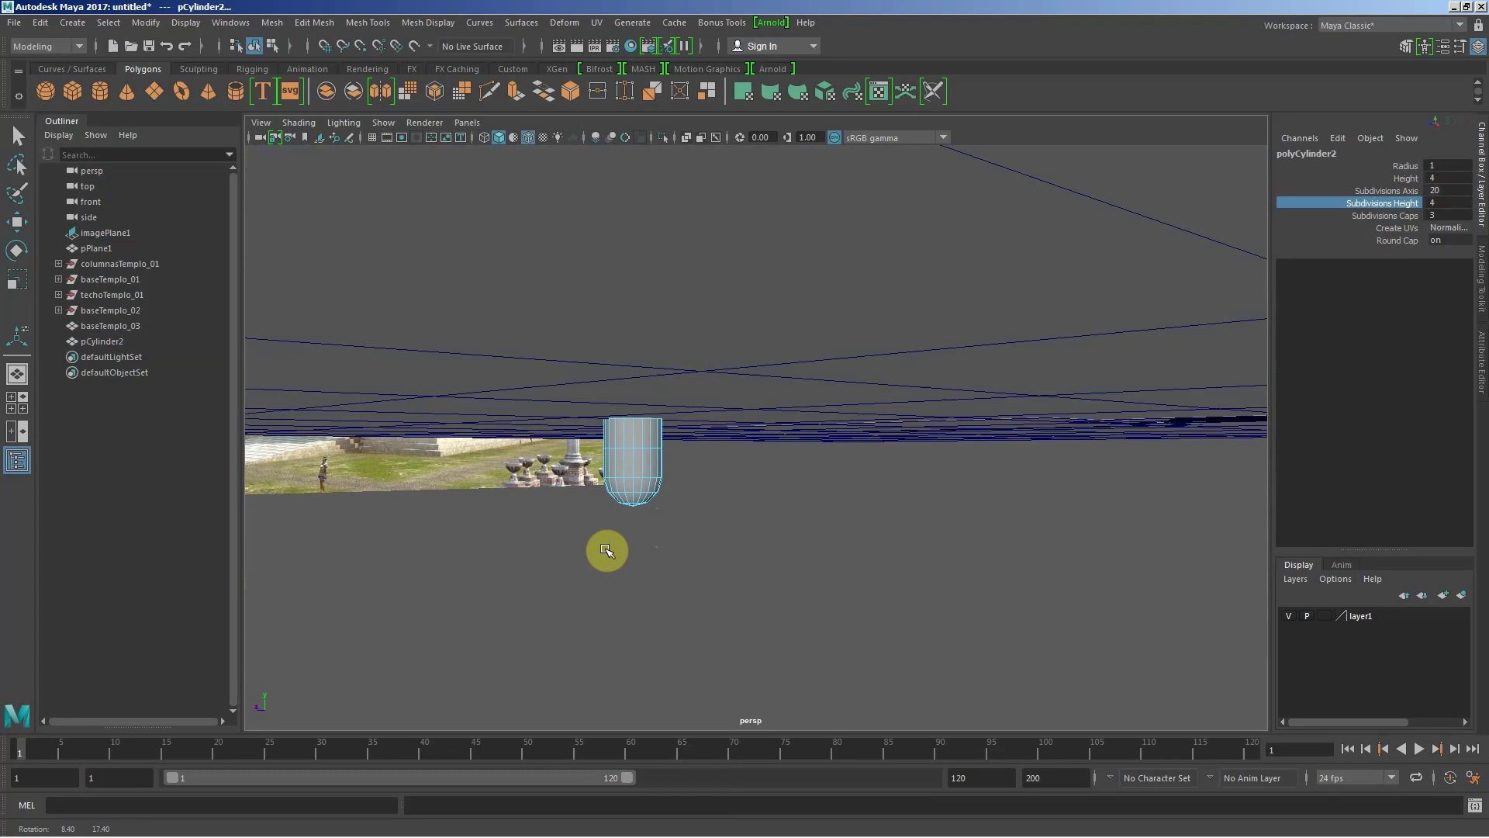
drag(795, 441, 798, 439)
key(w)
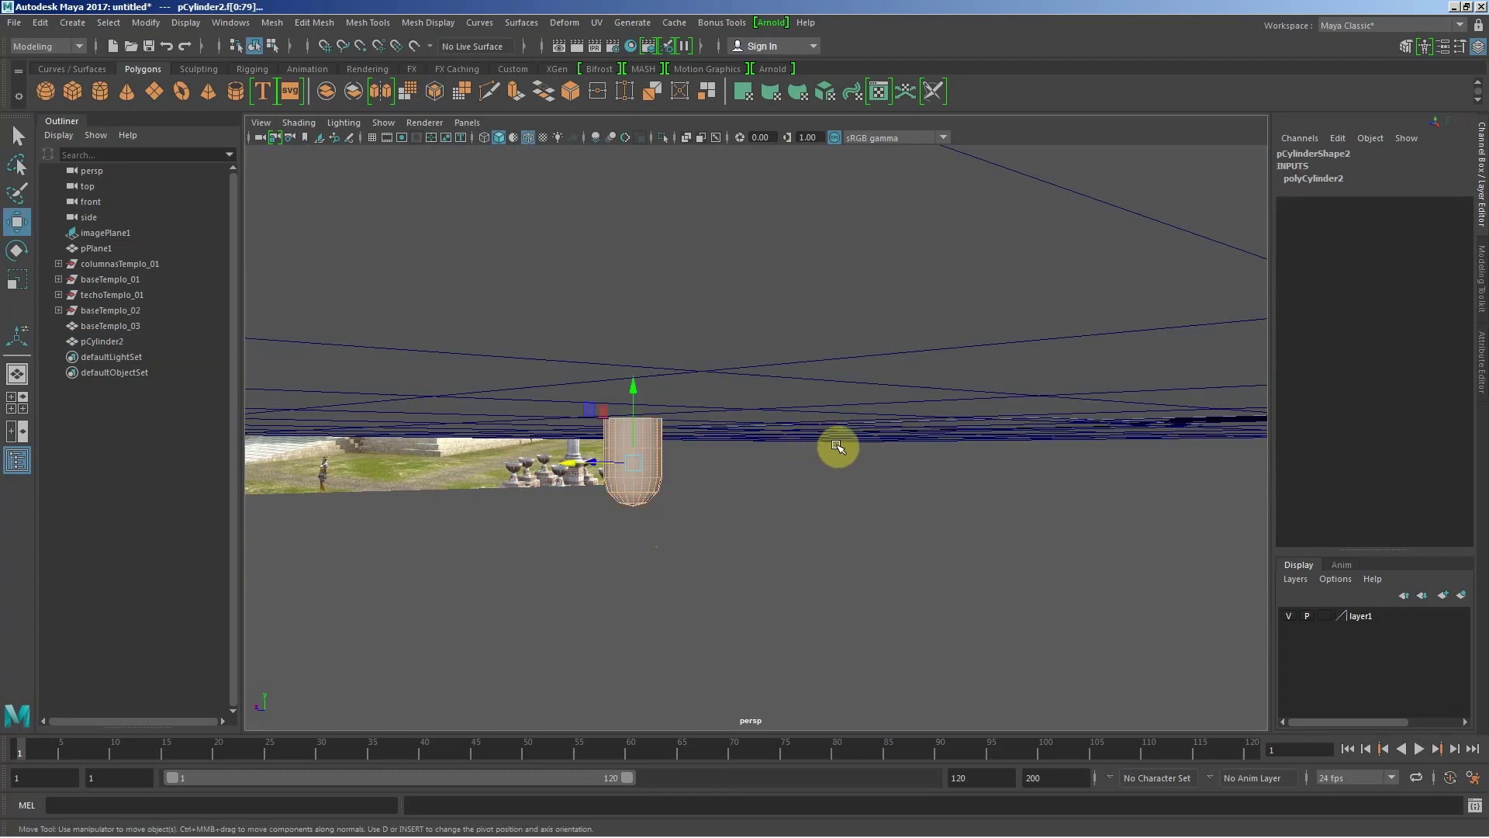
alt+drag(732, 492, 284, 478)
click(284, 478)
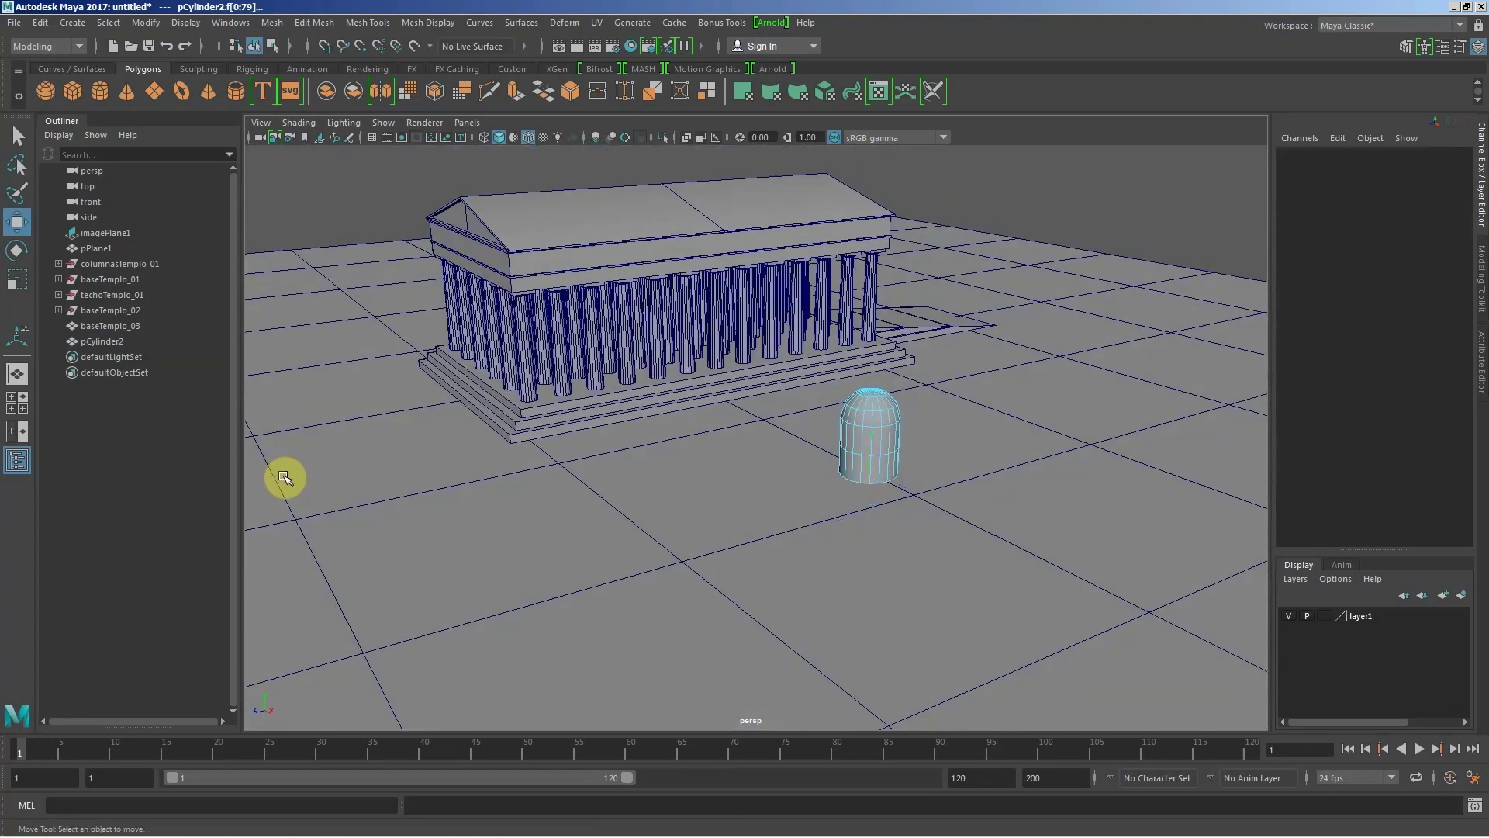
right_drag(899, 426, 964, 337)
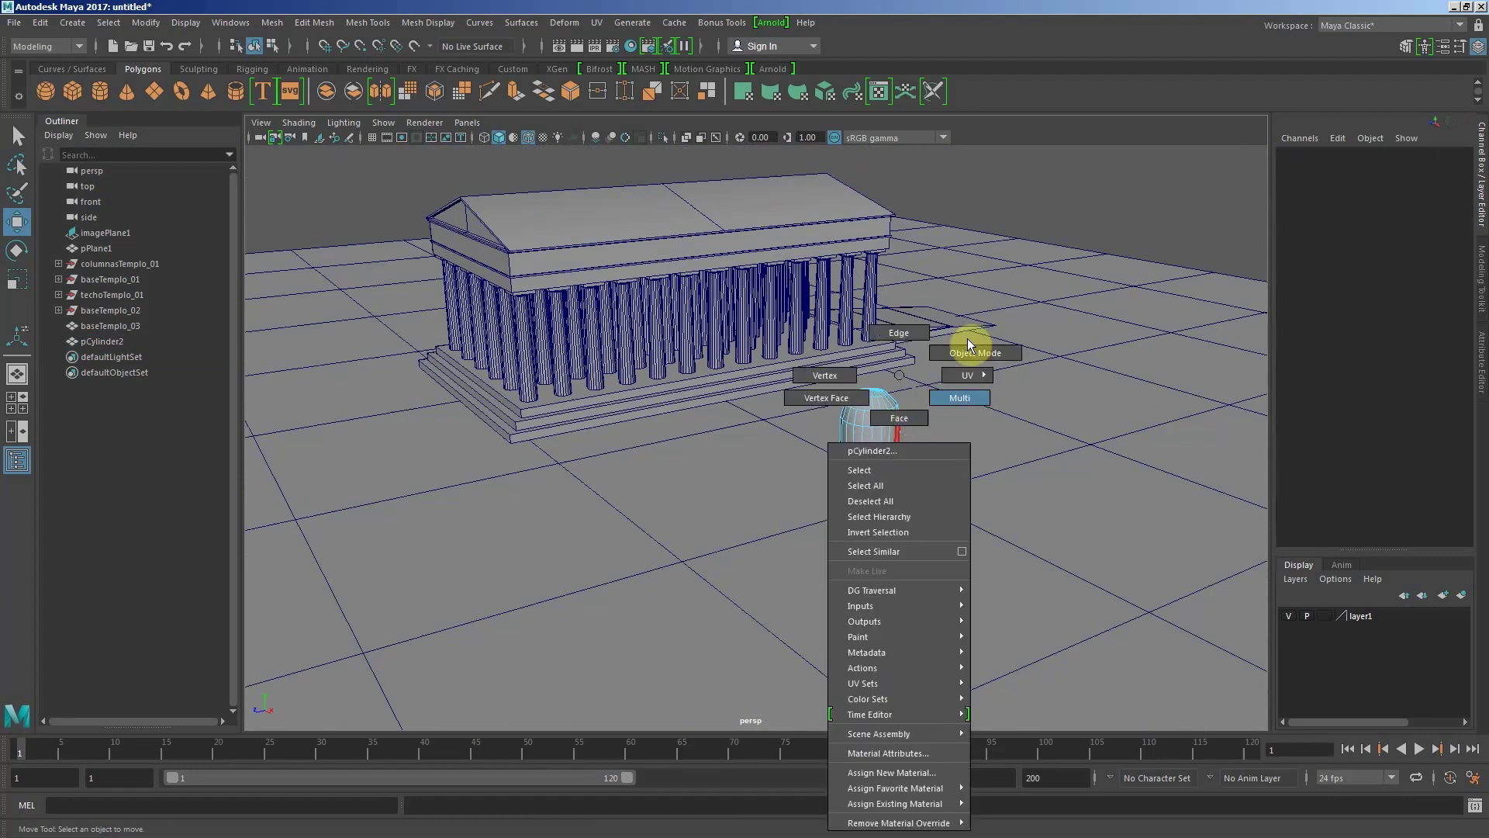
Step: Select pCylinder2 and scale it uniformly to 0.5
click(877, 443)
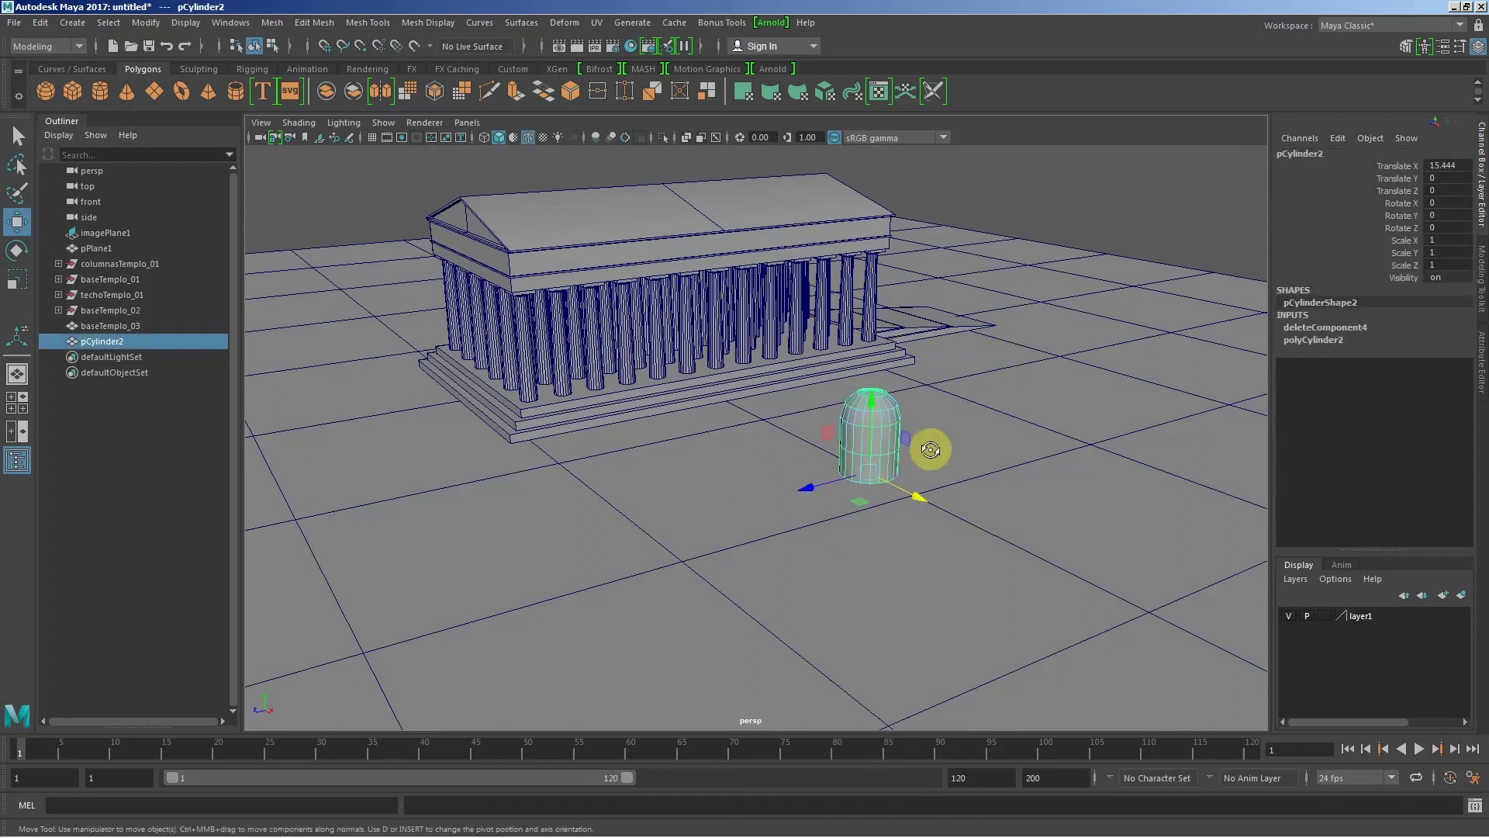
mouse_move(931, 449)
alt+mouse_down()
mouse_move(941, 415)
mouse_move(907, 449)
mouse_move(979, 444)
mouse_move(991, 538)
alt+mouse_up()
key(ctrl+z)
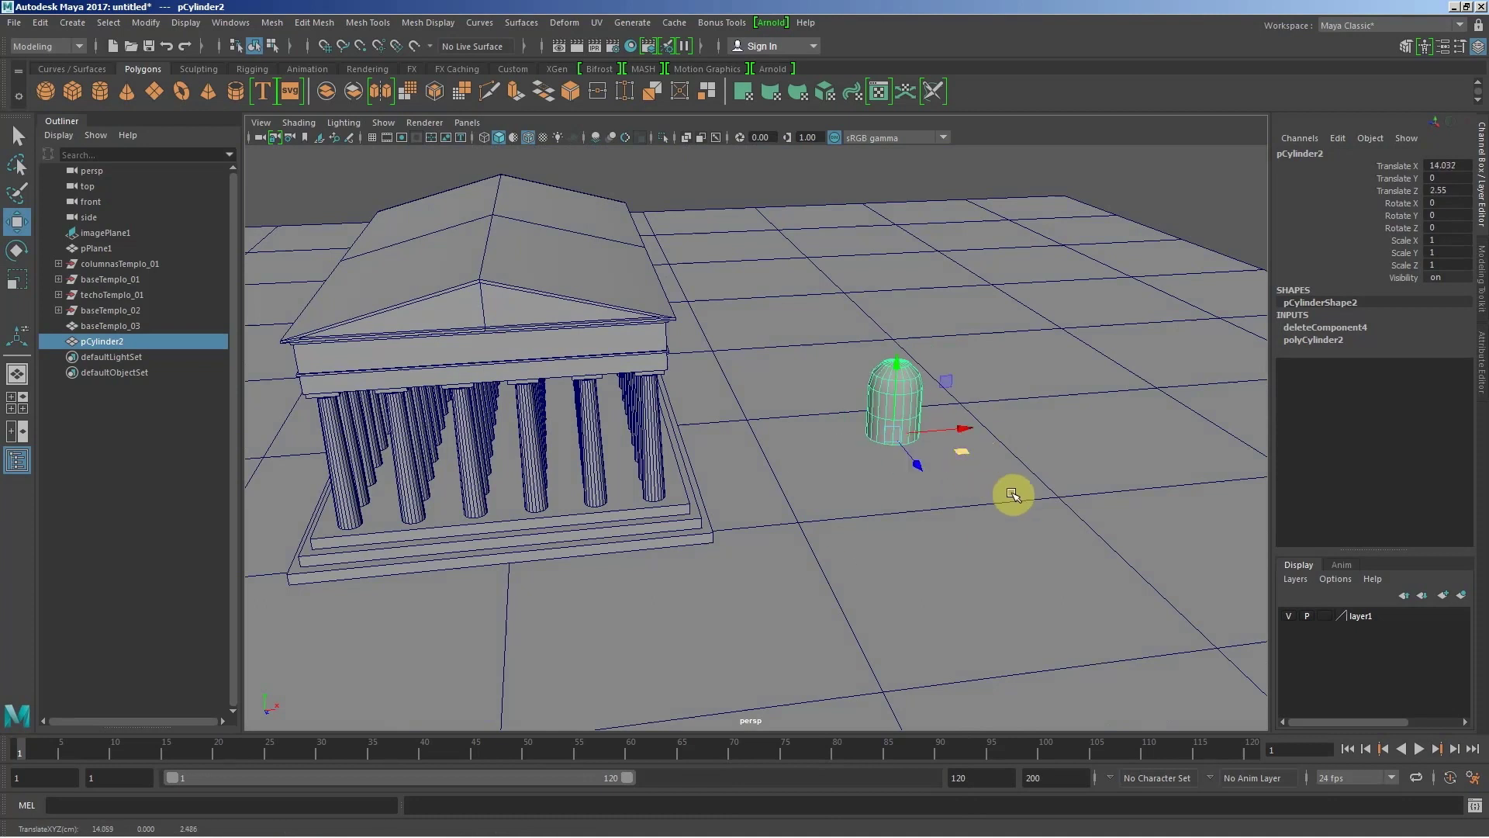
mouse_move(904, 472)
alt+mouse_down()
mouse_move(848, 519)
mouse_move(538, 491)
mouse_move(568, 497)
alt+mouse_up()
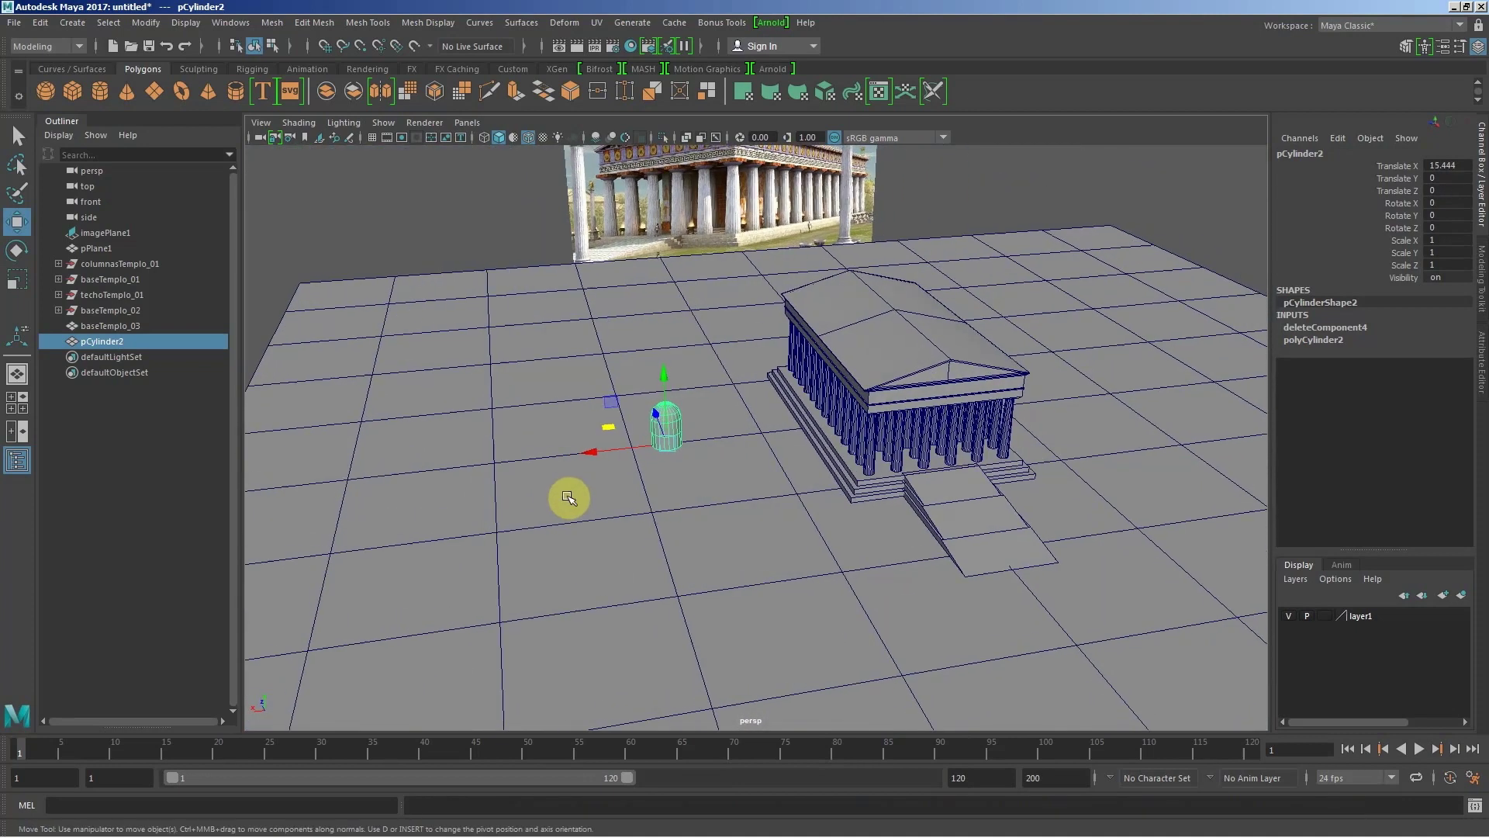
key(r)
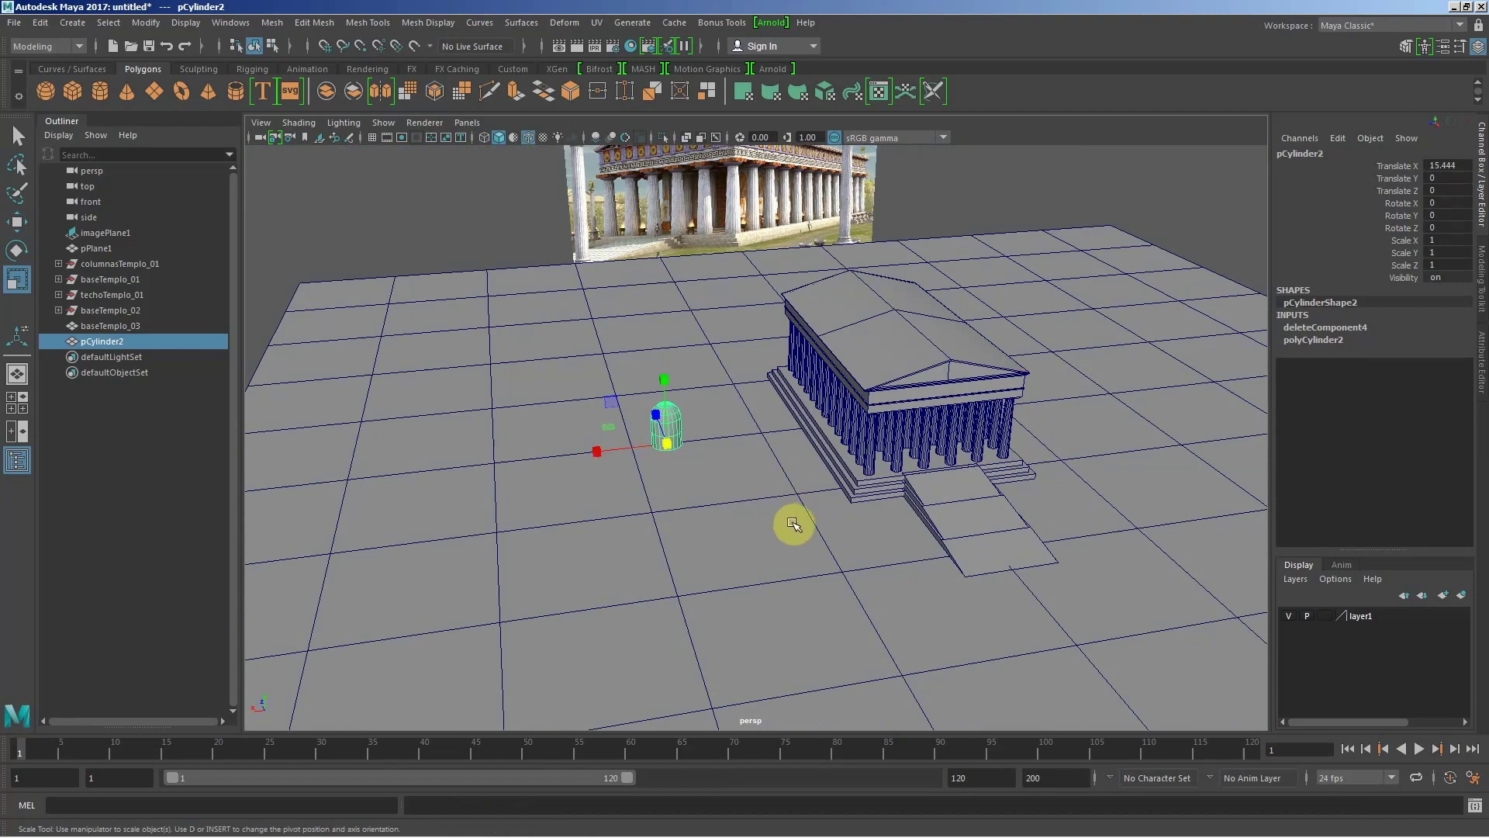
middle_drag(859, 533, 867, 535)
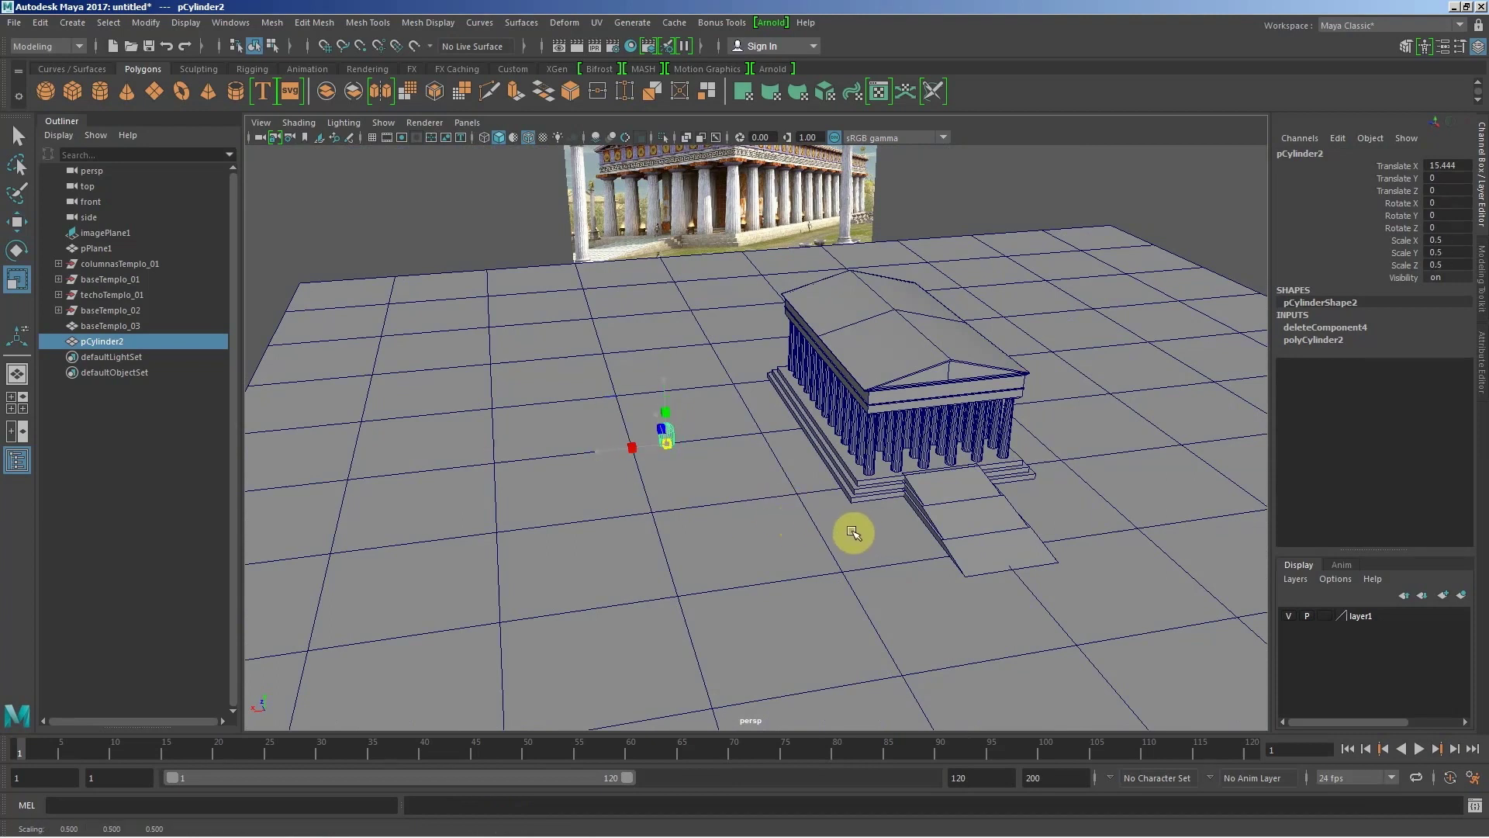
Step: Shrink pCylinder2 uniformly with the Scale Tool to 0.335
mouse_move(764, 499)
alt+mouse_down()
mouse_move(752, 489)
mouse_move(744, 515)
mouse_move(841, 508)
alt+mouse_up()
middle_drag(841, 509, 873, 492)
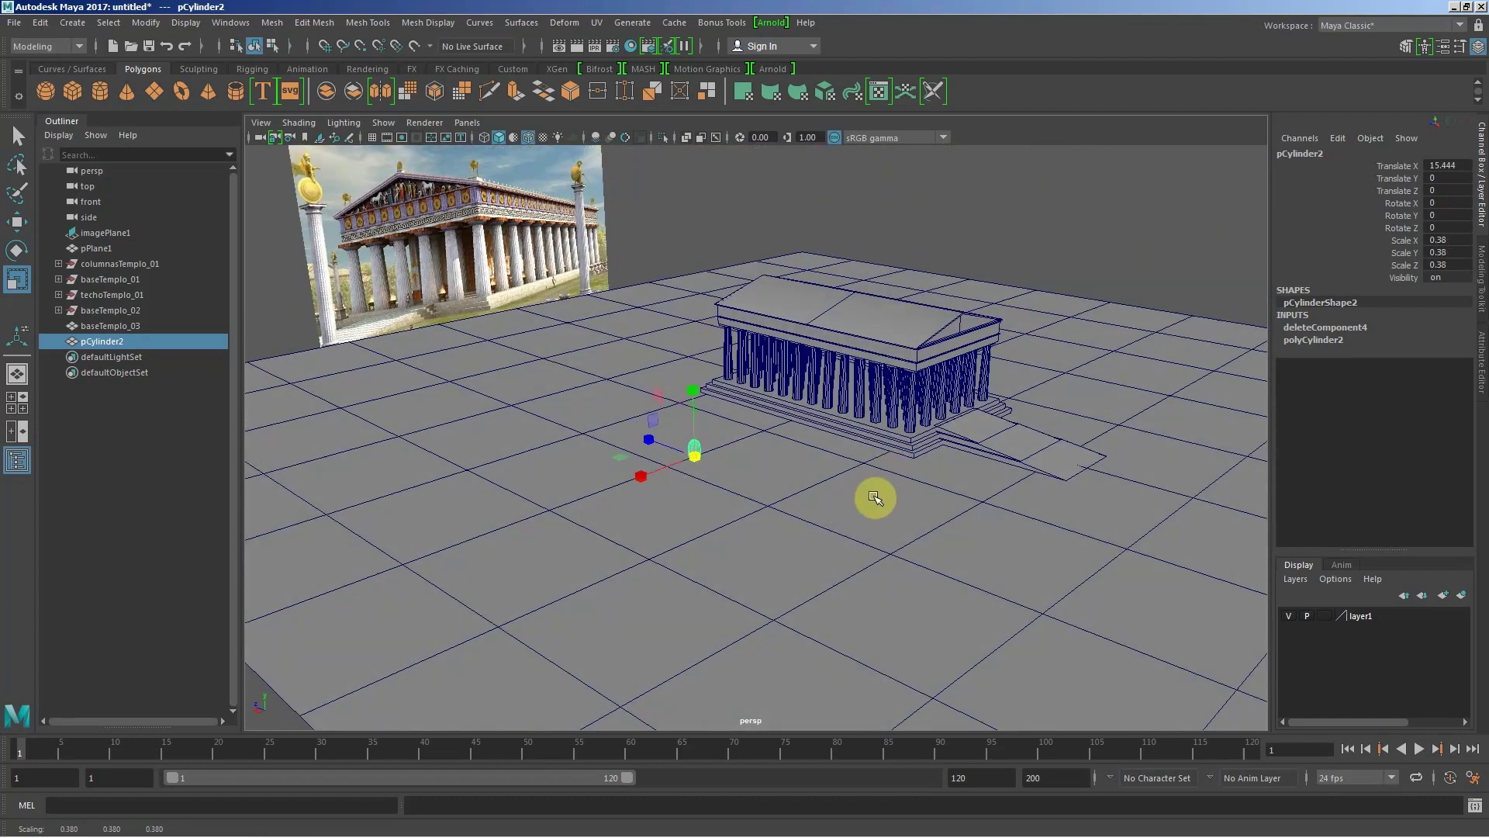
alt+drag(698, 449, 651, 455)
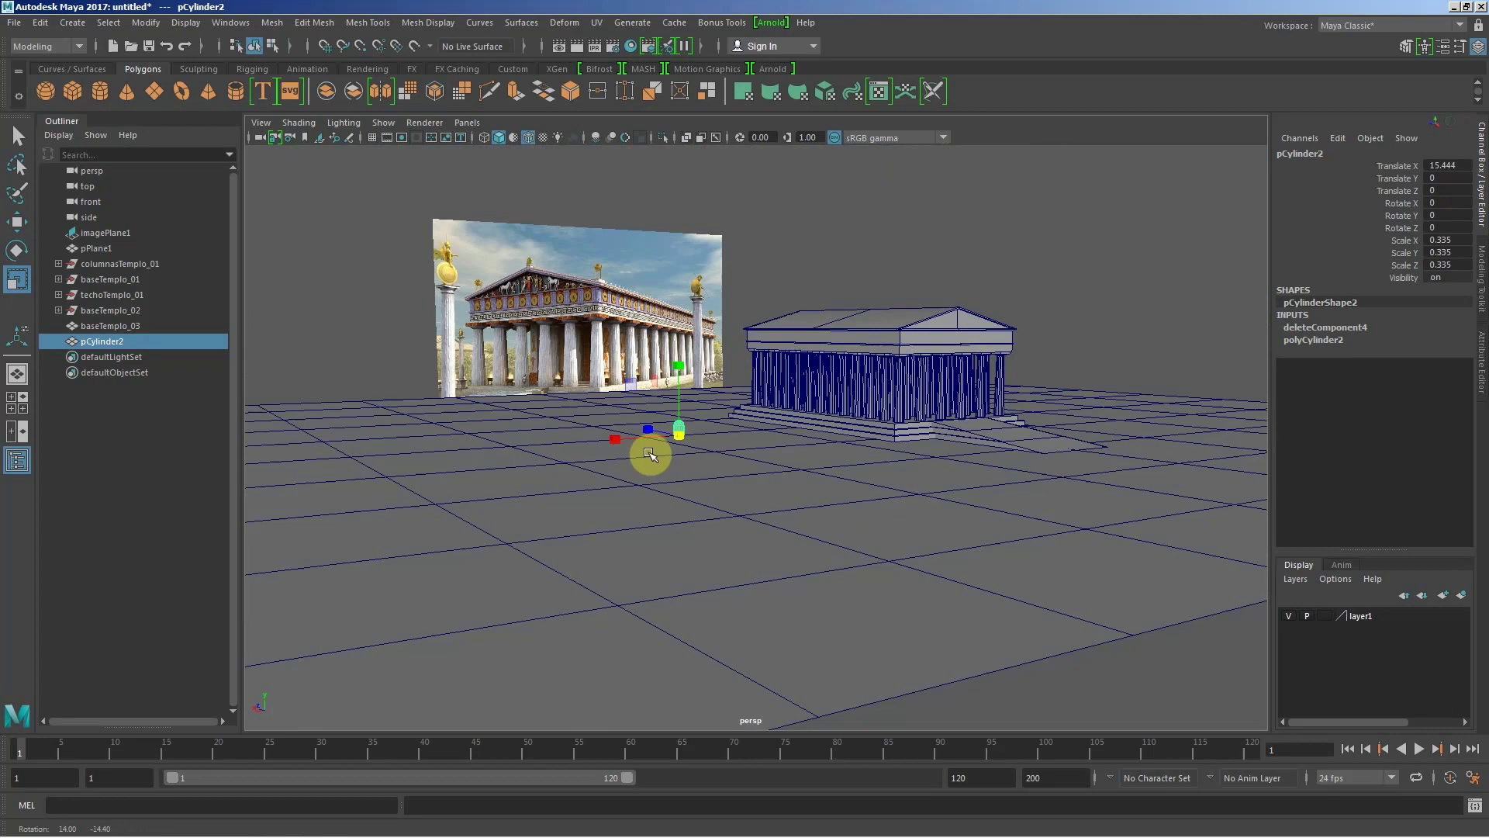
mouse_move(651, 456)
alt+right_down()
mouse_move(934, 551)
mouse_move(773, 513)
mouse_move(988, 592)
alt+right_up()
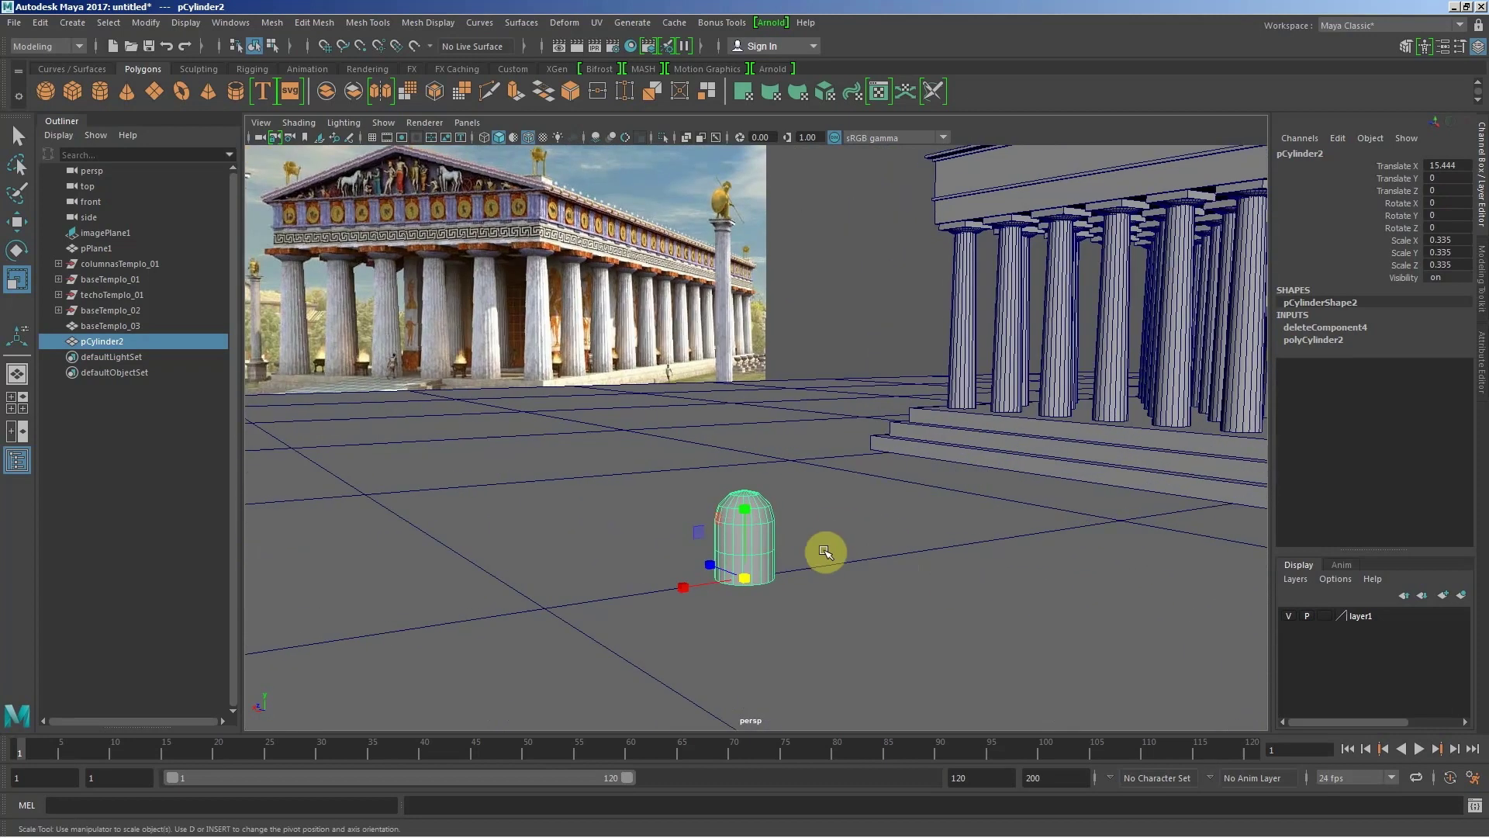
alt+drag(808, 618, 814, 532)
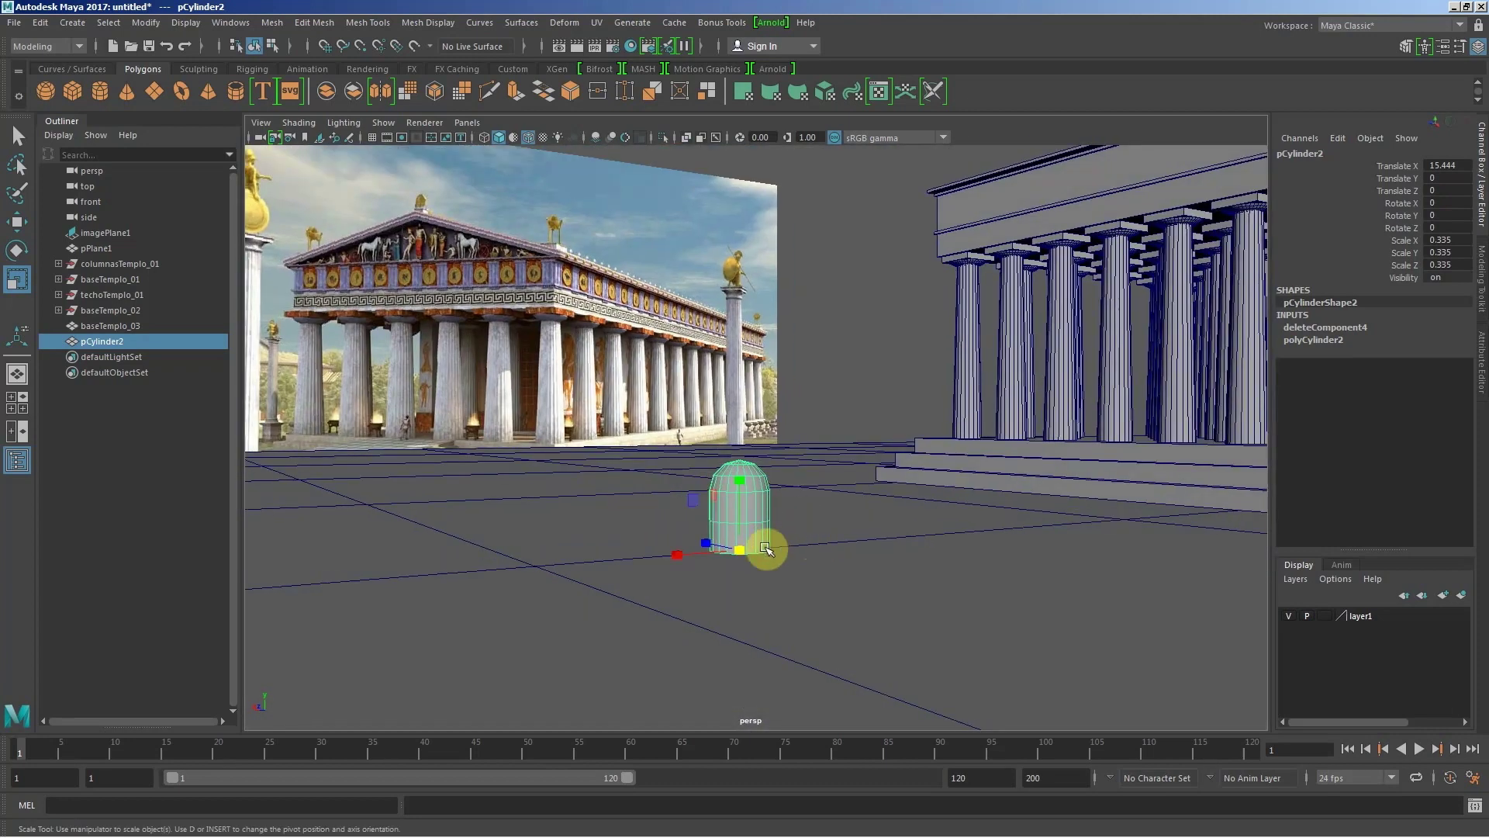
click(747, 471)
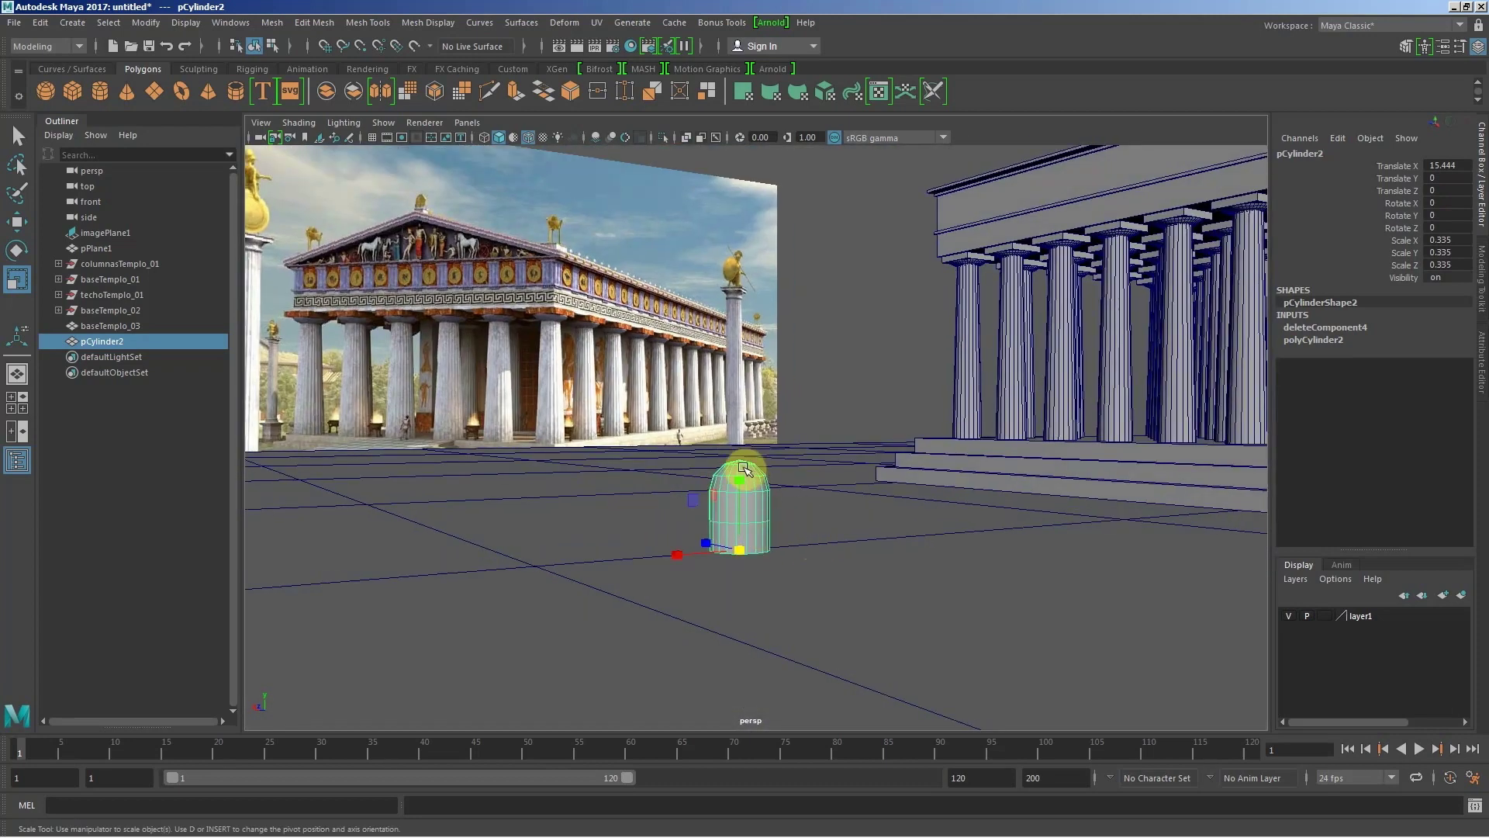
right_drag(743, 468, 749, 460)
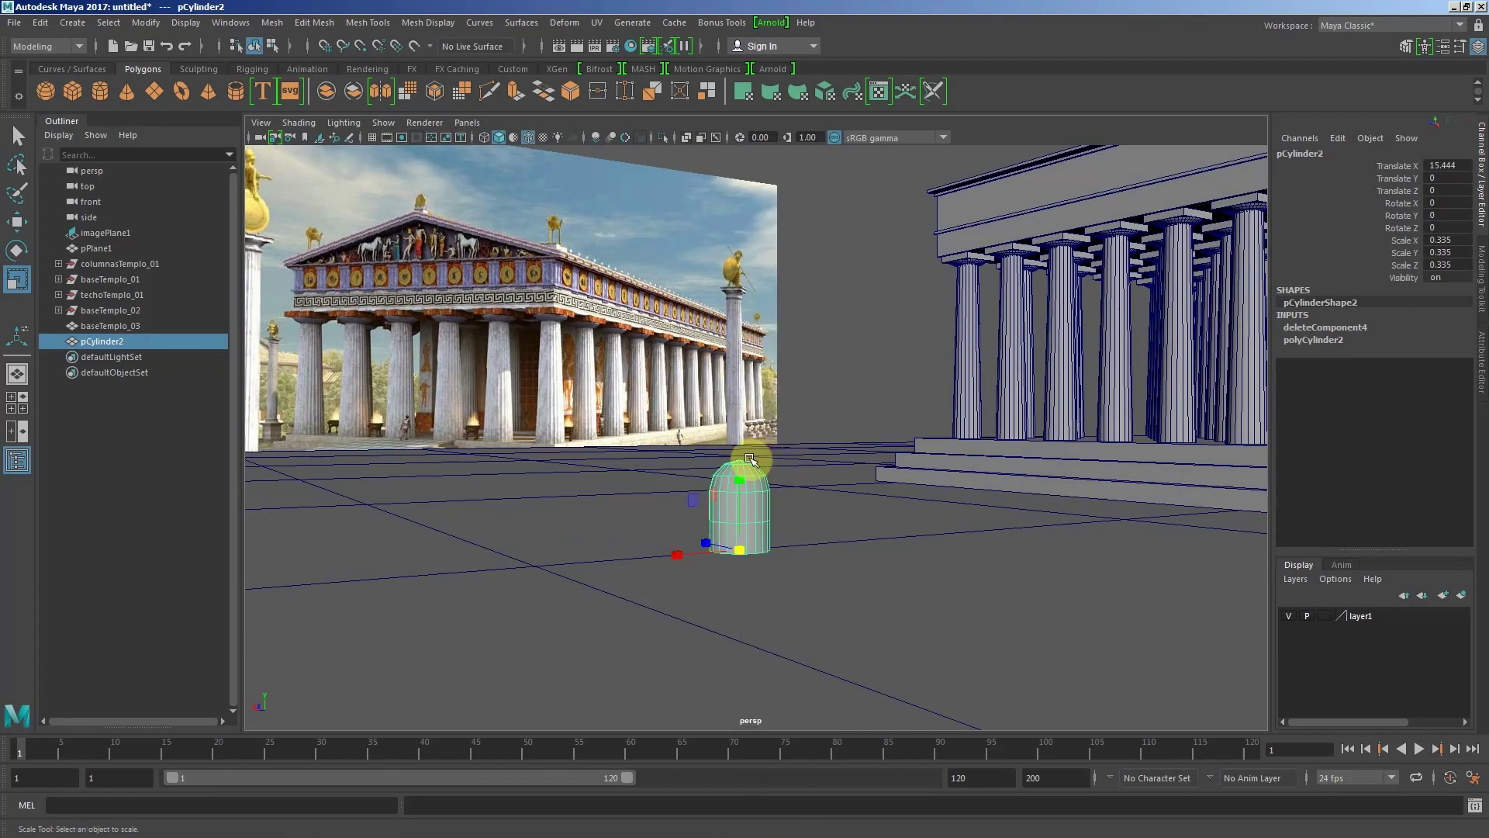
Step: Deselect the cylinder, zoom in, and reselect pCylinder2
click(684, 423)
scroll(737, 485, up, 3)
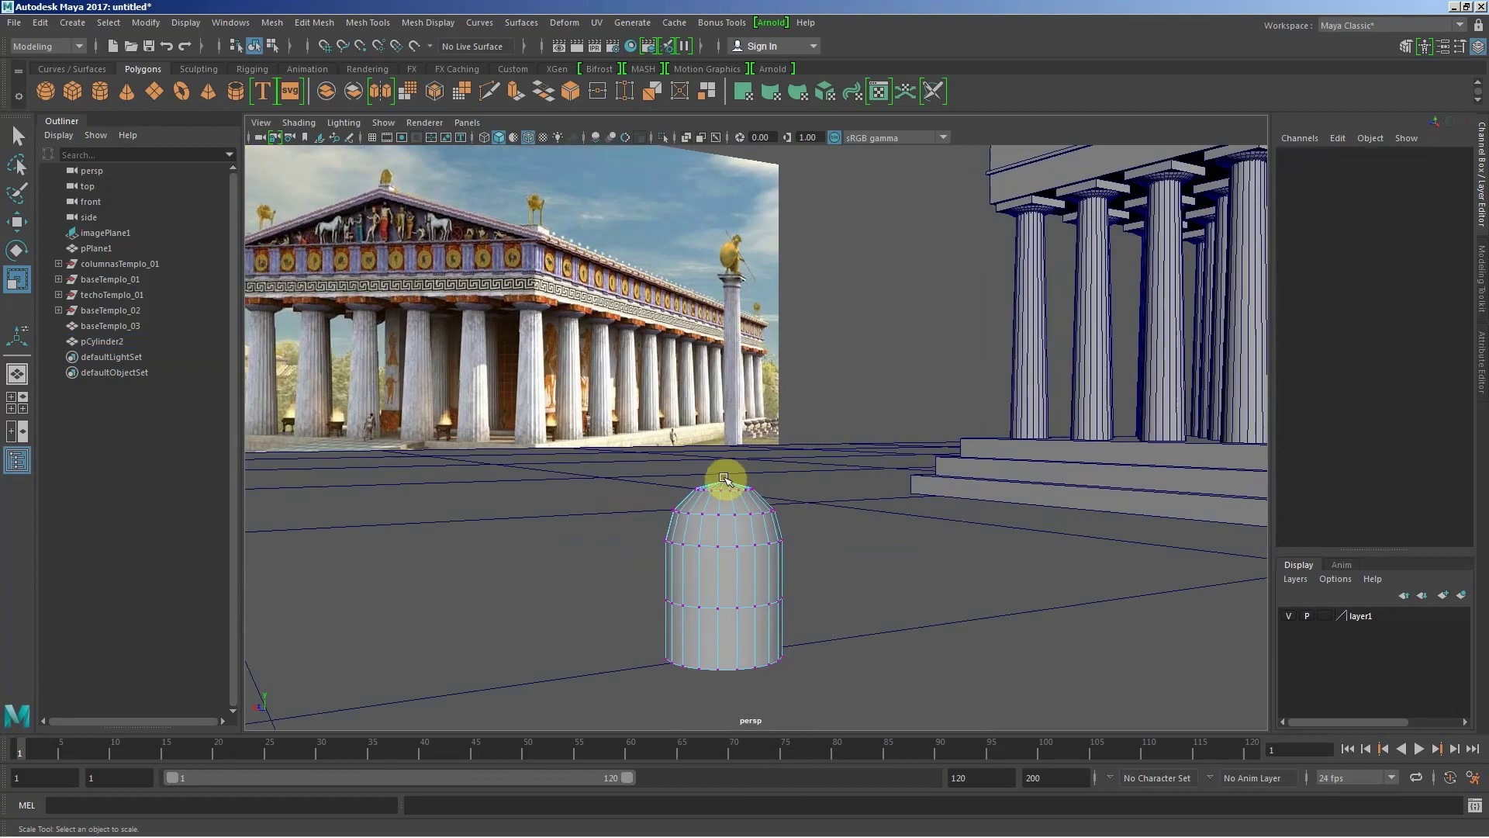
click(725, 485)
Step: Select the cylinder's top centre vertex and enable Soft Select with a 0.96 falloff
alt+drag(832, 508, 908, 409)
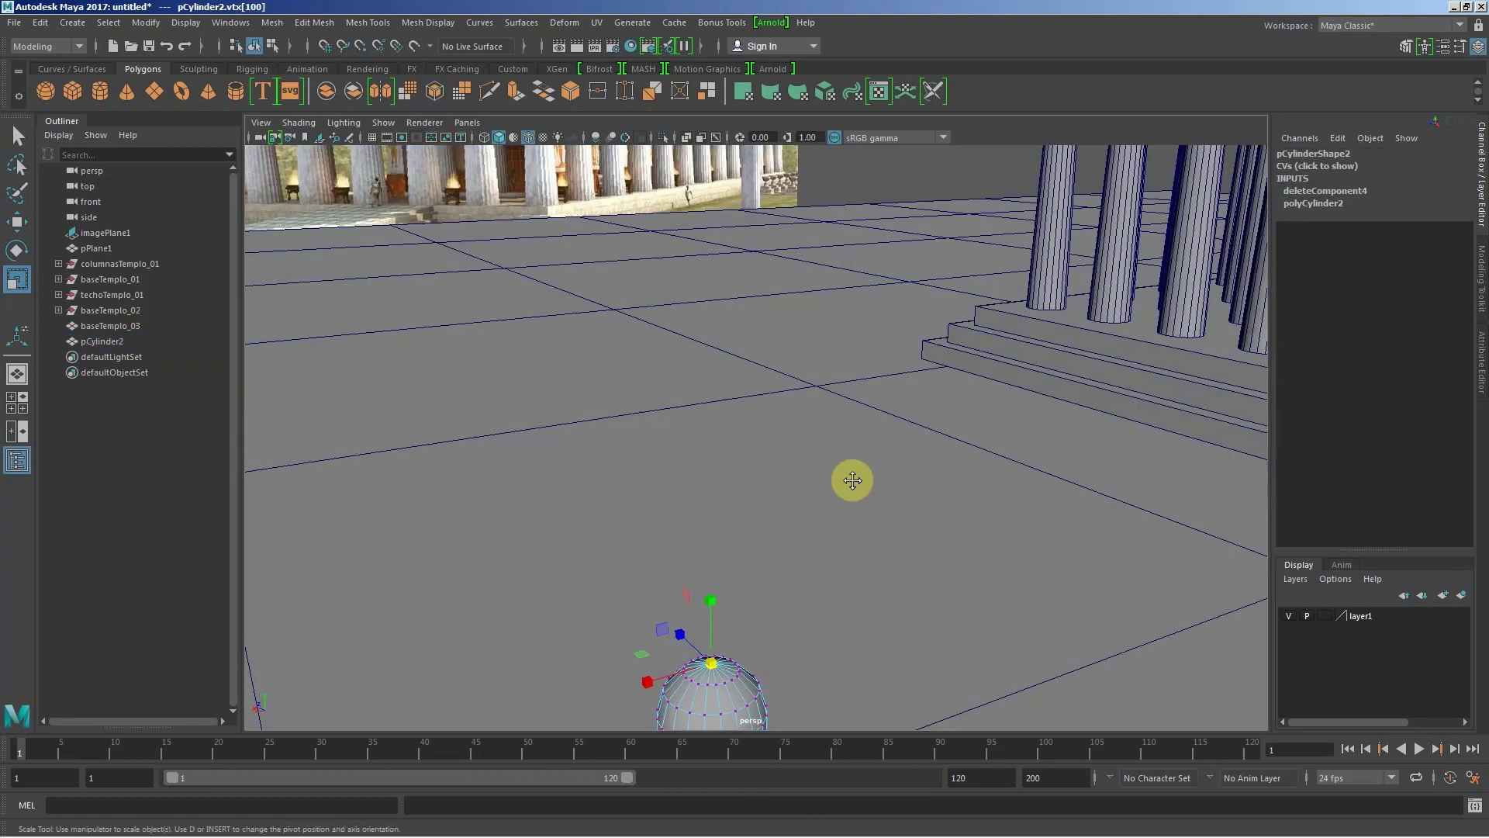
alt+drag(843, 476, 775, 473)
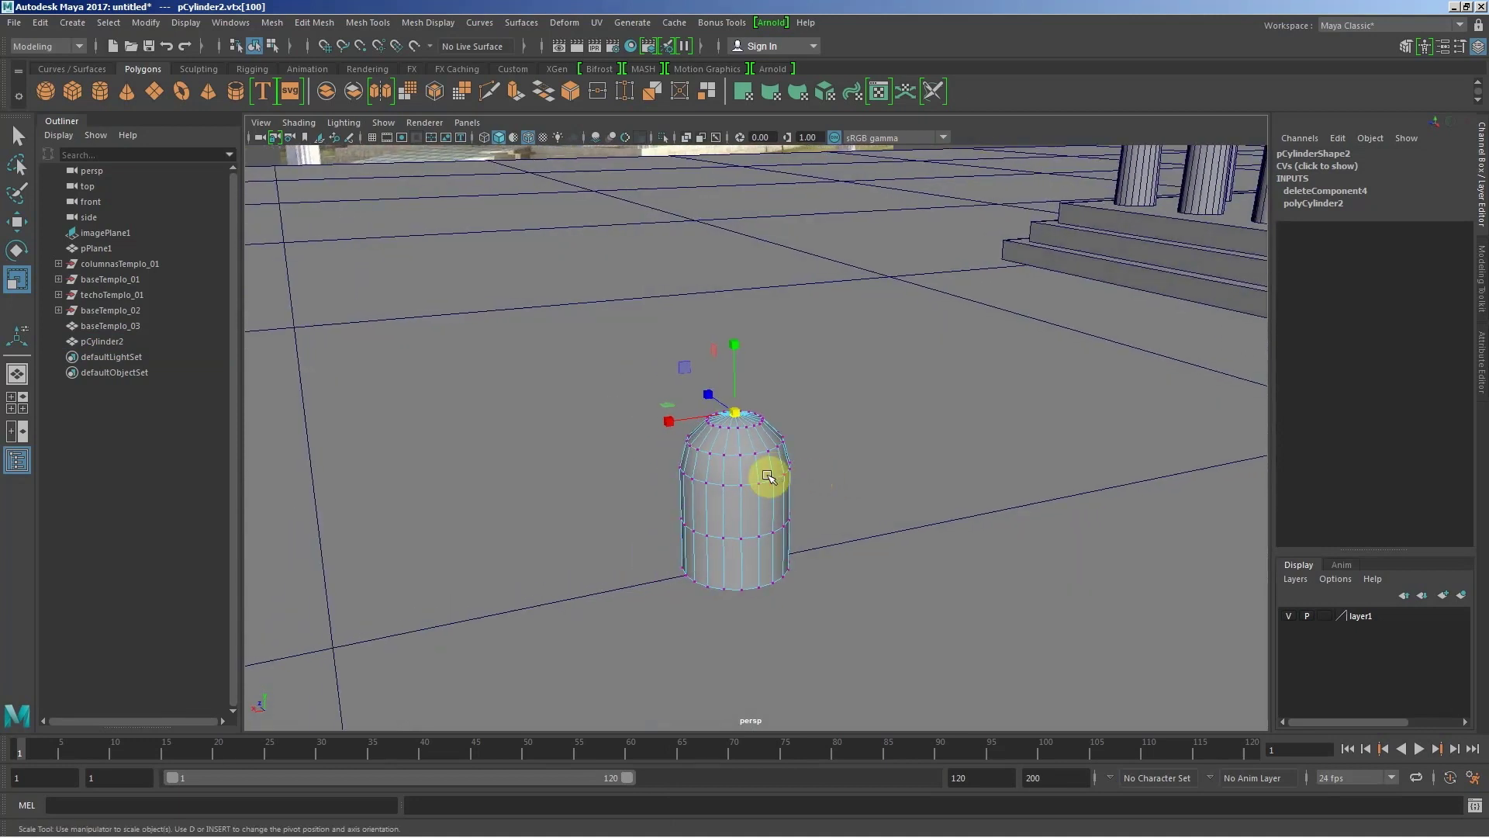
key(b)
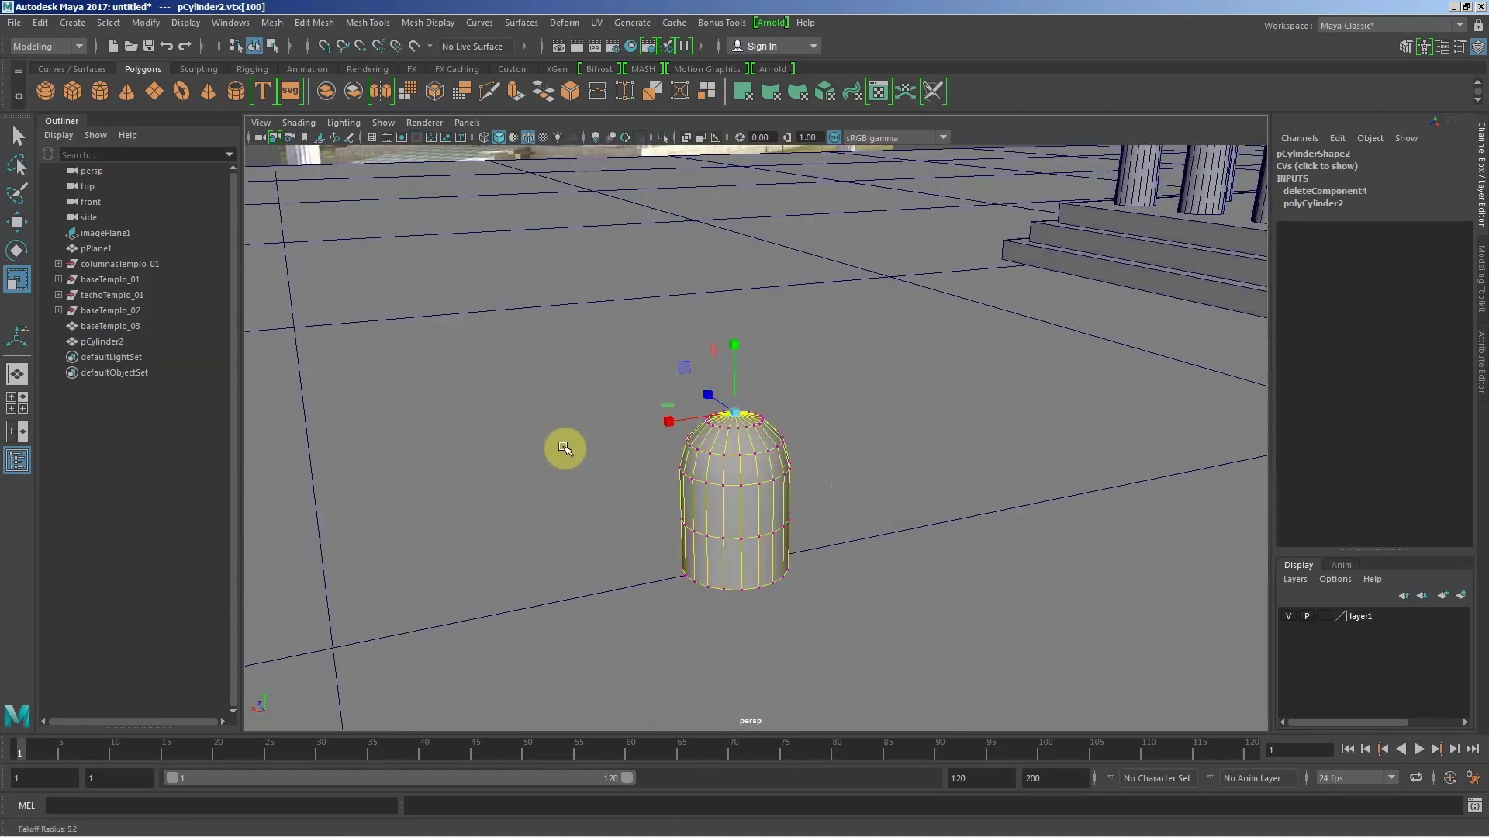
mouse_move(905, 502)
mouse_down()
mouse_move(785, 442)
mouse_move(976, 493)
mouse_move(778, 436)
mouse_move(898, 482)
mouse_move(858, 469)
mouse_move(884, 488)
mouse_move(1116, 538)
mouse_move(760, 426)
mouse_up()
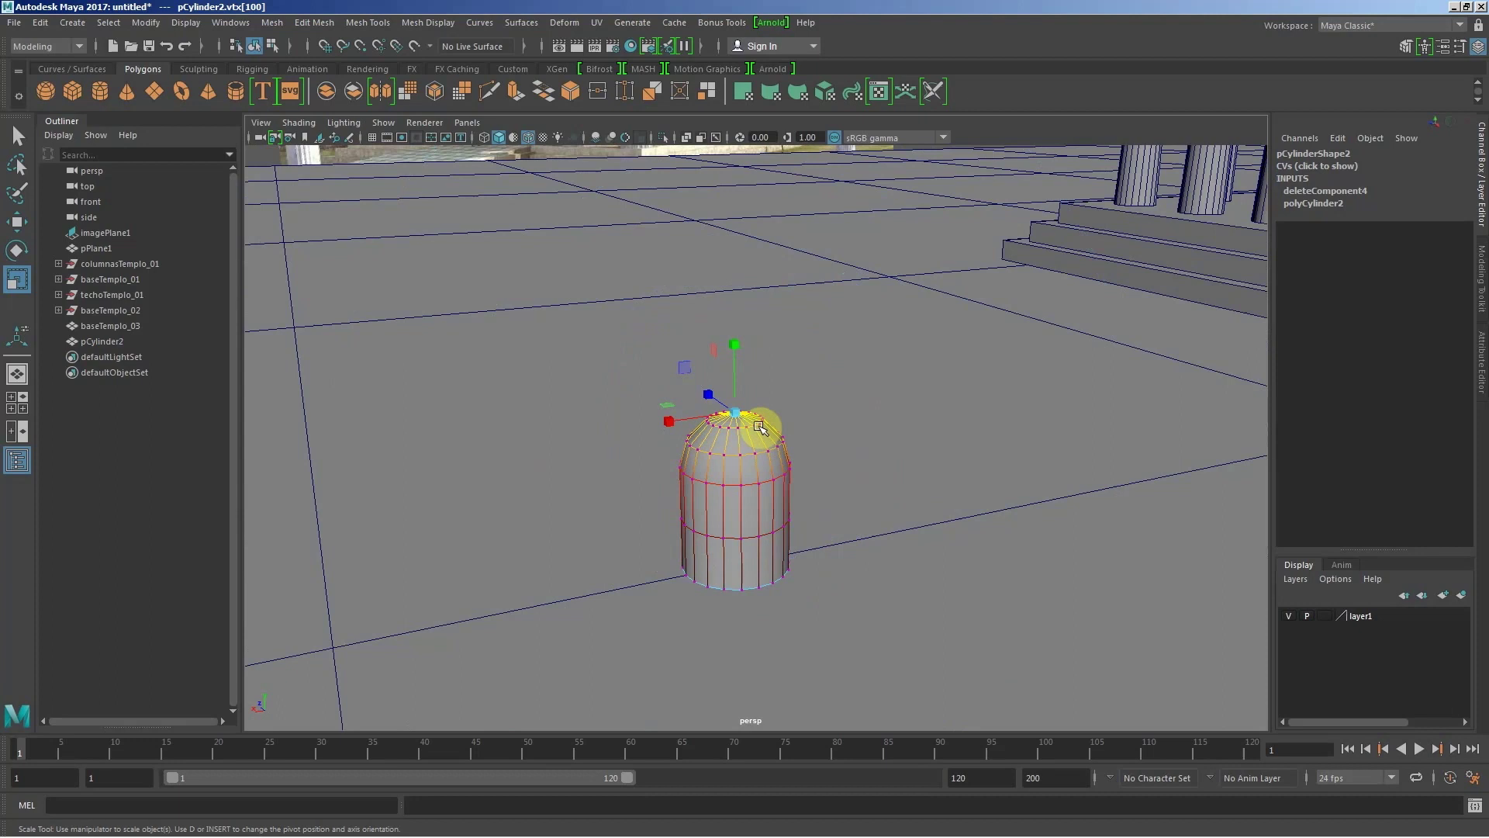
Step: Scale the top vertex down into a pointed tip, then return to Object Mode
alt+drag(852, 453, 758, 422)
drag(676, 387, 696, 388)
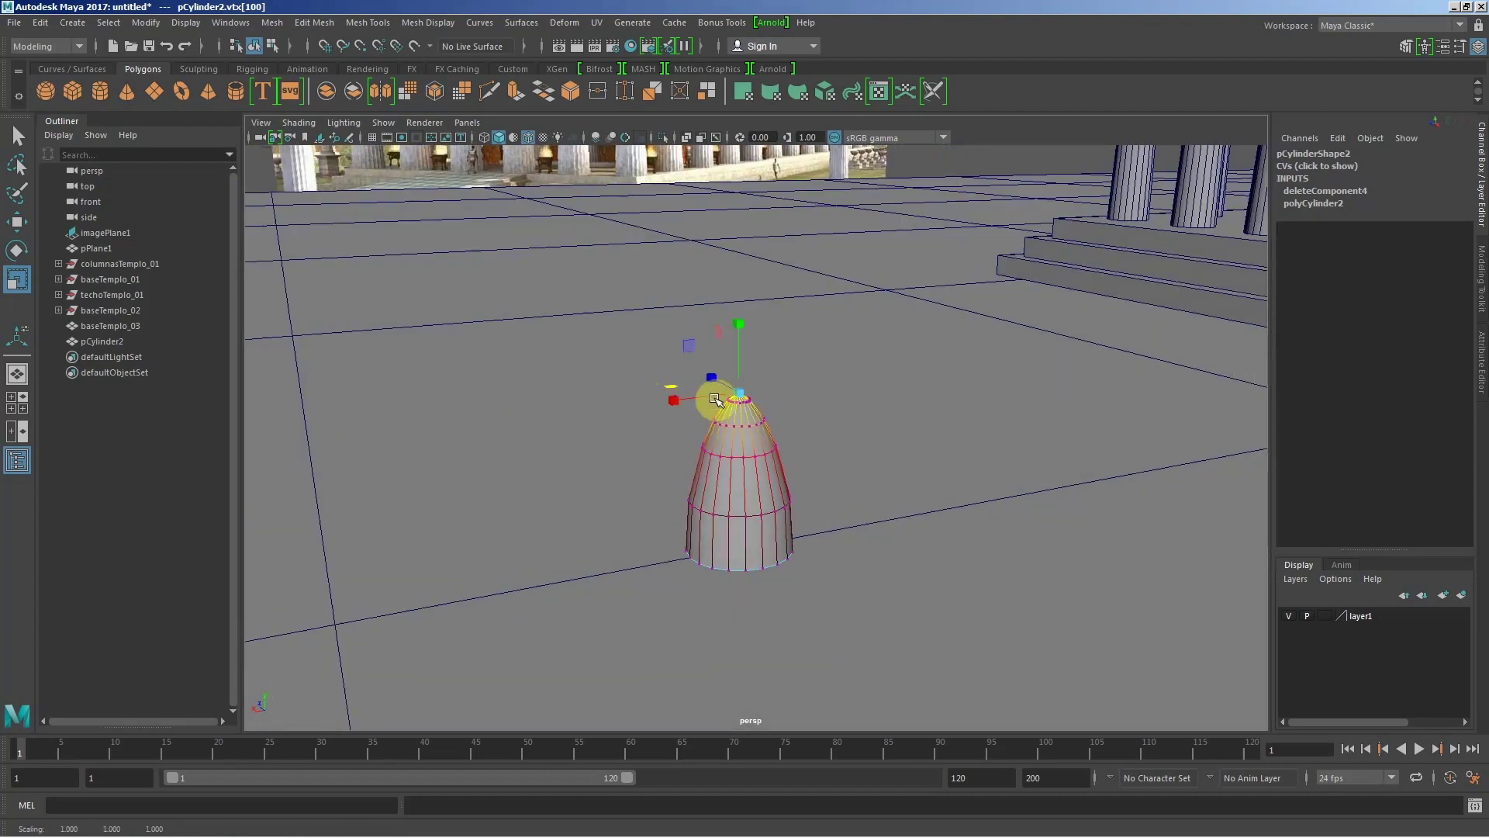
alt+drag(873, 505, 951, 538)
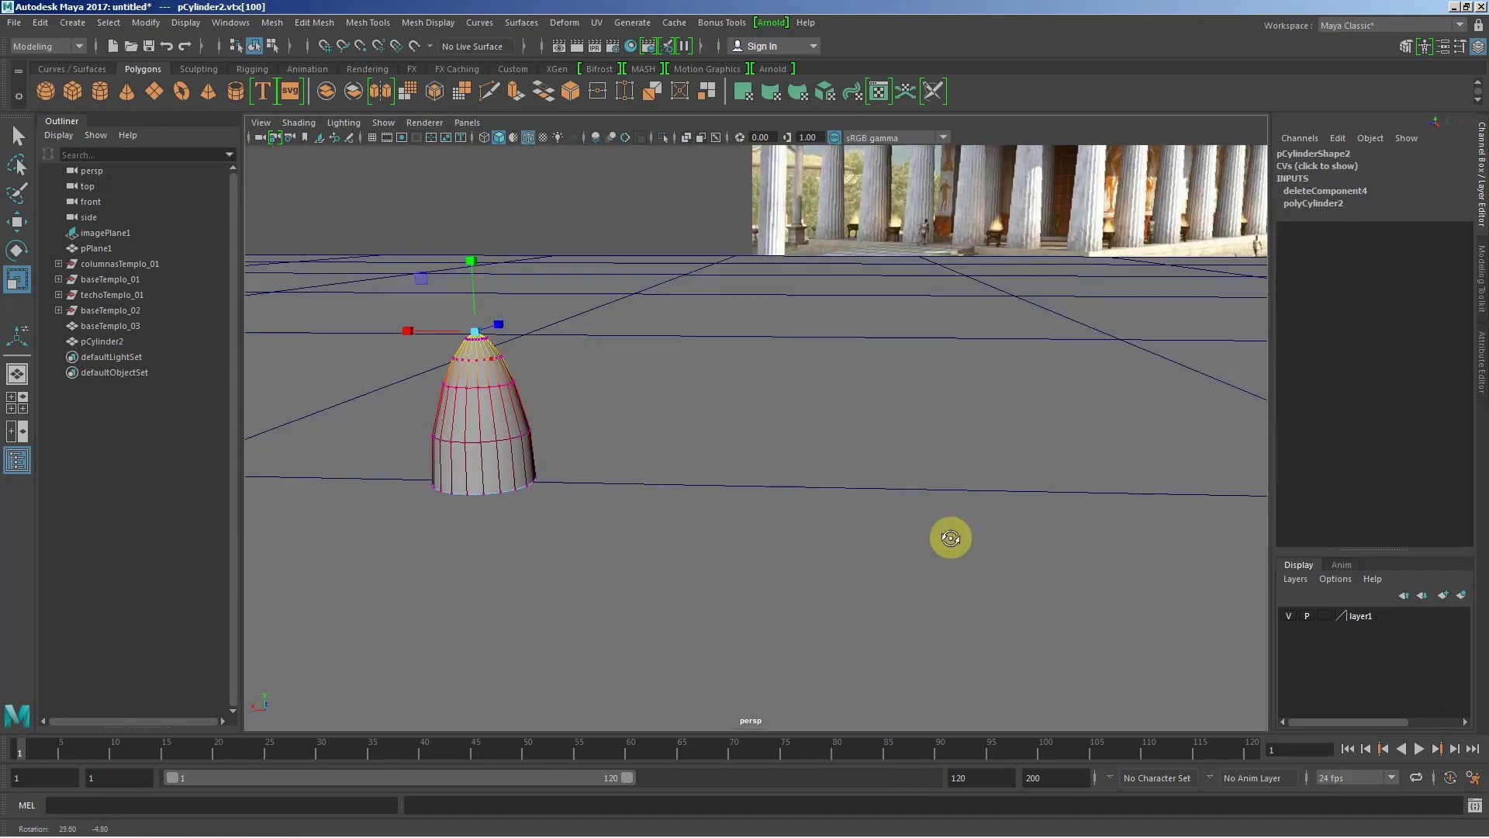
right_drag(483, 418, 541, 356)
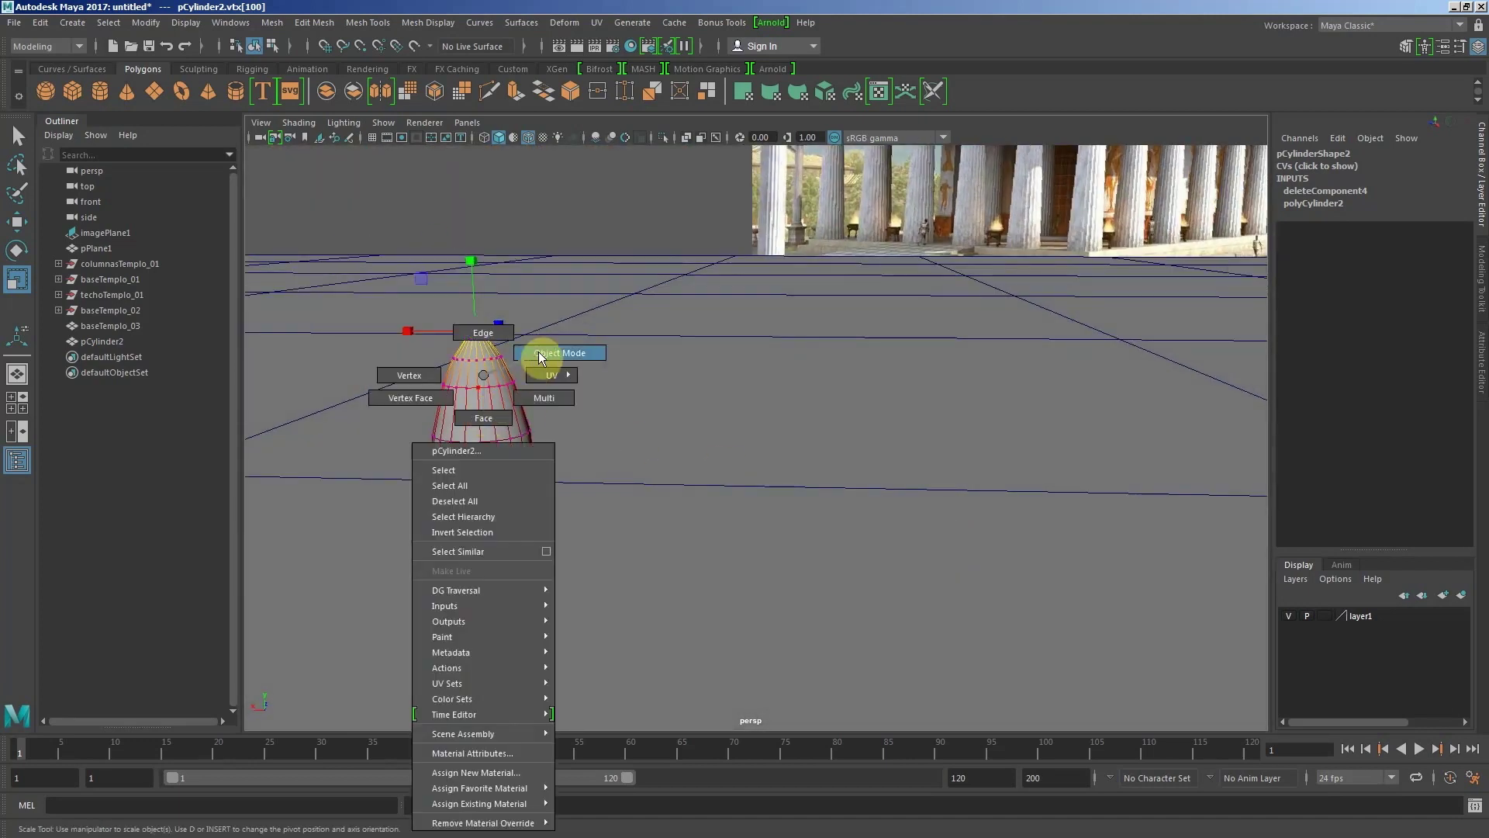
right_drag(541, 357, 540, 357)
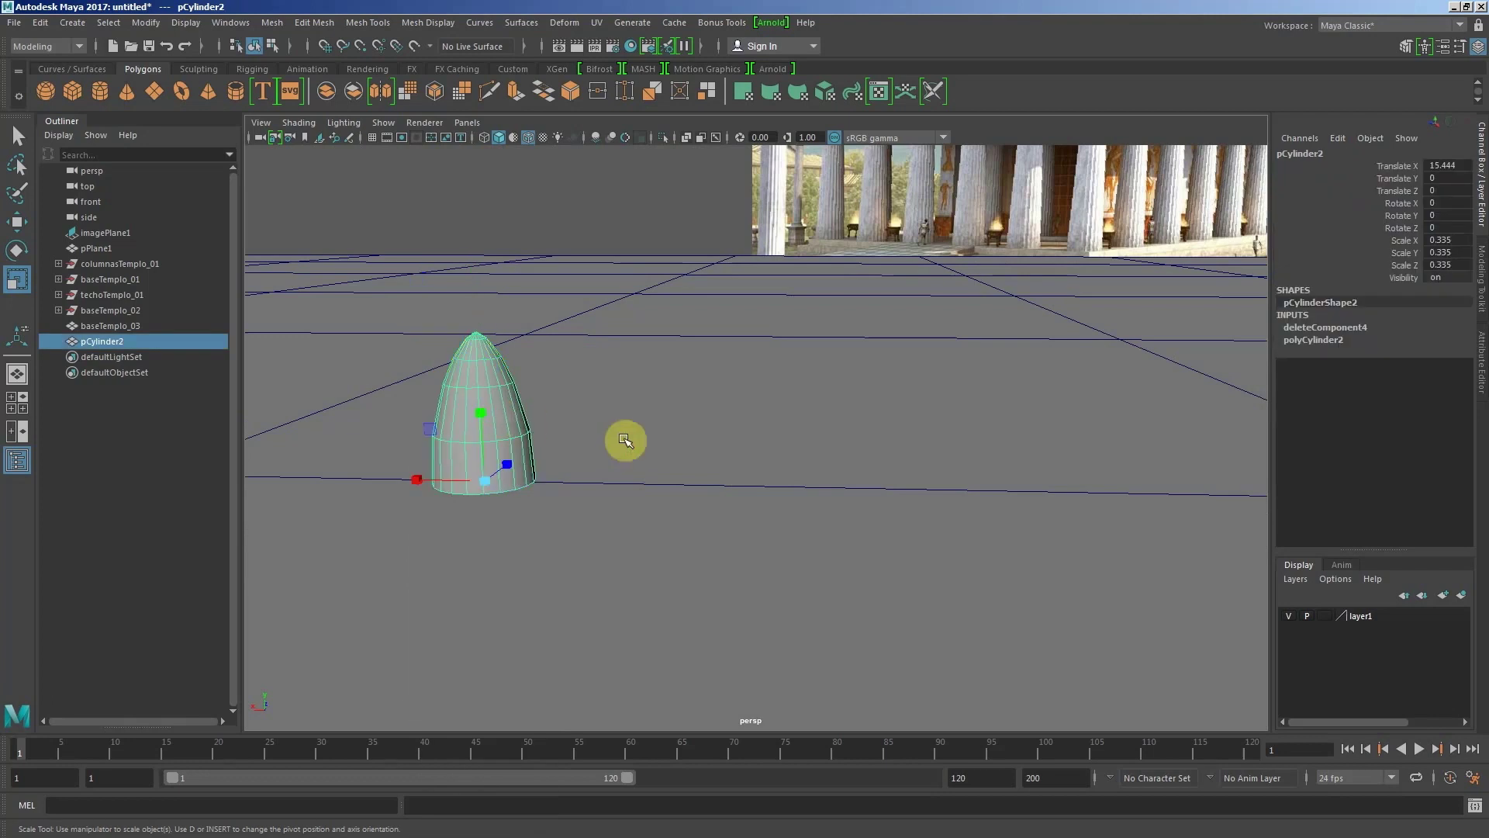
Step: Scale the tapered pCylinder2 up uniformly to 0.398, then return to the Select Tool
mouse_move(625, 441)
alt+mouse_down()
mouse_move(595, 485)
mouse_move(651, 429)
mouse_move(642, 450)
mouse_move(804, 481)
alt+mouse_up()
mouse_move(950, 499)
alt+mouse_down()
mouse_move(542, 408)
mouse_move(613, 447)
alt+mouse_up()
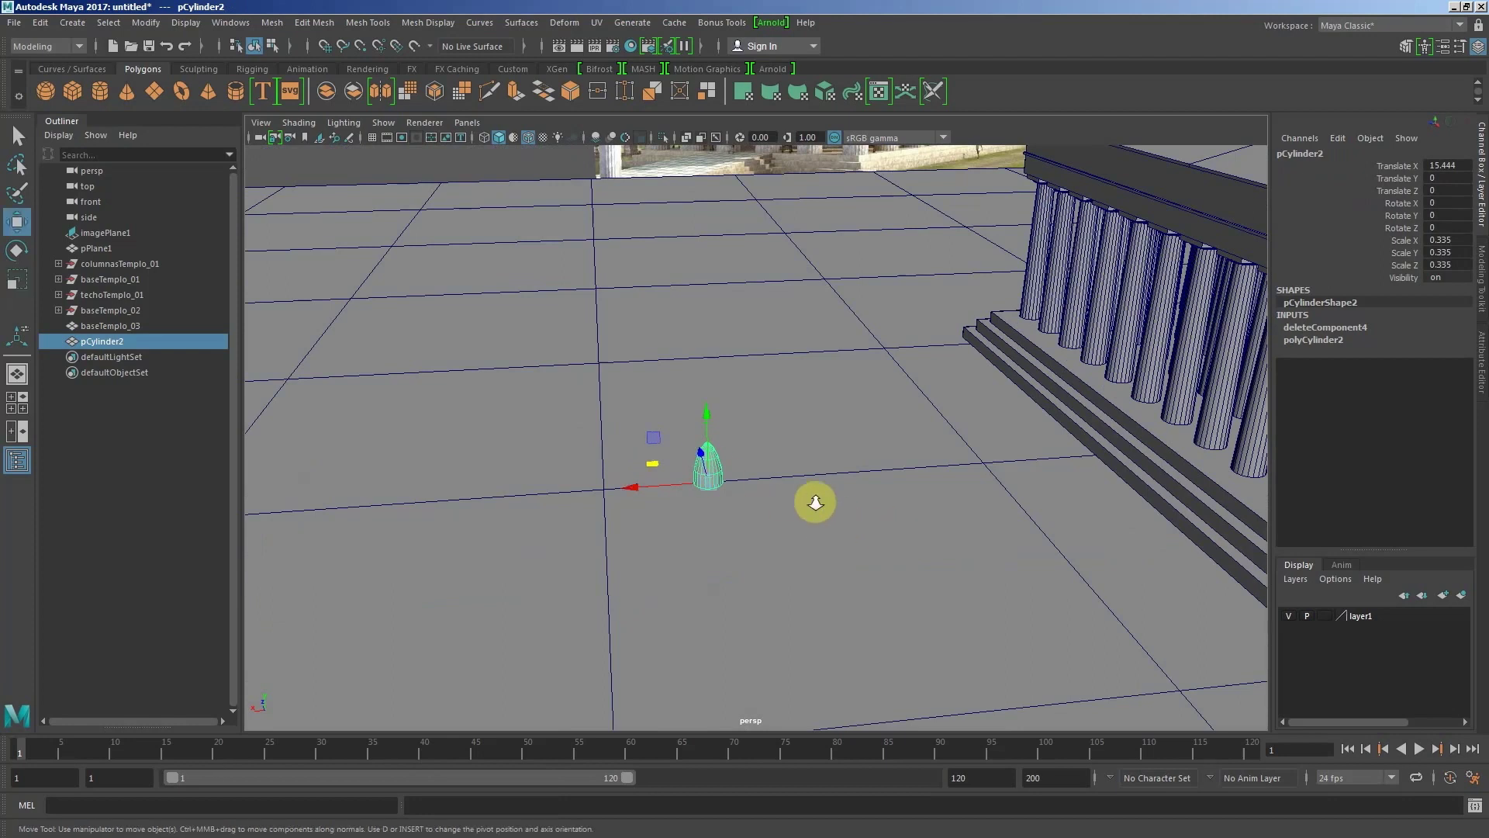
key(w)
alt+drag(814, 502, 708, 458)
alt+right_drag(708, 458, 824, 519)
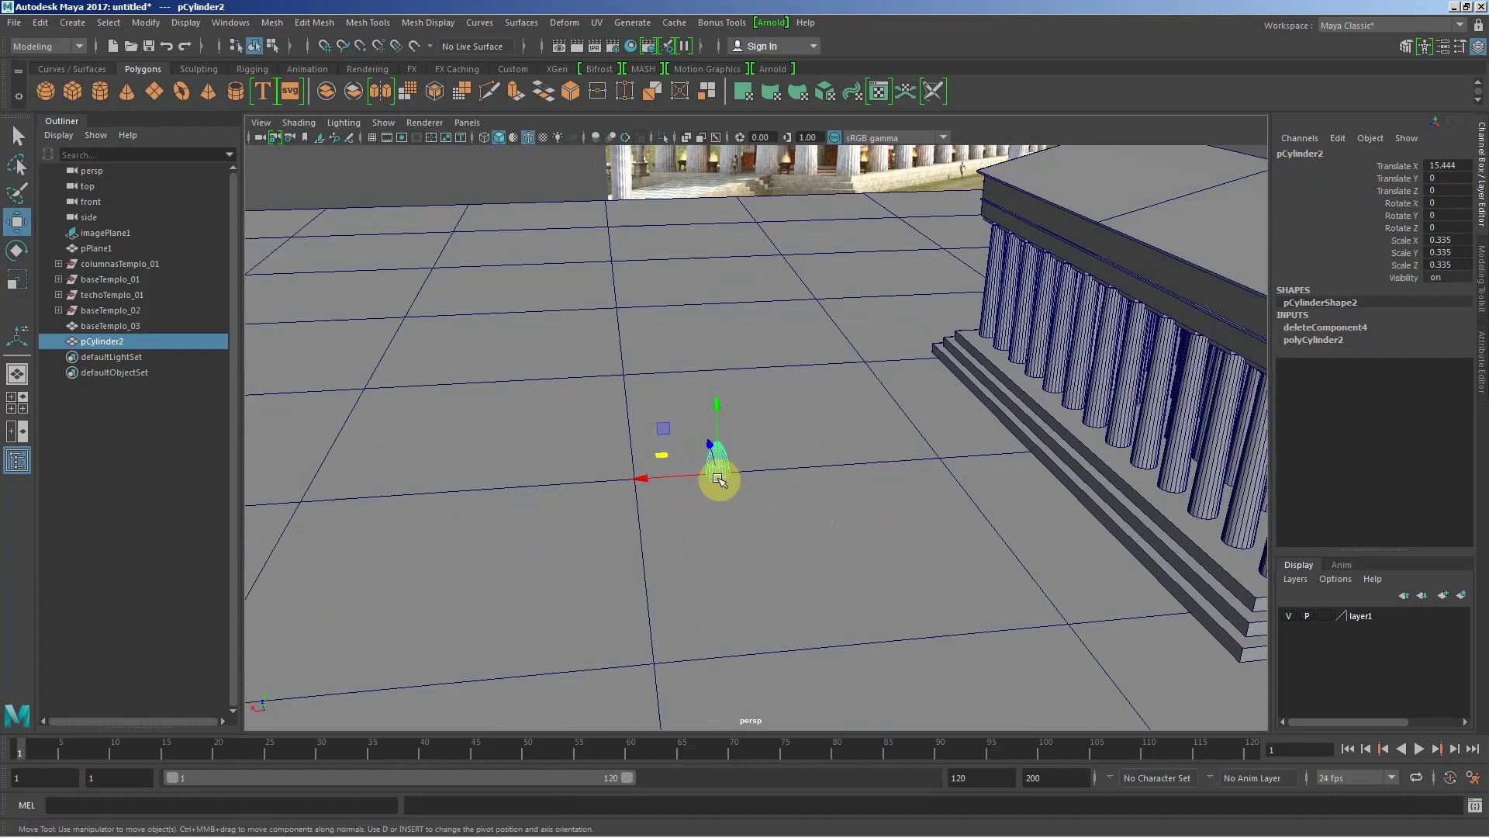
mouse_move(664, 462)
alt+mouse_down()
mouse_move(804, 492)
mouse_move(765, 496)
alt+mouse_up()
key(r)
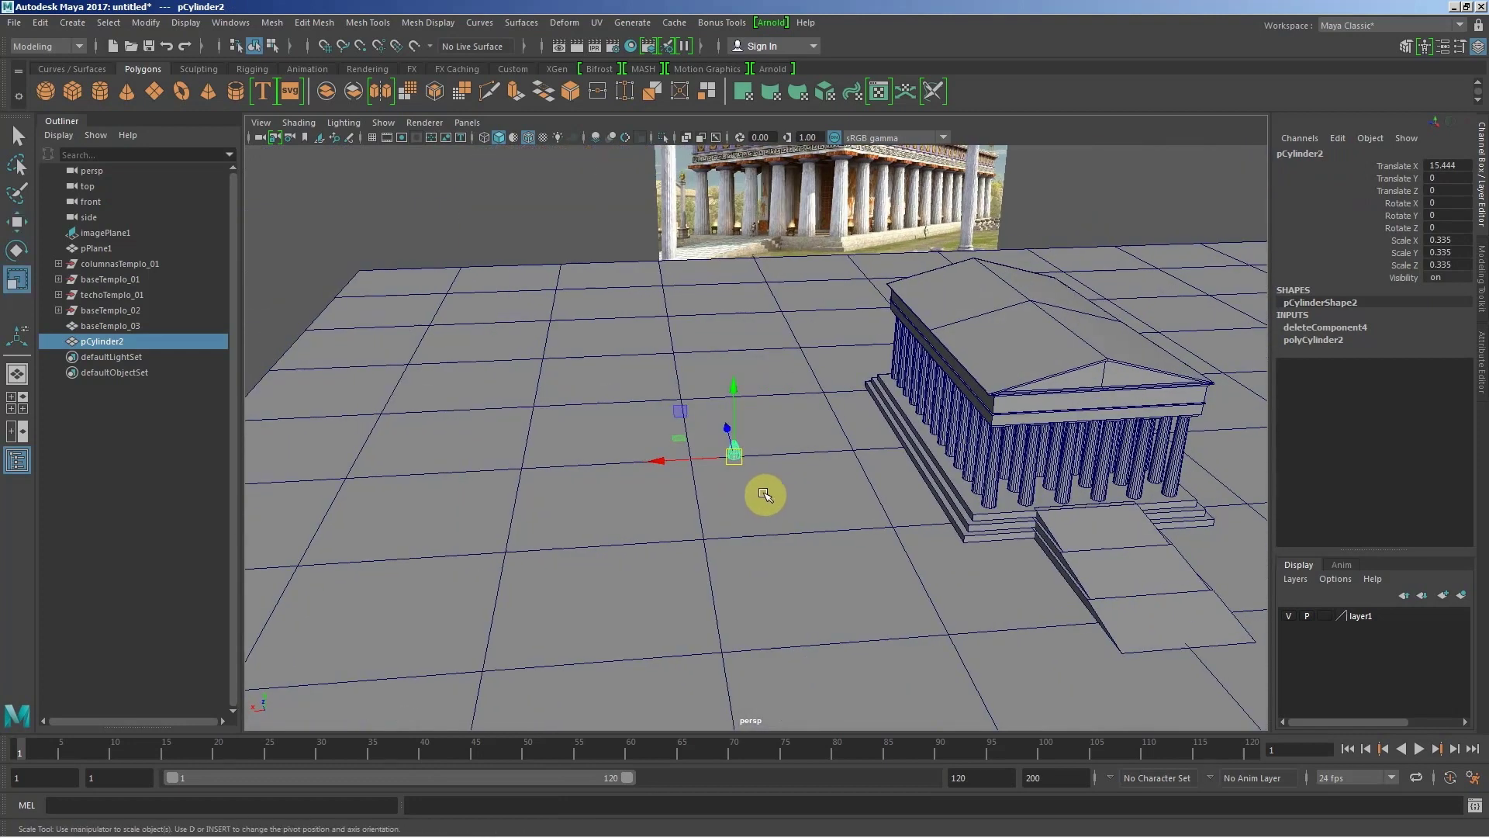
middle_drag(689, 534, 693, 539)
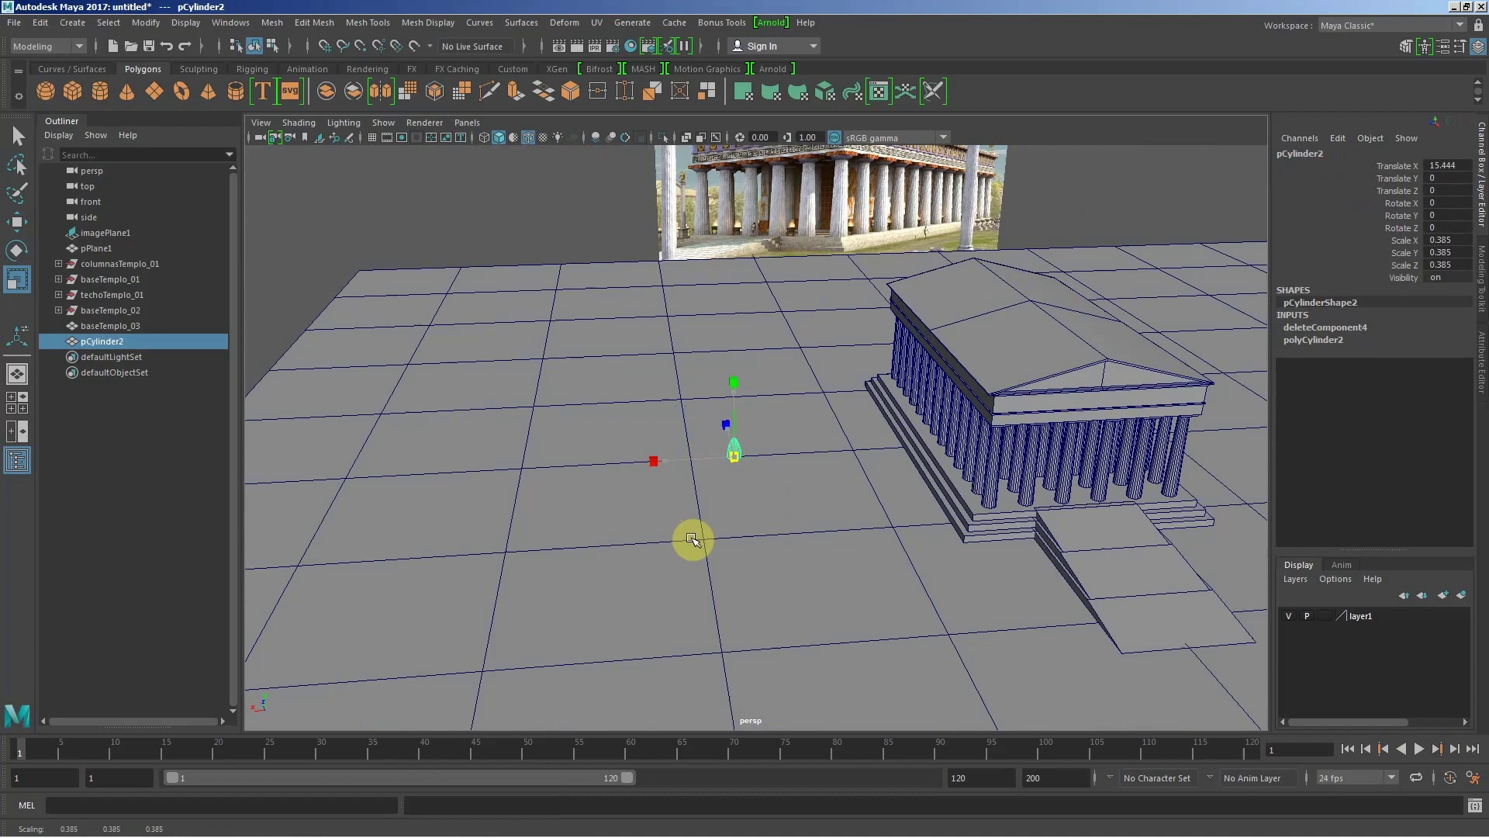
mouse_move(694, 541)
alt+mouse_down()
mouse_move(850, 497)
mouse_move(672, 436)
alt+mouse_up()
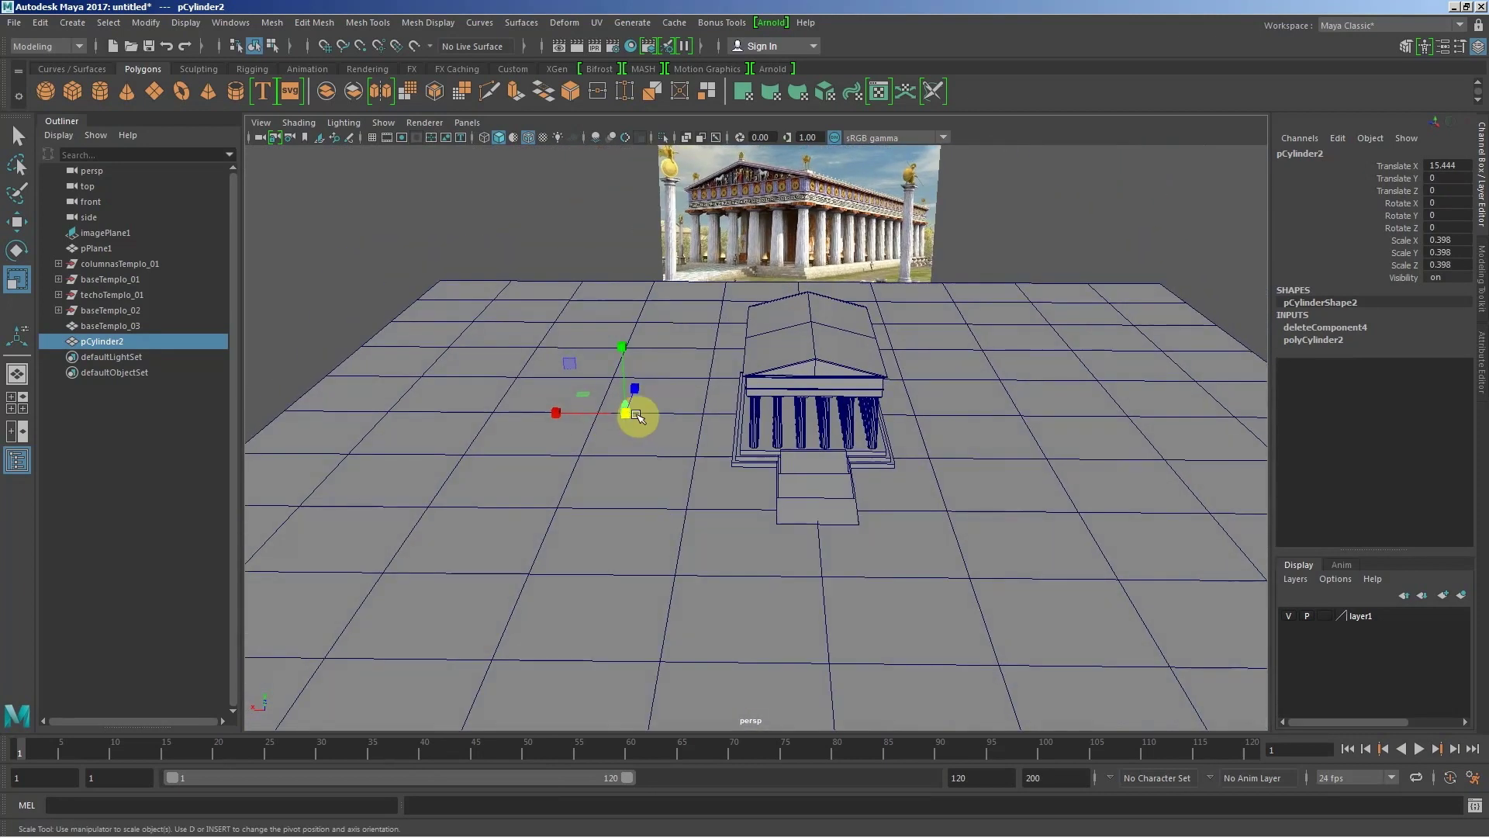
click(17, 135)
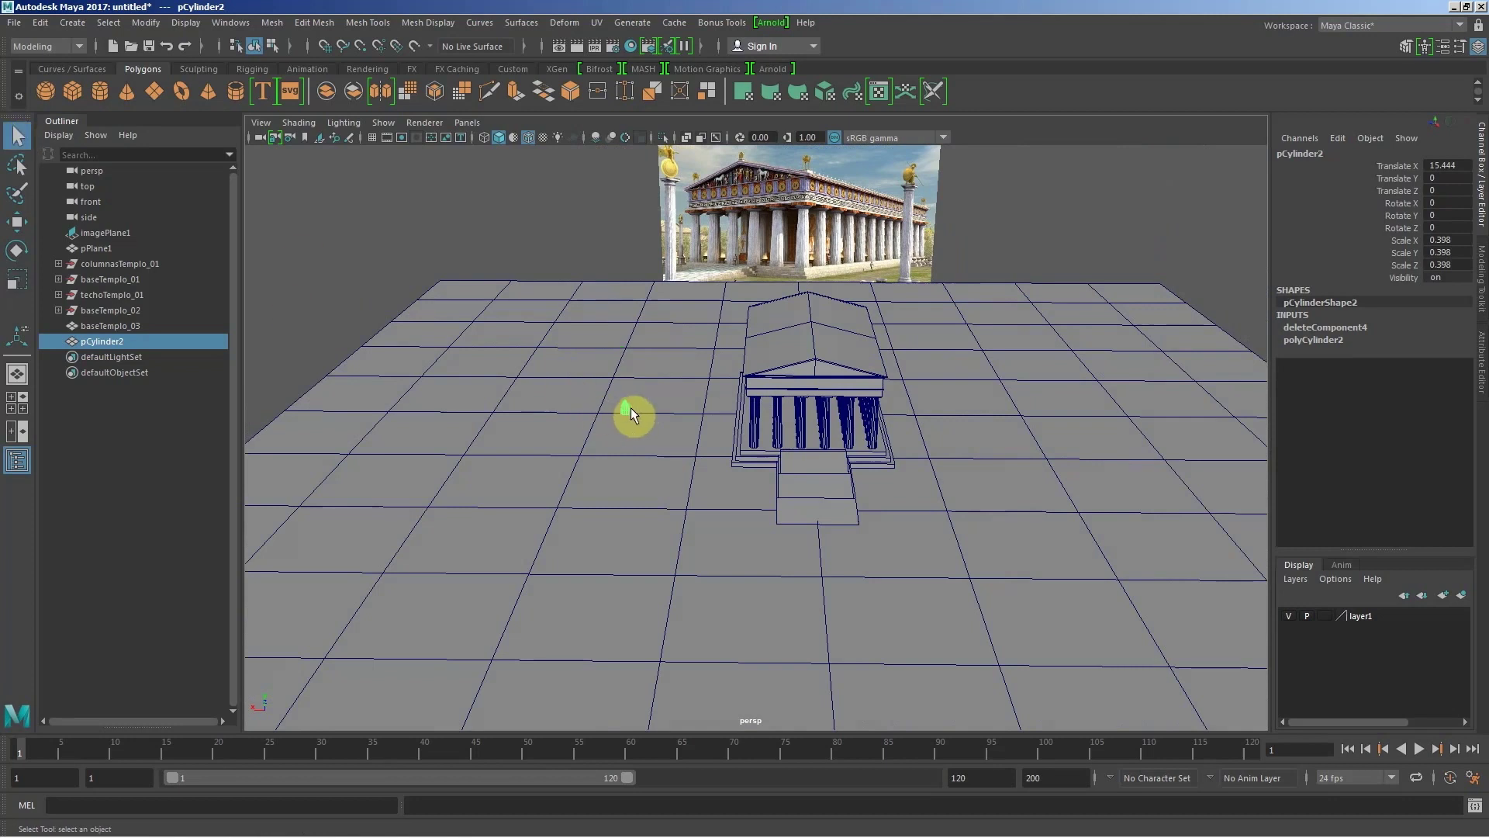
Step: Move pCylinder2 along the X axis to Translate X 17.673, near the temple's front corner
key(w)
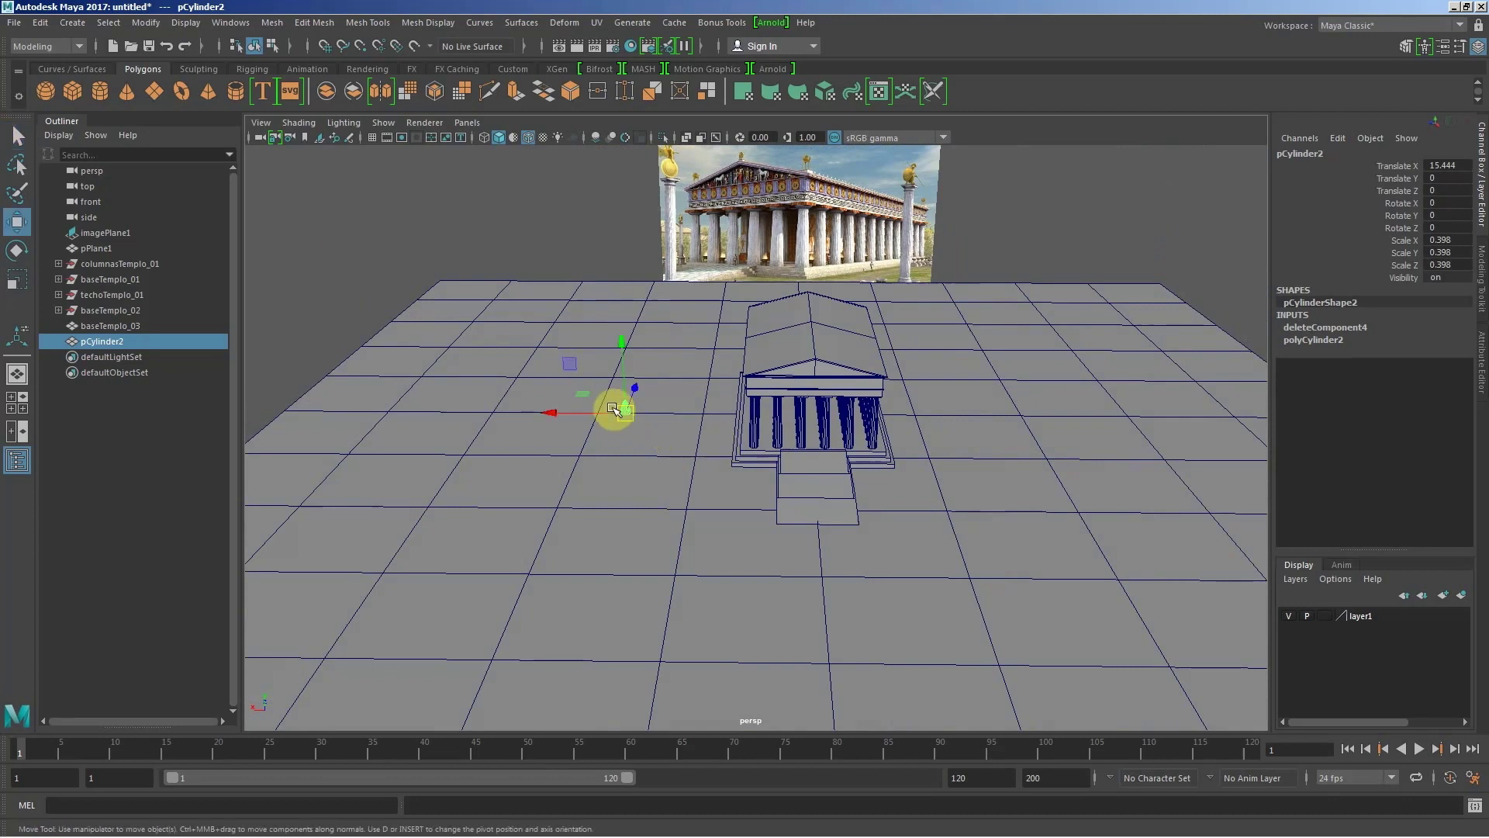
mouse_move(822, 427)
alt+mouse_down()
mouse_move(784, 393)
mouse_move(785, 416)
mouse_move(969, 475)
mouse_move(754, 471)
mouse_move(801, 476)
mouse_move(828, 432)
mouse_move(815, 419)
alt+mouse_up()
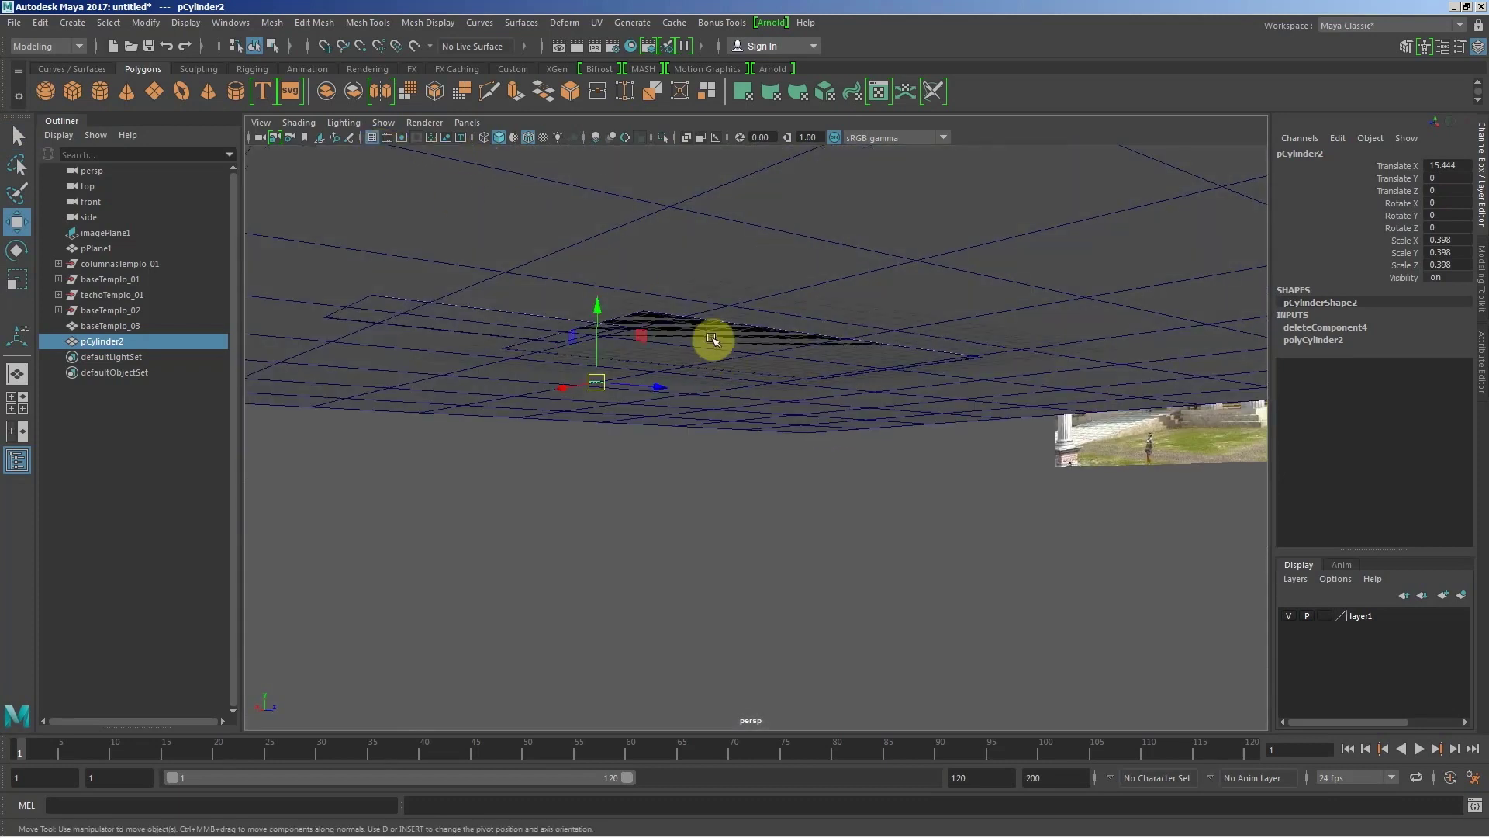
mouse_move(711, 336)
alt+mouse_down()
mouse_move(764, 305)
mouse_move(770, 390)
alt+mouse_up()
mouse_move(770, 390)
alt+right_down()
mouse_move(864, 392)
mouse_move(648, 376)
mouse_move(801, 432)
mouse_move(773, 430)
alt+right_up()
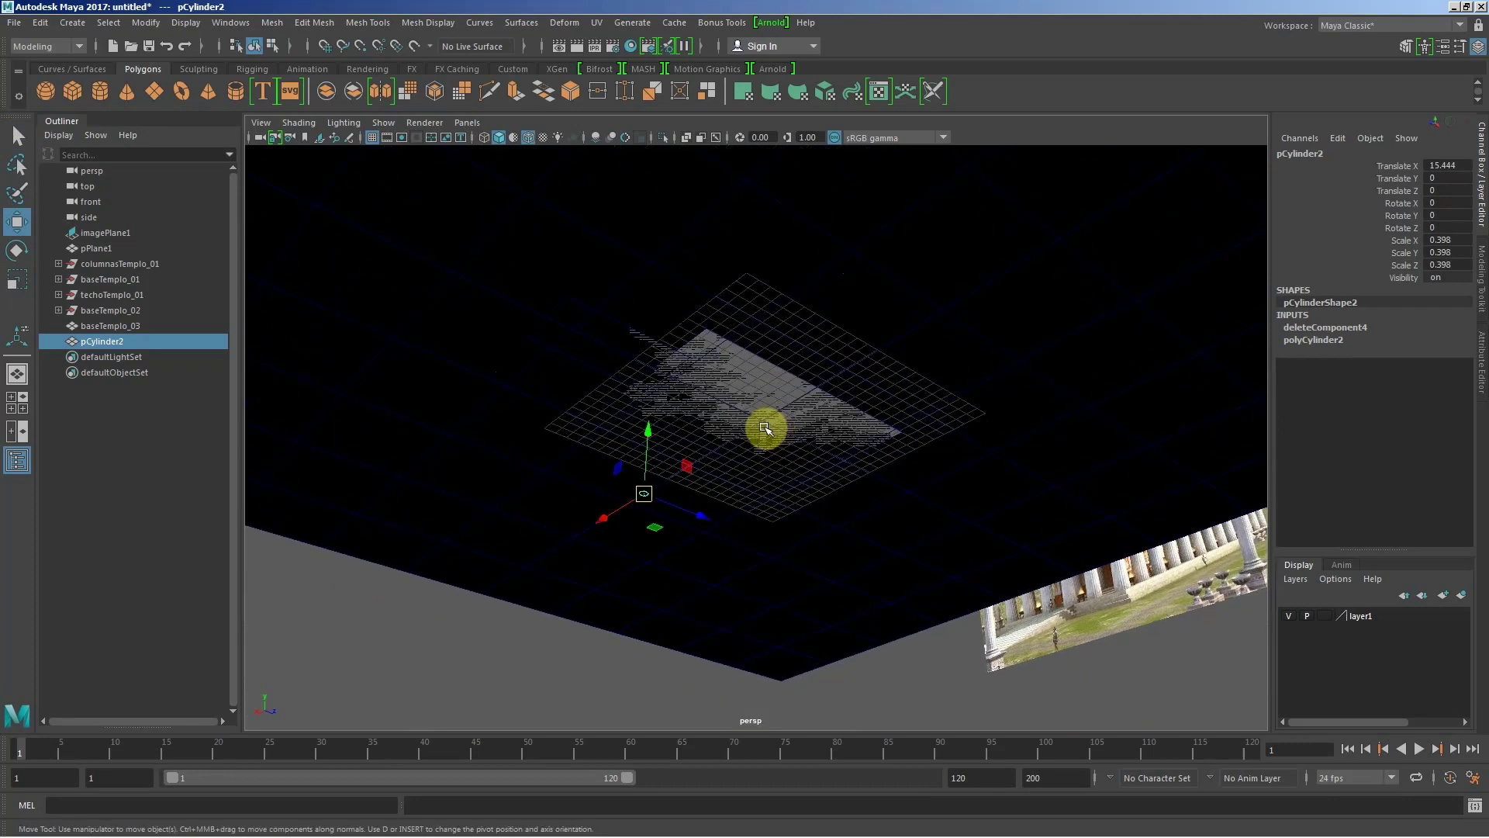
mouse_move(764, 409)
alt+mouse_down()
mouse_move(754, 469)
mouse_move(751, 422)
alt+mouse_up()
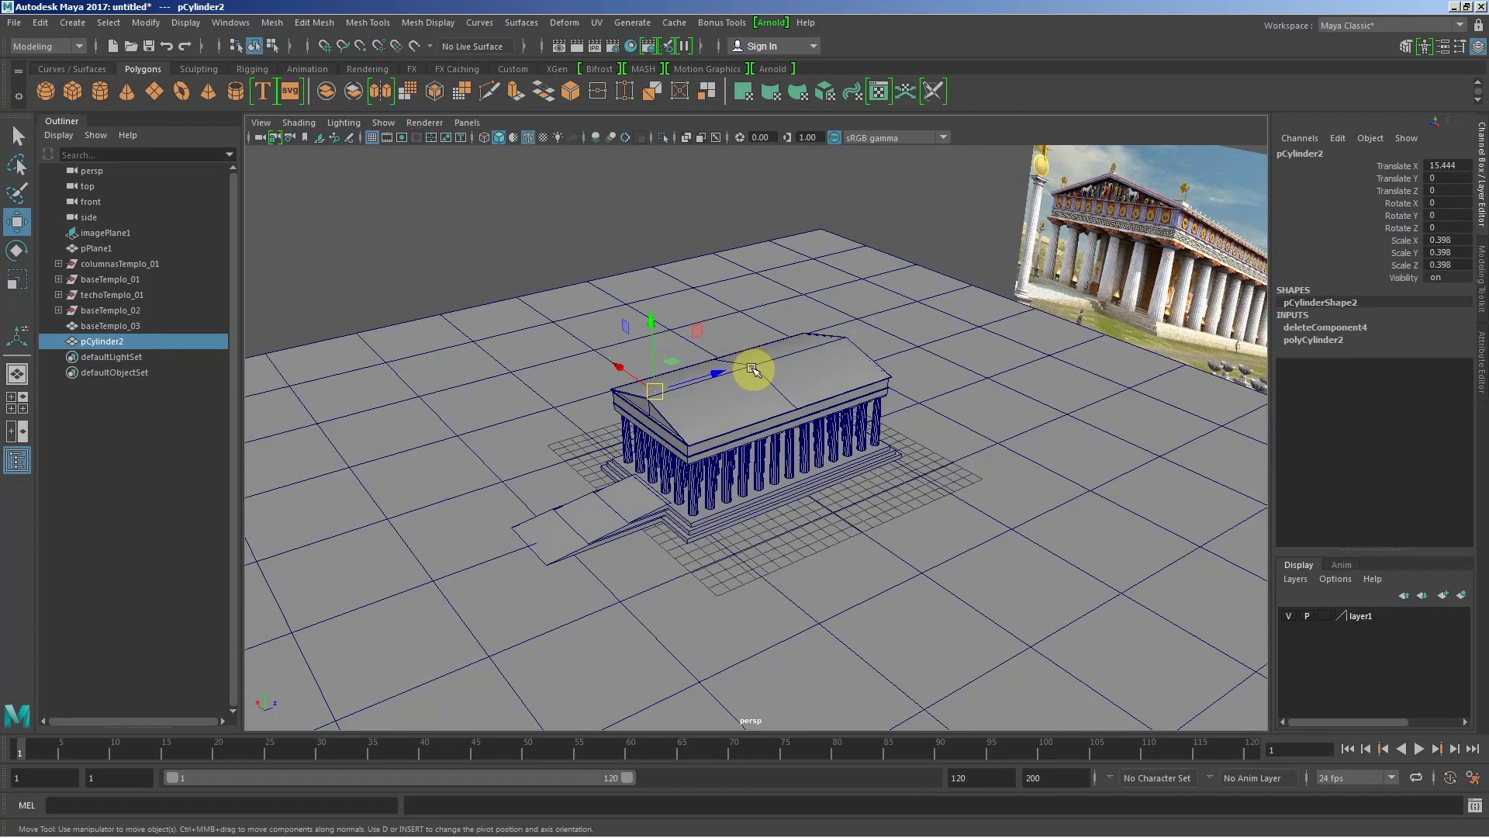
mouse_move(812, 427)
alt+mouse_down()
mouse_move(758, 458)
mouse_move(833, 399)
mouse_move(751, 399)
mouse_move(675, 442)
mouse_move(612, 395)
mouse_move(617, 415)
alt+mouse_up()
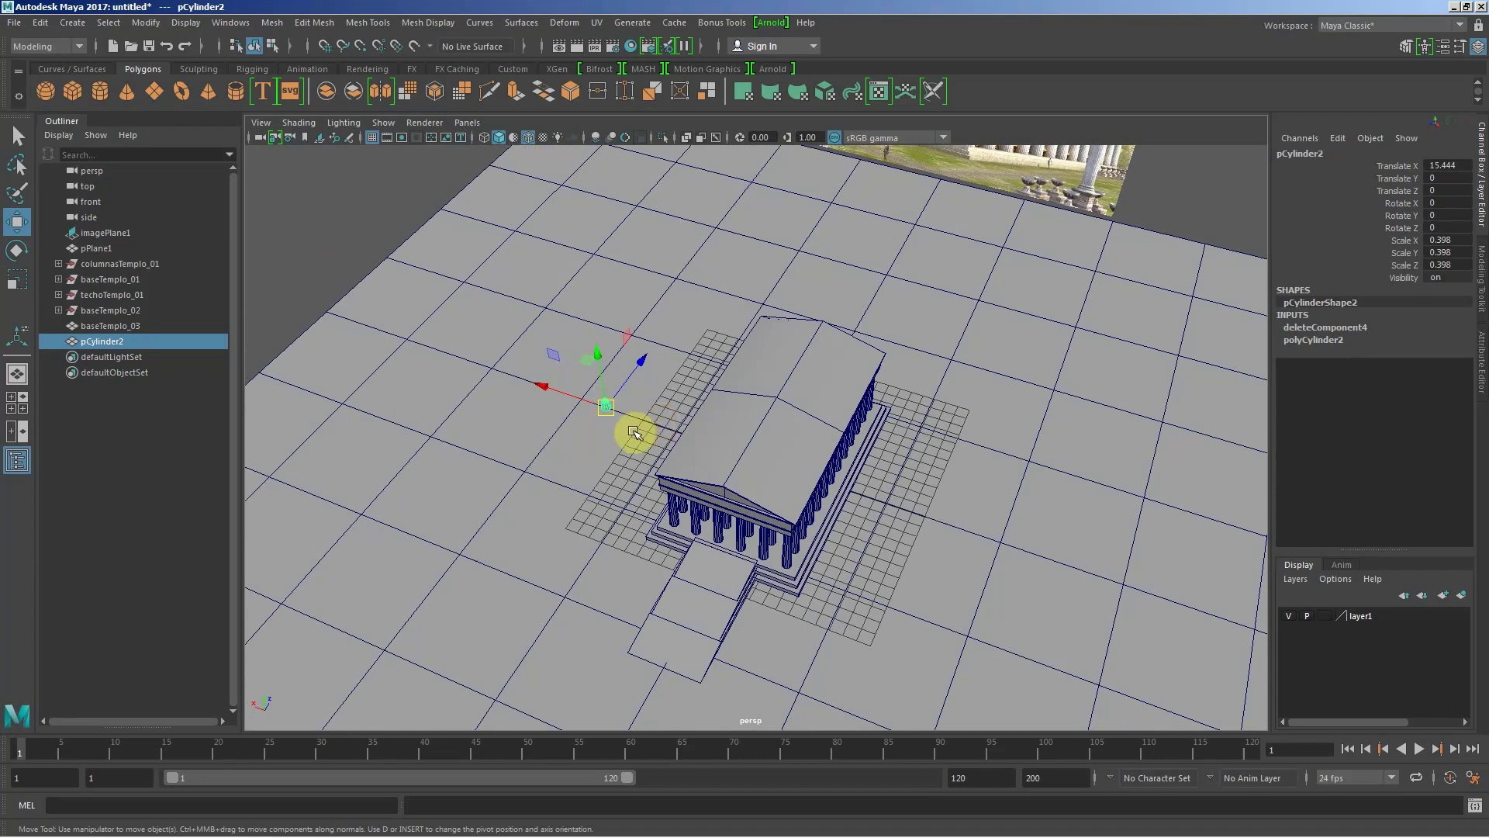
mouse_move(632, 432)
alt+mouse_down()
mouse_move(705, 403)
mouse_move(675, 379)
mouse_move(649, 419)
mouse_move(592, 449)
mouse_move(501, 450)
alt+mouse_up()
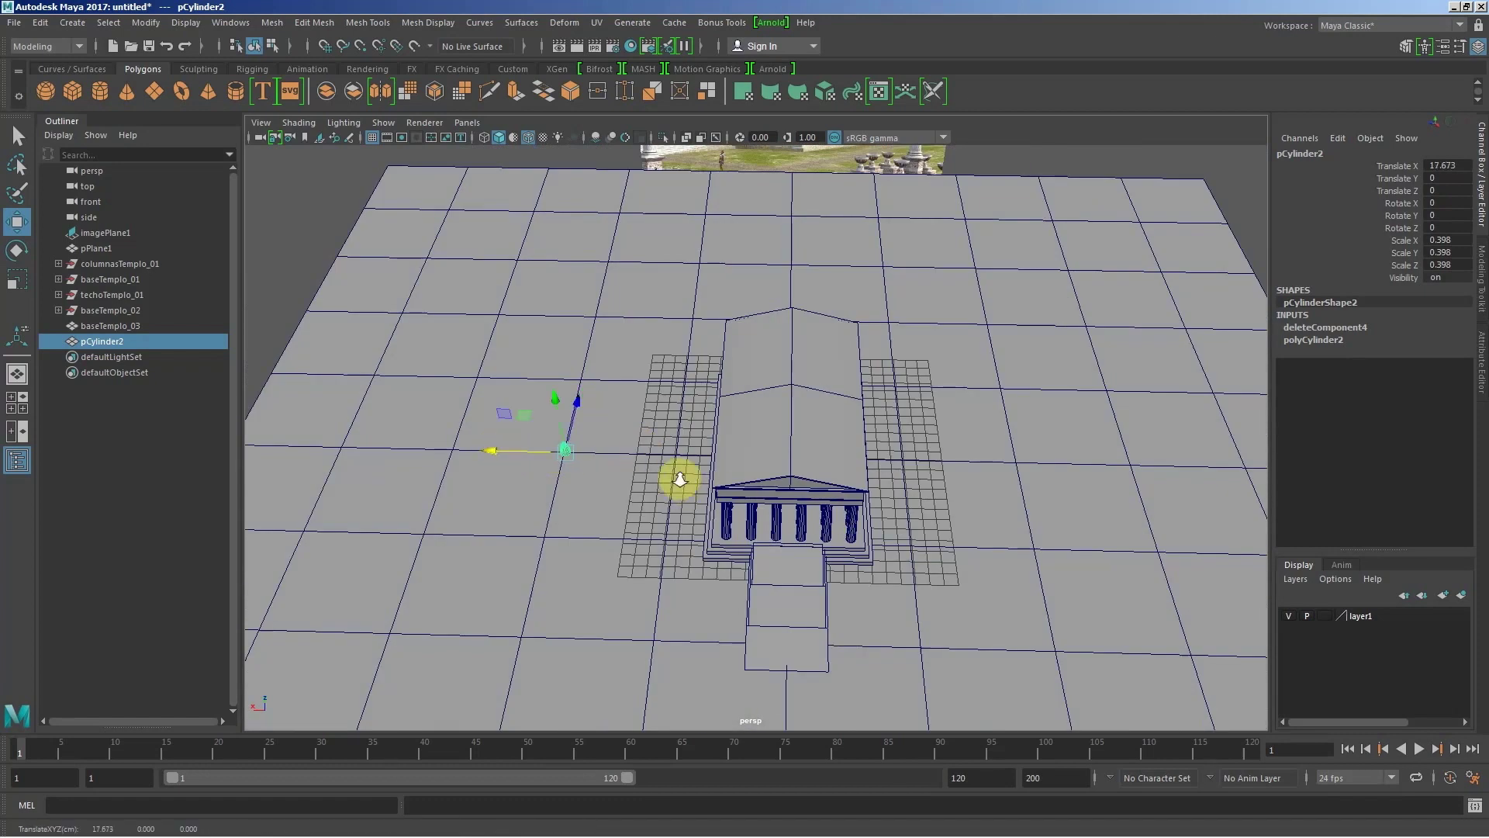
mouse_move(674, 476)
alt+mouse_down()
mouse_move(771, 505)
mouse_move(689, 500)
mouse_move(767, 494)
alt+mouse_up()
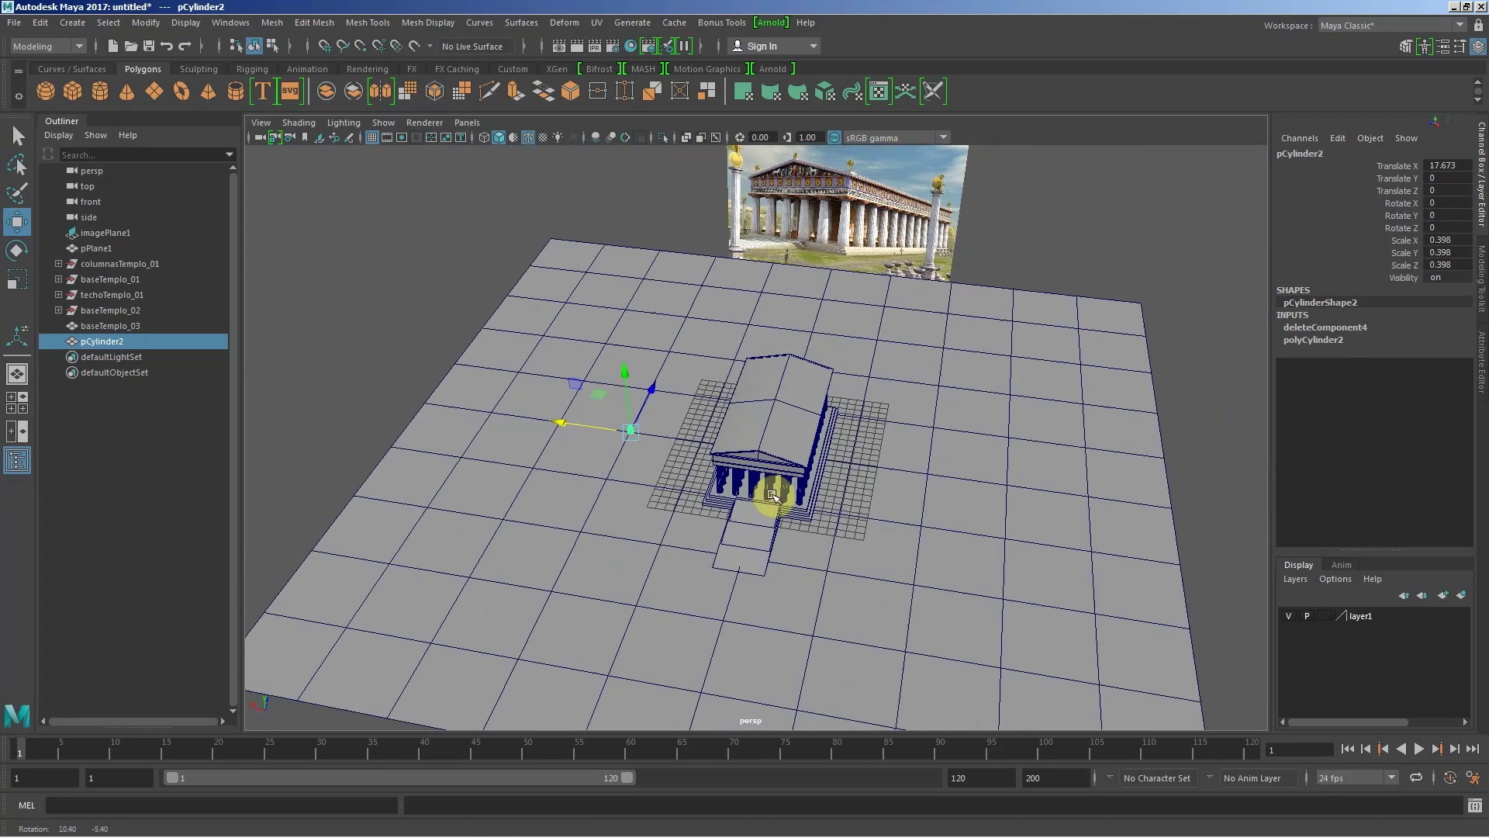
Step: Group the cylinder into group1 and rename the group to mojon_01 in the Outliner
key(ctrl+g)
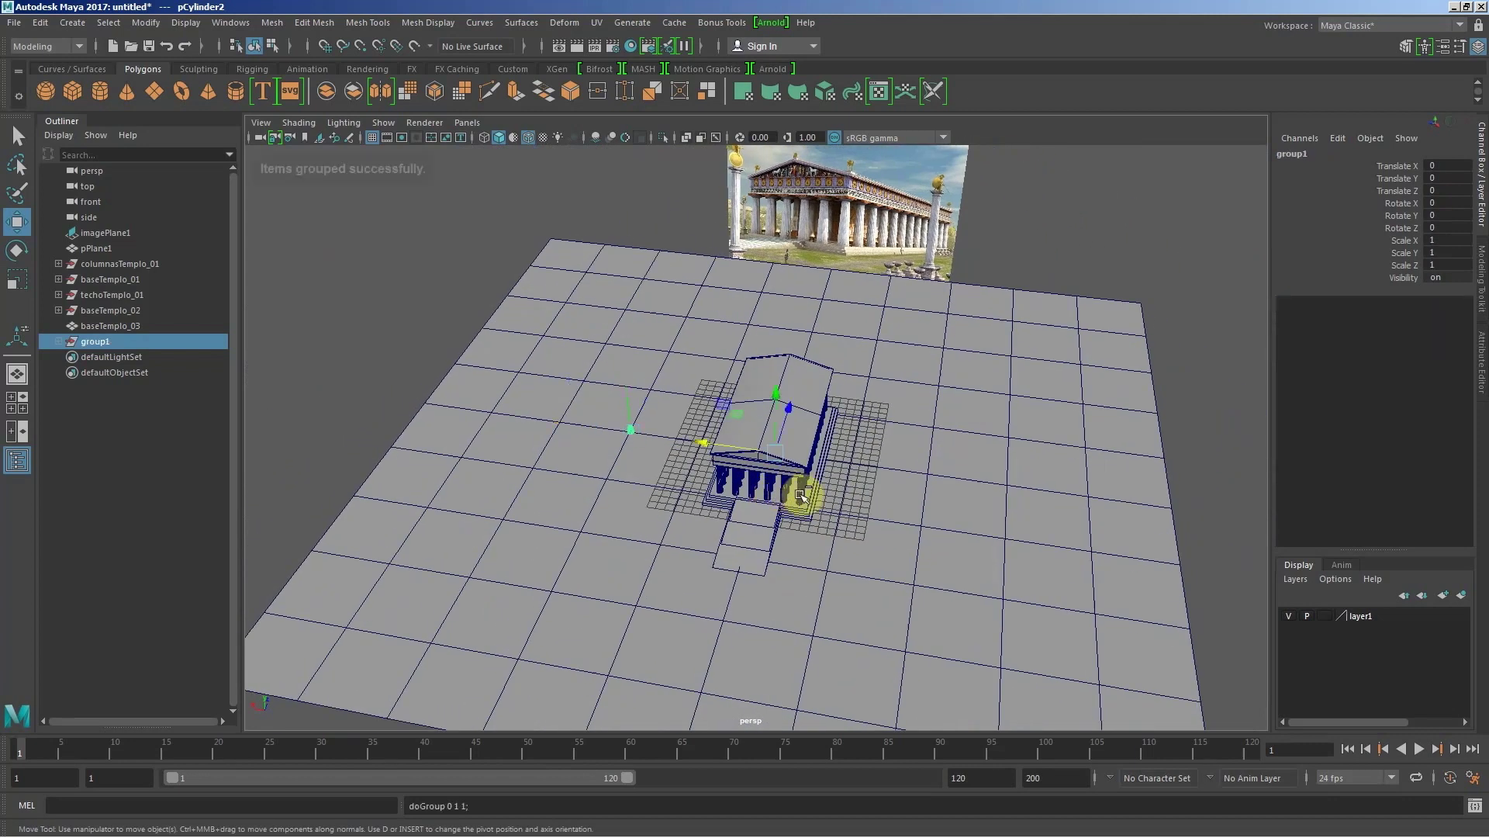
mouse_move(787, 491)
alt+mouse_down()
mouse_move(640, 483)
mouse_move(745, 489)
mouse_move(781, 377)
mouse_move(788, 388)
mouse_move(810, 366)
mouse_move(817, 399)
mouse_move(742, 428)
mouse_move(758, 468)
mouse_move(868, 466)
alt+mouse_up()
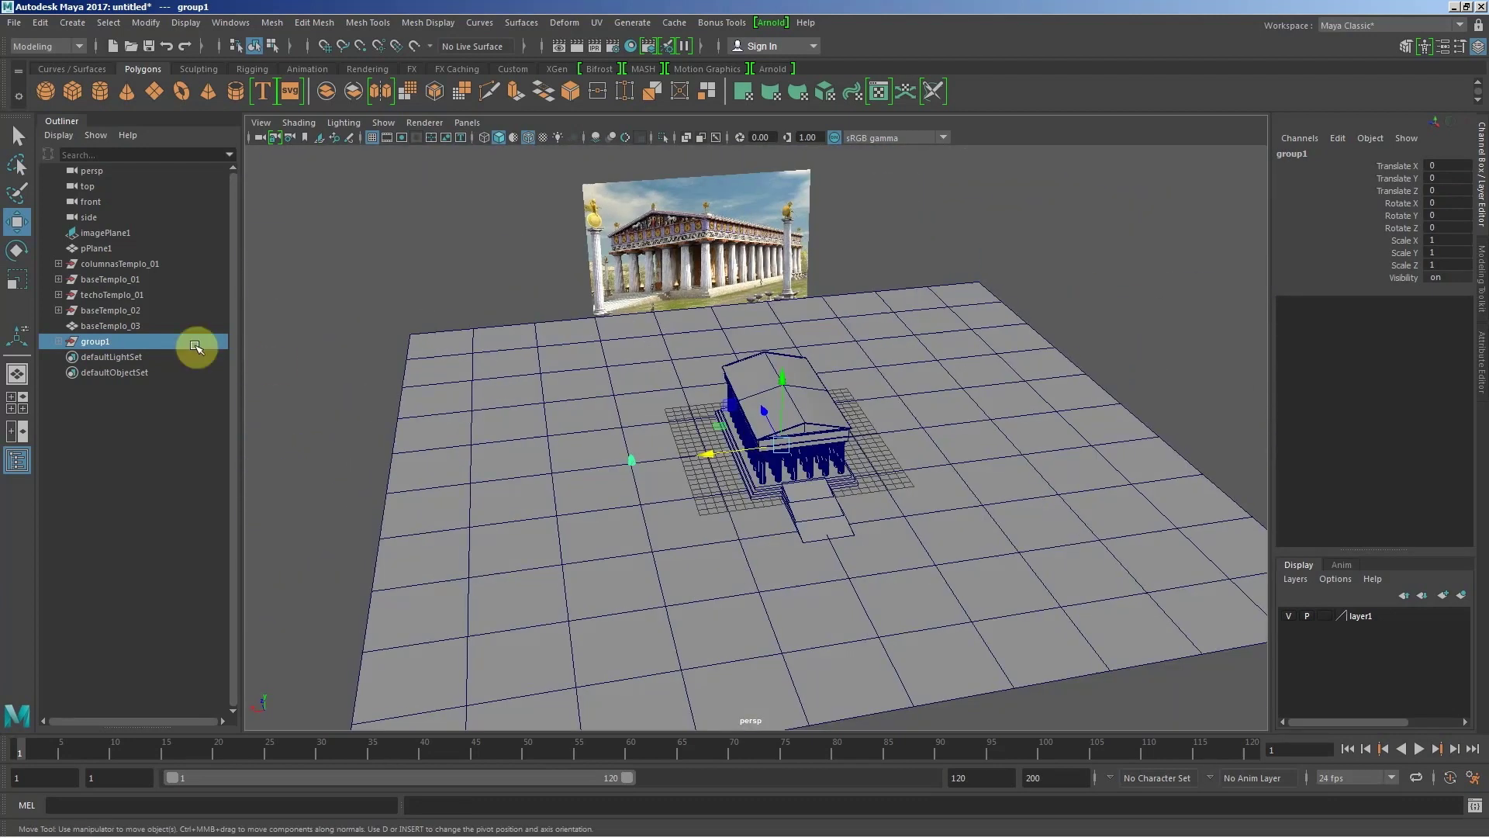
double_click(101, 342)
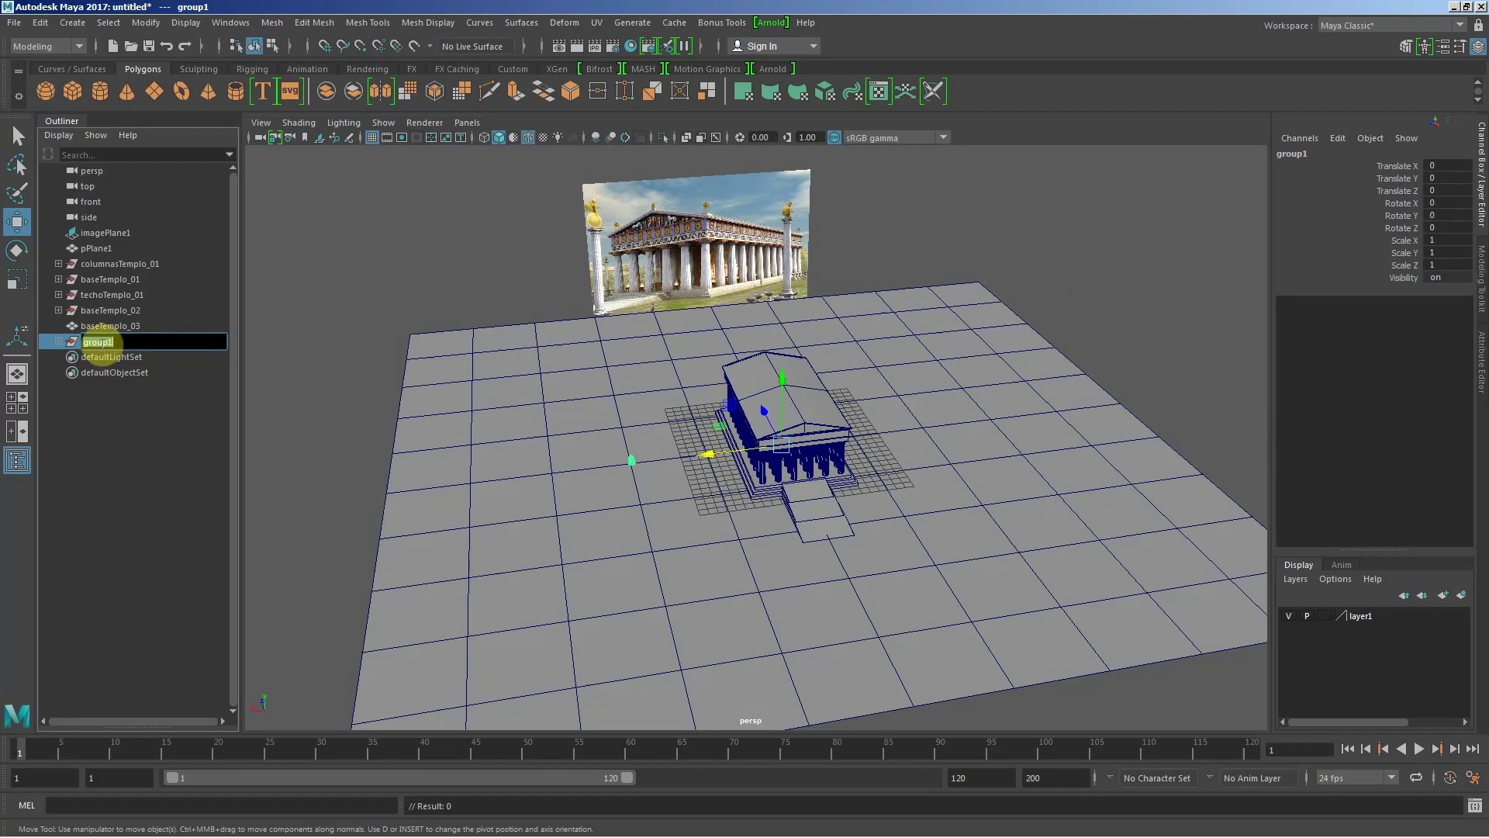
text(mojon_01)
key(Return)
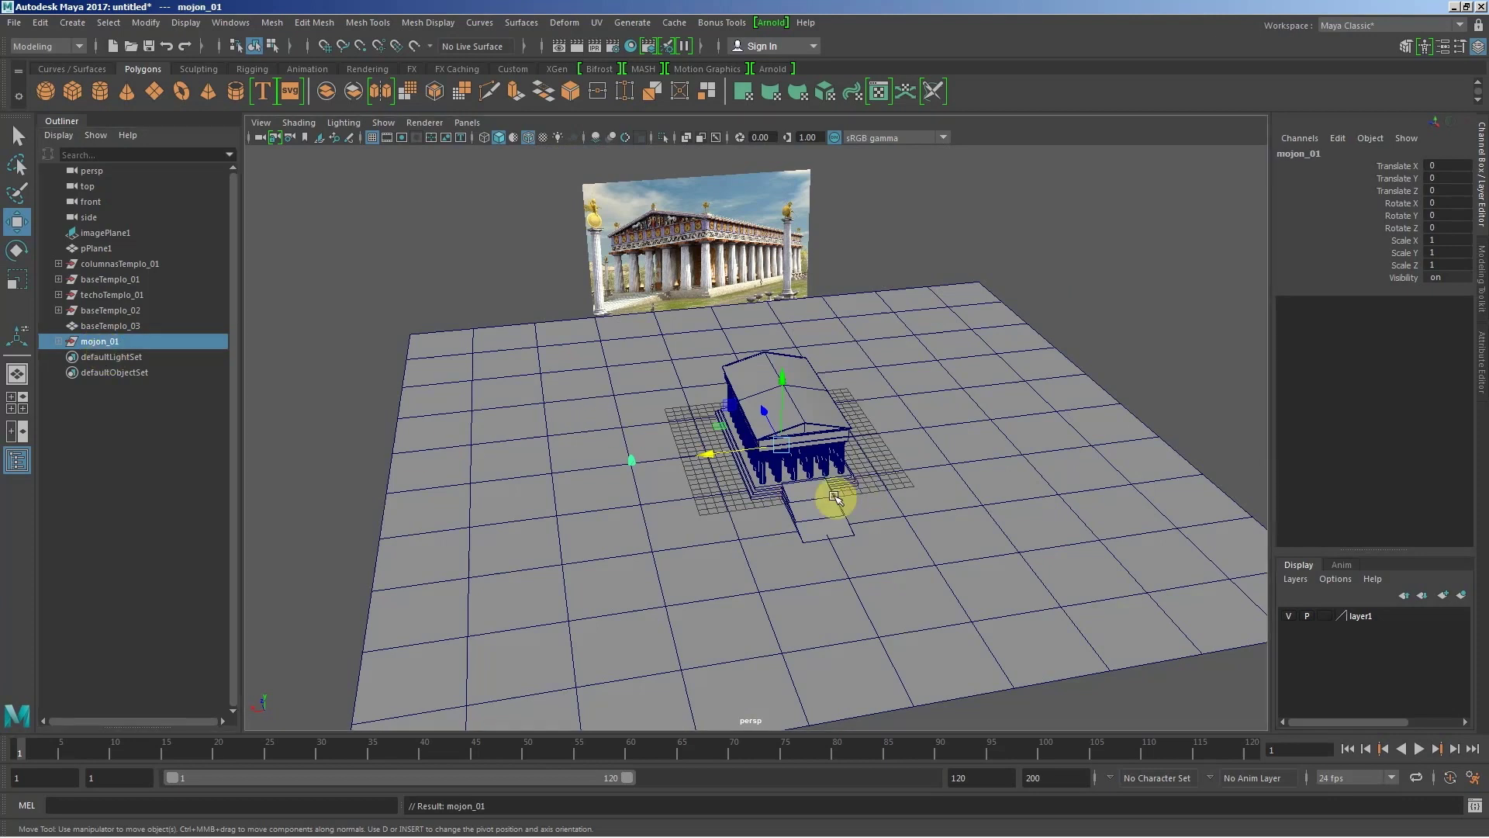
mouse_move(838, 497)
alt+mouse_down()
mouse_move(816, 481)
mouse_move(830, 481)
alt+mouse_up()
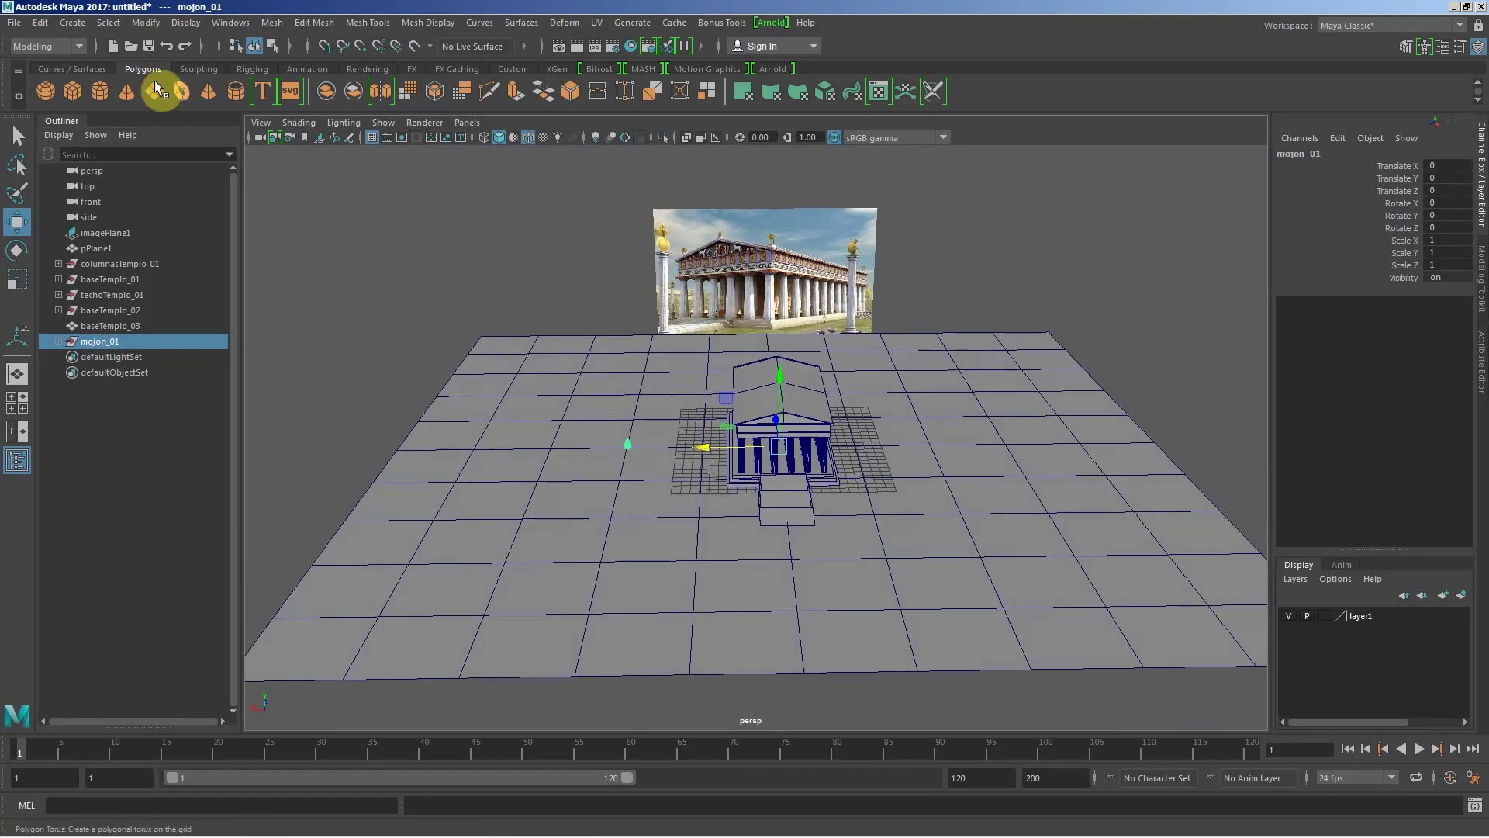
Step: Open the Duplicate Special options from the Edit menu and move the window aside
click(43, 23)
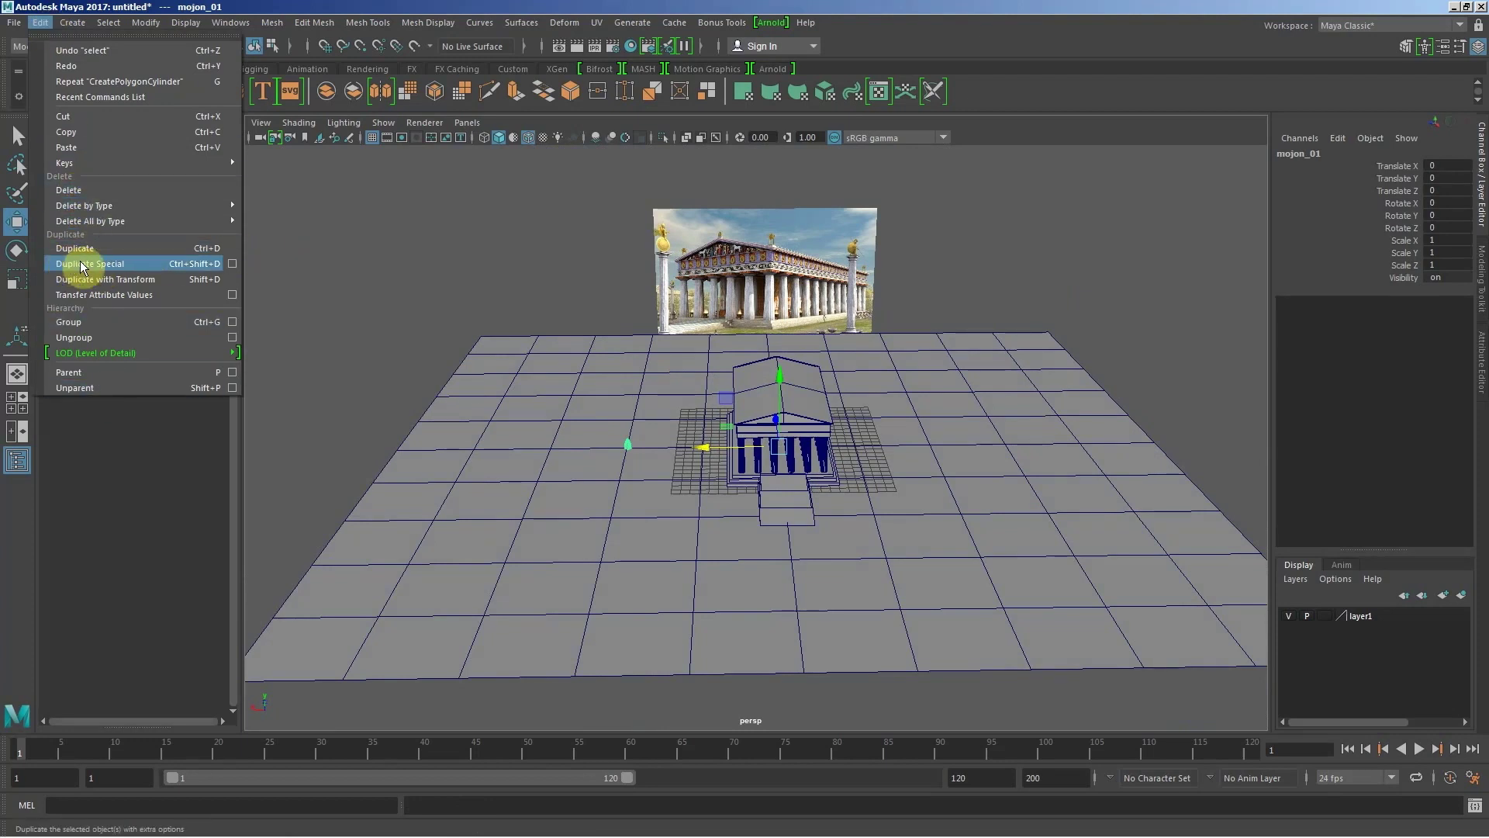
click(232, 265)
drag(1115, 132, 1206, 126)
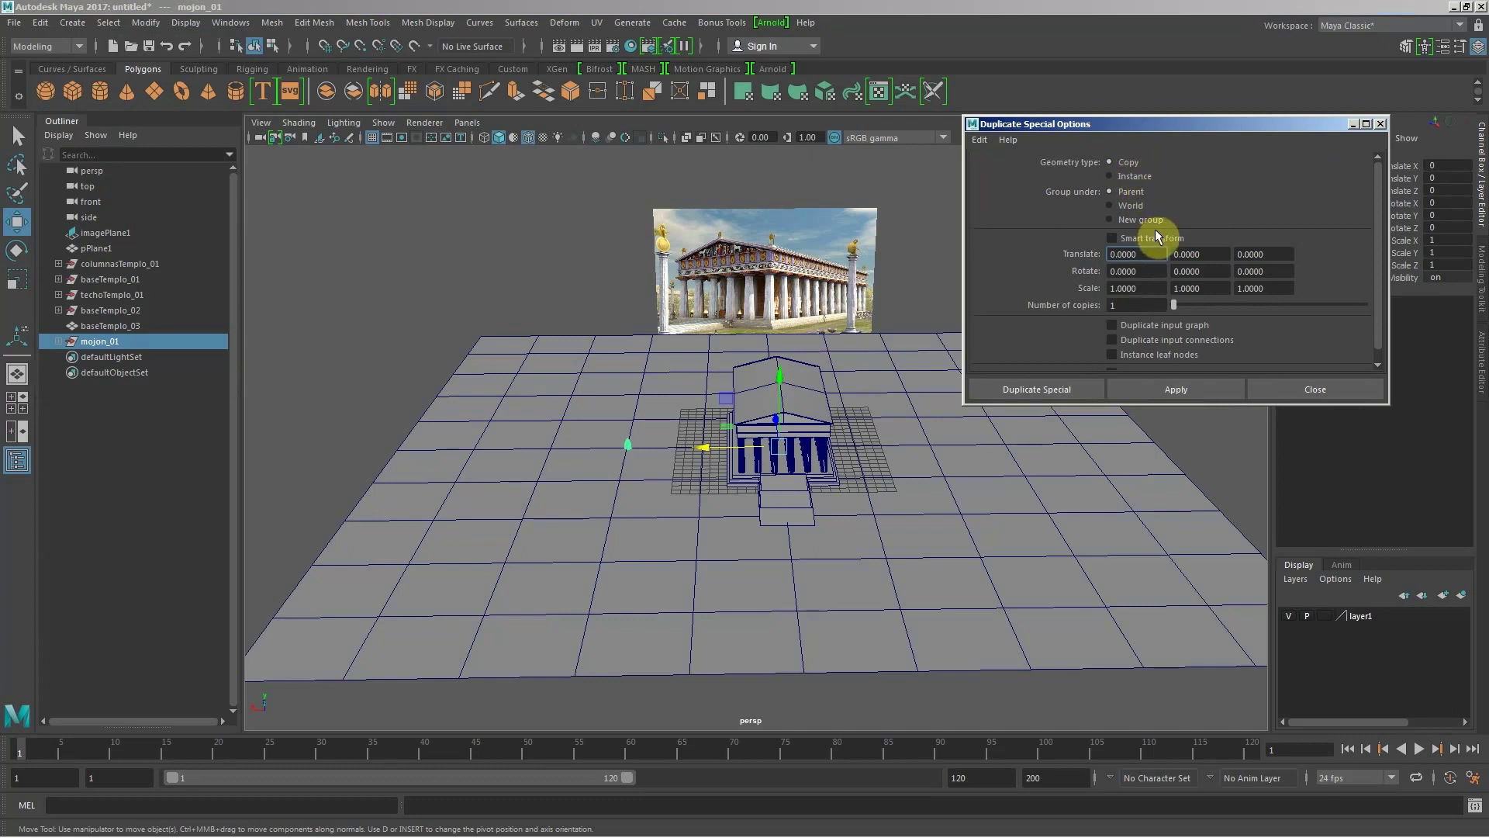
drag(1117, 124, 1105, 96)
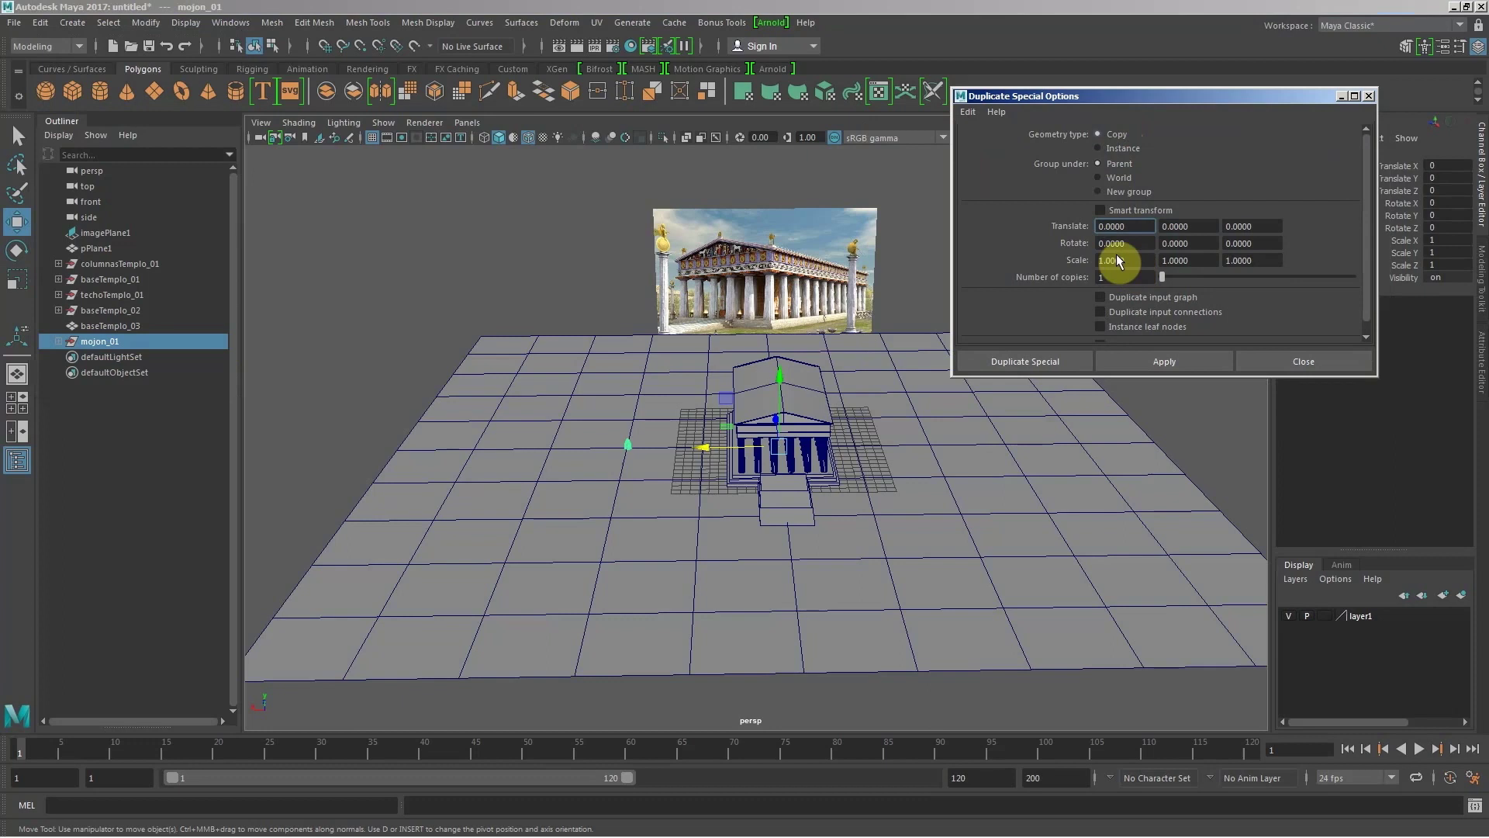
mouse_move(649, 442)
alt+mouse_down()
mouse_move(608, 442)
mouse_move(627, 448)
alt+mouse_up()
Step: Test-rotate mojon_01 around Y with the Rotate Tool, then undo it
key(e)
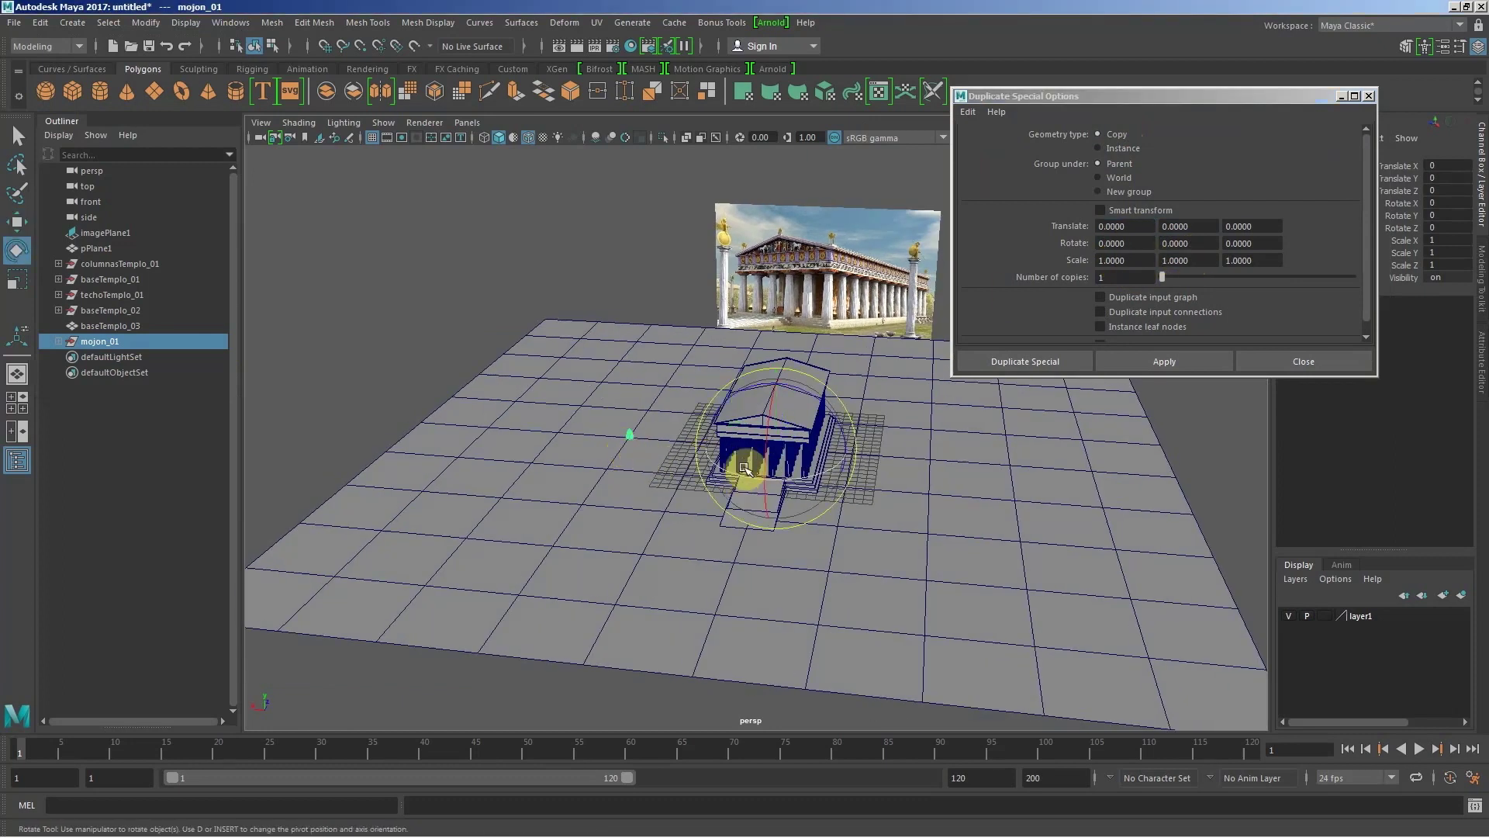
mouse_move(795, 479)
mouse_down()
mouse_move(572, 469)
mouse_move(912, 474)
mouse_move(758, 459)
mouse_up()
key(ctrl+z)
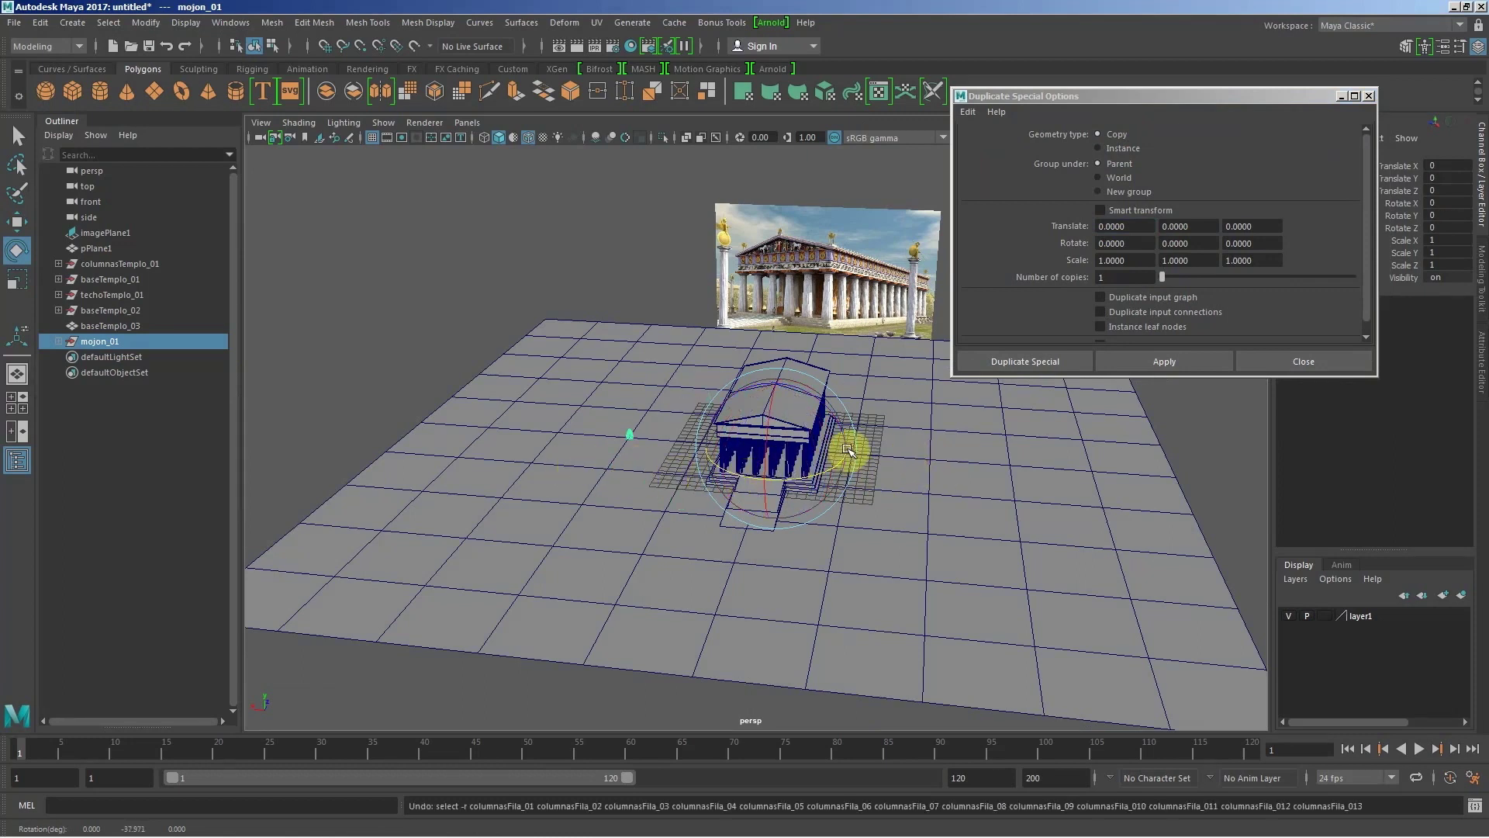
mouse_move(851, 445)
alt+mouse_down()
mouse_move(855, 483)
mouse_move(834, 482)
alt+mouse_up()
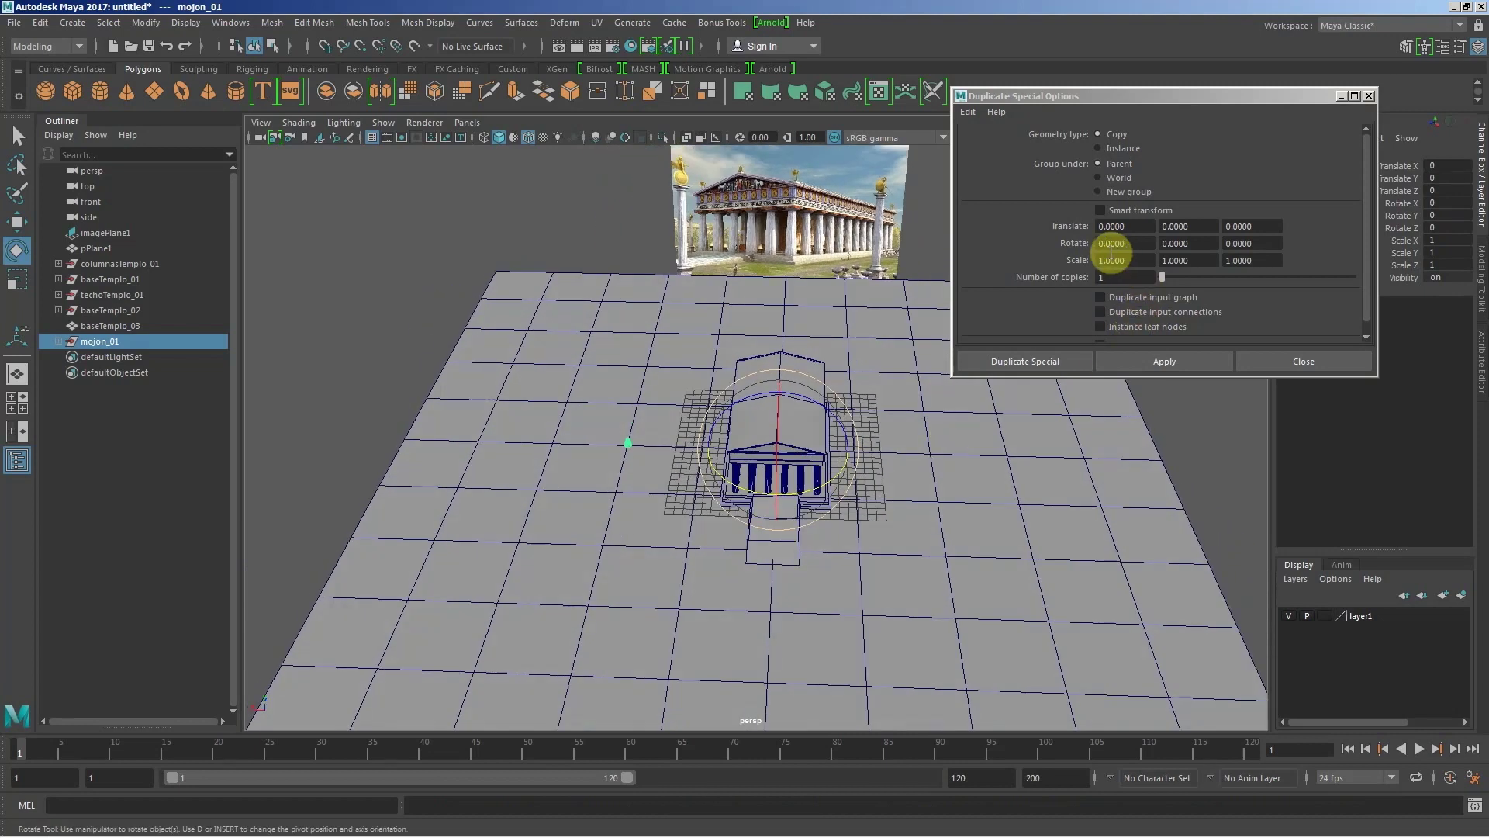
Step: Set mojon_01's Rotate Y back to 0 in the Channel Box, keeping Duplicate Special options open
drag(1187, 243, 1146, 243)
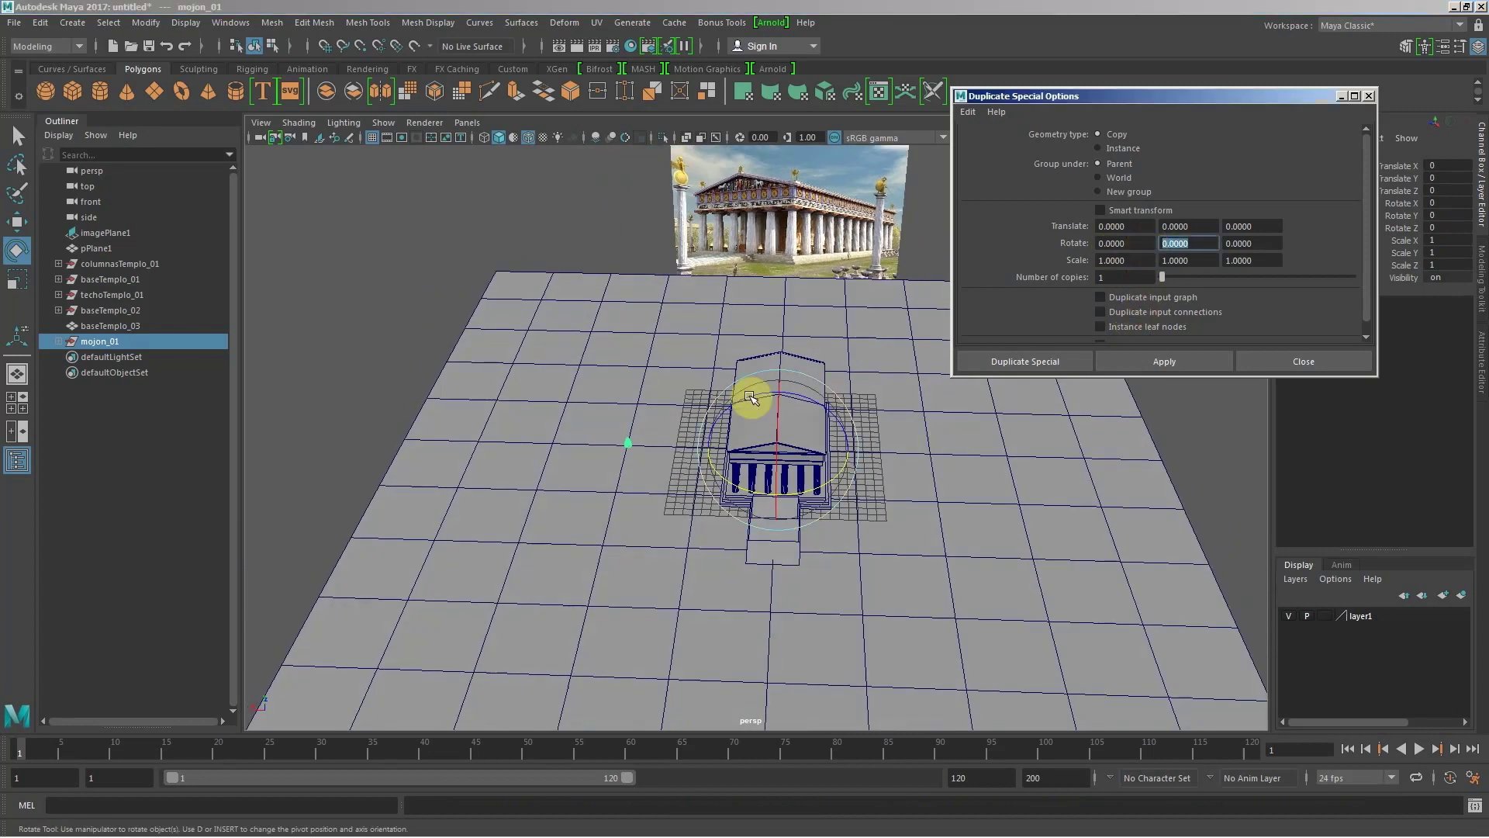
drag(1120, 96, 317, 87)
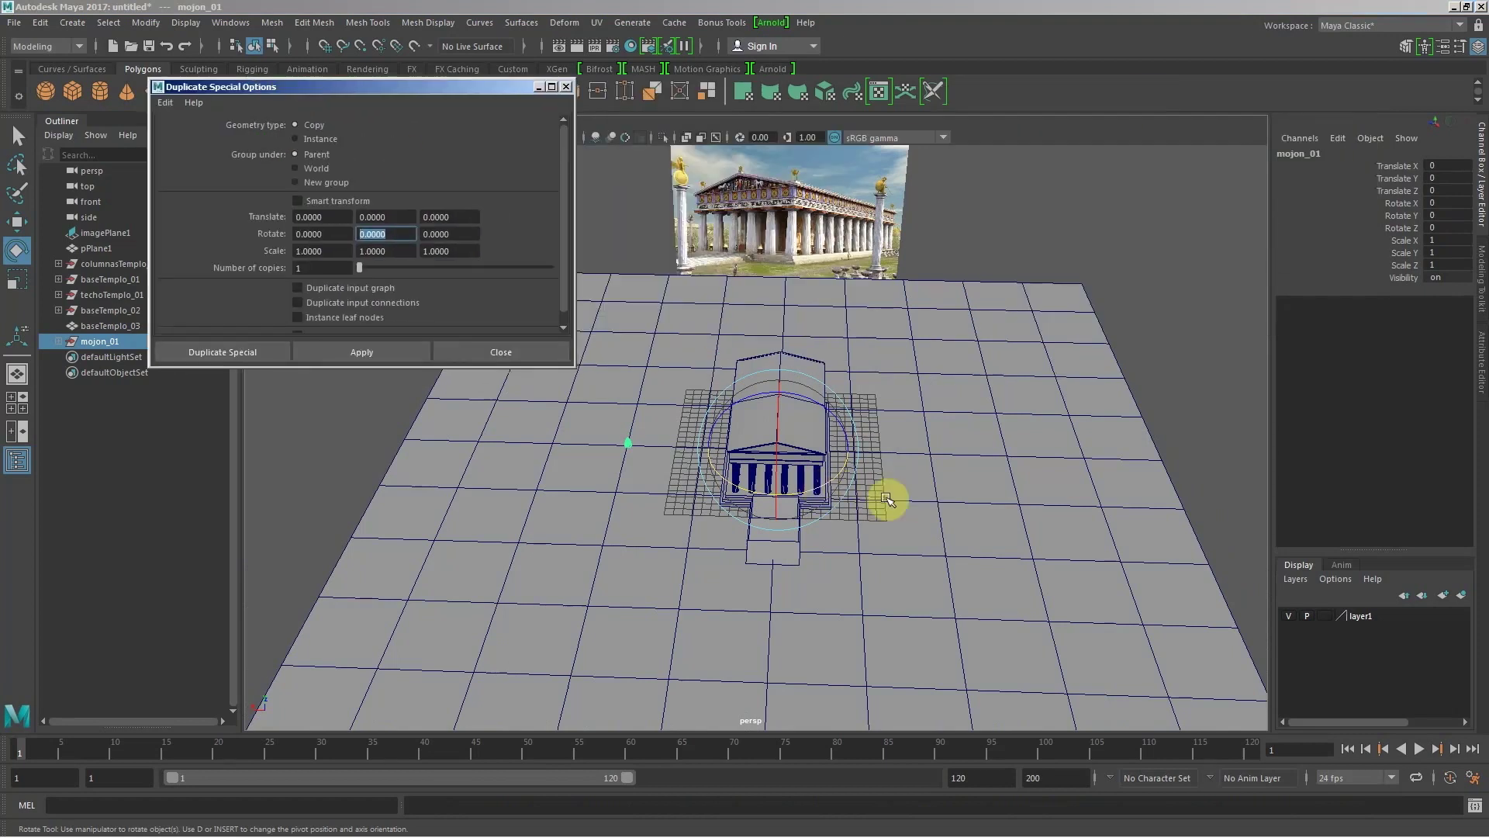
mouse_move(891, 499)
middle_down()
mouse_move(1093, 486)
mouse_move(995, 497)
middle_up()
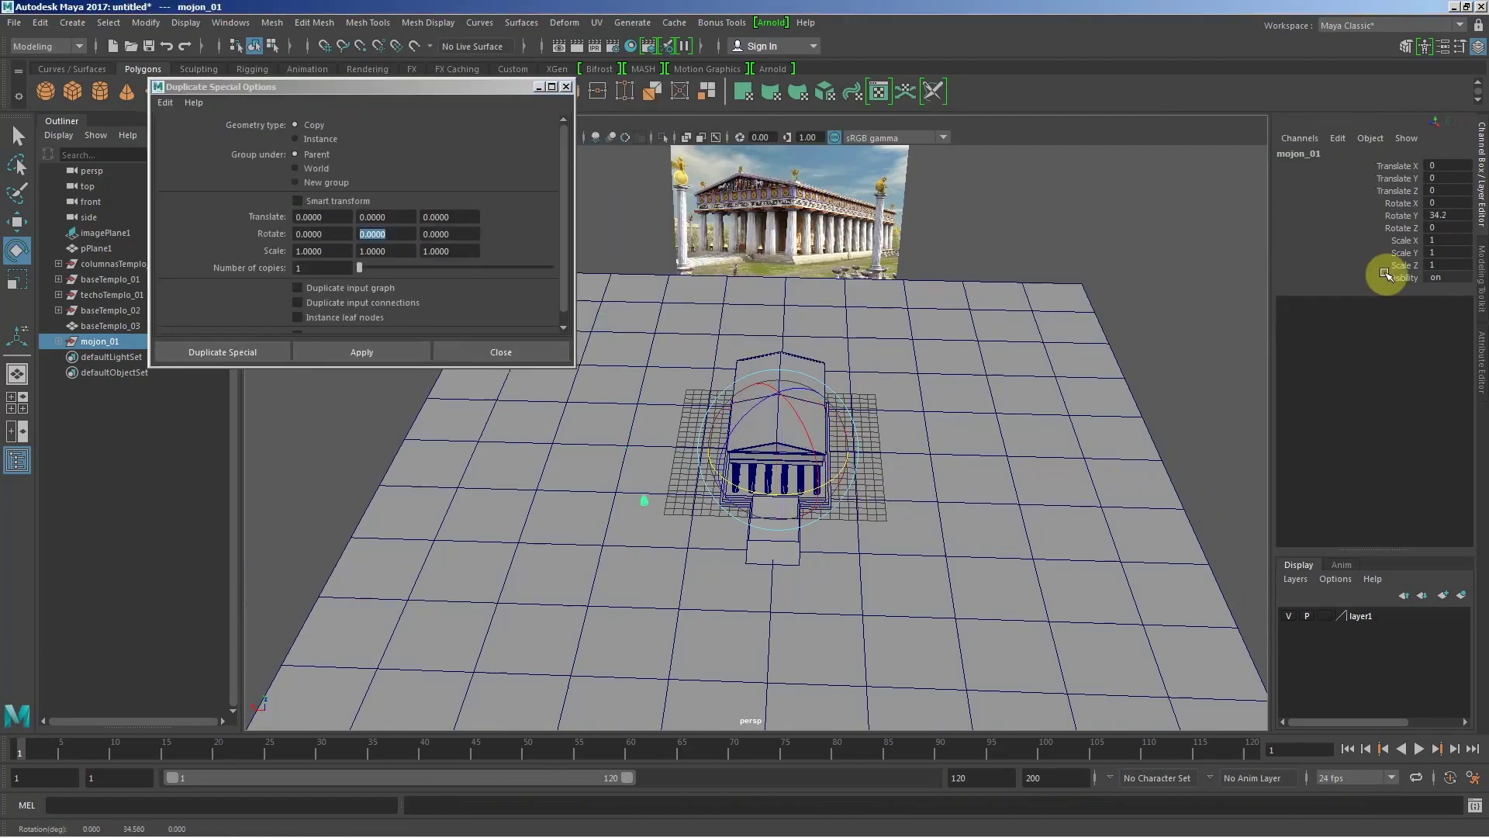
click(1400, 216)
mouse_move(1260, 303)
middle_down()
mouse_move(1058, 292)
mouse_move(1203, 293)
mouse_move(1172, 294)
mouse_move(1474, 216)
middle_up()
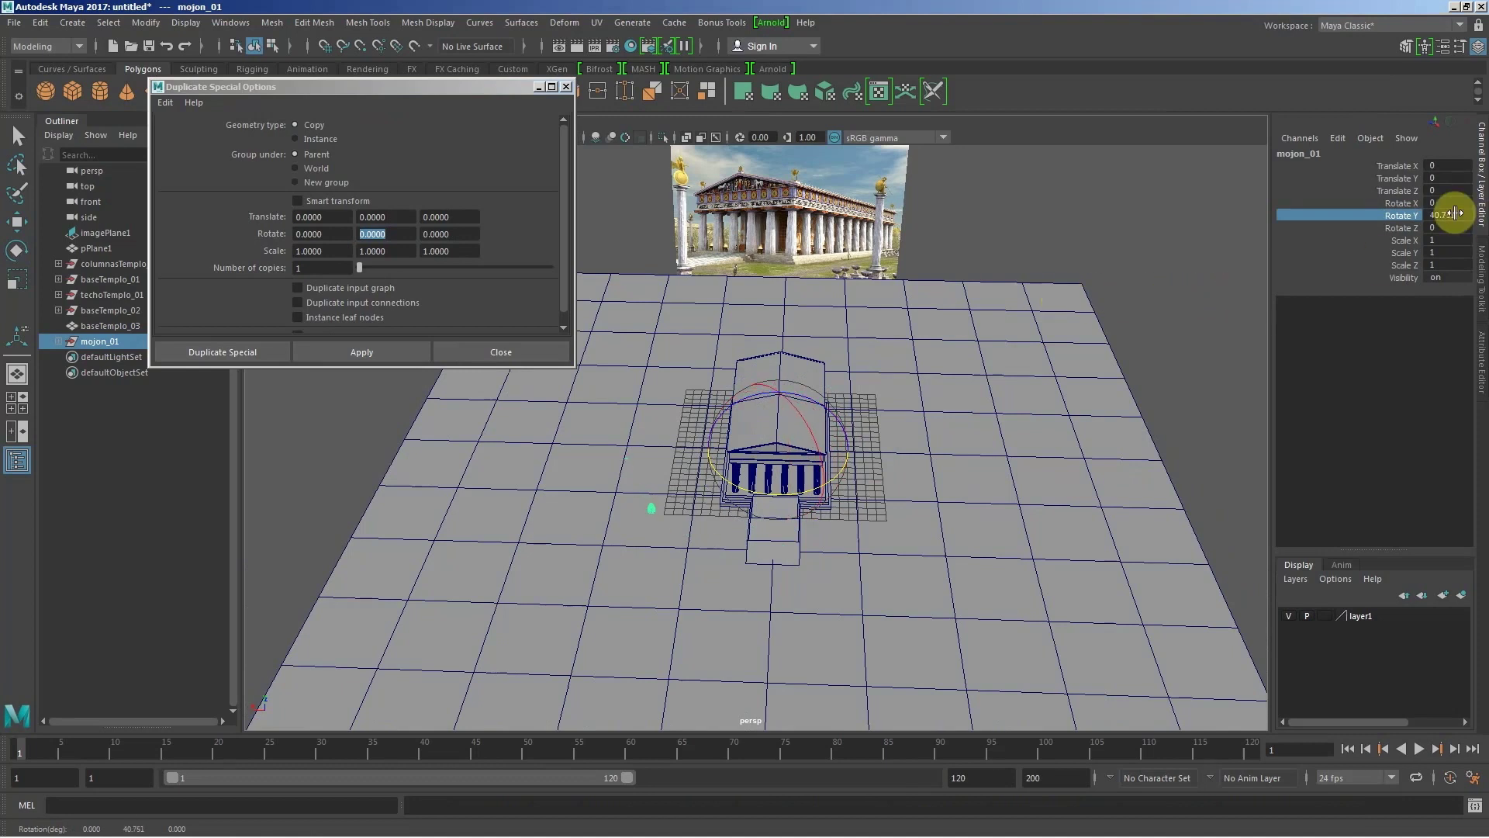
double_click(1450, 215)
text(0)
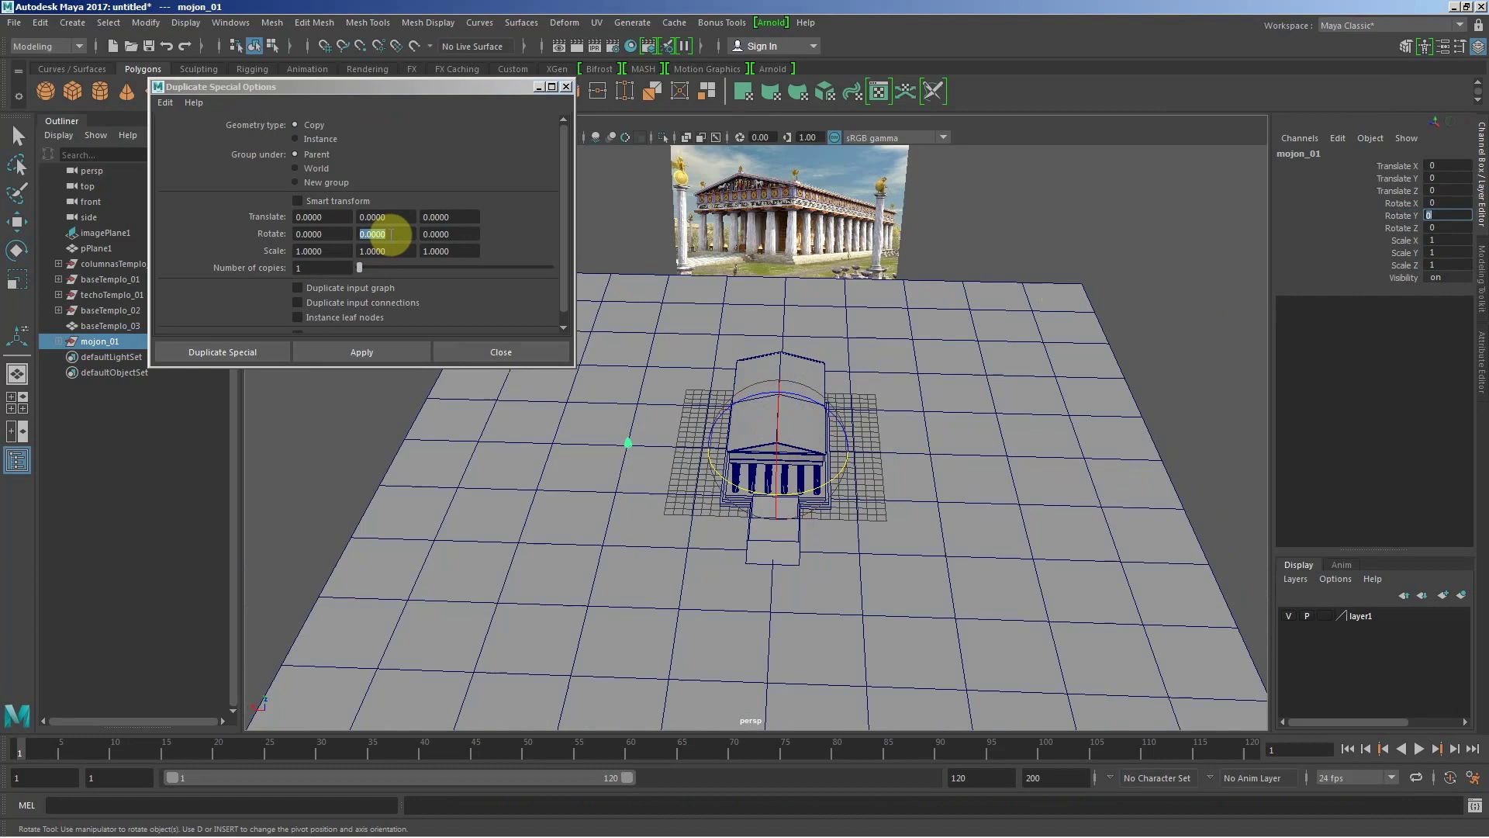
click(372, 234)
drag(472, 91, 546, 101)
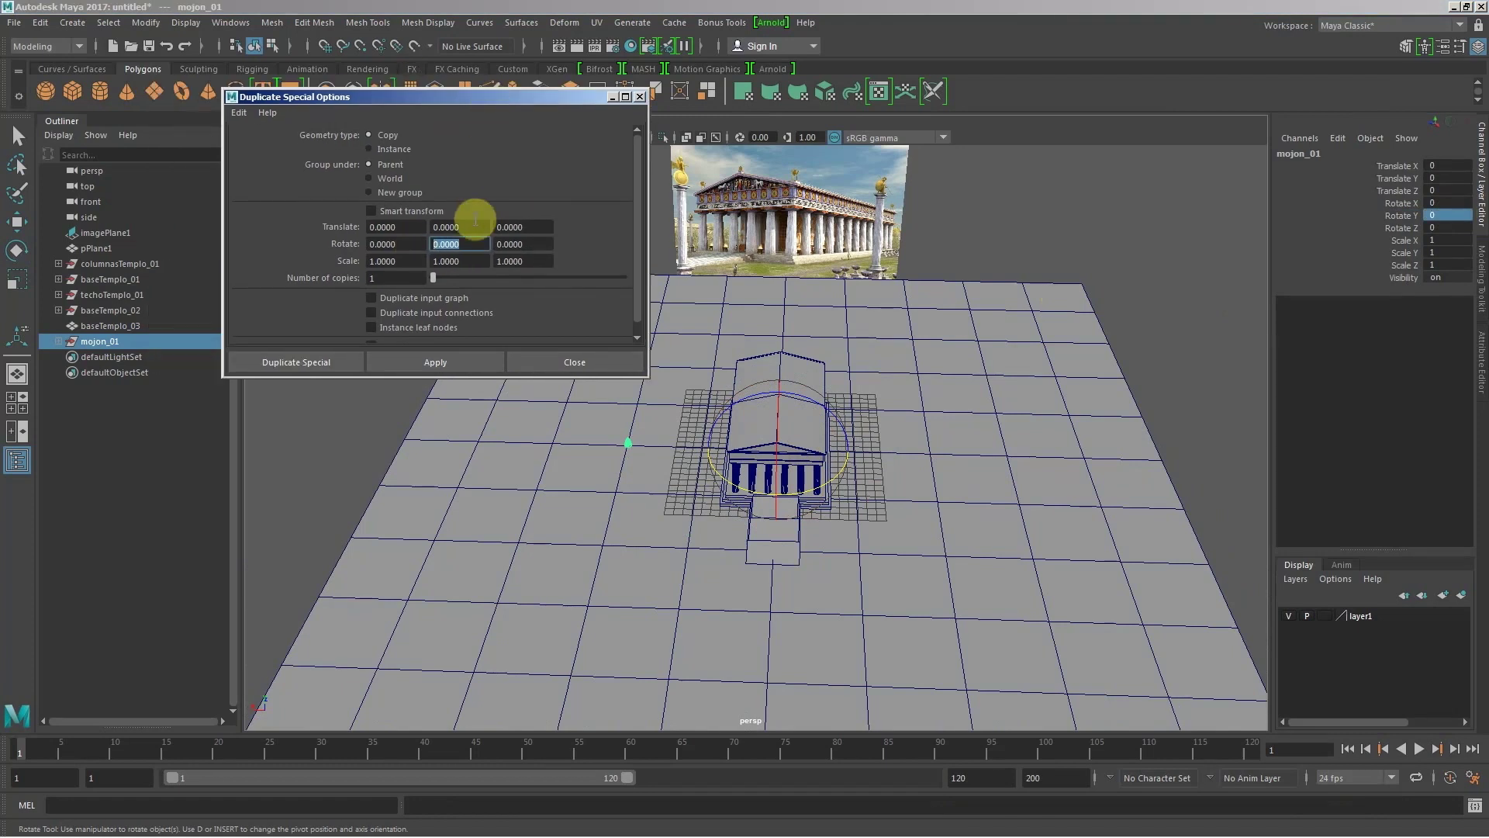
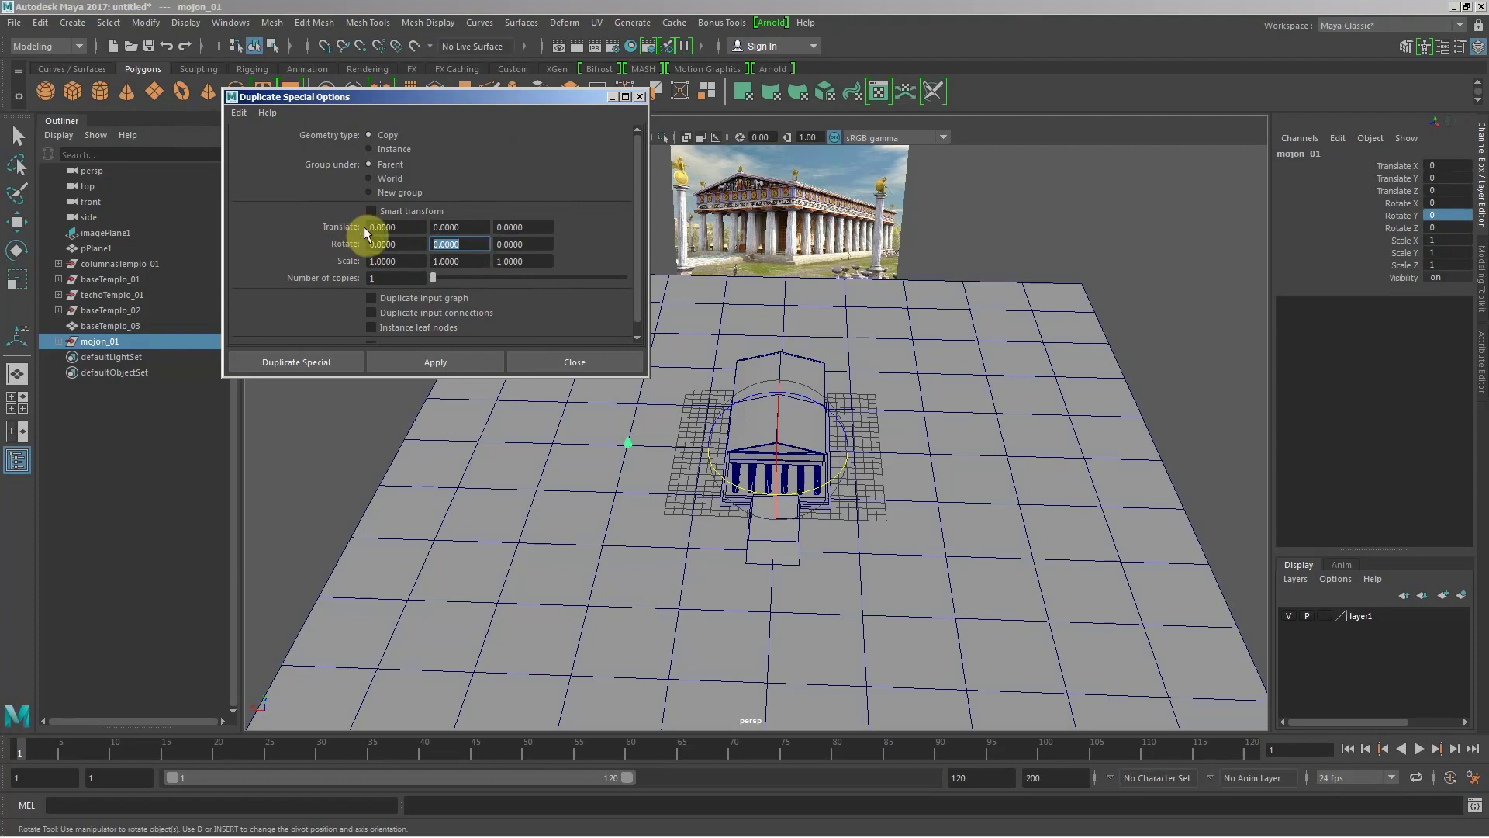
Step: Enter 30 as the Rotate Y value in Duplicate Special Options for mojon_01
text(30)
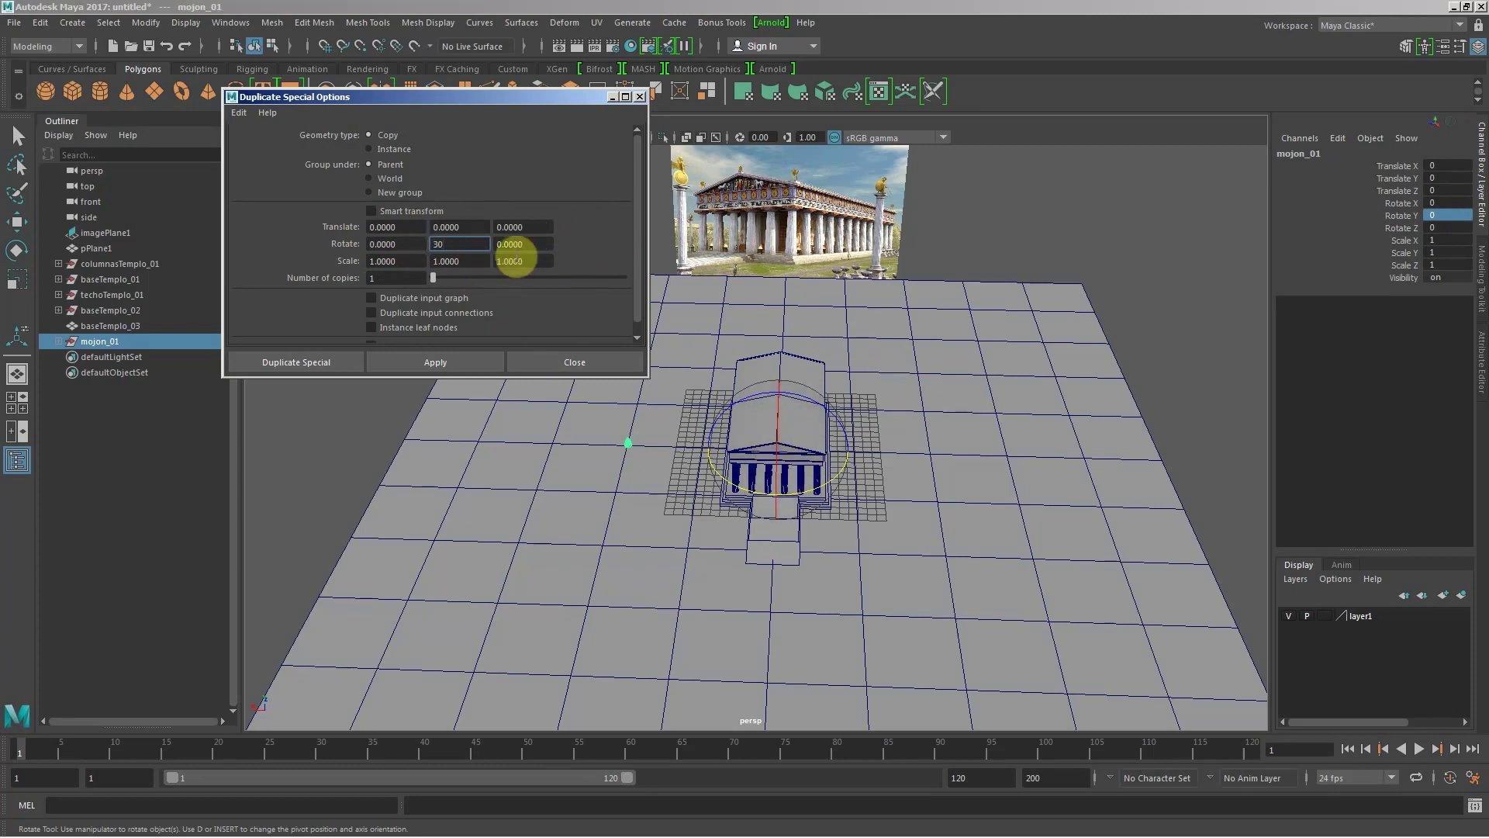
scroll(432, 316, down, 1)
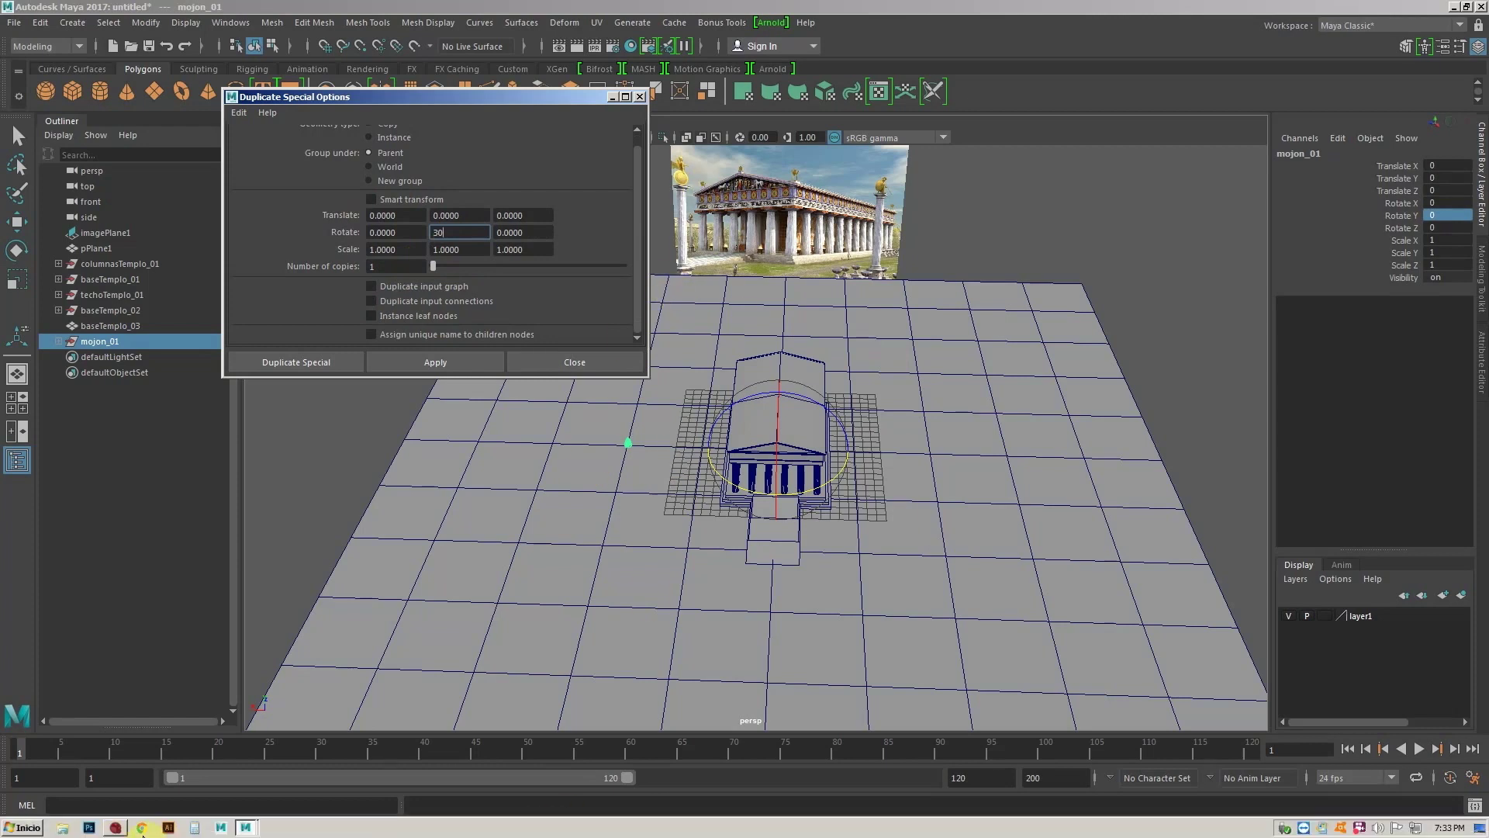
Step: Divide 360 by 30 in Windows Calculator to get 12, then return to Maya's Rotate Y field
click(195, 830)
click(195, 828)
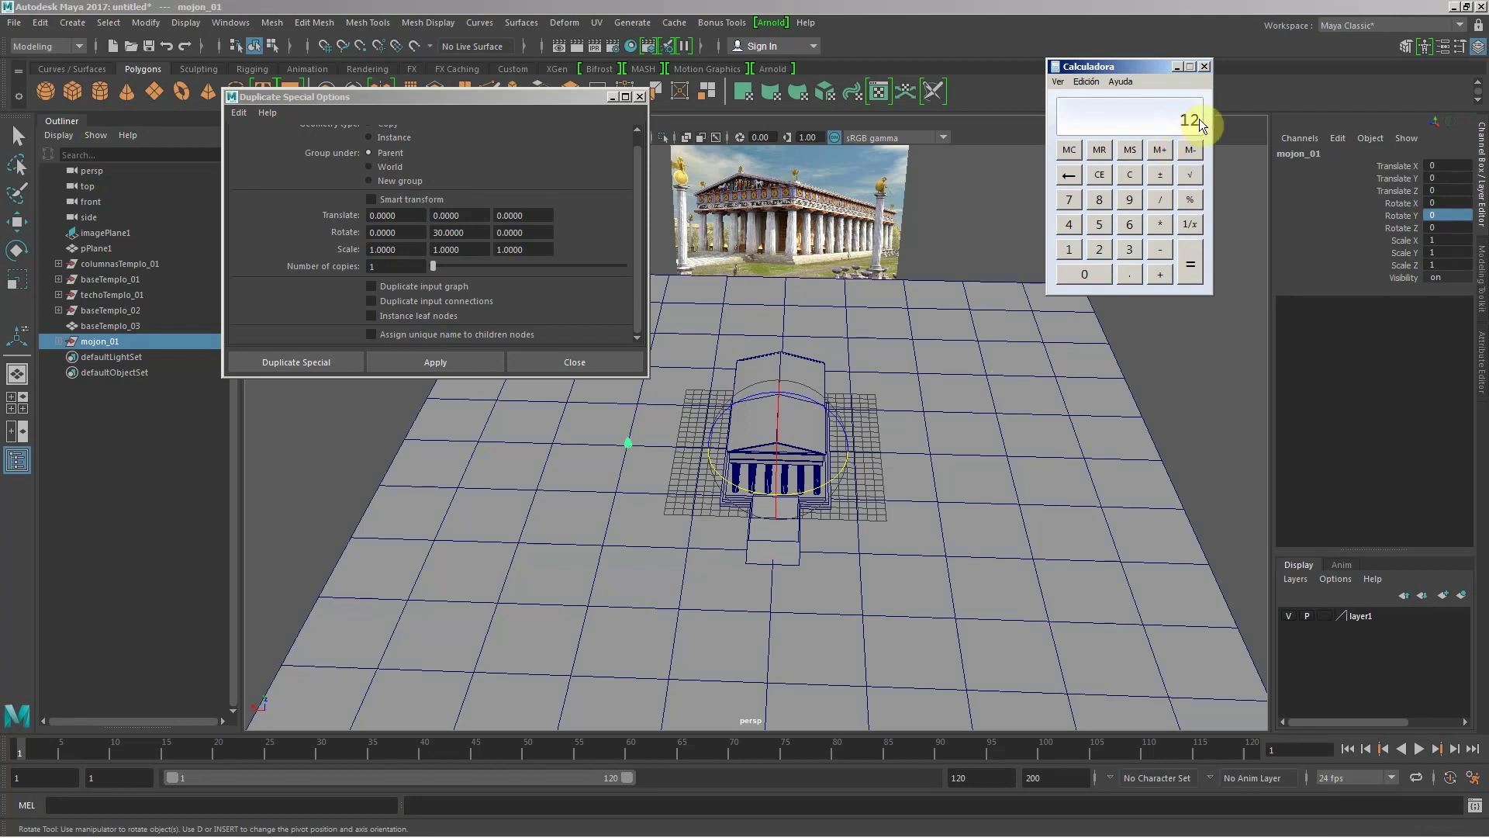
click(458, 232)
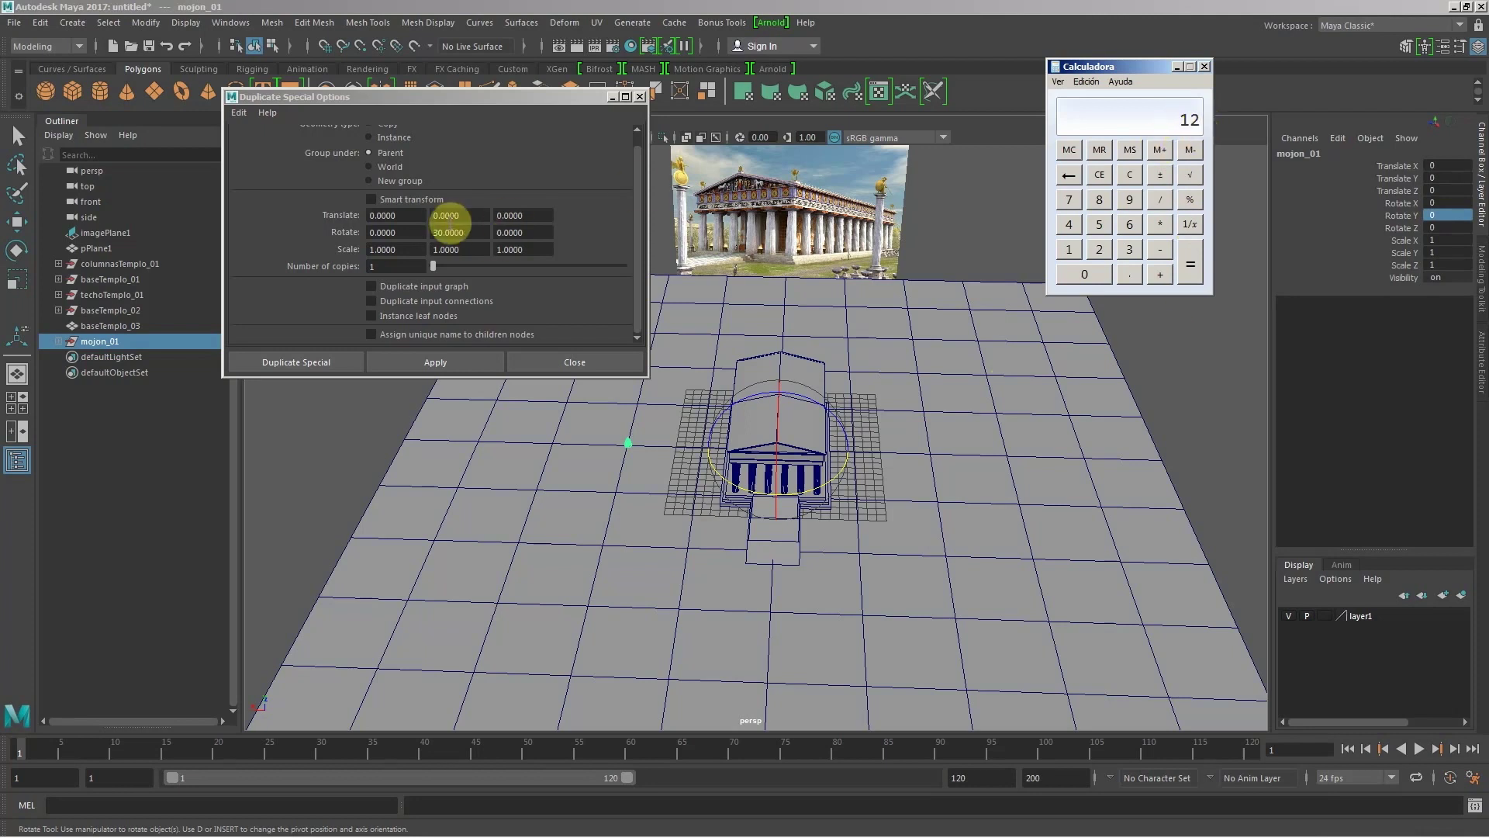
text(80)
key(Return)
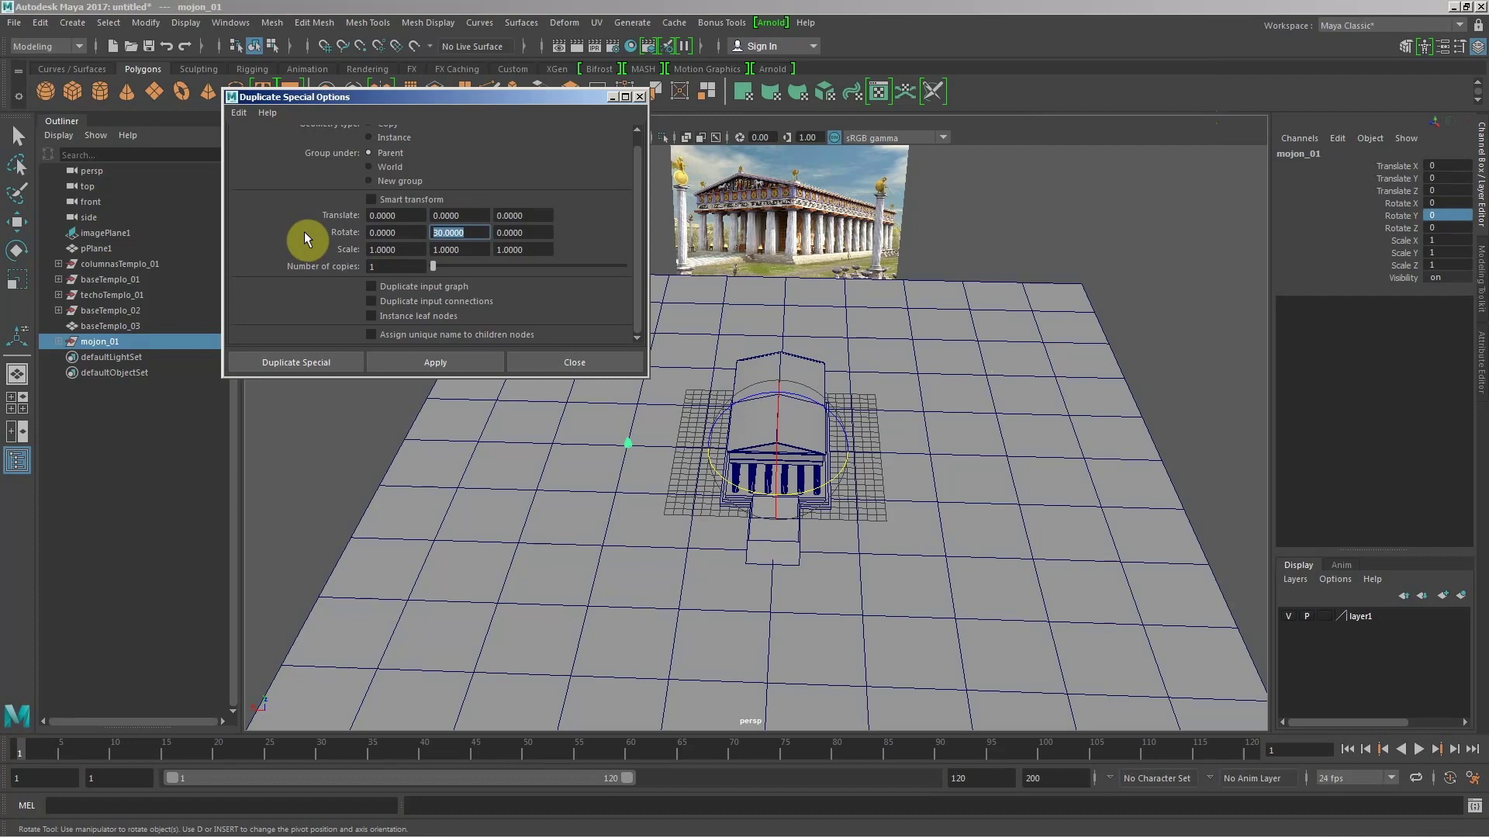
Step: Apply Duplicate Special with Rotate Y 15, 23 copies, grouped under World
text(15)
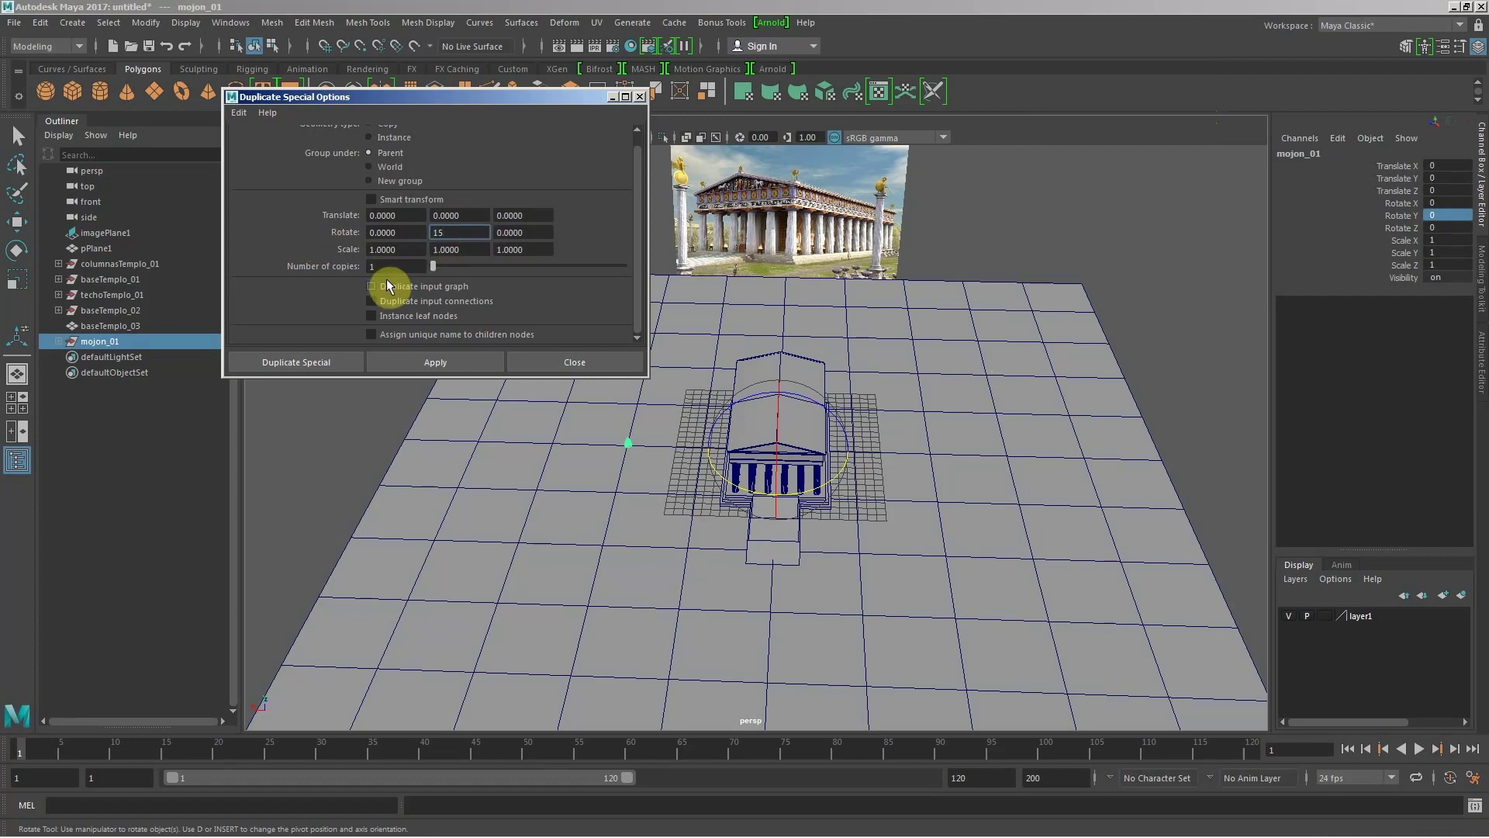
click(392, 267)
text(23)
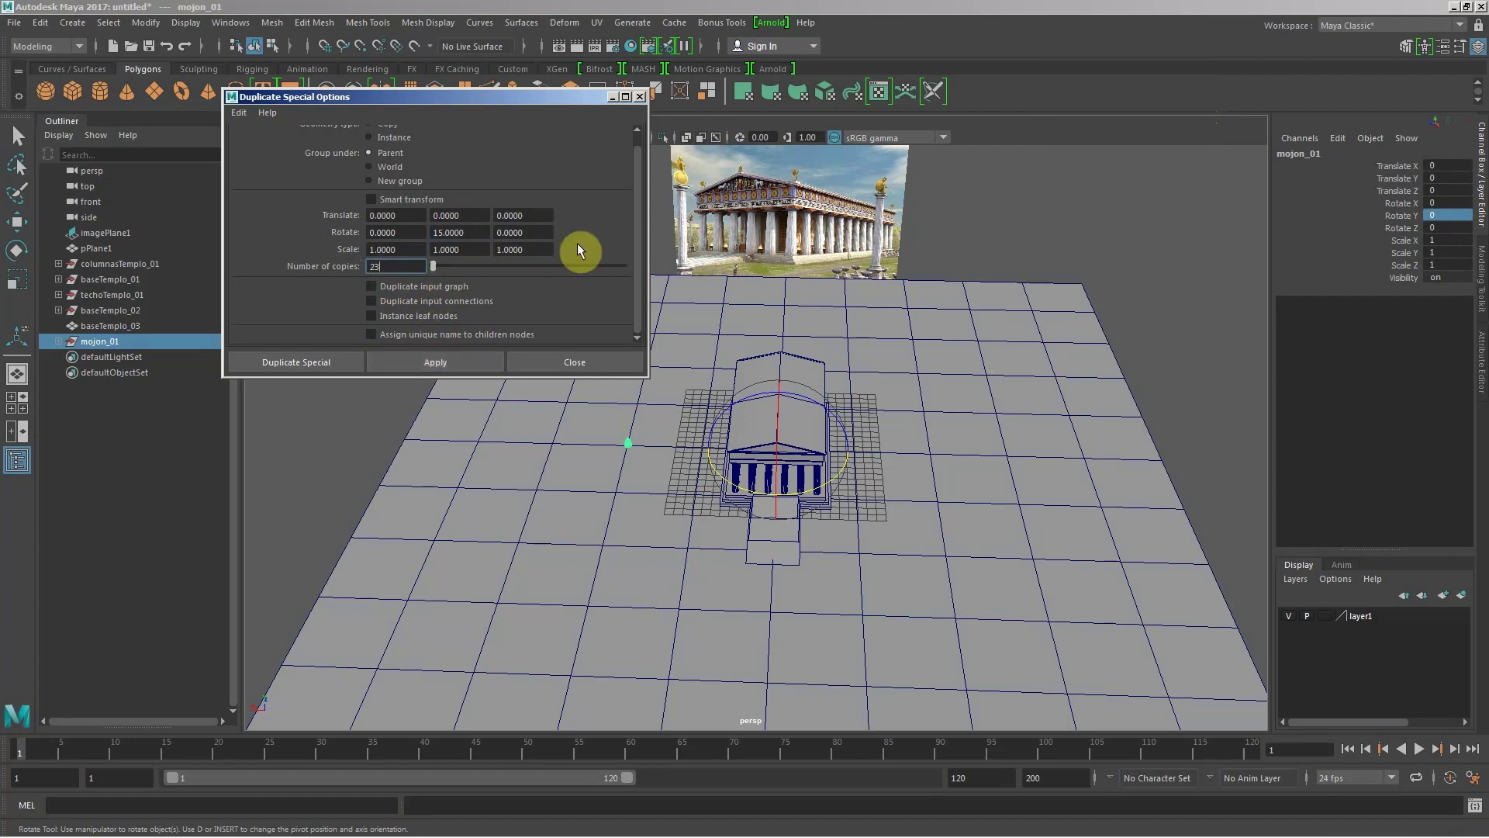
scroll(577, 244, up, 1)
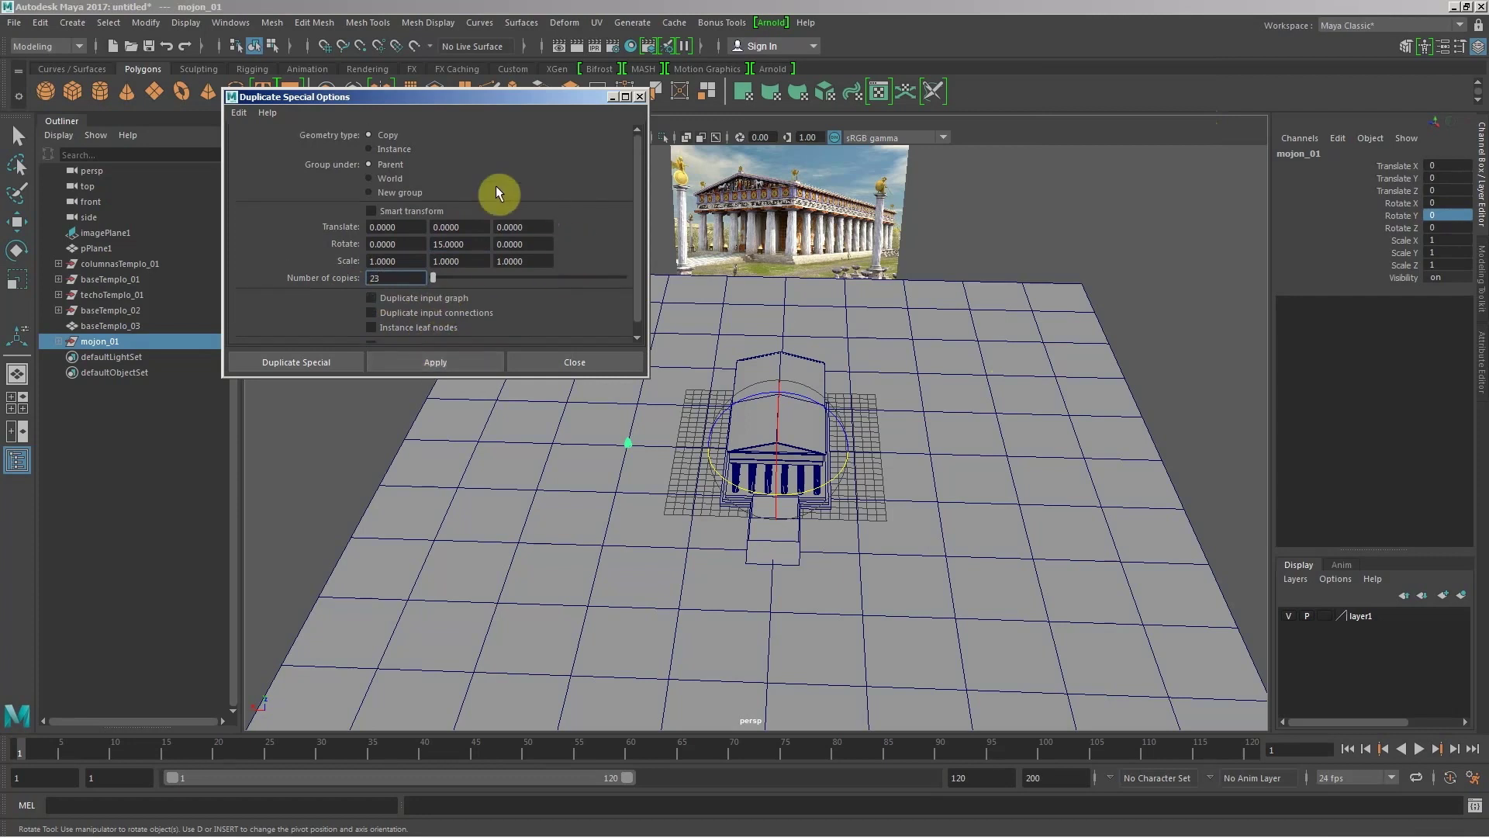
click(394, 178)
click(444, 363)
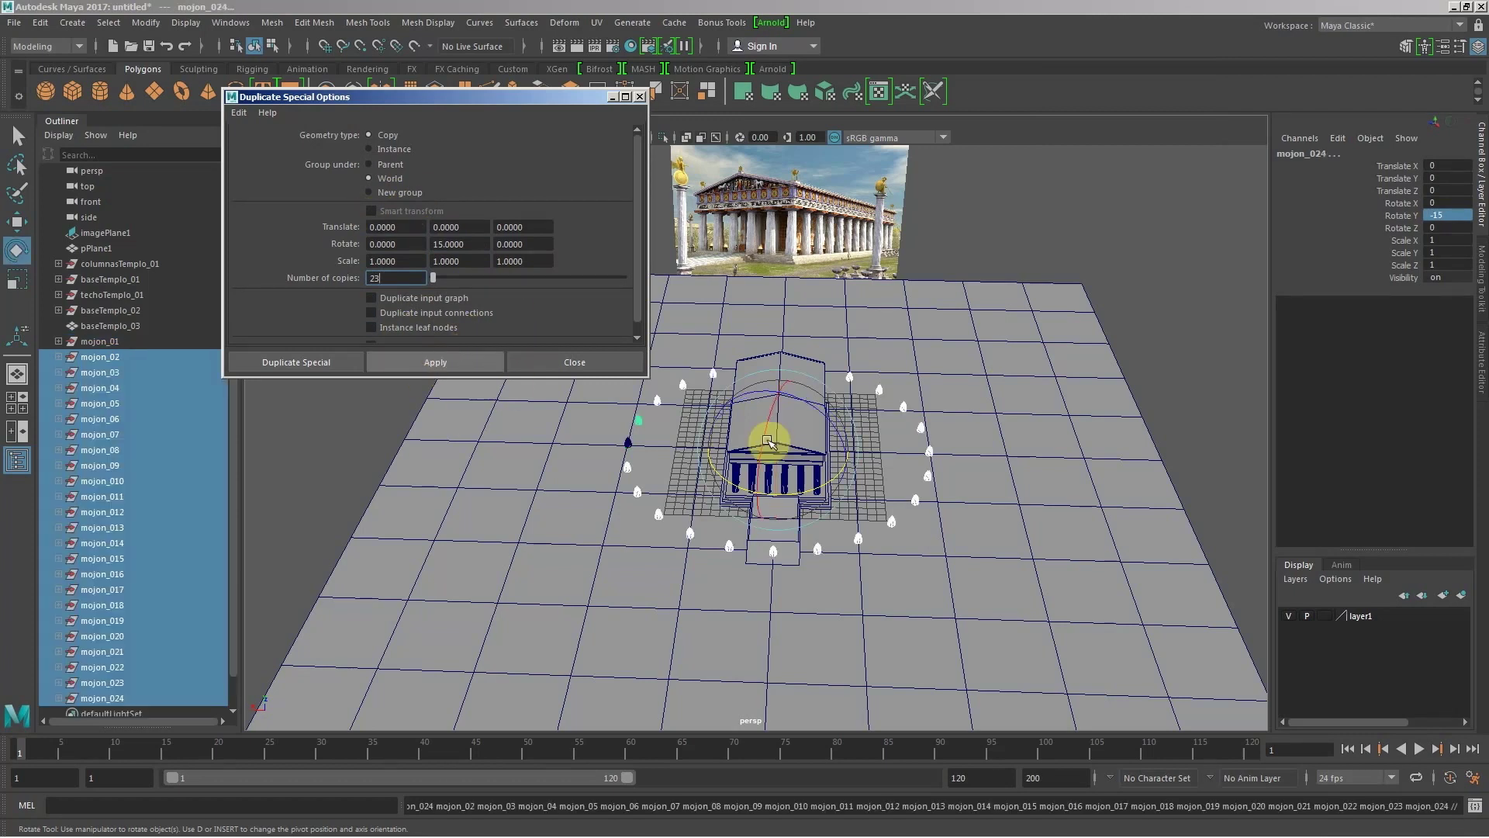
Step: Close the Duplicate Special Options window and deselect the new bollard copies
mouse_move(944, 498)
alt+mouse_down()
mouse_move(778, 481)
mouse_move(881, 486)
mouse_move(861, 486)
alt+mouse_up()
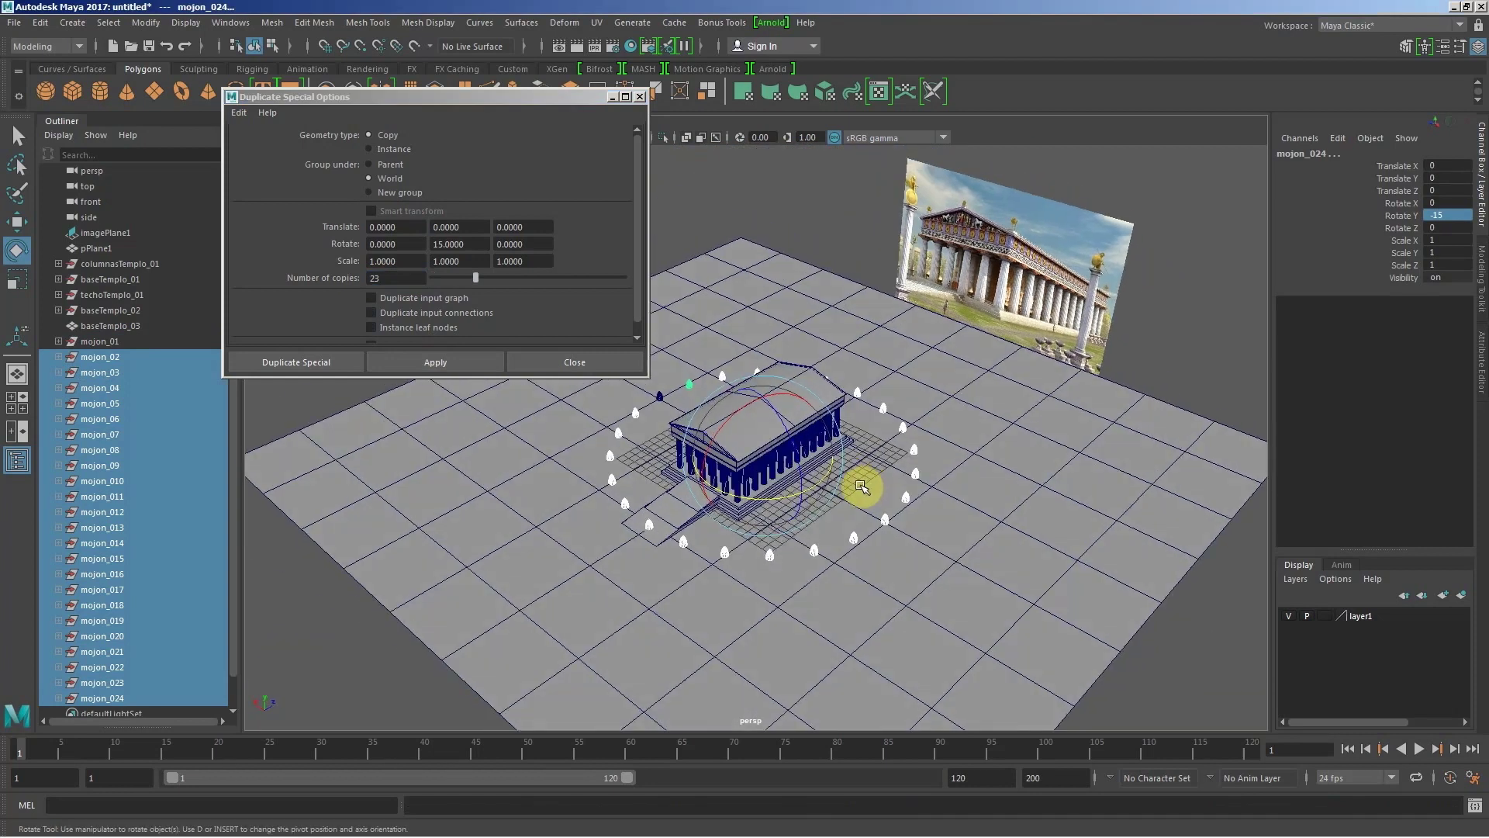
key(w)
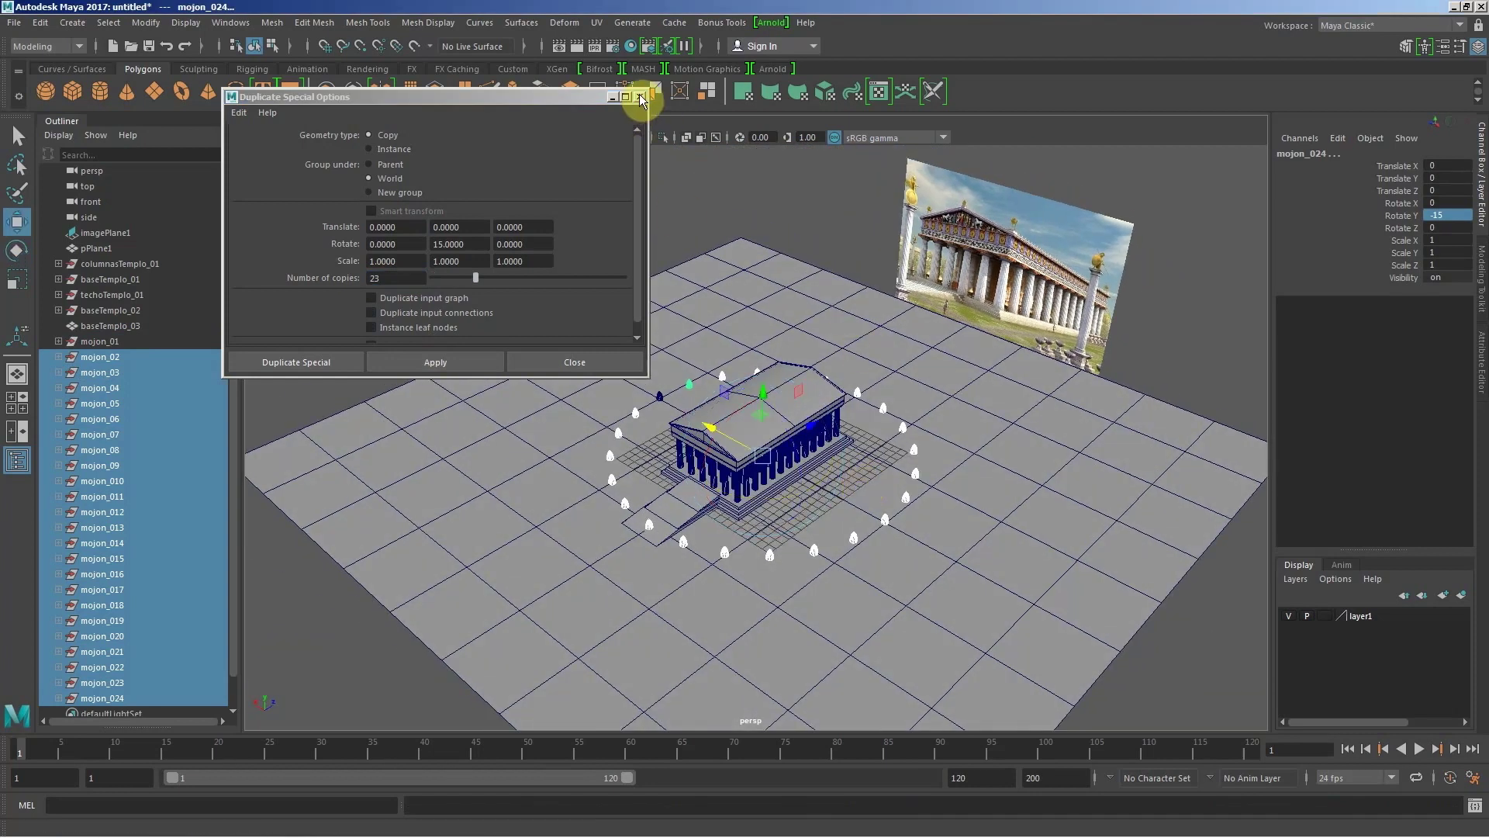
click(650, 116)
click(672, 163)
click(592, 217)
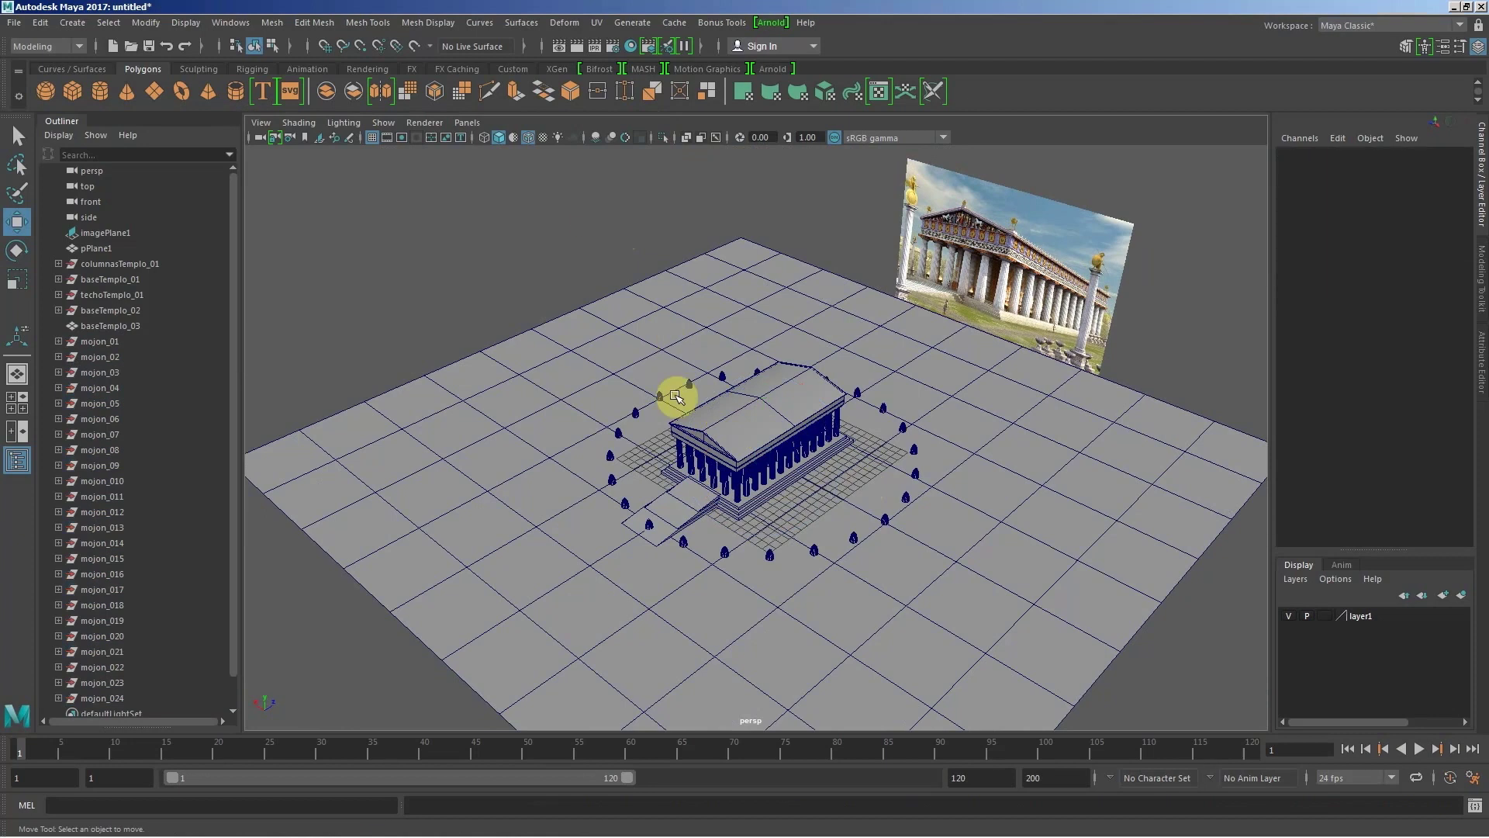
Step: Orbit around the temple and inspect the mojon_07 bollard beside the ramp
mouse_move(648, 397)
alt+mouse_down()
mouse_move(641, 425)
mouse_move(569, 419)
alt+mouse_up()
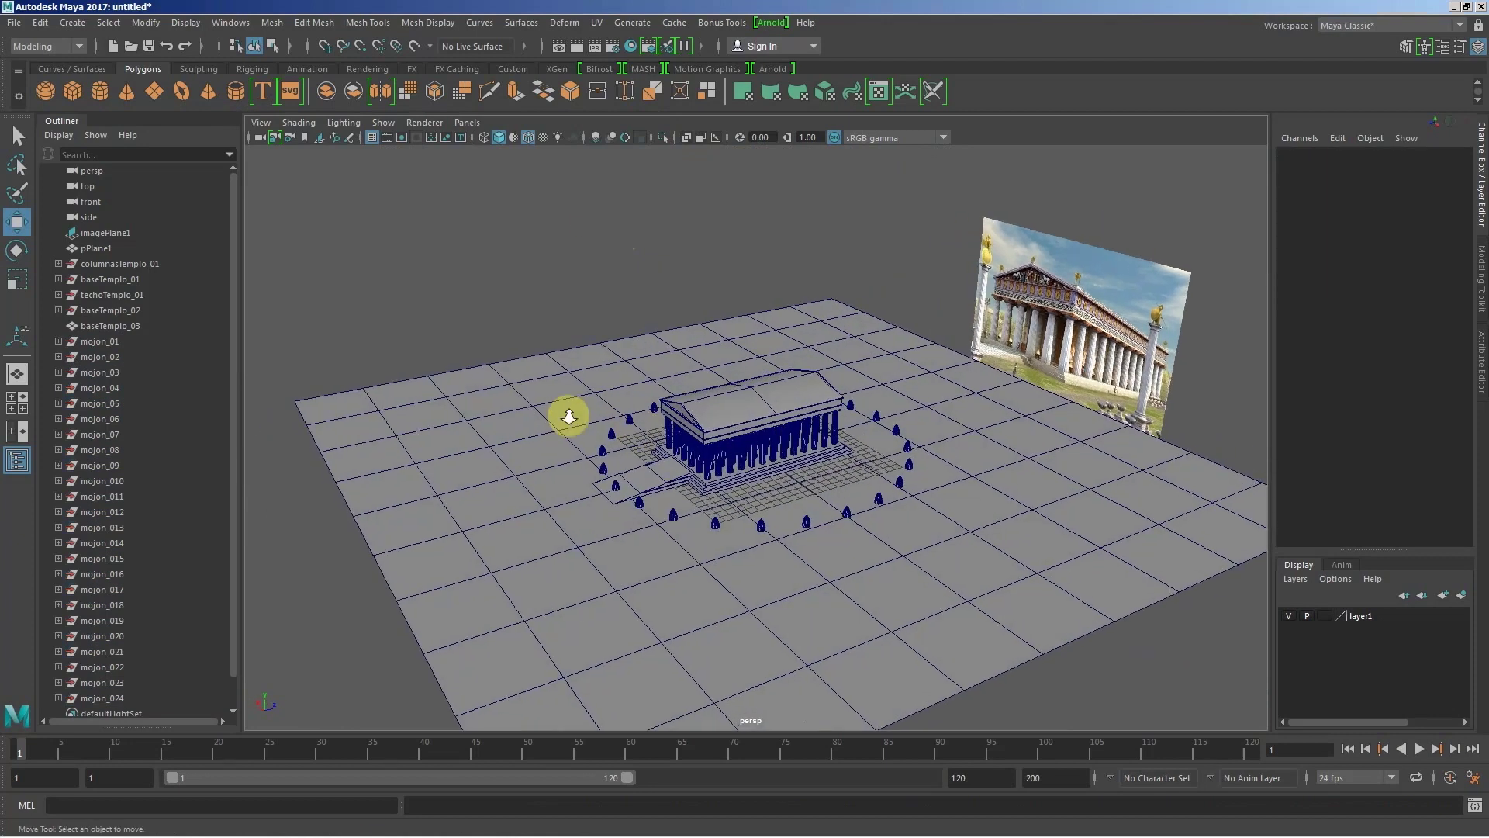
mouse_move(568, 419)
alt+right_down()
mouse_move(670, 471)
mouse_move(582, 416)
alt+right_up()
alt+drag(581, 416, 532, 525)
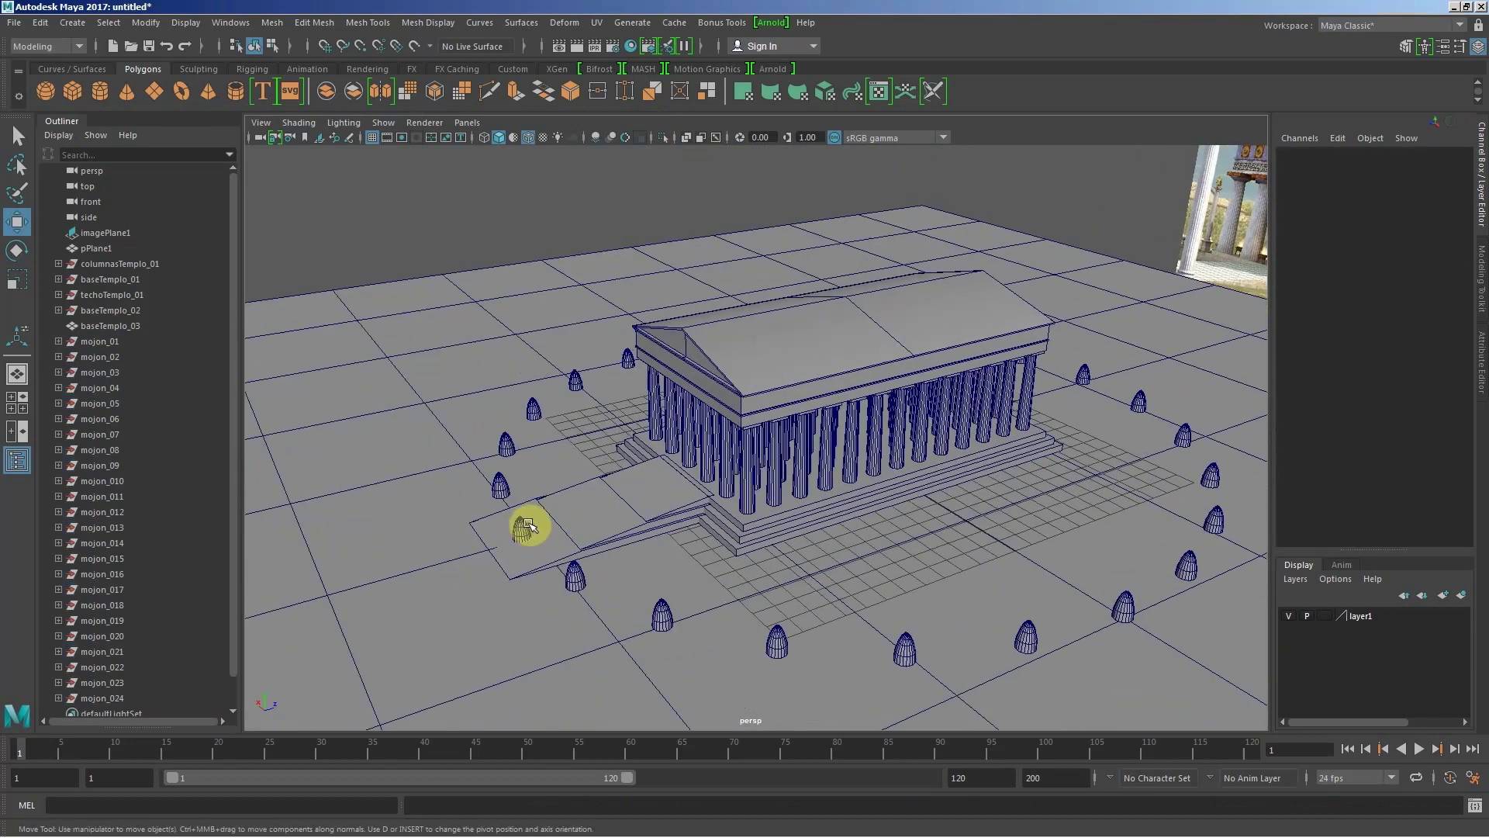
click(532, 527)
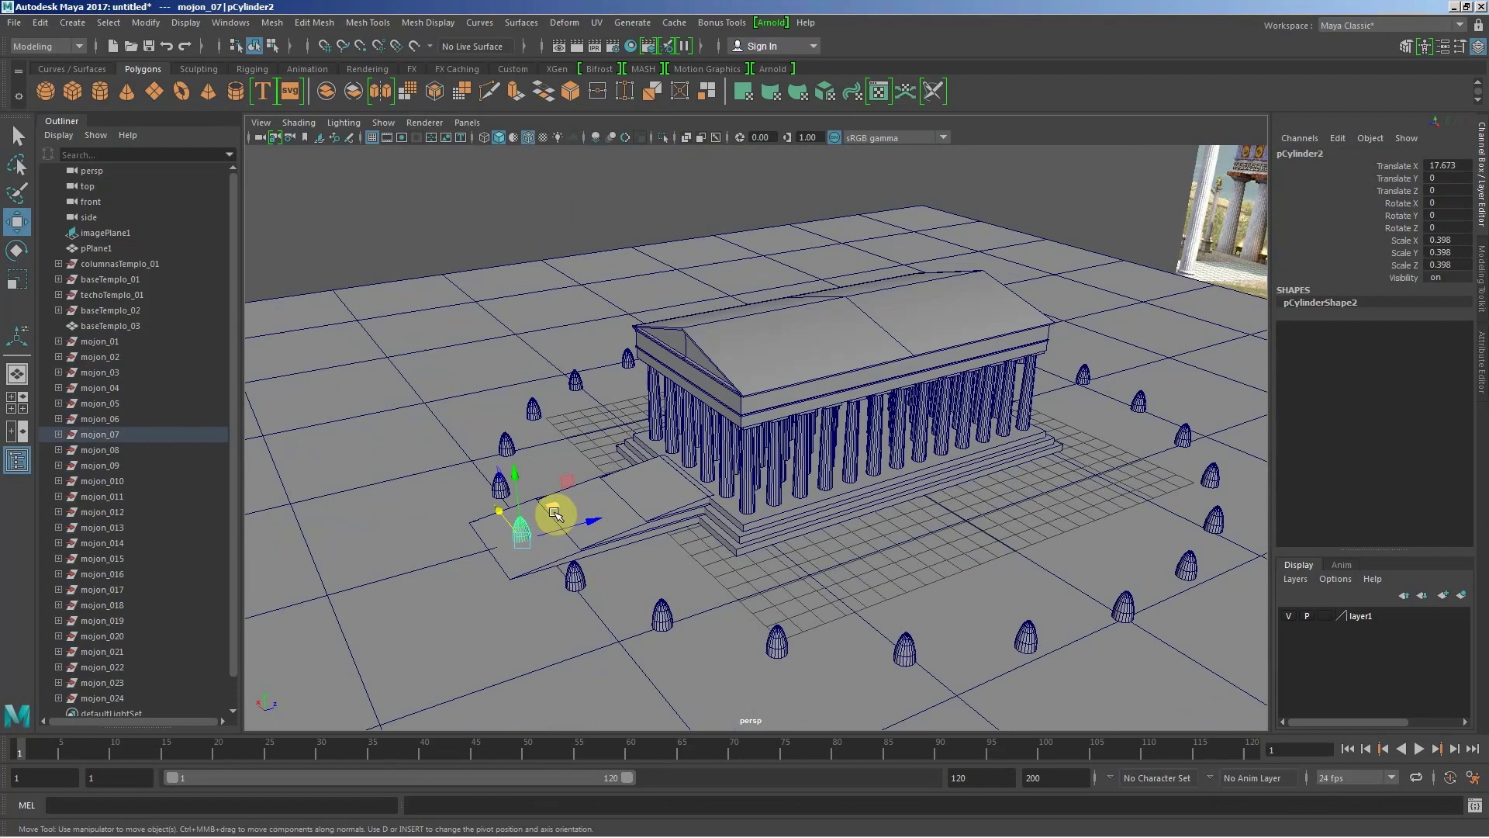
key(Up)
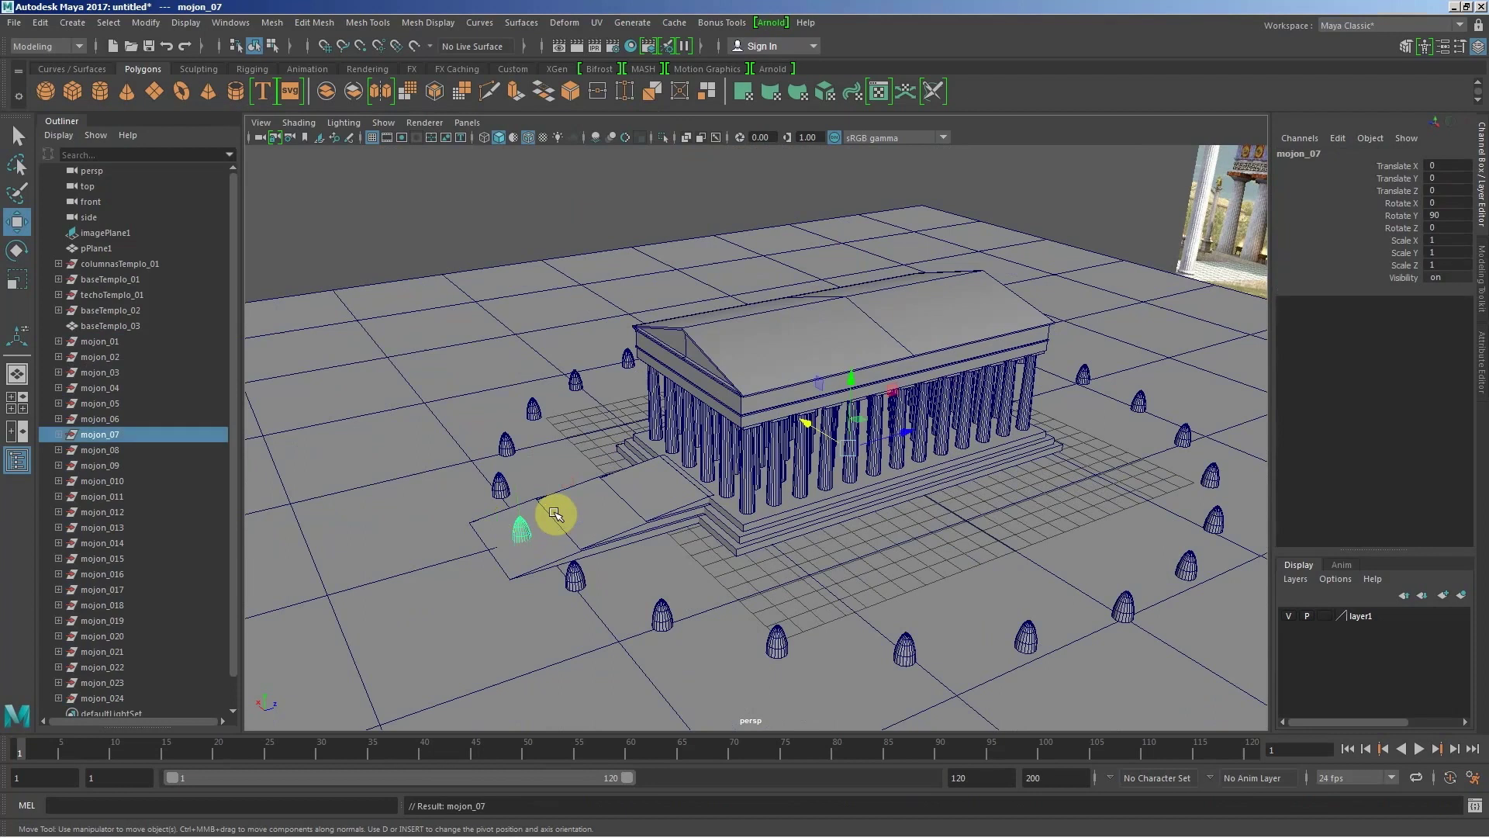
click(556, 514)
mouse_move(598, 508)
alt+mouse_down()
mouse_move(620, 510)
mouse_move(605, 492)
mouse_move(687, 491)
mouse_move(655, 505)
mouse_move(673, 500)
mouse_move(667, 528)
alt+mouse_up()
click(298, 123)
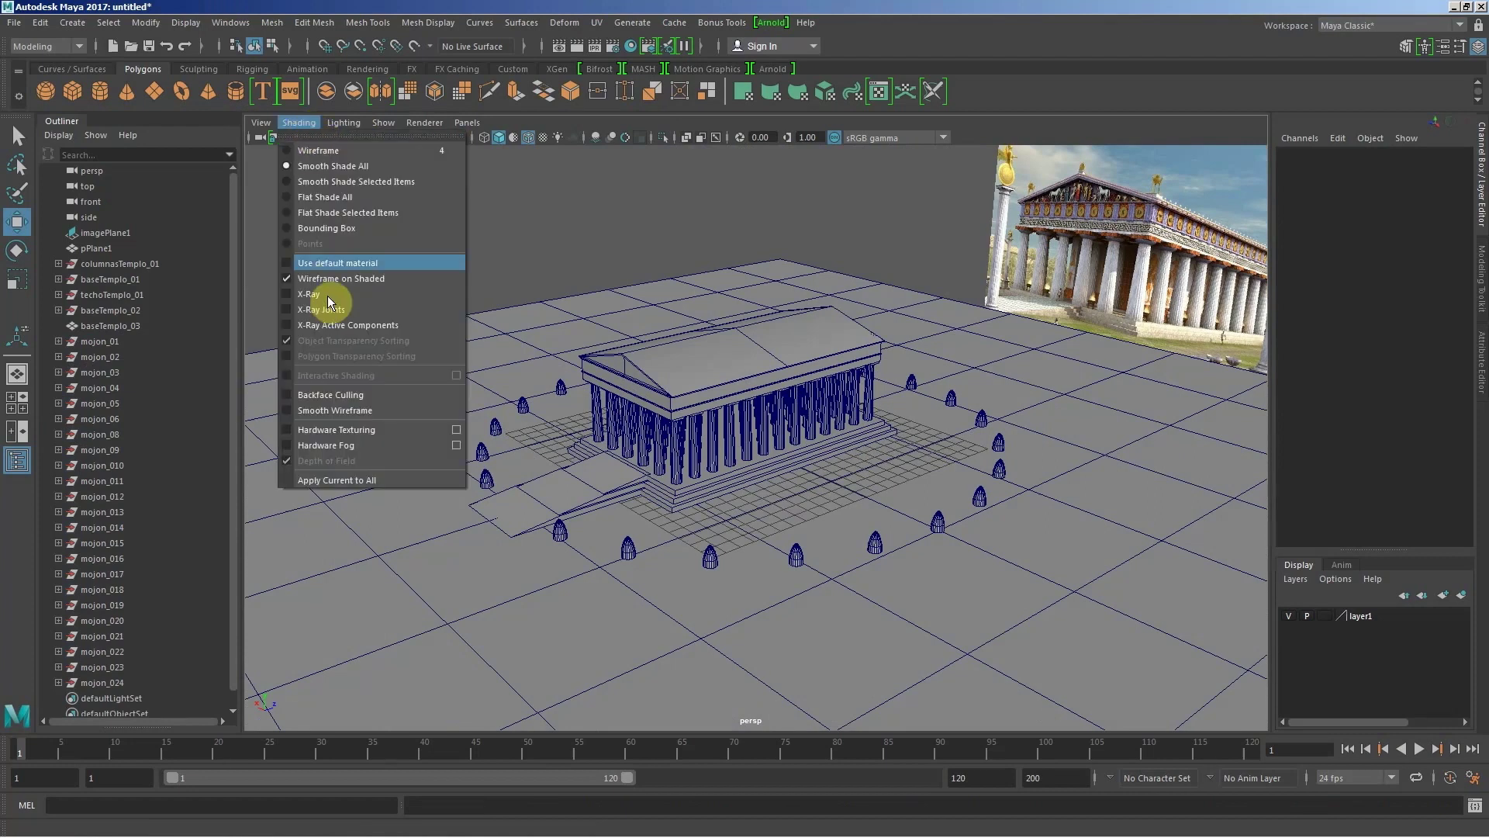
Step: Turn off wireframe on shaded and expand Screen-space Ambient Occlusion in Viewport 2.0 settings
click(341, 278)
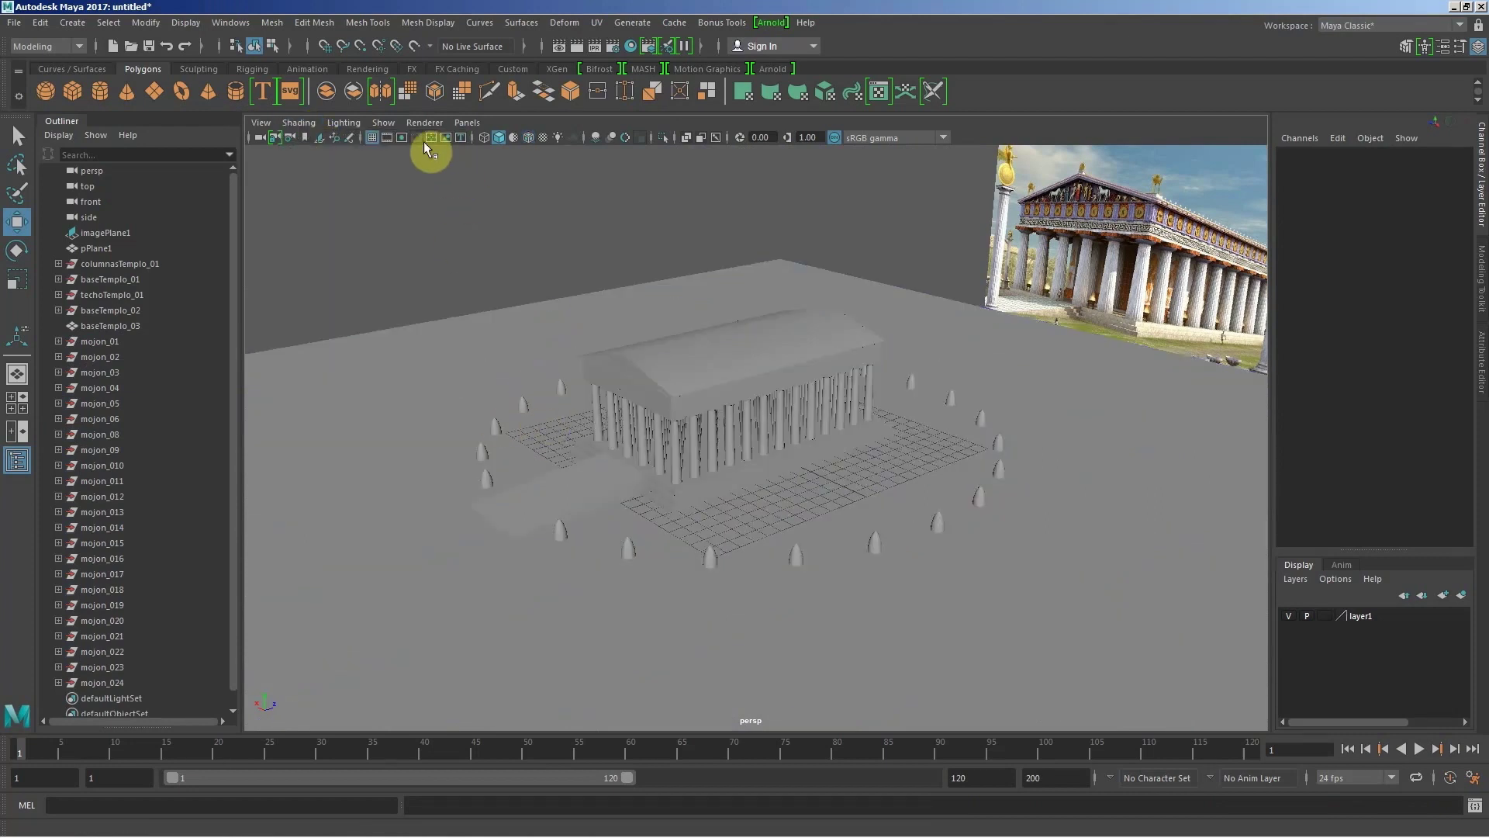
click(411, 123)
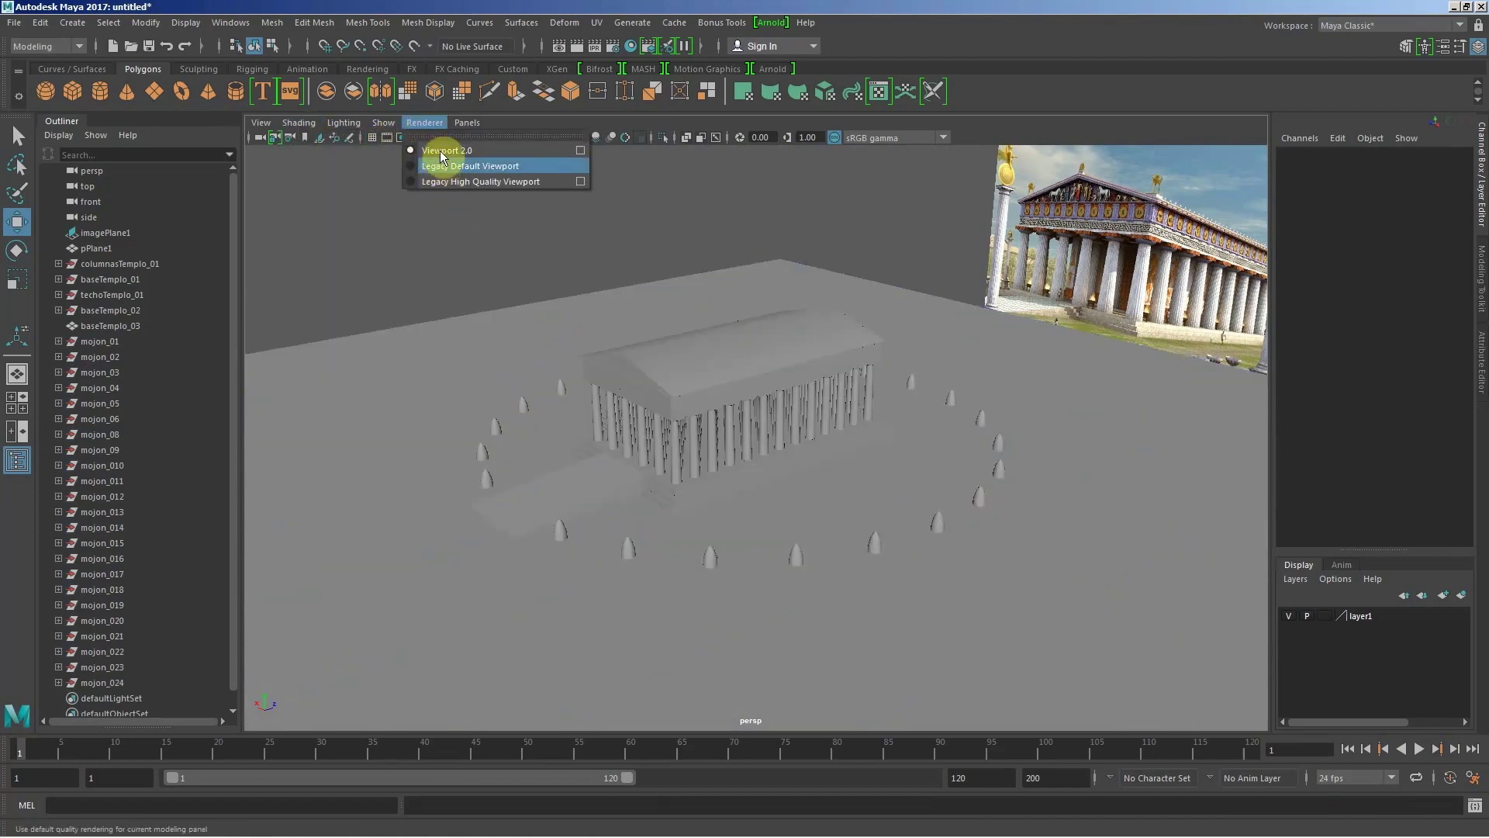
click(580, 150)
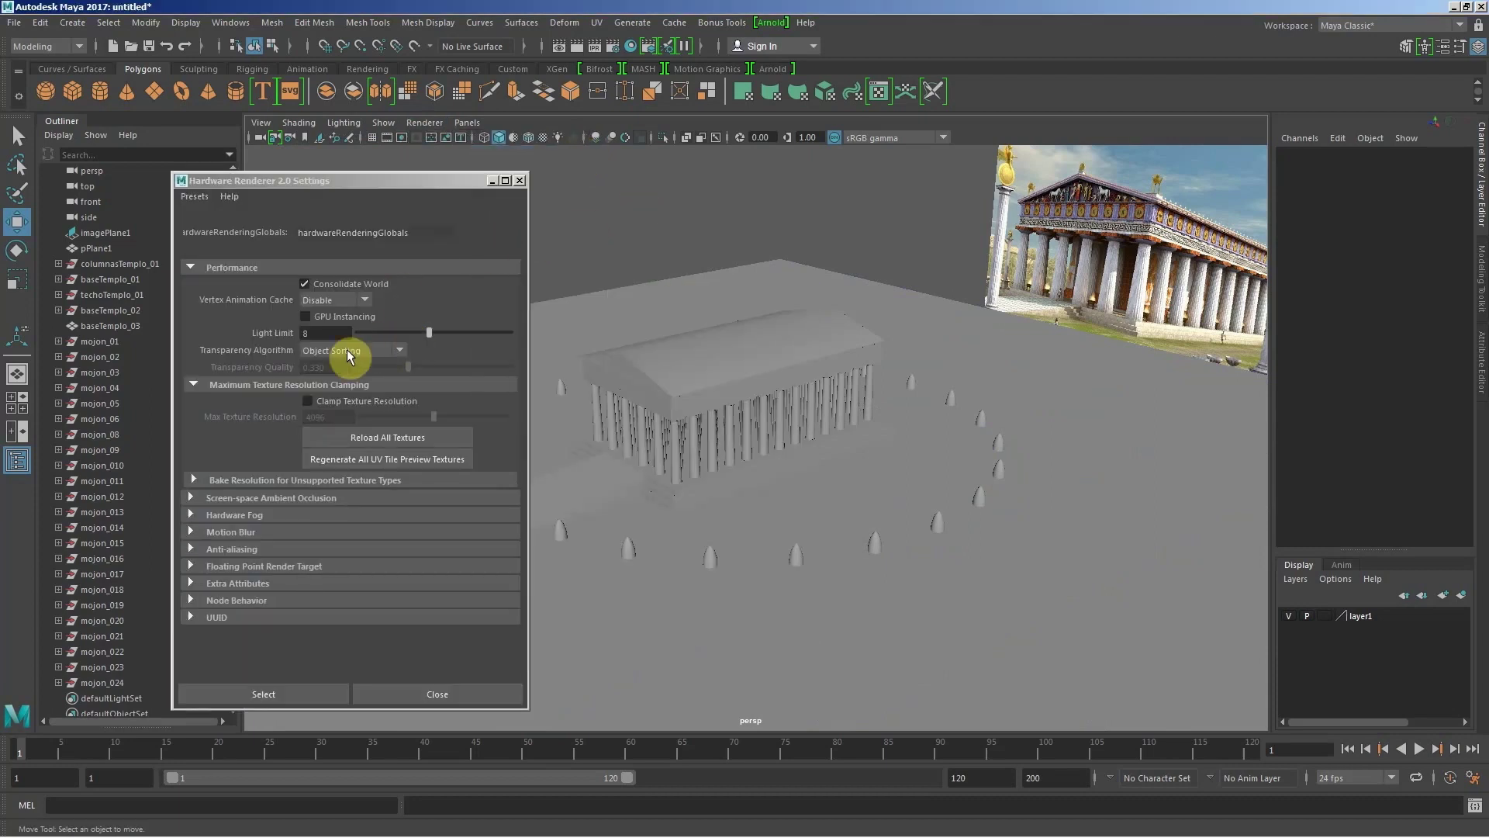
click(250, 497)
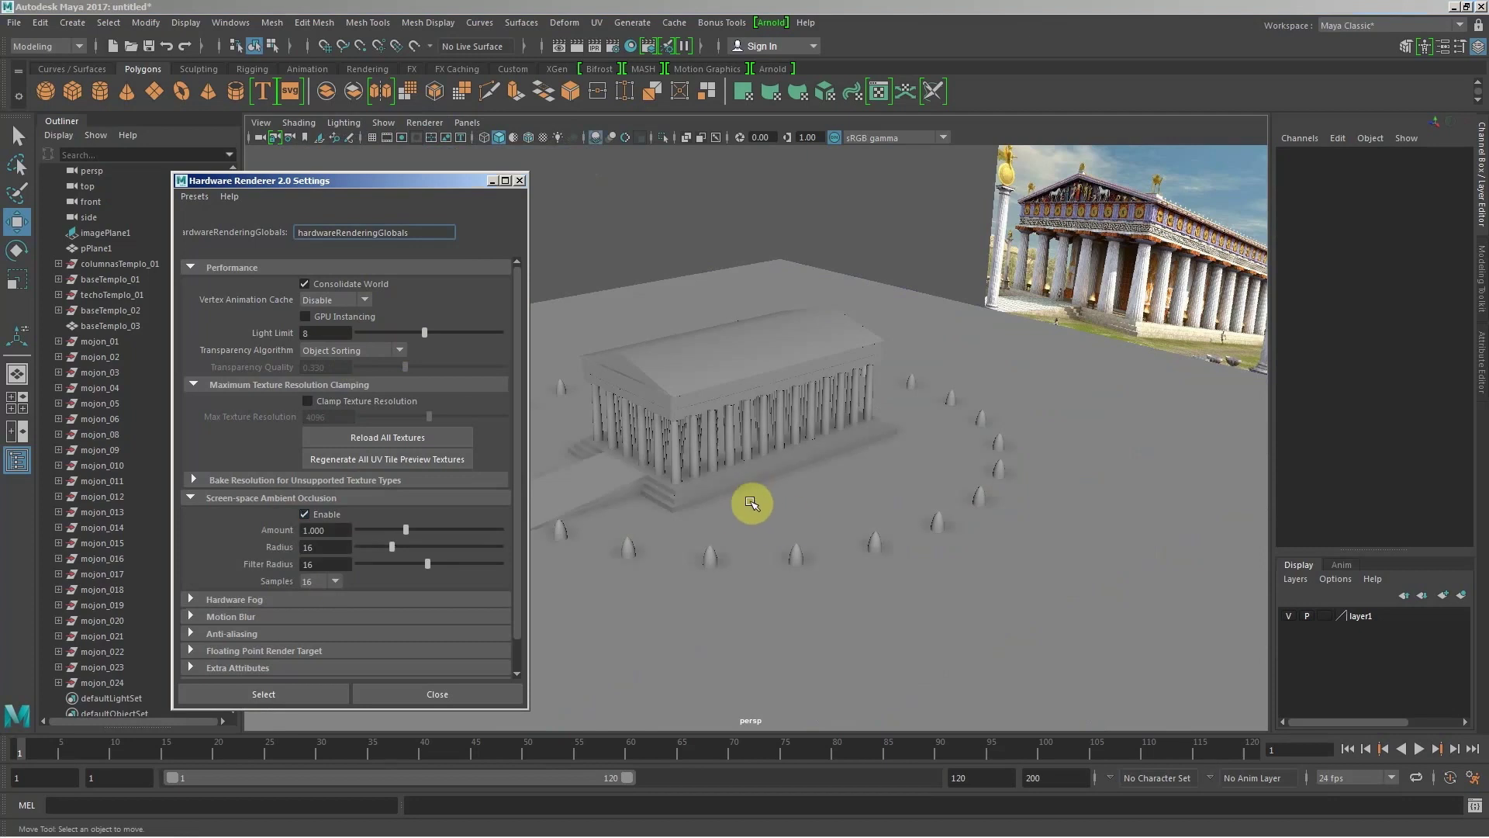
mouse_move(752, 505)
alt+mouse_down()
mouse_move(702, 509)
mouse_move(930, 419)
alt+mouse_up()
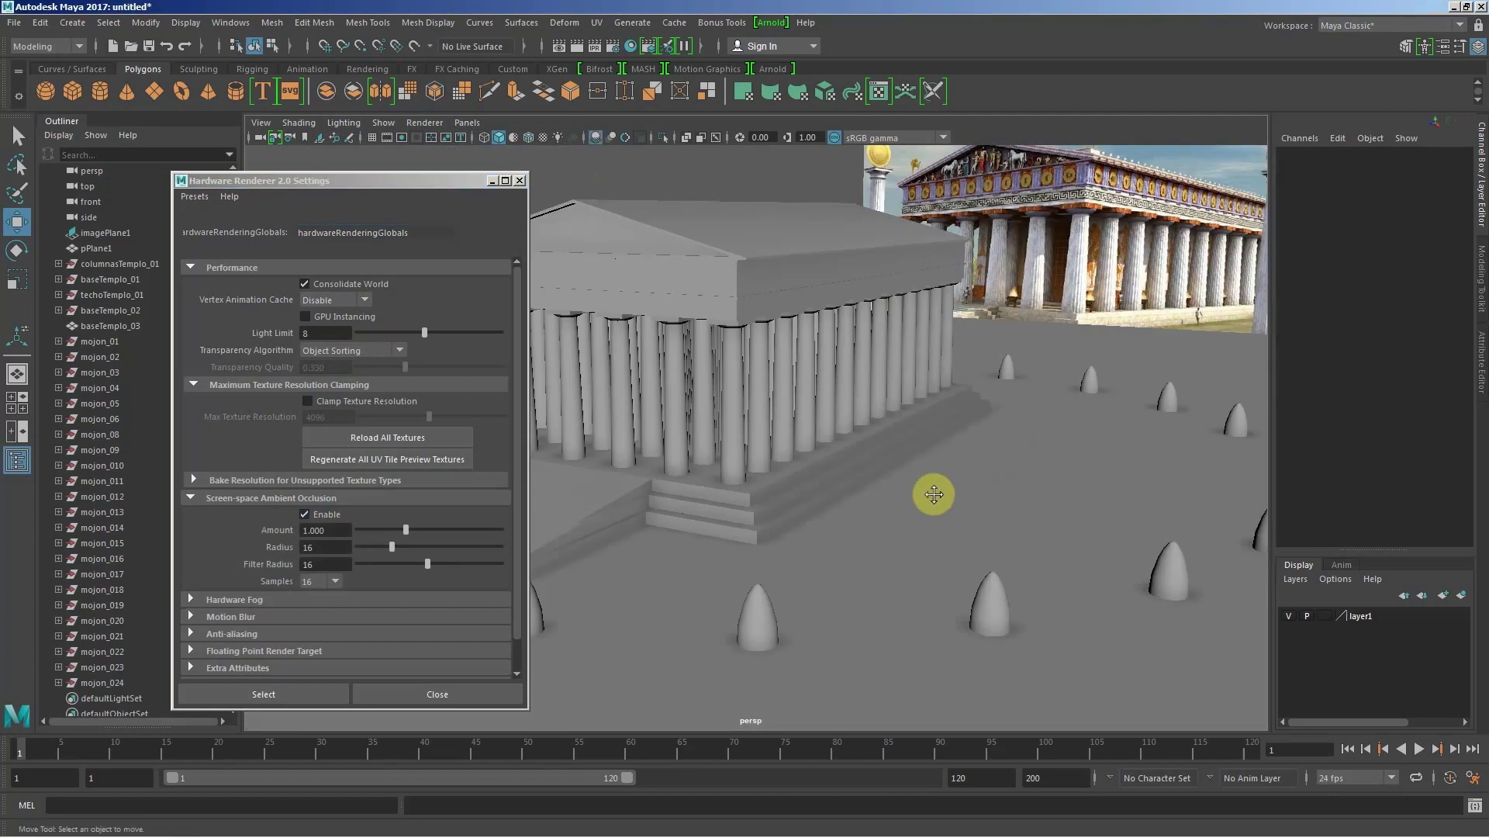
alt+right_drag(931, 419, 1042, 489)
alt+drag(1044, 485, 911, 499)
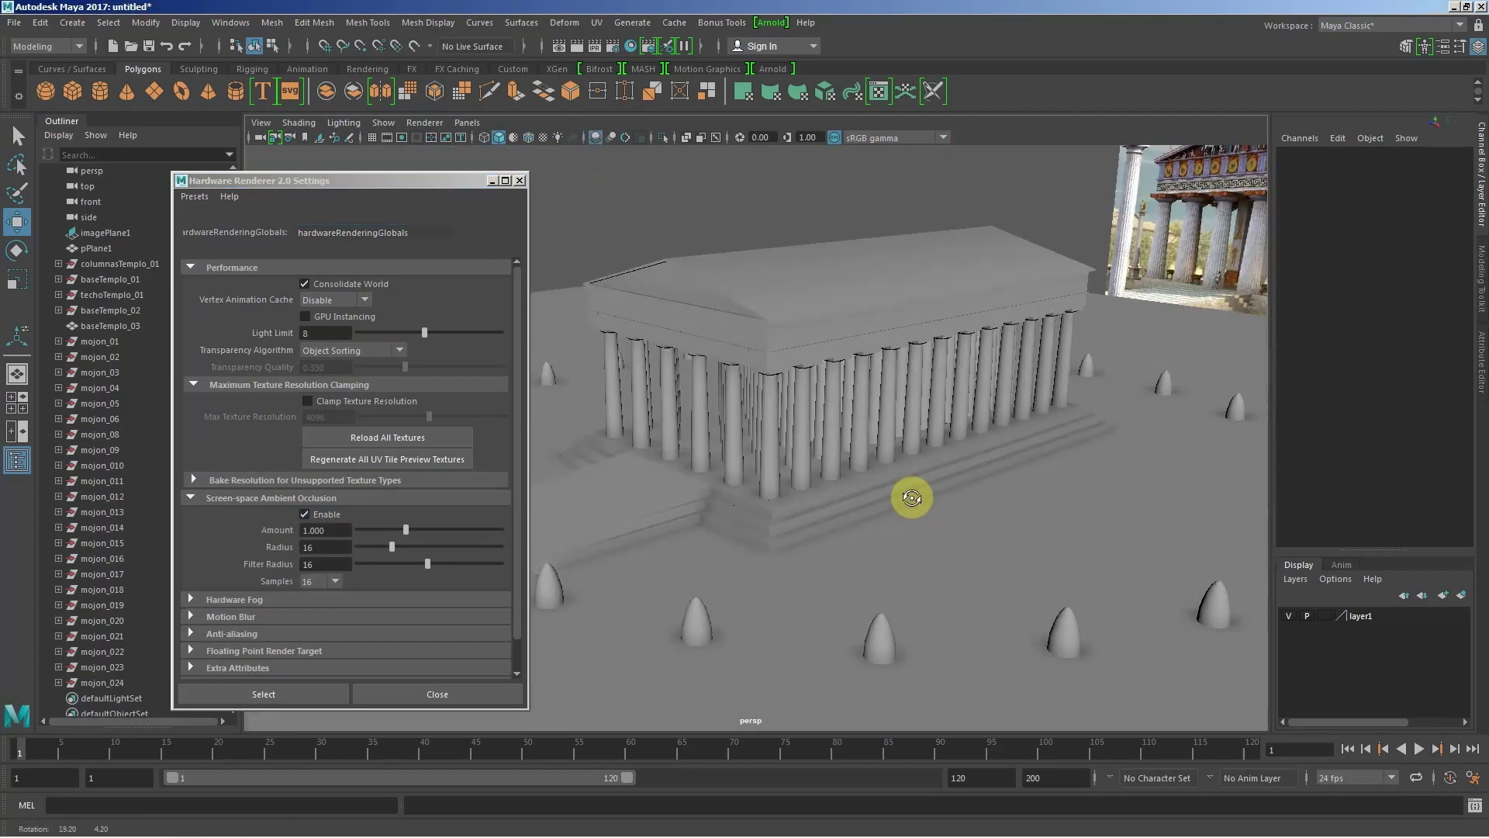
scroll(316, 577, down, 2)
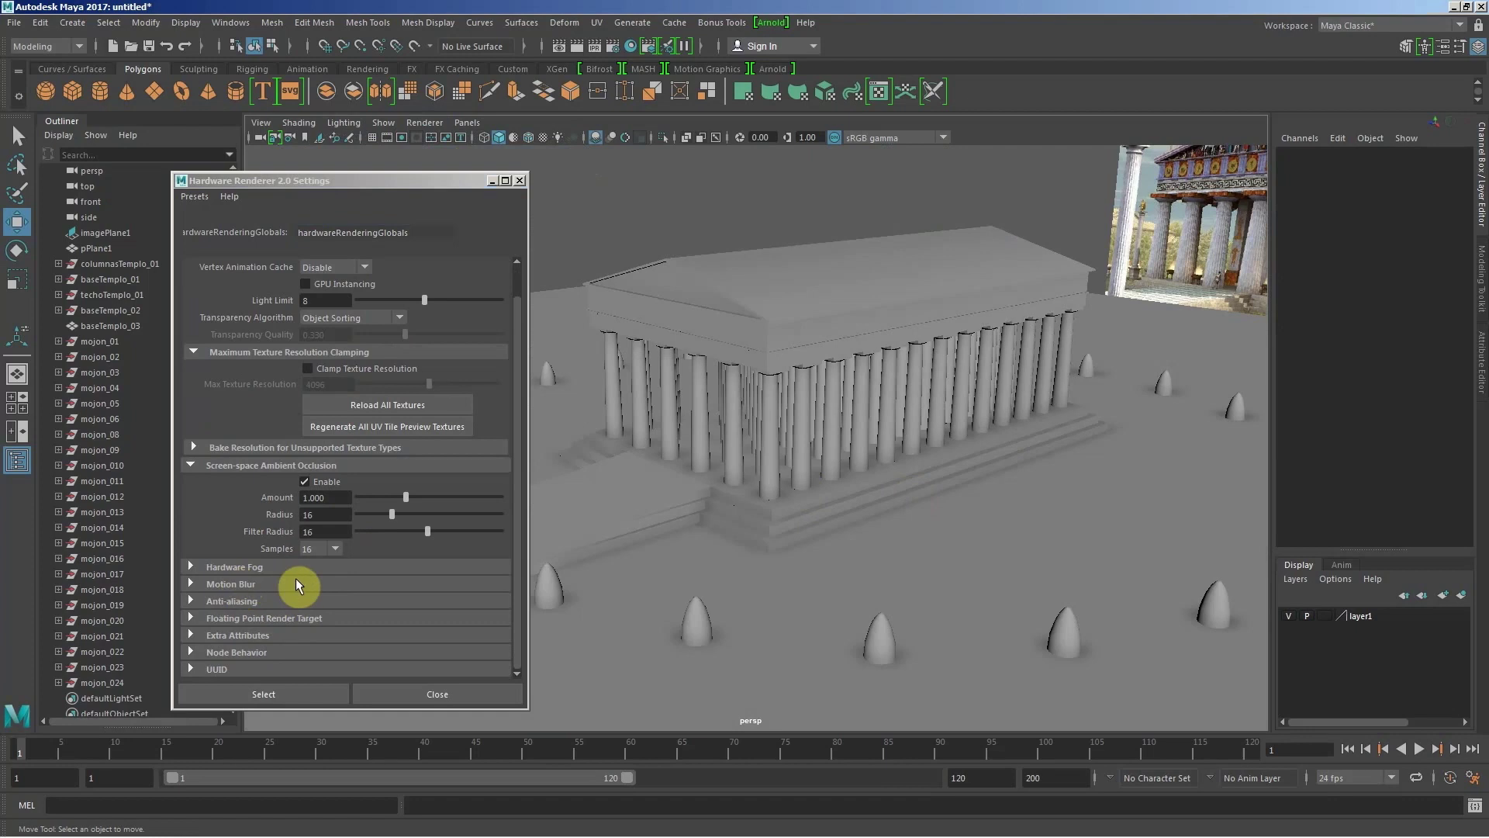
Step: Enable multisampling anti-aliasing at 4 samples, close the renderer settings, and orbit to a higher view
click(257, 603)
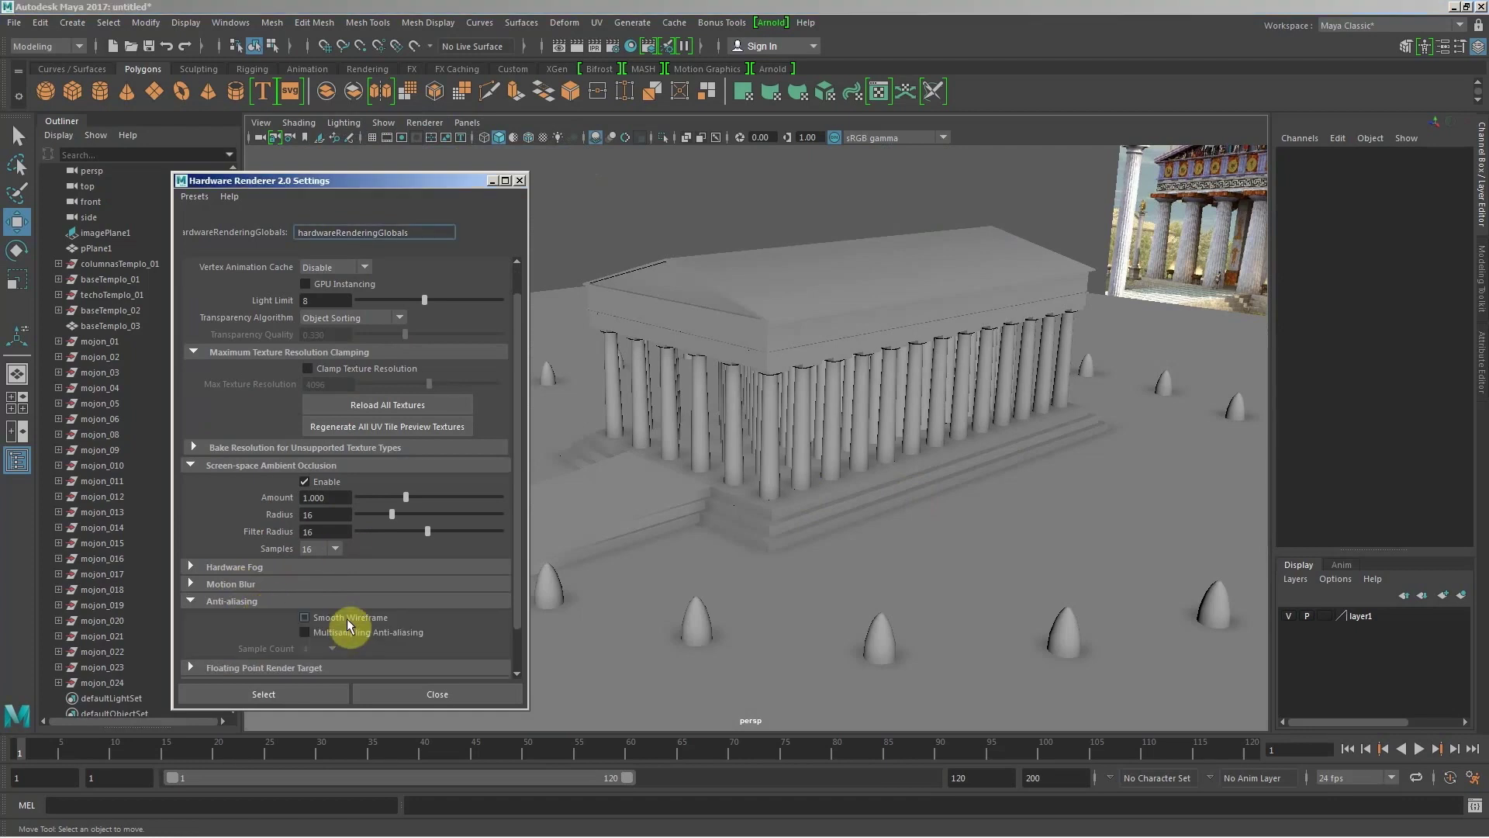
click(350, 617)
click(333, 649)
click(312, 695)
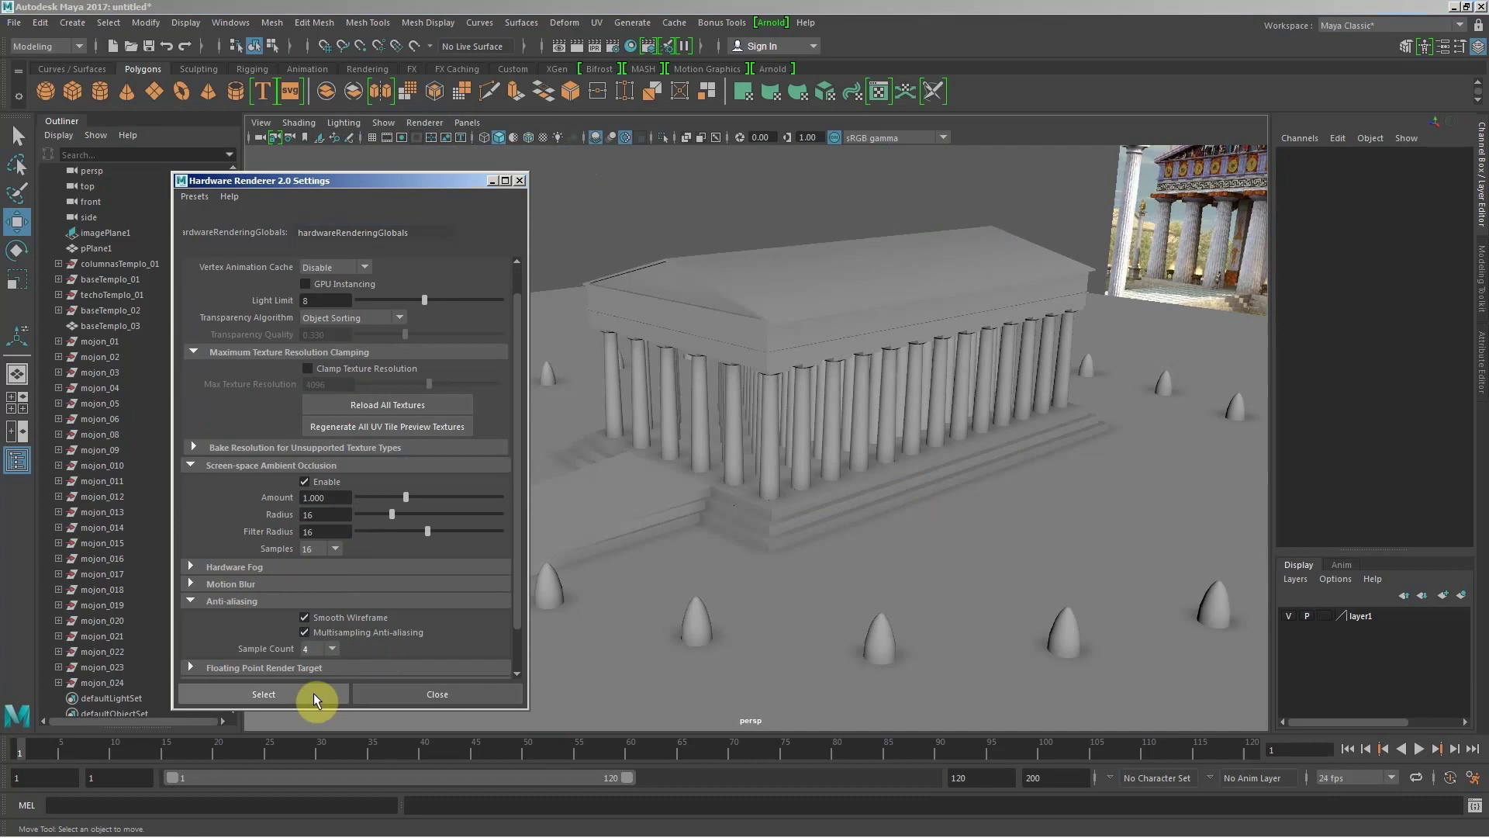
alt+drag(807, 498, 581, 195)
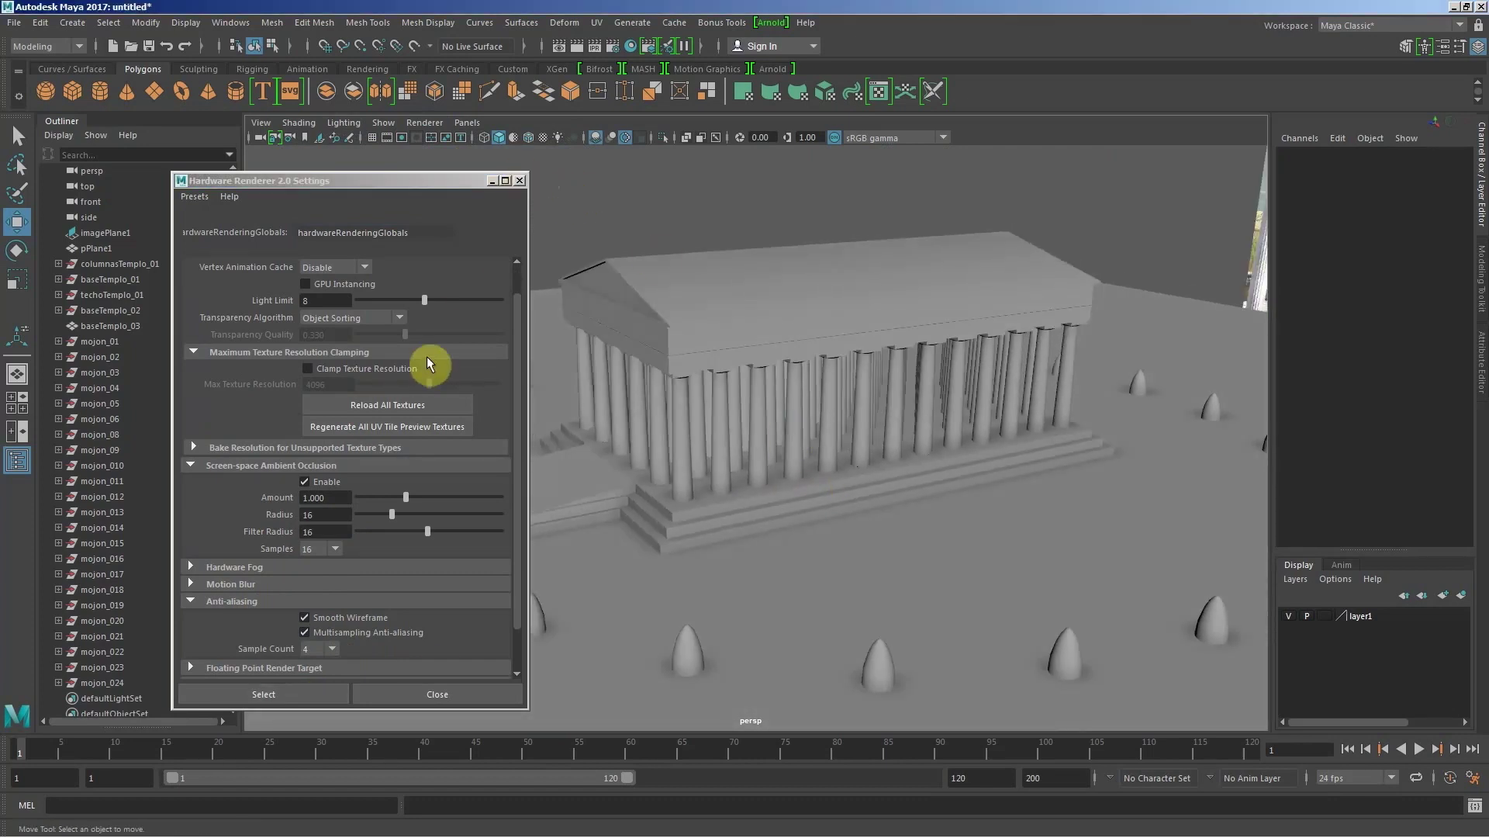
click(518, 181)
mouse_move(608, 390)
alt+mouse_down()
mouse_move(760, 469)
mouse_move(778, 469)
mouse_move(748, 442)
mouse_move(701, 445)
mouse_move(877, 463)
mouse_move(775, 455)
mouse_move(744, 477)
mouse_move(756, 465)
alt+mouse_up()
Step: Switch on Wireframe on Shaded and bring the camera in closer to the temple
click(298, 123)
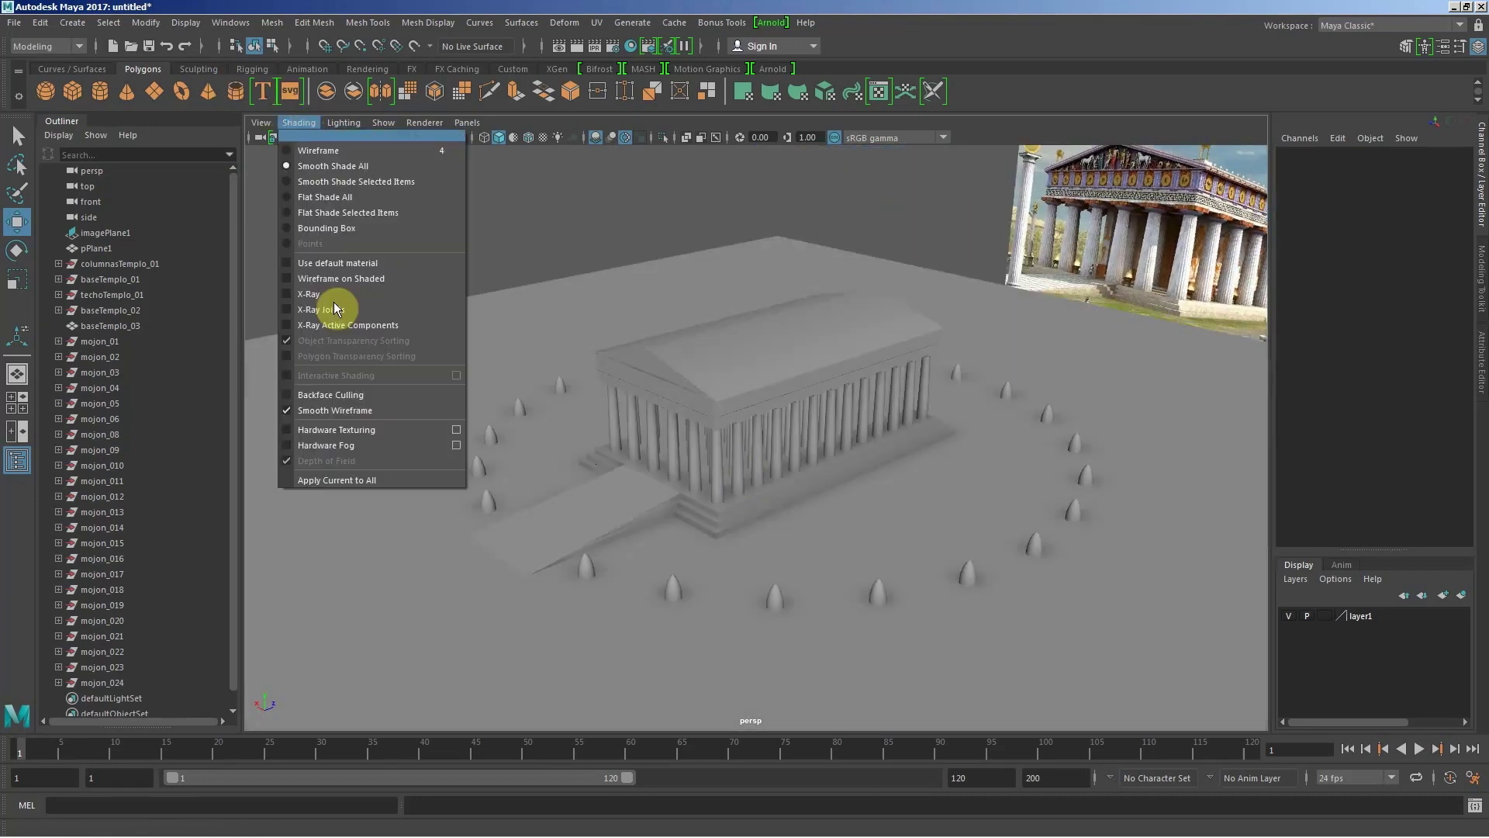
click(349, 279)
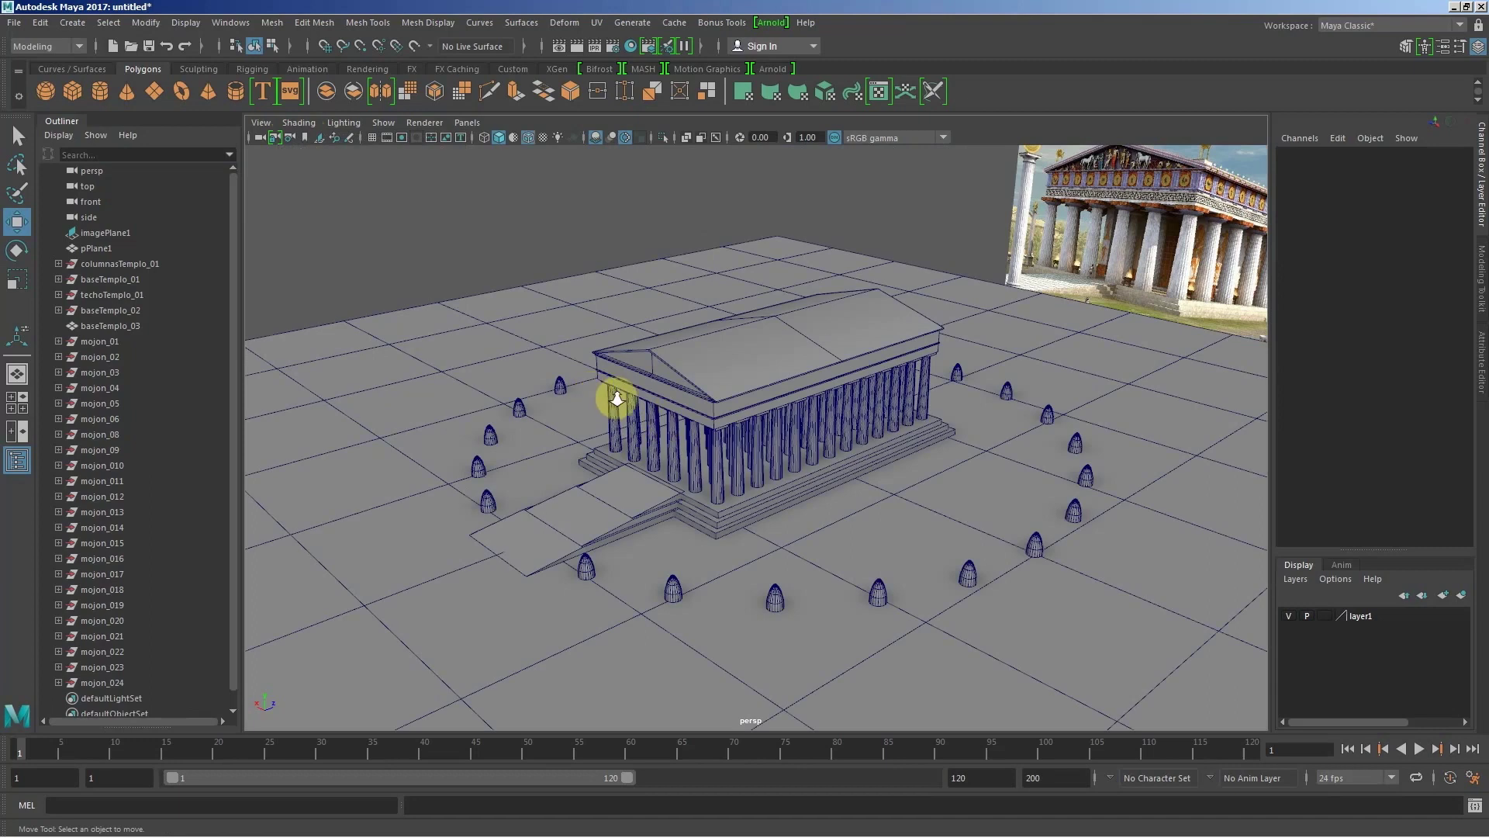
mouse_move(616, 398)
alt+mouse_down()
mouse_move(665, 432)
mouse_move(686, 418)
alt+mouse_up()
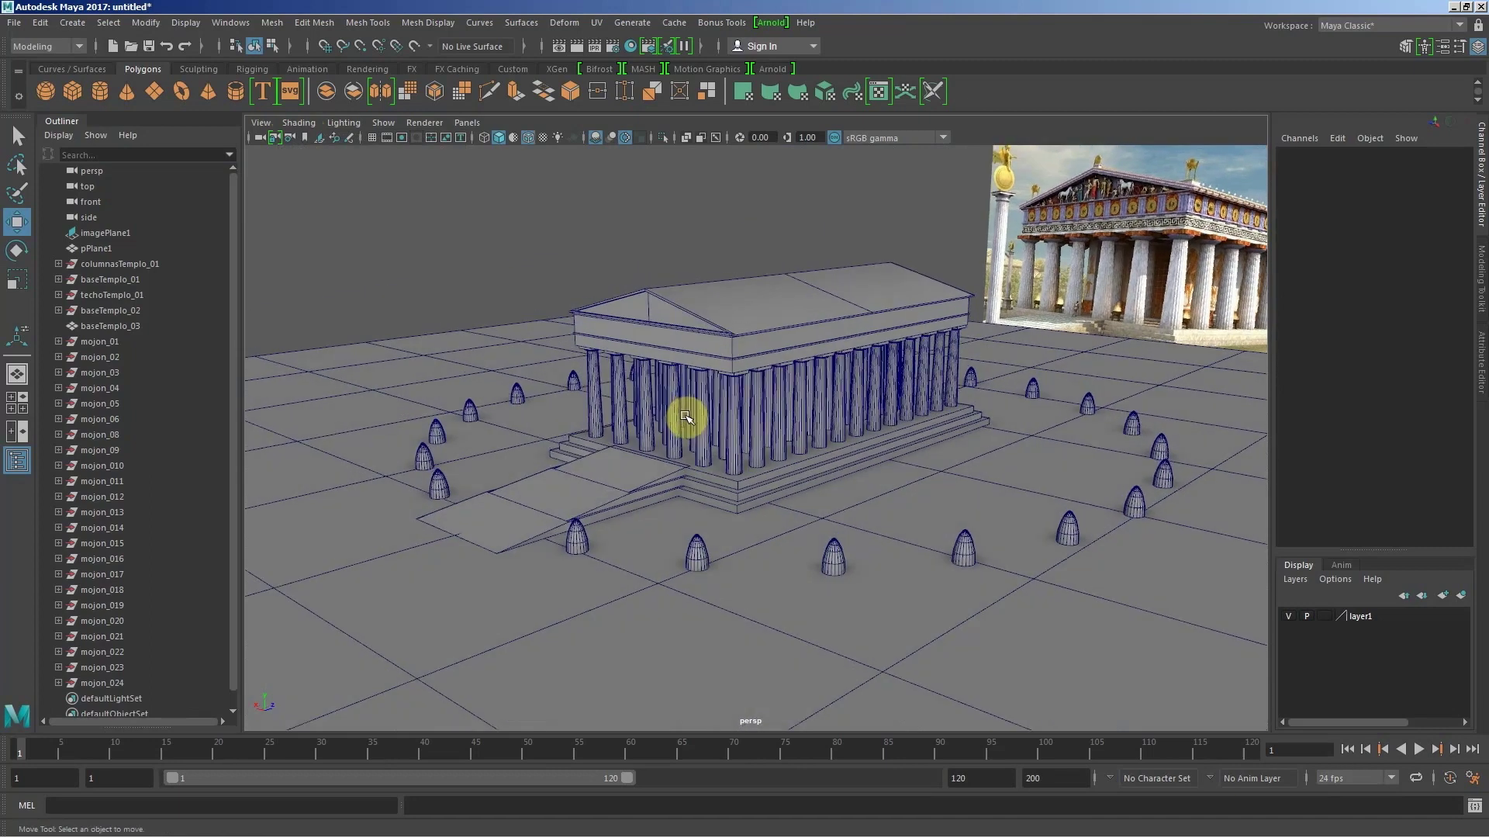
alt+right_drag(687, 418, 703, 442)
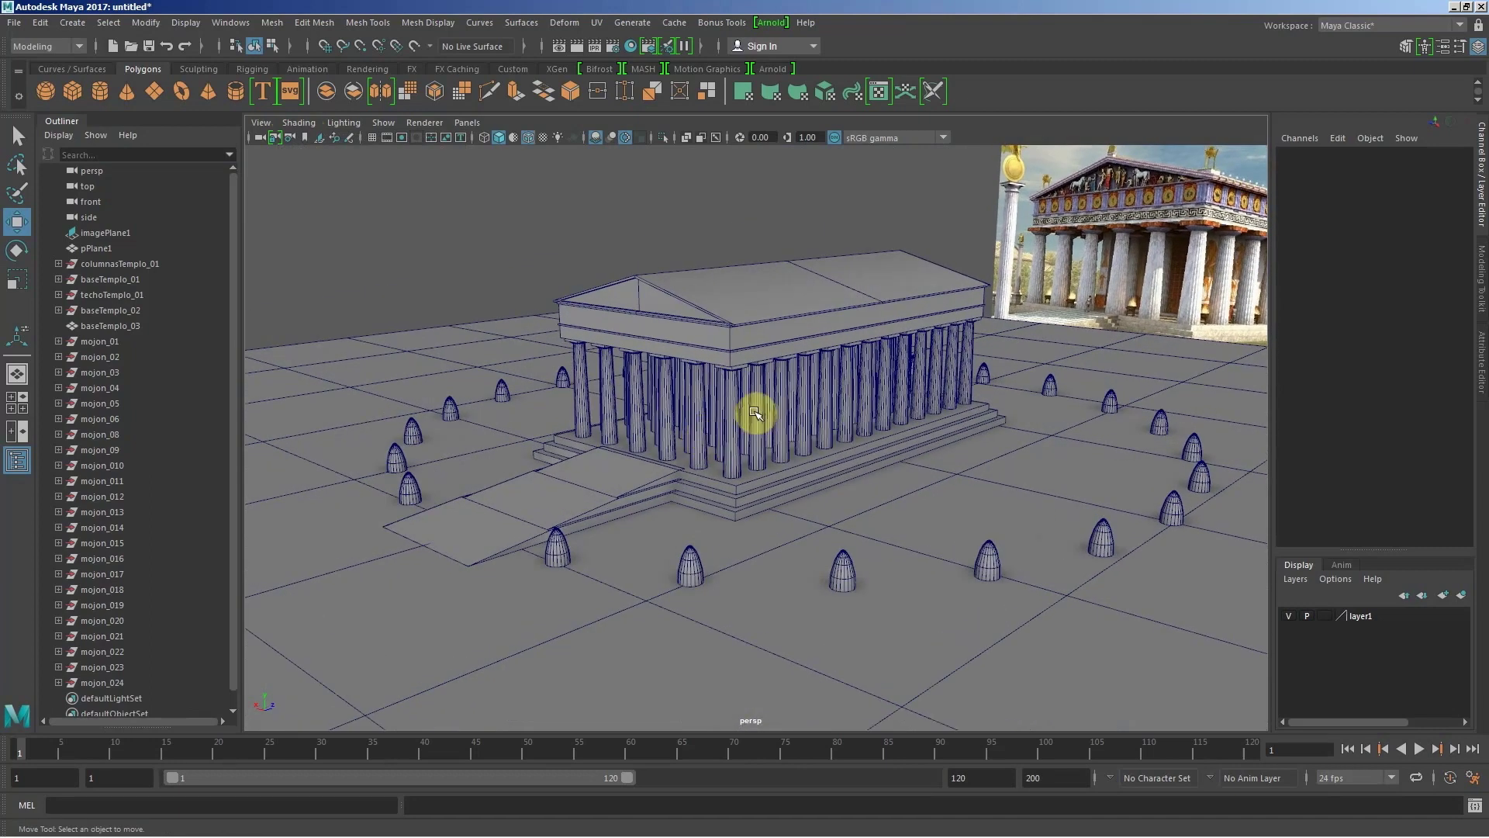
mouse_move(814, 395)
alt+mouse_down()
mouse_move(791, 422)
mouse_move(824, 458)
mouse_move(932, 456)
mouse_move(974, 432)
mouse_move(766, 460)
alt+mouse_up()
scroll(772, 461, down, 3)
scroll(897, 422, up, 3)
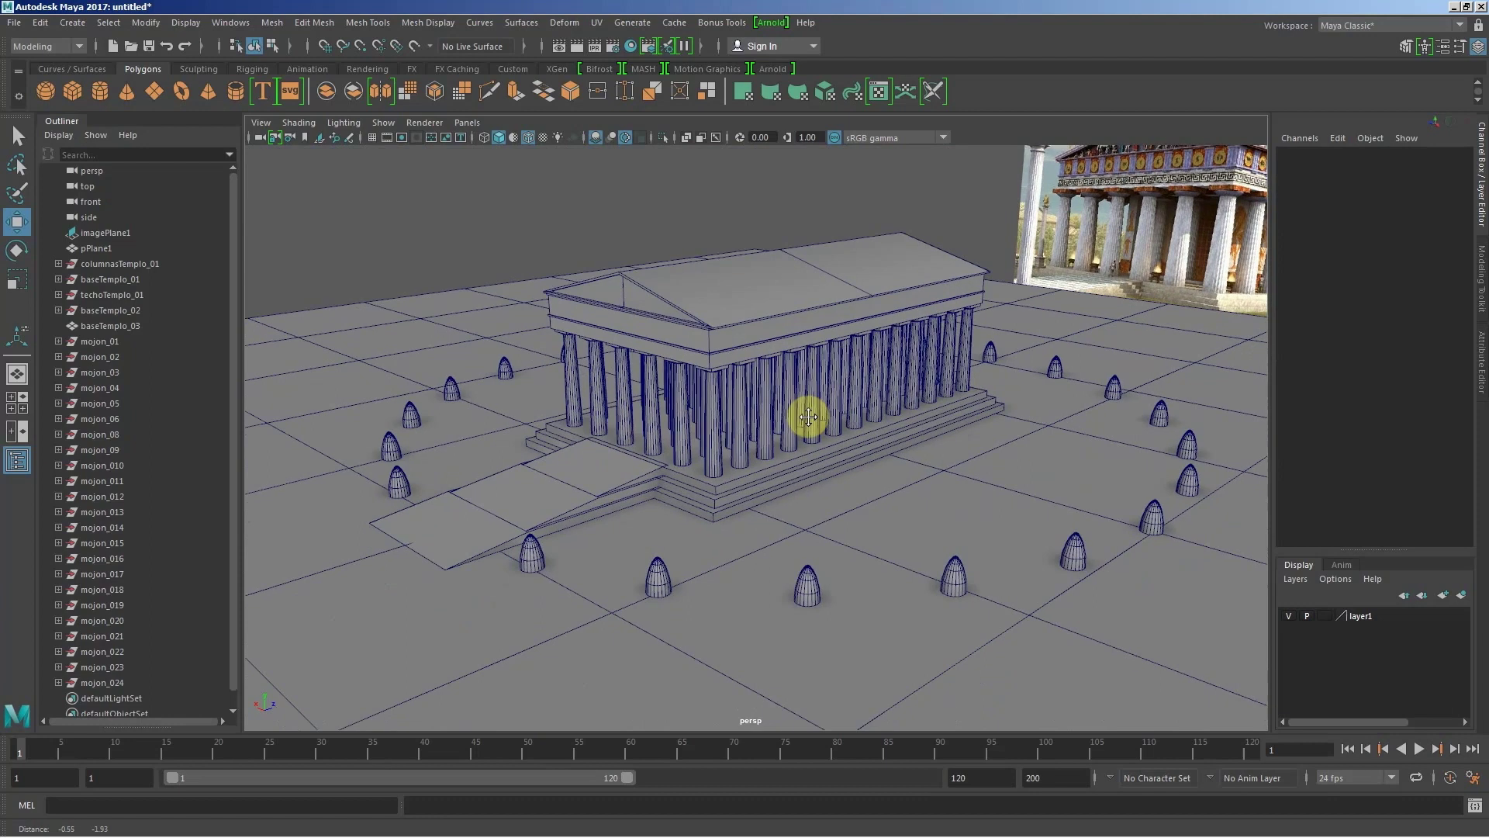
scroll(781, 441, up, 2)
scroll(781, 441, down, 2)
scroll(785, 424, up, 2)
scroll(788, 426, up, 1)
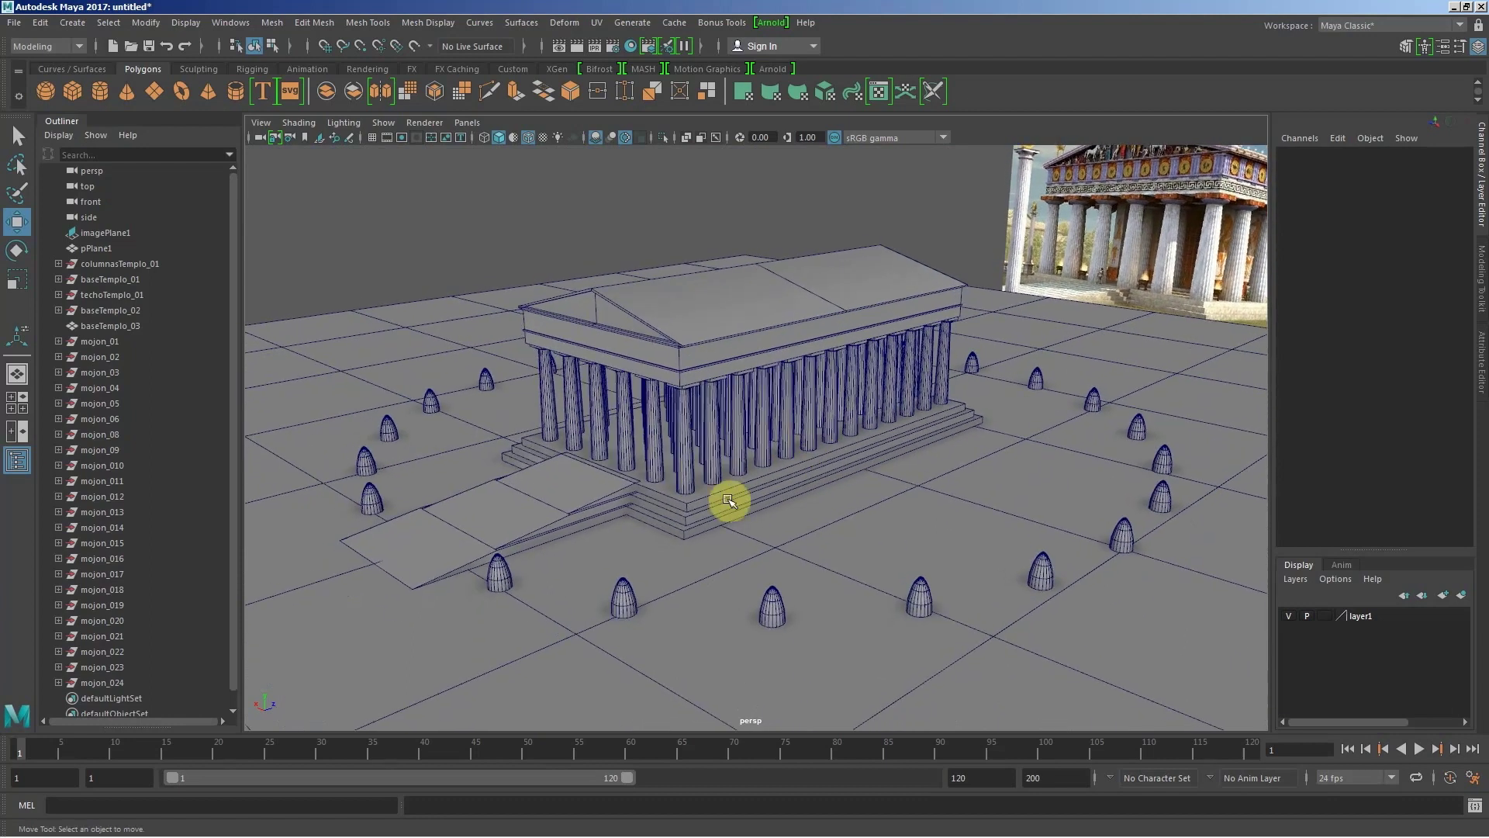
scroll(782, 456, up, 1)
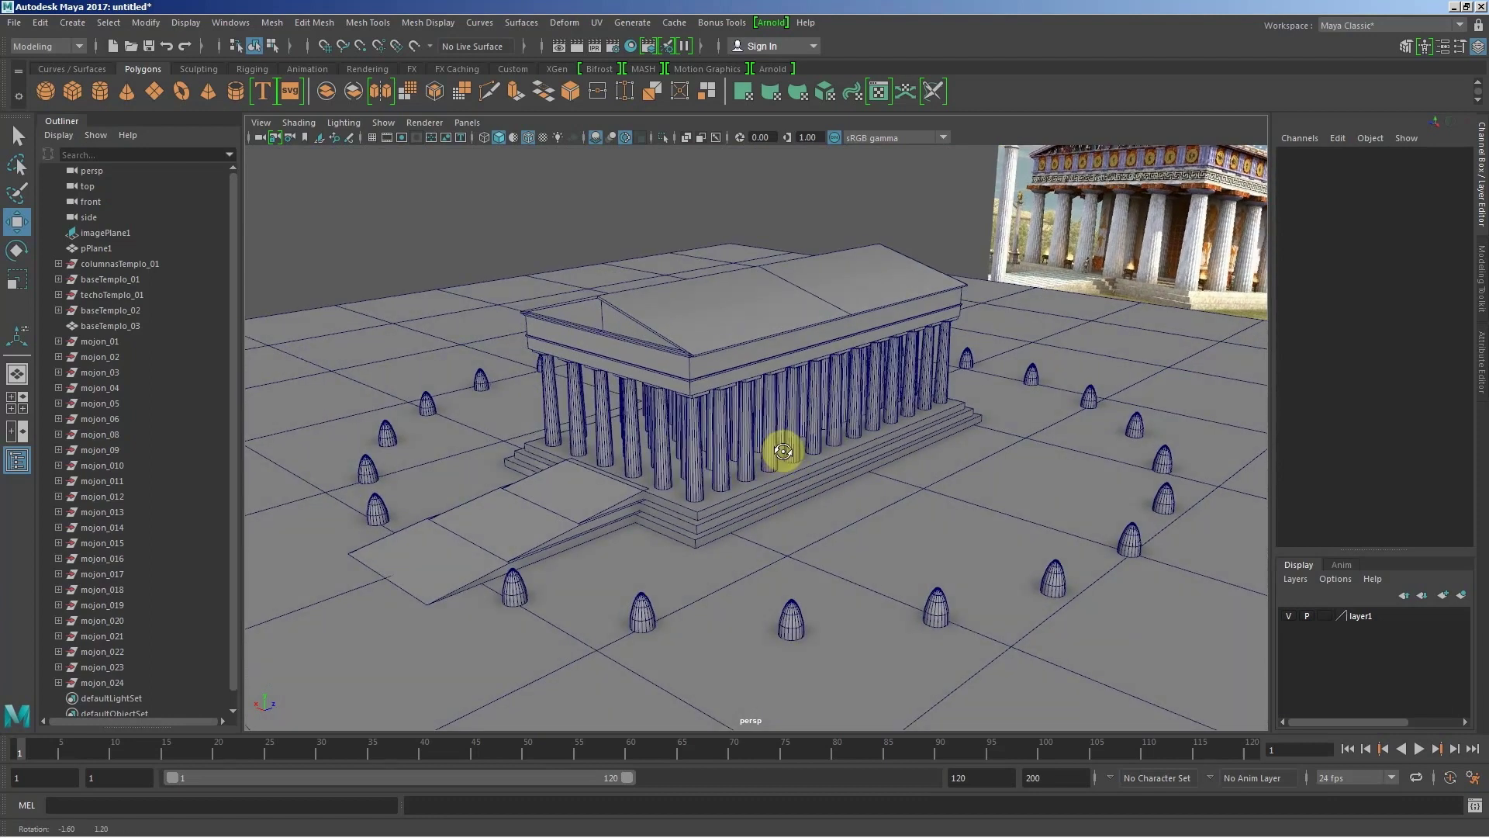
scroll(790, 450, up, 1)
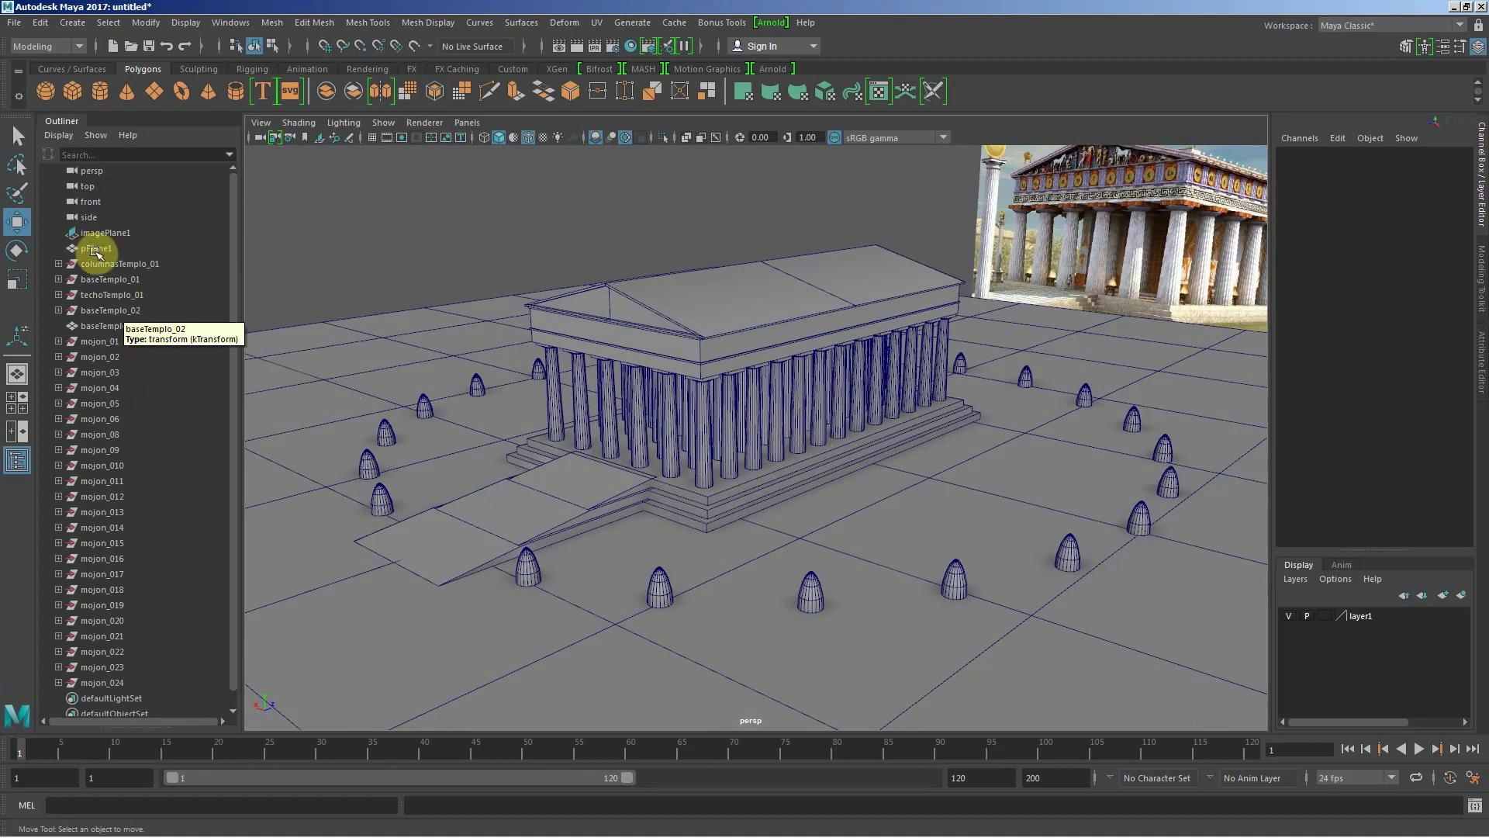
Step: Rename the ground plane pPlane1 to terreno
double_click(95, 249)
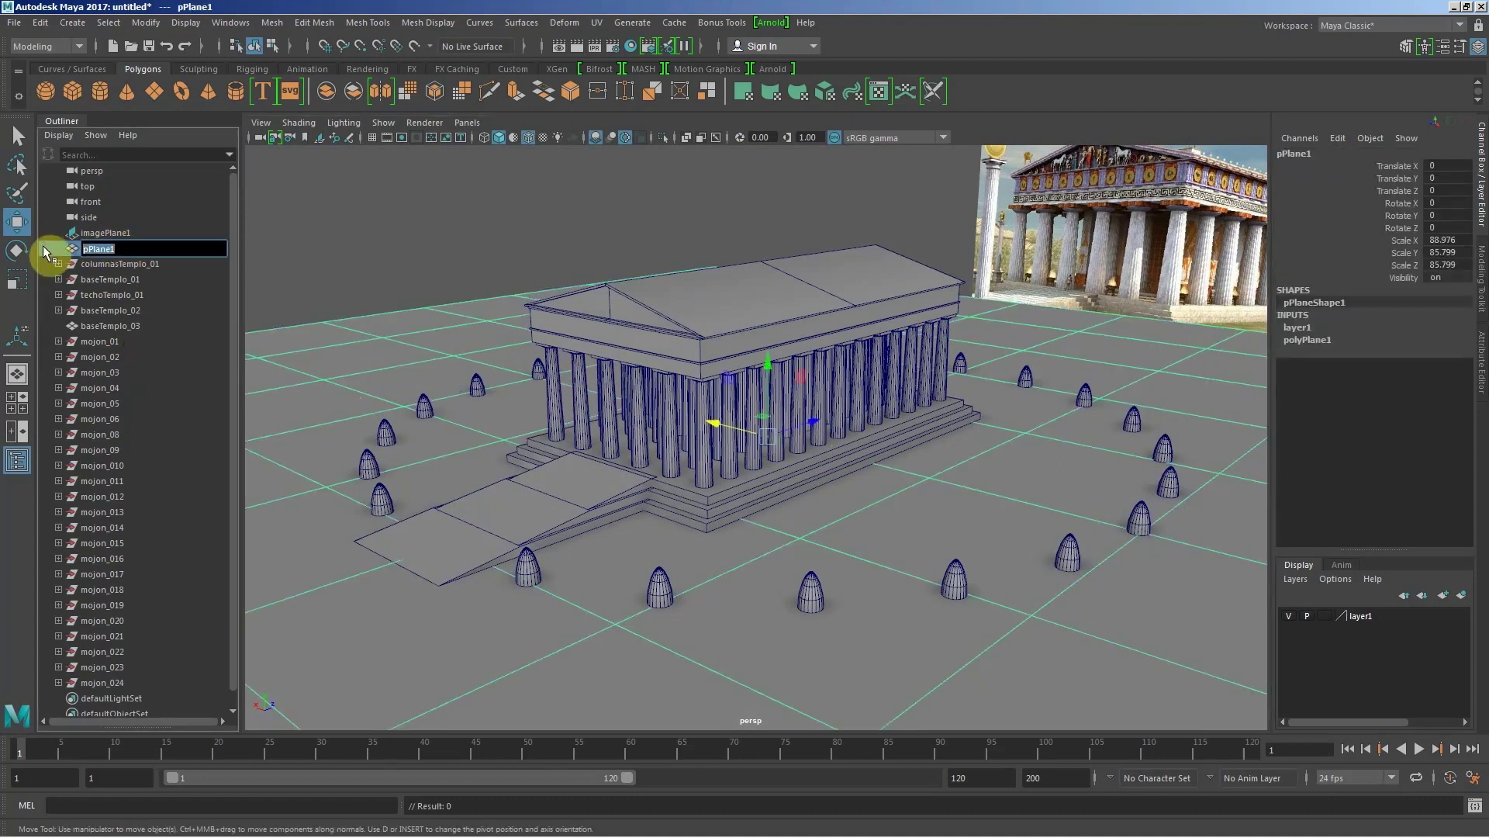
text(terre)
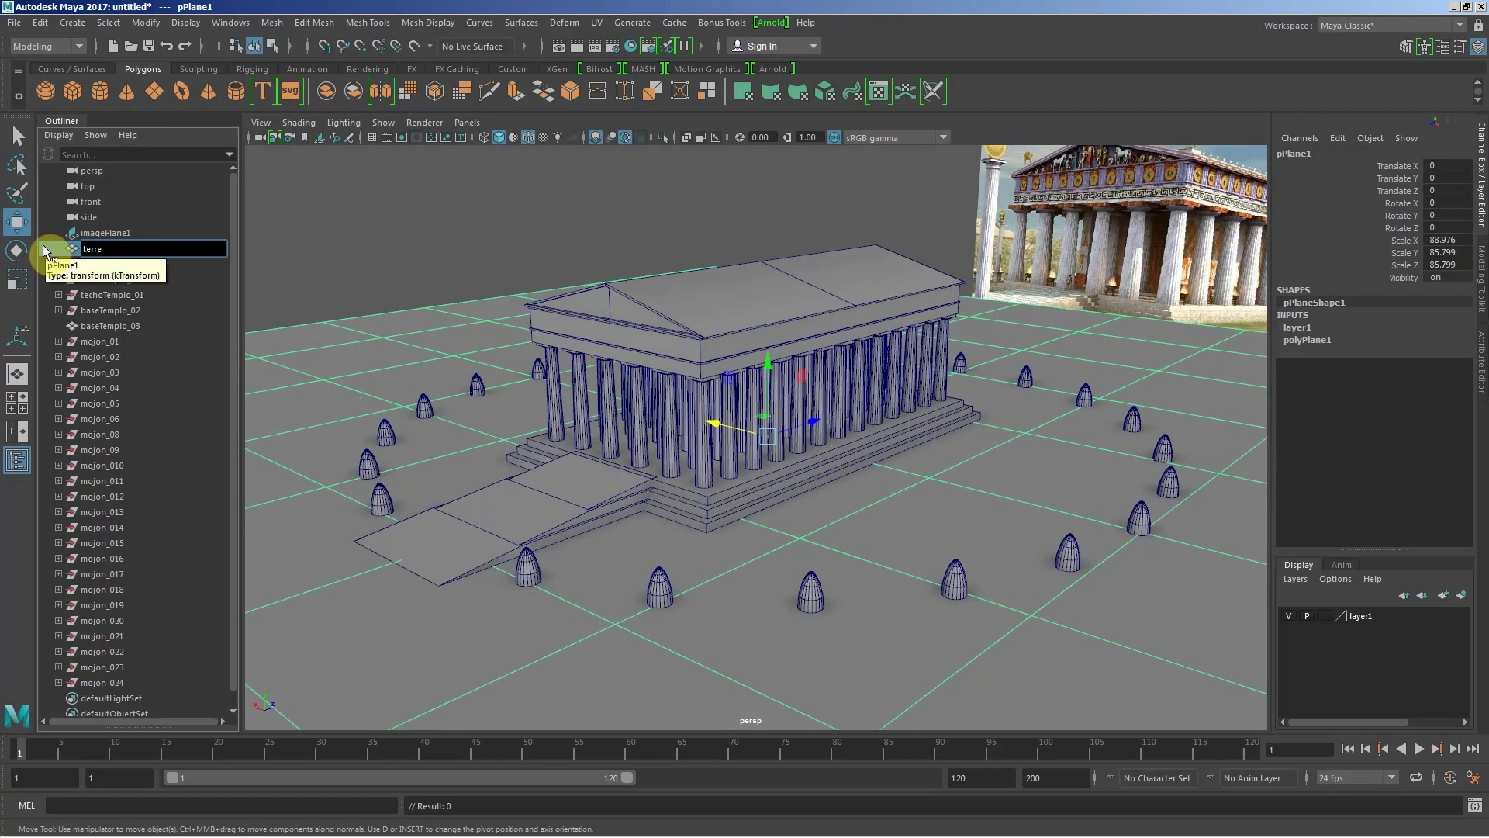
text(no)
key(Return)
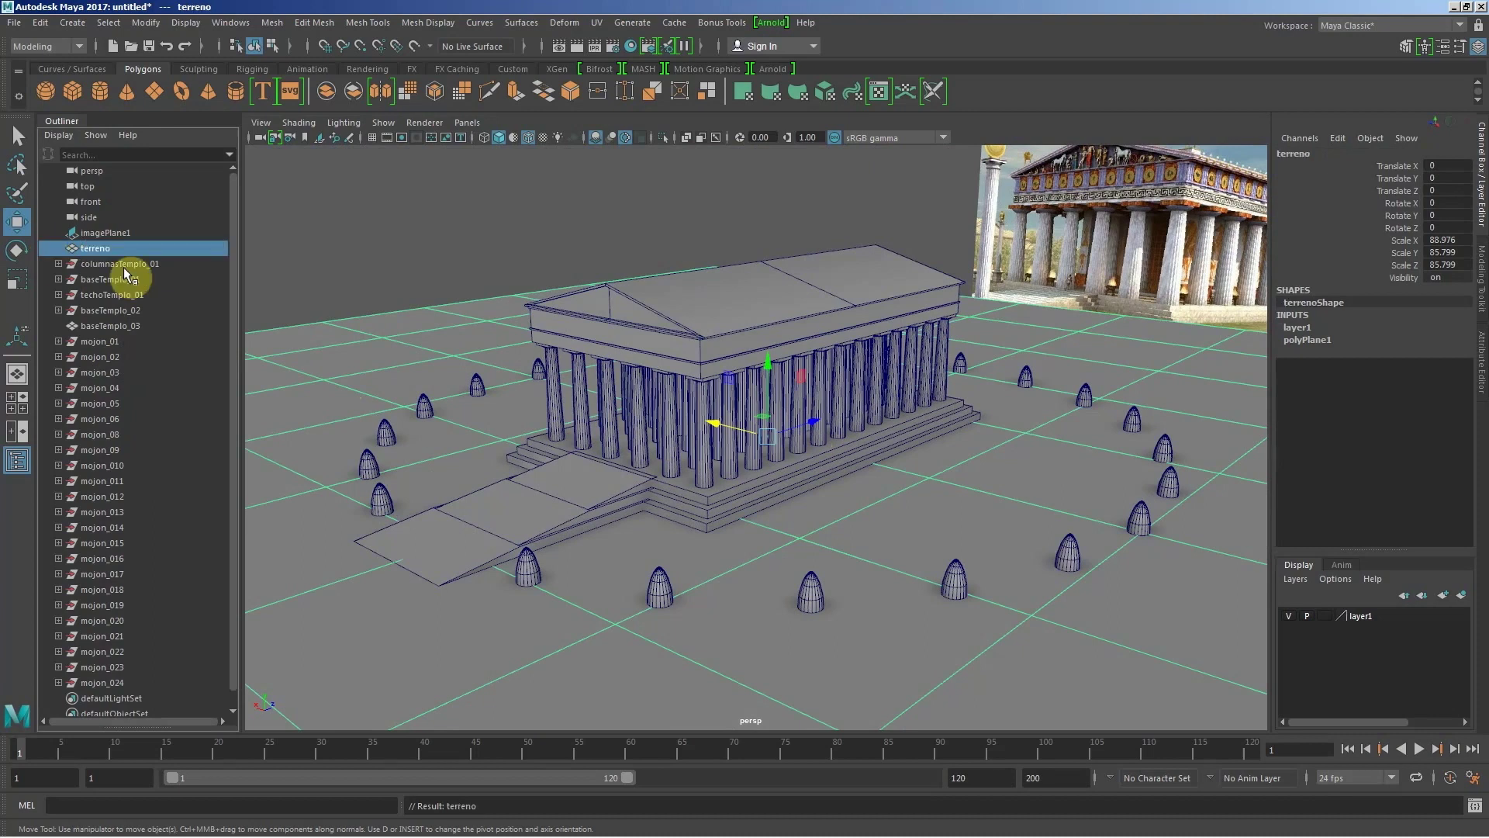
Step: Select all 24 bollards, mojon_01 through mojon_024, in the Outliner
click(132, 266)
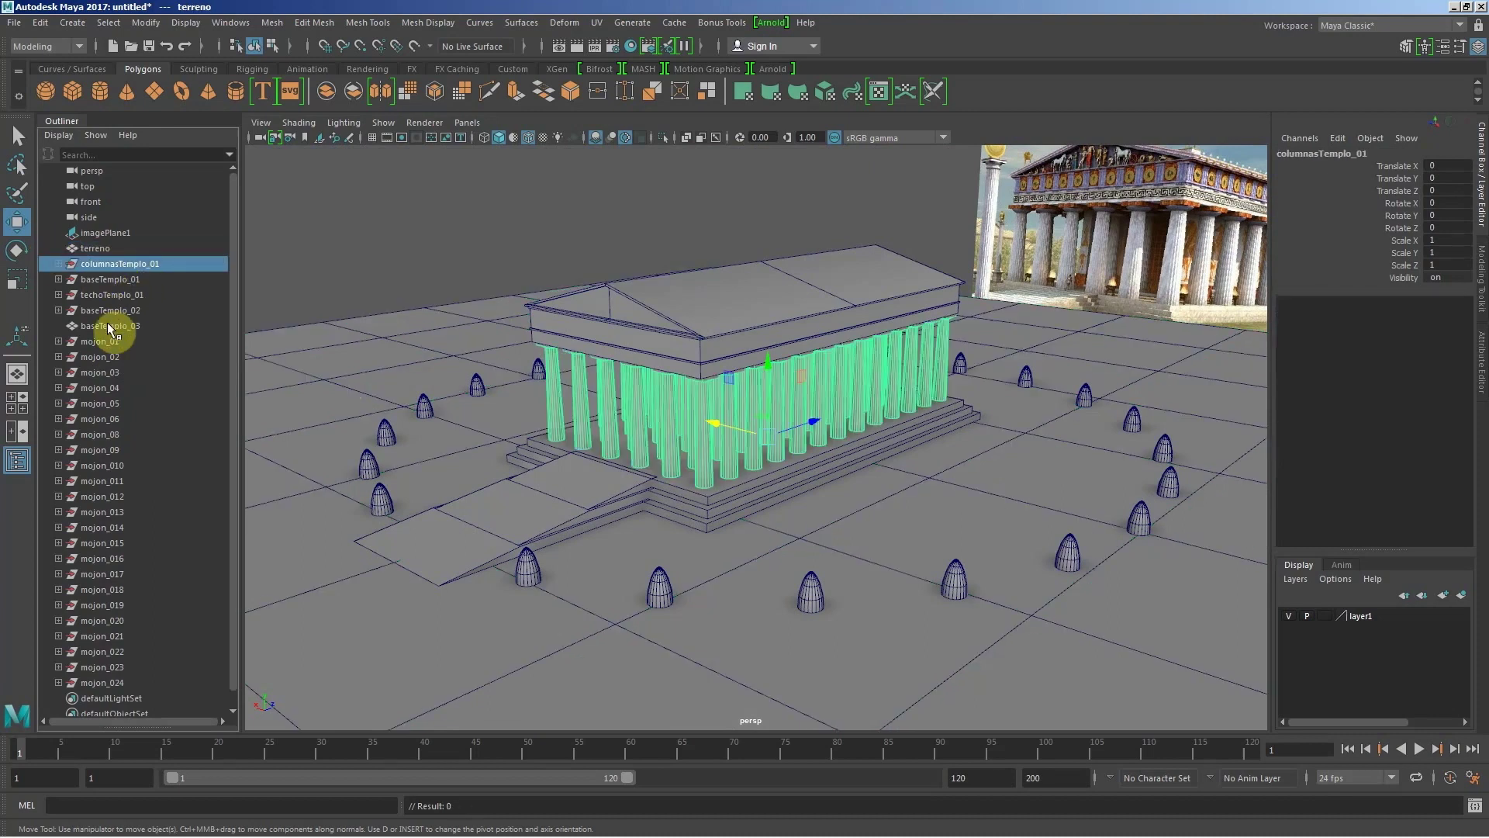
click(95, 341)
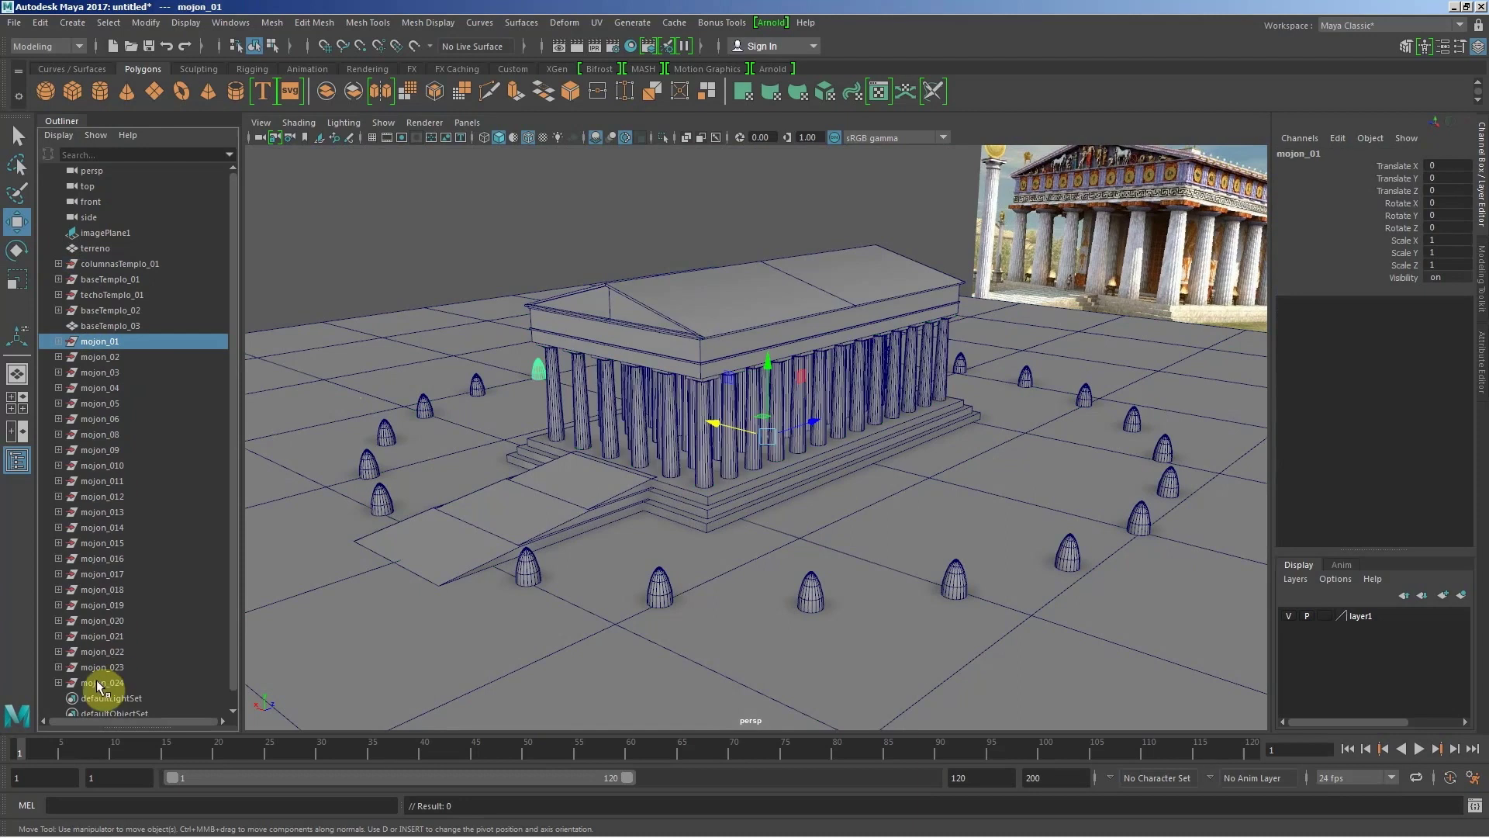
shift+click(105, 681)
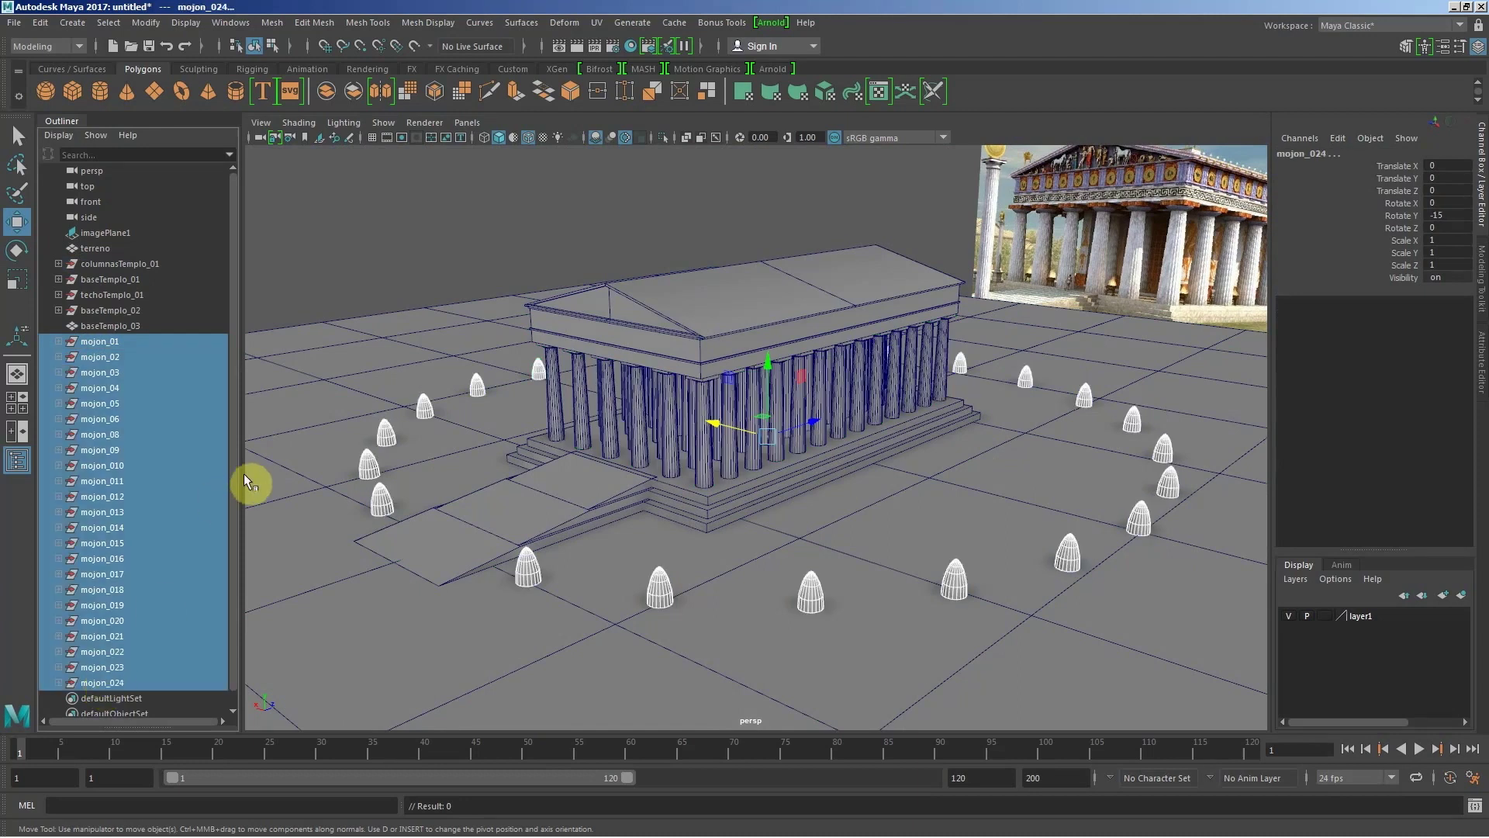
Step: Group the selected bollards with Ctrl+G and name the group mojonesGrupo_01
key(ctrl+g)
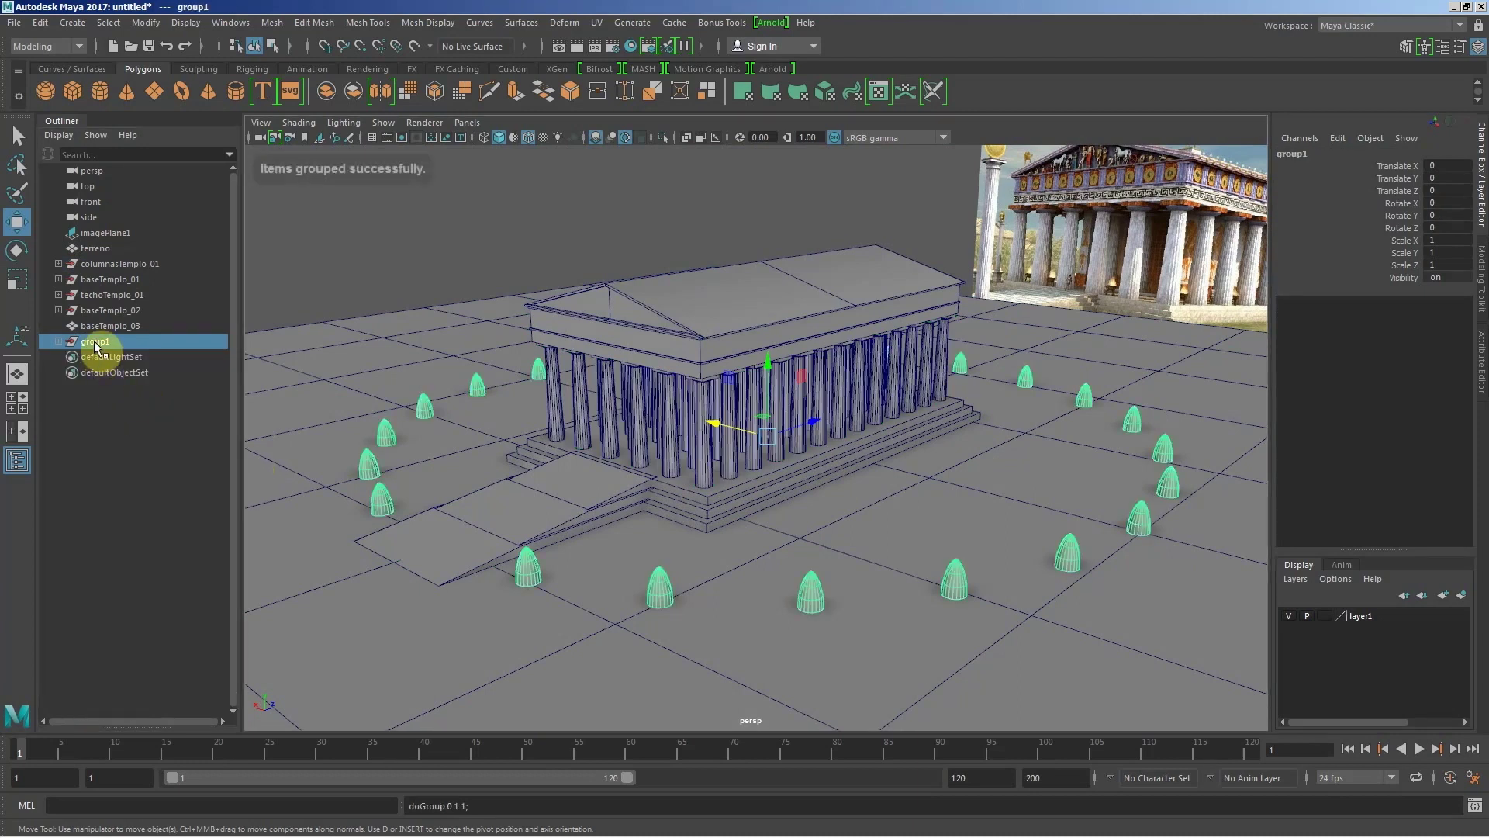
double_click(97, 341)
text(mo)
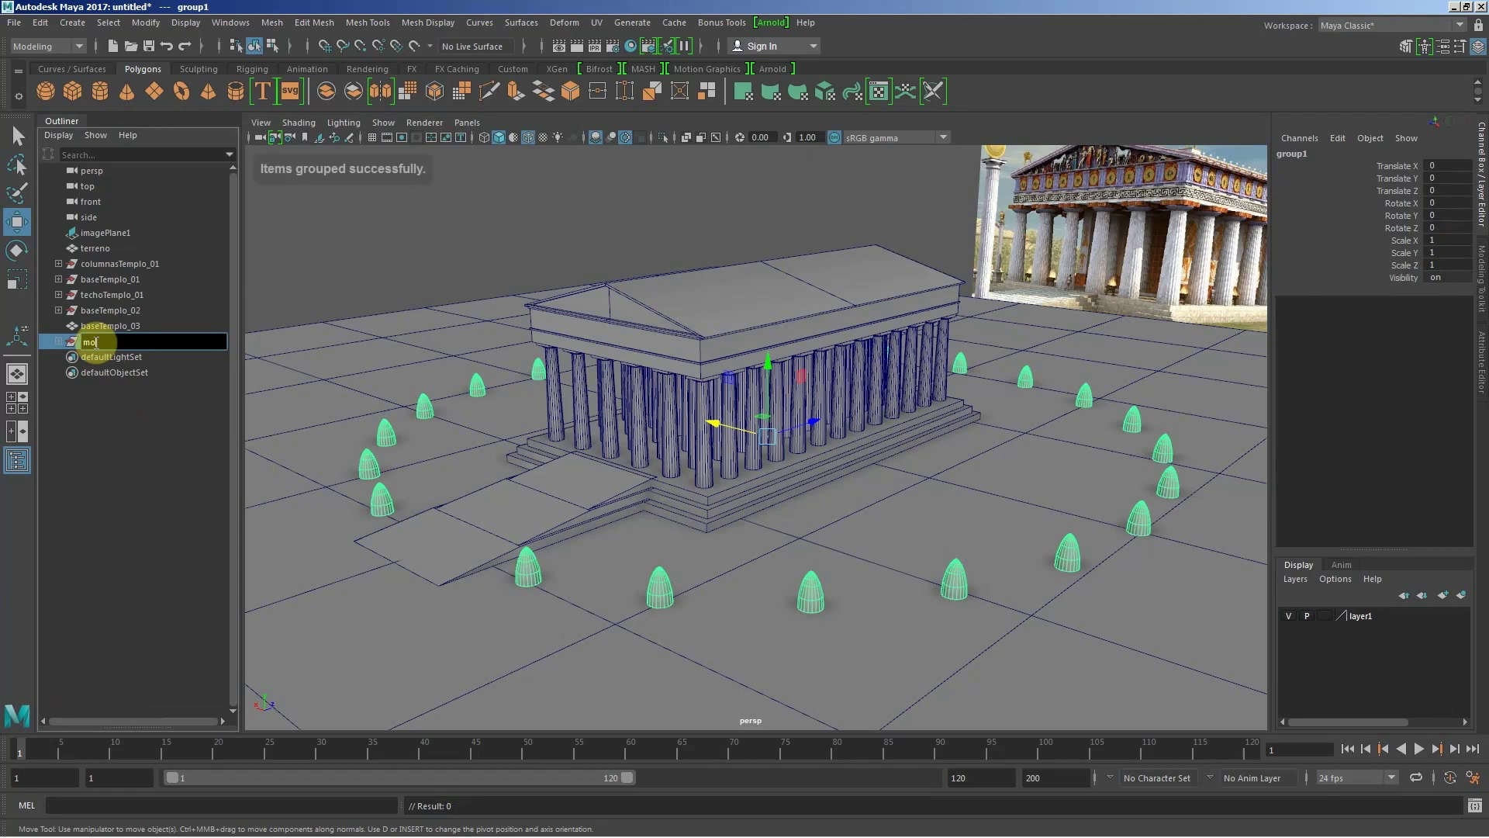
text(jonesGrupo_01)
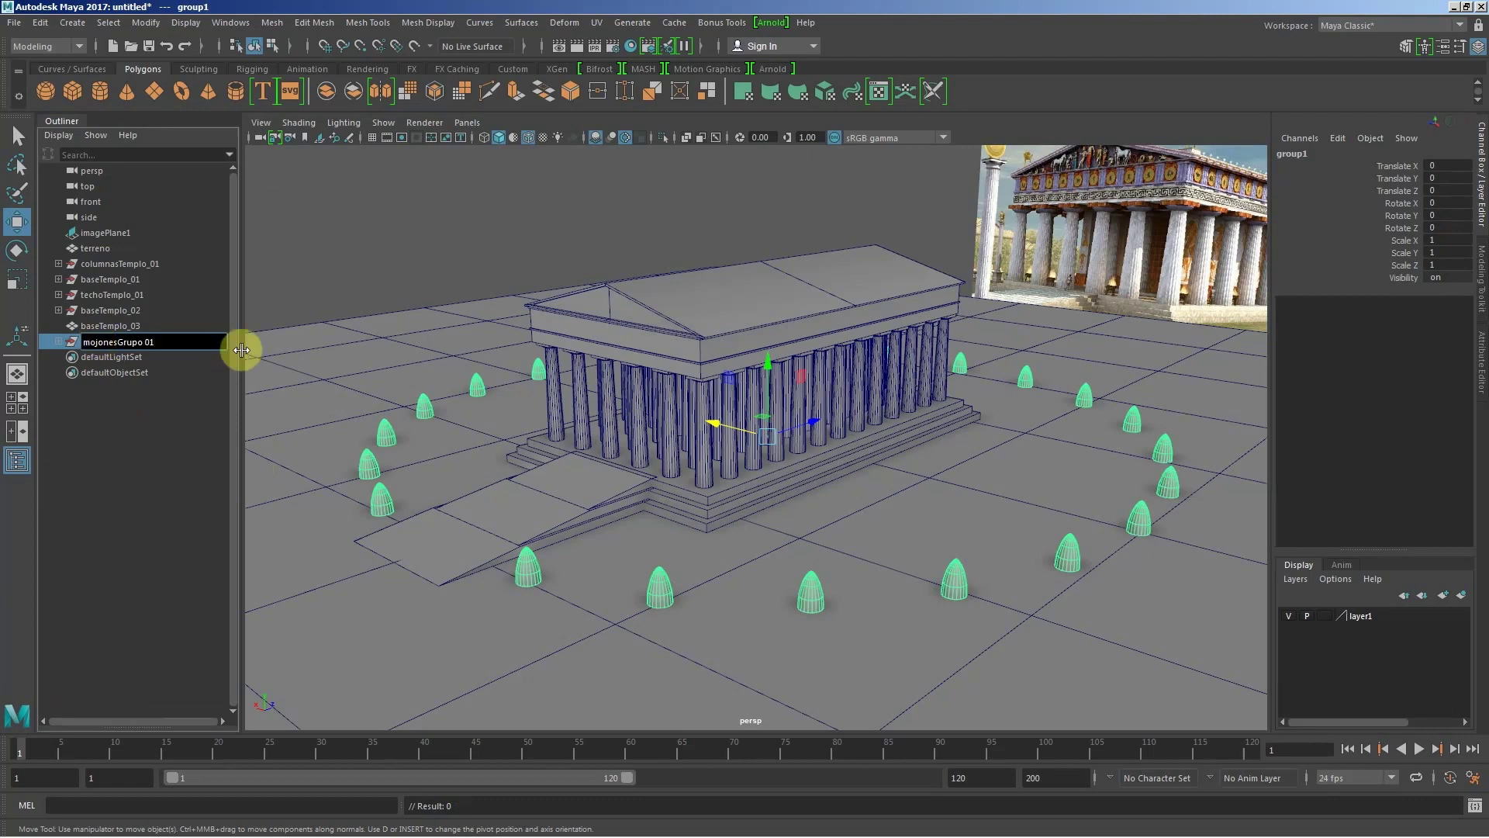
key(Return)
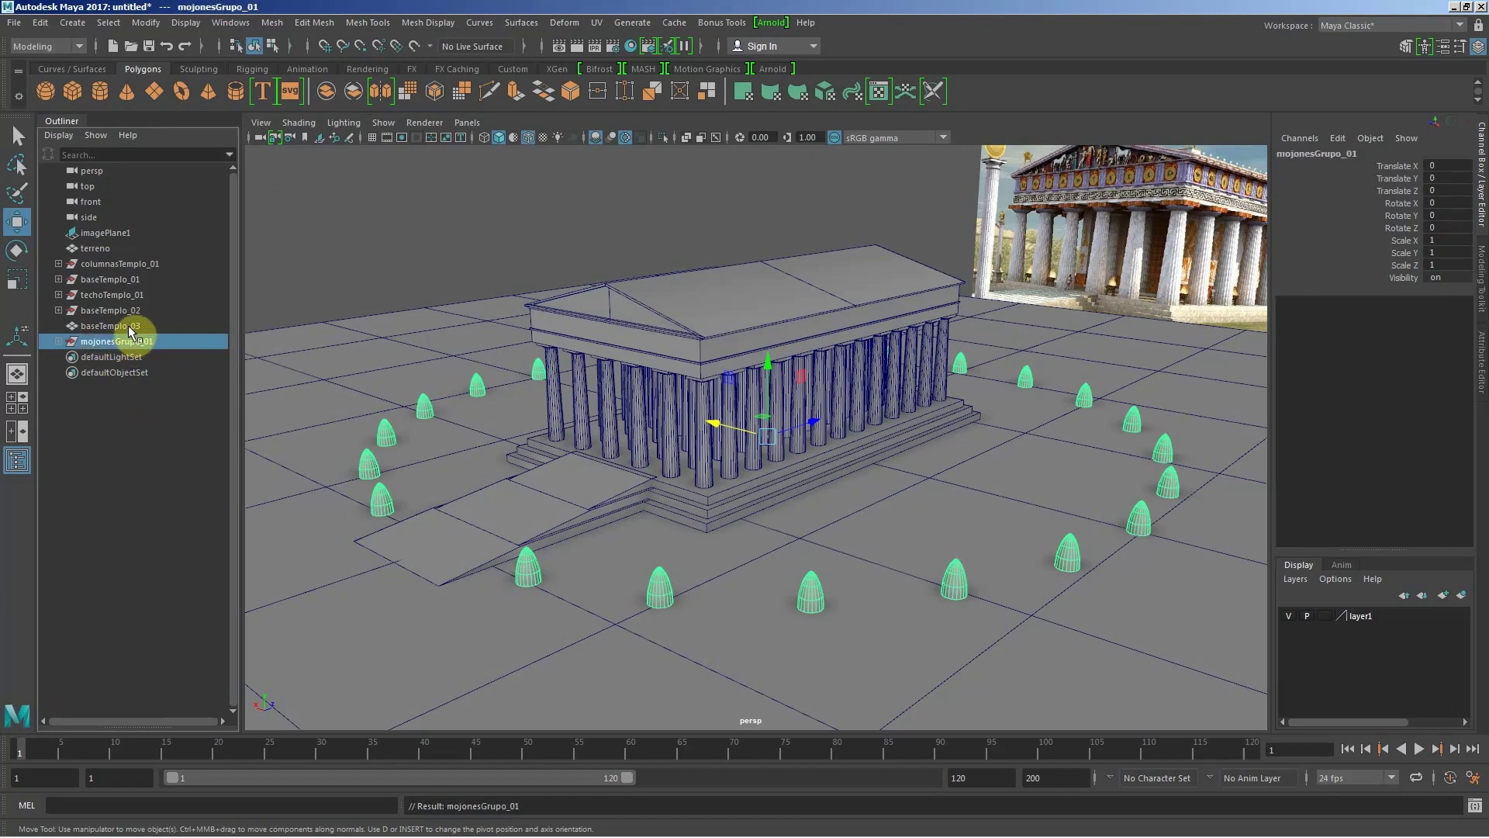
Step: Rename baseTemplo_03 to rampaTemplo_01 and add baseTemplo_02 to the selection
click(128, 325)
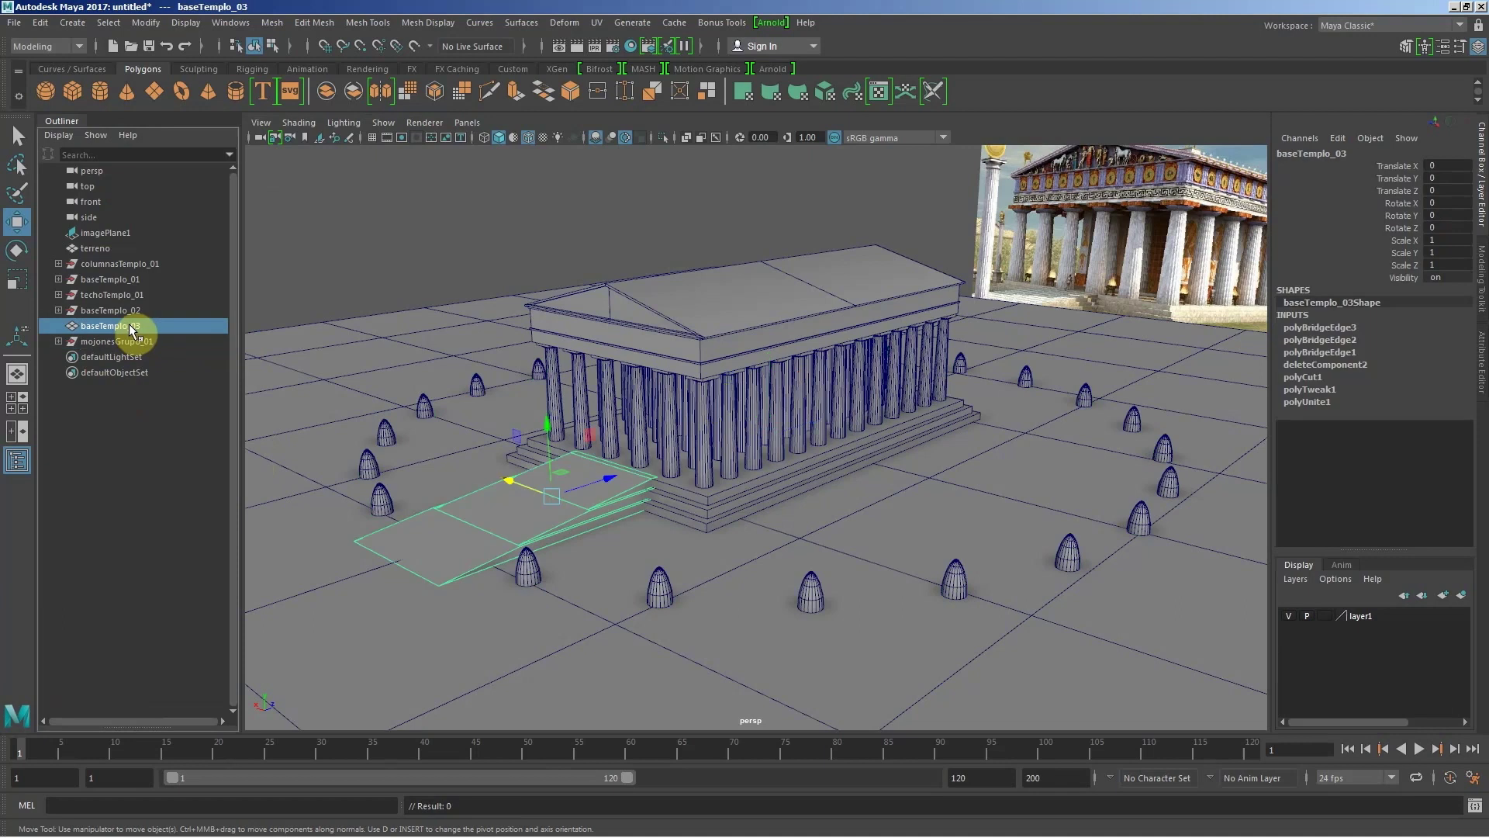
double_click(128, 326)
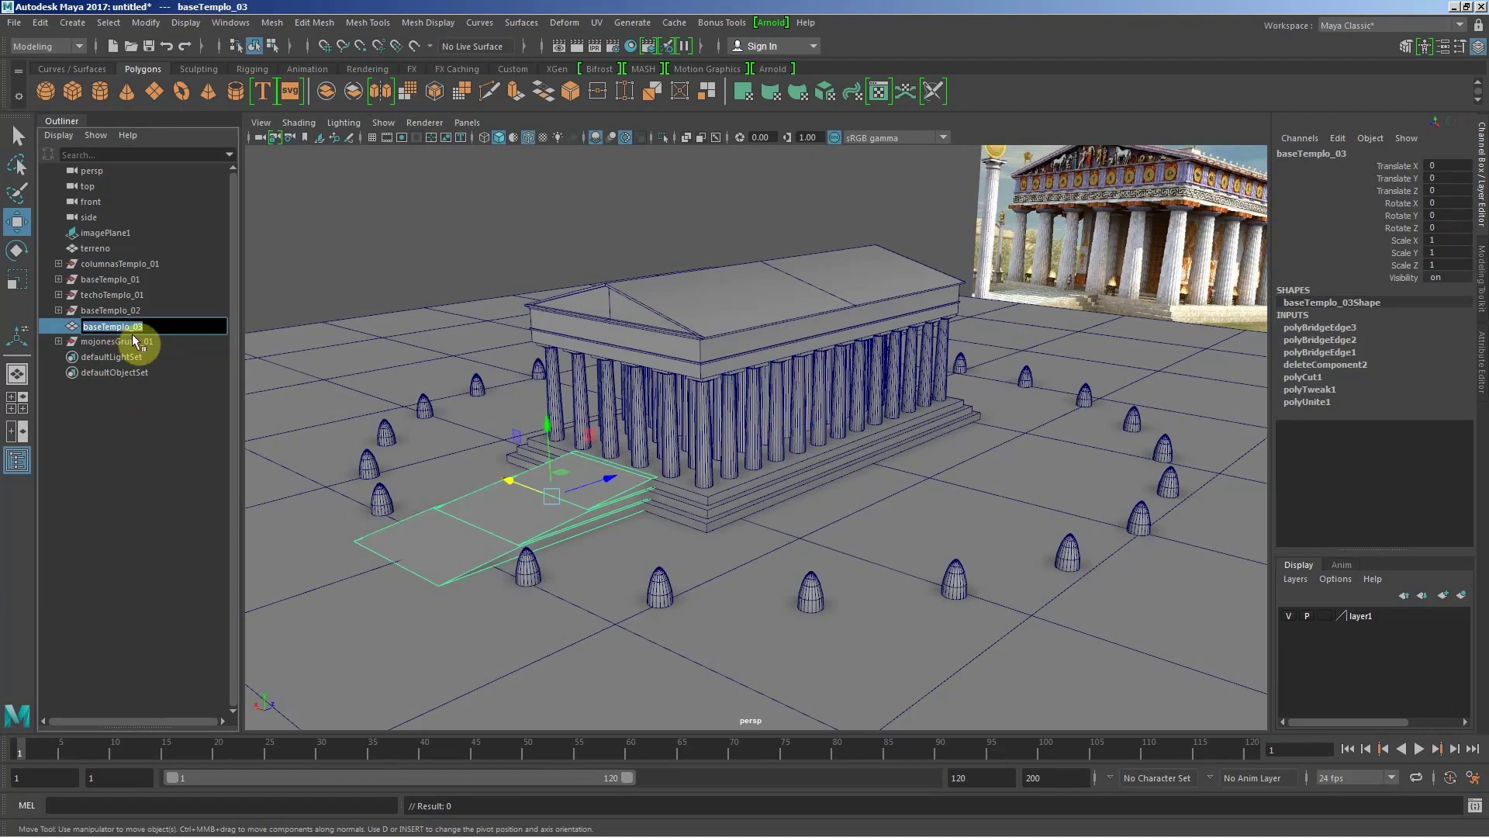
text(es)
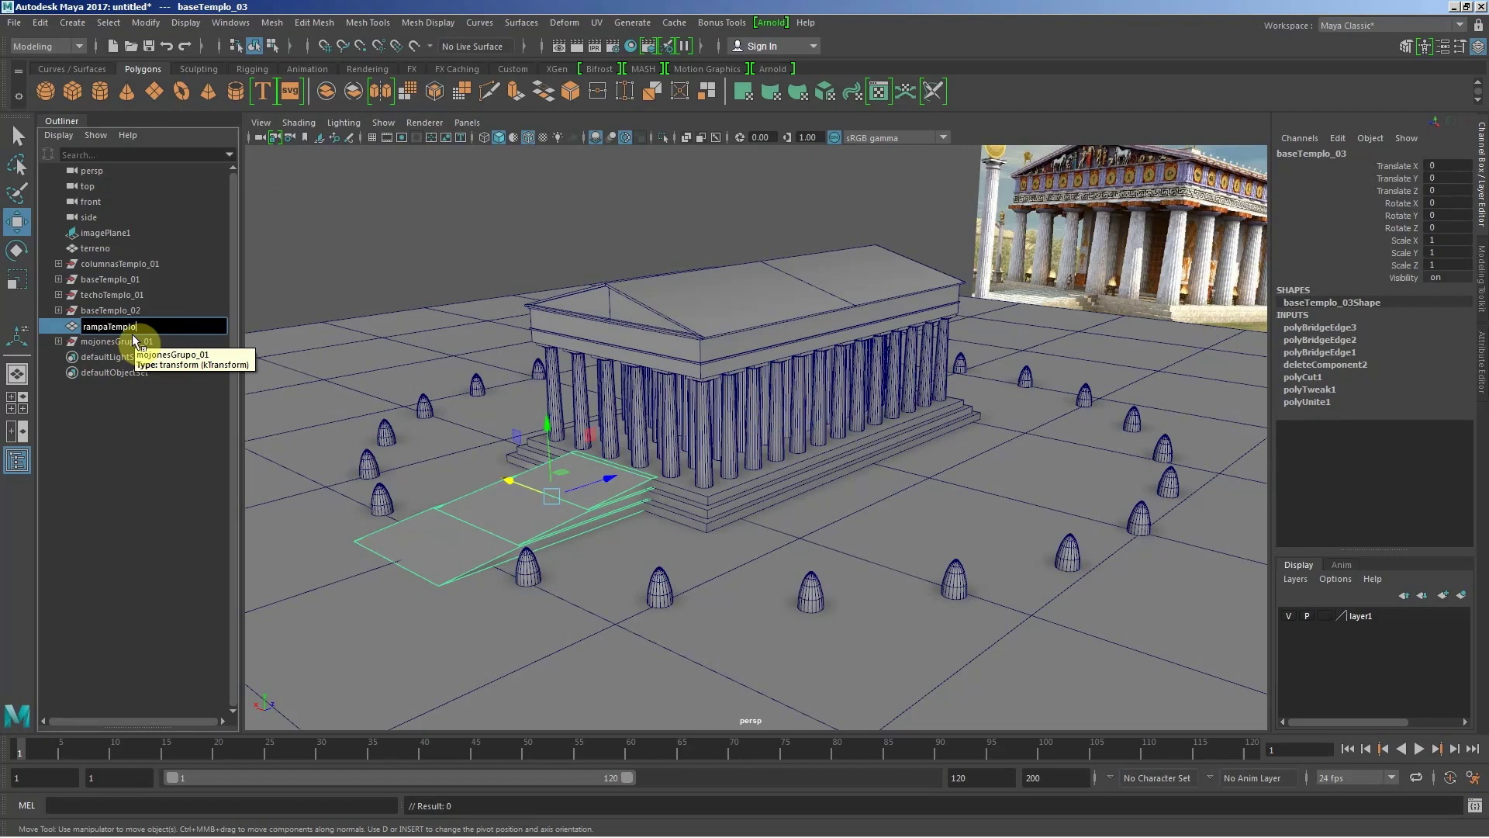
text(_01)
key(Return)
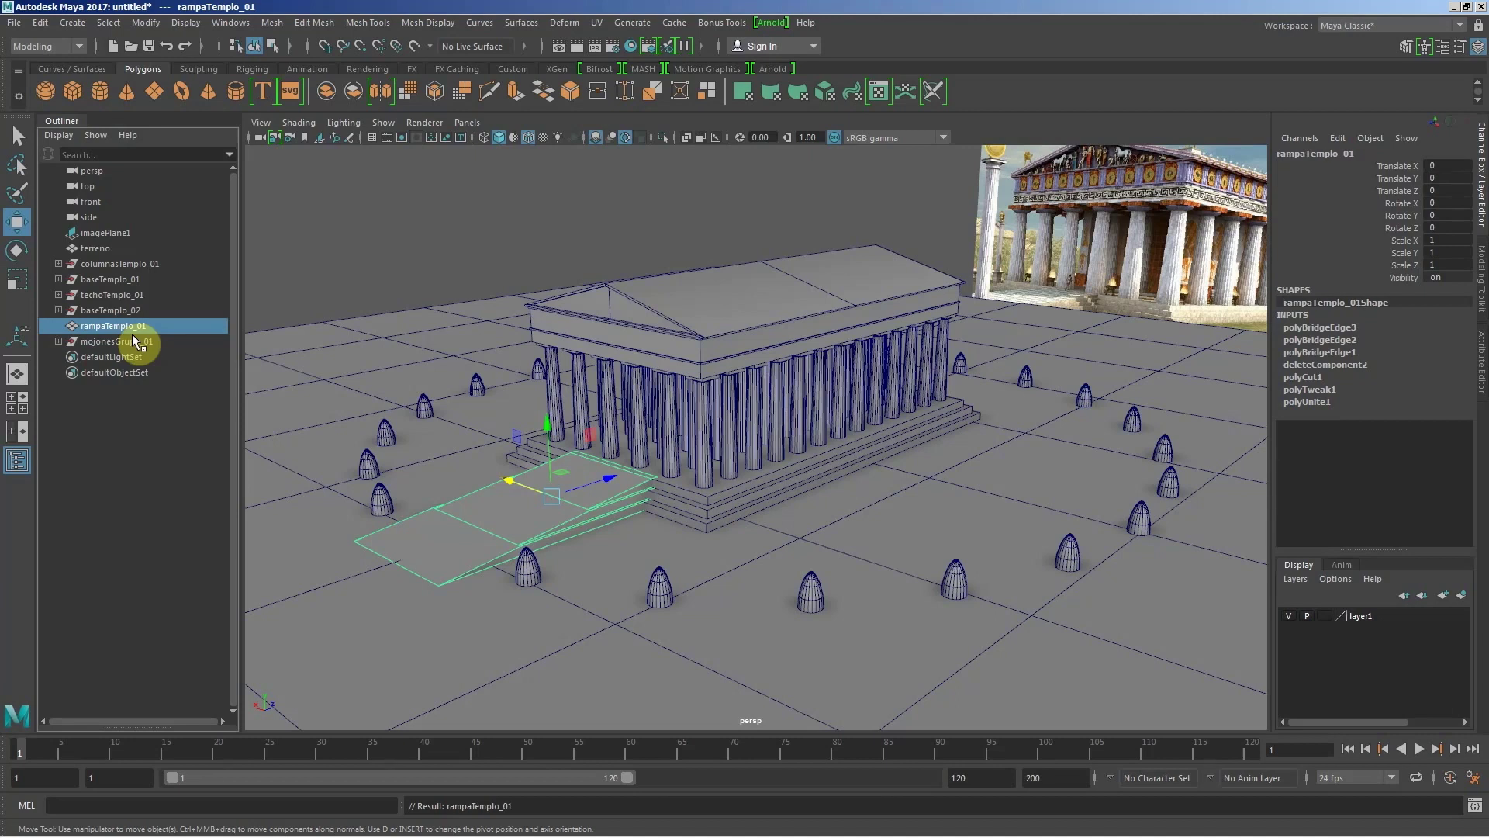
ctrl+click(118, 310)
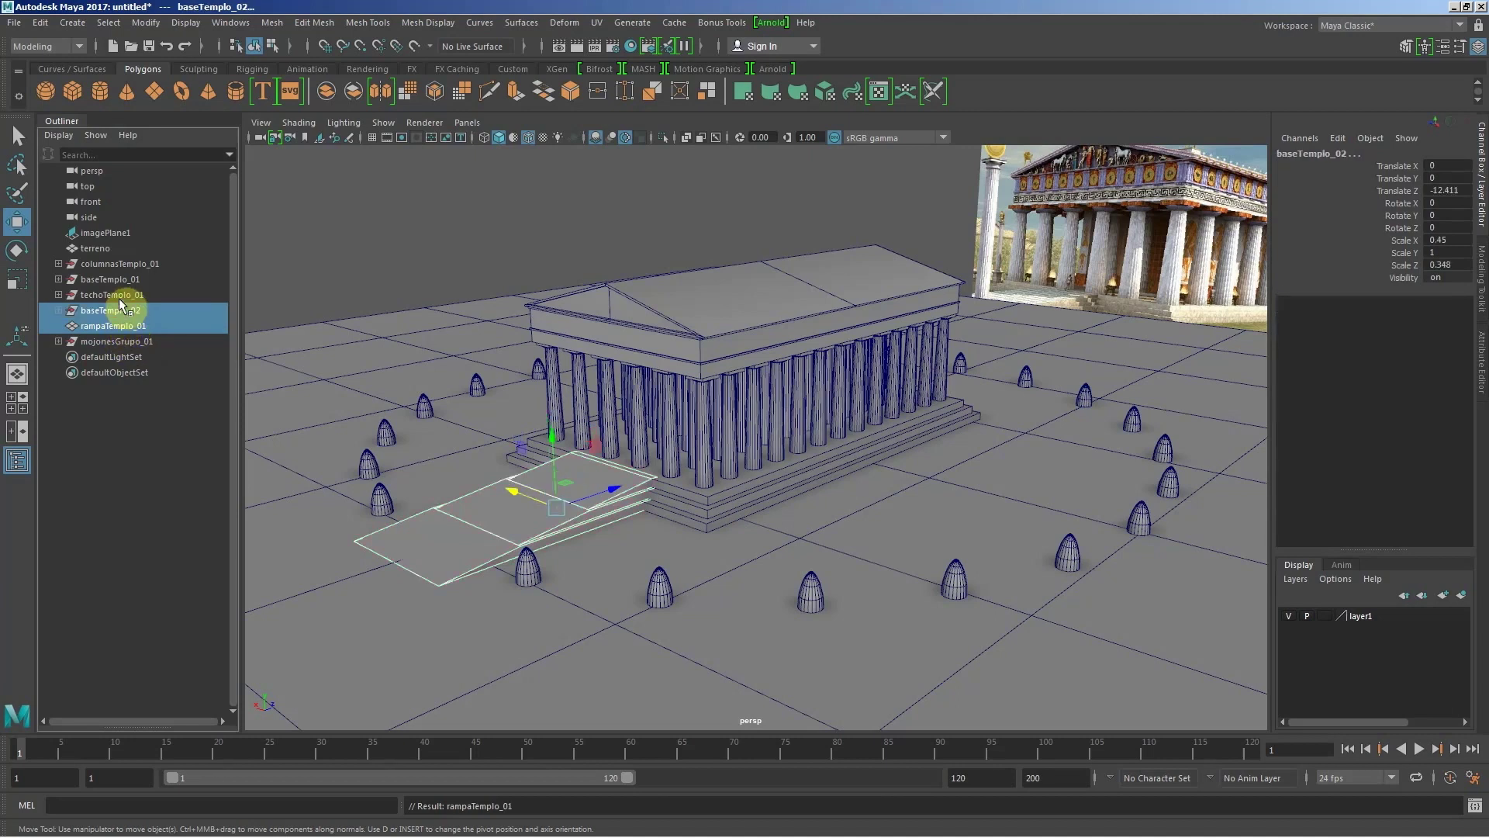
Step: Select baseTemplo_02 in the Outliner and collapse its child cubes
ctrl+click(119, 295)
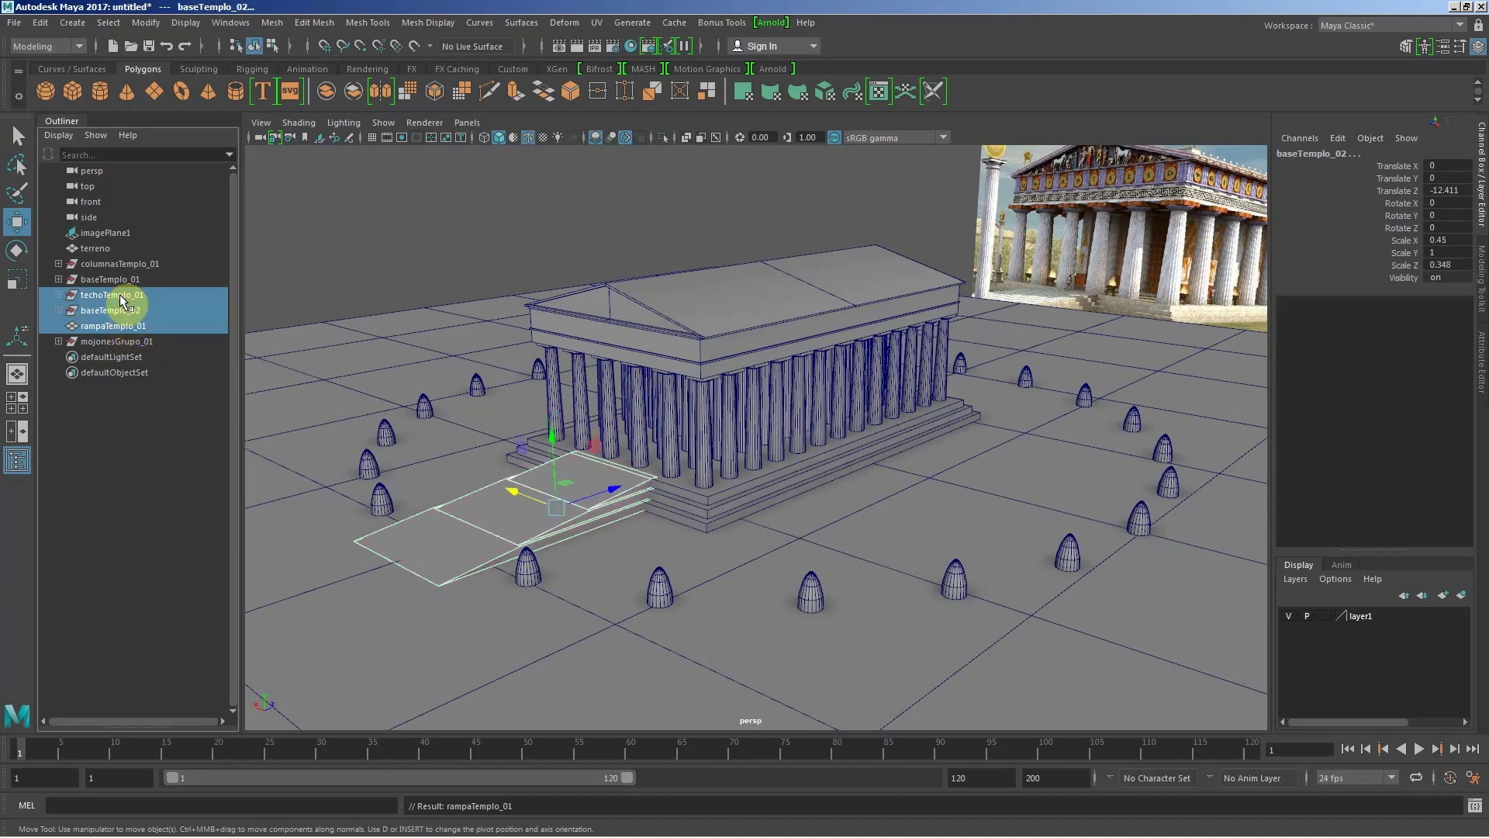
ctrl+click(120, 281)
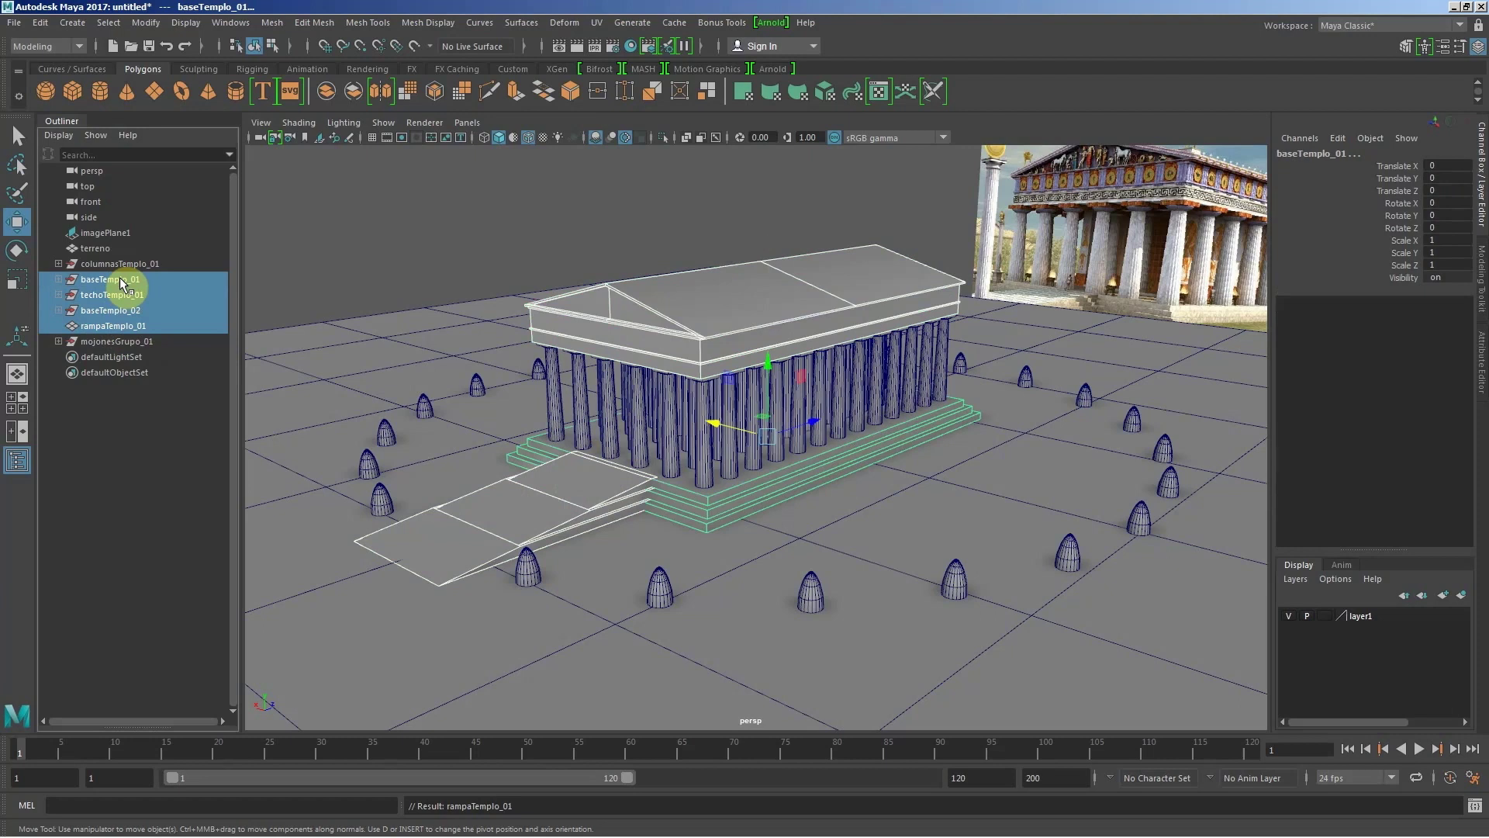
click(121, 314)
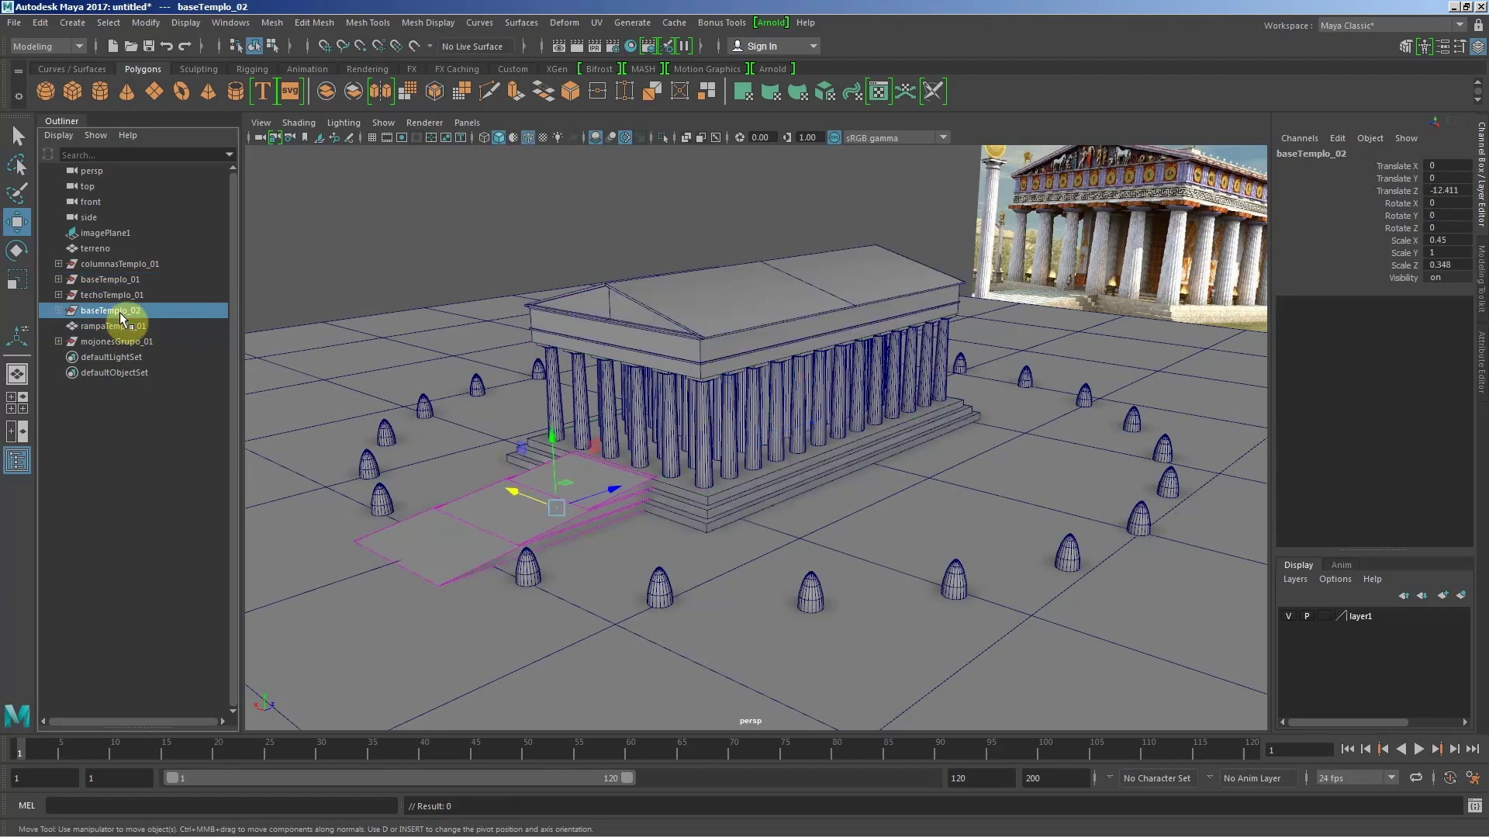
click(58, 310)
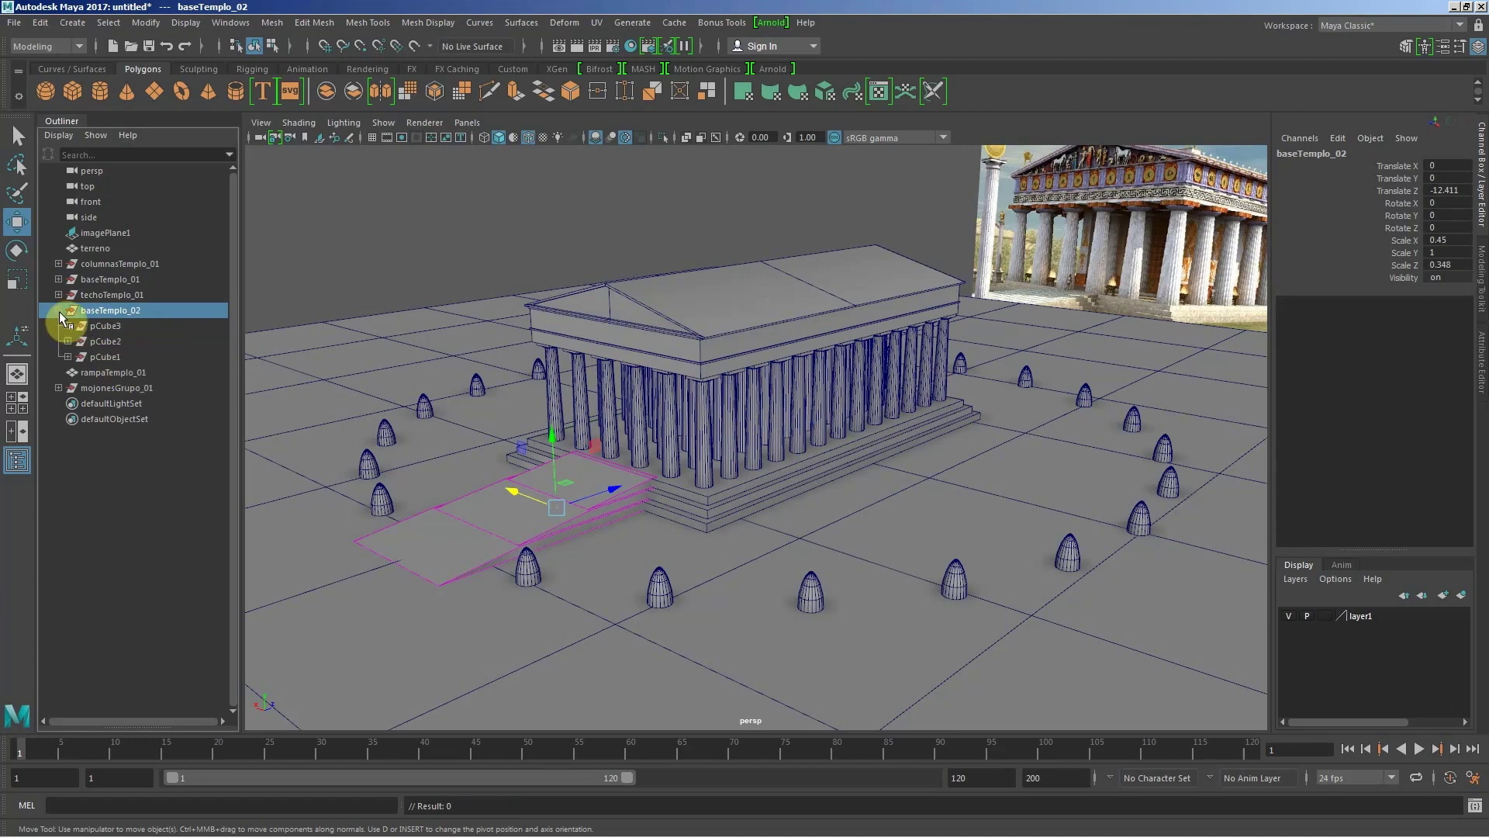
click(59, 311)
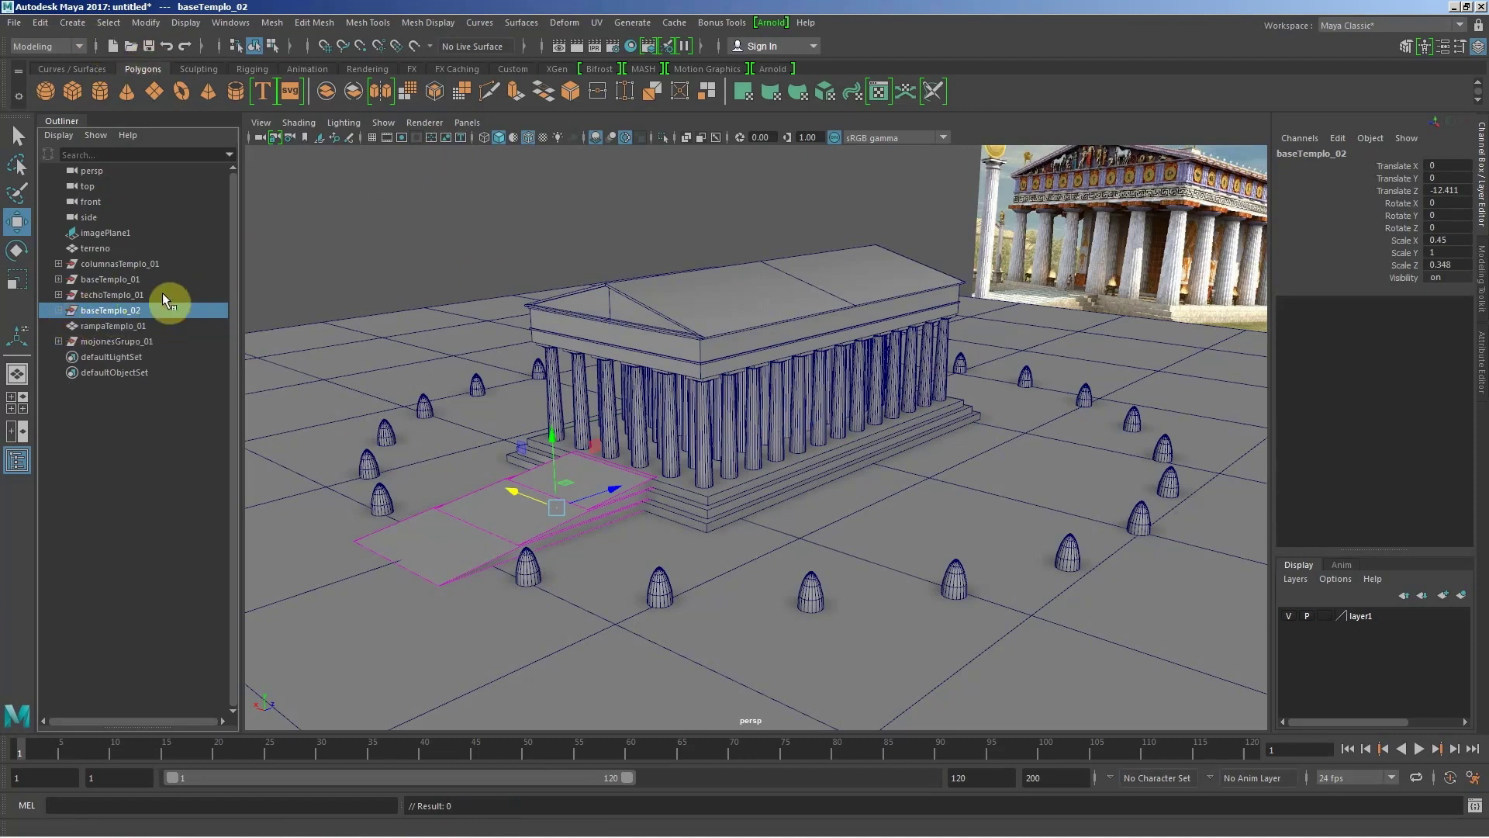
Step: Delete all construction history in the scene via Edit > Delete All by Type > History
click(42, 24)
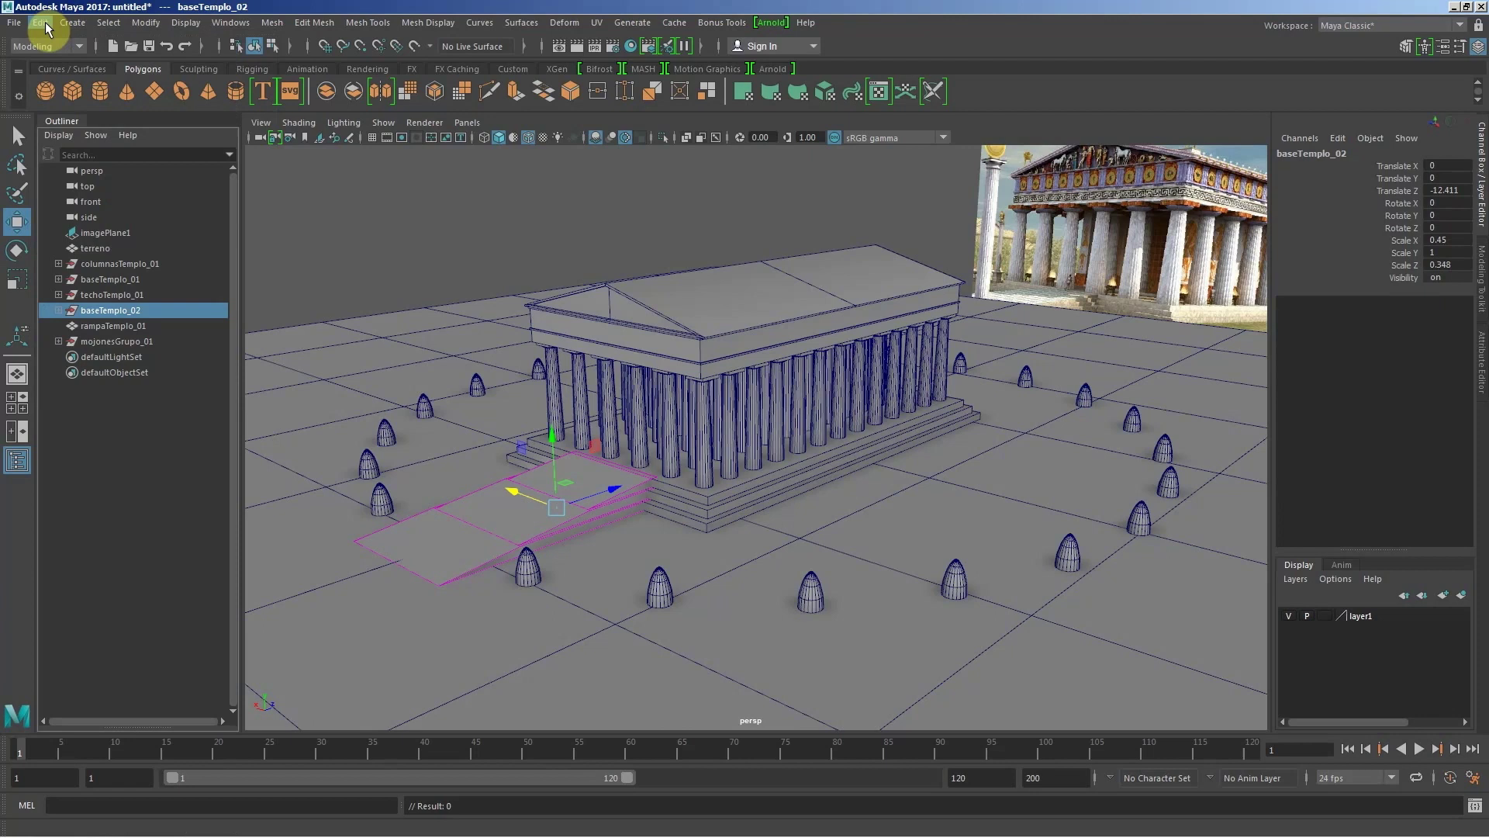
click(43, 23)
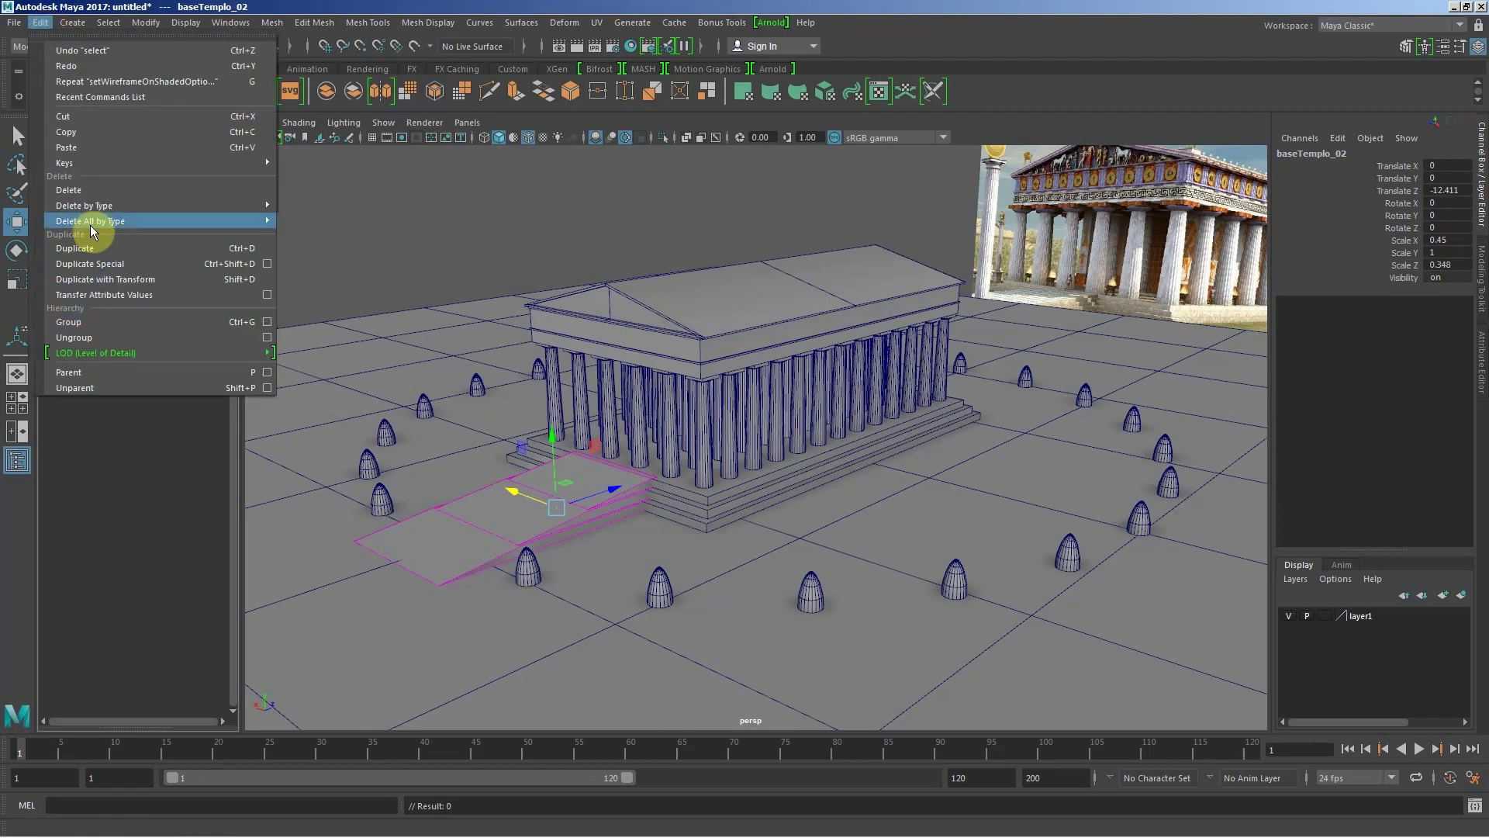
click(295, 233)
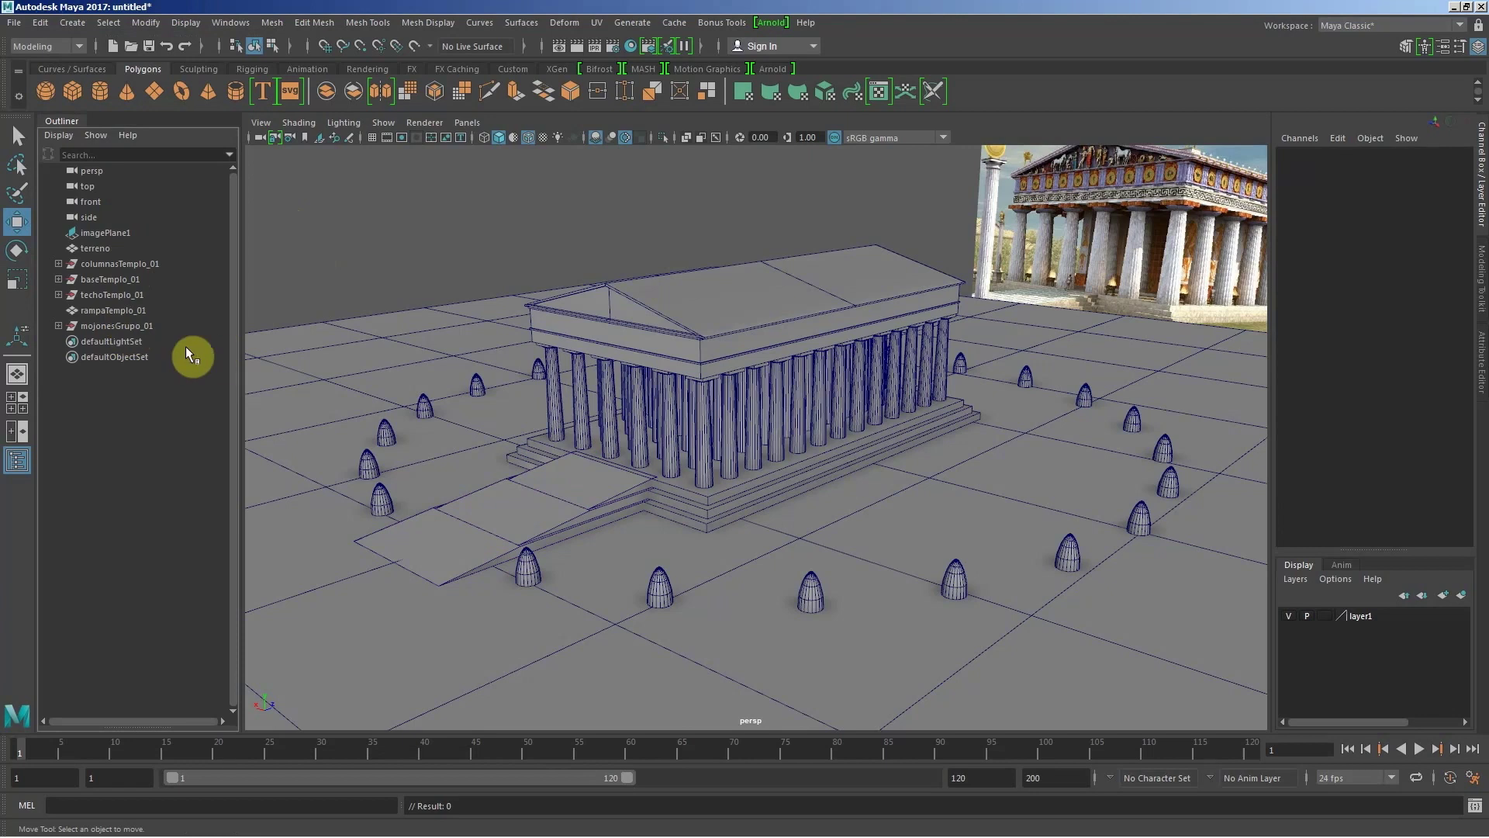
Step: Select baseTemplo_01, techoTemplo_01, columnasTemplo_01 and rampaTemplo_01 in the Outliner
click(116, 282)
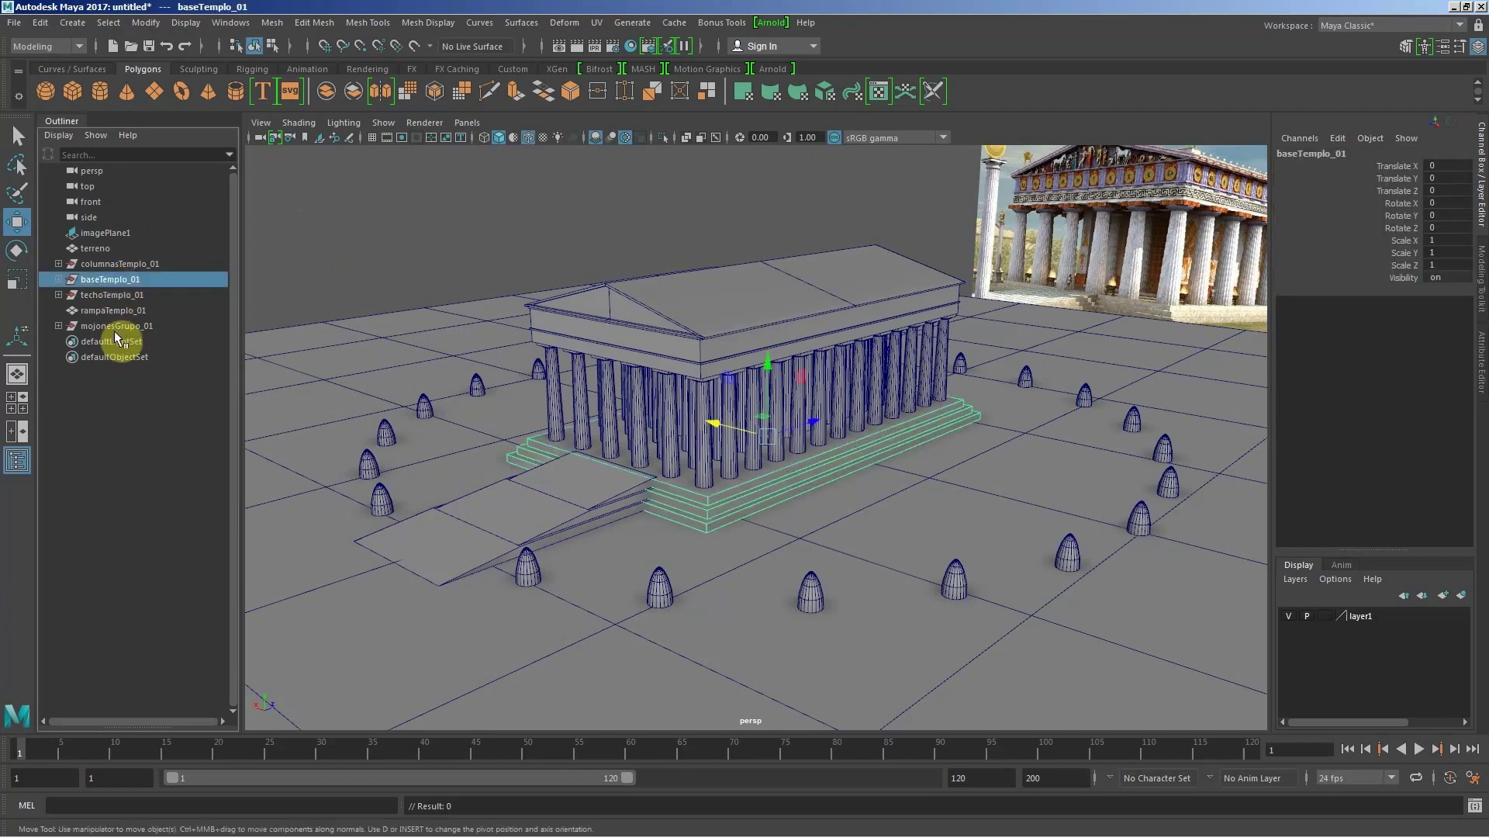
click(108, 315)
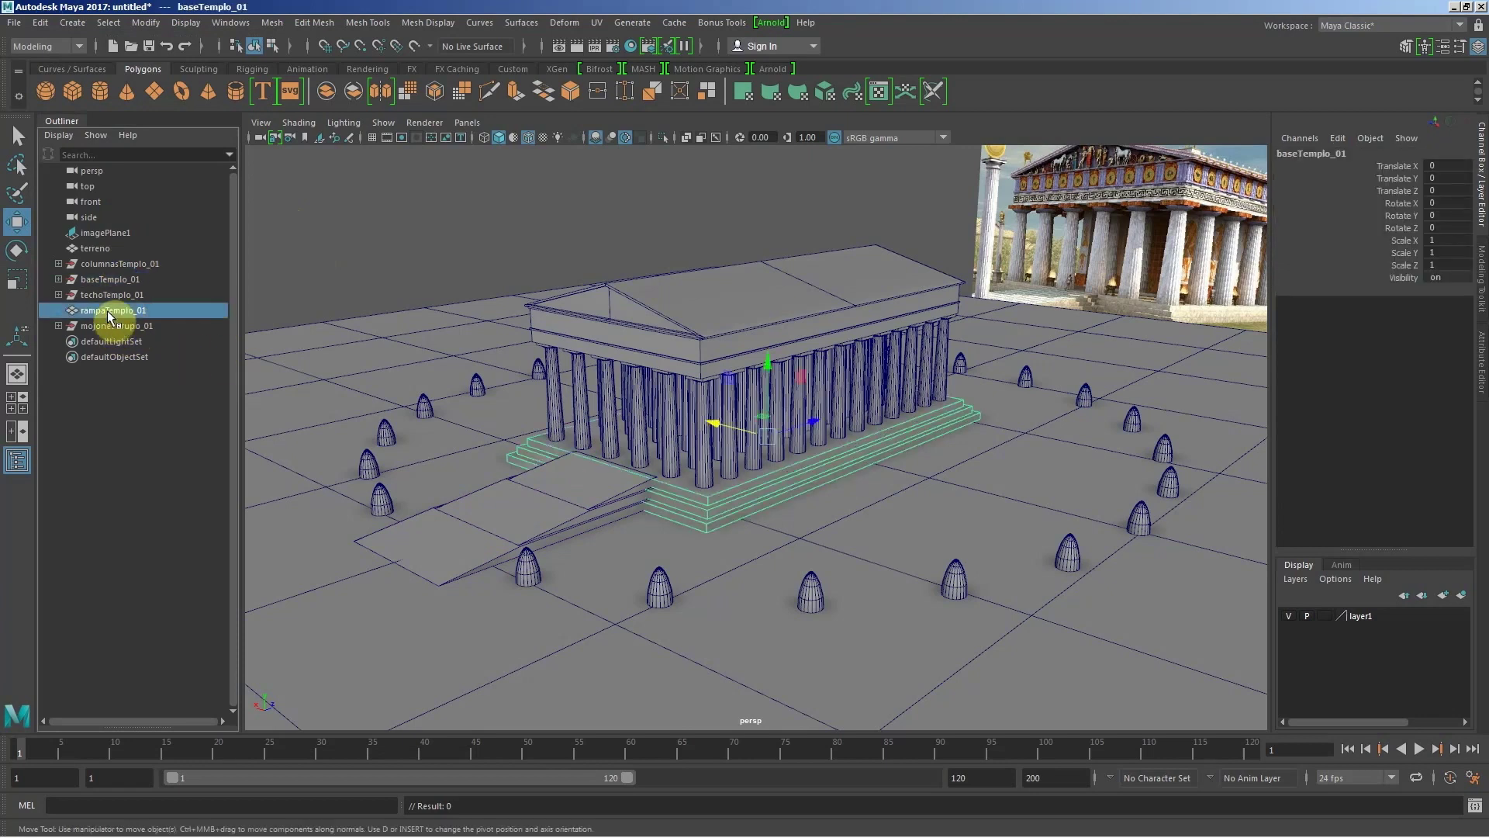
click(103, 263)
click(100, 263)
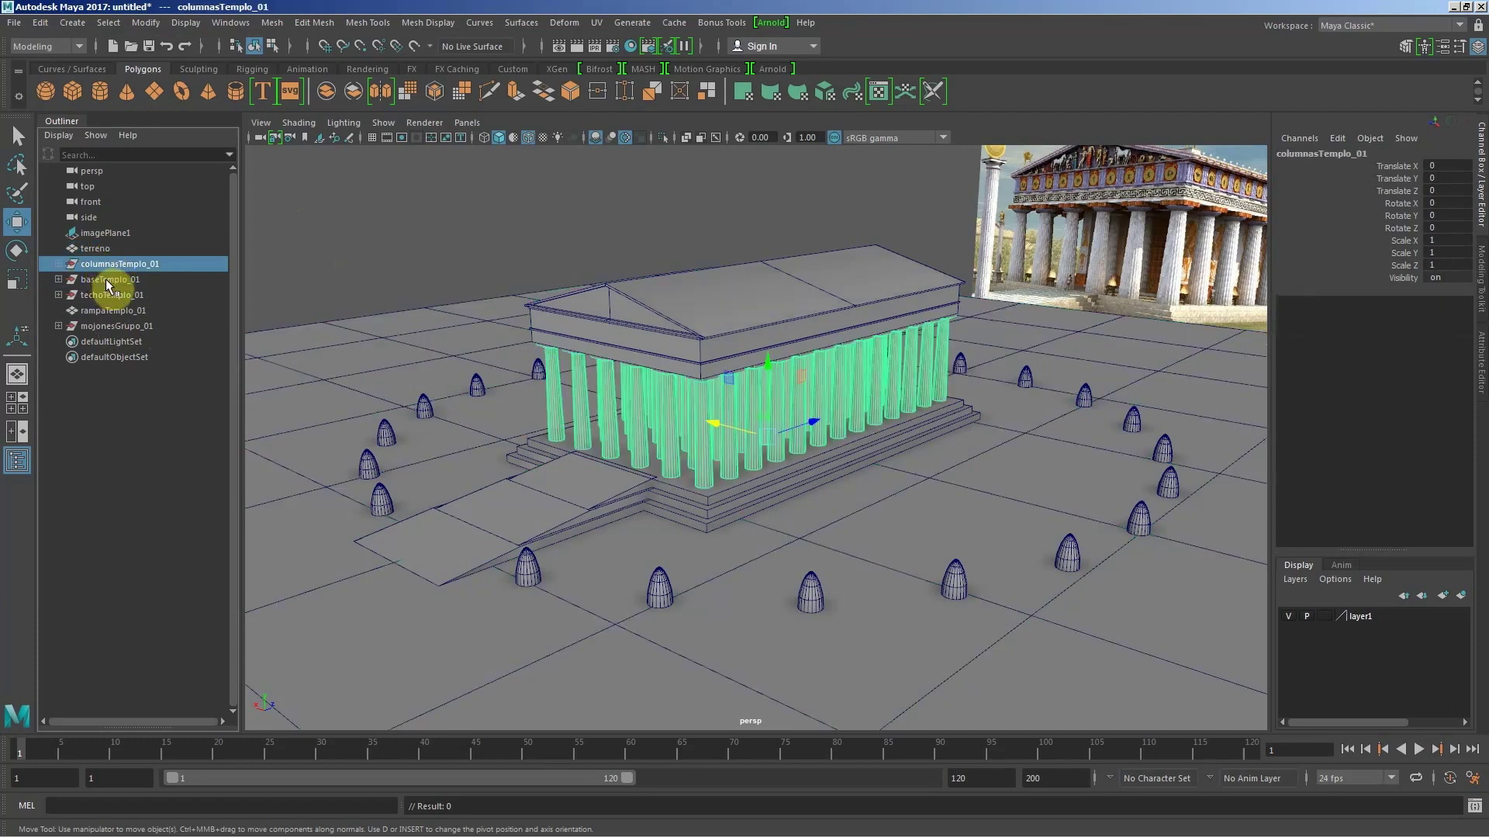
click(104, 279)
ctrl+click(105, 296)
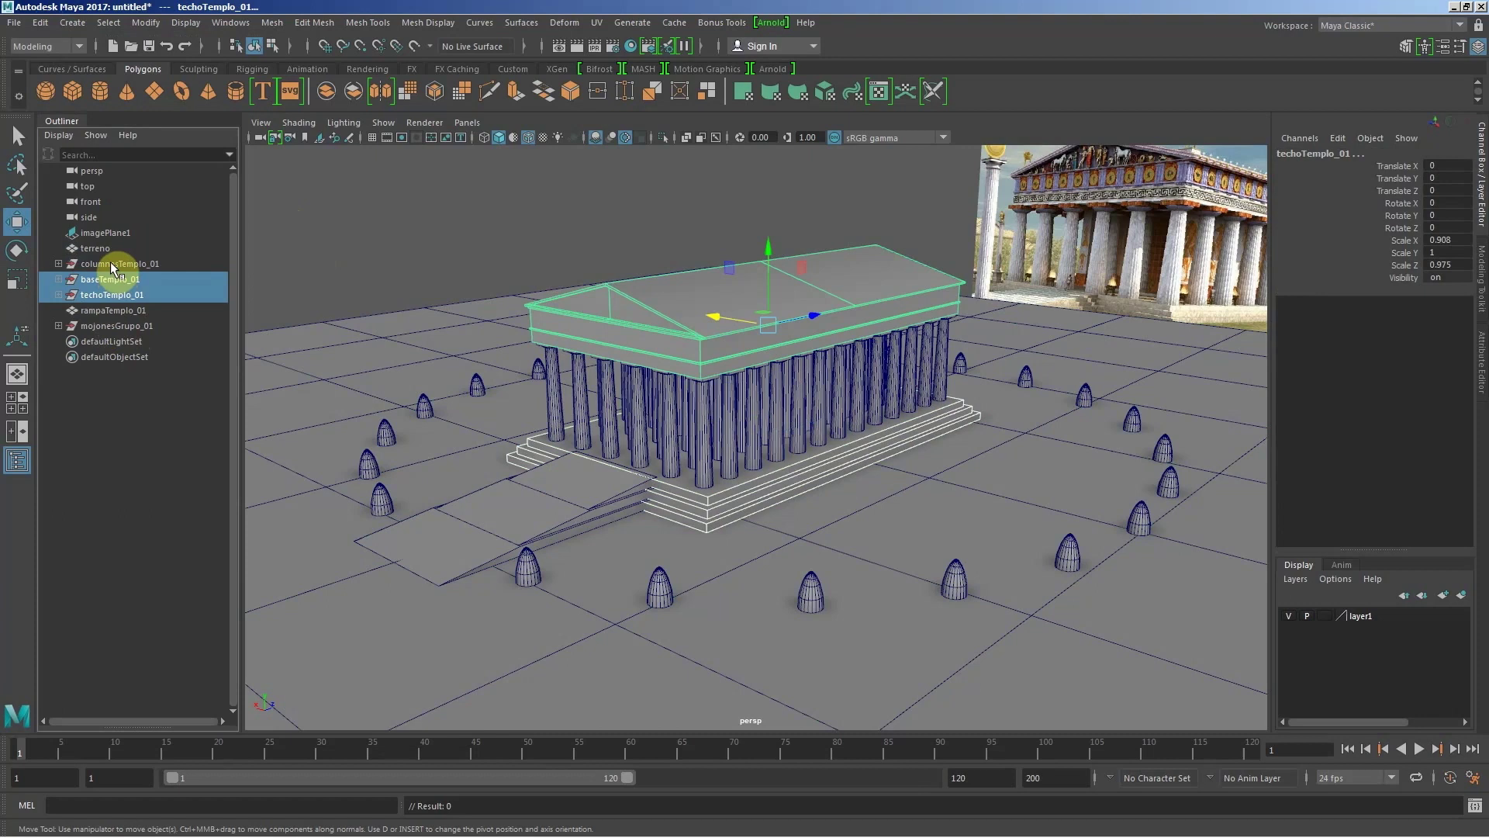
ctrl+click(110, 262)
shift+click(106, 310)
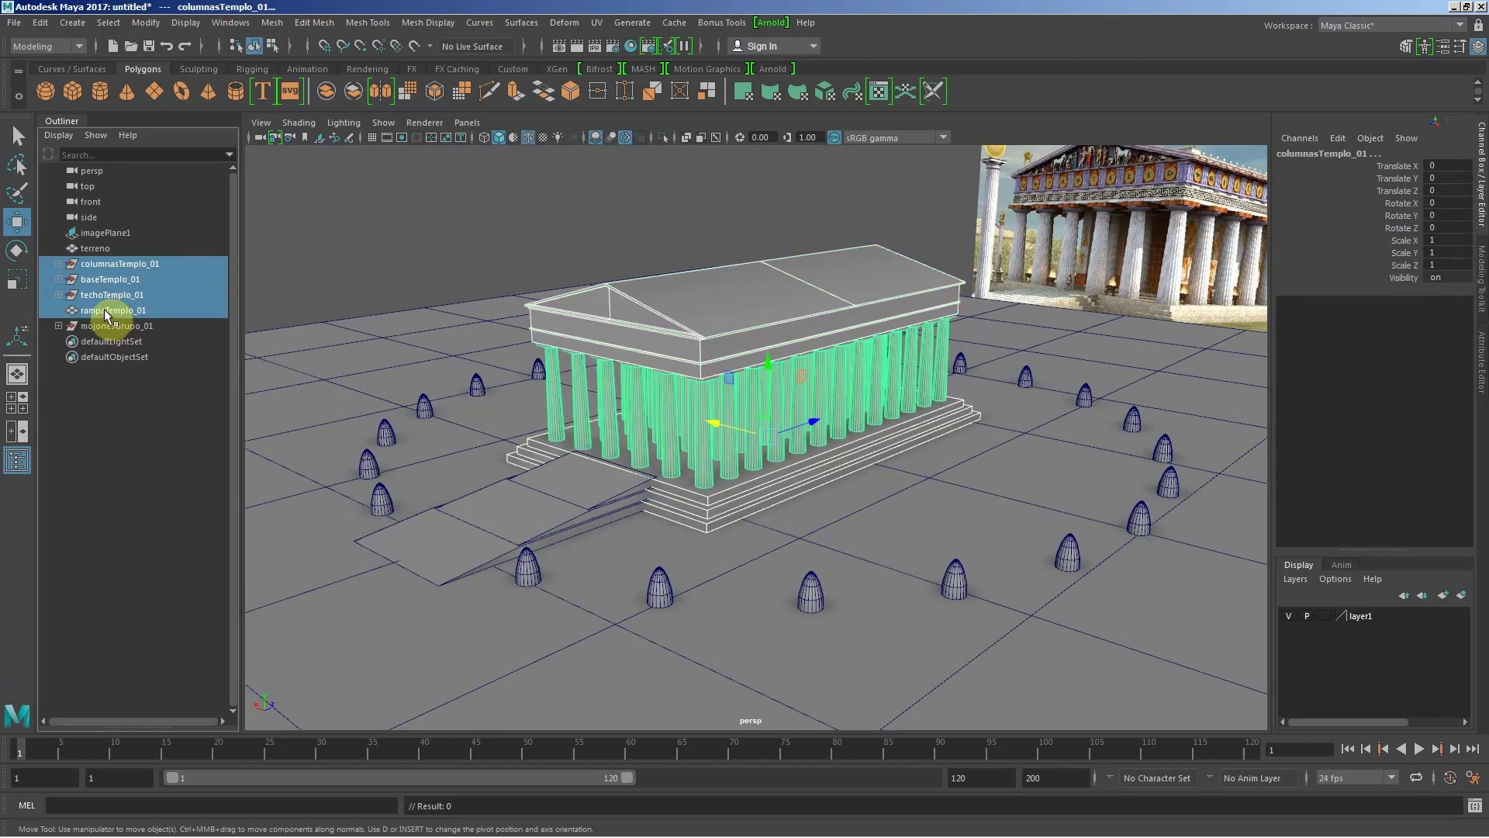
middle_drag(106, 315, 130, 312)
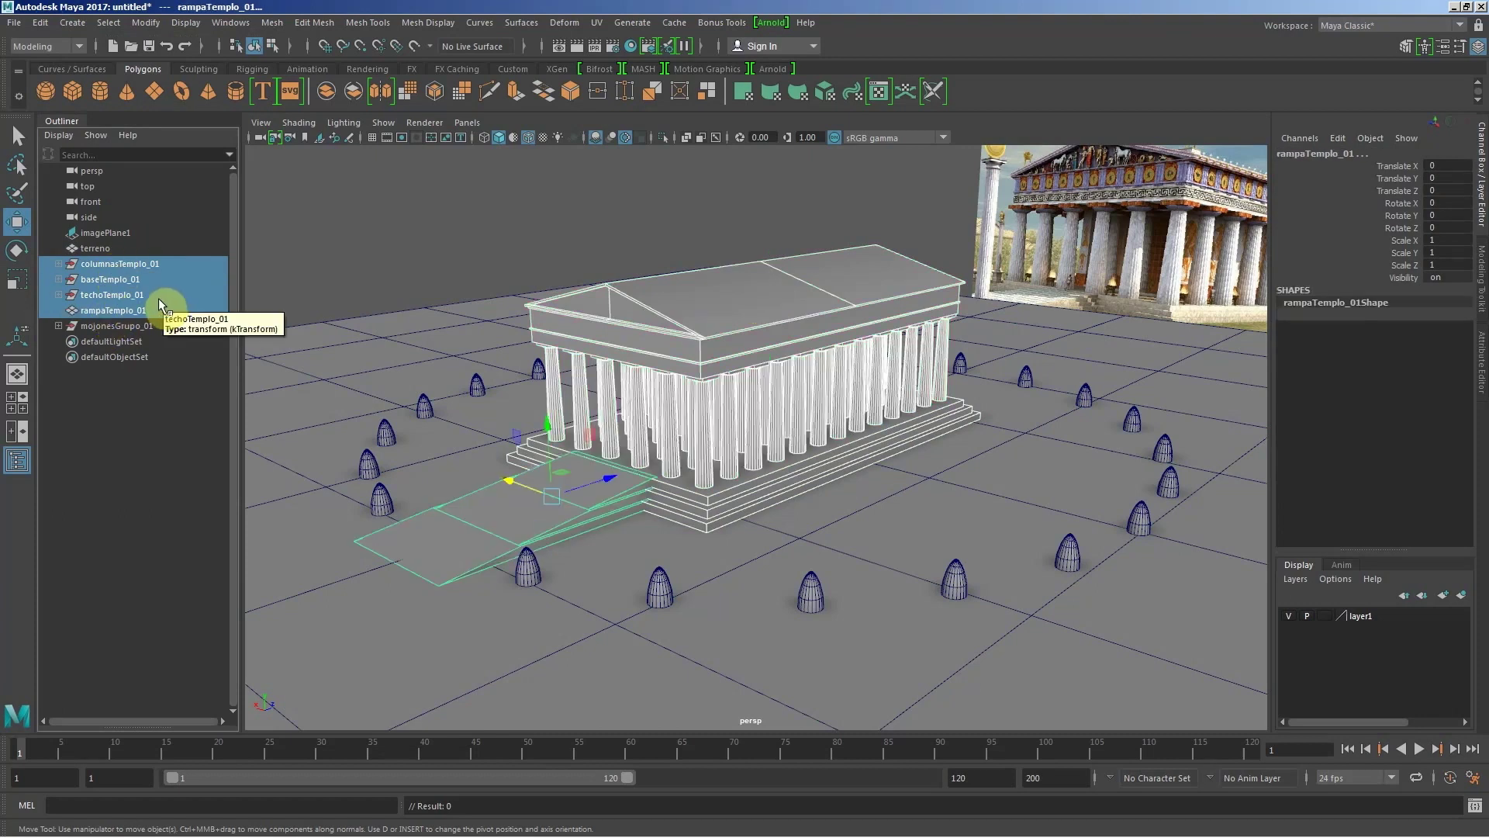
Step: Group the four temple parts as templo_01, then select mojonesGrupo_01 and terreno
key(ctrl+g)
double_click(95, 279)
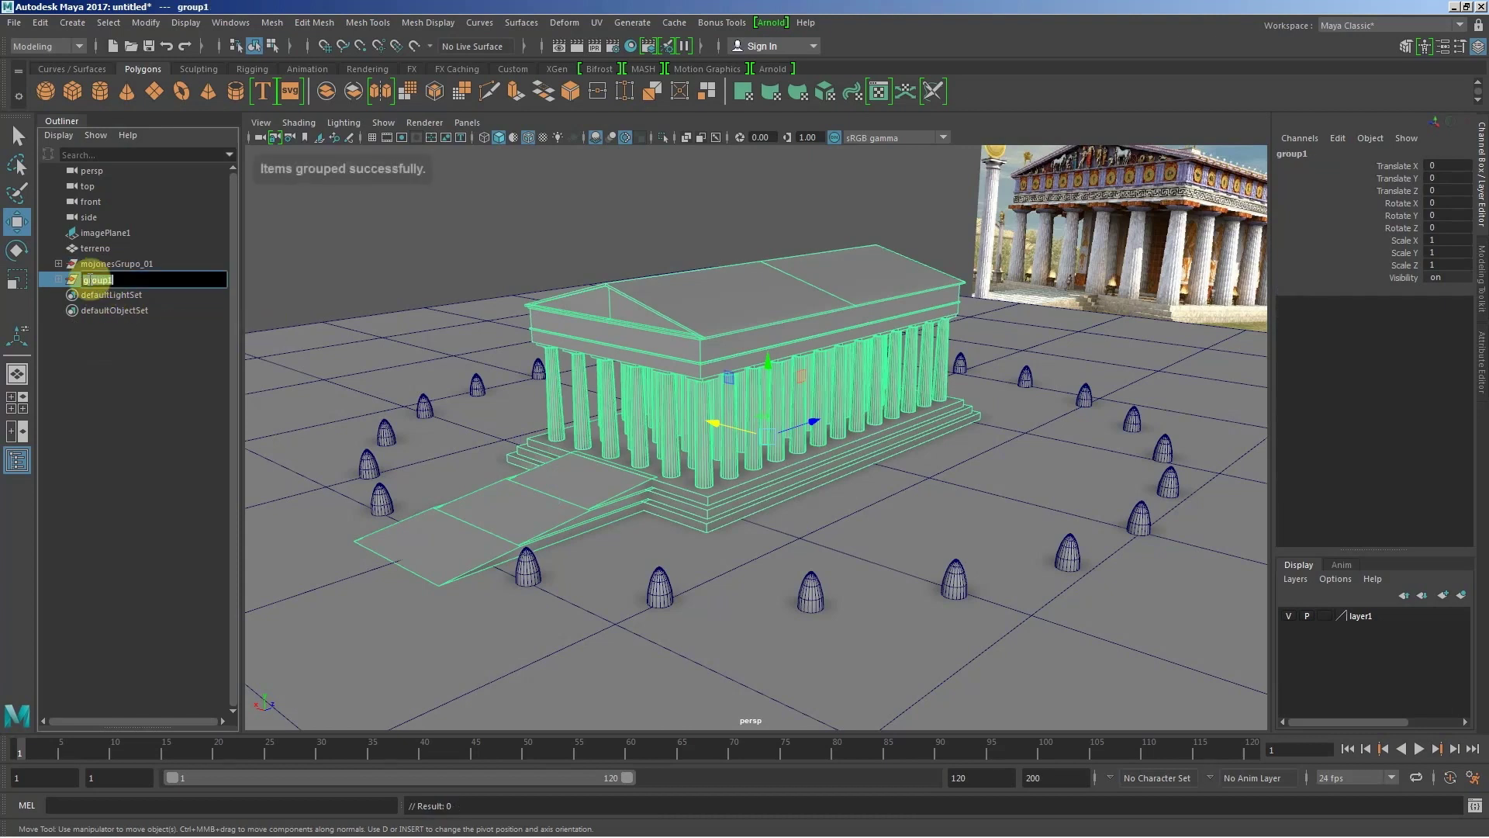
text(templ)
text(o_01)
key(Return)
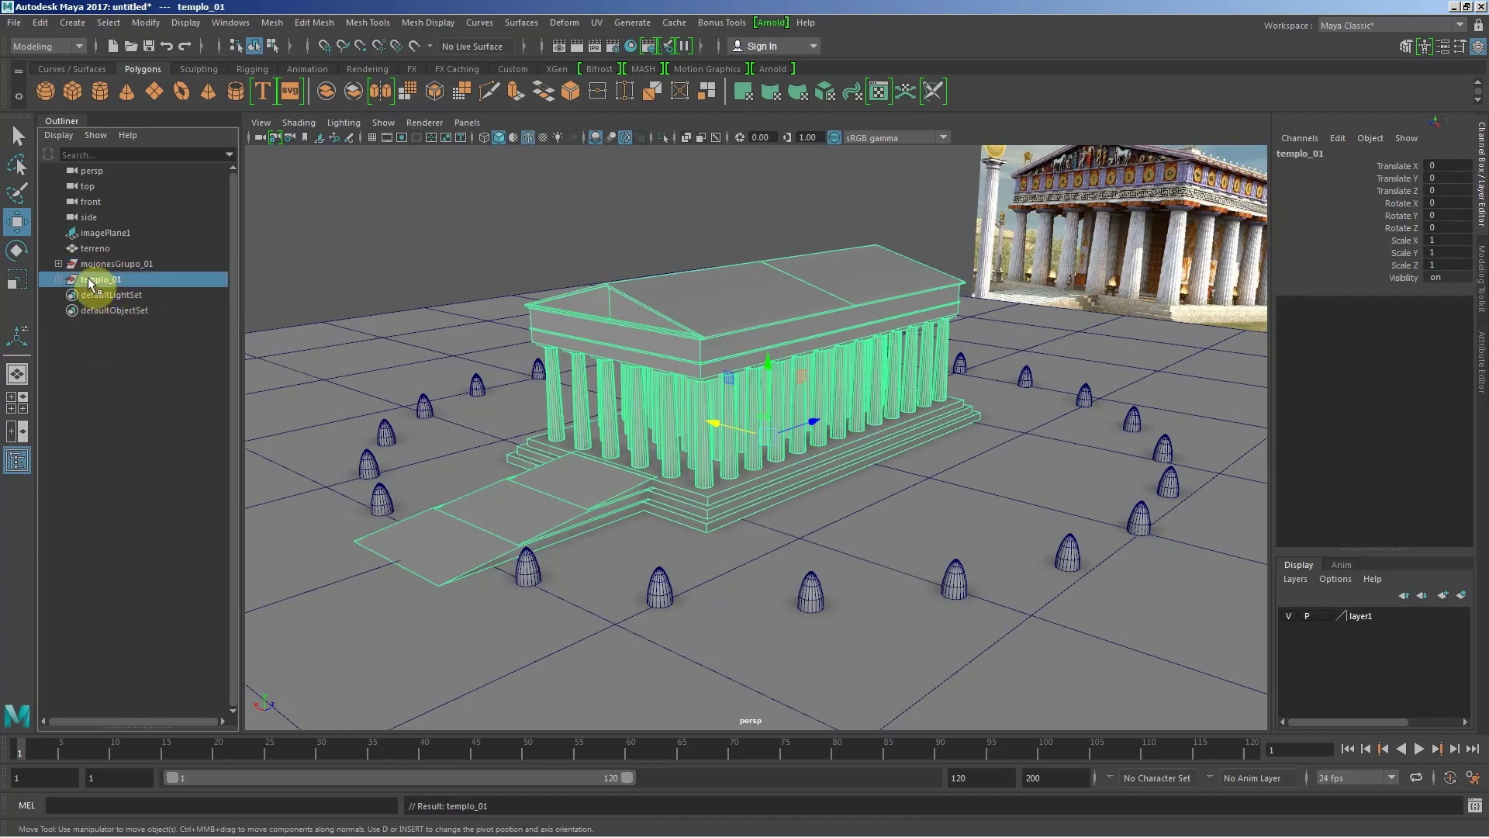
click(107, 264)
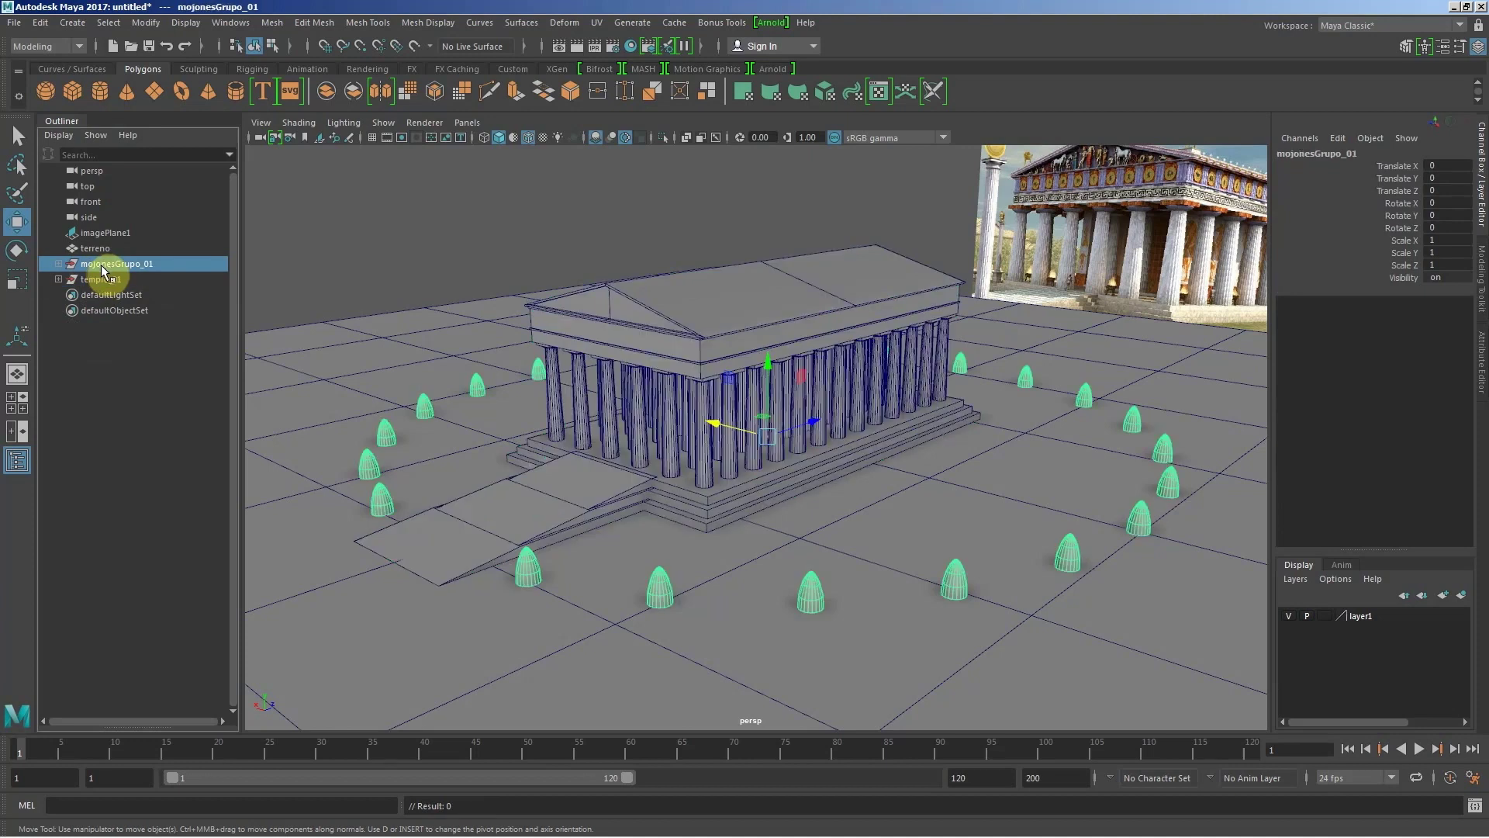
click(97, 248)
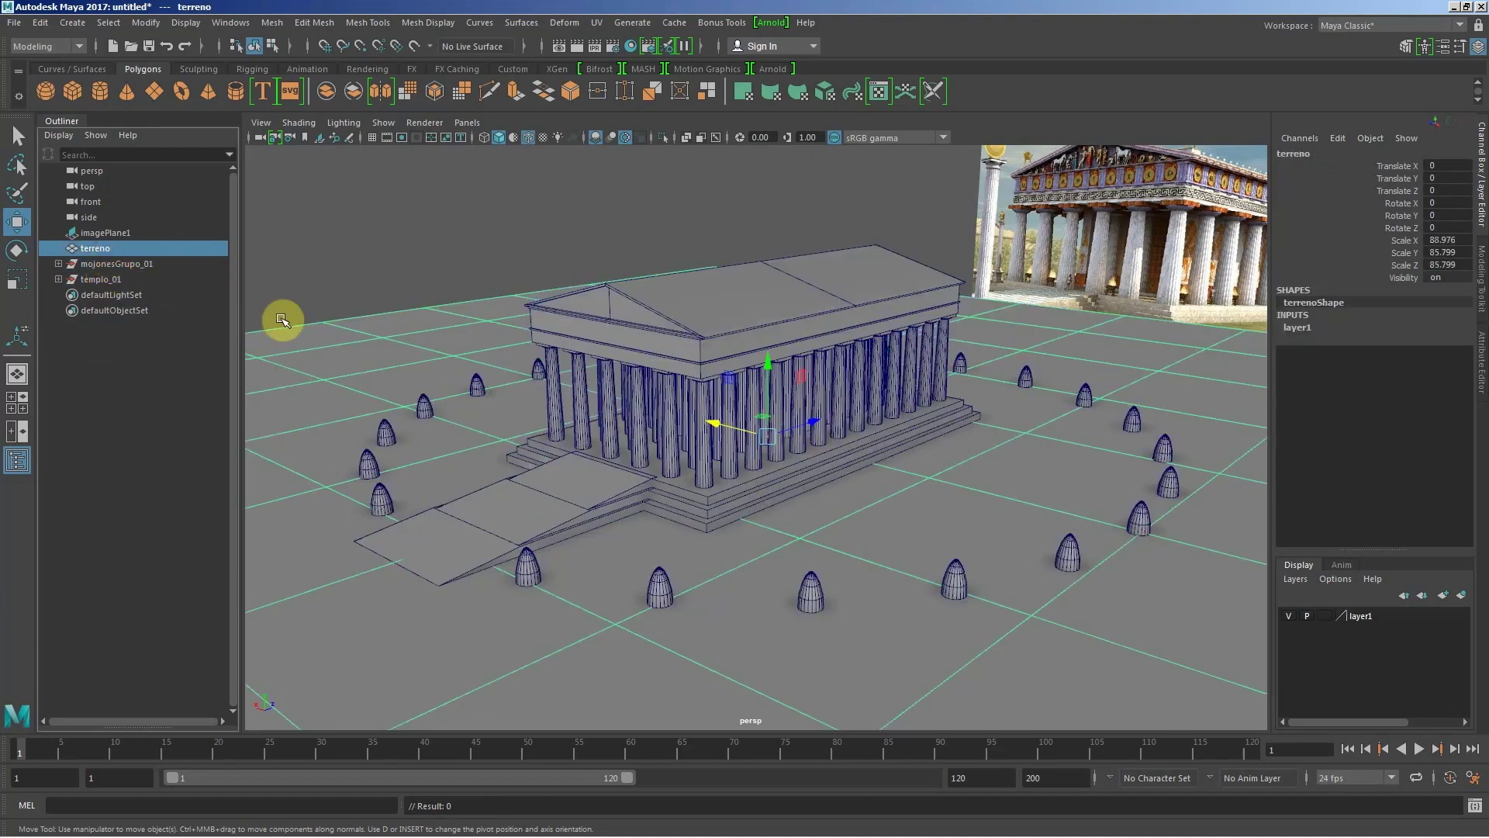
Step: Zoom and orbit the view onto the temple, then select mojonesGrupo_01 in the Outliner
scroll(866, 463, down, 3)
scroll(851, 483, down, 1)
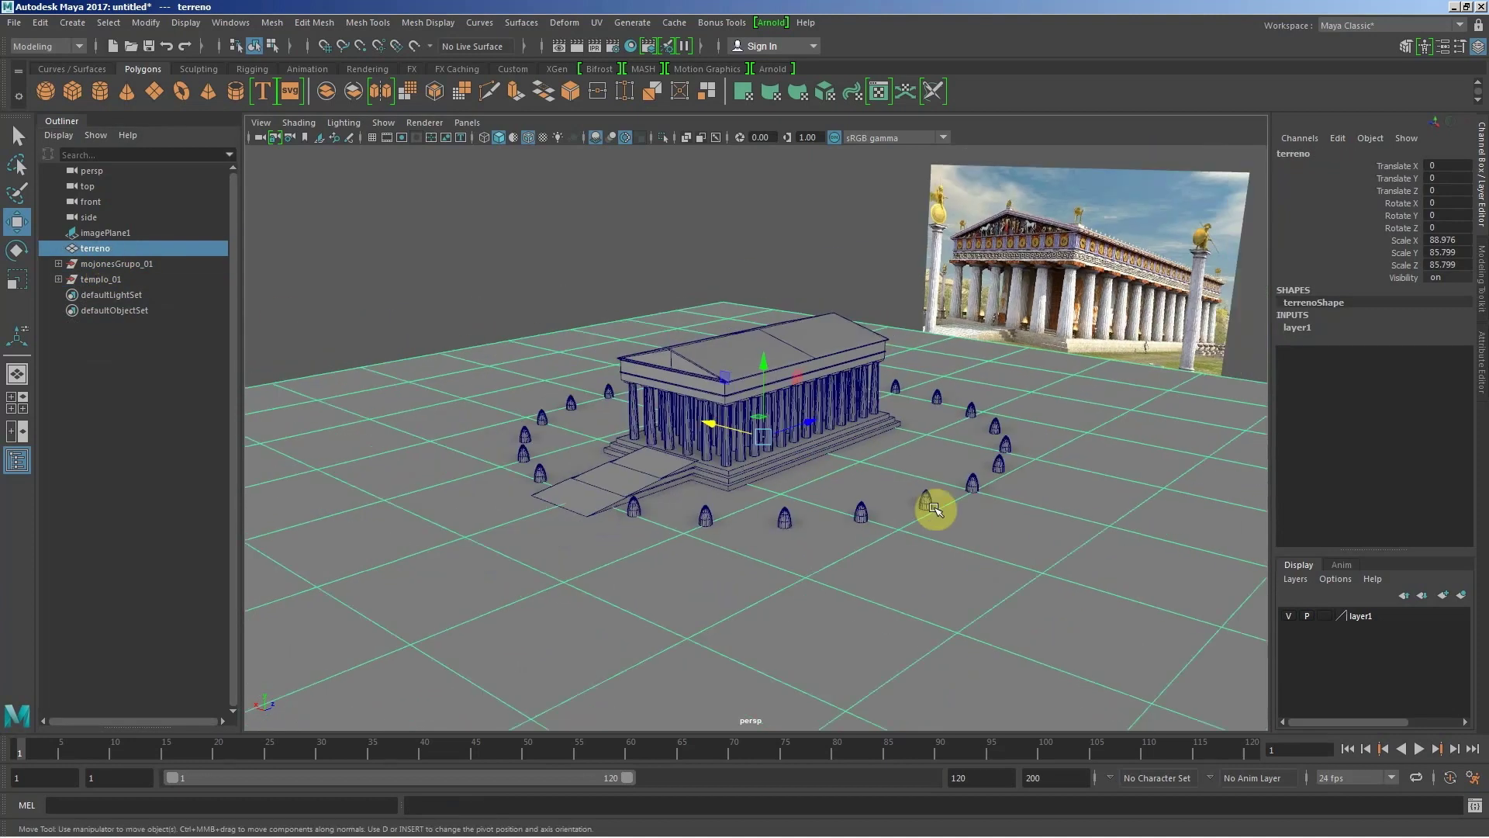
scroll(773, 471, up, 1)
scroll(766, 476, up, 3)
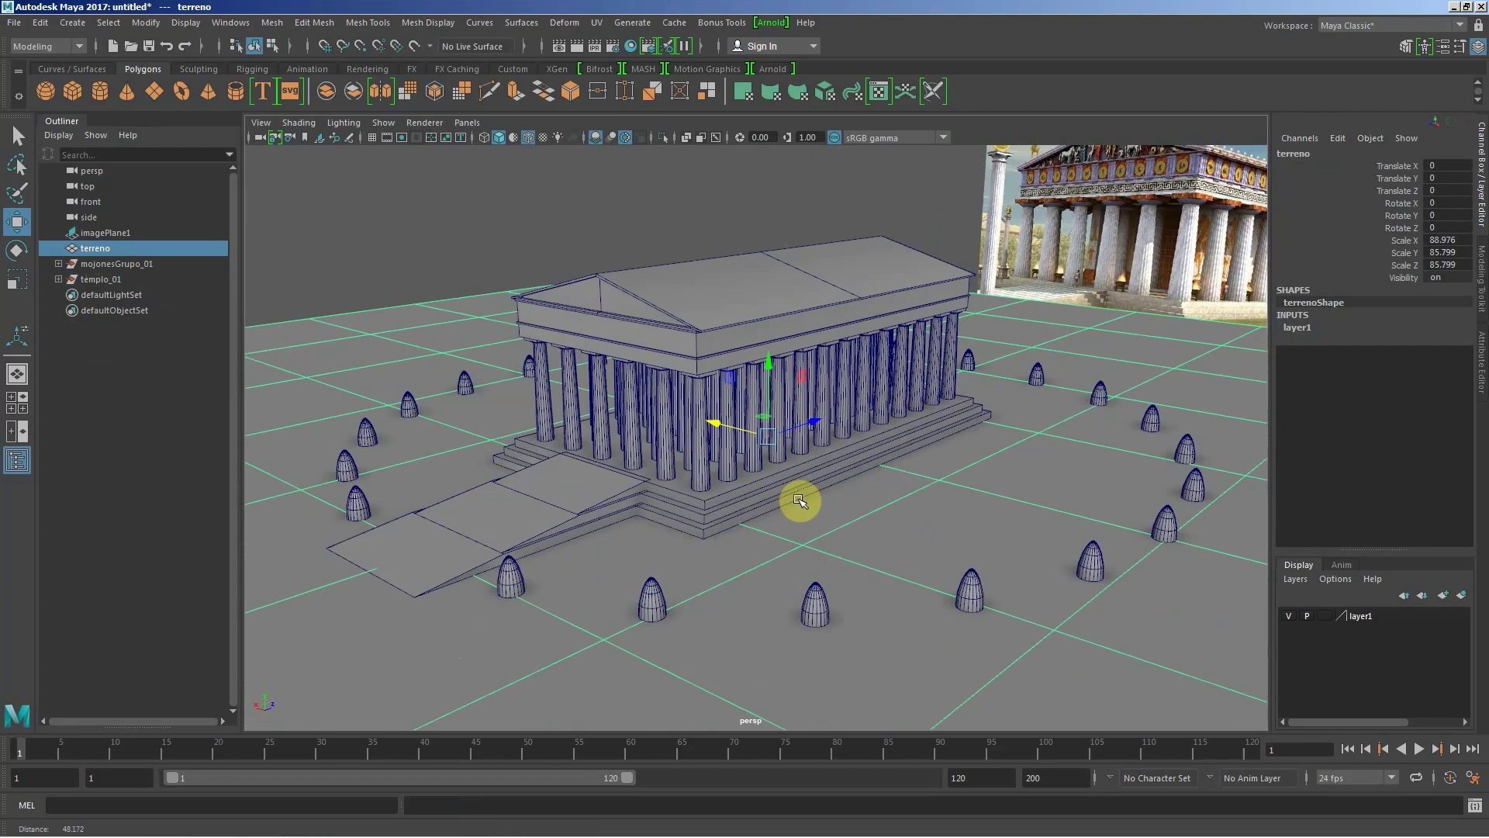
mouse_move(798, 498)
alt+mouse_down()
mouse_move(779, 477)
mouse_move(797, 499)
alt+mouse_up()
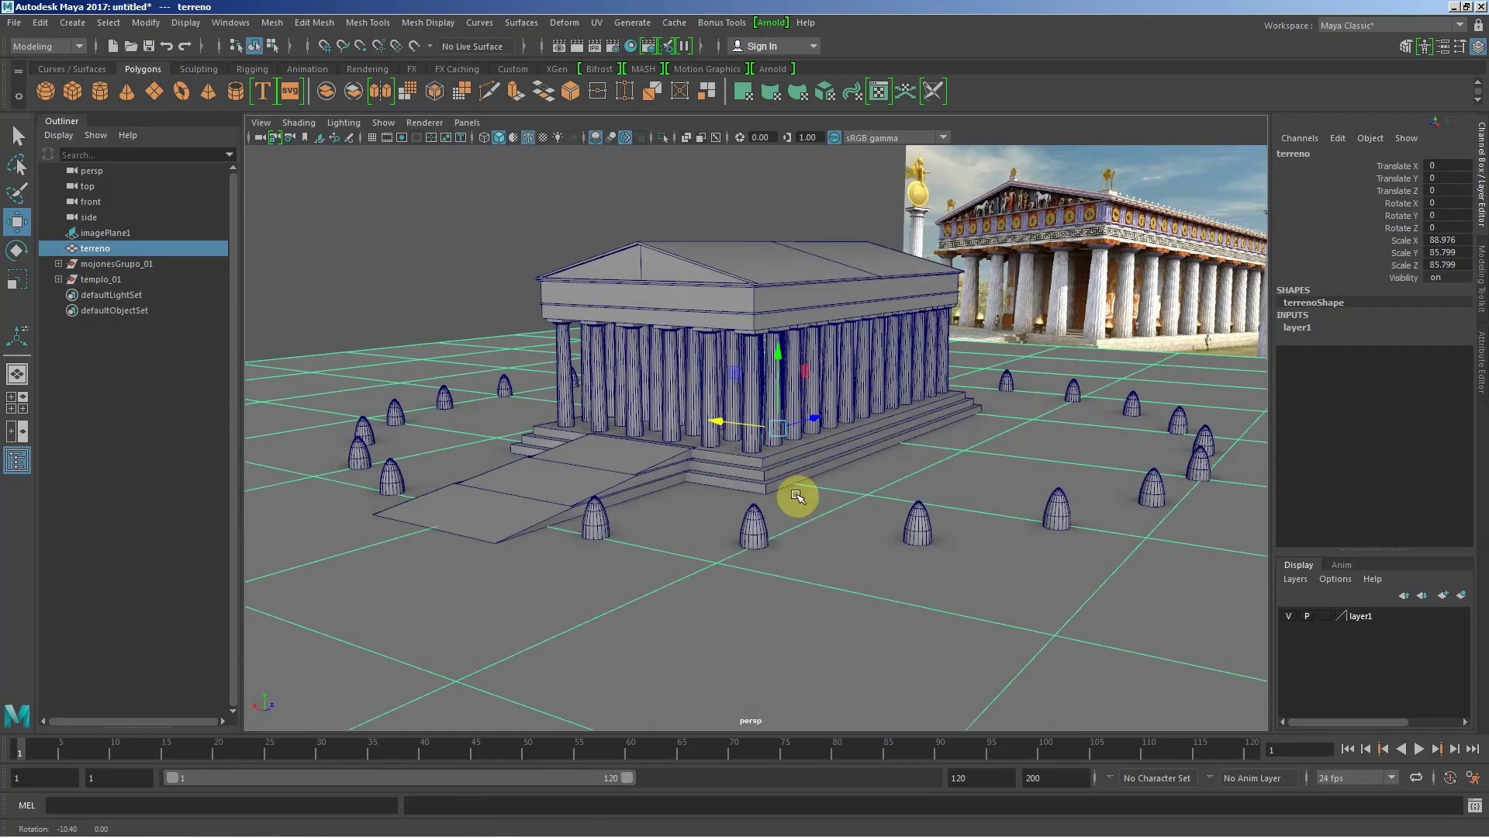
alt+middle_drag(797, 498, 792, 502)
scroll(793, 503, up, 2)
scroll(805, 522, up, 2)
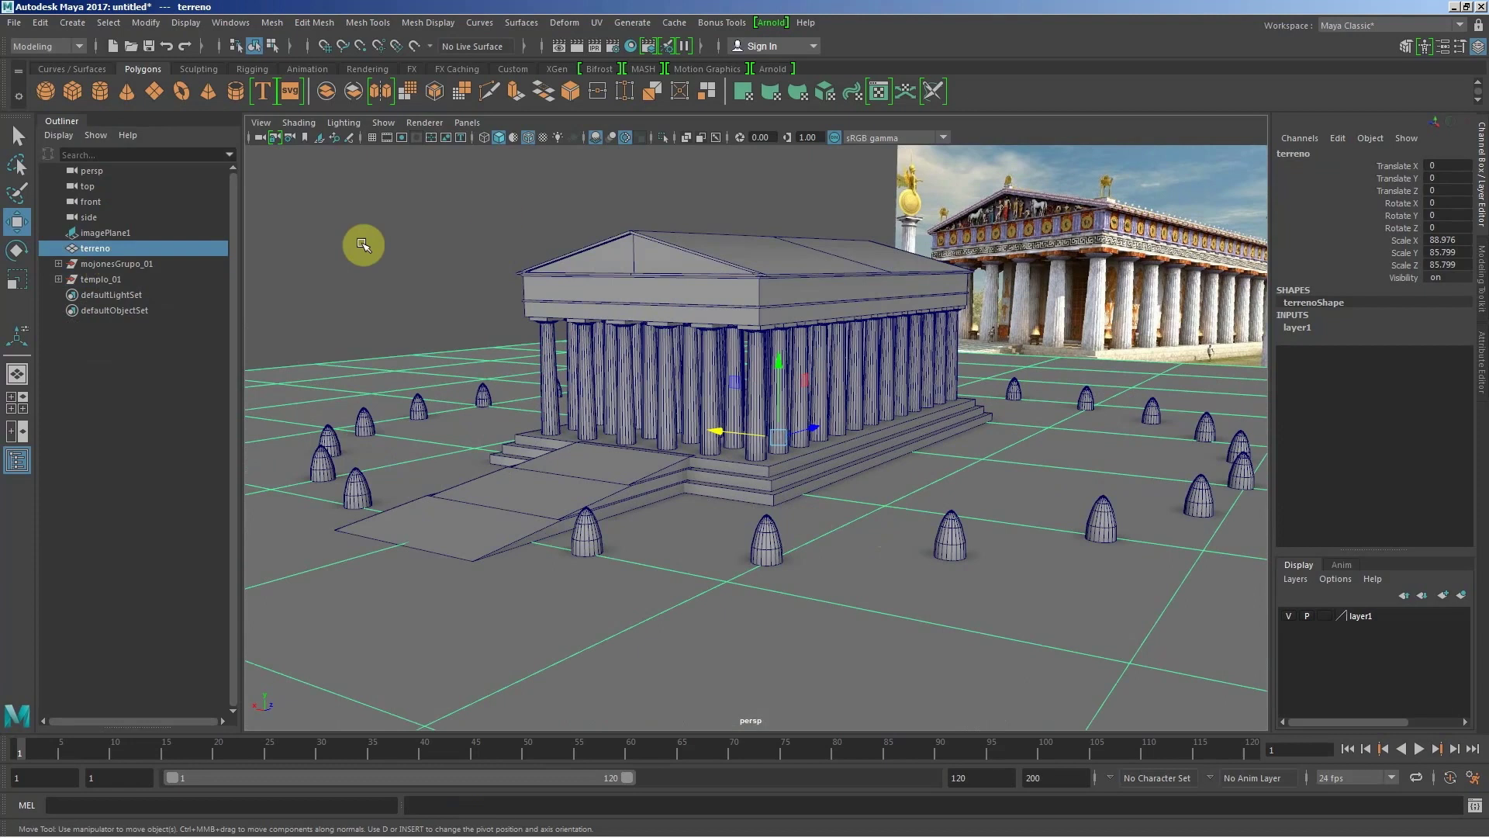
click(118, 264)
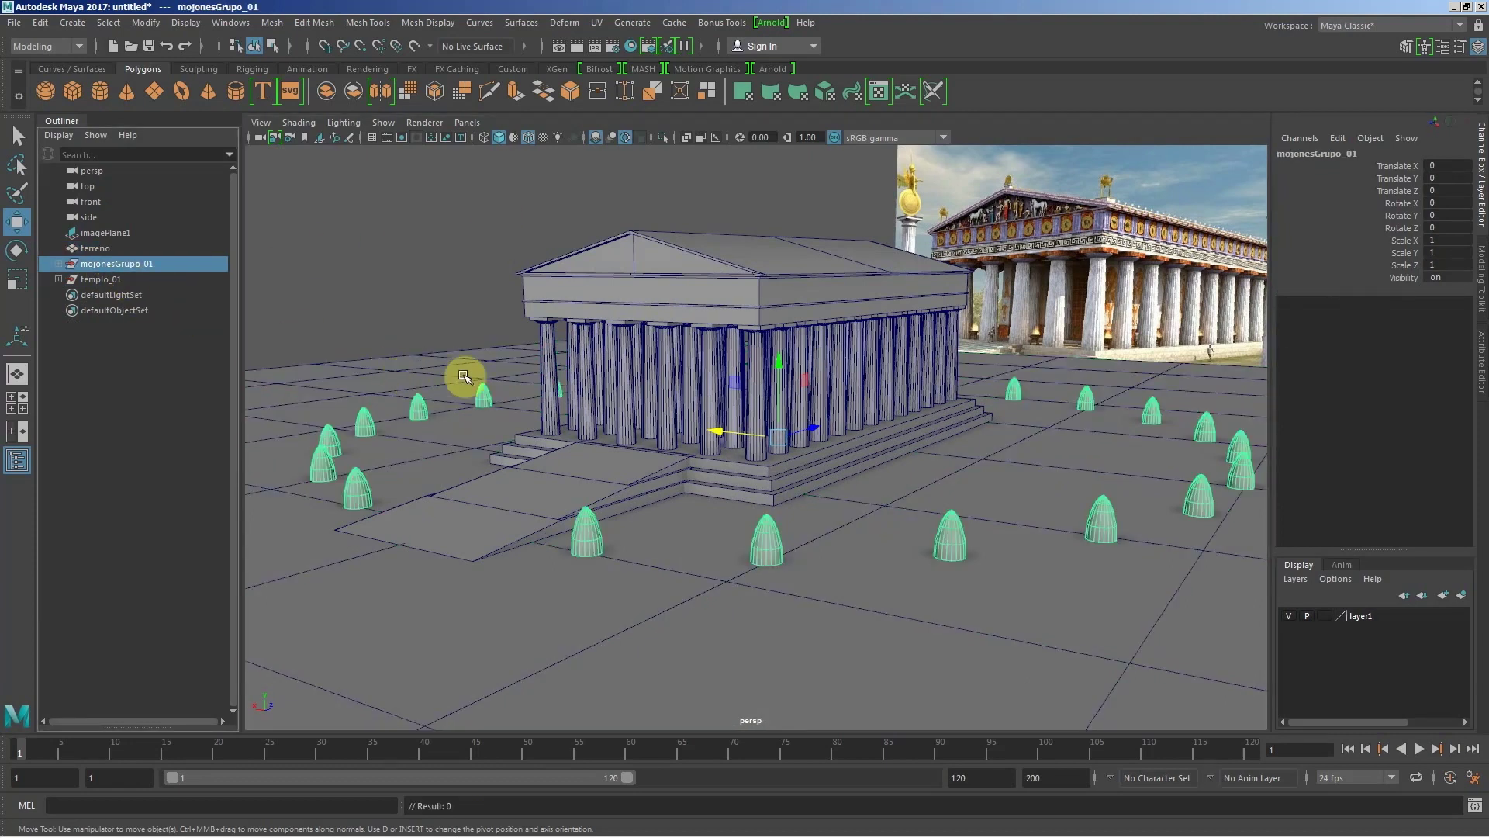
Step: Scale mojonesGrupo_01 to about 0.8 on Y, then deselect it and orbit around the temple
key(r)
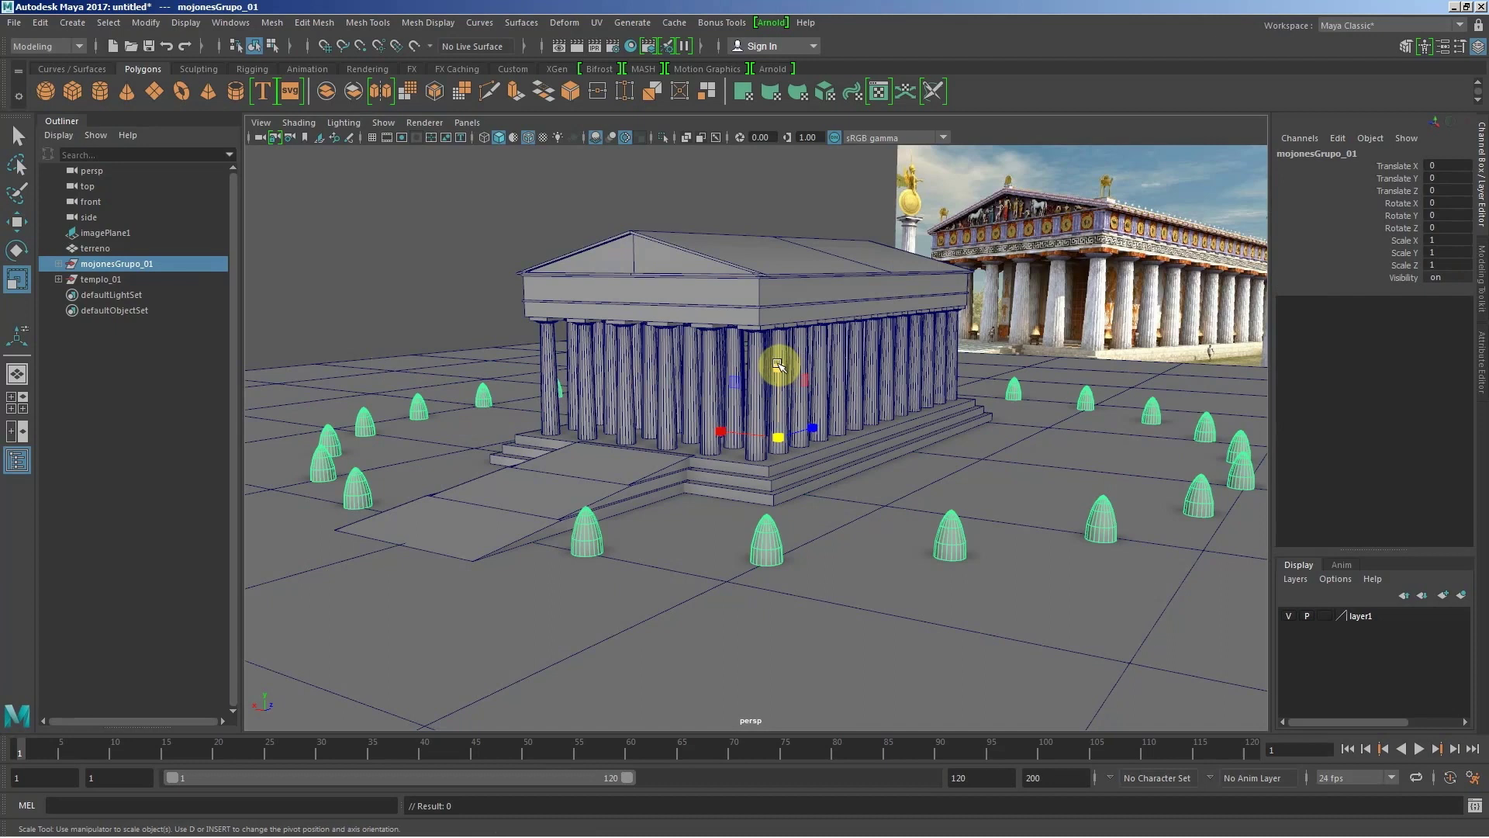
drag(778, 365, 779, 380)
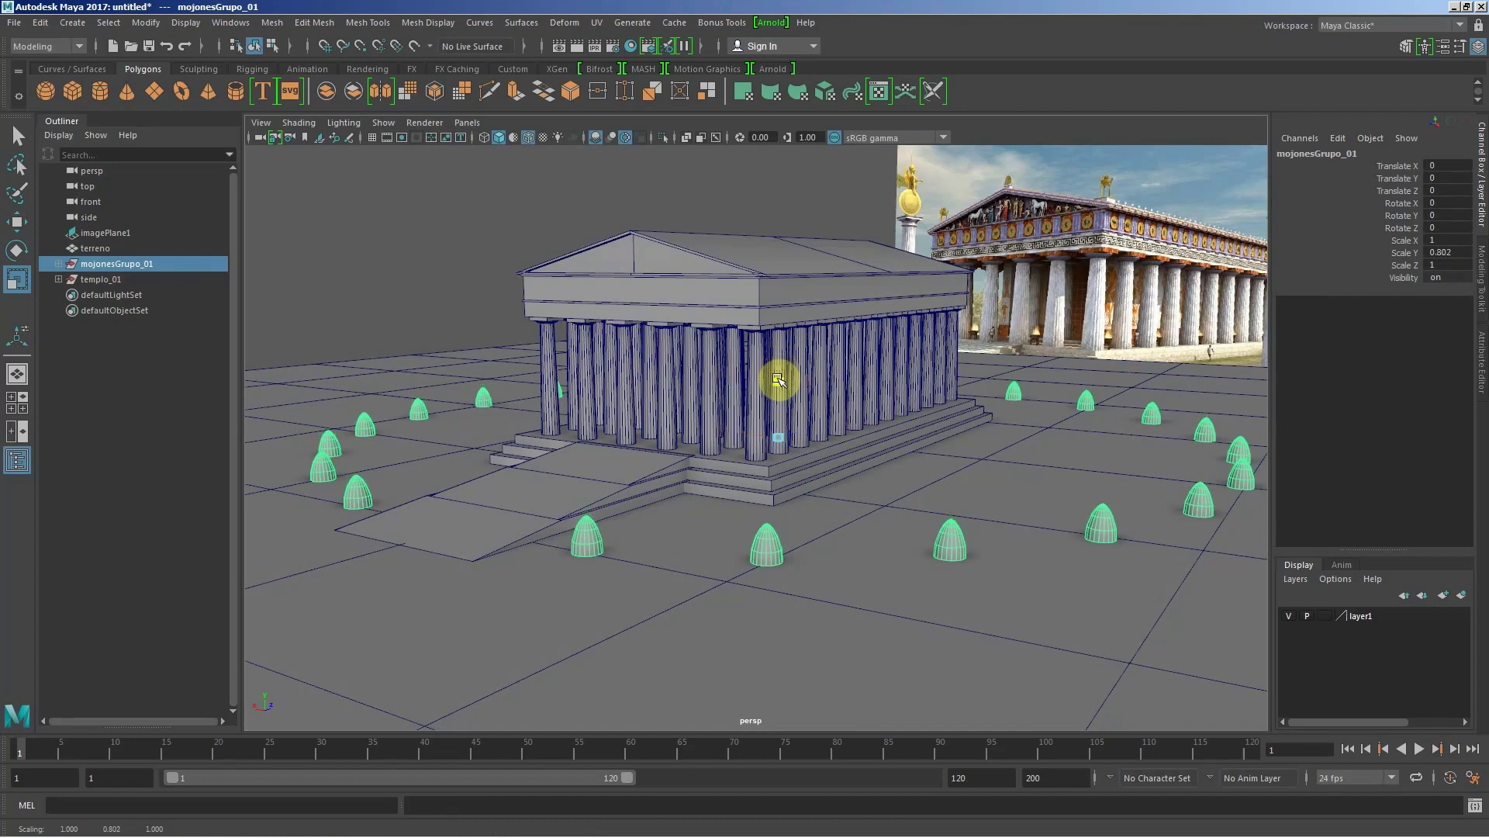
click(498, 249)
alt+drag(672, 426, 640, 427)
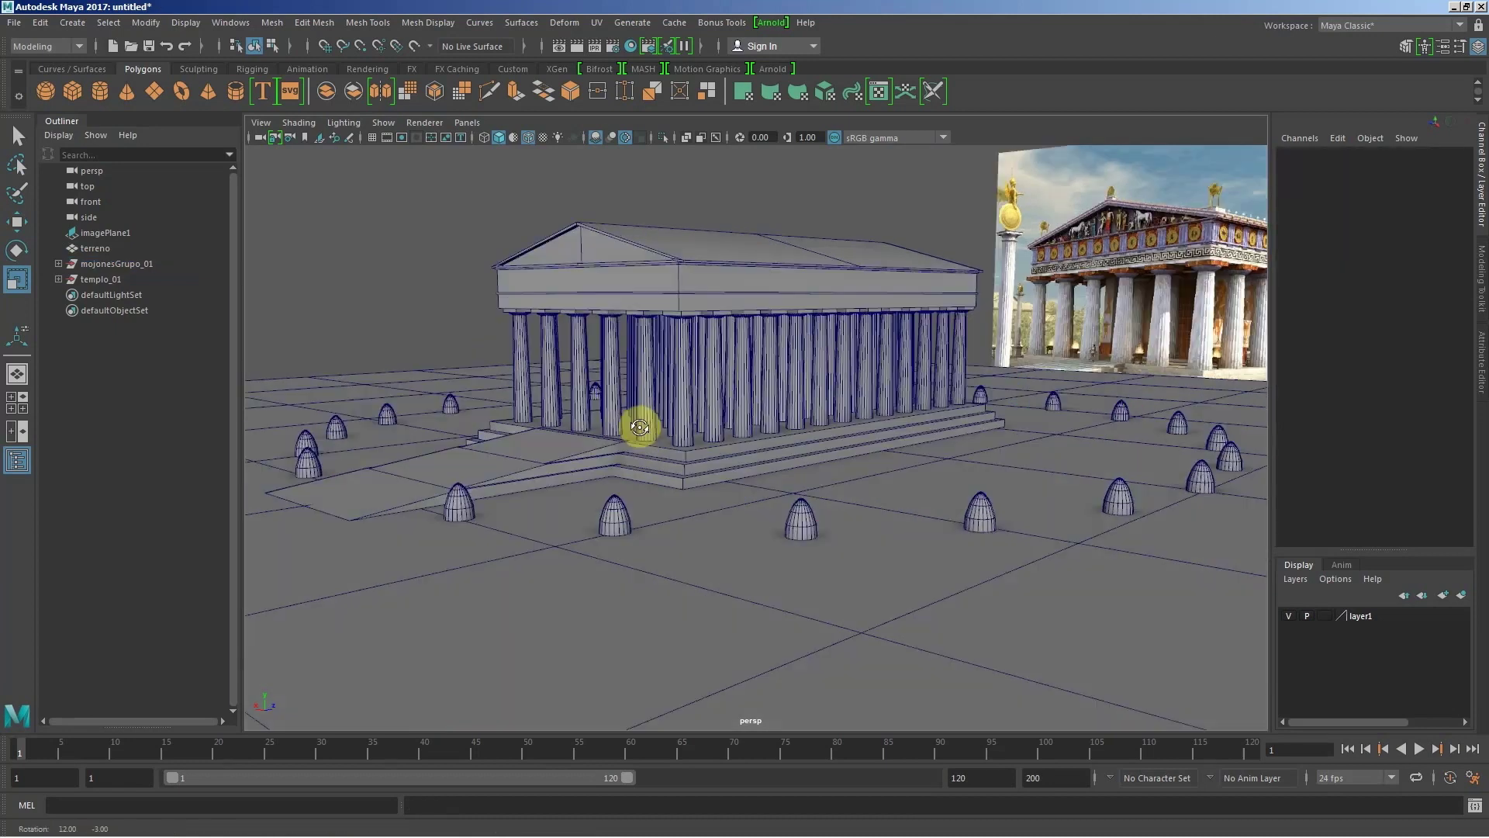
alt+right_drag(639, 427, 699, 446)
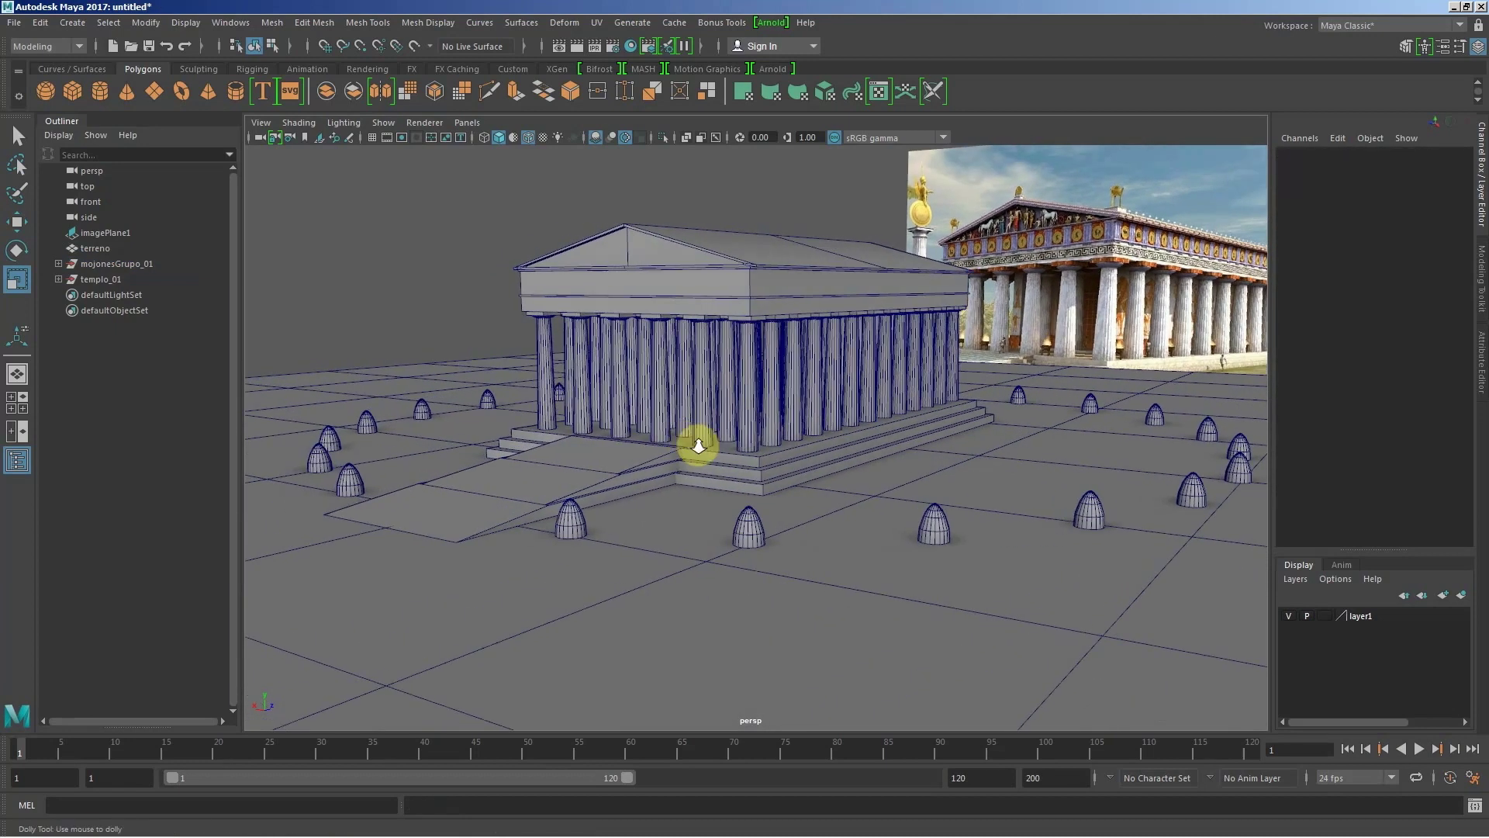
Step: Hide the reference image imagePlane1 and switch the viewport to a blue gradient background
mouse_move(699, 446)
alt+middle_down()
mouse_move(774, 466)
mouse_move(825, 426)
mouse_move(850, 322)
alt+middle_up()
click(1019, 201)
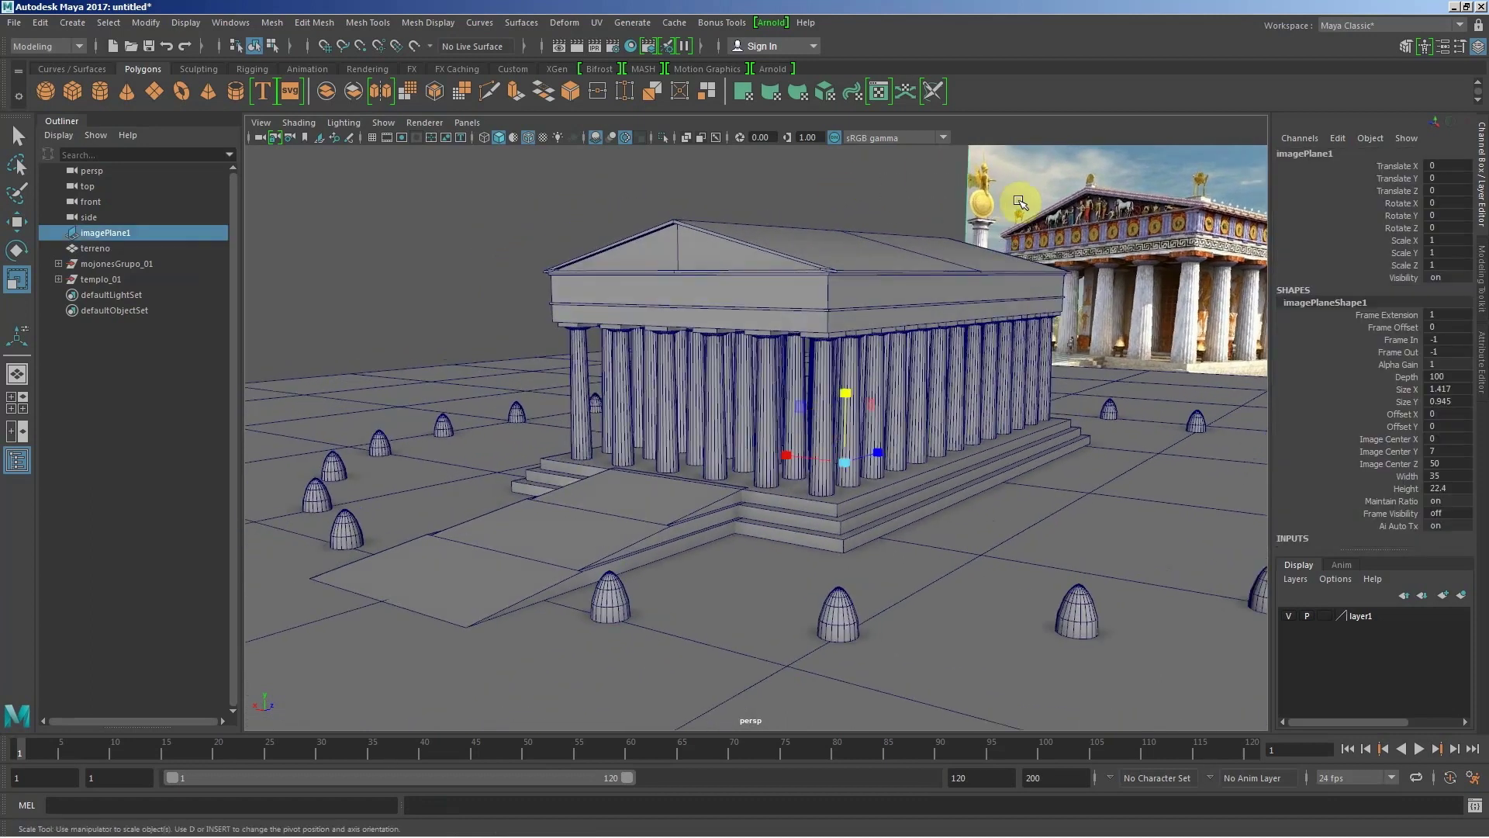
key(ctrl+h)
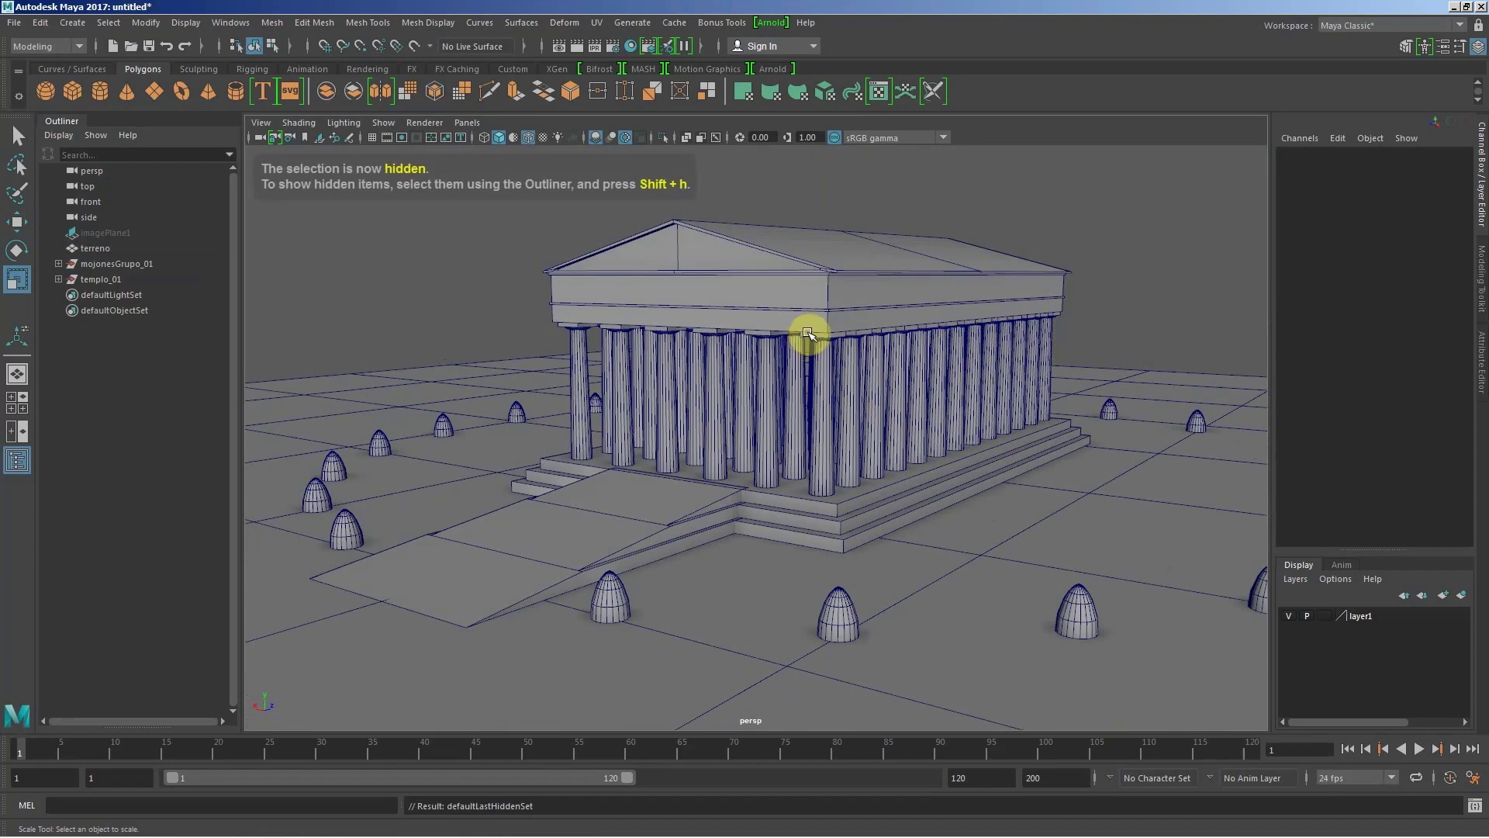
key(alt+b)
key(alt+b)
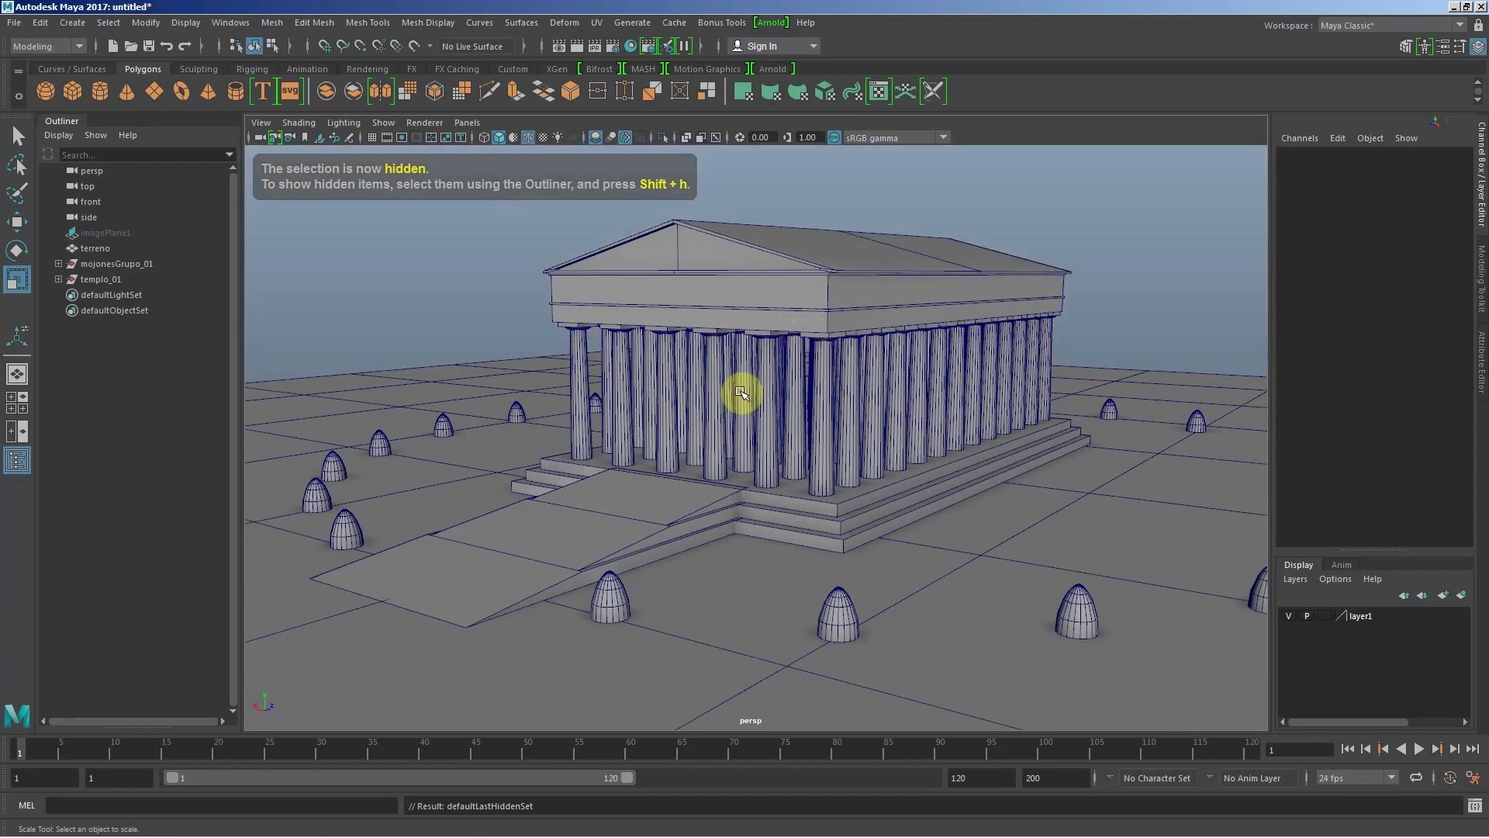
mouse_move(734, 406)
alt+mouse_down()
mouse_move(746, 398)
mouse_move(720, 386)
mouse_move(731, 375)
alt+mouse_up()
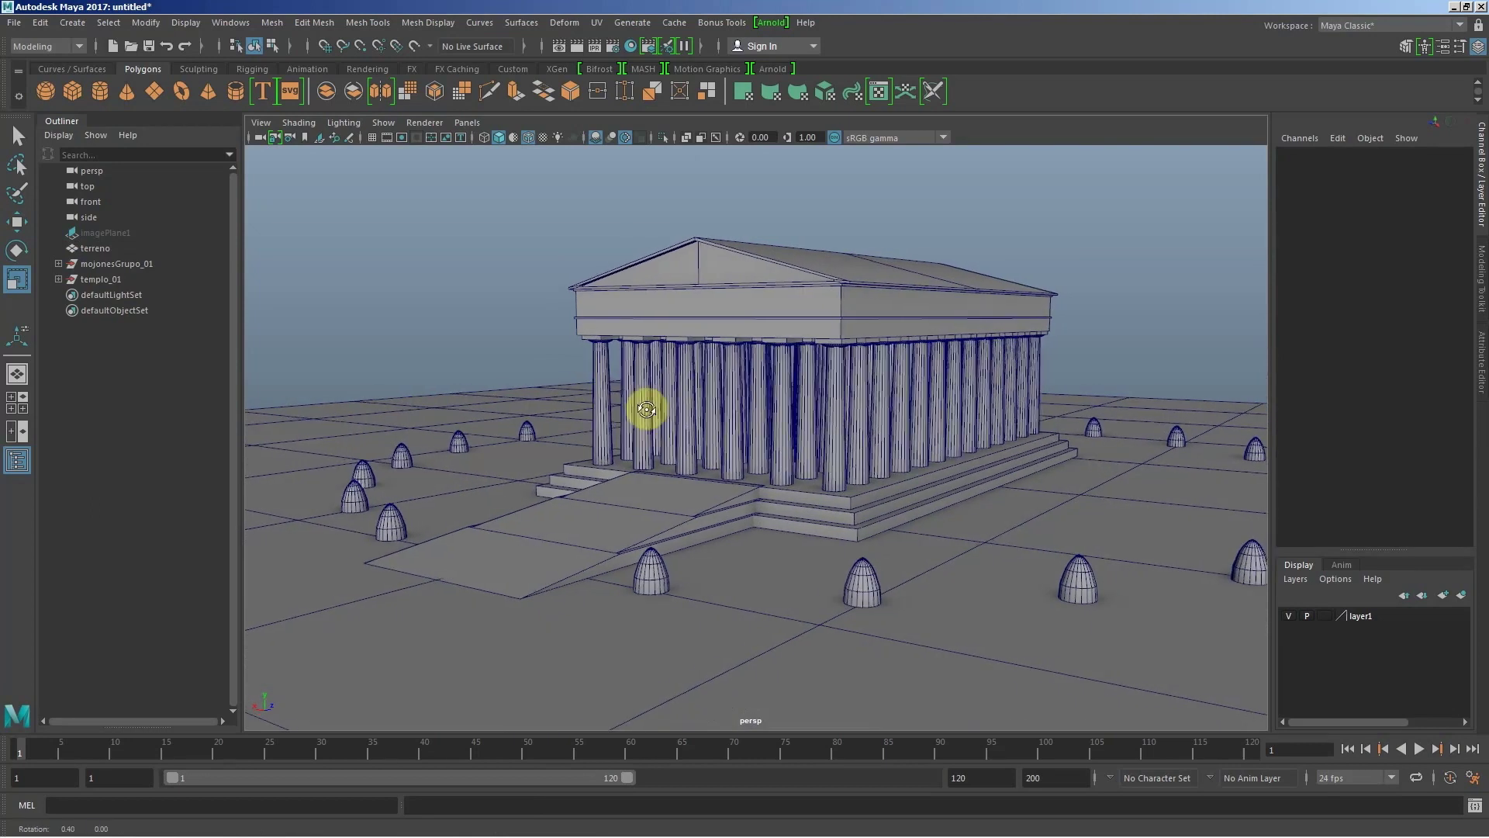